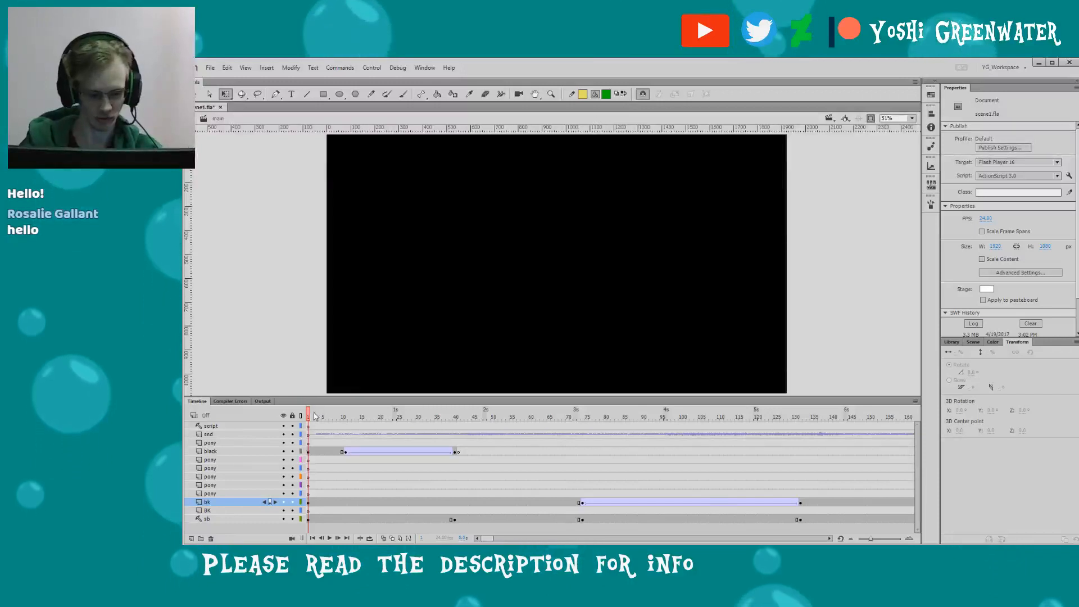
- Scrub through the opening shot from the first frame, checking the fade from black and the downward sky pan
drag(329, 416, 487, 410)
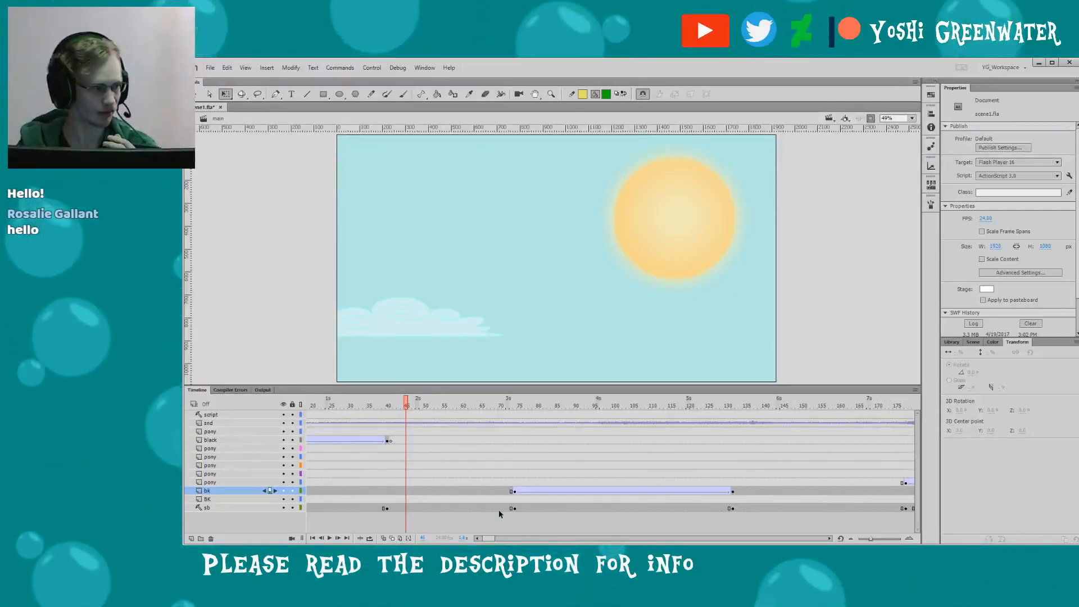
drag(413, 405, 435, 409)
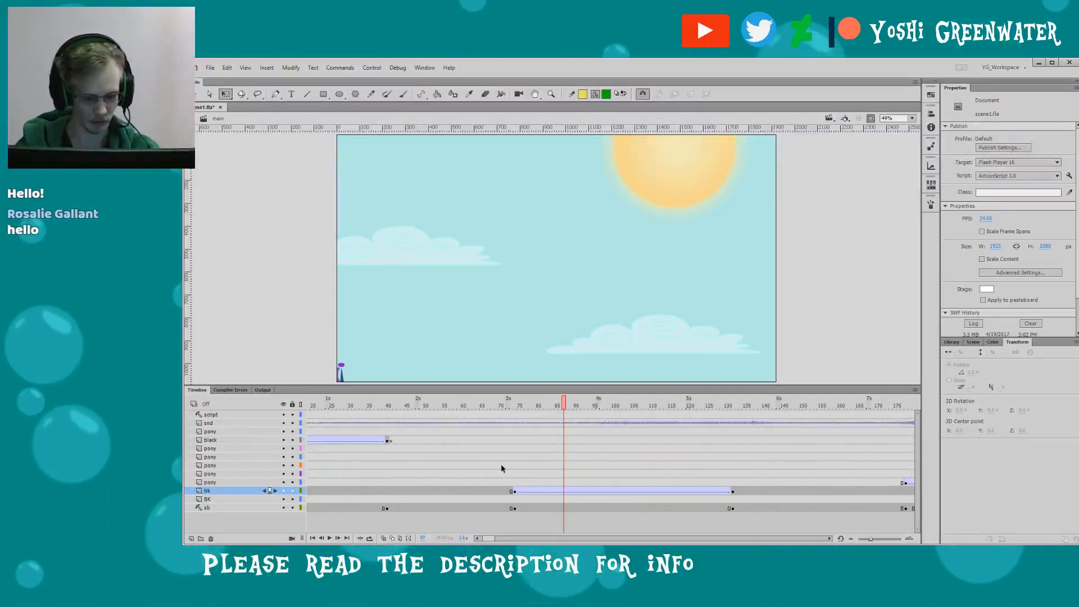
drag(489, 539, 498, 539)
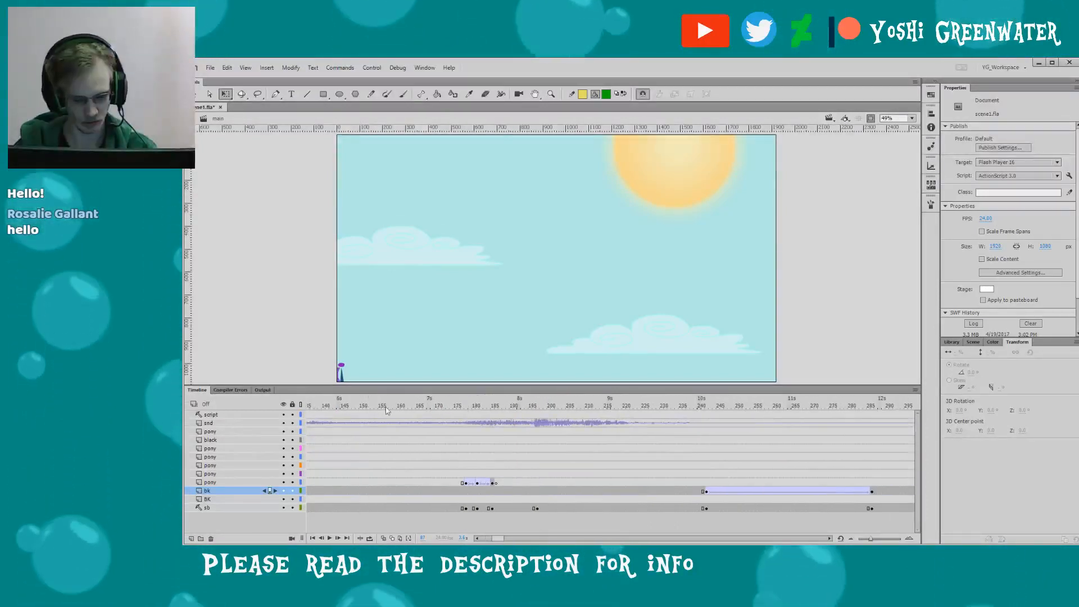
- Close the sound envelope editor without changes and set the snd layer's sound sync near frame 194 to Event
click(432, 410)
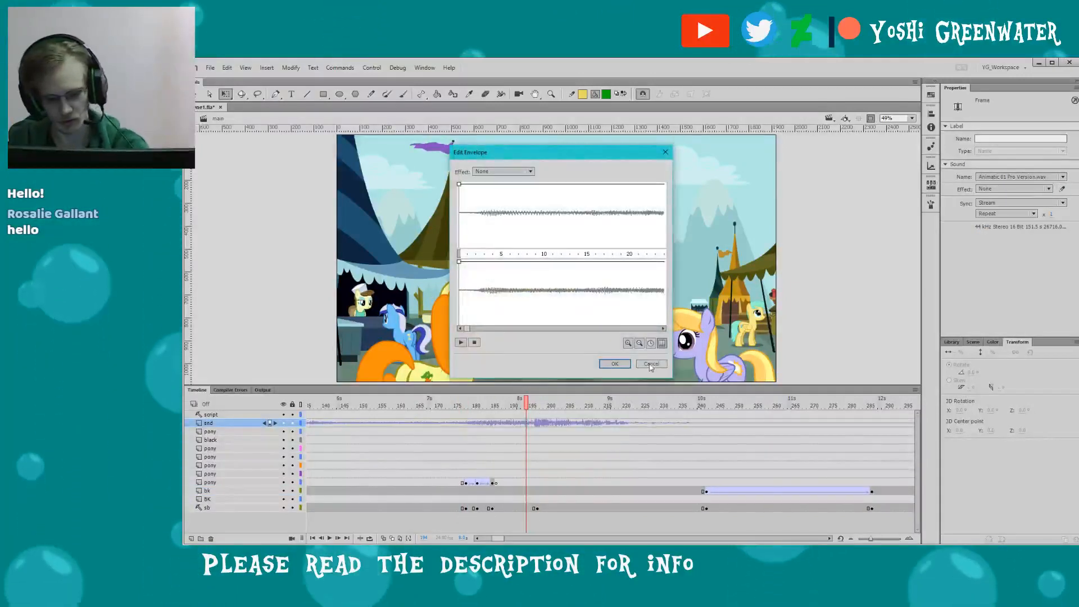
click(651, 364)
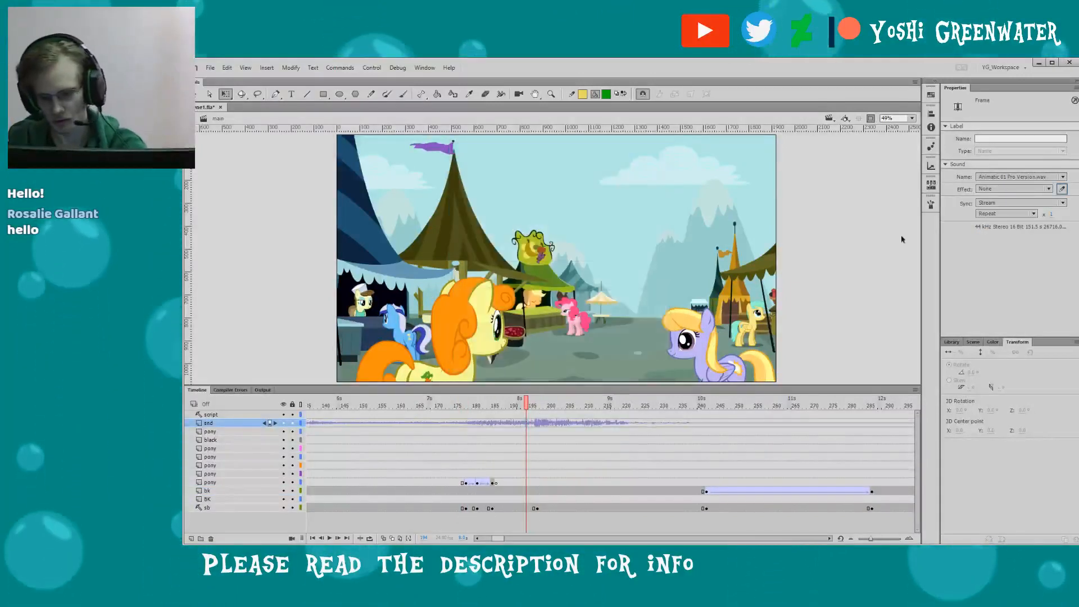
click(988, 202)
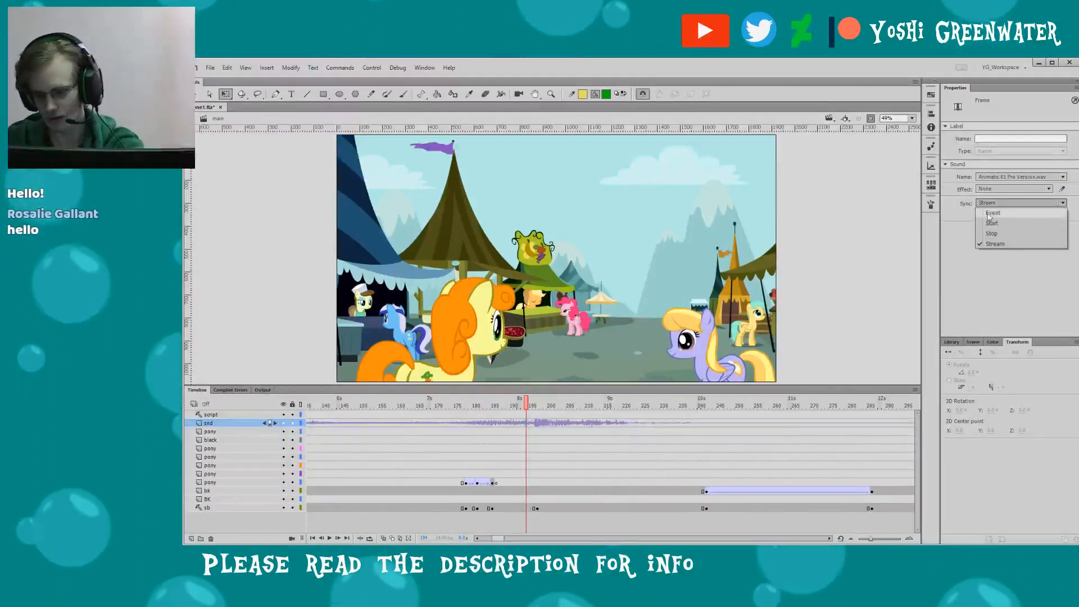
click(992, 212)
- Adjust the timeline's height and review the market scene from about frame 194 through the camera pull-back over the oats boxes
drag(280, 385, 279, 390)
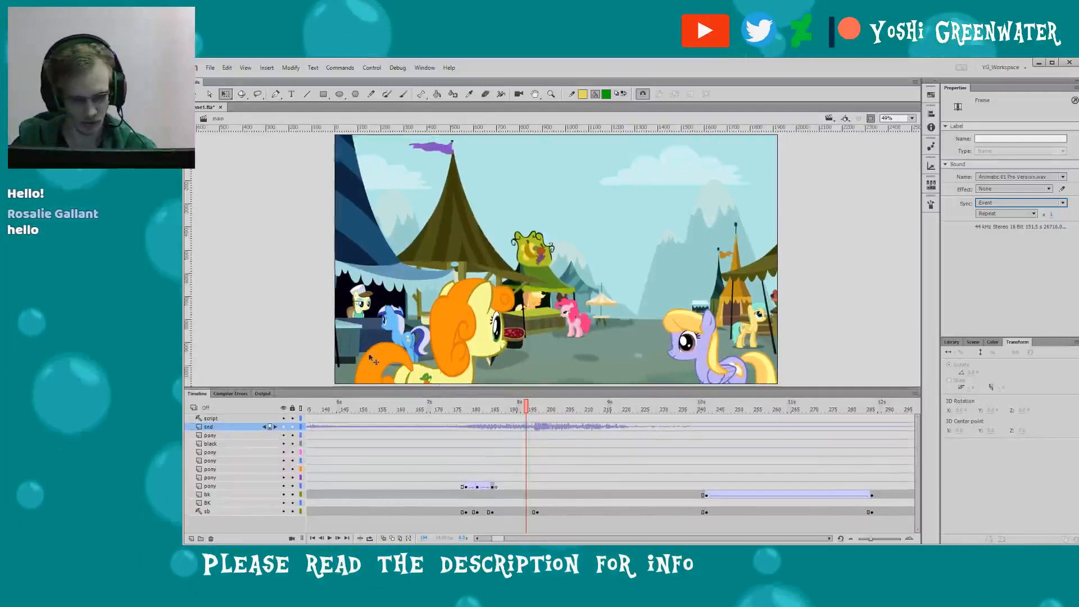
click(277, 364)
drag(536, 411, 612, 410)
drag(500, 539, 503, 539)
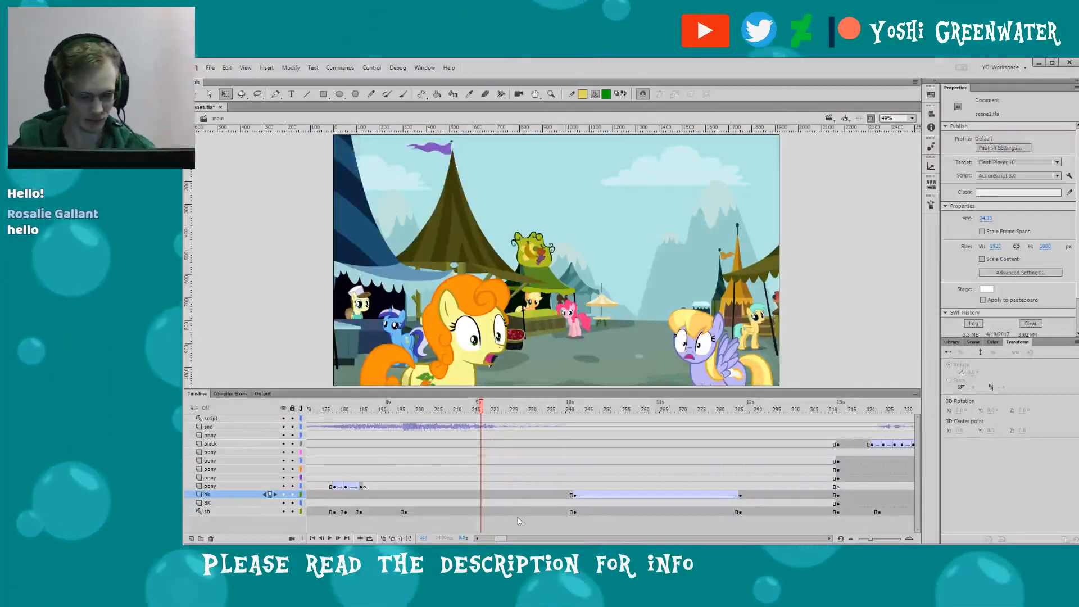
click(509, 410)
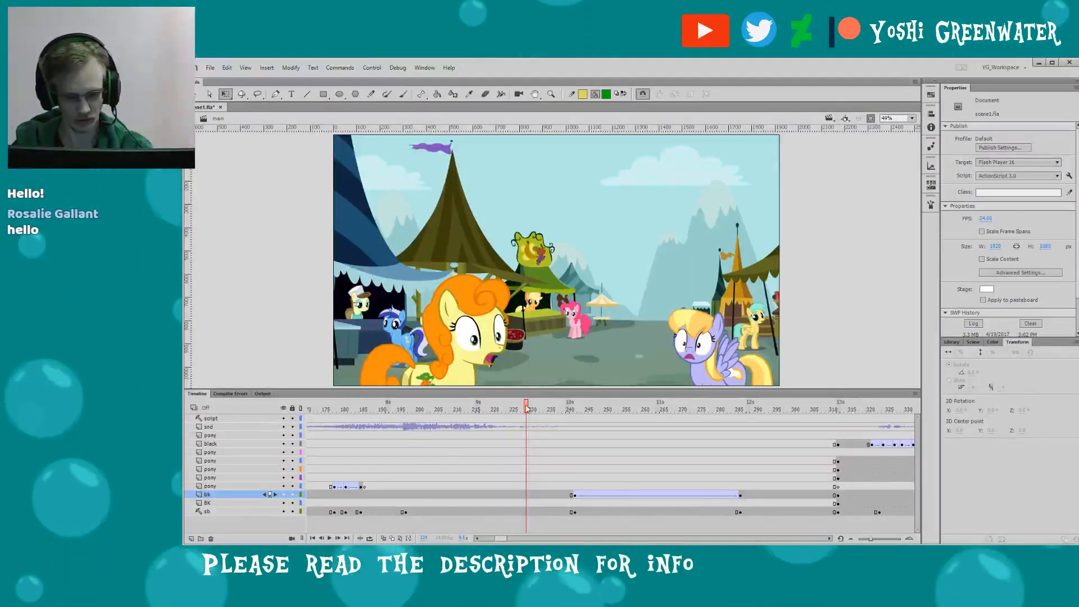
click(561, 409)
key(Return)
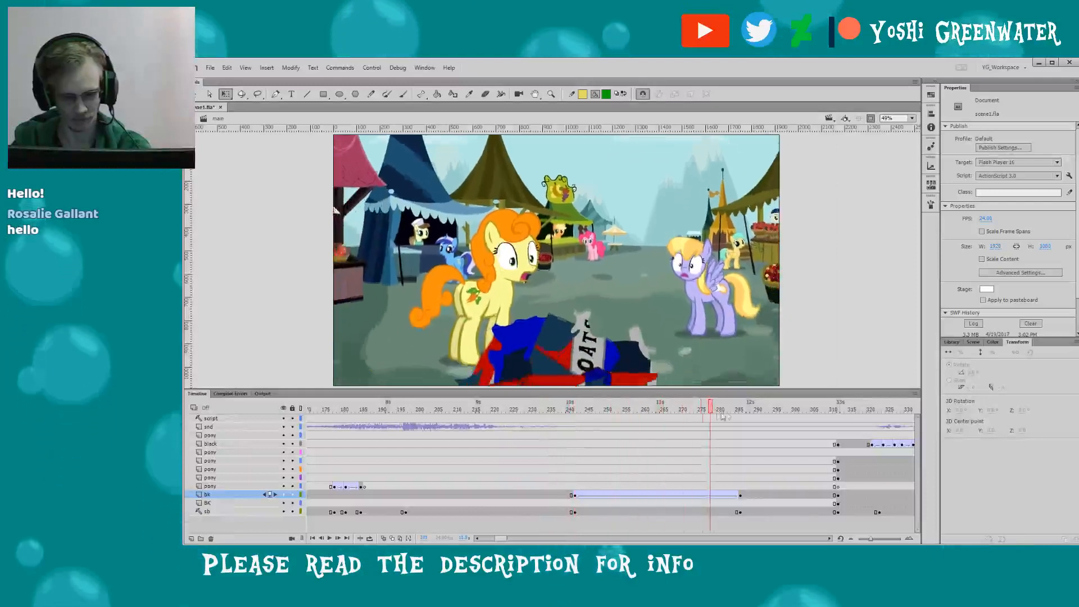
scroll(550, 511, right, 3)
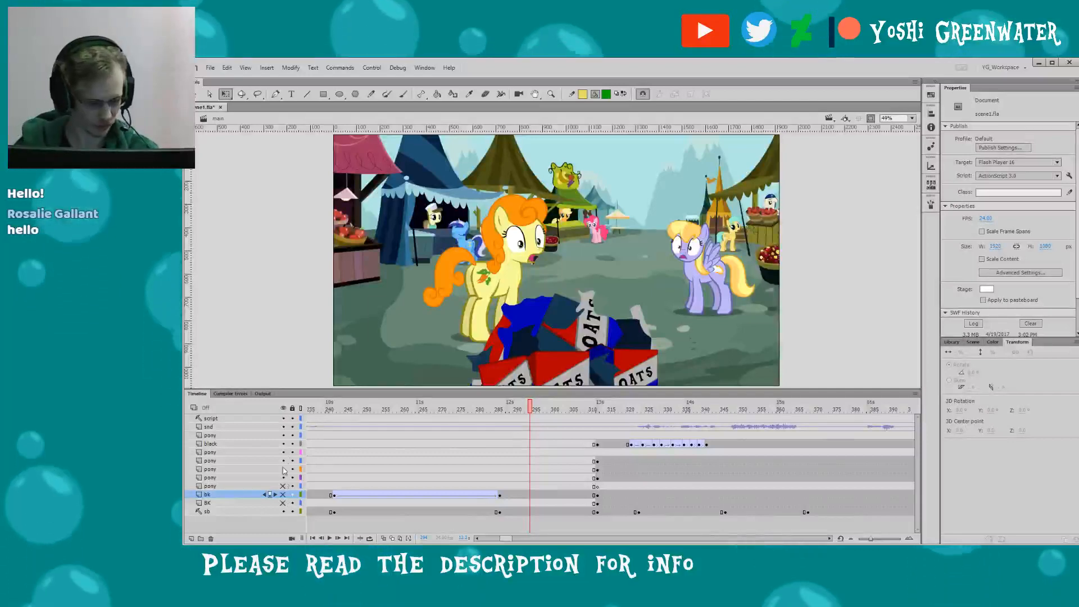
- Hide the pony and background layers and scrub through the storyboard sketches from about frame 265 to 340
drag(282, 461, 283, 502)
click(425, 409)
drag(433, 409, 577, 406)
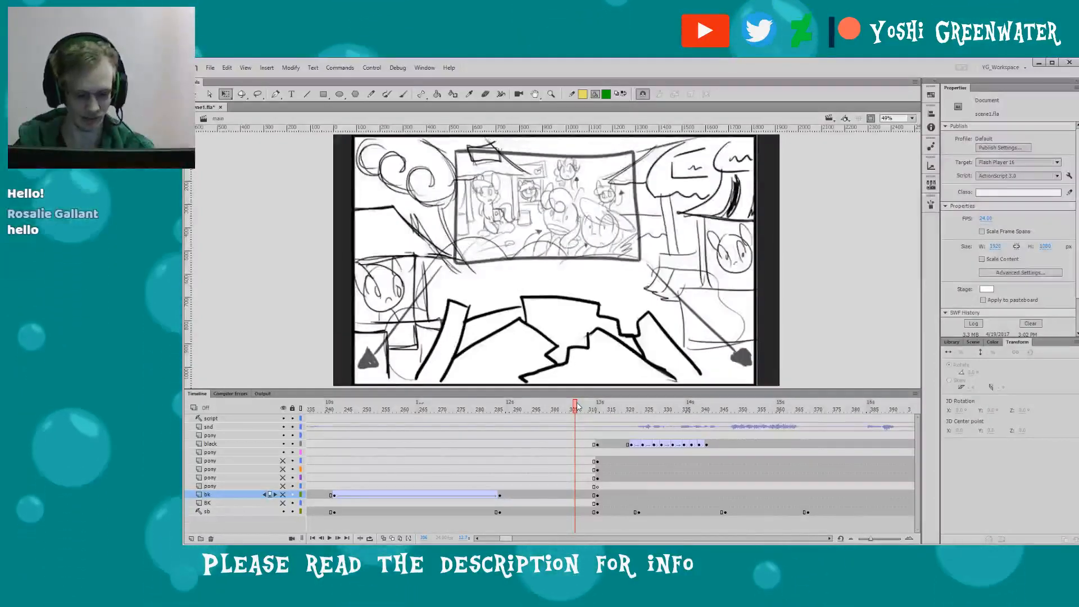
drag(506, 538, 509, 539)
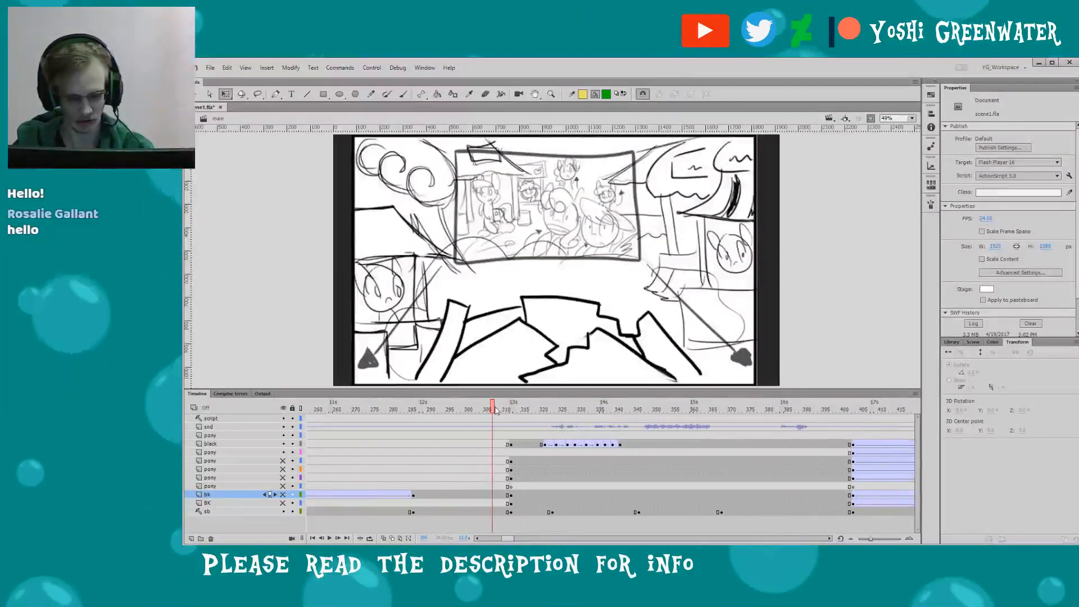
drag(494, 409, 518, 409)
scroll(498, 521, right, 4)
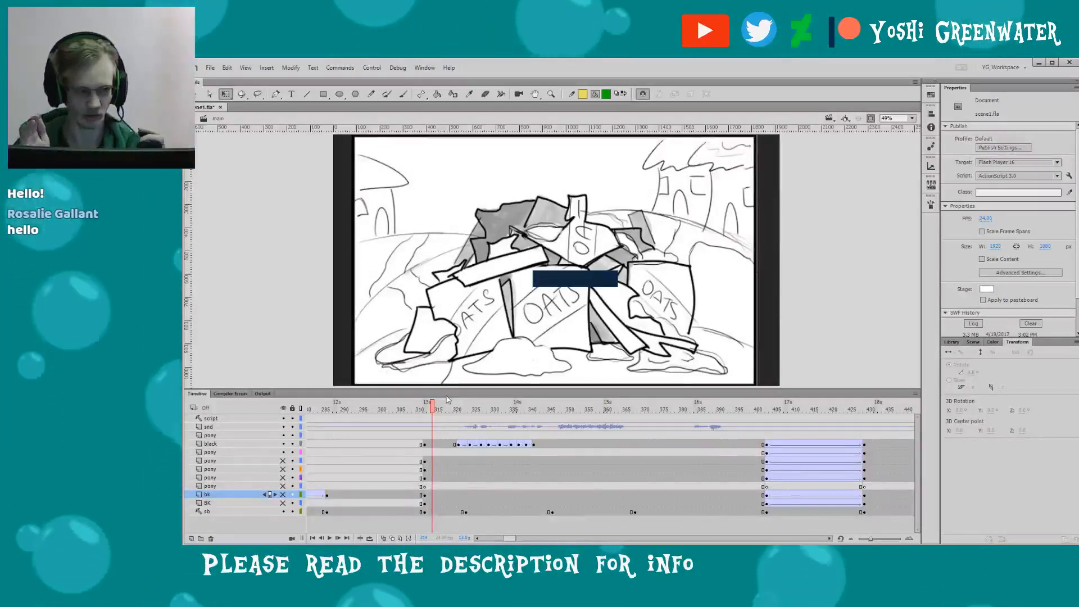
drag(434, 412, 539, 413)
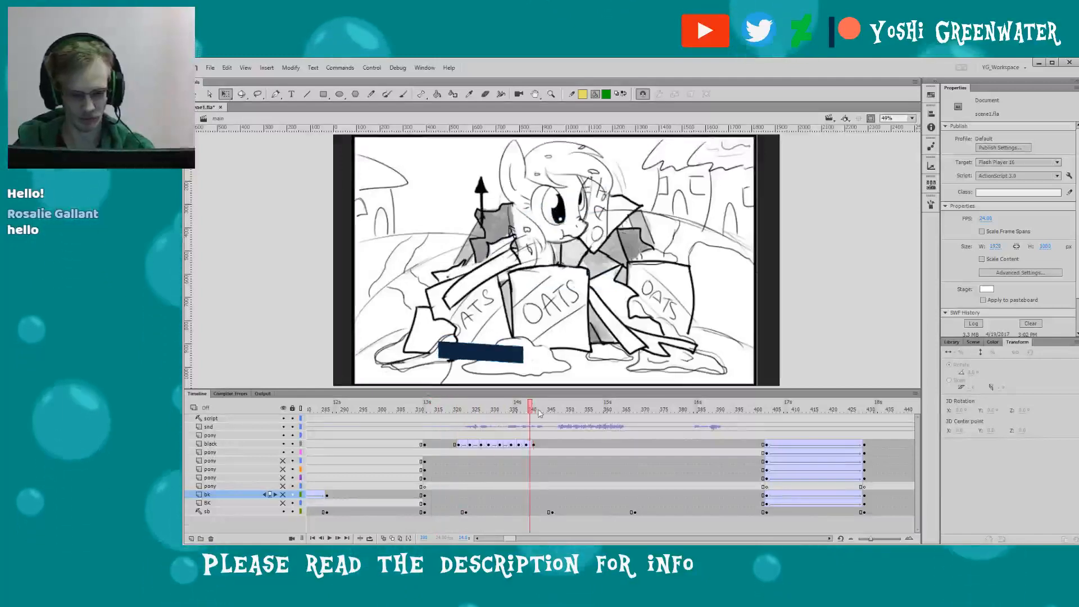
- Toggle the pony and background layers to compare the oats-pile artwork with its storyboard, leaving all the layers shown
click(283, 503)
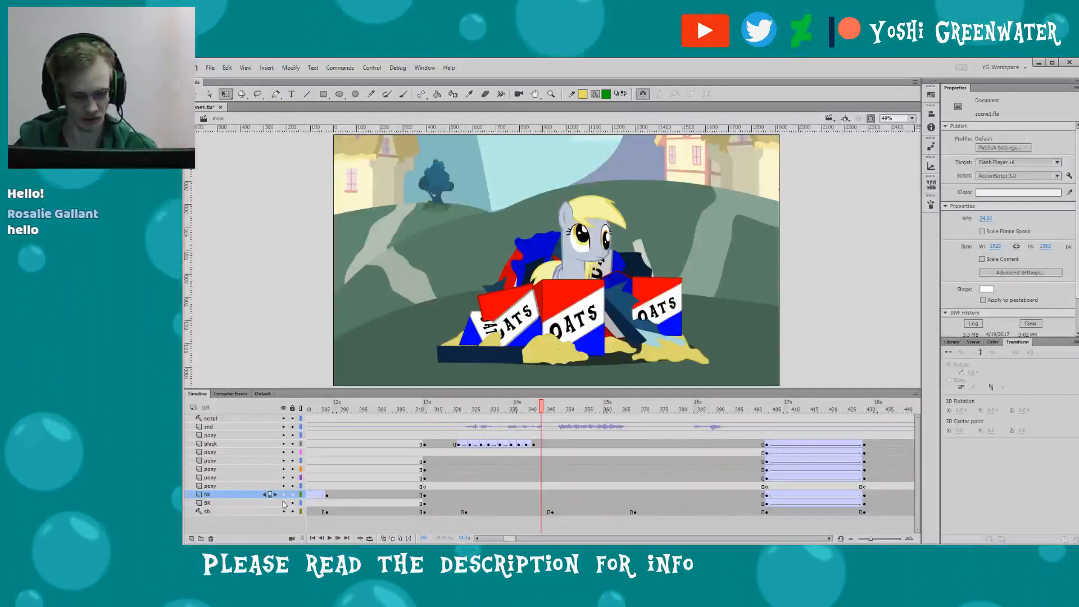
drag(283, 452, 283, 502)
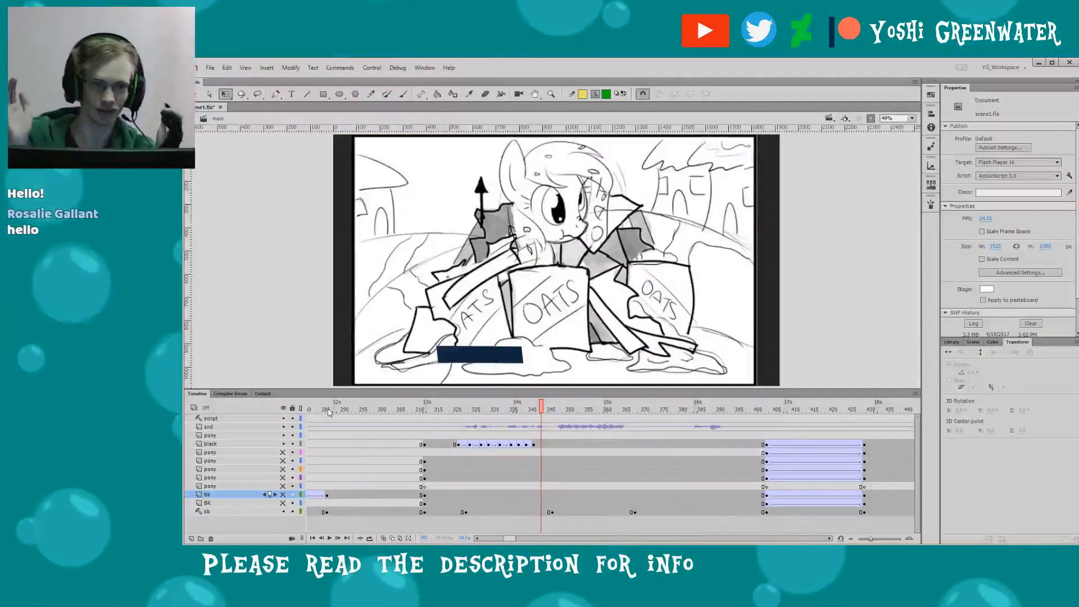
drag(283, 478, 284, 452)
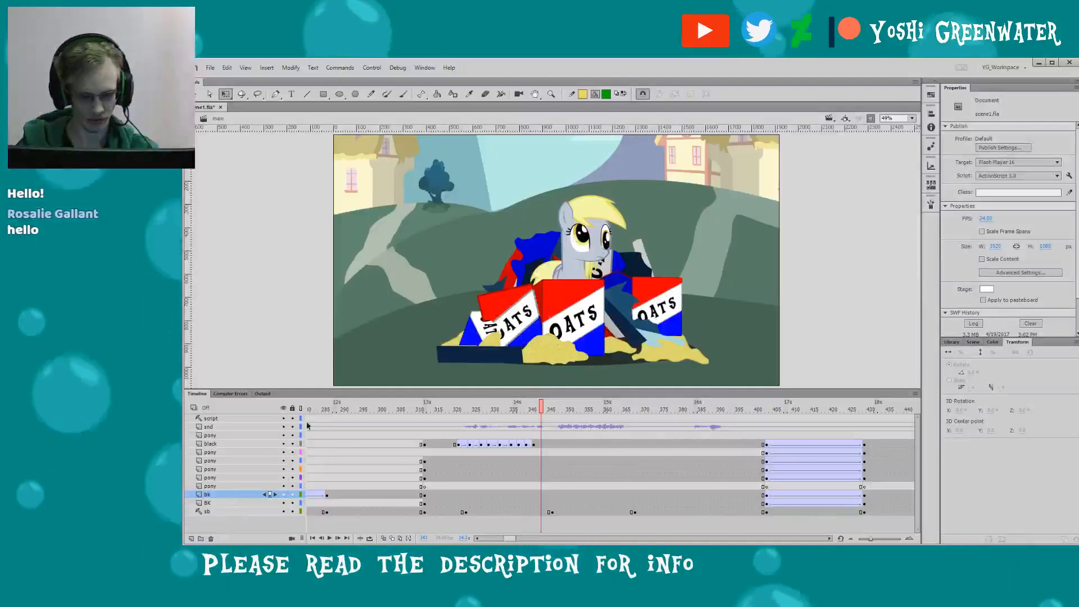
- Scrub from the oats-pile shot through the pan to the blue pony and past the "nervous laugh" script cue
drag(513, 537, 520, 537)
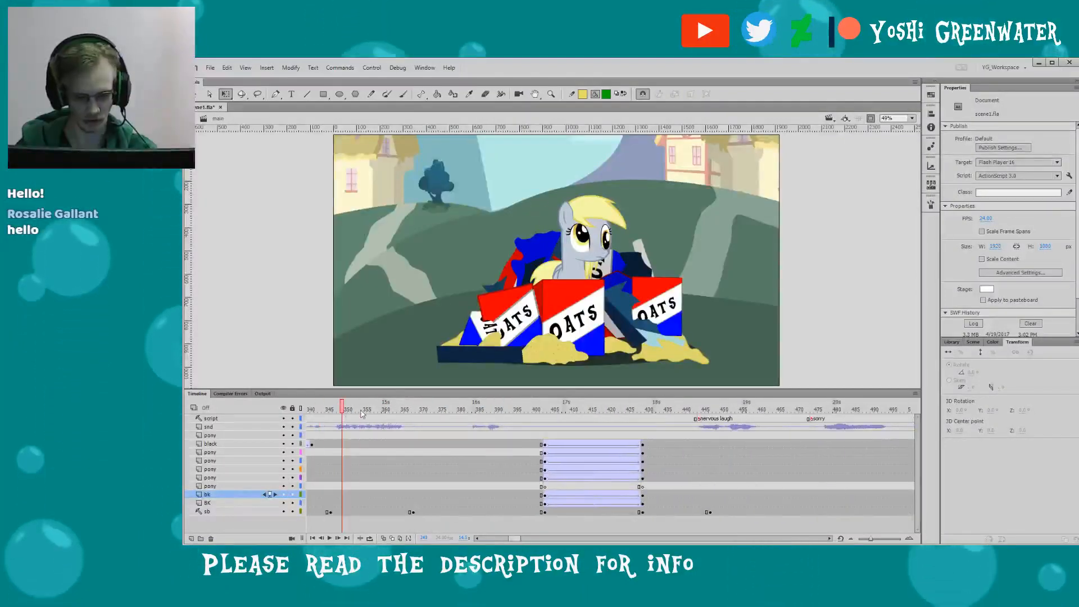
drag(362, 414, 652, 415)
drag(509, 538, 517, 538)
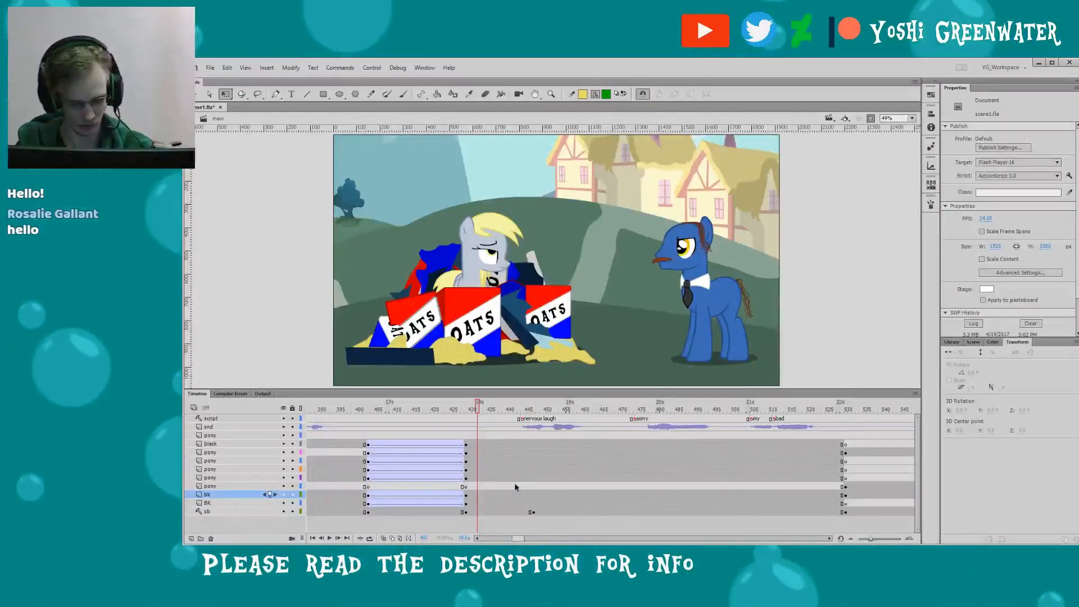
drag(467, 388, 467, 390)
click(571, 410)
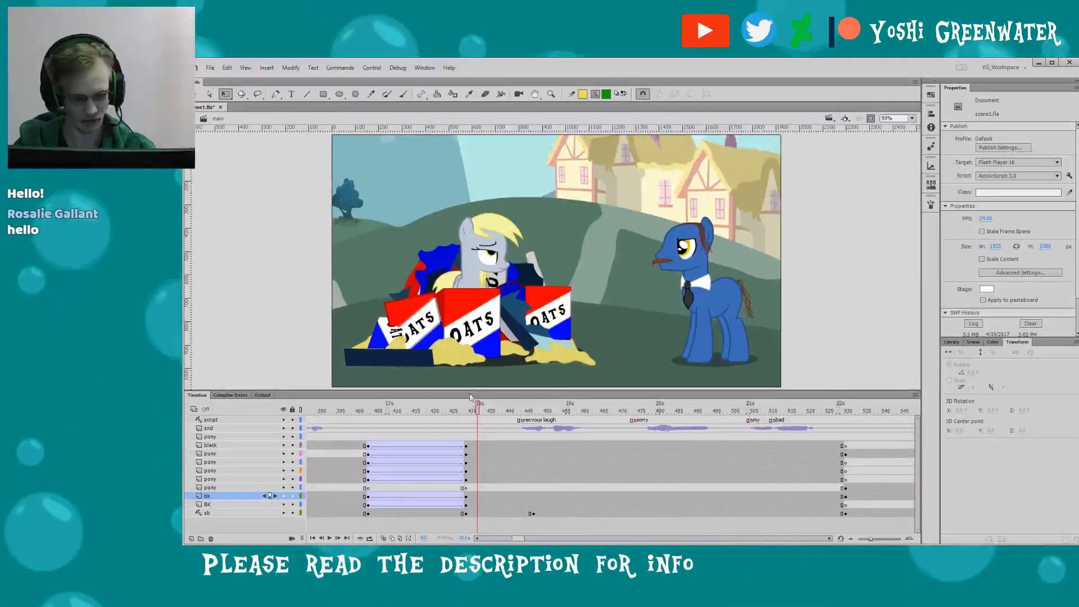
drag(578, 412, 591, 412)
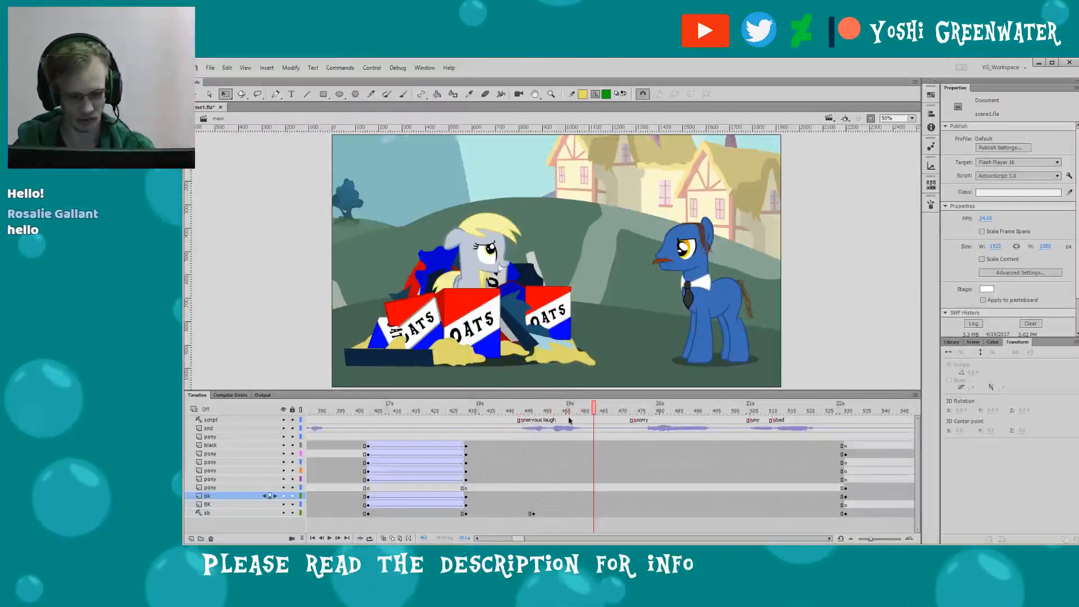
- Play the apology dialogue from the "sorry" cue past "bad" and scrub into the blue pony's close-up
scroll(513, 504, right, 3)
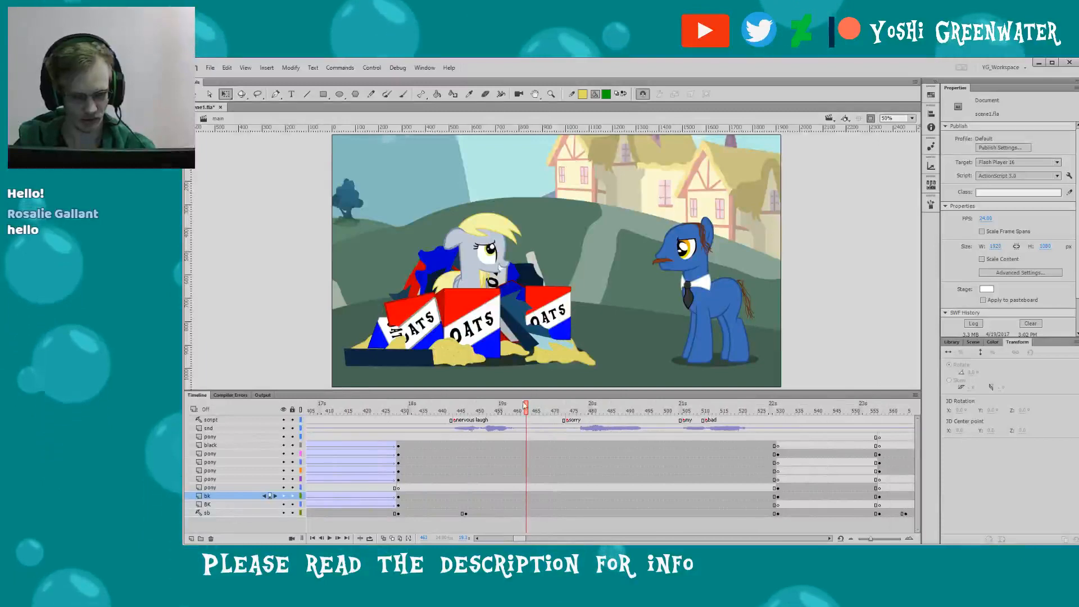
key(Return)
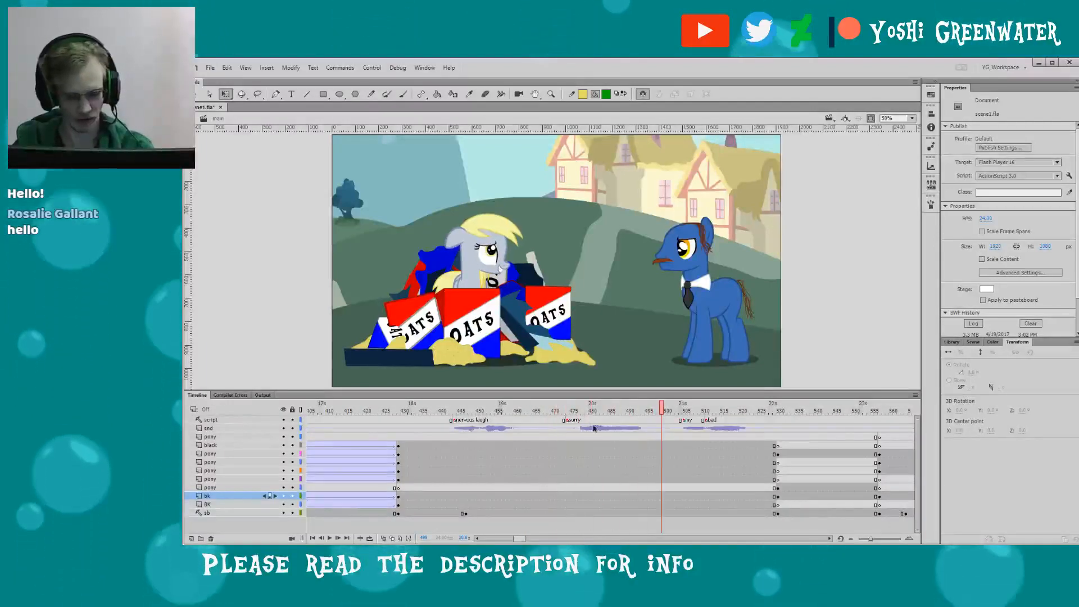
scroll(522, 540, right, 6)
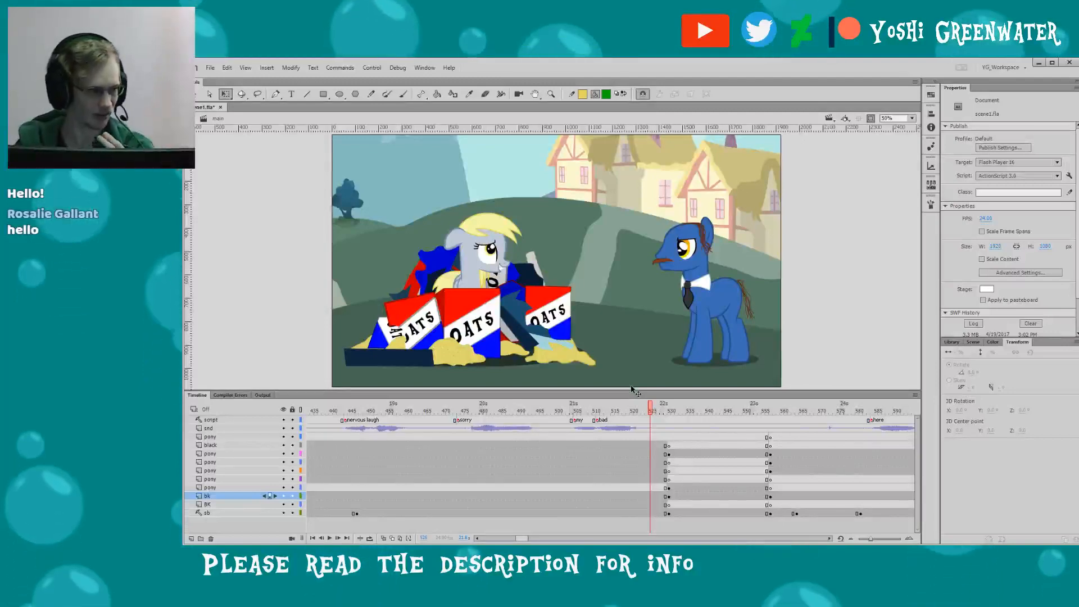
scroll(522, 537, right, 6)
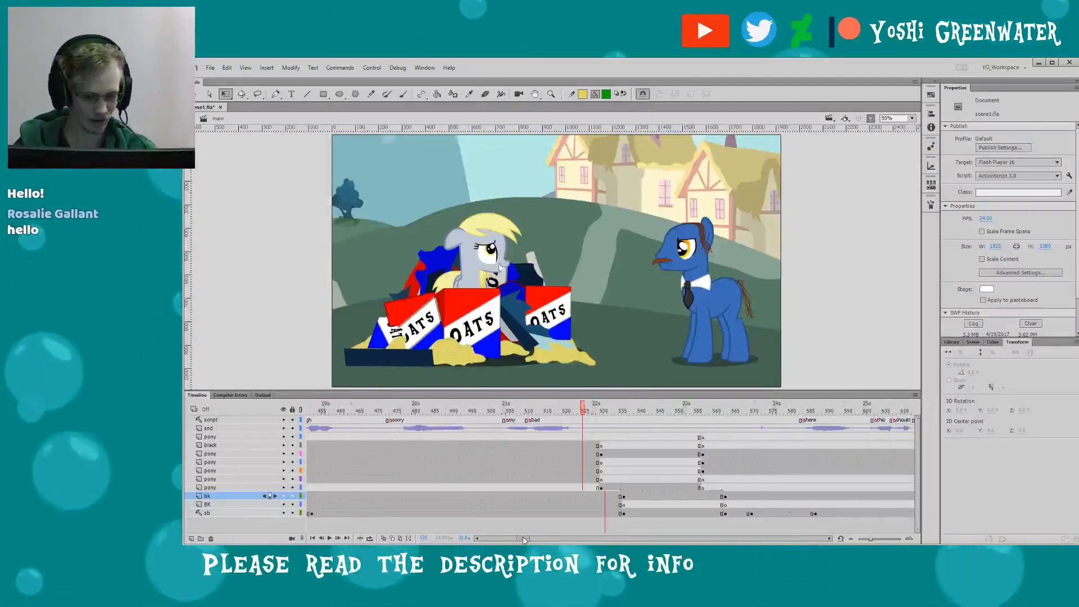
drag(549, 412, 638, 412)
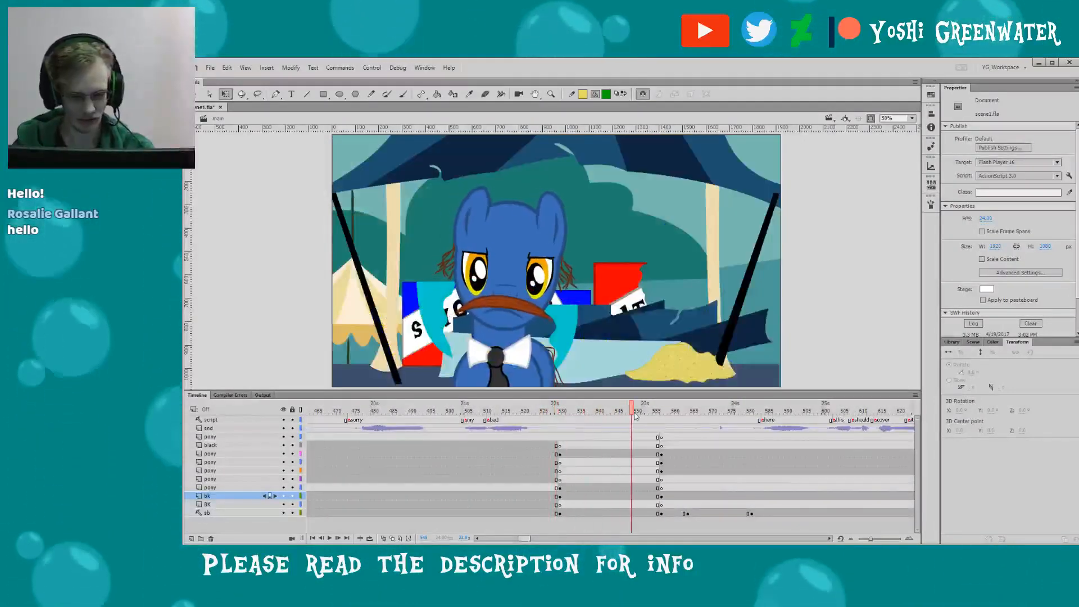
- Scrub from the blue pony's close-up to the "this" cue and play on into the scene with the "well" cue
scroll(527, 538, right, 4)
scroll(527, 538, right, 3)
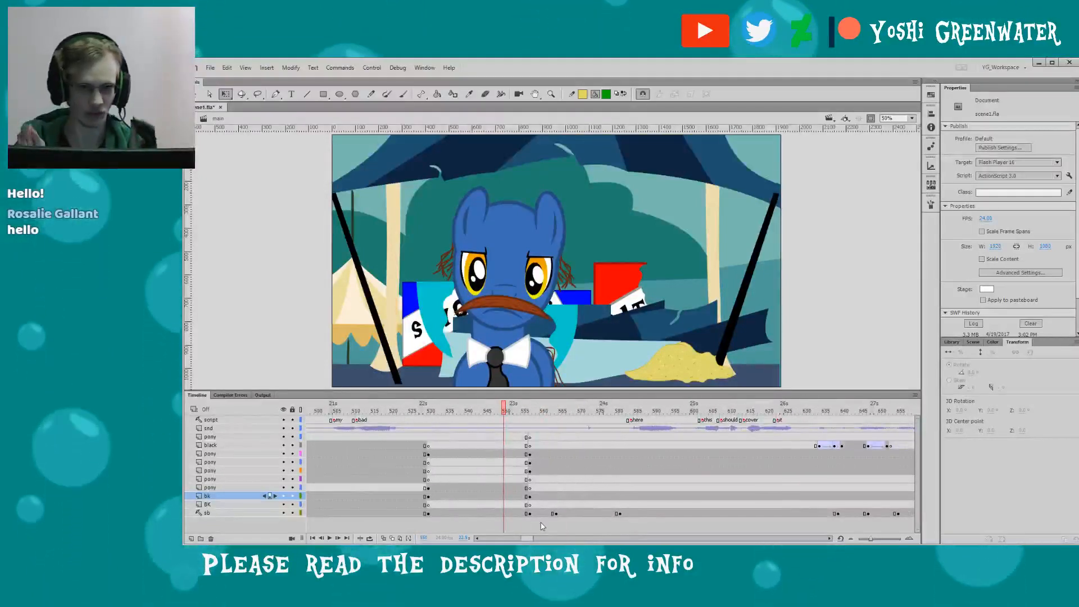
drag(520, 411, 703, 426)
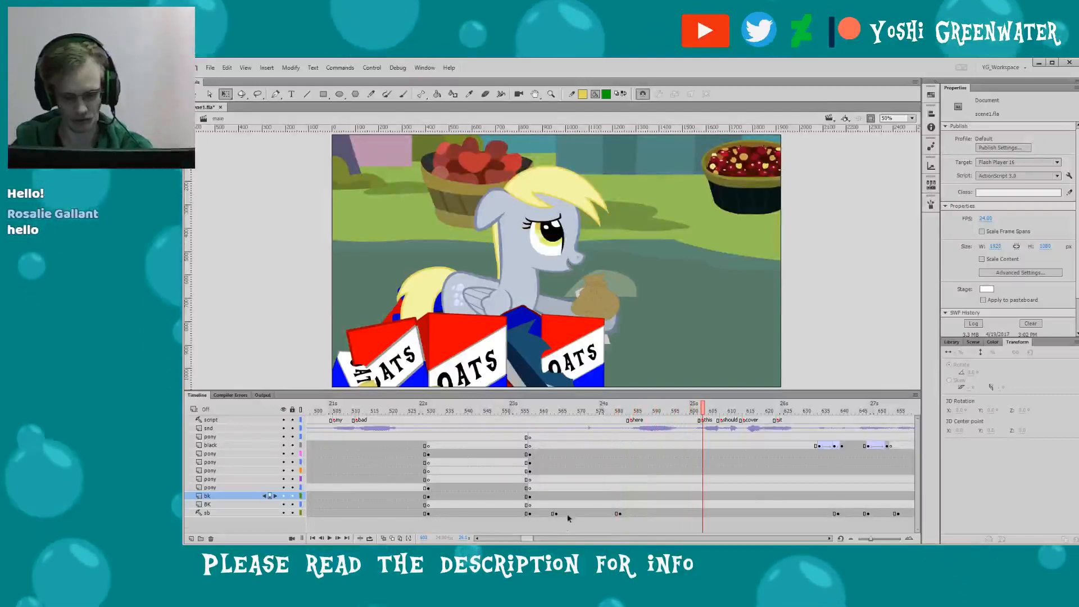
key(Return)
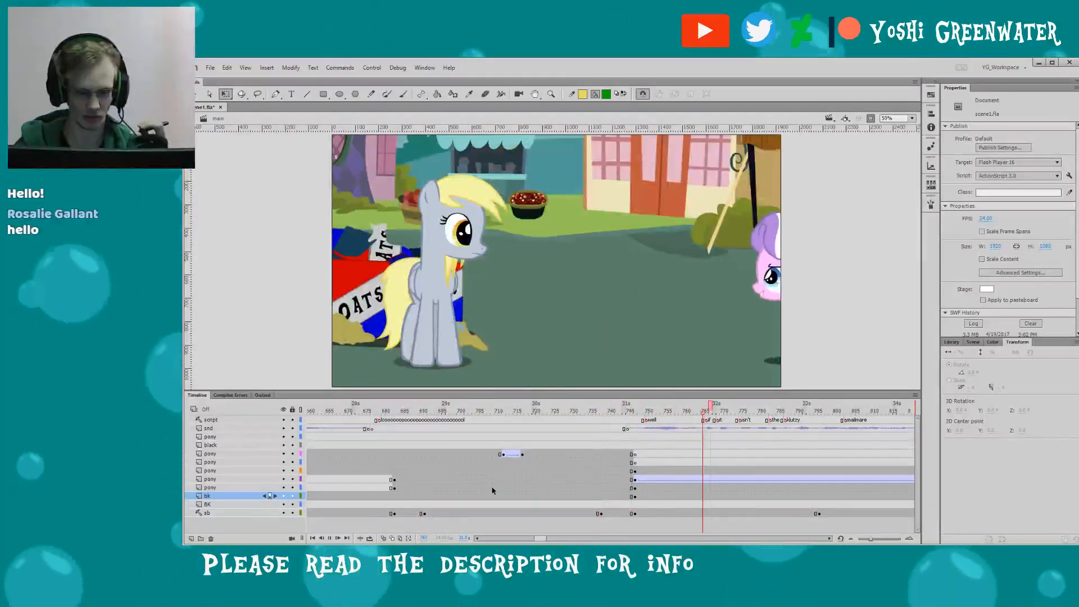
- Set the sync of the snd layer's sound just before the "well" cue near frame 750 to Event
click(631, 428)
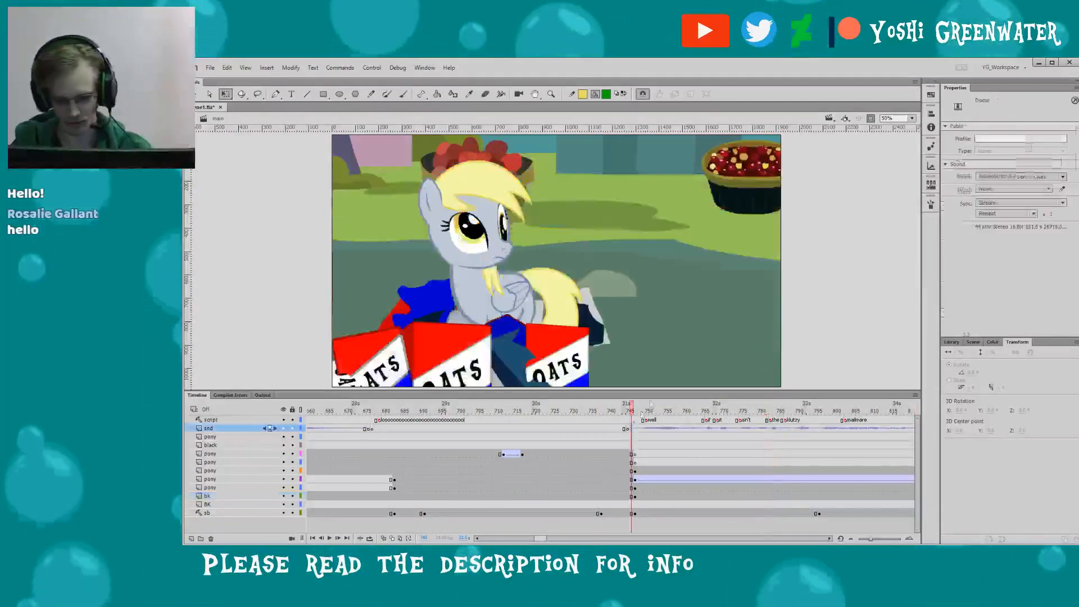
click(988, 203)
click(992, 213)
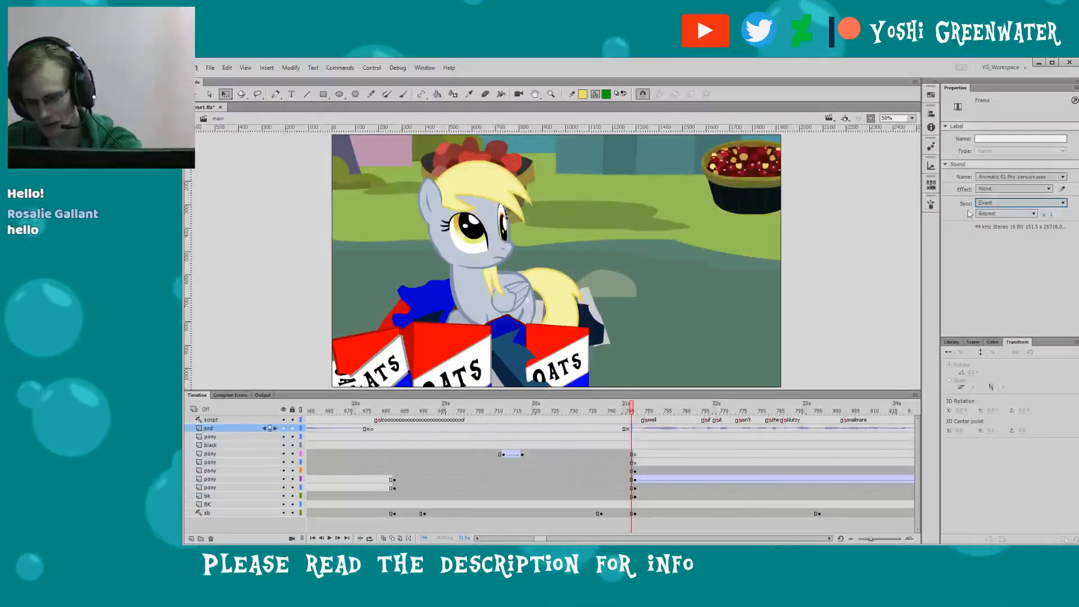
- Play the following dialogue and set the sync of the snd layer's sound at the "whaa" cue to Event
key(Return)
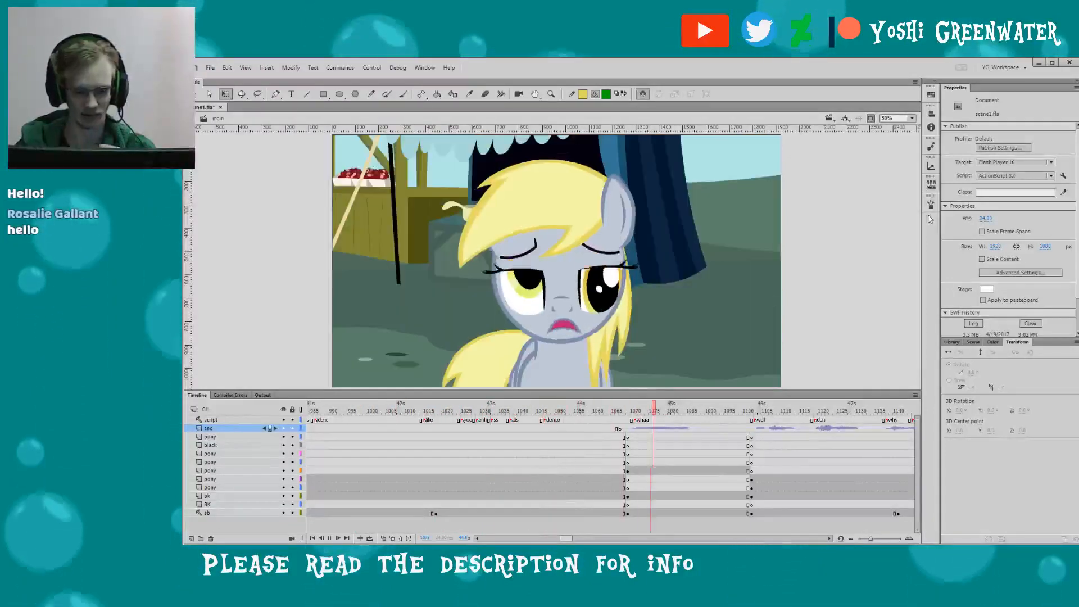
key(Return)
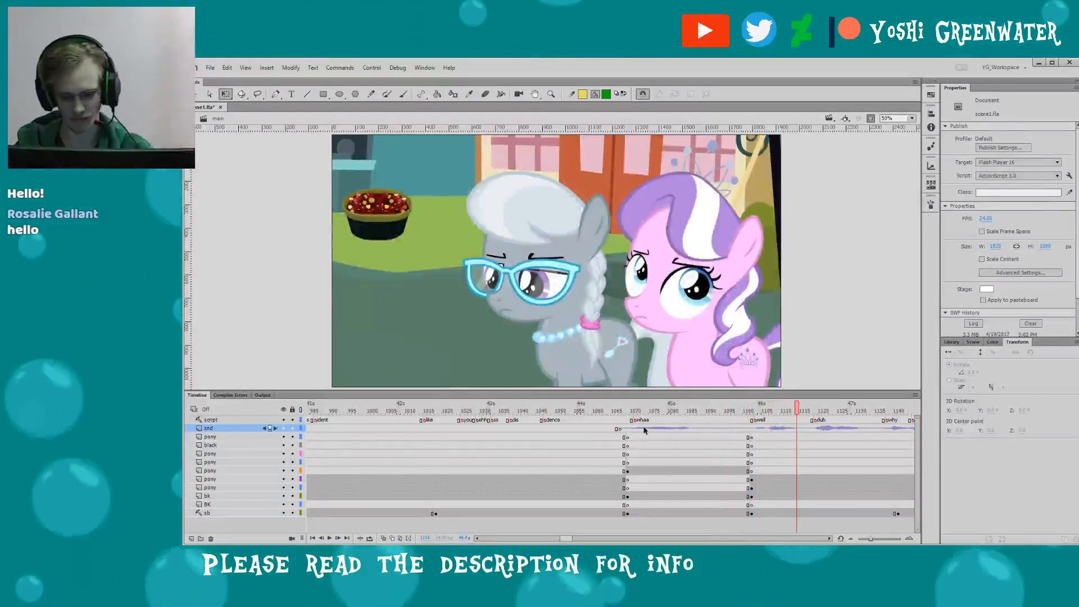
click(643, 428)
click(993, 203)
click(988, 213)
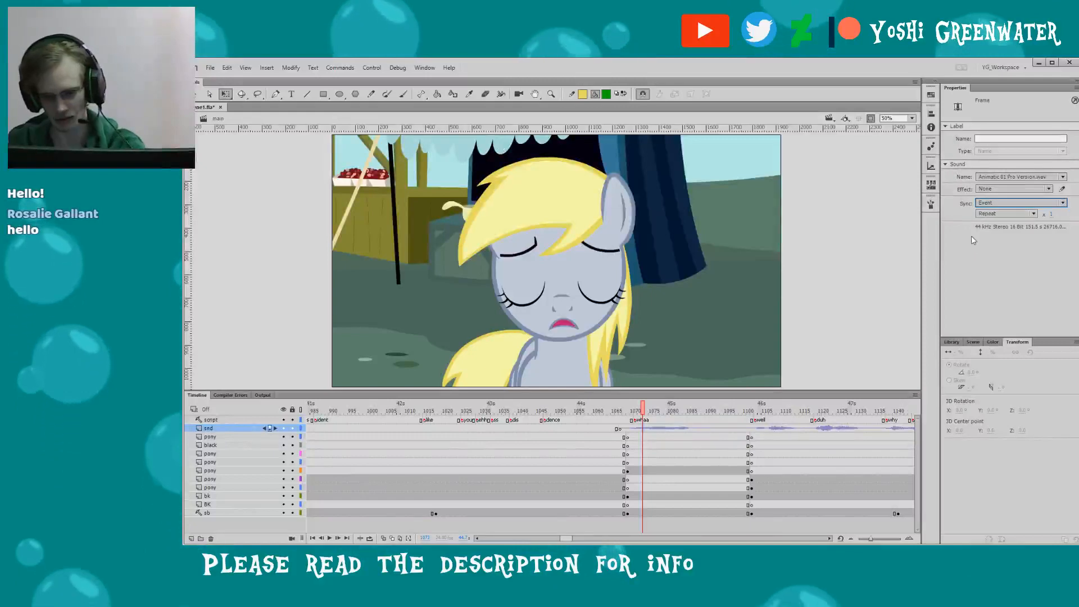
- Play on to the "my" cue and set the sync of the snd layer's sound near frame 1520 to Event
key(Return)
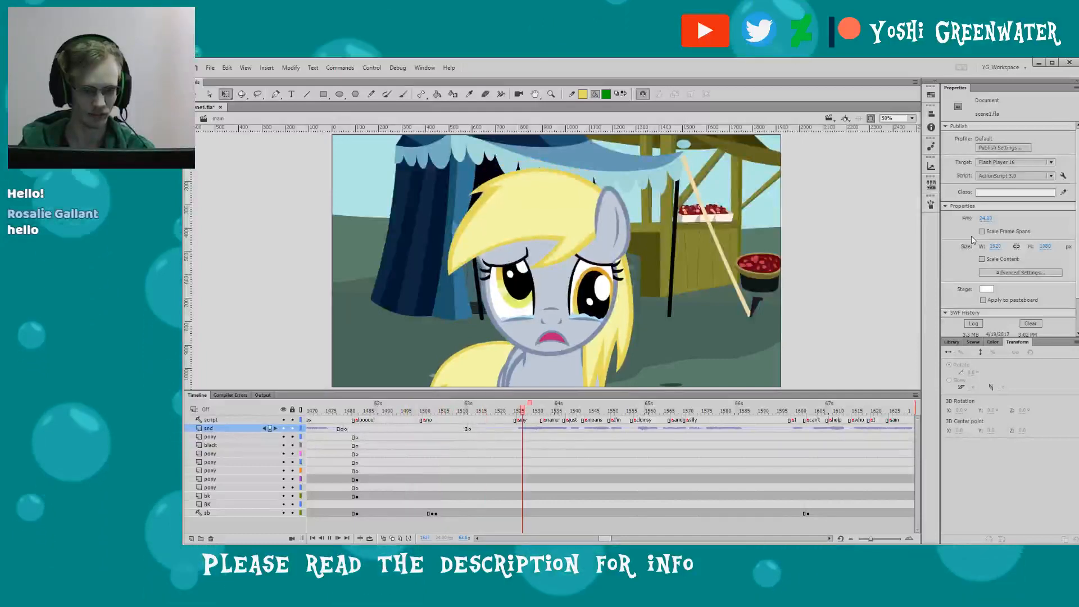
click(495, 430)
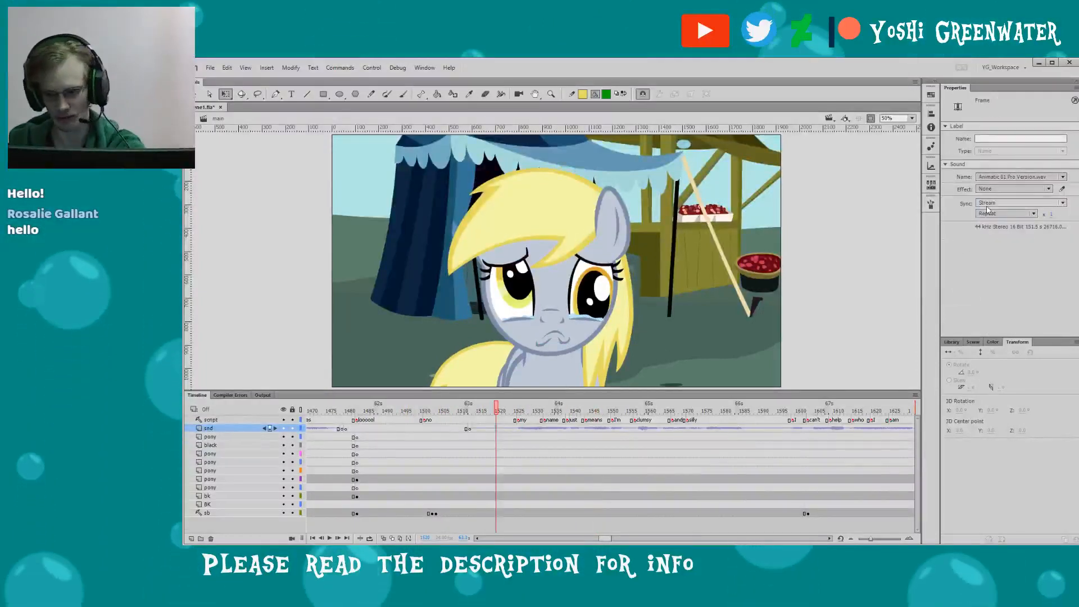
click(991, 203)
click(988, 212)
- Play the remaining dialogue through the orange pony's shot and go to the black frames at the scene's end
key(Return)
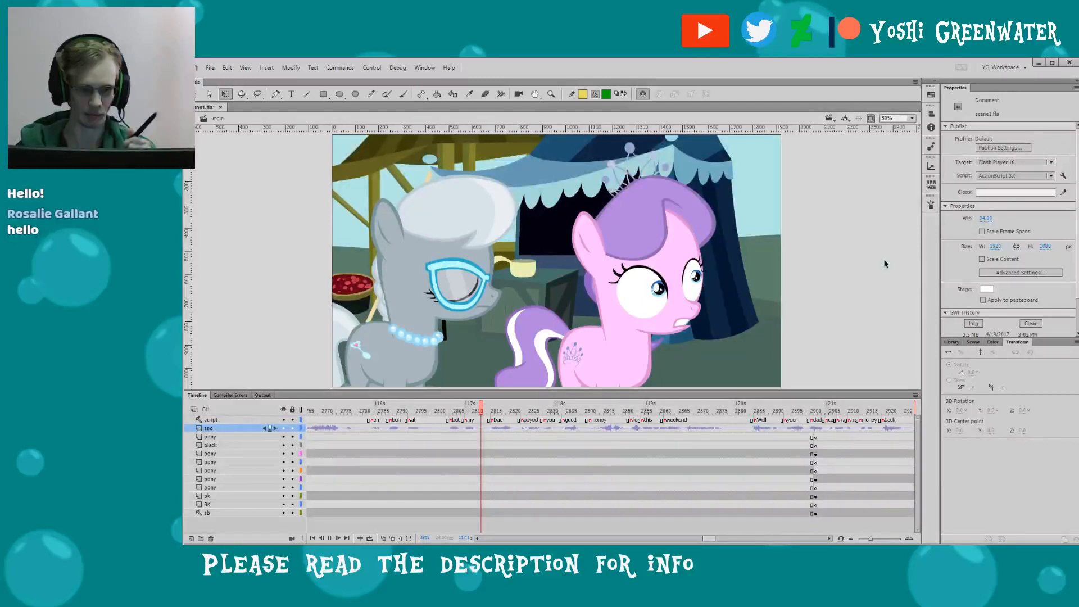
scroll(338, 428, right, 5)
click(338, 404)
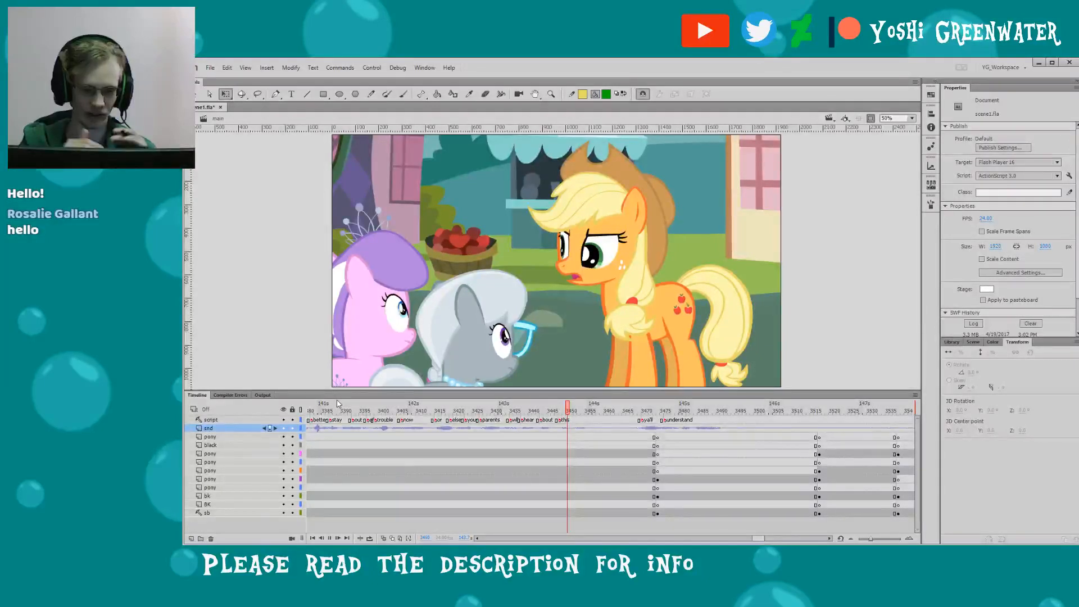
key(End)
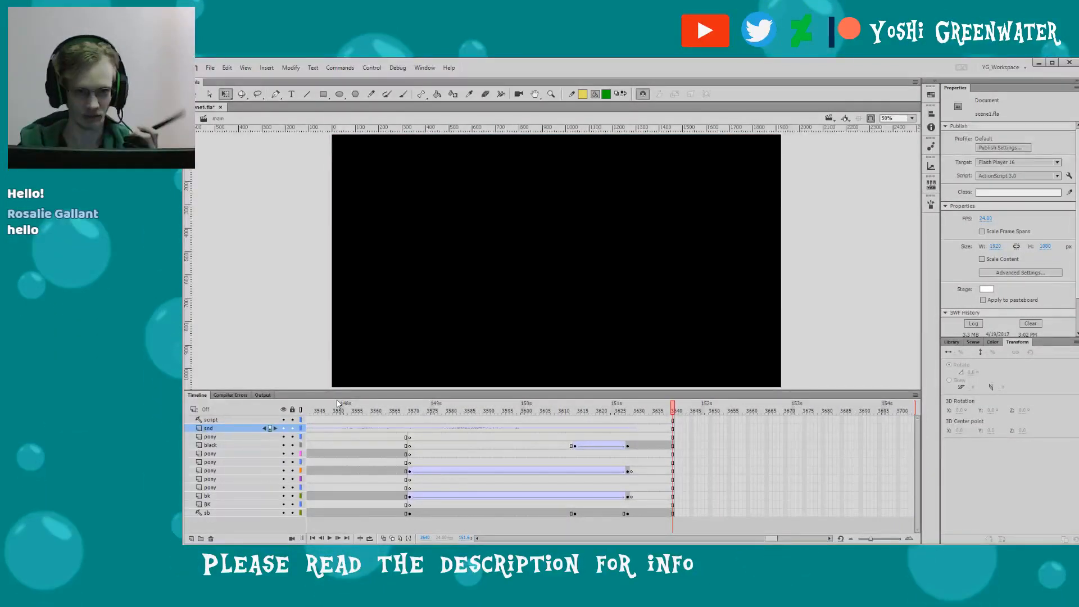
- Scrub back from the scene's end to the start of the angry pink pony's shot at the "dad" cue
drag(337, 404, 573, 410)
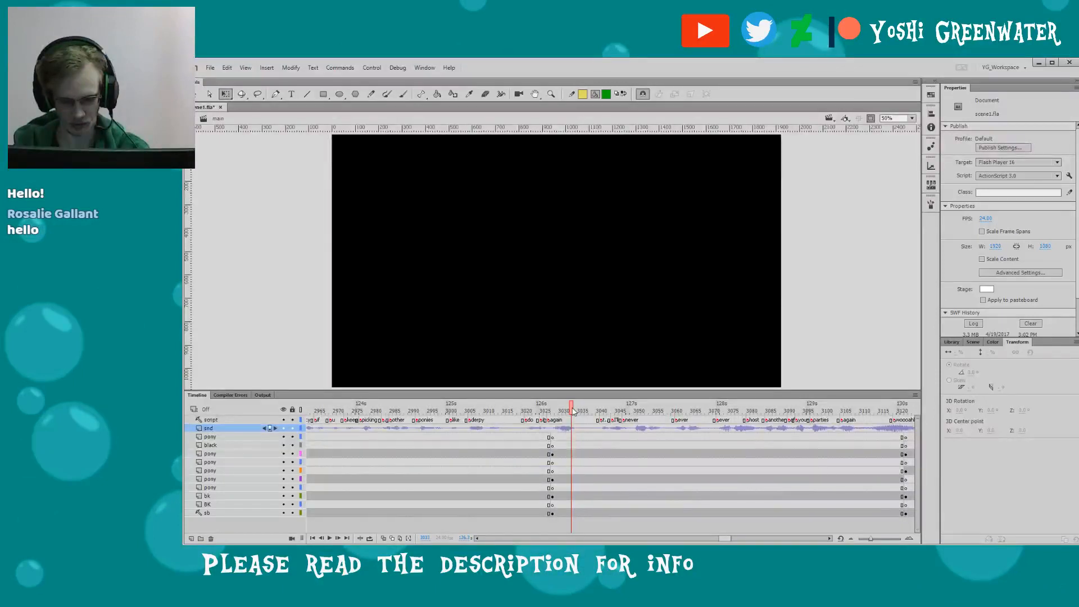
click(538, 410)
drag(725, 539, 716, 539)
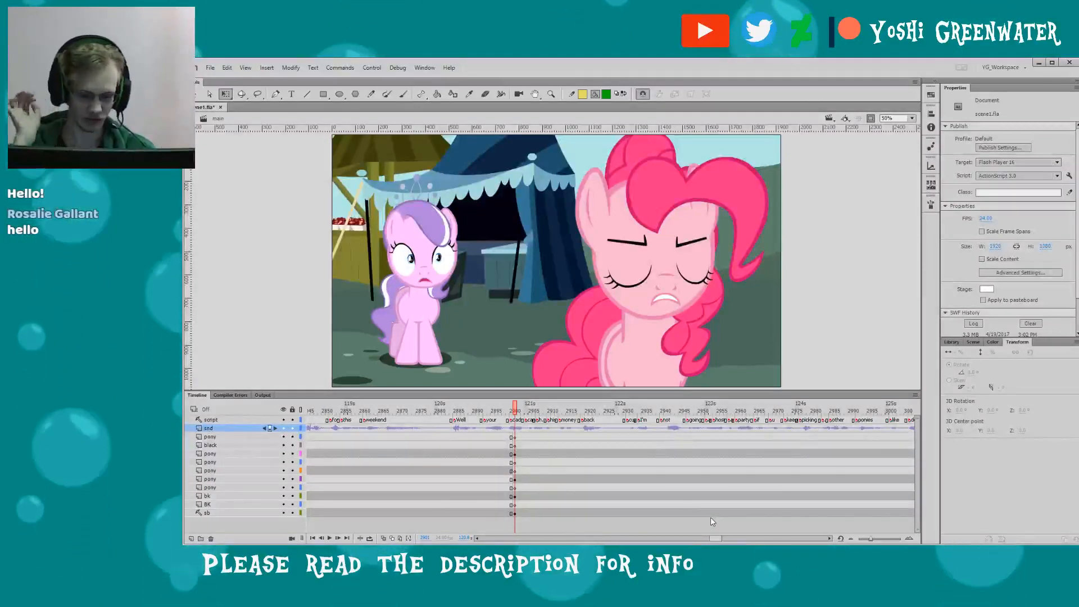
scroll(710, 517, right, 3)
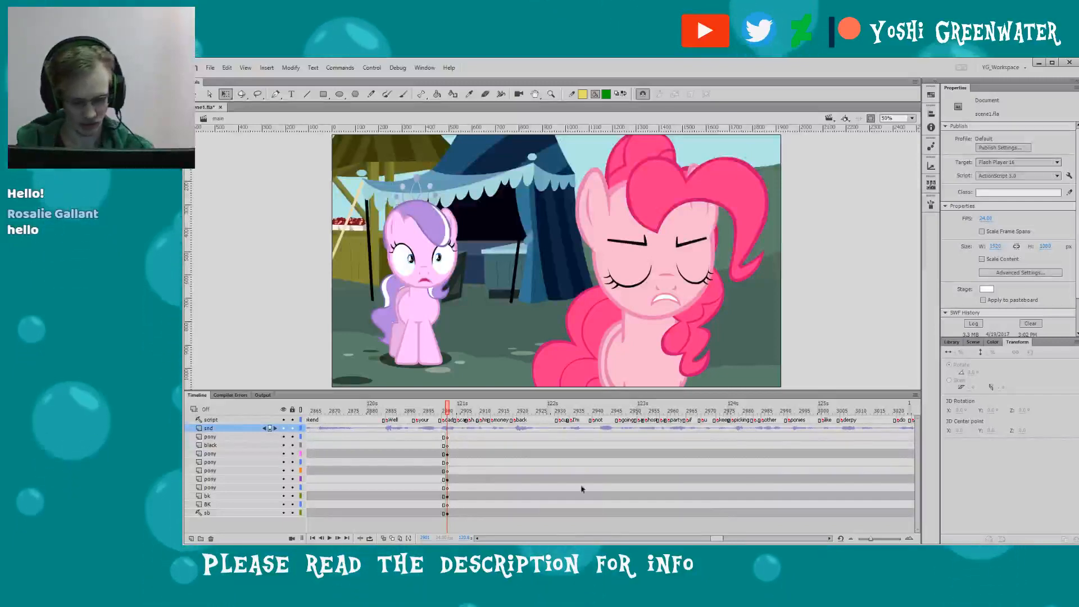
scroll(646, 506, right, 2)
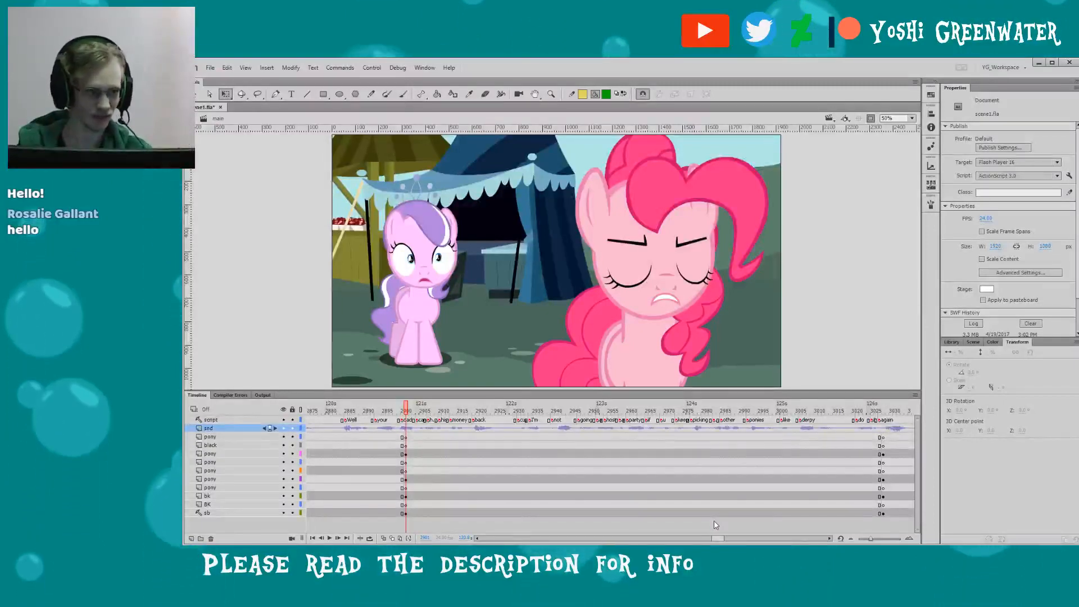
- Change the sync type of the snd layer's sound at the "dad" cue near frame 2900
click(401, 429)
click(989, 204)
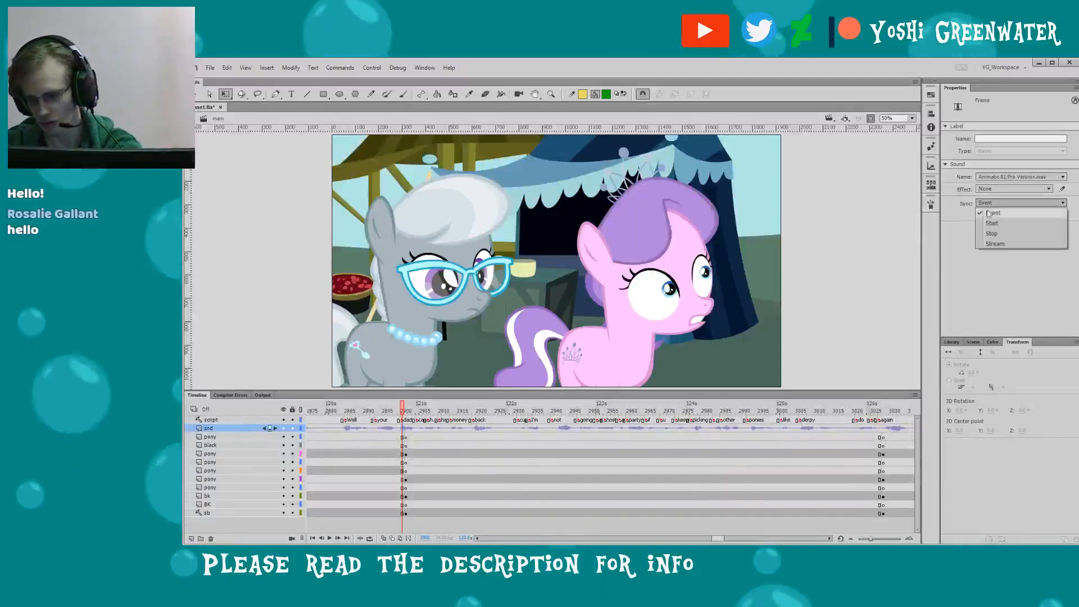
click(989, 236)
click(863, 297)
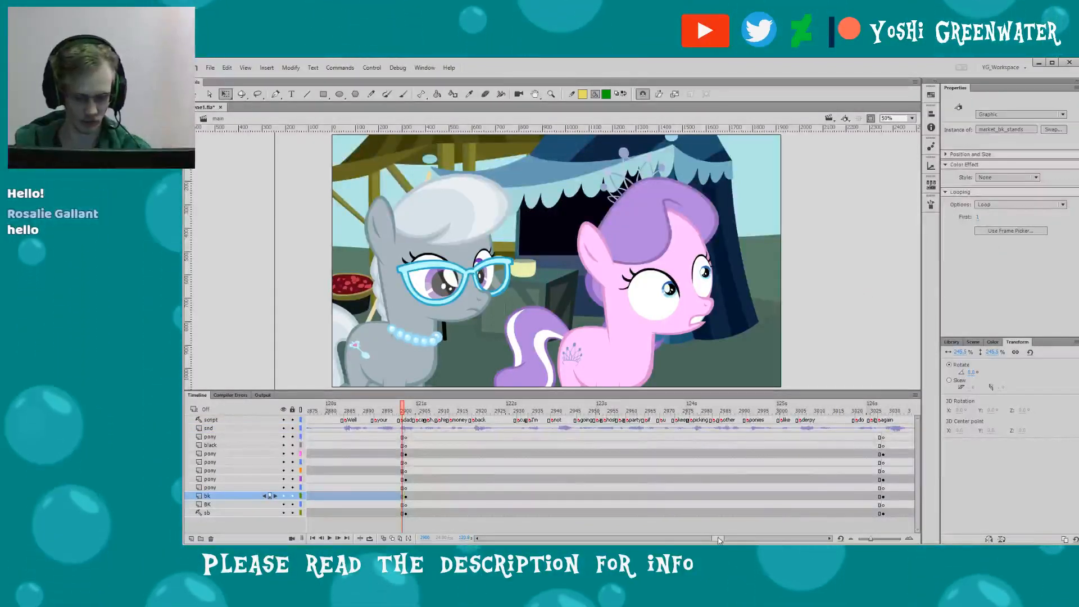
- Scrub the pink pony's line from the "dad" cue and replay it through the "again" cue
drag(717, 541, 719, 540)
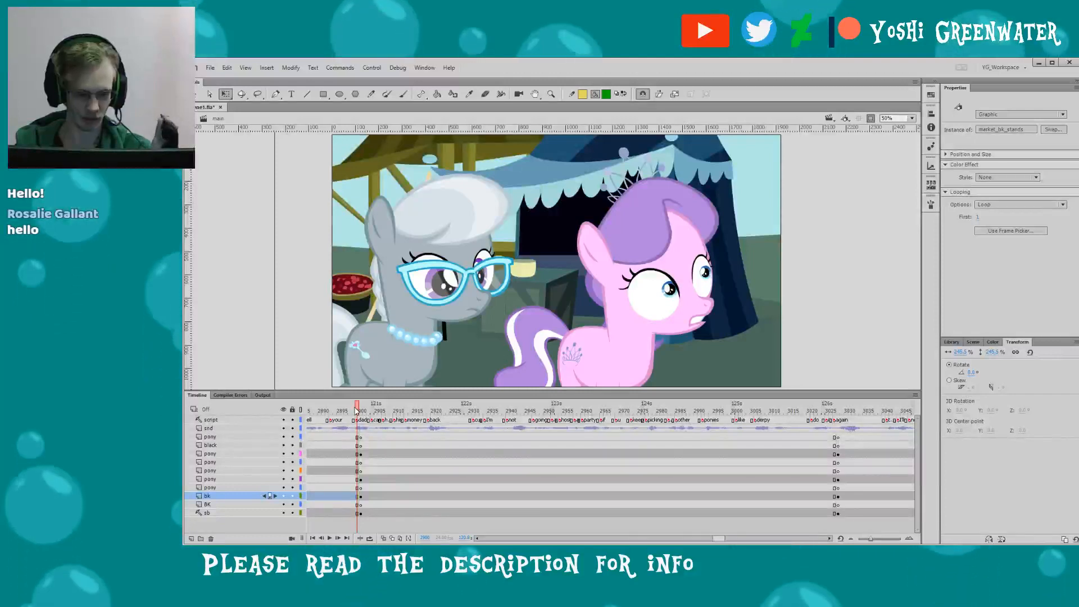
drag(356, 411, 447, 392)
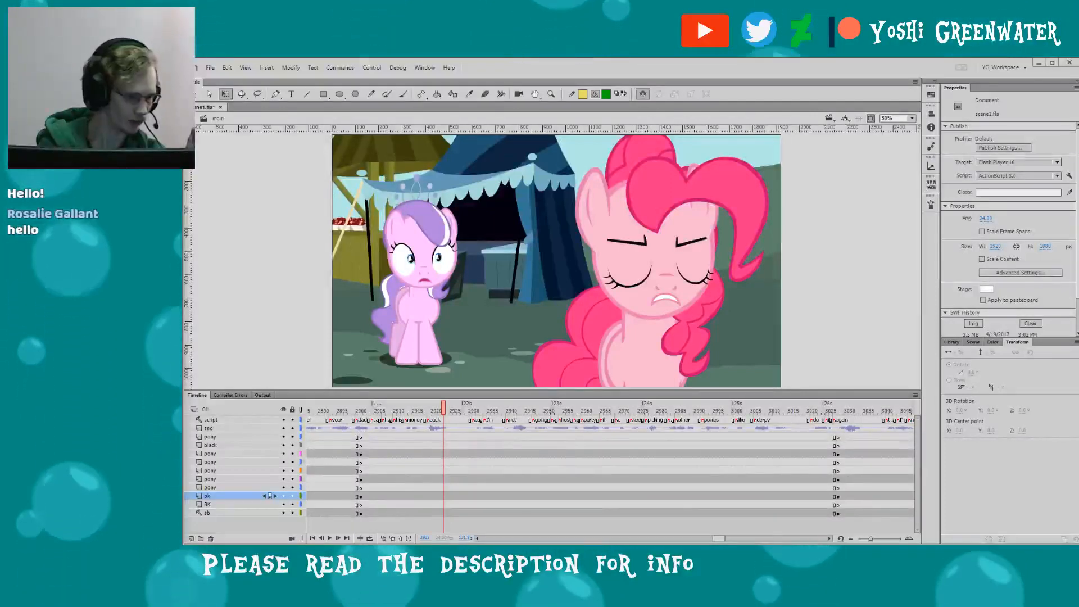
click(356, 412)
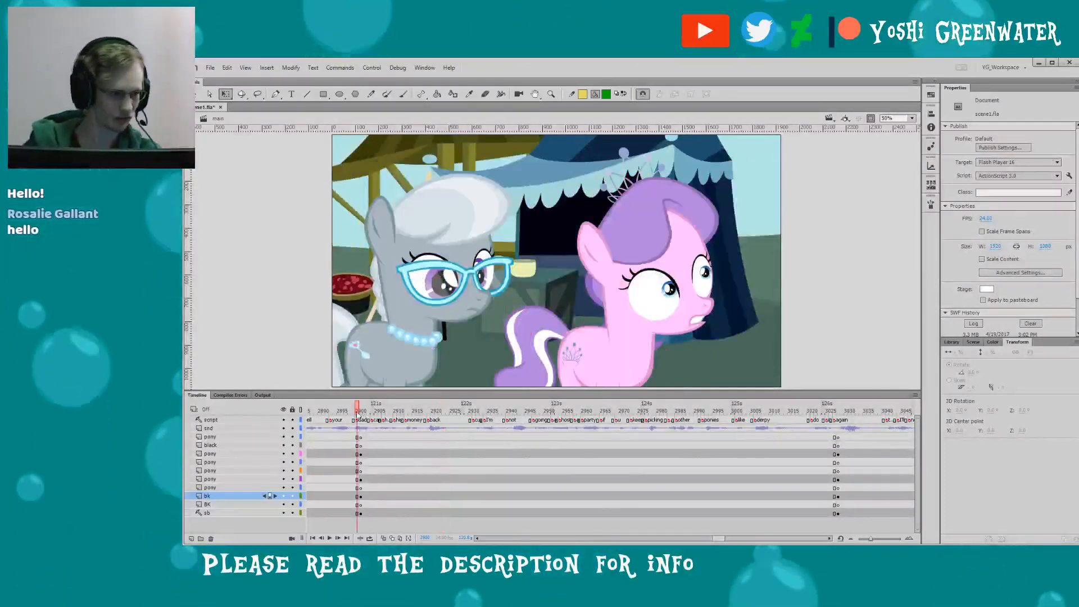
key(Return)
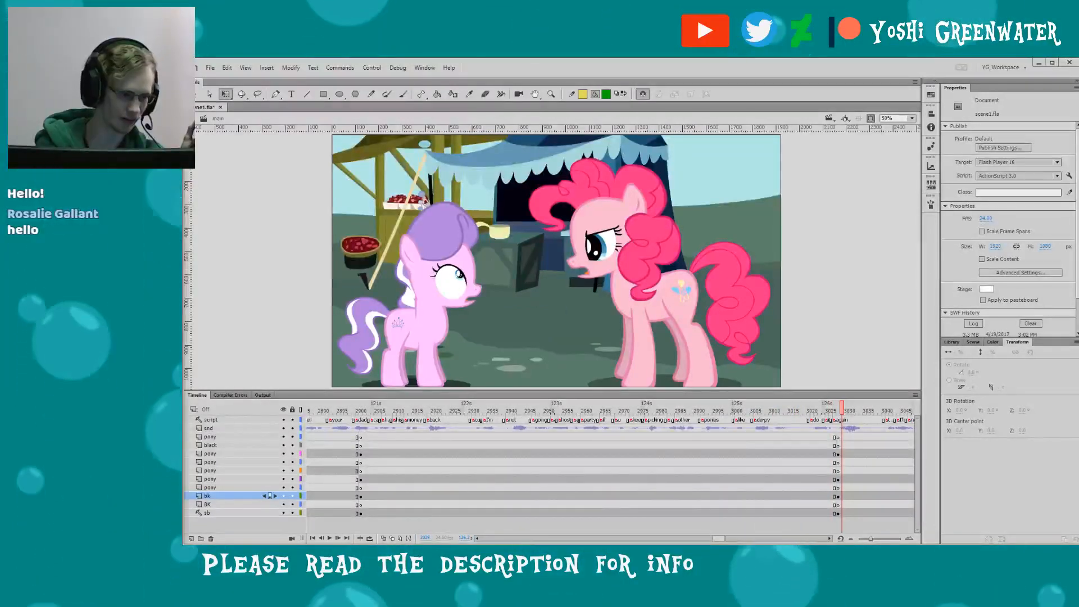
- Open the small pony's DT_ALL symbol for editing at the start of the pink pony's shot and enlarge the timeline
click(361, 405)
drag(354, 392, 354, 365)
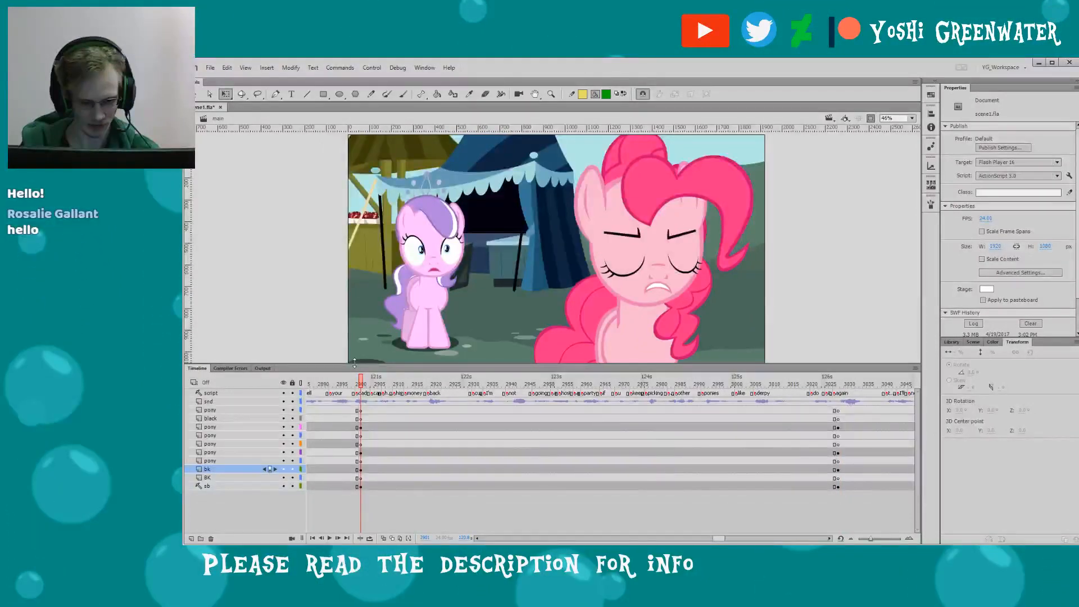
click(393, 257)
drag(355, 363, 392, 365)
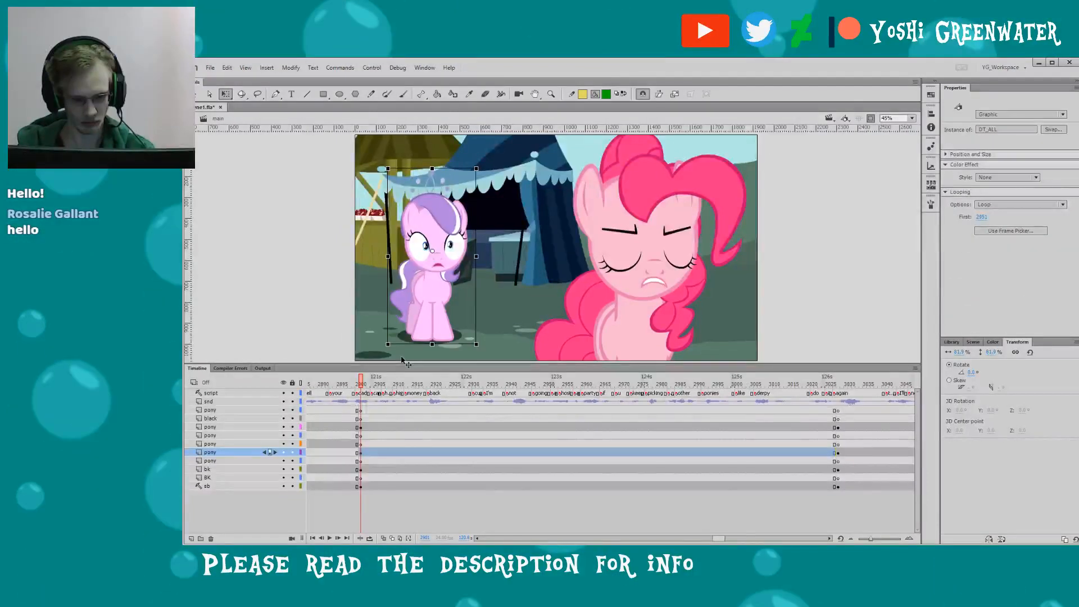
double_click(419, 315)
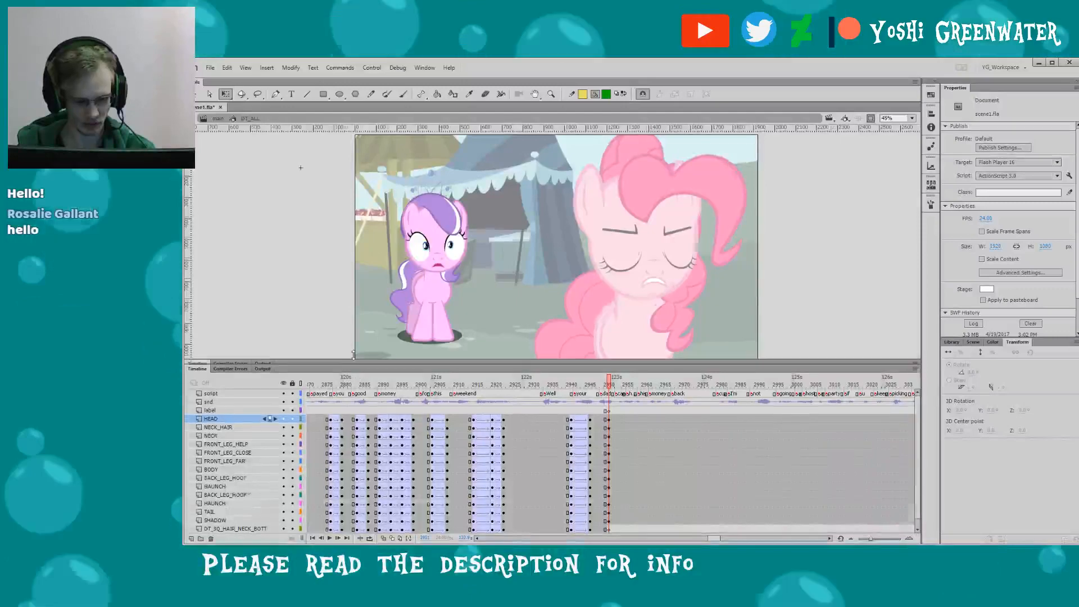
drag(354, 354, 354, 297)
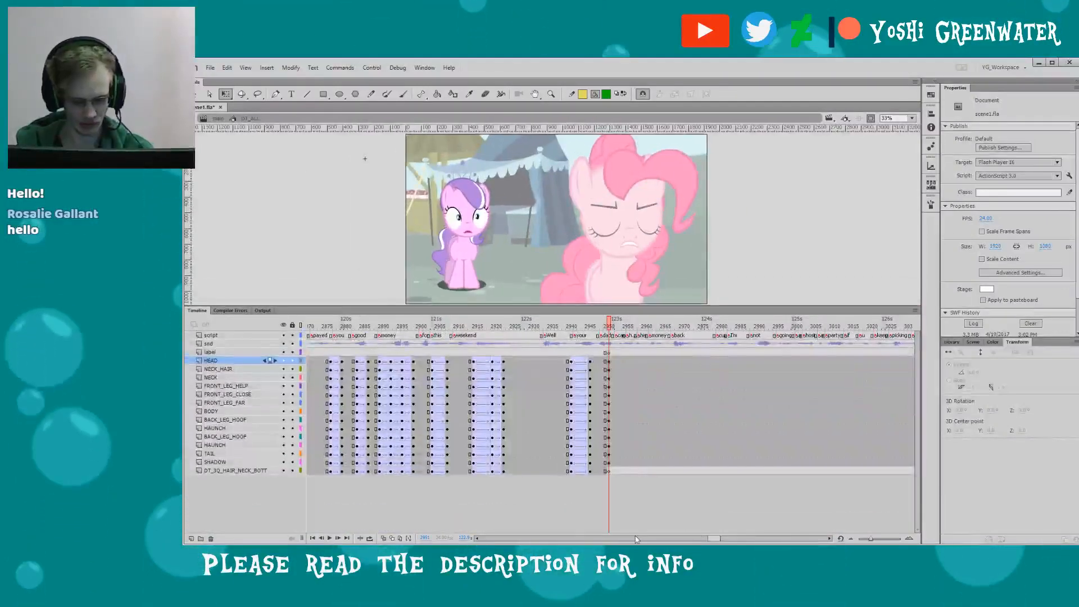
- Play the small pony's earlier animation in DT_ALL from the "well" cue and scrub on to about frame 1105
drag(713, 540, 547, 535)
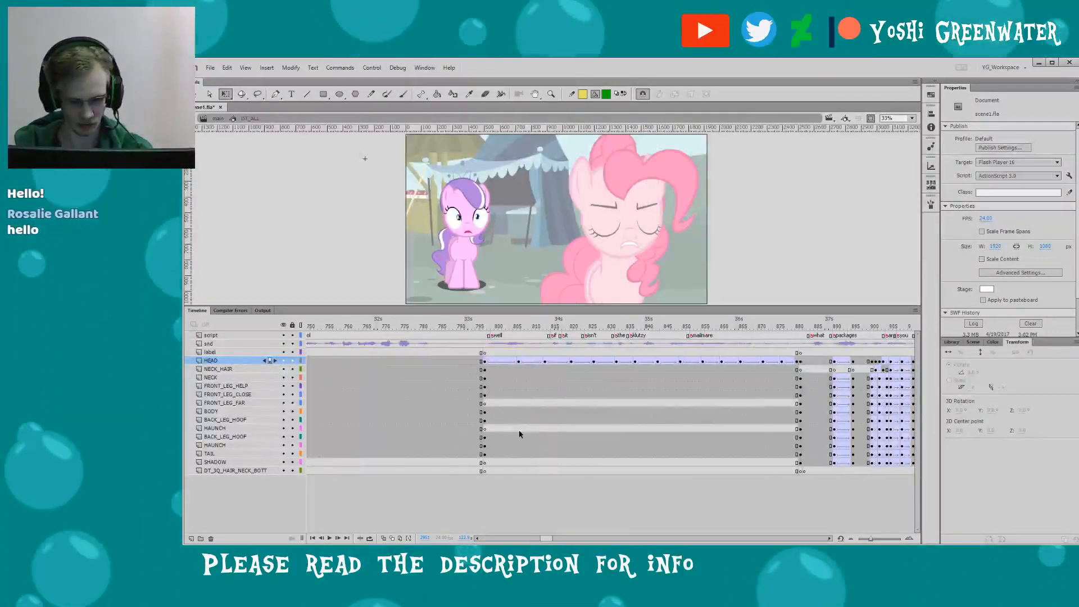
click(488, 326)
key(Return)
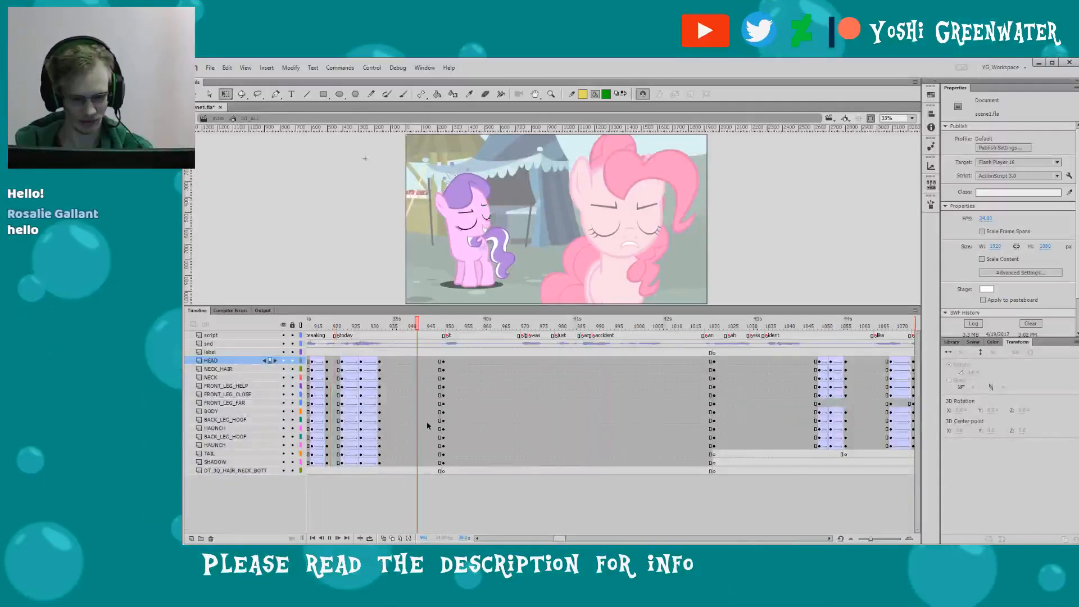
key(Return)
scroll(550, 502, right, 5)
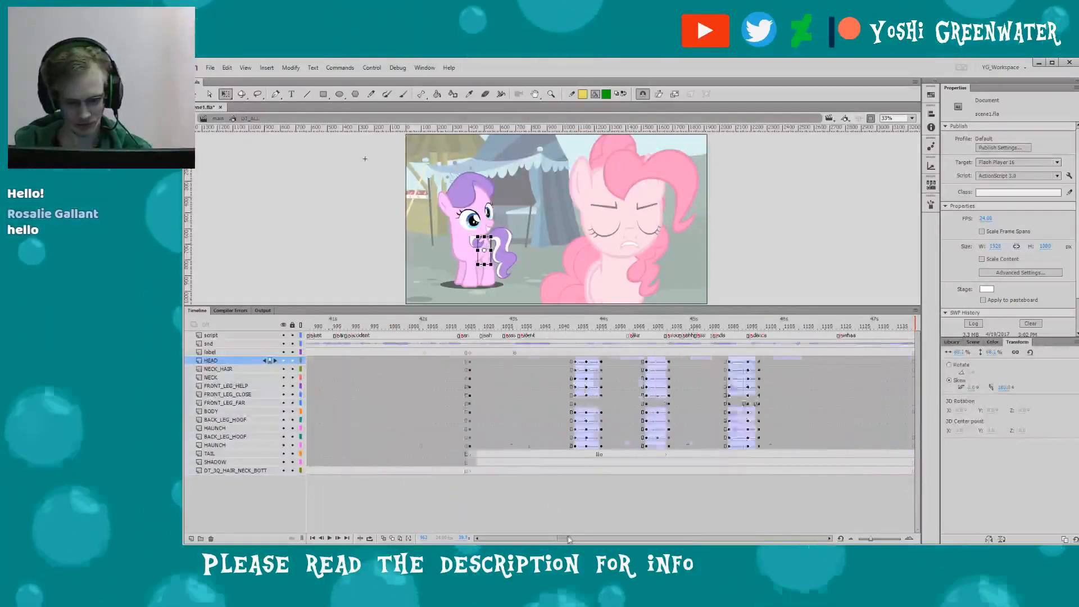
drag(514, 342, 690, 345)
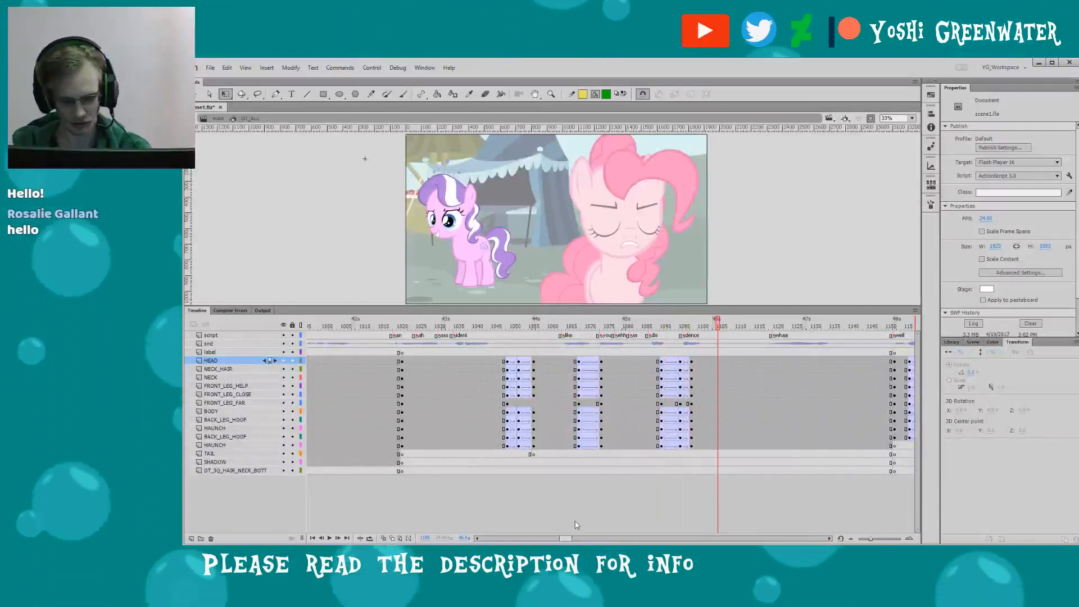
- Play the small pony's animation in DT_ALL from the "wonder" cue near frame 1478 through the "hooves" cue
drag(565, 538, 602, 539)
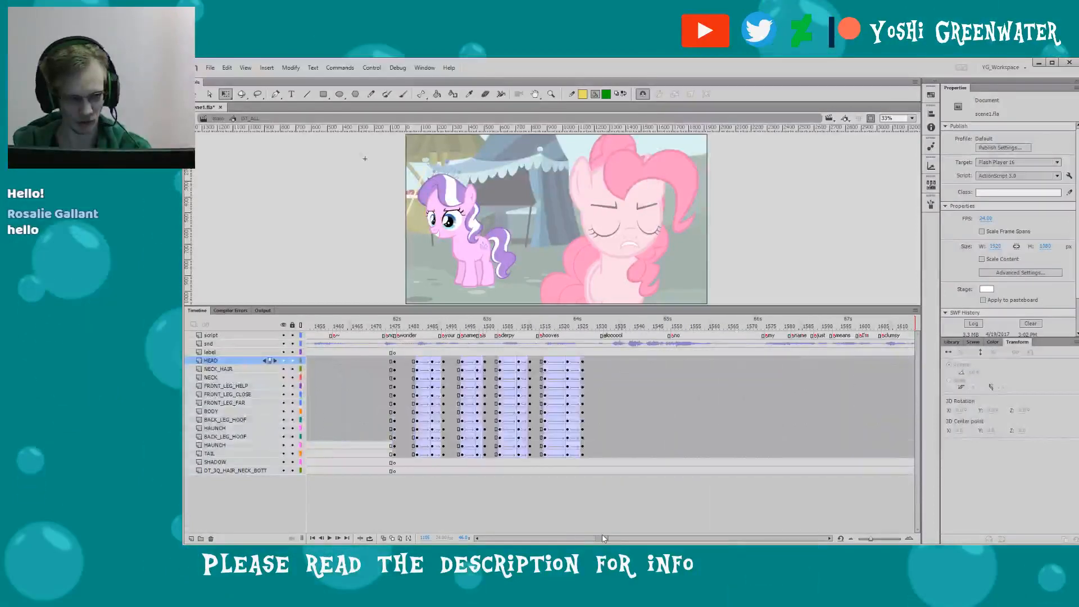
click(425, 326)
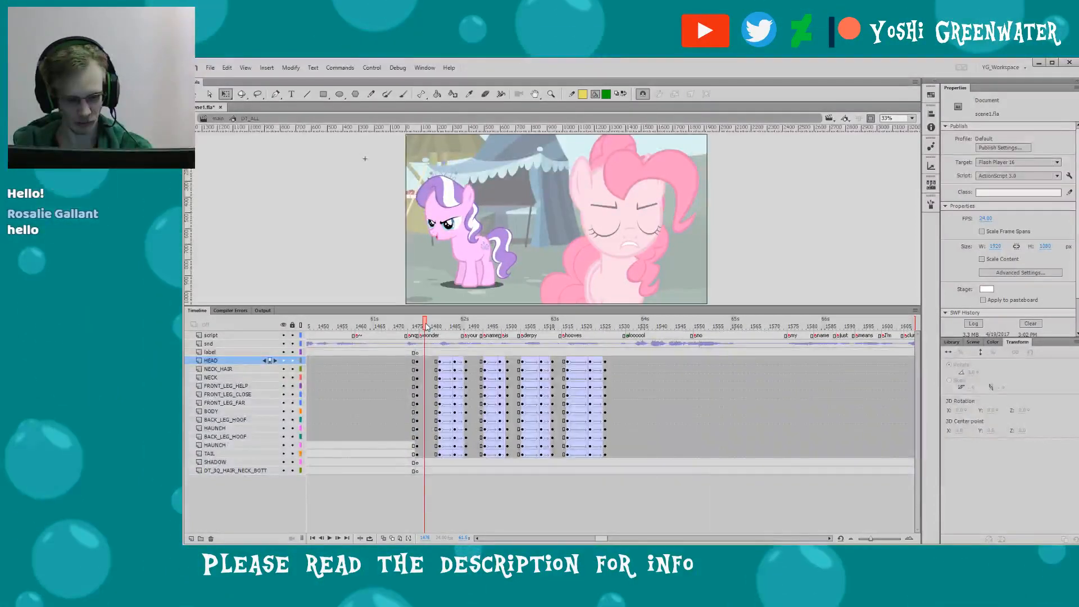
key(Return)
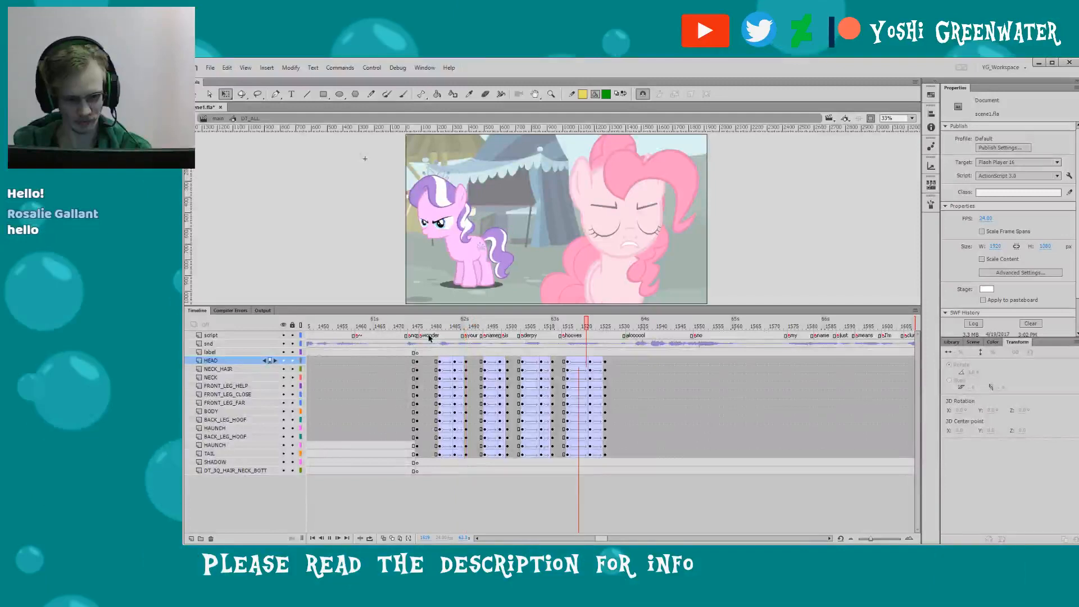
key(Return)
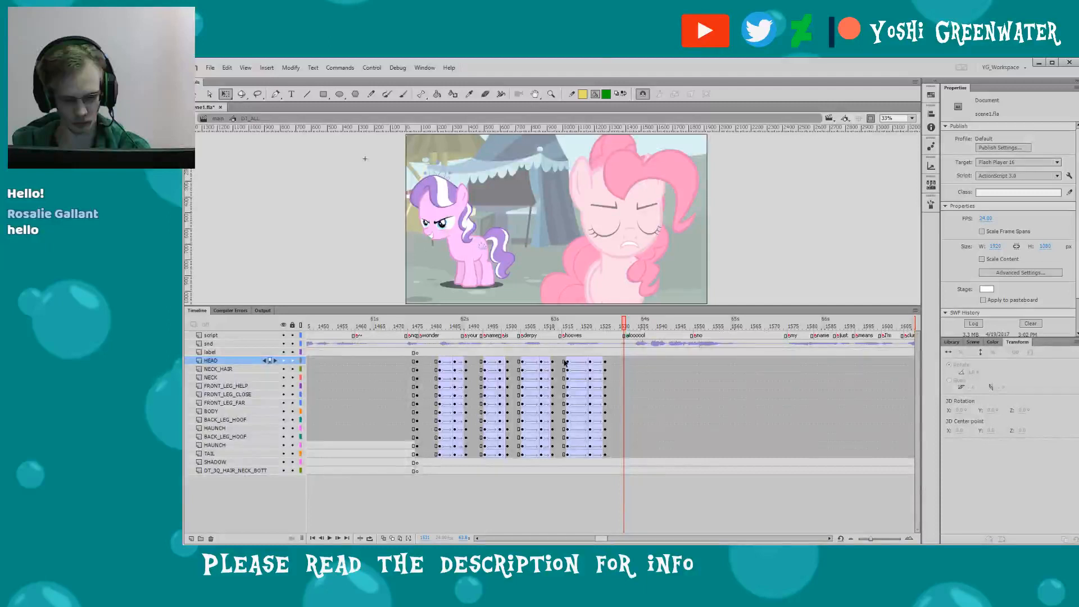
- Scrub back and forth over the small pony's head movement at the "hooves" cue
drag(599, 538, 601, 540)
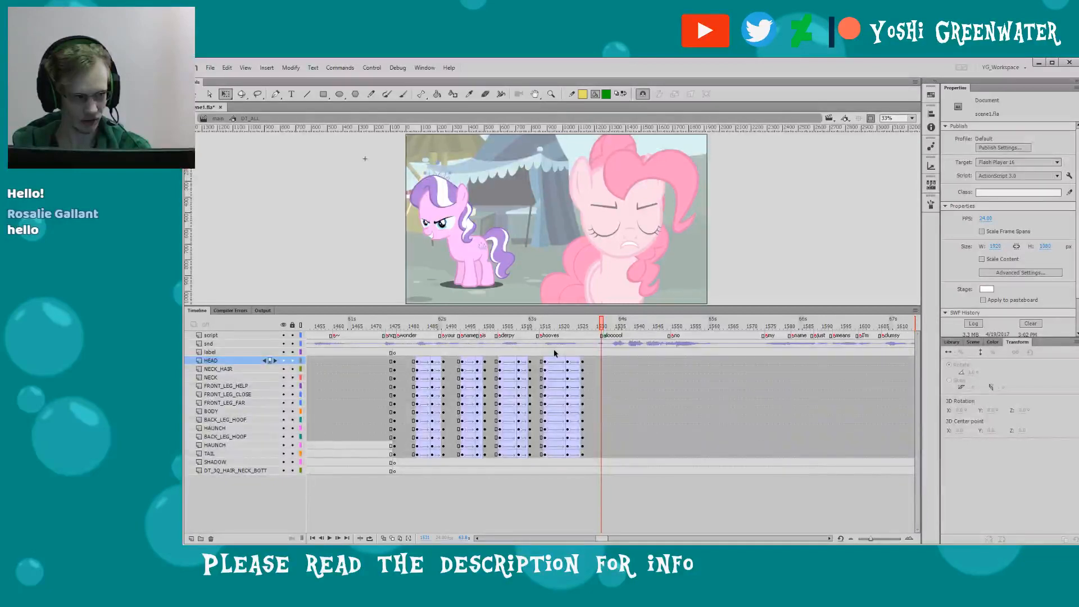
drag(567, 325, 545, 327)
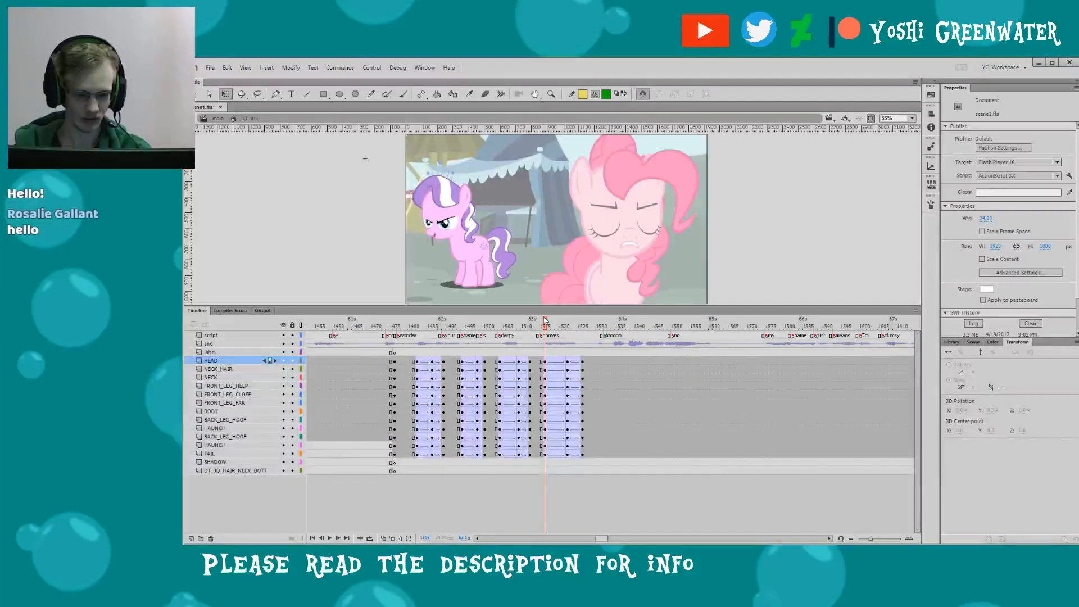
drag(545, 321, 567, 322)
- Look through the small pony's later poses in DT_ALL, checking the frames near 2001 and 2086
drag(603, 539, 605, 541)
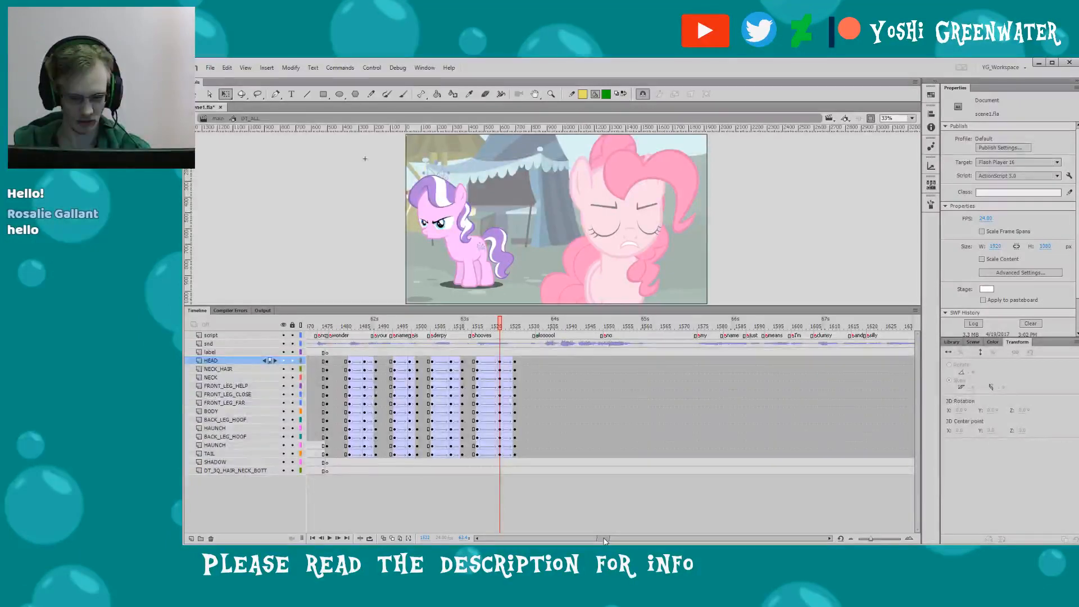
drag(604, 541, 641, 540)
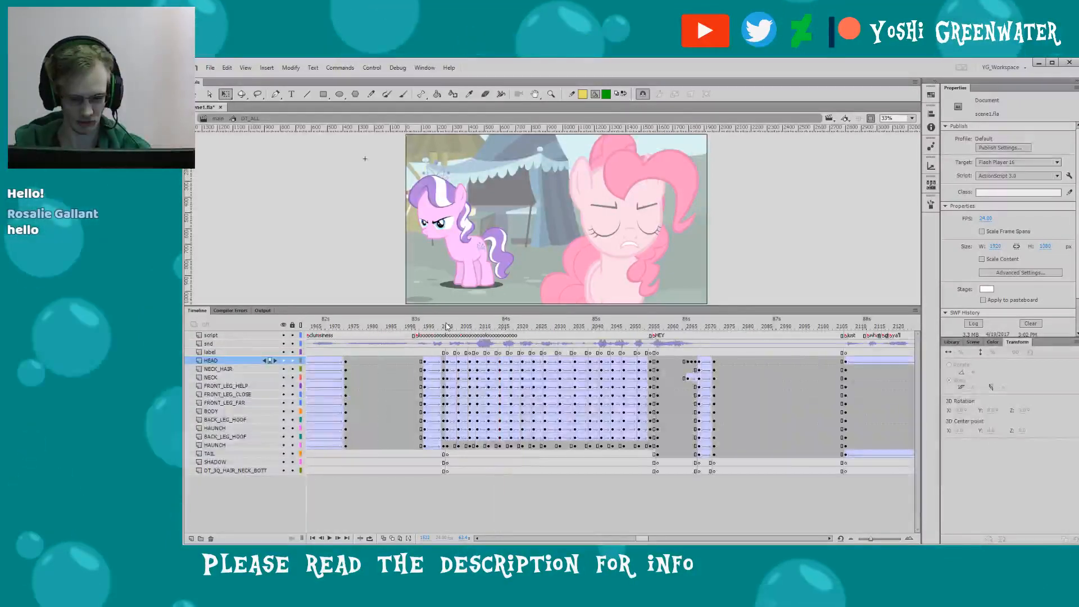
click(447, 326)
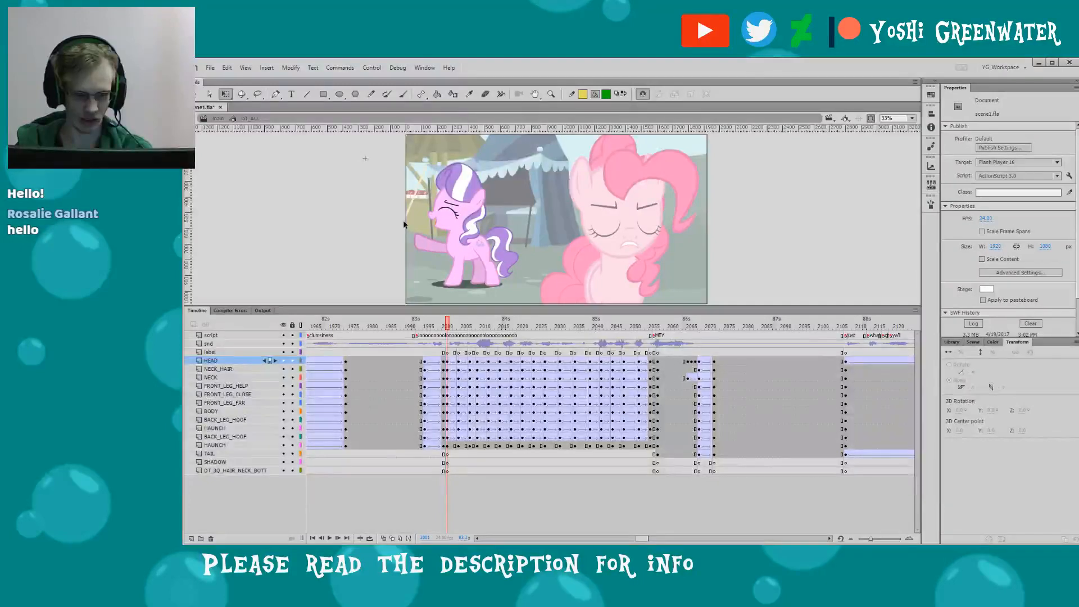
click(766, 361)
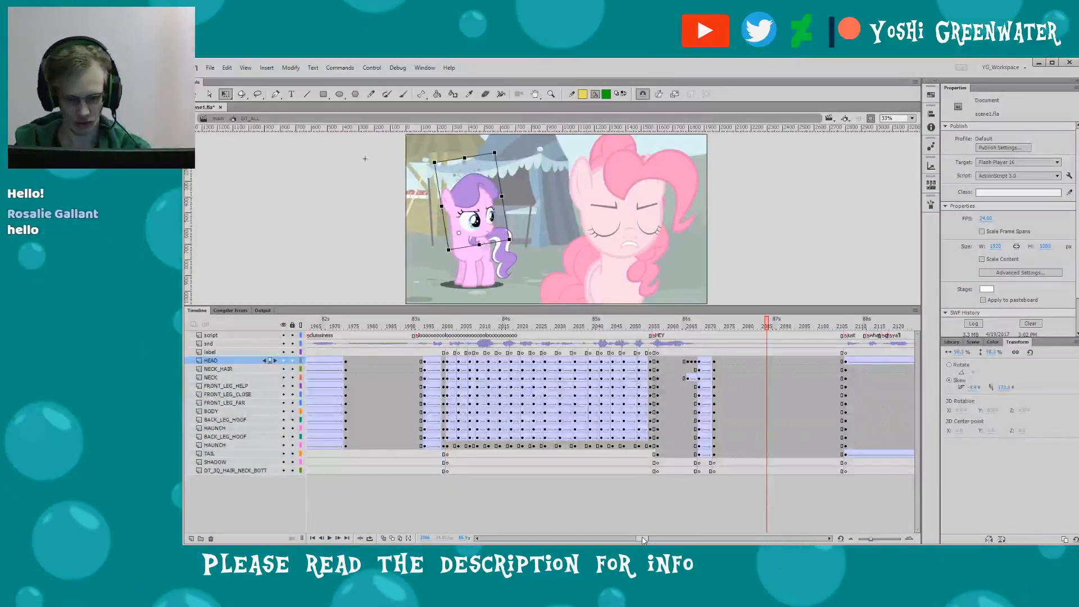
drag(641, 536, 647, 507)
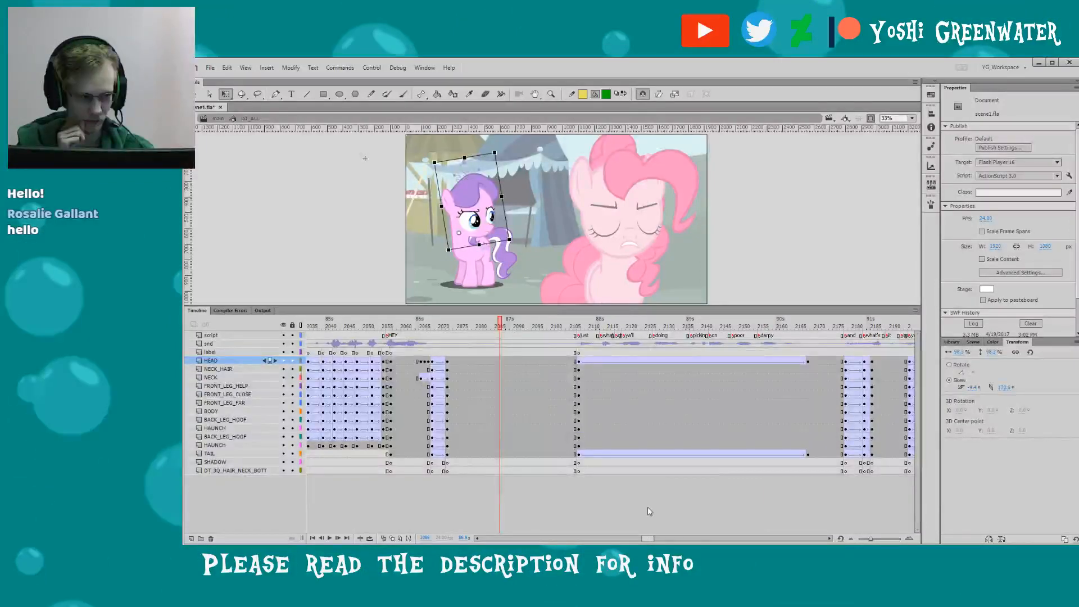
scroll(647, 507, right, 3)
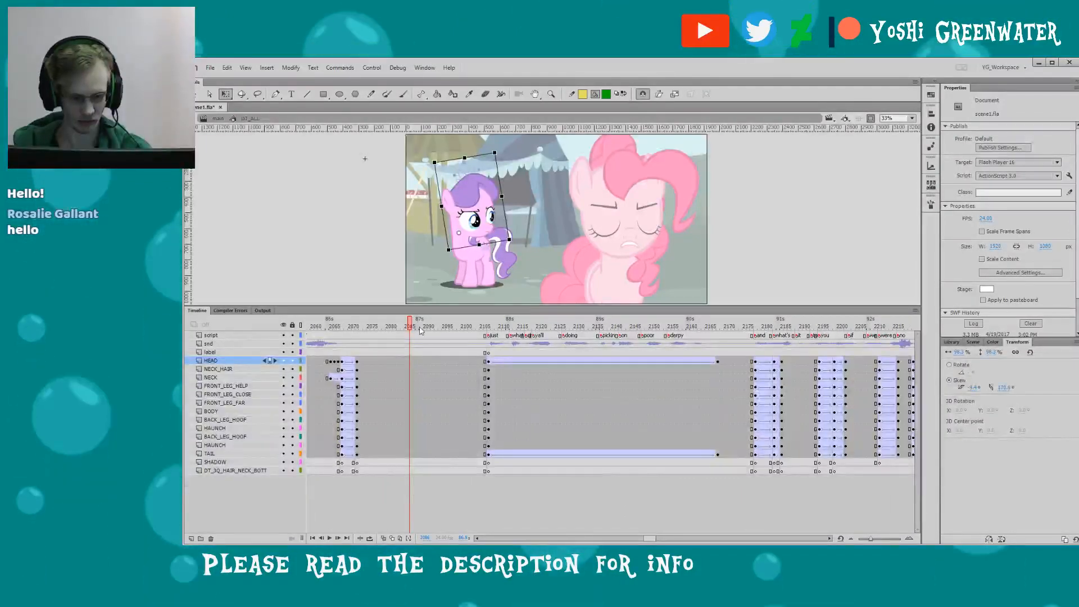
- Scrub through the small pony's animation in DT_ALL from the "just" cue near frame 2107 past the "derpy" cue, and review it again from "just"
click(488, 325)
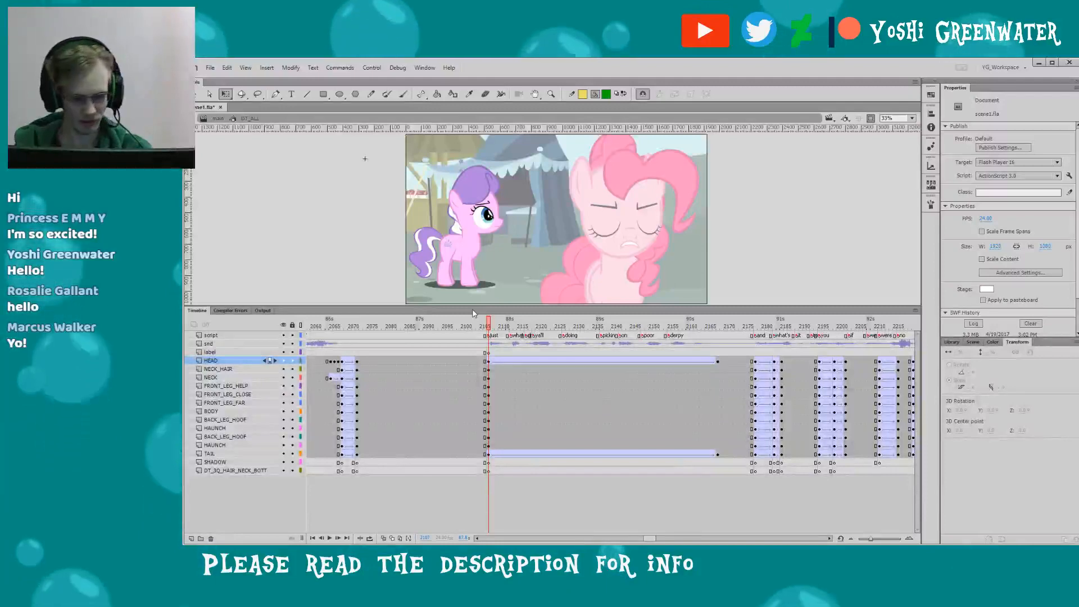
drag(473, 308, 473, 311)
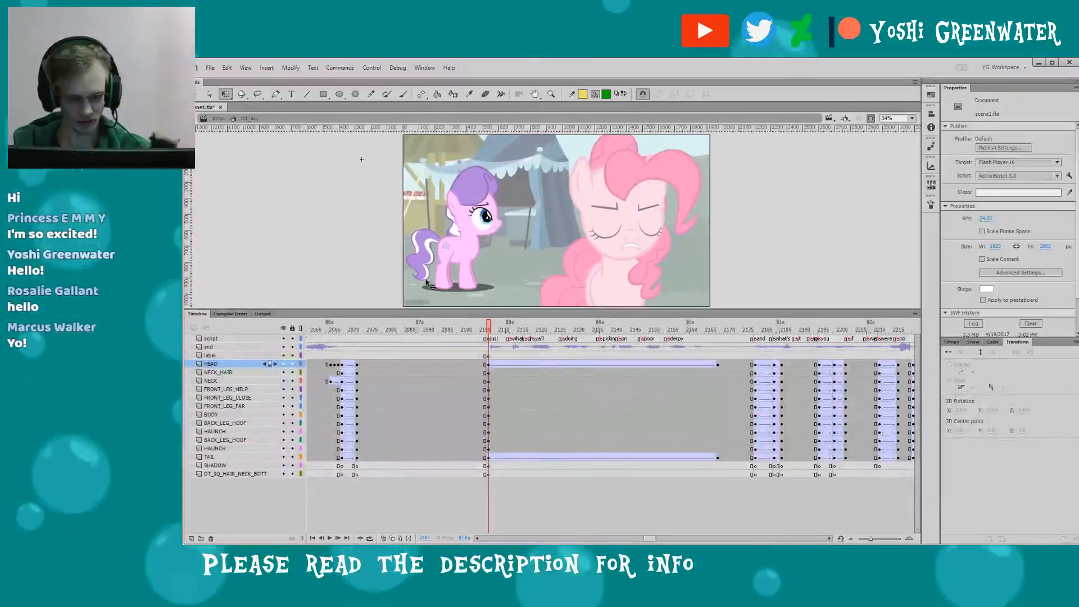
click(511, 328)
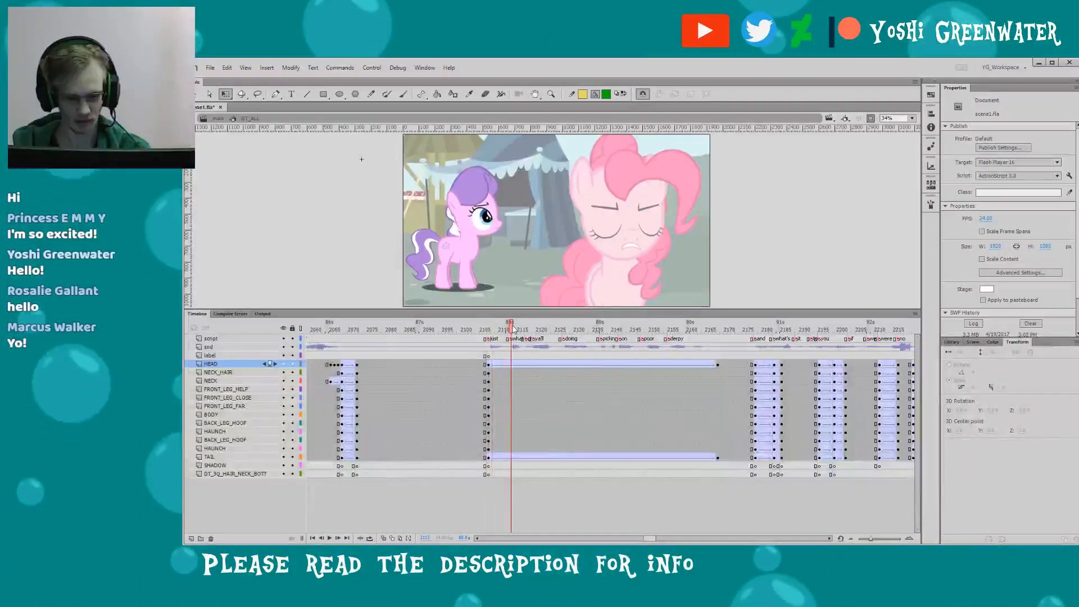
drag(512, 329, 726, 342)
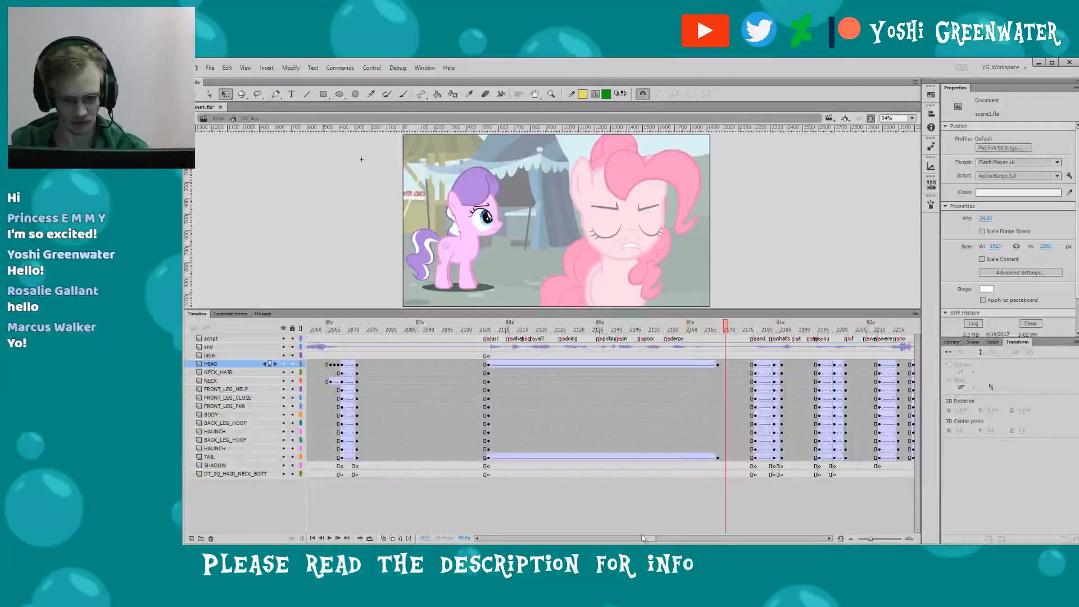
drag(649, 539, 653, 539)
click(317, 331)
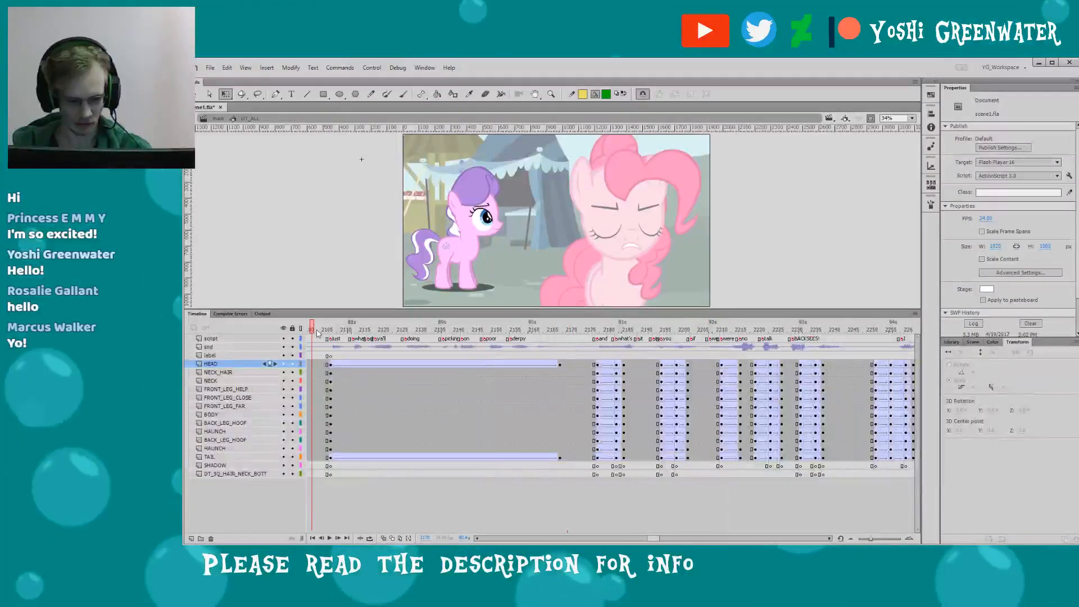
drag(318, 333, 333, 331)
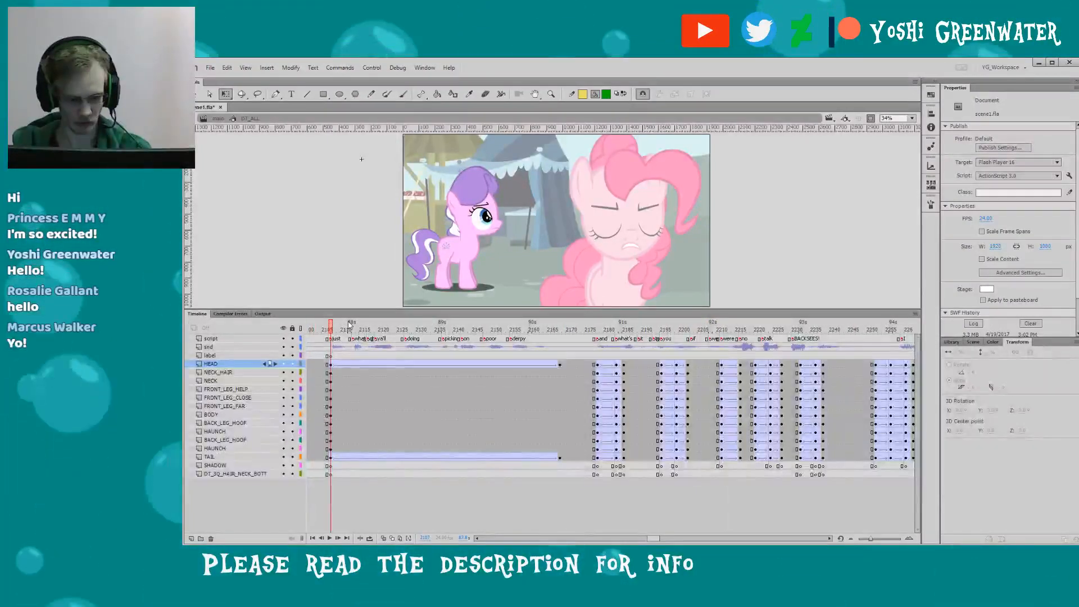
click(571, 330)
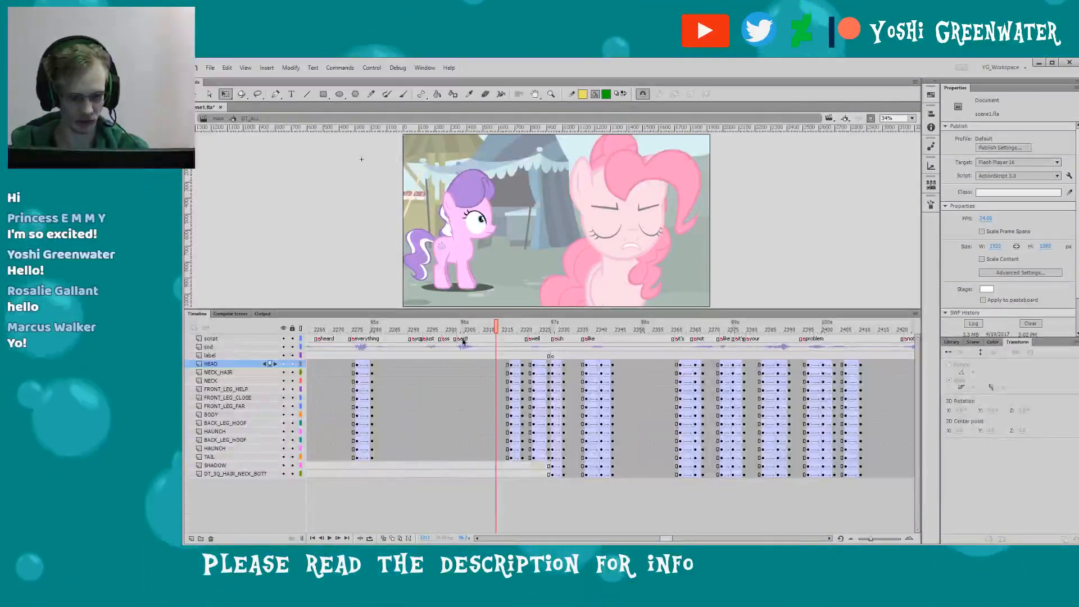
- Play the small pony's animation from the pose near frame 2312 through the "like" cue, and go back to its pose at the "uh" cue
scroll(450, 354, right, 2)
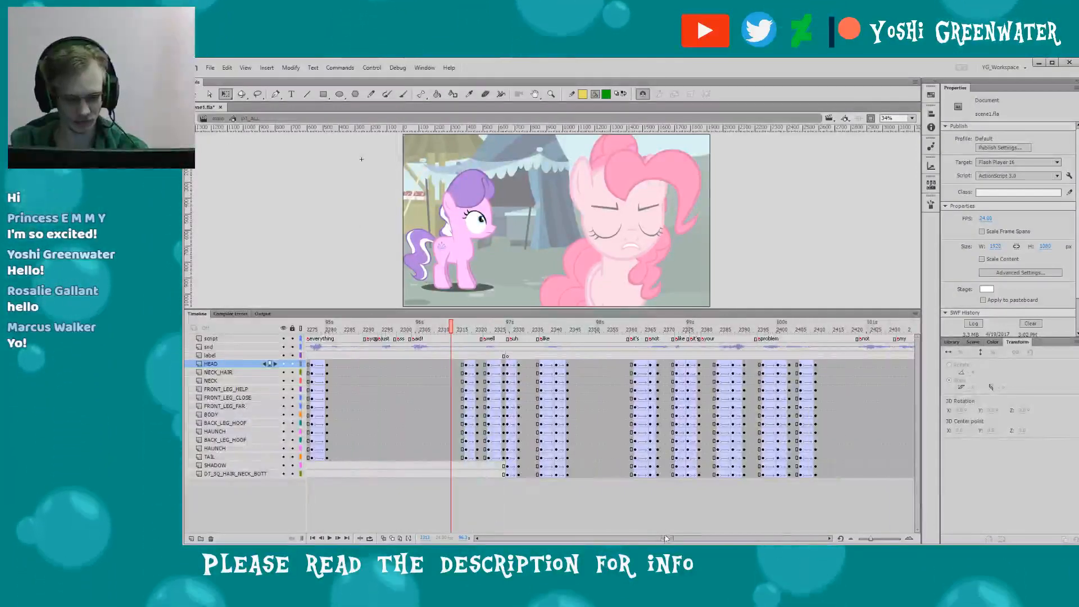
key(Return)
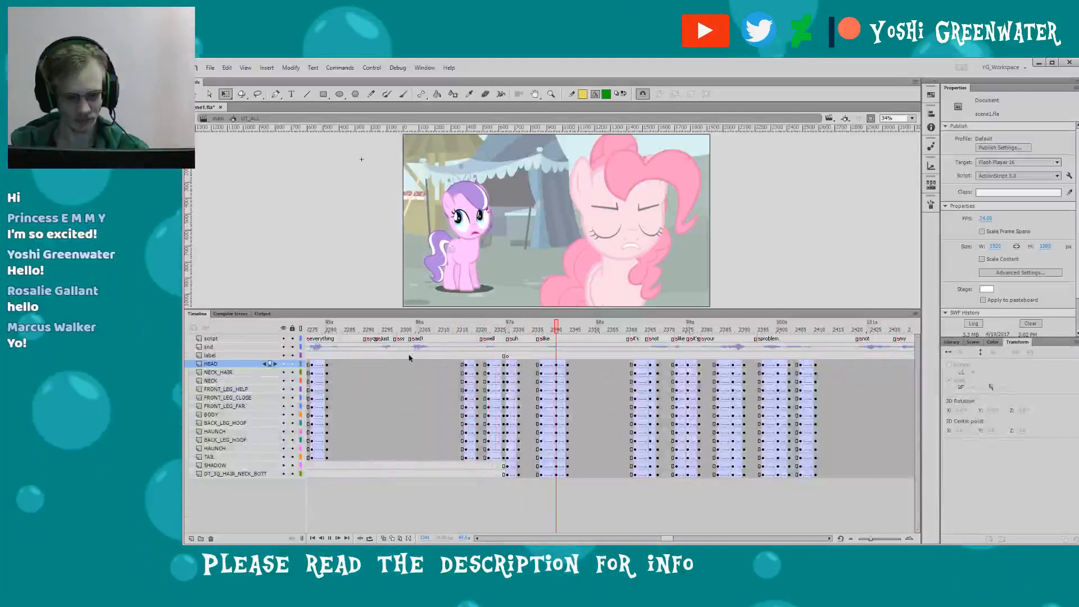
drag(467, 331, 506, 331)
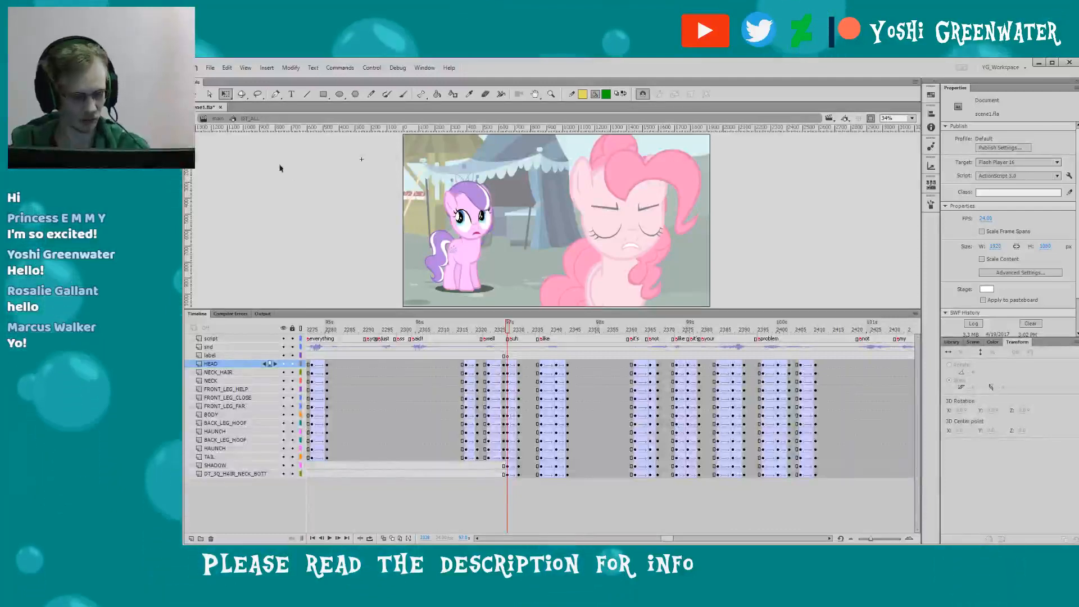
- Return to the main scene, reopen the small pony's DT_ALL symbol, and enlarge the stage view at the "what" cue
double_click(300, 198)
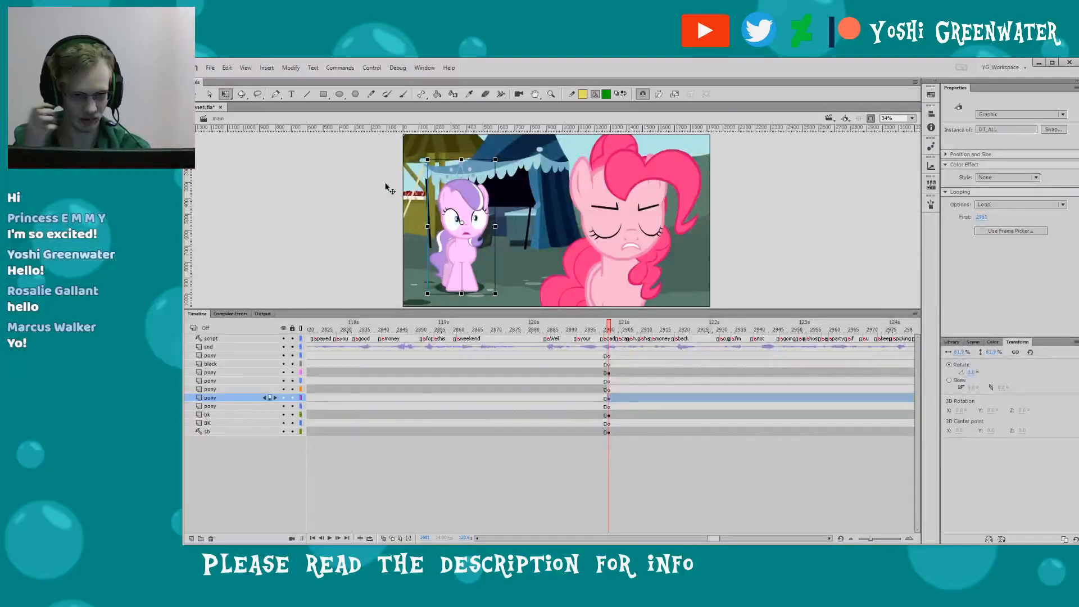
double_click(456, 239)
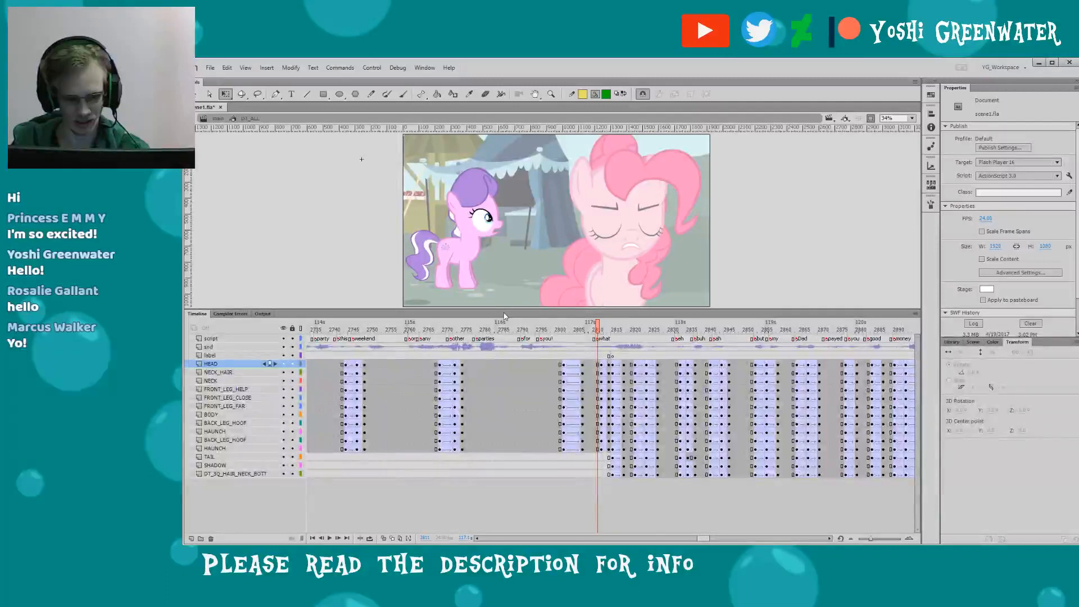
drag(504, 316, 328, 332)
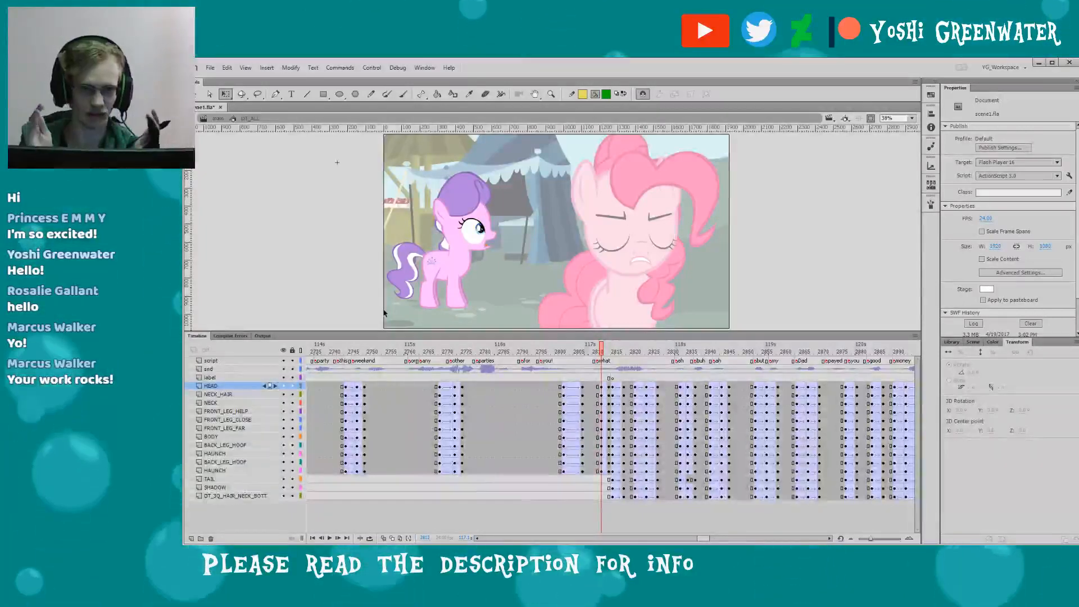
scroll(716, 532, right, 3)
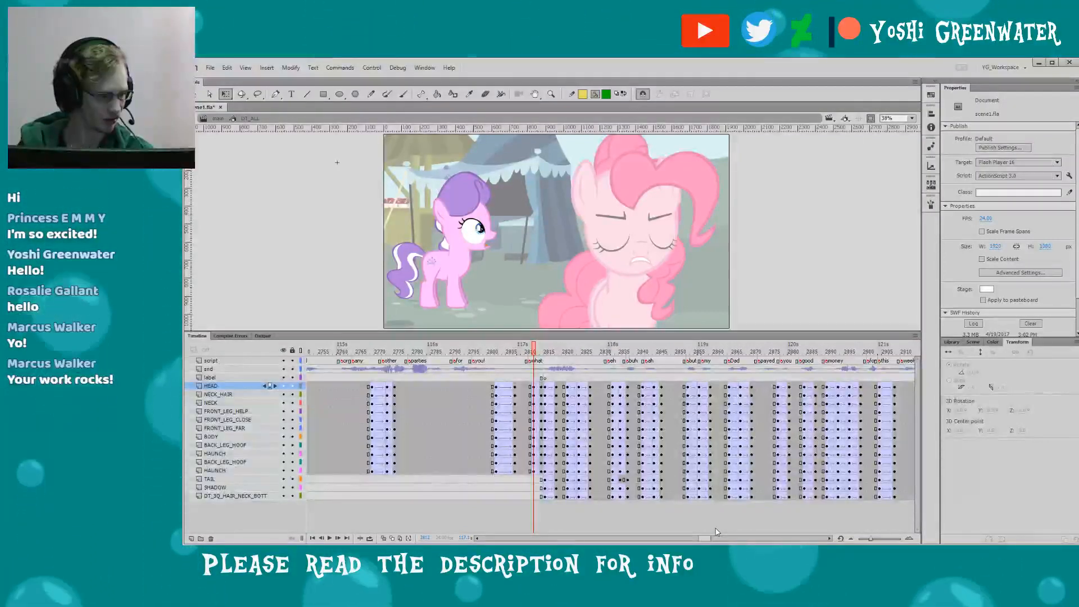
drag(469, 333, 469, 337)
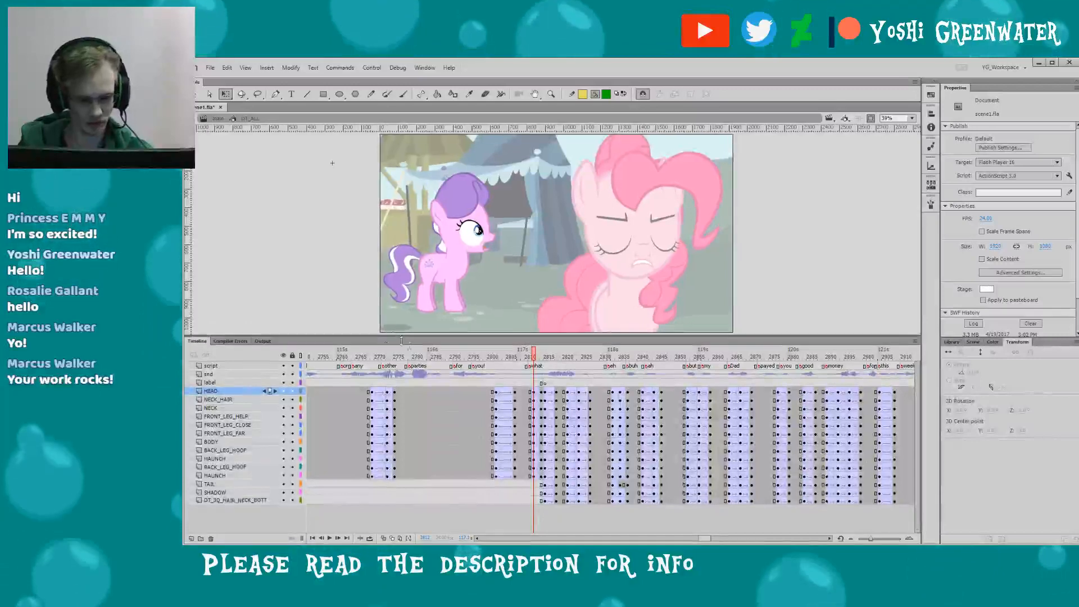
- Step frame by frame through the small pony's head turn after the "what" cue and back to the earlier pose at the "other" cue
key(period)
key(period)
key(period)
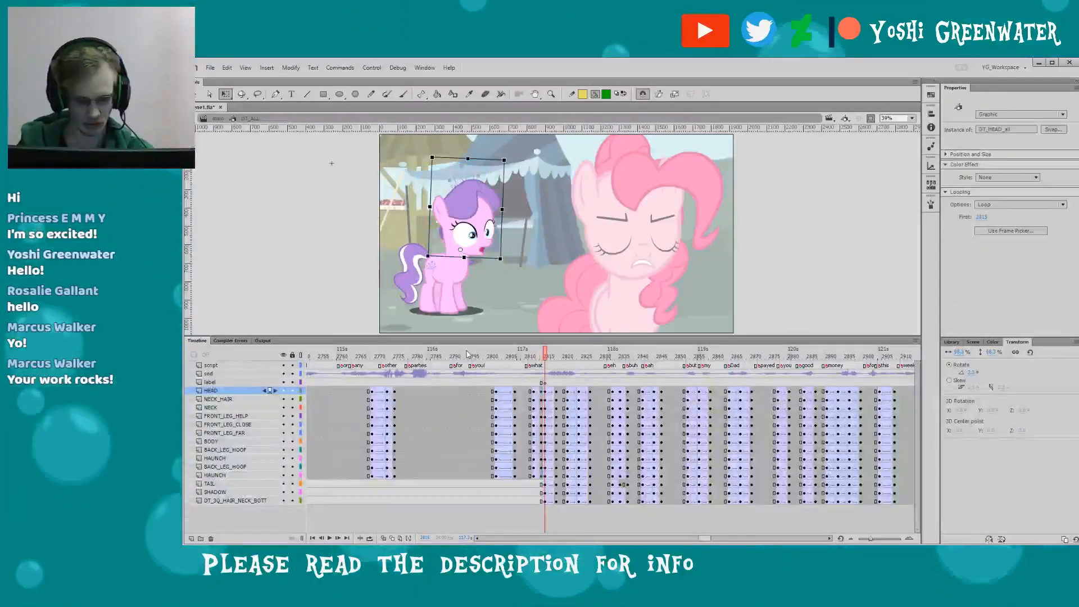
key(comma)
drag(342, 337, 342, 340)
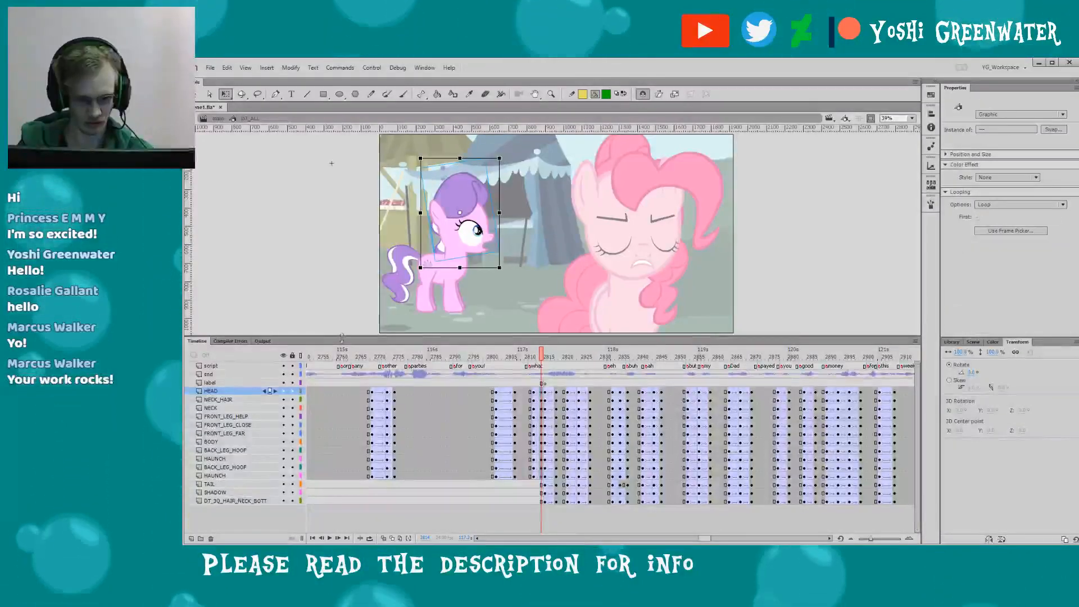
key(comma)
key(comma)
key(comma)
key(comma)
key(comma)
key(comma)
key(comma)
key(comma)
key(comma)
key(comma)
key(comma)
key(comma)
key(comma)
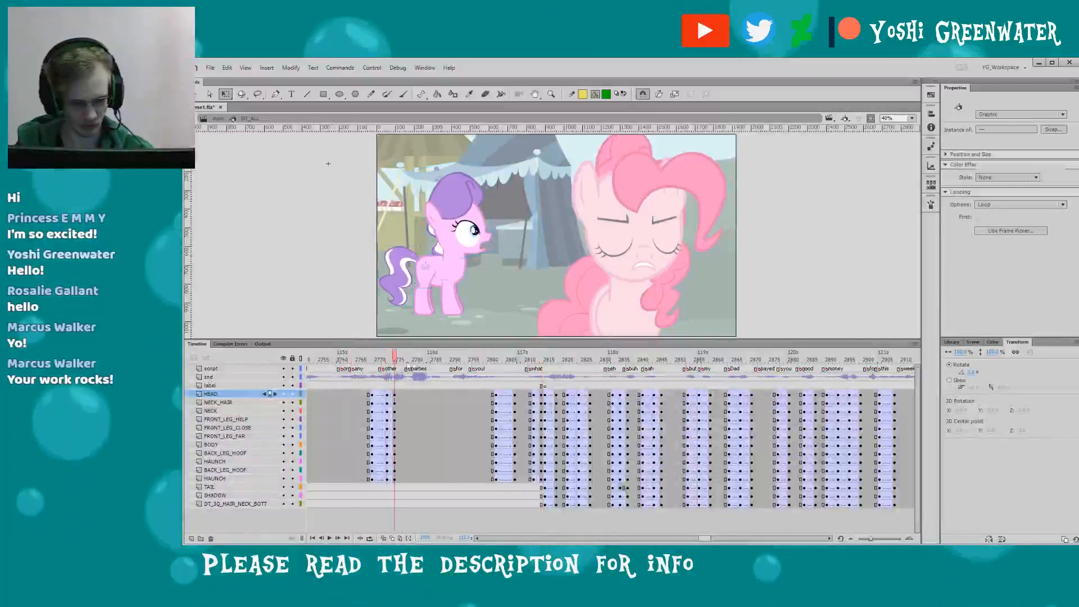
- Check the small pony's pose near frame 2826, step through the turn from the "what" cue, and play on from there
click(586, 360)
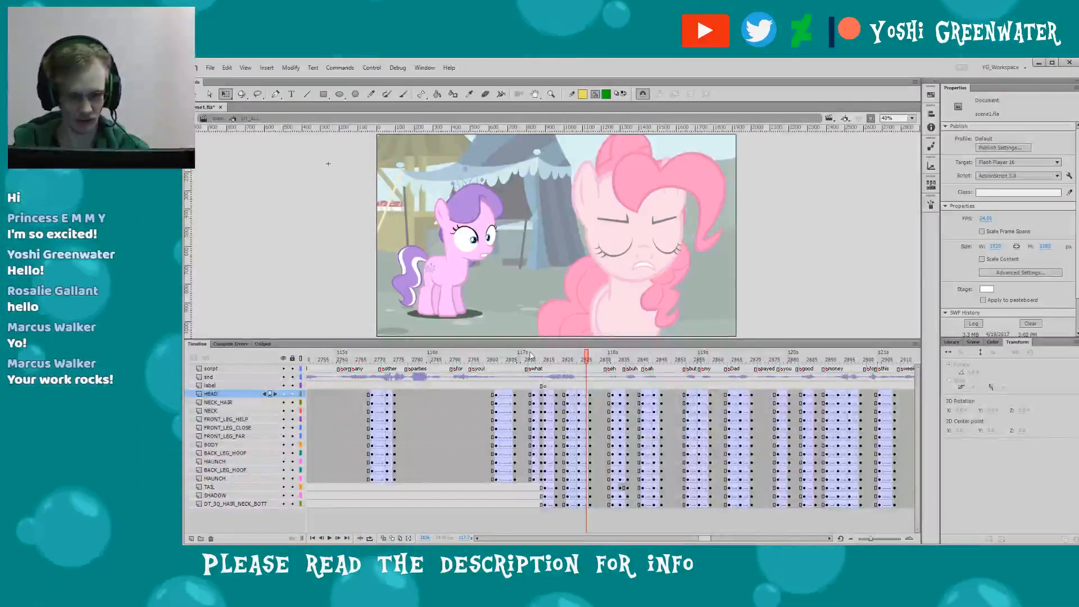
click(529, 356)
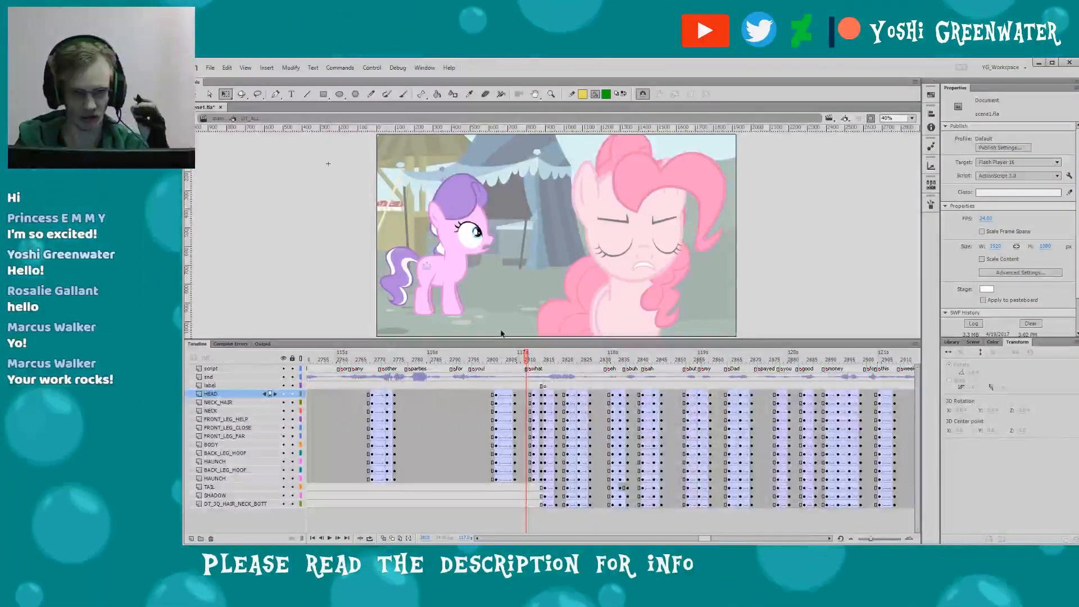
key(period)
key(period)
key(period)
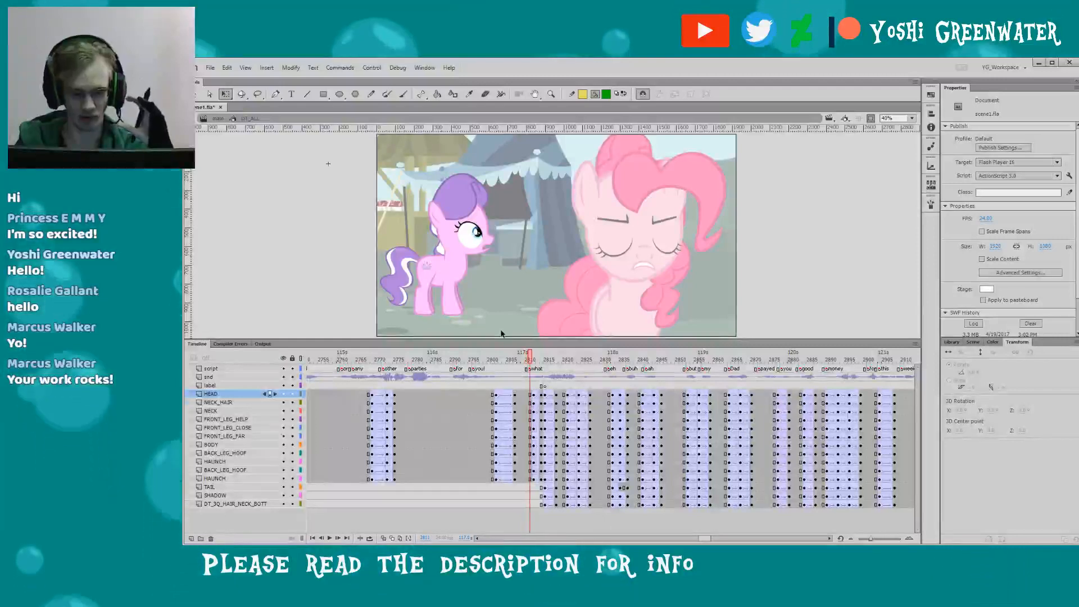
key(period)
key(period)
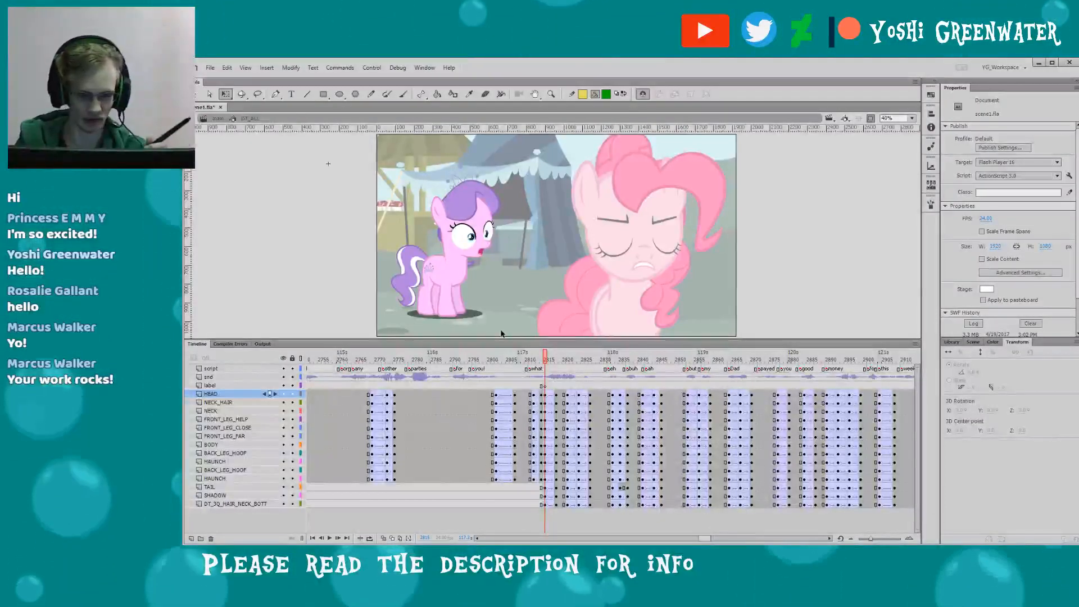
key(Return)
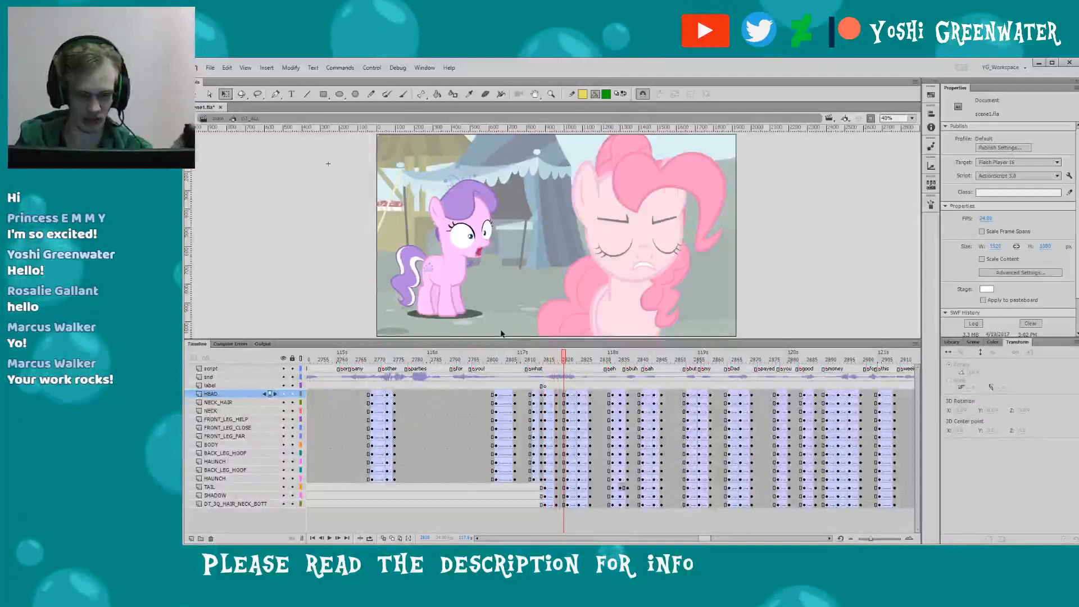
- Play the small pony's animation from about frame 2826 through the "weekend" cue, and replay it from just before the "money" cue
scroll(715, 527, right, 3)
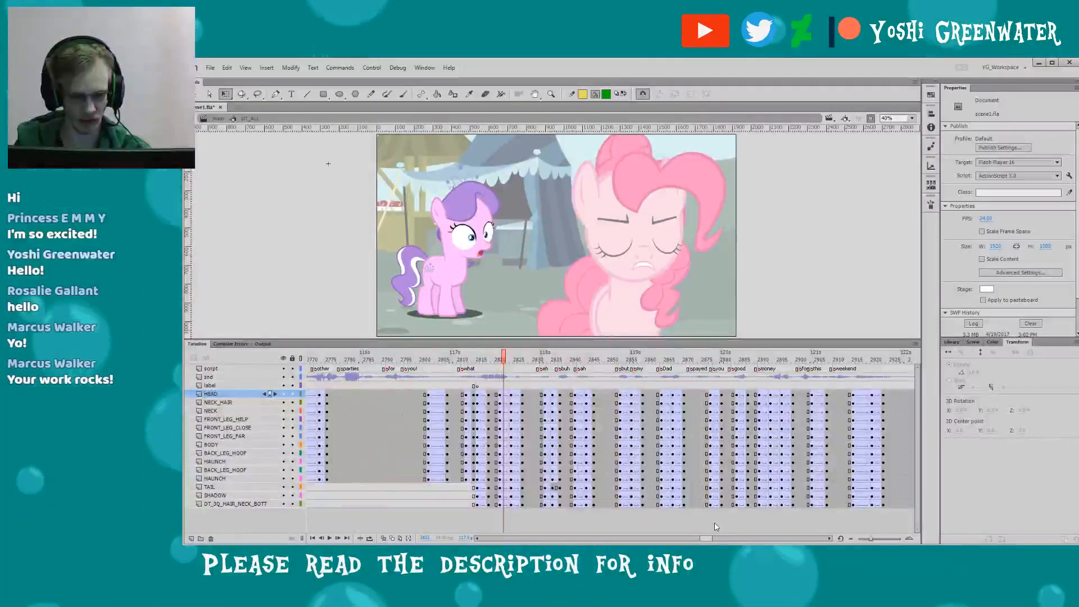
drag(506, 362, 526, 362)
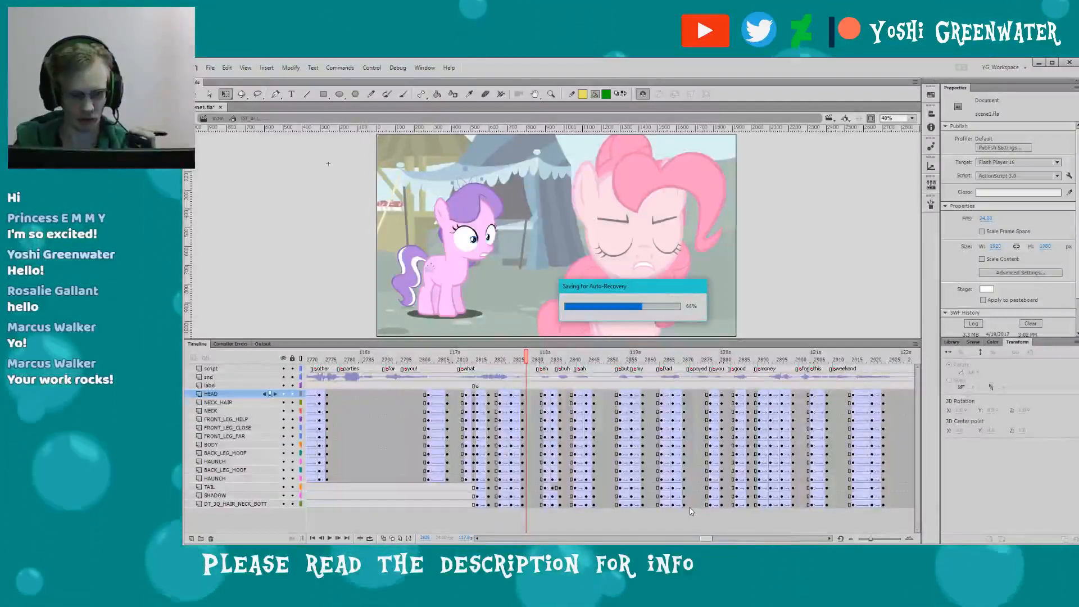
drag(704, 542, 708, 541)
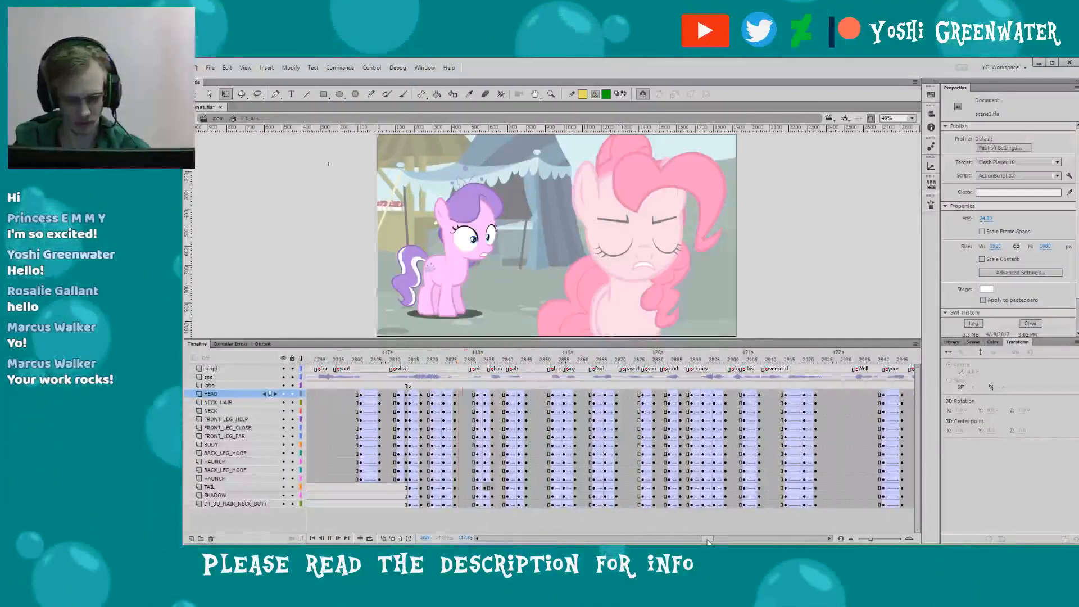
key(Return)
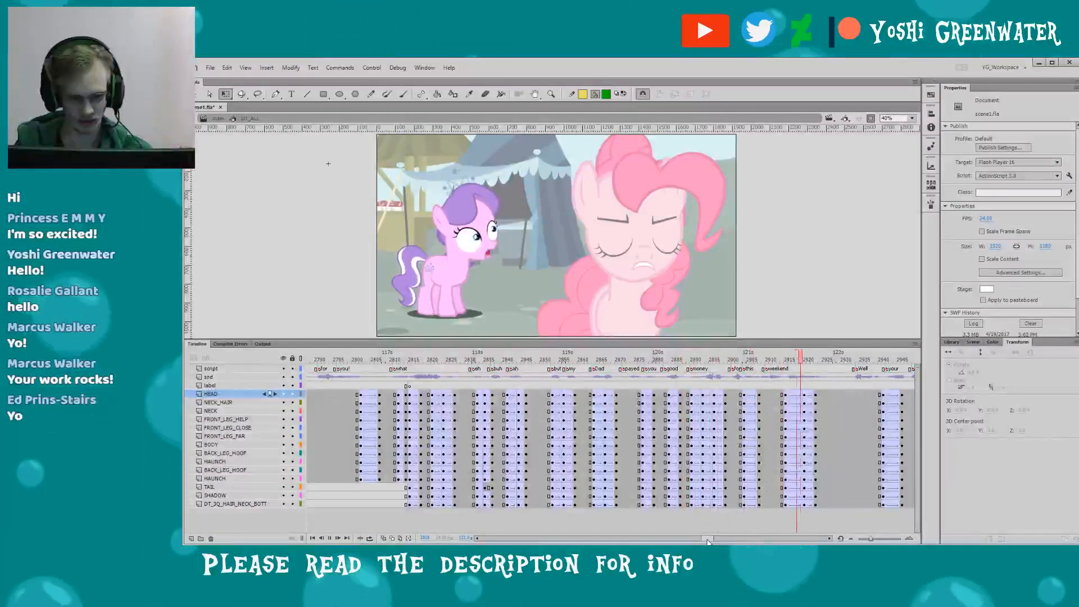
click(656, 360)
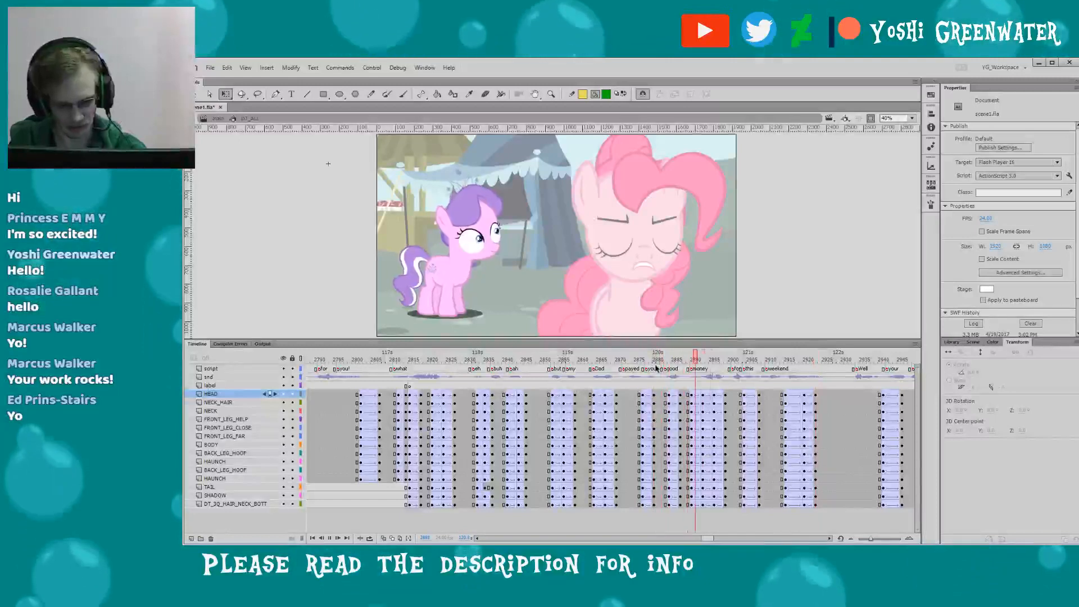
click(682, 361)
key(Return)
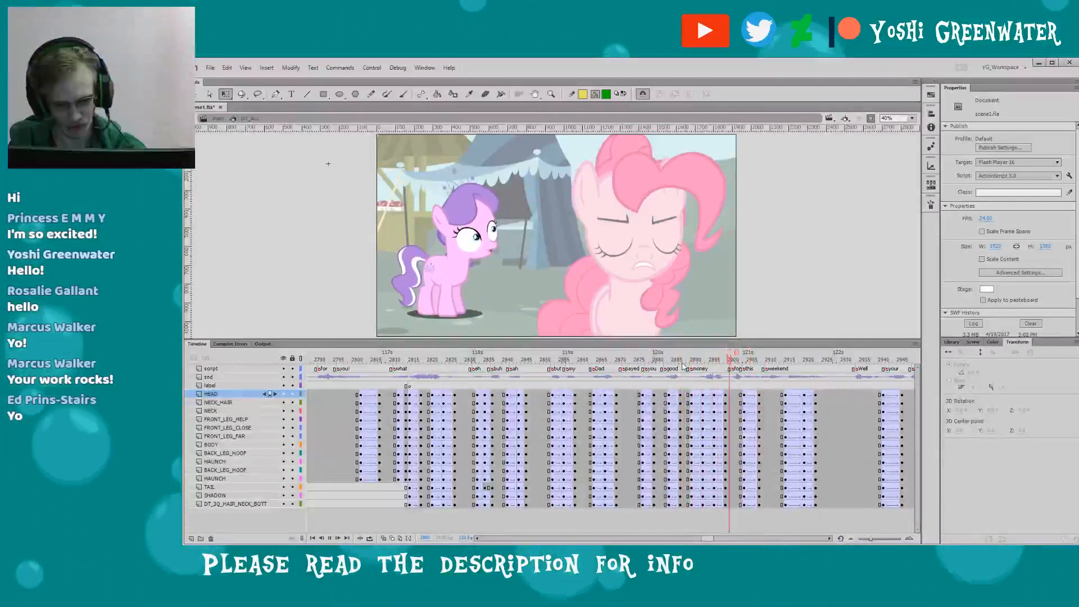
- Follow the small pony's animation on to the "back" cue, then save the scene file
drag(706, 539, 714, 539)
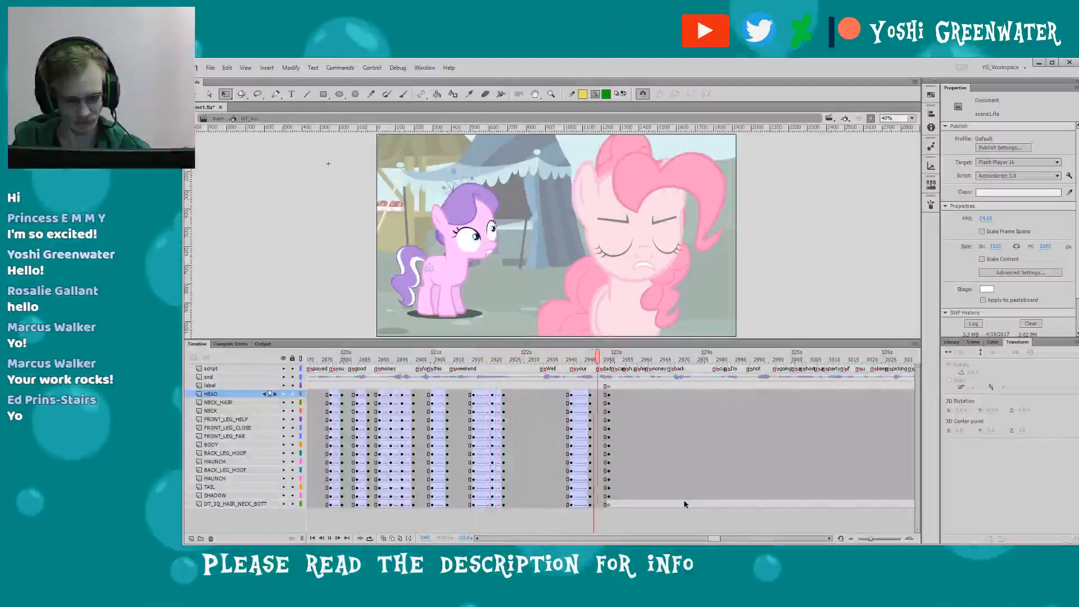
drag(714, 537, 722, 538)
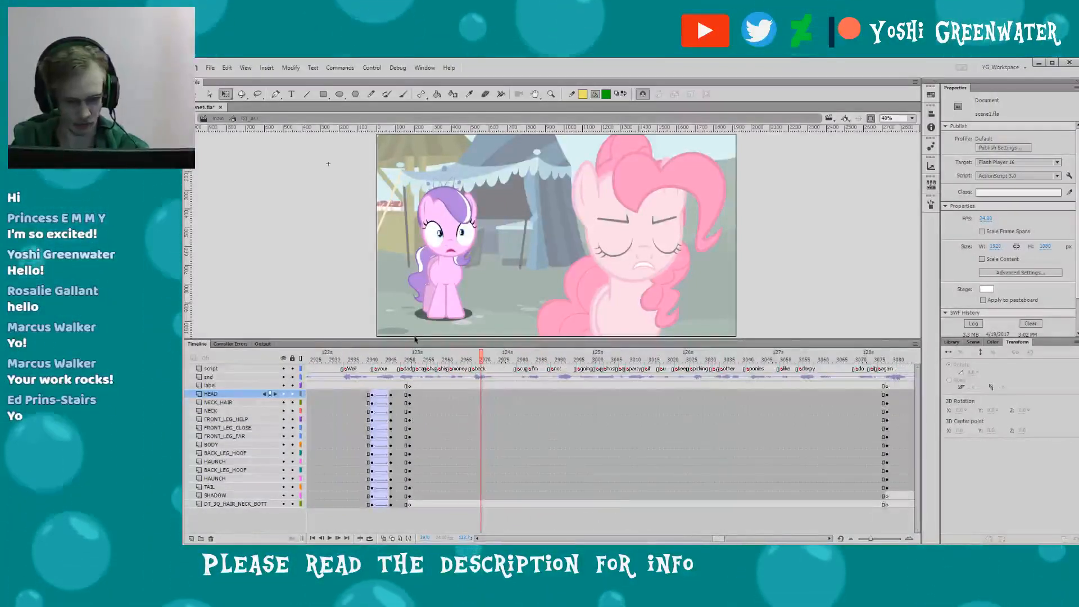
drag(416, 337, 417, 339)
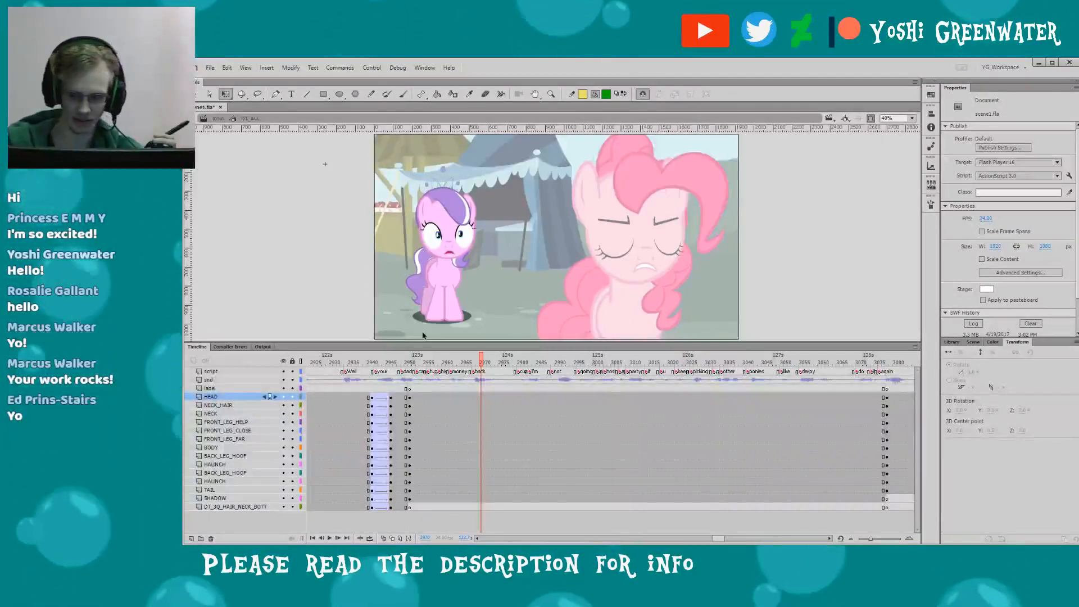
key(ctrl+s)
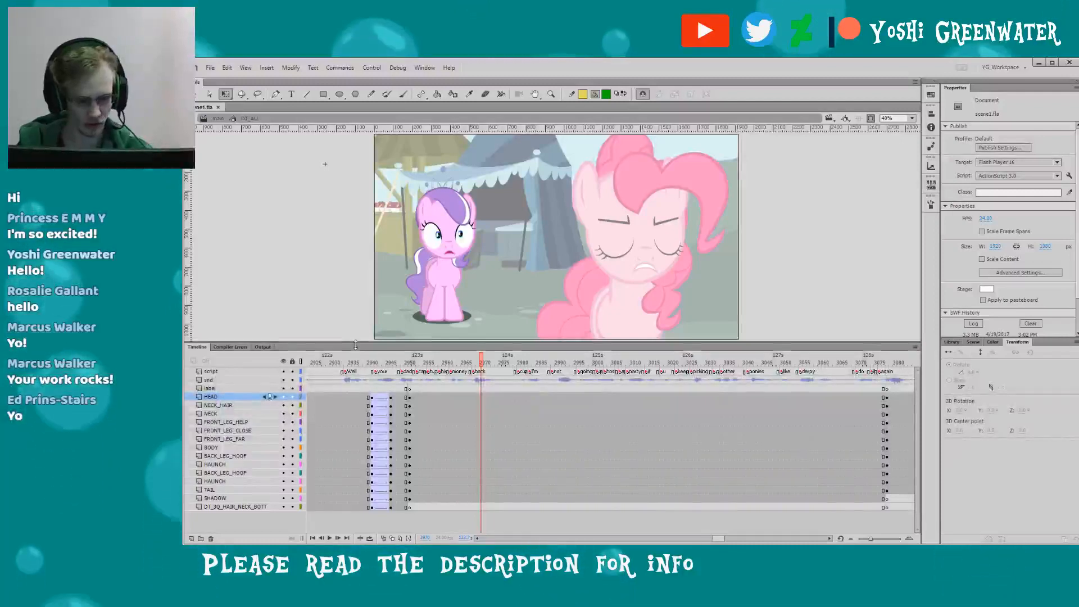
- Enlarge the stage area, zoom in on the small pony, and turn off clipping of content outside the stage
drag(355, 345, 355, 353)
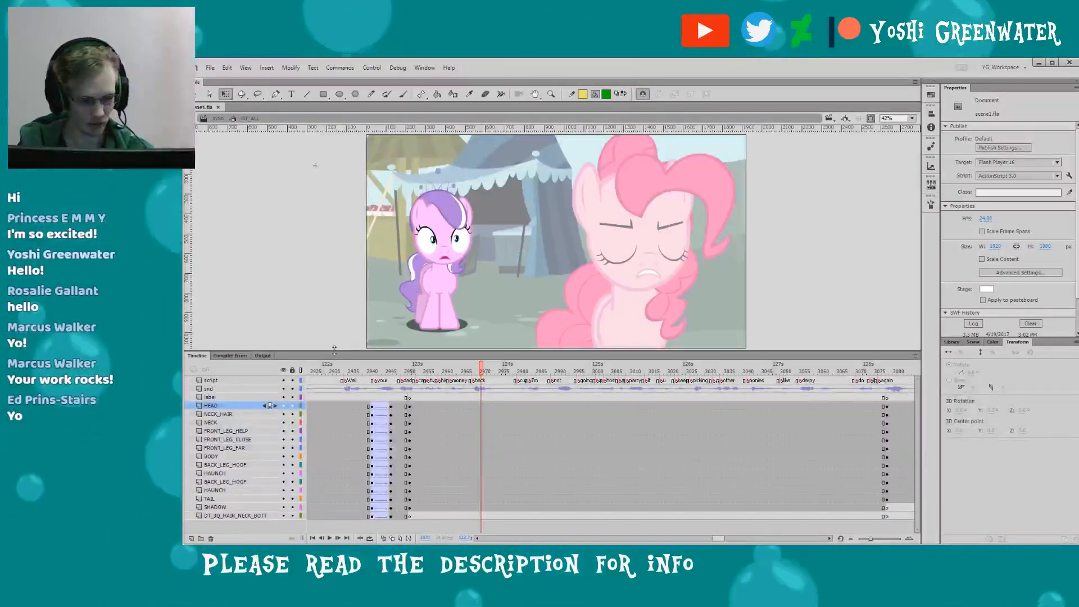
drag(333, 350, 335, 355)
drag(387, 186, 481, 347)
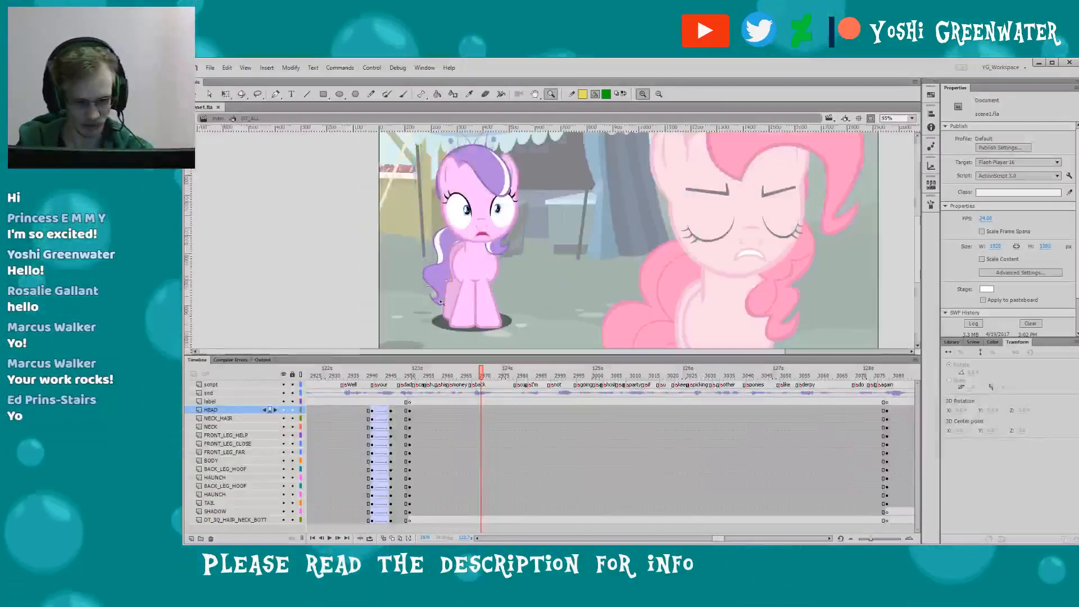
drag(397, 148, 536, 353)
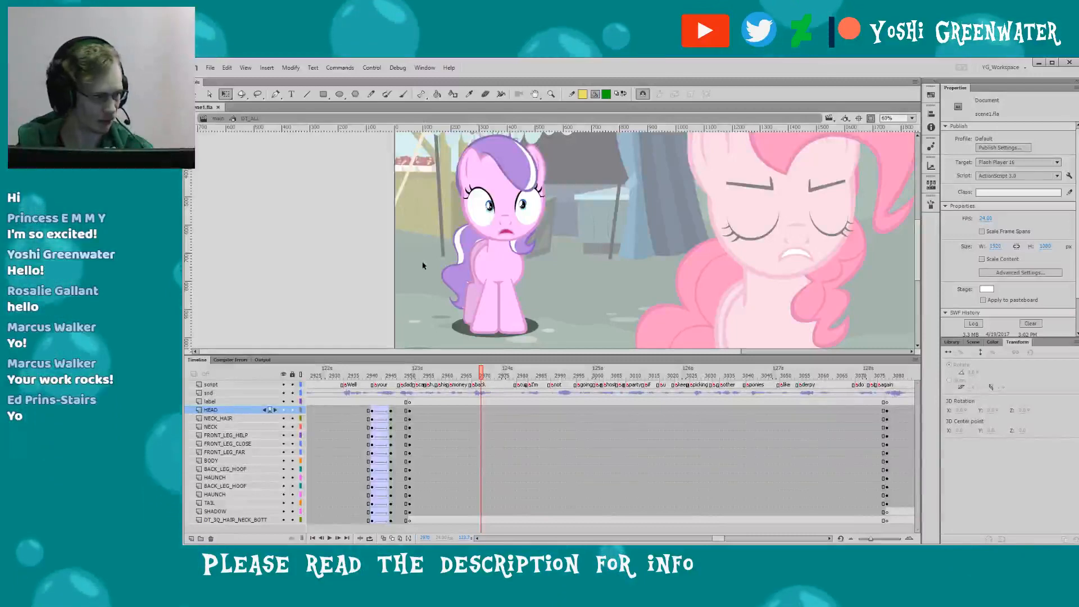
drag(384, 355, 370, 335)
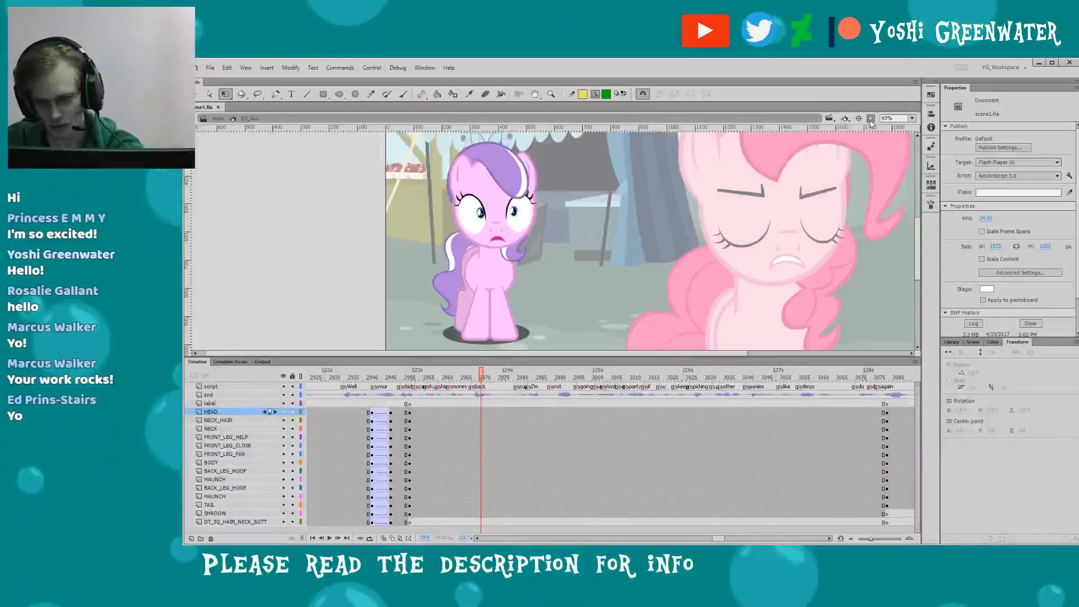
click(870, 119)
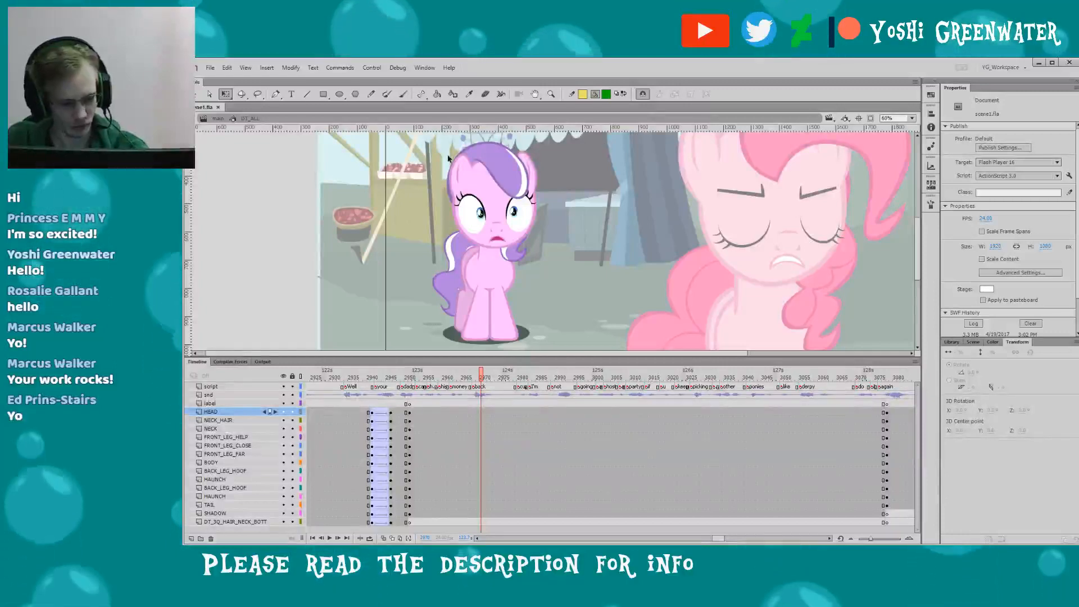
- Play the small pony's held pose from the labelled keyframe near frame 2950, and replay the later part up to the "again" cue
click(409, 404)
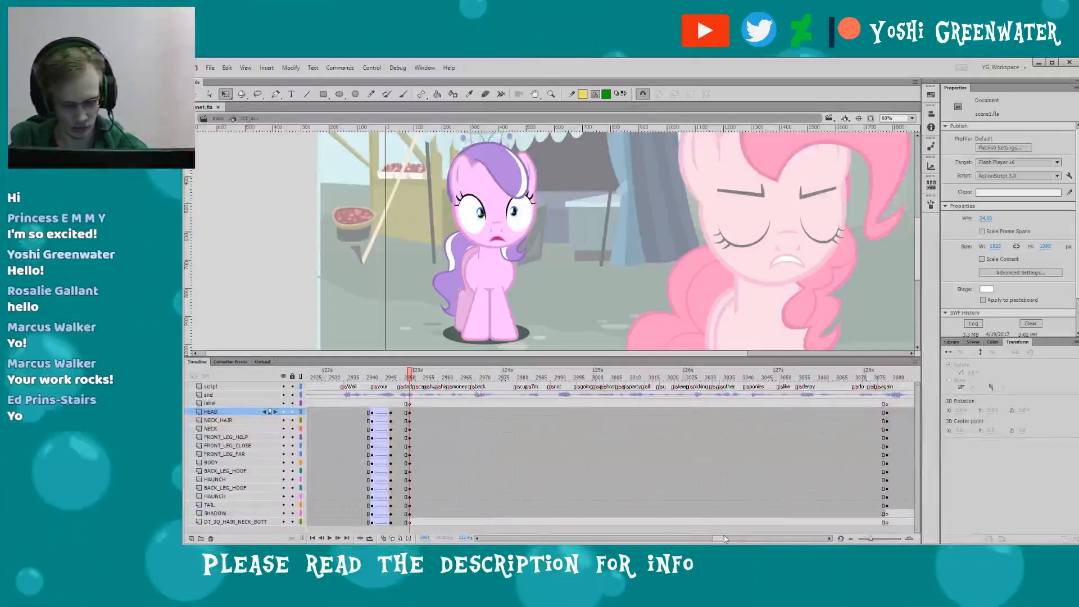
scroll(562, 450, right, 3)
scroll(699, 516, left, 3)
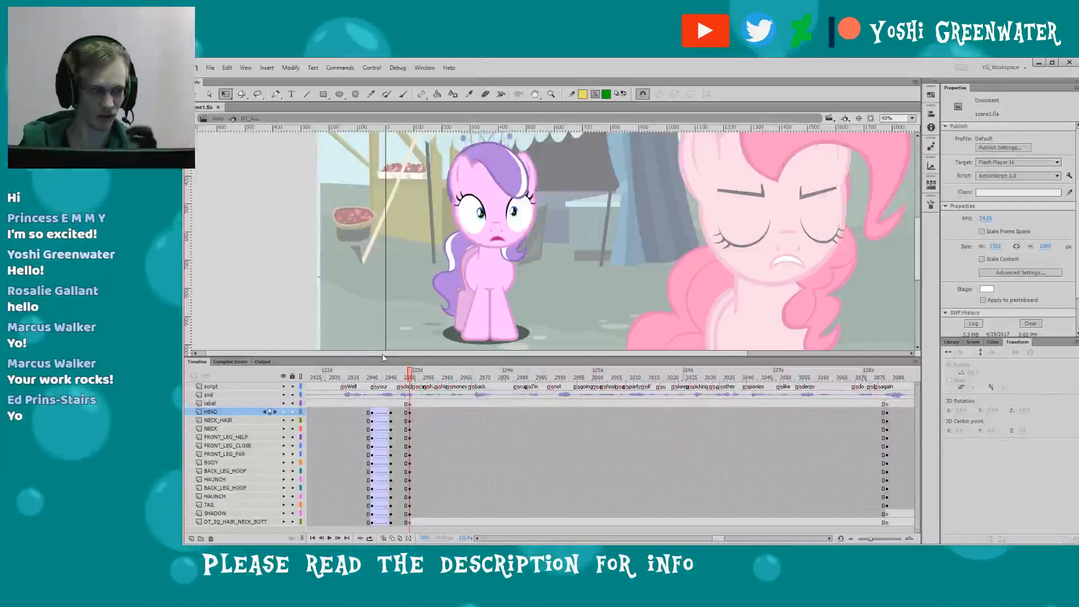
key(Return)
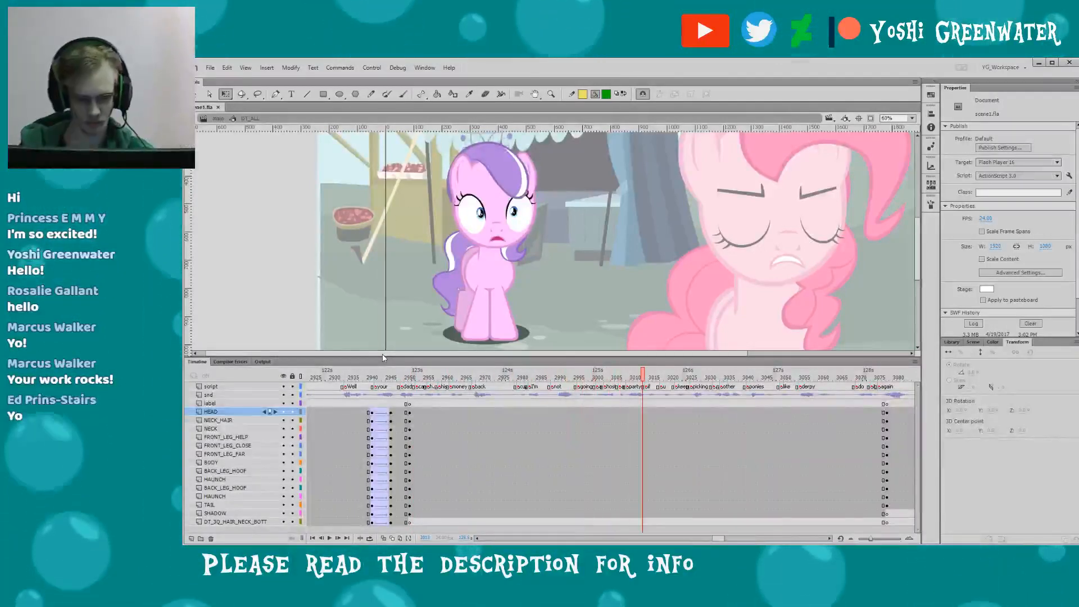
click(507, 381)
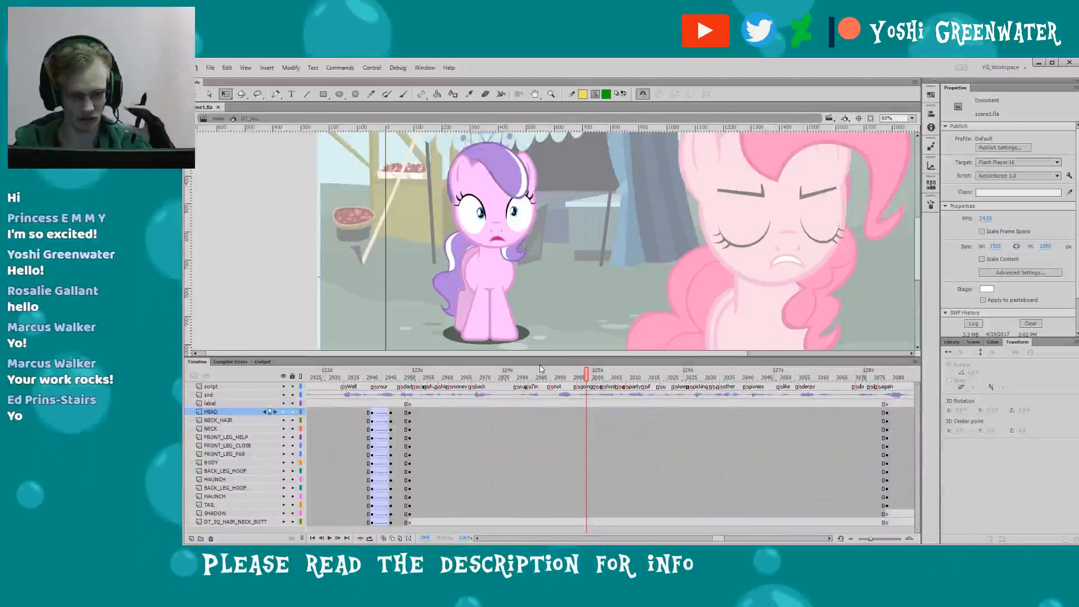
scroll(660, 239, right, 3)
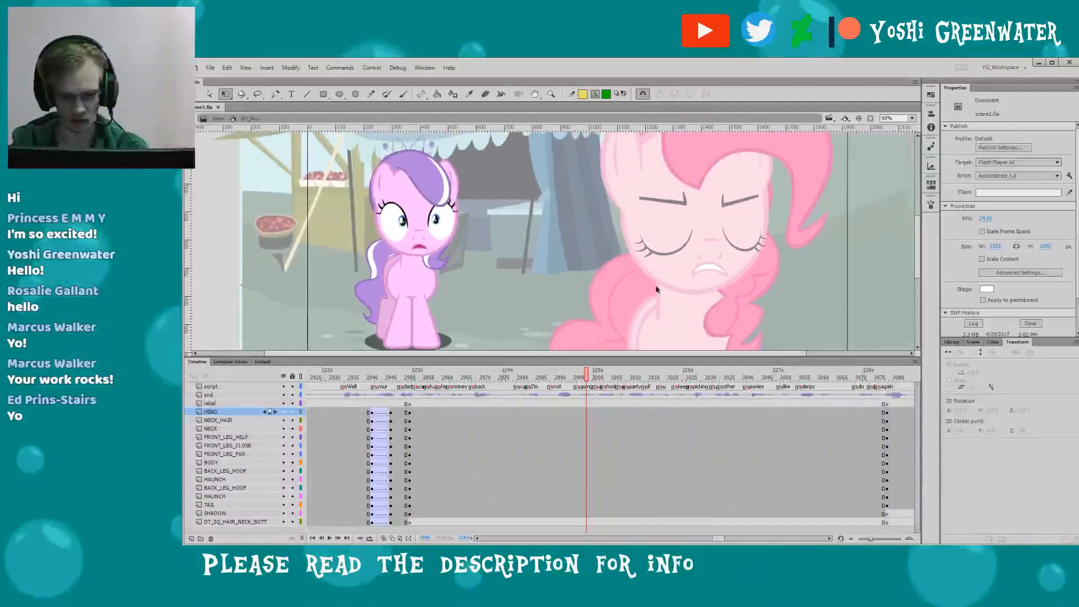
scroll(623, 478, right, 3)
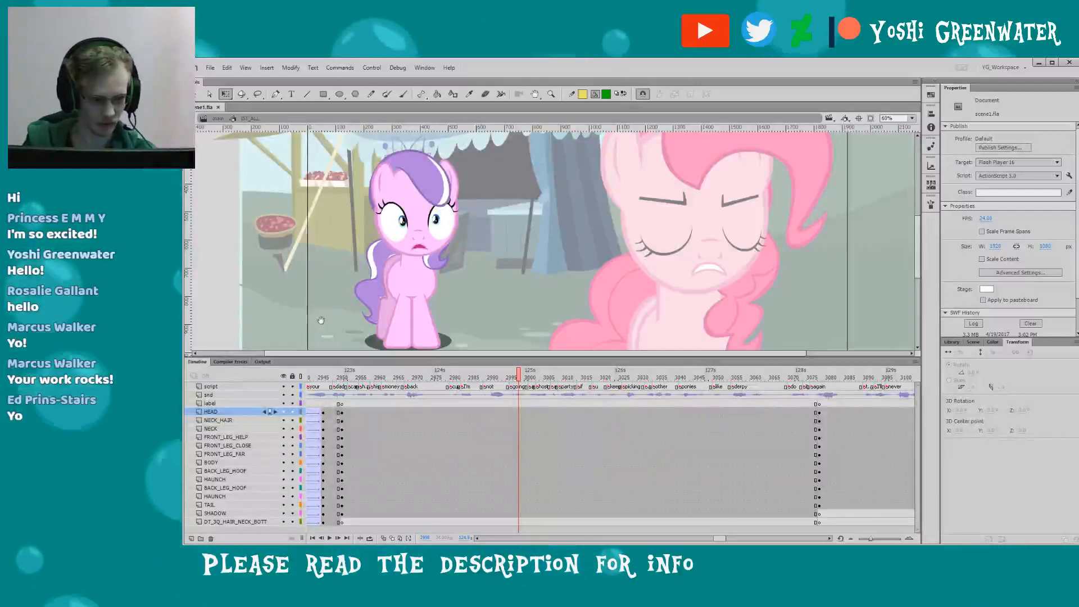
drag(321, 320, 331, 310)
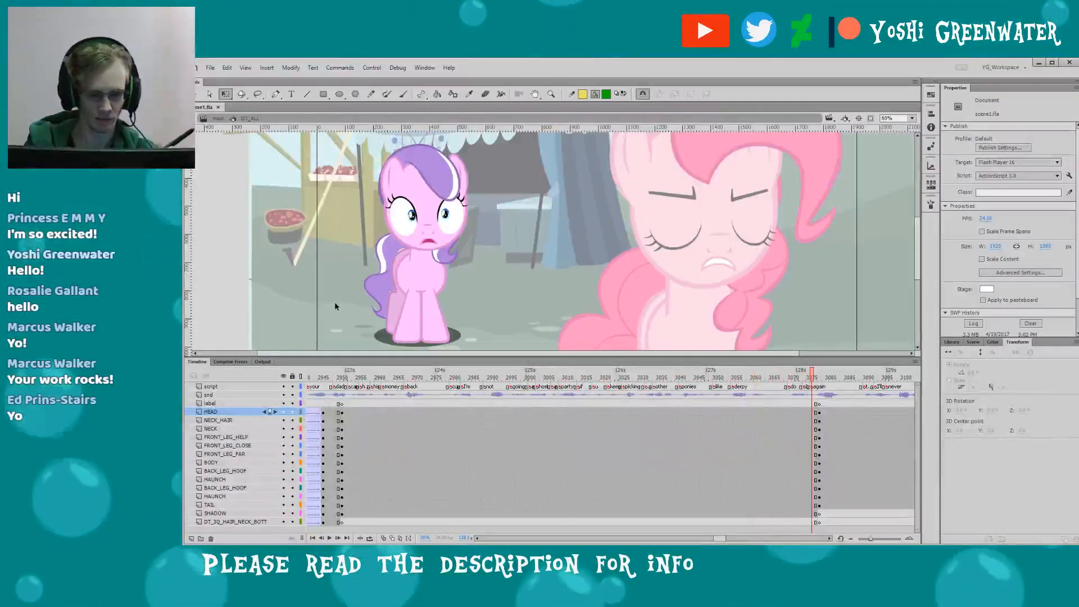
drag(336, 306, 349, 302)
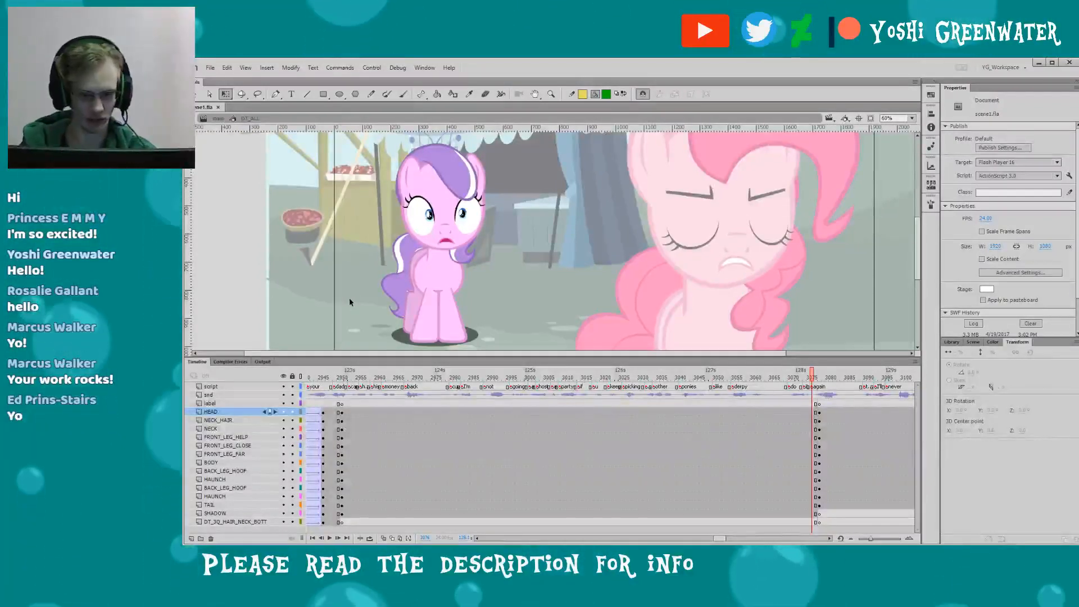
drag(369, 284, 380, 280)
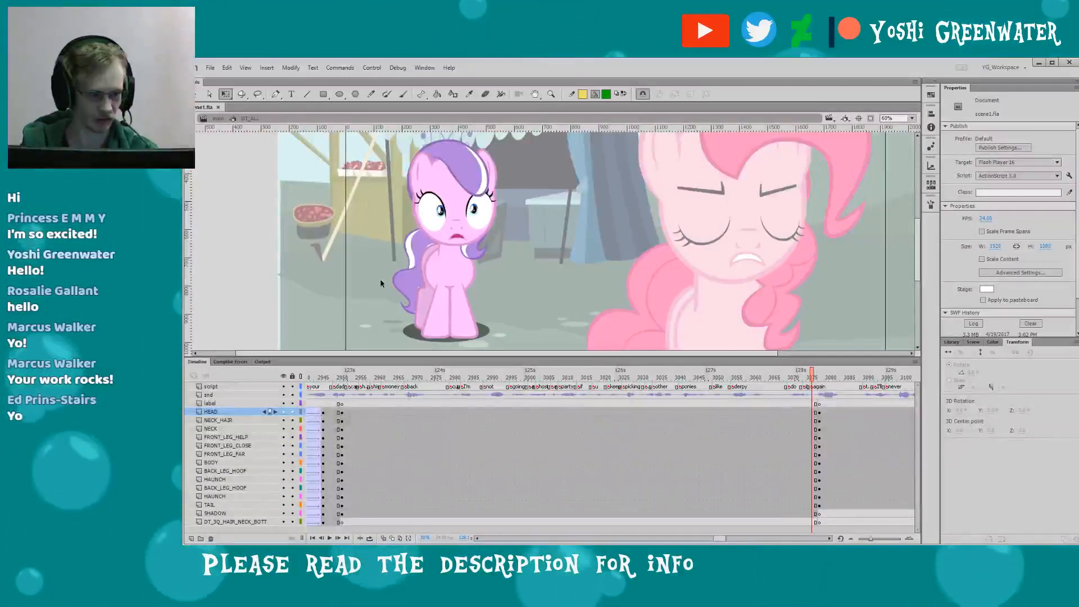
- Return to the main scene, open the pink pony's symbol, and play her turn leading into the "again" cue
double_click(380, 279)
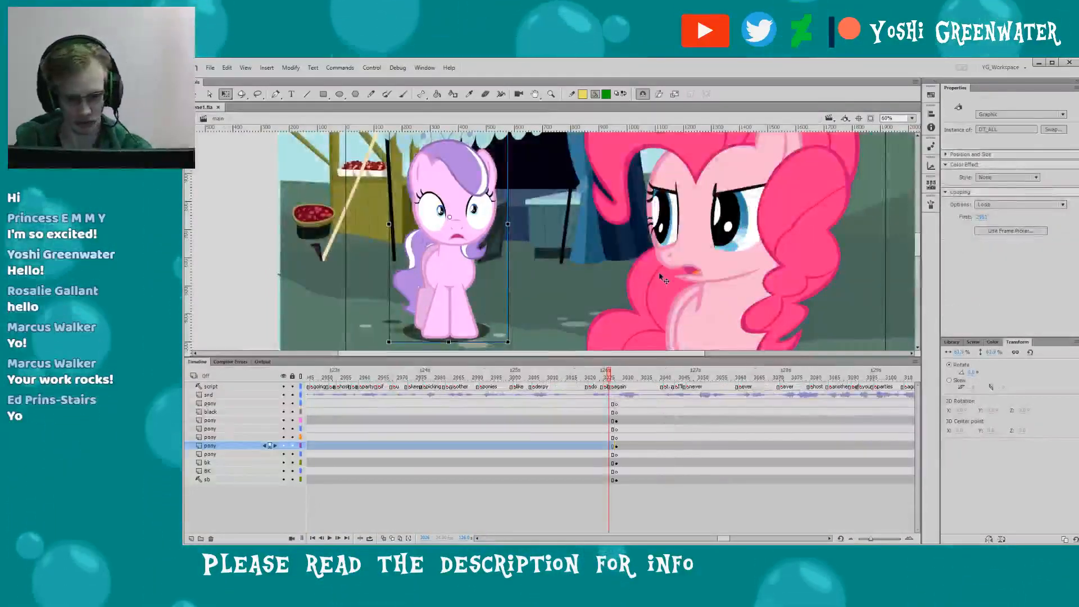
double_click(663, 280)
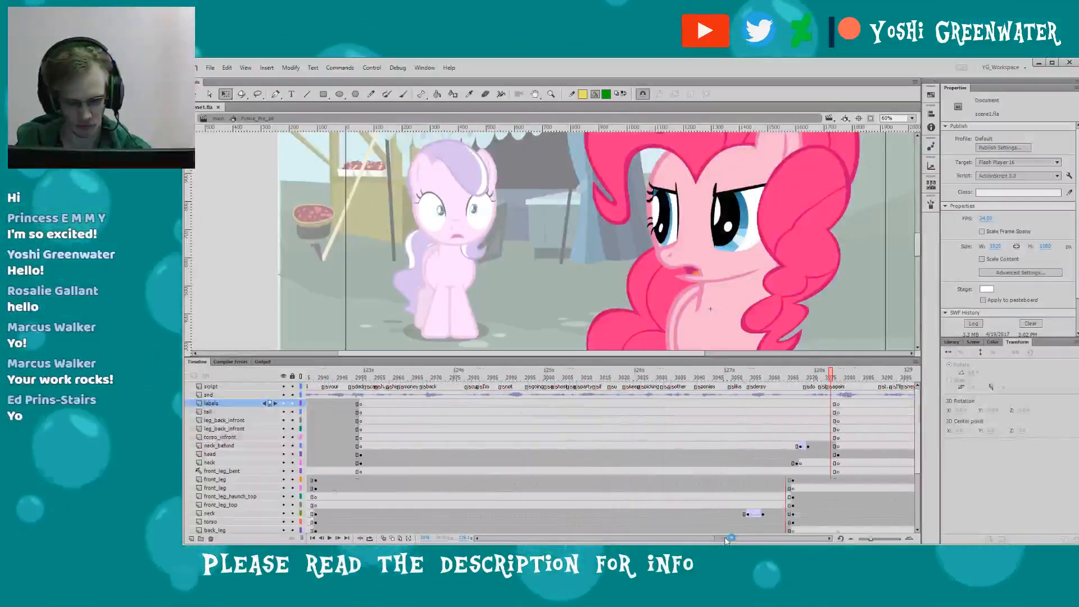
drag(725, 540, 728, 538)
click(731, 377)
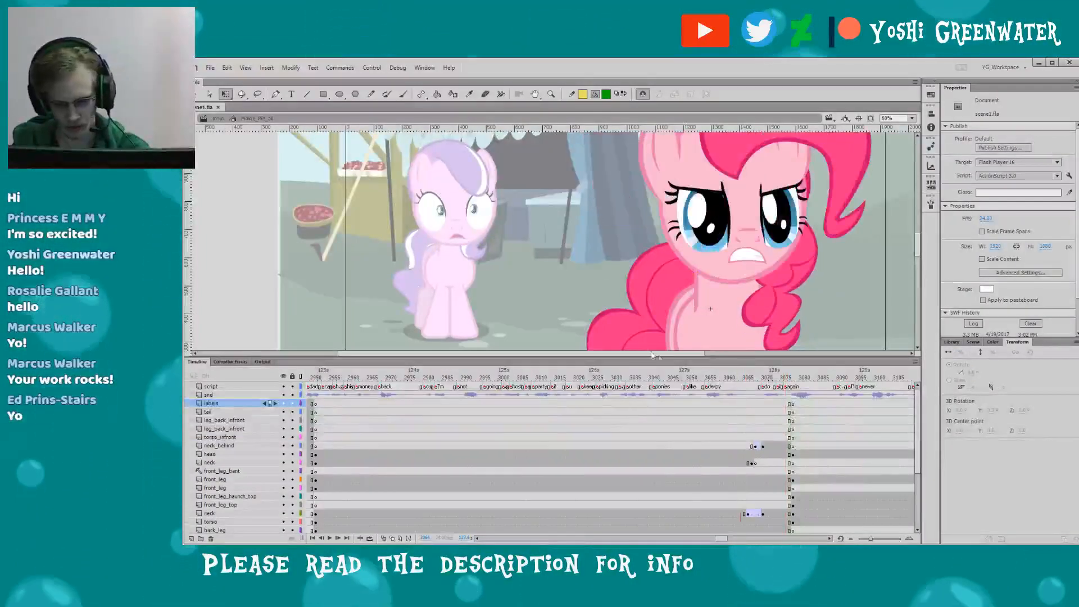
key(Return)
key(Return)
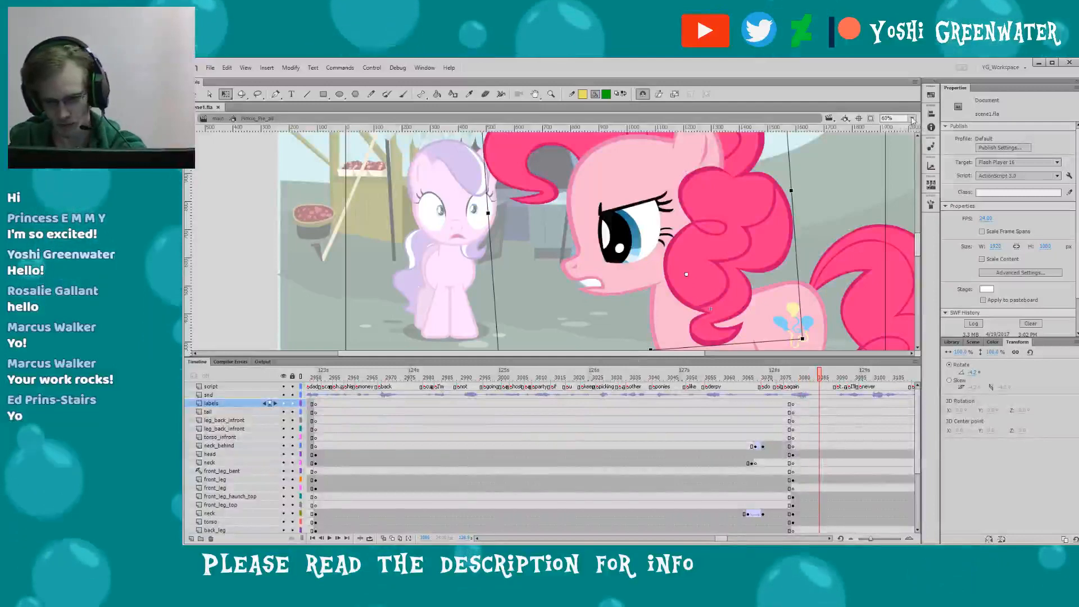
- Step frame by frame into the pink pony's head turn just before the "do" cue and frame both ponies on the stage
click(748, 377)
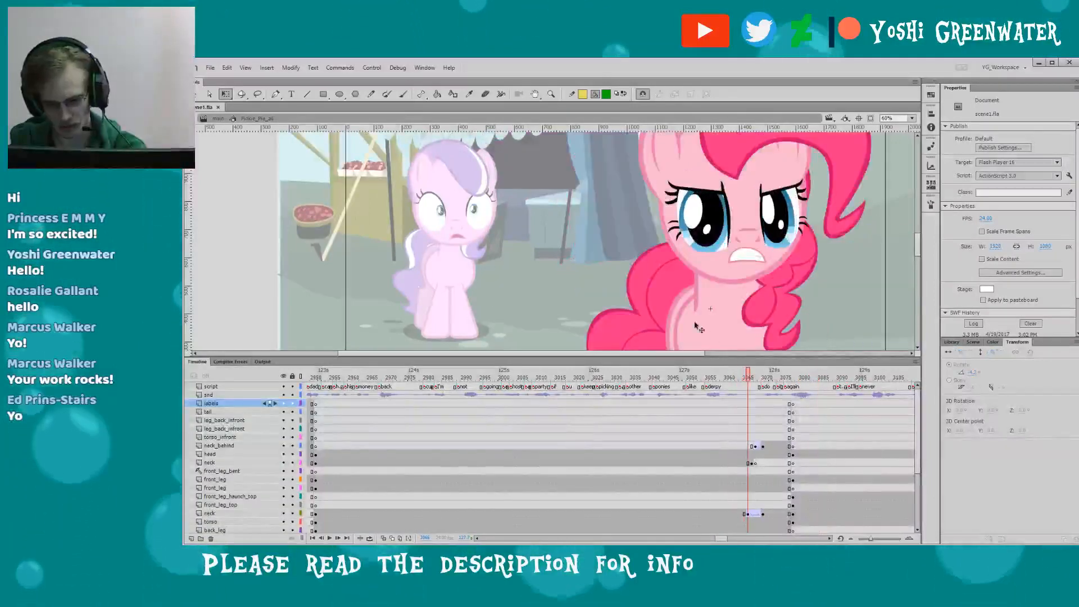
key(period)
key(period)
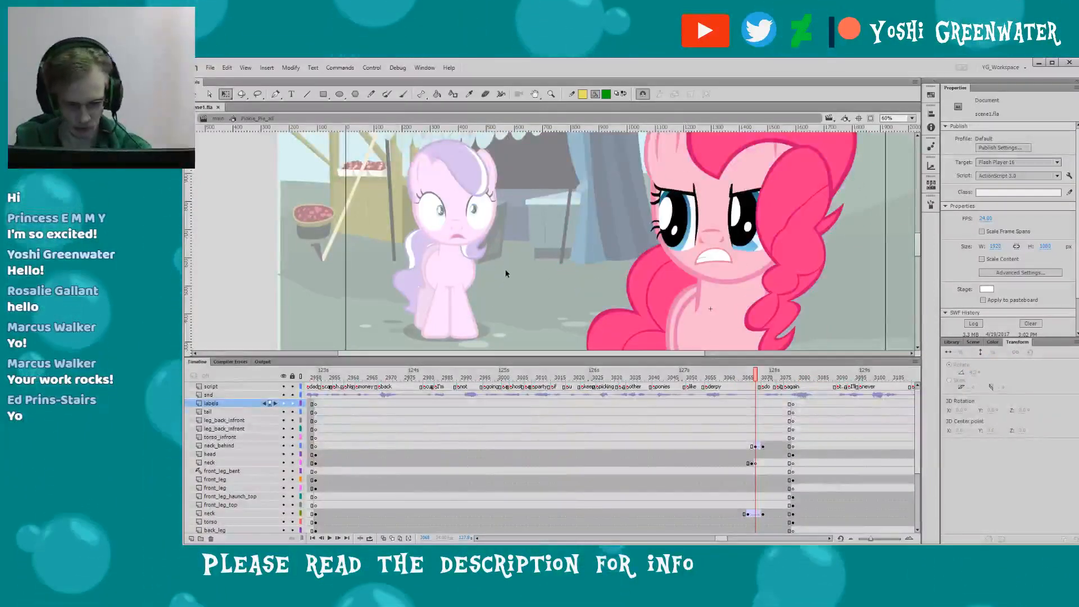
key(z)
alt+click(587, 257)
drag(587, 257, 588, 274)
drag(507, 159, 640, 281)
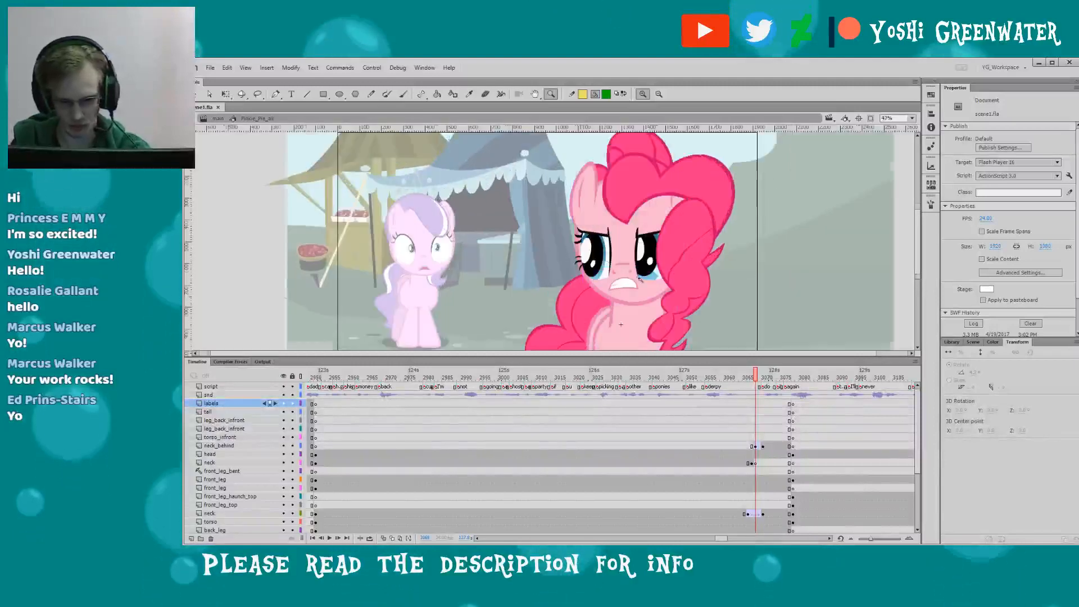
- Move the pink pony's neck hair tween near frame 3068 from the neck_behind layer to front_leg_bent, below the head layer
scroll(660, 264, down, 1)
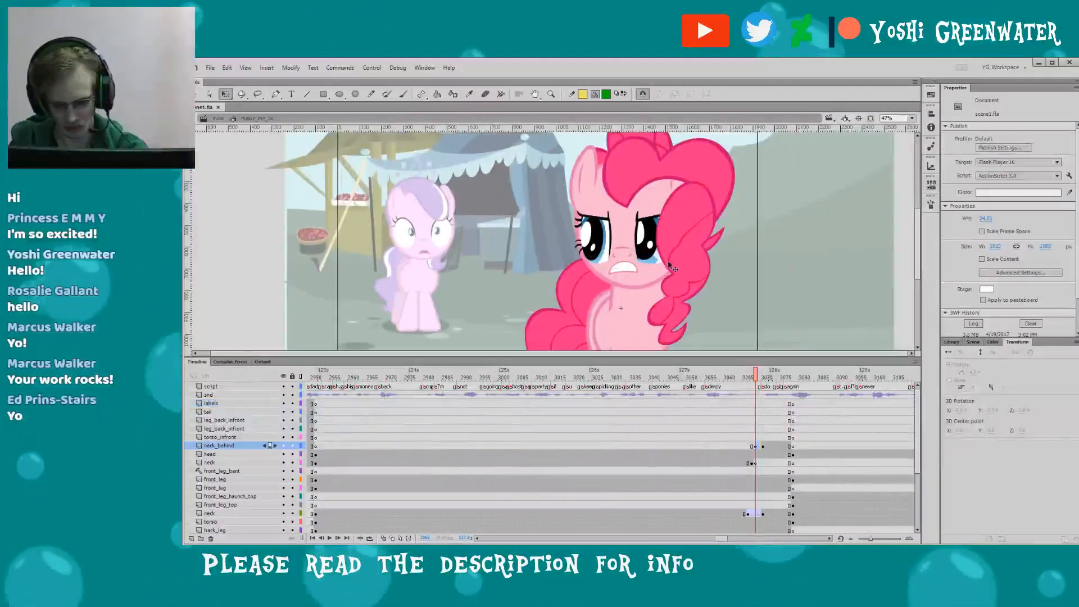
click(672, 267)
scroll(918, 458, down, 1)
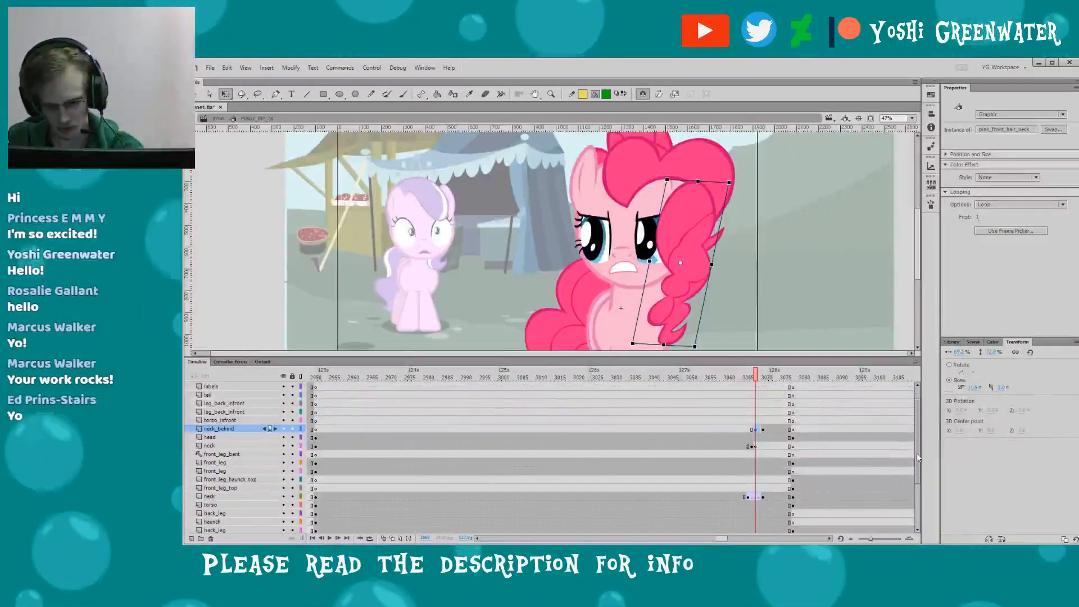
click(617, 267)
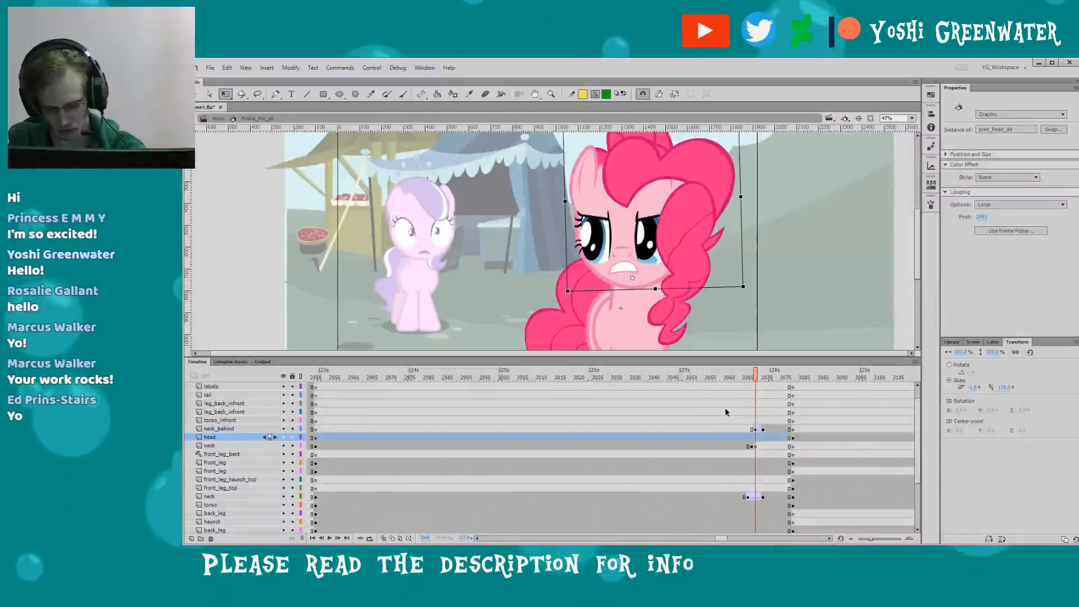
drag(755, 430, 763, 430)
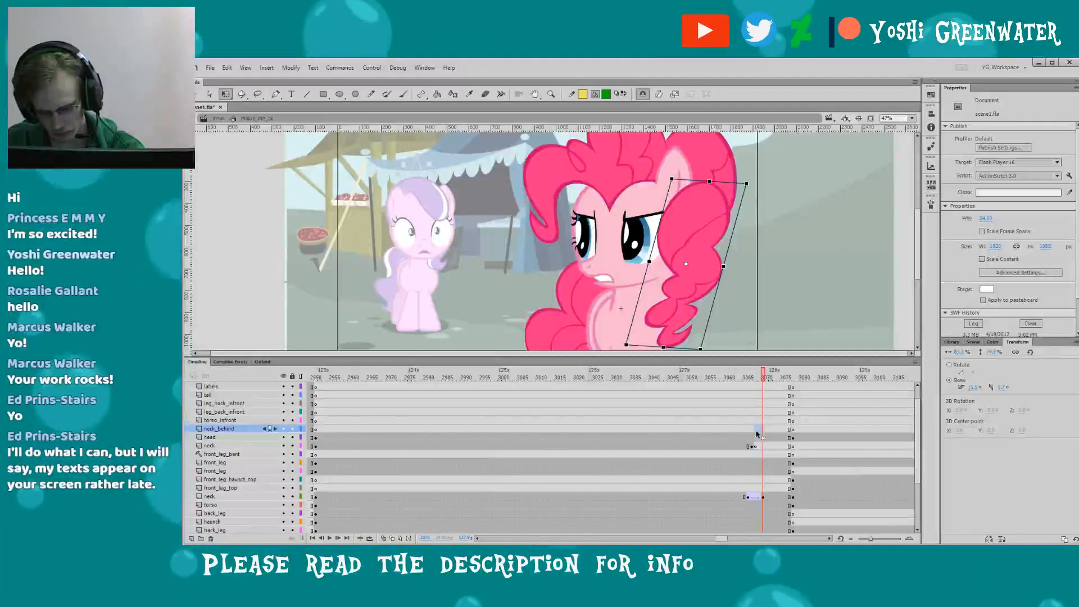
click(755, 454)
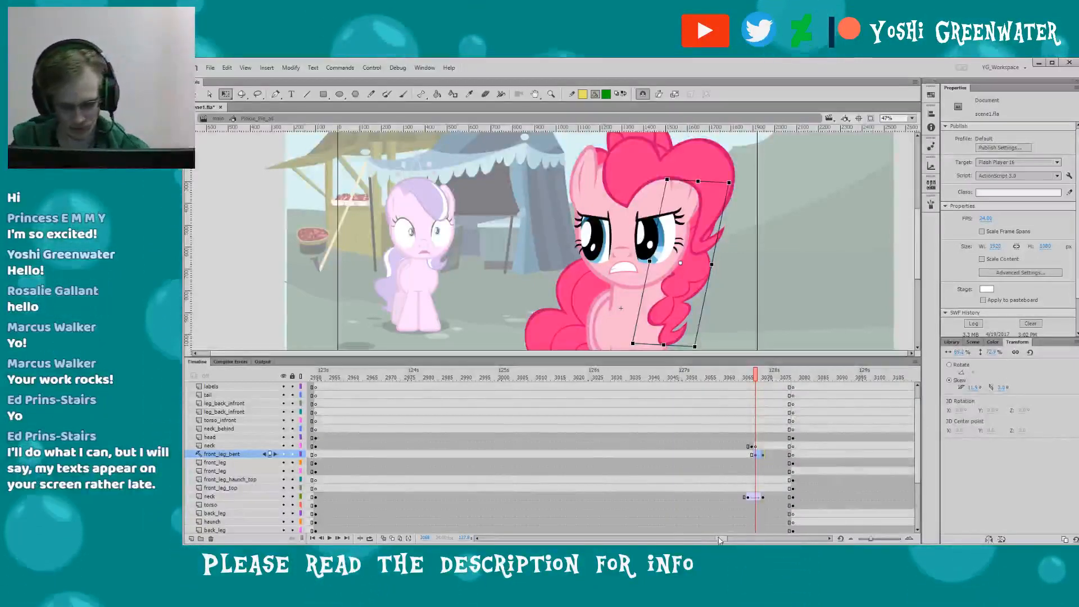
- Enlarge the timeline to show more of the pink pony's layers and recentre the stage on both ponies
drag(720, 539, 723, 539)
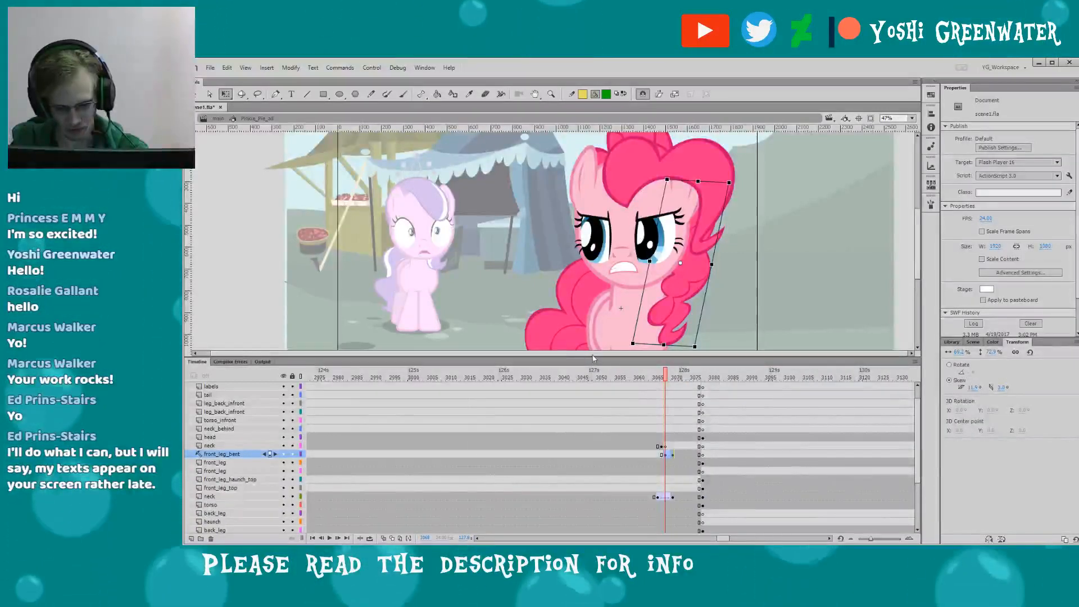
drag(593, 356, 588, 267)
click(518, 202)
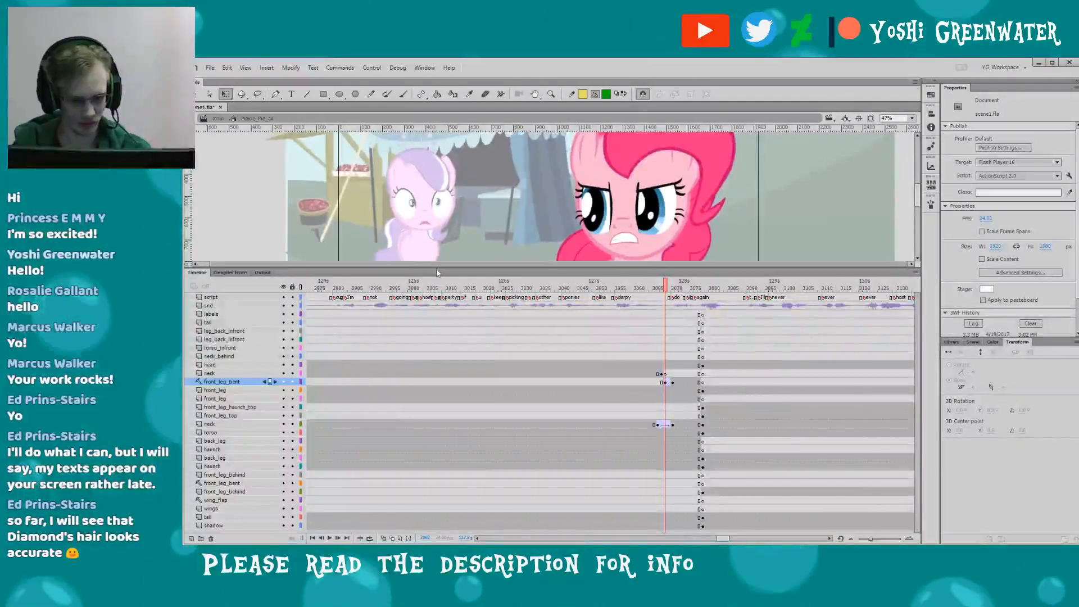
drag(444, 267, 447, 281)
drag(450, 240, 462, 249)
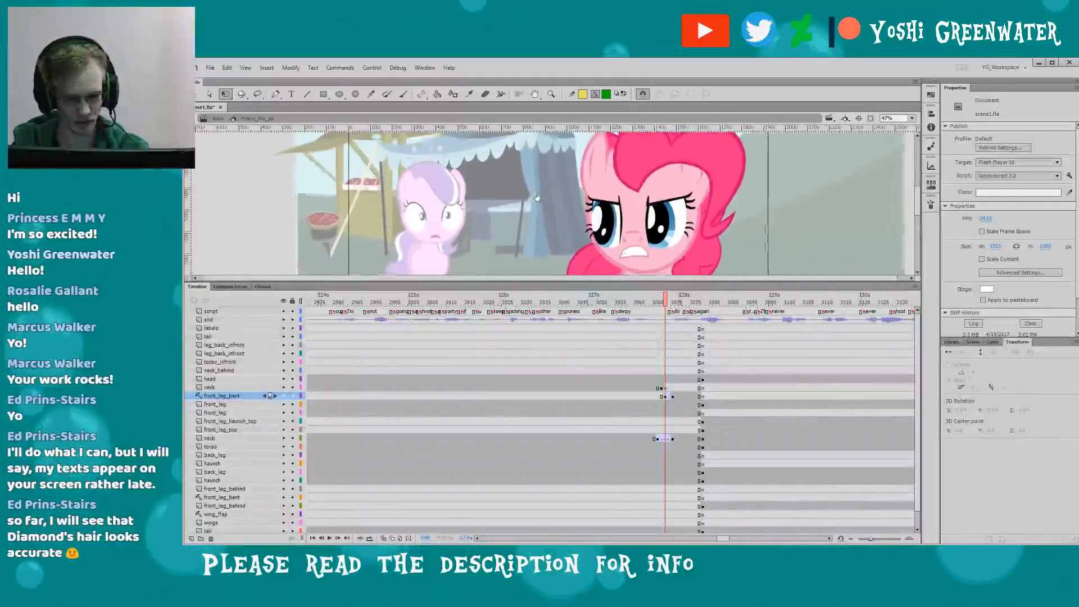
drag(506, 282, 505, 305)
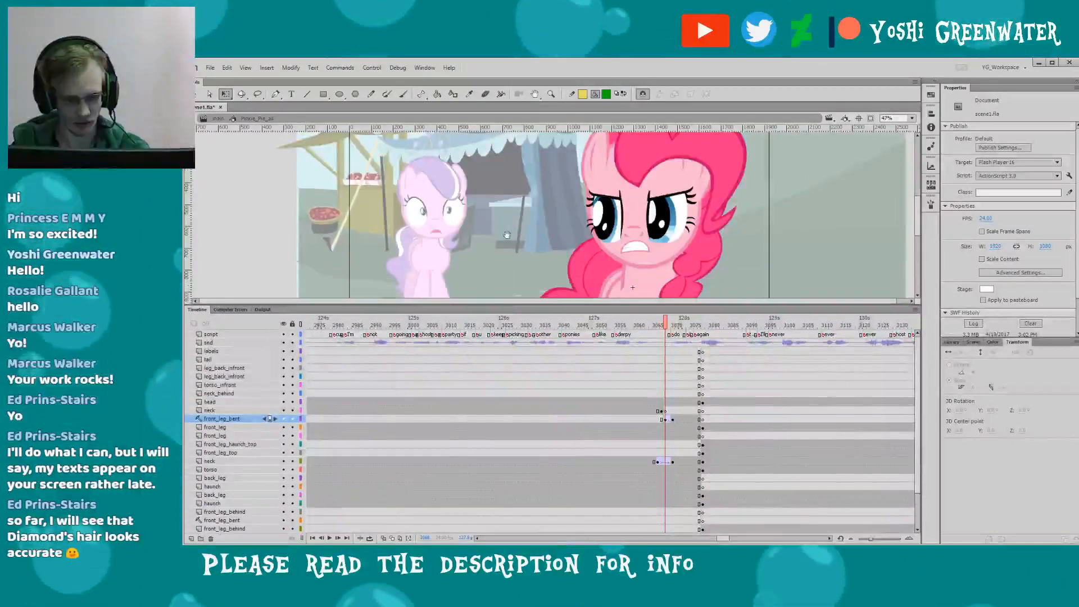
drag(501, 222, 489, 242)
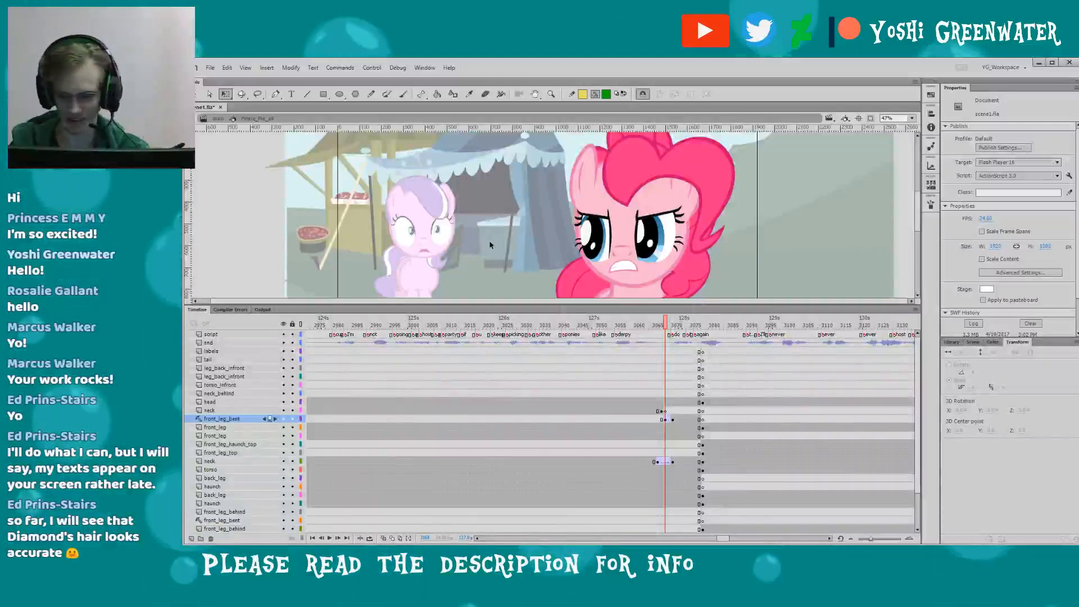
- Save the scene and return to just before the pink pony's head turn with both ponies framed on the stage
key(ctrl+s)
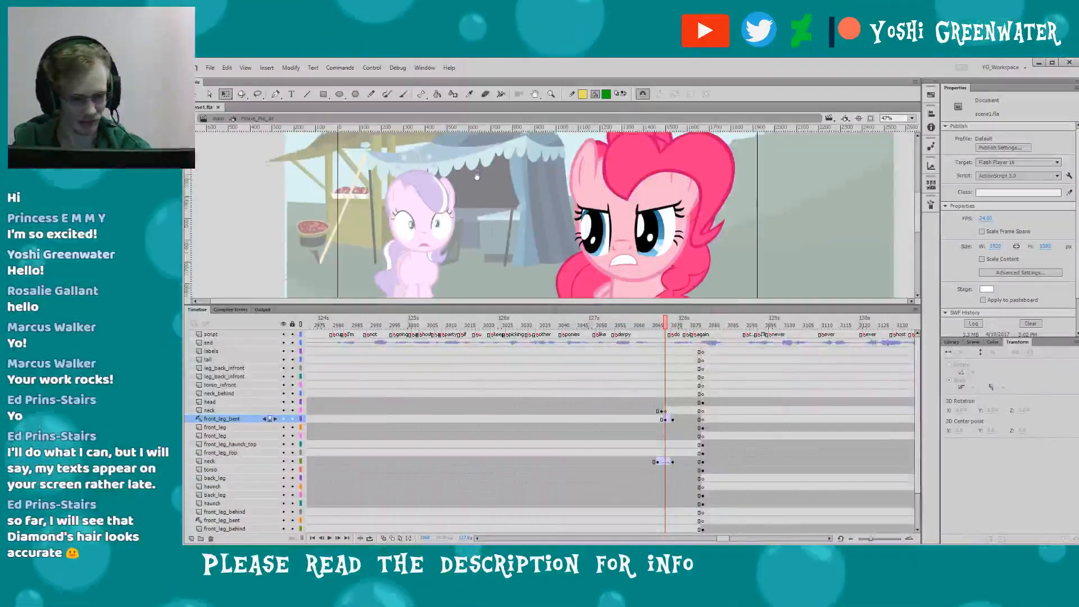
drag(483, 213, 494, 207)
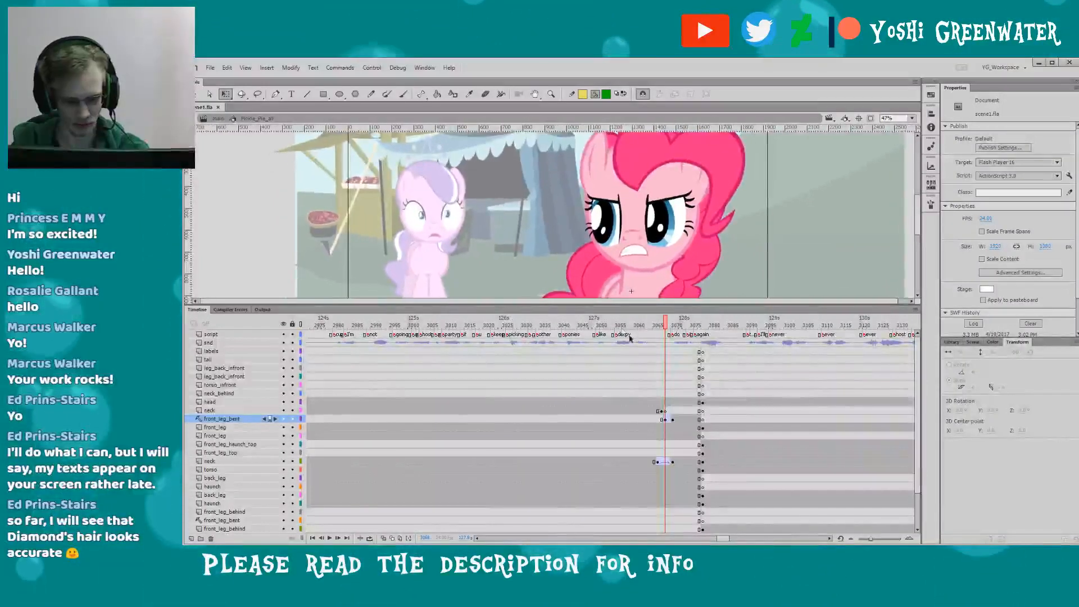
drag(524, 249, 515, 237)
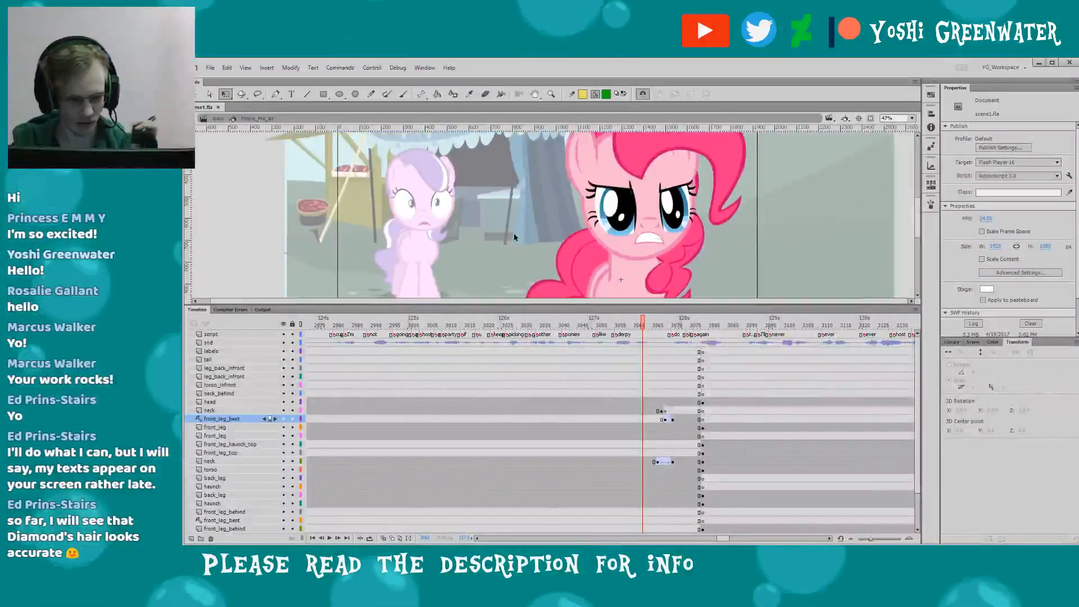
drag(531, 184, 509, 200)
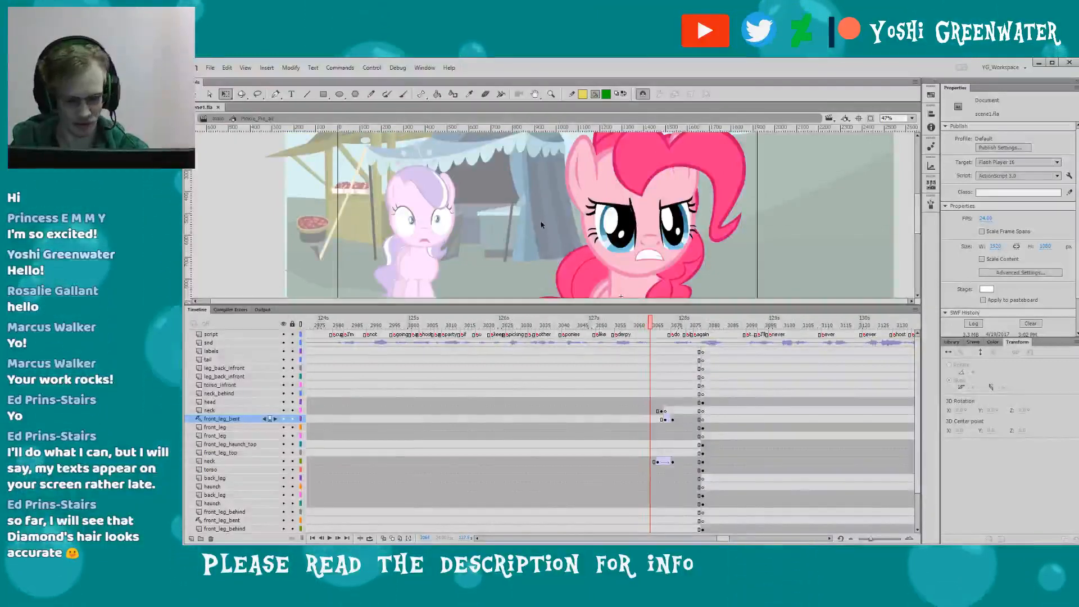
- Step frame by frame through the pink pony's head turn past the "do" cue and back to check her neck hair layering
key(period)
key(period)
key(period)
key(period)
key(period)
key(period)
key(period)
key(period)
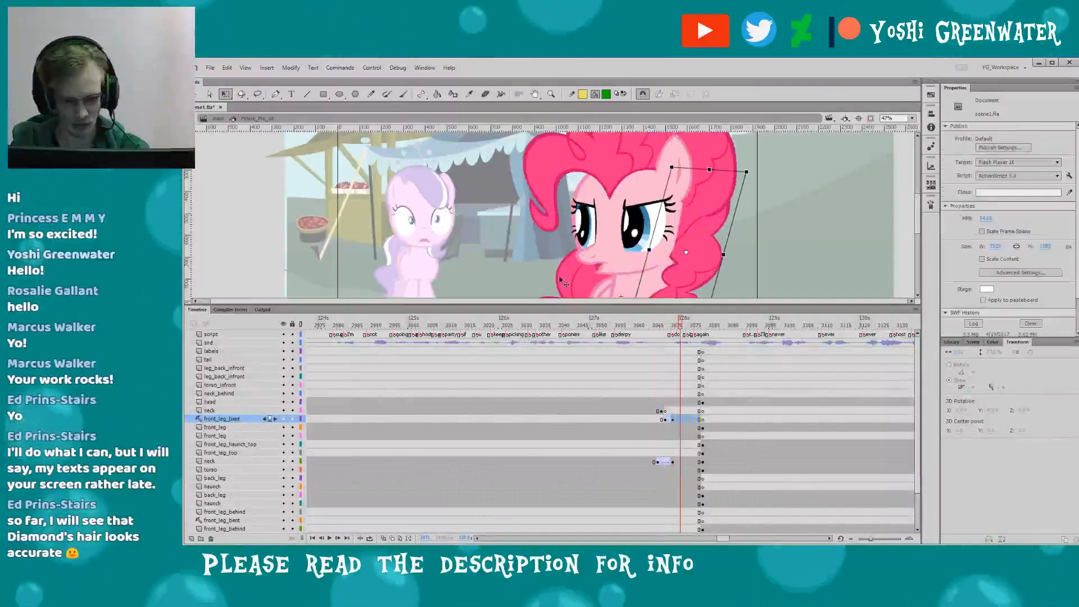
key(period)
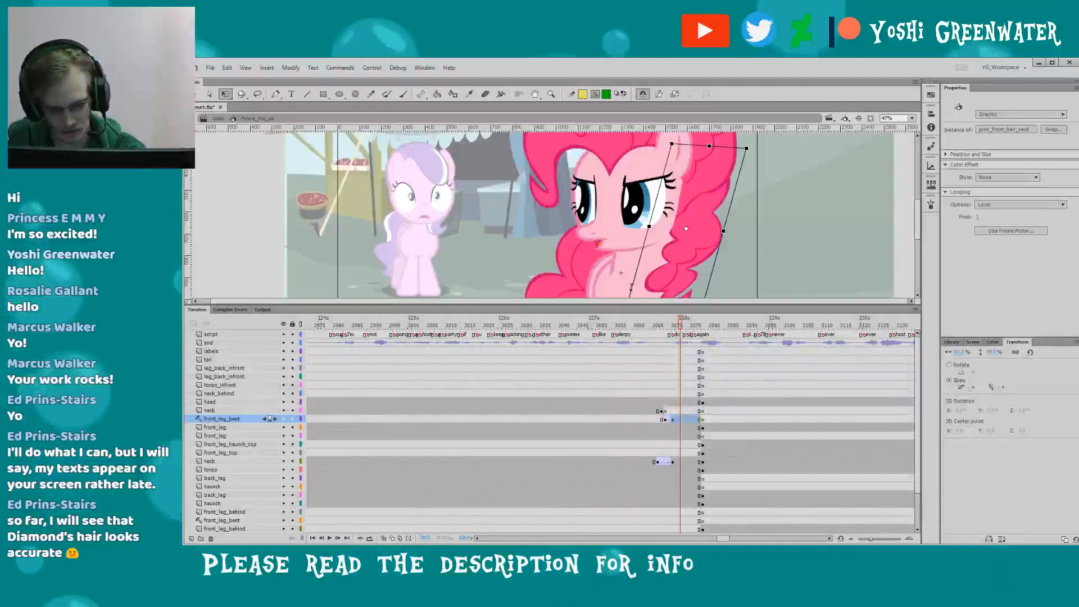
key(comma)
key(comma)
key(comma)
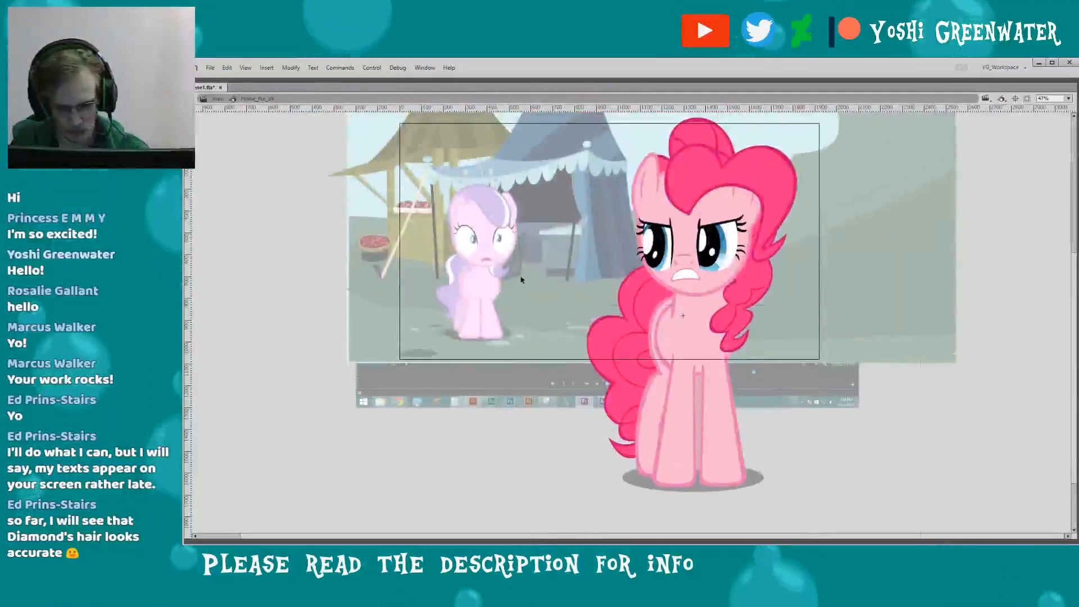
- Return to the start of the pink pony's closed-eyes shot near frame 2950, reframe both ponies, and save the scene
drag(393, 267, 398, 213)
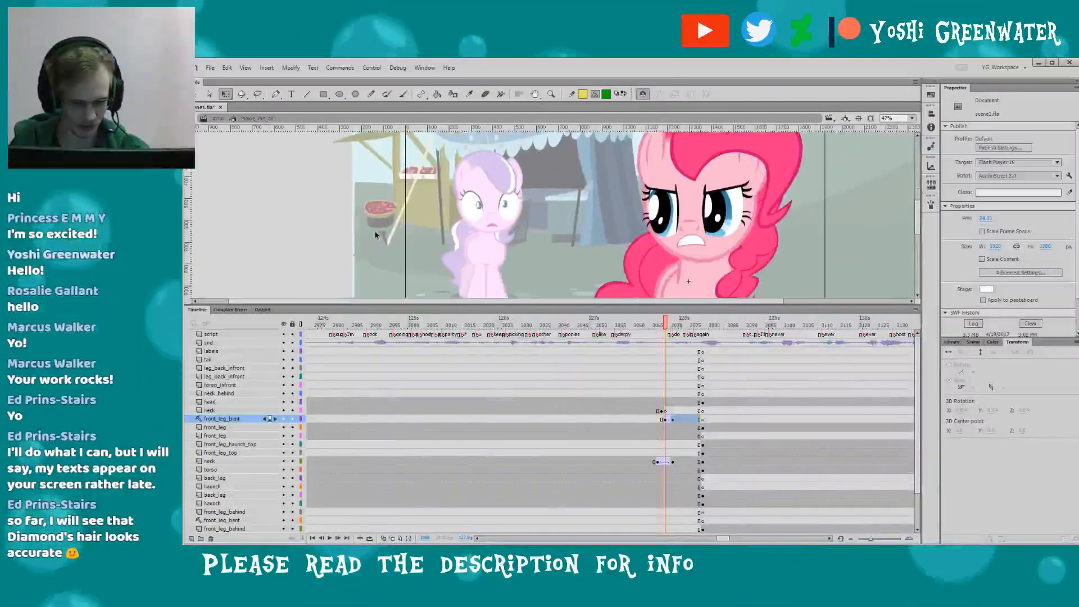
drag(313, 324, 359, 322)
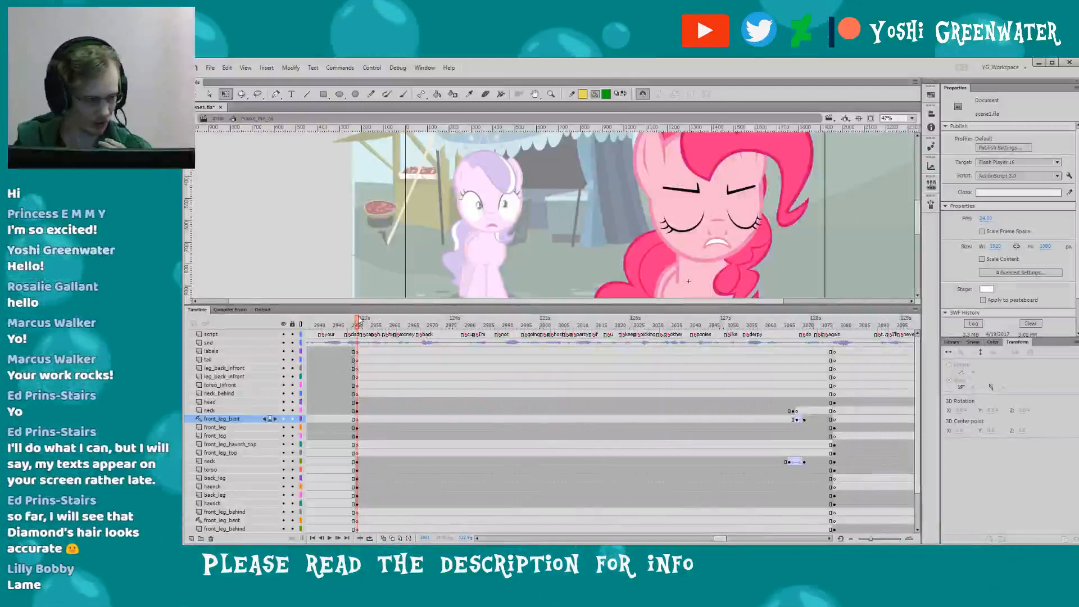
drag(364, 276, 355, 268)
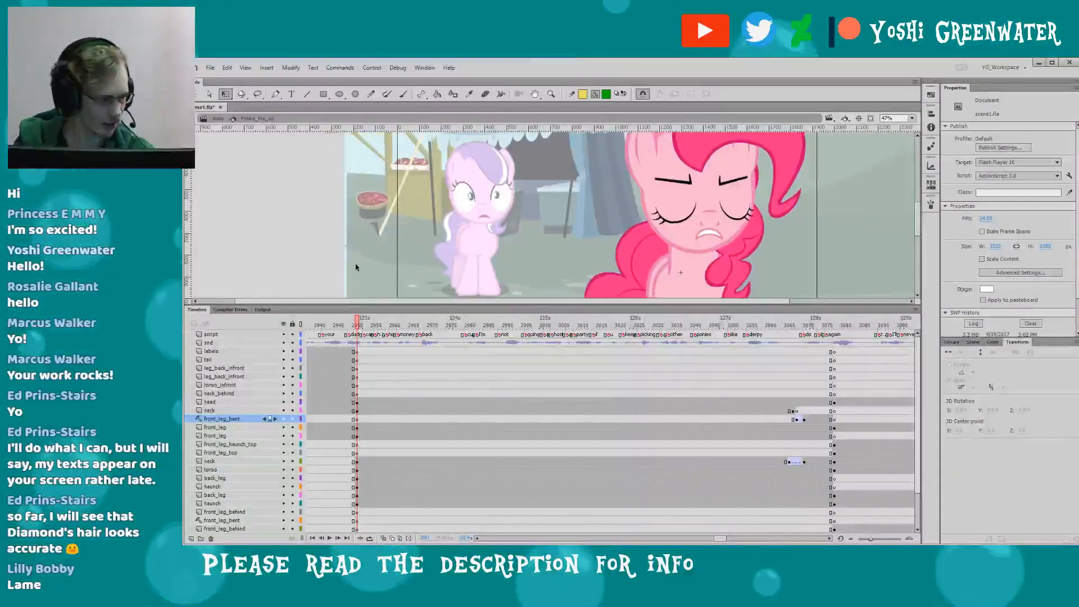
key(ctrl+s)
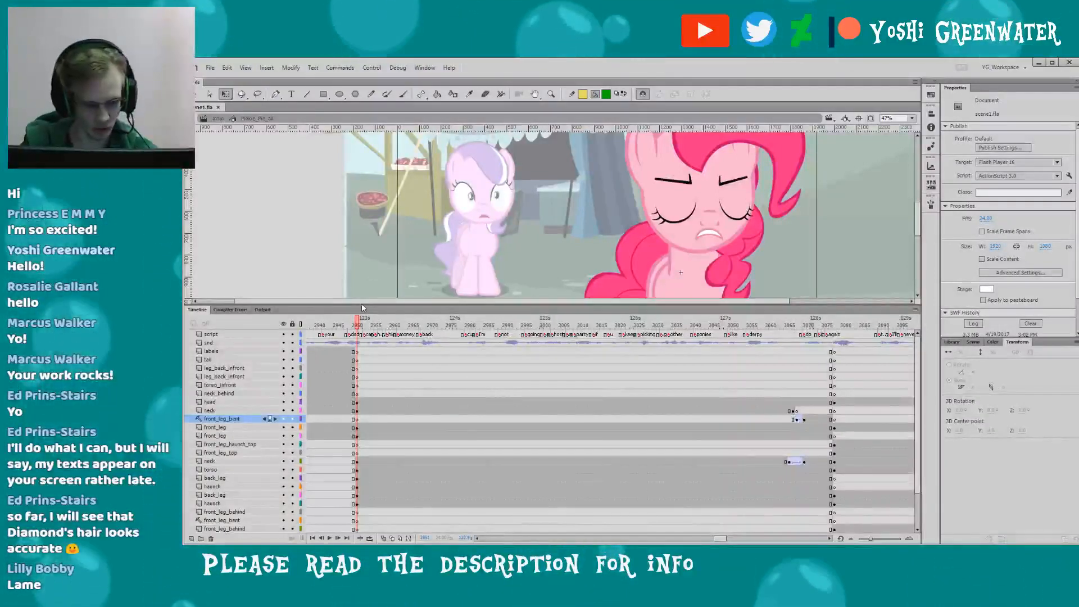
- Enlarge the timeline to show all layers and examine which ones hold the pink pony's front legs and neck
drag(363, 304, 316, 263)
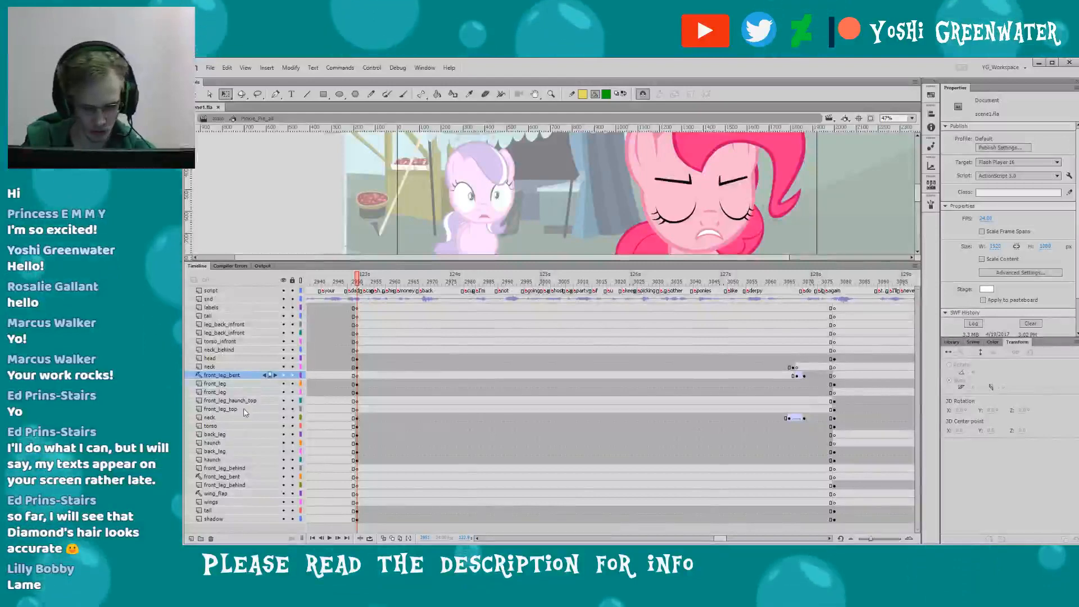
click(207, 377)
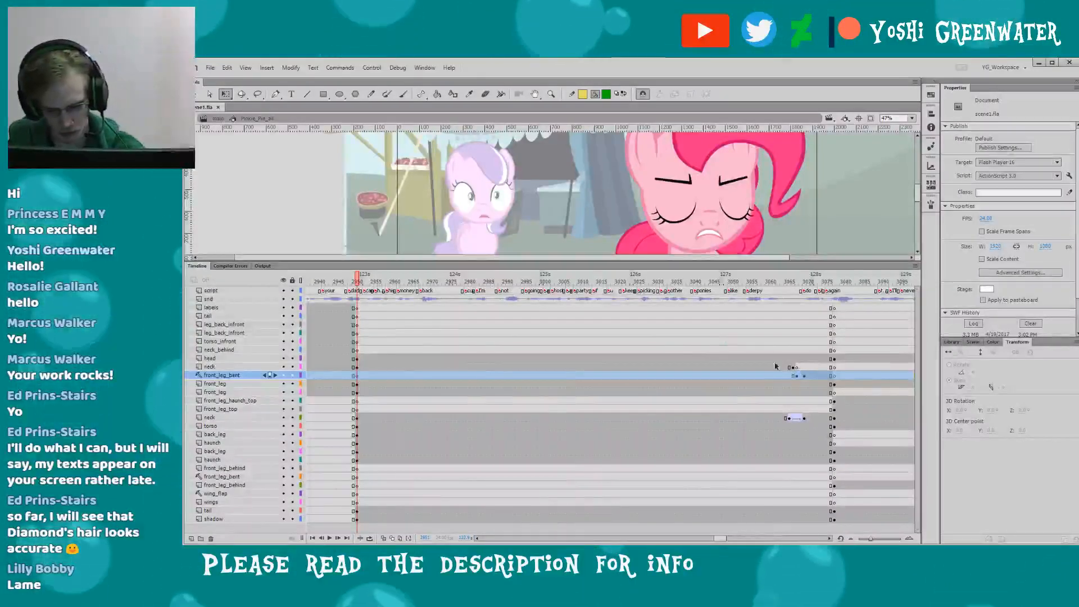
click(790, 385)
drag(591, 219, 556, 180)
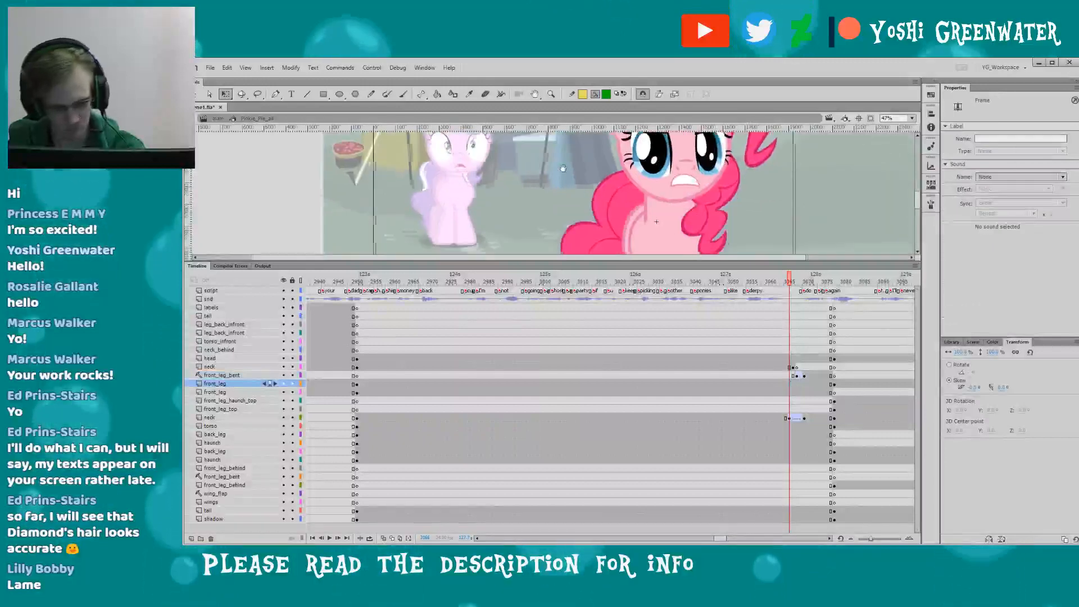
scroll(574, 194, down, 5)
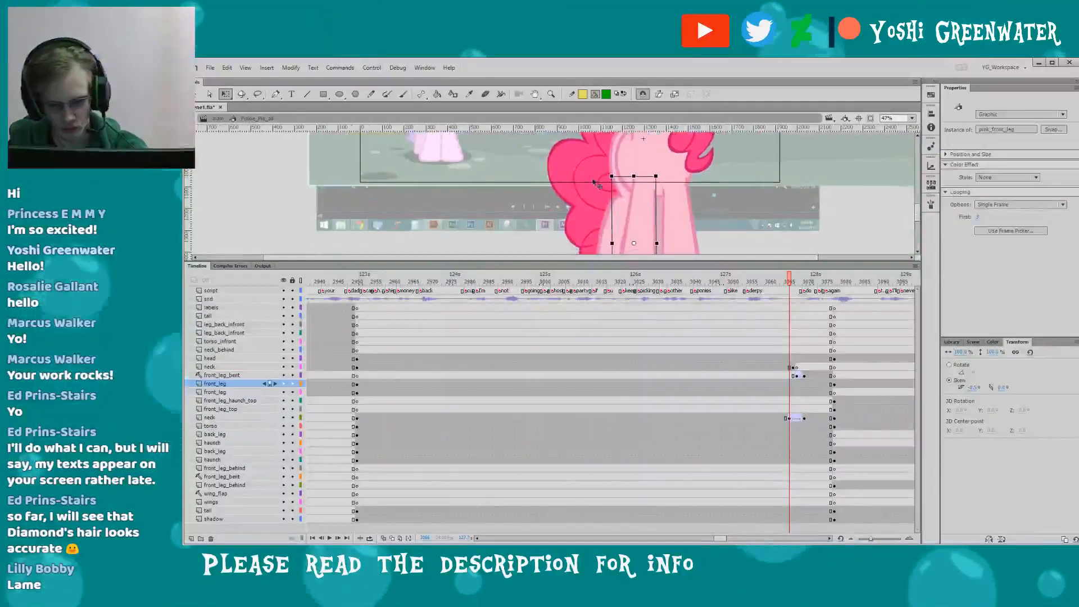
click(750, 391)
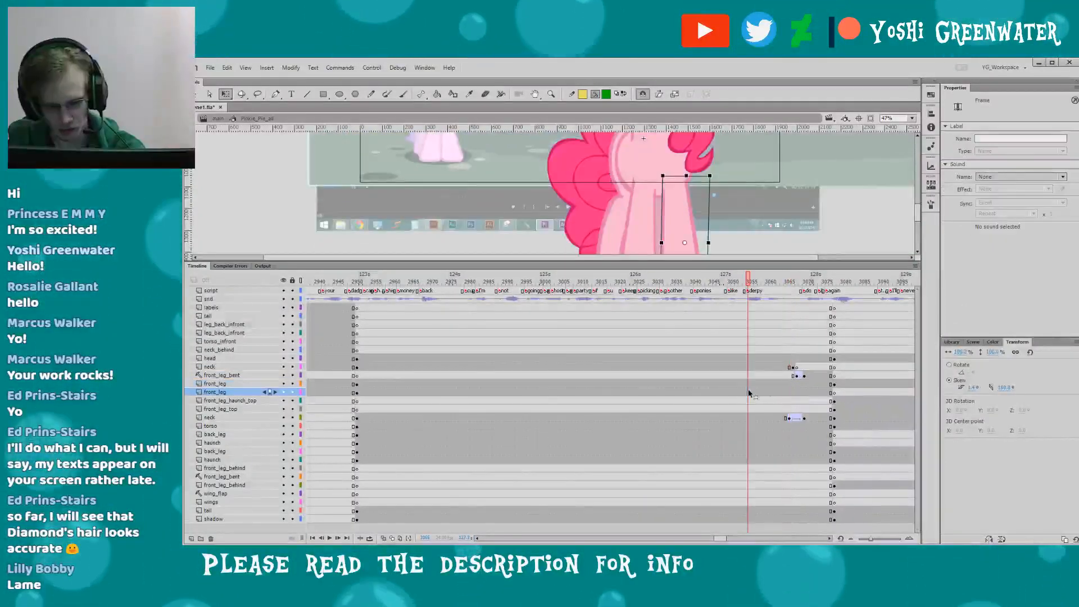
drag(652, 146, 555, 208)
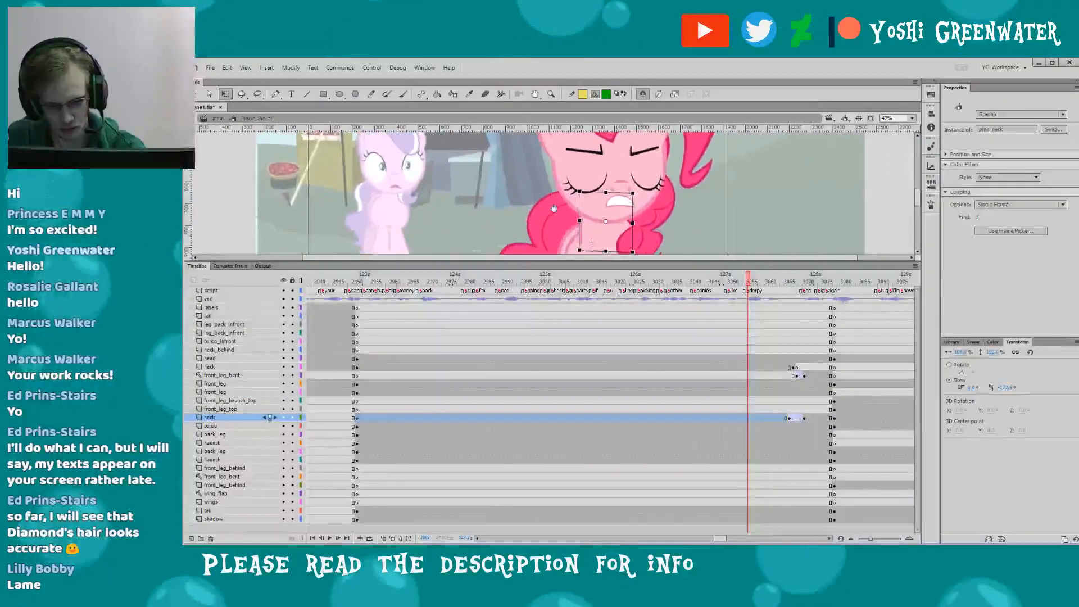
- Step through the pink pony's head turn to the "do" cue and recentre the stage on both ponies
drag(756, 281, 796, 283)
key(period)
key(period)
key(period)
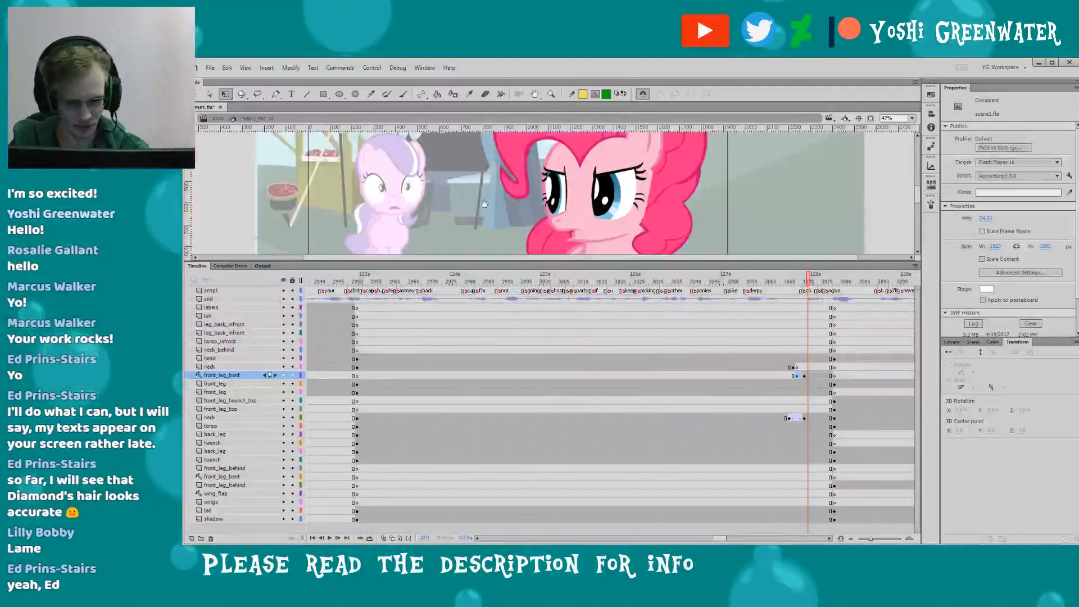
drag(484, 203, 548, 204)
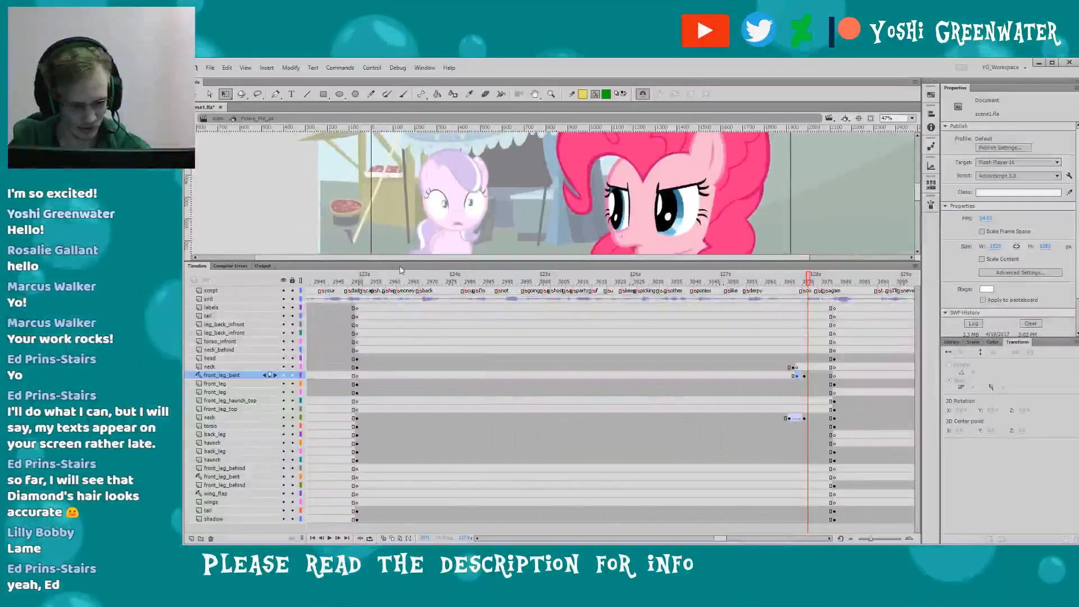
drag(401, 270, 401, 272)
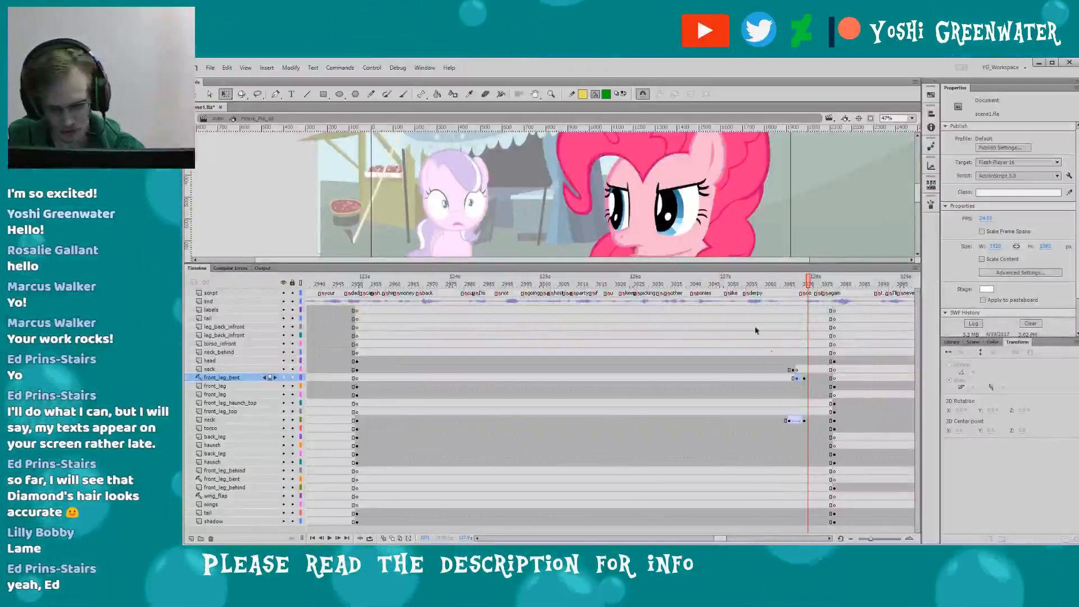
- Move the pink pony's neck hair tween from the front_leg_bent layer to front_leg_haunch_top, below the front leg layers
drag(723, 222, 659, 222)
click(681, 222)
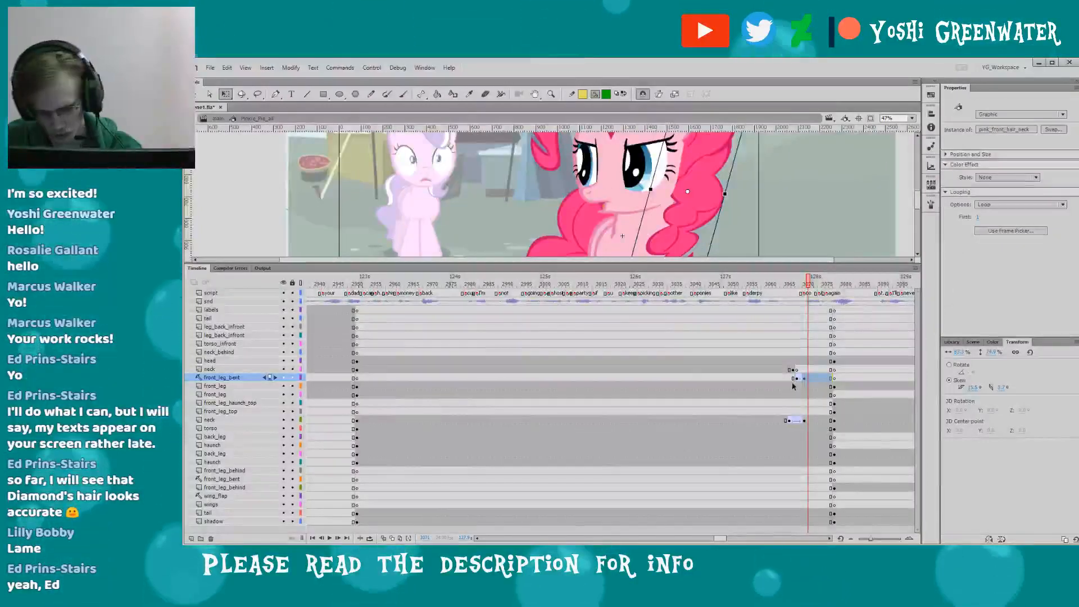
click(791, 378)
drag(796, 378, 796, 402)
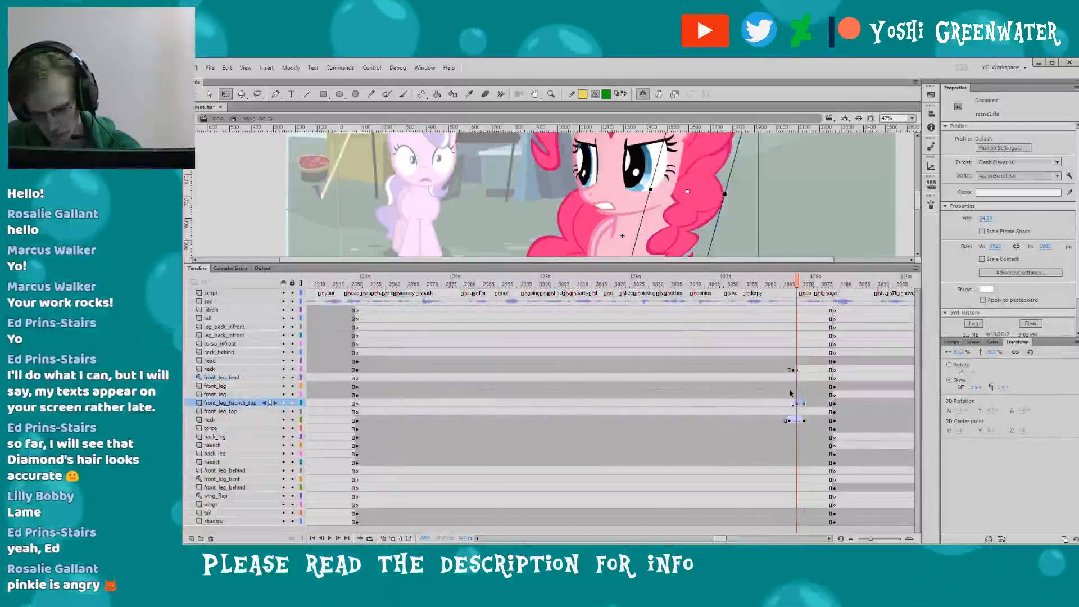
- Shrink the timeline to give the stage more room and return to the start of the shot near frame 2950
drag(516, 228, 496, 254)
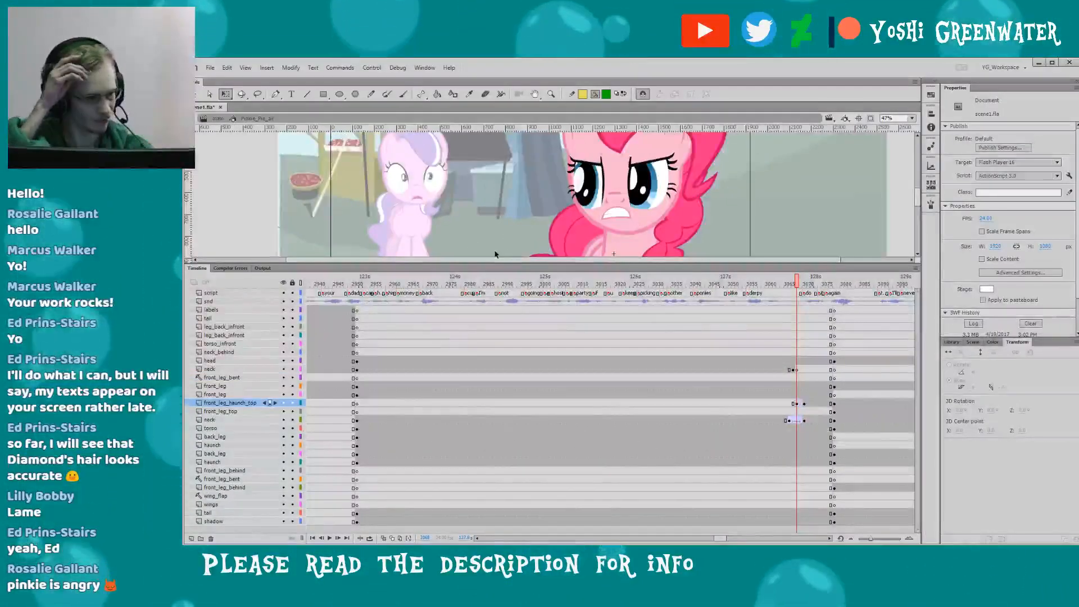
drag(361, 263, 361, 313)
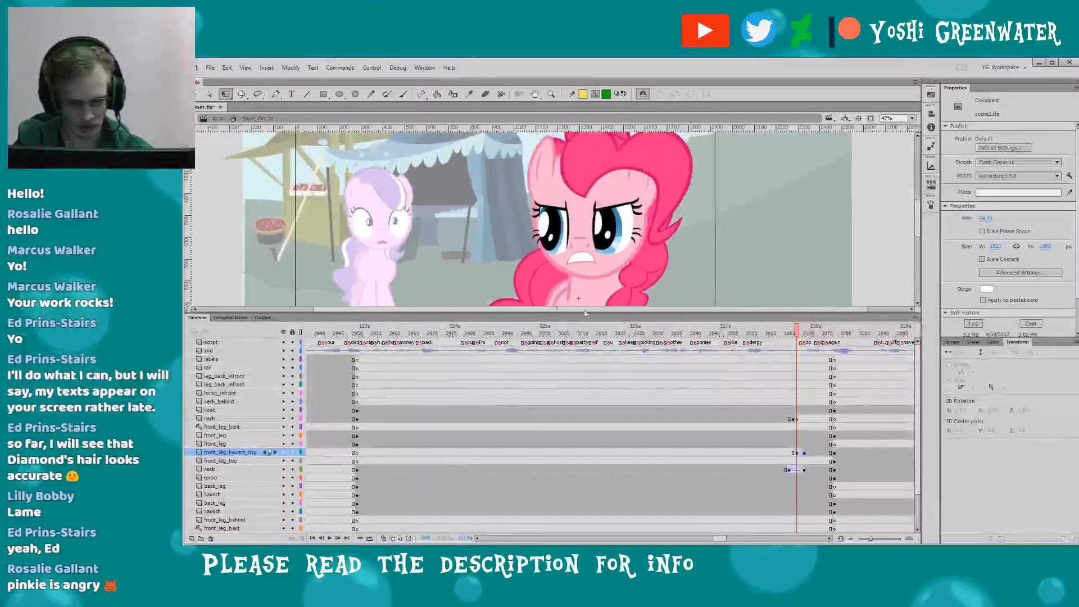
mouse_move(918, 397)
mouse_down()
mouse_move(918, 428)
mouse_move(916, 382)
mouse_up()
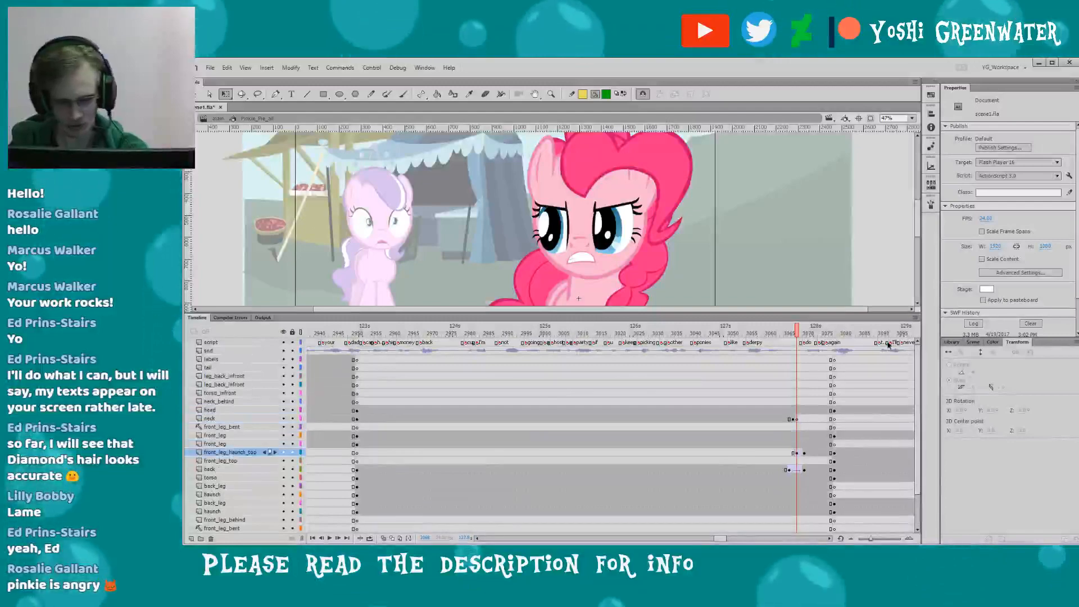
click(356, 332)
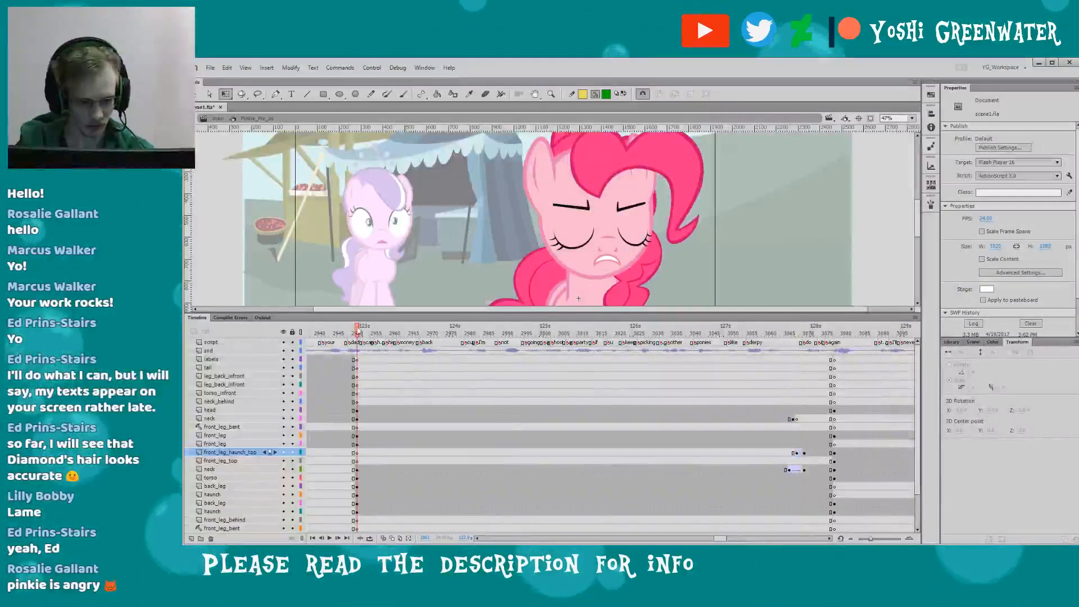
drag(357, 313, 359, 339)
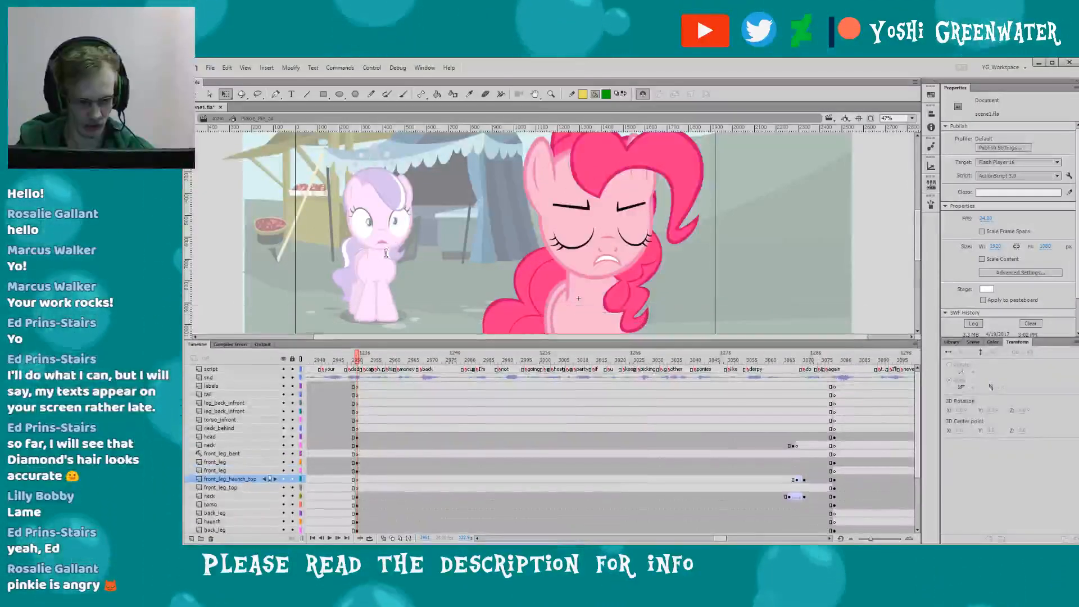
drag(421, 228, 462, 253)
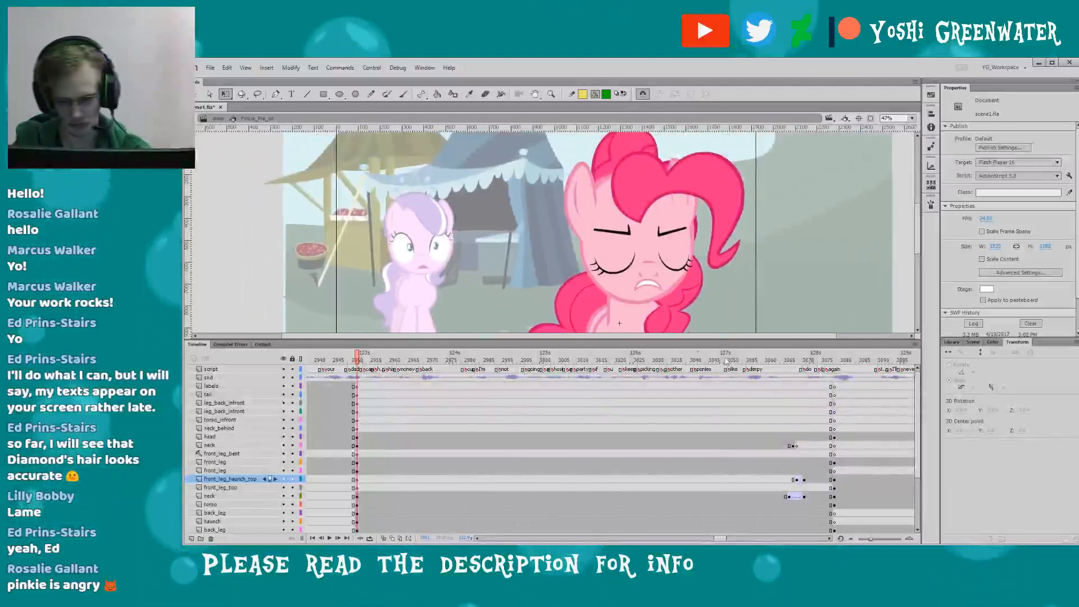
- Look over the pink pony's layers and refit the timeline and stage so both ponies are well framed
scroll(691, 525, left, 2)
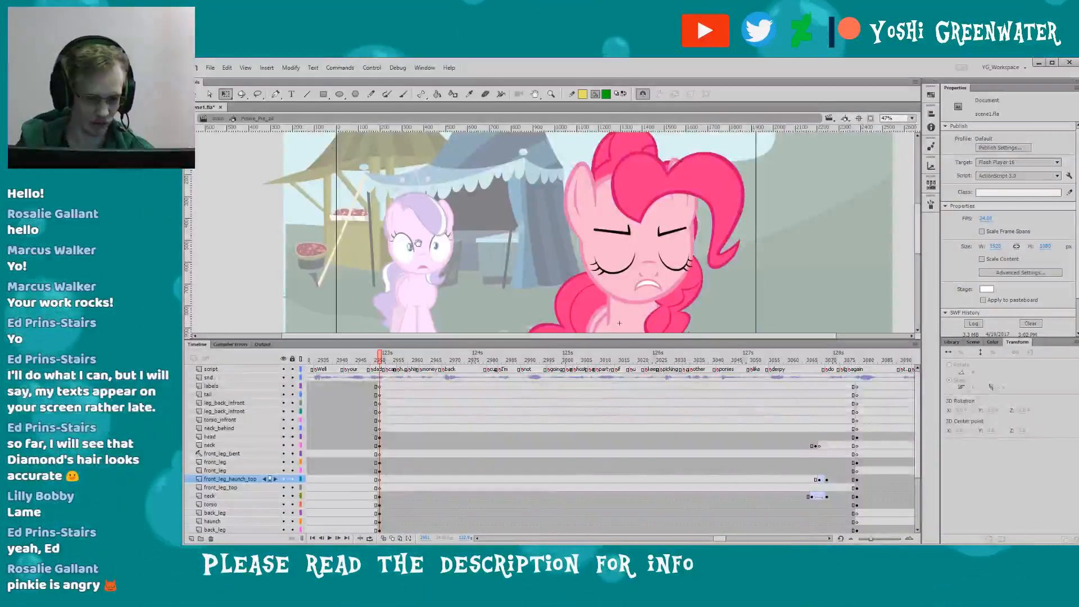
drag(418, 243, 382, 259)
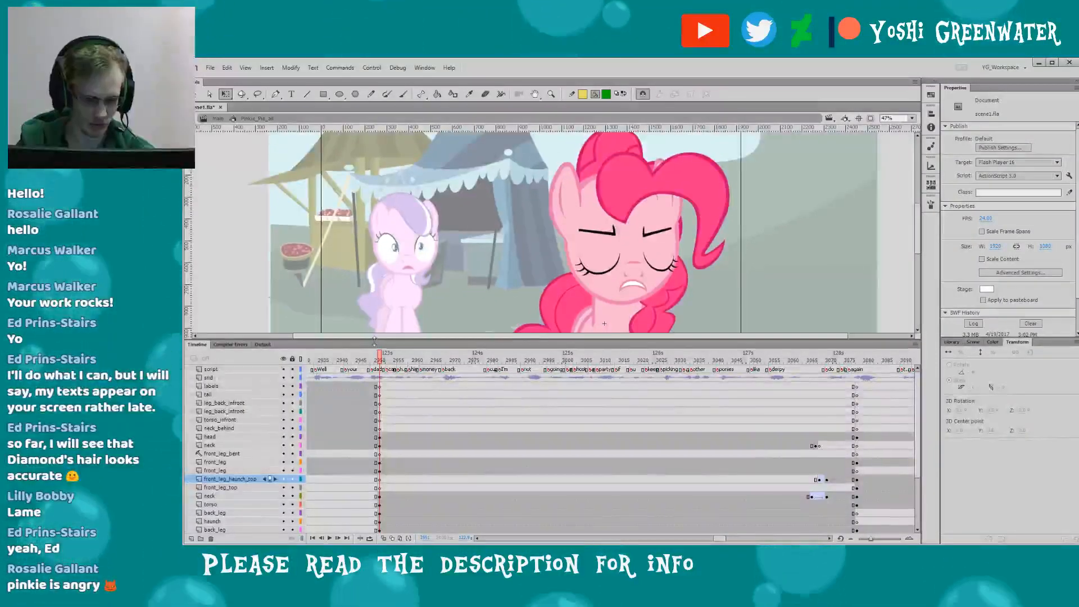
drag(376, 347, 376, 353)
scroll(921, 435, down, 2)
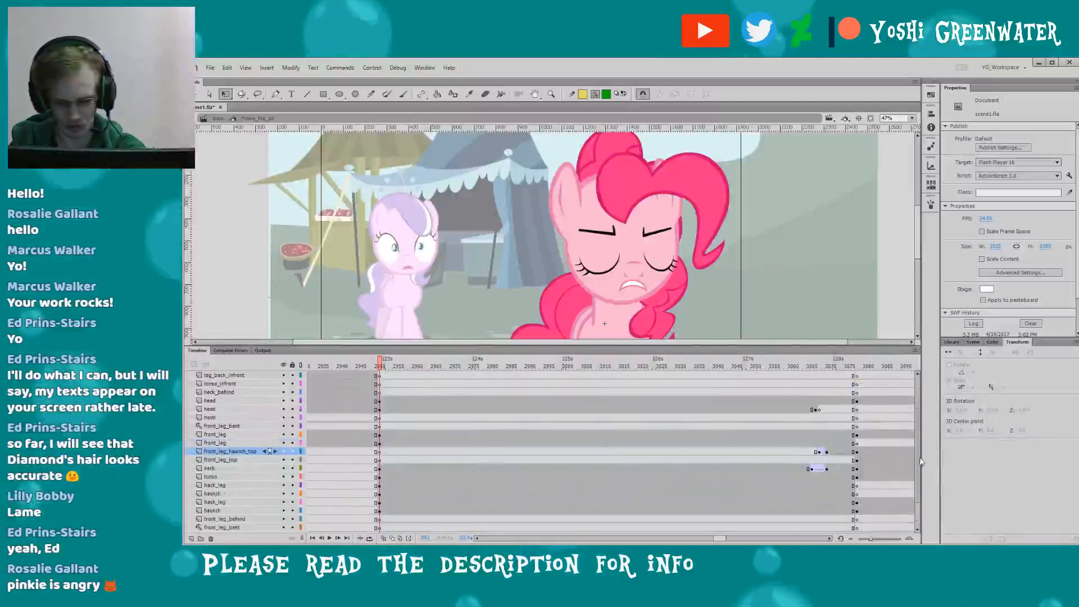
scroll(922, 449, up, 1)
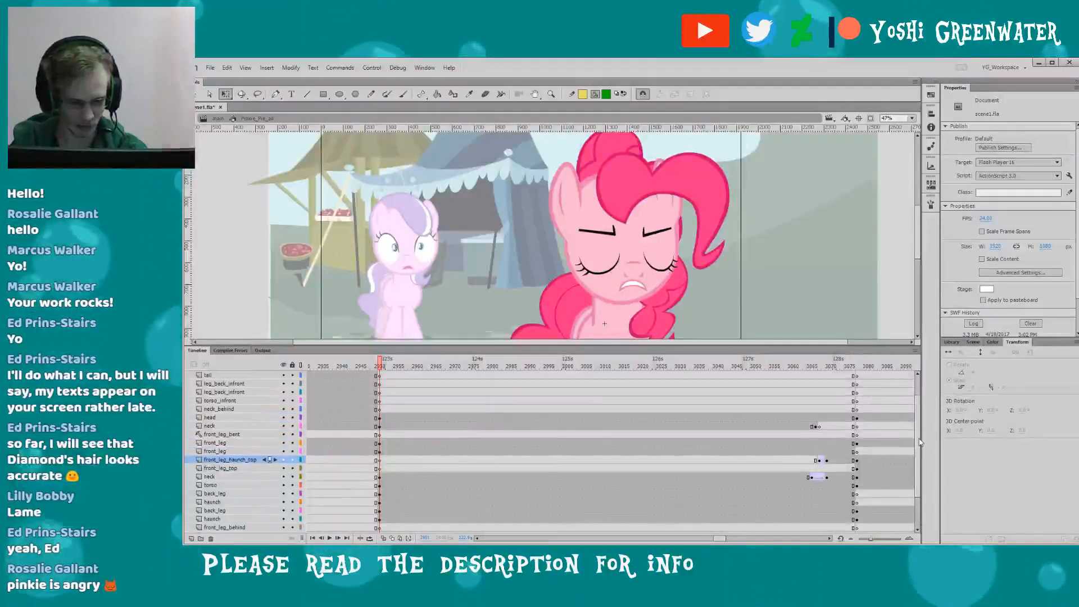
mouse_move(376, 346)
mouse_down()
mouse_move(376, 273)
mouse_move(394, 345)
mouse_up()
mouse_move(409, 292)
mouse_down()
mouse_move(411, 274)
mouse_move(400, 276)
mouse_up()
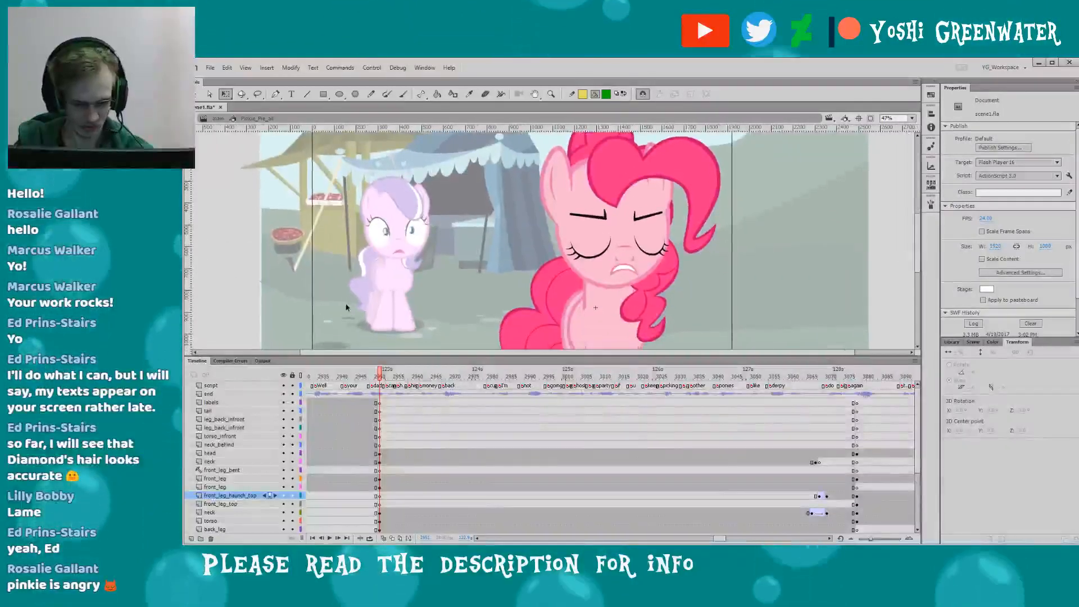
- Scrub through the shot from just before frame 2950 to past the "again" cue, and return to the shot's start to recheck it
click(330, 376)
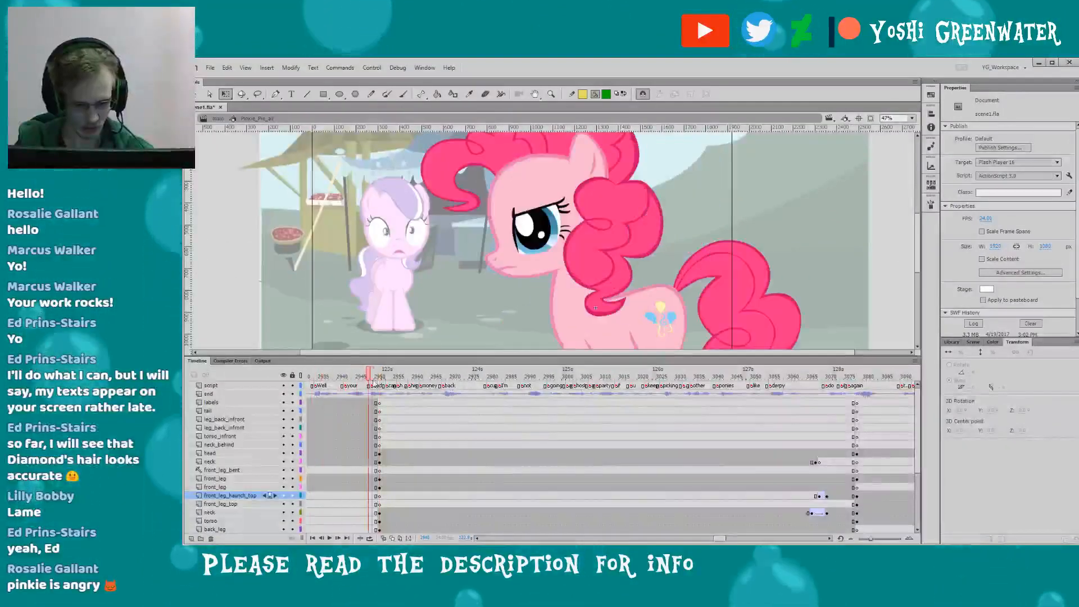
drag(376, 382, 448, 389)
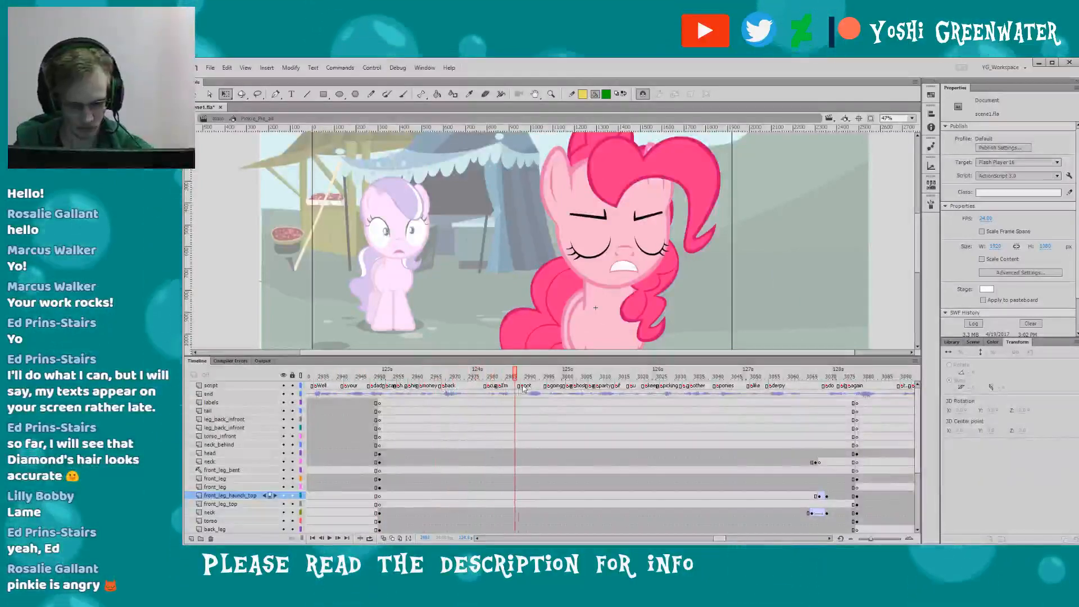
drag(523, 388, 864, 381)
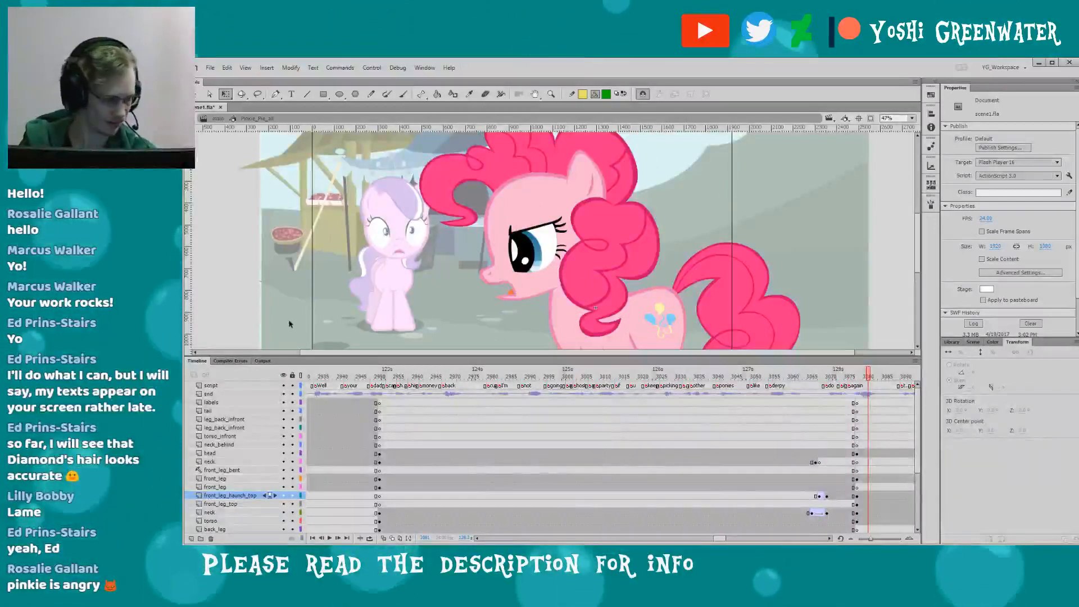
click(375, 372)
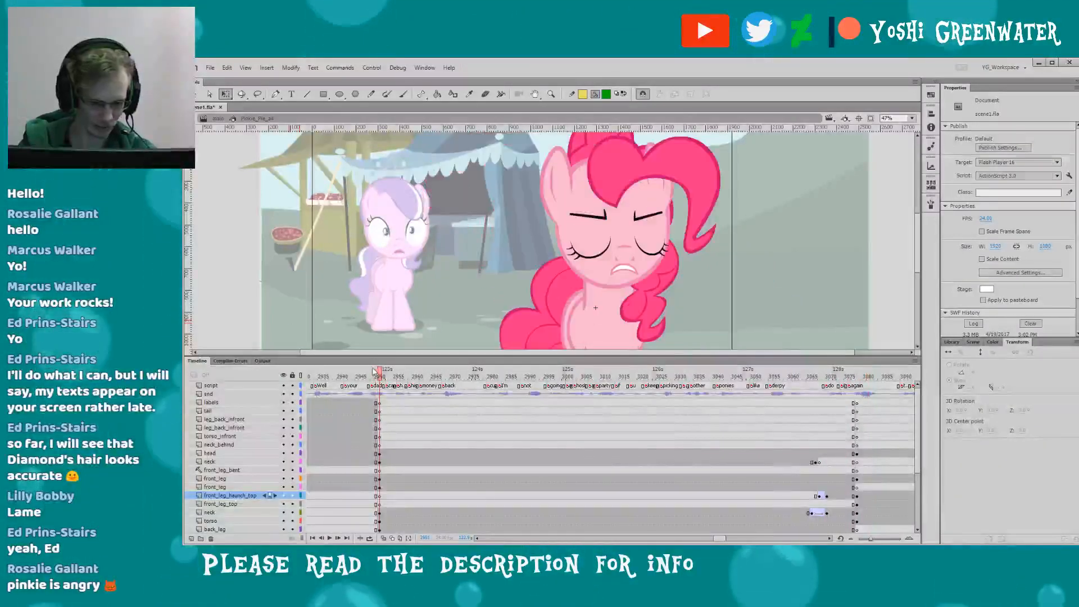
drag(335, 378, 304, 366)
key(Return)
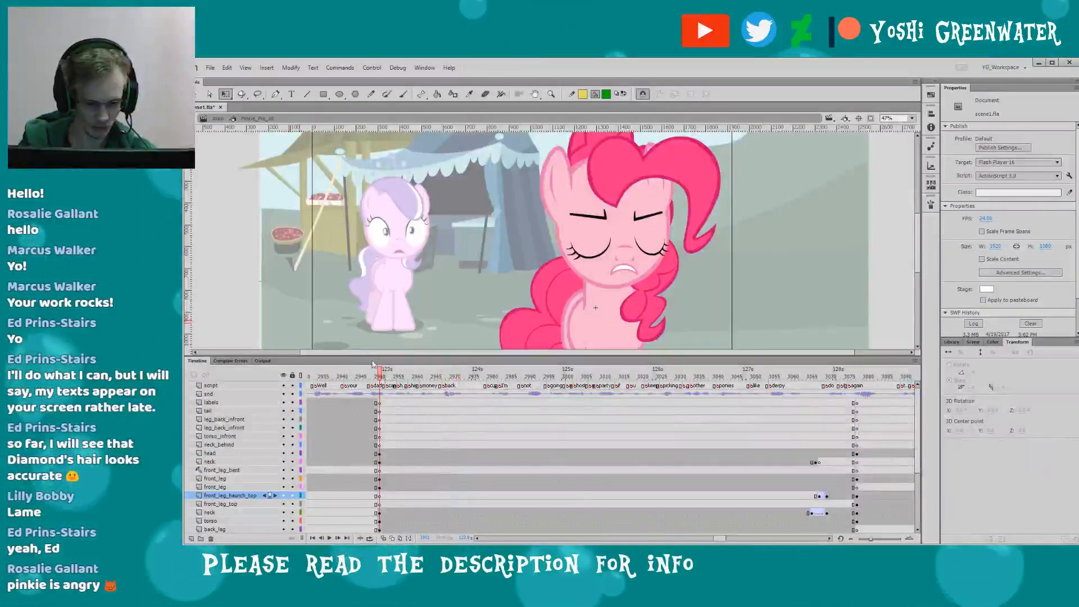
- Enlarge the timeline to show every layer and delete the pink pony's two back legs from the pose starting near frame 2950
drag(373, 355, 386, 262)
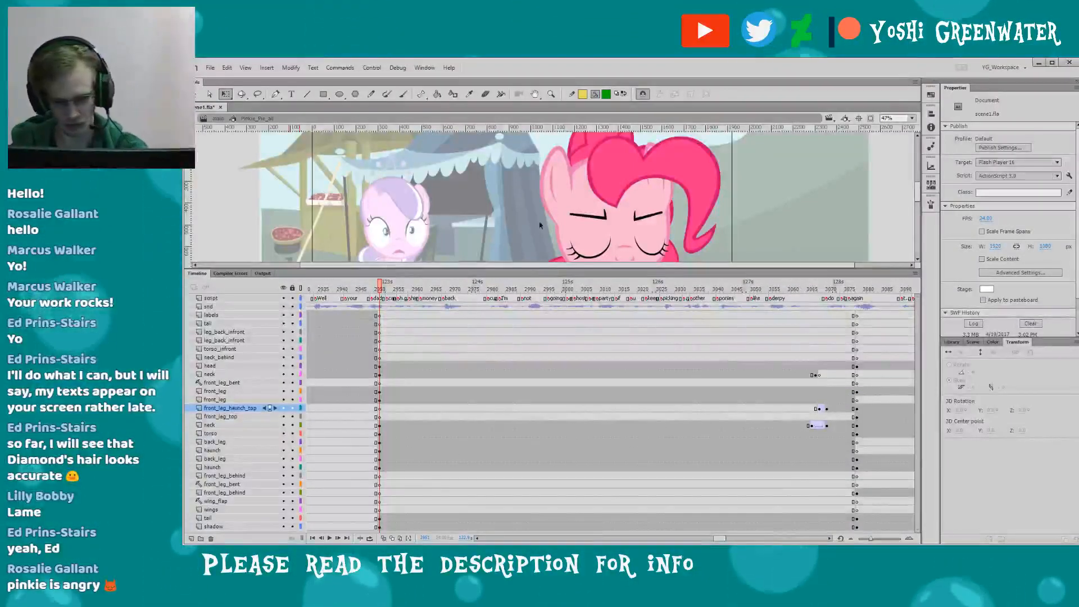
scroll(540, 225, down, 5)
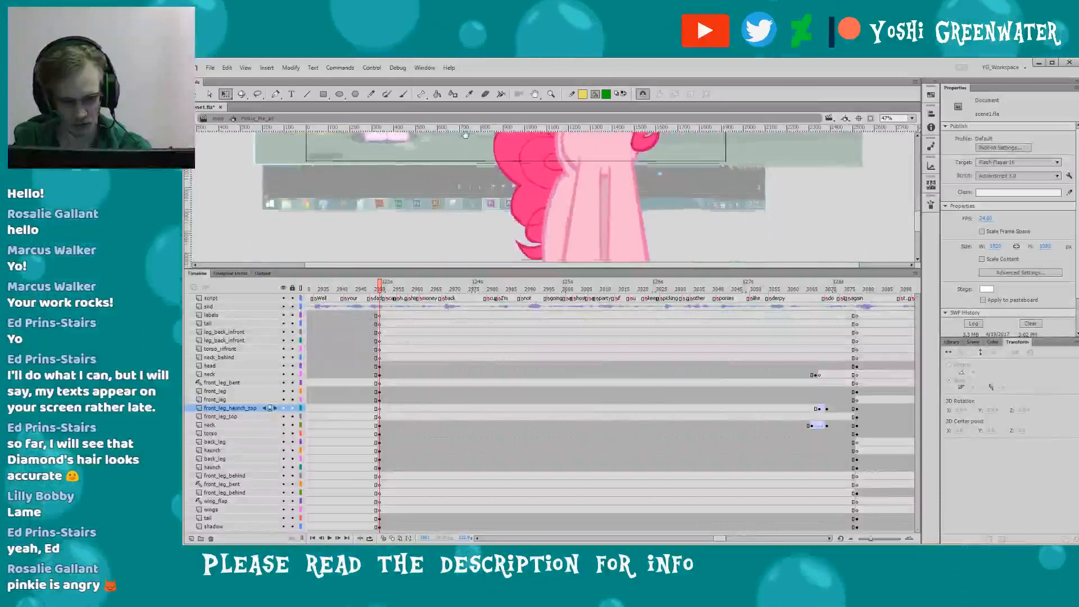
click(579, 214)
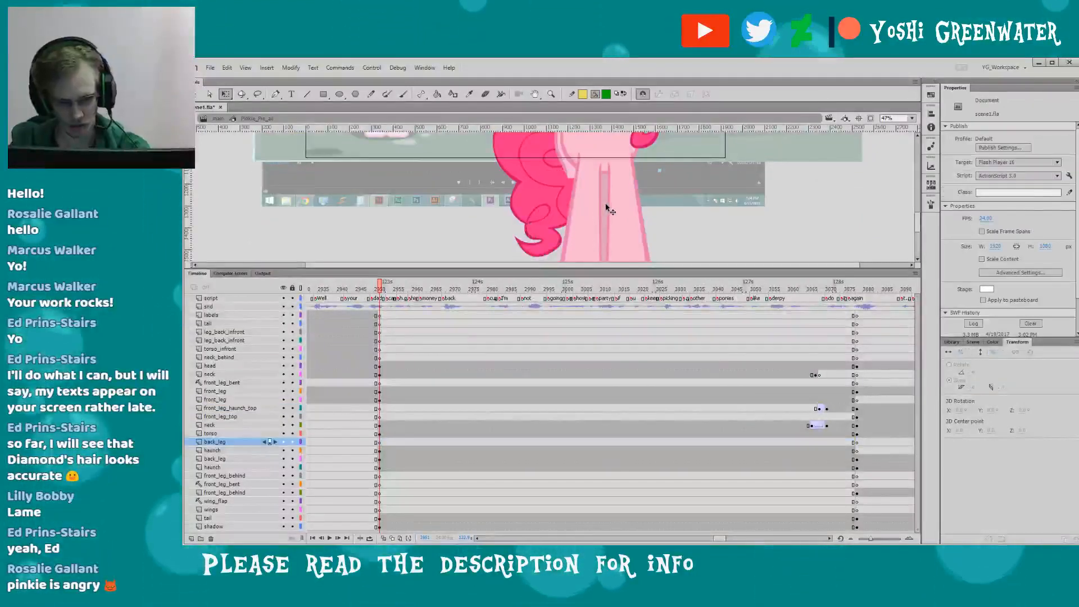
click(538, 209)
click(465, 222)
scroll(489, 216, down, 5)
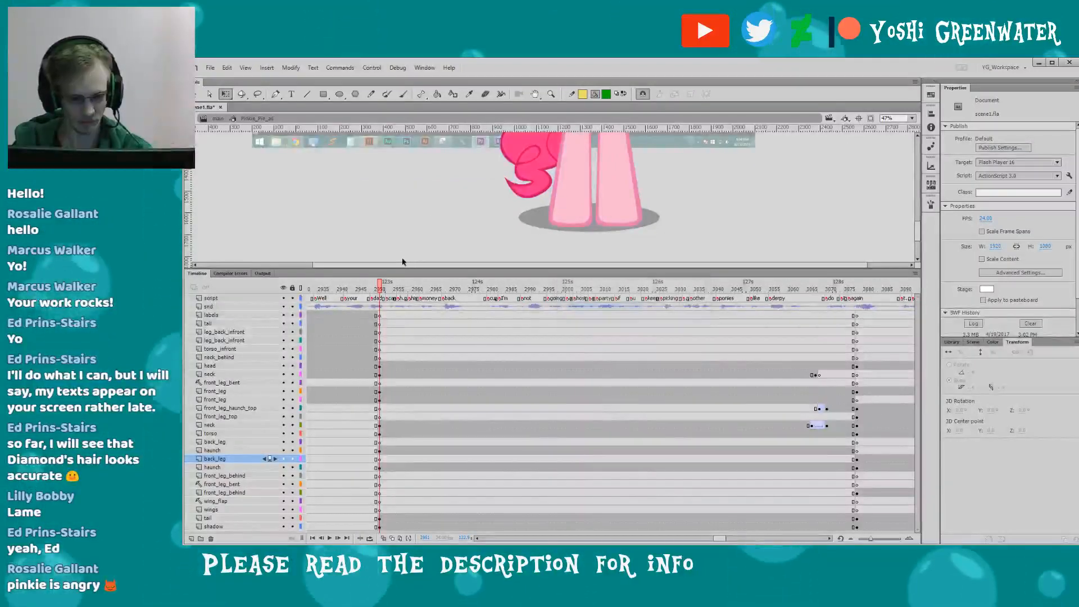
- Delete the pink pony's ground shadow from the same pose, below the visible stage area
click(528, 217)
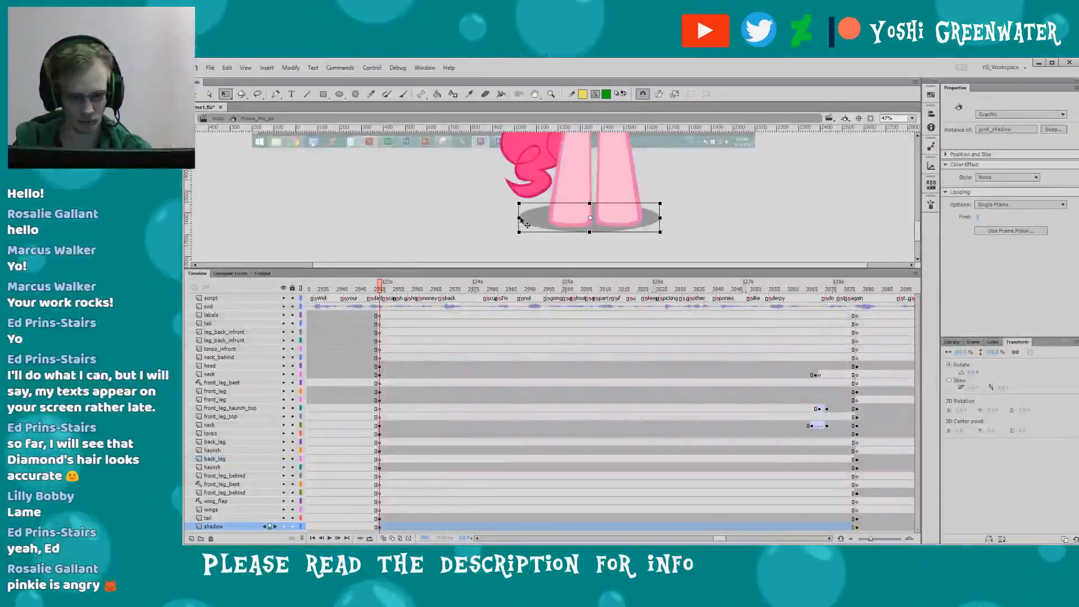
key(Delete)
scroll(443, 200, up, 5)
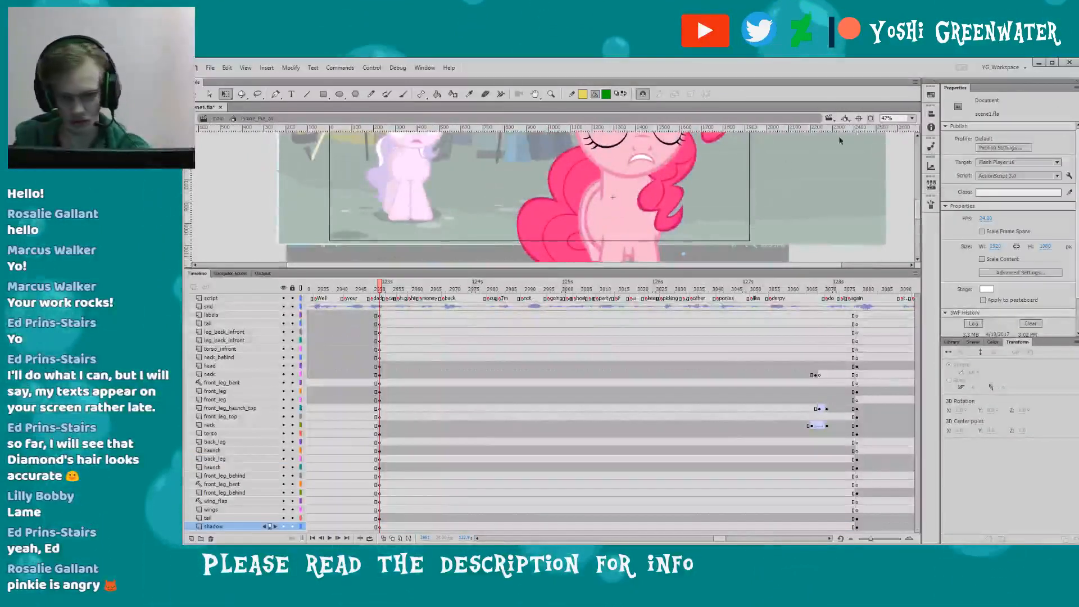
- Fit the stage in view and check the shot with artwork outside the stage clipped
click(899, 160)
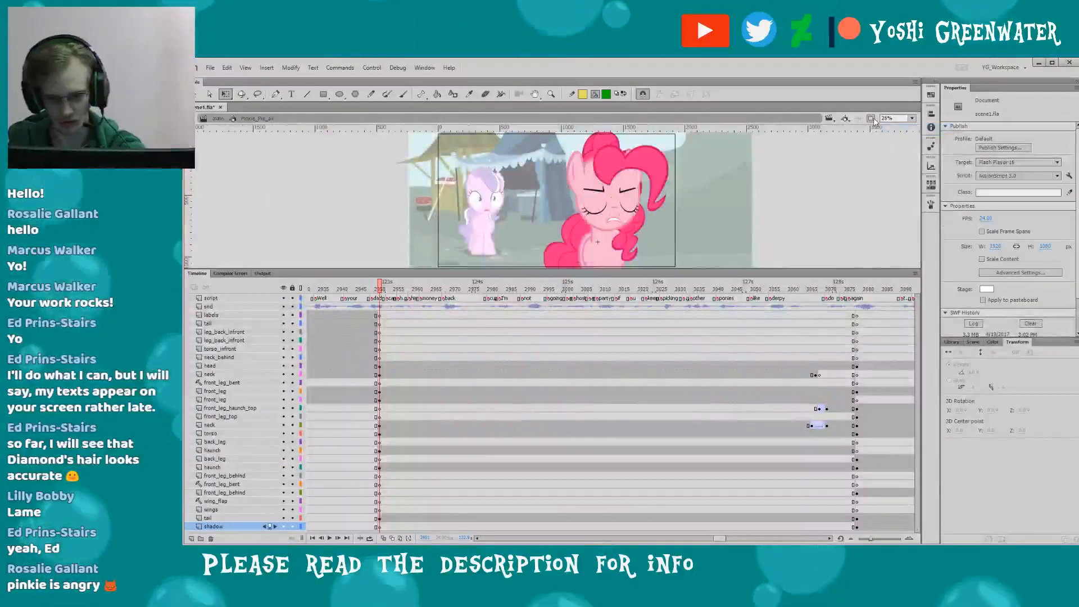
click(911, 119)
click(906, 139)
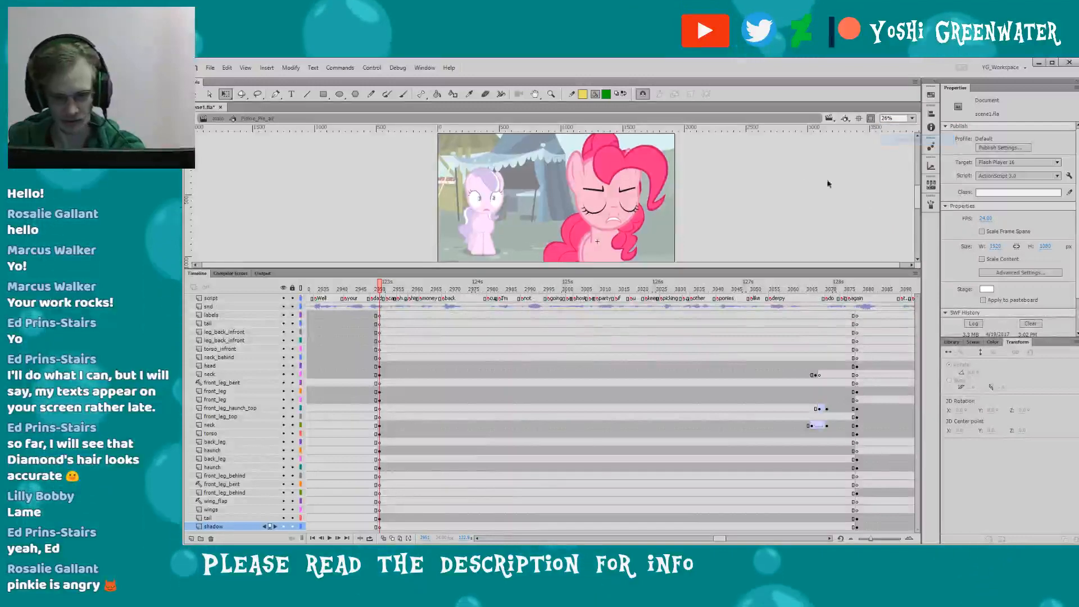
scroll(721, 162, down, 3)
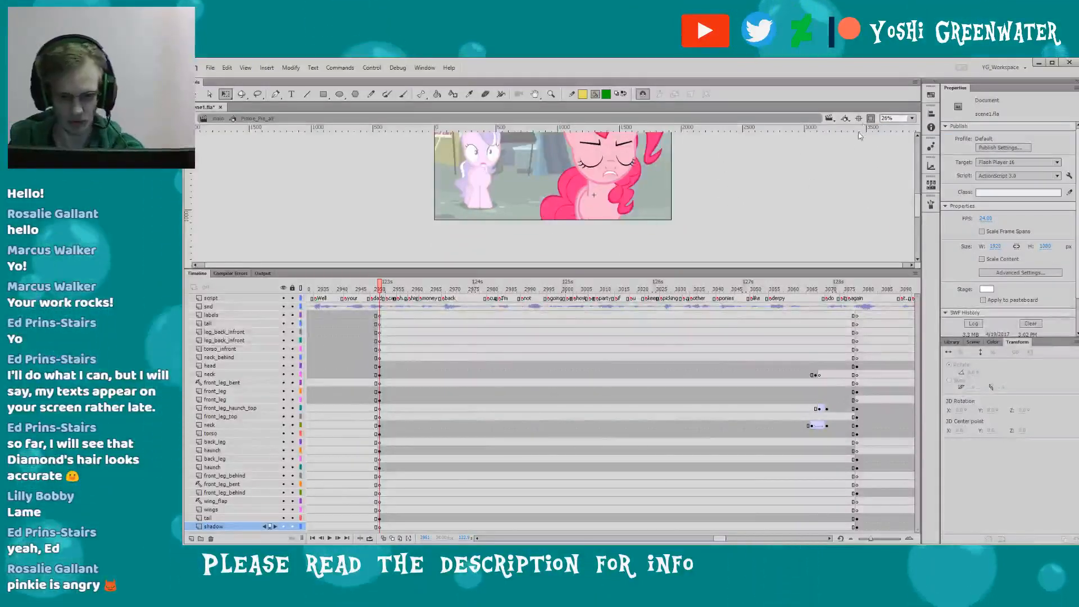
- Show the off-stage artwork and delete both of the pink pony's front legs from this pose
click(870, 119)
scroll(456, 204, down, 3)
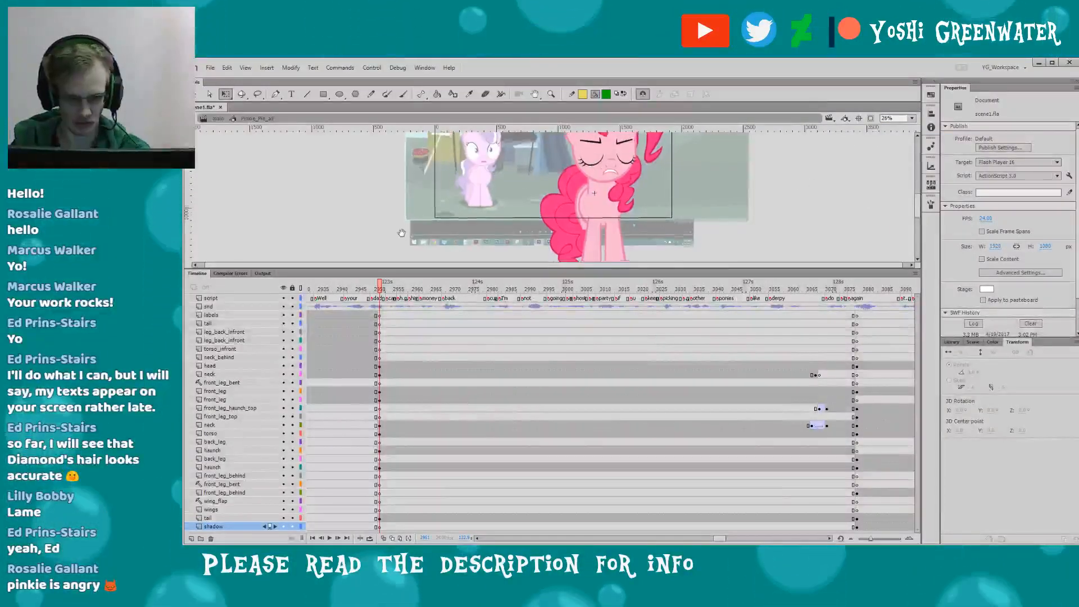
drag(531, 215, 535, 240)
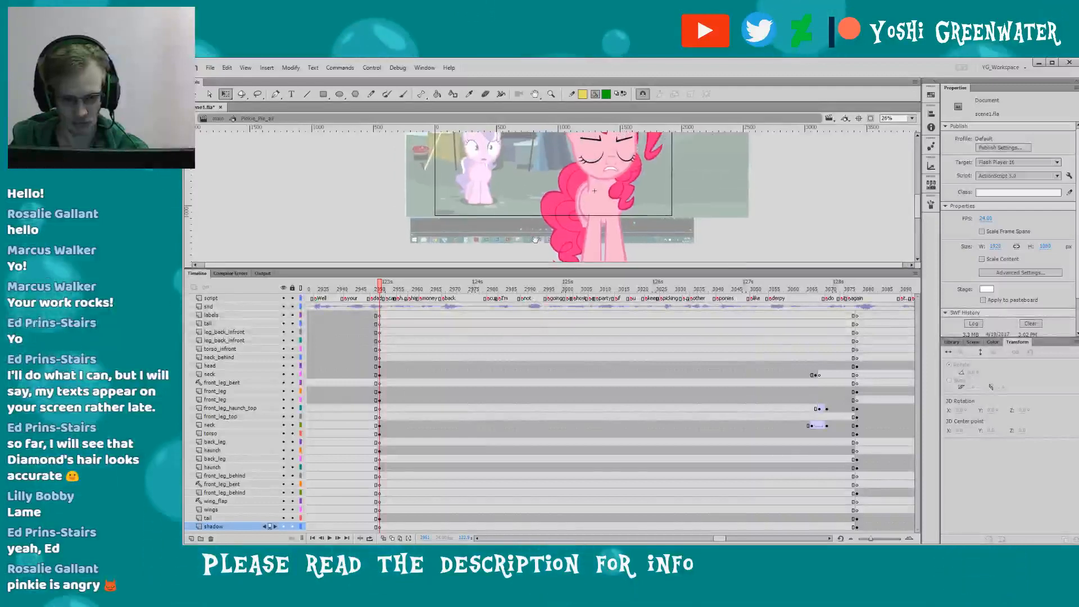
click(590, 238)
key(Delete)
click(611, 245)
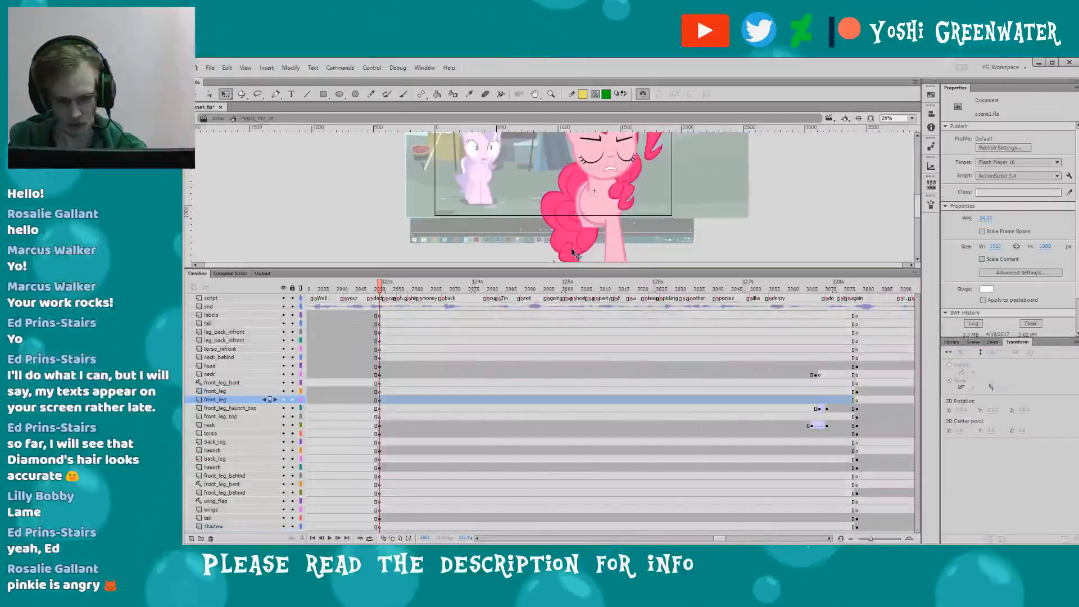
key(Delete)
- Recheck the framing of the legless pony with off-stage content clipped, and restore the unclipped view
click(871, 119)
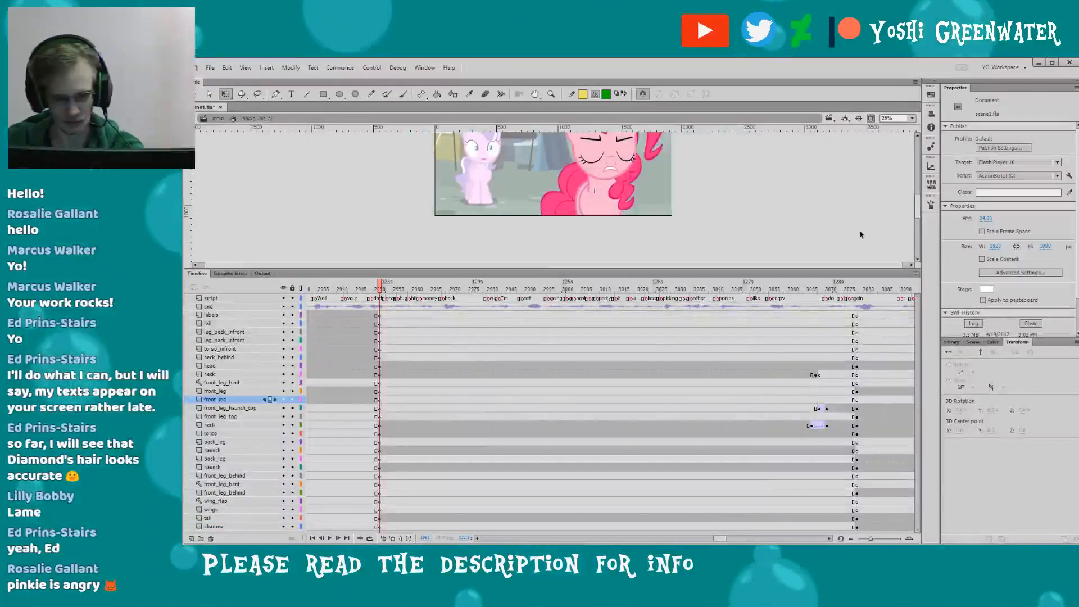
drag(474, 217, 484, 249)
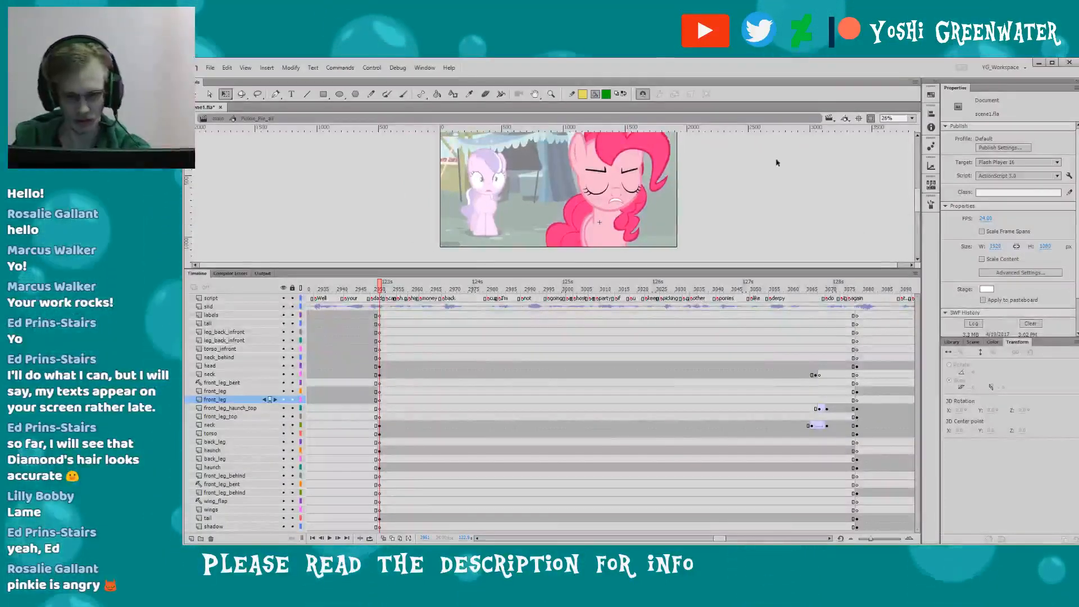
click(870, 120)
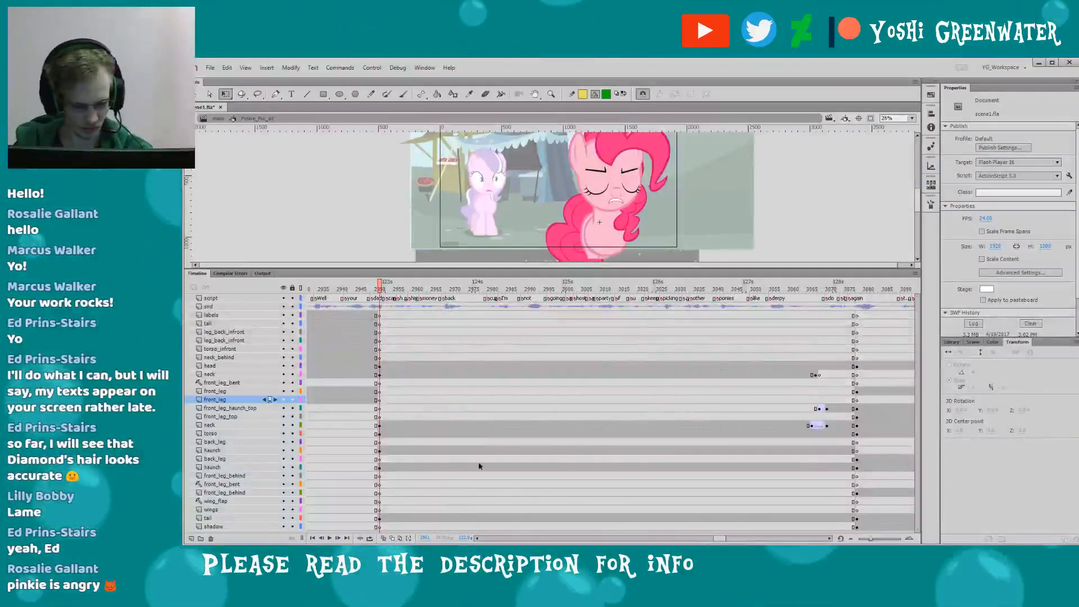
- Move the tail and haunch keyframes at the shot's start up into the back_leg and haunch layers directly below the torso layer
mouse_move(718, 538)
mouse_down()
mouse_move(693, 538)
mouse_move(718, 538)
mouse_up()
click(447, 366)
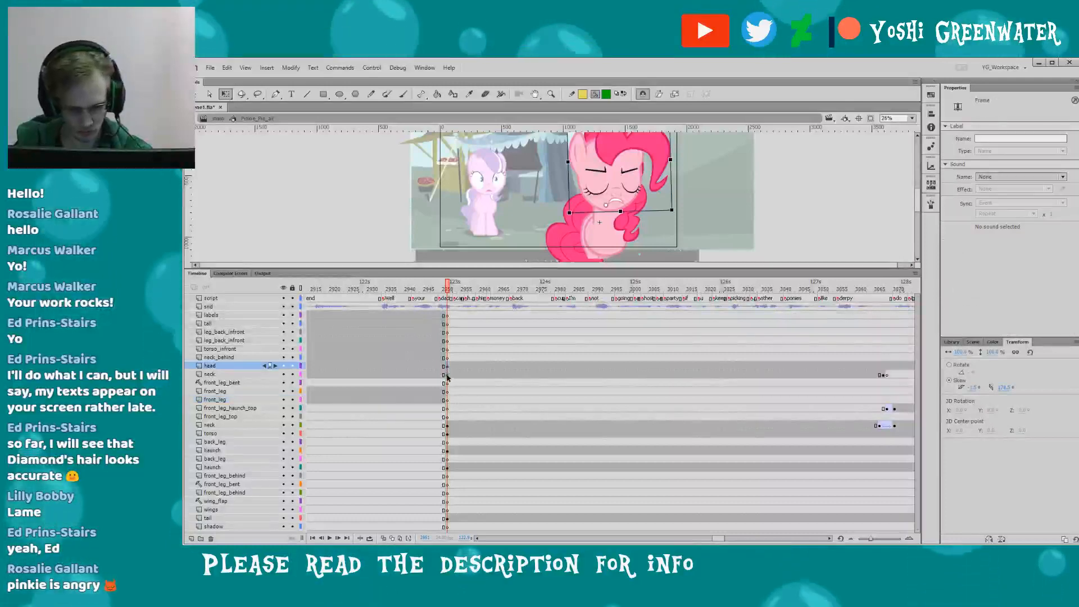
drag(718, 538, 726, 541)
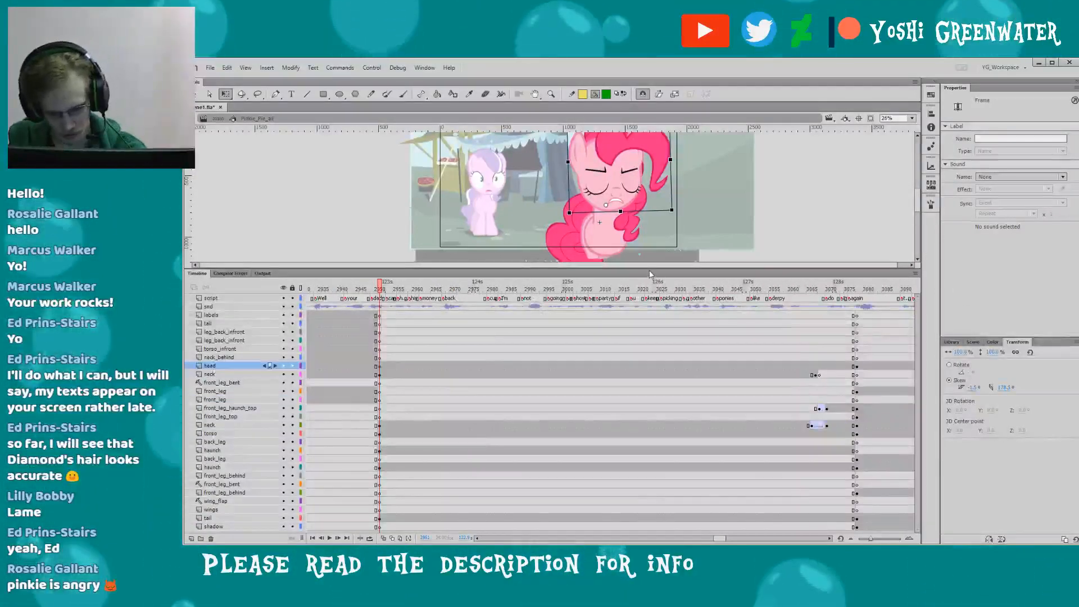
drag(649, 270, 655, 263)
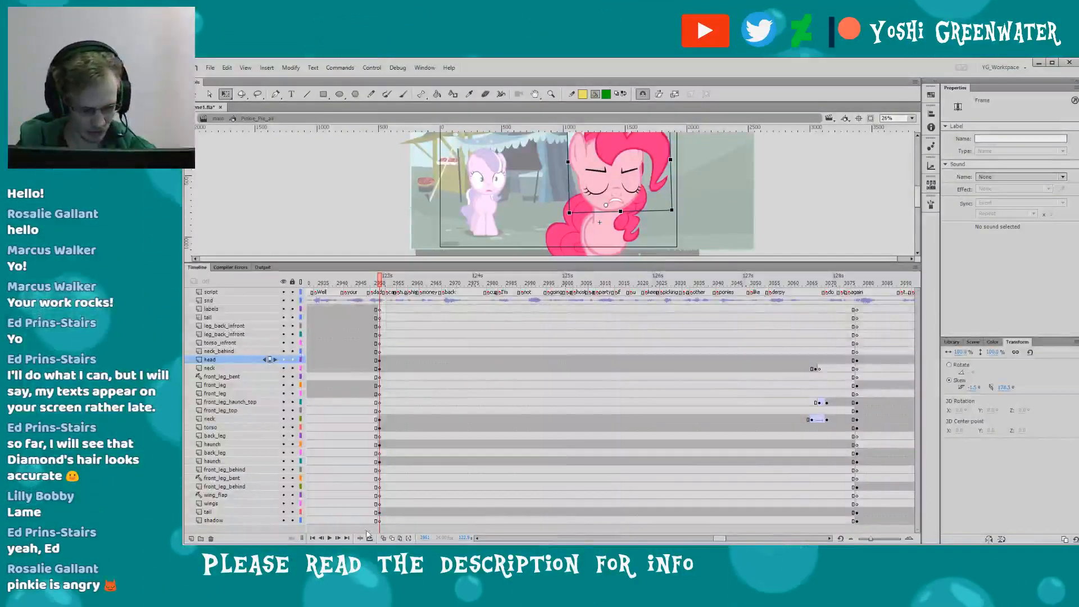
click(378, 512)
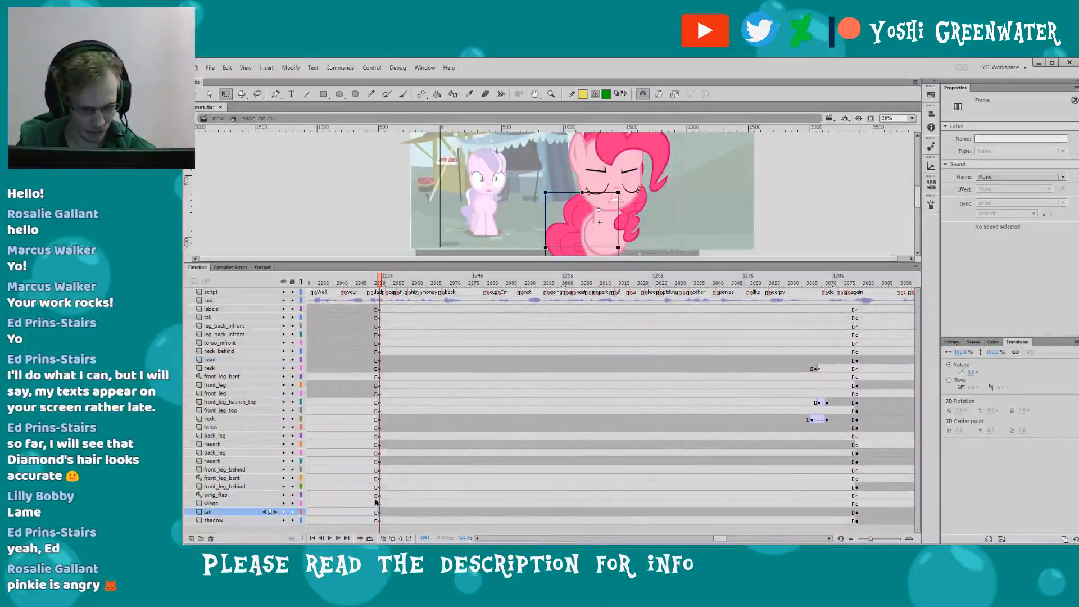
click(379, 471)
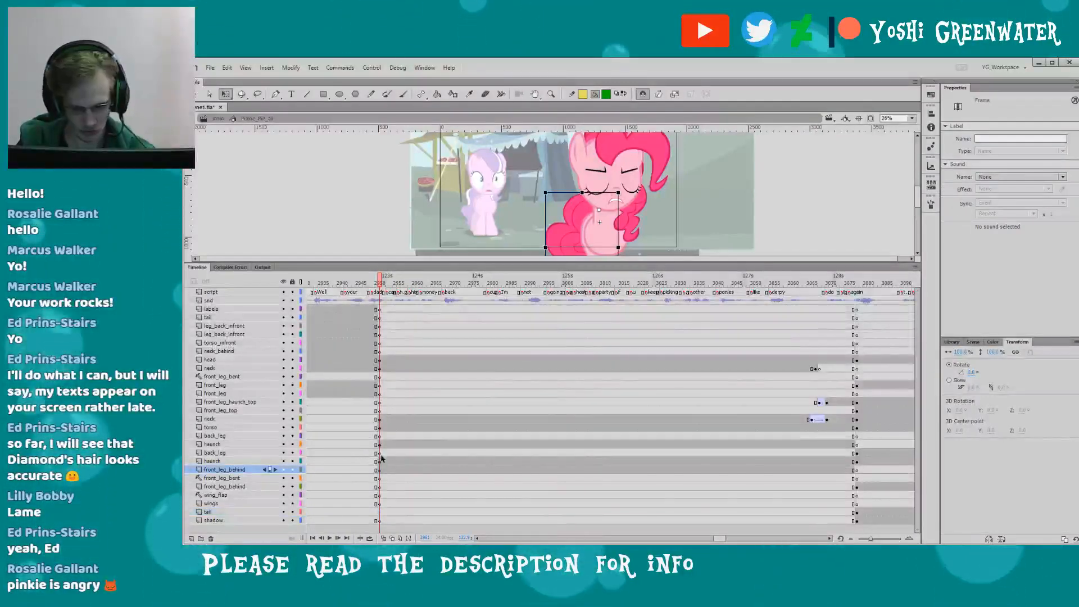
click(378, 460)
click(379, 453)
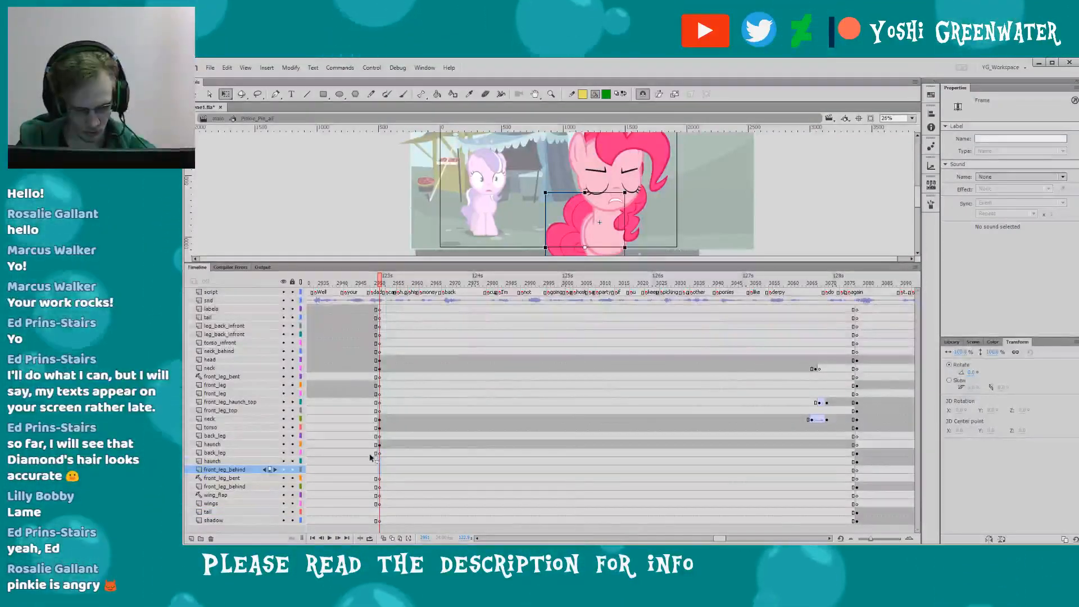
shift+click(380, 445)
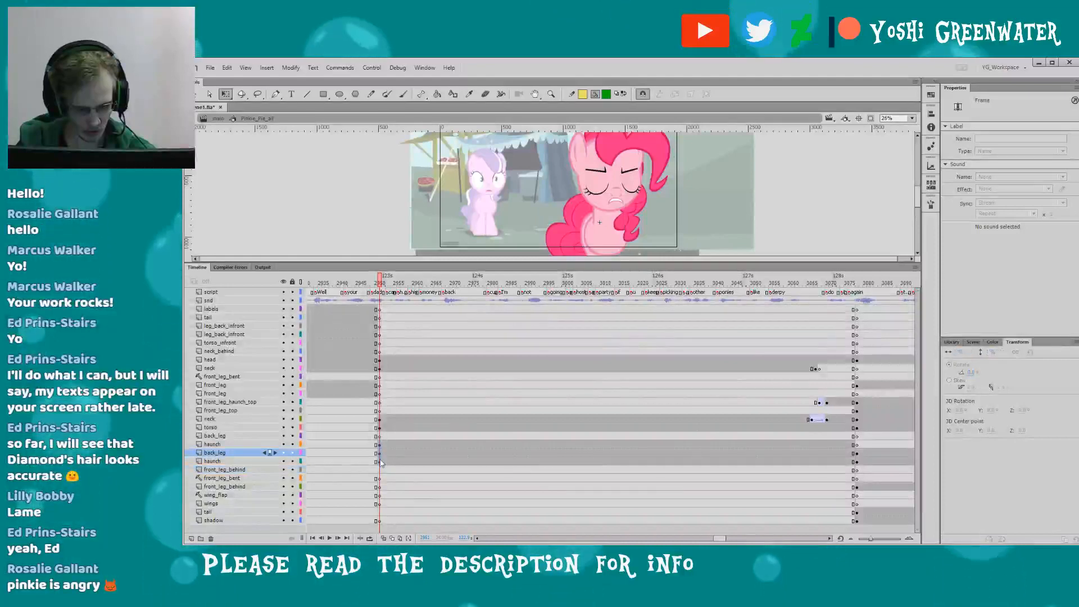
mouse_move(382, 442)
mouse_down()
mouse_move(386, 423)
mouse_move(382, 434)
mouse_up()
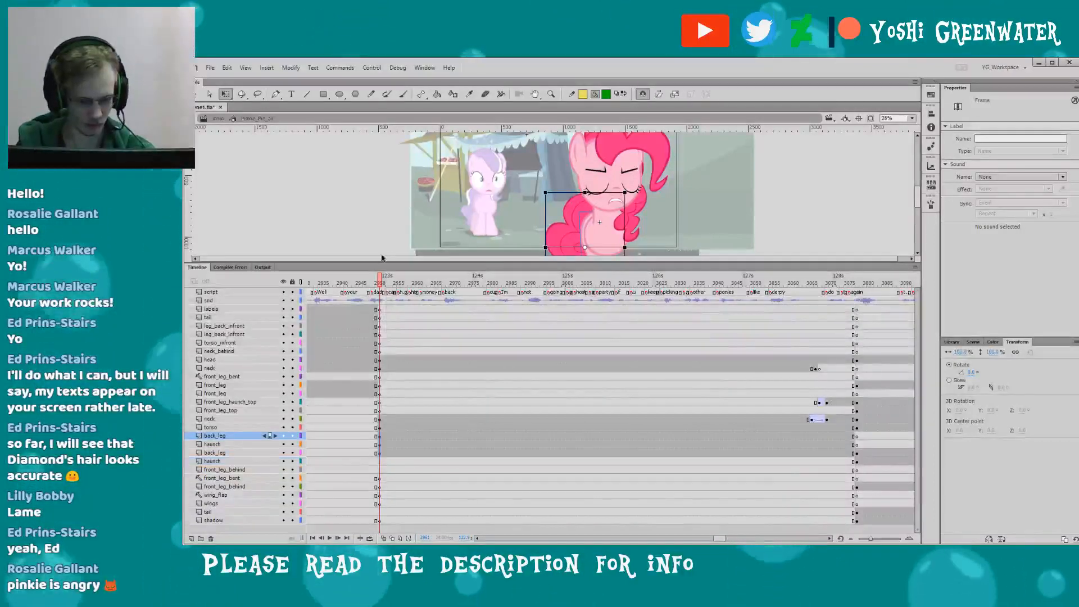
- Go to the first frame, reframe the stage to show the pink pony's legs, and step through the opening turnaround poses
key(shift+comma)
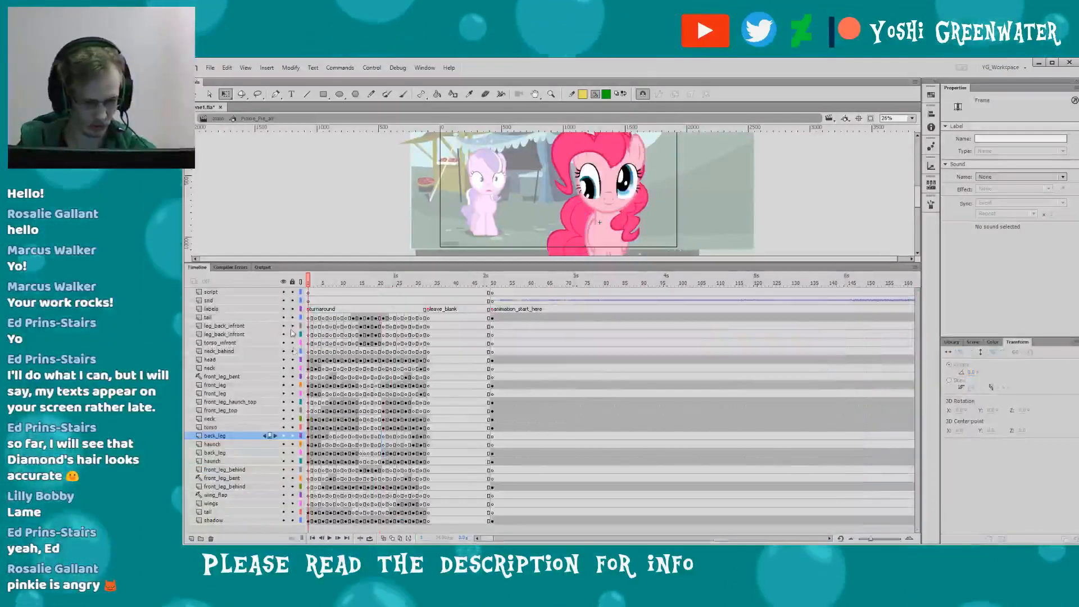
click(906, 118)
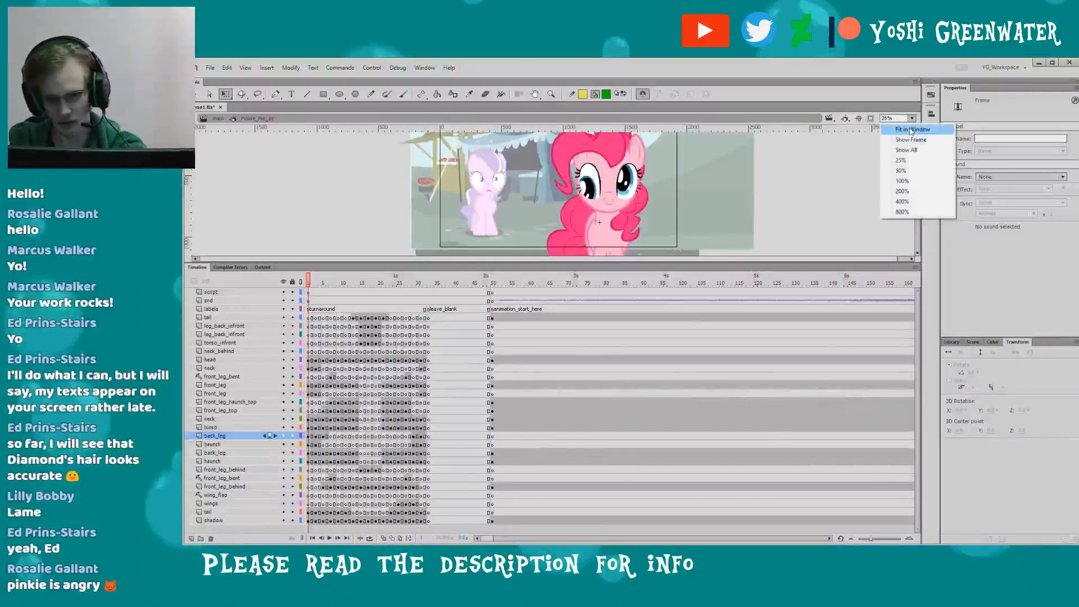
click(899, 133)
drag(516, 263, 516, 267)
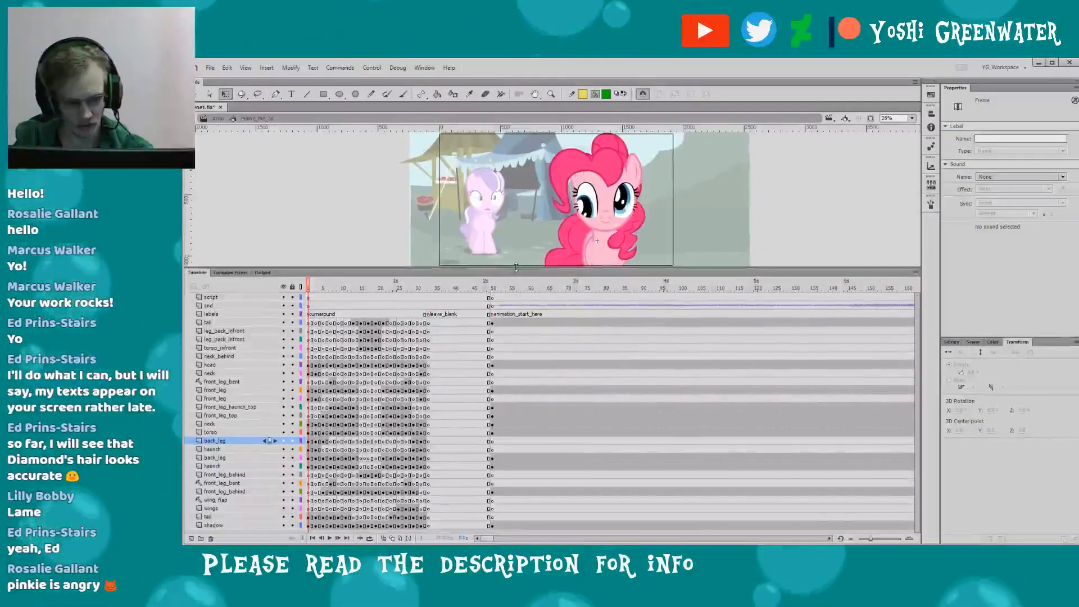
click(912, 119)
click(906, 140)
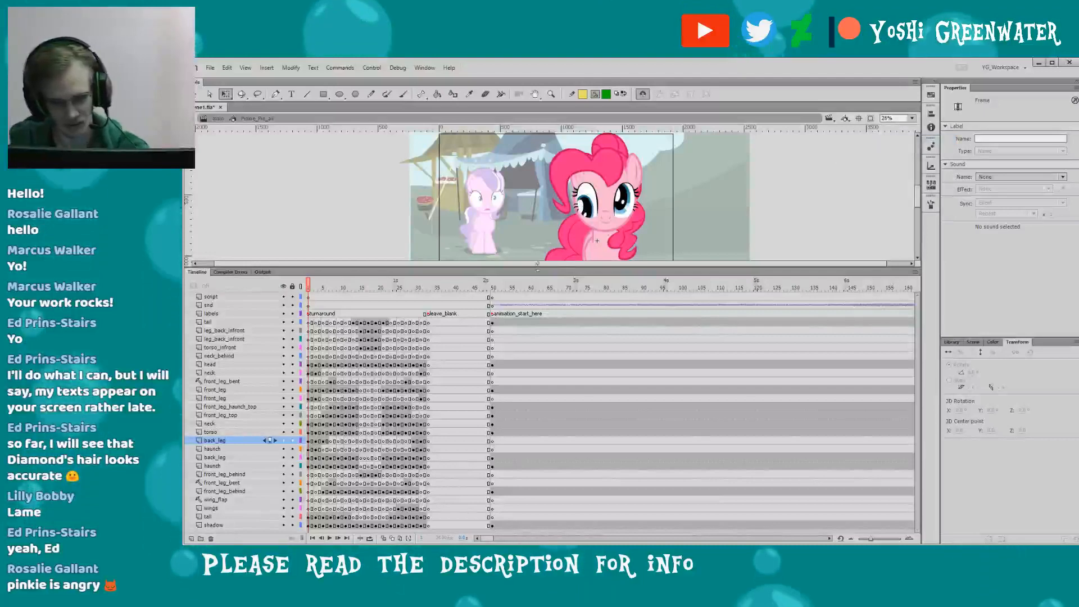
drag(536, 268, 535, 270)
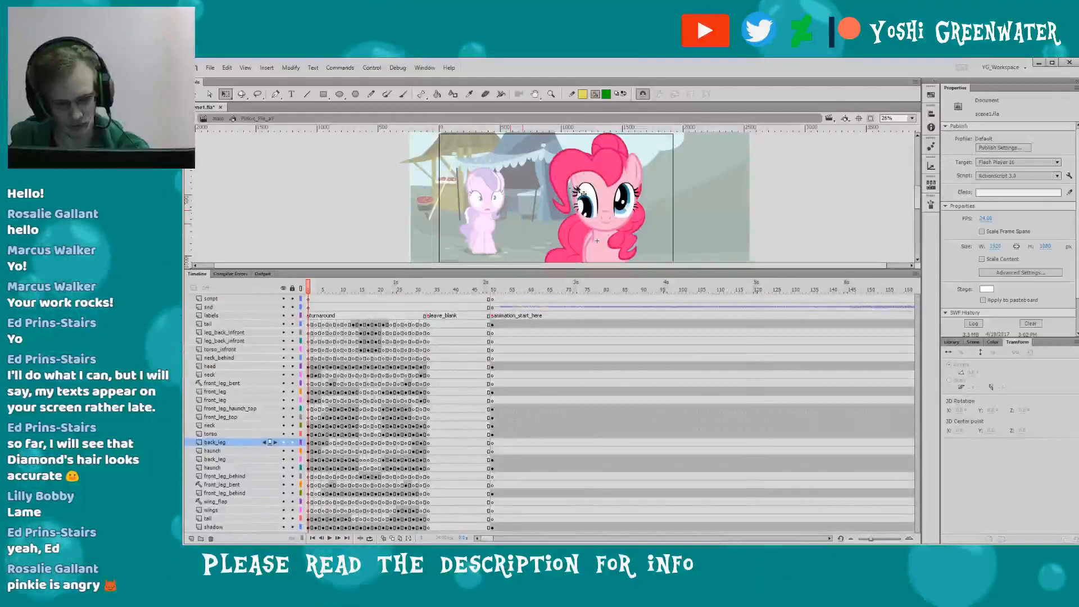
drag(517, 213, 515, 191)
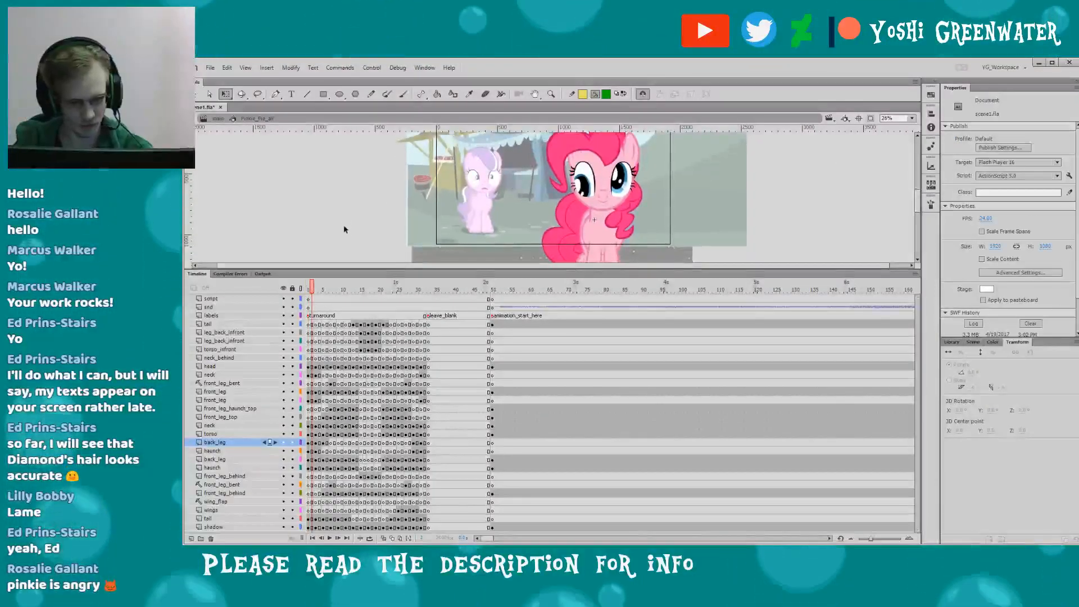
key(period)
key(period)
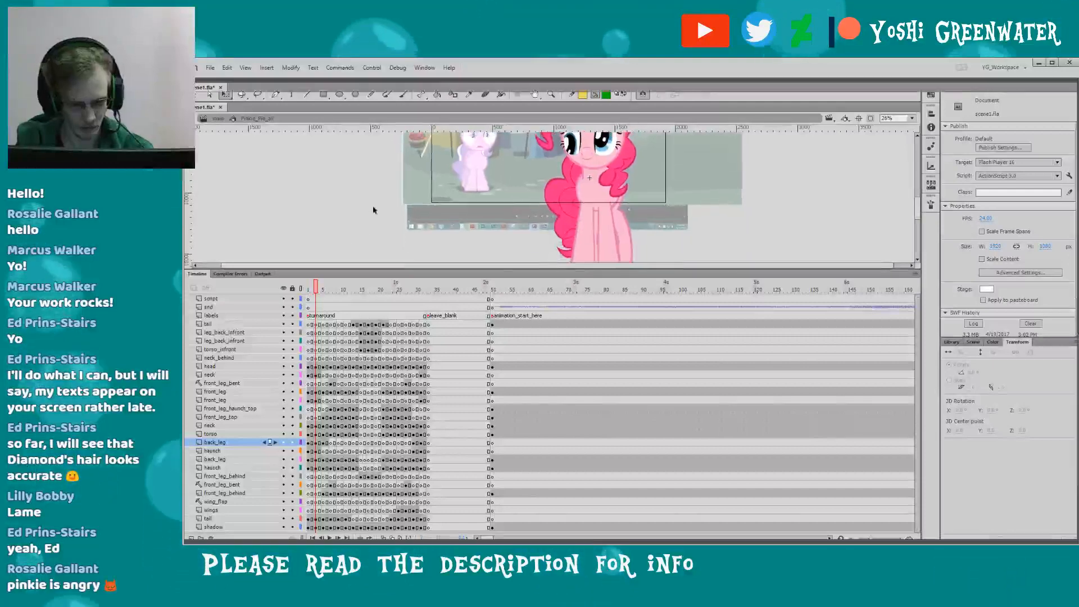
- Examine the pink pony's full turnaround frame by frame on the enlarged stage with the panels hidden, and restore the panels
key(F4)
key(ctrl+equal)
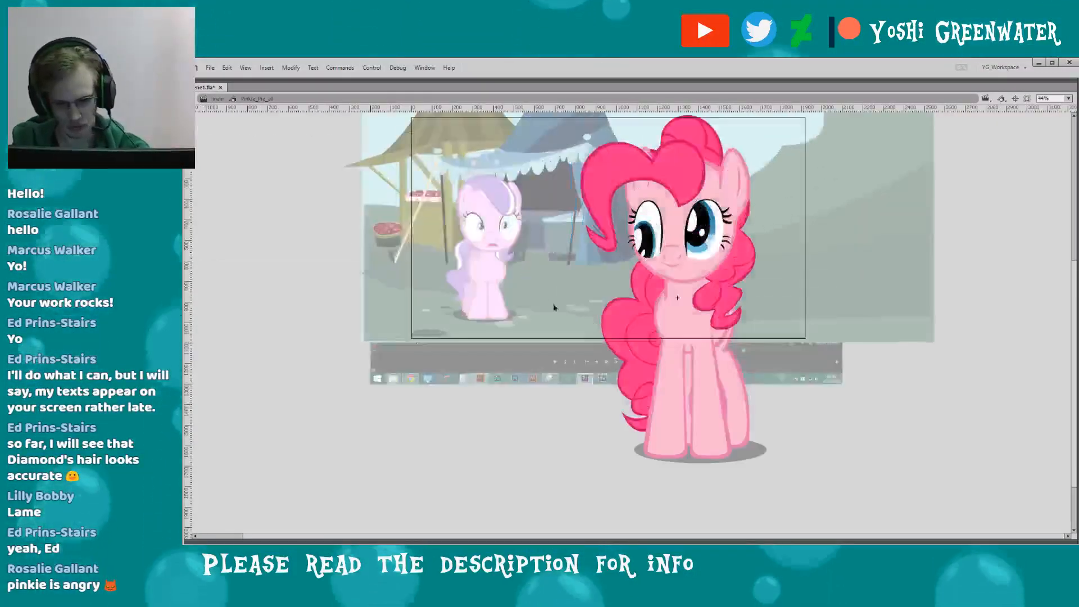
key(period)
key(period)
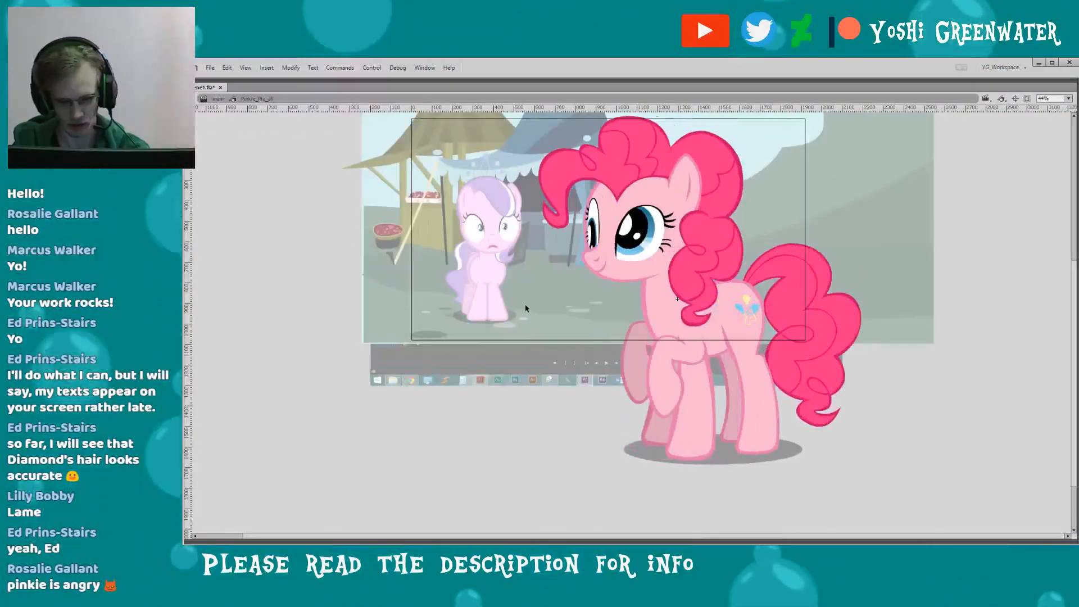
key(period)
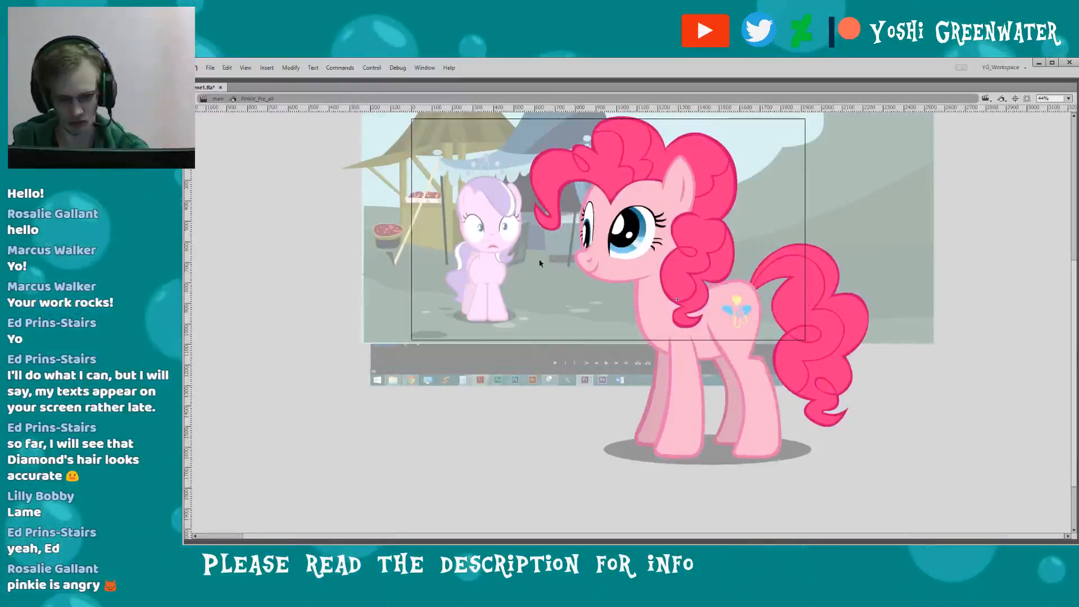
key(period)
key(period)
key(period)
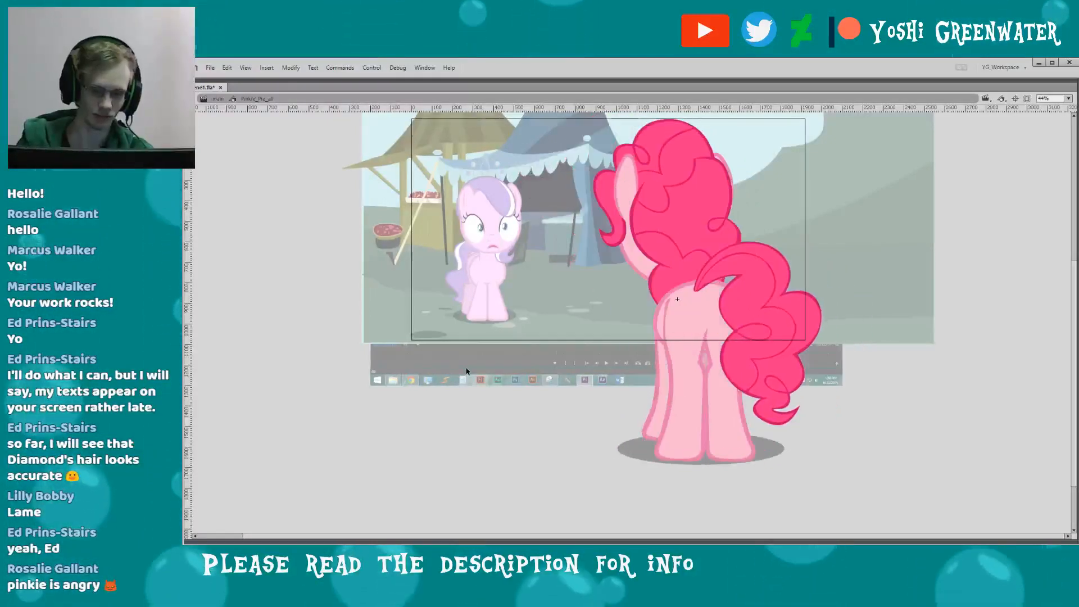
key(period)
key(period)
key(period)
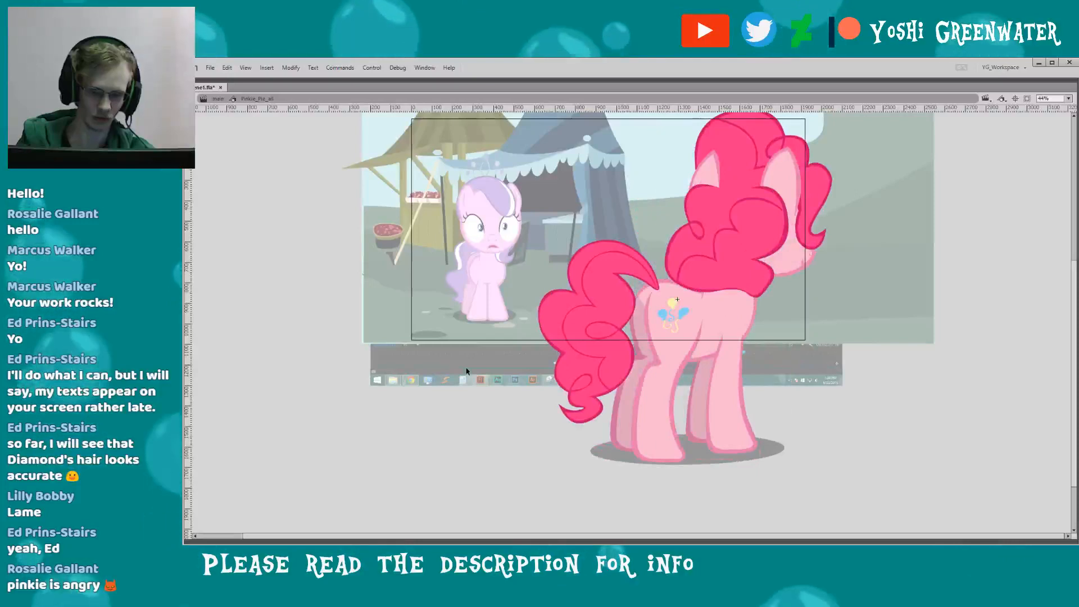
key(period)
key(period)
key(period)
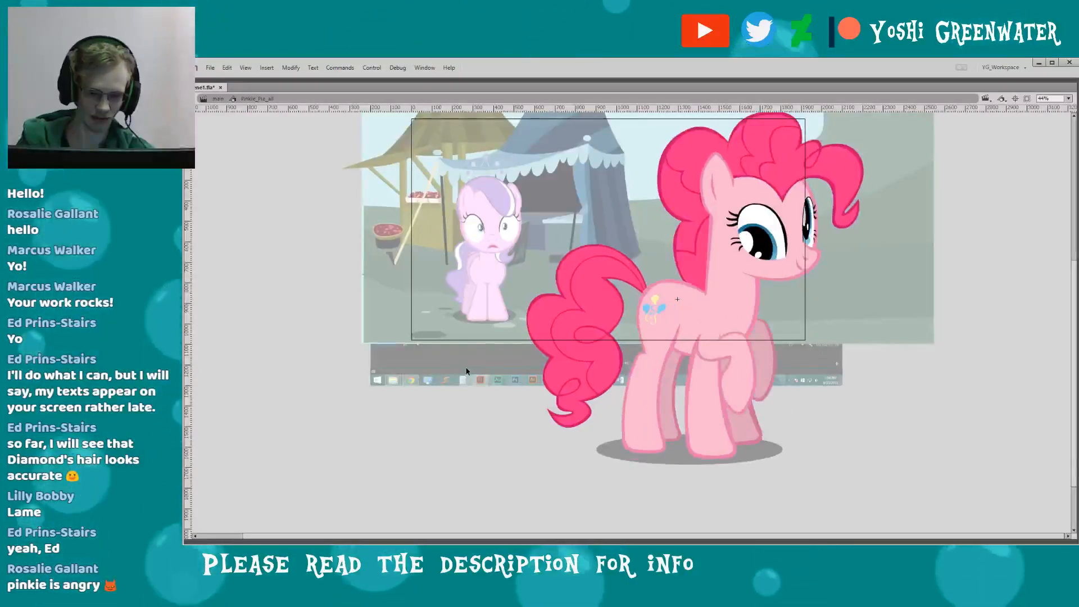
key(period)
key(period)
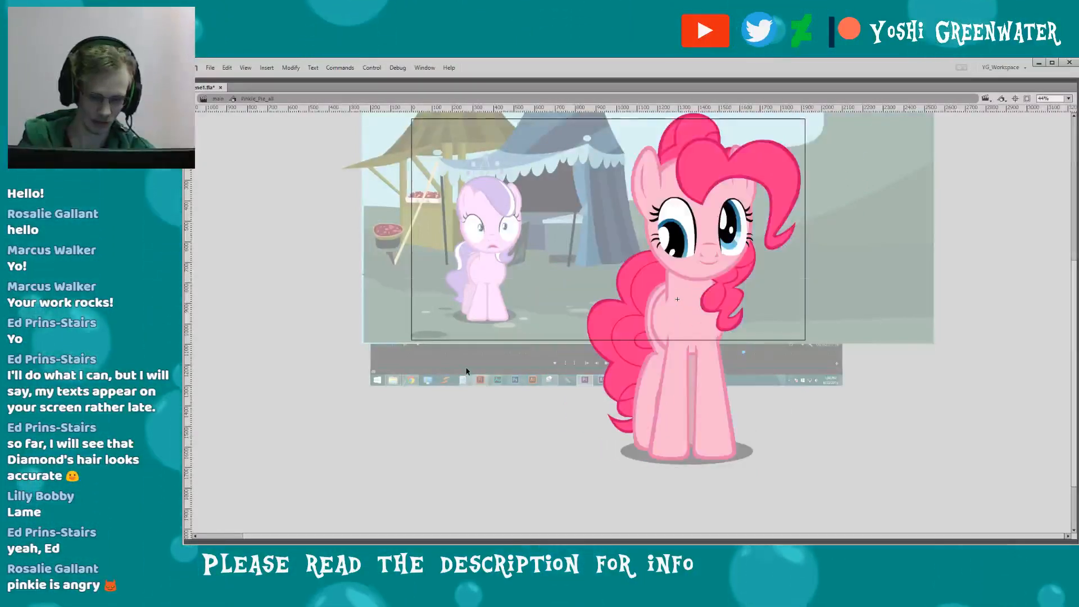
key(F4)
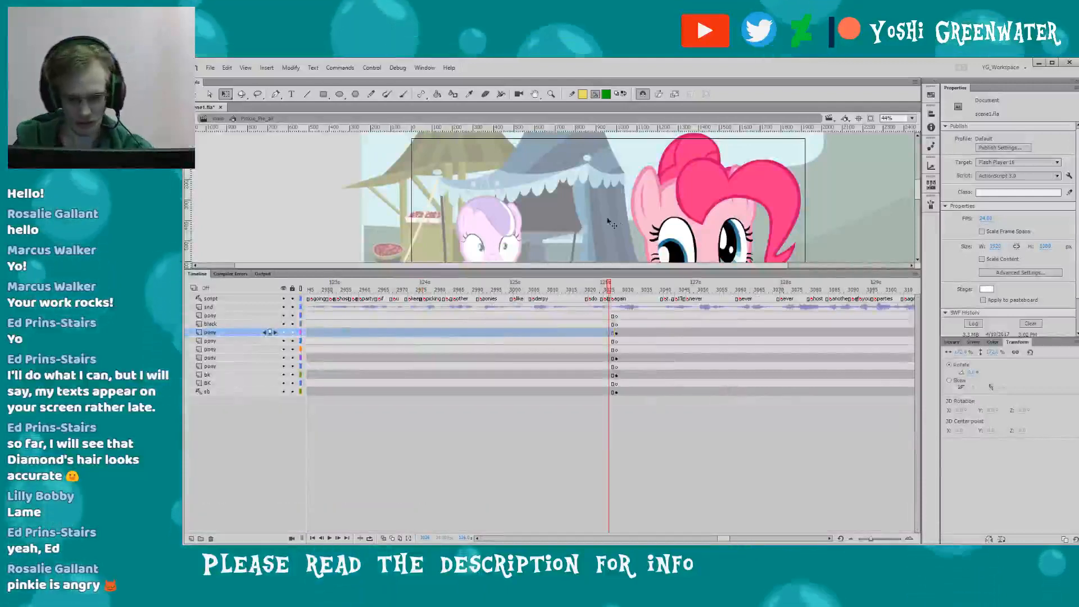
- Reopen the pink pony's symbol and go to the tail layer's frame at the start of the shot near frame 2950
double_click(609, 221)
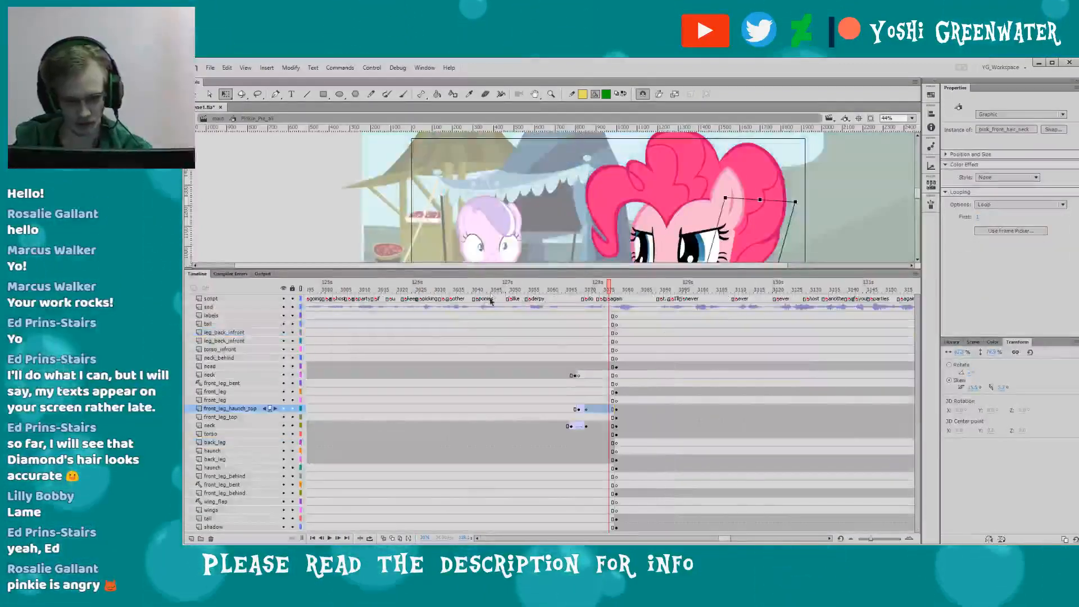
drag(724, 539, 720, 538)
drag(328, 270, 327, 252)
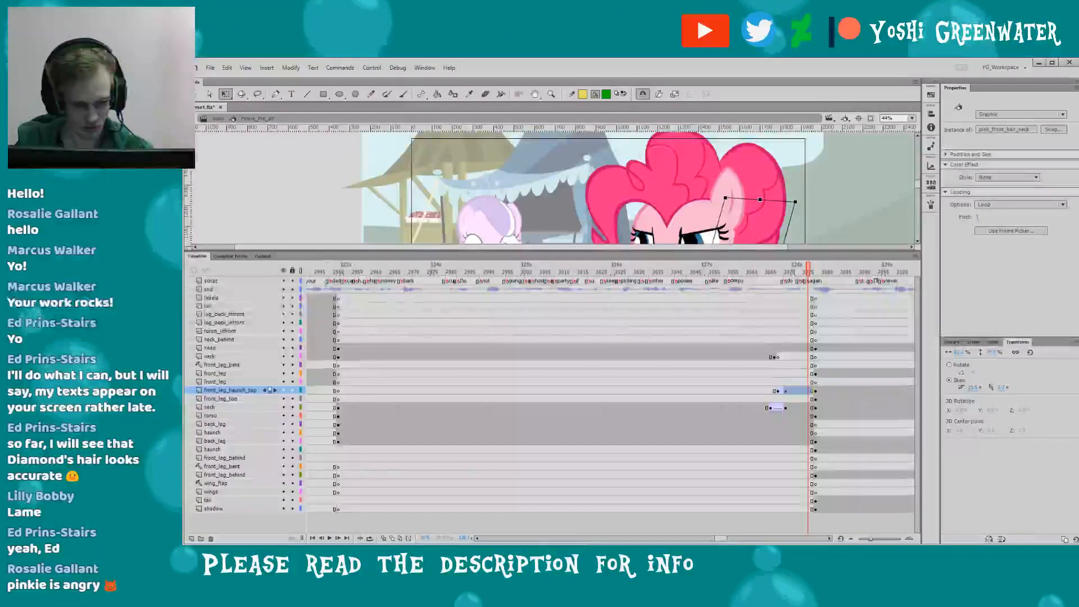
click(338, 500)
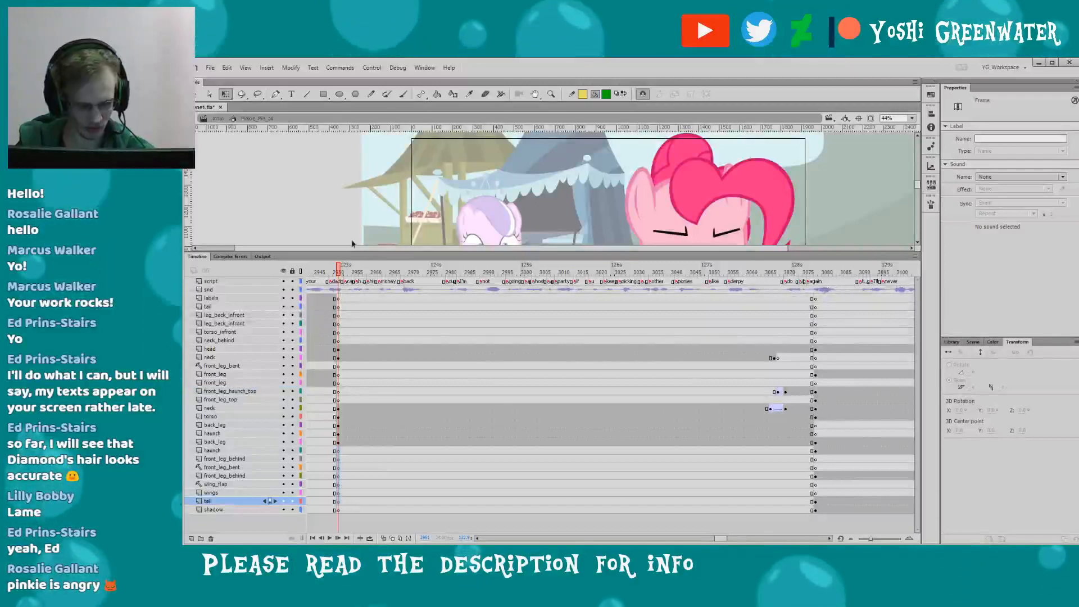
- Move the shot's body-part frame spans up the layer stack so the block starting near frame 2950 fills the labels through upper neck layers
mouse_move(349, 251)
mouse_down()
mouse_move(351, 316)
mouse_move(343, 232)
mouse_up()
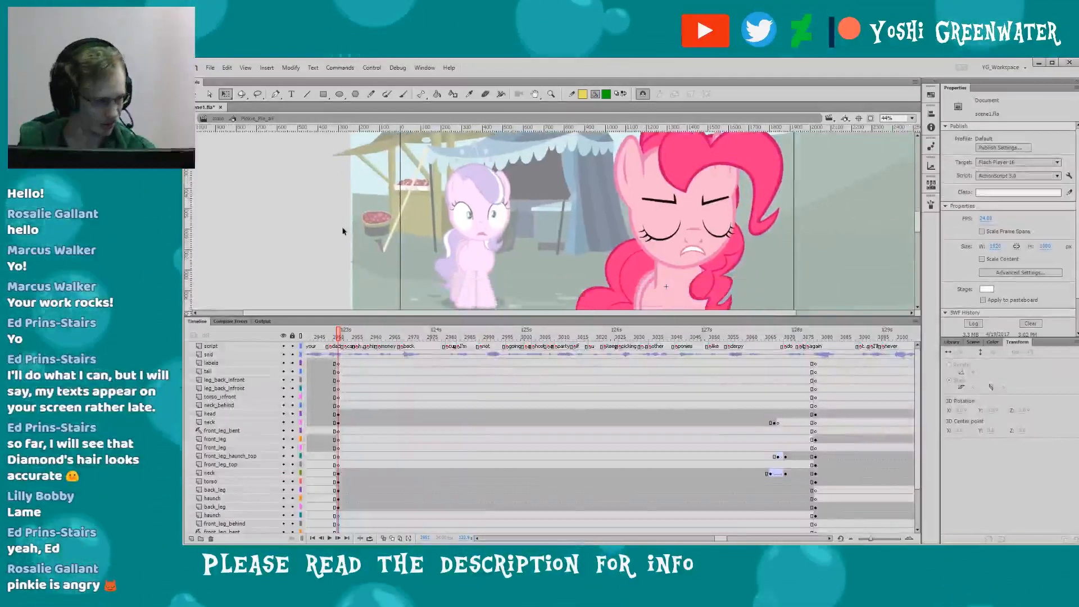
drag(338, 472, 793, 506)
drag(339, 475, 811, 506)
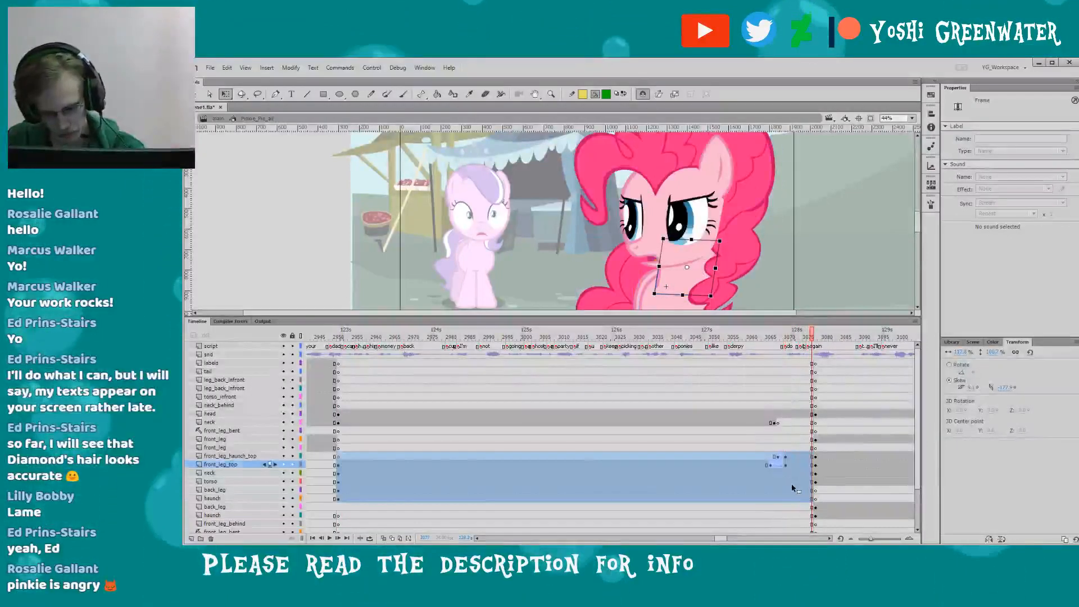
drag(339, 458, 811, 472)
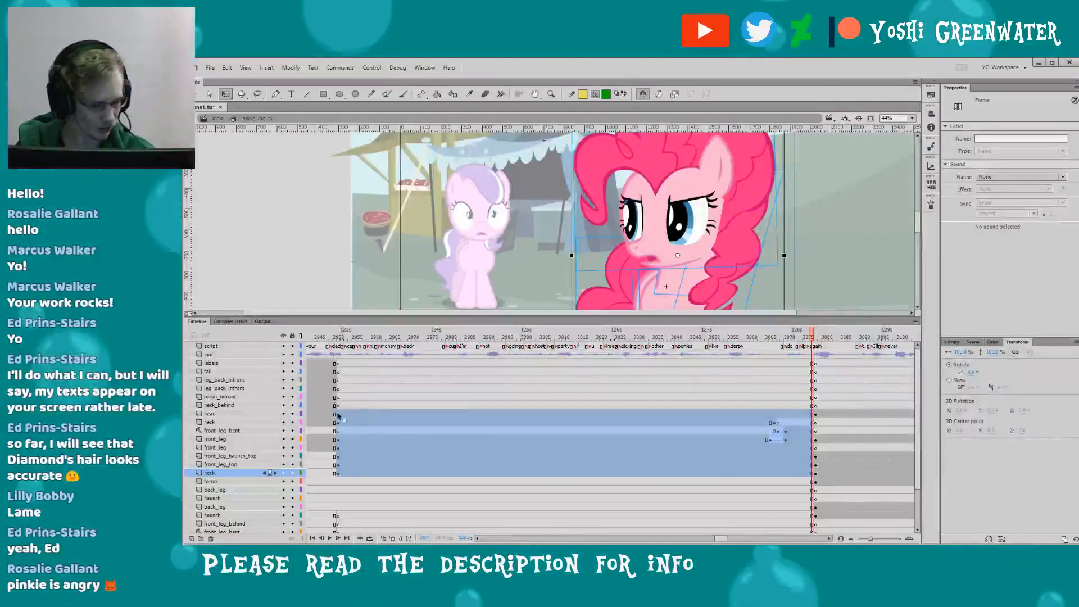
drag(338, 415, 346, 467)
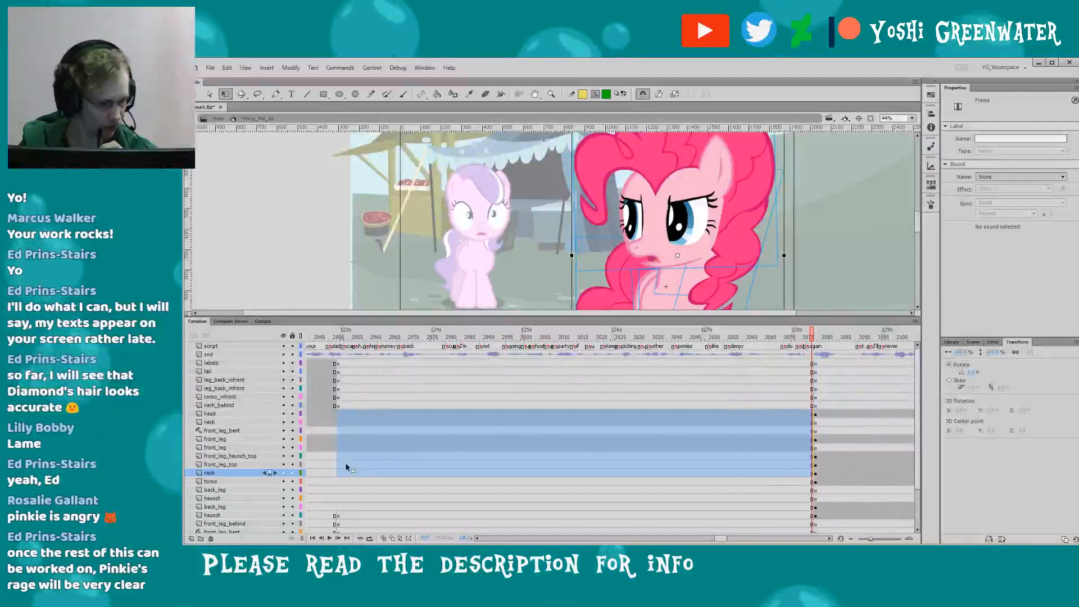
drag(347, 468, 334, 439)
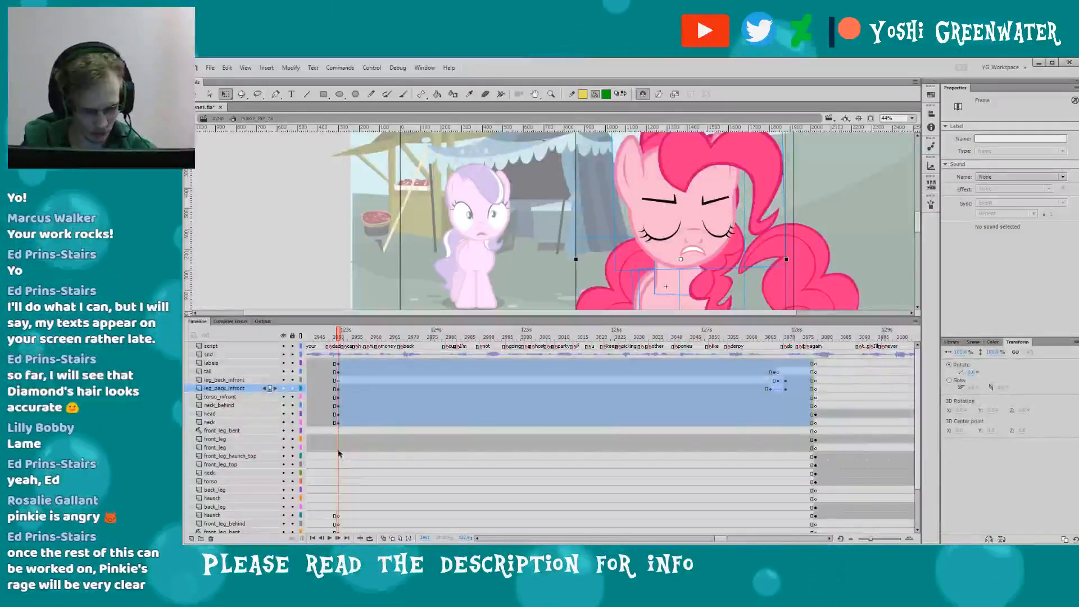
drag(340, 364, 342, 512)
click(337, 447)
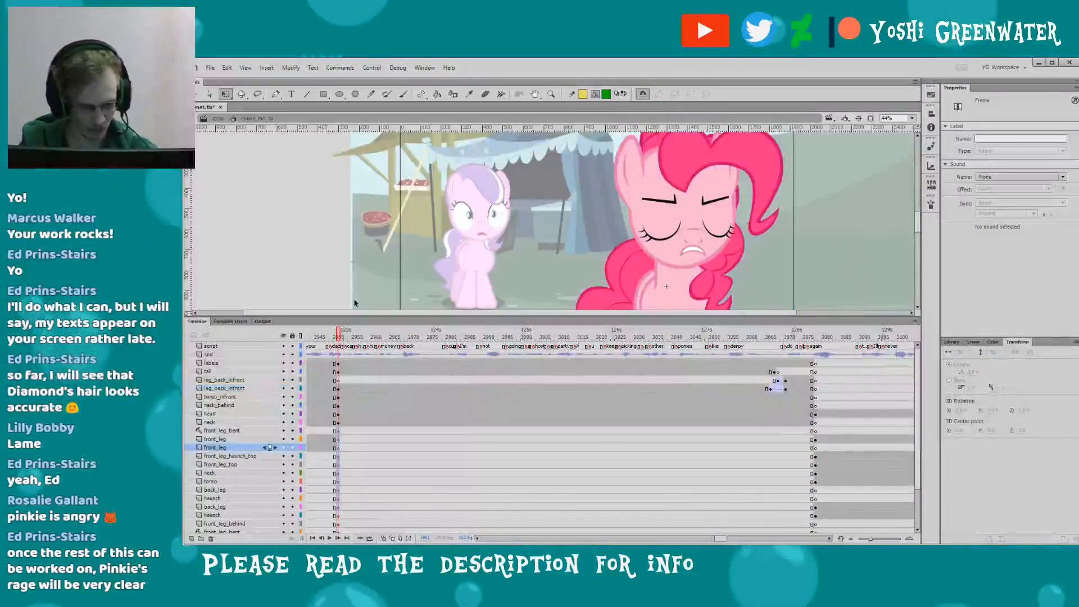
- Check the pony's framing at the shot's start, select the front_leg_bent layer, and save the file
drag(339, 315, 354, 369)
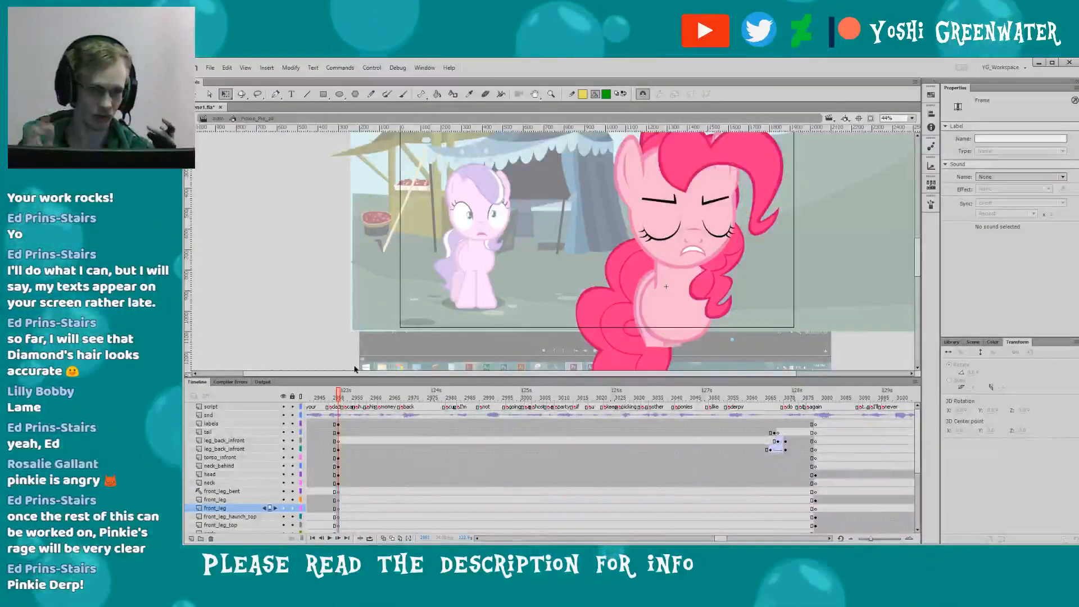
drag(359, 258, 317, 288)
drag(330, 370, 331, 376)
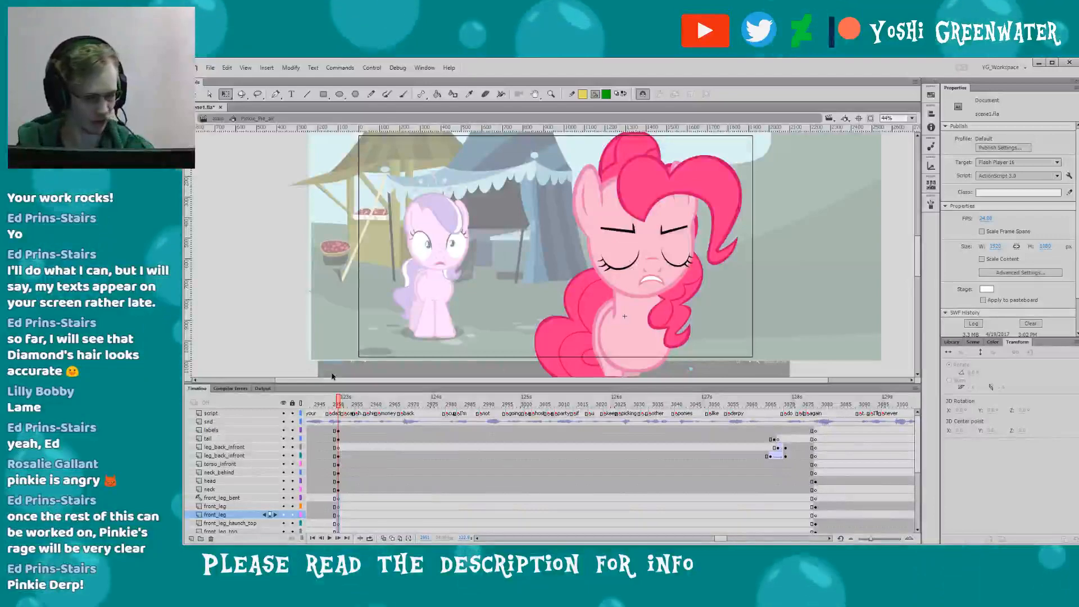
drag(309, 294, 304, 297)
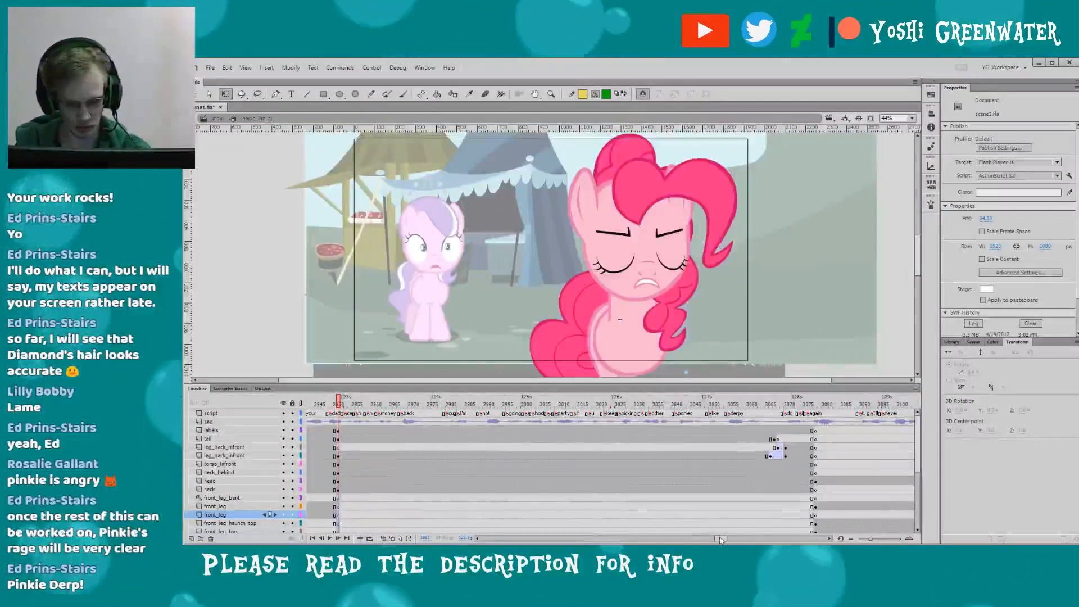
drag(721, 538, 719, 538)
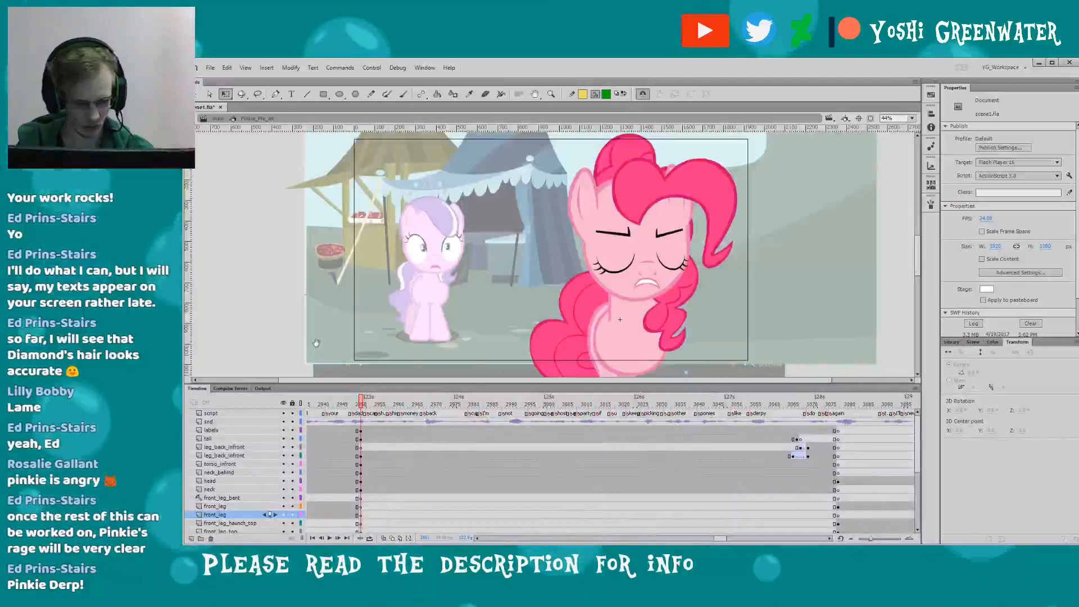
drag(316, 343, 314, 347)
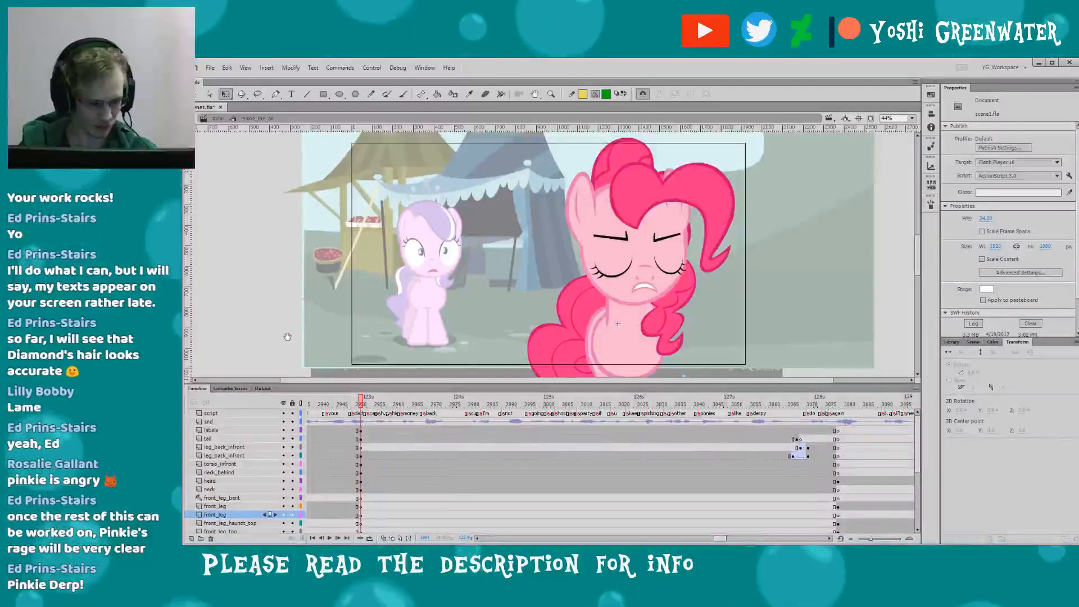
drag(287, 336, 293, 327)
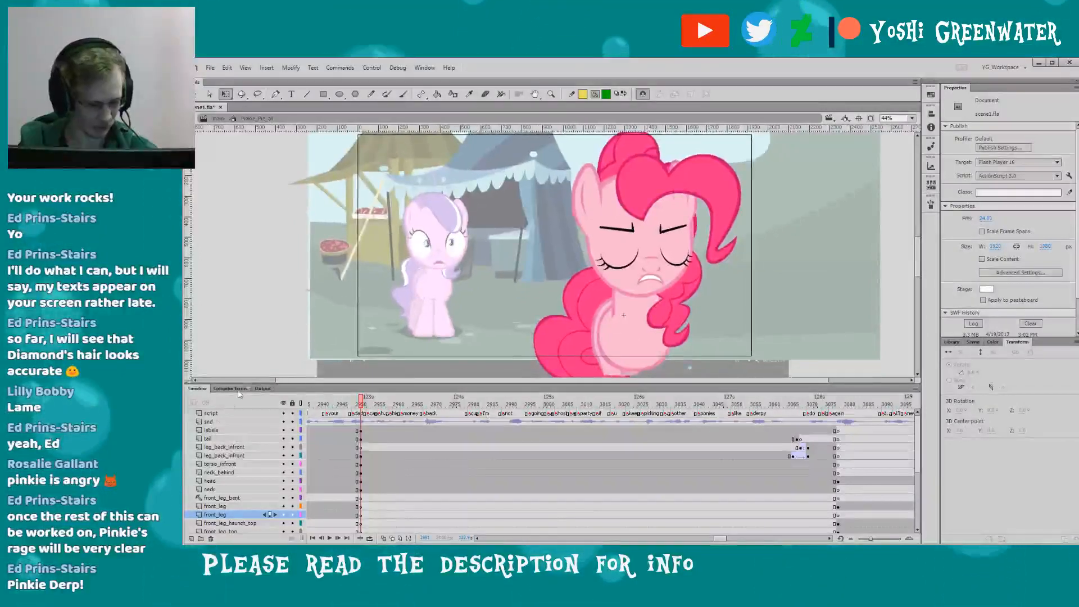
click(219, 497)
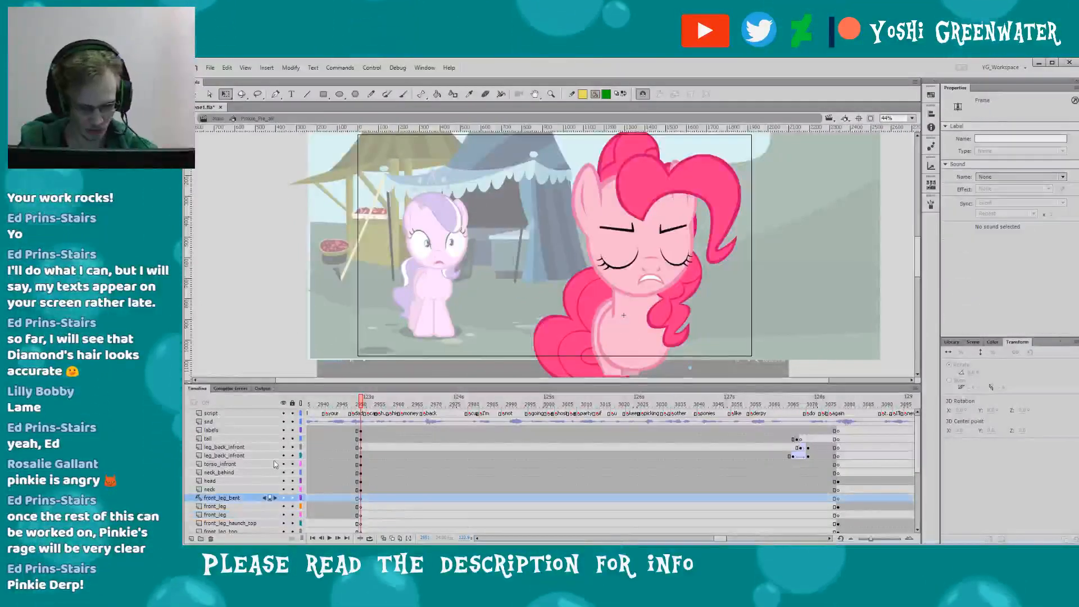
drag(294, 319, 286, 319)
drag(381, 388, 381, 413)
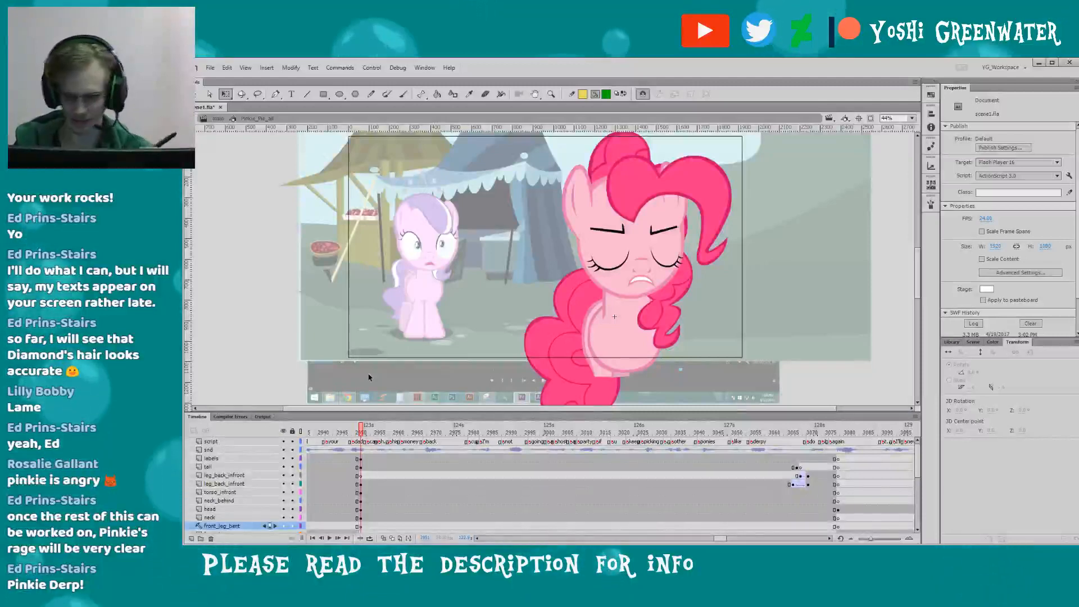
key(ctrl+s)
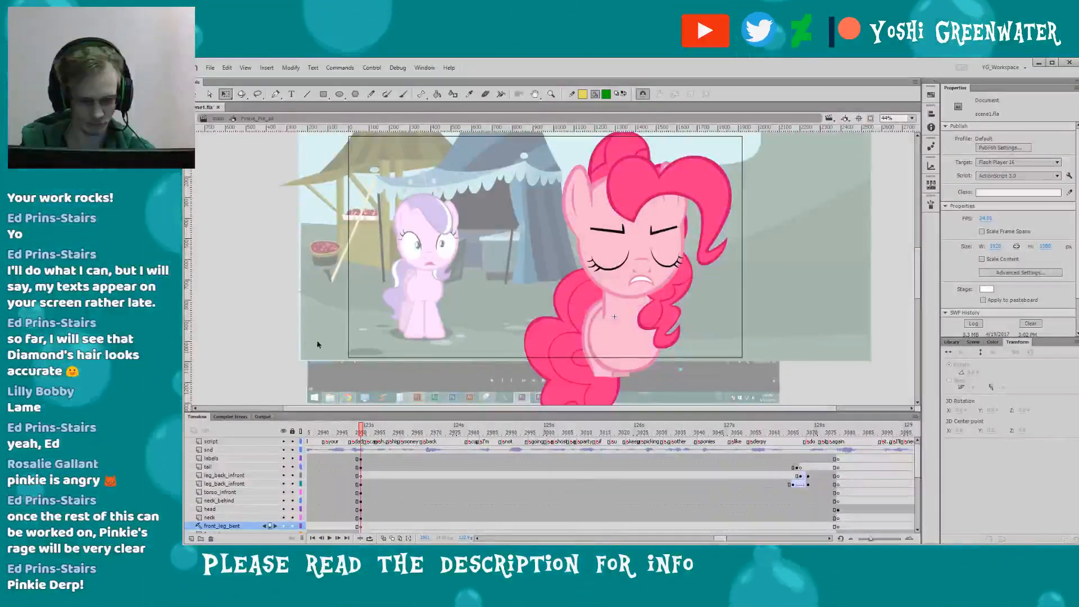
- Play back the shot from near frame 2950, and replay it from the walking pose before the cut
drag(415, 293, 364, 310)
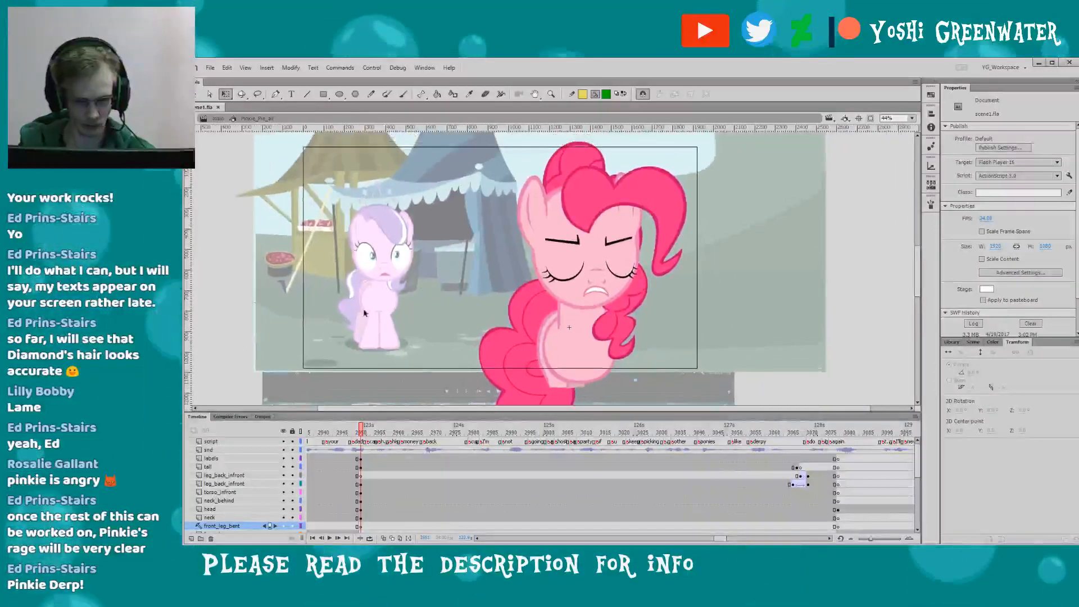
drag(489, 257, 504, 260)
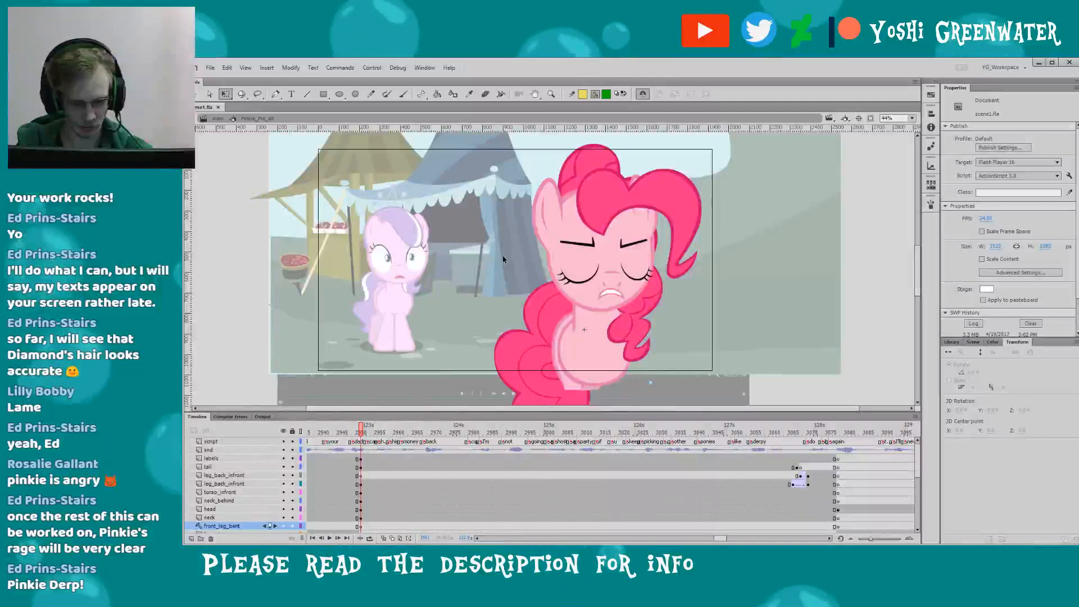
click(362, 433)
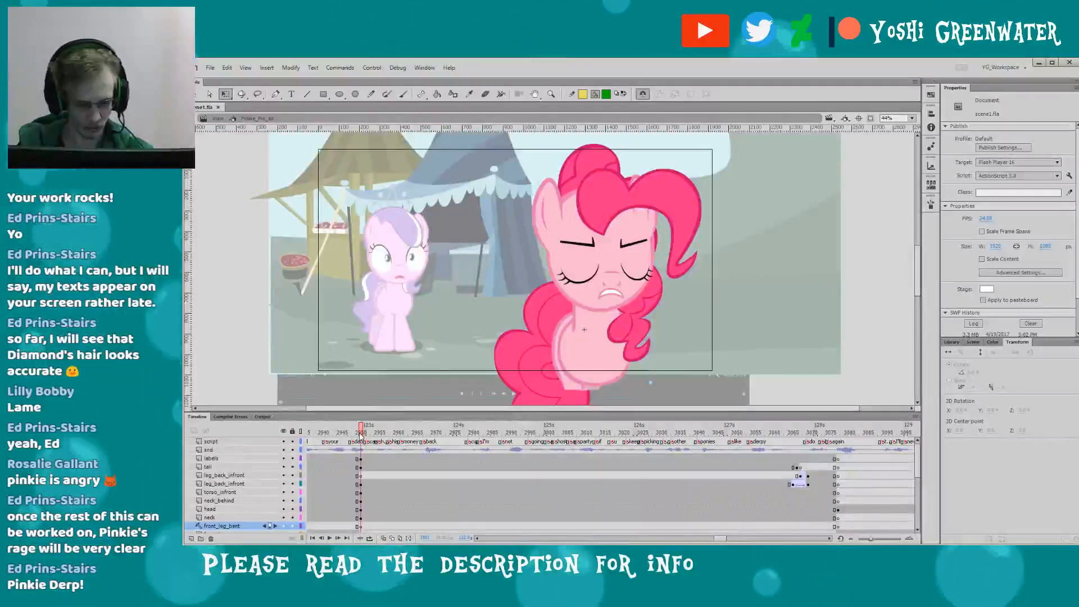
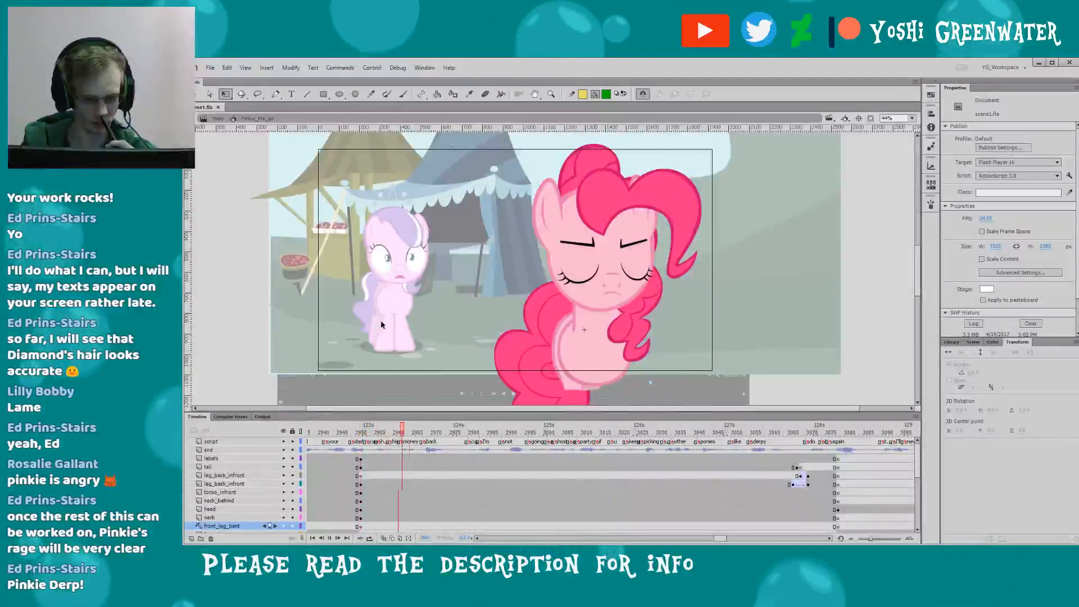
key(Return)
drag(320, 433, 308, 431)
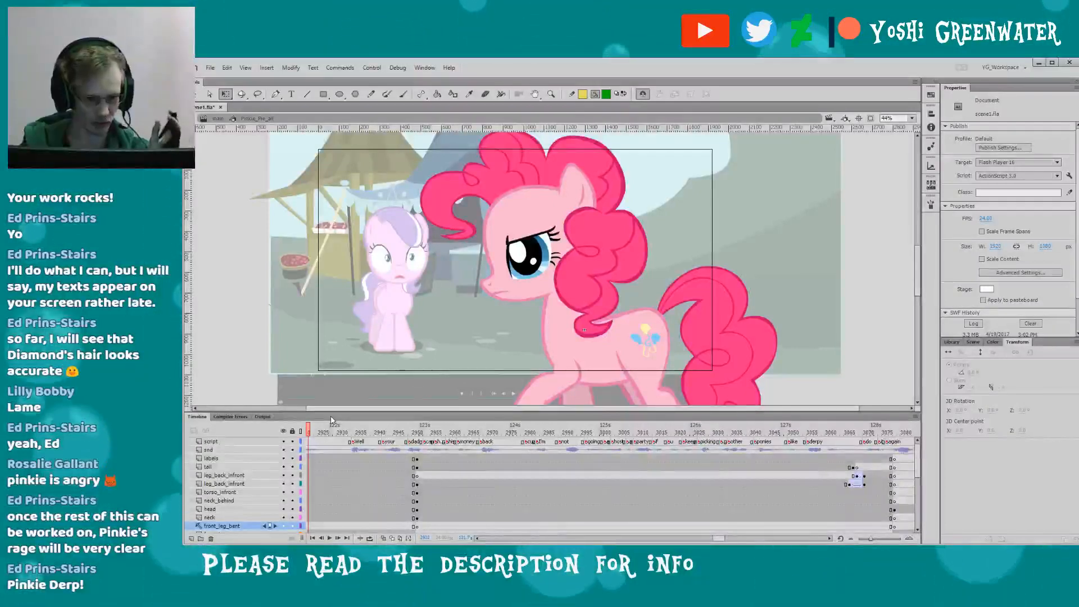
key(Return)
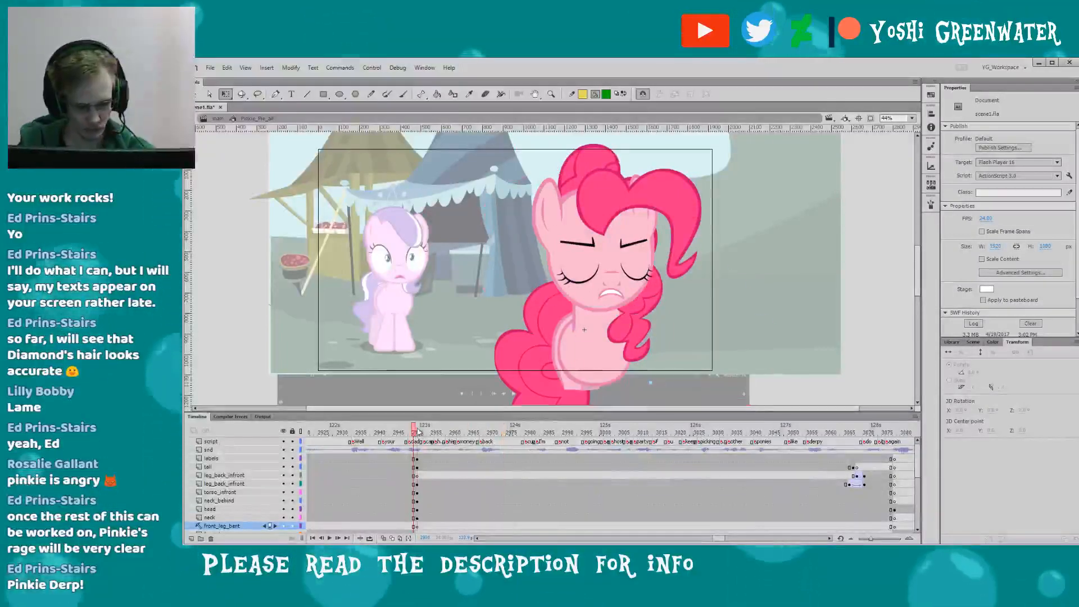
- Insert keyframes on all the pink pony's parts at about frames 2958 and 2962, and select the head at the second one
drag(428, 432, 443, 426)
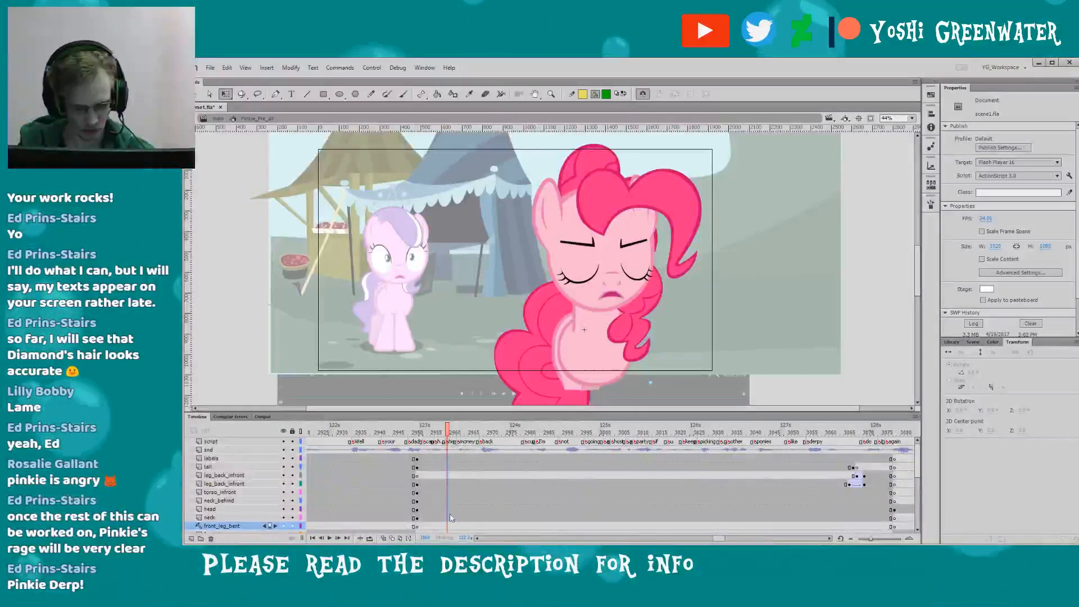
key(ctrl+a)
key(F6)
click(462, 432)
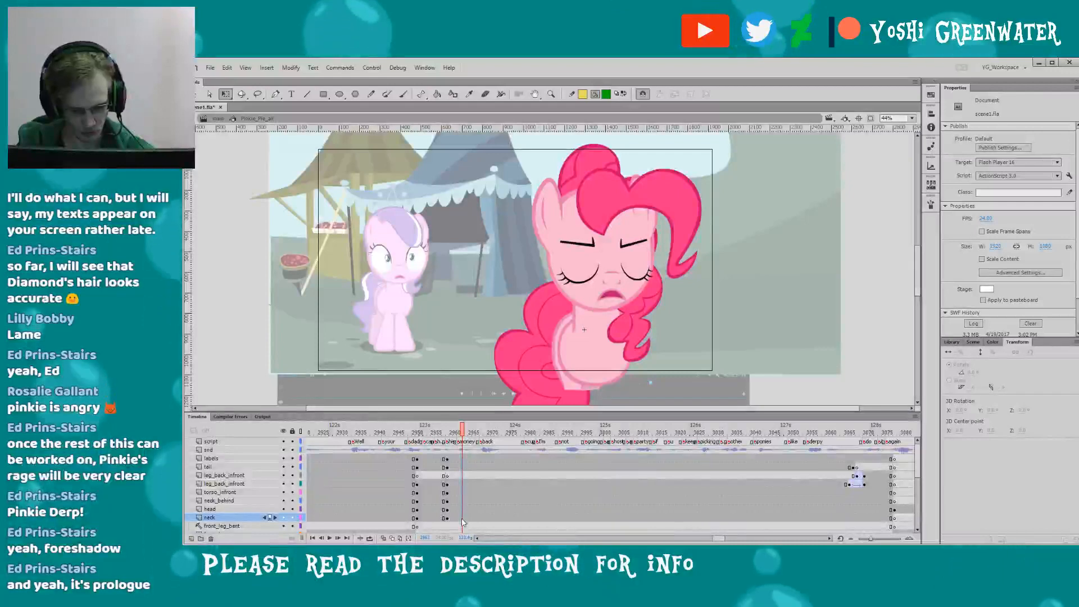
key(ctrl+a)
key(F6)
click(603, 302)
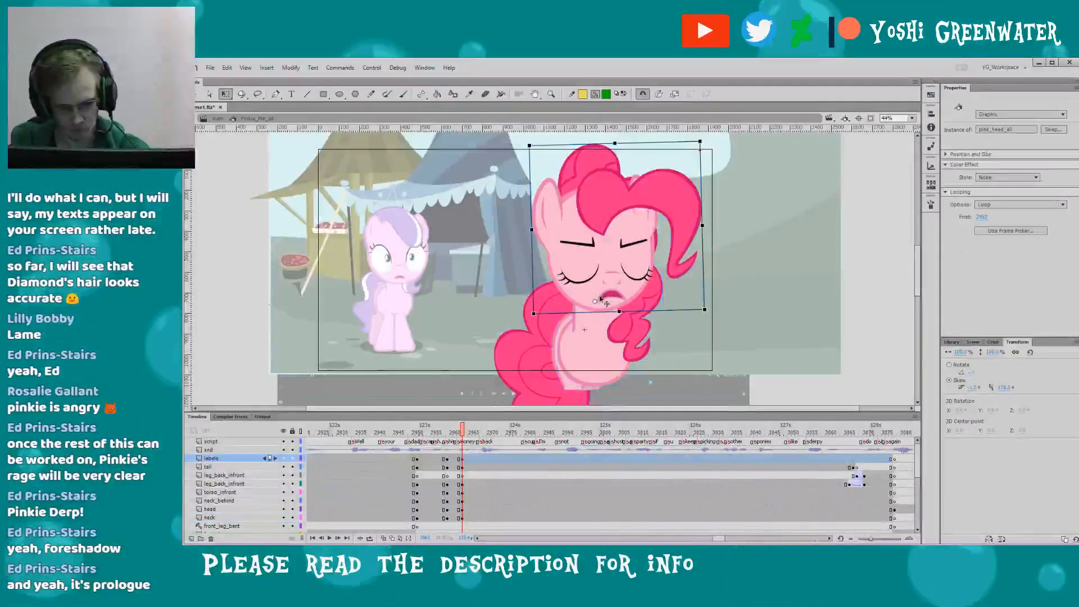
- Clear the selection of the pony's head and hair, and set the preview mode to Anti-Alias
click(636, 329)
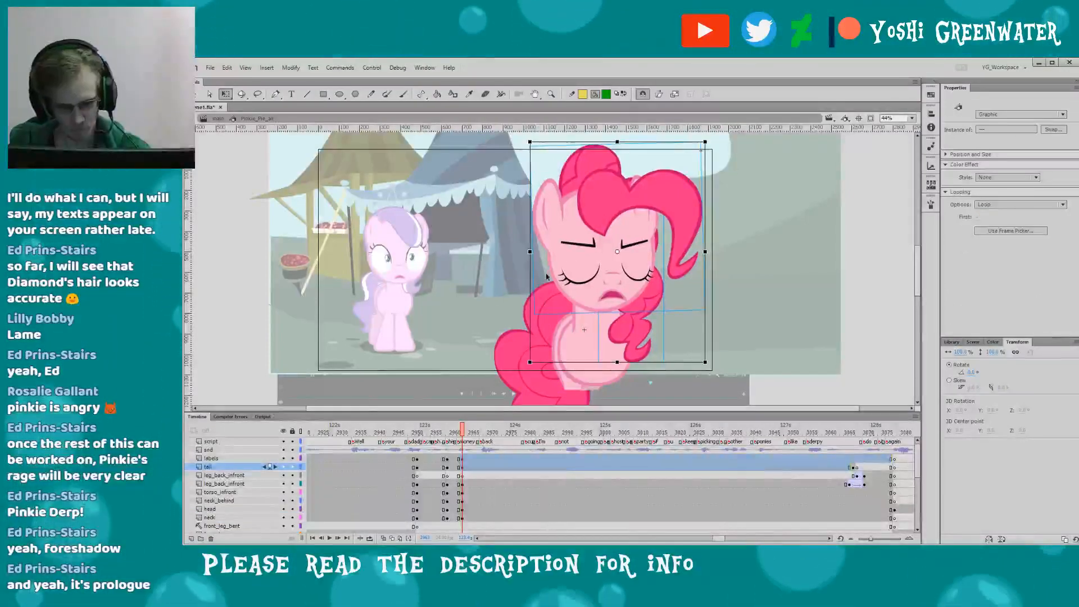
key(ctrl+shift+a)
click(245, 68)
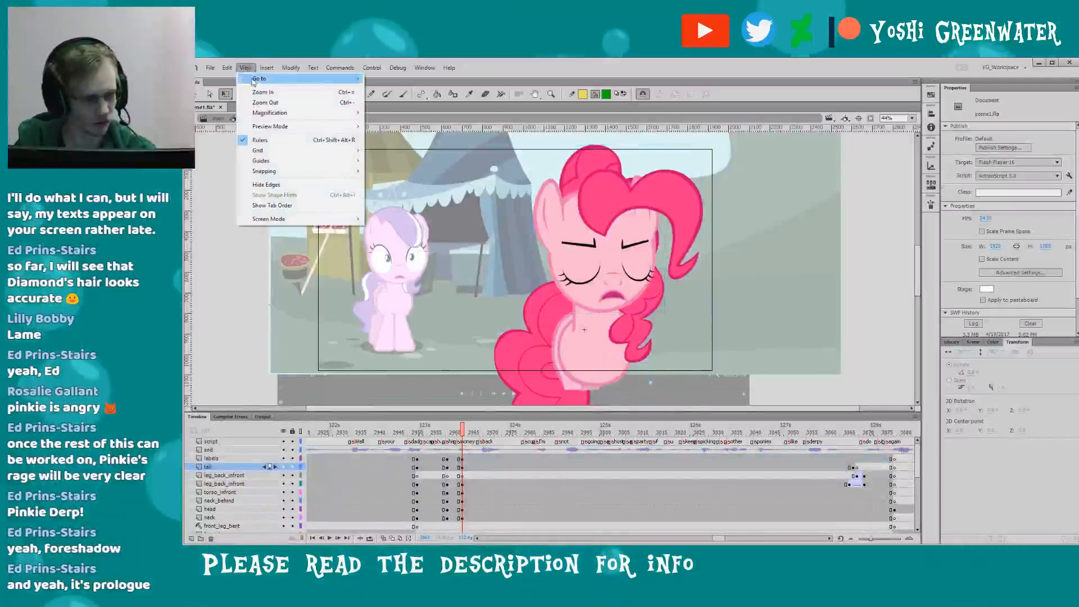
mouse_move(313, 126)
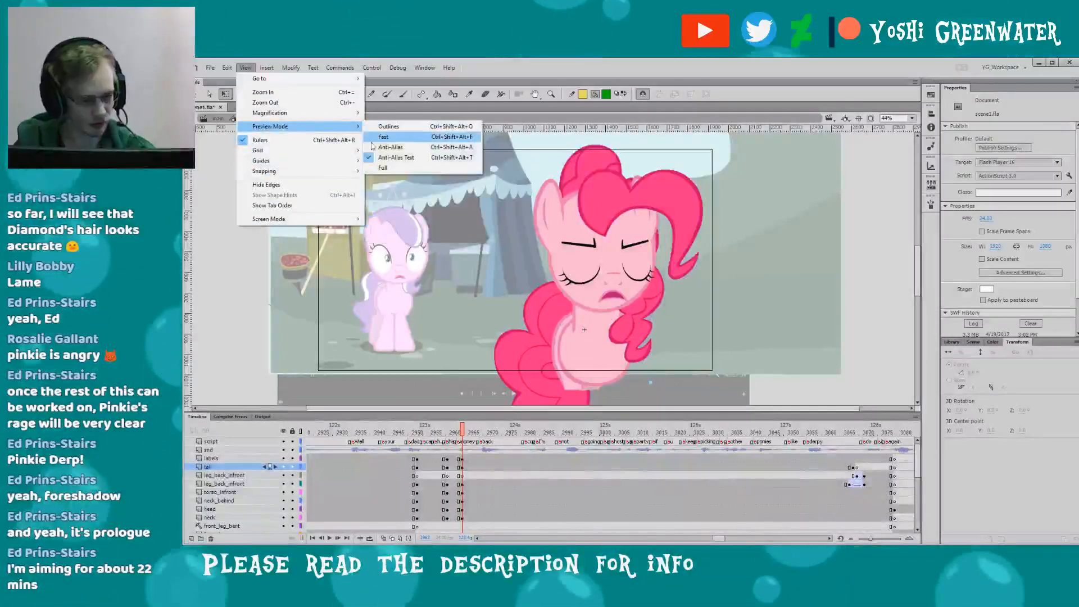
click(374, 148)
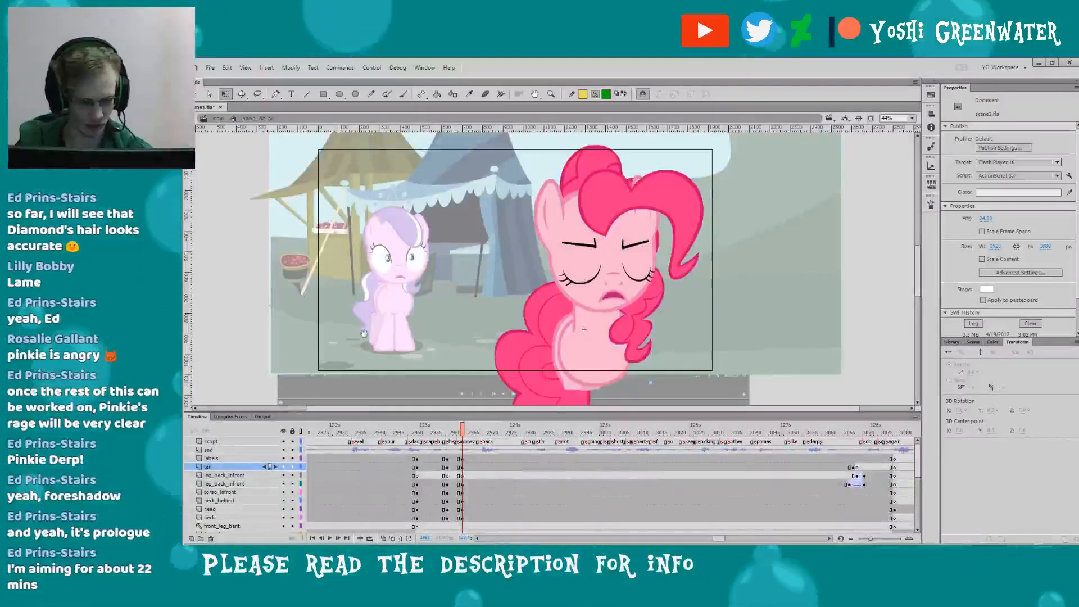
- Hide every main-scene layer except the pink pony's, reopen her symbol for editing, and save the file
double_click(330, 382)
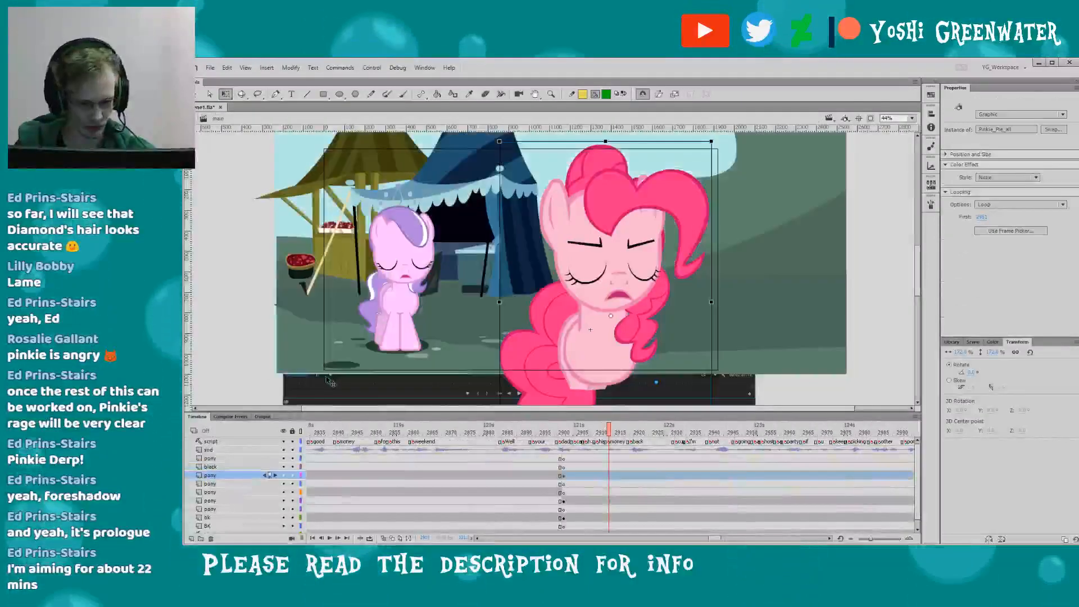
alt+click(284, 476)
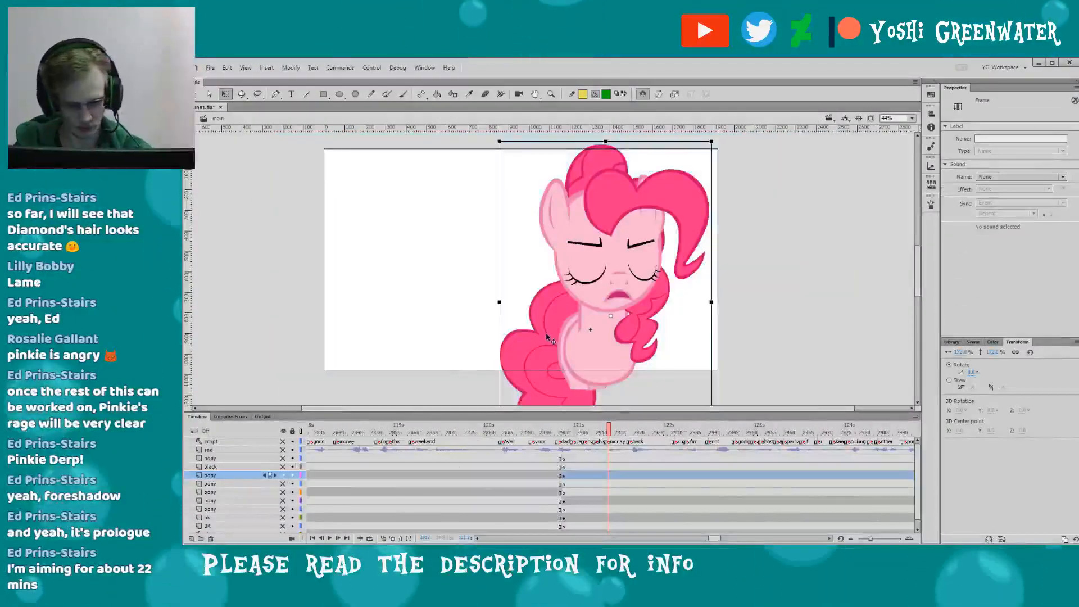
double_click(548, 338)
drag(395, 332, 360, 314)
drag(460, 311, 476, 322)
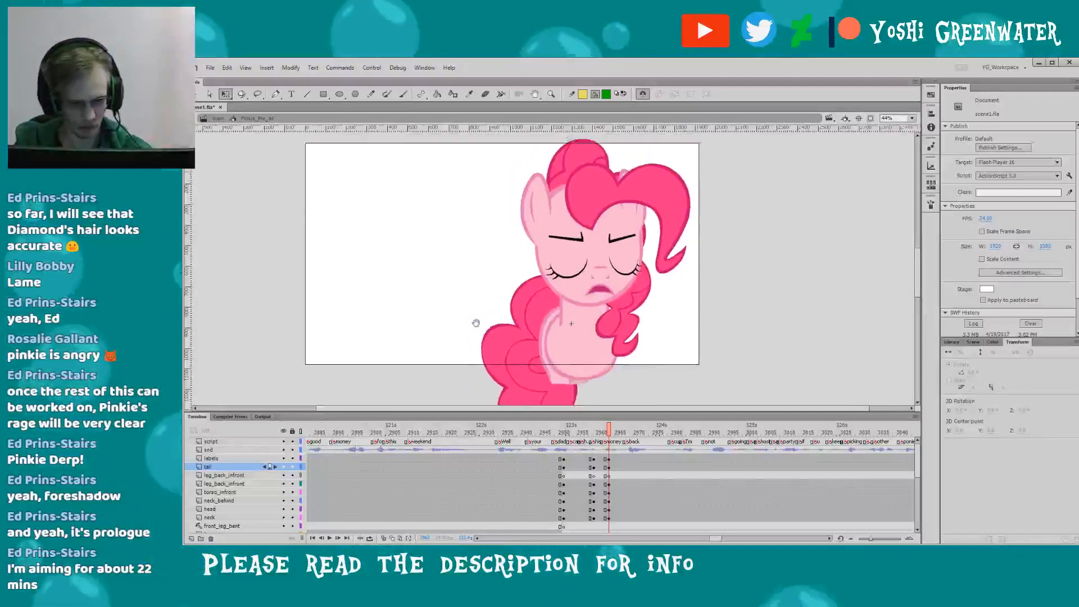
key(ctrl+s)
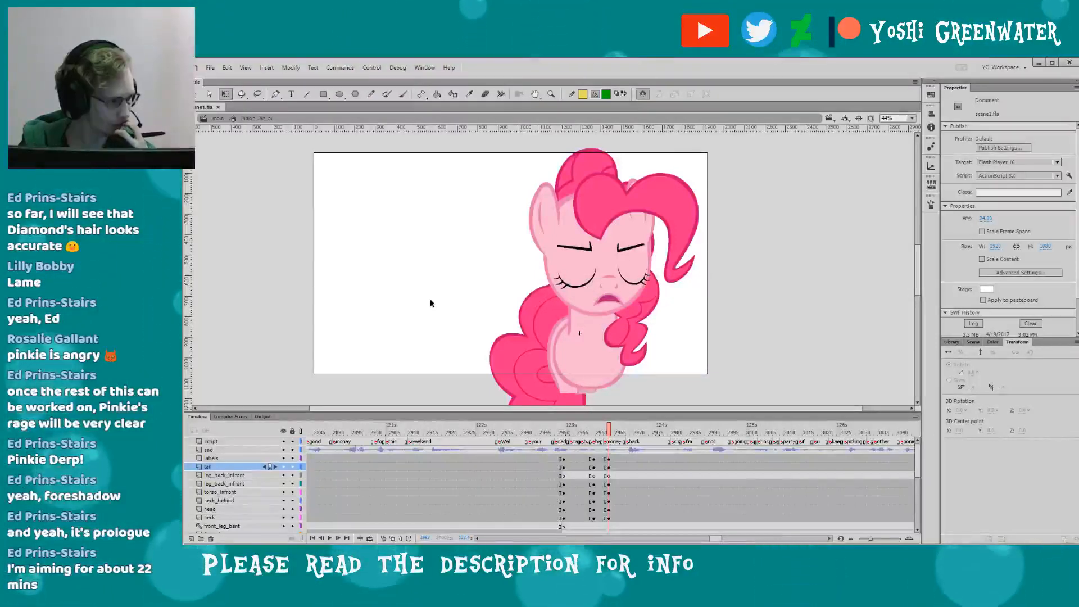
- Enlarge the timeline area so that more of the pony's layers fit, and bring frames 2950 to 3040 into view
drag(393, 294, 411, 294)
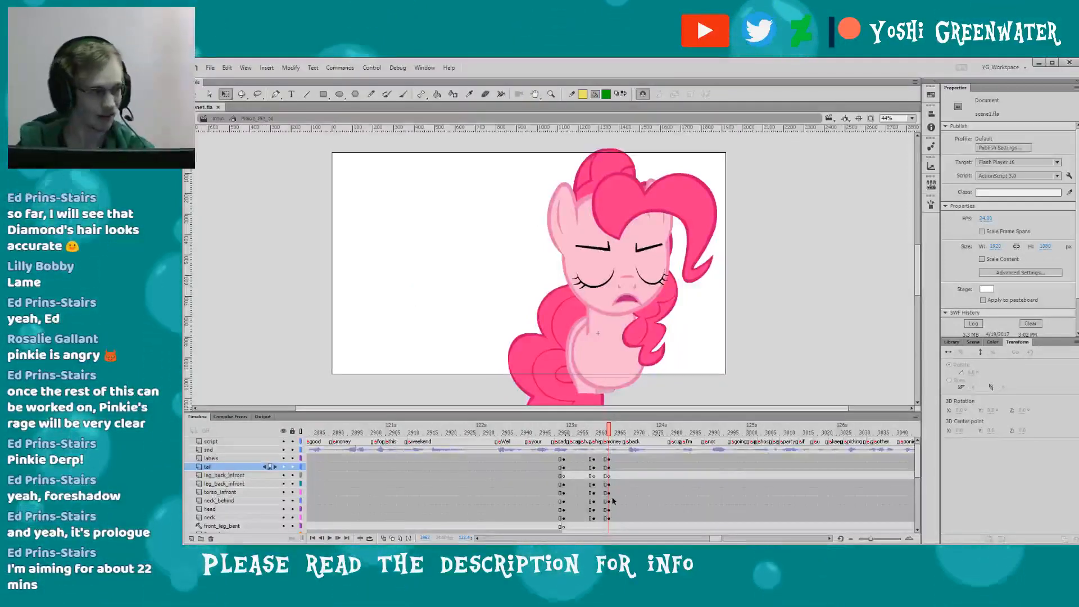
drag(384, 296, 391, 290)
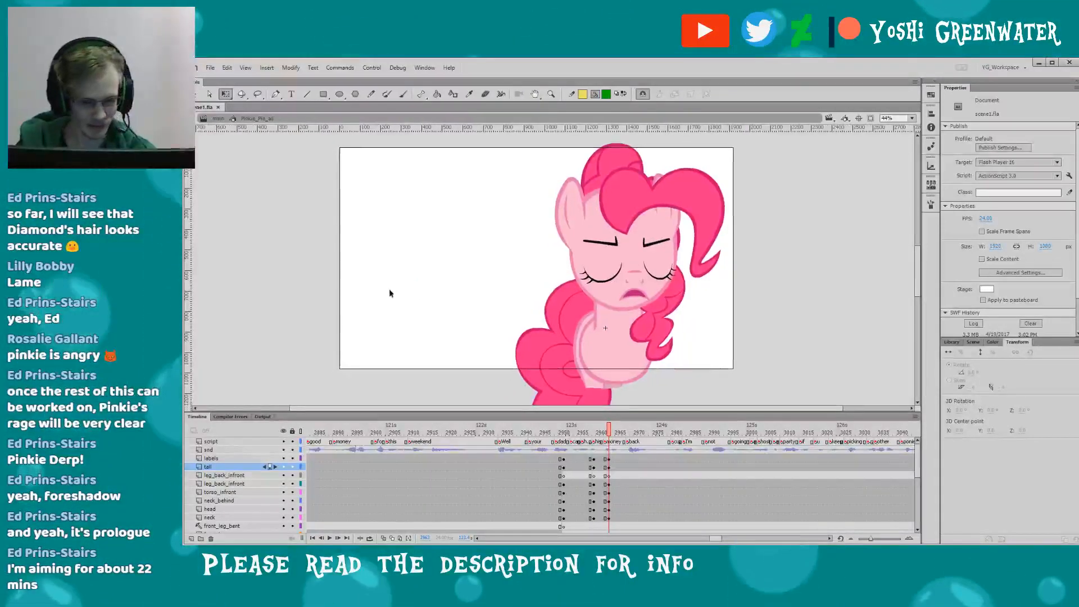
drag(454, 412, 454, 391)
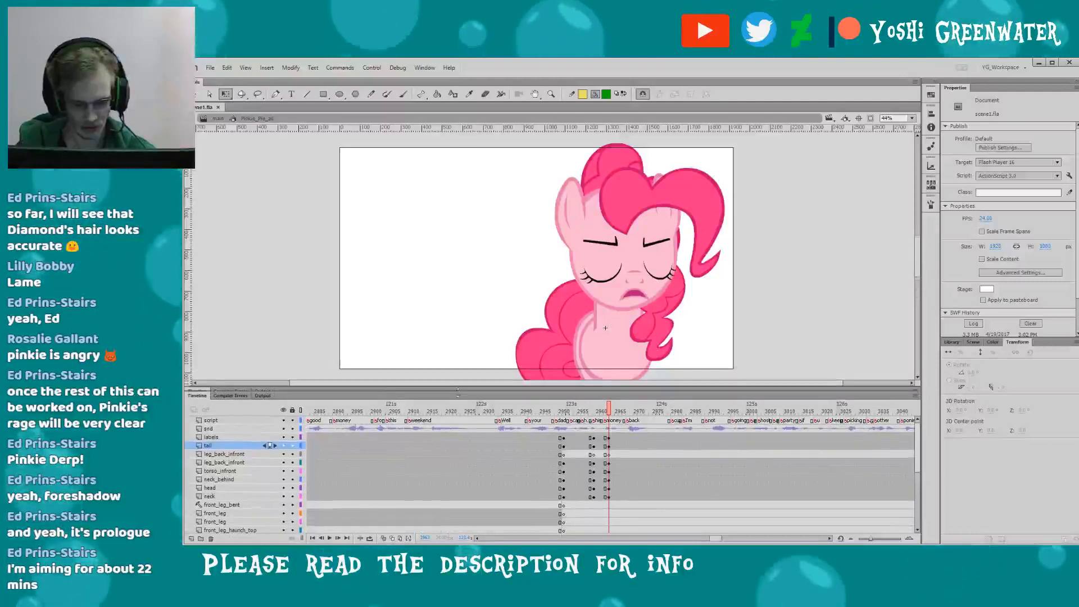
drag(714, 538, 720, 538)
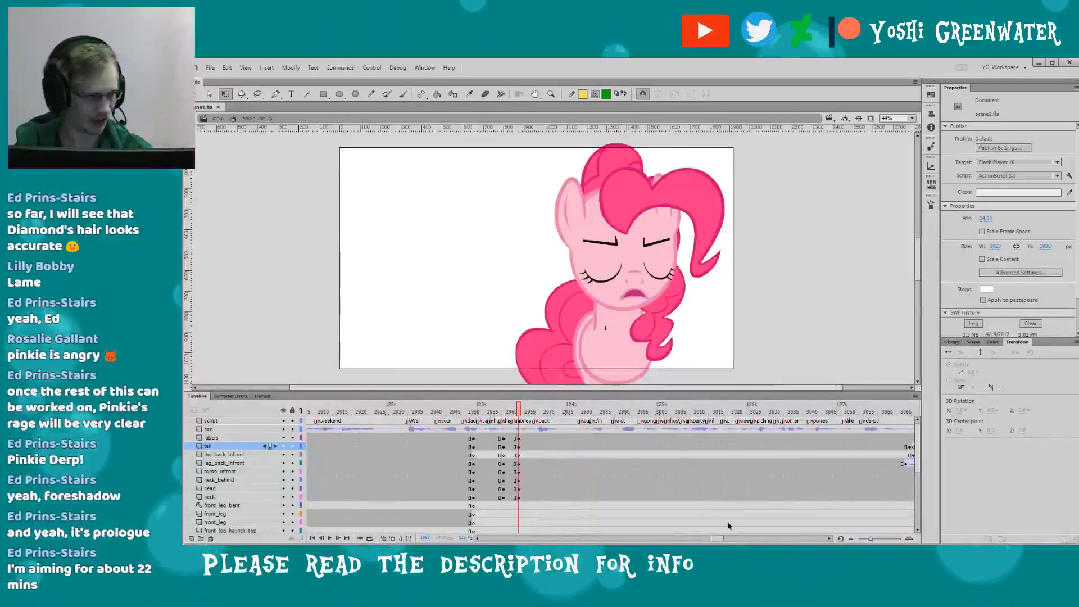
drag(346, 294, 352, 293)
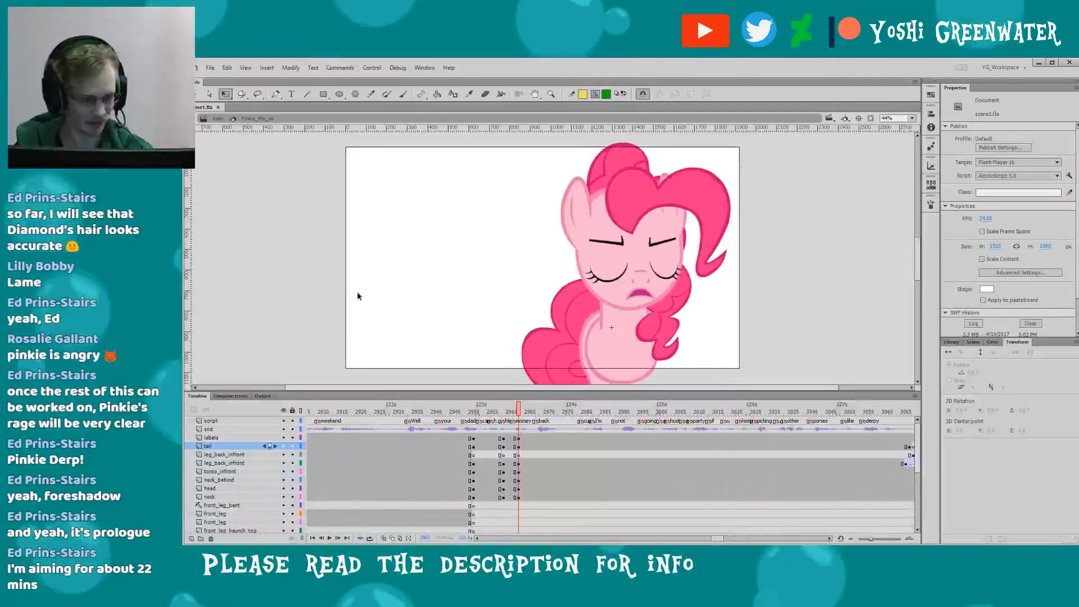
- Check which parts make up the pony at about frame 2950, and play back the shot from there
drag(470, 410, 474, 409)
key(ctrl+a)
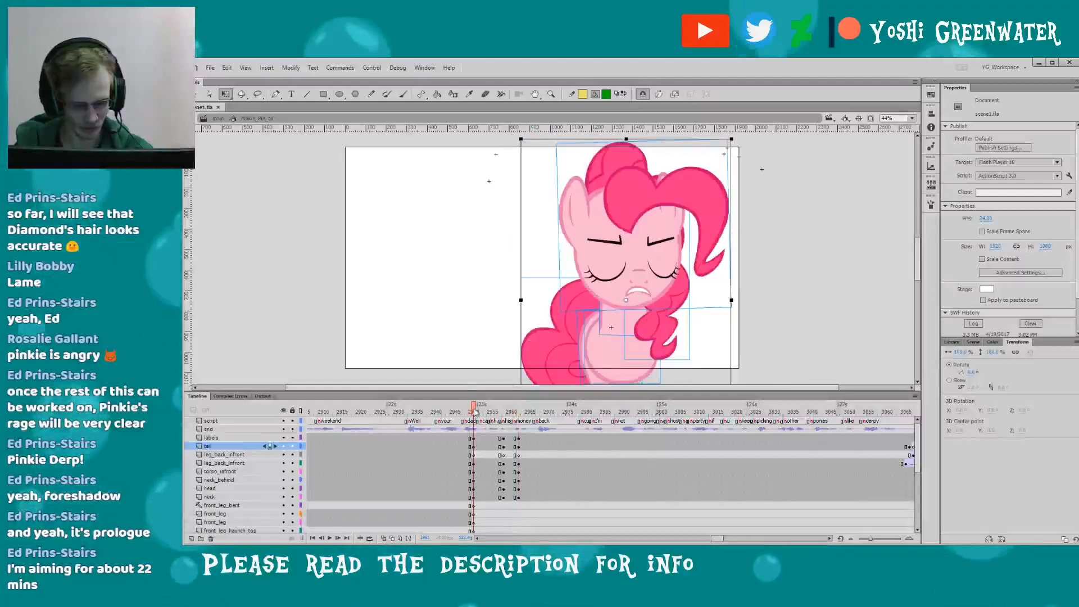
drag(438, 329, 444, 326)
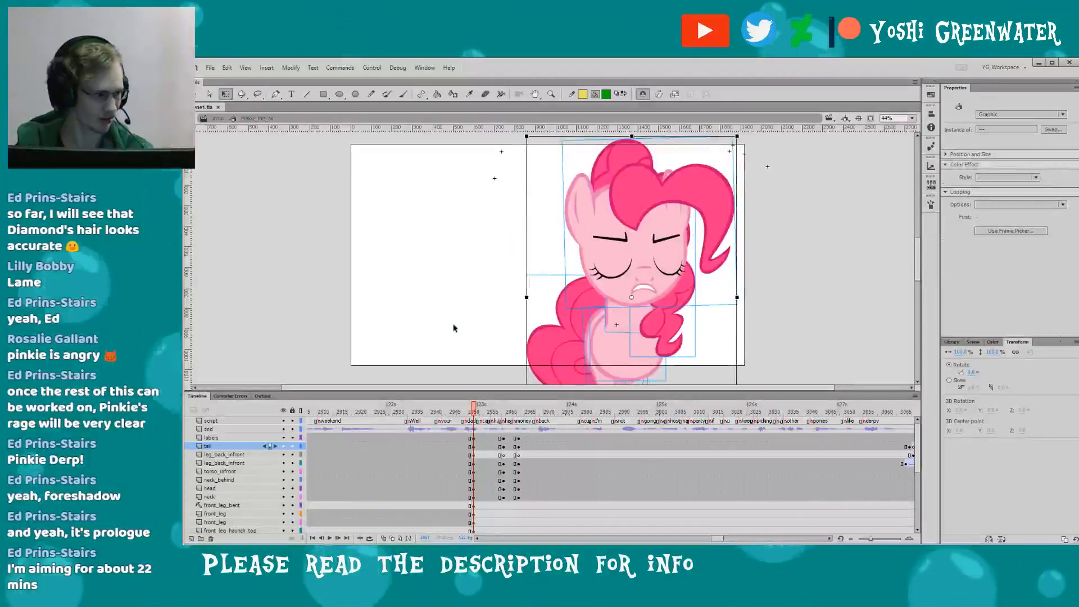
click(475, 414)
key(Return)
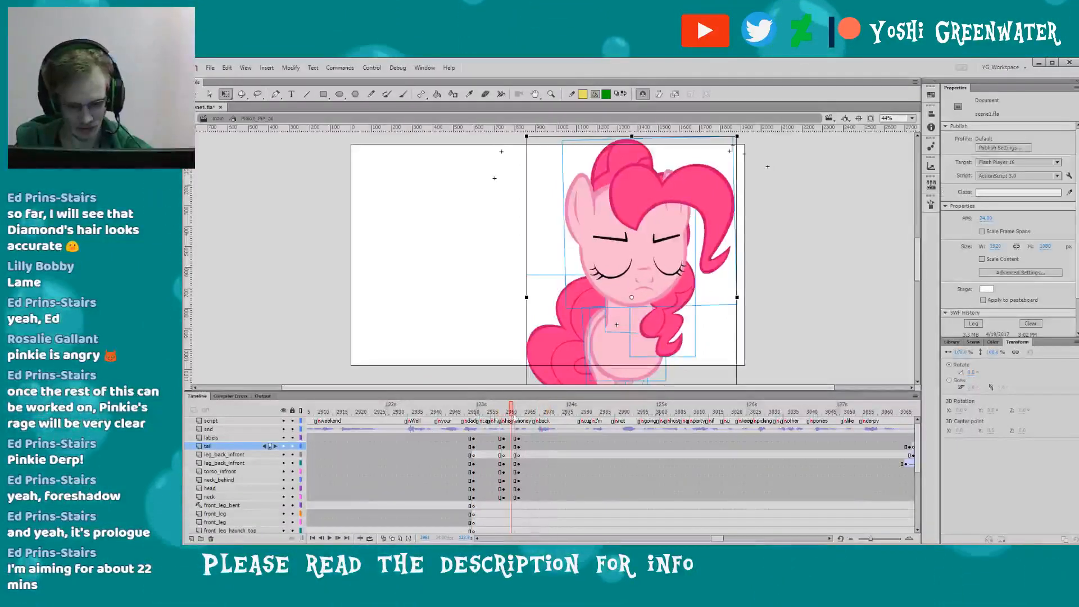
- Rotate the head and front neck hair together slightly clockwise at the keyframe near frame 2962
click(519, 412)
click(650, 250)
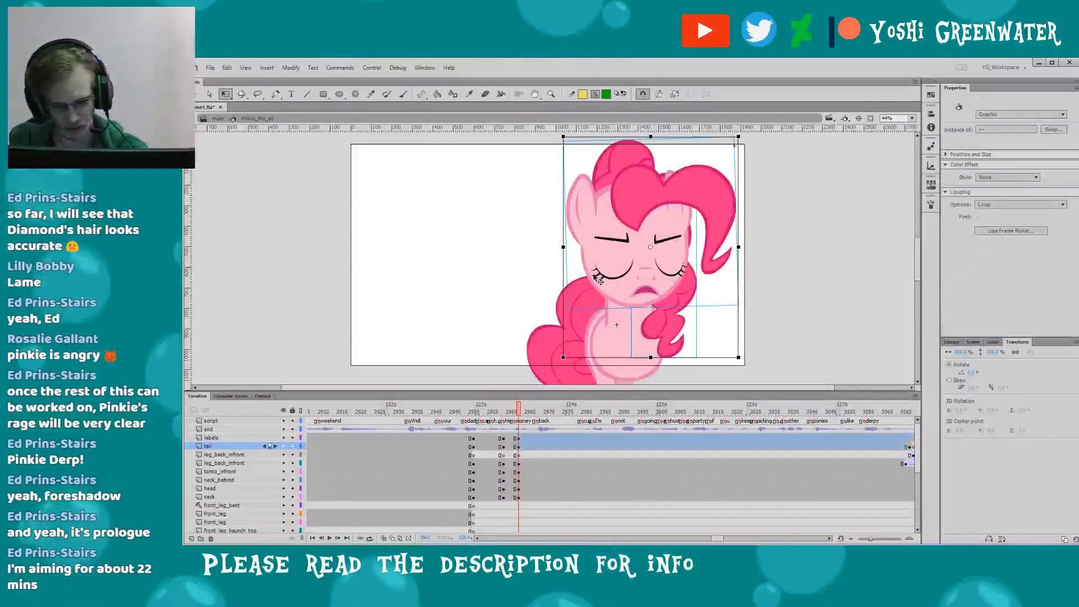
drag(559, 144, 569, 140)
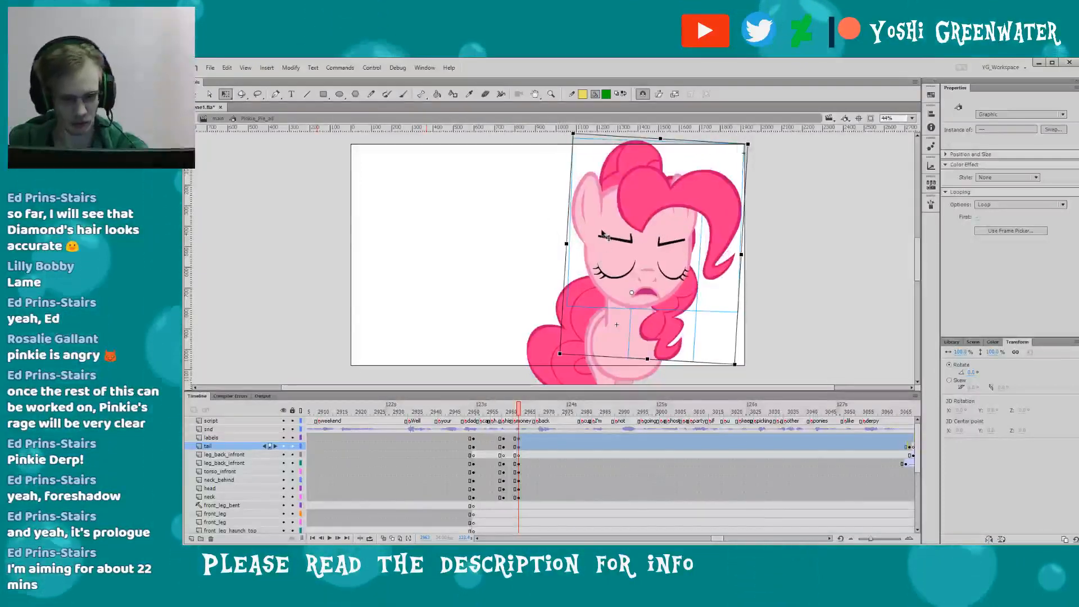
click(532, 301)
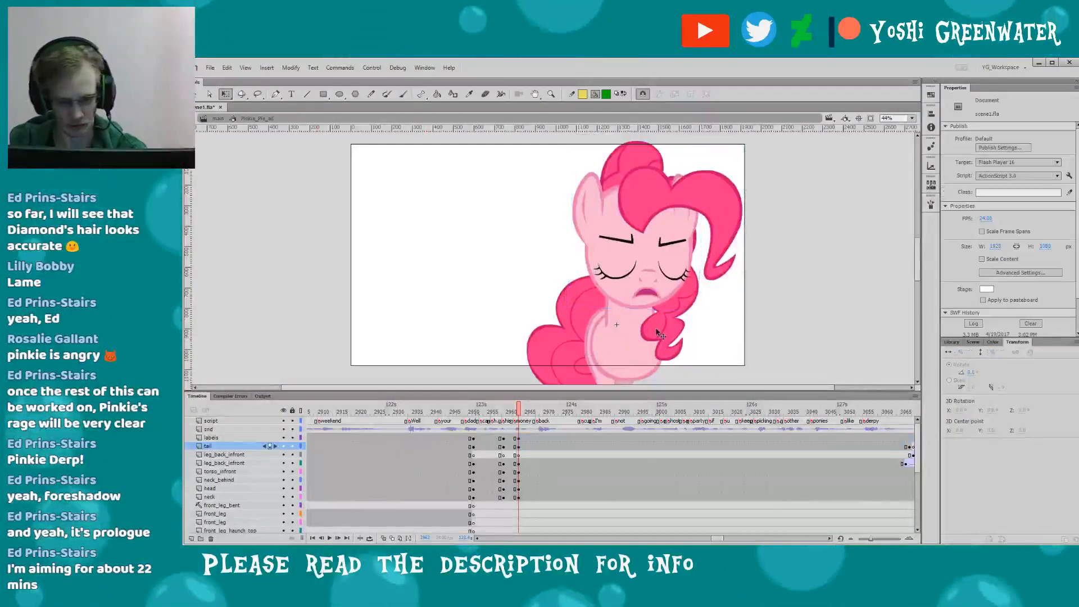
- Rotate the front neck hair slightly further clockwise on its own, and save the file
click(638, 362)
drag(639, 366, 591, 356)
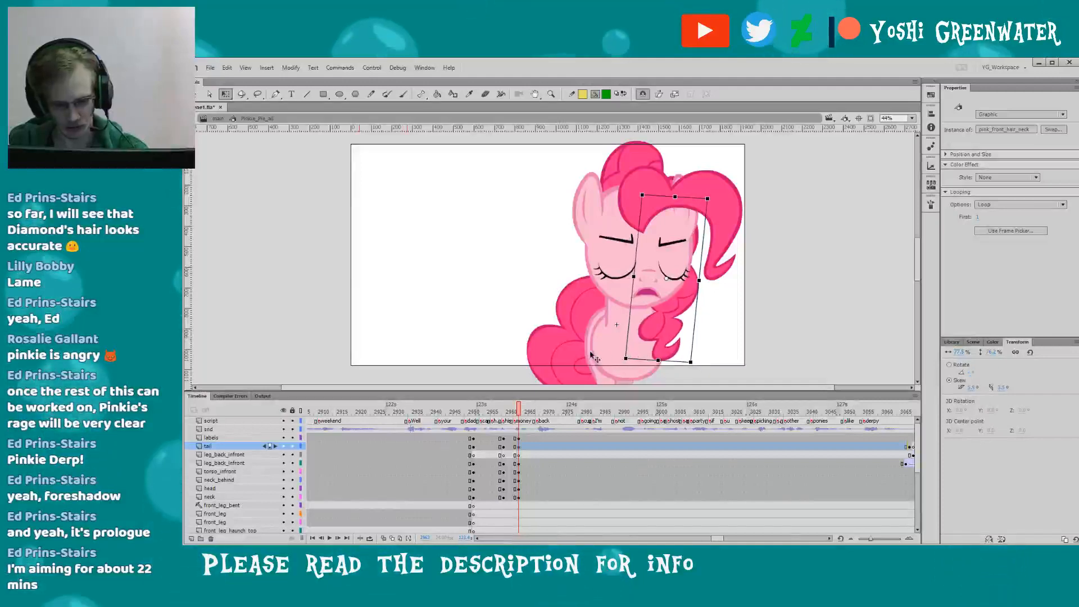
click(530, 299)
key(ctrl+s)
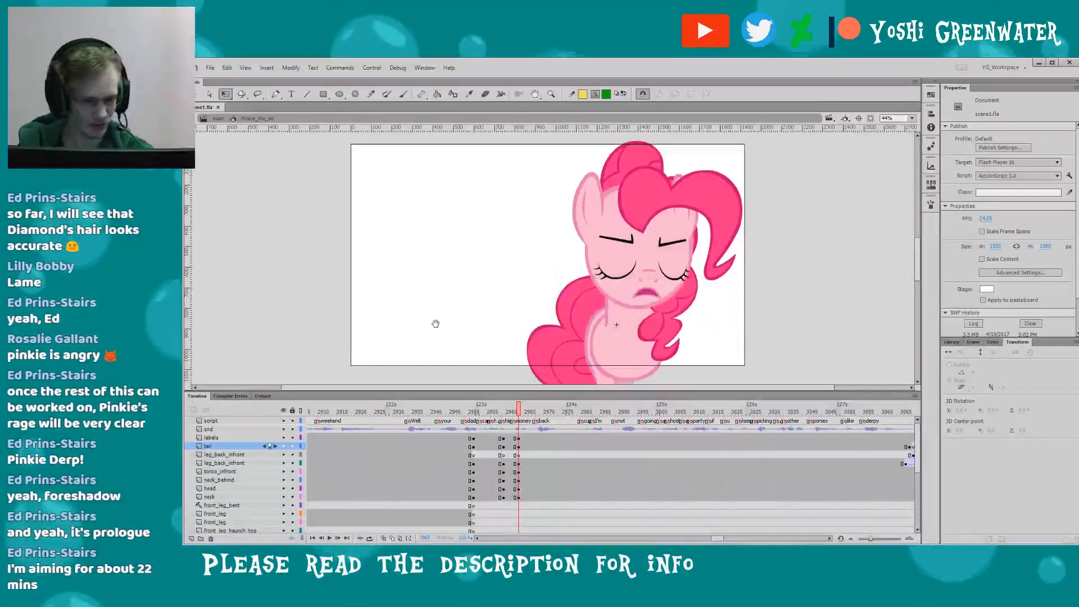
- Rotate the pony's tail, torso and neck slightly clockwise in the last keyframed pose, and nudge the head down
drag(436, 323, 400, 313)
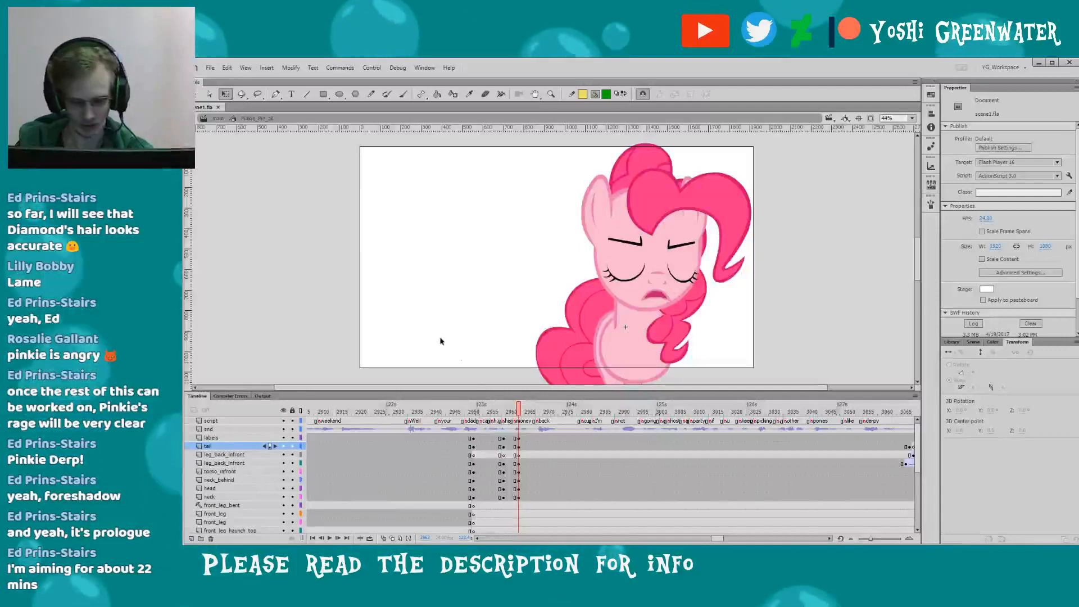
drag(489, 414, 520, 415)
drag(522, 296, 517, 283)
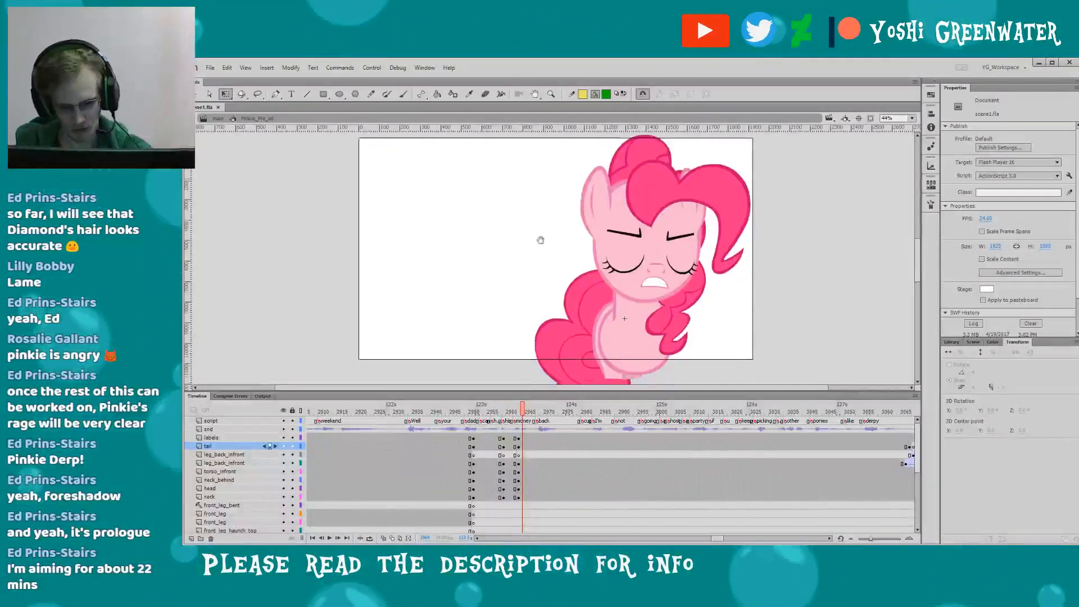
drag(544, 206, 696, 384)
click(626, 267)
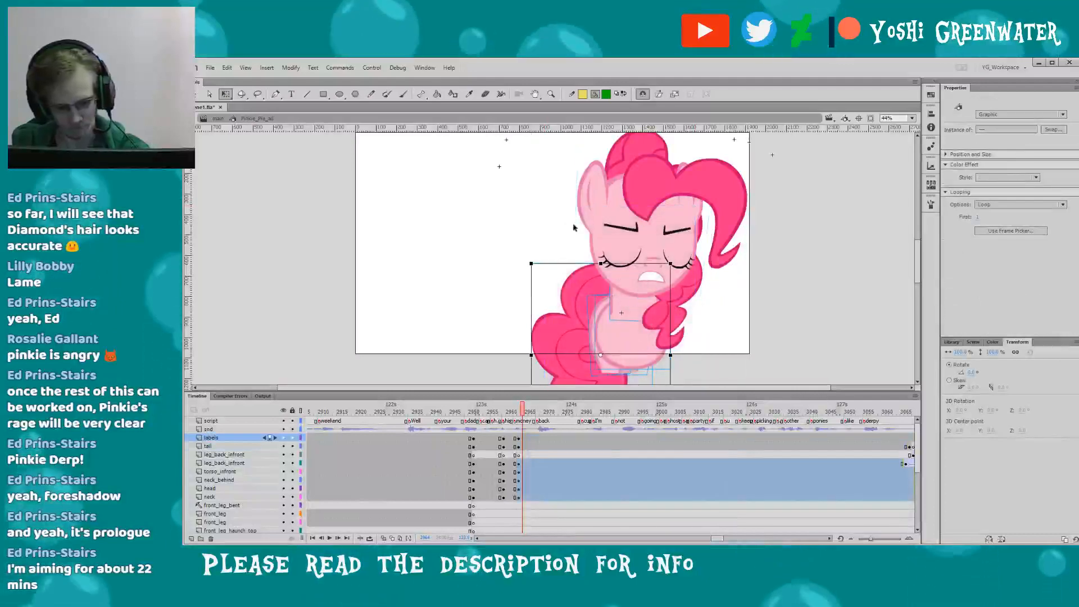
drag(603, 263, 604, 265)
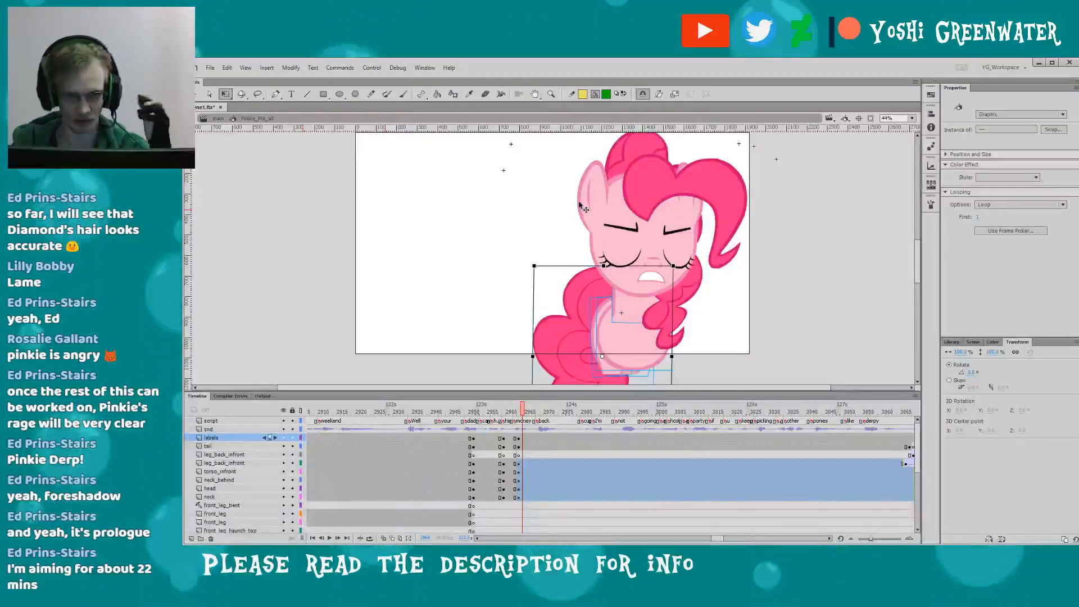
click(617, 251)
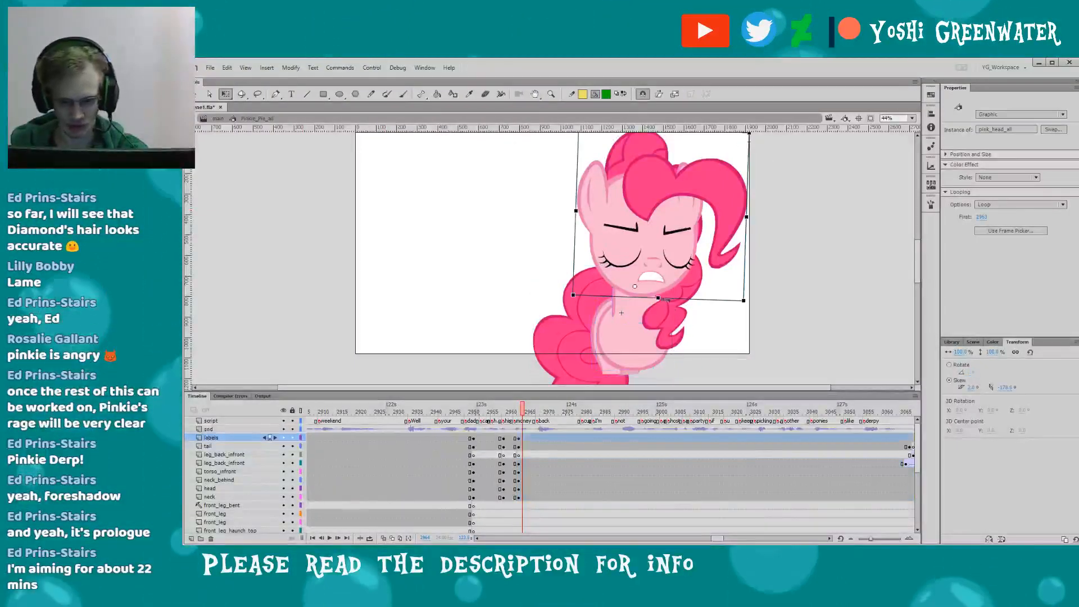
key(Down)
key(Down)
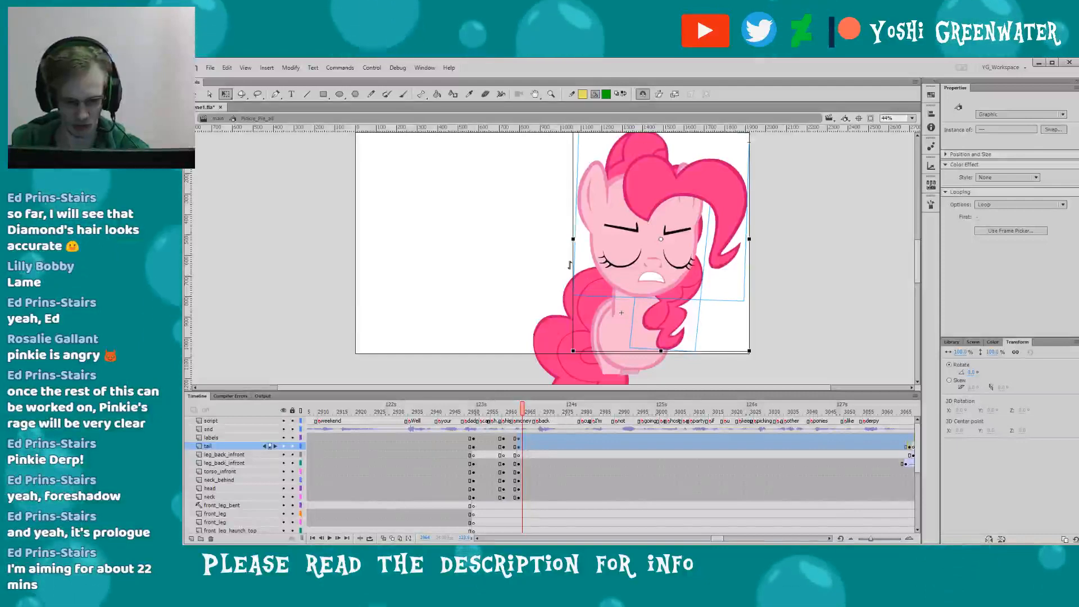
- Add classic tweens to the body-part layers between frames 2958 and 2962, and play back the motion from about frame 2950
click(508, 445)
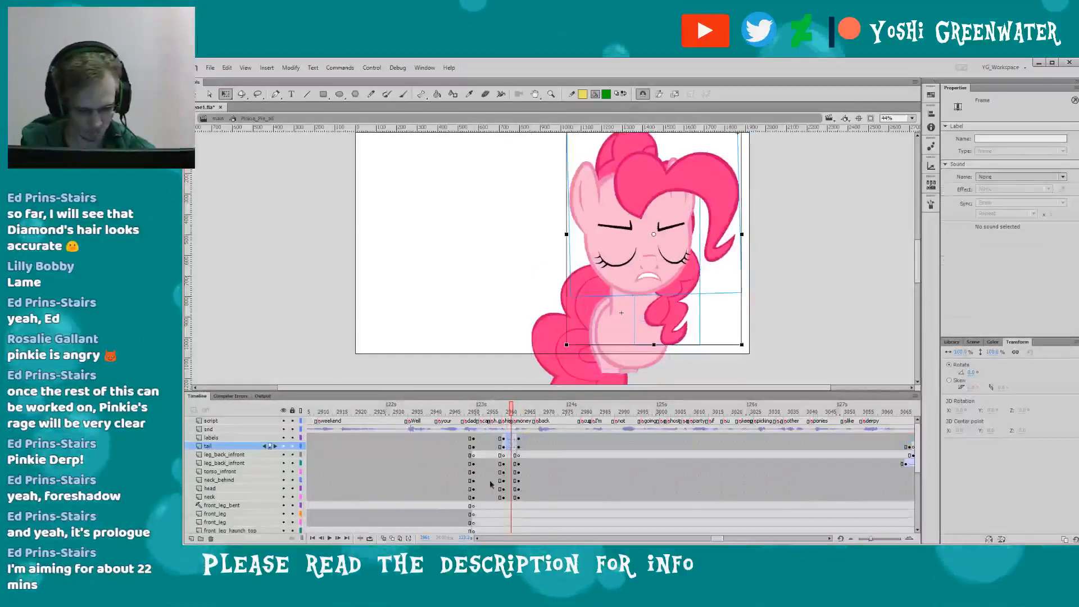
drag(507, 464, 511, 497)
key(F3)
click(474, 413)
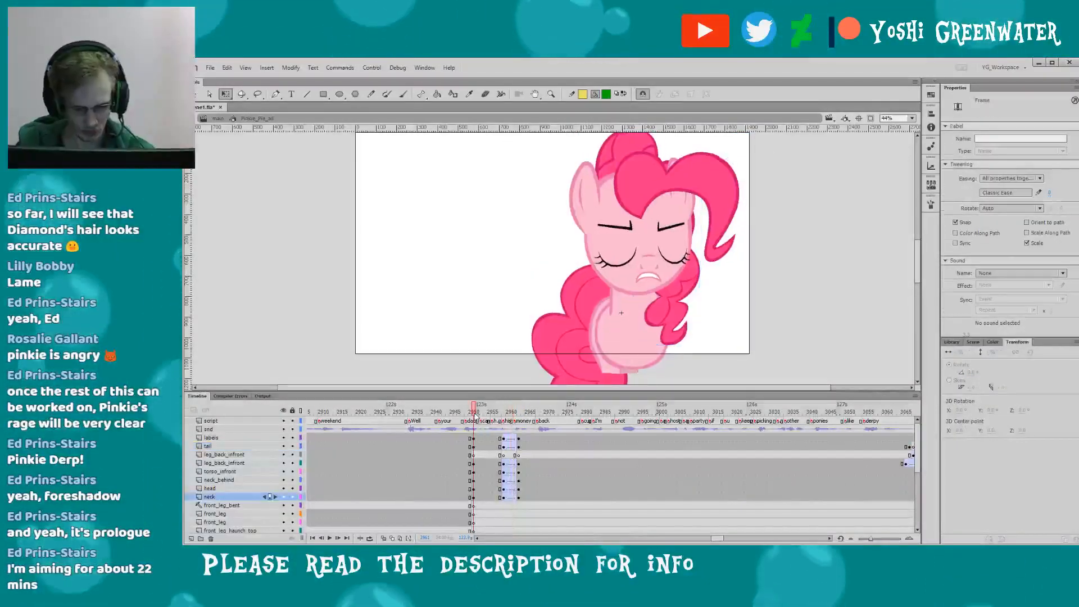
key(period)
key(period)
key(period)
key(period)
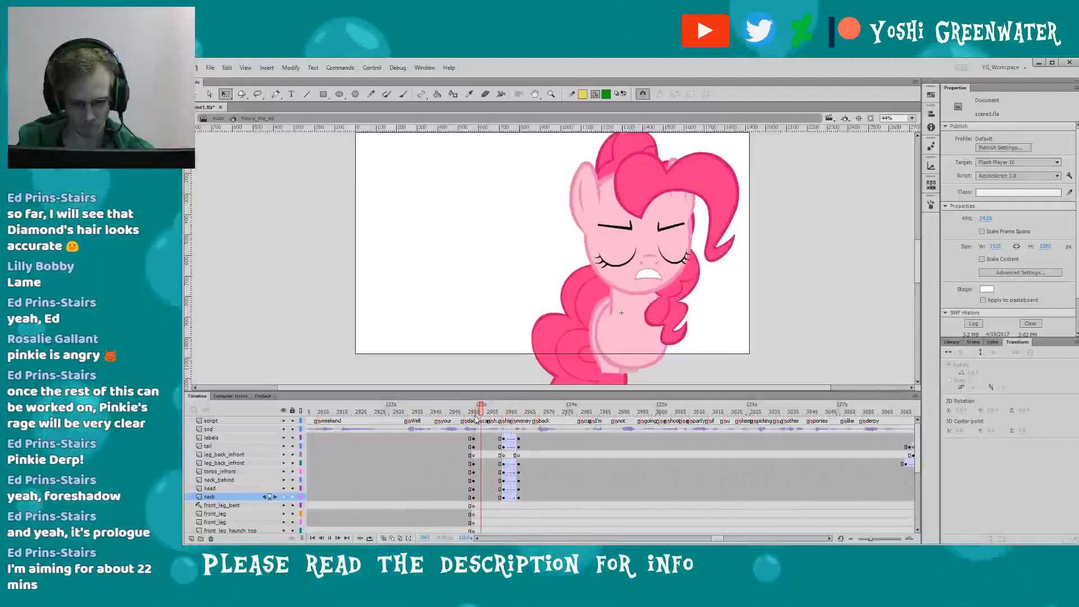
key(Return)
- Set the easing of the new classic tweens to 100, and replay the movement from about frame 2952
click(511, 447)
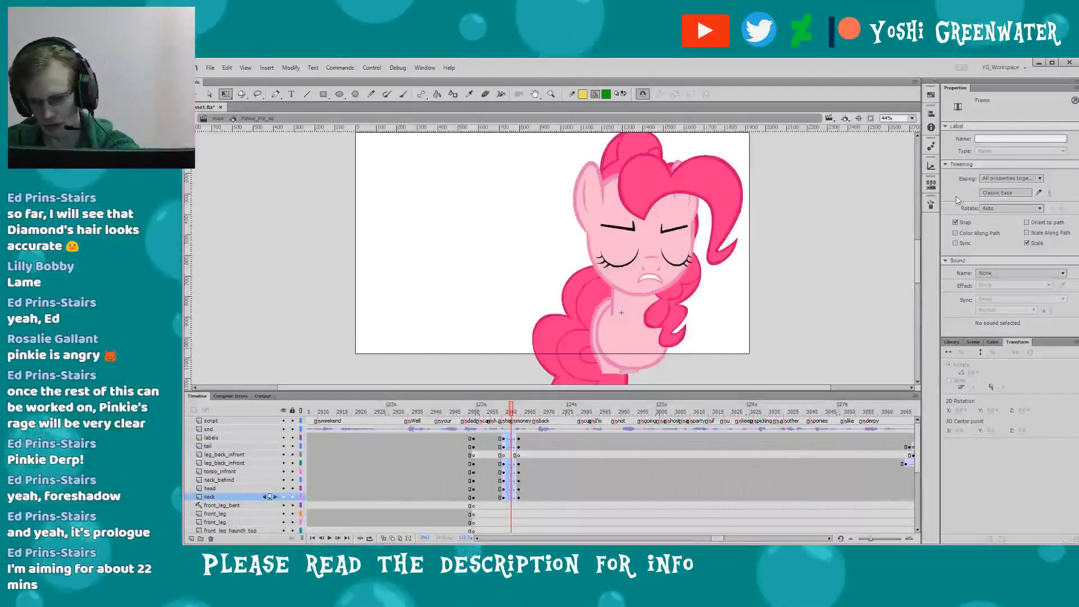
click(1049, 192)
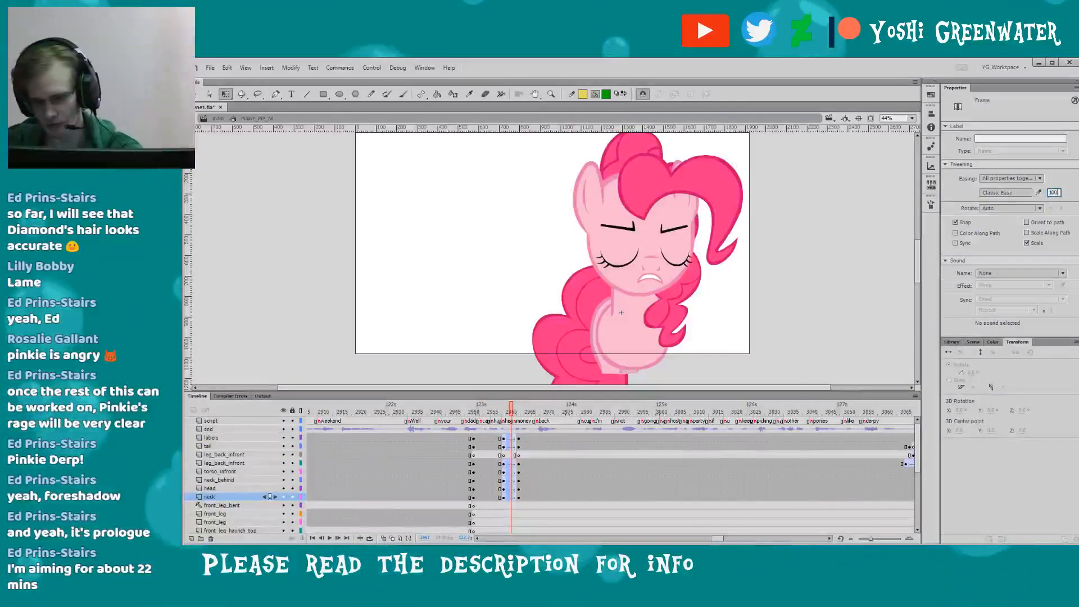
key(Return)
click(481, 412)
key(Return)
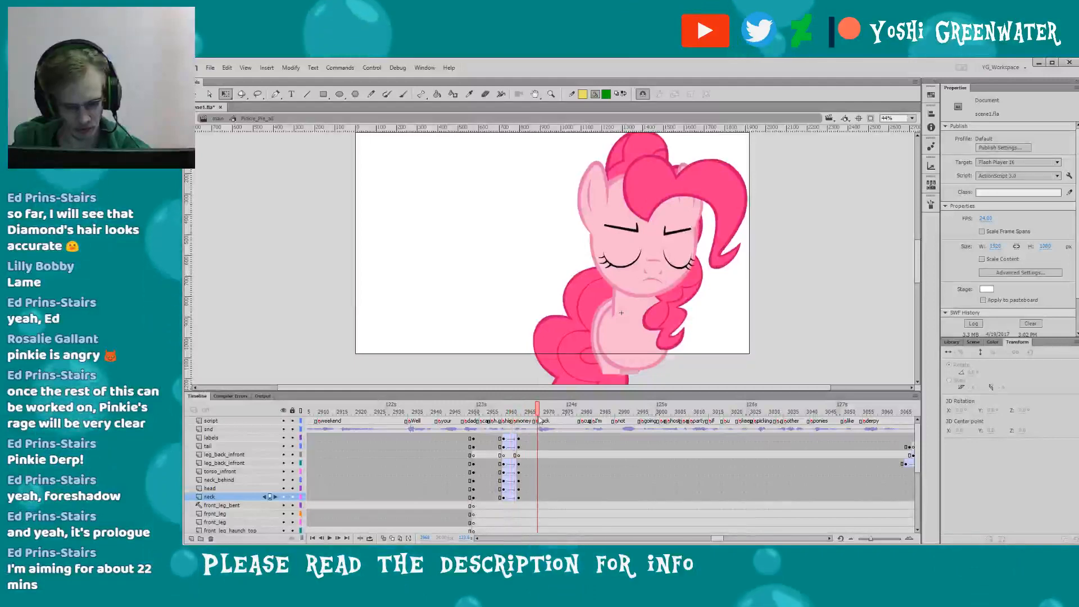
- Preview the following dialogue frames, and insert keyframes on the pony's body-part layers at about frame 2964
drag(538, 417, 553, 417)
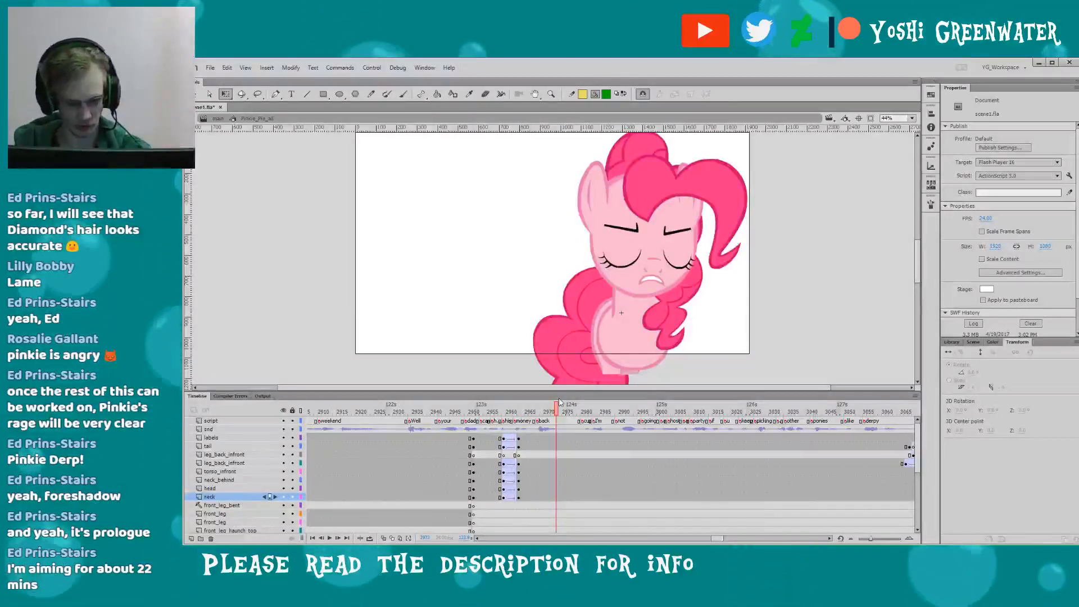
click(531, 488)
key(F6)
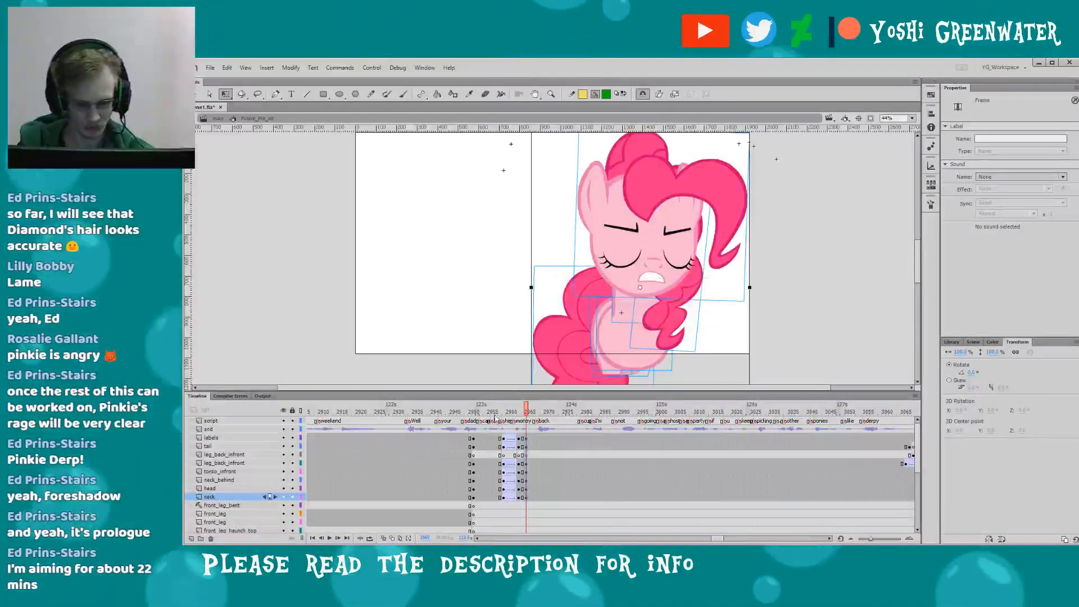
- In the pose at frame 2962, nudge the pony's lower body parts and her head with its hair slightly down, and replay the motion
click(518, 412)
click(537, 251)
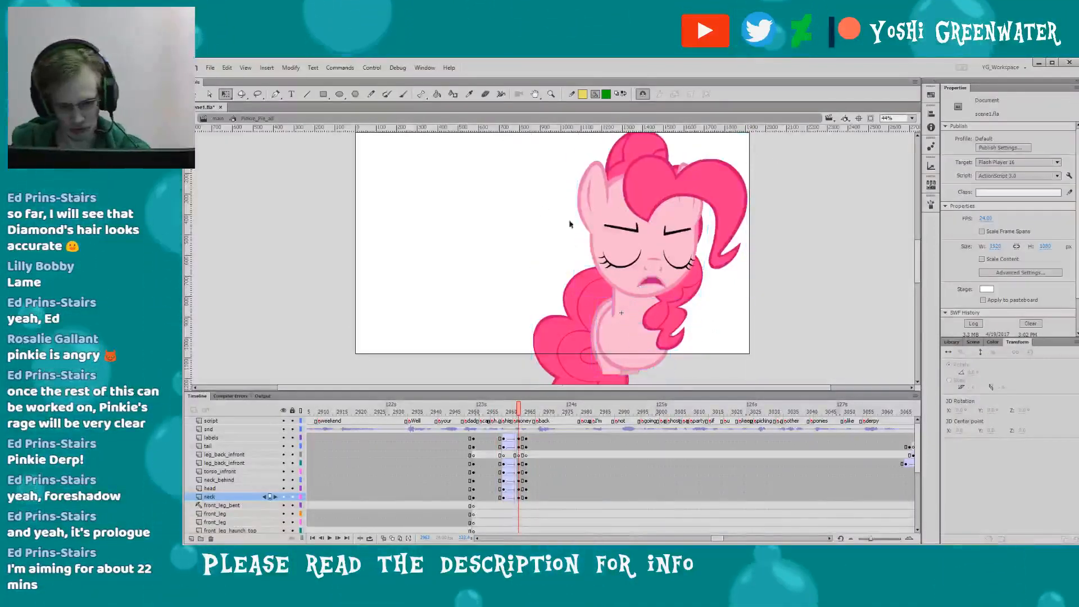
drag(570, 224, 667, 316)
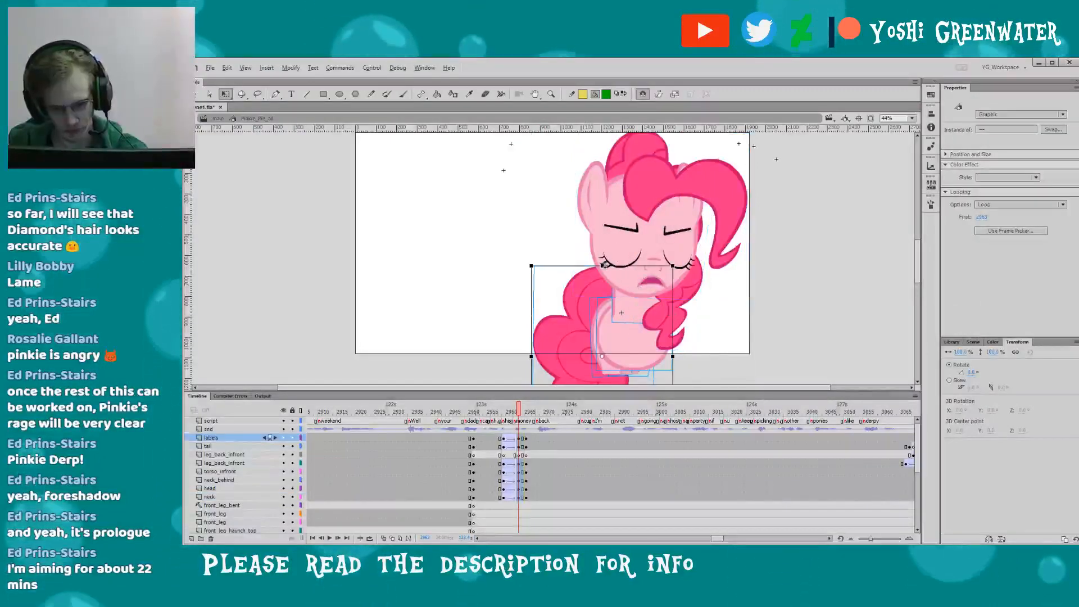
key(shift+Down)
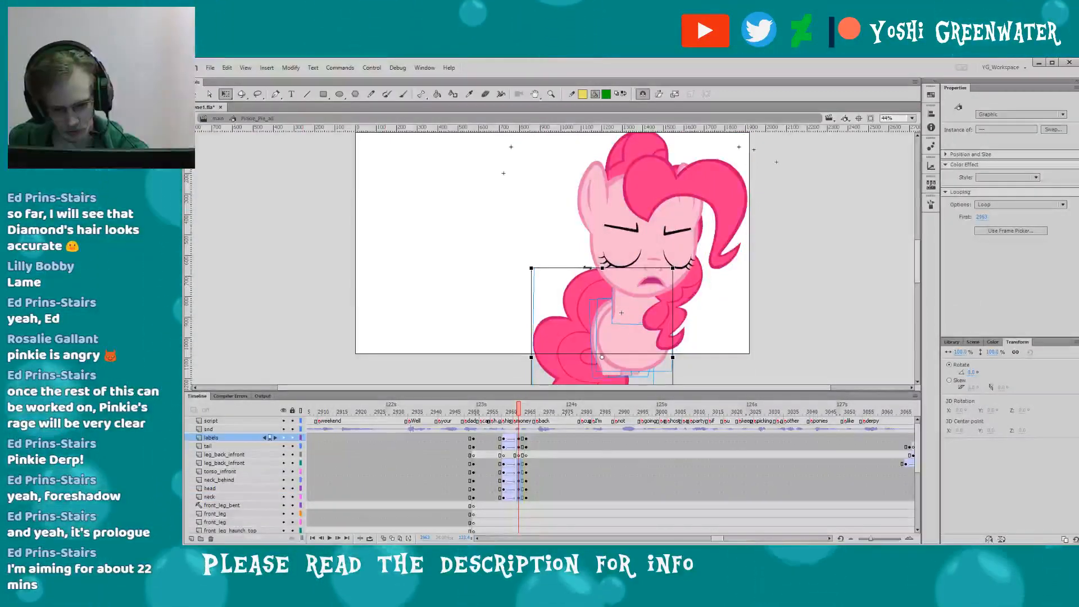
key(shift+Right)
click(579, 295)
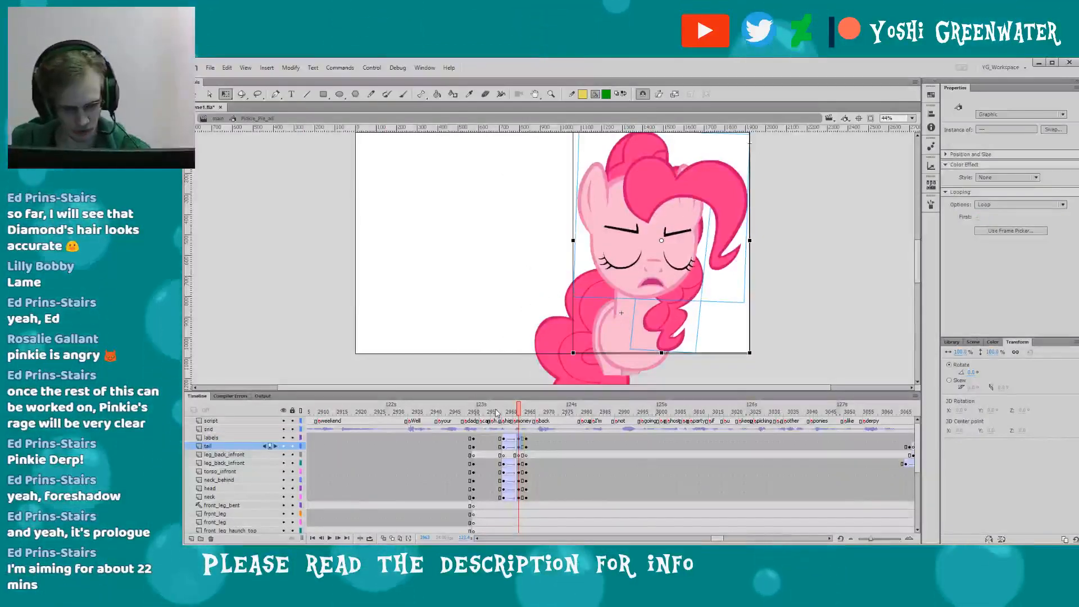
click(510, 412)
key(Return)
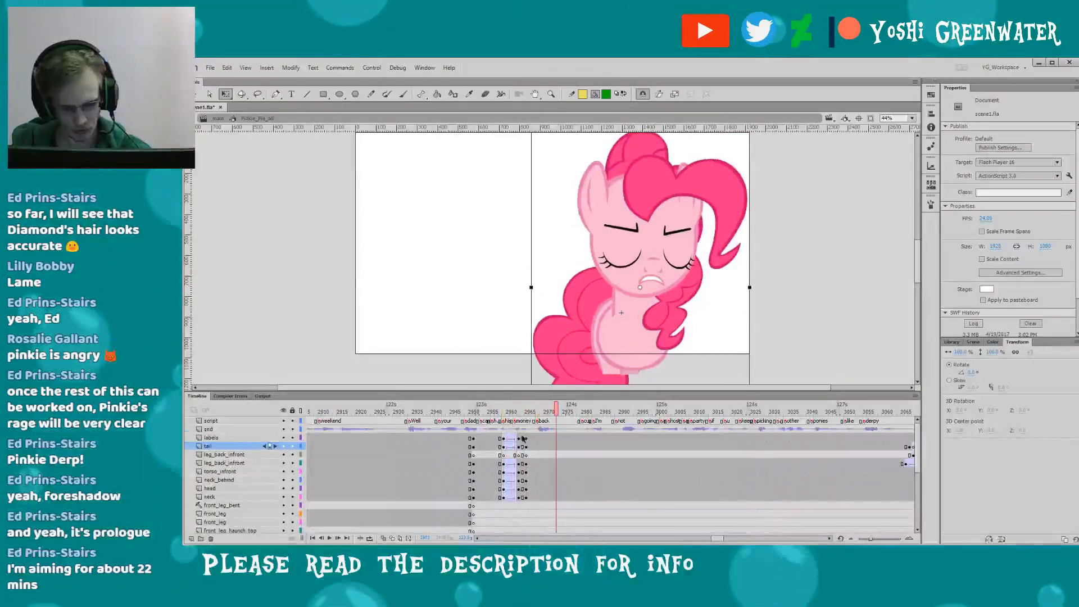
- Add classic tweens to the body-part layers between frames 2962 and 2964, and replay the dialogue from about frame 2950
click(523, 438)
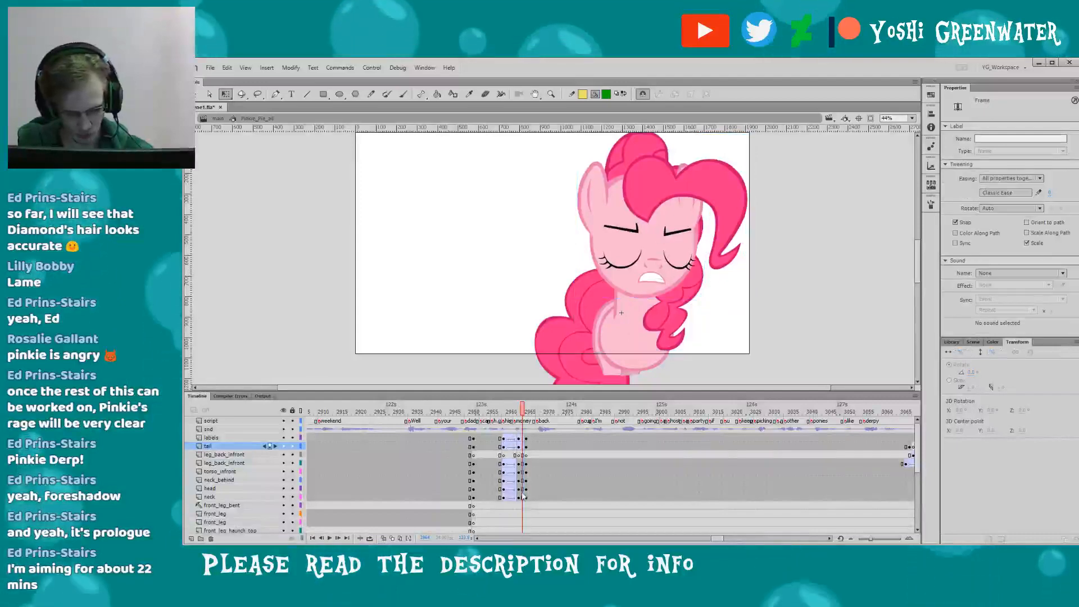
drag(522, 464, 522, 497)
key(F3)
click(492, 422)
key(Return)
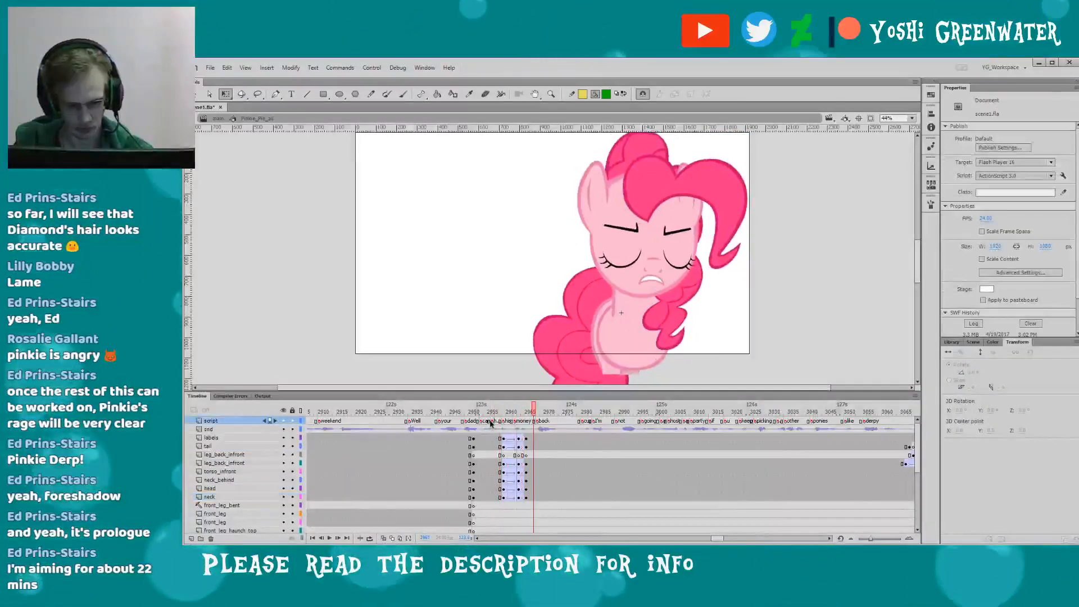
click(473, 416)
key(Return)
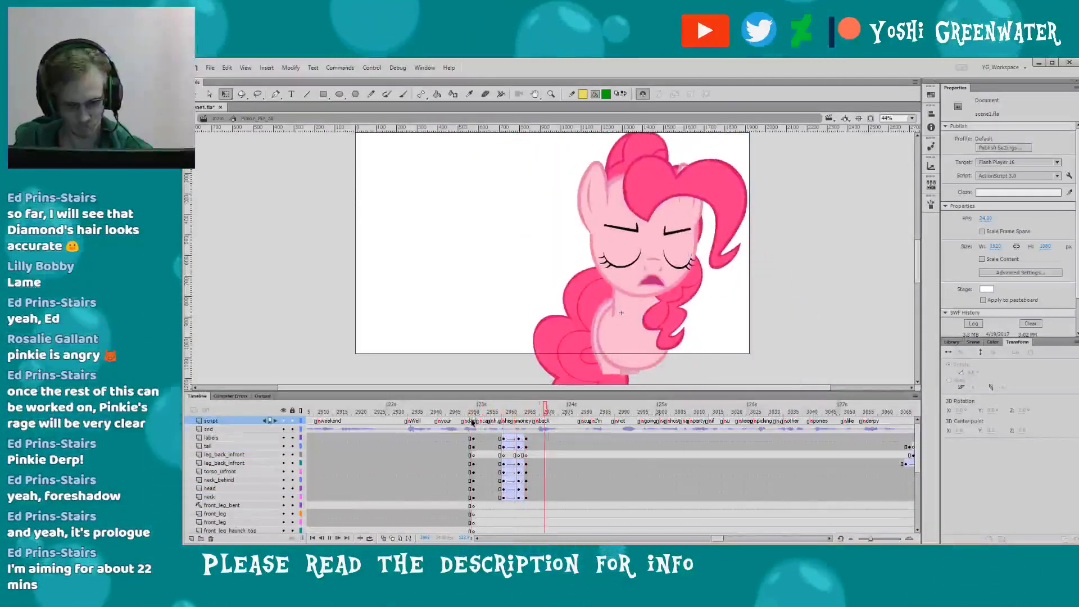
drag(474, 416, 495, 416)
key(Return)
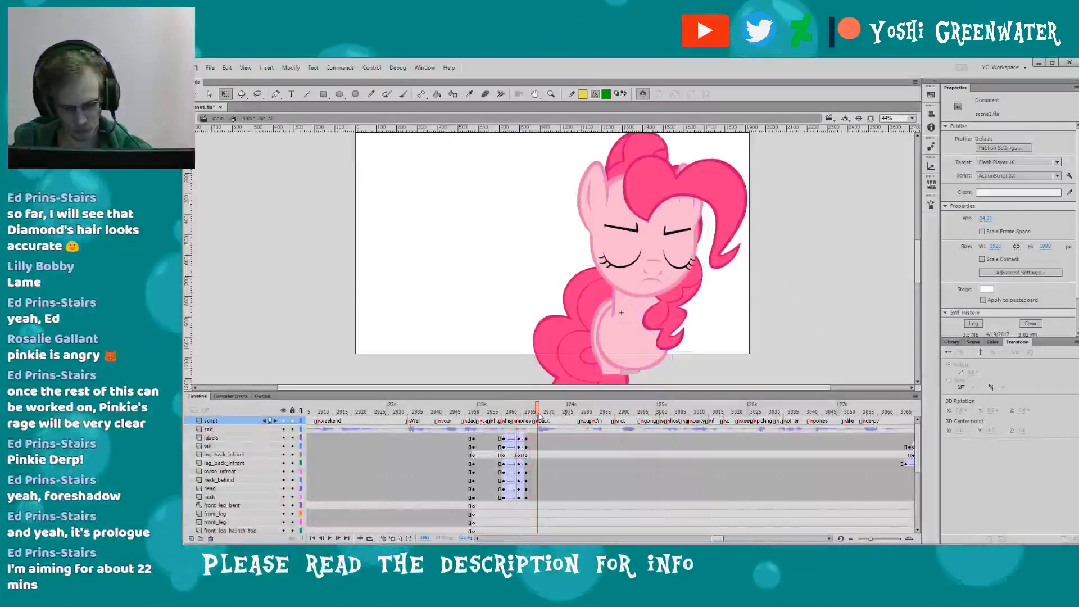
- Insert keyframes on the pony's body-part layers at about frames 2967 and 2970
click(538, 498)
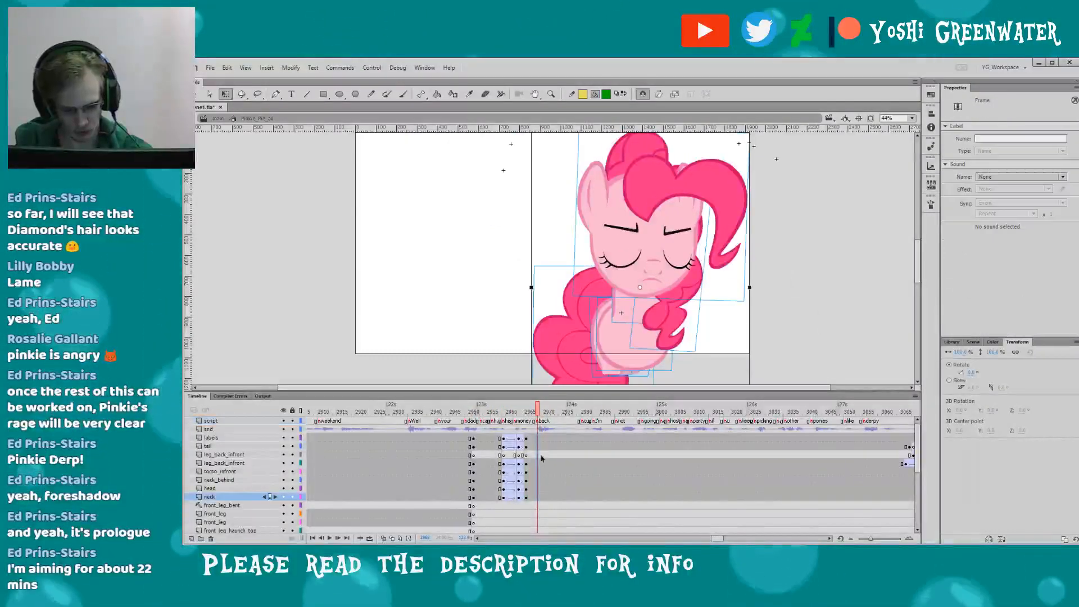
drag(538, 413, 548, 413)
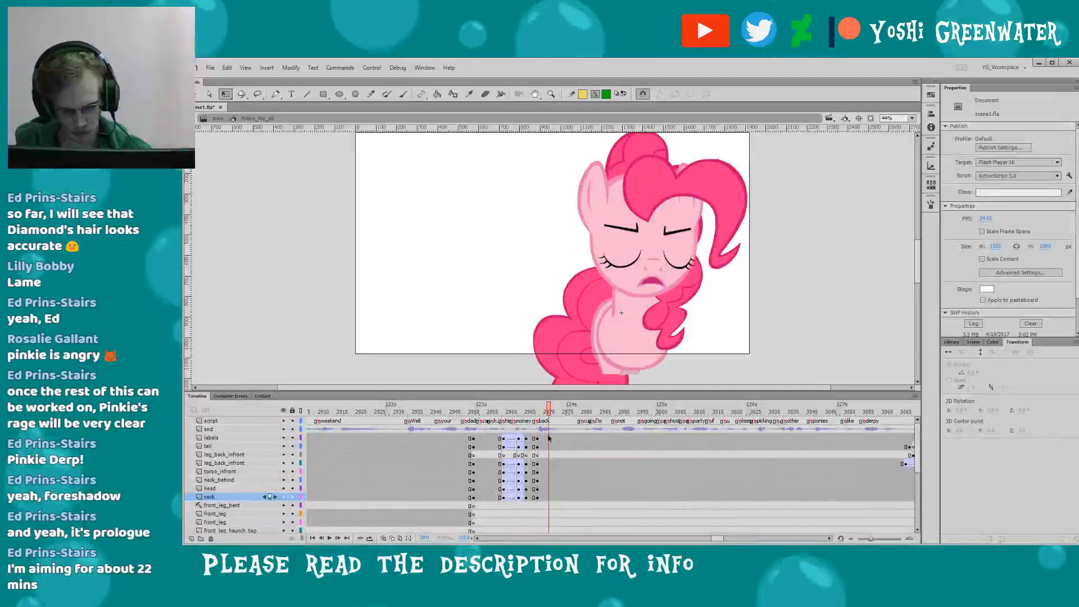
click(549, 495)
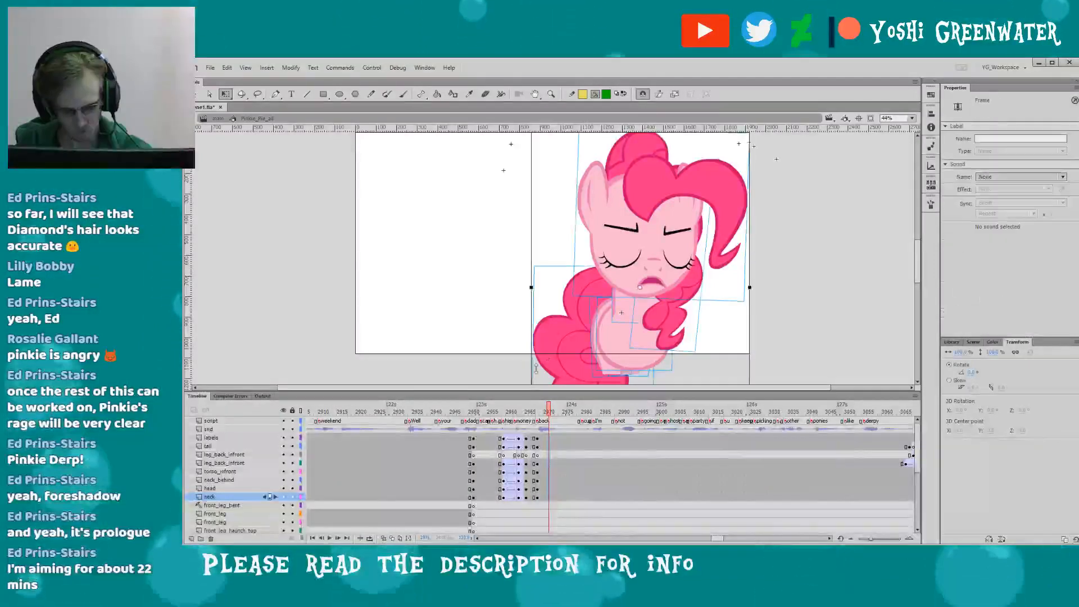
- In the pose at frame 2970, tilt the pony's body slightly counter-clockwise, raise and tilt the head, and realign the neck and tail
click(620, 274)
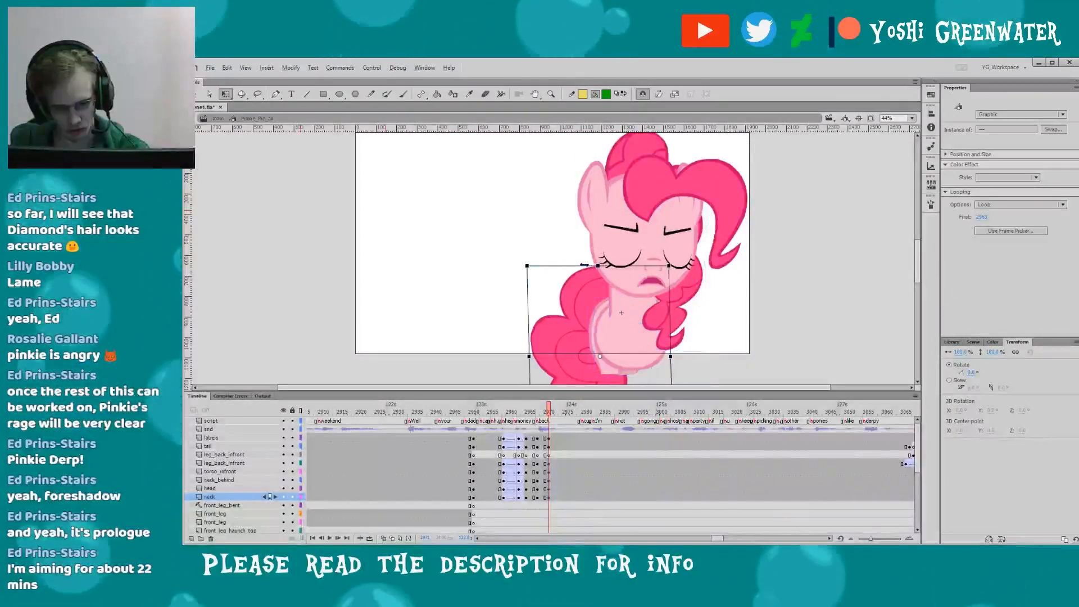
drag(584, 264, 624, 259)
click(628, 271)
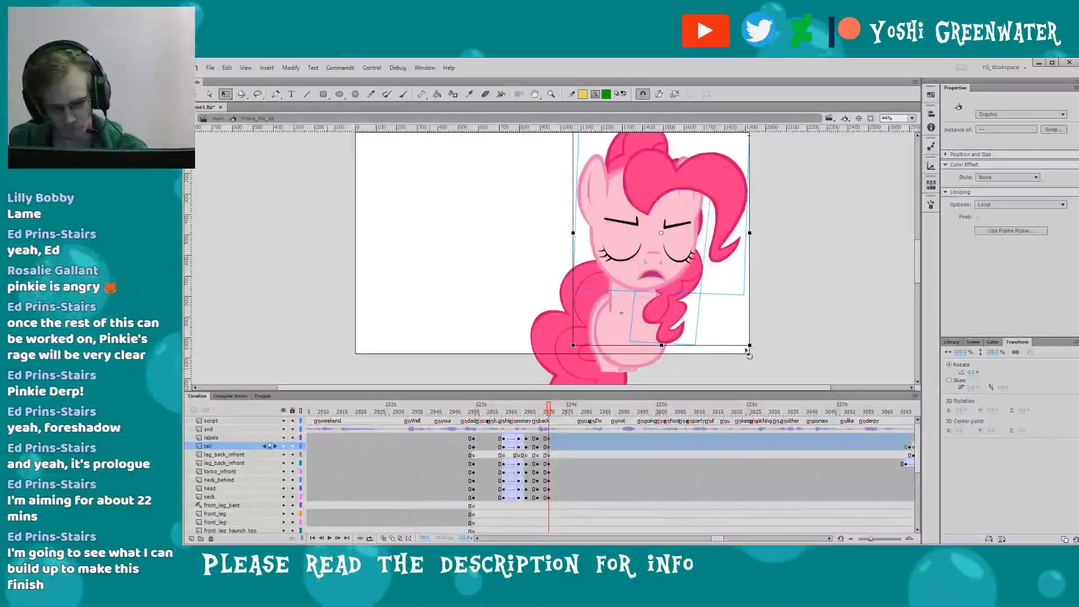
drag(725, 318, 748, 351)
click(616, 257)
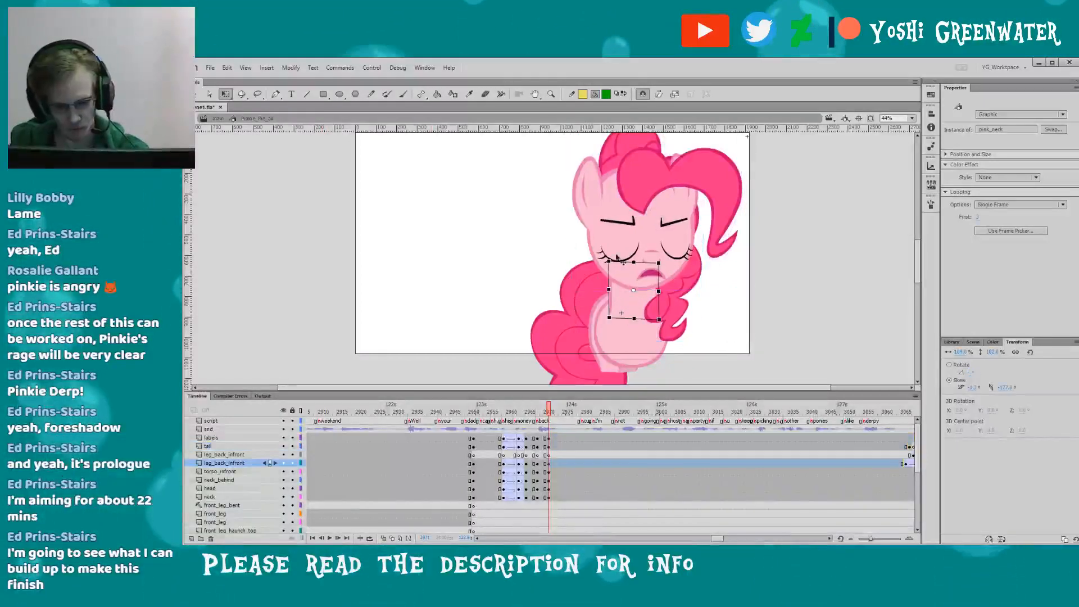
click(545, 327)
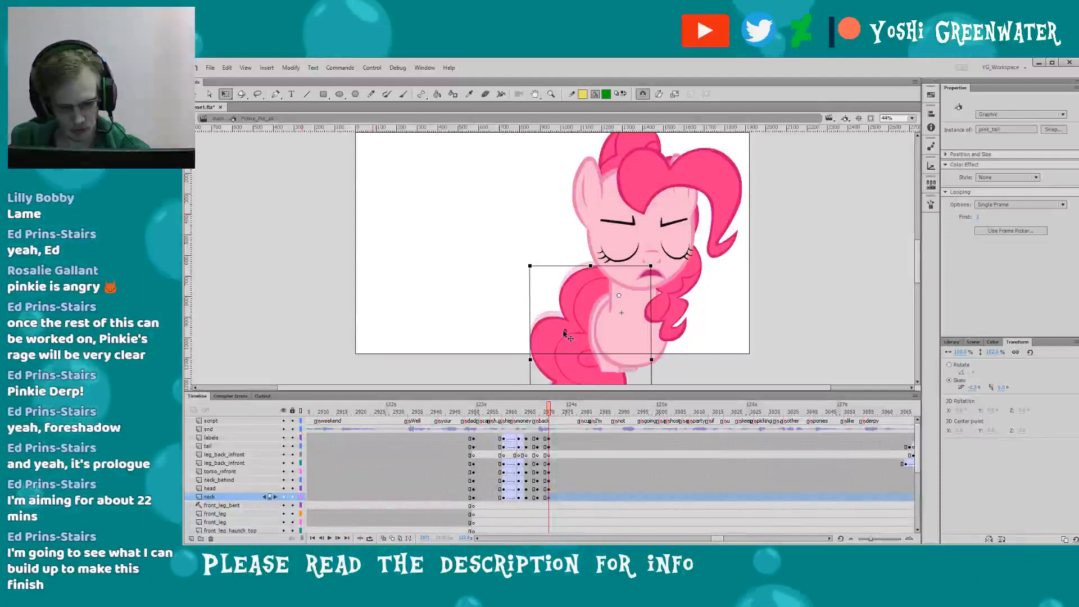
- Add classic tweens to the body-part layers between frames 2967 and 2970
drag(540, 439, 544, 499)
key(F3)
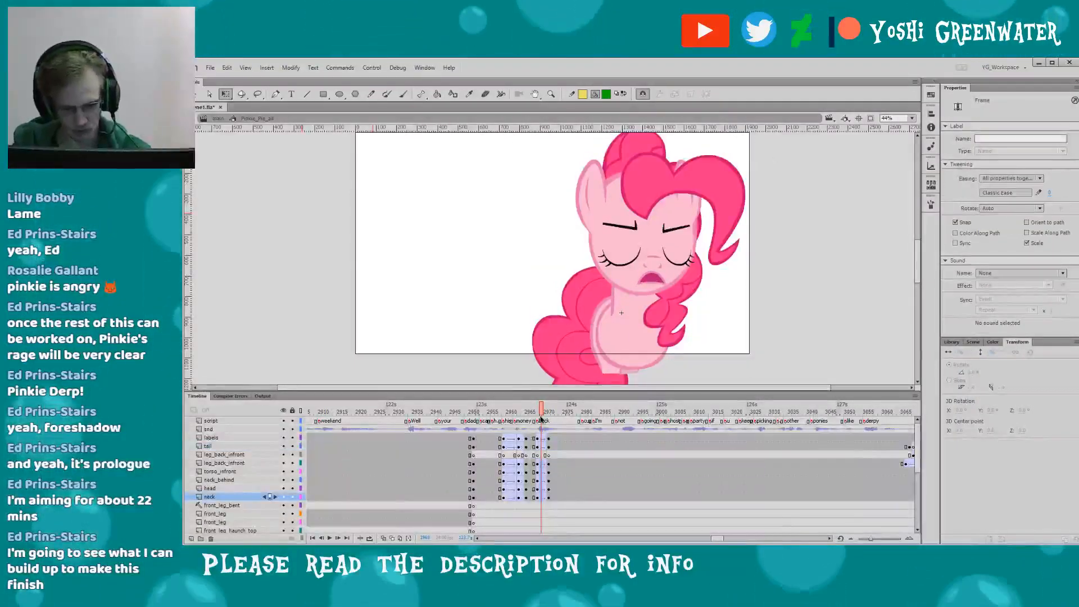
click(545, 411)
- Adjust the slant of the front neck hair in the frame 2970 pose to fit the tilted head, and replay the movement
click(549, 412)
click(643, 290)
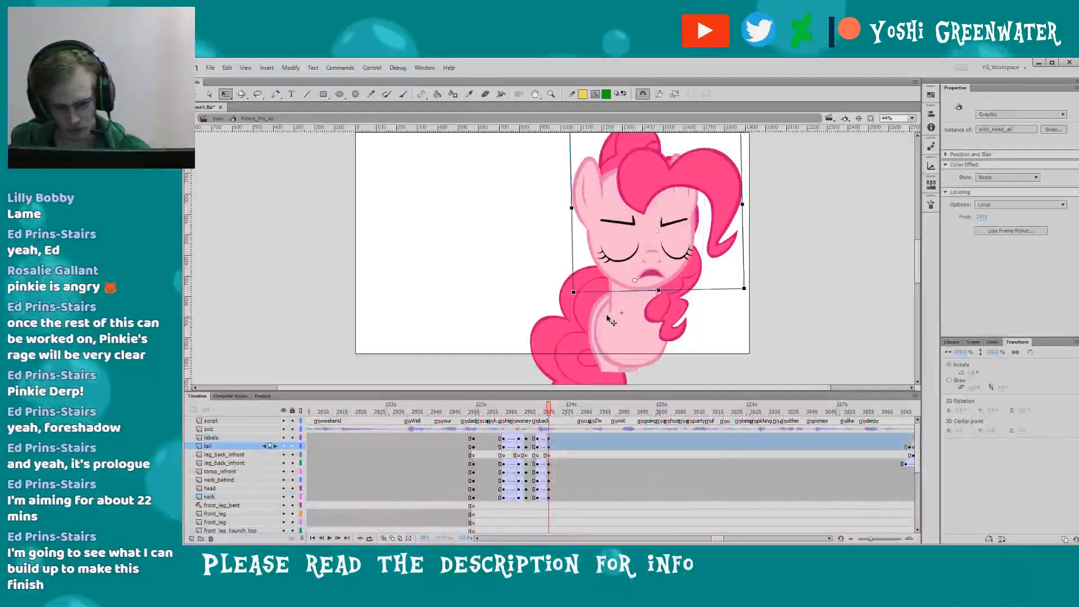
click(666, 319)
click(655, 340)
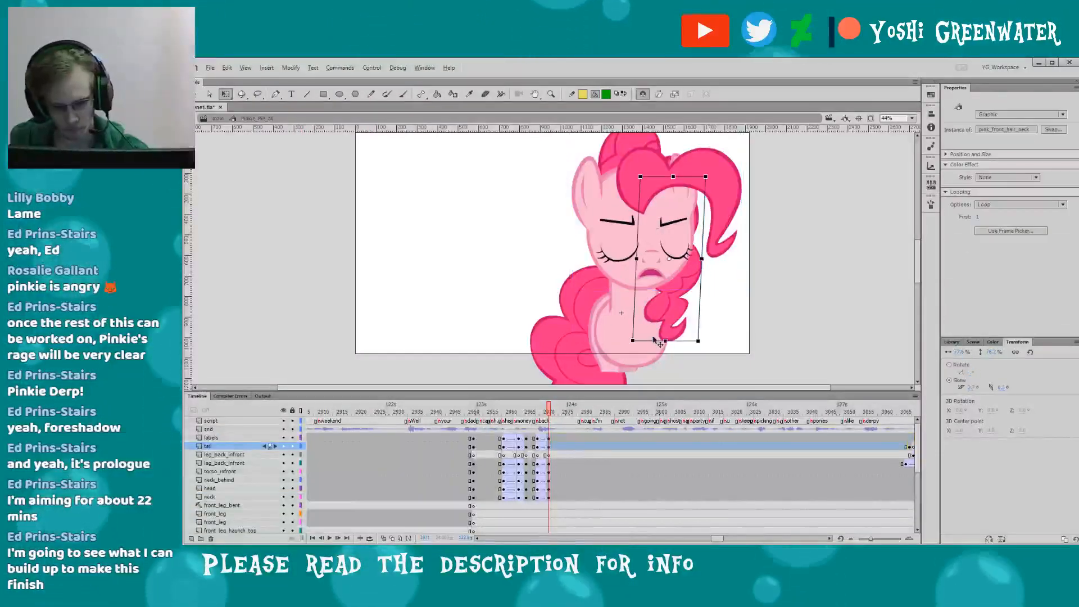
drag(655, 338, 657, 339)
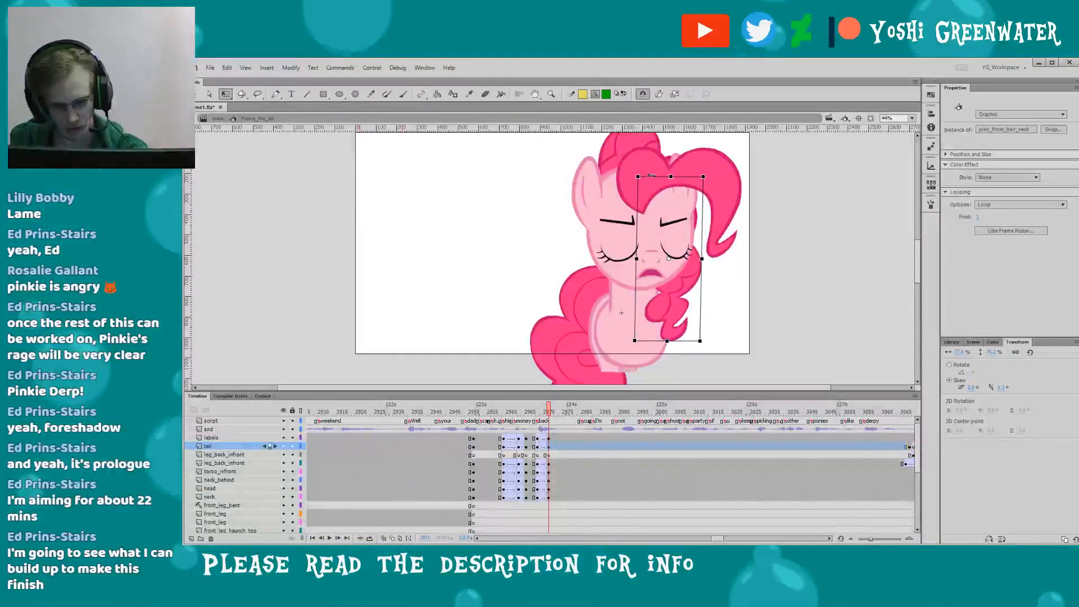
key(Return)
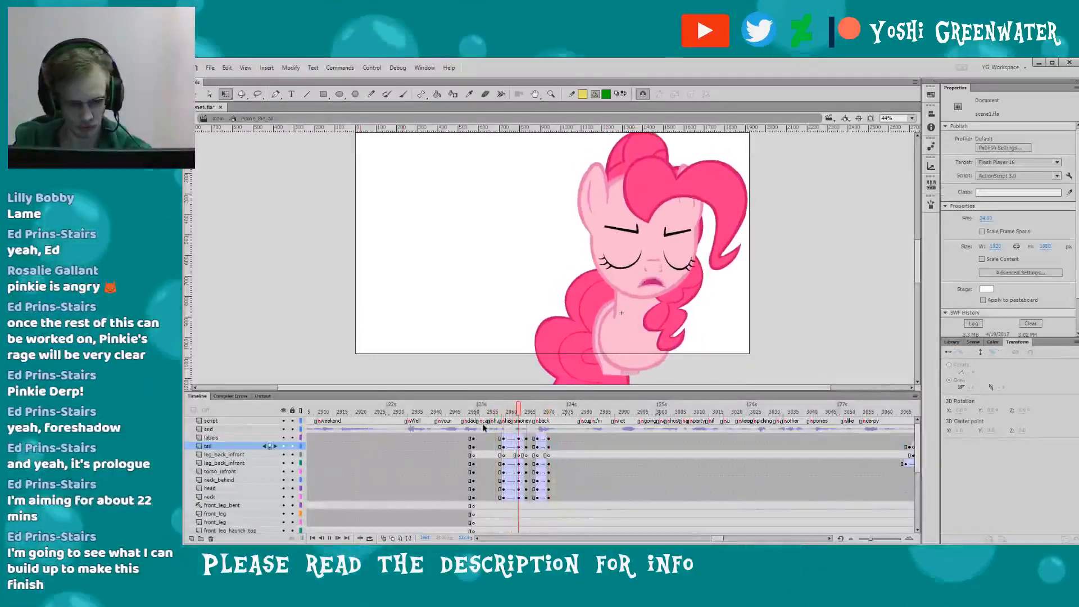
- Insert keyframes on the pony's body-part layers at about frame 2973
click(560, 438)
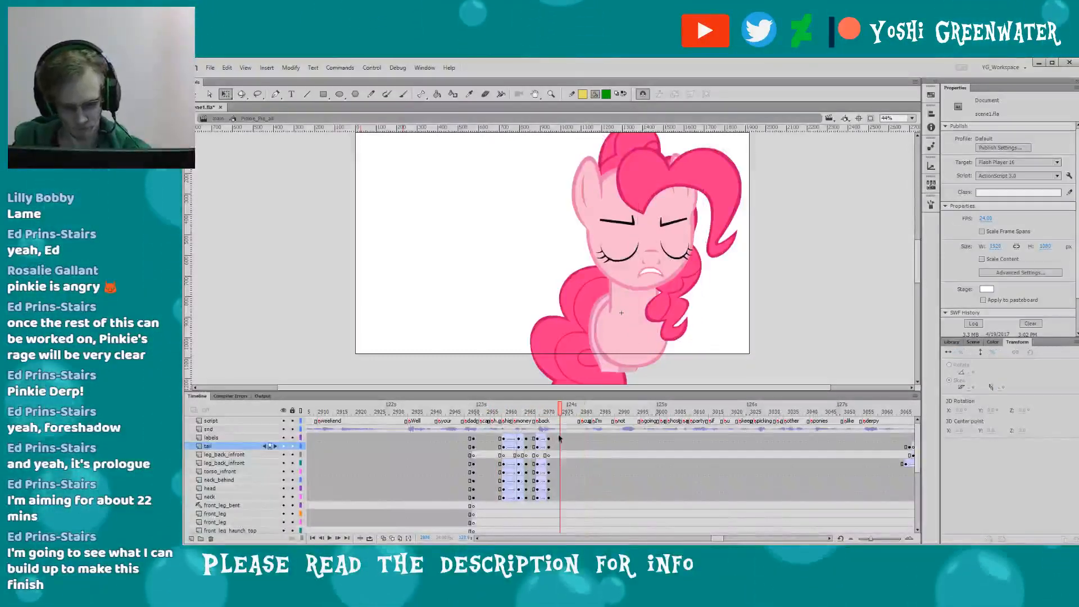
drag(558, 494, 559, 446)
key(F6)
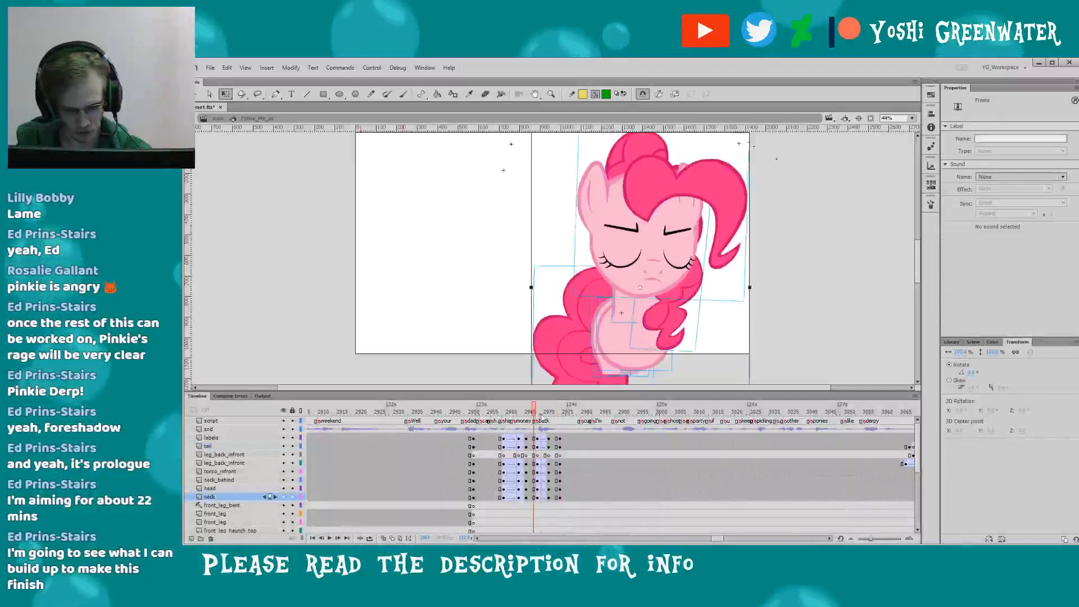
- Back in the frame 2970 pose, nudge the pony's body, head, hair and tail slightly up
click(550, 414)
click(647, 274)
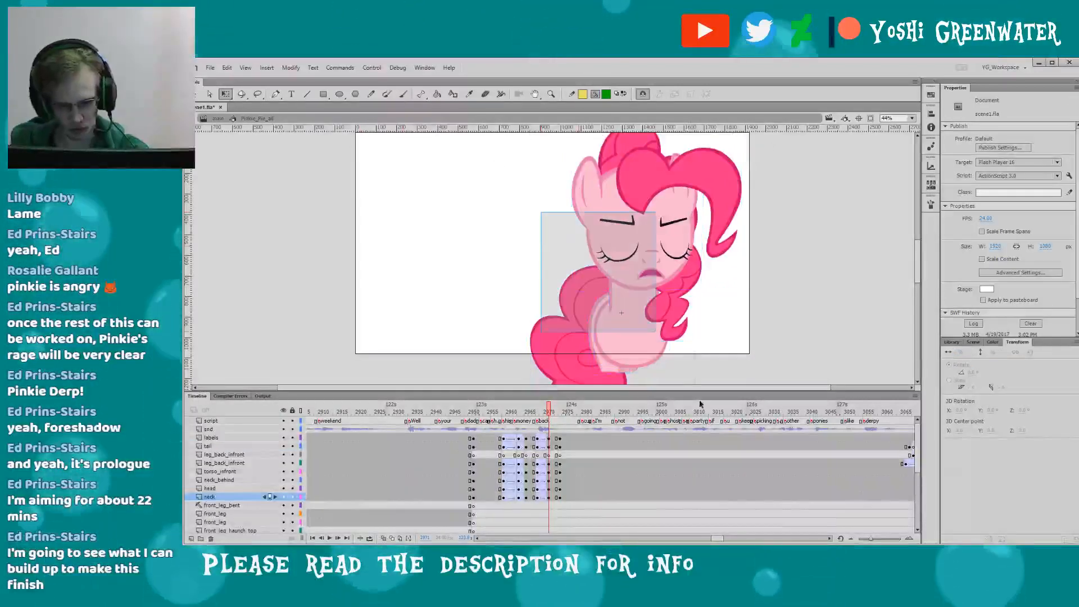
key(ctrl+a)
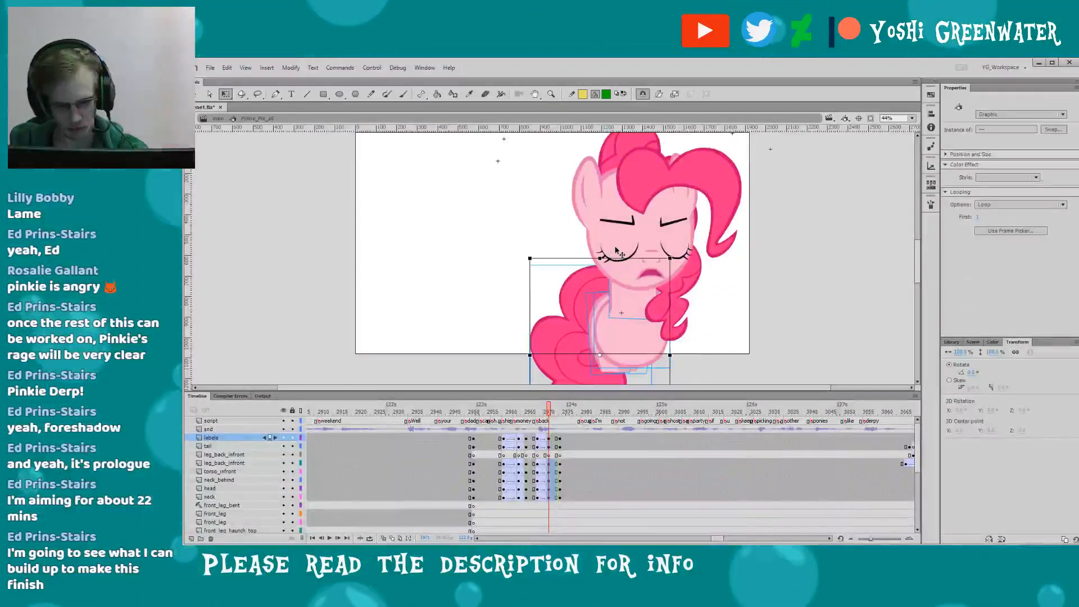
key(ctrl+g)
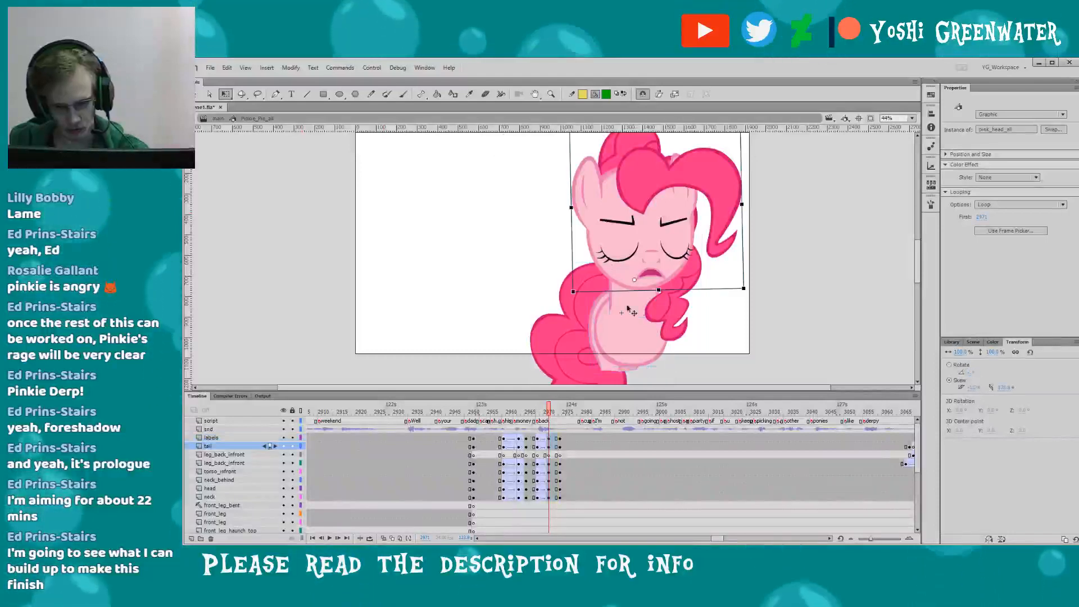
click(566, 322)
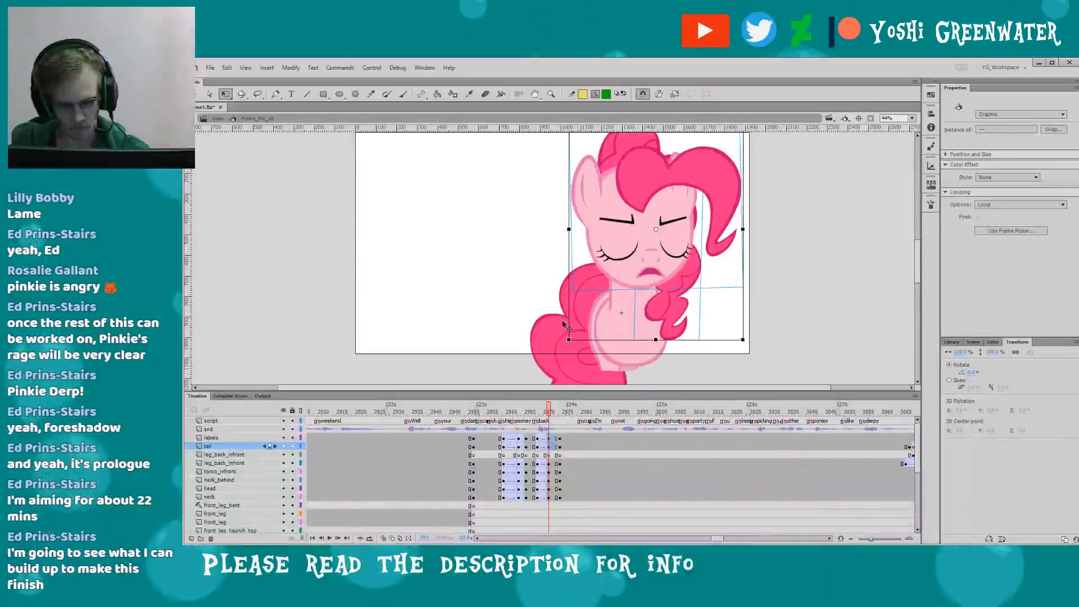
click(534, 358)
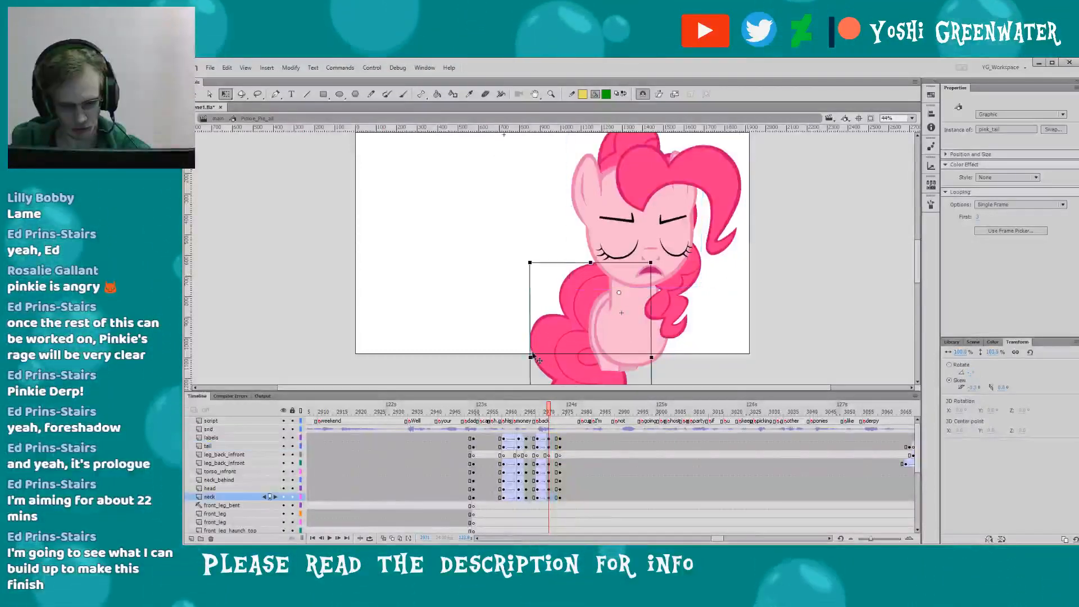
- Add classic tweens to the body-part layers between frames 2970 and 2973, and play back the whole dialogue movement
click(553, 445)
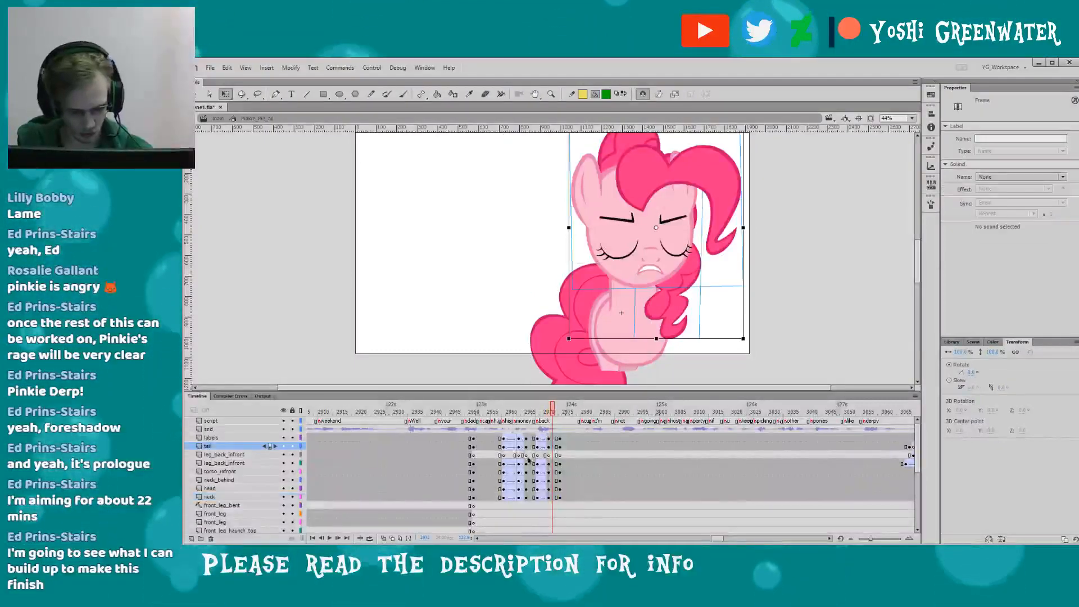
shift+click(554, 496)
key(F4)
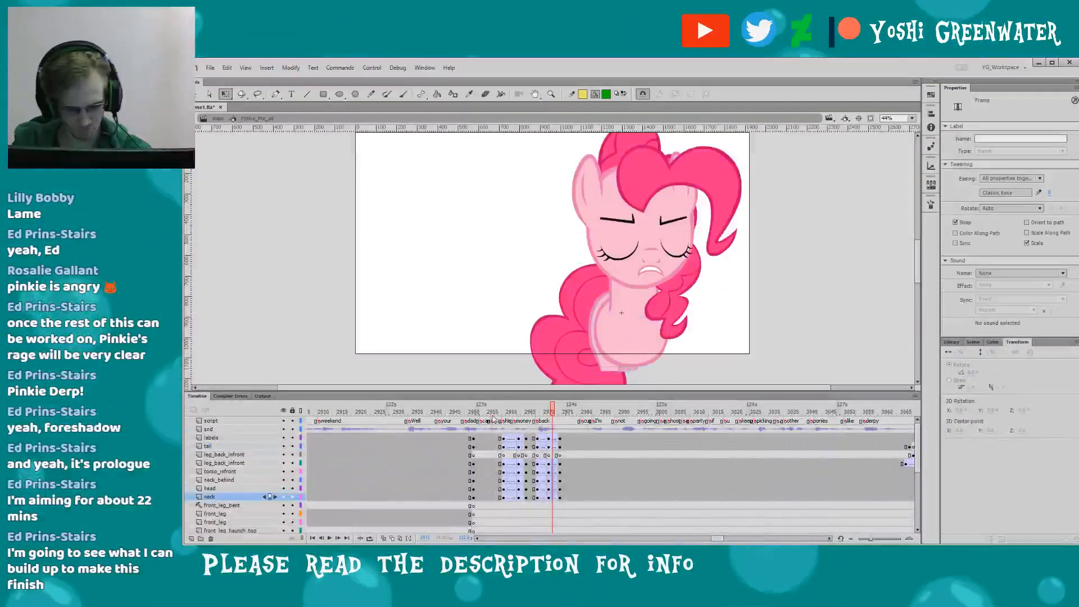
click(495, 412)
key(Return)
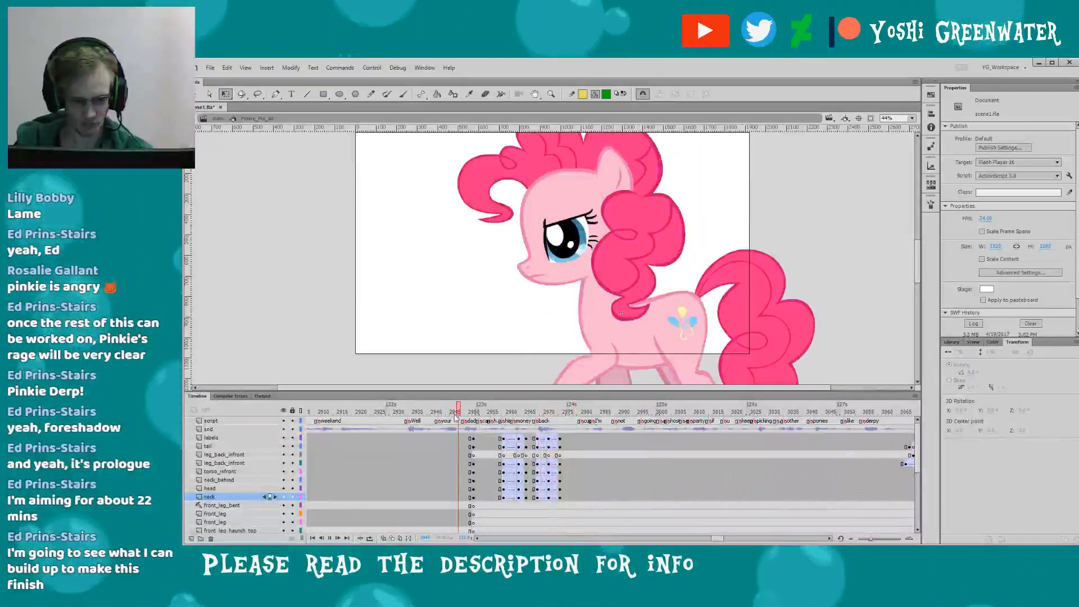
key(Return)
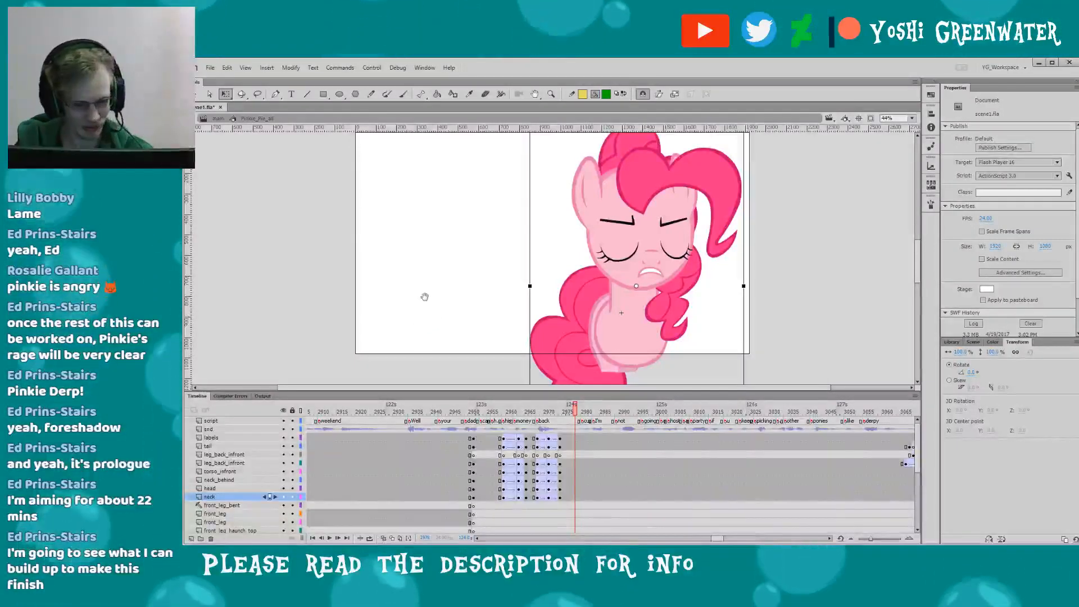
- Save the scene file, and return to frame 2950 with the following dialogue frames in view
drag(418, 304, 443, 285)
click(438, 285)
key(ctrl+s)
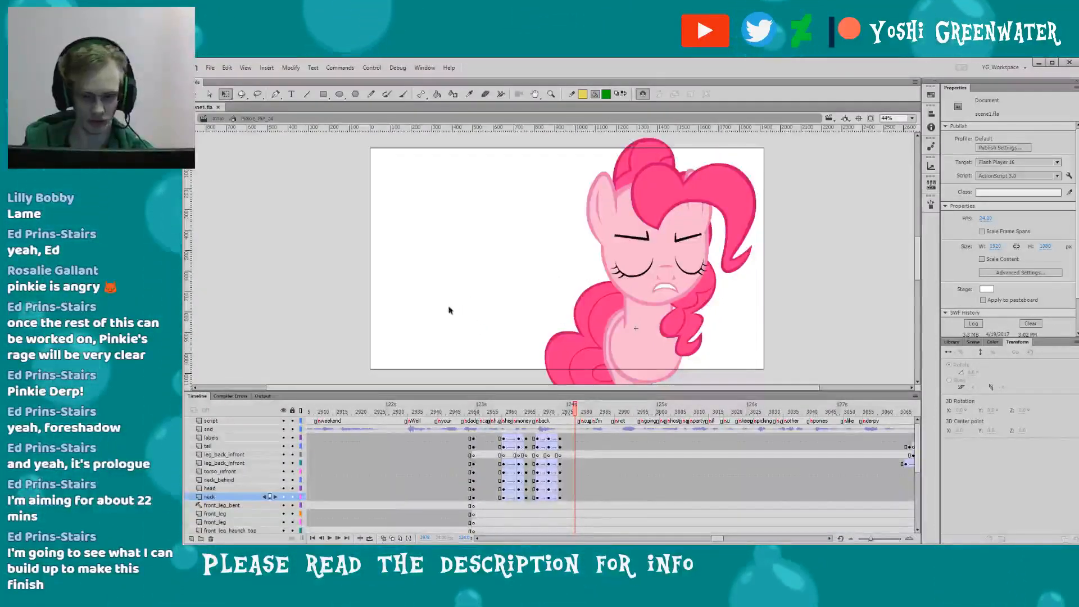
click(473, 405)
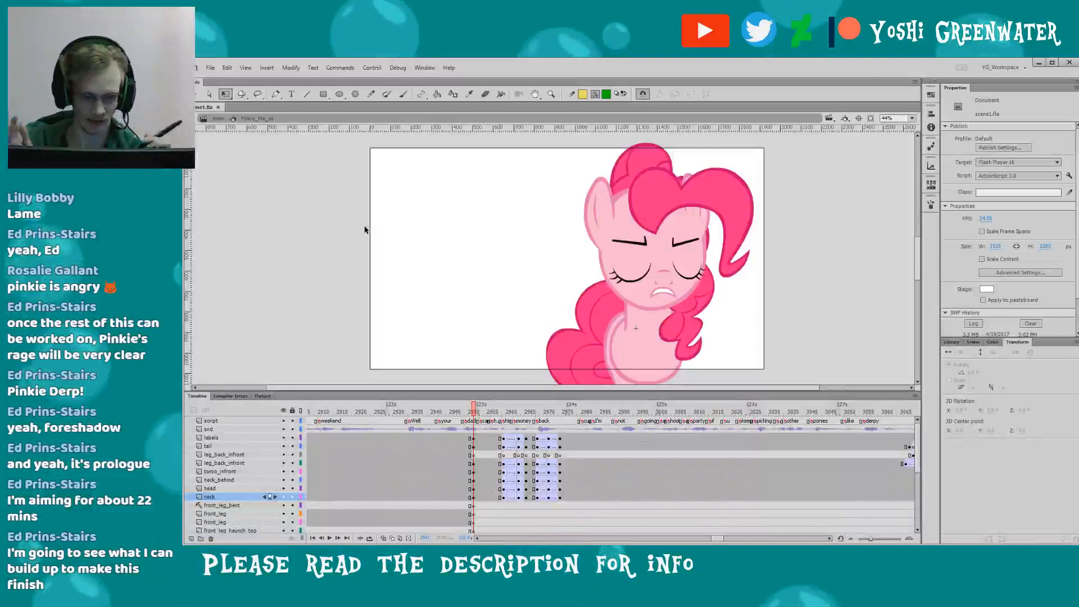
drag(716, 539, 725, 530)
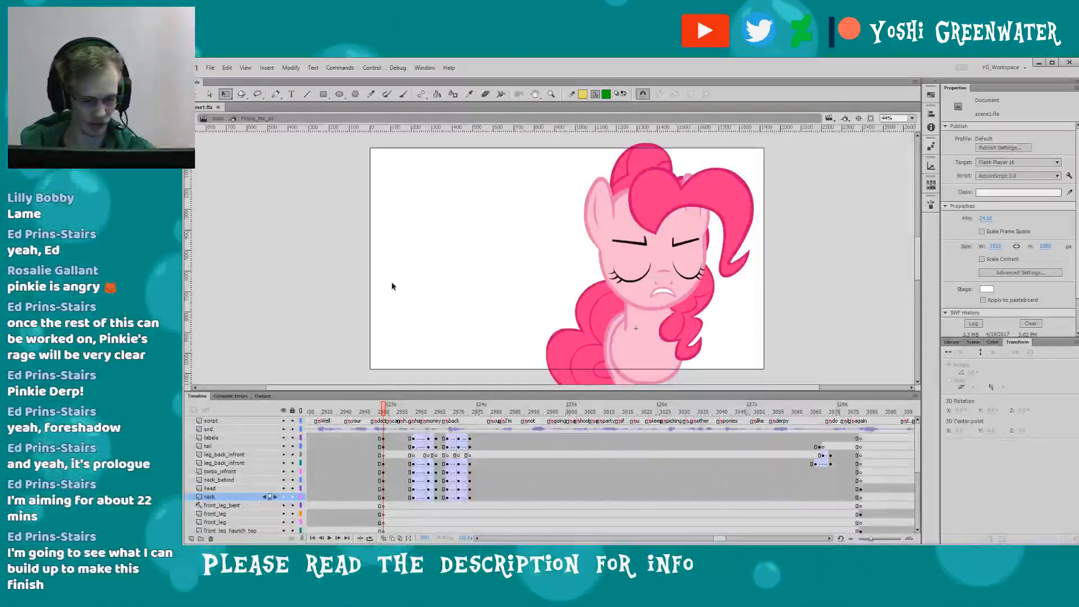
- Adjust the height of the stage area and play back the dialogue movement from frame 2950
drag(385, 389, 386, 401)
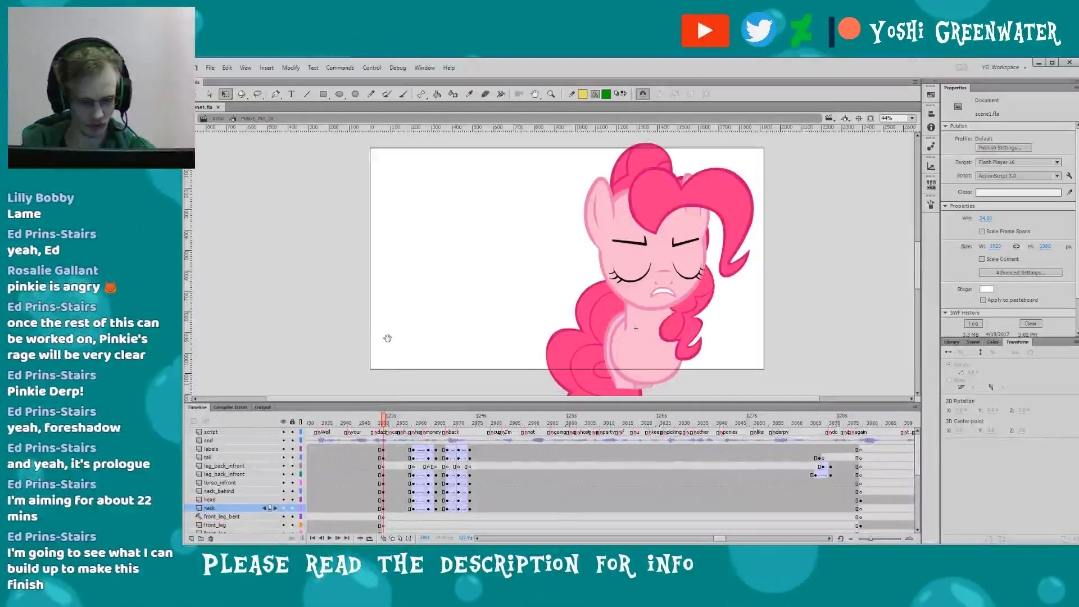
drag(375, 336, 376, 333)
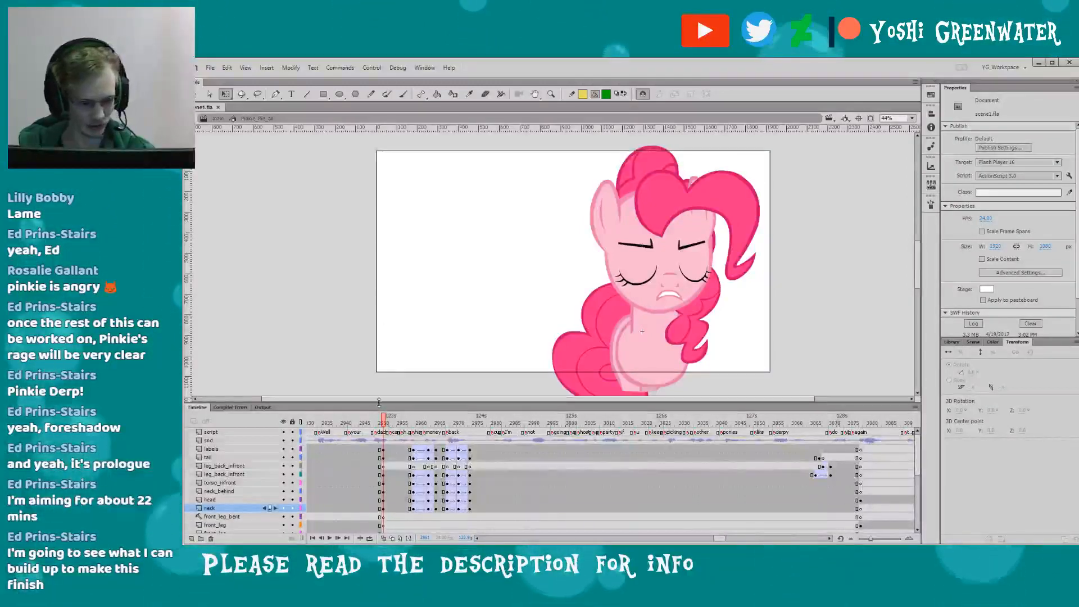
drag(380, 406, 380, 409)
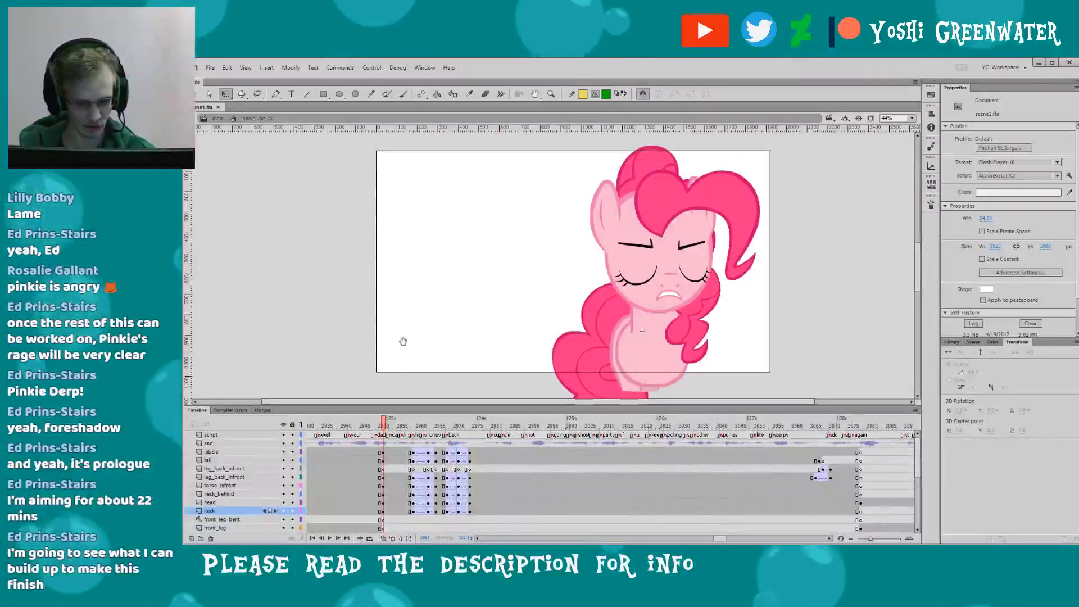
key(Return)
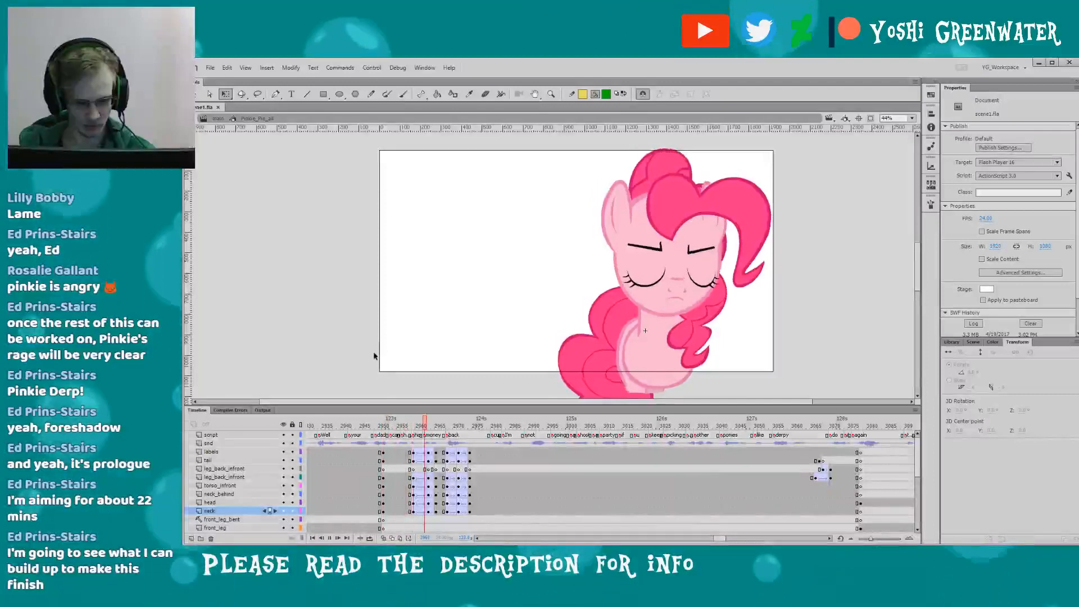
key(Return)
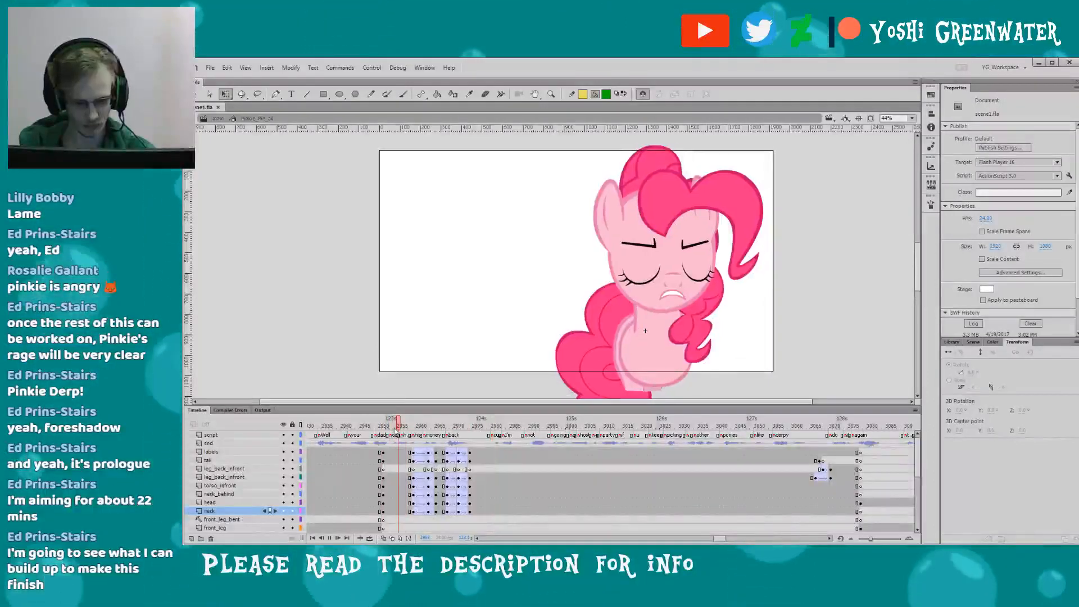
key(Return)
- Check the pony's head pose at about frame 2970, return to about frame 2951, and save the scene file
drag(417, 427, 458, 427)
click(491, 382)
click(646, 278)
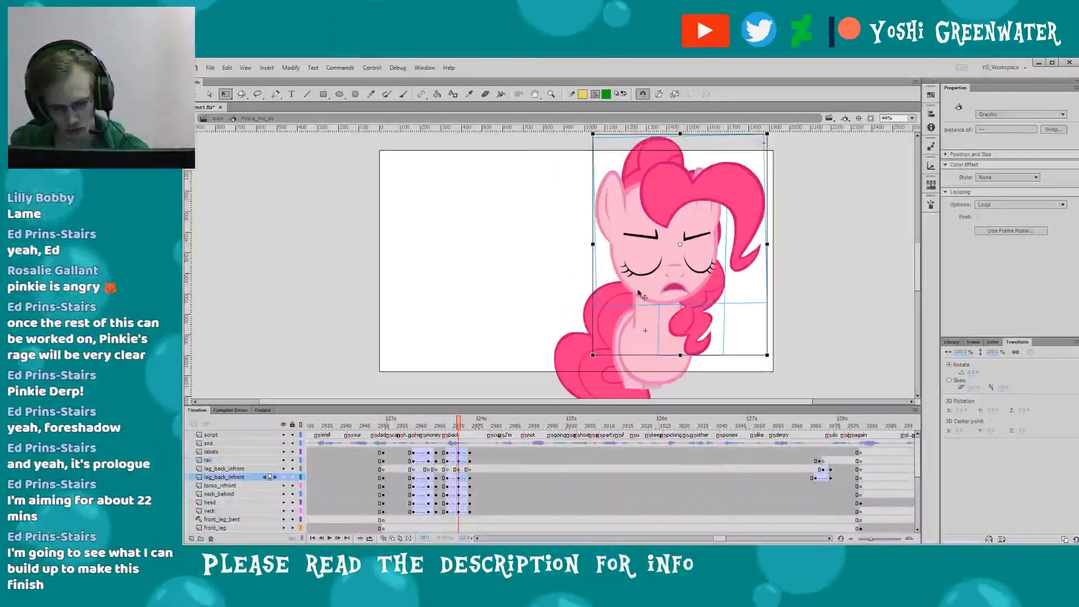
click(663, 273)
click(661, 281)
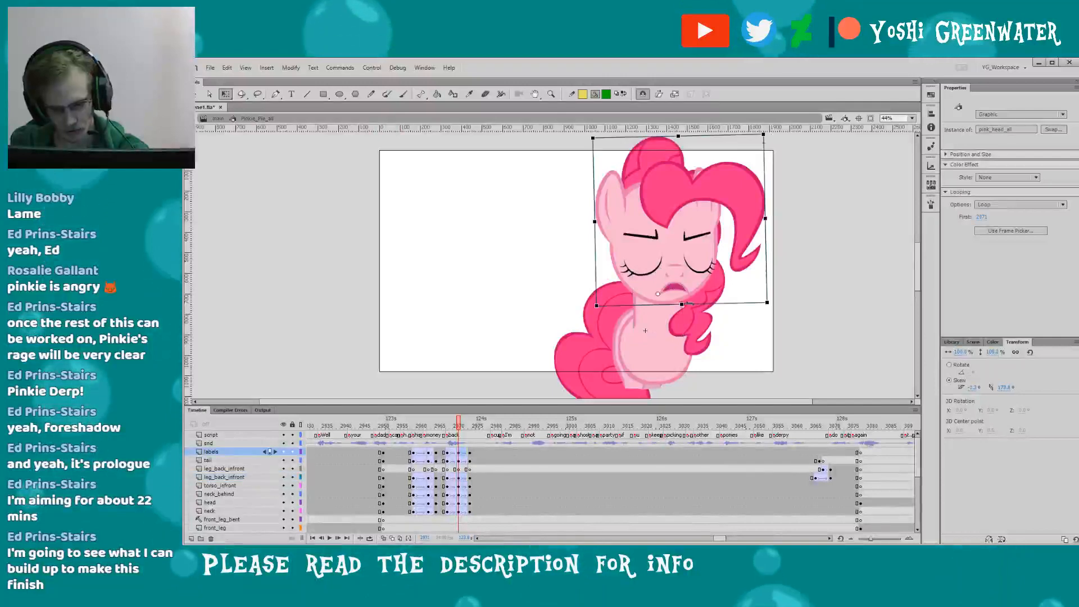
click(388, 426)
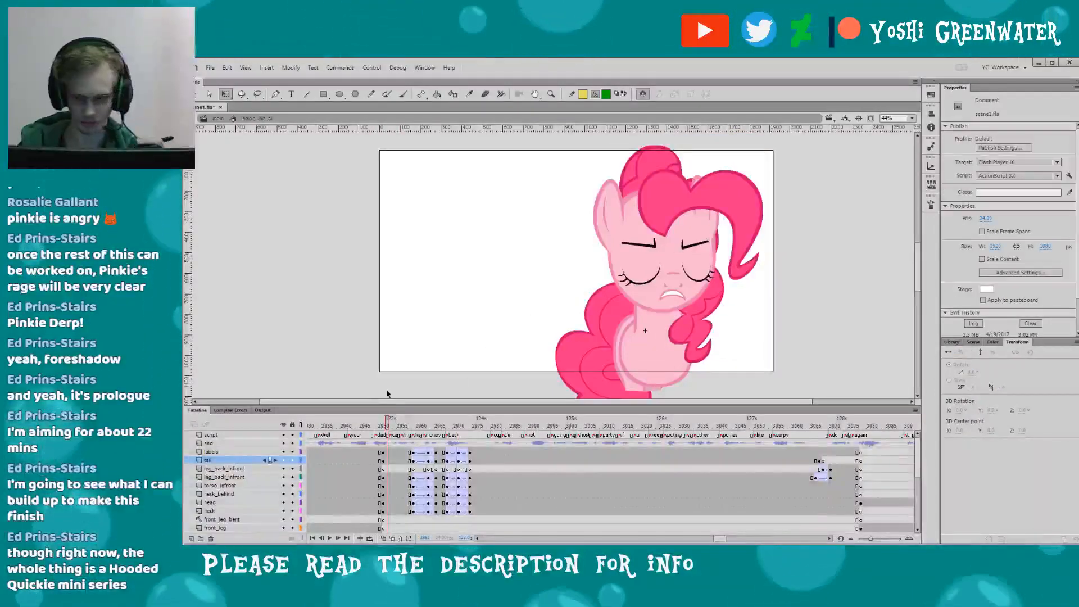
key(ctrl+s)
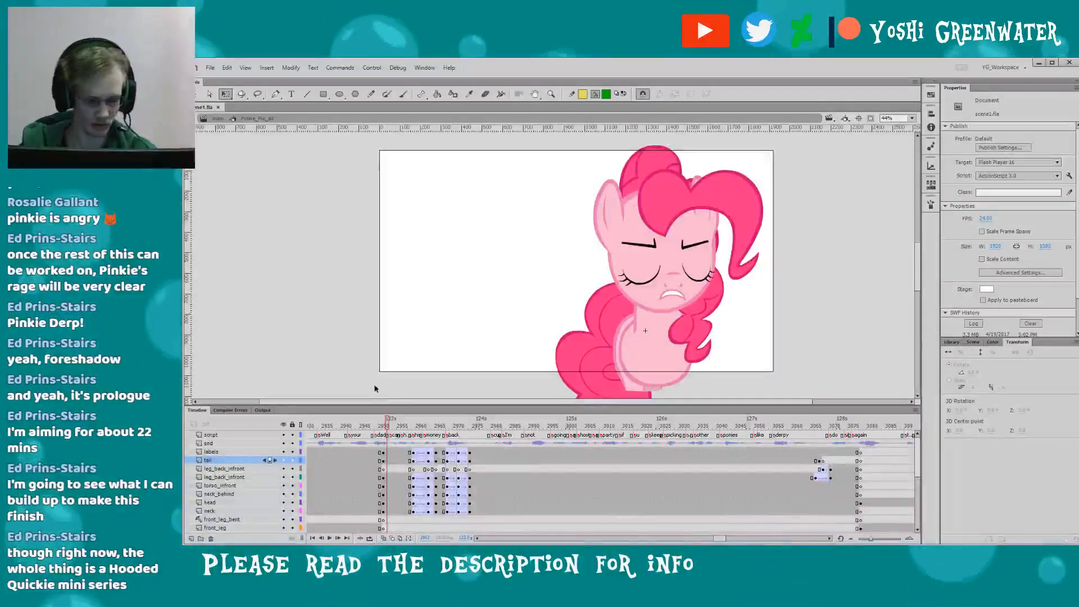
- Play back the dialogue from about frame 2950 past frame 2980 to examine where the next movement belongs
drag(721, 539, 721, 539)
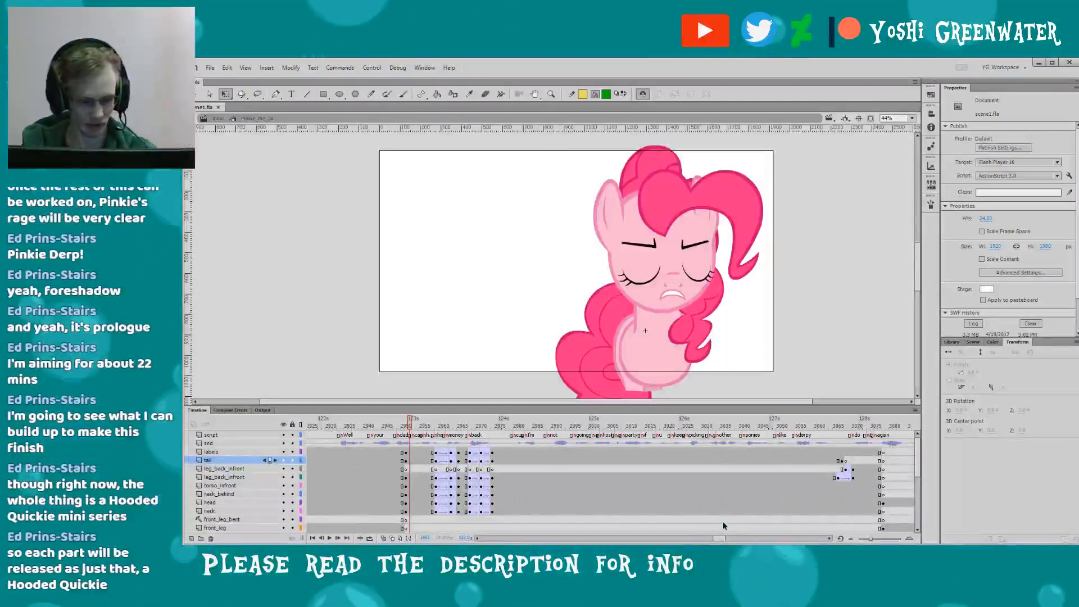
drag(459, 313, 461, 315)
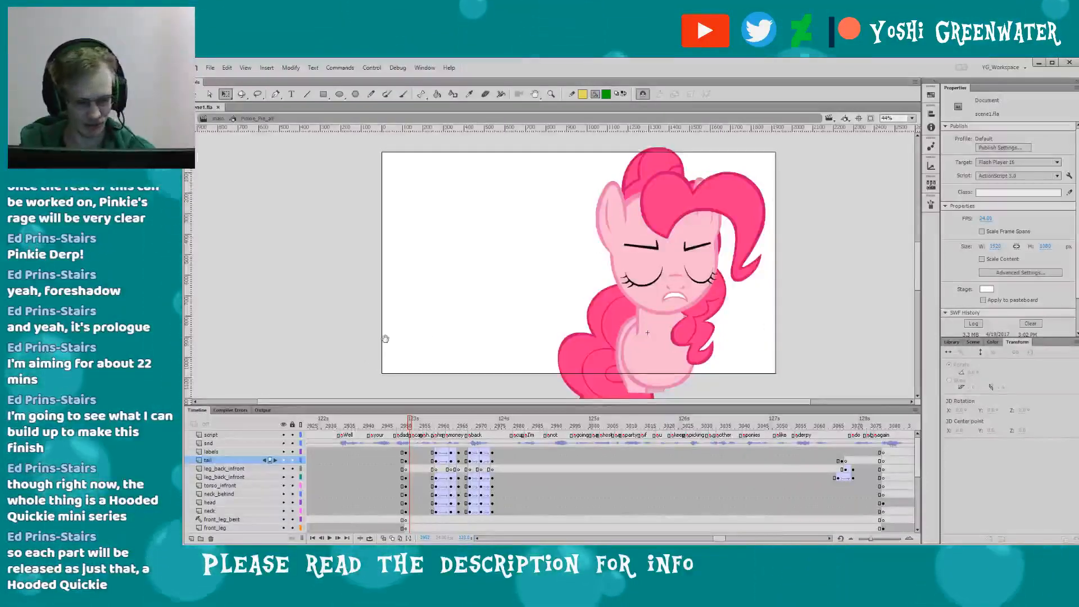
drag(385, 338, 387, 337)
key(Return)
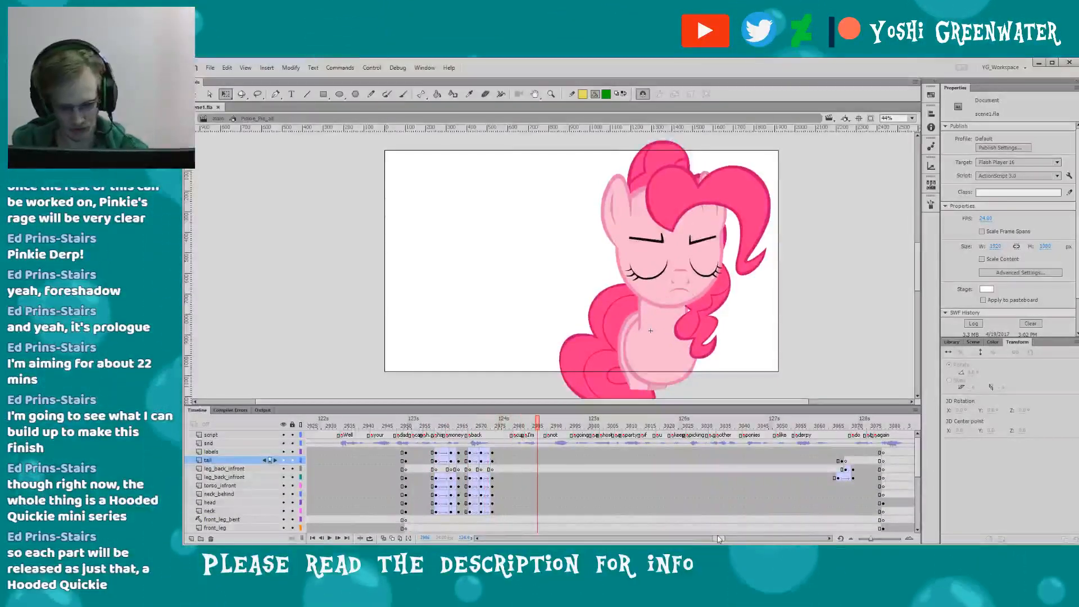
drag(720, 539, 721, 540)
click(431, 427)
key(Return)
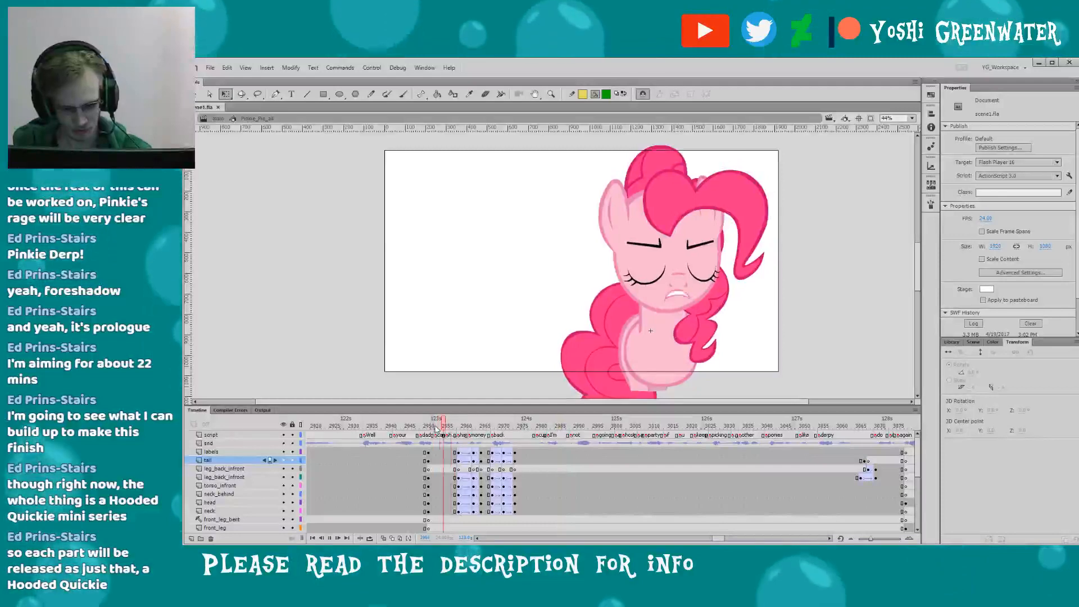
click(523, 432)
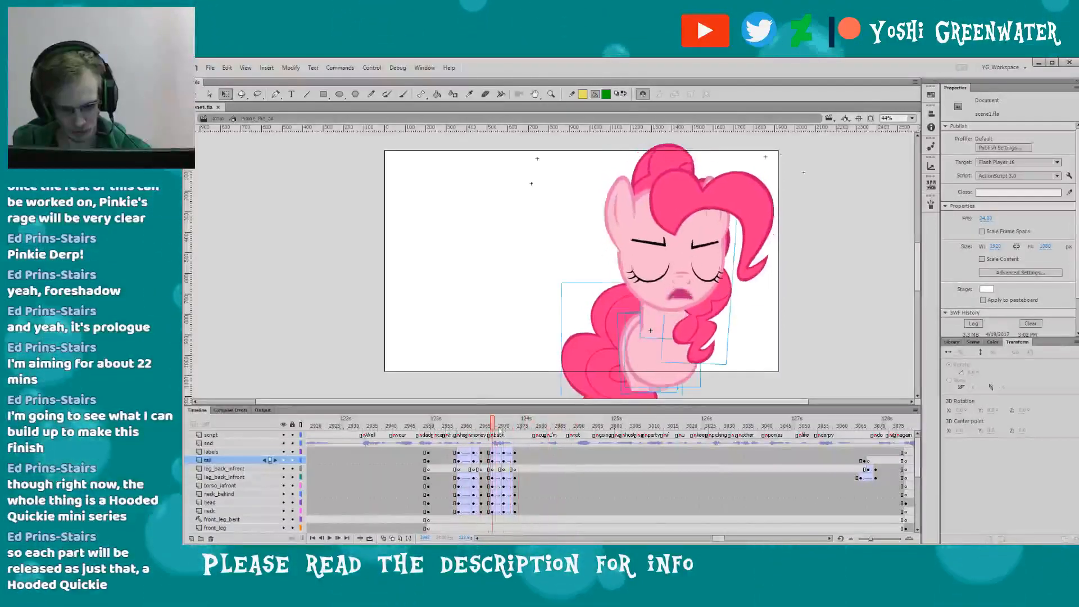
mouse_move(518, 429)
mouse_down()
mouse_move(483, 429)
mouse_move(538, 428)
mouse_up()
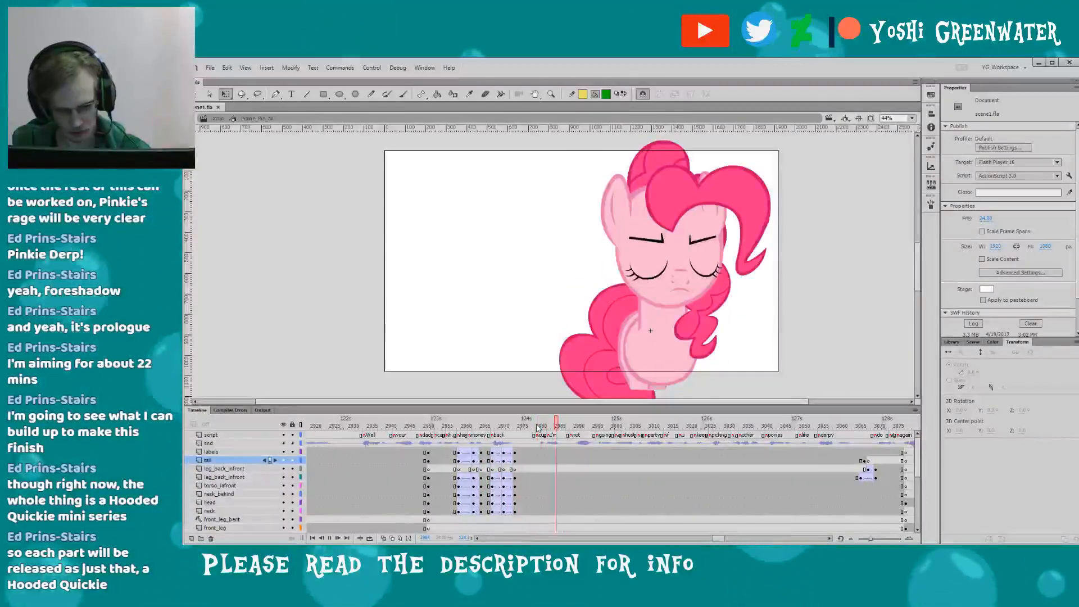
- Insert keyframes on the pony's body-part layers at about frames 2979 and 2983
click(538, 428)
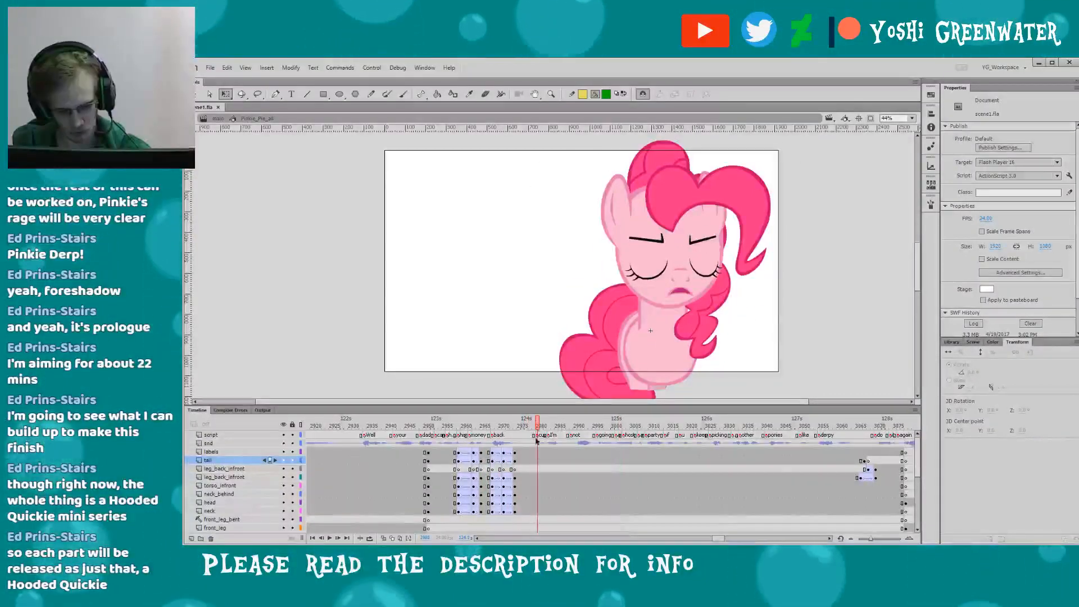
drag(537, 464, 538, 511)
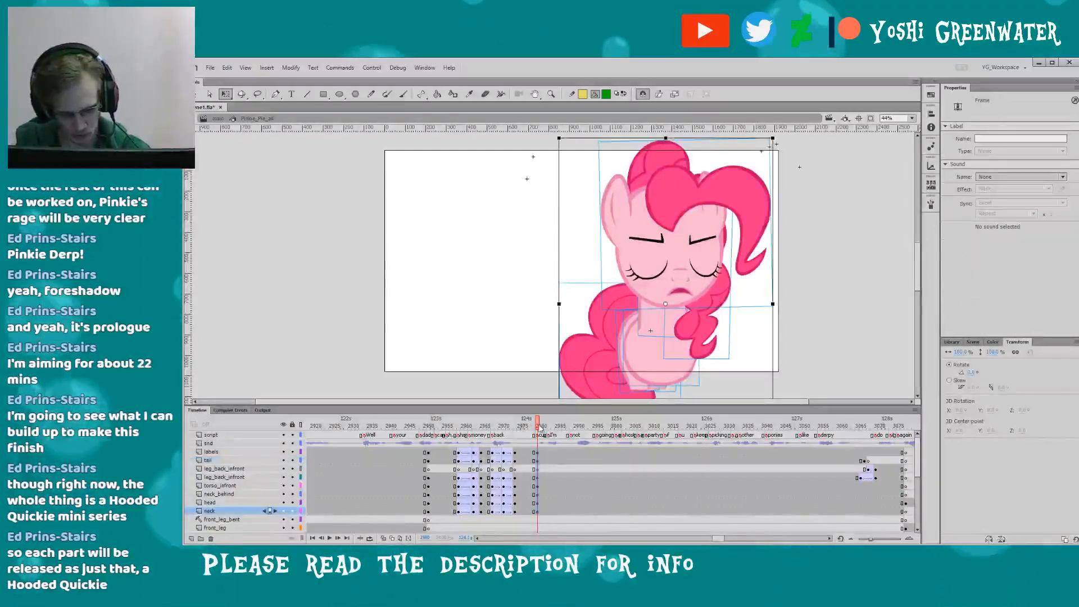
drag(539, 428, 551, 511)
key(F6)
- In the frame 2983 pose, nudge the body and tail slightly down, and lower the head and hair with a slight clockwise tilt
click(696, 334)
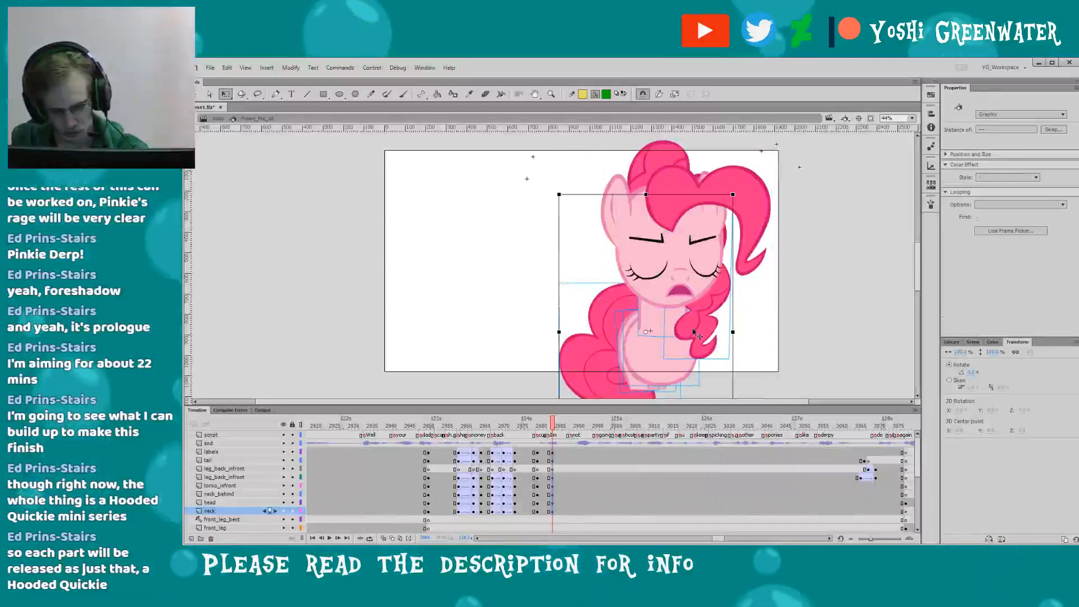
drag(631, 276, 630, 281)
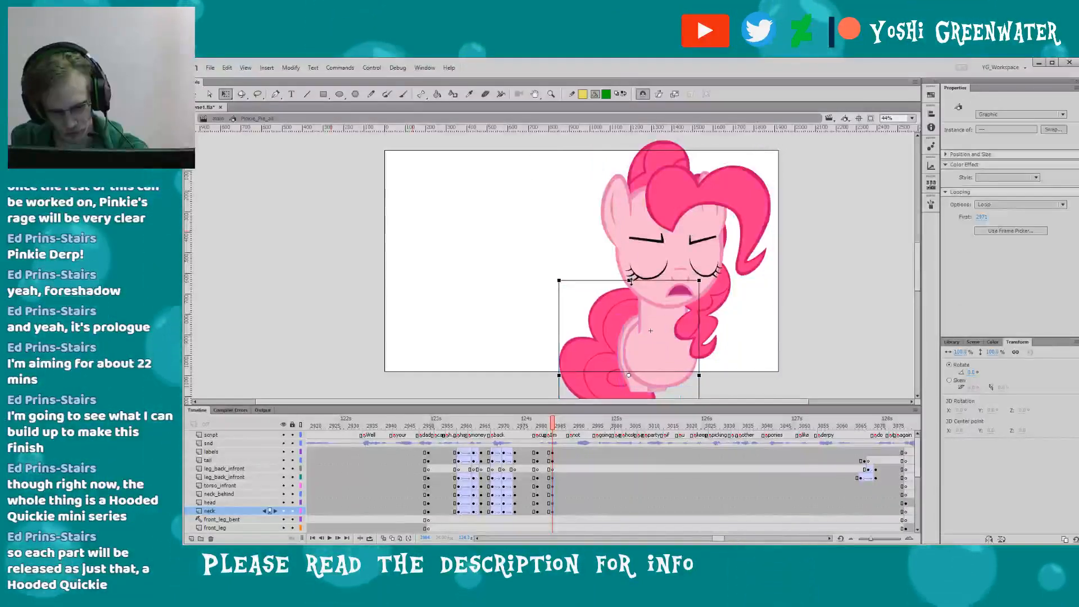
click(649, 276)
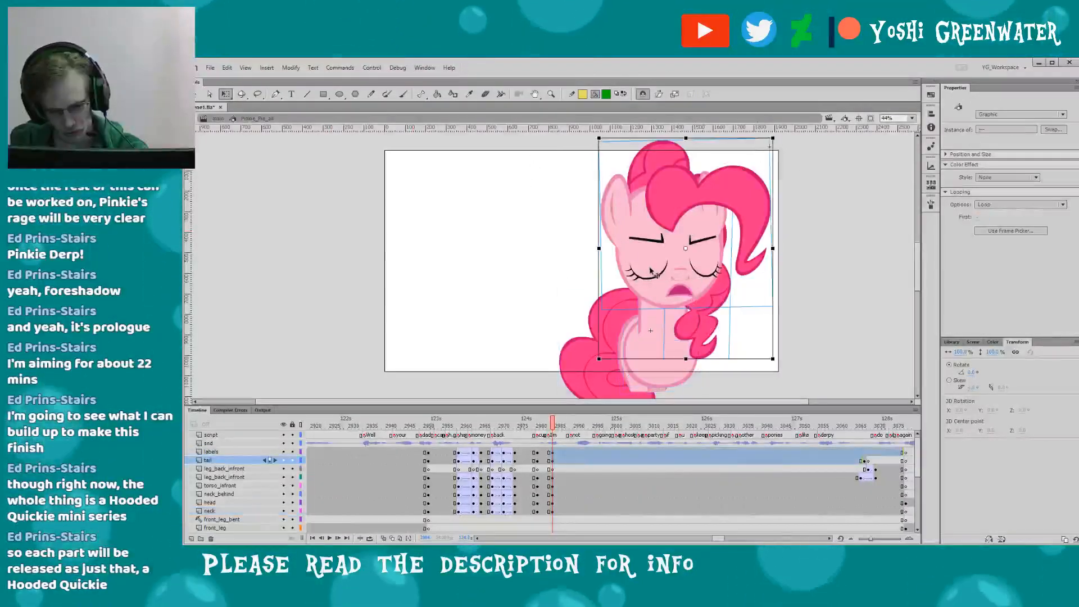
click(676, 268)
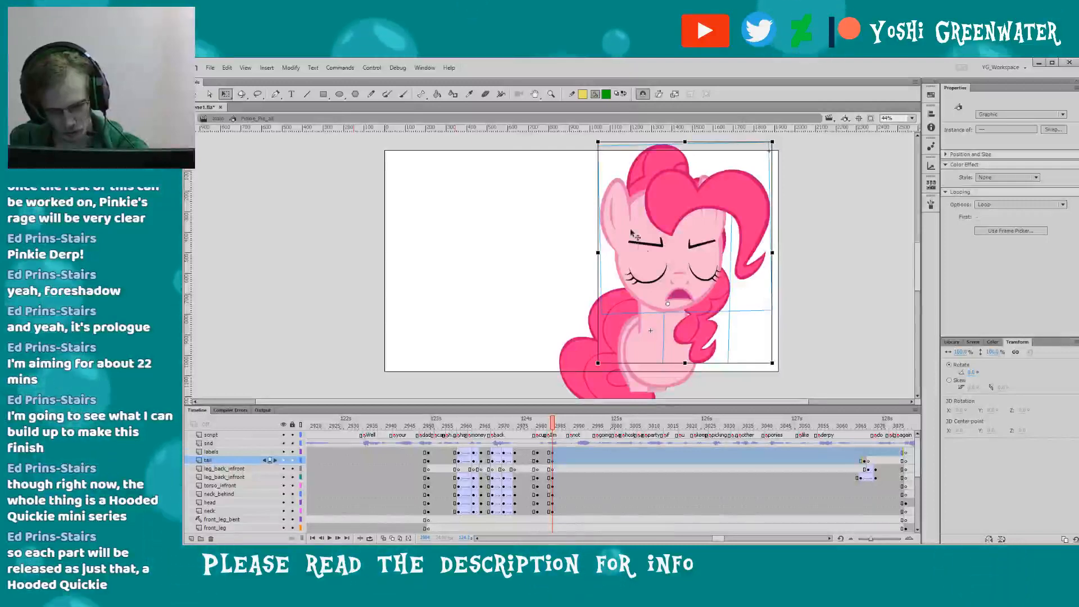
drag(596, 148, 605, 139)
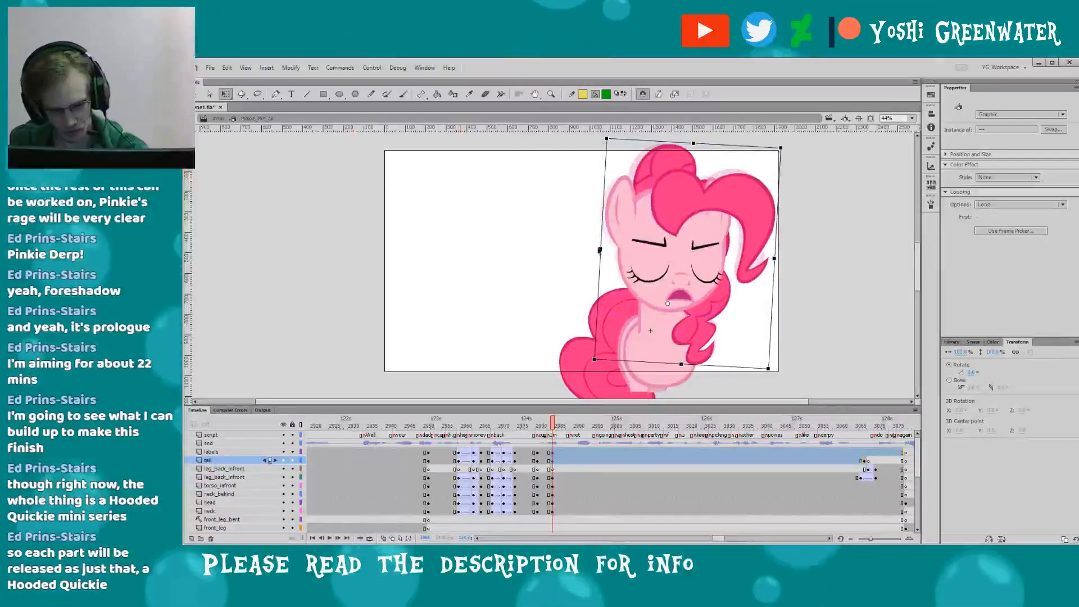
drag(658, 283, 660, 286)
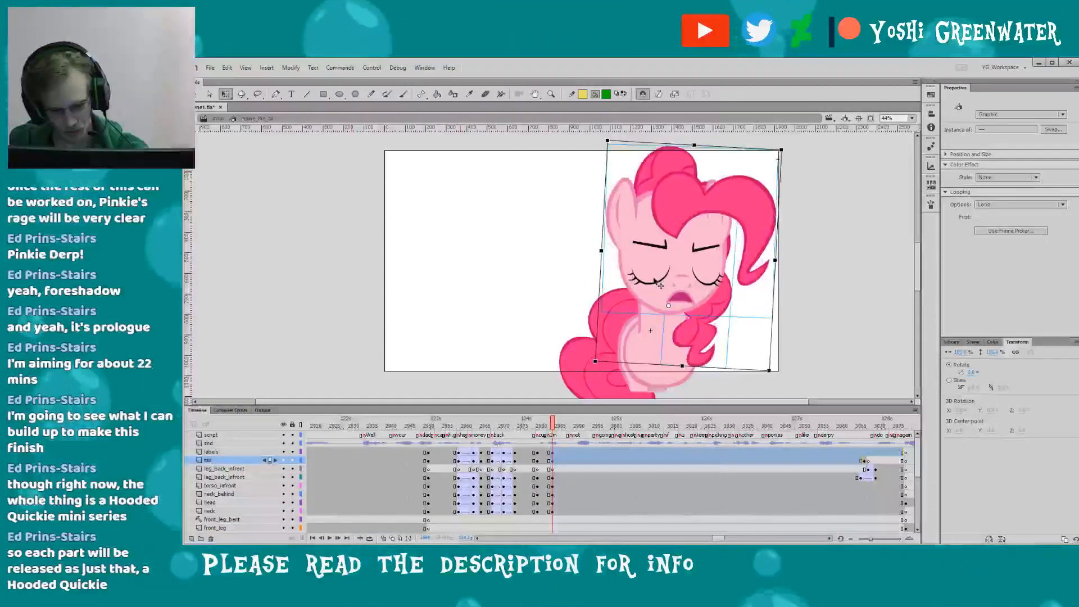
- Check the neck under the tilted head, and add classic tweens to the body-part layers between frames 2979 and 2983
click(579, 276)
click(657, 298)
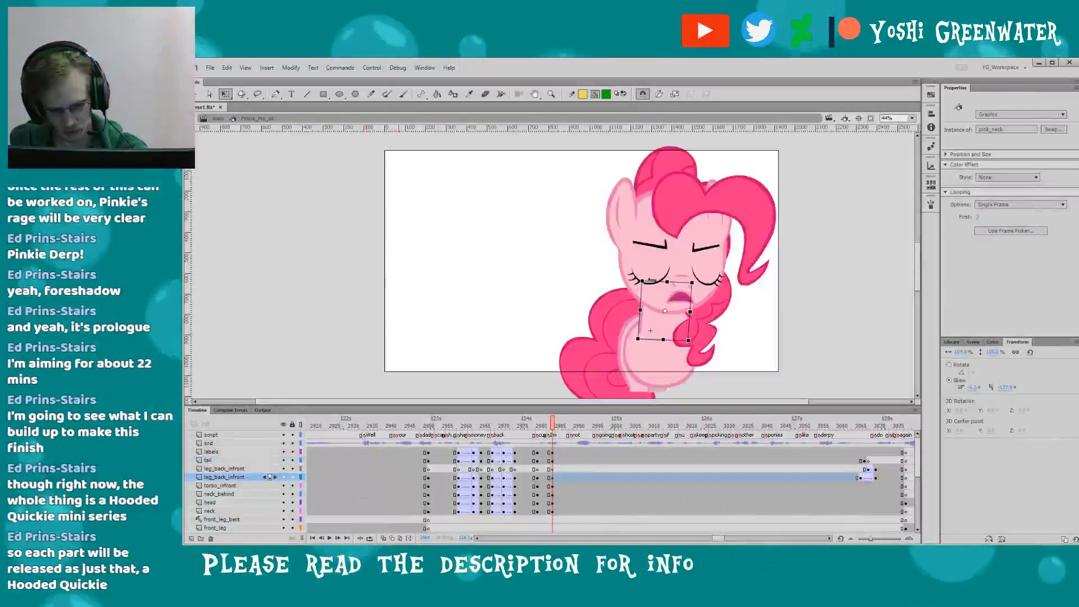
click(576, 277)
scroll(561, 260, down, 1)
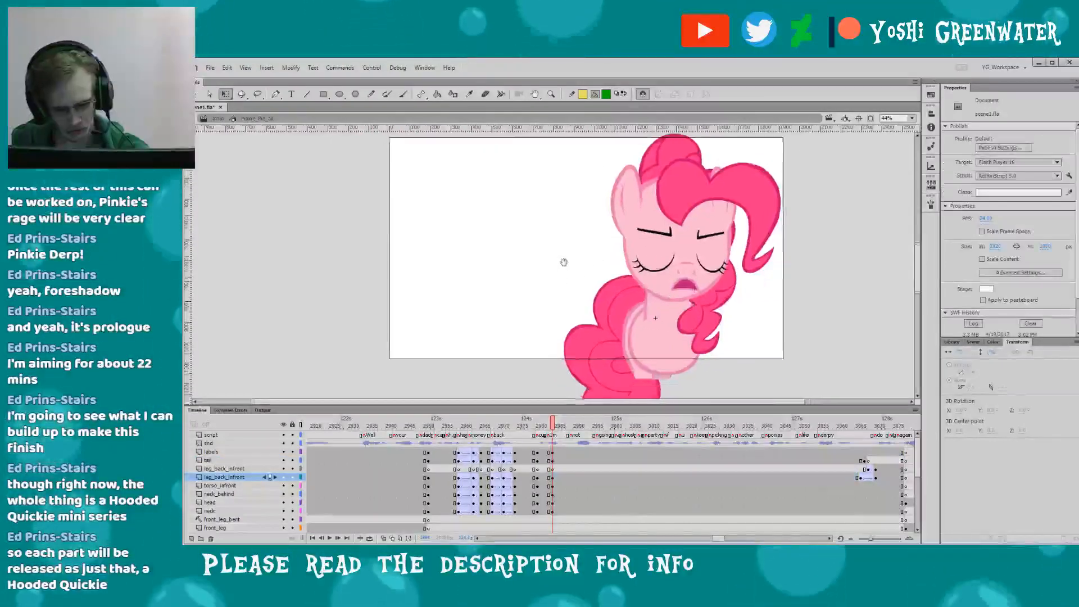
click(607, 327)
click(541, 458)
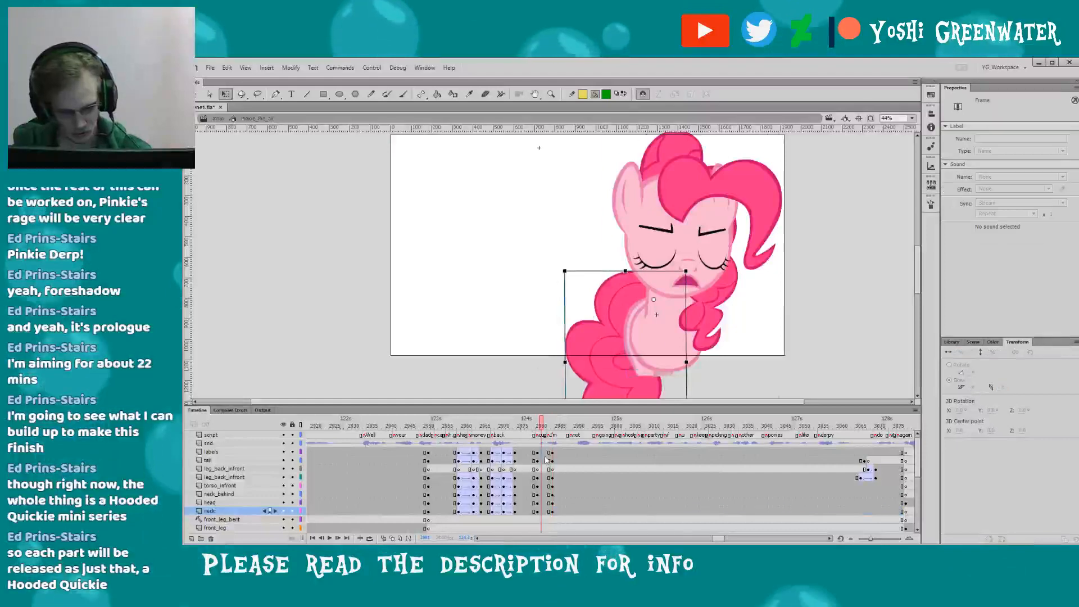
key(Return)
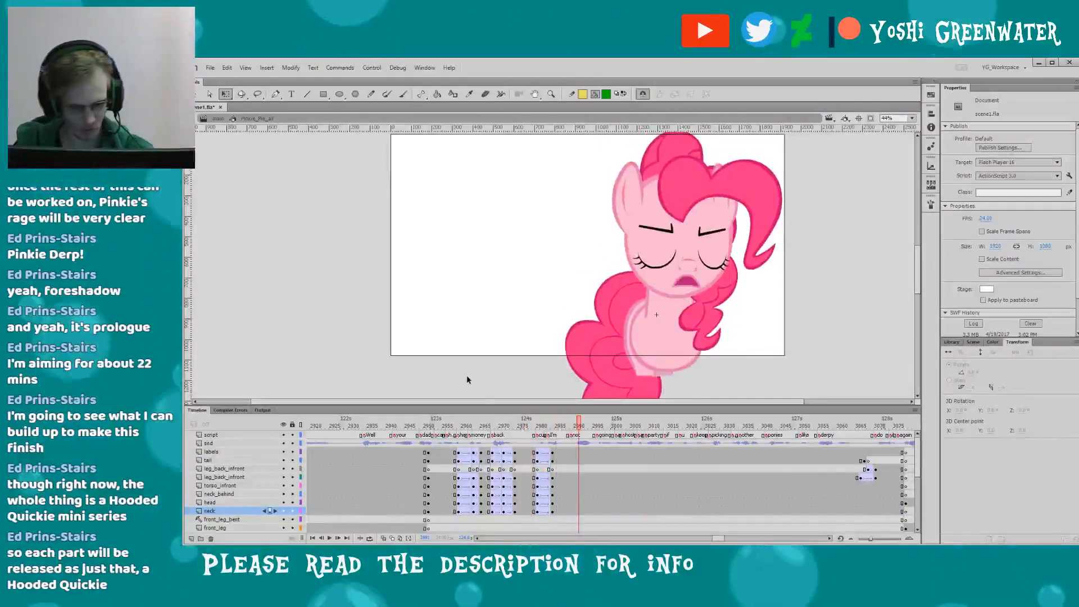
- Play back the dialogue from about frame 2952, and examine the frames from "money" to "back" one by one
click(437, 436)
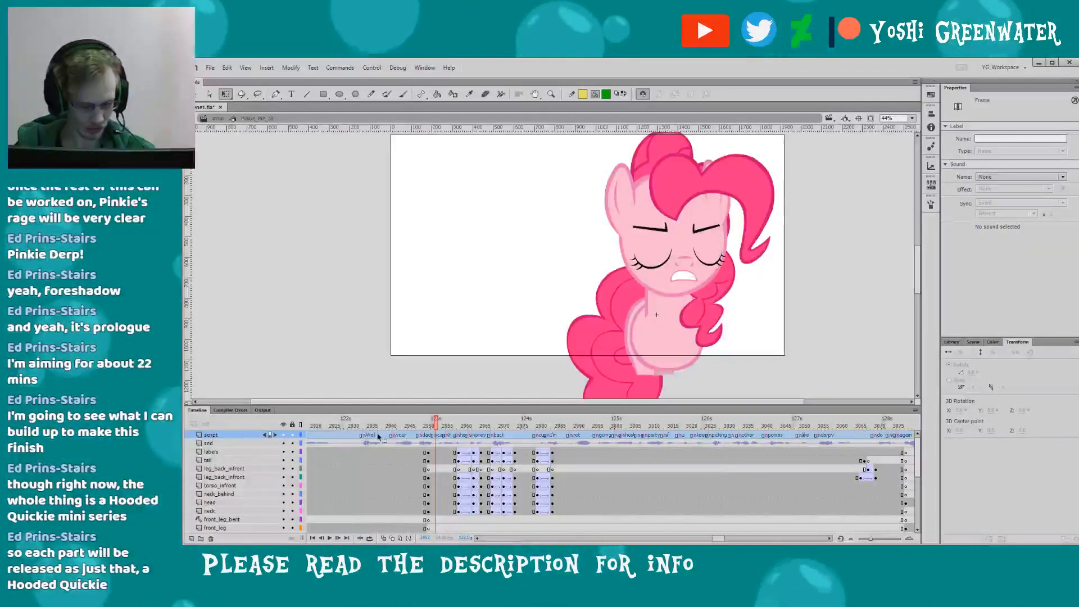
key(Return)
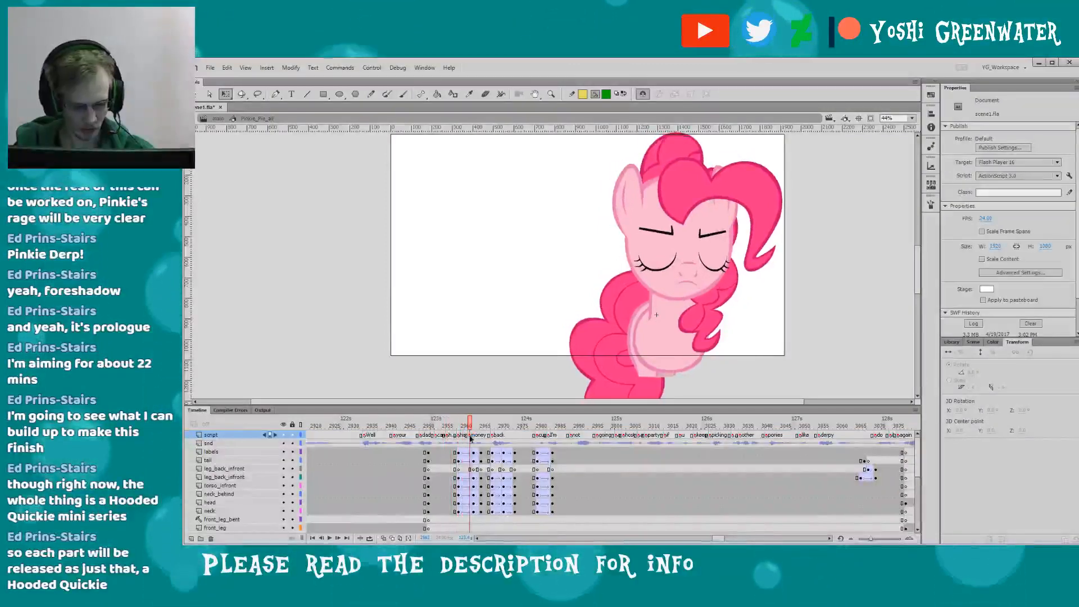
click(471, 436)
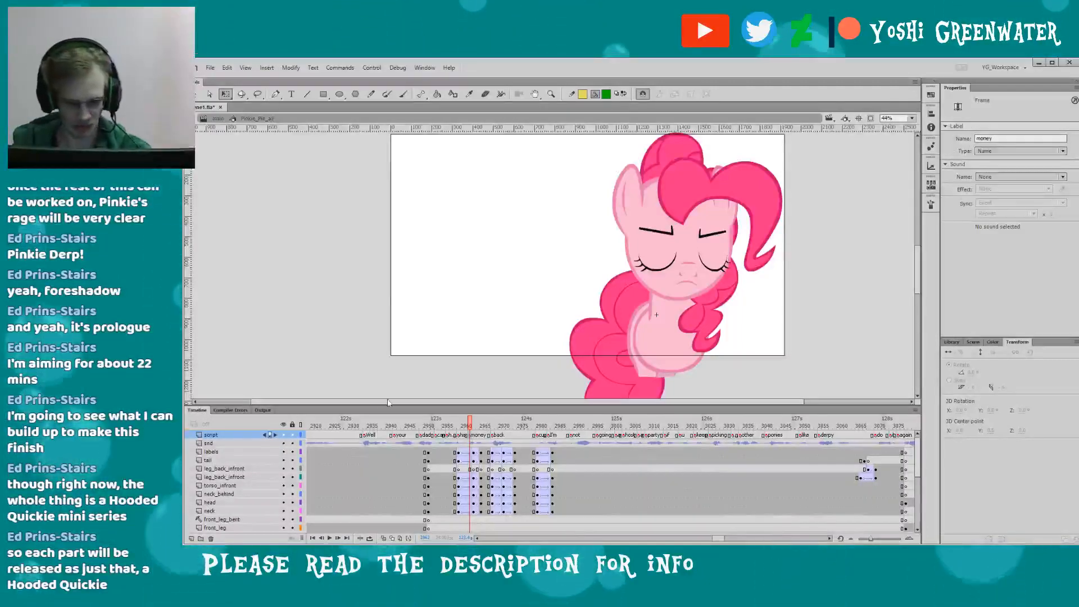
click(200, 444)
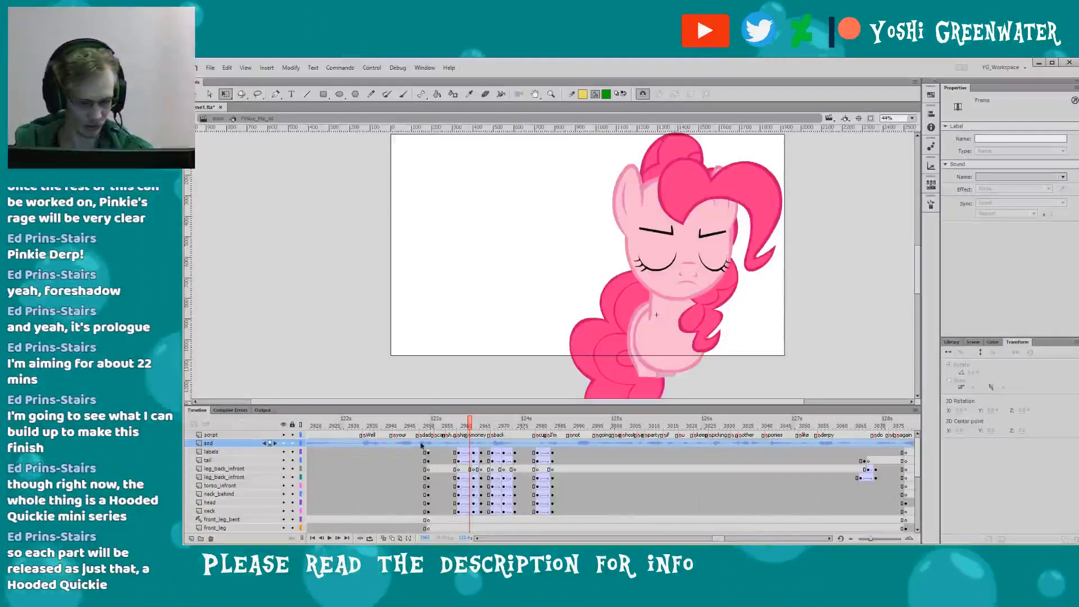
click(510, 376)
key(period)
key(period)
key(period)
key(period)
key(period)
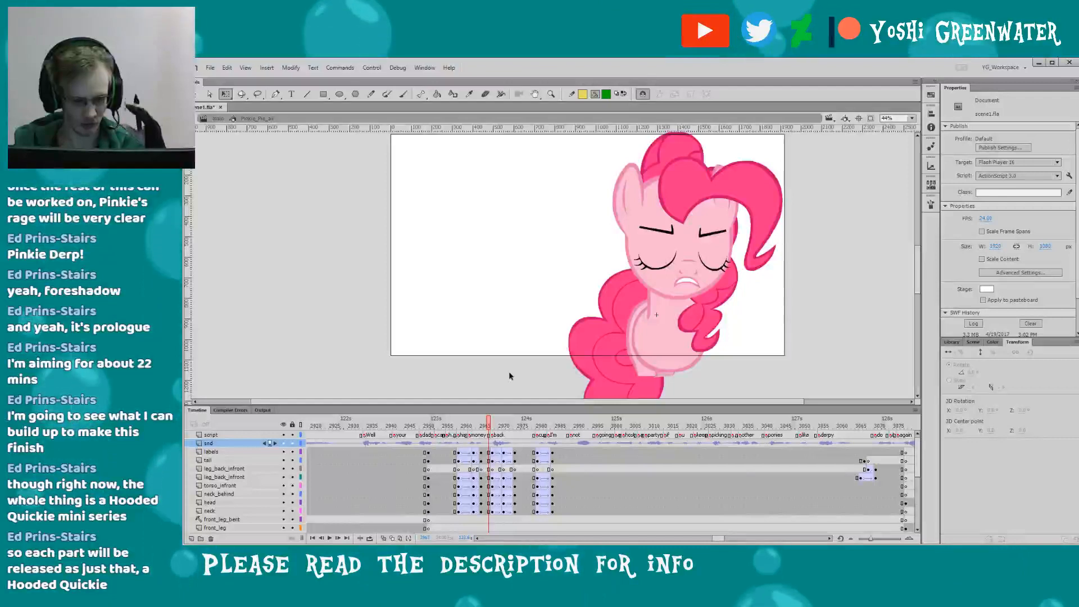
- Replay the pony's dialogue movement, restarting from about frame 2955, to review its timing through the "I'm" tweens
key(Return)
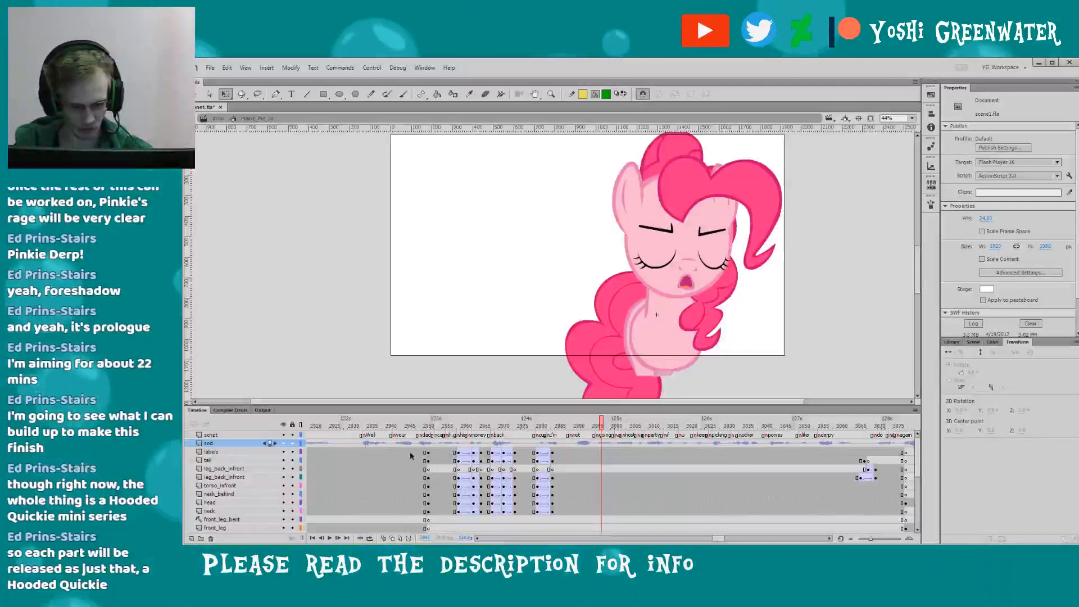
click(447, 452)
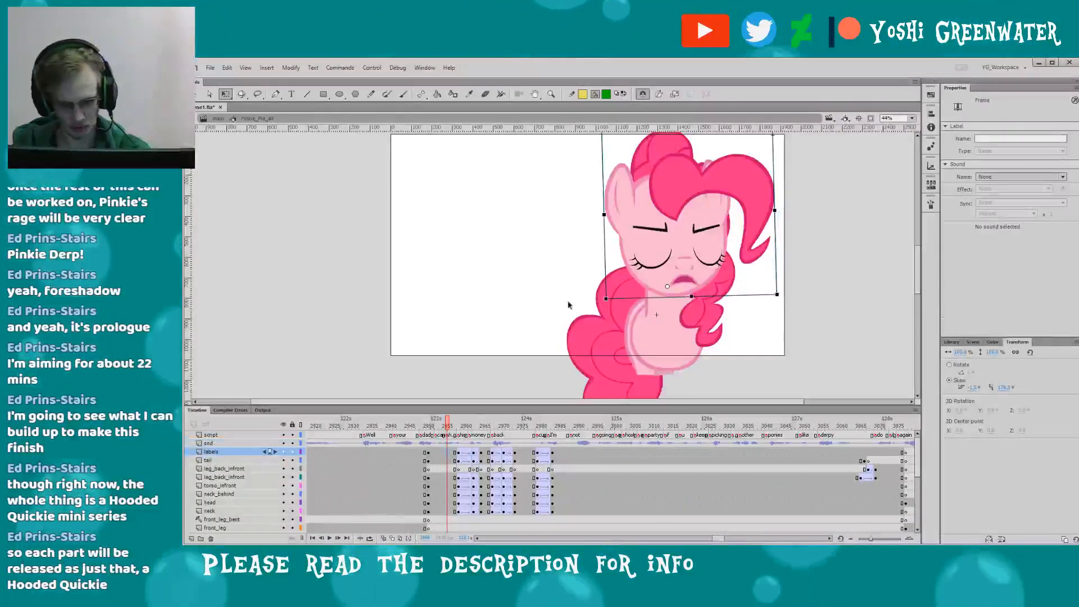
key(Return)
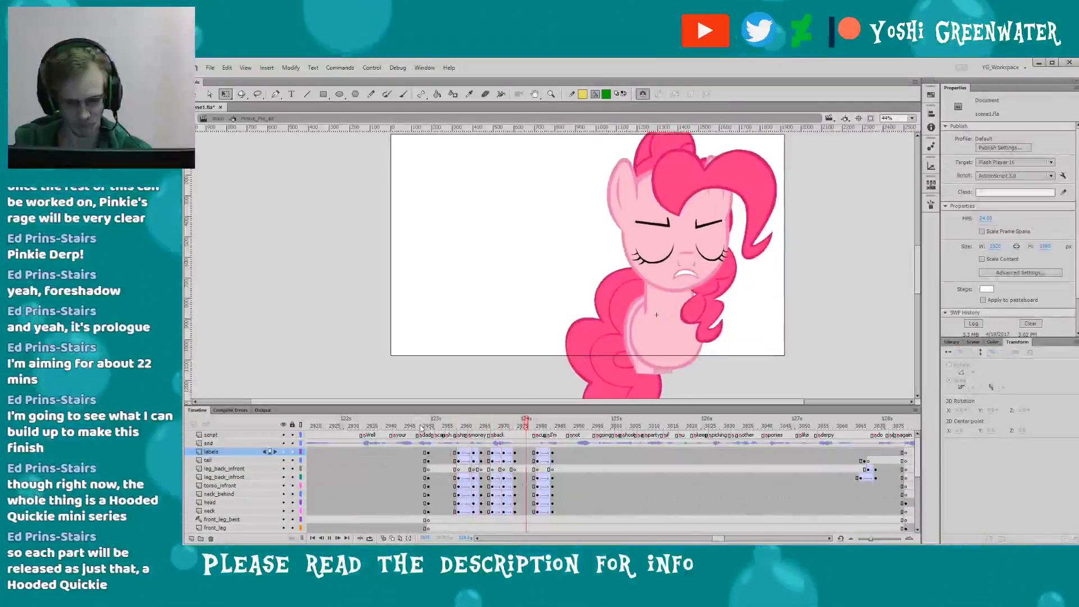
- Add keyframes on the body-part layers at frame 2987, and nudge the pony's head, hair and body slightly down
click(560, 426)
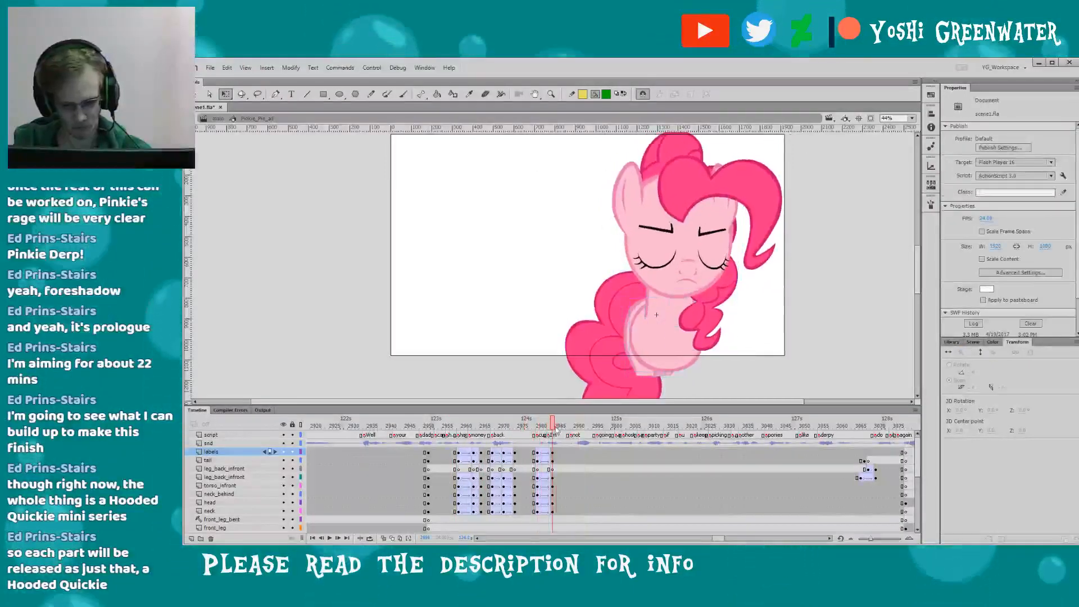
click(564, 426)
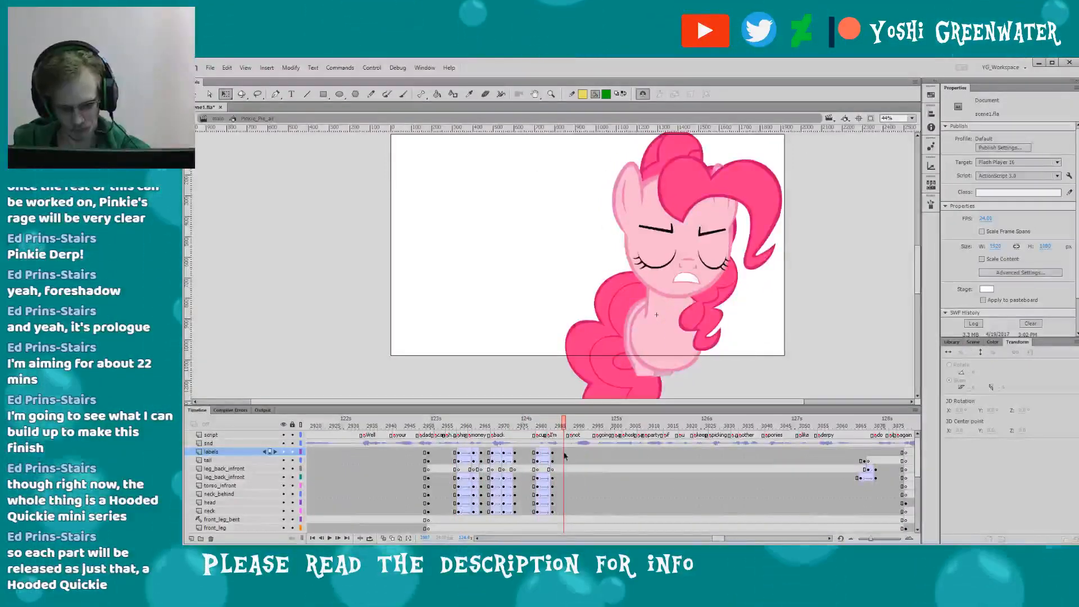
drag(564, 511, 533, 439)
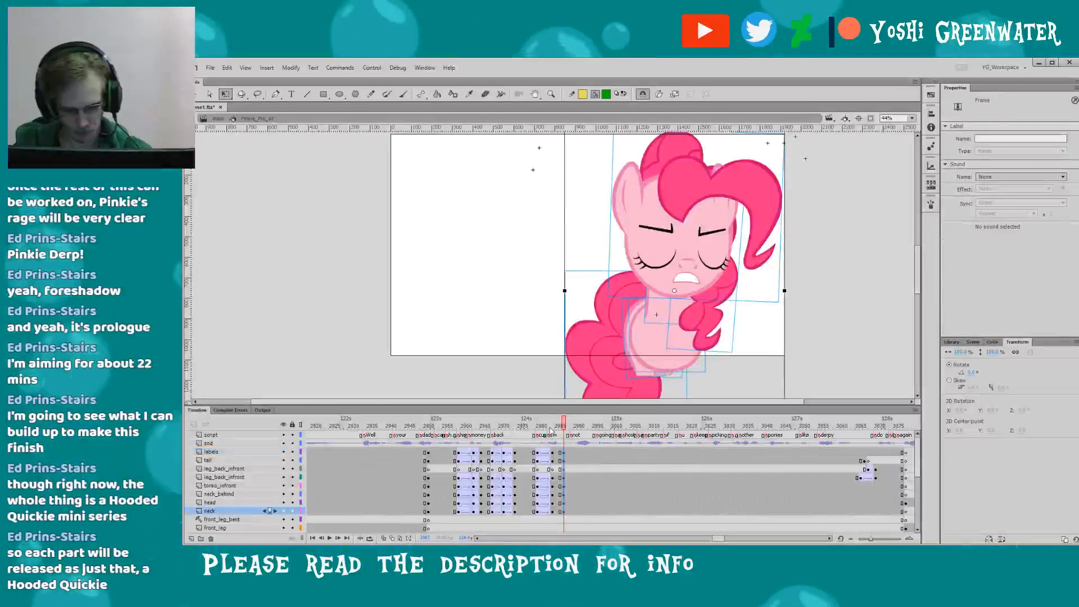
click(564, 426)
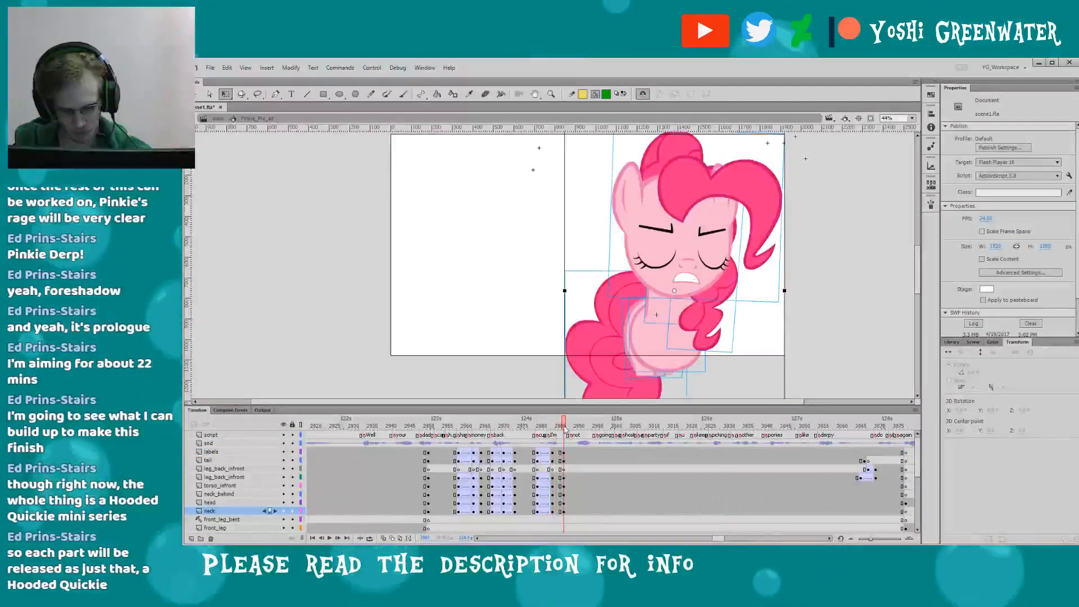
key(ctrl+shift+a)
click(607, 345)
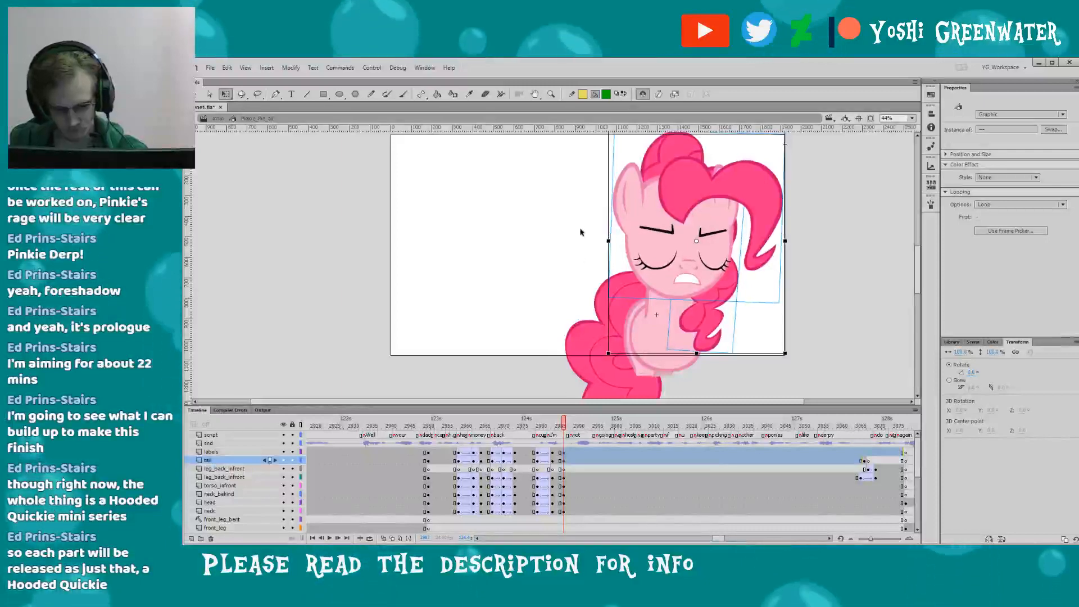
drag(580, 231, 652, 363)
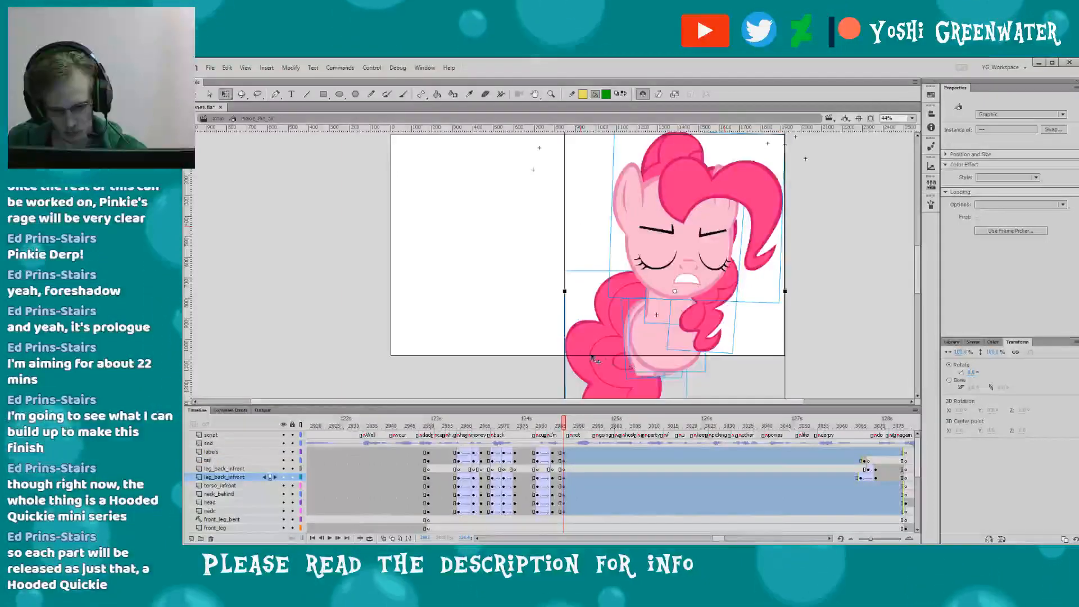
- Add classic tweens to the body-part layers between frames 2983 and 2987, and play back the "I'm" movement
click(554, 460)
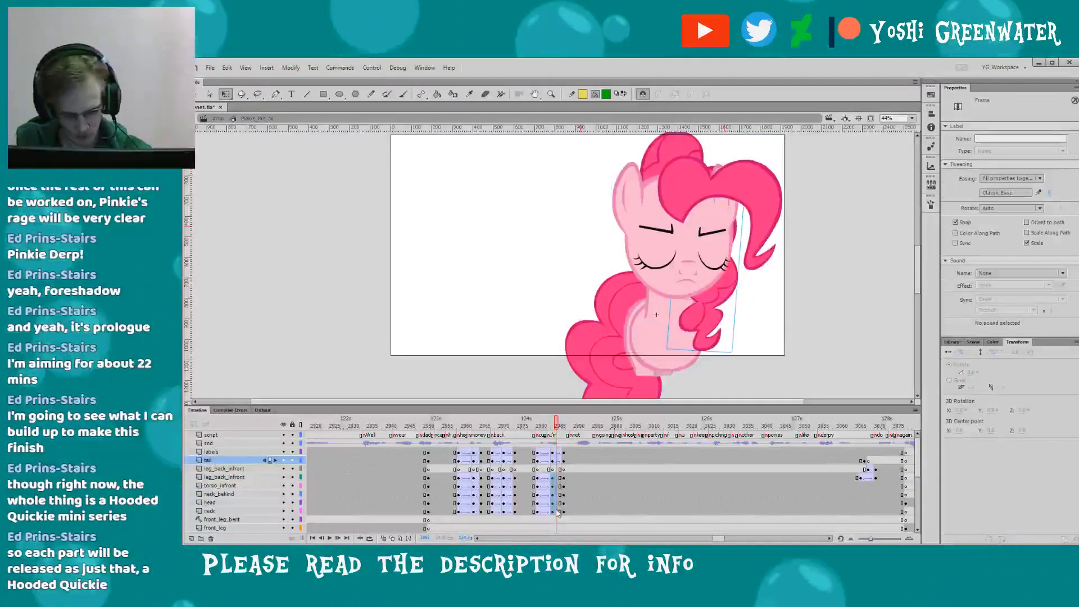
drag(557, 512, 556, 512)
key(F3)
click(522, 426)
key(Return)
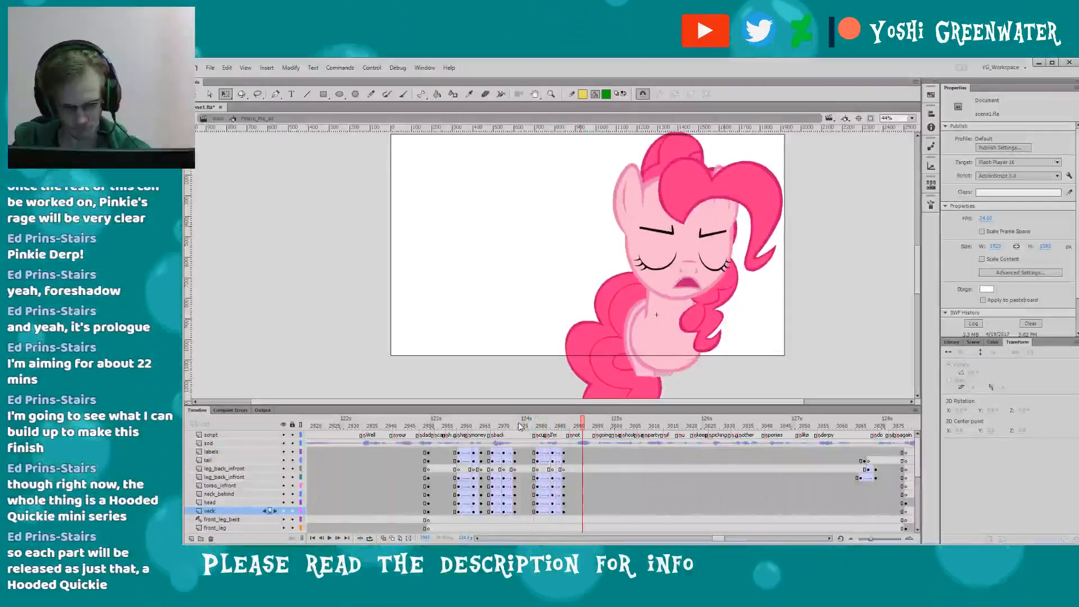
click(521, 426)
key(Return)
- Add body-part keyframes at frames 2991 and 2994 around the word "not", and play back the dialogue that follows
drag(527, 429, 575, 433)
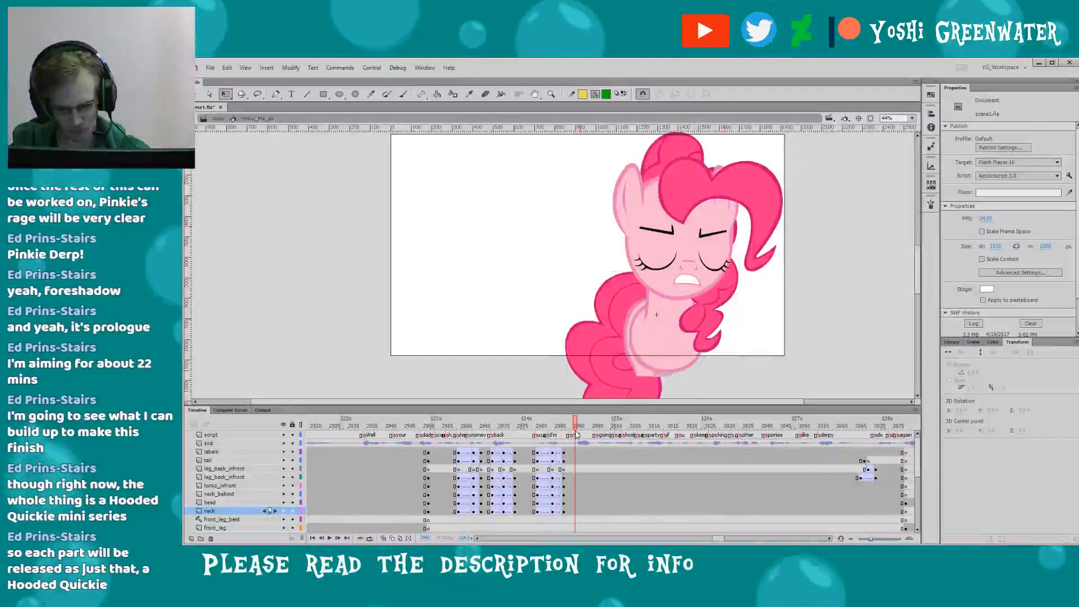
click(581, 510)
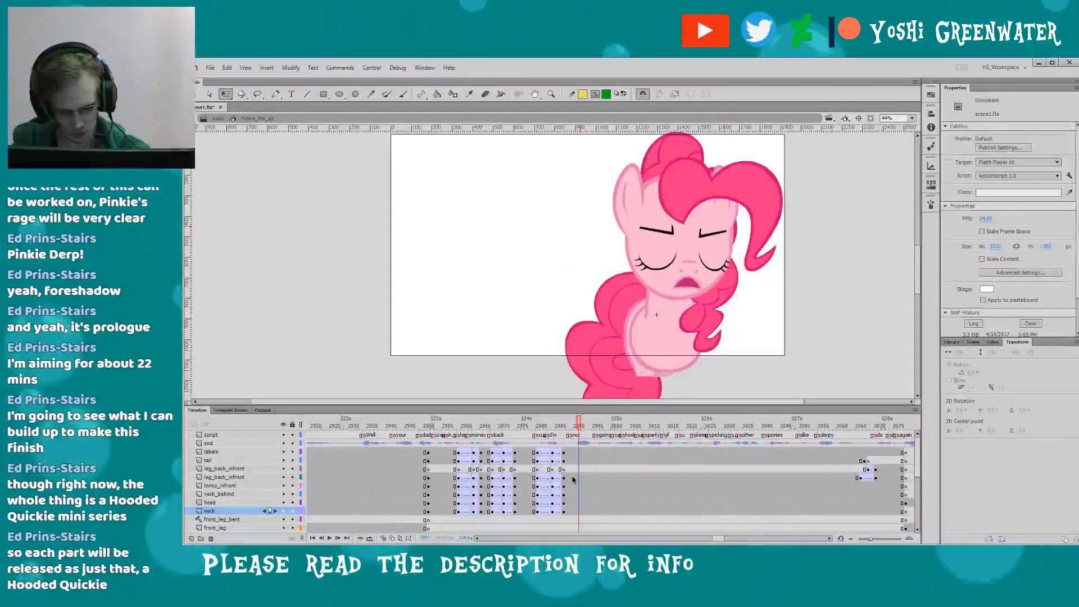
key(F6)
drag(574, 479, 588, 427)
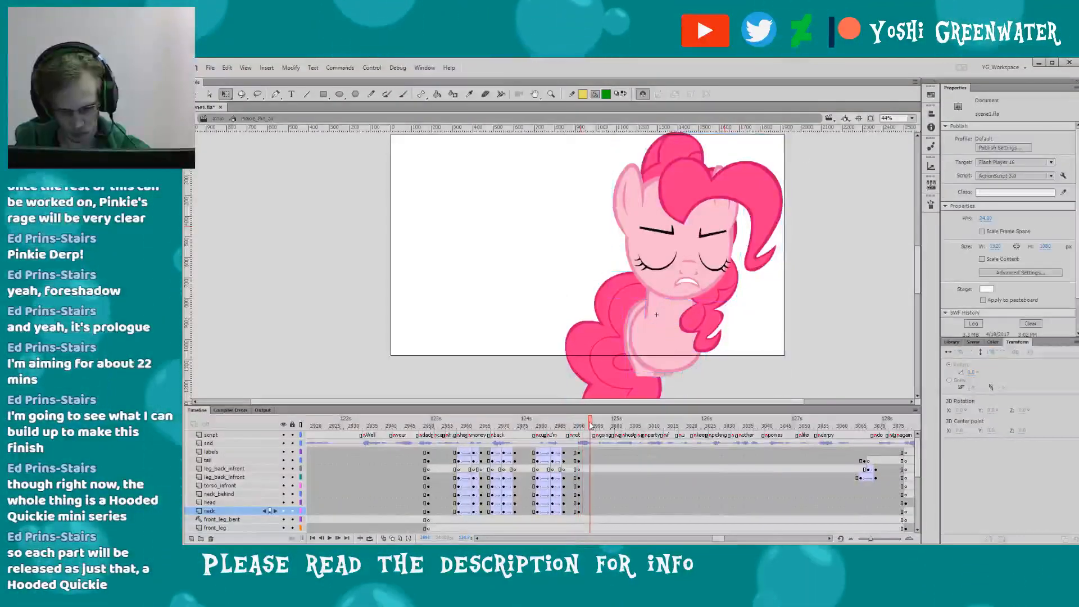
key(F6)
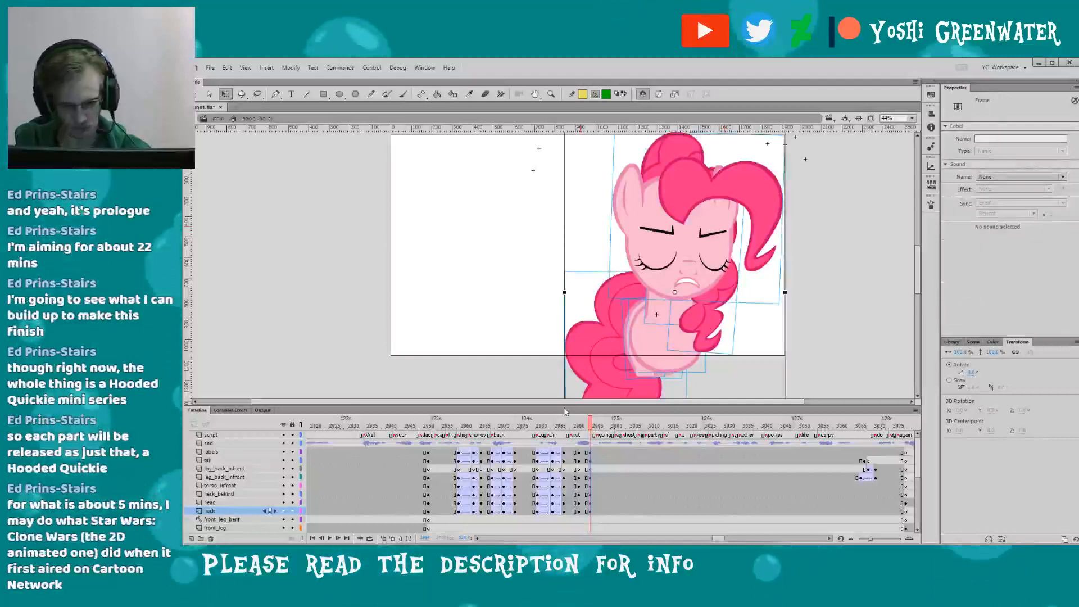
click(613, 426)
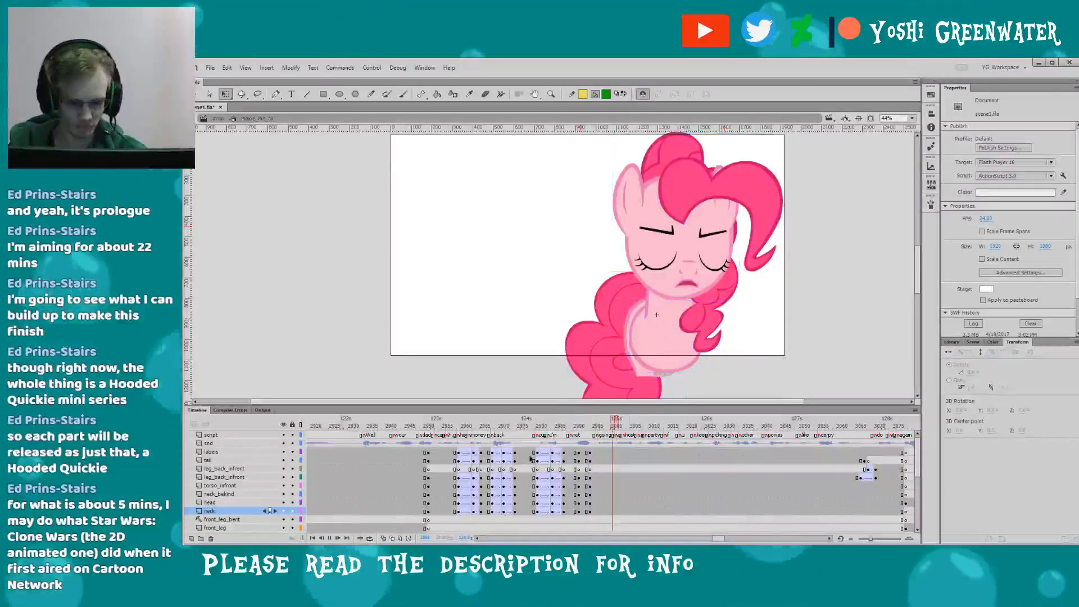
key(Return)
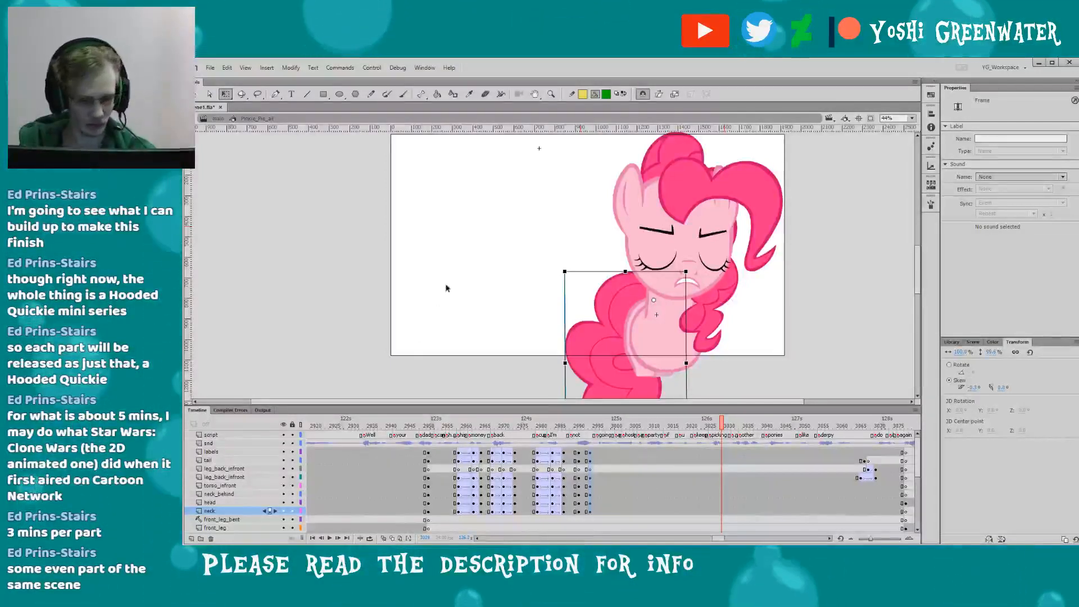
- Check where the scene's timeline ends, and calculate 153 divided by 60 in Calculator
drag(451, 252, 438, 263)
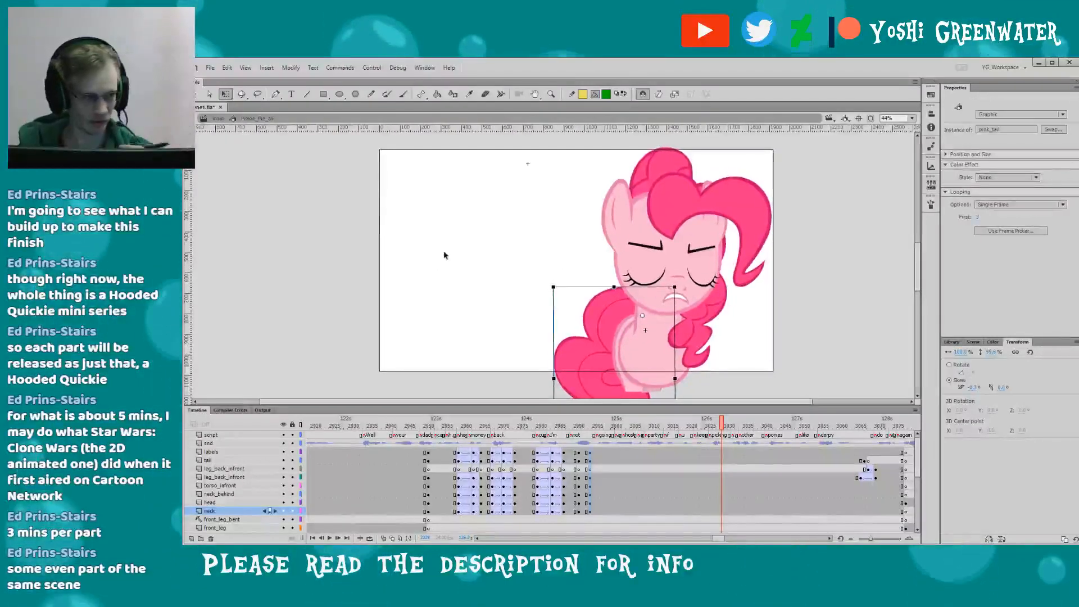
drag(722, 538, 773, 541)
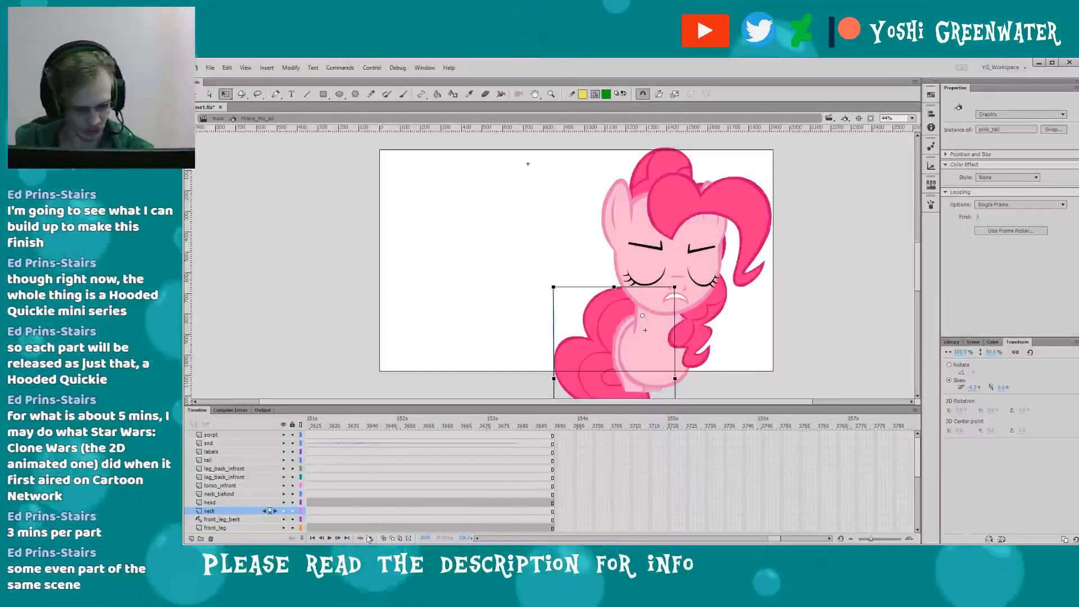
key(XF86Calculator)
text(15)
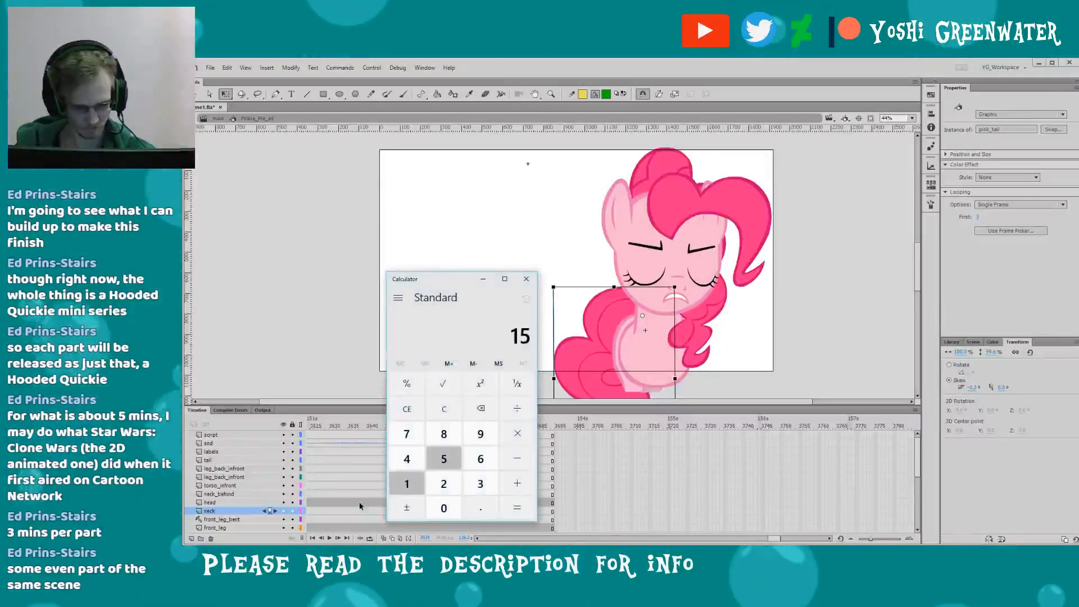
text(3/60)
key(Return)
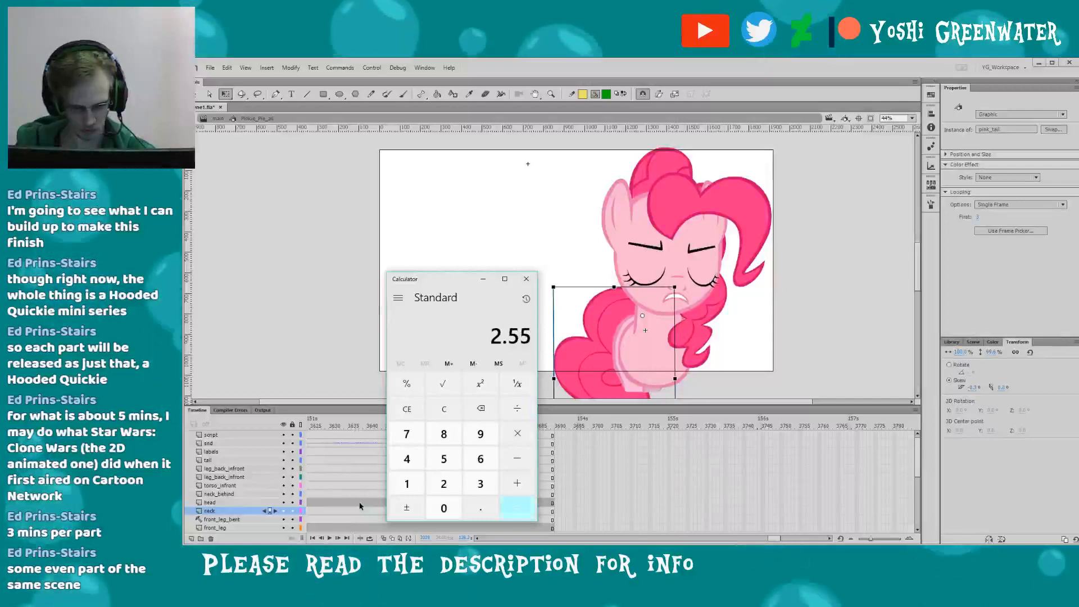
click(527, 279)
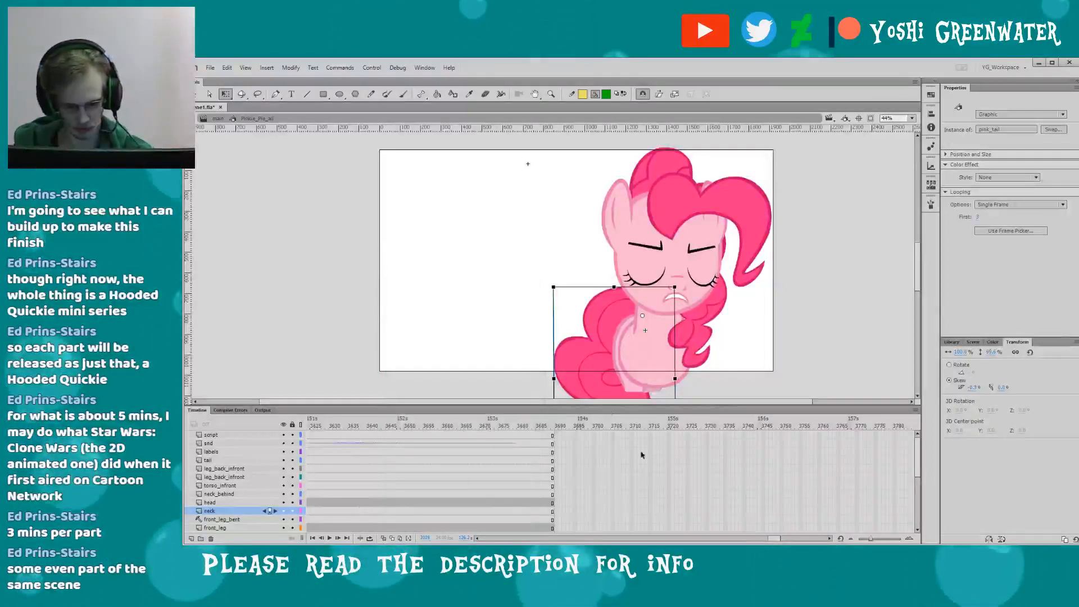
drag(771, 538, 719, 540)
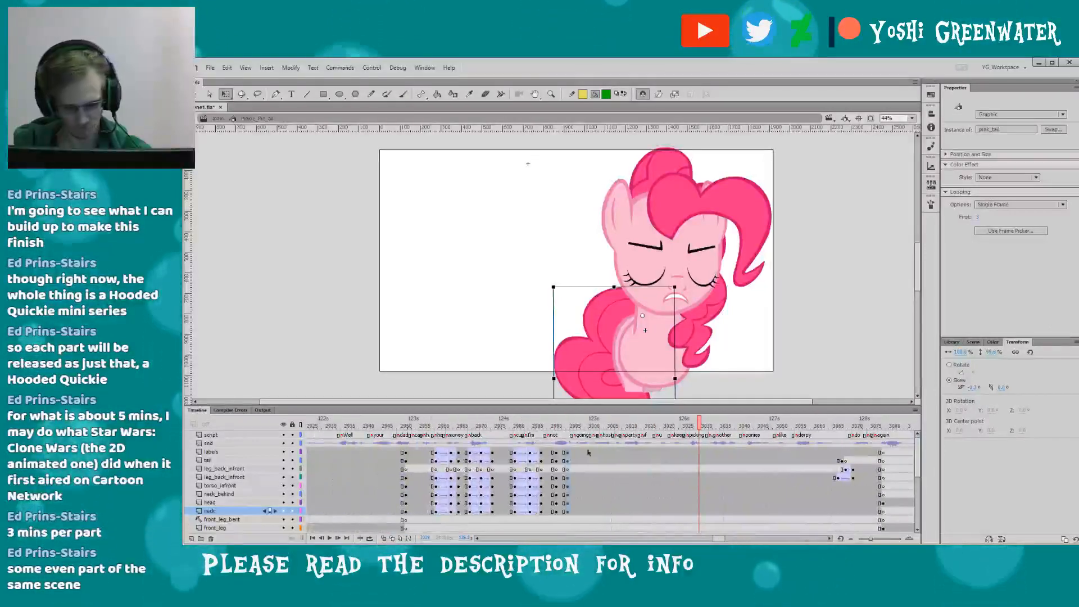
- In the frame 2994 pose, raise the head and hair, nudge the body and tail slightly up, and skew the neck to fit
click(568, 425)
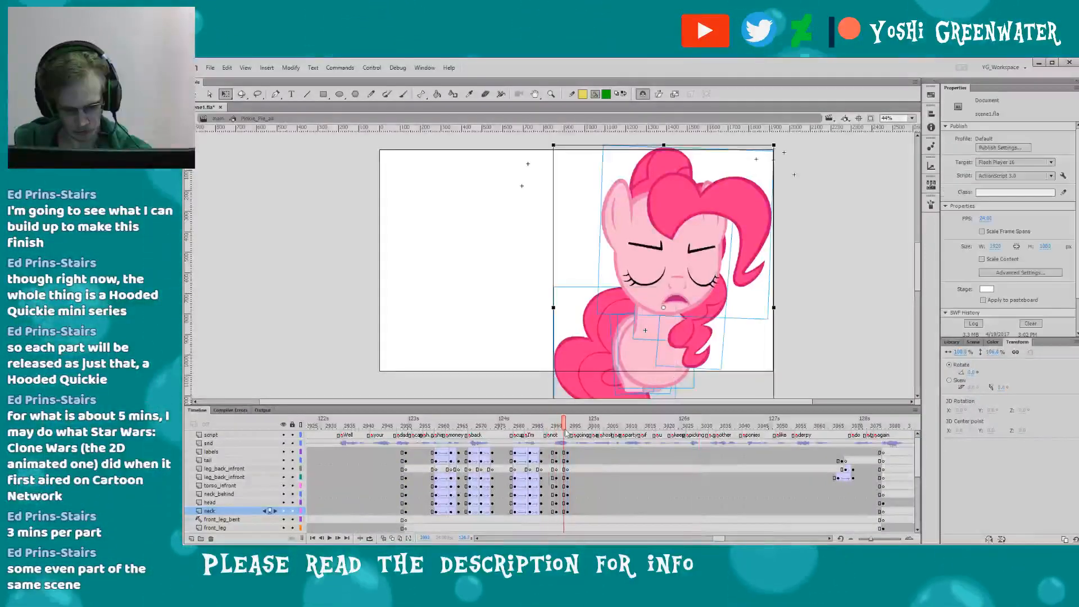
click(647, 287)
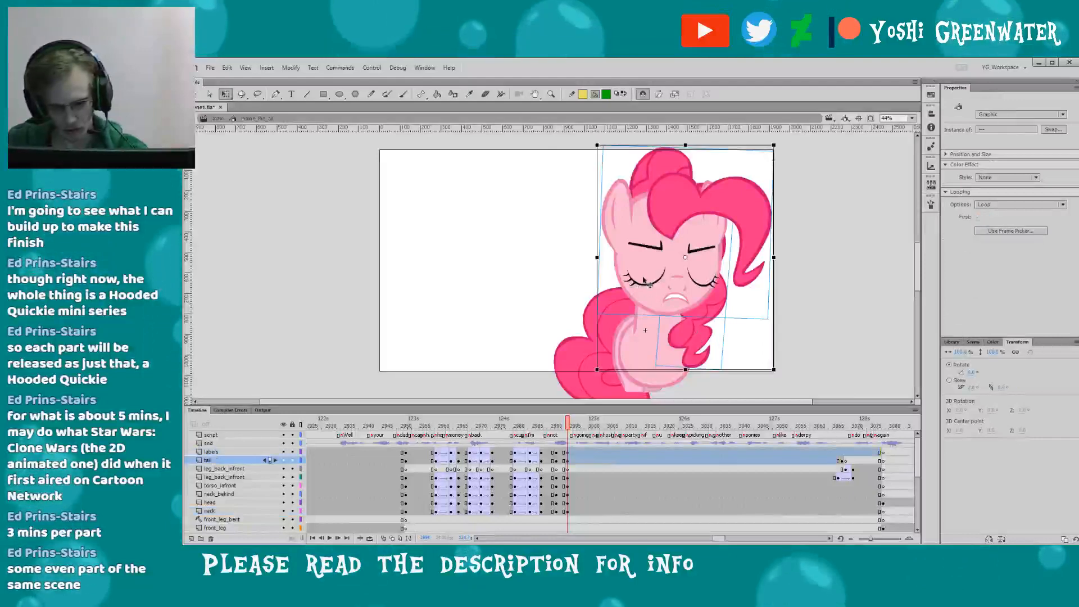
drag(645, 286, 645, 275)
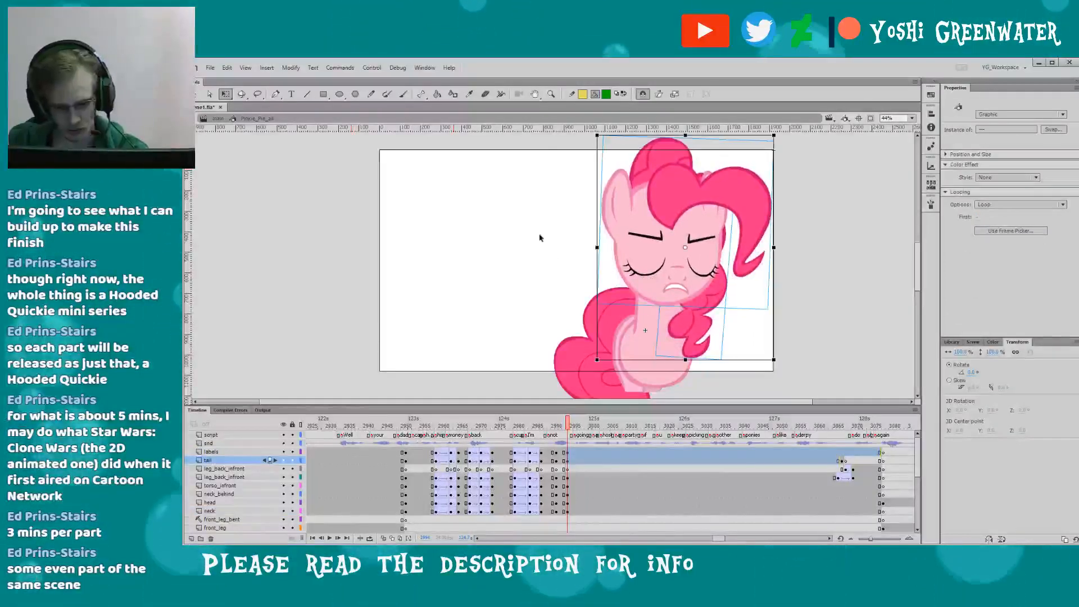
drag(538, 231, 724, 414)
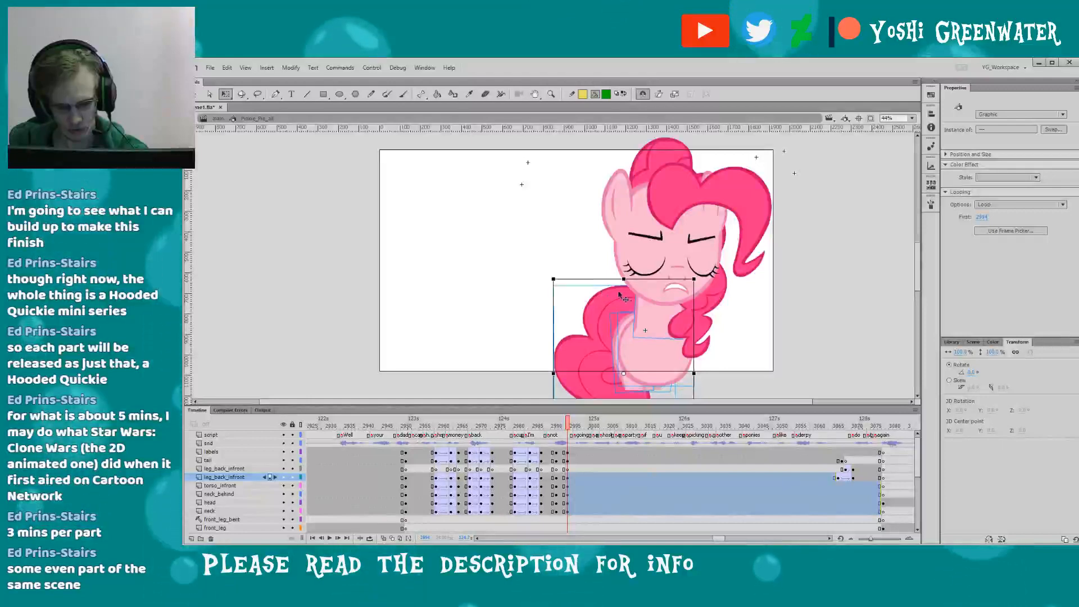
key(shift+Up)
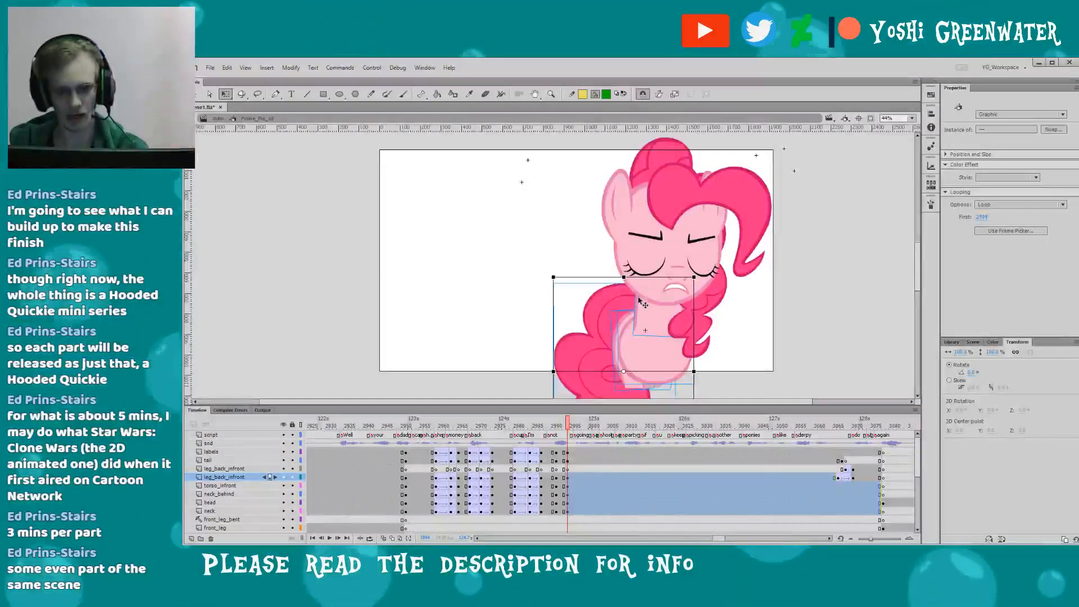
click(656, 308)
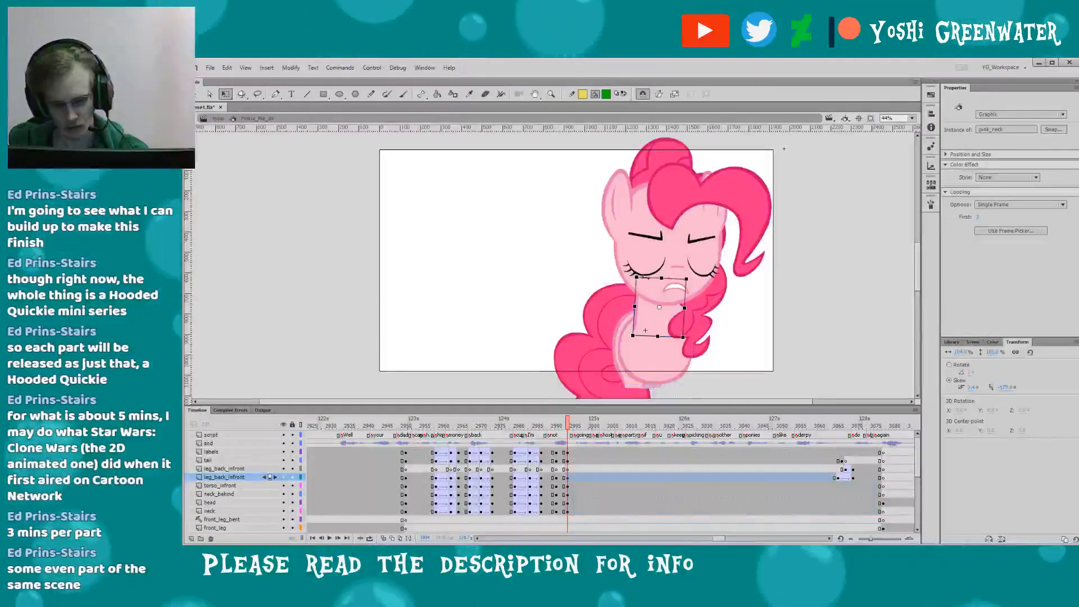
drag(646, 276, 648, 276)
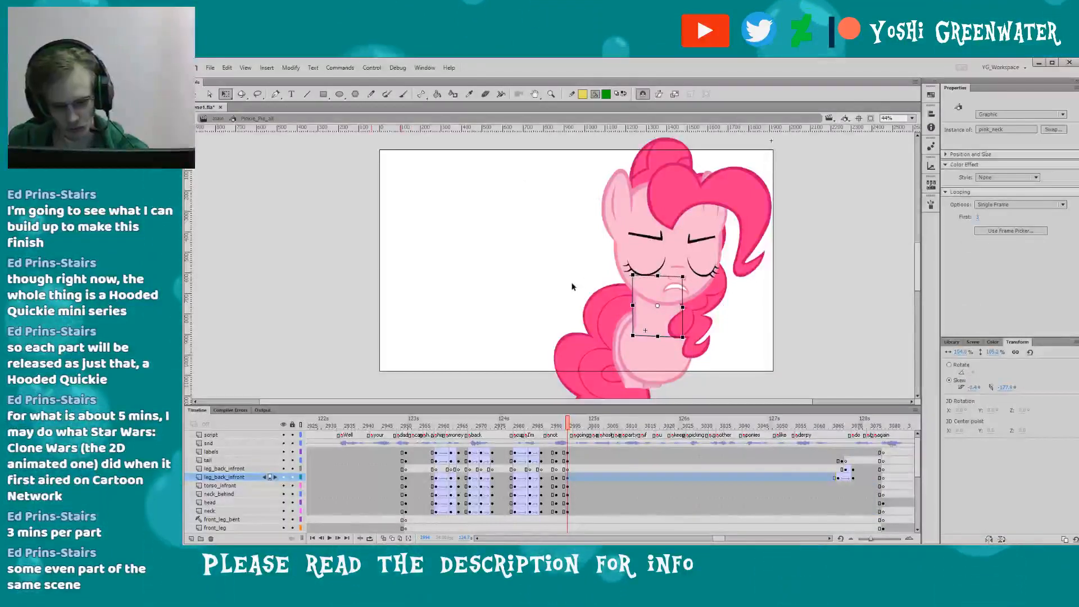
- Slightly rotate the tail, tilt the head and hair counterclockwise, and readjust the front neck hair at frame 2994
click(645, 265)
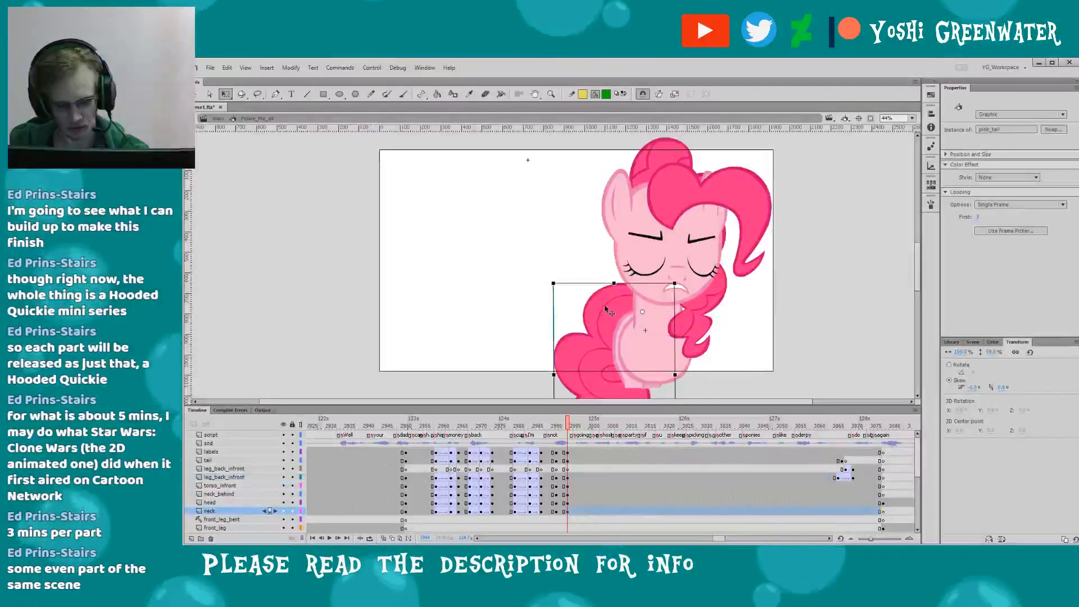
click(690, 301)
shift+click(697, 319)
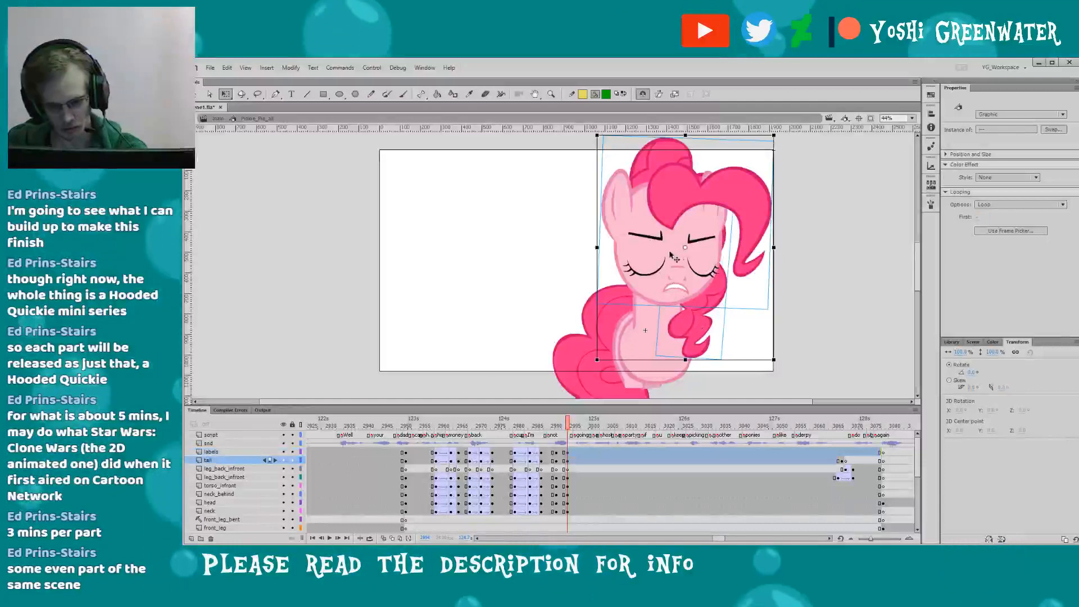
drag(780, 140, 776, 137)
click(570, 290)
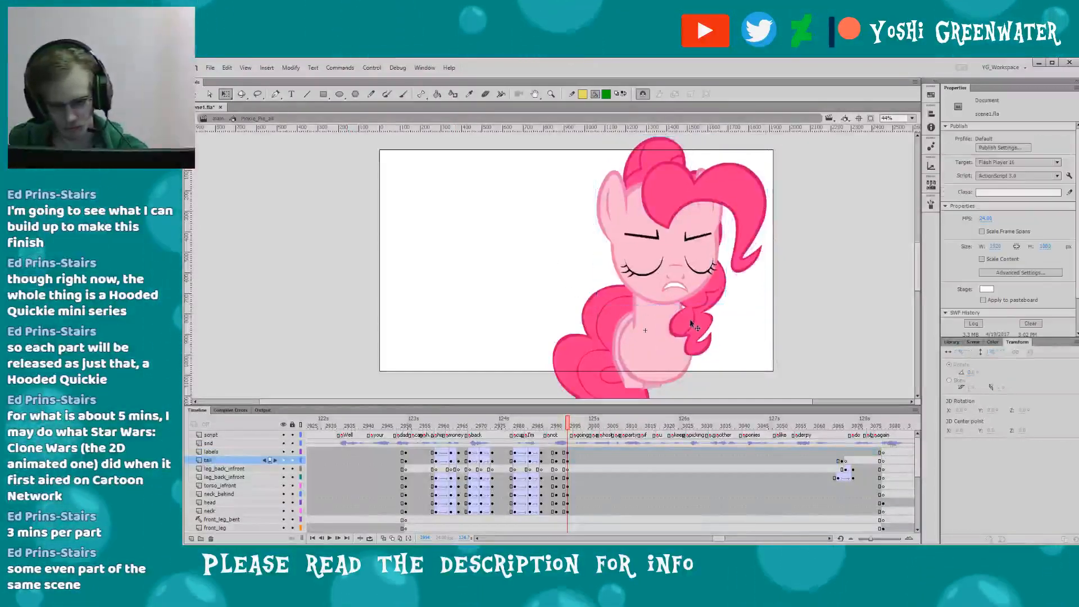
click(675, 350)
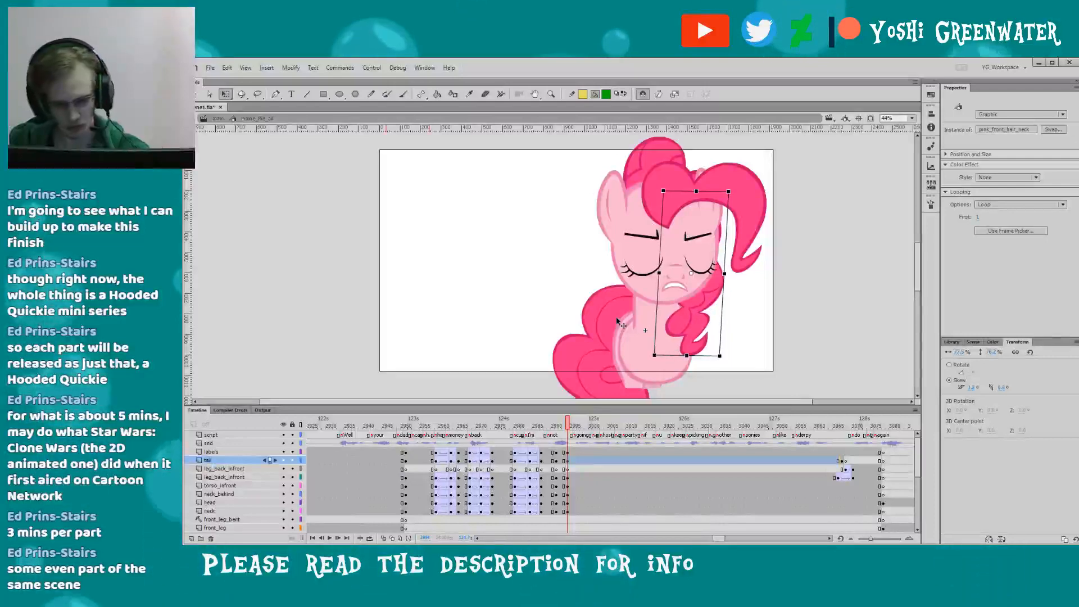
- Add classic tweens to the body-part layers between frames 2991 and 2994, and play back the "not" movement
click(560, 459)
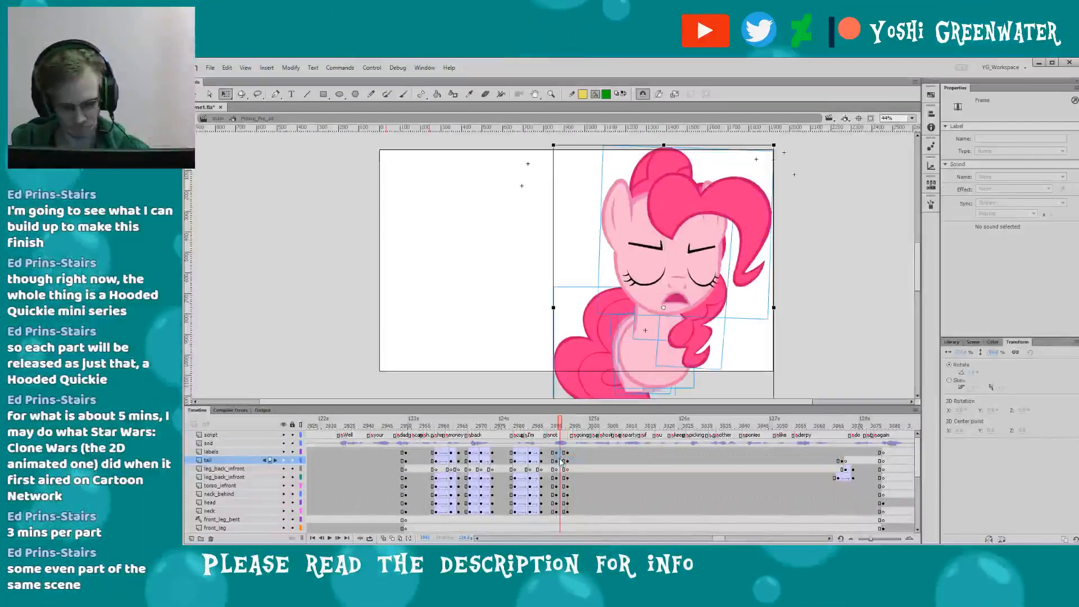
click(558, 478)
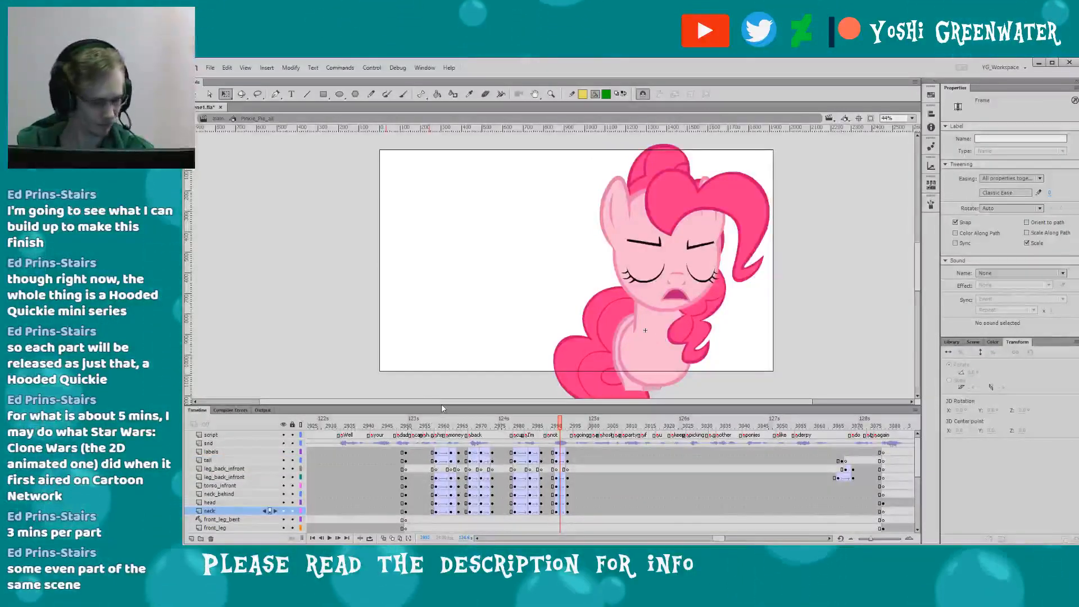
key(Return)
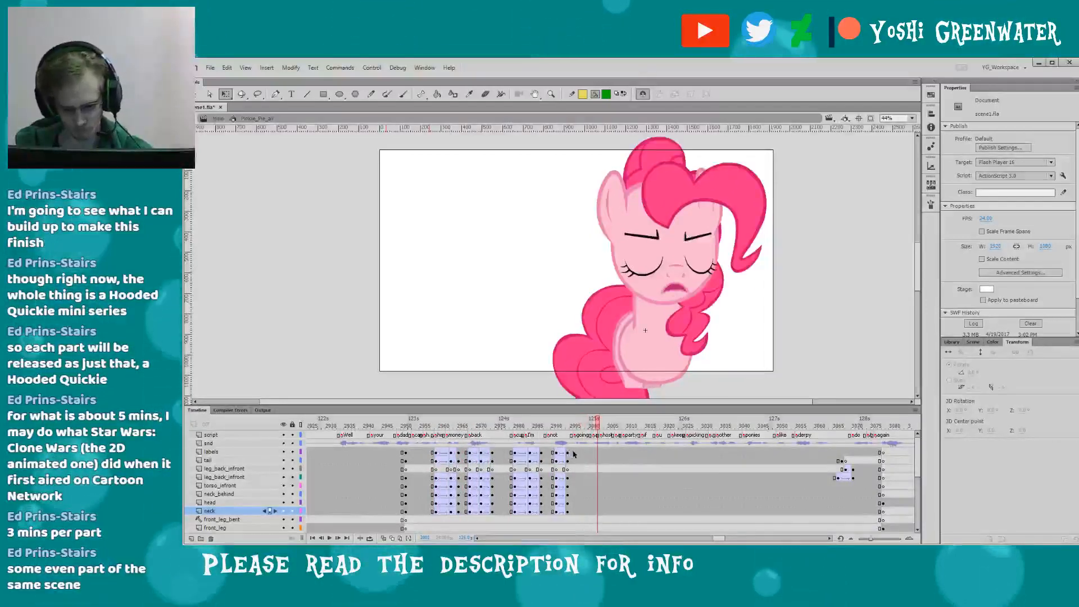
- Add body-part keyframes at about frame 2996, apply ease out to the tweens between 2991 and 2994, and replay them
click(576, 512)
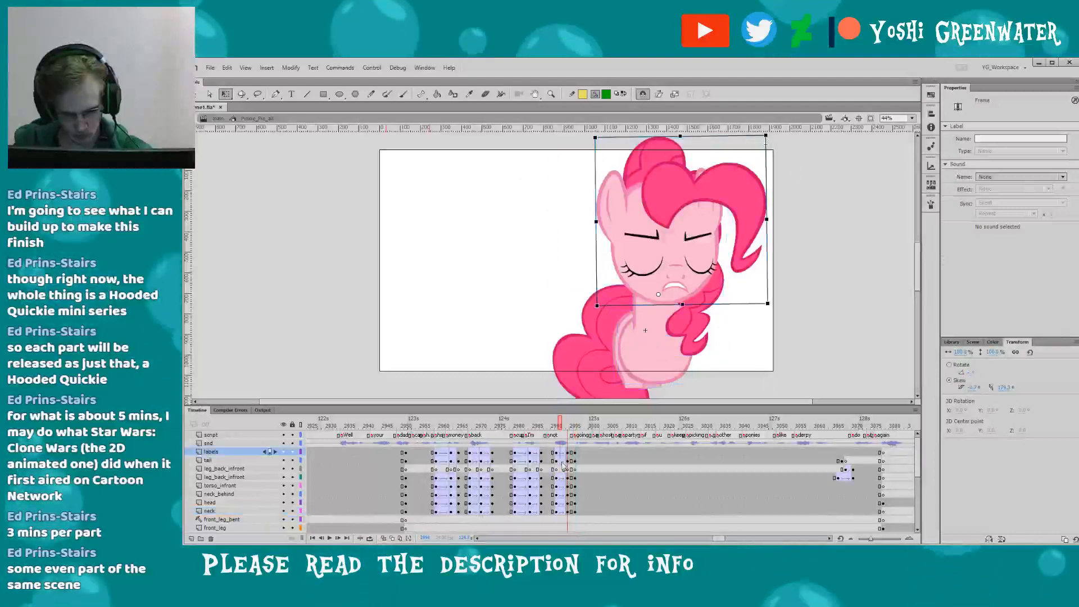
drag(561, 460, 562, 513)
click(562, 512)
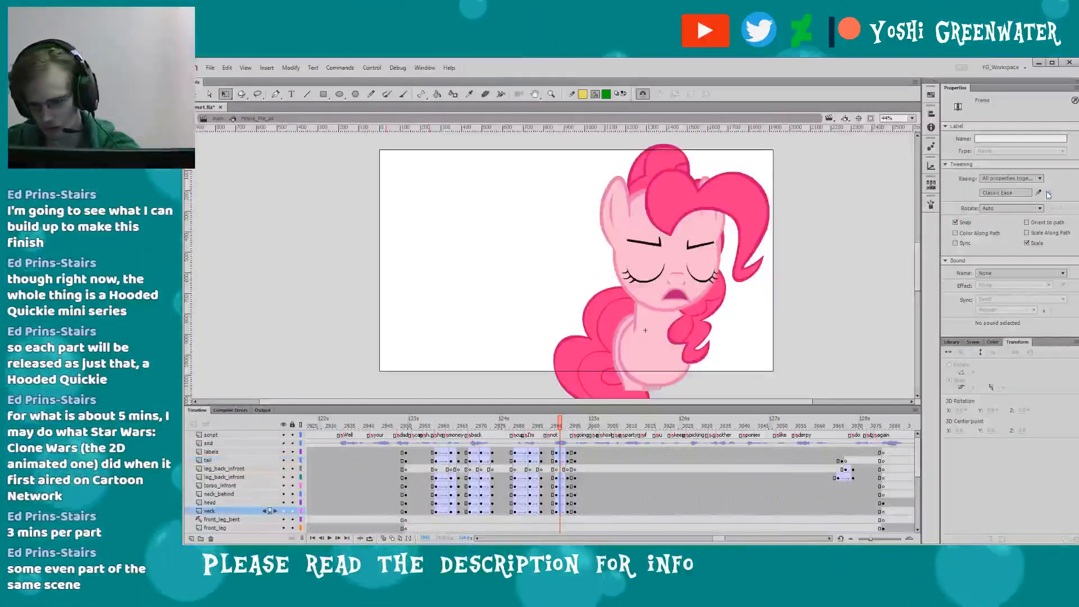
key(Return)
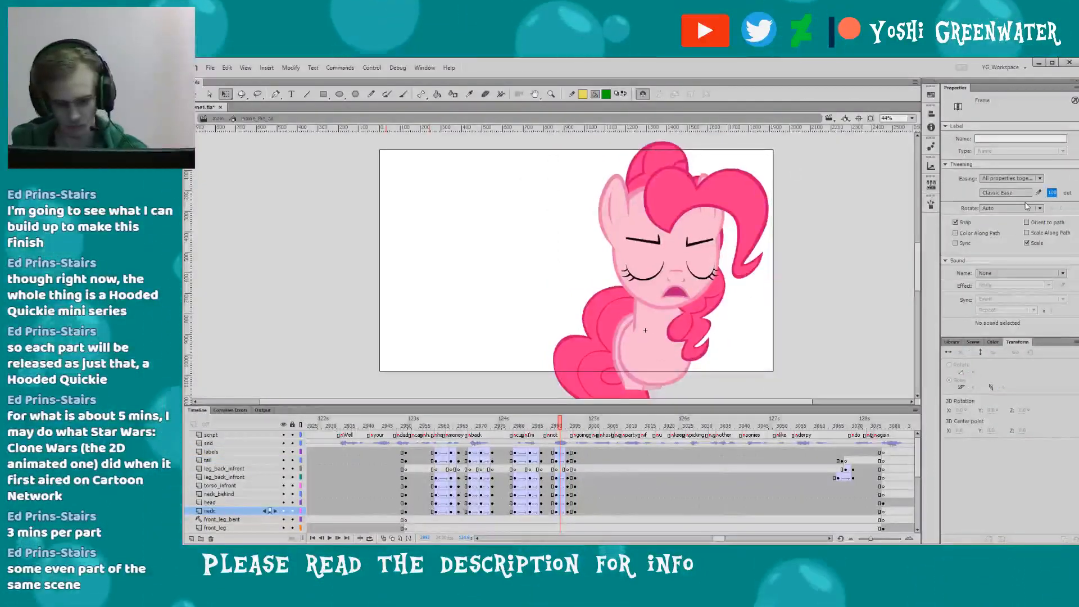
key(Return)
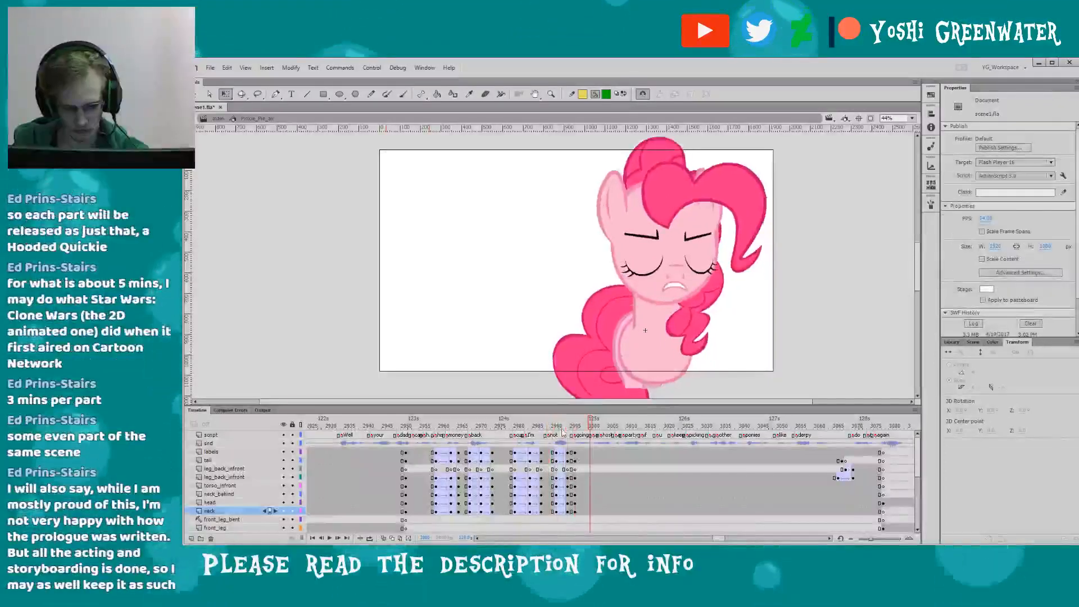
- Raise the whole character slightly on the pose frame just before the 125 s mark and save the file
key(ctrl+a)
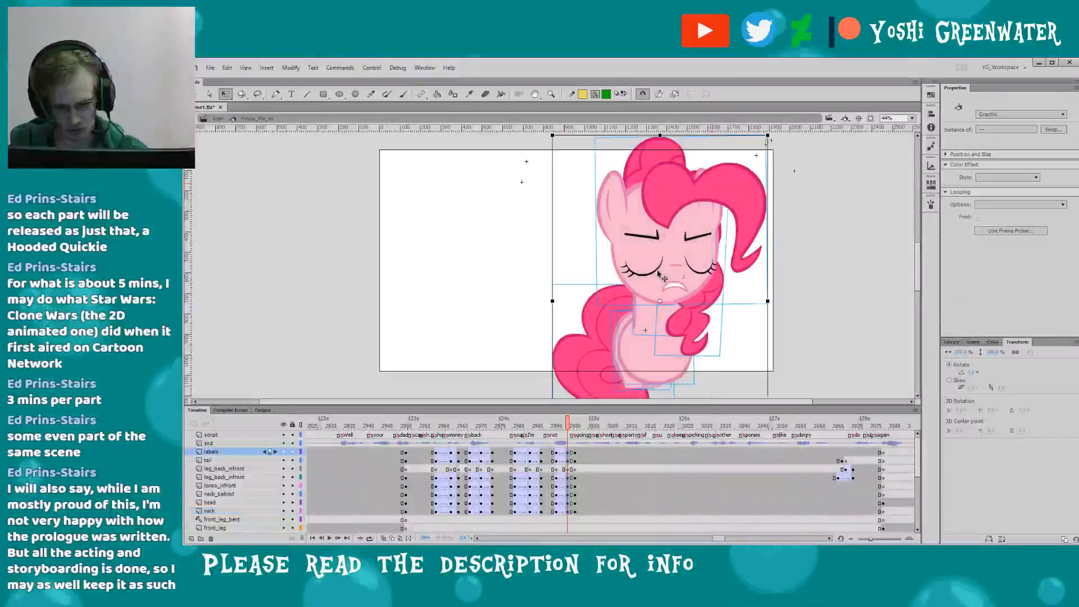
drag(647, 145, 644, 140)
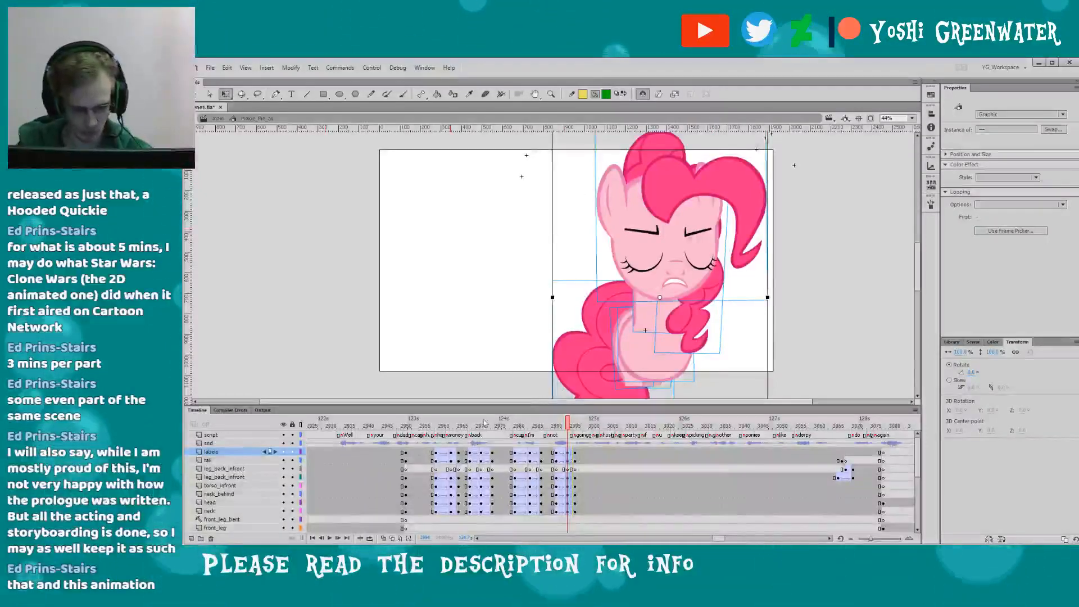
key(Return)
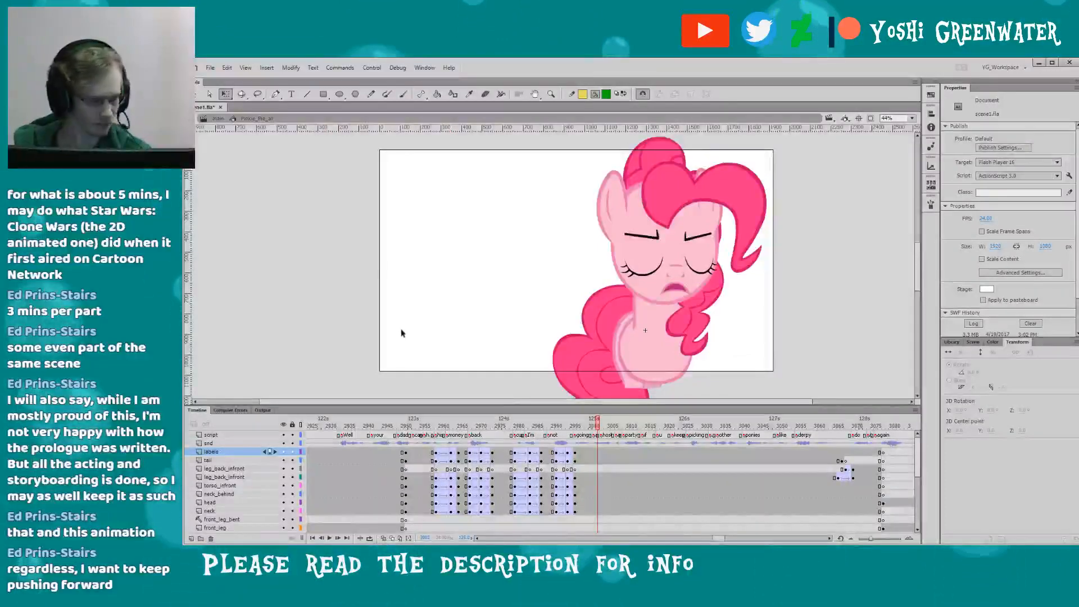
key(ctrl+s)
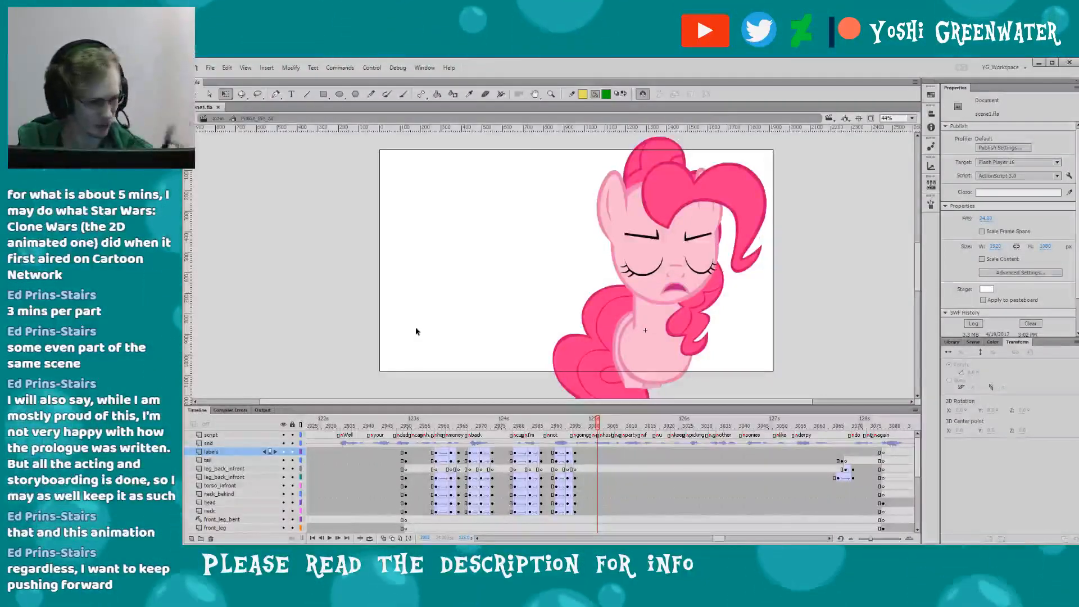
drag(415, 261, 414, 266)
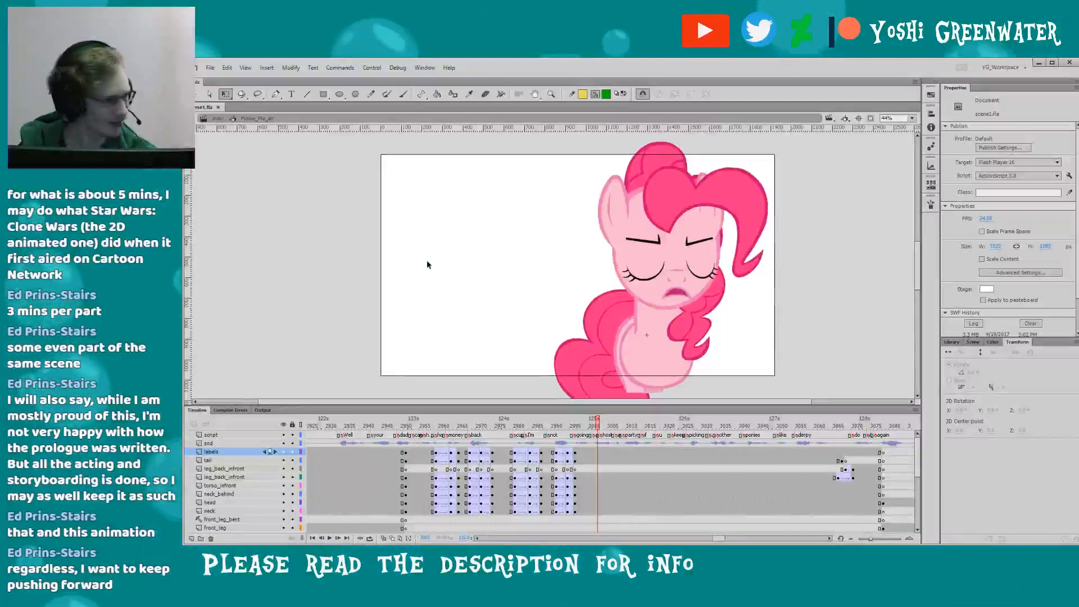
drag(389, 282, 391, 281)
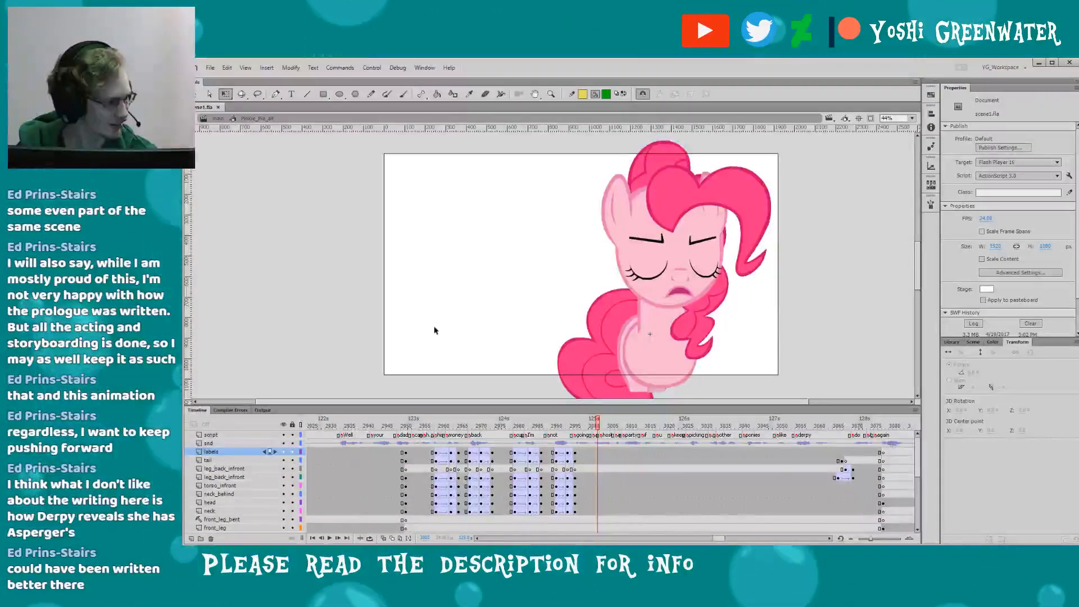
drag(429, 316, 426, 316)
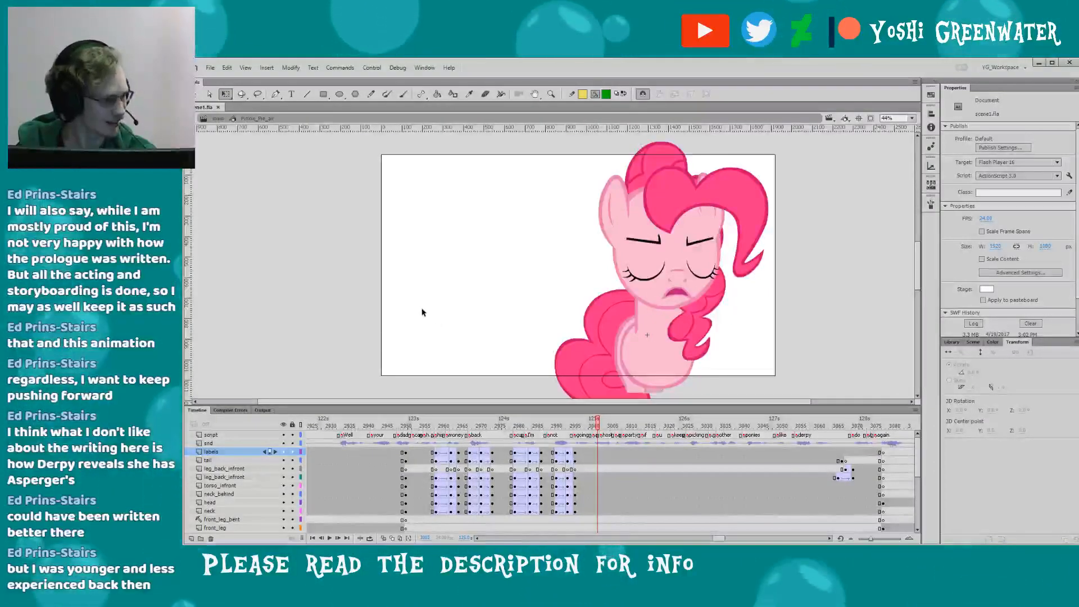
drag(410, 315, 401, 314)
drag(381, 407, 382, 410)
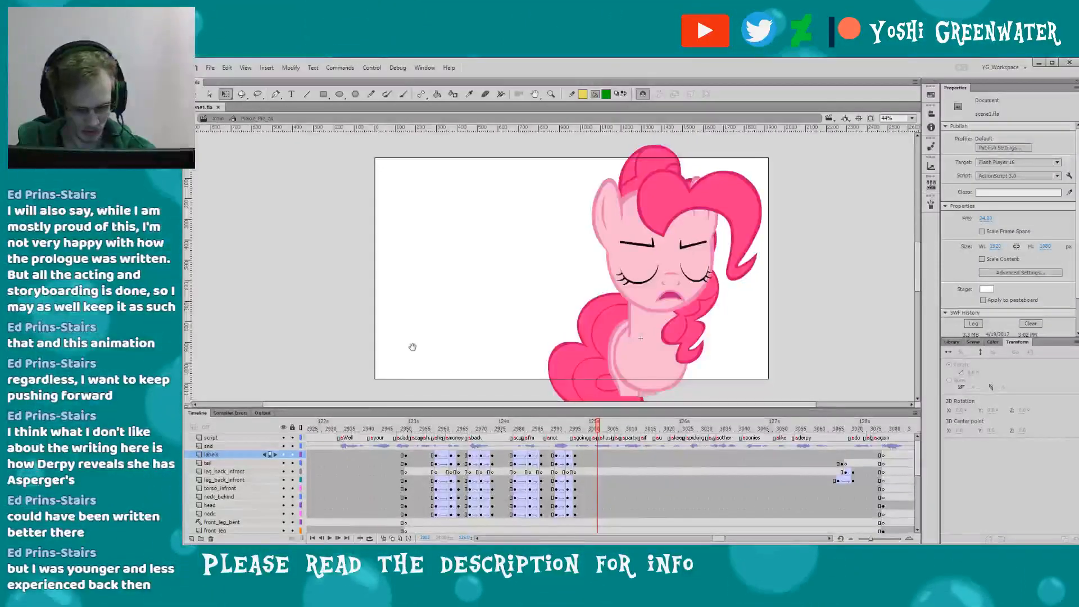
drag(412, 349, 404, 354)
drag(510, 325, 509, 325)
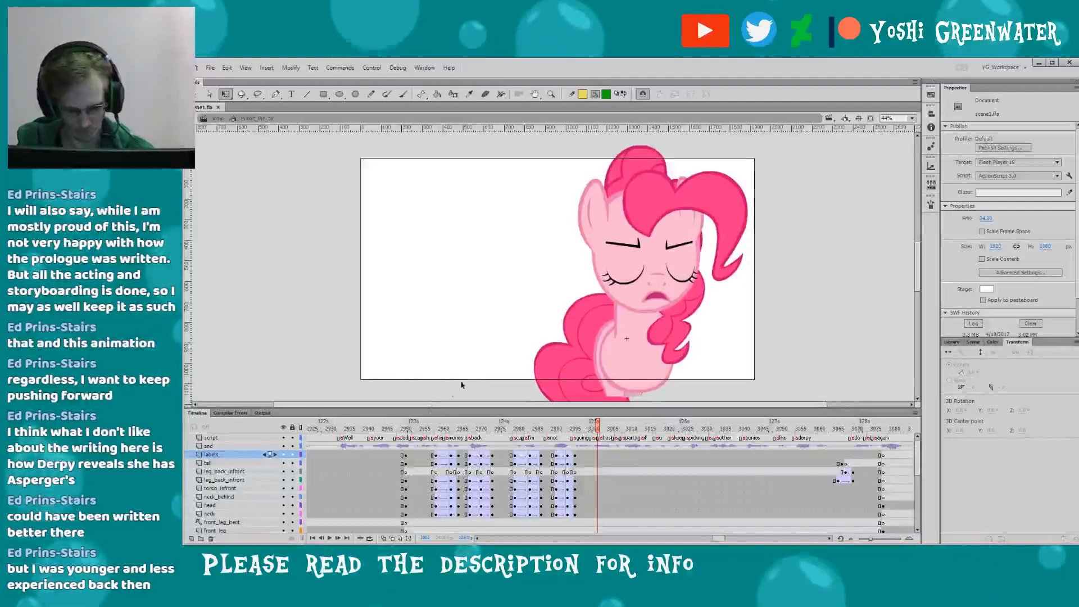
- Play back and scrub the head movement from the 123 s mark to just past 125 s to check its timing
click(420, 429)
key(Return)
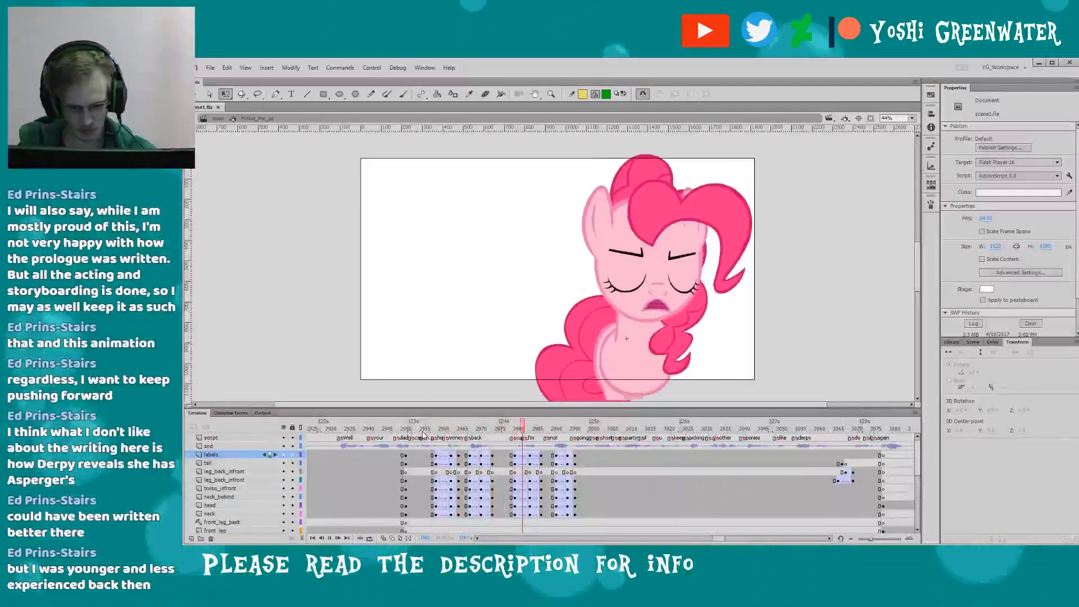
click(539, 430)
drag(541, 431, 567, 433)
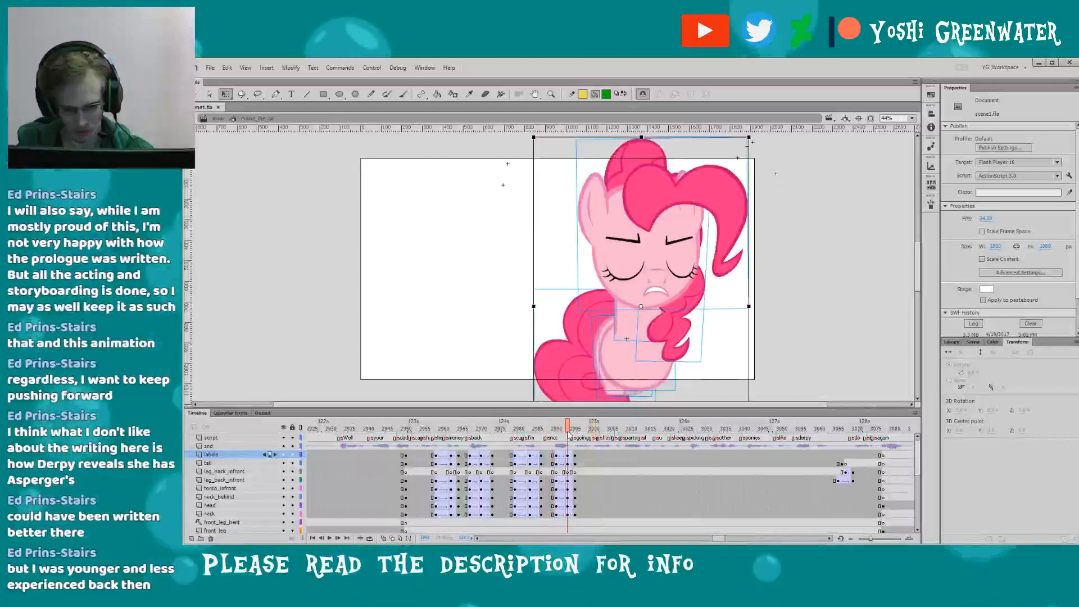
click(553, 378)
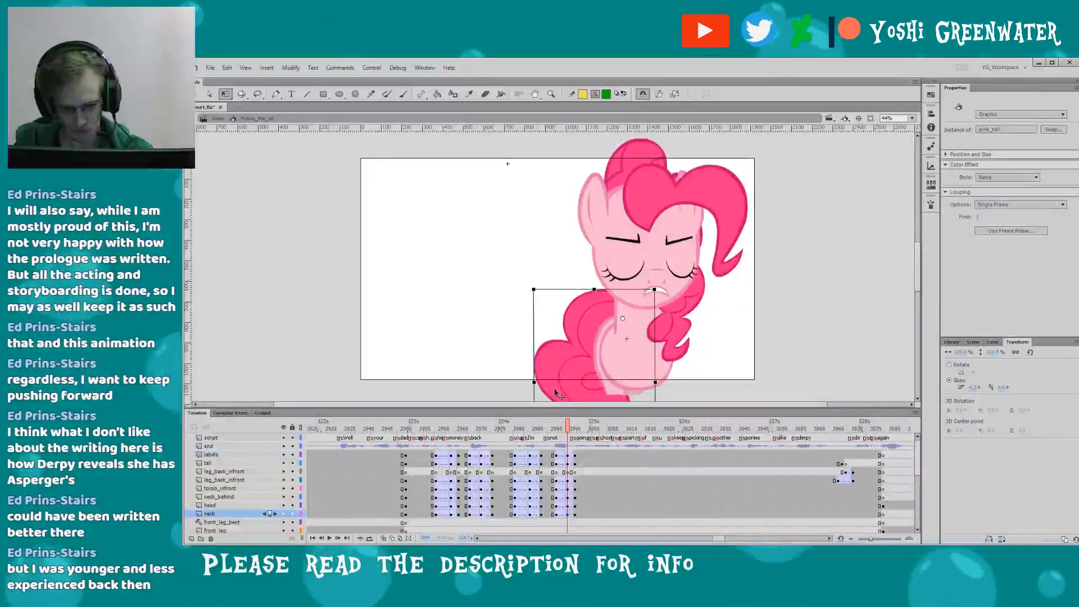
drag(567, 431, 549, 432)
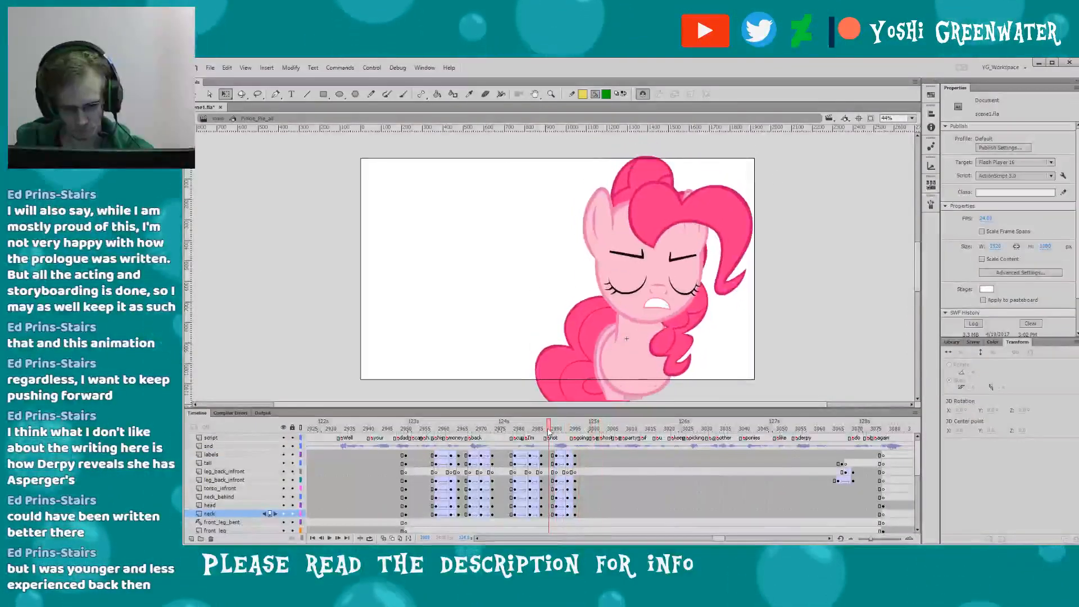
key(Return)
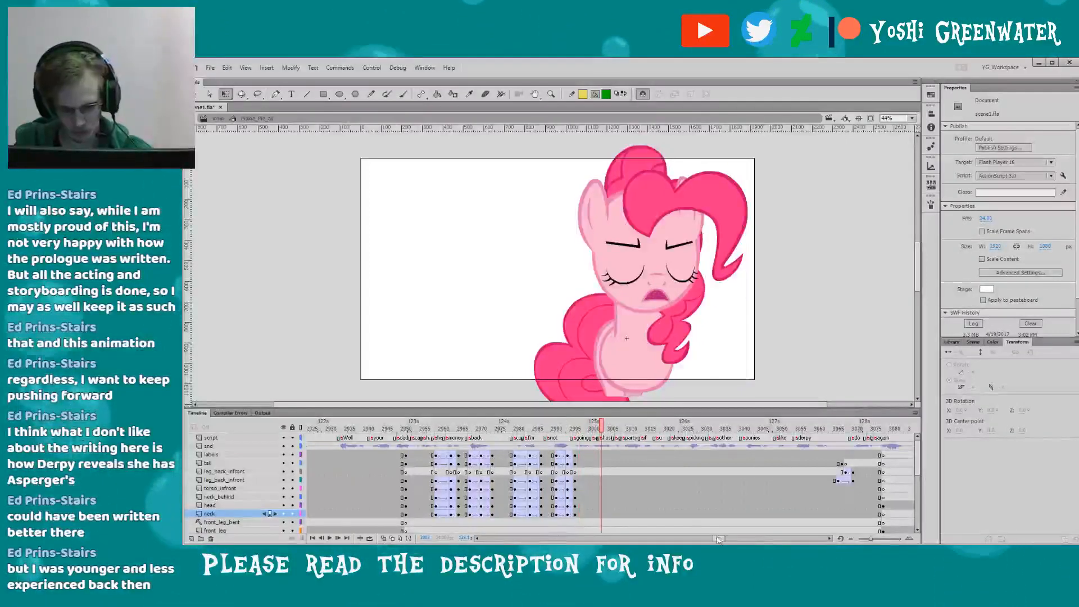
- Insert keyframes on all the character's body layers at the 125 s mark and again about four frames further on
click(522, 434)
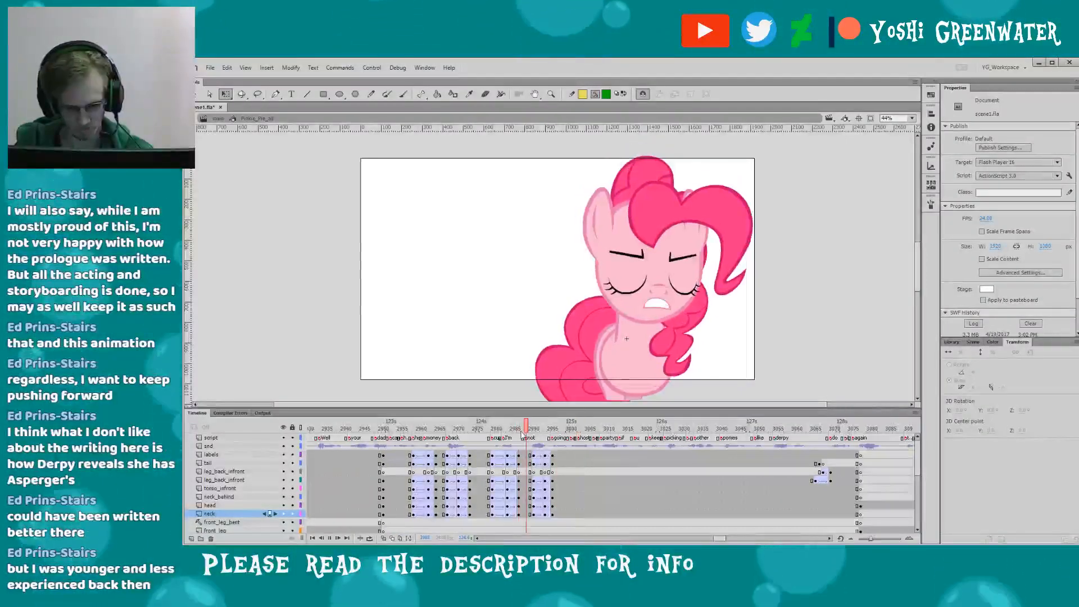
drag(523, 434, 549, 432)
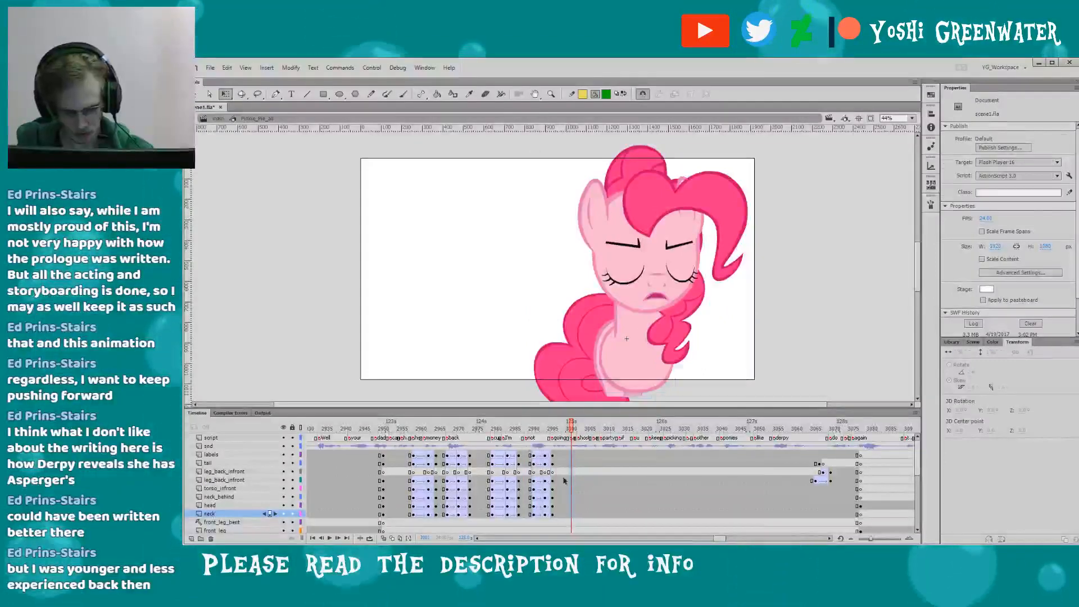
key(F6)
drag(533, 431, 586, 431)
click(586, 499)
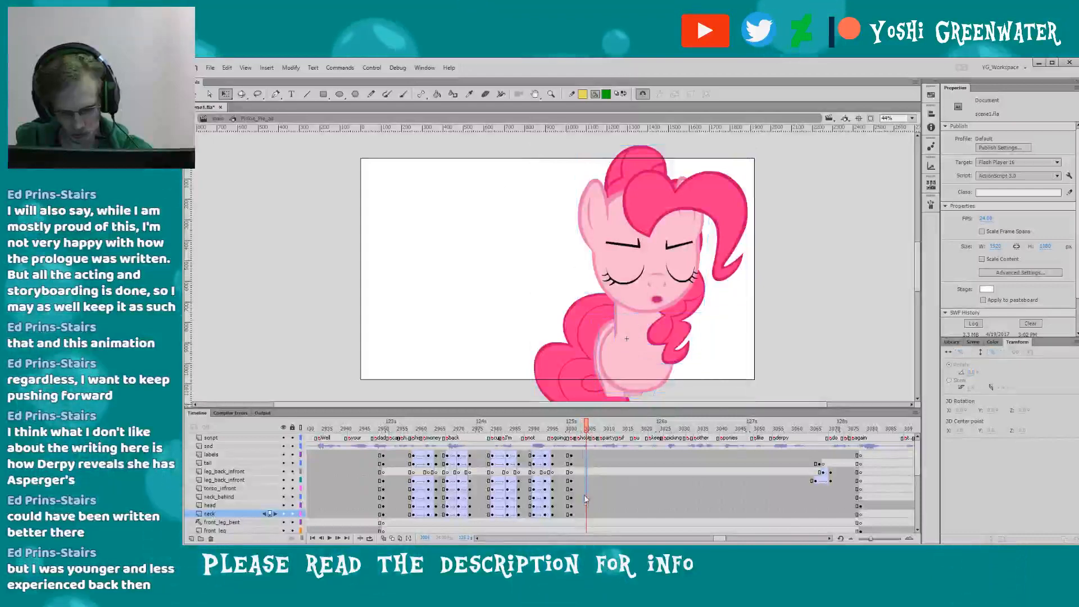
key(F6)
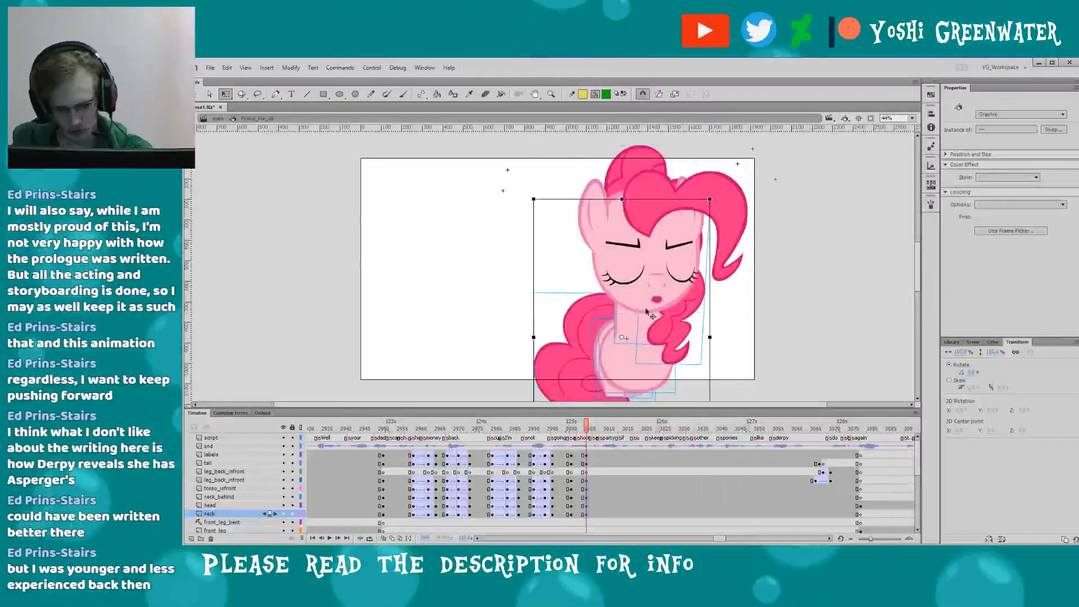
- Lower the character's head and upper body slightly on the second new keyframe, keeping the neck joined to the torso
click(617, 292)
drag(605, 283, 603, 305)
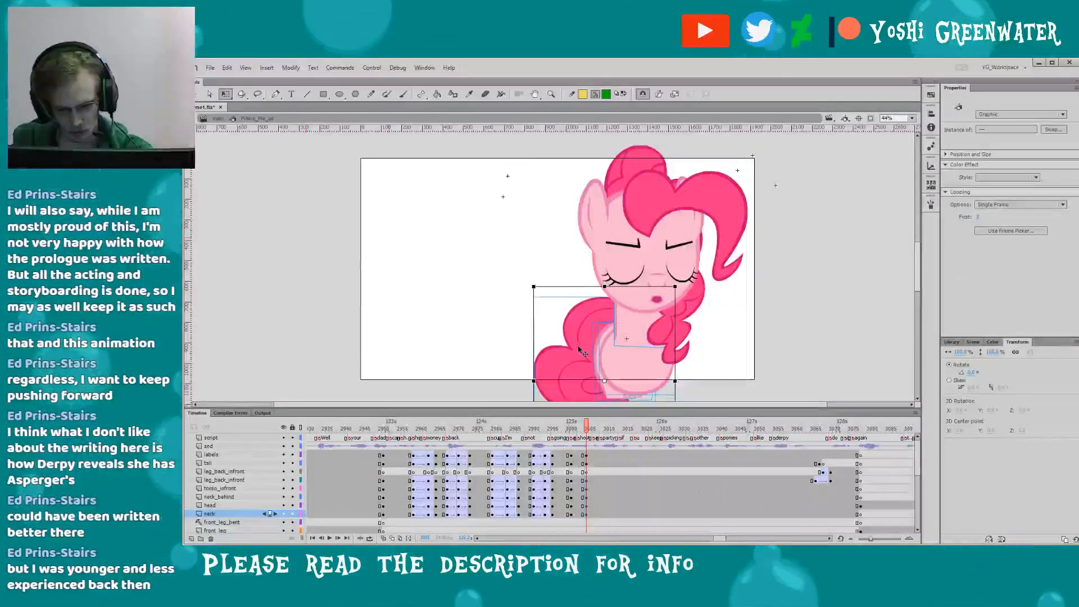
click(628, 323)
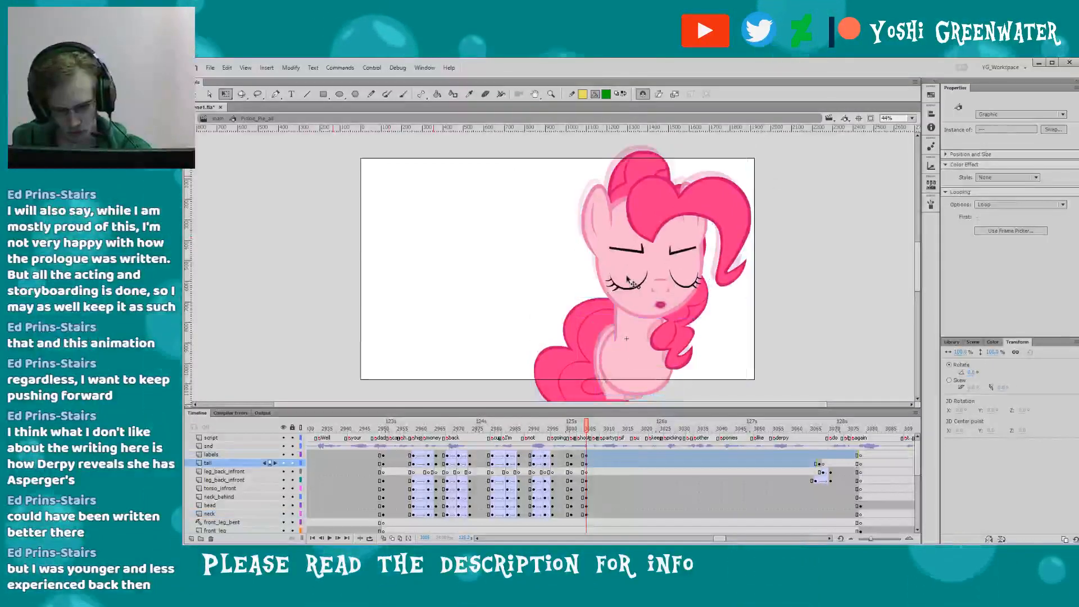
click(628, 323)
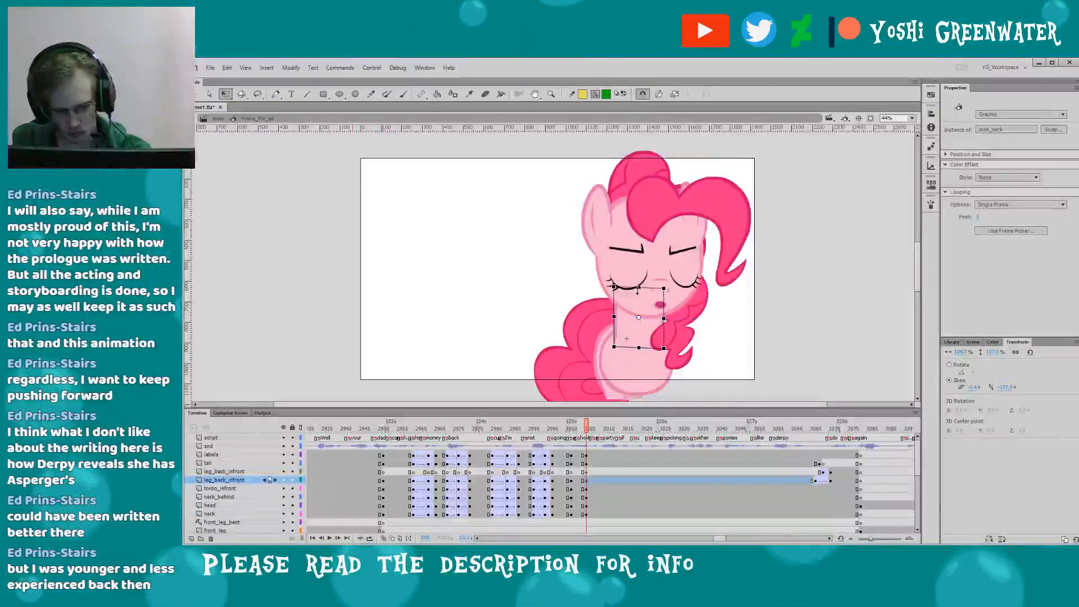
- Tilt the head and hair slightly clockwise on the same keyframe and squash the neck to fit beneath the head
click(632, 252)
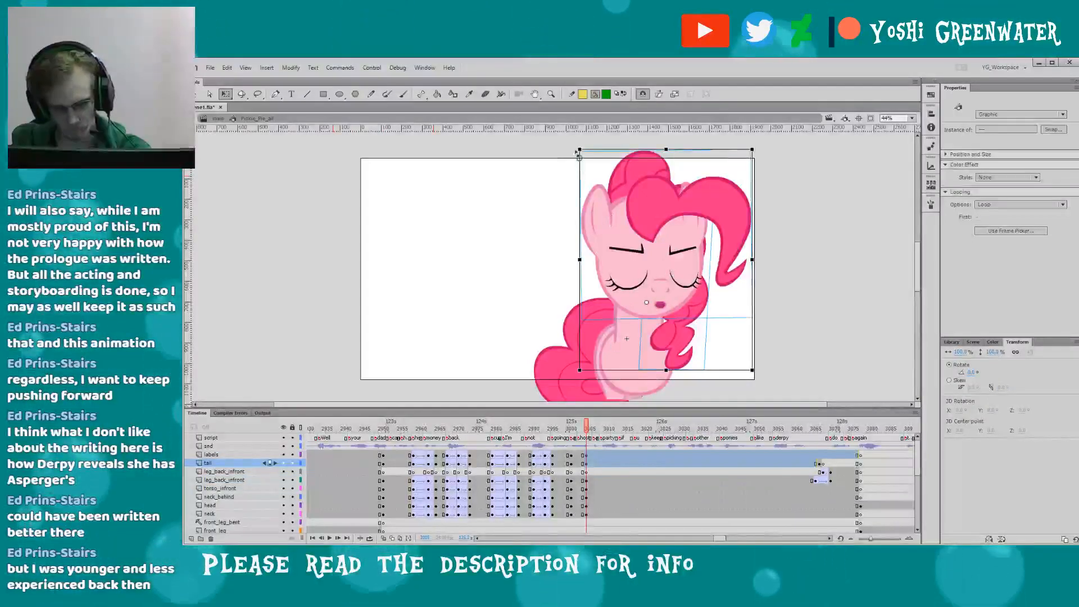
drag(577, 147, 584, 144)
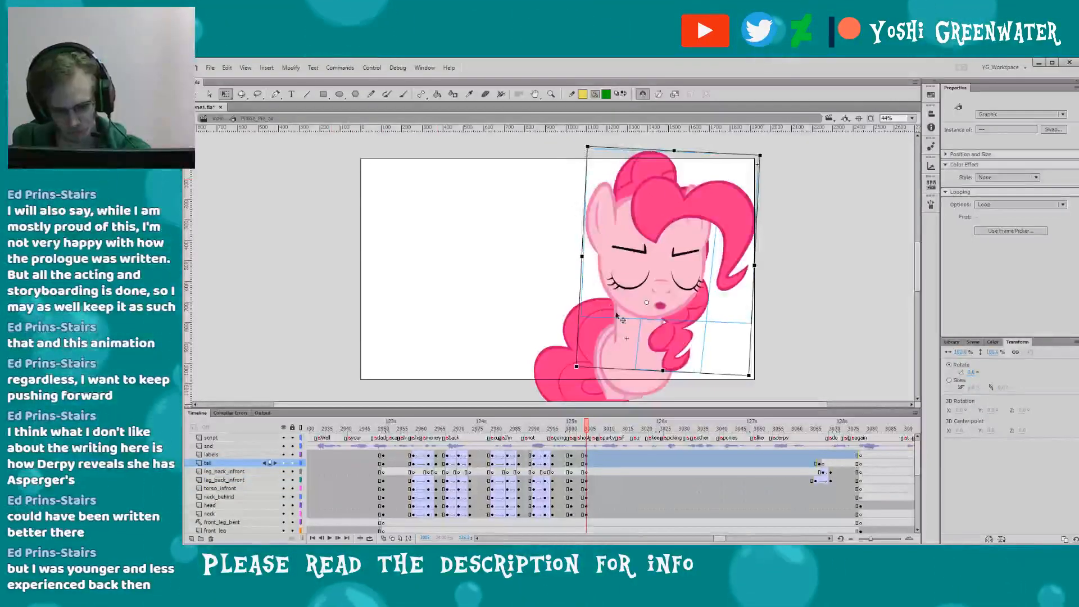
click(622, 319)
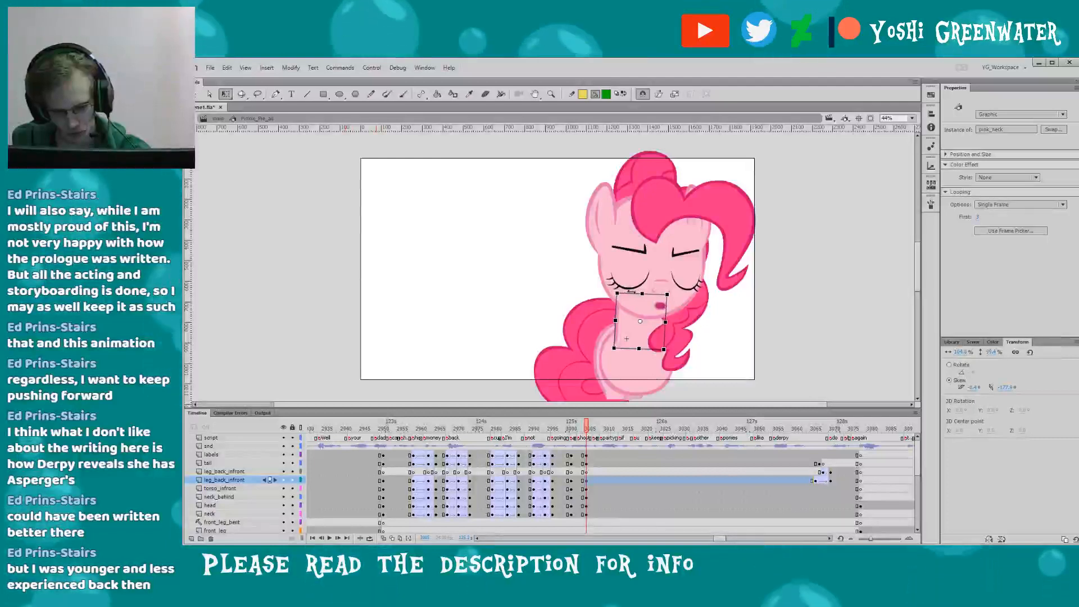
click(581, 297)
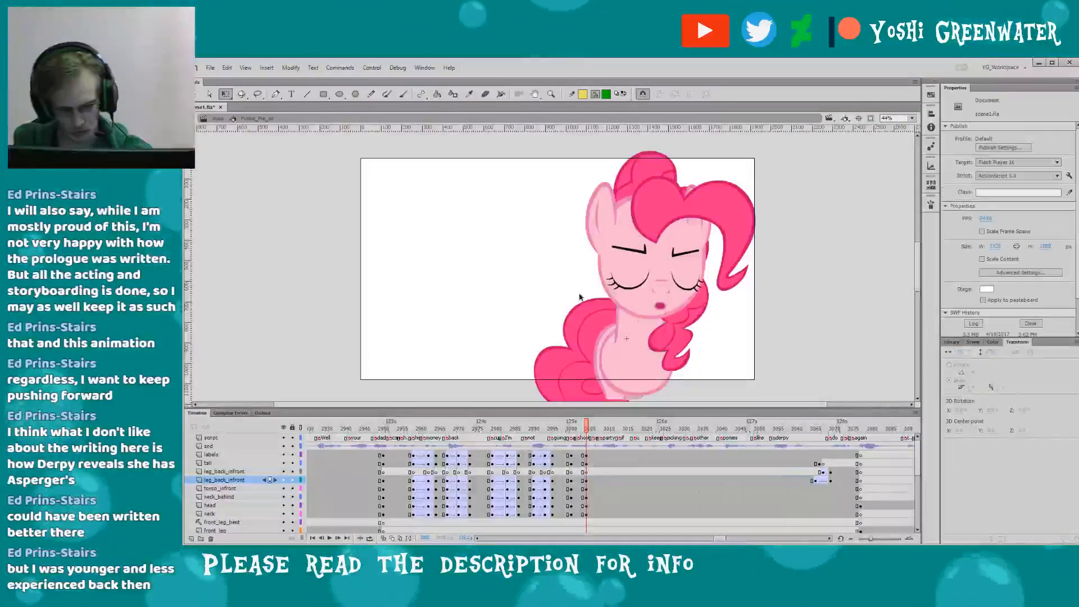
- Create classic tweens across the character's layers between the two new keyframes
click(578, 463)
drag(572, 481, 578, 513)
key(F3)
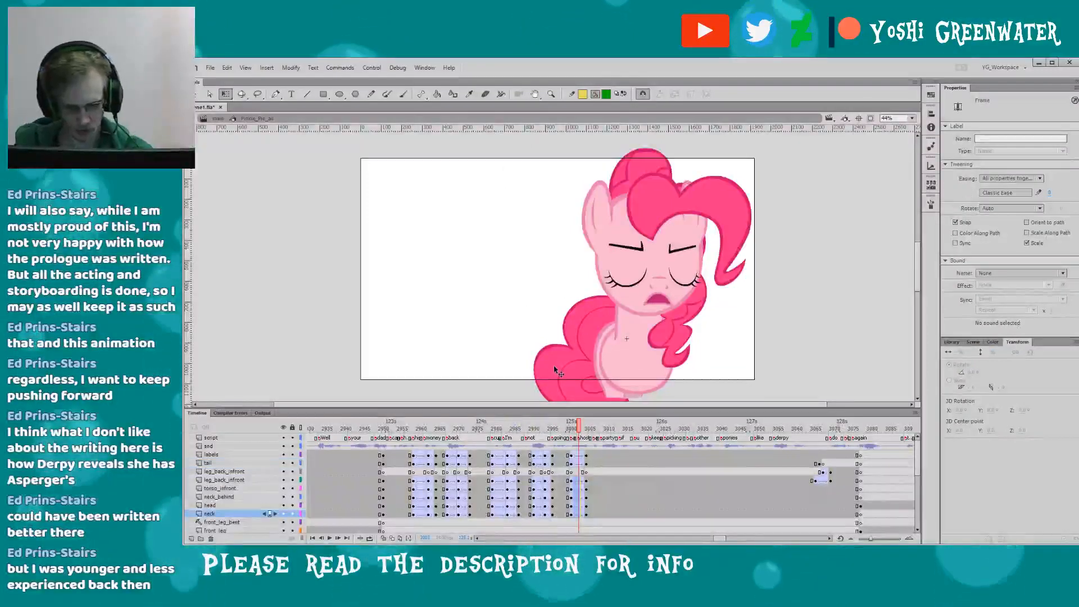
click(555, 371)
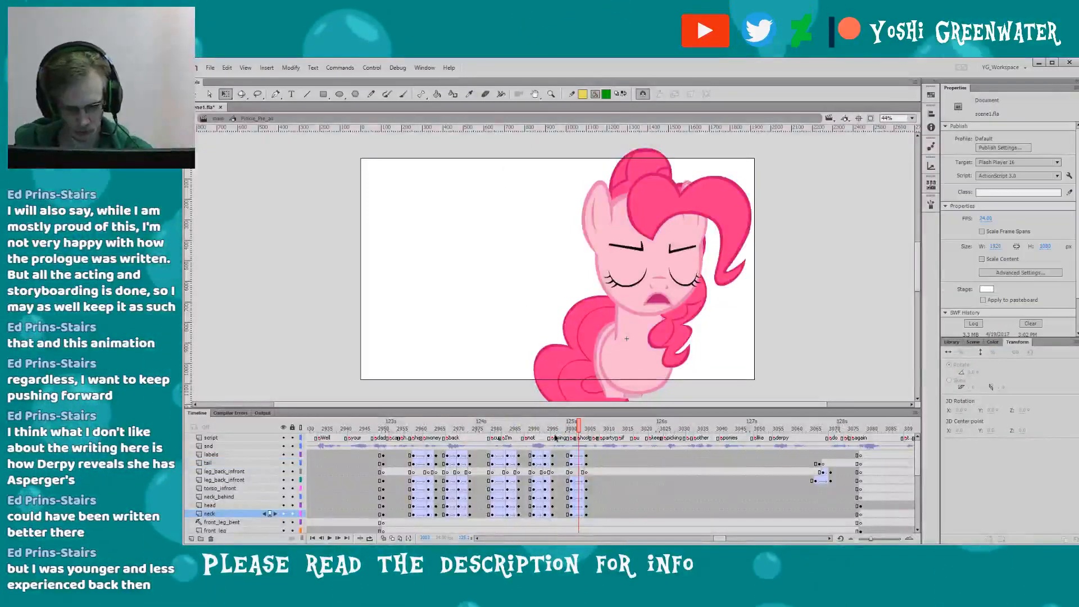
- Set the easing of the new classic tweens to 100 out on all the character's layers
click(577, 456)
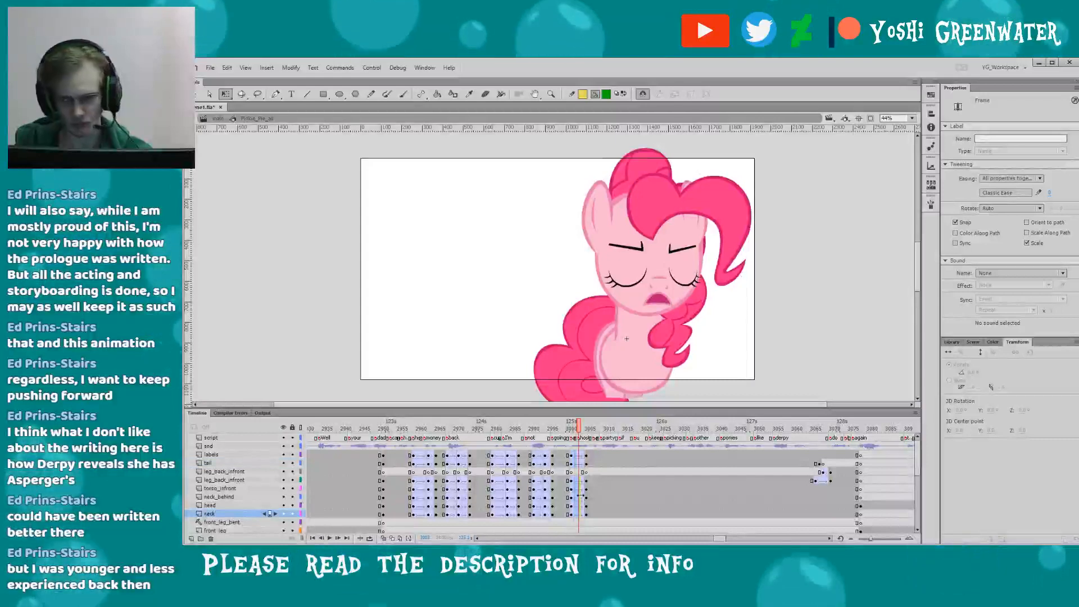
click(1049, 192)
text(100)
key(Return)
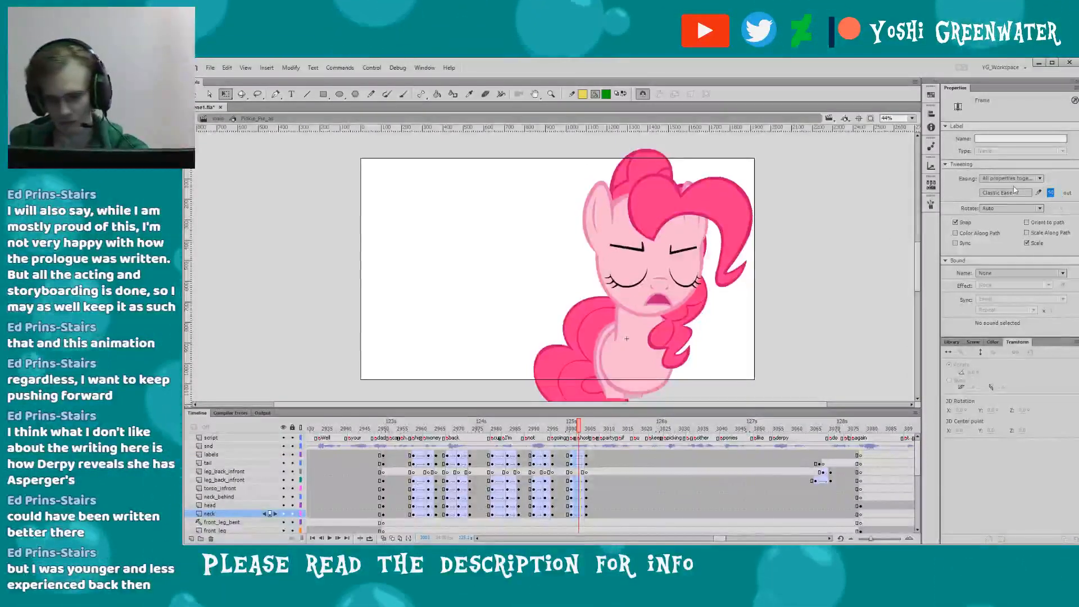
click(477, 352)
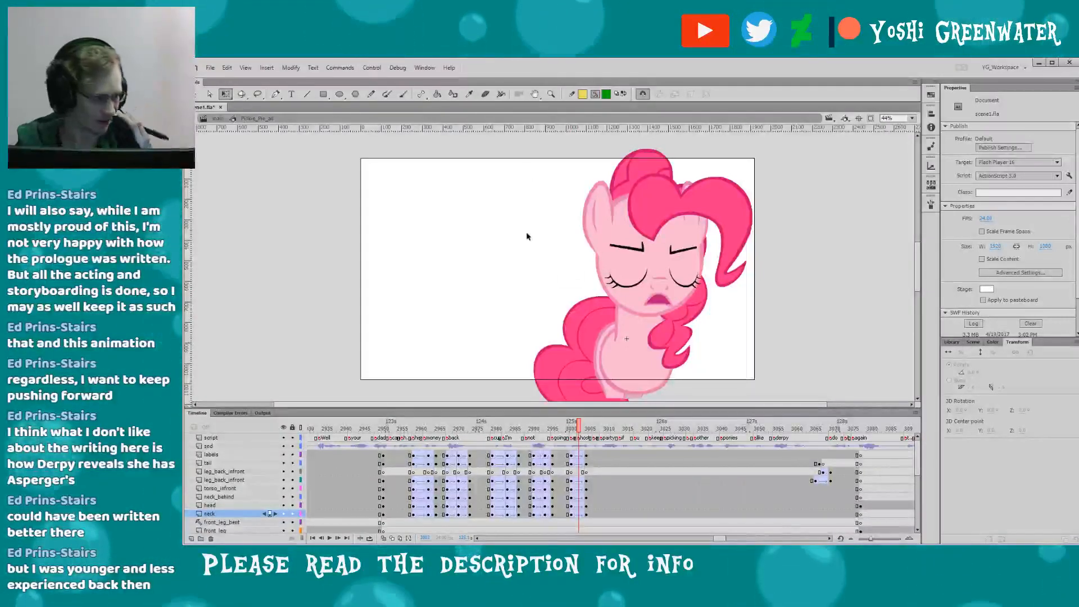
- Play back the animation from the 123 s mark through the newly tweened head movement
drag(398, 283, 412, 303)
click(388, 432)
key(Return)
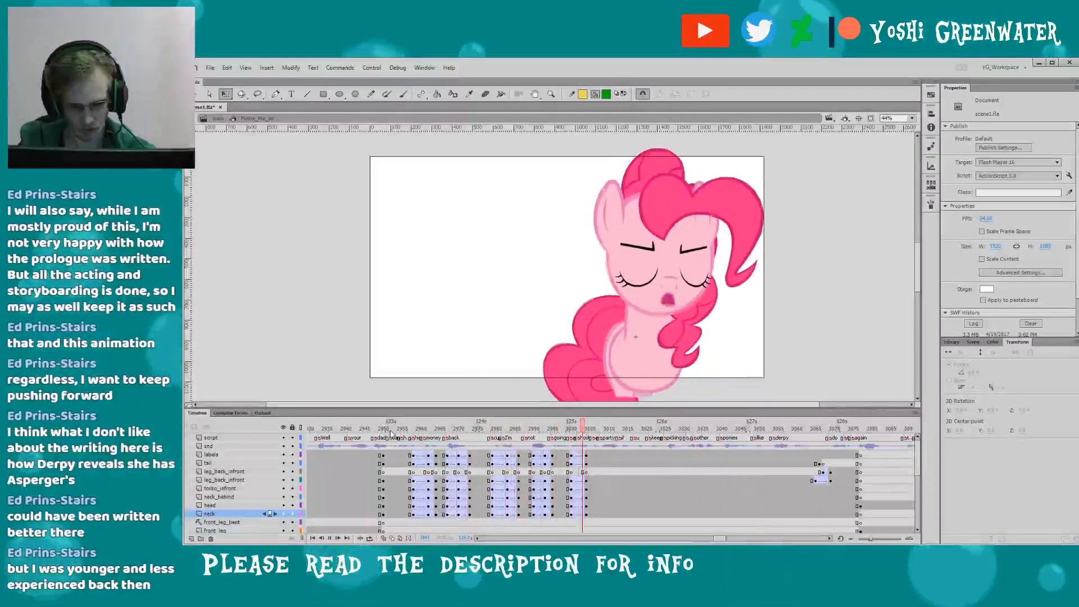
- Insert keyframes across the character's layers shortly after the 125 s mark, following the last tween
drag(554, 430, 594, 433)
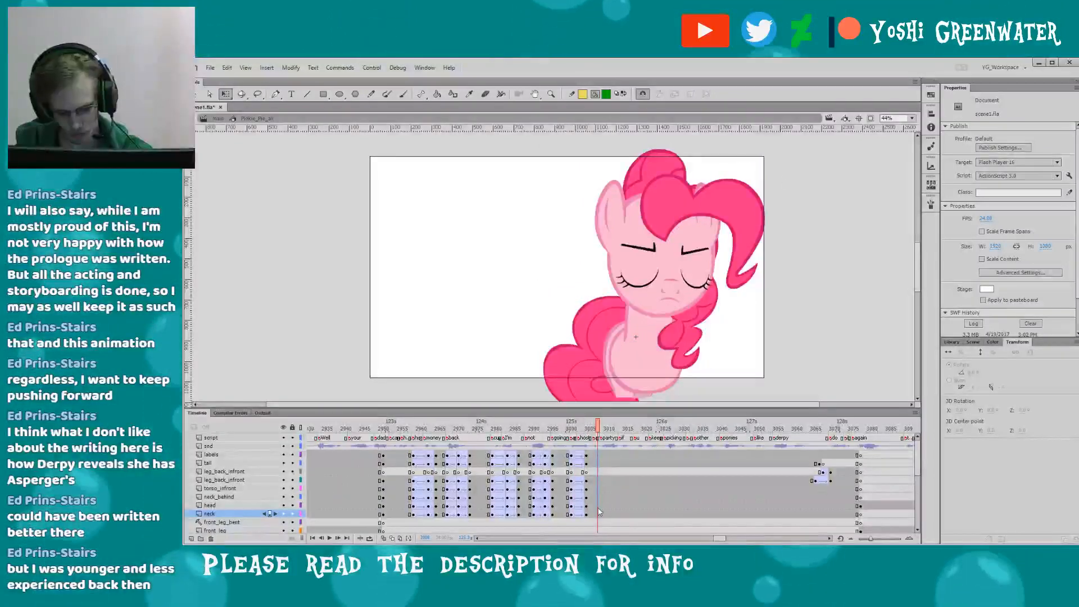
key(F6)
mouse_move(565, 431)
mouse_down()
mouse_move(594, 425)
mouse_move(567, 415)
mouse_up()
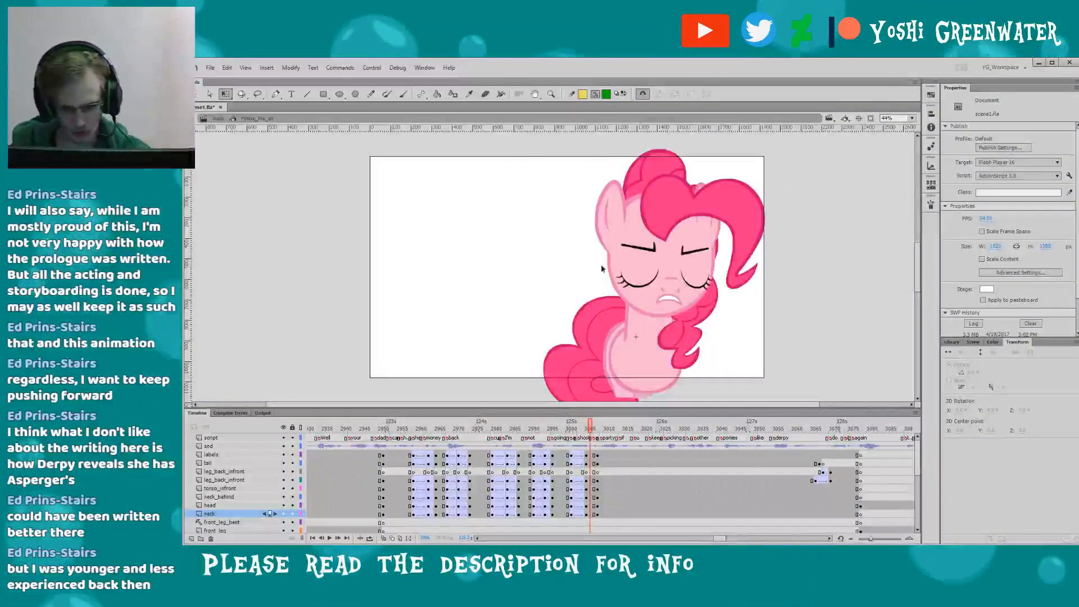
- Nudge the head and hair slightly down and skew the body slightly right on the pose just before the new keyframes
click(628, 320)
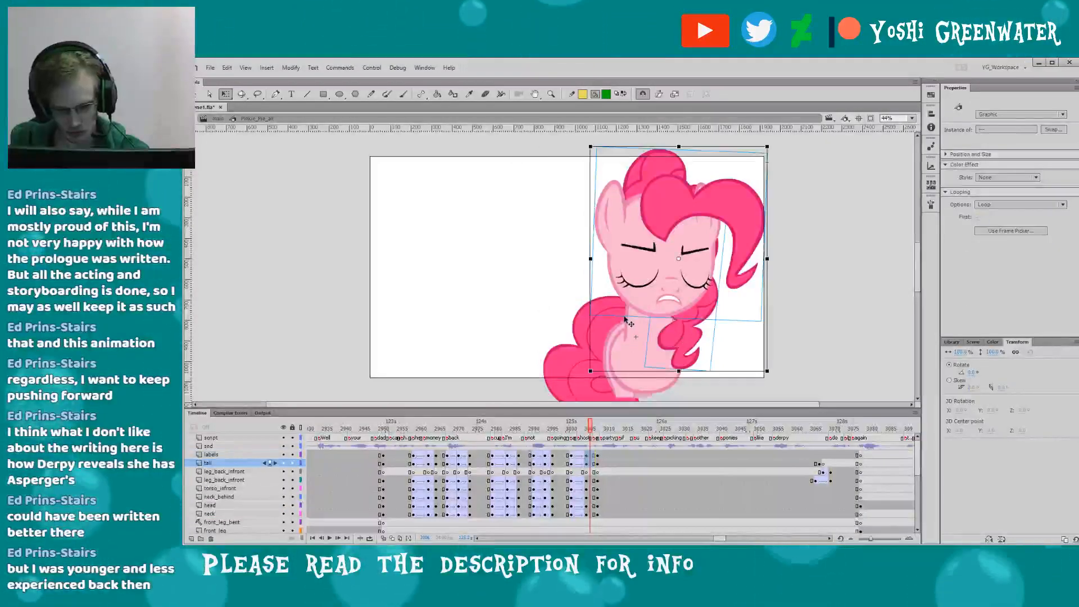
key(Down)
key(Down)
drag(558, 240, 686, 395)
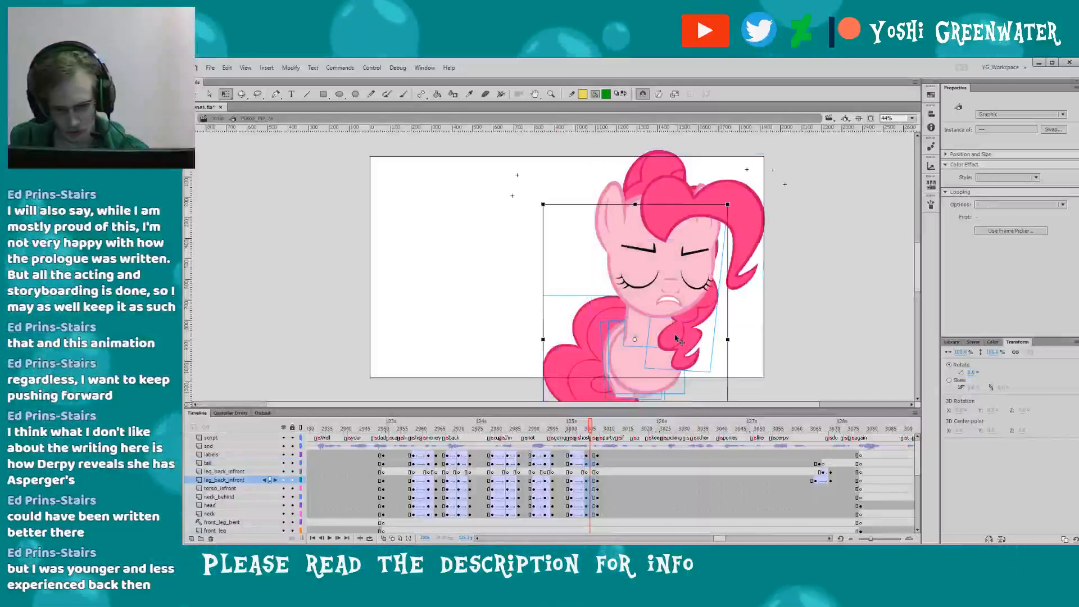
shift+click(684, 337)
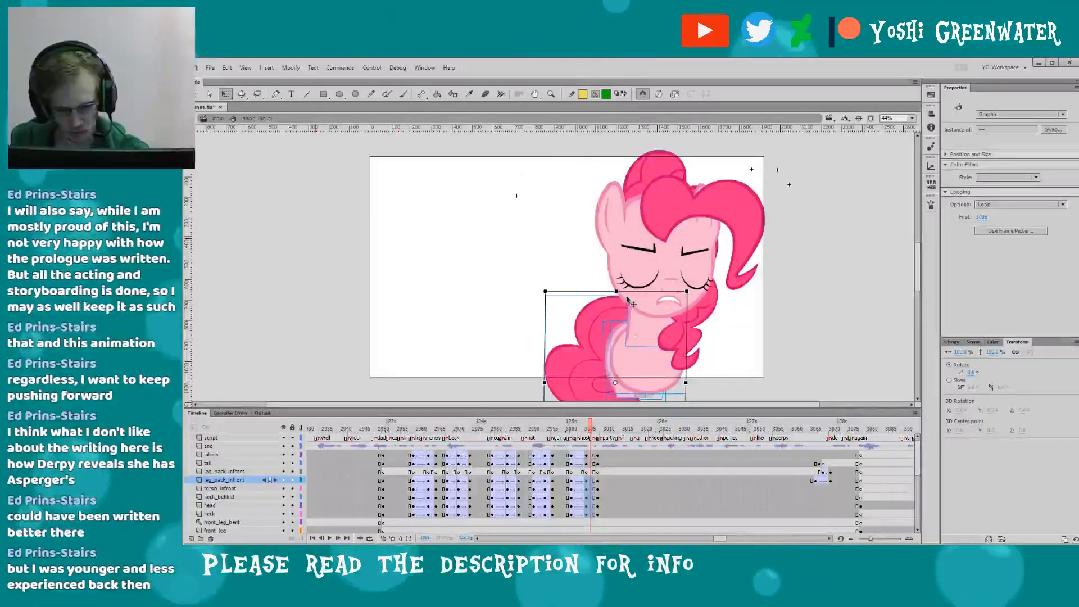
click(677, 329)
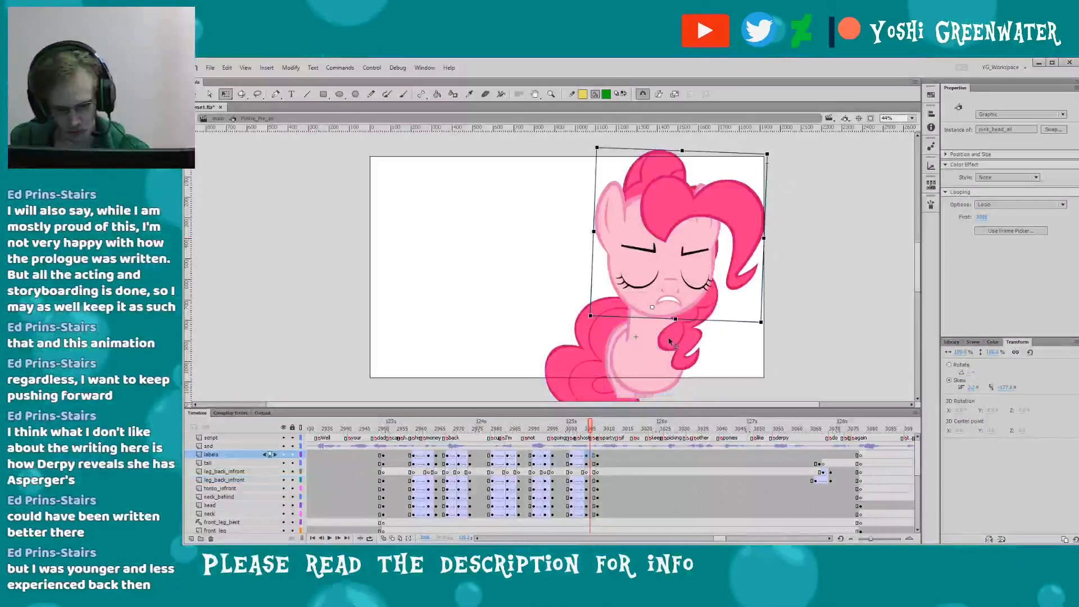
shift+click(581, 351)
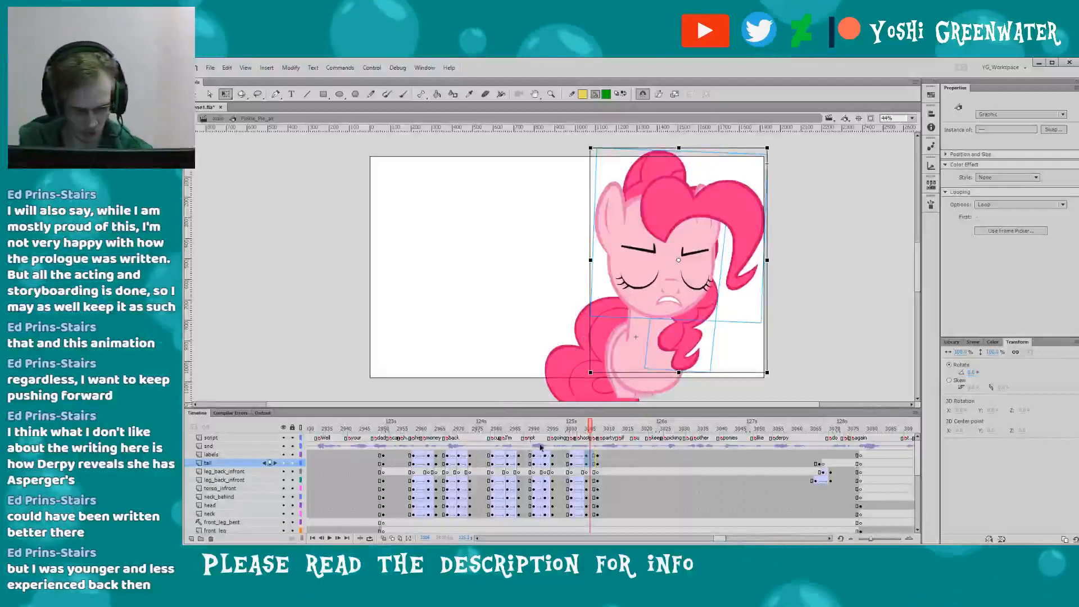
- Create classic tweens on the character's layers leading into the new keyframes and play back the movement
drag(590, 455, 590, 514)
click(536, 465)
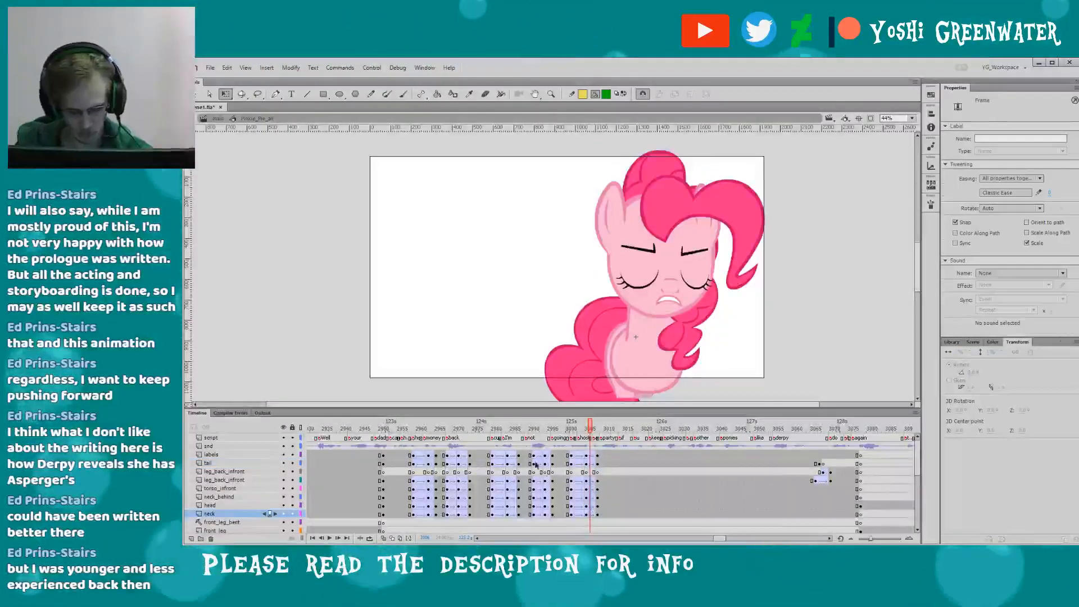
drag(714, 538, 717, 540)
key(Return)
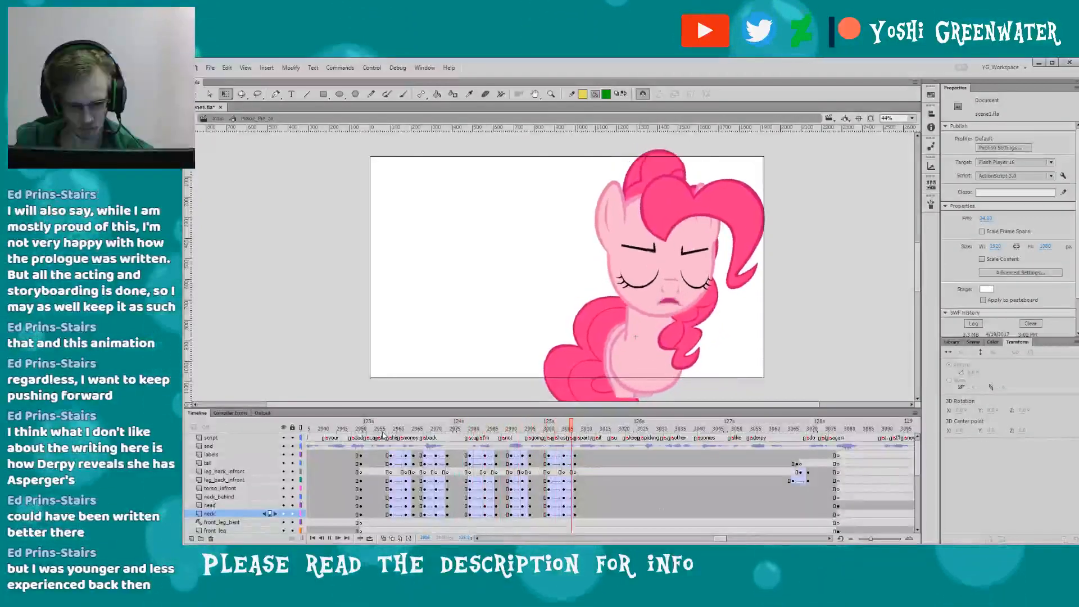
key(Return)
drag(546, 428, 575, 429)
key(Return)
- Nudge the head and hair slightly left on the newest keyframes, check the playback, and save the document
click(639, 298)
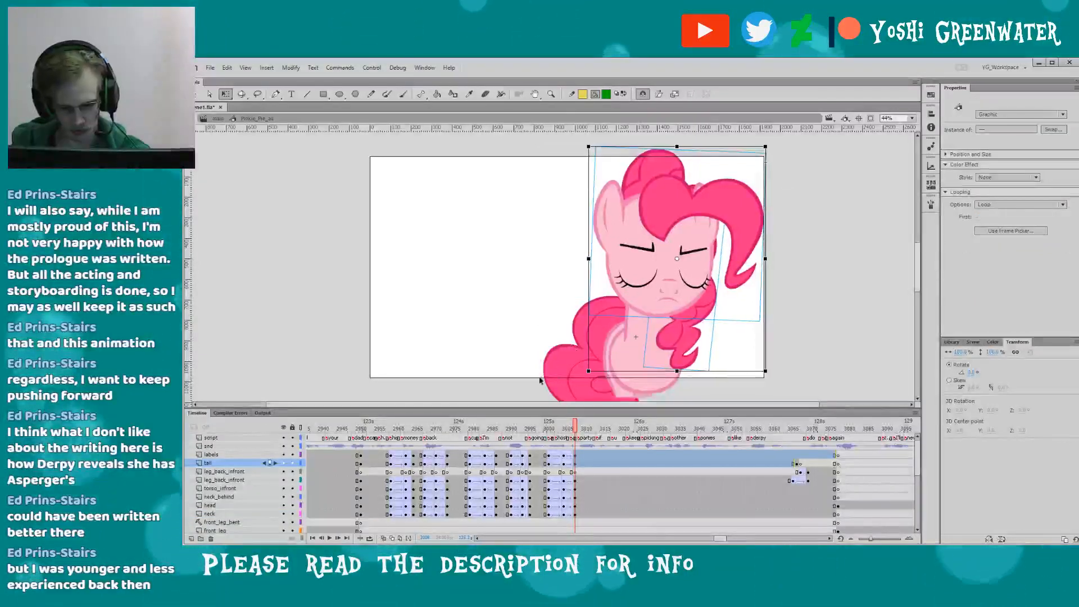
key(Left)
key(Left)
key(Left)
key(Return)
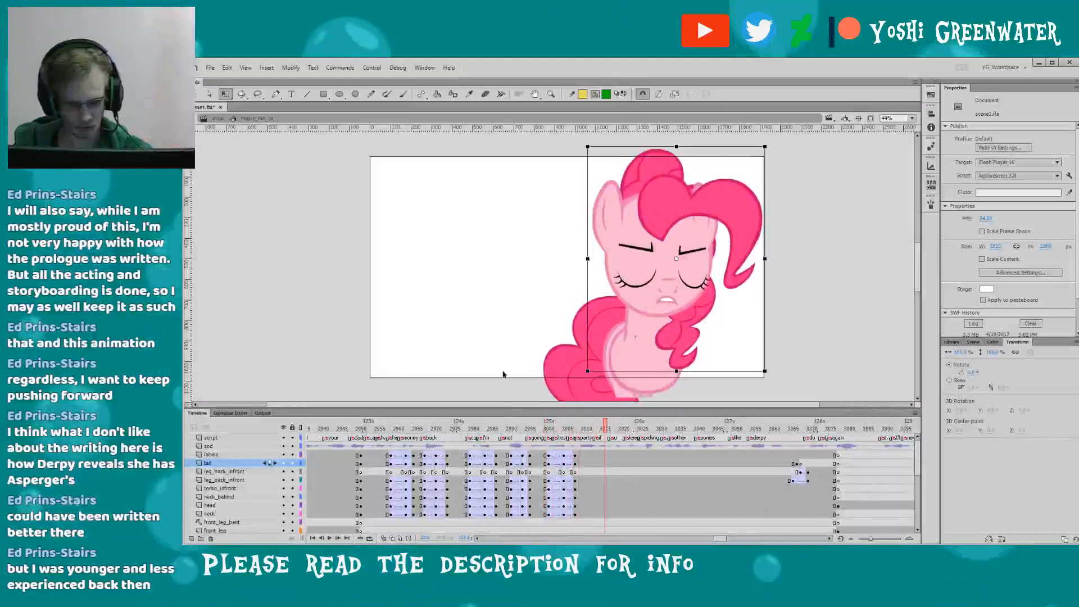
key(ctrl+s)
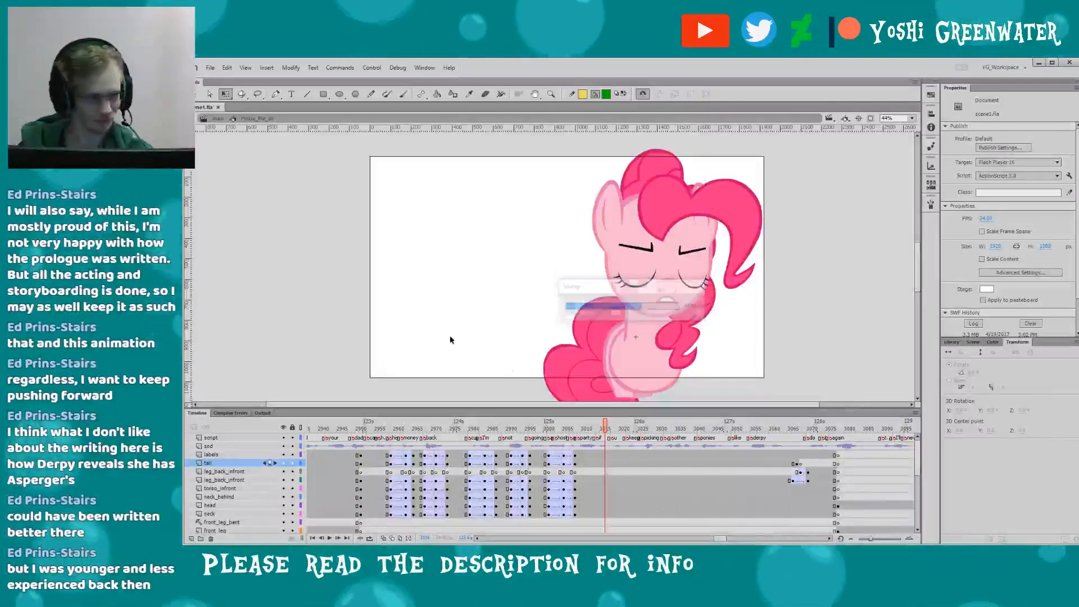
- Insert two more sets of keyframes a few frames apart across the character's layers between the 125 s and 126 s marks
drag(720, 540, 721, 540)
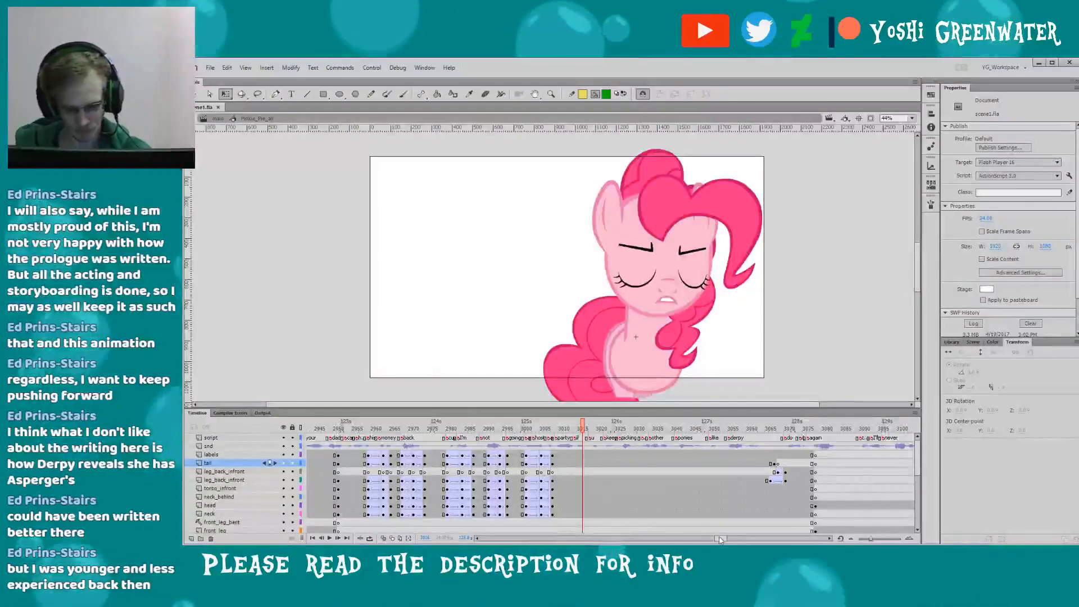
click(484, 435)
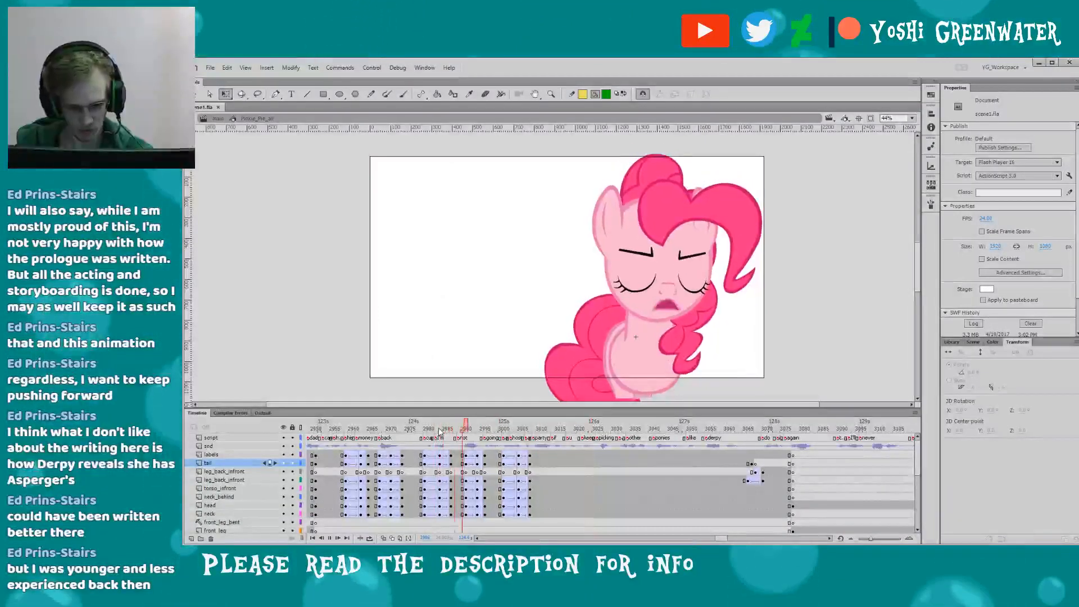
drag(485, 435, 543, 514)
key(F6)
click(553, 430)
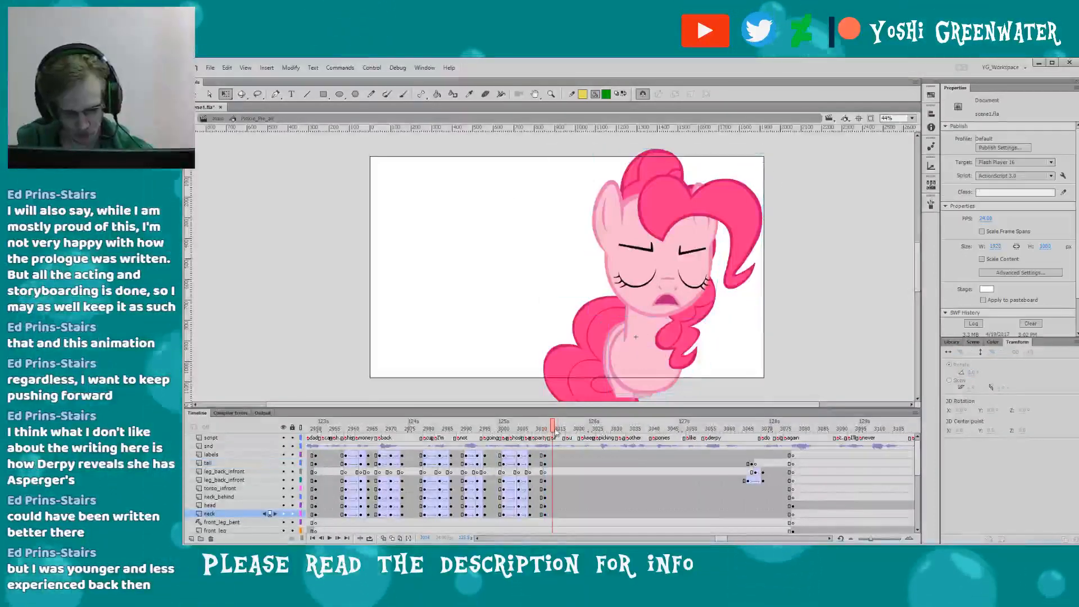
drag(559, 454, 560, 514)
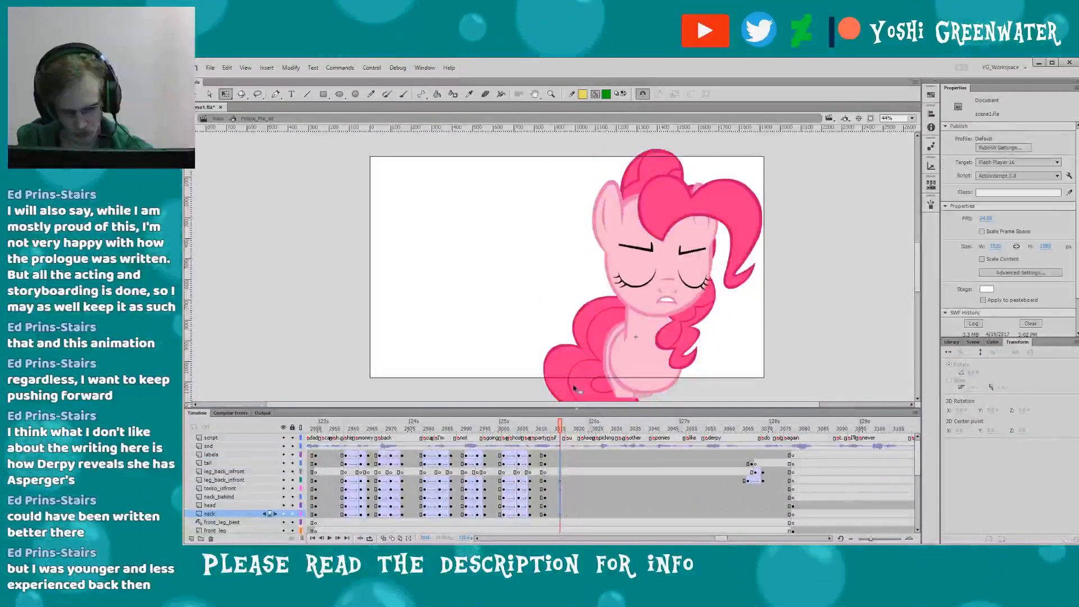
key(F6)
- Skew the body slightly left on the second set of keyframes, then shift the head and hair left and tilt them slightly counterclockwise
click(645, 288)
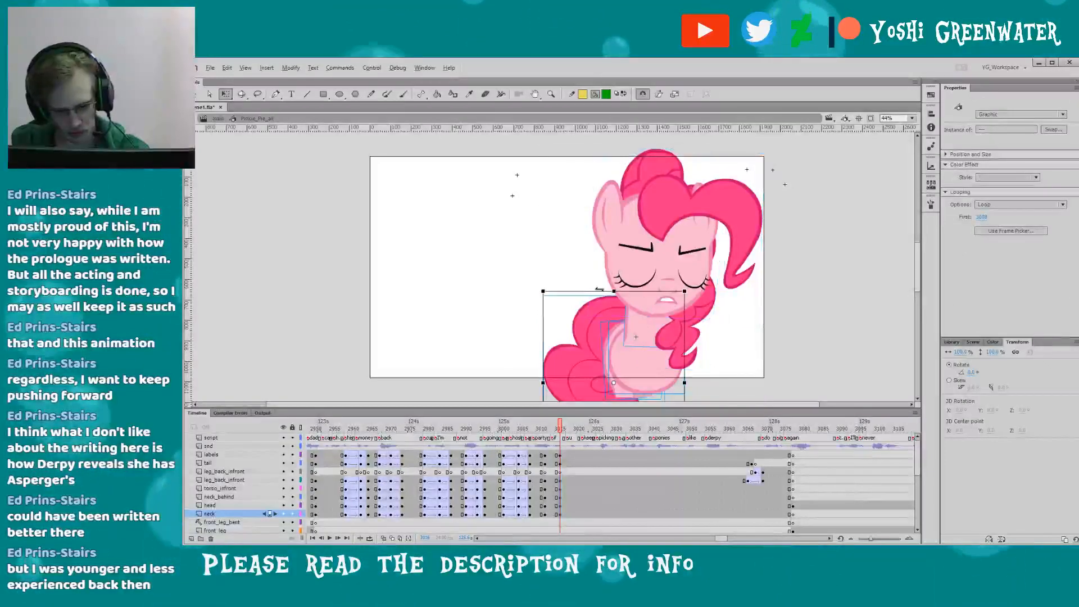
click(638, 288)
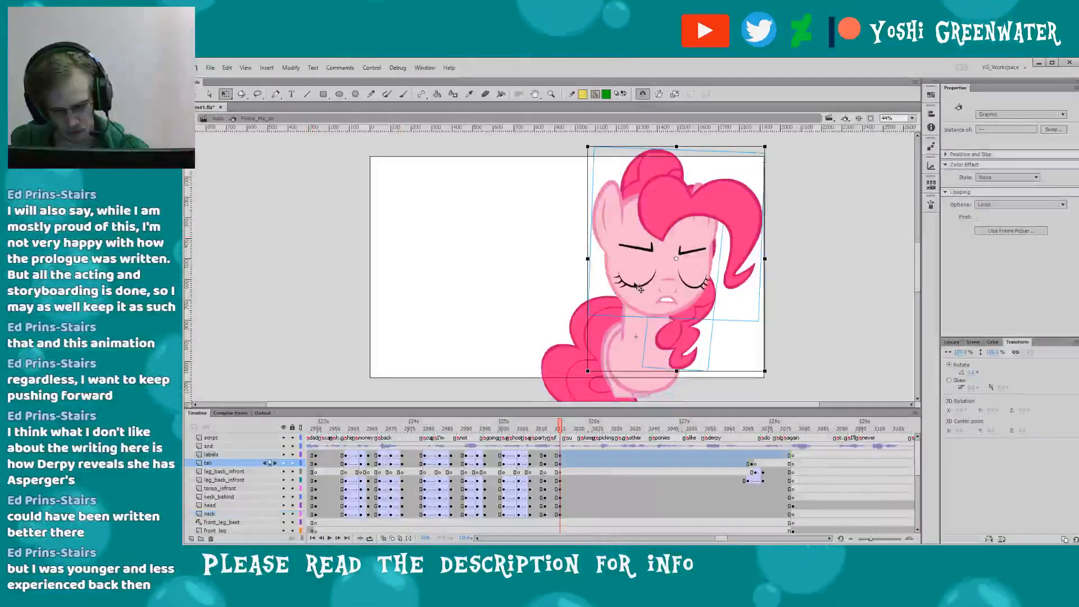
drag(638, 287, 636, 289)
key(shift+Left)
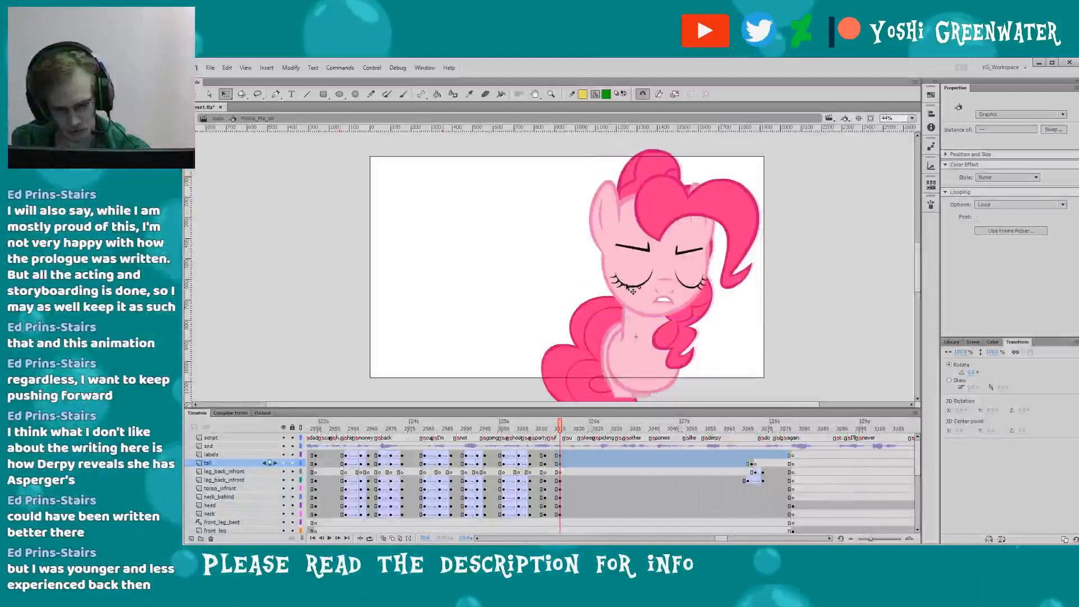
drag(673, 259, 648, 298)
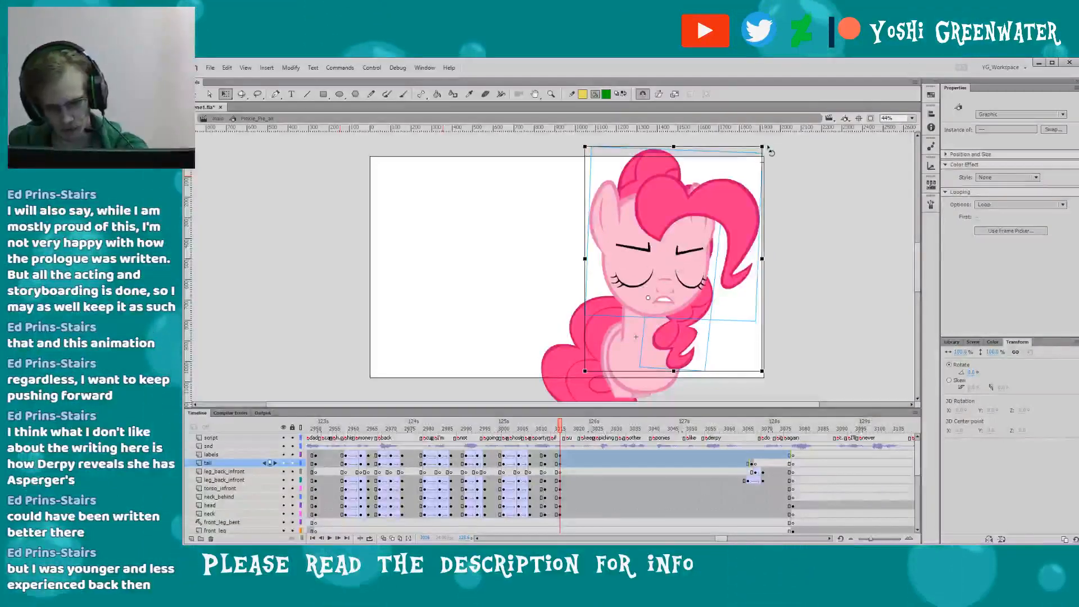
drag(770, 151, 764, 145)
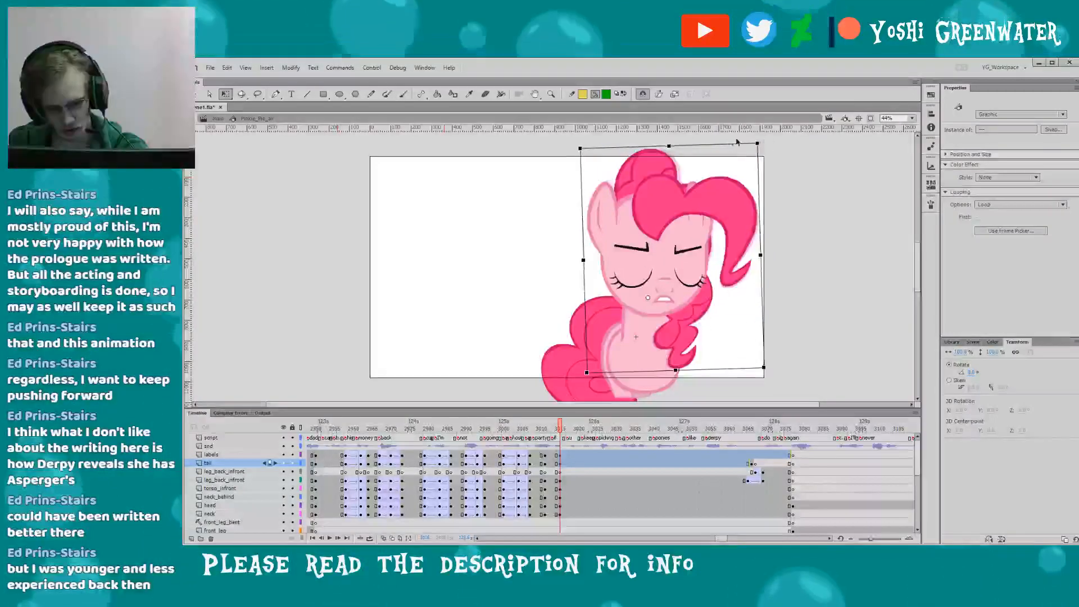
click(533, 400)
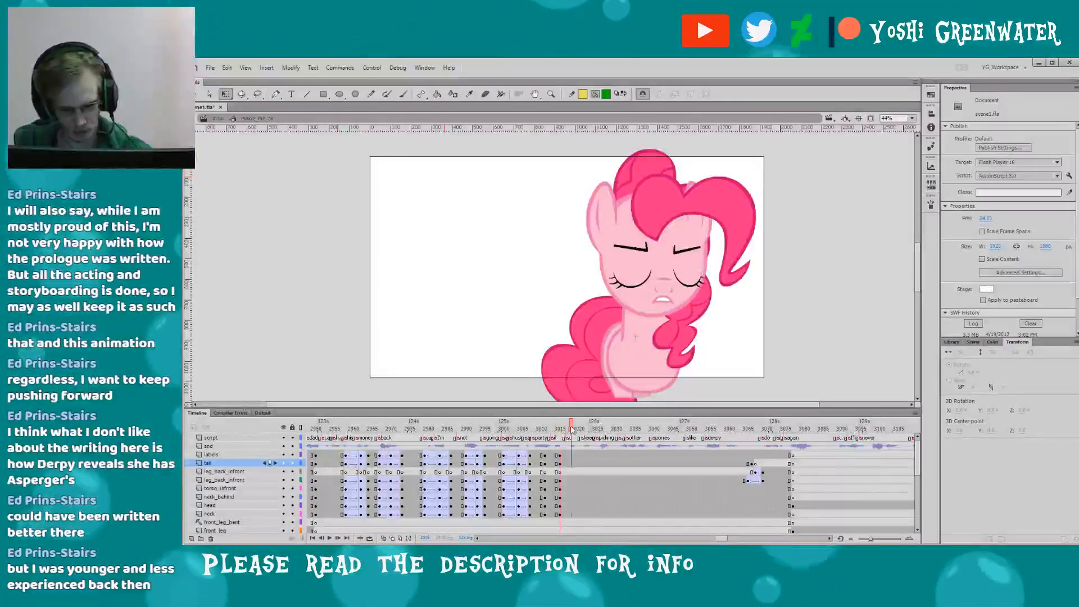
- Create classic tweens across the character's layers between the two newest sets of keyframes and play back the head tilt
click(547, 445)
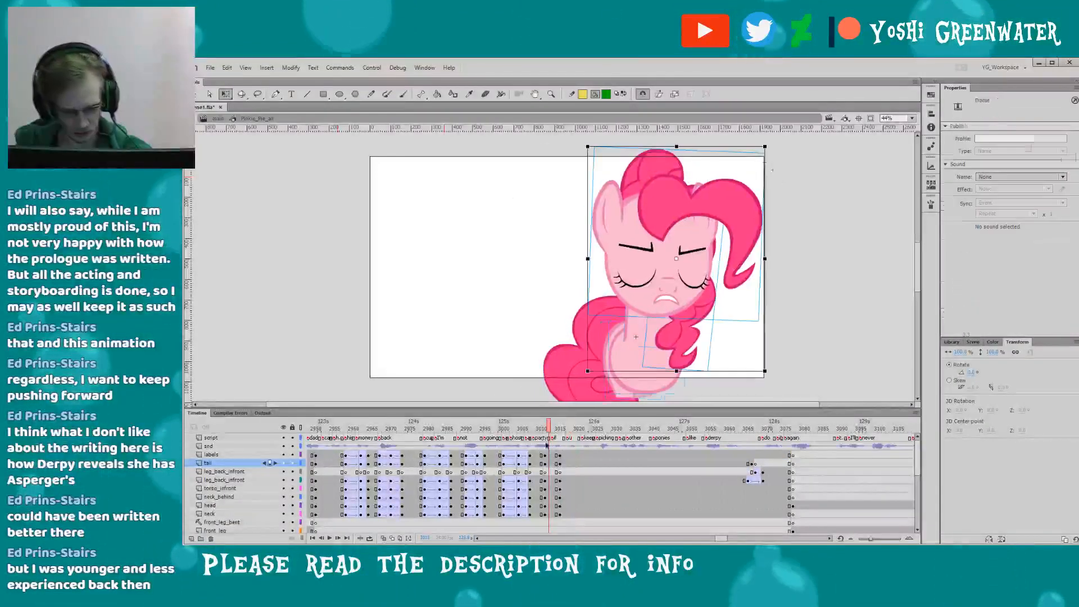
click(553, 514)
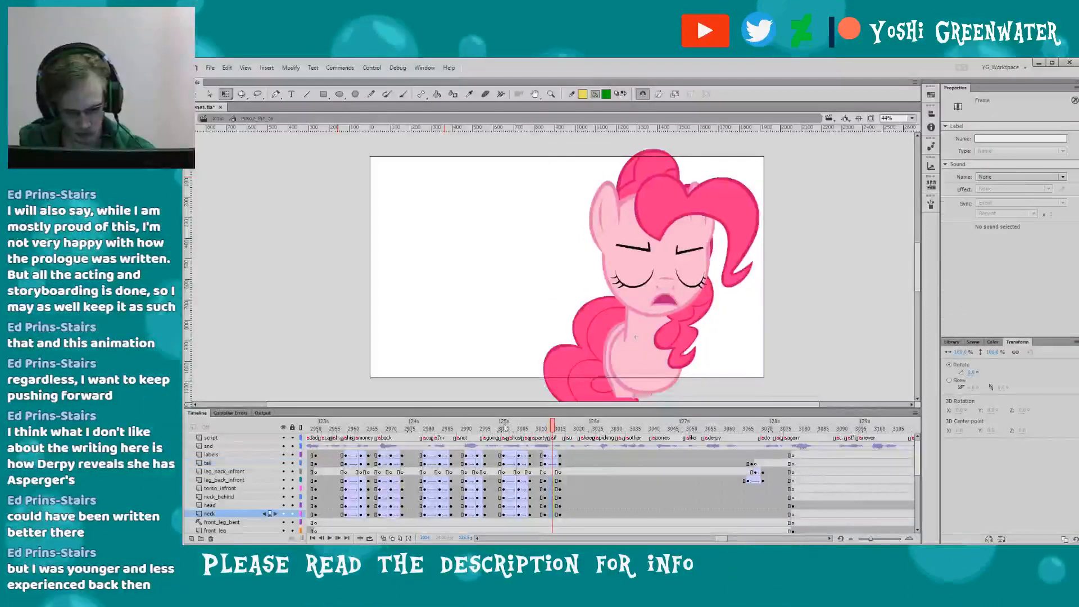
key(F3)
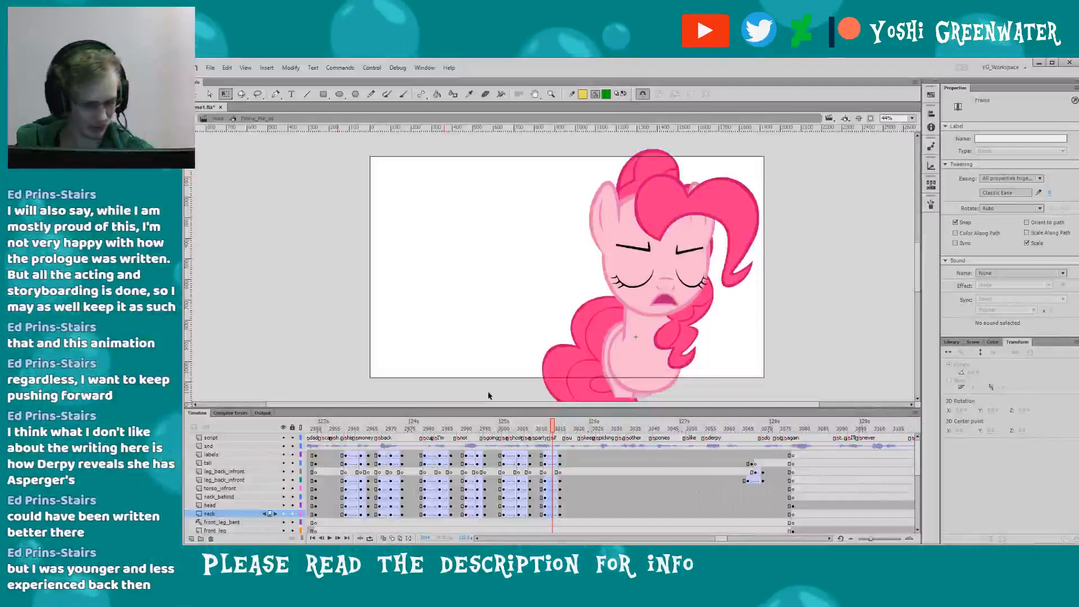
key(Return)
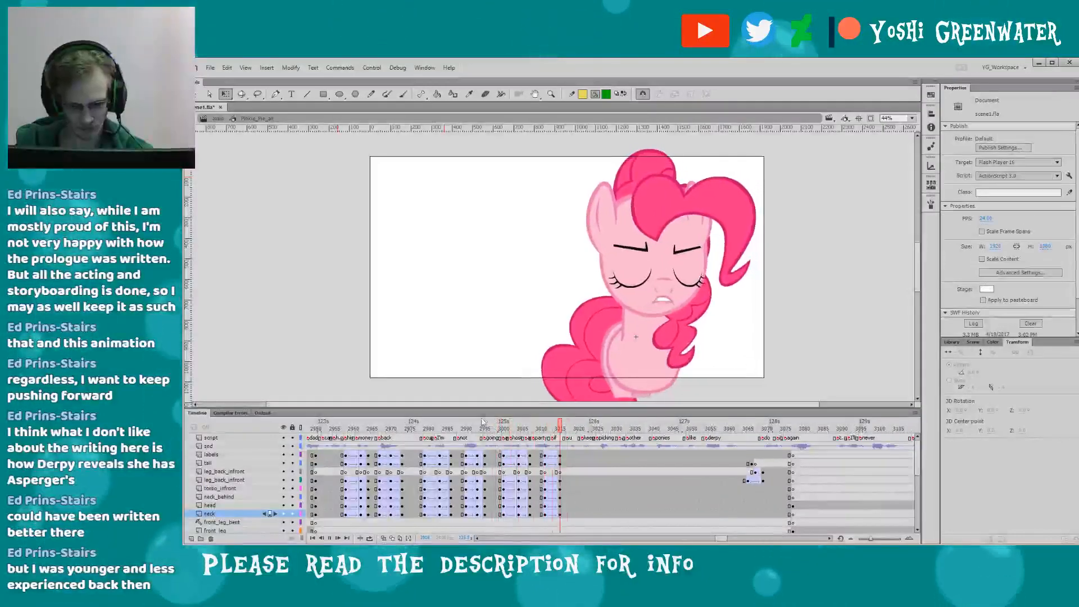
- Scrub through the dialogue after the head tilt and insert keyframes across the character's layers just before the 126 s mark
click(565, 436)
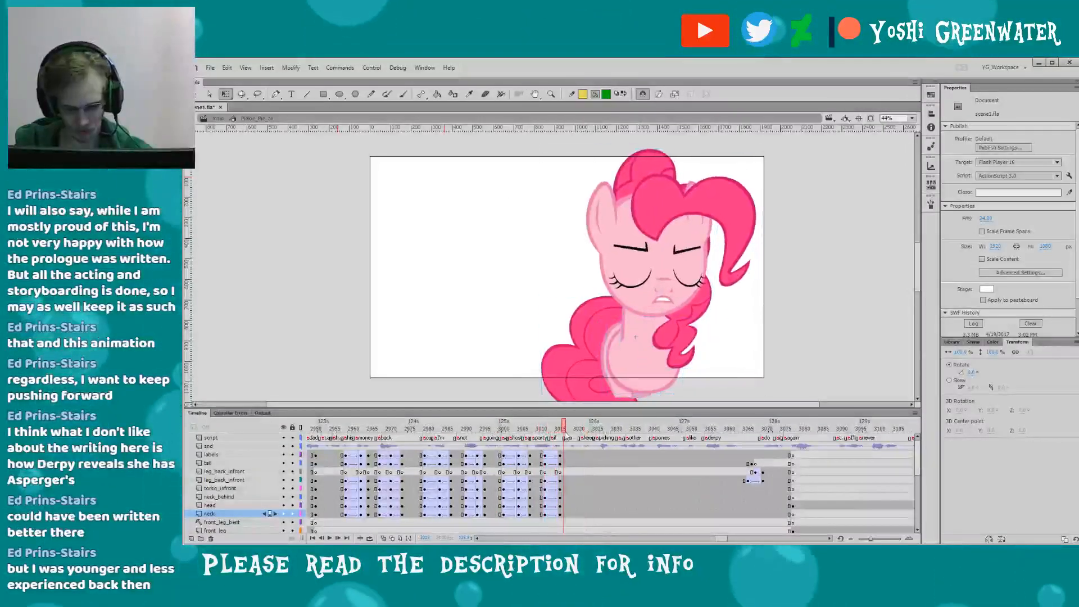
drag(569, 434, 576, 436)
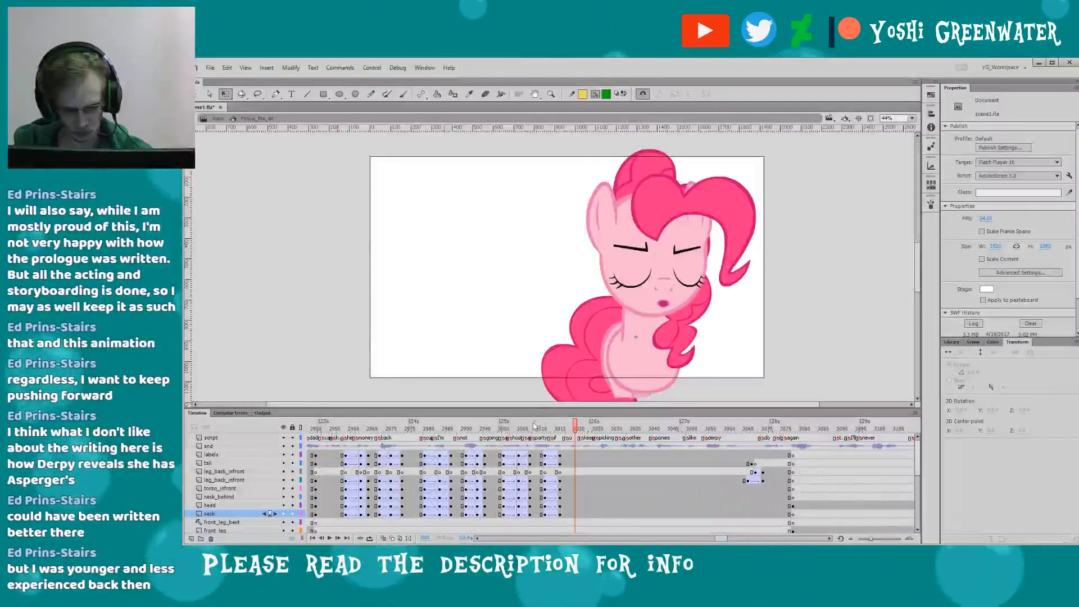
drag(546, 423, 575, 438)
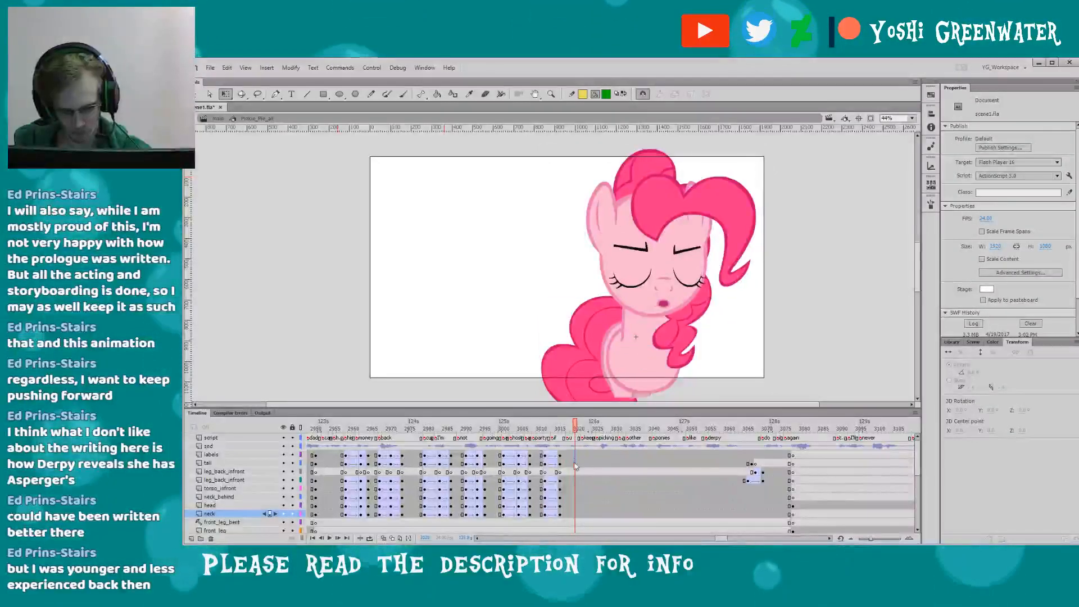
click(574, 505)
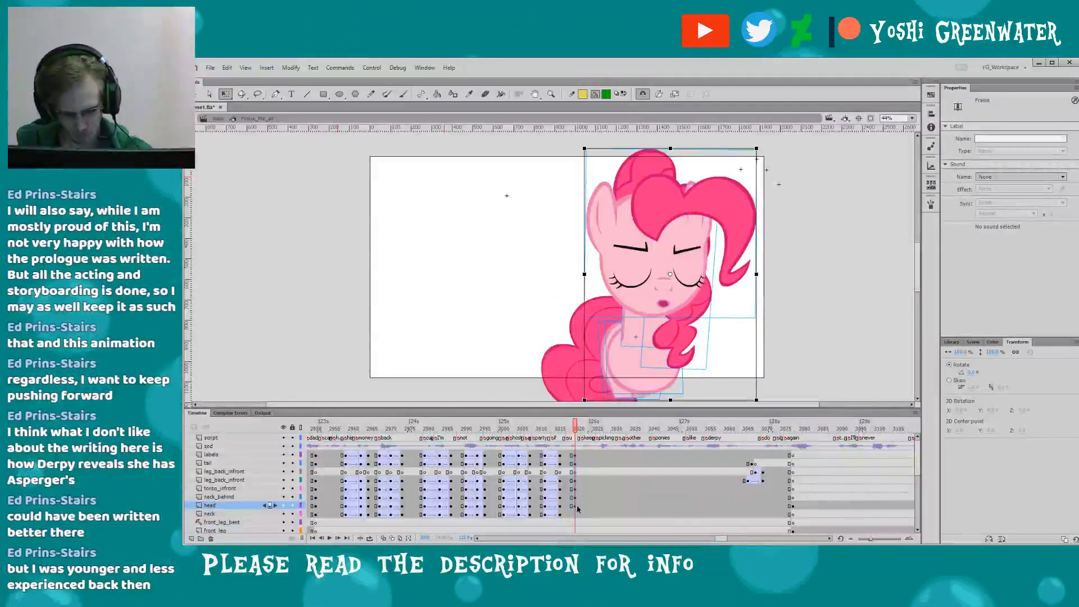
click(563, 513)
- Skew the body slightly left on the keyframes before the newest set, and shift the head and hair left with a slight counterclockwise tilt
click(583, 256)
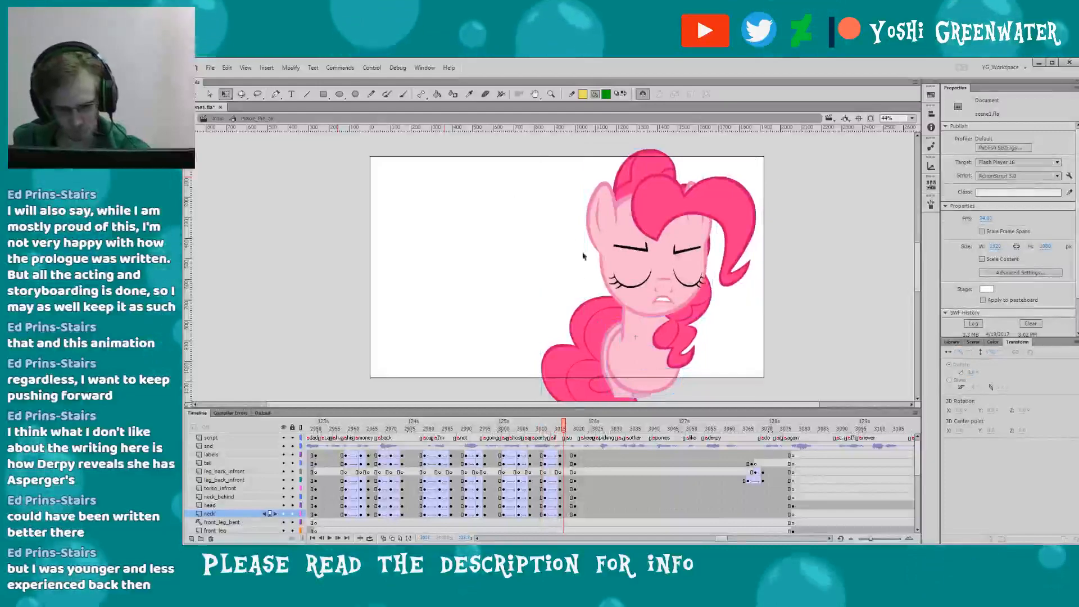
drag(583, 256, 696, 395)
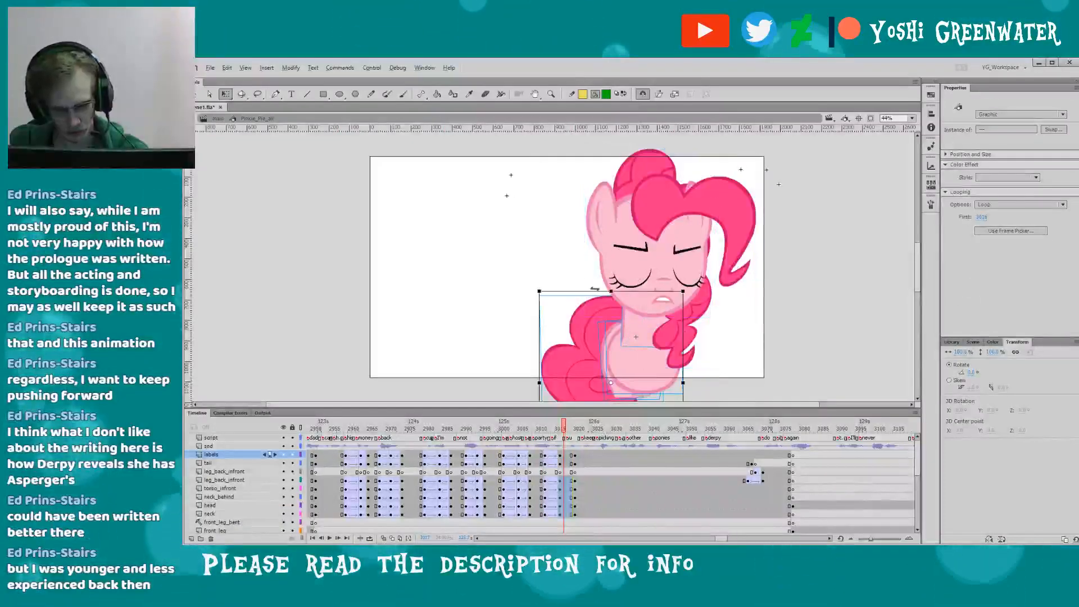
drag(595, 288, 589, 288)
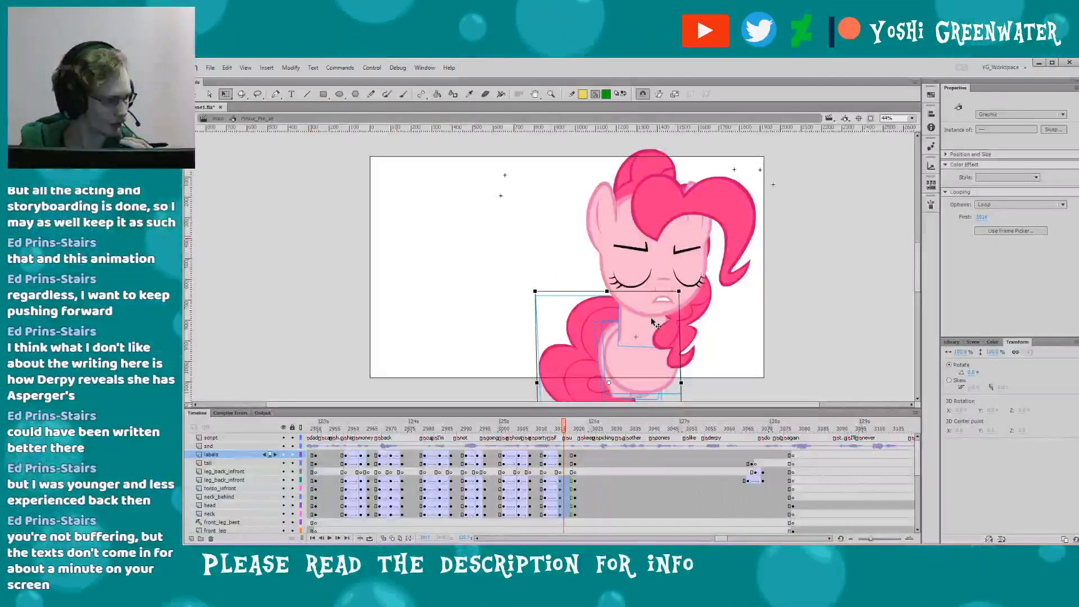
click(637, 283)
shift+click(679, 333)
drag(630, 282, 627, 282)
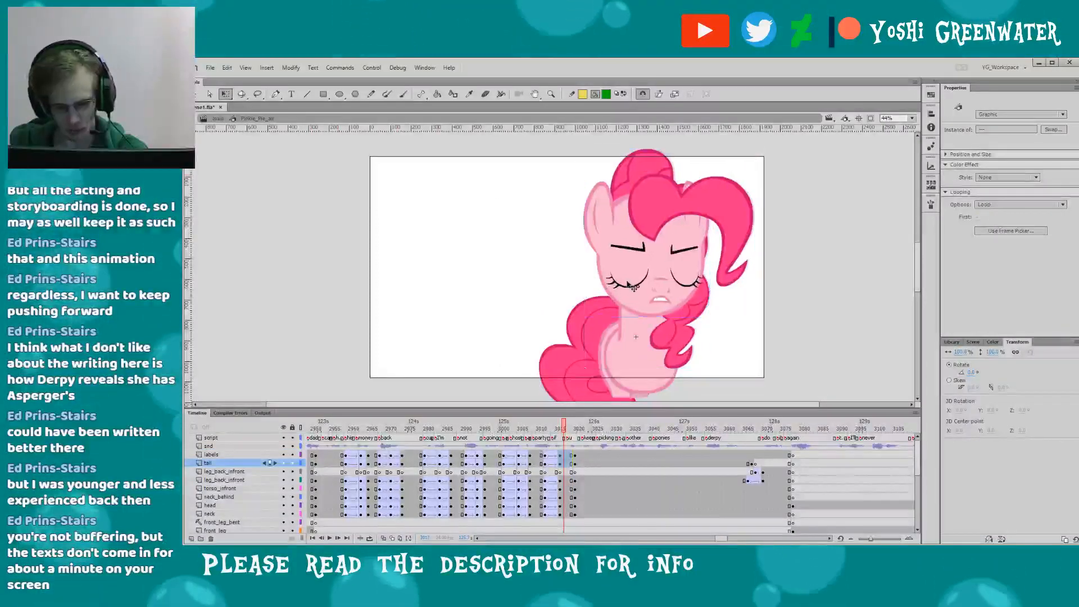
click(659, 285)
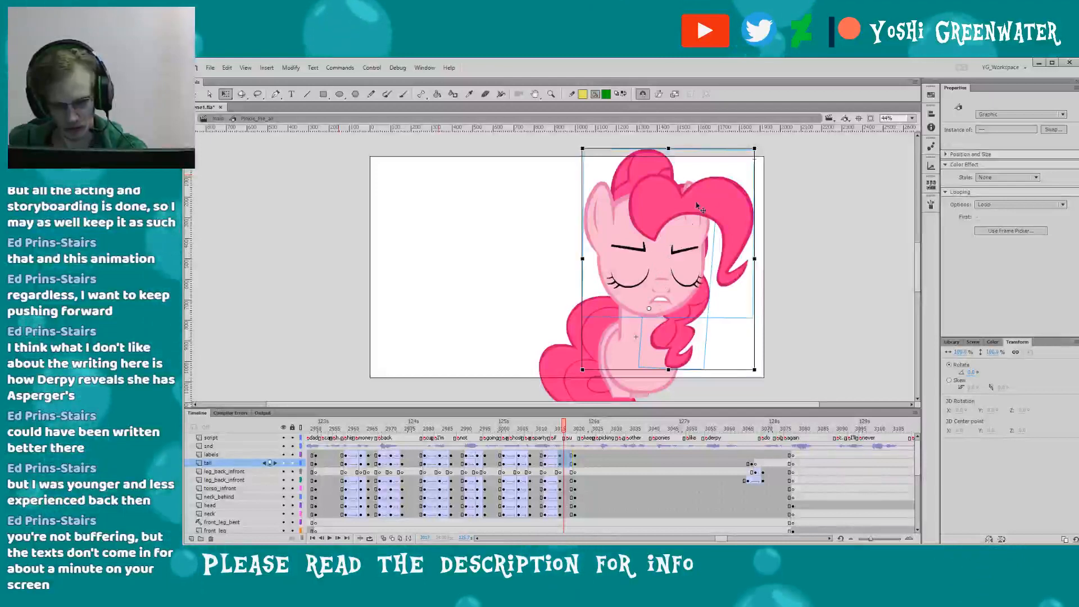
drag(762, 156, 756, 153)
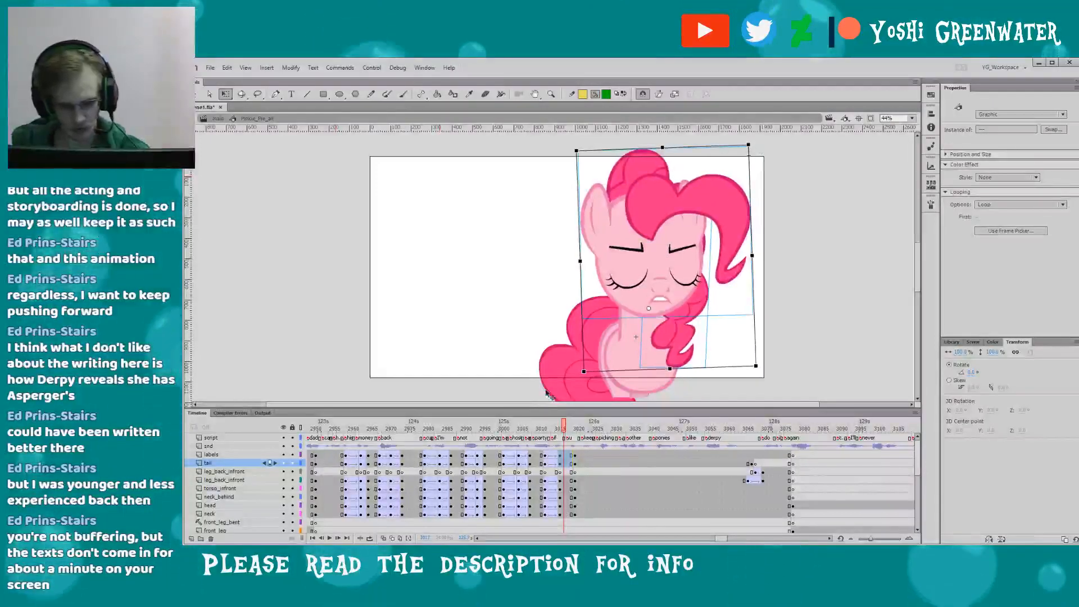
- Create classic tweens across the character's layers between the adjusted pose and the newest set of keyframes
click(567, 514)
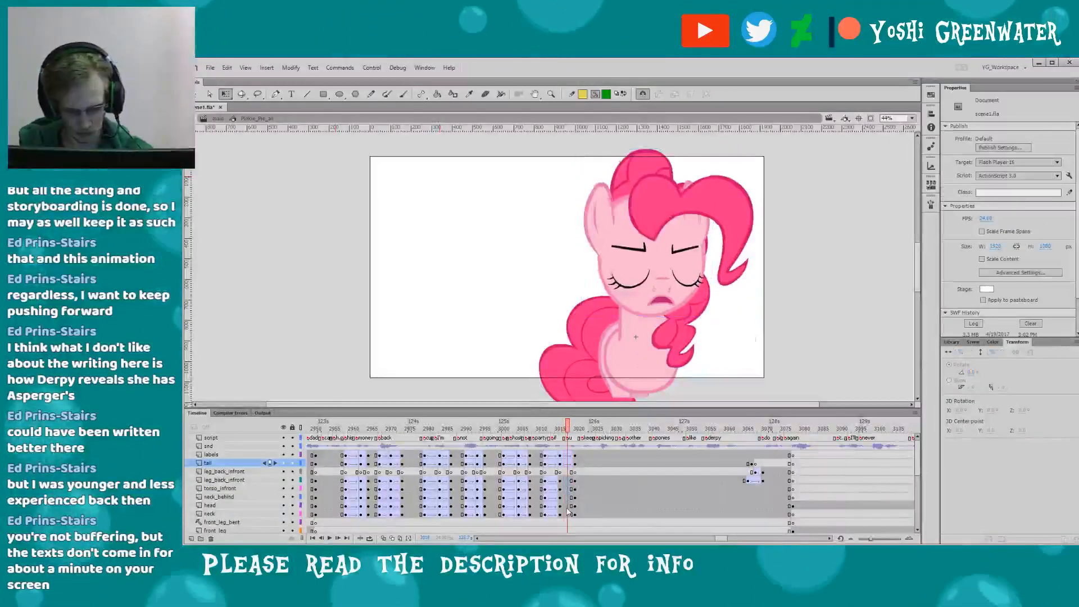
click(567, 488)
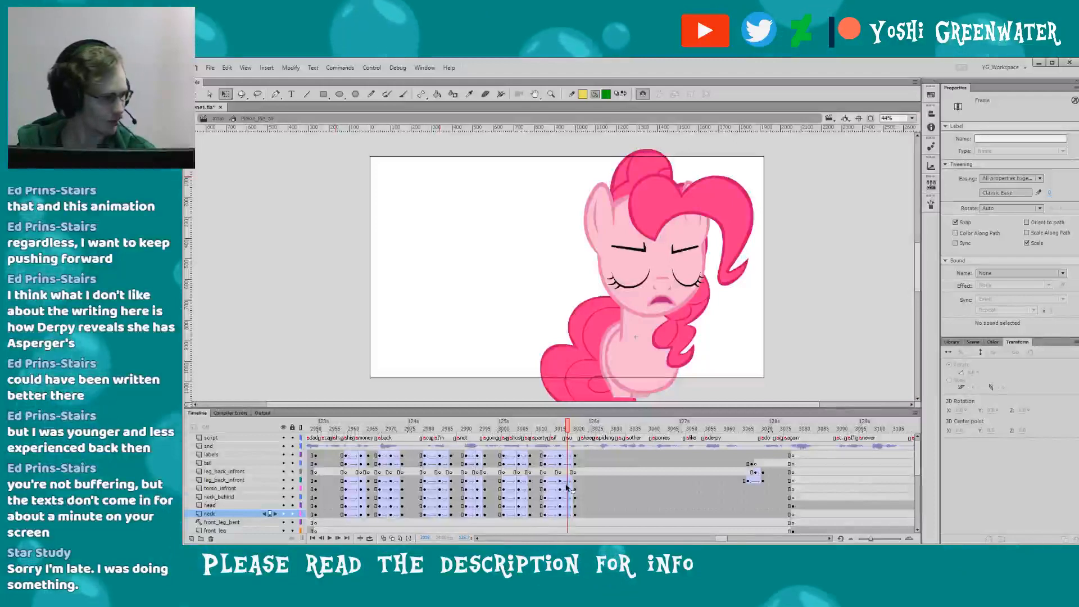
- Inspect the parent scene and the pony's nested head symbol, returning to the character's timeline
double_click(414, 337)
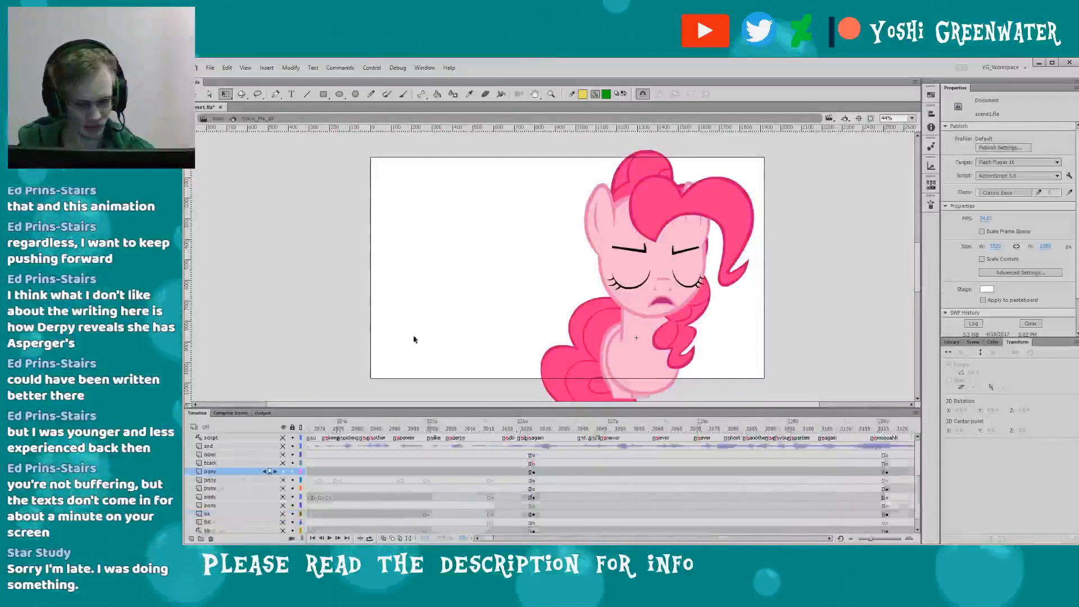
double_click(542, 348)
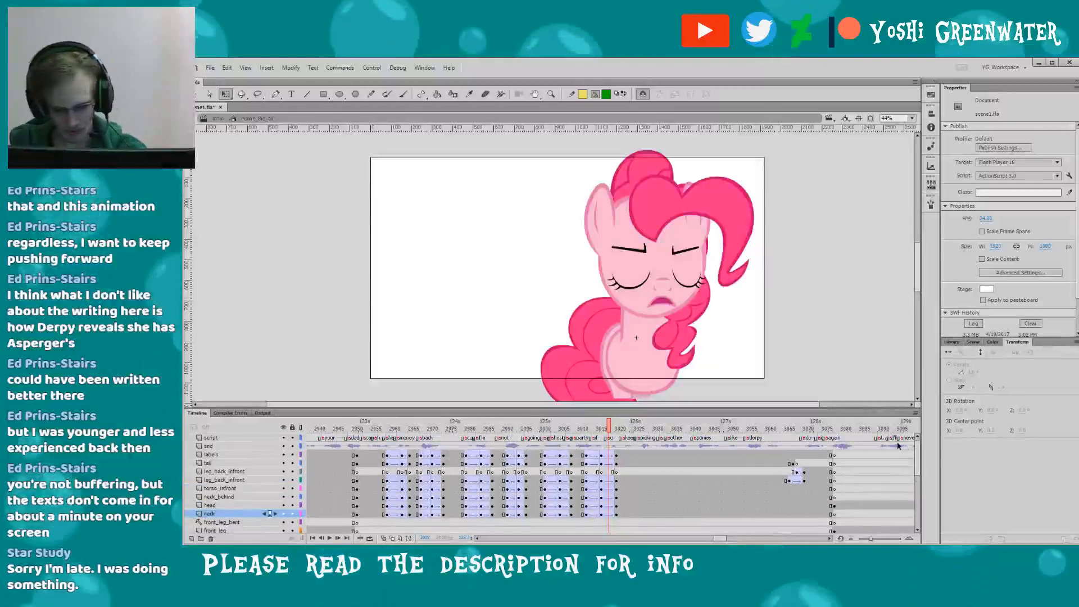
scroll(721, 506, up, 1)
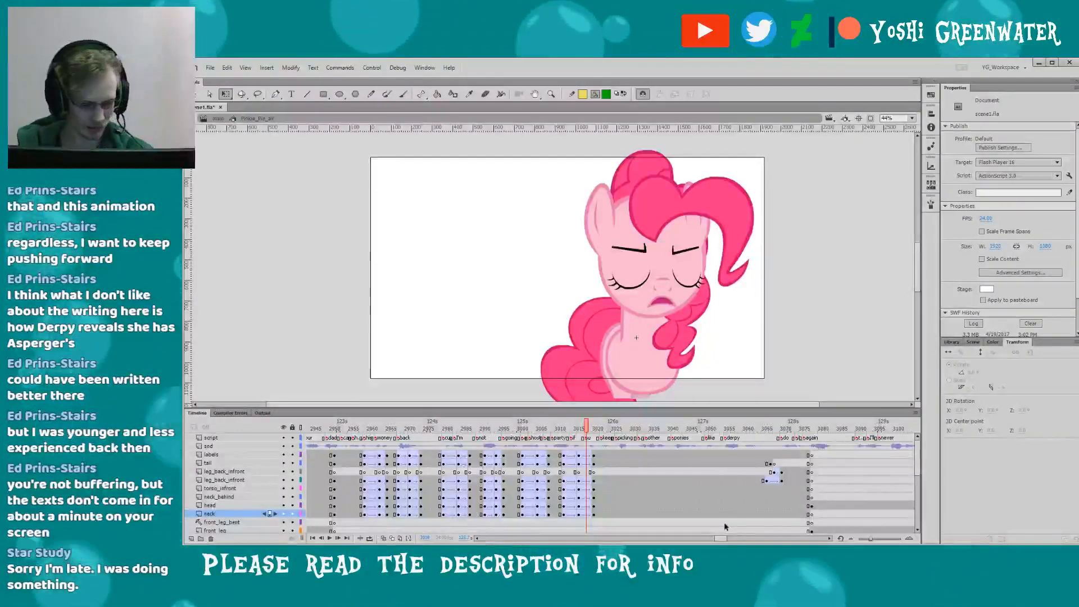
drag(367, 358, 355, 360)
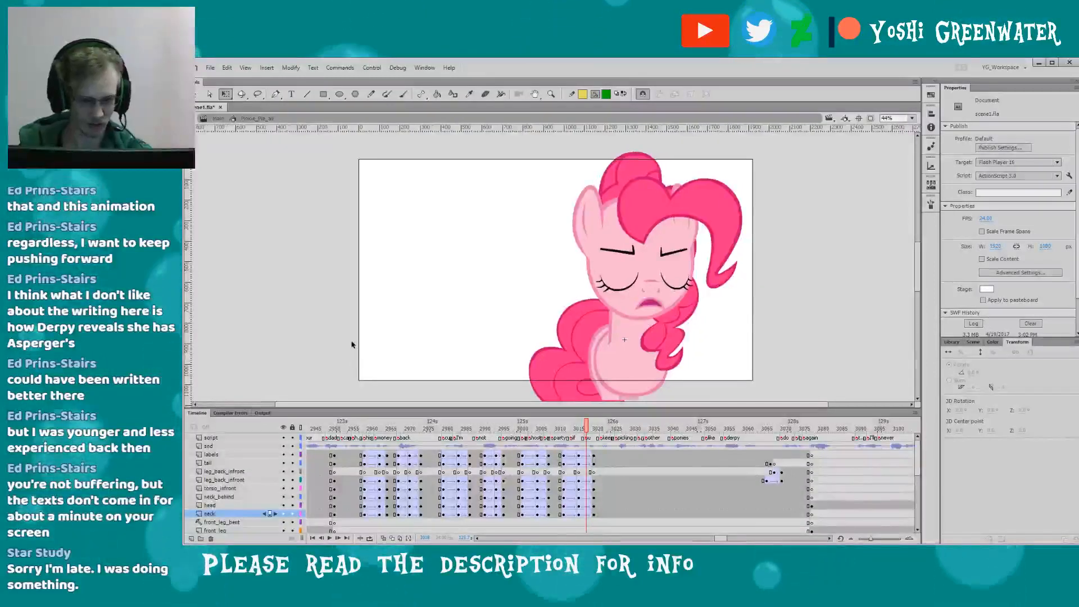
double_click(582, 233)
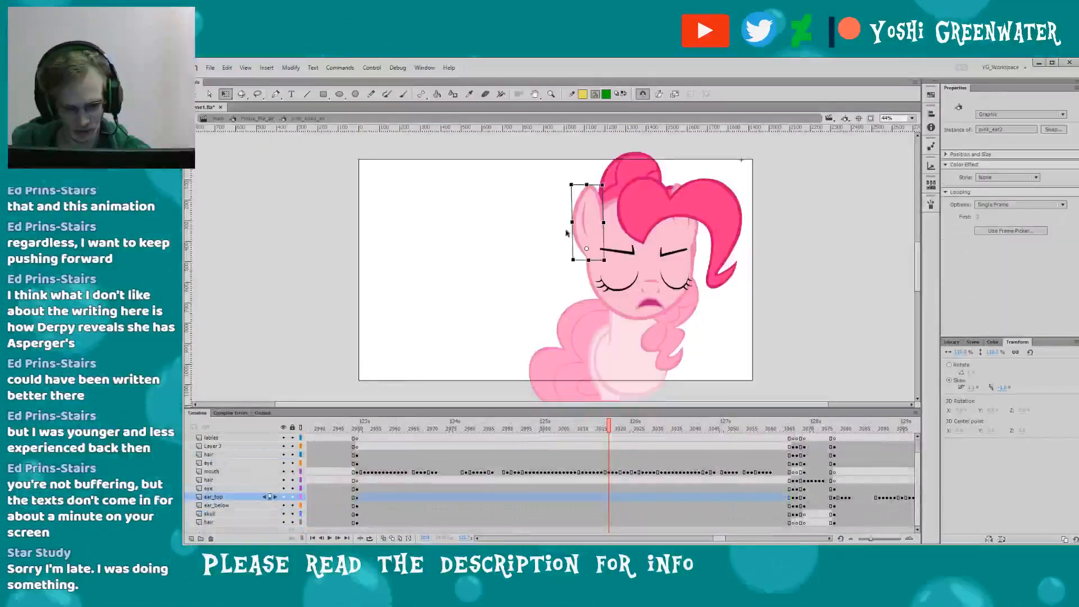
double_click(472, 260)
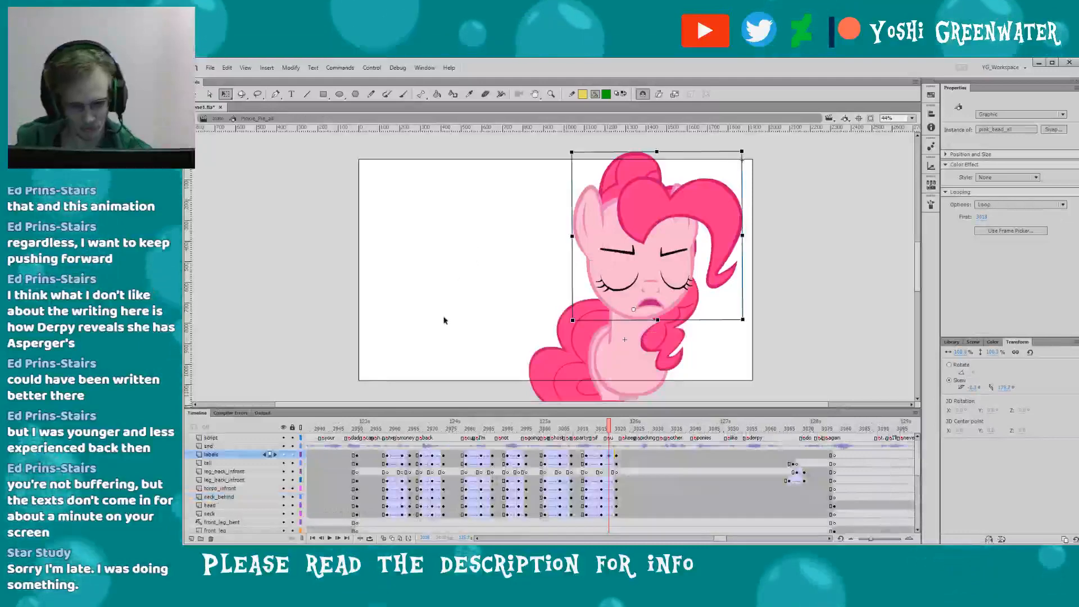
click(444, 315)
drag(724, 540, 724, 539)
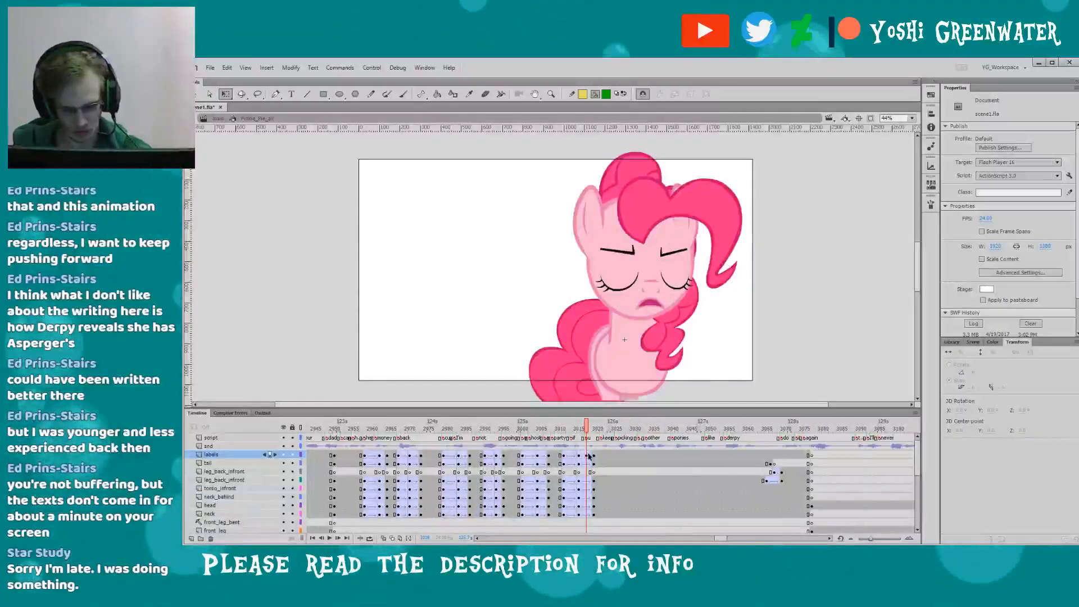
- Convert the labels layer's frame at the playhead, just before the 126 s mark, to a keyframe
right_click(586, 457)
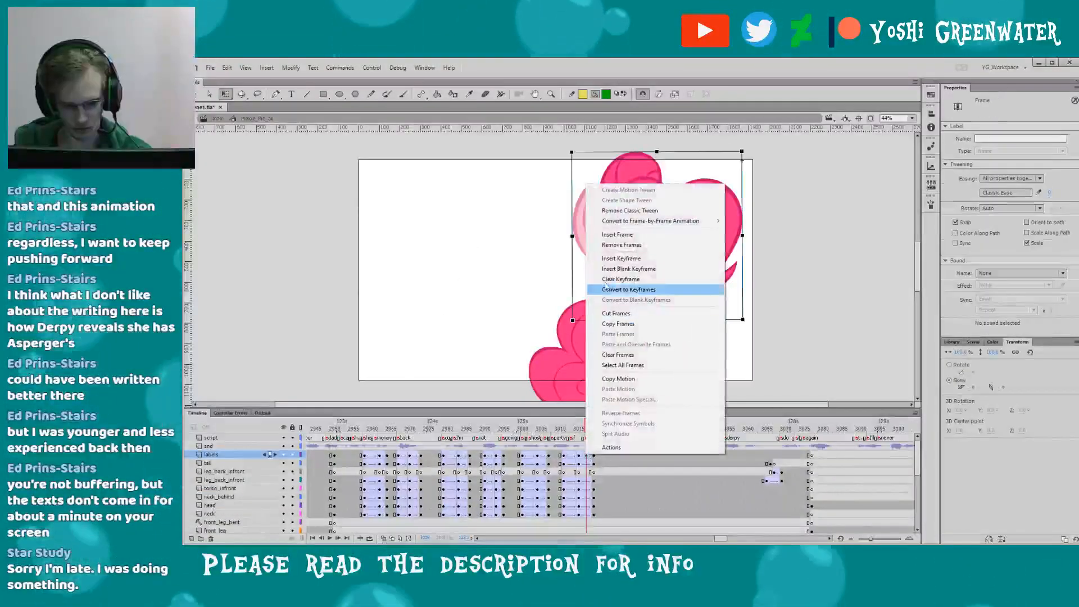
click(604, 288)
click(491, 328)
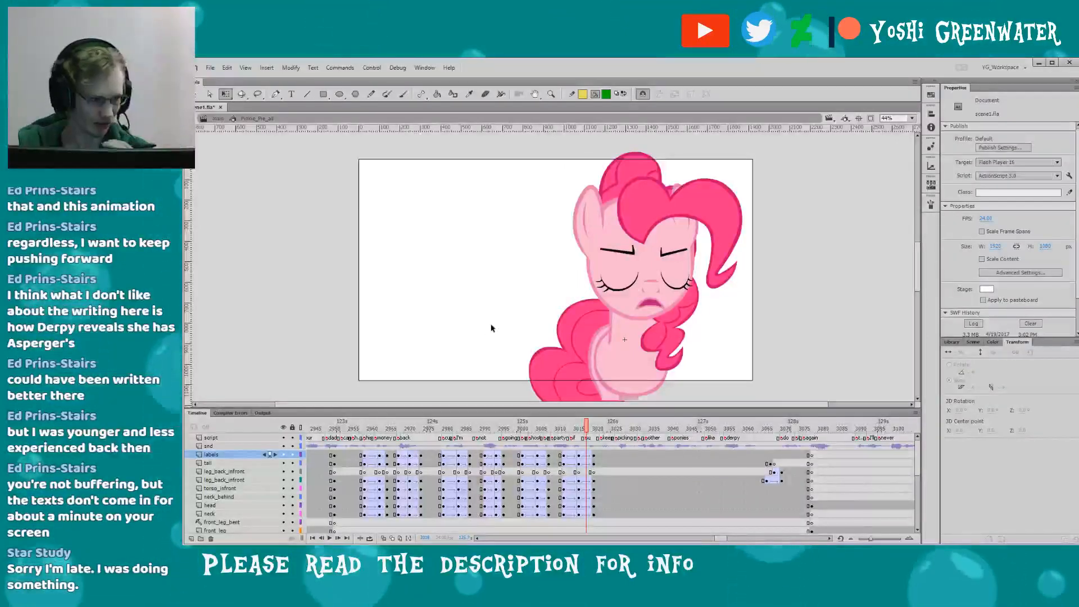
- Play back the dialogue from the 123 s mark and replay the latest head movements leading up to the 126 s mark
drag(405, 313, 414, 318)
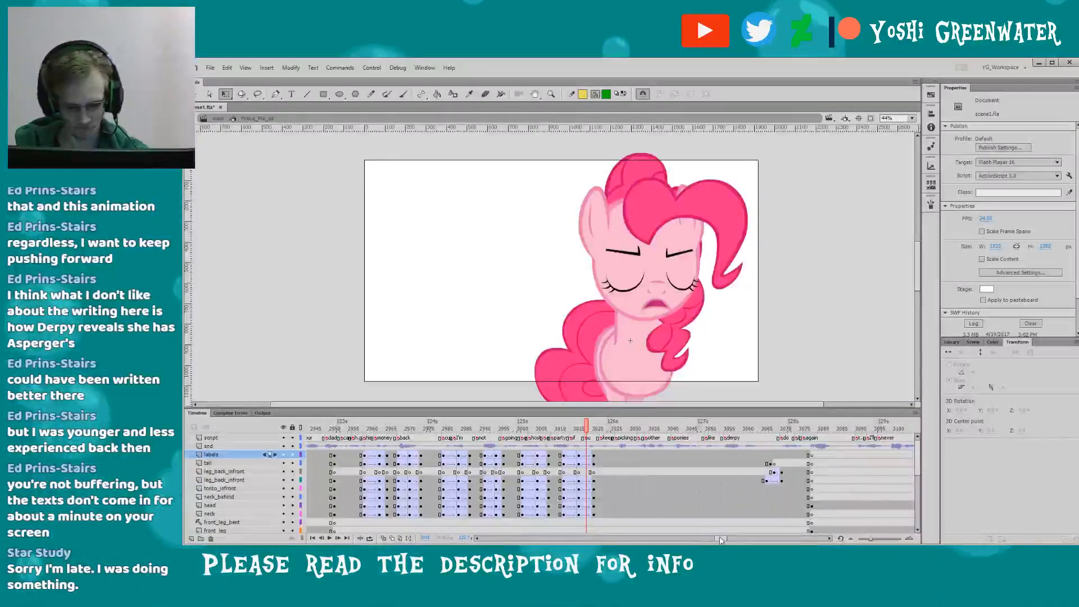
click(343, 429)
key(Return)
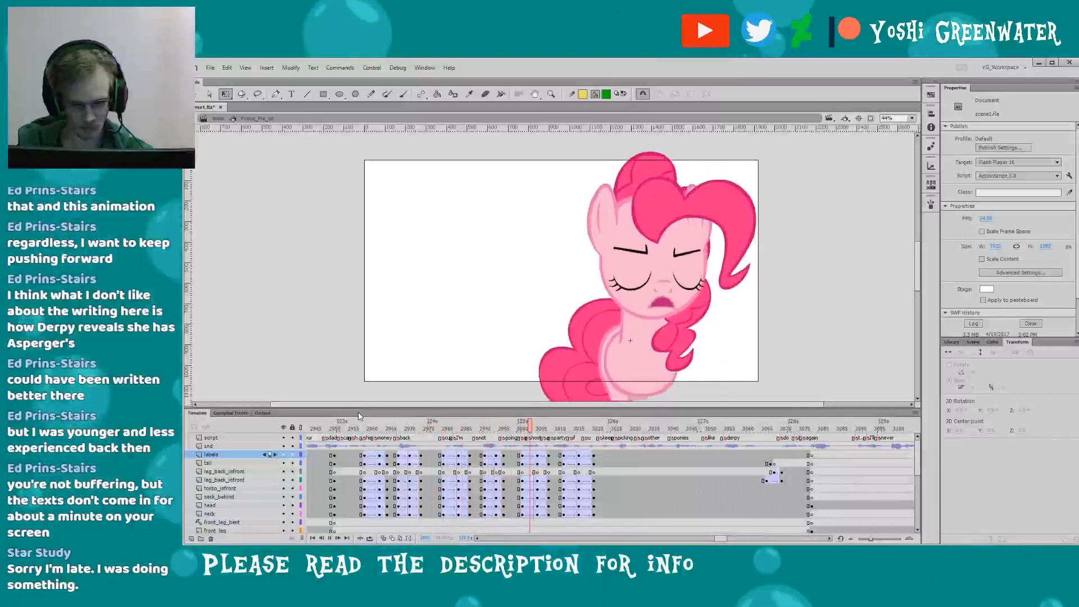
click(543, 430)
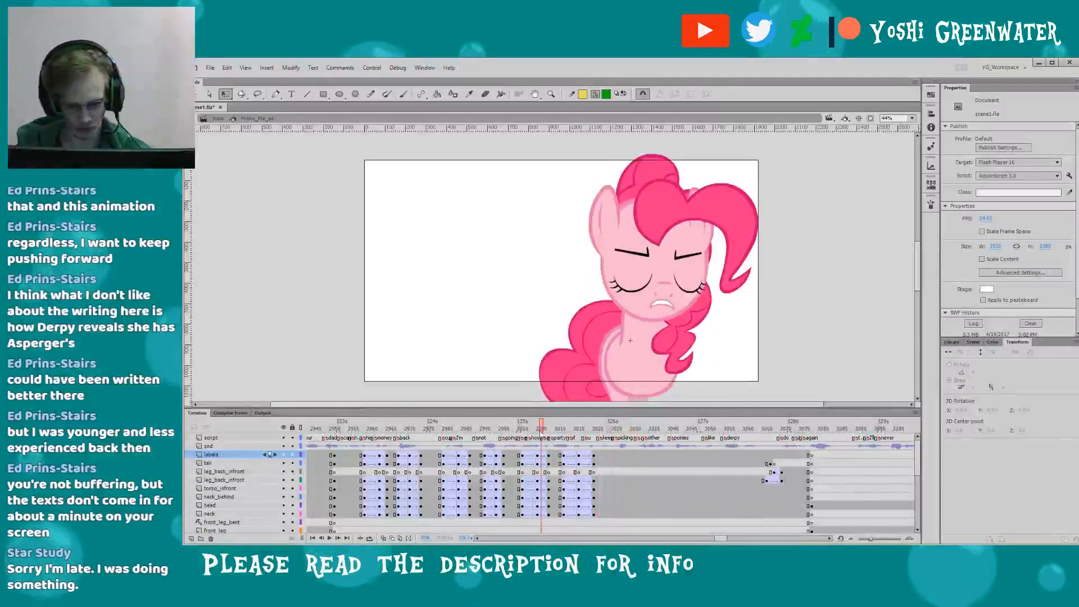
key(Return)
click(556, 430)
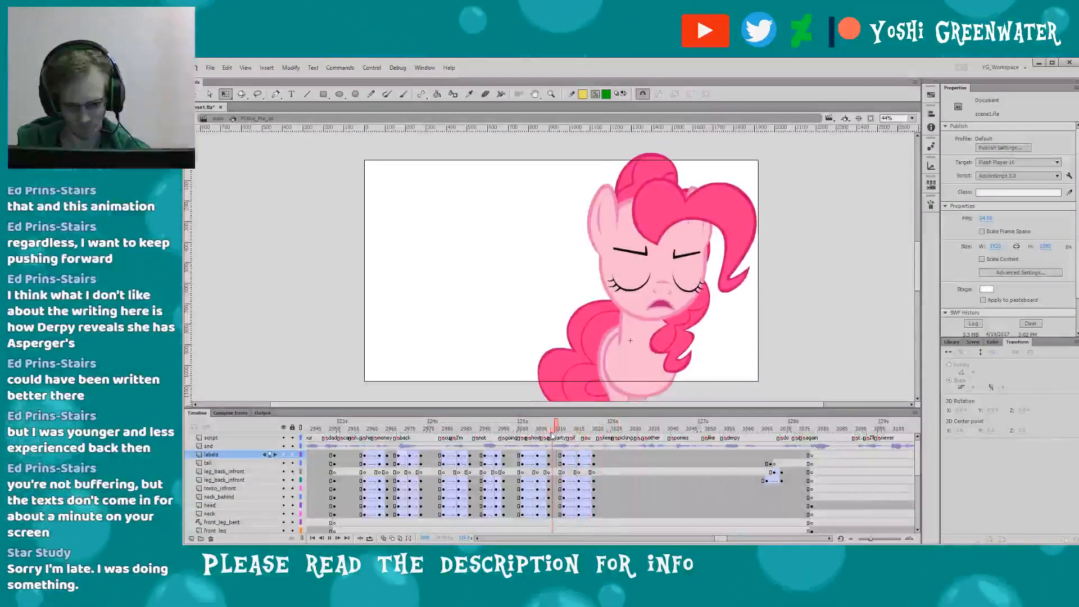
key(Return)
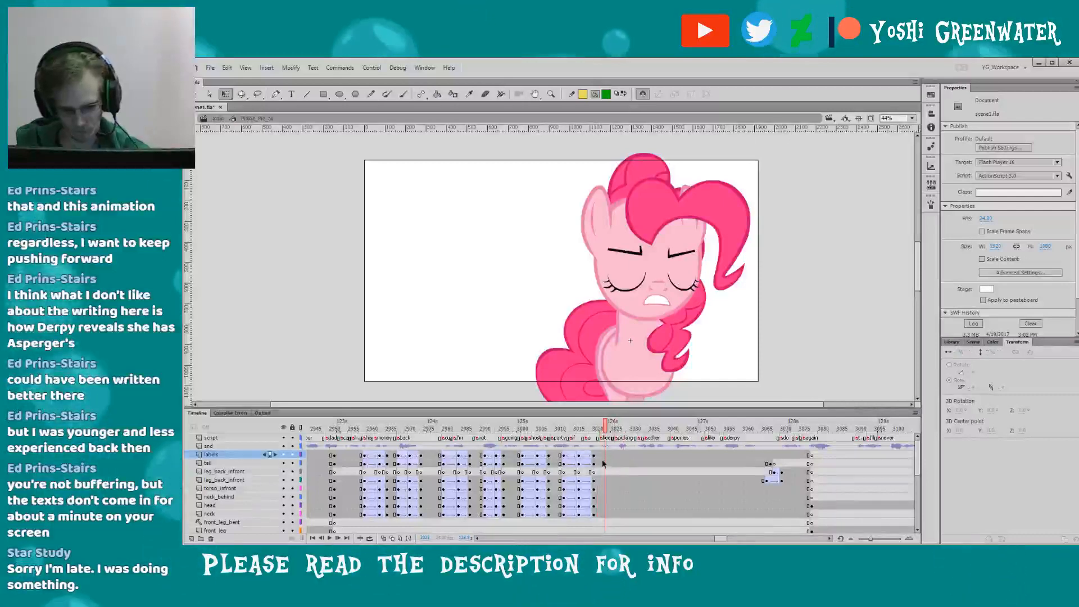
- Insert another set of keyframes across the character's layers just before the 126 s mark and check the poses leading up to it
drag(605, 512, 601, 484)
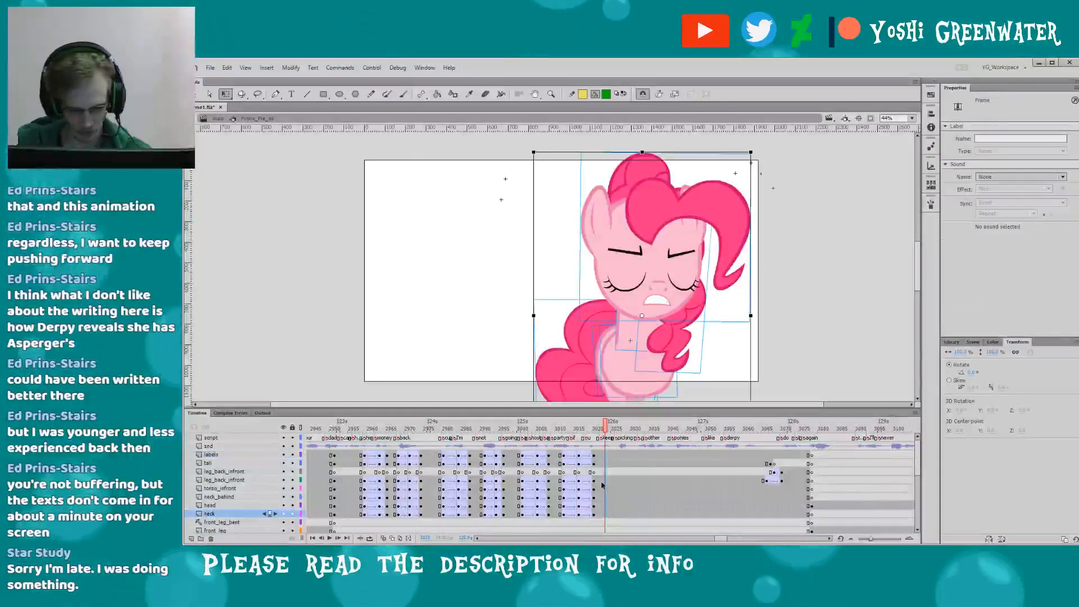
drag(561, 432, 585, 434)
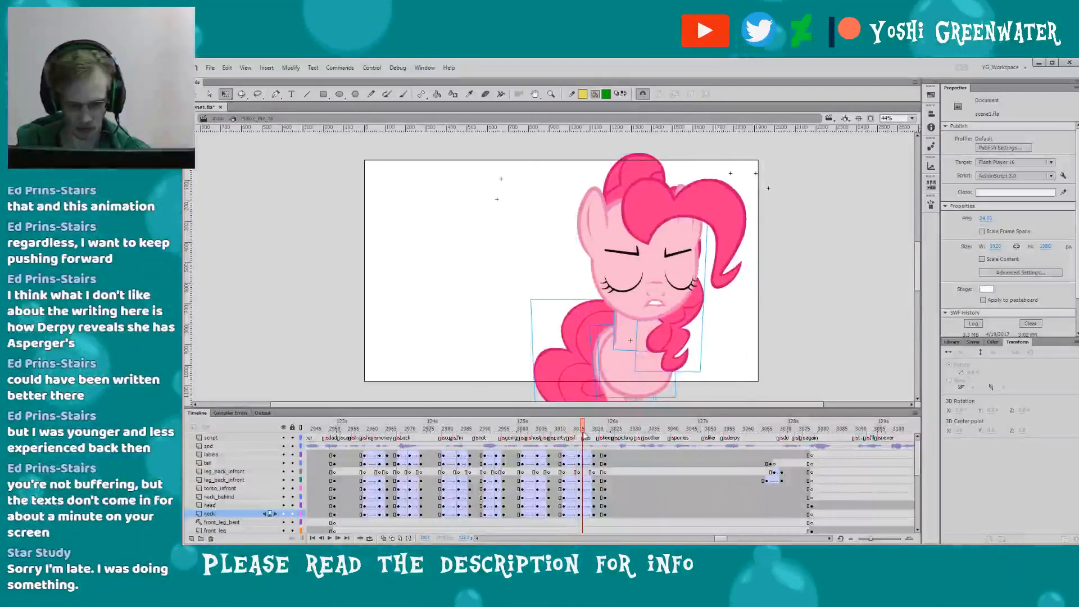
click(551, 214)
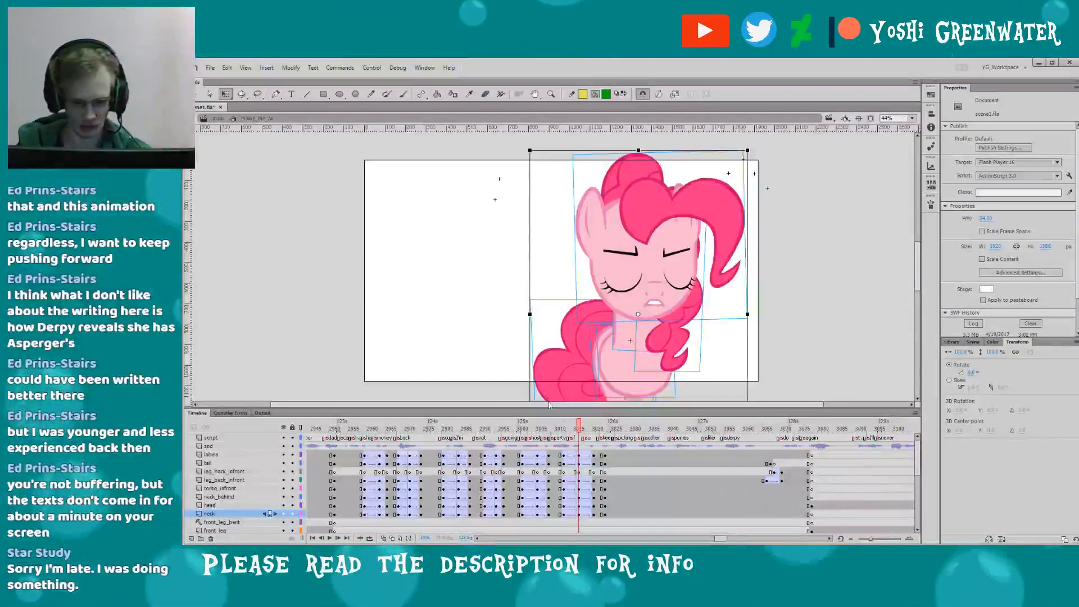
key(period)
key(period)
key(period)
key(period)
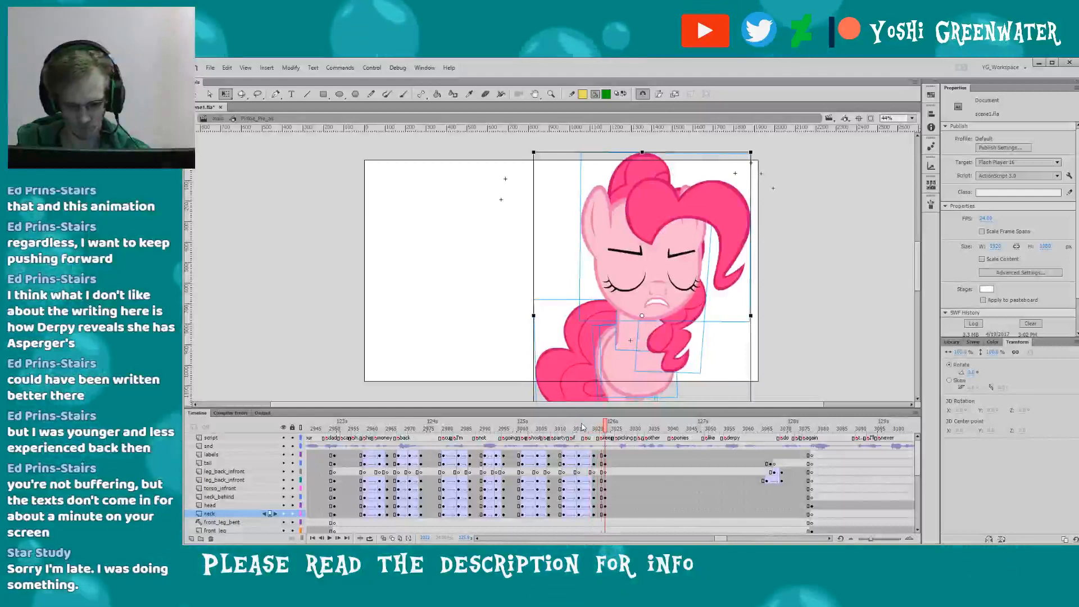
- Skew the body slightly right on the keyframes preceding the newest set, and select the head and hair
click(594, 430)
click(616, 301)
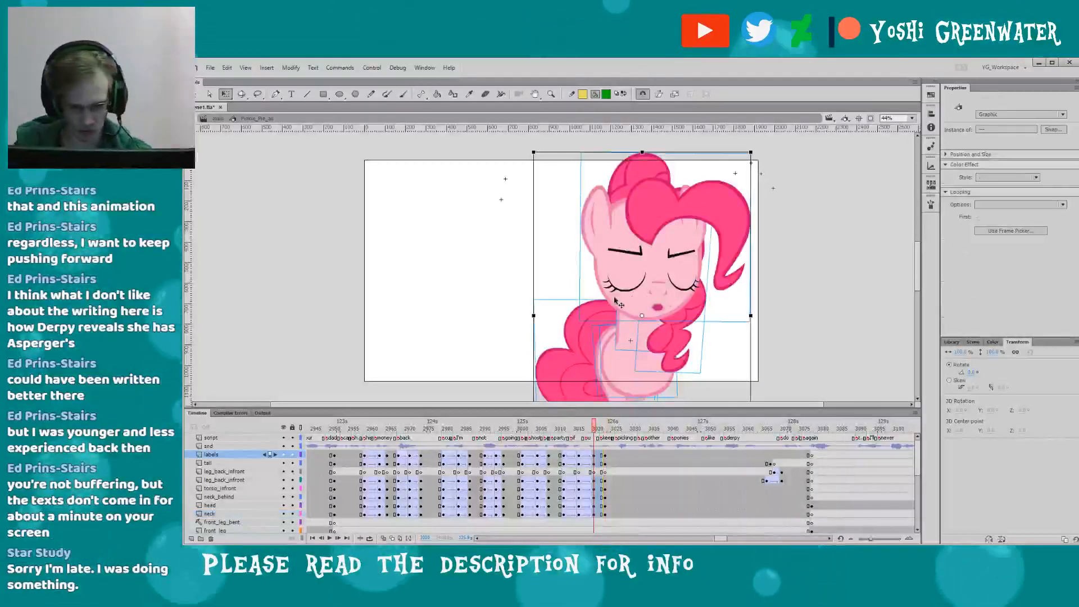
click(669, 341)
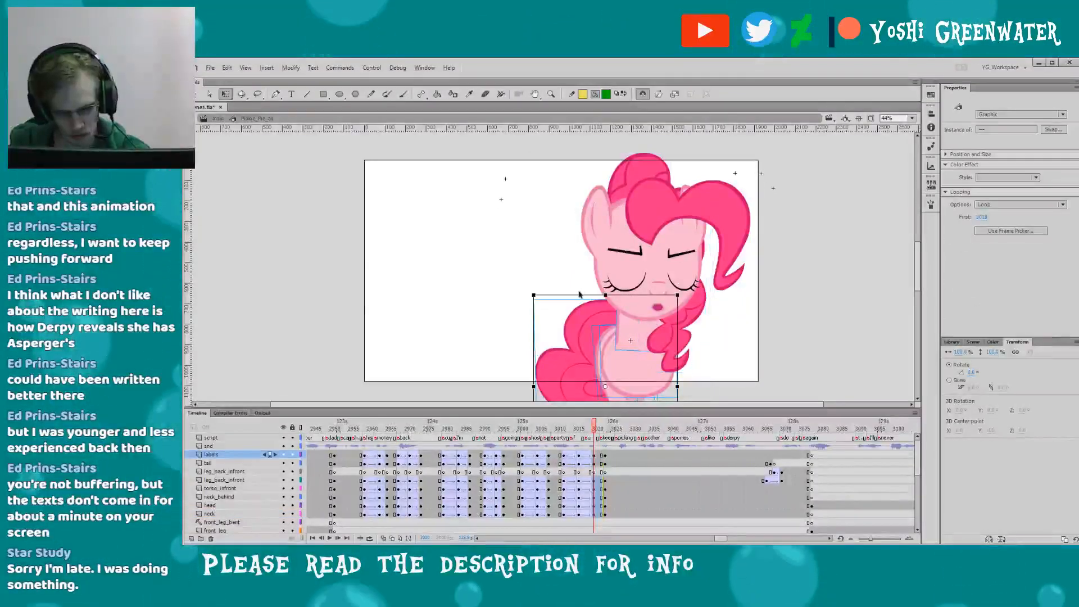
click(547, 260)
drag(530, 207, 670, 388)
shift+click(619, 292)
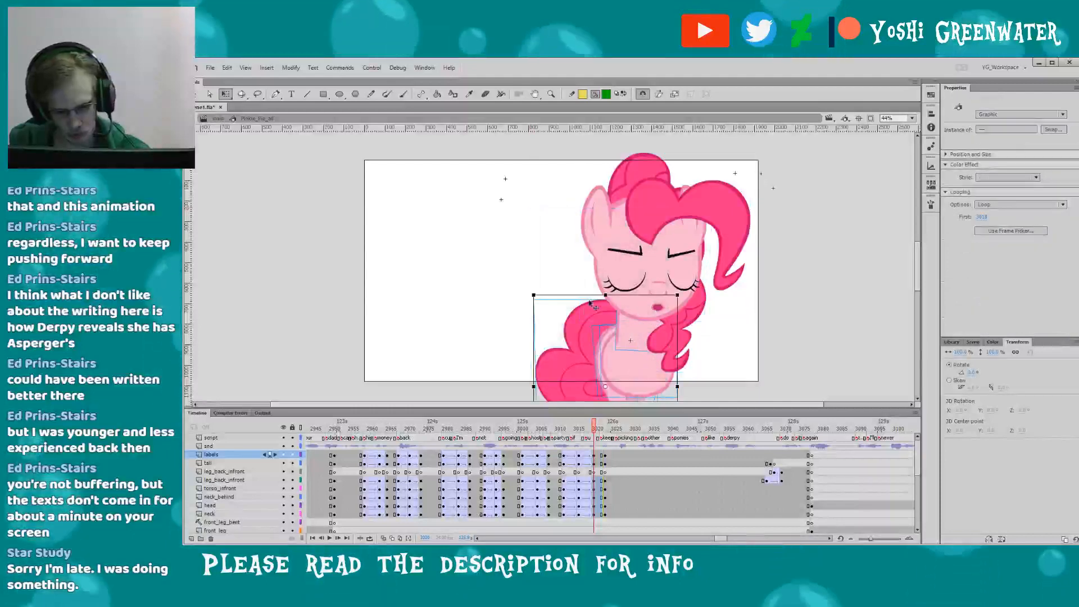
drag(579, 296, 582, 295)
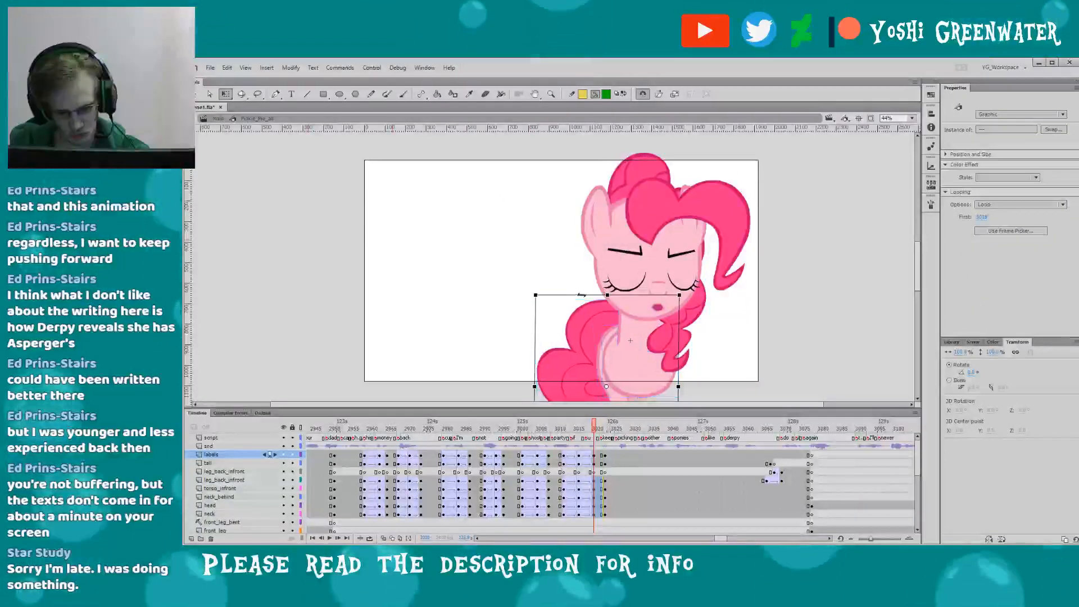
click(618, 305)
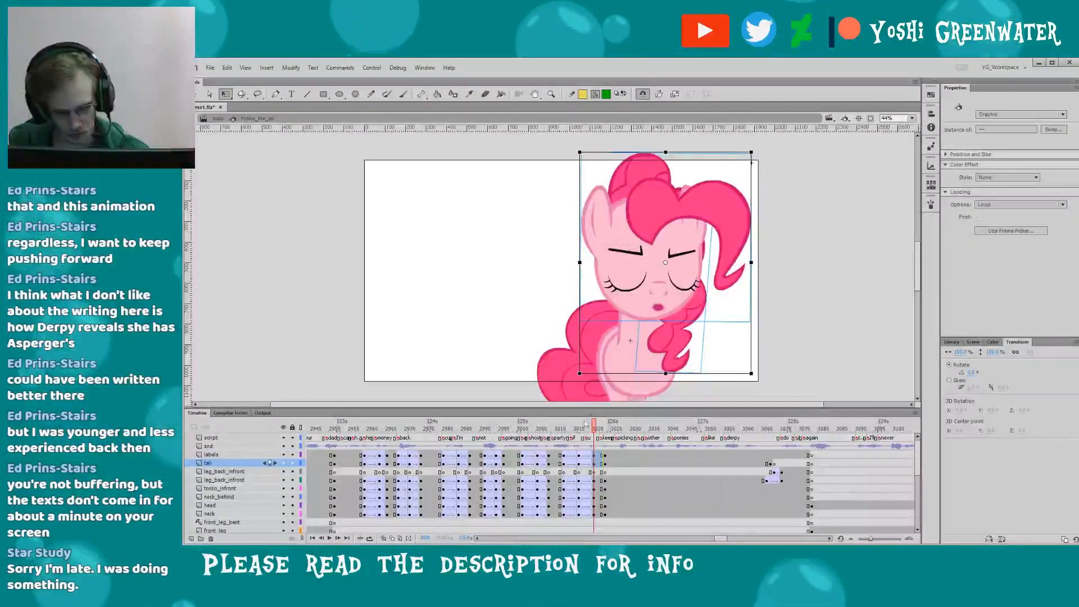
- Create classic tweens across the character's layers up to the newest keyframes and play back the dialogue from the 123 s mark
click(598, 514)
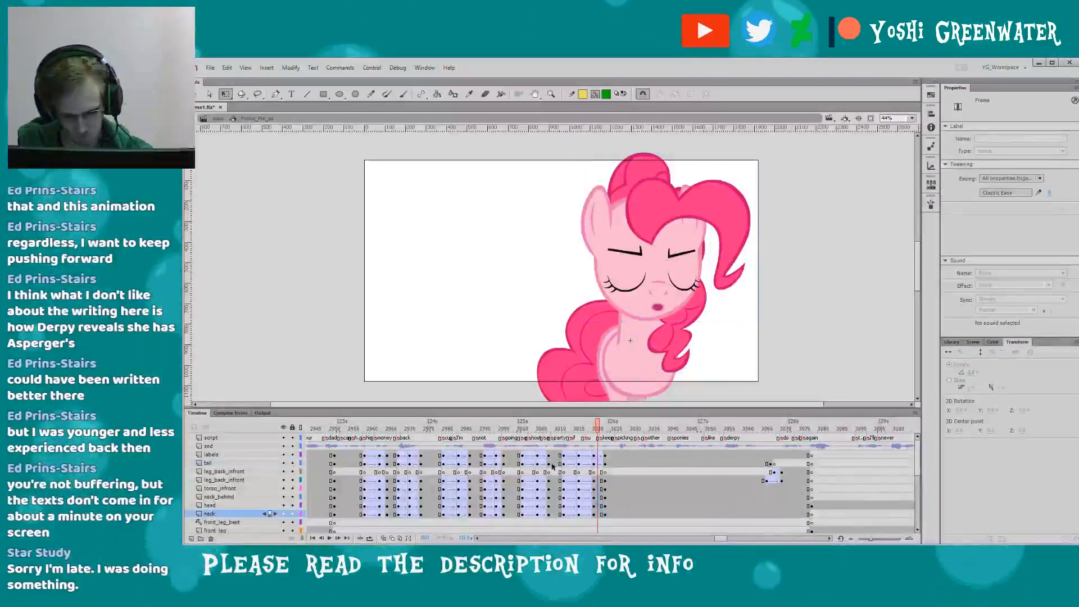
click(355, 430)
key(Return)
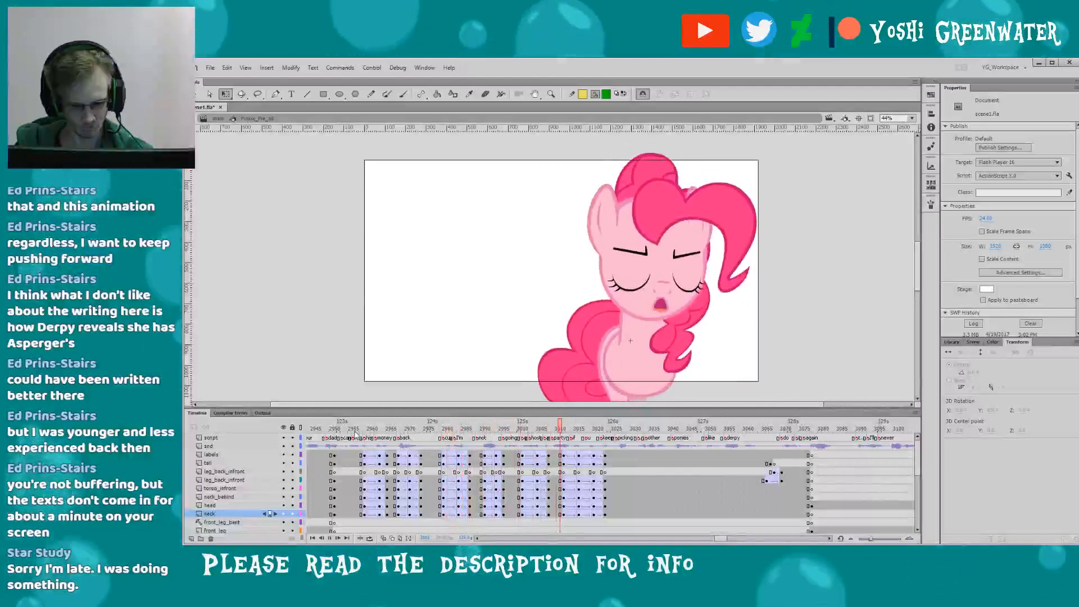
key(Return)
click(579, 430)
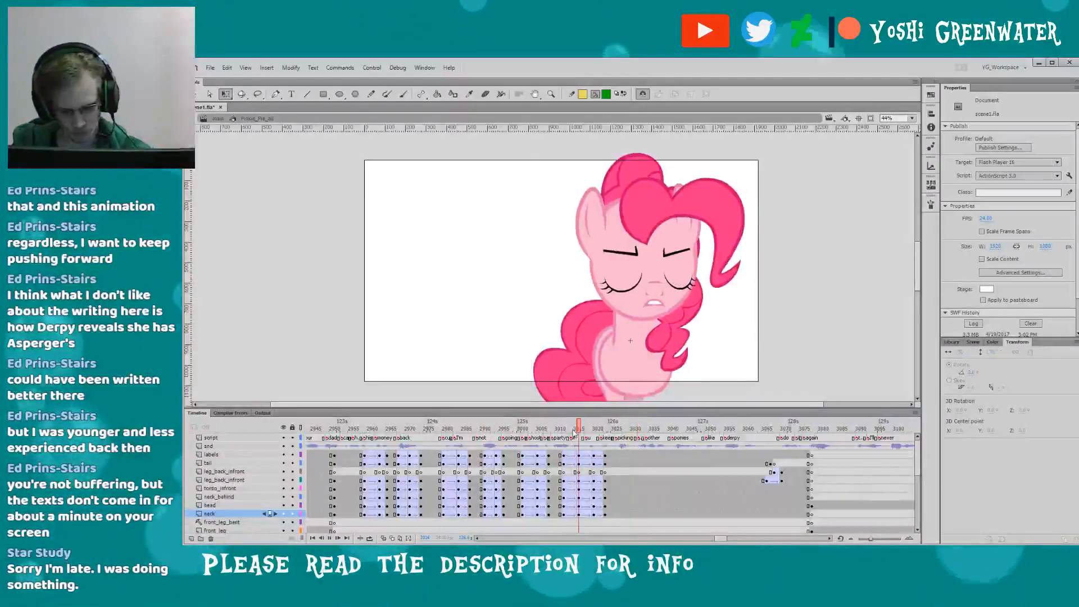
key(Return)
key(Return)
key(Return)
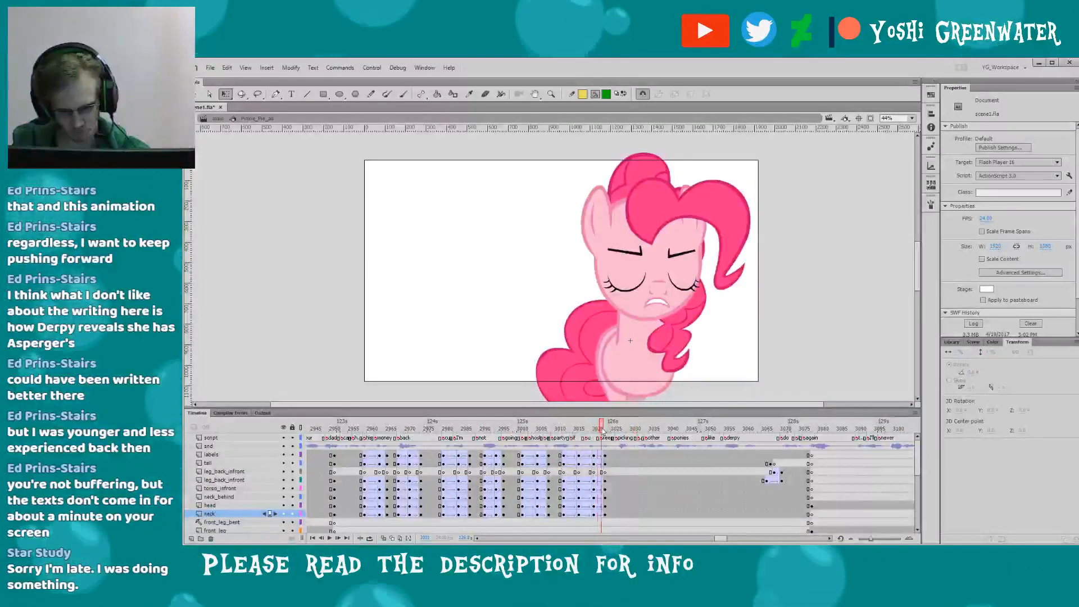
- Replay and scrub the dialogue leading up to the 126 s mark to check the newest head movement
key(Return)
click(584, 429)
key(Return)
drag(582, 429, 598, 428)
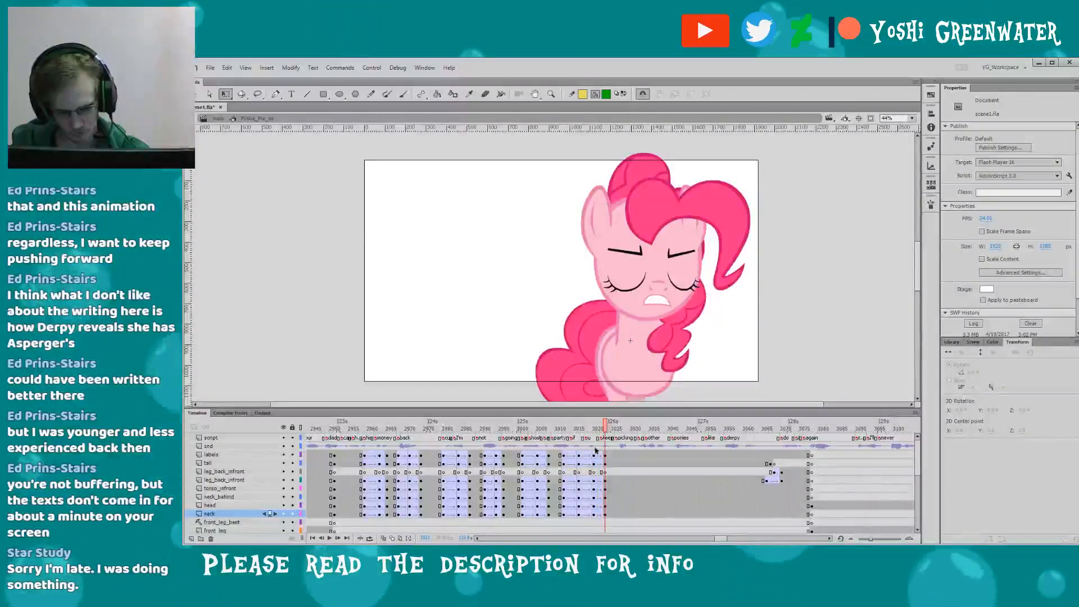
click(593, 430)
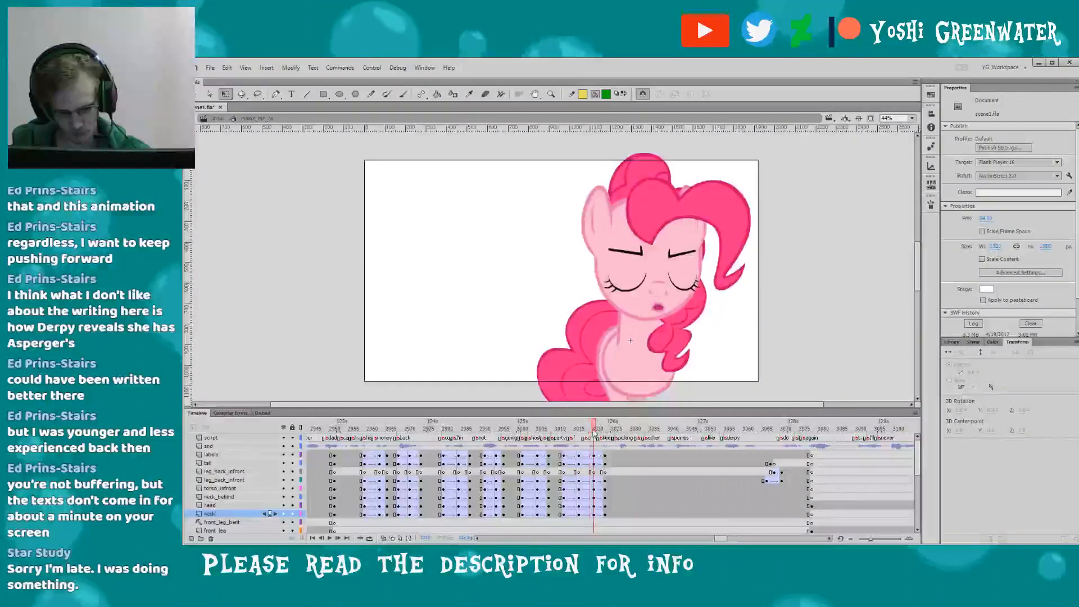
- Nudge the head and hair slightly right on the second-to-last keyframes before the 126 s mark, and save the file
click(630, 306)
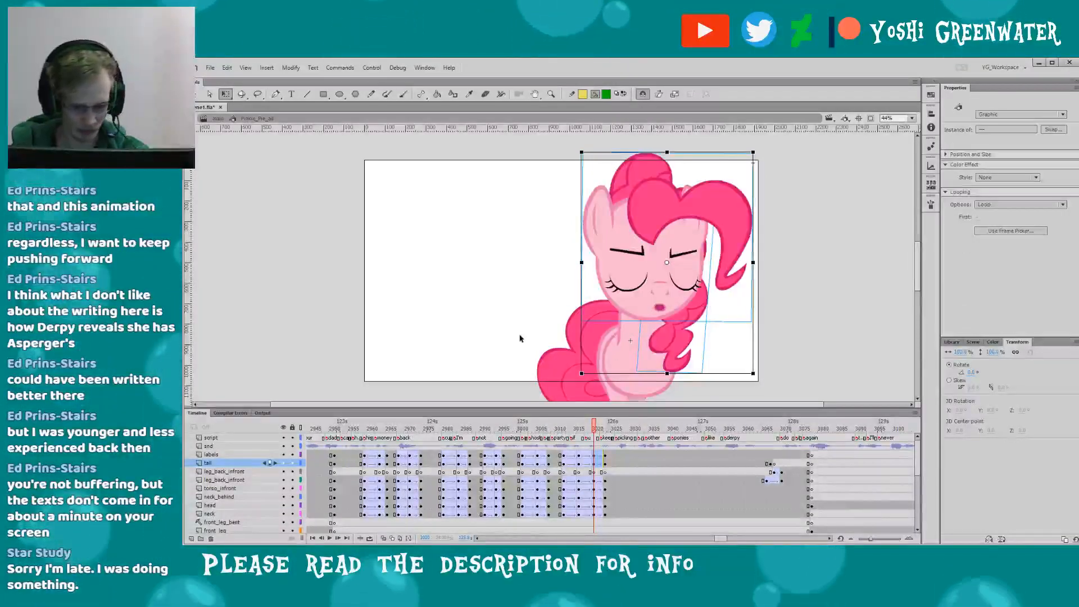
click(507, 317)
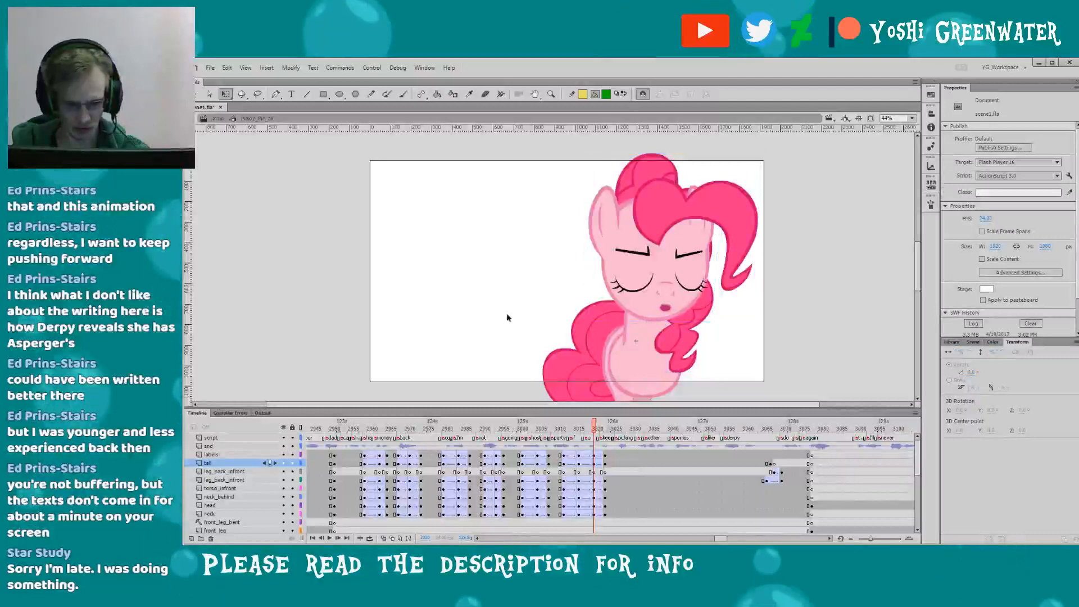
drag(550, 432, 554, 432)
key(Return)
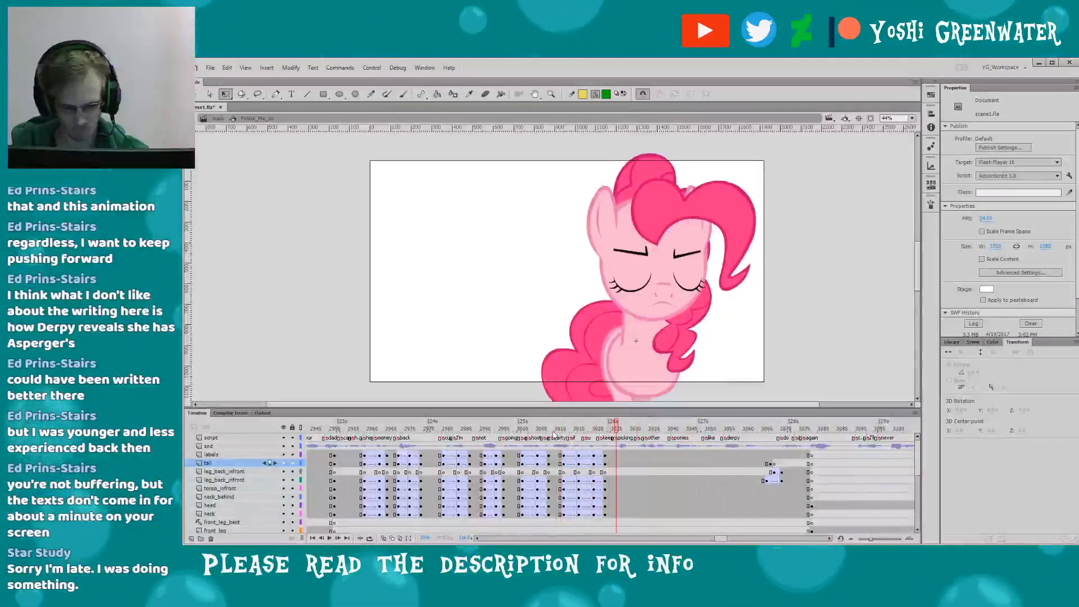
scroll(701, 524, right, 2)
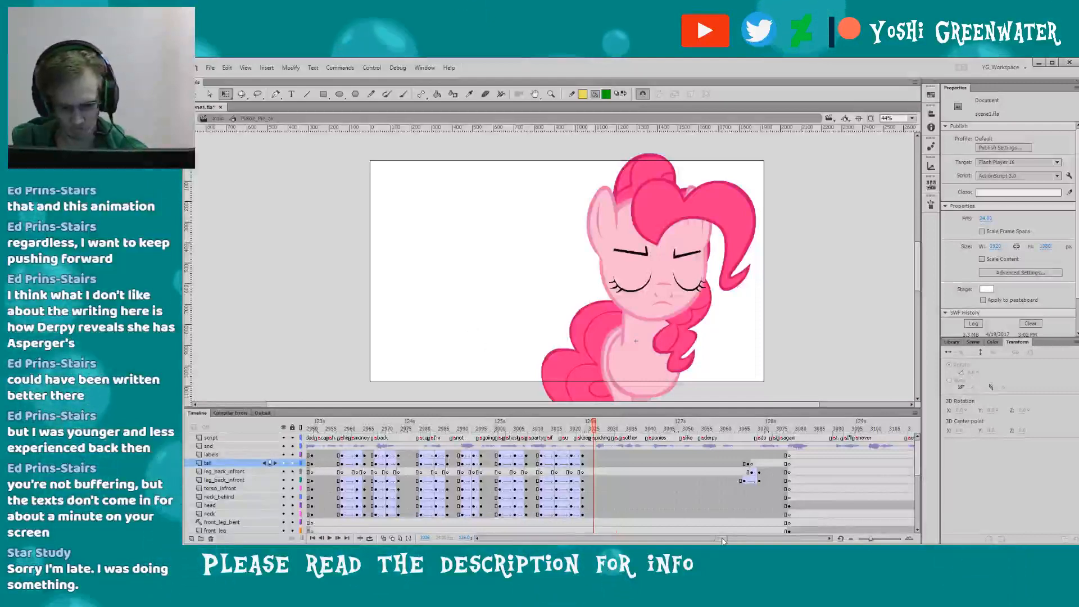
key(ctrl+s)
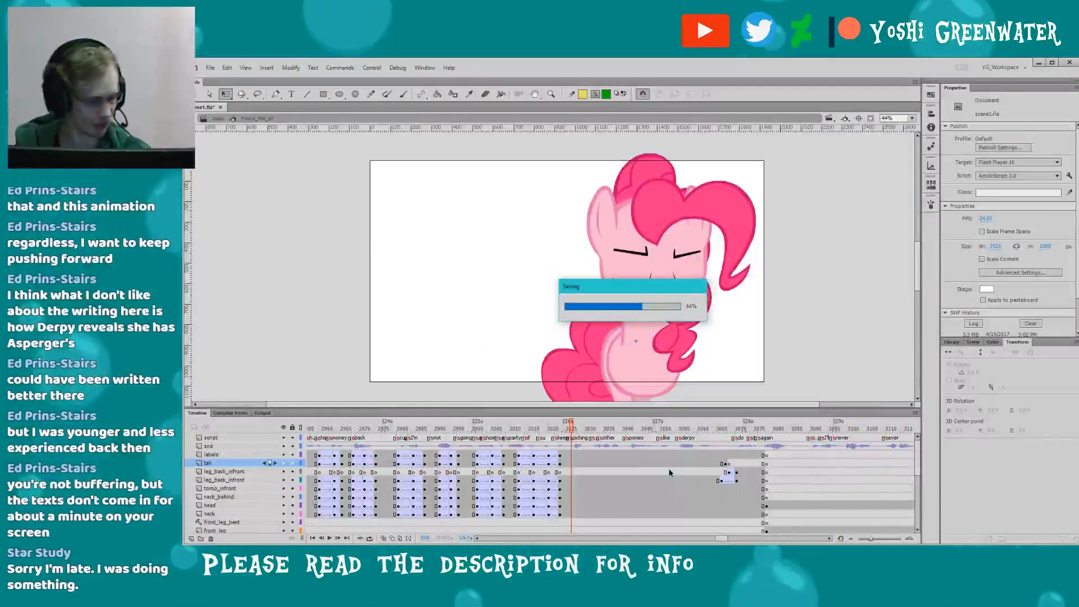
- Examine the pose just before the 128 s mark and play back the dialogue around the 126 s mark to time the next movement
drag(397, 332, 400, 332)
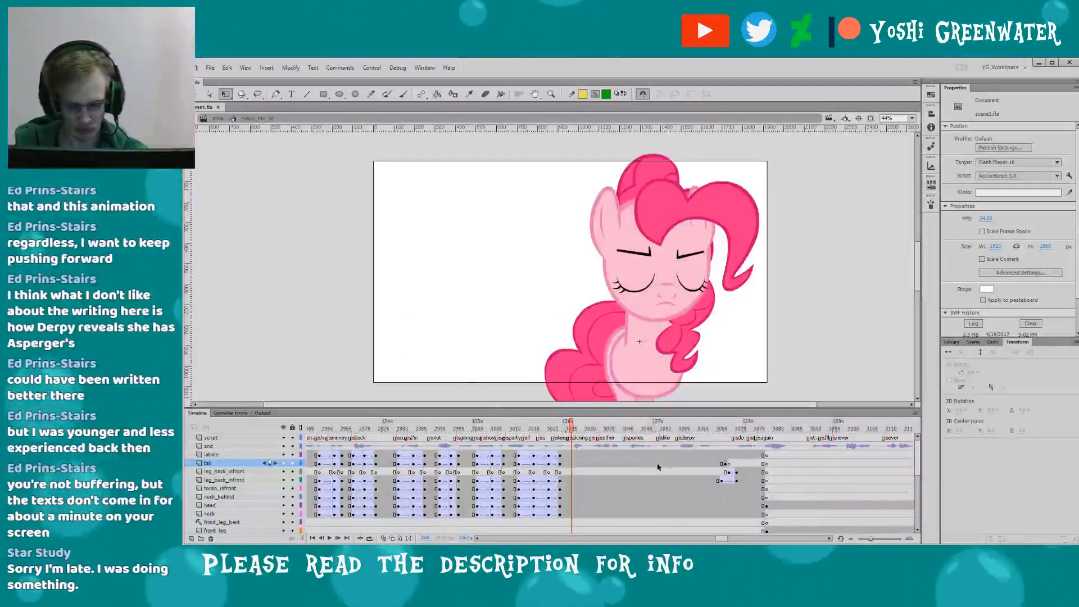
drag(722, 538, 725, 541)
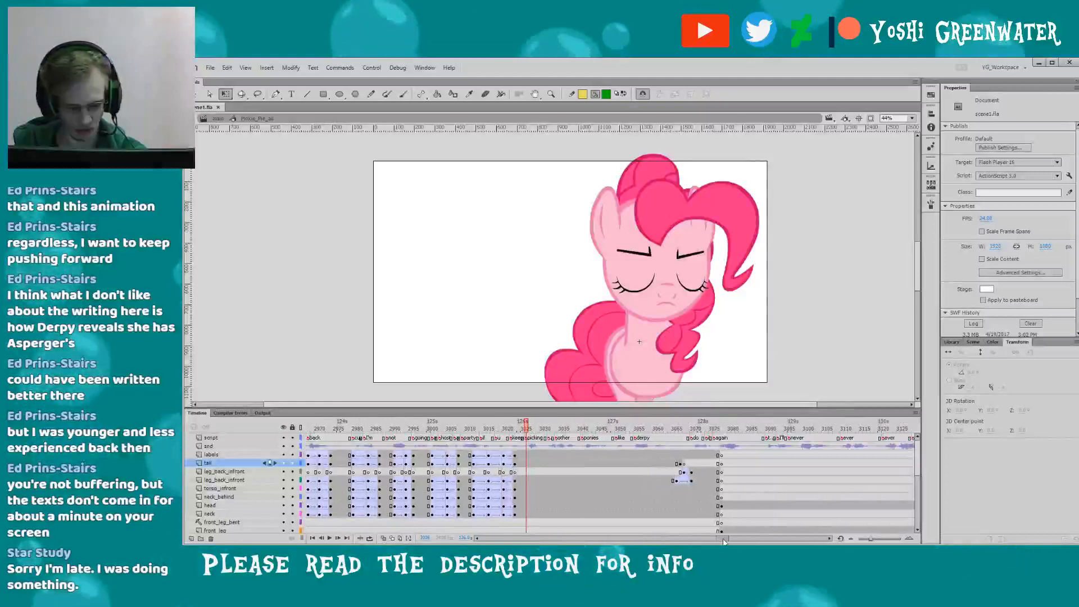
click(691, 429)
click(695, 429)
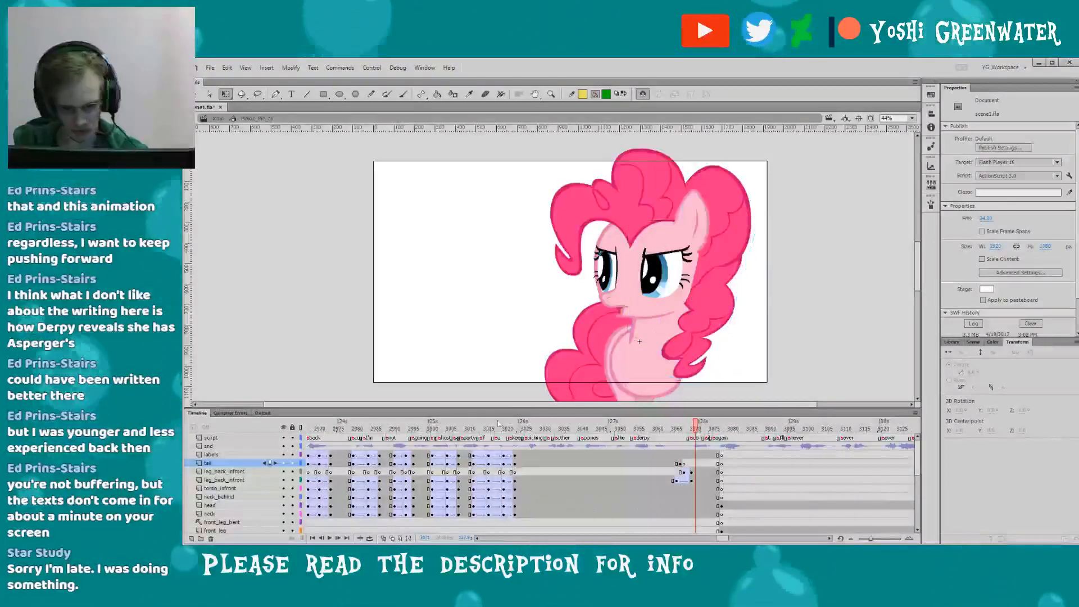
click(470, 431)
key(Return)
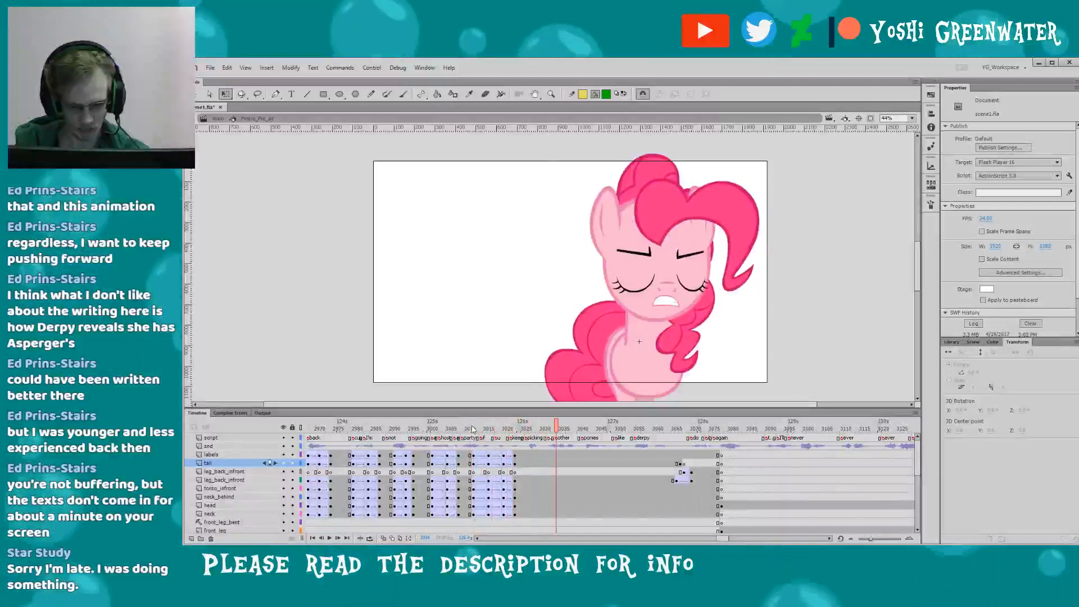
drag(486, 430, 531, 434)
key(Return)
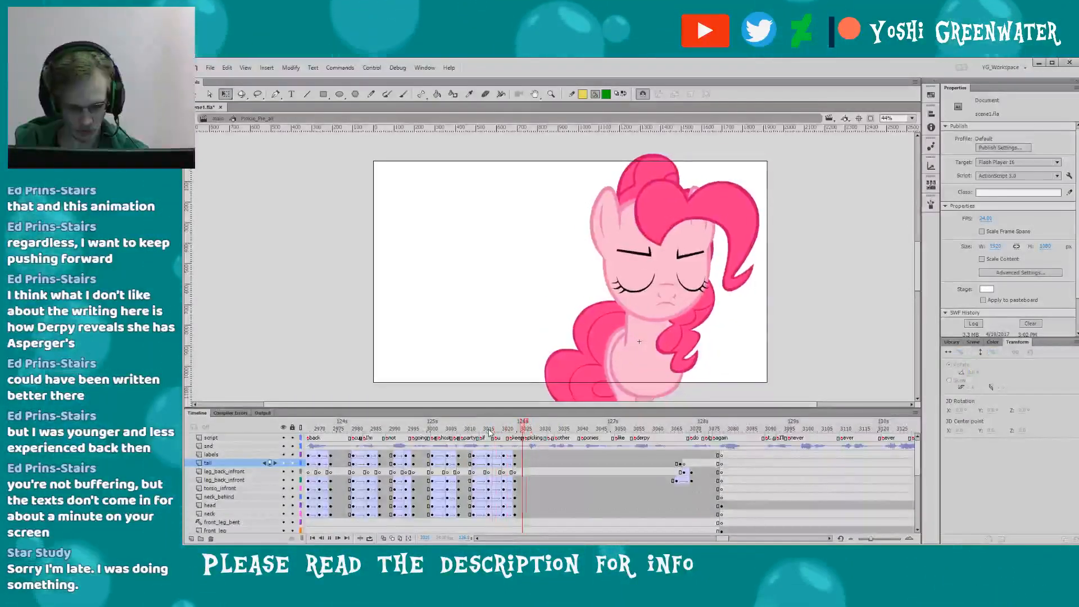
key(Return)
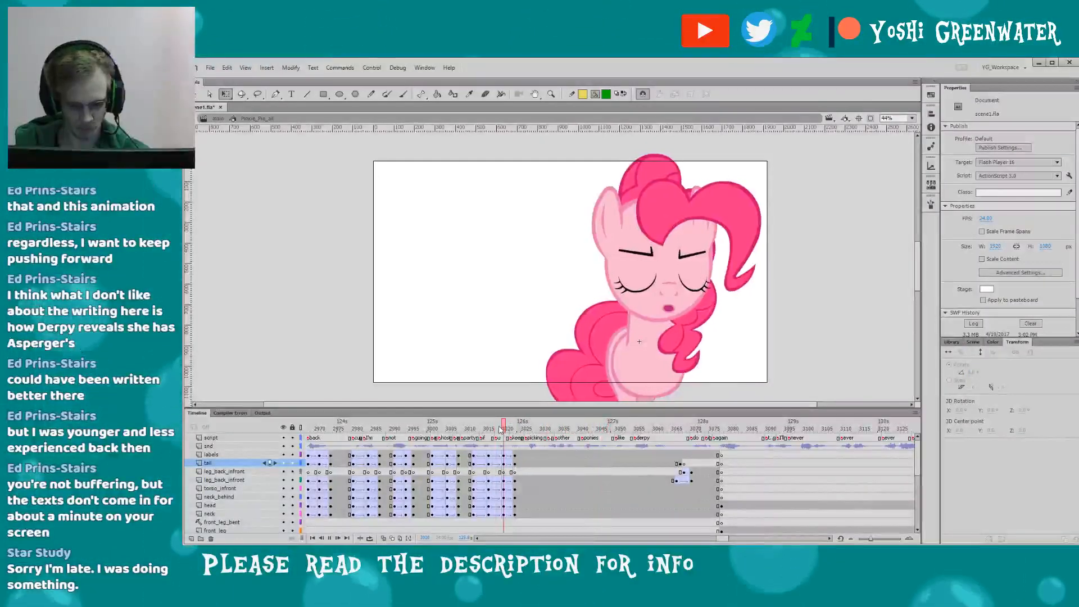
- Insert two sets of keyframes a few frames apart across the character's layers, just after the 126 s mark
click(526, 428)
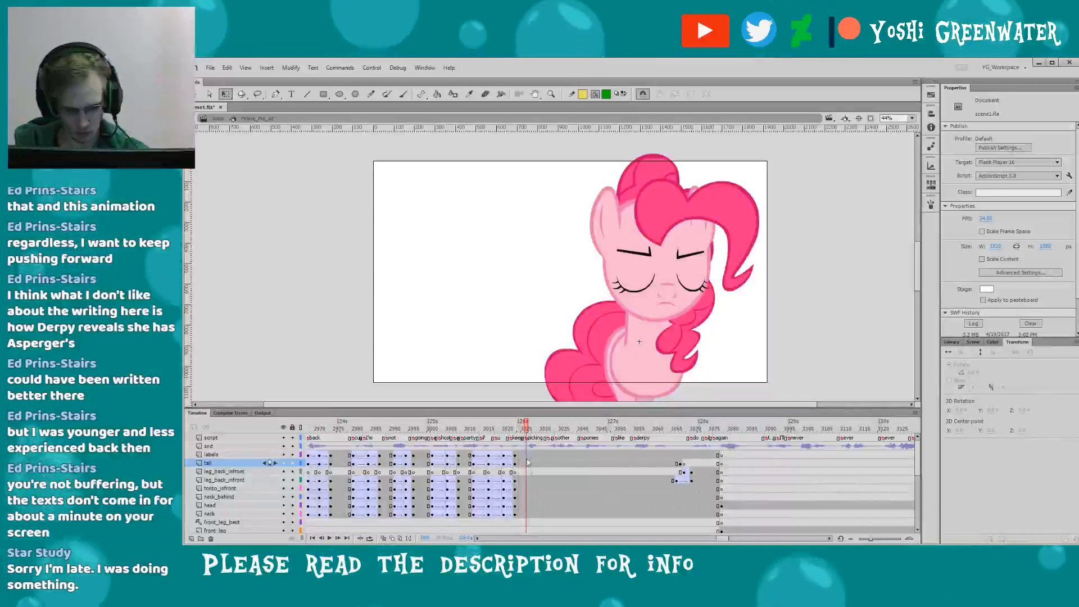
drag(527, 514, 528, 457)
key(F6)
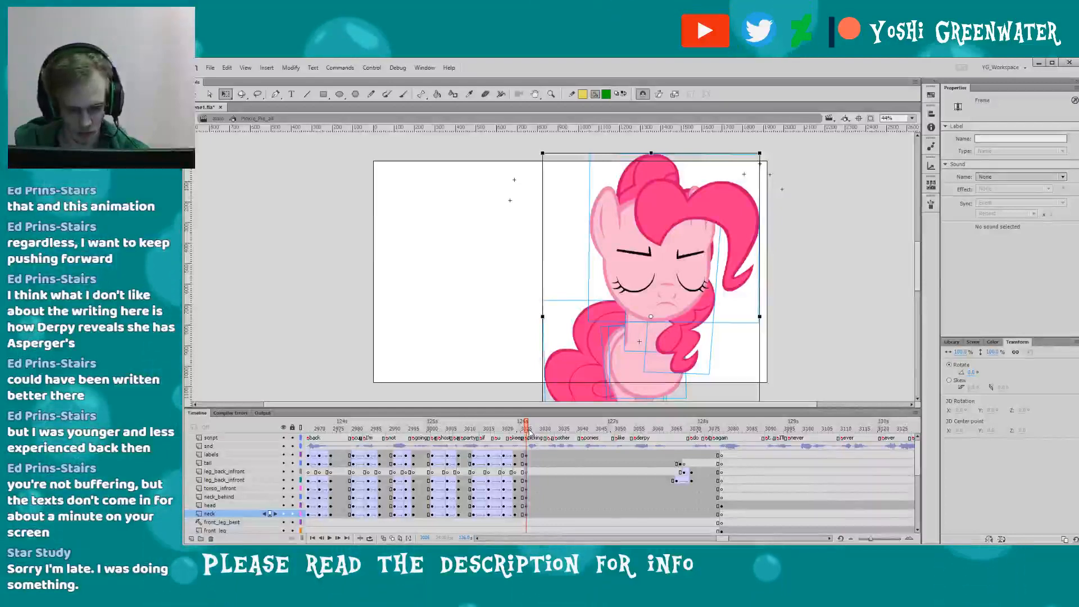
click(532, 430)
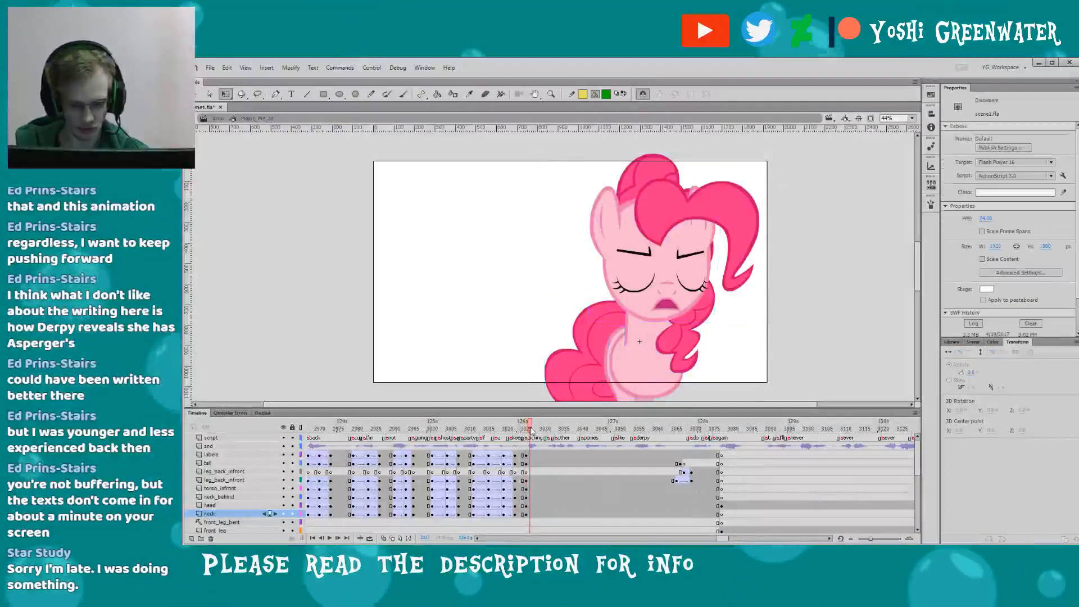
key(F6)
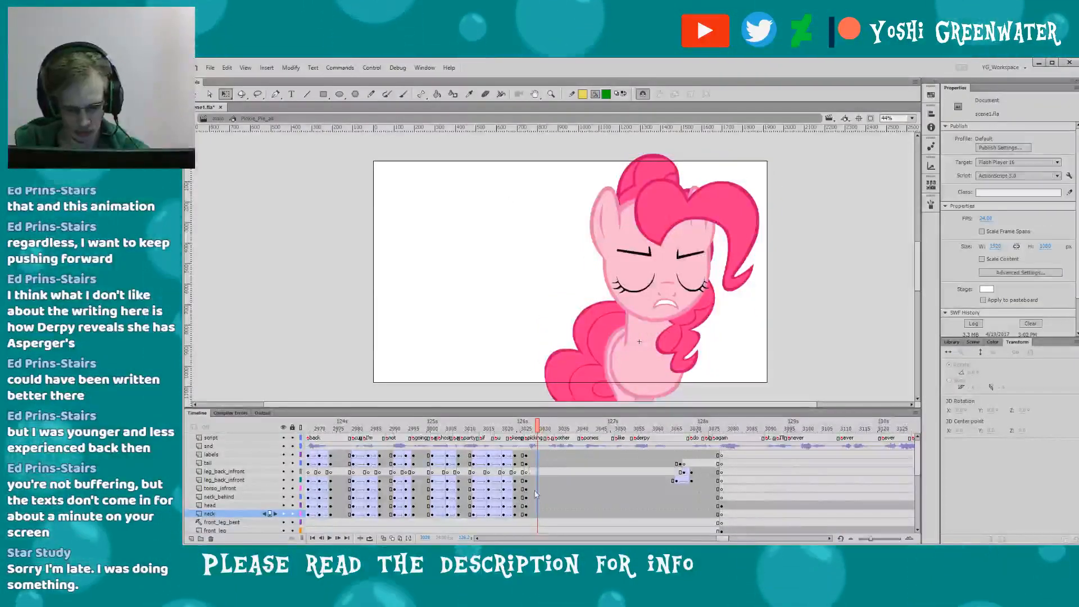
- Stretch the body slightly upward, raise the head and hair and tilt them slightly left on the newest keyframes, and save the file
click(614, 307)
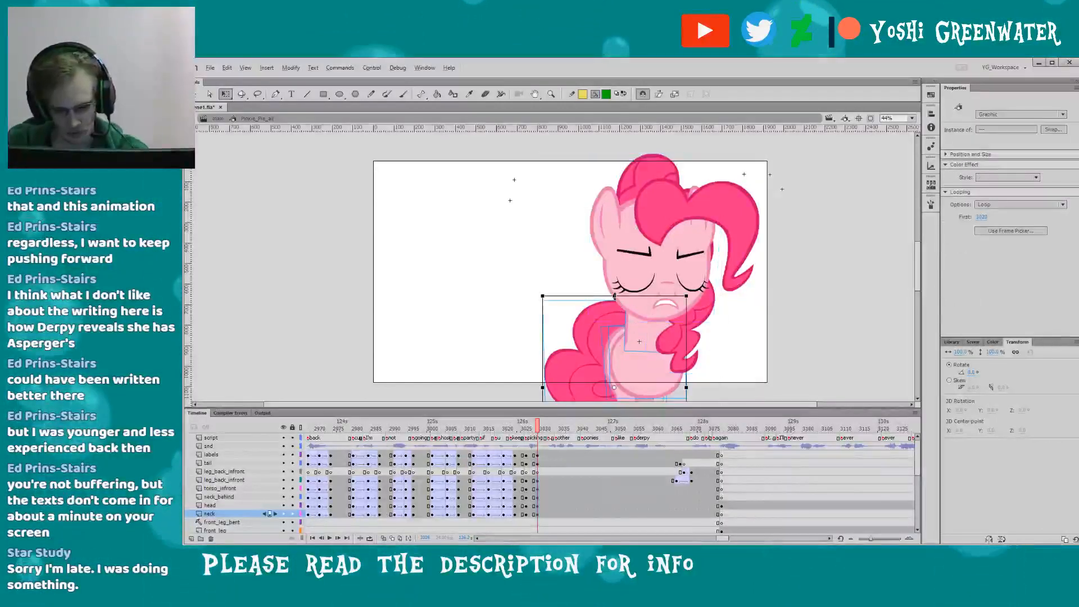
click(600, 313)
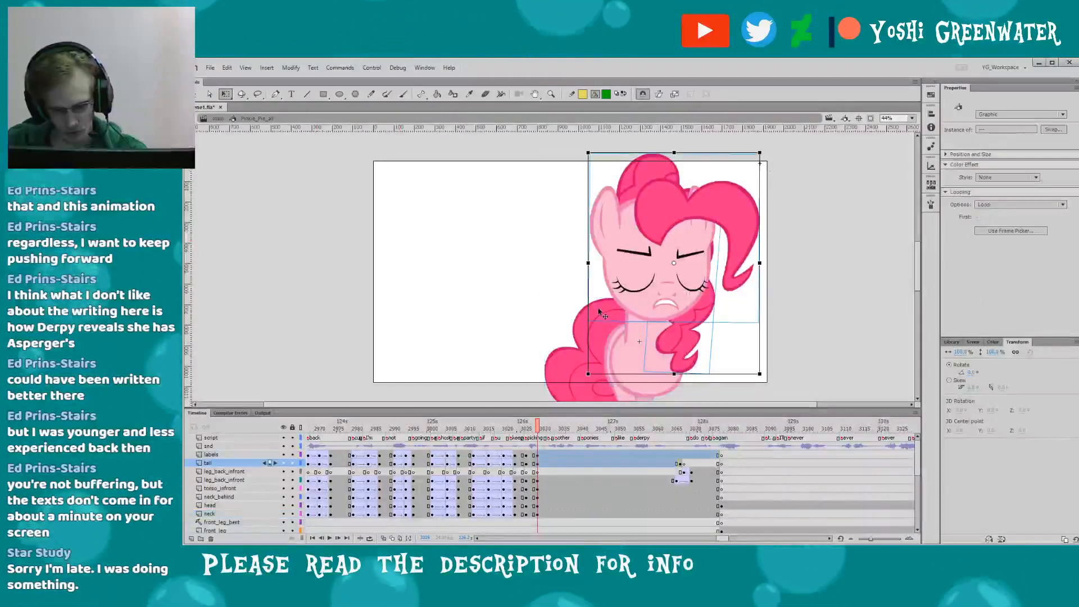
key(shift+Up)
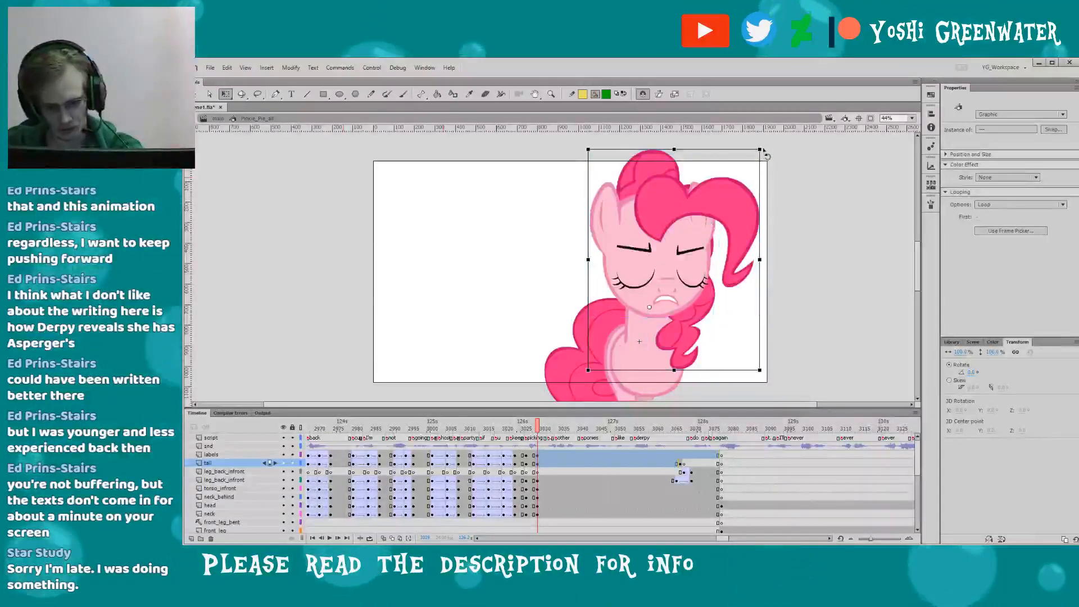
click(522, 292)
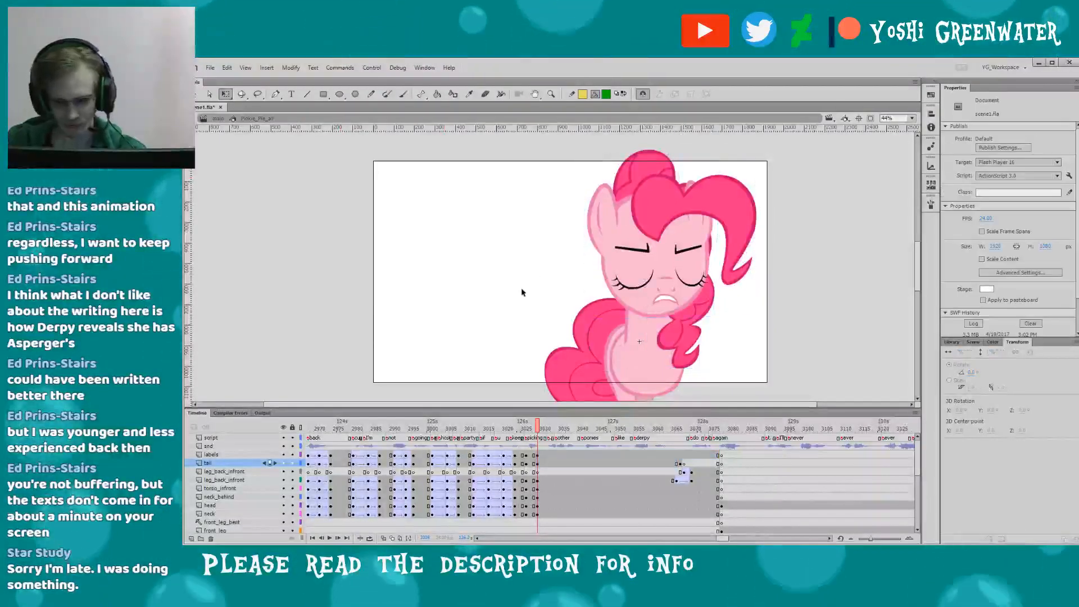
key(ctrl+s)
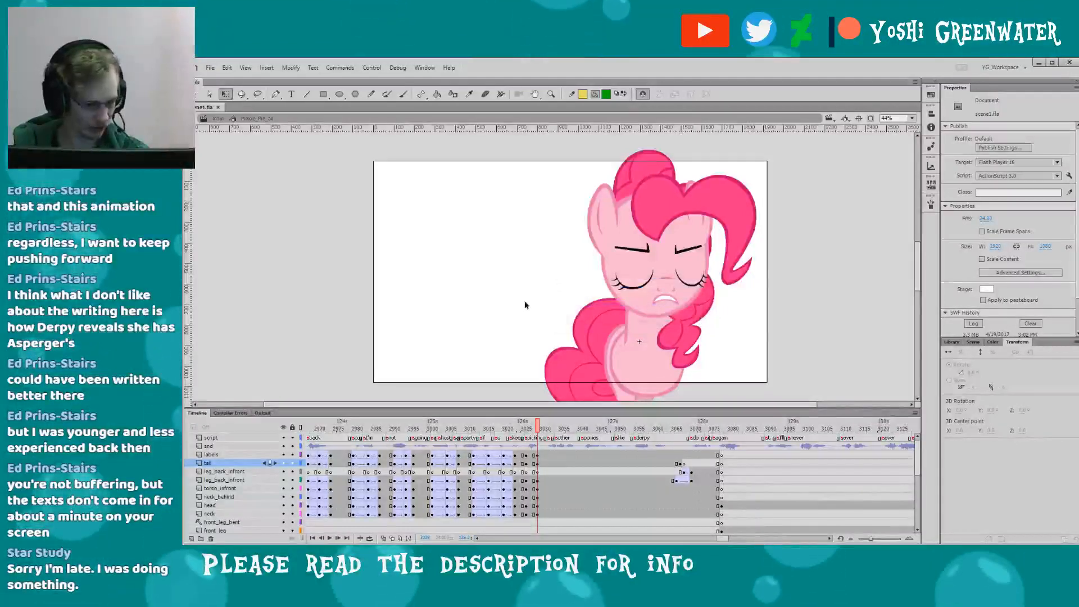
- Create classic tweens across the character's layers between the two keyframe sets after the 126 s mark, and play back the dialogue from just after 125 s
drag(529, 457, 531, 515)
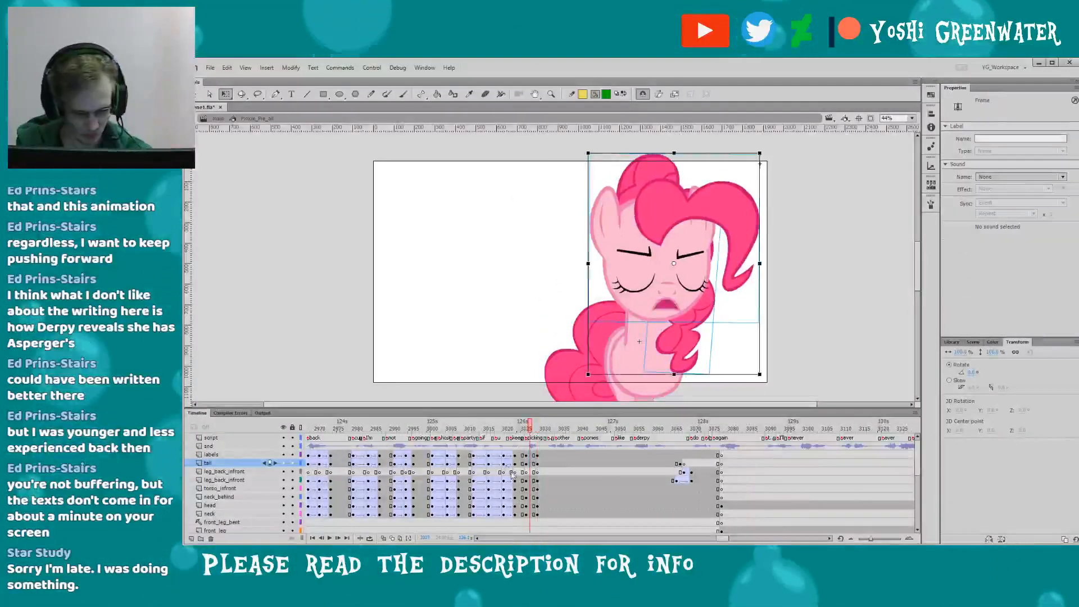
key(F3)
click(532, 514)
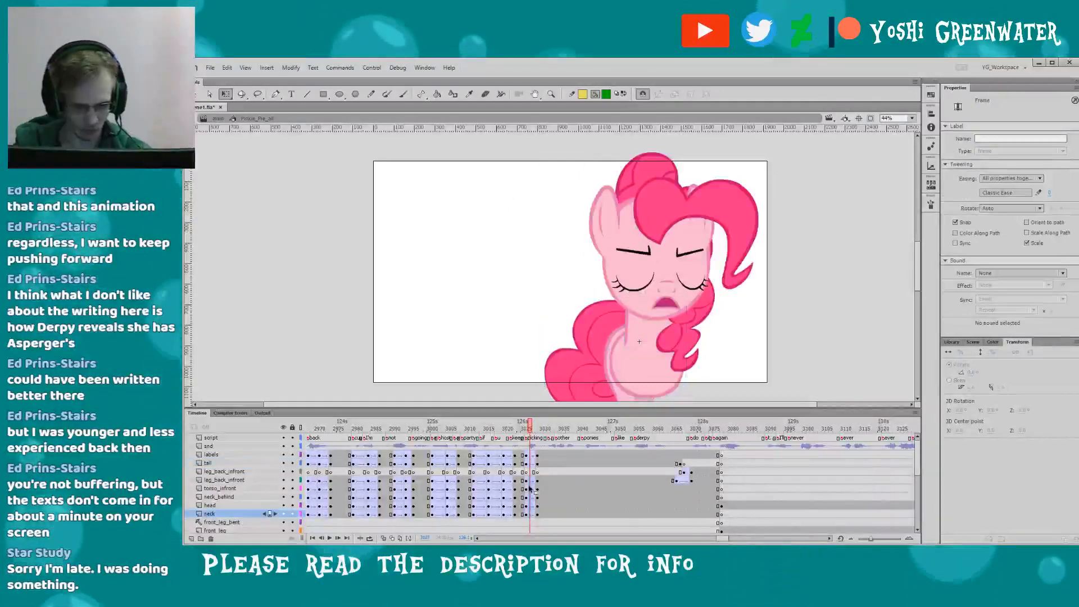
drag(724, 538, 724, 538)
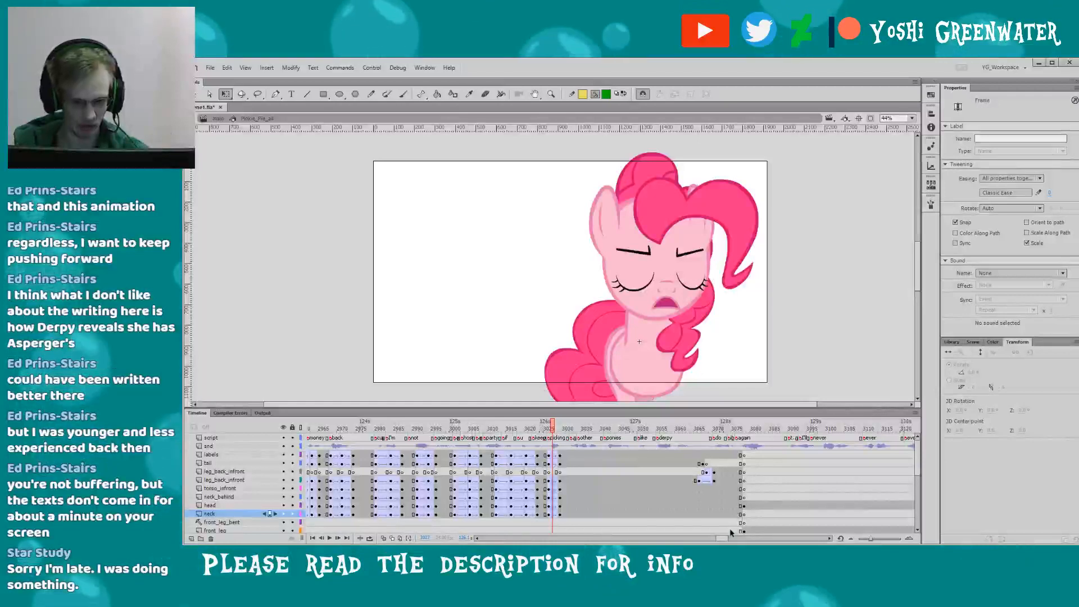
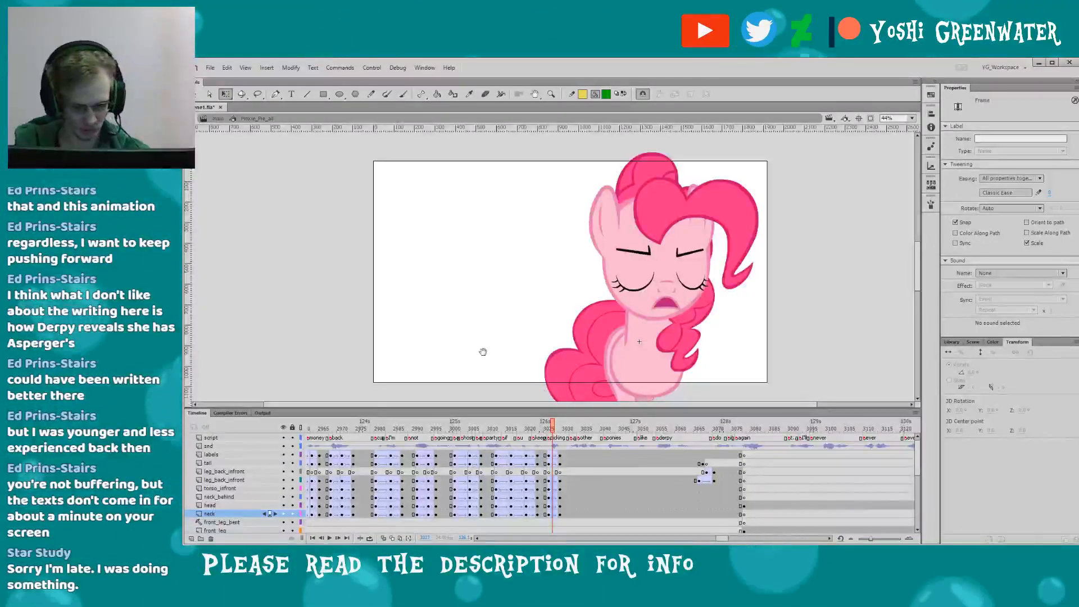
click(485, 436)
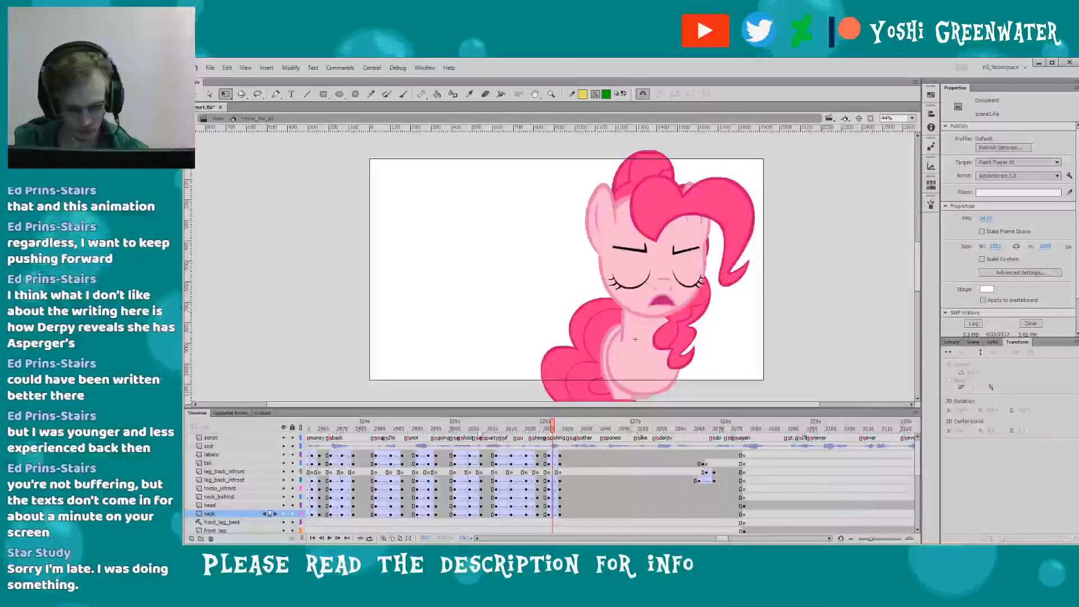
click(486, 430)
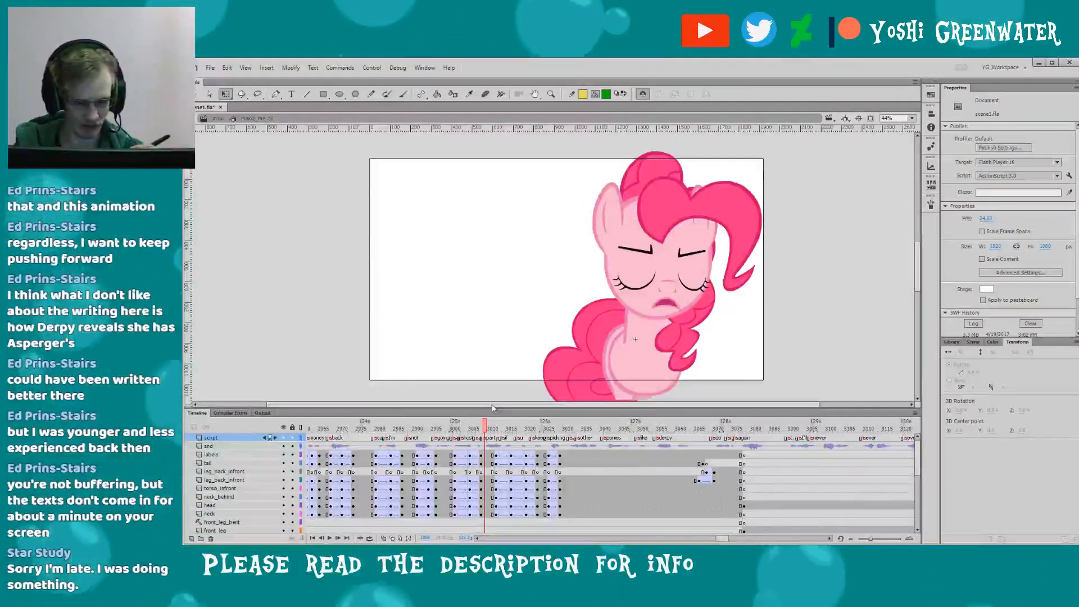
key(Return)
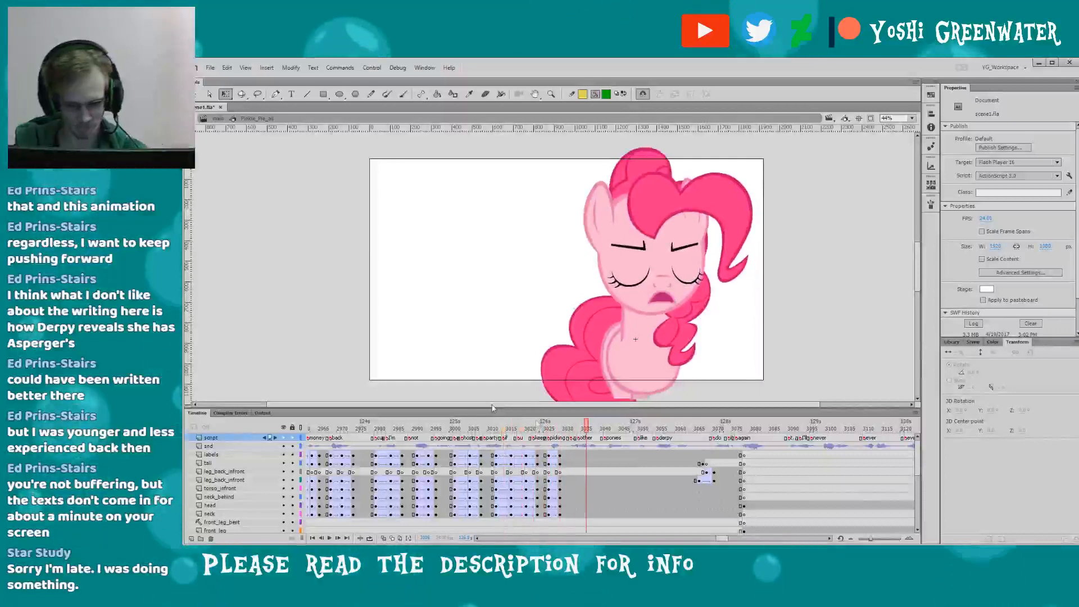
- Insert keyframes across the character's layers shortly after the newest tweens, and lower the body, head and hair slightly on them
drag(544, 430, 568, 513)
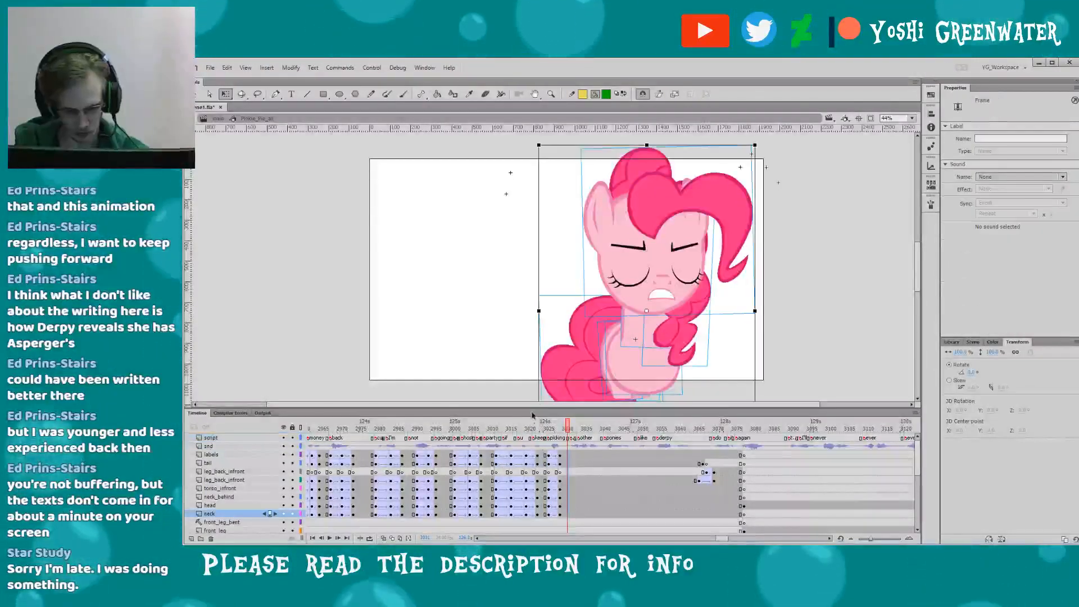
click(616, 269)
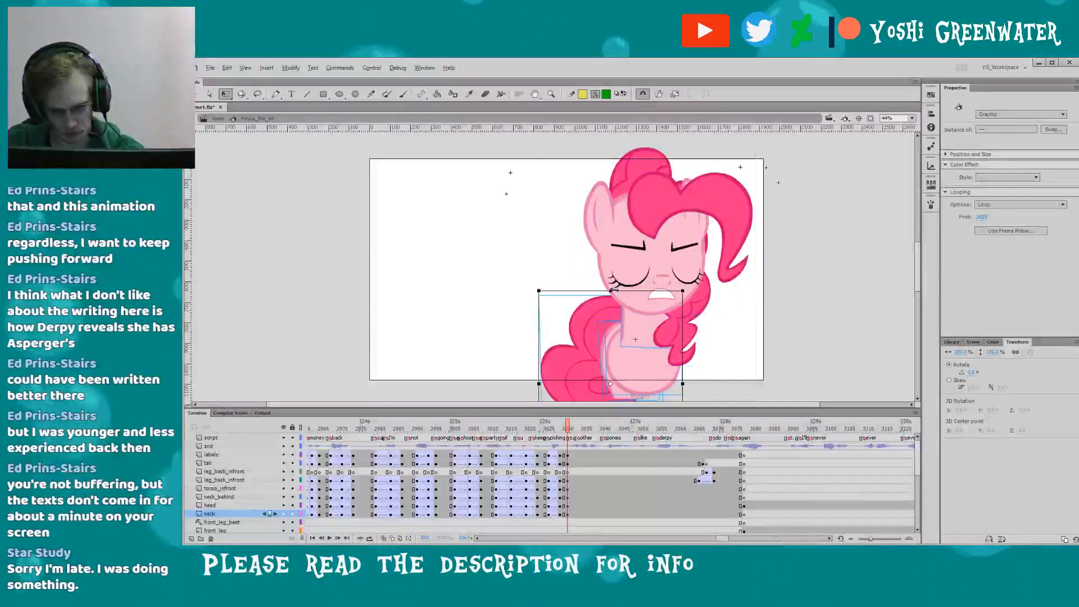
drag(612, 291, 612, 293)
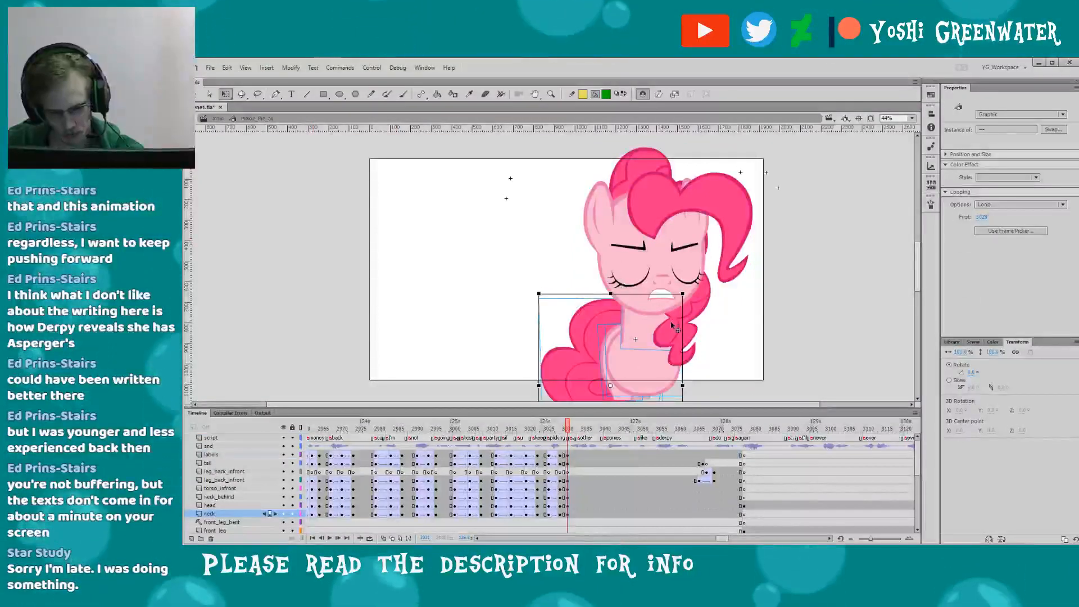
click(593, 337)
drag(588, 348, 588, 350)
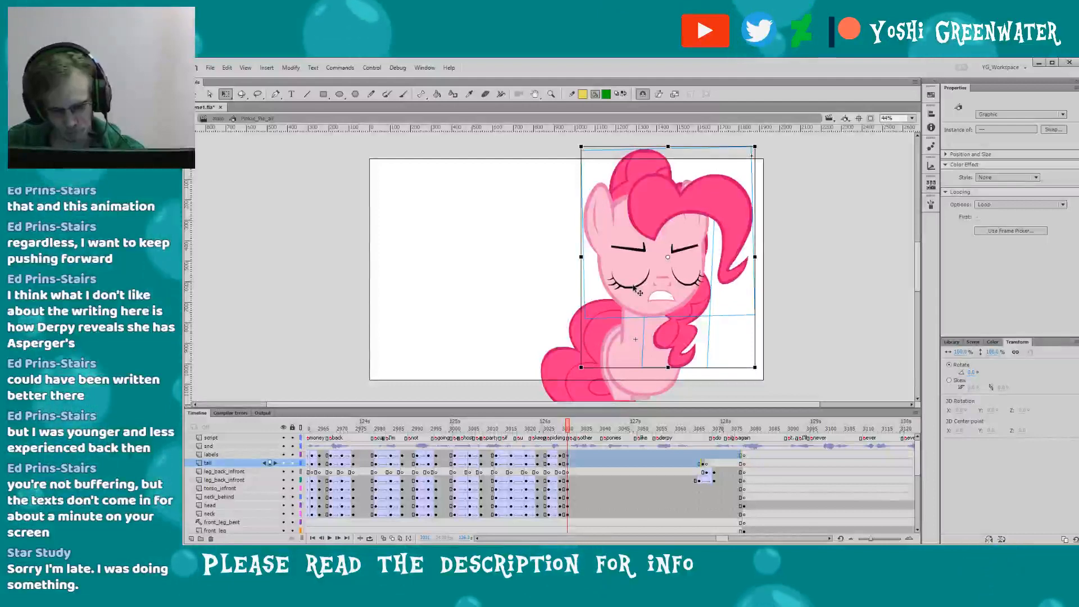
drag(634, 290, 633, 291)
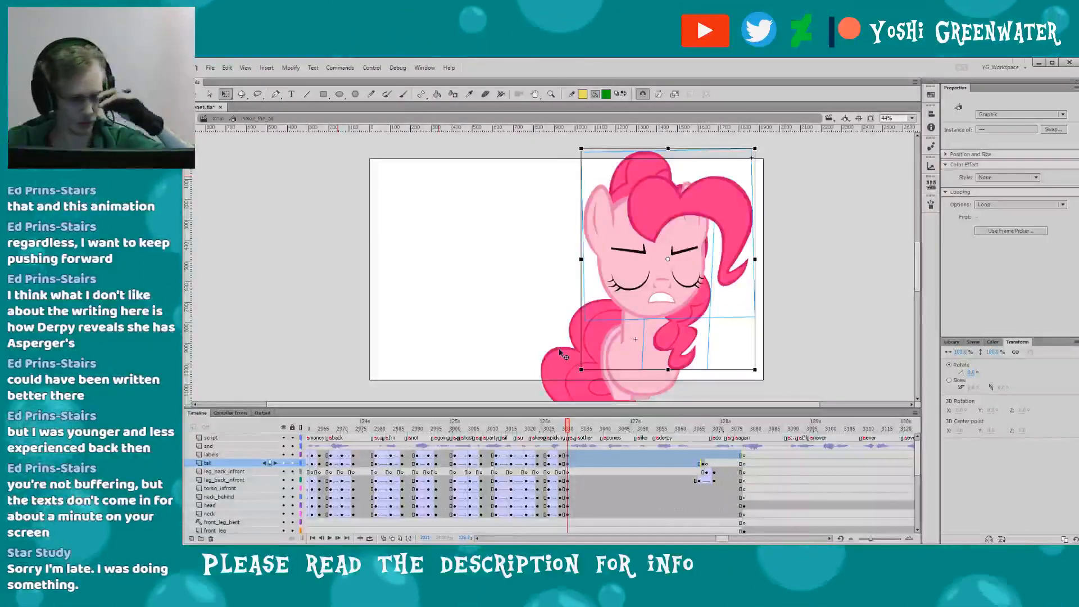
click(562, 458)
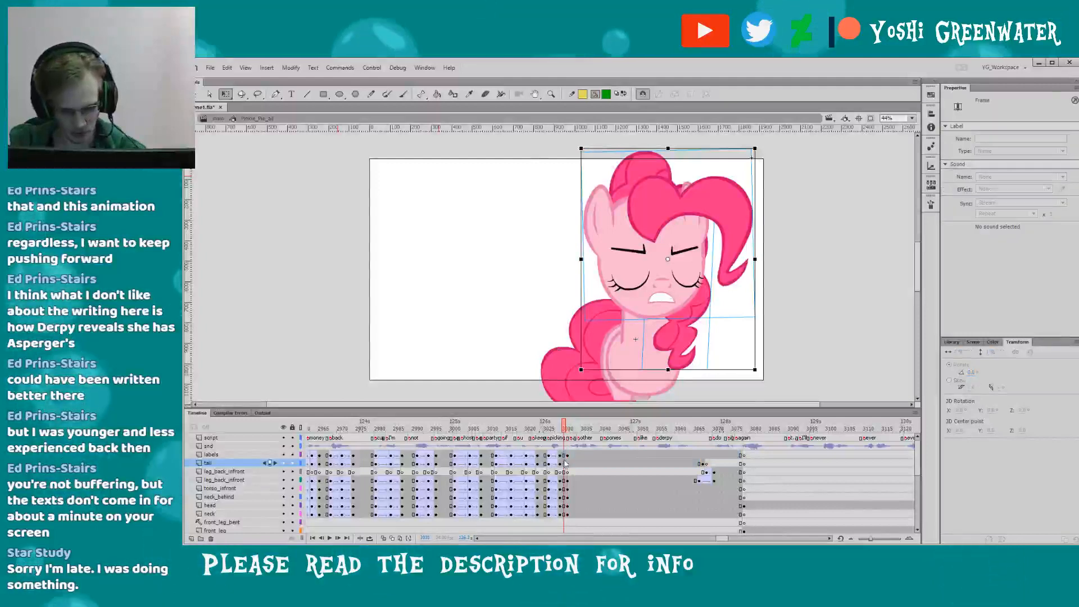
- Create classic tweens across the character's layers between the two newest keyframe sets after the 126 s mark, and play back the dialogue
click(563, 513)
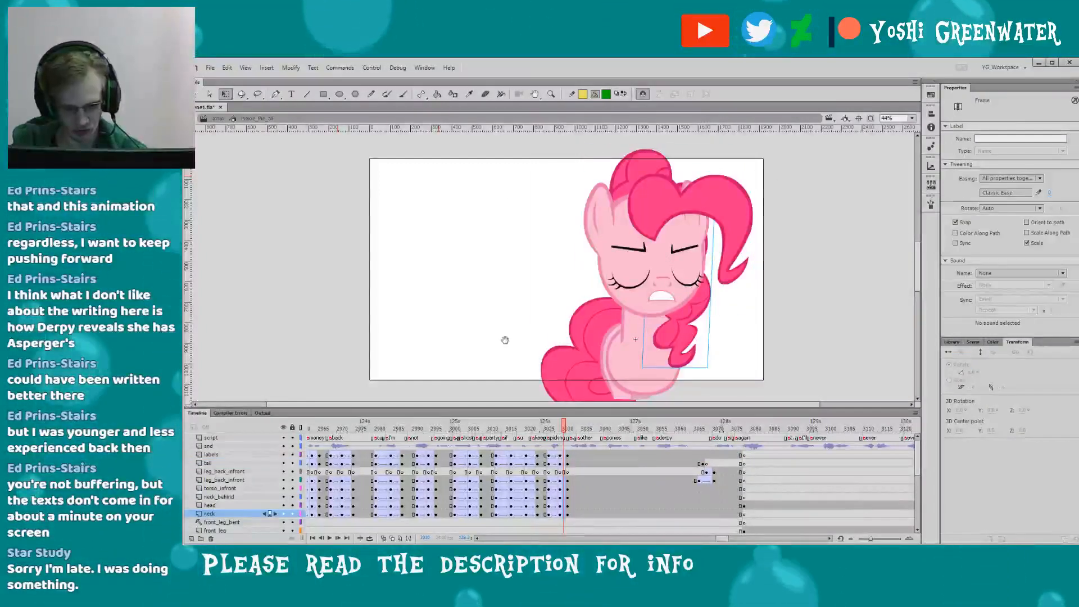
drag(505, 340, 503, 341)
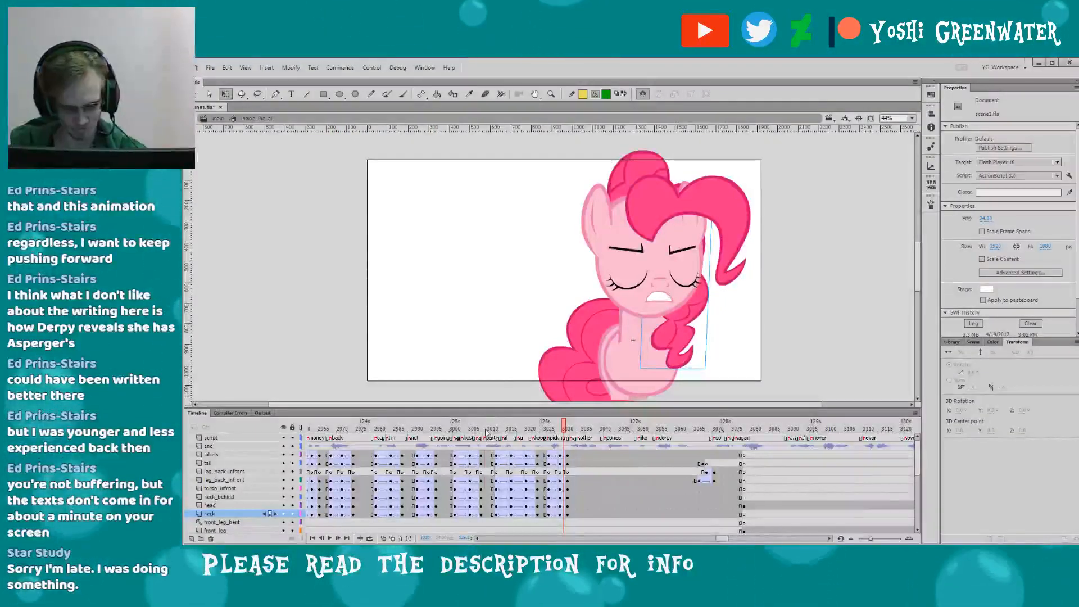
key(Return)
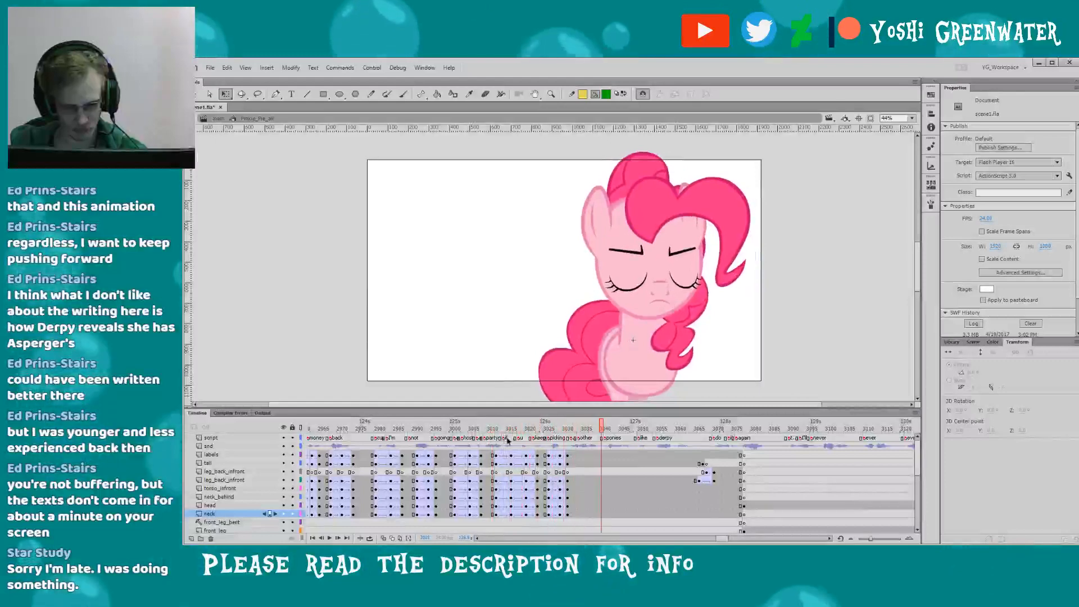
click(556, 429)
mouse_move(562, 431)
mouse_down()
mouse_move(572, 430)
mouse_move(548, 430)
mouse_move(561, 430)
mouse_up()
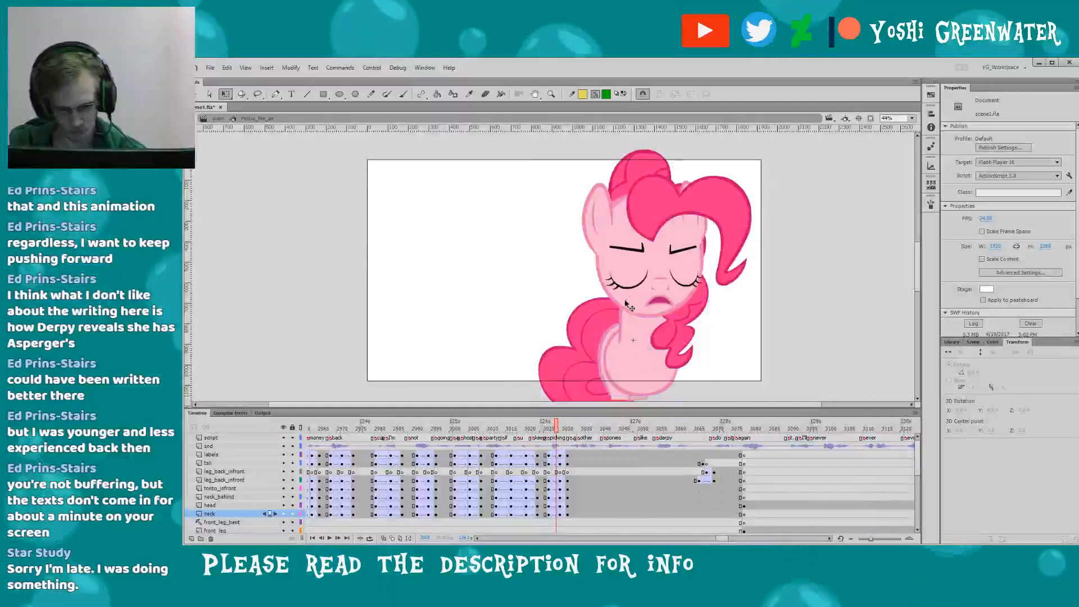
- Lower the body, neck and tail slightly without the head on the middle keyframe set just after the 126 s mark
click(604, 321)
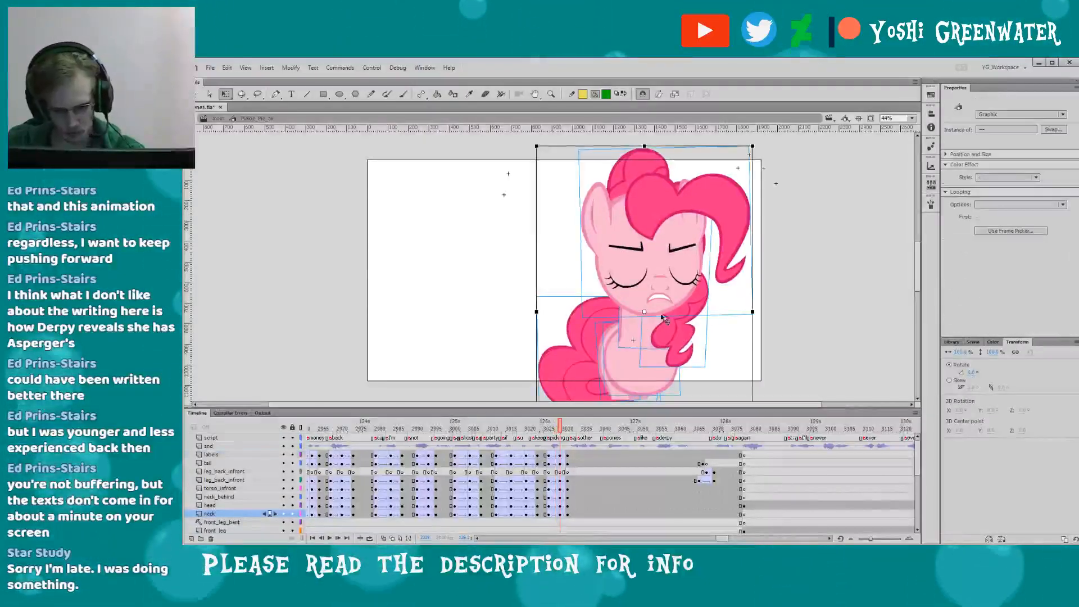
click(594, 310)
click(596, 285)
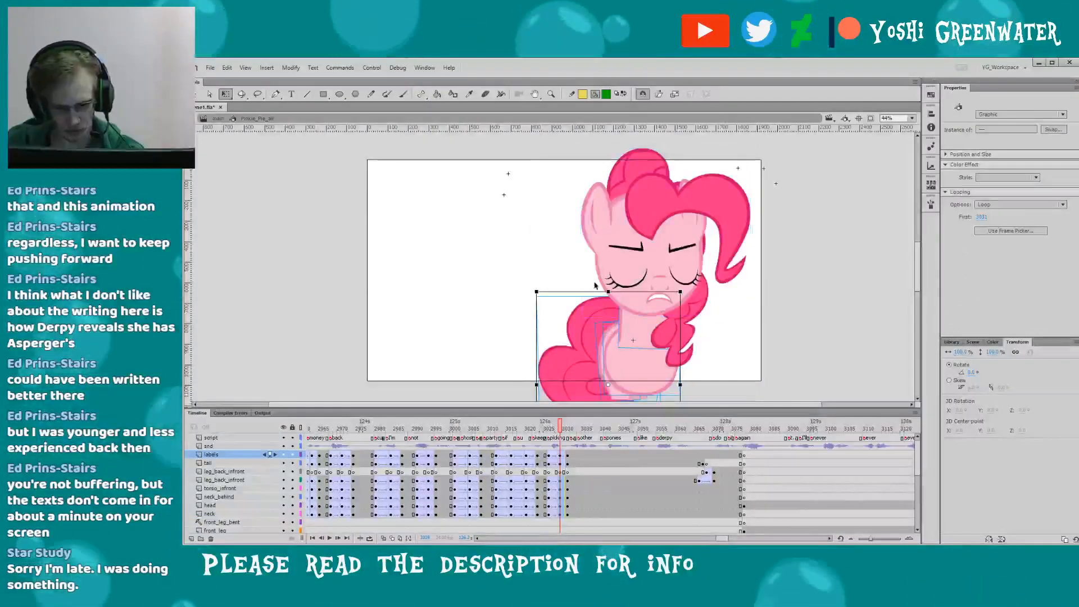
key(shift+Down)
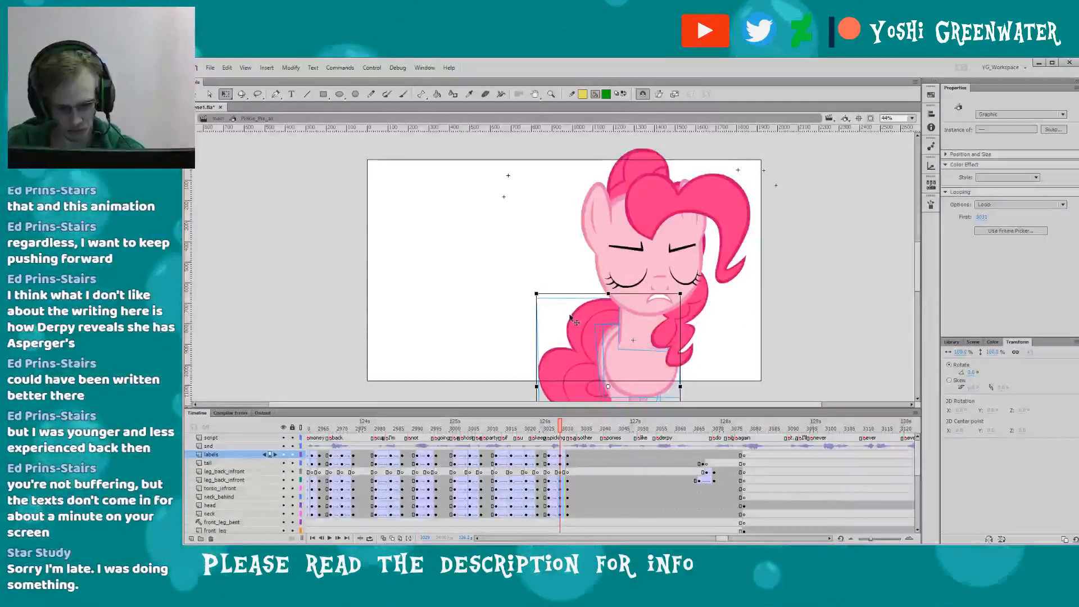
click(569, 321)
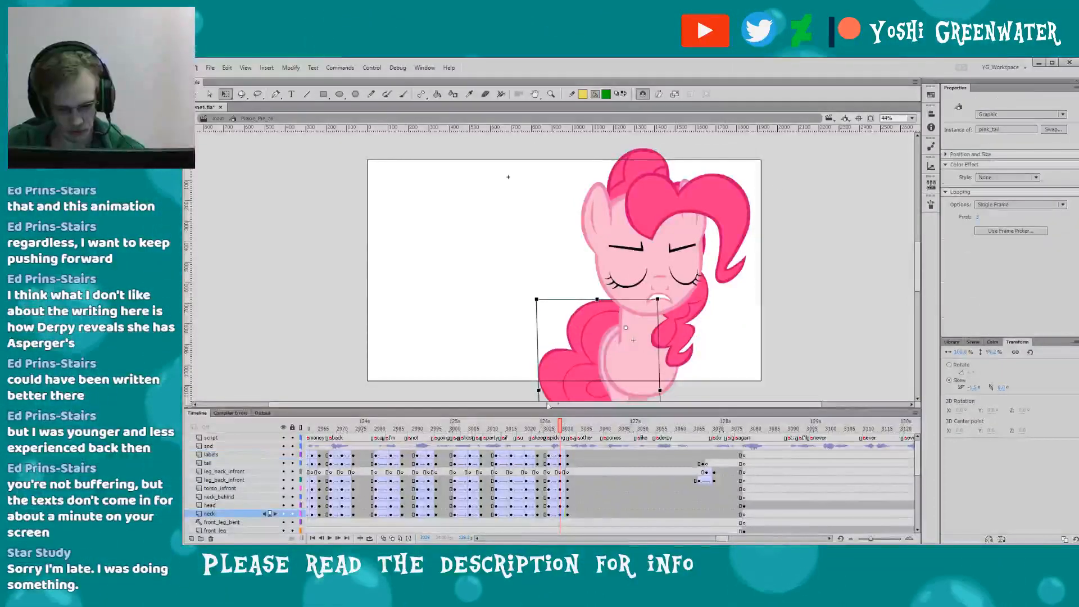
- Adjust the tail slightly downward on the last keyframe set after the 126 s mark, play back the motion, and save the file
drag(554, 429, 566, 392)
click(559, 396)
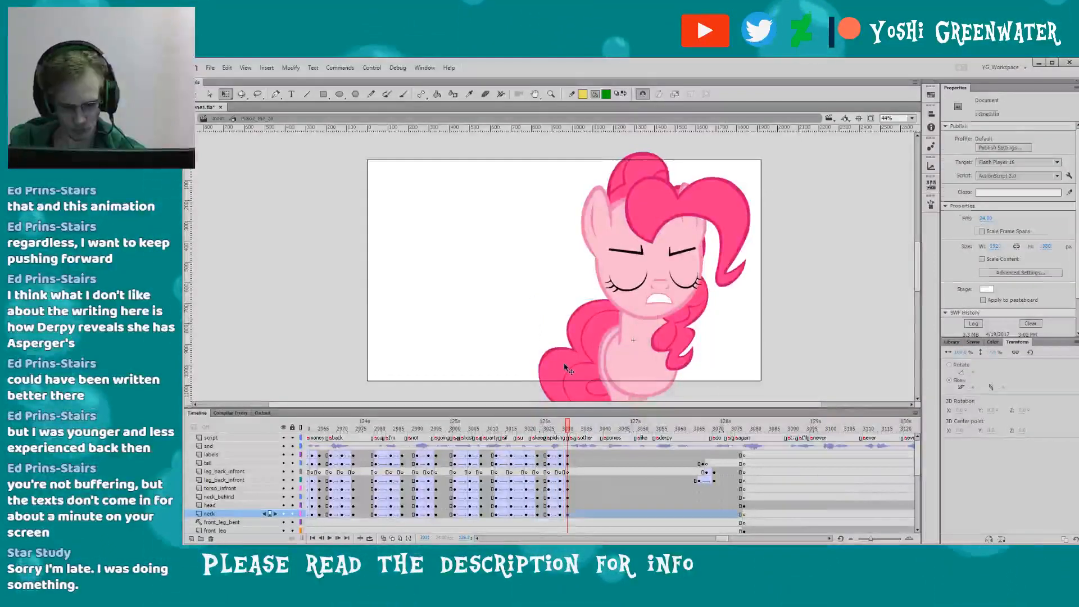
click(566, 368)
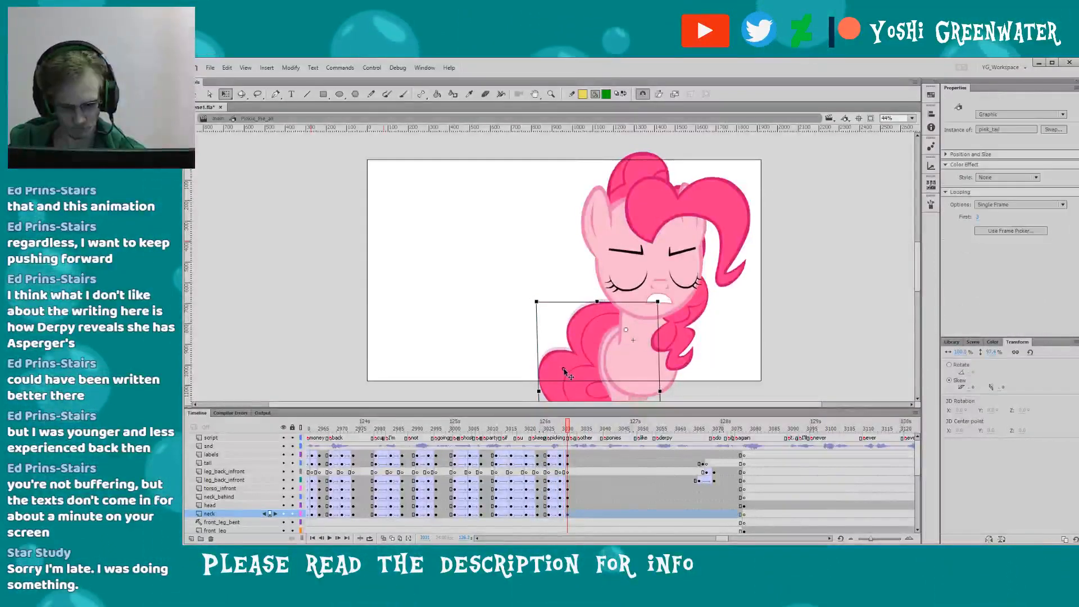
click(561, 508)
key(Return)
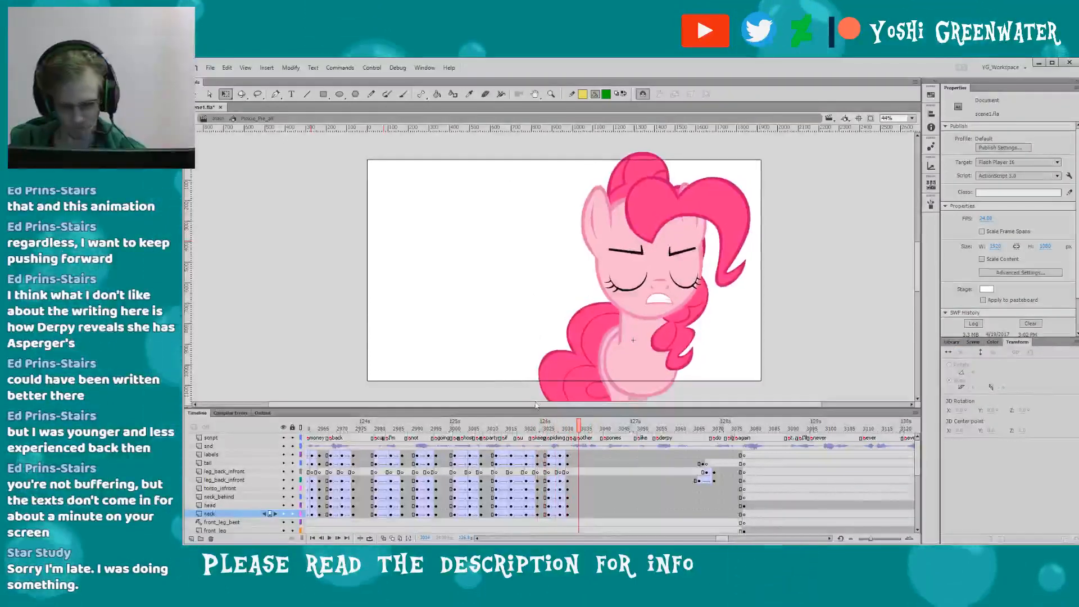
key(ctrl+s)
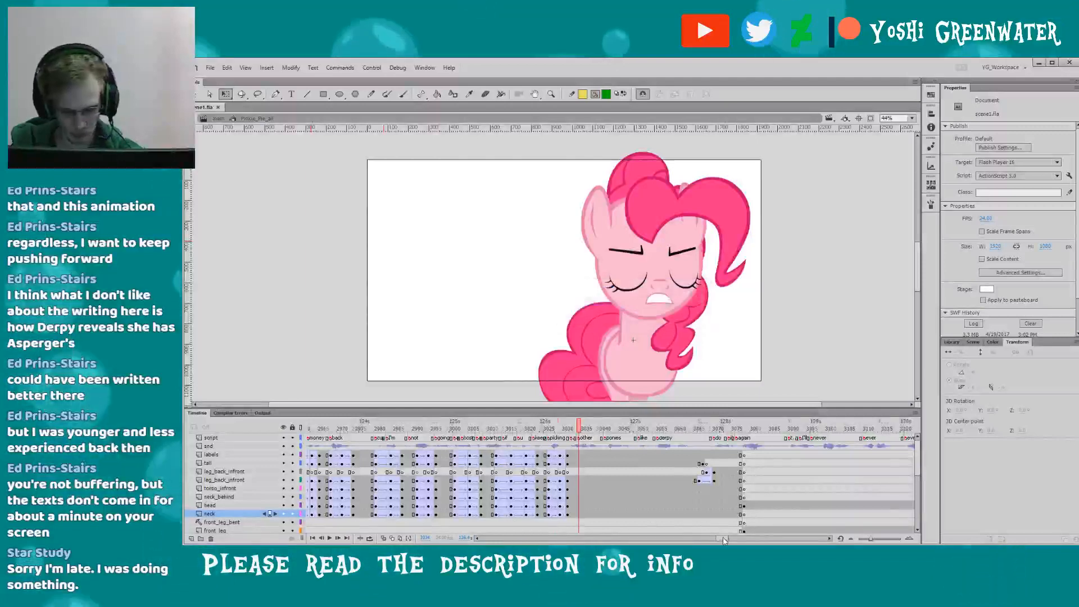
- Play back the dialogue around the 126 s mark and scrub through the following frames to examine the timing of the next words
scroll(722, 531, right, 2)
click(495, 431)
key(Return)
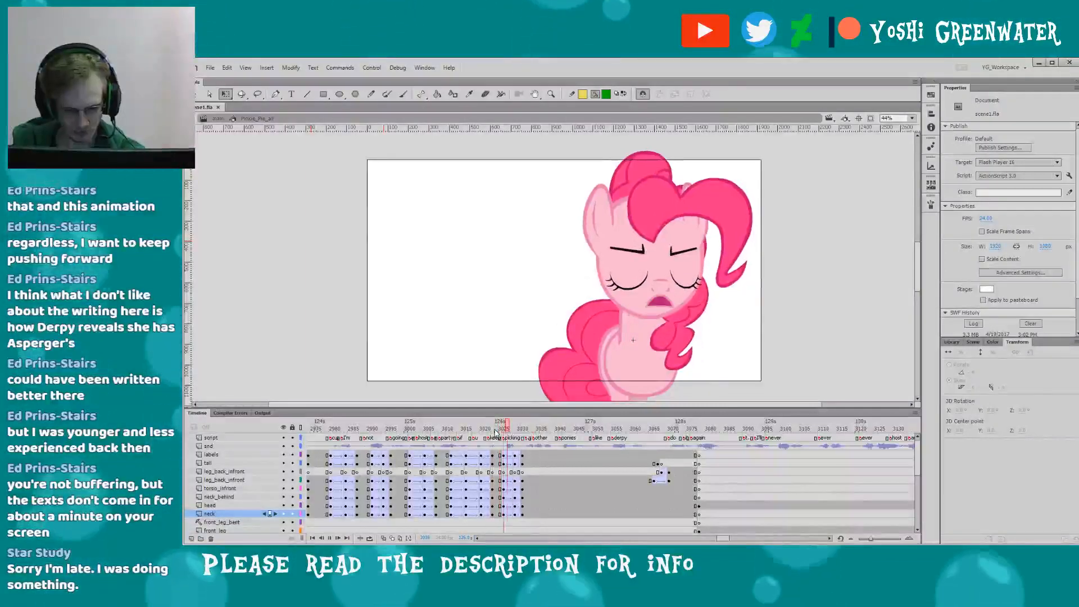
key(Return)
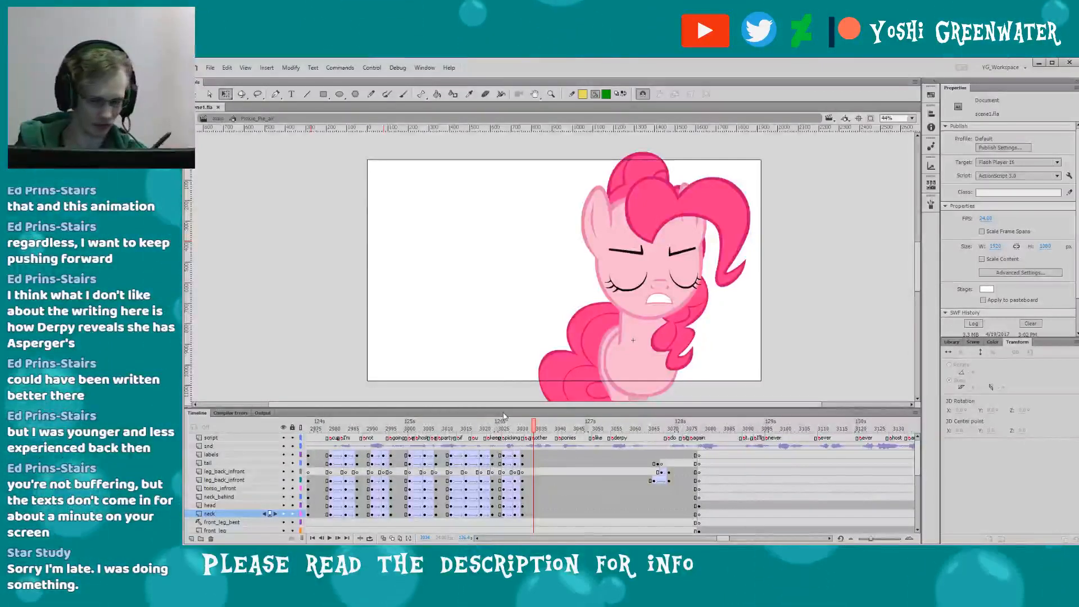
drag(465, 407, 464, 408)
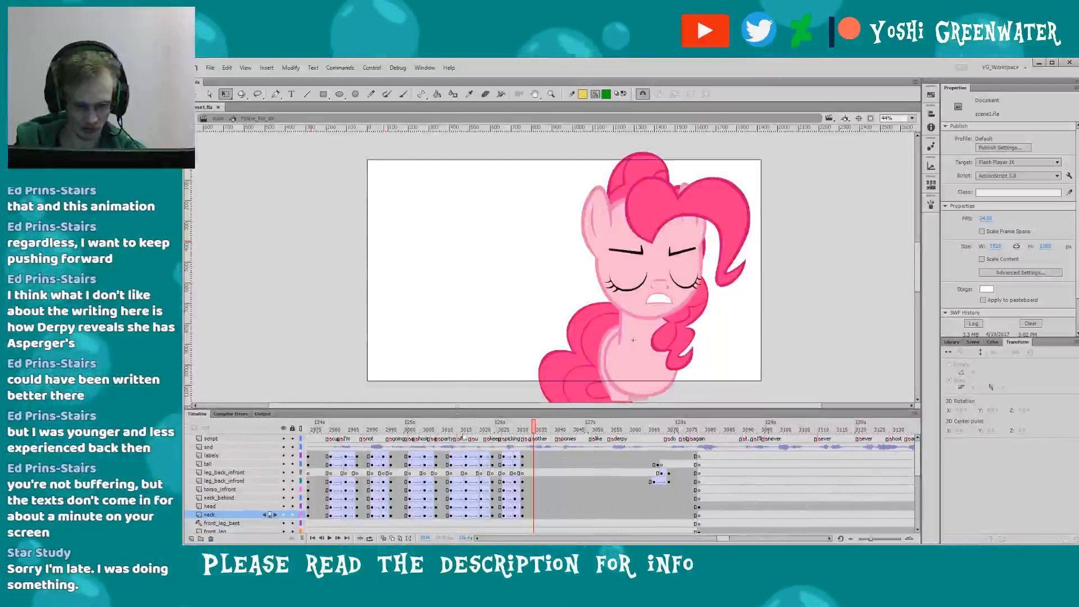
click(443, 430)
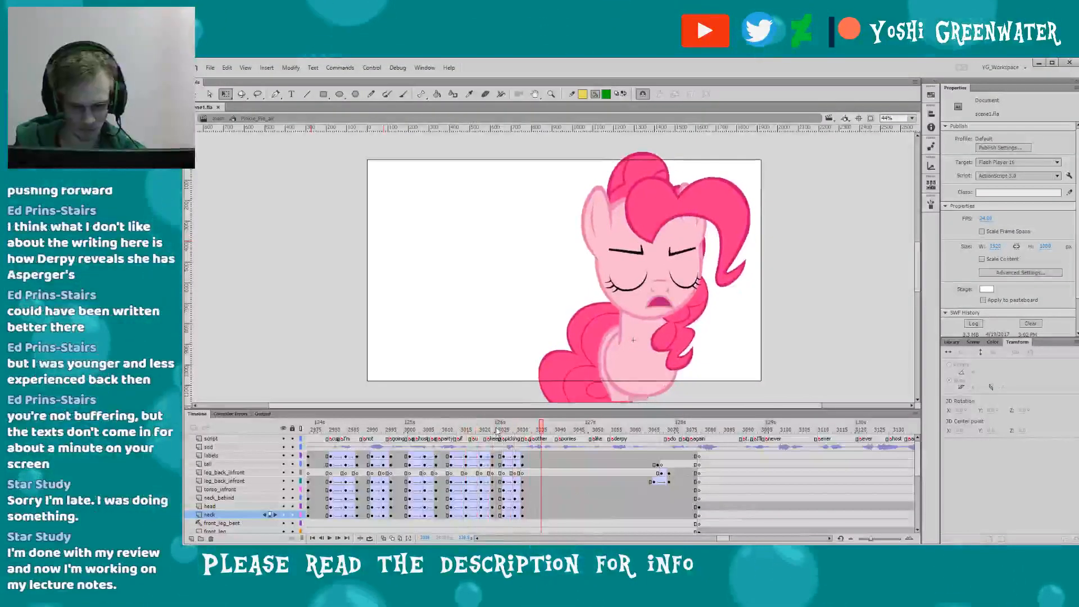
click(535, 431)
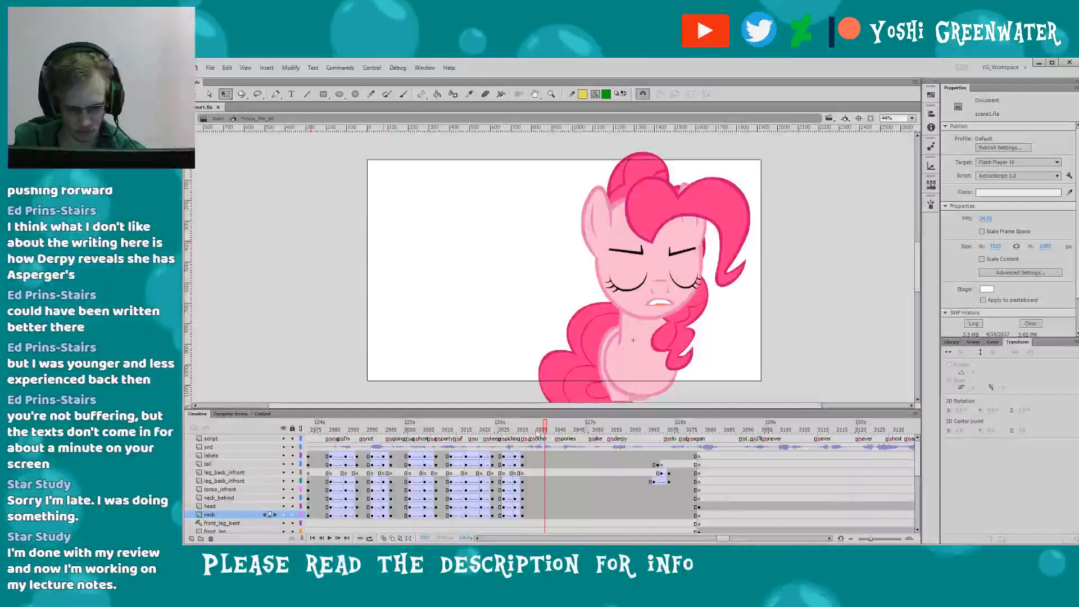
drag(536, 433, 553, 443)
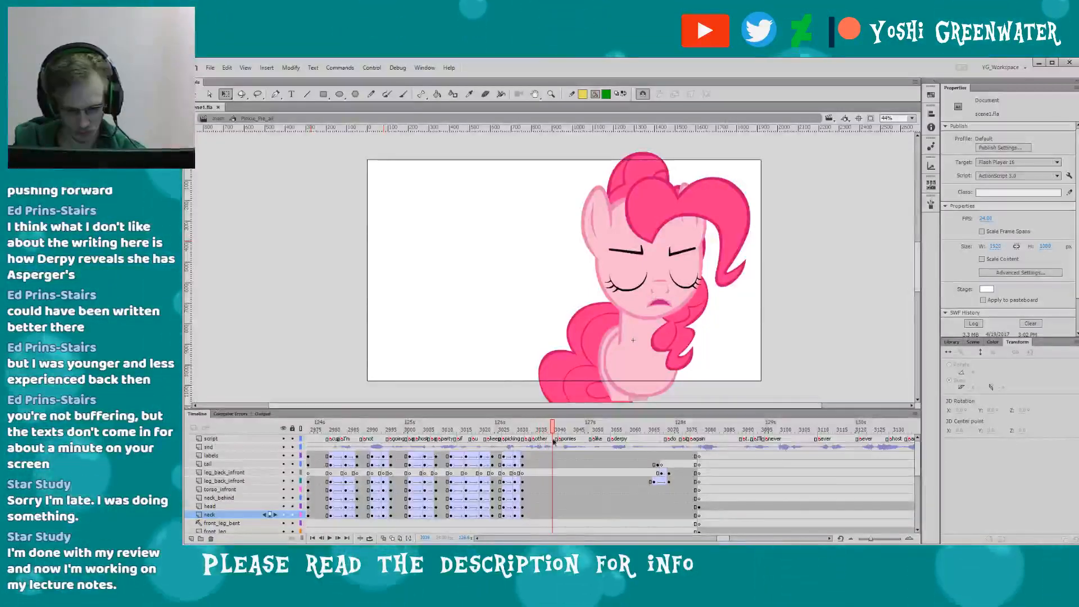
- Insert keyframes across the character's layers at frames 3037 and 3040, around the start of the word "ponies"
drag(547, 512, 547, 455)
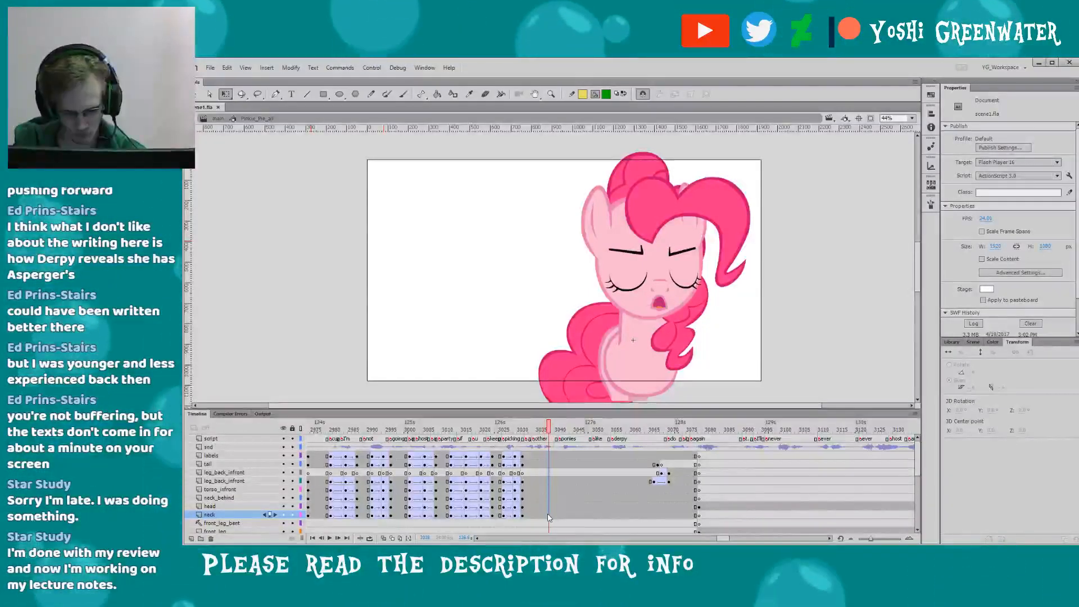
key(F6)
click(561, 432)
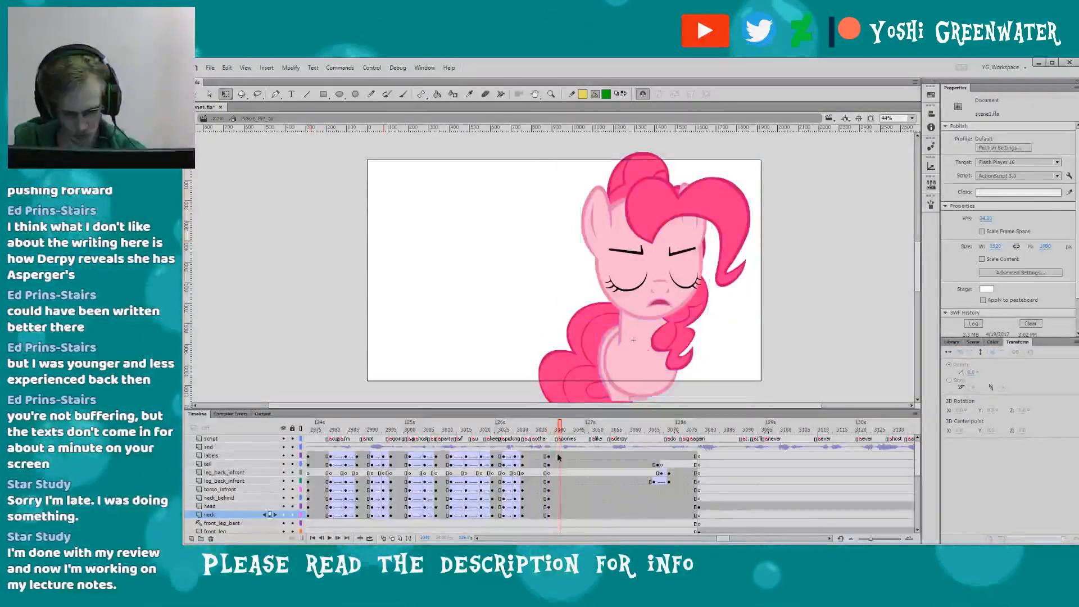
drag(560, 517, 560, 455)
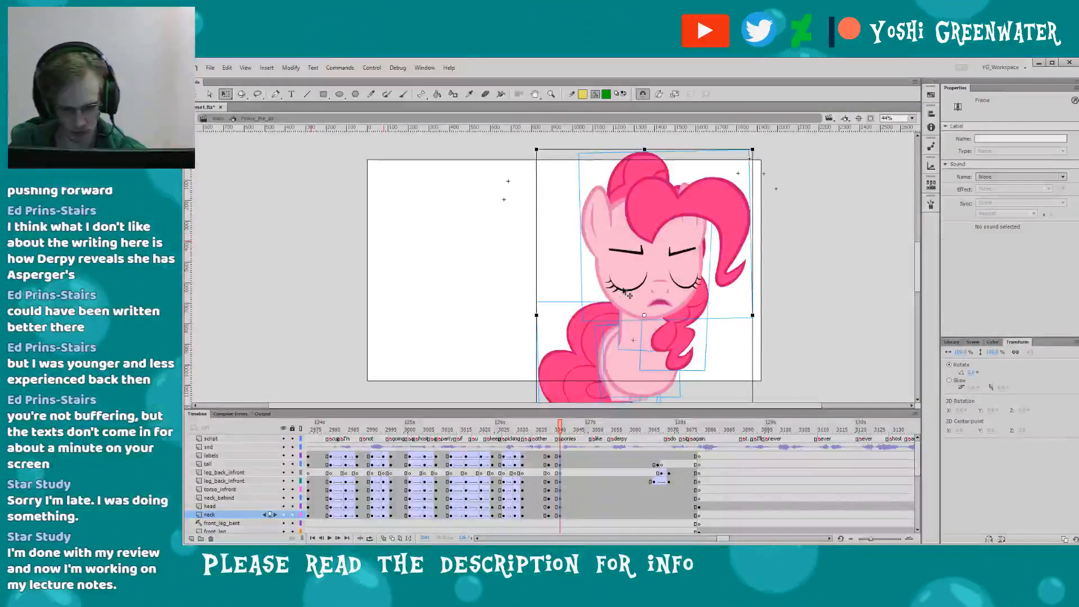
key(F6)
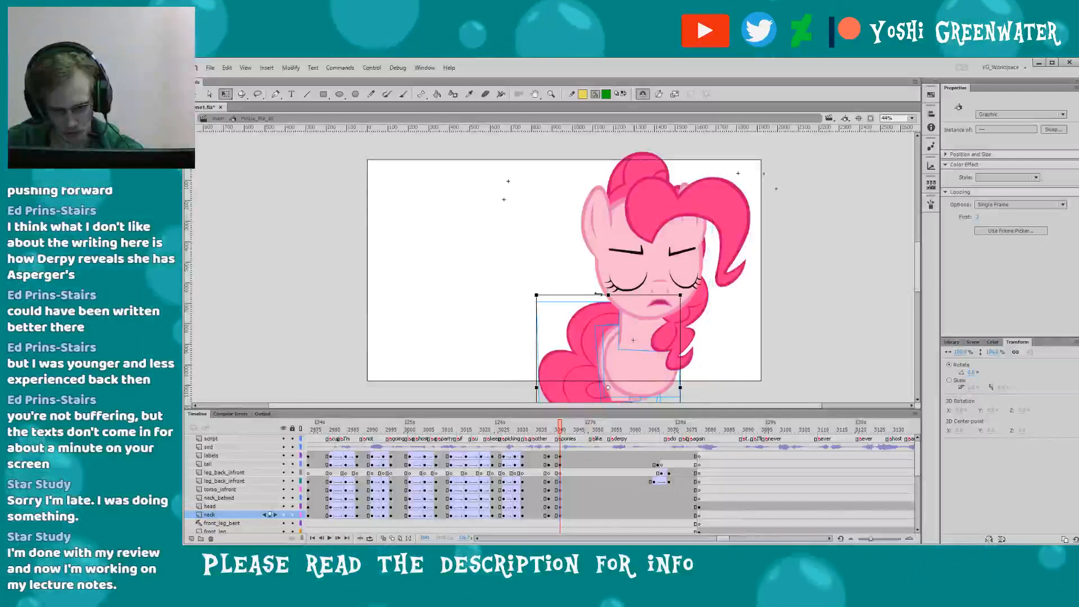
- Shift the body and tail slightly right and down, and lower the head and hair slightly on the frame 3040 keyframes
drag(596, 293, 614, 297)
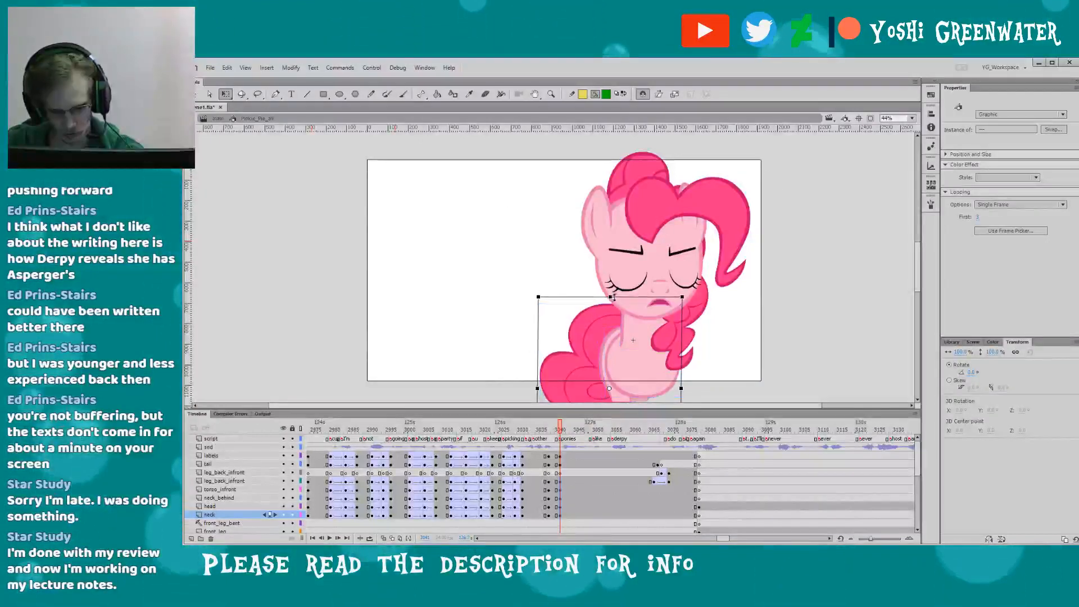
click(653, 324)
click(626, 298)
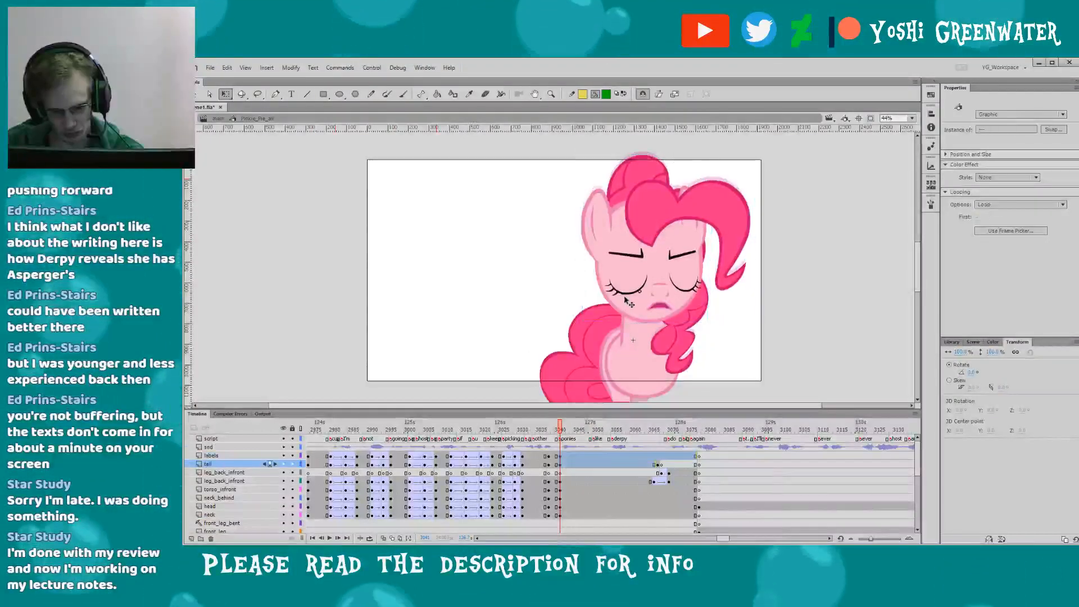
click(631, 291)
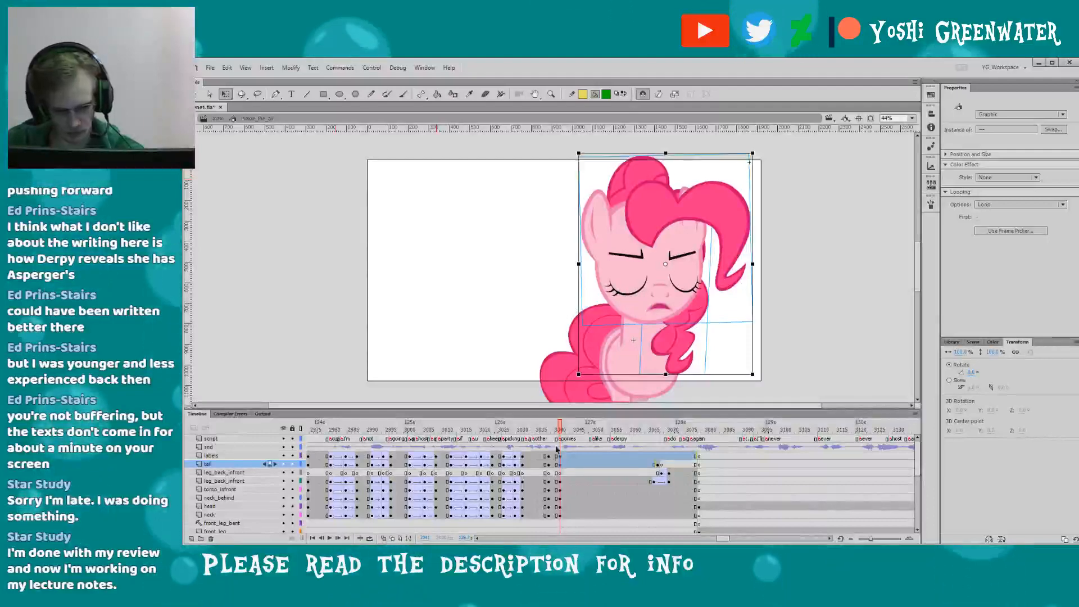
- Create classic tweens across the character's layers between frames 3037 and 3040, and play back the dialogue from just after 126 s
click(551, 481)
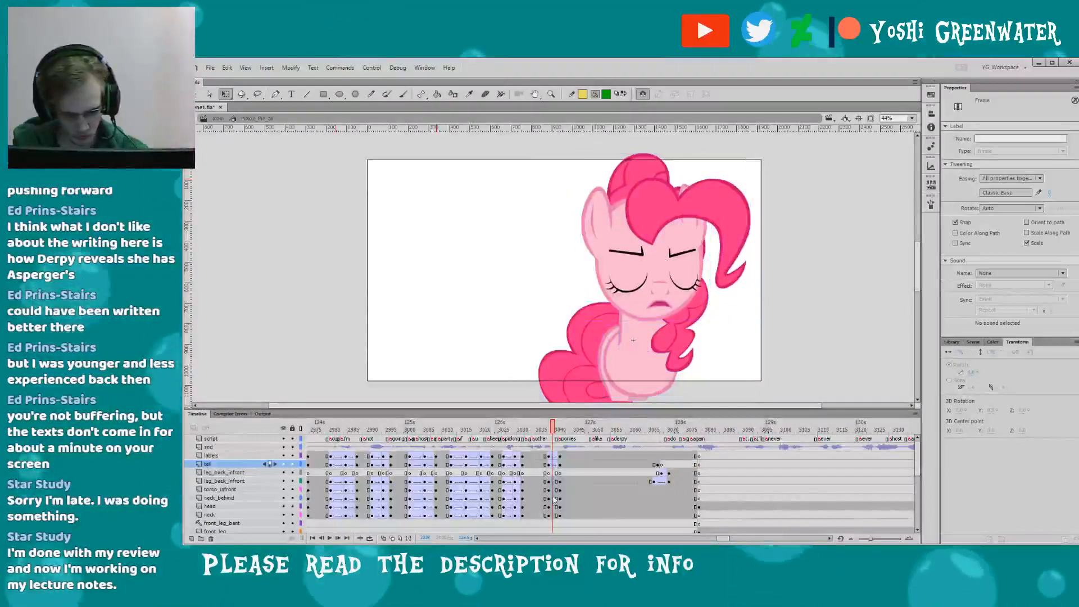
click(554, 515)
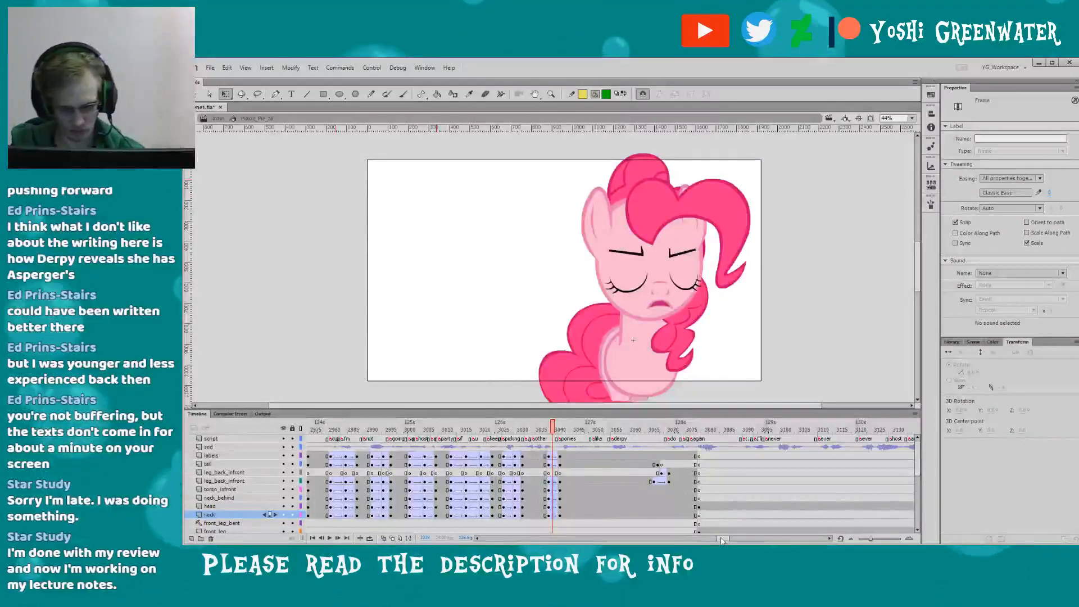
drag(722, 539, 727, 525)
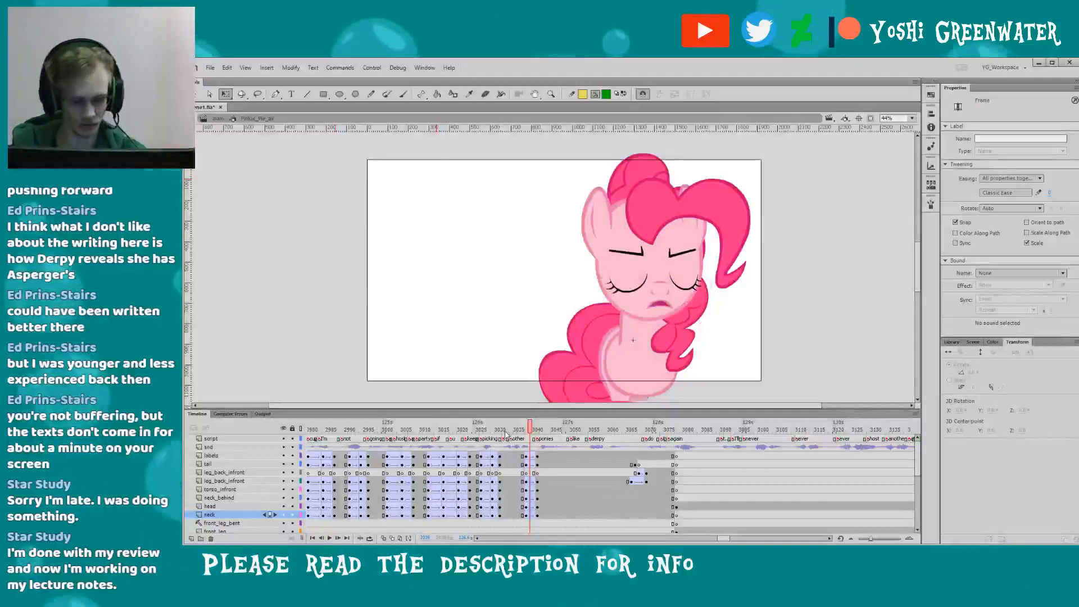
drag(506, 434, 488, 434)
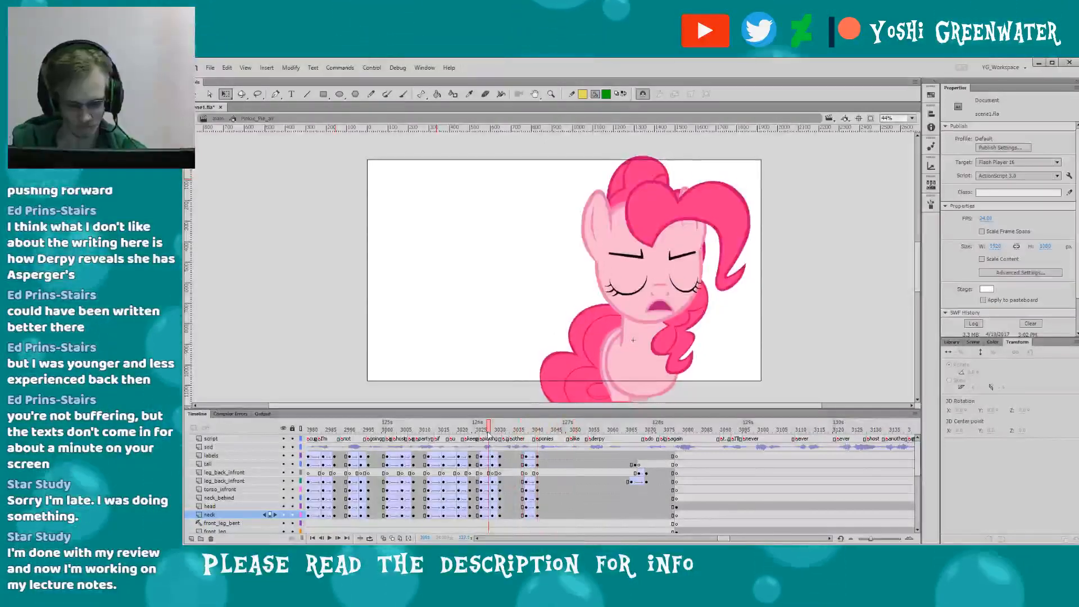
key(Return)
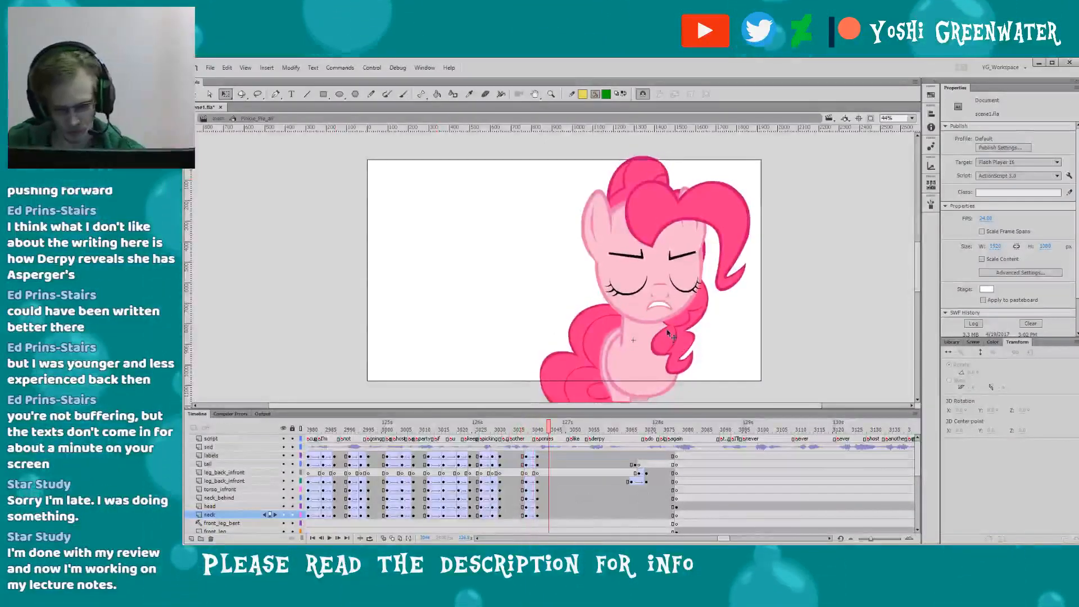
- Nudge the head and hair slightly right and down on the newest keyframes, and play back the dialogue leading into them
click(669, 334)
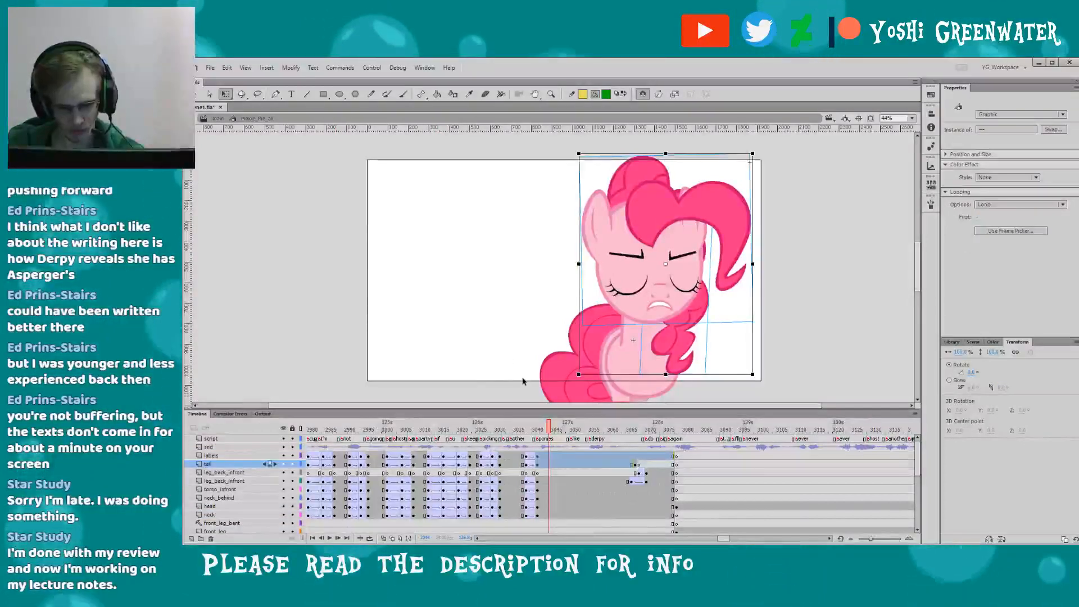
key(Right)
key(Right)
key(Right)
key(Down)
key(Down)
key(Down)
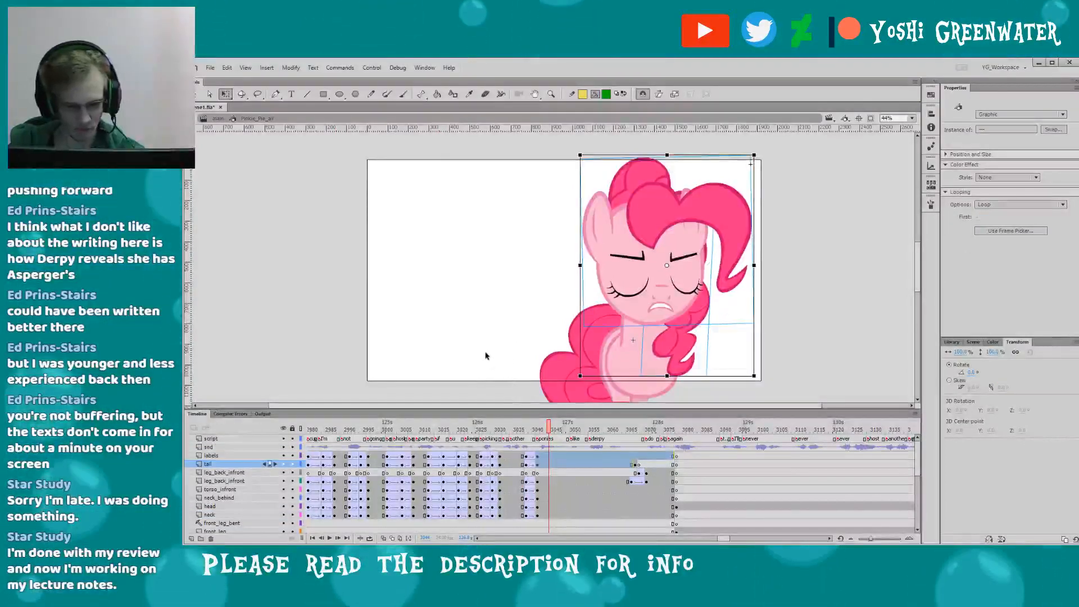
click(486, 356)
click(509, 431)
key(Return)
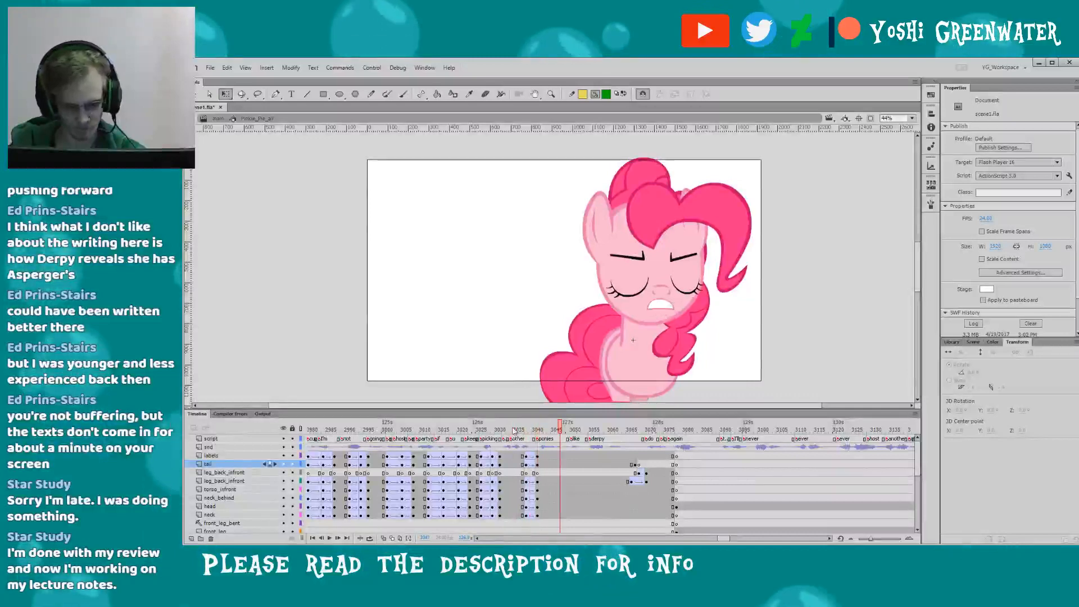
- Insert keyframes across the character's layers at frame 3044, during the word "ponies"
drag(514, 431, 548, 433)
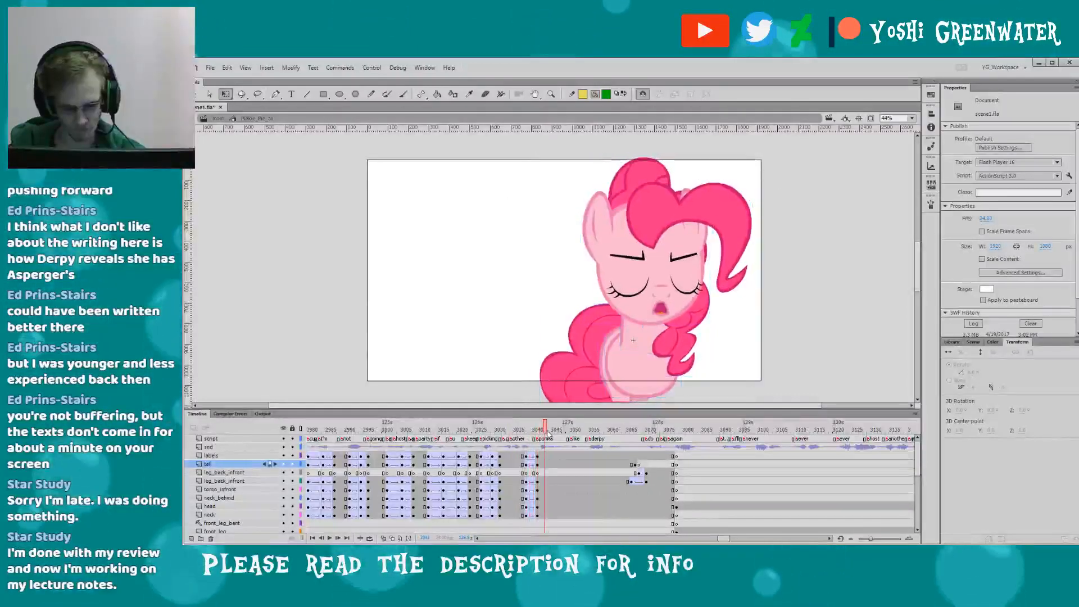
click(551, 515)
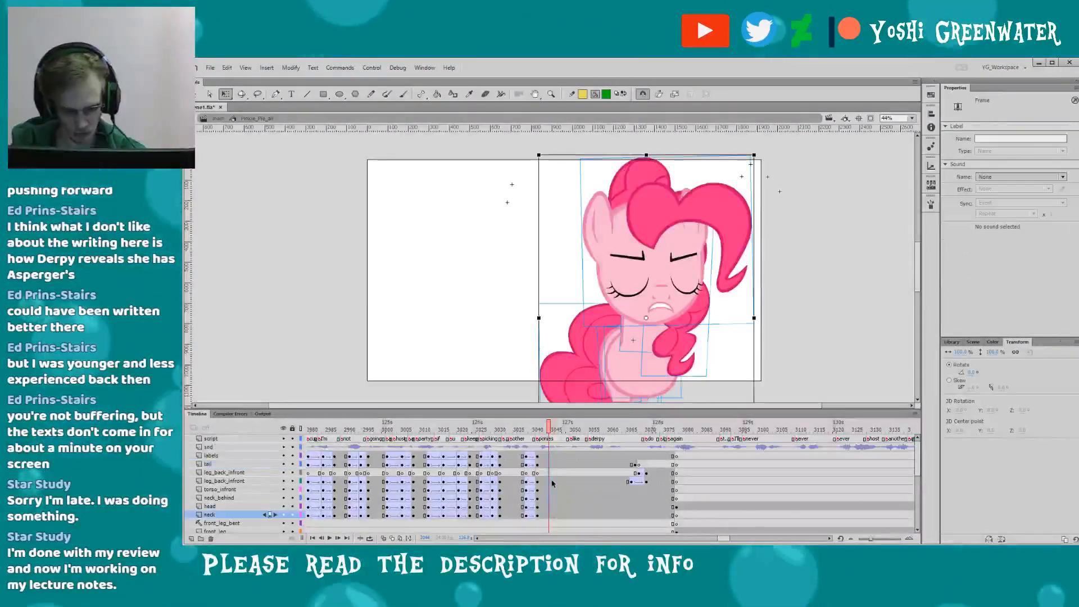
click(564, 368)
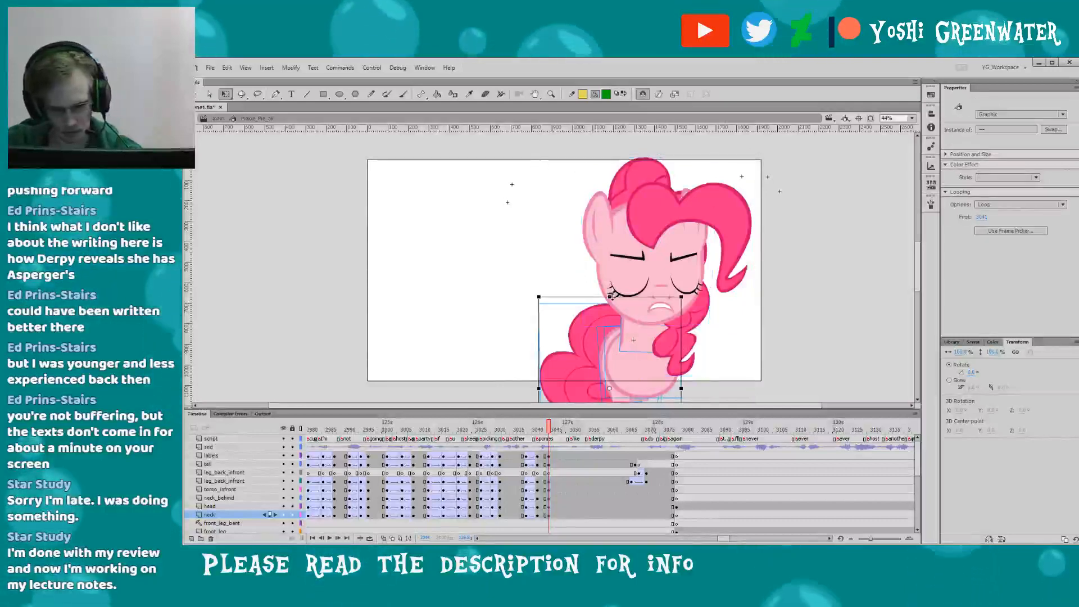
- Raise the body, tail, neck, head and hair slightly on the frame 3044 keyframes
drag(611, 295, 634, 296)
click(635, 304)
shift+click(678, 339)
click(635, 298)
click(604, 321)
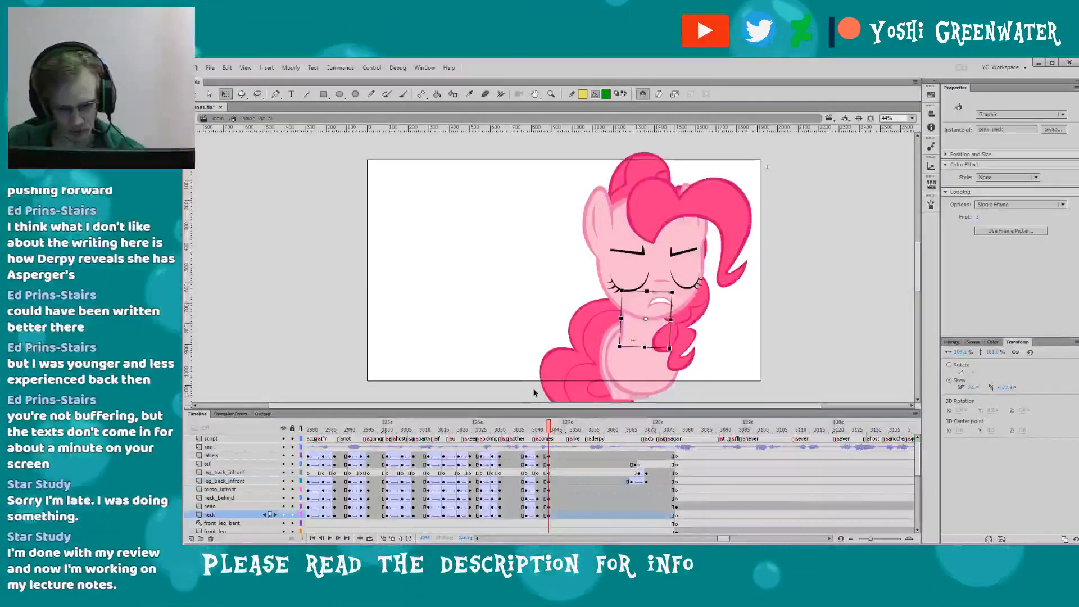
click(584, 338)
- Create classic tweens across the character's layers between frames 3041 and 3044, and play back the dialogue leading into them
drag(542, 456, 541, 465)
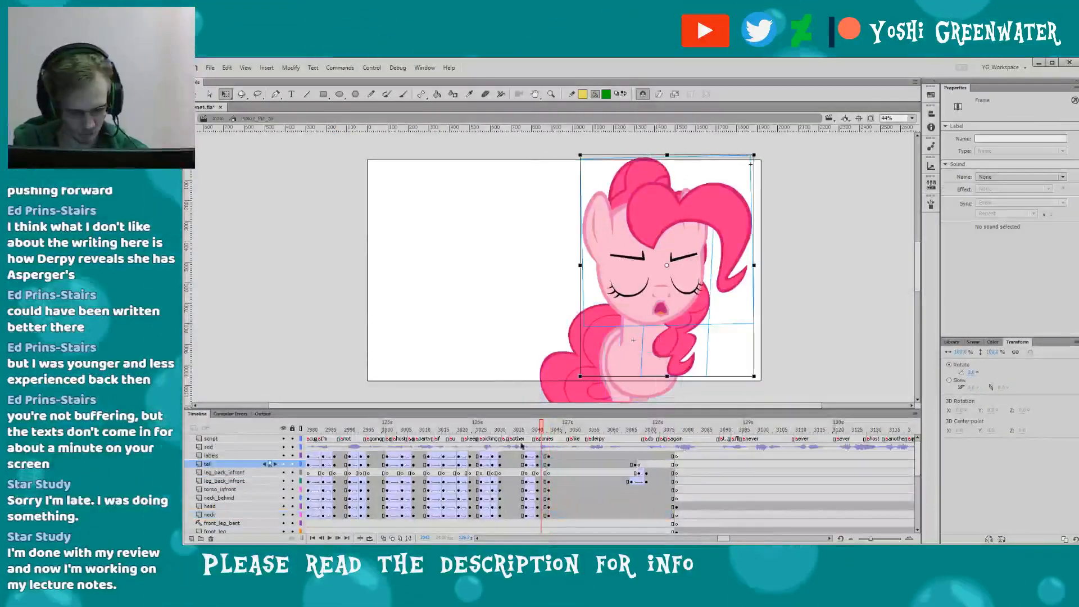
key(F3)
click(537, 429)
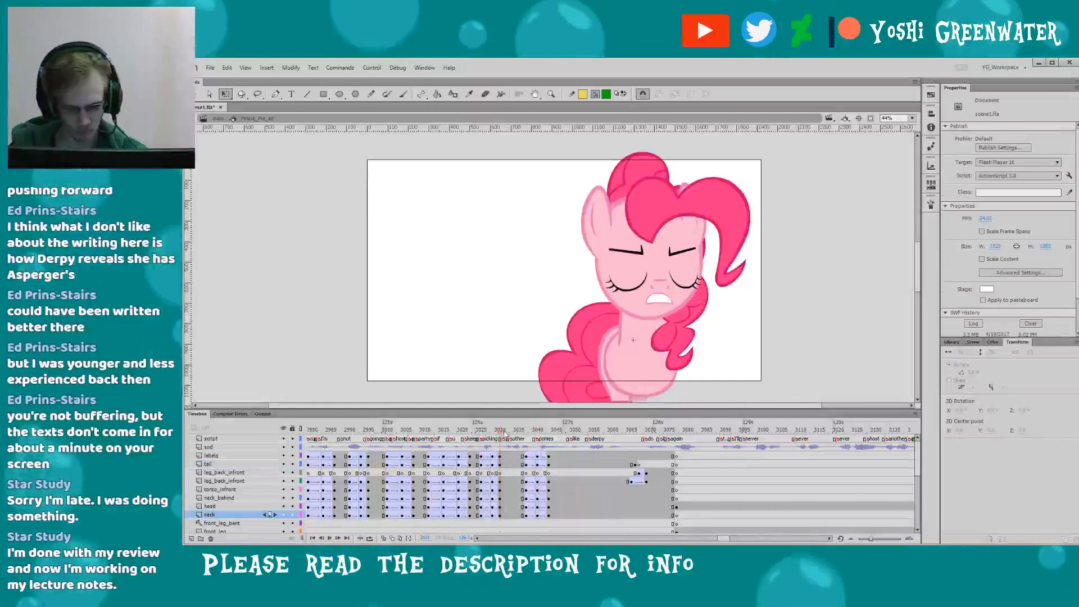
key(Return)
- Nudge the head and hair slightly right and down on the frame 3041 keyframes, keeping the neck aligned with them
drag(518, 430, 538, 431)
key(ctrl+a)
key(ctrl+shift+a)
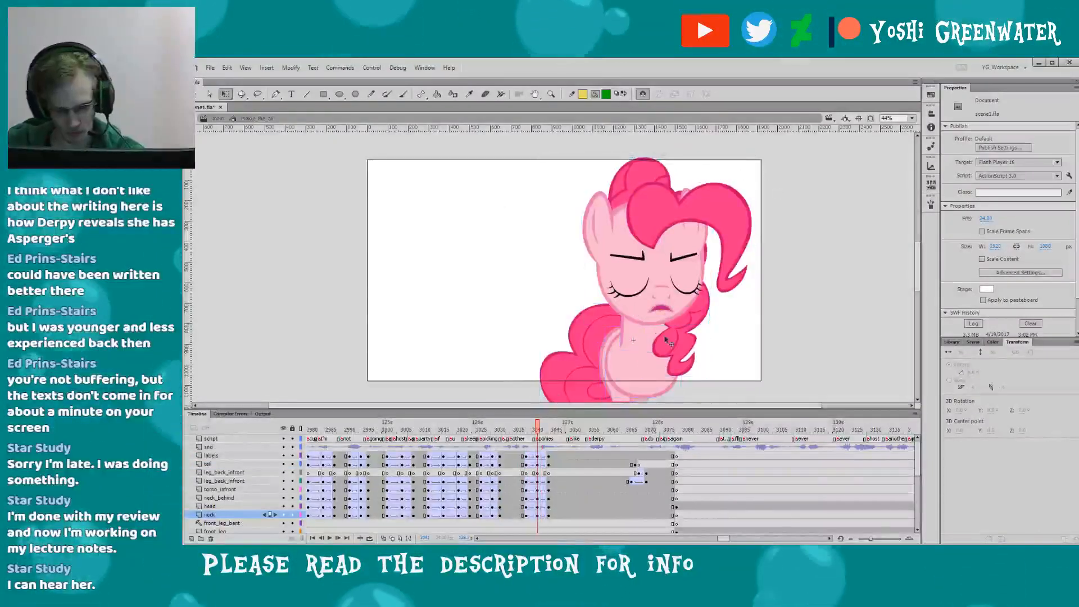
click(665, 340)
click(625, 353)
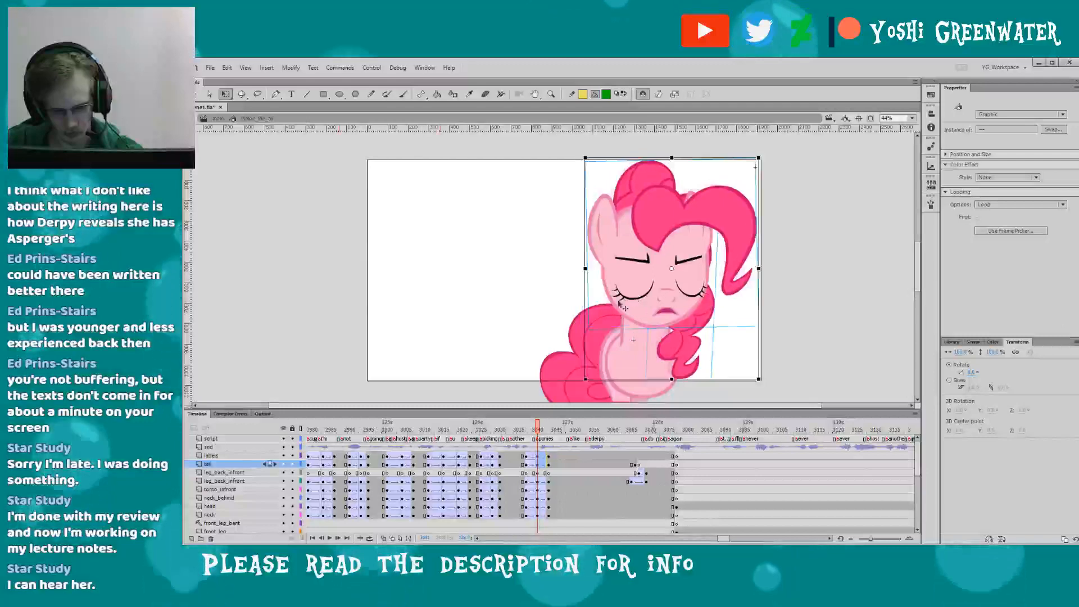
click(630, 343)
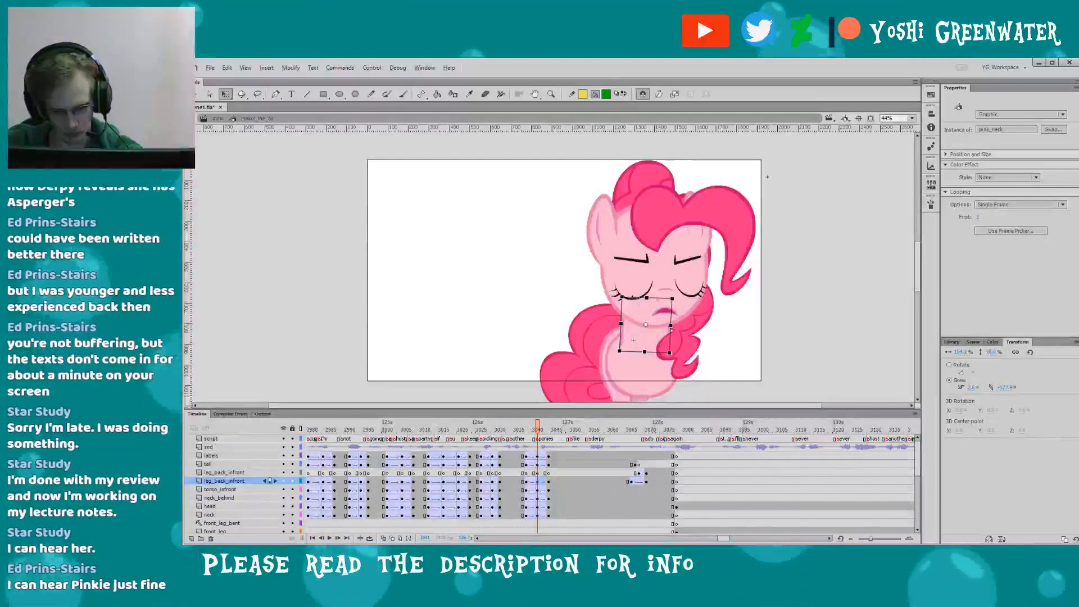
click(773, 175)
- Nudge the head and hair slightly right on the frame 3044 keyframes, keeping the neck aligned with them
key(period)
key(period)
key(period)
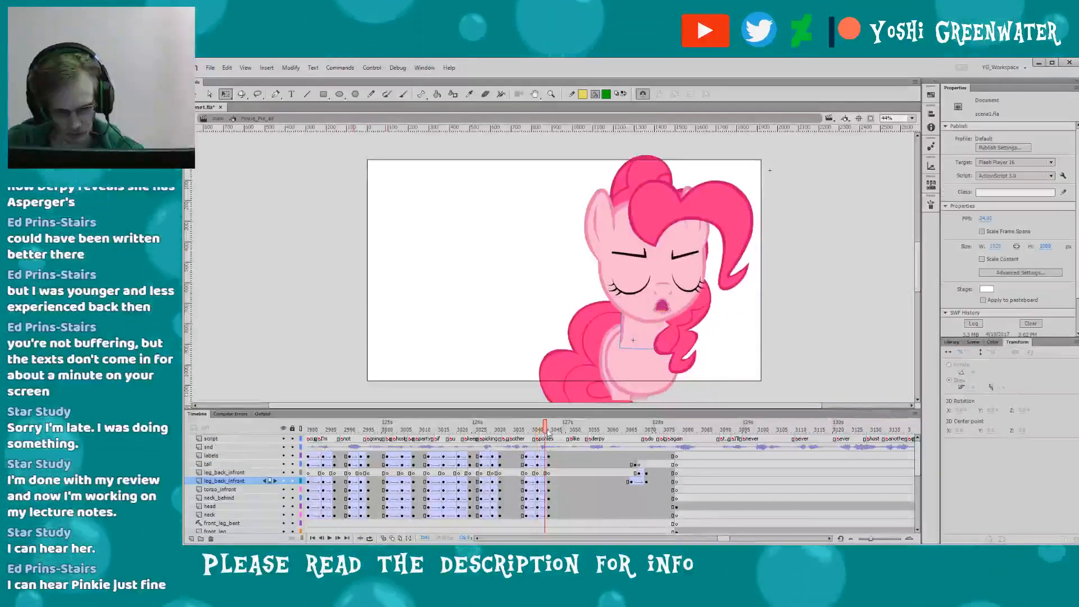
click(640, 302)
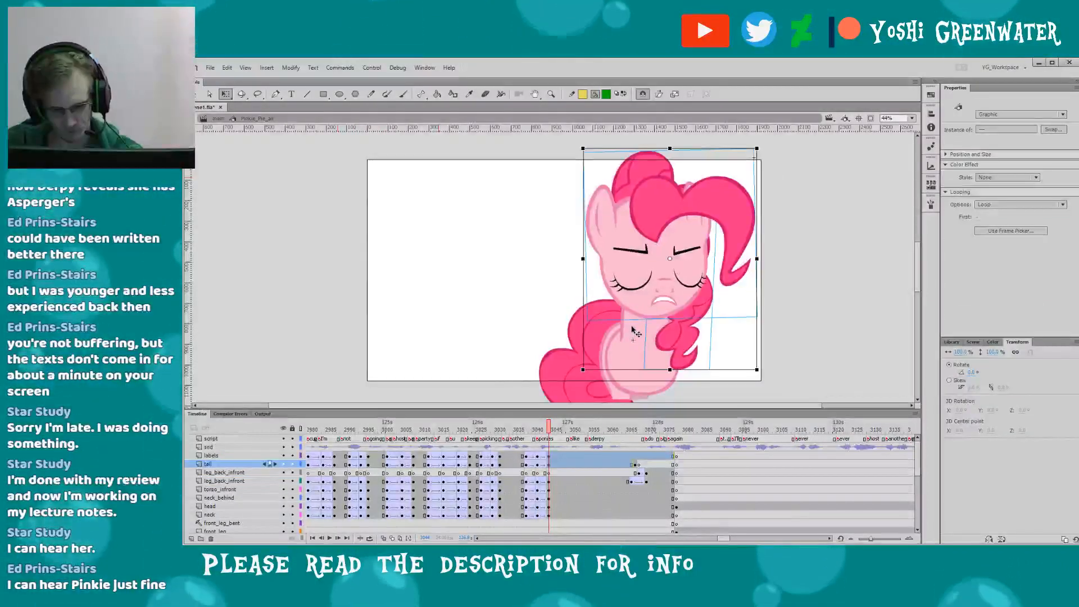
click(636, 300)
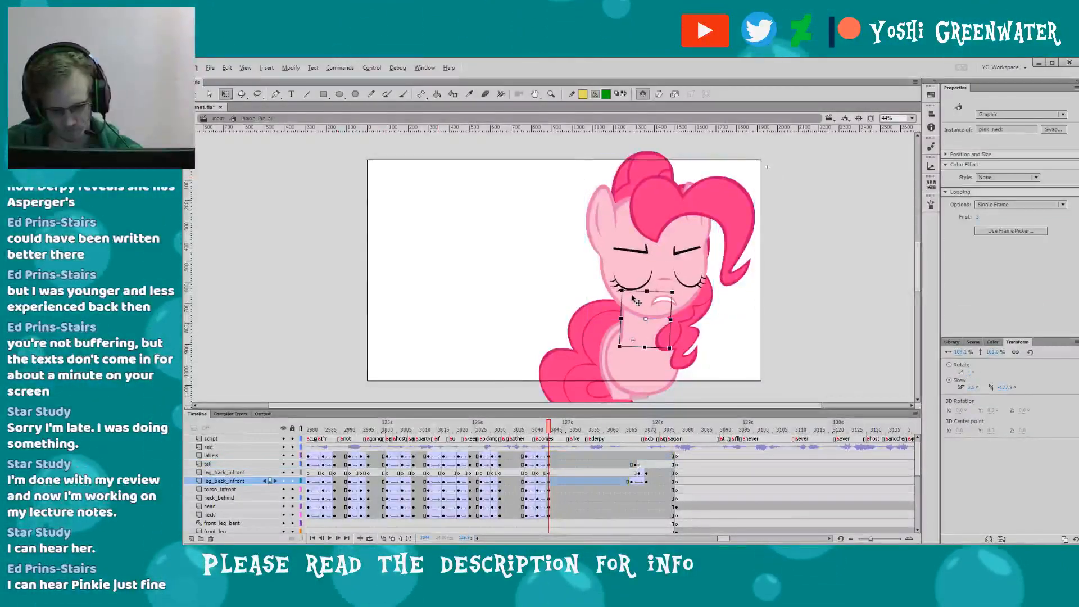
click(520, 311)
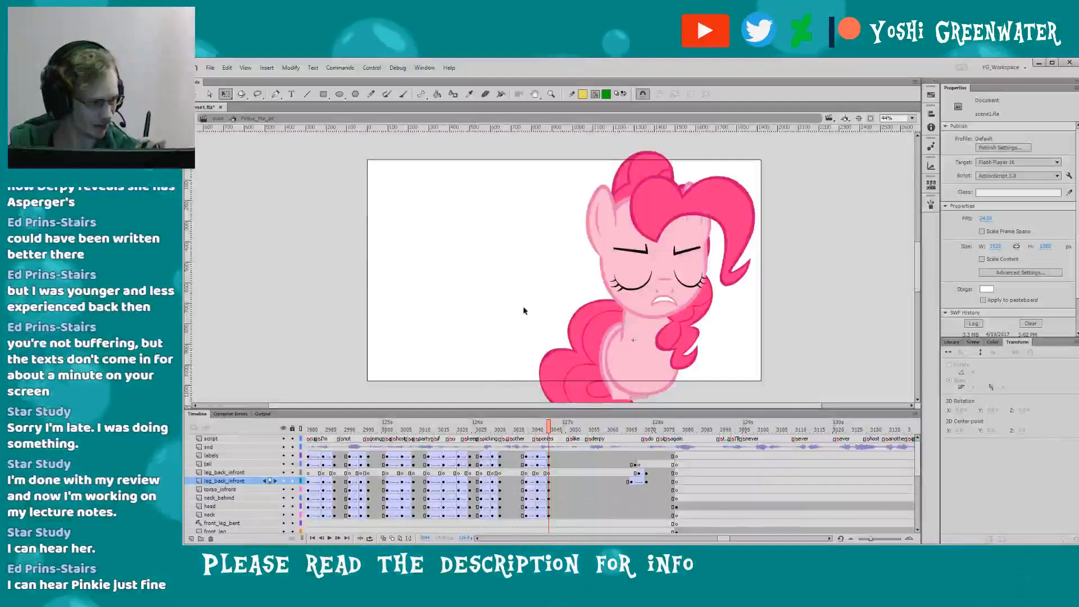
- Play back the dialogue through "ponies" and insert keyframes across the character's layers at frame 3047
click(512, 426)
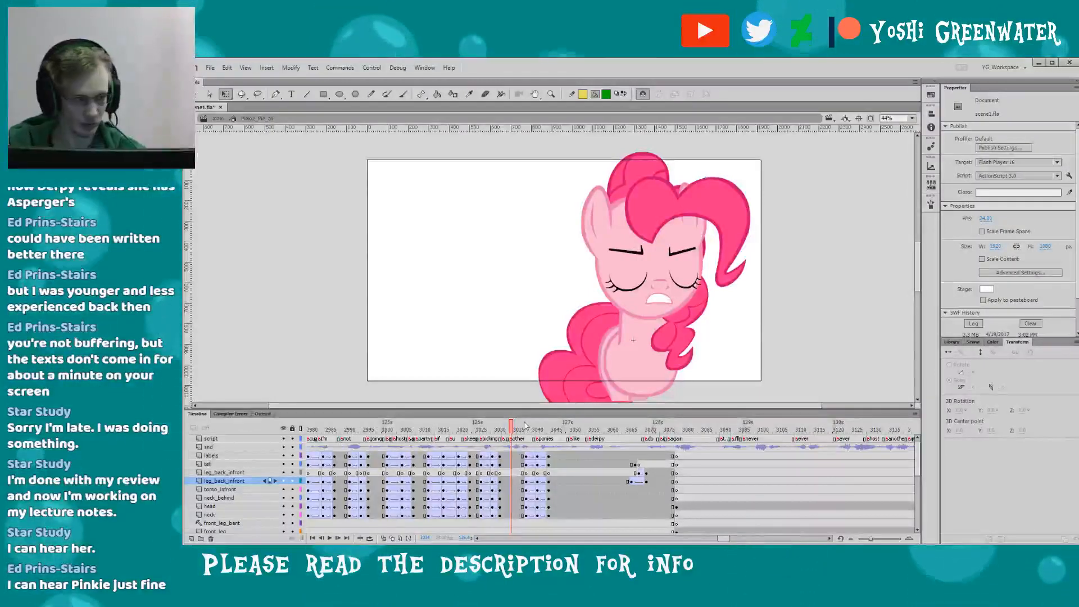
drag(721, 538, 724, 541)
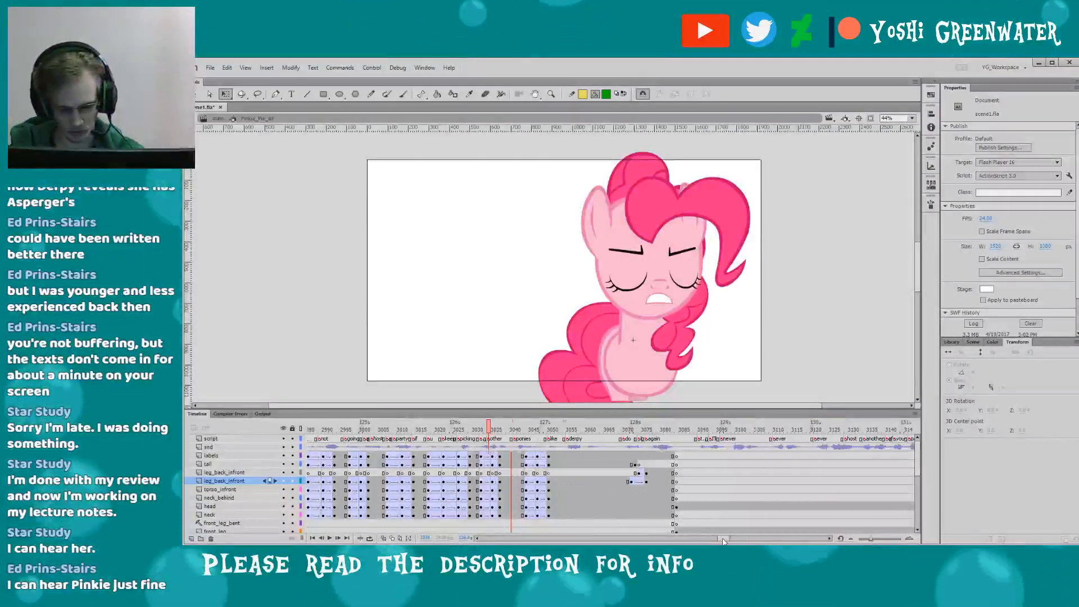
drag(451, 430, 539, 514)
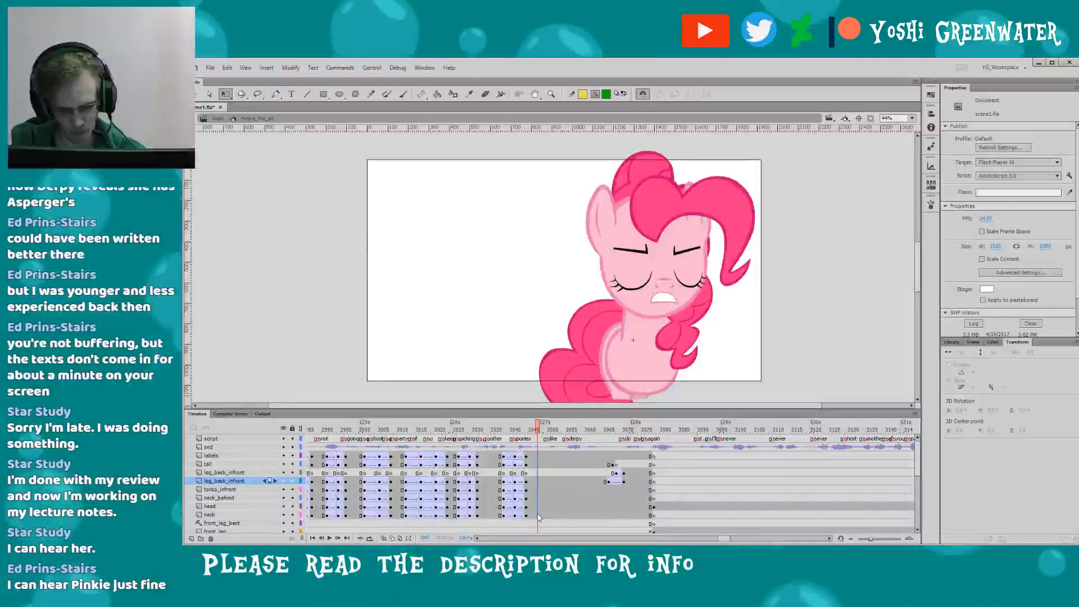
key(F6)
- Raise the head and hair slightly on the frame 3044 keyframes
drag(500, 432, 527, 437)
click(506, 326)
click(671, 300)
shift+click(680, 337)
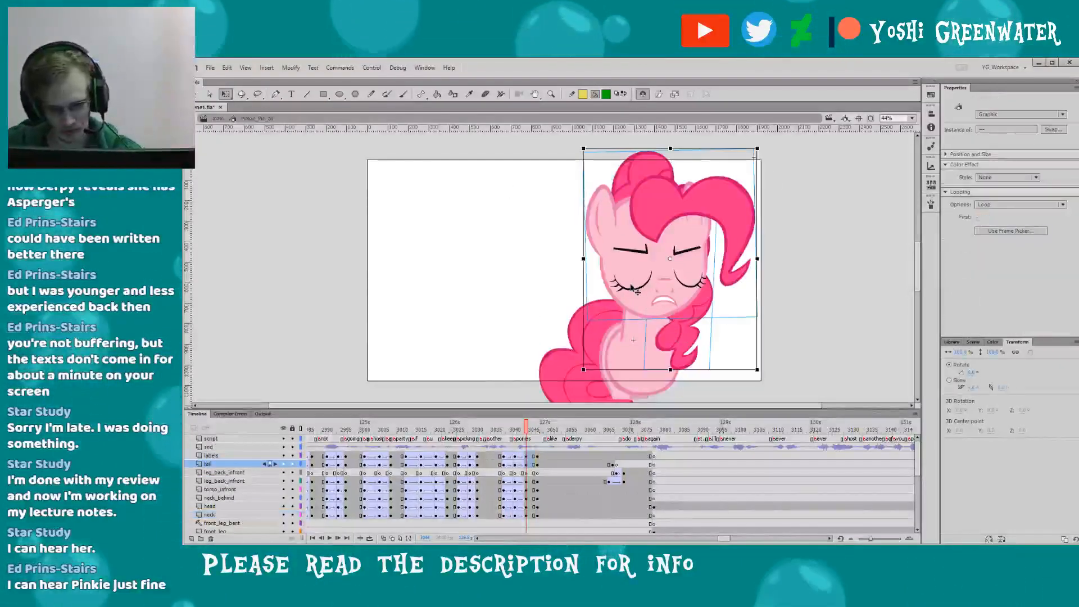
key(shift+Up)
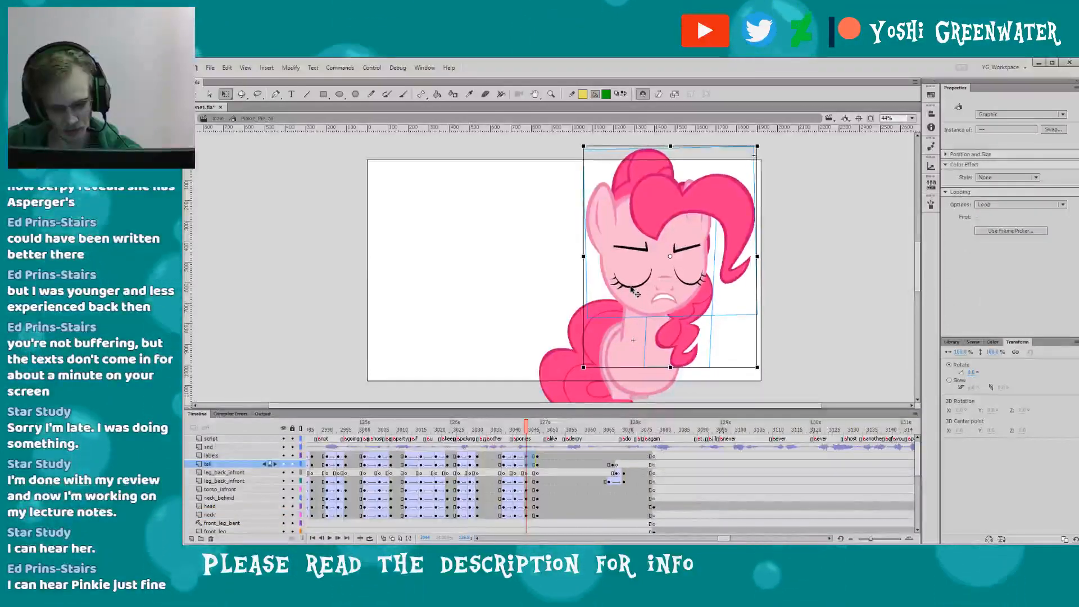
- Raise the body and tail slightly on the frame 3044 keyframes, lift the head and hair a touch more, and save the file
drag(547, 250, 687, 397)
shift+click(663, 306)
shift+click(676, 331)
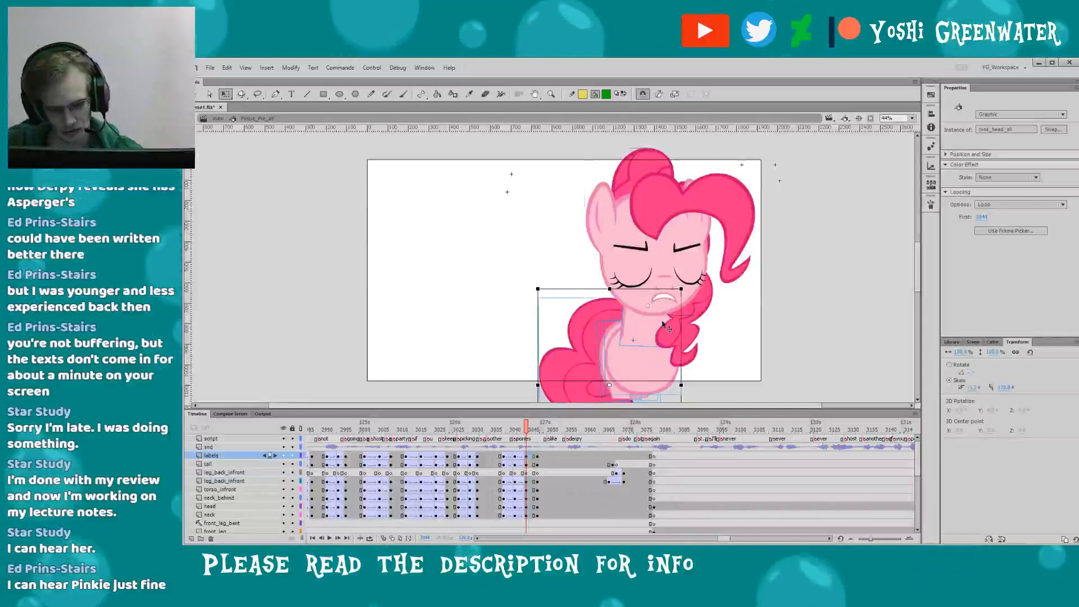
click(613, 332)
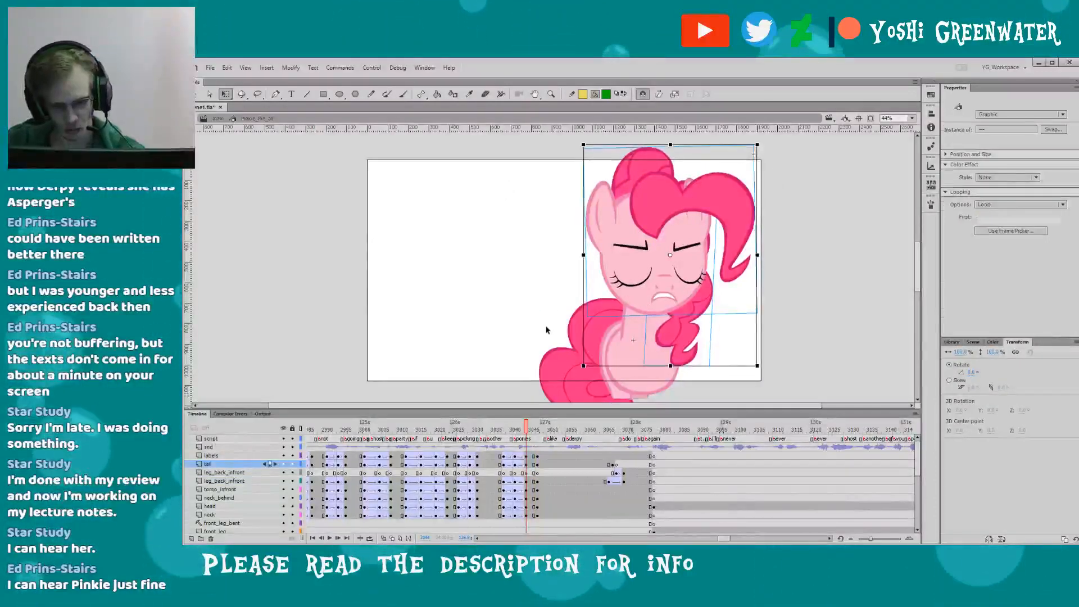
click(528, 330)
key(ctrl+s)
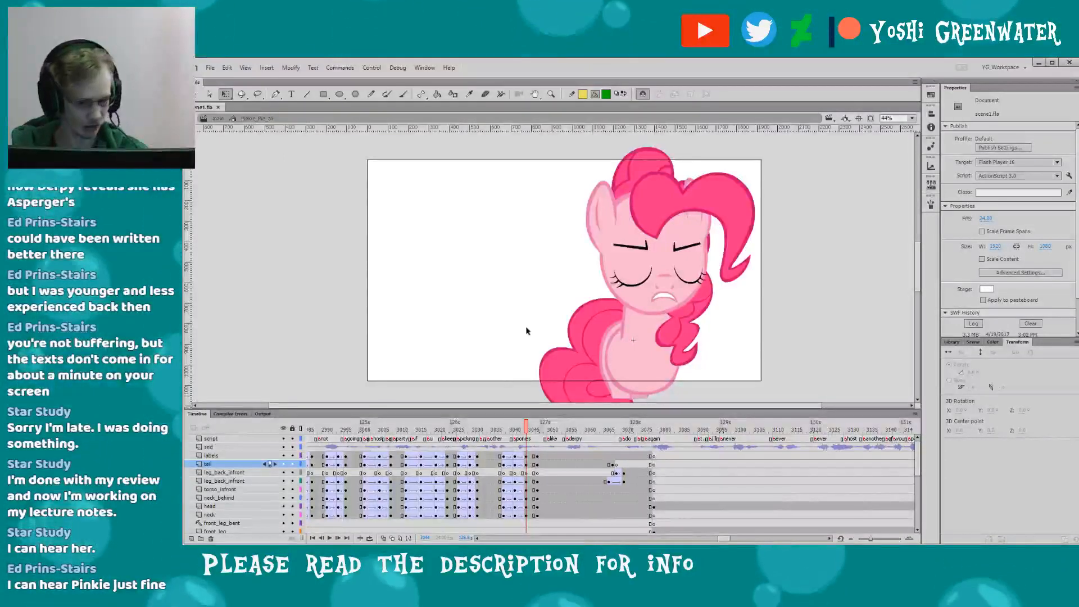
- Create classic tweens across the character's layers between frames 3044 and 3047, and play back the dialogue from about 126 s
drag(432, 323, 440, 324)
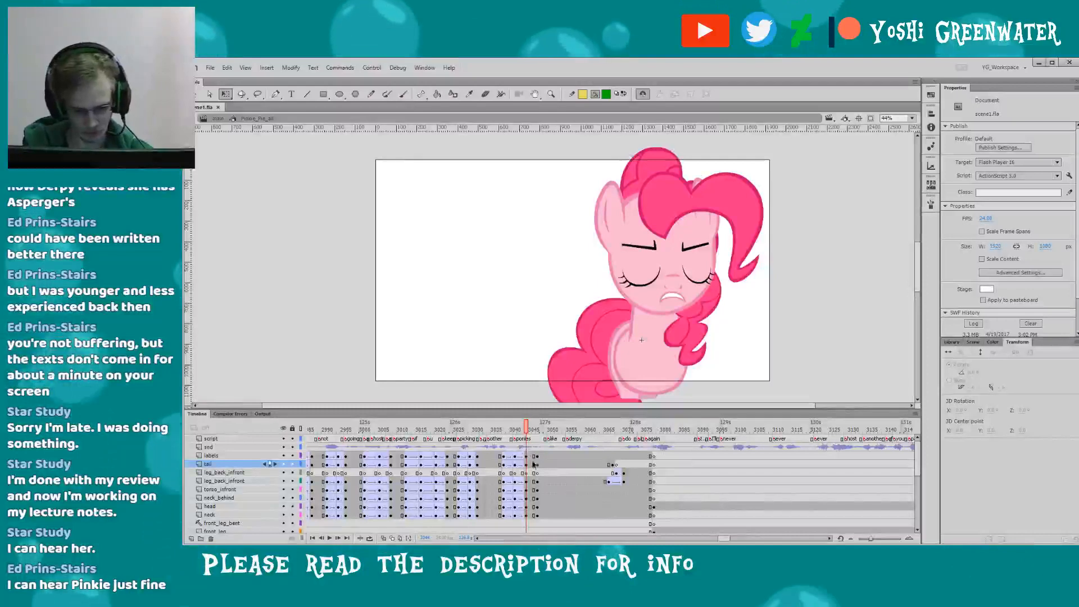
click(530, 515)
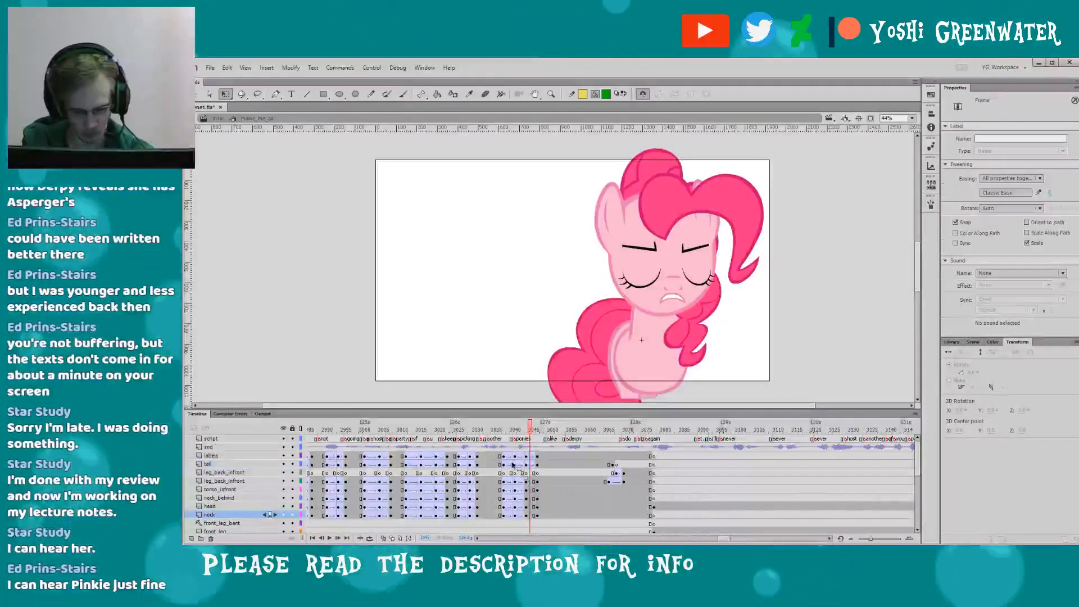
click(495, 425)
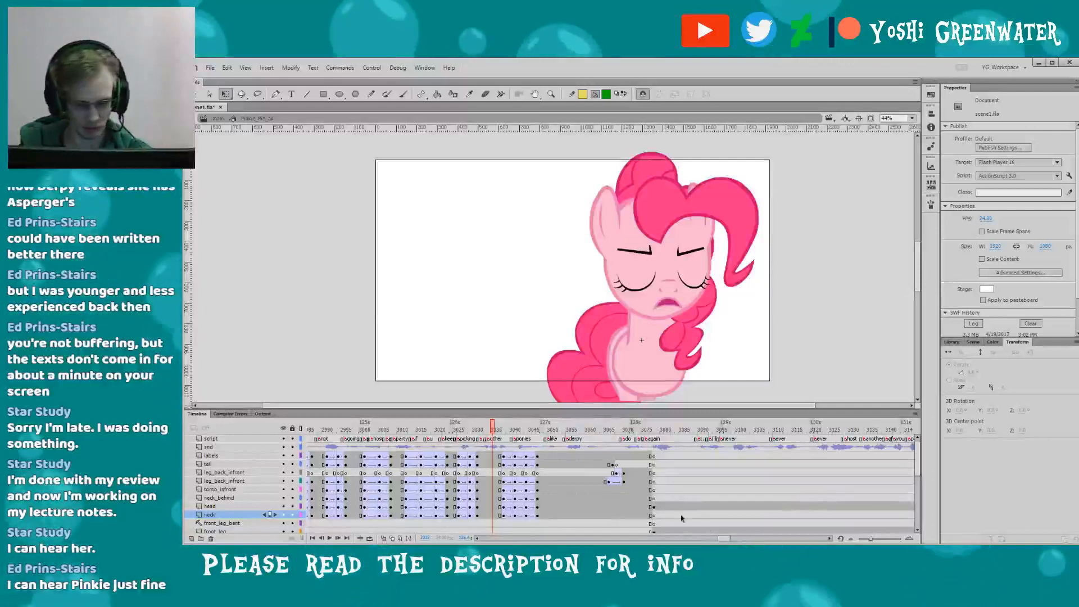
scroll(618, 489, right, 2)
key(Return)
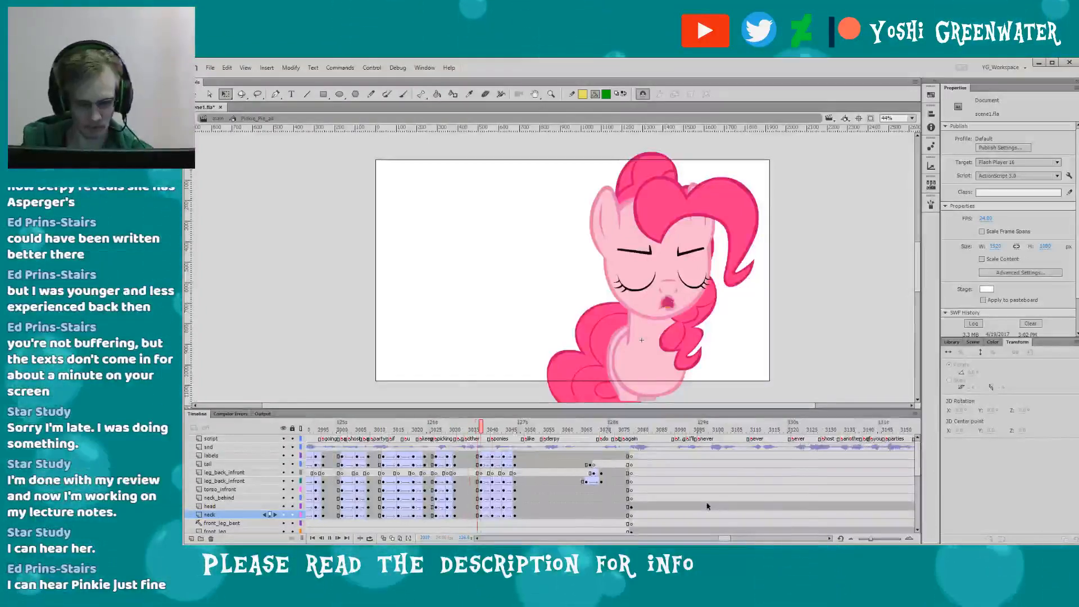
key(Return)
click(429, 432)
key(Return)
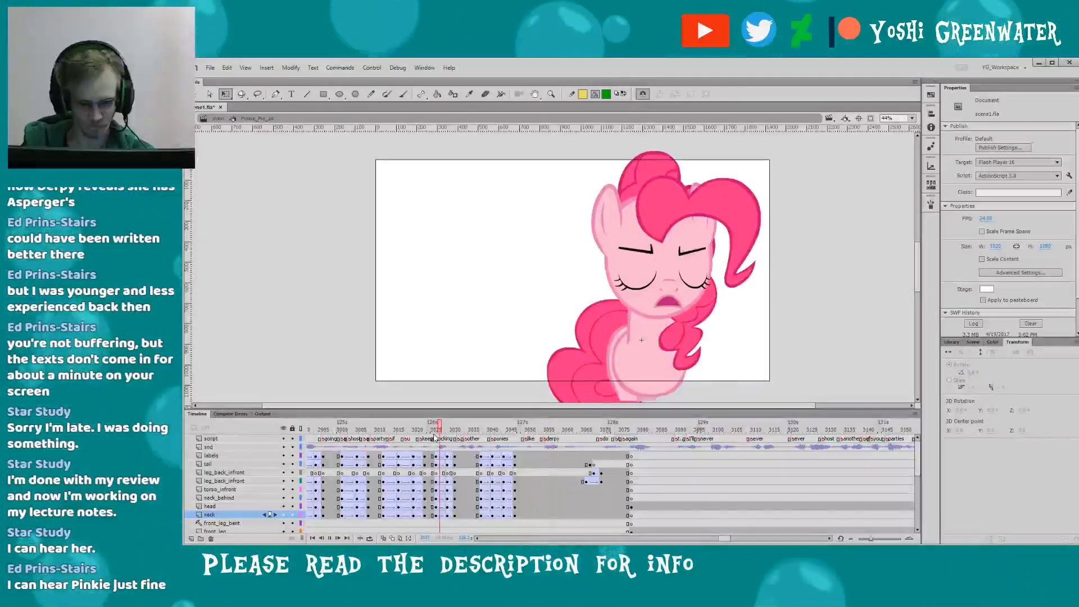
click(520, 430)
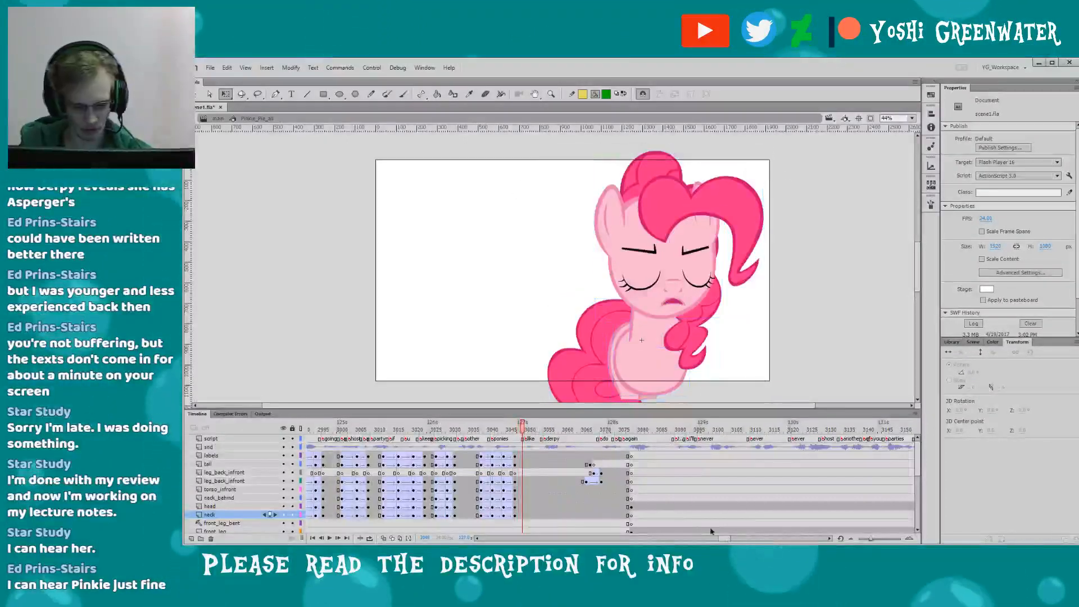
- Step back and forth through the frames around 127 s to examine the timing of the words "ponies", "like" and "derpy"
drag(725, 538, 725, 538)
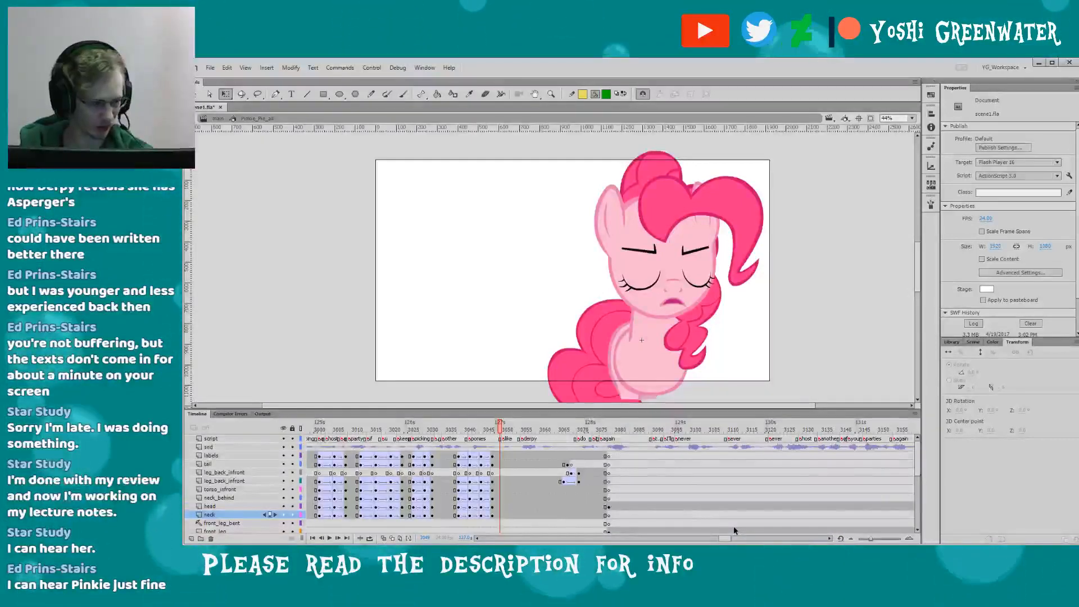
drag(390, 339, 387, 337)
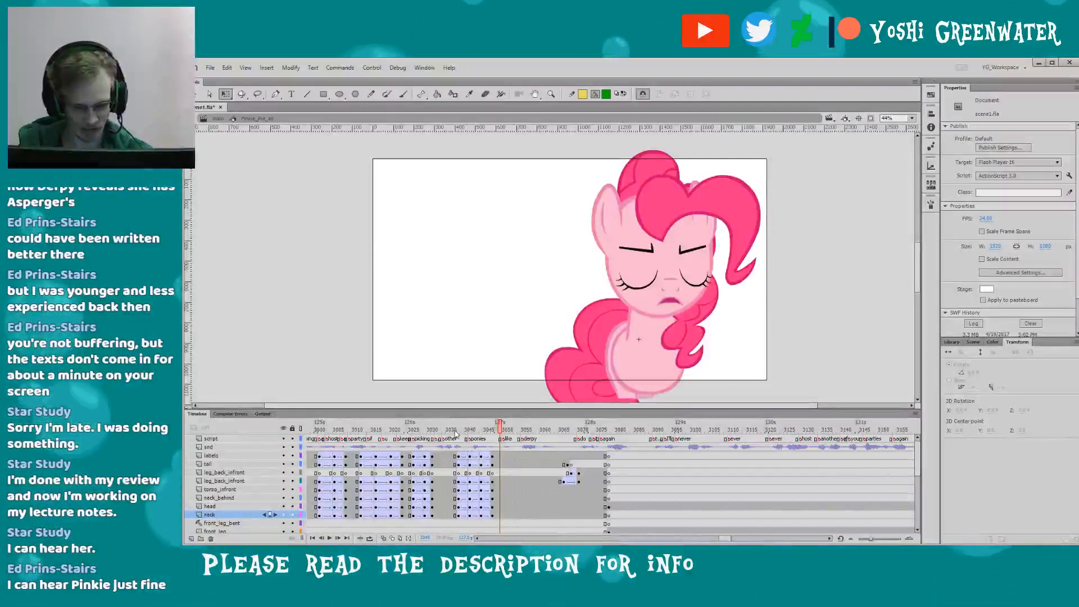
key(period)
key(period)
key(period)
key(period)
key(period)
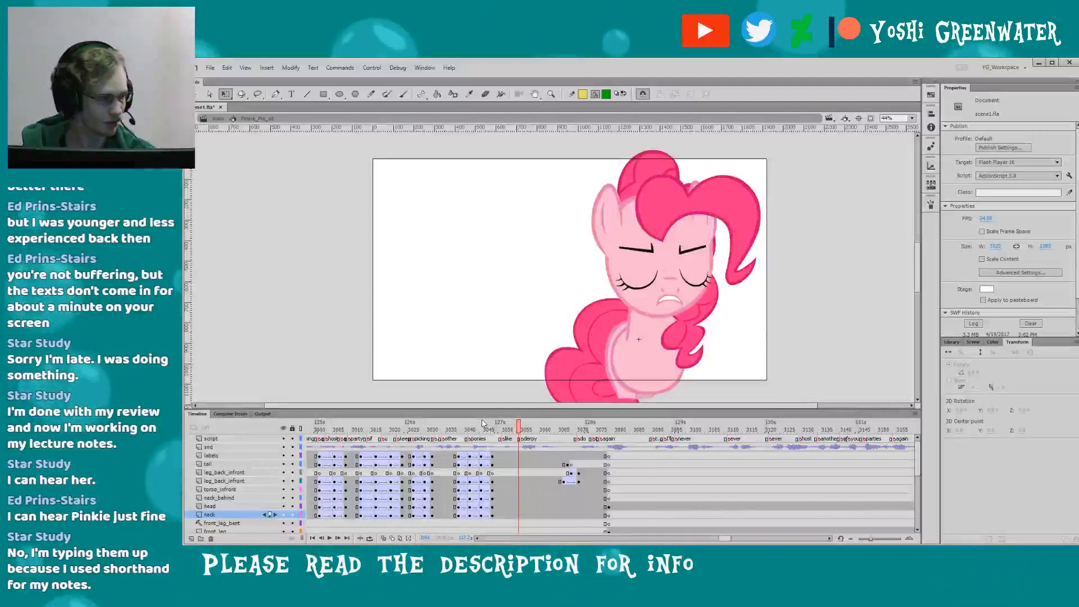
key(comma)
key(comma)
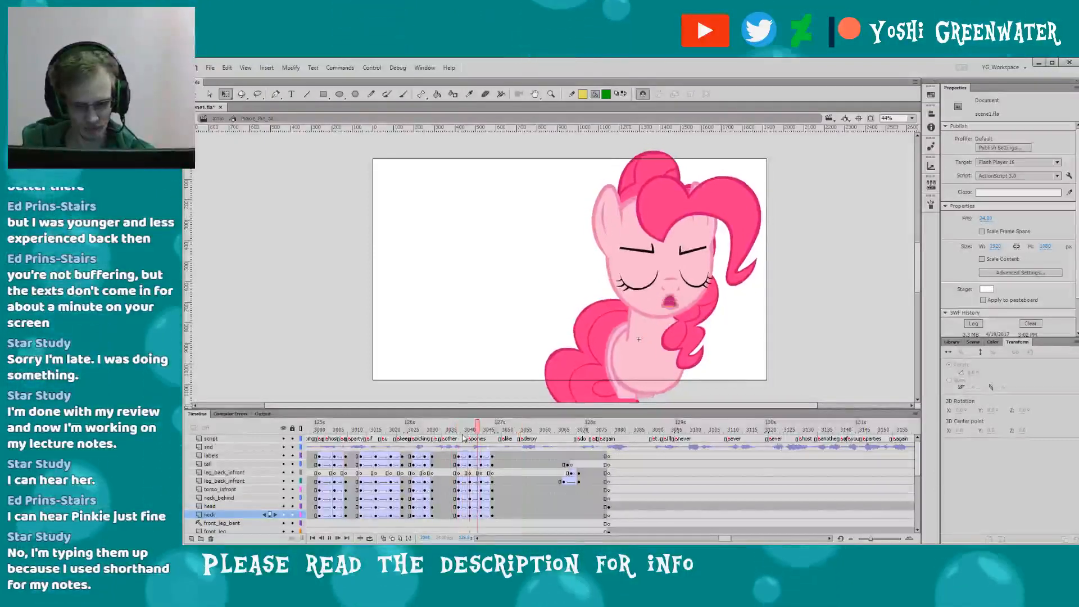
key(comma)
key(comma)
key(comma)
key(comma)
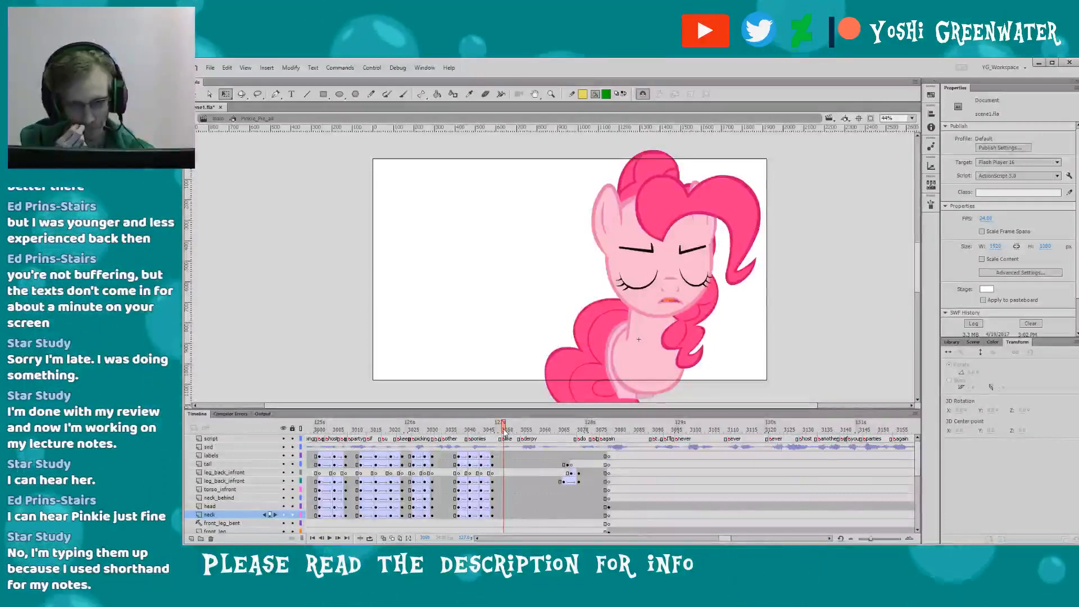
- Insert keyframes across the character's layers at frame 3050, where the word "like" begins just past 127 s
drag(505, 456, 506, 515)
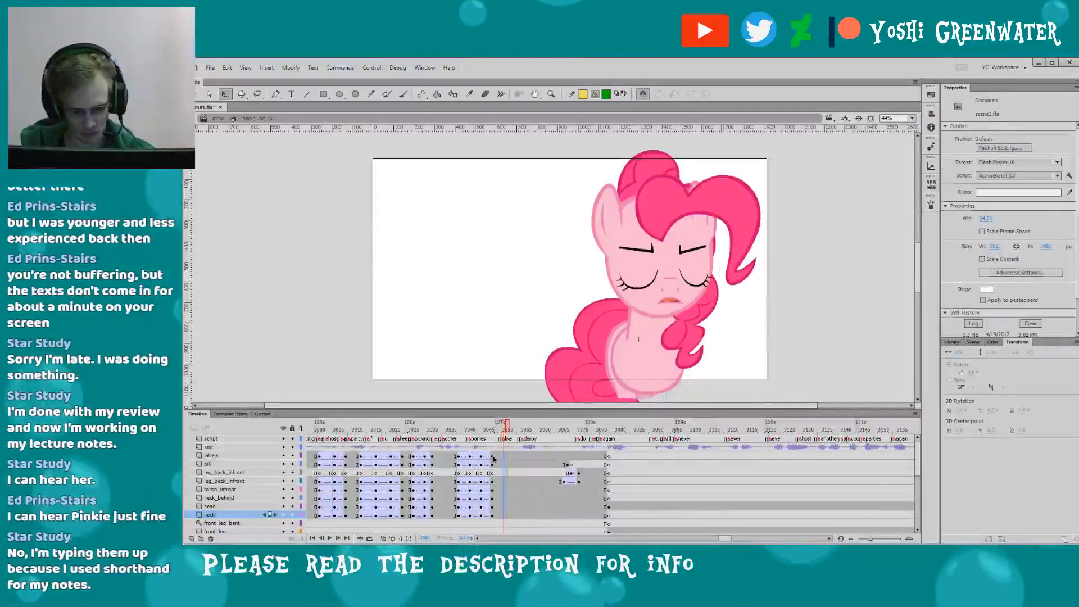
key(F6)
key(ctrl+z)
key(ctrl+z)
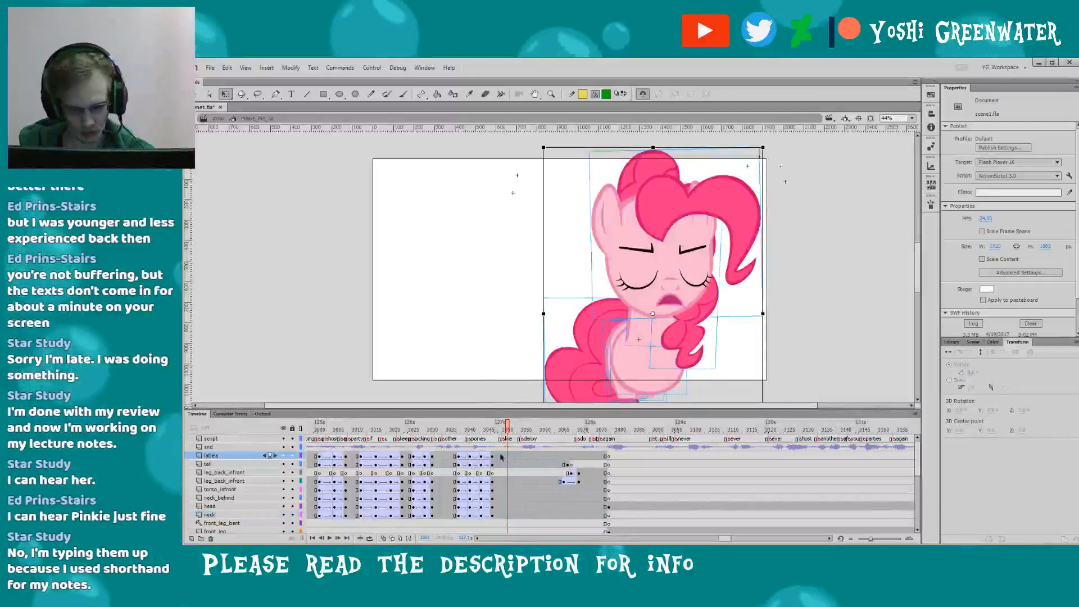
key(ctrl+y)
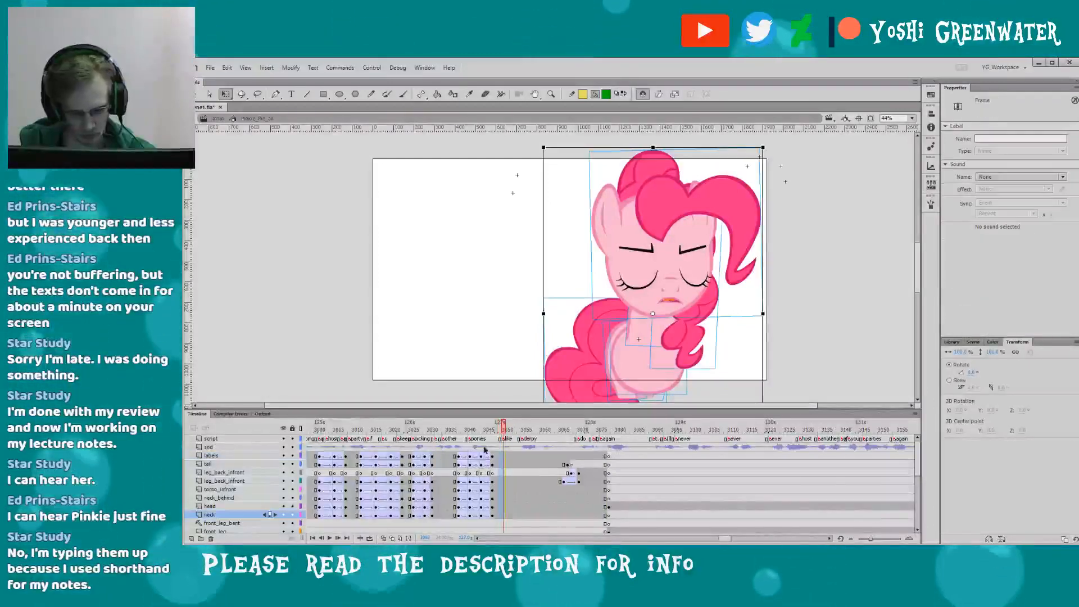
click(497, 395)
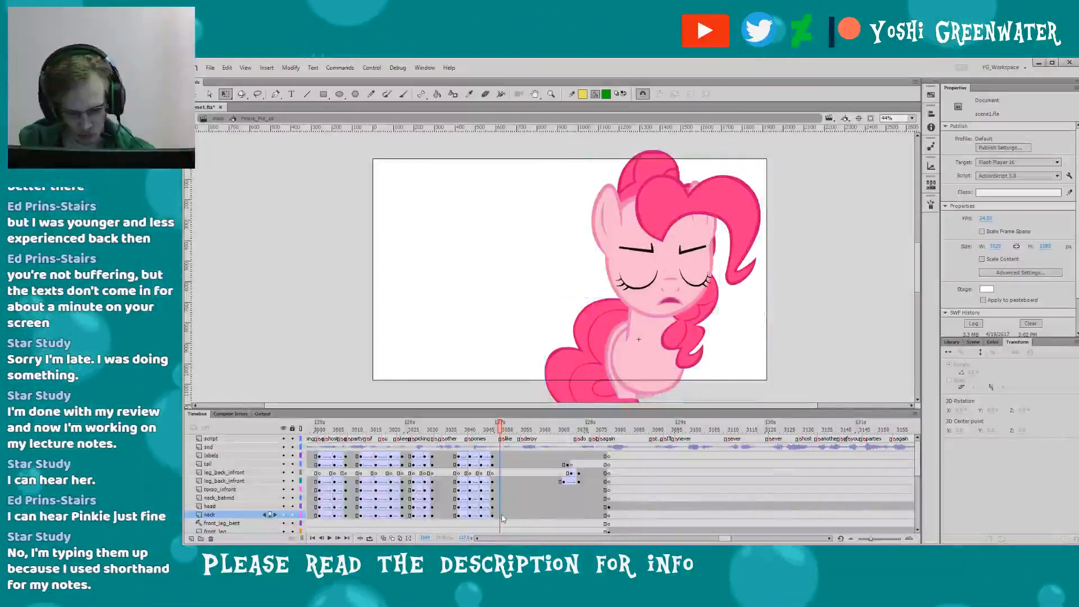
drag(503, 515, 503, 456)
click(502, 395)
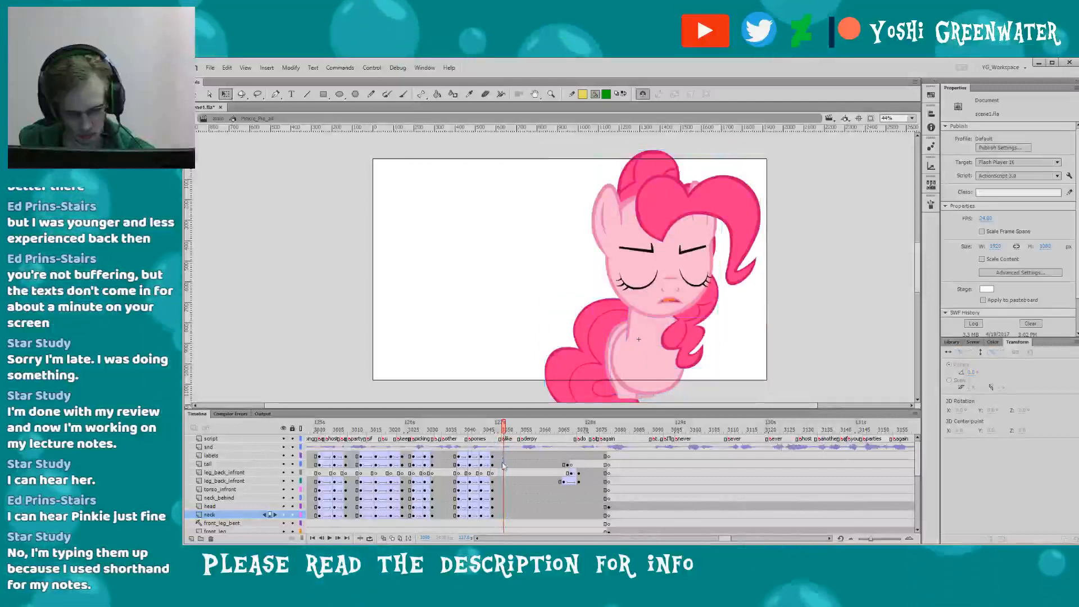
key(ctrl+y)
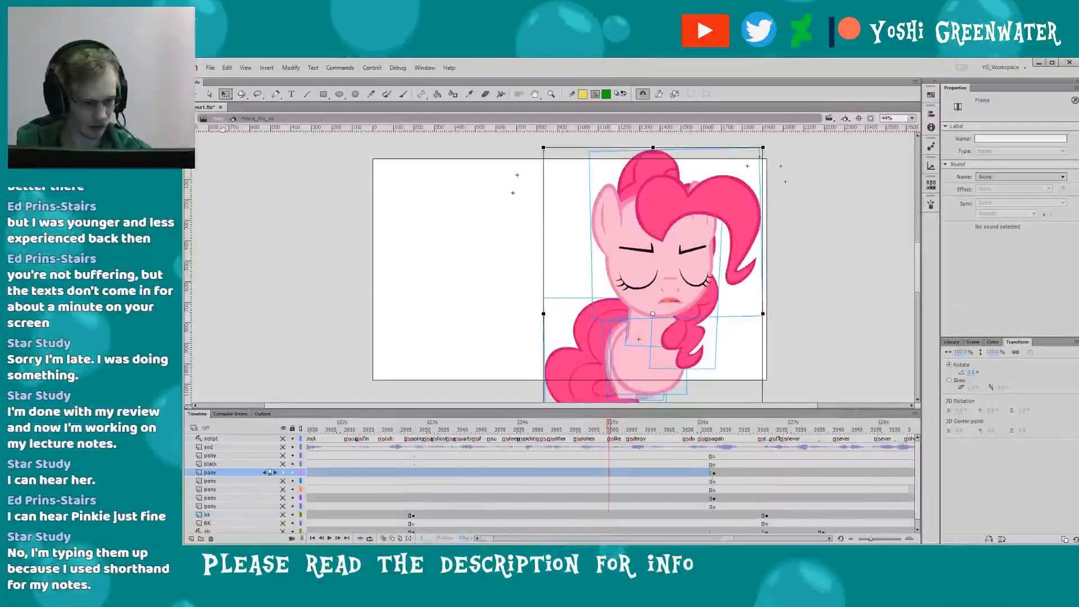
- Return to the main scene and examine the storyboard reference sketch and its timecode behind the pony layers
key(ctrl+e)
drag(283, 438, 286, 531)
key(alt+Tab)
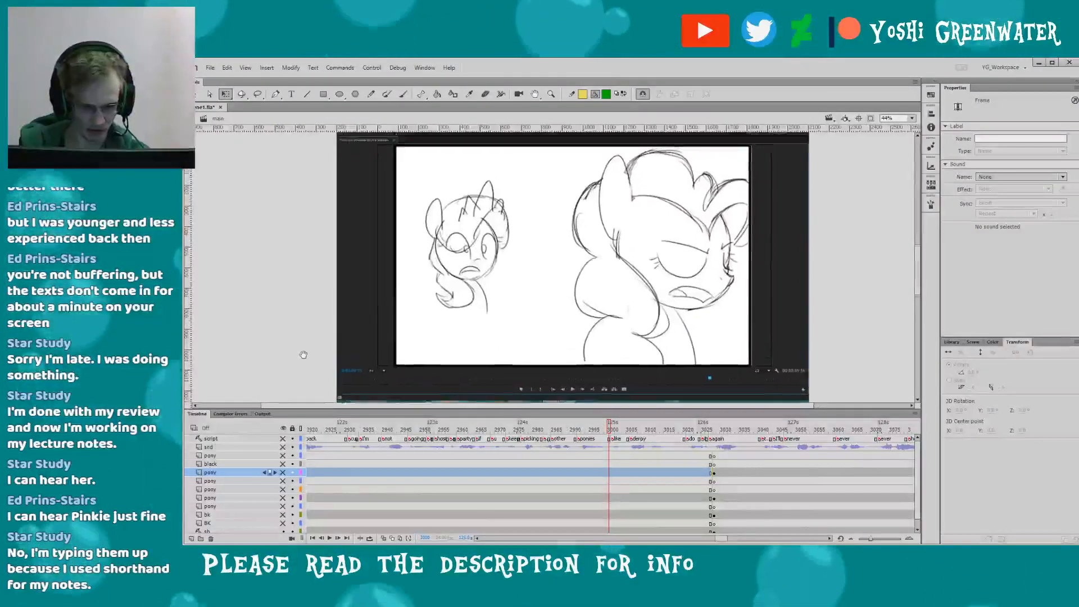
click(302, 355)
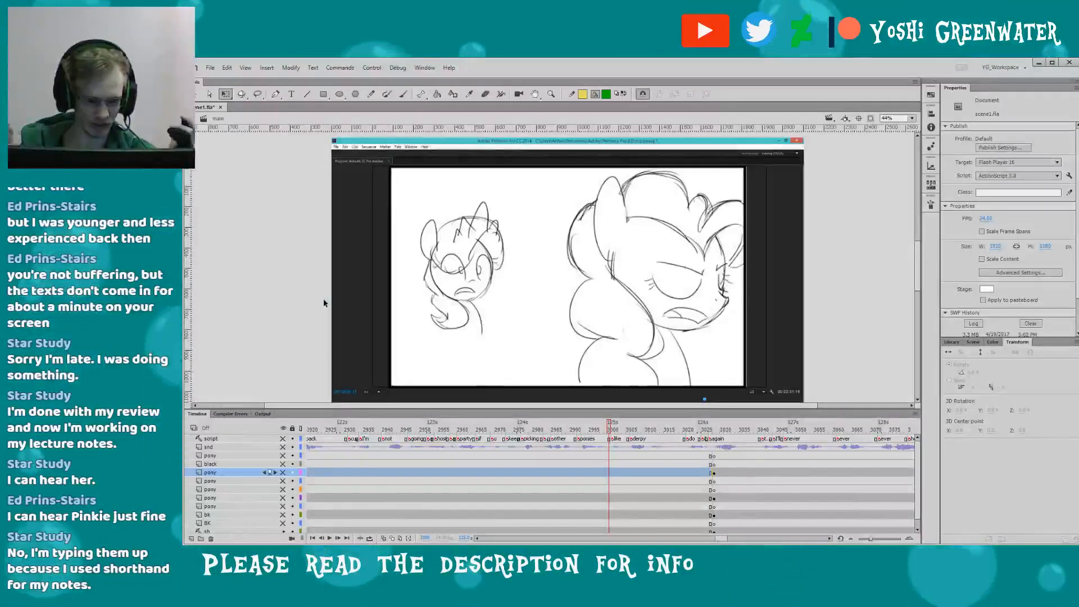
drag(321, 363, 388, 390)
key(z)
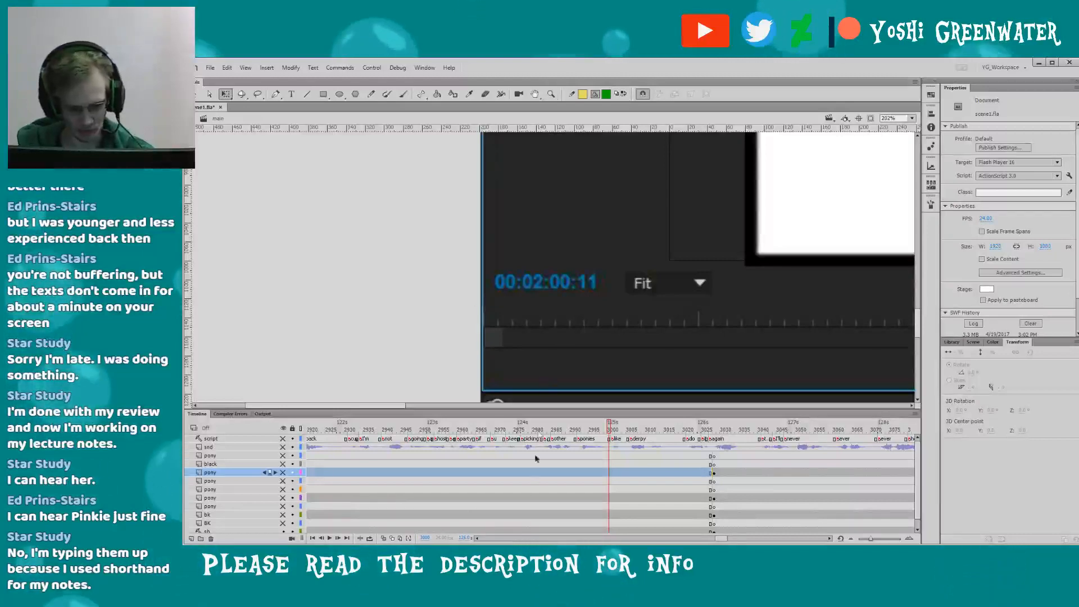
- Fit the whole frame in view, show the pony artwork again, and reopen the pony symbol for editing with all its parts selected
click(912, 119)
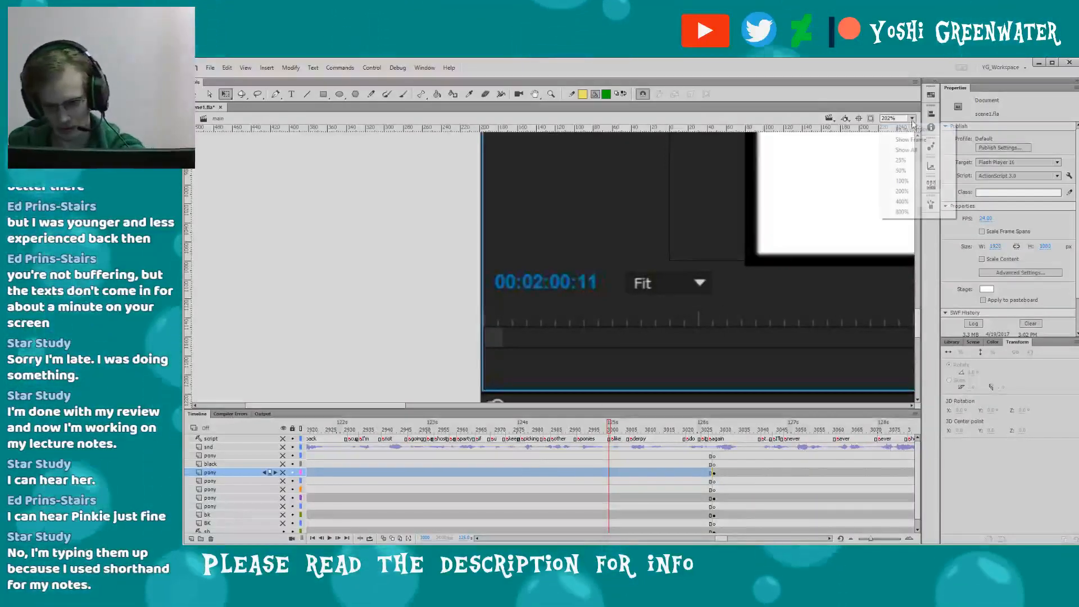
click(905, 139)
click(291, 472)
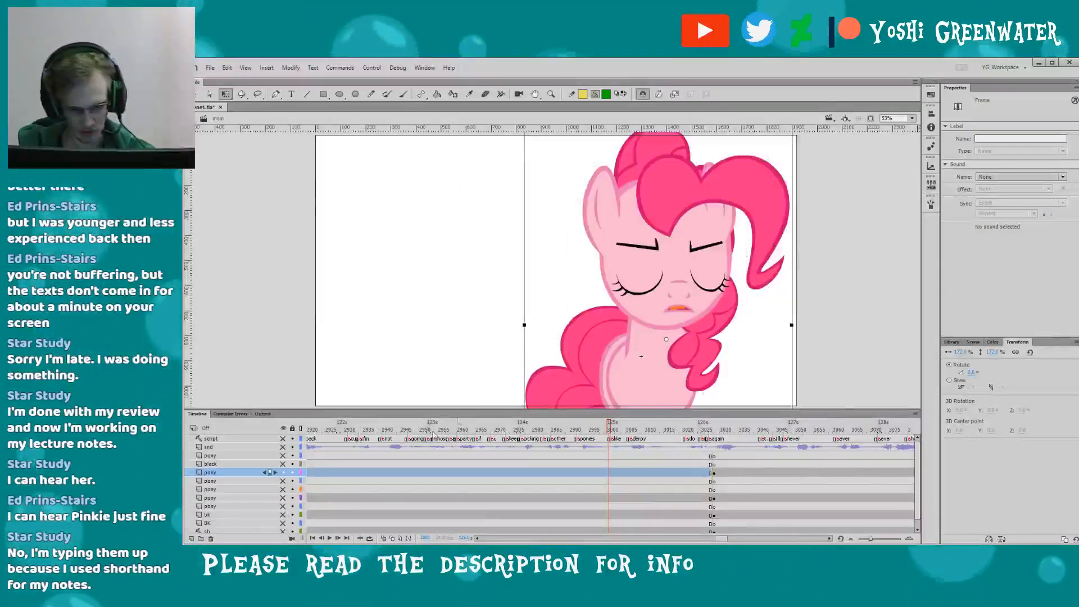
double_click(583, 356)
key(ctrl+a)
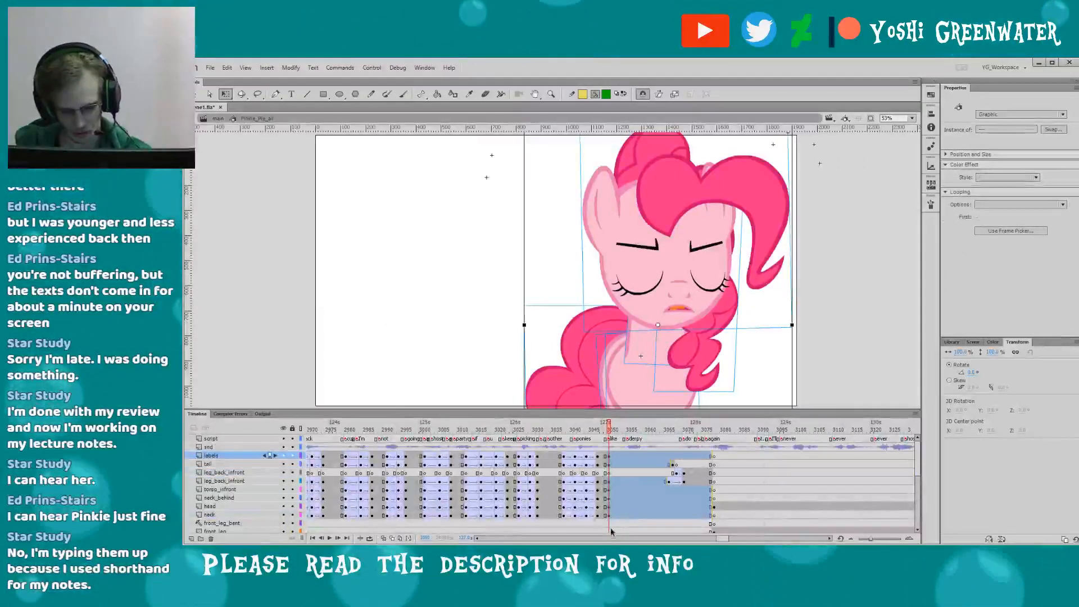
- Insert keyframes across the character's layers at frame 3053 and shift the body and tail slightly left
drag(728, 537, 729, 536)
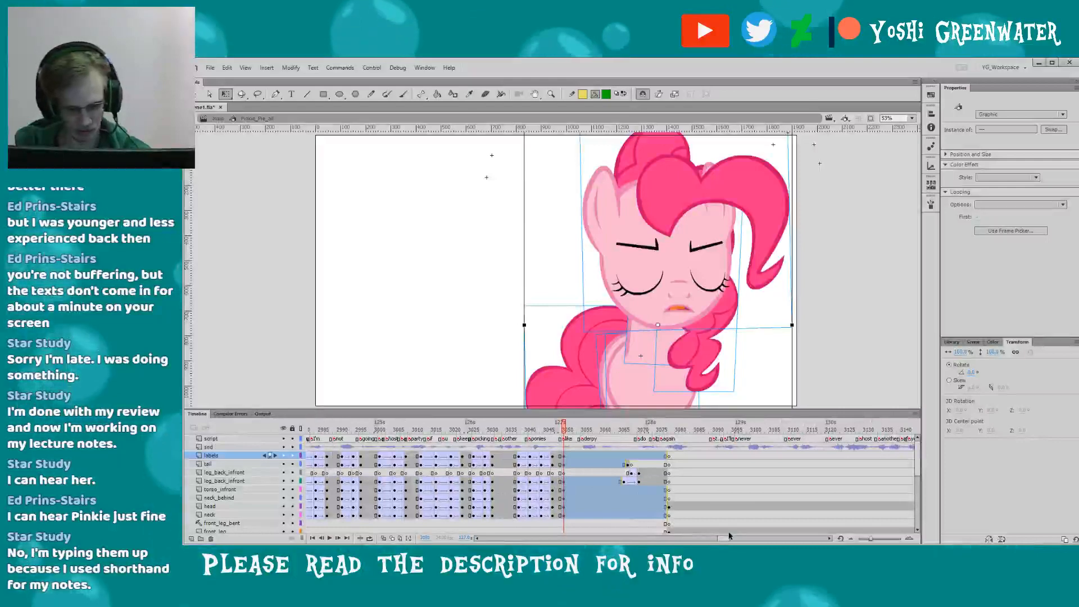
drag(564, 430, 575, 448)
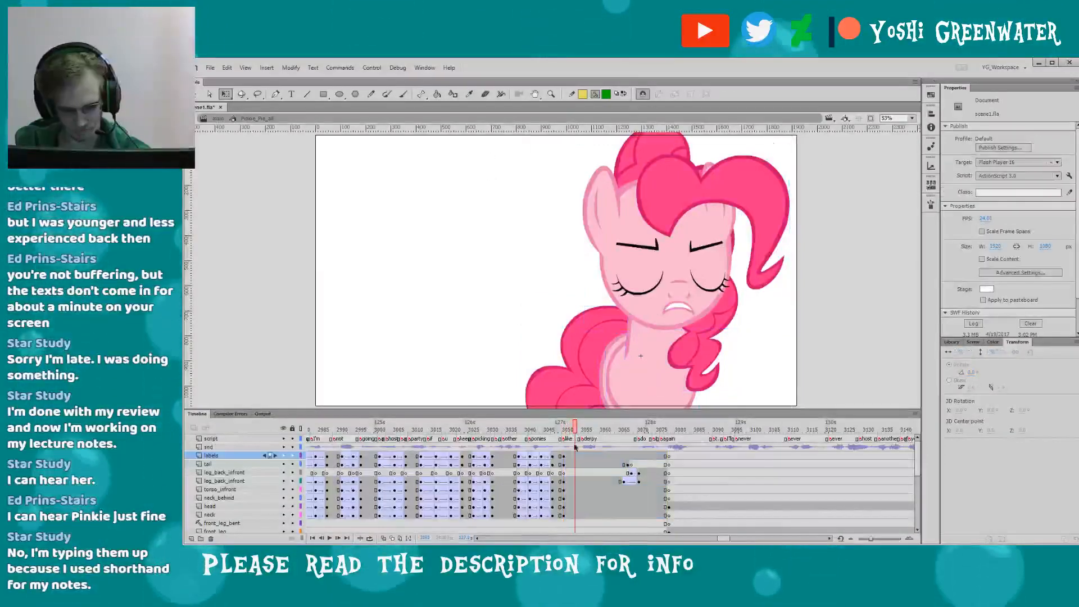
click(577, 513)
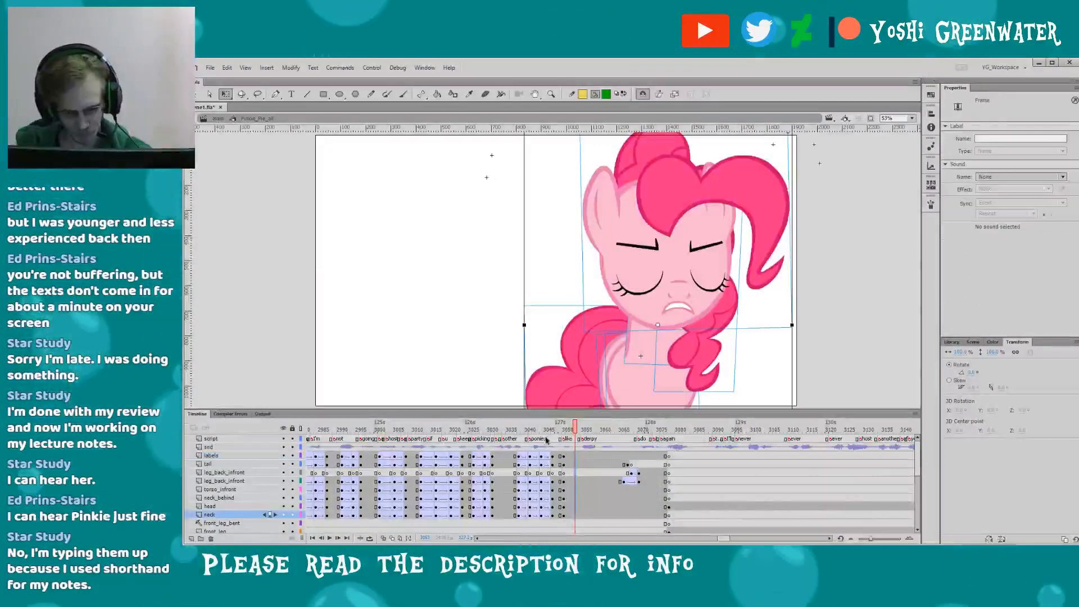
click(613, 321)
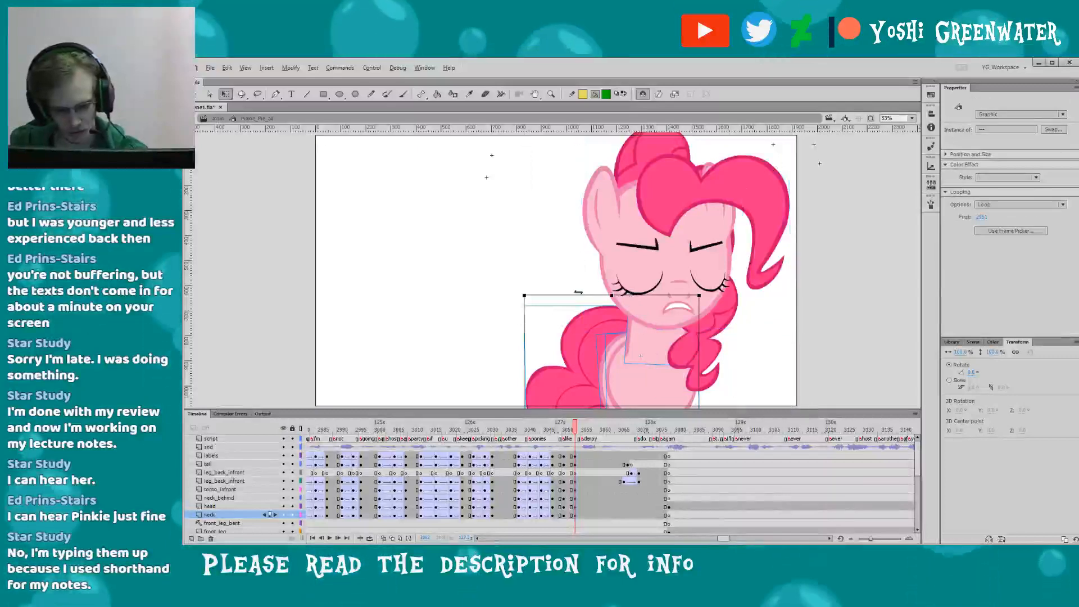
- Move the head and hair slightly left on frame 3053 and tilt them slightly counterclockwise around the chin
click(649, 311)
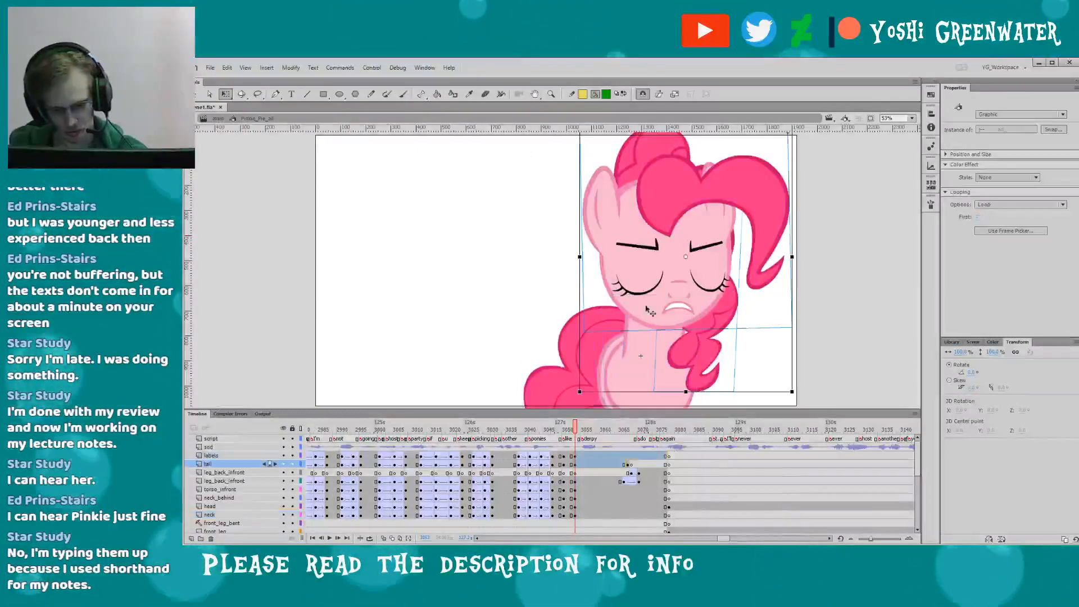
drag(634, 301, 631, 301)
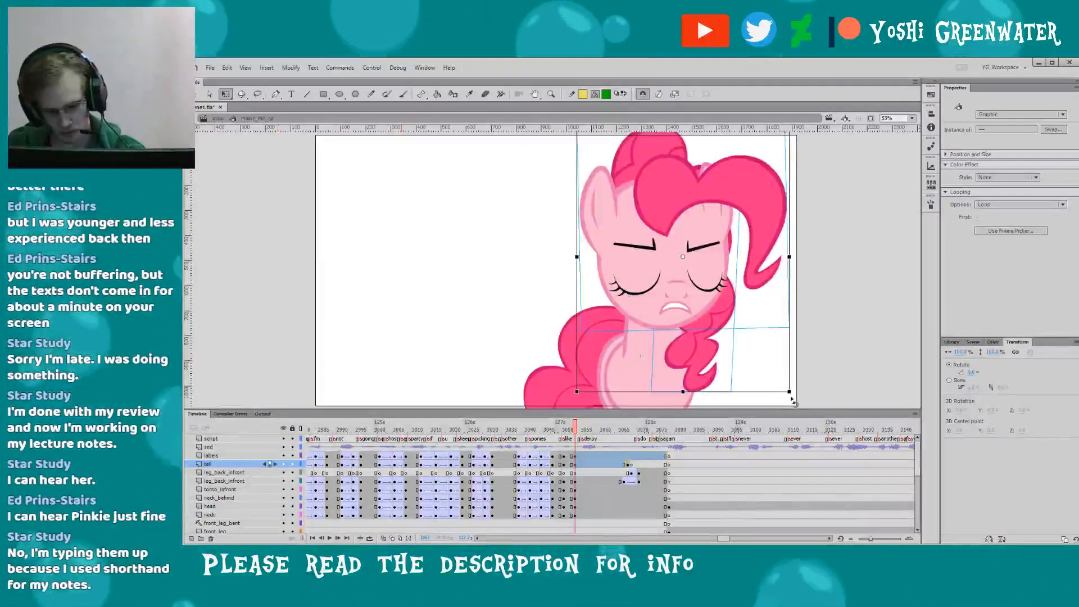
mouse_move(794, 400)
mouse_down()
mouse_move(763, 393)
mouse_move(792, 397)
mouse_up()
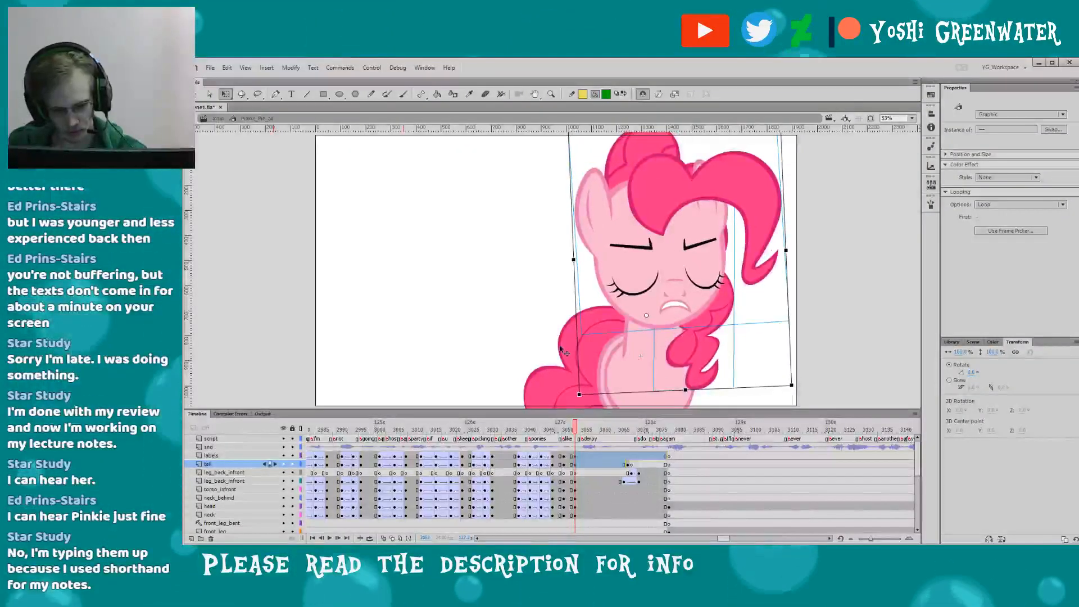
- Nudge the tilted head and hair a little further left to align them with the neck on frame 3053
click(639, 344)
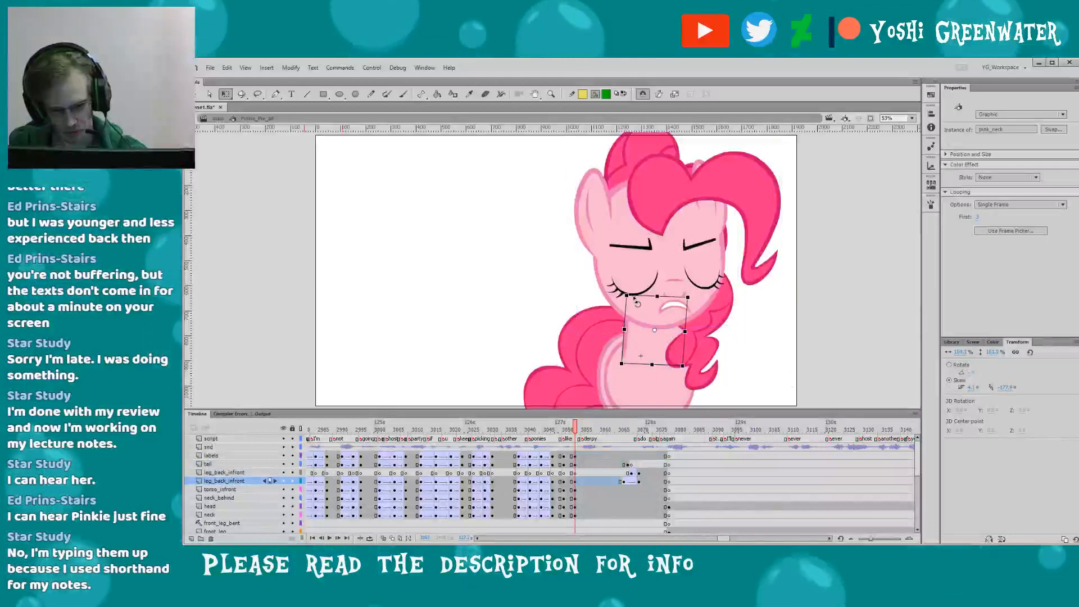
click(686, 341)
shift+click(652, 314)
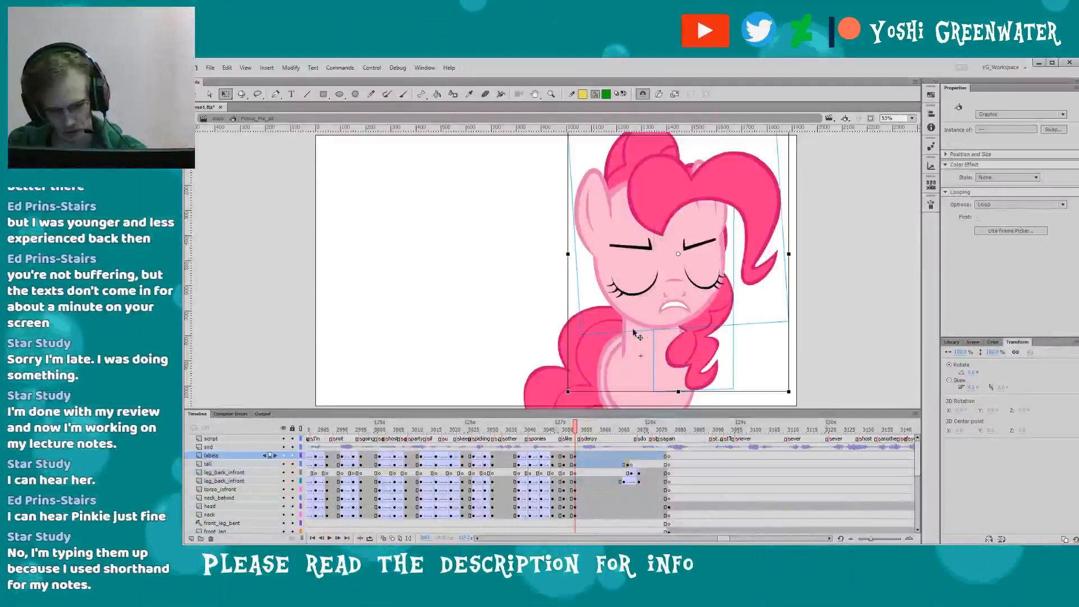
key(Left)
key(Left)
key(Left)
key(Left)
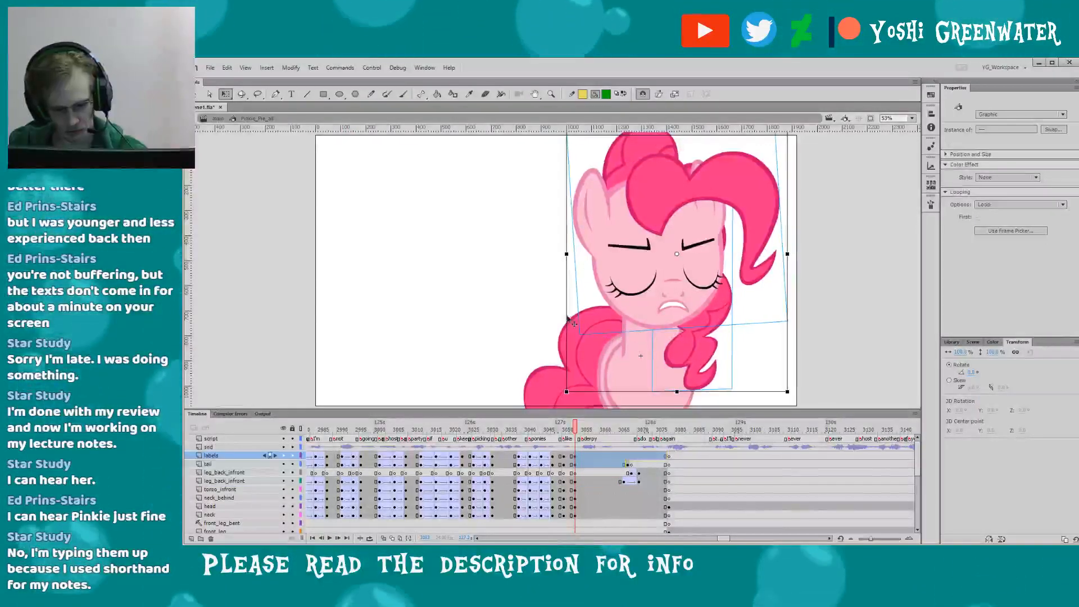
- Create classic tweens across the character's layers between frames 3050 and 3053
click(564, 340)
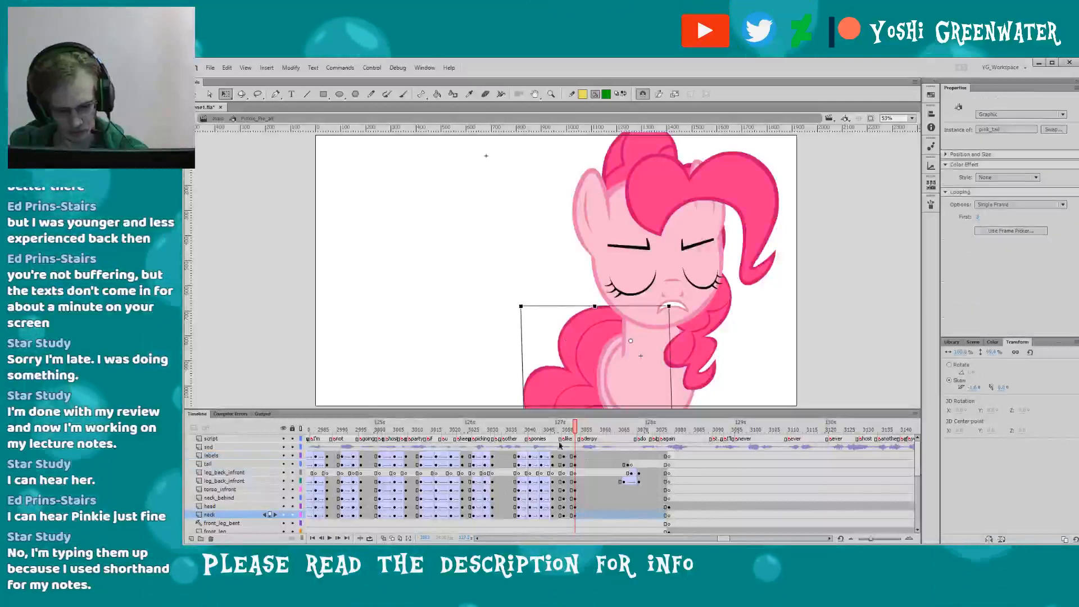
click(566, 463)
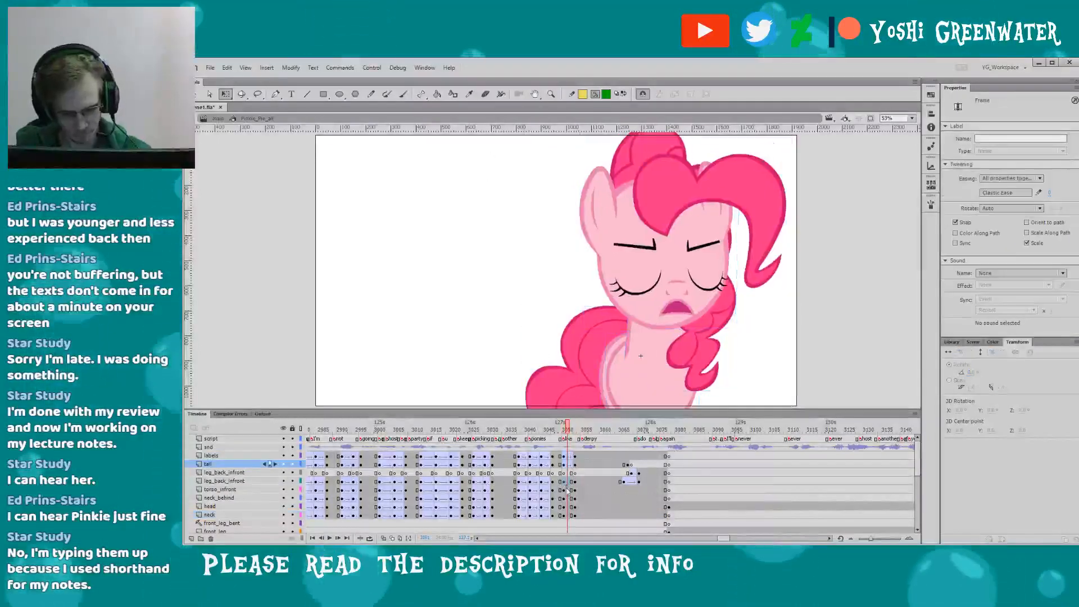
click(569, 515)
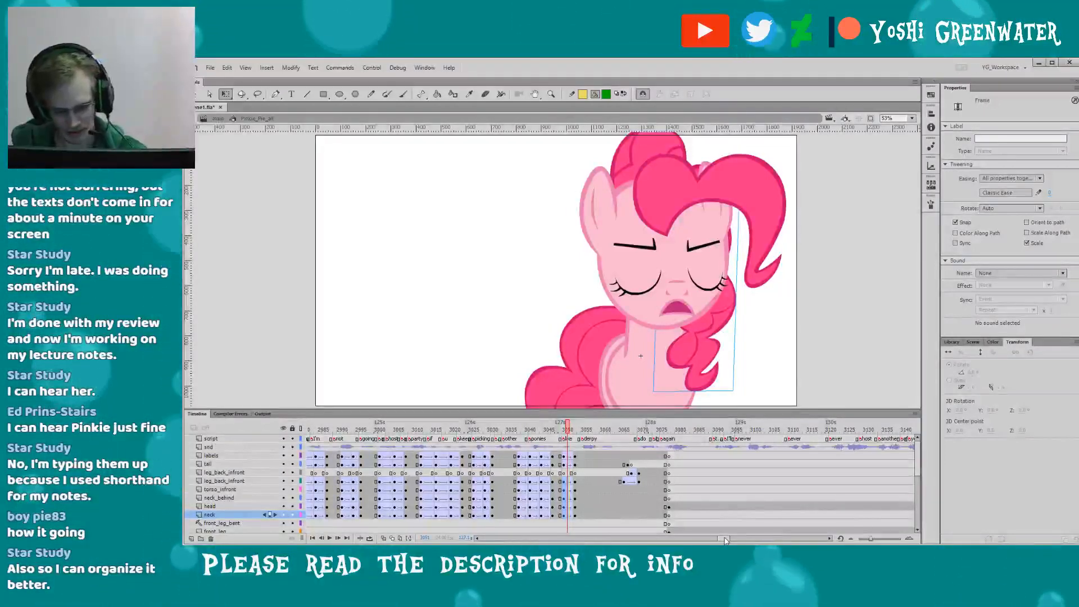
- Play back the dialogue from "ponies" through "like" to check the new motion, and save the file
click(517, 430)
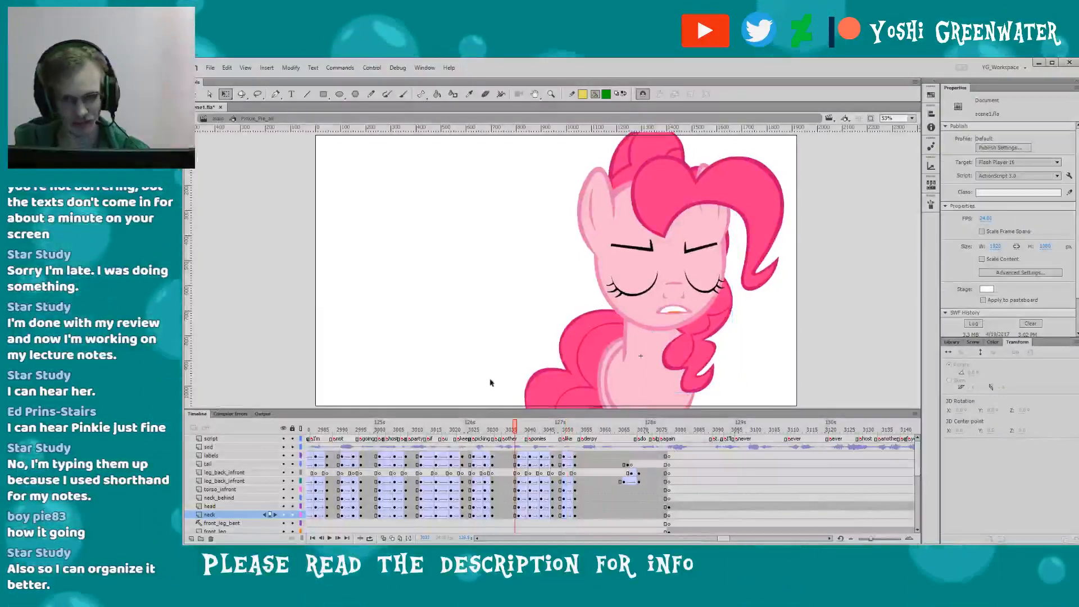
key(Return)
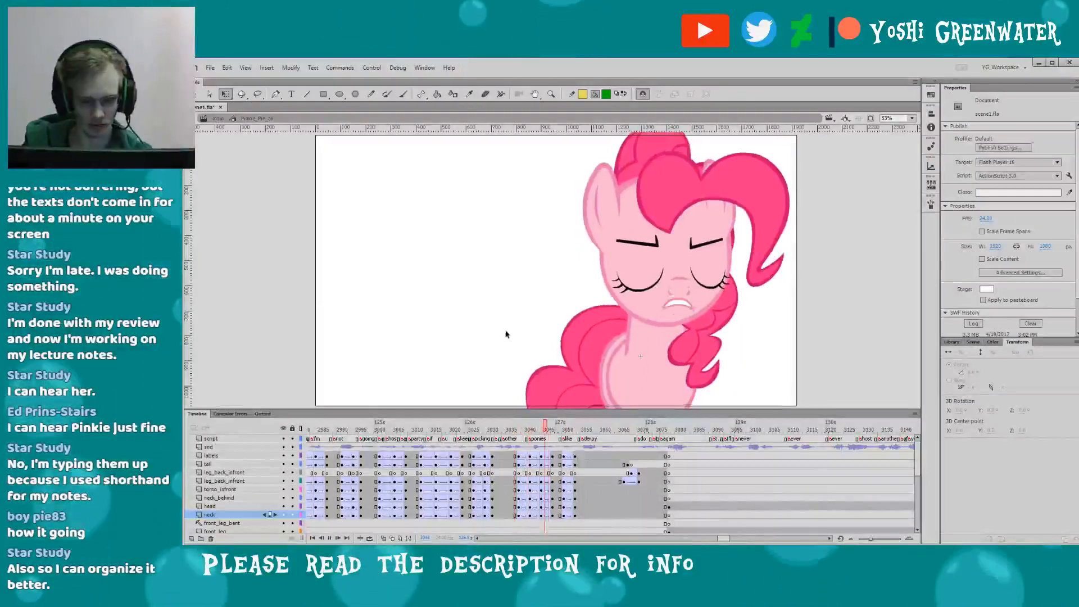
click(560, 428)
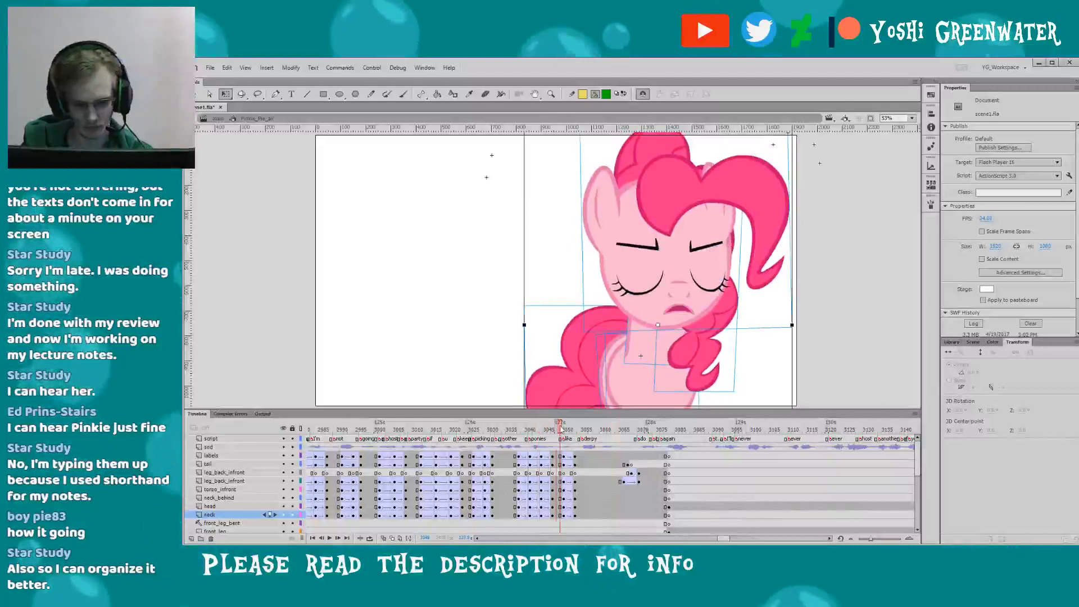
key(Return)
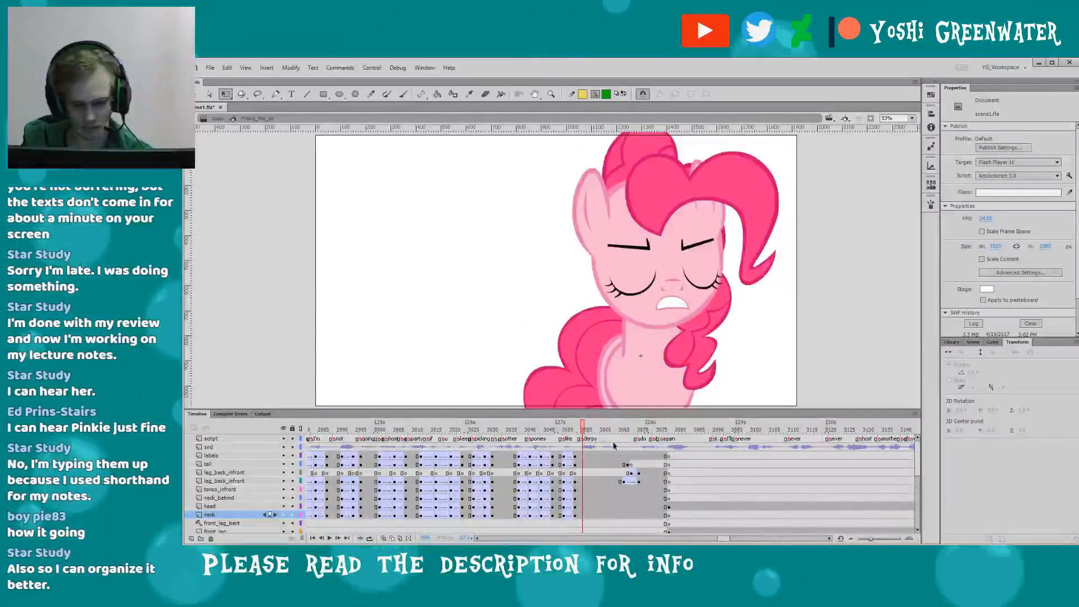
drag(722, 539, 726, 538)
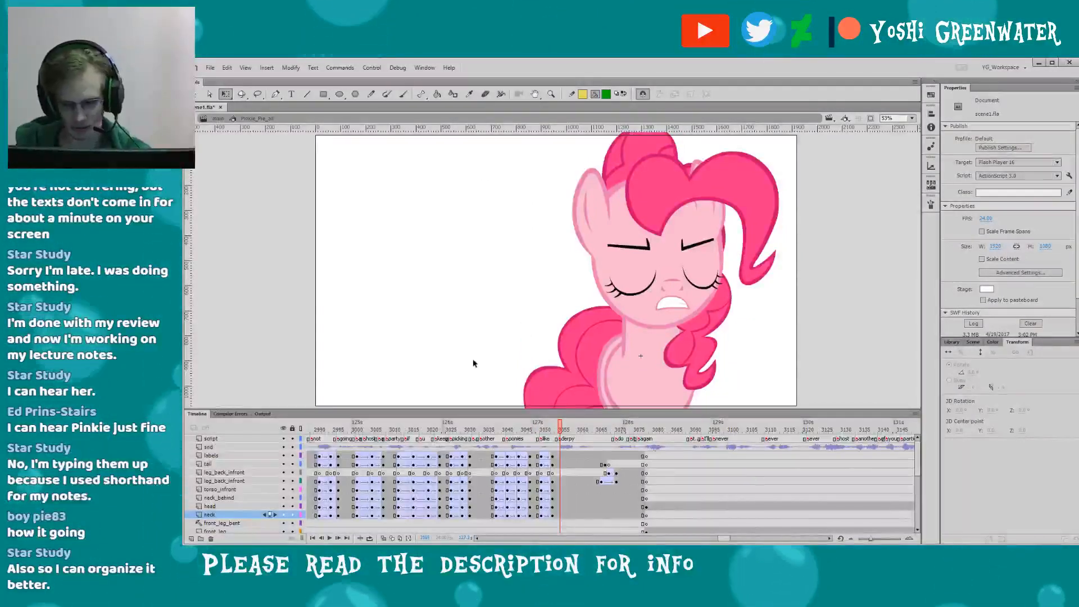
key(ctrl+s)
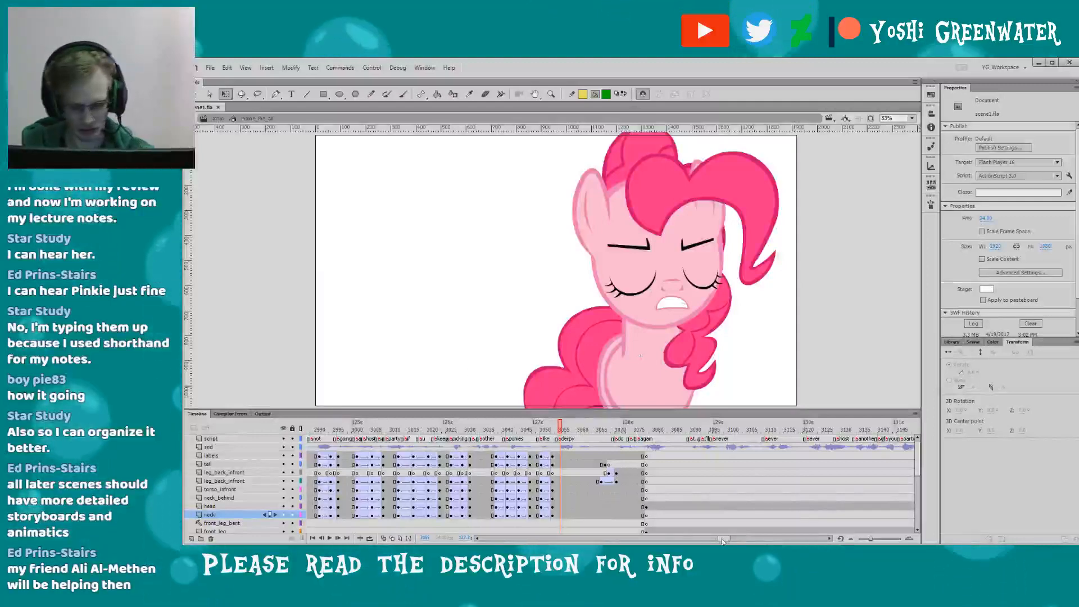
- Enlarge the stage area slightly, step through the frames at "derpy", and play back from about 127 s to check the timing
drag(722, 541, 724, 541)
drag(476, 409, 477, 411)
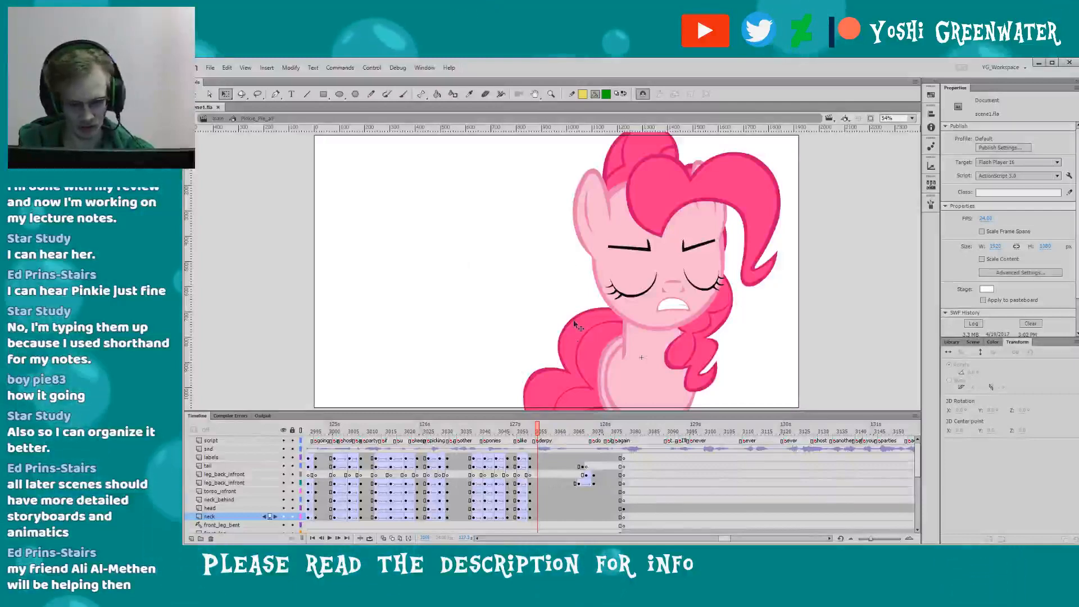
drag(529, 412, 528, 414)
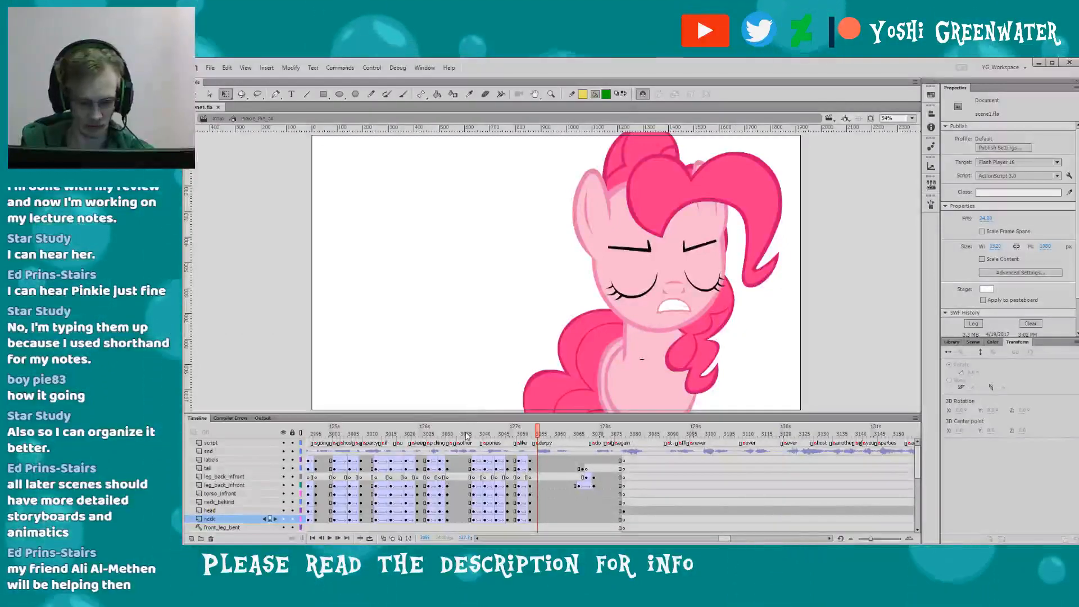
key(period)
key(period)
key(period)
key(period)
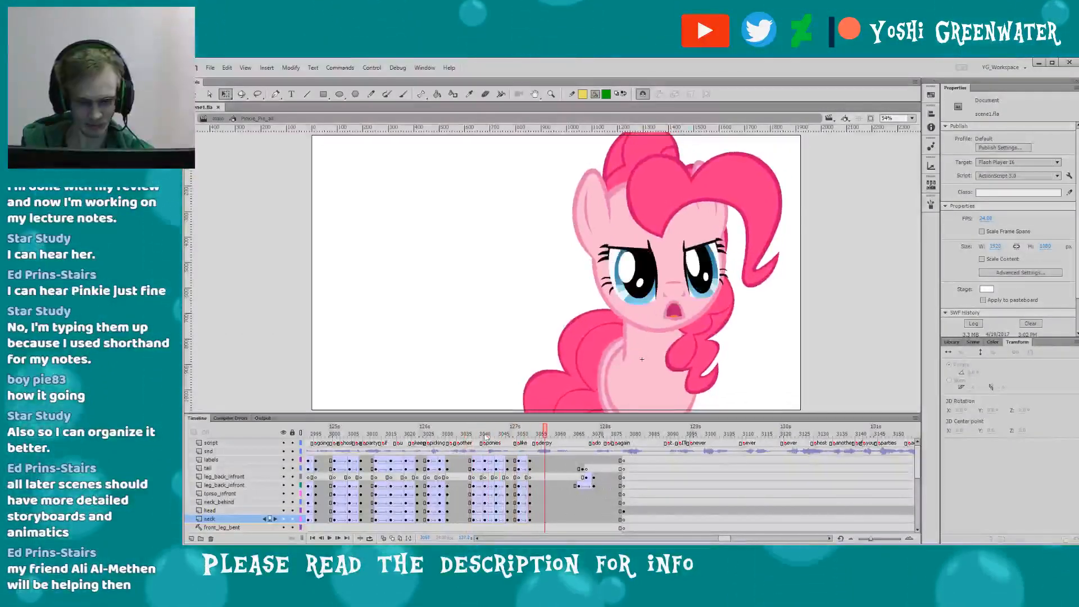
click(513, 434)
key(Return)
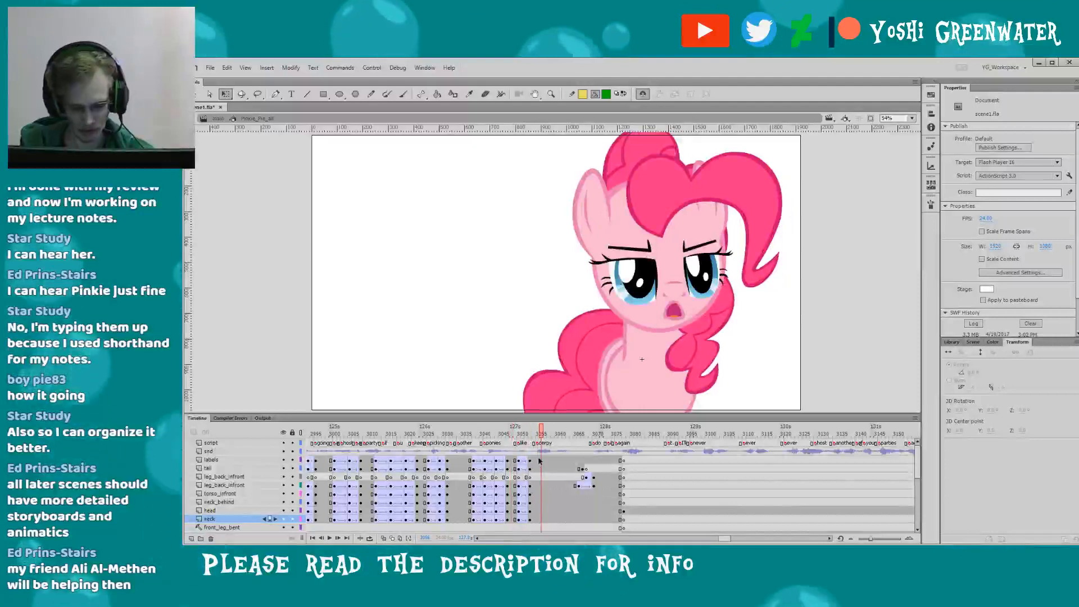
- Add keyframes across the character's layers on frame 3055, check the motion going into "derpy", and save the file
key(comma)
key(comma)
click(540, 493)
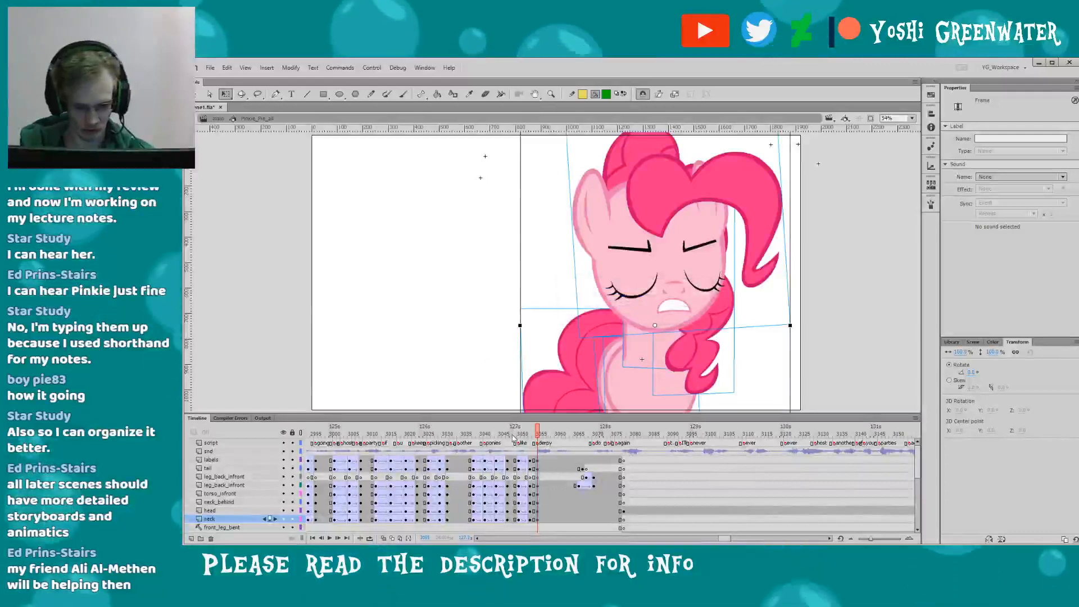
click(534, 434)
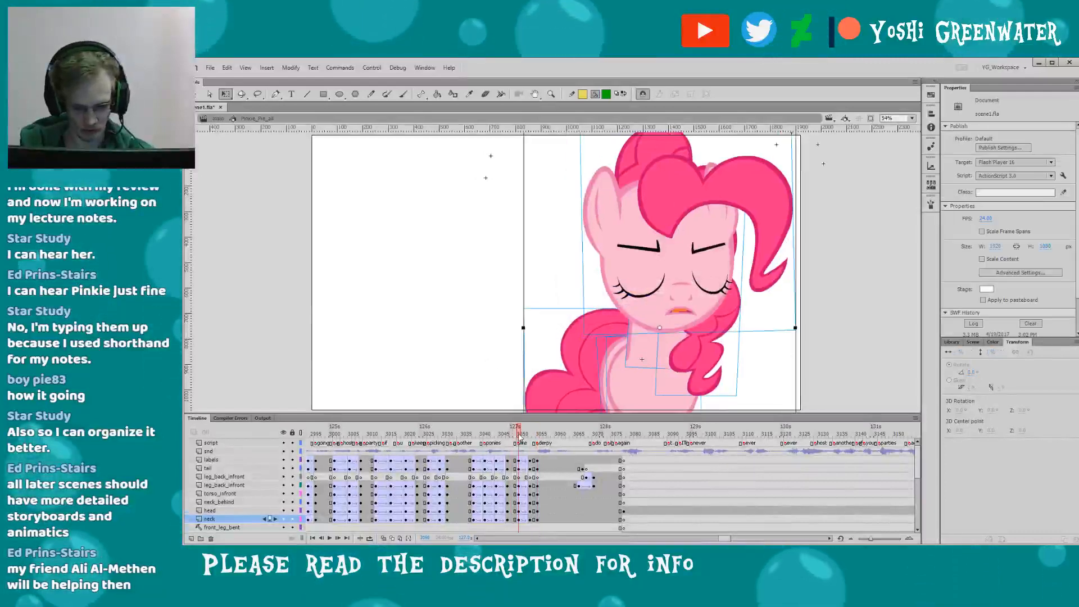
click(534, 442)
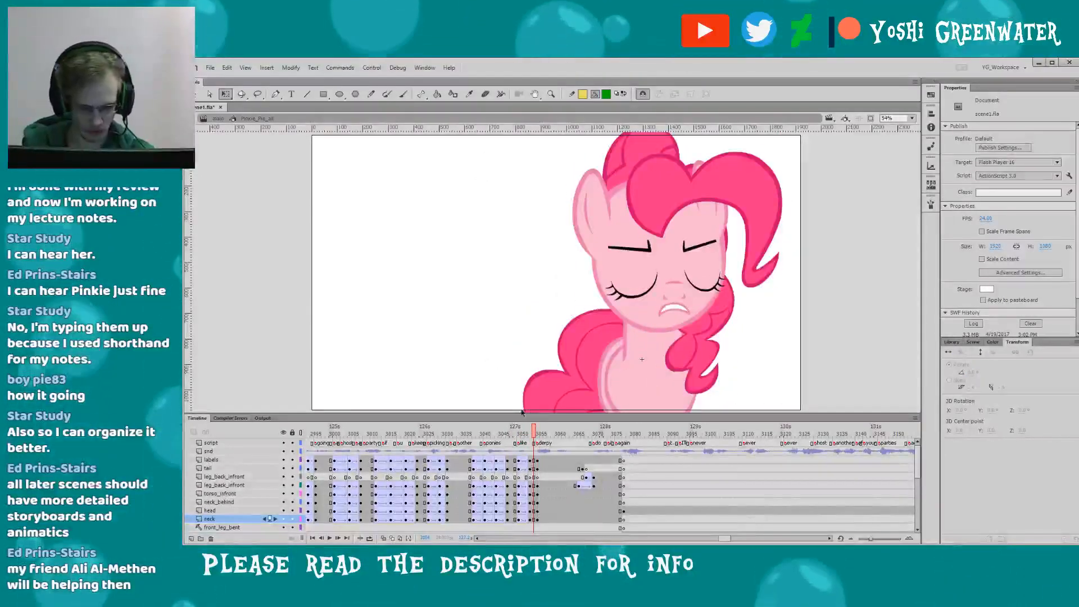
click(528, 434)
click(530, 434)
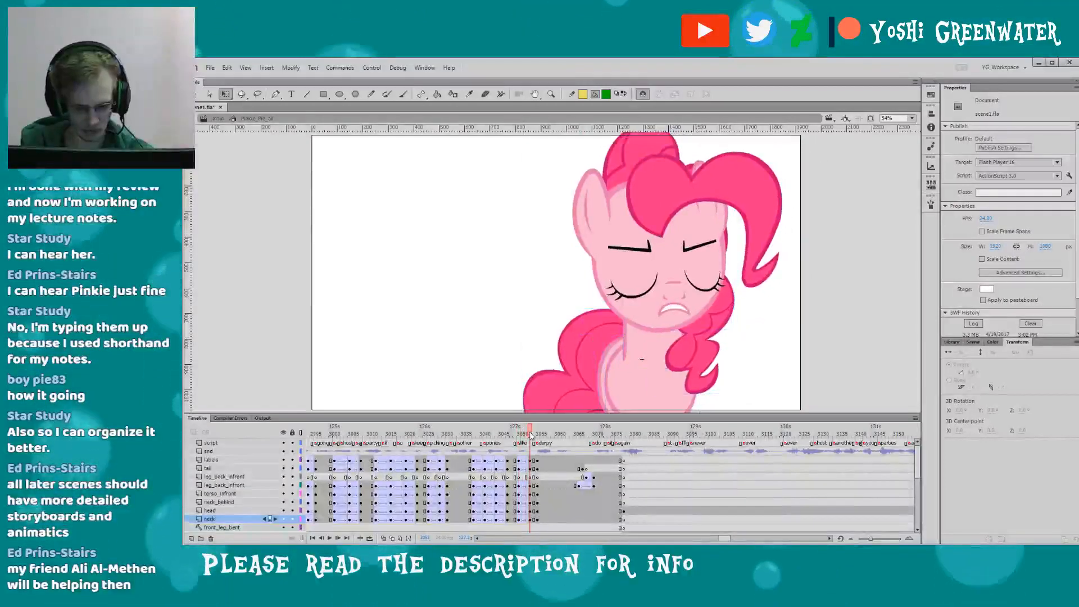
key(ctrl+s)
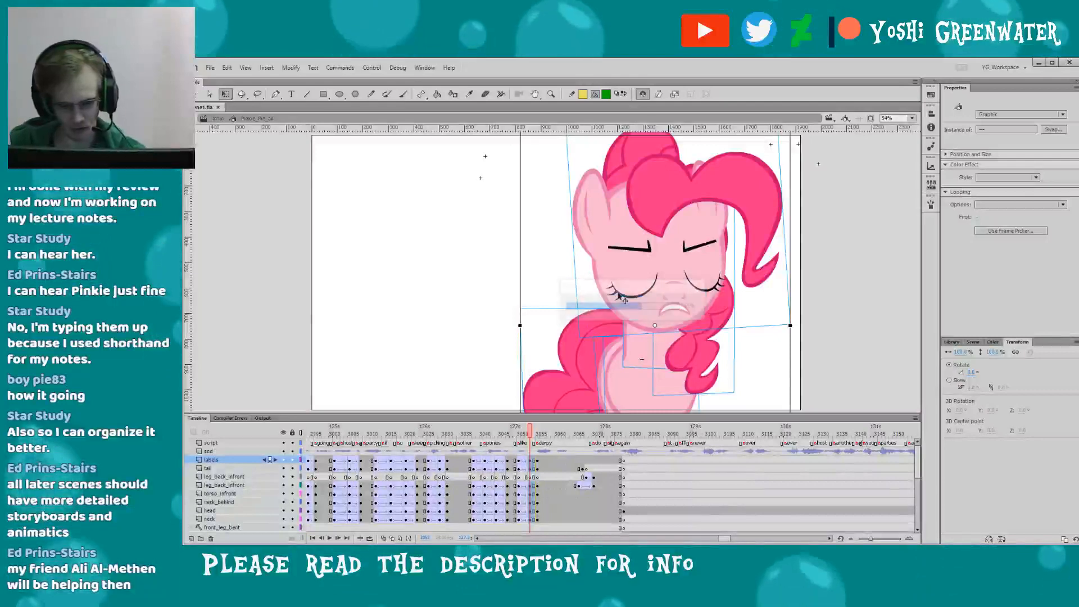
- Nudge the body, head and hair slightly left on frame 3053, and create classic tweens up to frame 3055
click(677, 351)
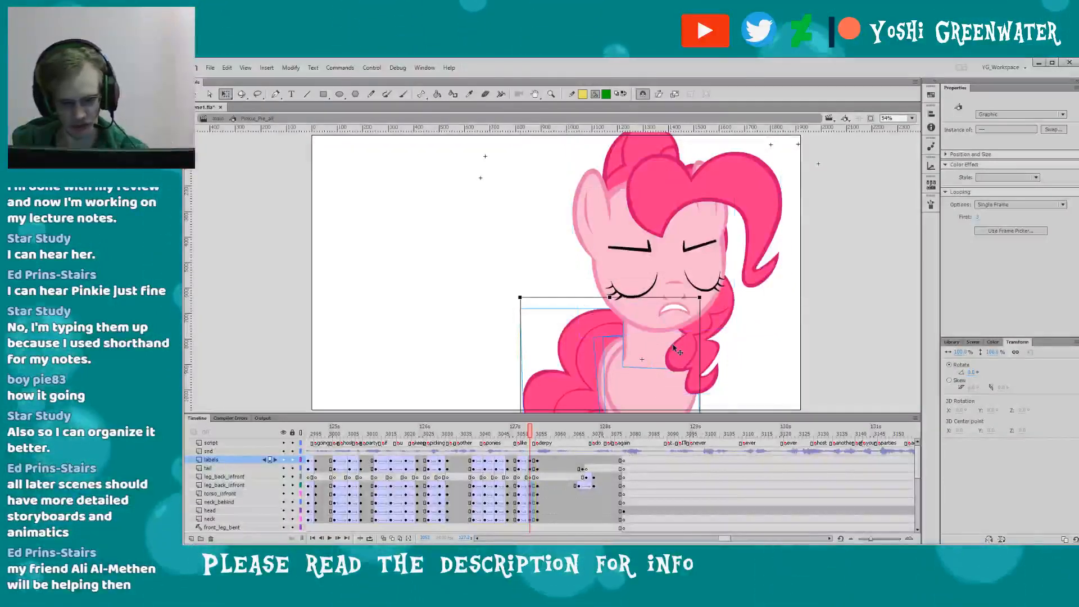
click(605, 322)
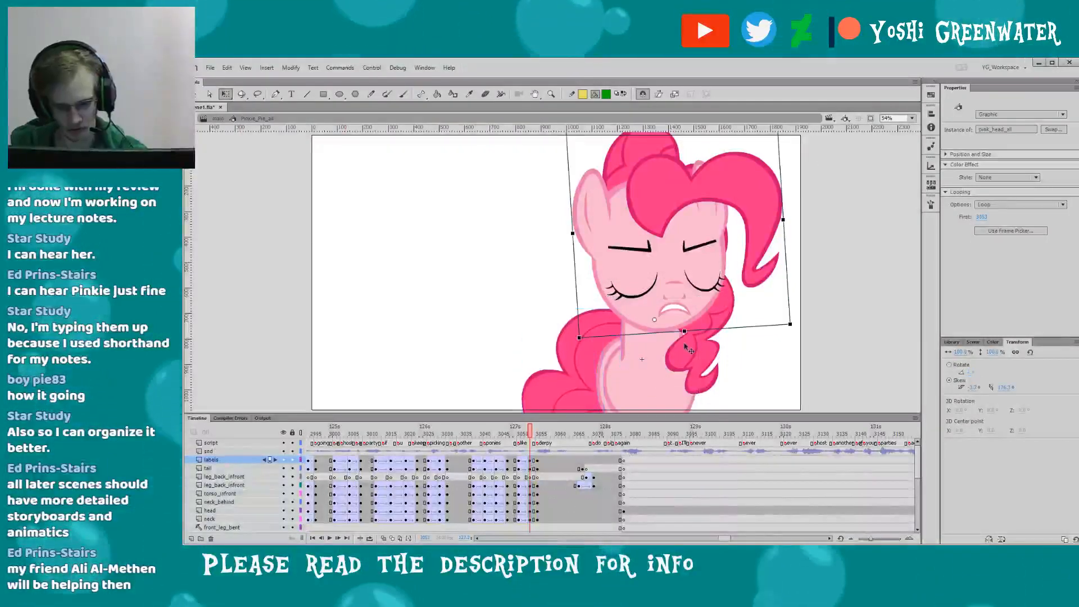
key(Left)
key(Left)
key(Left)
key(Left)
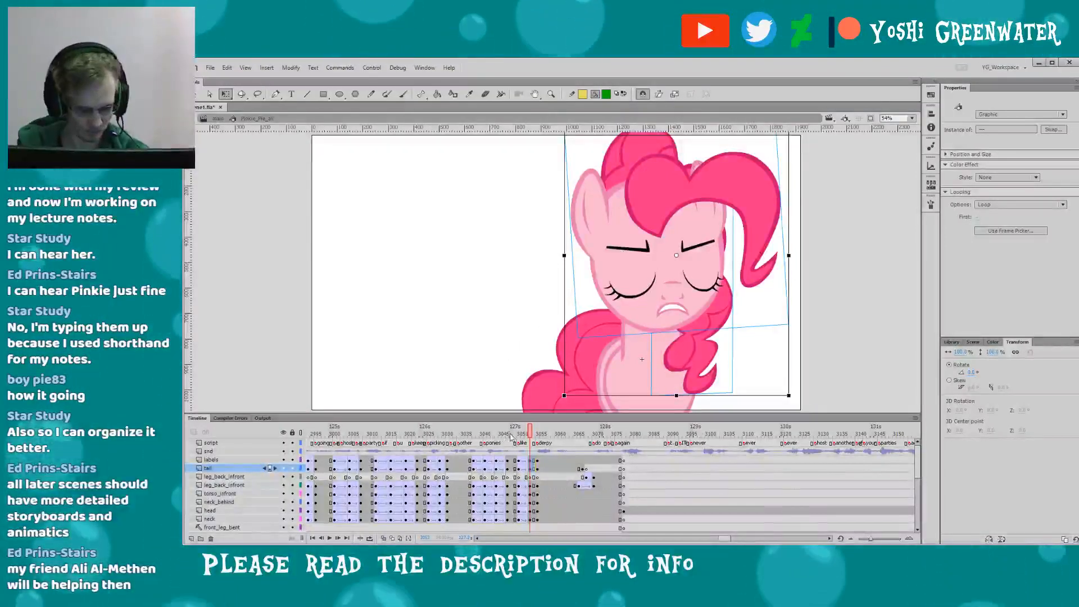
drag(534, 486, 533, 520)
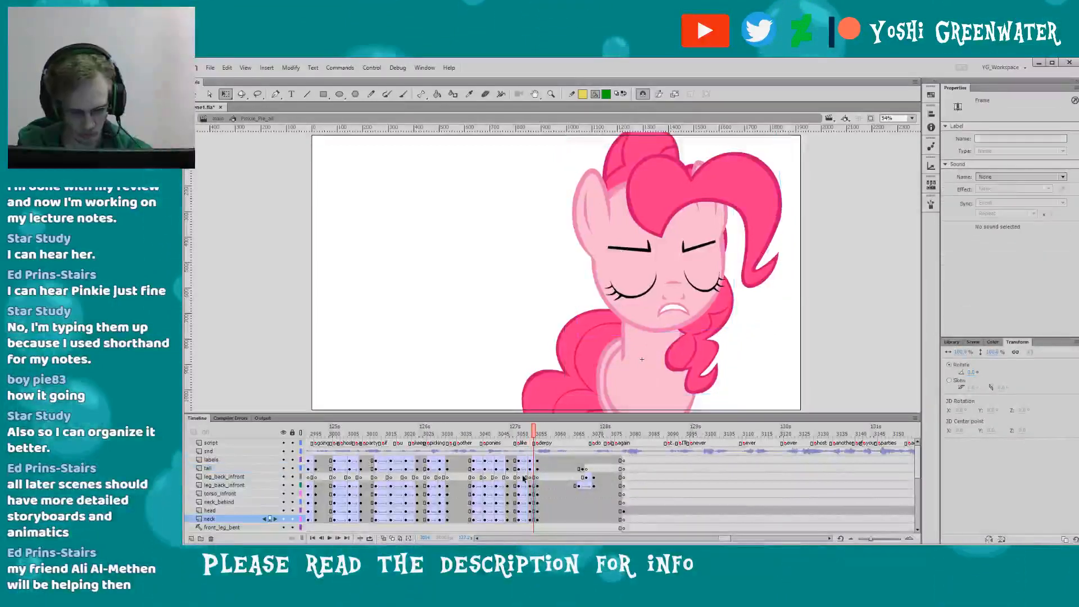
key(F3)
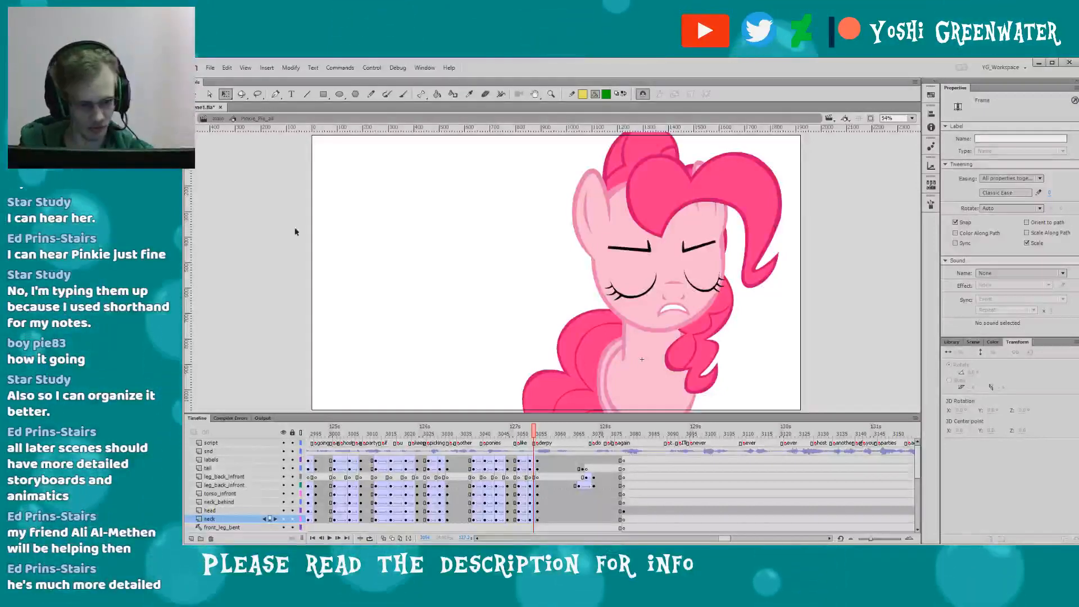
- Return to the main timeline and set the Brush tool's size to 20
click(217, 120)
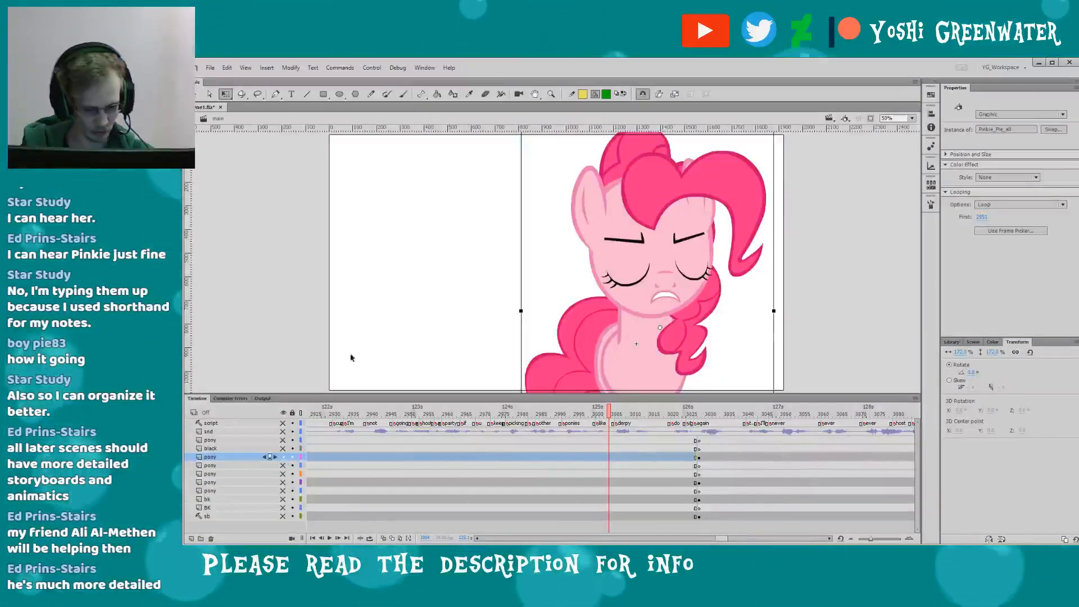
key(b)
click(707, 95)
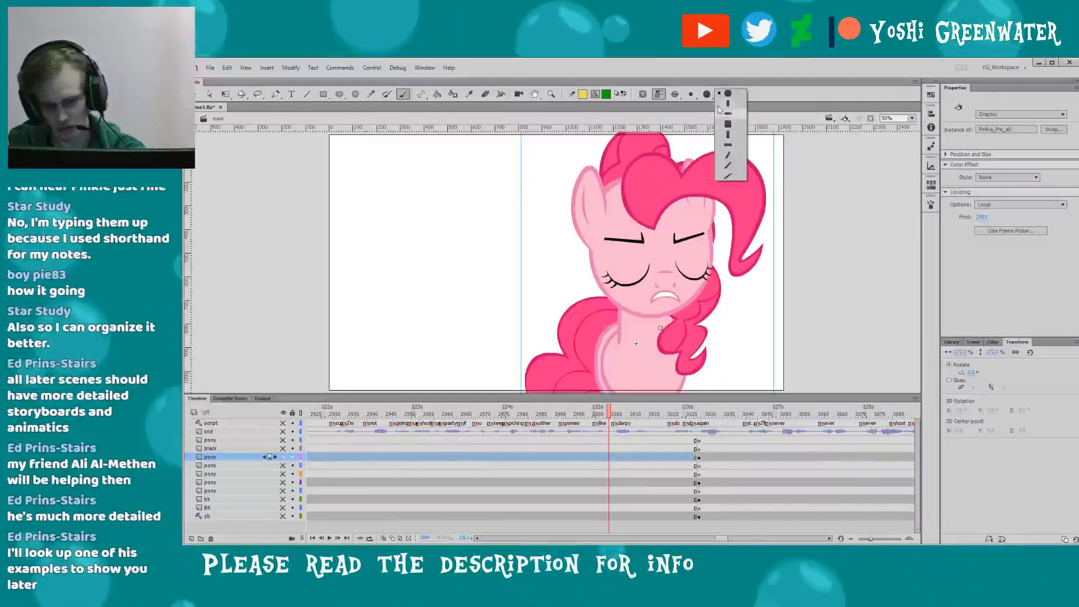
click(674, 86)
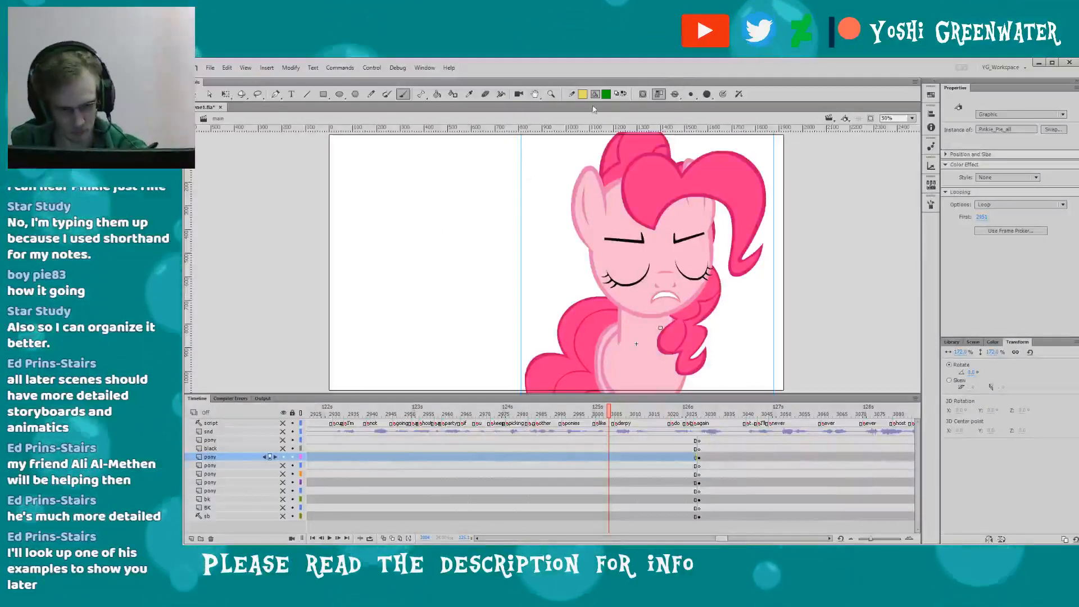
text(b)
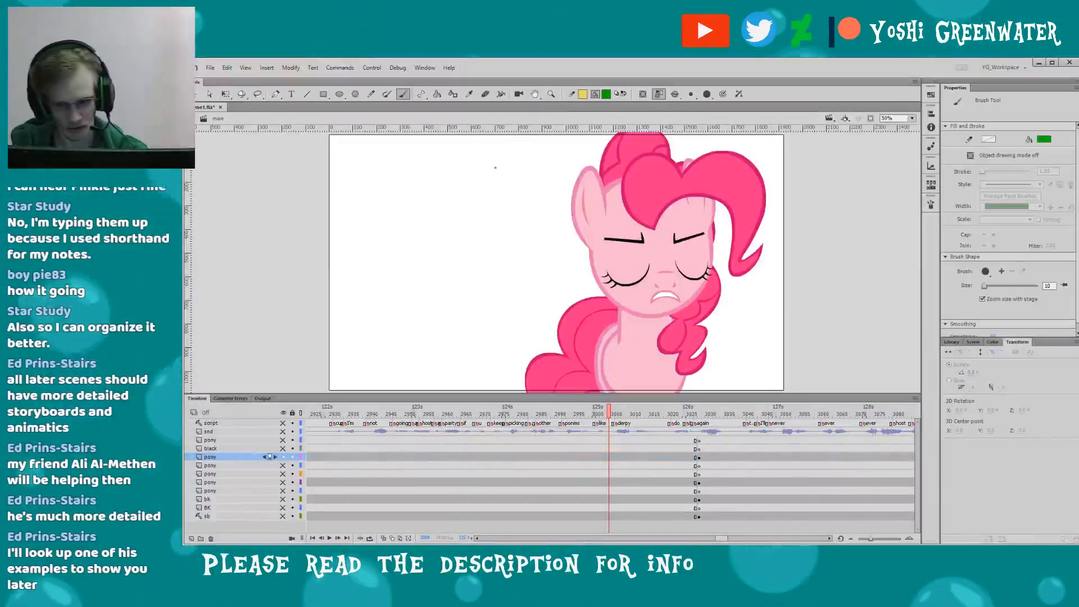
text(20)
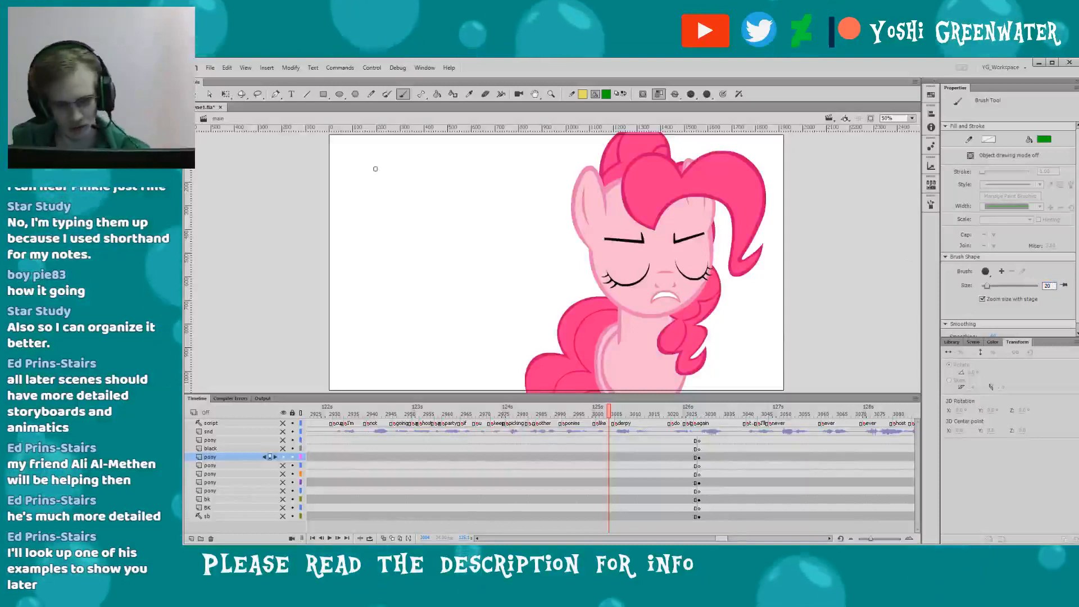
- Paint three green stick figures holding a ball in different poses on the empty part of the stage beside the pony
mouse_move(371, 156)
mouse_down()
mouse_move(374, 238)
mouse_move(375, 201)
mouse_move(352, 222)
mouse_up()
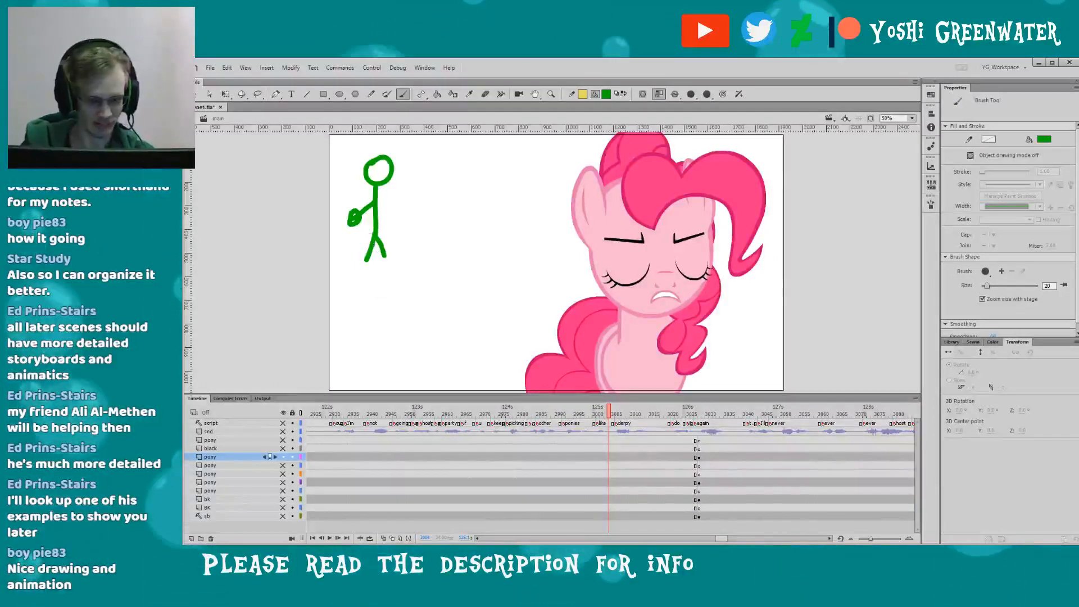
mouse_move(429, 158)
mouse_down()
mouse_move(446, 155)
mouse_move(440, 228)
mouse_up()
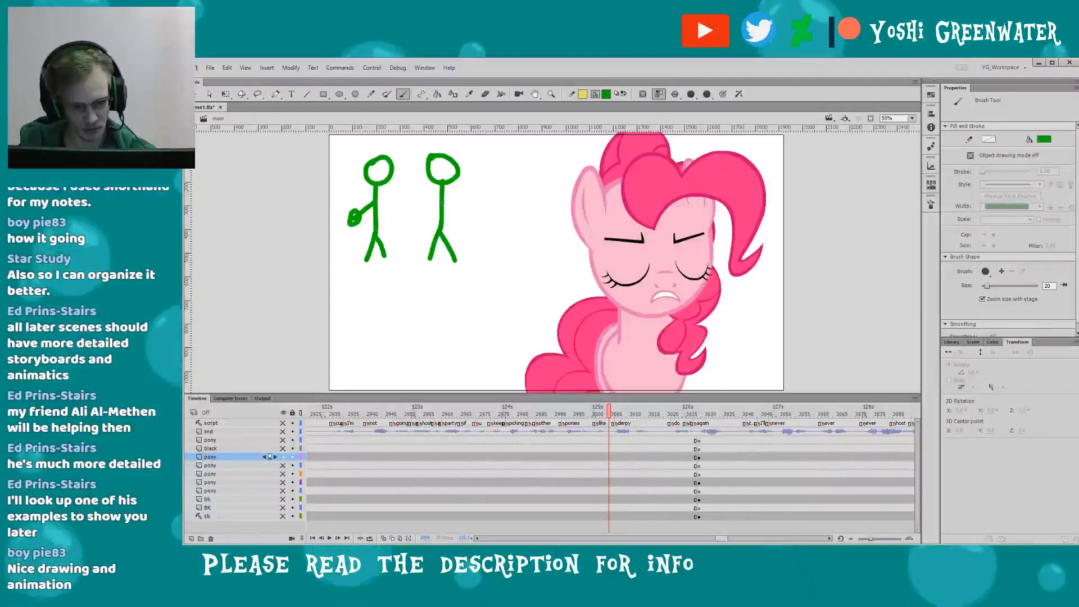
mouse_move(443, 198)
mouse_down()
mouse_move(417, 206)
mouse_move(405, 224)
mouse_move(475, 196)
mouse_up()
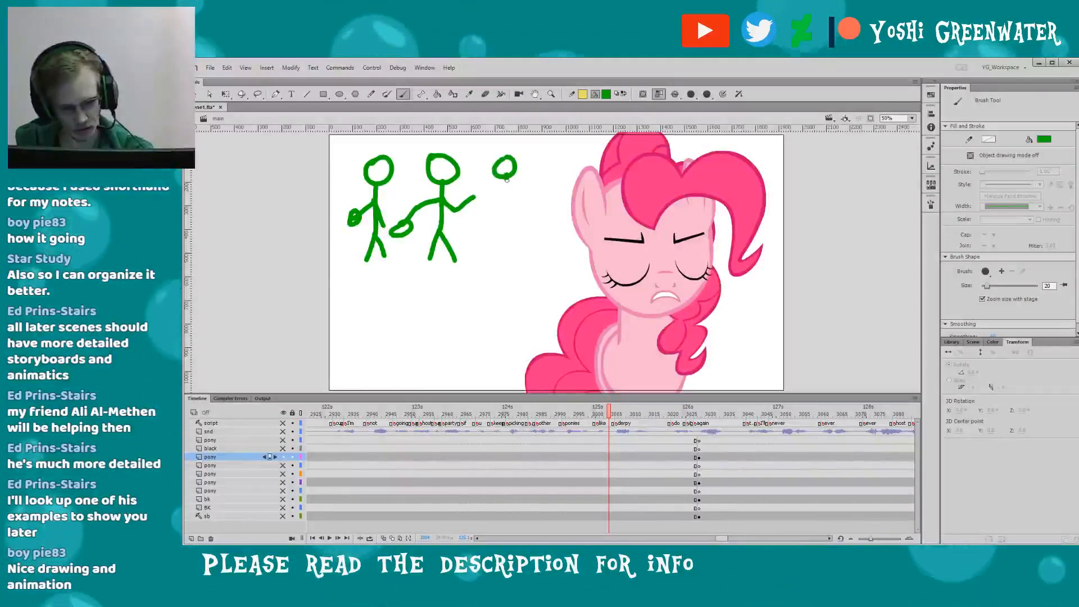
drag(506, 179, 498, 252)
drag(507, 211, 513, 252)
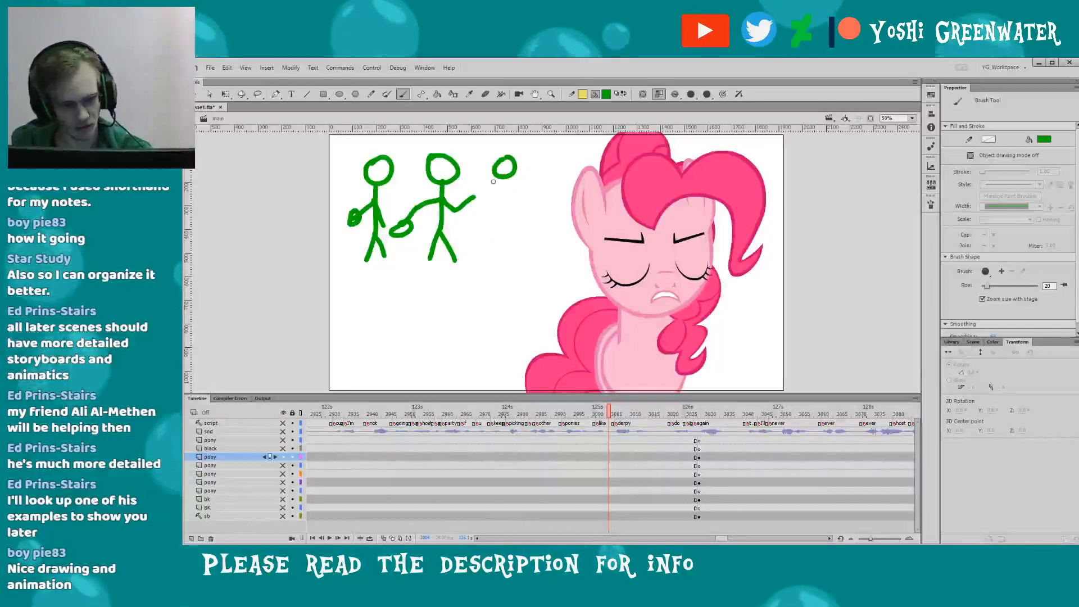
key(ctrl+z)
mouse_move(495, 227)
mouse_down()
mouse_move(512, 198)
mouse_move(544, 180)
mouse_move(515, 198)
mouse_move(493, 158)
mouse_up()
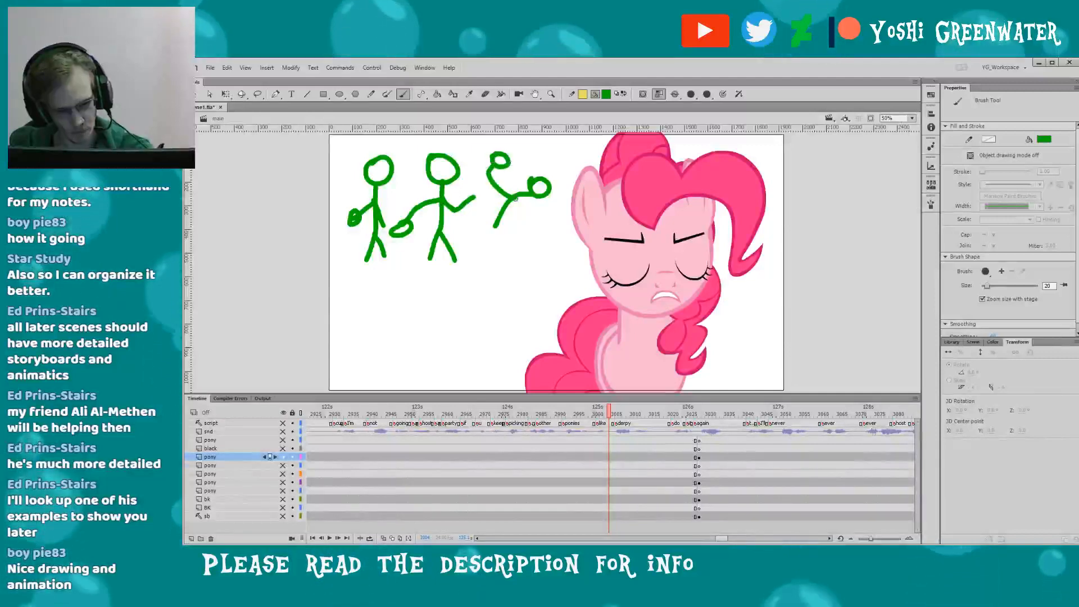
mouse_move(512, 199)
mouse_down()
mouse_move(517, 224)
mouse_move(478, 247)
mouse_move(507, 267)
mouse_up()
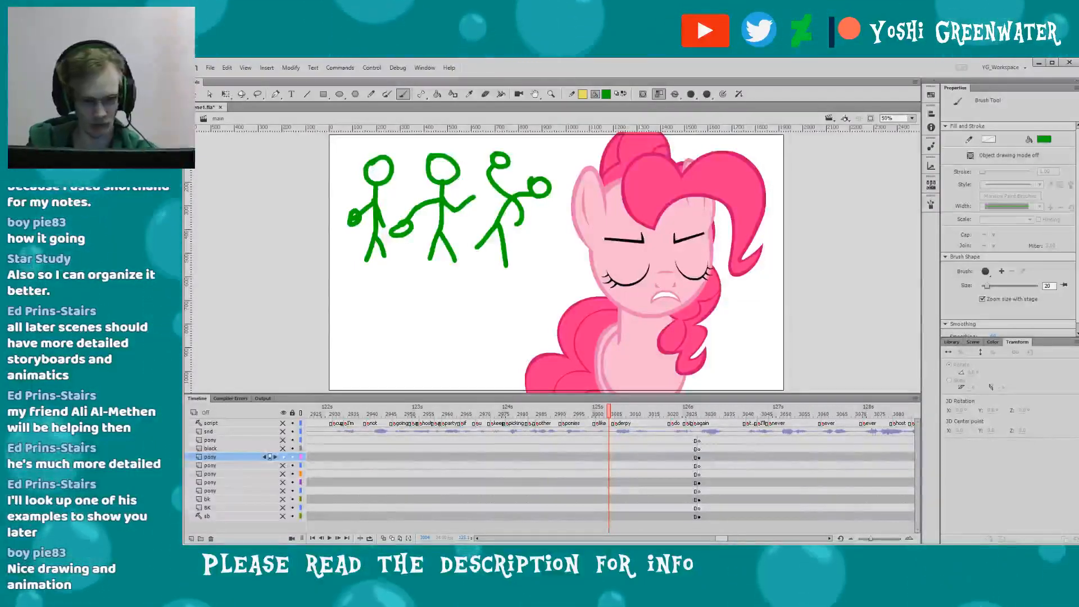
- Delete the three green stick figures from the stage
key(q)
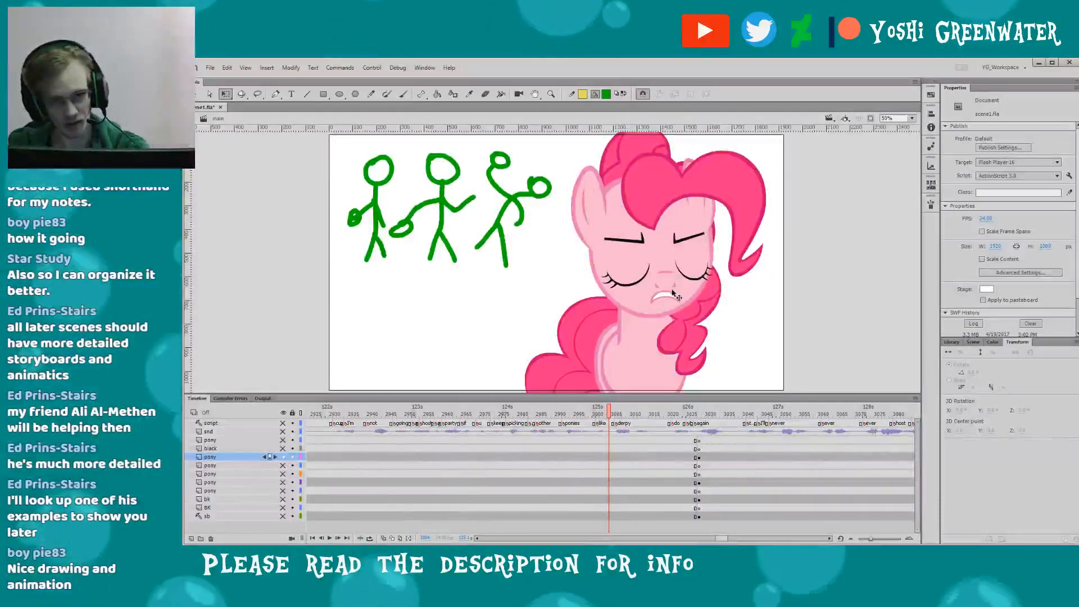
click(378, 219)
key(Delete)
click(443, 214)
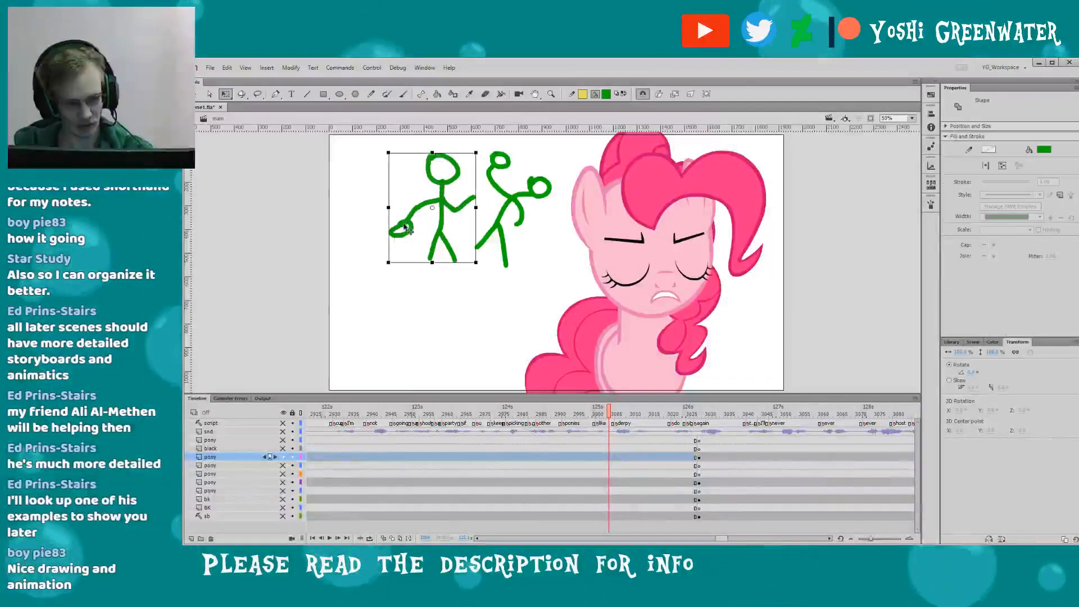
key(Delete)
click(492, 217)
key(Delete)
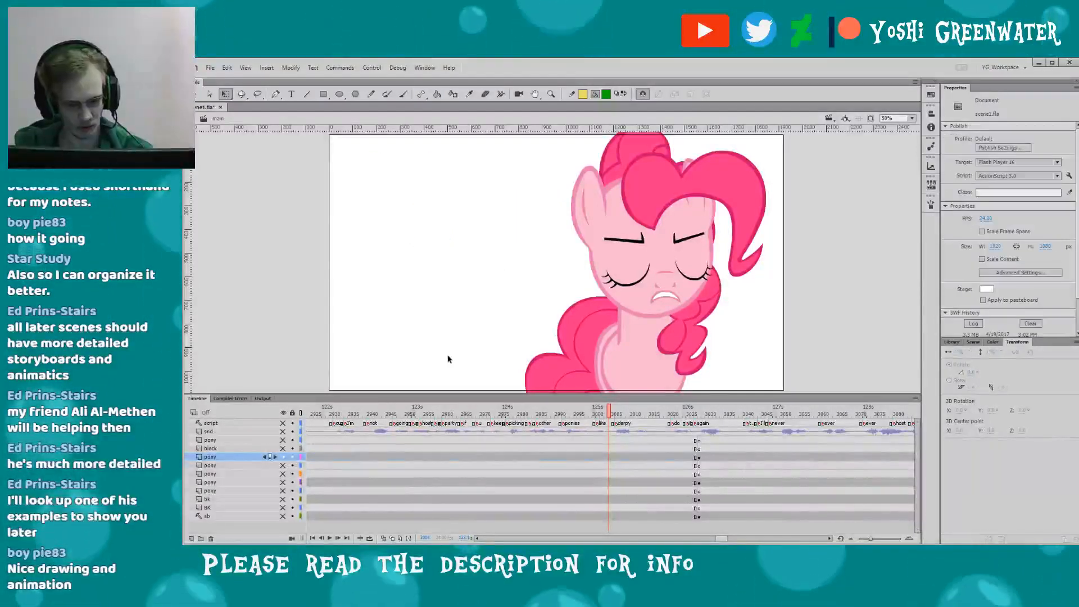
- Reopen the pony symbol for editing, scrub through "derpy", and add keyframes across the character's layers on frame 3058
double_click(599, 326)
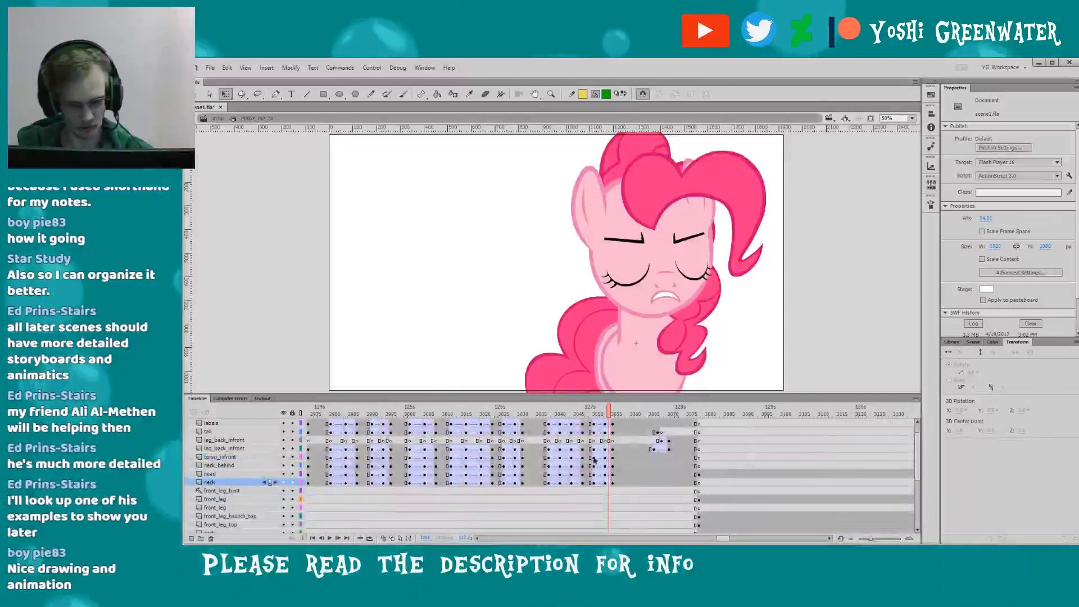
drag(724, 541, 730, 541)
scroll(915, 441, up, 2)
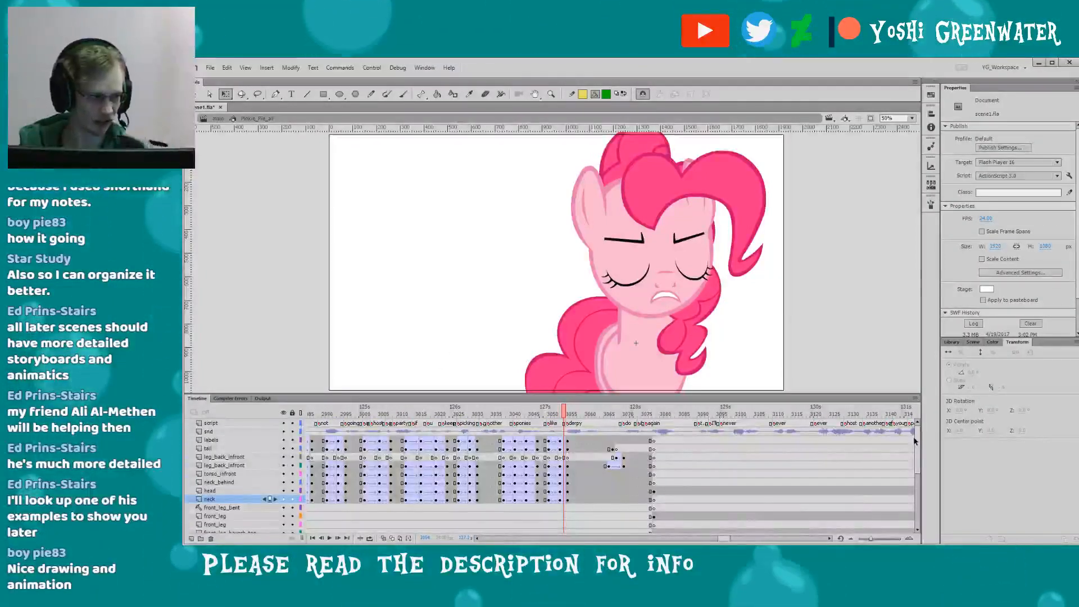
drag(440, 394, 440, 397)
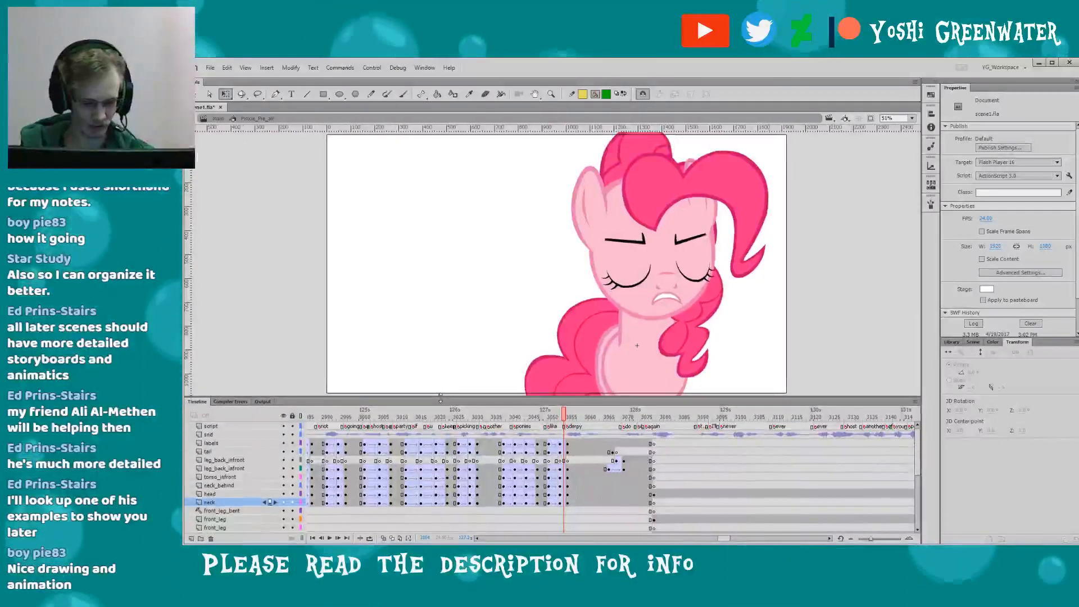
click(499, 417)
drag(499, 419, 579, 417)
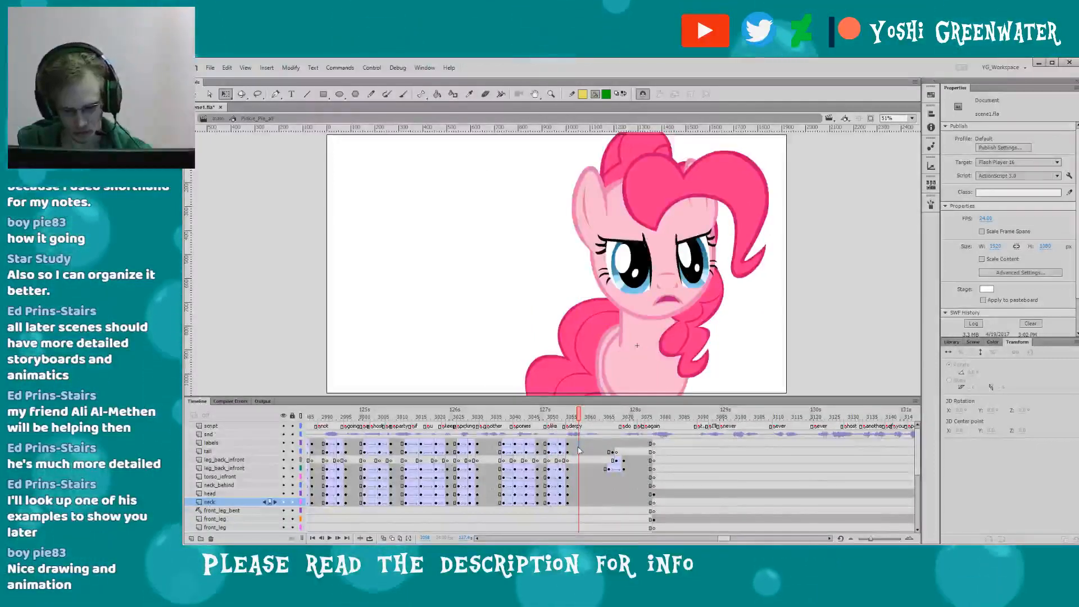
click(586, 417)
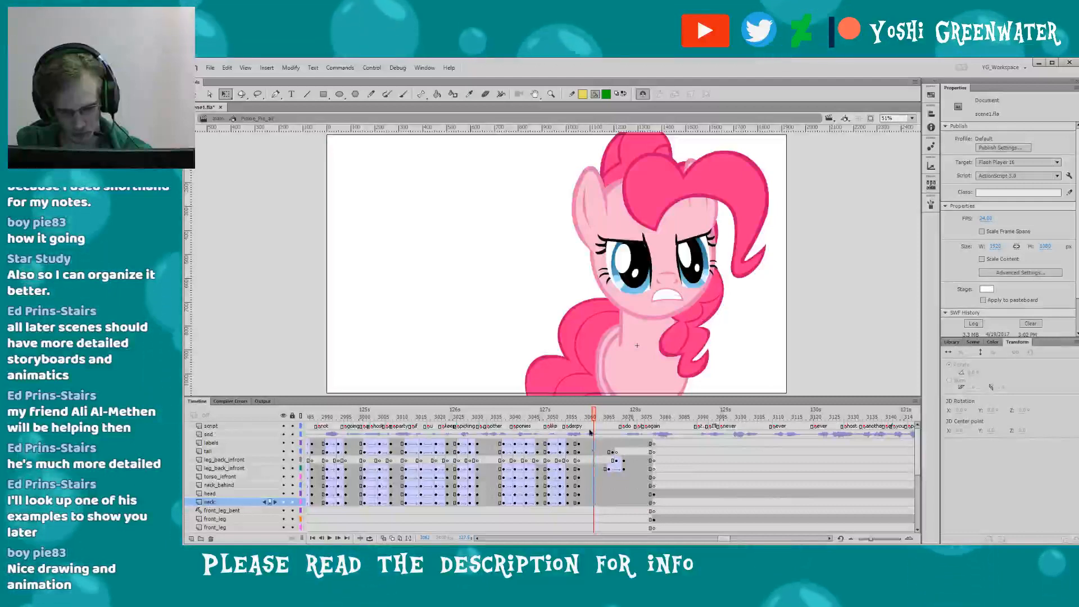
- Add keyframes across the character's layers on frame 3062 and shift the pony's body slightly to the right
key(F6)
shift+click(635, 281)
shift+click(671, 335)
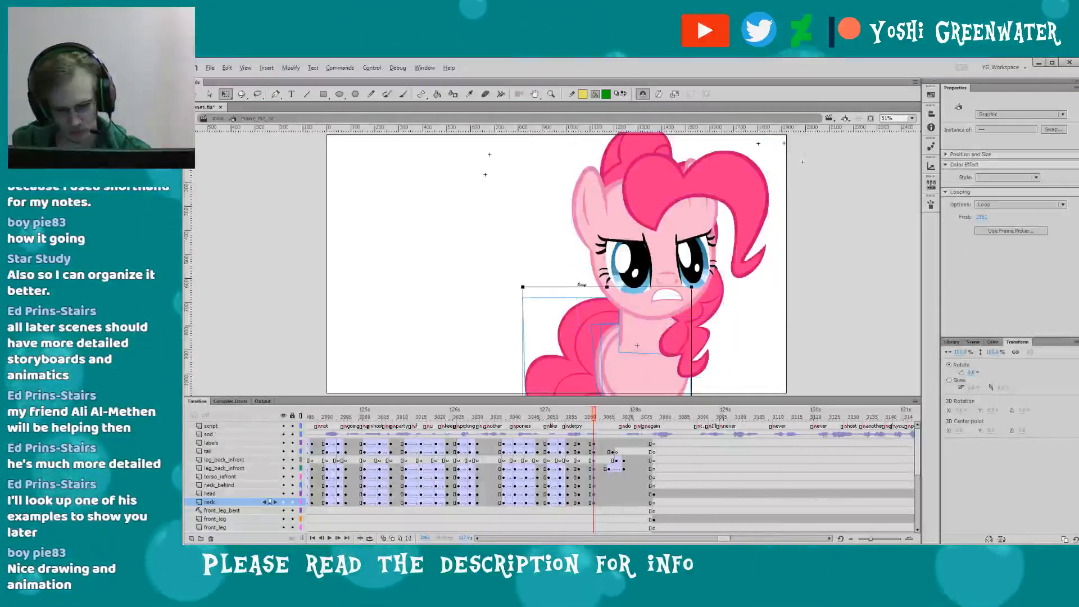
drag(581, 285, 644, 271)
- Rotate the pony's head and hair together slightly clockwise around the chin on frame 3062
click(659, 307)
shift+click(672, 333)
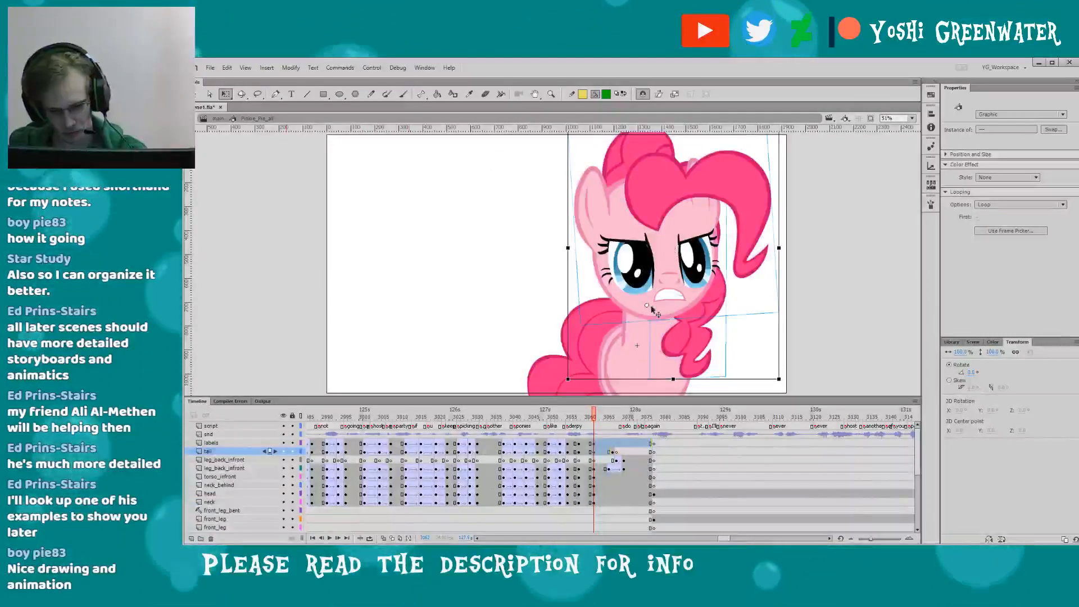
drag(774, 388, 771, 398)
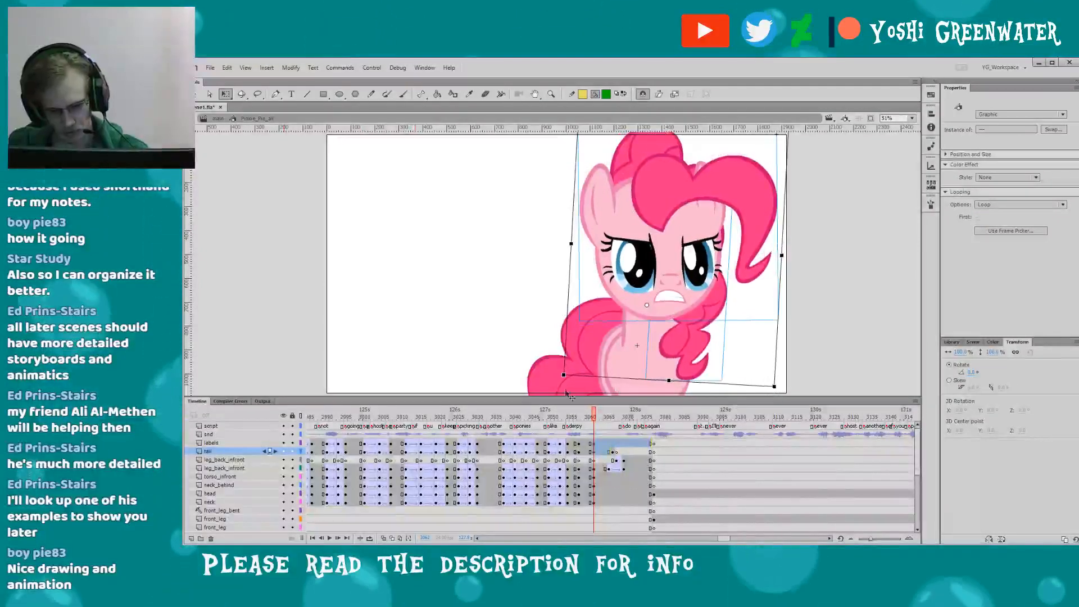
- Create classic tweens across the character's layers between frames 3058 and 3062, and play back the motion
click(586, 410)
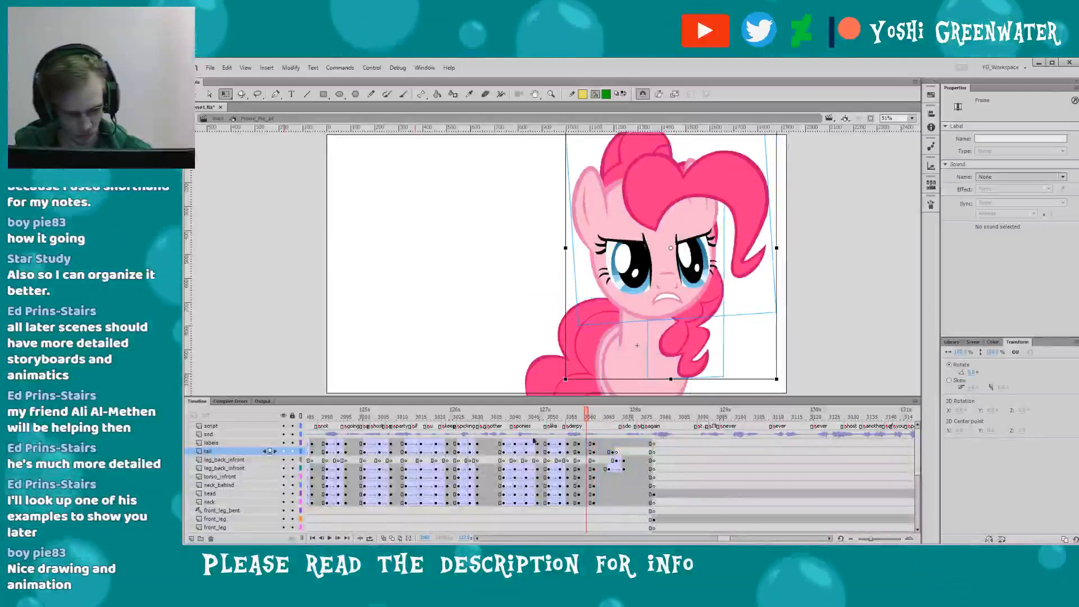
click(583, 470)
click(585, 502)
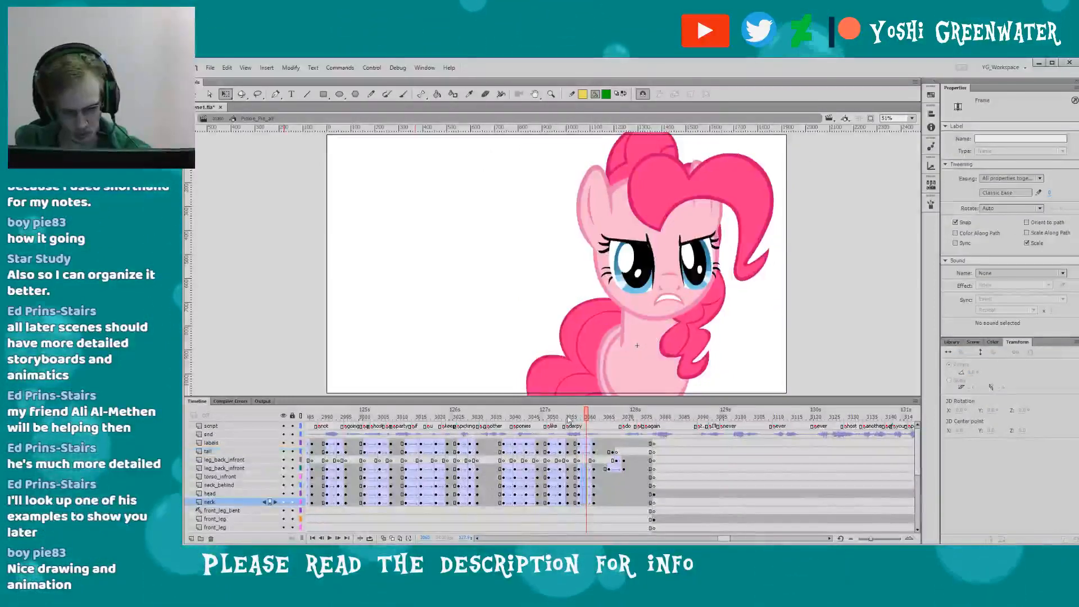
key(Return)
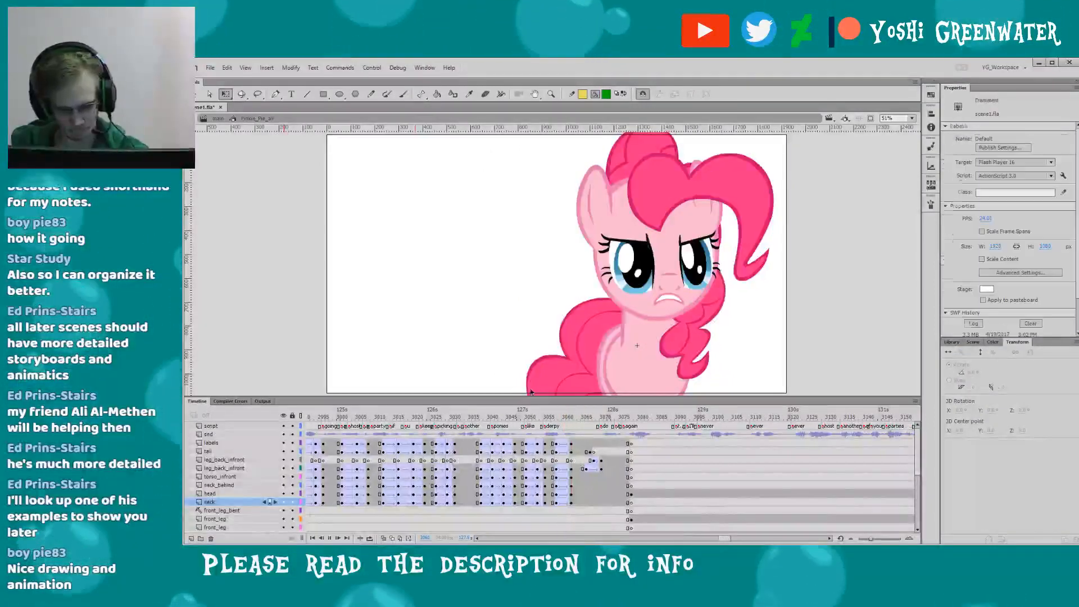
- Scrub past "derpy" and add keyframes across the character's layers on frame 3064
click(559, 425)
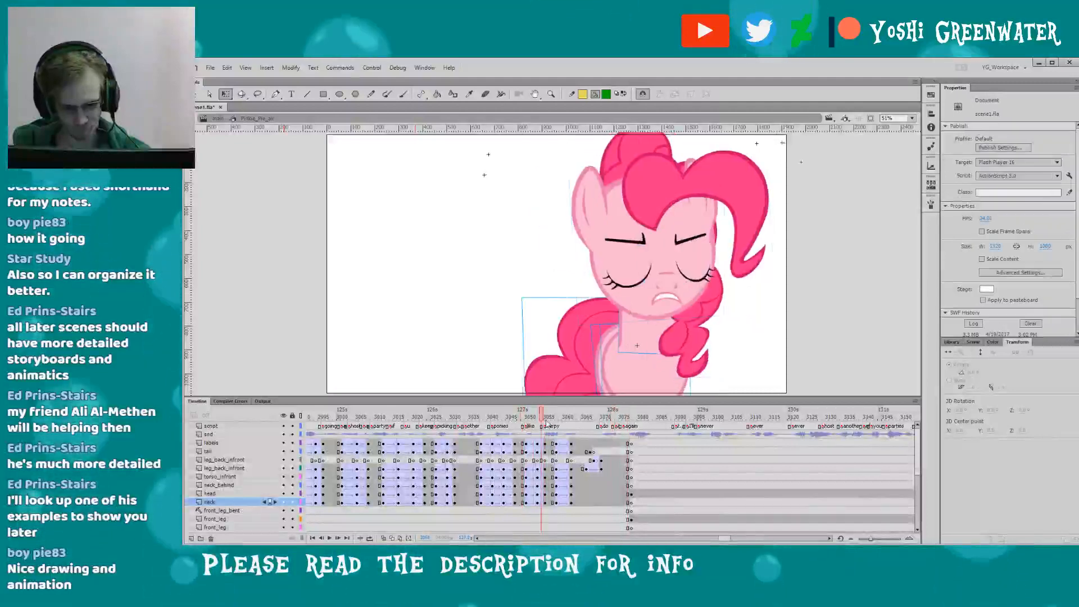
drag(559, 426, 577, 427)
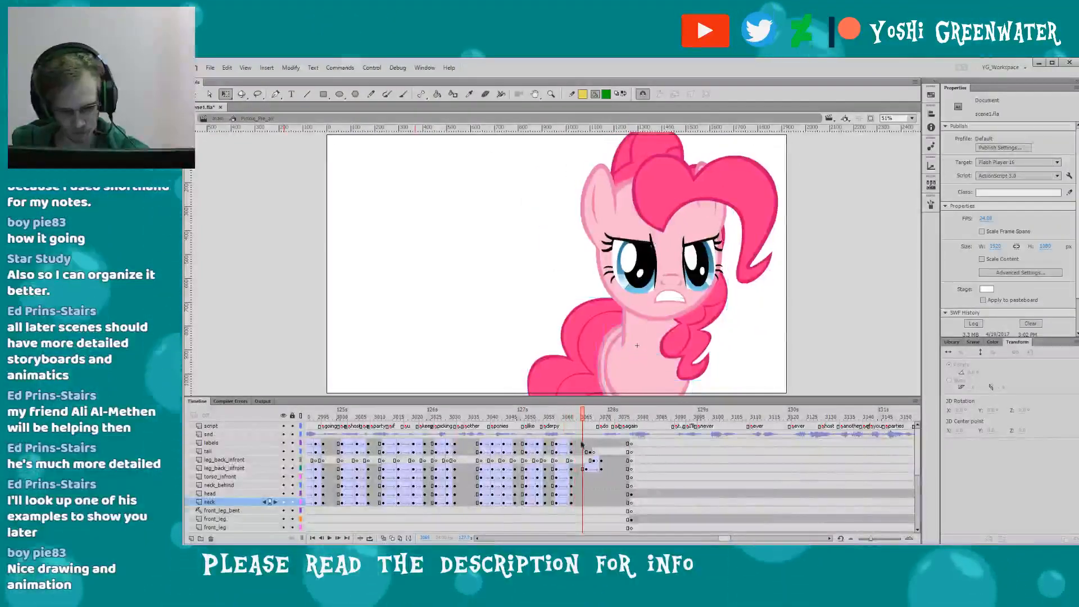
drag(579, 502, 579, 443)
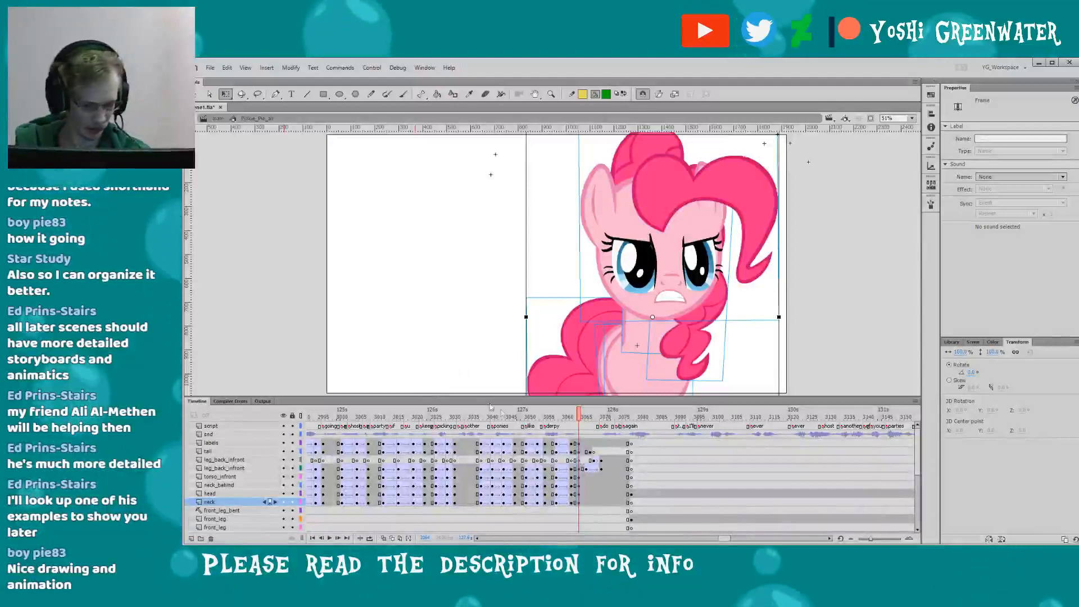
- On frame 3062, shift the pony's body slightly to the right, followed by the head and hair
click(573, 443)
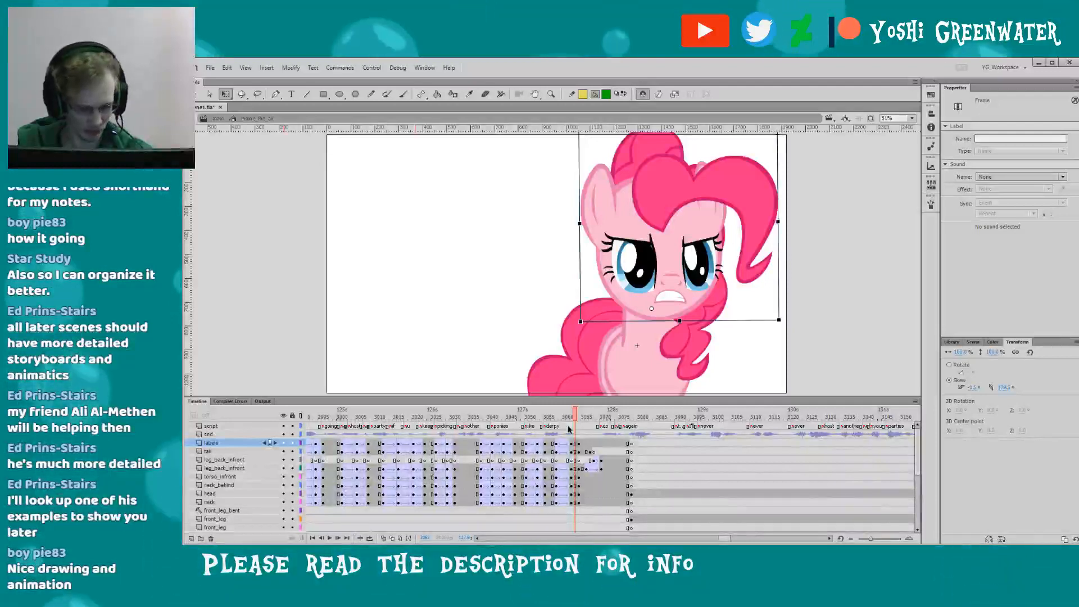
click(571, 417)
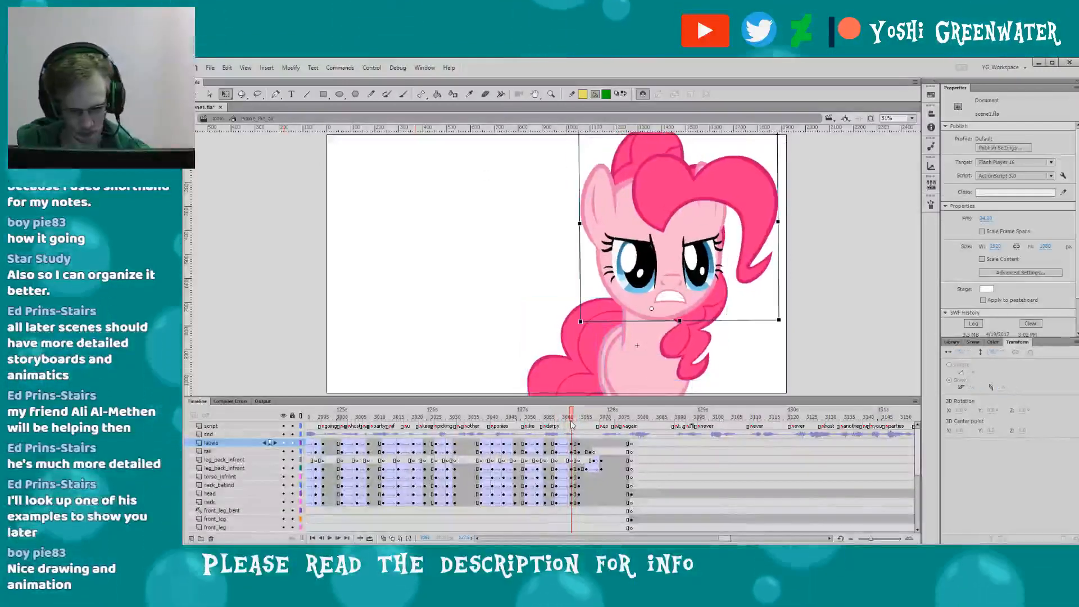
click(641, 299)
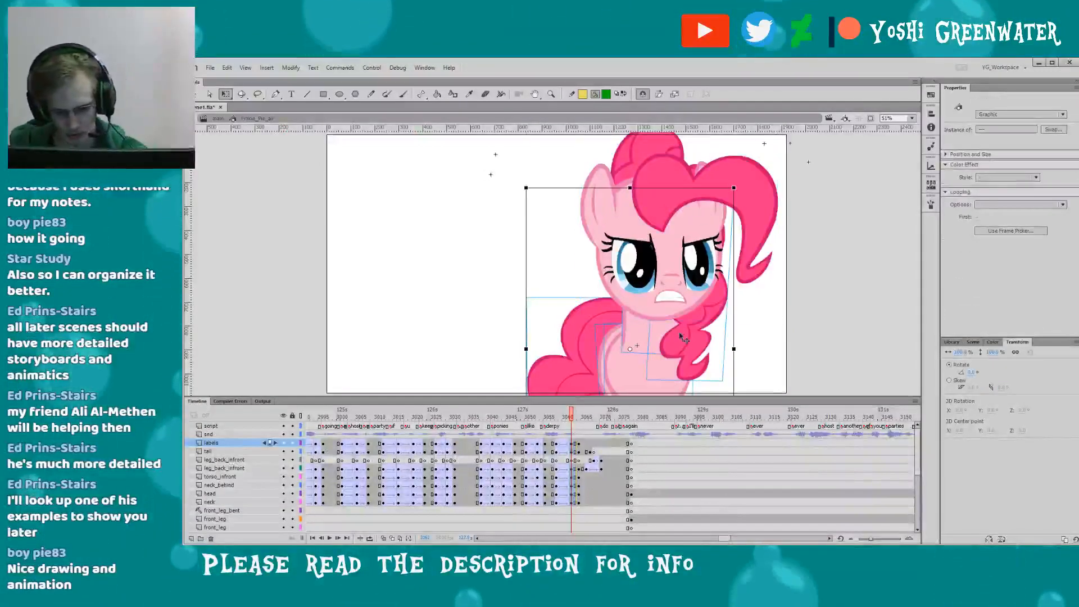
key(shift+Right)
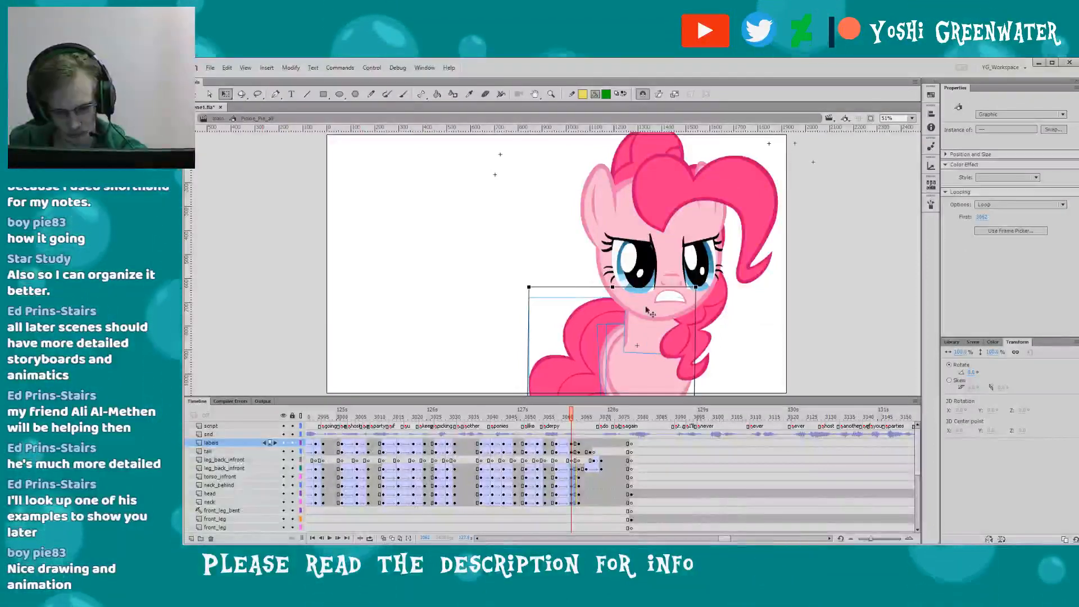
click(647, 309)
click(624, 332)
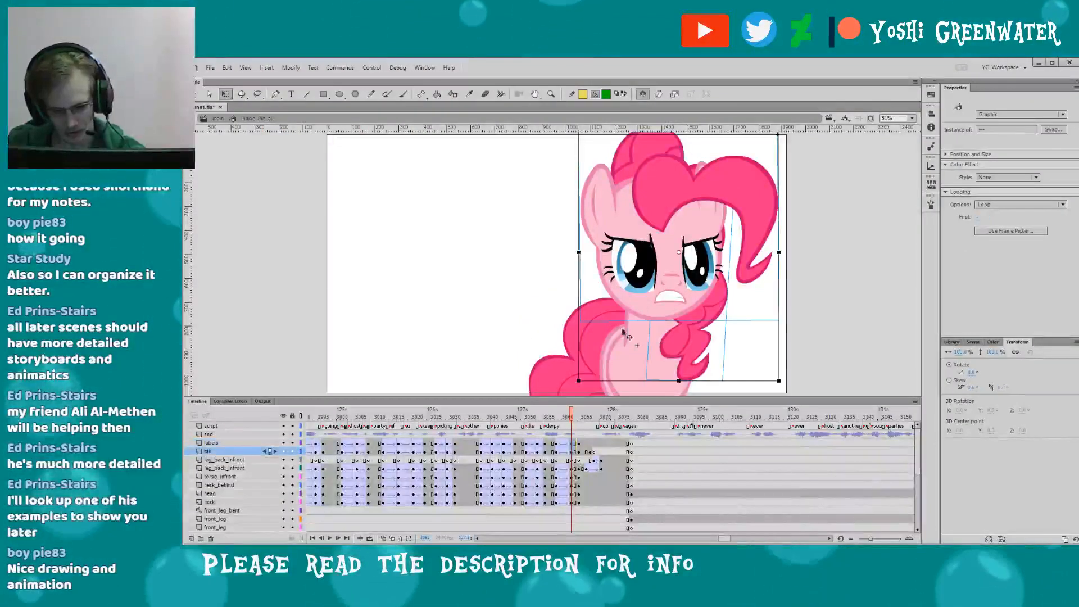
key(shift+Right)
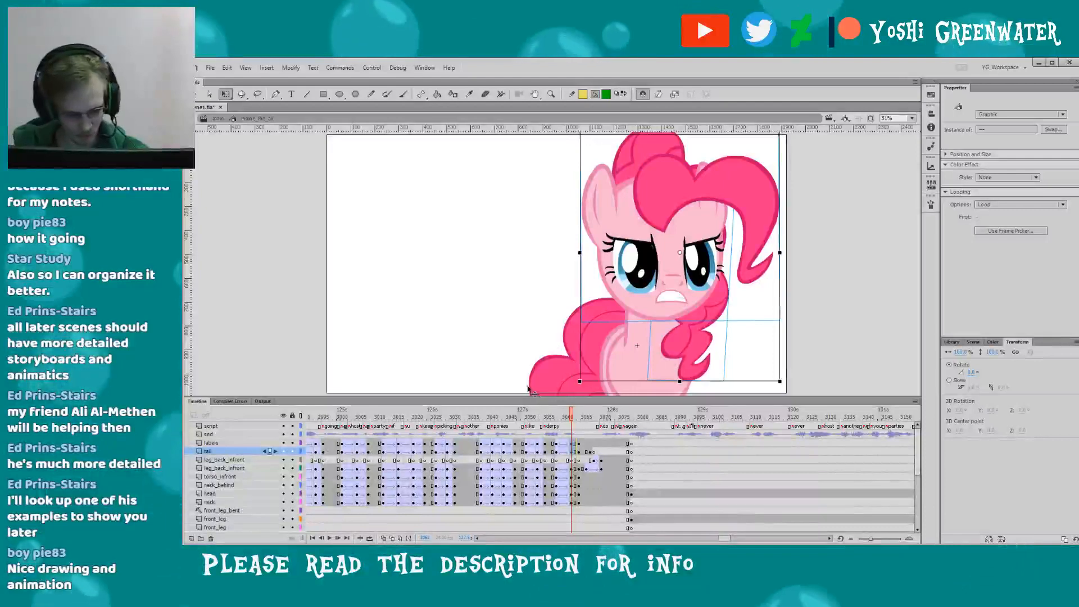
- Create classic tweens across the character's layers between frames 3062 and 3064, and scrub through the motion
click(575, 501)
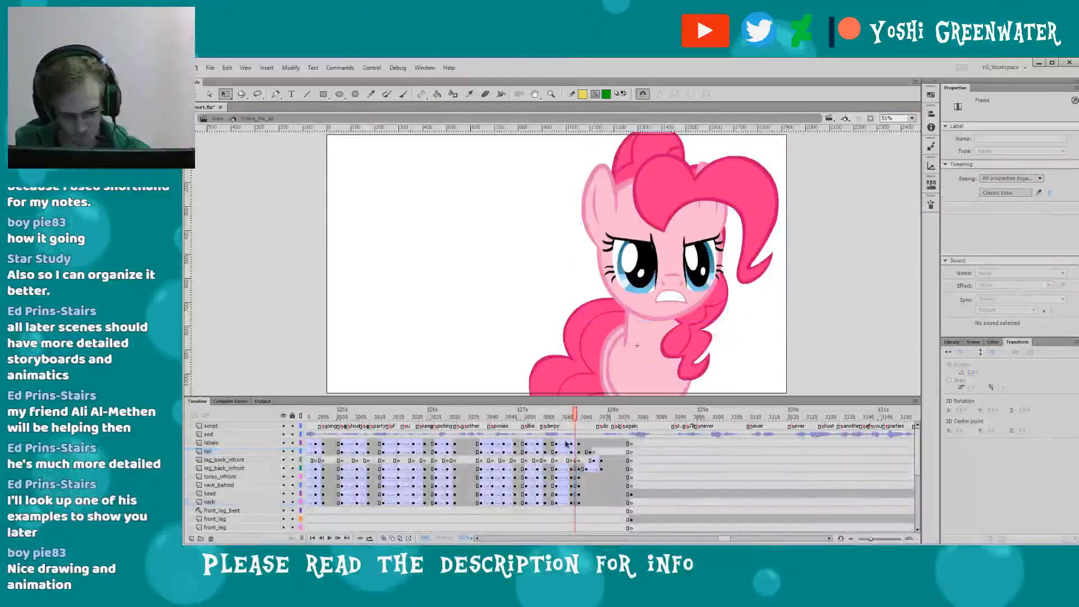
drag(530, 419, 553, 417)
- Rotate the pony's head and hair together slightly clockwise around the chin on frame 3062
click(571, 502)
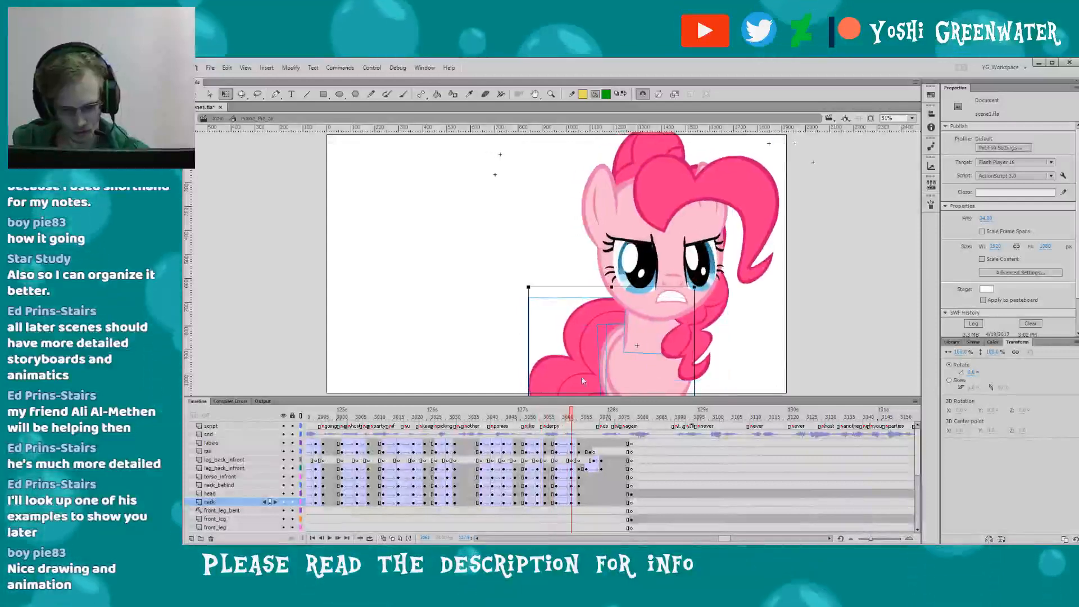
click(518, 261)
click(585, 286)
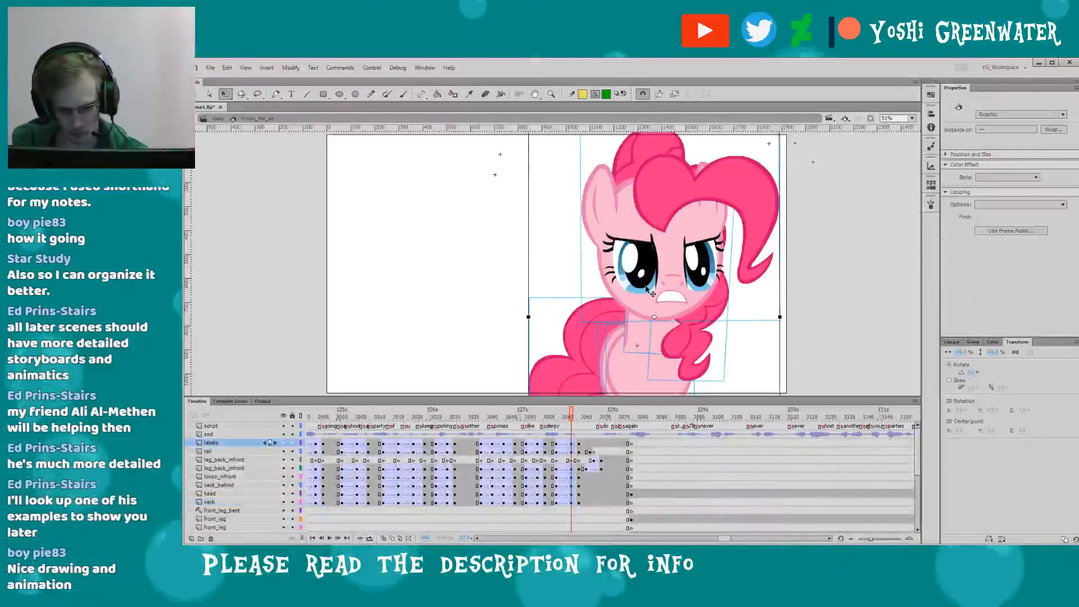
click(586, 280)
click(587, 274)
click(555, 254)
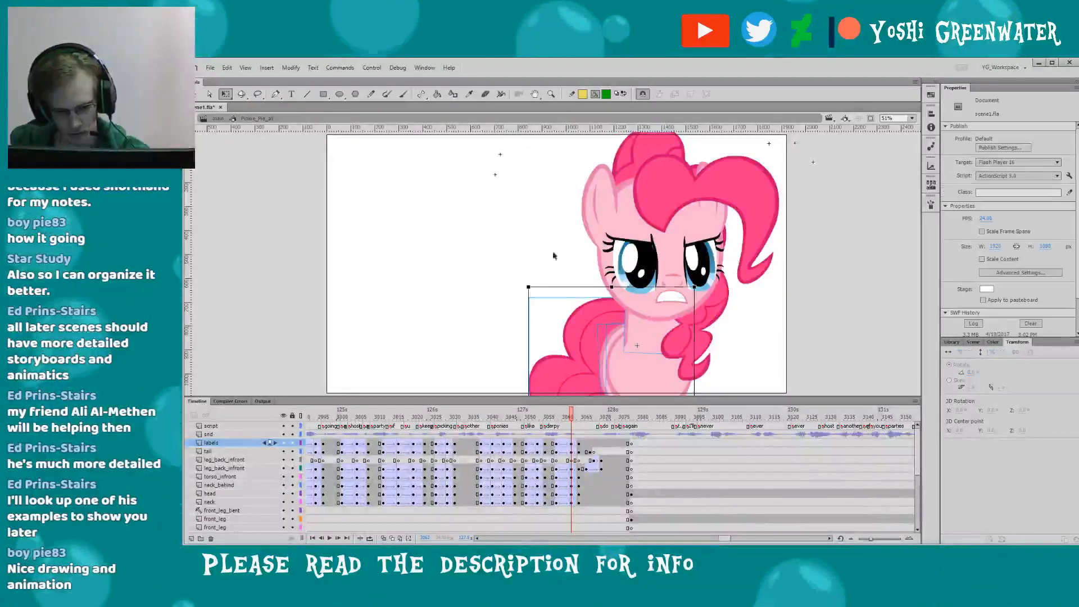
drag(523, 208, 707, 397)
shift+click(621, 303)
click(583, 293)
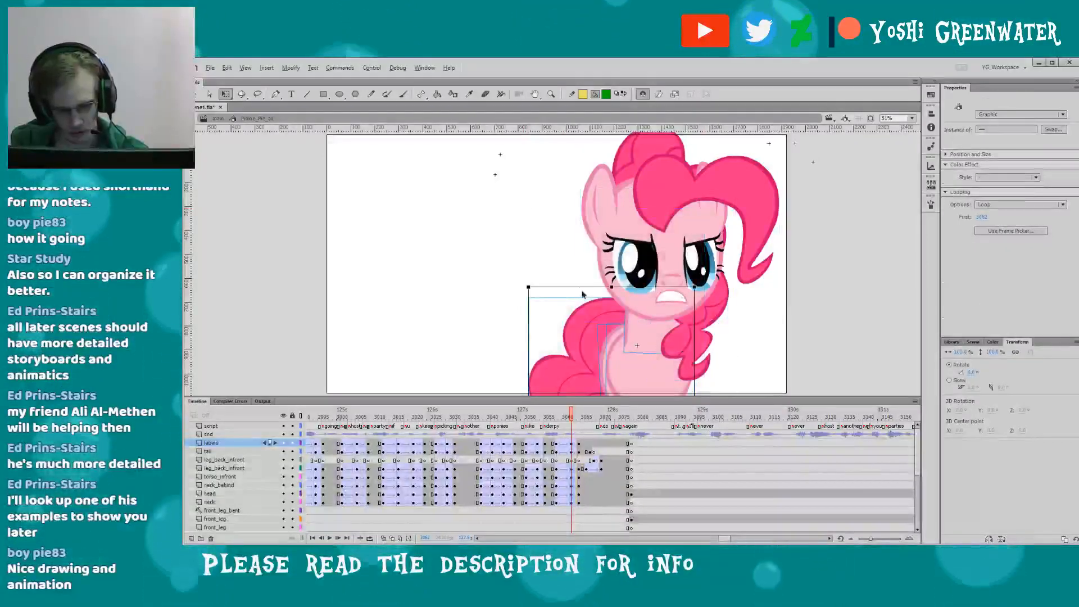
drag(584, 288, 601, 293)
click(679, 337)
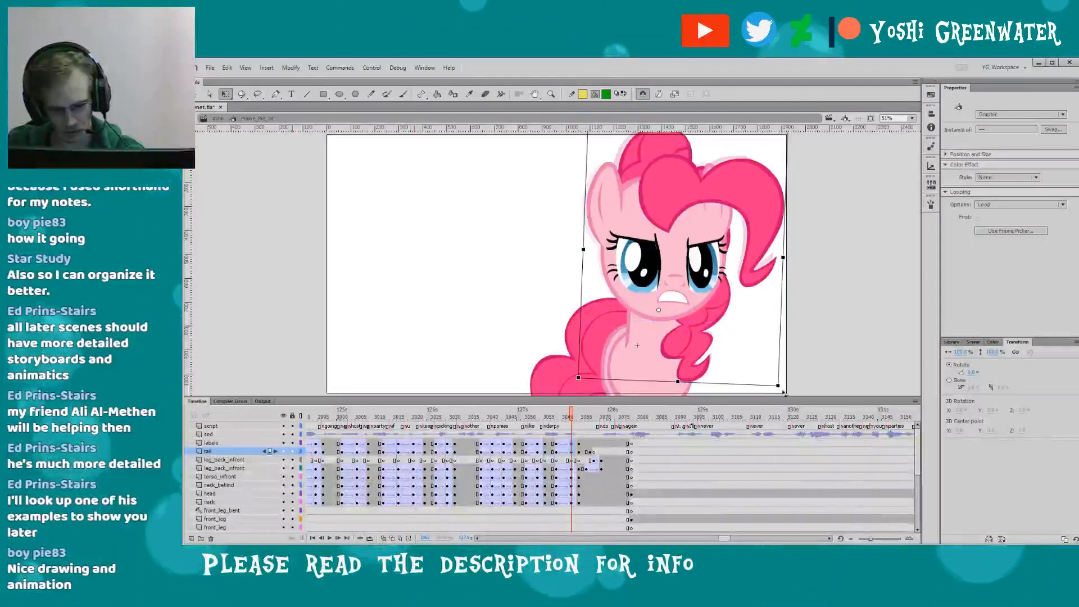
- Scrub through "derpy" up to frame 3062 to check the head tilt
click(508, 335)
click(556, 417)
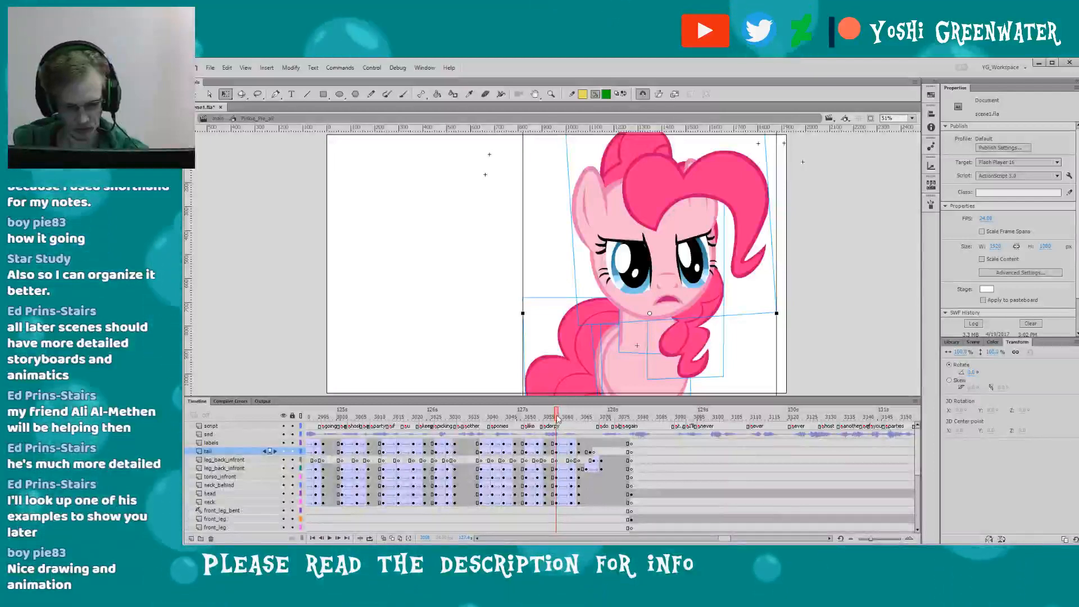
mouse_move(556, 417)
mouse_down()
mouse_move(581, 418)
mouse_move(571, 417)
mouse_up()
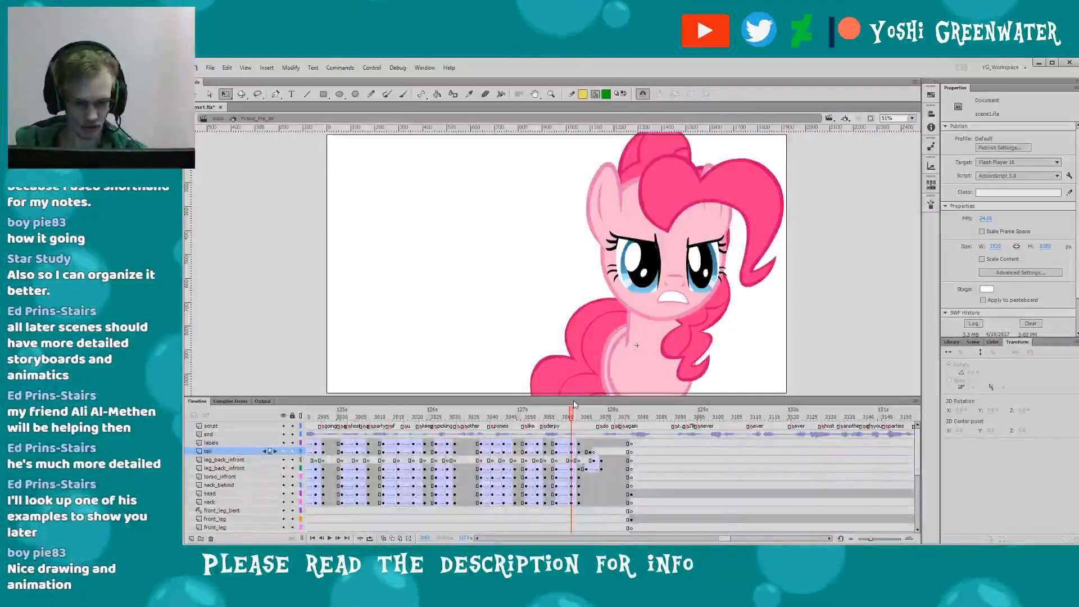
click(550, 417)
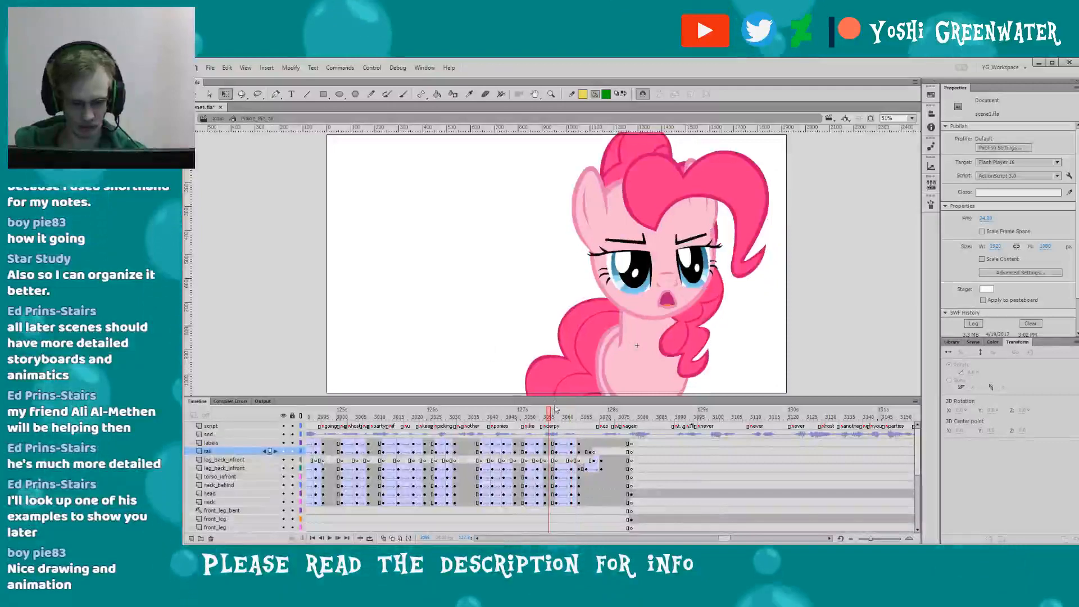
drag(553, 416, 571, 419)
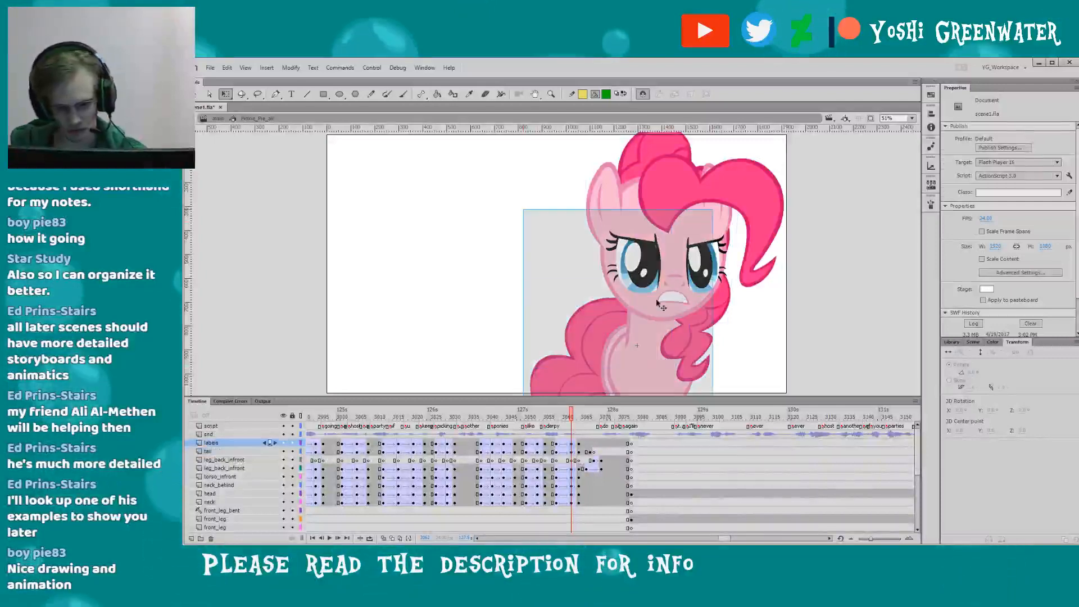
- Nudge the pony's body, head and hair a little further right on frame 3062, and scrub to frame 3064 to check the settling motion
click(585, 266)
click(595, 289)
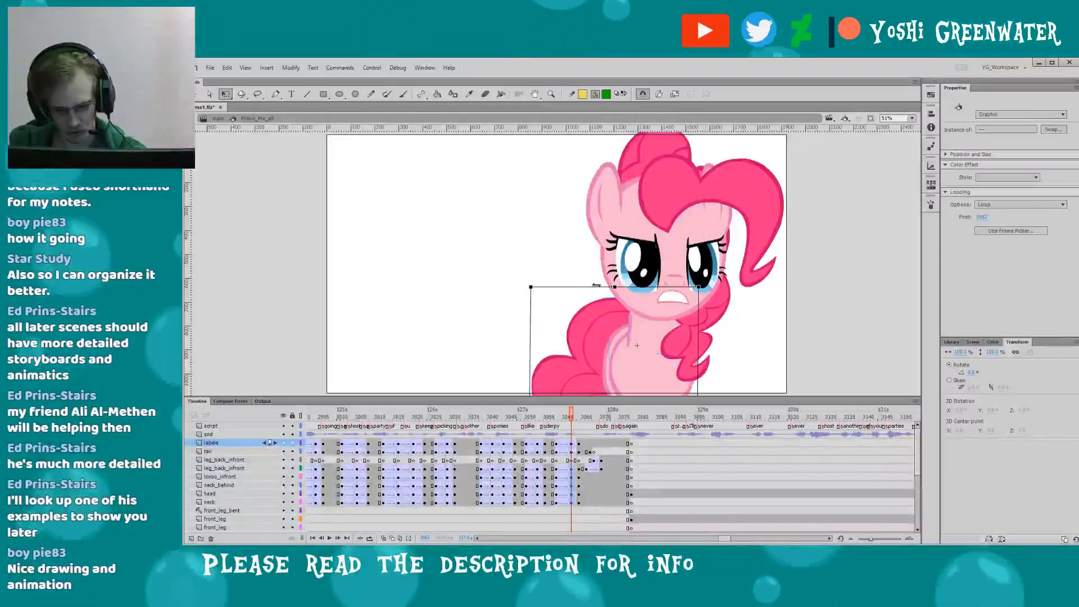
click(596, 323)
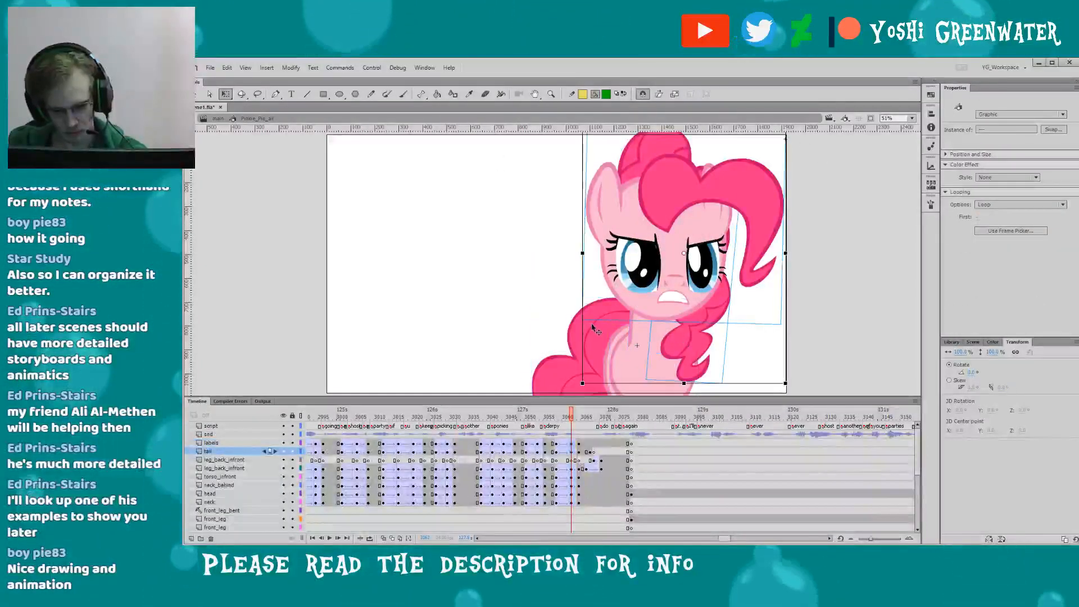
key(Right)
key(Right)
key(Right)
key(Right)
key(Right)
key(Right)
key(Right)
key(Right)
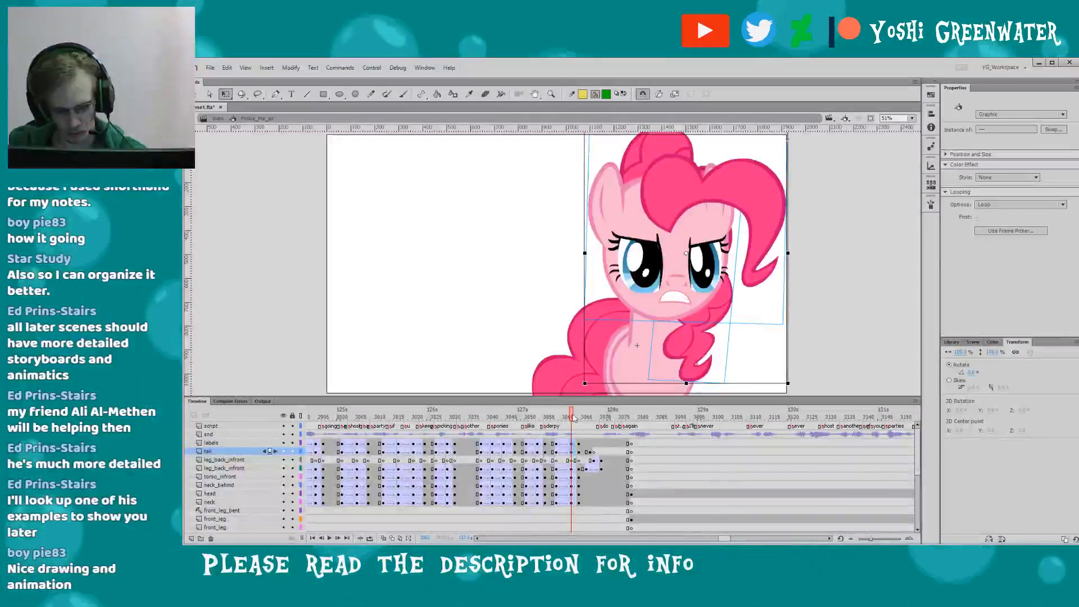
click(574, 417)
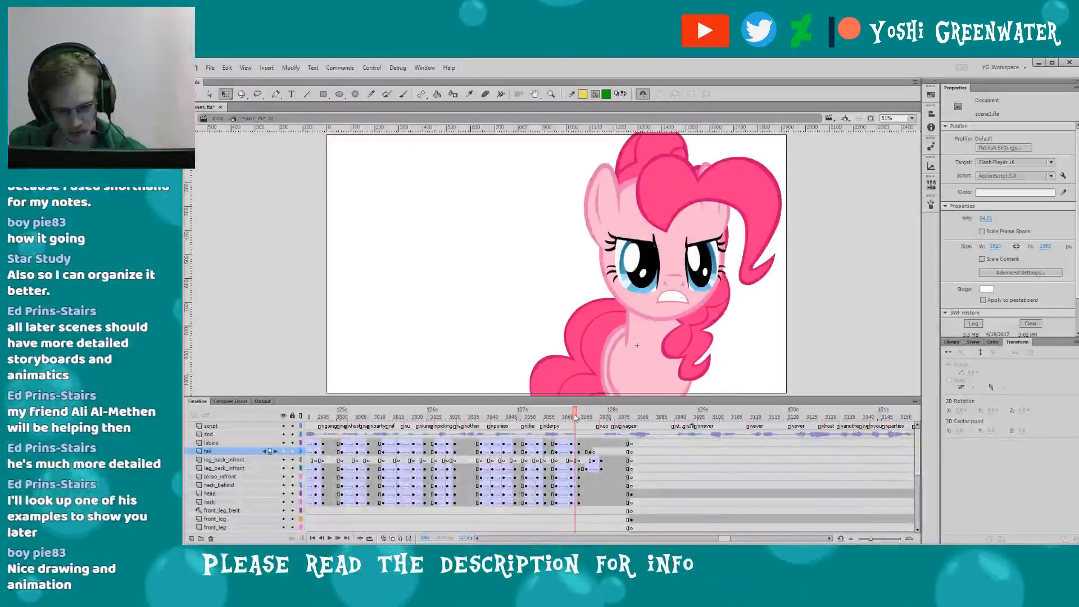
mouse_move(574, 417)
mouse_down()
mouse_move(558, 417)
mouse_move(579, 417)
mouse_up()
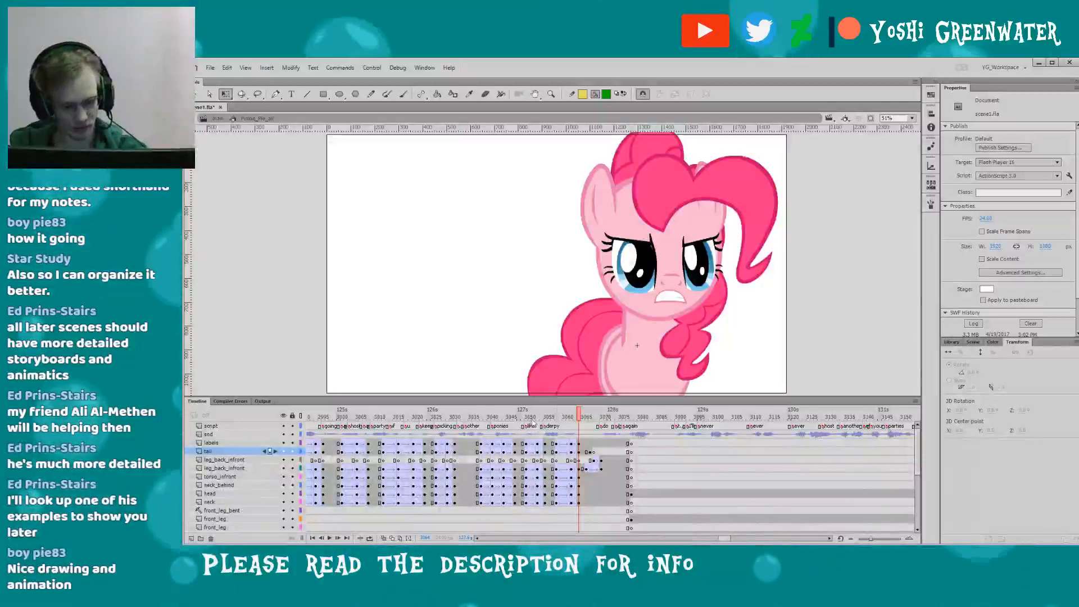
- Save the scene file
scroll(714, 541, right, 2)
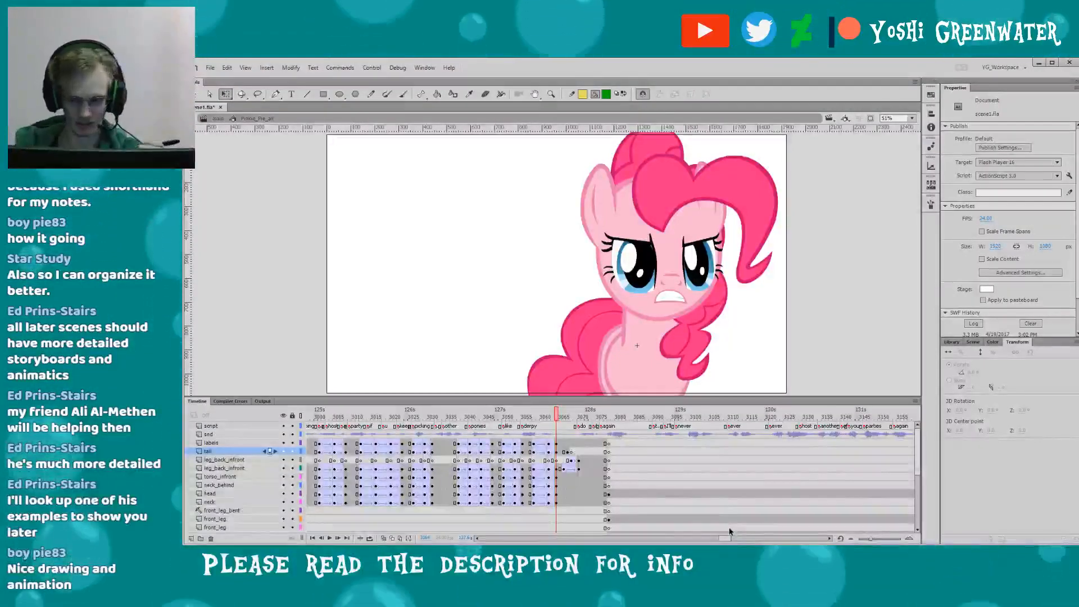
key(ctrl+s)
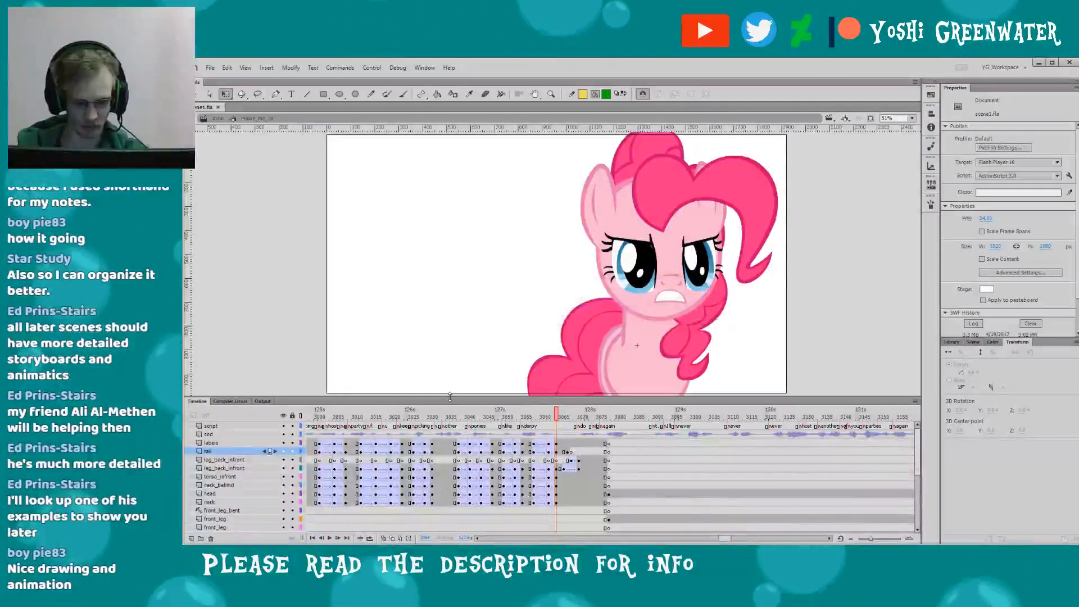
drag(450, 397, 453, 399)
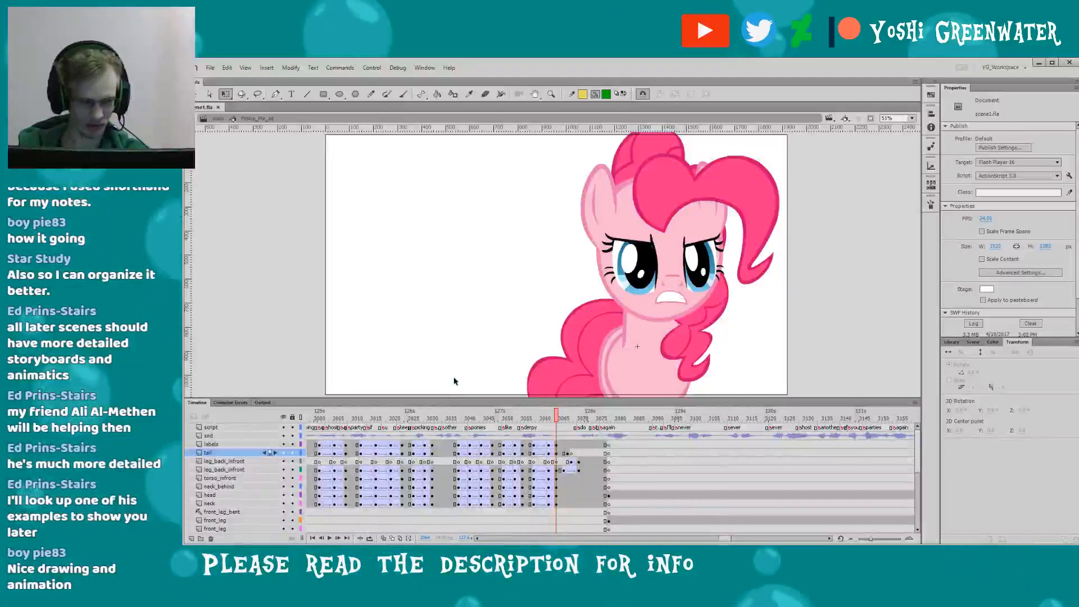
- Play back the animation from just before "like" through "derpy" and into "do" and "again" to review the movement
key(ctrl+Return)
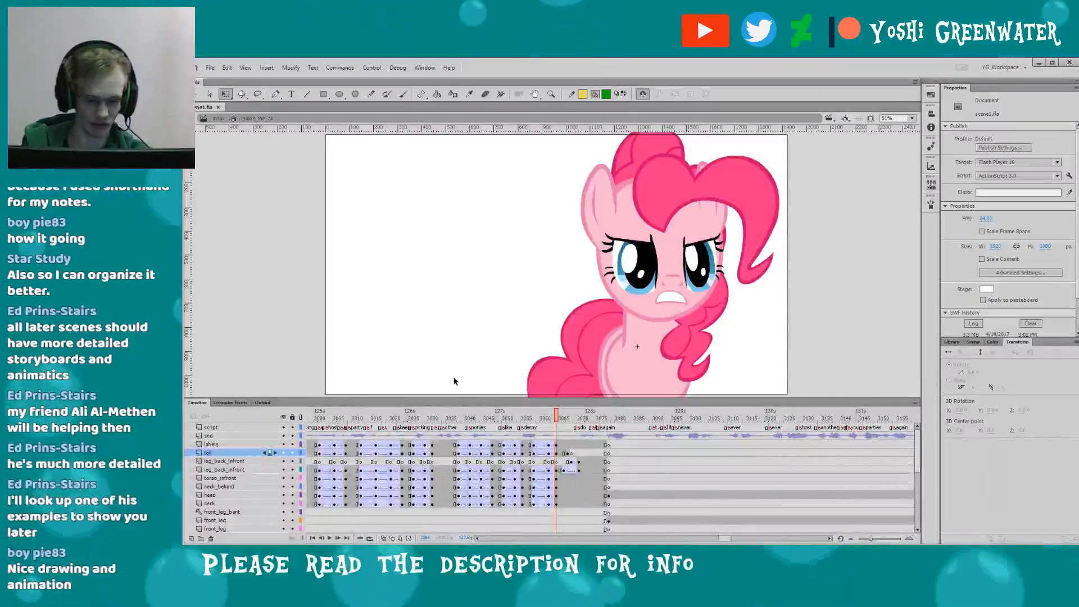
click(498, 417)
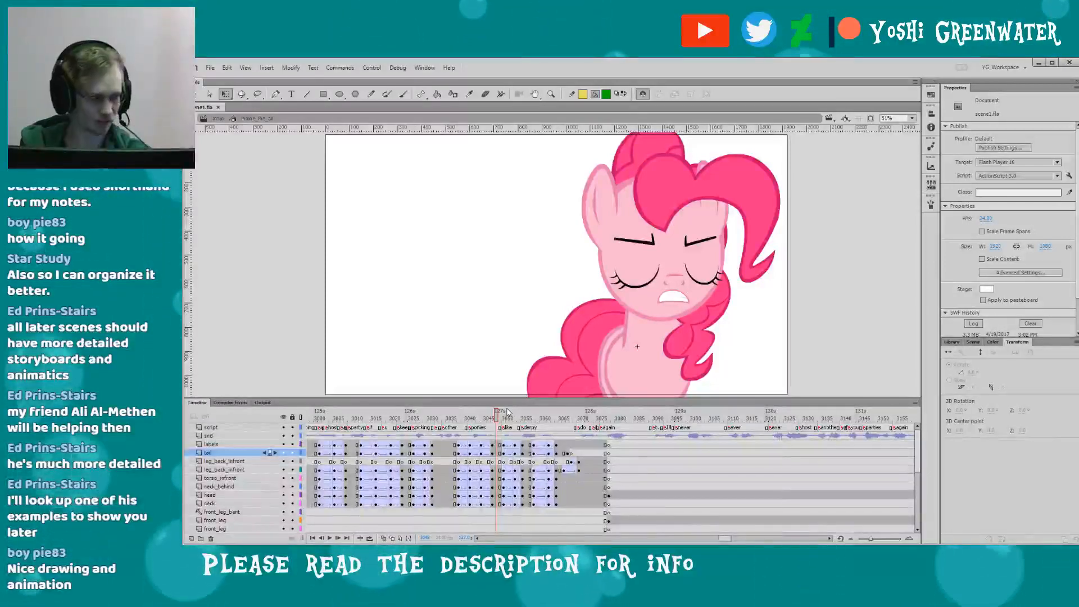
drag(482, 398, 482, 401)
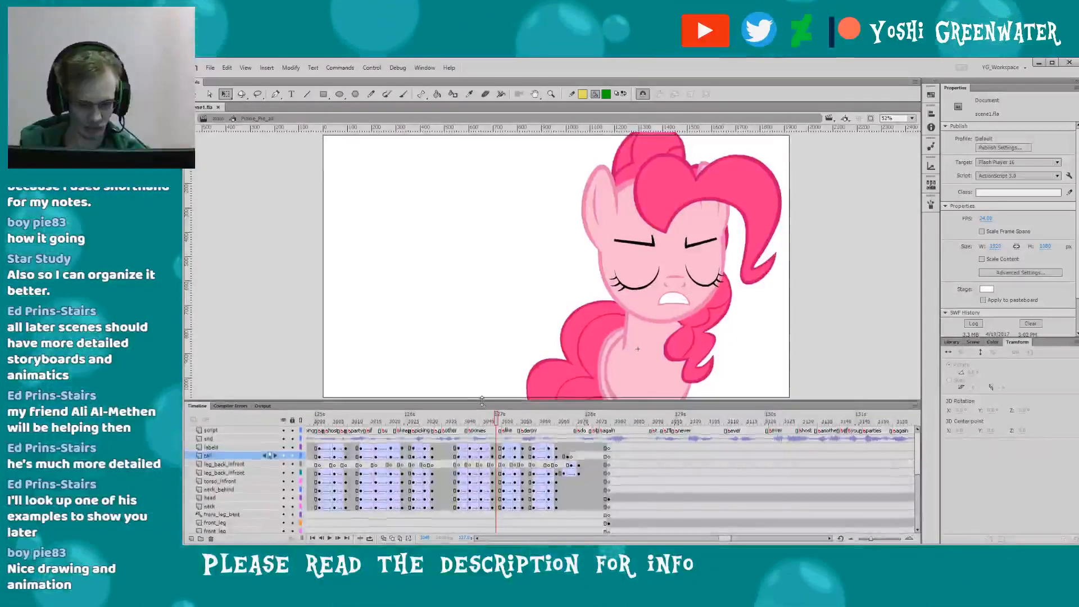
key(Return)
key(Return)
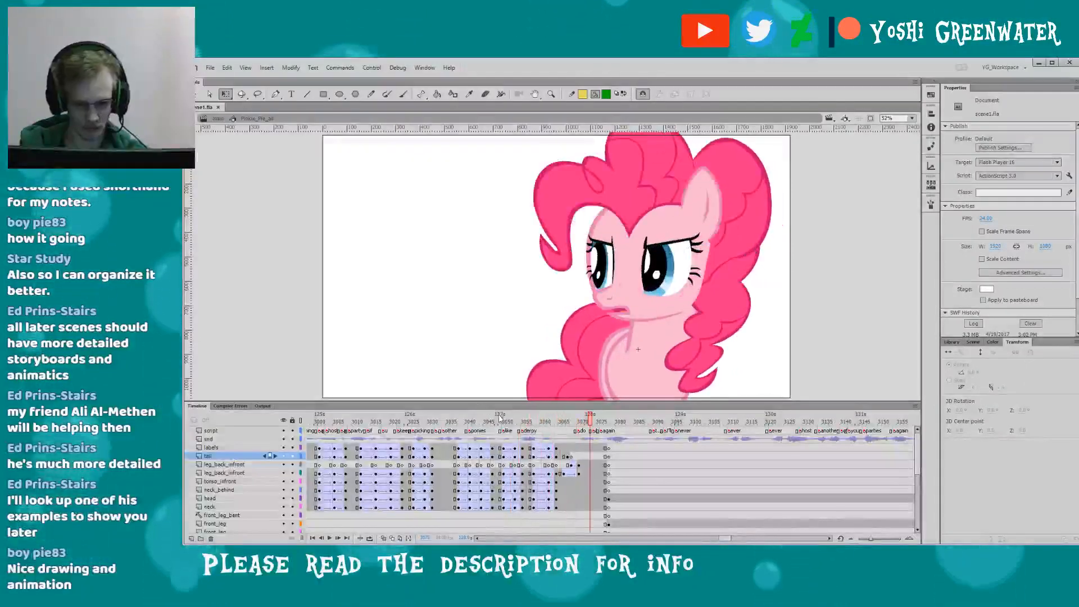
scroll(671, 486, right, 3)
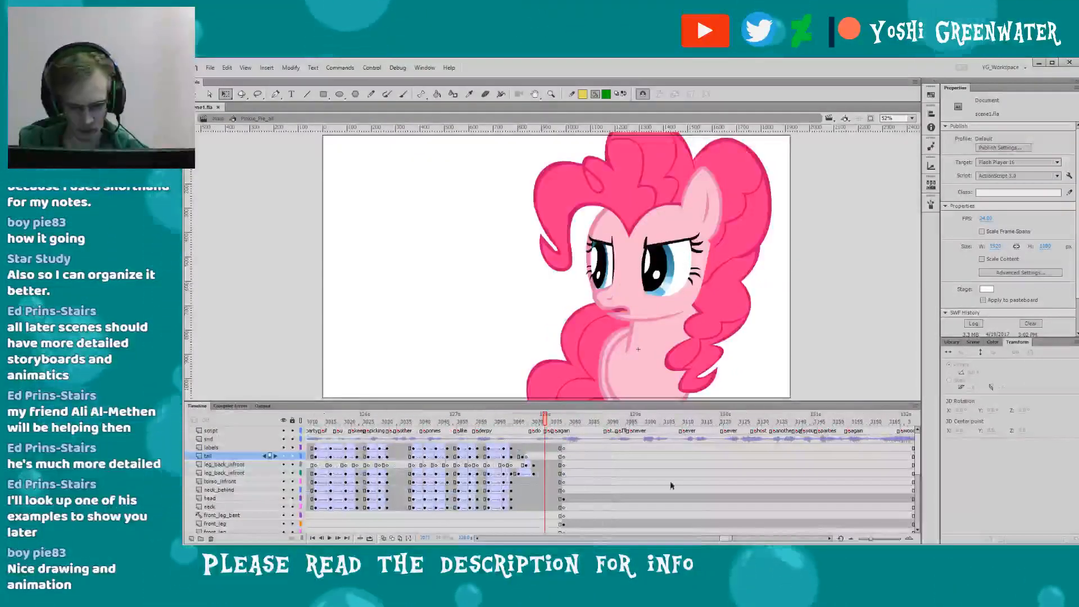
click(487, 421)
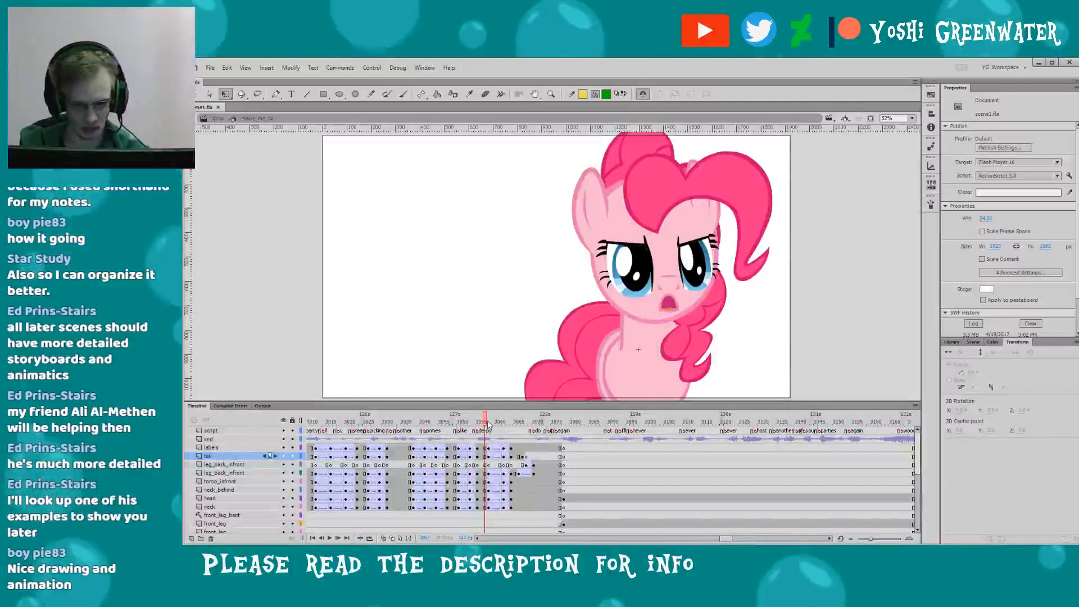
key(Return)
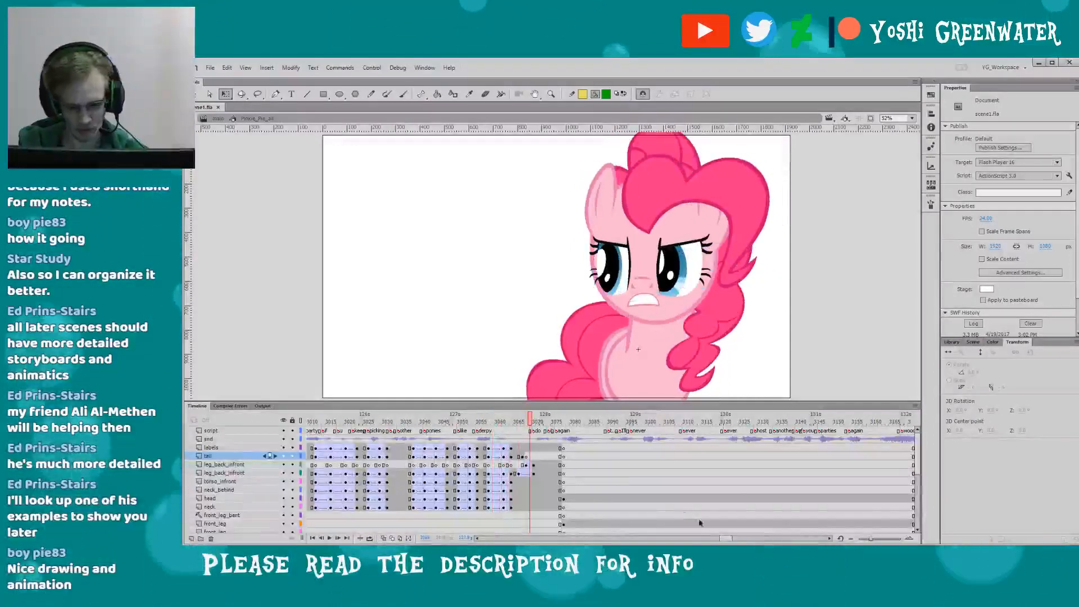
scroll(700, 523, left, 3)
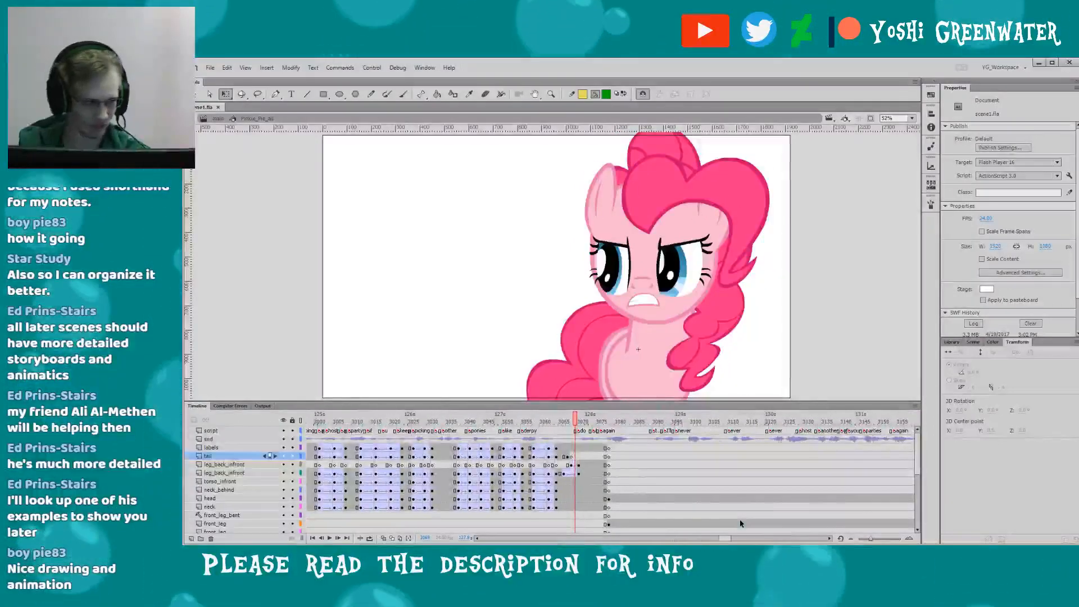
- Step back from "do" into "derpy" to examine how the pony's head pose leads into the turn
scroll(728, 531, left, 8)
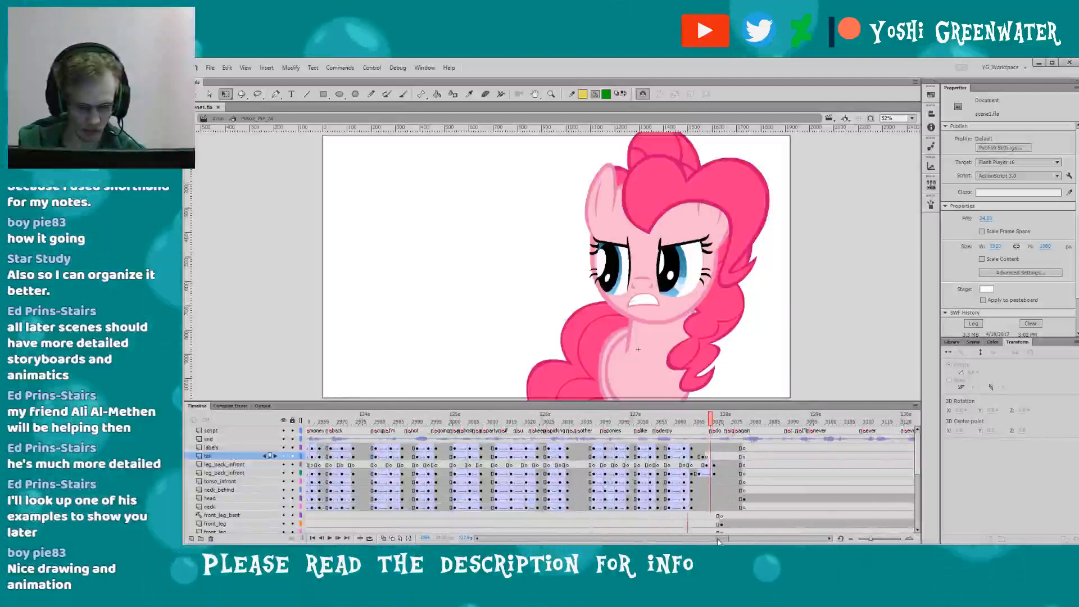
scroll(718, 540, right, 7)
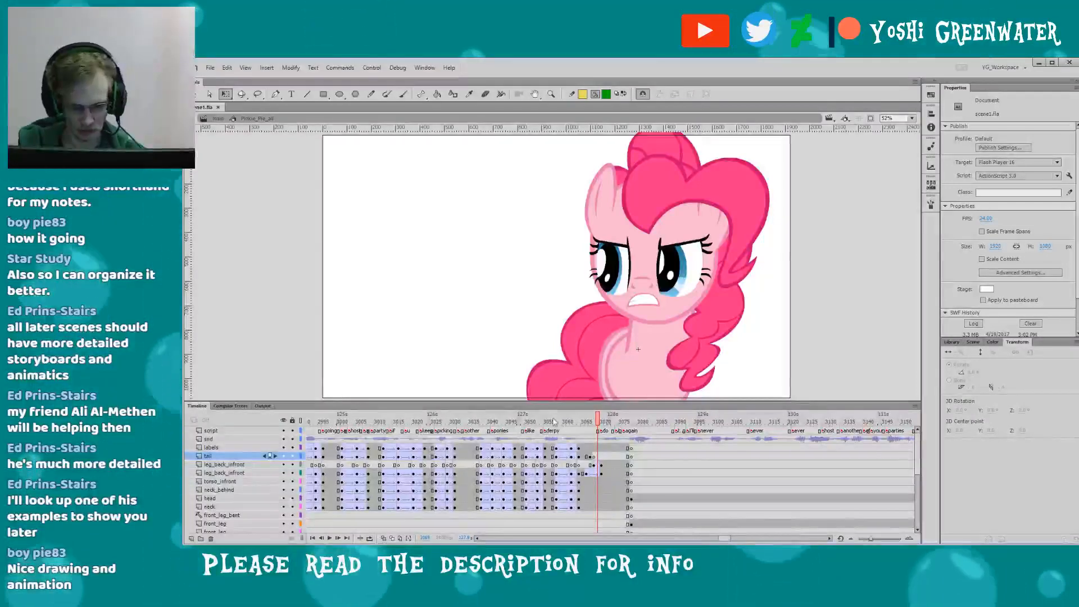
key(comma)
key(comma)
key(comma)
key(comma)
key(comma)
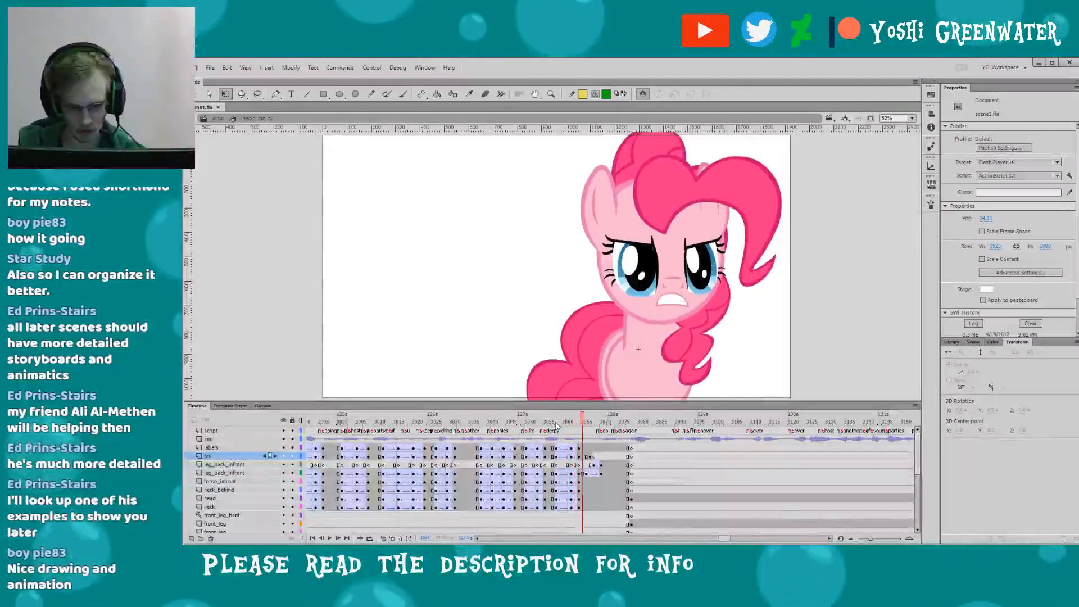
scroll(723, 539, right, 1)
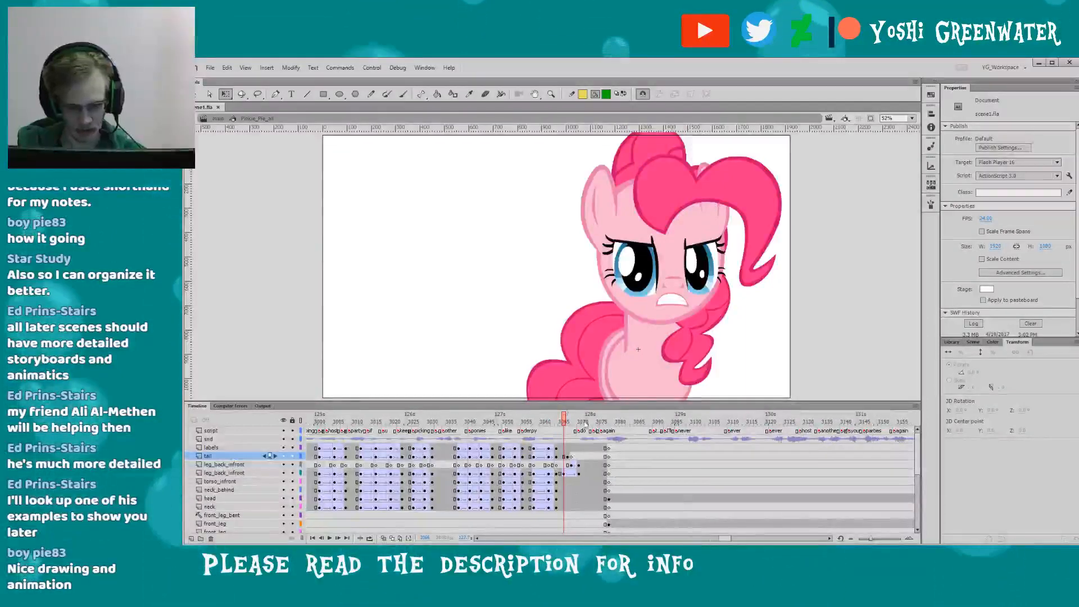
key(comma)
key(comma)
key(comma)
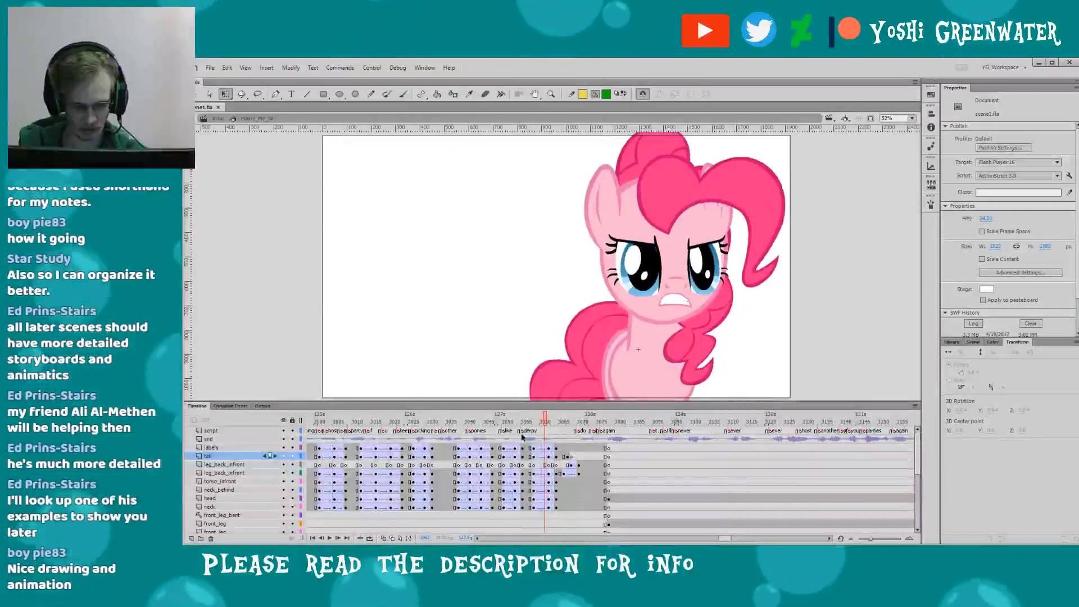
- Step forward and back between the end of "derpy" and "do" to examine the timing of the head turn
key(period)
key(period)
key(period)
key(period)
key(period)
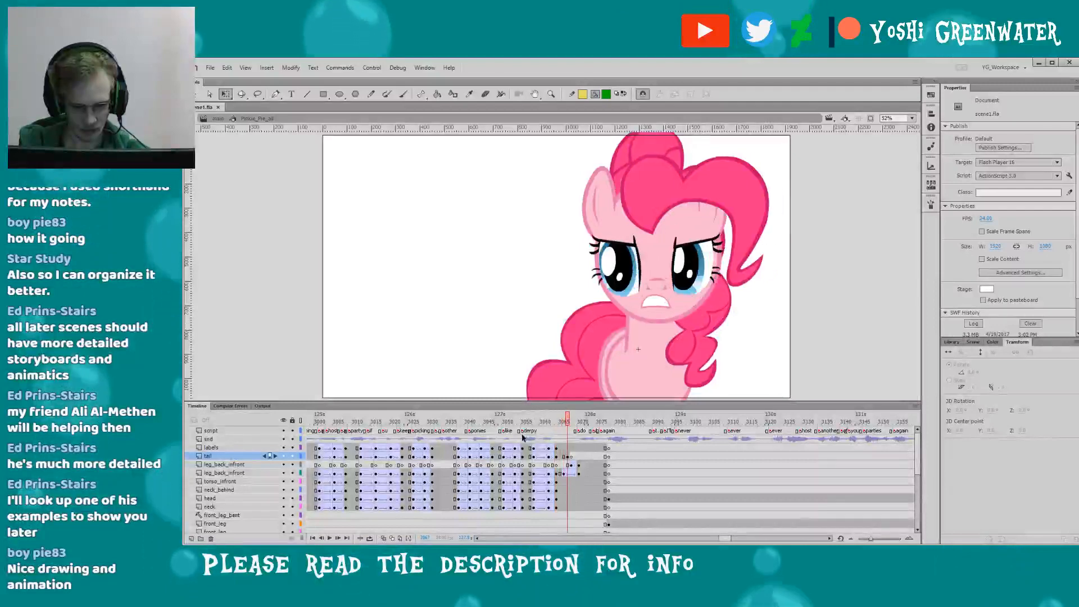
key(period)
key(period)
key(period)
key(period)
key(period)
key(period)
key(period)
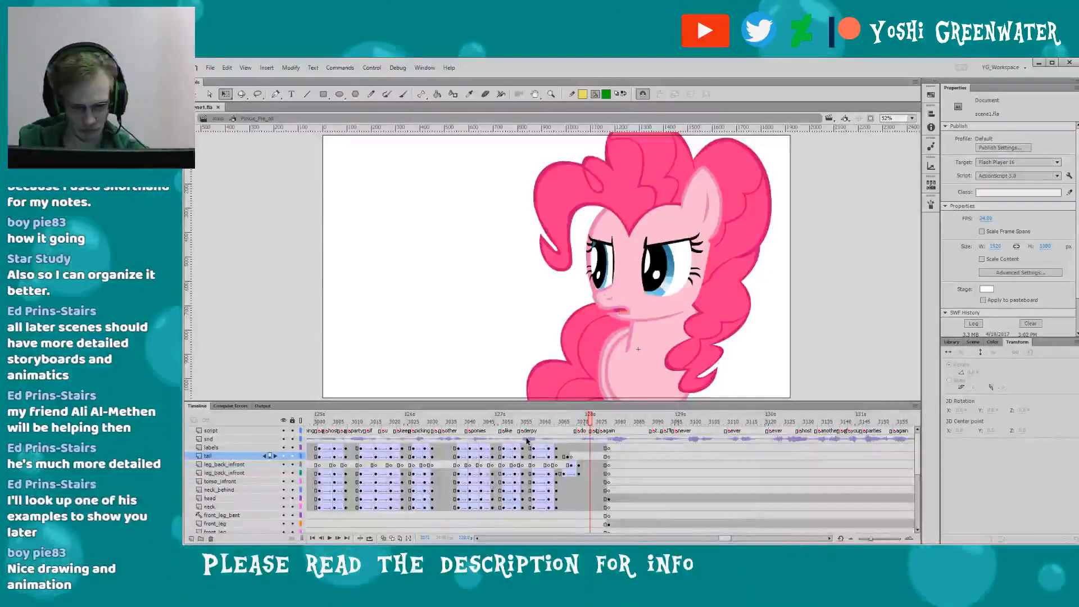
key(comma)
key(comma)
key(comma)
key(comma)
key(comma)
key(comma)
key(comma)
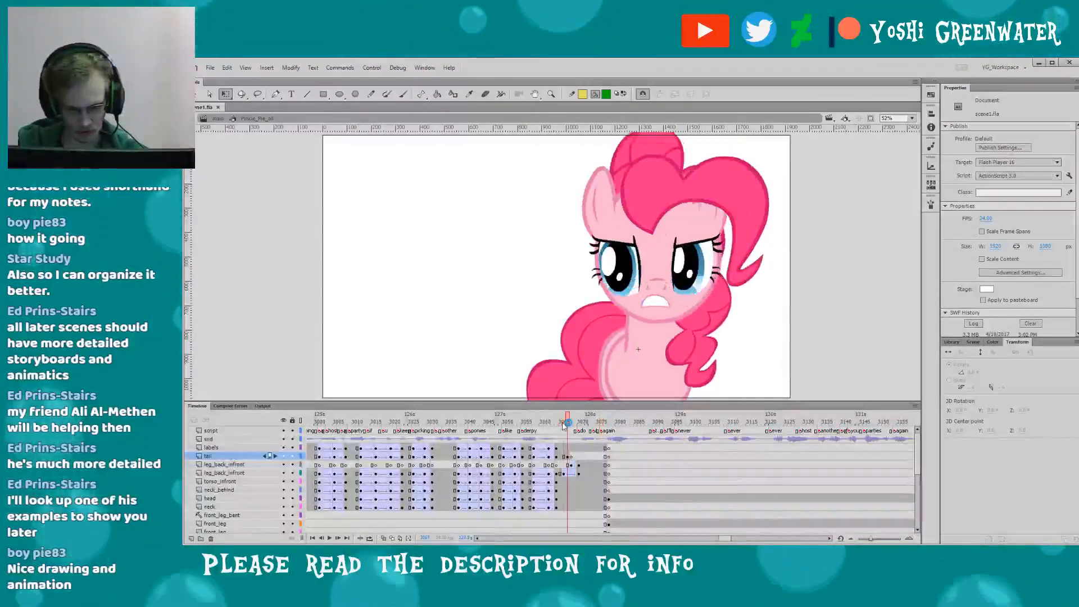
key(period)
key(period)
key(period)
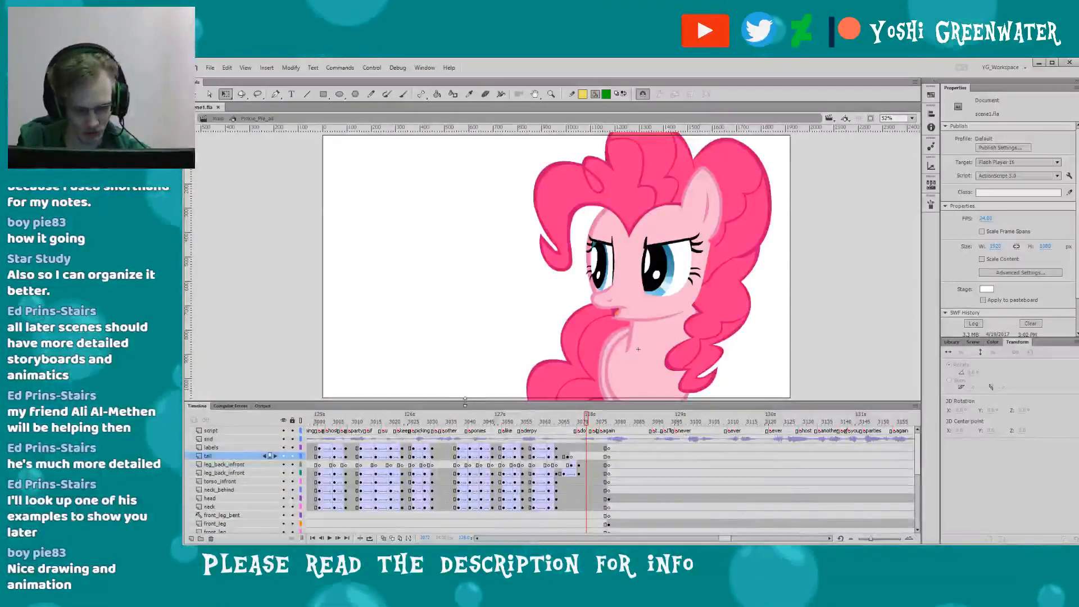
drag(465, 401, 465, 403)
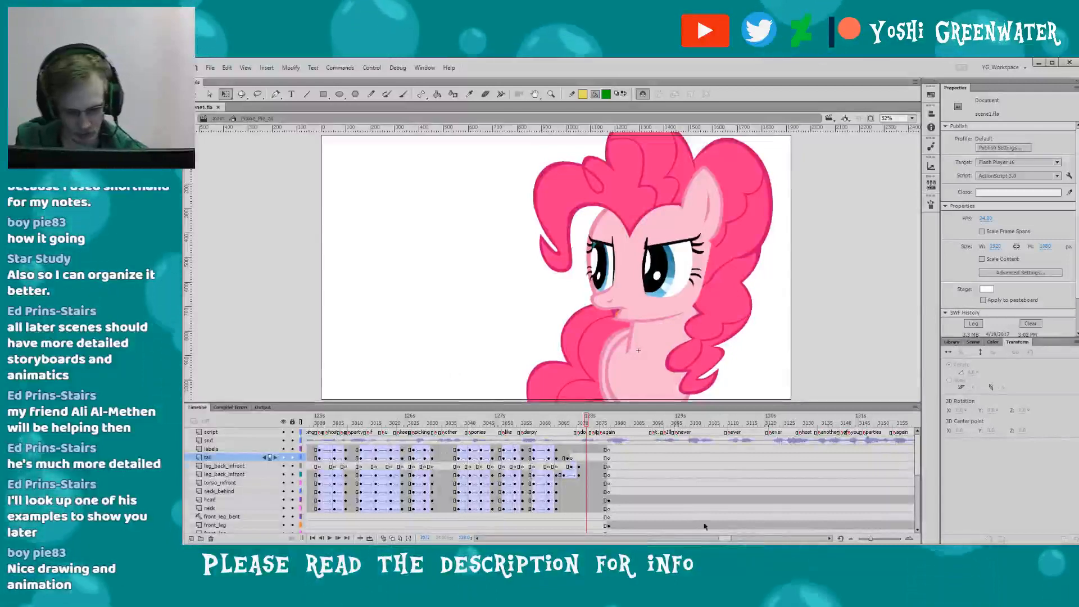
drag(723, 538, 723, 538)
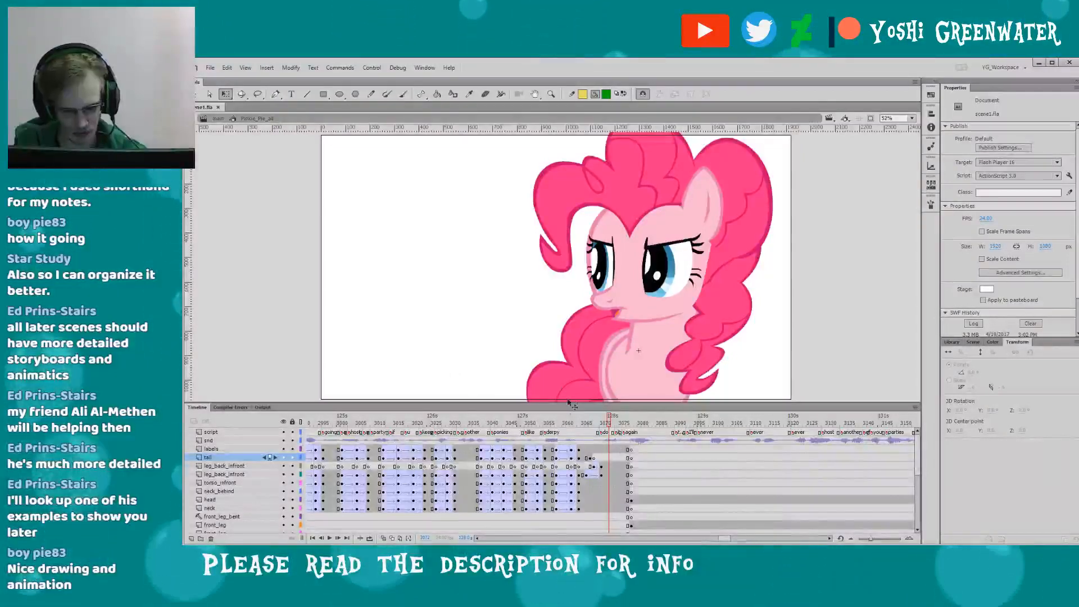
- Select the turned head at "do" and compare its pose with the frames from the end of "derpy" onward
click(601, 303)
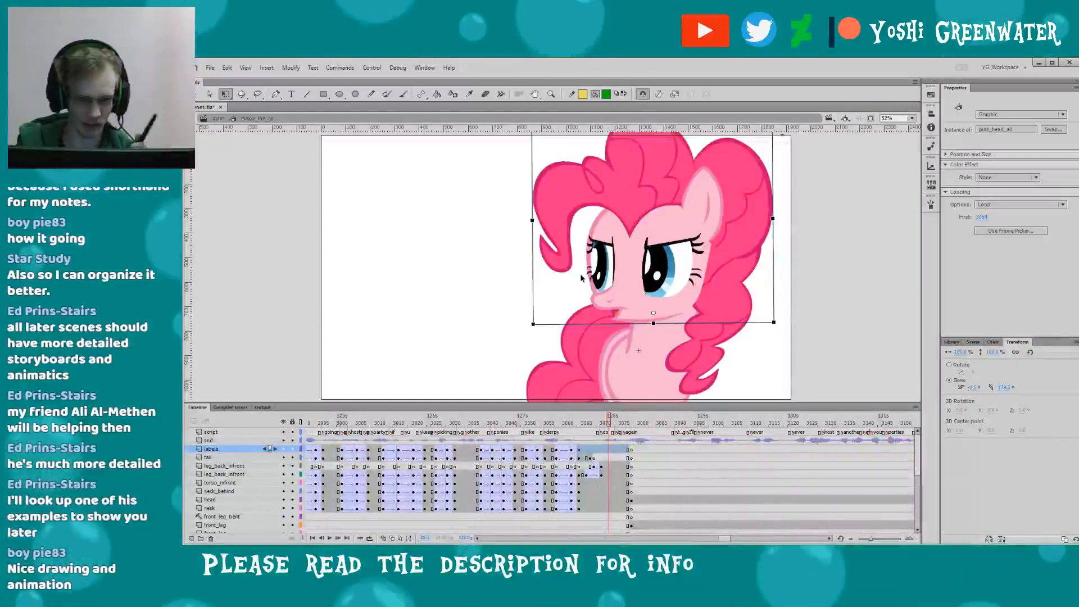
click(579, 427)
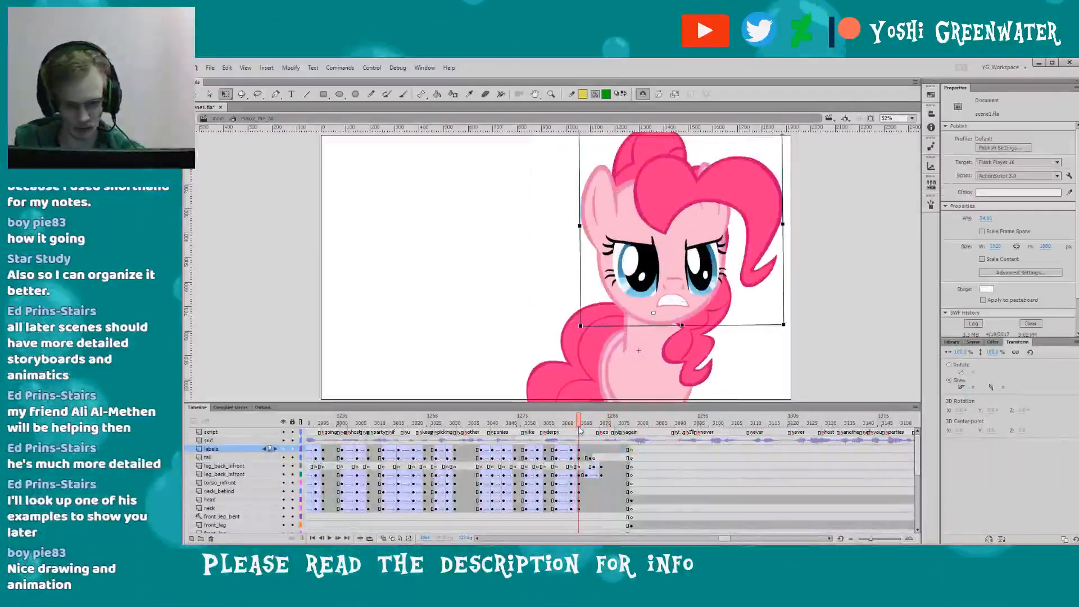
key(period)
key(period)
key(period)
key(period)
key(period)
key(period)
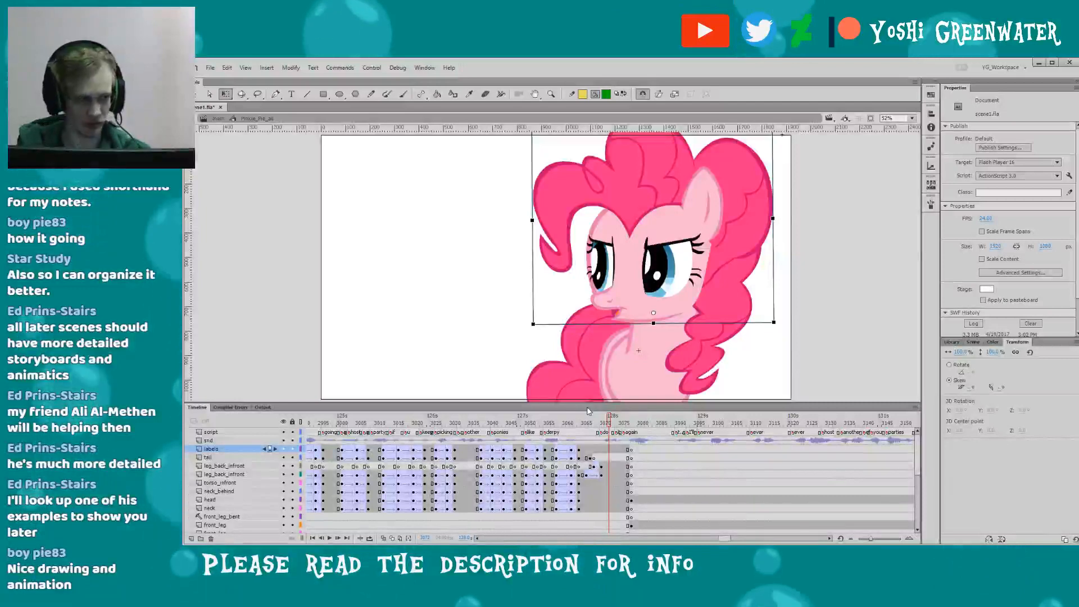
key(period)
key(period)
key(period)
key(period)
key(period)
key(period)
key(period)
key(period)
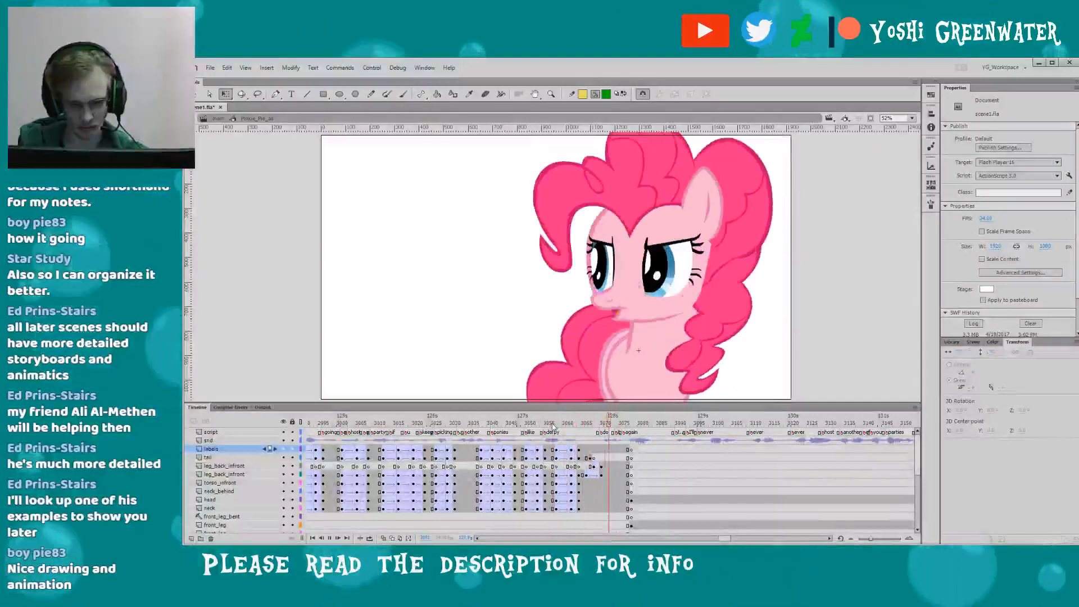
- Review the movement from "derpy" into "do" repeatedly, ending on the last frames before the head turn
key(comma)
key(comma)
key(comma)
key(comma)
key(comma)
key(comma)
key(comma)
key(comma)
key(comma)
key(comma)
key(comma)
key(comma)
key(comma)
key(comma)
key(comma)
key(comma)
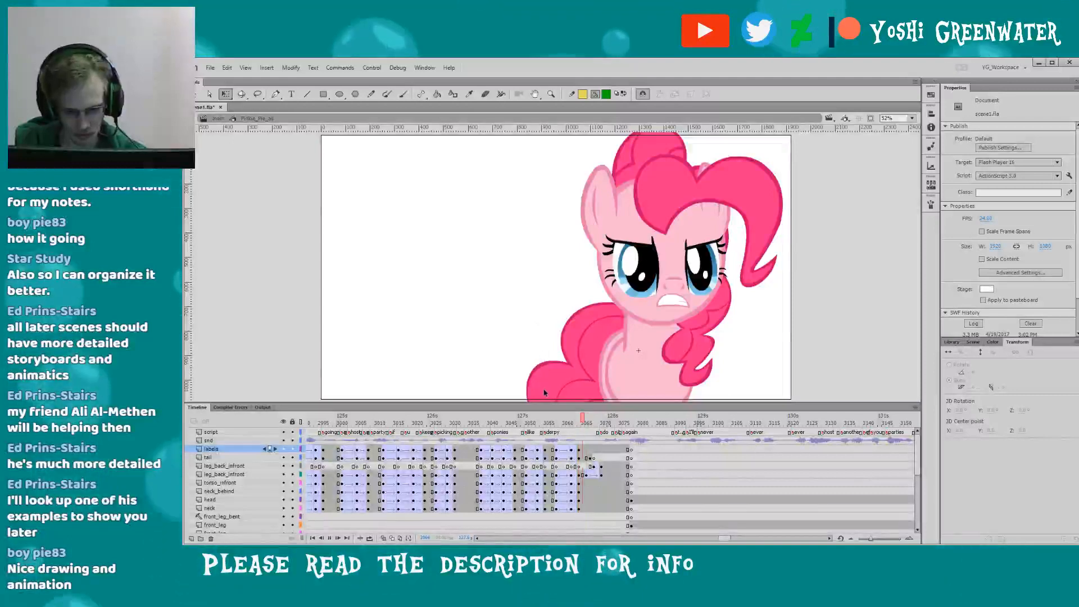
key(period)
key(period)
key(period)
key(period)
key(period)
key(period)
key(period)
key(period)
key(period)
key(period)
key(period)
key(period)
key(period)
key(period)
drag(555, 430, 587, 429)
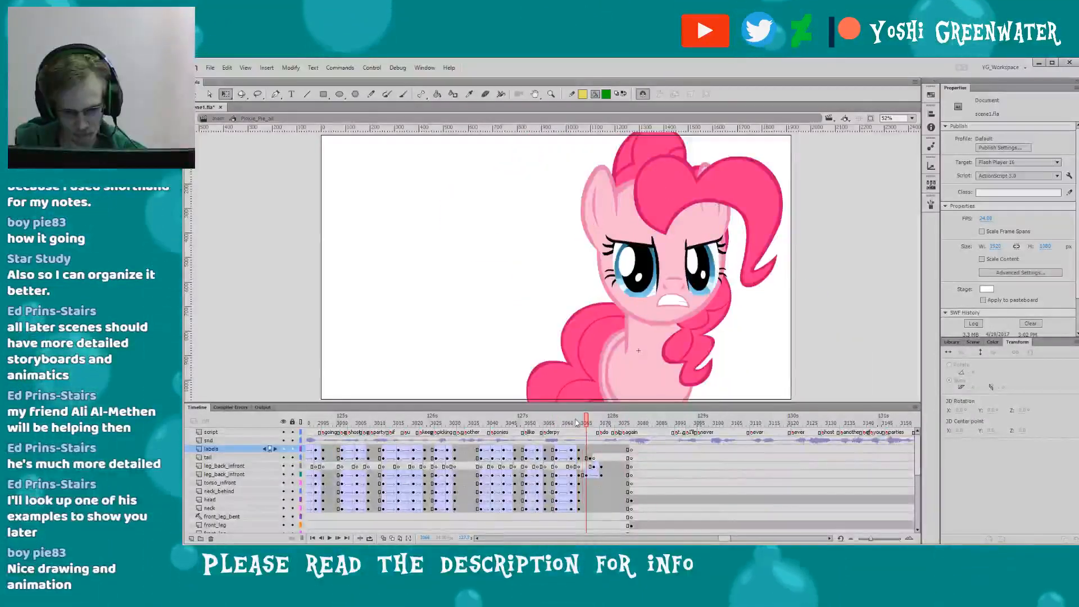
key(comma)
- Try removing the classic tween between "derpy" and "do" on the layer holding the neck
click(619, 344)
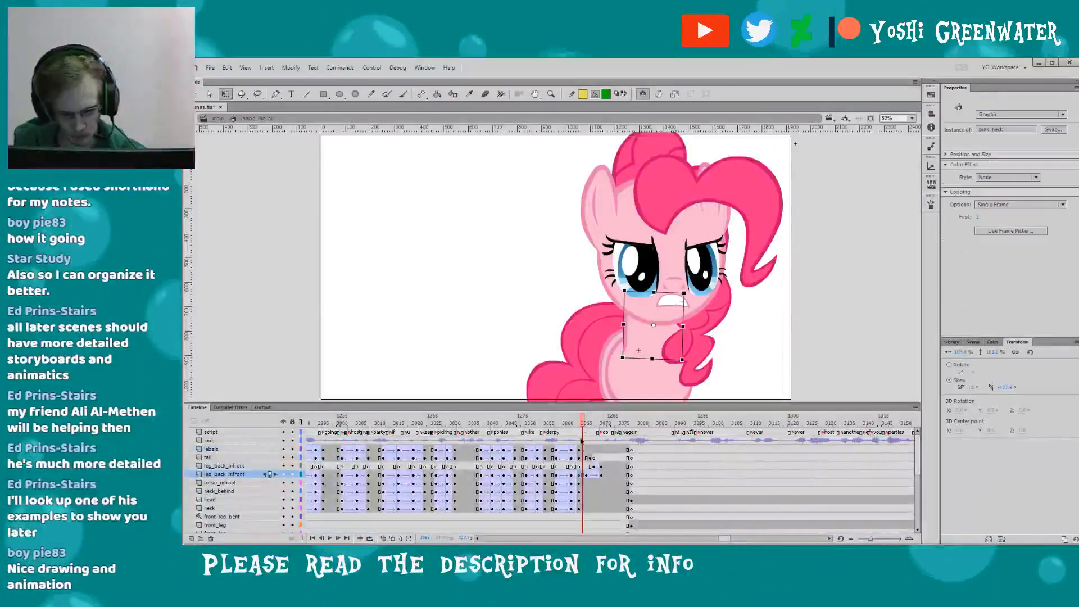
key(period)
click(586, 476)
click(582, 475)
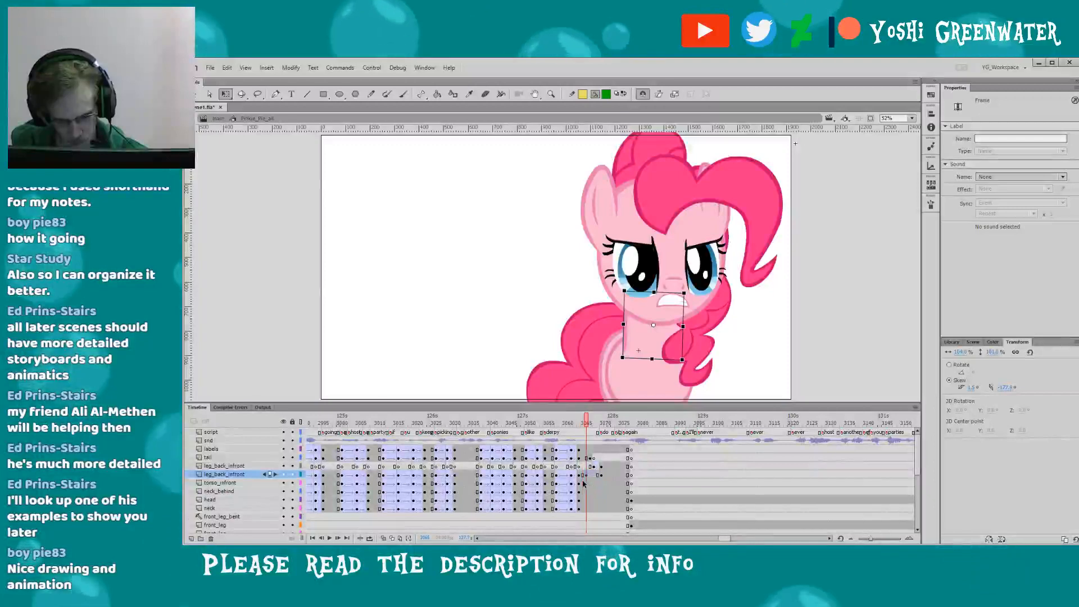
click(587, 476)
key(F3)
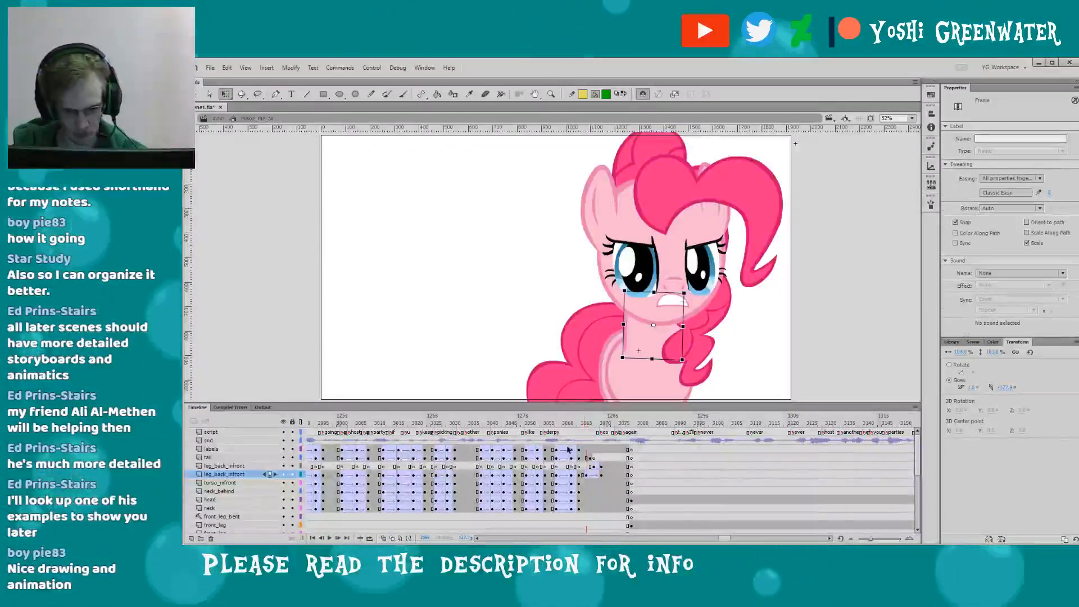
- Step through the frames between "derpy" and "do" to check the head, neck and hair positions during the turn
key(period)
key(period)
drag(572, 425, 585, 428)
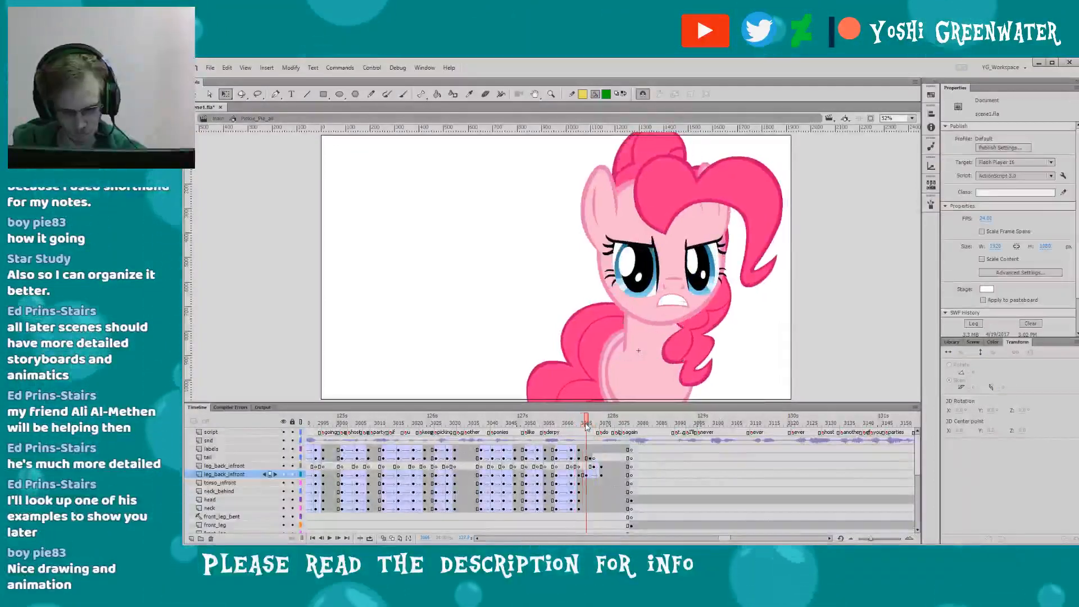
key(comma)
key(period)
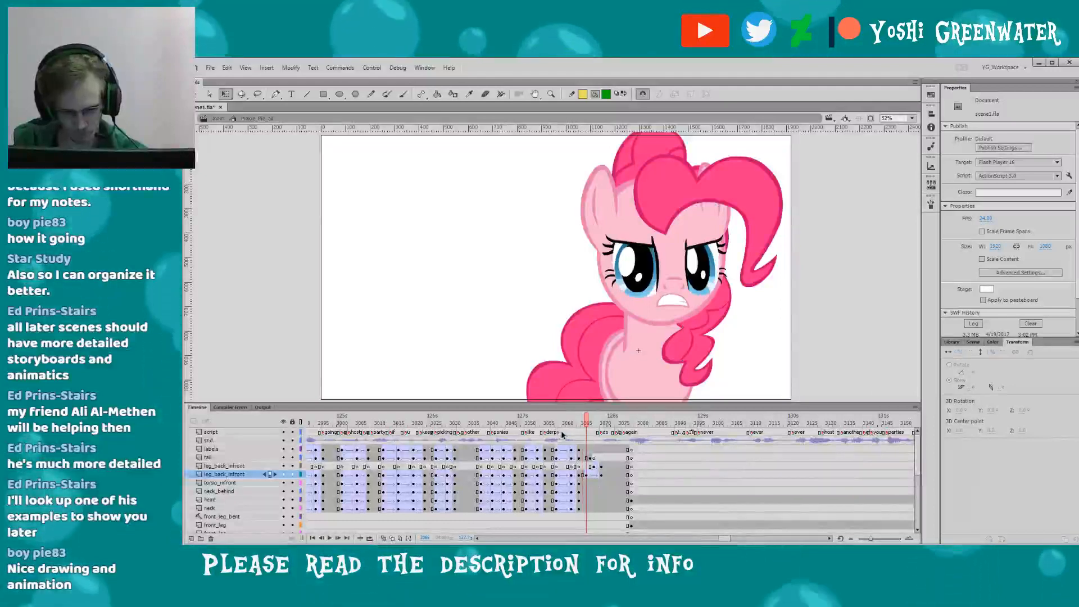
key(period)
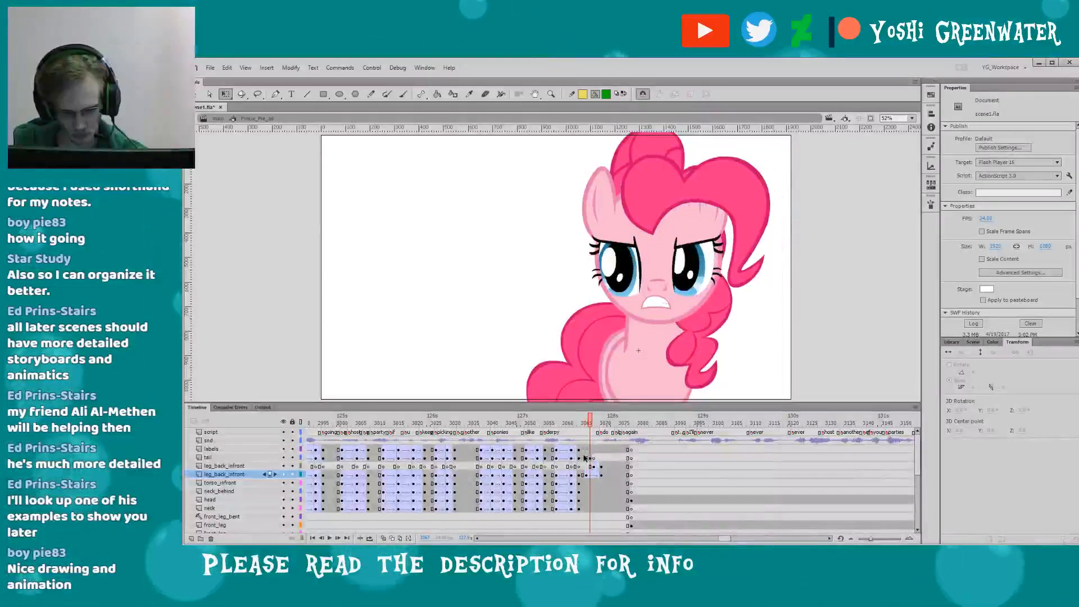
key(period)
key(period)
key(period)
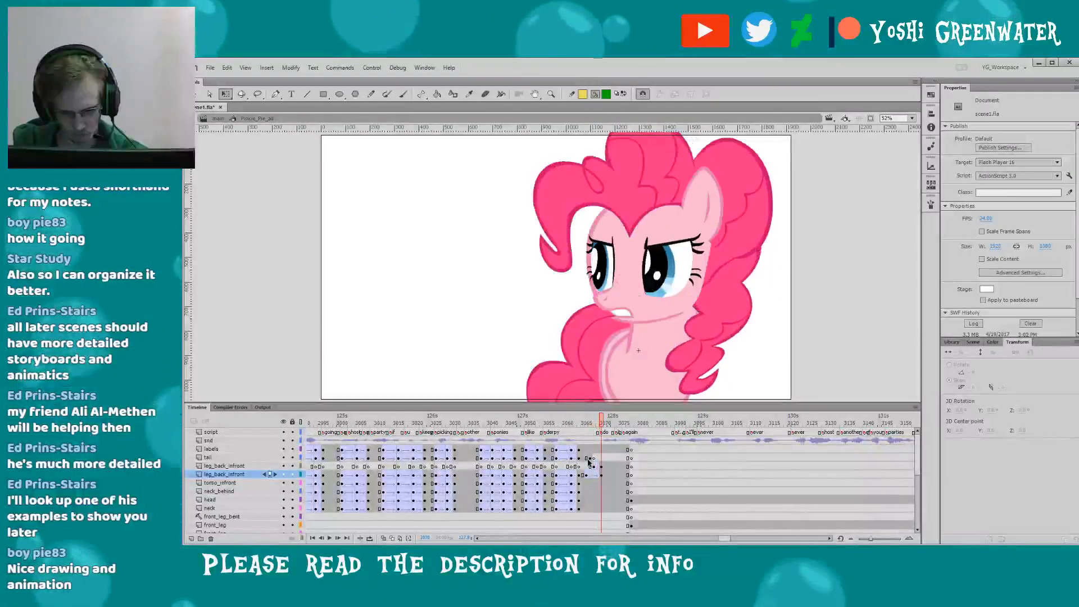
key(comma)
key(comma)
key(comma)
key(comma)
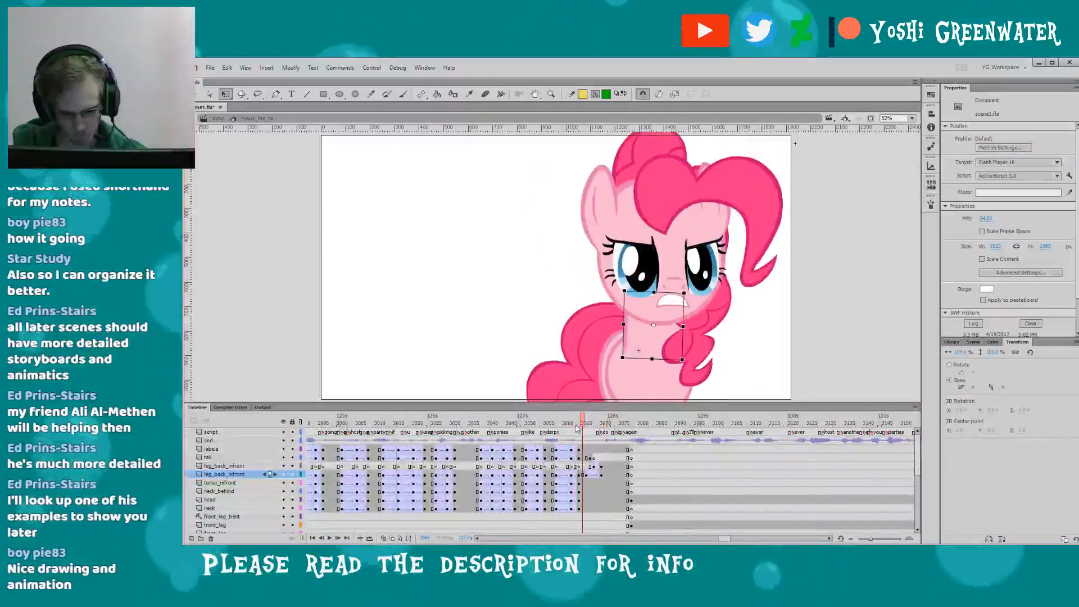
- Insert keyframes on the pony's head and body layers just after "derpy" and again at the start of "do"
click(587, 450)
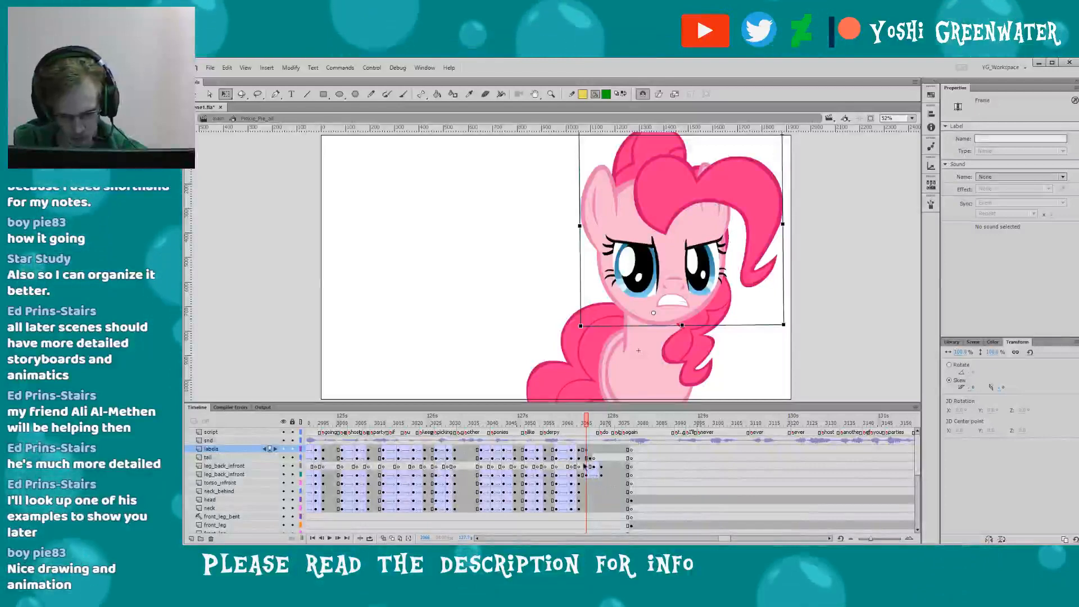
click(587, 508)
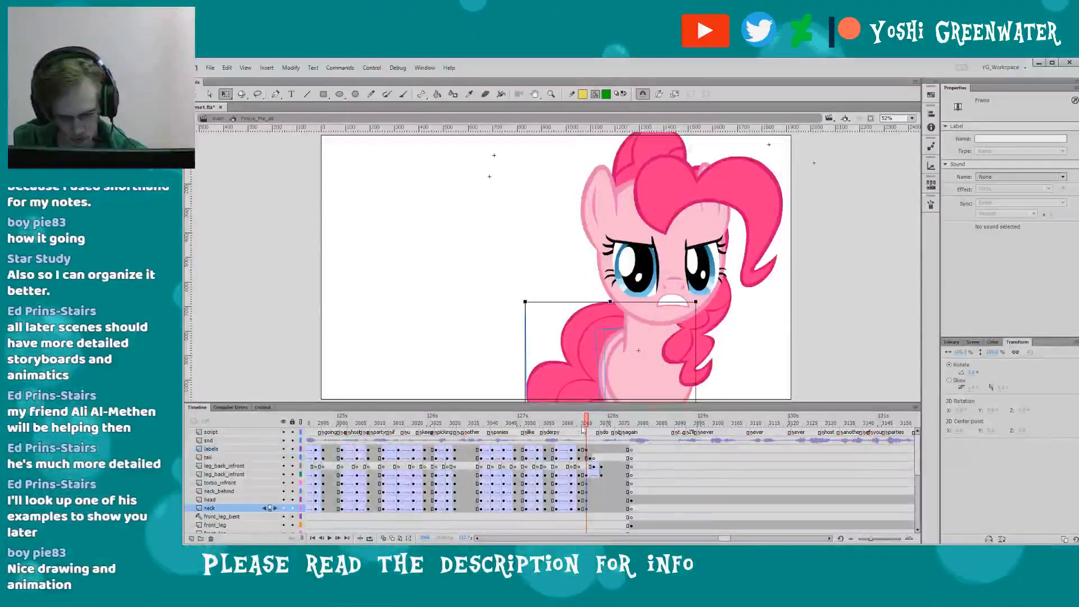
key(period)
key(period)
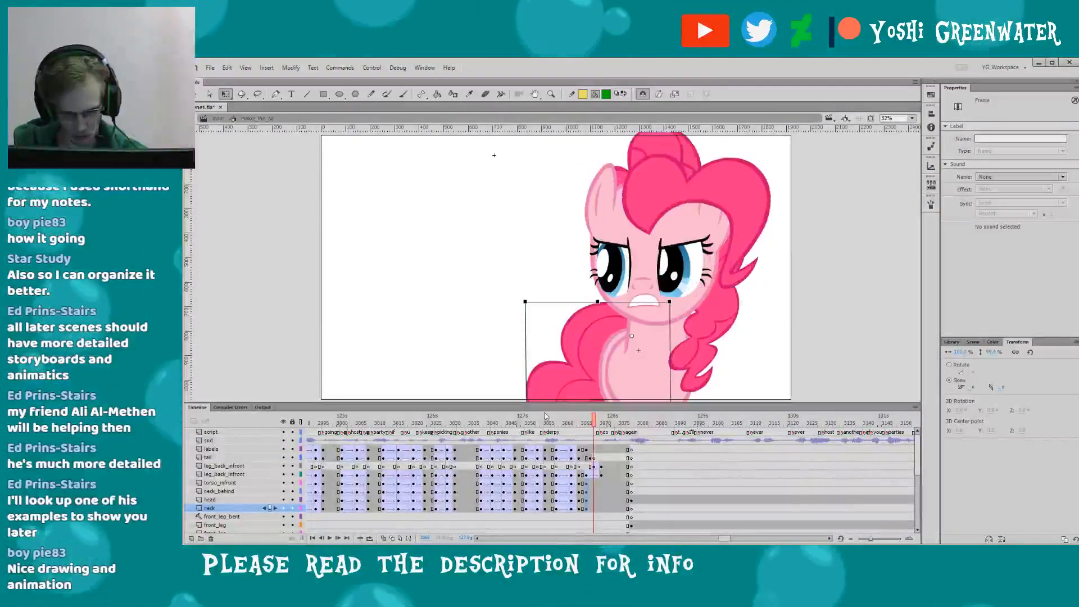
key(period)
key(period)
click(600, 449)
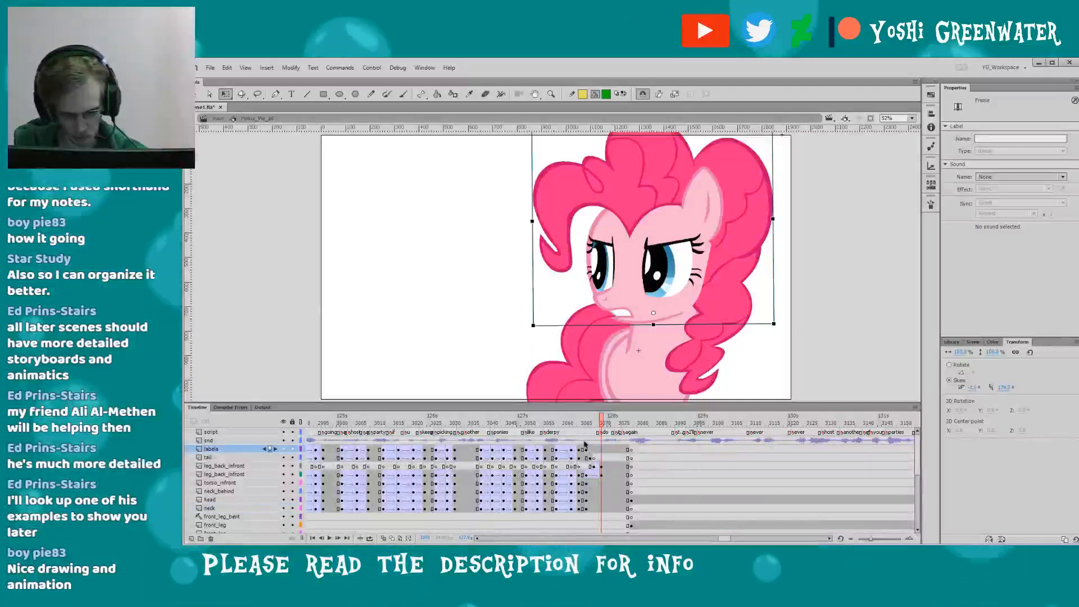
drag(600, 483, 601, 508)
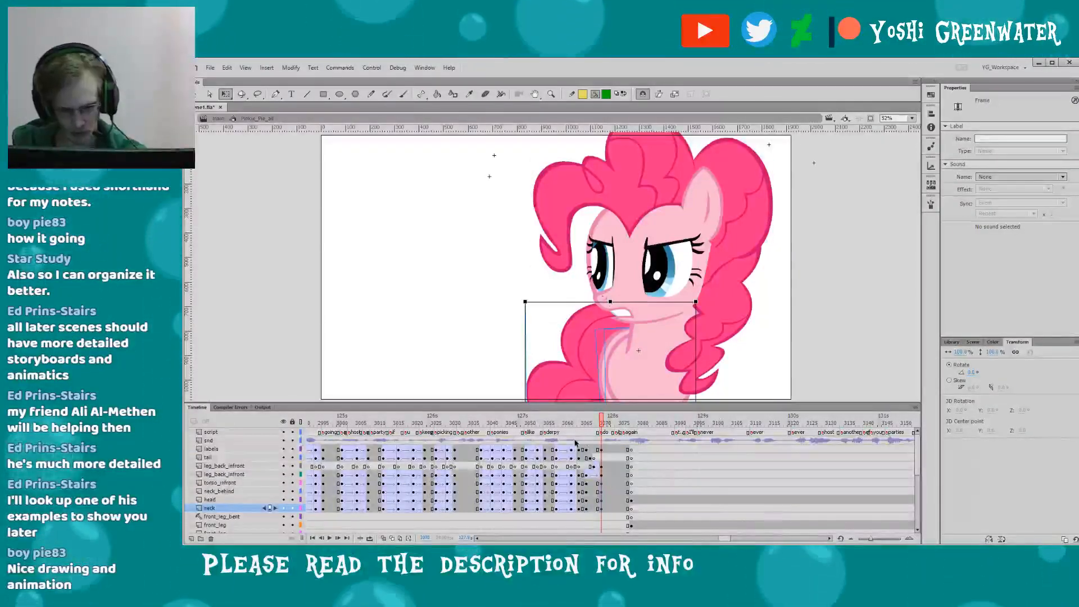
- Rotate the head and hair slightly clockwise at the start of "do" and skew the neck to follow them
click(601, 449)
shift+click(667, 340)
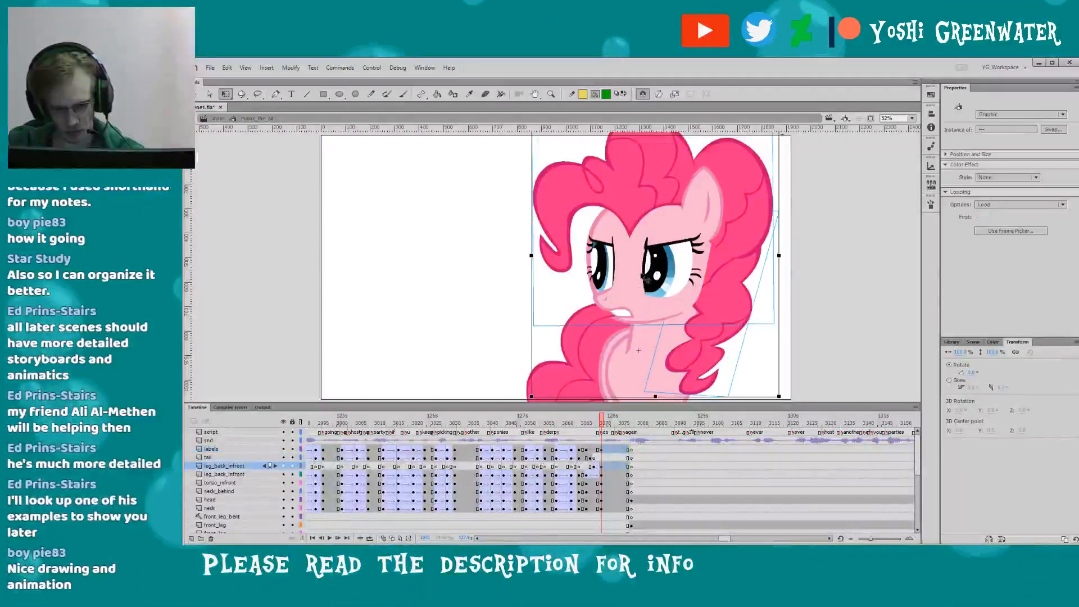
shift+click(570, 290)
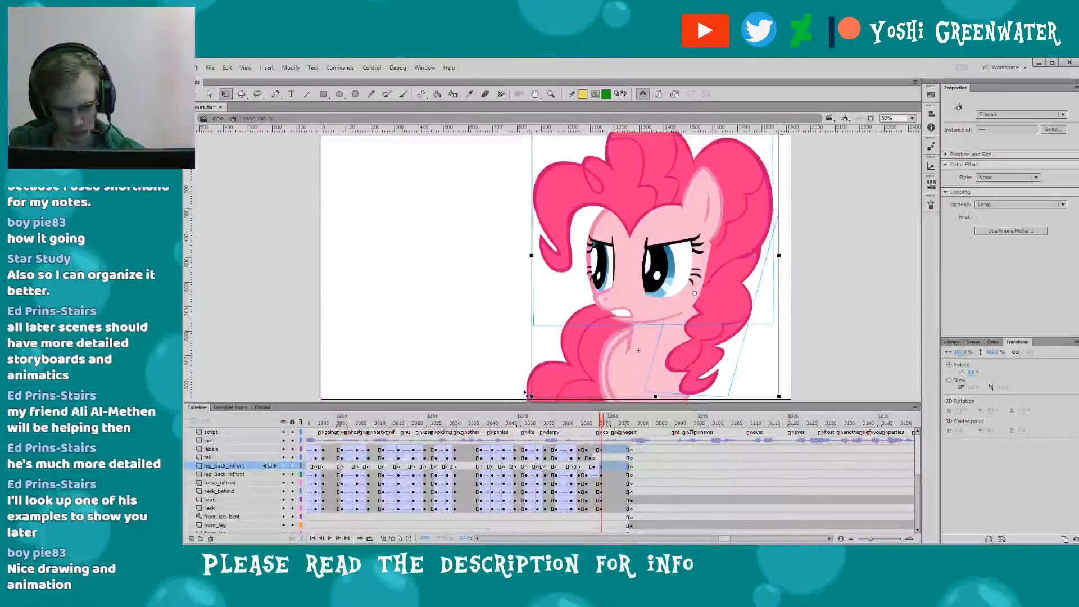
drag(525, 395, 510, 372)
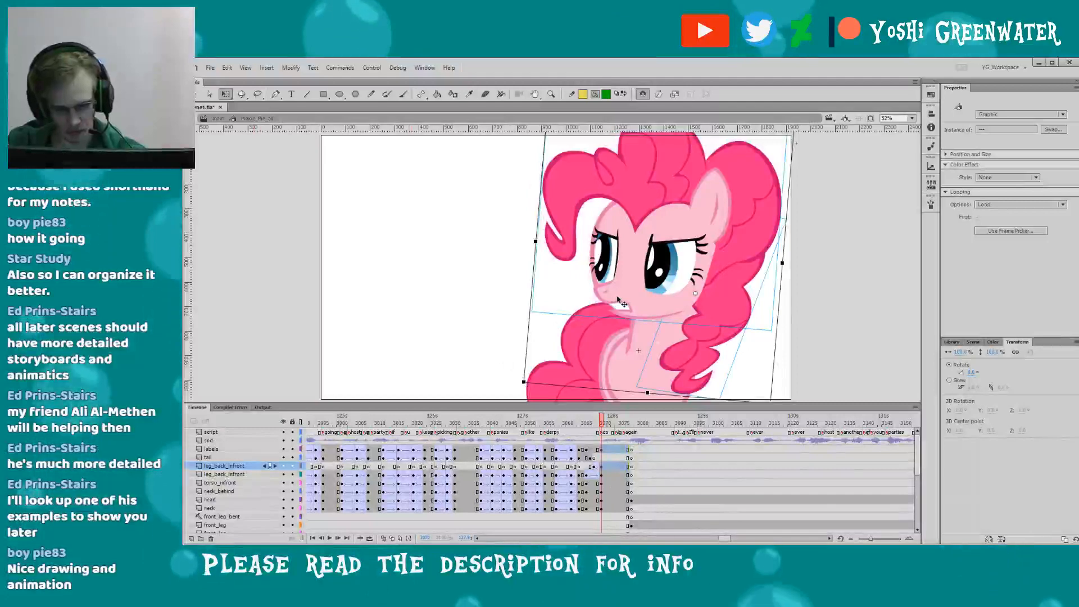
key(ctrl+z)
click(652, 297)
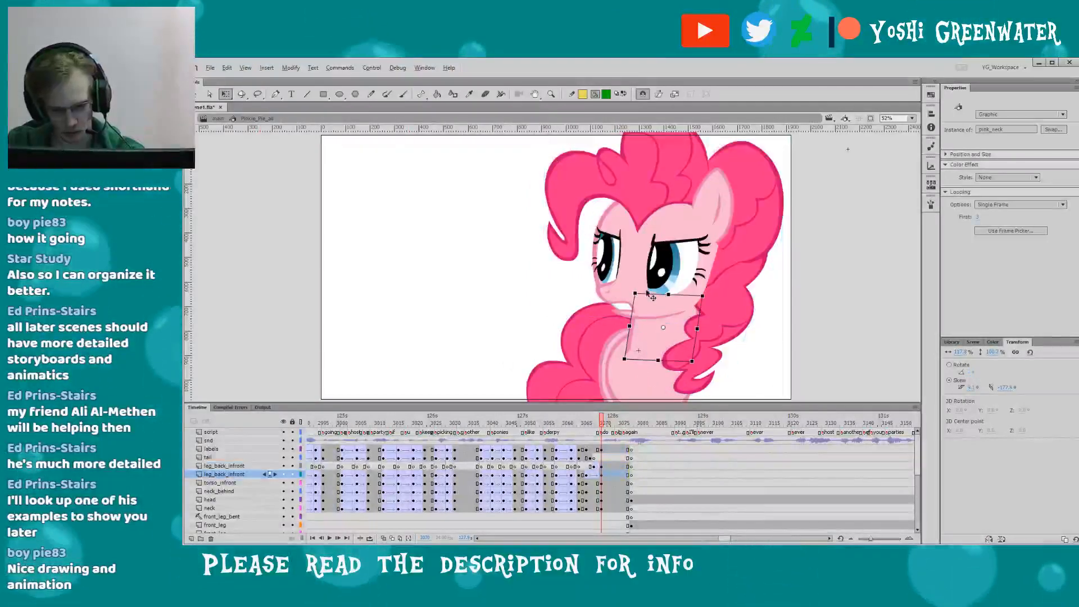
drag(668, 294, 675, 289)
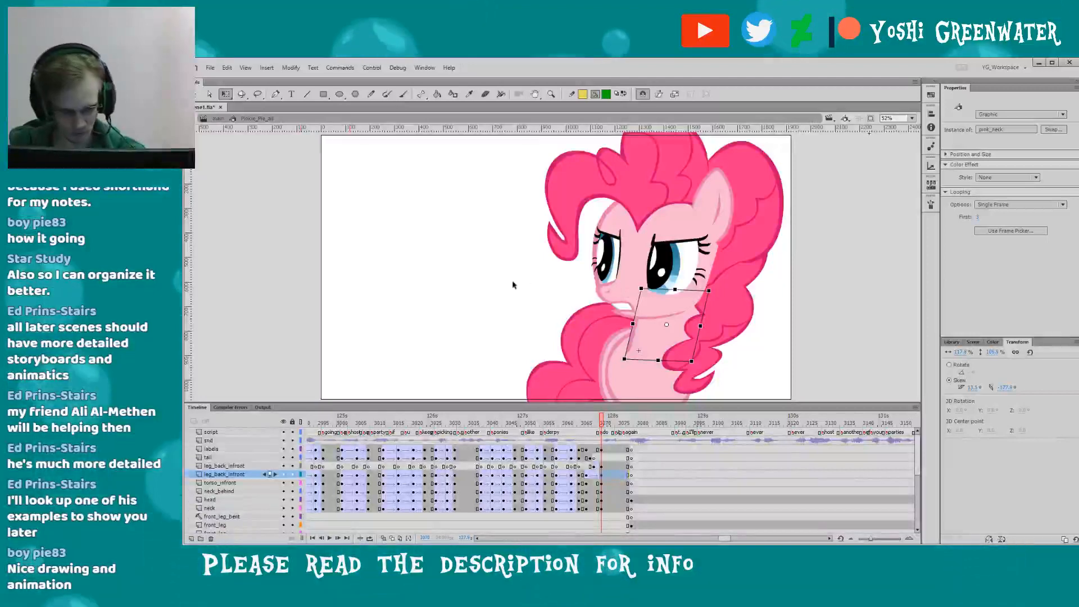
- Skew the pony's body slightly to the right at the start of "do", rotate the head and hair clockwise, and nudge them right
key(ctrl+a)
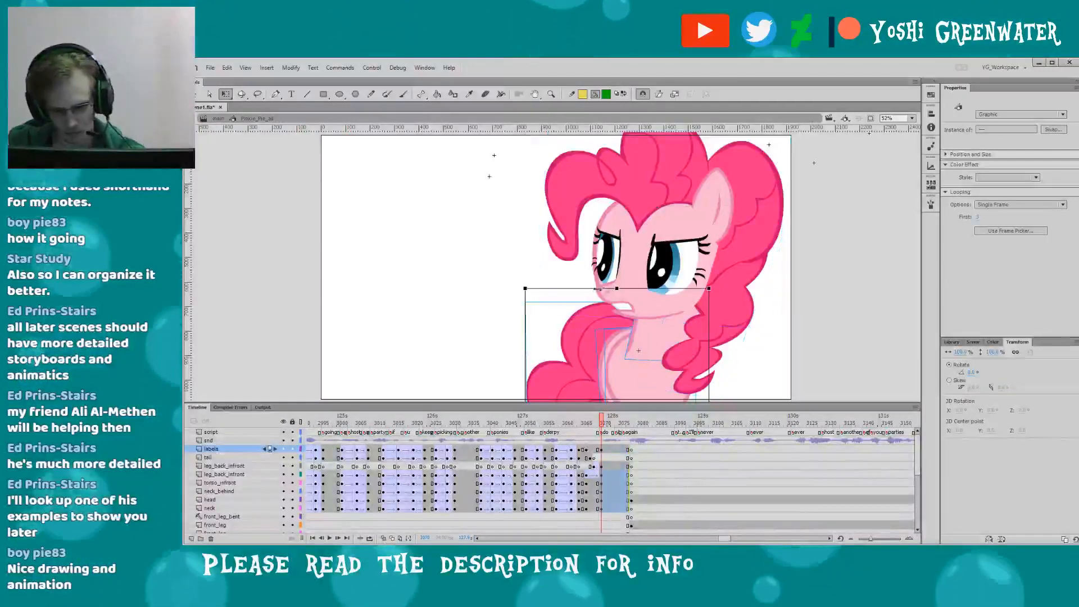
drag(593, 289, 595, 288)
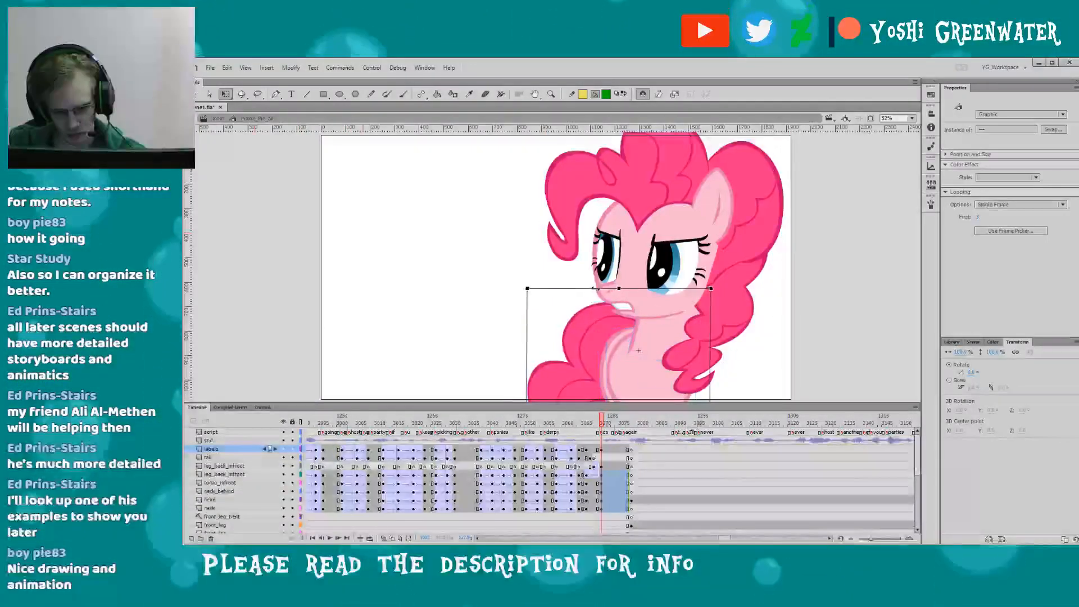
click(691, 341)
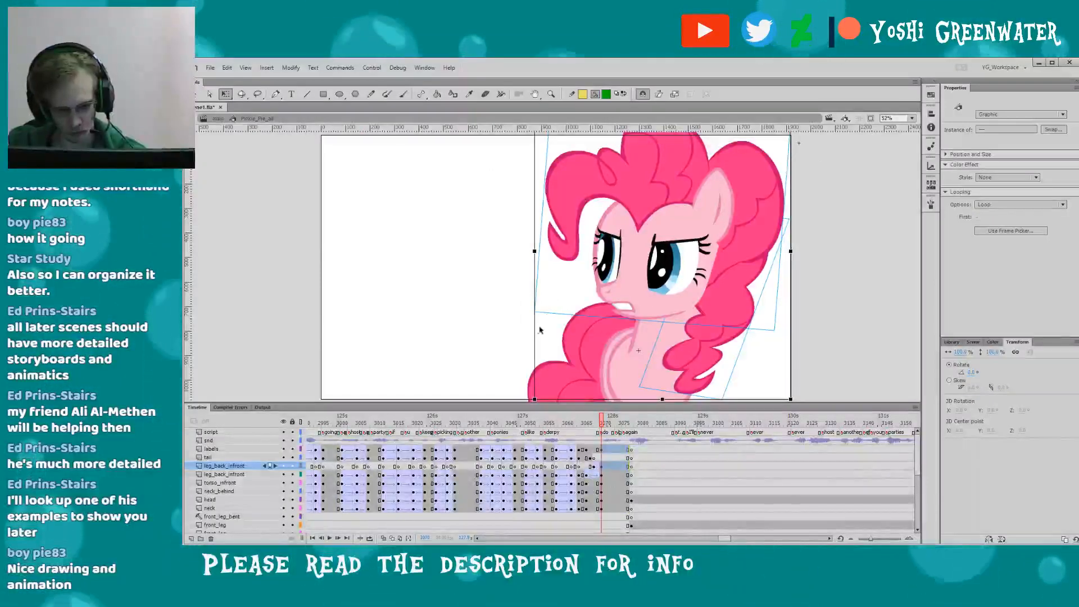
drag(533, 402, 530, 396)
key(Right)
key(Right)
key(Right)
key(Right)
key(Right)
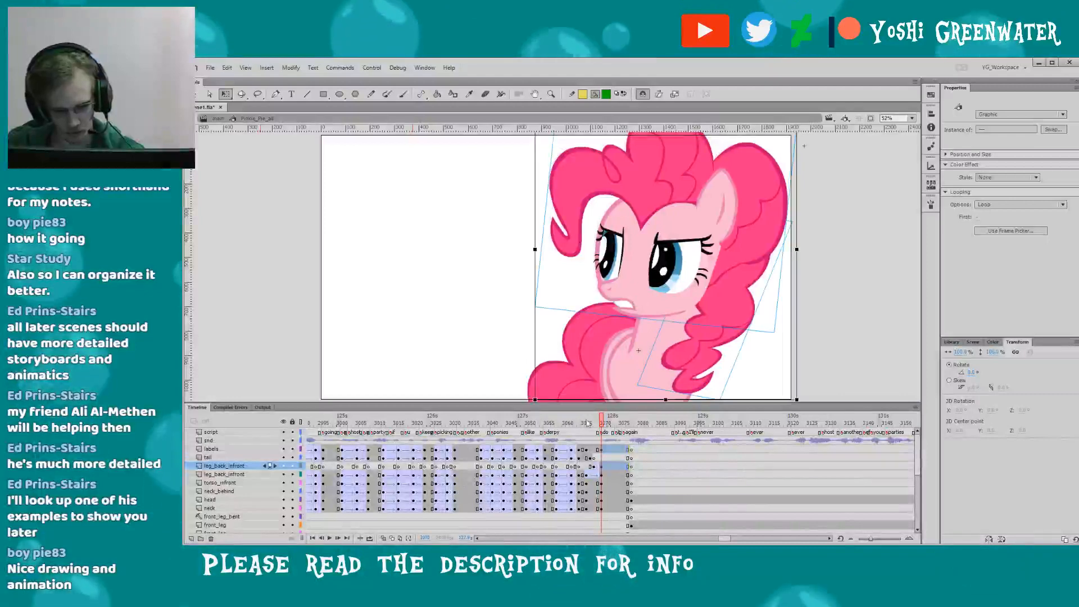
- Create classic tweens on the head and body layers between "derpy" and "do", and play back the turn
click(589, 422)
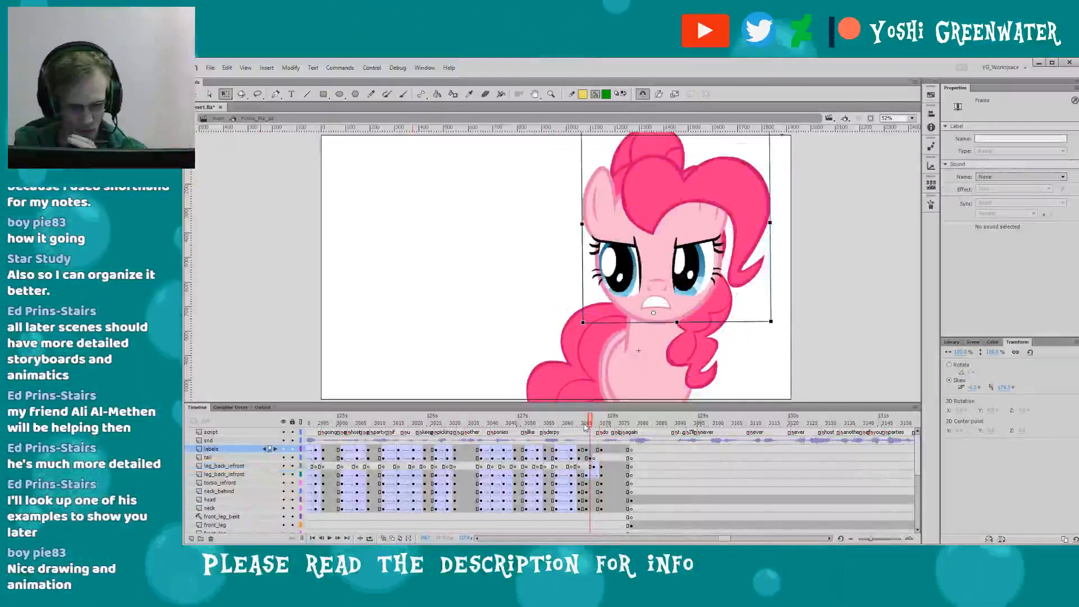
click(589, 499)
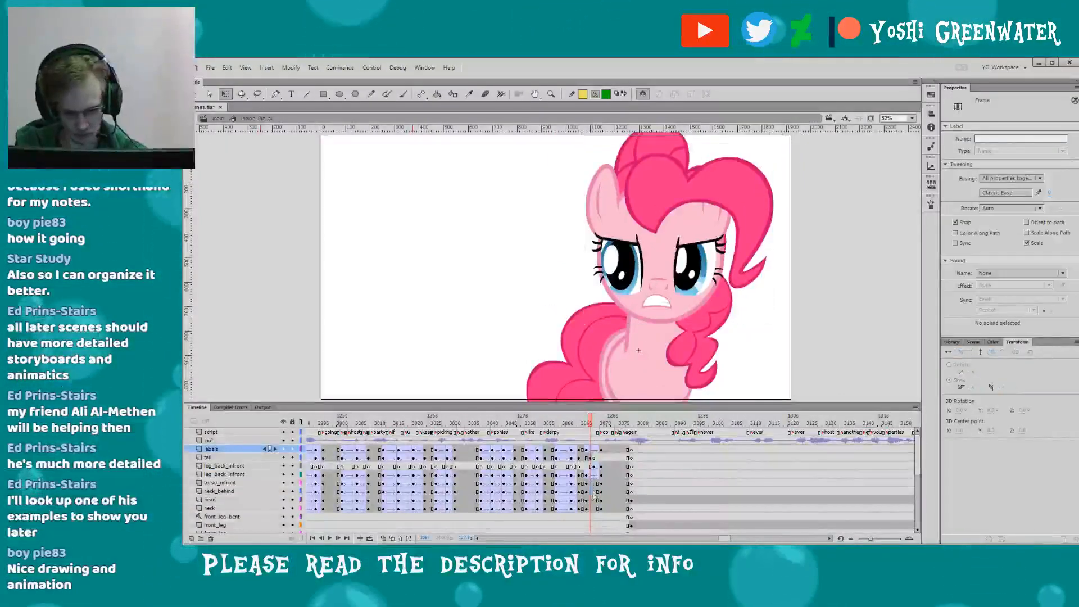
click(596, 502)
click(596, 506)
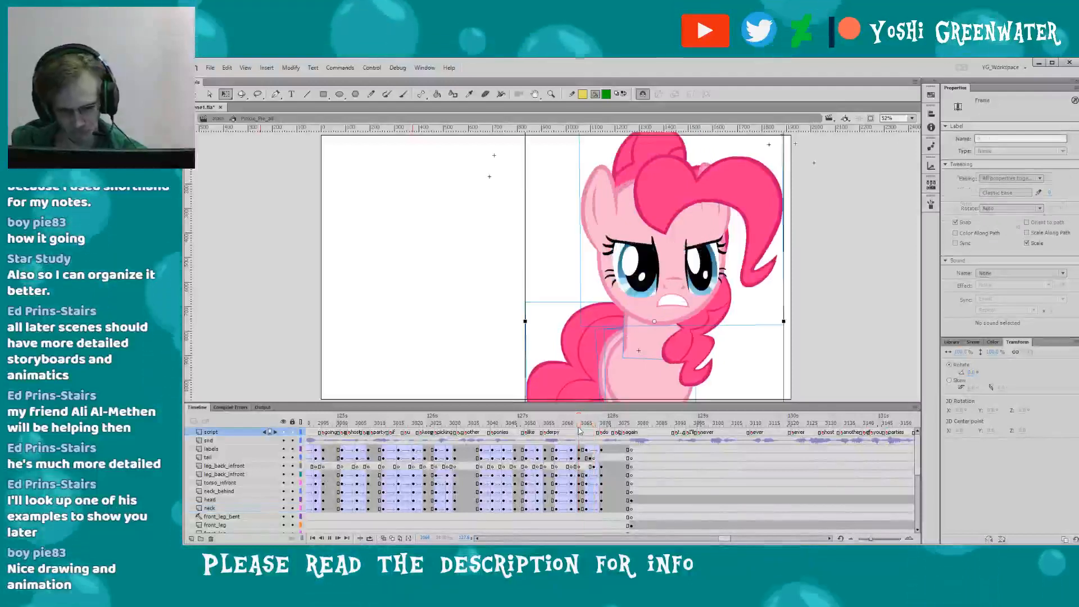
key(Return)
drag(556, 427, 605, 428)
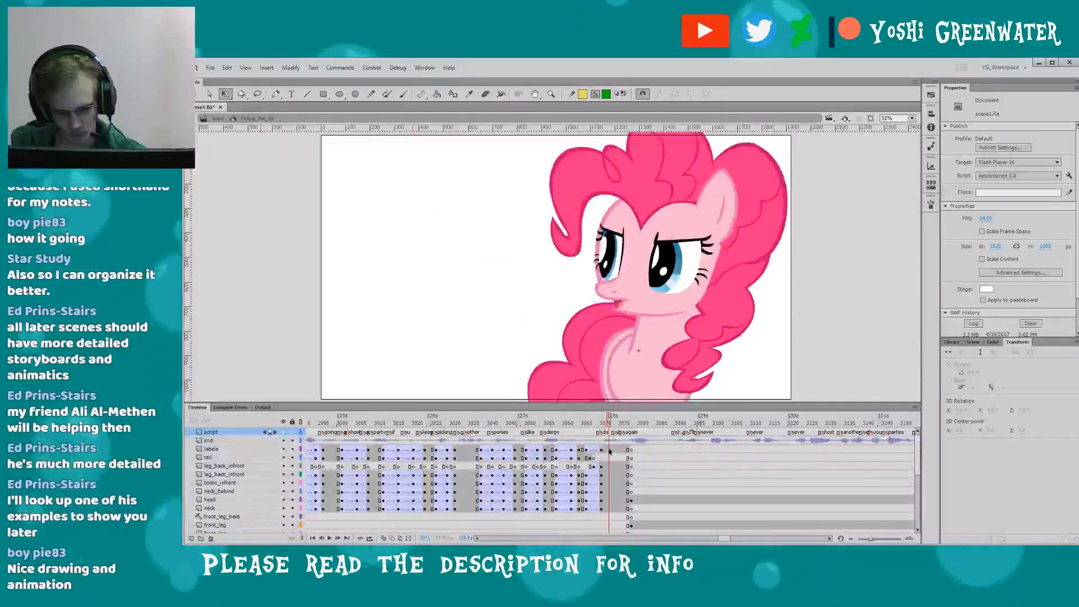
- Insert keyframes just after the start of "do", and exaggerate the pose at "do" with more rightward body skew and clockwise head and hair rotation
click(612, 509)
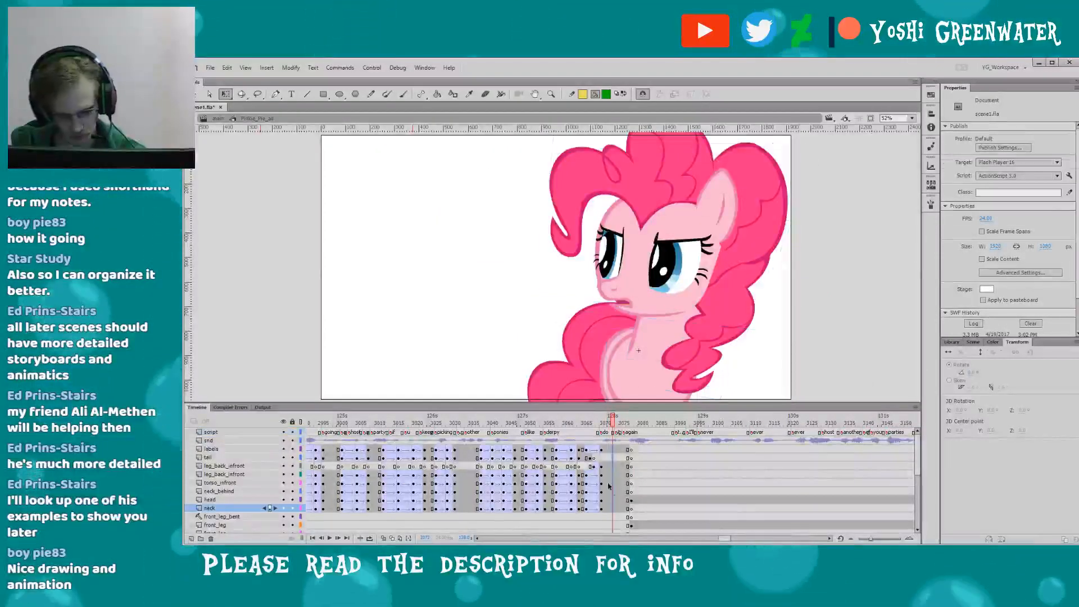
click(602, 422)
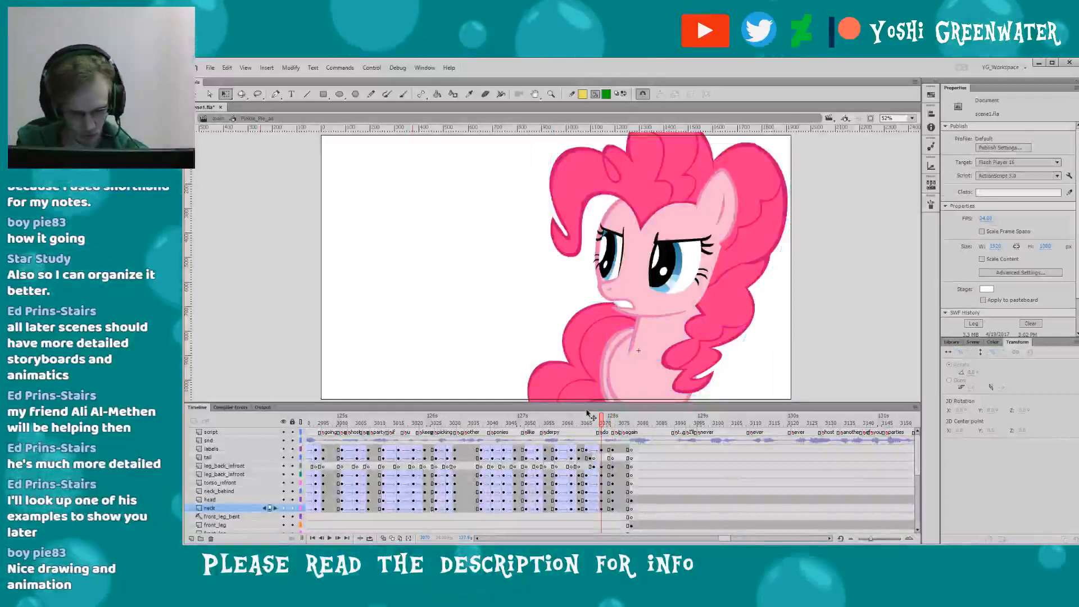
click(702, 341)
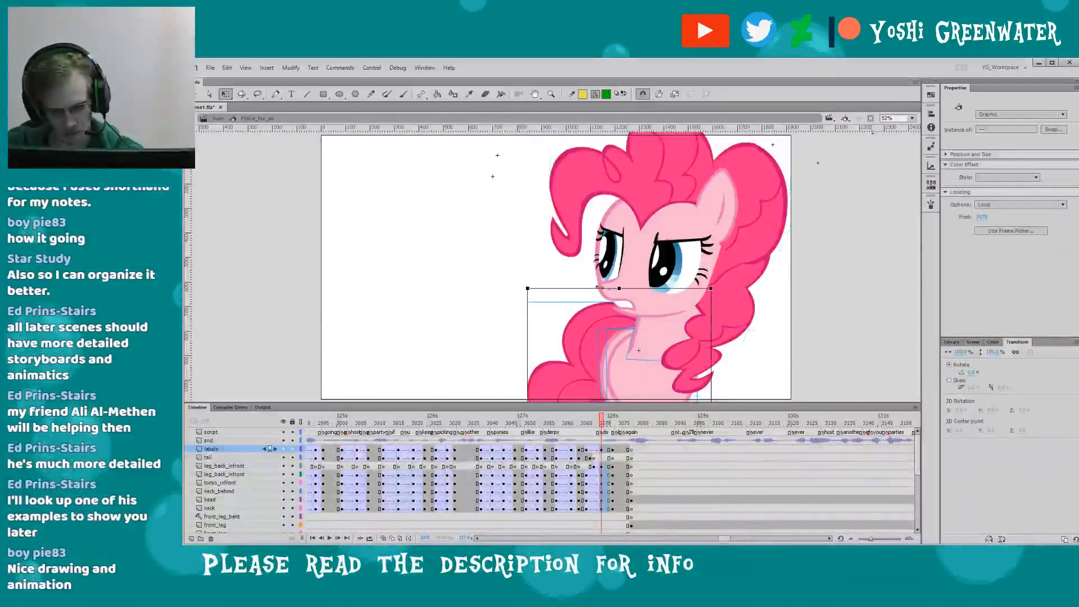
click(613, 293)
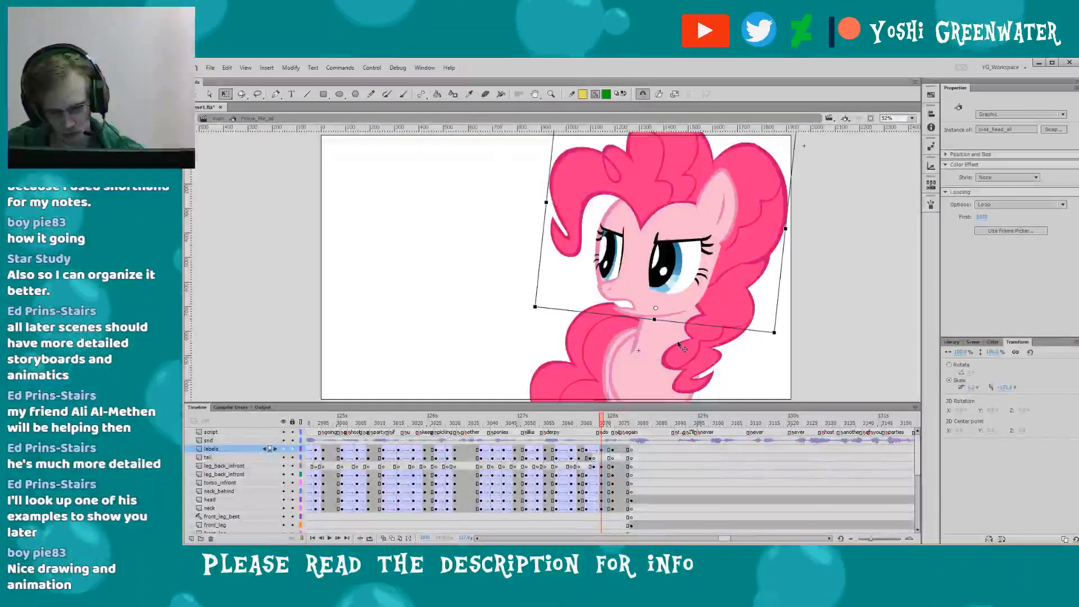
drag(611, 290, 614, 290)
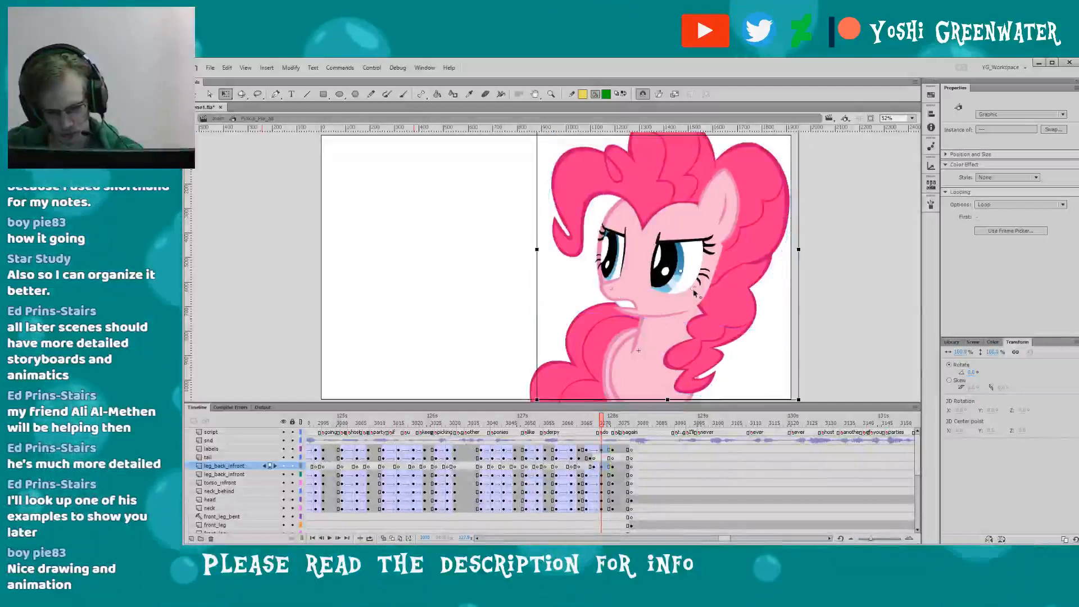
drag(536, 401, 534, 391)
key(Right)
key(Right)
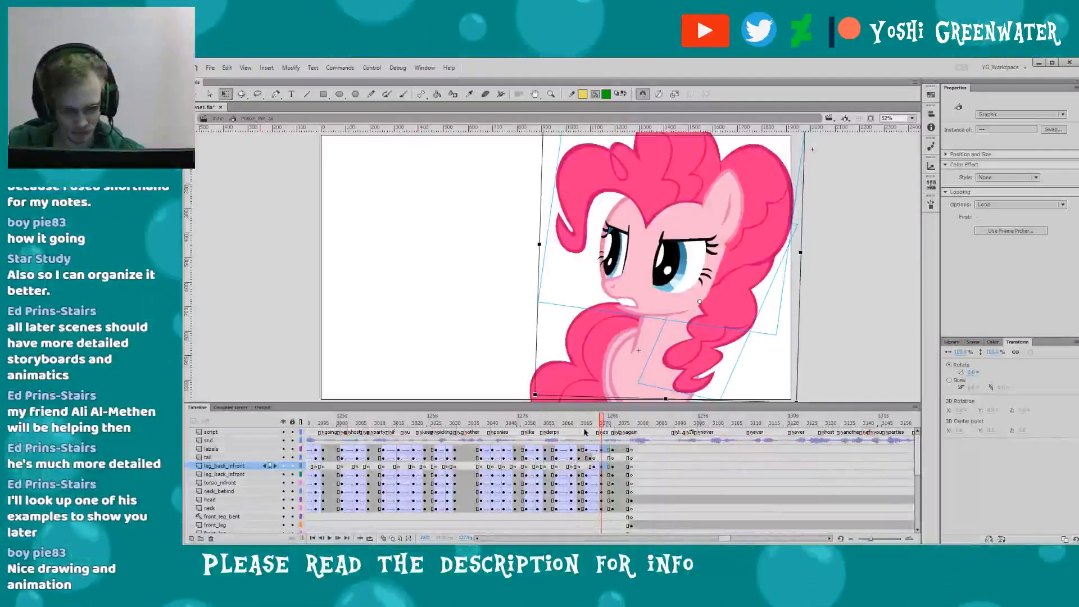
- Create classic tweens from the "do" pose to the keyframes just after it, and preview the settling motion
click(607, 506)
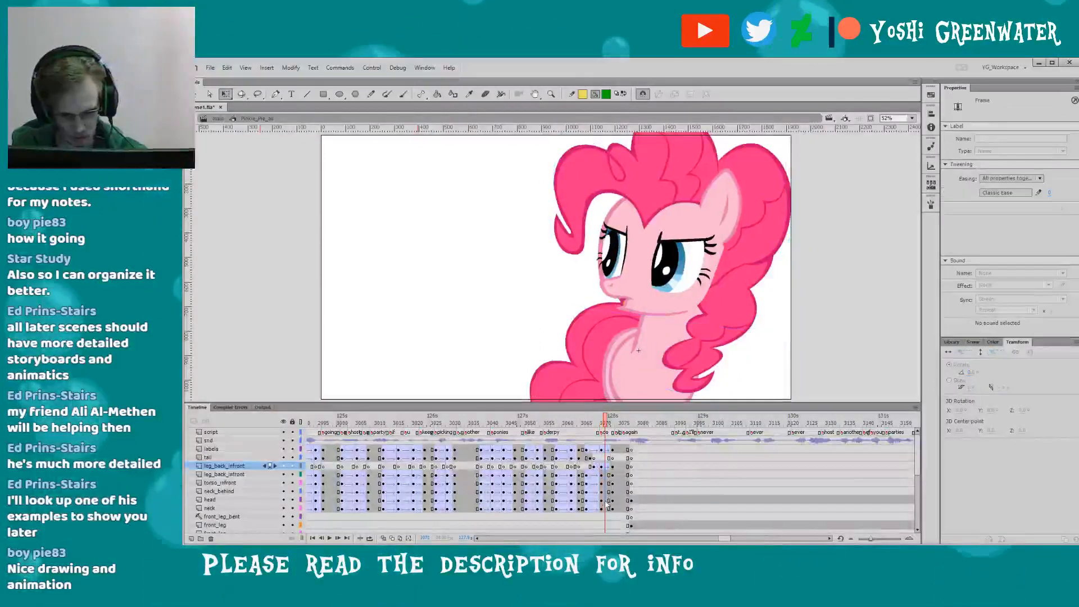
click(553, 425)
key(Return)
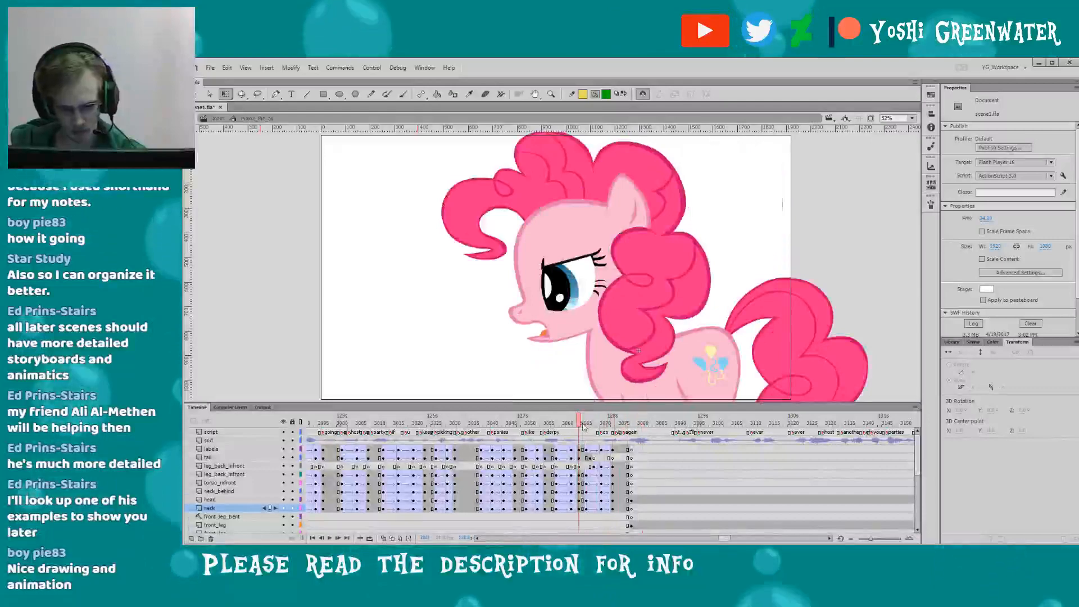
drag(583, 427, 621, 426)
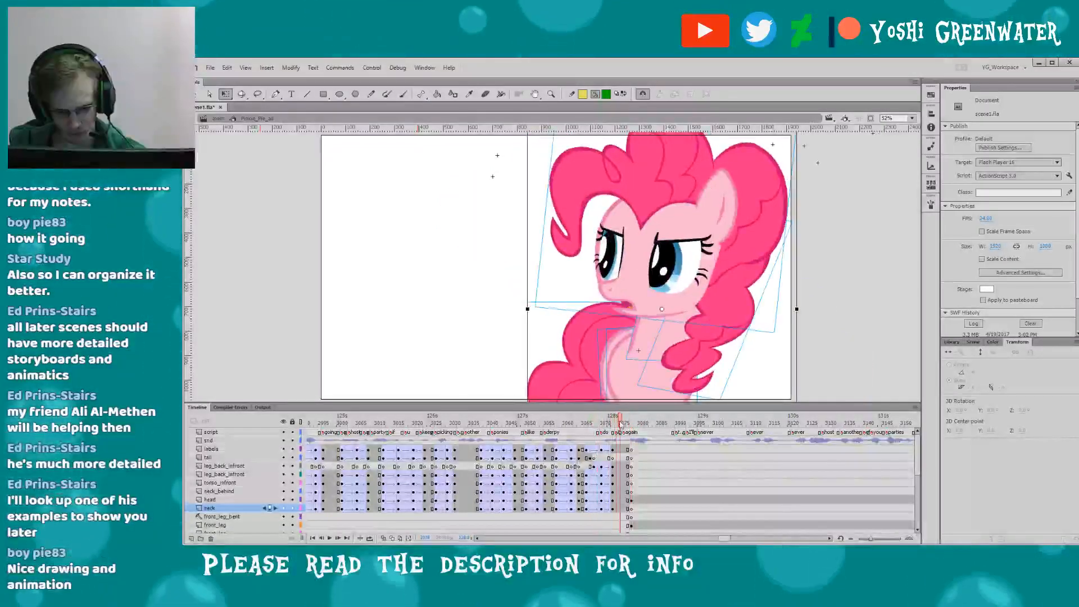
- Insert keyframes on the head and body layers during "again" and on the last frame before the switch to the side view
click(621, 441)
click(631, 429)
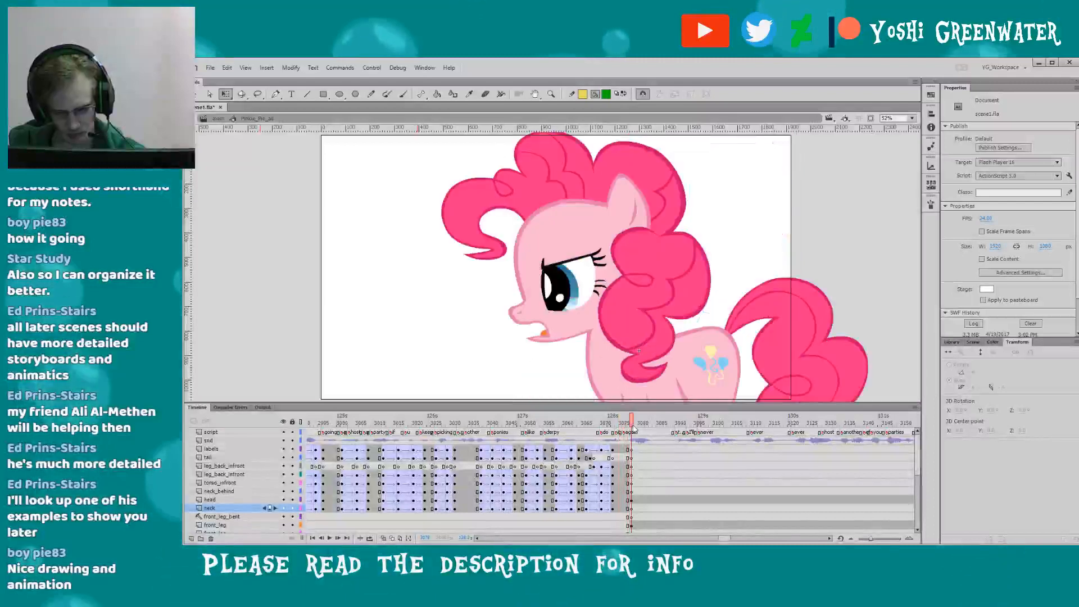
click(620, 425)
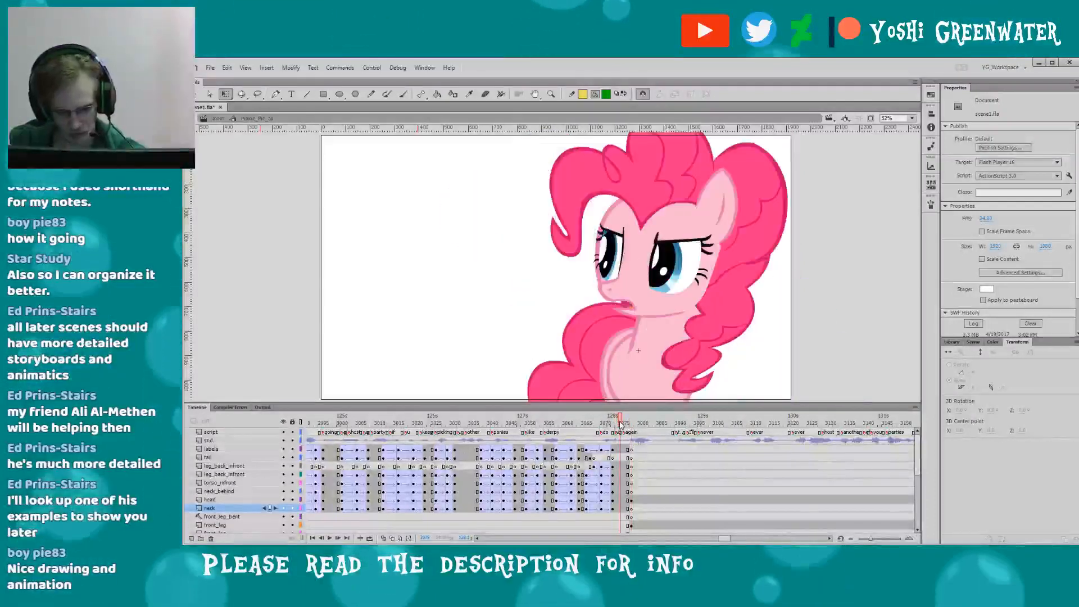
click(622, 511)
click(630, 450)
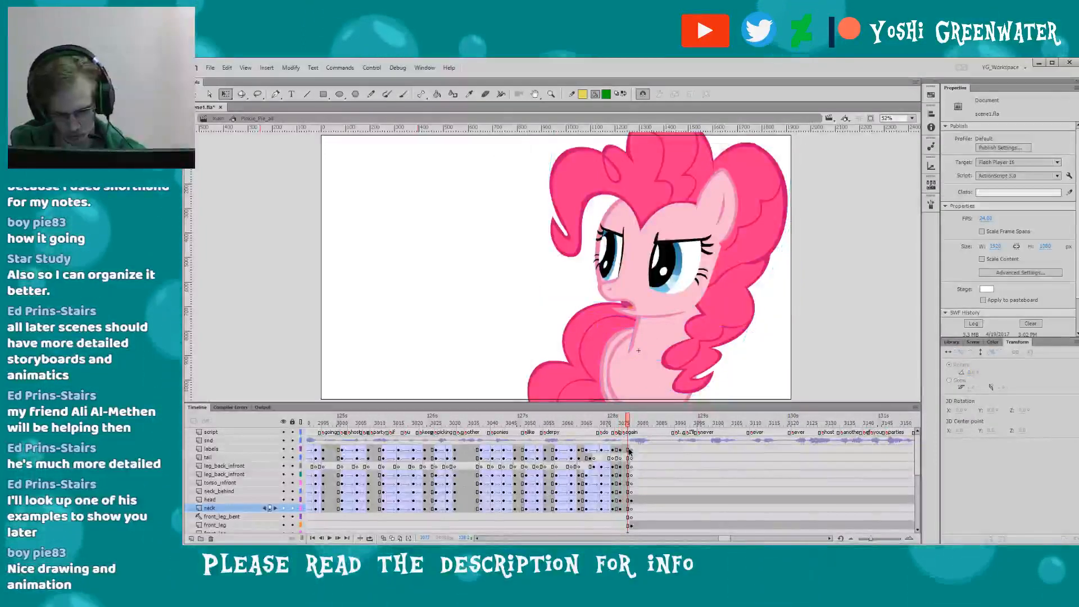
drag(629, 451, 629, 509)
key(F6)
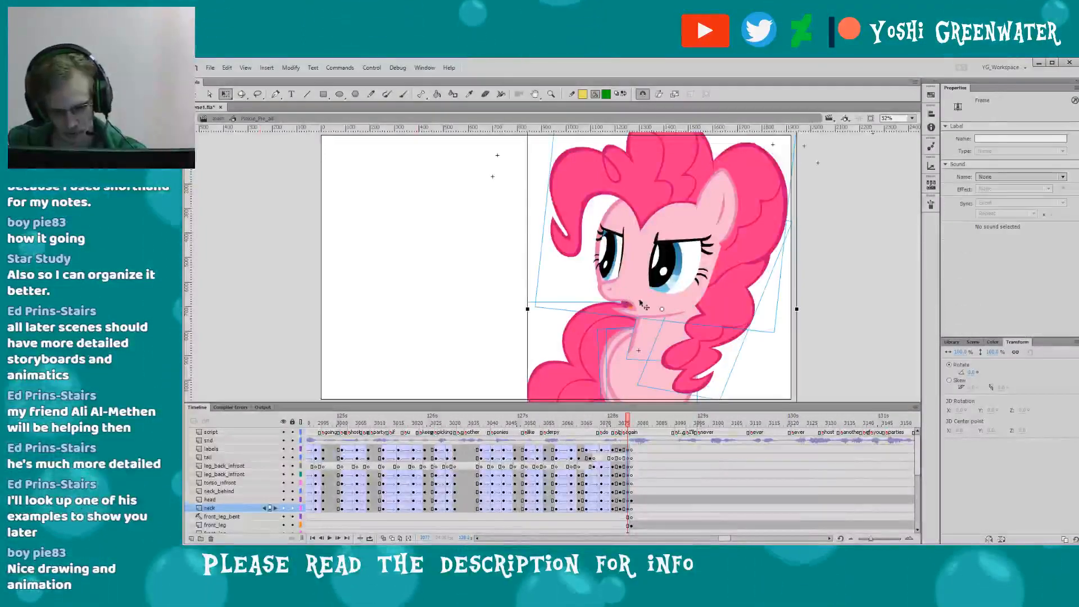
- Skew the body slightly left on the last front-view frame, and shift the head and hair left with a small counterclockwise rotation
click(641, 304)
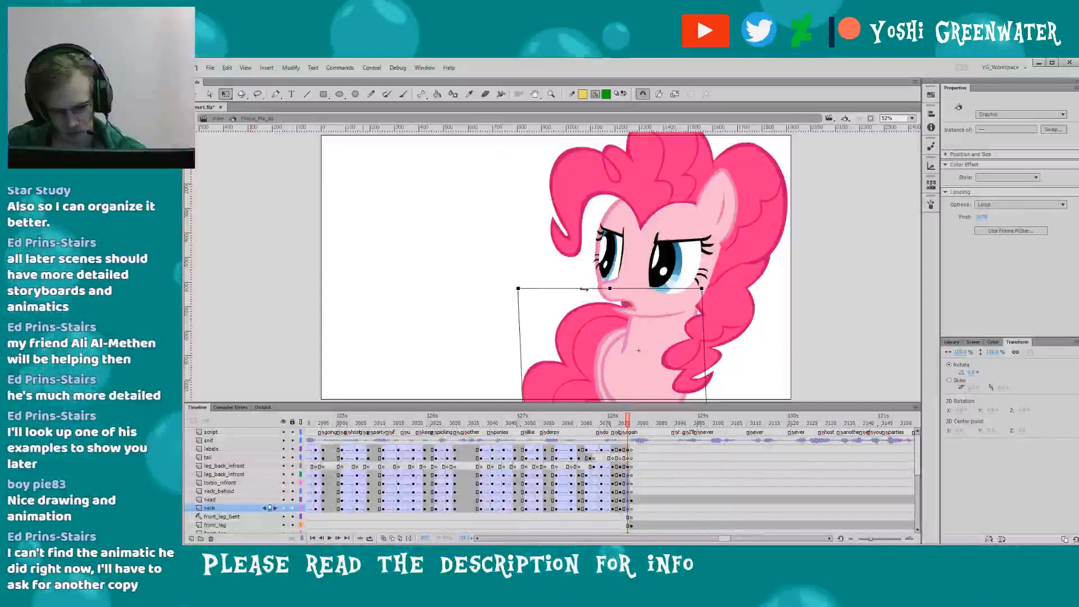
click(622, 287)
drag(621, 287, 614, 287)
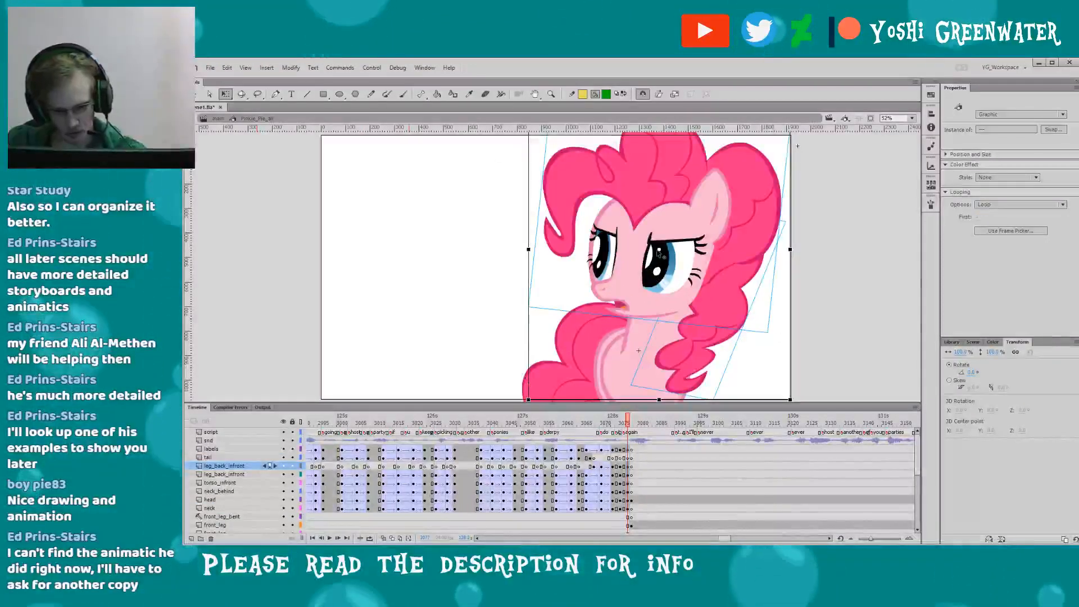
drag(527, 411, 534, 420)
drag(629, 301, 630, 288)
click(641, 333)
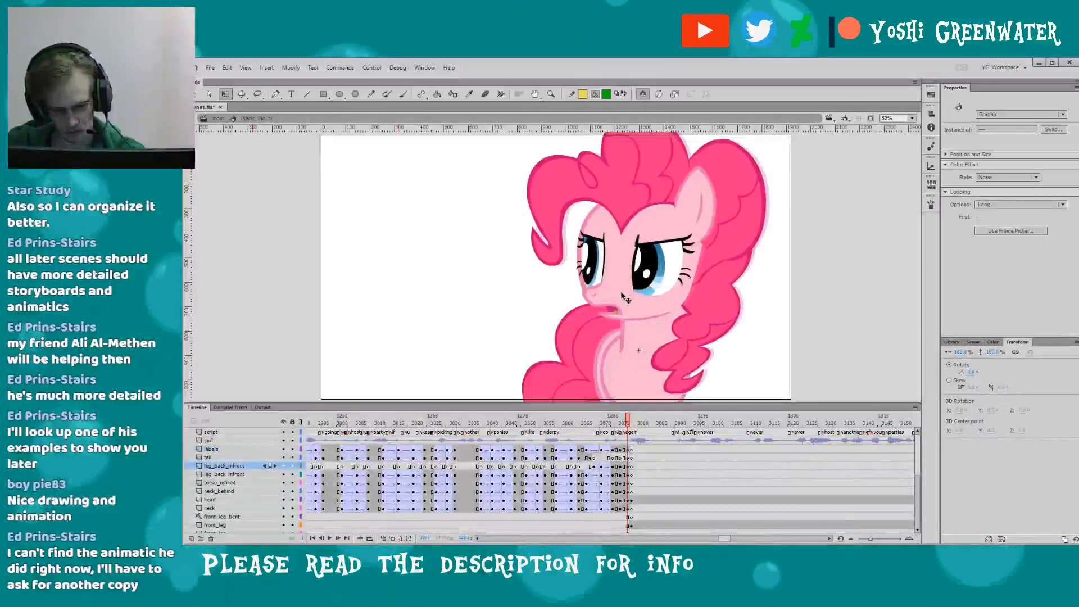
click(531, 366)
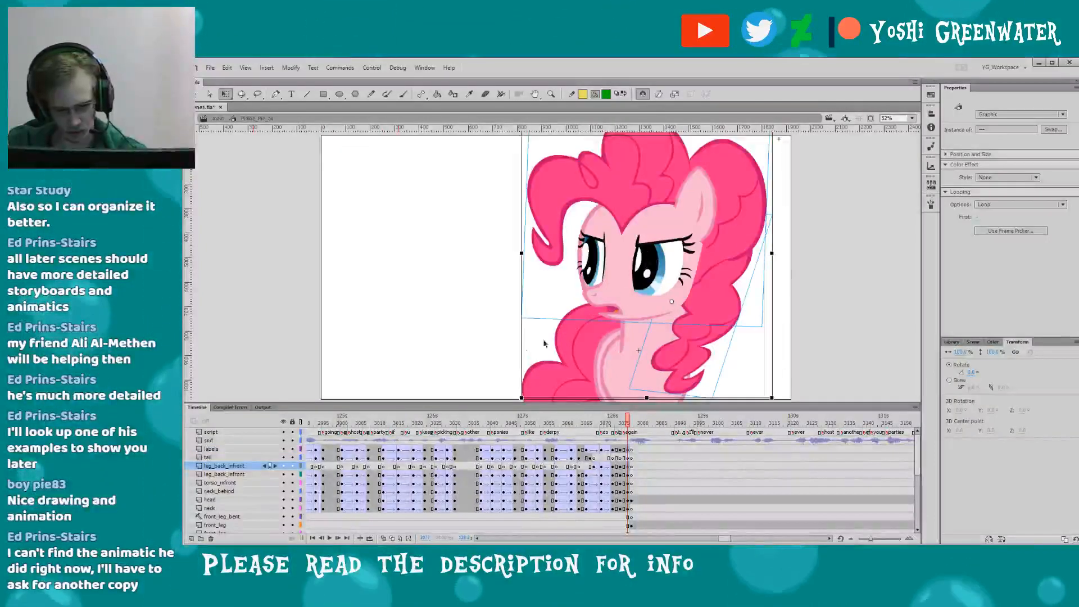
drag(517, 399, 519, 404)
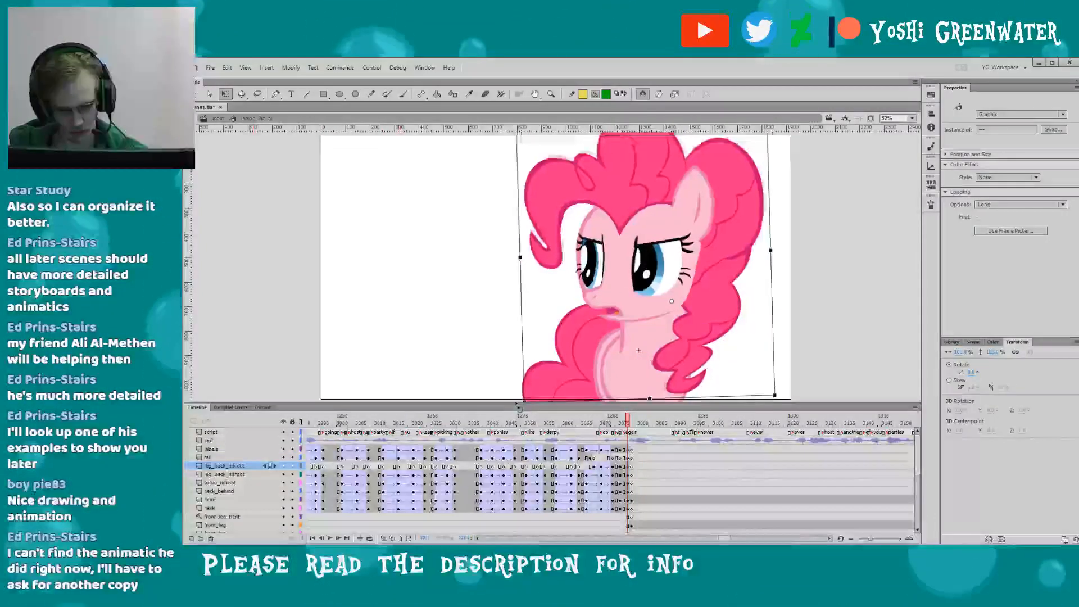
- Create classic tweens on the head and body layers across "again" up to the last frame before the side view
click(623, 449)
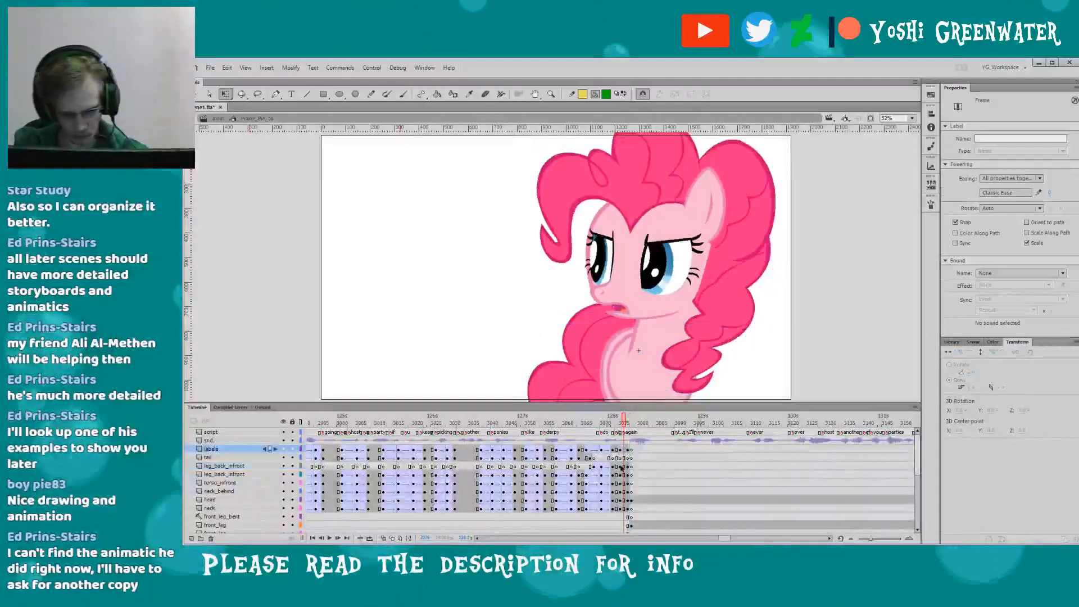
click(625, 508)
click(631, 426)
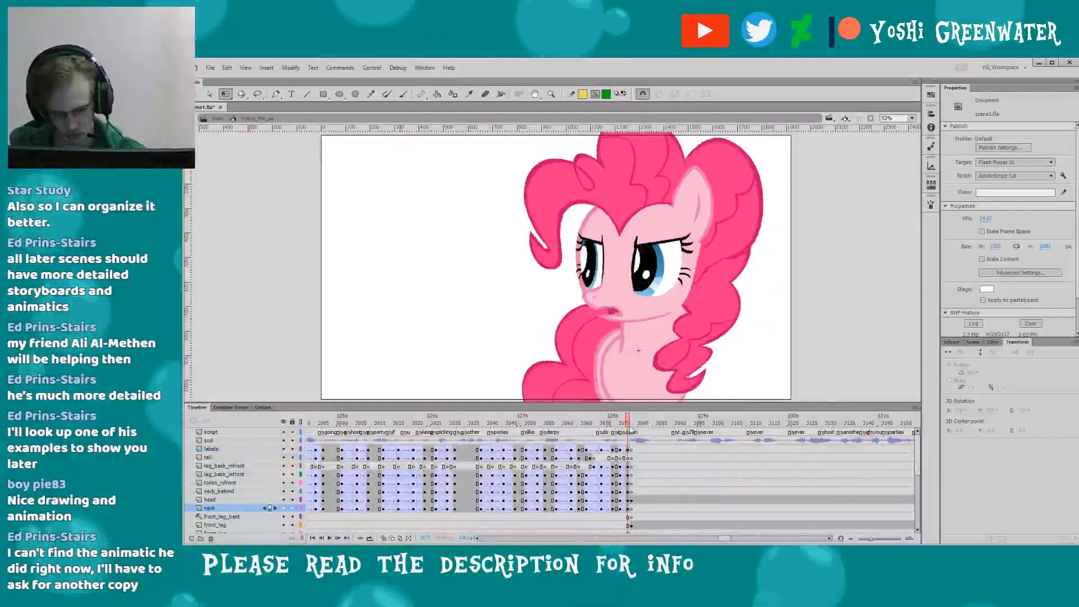
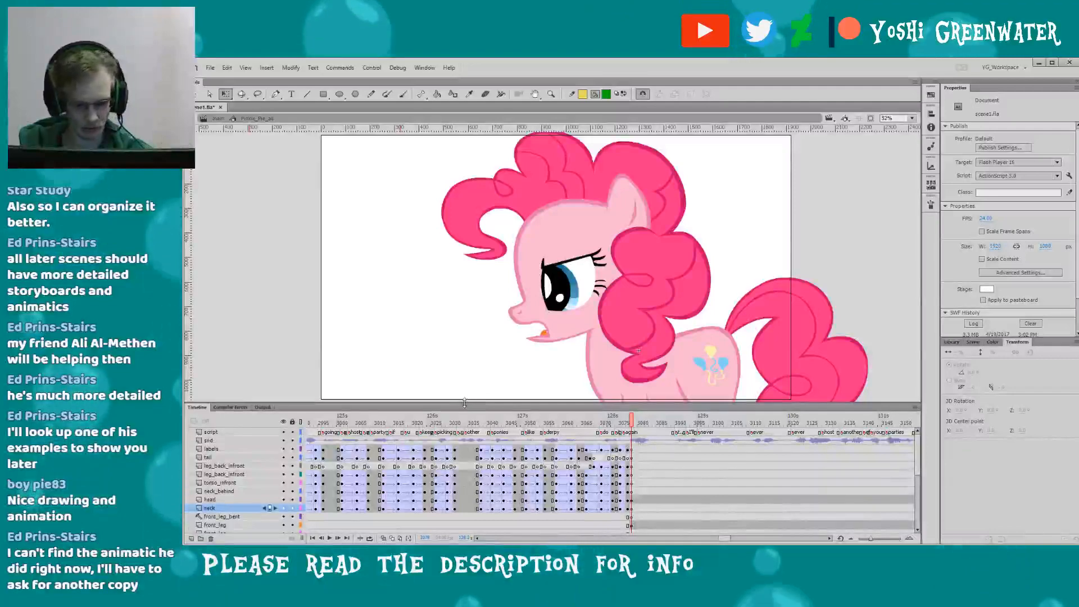
- Play back the animation from around "other" and again from "derpy" to check the head turn and motion timing
drag(464, 402, 464, 401)
click(473, 423)
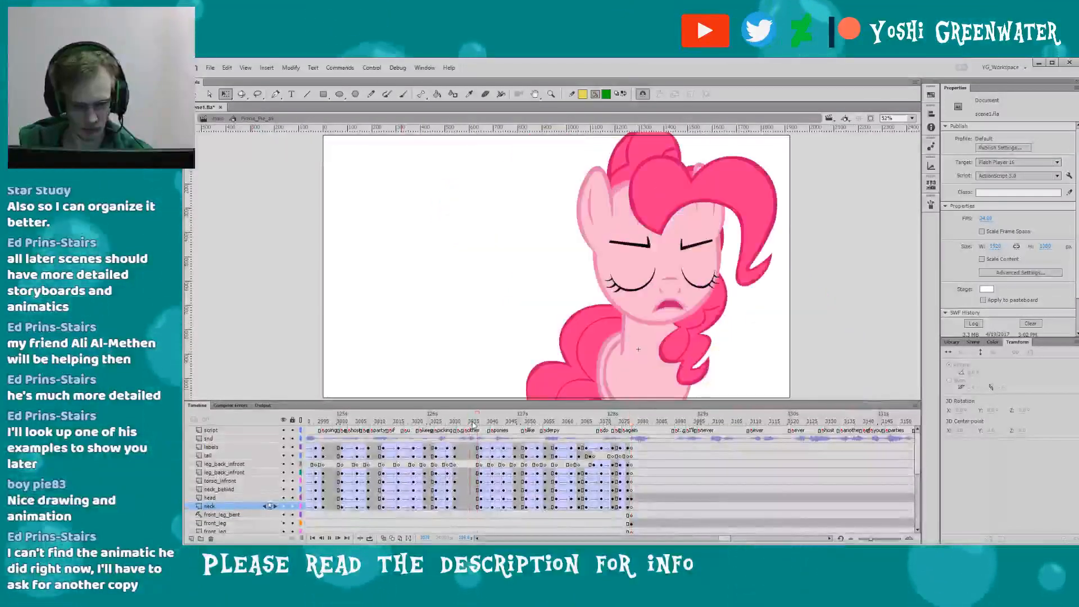
key(Return)
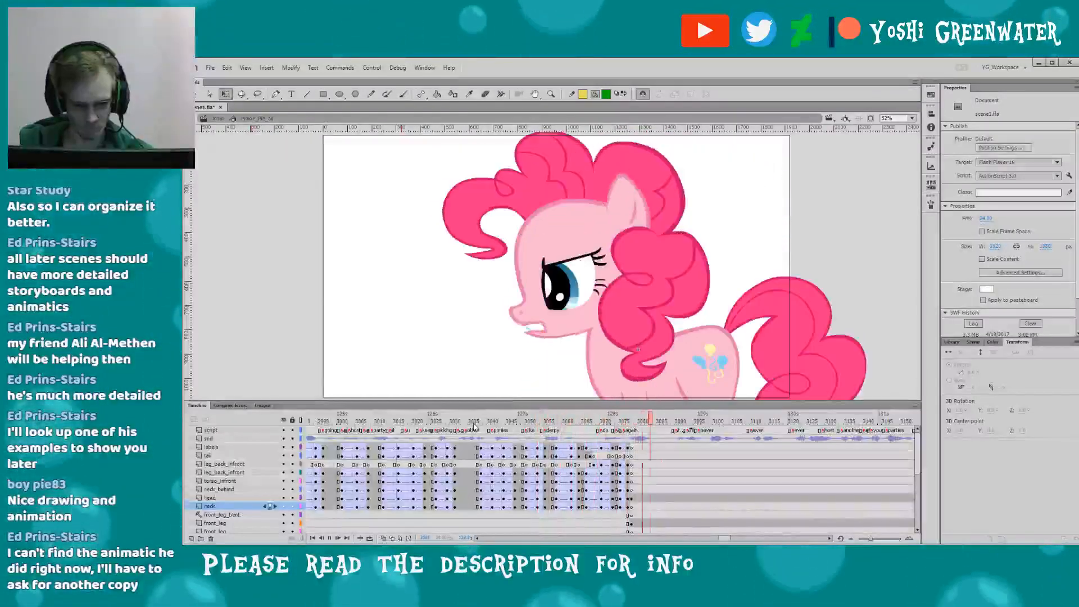
click(570, 422)
key(Return)
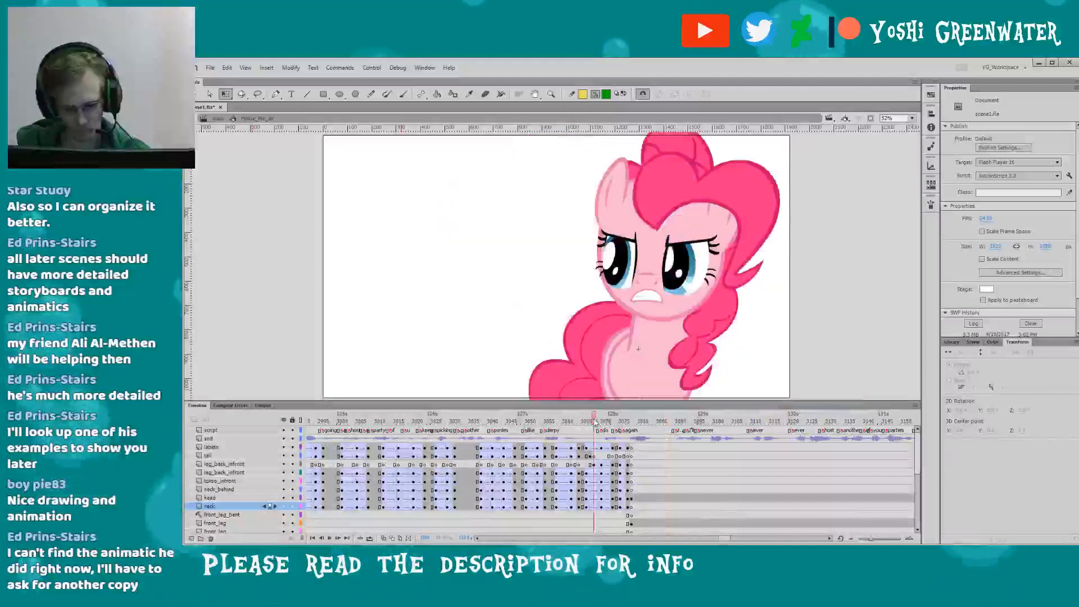
click(554, 422)
key(Return)
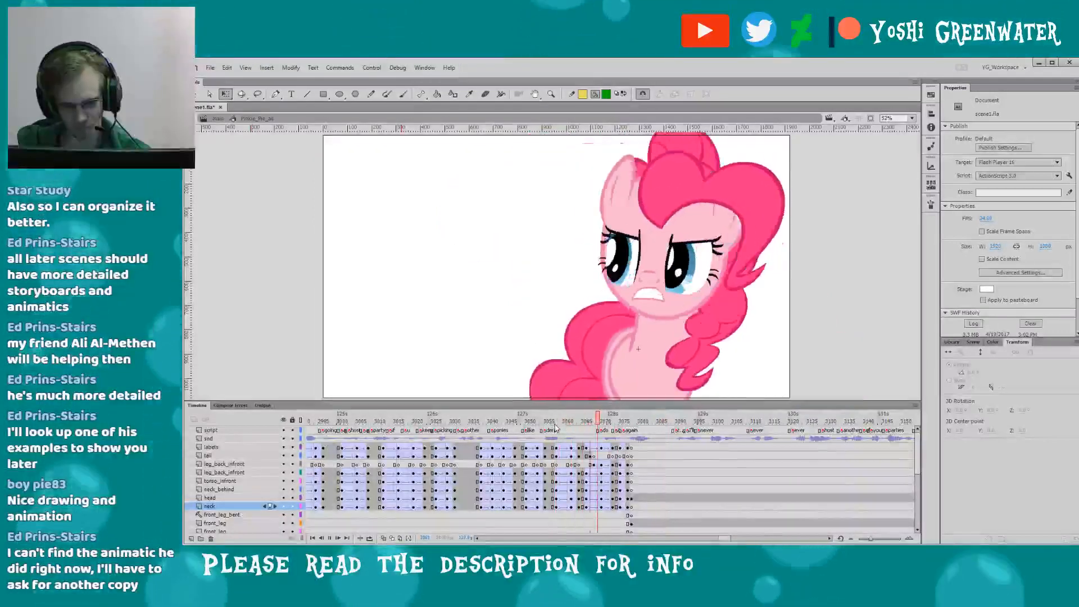
- Skew and shift the front neck hair to the right on the head-turn frame two frames before "do", matching it to the neighbouring poses
click(602, 422)
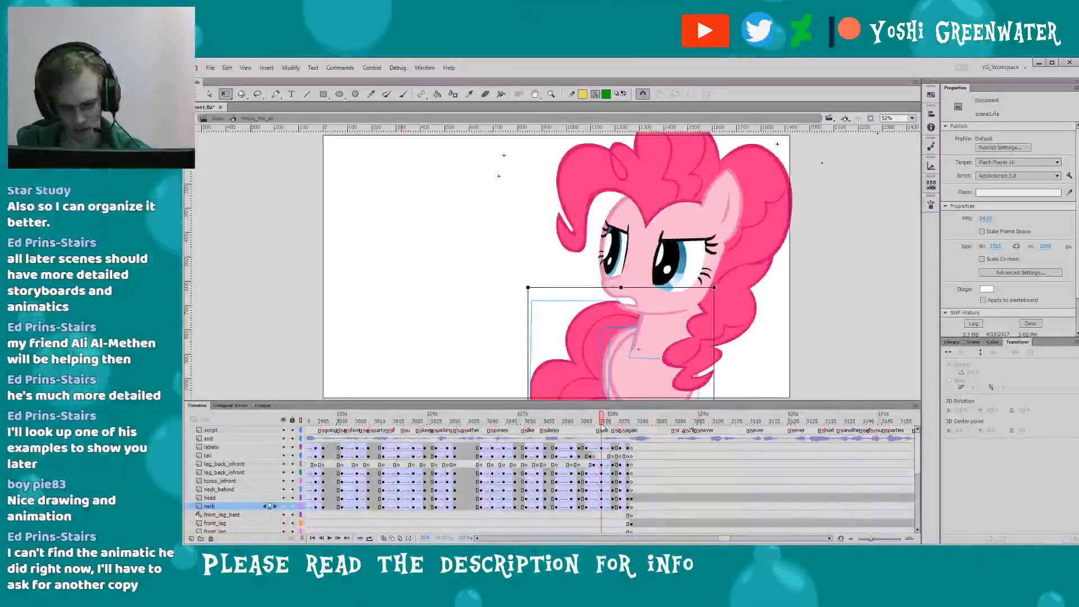
click(669, 311)
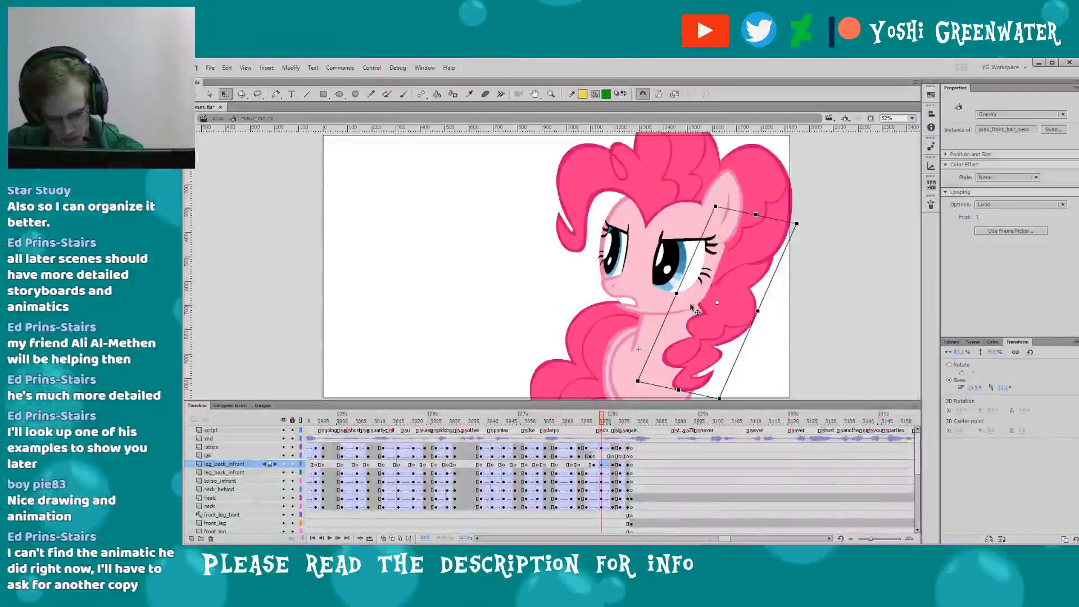
key(comma)
key(comma)
key(comma)
key(comma)
key(ctrl+a)
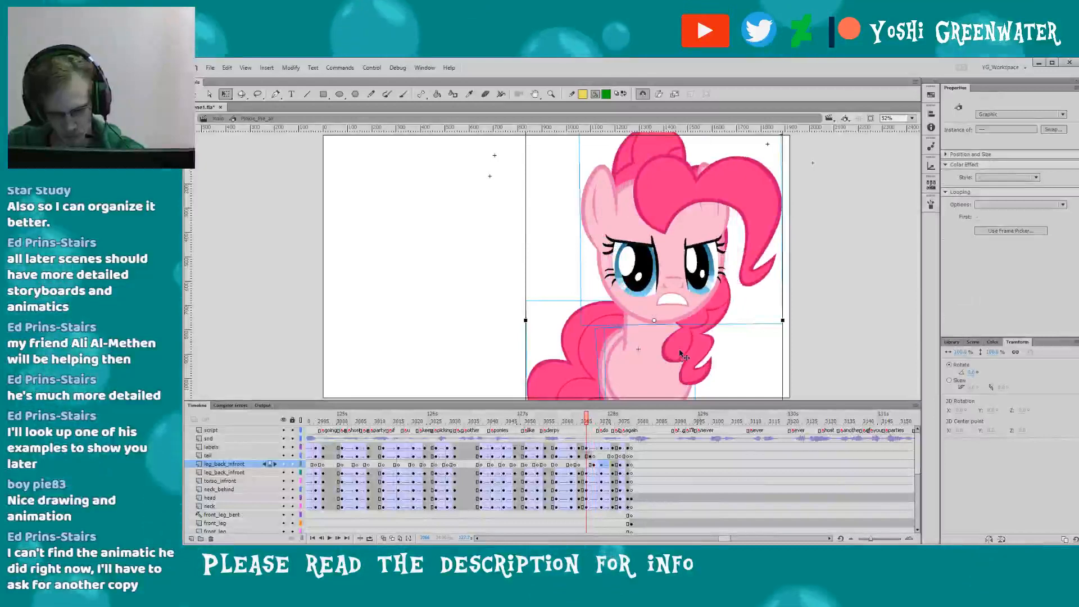
key(period)
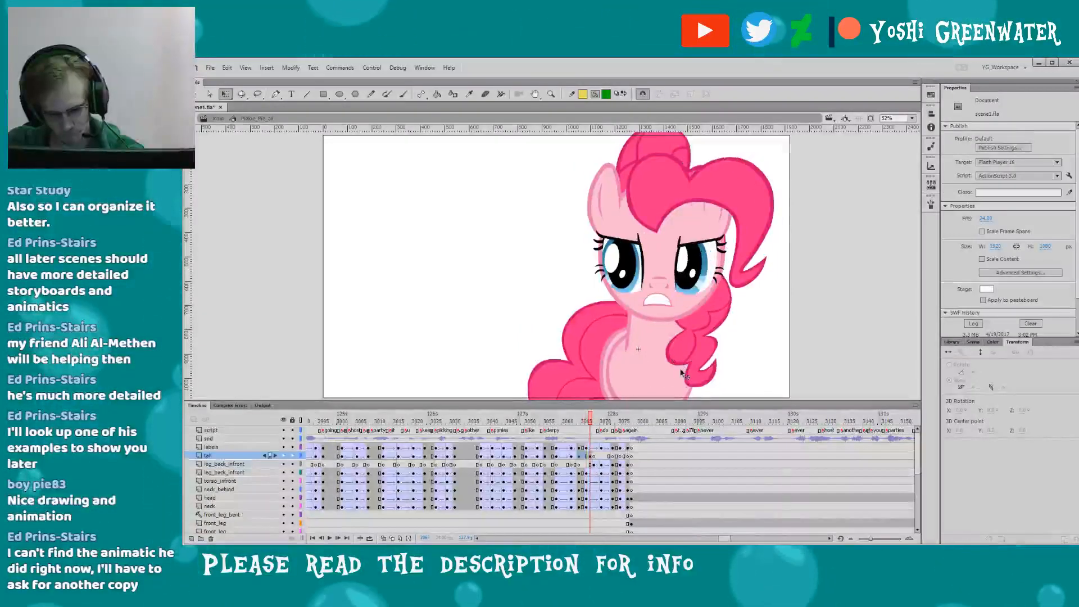
click(682, 374)
key(period)
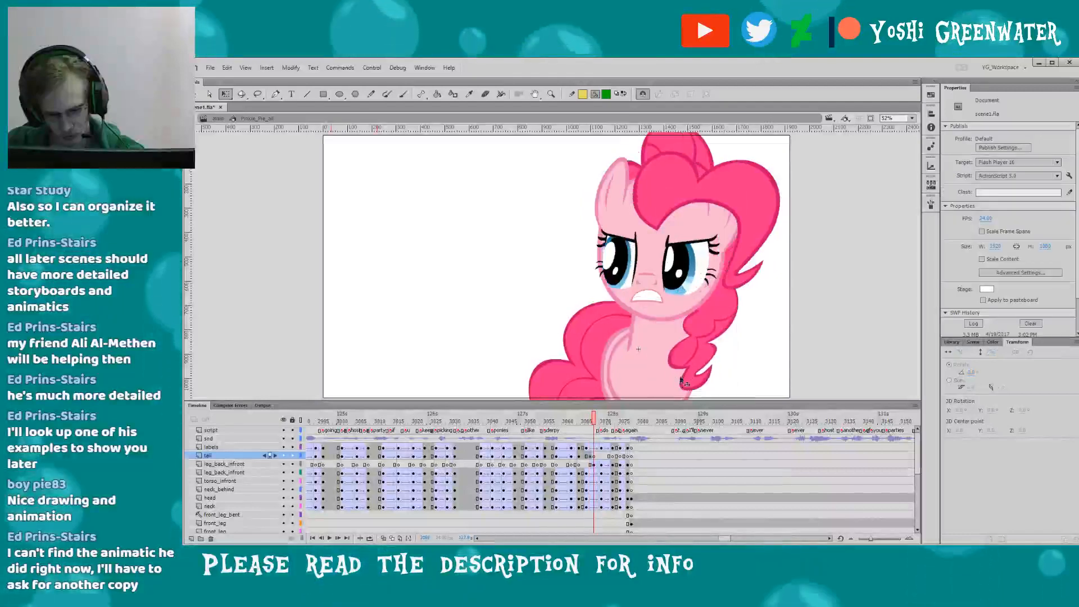
click(683, 384)
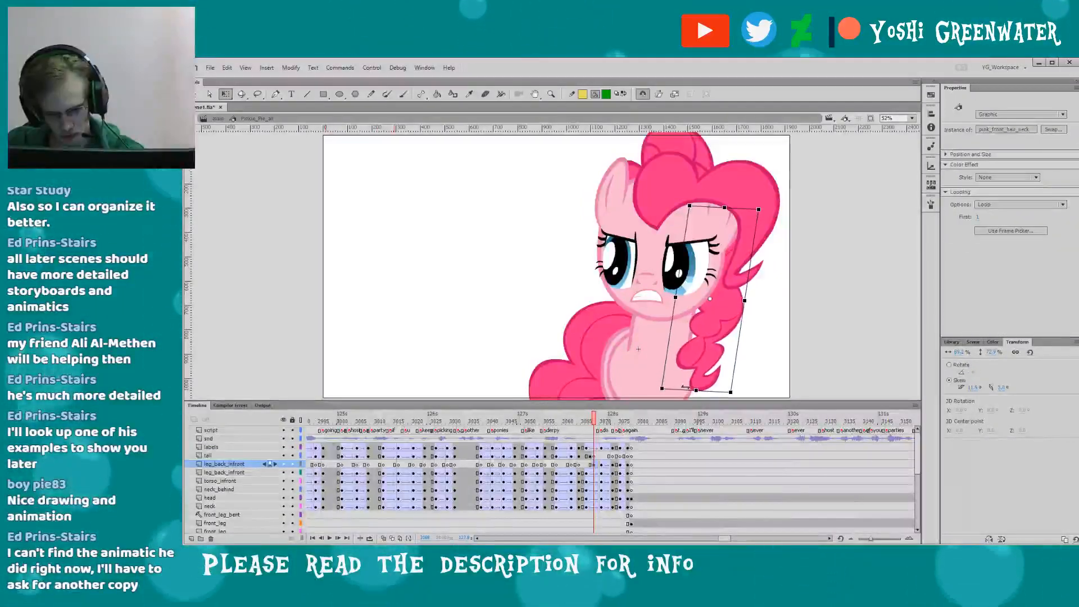
click(563, 212)
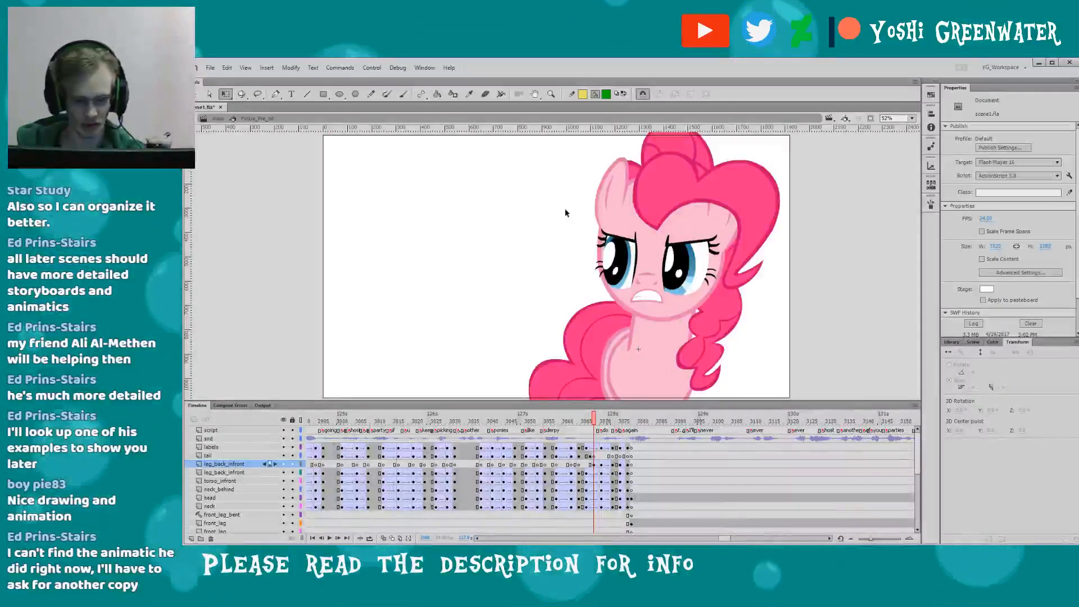
- Slightly reduce the neck hair's skew on the same head-turn frame, comparing its position with the frames before and after
key(period)
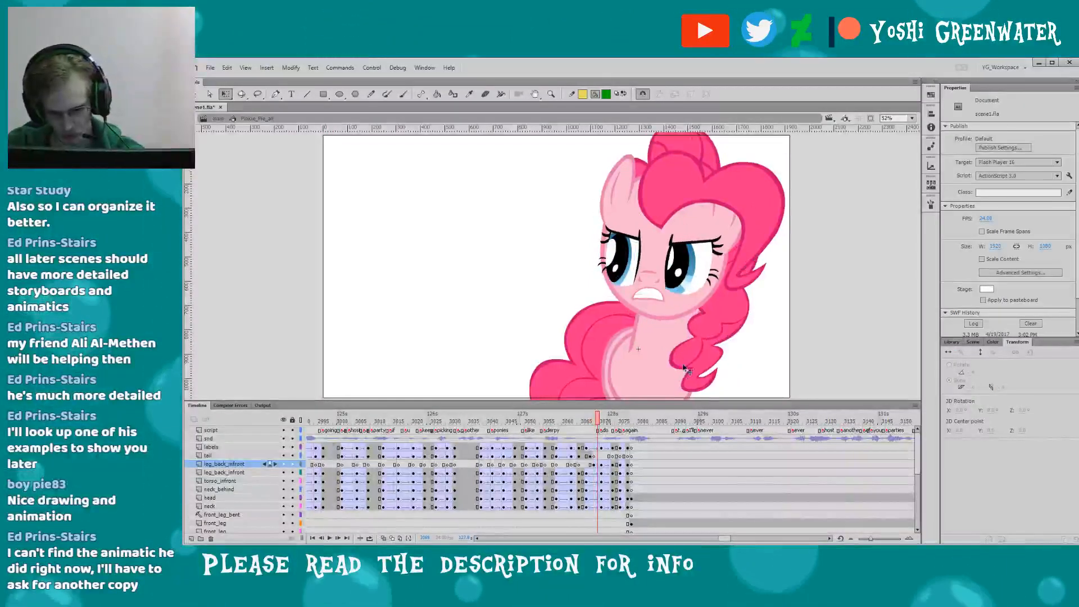
key(comma)
key(comma)
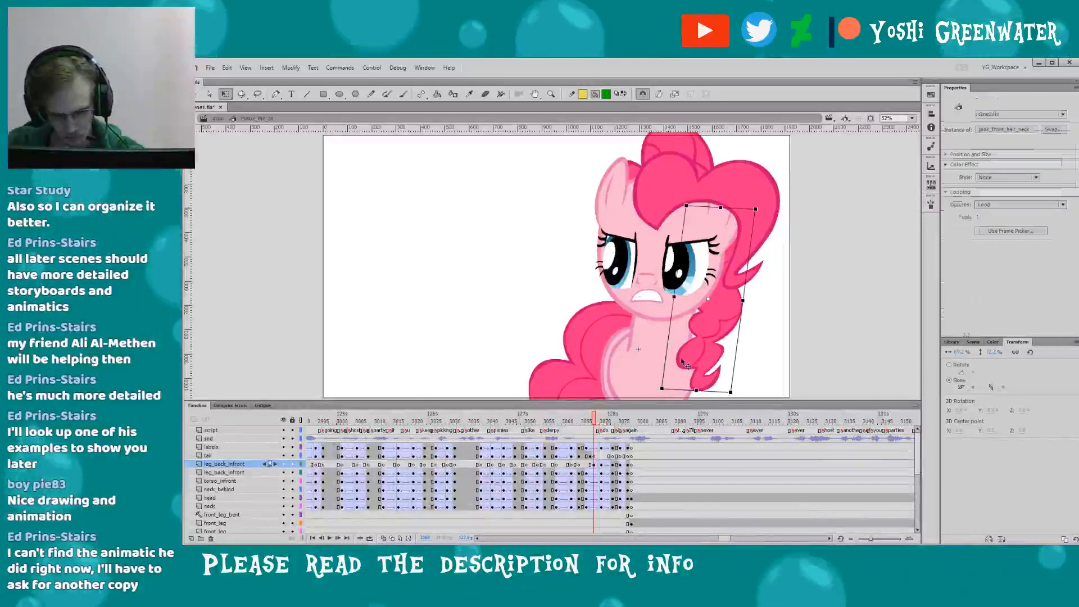
click(683, 354)
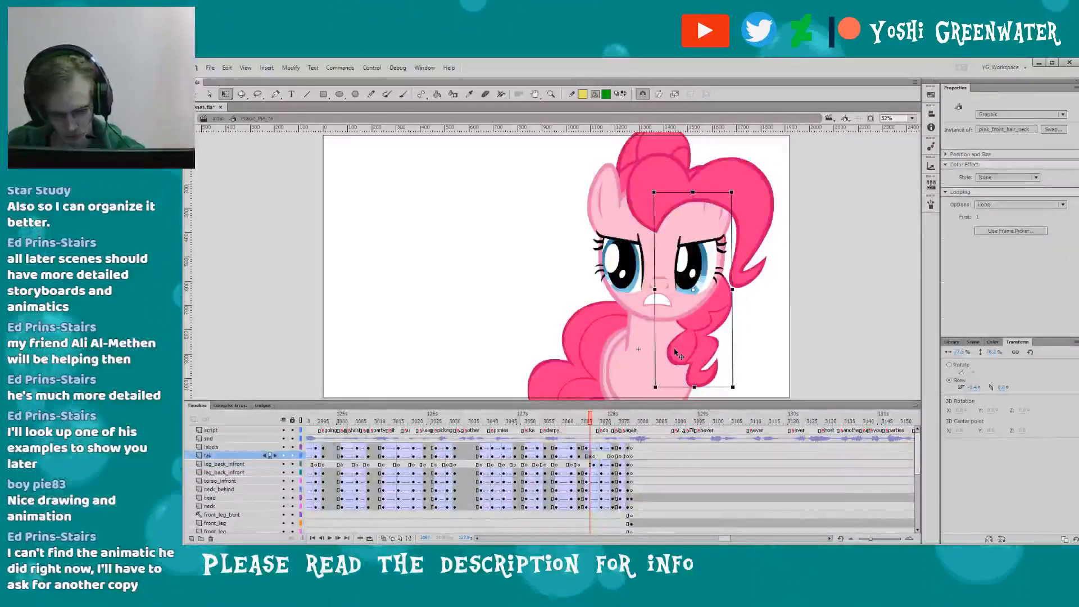
key(period)
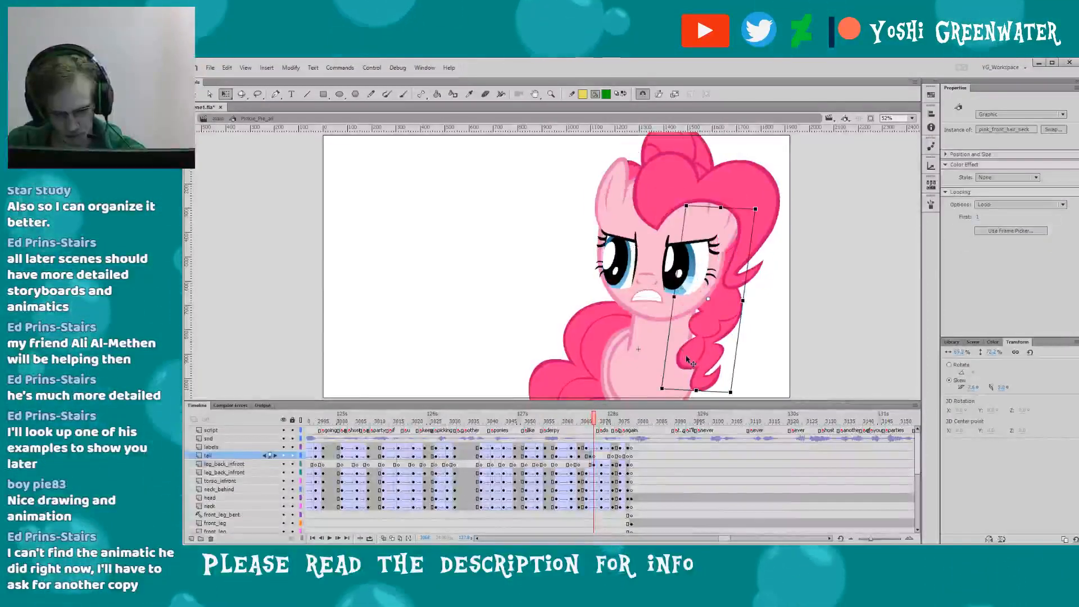
- Insert a keyframe on the leg_back_infront layer for the mid-turn pose and skew the pink neck hair to fit the head
double_click(687, 359)
double_click(613, 332)
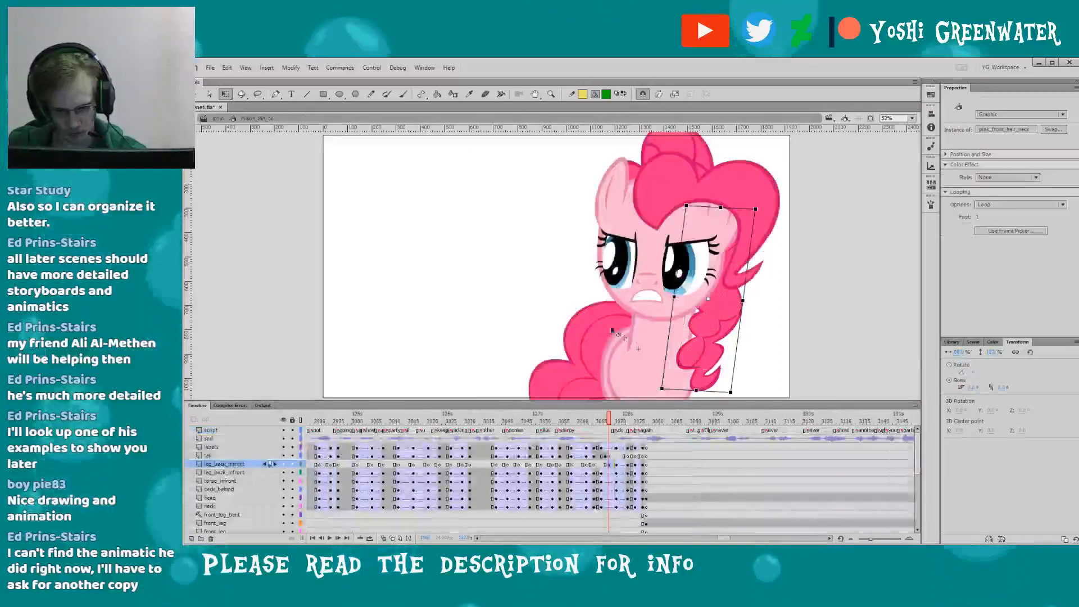
click(576, 307)
key(F6)
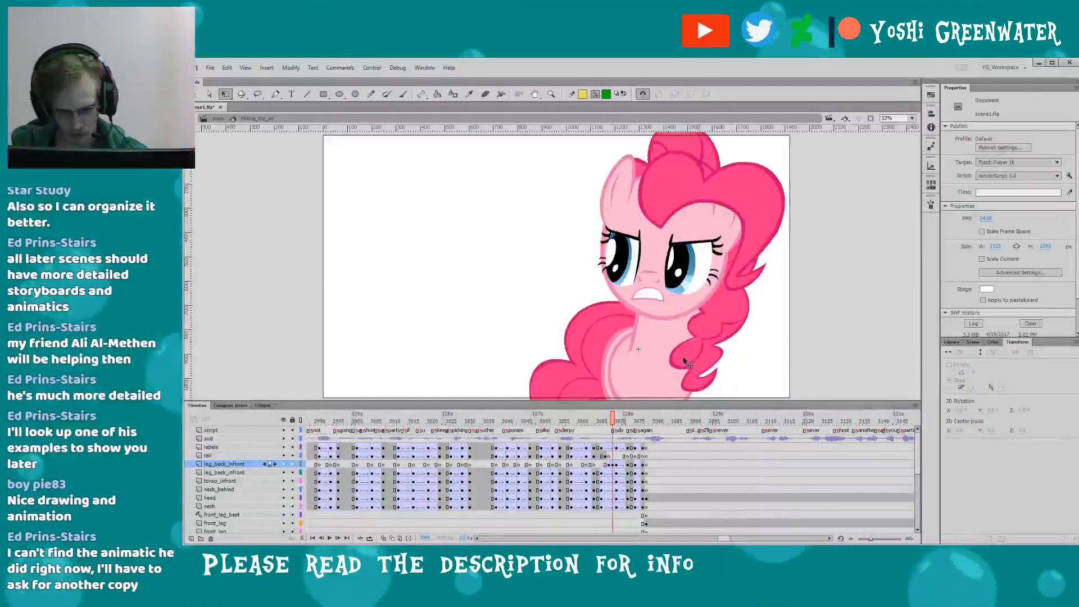
click(677, 381)
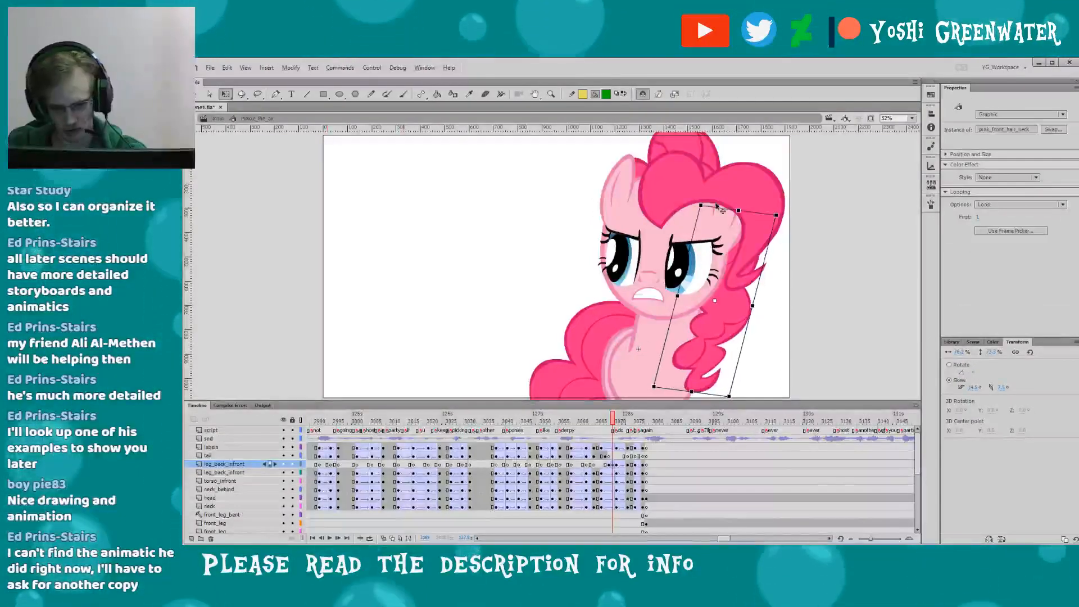
drag(712, 206, 710, 206)
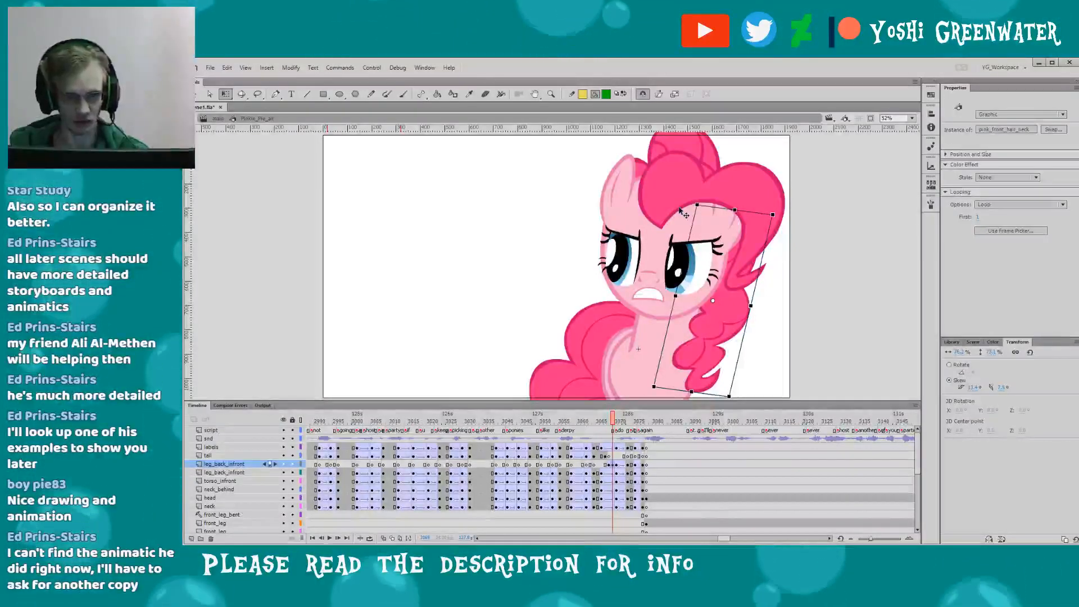
click(526, 313)
- On the following frame, skew and reposition the neck hair so it sits against the turned head's mane and neck
key(period)
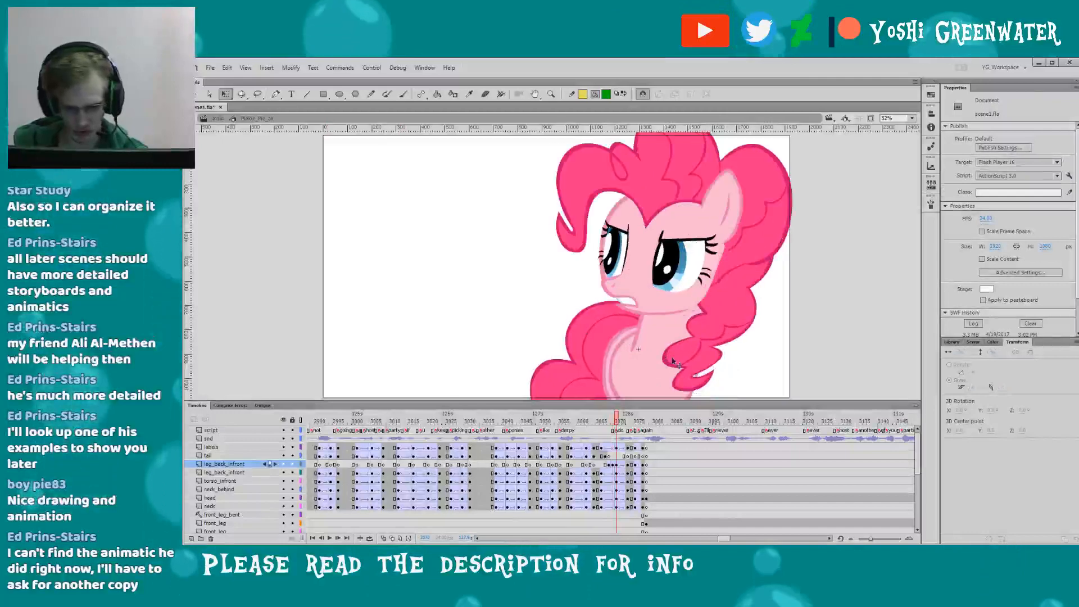
click(669, 375)
drag(732, 210, 729, 206)
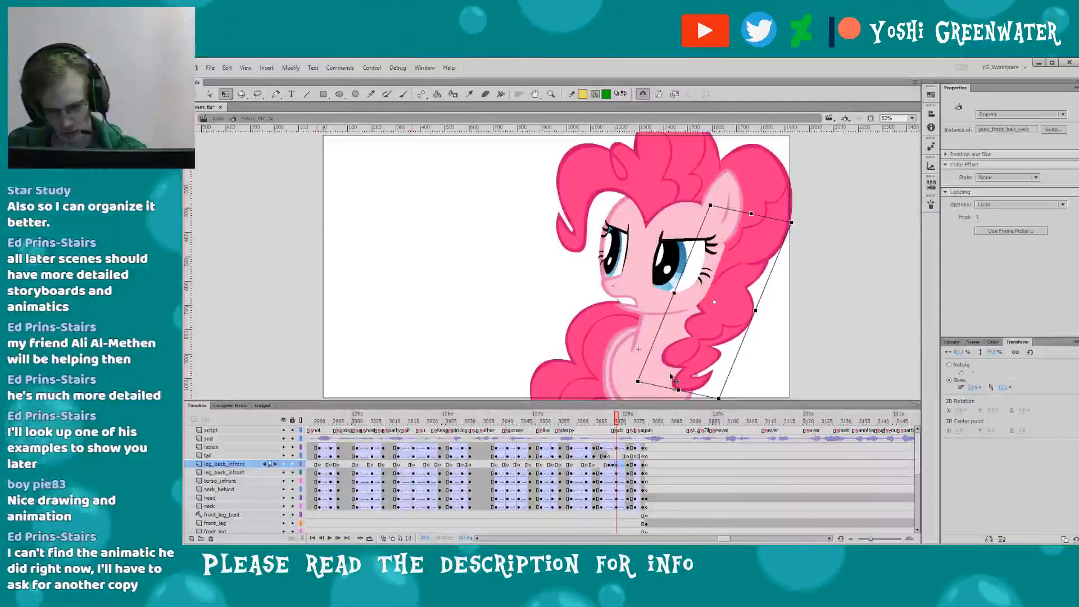
drag(667, 385, 672, 385)
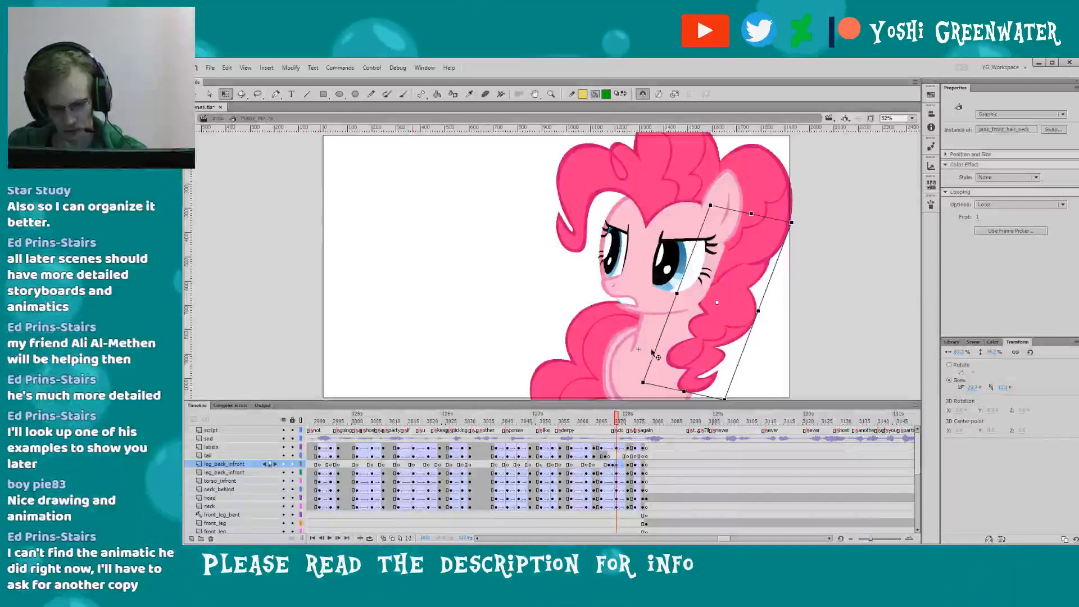
drag(646, 331, 647, 333)
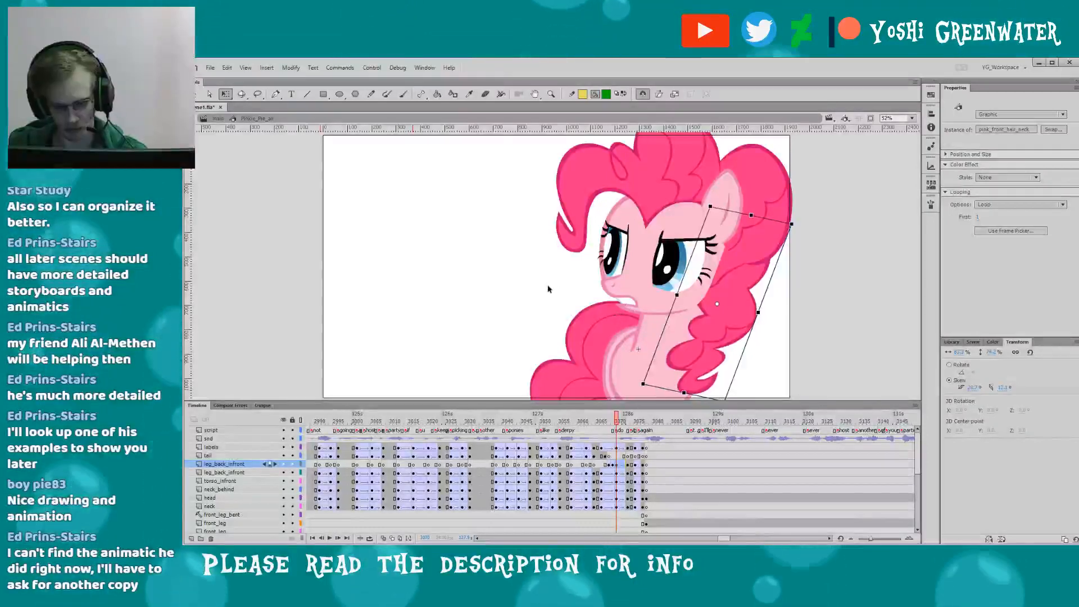
- Advance to the keyframe at the end of the head turn and nudge and skew the neck hair into line
key(.)
key(.)
key(.)
key(.)
key(ctrl+a)
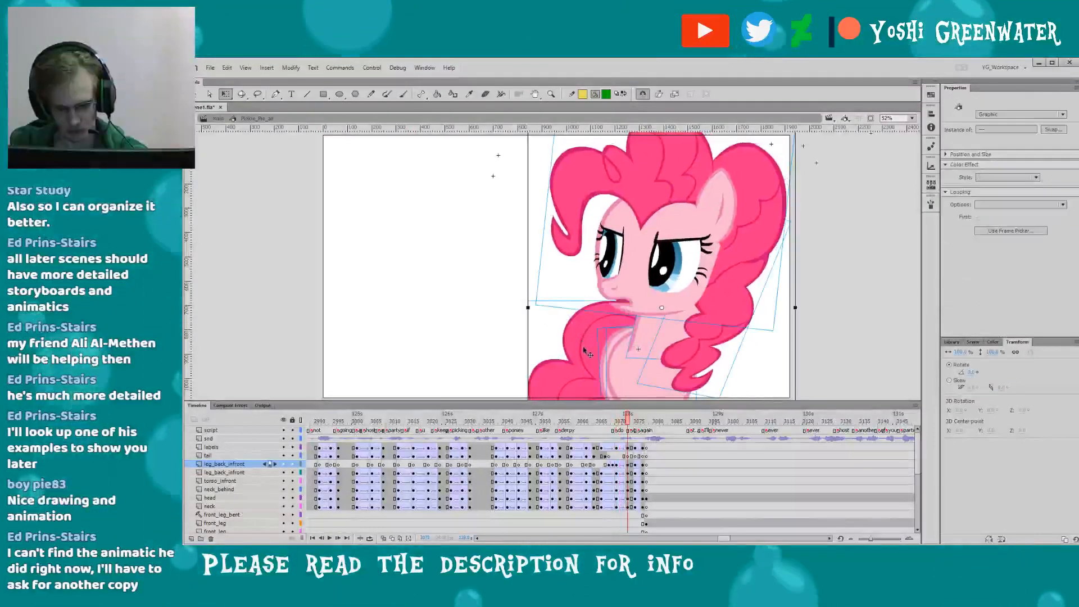
click(703, 373)
click(697, 371)
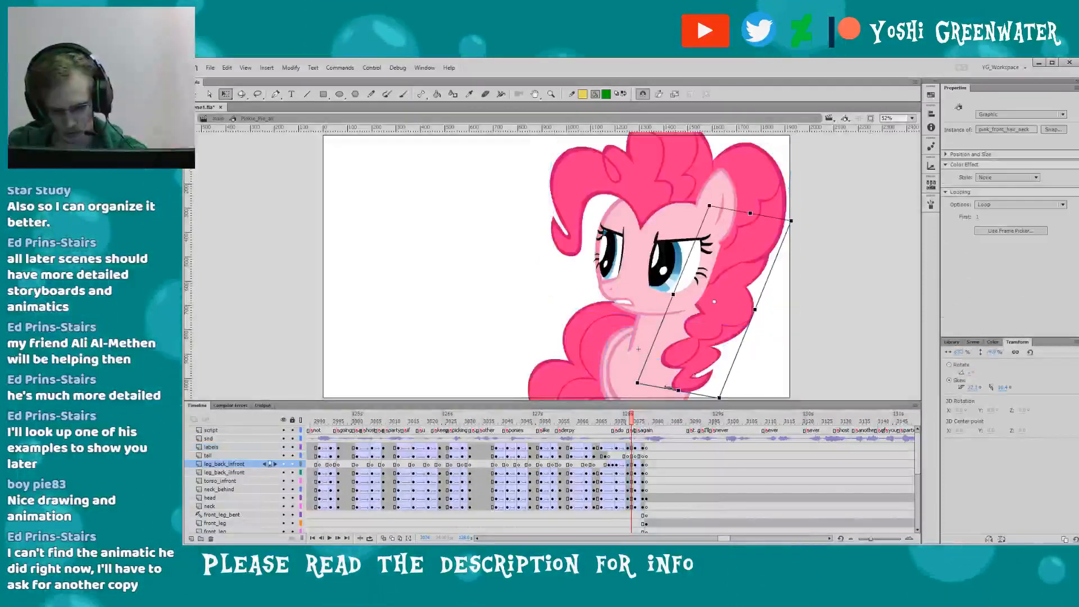
drag(666, 388, 668, 387)
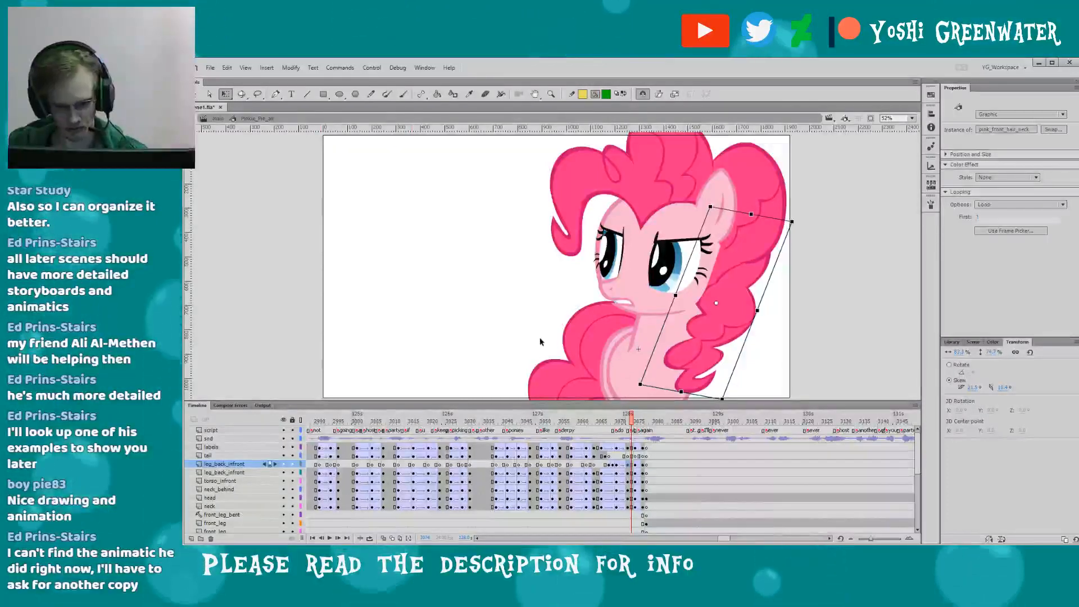
click(562, 354)
- On the pose where the head leans back toward the stage center, realign the neck hair with the mane
drag(636, 507, 639, 448)
key(period)
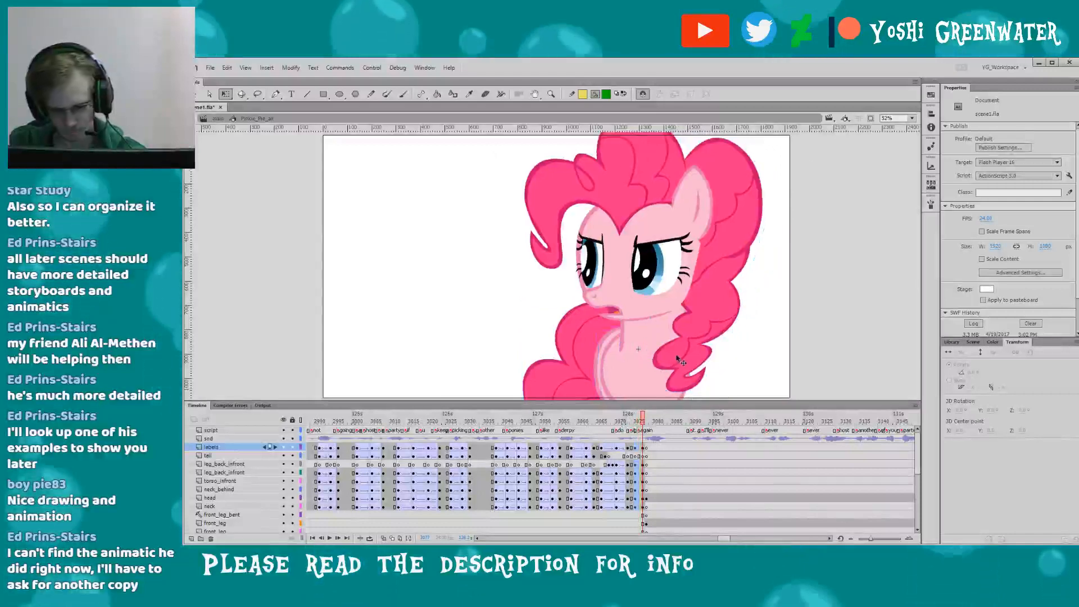
click(645, 384)
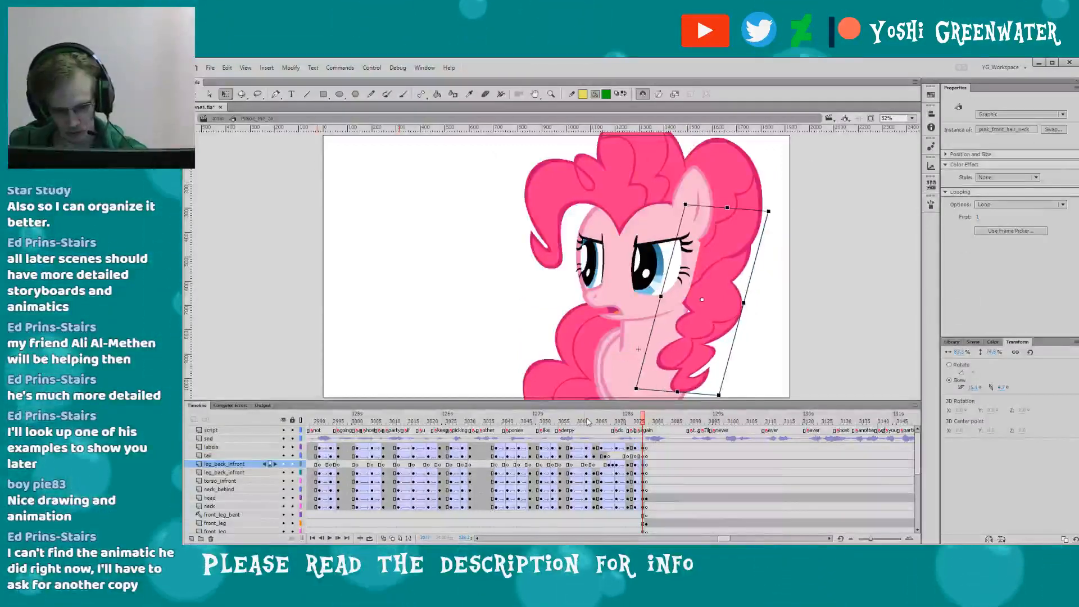
- Return to the frame just after the adjusted turned-head keyframe and match its neck hair to that placement
key(period)
key(period)
key(period)
key(period)
key(period)
key(period)
key(period)
key(period)
click(635, 421)
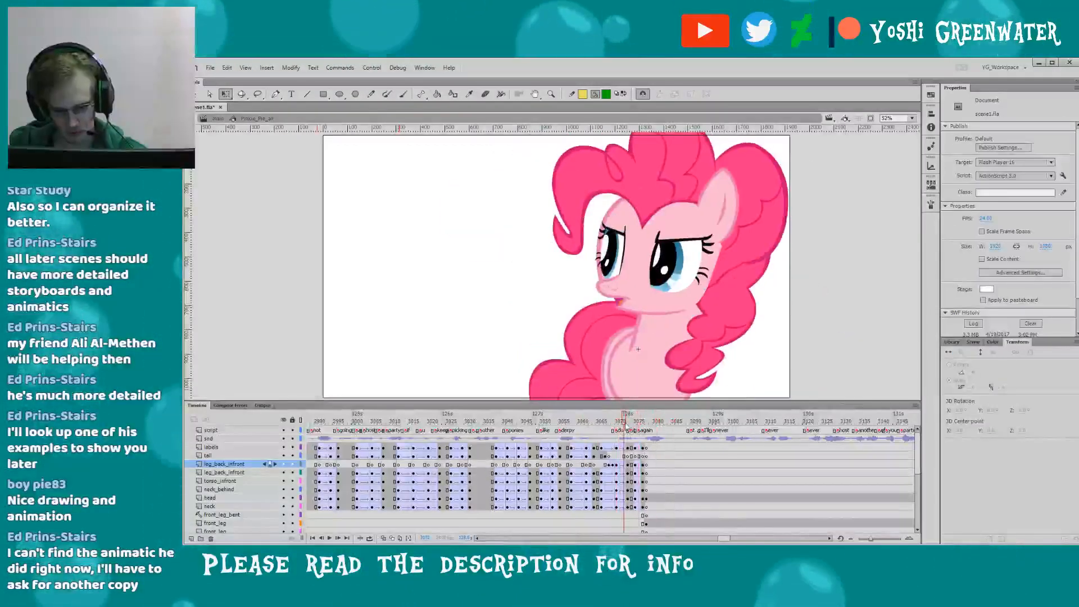
click(658, 374)
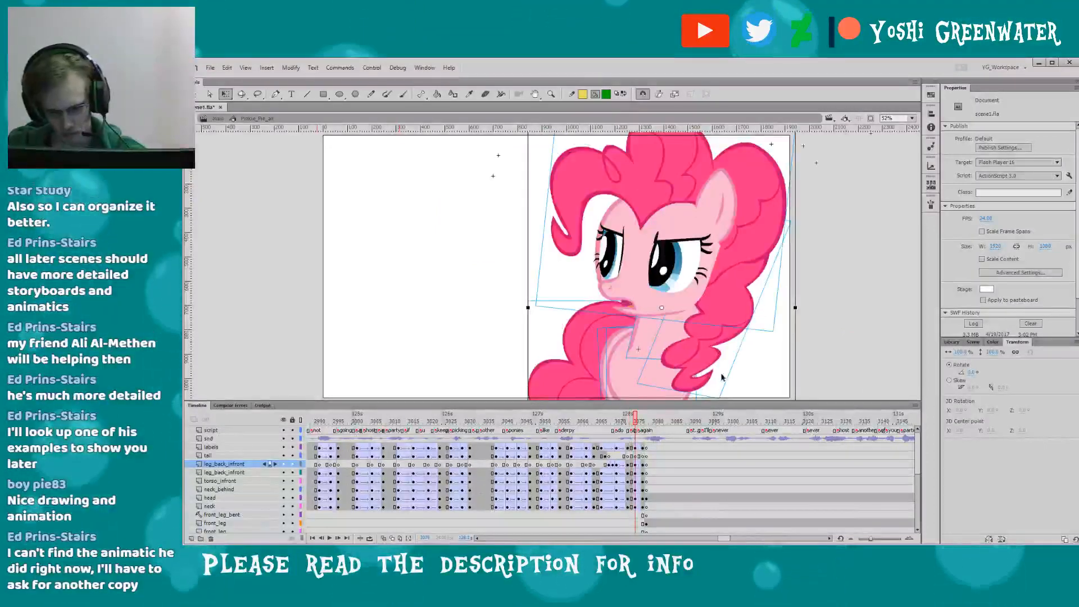
click(632, 466)
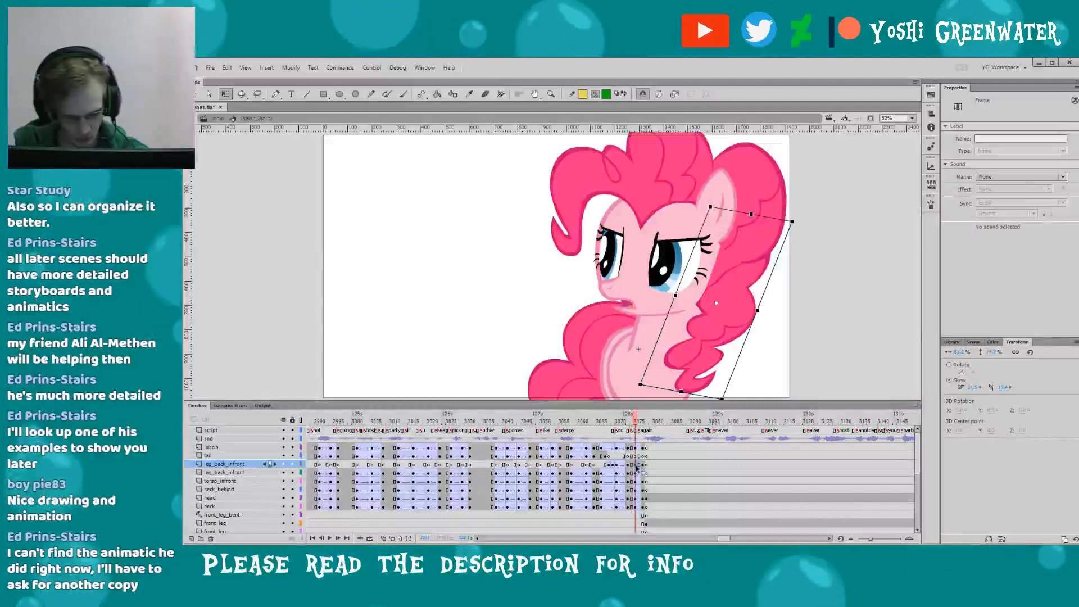
- Play back the head-turn section repeatedly from just before the turn to check the neck hair's motion
click(605, 431)
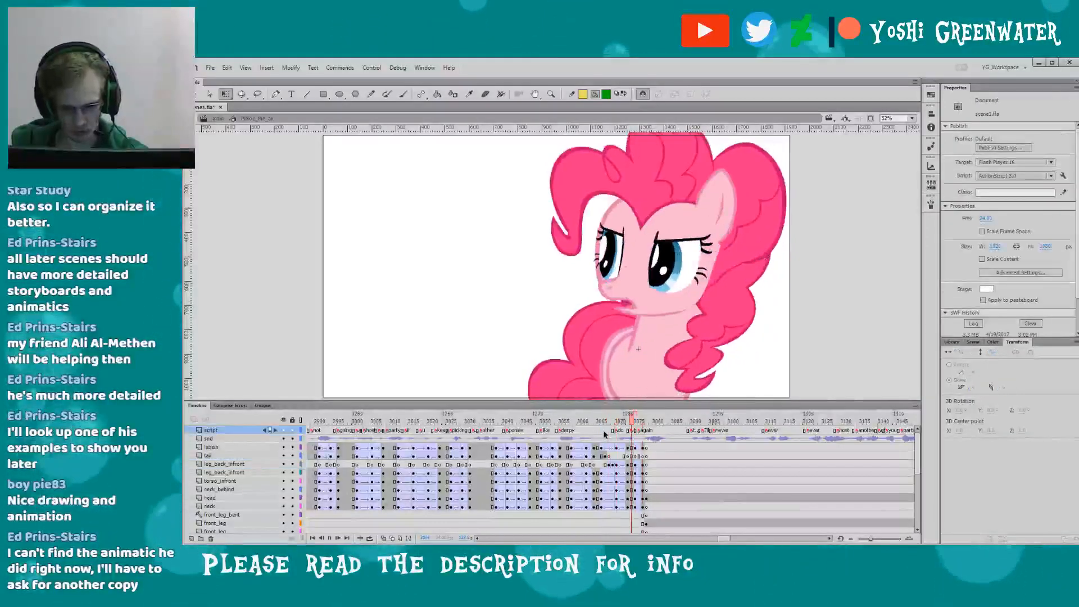
click(590, 429)
key(Return)
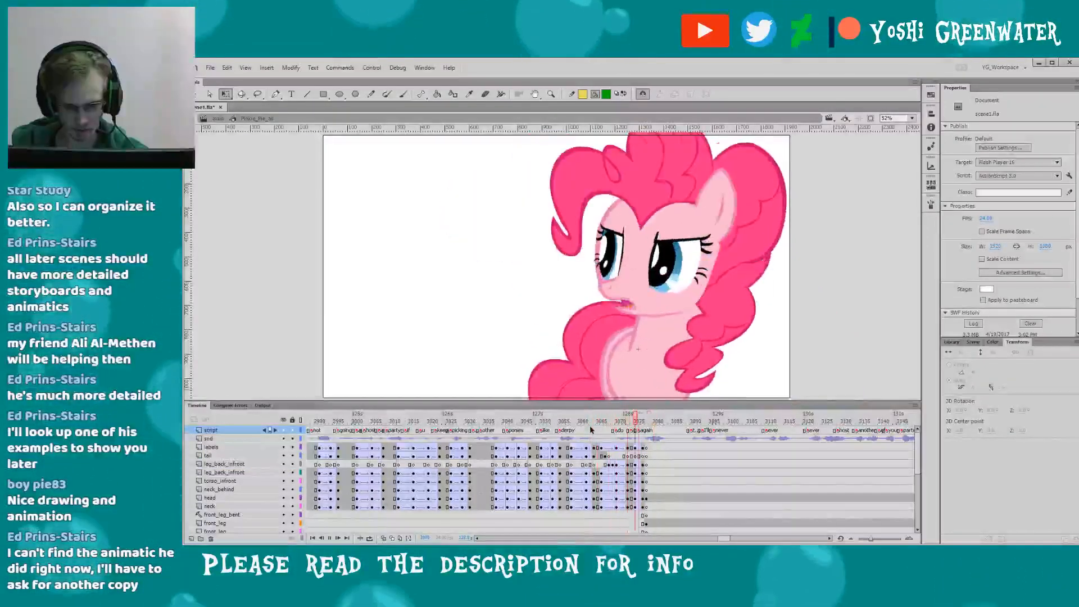
click(600, 429)
key(Return)
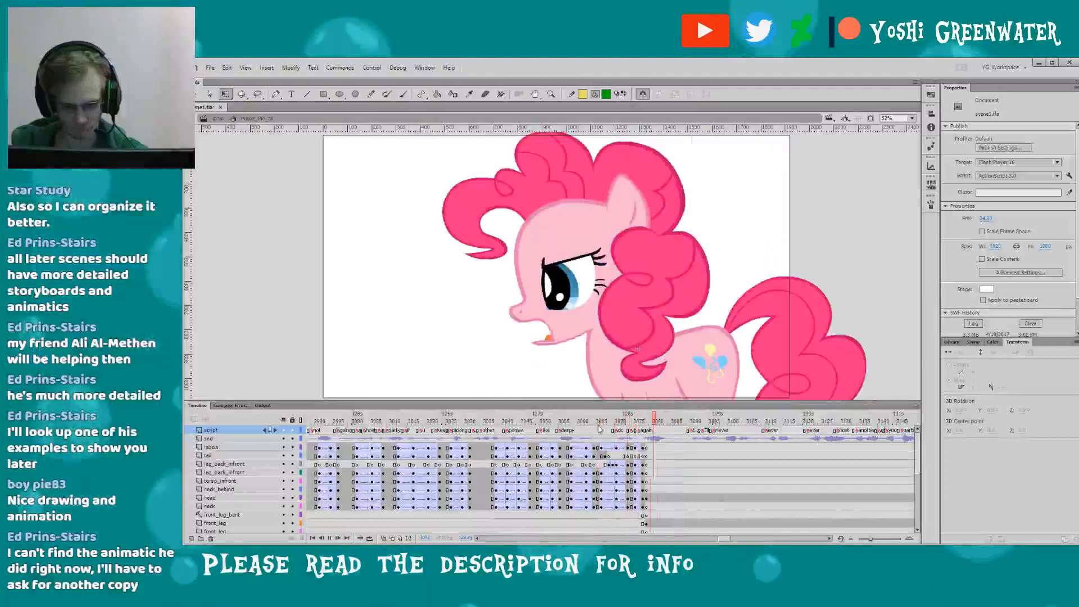
click(600, 428)
key(Return)
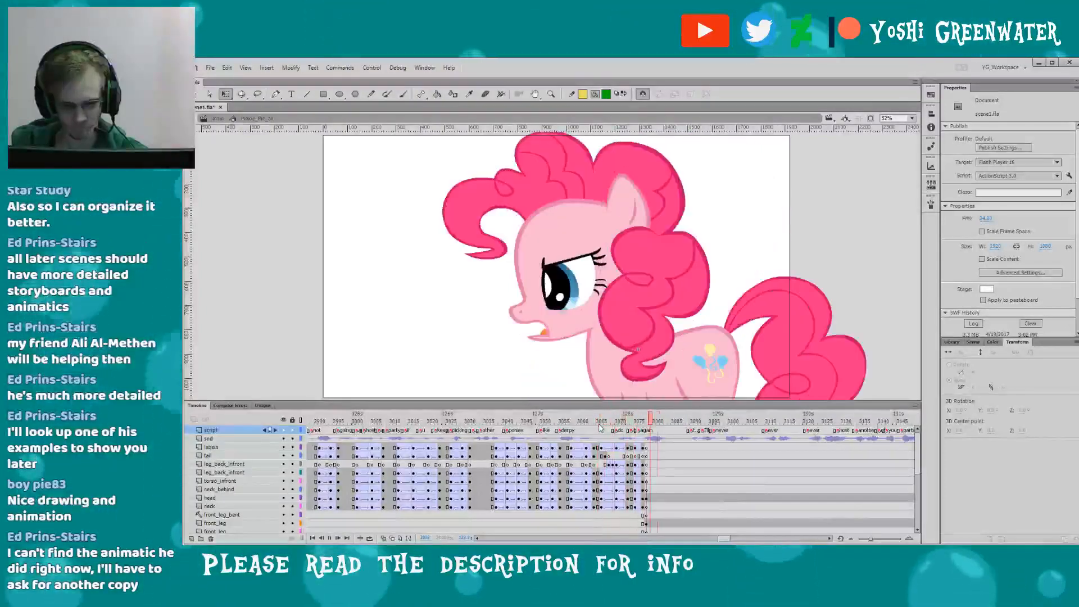
key(Return)
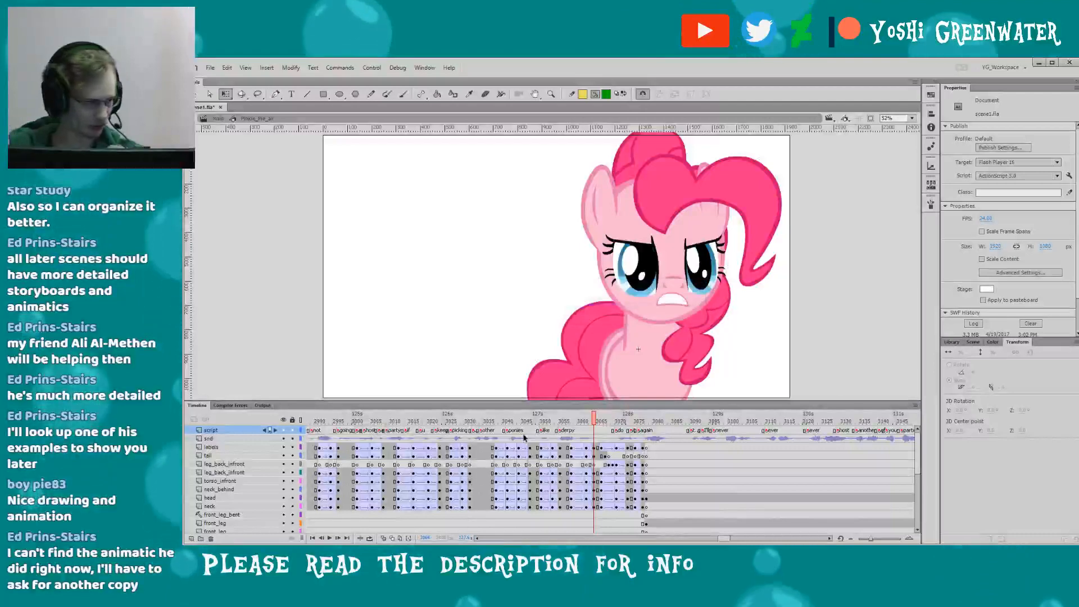
- Go to the start of the shot, exit to the main timeline, and show the bk background and hidden pony layers
drag(722, 539, 720, 539)
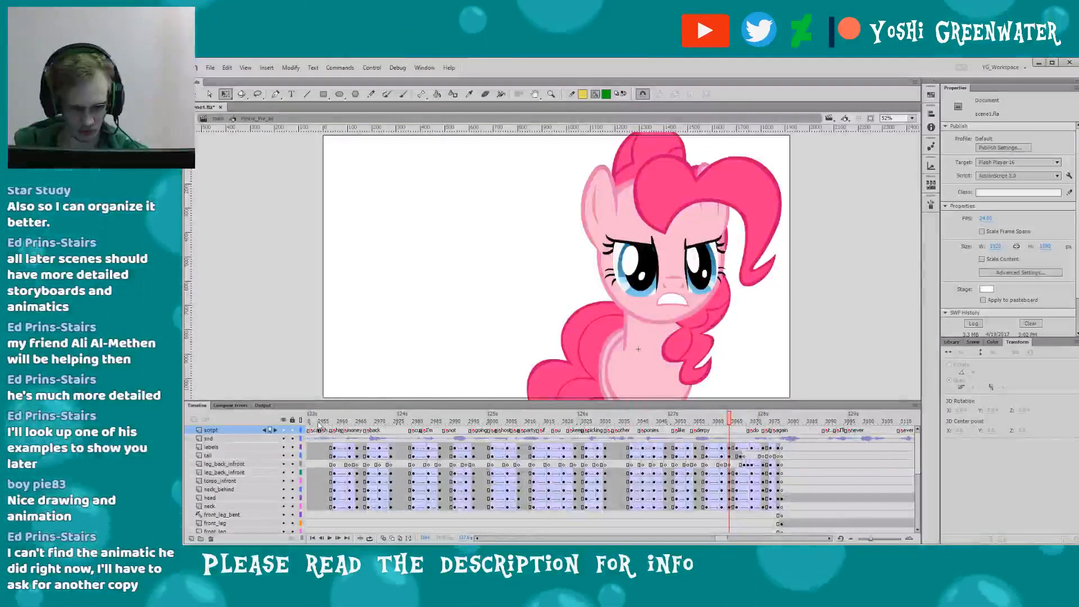
mouse_move(354, 414)
mouse_down()
mouse_move(332, 416)
mouse_move(345, 419)
mouse_up()
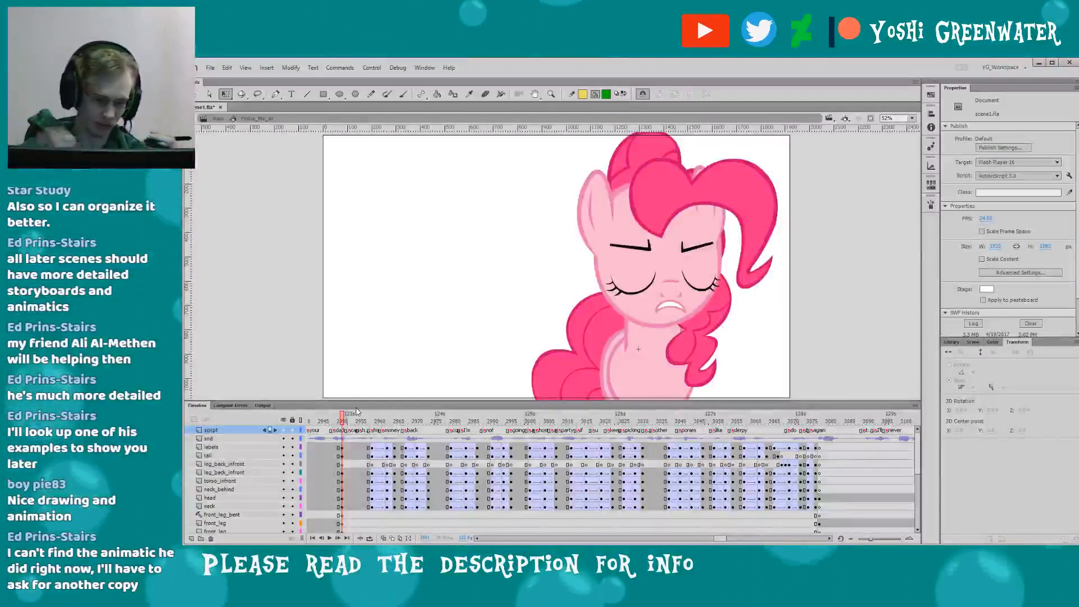
double_click(393, 386)
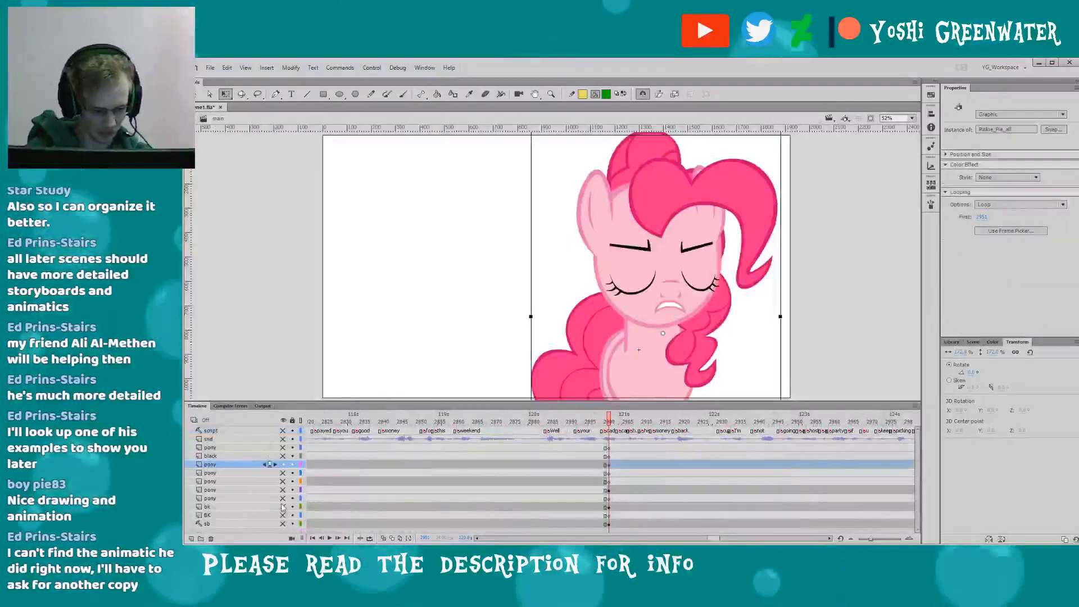
click(282, 507)
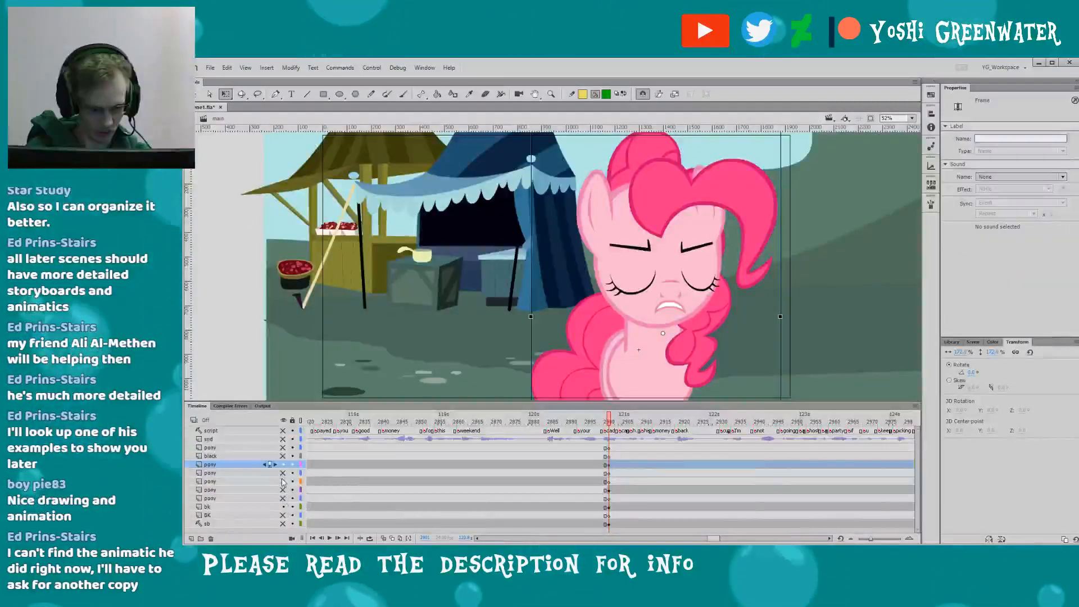
click(282, 482)
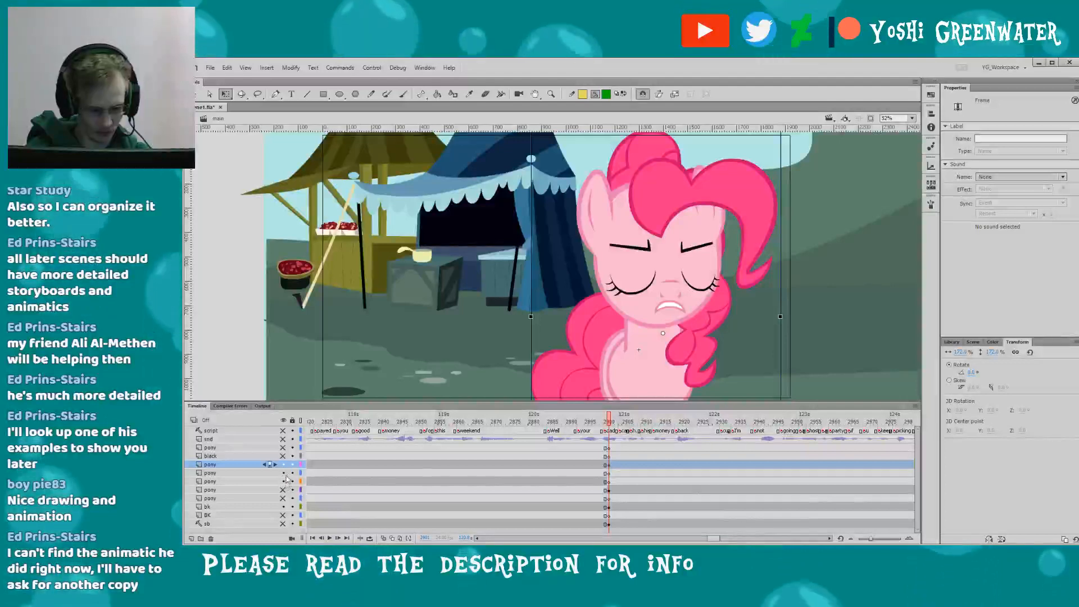
click(282, 490)
click(283, 498)
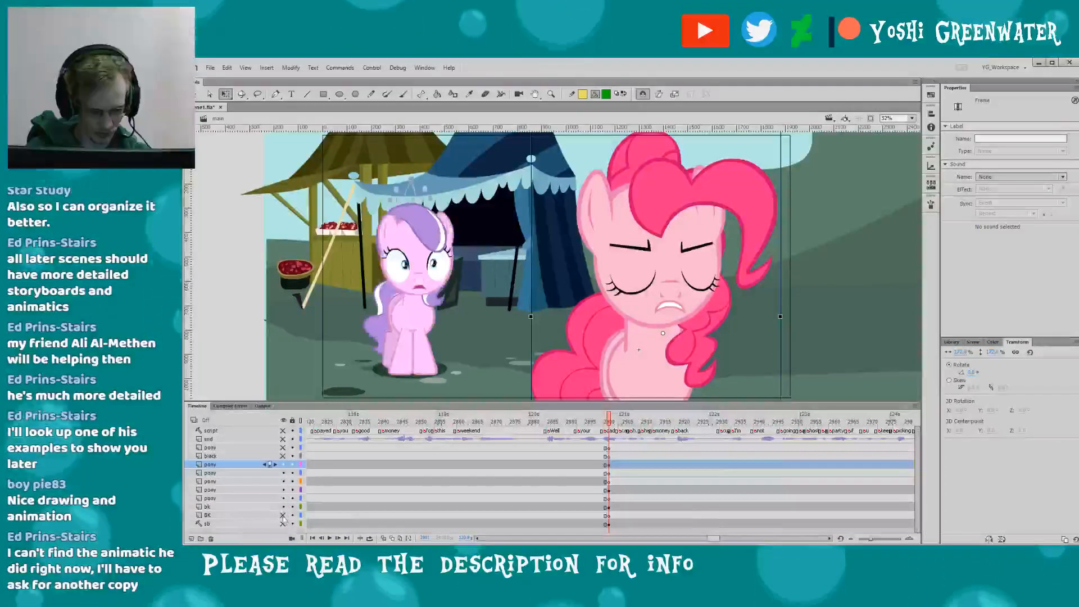
- Reopen the Pinkie Pie character symbol for editing in place over the visible scene
click(400, 345)
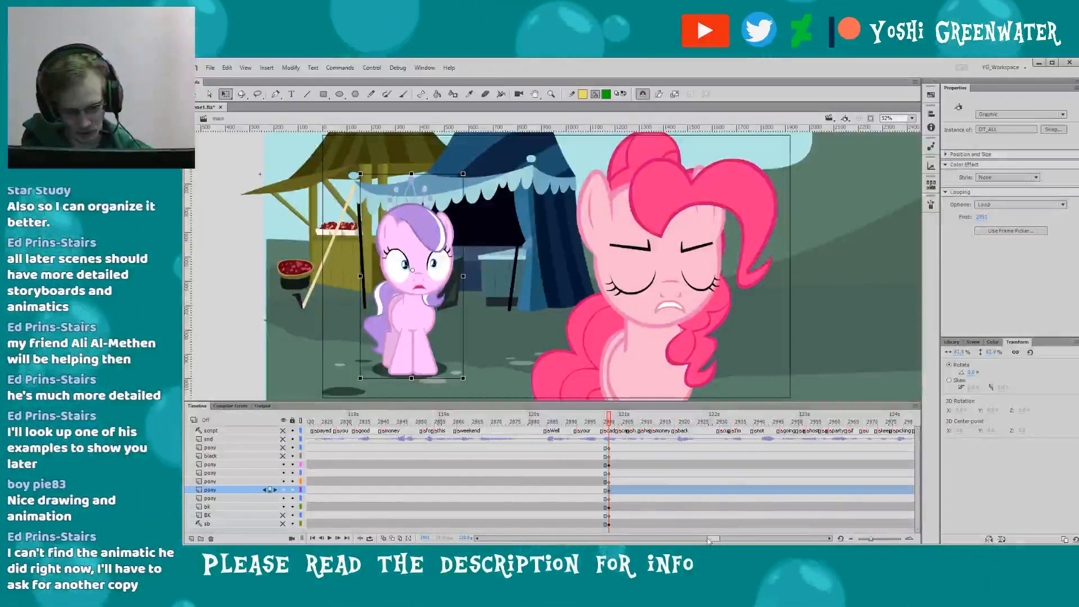
drag(713, 538, 719, 537)
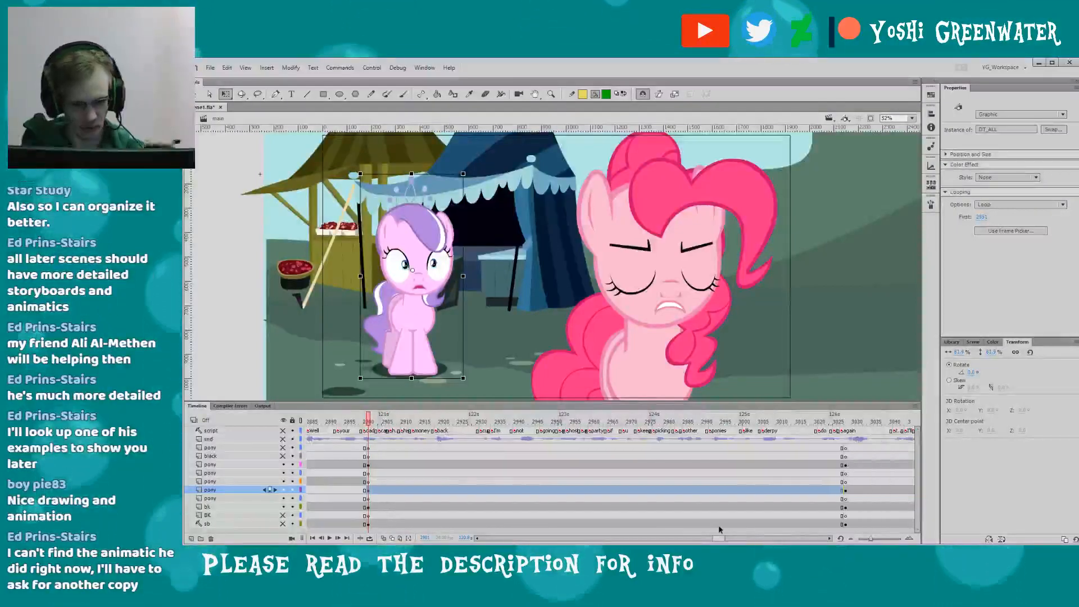
double_click(629, 338)
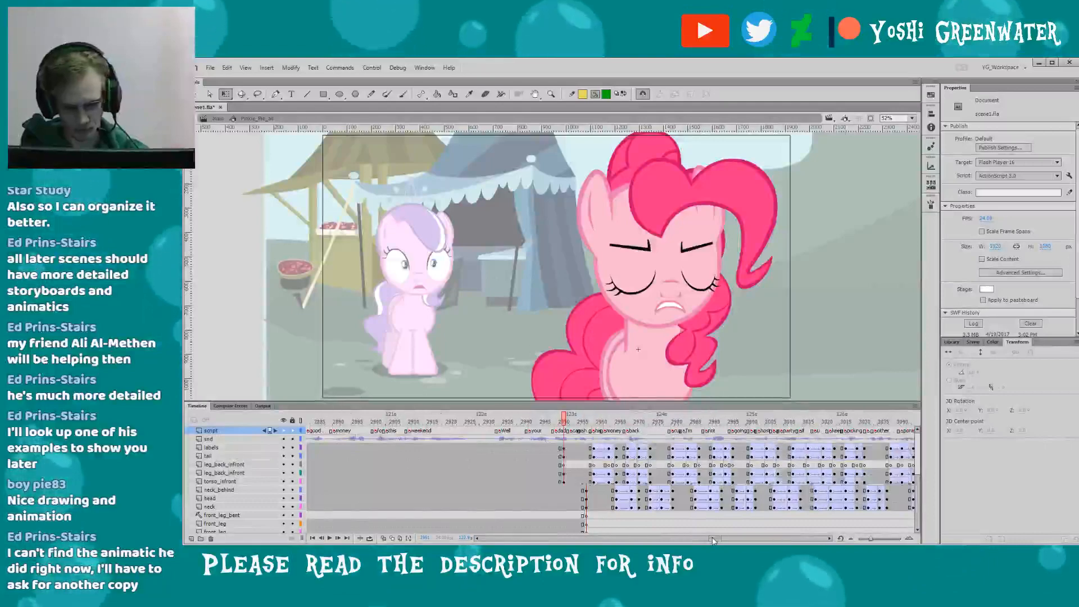
drag(713, 541, 704, 502)
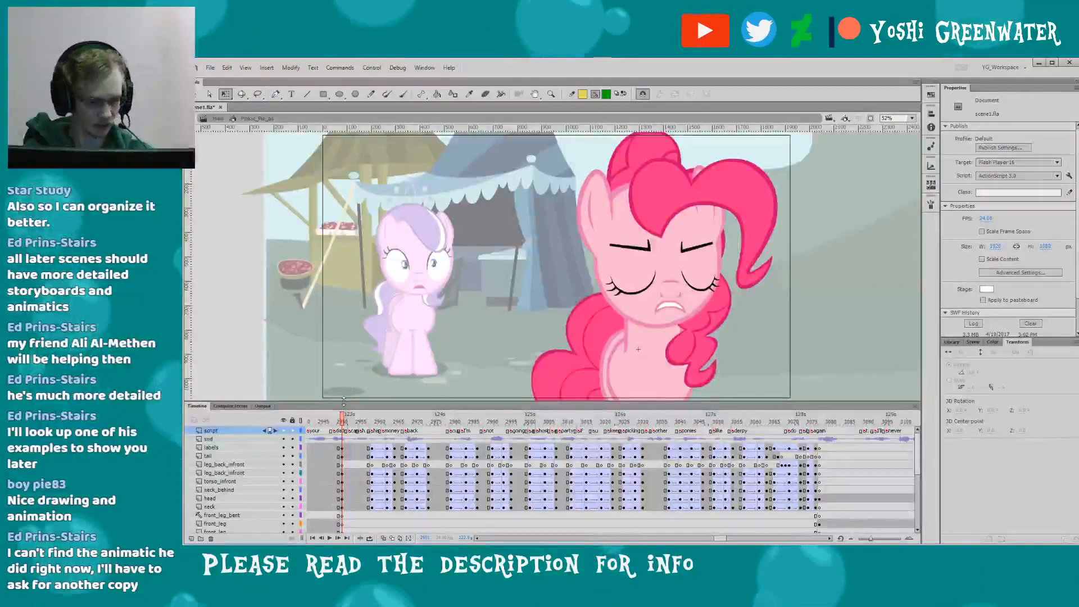
- Make the stage area slightly taller by shrinking the timeline area beneath it
drag(344, 401, 344, 405)
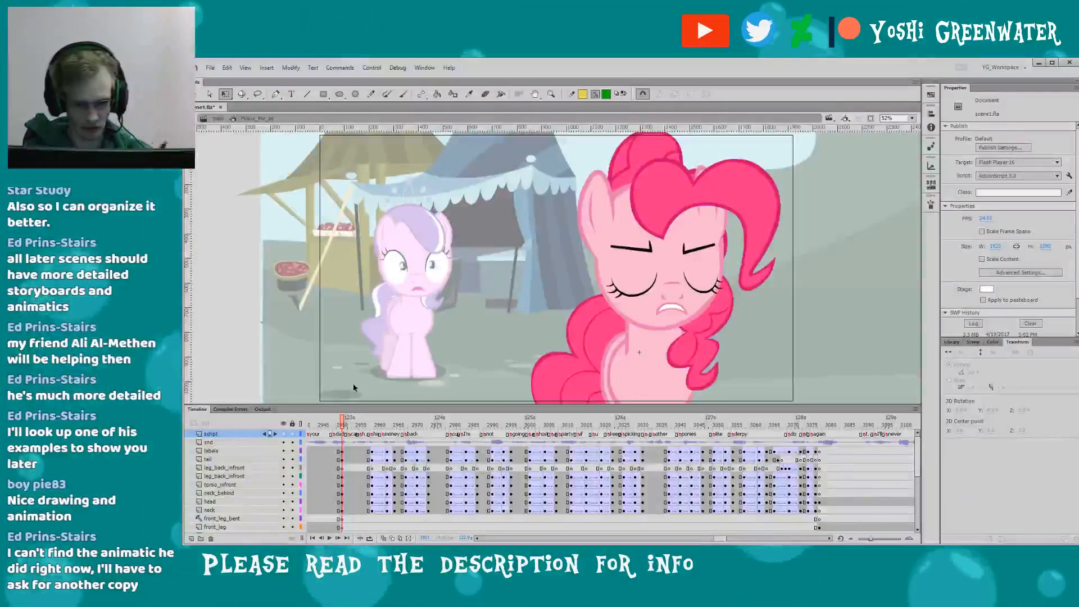
drag(720, 539, 722, 539)
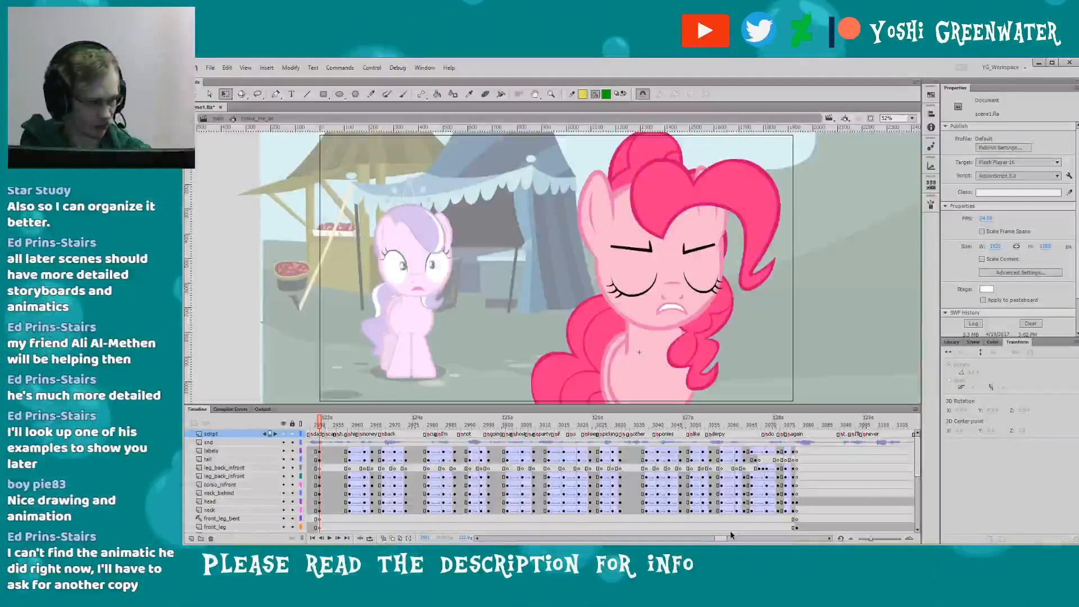
drag(408, 406, 408, 407)
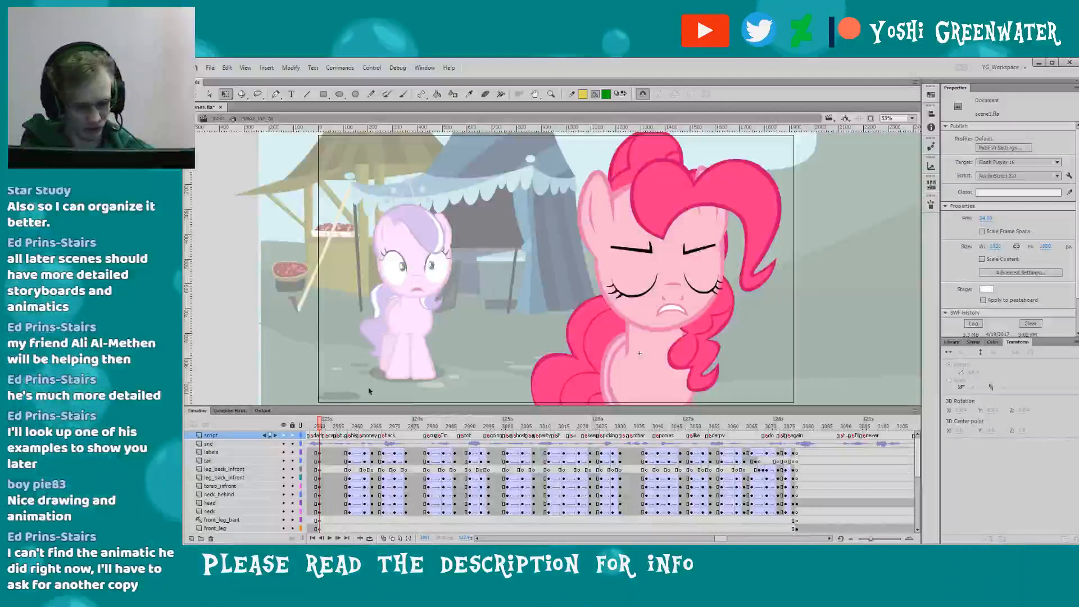
drag(364, 405, 366, 406)
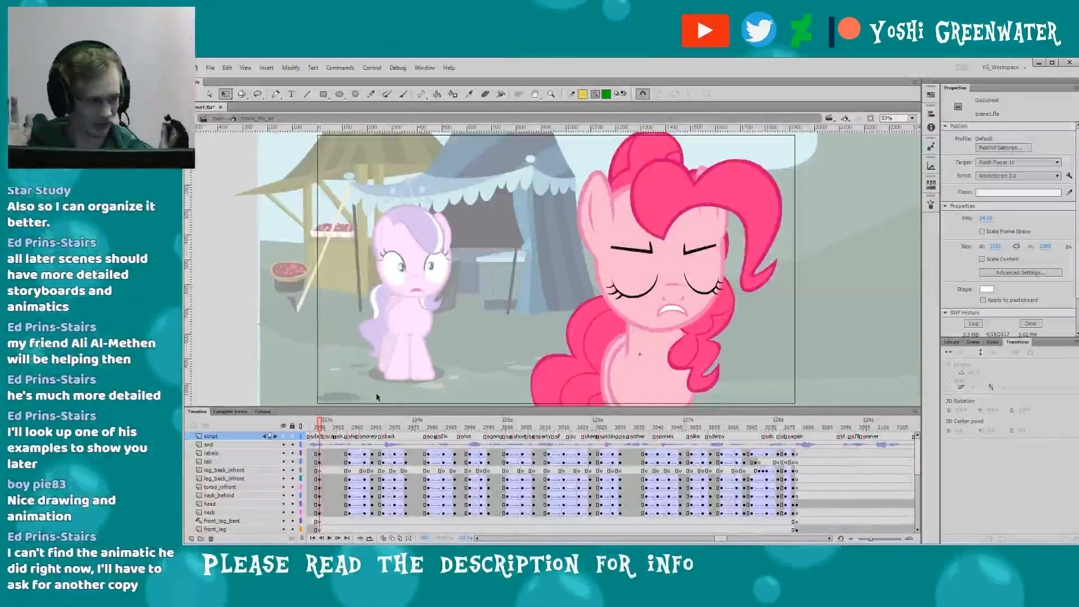
- Open the head symbol and inspect its frames around the head turn, then return to the full-body symbol
click(623, 287)
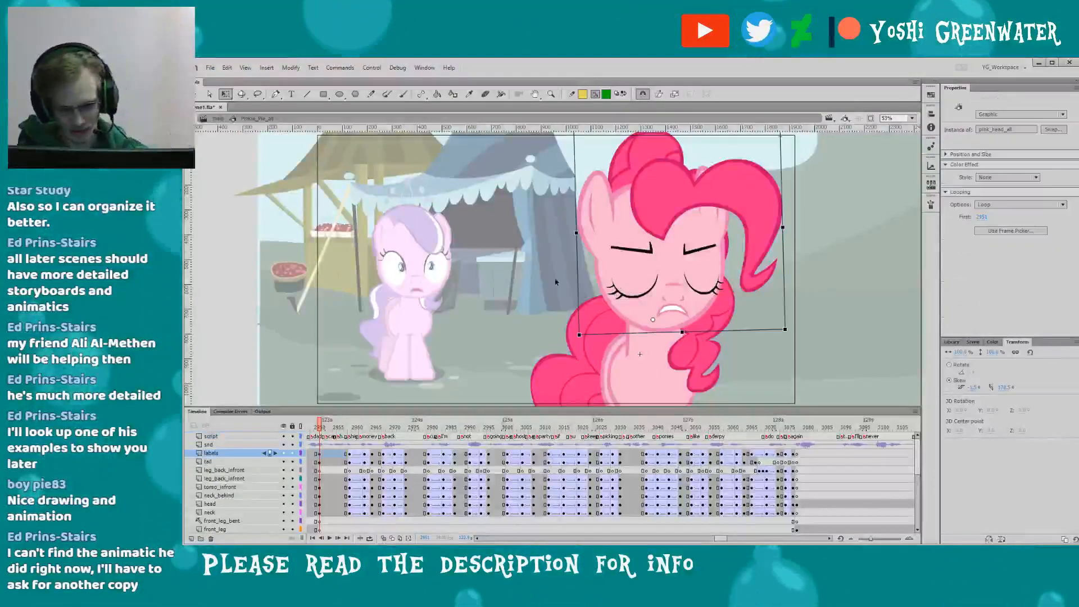
double_click(590, 297)
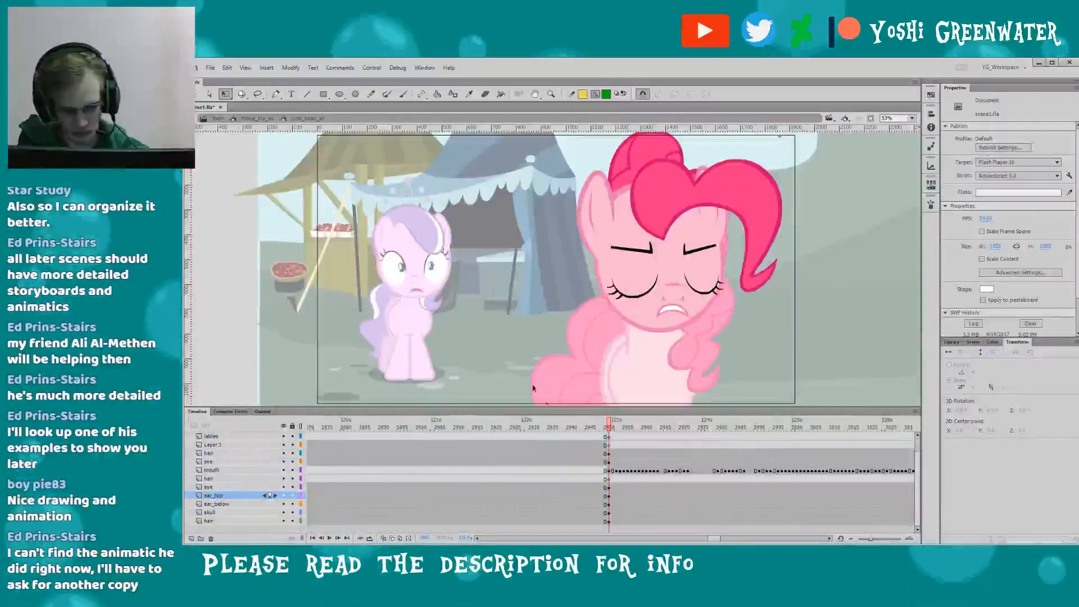
drag(721, 541, 726, 534)
drag(685, 431, 700, 427)
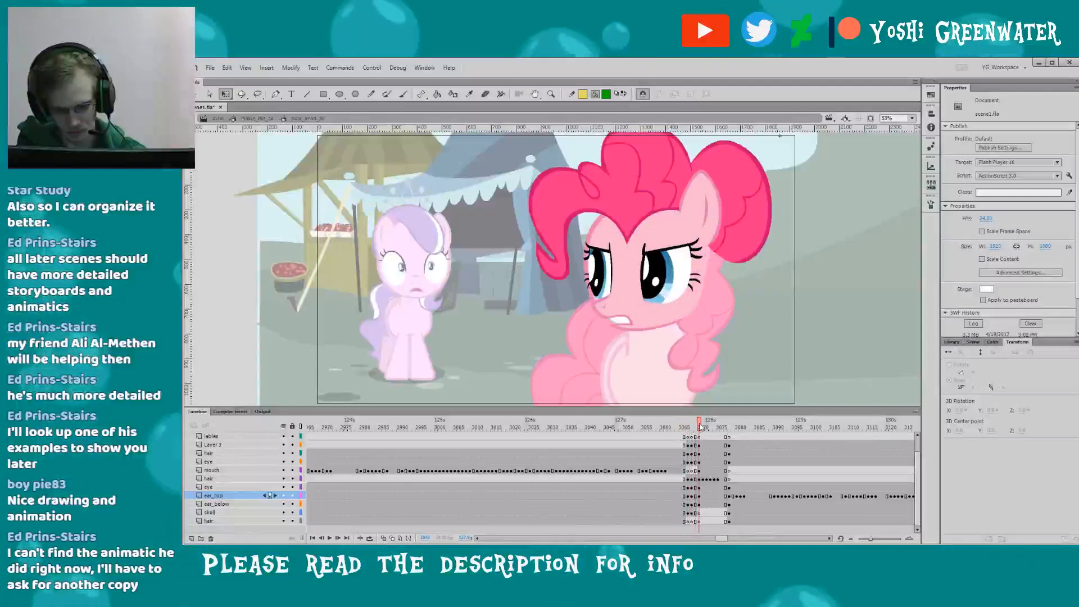
double_click(562, 391)
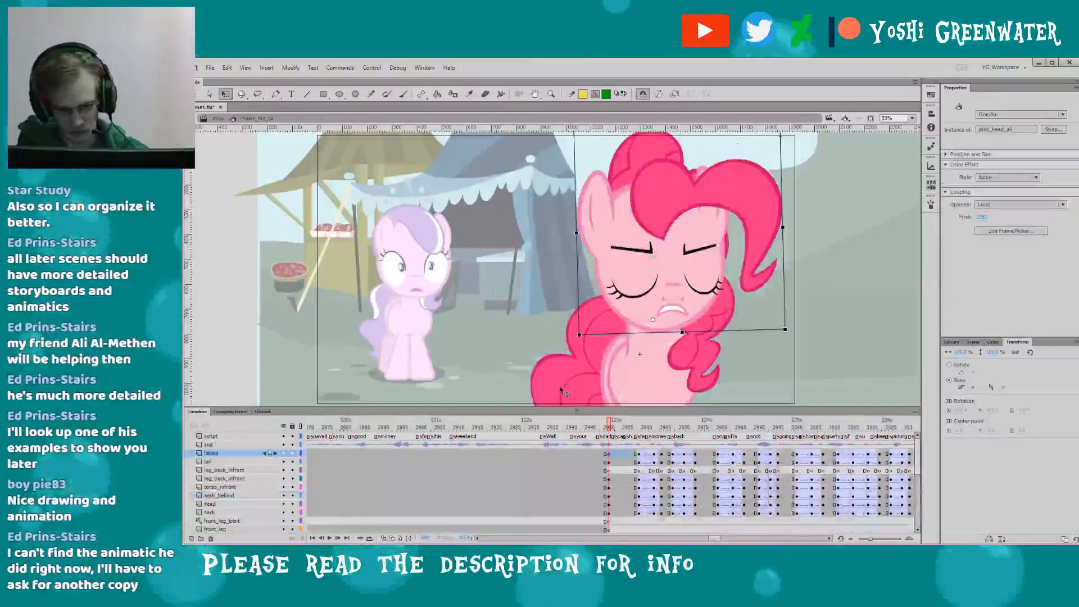
- Scrub and play the opening dialogue bobs of the shot to study the head and front hair motion
drag(711, 538, 697, 517)
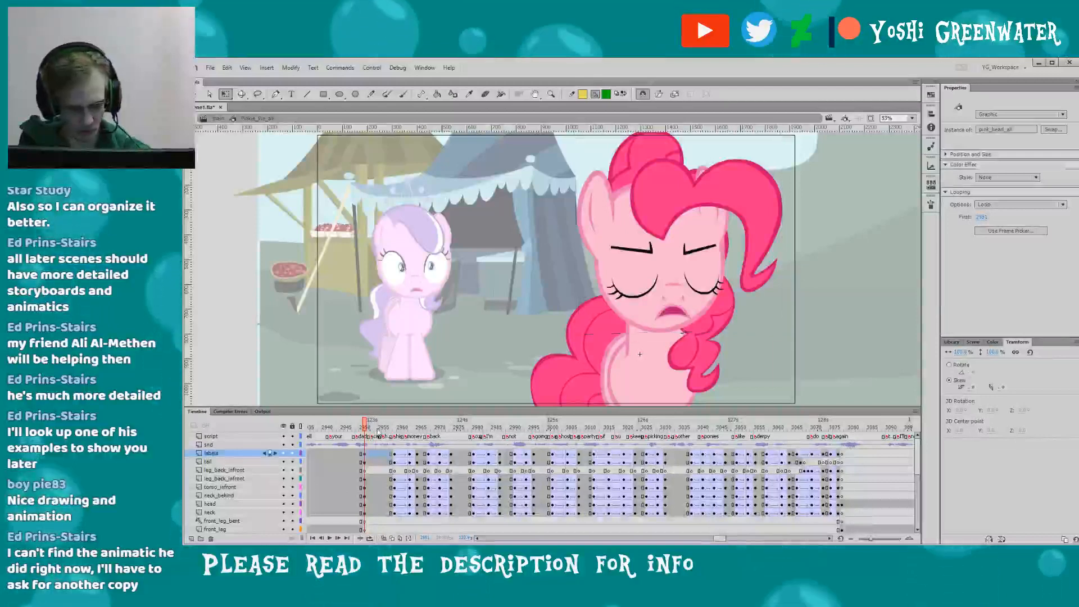
drag(366, 420, 395, 419)
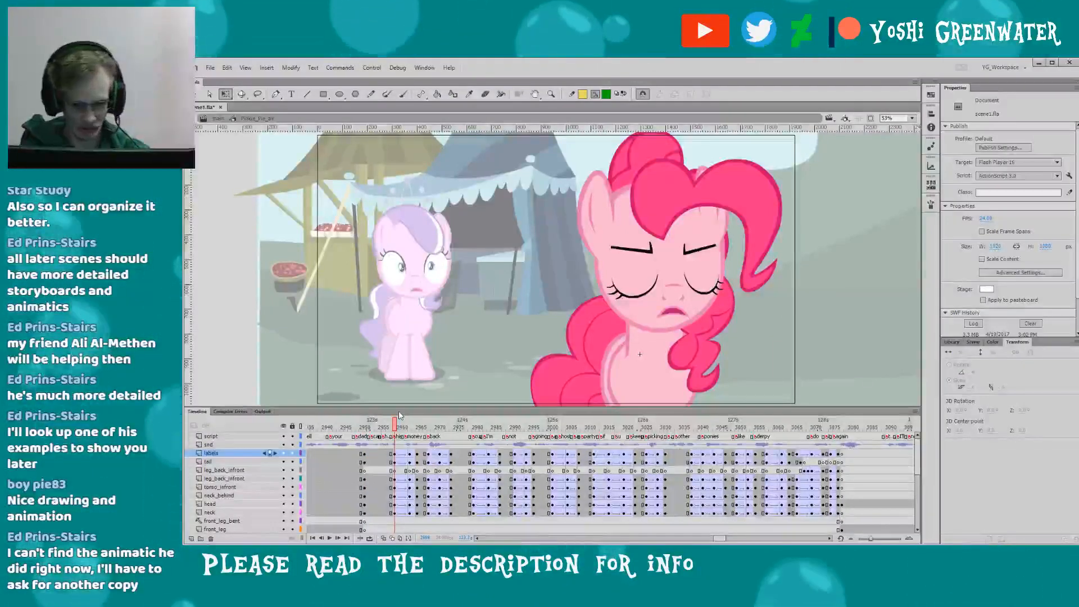
key(Return)
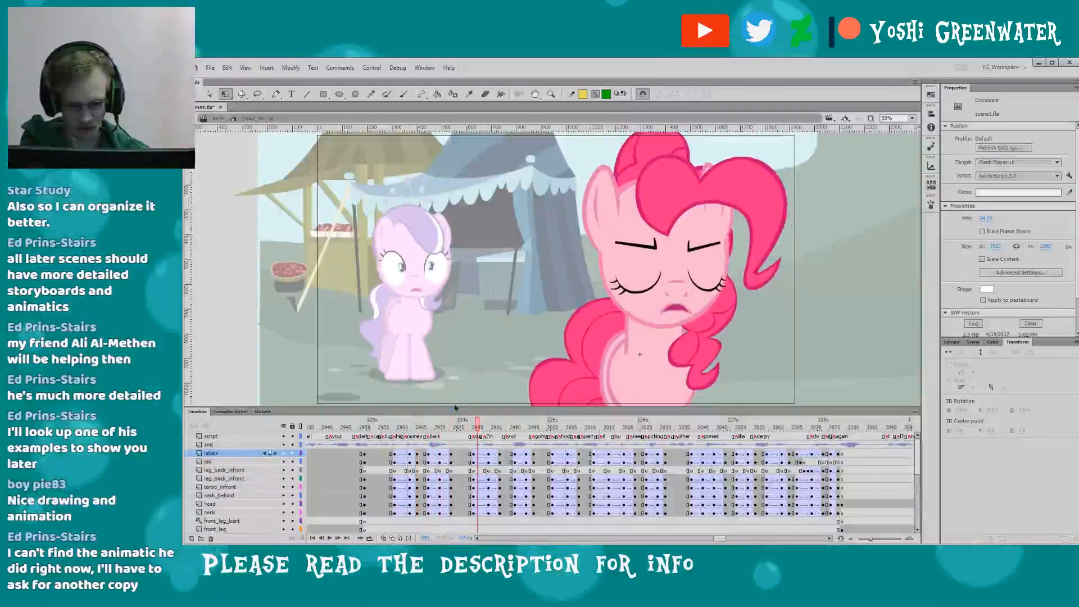
- Try shifting the front hair piece downward inside the head symbol and undo the move
double_click(684, 192)
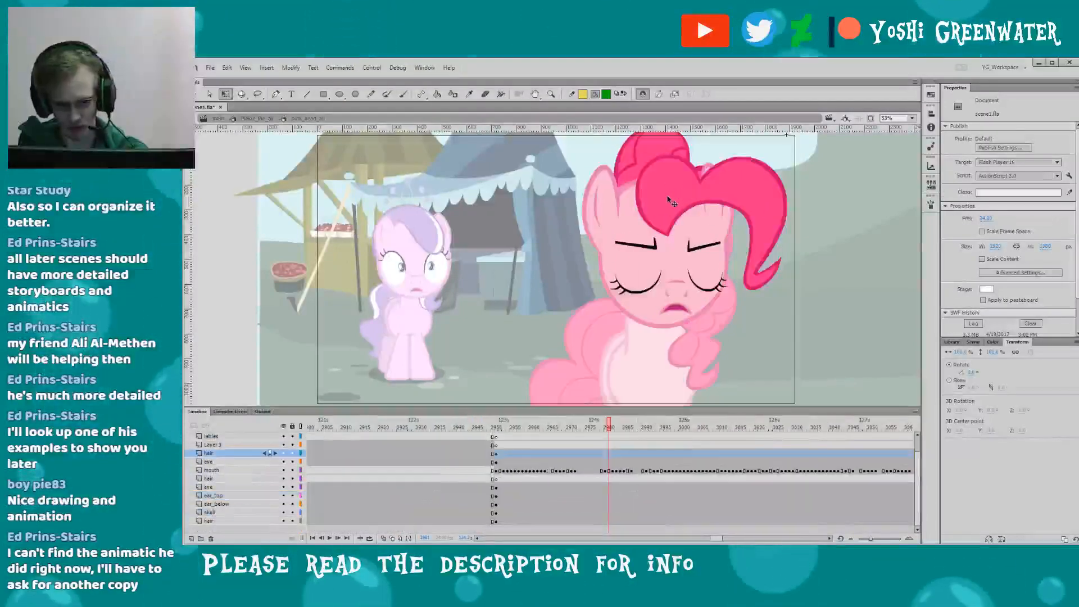
click(674, 215)
drag(675, 216, 680, 224)
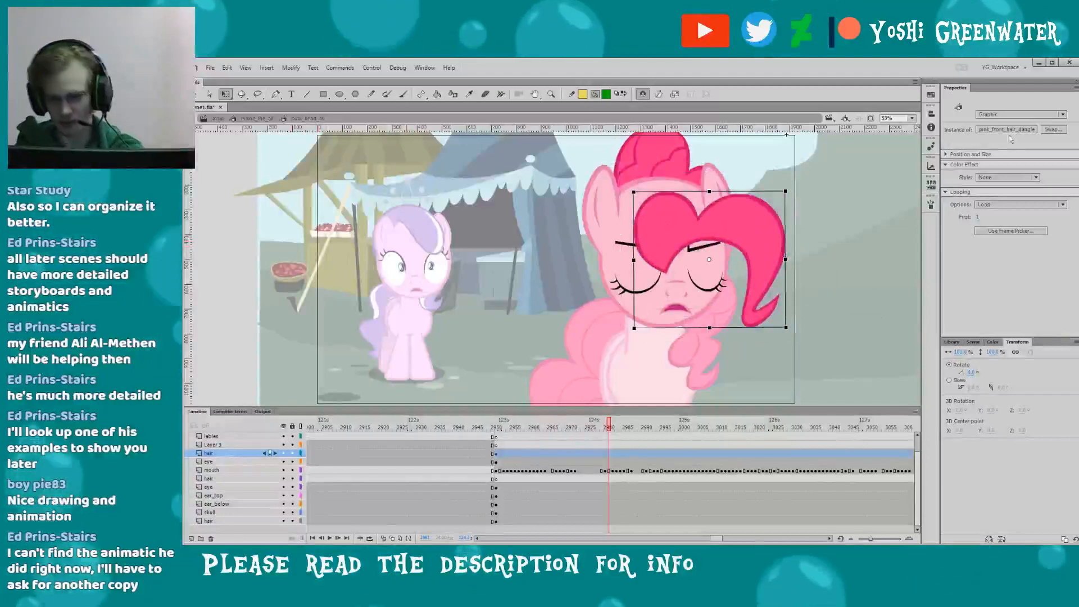
key(ctrl+z)
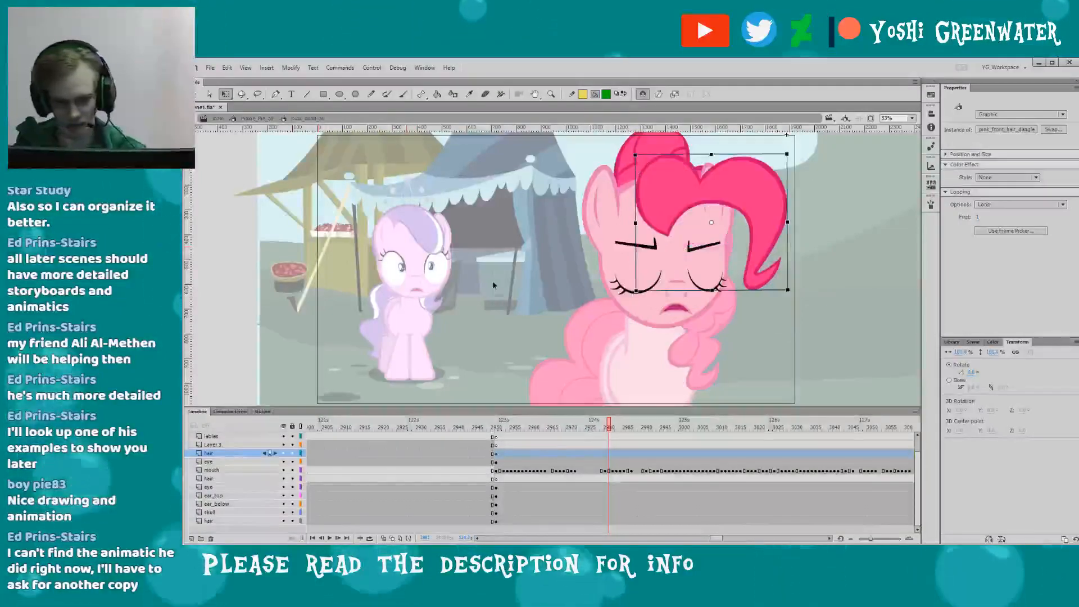
double_click(496, 332)
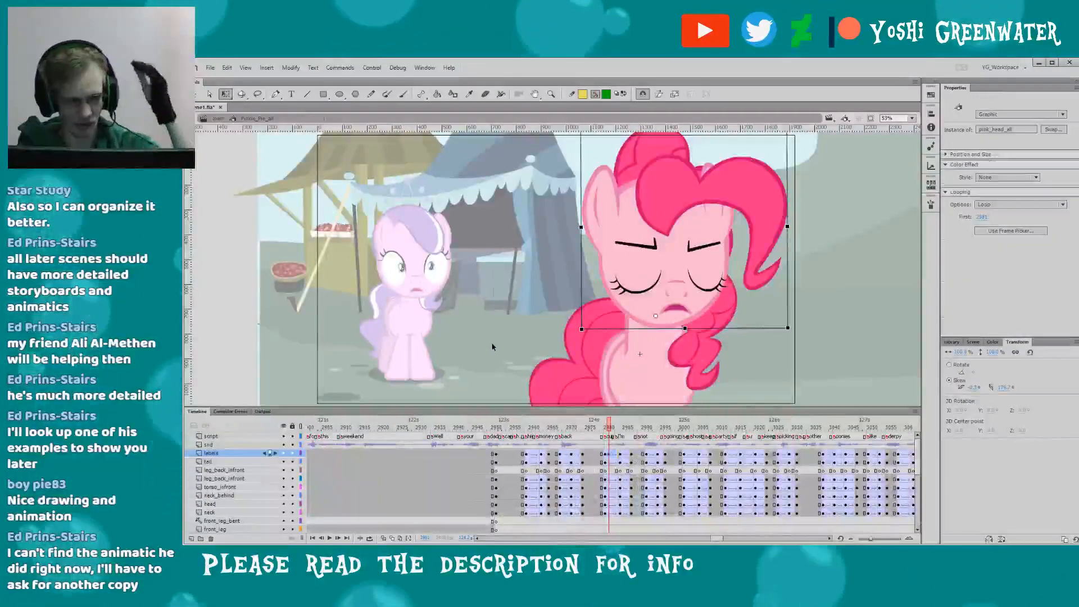
click(611, 459)
right_click(611, 460)
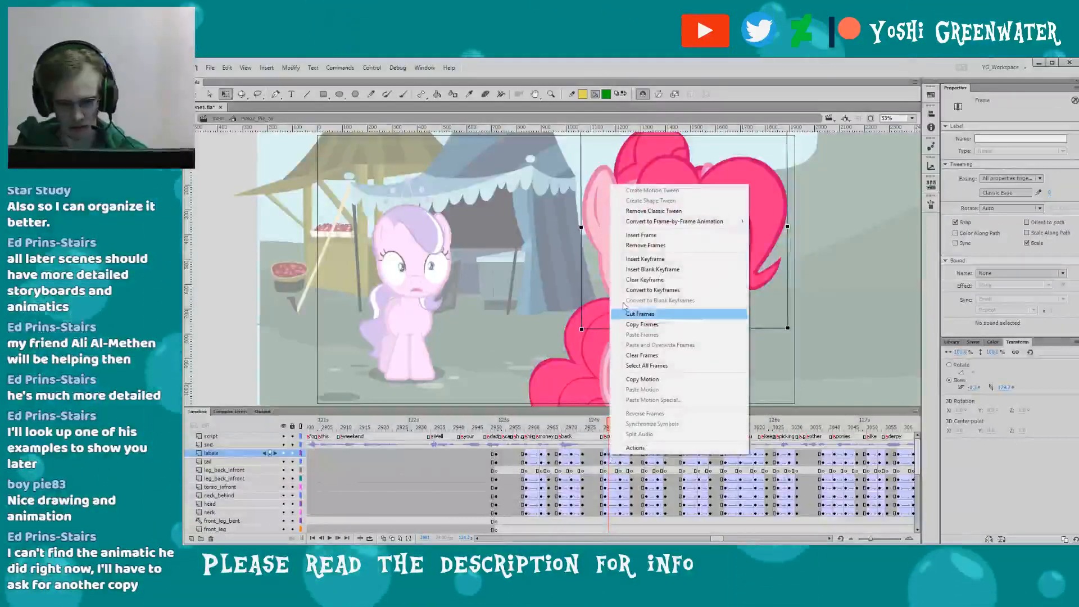
click(627, 313)
click(551, 325)
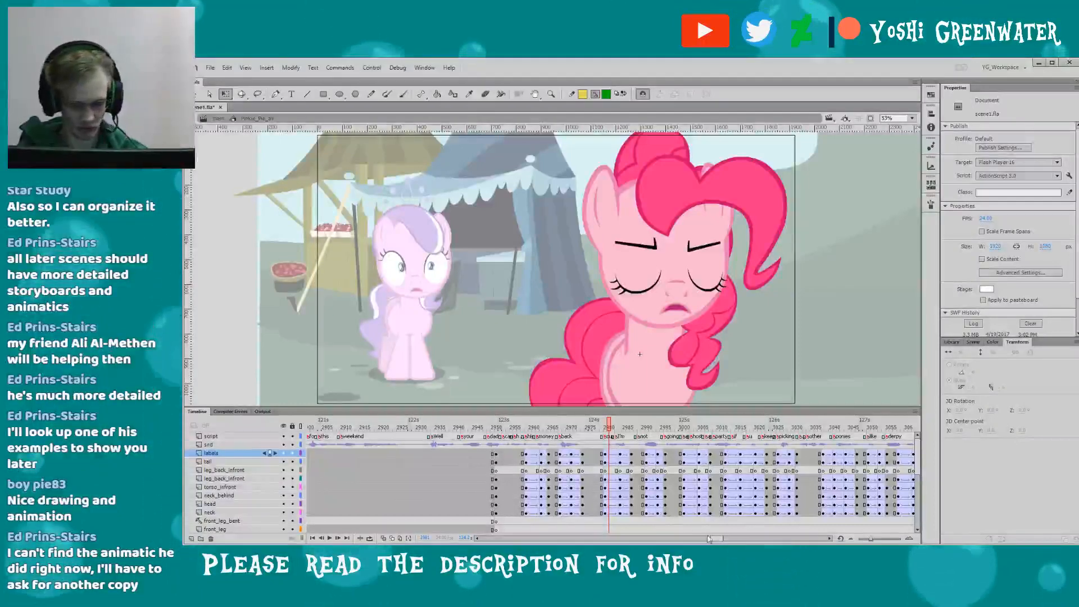
- Scrub back and forth through the first head bob to compare its raised and lowered poses
drag(711, 538, 715, 539)
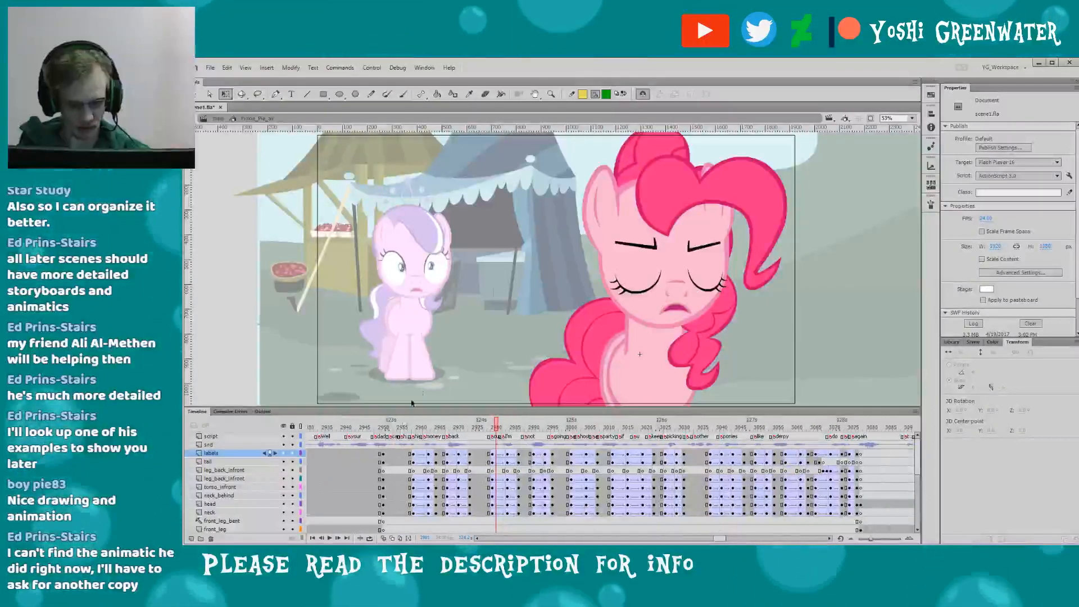
click(396, 427)
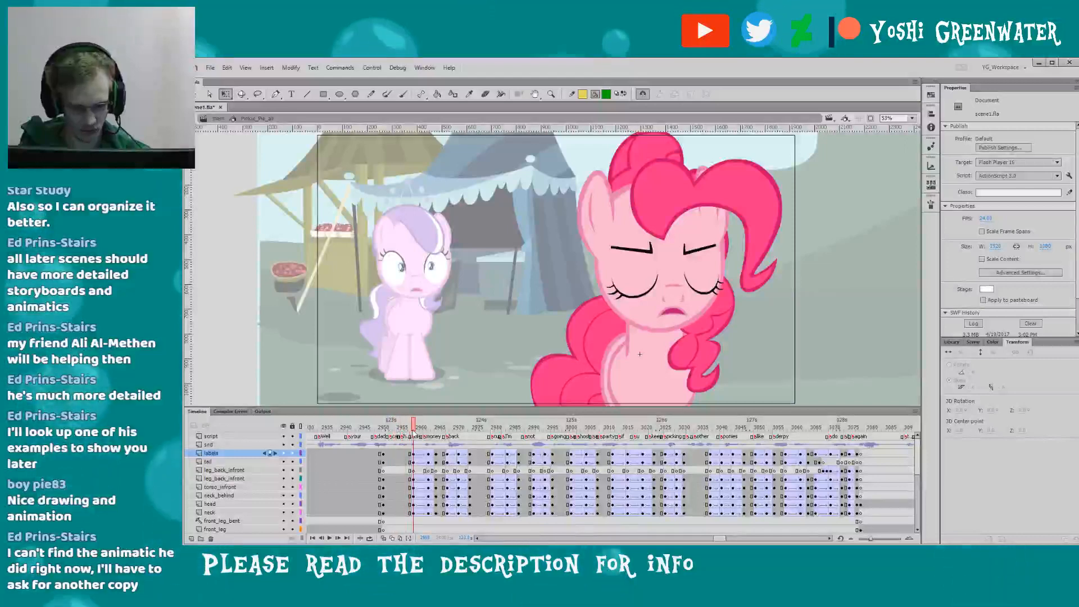
click(425, 428)
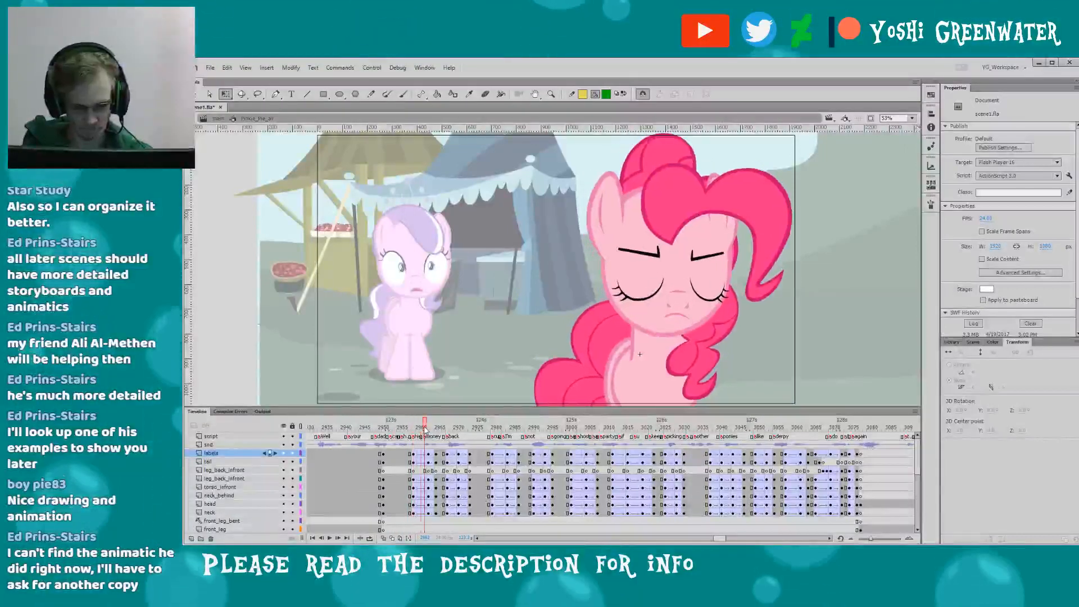
drag(426, 430, 433, 430)
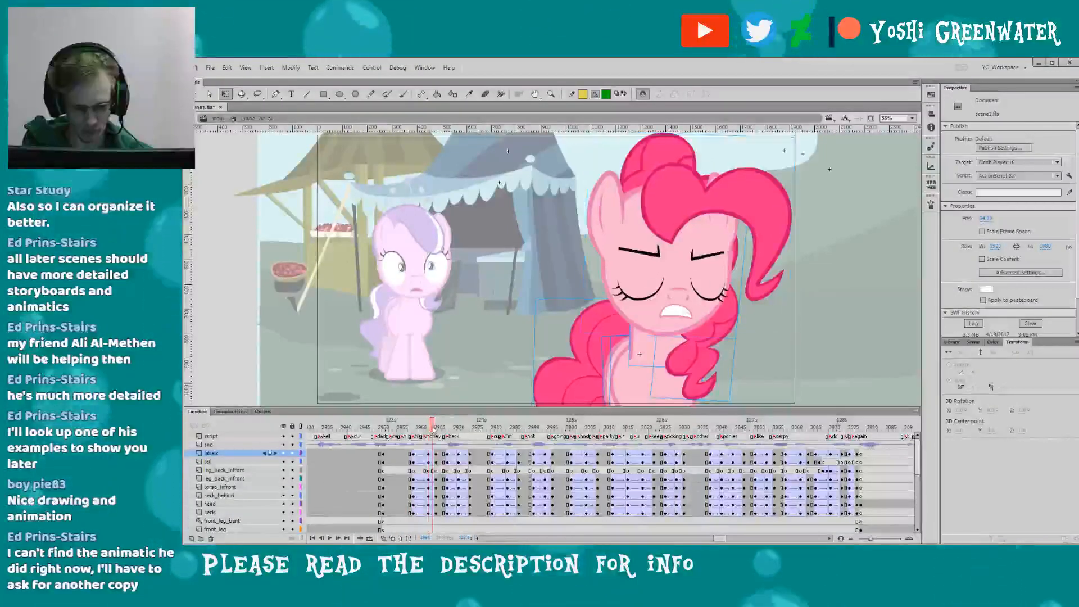
click(414, 428)
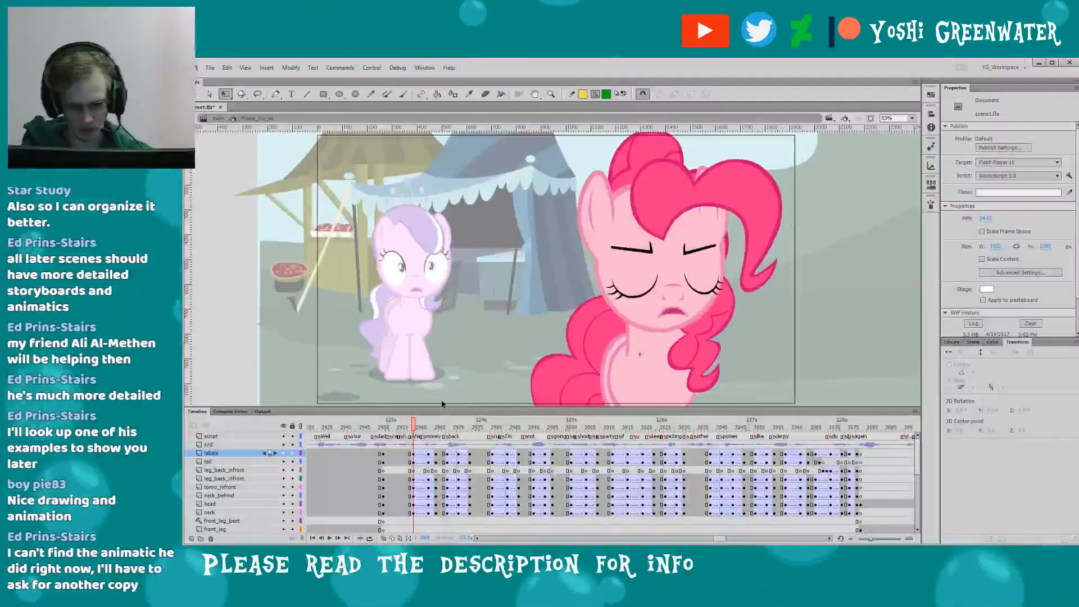
- Inside the head symbol, move the front hair's transformation point to its forehead lock and add a hair keyframe at the first bob's start
double_click(656, 236)
click(657, 236)
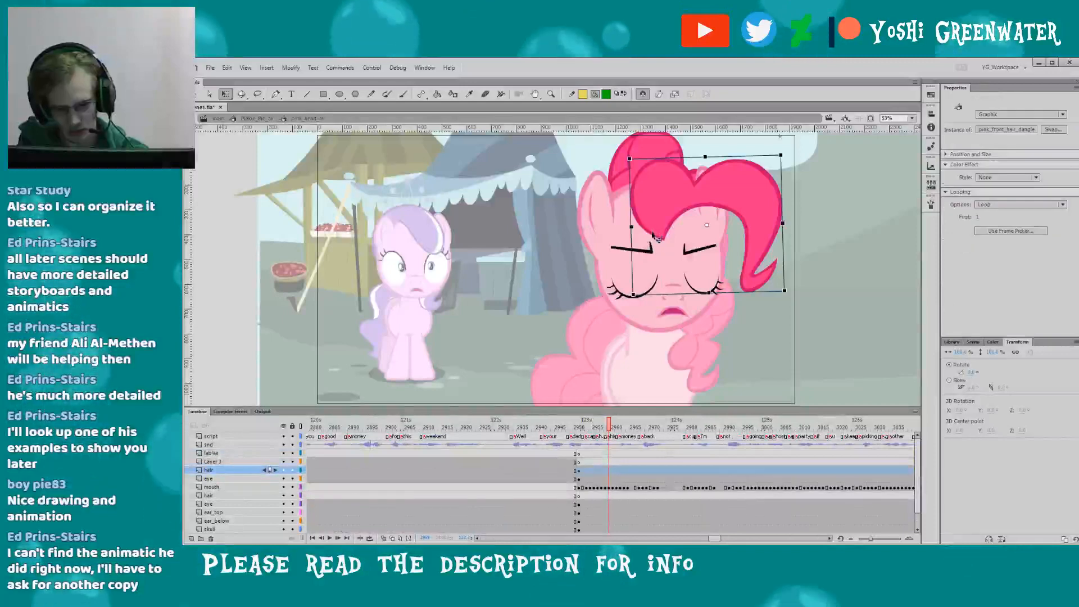
drag(707, 225, 653, 227)
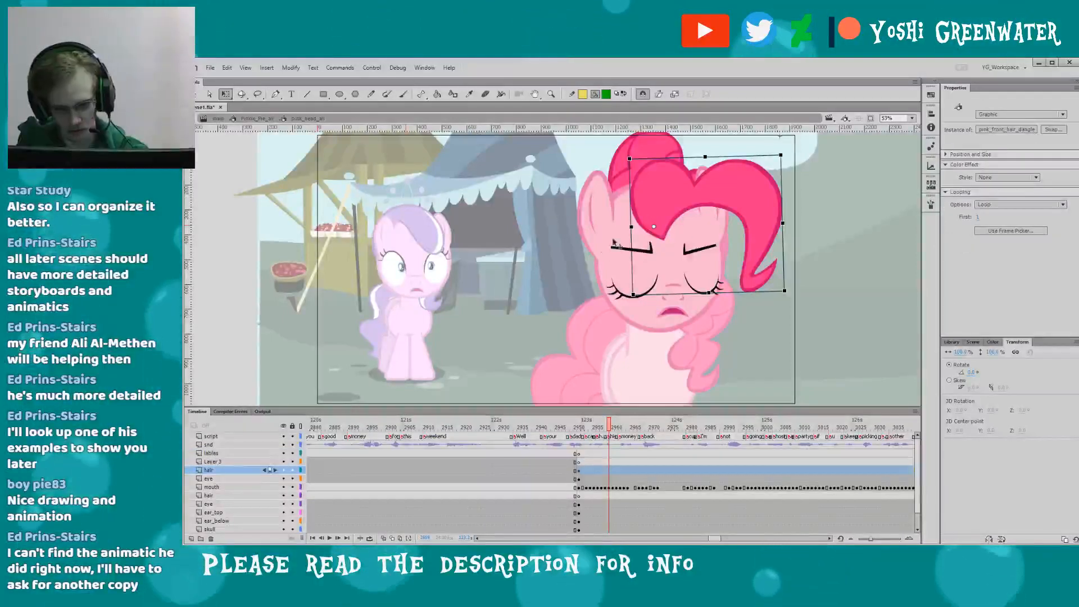
click(572, 293)
drag(714, 537, 720, 538)
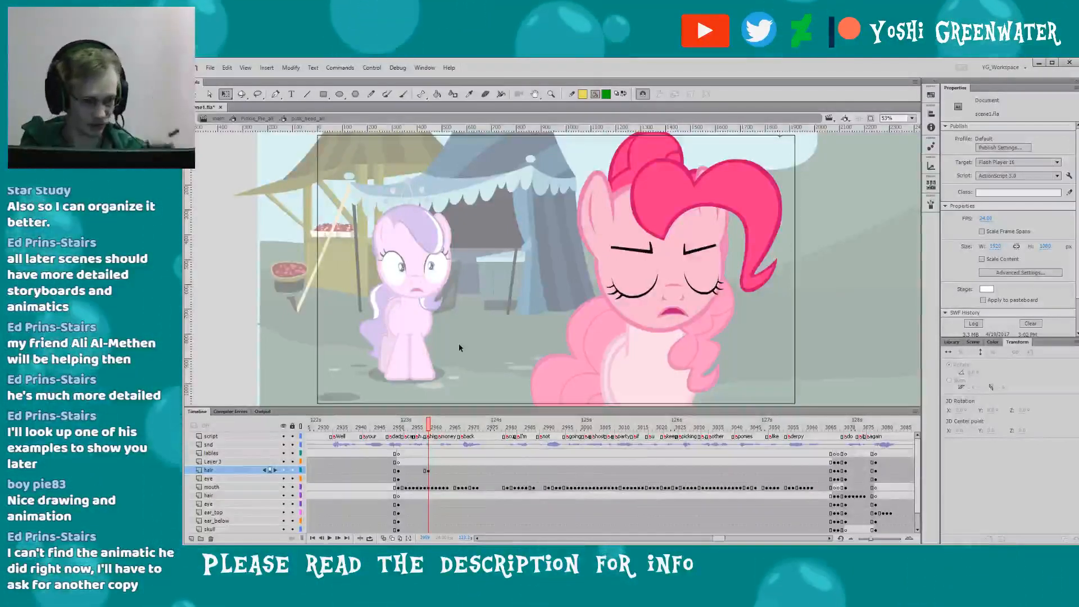
double_click(432, 320)
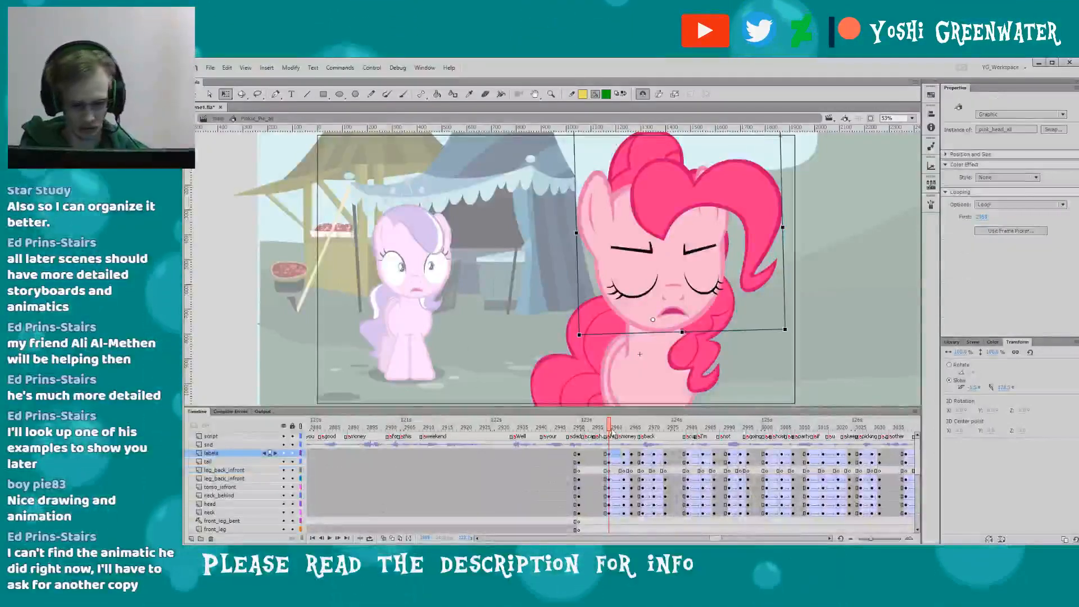
- Add a front hair keyframe in the head symbol where the head reaches its shifted pose in the first bob
double_click(660, 234)
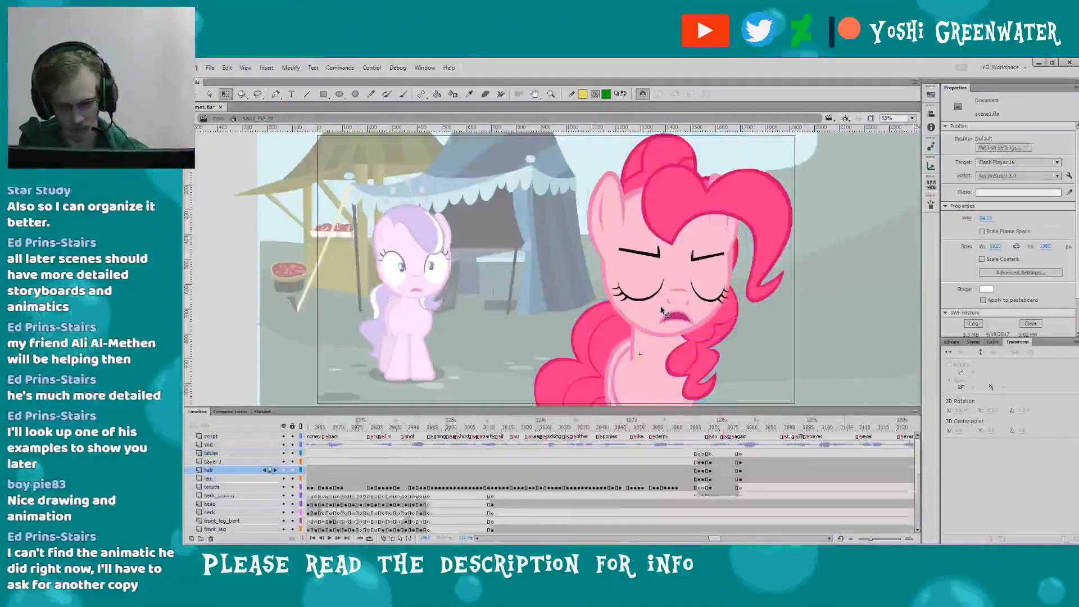
key(F6)
double_click(547, 266)
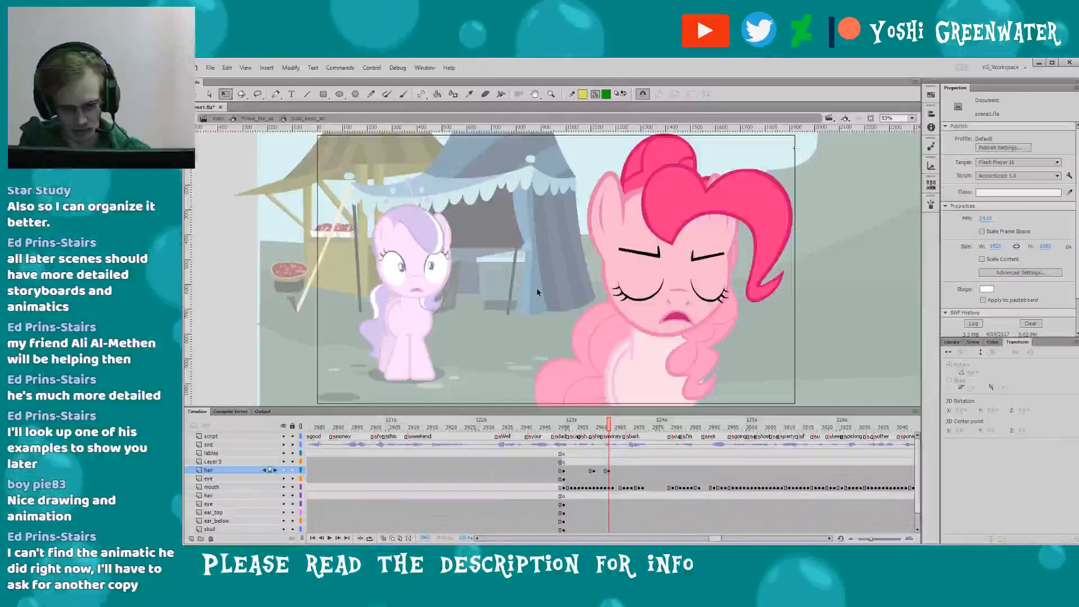
- Add two more closely spaced front hair keyframes in the head symbol at the end of the first bob
click(617, 427)
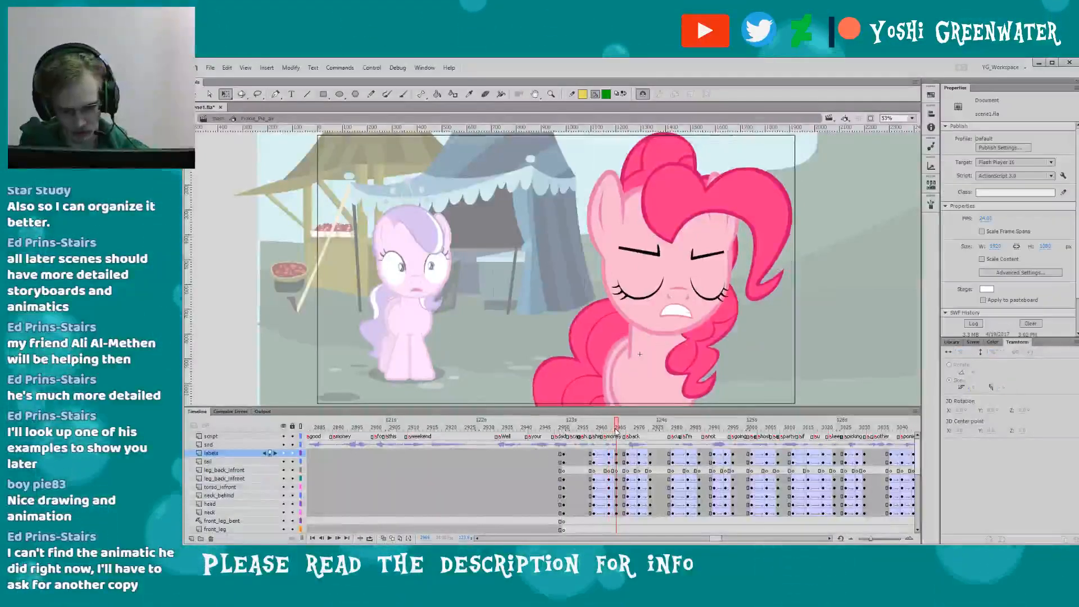
double_click(646, 304)
click(655, 242)
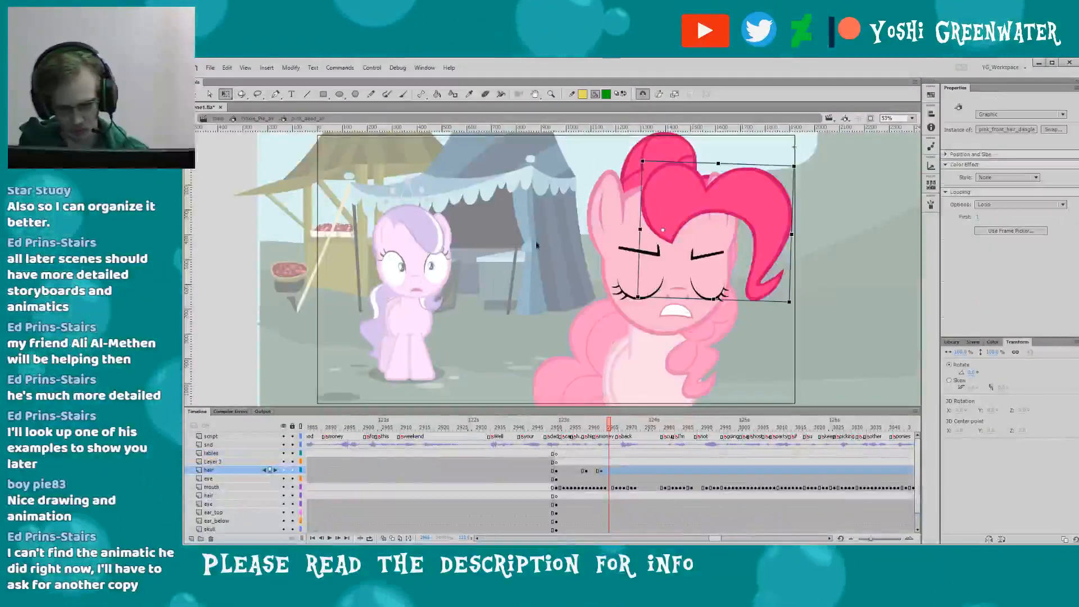
click(551, 334)
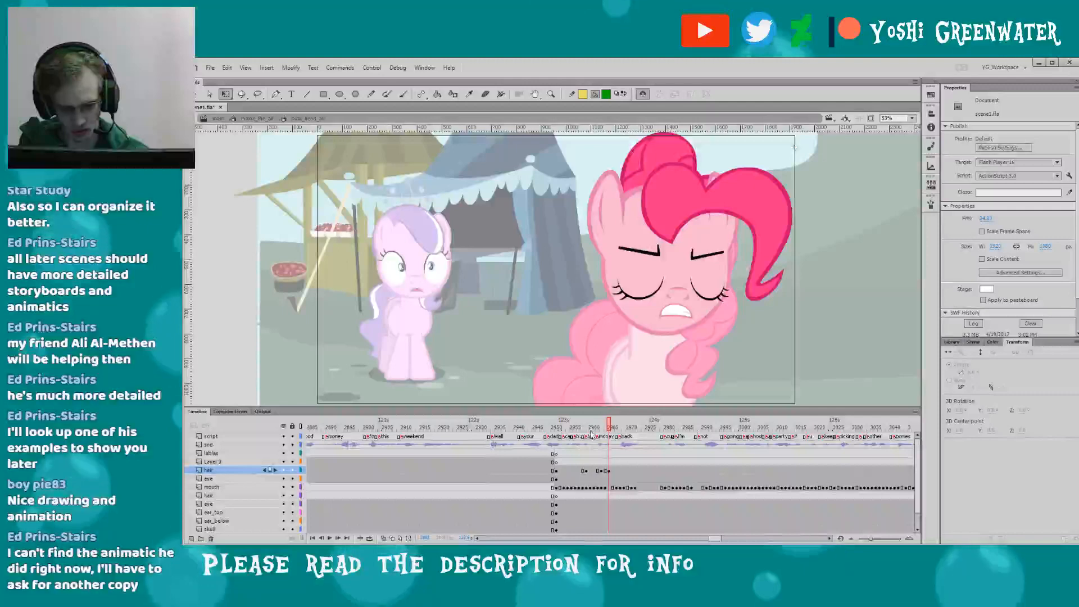
click(618, 471)
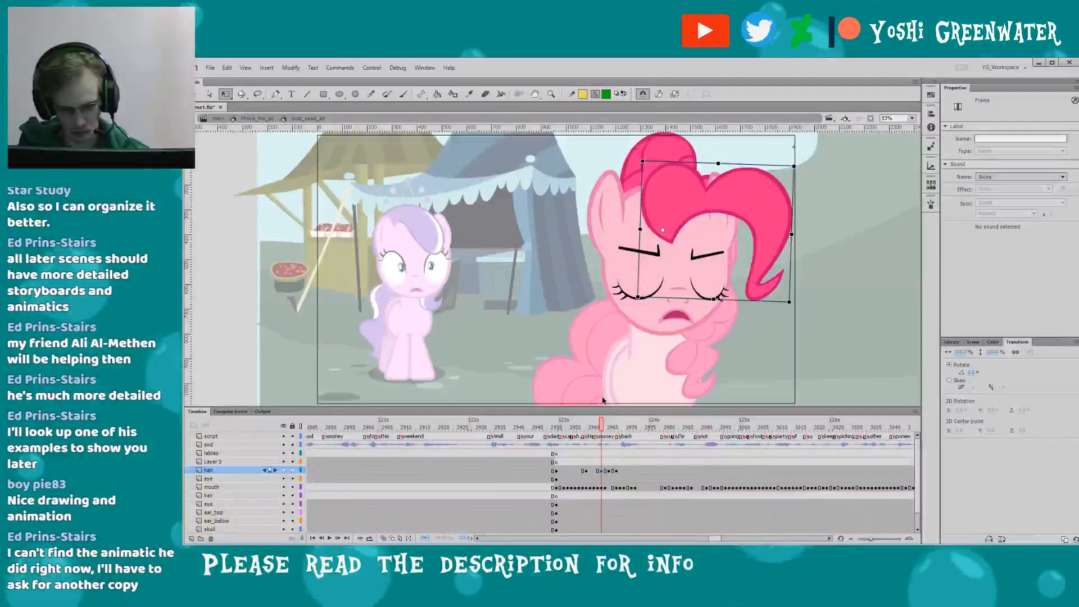
double_click(539, 262)
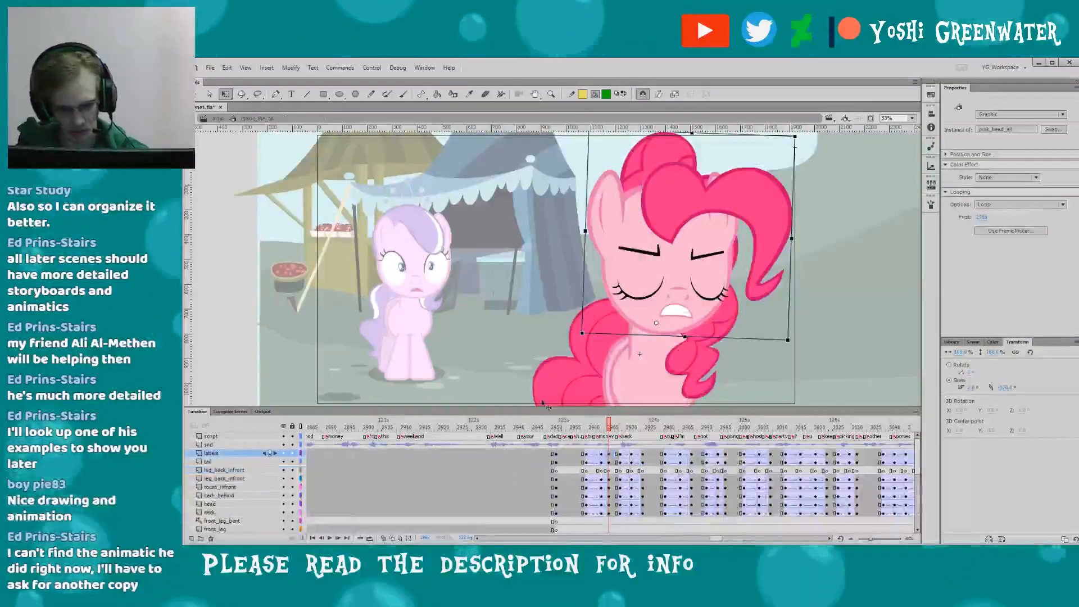
- Play the dialogue from the first bob through the head turn, and return to just before the bob
click(570, 427)
drag(569, 429, 583, 430)
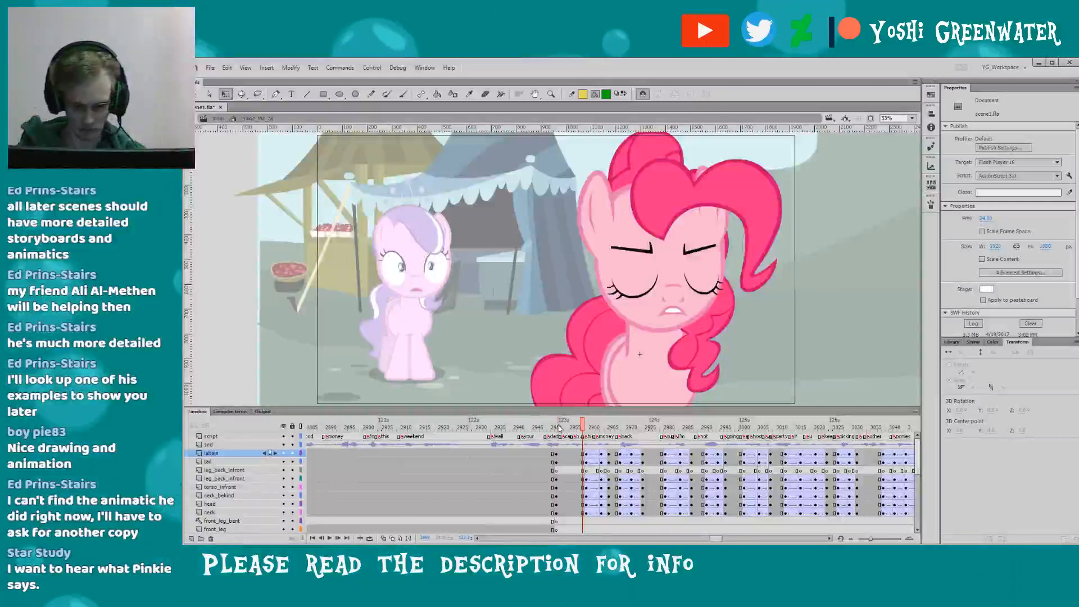
key(Return)
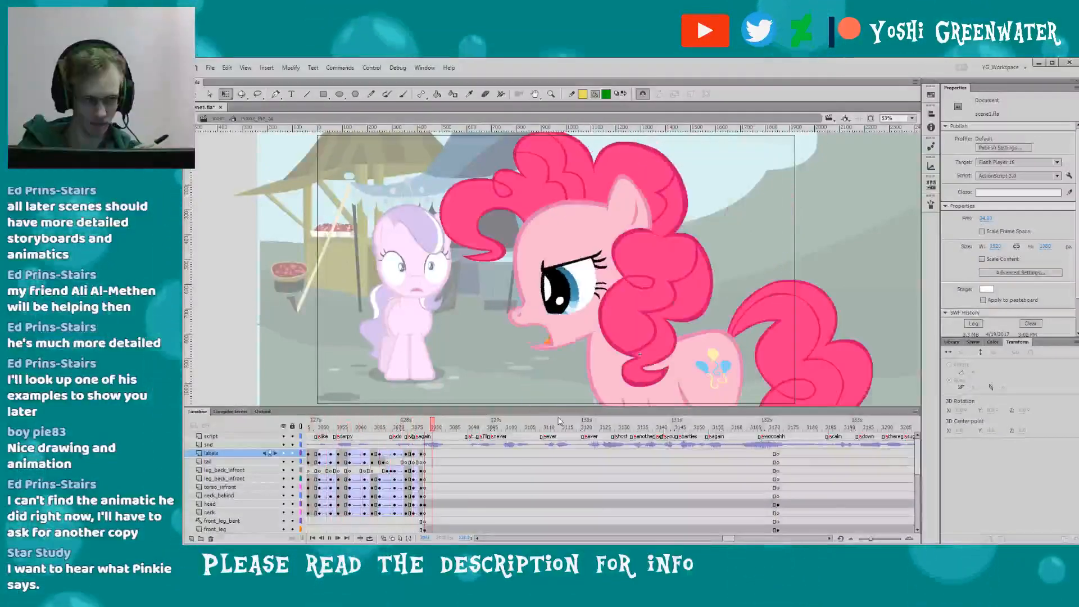
drag(728, 538, 720, 540)
click(433, 429)
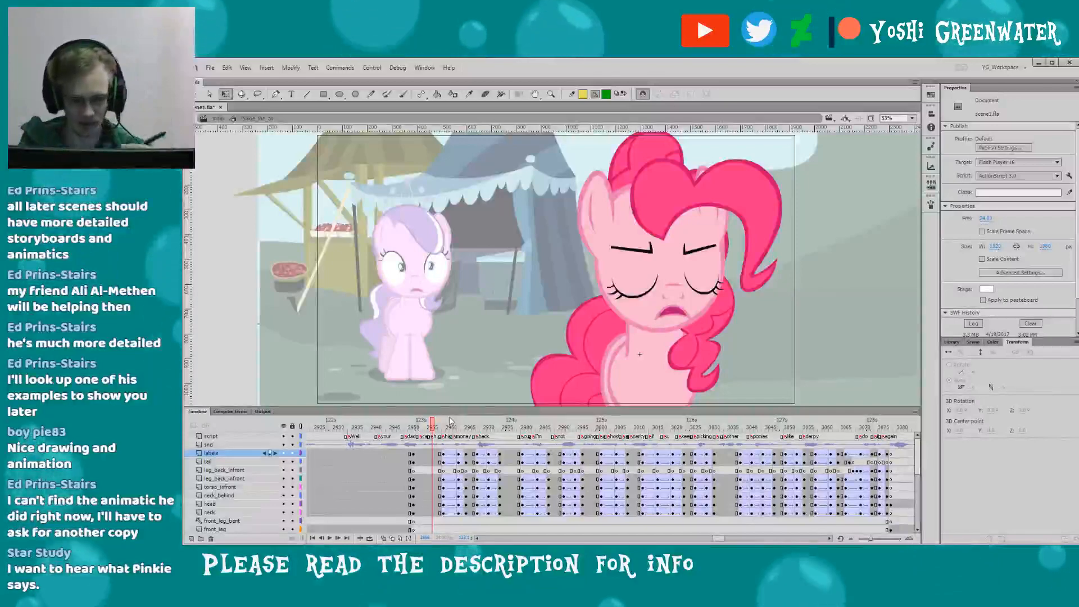
- Exit to the main timeline and reopen Pinkie Pie's full-body symbol in place at the current frame
double_click(285, 150)
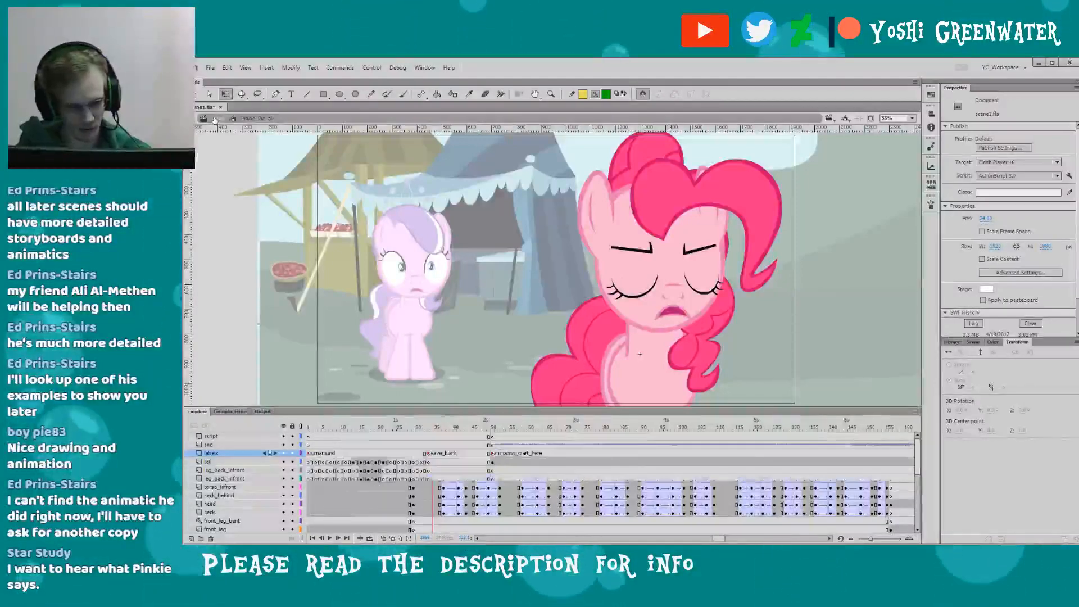
click(622, 272)
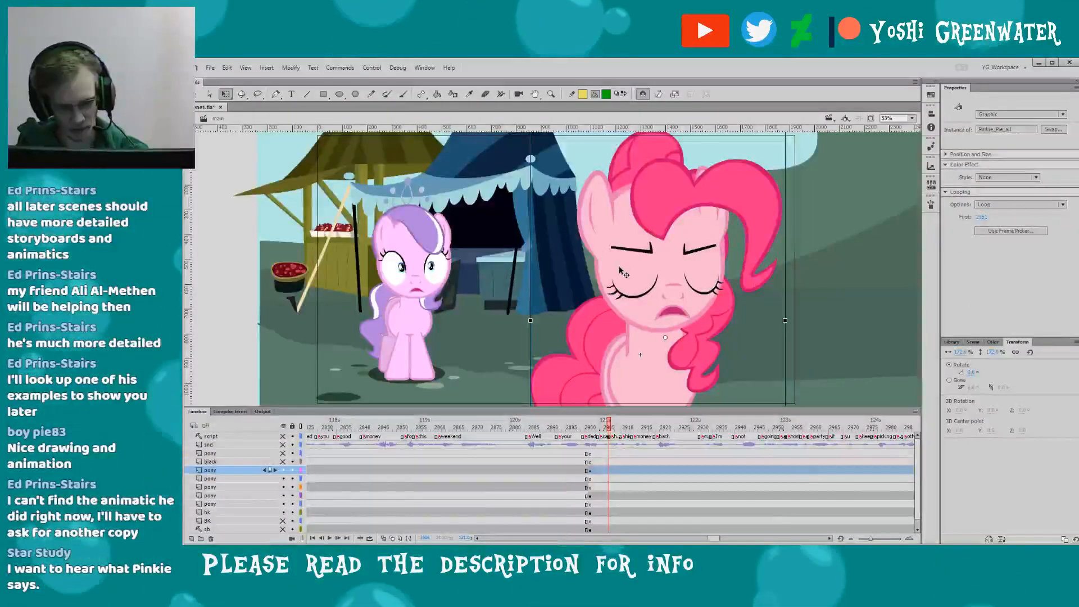
double_click(621, 272)
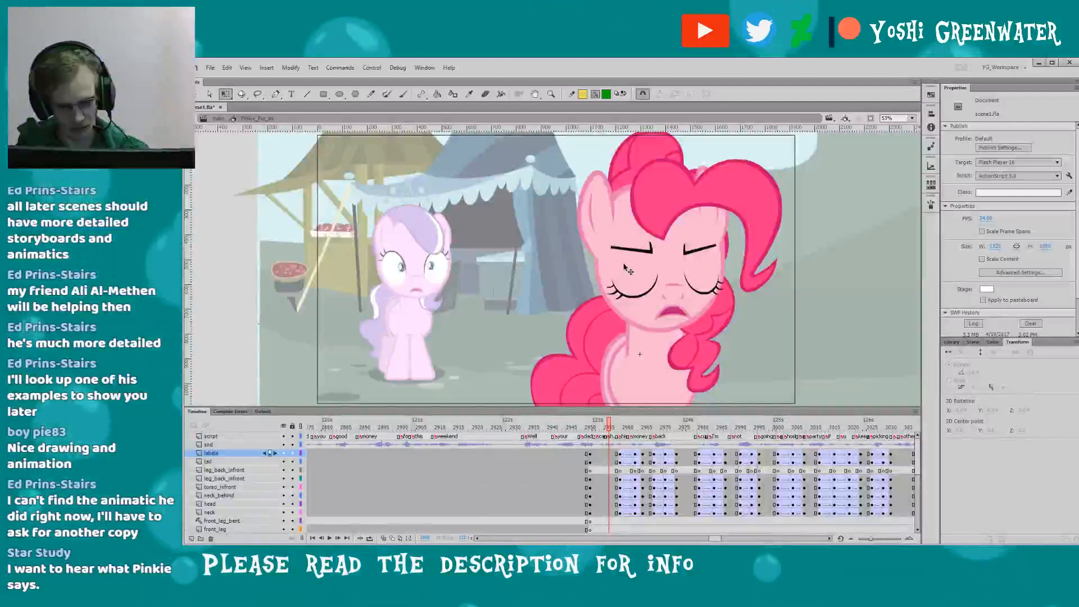
- Open Pinkie Pie's head symbol and inspect the layers of its nested eye symbol, returning to the head symbol
click(628, 275)
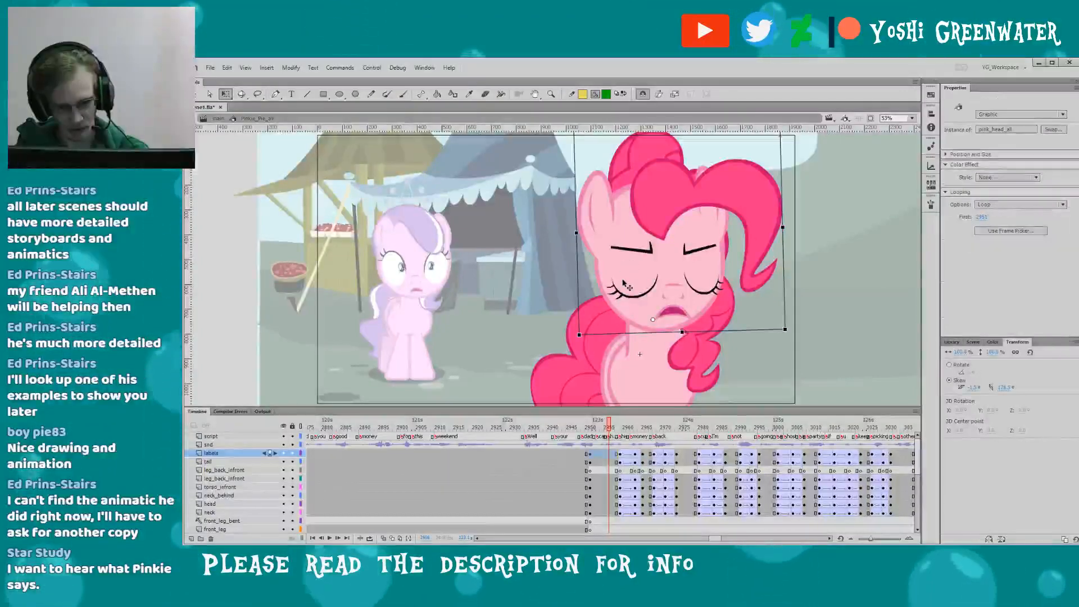
double_click(628, 277)
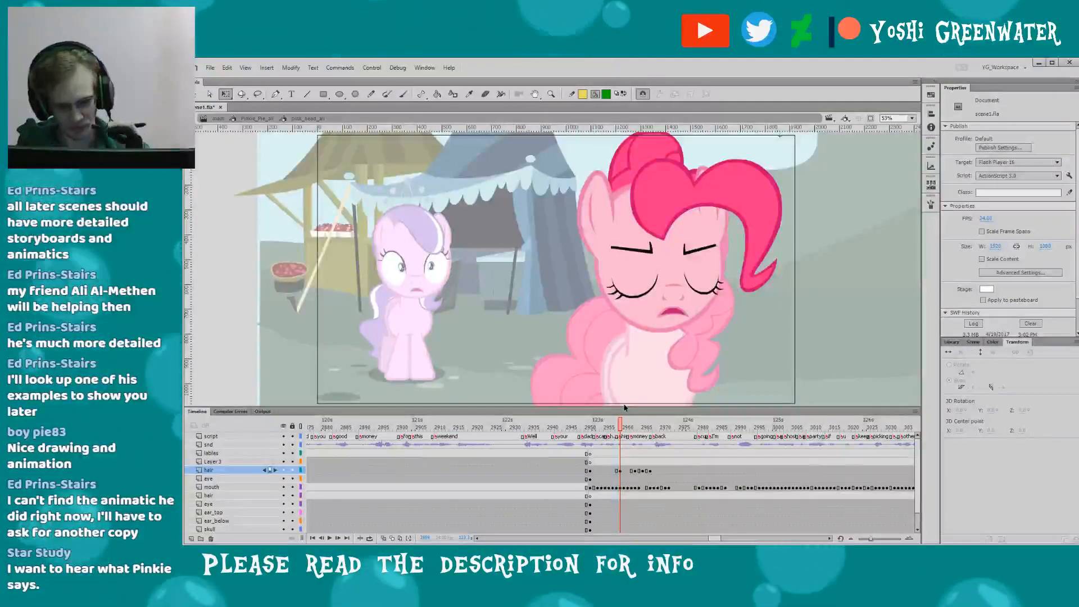
drag(714, 540, 719, 527)
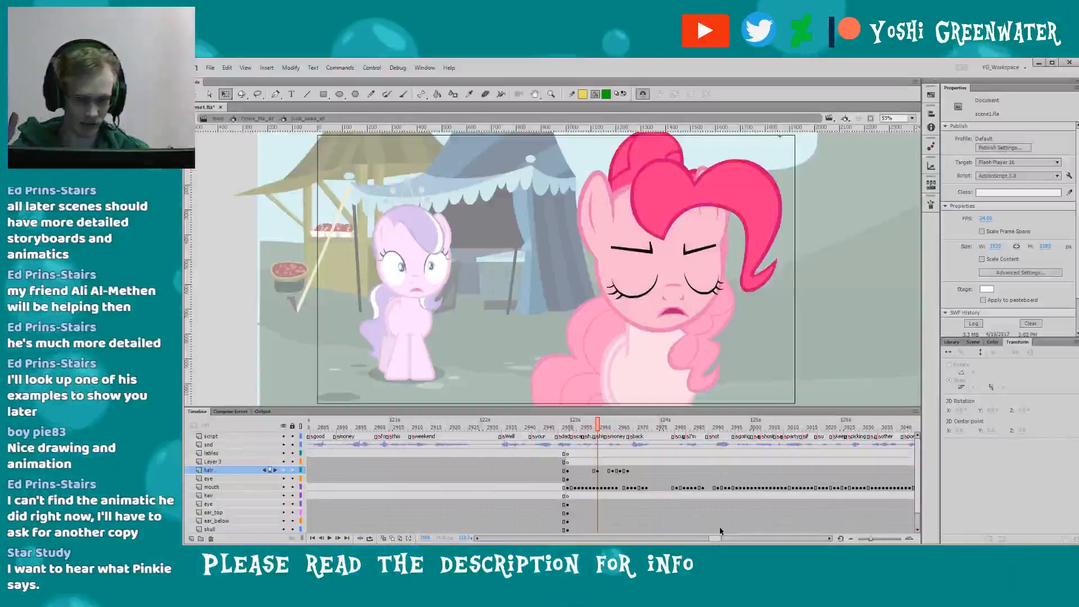
click(628, 287)
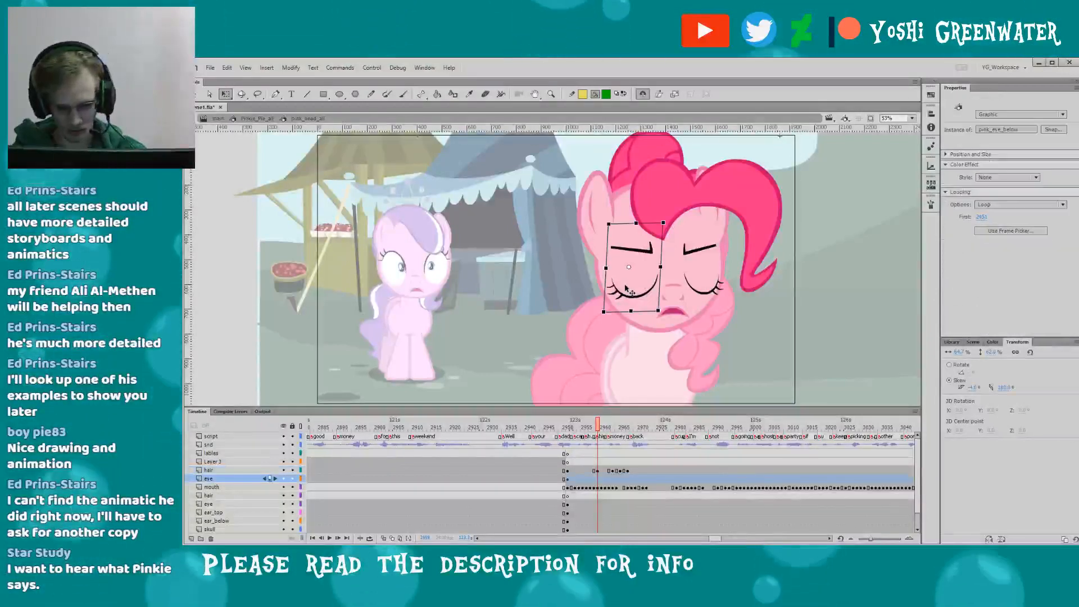
double_click(629, 286)
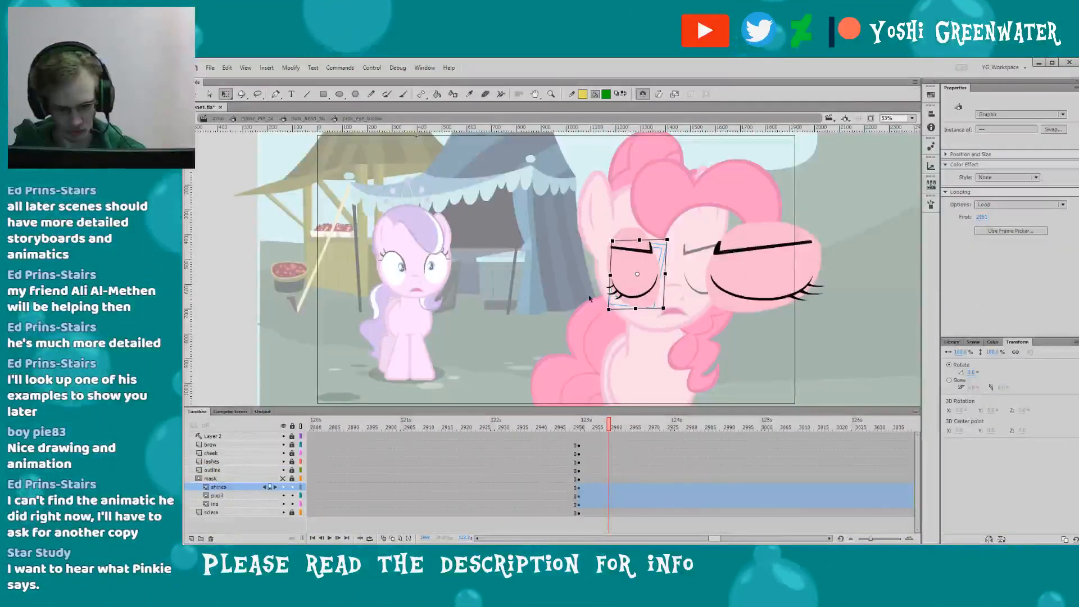
double_click(509, 321)
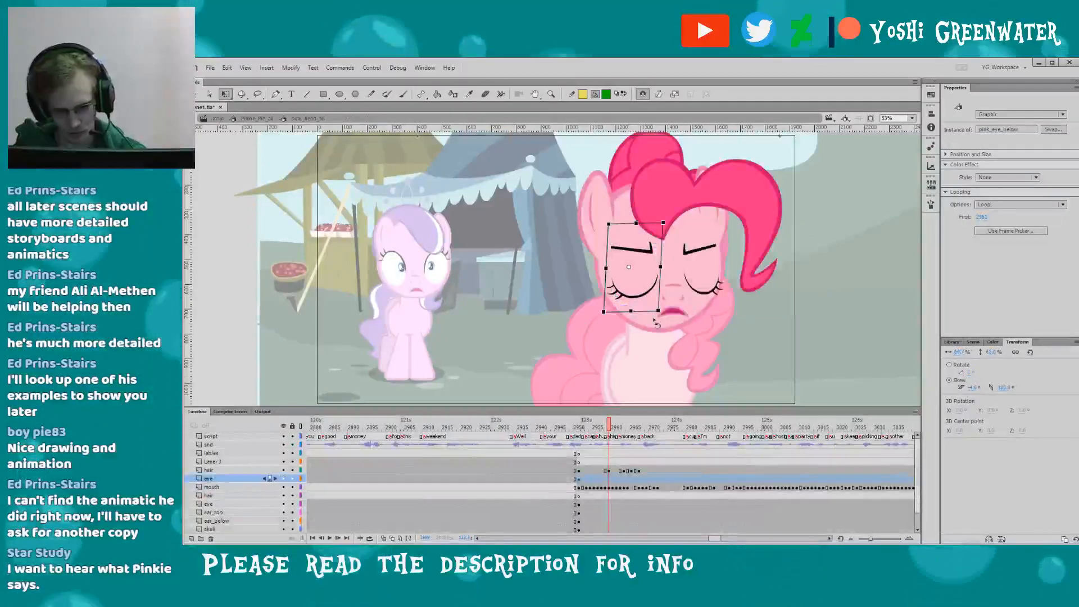
- Inspect the nested mouth symbol by scrubbing back through its mouth shapes, and return to the head symbol
double_click(668, 310)
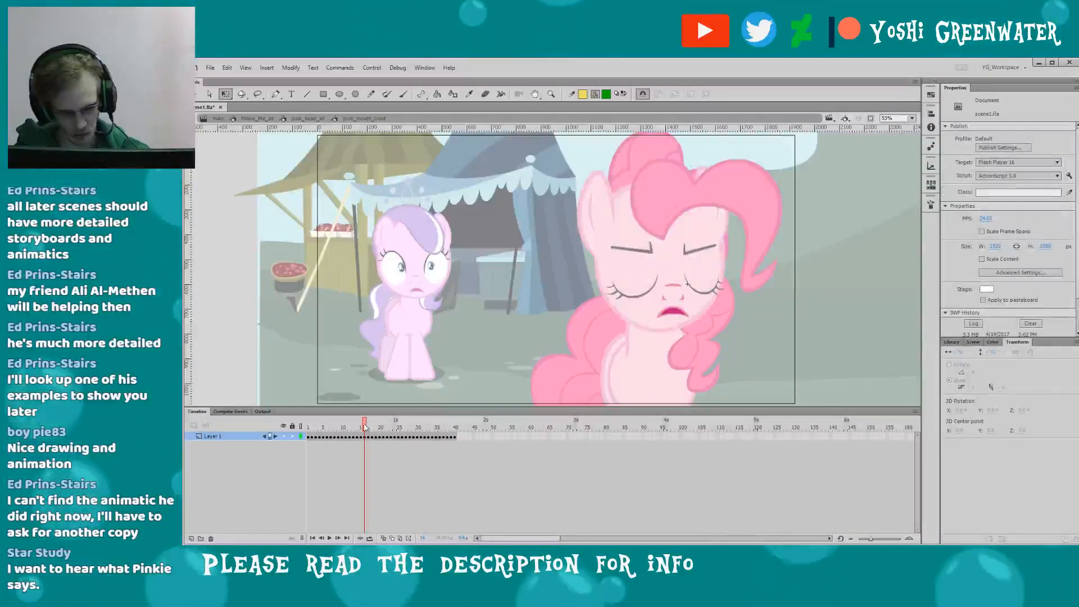
drag(365, 427, 330, 426)
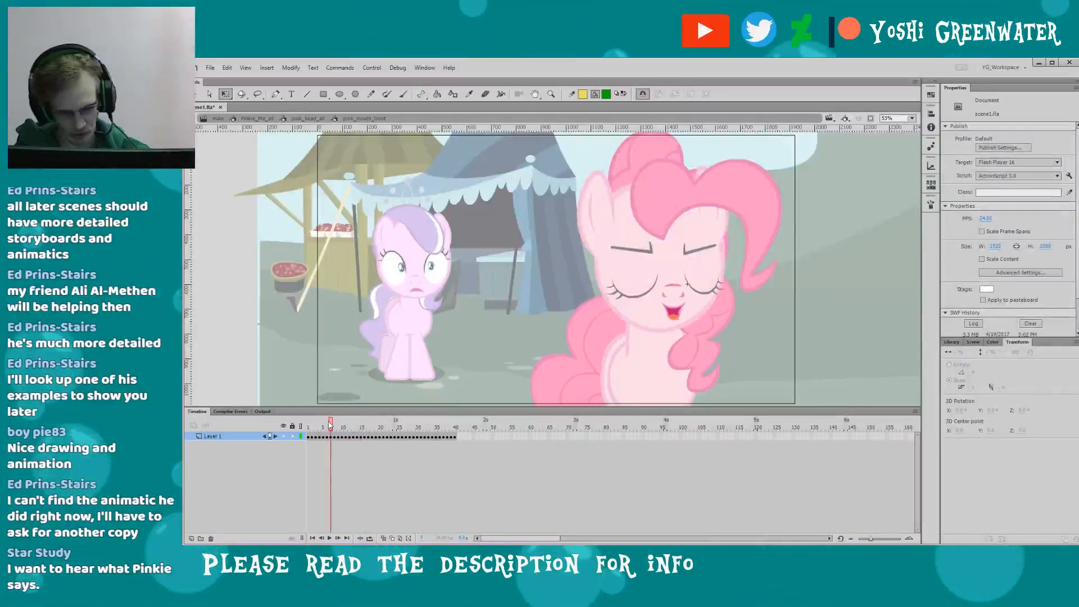
double_click(484, 368)
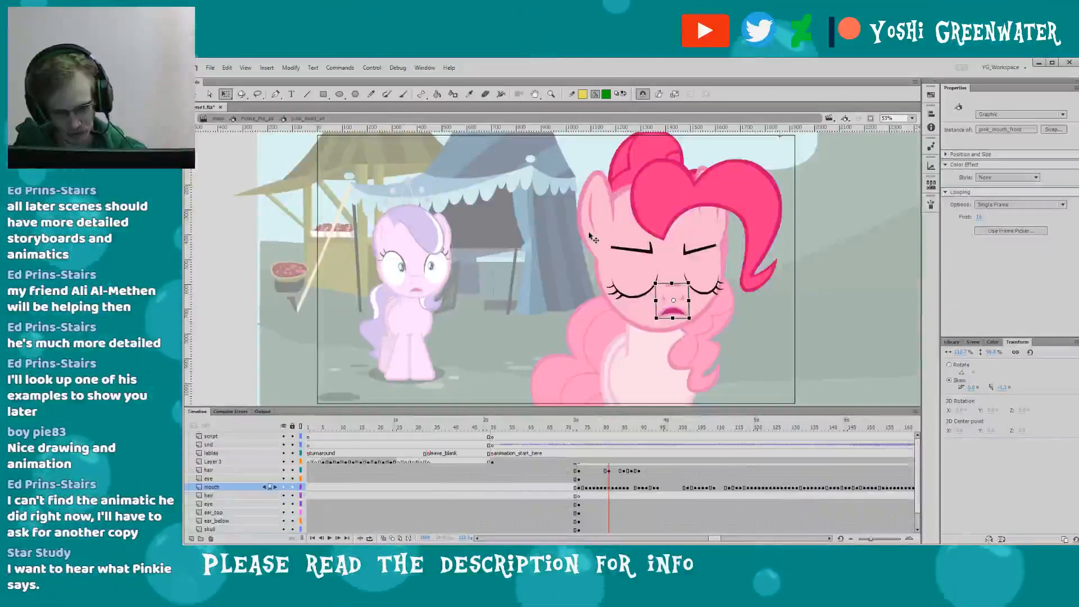
- Inspect the frames of the nested ear symbol, and return to Pinkie Pie's full-body symbol
double_click(591, 238)
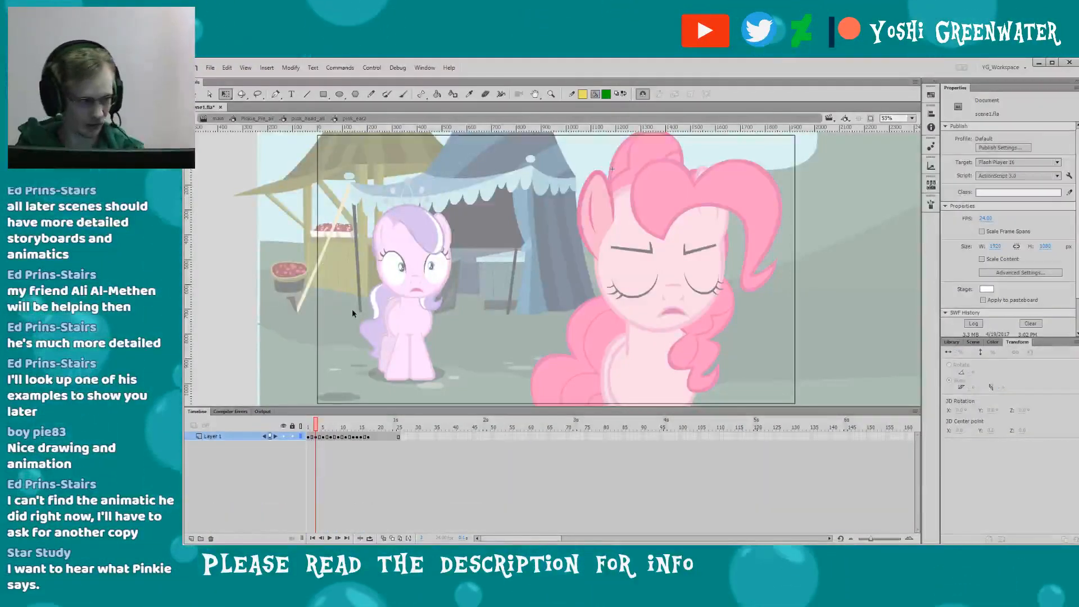
double_click(474, 360)
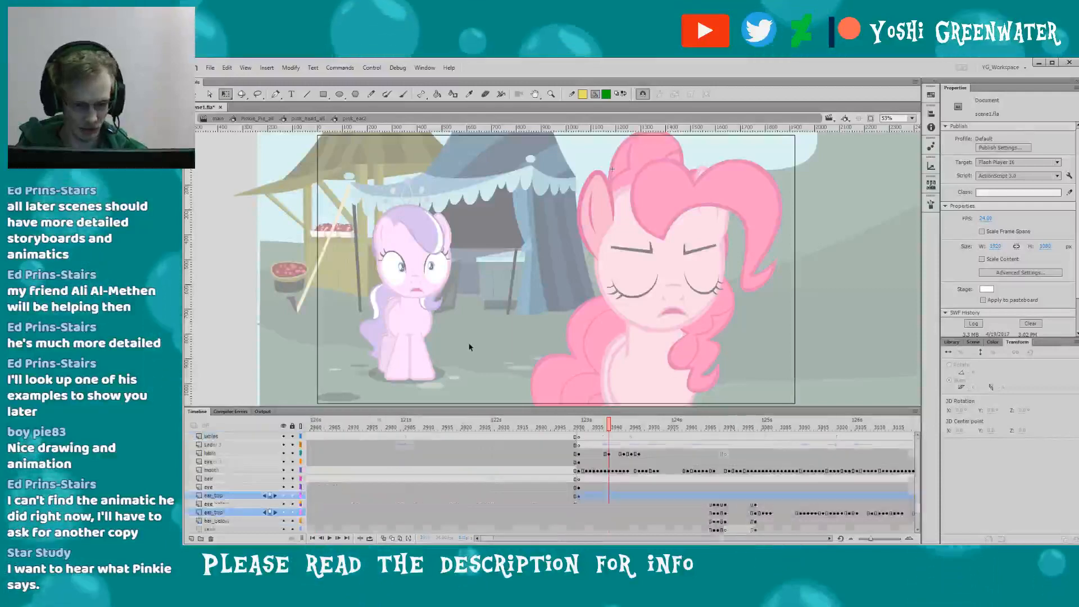
click(542, 381)
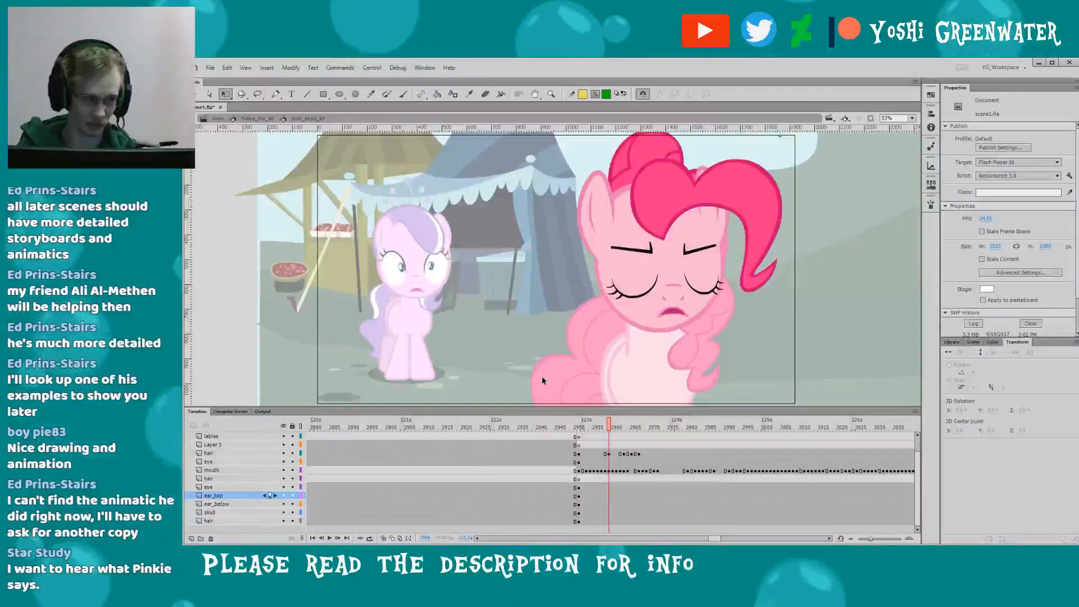
double_click(573, 386)
- In the head symbol, skew the front hair slightly downward at the first bob's shifted-pose keyframe and a bit further at the following one
click(617, 430)
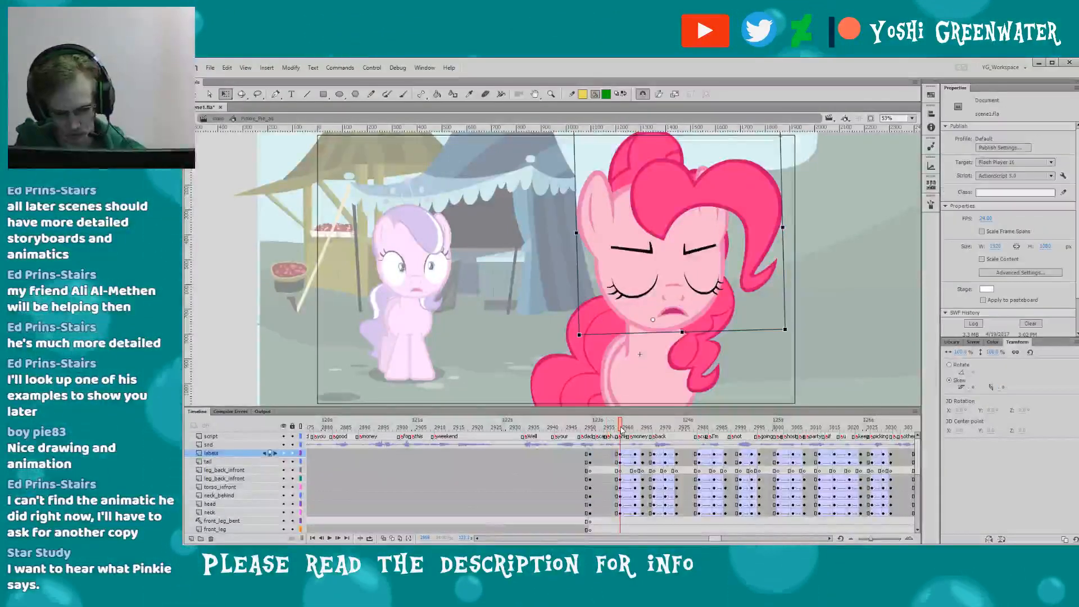
key(Return)
drag(620, 429, 635, 429)
double_click(645, 332)
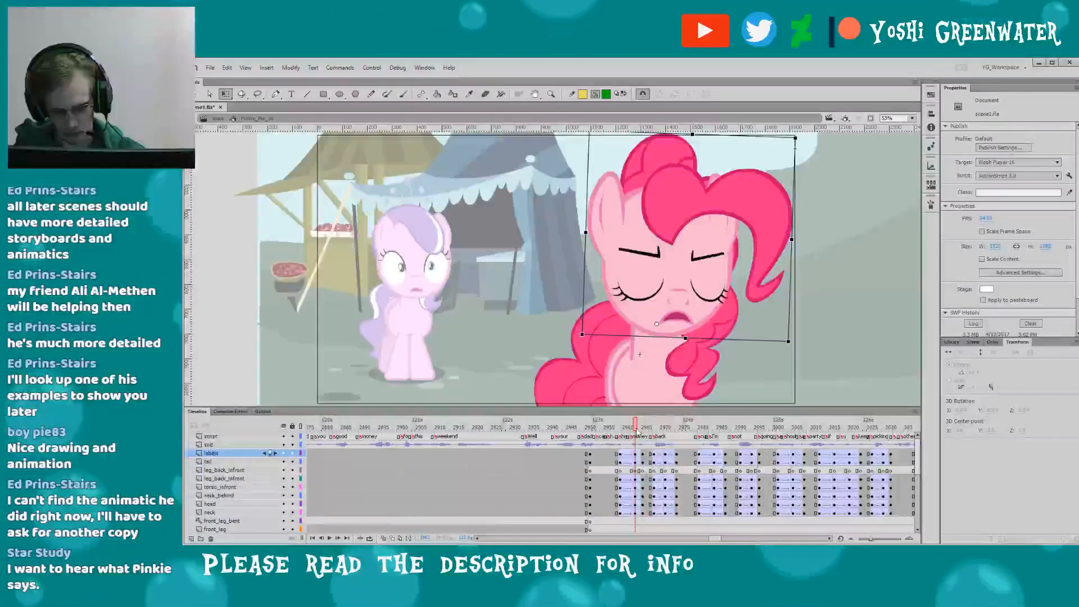
double_click(655, 289)
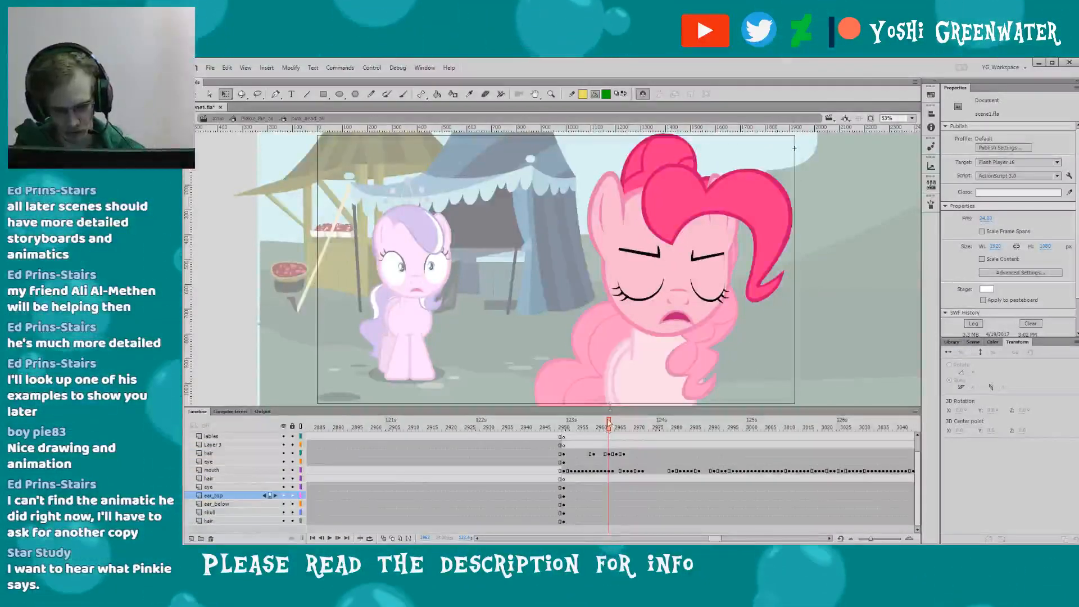
click(746, 248)
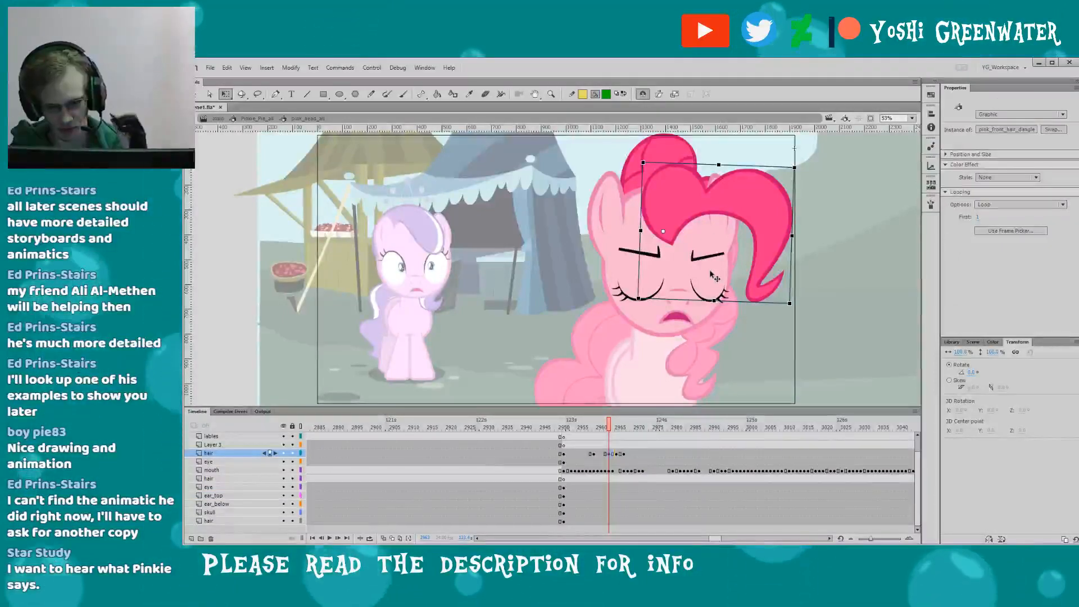
drag(791, 255, 791, 258)
drag(609, 427, 618, 414)
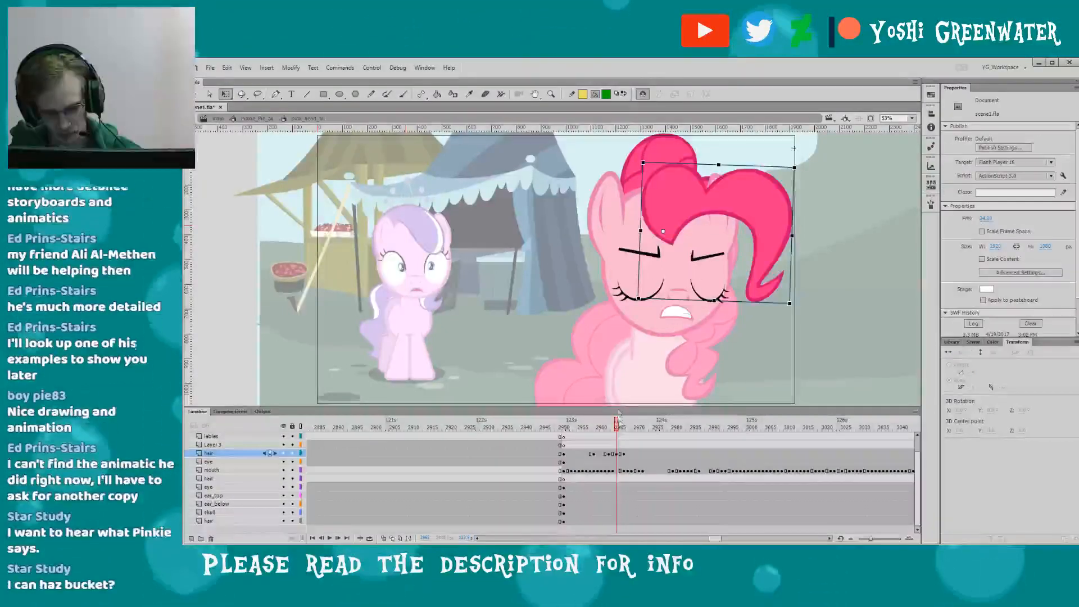
click(790, 258)
drag(792, 256, 792, 258)
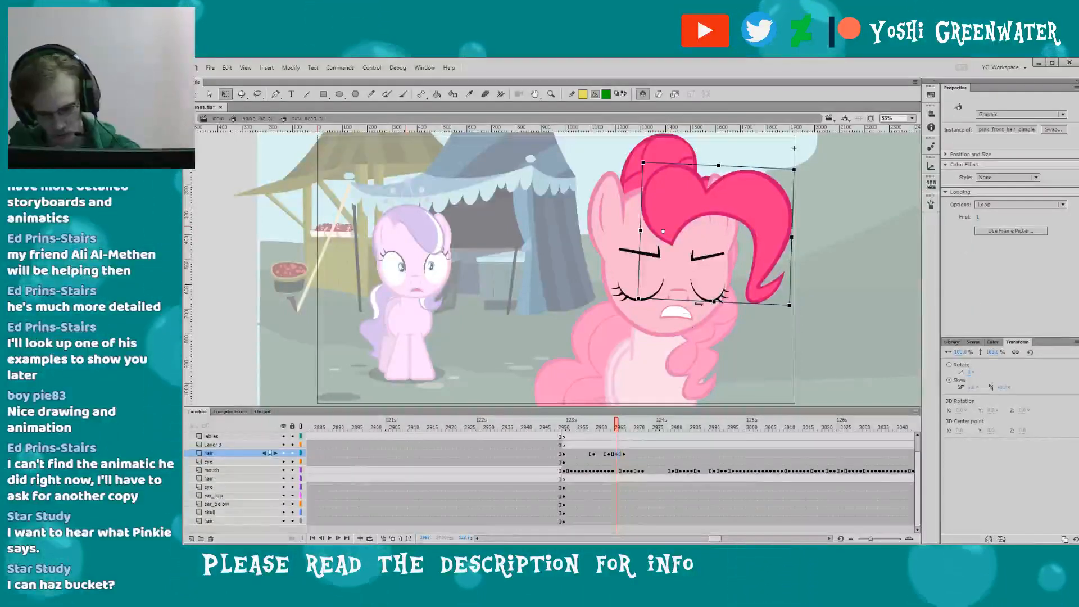
- Tween the front hair between the first bob's keyframes and play the motion in the head and full-body symbols
click(600, 453)
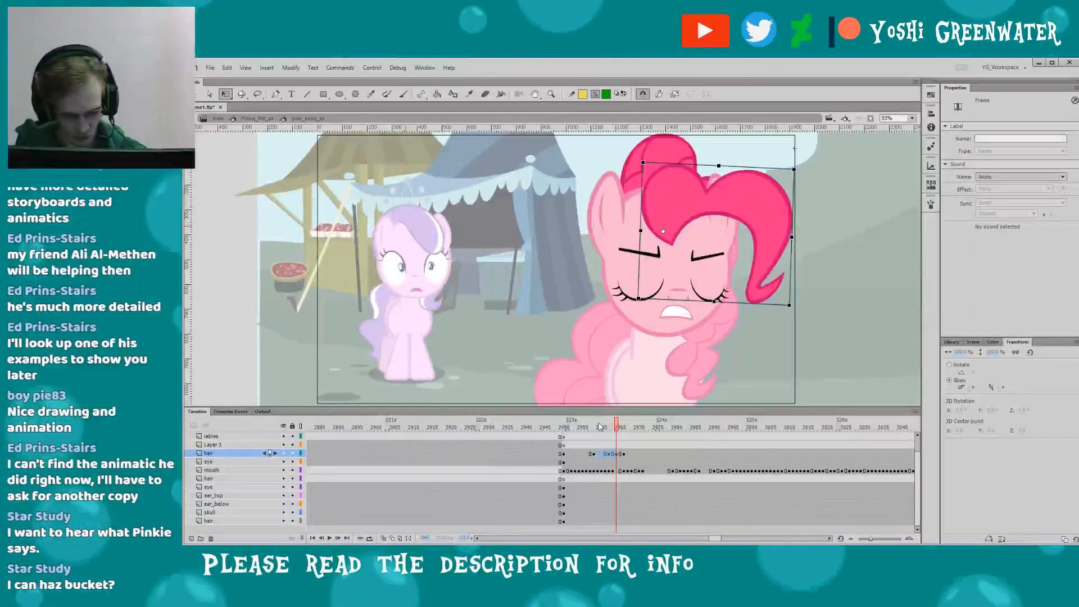
key(Return)
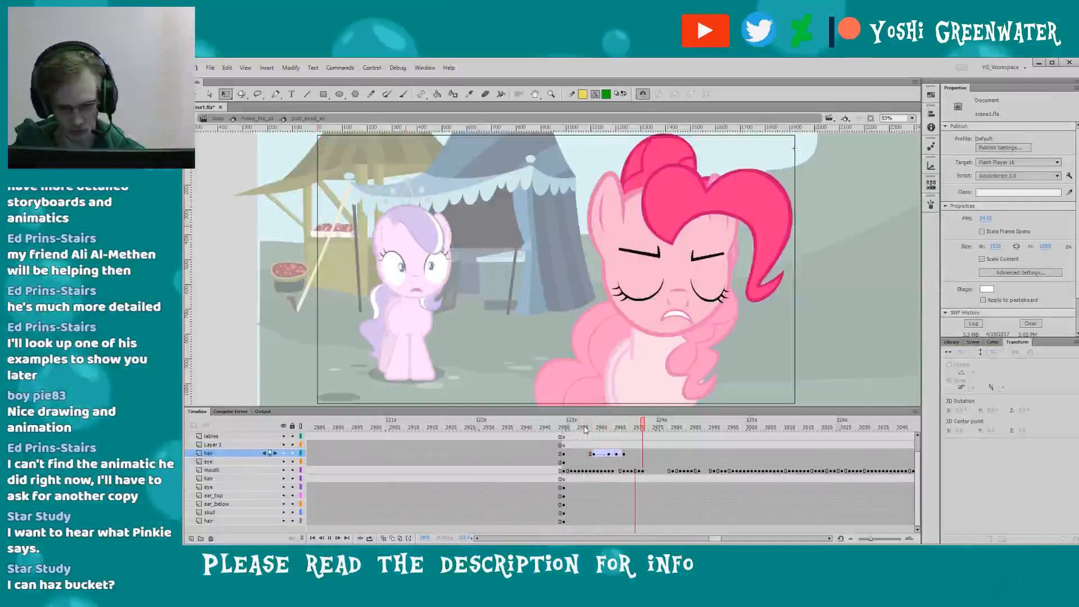
double_click(567, 374)
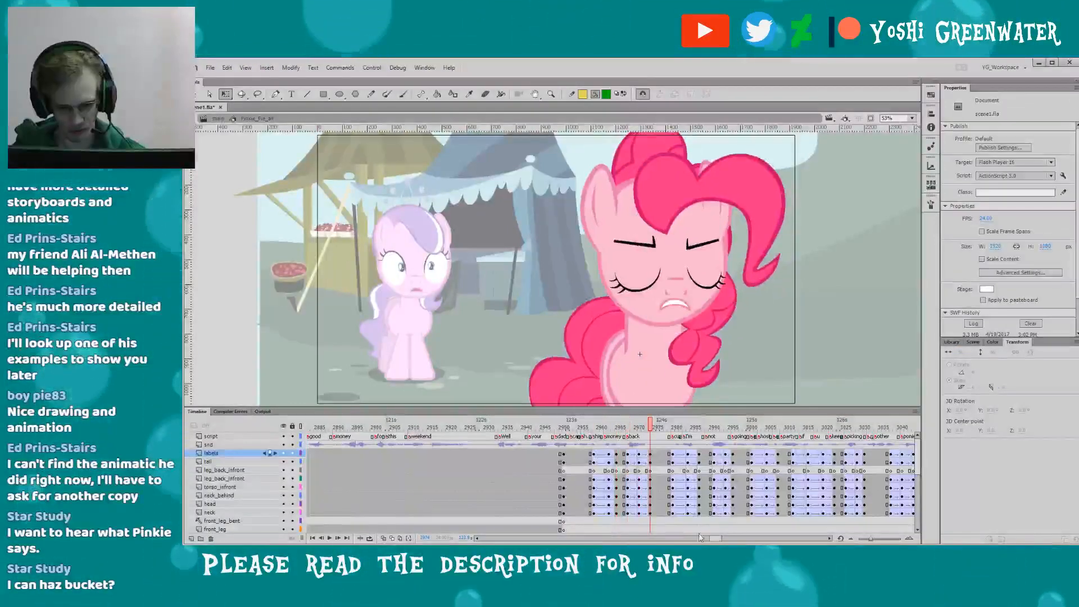
drag(714, 538, 716, 538)
click(524, 428)
key(Return)
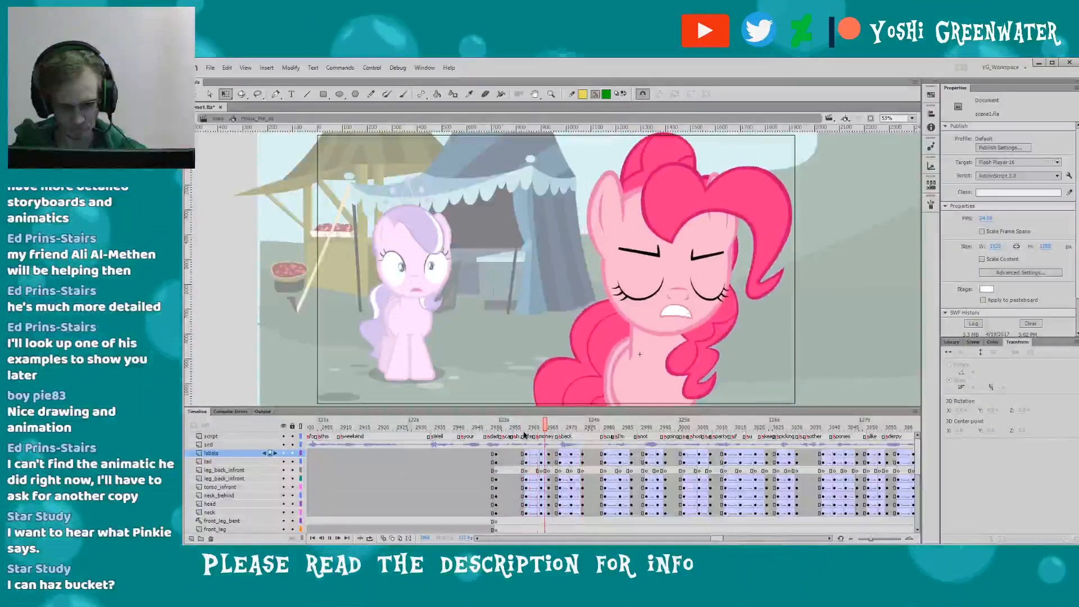
- Add a front hair keyframe in the head symbol where the second bob starts, at the word "back"
click(560, 437)
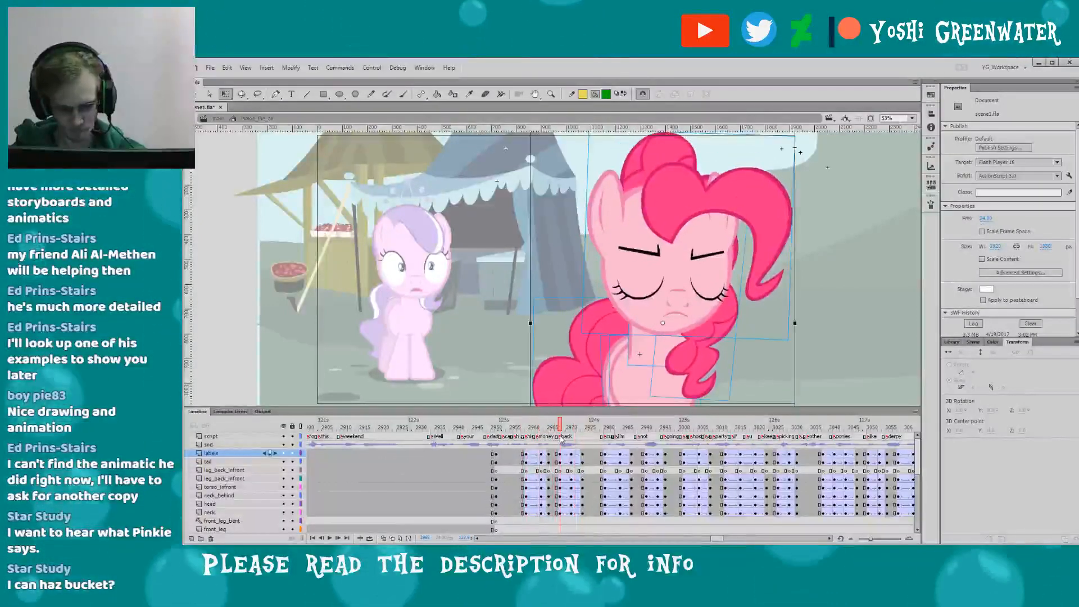
double_click(667, 230)
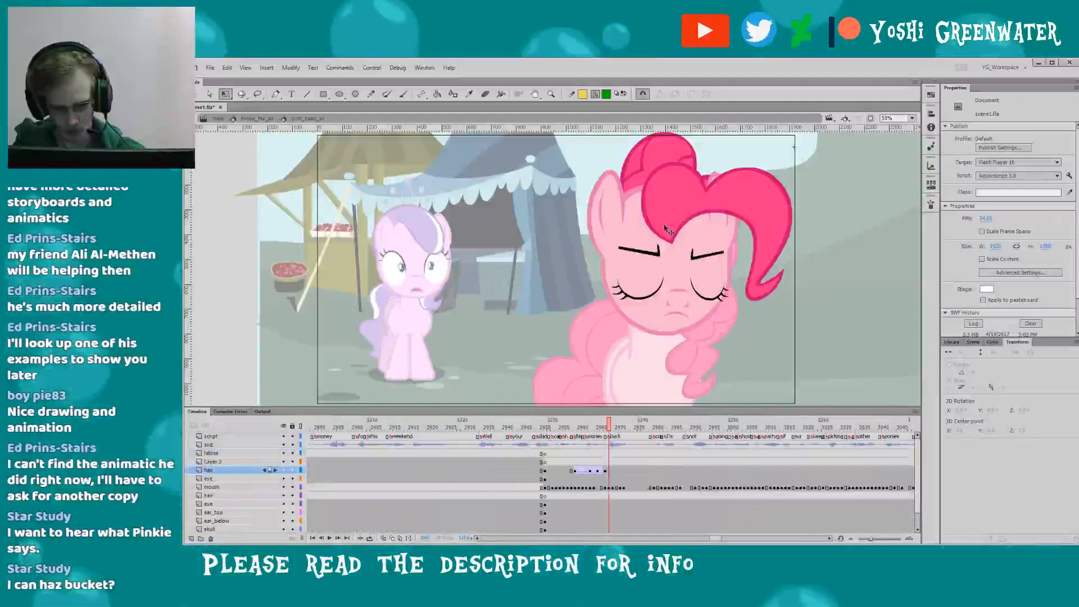
key(F6)
- Add a front hair keyframe in the head symbol where the head reaches its raised pose in the second bob
double_click(526, 306)
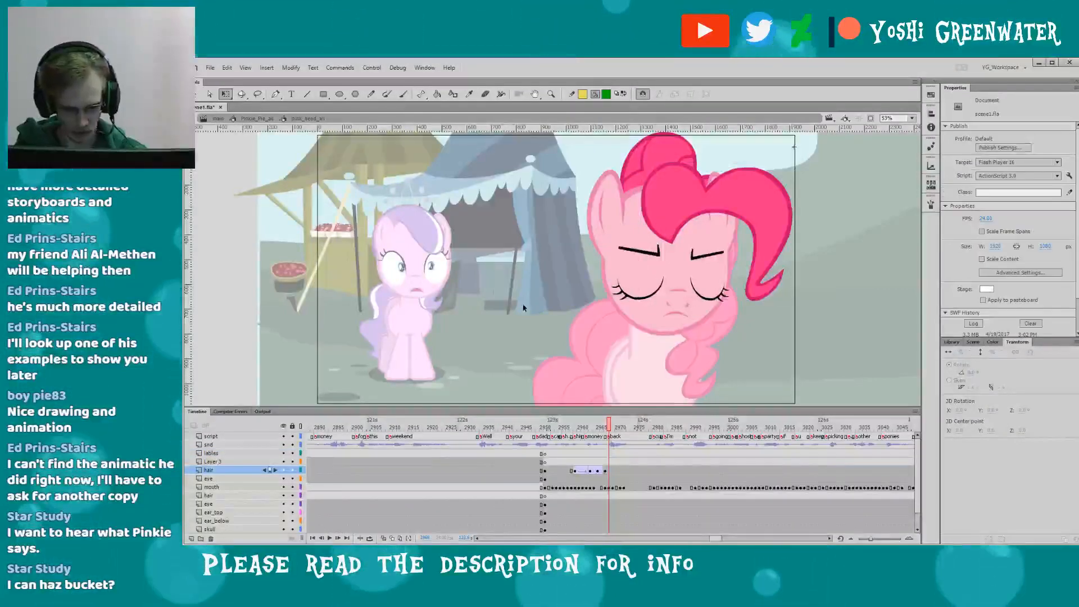
key(Return)
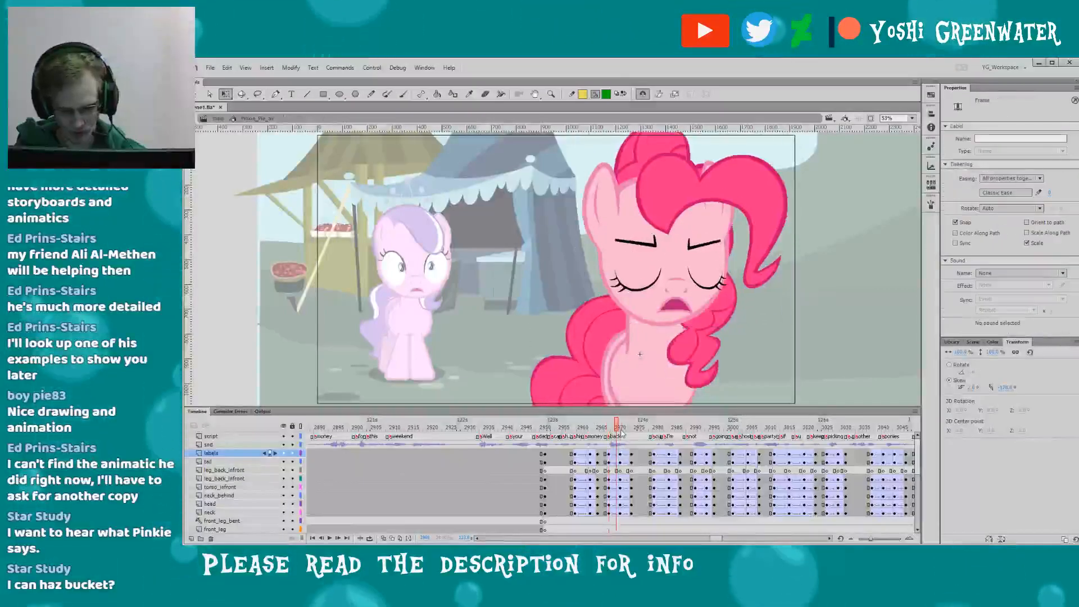
double_click(639, 246)
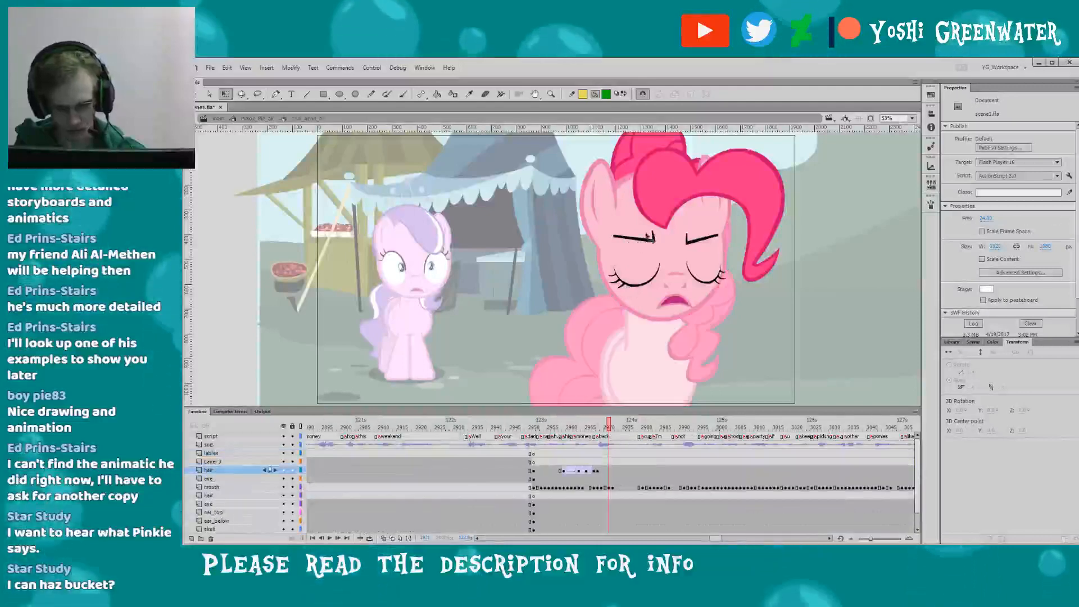
click(672, 209)
key(F6)
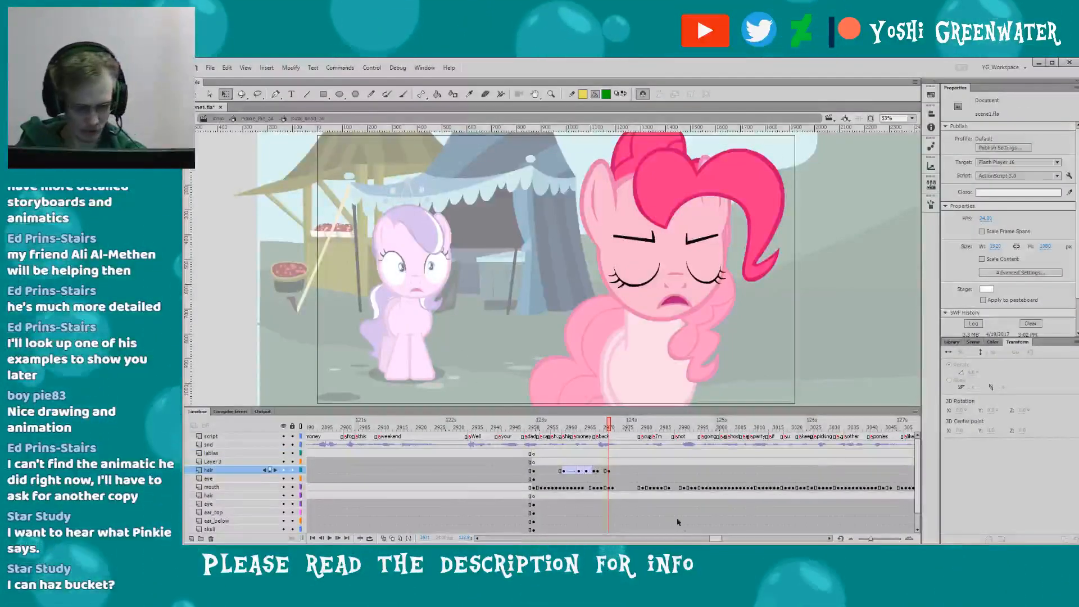
- Add front hair keyframes in the head symbol where the second bob settles and shortly after it
double_click(504, 315)
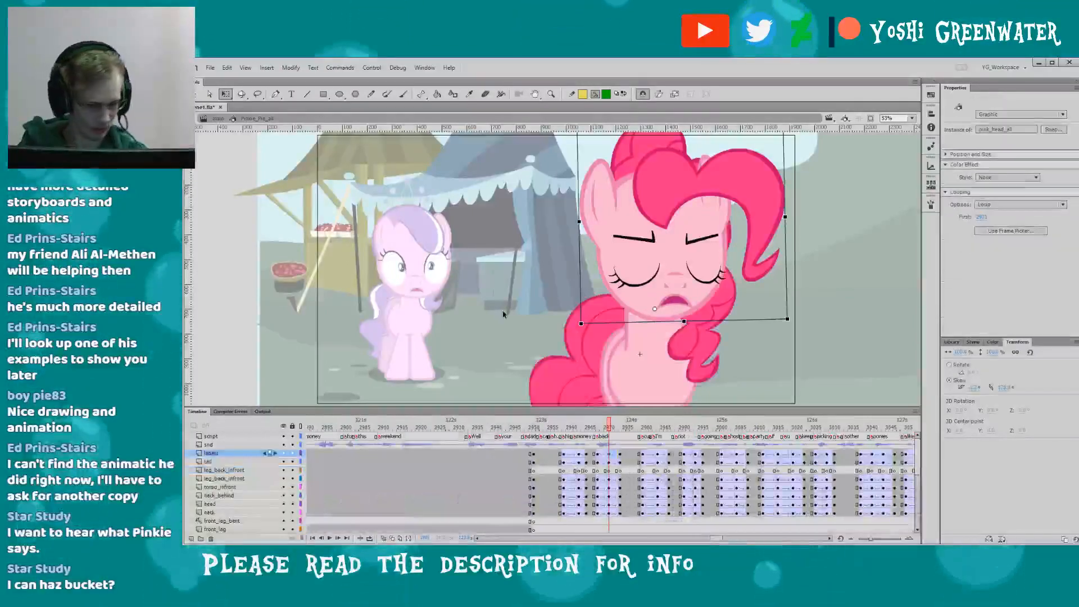
click(621, 428)
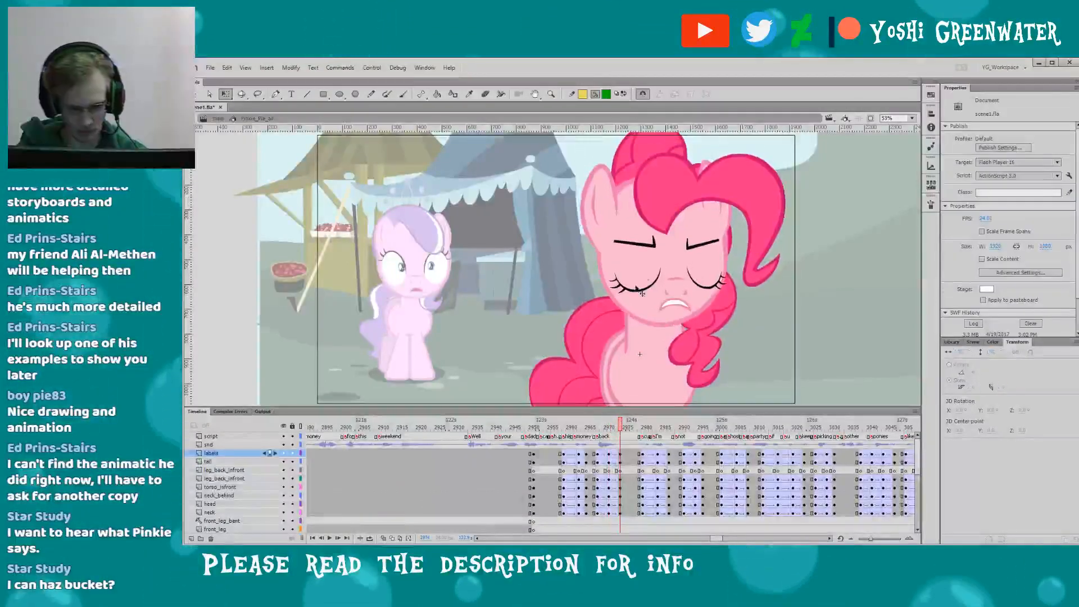
double_click(645, 274)
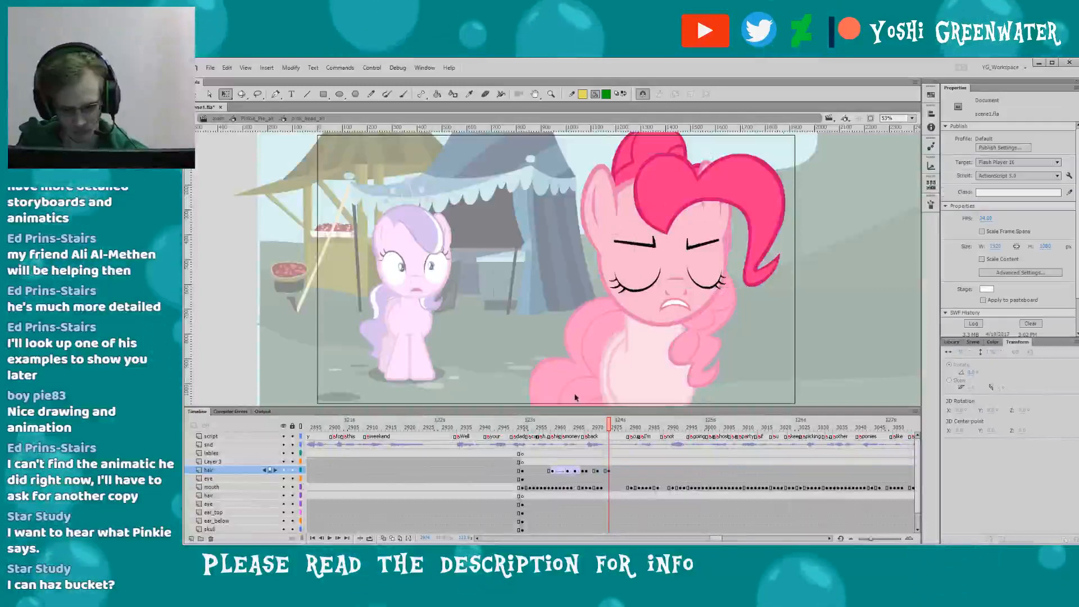
click(616, 449)
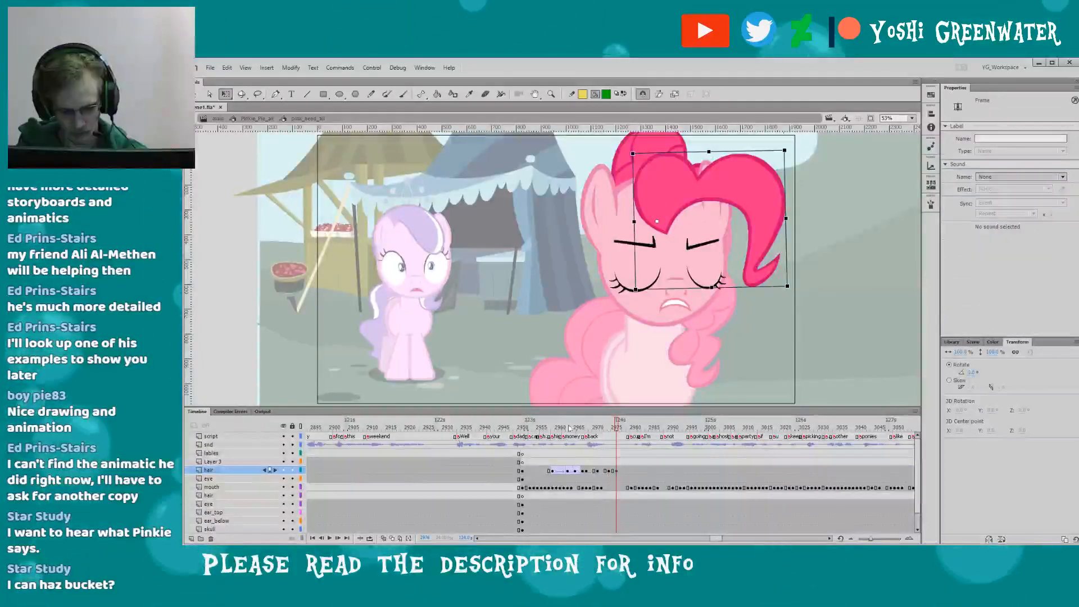
- Skew the front hair downward in the head symbol at the keyframe where the second bob's head is raised
click(550, 347)
double_click(550, 347)
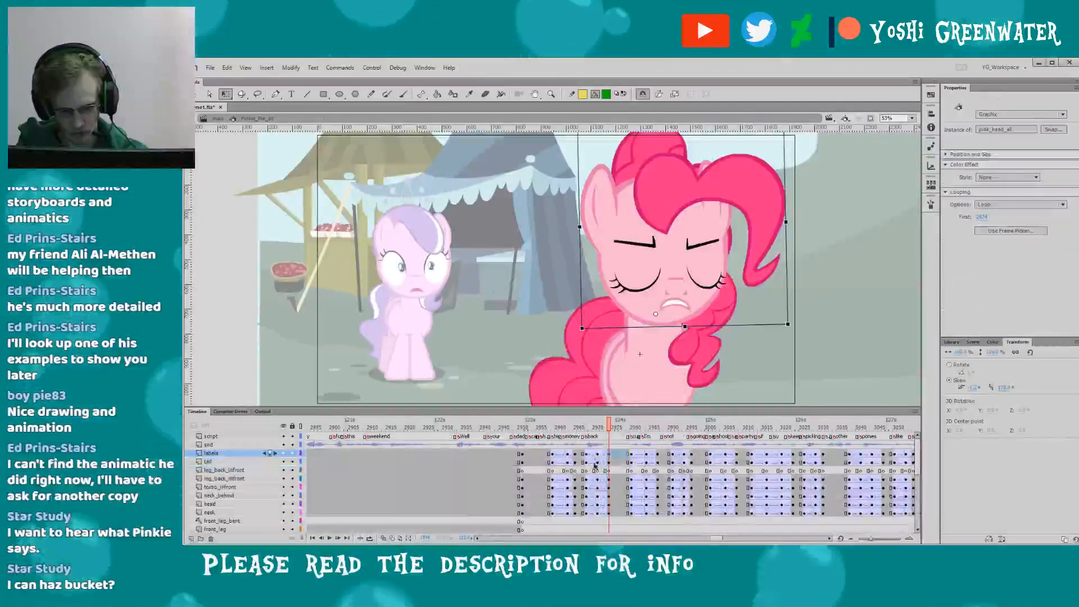
drag(571, 427, 597, 427)
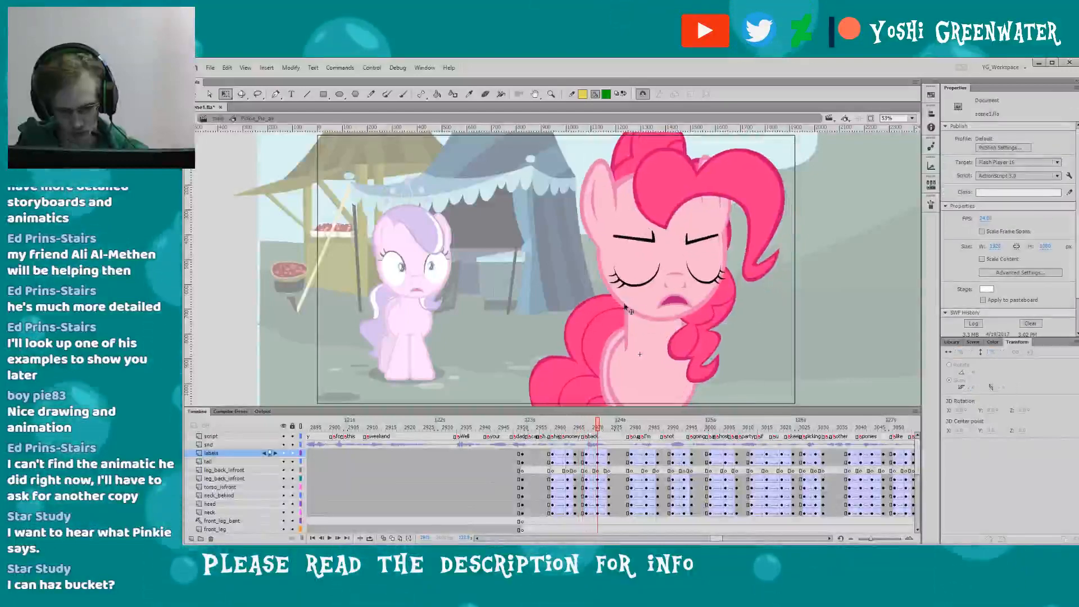
double_click(661, 243)
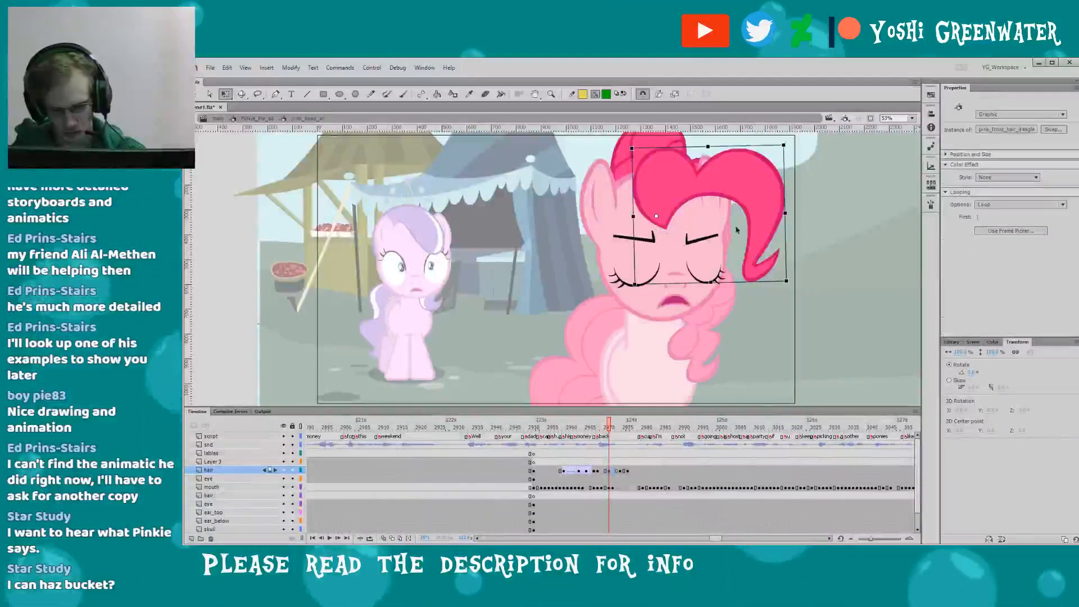
drag(784, 238, 786, 252)
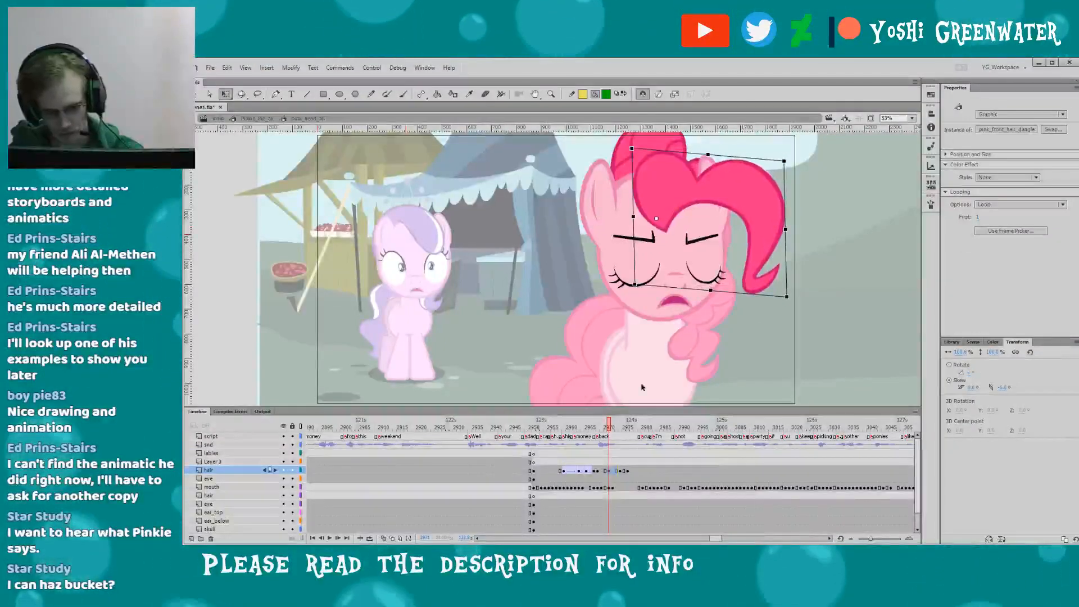
- Skew the front hair slightly upward at the keyframe where the second bob settles
key(.)
key(.)
key(.)
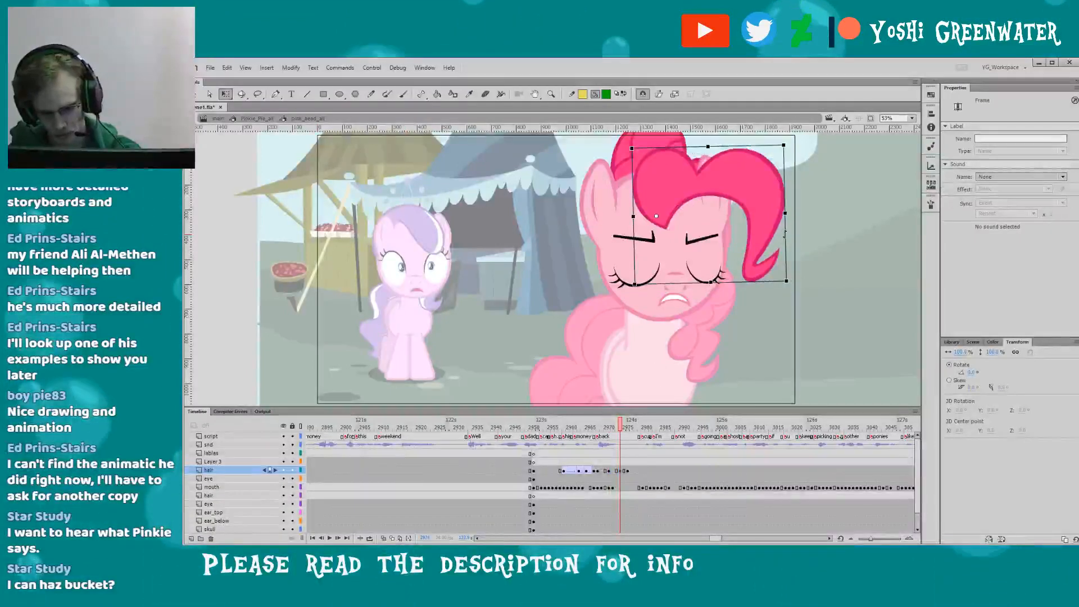
drag(785, 233, 786, 230)
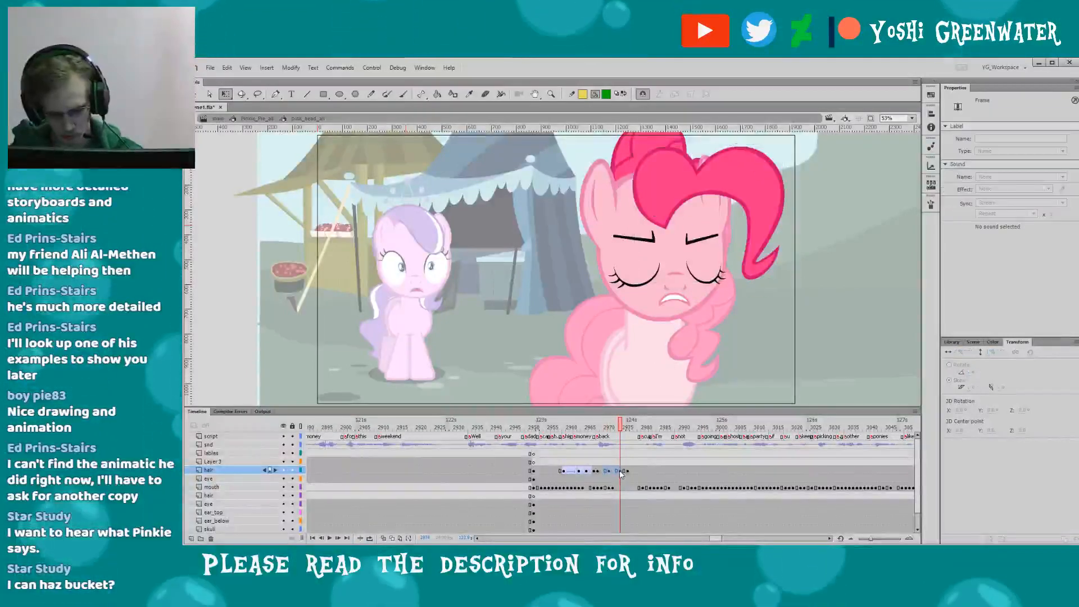
- Tween the front hair between the second bob's keyframes and play the motion in the head and full-body symbols
click(555, 427)
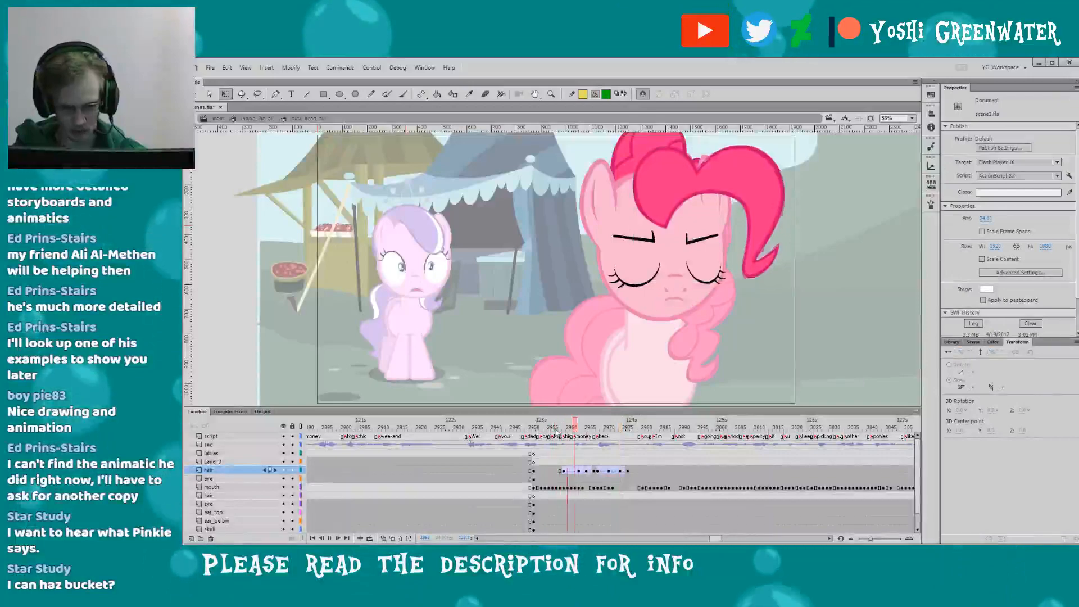
key(Return)
double_click(528, 376)
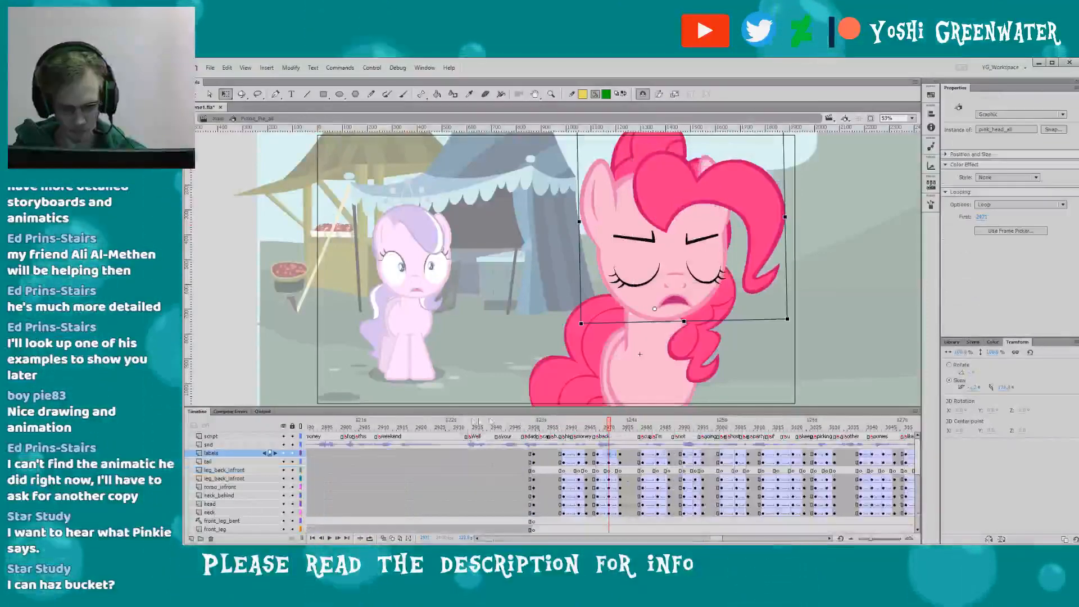
key(Return)
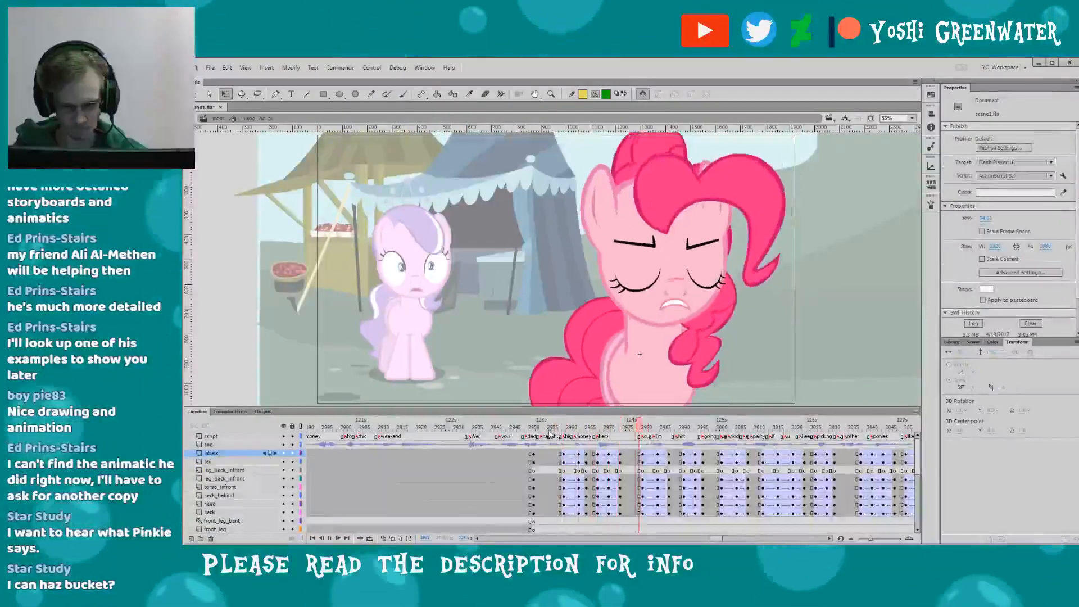
scroll(618, 478, right, 3)
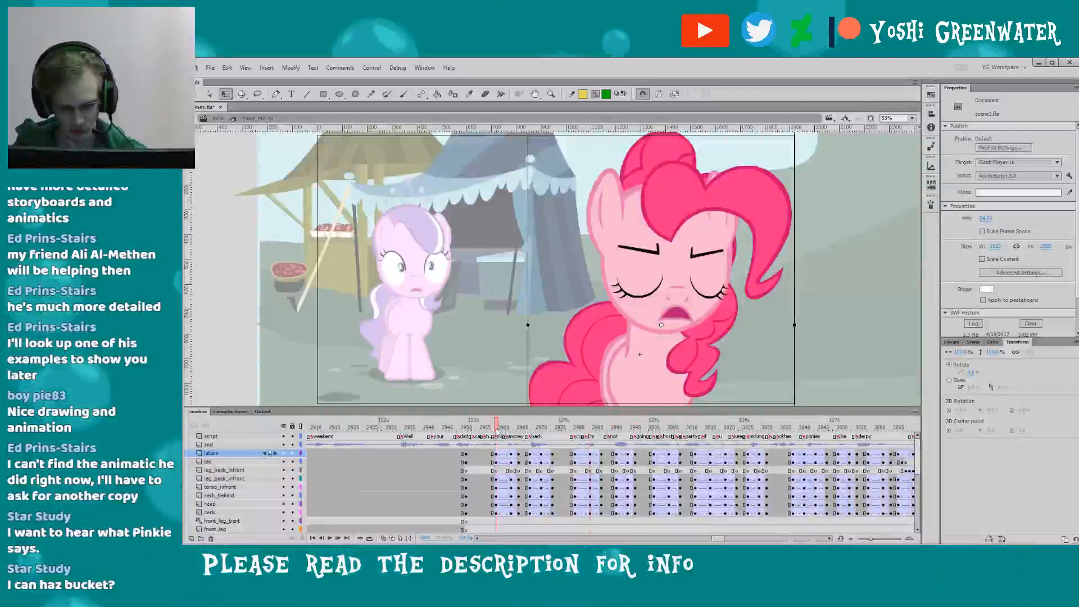
key(Return)
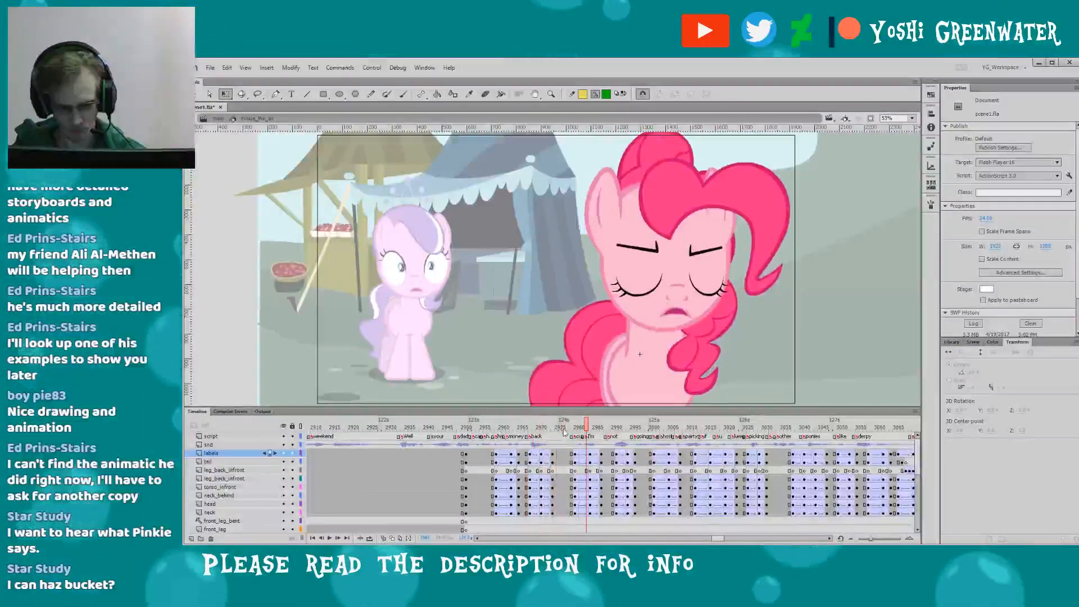
- Locate the start of the third bob in the full-body symbol and add a front hair keyframe there in the head symbol
drag(564, 430, 577, 429)
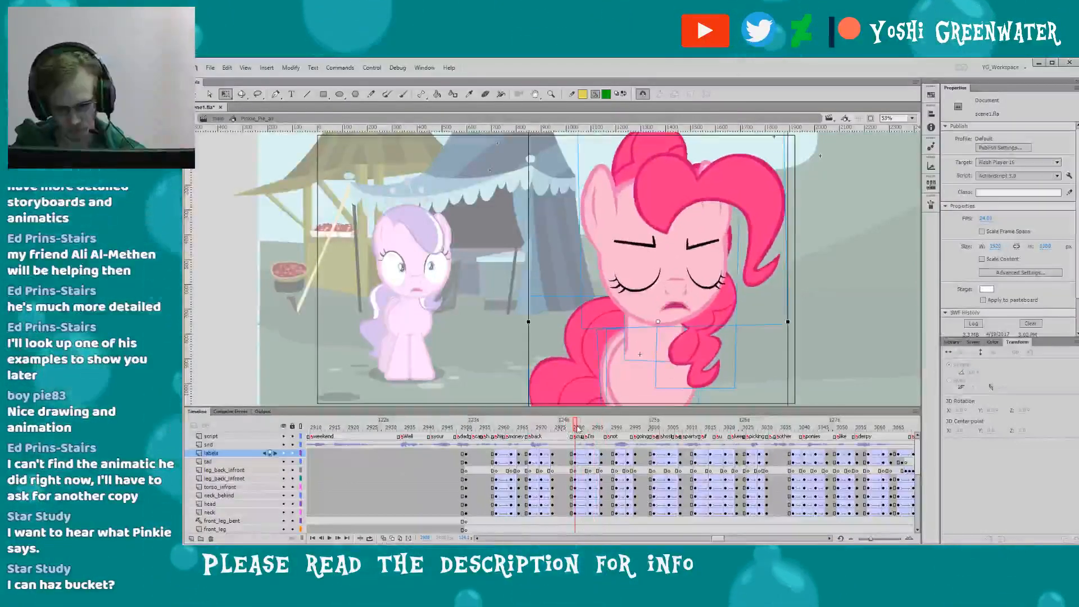
key(Return)
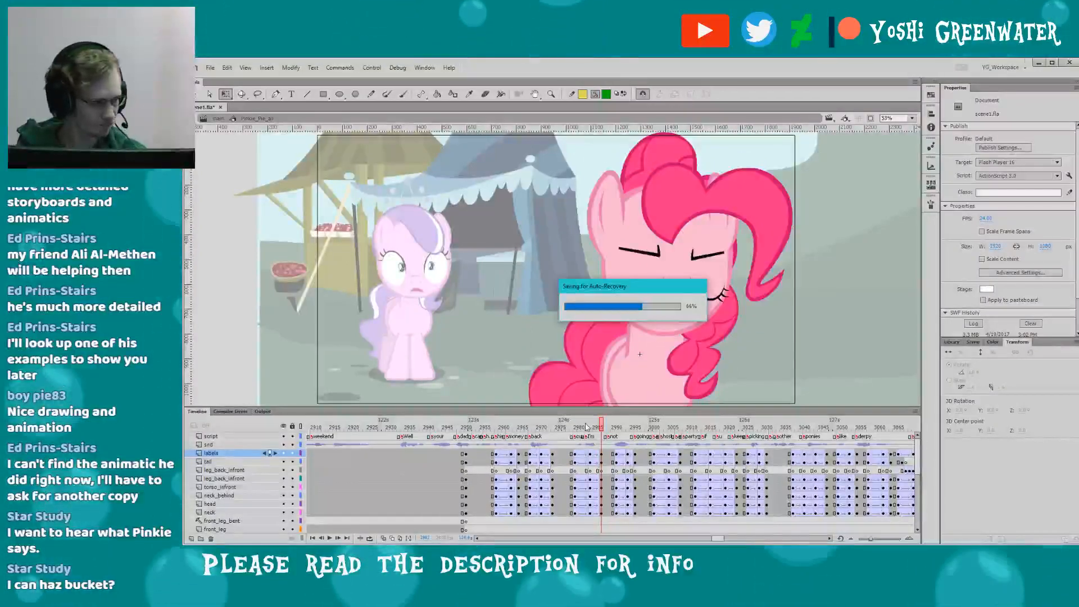
click(577, 430)
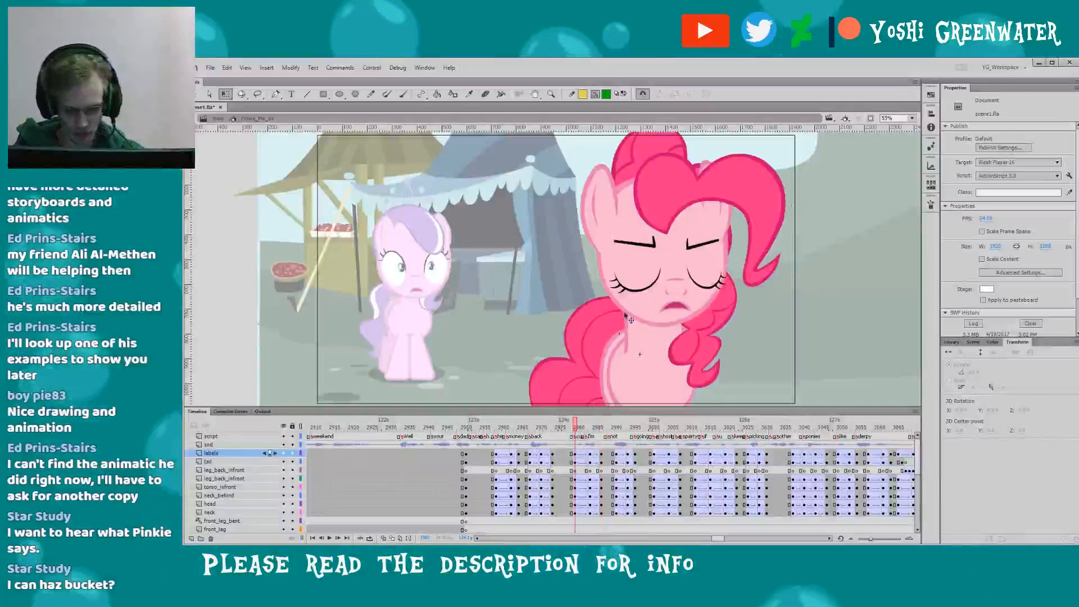
double_click(665, 250)
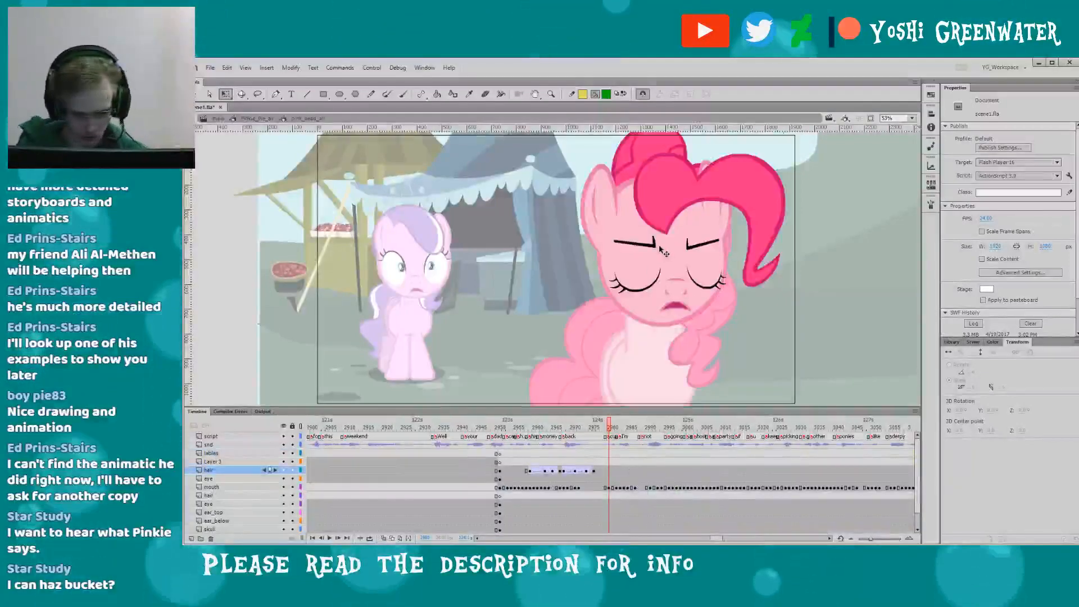
click(611, 474)
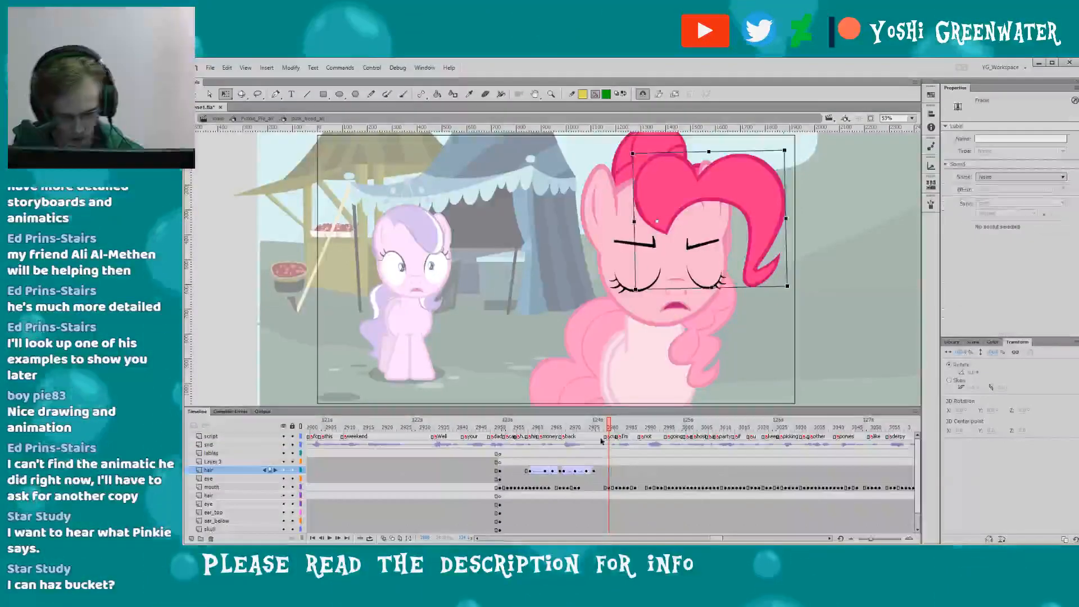
- Add a front hair keyframe in the head symbol where the head reaches its lowered pose in the third bob
click(548, 354)
drag(717, 539, 720, 540)
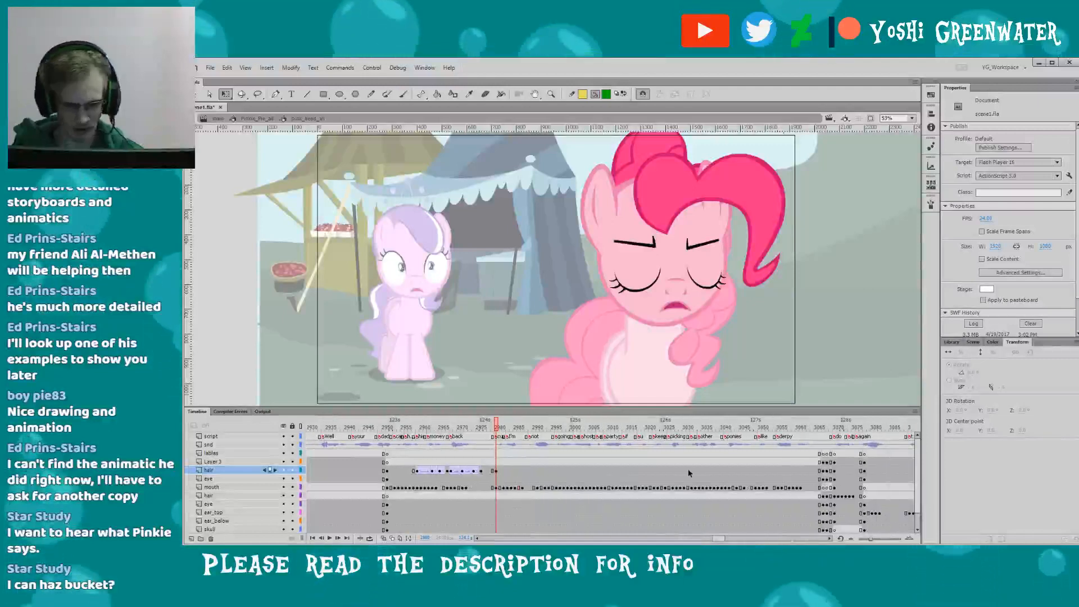
double_click(508, 314)
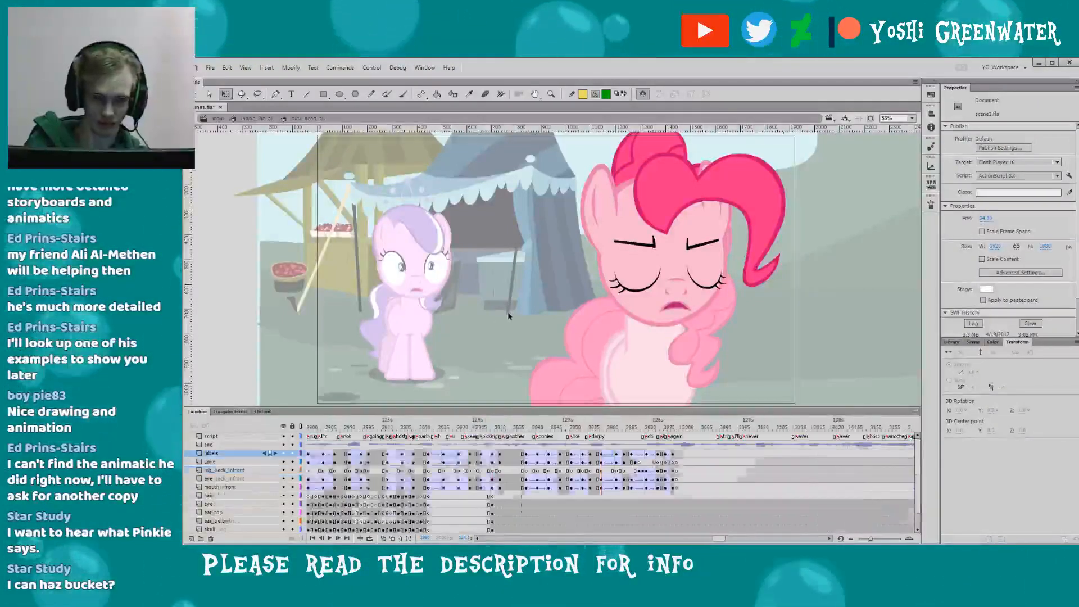
scroll(717, 541, right, 3)
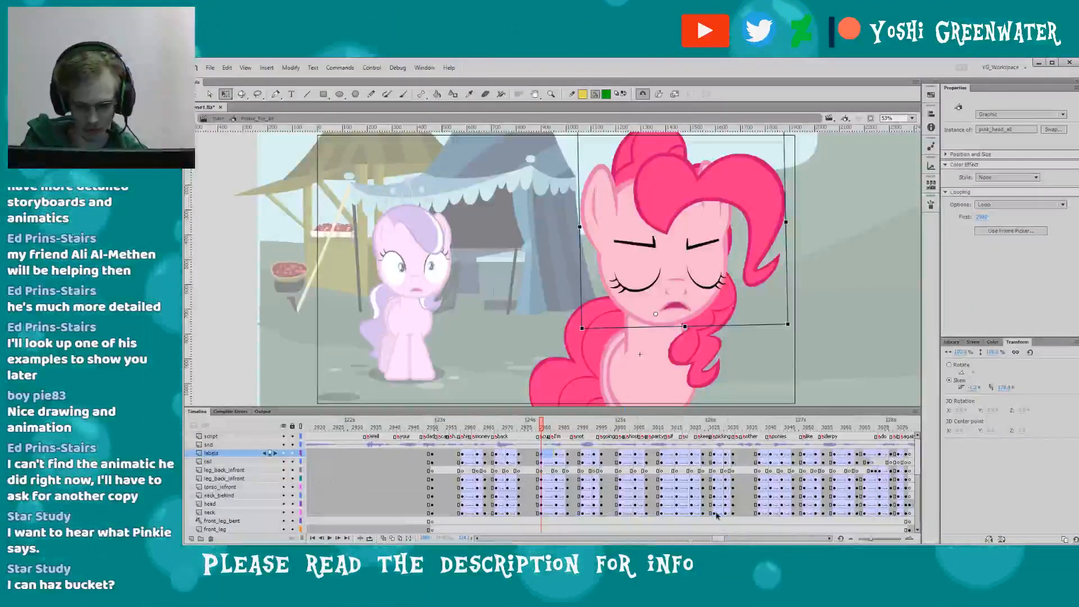
key(period)
key(period)
key(period)
key(period)
key(ctrl+a)
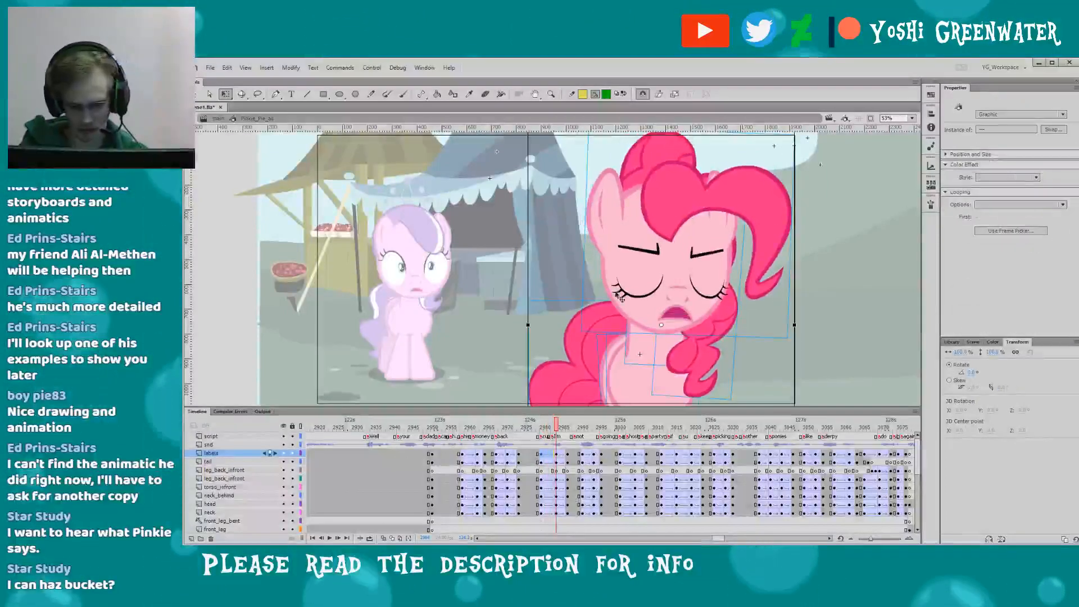
double_click(621, 298)
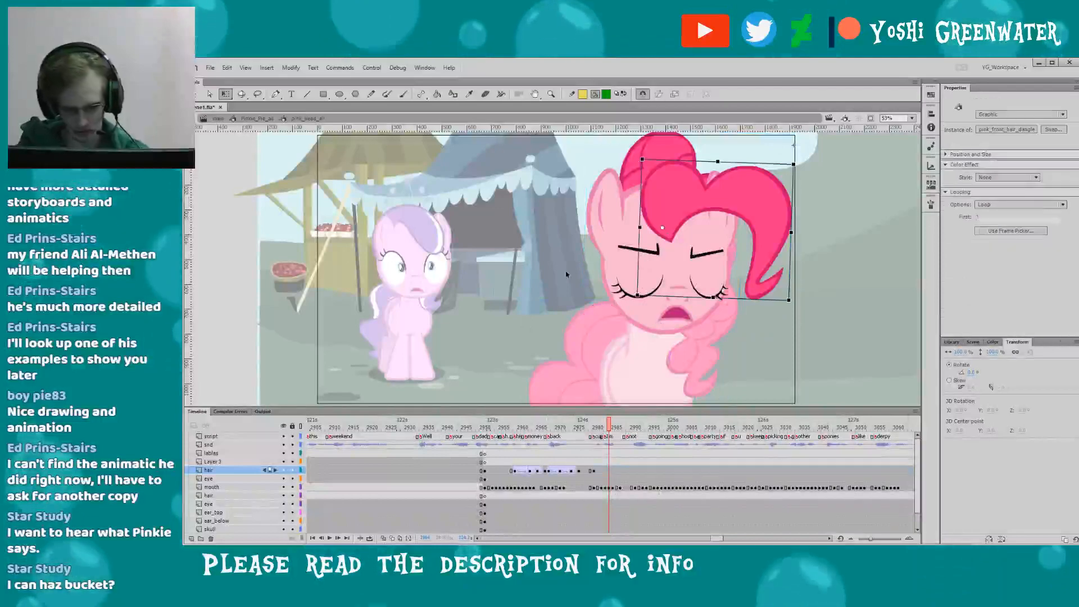
- Add front hair keyframes in the head symbol where the third bob settles and shortly after it
double_click(579, 396)
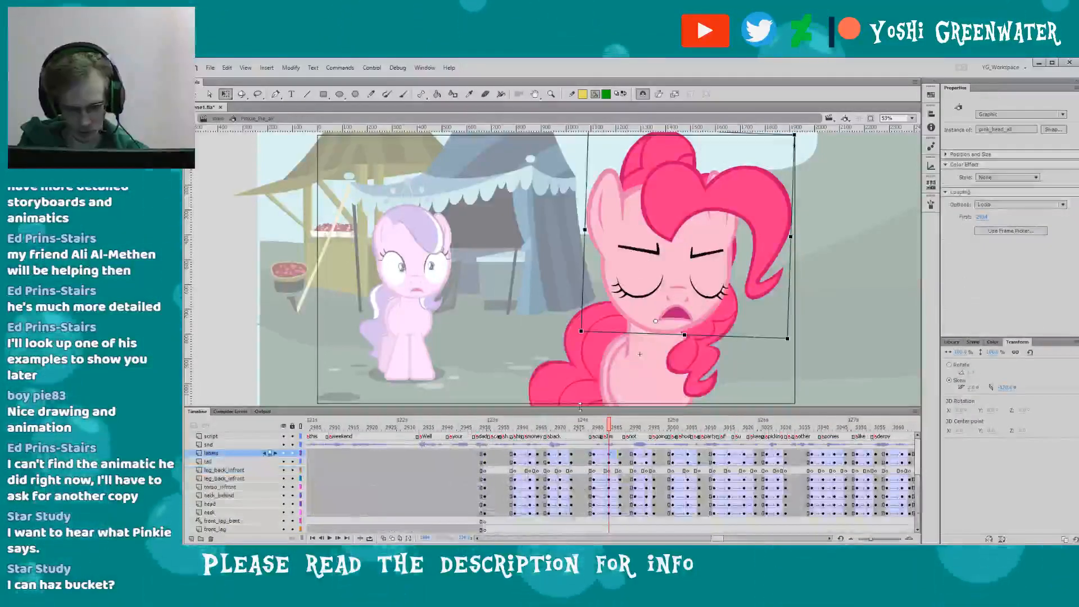
key(period)
key(period)
key(period)
double_click(633, 287)
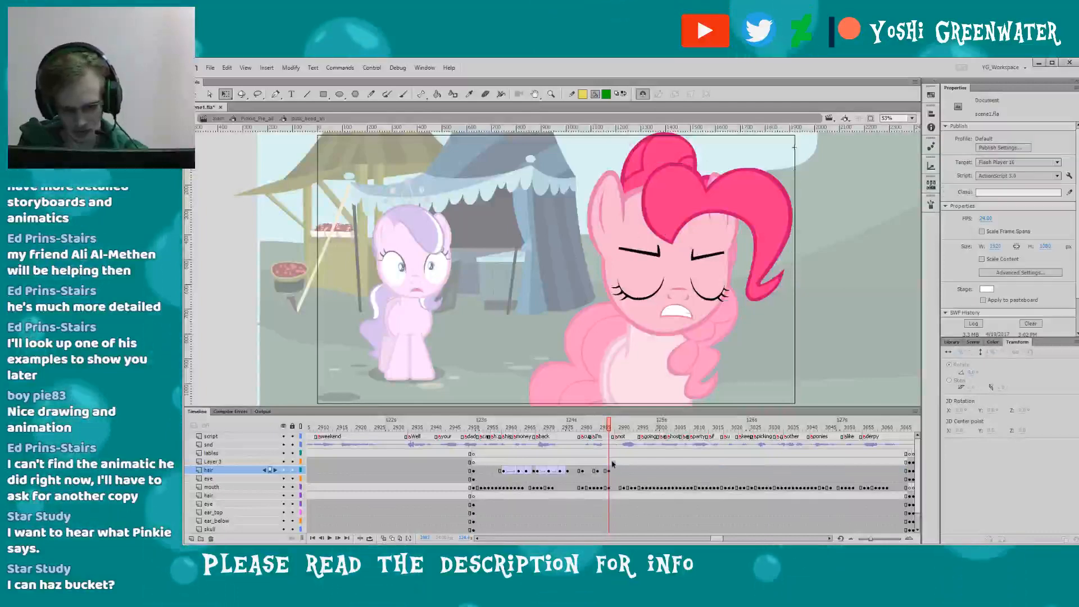
click(617, 470)
click(599, 471)
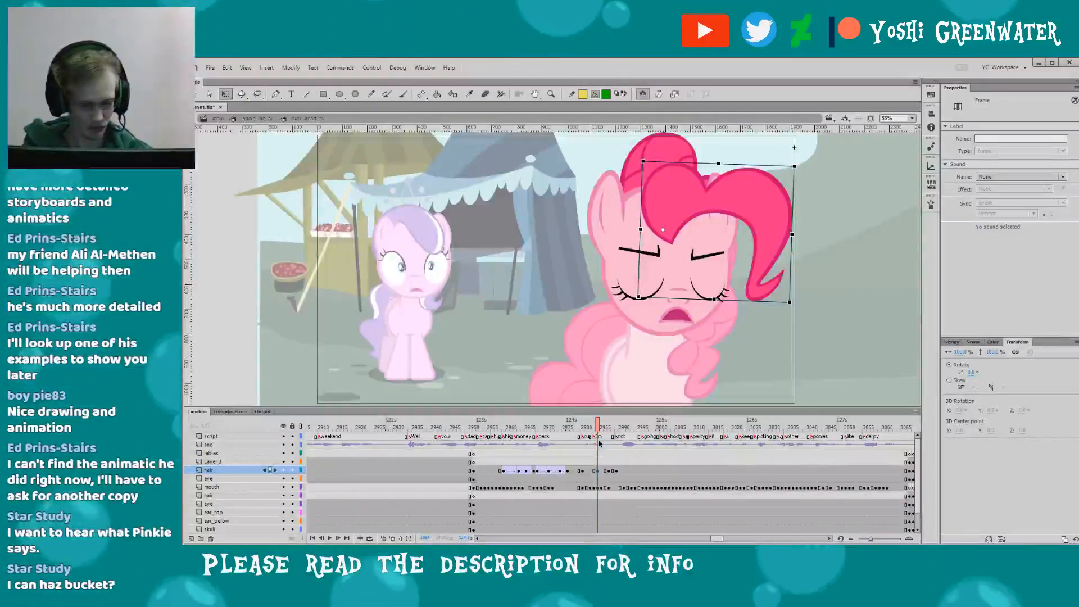
- Skew the front hair upward in the head symbol at the third bob's lowered-pose keyframe
drag(717, 541, 721, 514)
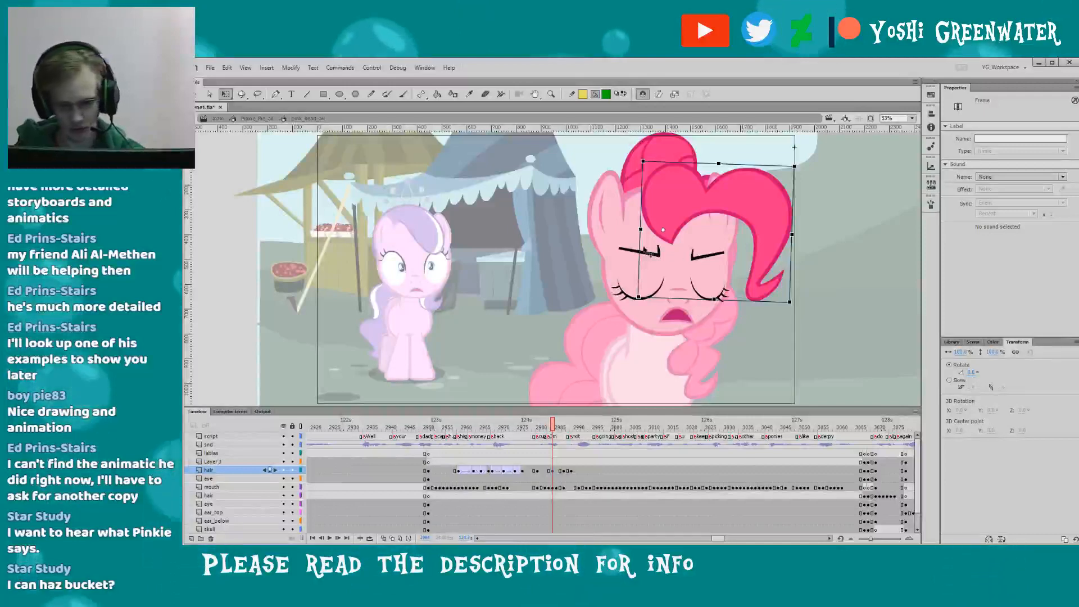
double_click(560, 255)
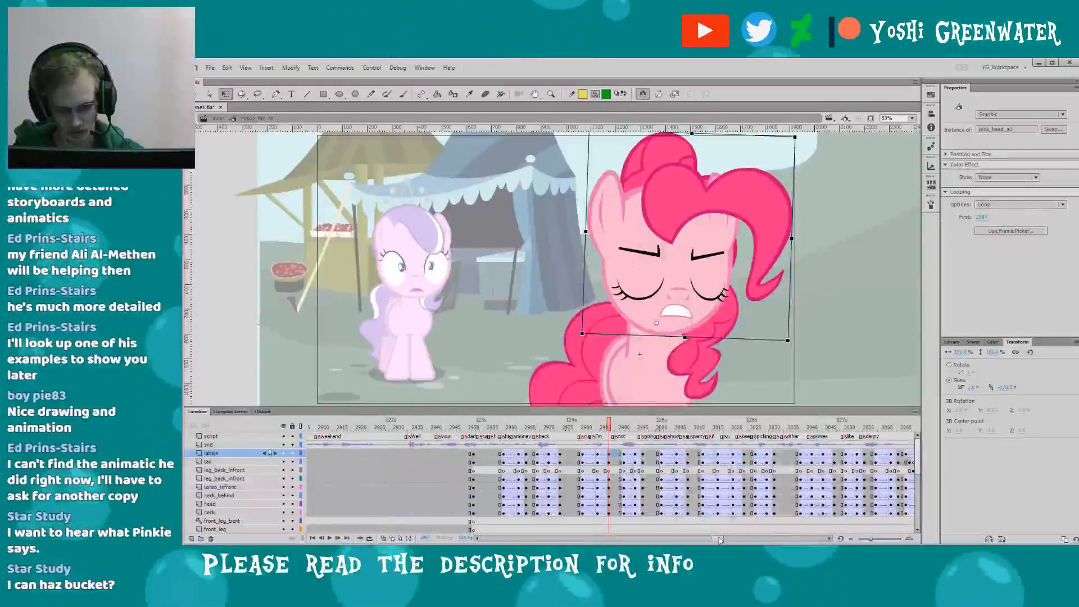
drag(720, 540, 724, 538)
drag(460, 429, 484, 433)
double_click(657, 250)
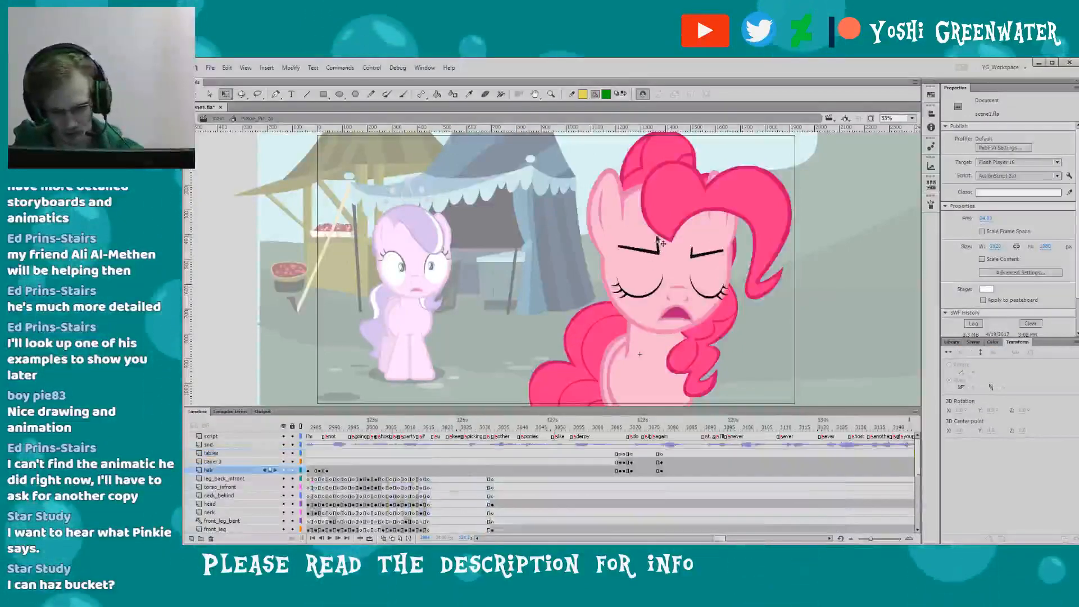
click(787, 254)
drag(789, 254, 790, 246)
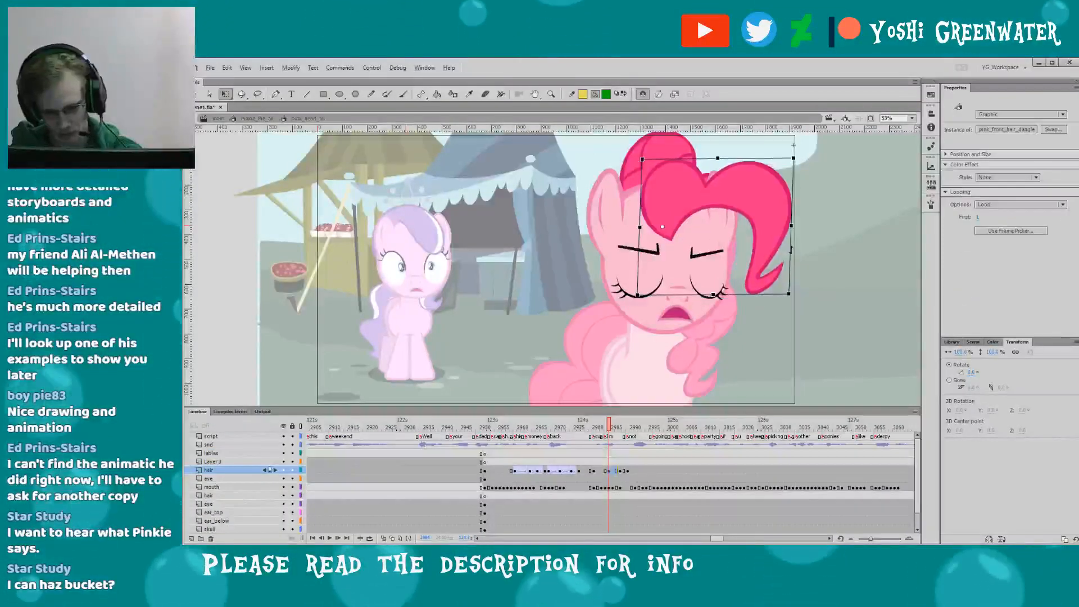
- Skew the front hair slightly downward at the third bob's settling keyframe and tween between the bob's keyframes
drag(615, 429, 624, 429)
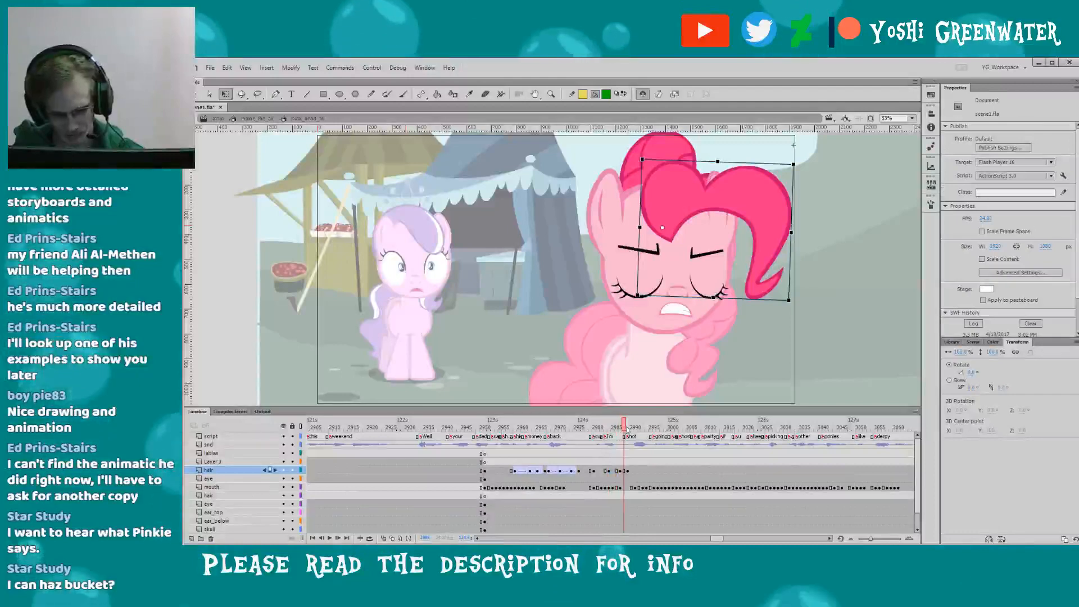
click(779, 249)
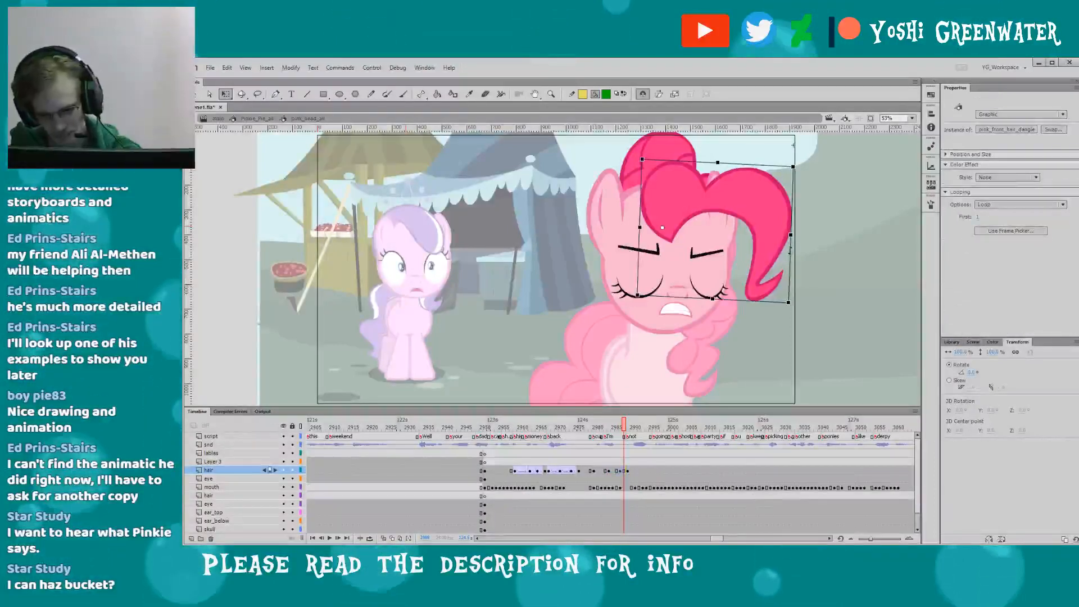
click(606, 471)
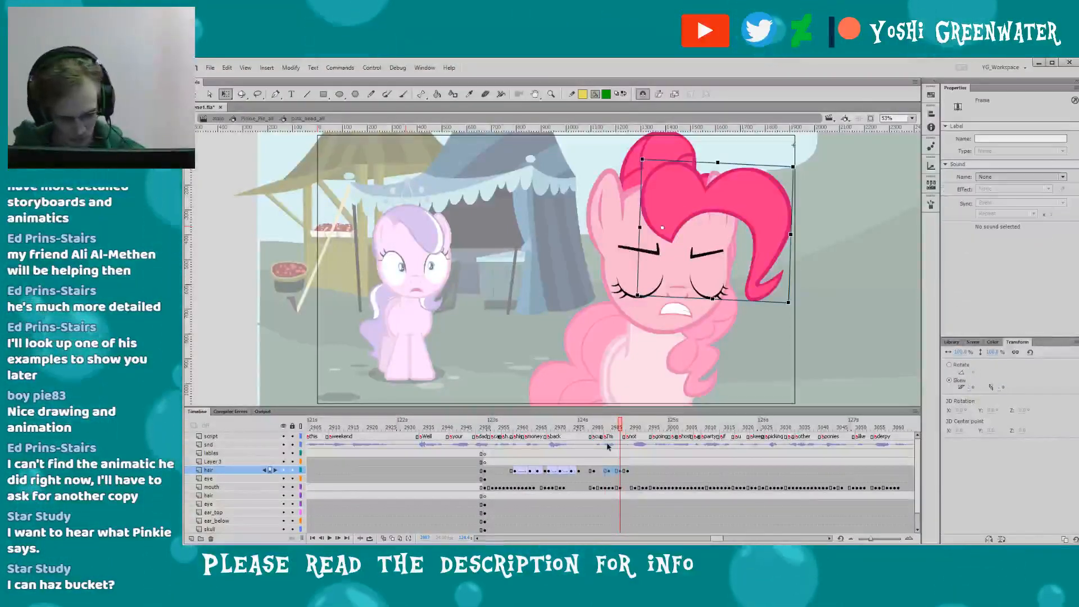
key(F3)
- Add a front hair keyframe in the head symbol where the fourth bob starts, around the word "not", and return to the full-body symbol
drag(718, 541, 720, 539)
double_click(489, 359)
drag(497, 428, 513, 430)
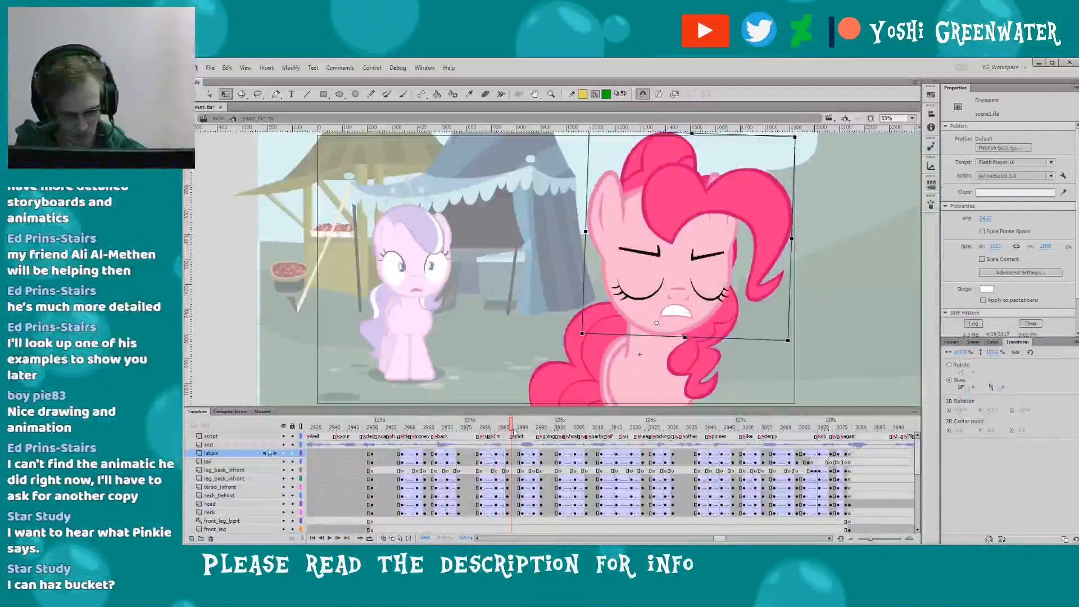
key(period)
key(period)
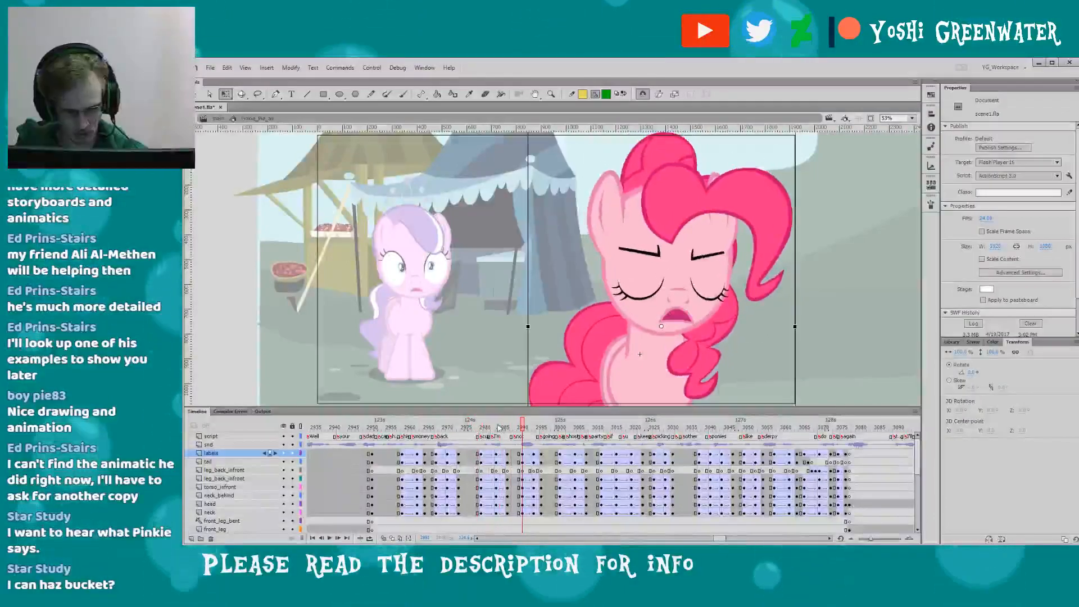
double_click(634, 281)
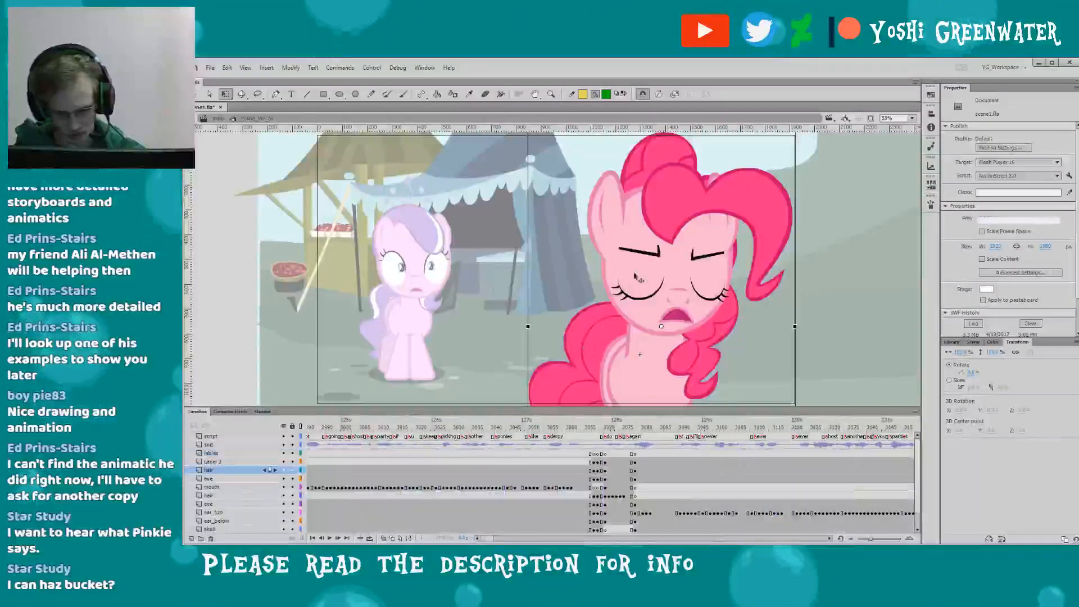
click(656, 228)
click(559, 336)
double_click(557, 336)
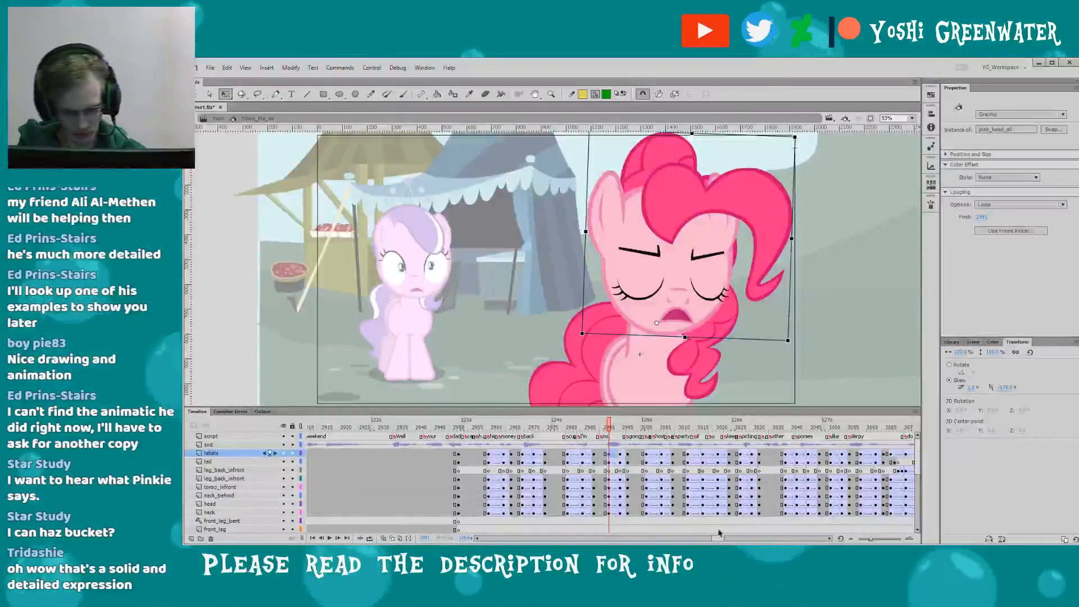
- Add front hair keyframes in the head symbol at the fourth bob's raised pose and where it settles, and return to the full-body symbol
drag(719, 537, 722, 537)
click(529, 431)
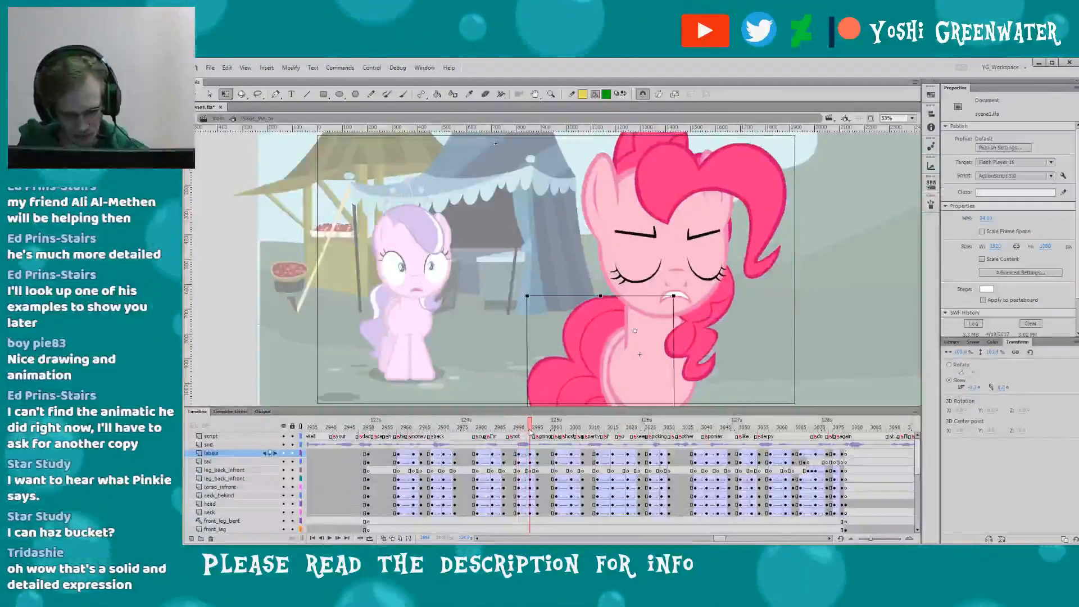
double_click(656, 232)
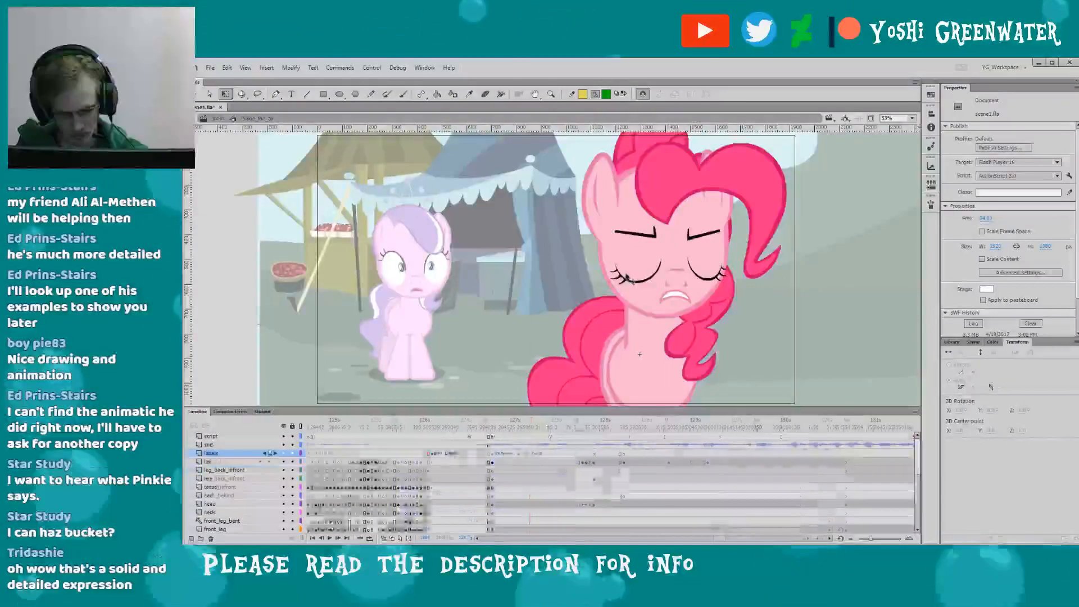
double_click(590, 235)
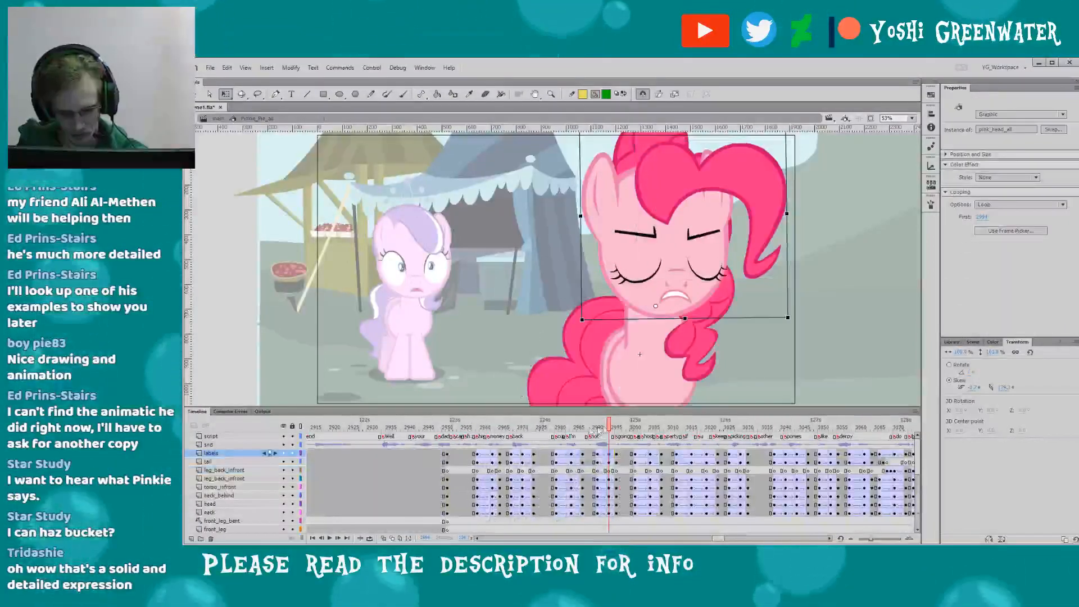
click(616, 431)
double_click(661, 210)
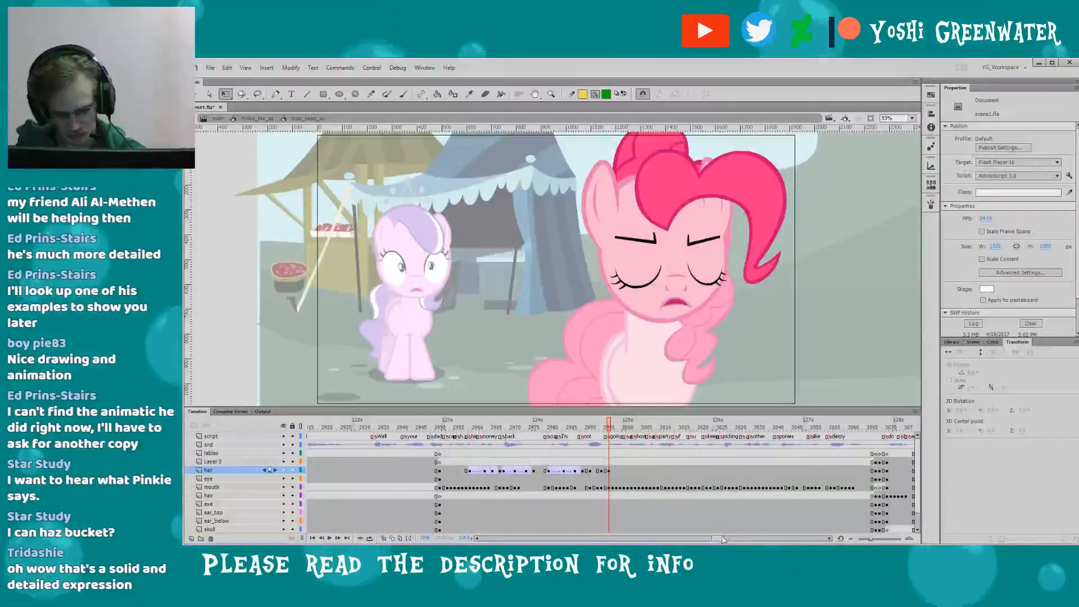
double_click(529, 368)
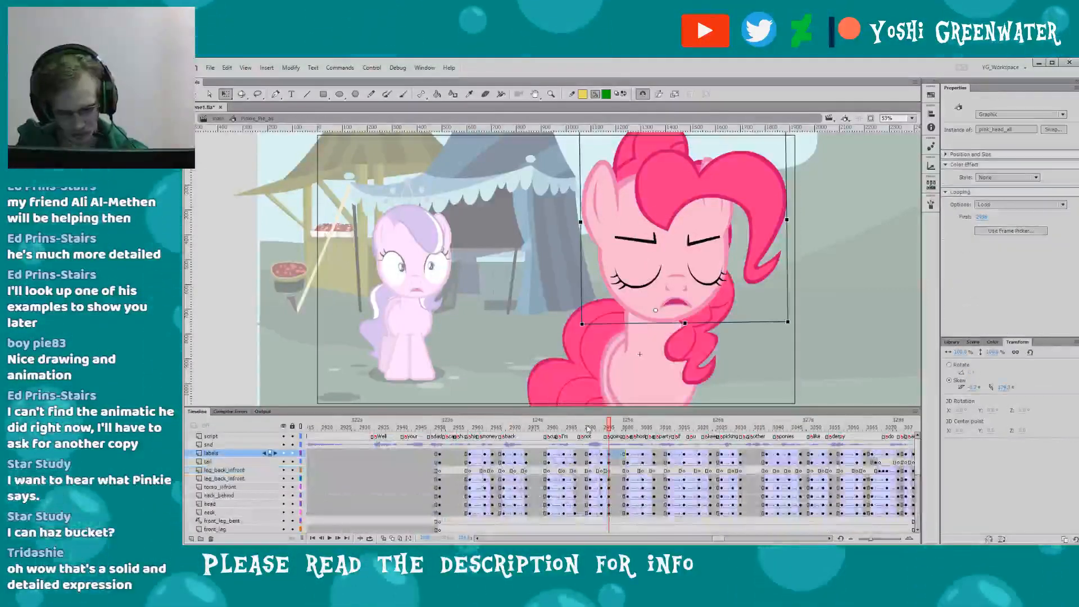
- Step through the fourth bob's end in the full-body symbol and add a front hair keyframe in the head symbol shortly after it settles
key(period)
key(period)
key(period)
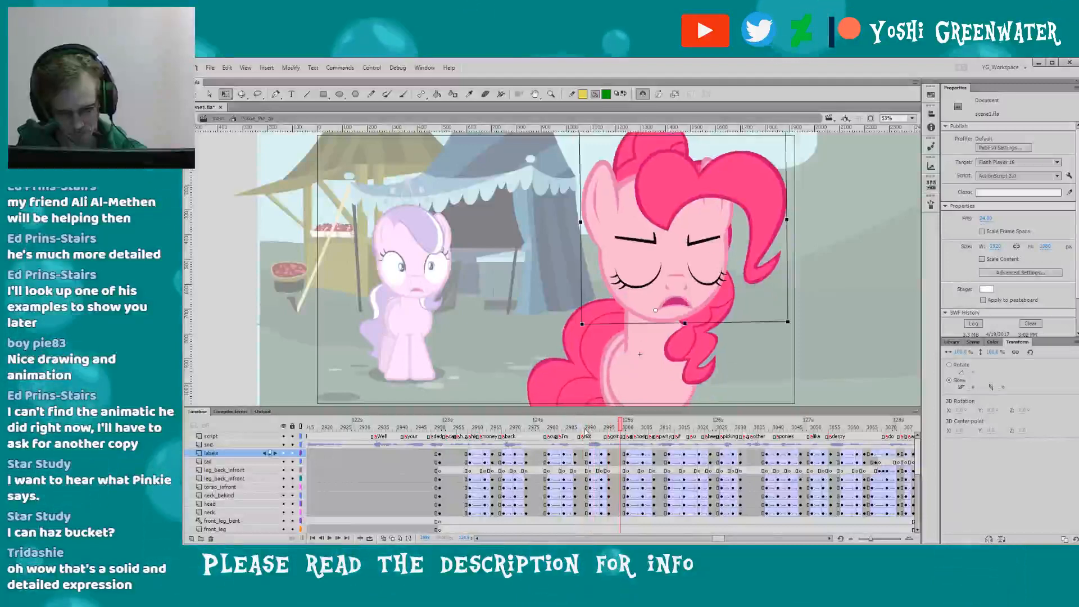
key(comma)
key(comma)
key(comma)
key(comma)
key(comma)
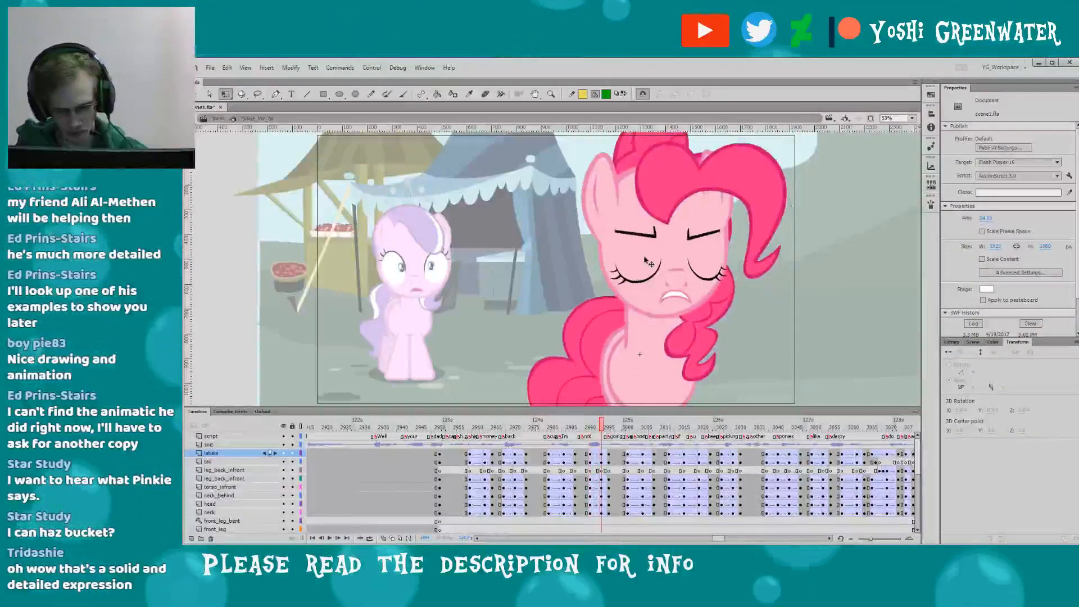
double_click(646, 262)
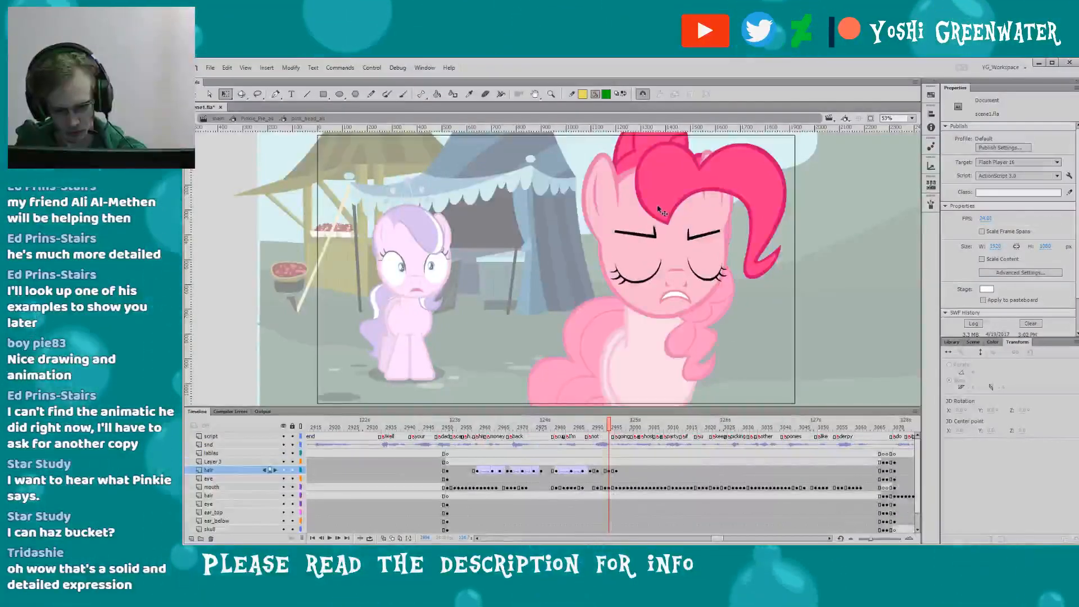
click(661, 211)
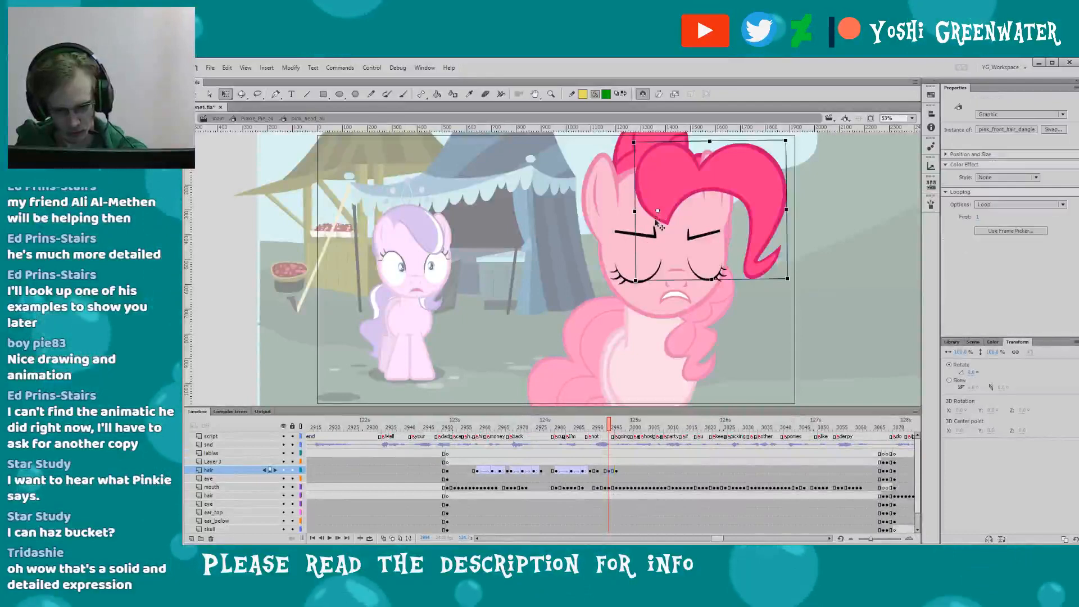
click(620, 468)
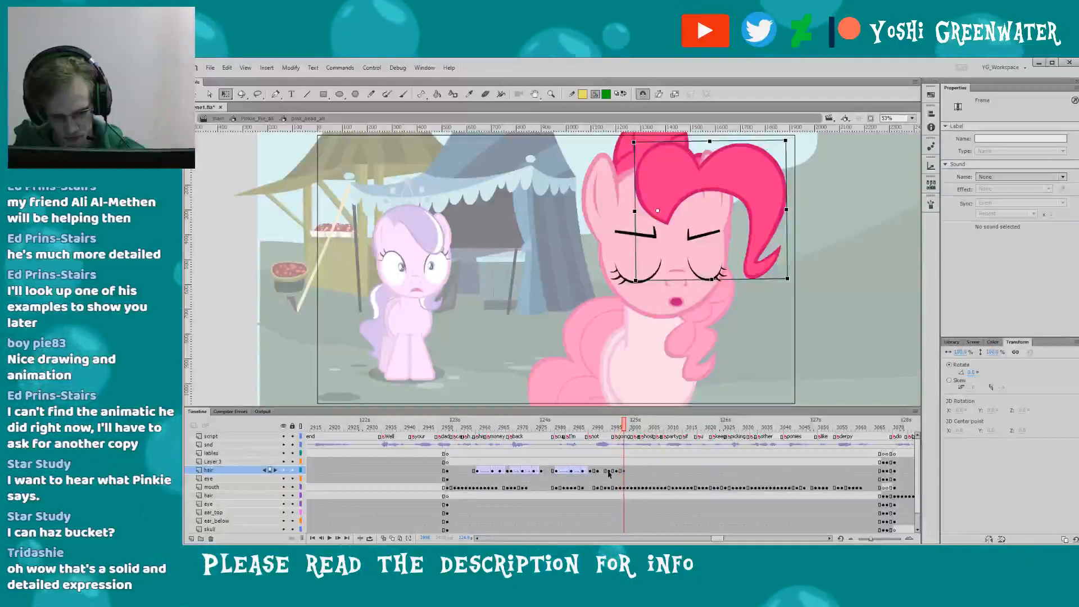
- Skew the front hair downward at the fourth bob's raised-pose keyframe and slightly upward at its settling keyframe
click(608, 473)
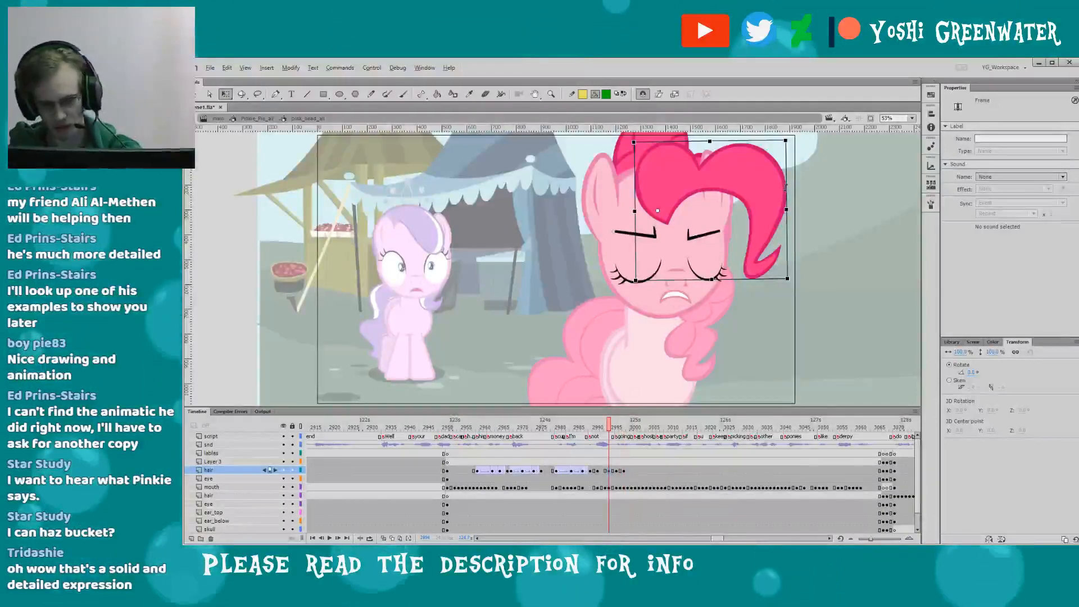
drag(786, 171, 787, 193)
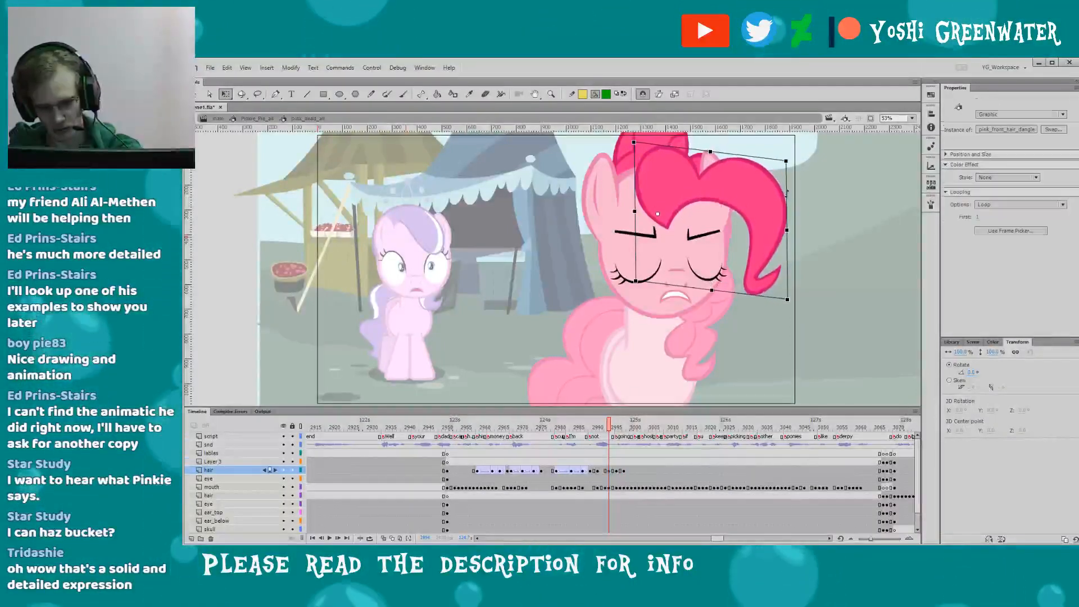
click(617, 474)
click(760, 222)
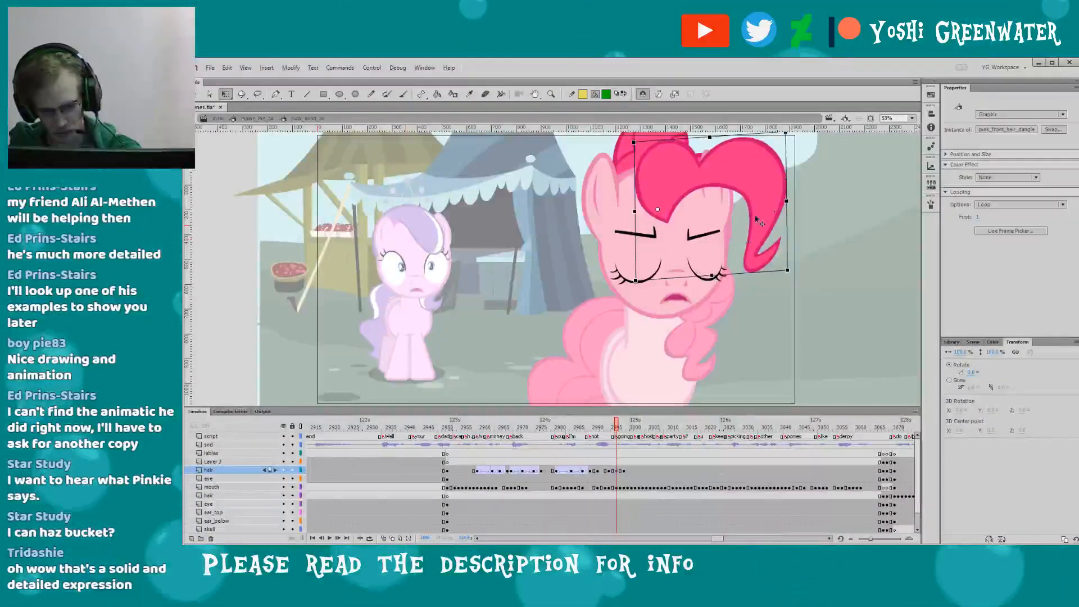
- Move the fourth bob's last front hair keyframe one frame later and tween the hair between the bob's keyframes
click(625, 472)
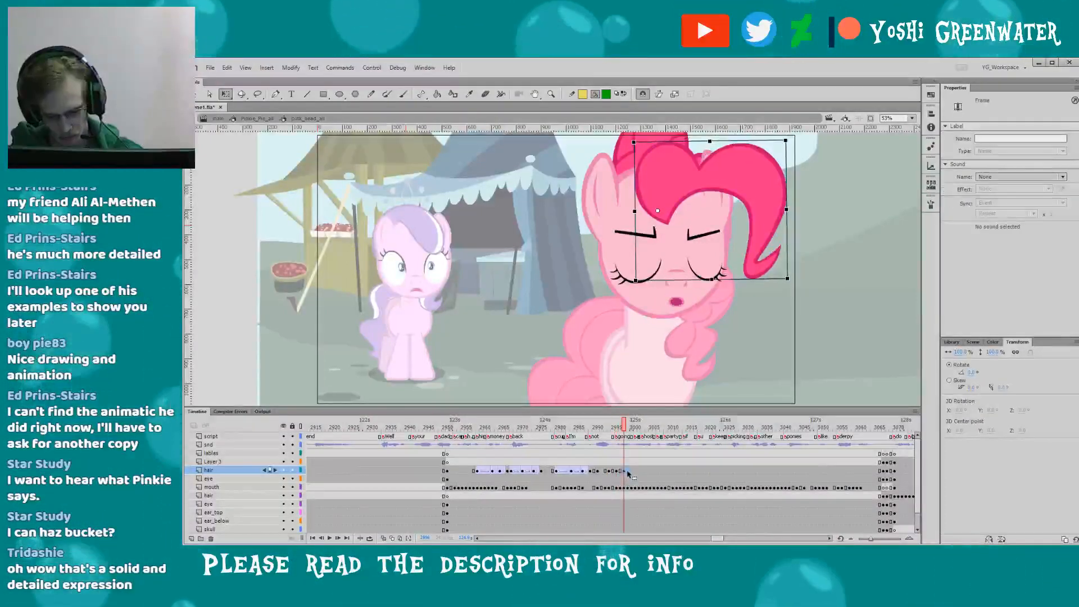
key(comma)
key(comma)
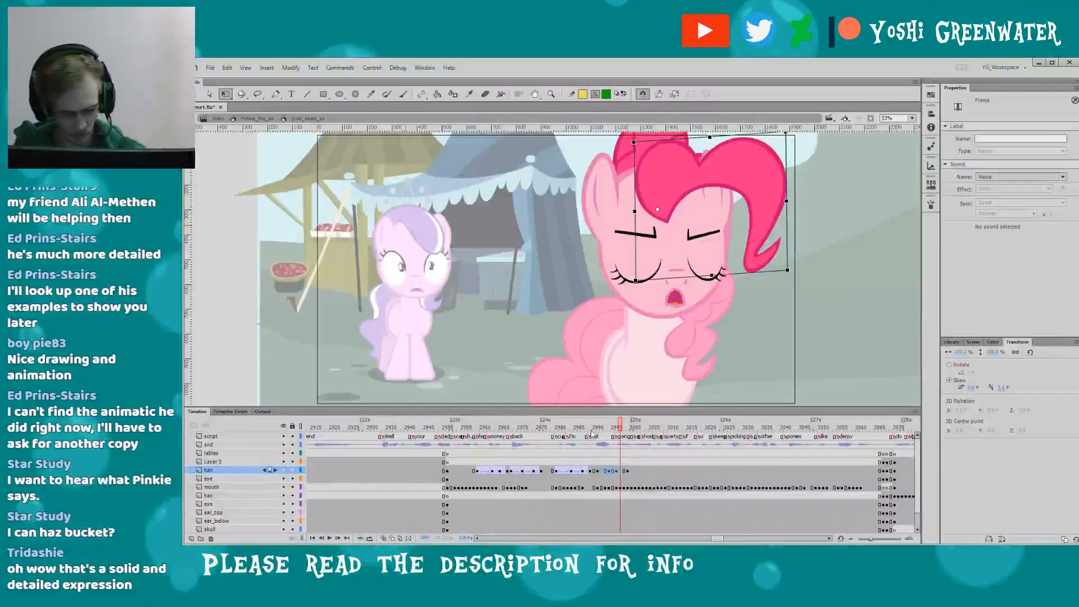
- Play back the fourth bob's hair motion in the head symbol, and play the dialogue onward in the full-body symbol
click(553, 428)
key(Return)
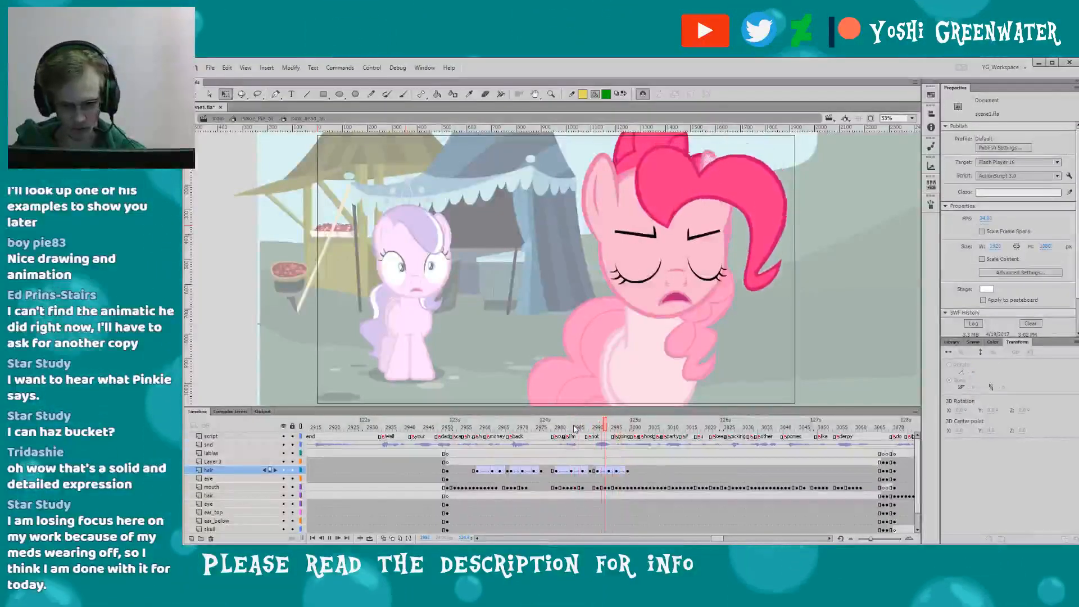
double_click(550, 383)
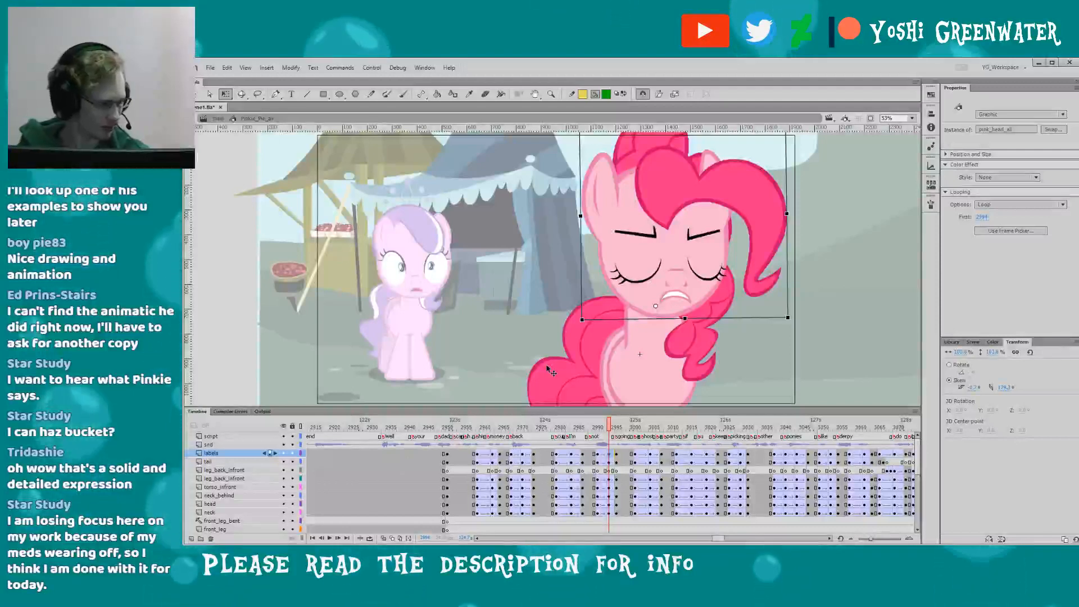
drag(722, 541, 725, 540)
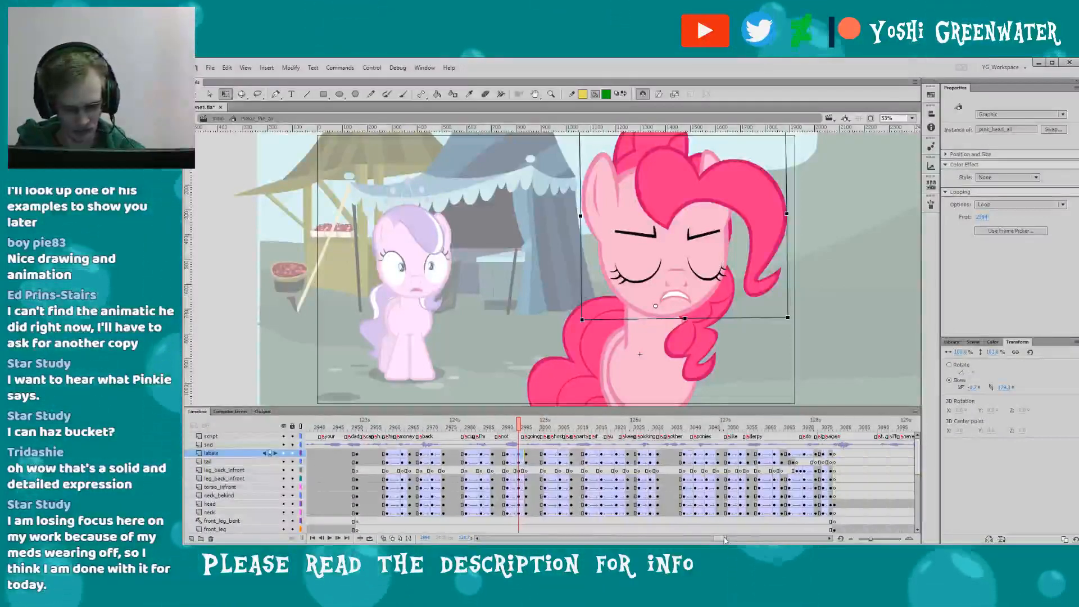
key(Return)
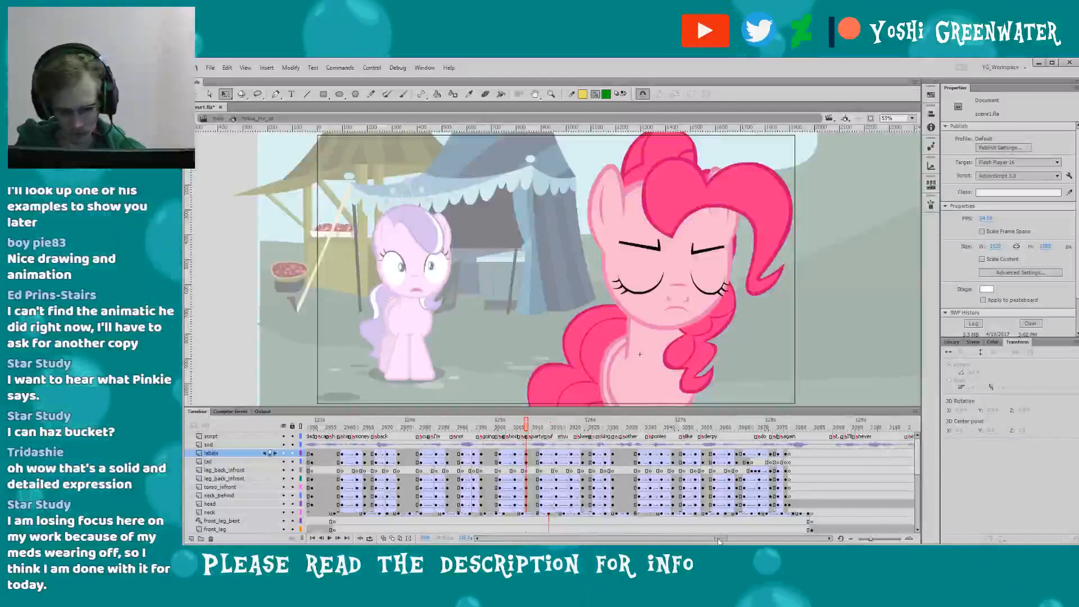
- Add a front hair keyframe in the head symbol where the fifth bob starts, and return to the full-body symbol
click(516, 427)
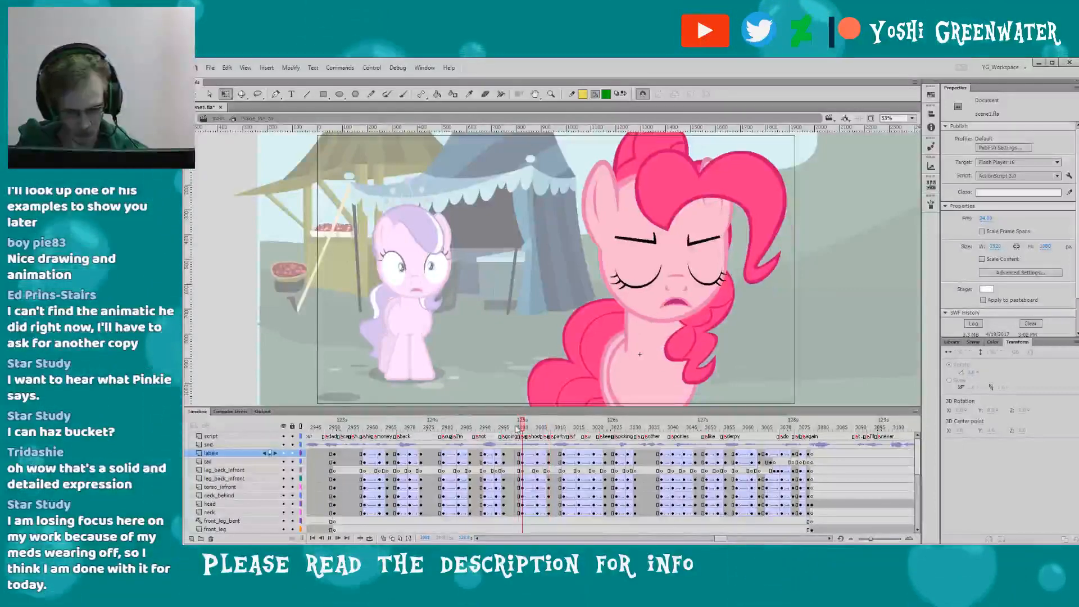
key(Return)
double_click(662, 245)
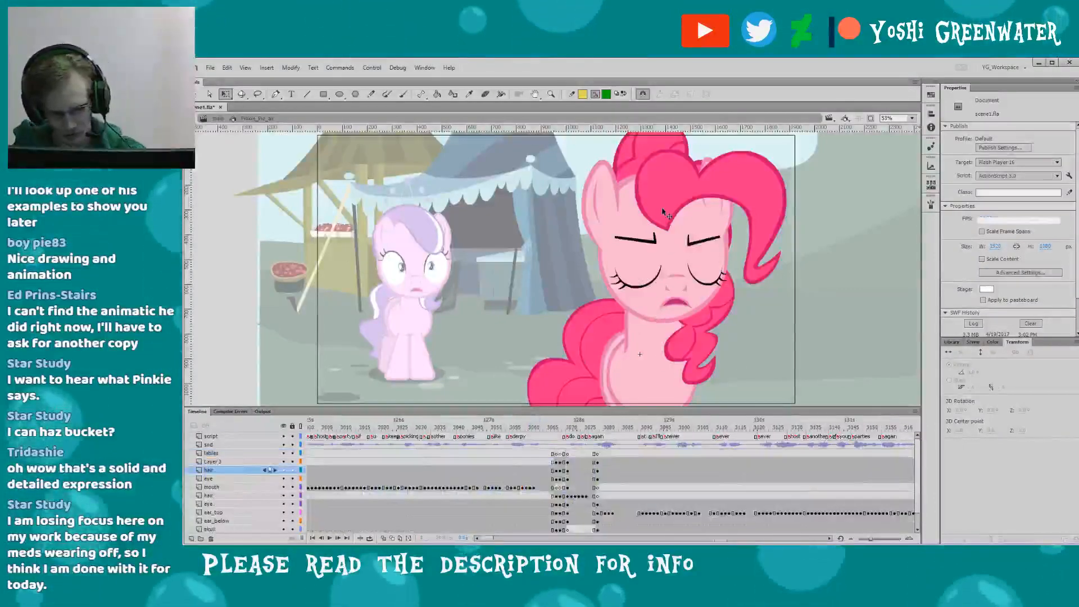
click(552, 324)
double_click(552, 324)
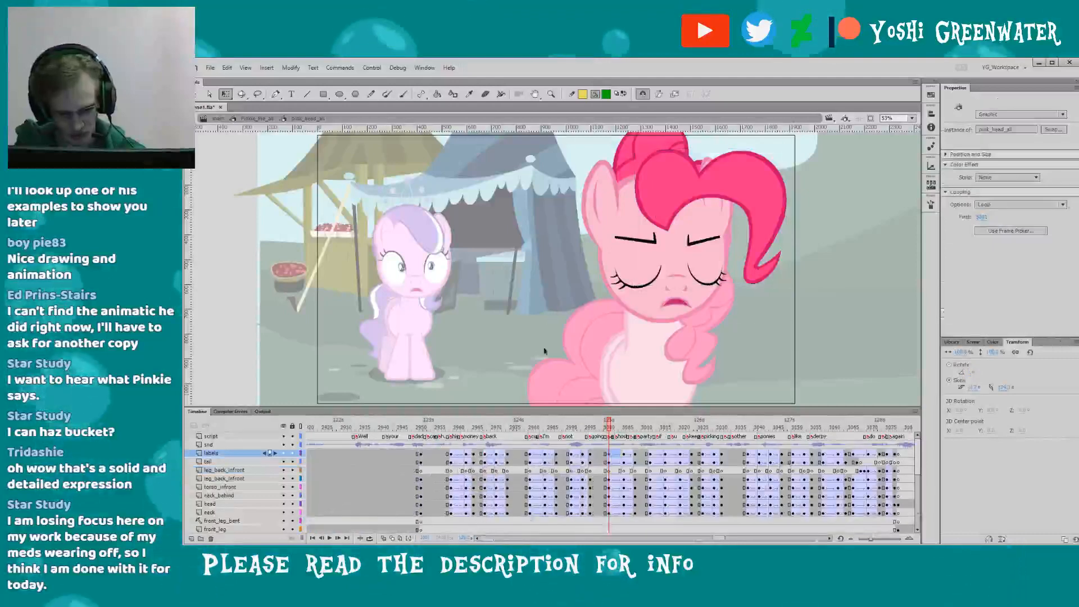
- Add a front hair keyframe in the head symbol at the fifth bob's lowered pose, and return to the full-body symbol
click(618, 315)
key(Escape)
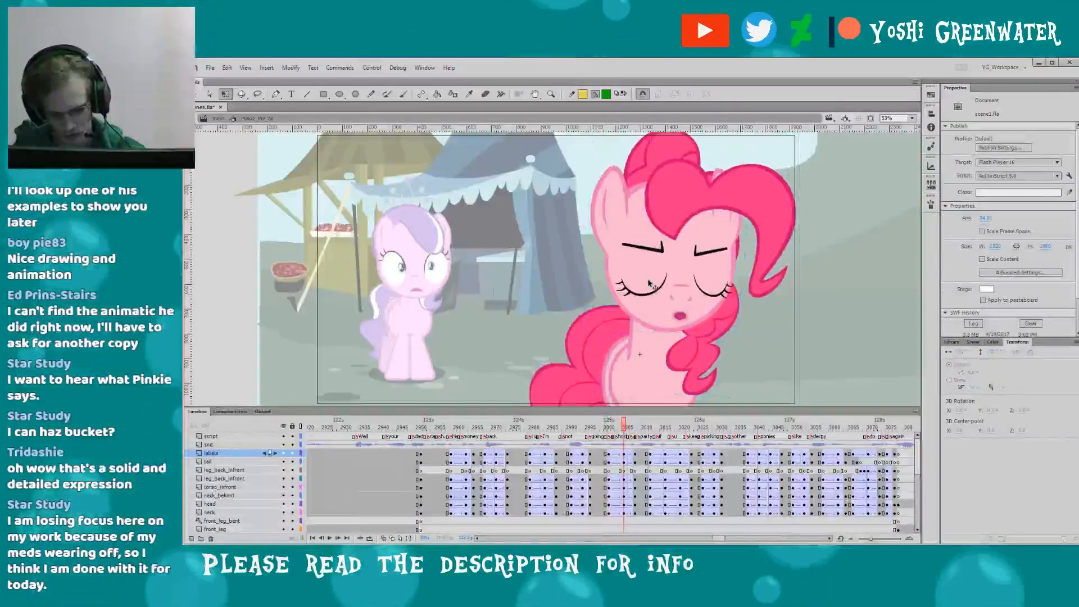
double_click(652, 266)
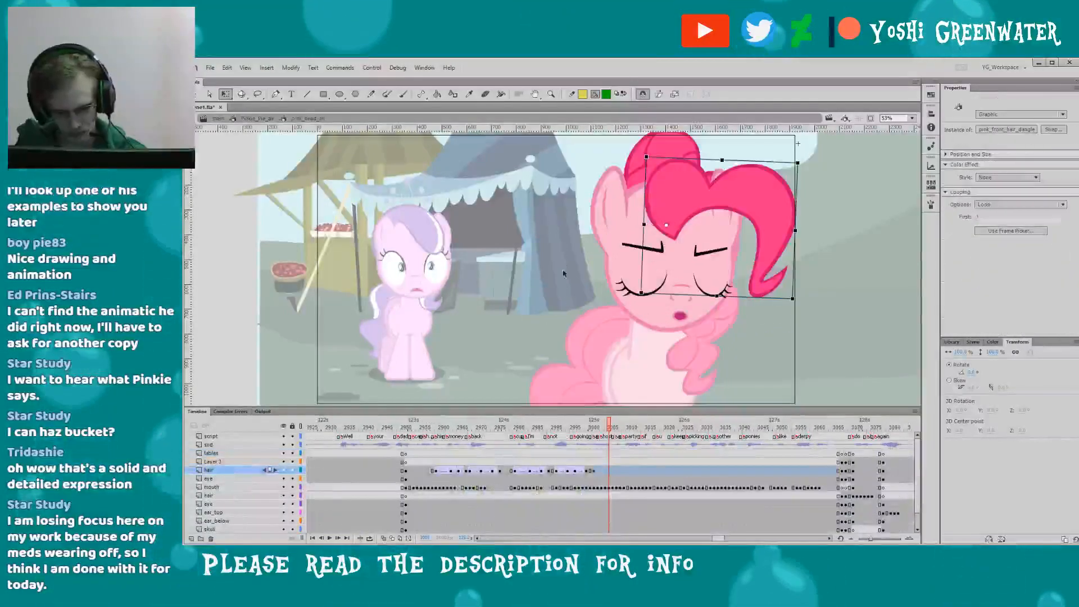
click(573, 364)
double_click(572, 364)
- Add front hair keyframes in the head symbol where the fifth bob settles and shortly after it, and return to the full-body symbol
click(616, 427)
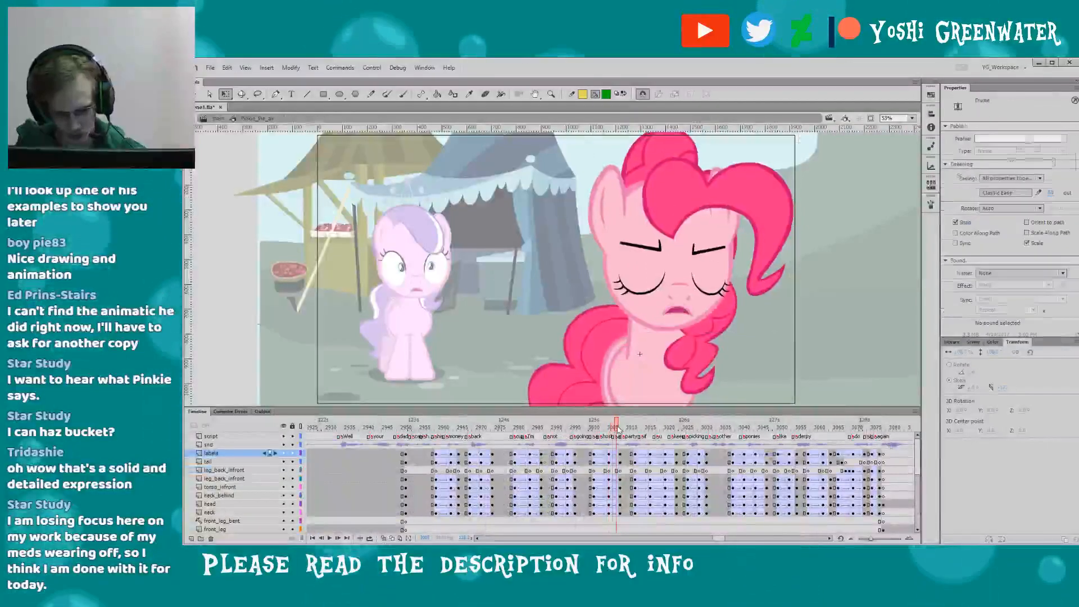
click(621, 426)
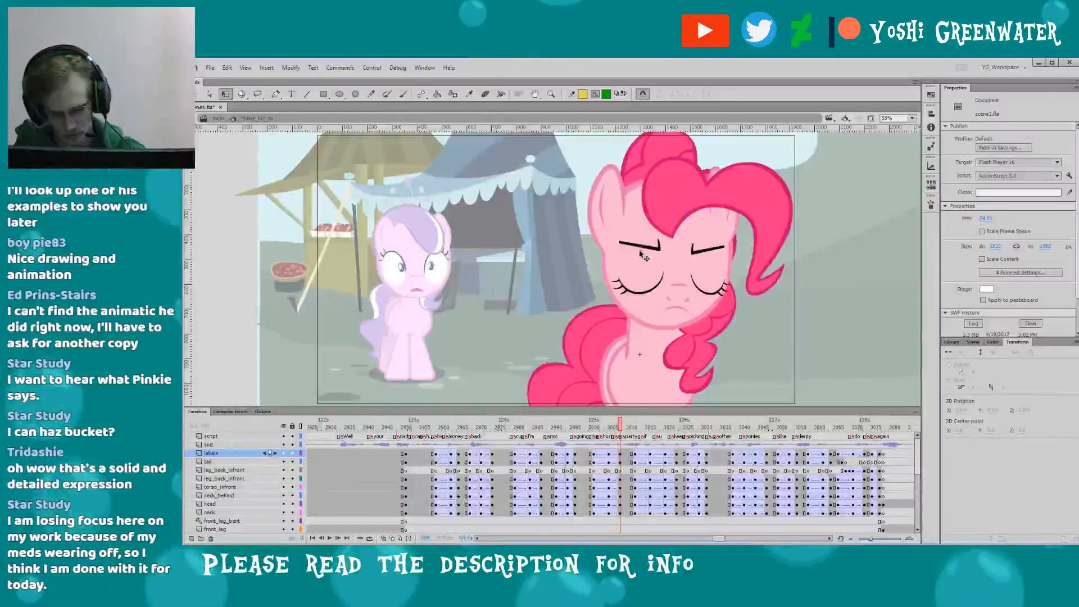
double_click(669, 222)
click(668, 222)
key(F6)
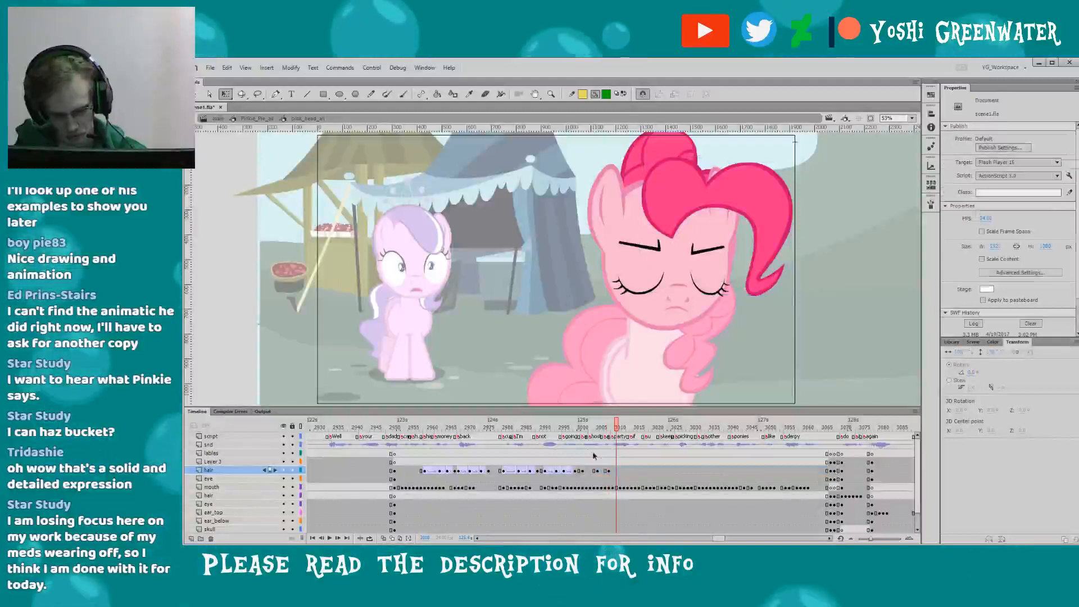
click(669, 236)
double_click(565, 374)
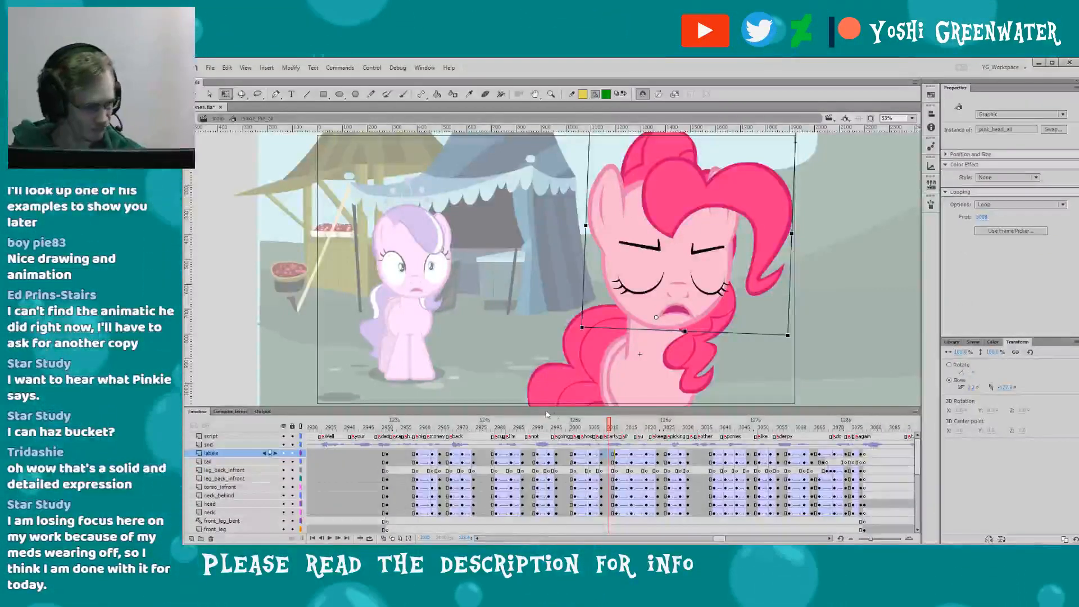
- Make the timeline slightly shorter to enlarge the stage and scrub the fifth bob from its start to its lowered pose in the full-body symbol
drag(719, 538, 720, 538)
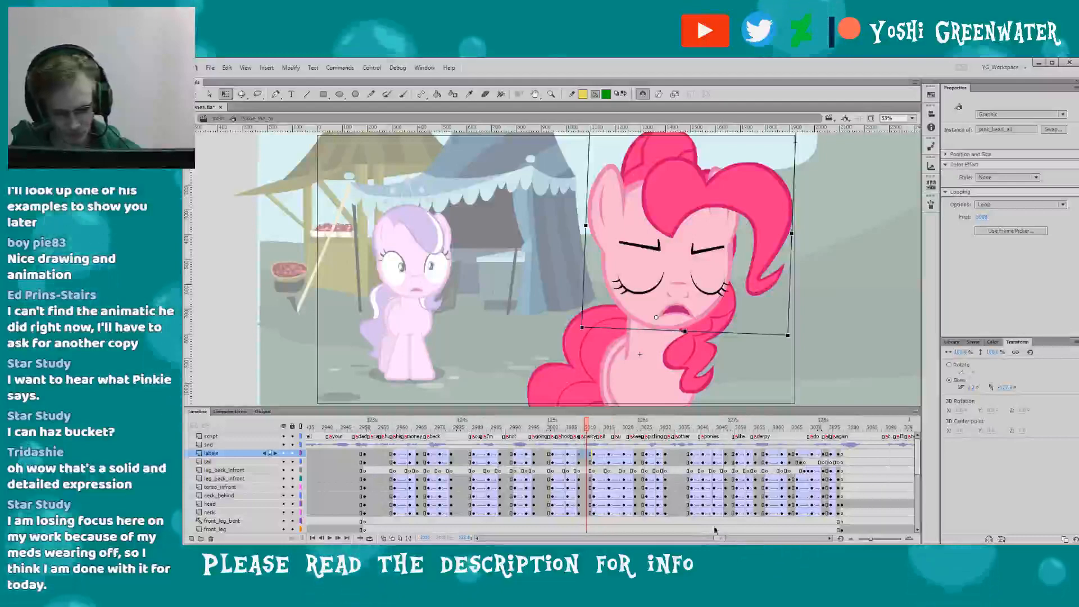
click(551, 428)
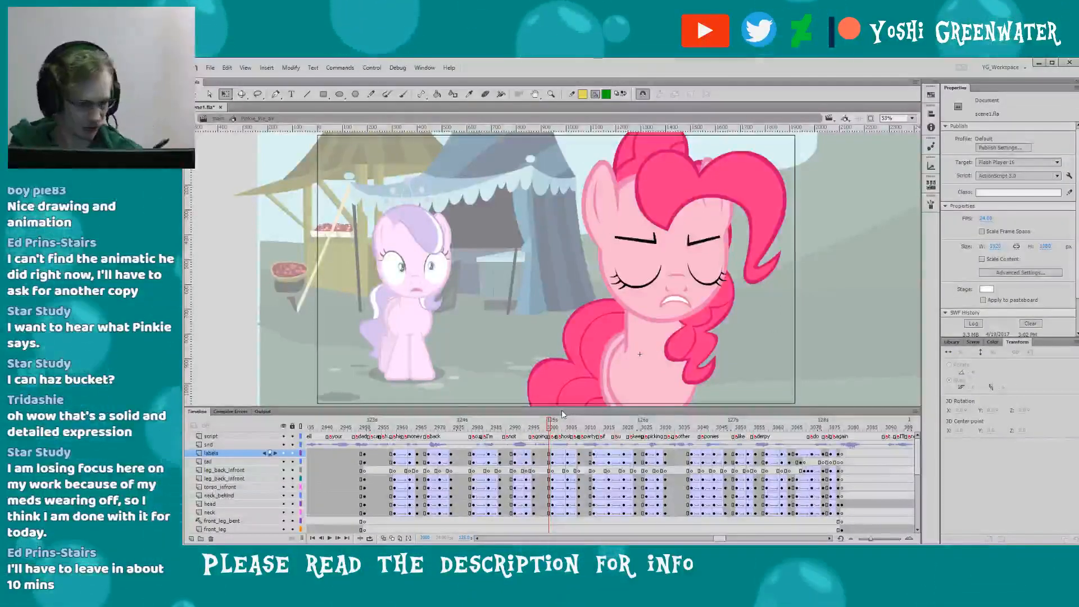
key(period)
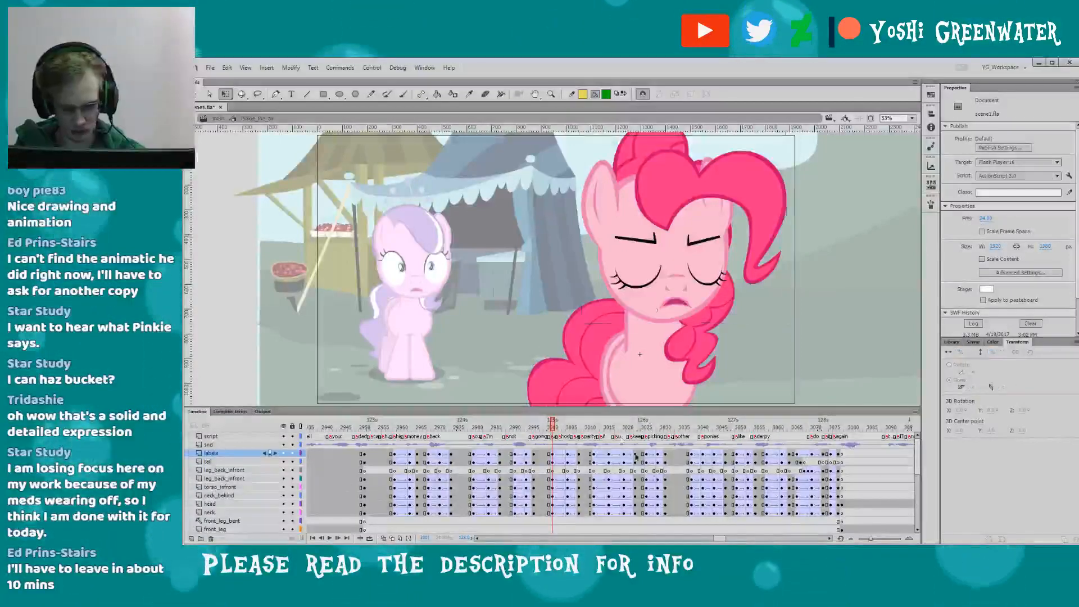
drag(719, 538, 720, 539)
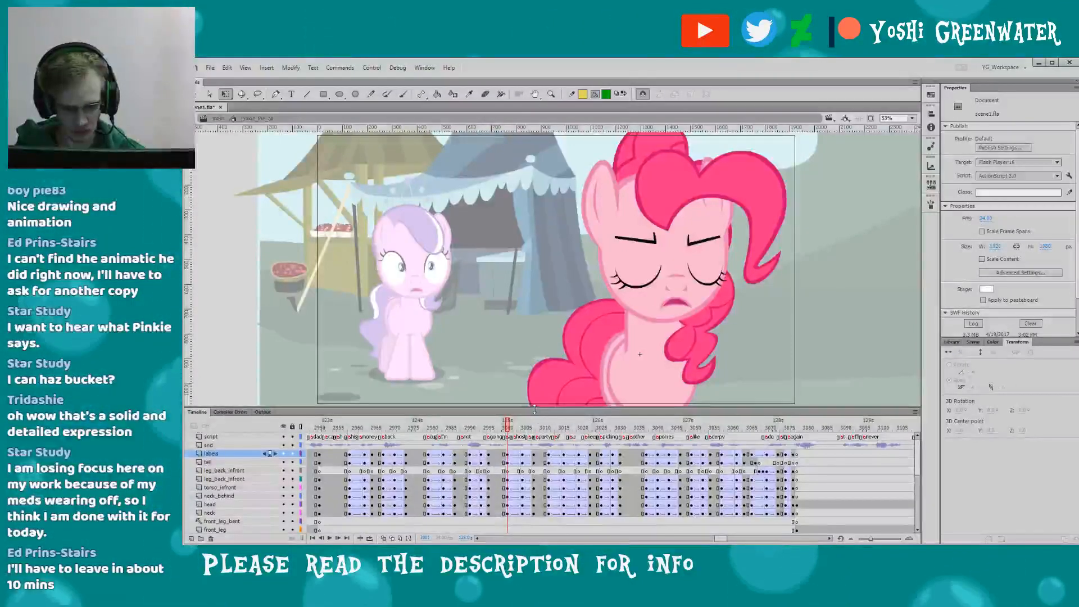
drag(535, 408, 534, 413)
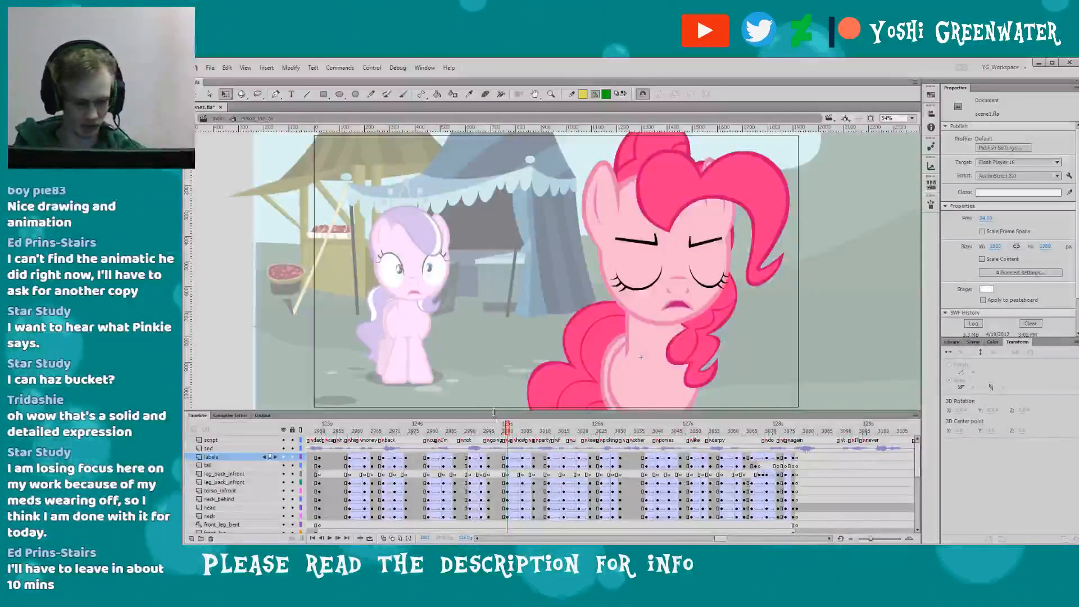
drag(487, 408, 486, 411)
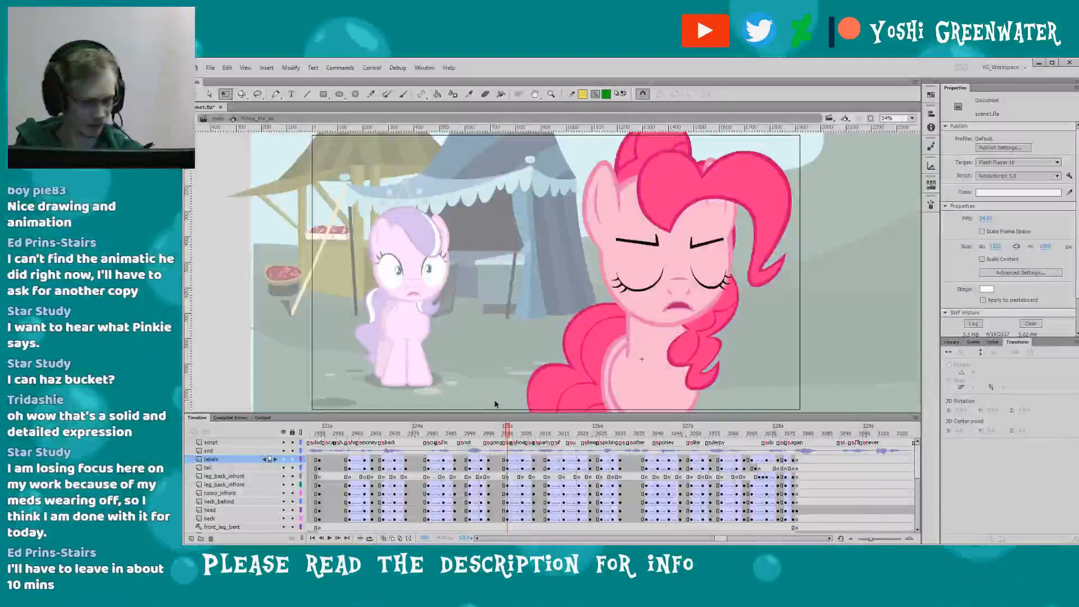
drag(508, 431, 525, 425)
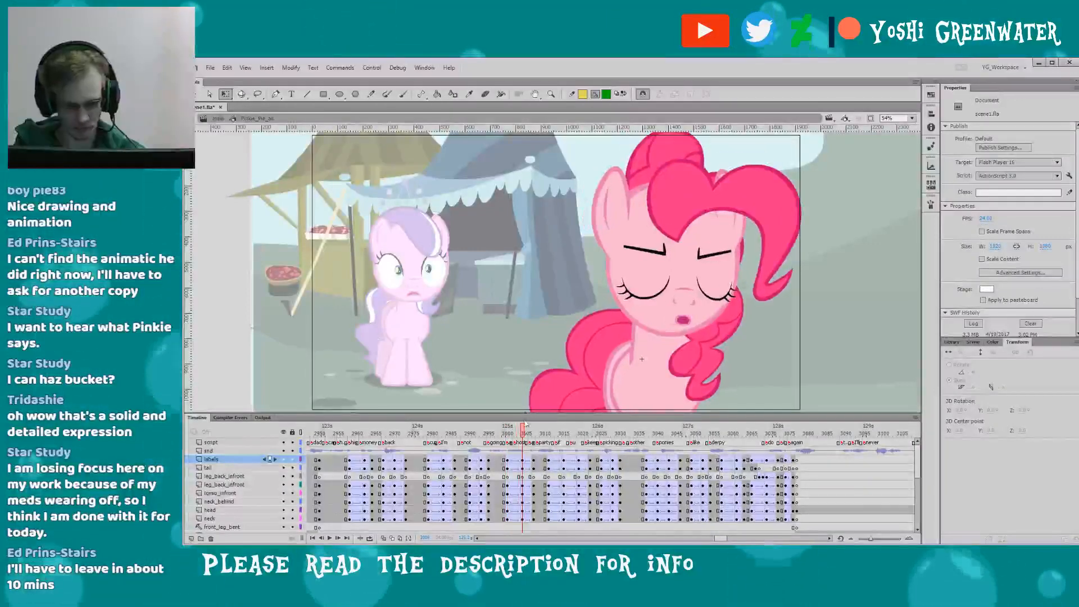
- In the head symbol, skew the front hair up at the fifth bob's lowered pose and down where it settles, and tween its keyframes
double_click(639, 284)
click(647, 284)
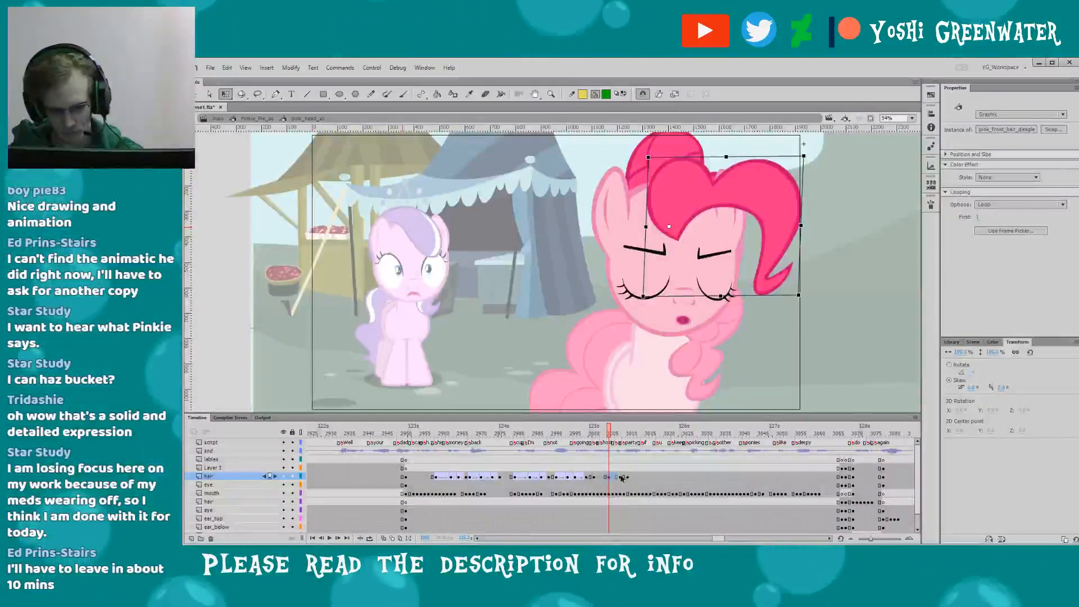
key(period)
key(period)
key(period)
click(800, 211)
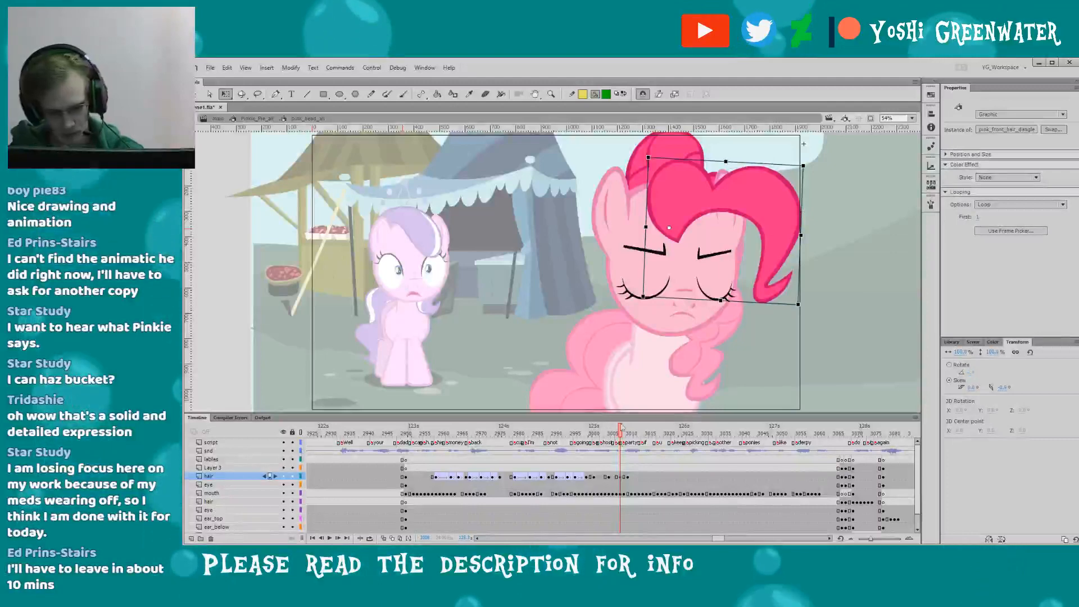
click(604, 477)
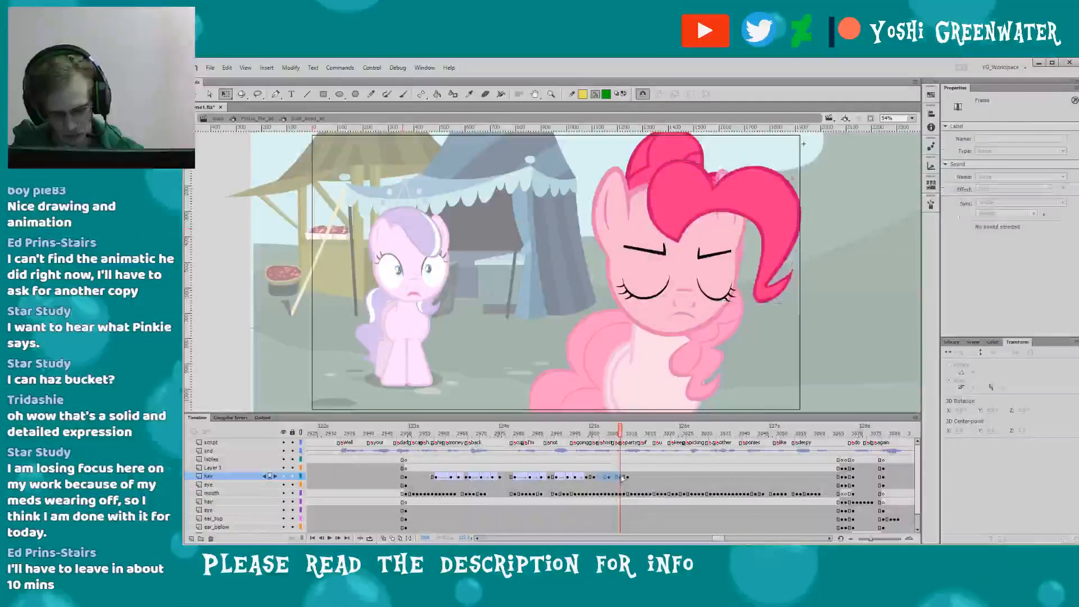
click(498, 370)
drag(720, 539, 722, 537)
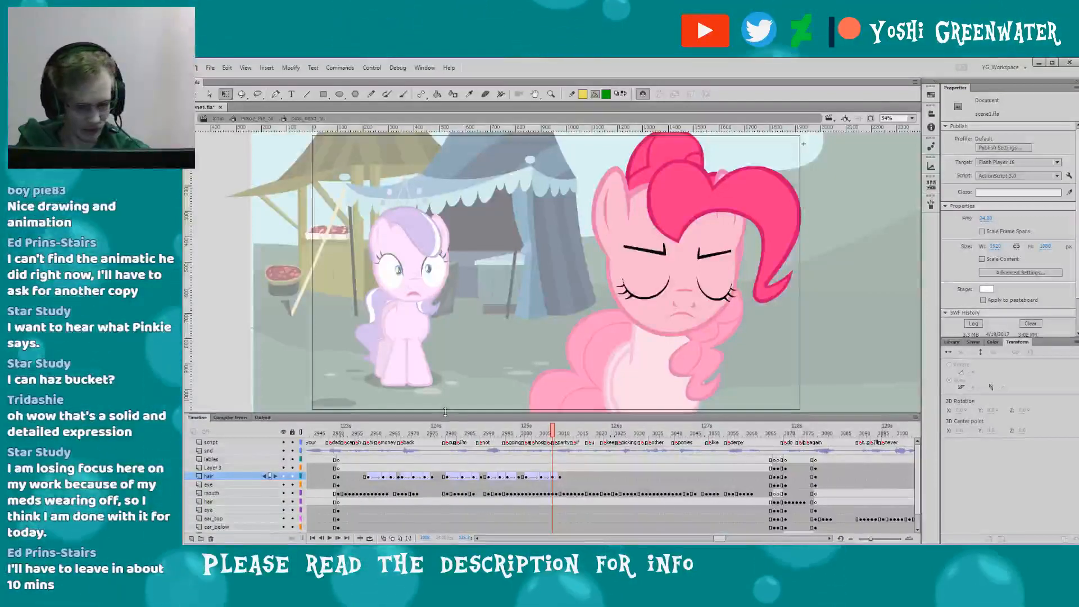
- Make the timeline slightly taller, return to the full-body symbol and play back the fifth bob
drag(445, 412, 445, 406)
double_click(501, 401)
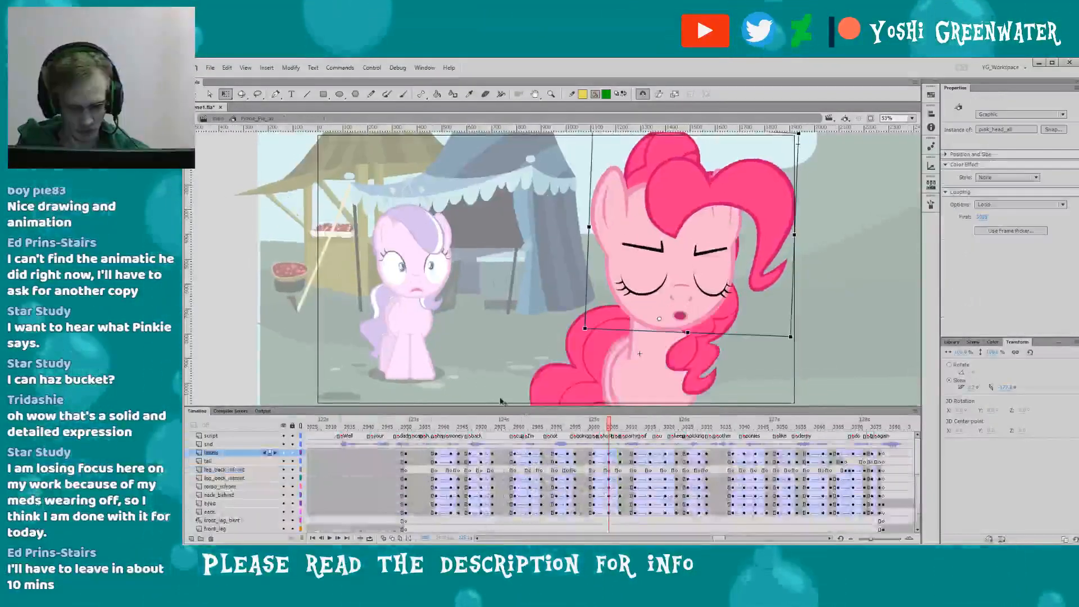
click(586, 426)
key(Return)
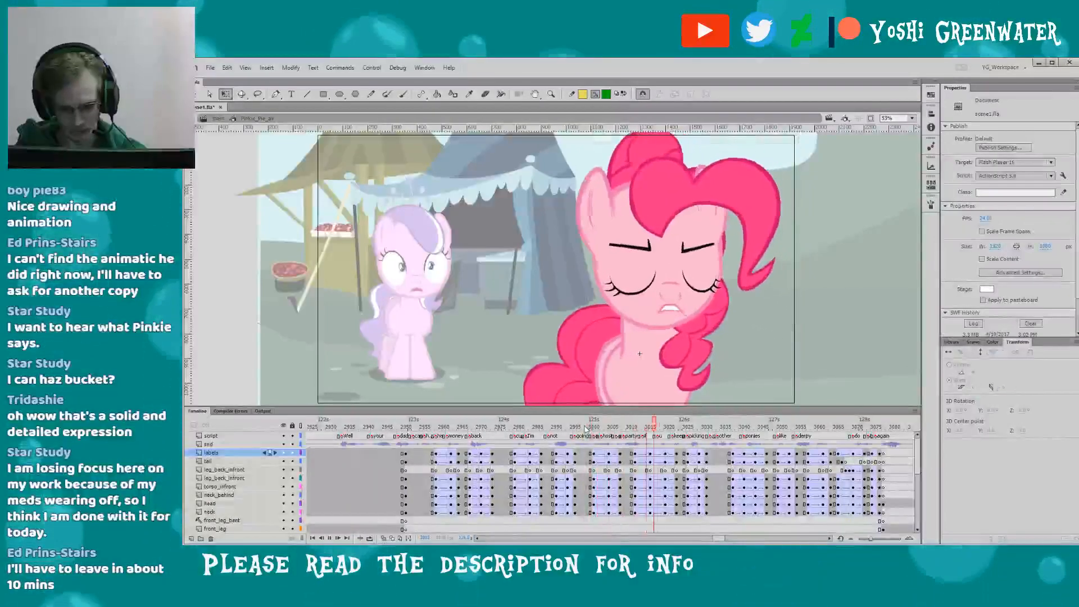
key(Return)
- Add front hair keyframes in the head symbol where the sixth bob starts and at its lowered pose, and return to the full-body symbol
double_click(664, 236)
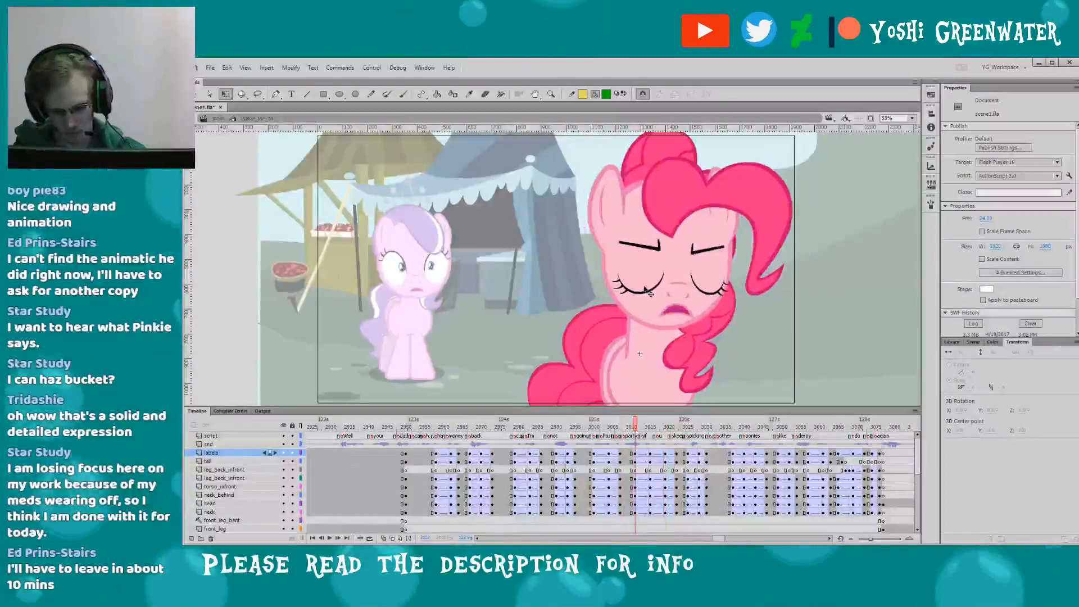
key(F6)
double_click(565, 353)
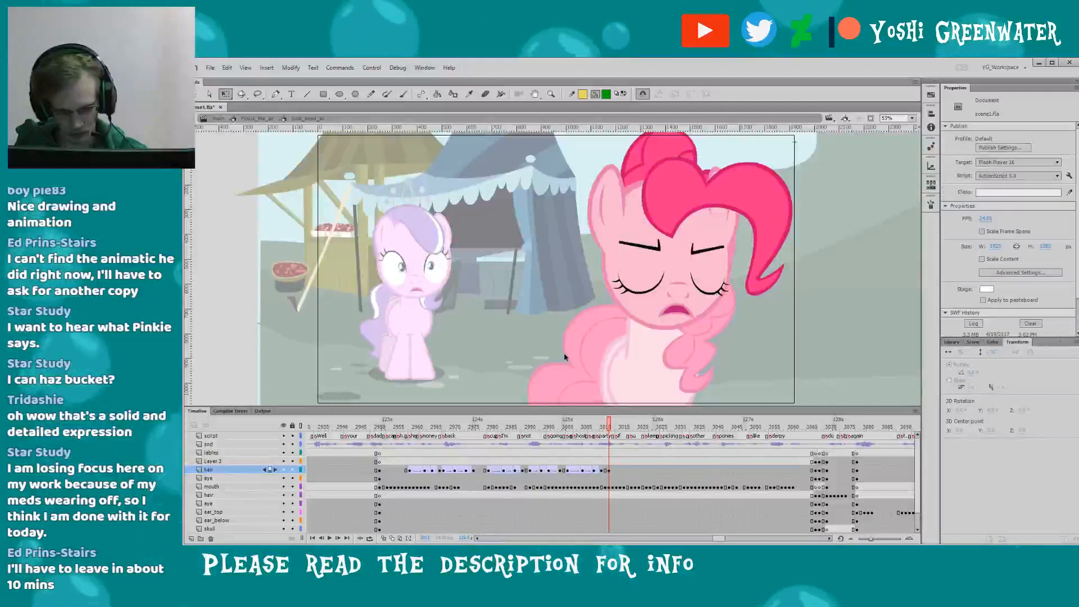
drag(610, 428, 623, 430)
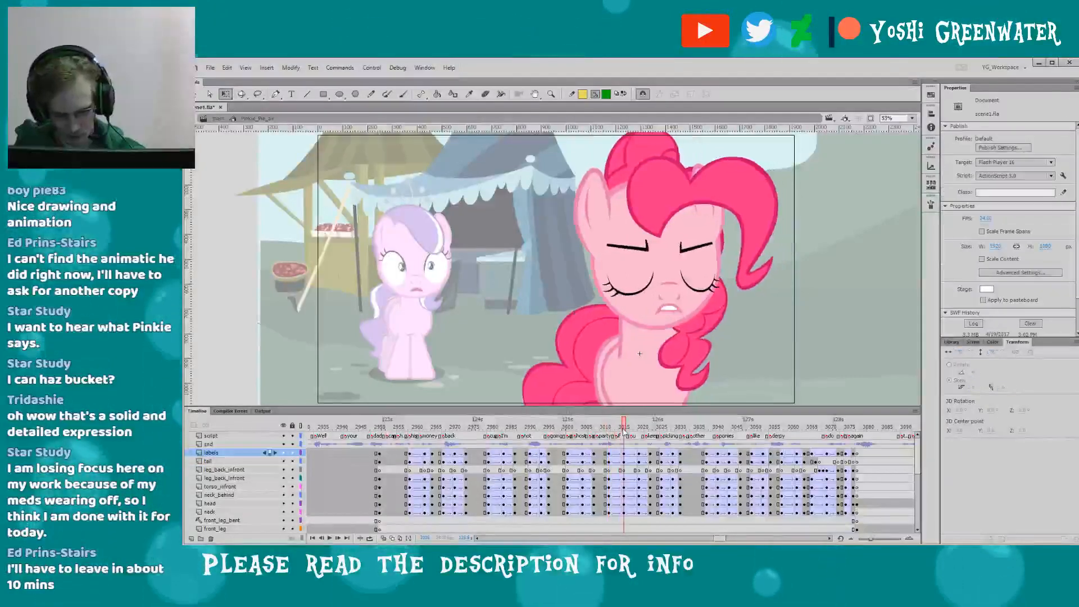
double_click(635, 284)
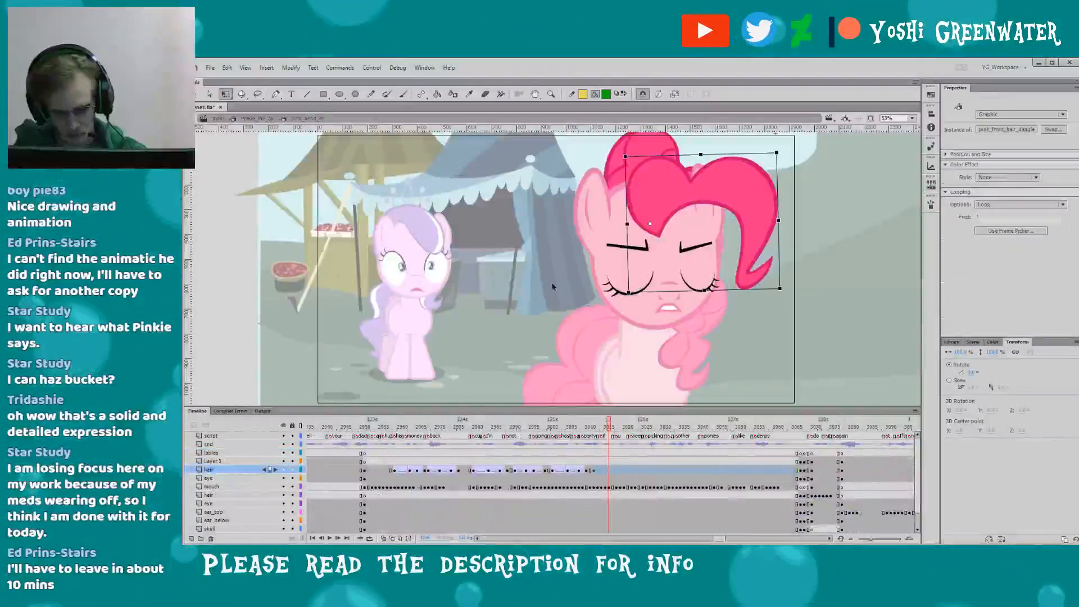
click(547, 348)
double_click(548, 349)
- Add front hair keyframes in the head symbol where the sixth bob settles and shortly after it, and save the file
click(624, 427)
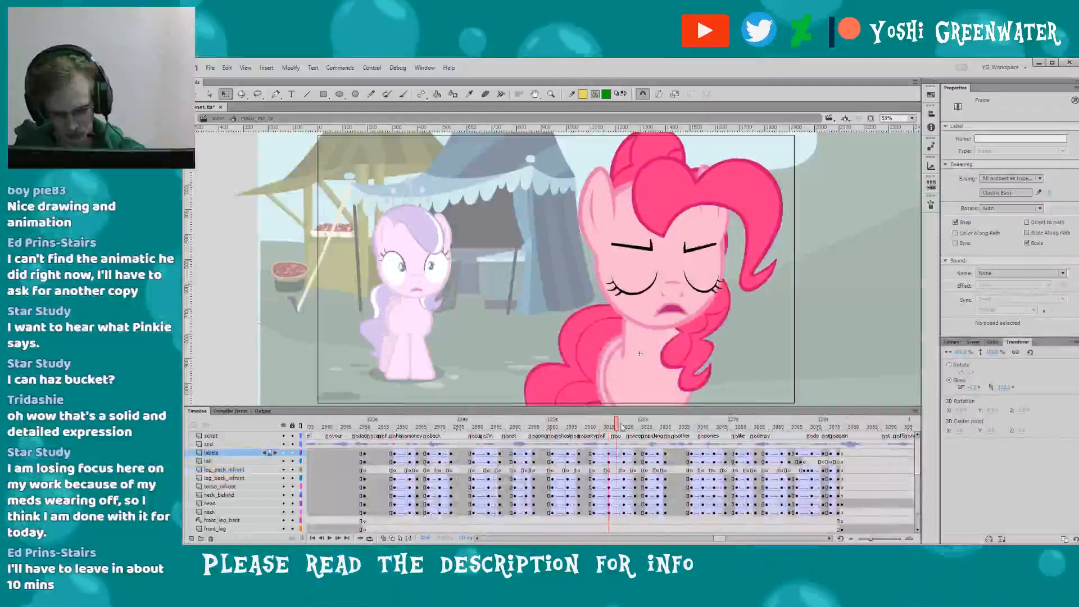
double_click(675, 225)
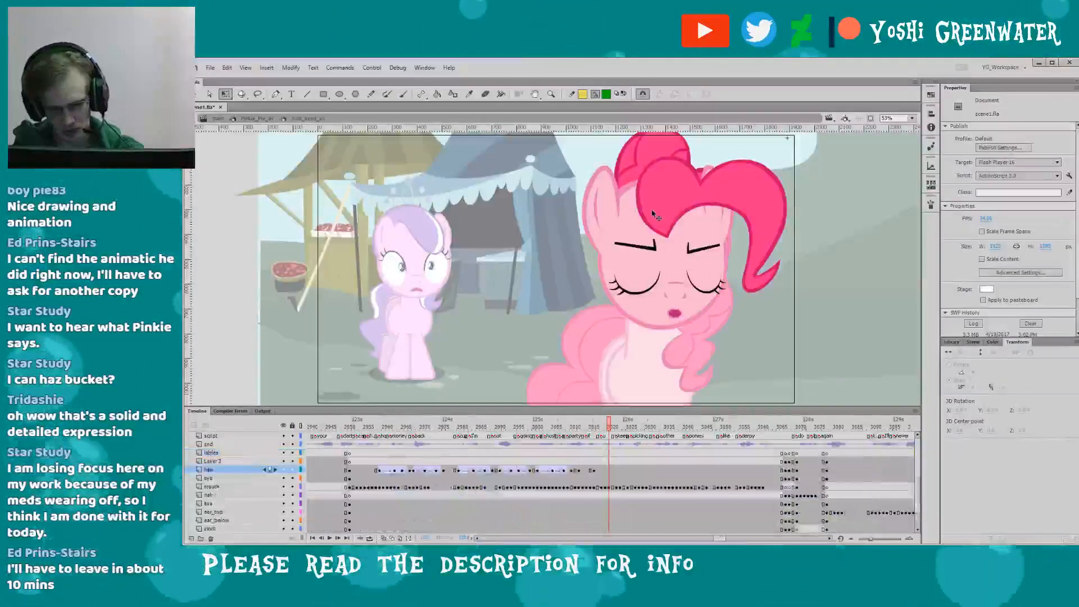
double_click(565, 261)
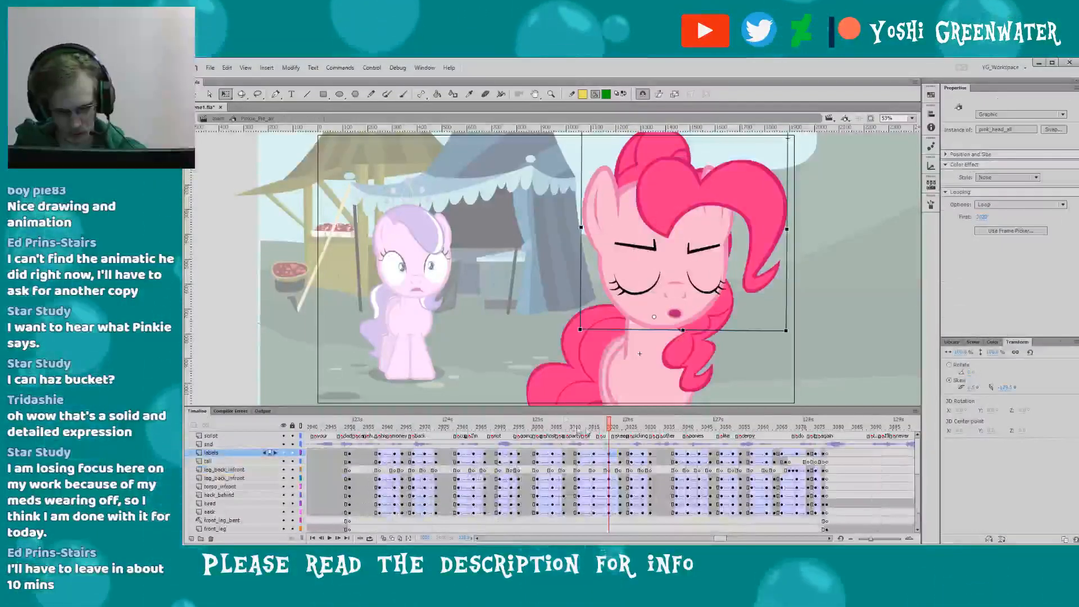
click(620, 427)
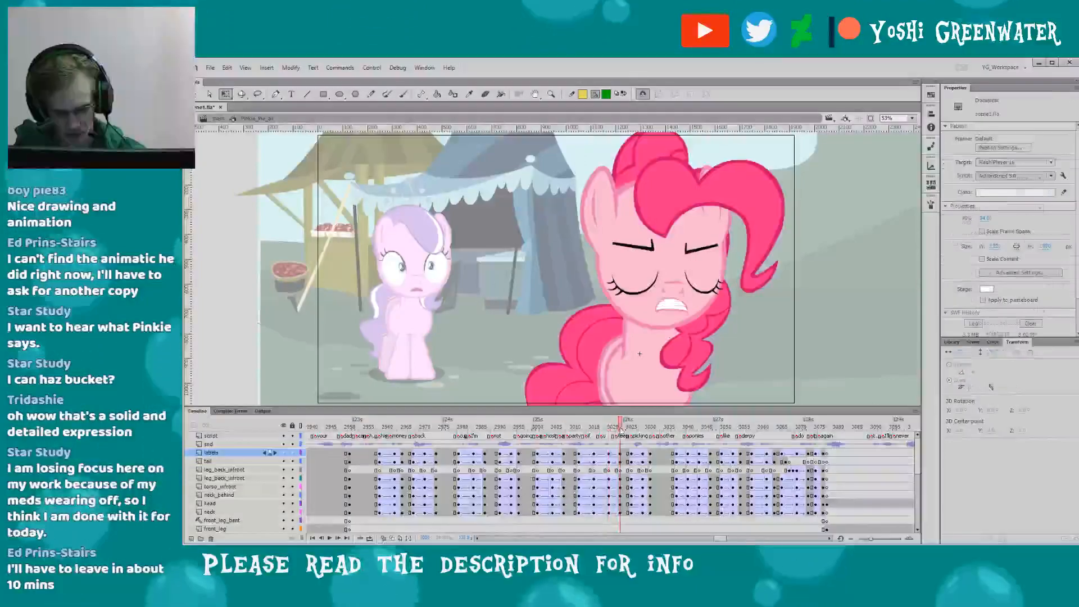
double_click(624, 278)
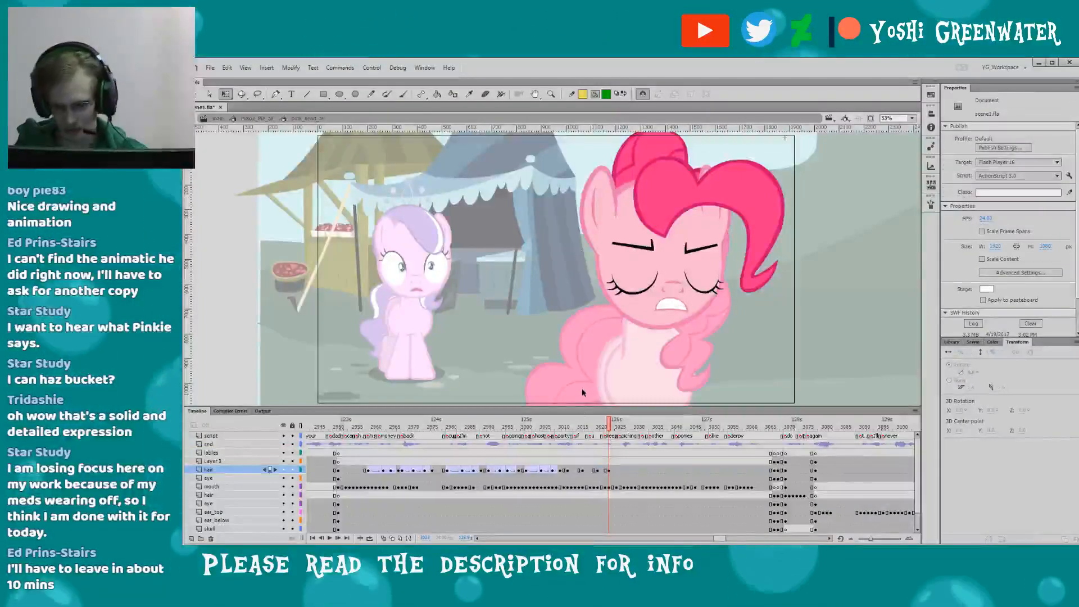
key(ctrl+s)
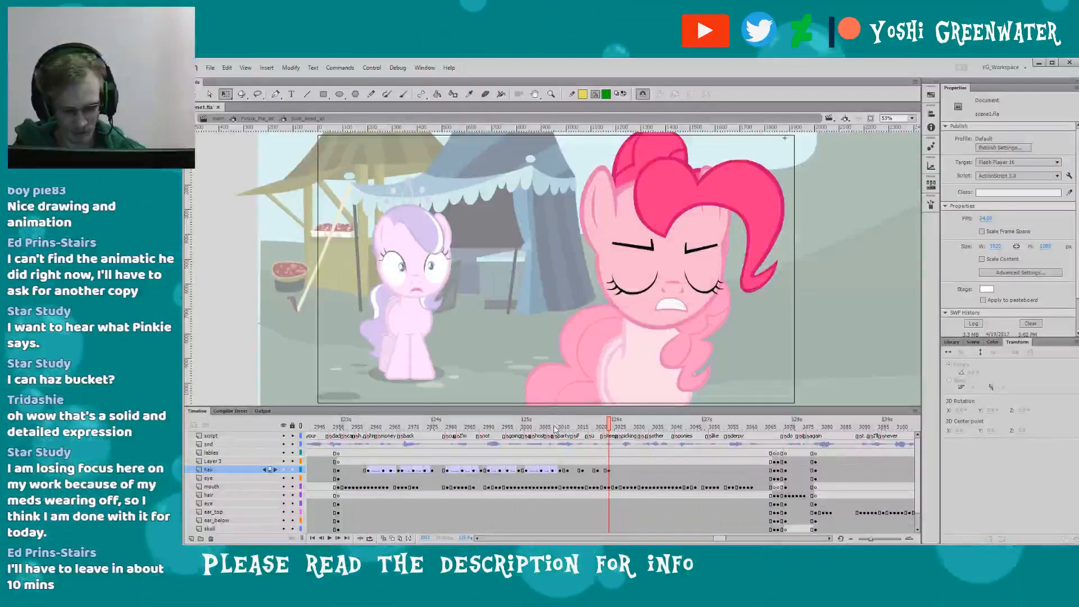
- Locate the sixth bob's lowered pose in the full-body symbol and skew the front hair slightly upward there in the head symbol
double_click(565, 398)
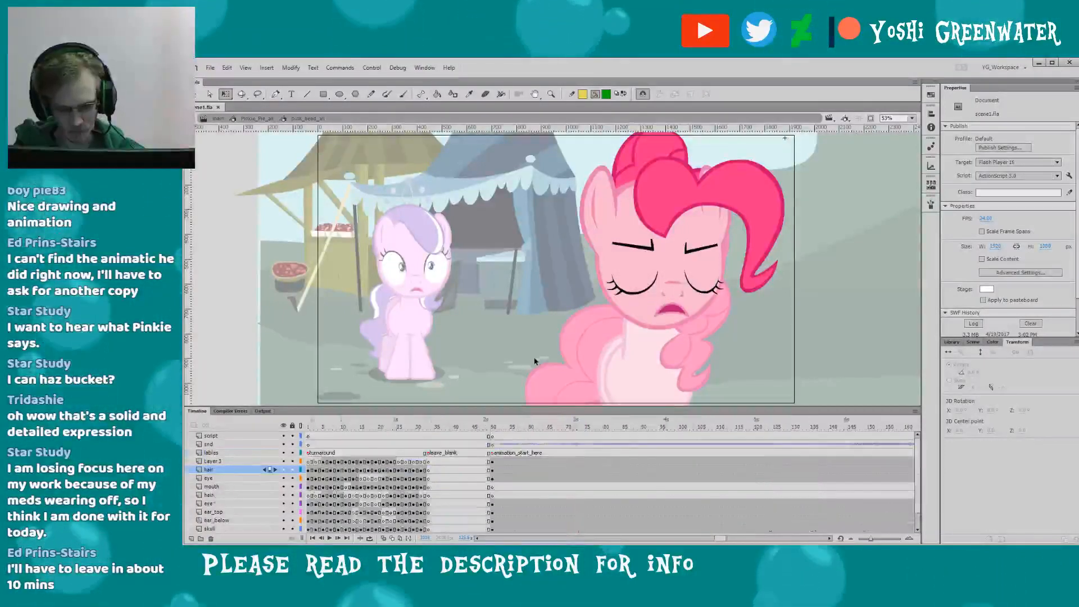
click(572, 427)
drag(576, 430, 584, 429)
double_click(648, 249)
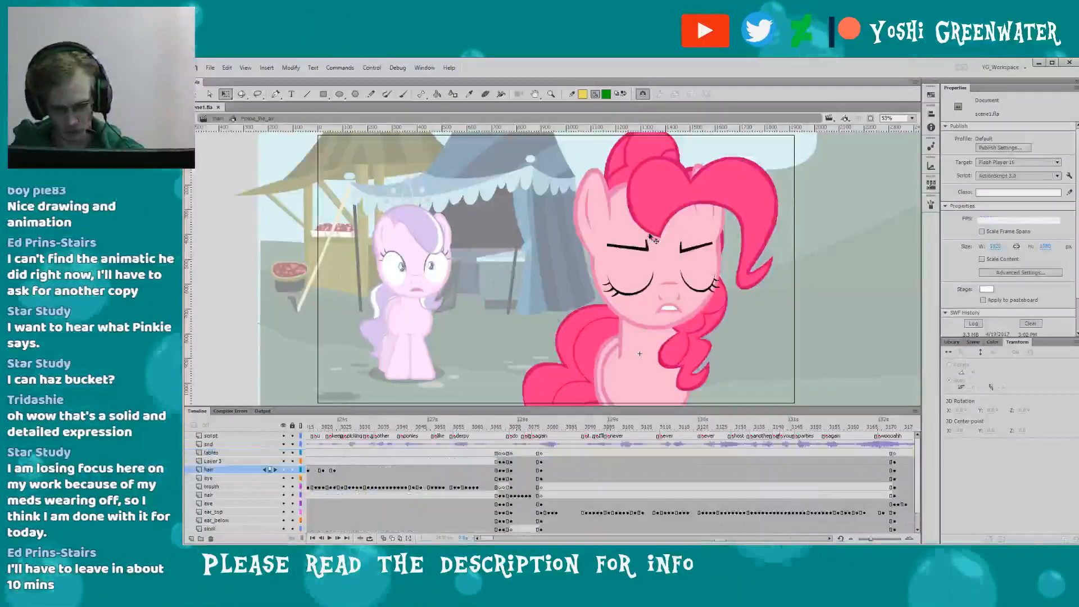
click(769, 243)
drag(776, 247, 777, 244)
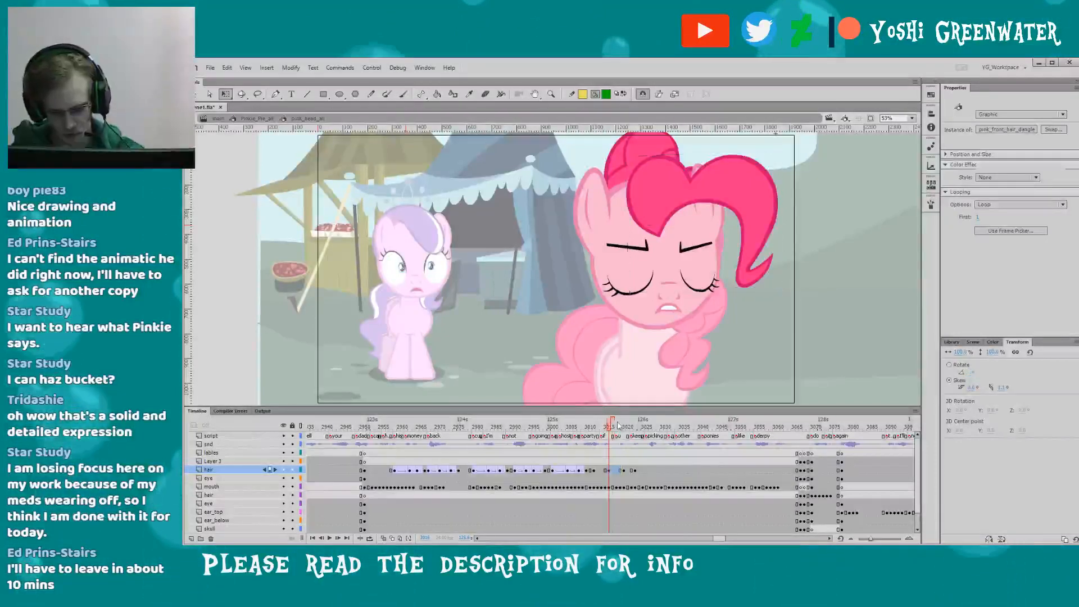
- Check the front hair at the following keyframe and refine its horizontal skew at the sixth bob's lowered pose
drag(617, 425, 624, 426)
click(669, 222)
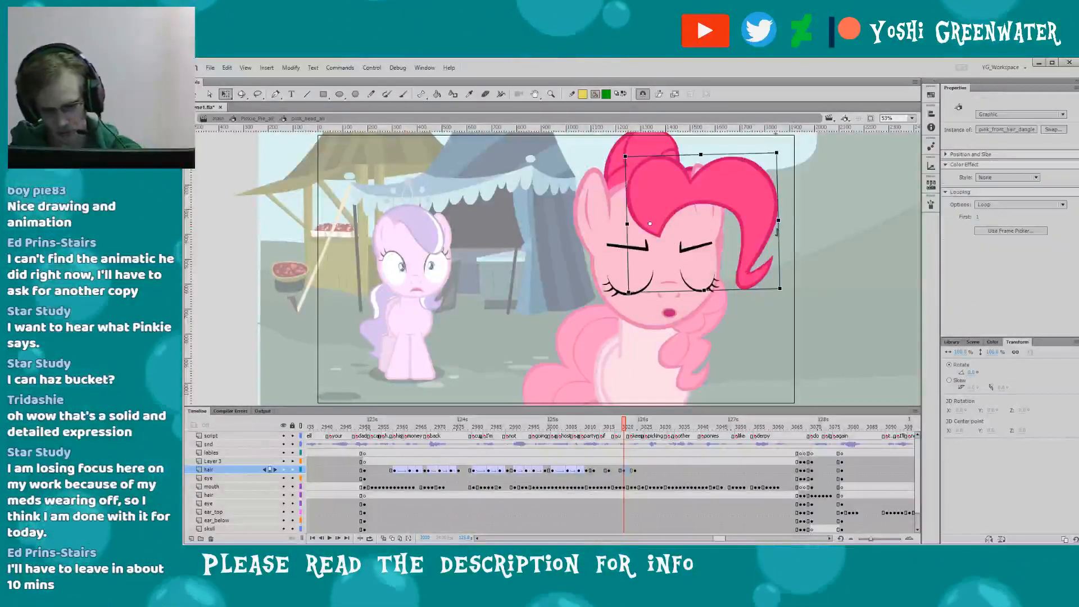
click(609, 471)
drag(676, 289, 679, 288)
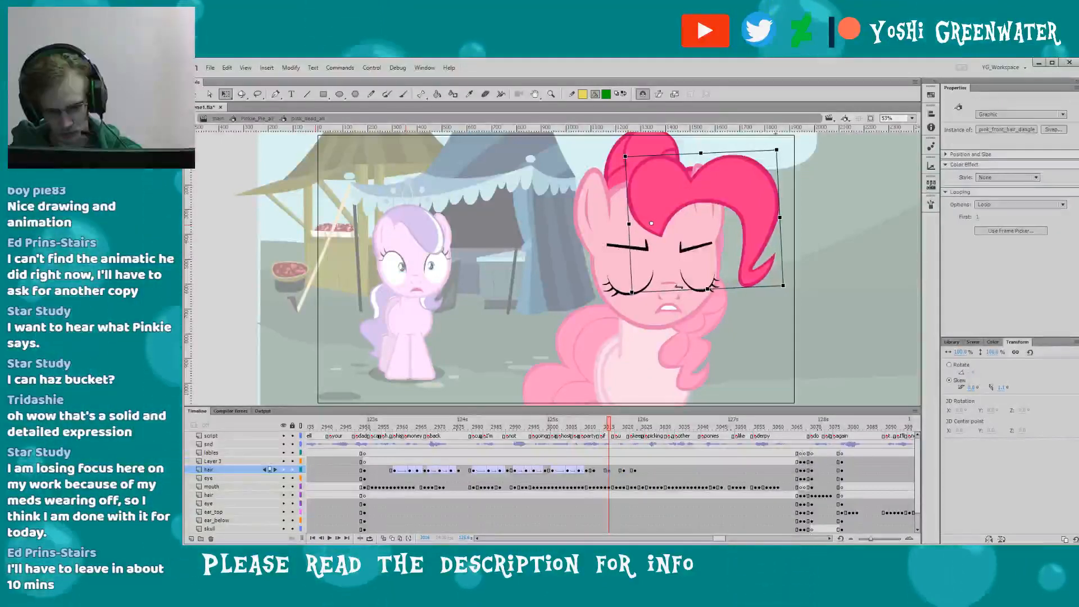
key(ctrl+z)
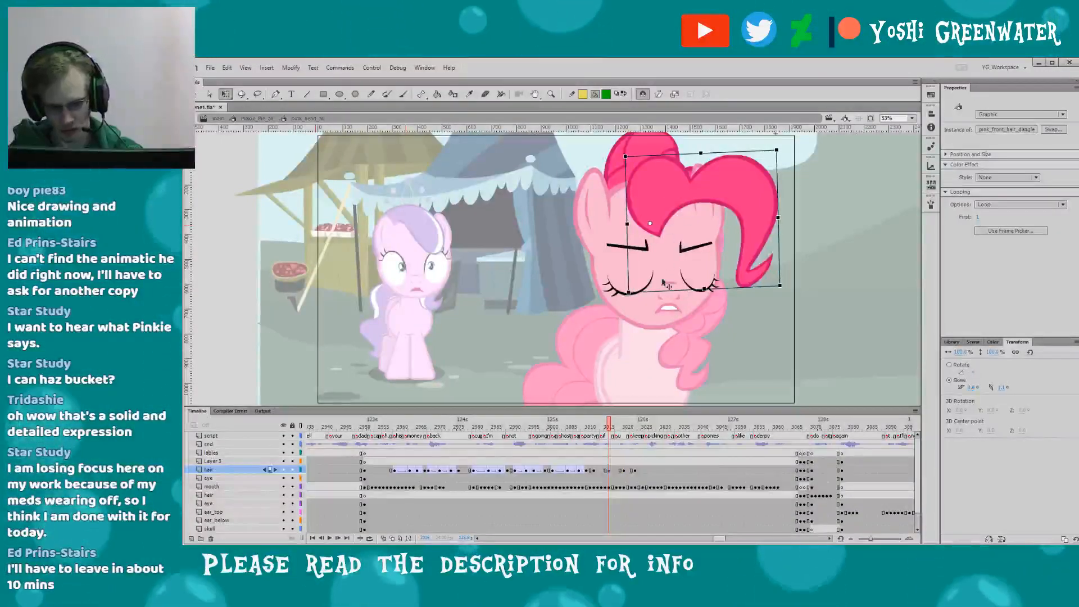
drag(666, 290, 667, 289)
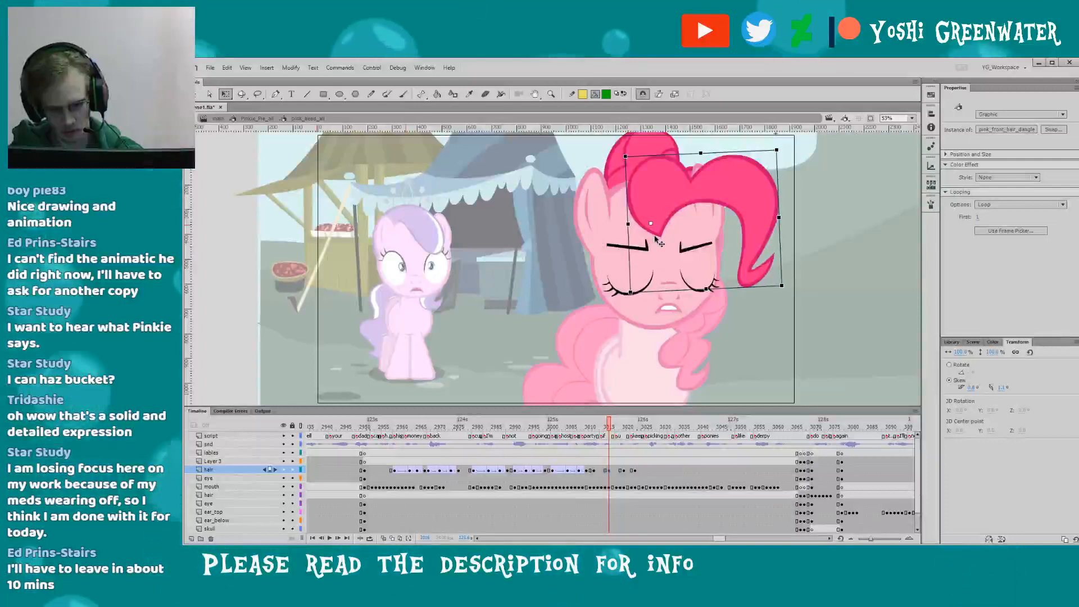
- Compare the lowered pose's front hair with the preceding frame, and tween the sixth bob's front hair keyframes
key(comma)
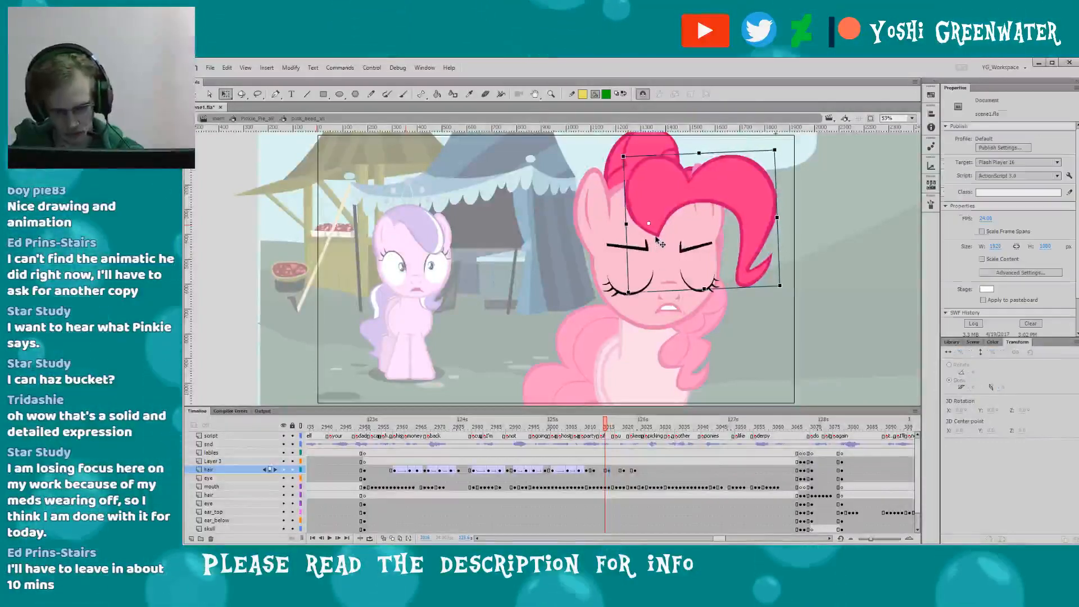
key(period)
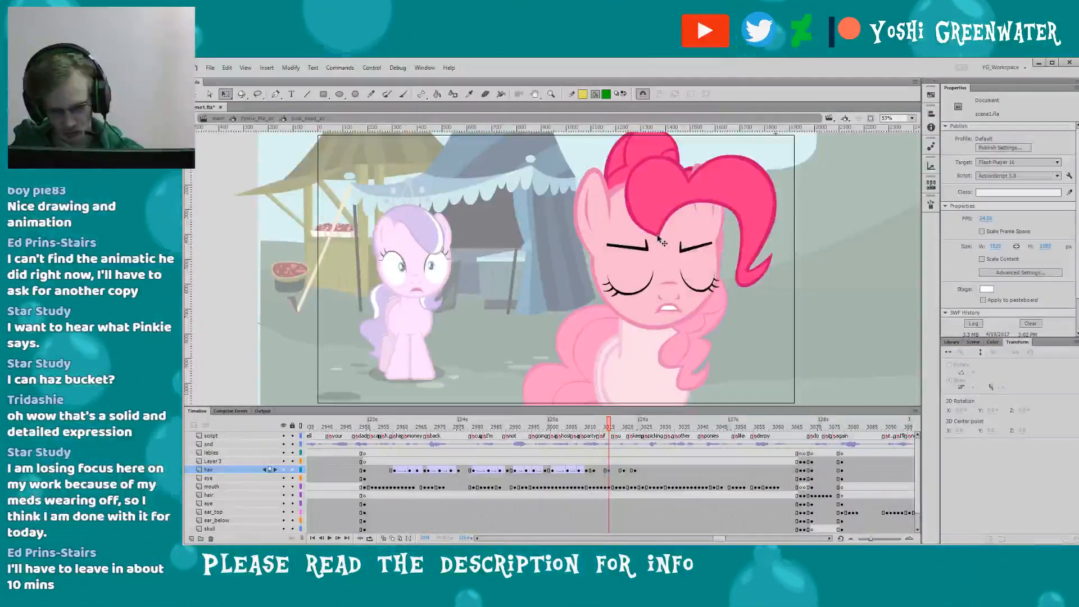
click(661, 242)
key(comma)
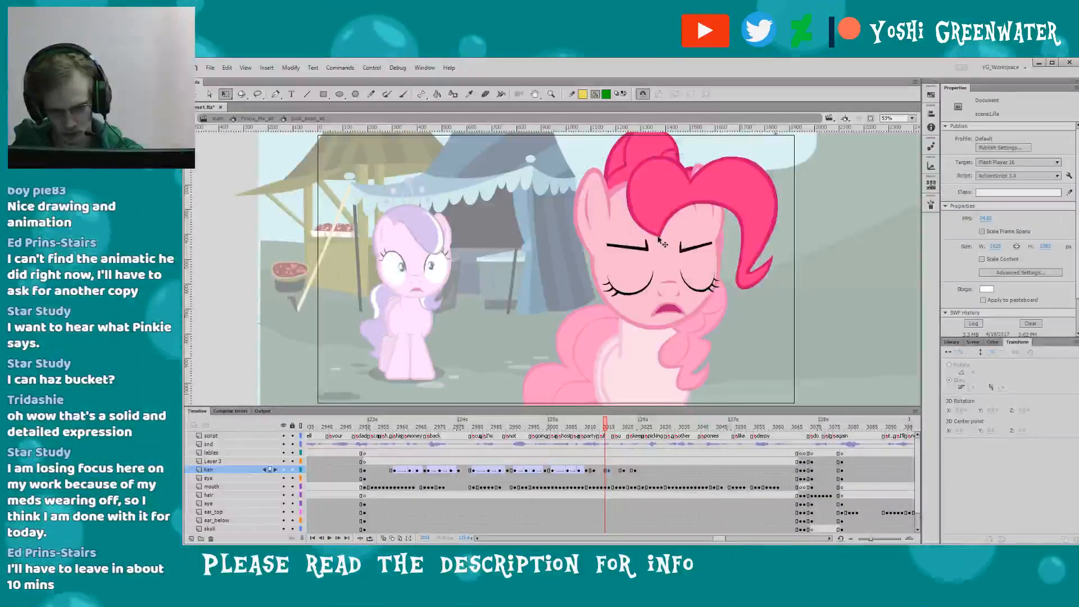
key(period)
key(comma)
key(period)
drag(604, 470, 624, 469)
key(F3)
- Play back the sixth bob's hair motion in the head symbol and in the full-body symbol
click(583, 429)
key(Return)
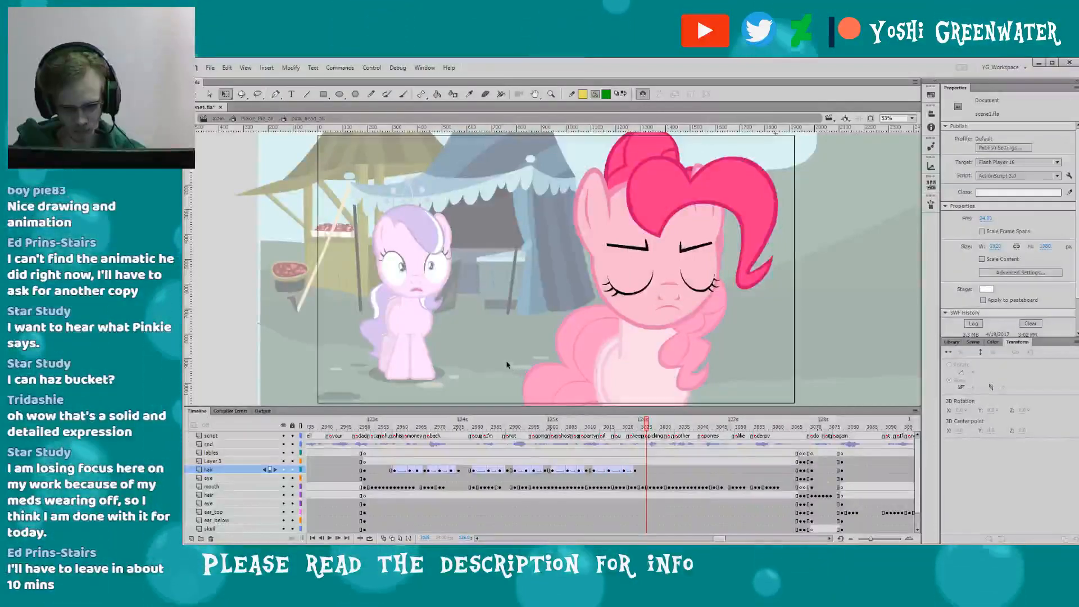
double_click(522, 365)
key(Return)
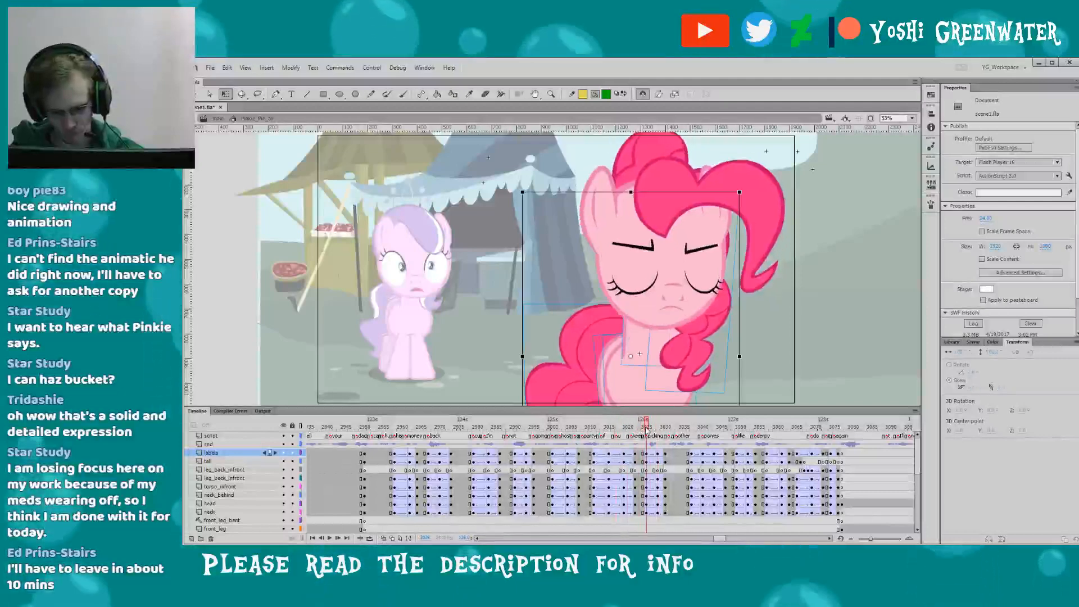
- Add a front hair keyframe in the head symbol where the seventh bob starts, and return to the full-body symbol
double_click(661, 209)
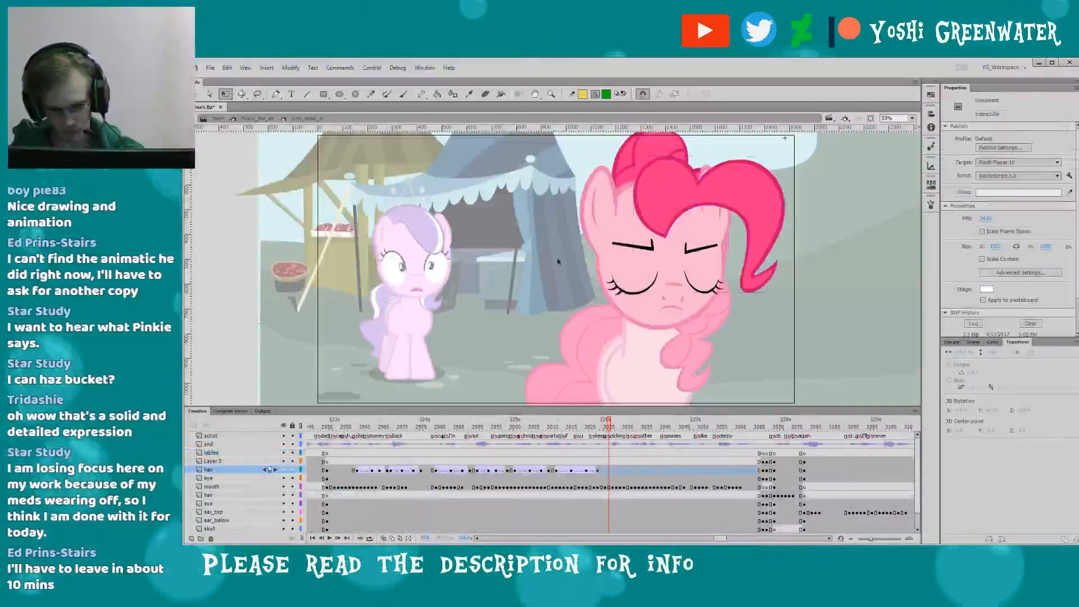
key(F6)
click(536, 315)
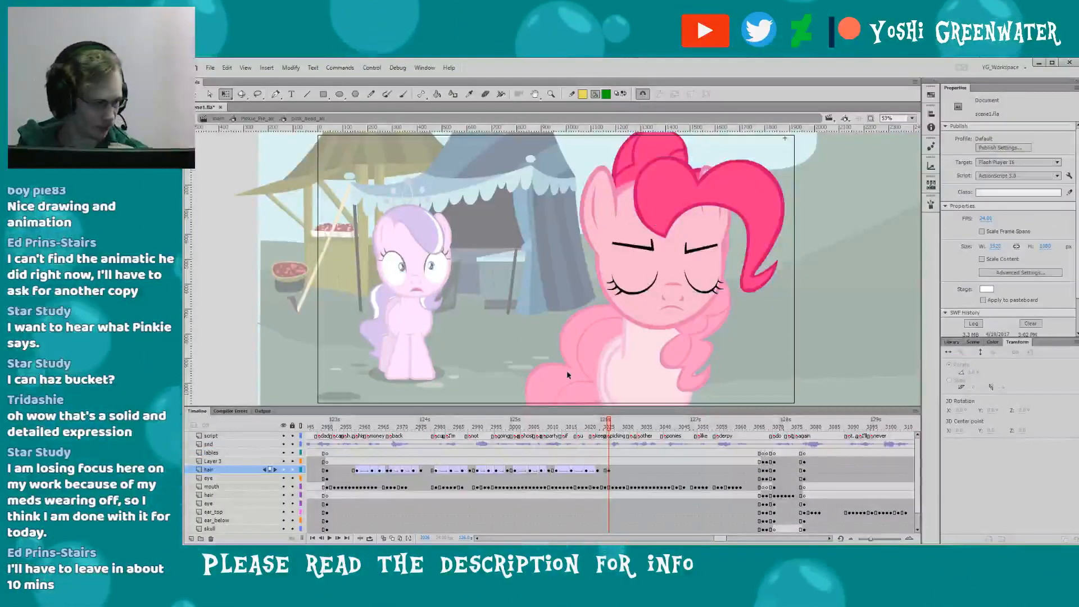
double_click(548, 369)
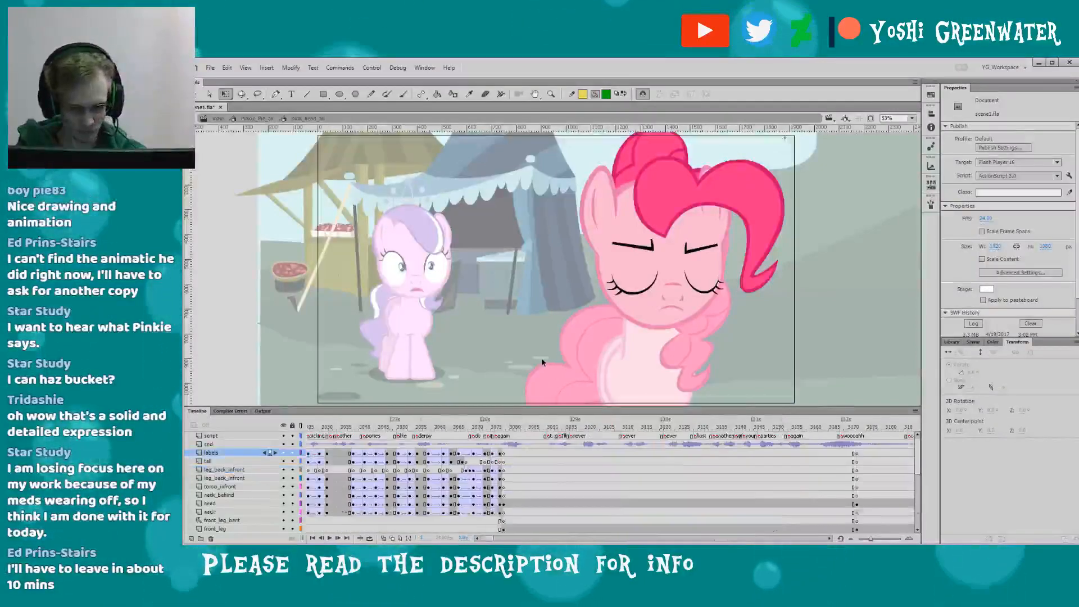
- Add a front hair keyframe in the head symbol at the seventh bob's lowered pose, and return to the full-body symbol
click(618, 426)
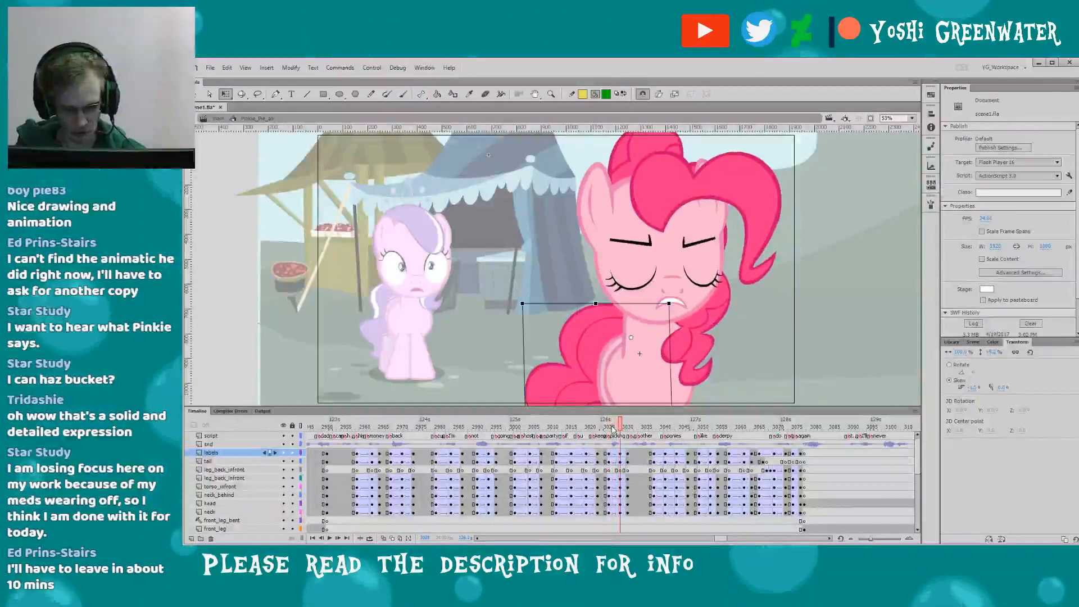
double_click(636, 288)
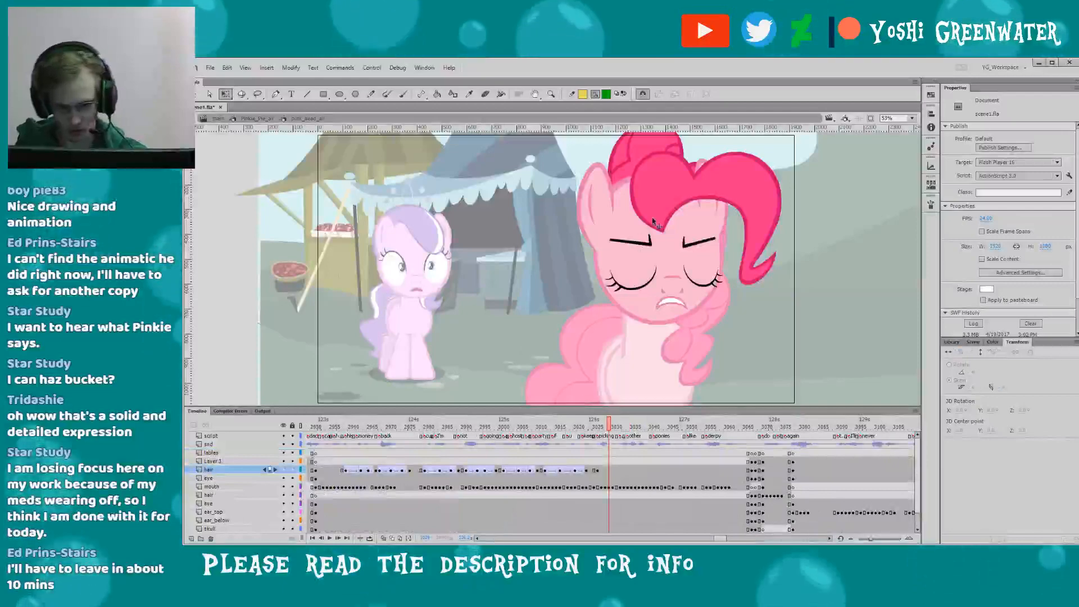
double_click(552, 323)
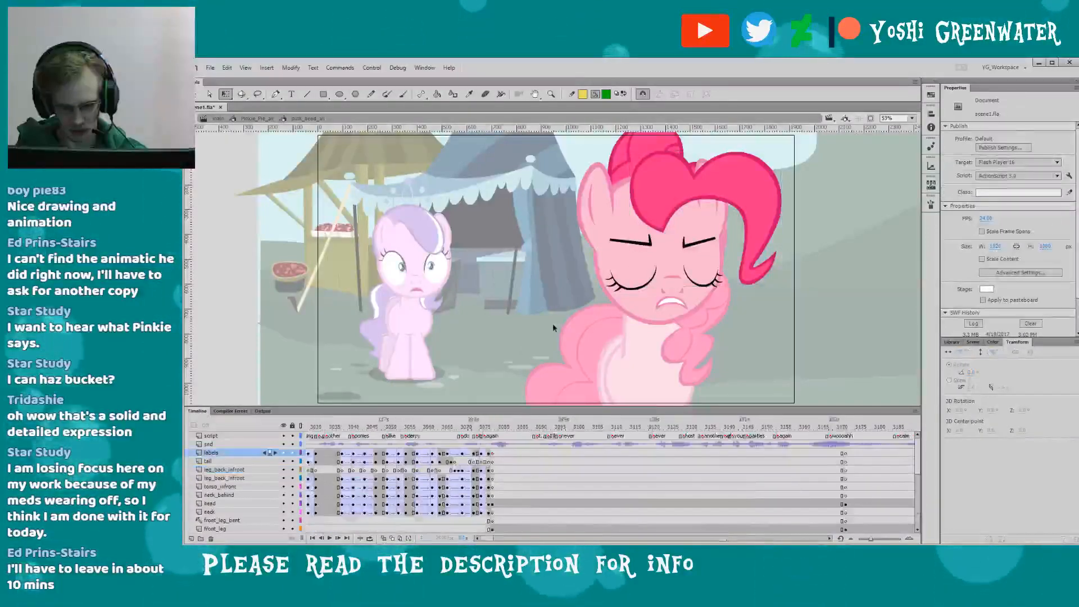
key(period)
key(period)
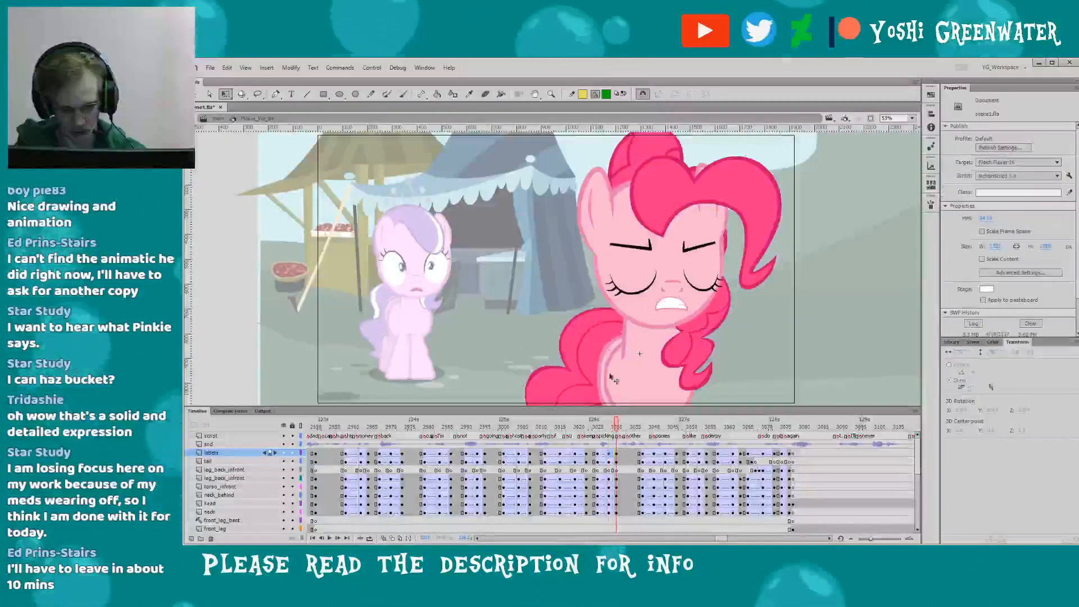
- Add a front hair keyframe in the head symbol where the seventh bob settles, and return to the full-body symbol
double_click(627, 278)
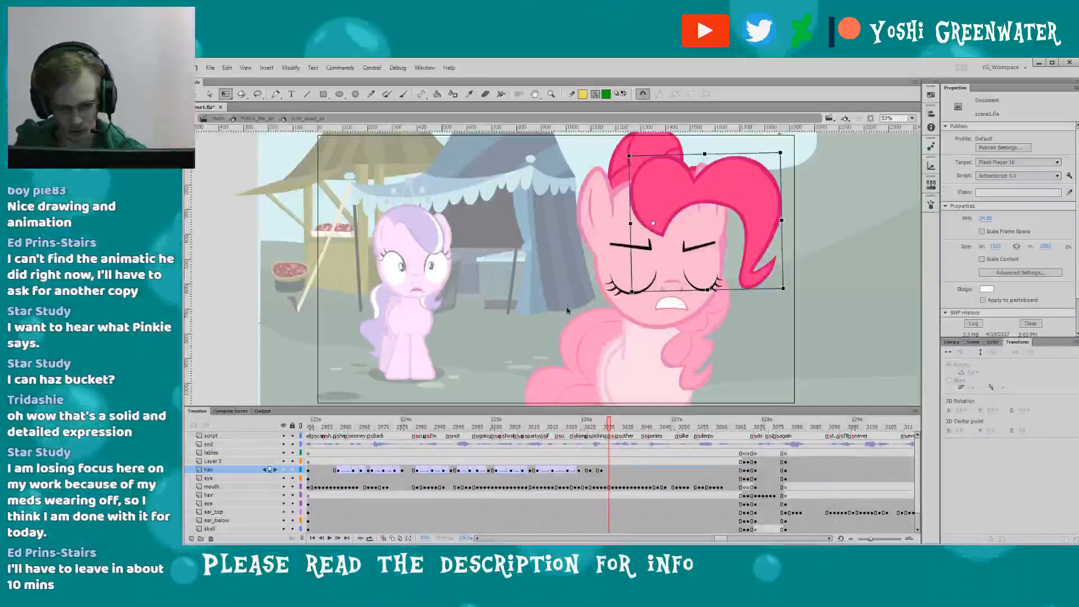
click(564, 340)
double_click(550, 361)
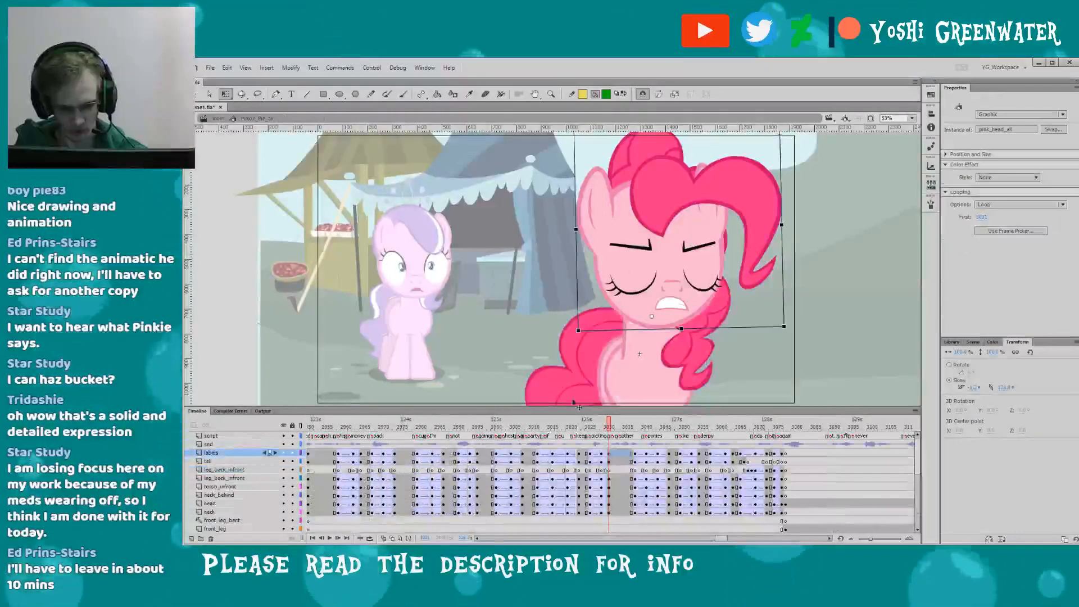
- Skew the front hair slightly on the seventh bob's later keyframes in the head symbol, and add a keyframe just after the bob settles
click(586, 426)
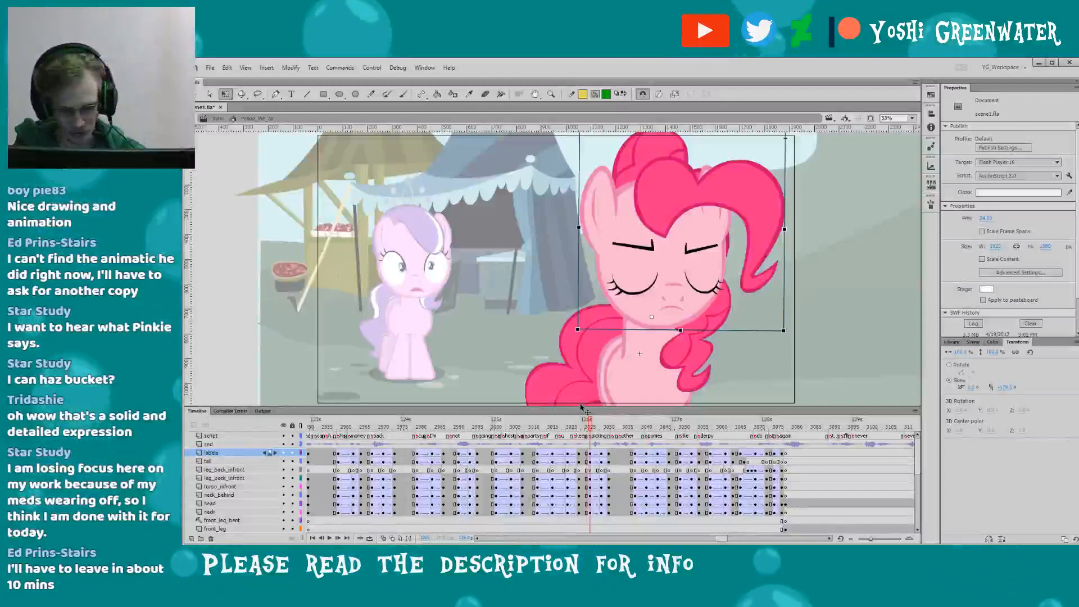
key(period)
key(period)
key(period)
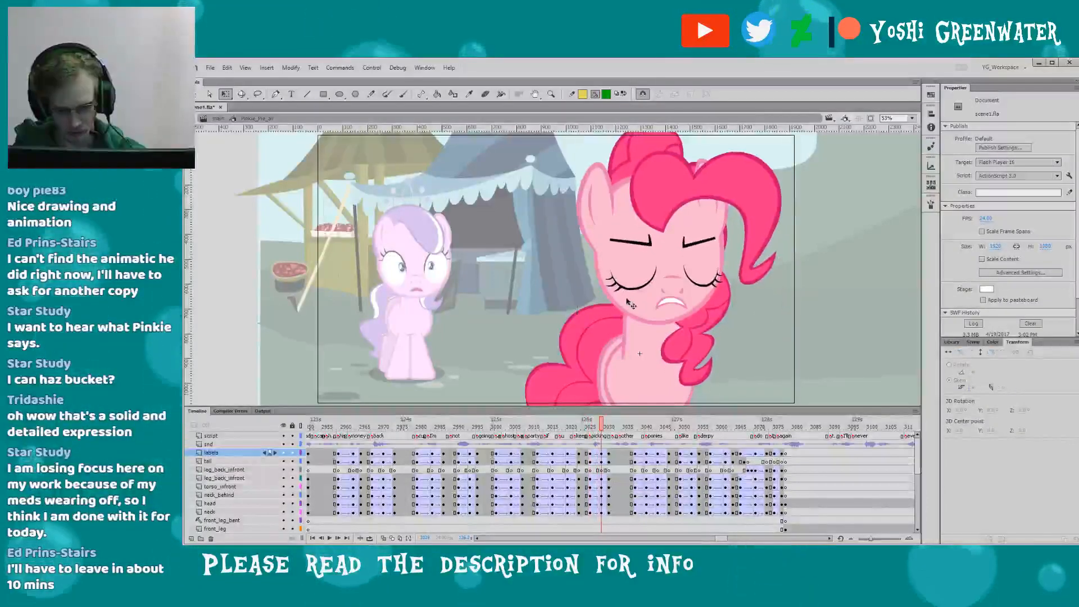
double_click(635, 279)
click(779, 206)
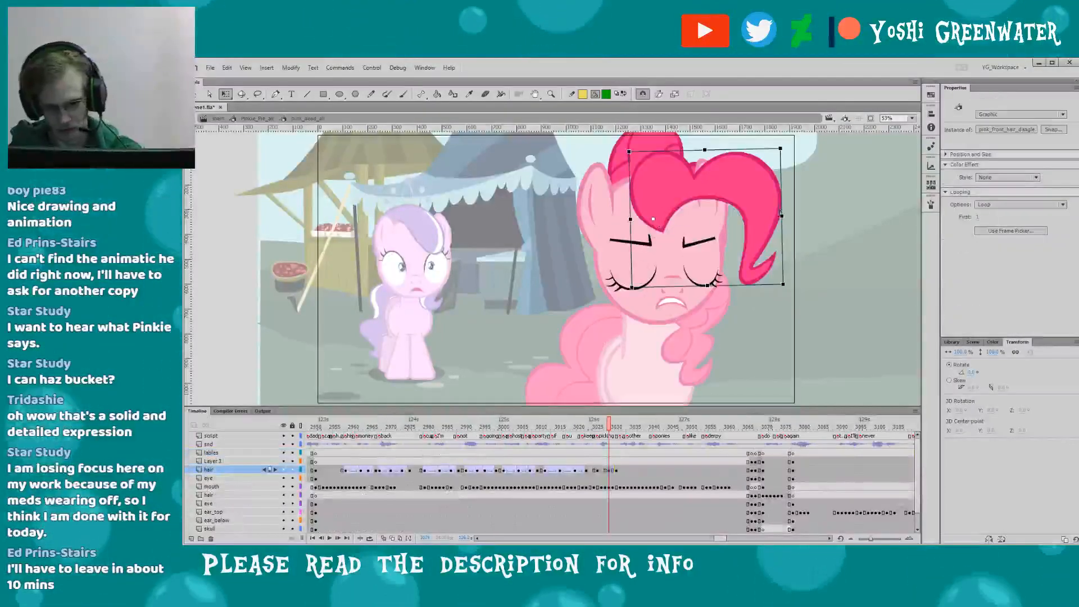
click(591, 349)
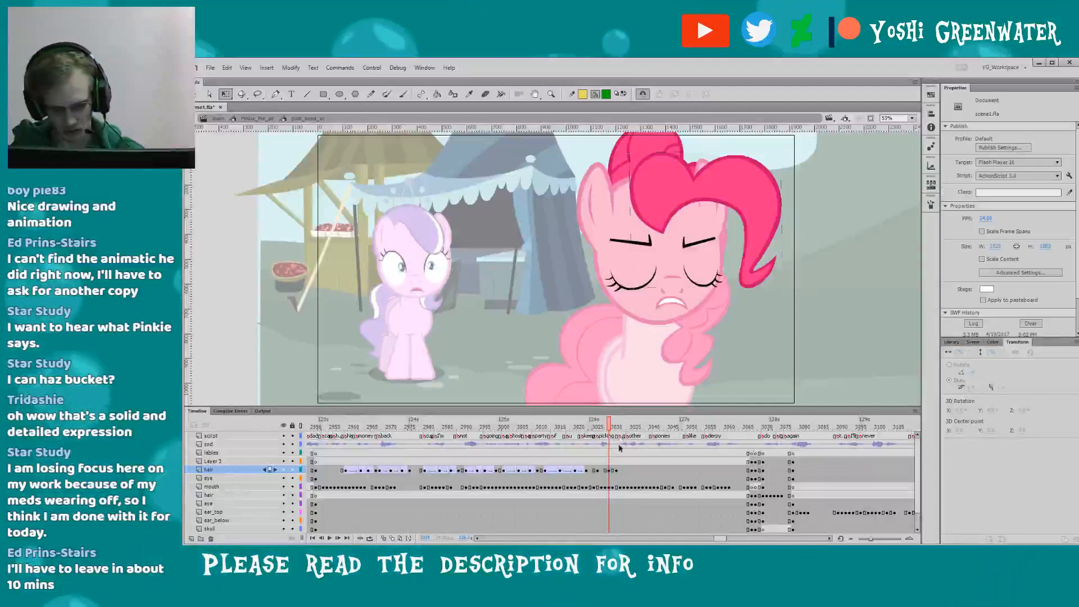
click(625, 472)
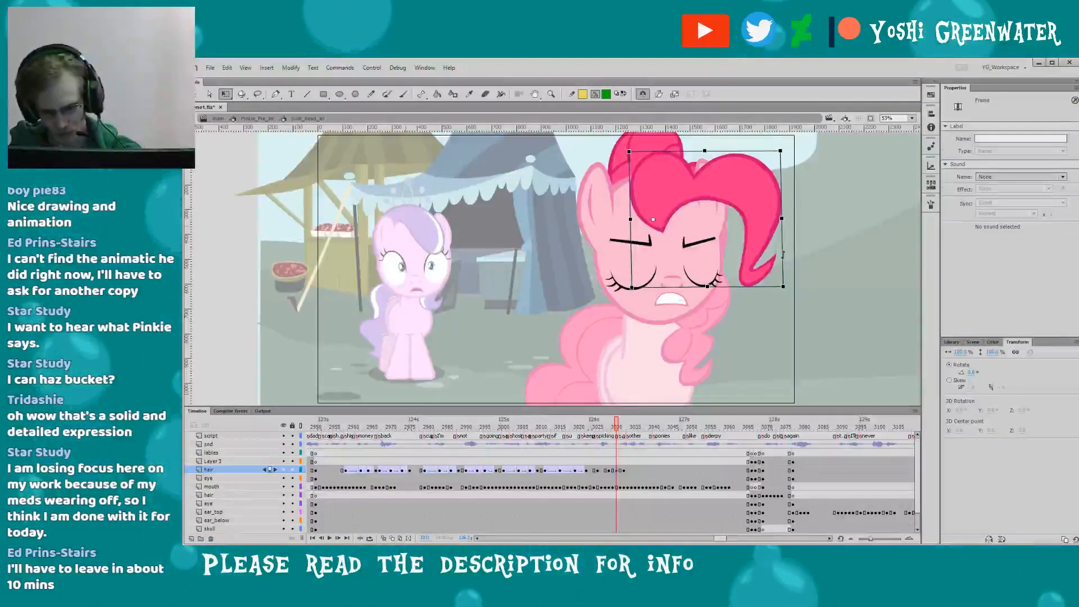
drag(783, 255, 783, 252)
- Preview the seventh bob's hair poses in the head symbol, and tween its front hair keyframes
click(587, 428)
key(Return)
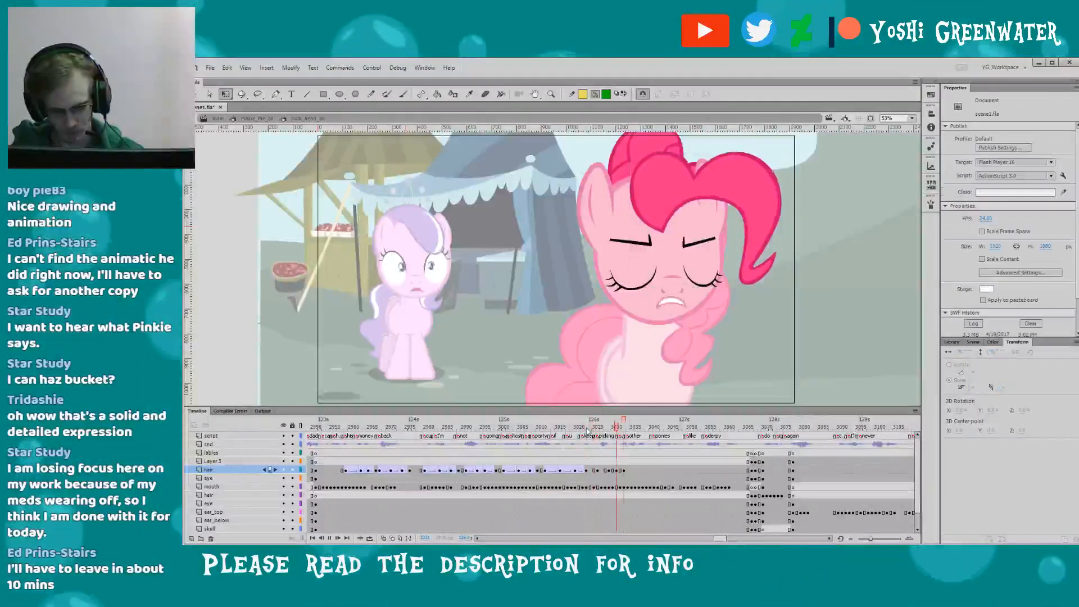
click(614, 470)
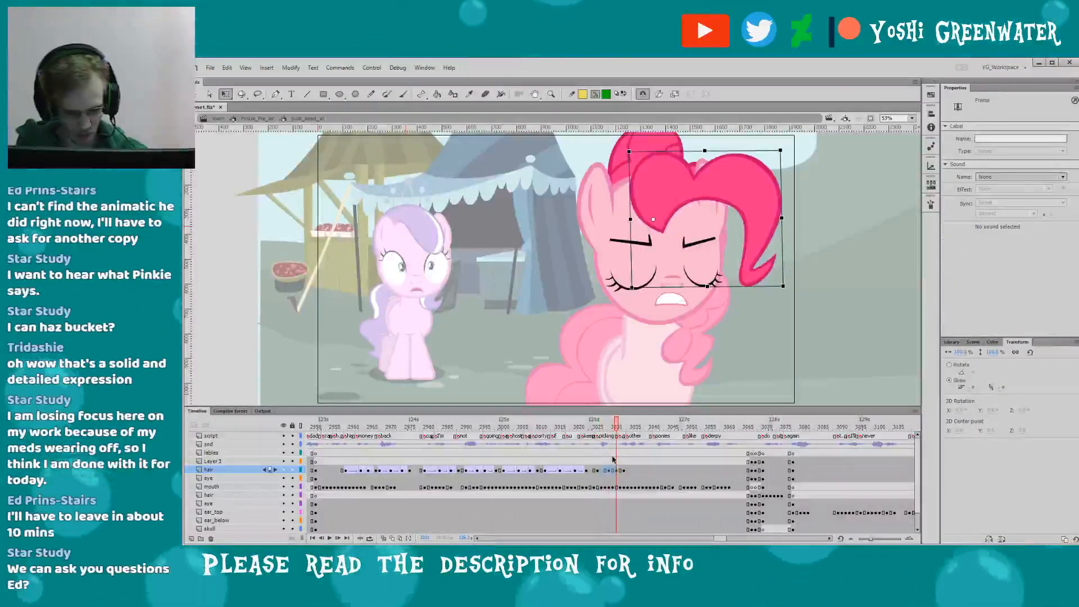
drag(613, 459, 608, 458)
- Play back the seventh bob's hair motion in the head symbol, check it in the full-body symbol, and save the document
scroll(714, 524, right, 2)
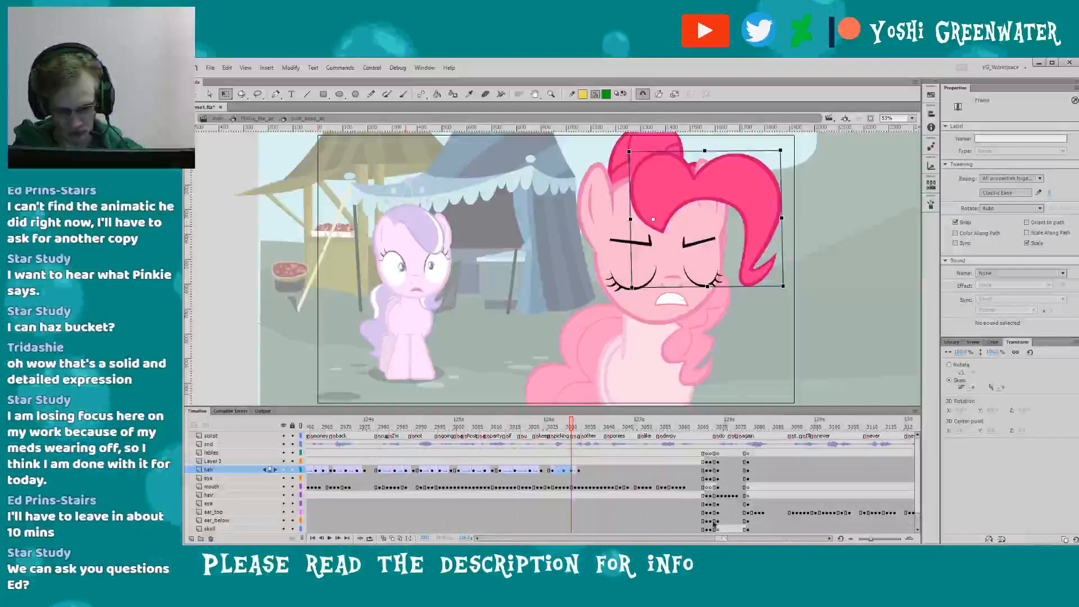
click(543, 427)
key(Return)
double_click(543, 371)
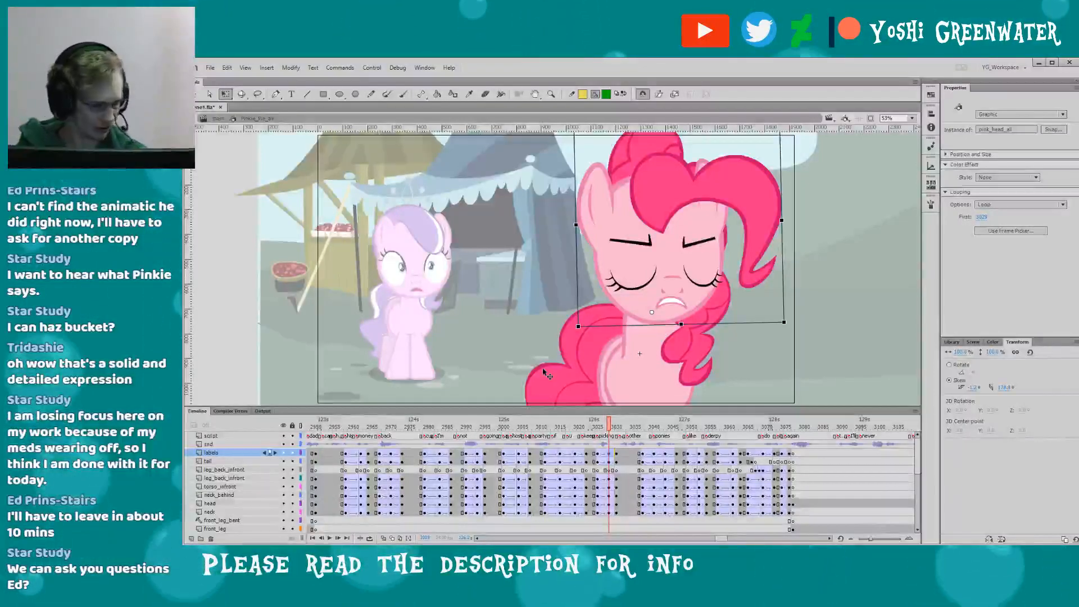
click(620, 427)
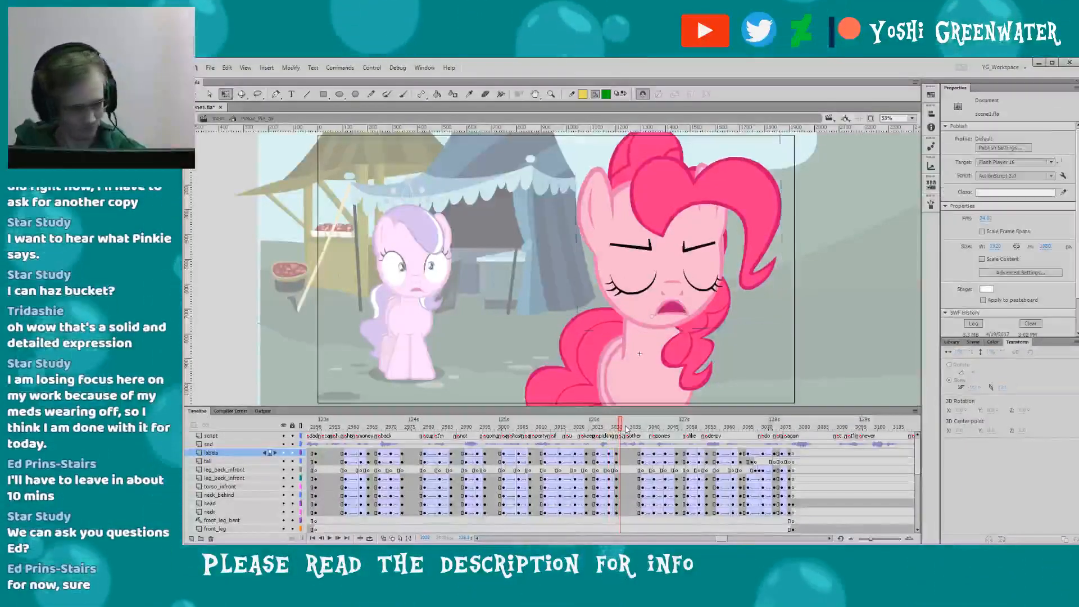
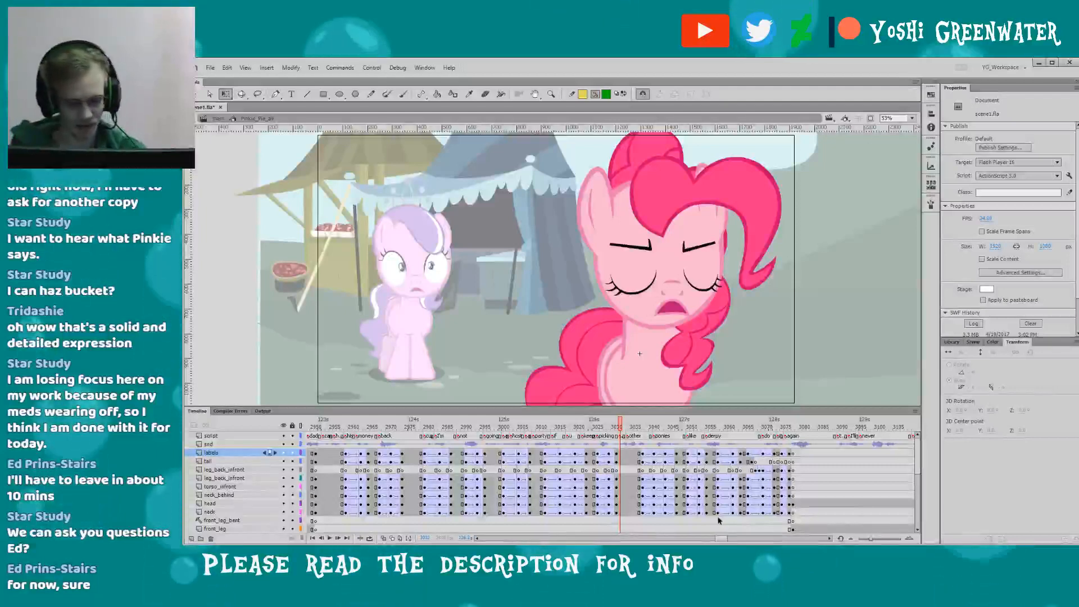
drag(719, 540, 723, 541)
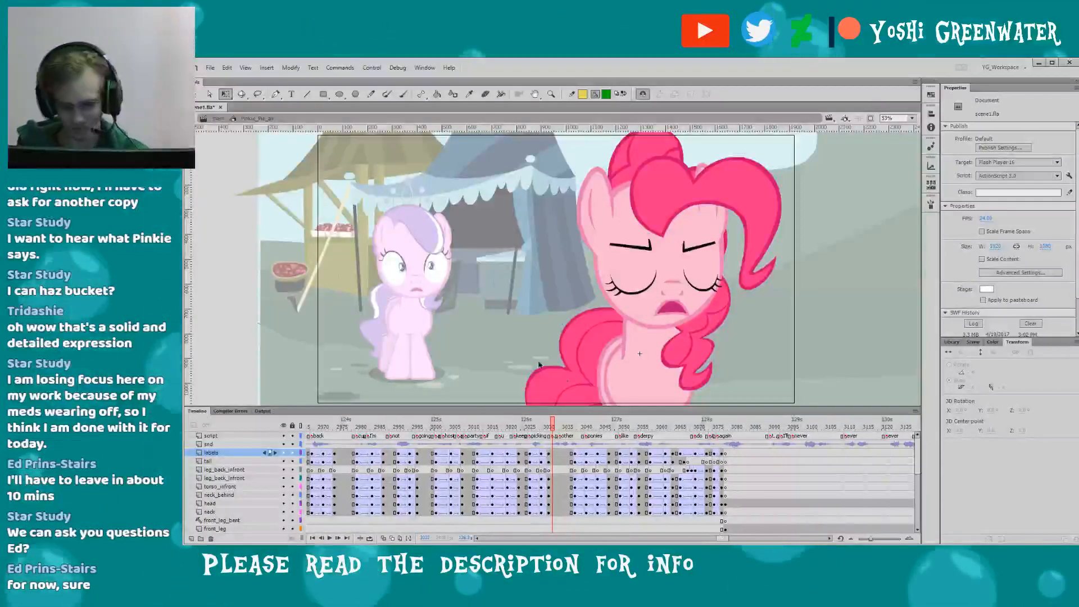
key(ctrl+s)
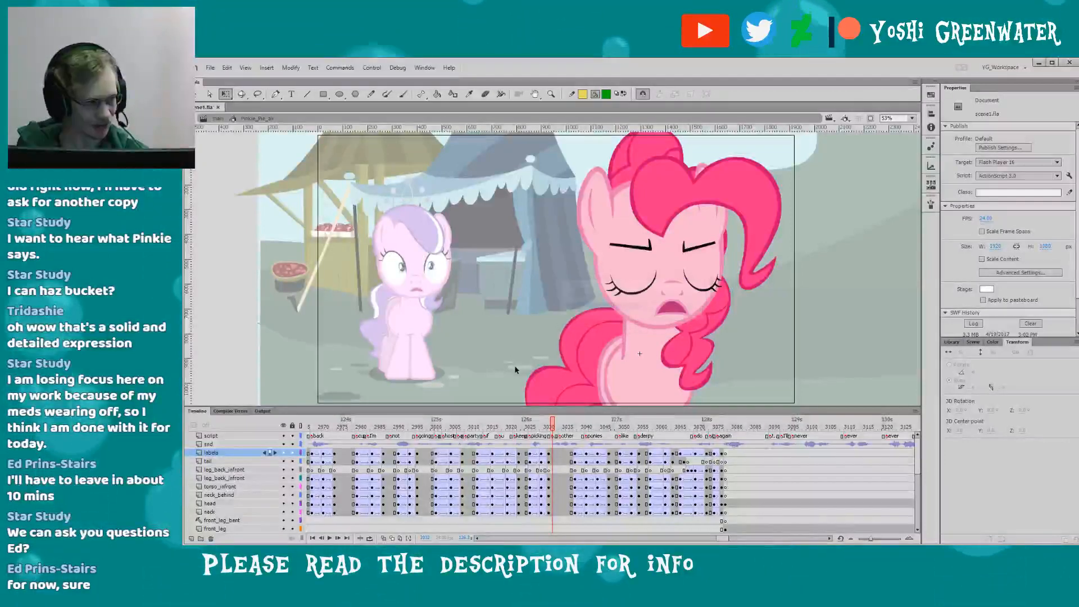
- Add a front hair keyframe in the head symbol where the eighth bob starts, and return to the full-body symbol
drag(552, 421, 575, 425)
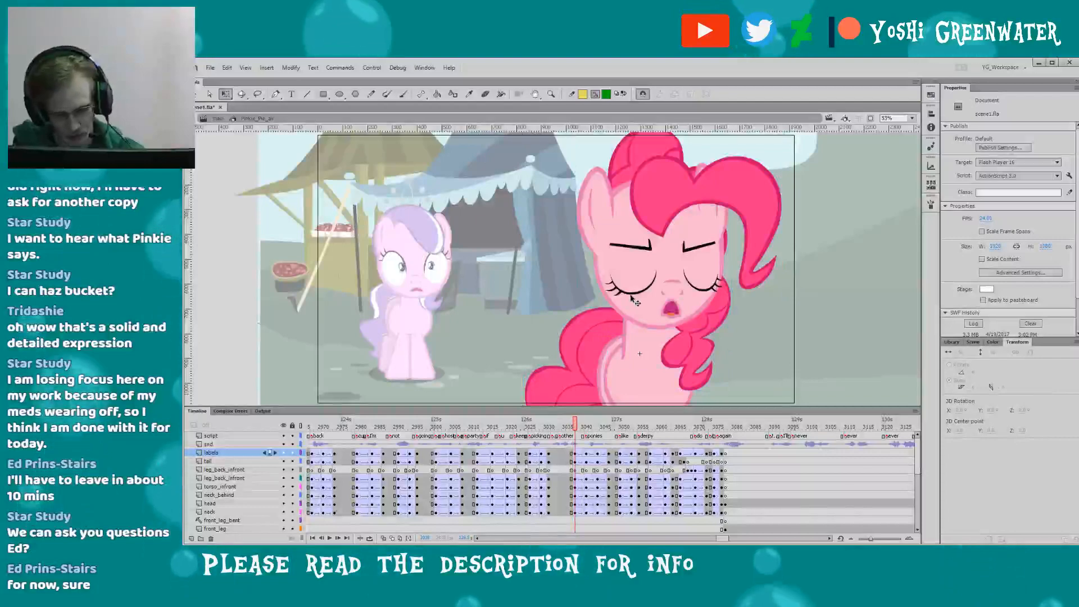
double_click(635, 299)
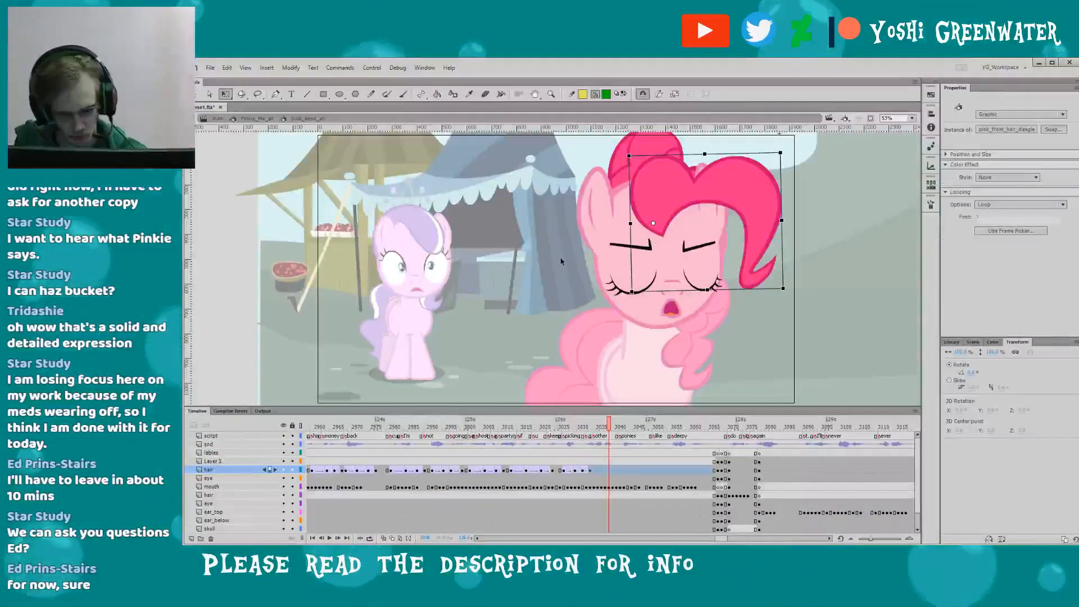
double_click(639, 354)
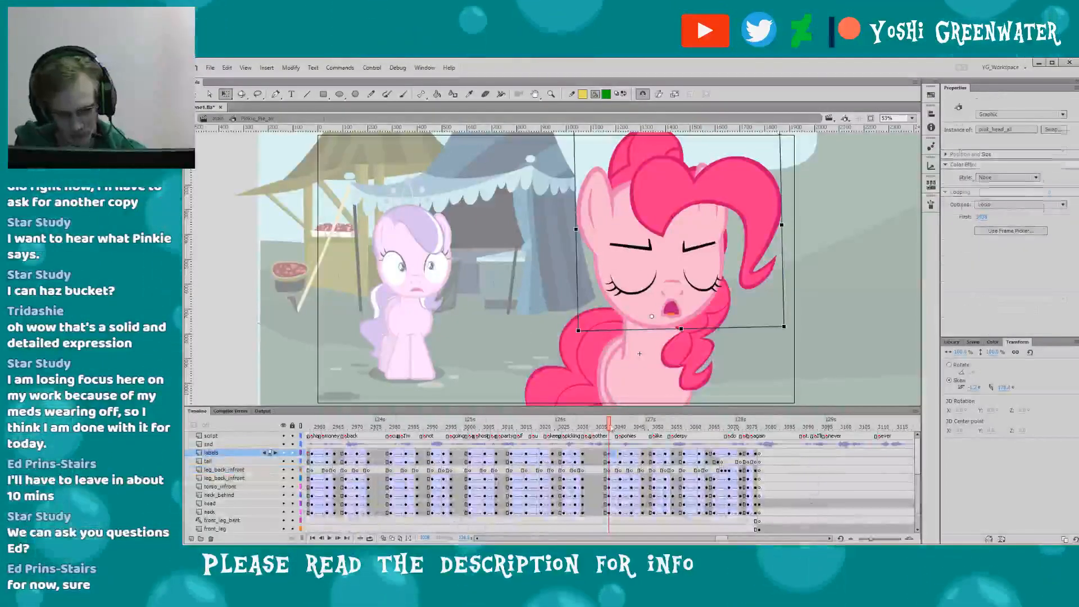
- Add a front hair keyframe in the head symbol at the eighth bob's lowered pose, and return to the full-body symbol
key(.)
key(.)
key(.)
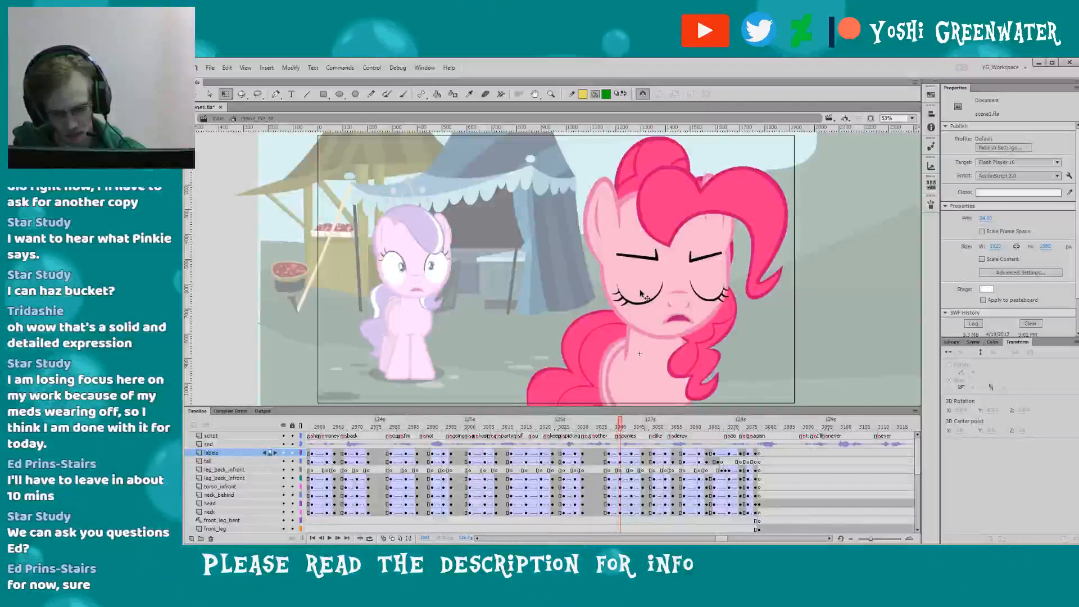
double_click(641, 295)
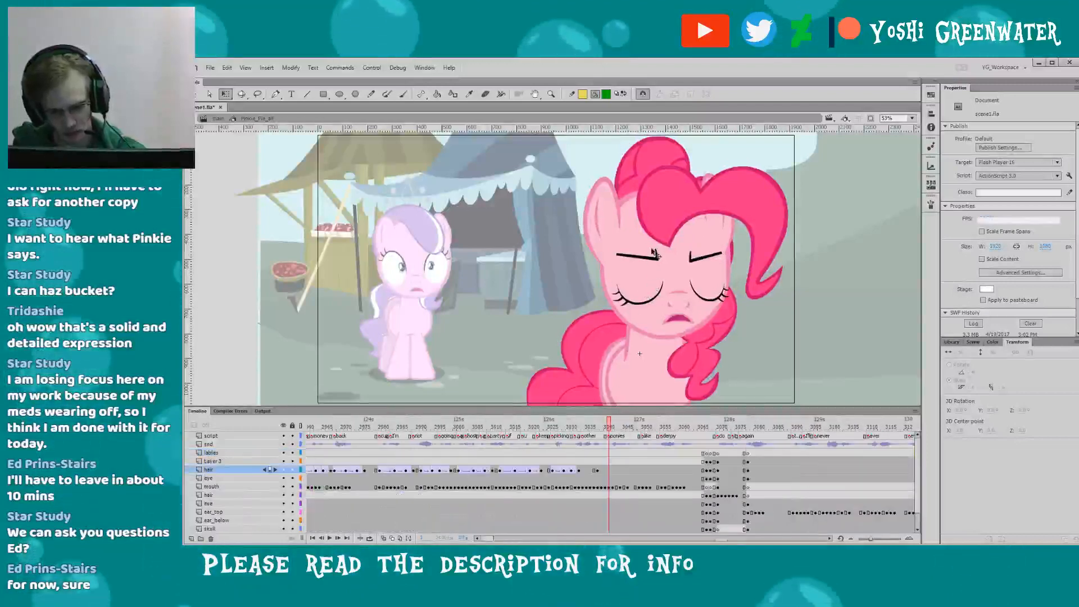
double_click(552, 311)
- Add a front hair keyframe in the head symbol at the eighth bob's raised pose, and return to the full-body symbol
drag(610, 427, 621, 428)
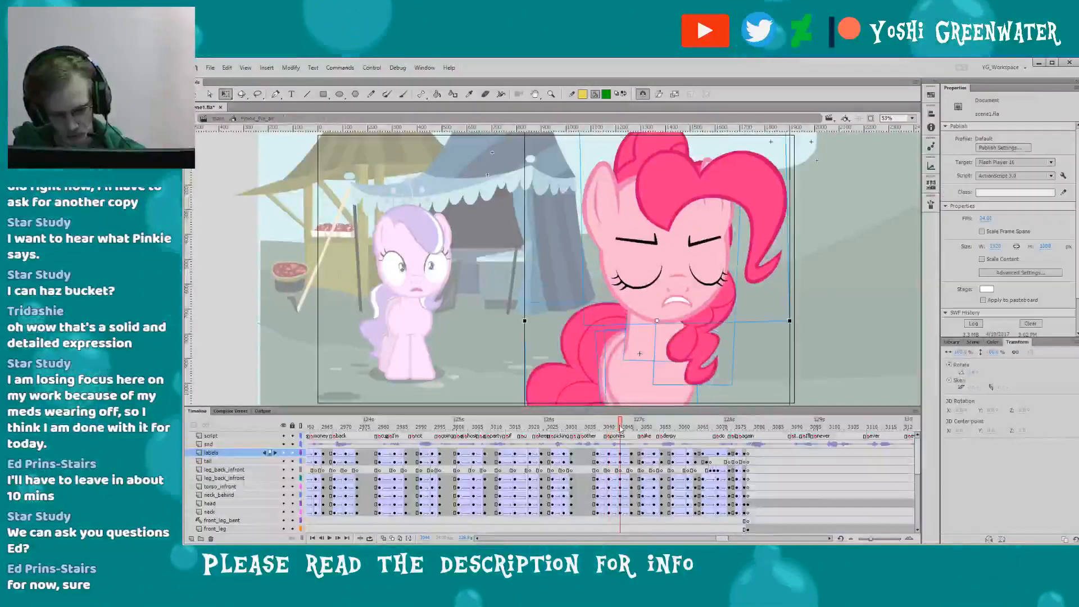
double_click(620, 311)
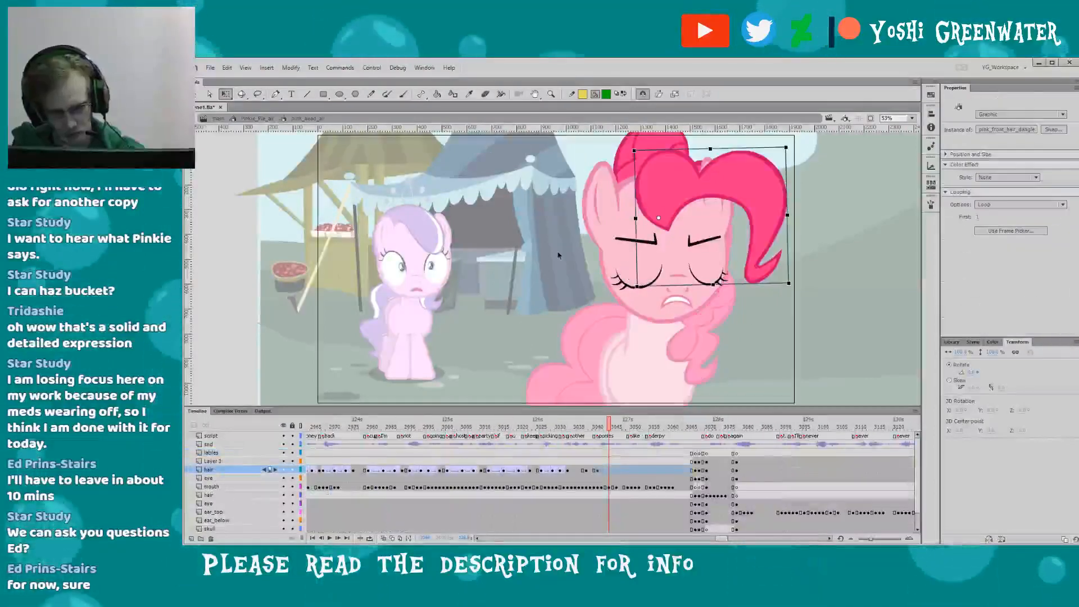
double_click(557, 301)
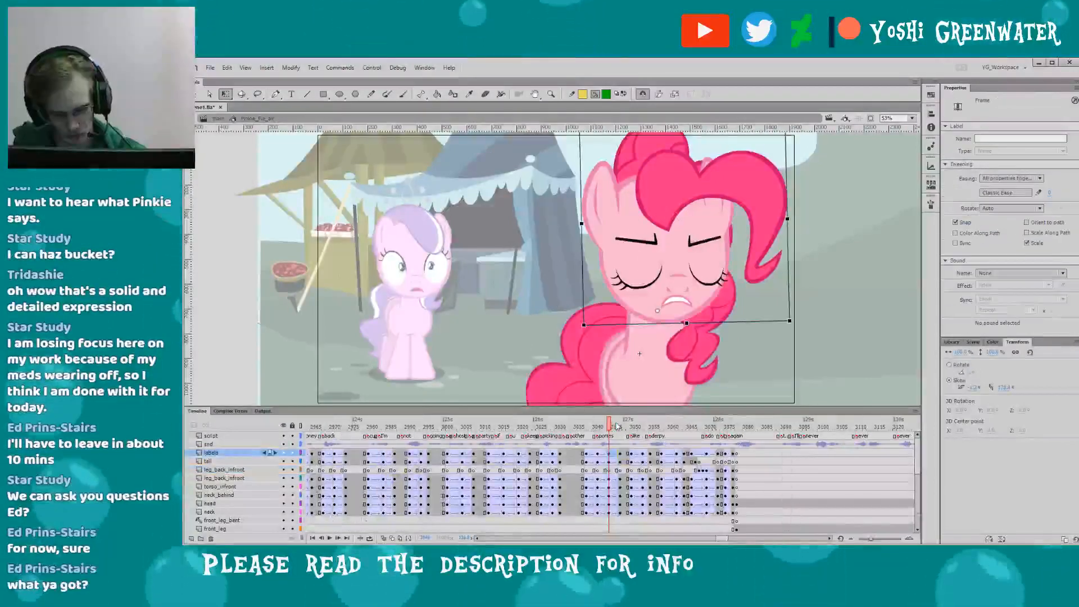
- Add front hair keyframes in the head symbol where the eighth bob settles and shortly after it
click(620, 428)
double_click(621, 311)
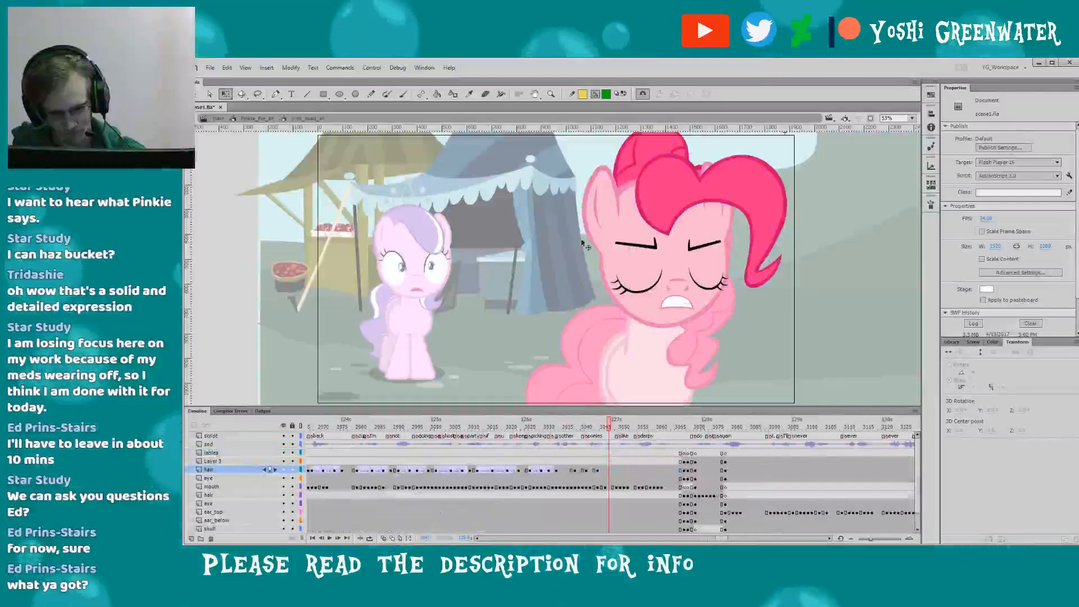
click(556, 294)
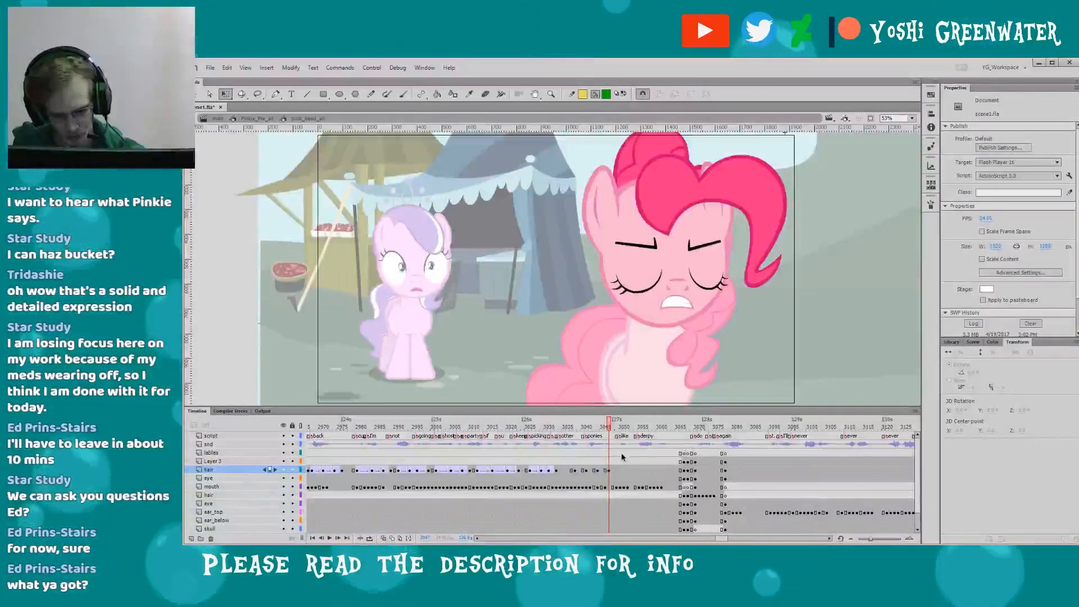
click(617, 470)
- Locate the eighth bob's lowered pose in the full-body symbol, and skew the front hair upward on that keyframe in the head symbol
click(571, 428)
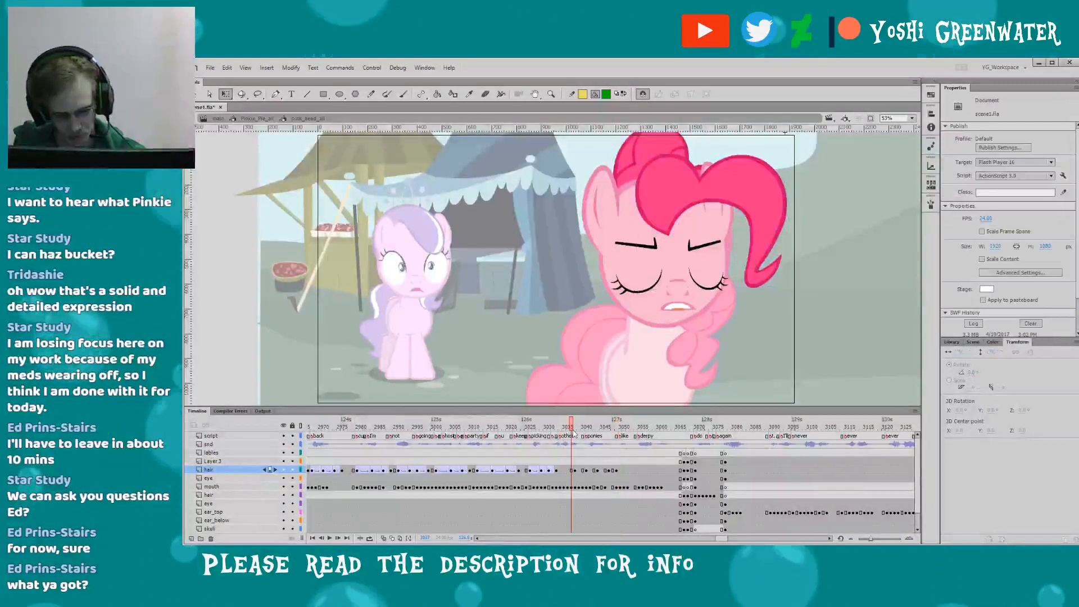
double_click(541, 359)
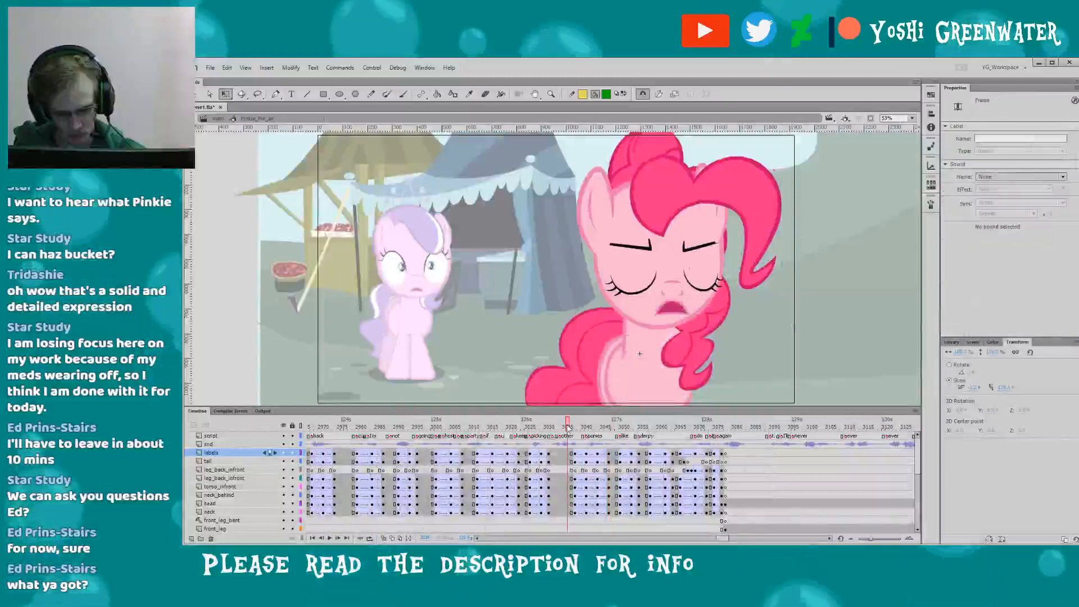
key(period)
key(period)
key(period)
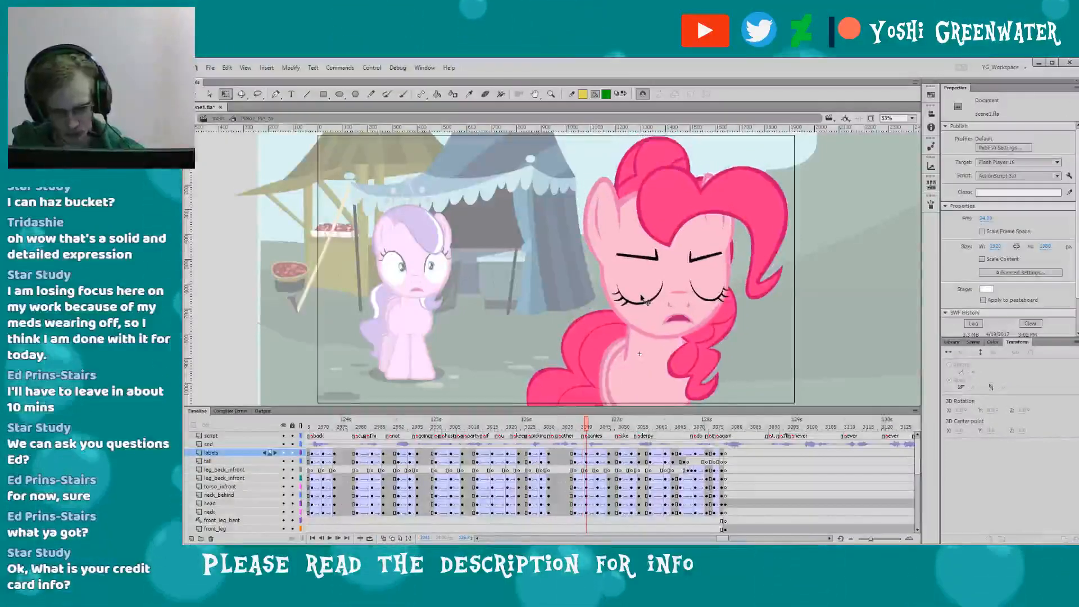
double_click(644, 301)
click(665, 227)
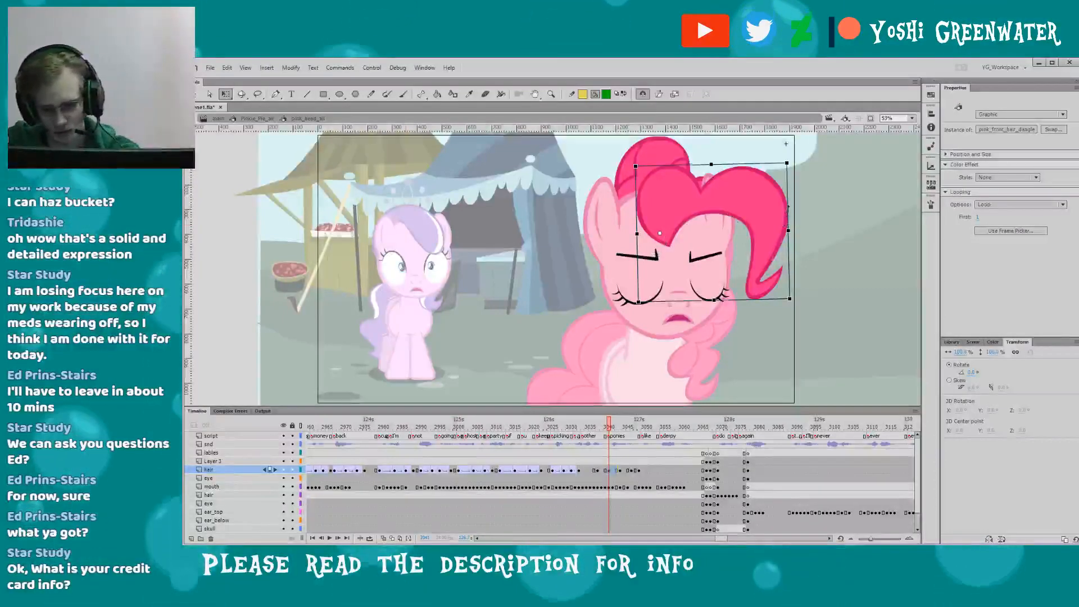
drag(788, 207, 788, 196)
- Skew the front hair downward on the eighth bob's raised-pose keyframe
click(608, 425)
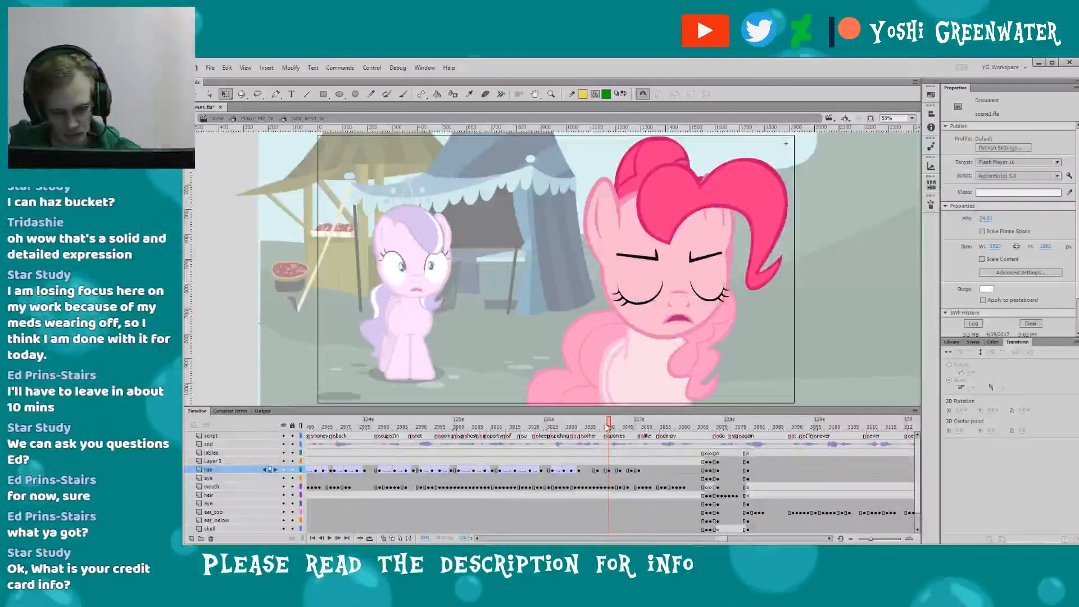
drag(613, 426, 619, 425)
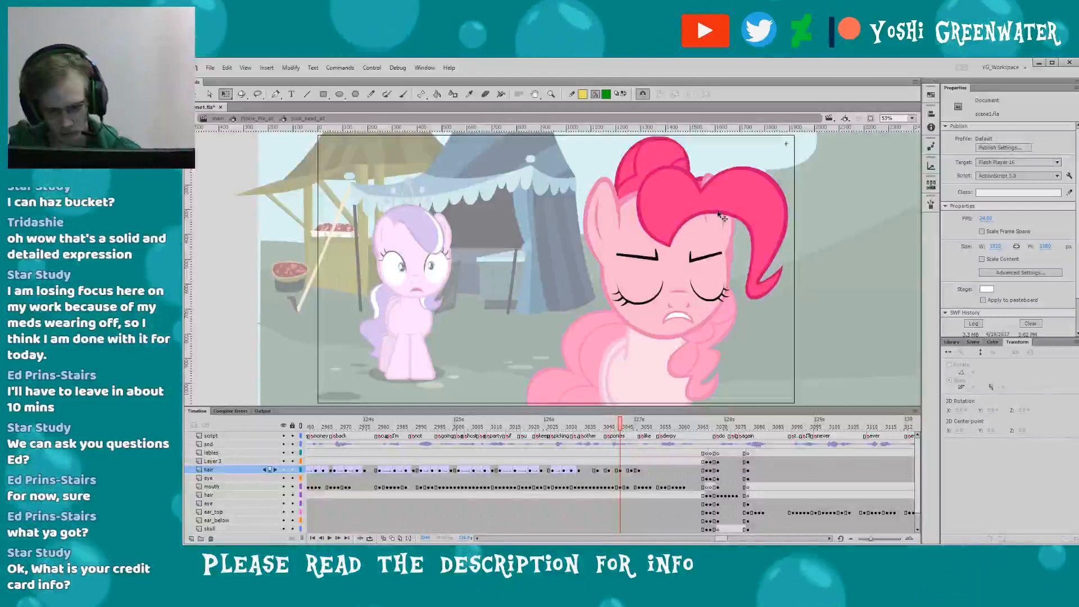
click(773, 232)
drag(787, 231, 785, 248)
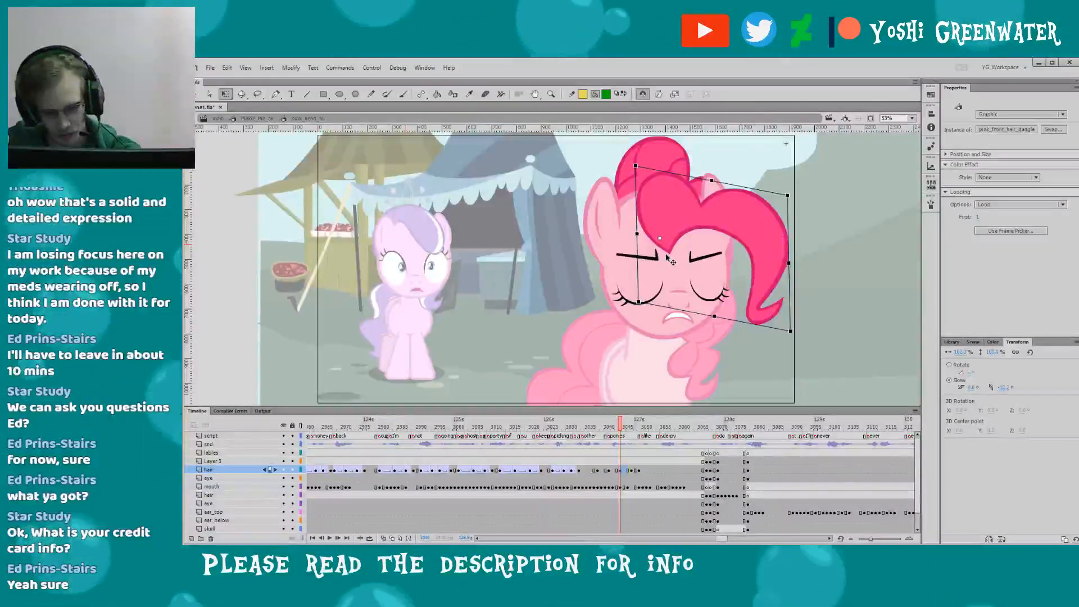
- Raise the inner side of the skewed front hair slightly on the raised-pose keyframe, comparing it with the preceding frame
drag(666, 254, 666, 252)
key(comma)
key(period)
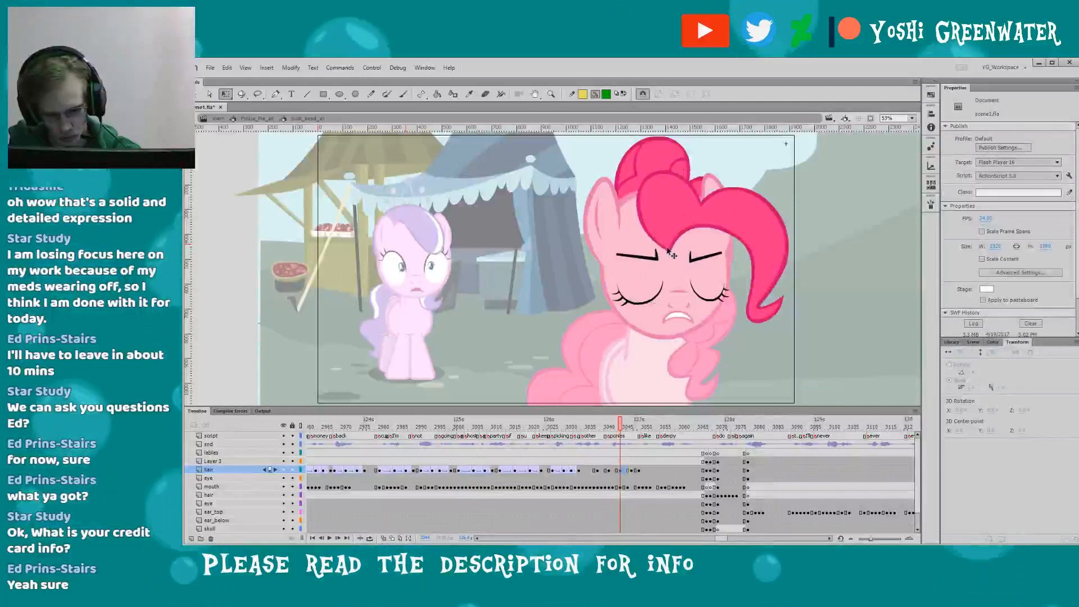
click(648, 237)
drag(638, 239, 638, 236)
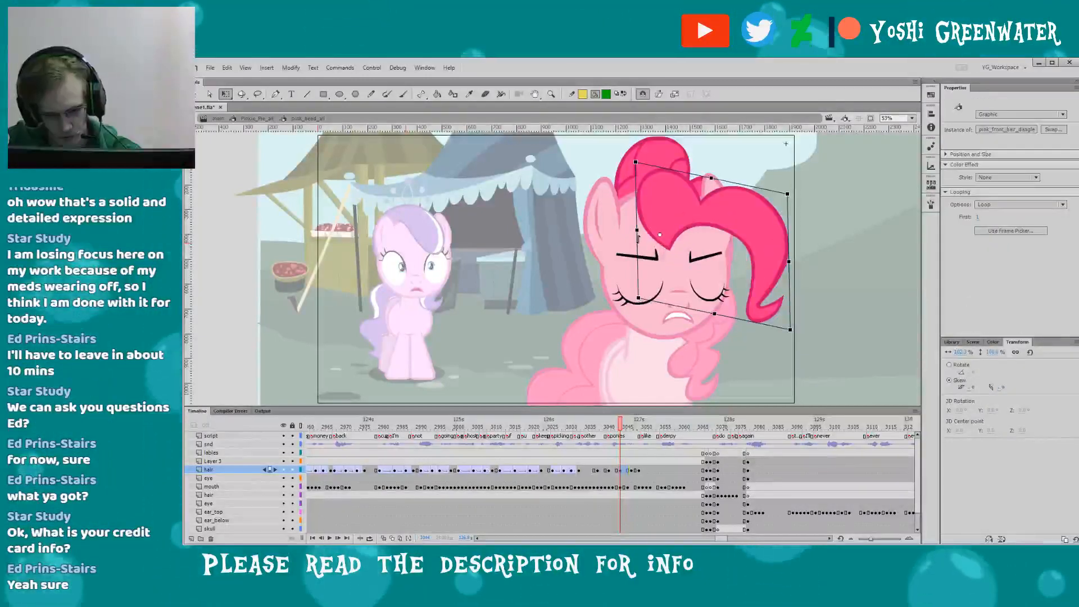
key(comma)
key(period)
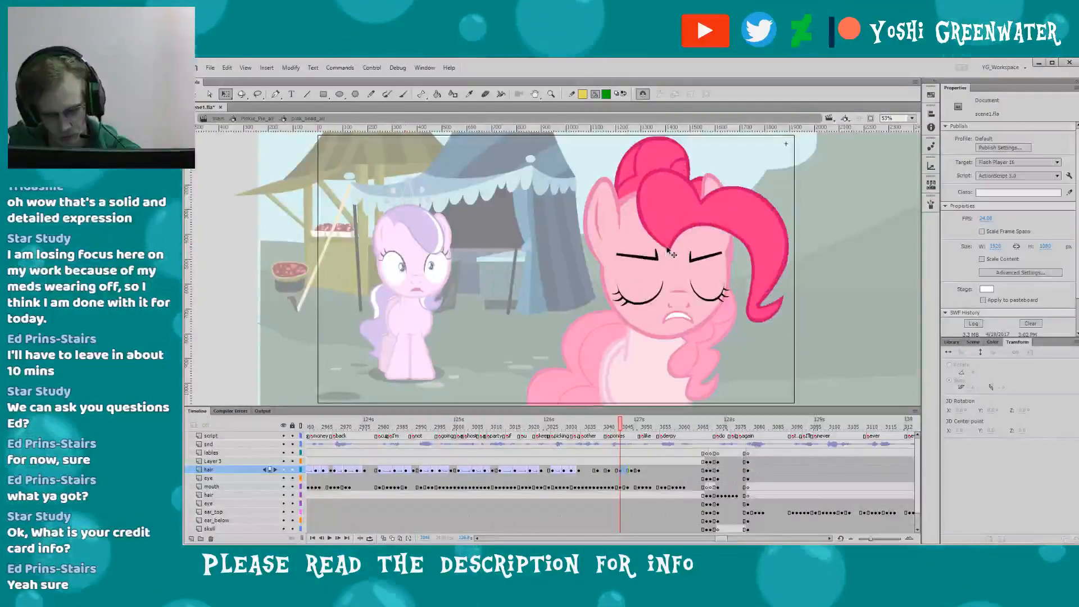
- Fine-tune the front hair's position on the eighth bob's raised-pose keyframe, checking it against the preceding frame
click(654, 249)
drag(655, 249, 659, 240)
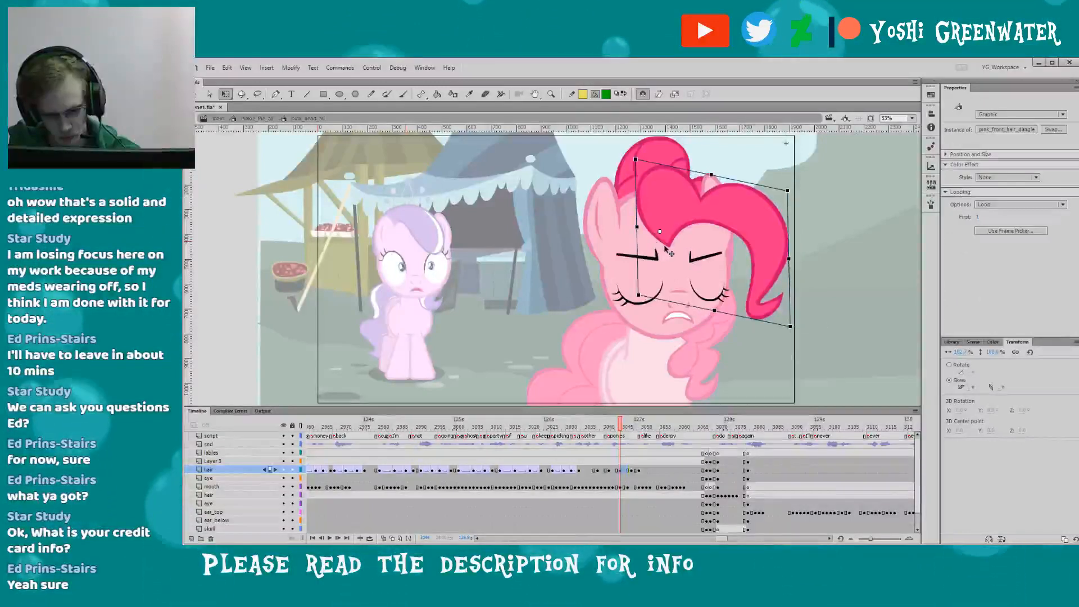
key(comma)
key(period)
click(666, 250)
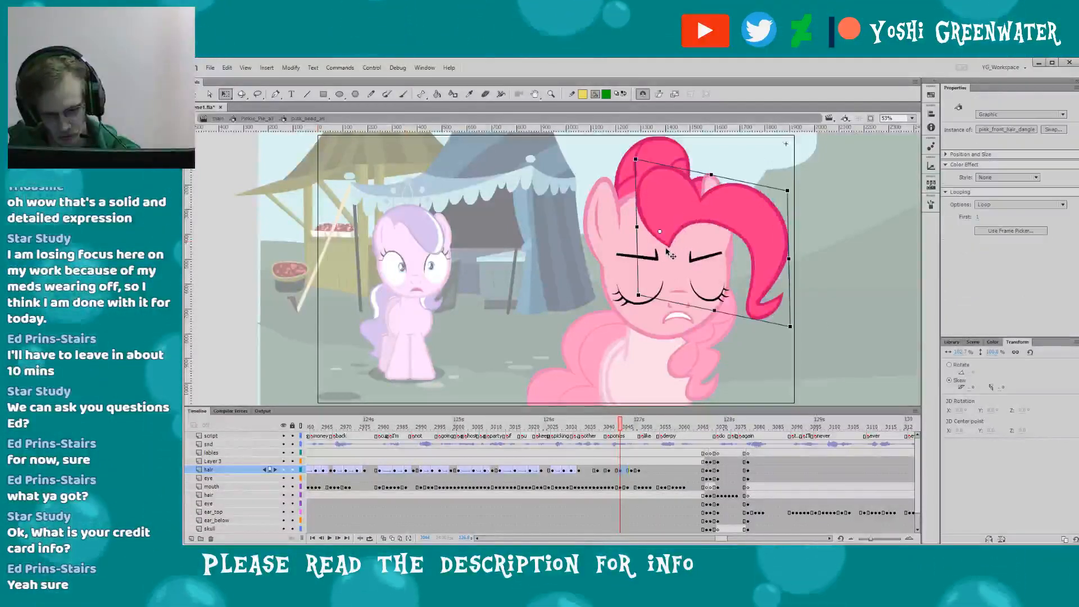
key(comma)
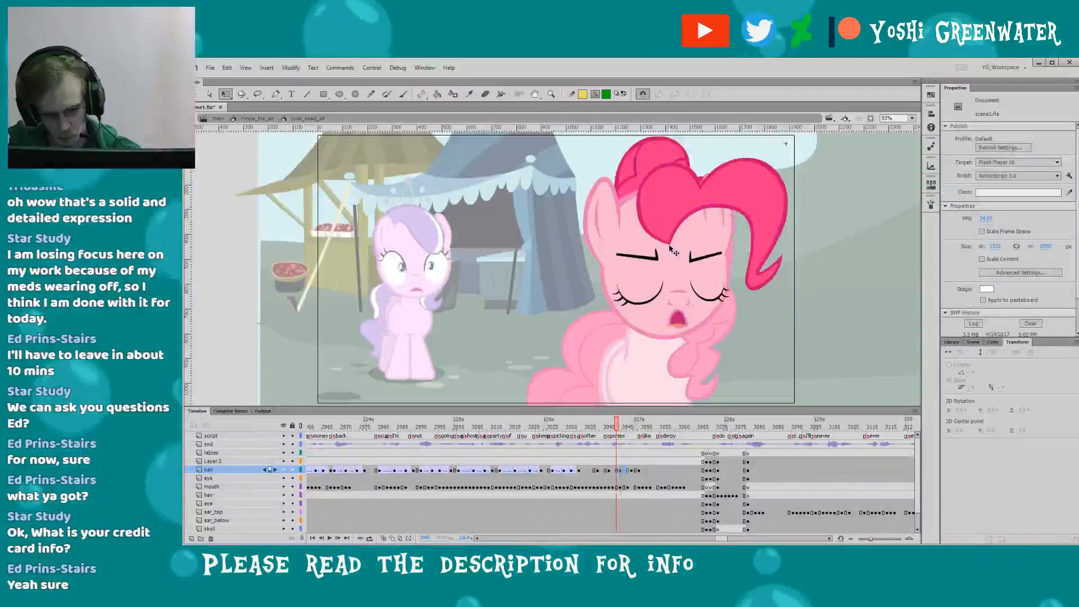
key(period)
key(comma)
key(period)
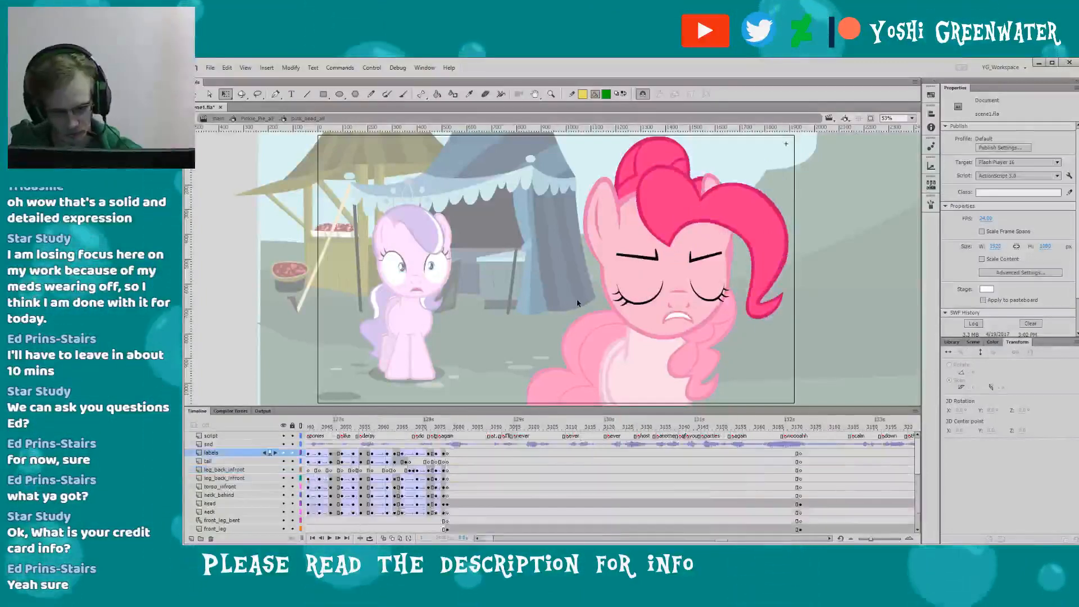
- Review the eighth bob's front hair poses frame by frame, from the lowered pose through to the settling keyframe
click(604, 359)
key(comma)
key(comma)
key(comma)
key(comma)
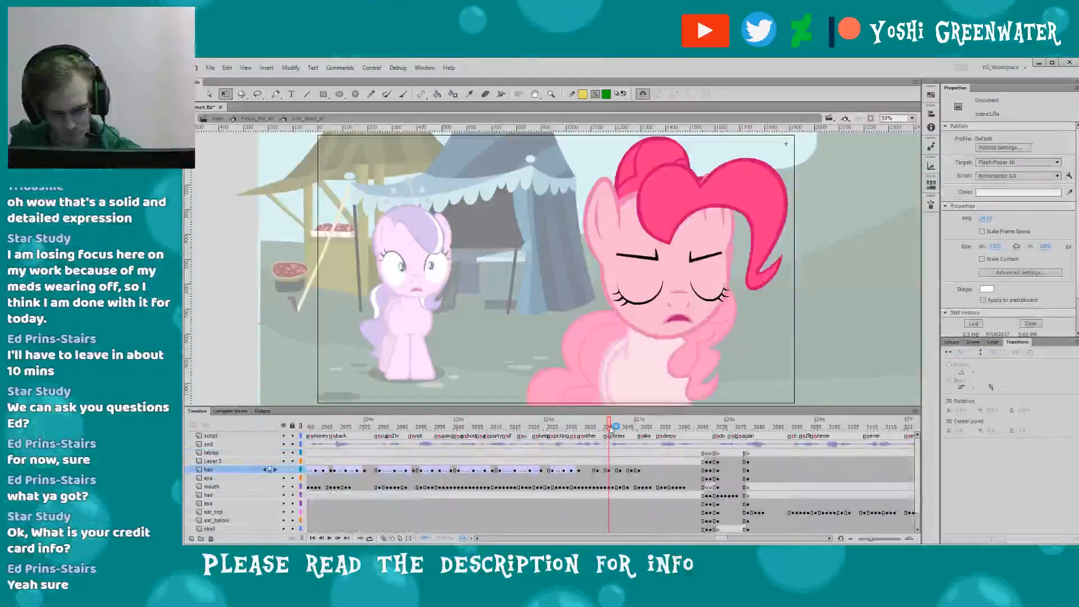
key(period)
key(period)
key(period)
key(period)
key(period)
key(period)
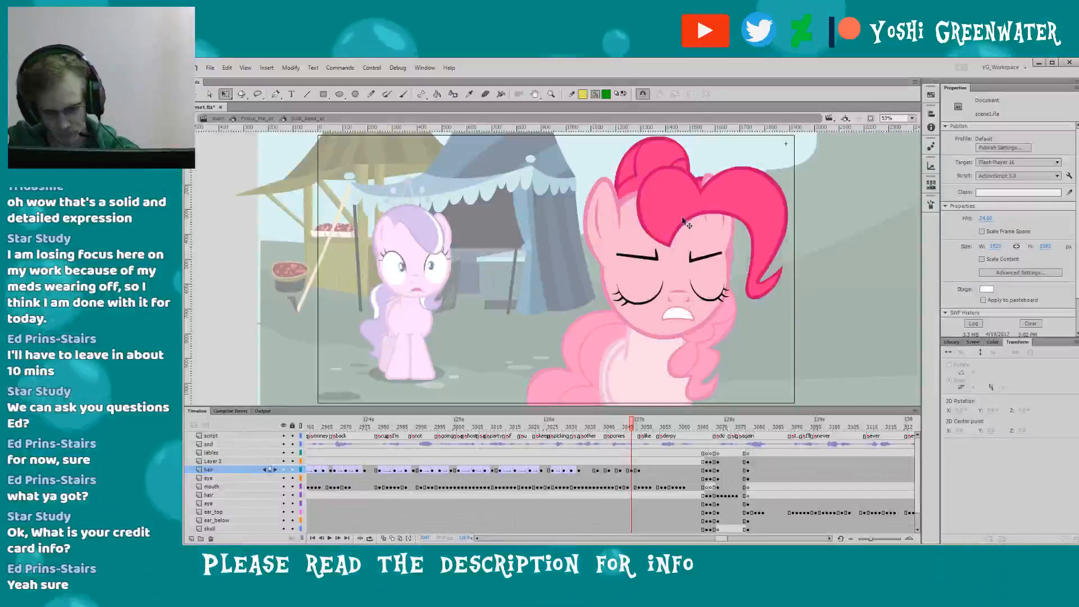
- Skew the front hair slightly upward on the eighth bob's settling keyframe and apply classic tweens across that bob's hair keyframes
click(684, 222)
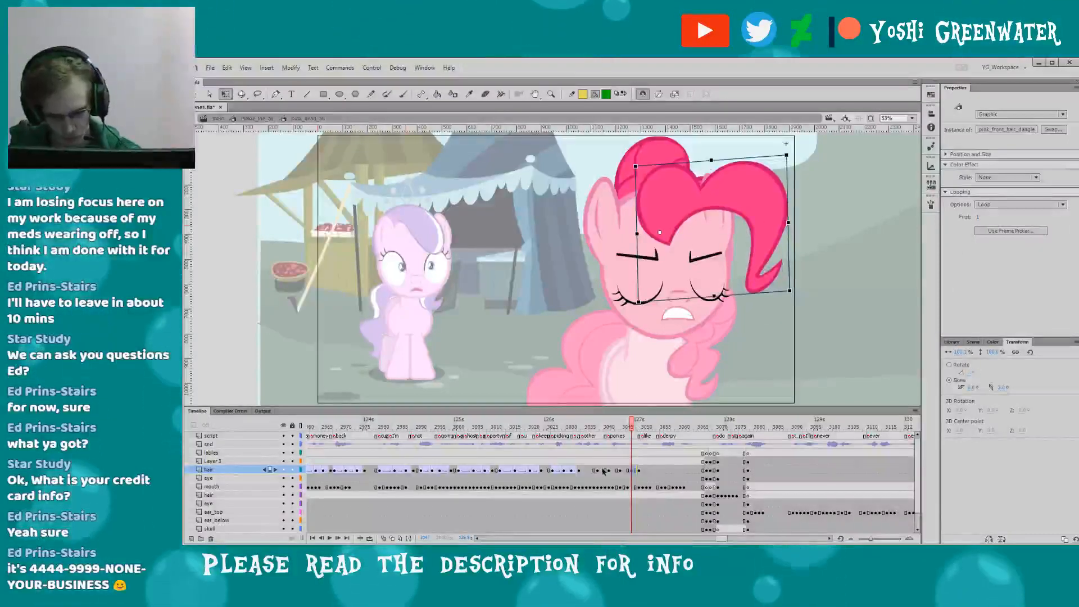
drag(604, 471, 630, 471)
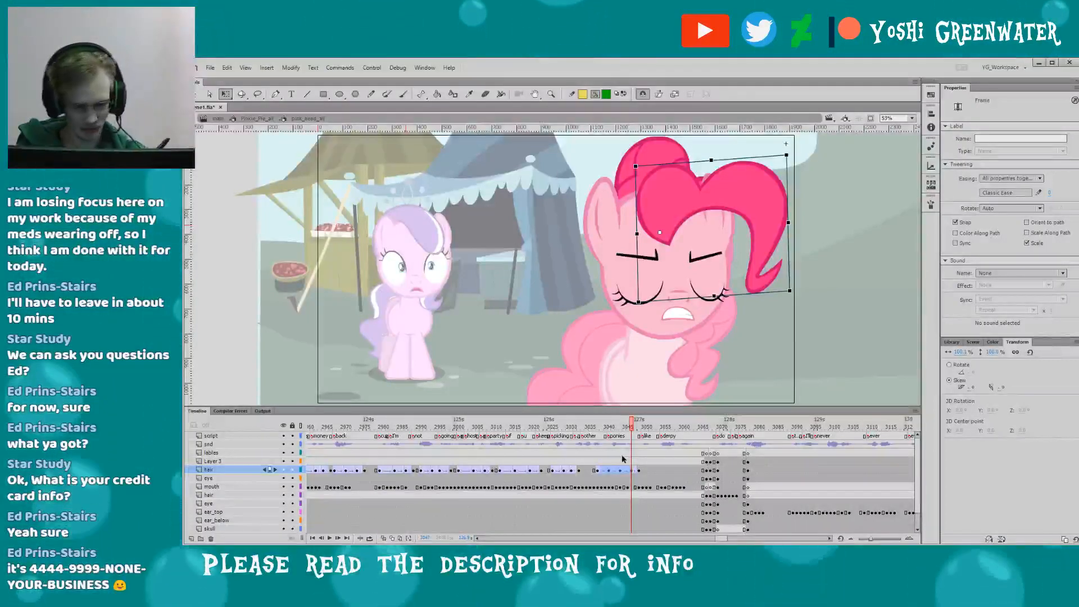
click(593, 427)
click(571, 427)
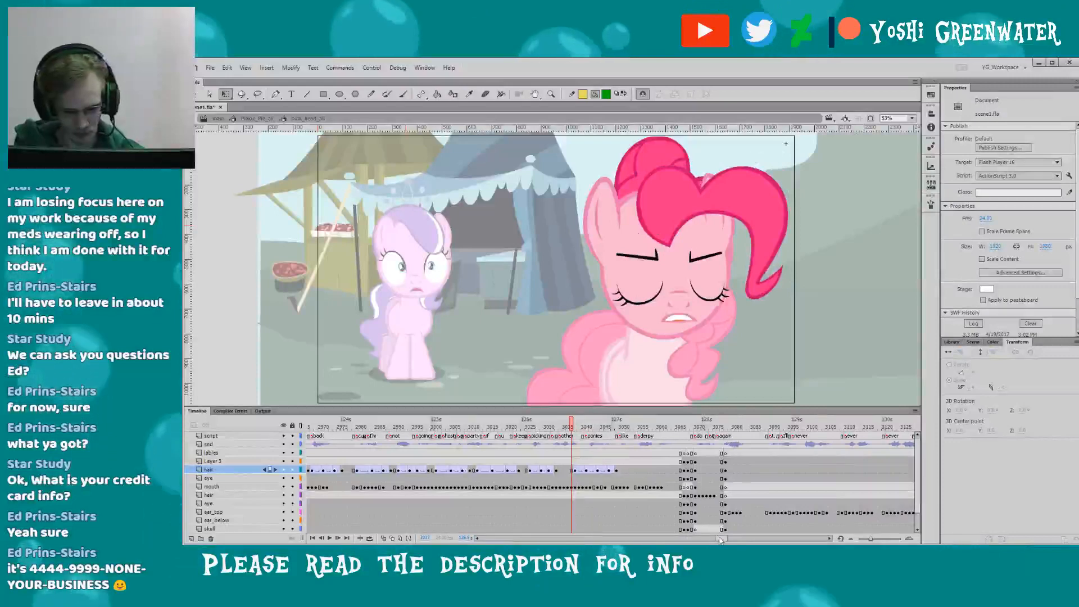
- Play back the eighth bob in the full-body symbol to check the front hair follow-through
double_click(548, 359)
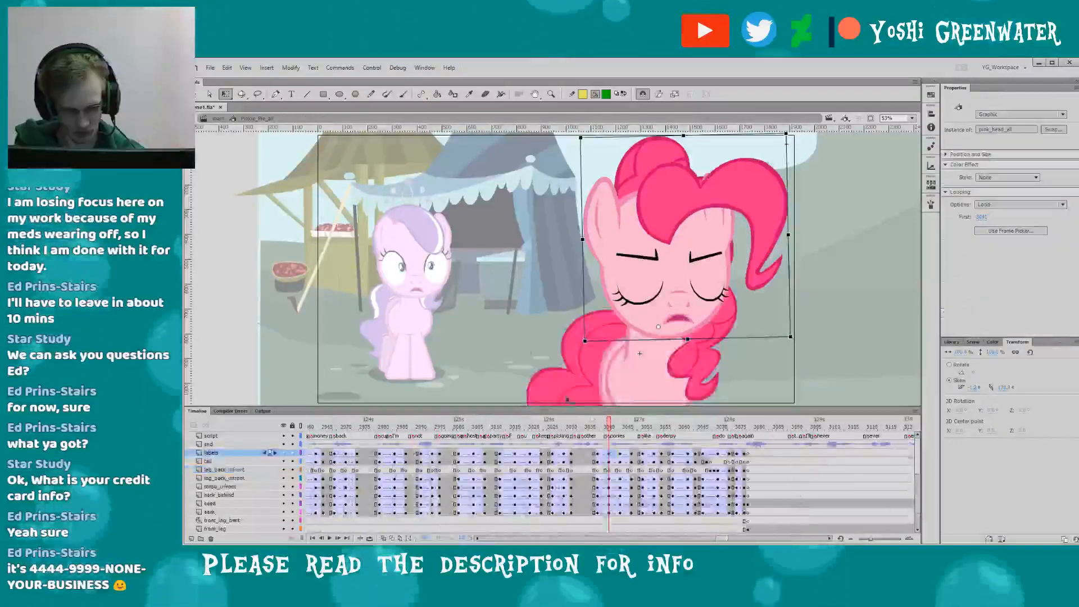
click(593, 428)
key(Return)
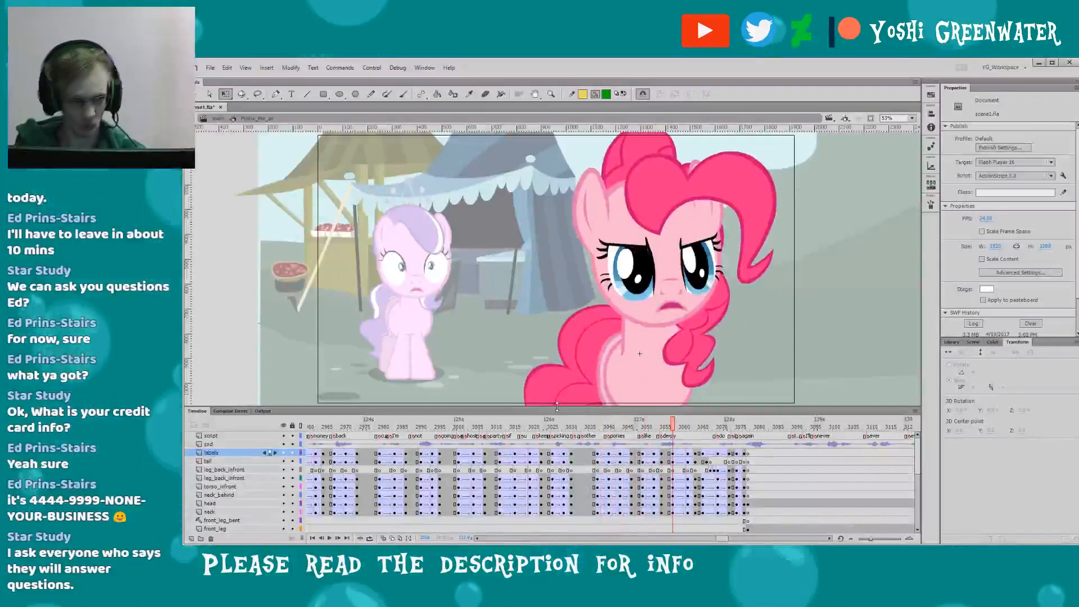
drag(722, 538, 723, 538)
click(536, 424)
key(Return)
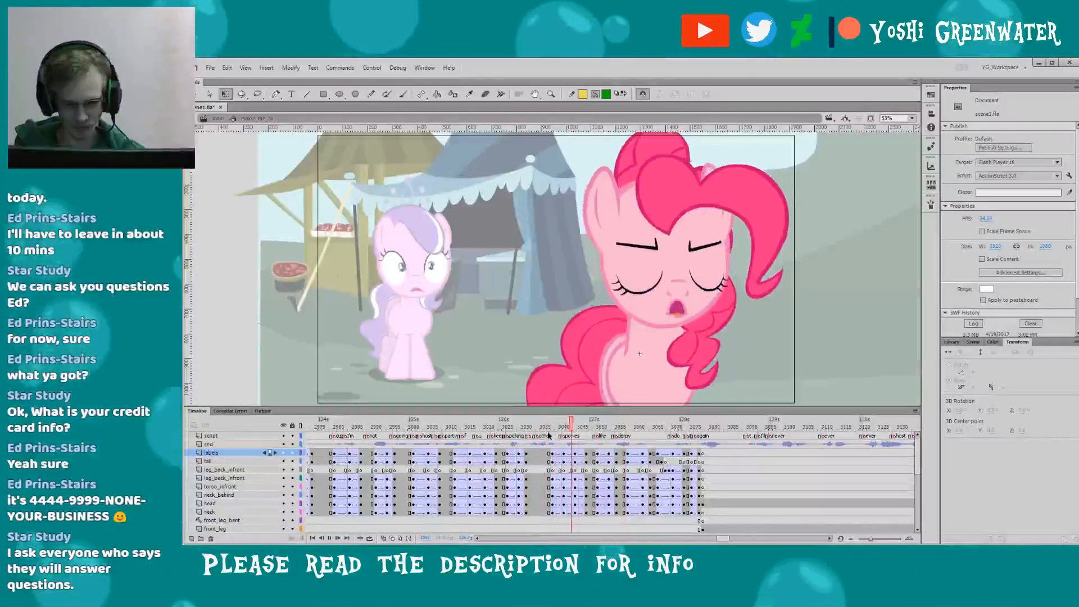
- Add front hair keyframes in the head symbol at the ninth bob's start and tilted pose, locating both poses in the full-body symbol
click(594, 434)
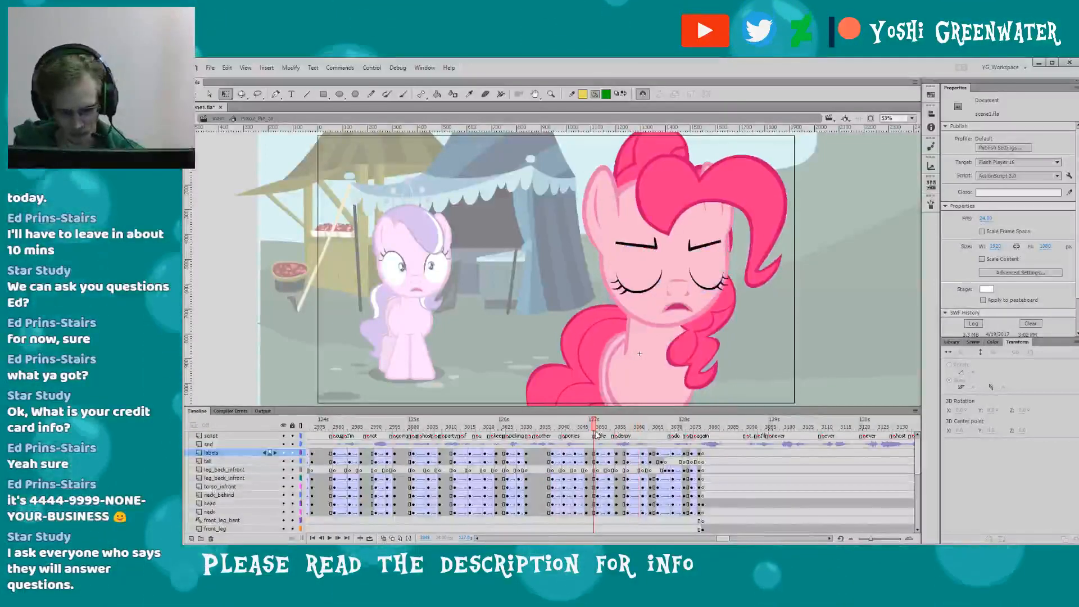
double_click(640, 274)
click(627, 229)
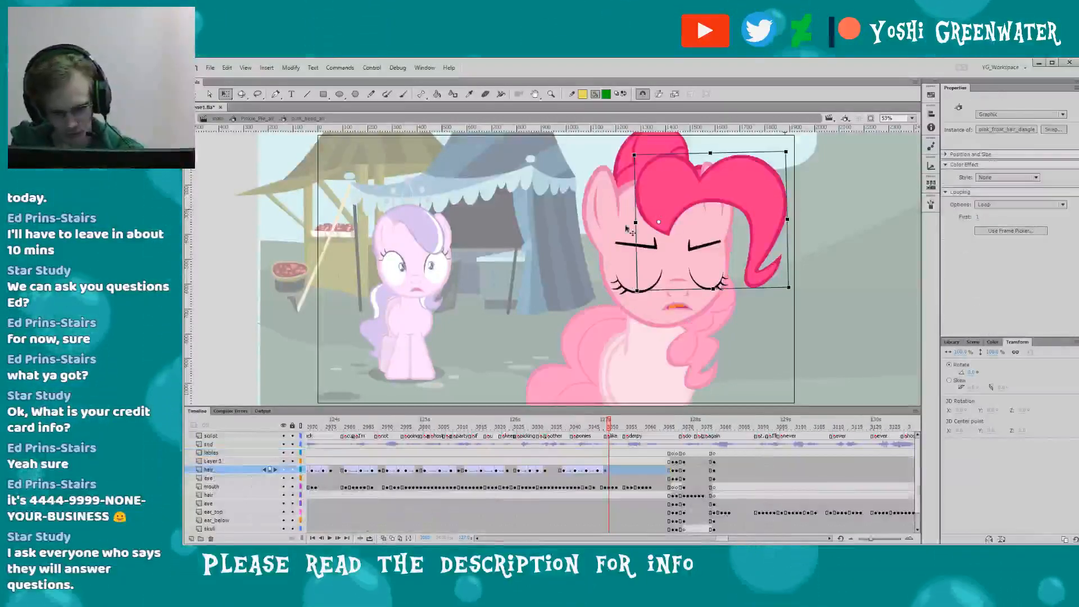
double_click(559, 280)
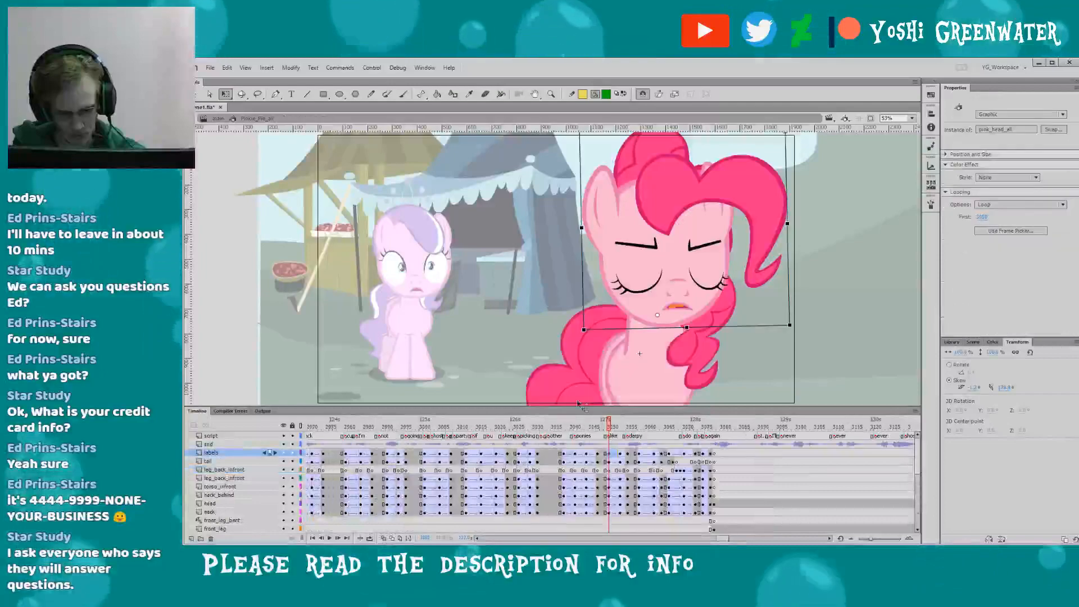
click(614, 428)
drag(614, 428, 620, 428)
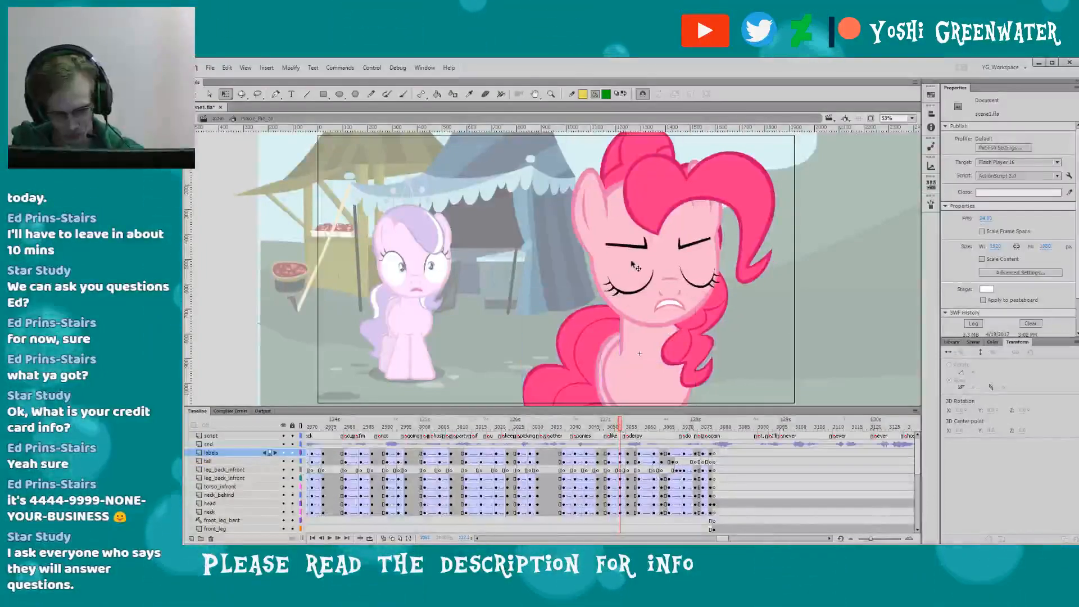
double_click(632, 263)
click(629, 227)
double_click(555, 325)
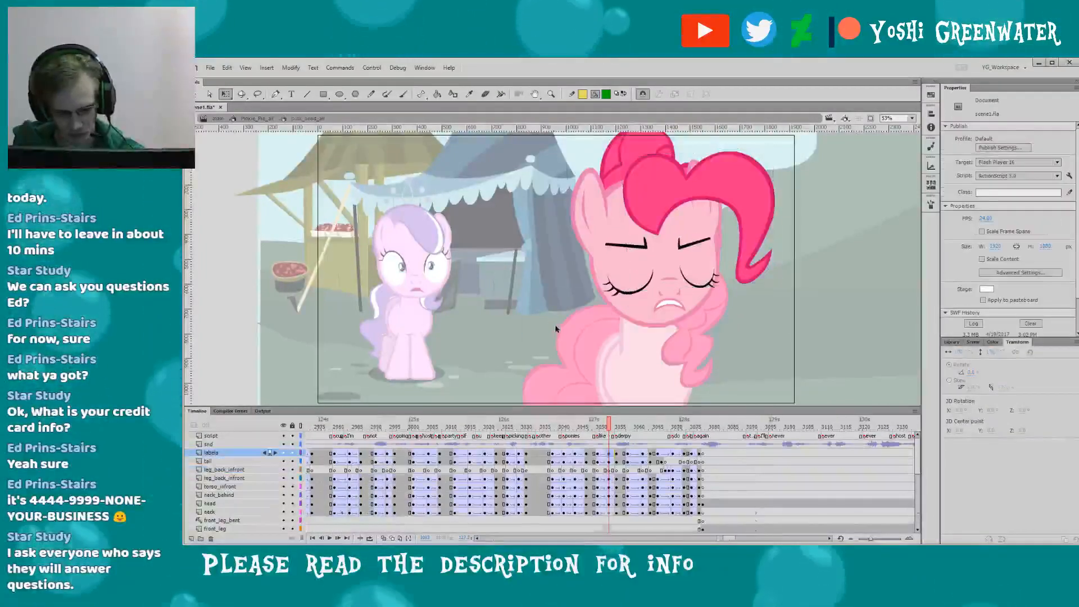
- Add a front hair keyframe in the head symbol where the ninth bob settles
click(617, 427)
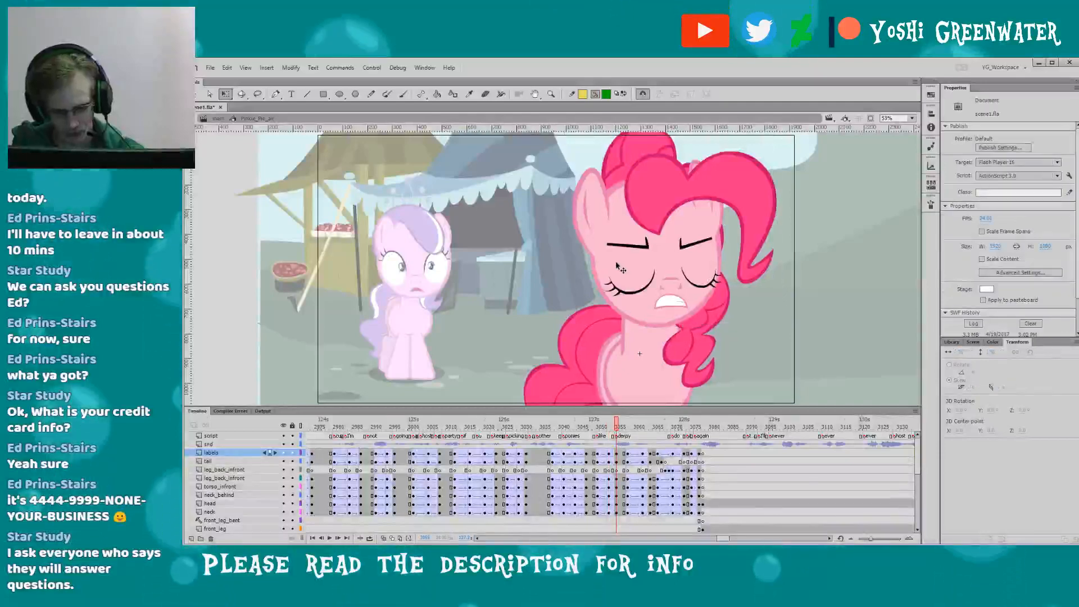
double_click(620, 268)
click(649, 203)
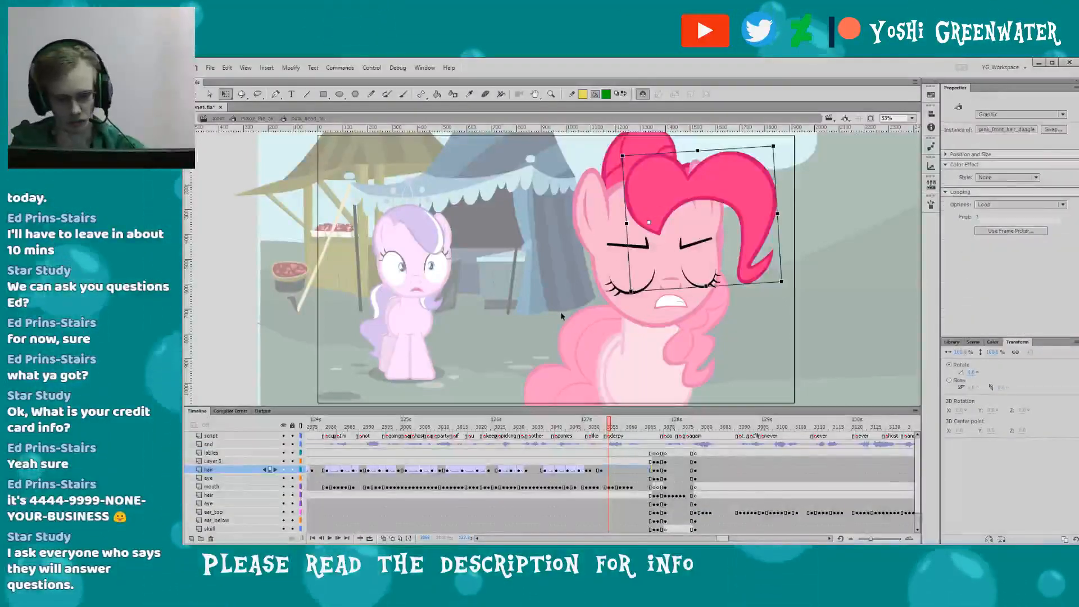
double_click(561, 311)
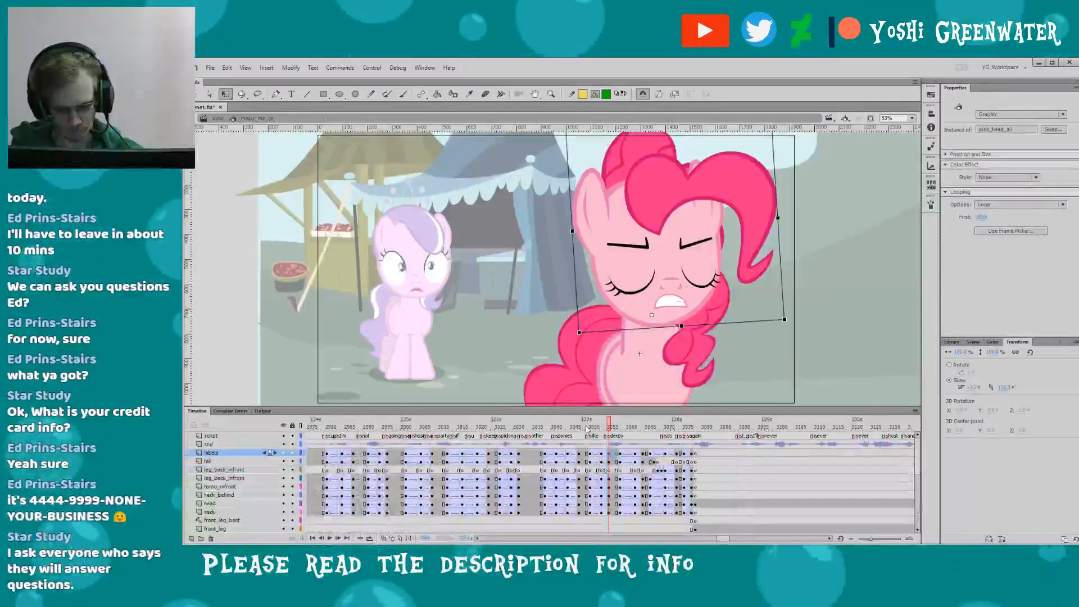
- Locate the ninth bob's tilted pose in the full-body symbol, and skew the front hair slightly upward on that keyframe in the head symbol
drag(586, 428, 598, 429)
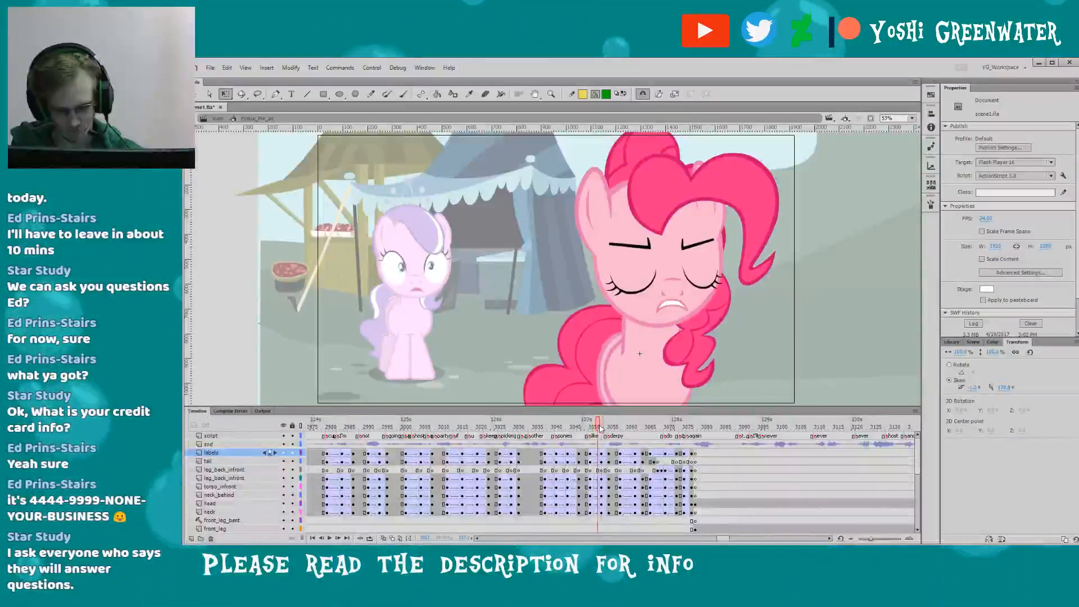
key(period)
double_click(633, 270)
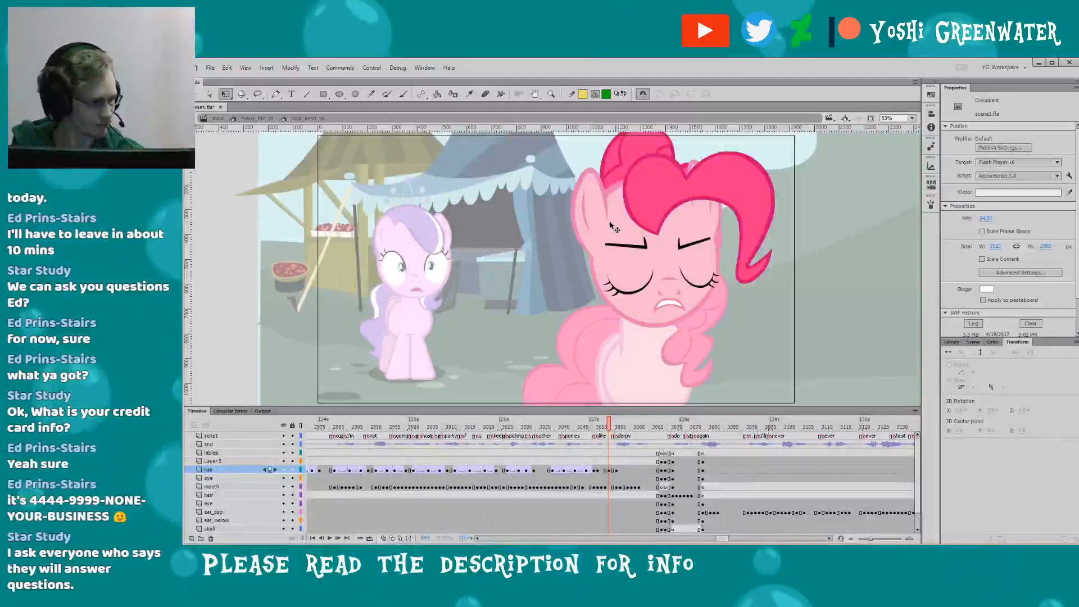
click(635, 222)
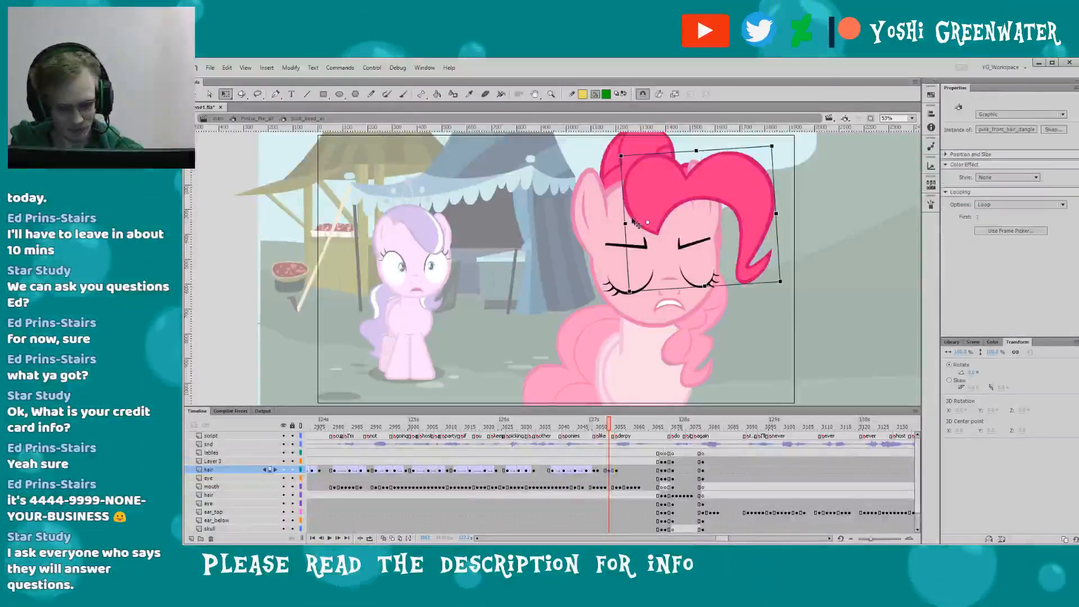
drag(753, 213, 753, 210)
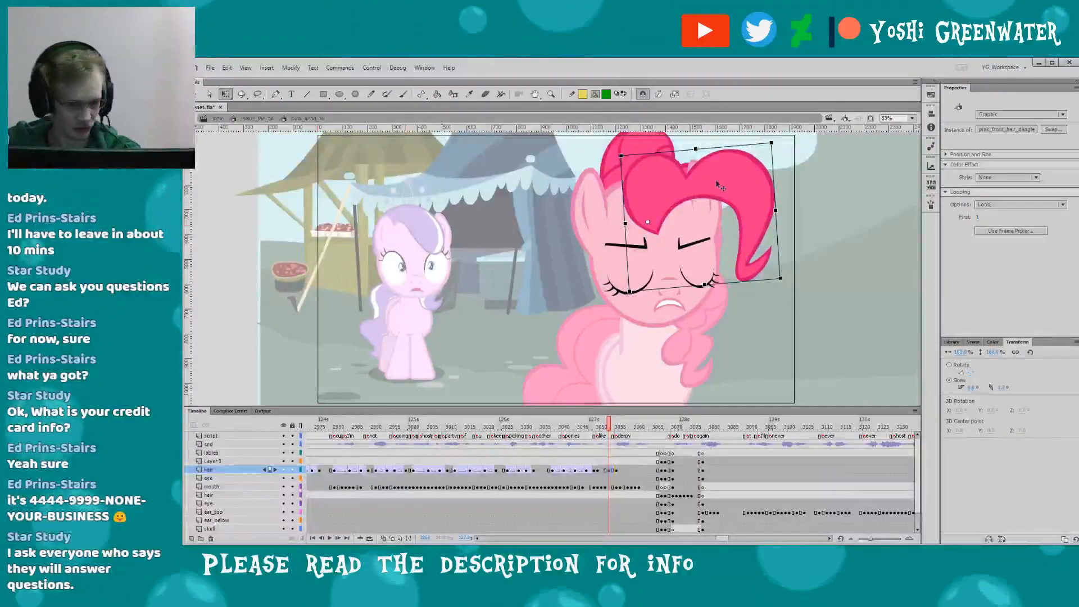
- Add a front hair keyframe shortly after the ninth bob, and skew the hair slightly downward on the bob's settling keyframe
click(578, 250)
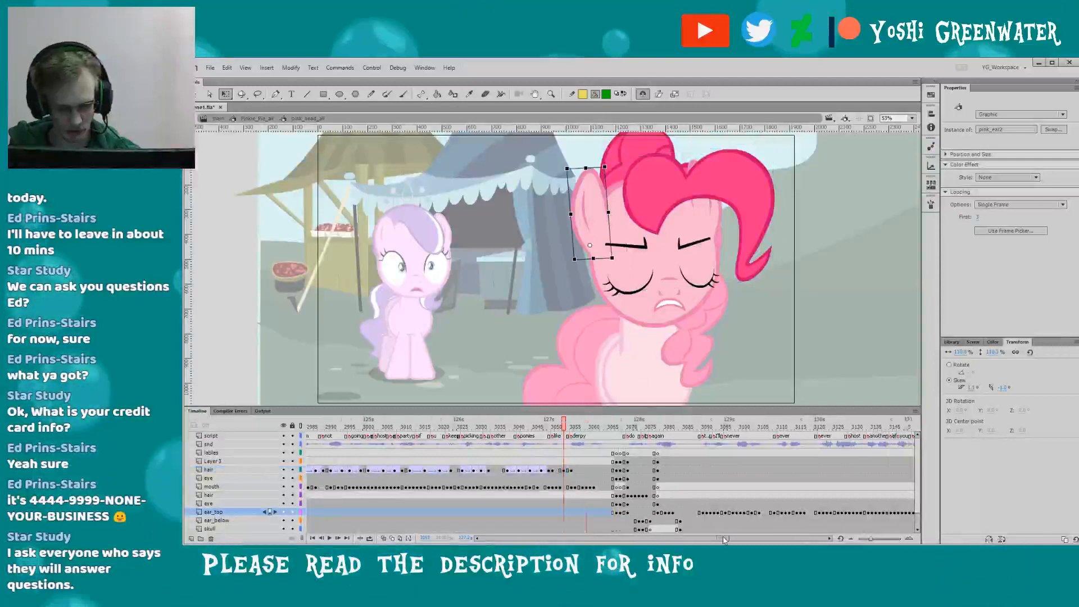
drag(620, 406, 605, 388)
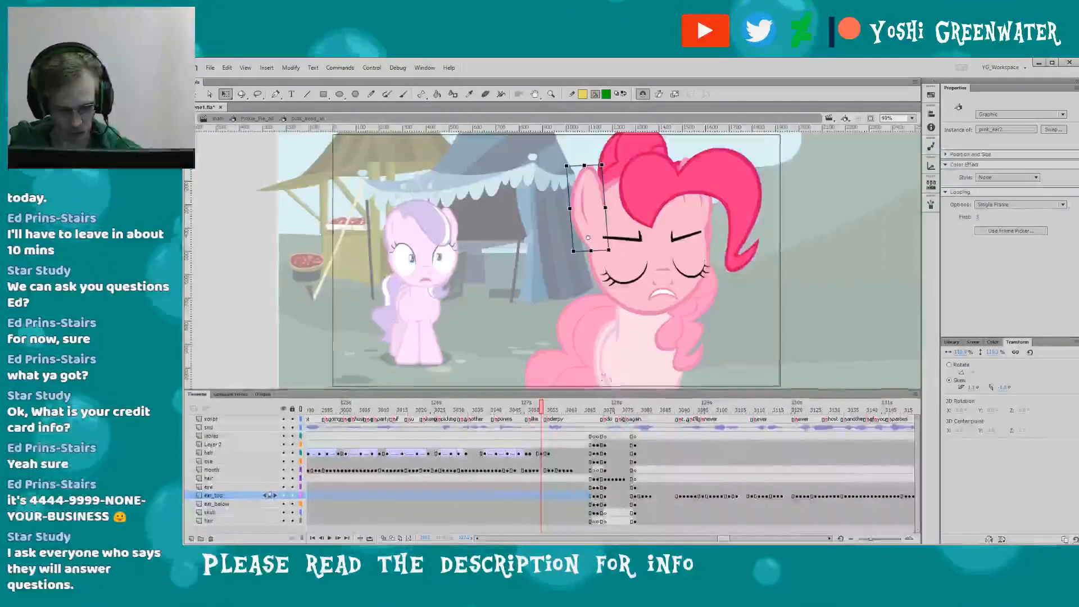
click(555, 453)
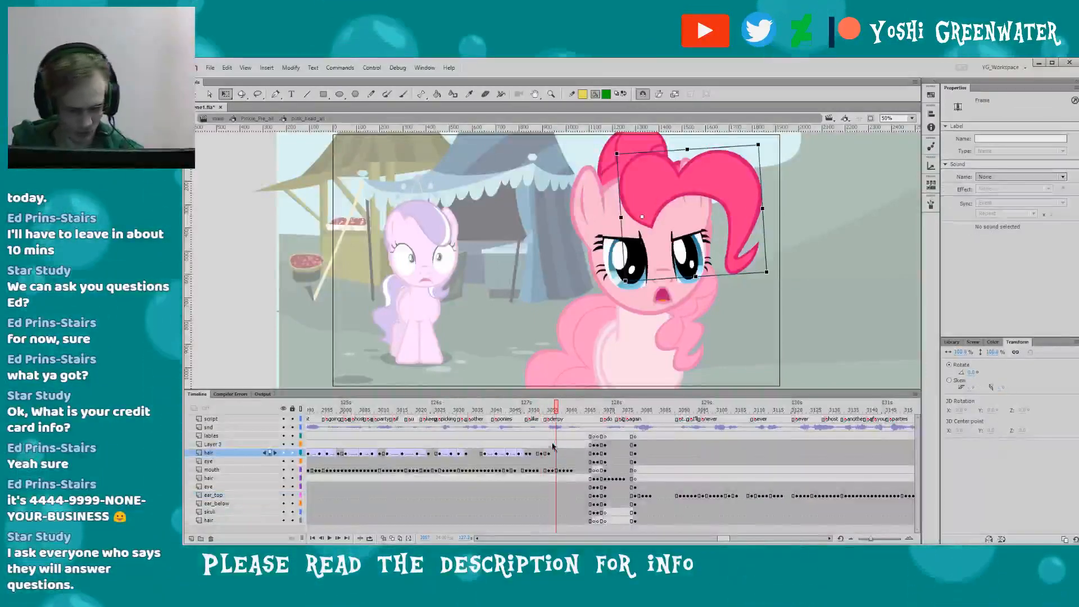
click(542, 409)
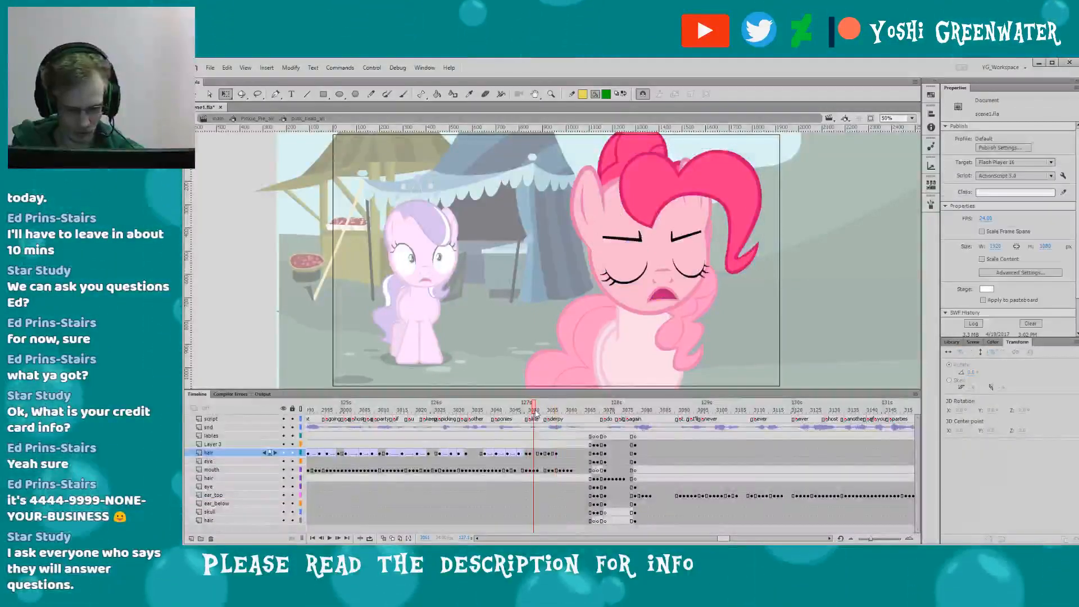
click(550, 410)
click(653, 284)
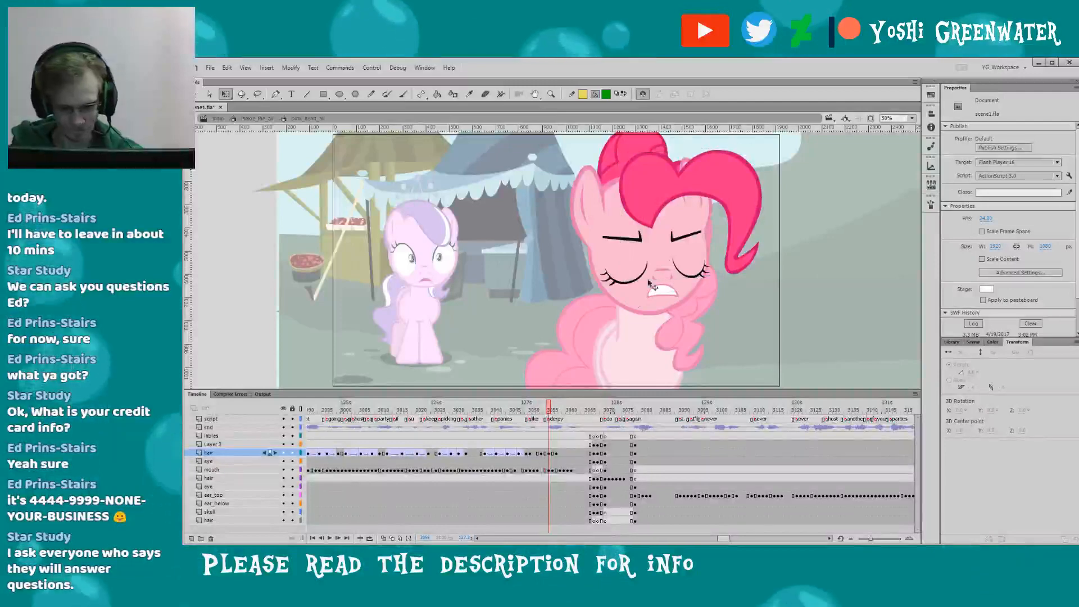
click(753, 214)
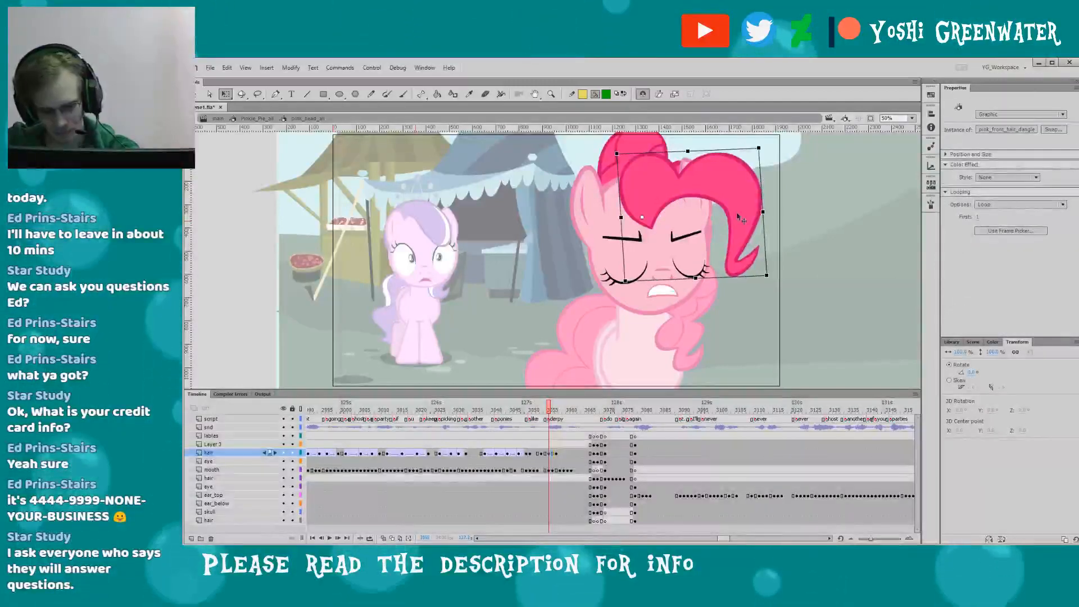
- Apply classic tweens across the ninth bob's front hair keyframes and save the file
click(534, 454)
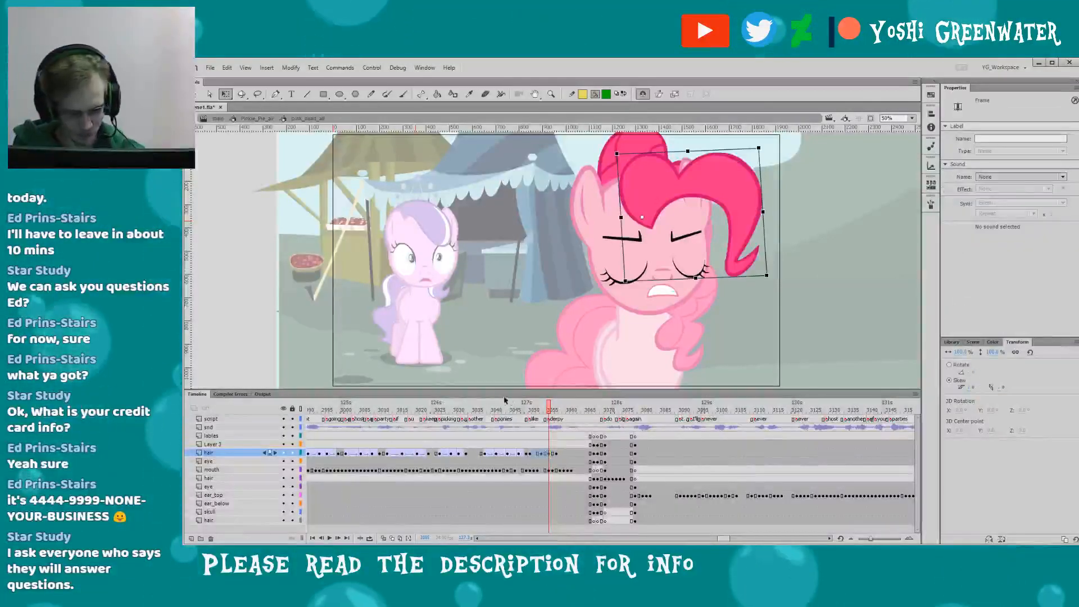
key(ctrl+s)
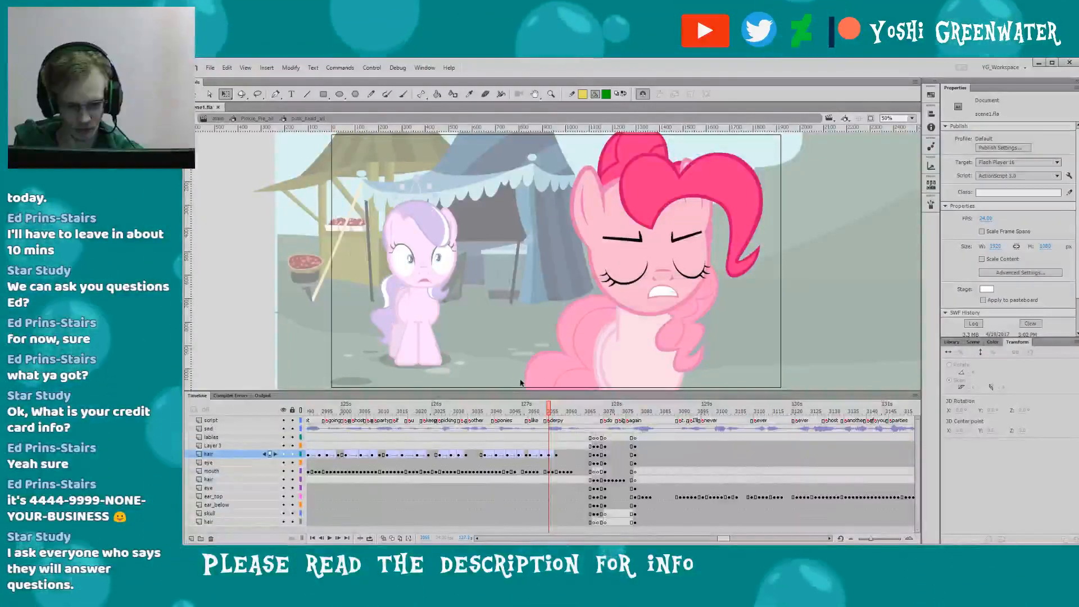
- Step through the end of the ninth bob in the full-body symbol to check the hair and find the next head movement
double_click(519, 382)
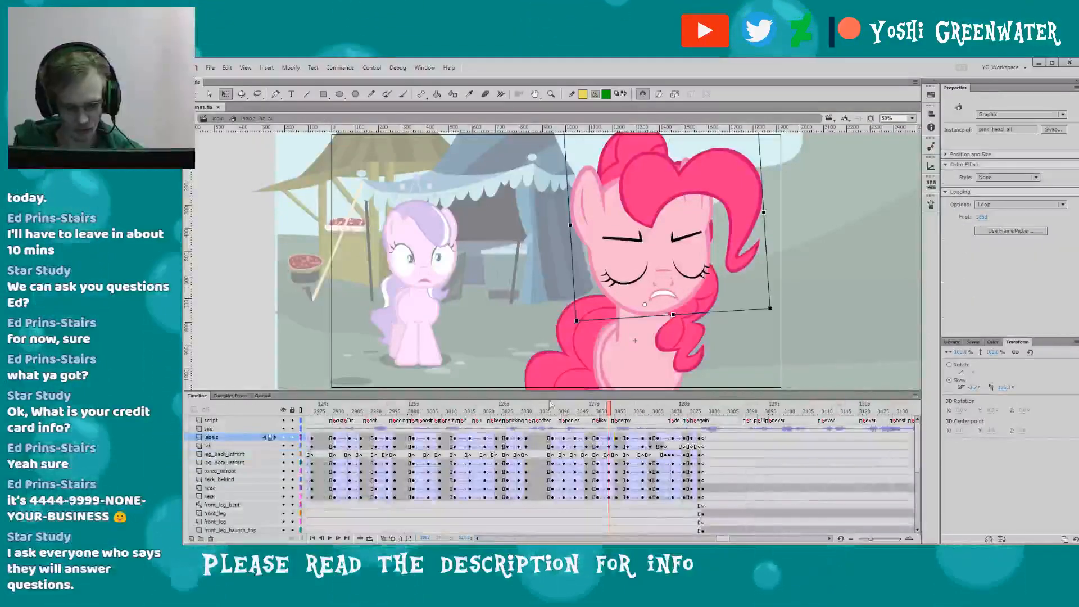
drag(722, 538, 729, 538)
key(period)
key(period)
key(period)
key(period)
key(period)
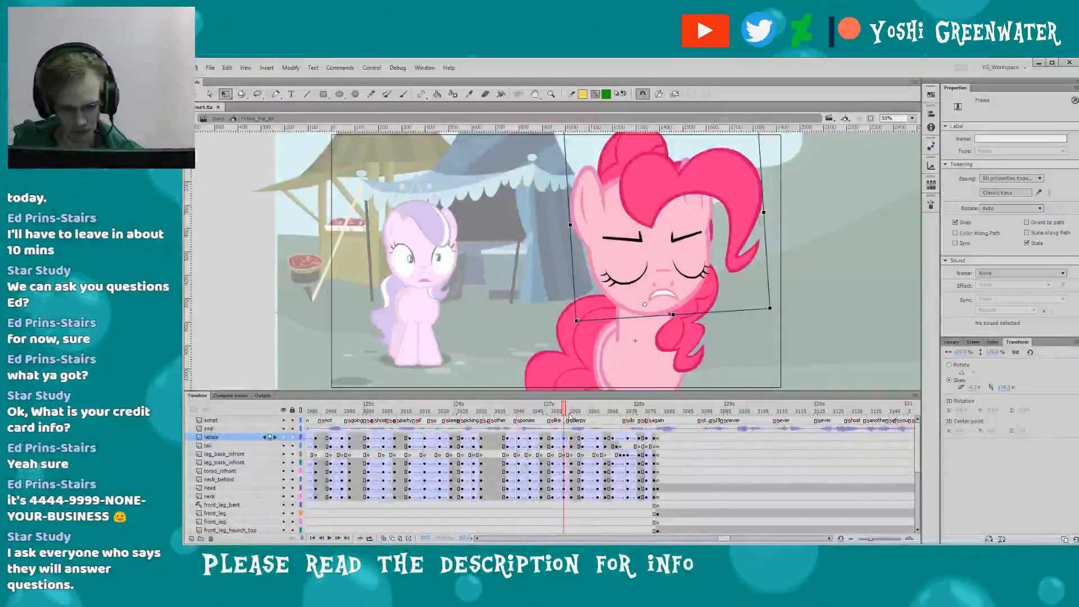
key(period)
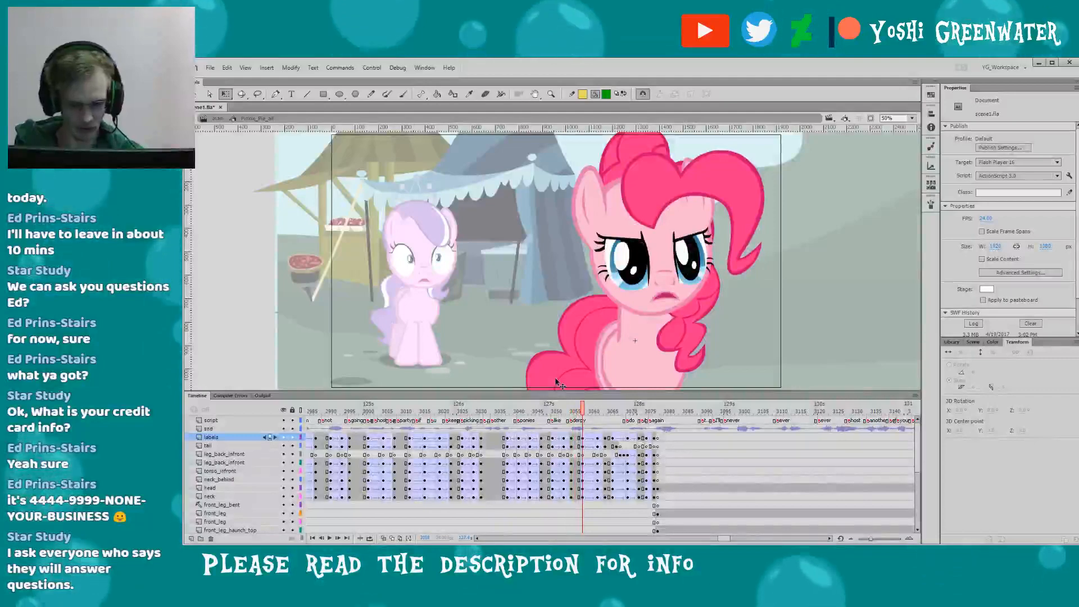
- Add front hair keyframes in the head symbol at the tenth bob's start, tilted and settling poses, locating each pose in the full-body symbol
double_click(645, 213)
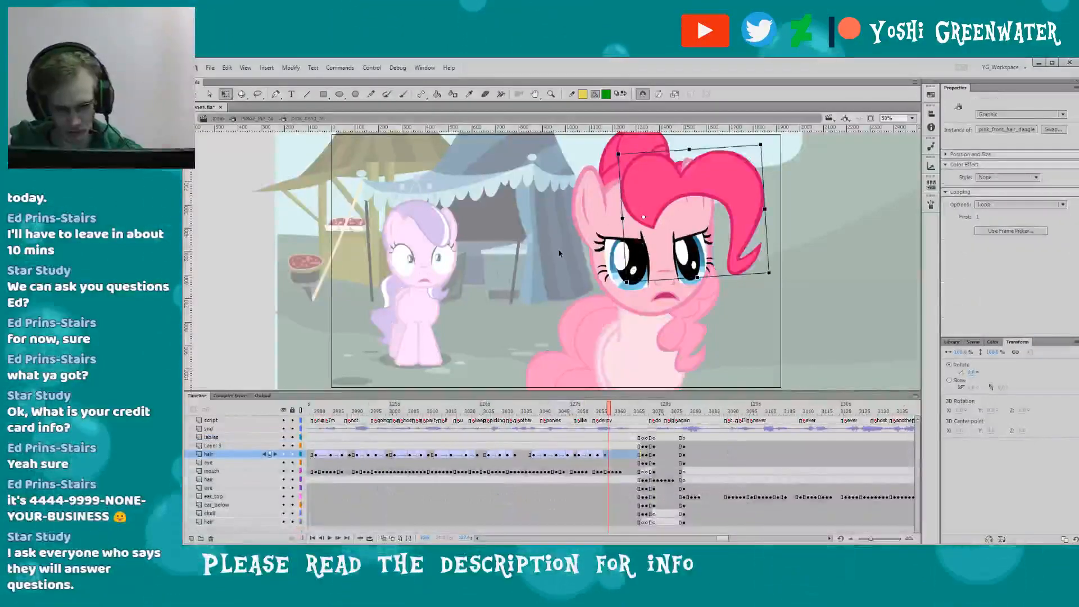
double_click(548, 307)
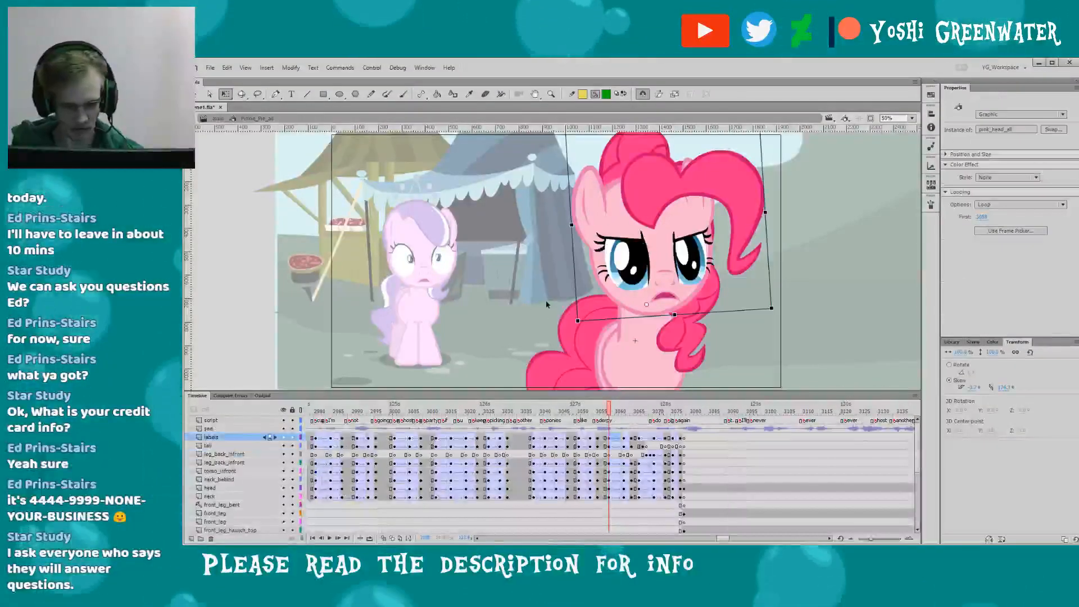
drag(609, 411, 626, 415)
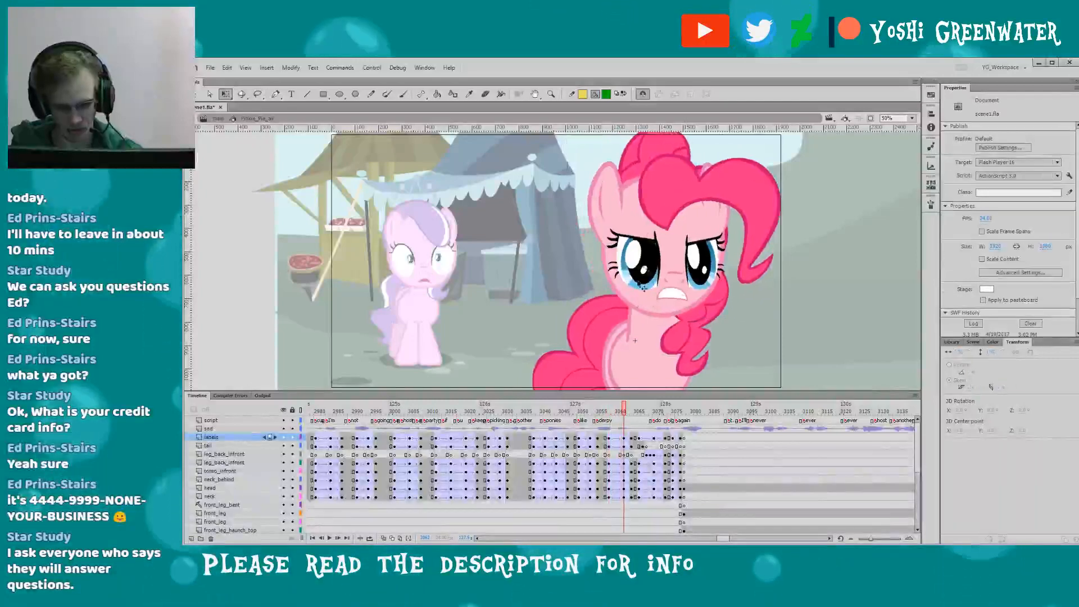
double_click(652, 229)
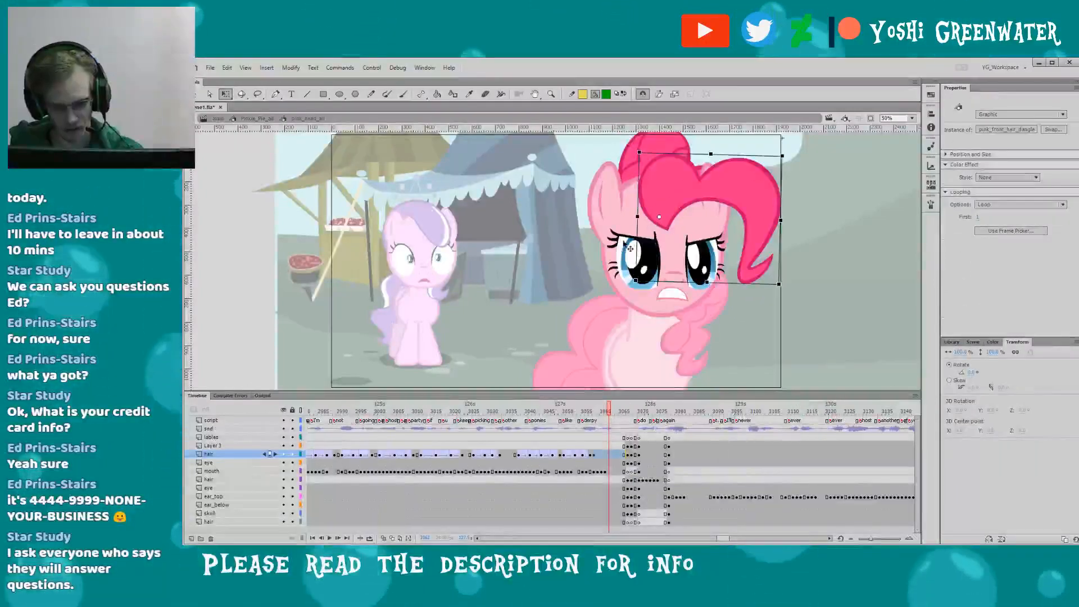
double_click(599, 269)
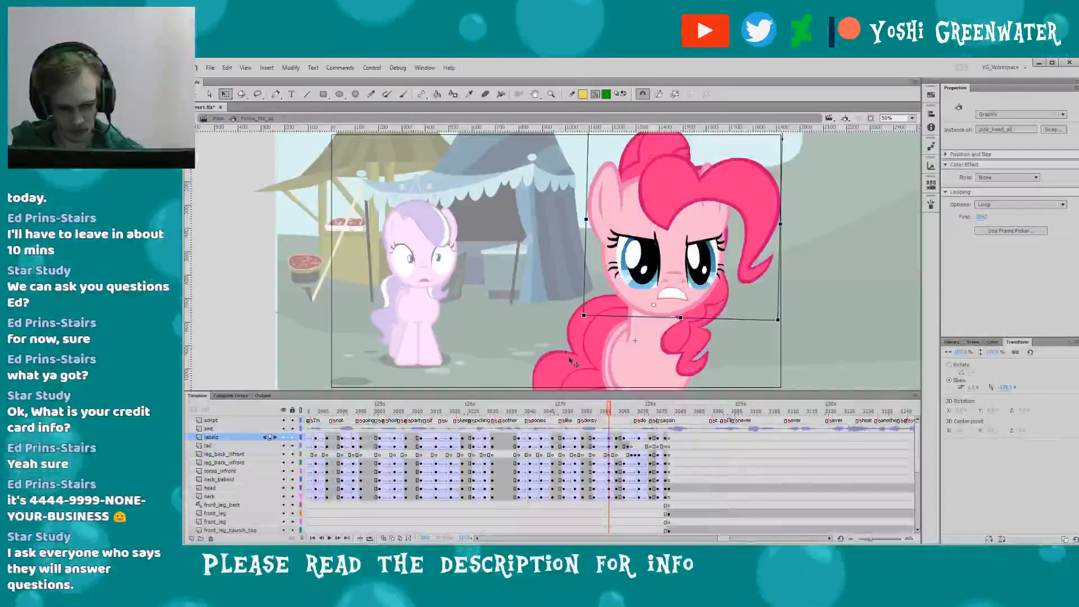
drag(610, 410, 617, 413)
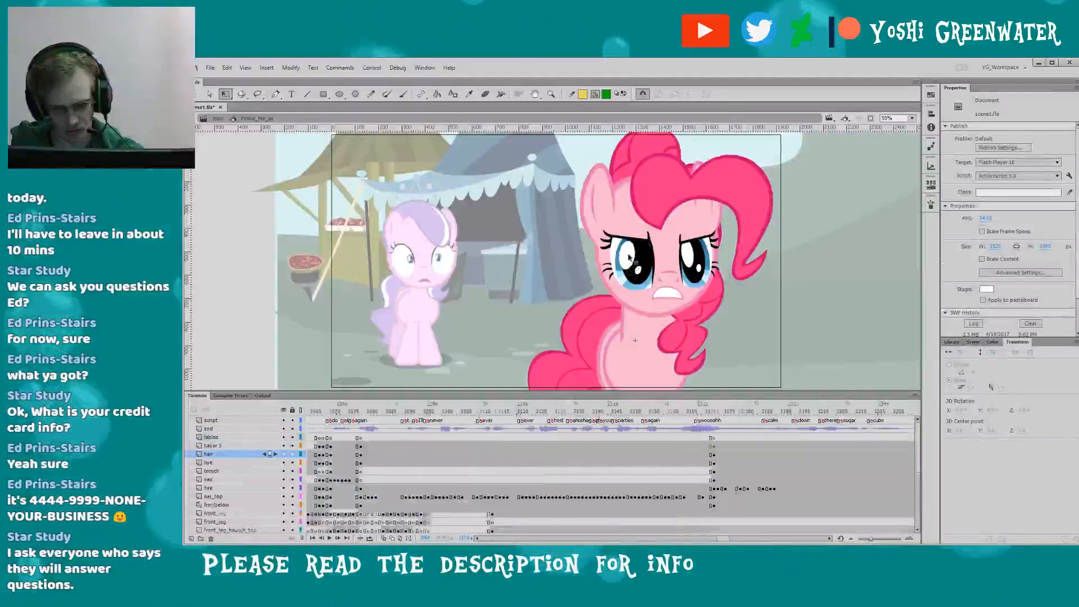
double_click(596, 236)
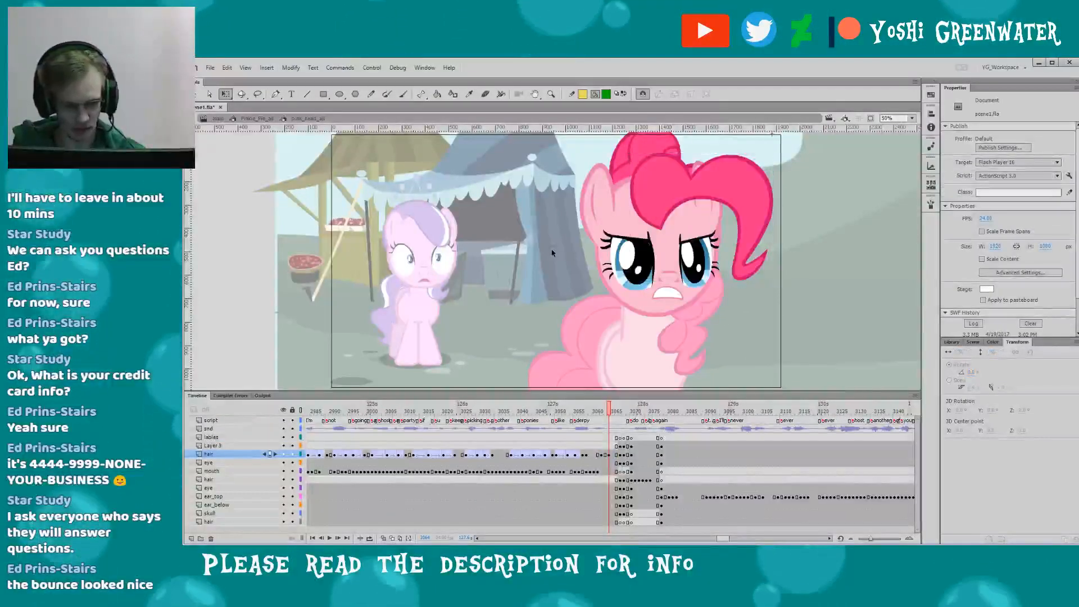
double_click(540, 340)
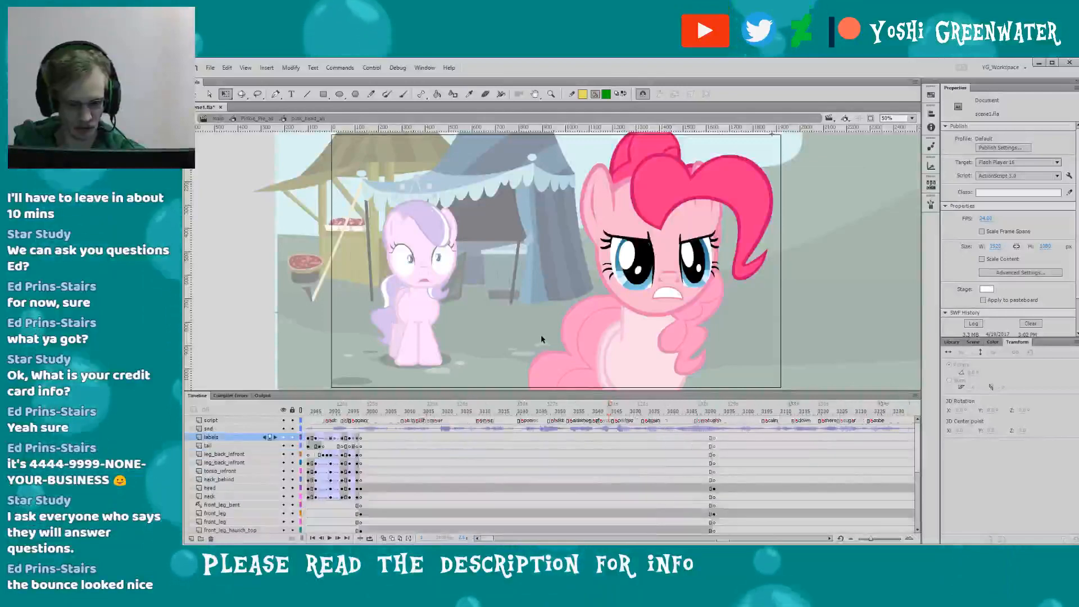
- Locate the tenth bob's tilted pose in the full-body symbol, and skew the front hair slightly upward on that keyframe in the head symbol
click(579, 409)
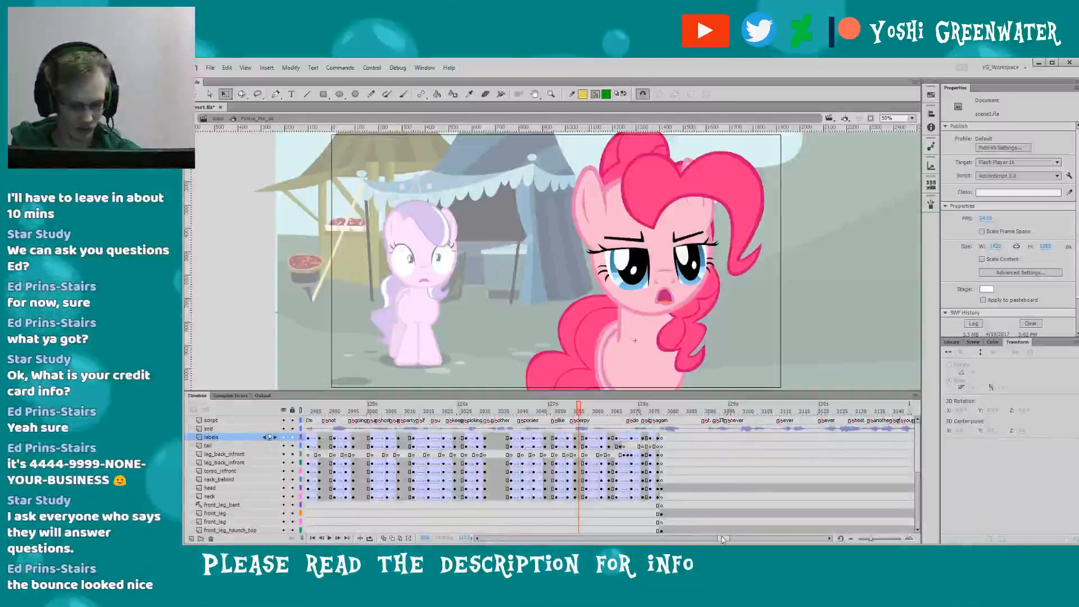
scroll(722, 538, right, 1)
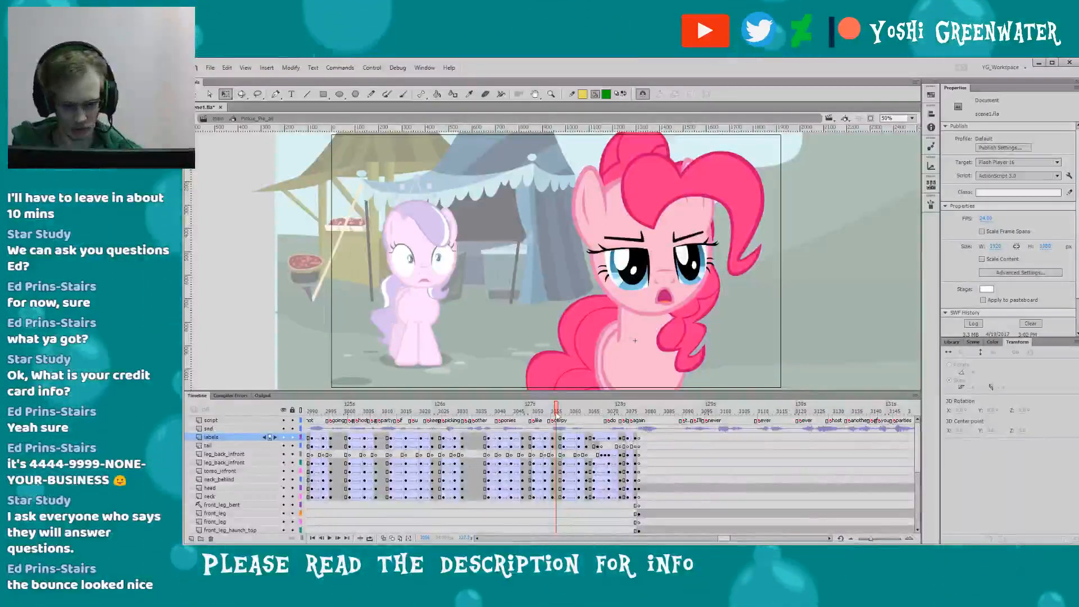
key(period)
key(period)
key(period)
key(period)
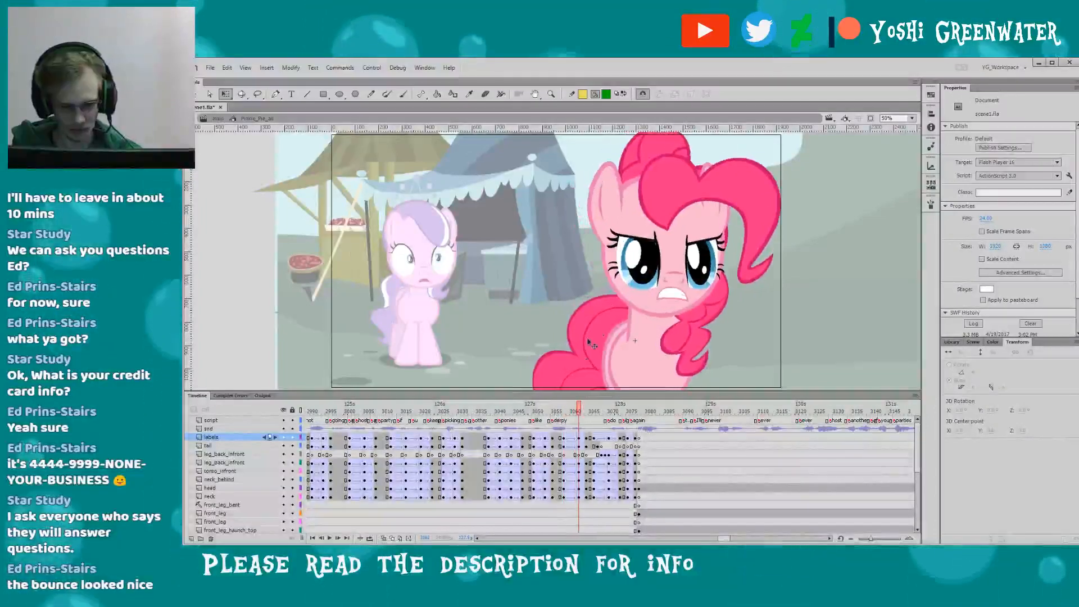
double_click(661, 219)
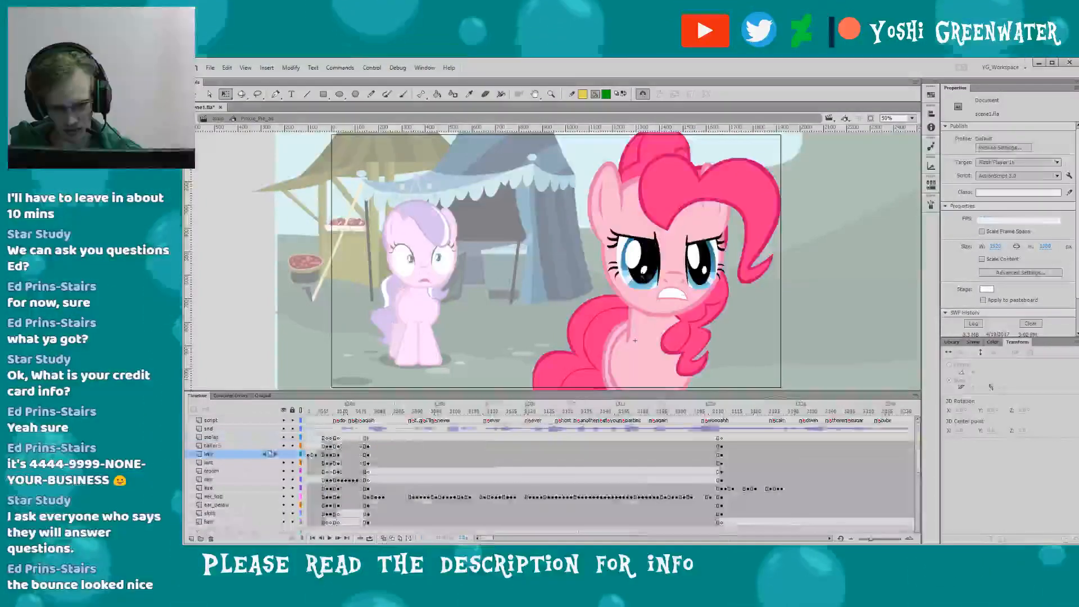
click(660, 220)
- Apply classic tweens across the tenth bob's front hair keyframes and return to the full-body symbol
click(614, 411)
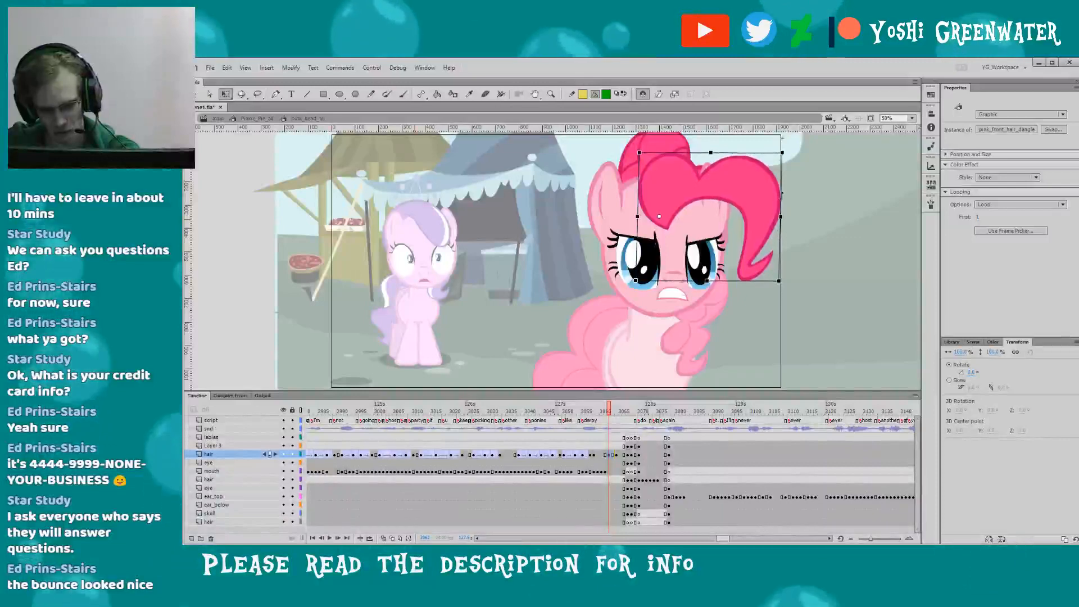
click(615, 416)
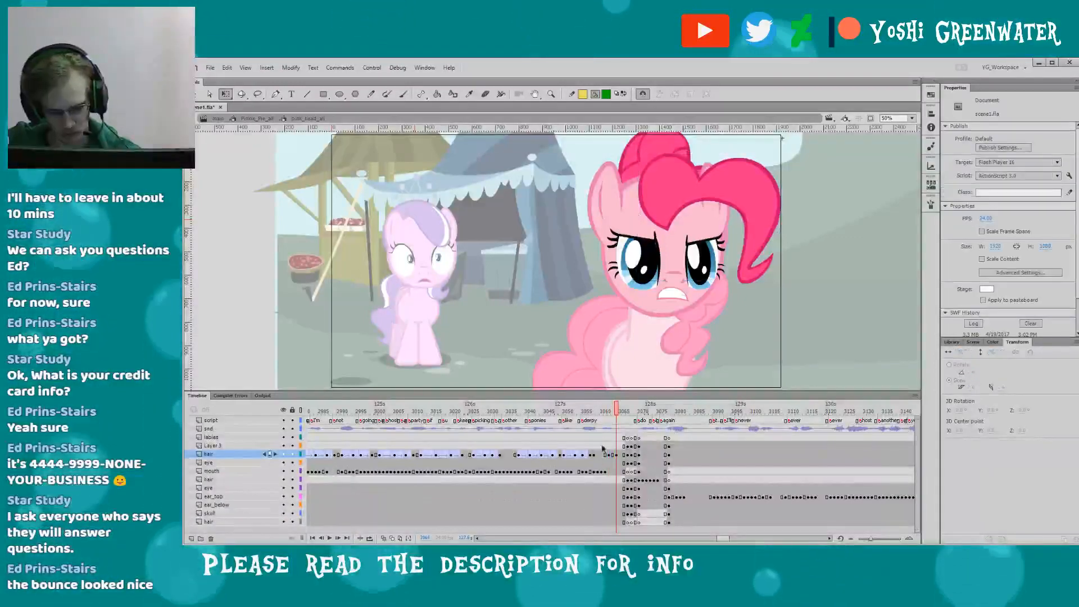
click(609, 454)
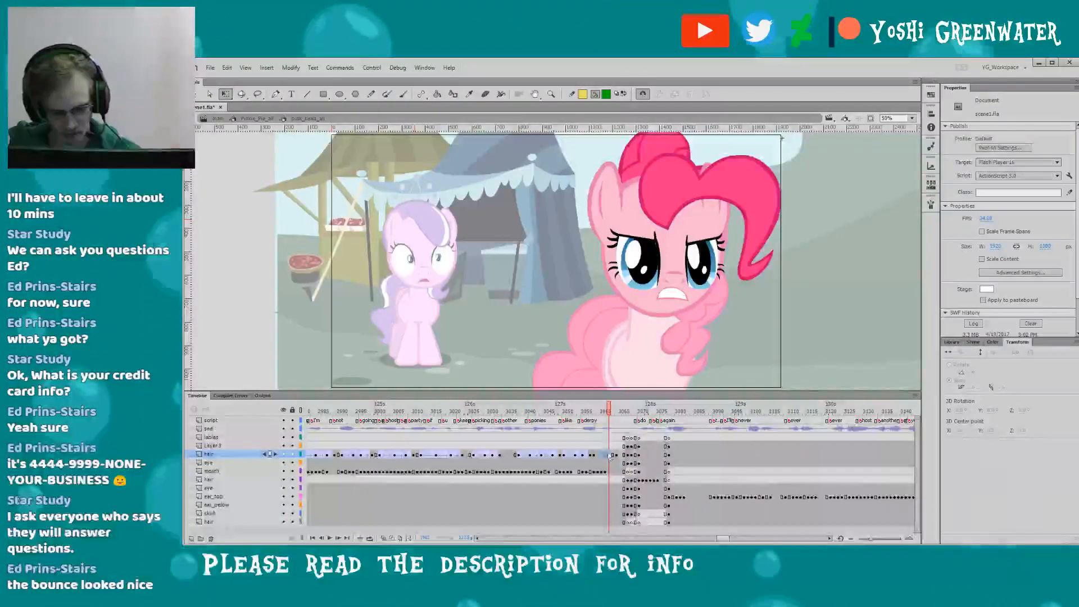
double_click(556, 364)
- Review the tenth bob in the full-body symbol and skew the front hair slightly further upward on its tilted-pose keyframe
click(586, 410)
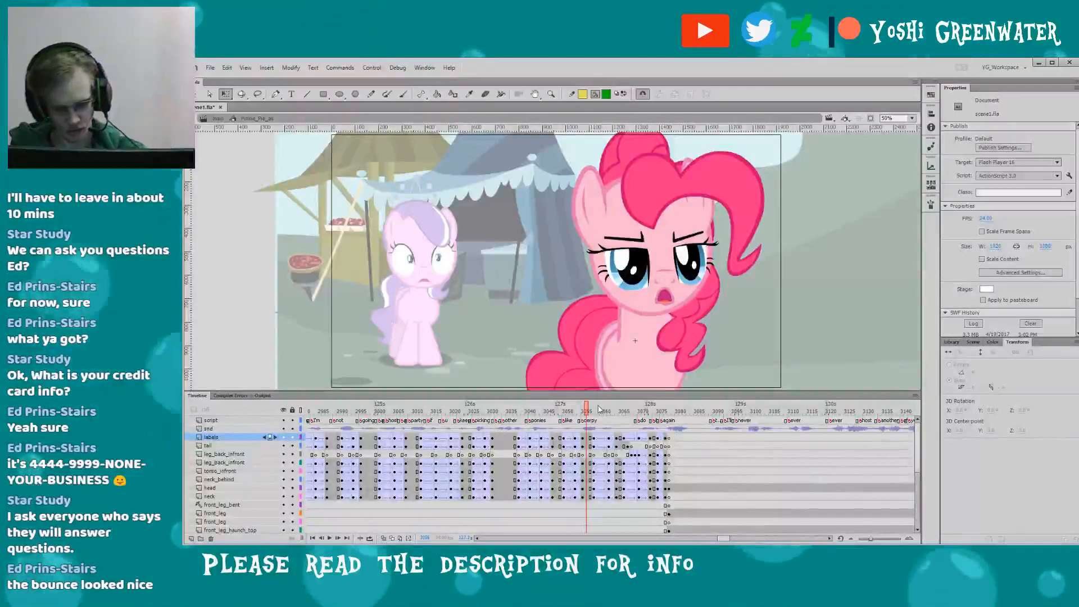
mouse_move(599, 409)
mouse_down()
mouse_move(596, 419)
mouse_move(611, 413)
mouse_up()
double_click(659, 287)
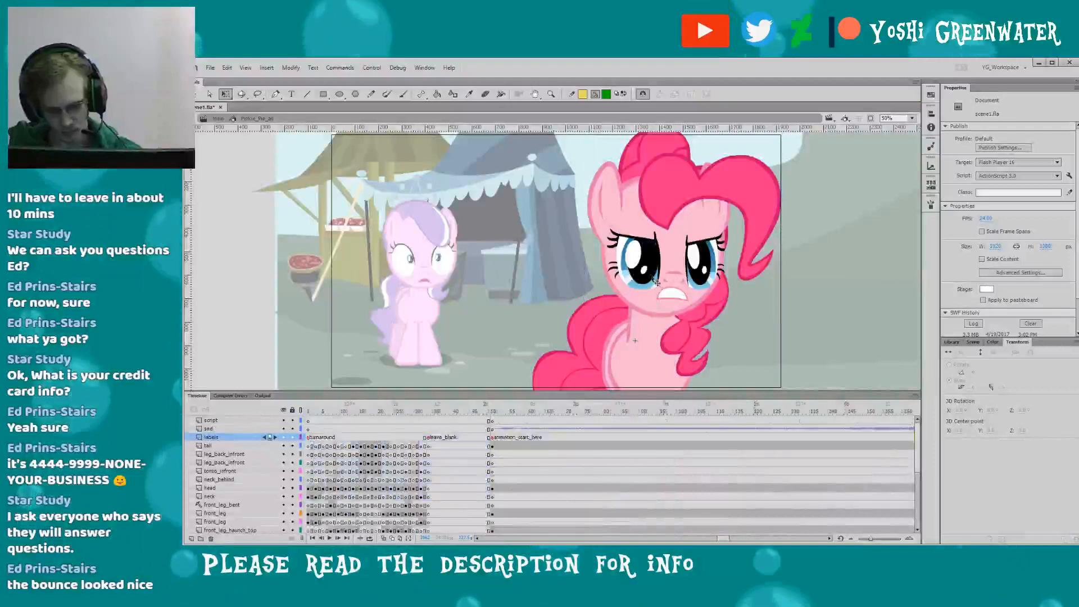
click(753, 231)
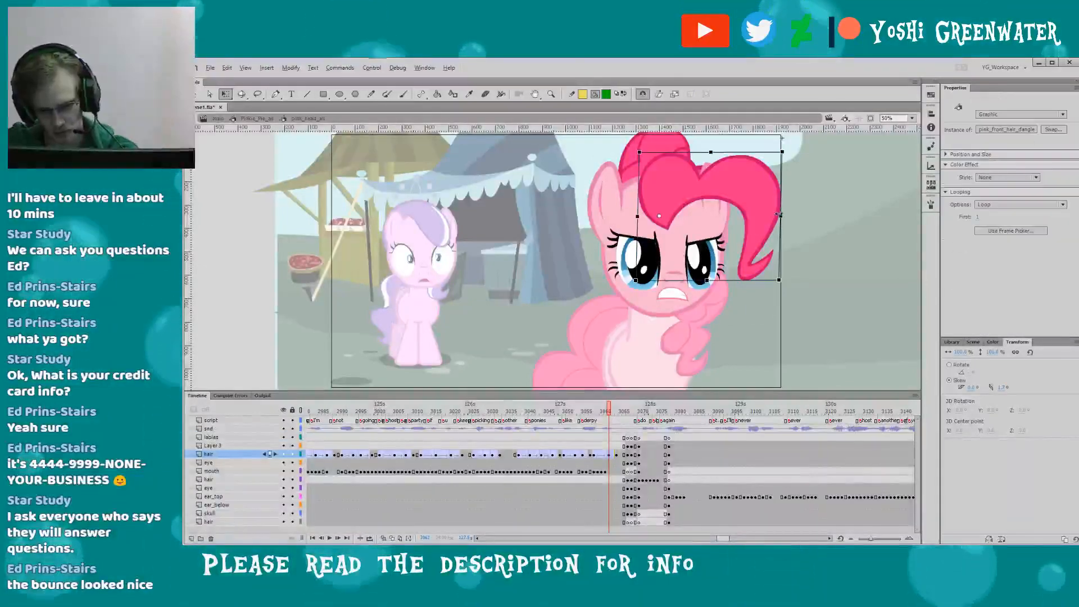
double_click(574, 263)
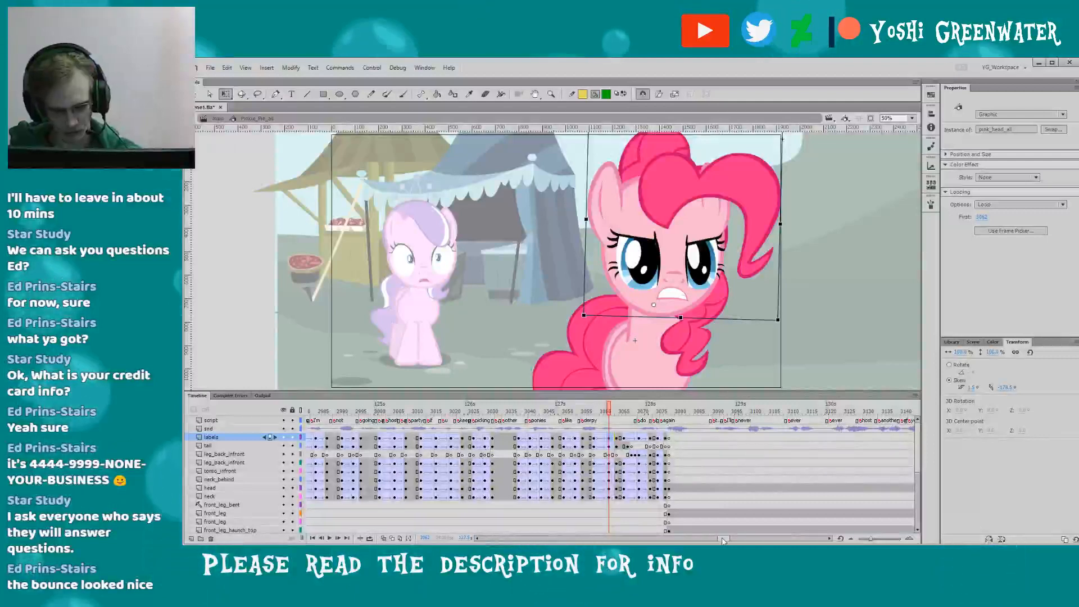
- Scrub the end of the tenth bob in the full-body symbol and inspect the settled pose's front hair in the head symbol
drag(724, 541, 726, 540)
click(593, 415)
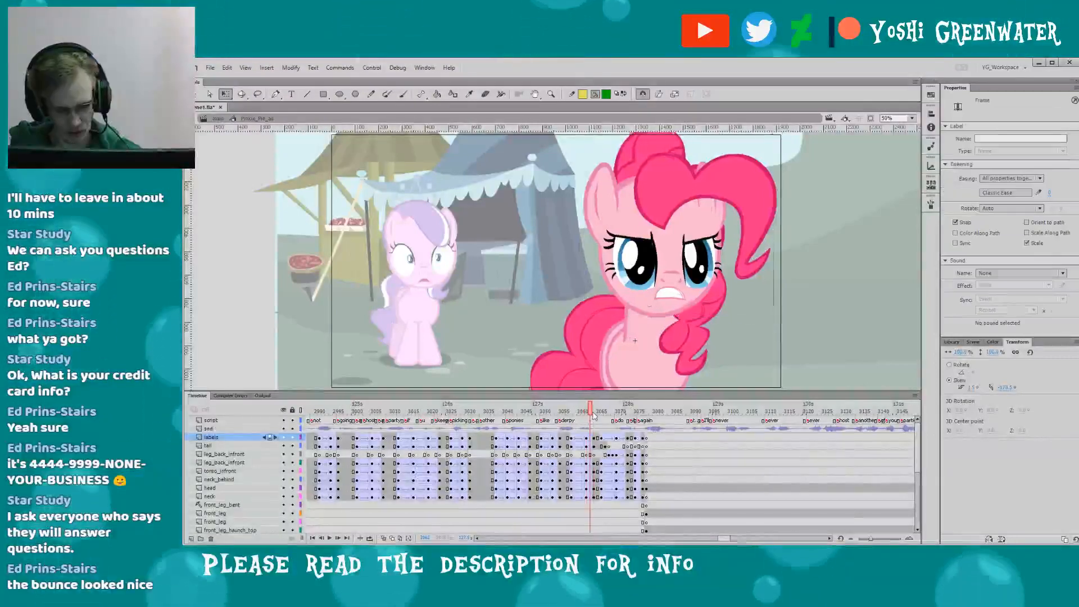
drag(593, 415, 601, 416)
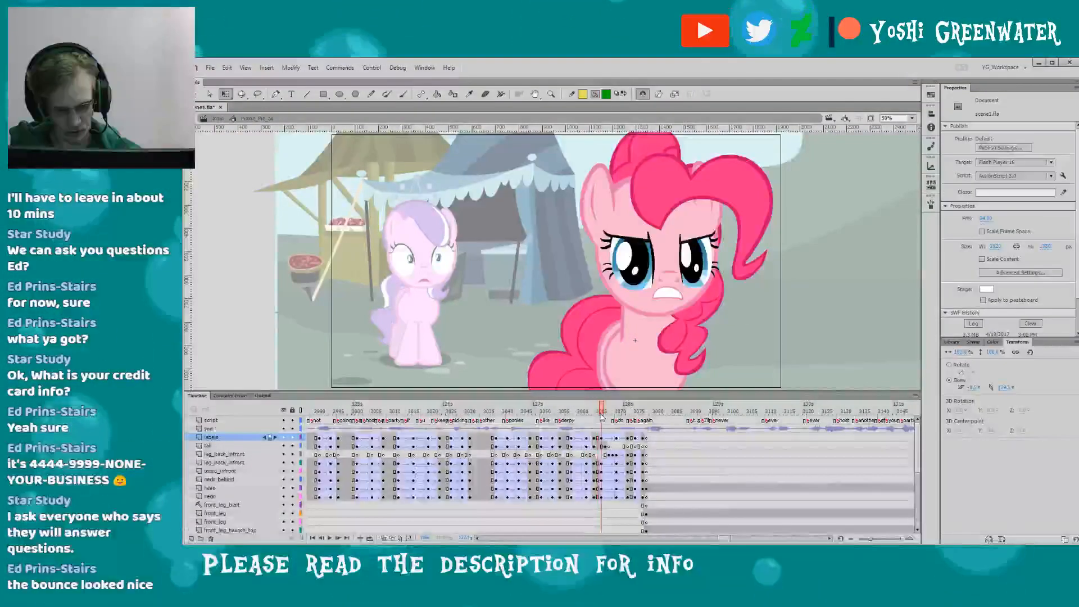
double_click(635, 262)
click(635, 262)
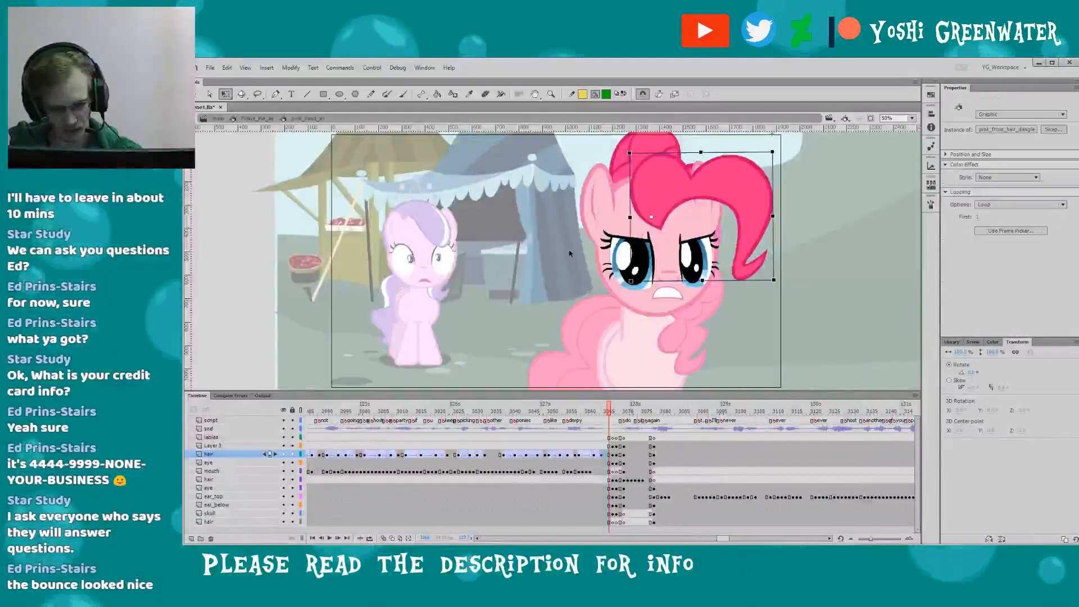
double_click(561, 247)
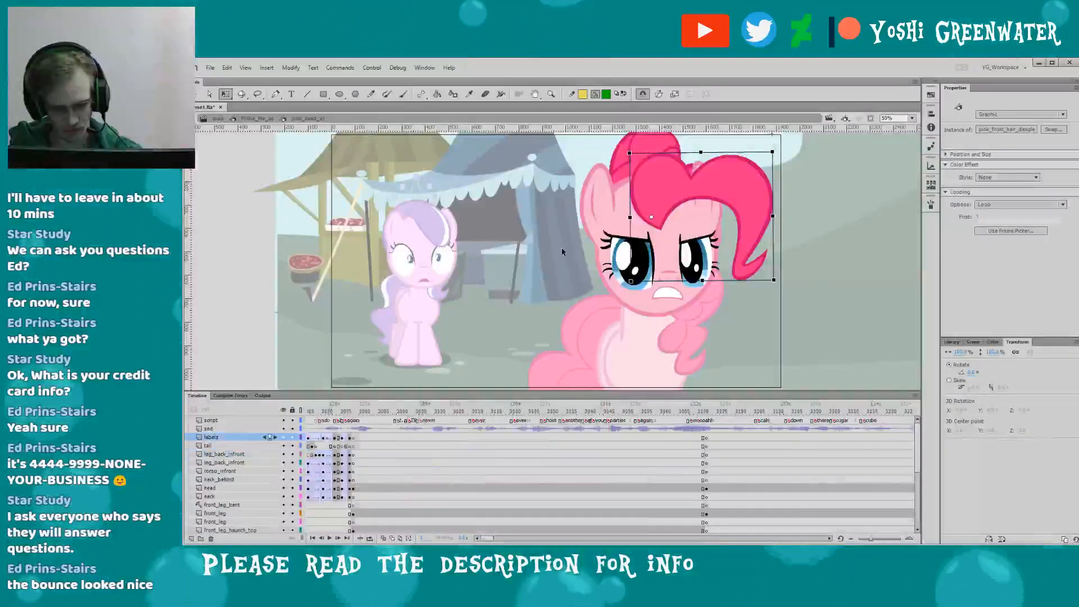
- Step through the head turn following the tenth bob in the full-body symbol to examine the front hair's movement
key(period)
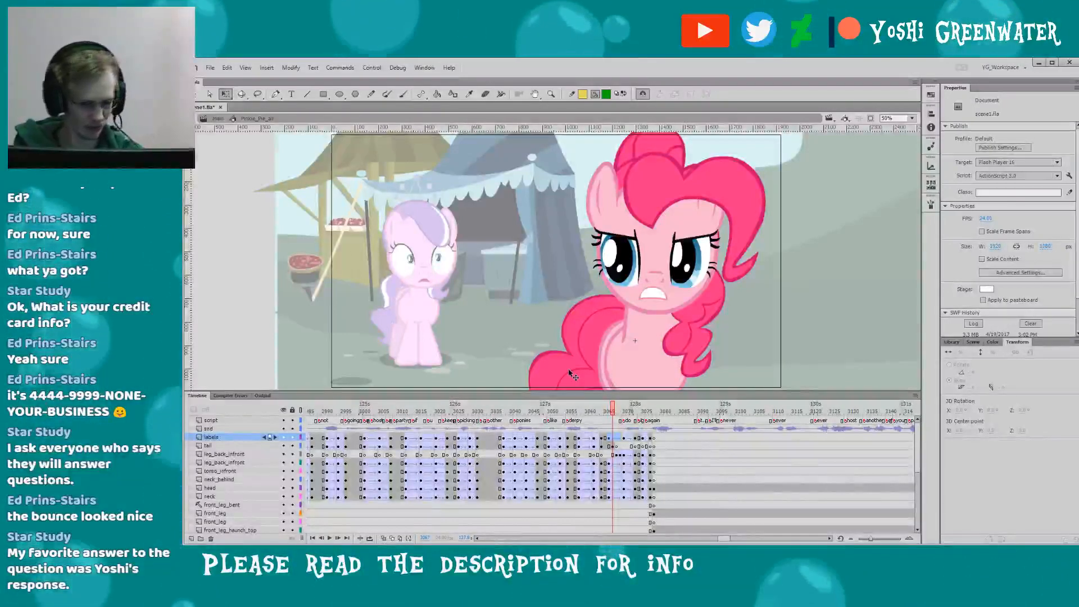
drag(432, 389, 433, 391)
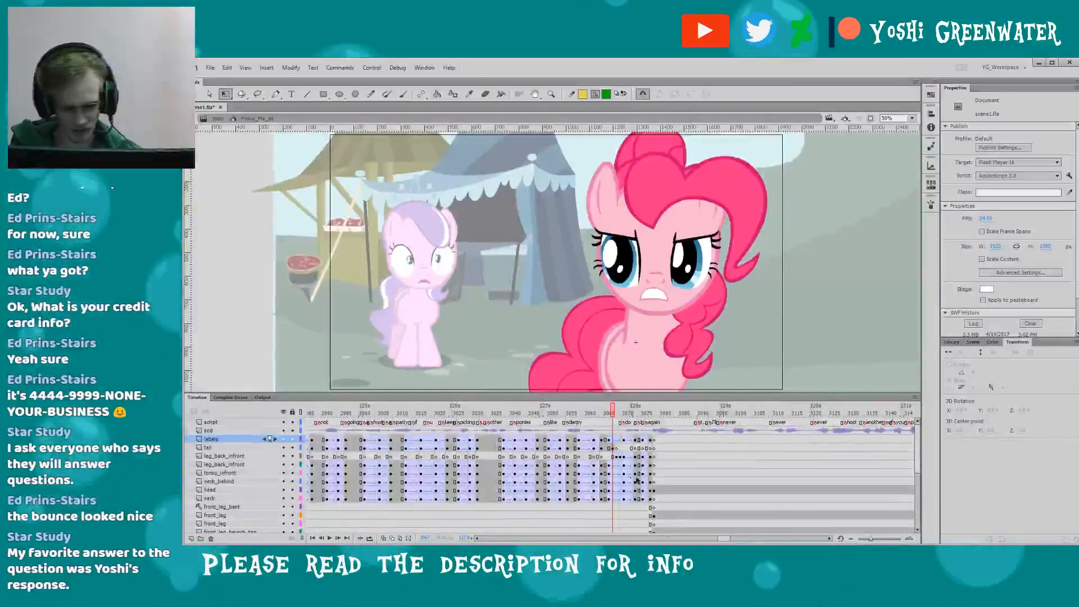
drag(724, 541, 725, 542)
drag(566, 417, 563, 417)
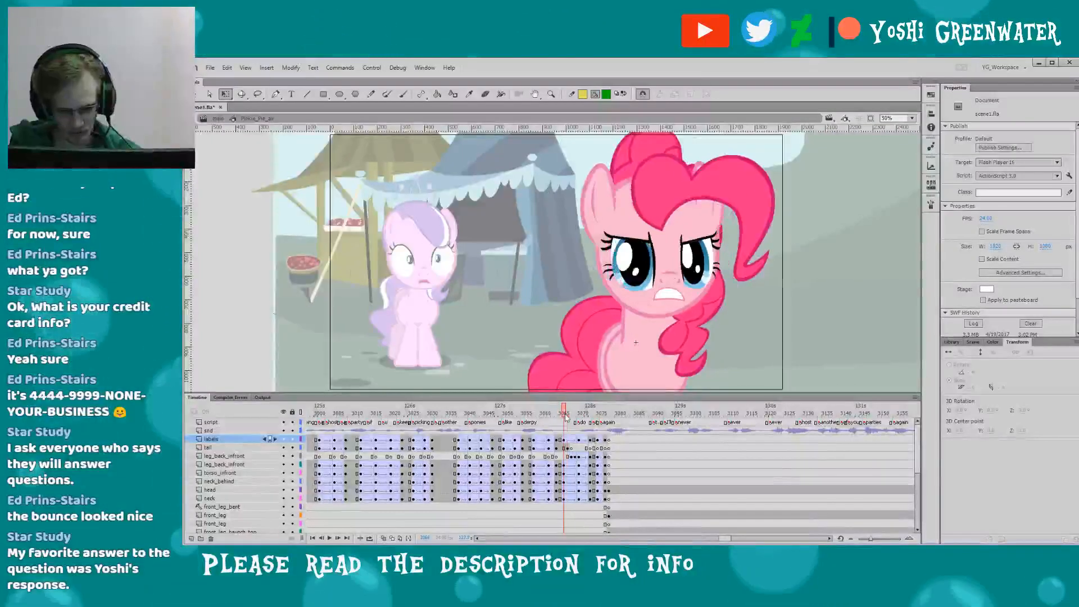
key(period)
key(period)
key(period)
key(period)
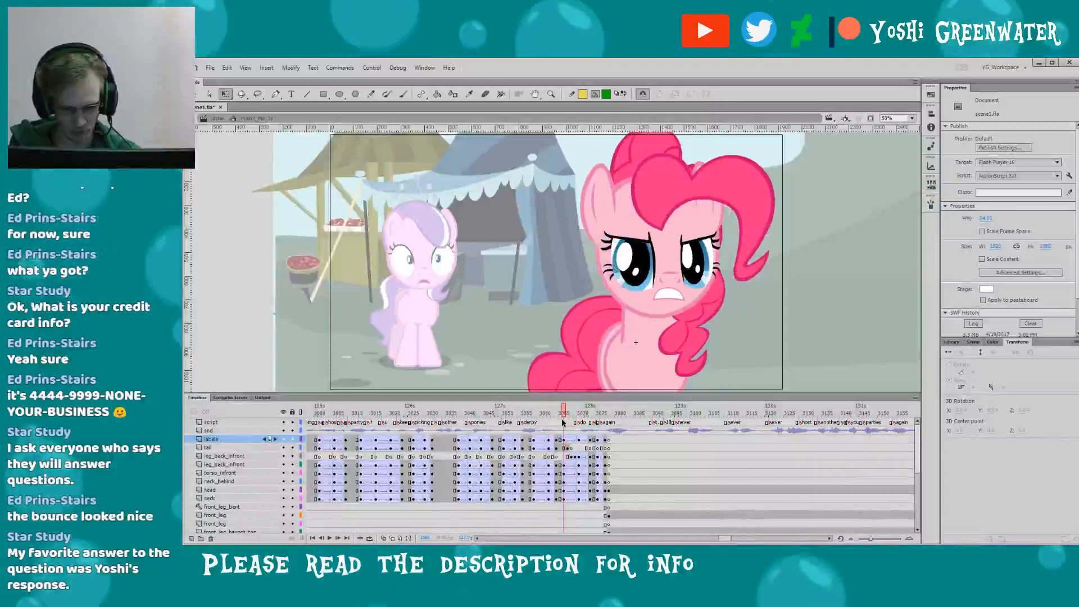
- Locate an in-between pose of the head turn, and narrow the front hair slightly on that keyframe in the head symbol
key(comma)
key(comma)
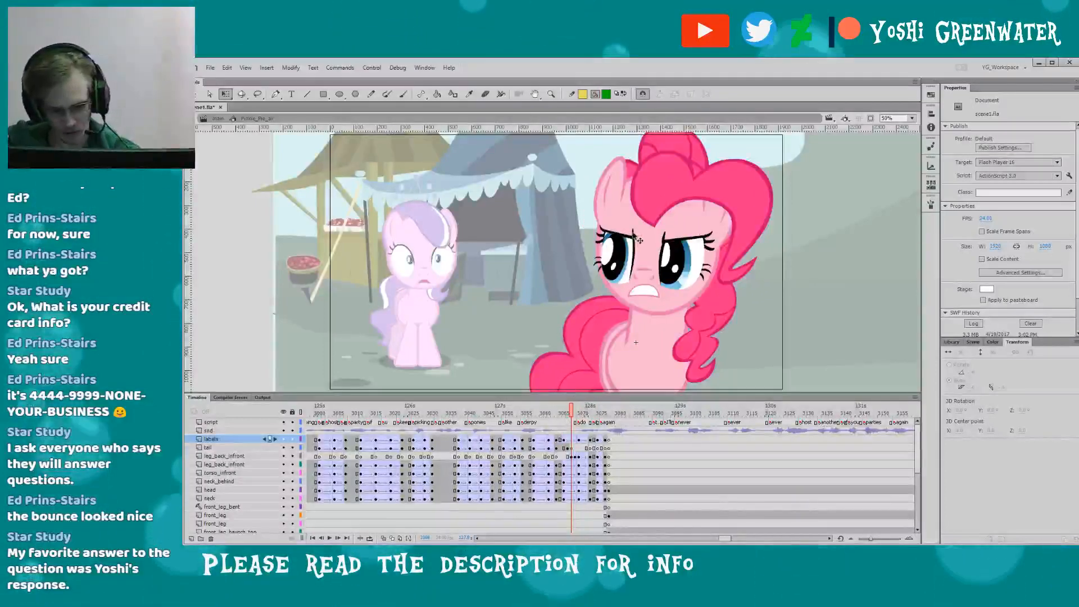
double_click(639, 240)
click(632, 225)
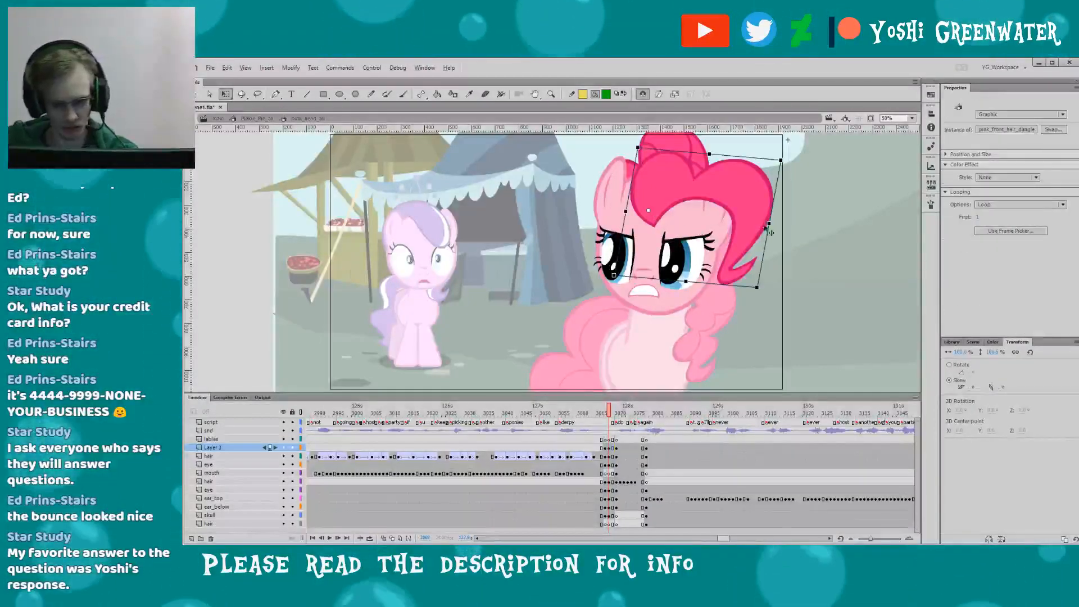
drag(766, 221, 755, 222)
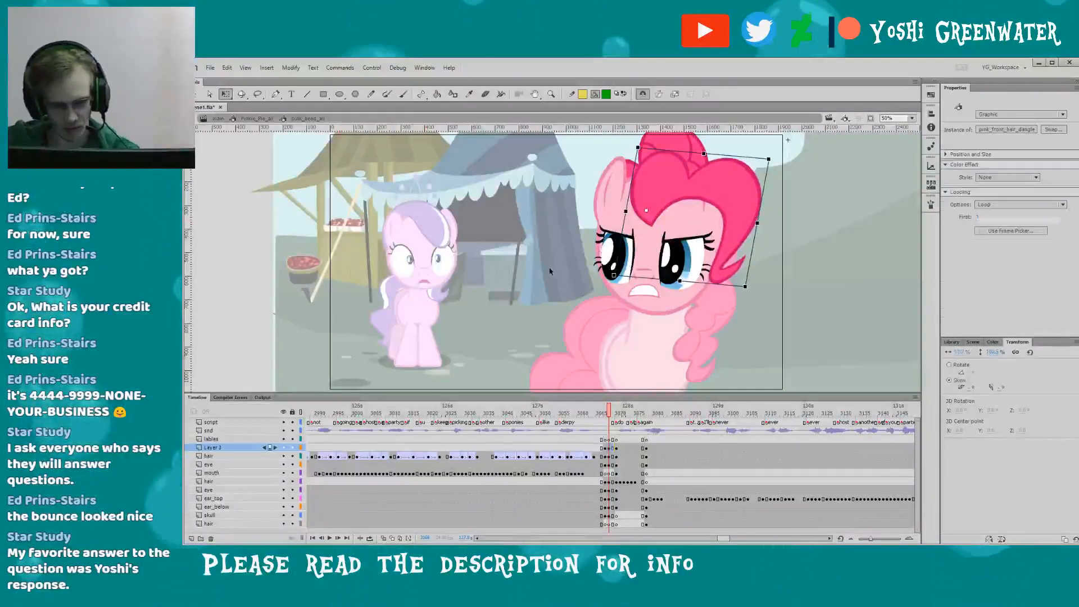
double_click(549, 309)
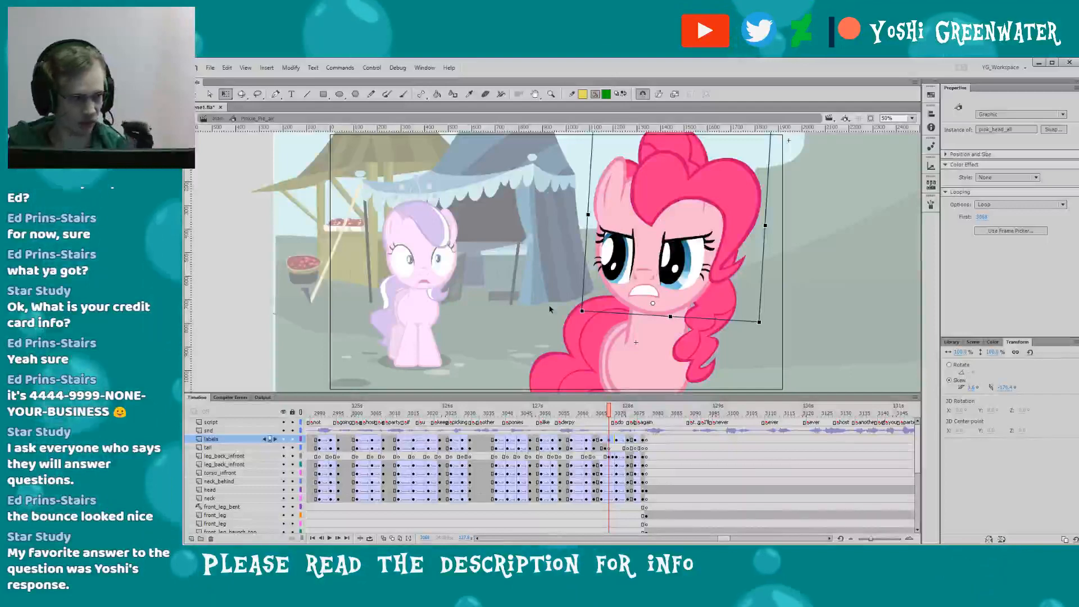
- Step through the head turn in the full-body and head symbols to examine the front hair before and after the pose change
click(550, 309)
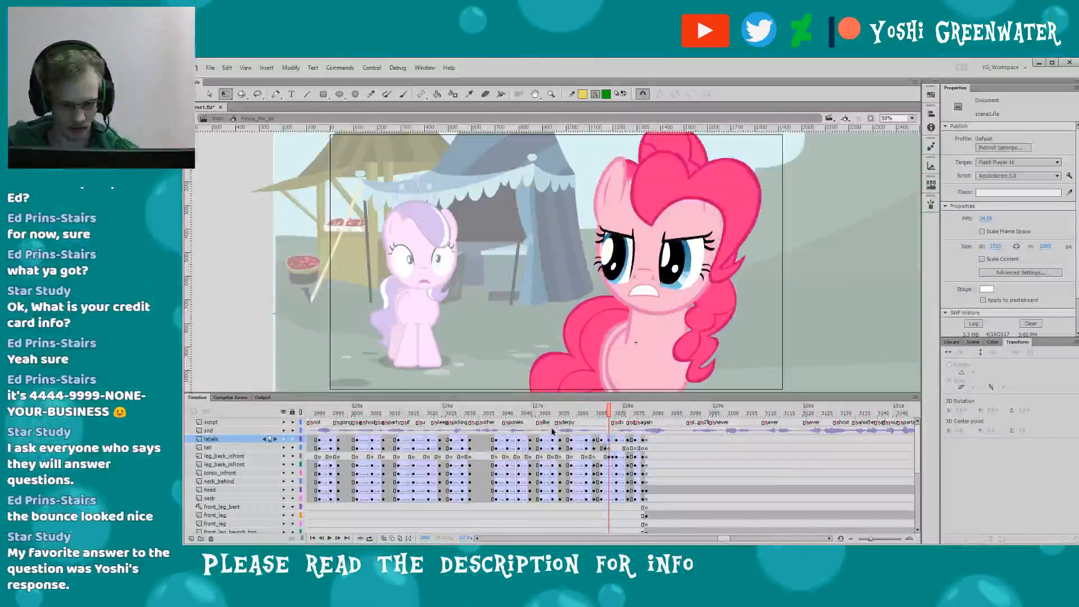
key(period)
key(period)
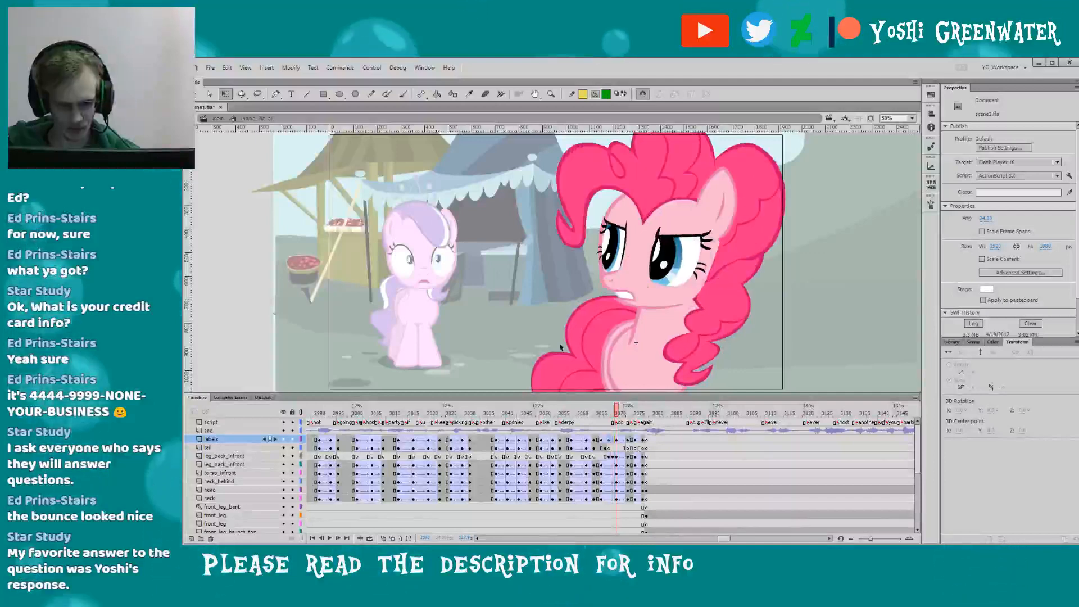
double_click(576, 239)
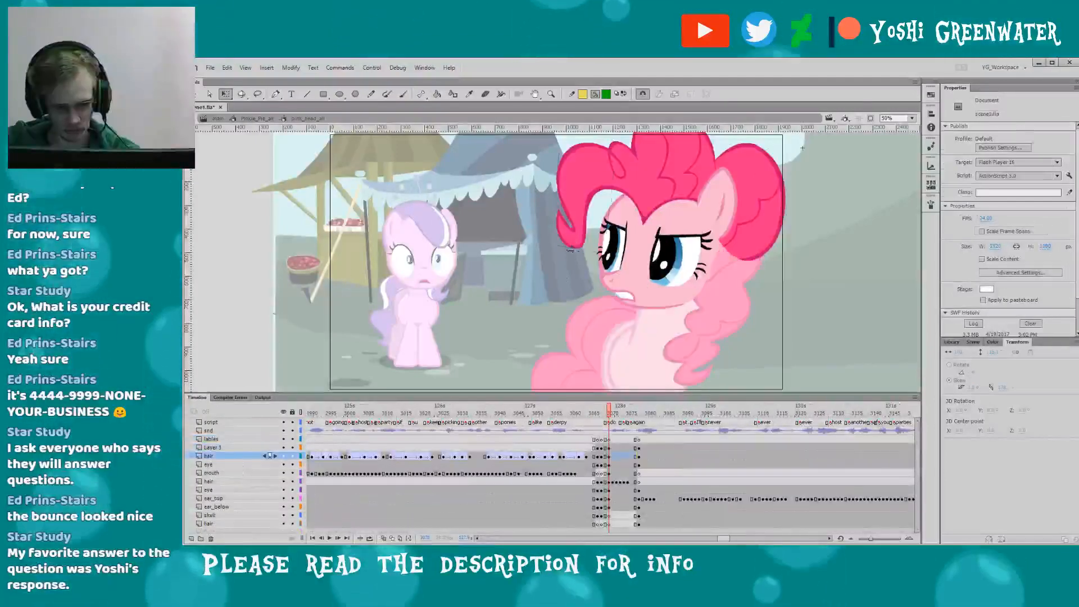
click(576, 236)
key(comma)
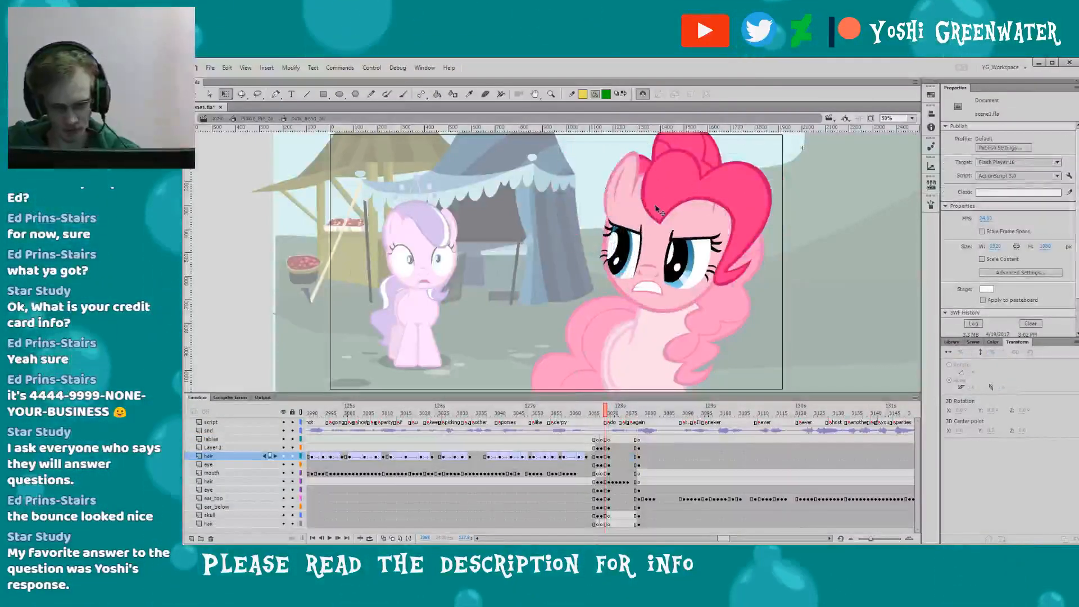
click(615, 243)
key(comma)
key(comma)
key(period)
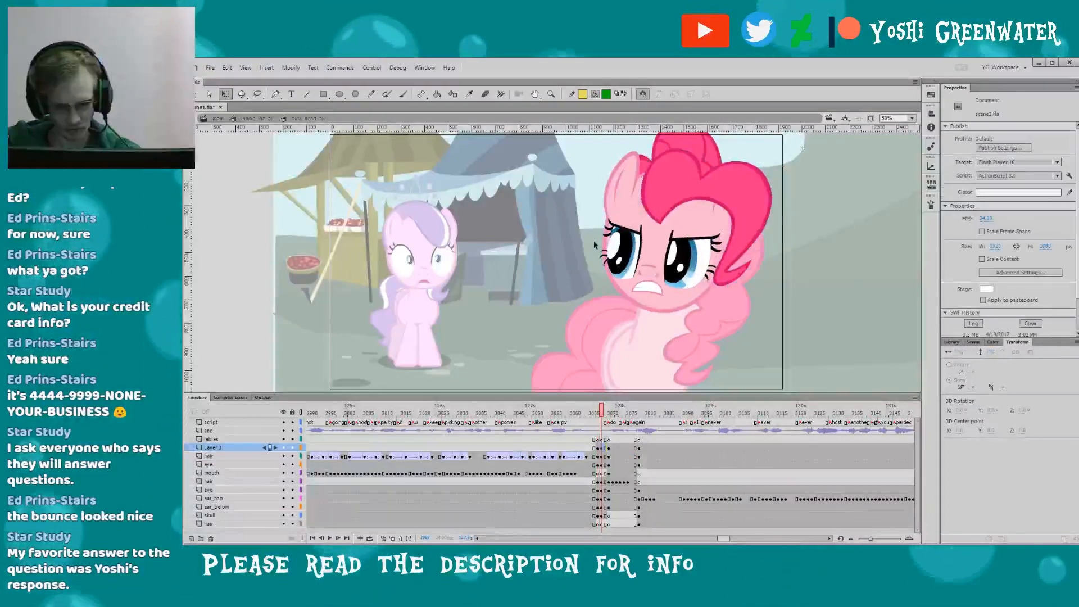
key(period)
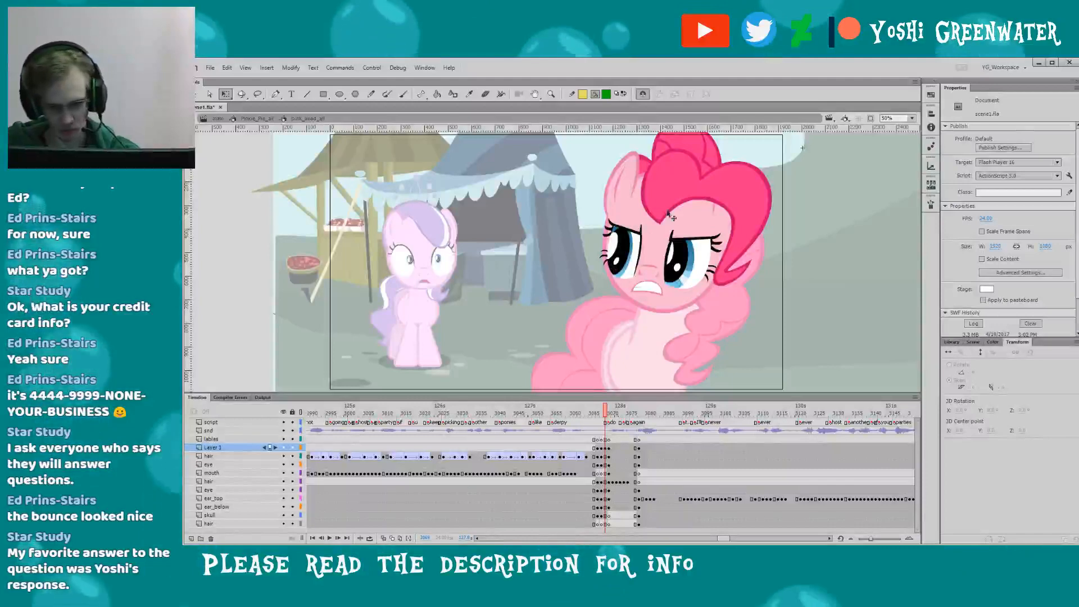
- Skew the front hair slightly downward and narrow it on the last front-facing keyframe before the head turns
click(669, 214)
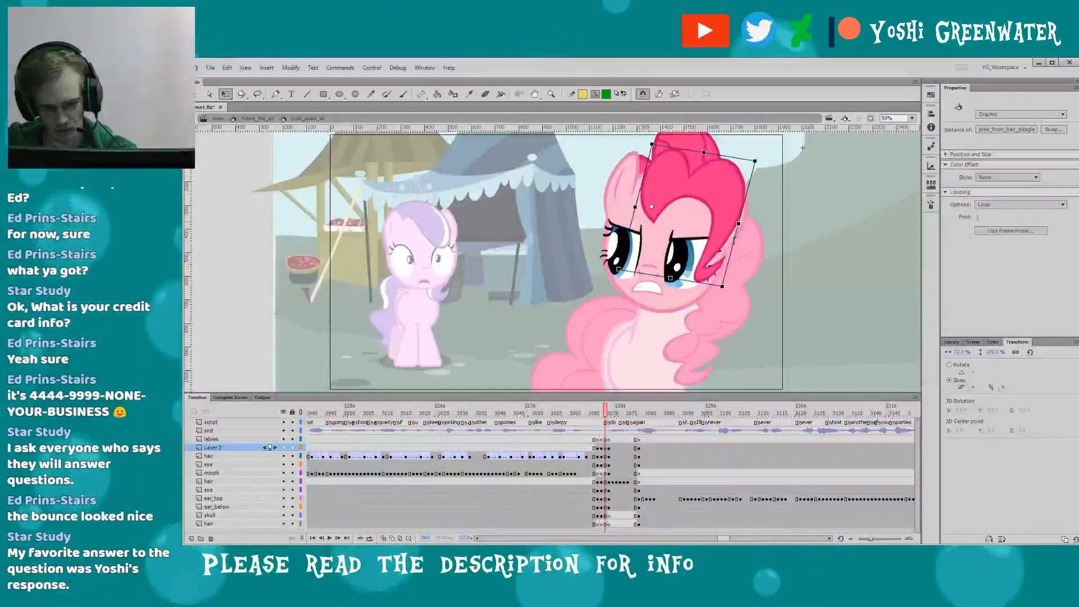
mouse_move(734, 239)
mouse_down()
mouse_move(733, 250)
mouse_move(729, 238)
mouse_up()
click(562, 310)
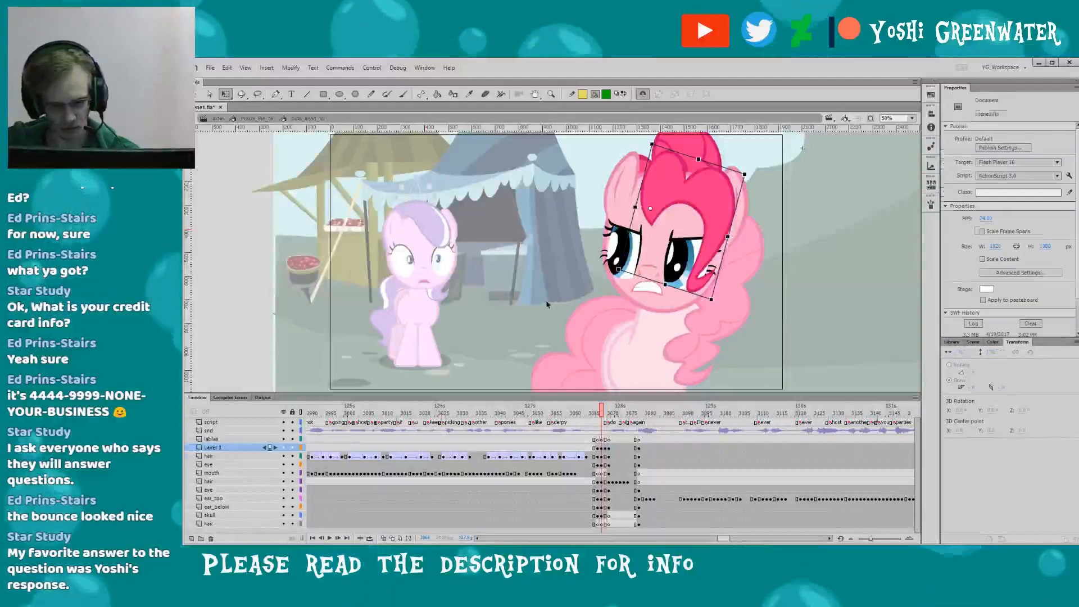
- Review the turned pose, and key the front hair a few frames after the turn in the head symbol
key(period)
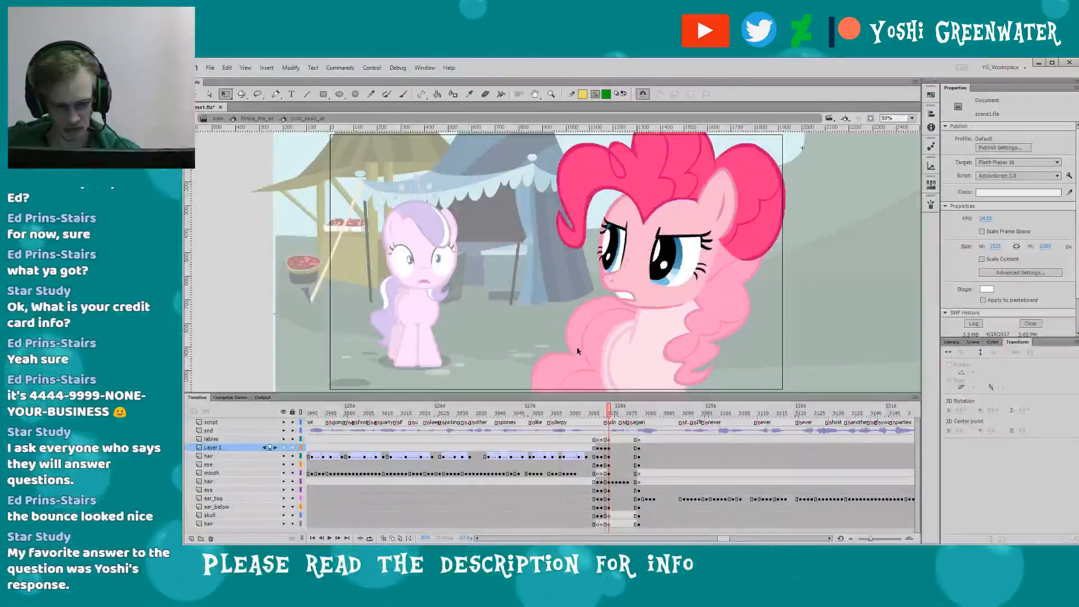
click(572, 247)
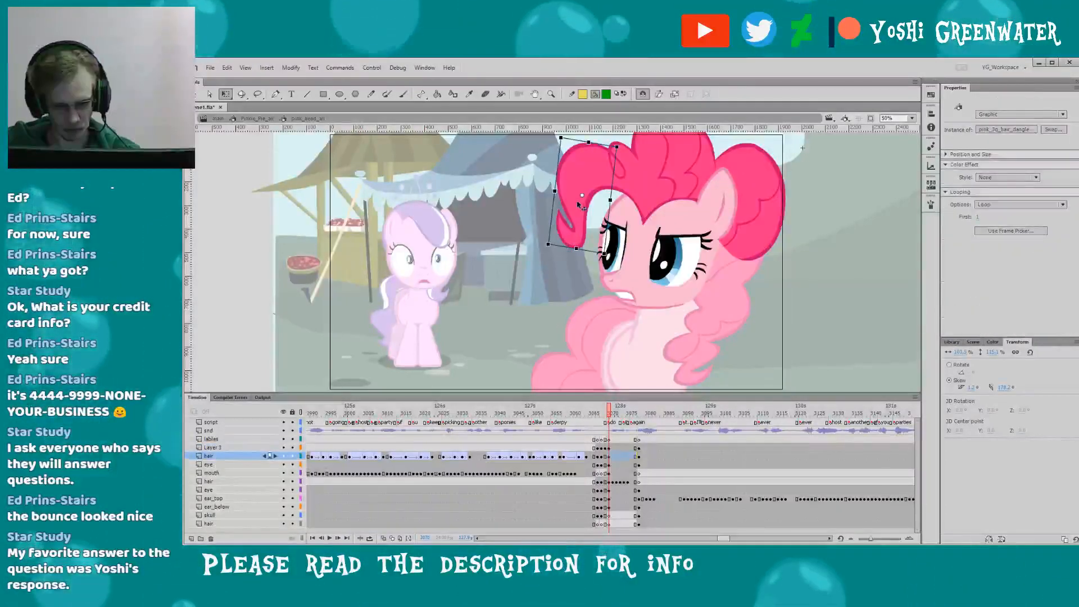
click(535, 312)
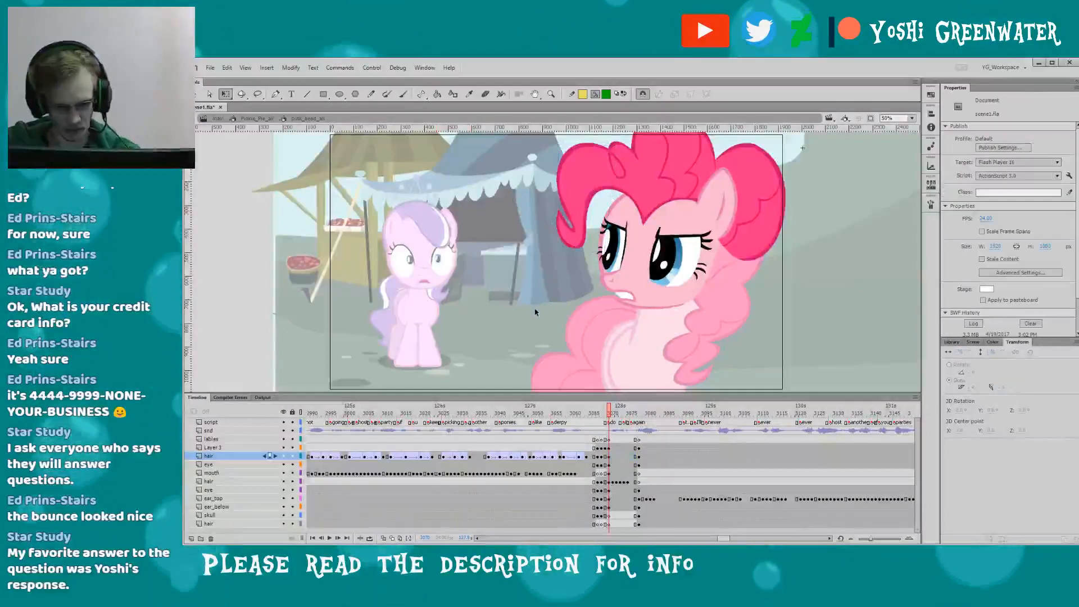
double_click(526, 324)
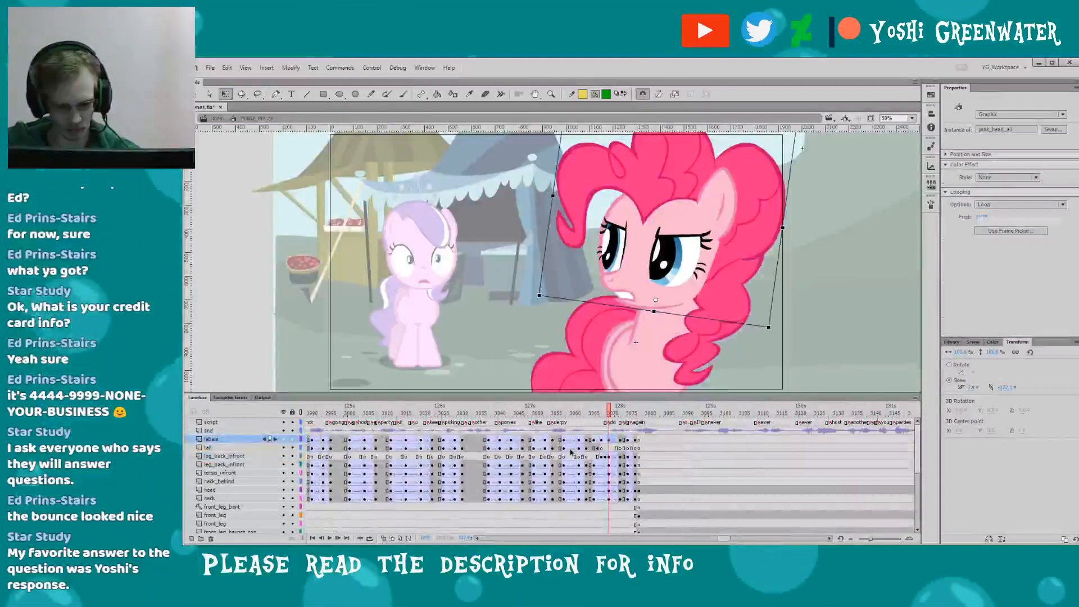
key(period)
key(period)
click(713, 315)
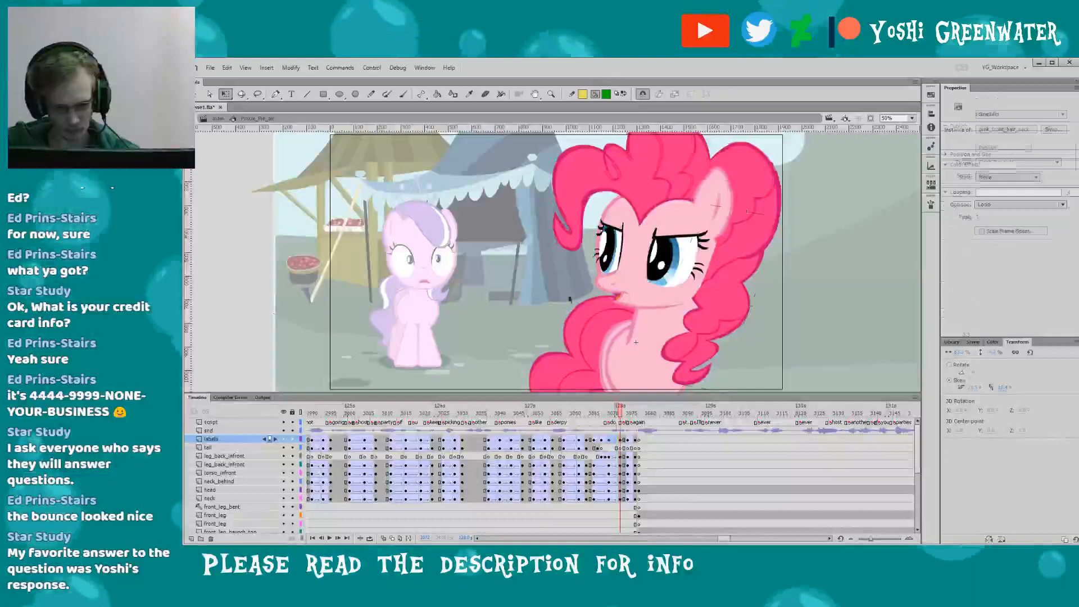
double_click(579, 241)
key(period)
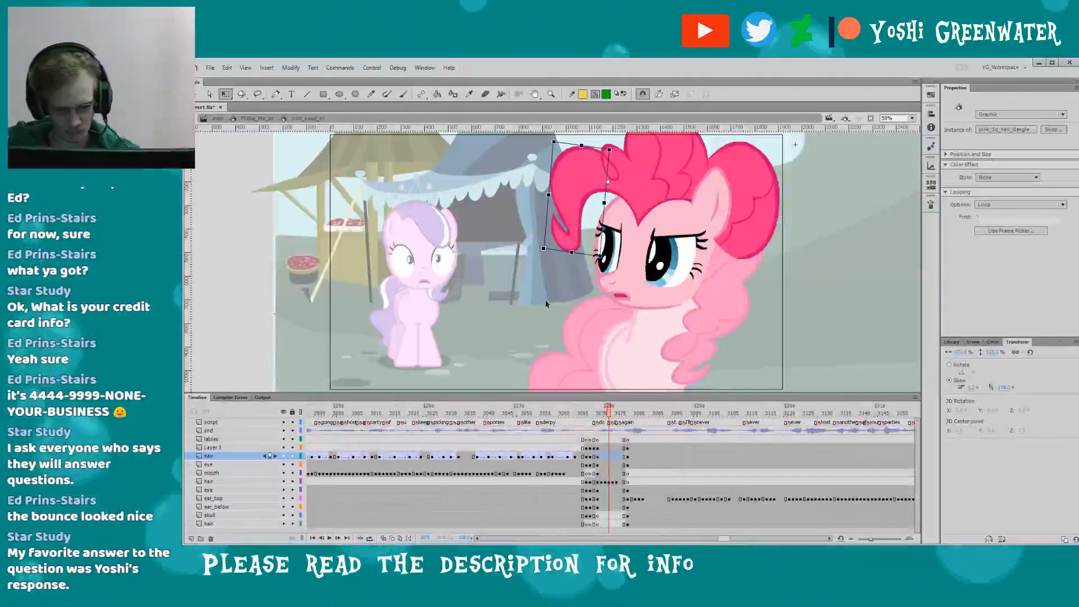
- Skew the front hair inward toward the face on the first turned-pose keyframe and tween it to the following keyframe
key(comma)
key(comma)
key(comma)
key(comma)
key(comma)
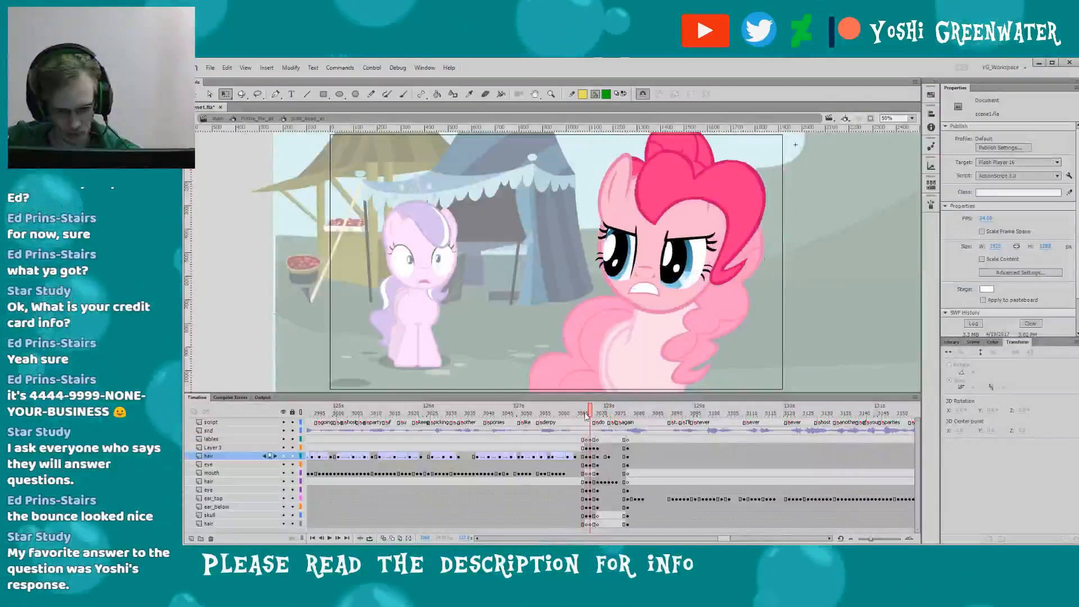
key(period)
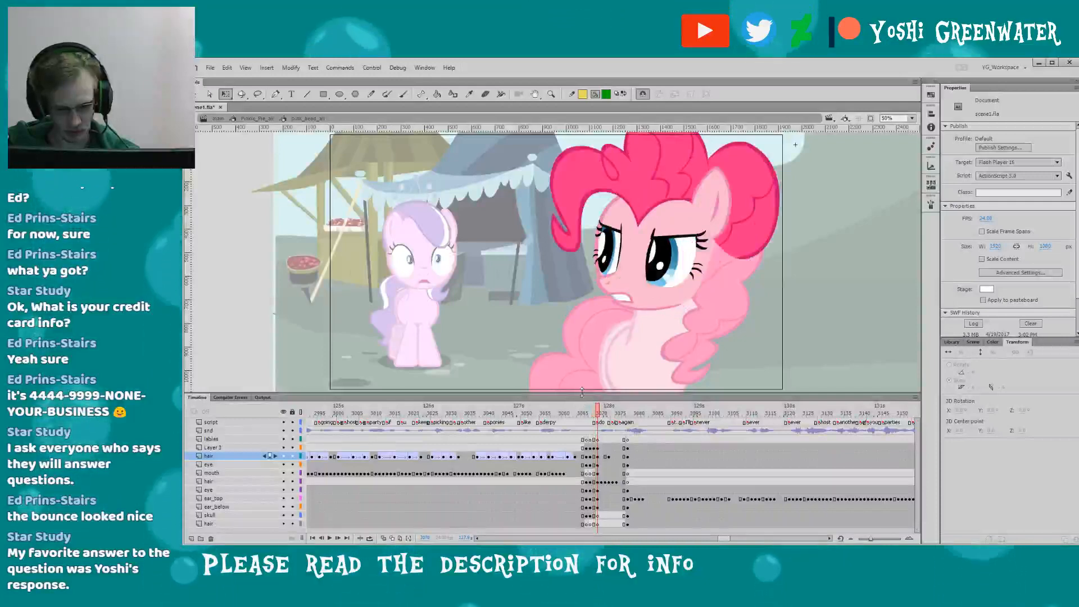
click(569, 227)
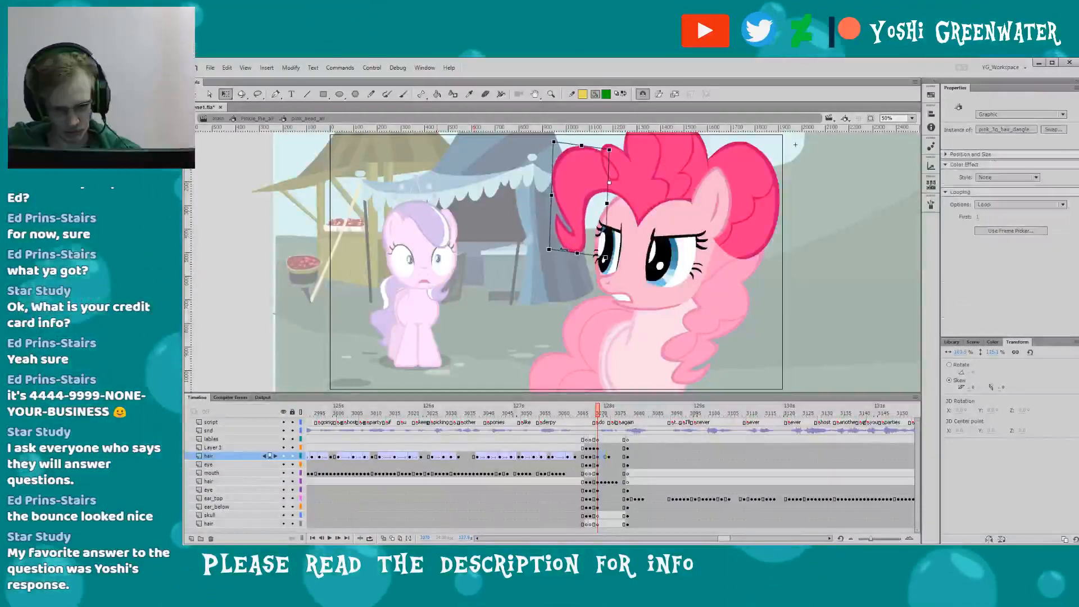
drag(573, 247, 576, 249)
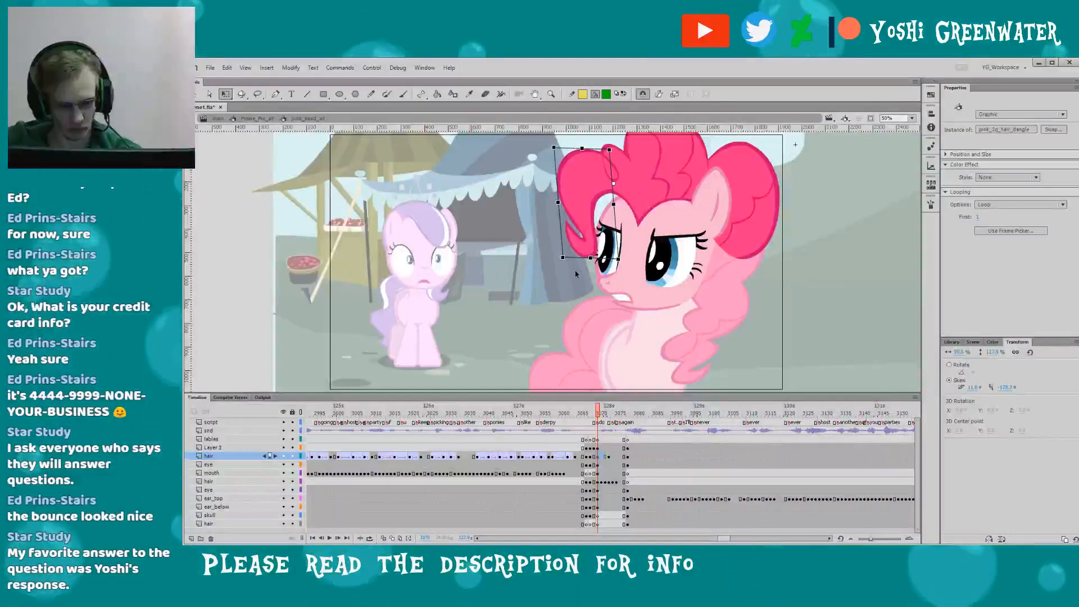
drag(579, 255, 582, 256)
key(F3)
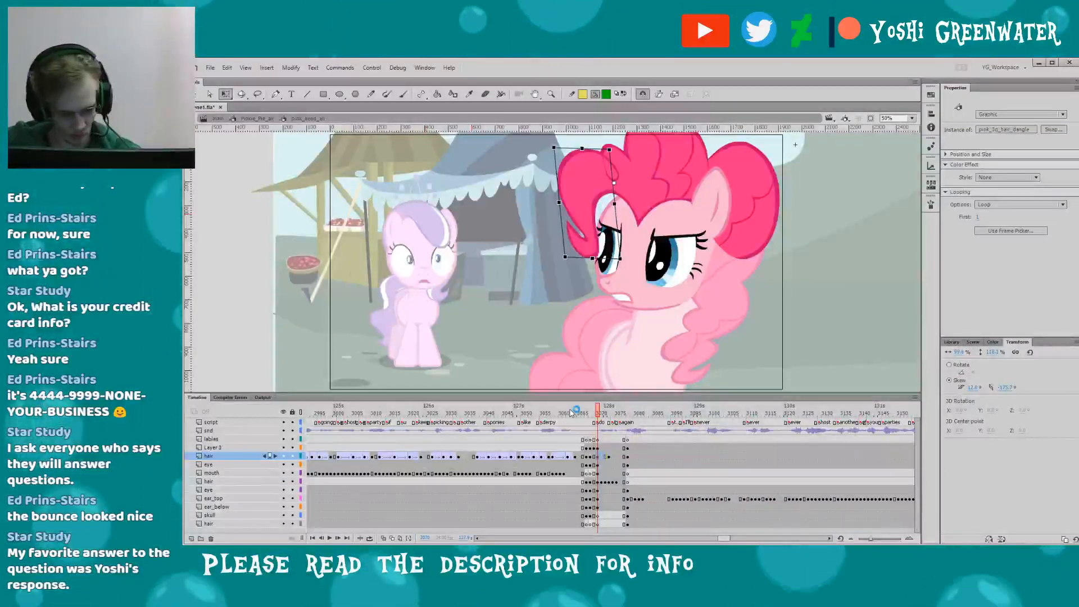
- Key the front hair's settled pose a few frames further on, and skew the preceding keyframe slightly outward as an overshoot
click(617, 415)
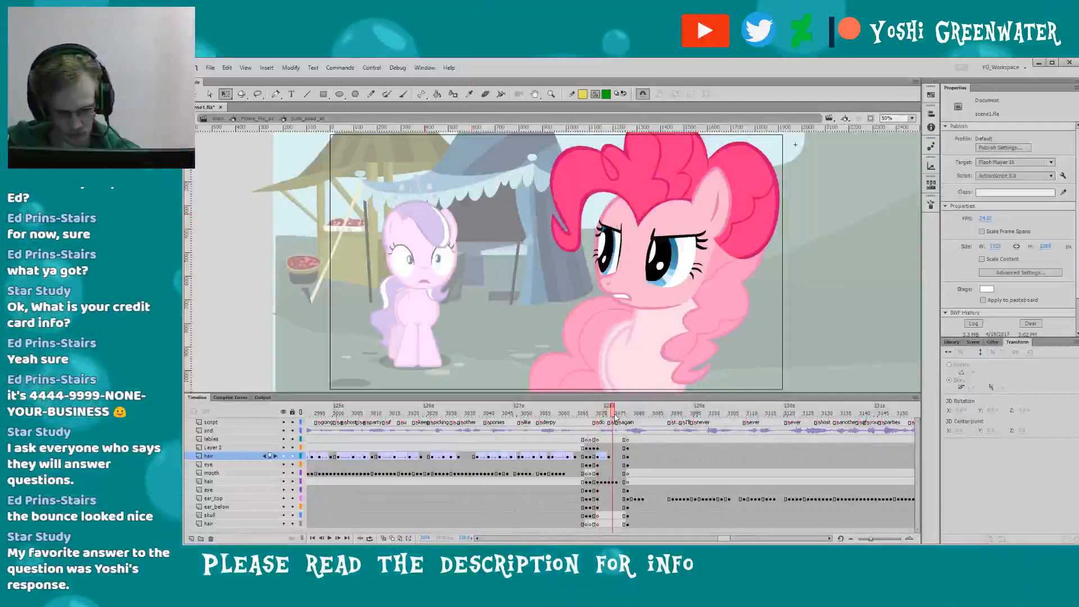
drag(617, 417, 620, 417)
key(F6)
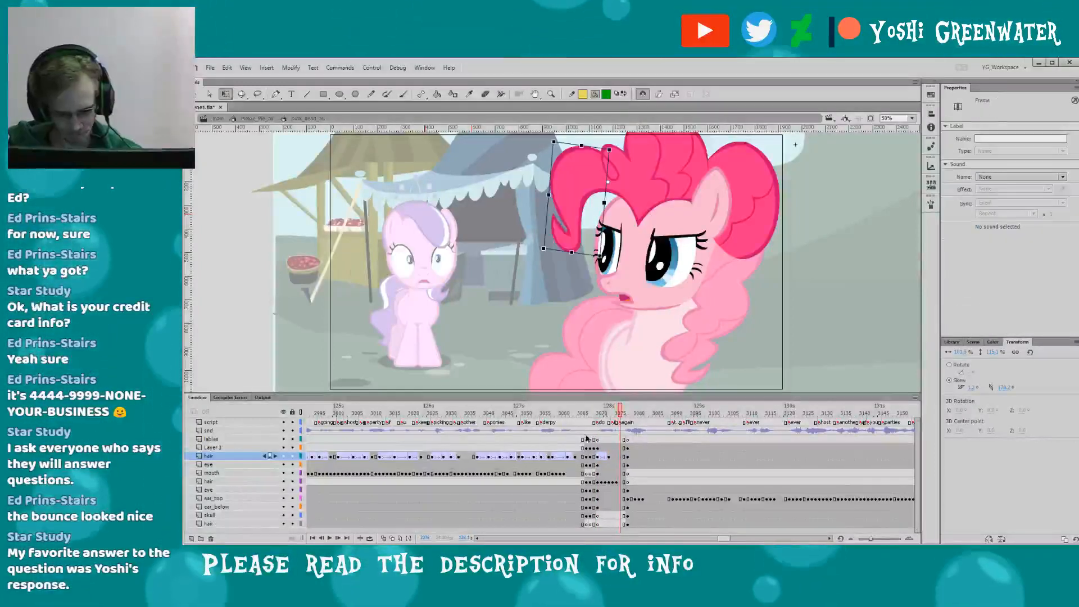
click(609, 456)
click(559, 244)
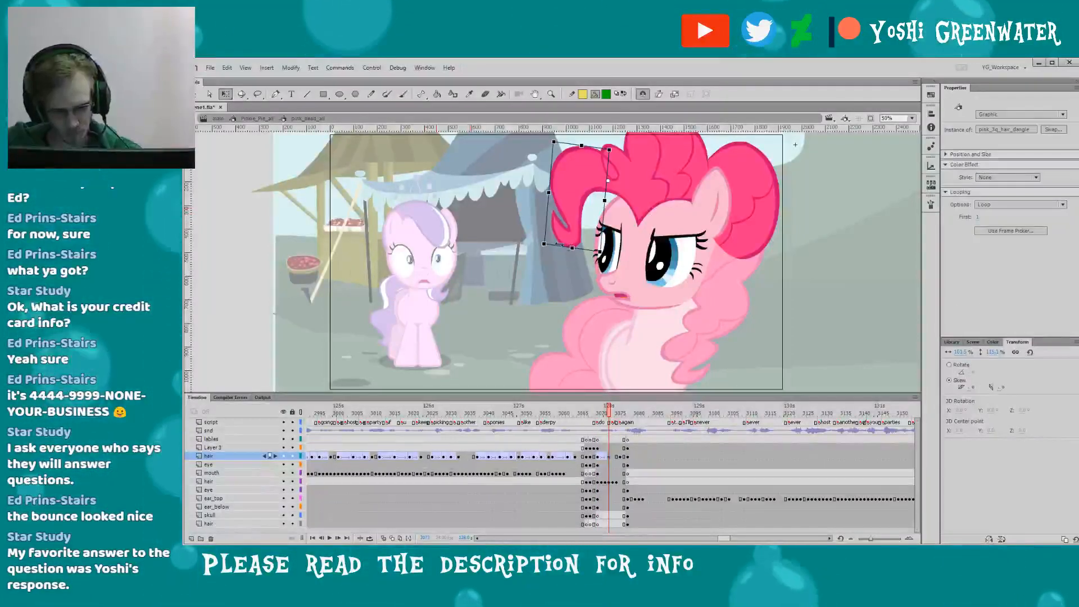
drag(599, 222, 599, 224)
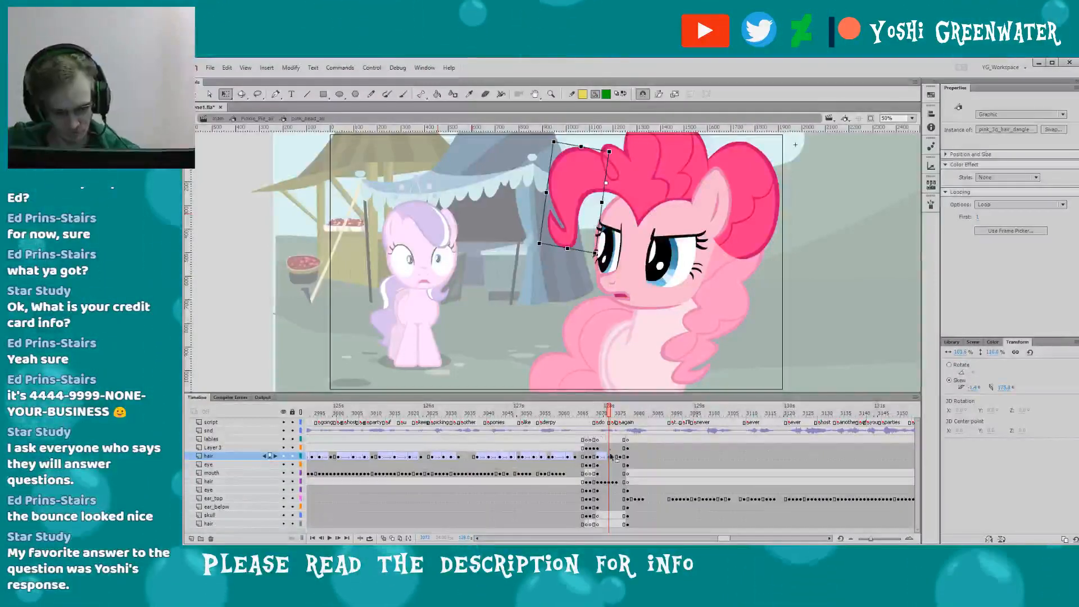
- Play back the head turn in the full-body symbol and save the file
double_click(548, 359)
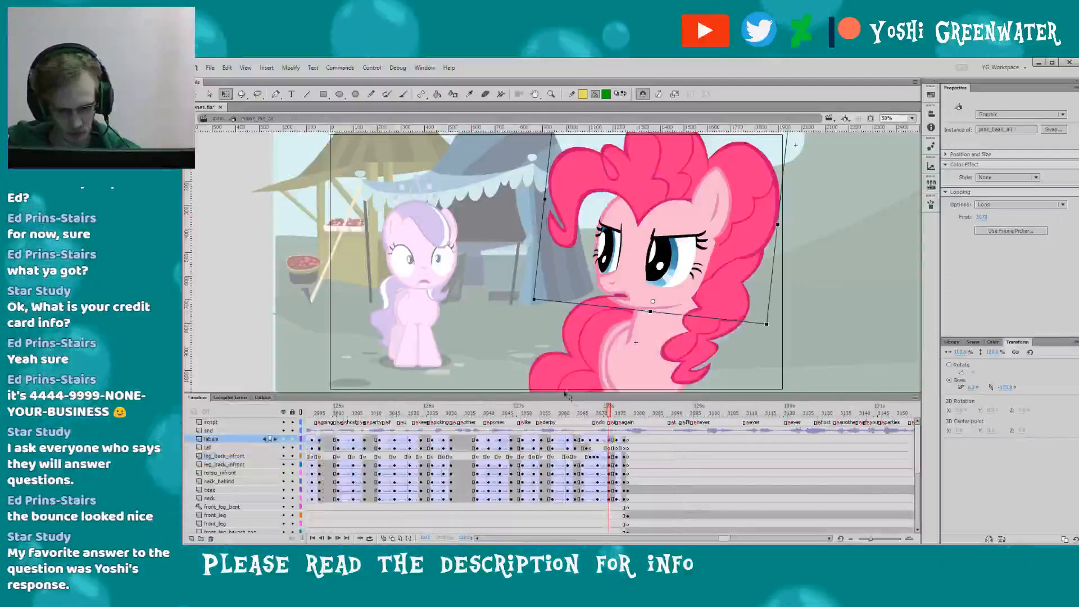
key(Return)
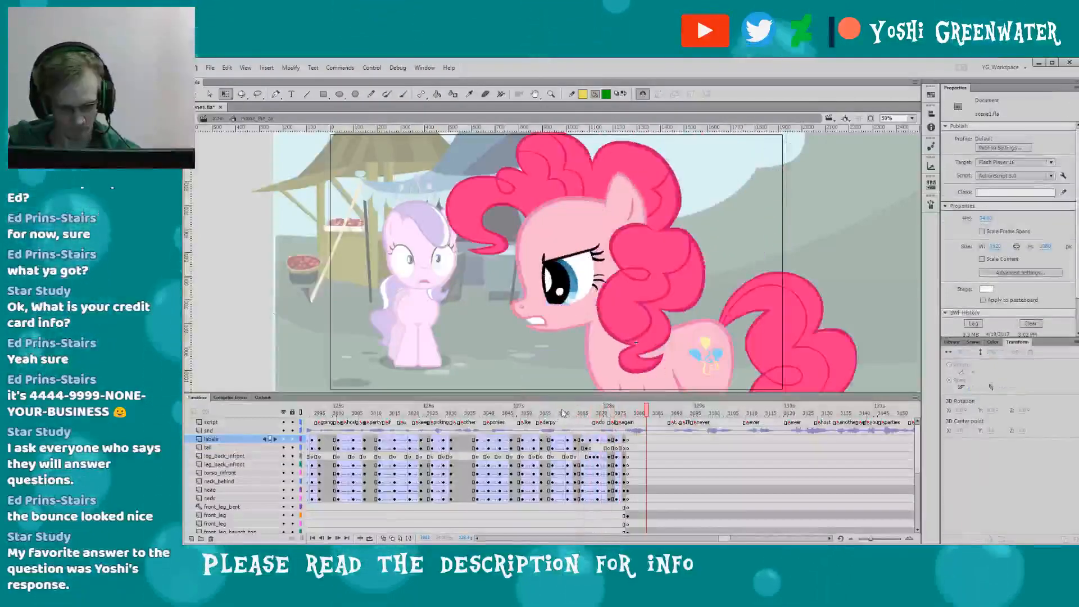
drag(563, 414, 602, 414)
key(Return)
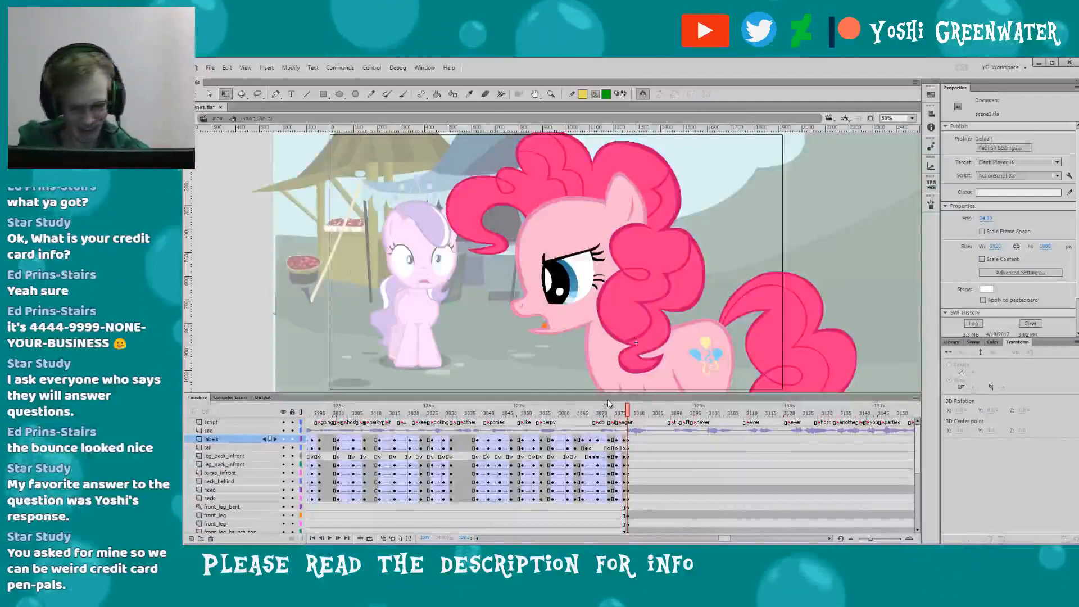
drag(499, 394, 499, 398)
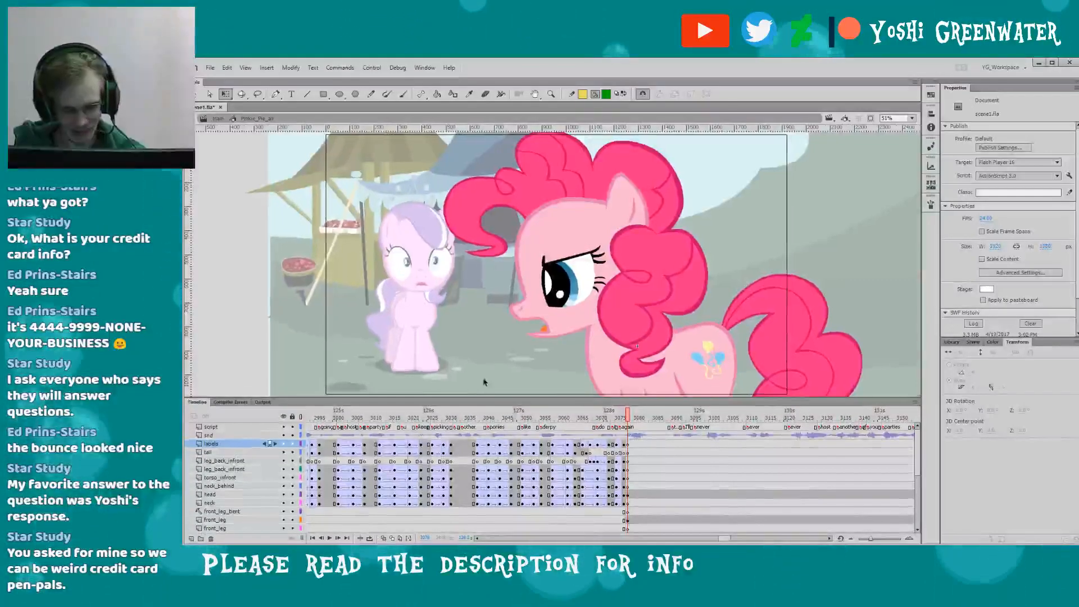
key(ctrl+s)
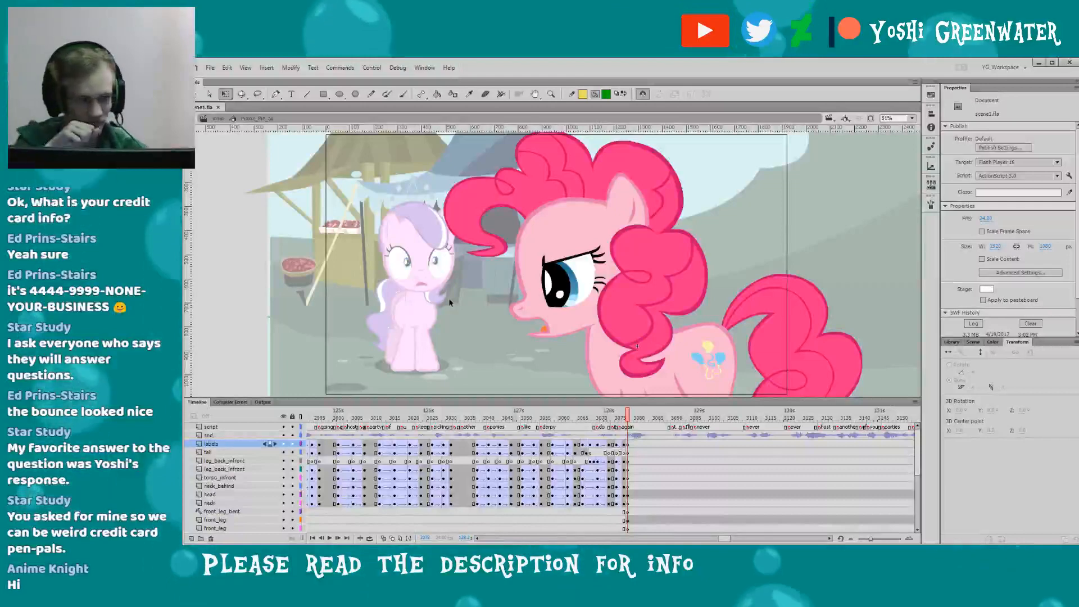
- Return to the main scene and zoom in on Diamond Tiara's tail where it meets her hind leg
click(211, 119)
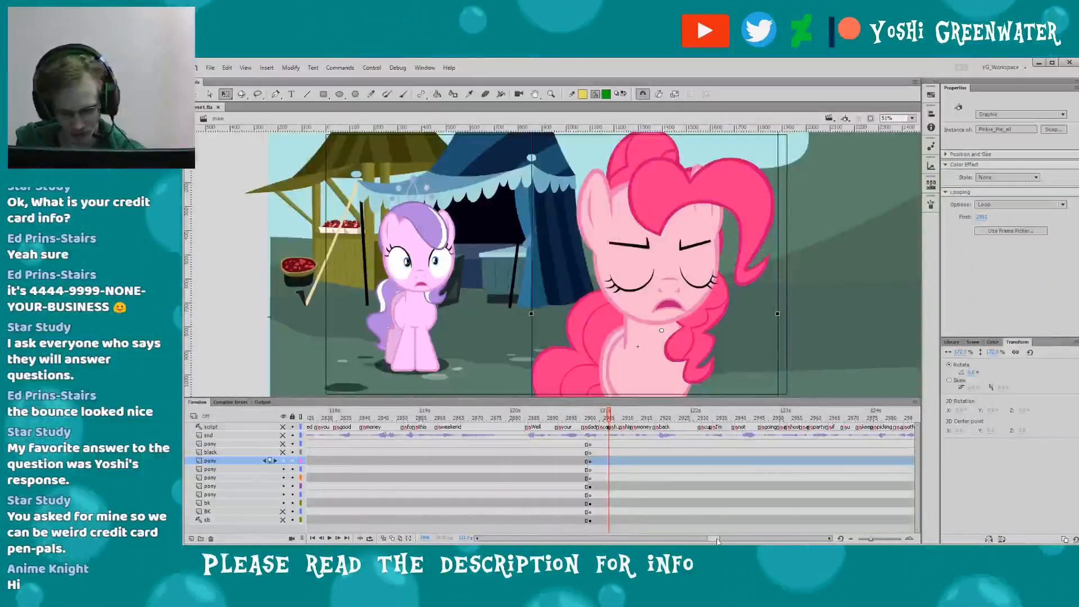
drag(713, 538, 718, 538)
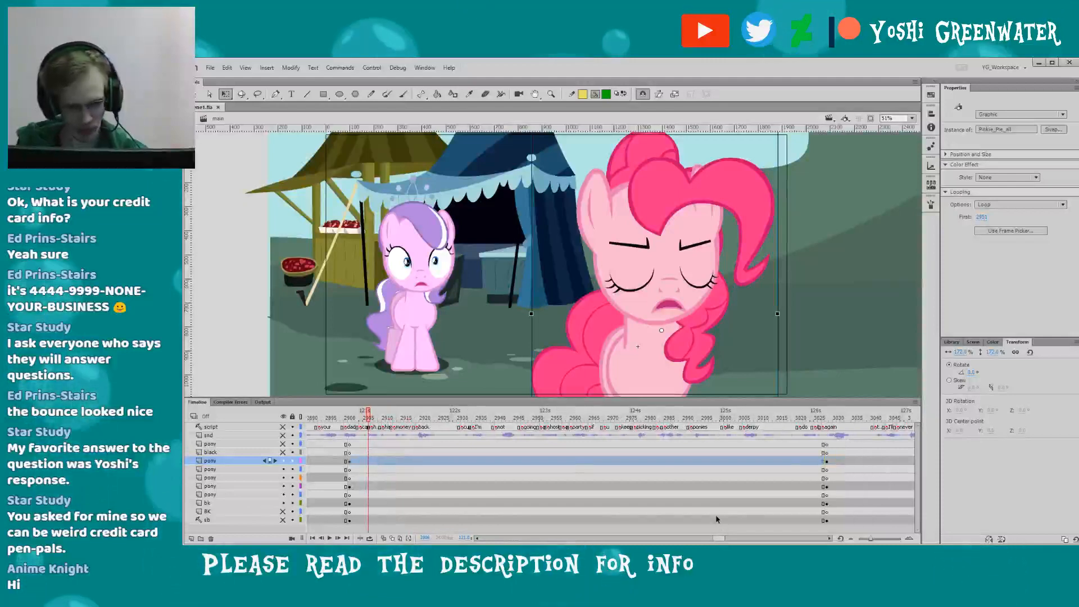
drag(403, 393, 403, 381)
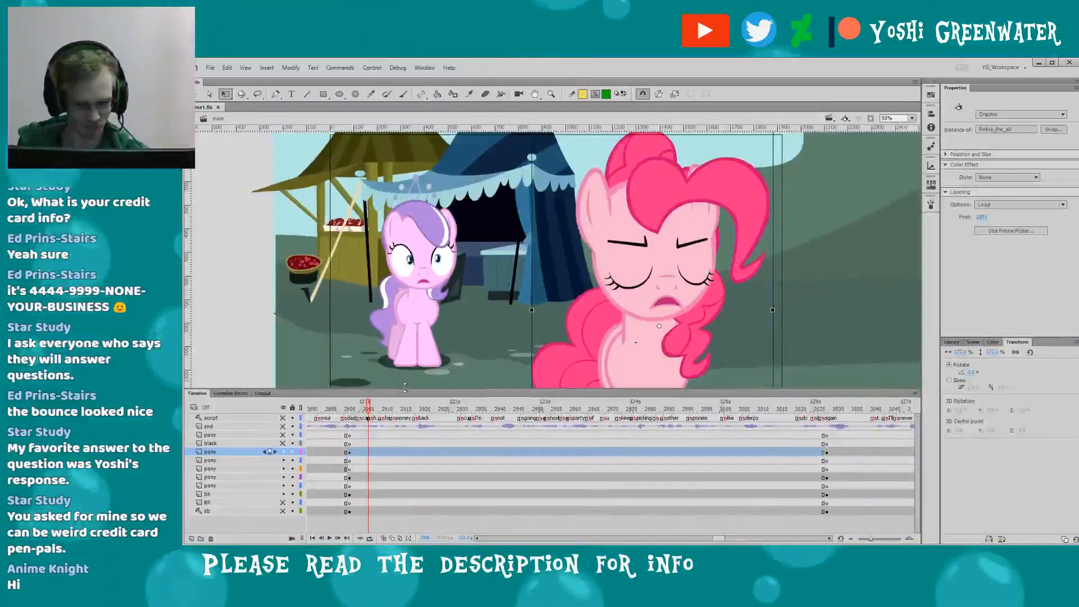
click(414, 337)
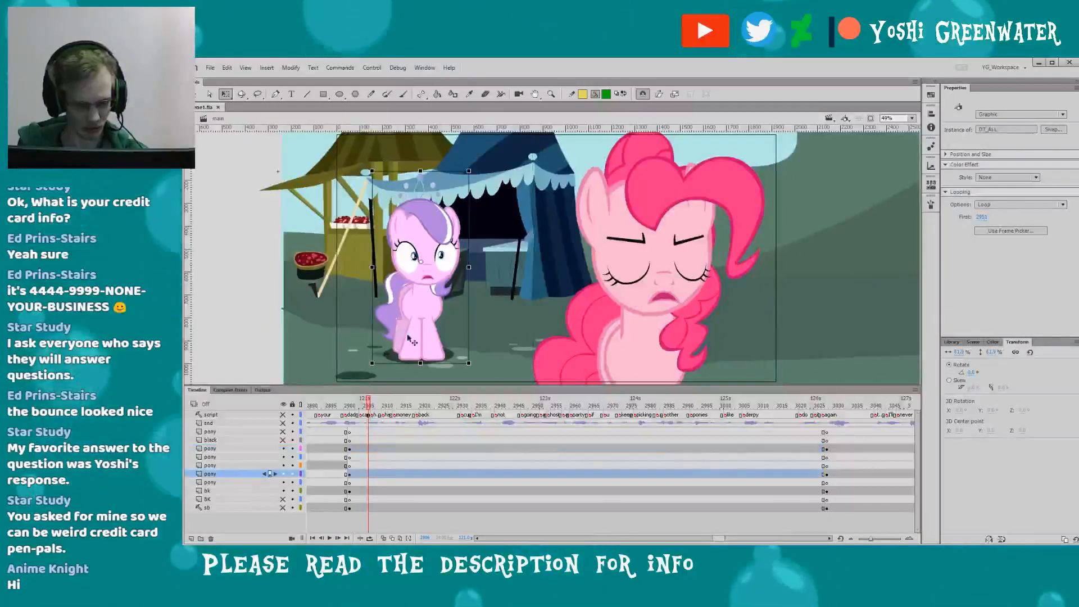
drag(344, 387, 344, 380)
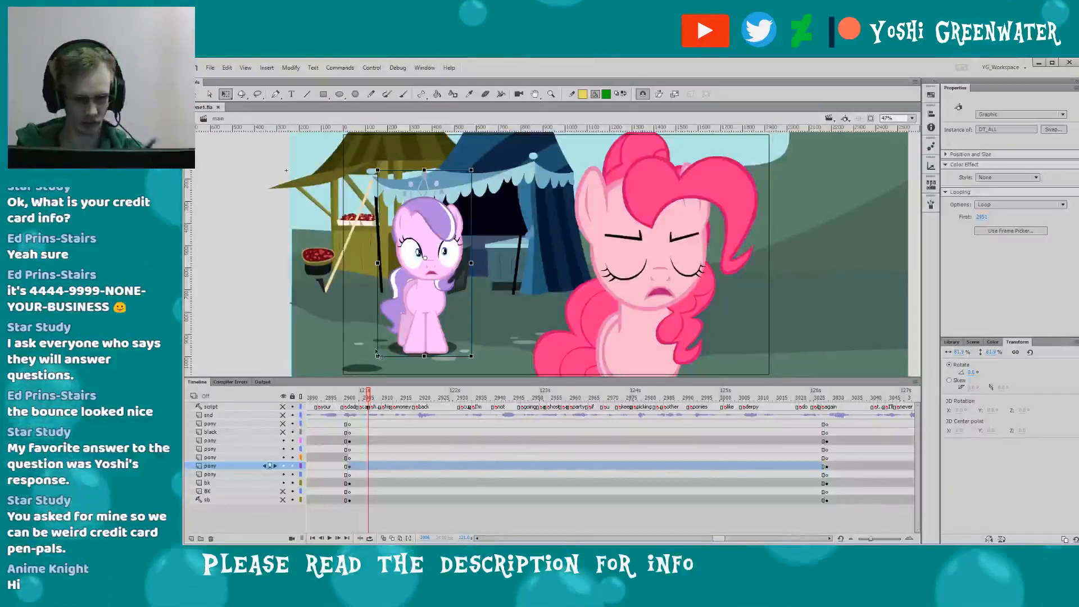
click(270, 332)
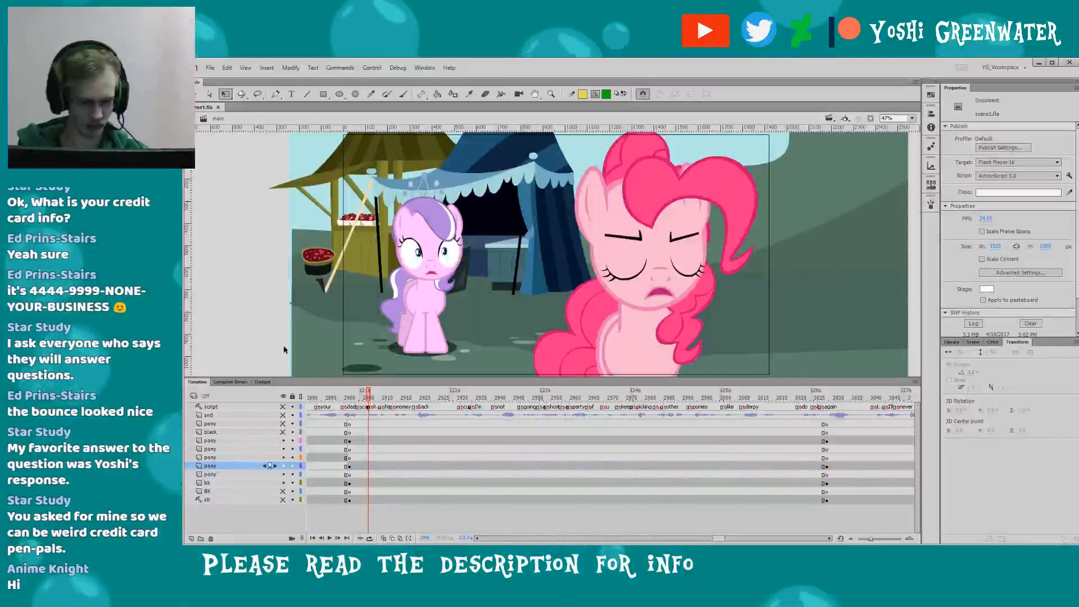
key(z)
drag(401, 307, 414, 329)
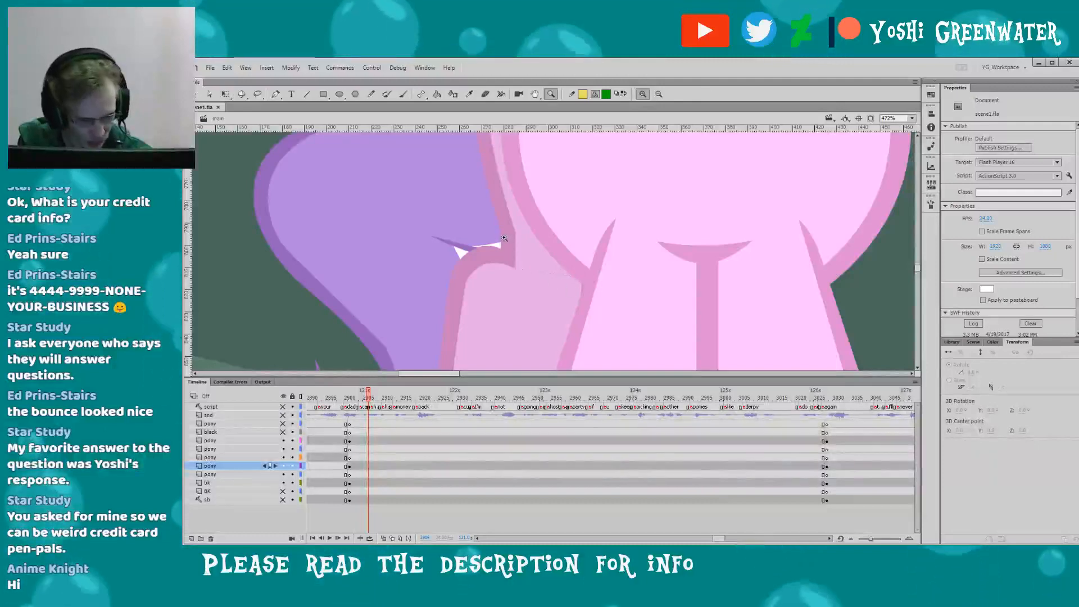
- Inspect the gap above Diamond Tiara's hind leg by selecting the leg inside her full-body symbol, and return to the main scene
key(z)
drag(456, 238, 621, 295)
double_click(562, 315)
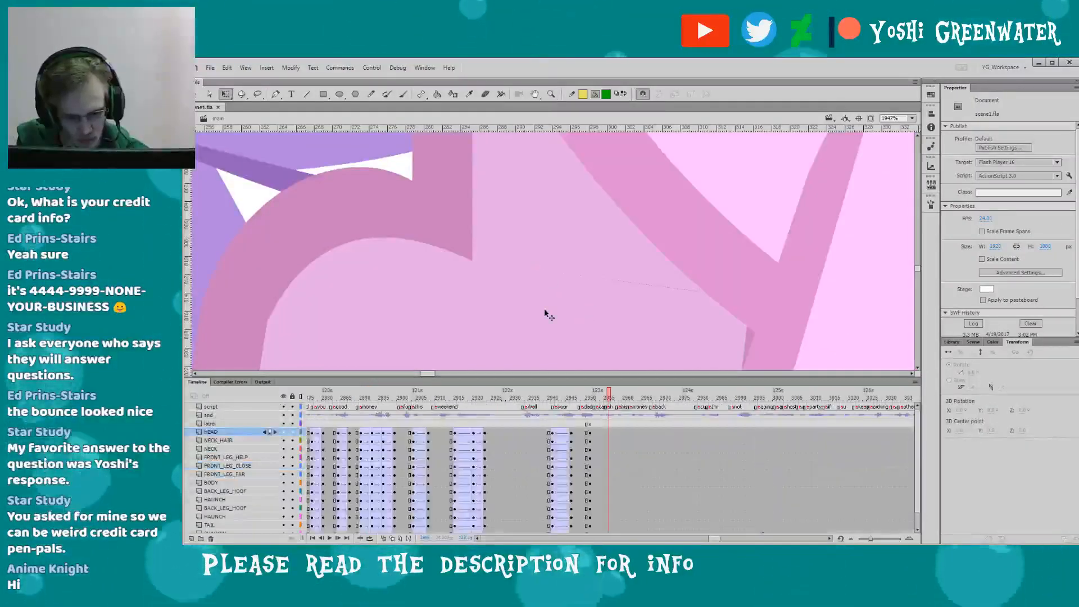
click(542, 315)
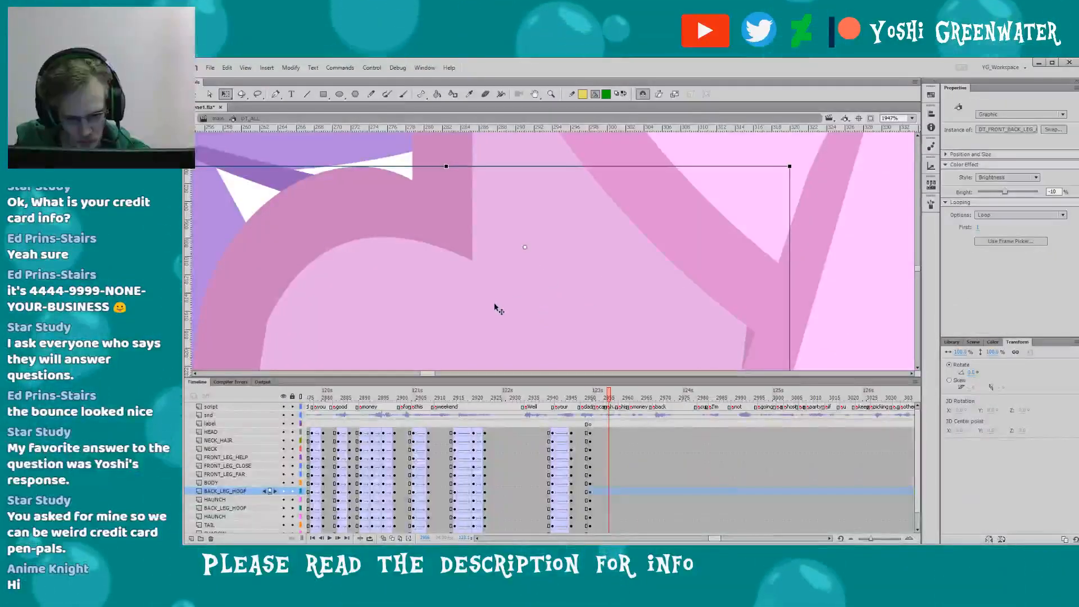
click(217, 118)
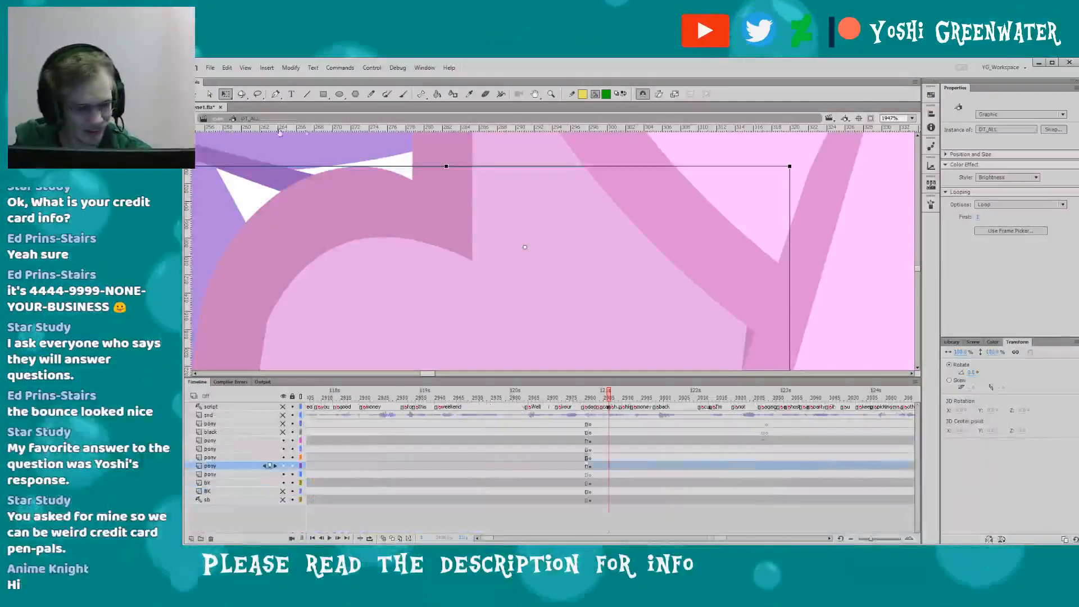
key(ctrl+2)
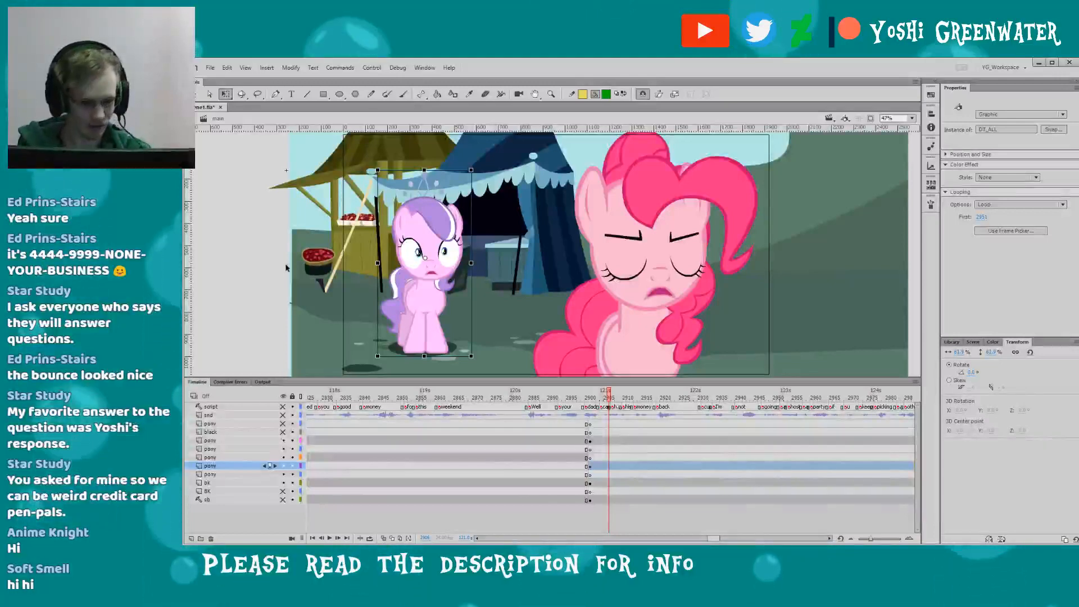
click(270, 309)
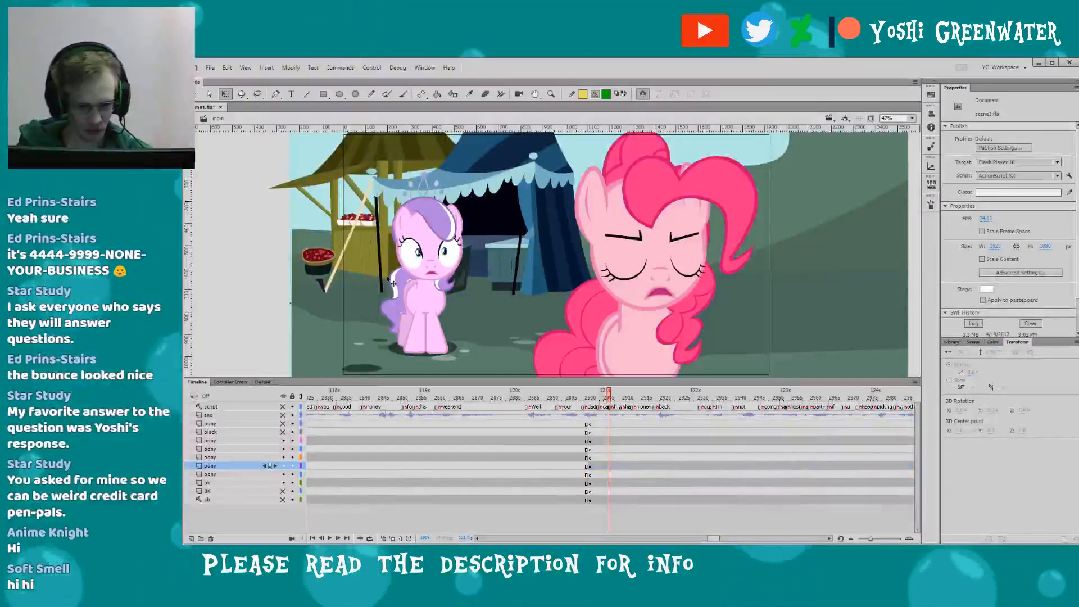
key(z)
alt+click(378, 298)
drag(379, 299, 385, 332)
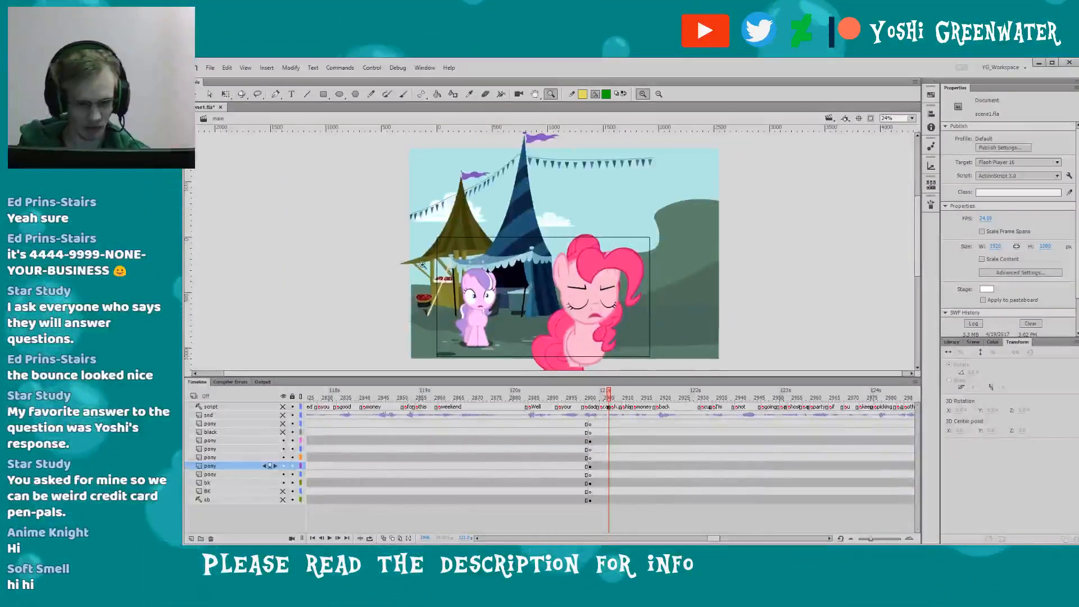
key(q)
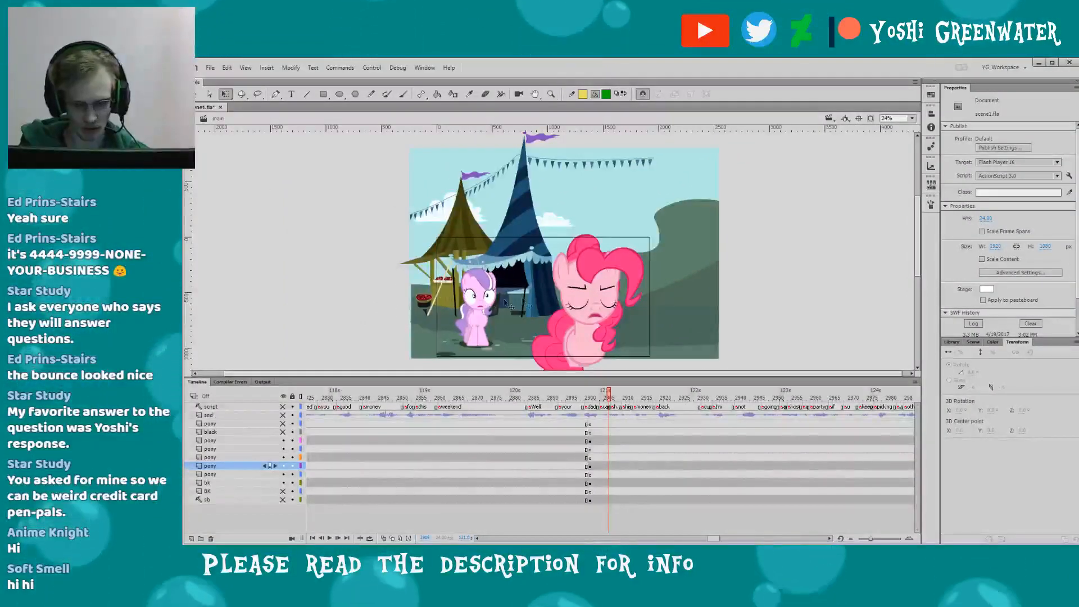
click(912, 118)
click(895, 125)
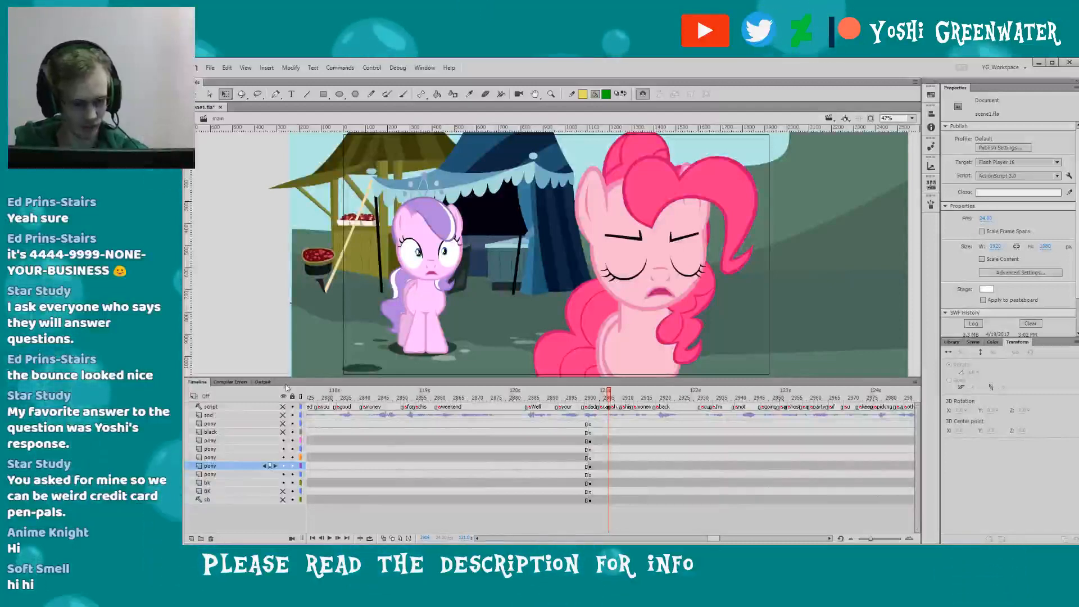
drag(285, 380, 285, 383)
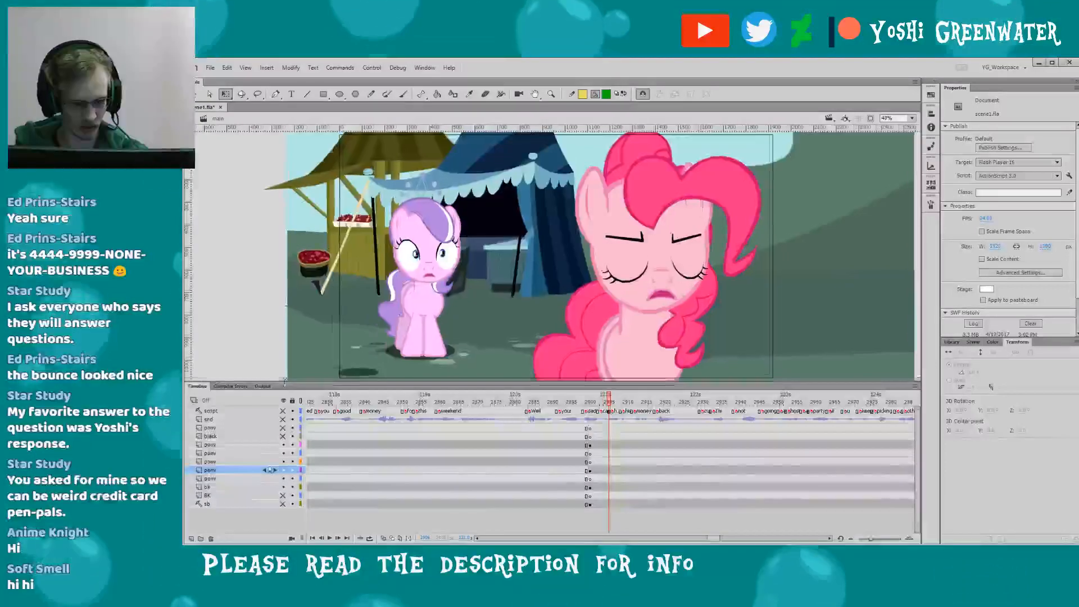
- Check the cut into Pinkie Pie's close-up in the main scene and play the dialogue shot through
click(508, 400)
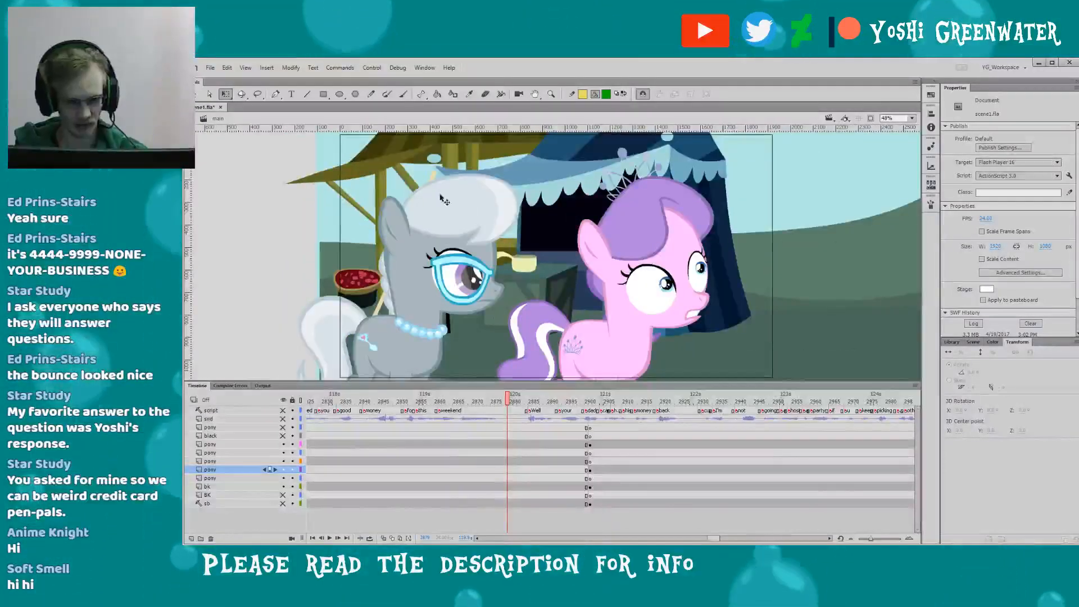
drag(576, 401, 590, 400)
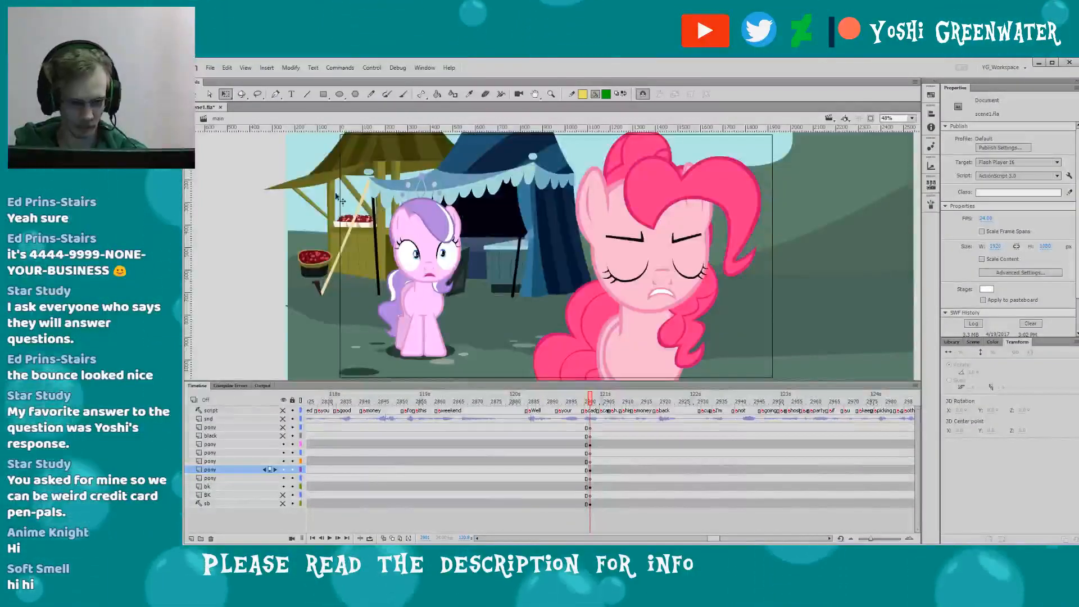
drag(710, 538, 717, 536)
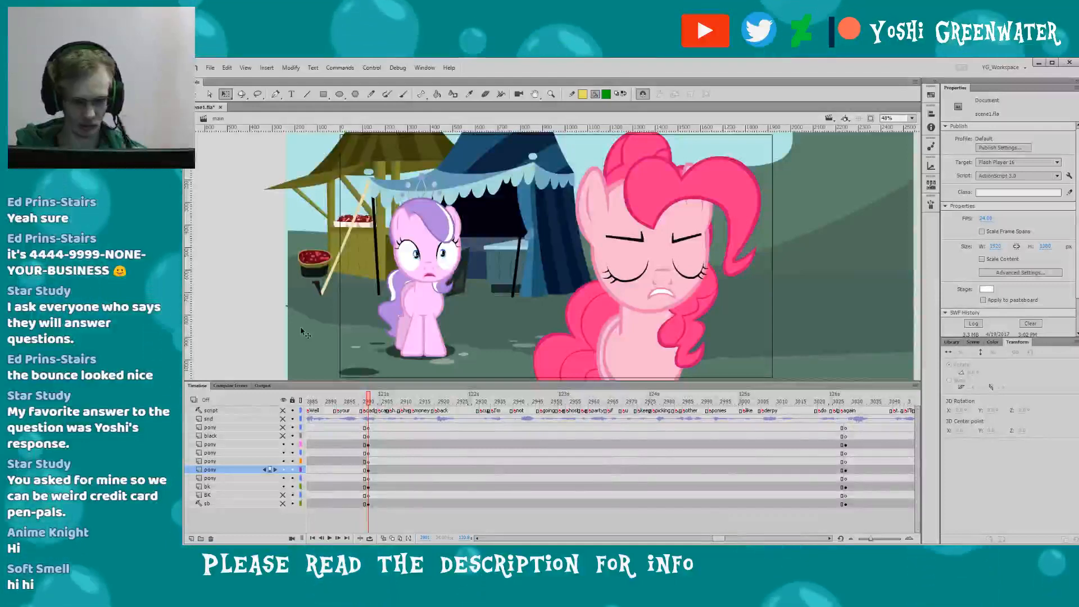
key(Return)
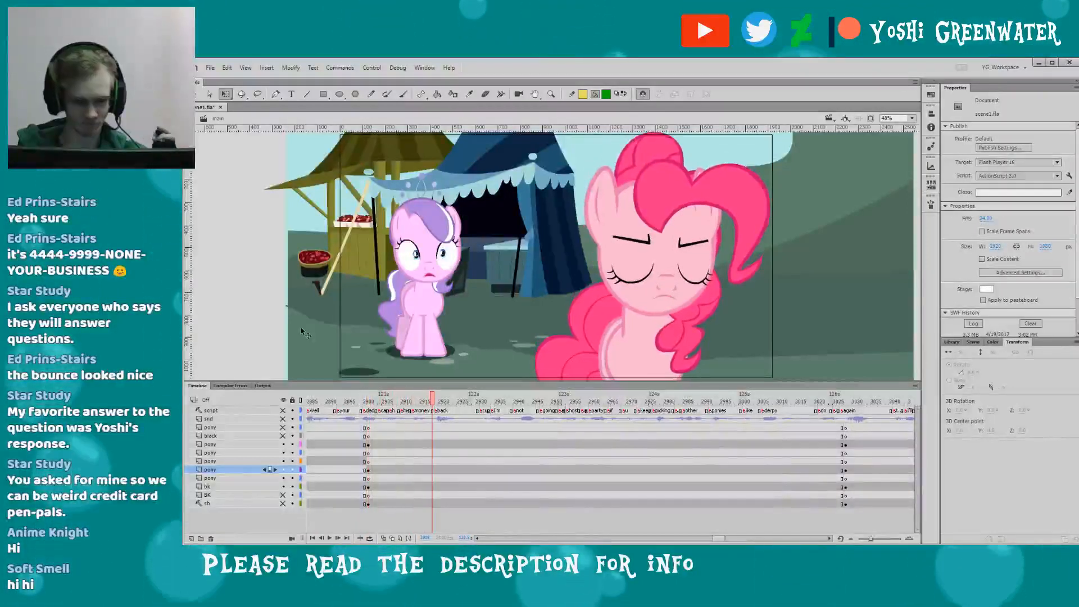
click(331, 420)
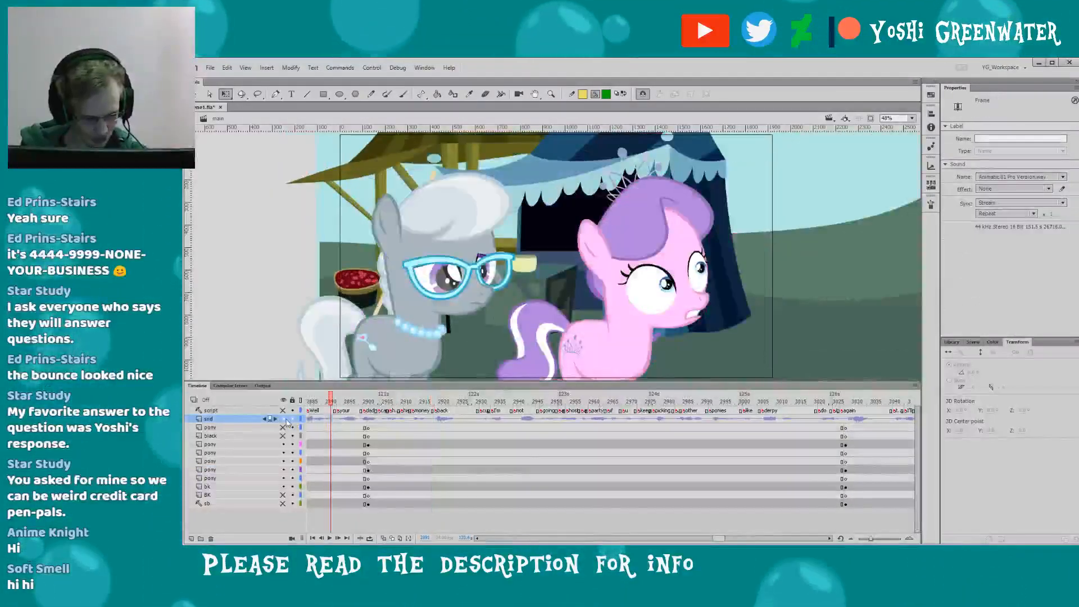
click(380, 419)
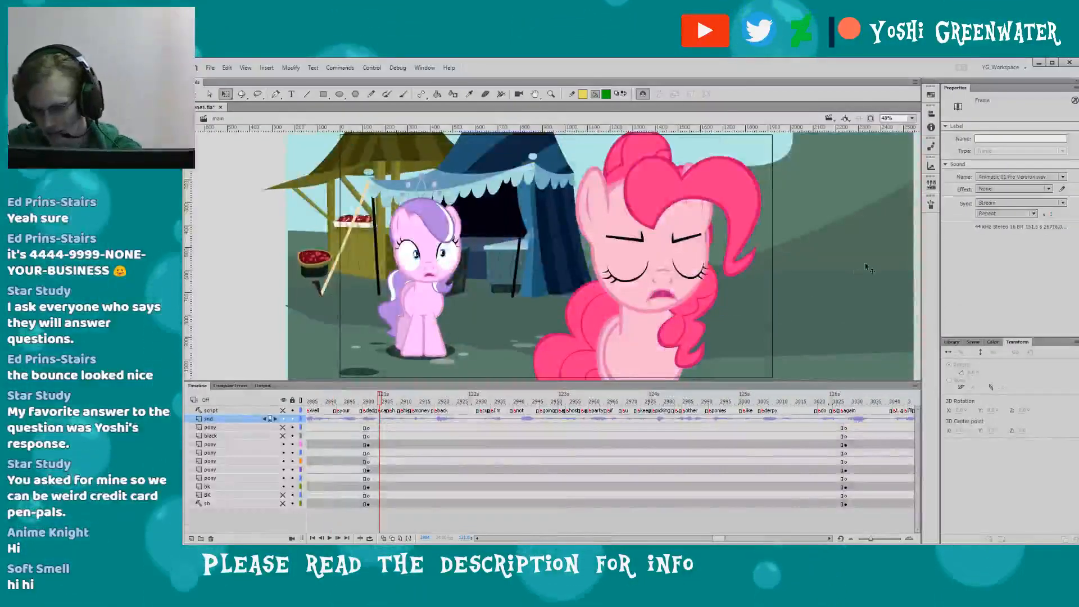
drag(338, 402, 300, 403)
key(Return)
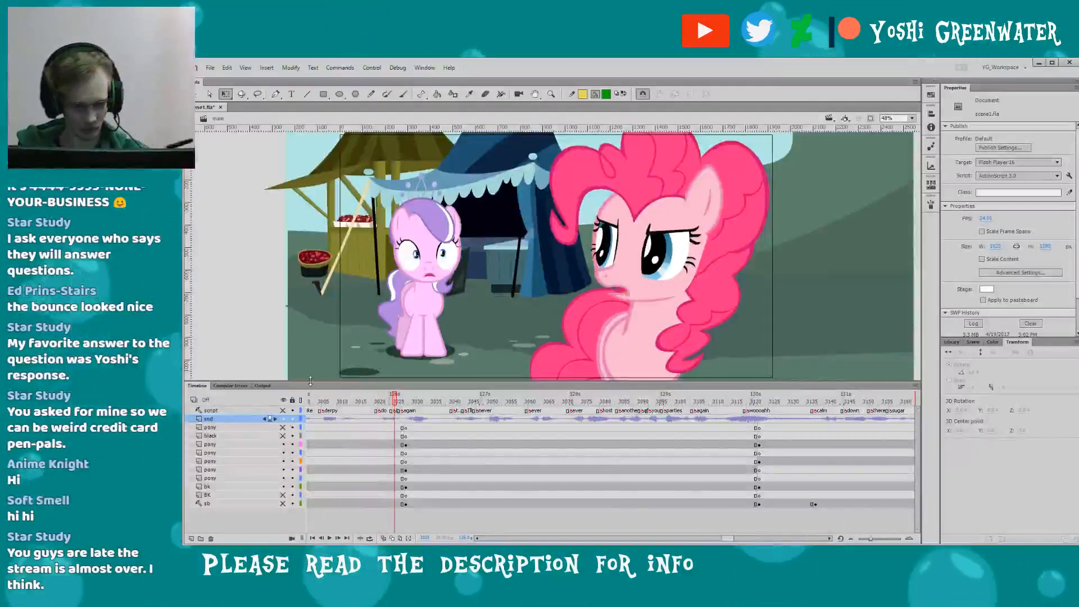
- Go back to the first frame of Pinkie Pie's shot and open Diamond Tiara's full-body symbol with all its layers visible in the timeline
drag(729, 538, 723, 540)
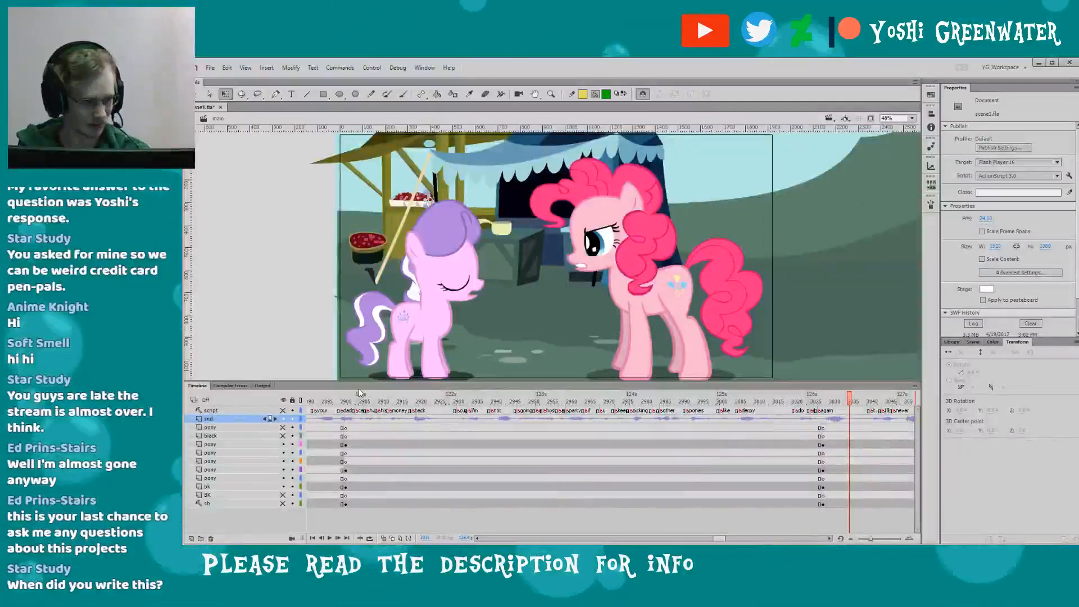
click(345, 400)
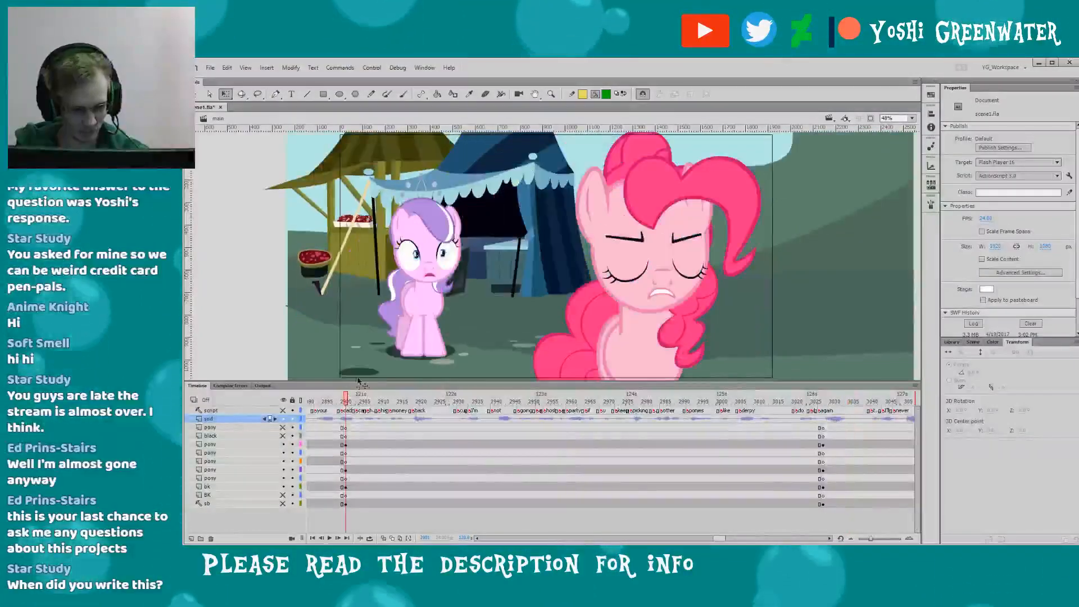
drag(360, 382, 361, 384)
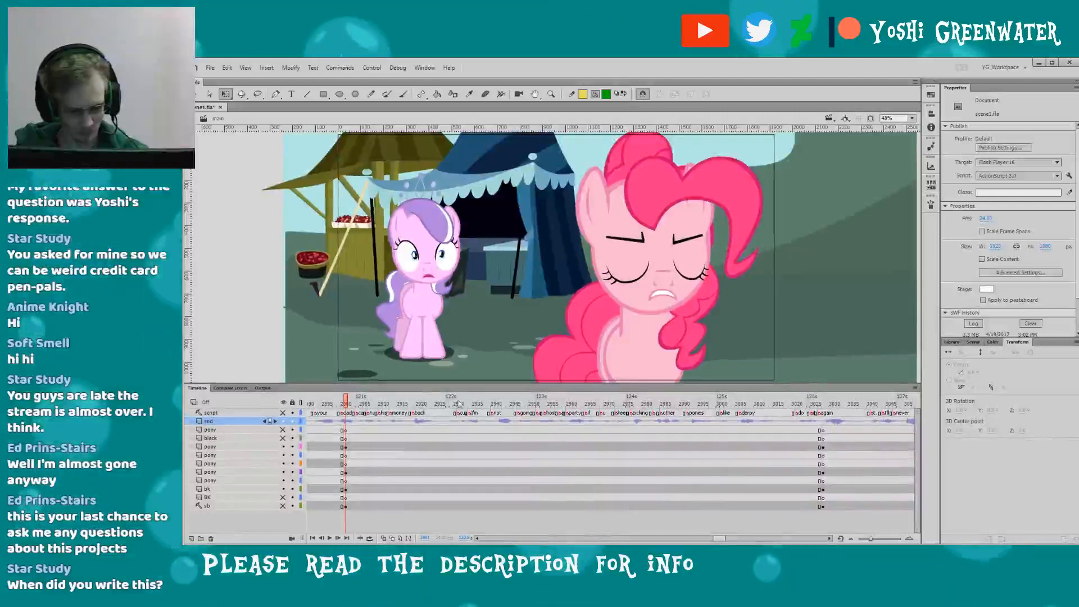
drag(713, 540, 719, 540)
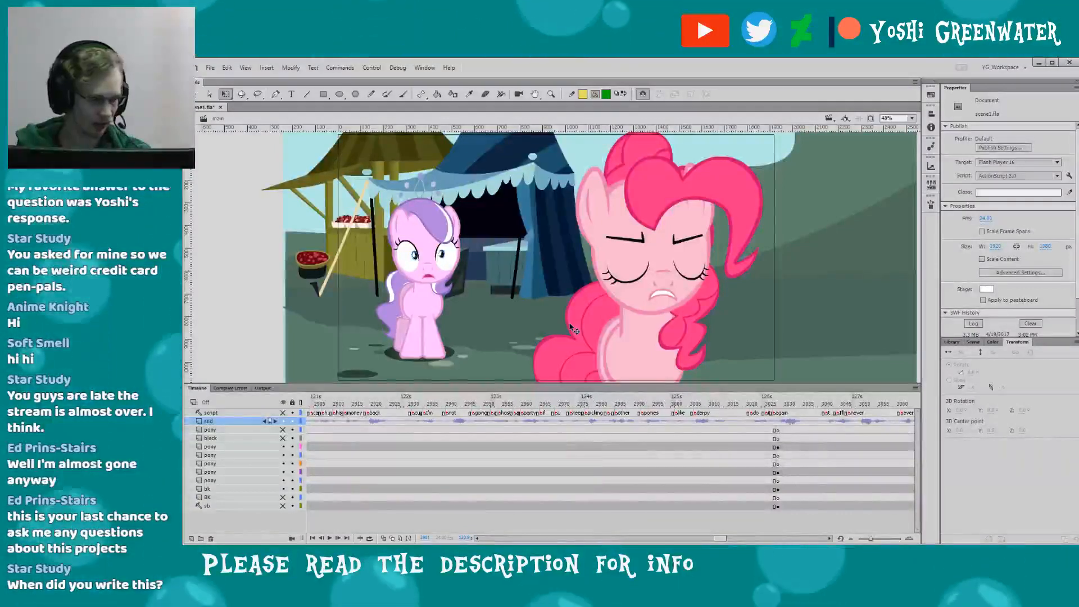
click(421, 317)
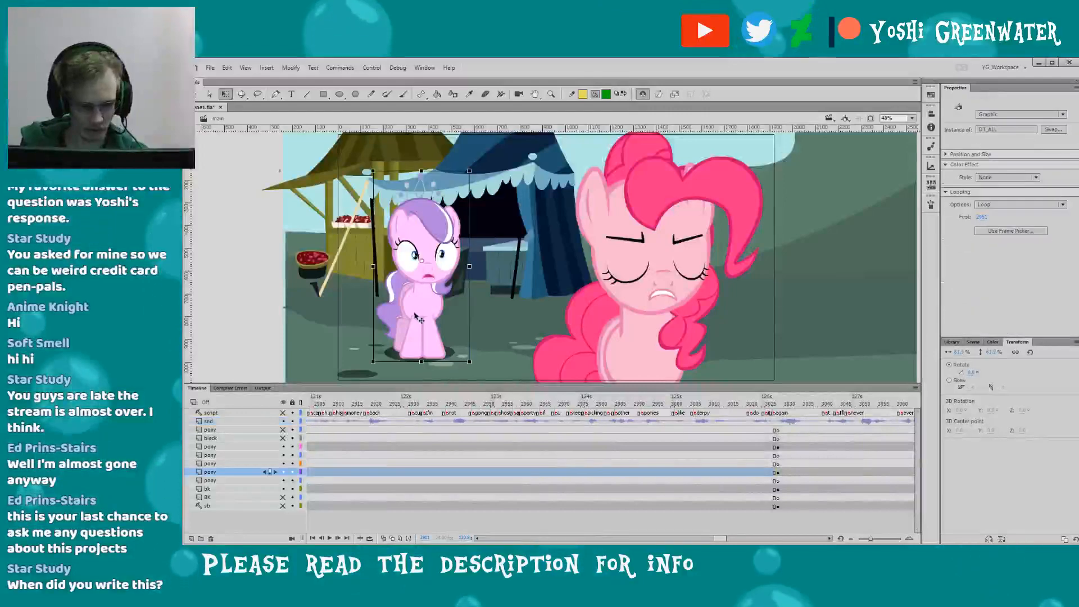
double_click(403, 317)
drag(714, 539, 720, 540)
drag(507, 388, 505, 354)
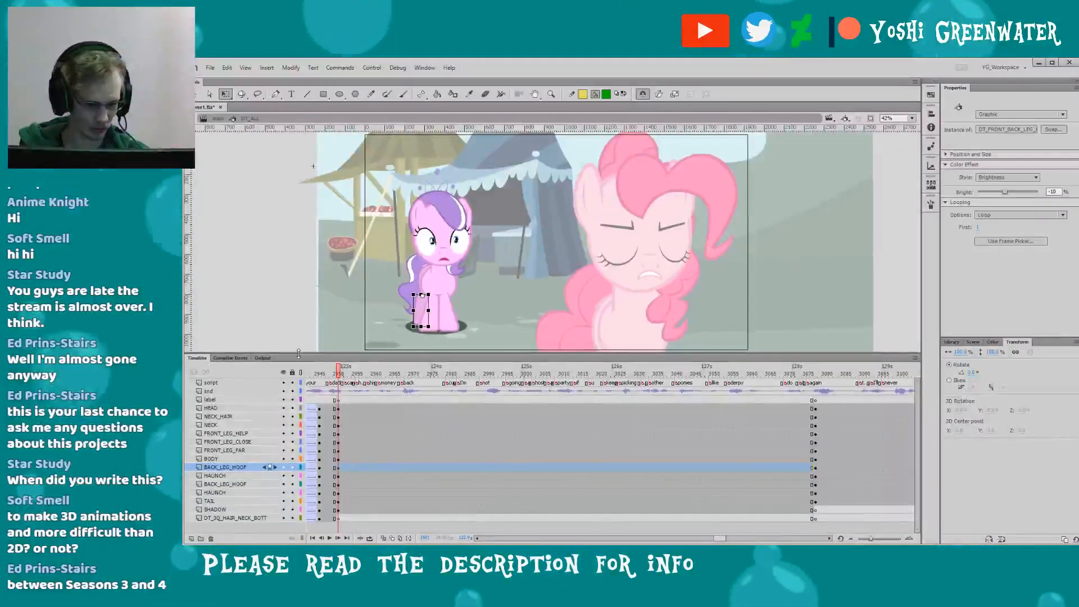
click(340, 374)
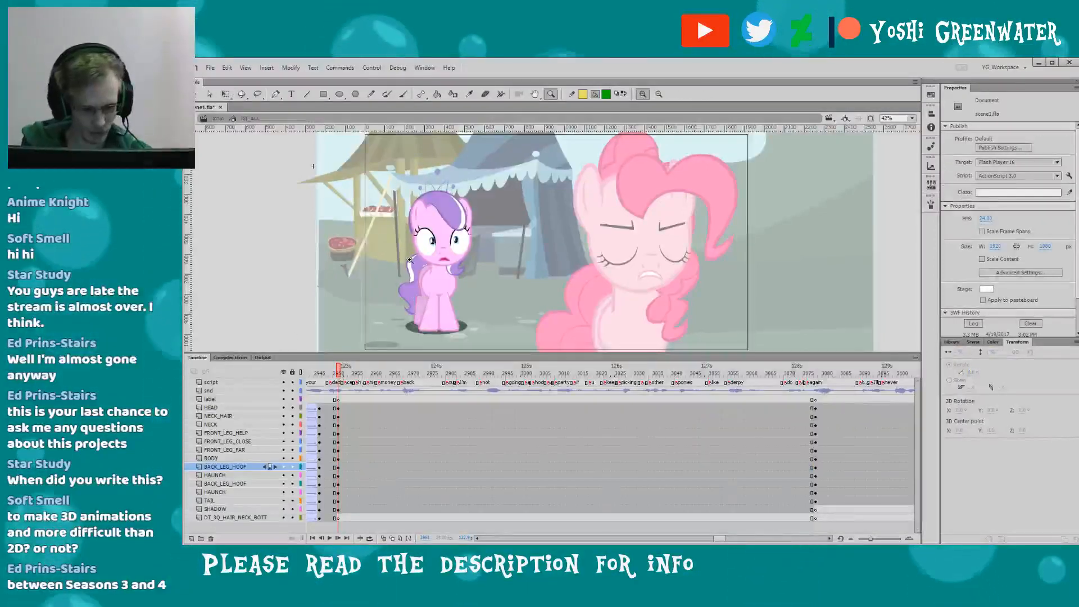
- Examine the hind leg artwork beside Diamond Tiara's tail in its own symbol, and return to the full-body symbol
drag(406, 263, 426, 320)
drag(538, 225, 562, 309)
key(q)
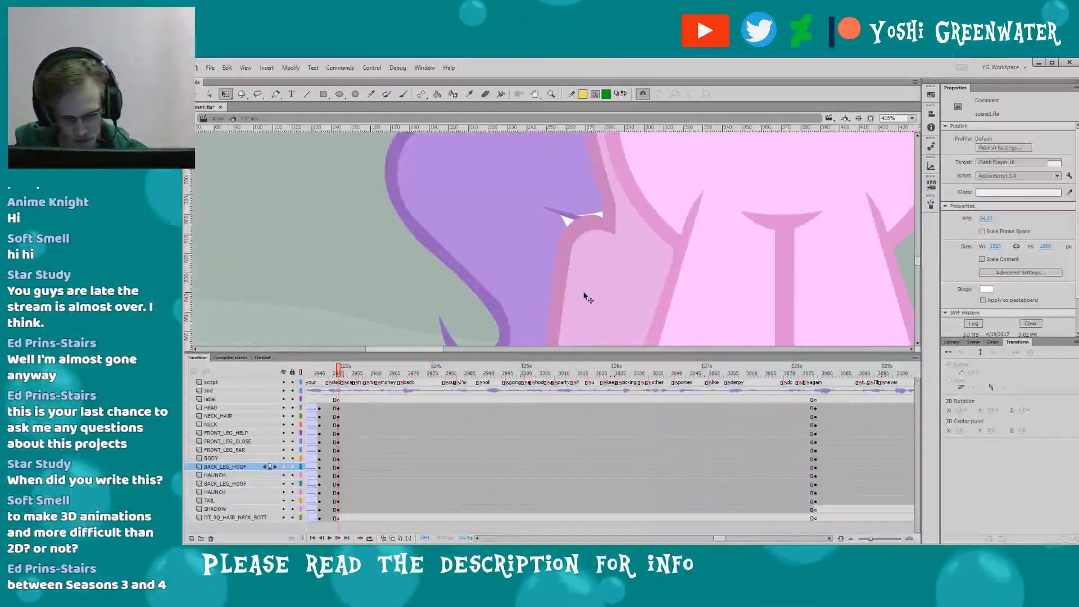
click(579, 298)
click(448, 287)
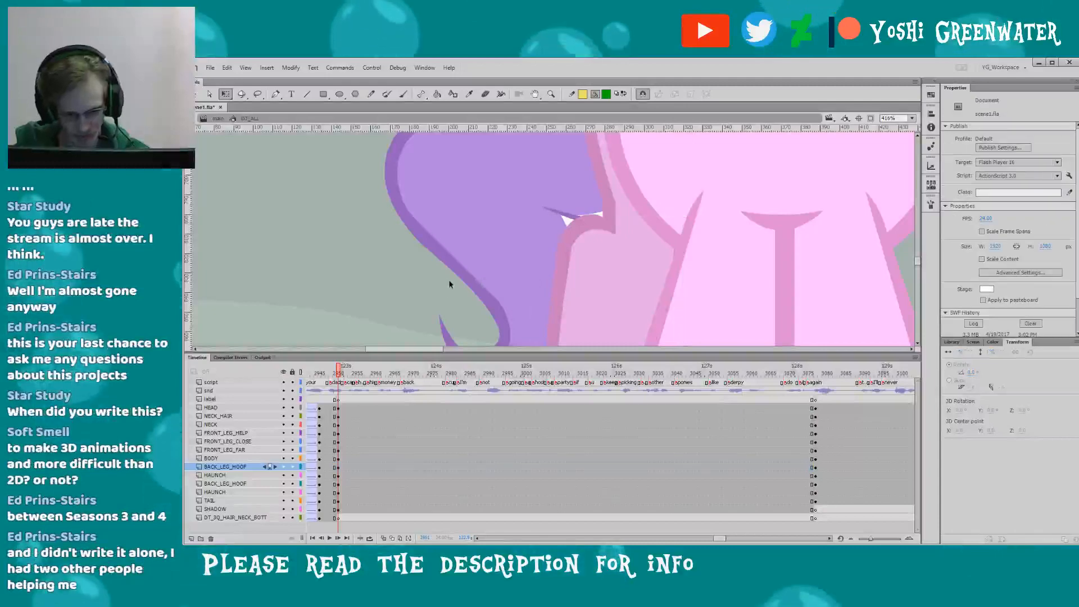
double_click(585, 253)
click(630, 239)
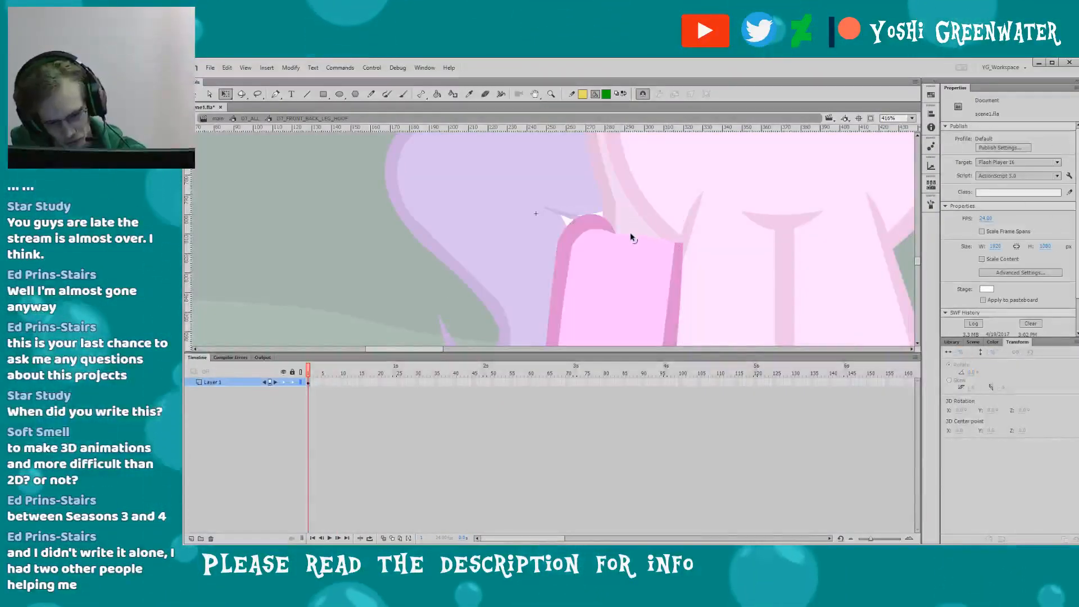
double_click(532, 203)
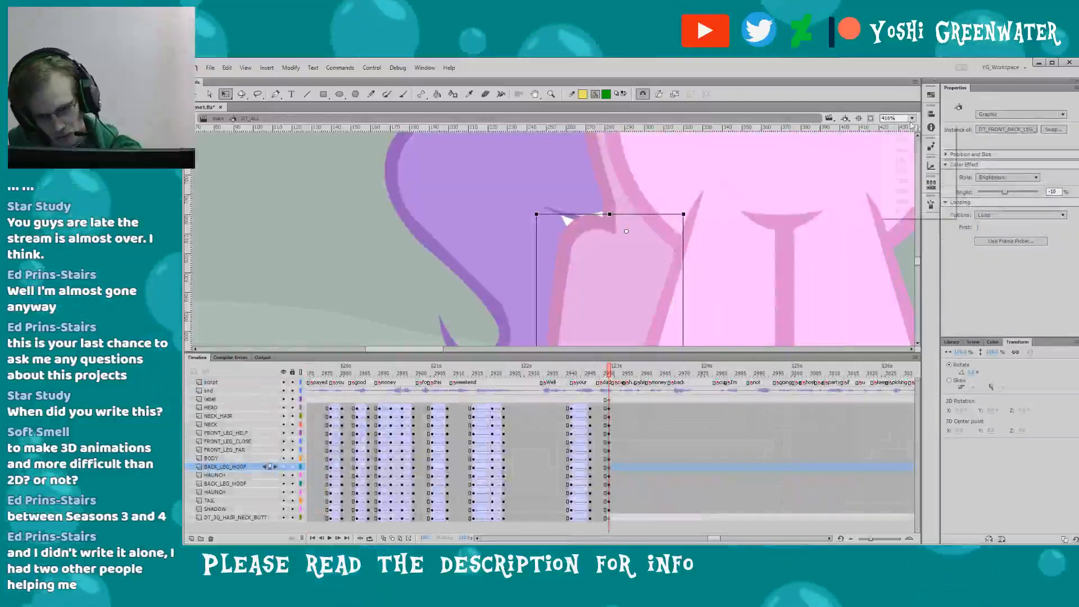
- Frame Diamond Tiara's whole body on the stage and bring the full length of the shot into view in the timeline
key(ctrl+2)
key(z)
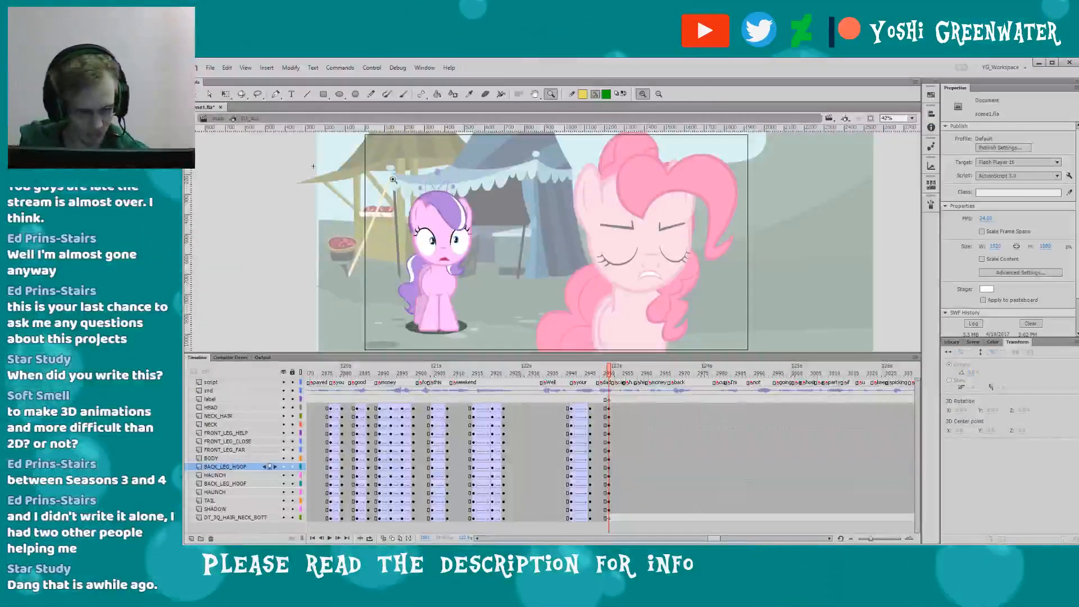
click(424, 301)
drag(423, 143, 534, 343)
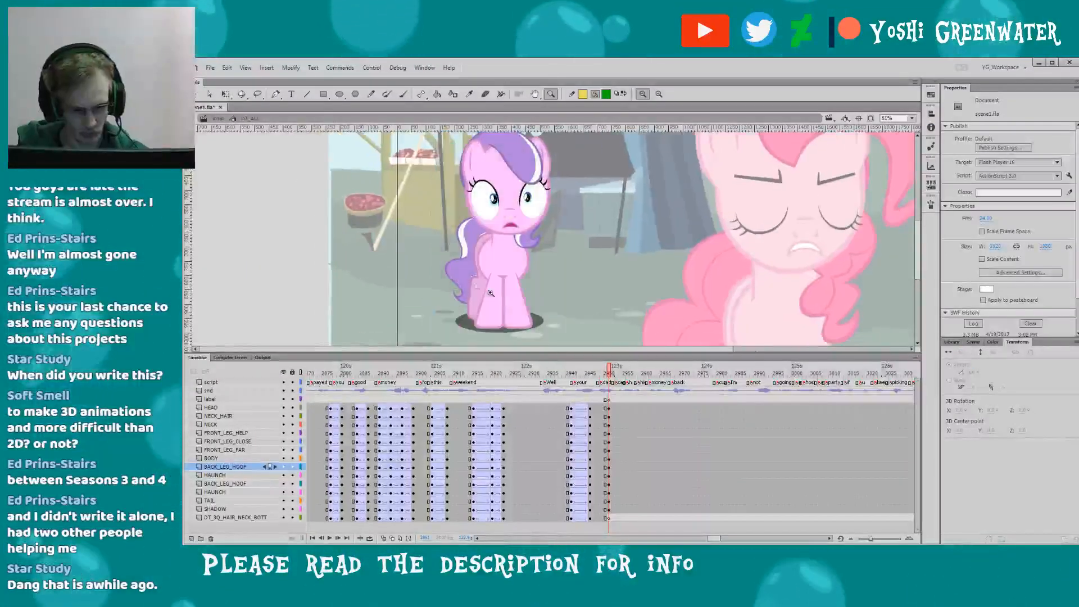
drag(461, 284, 427, 263)
key(q)
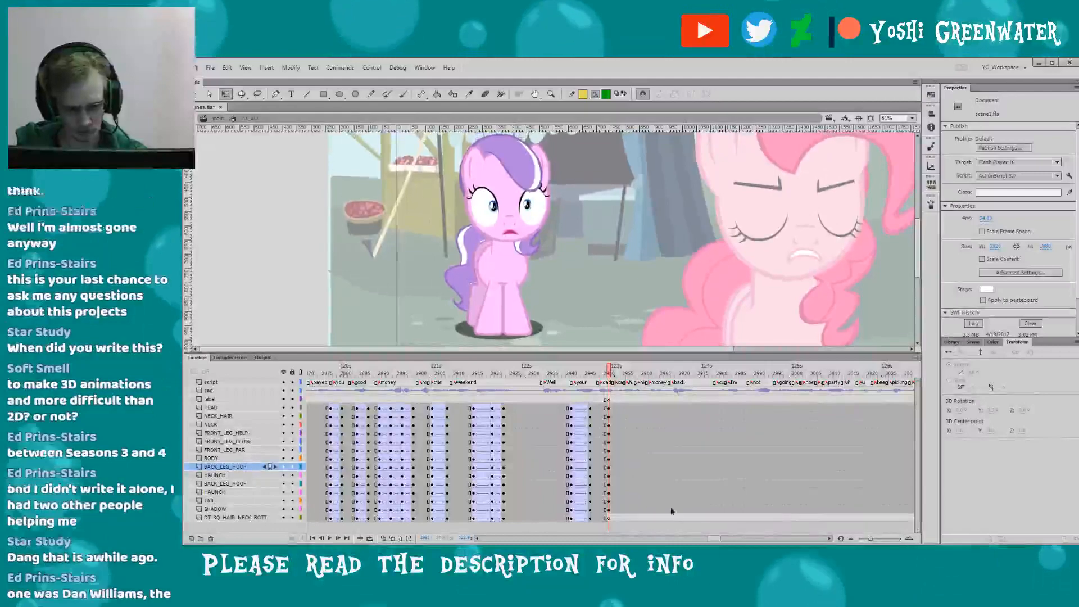
drag(709, 538, 713, 515)
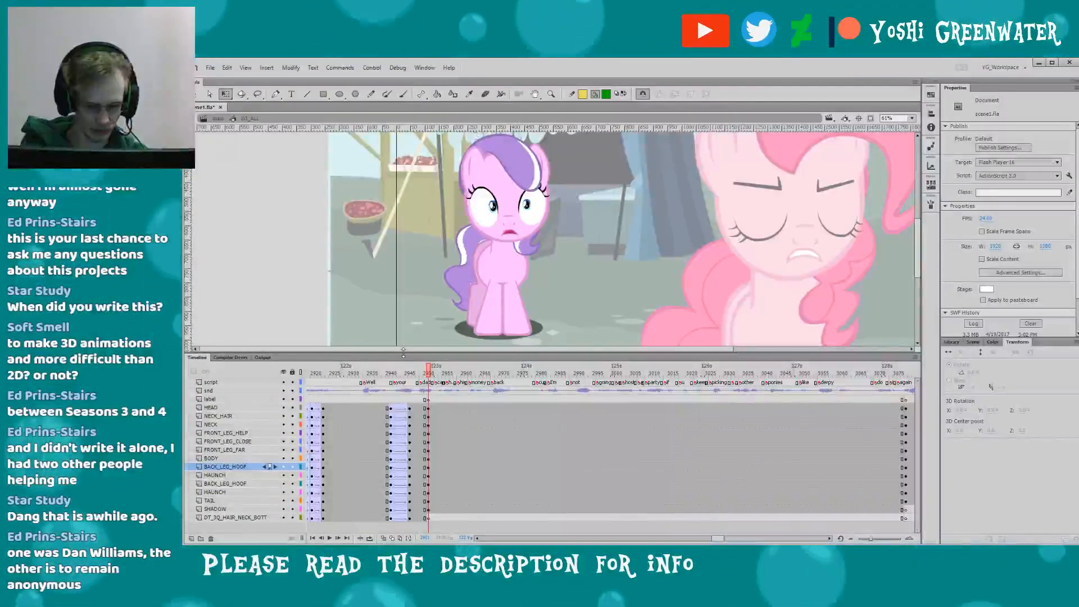
drag(403, 354, 403, 355)
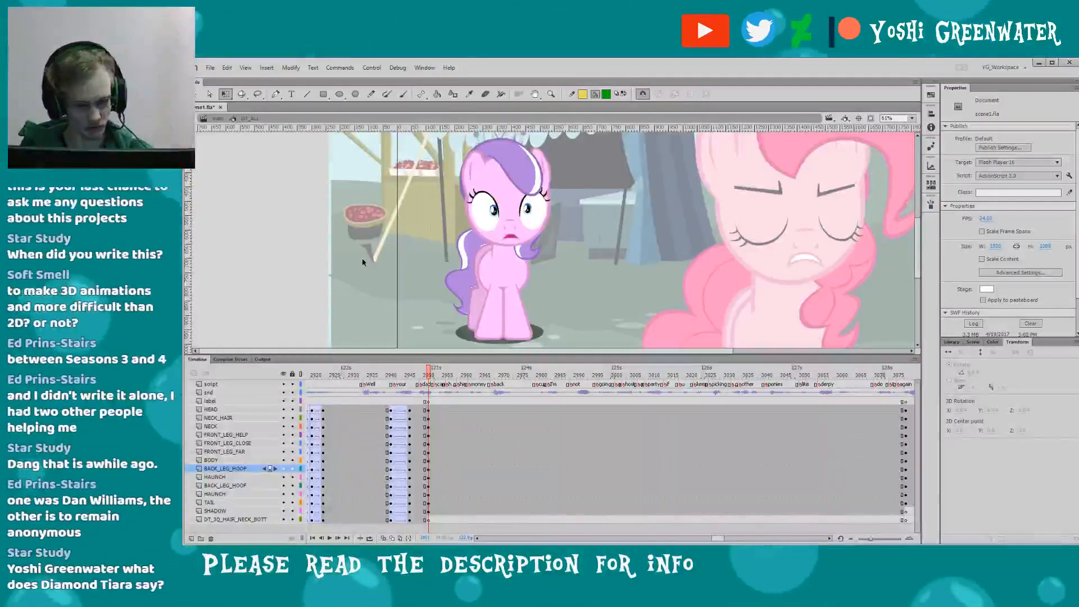
drag(409, 316, 414, 354)
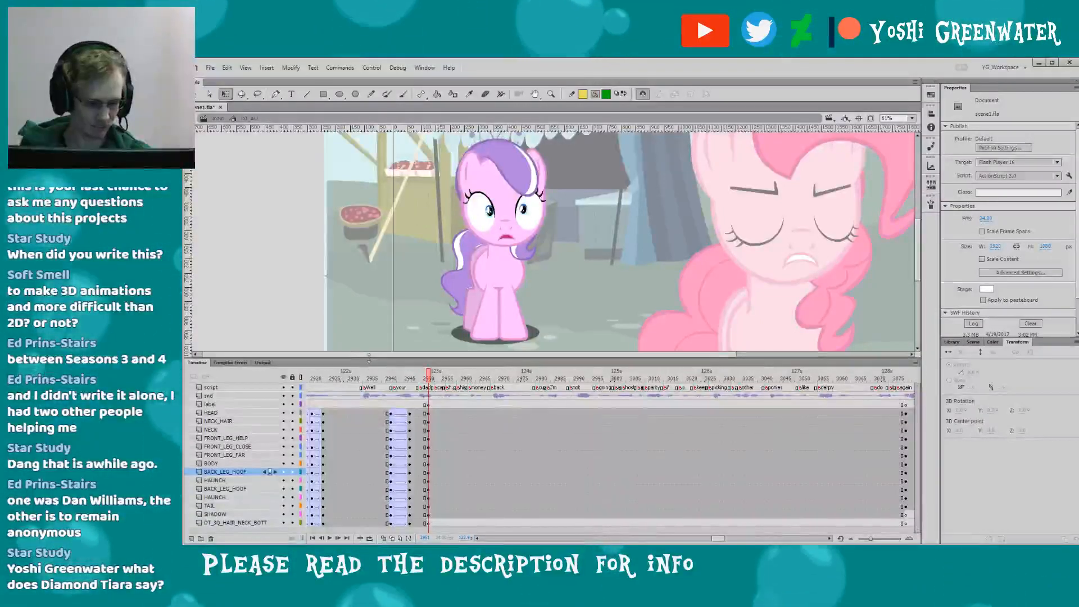
- Play and scrub Diamond Tiara's earlier dialogue poses in her full-body symbol, and return near the start of her front-facing pose
drag(720, 535, 712, 540)
click(417, 384)
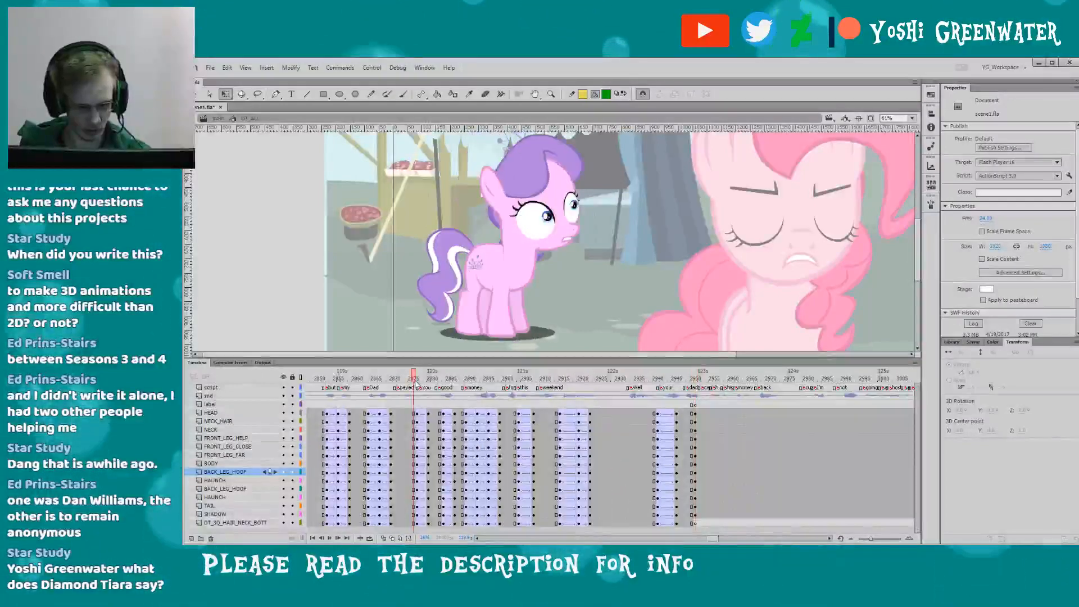
key(Return)
drag(713, 538, 704, 539)
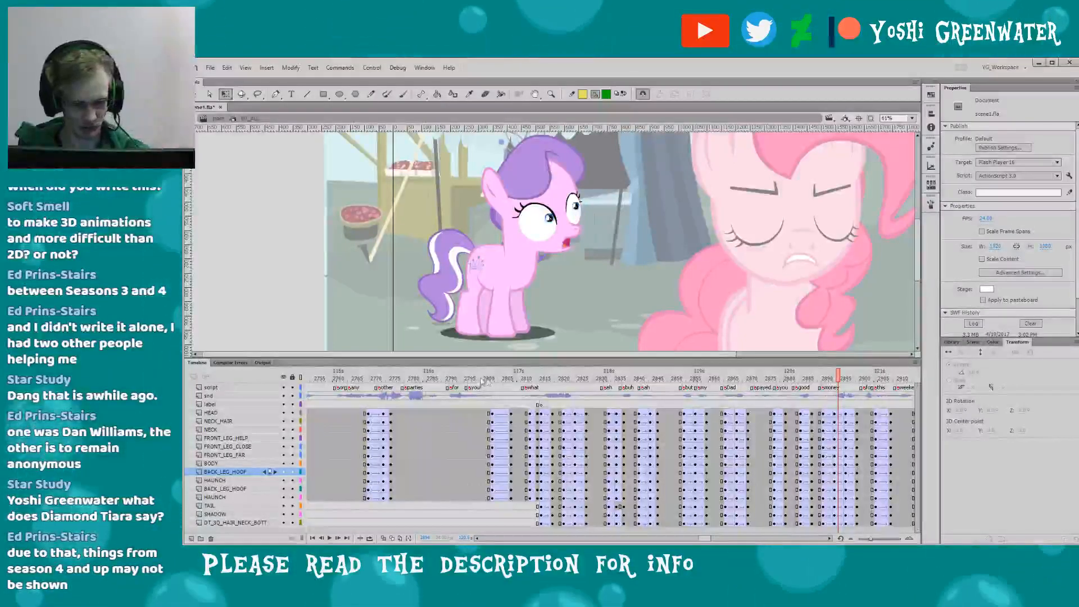
drag(480, 378, 522, 378)
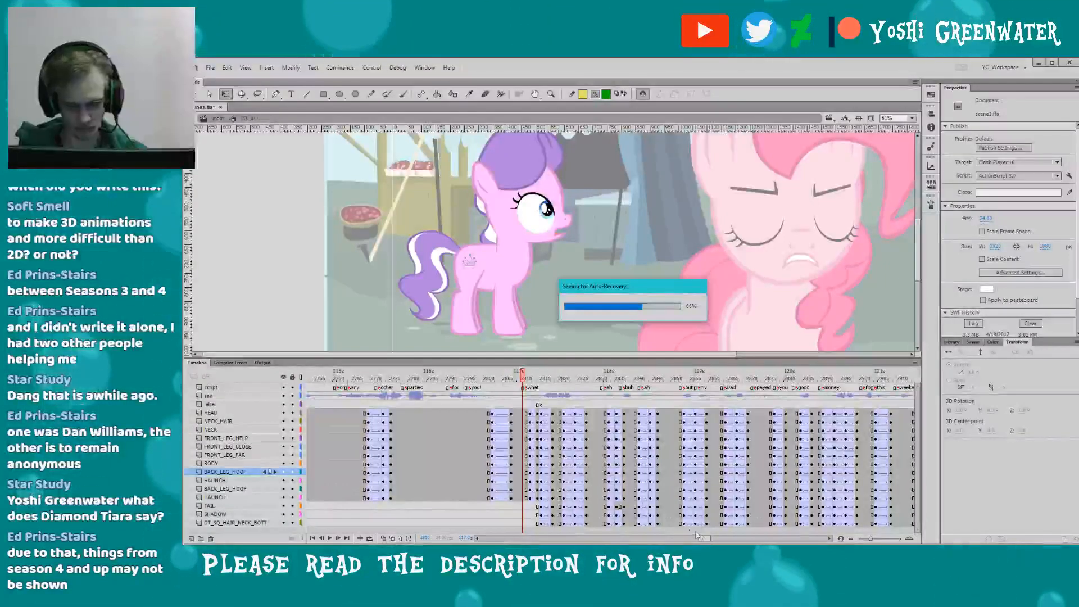
drag(697, 536, 717, 539)
click(481, 378)
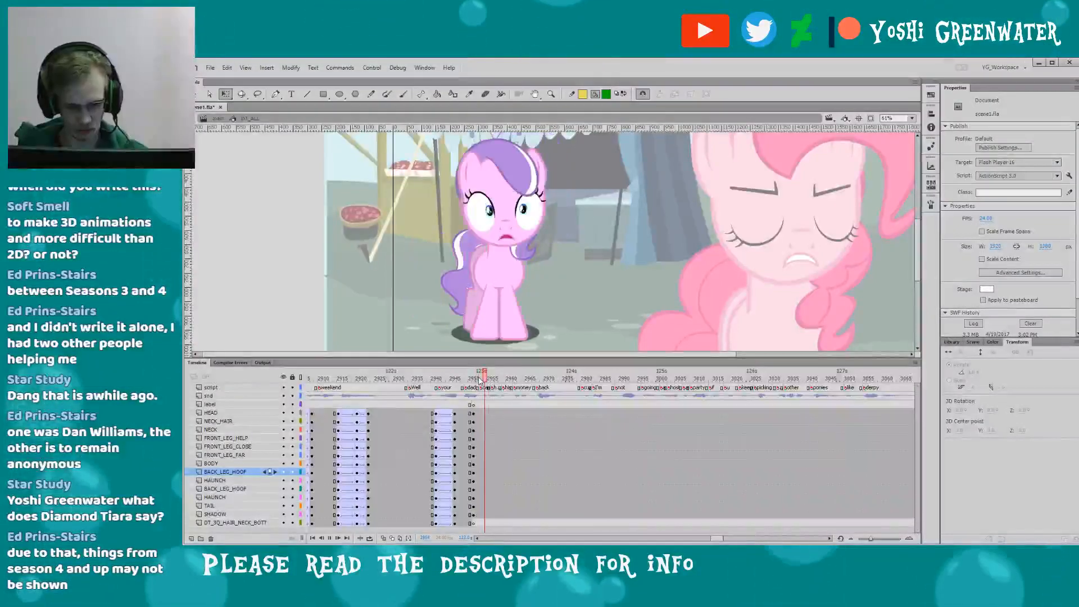
- Play back the scene's dialogue from just after the purple pony's last pose change to review the timing
drag(481, 378, 514, 378)
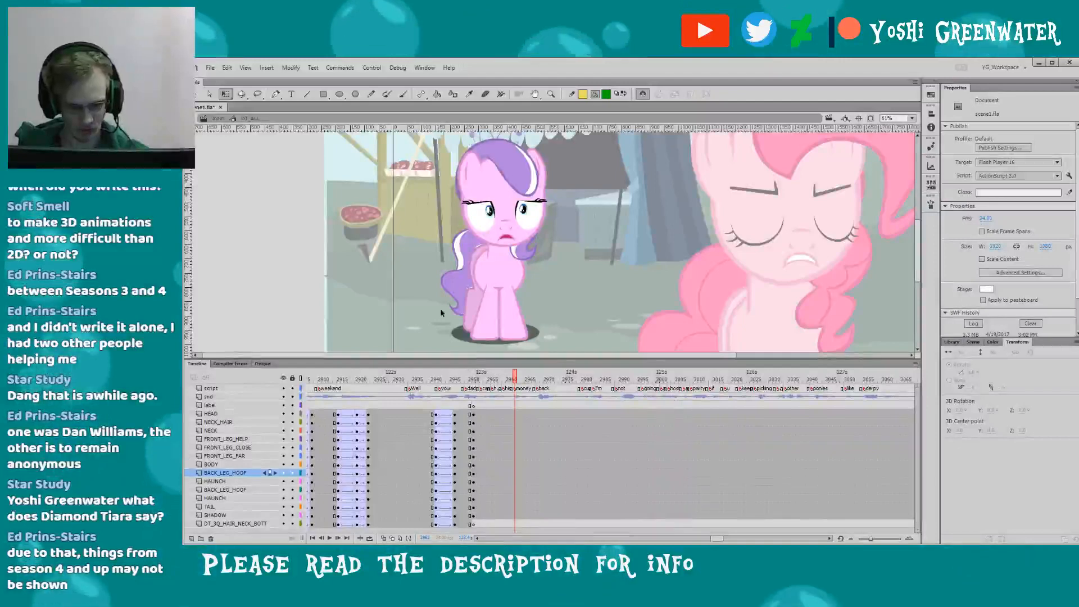
key(Return)
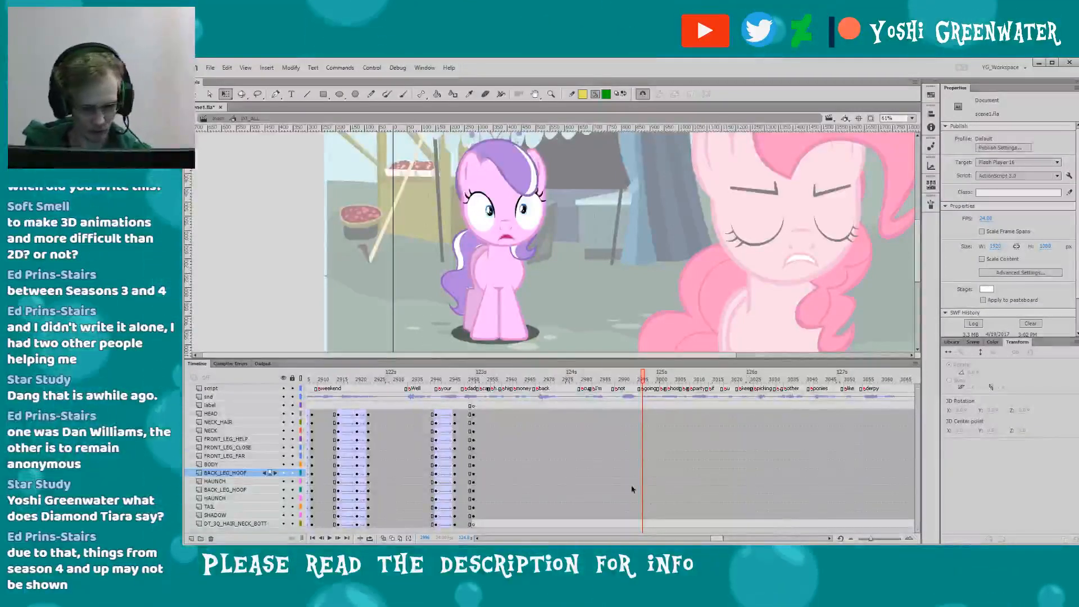
drag(715, 541, 717, 540)
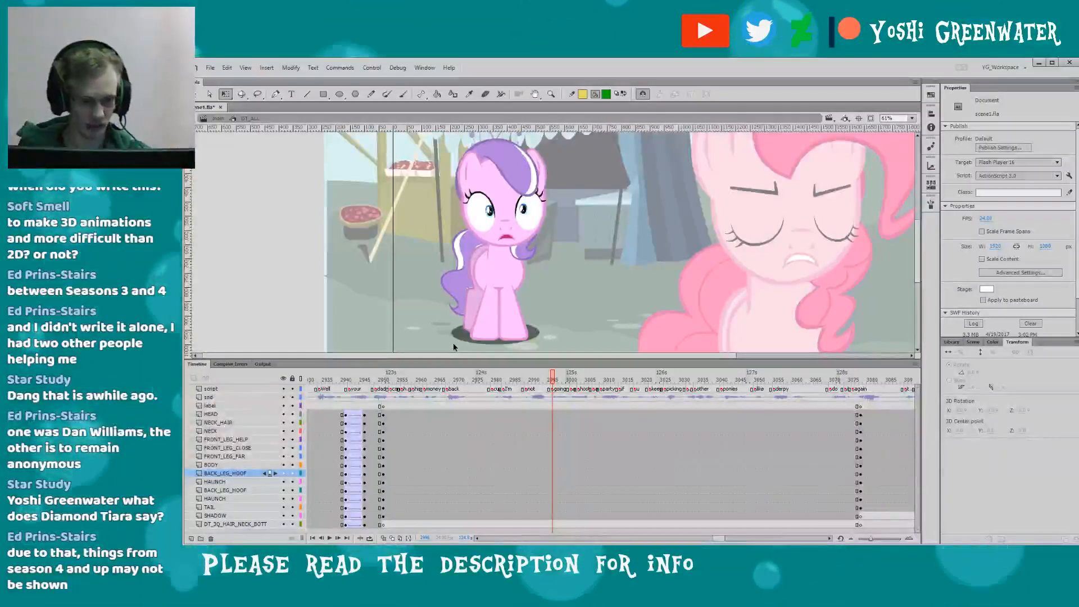
drag(428, 284, 431, 286)
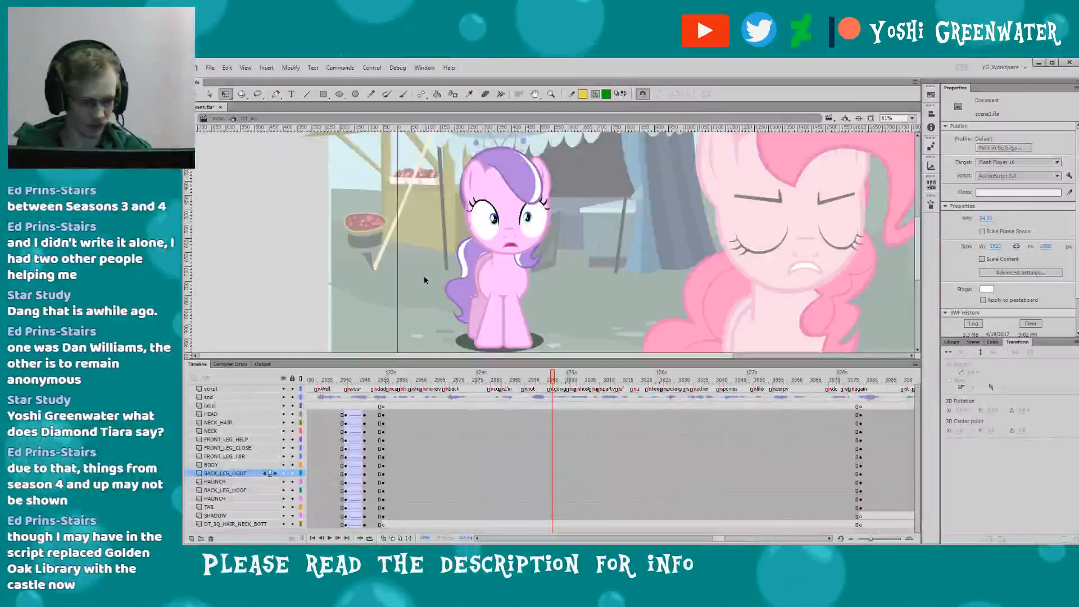
- Return to the keyframes near frame 2950 and replay the purple pony's following dialogue to inspect her blink
click(385, 381)
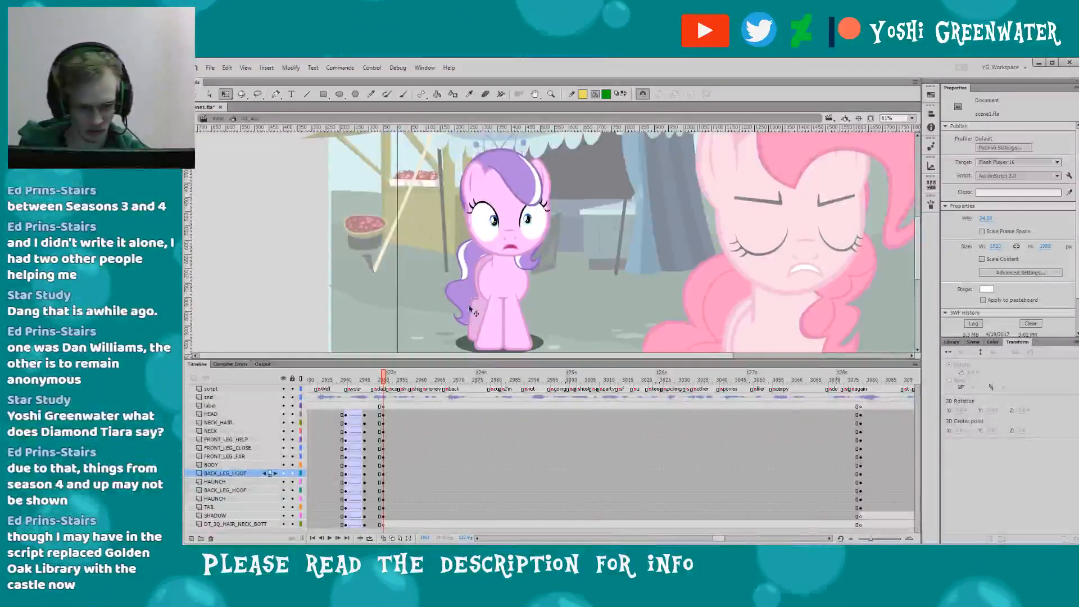
mouse_move(456, 358)
mouse_down()
mouse_move(457, 372)
mouse_move(456, 362)
mouse_up()
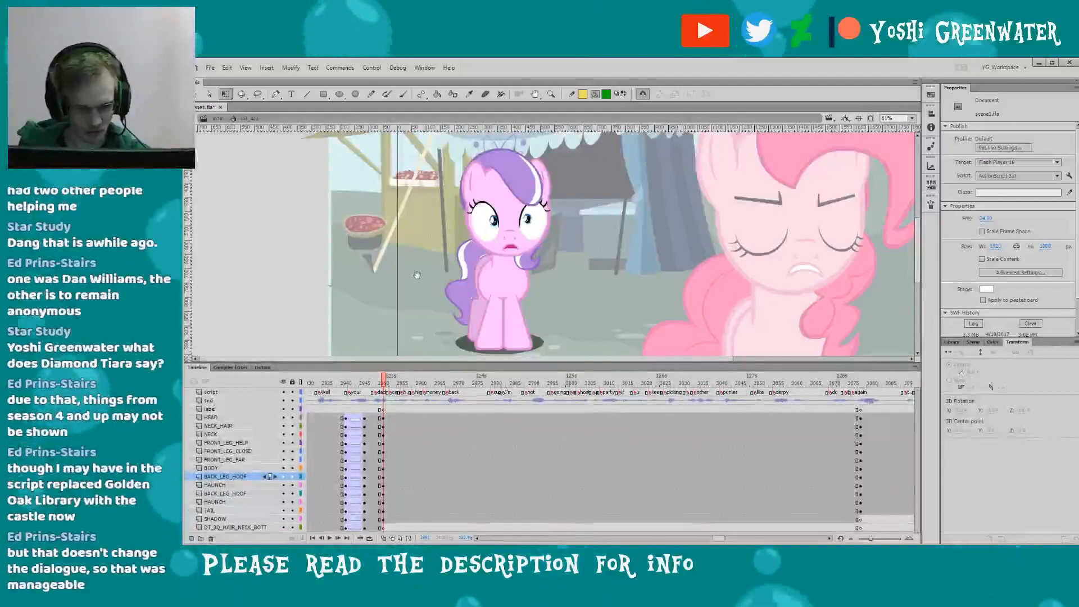
key(z)
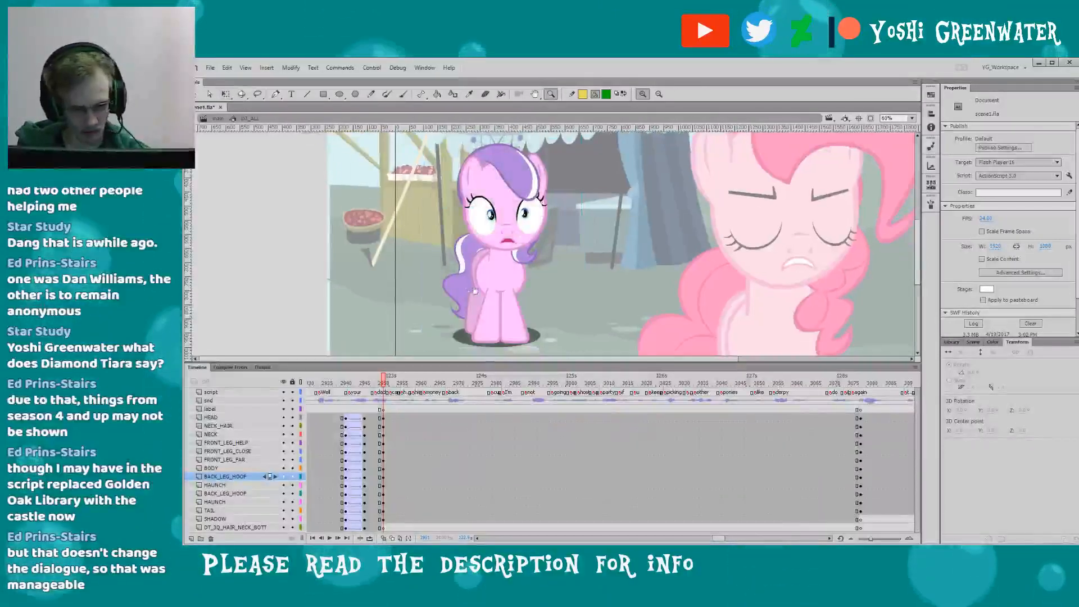
drag(478, 258, 473, 243)
drag(415, 146, 545, 332)
drag(466, 275, 463, 269)
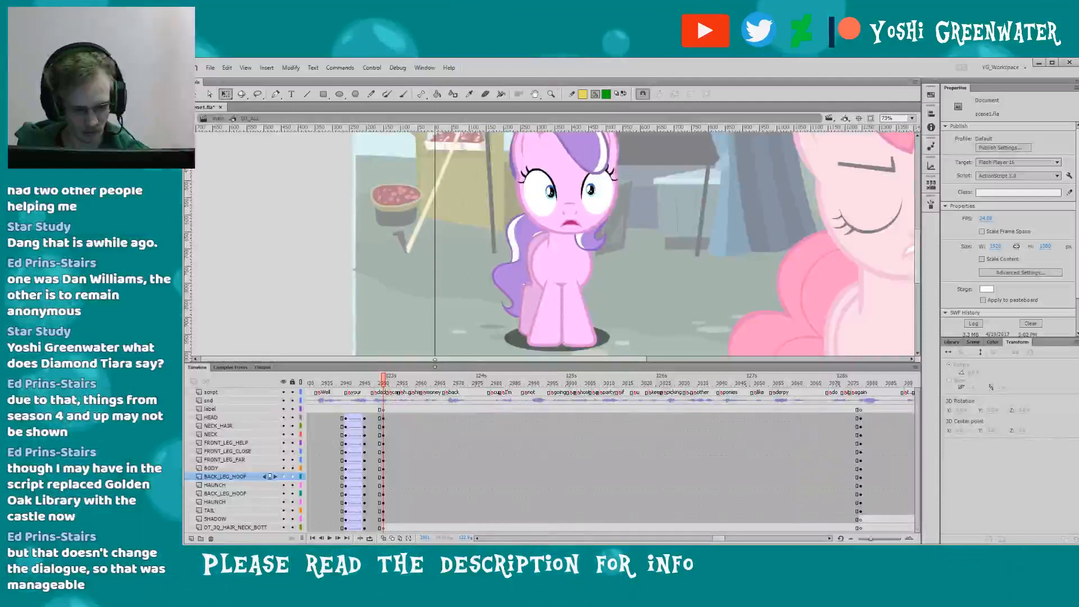
drag(436, 365, 435, 368)
drag(408, 304, 379, 312)
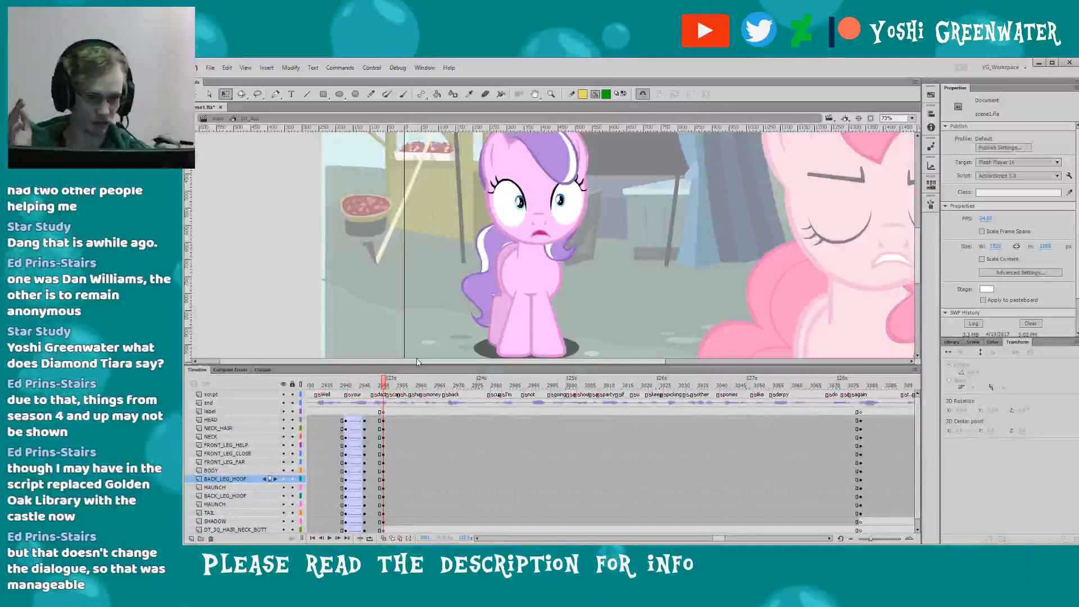
drag(445, 212, 449, 213)
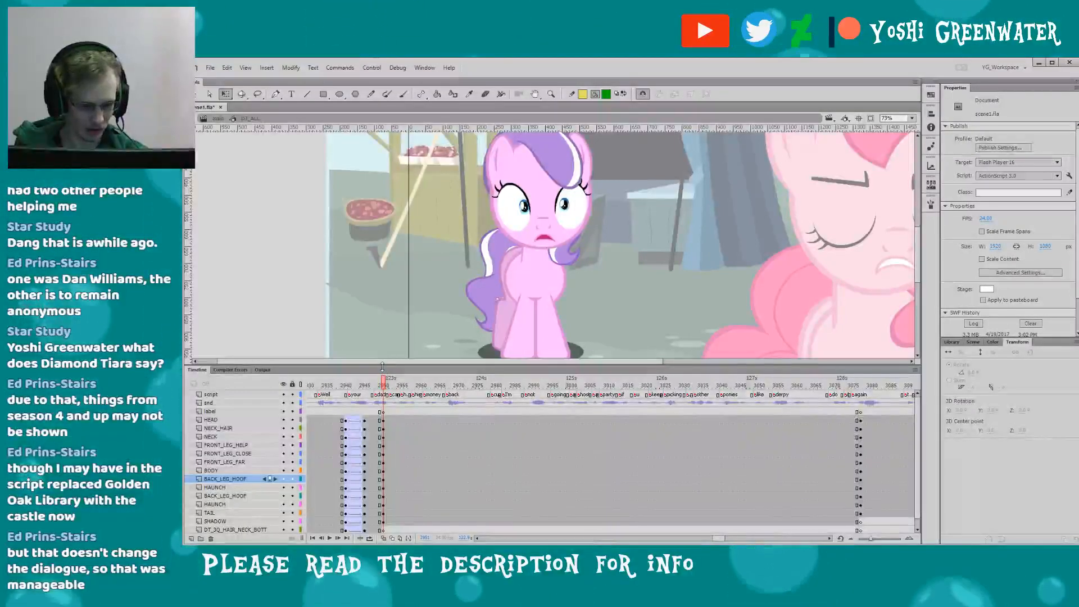
drag(382, 367, 383, 368)
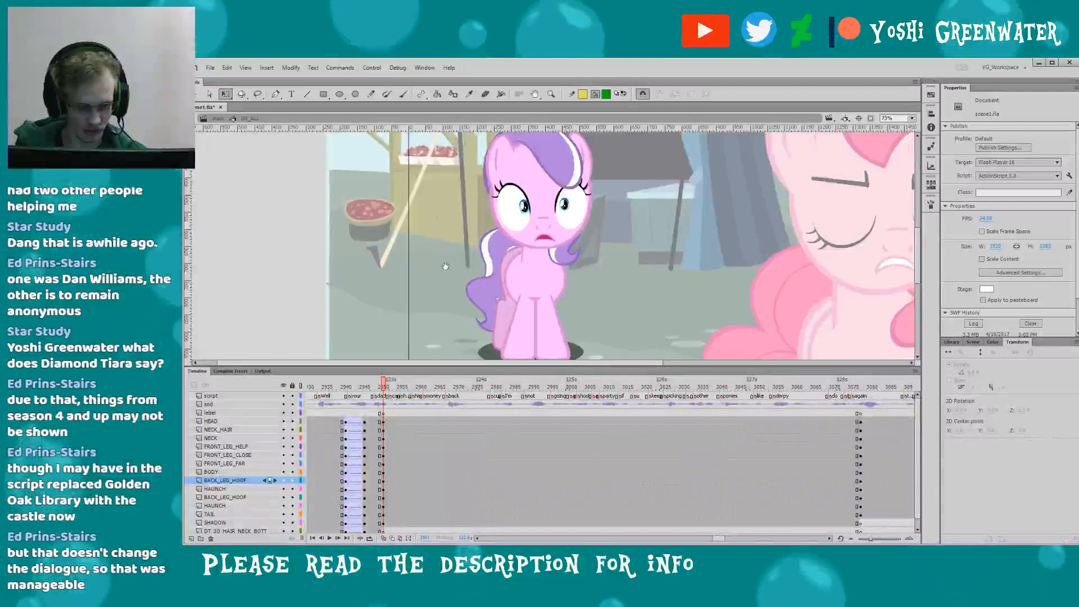
drag(446, 265, 450, 263)
drag(385, 388, 402, 389)
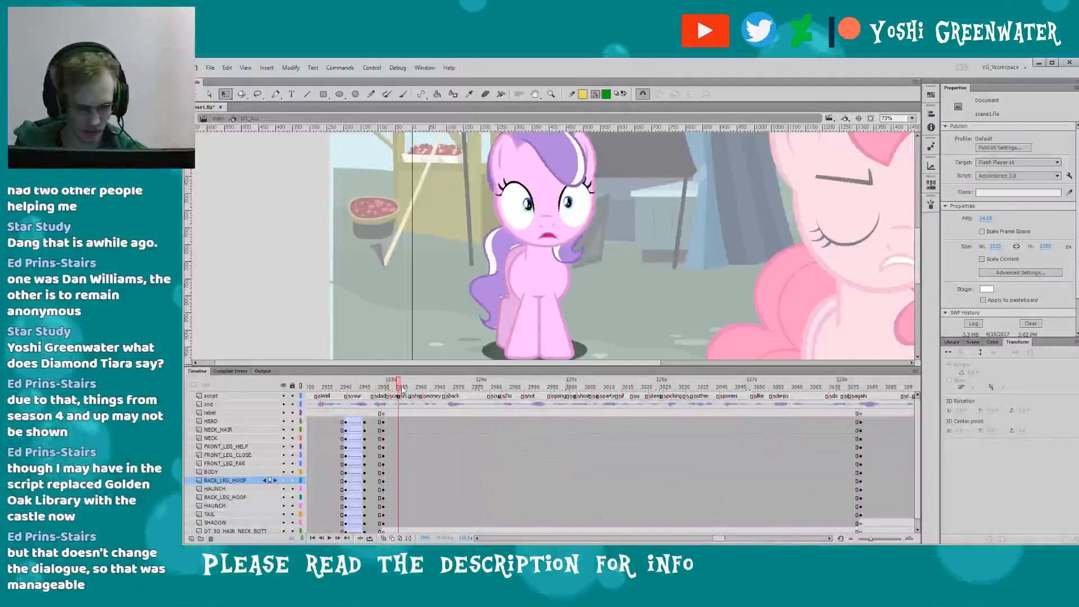
key(Return)
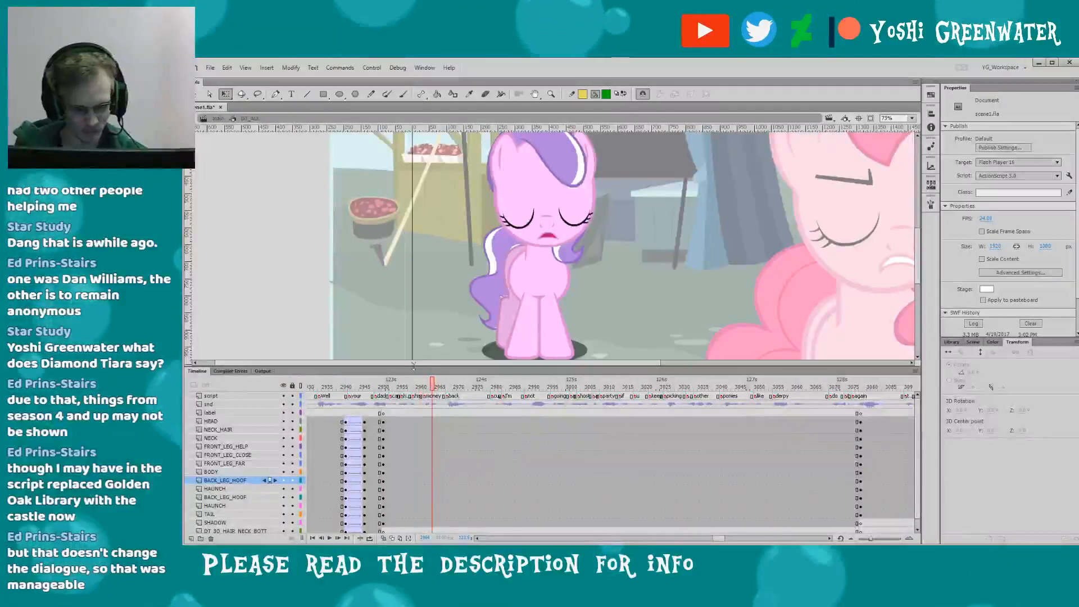
- Insert keyframes on the HEAD through SHADOW layers at the frame where the pony's eyes are half closed
click(417, 387)
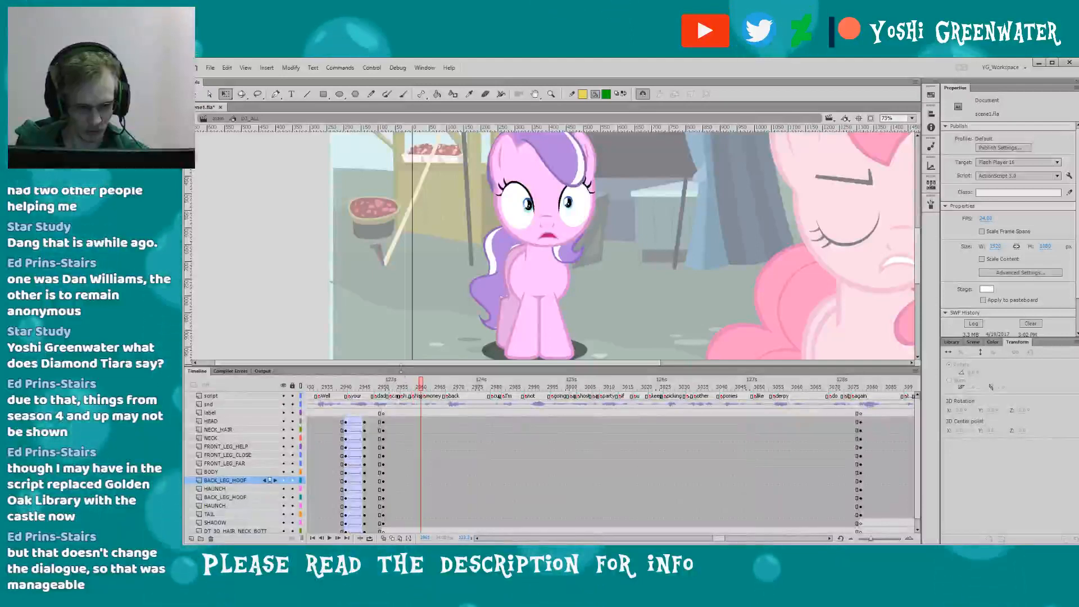
click(425, 421)
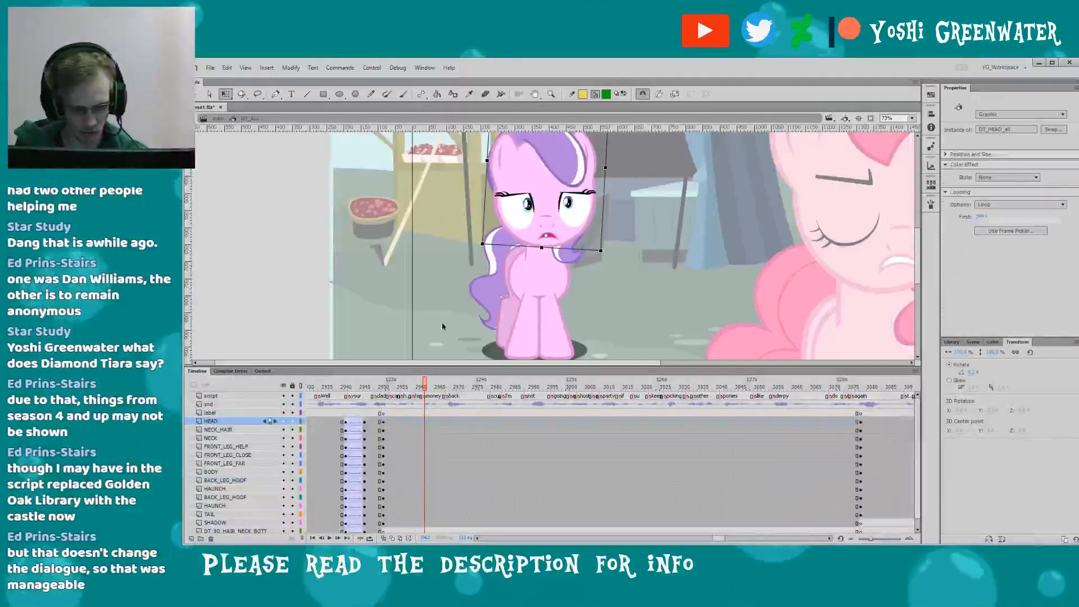
drag(425, 422, 426, 523)
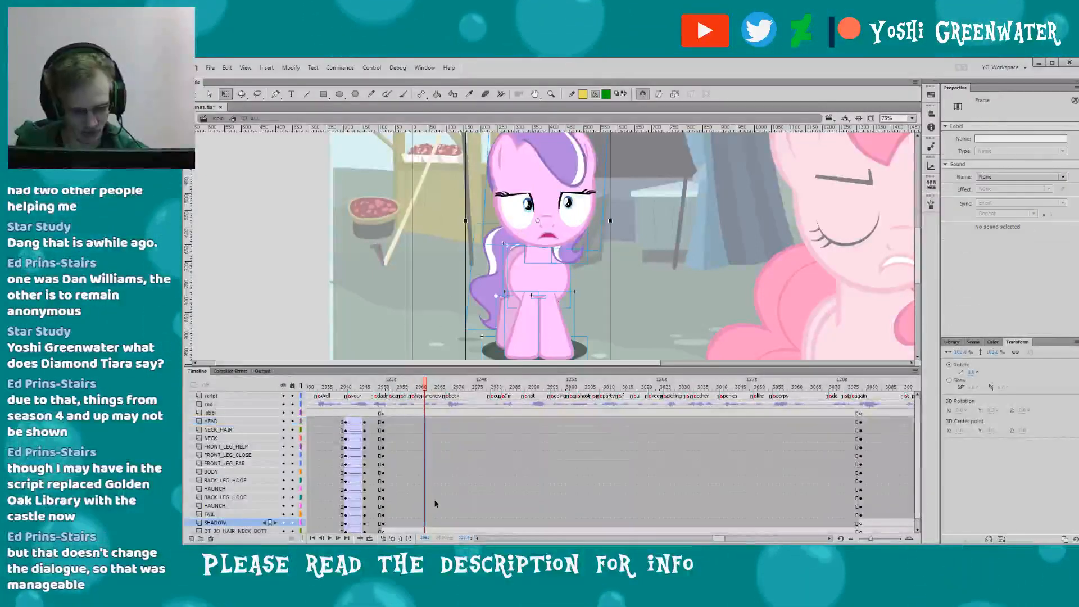
key(F6)
- Add keyframes on the HEAD through SHADOW layers at the frame where the pony's eyes are fully closed
key(period)
key(period)
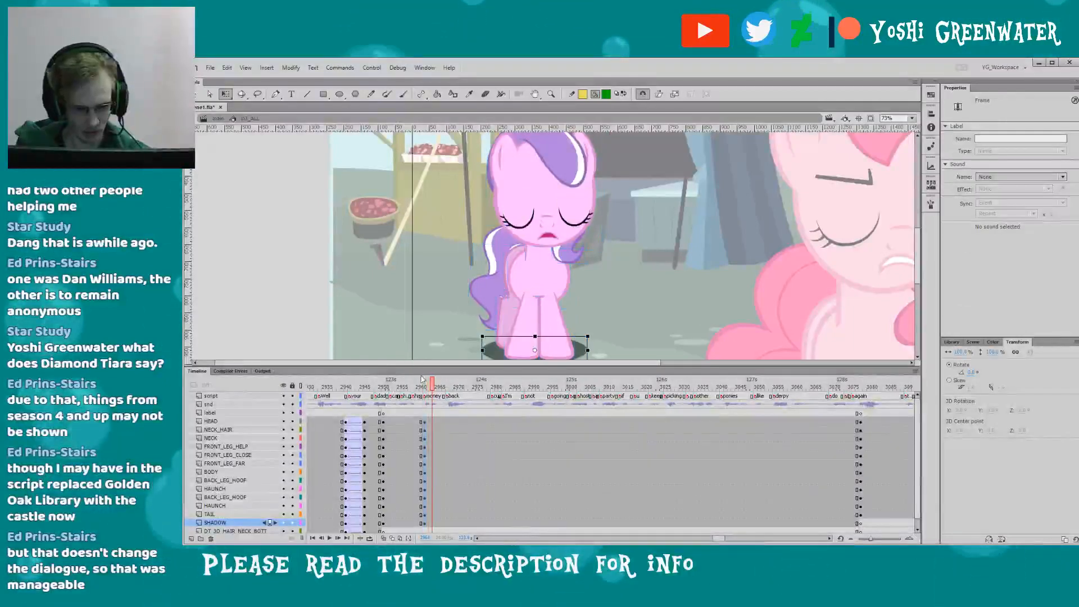
drag(437, 422, 438, 522)
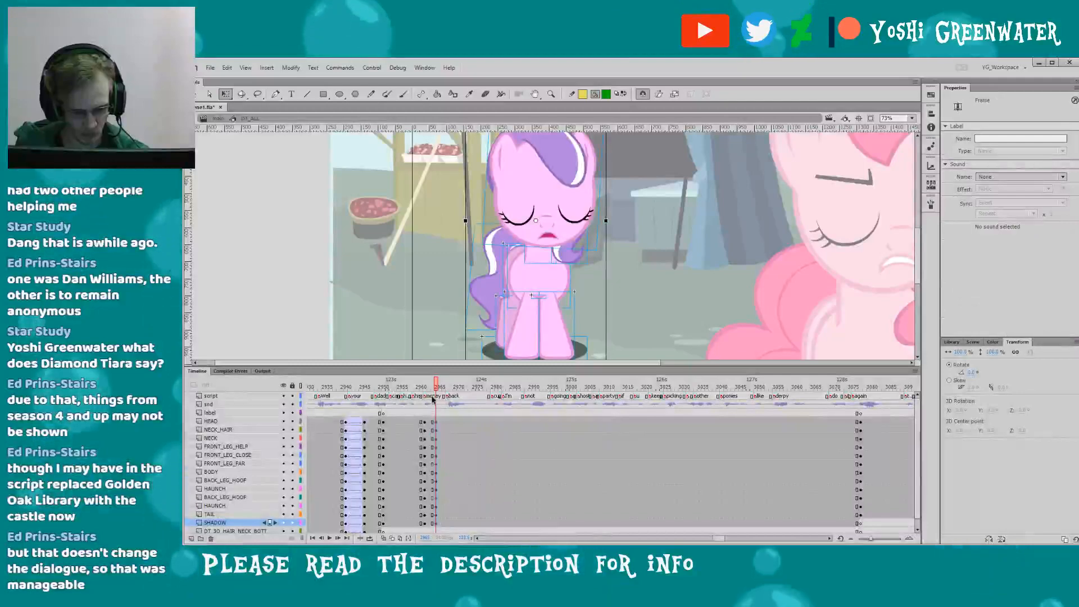
- Add another set of keyframes on the HEAD through SHADOW layers just after the pony's eyes reopen
key(period)
key(period)
key(period)
key(period)
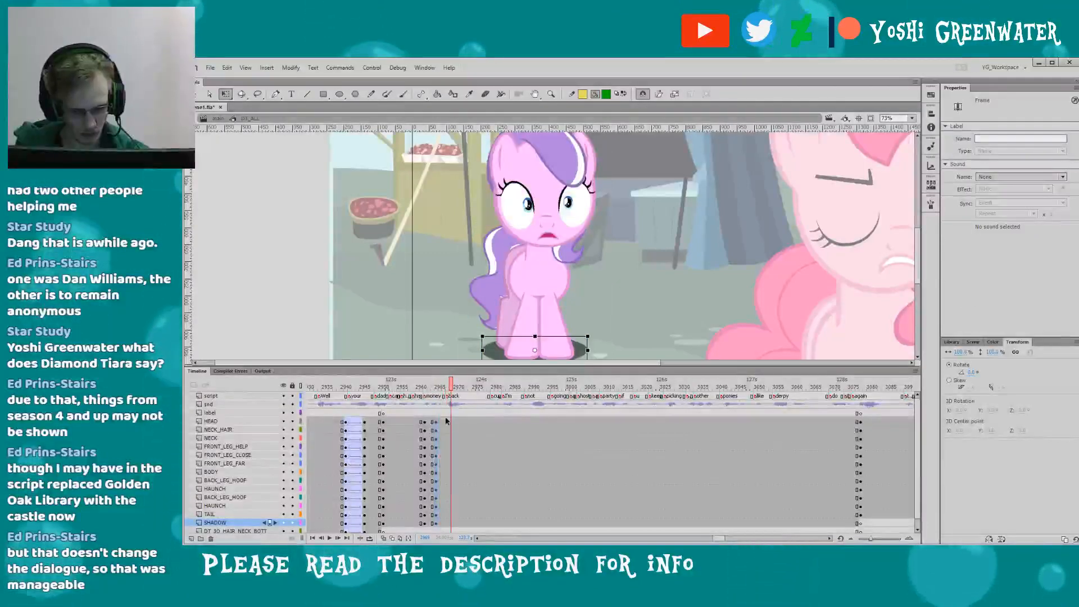
drag(451, 421, 451, 523)
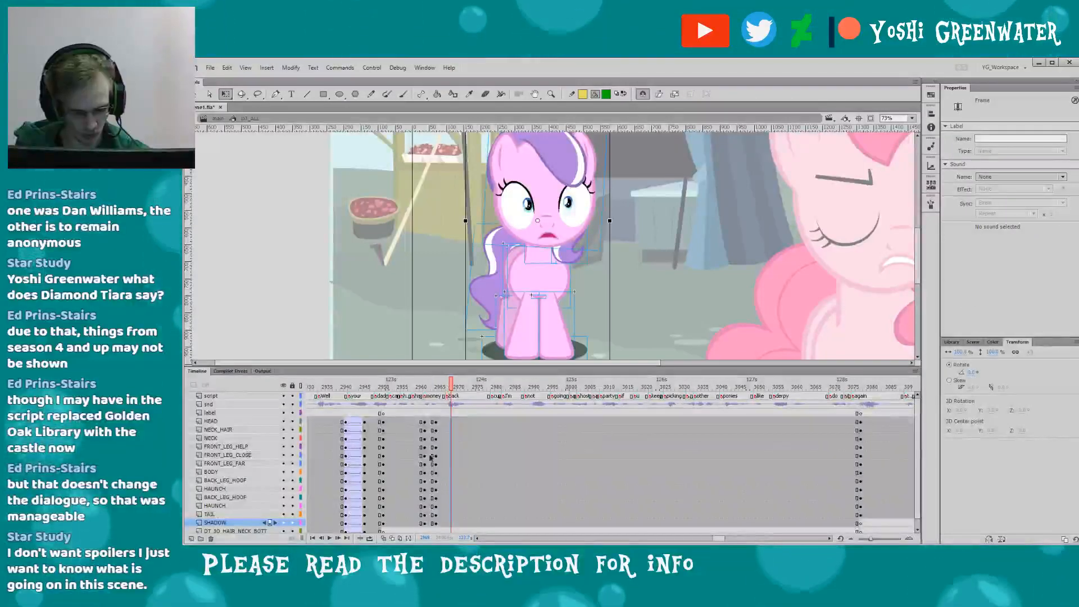
key(F6)
- Lock the SHADOW layer, squash the pony's body slightly in the closed-eye keyframe and lower the head to match
click(425, 387)
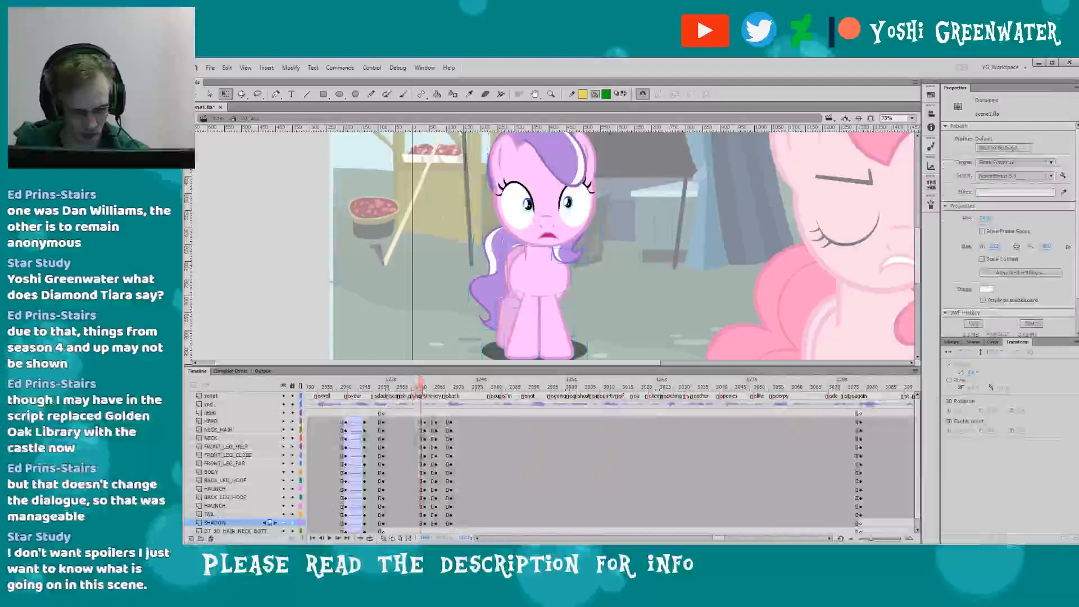
click(435, 389)
click(502, 281)
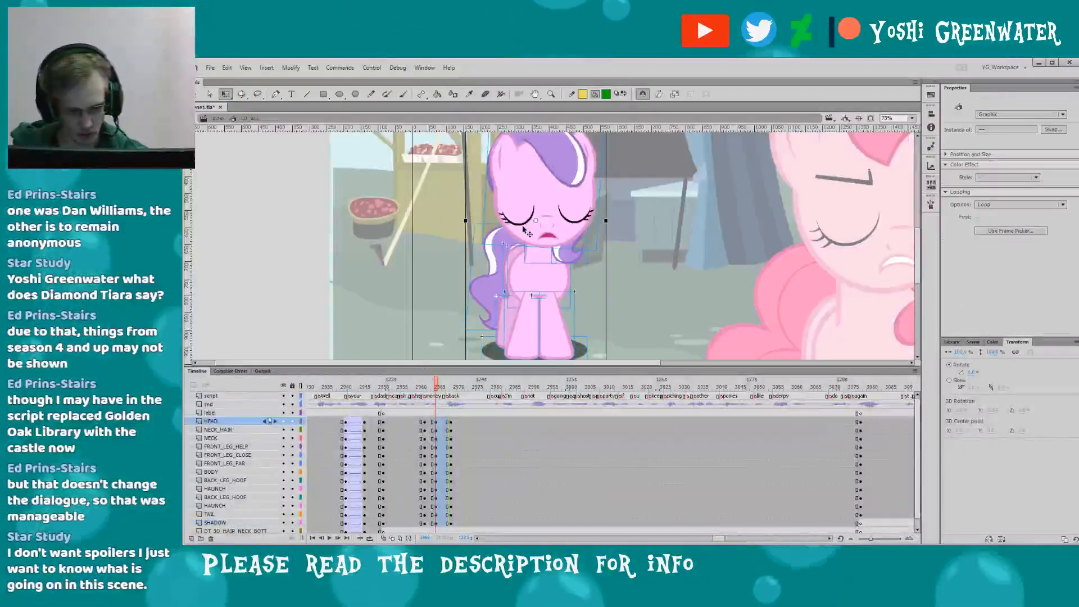
click(291, 522)
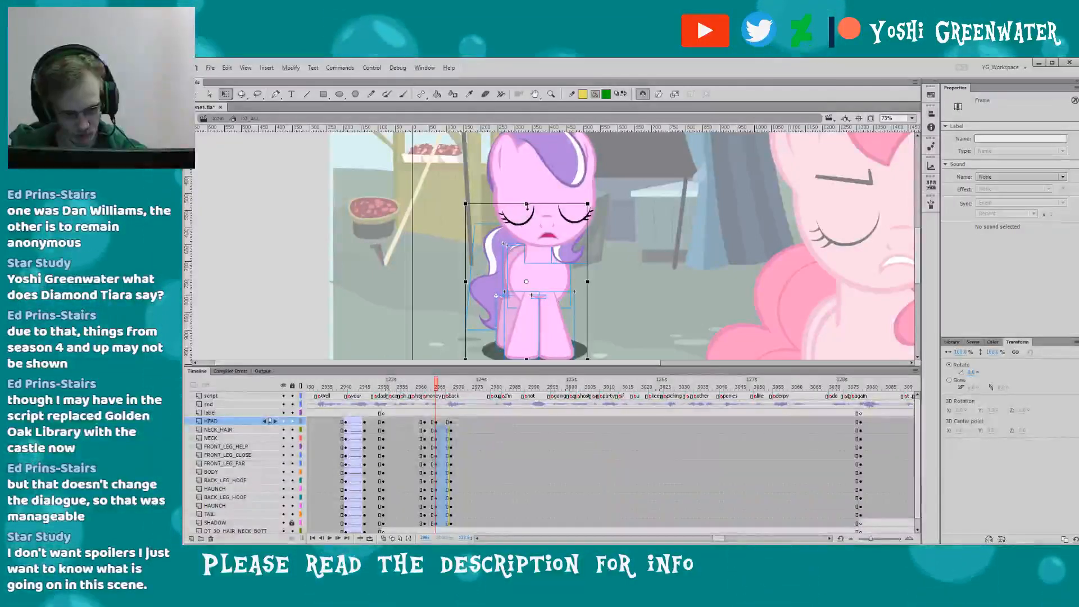
click(514, 225)
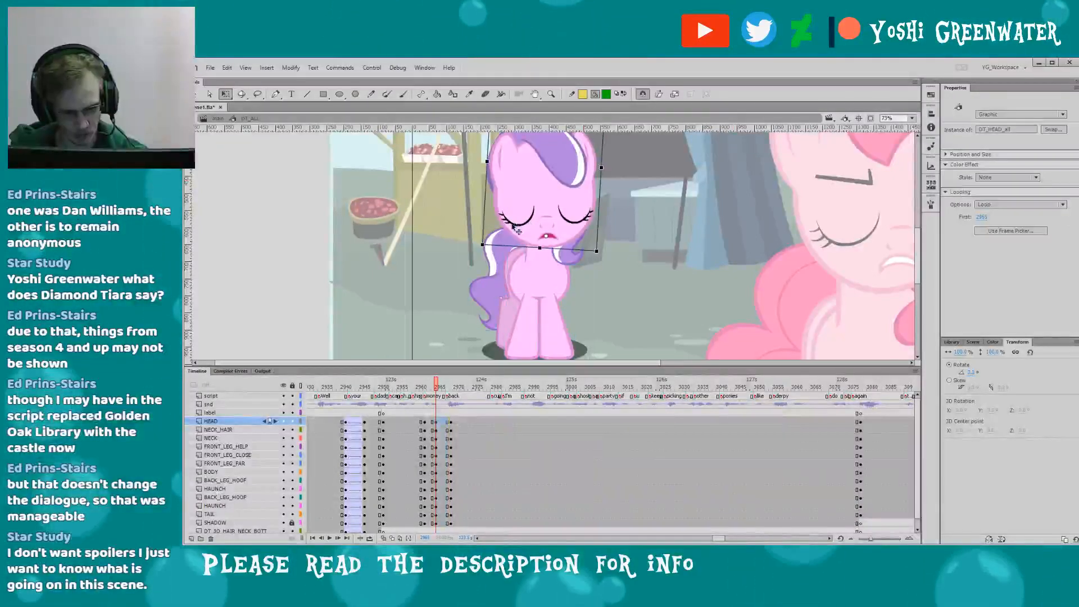
click(576, 240)
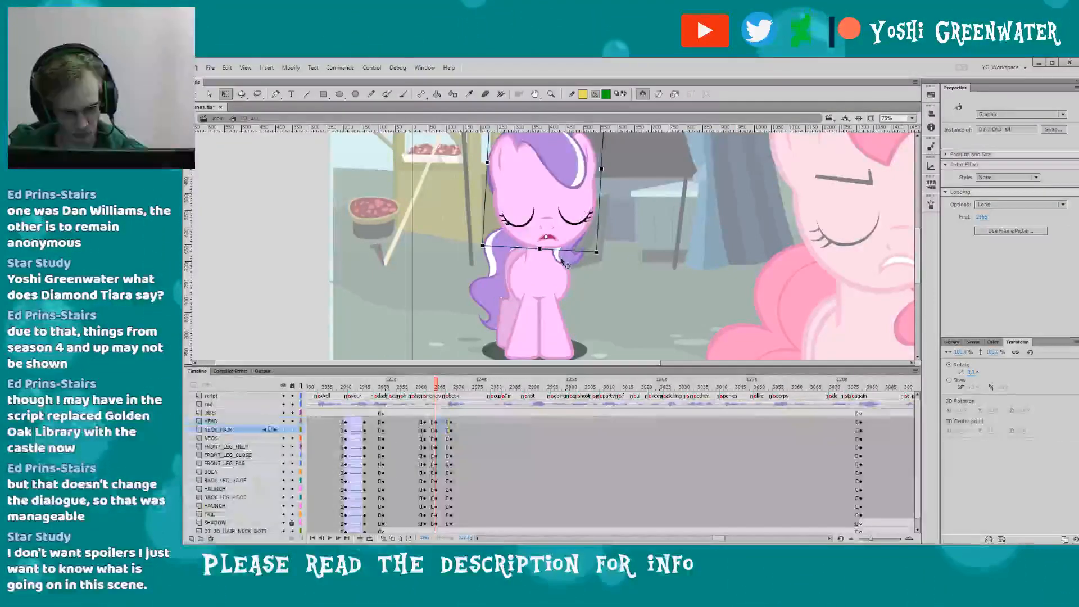
- In the reopened-eye keyframe, stretch the pony's body slightly upward, then raise the head and rotate it slightly
click(451, 387)
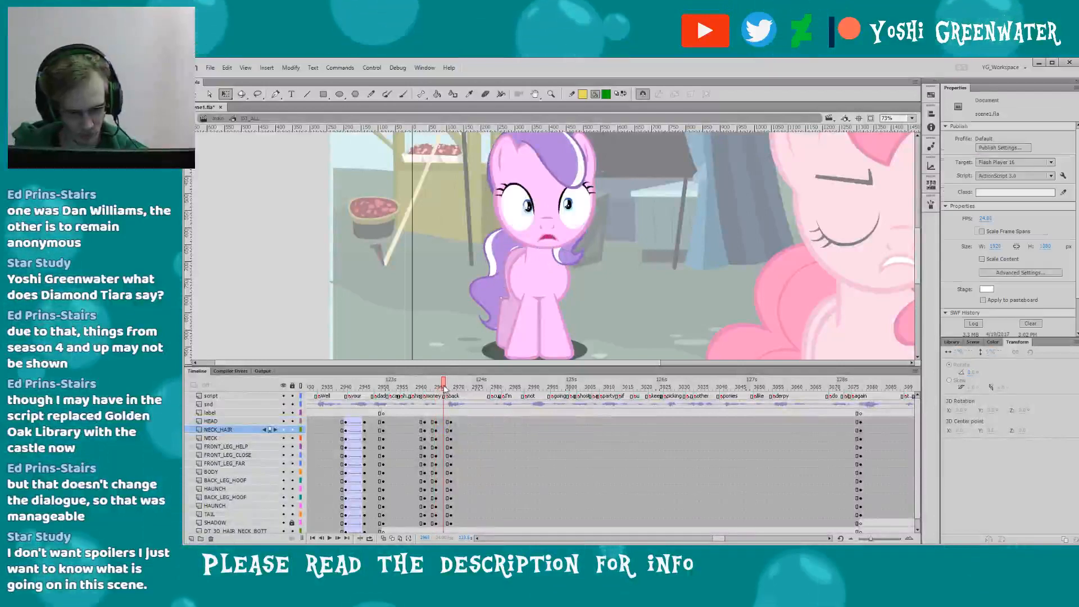
click(513, 231)
key(ctrl+a)
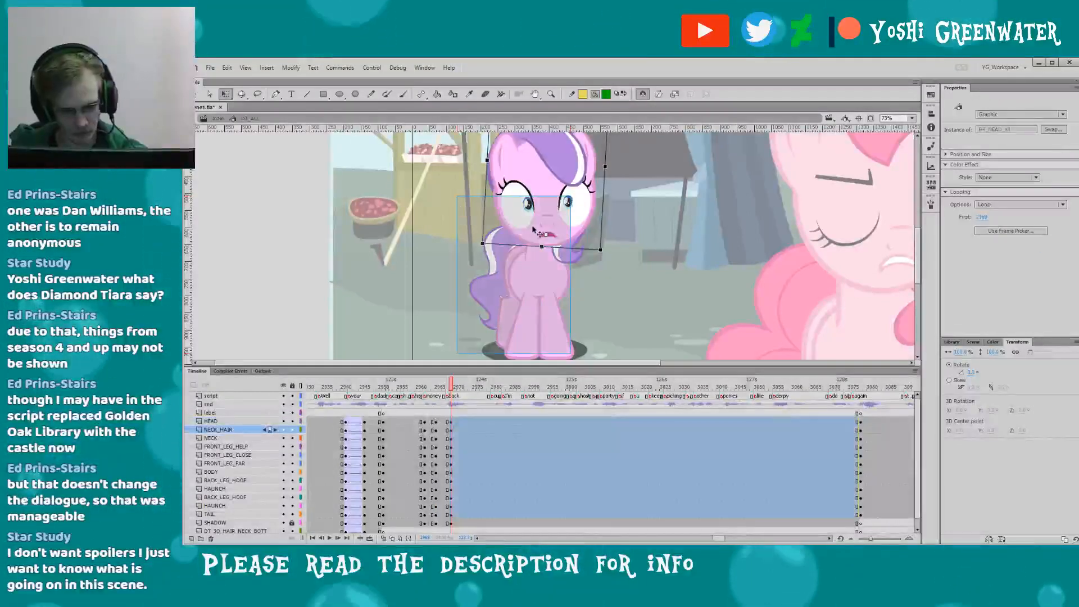
shift+click(528, 205)
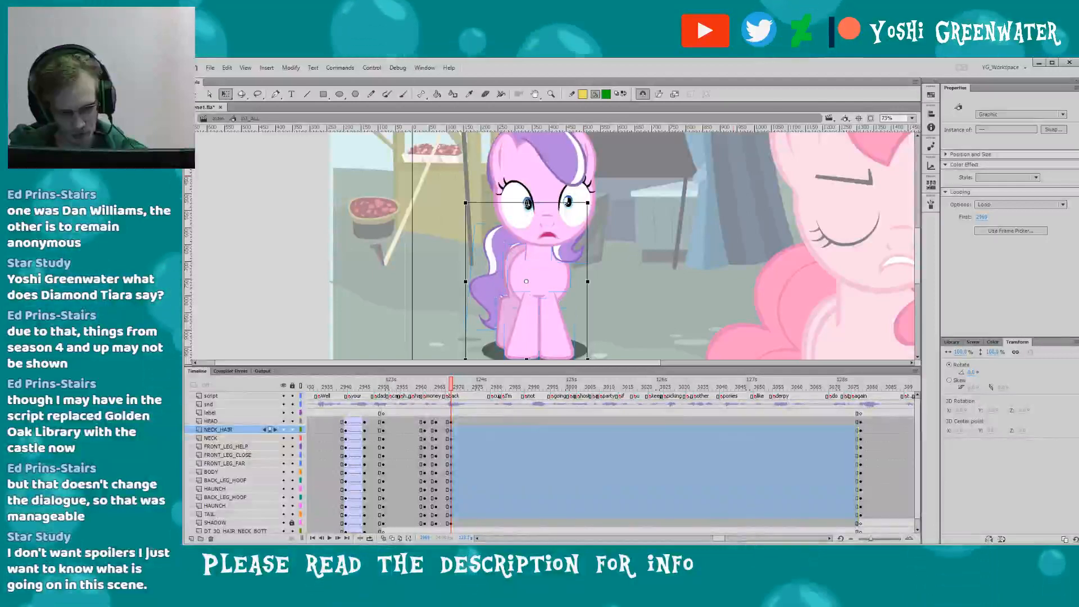
click(489, 246)
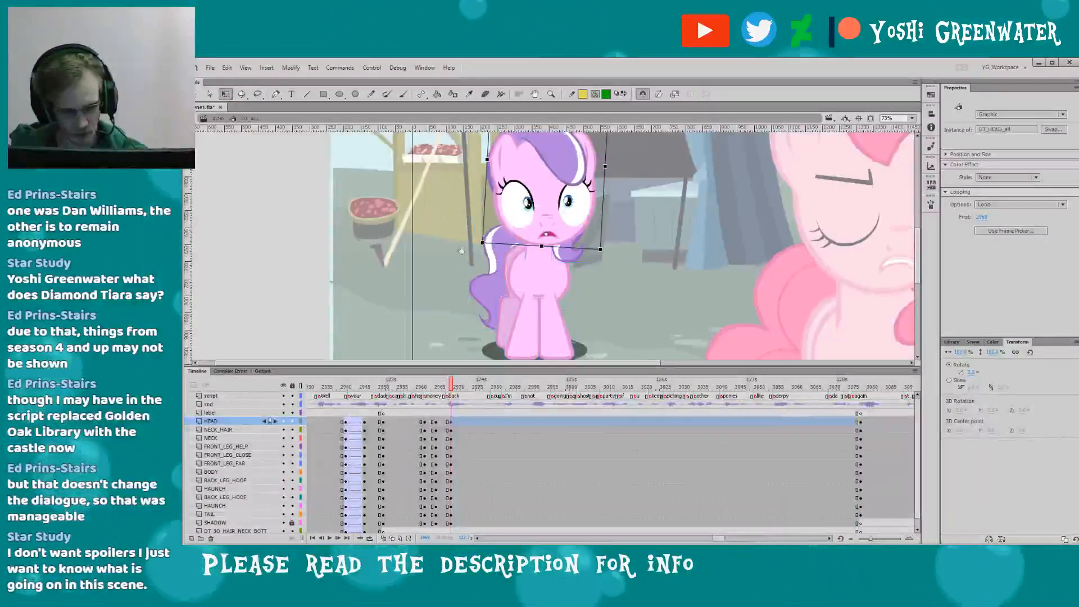
scroll(461, 250, up, 3)
drag(492, 136, 495, 136)
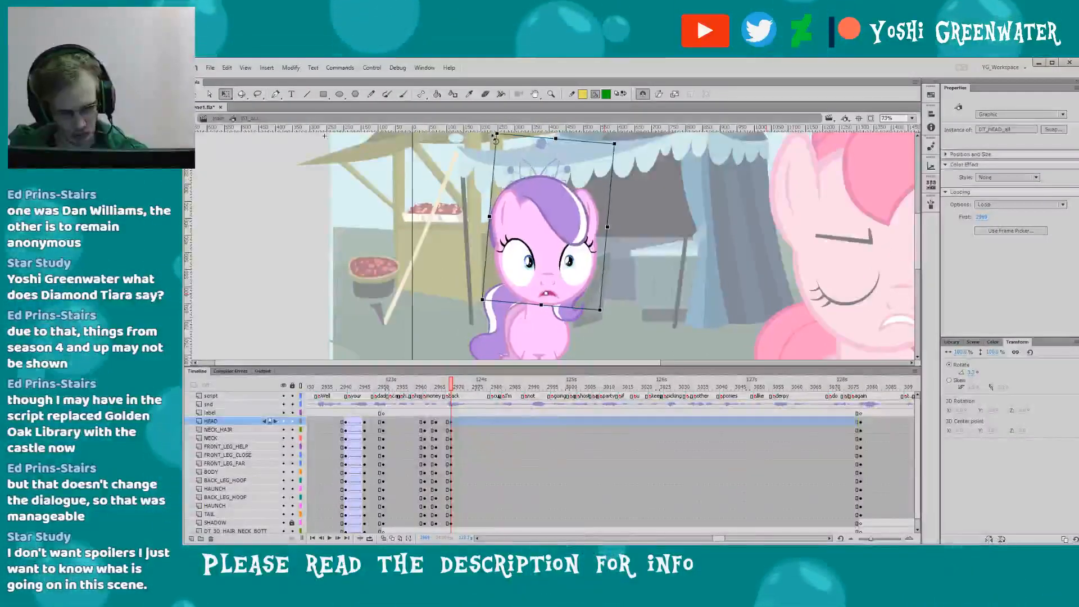
- Create classic tweens between the three new blink keyframes on the pony's body layers
mouse_move(443, 421)
mouse_down()
mouse_move(444, 514)
mouse_move(440, 421)
mouse_up()
click(444, 514)
key(F3)
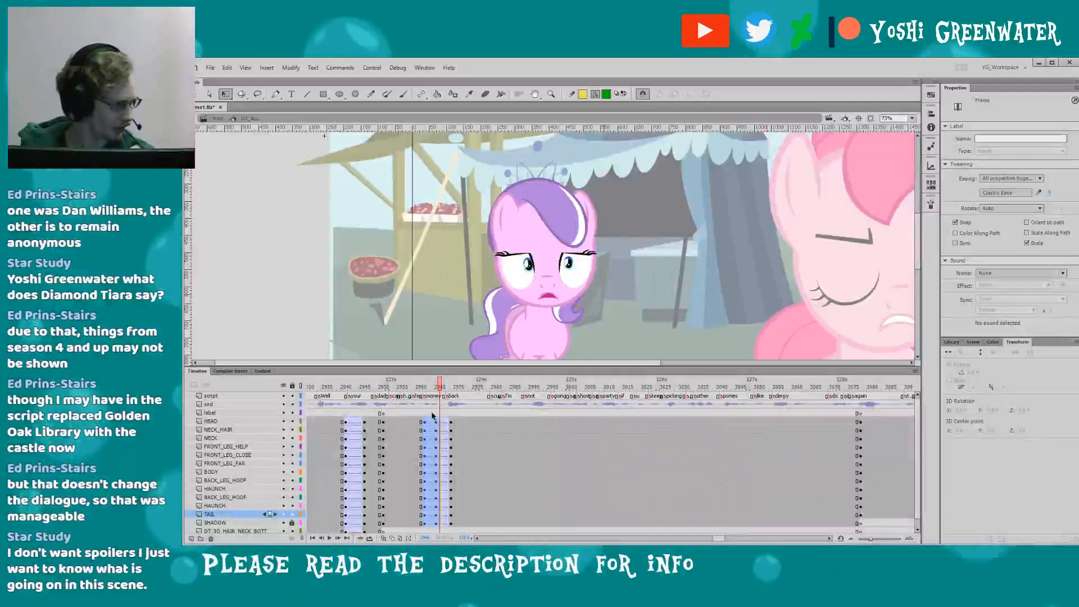
- Adjust the classic ease strength of the new tweens on the HEAD through SHADOW layers and return to before the blink
drag(435, 293, 455, 259)
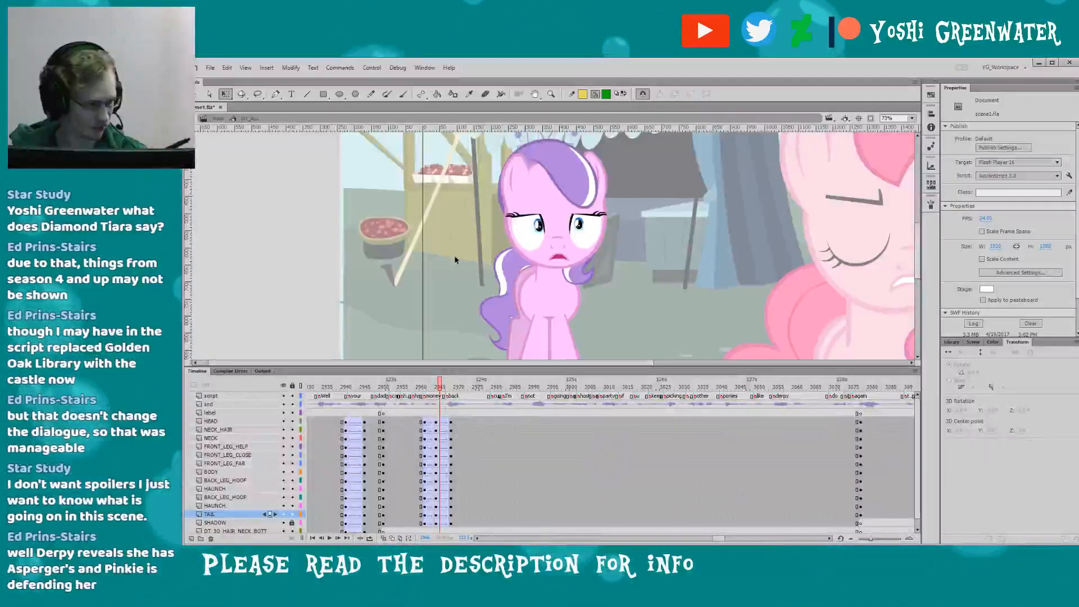
mouse_move(425, 293)
mouse_down()
mouse_move(435, 283)
mouse_move(427, 278)
mouse_up()
click(420, 388)
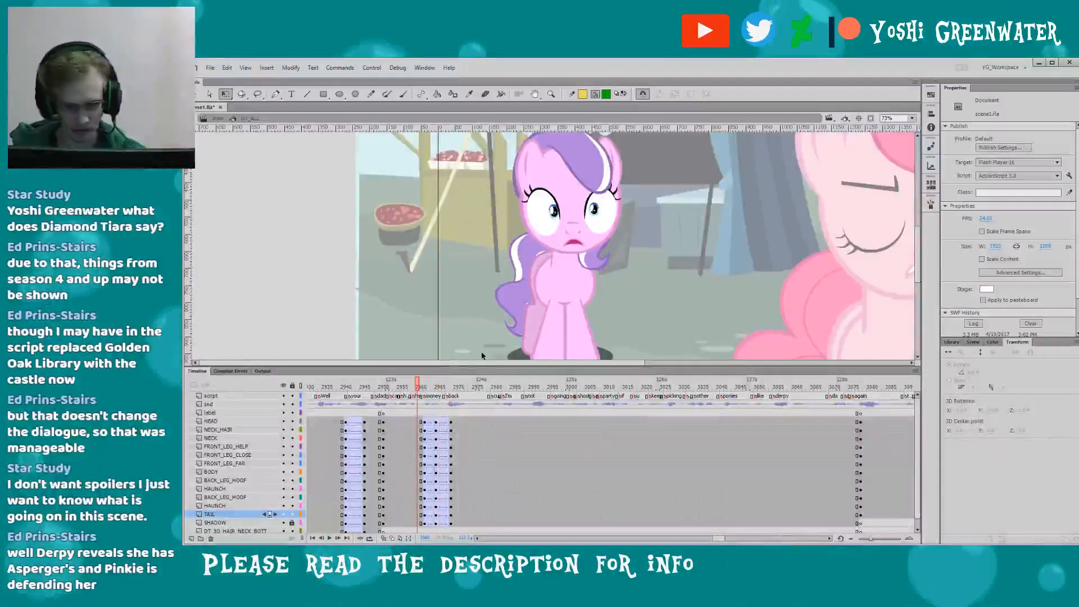
drag(435, 422, 440, 522)
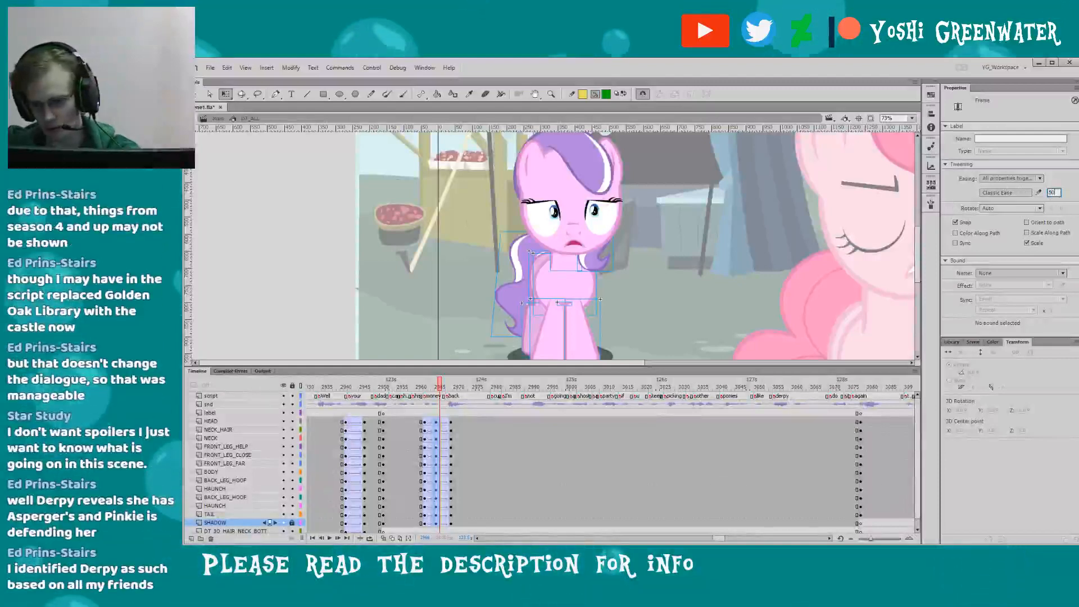
click(410, 387)
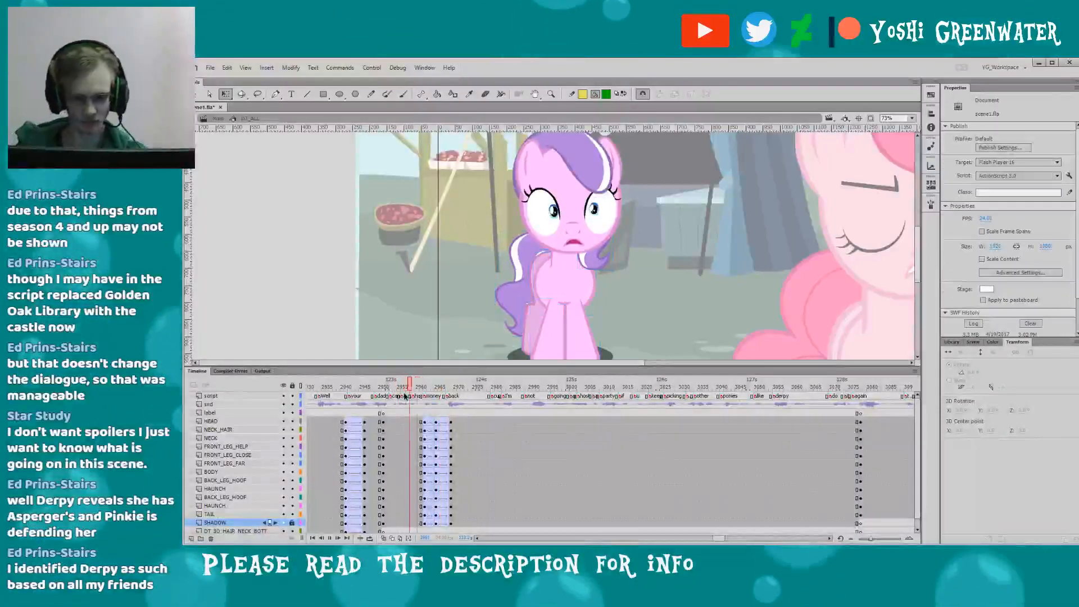
- Insert settling keyframes on the pony's body layers from HEAD through TAIL a few frames after the reopened-eye keyframe
key(Return)
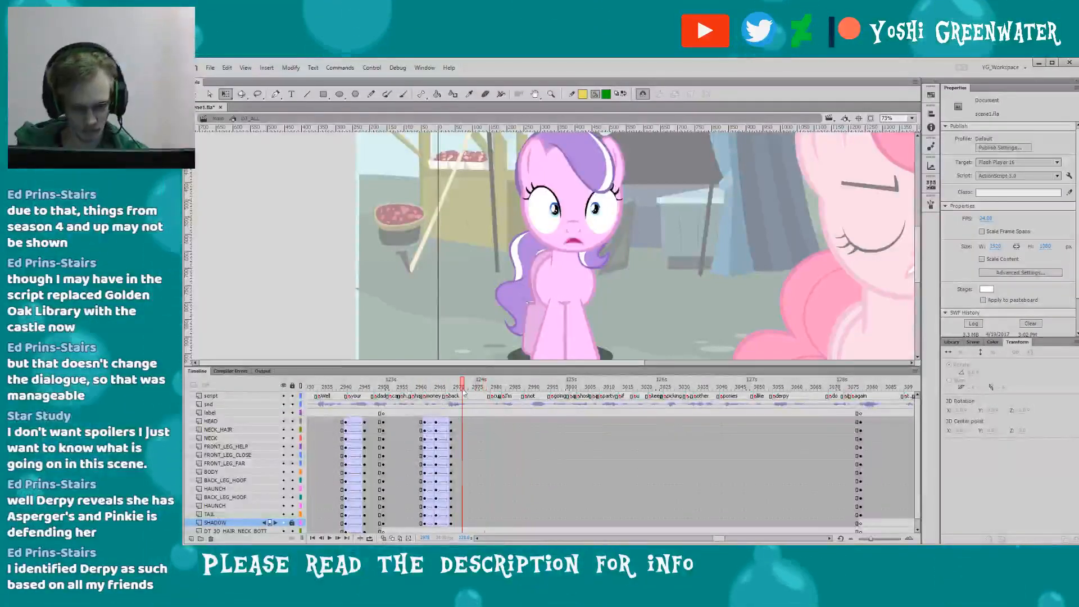
drag(462, 438, 462, 516)
key(F6)
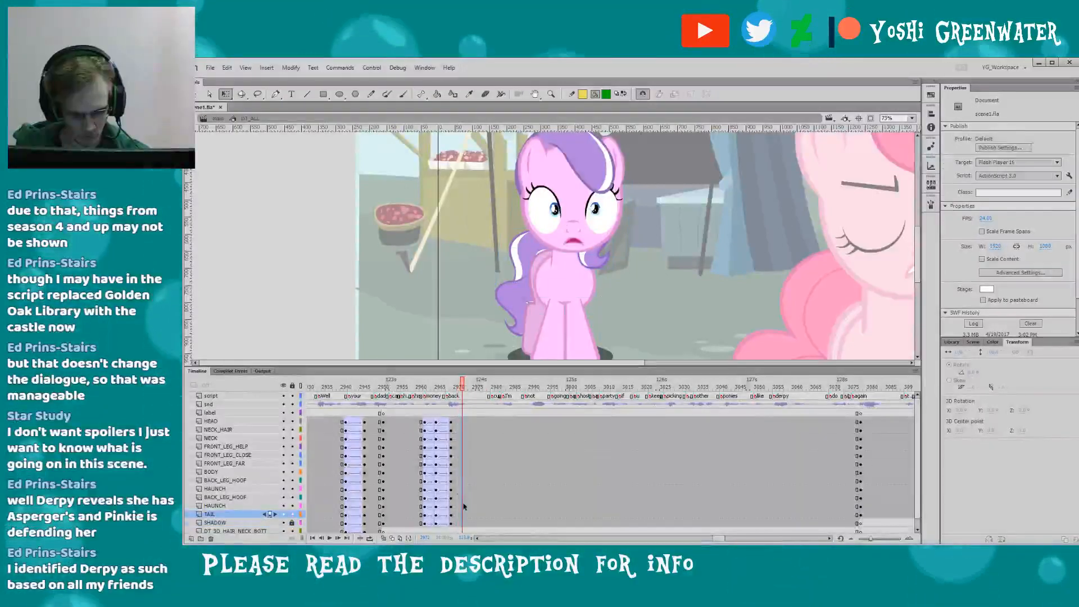
- Create classic tweens from the reopened-eye keyframe to the settling keyframe on the HEAD through SHADOW layers
click(409, 386)
key(Return)
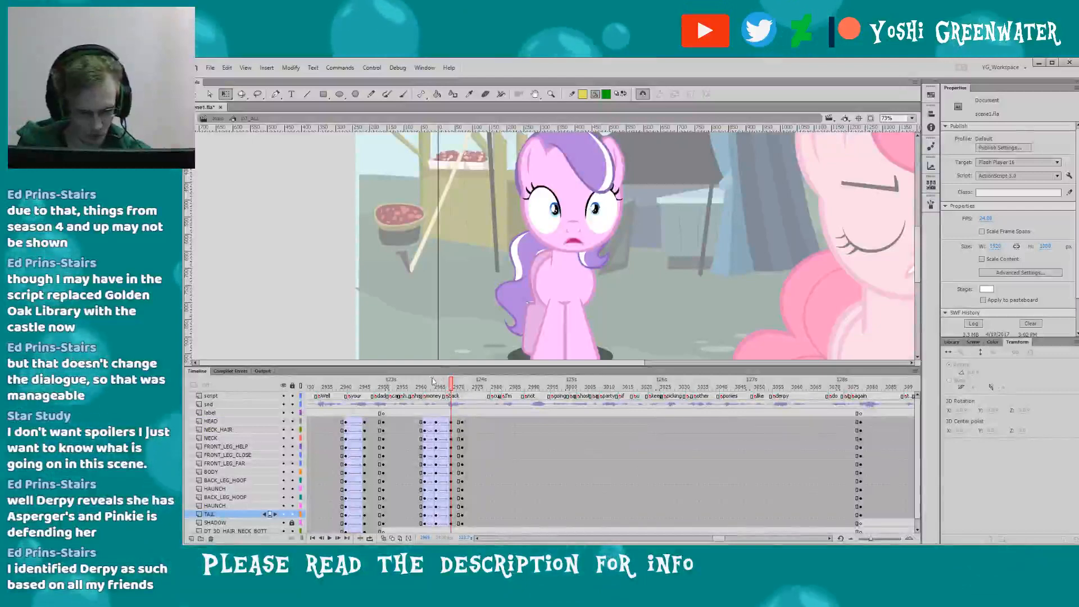
click(553, 209)
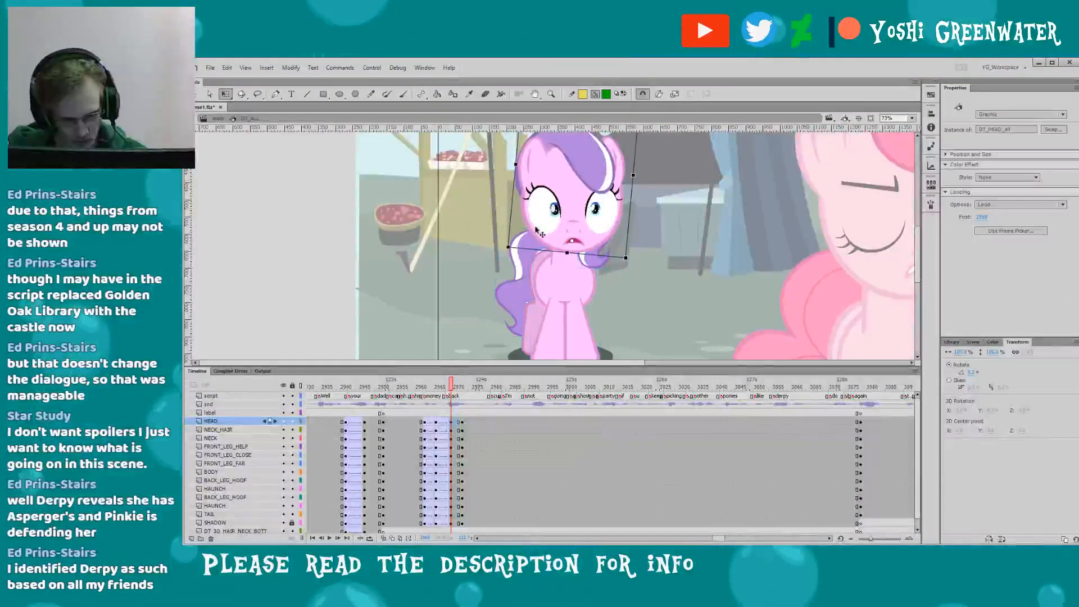
click(451, 430)
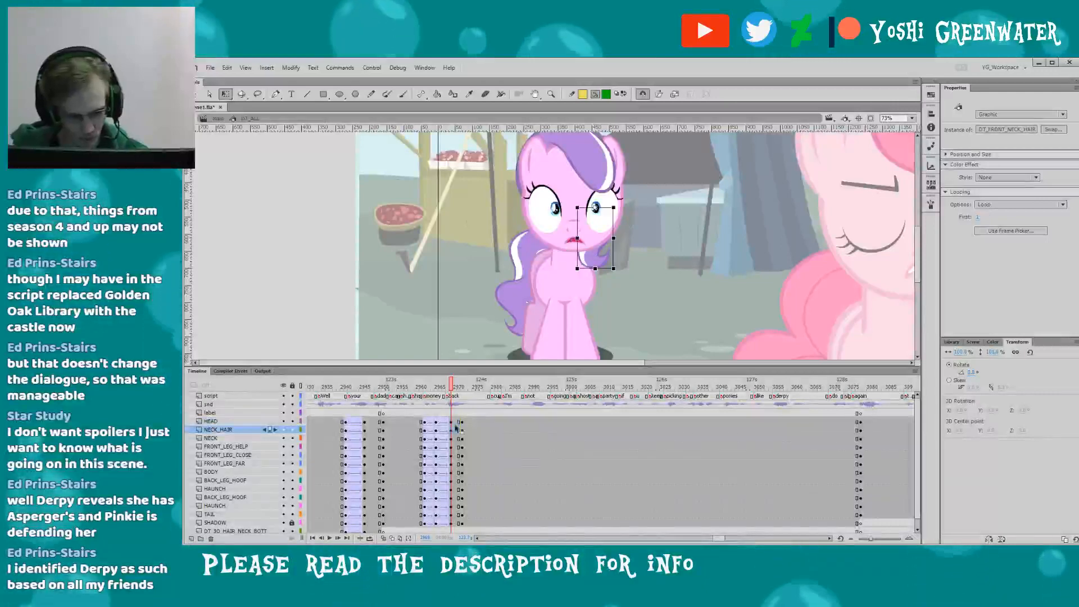
click(457, 523)
- Play back the pony's blink to review its motion and save the file
click(413, 387)
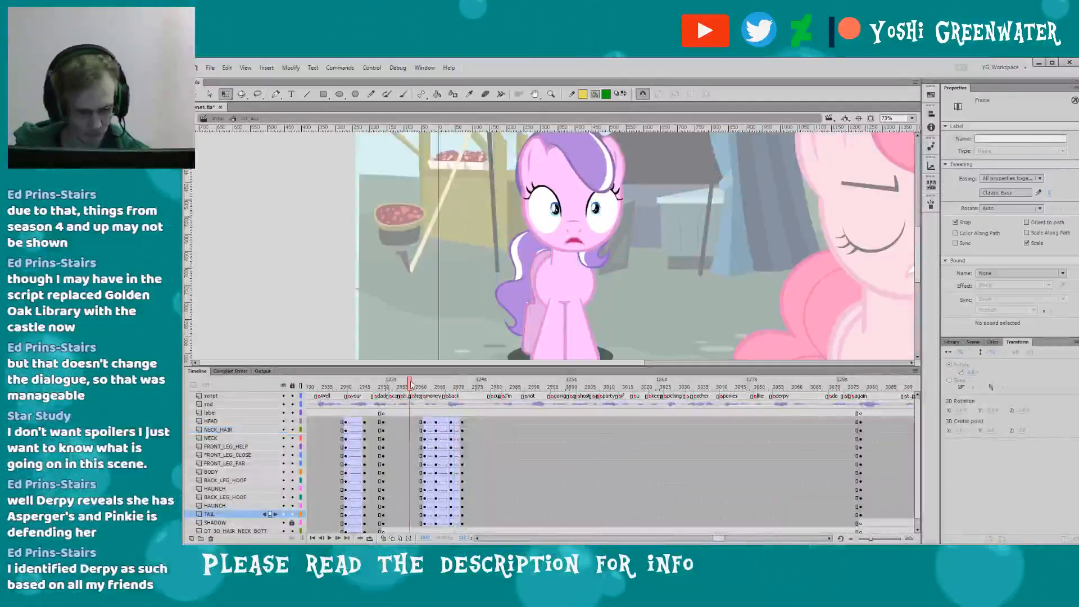
key(Return)
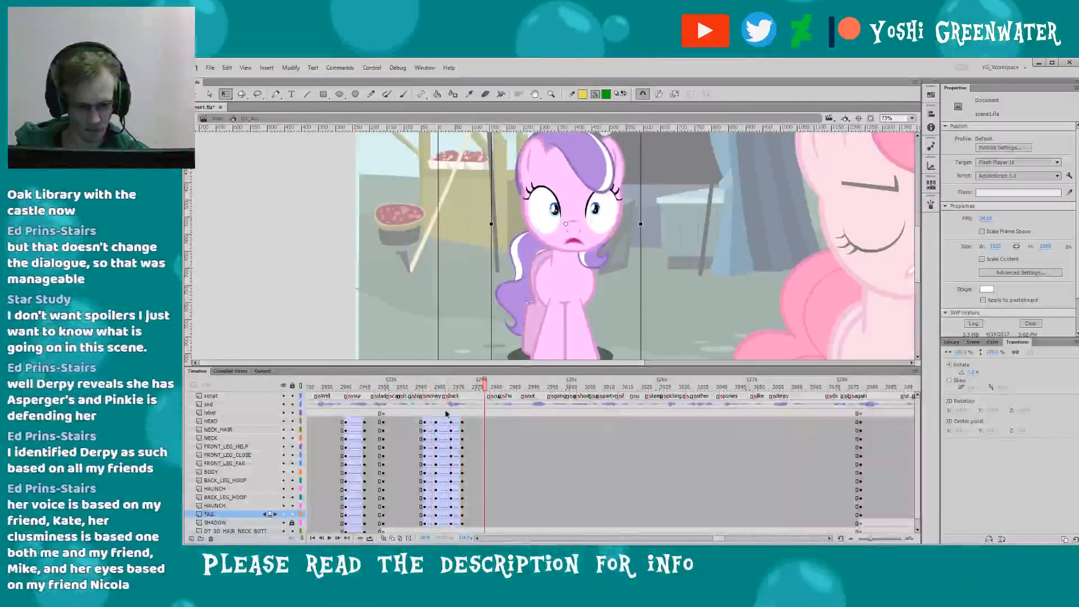
click(453, 422)
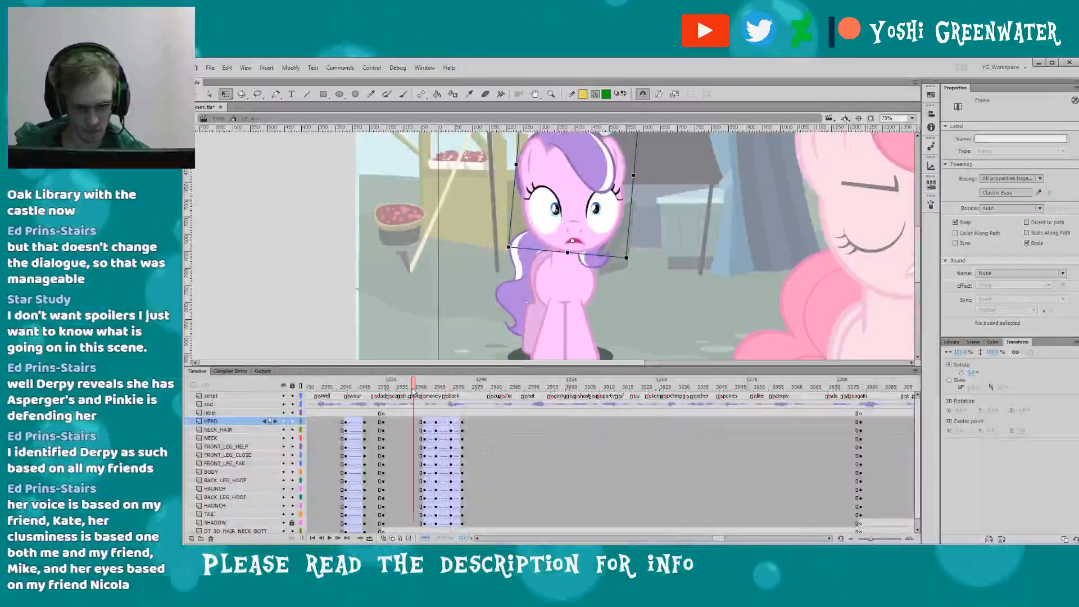
key(Return)
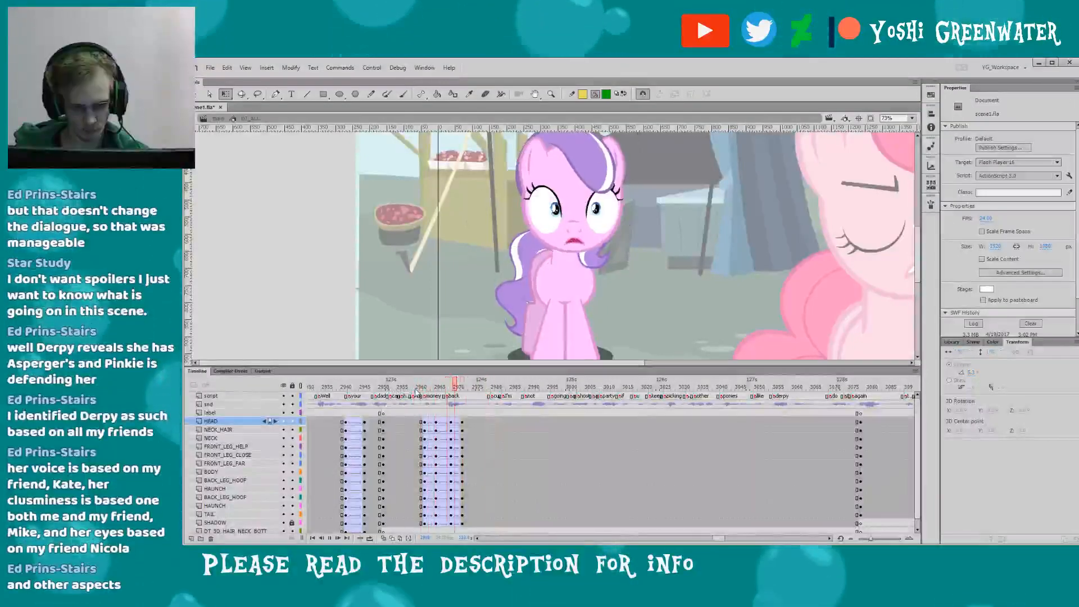
key(ctrl+s)
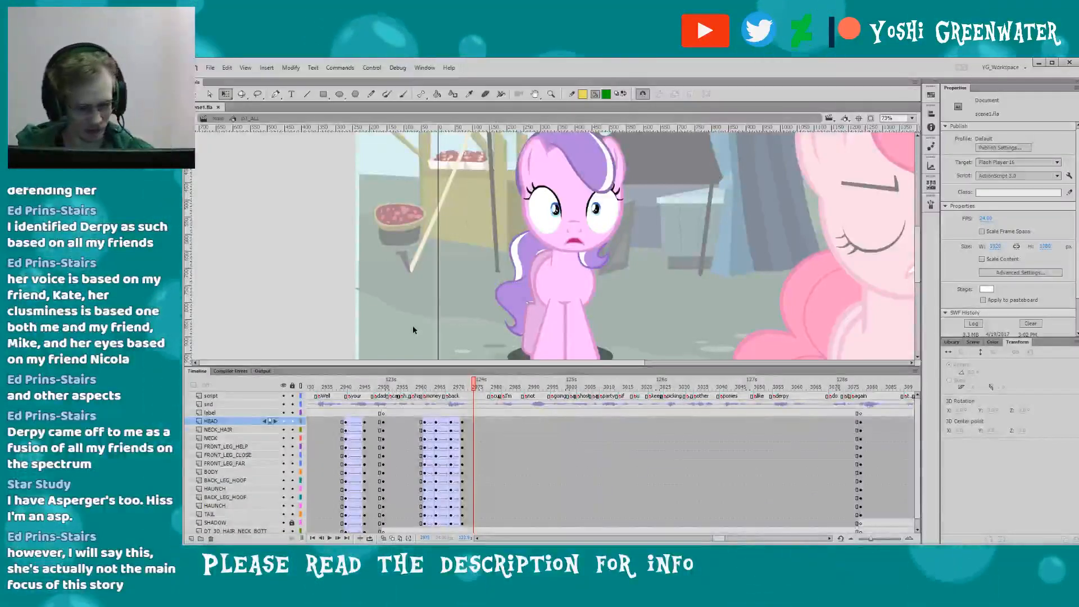
- Play the scene from before the blink through the following dialogue to check the pony's timing
drag(413, 328, 412, 368)
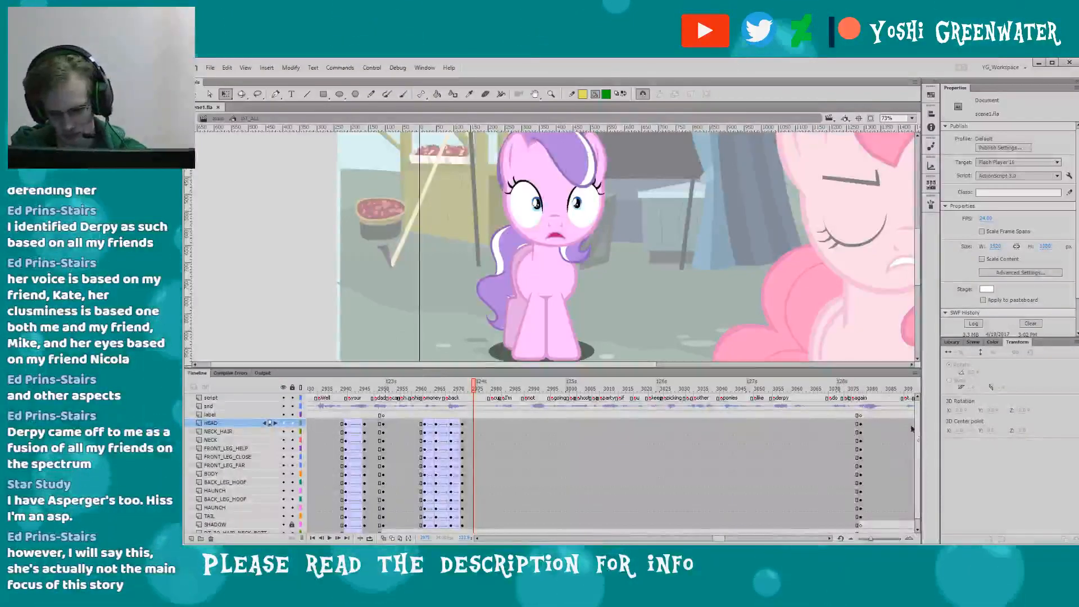
click(857, 365)
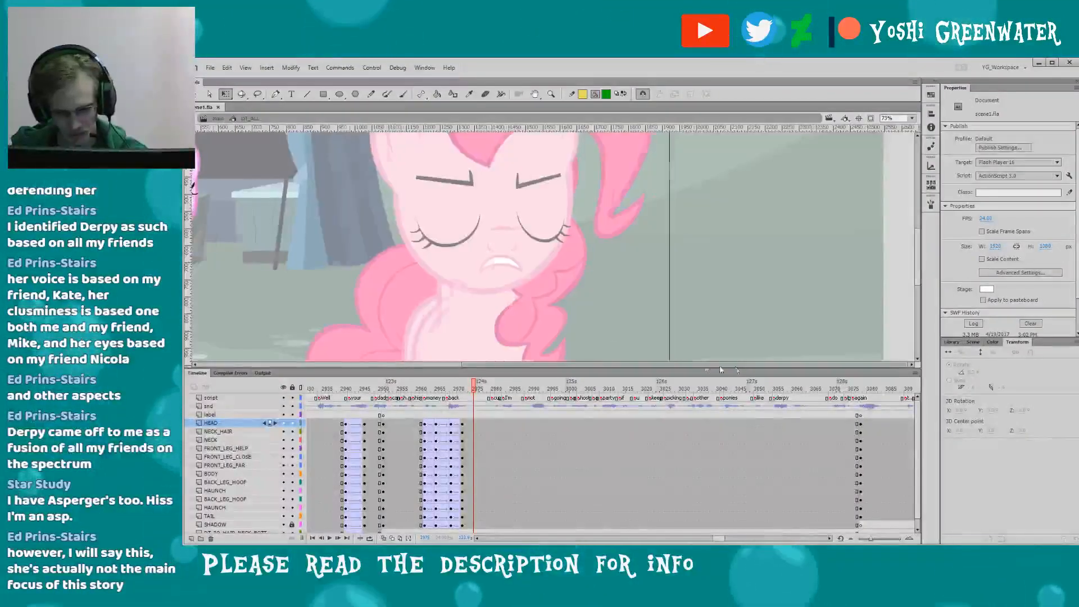
drag(719, 365, 528, 364)
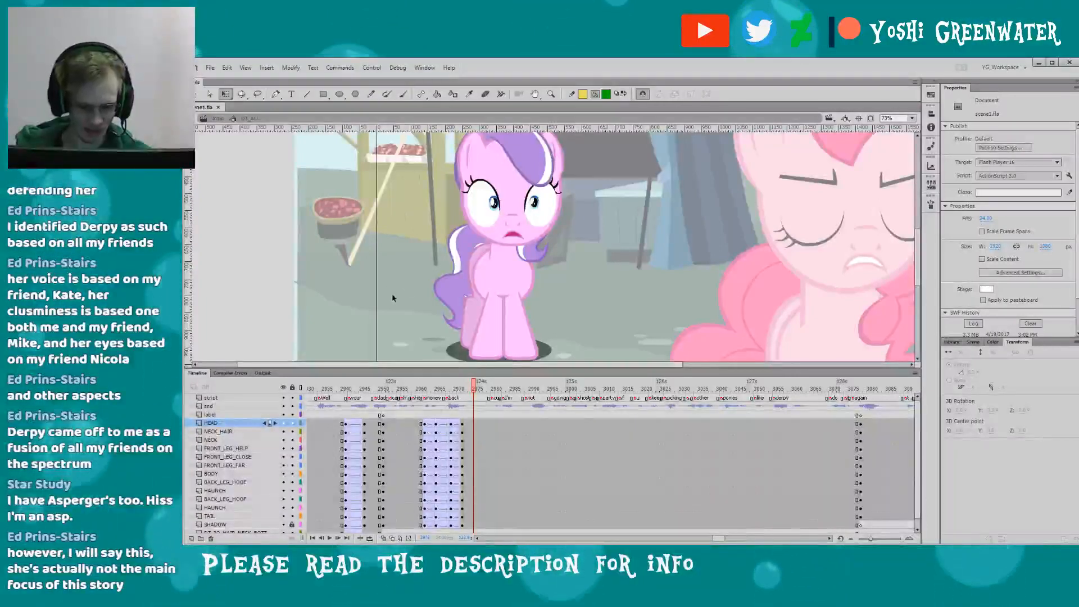
drag(415, 368, 415, 370)
click(404, 386)
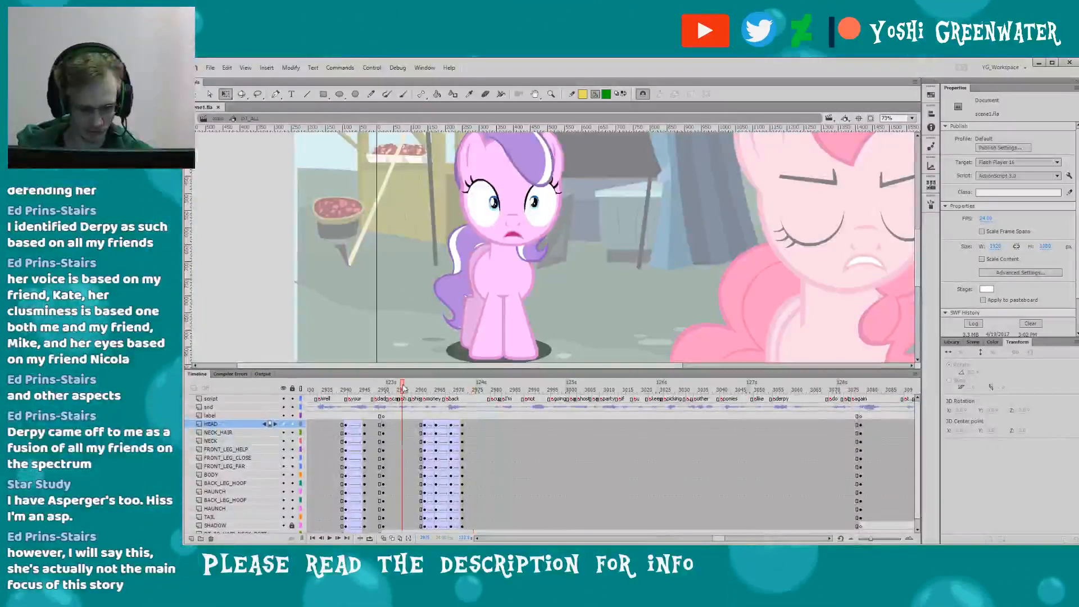
key(Return)
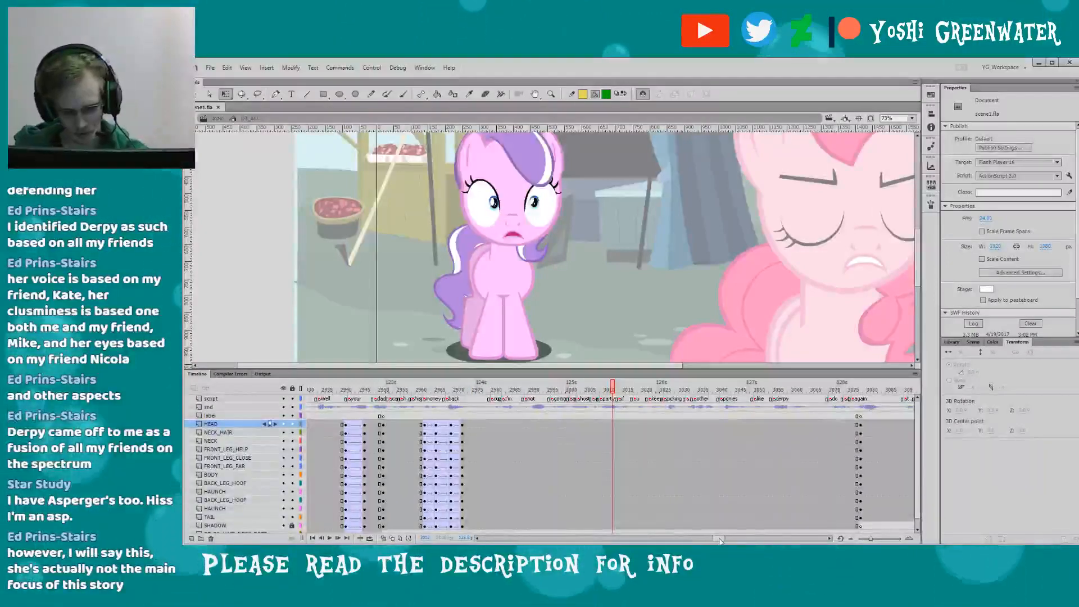
drag(720, 539, 718, 539)
click(491, 389)
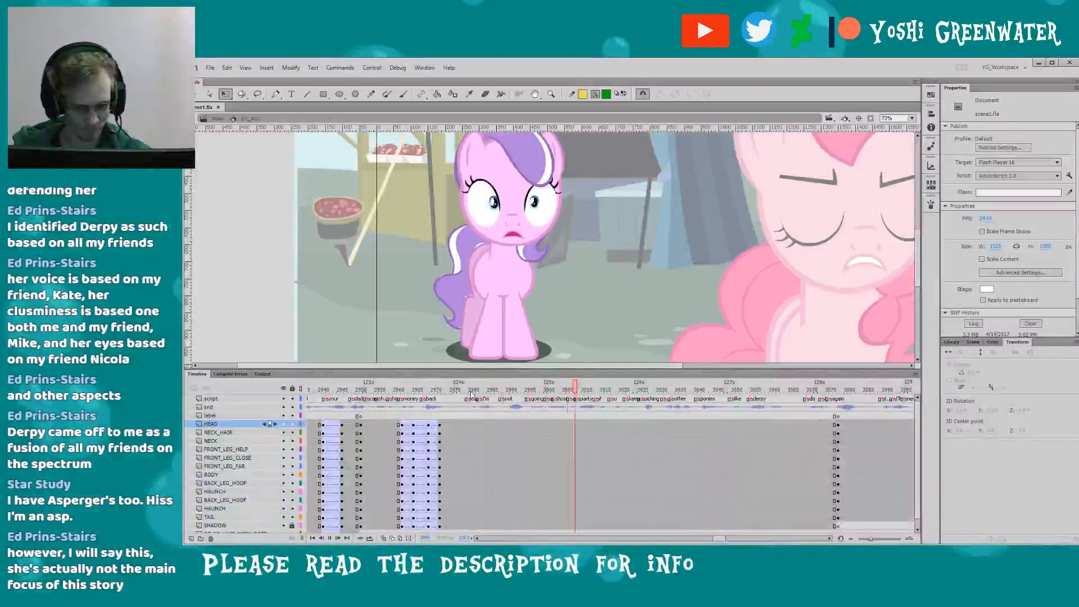
- Step back frame by frame to the start of the word "not" in the dialogue
key(comma)
key(comma)
key(comma)
key(comma)
key(comma)
key(comma)
key(comma)
key(comma)
key(comma)
key(comma)
key(comma)
key(comma)
key(comma)
key(comma)
key(comma)
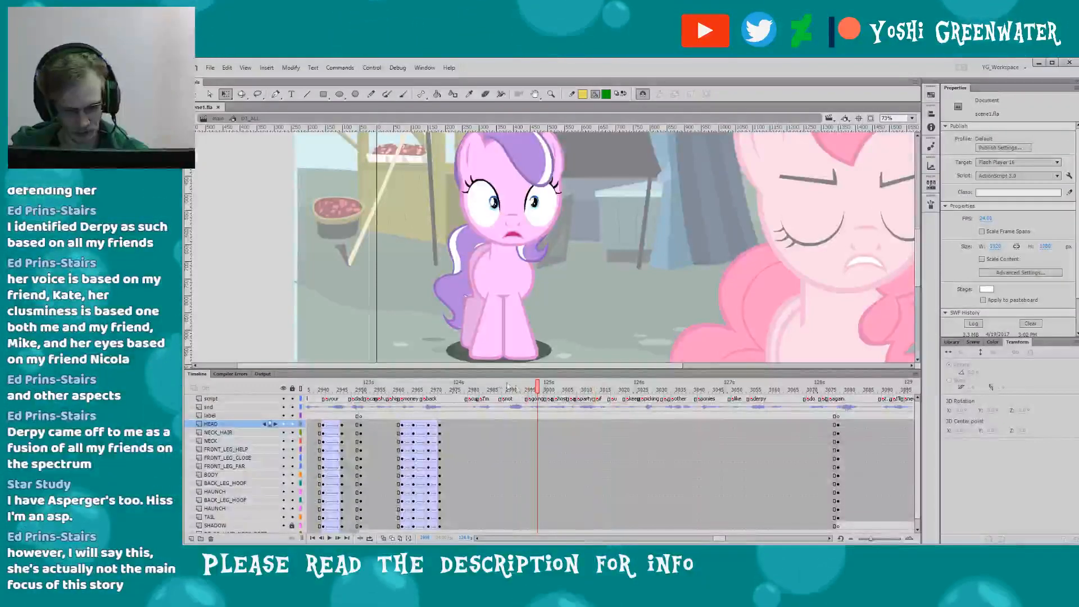
key(comma)
key(comma)
key(comma)
key(comma)
key(comma)
key(comma)
key(comma)
key(comma)
key(comma)
key(comma)
key(comma)
key(comma)
key(comma)
key(comma)
key(comma)
key(comma)
key(comma)
key(comma)
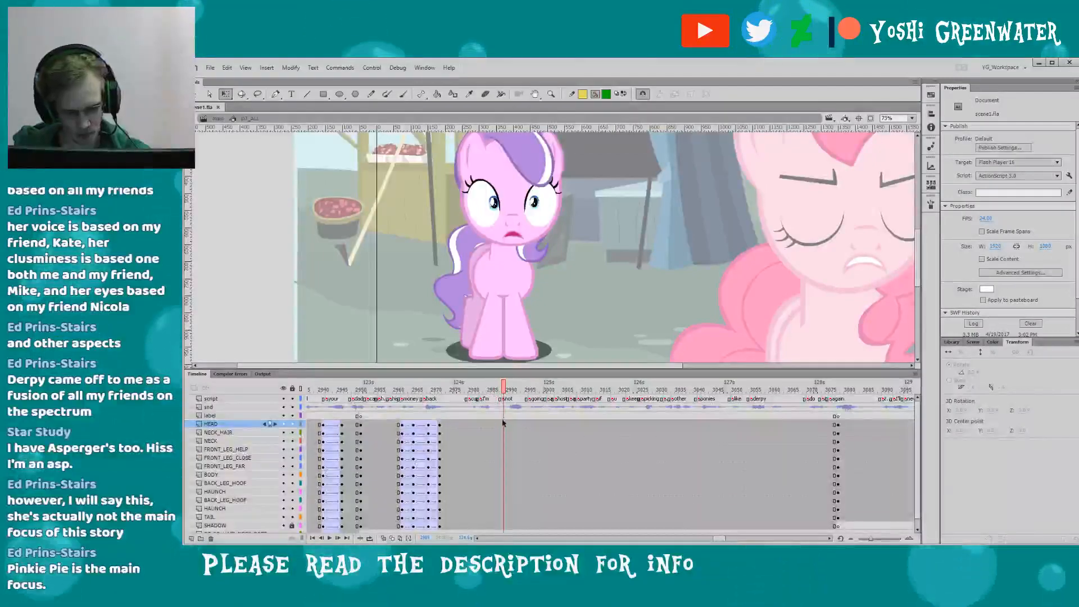
- Insert keyframes on the pony's body layers at the word "not" and again a few frames after it
drag(508, 483, 507, 527)
key(F6)
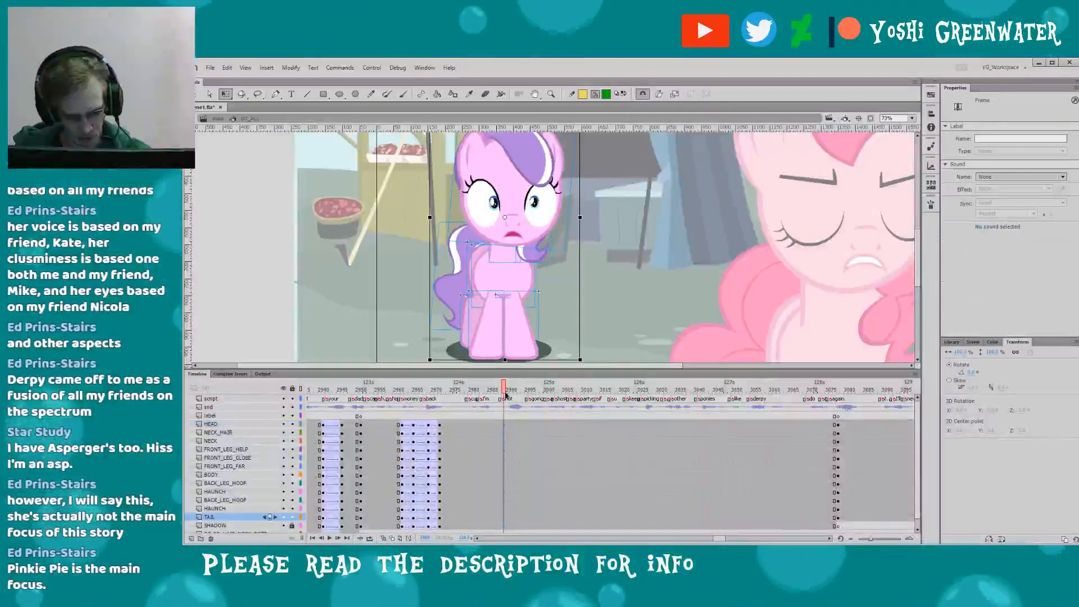
click(515, 392)
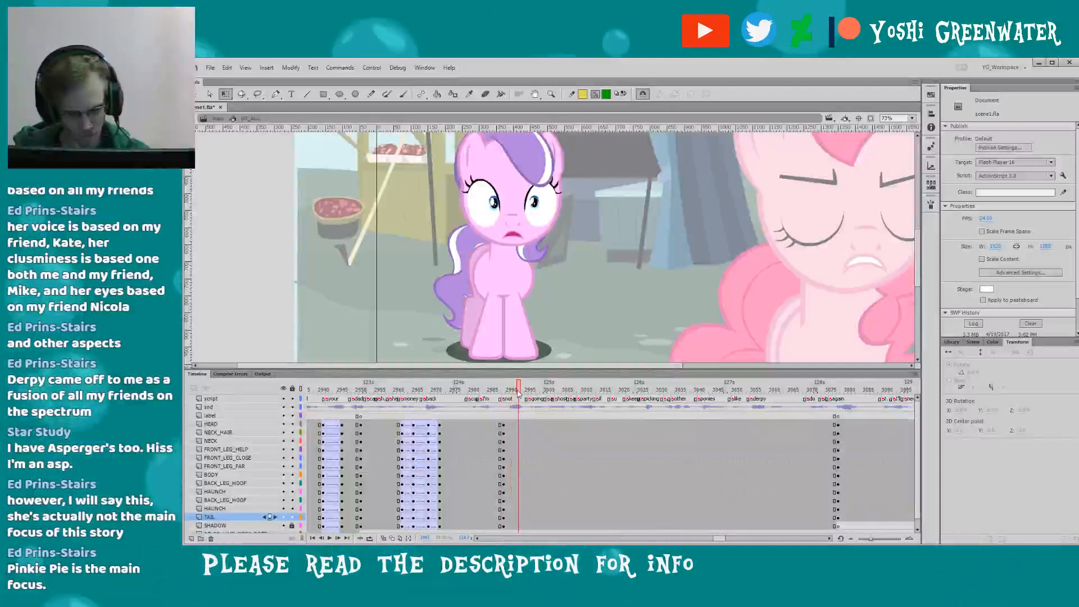
drag(518, 424, 519, 526)
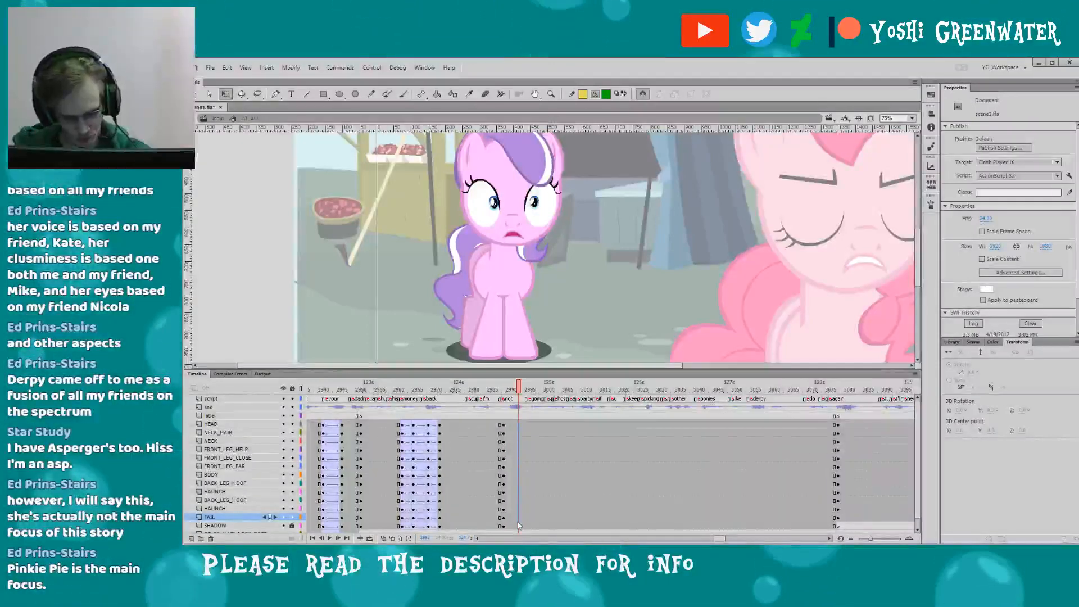
key(F6)
- Skew the pony's body slightly left in the second "not" keyframe and create classic tweens leading into it
click(481, 229)
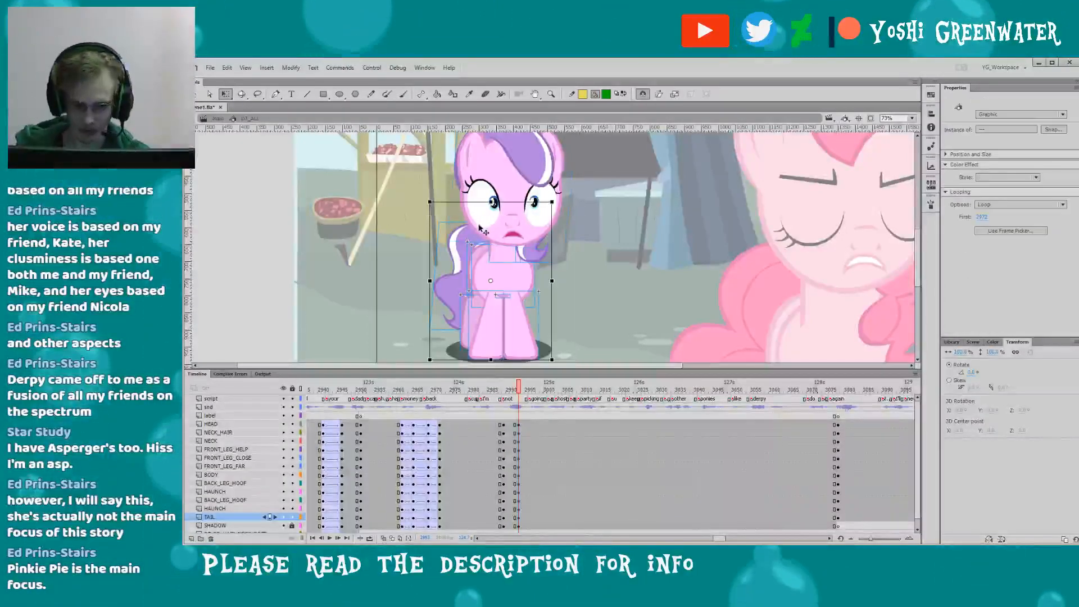
drag(478, 203, 476, 201)
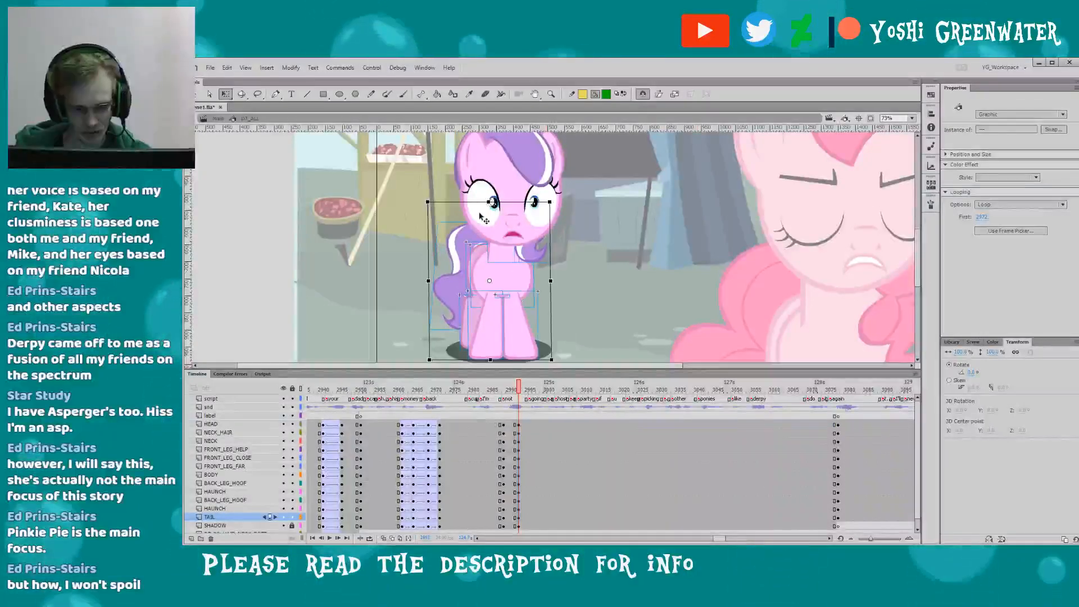
drag(514, 424, 516, 527)
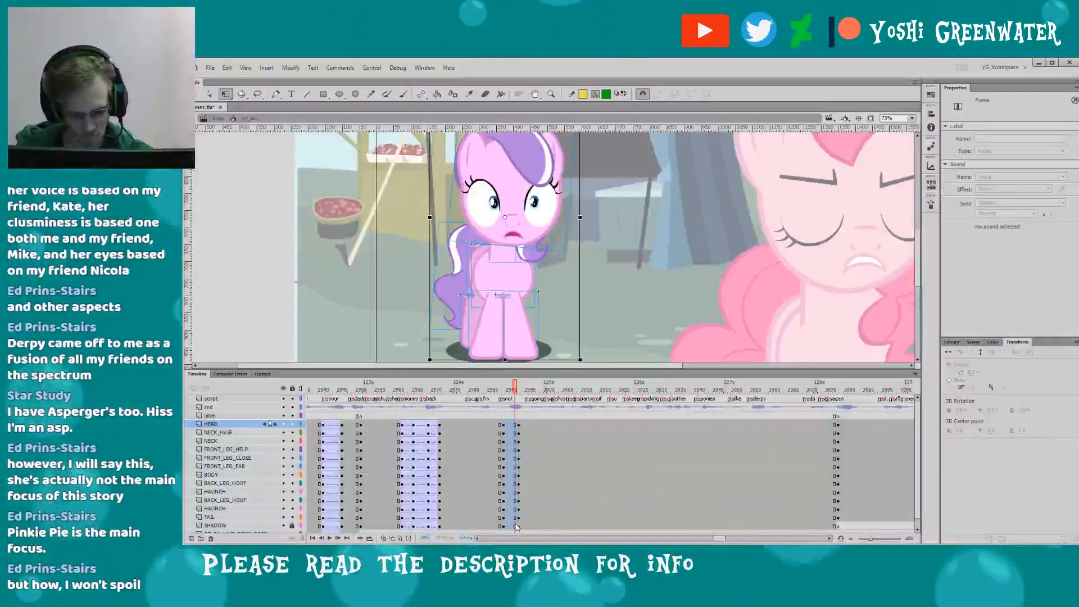
key(Return)
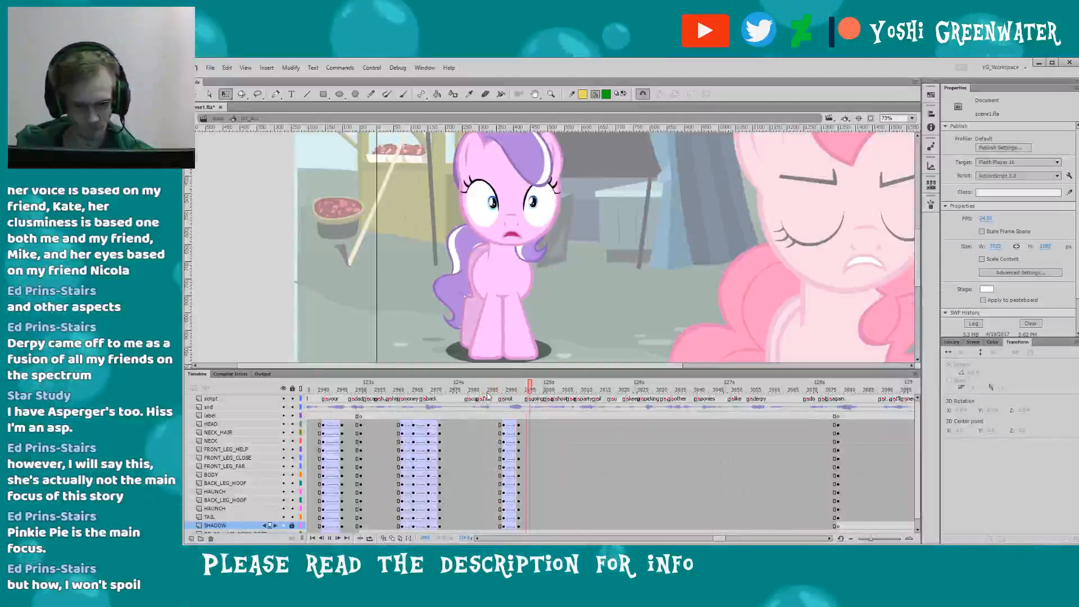
key(Return)
- Insert settling keyframes just after the lean, then skew the body slightly further and nudge the head left in the leaning keyframe
drag(526, 426, 527, 467)
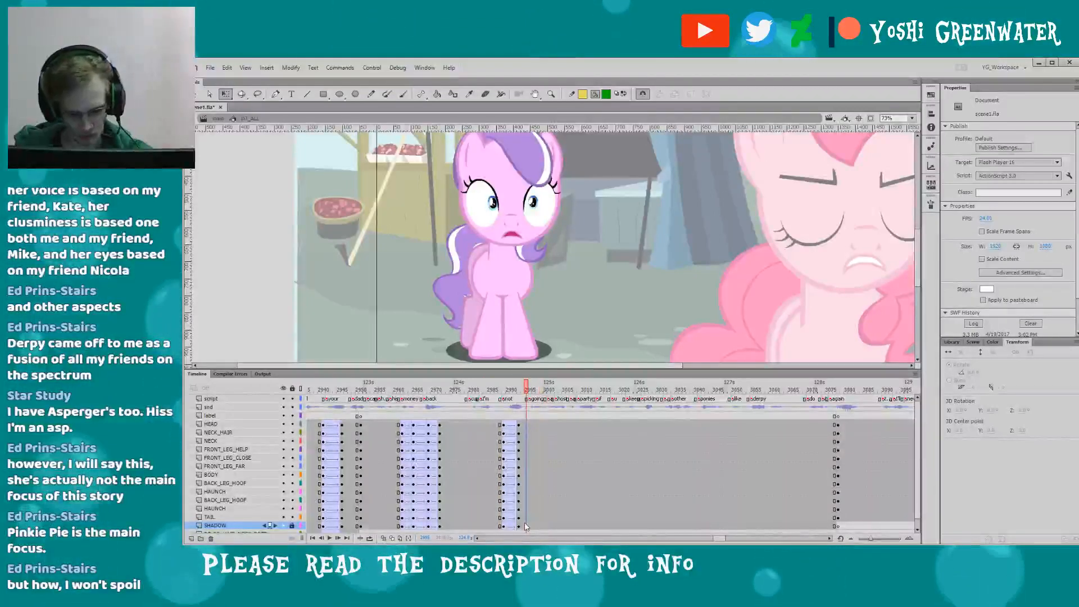
key(F6)
click(518, 389)
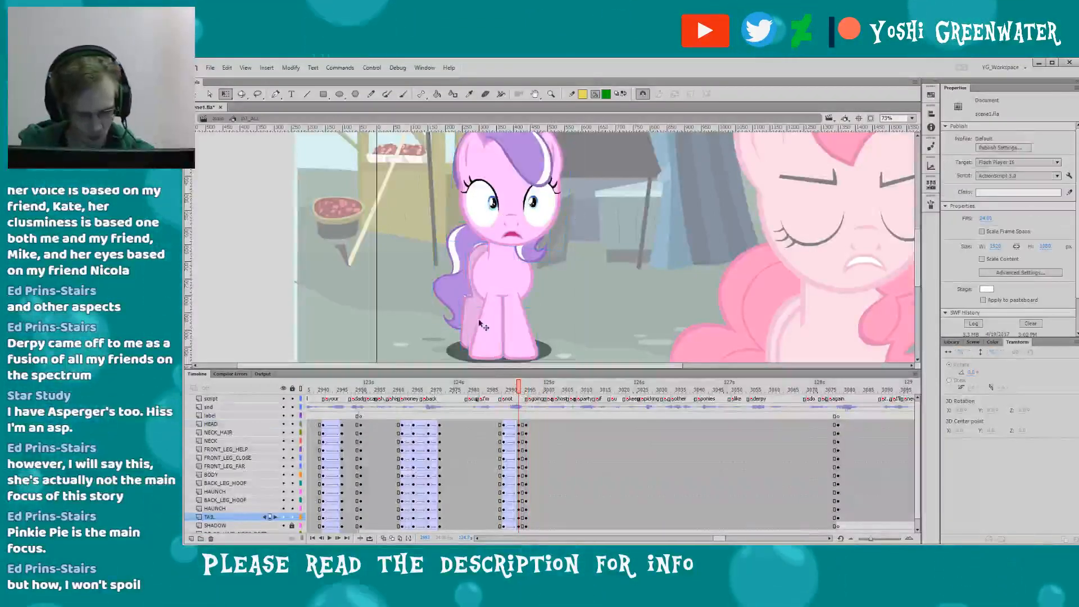
key(ctrl+a)
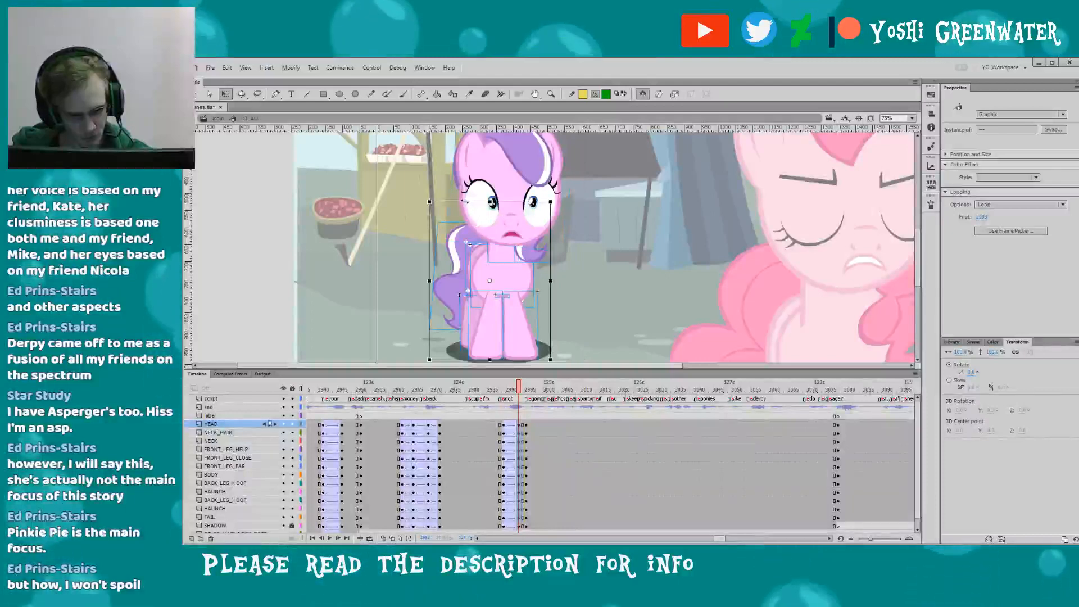
drag(465, 202, 464, 203)
click(472, 215)
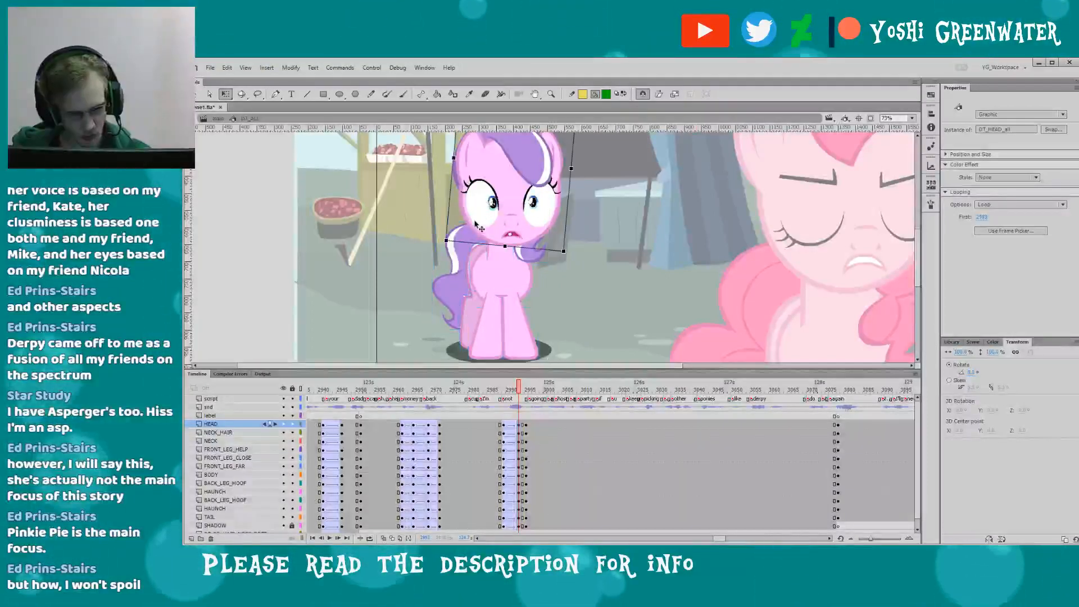
key(Left)
key(Left)
key(Left)
- Create classic tweens from the leaning keyframe to the settling keyframe on the body layers, including SHADOW, and review the motion
key(ctrl+a)
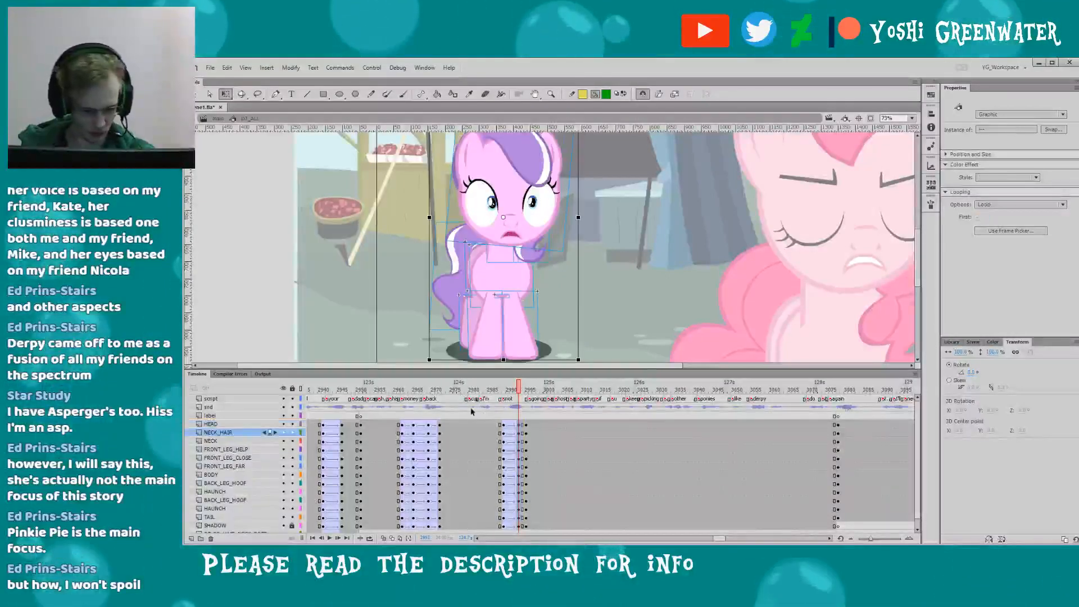
key(ctrl+t)
click(477, 389)
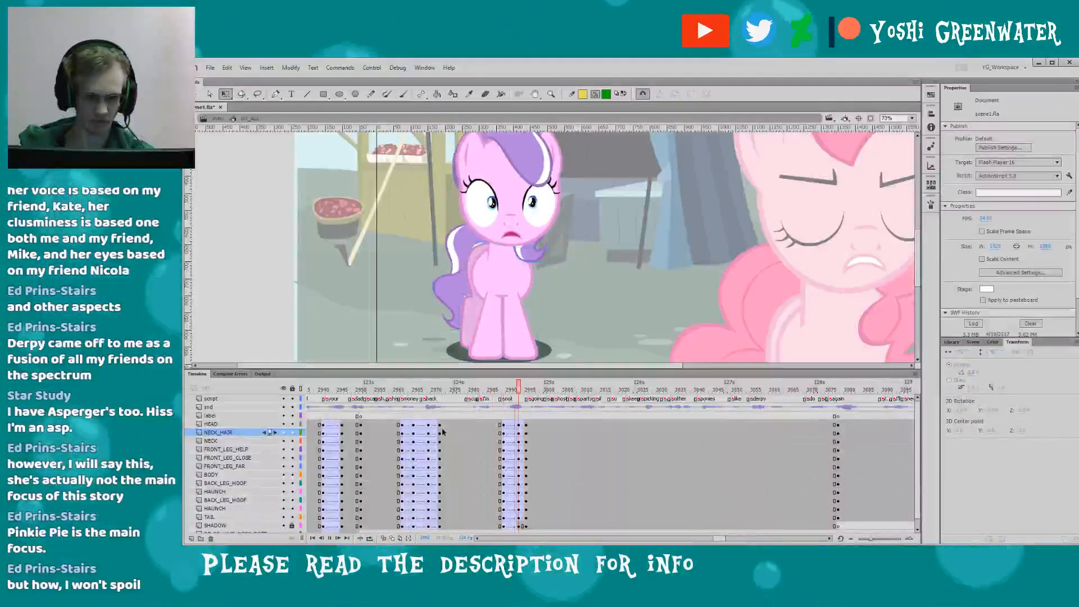
key(Return)
key(Return)
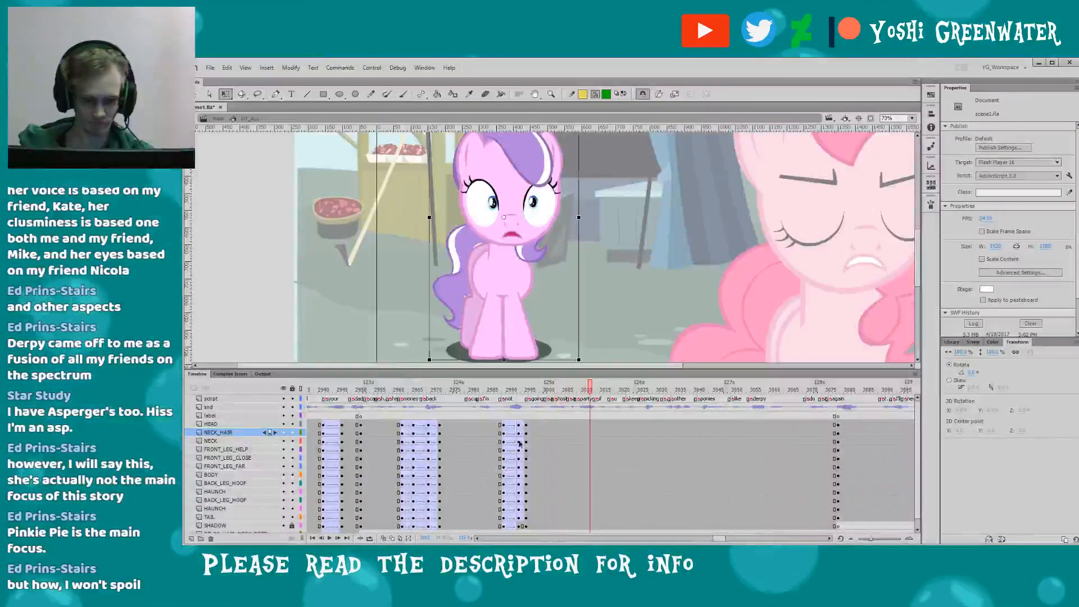
click(518, 526)
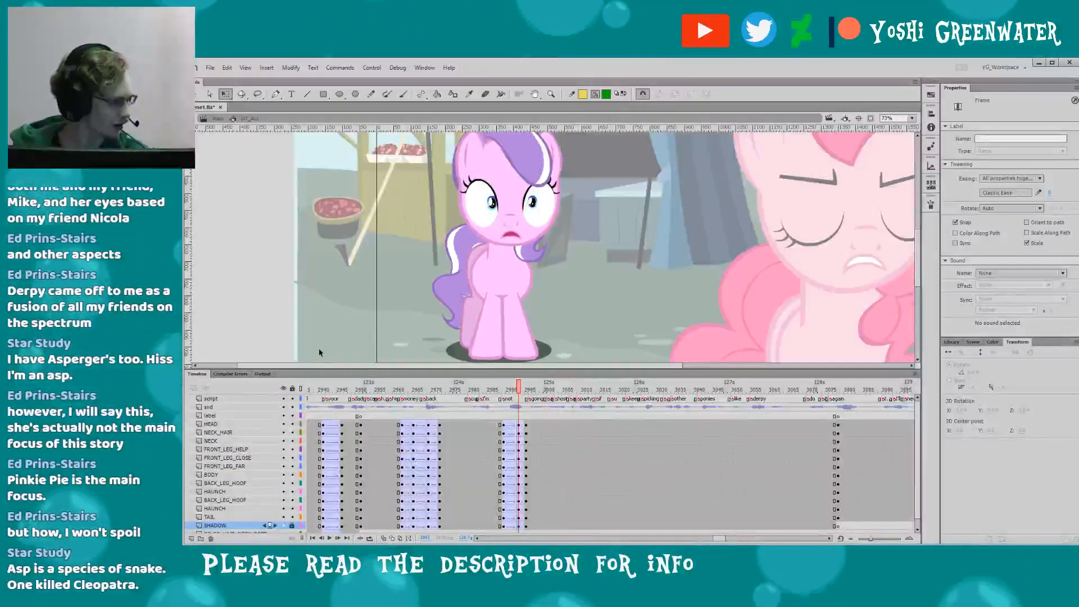
drag(358, 289, 375, 289)
click(369, 285)
drag(415, 318, 424, 345)
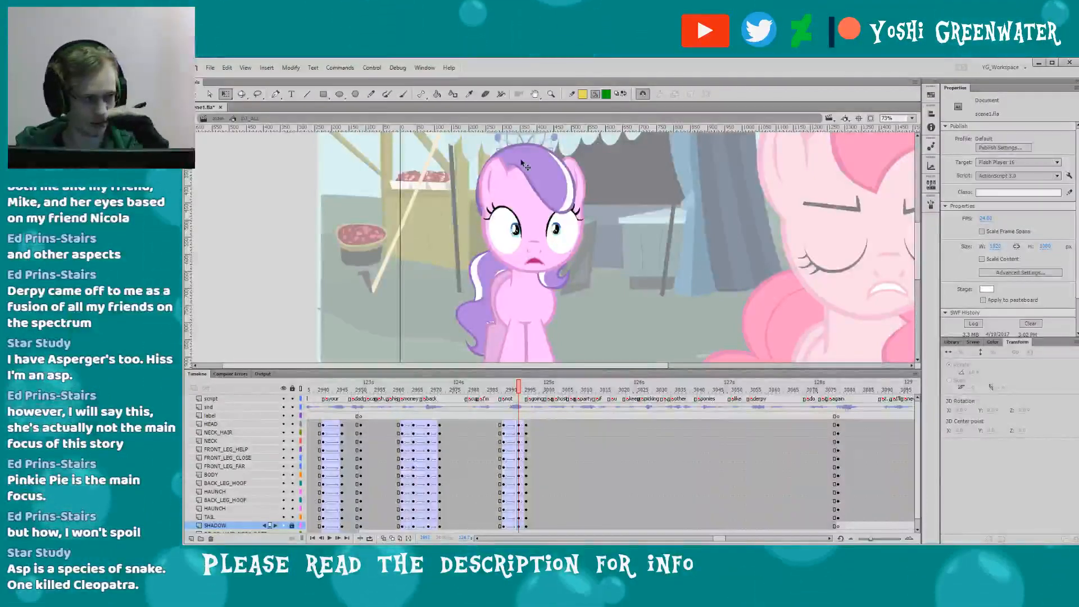
mouse_move(755, 193)
mouse_down()
mouse_move(710, 221)
mouse_move(757, 206)
mouse_up()
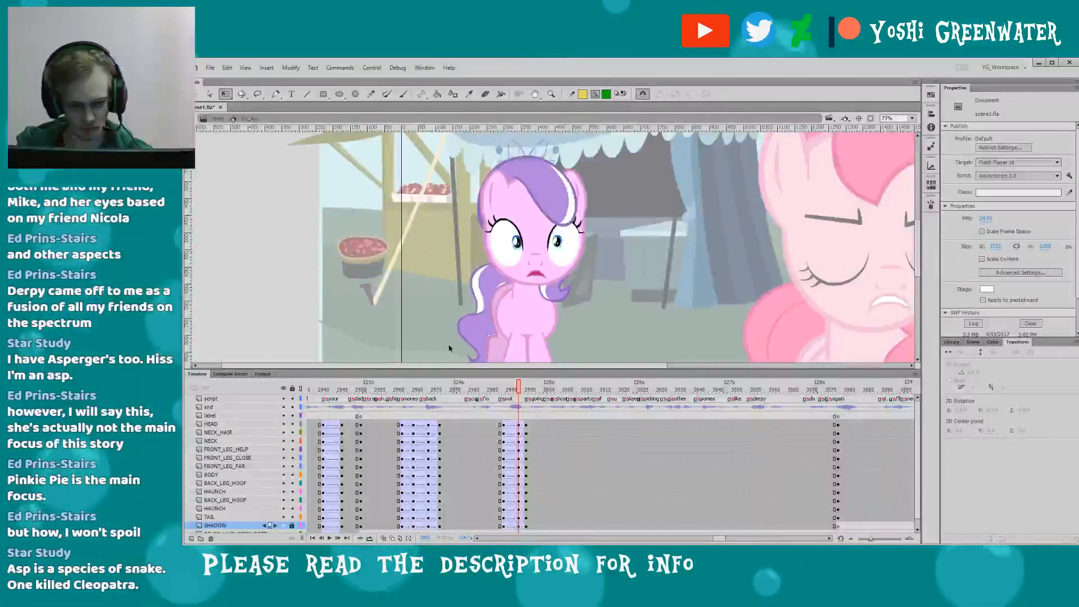
- Play on past the lean and insert keyframes on the pony's body layers where her next blink begins
drag(446, 336, 448, 331)
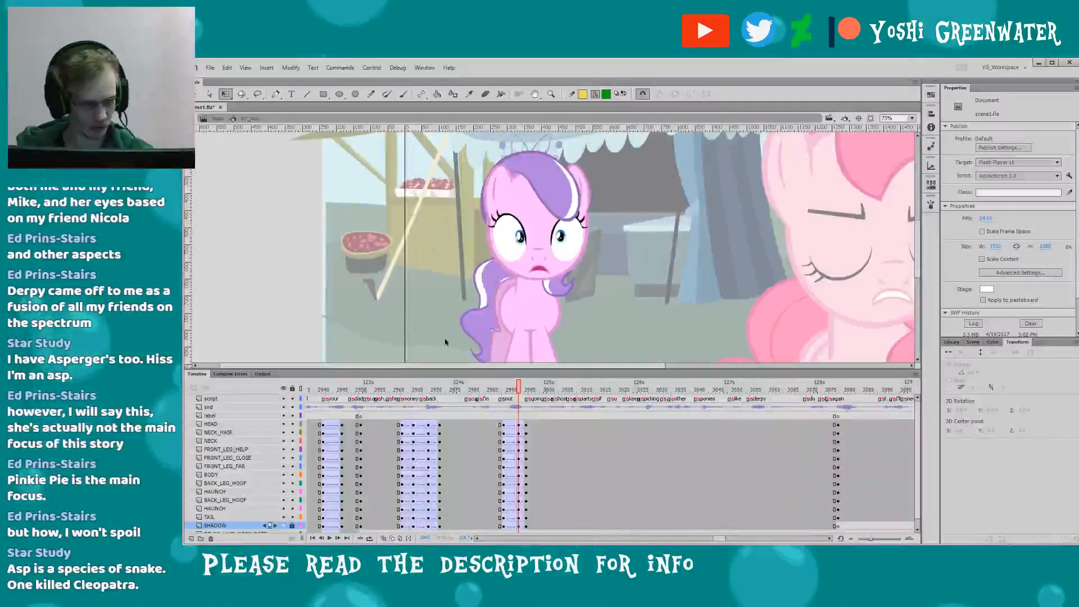
drag(721, 539, 725, 539)
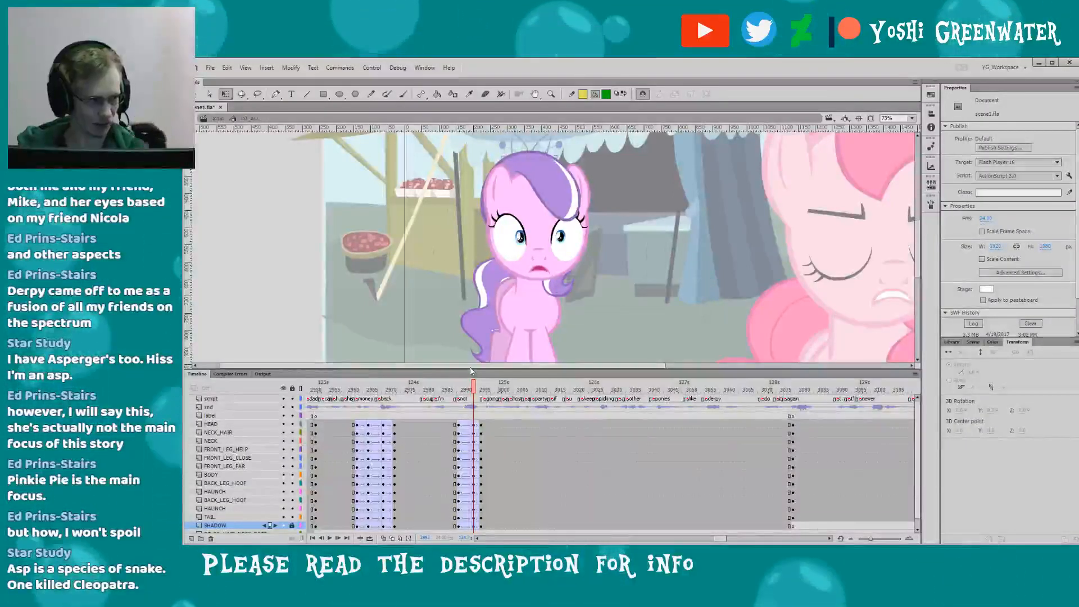
drag(471, 369, 471, 368)
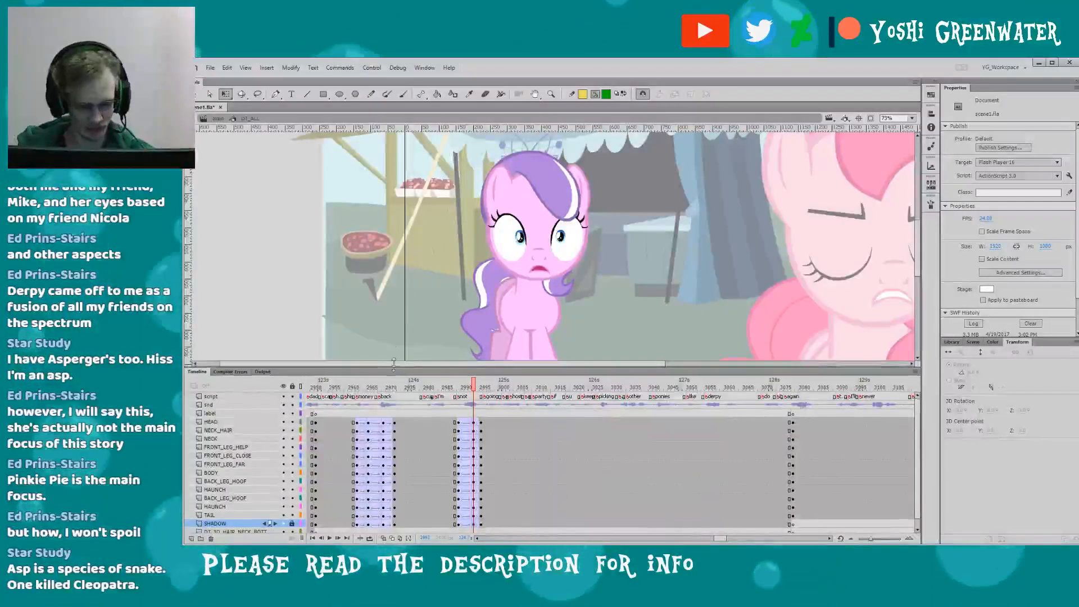
key(Return)
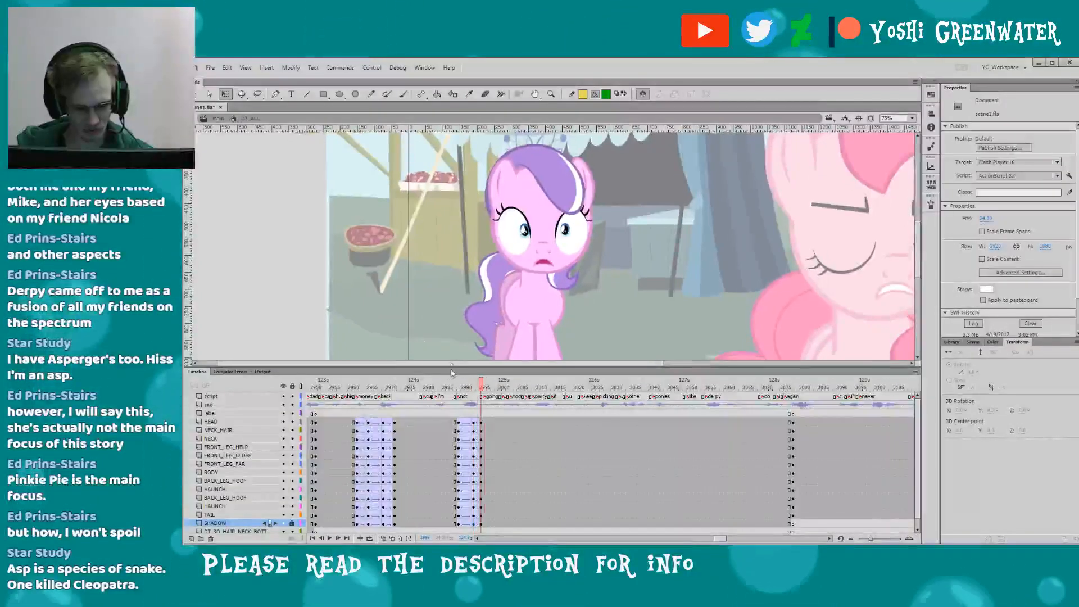
key(comma)
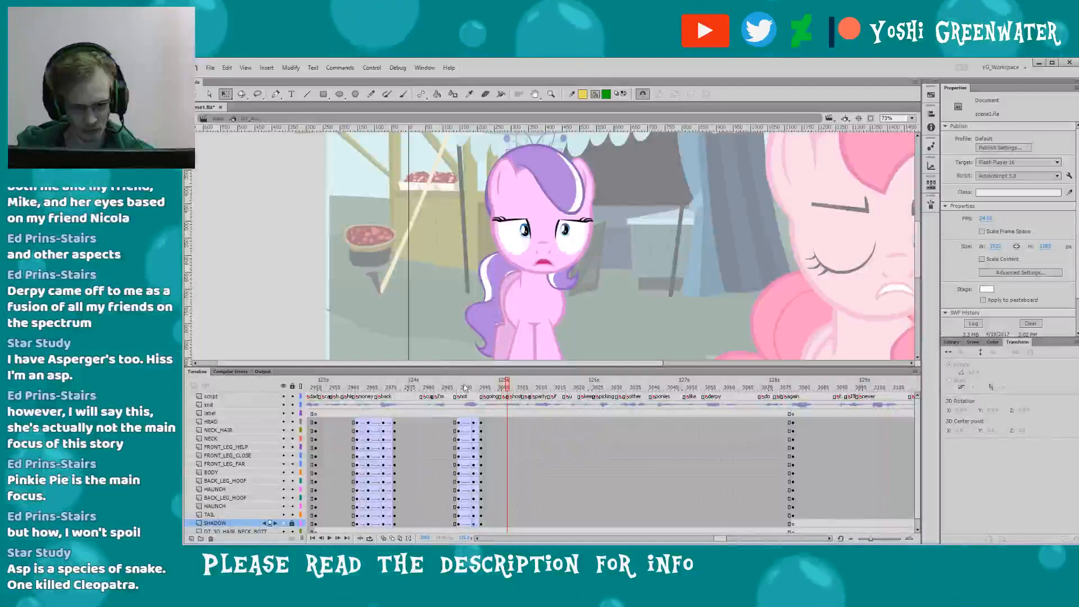
click(506, 427)
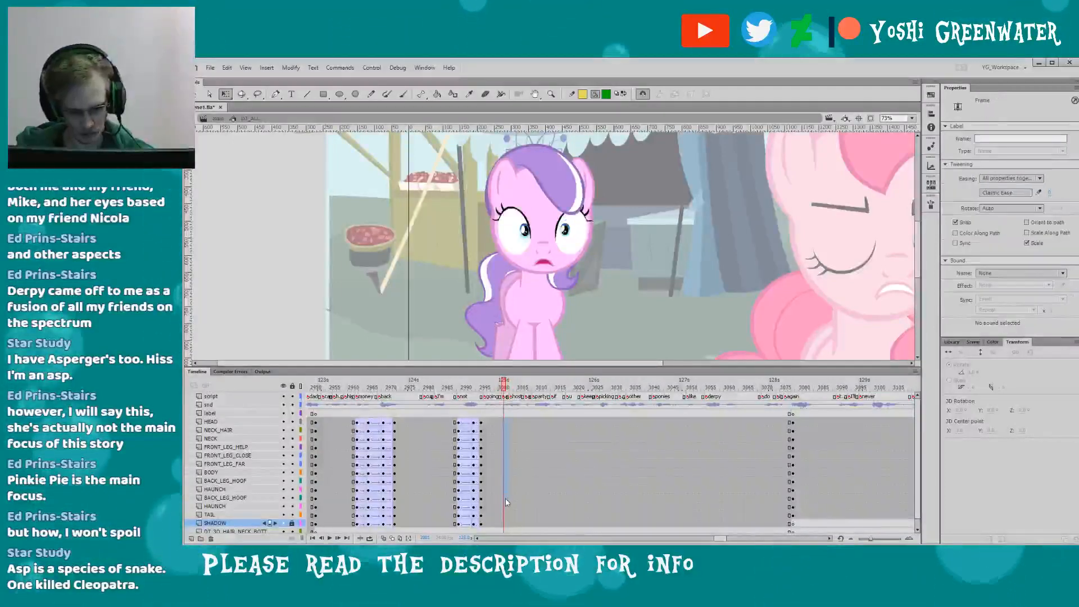
click(505, 515)
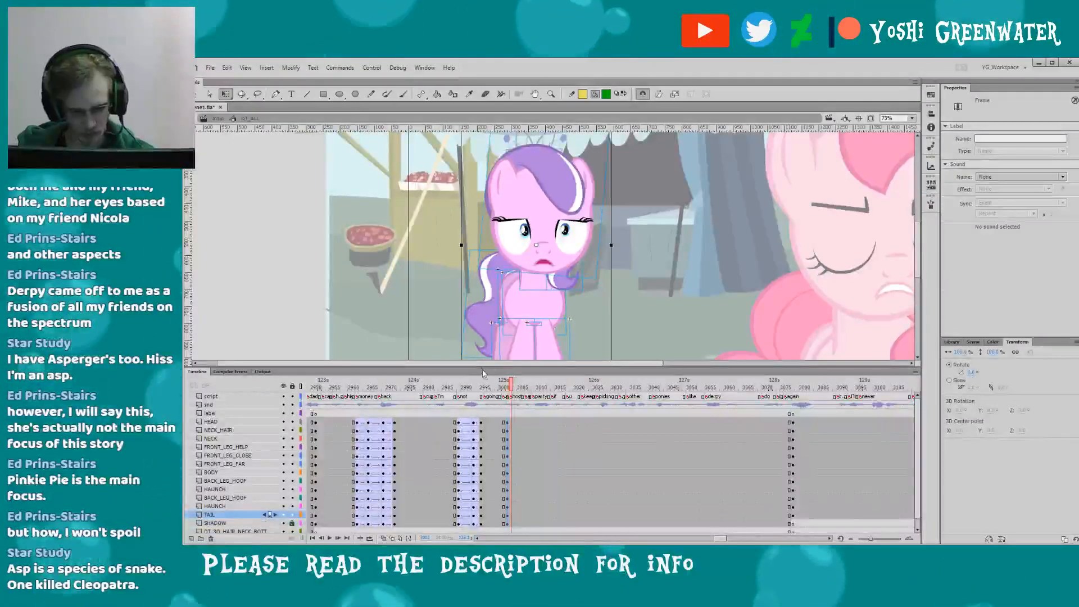
- Insert keyframes on the body layers at the closed-eye frame and again a few frames after it, once her eyes are open
key(period)
key(period)
click(520, 521)
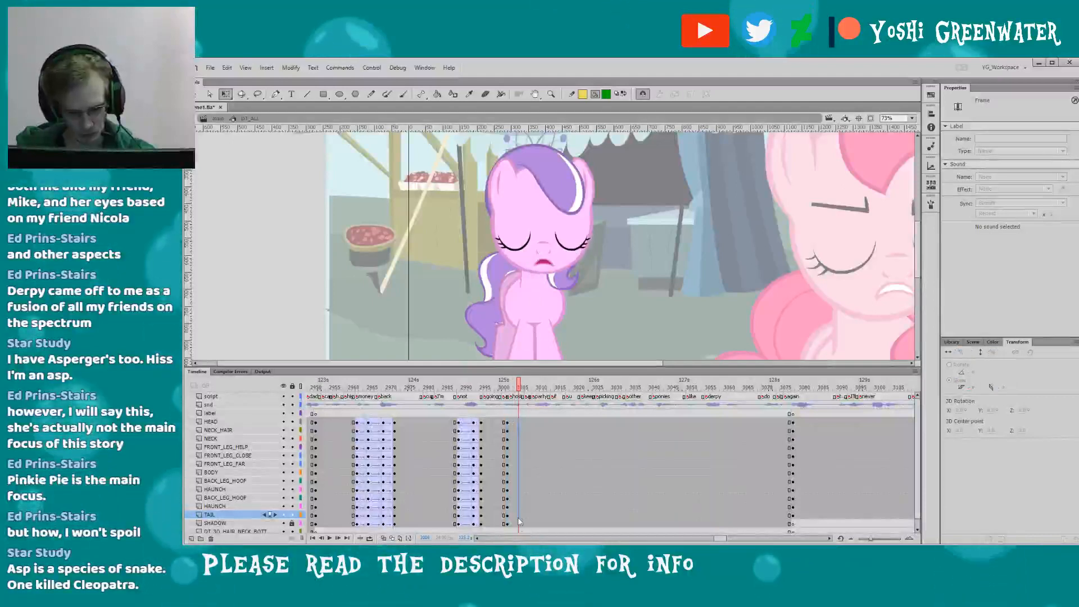
key(F6)
key(period)
key(period)
key(period)
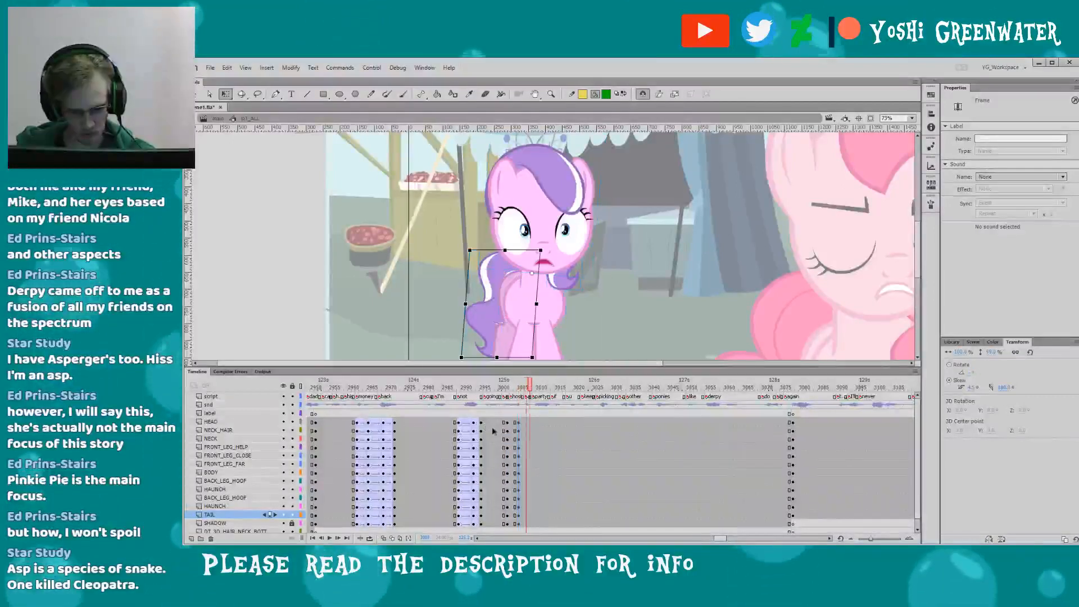
click(534, 523)
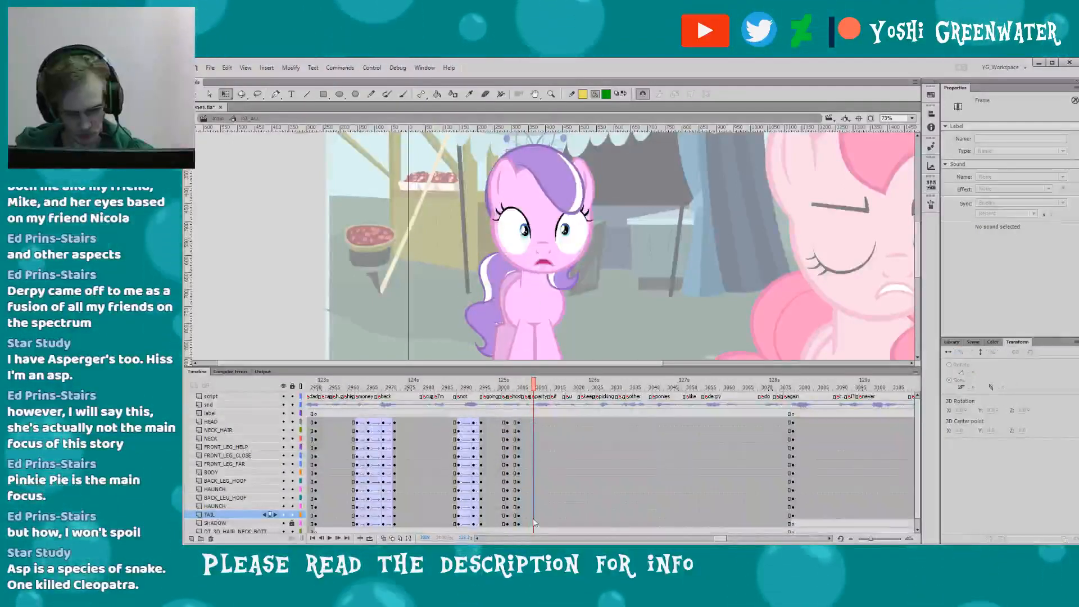
key(F6)
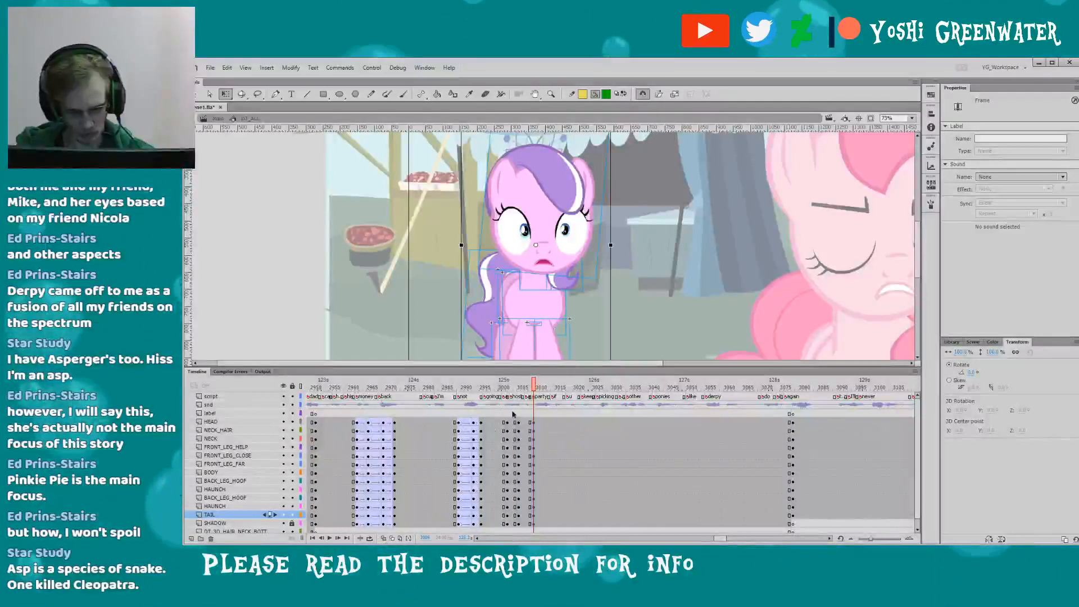
- Squash the pony's body slightly in the closed-eye keyframe and lower the head to match, checking the neck hair
key(period)
key(period)
key(period)
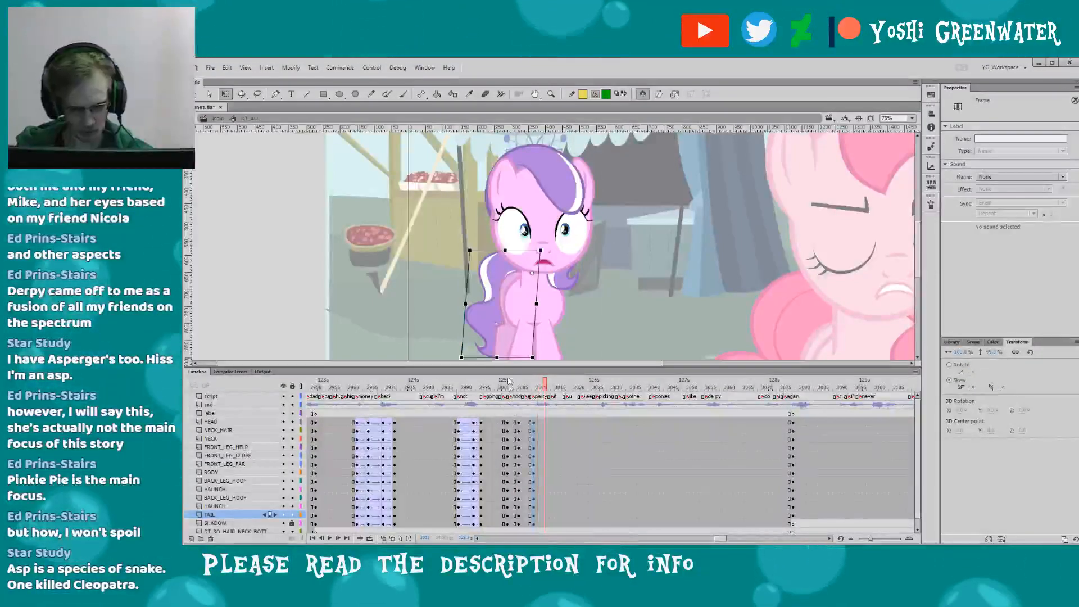
click(517, 422)
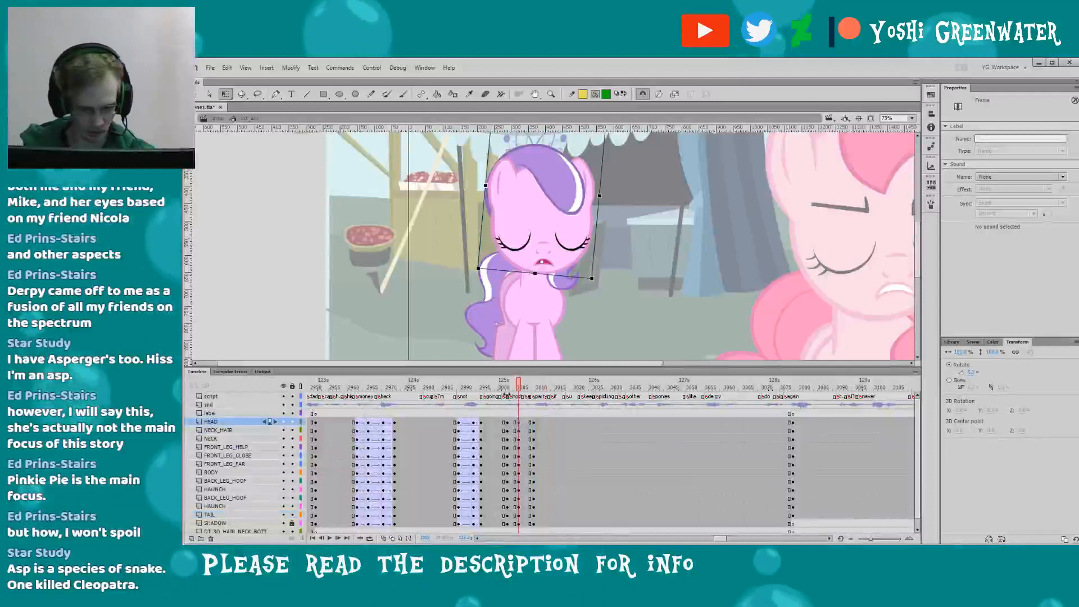
click(526, 240)
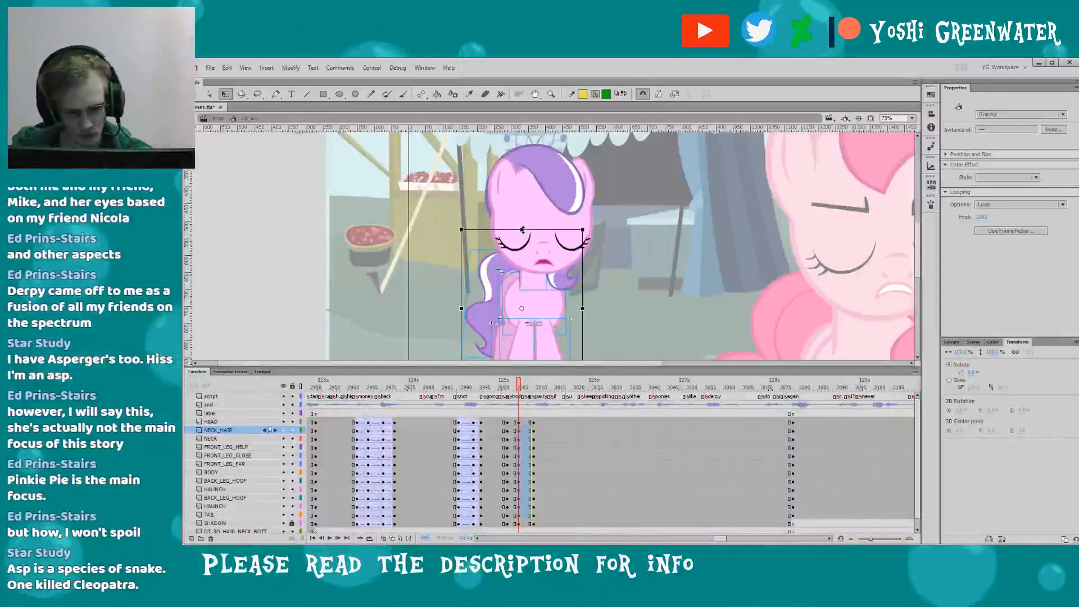
click(508, 299)
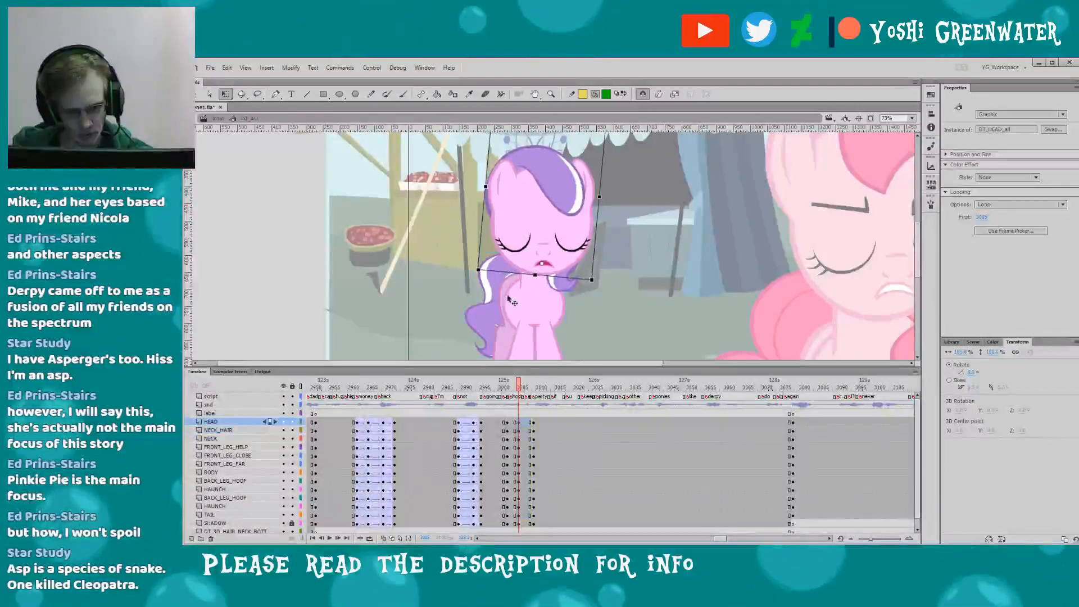
click(527, 306)
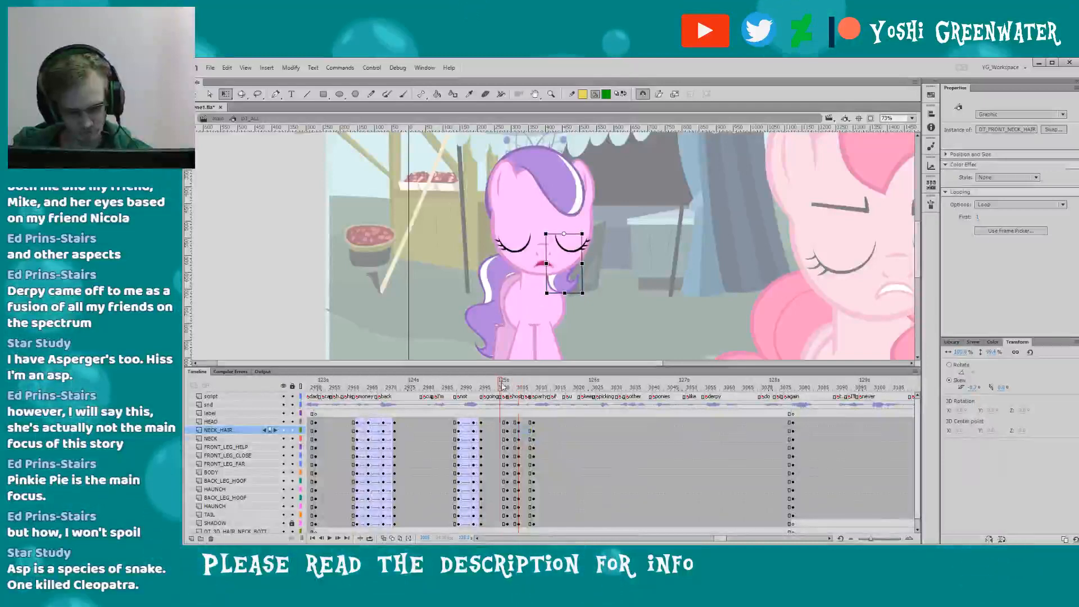
- Stretch the pony's body slightly upward in the open-eye keyframe following the blink and adjust the head to match
drag(503, 386, 541, 388)
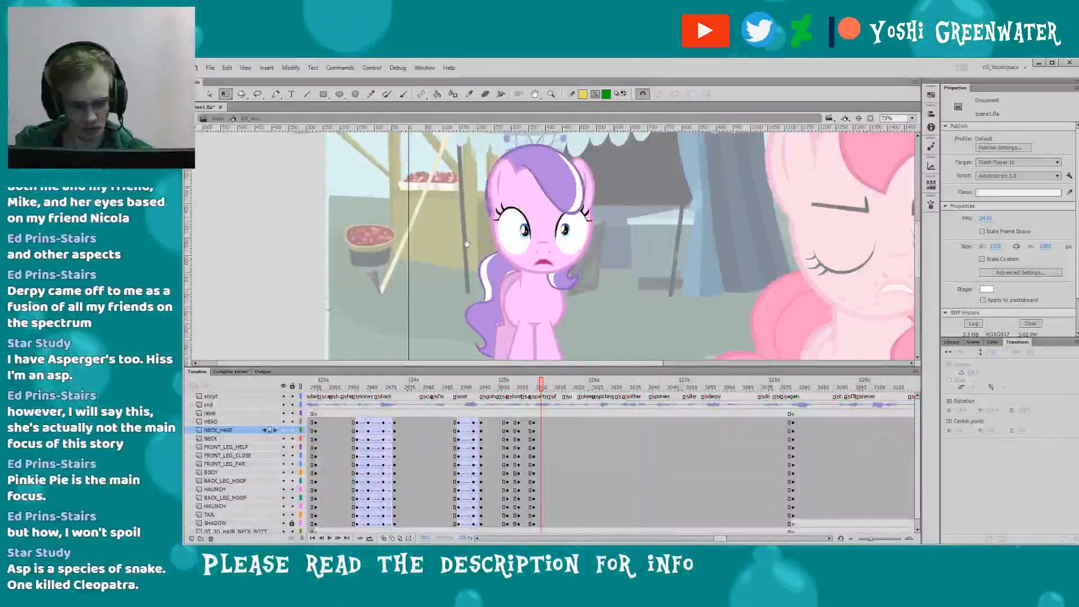
click(522, 233)
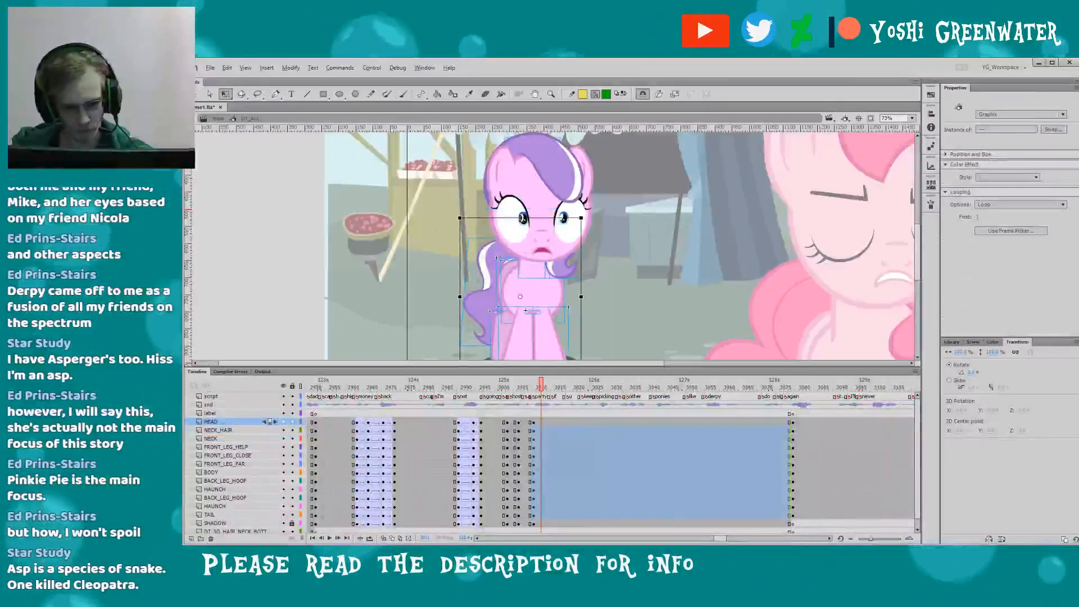
drag(521, 218, 521, 217)
click(517, 234)
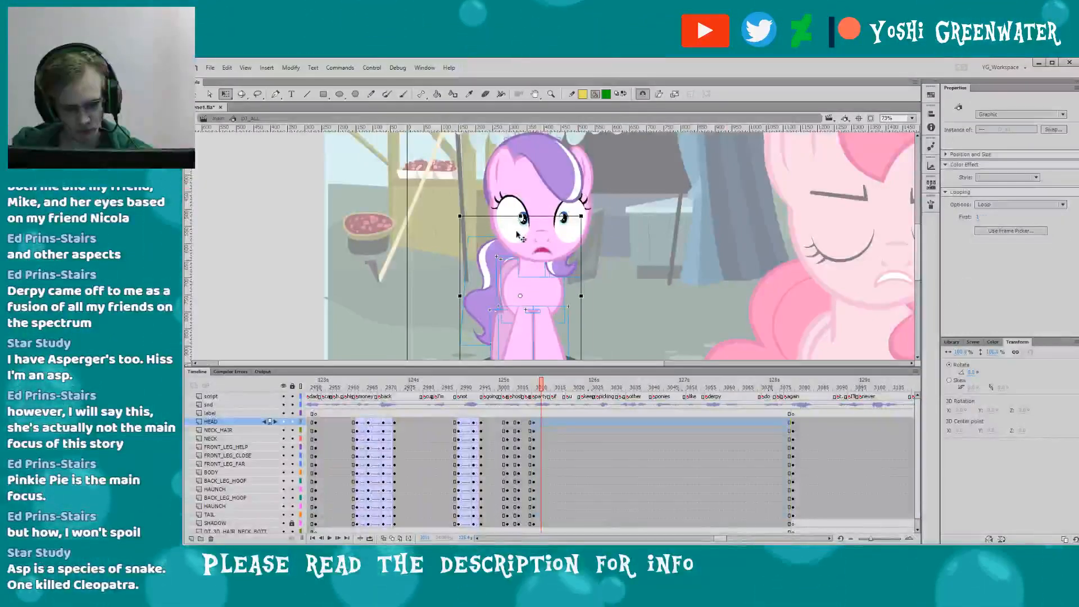
drag(472, 152, 481, 172)
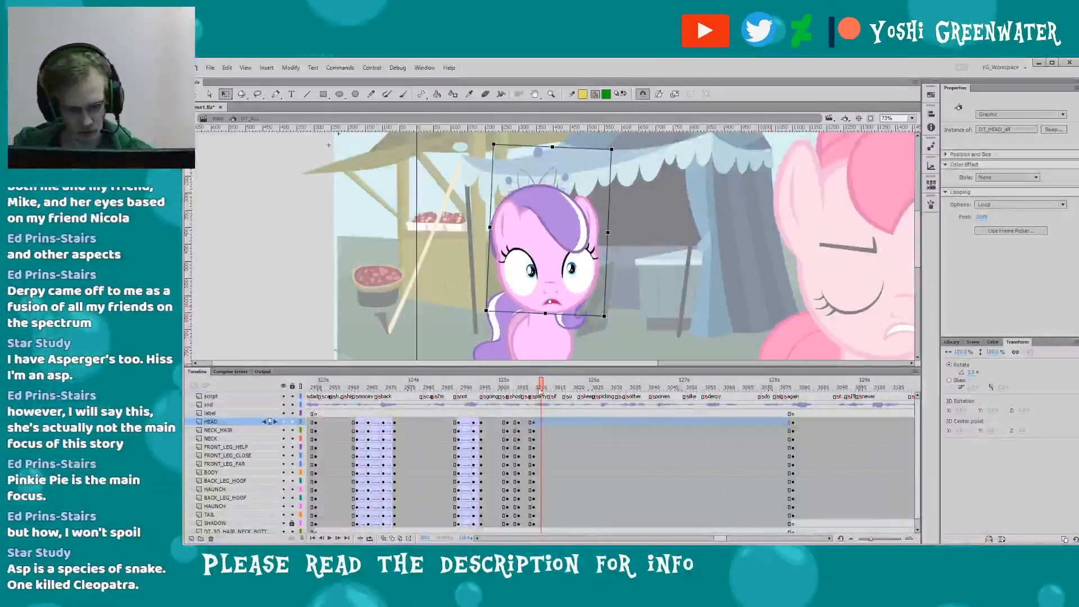
- Insert settling keyframes on the body layers a few frames after the upward stretch
click(544, 422)
drag(551, 510, 547, 525)
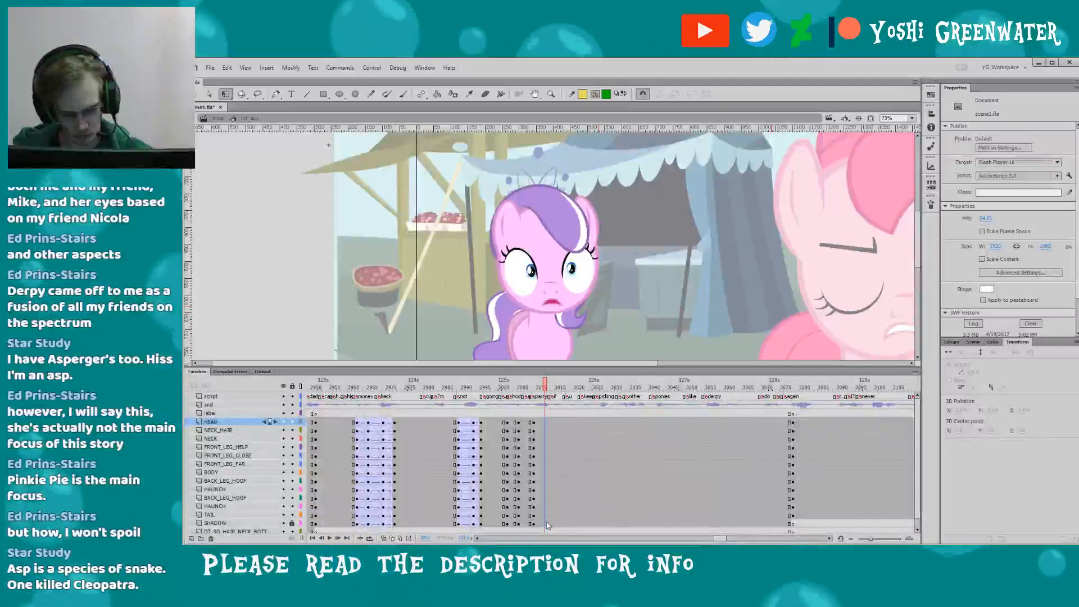
key(F6)
key(comma)
key(comma)
- Refine the upward stretch in the keyframe before the settling pose, raising the head slightly and fitting the neck
drag(466, 341, 454, 303)
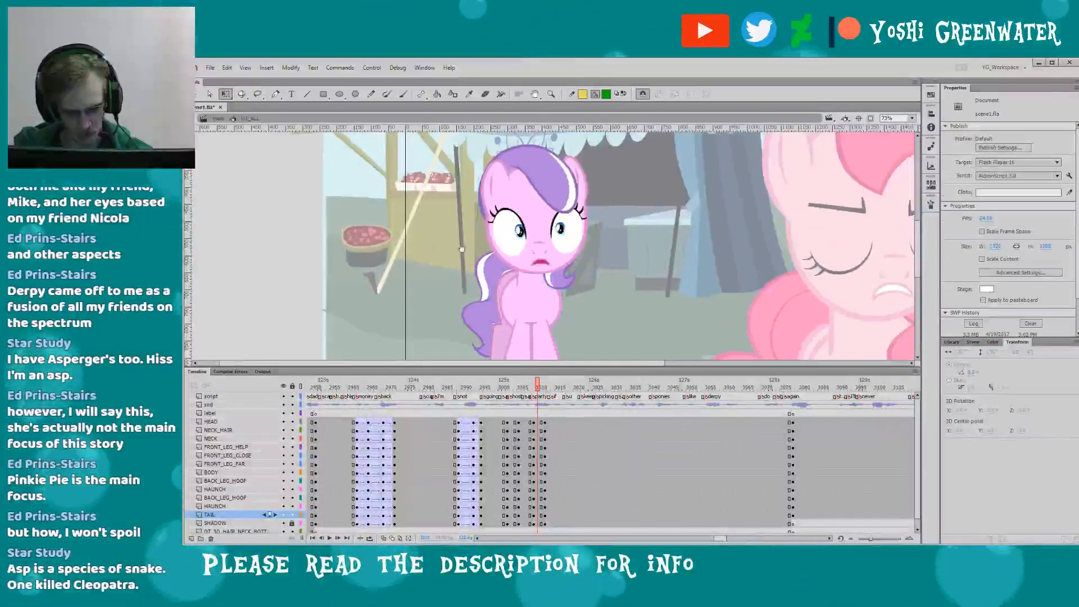
key(ctrl+a)
click(522, 239)
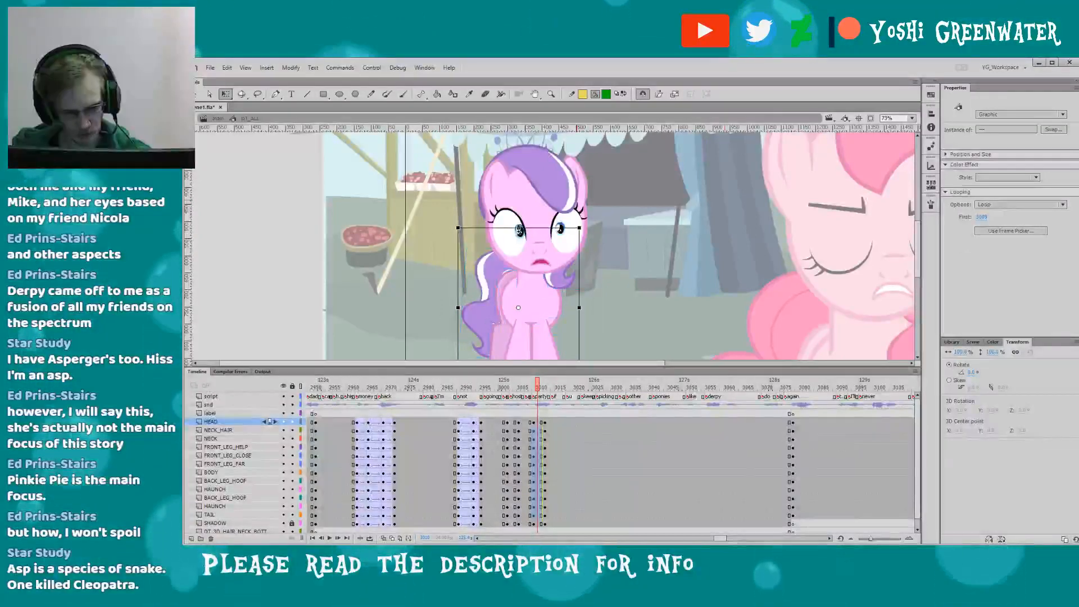
click(521, 247)
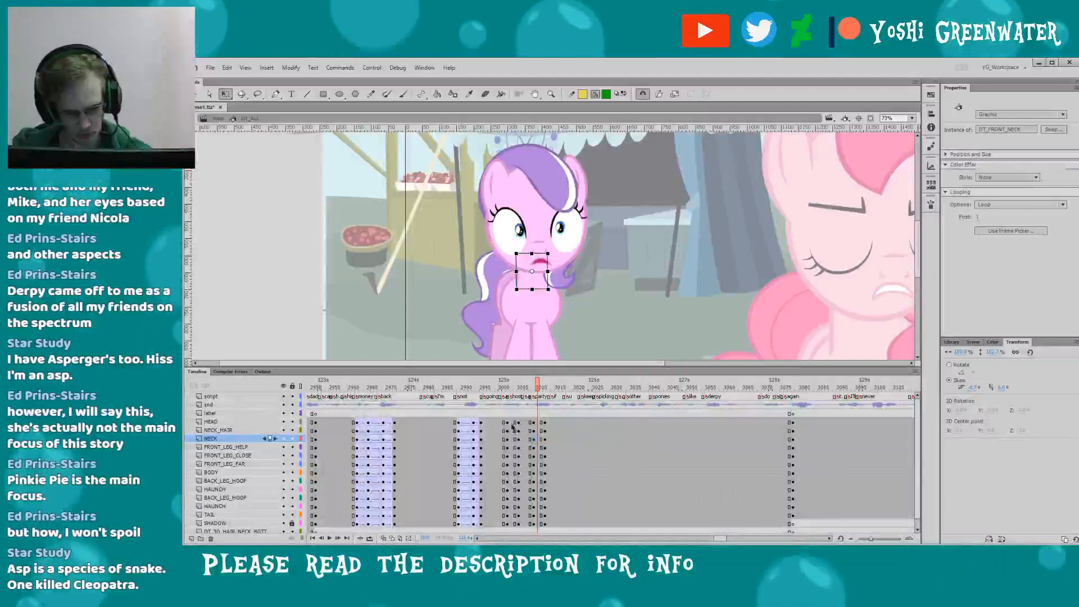
- Create classic tweens between the four blink keyframes on the body layers and play back the motion
drag(512, 423, 536, 516)
key(F4)
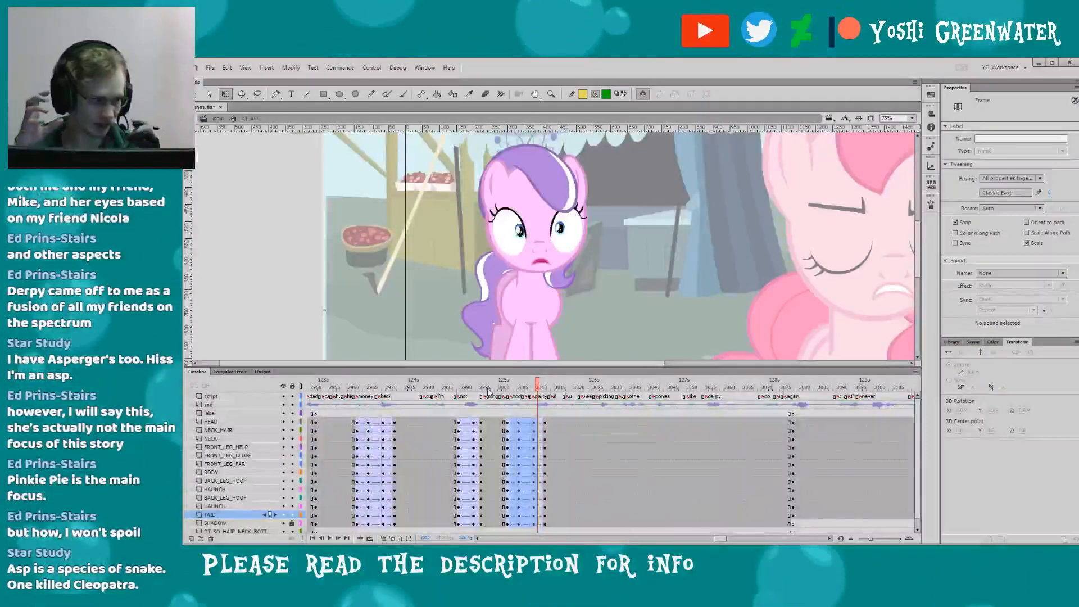
click(492, 387)
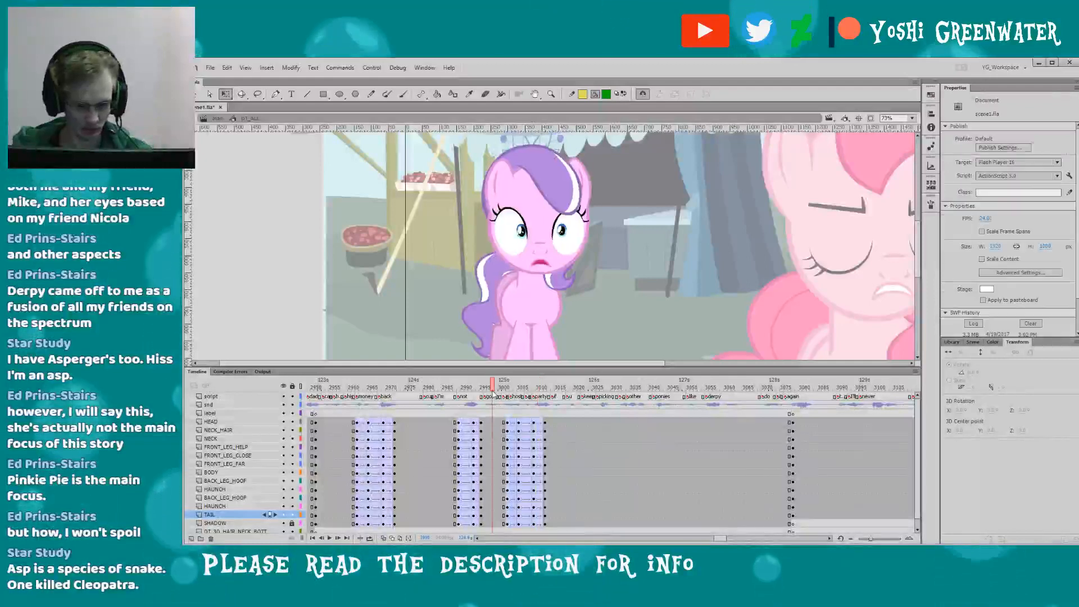
key(Return)
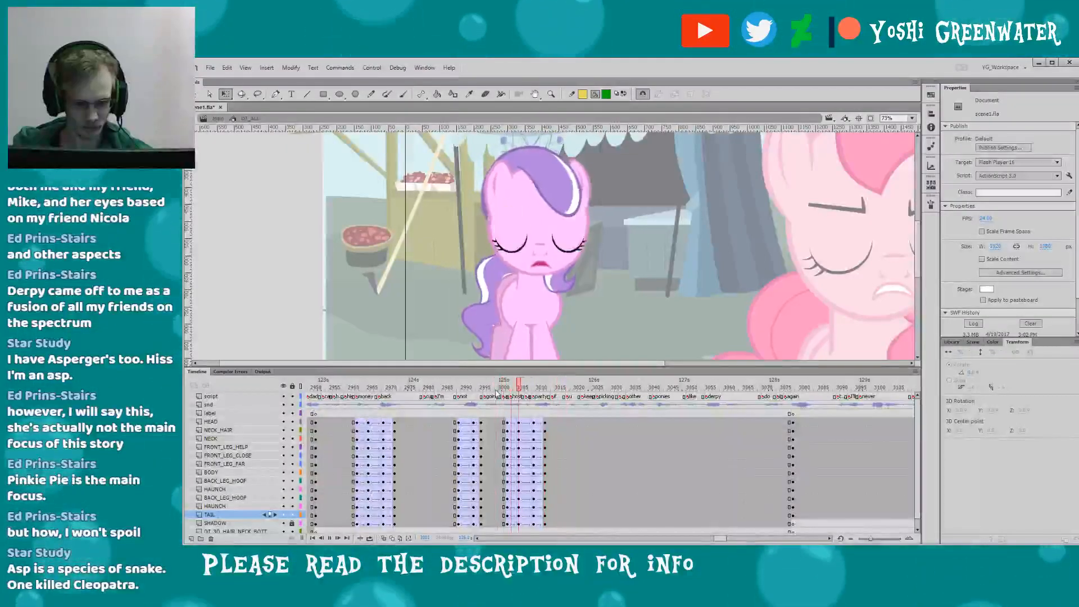
key(Return)
key(Return)
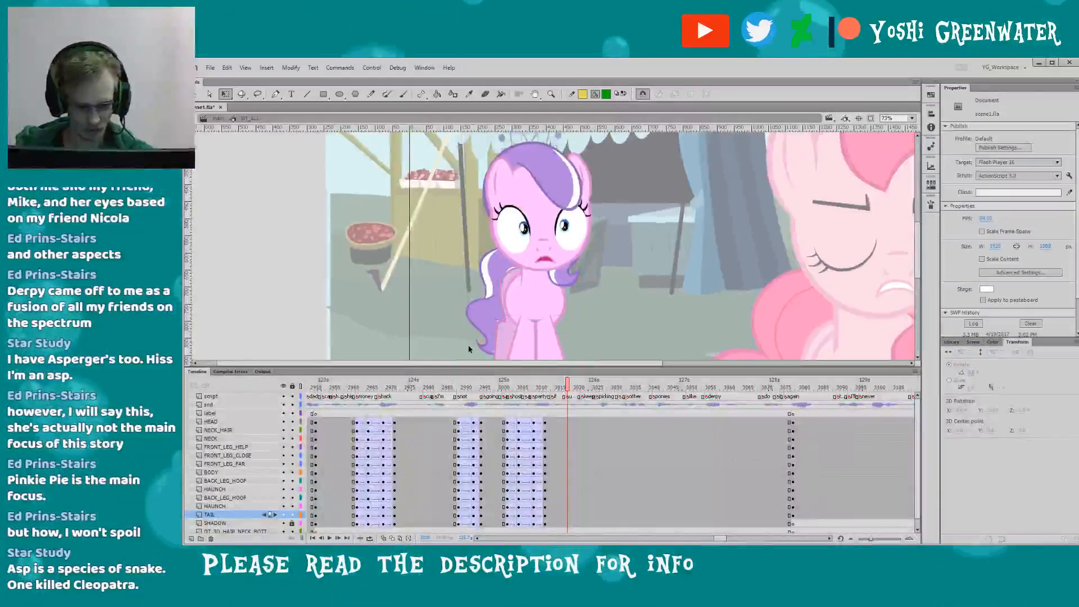
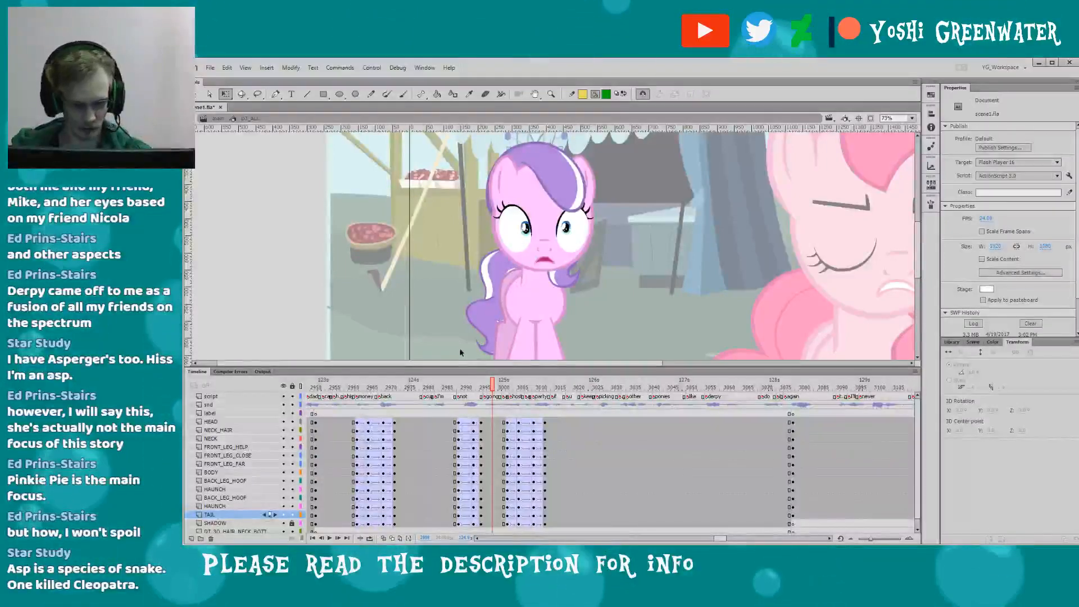
- Replay the lean and blink from just before "not" and follow the dialogue to the next blink near "ponies"
key(Return)
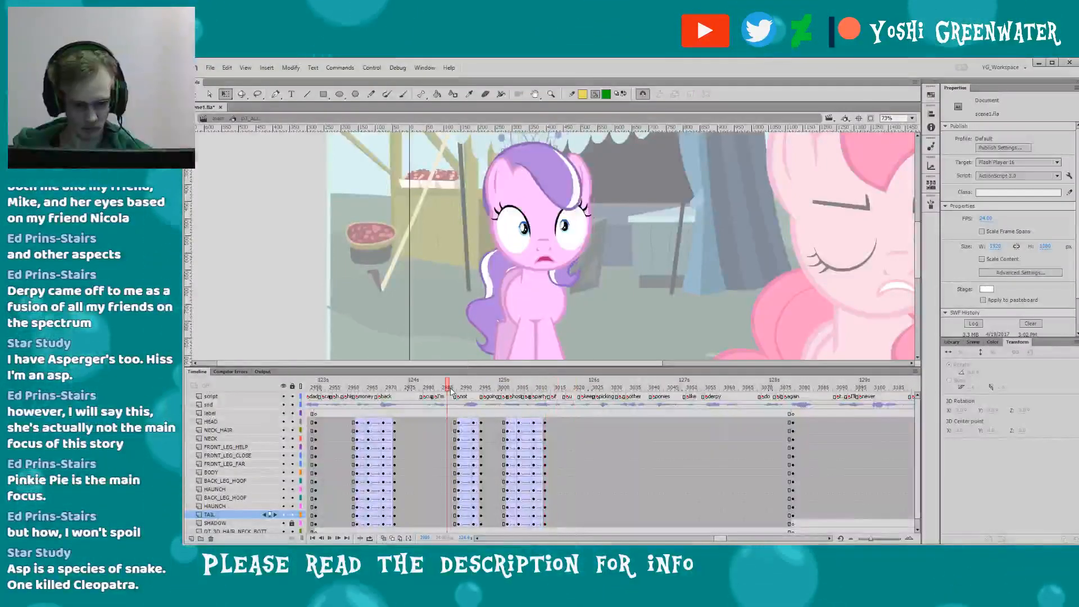
key(Return)
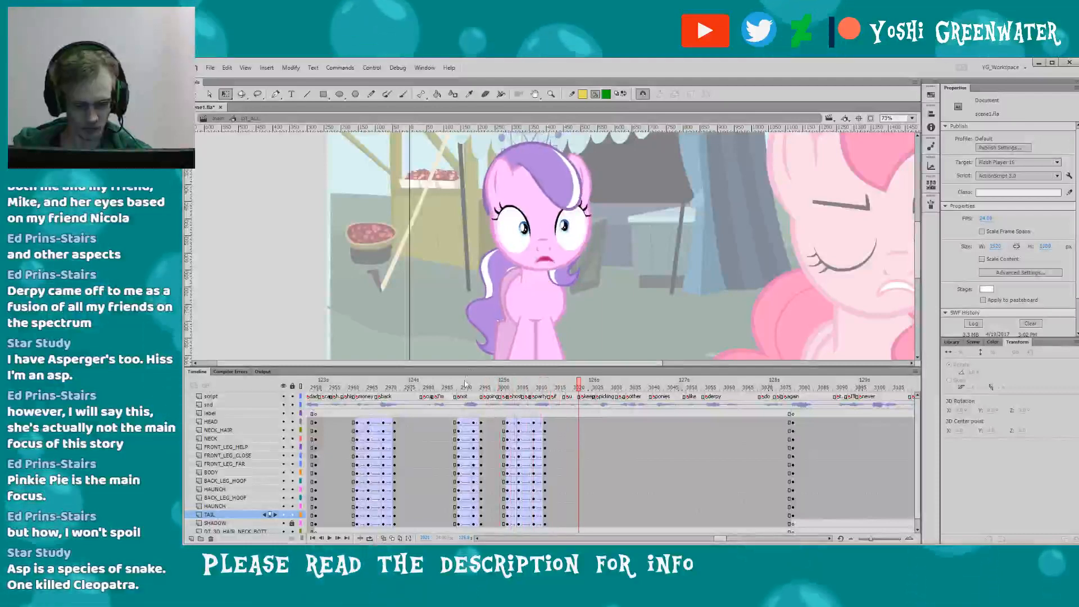
scroll(463, 387, right, 2)
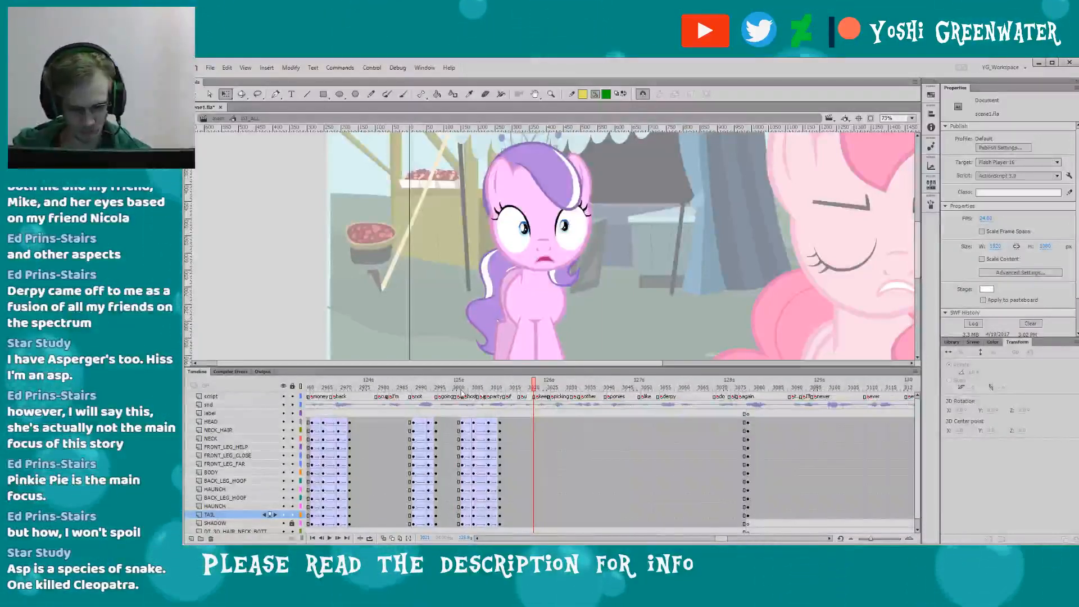
click(463, 389)
key(Return)
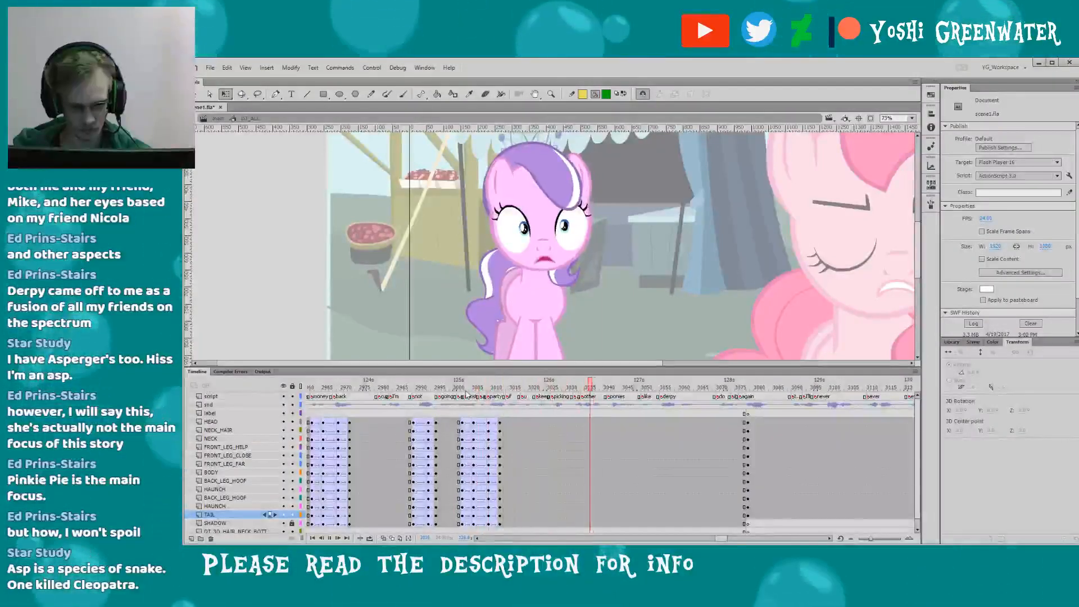
scroll(720, 537, right, 1)
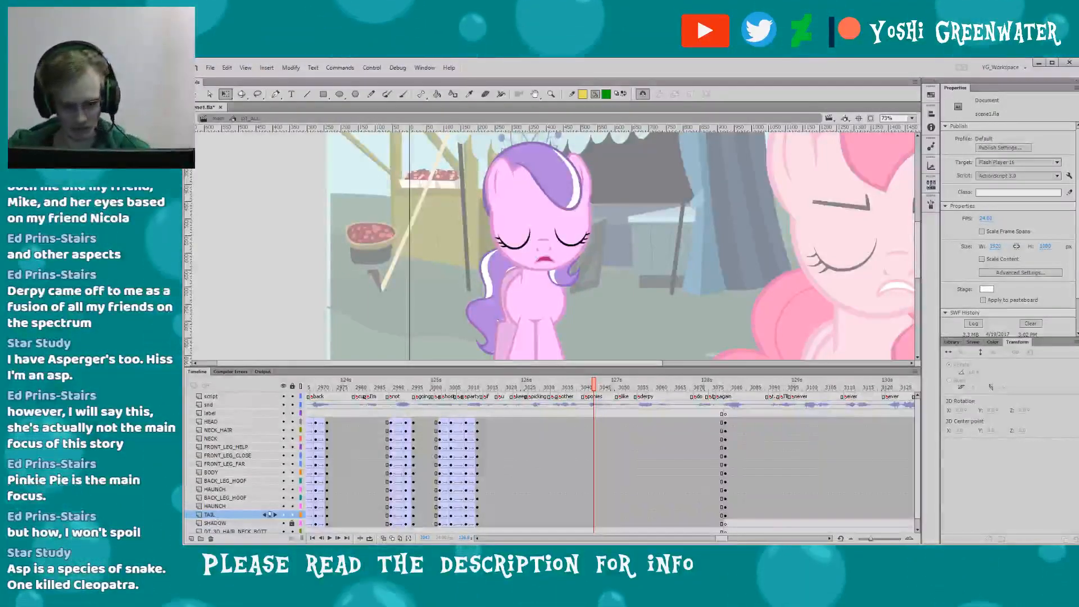
click(579, 386)
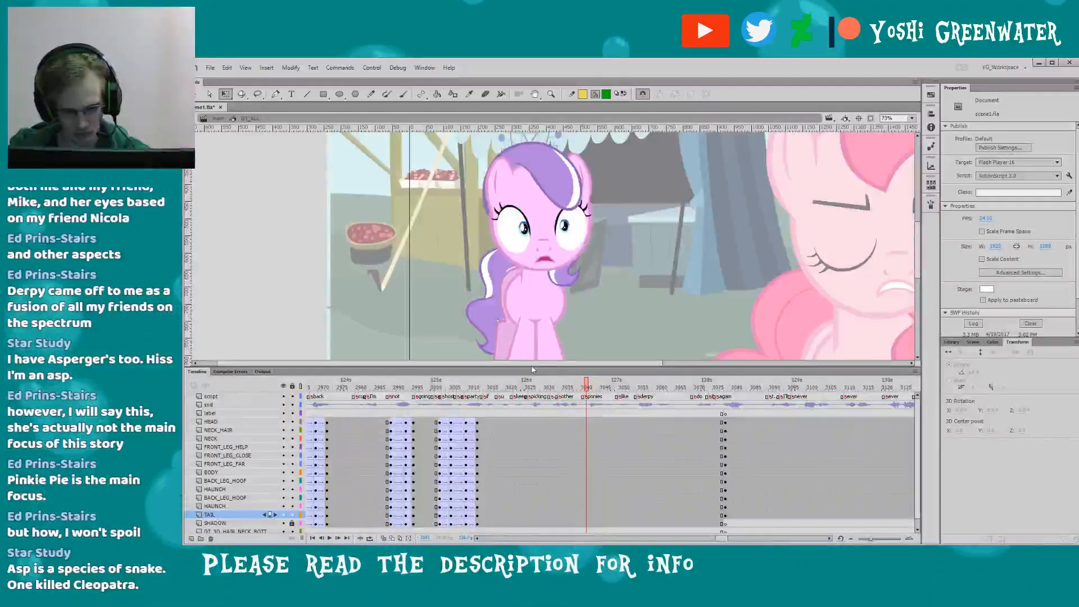
- Insert keyframes on the body layers from HEAD to TAIL around the words "picking" and "another"
key(period)
key(period)
key(comma)
key(comma)
key(comma)
key(period)
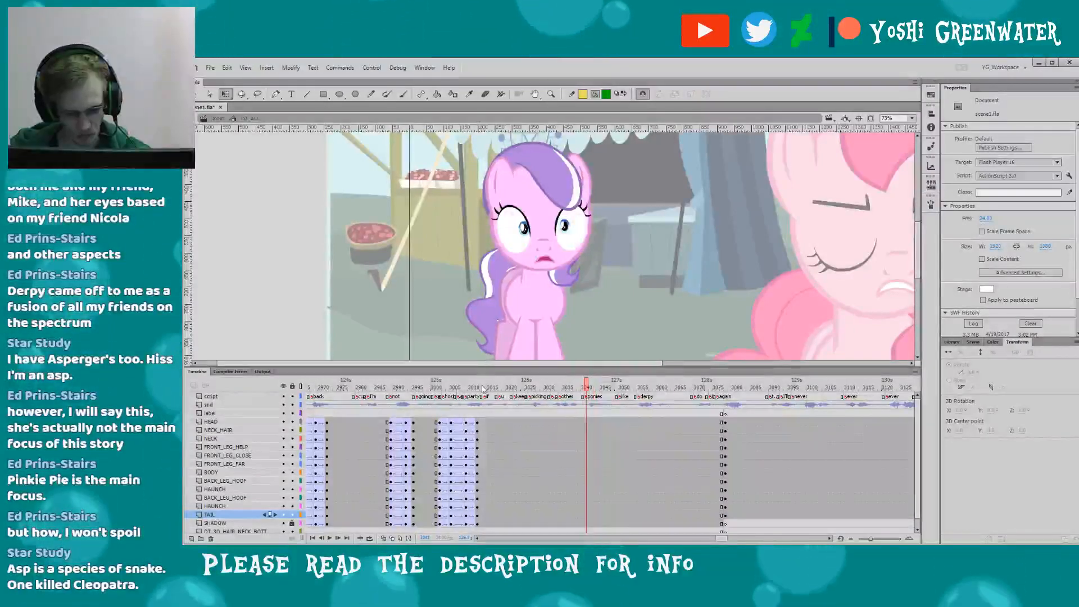
click(482, 388)
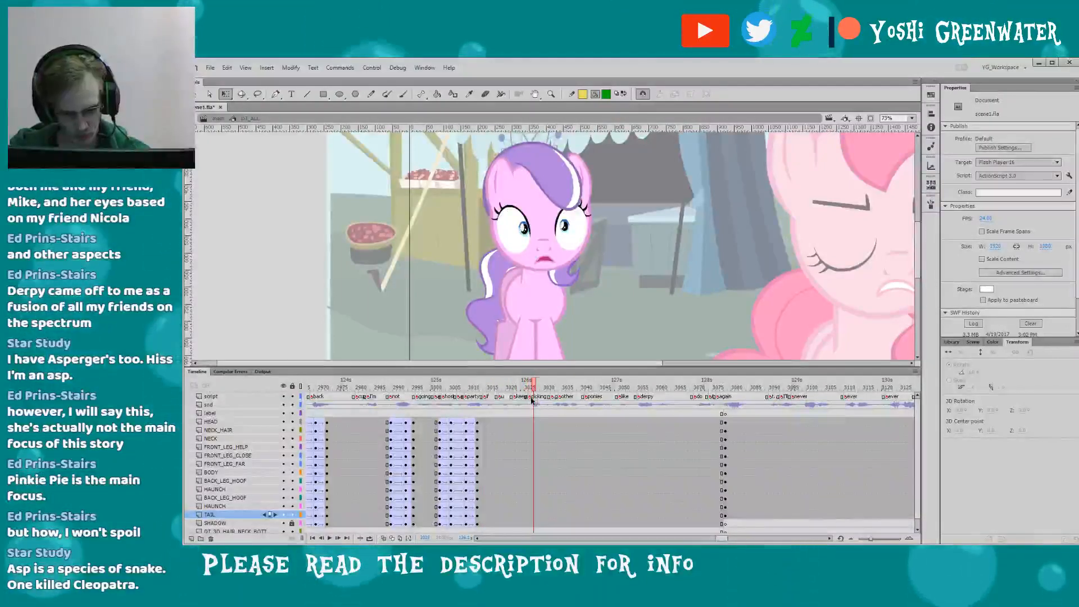
drag(541, 424, 543, 515)
key(F6)
click(548, 386)
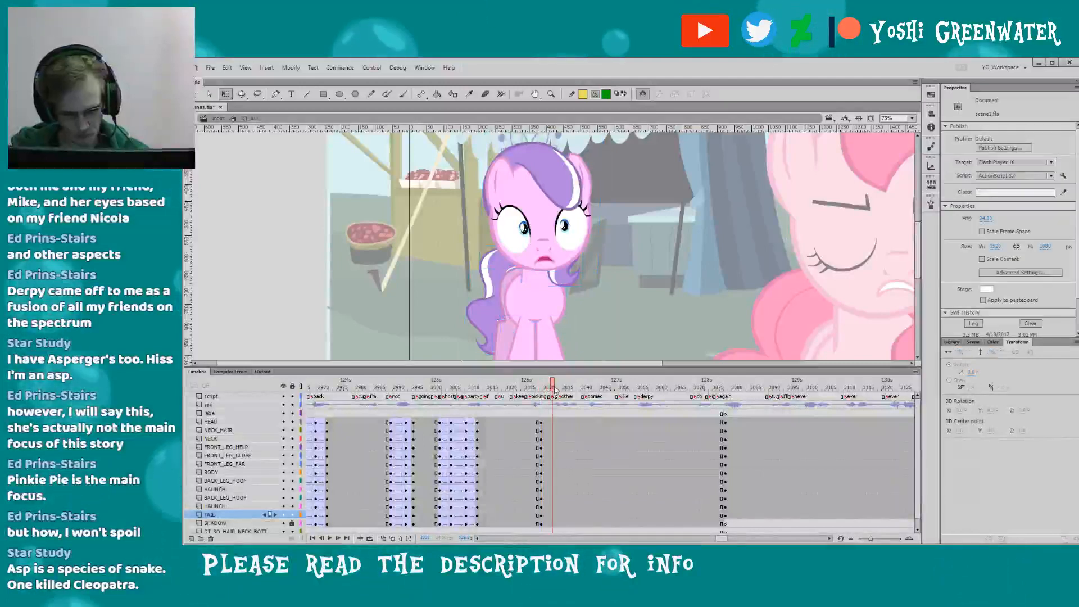
drag(556, 424, 556, 521)
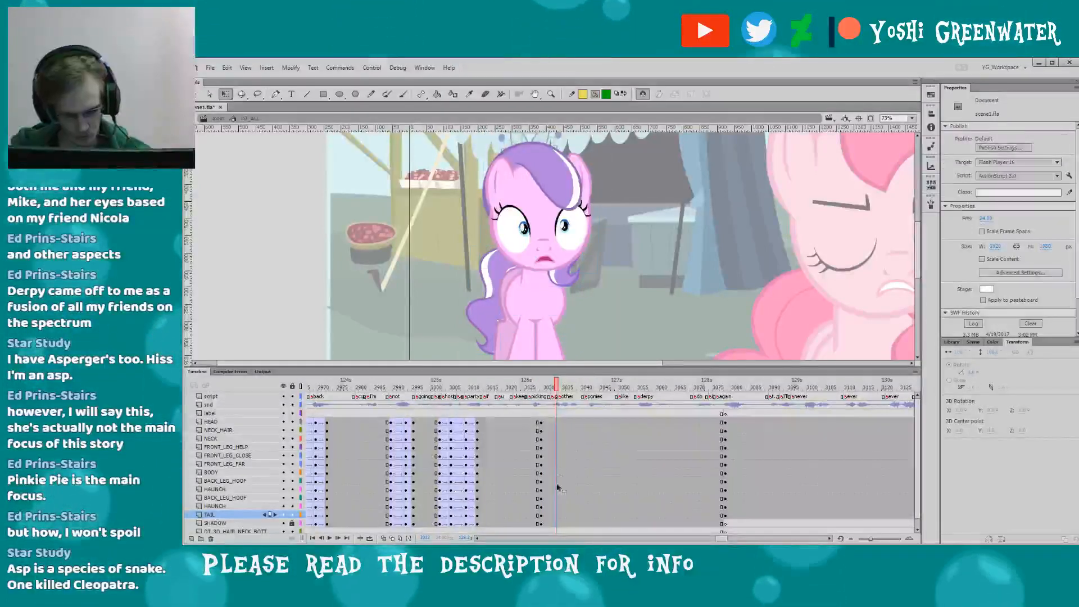
key(F6)
- Shift the body parts slightly to the left in the keyframe at "another" and adjust the head to follow the lean
click(509, 233)
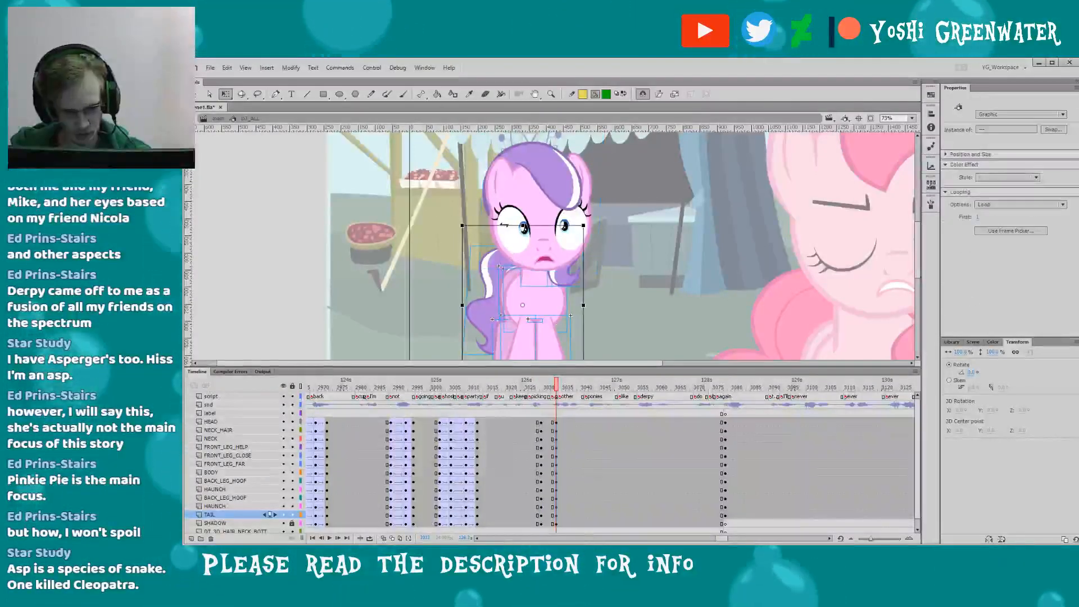
key(Left)
key(Left)
key(Left)
key(Left)
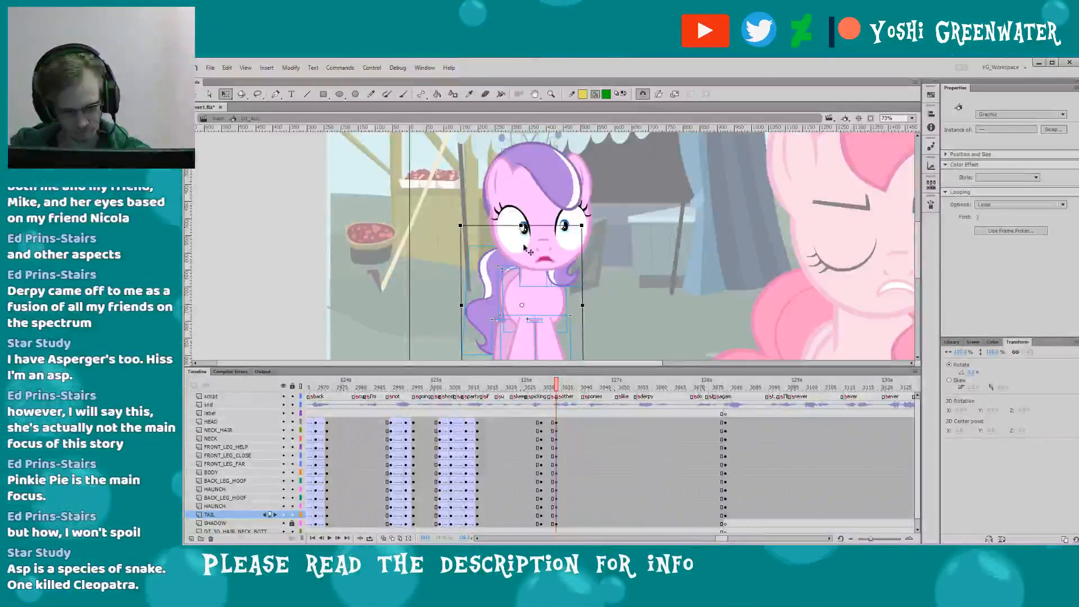
click(491, 247)
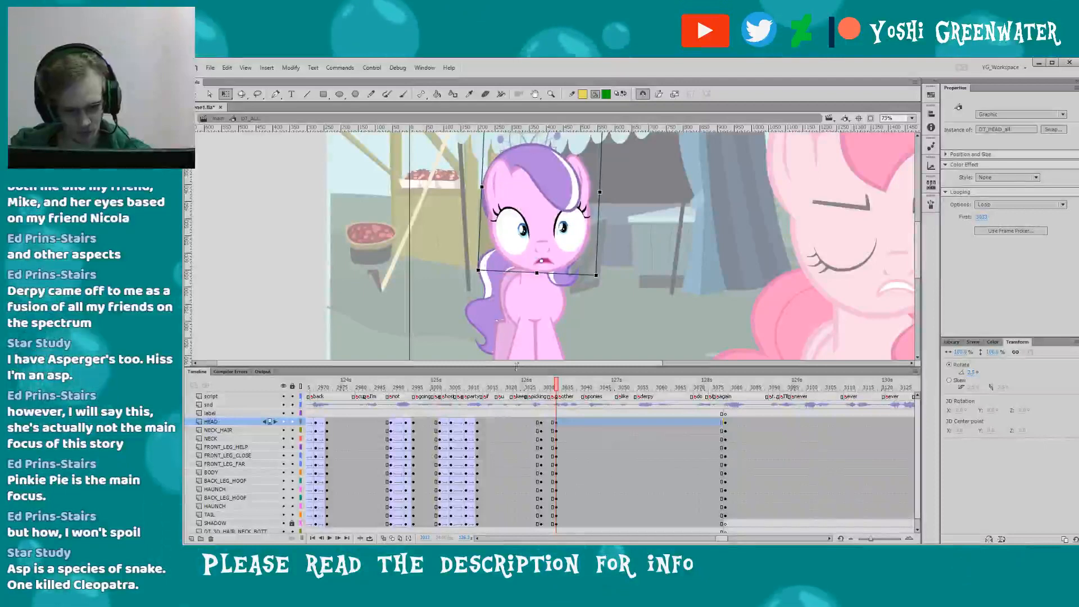
- Create classic tweens between the two new lean keyframes on the body layers and play back the motion
drag(549, 422, 551, 522)
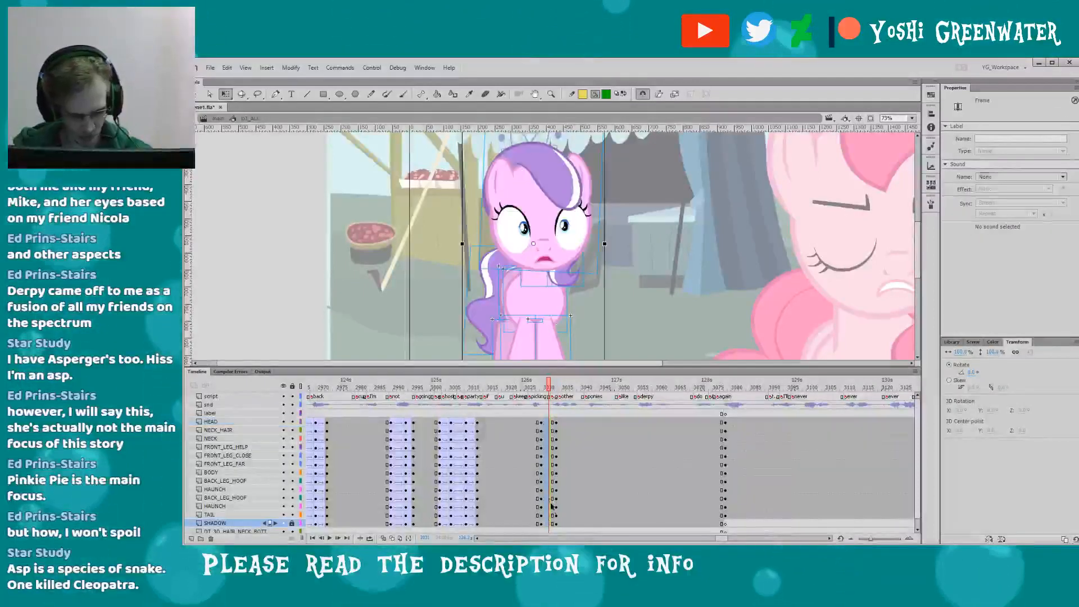
key(F4)
click(526, 389)
key(Return)
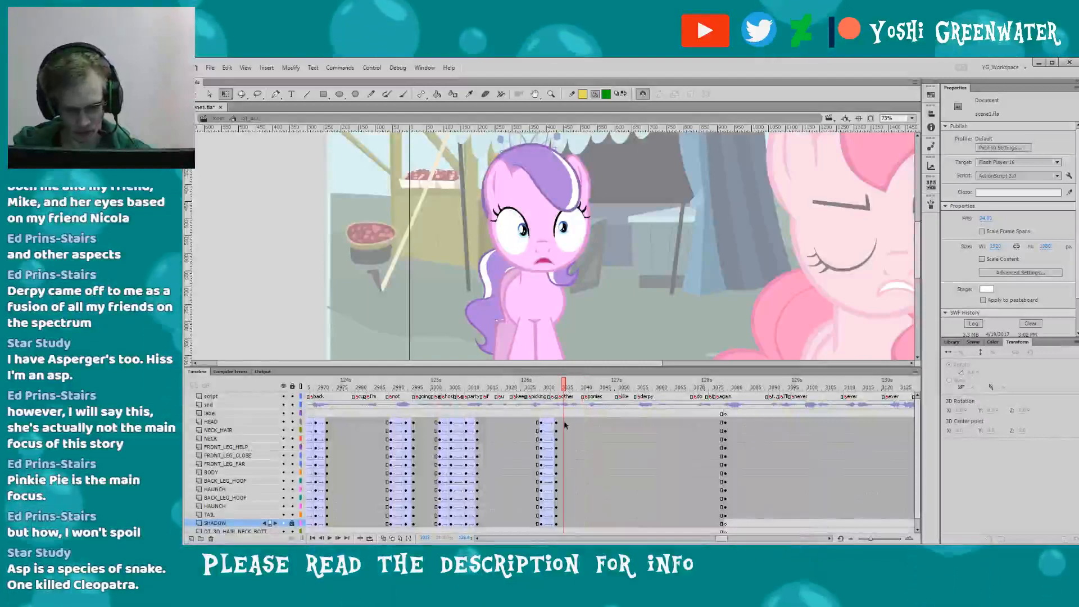
- Insert settling keyframes on the body layers just after the lean, and lower the body and head slightly in the lean keyframe
click(564, 515)
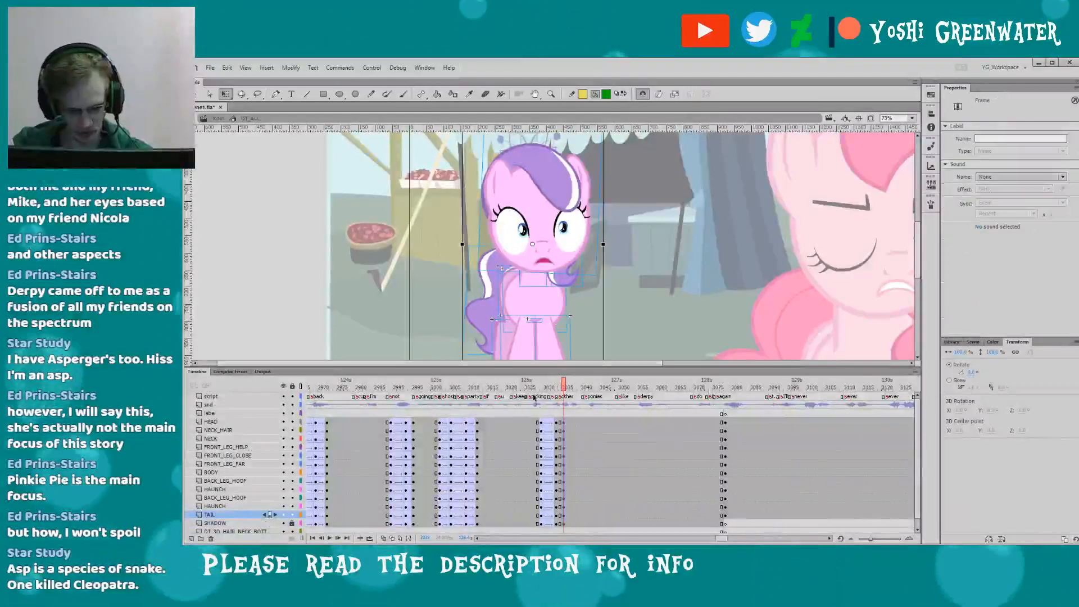
click(556, 387)
key(F6)
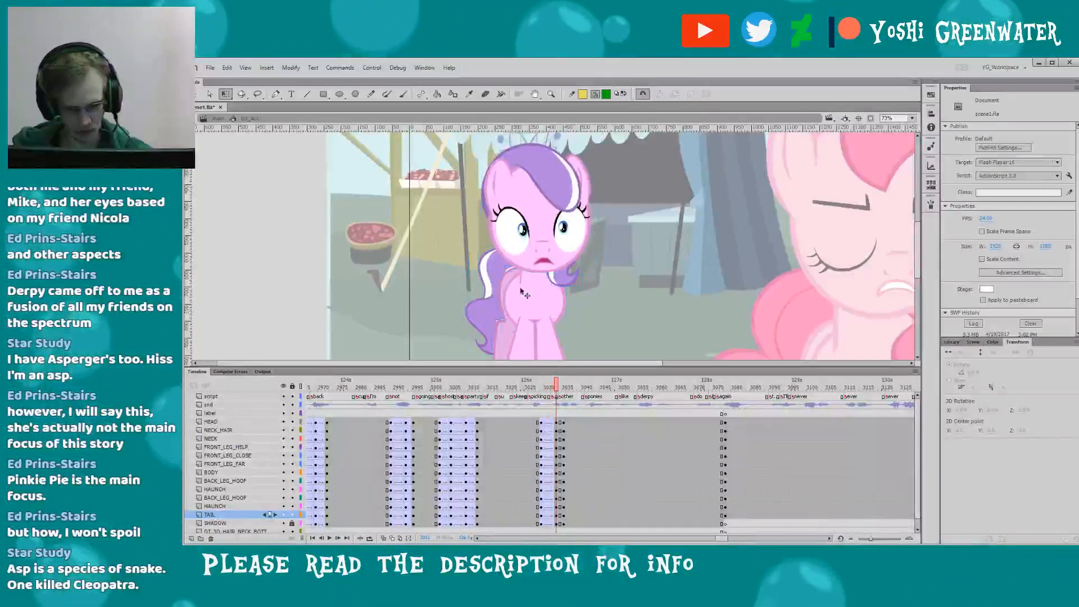
click(489, 304)
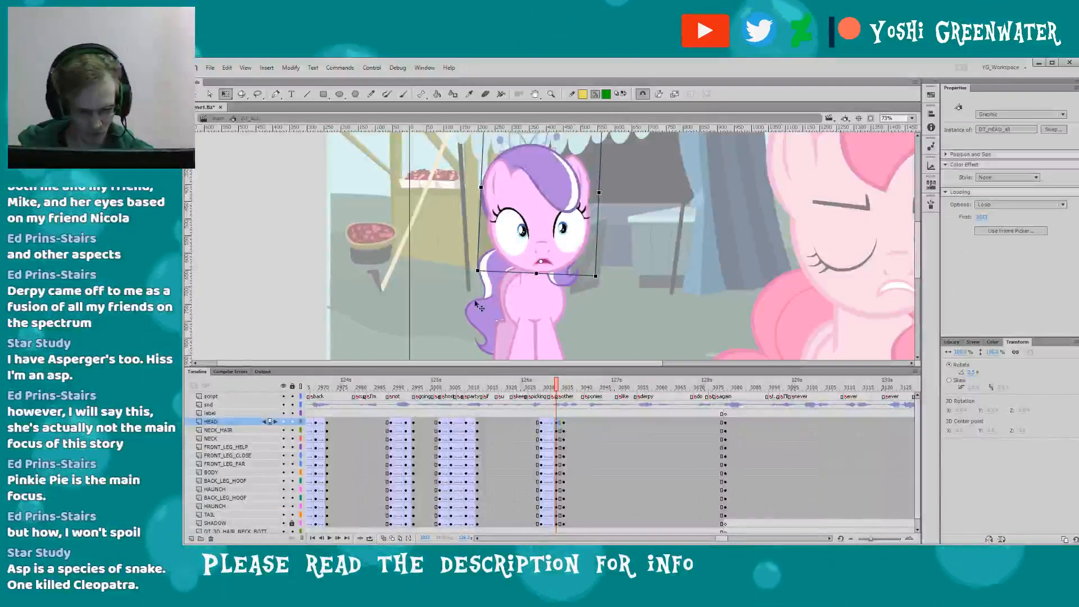
click(477, 305)
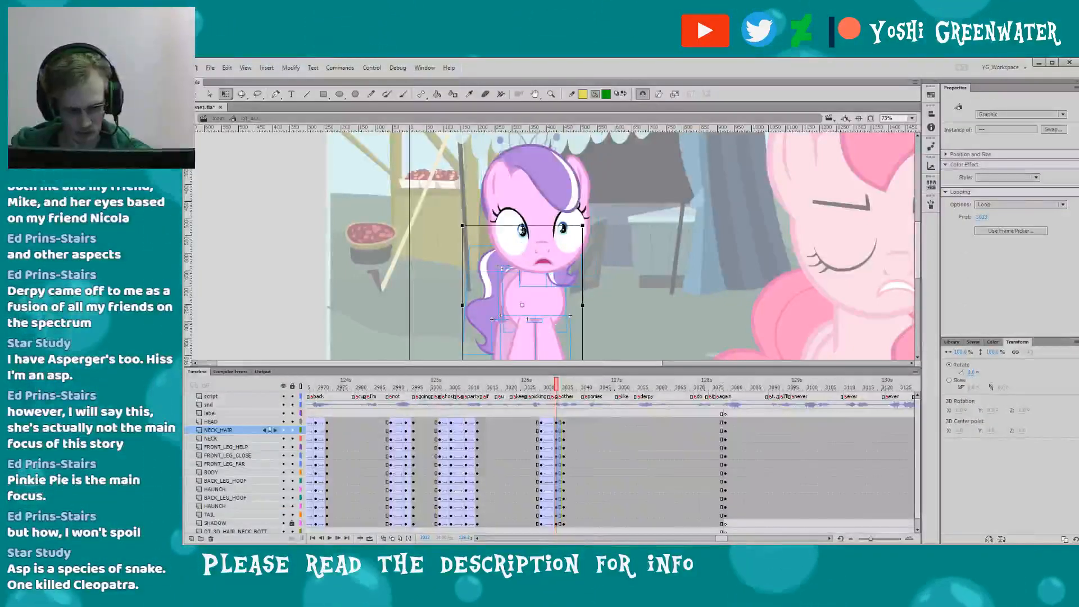
click(557, 277)
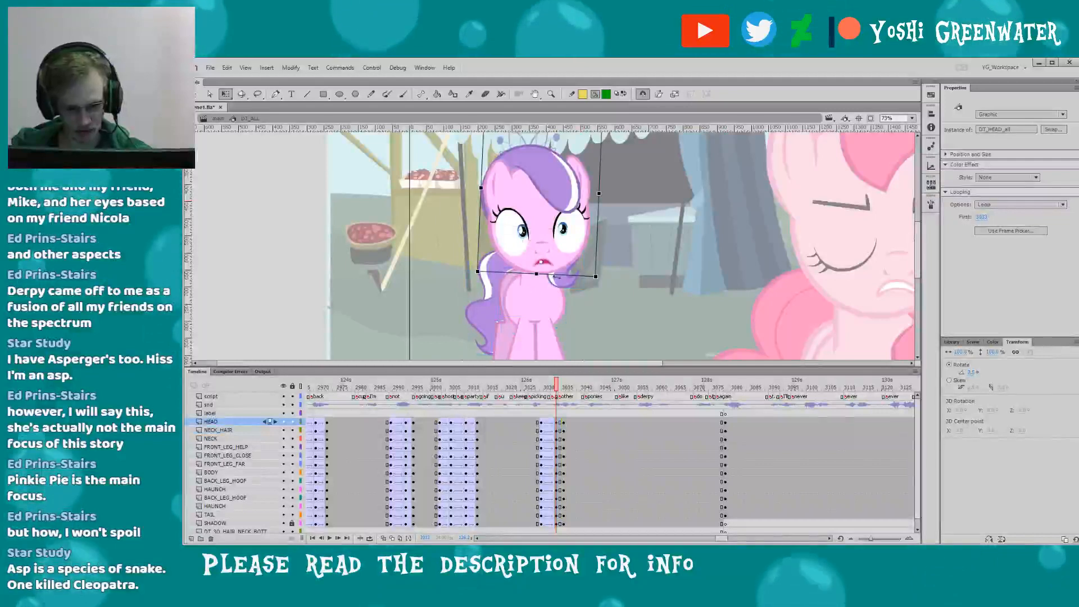
click(564, 281)
key(ctrl+a)
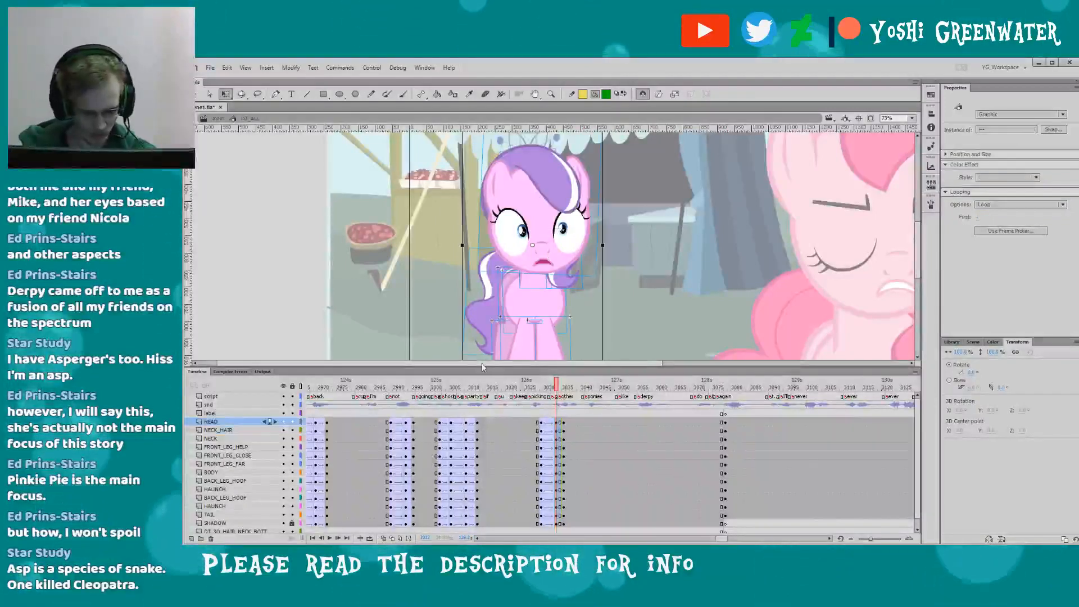
- Create classic tweens from the lean to the settling keyframes on the body layers and replay the dialogue up to "ponies"
click(560, 524)
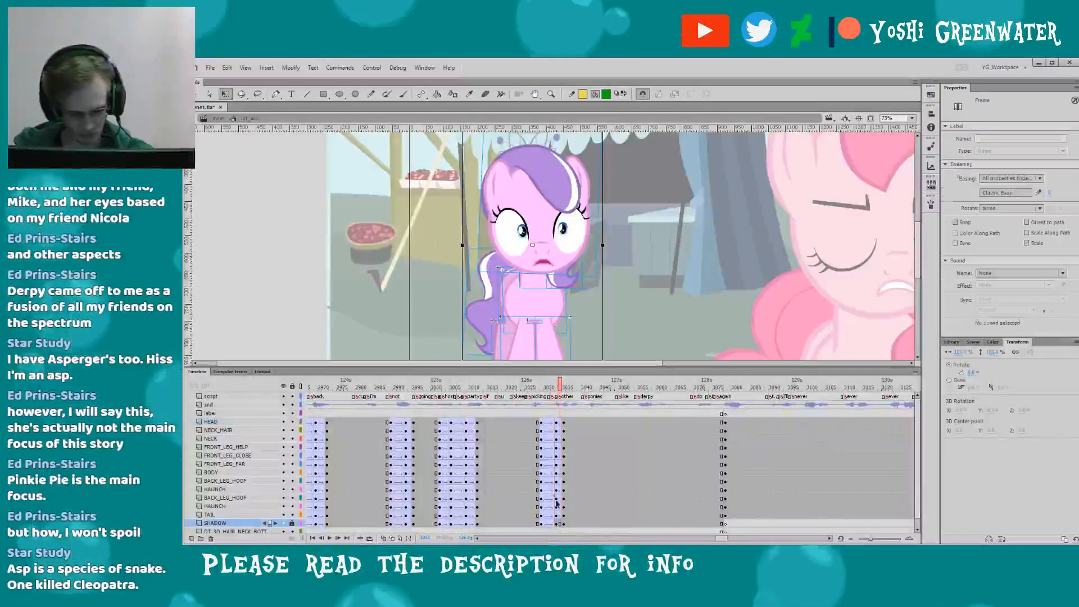
key(F3)
click(529, 386)
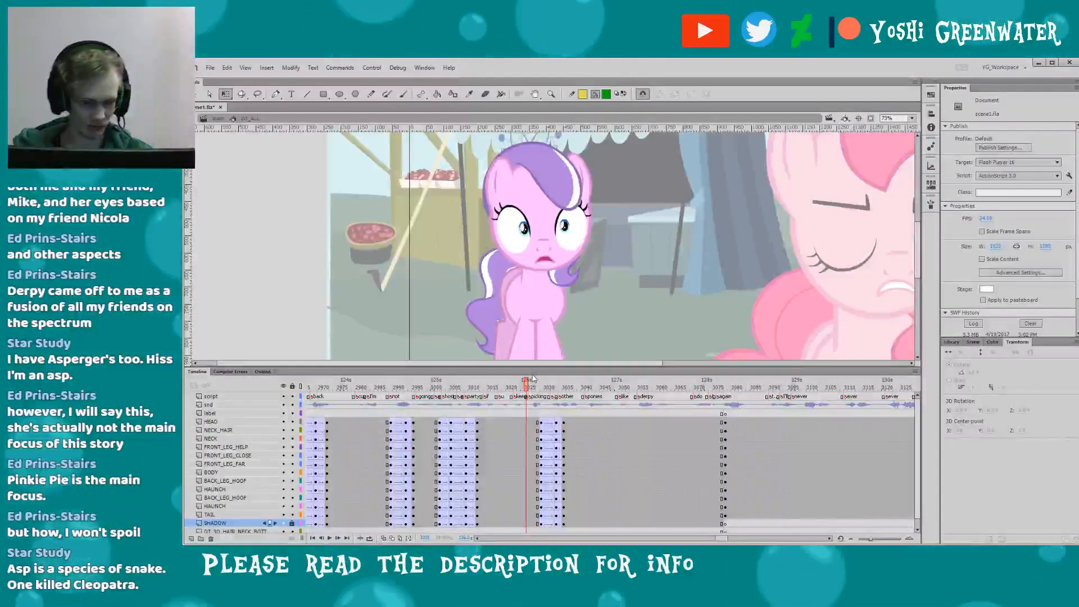
key(Return)
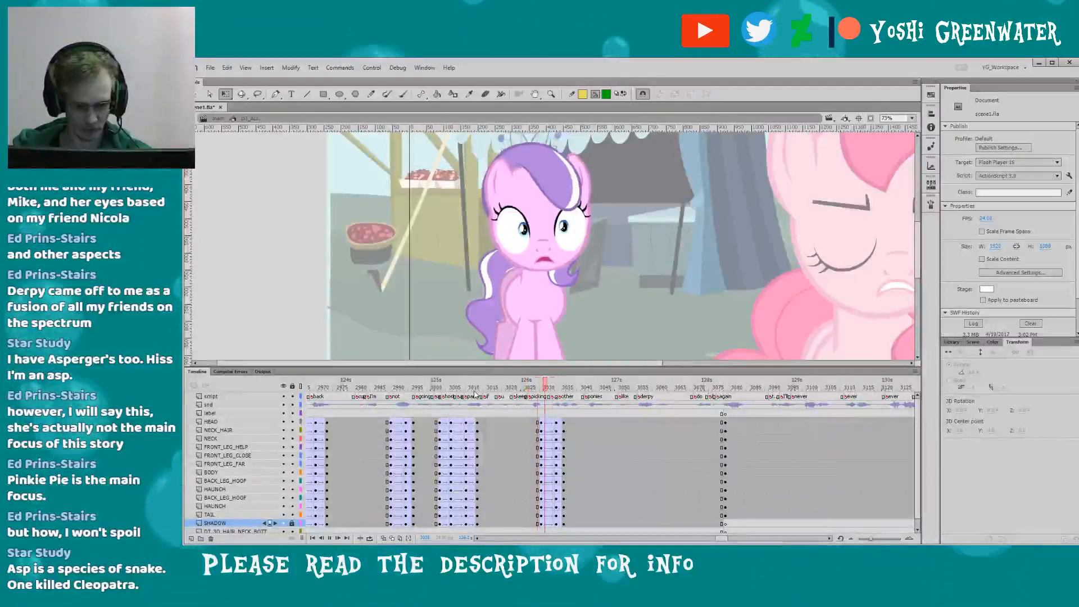
key(Return)
click(465, 389)
key(Return)
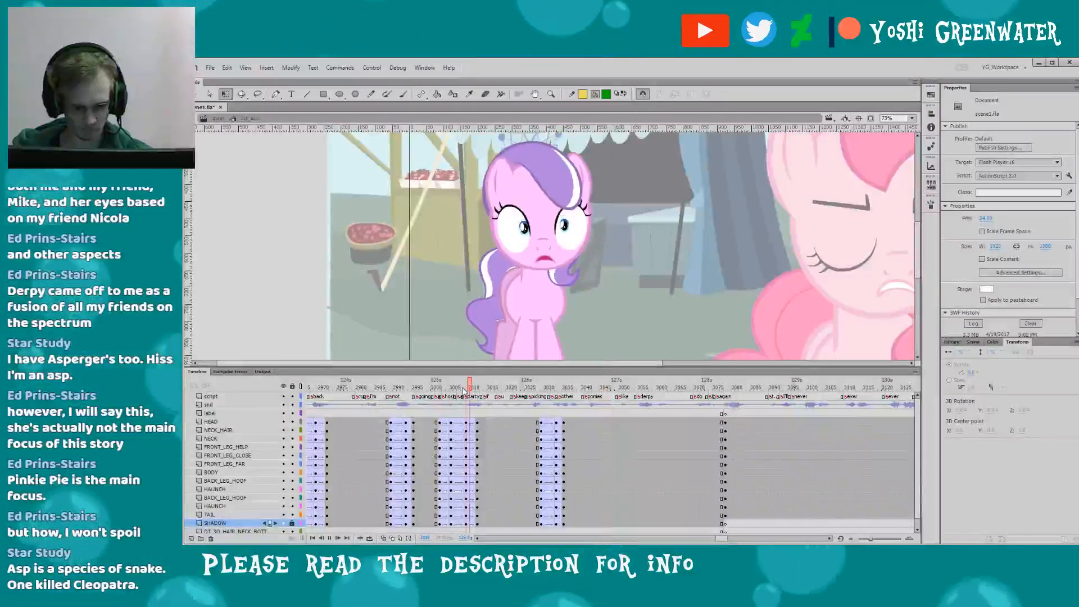
click(550, 388)
key(Return)
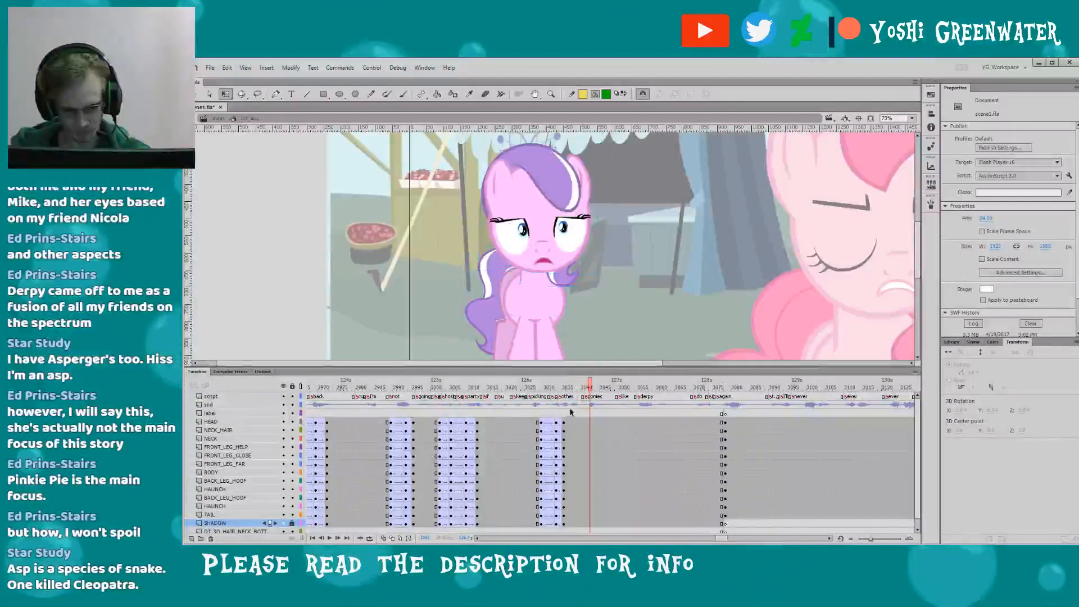
- Insert body-layer keyframes for the blink at "ponies": as the eyelids start closing, with the eyes closed, and after they reopen near "like"
drag(590, 422, 591, 518)
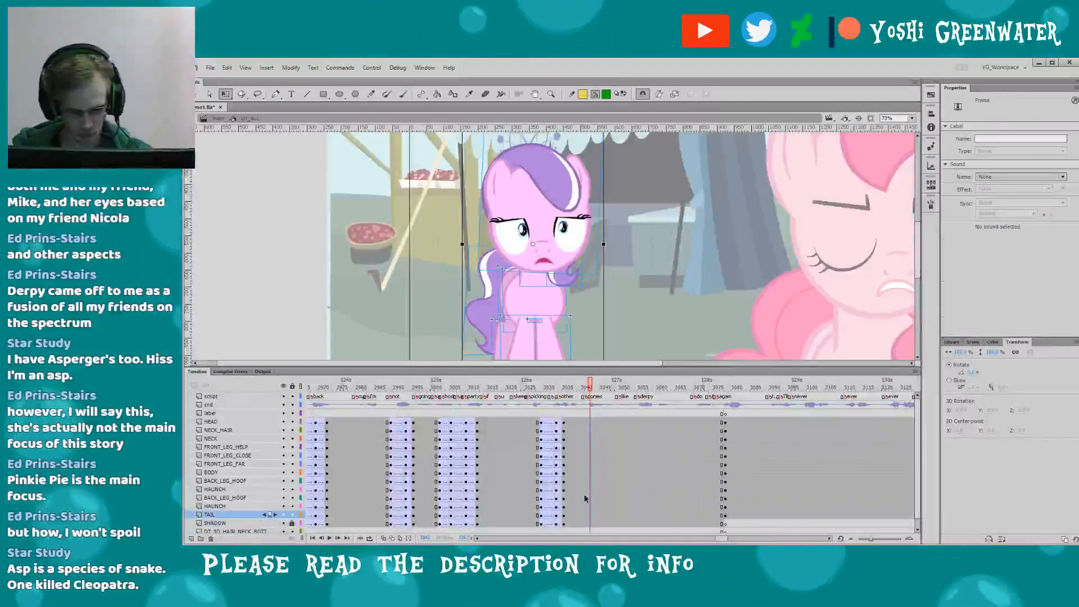
key(F6)
key(.)
drag(603, 422, 606, 462)
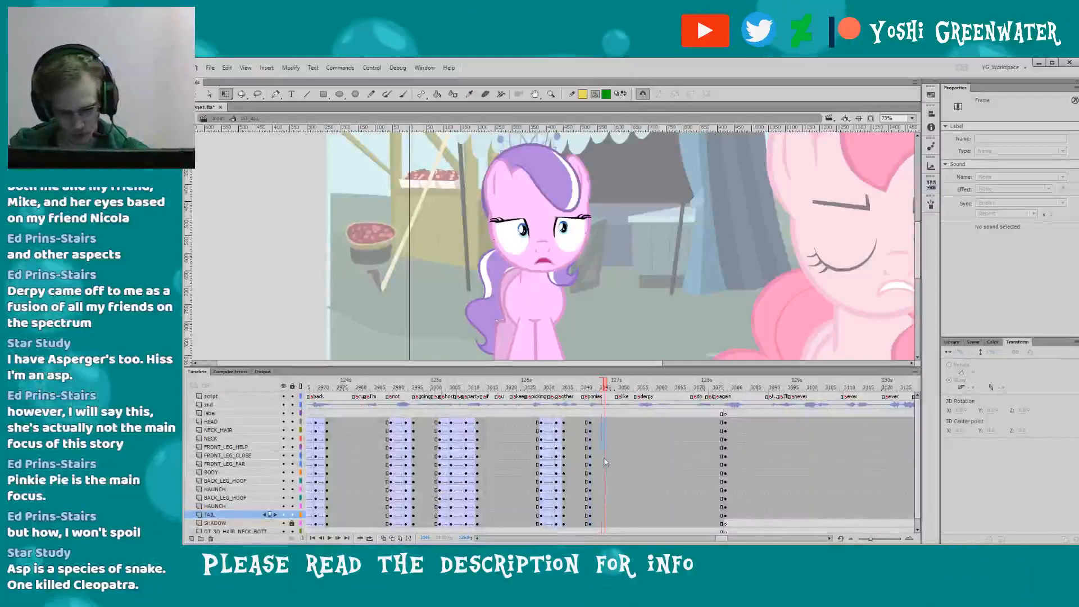
key(F6)
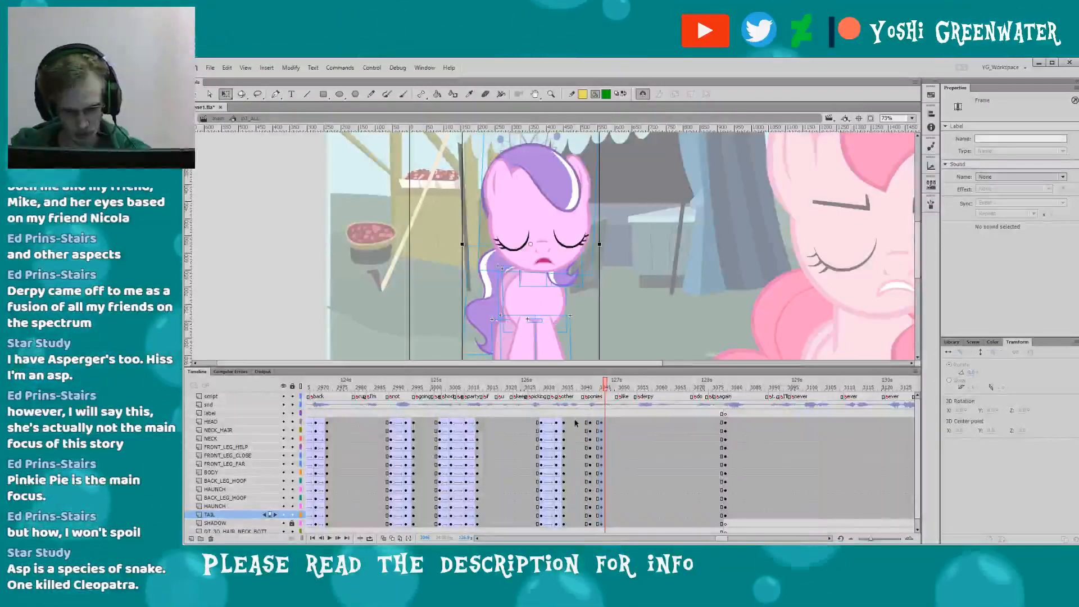
key(.)
key(.)
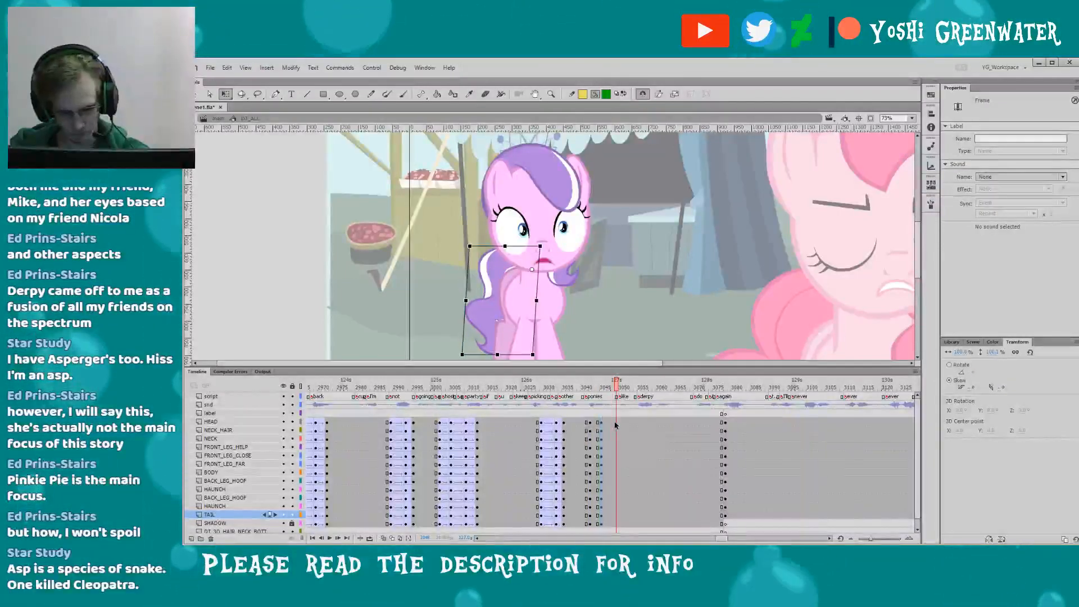
drag(616, 426, 617, 505)
key(F6)
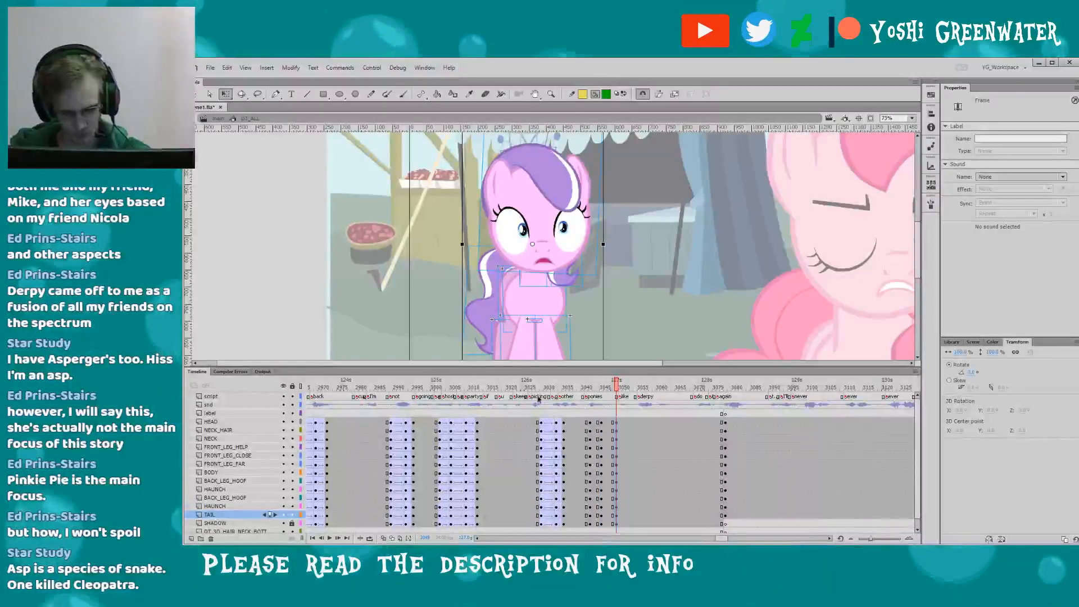
key(.)
key(.)
key(.)
key(.)
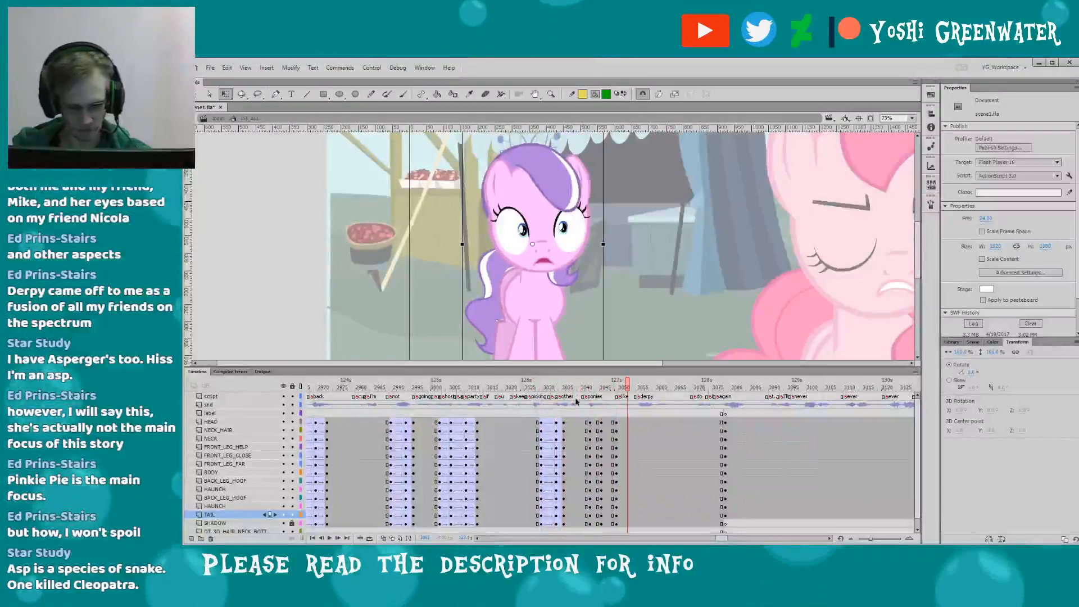
- Squash the body slightly in the closed-eye keyframe and lower the head and front neck hair to match
click(583, 389)
key(.)
key(.)
key(.)
key(.)
key(.)
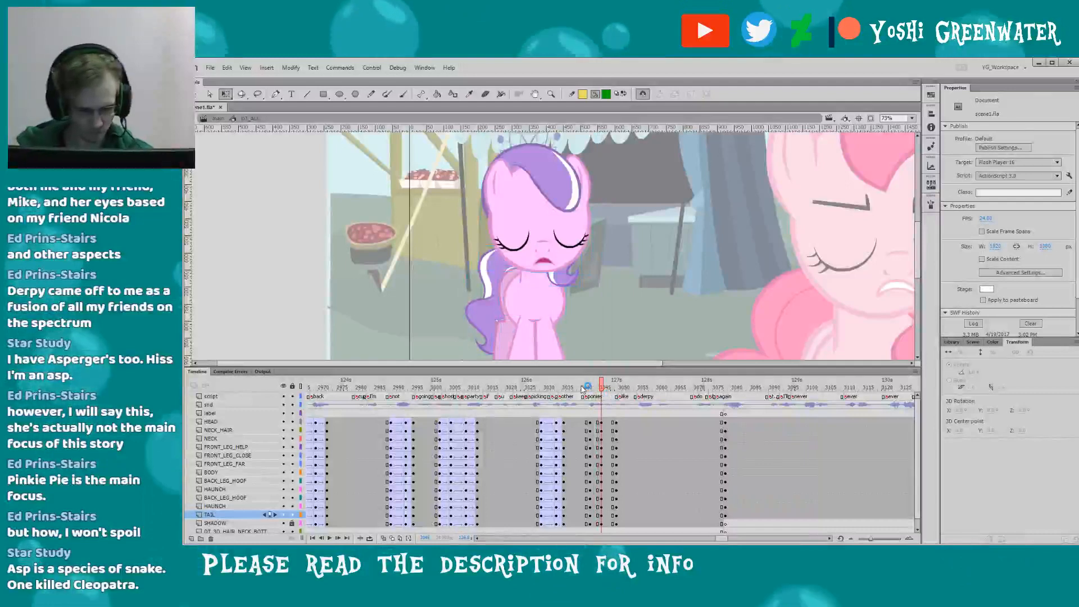
key(ctrl+a)
shift+click(498, 225)
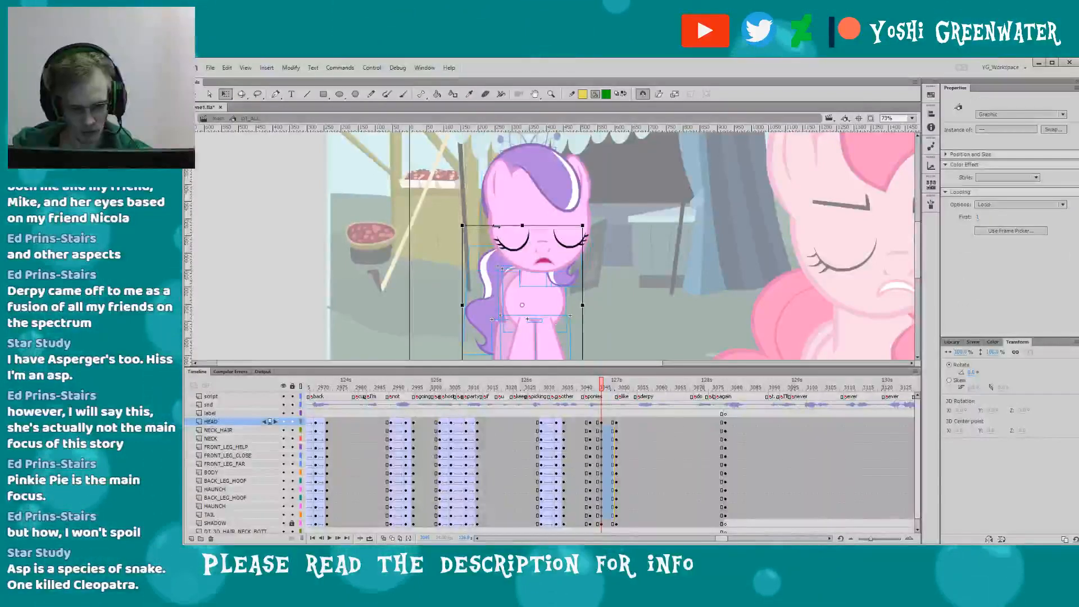
drag(512, 226, 518, 243)
click(564, 280)
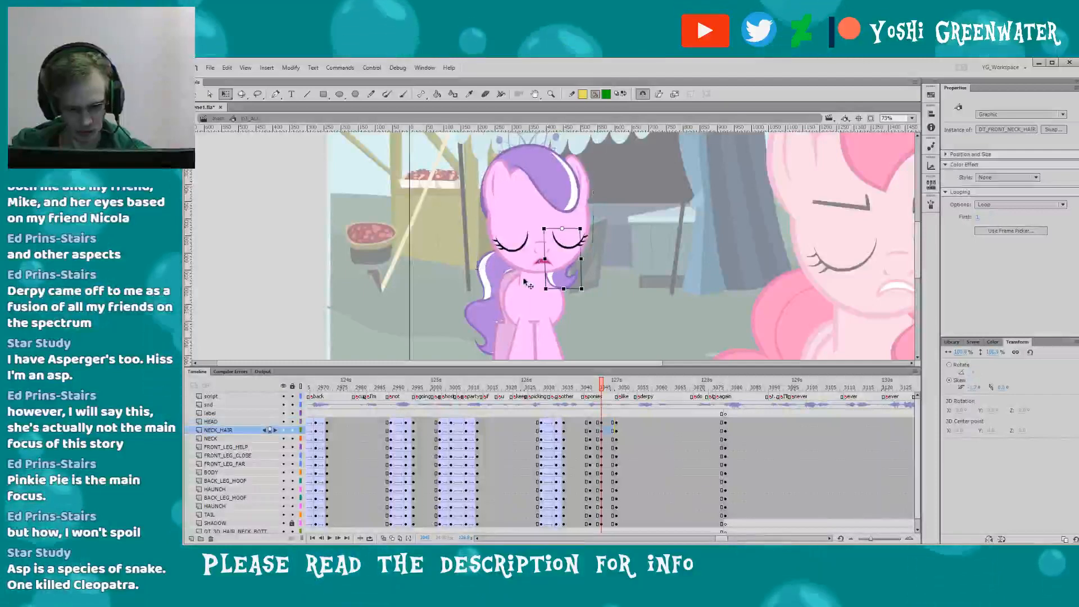
click(512, 256)
drag(546, 152, 545, 170)
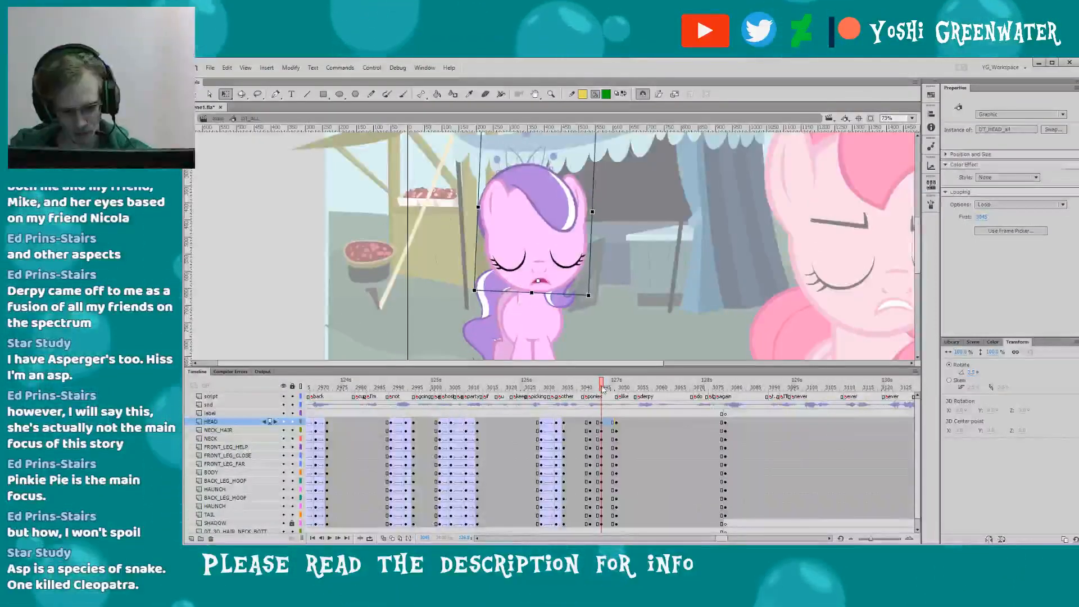
- In the body-layer keyframes where the eyes have reopened near "like", shift the body and front neck hair slightly left and tilt the head counterclockwise
key(period)
key(period)
key(period)
key(period)
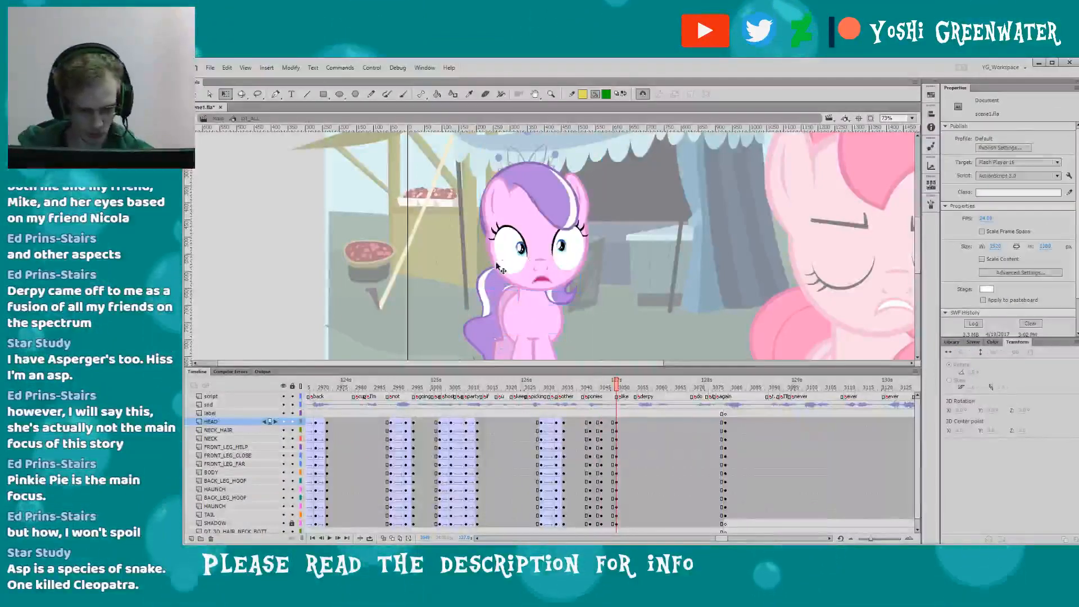
click(498, 268)
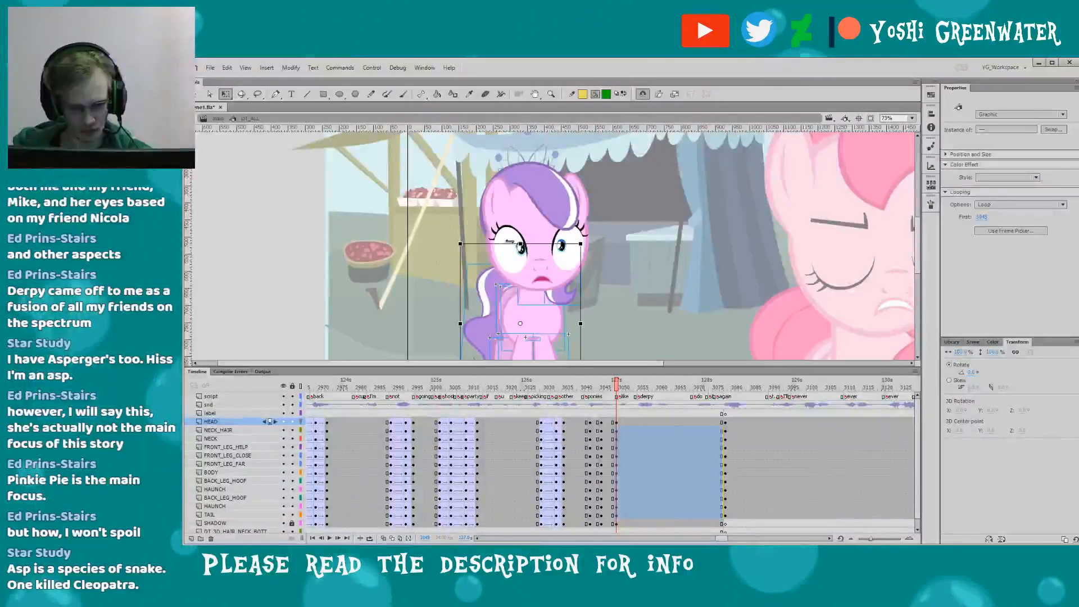
click(524, 261)
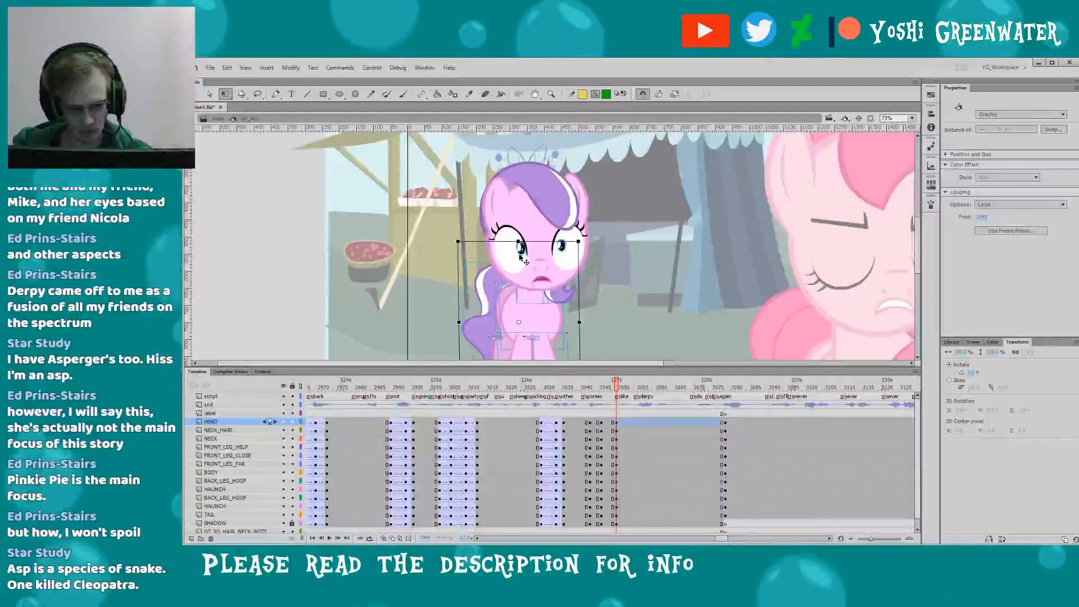
drag(471, 159, 475, 152)
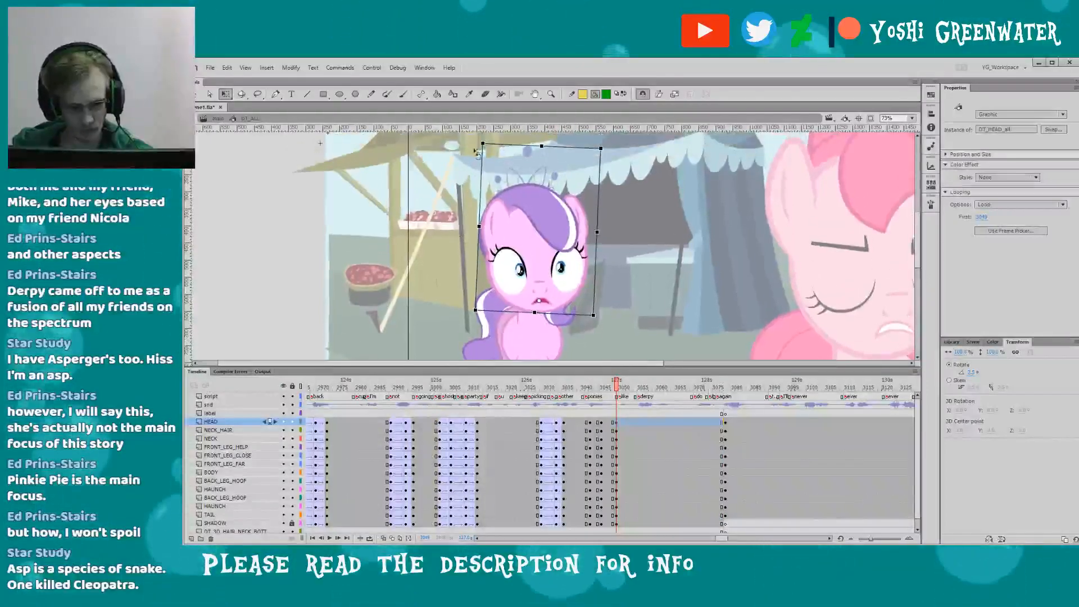
click(559, 304)
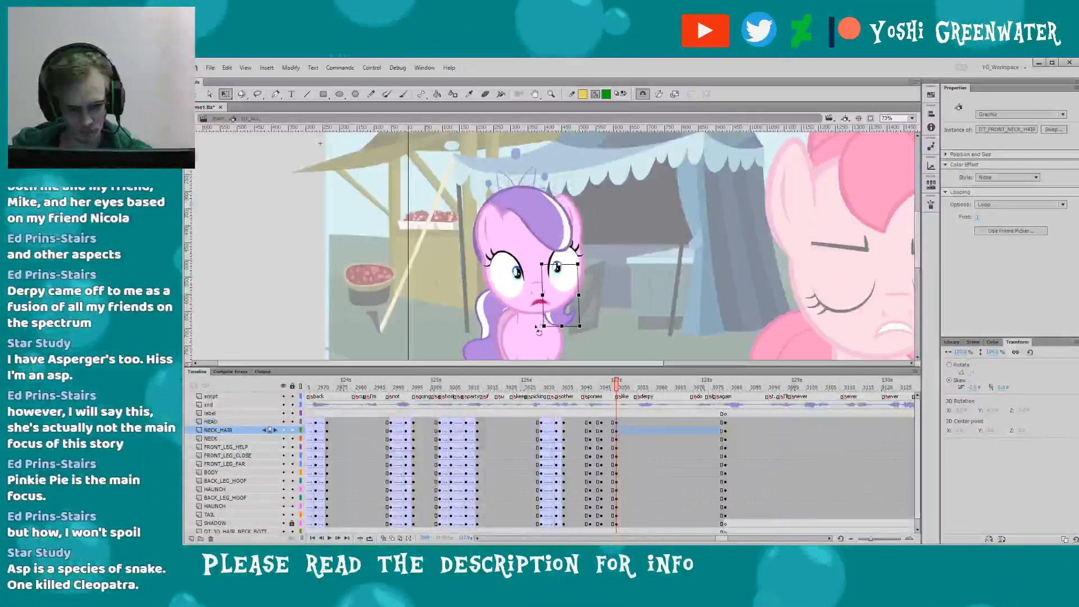
drag(538, 330, 528, 297)
click(506, 263)
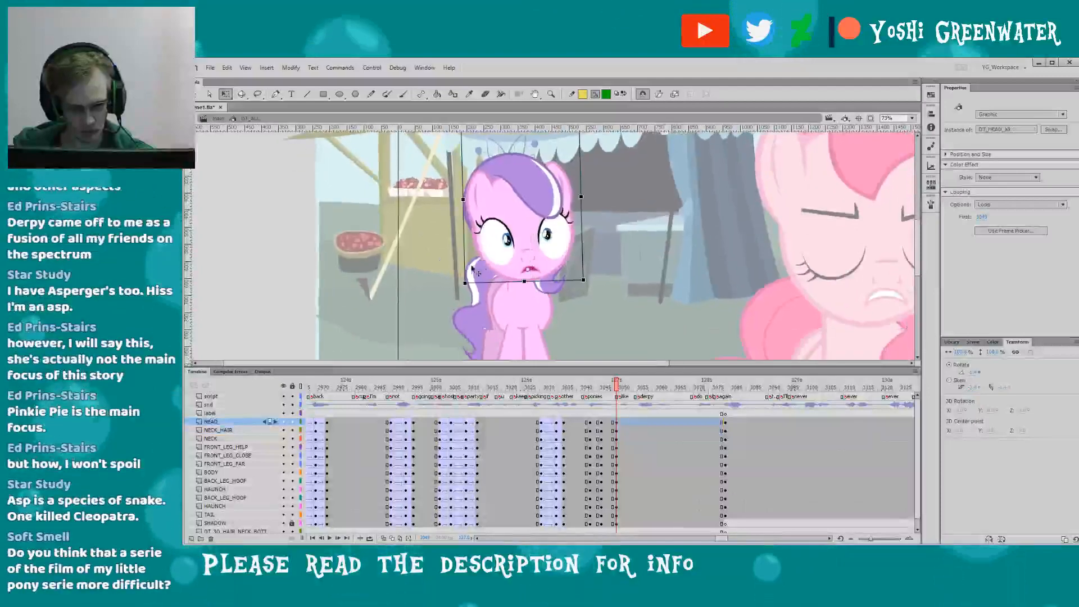
- Create classic tweens across the blink keyframes on the body layers and replay the dialogue from "ponies"
click(607, 515)
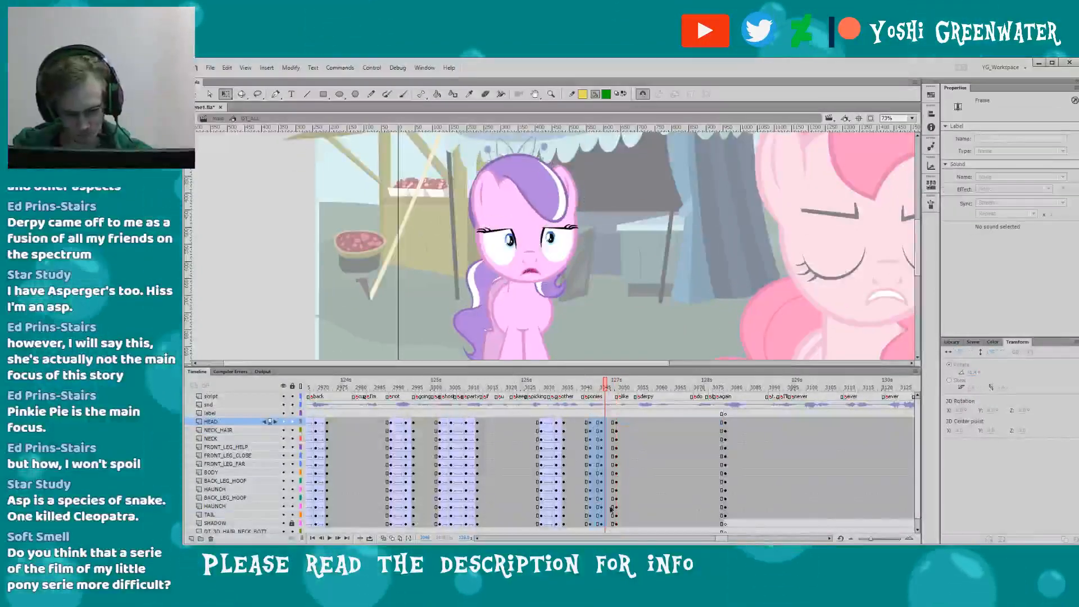
click(582, 387)
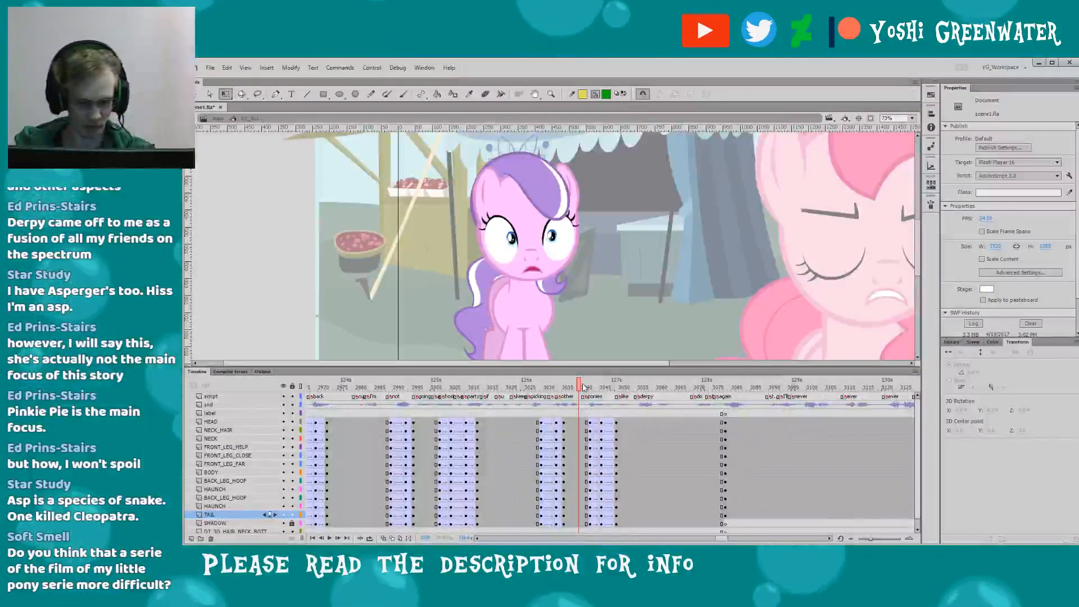
key(Return)
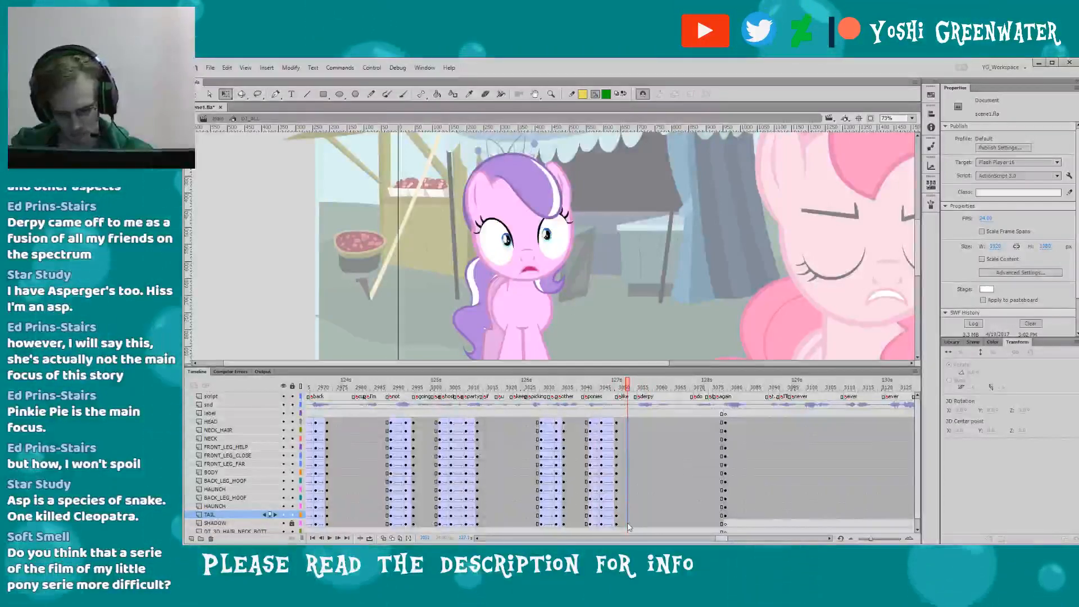
- Insert settling keyframes on the body layers a few frames after the "like" pose and replay from "ponies"
key(F6)
click(579, 387)
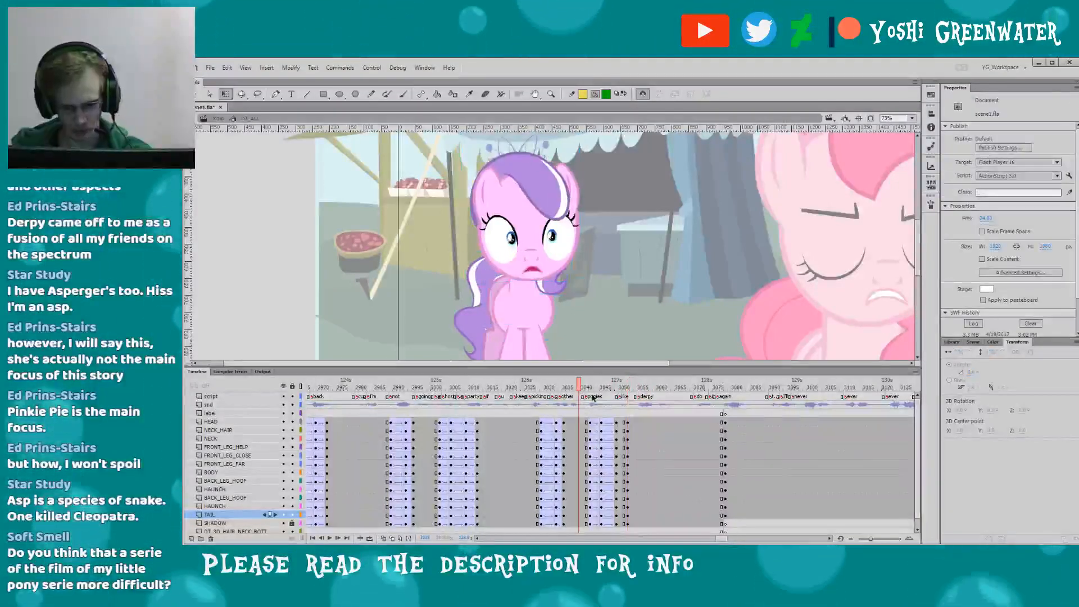
scroll(710, 528, right, 2)
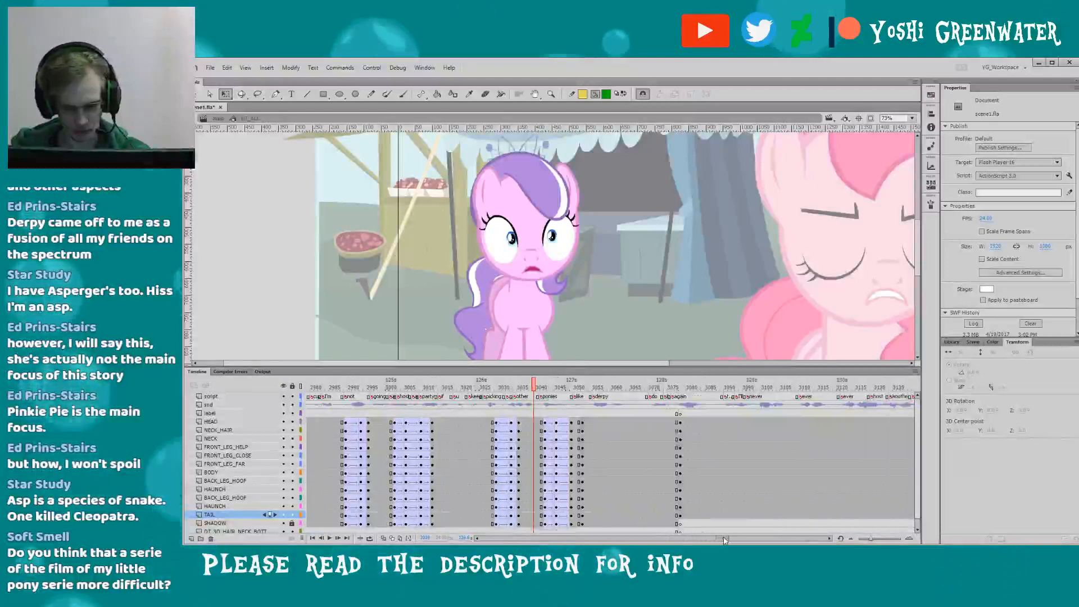
click(564, 421)
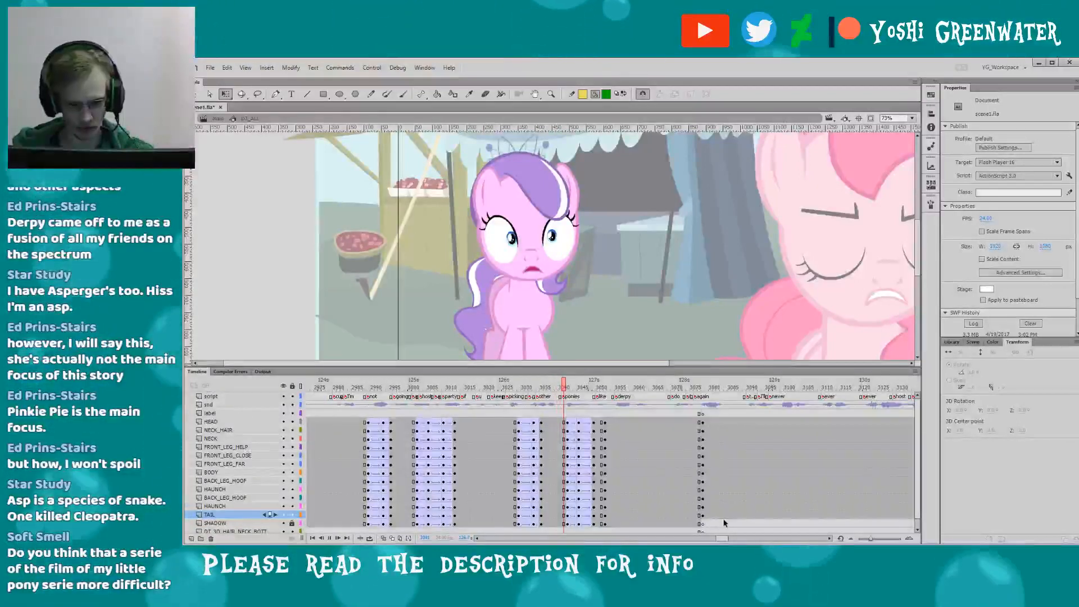
key(Return)
- Nudge the body and head slightly in the keyframe near "like" so the pose overshoots the settling keyframe
drag(582, 386, 583, 383)
key(ctrl+a)
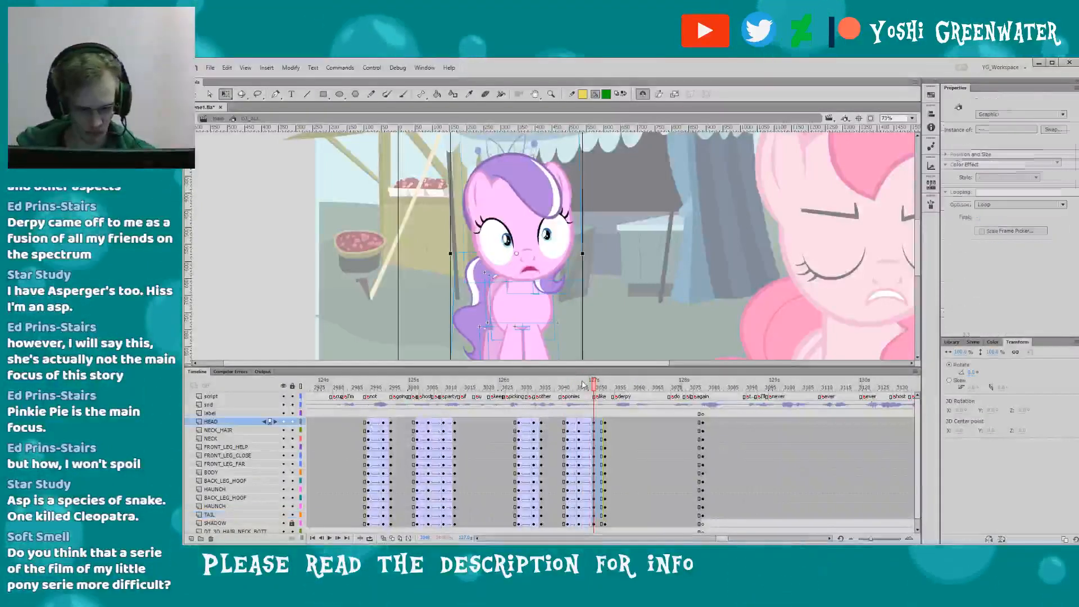
shift+click(518, 225)
drag(509, 232, 510, 230)
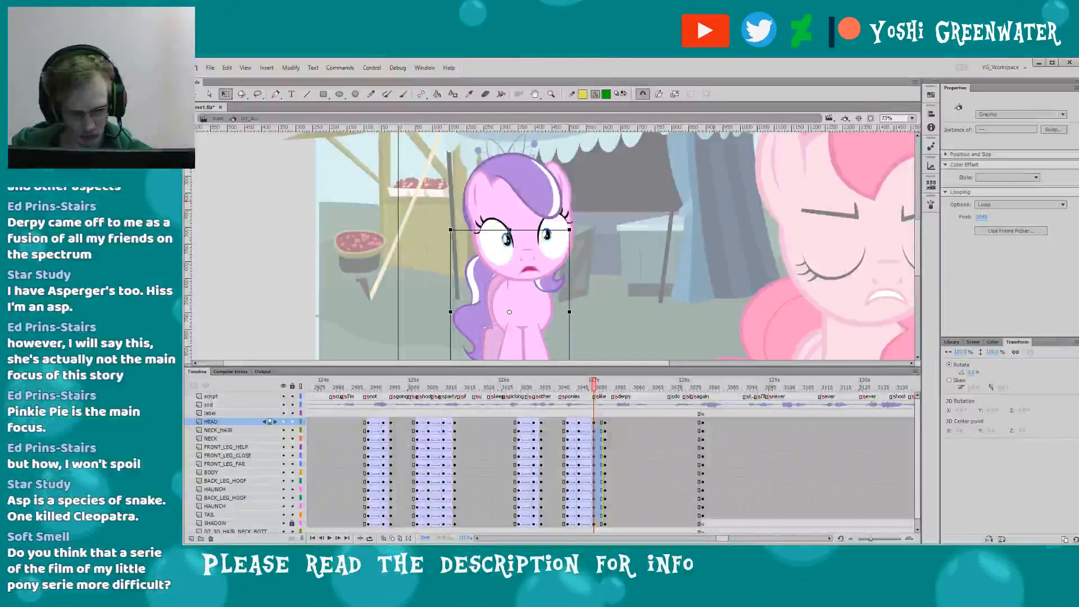
click(516, 247)
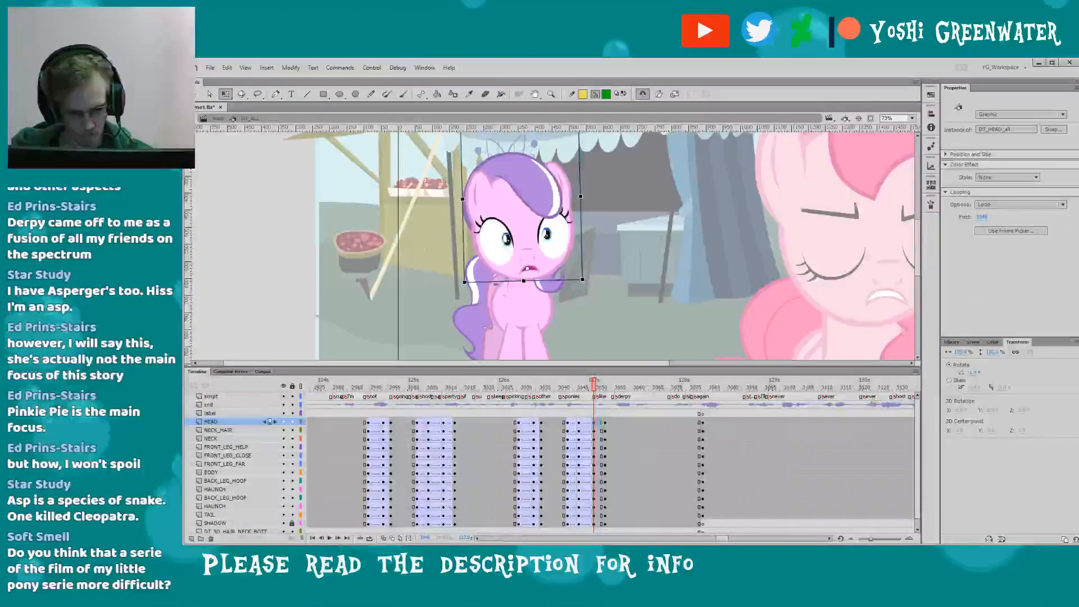
- Create classic tweens from the "like" pose to the settling keyframes, including the shadow layer, and replay the section from "another"
click(600, 389)
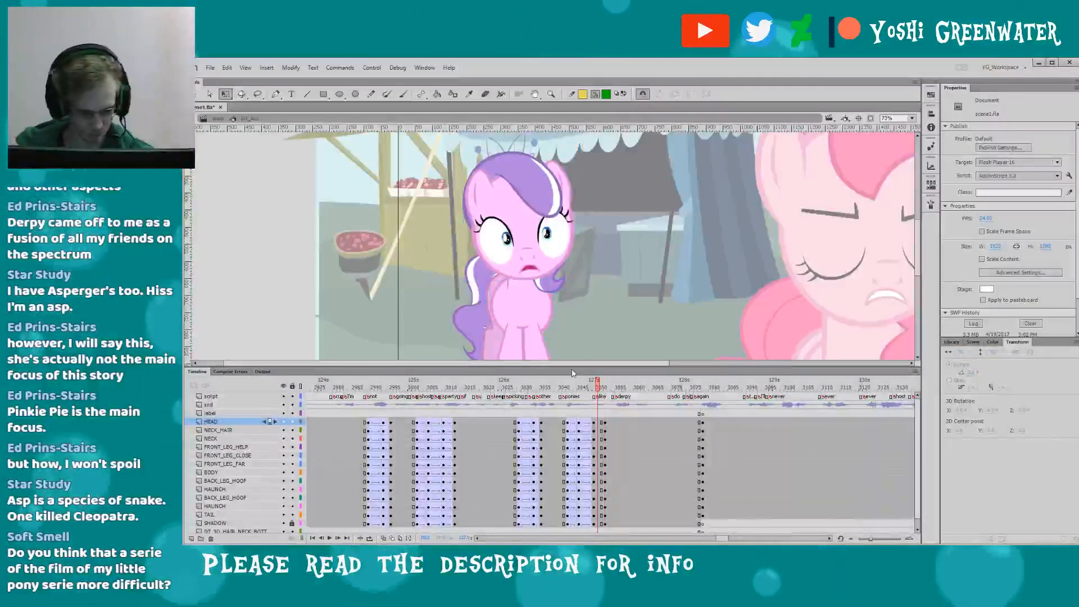
key(ctrl+a)
key(F3)
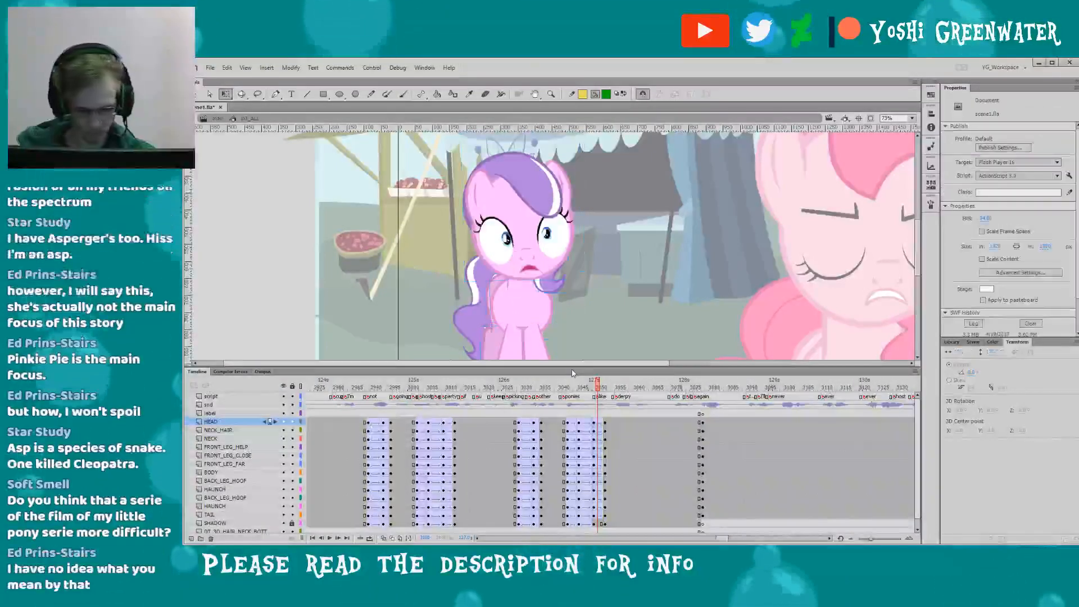
click(602, 525)
click(534, 387)
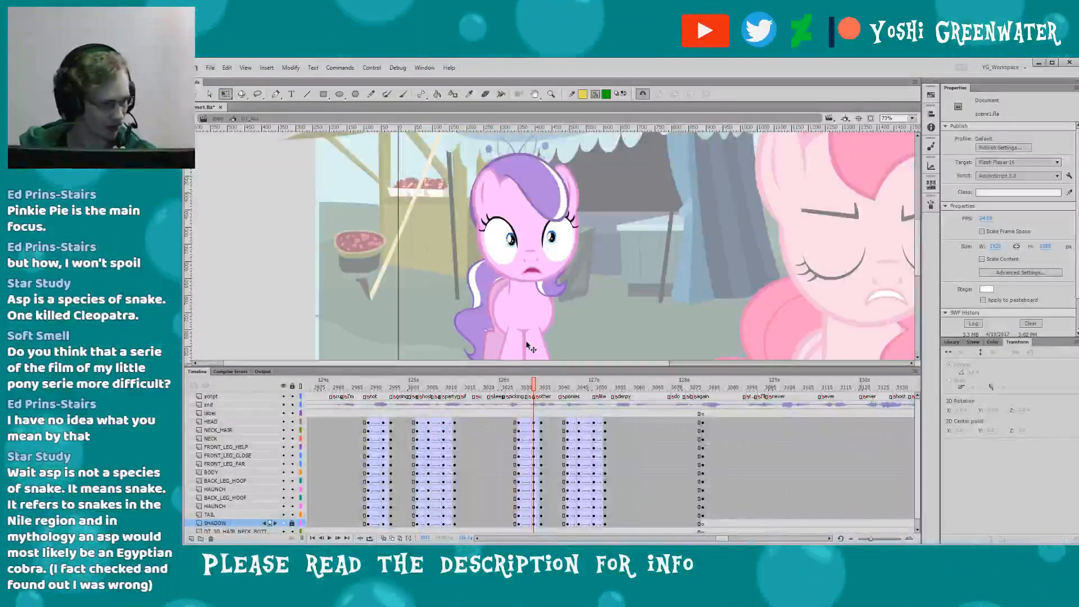
key(Return)
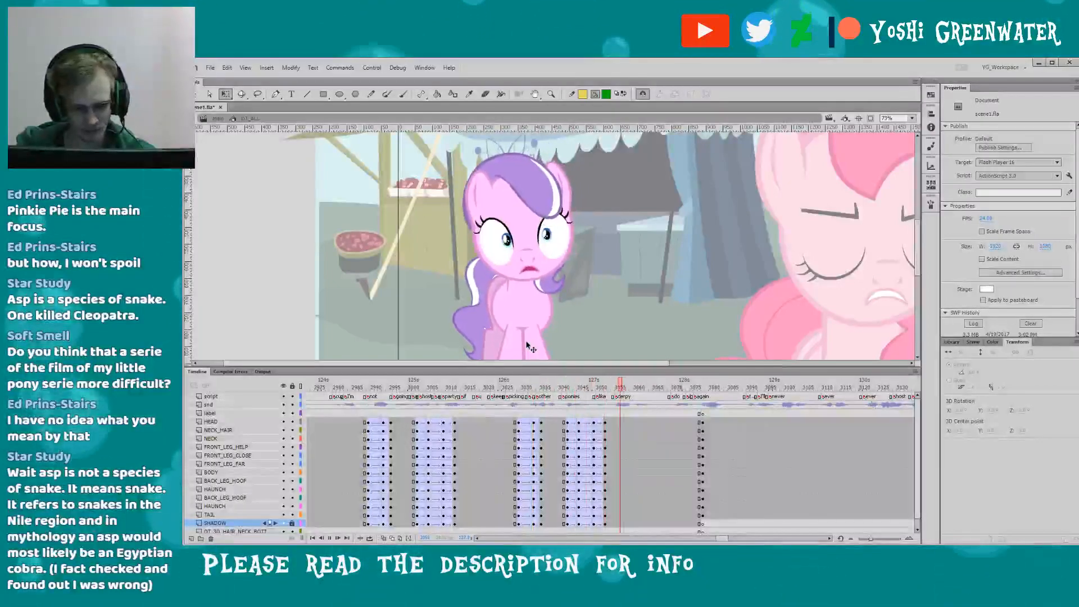
- Play on to "again", and insert body-layer keyframes between "derpy" and "do" and another set just before "do"
drag(422, 334, 423, 312)
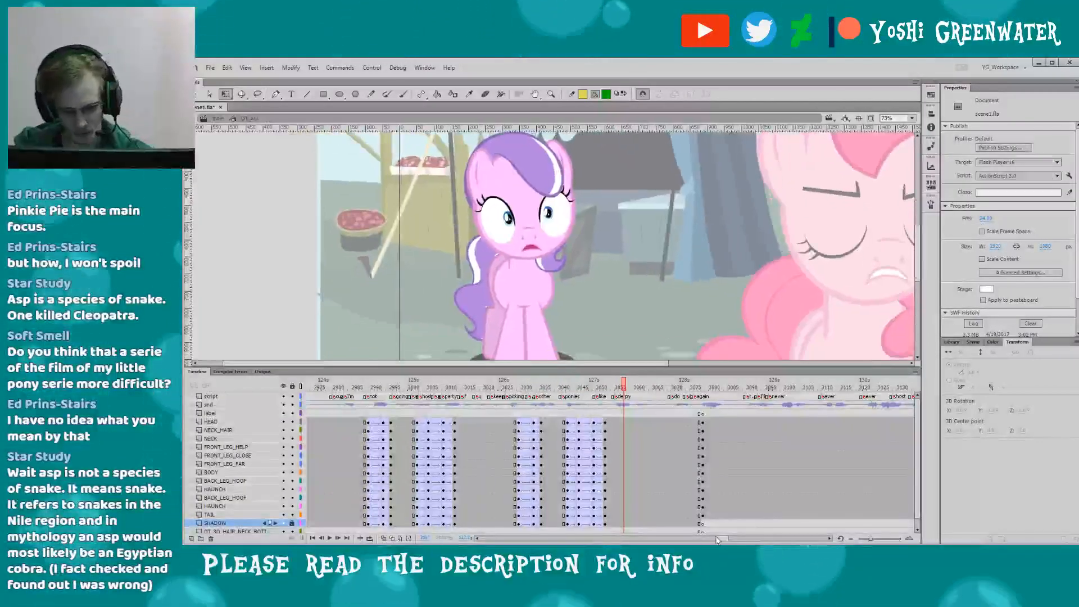
drag(722, 538, 723, 538)
key(Return)
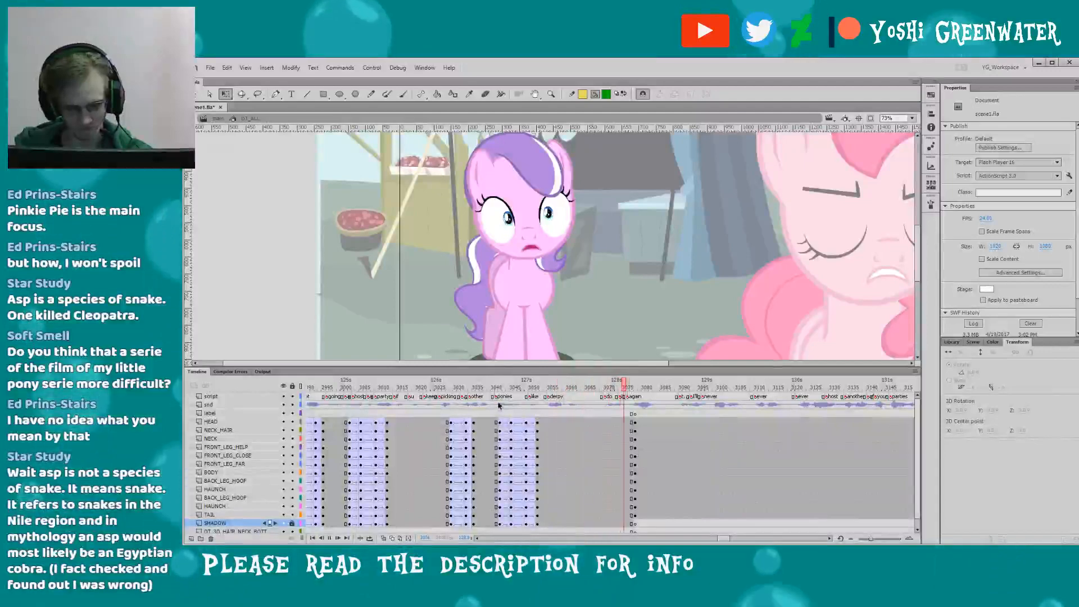
key(Return)
drag(511, 389, 583, 394)
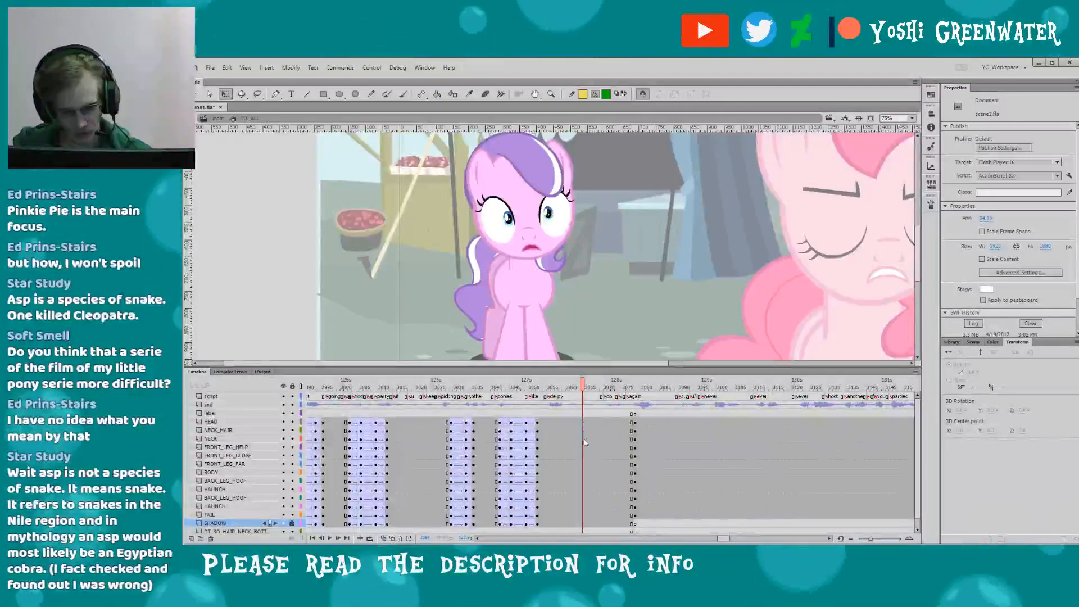
click(582, 514)
click(592, 390)
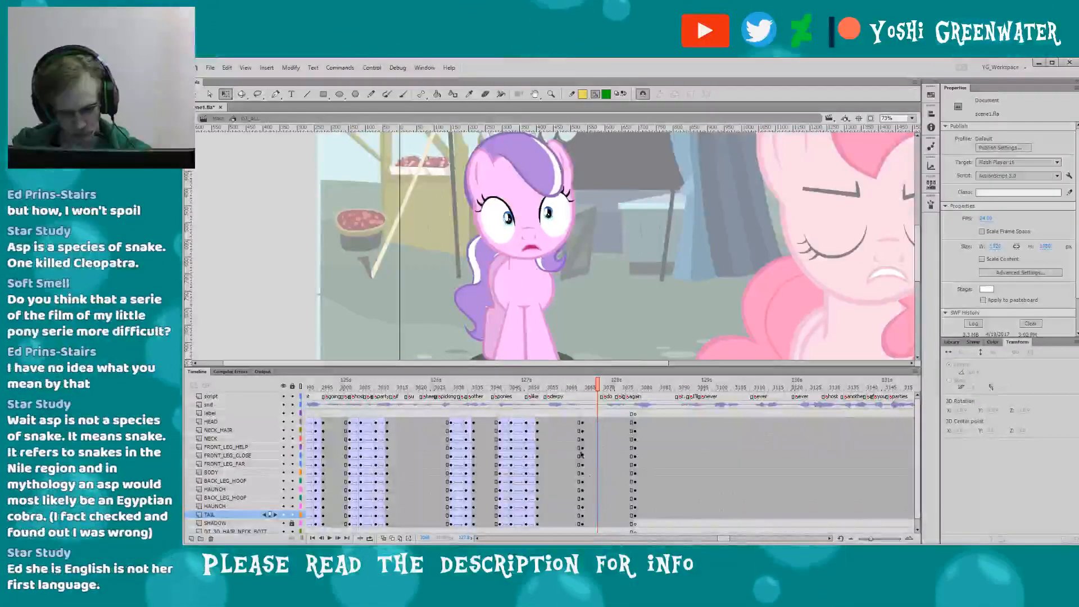
key(F6)
- In the second new set of keyframes, just before "do", shift the body slightly left and tilt the head further counterclockwise
click(508, 244)
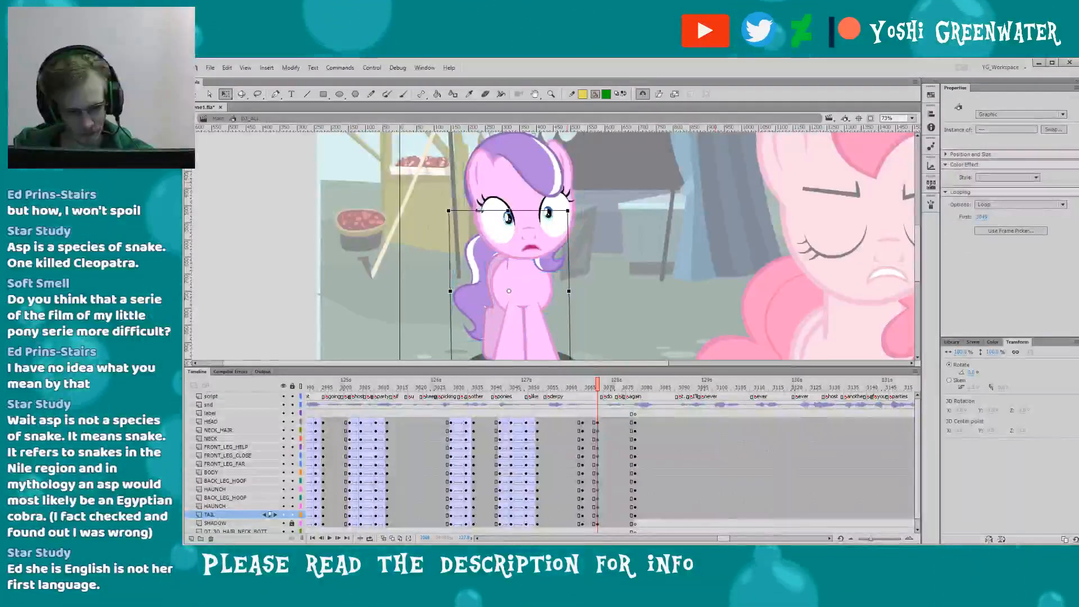
click(494, 235)
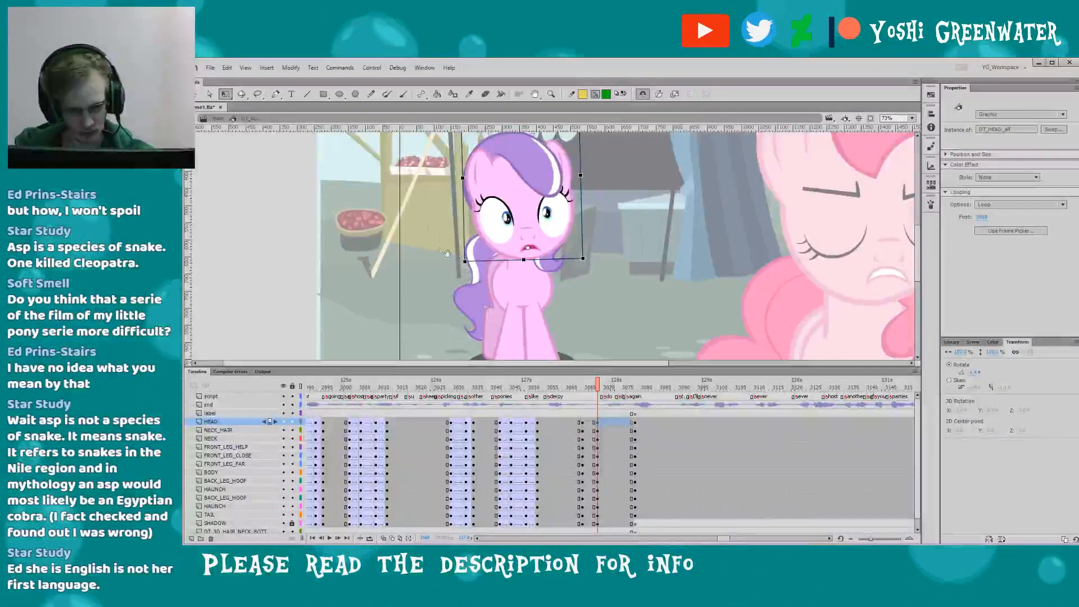
drag(446, 254, 455, 297)
drag(461, 145, 458, 145)
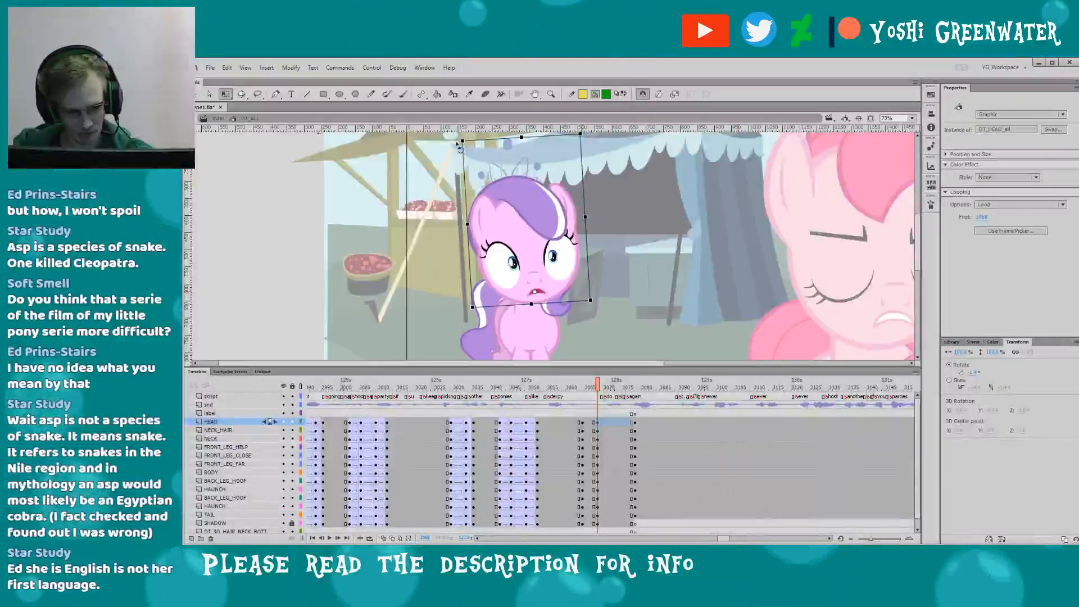
- Insert settling keyframes on the body layers between "do" and "again", and nudge the body and head slightly further into the lean just before "do"
click(611, 422)
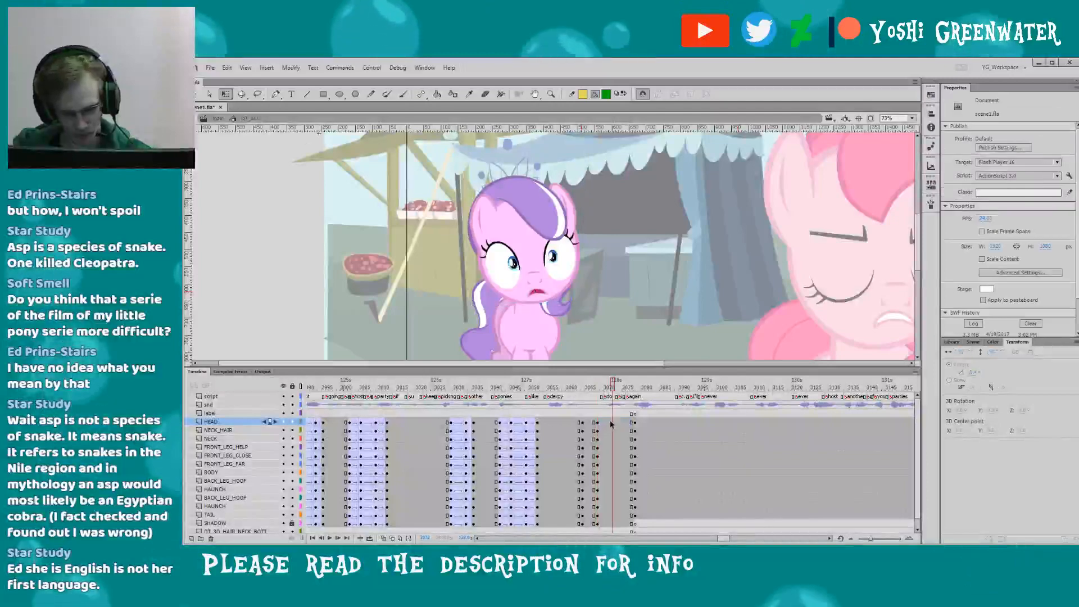
drag(611, 430, 611, 514)
key(F6)
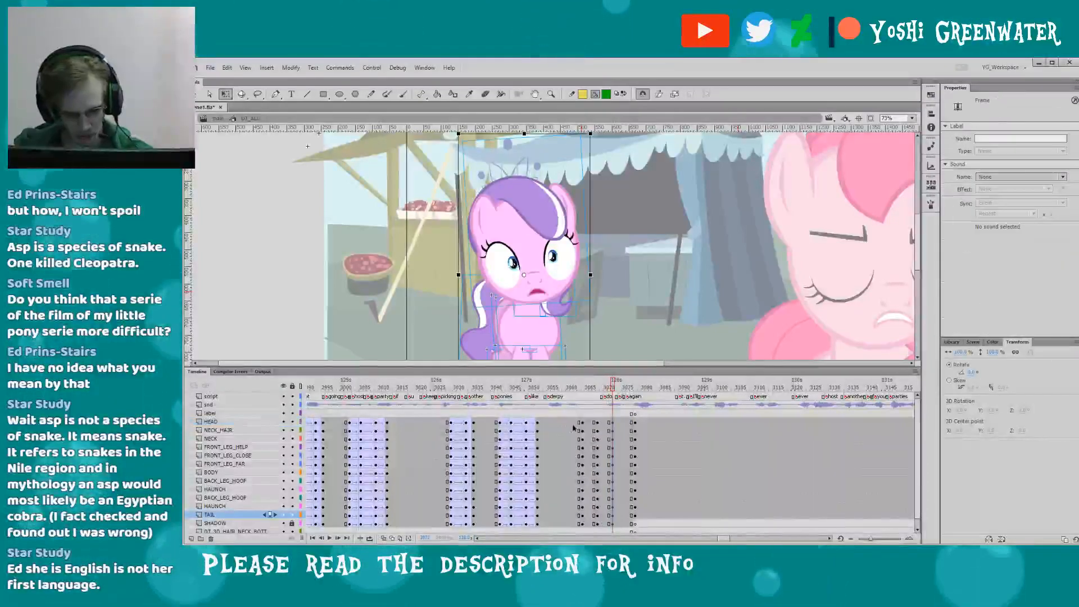
click(595, 397)
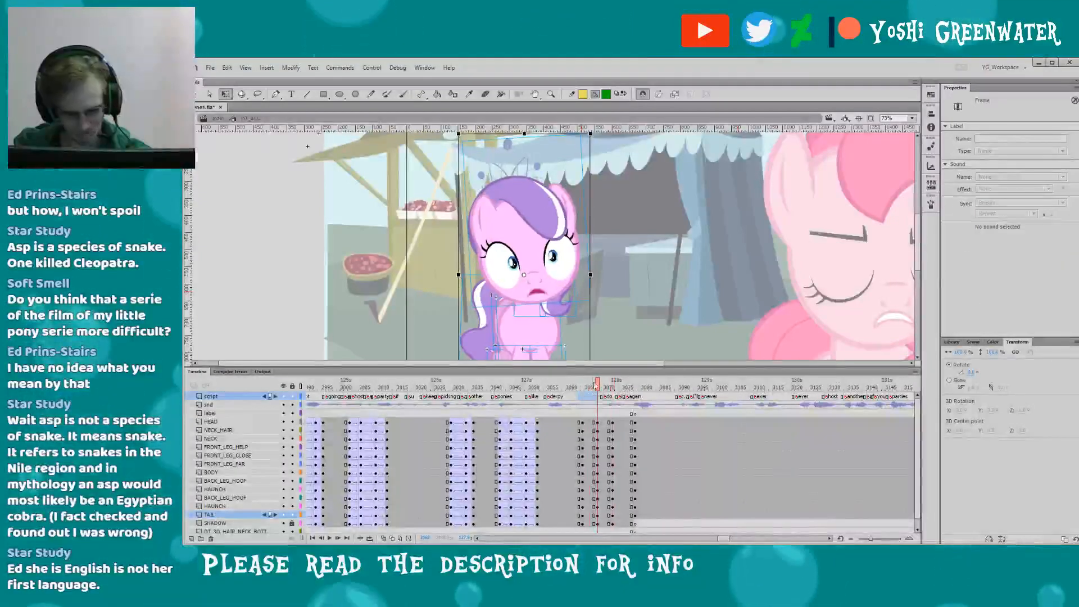
click(502, 271)
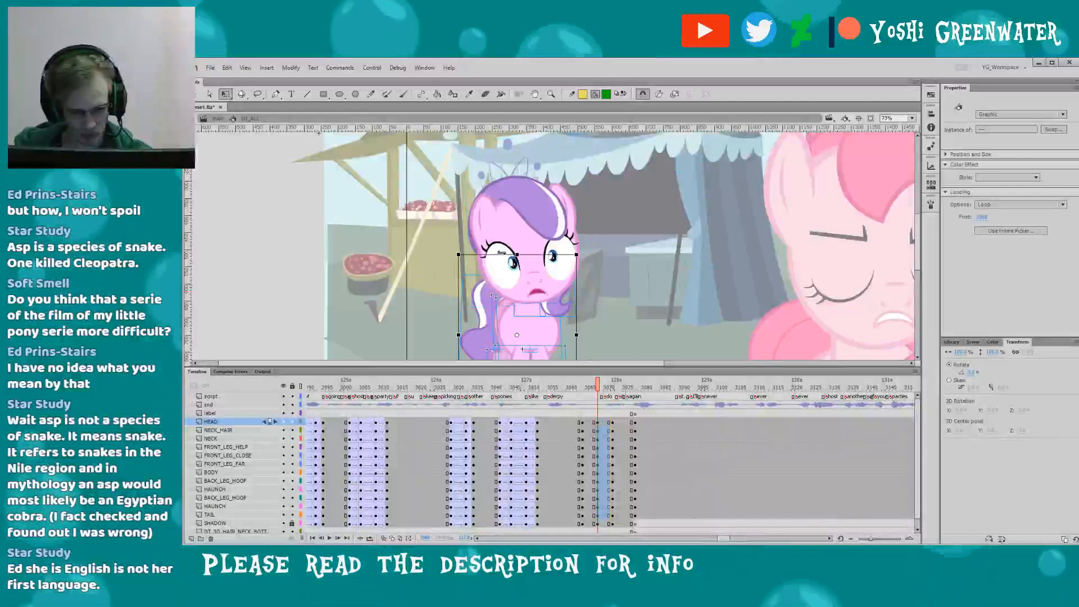
click(524, 281)
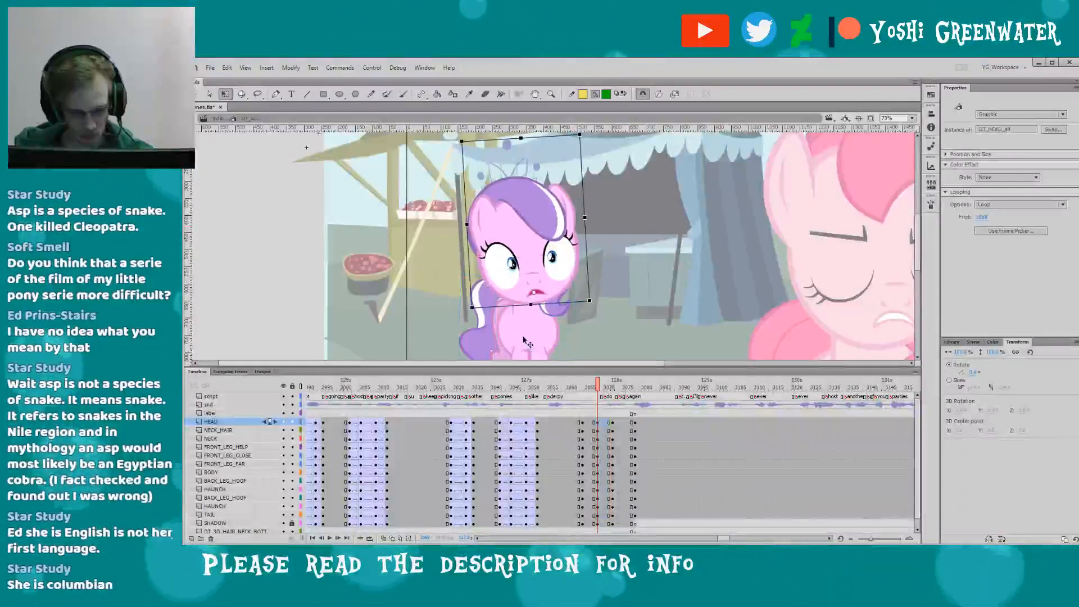
- Create classic tweens into the lean at "do" and on to its settling keyframes on the body layers, and replay past "again"
click(587, 381)
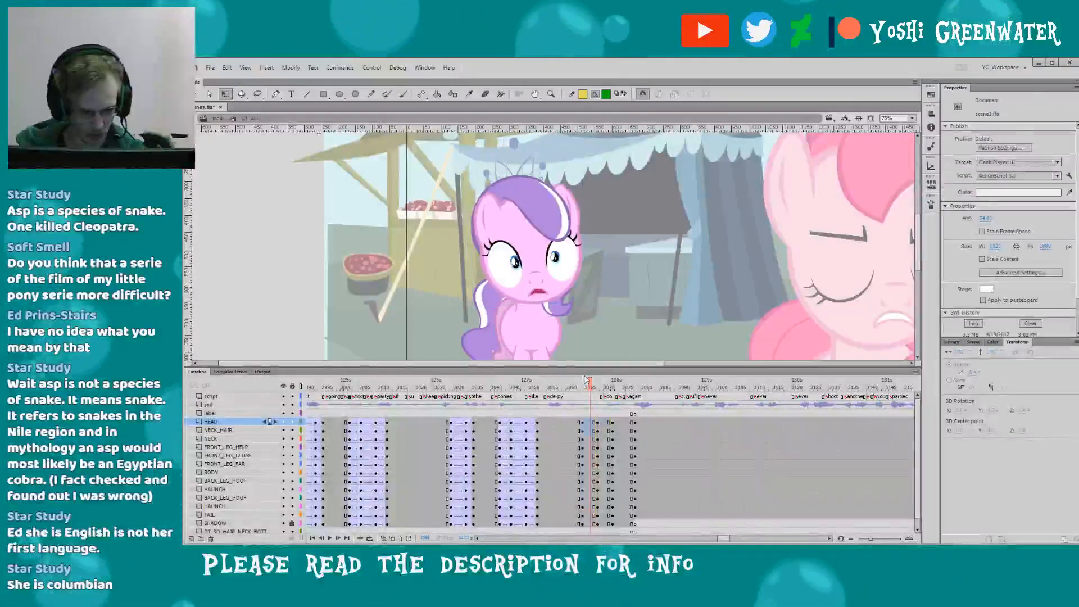
click(600, 421)
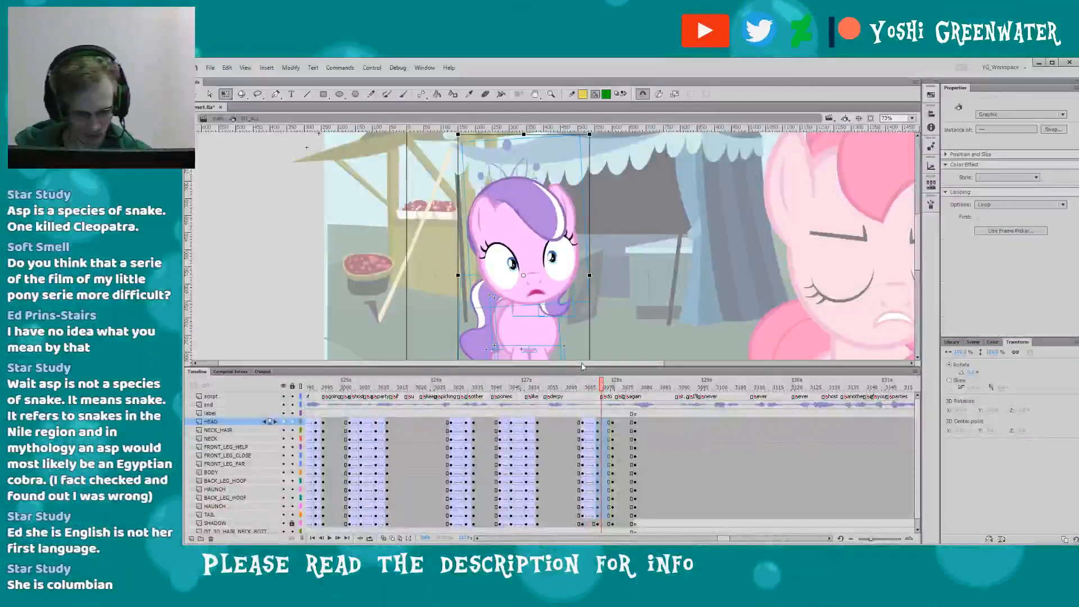
click(571, 381)
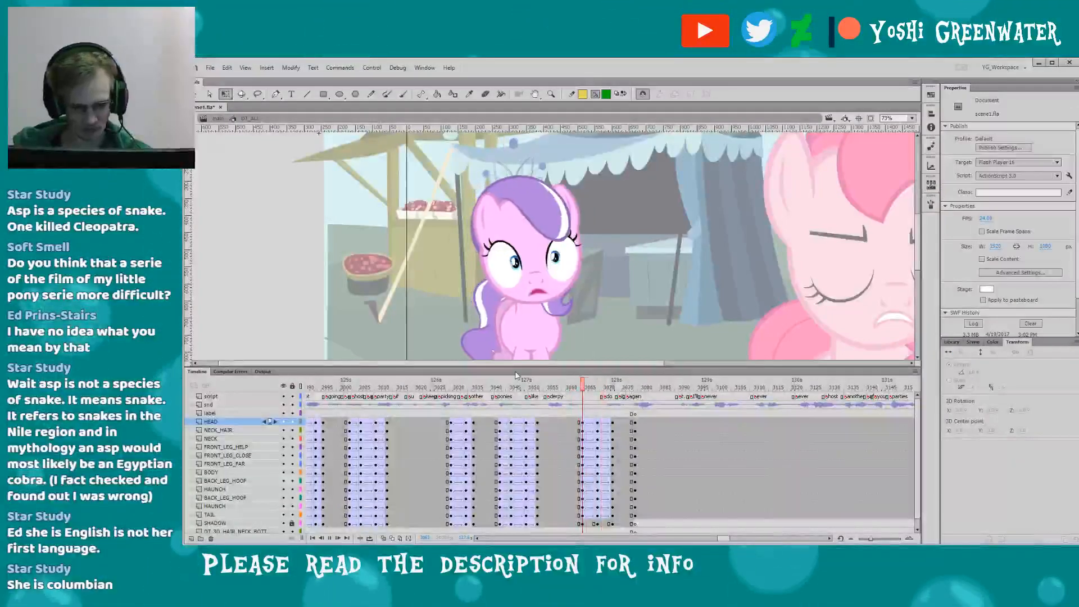
key(Return)
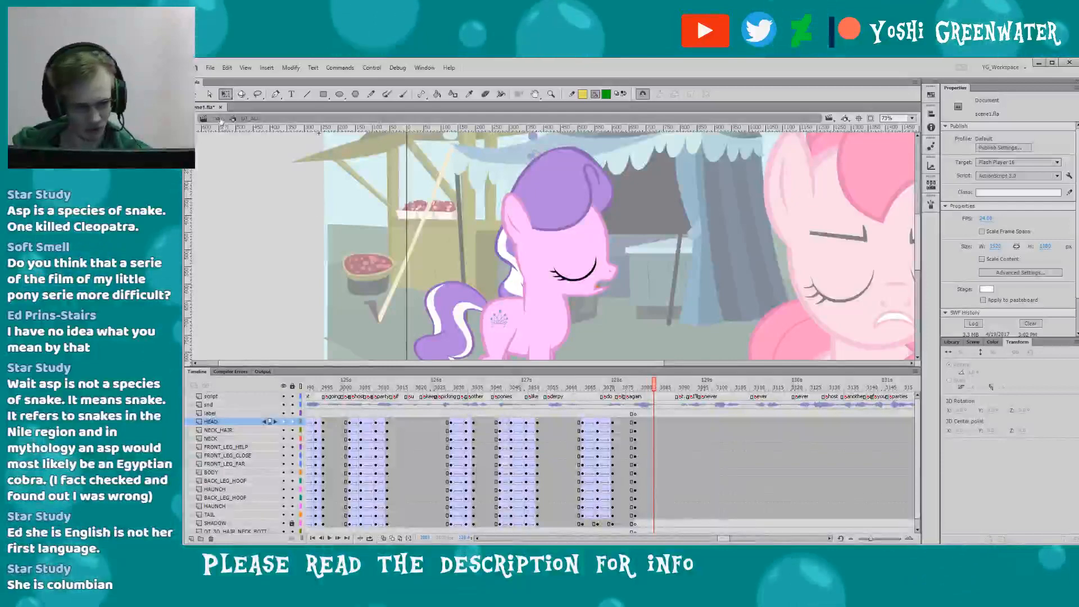
- Return to the main scene, fit the whole stage in view, and play the shot through past "again"
double_click(635, 329)
click(912, 118)
click(903, 149)
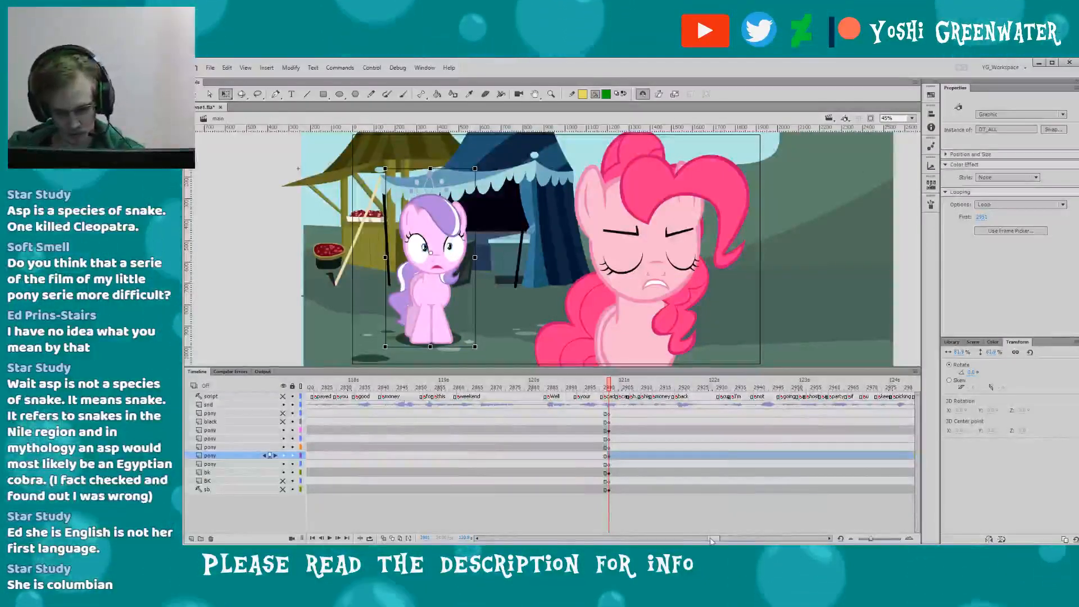
drag(710, 539, 717, 527)
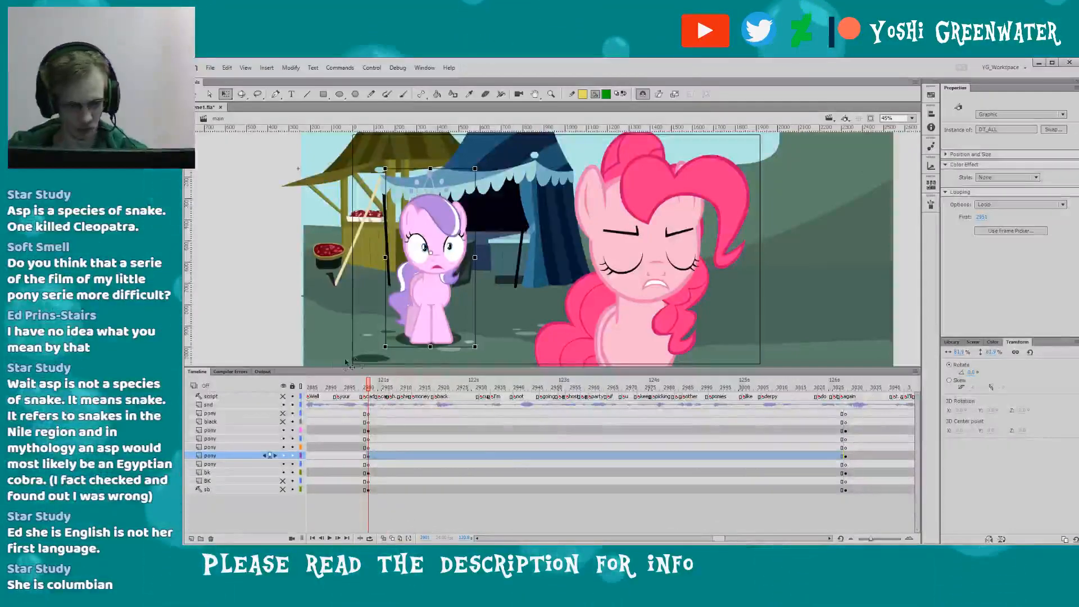
drag(333, 368, 331, 373)
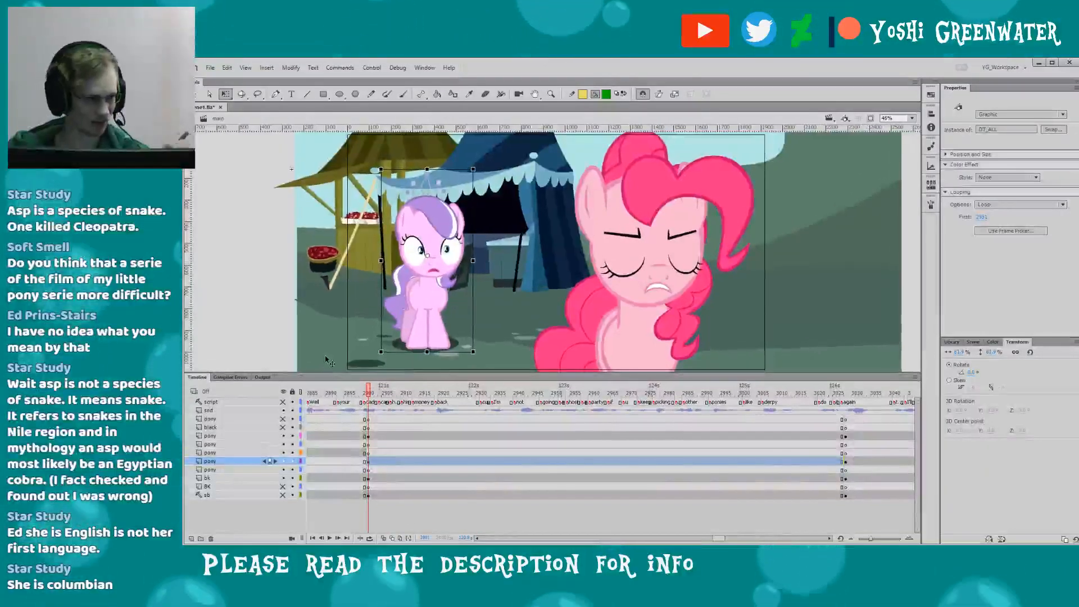
key(Return)
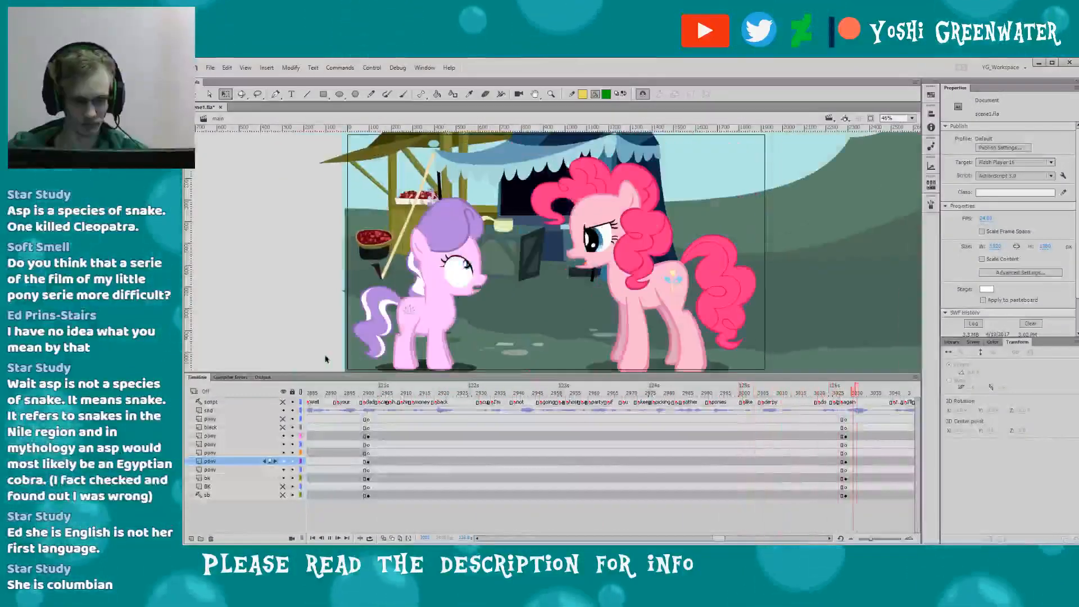
drag(303, 376, 304, 380)
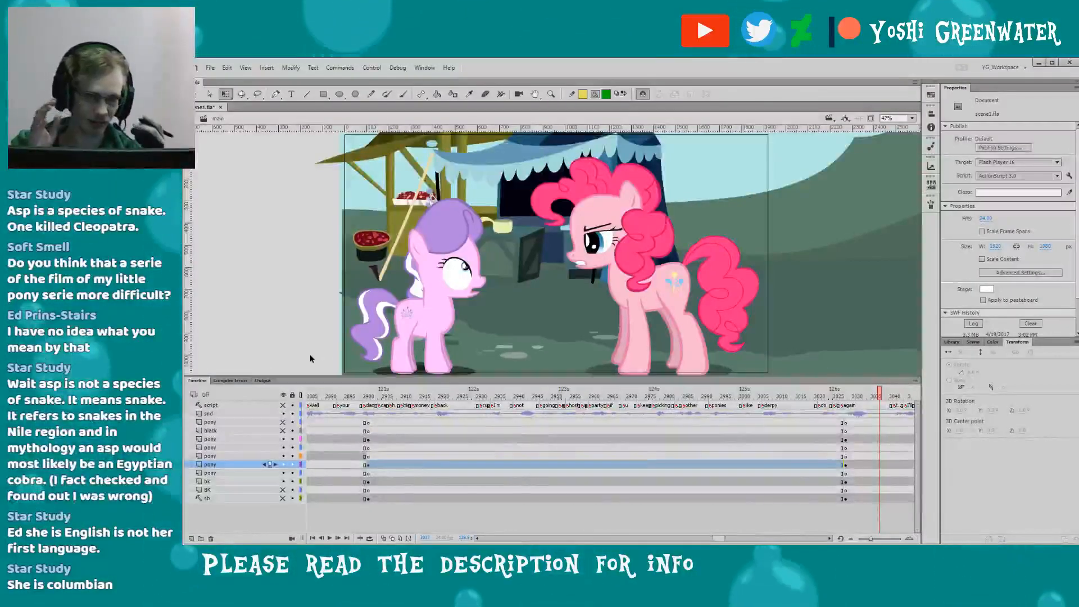
- Replay the shot from its start, check the movement again between "ponies" and "derpy", and save the scene
click(373, 395)
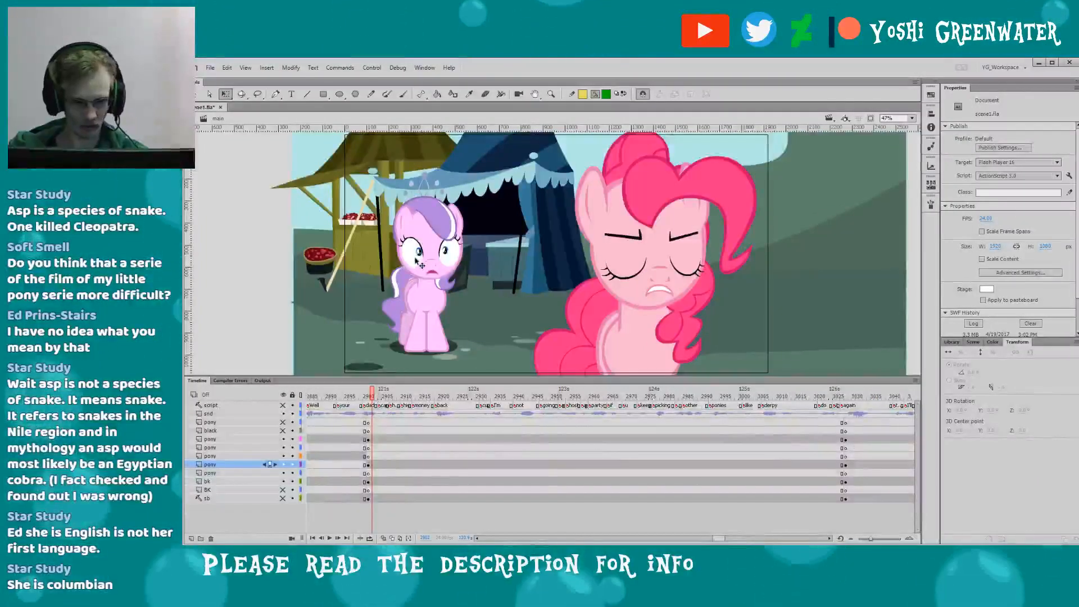
drag(360, 376, 358, 378)
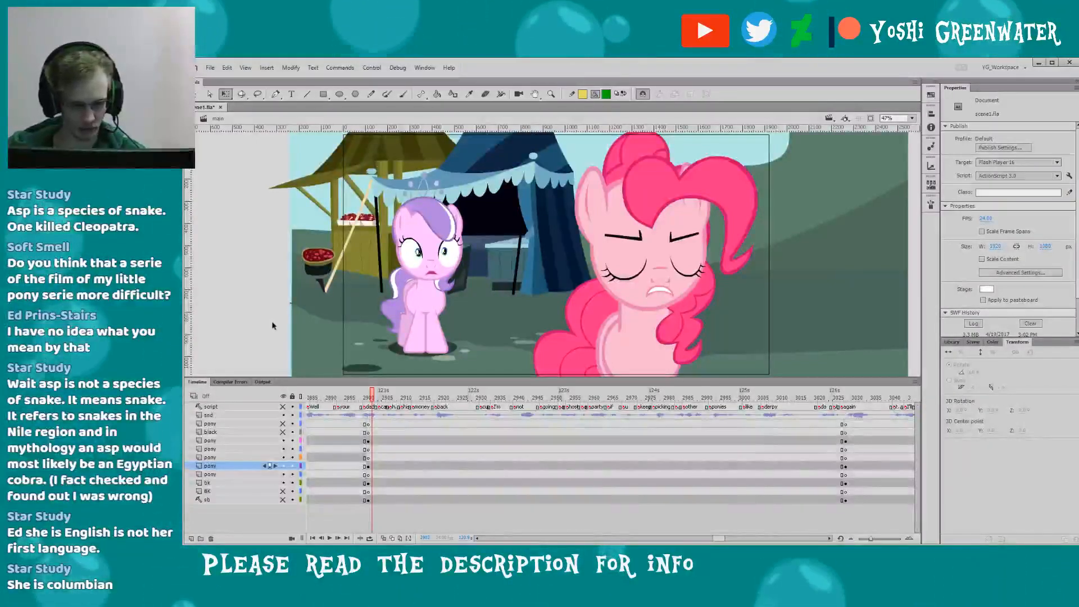
key(Return)
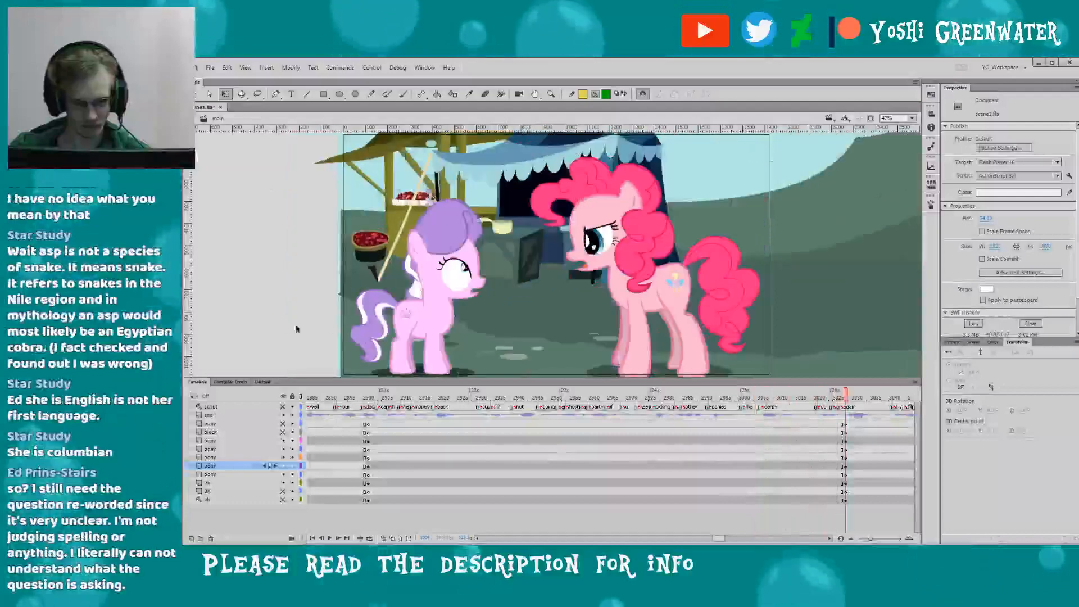
click(725, 407)
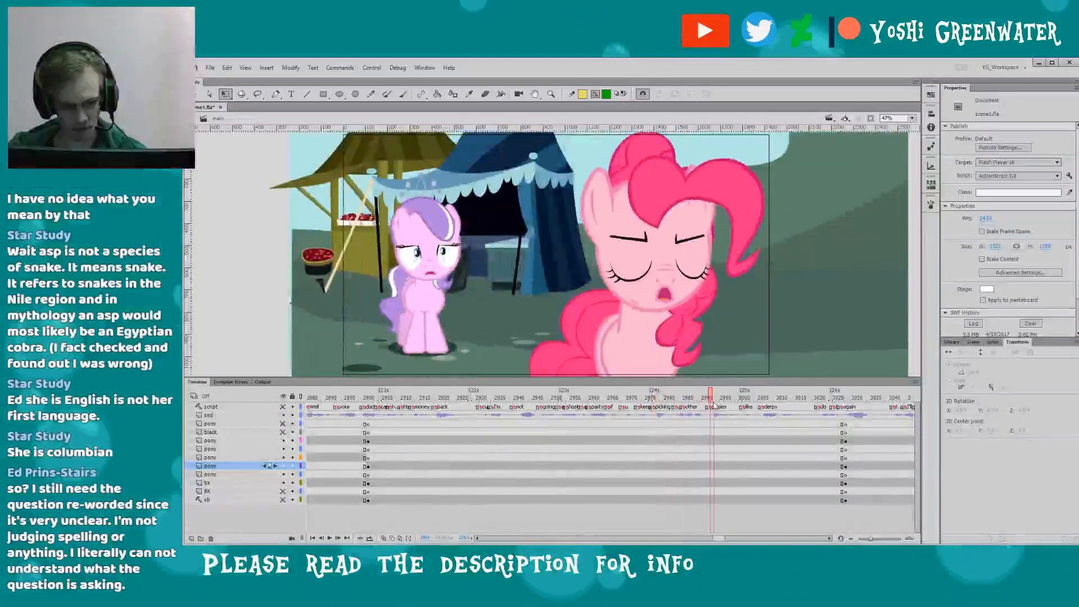
key(Return)
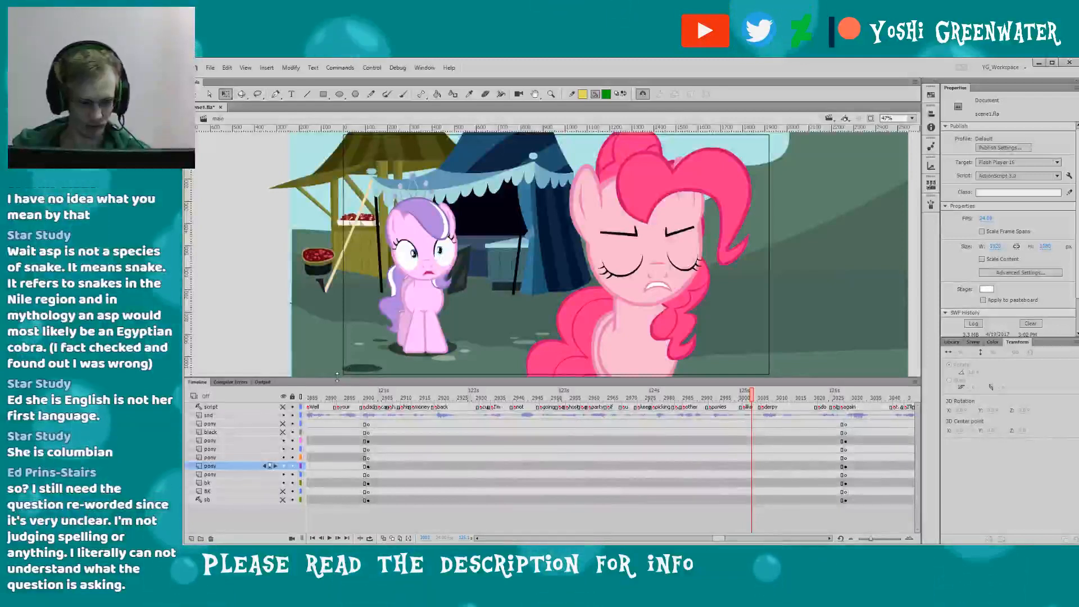
drag(337, 376, 345, 377)
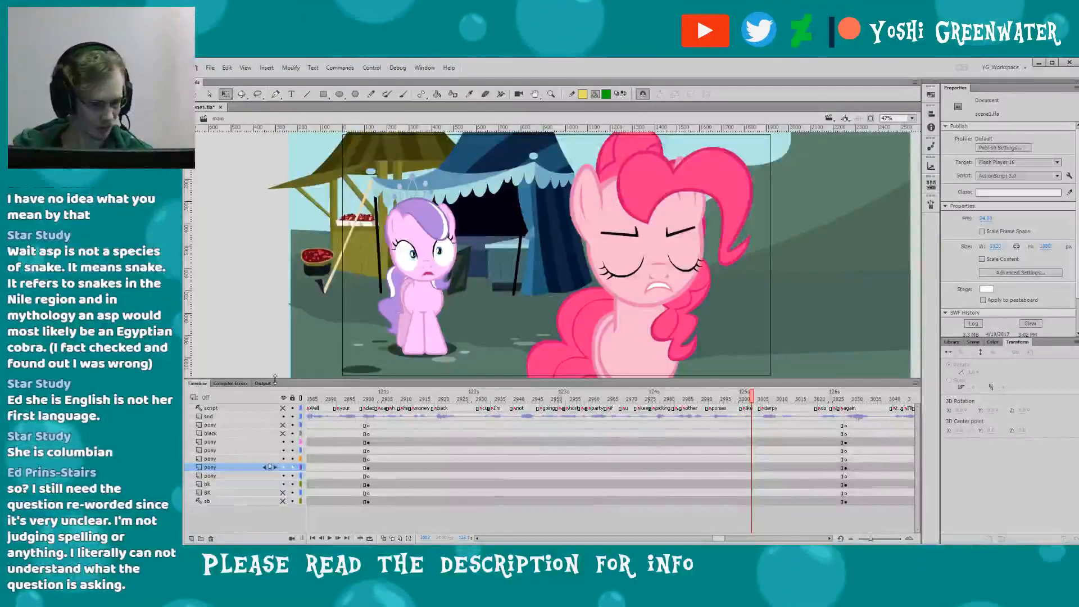
drag(275, 380, 270, 360)
key(ctrl+s)
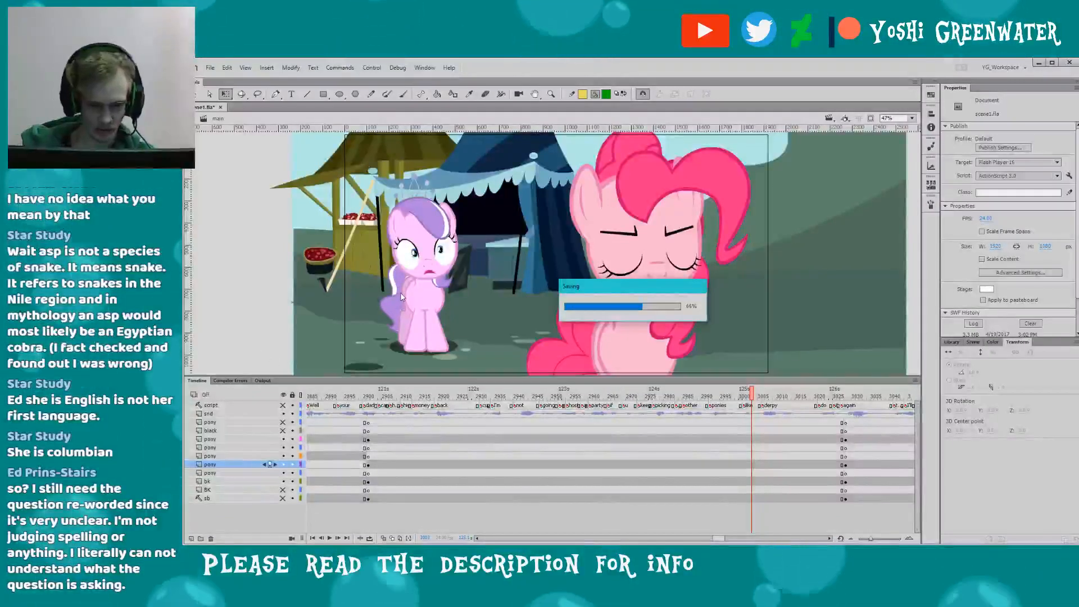
- Inside the purple pony's symbol, clear the SHADOW layer's keyframes from after the shot's first keyframe up to "again", and save
double_click(414, 266)
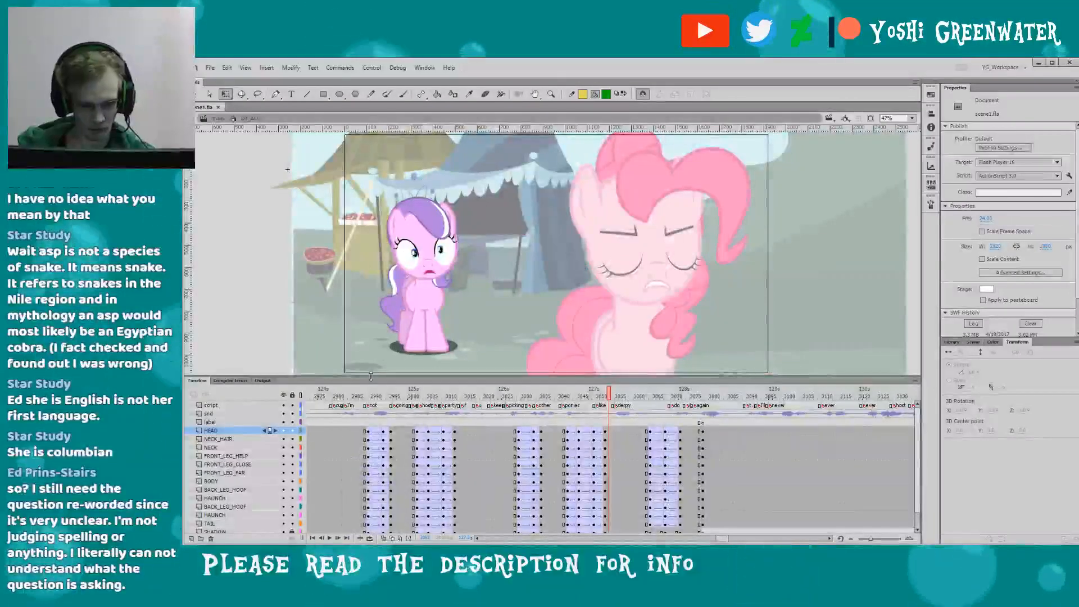
drag(371, 375, 372, 355)
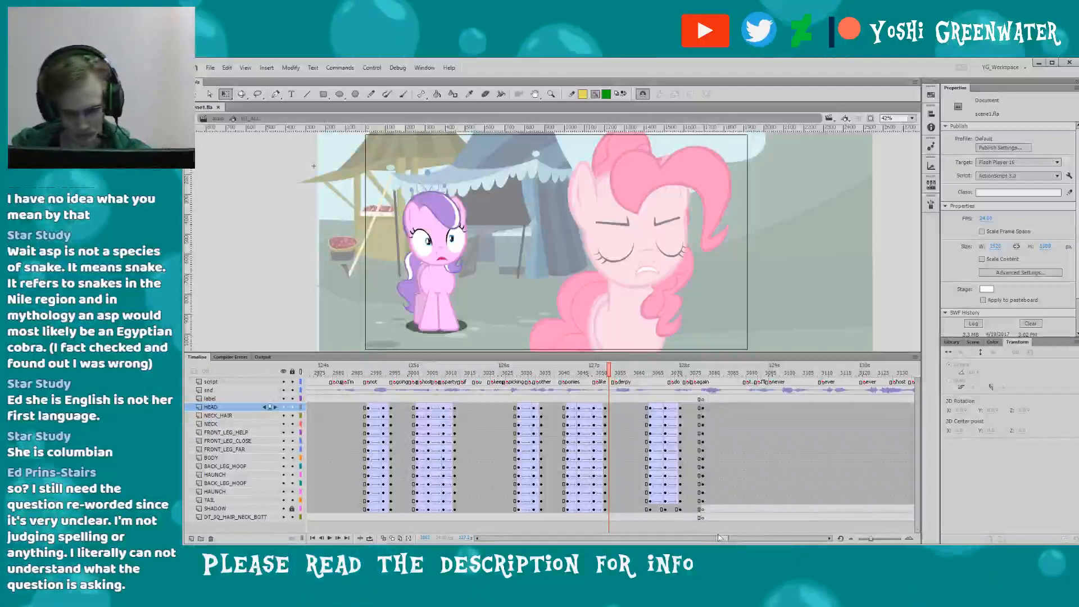
click(707, 509)
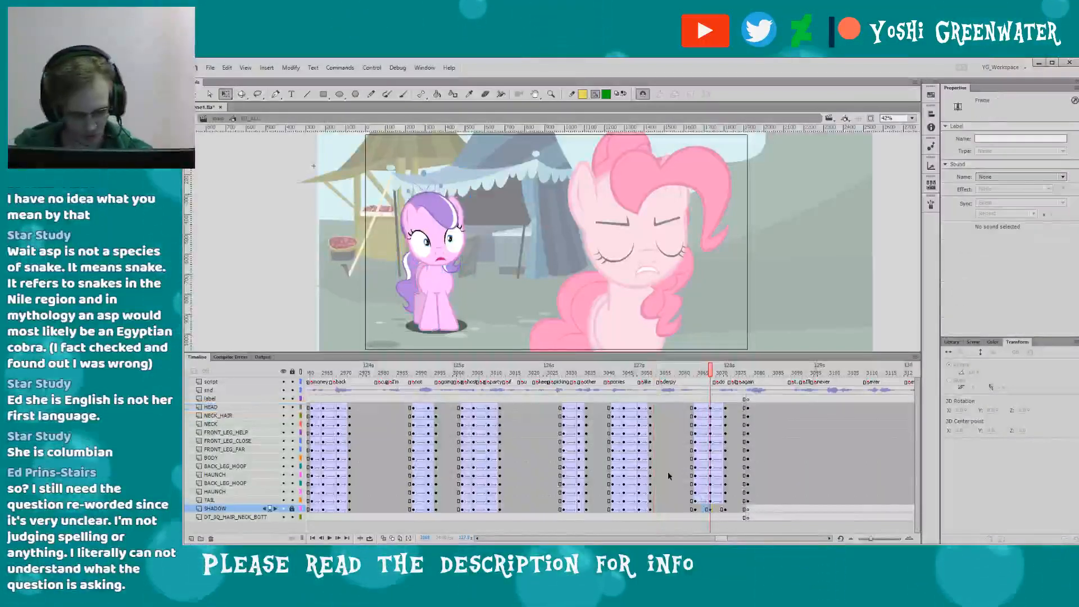
key(F4)
drag(726, 539, 724, 526)
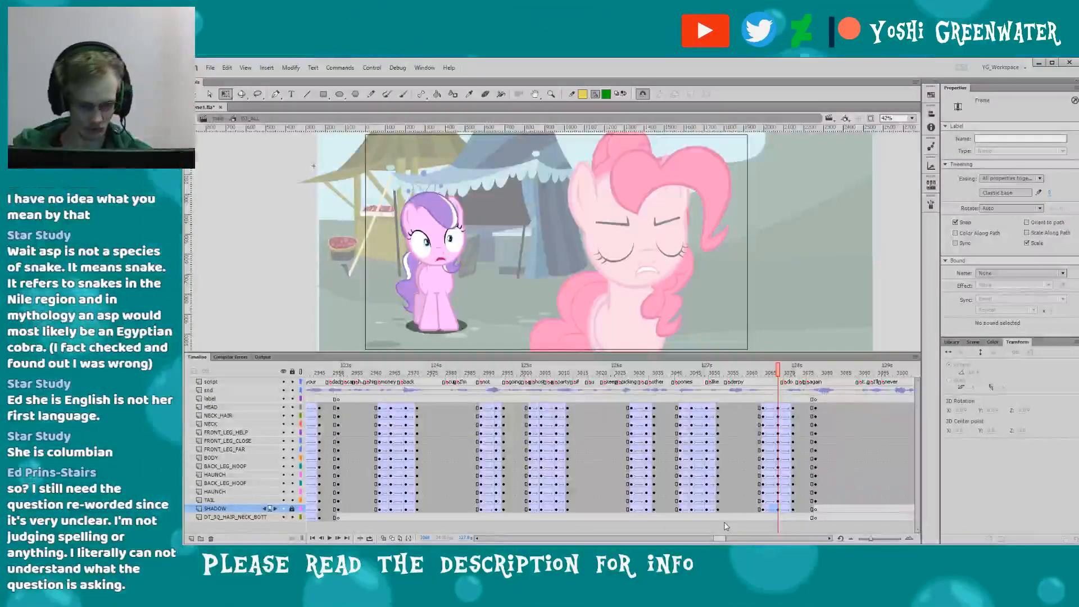
drag(372, 510, 805, 509)
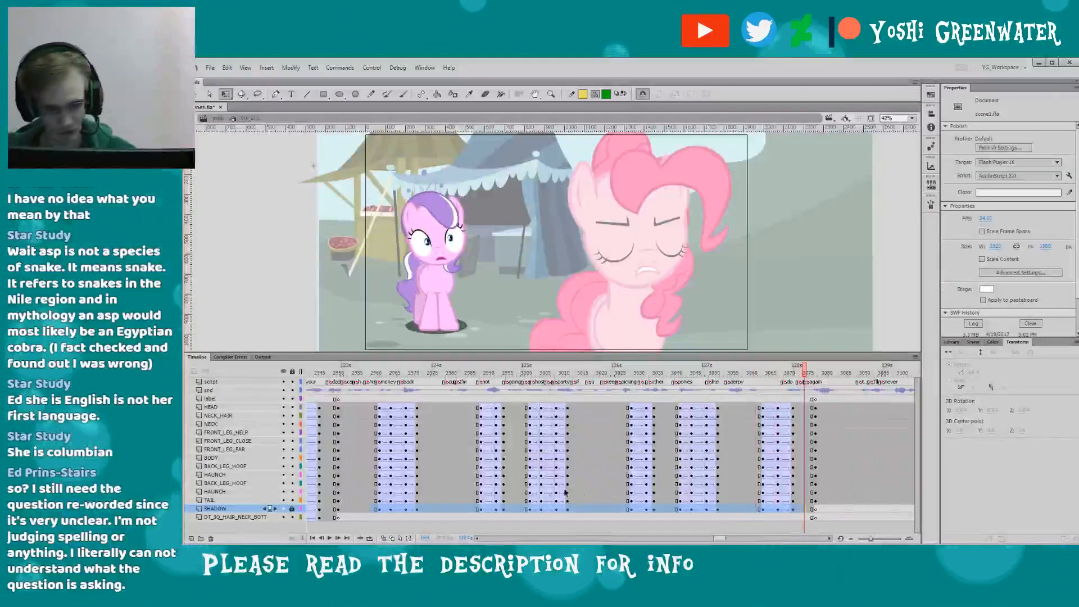
right_click(478, 513)
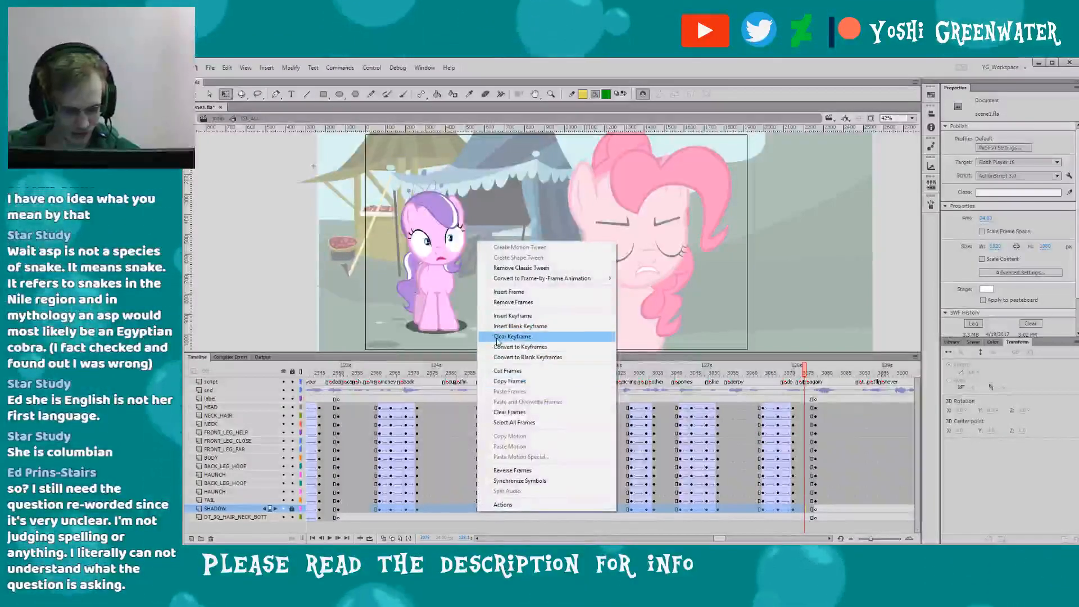
click(555, 332)
drag(393, 358, 393, 361)
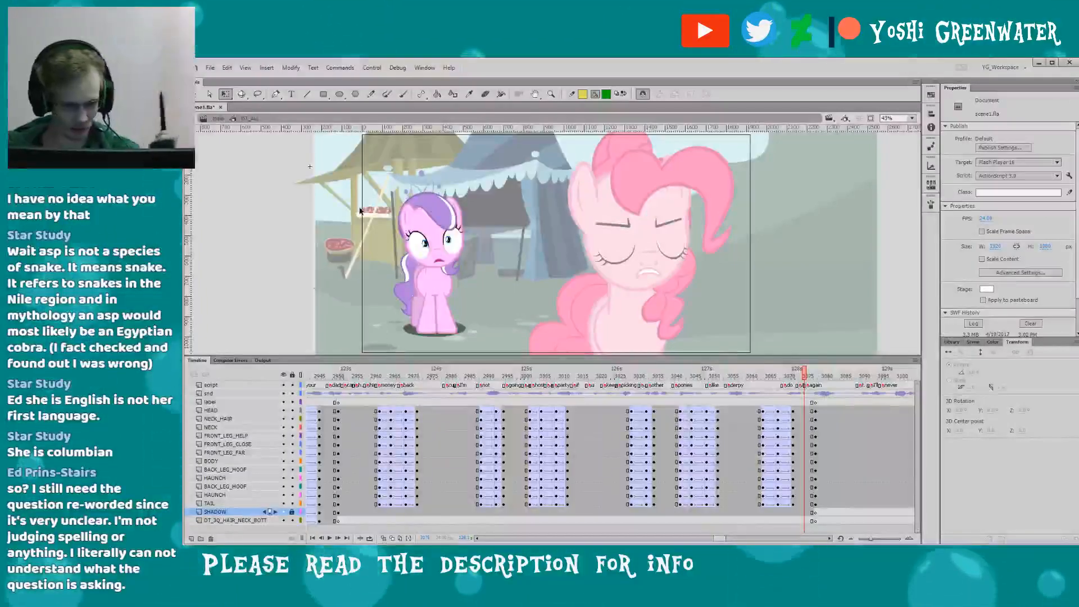
key(ctrl+s)
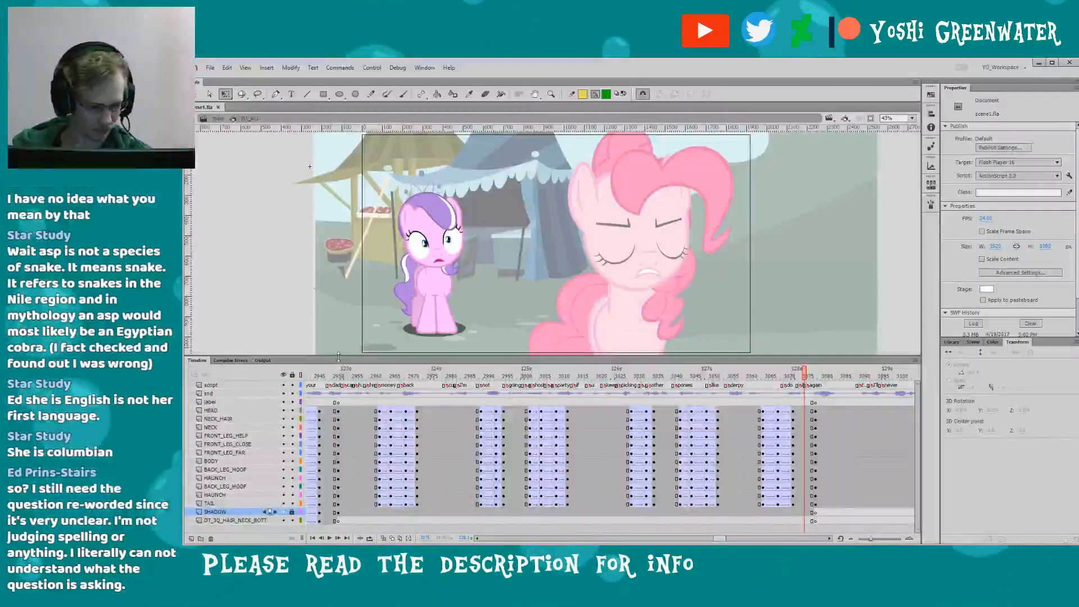
- Play the purple pony's animation inside its symbol from the shot's start to just past "again"
drag(339, 357, 338, 359)
click(341, 377)
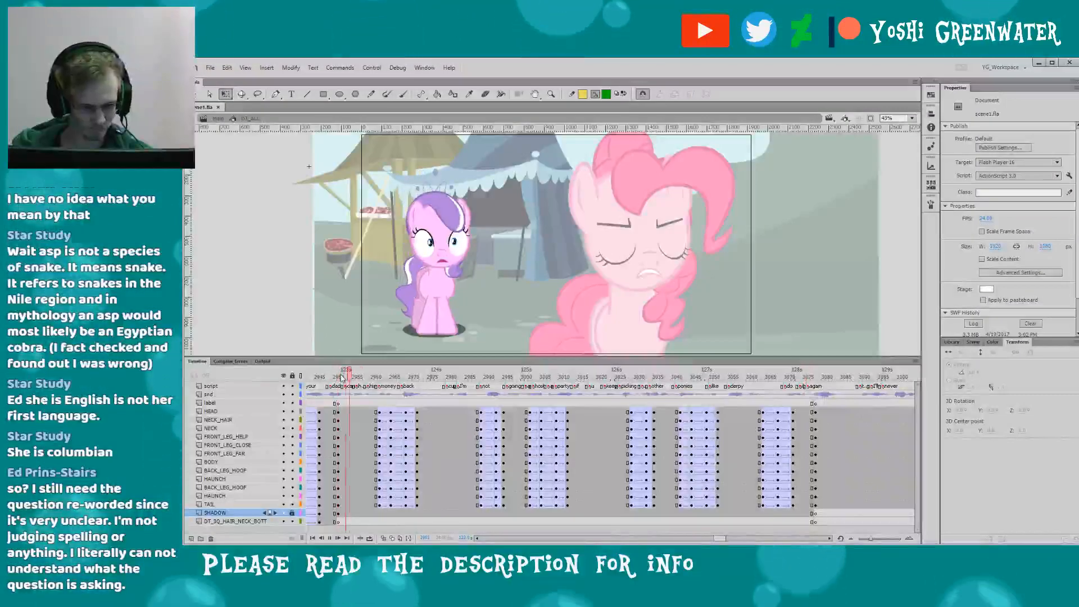
key(Return)
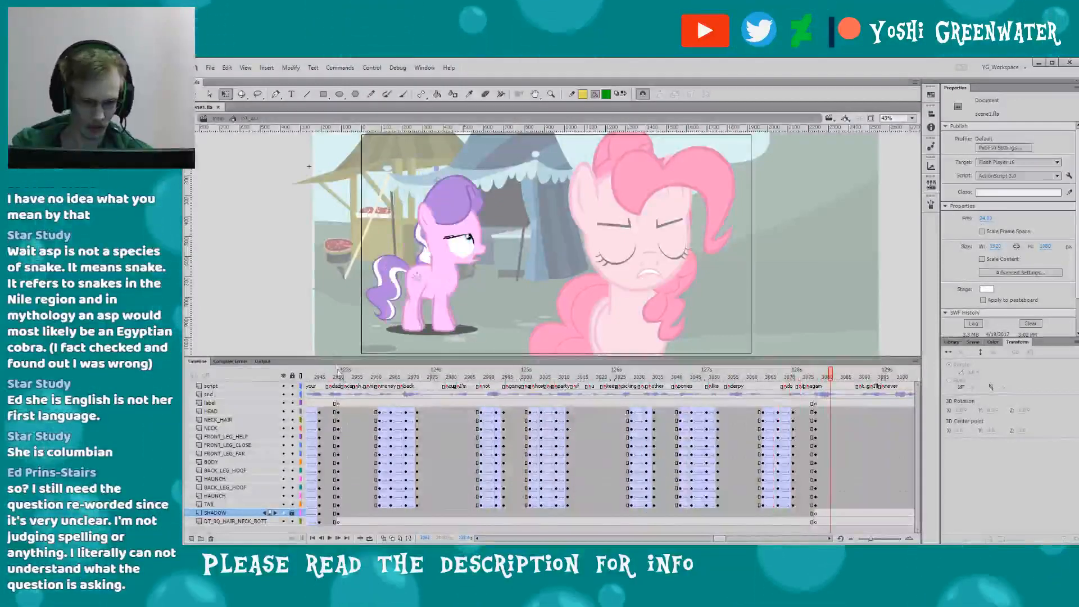
- Return to the main scene, hide the pony and background layers to examine the storyboard sketch at the shot's start, and save
double_click(290, 326)
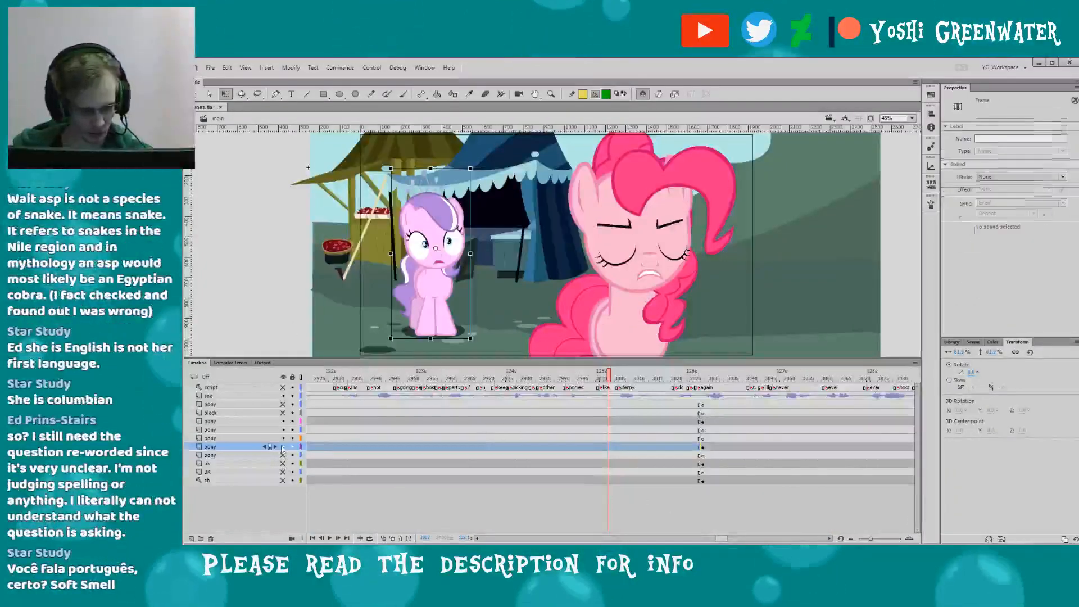
drag(283, 420, 283, 471)
click(283, 481)
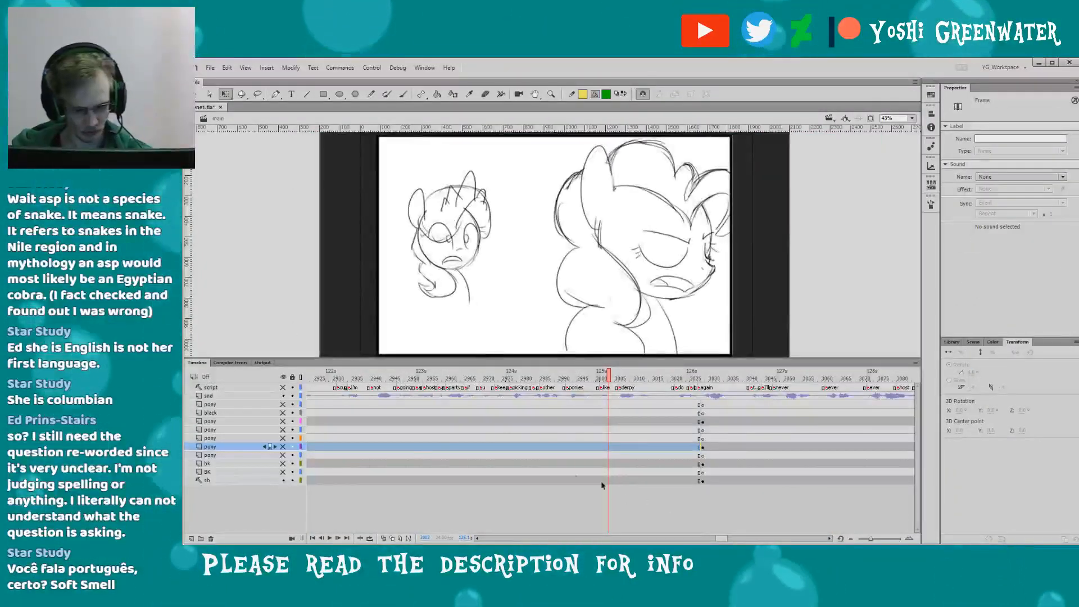
drag(723, 541, 720, 539)
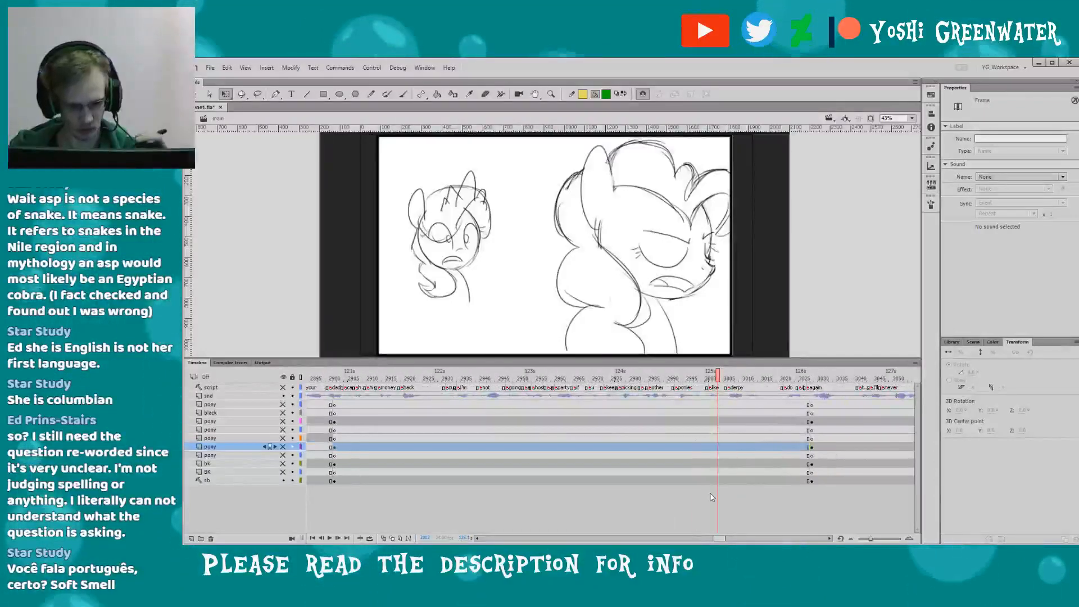
click(335, 374)
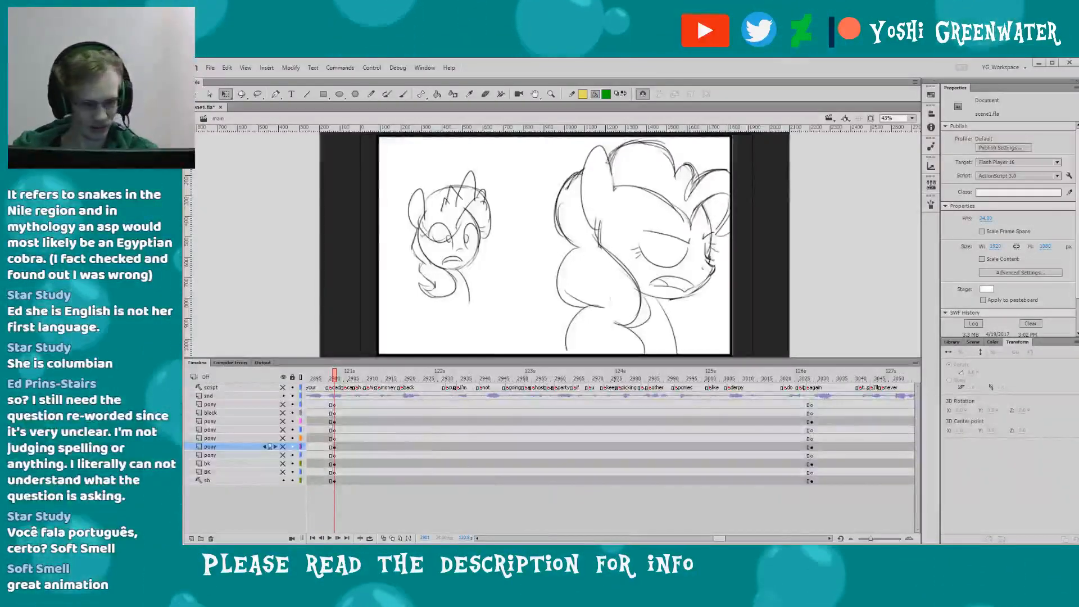
key(ctrl+s)
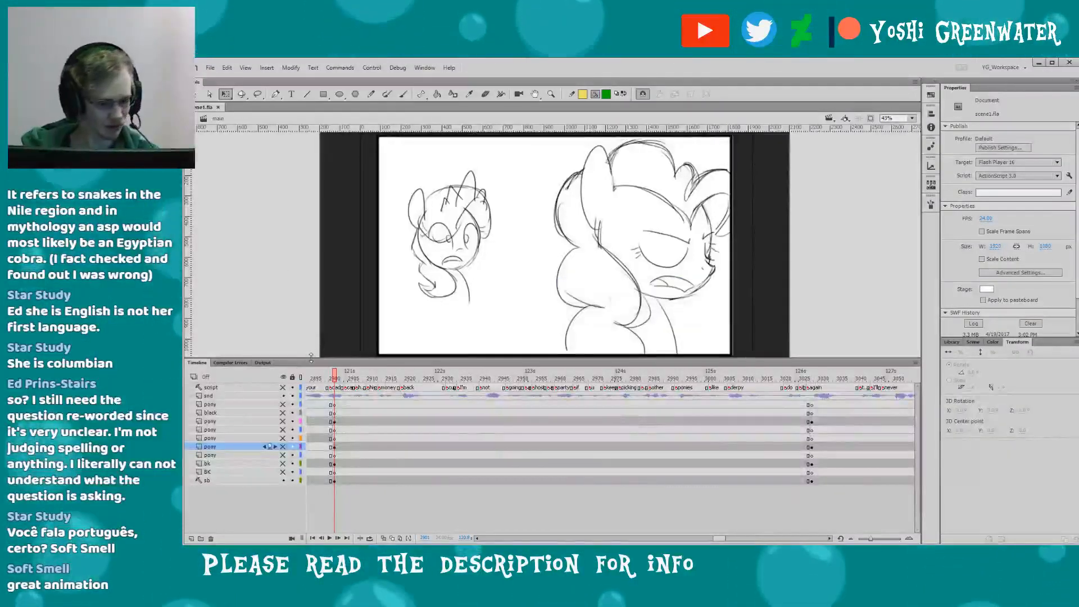
- Make the pony and background layers visible again over the storyboard and enlarge the stage area slightly
drag(311, 357, 311, 361)
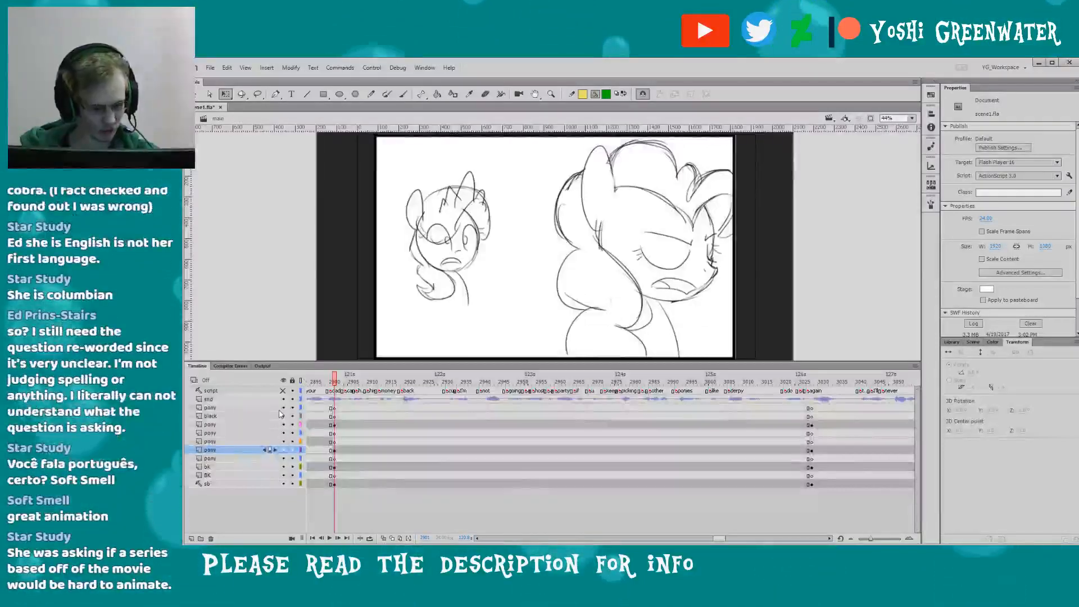
drag(304, 363, 304, 373)
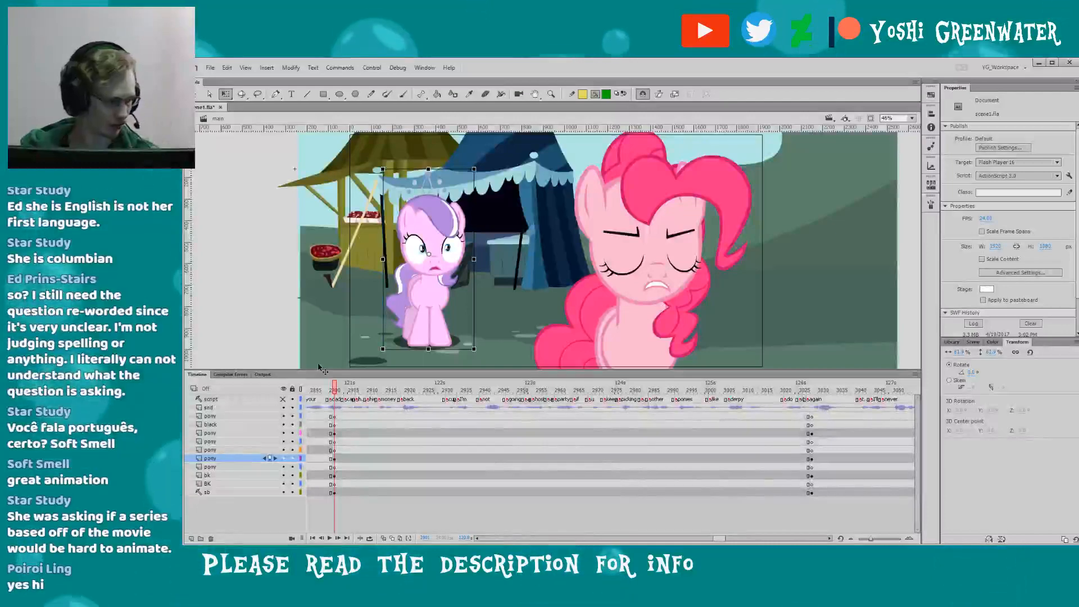
drag(316, 371, 296, 380)
- Go to the first frame of the following two-pony shot at "again" and start playback from there
drag(719, 539, 727, 538)
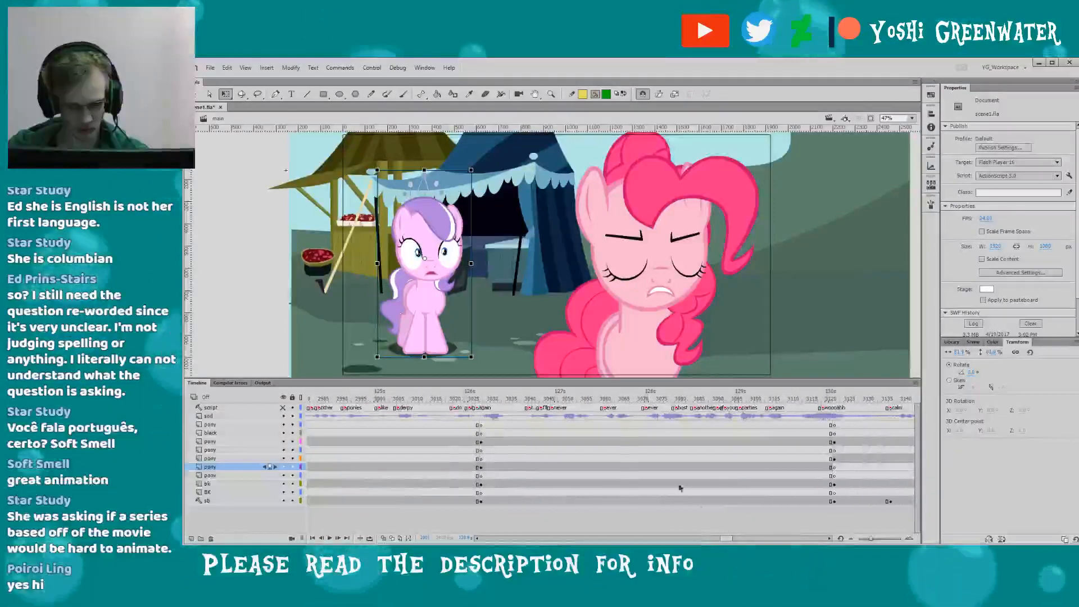
click(484, 400)
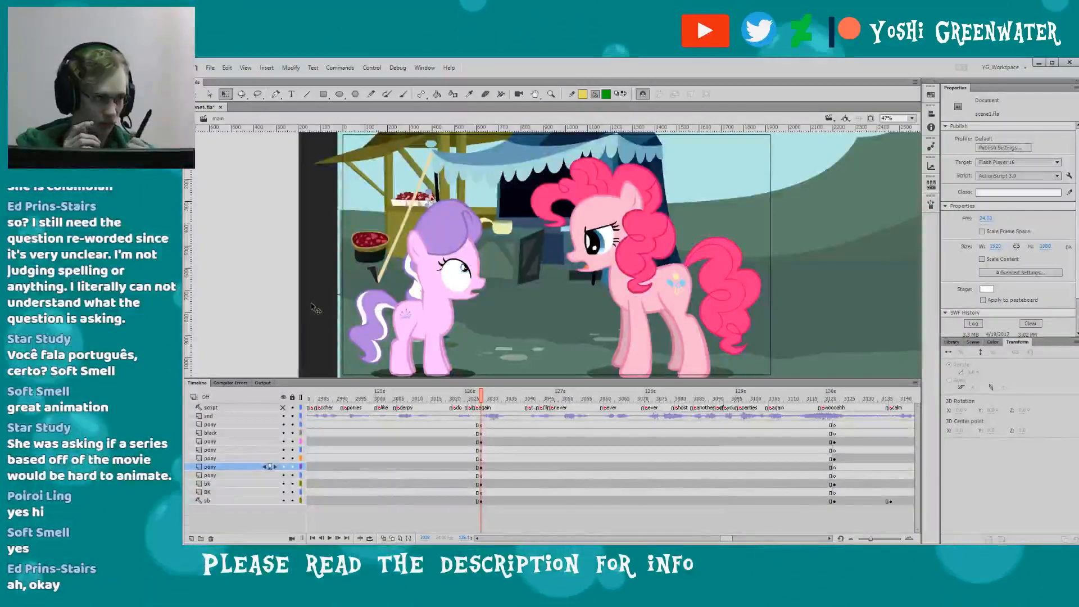
scroll(528, 409, right, 2)
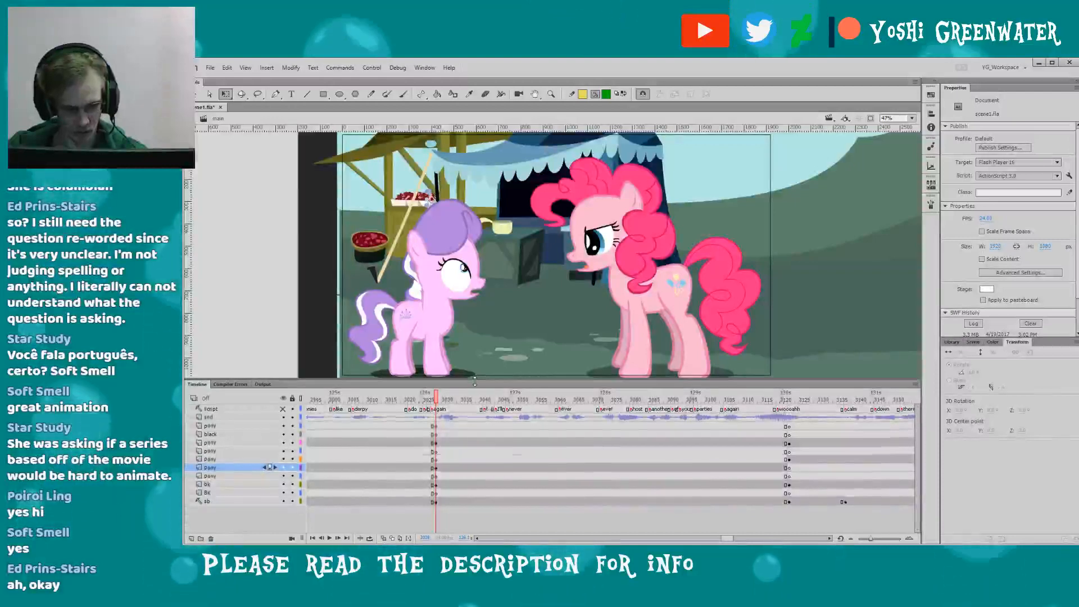
drag(475, 380, 487, 382)
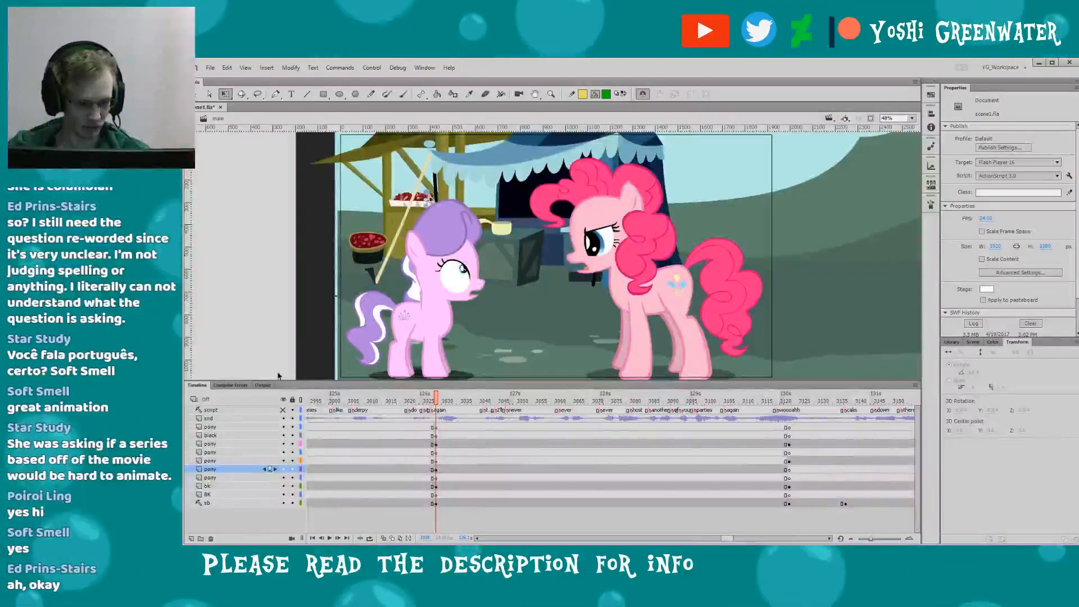
drag(276, 381, 275, 383)
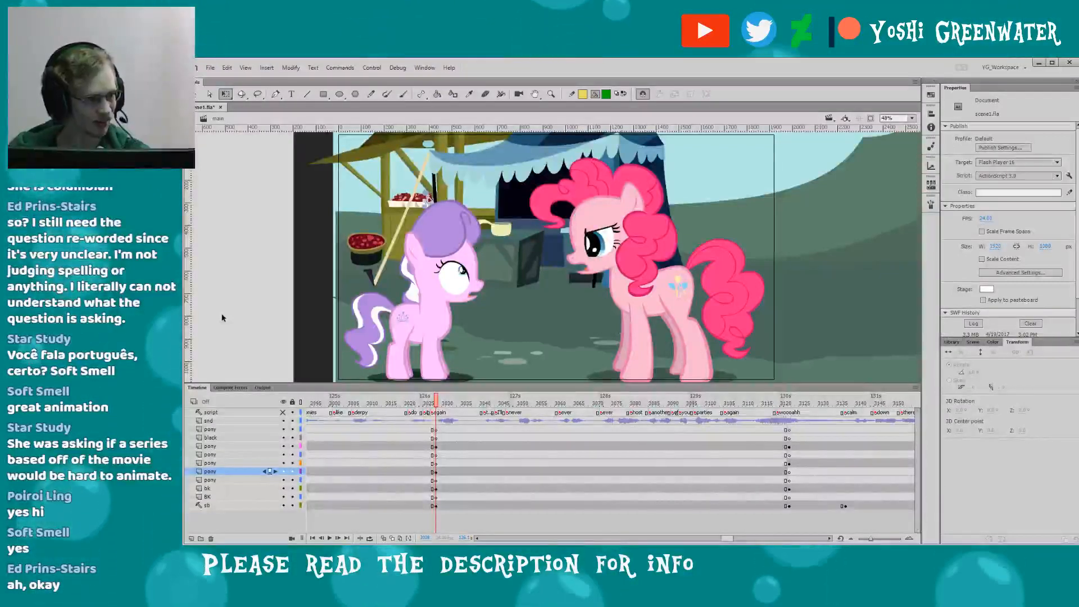
key(Return)
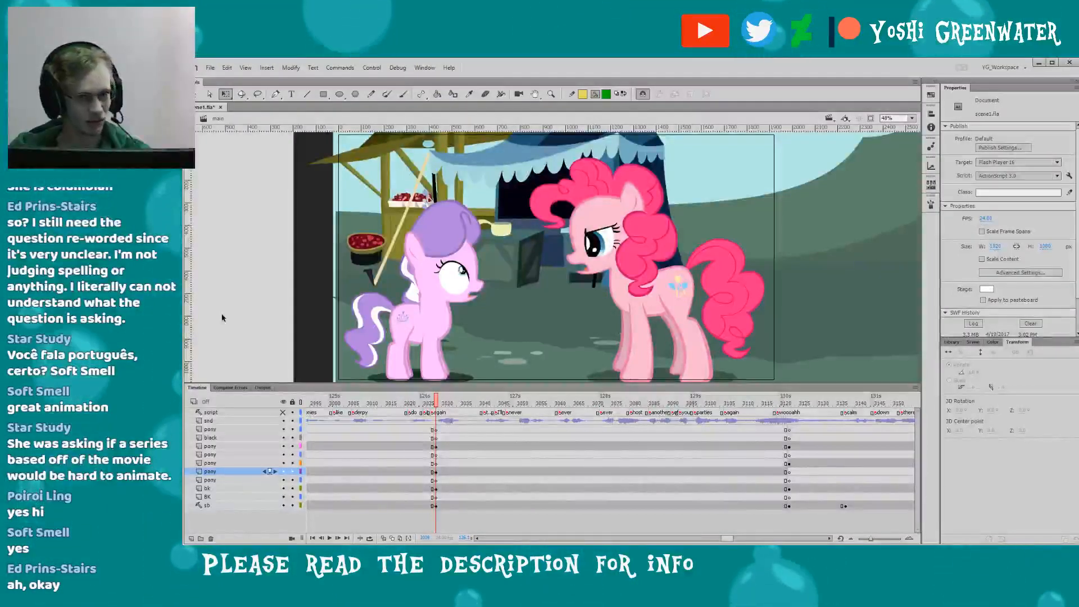
- Play the two-pony side-view shot from its first frame at "again" to review its opening
key(Return)
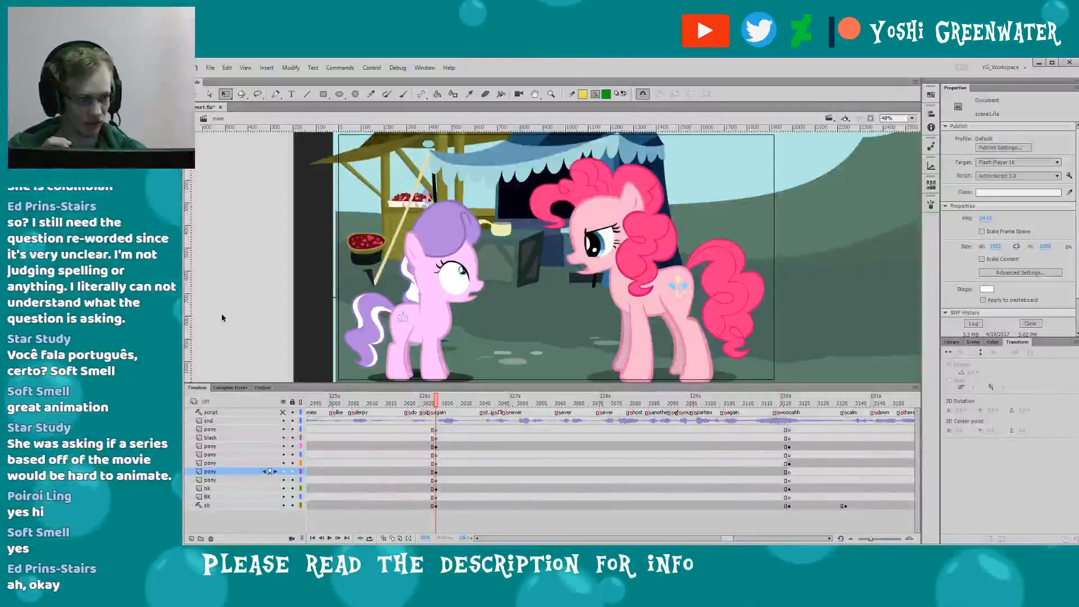
key(Return)
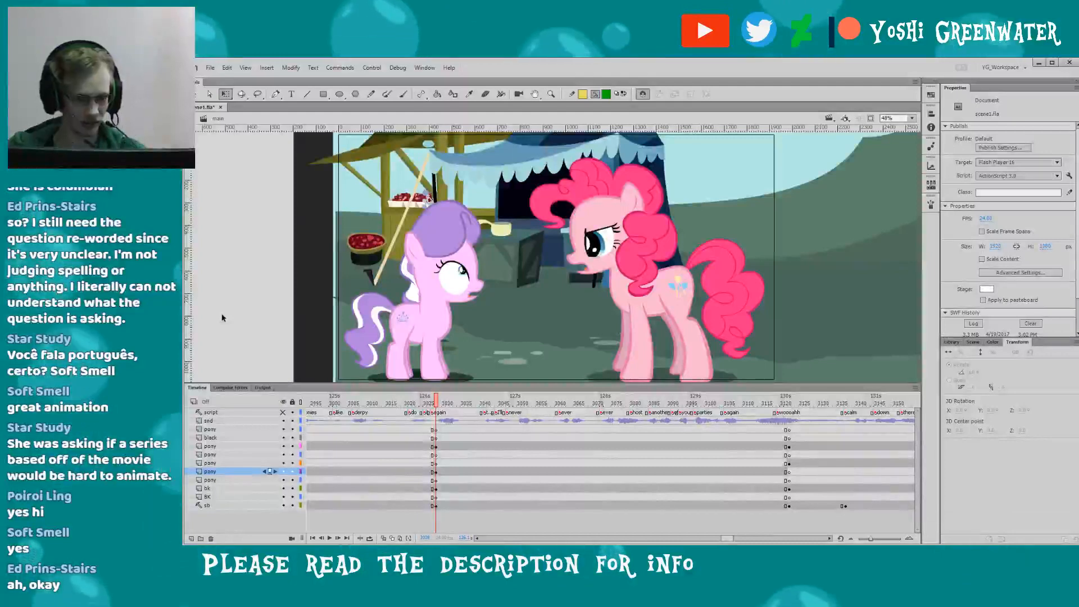
key(Return)
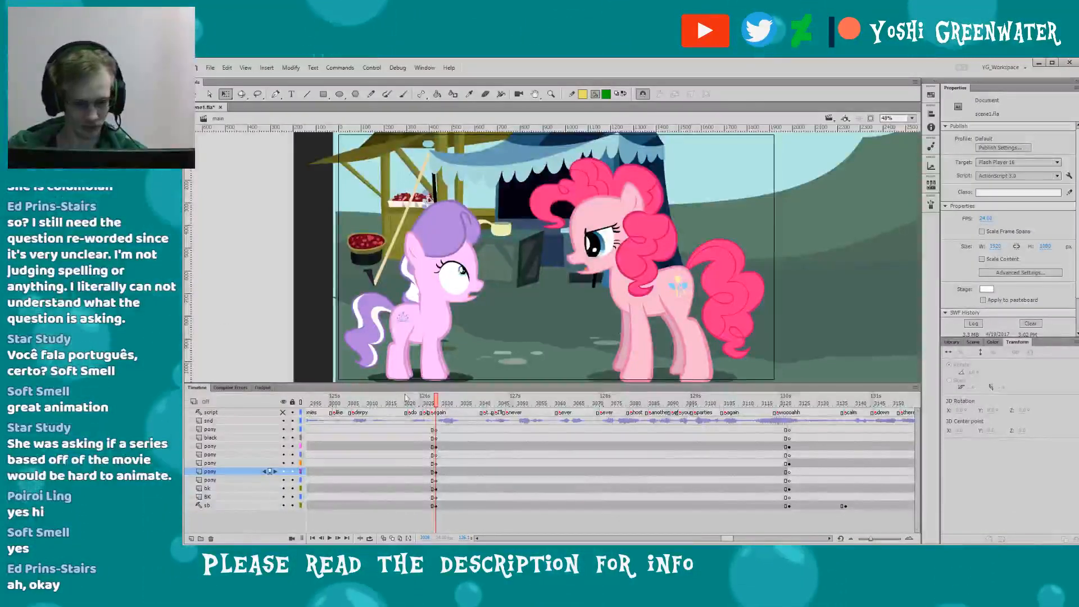
- Play the preceding shot of the pink pony facing forward from its first frame through the cut at "again"
drag(723, 538, 723, 538)
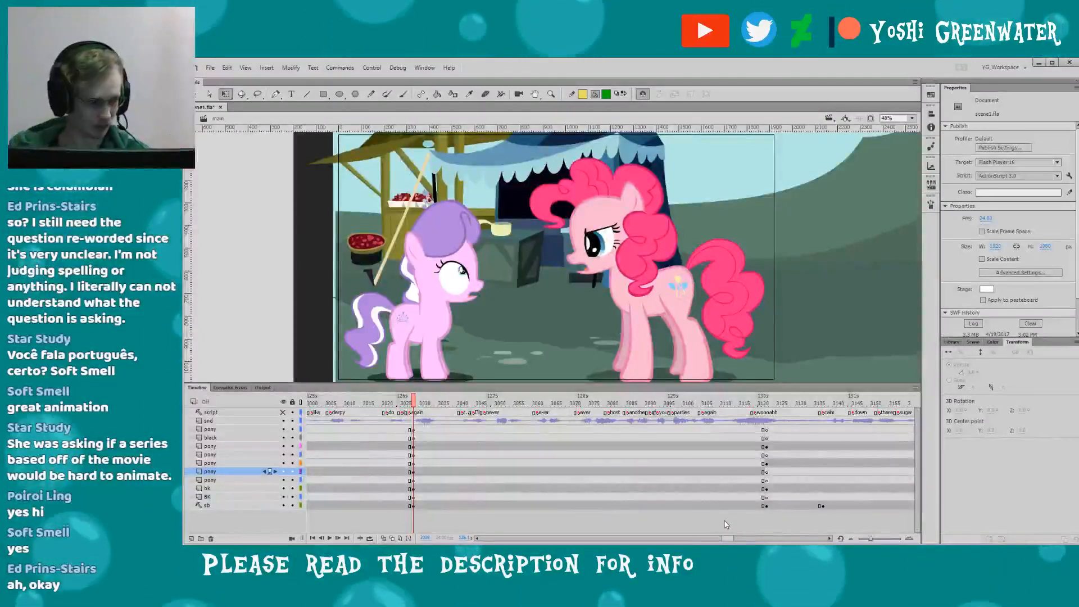
drag(325, 383, 340, 392)
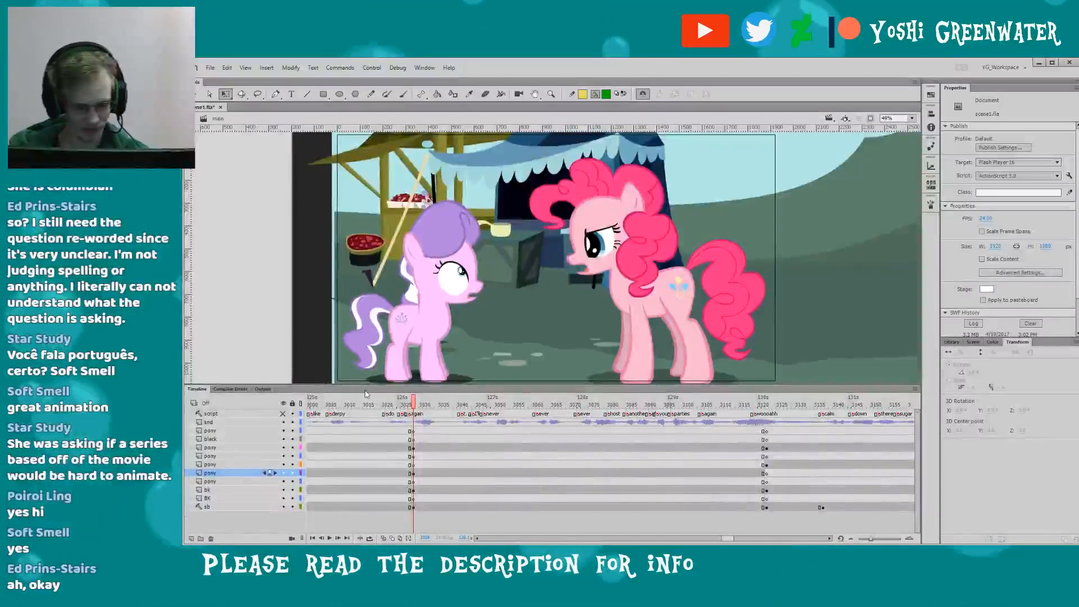
drag(728, 539, 725, 535)
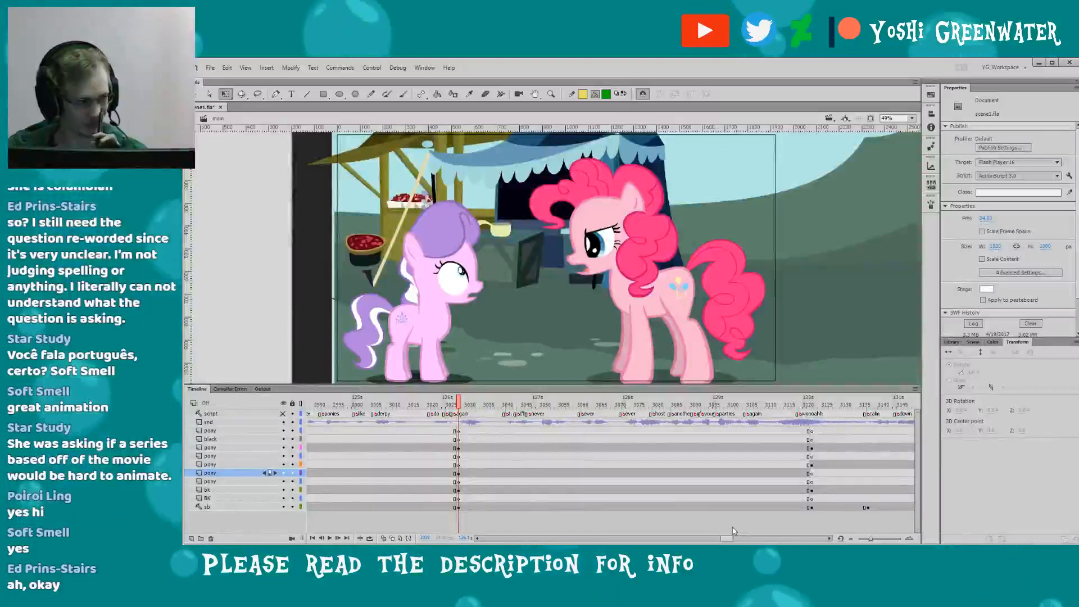
drag(727, 538, 720, 537)
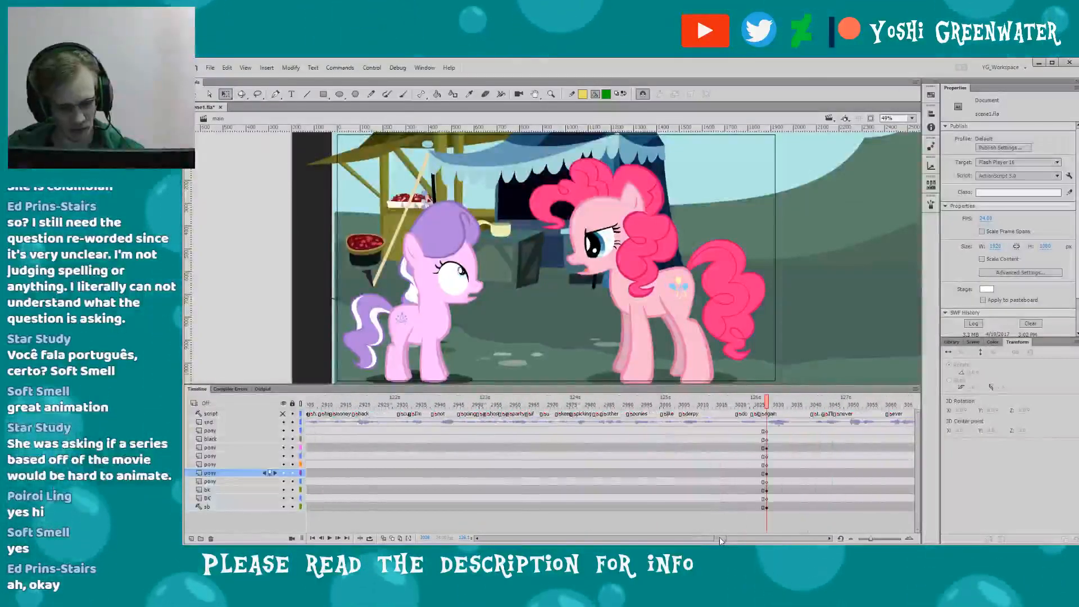
scroll(663, 489, left, 5)
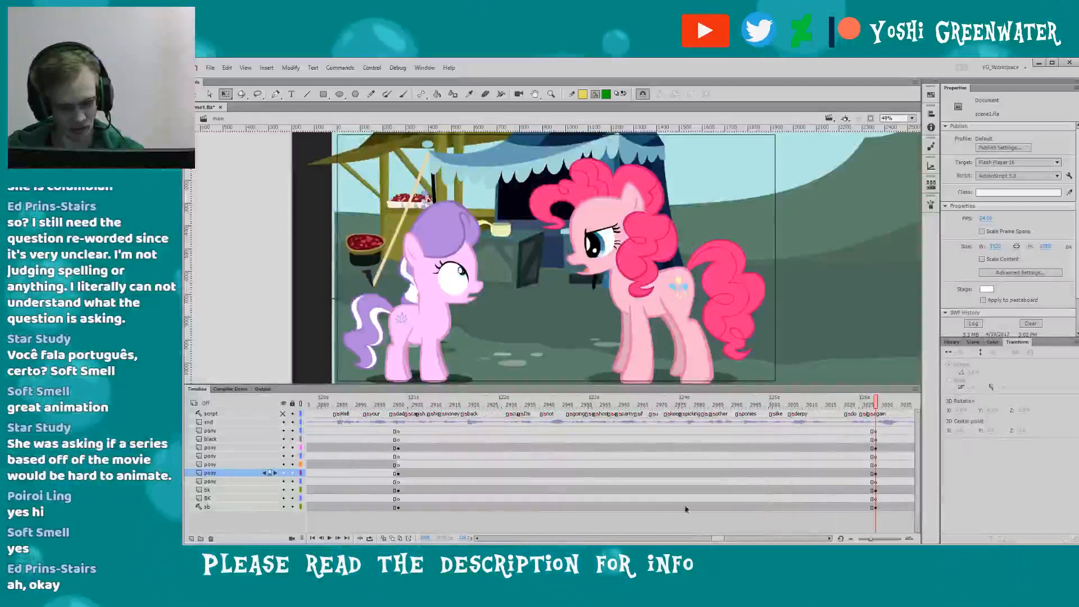
click(402, 401)
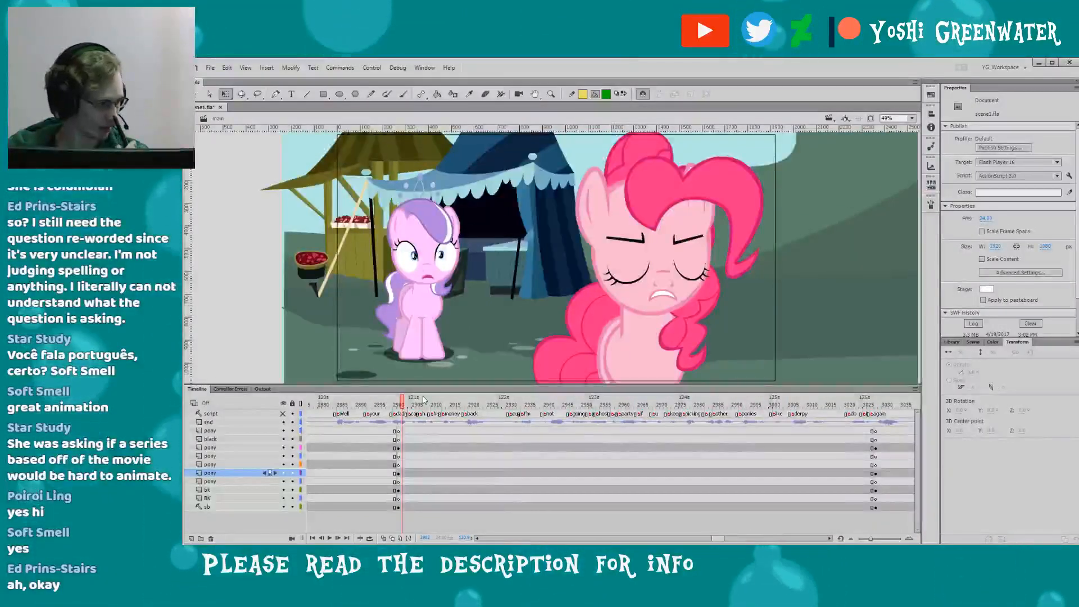
key(Return)
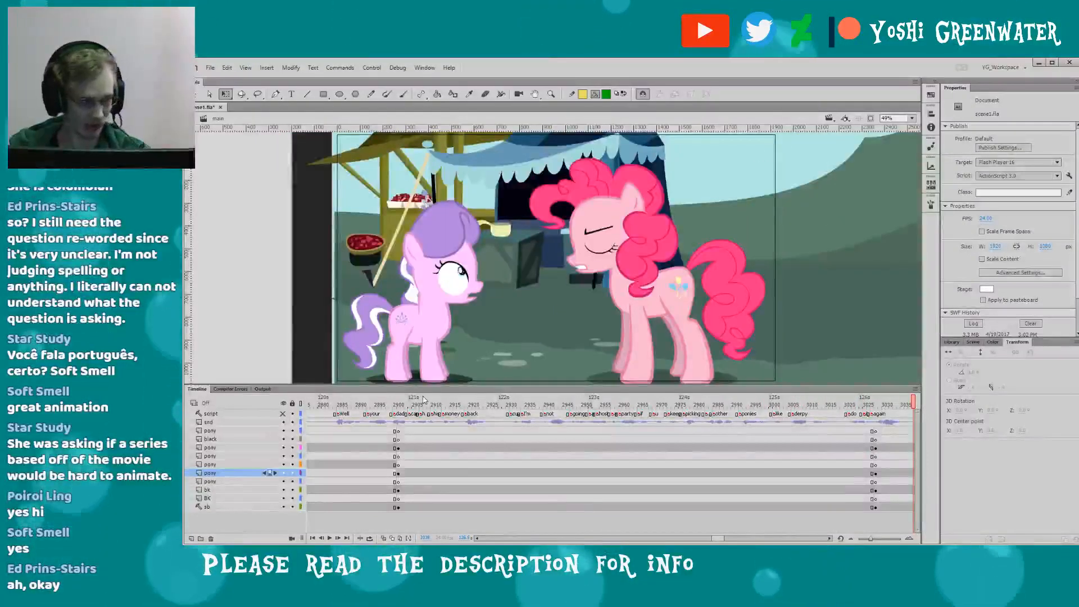
- Step frame by frame from "derpy" to the end of the shot, and play across the cut into the side view at "again"
drag(718, 538, 720, 538)
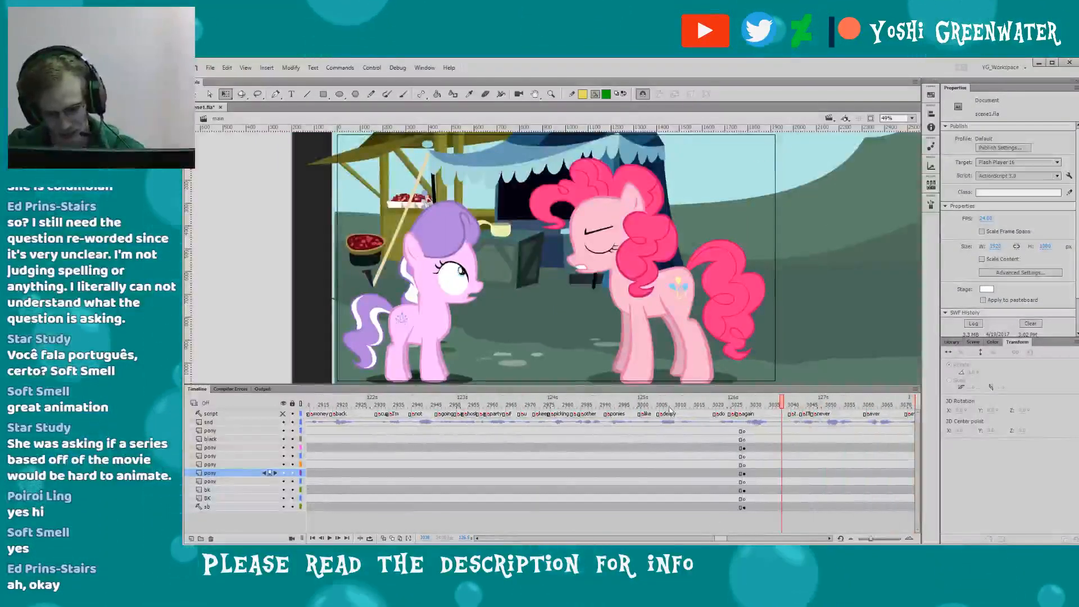
click(668, 406)
key(period)
key(period)
key(period)
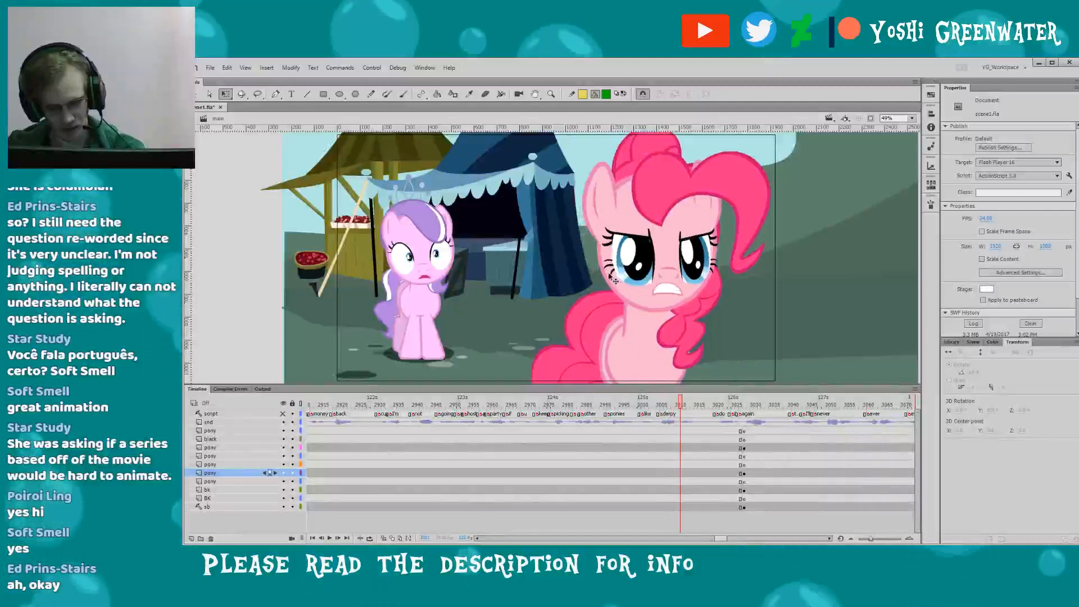
key(period)
key(period)
key(period)
key(period)
key(period)
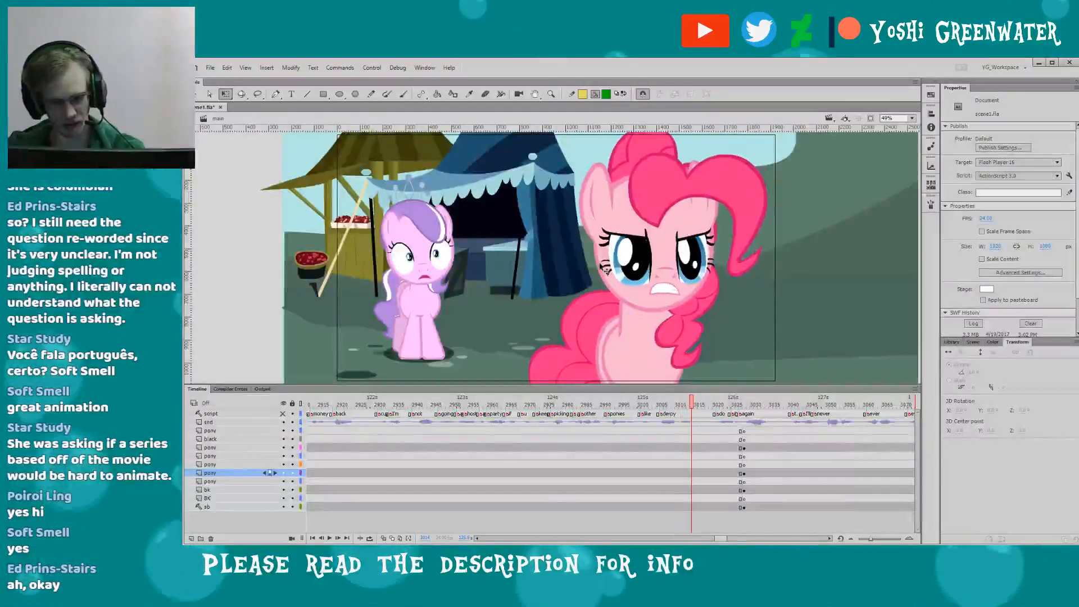
key(period)
key(period)
key(period)
key(period)
key(period)
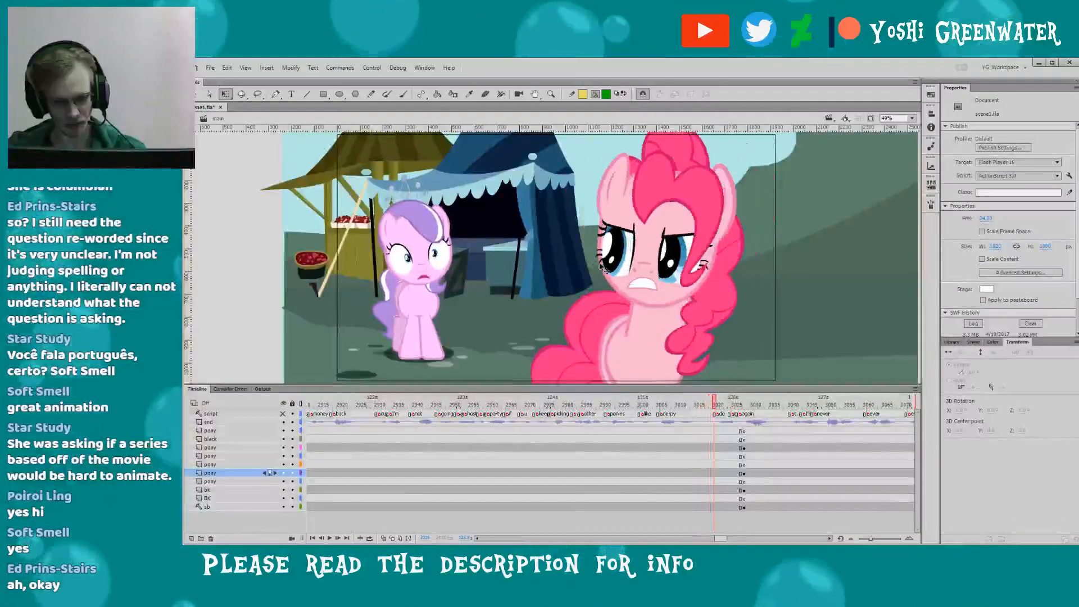
key(period)
key(period)
key(period)
key(period)
key(period)
key(period)
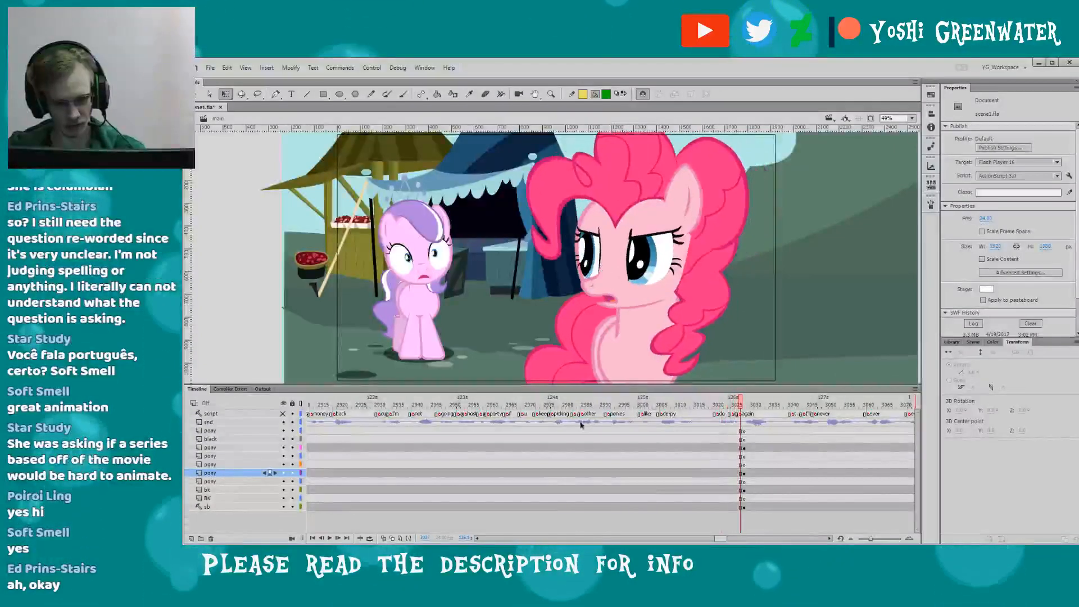
key(period)
key(period)
key(period)
key(period)
key(period)
key(period)
key(period)
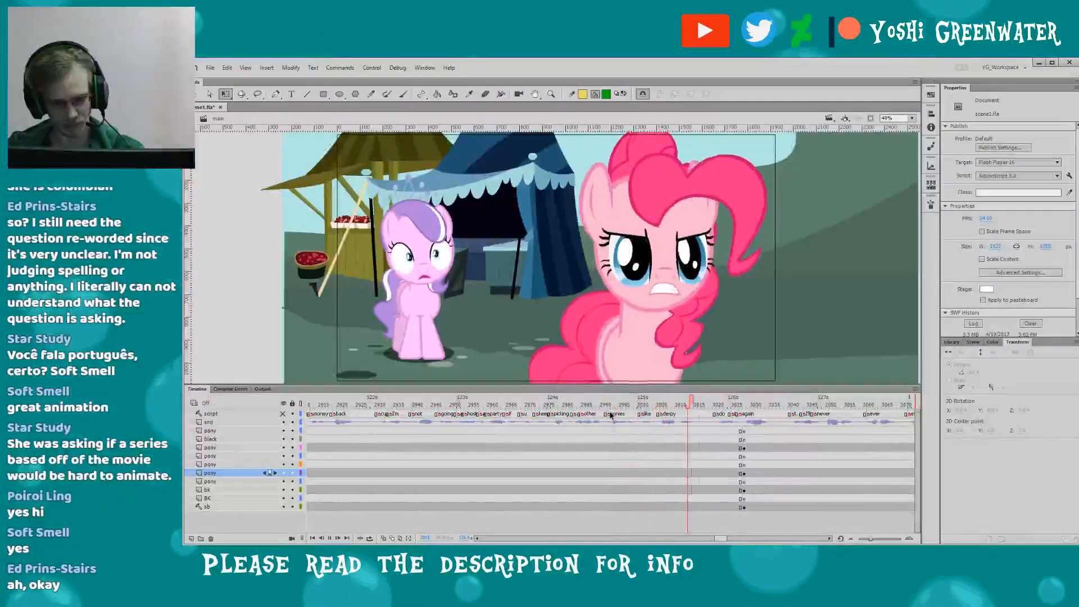
key(Return)
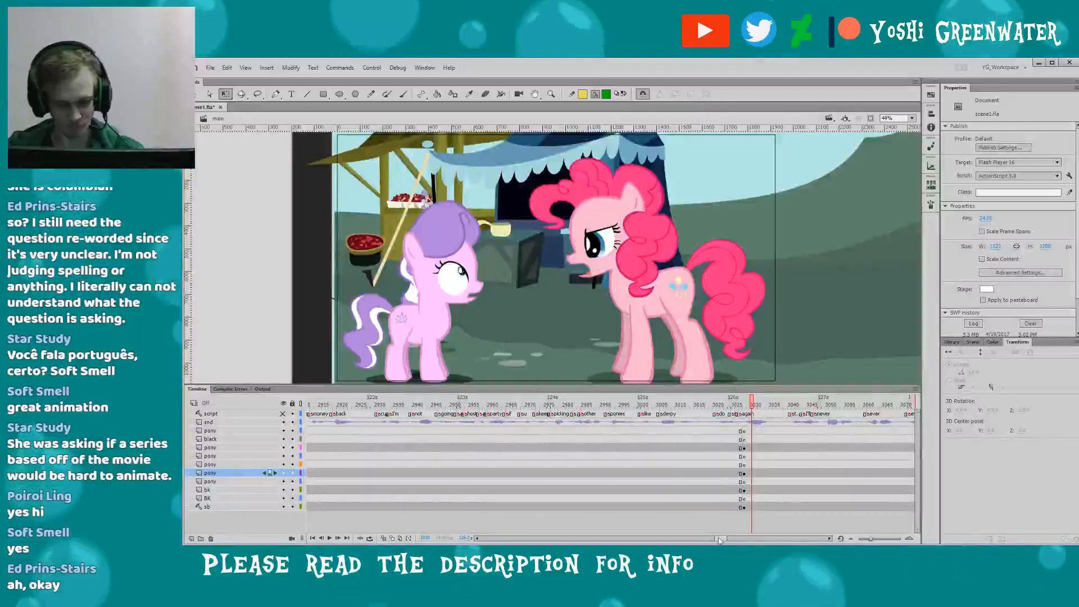
- Hide the pony and background layers to examine the storyboard sketch for the side-view shot
drag(720, 539, 724, 541)
click(311, 331)
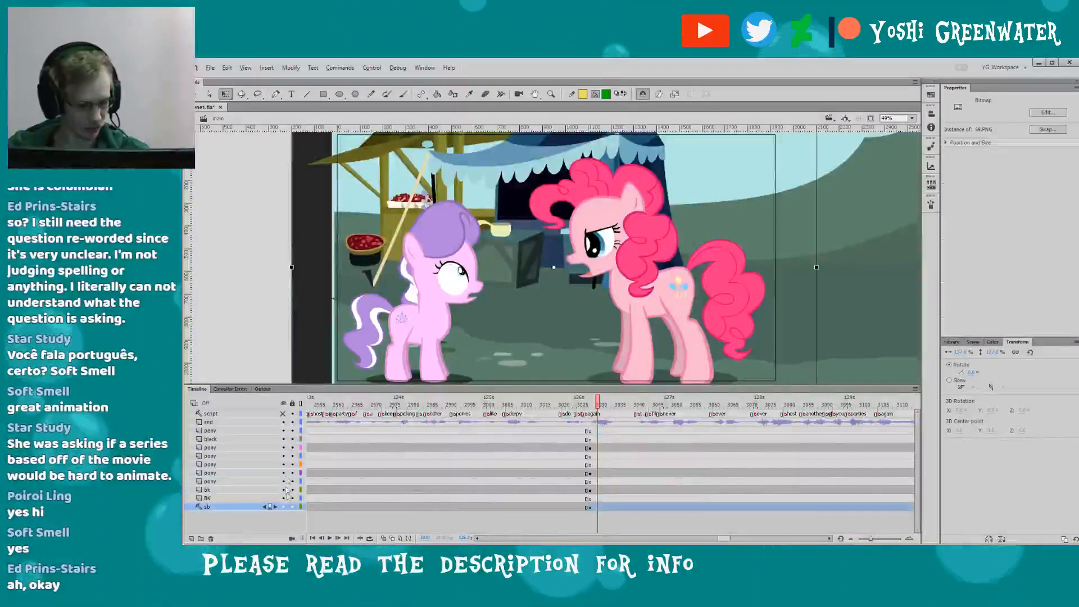
click(283, 507)
drag(724, 539, 727, 540)
click(733, 527)
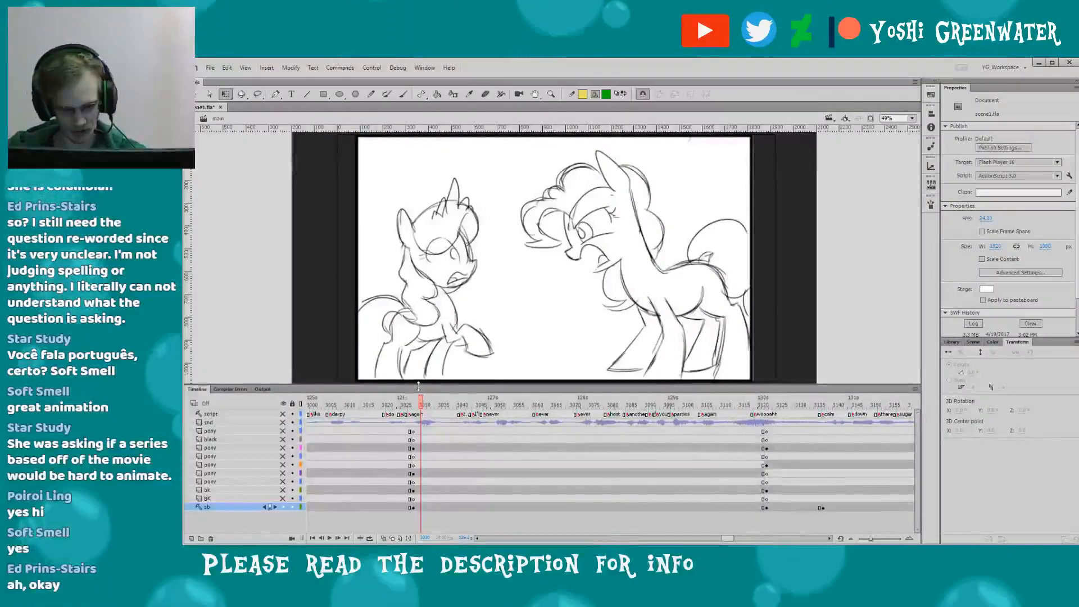
- Play the storyboard sketches from the shot's first frame at "again" into the following shot at "woooahh"
drag(419, 387, 418, 390)
click(415, 405)
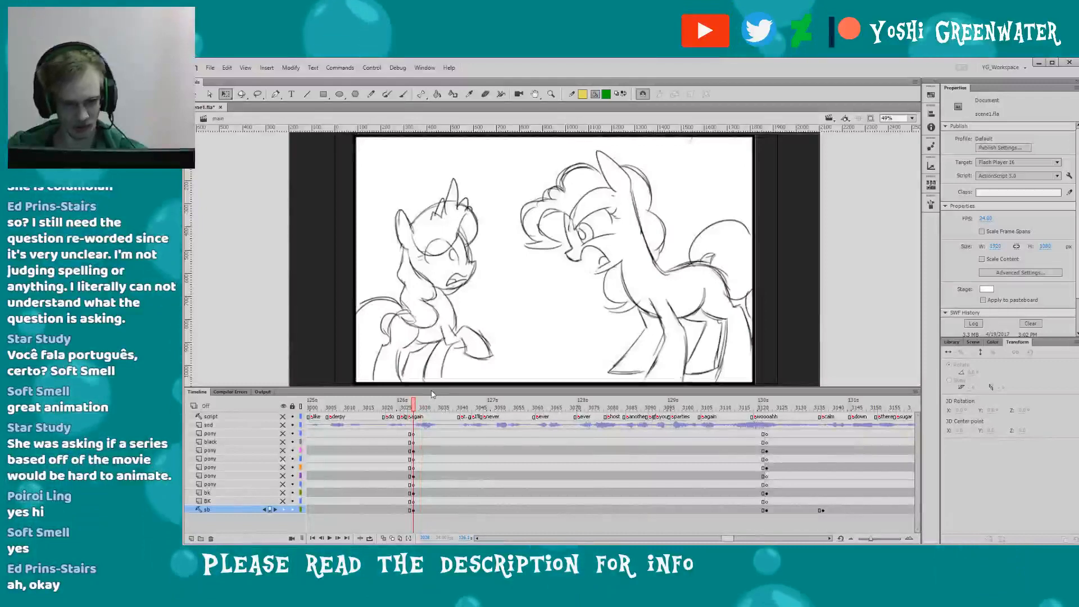
key(Return)
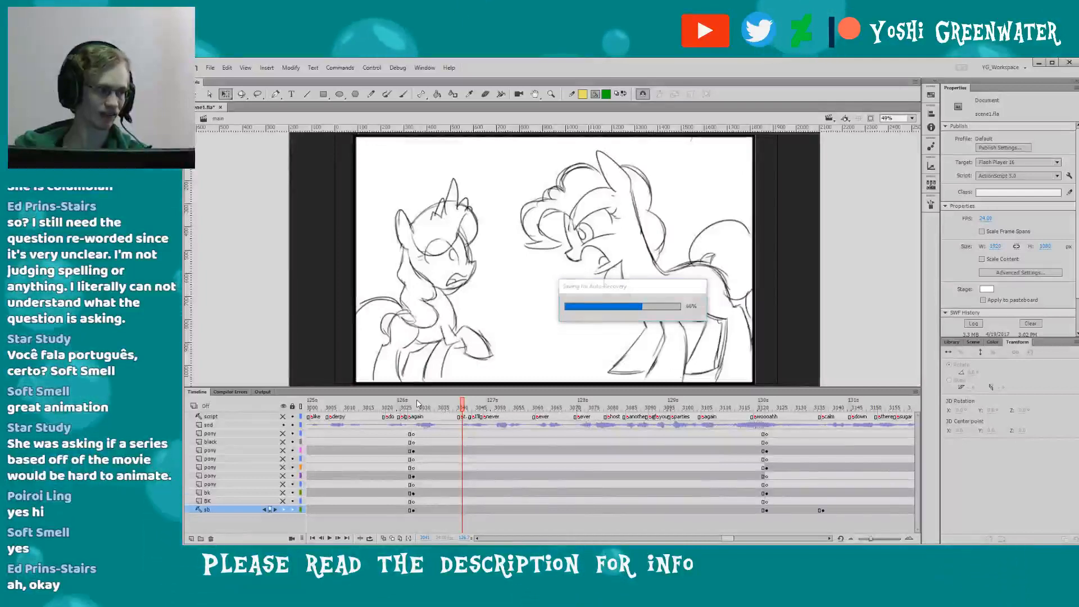
click(412, 409)
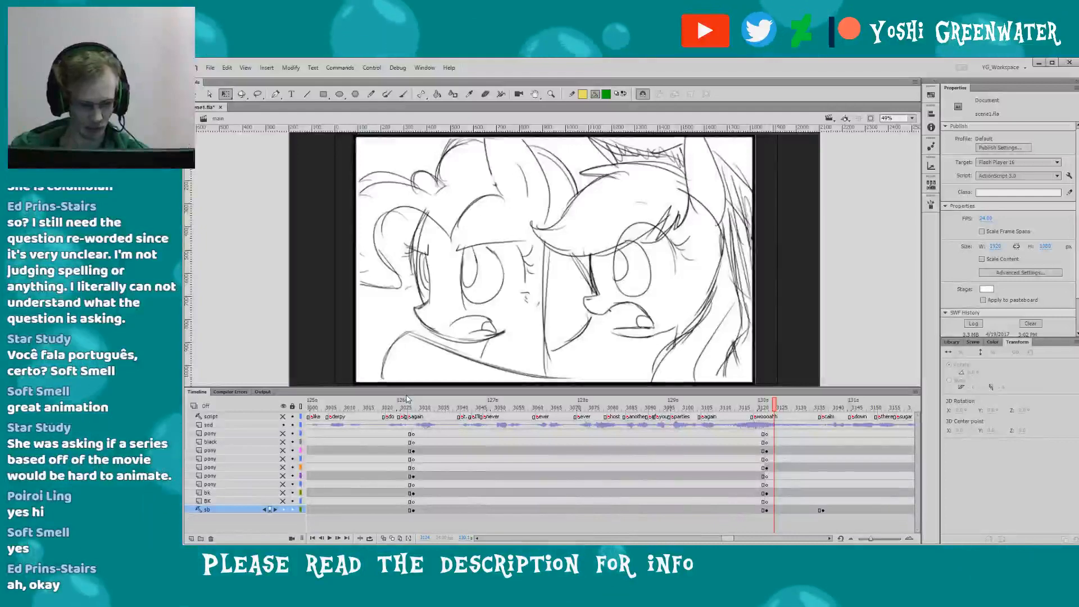
- Show the pony and background layers again and play the pink and orange ponies' shot past "cube"
drag(725, 538, 732, 537)
key(Return)
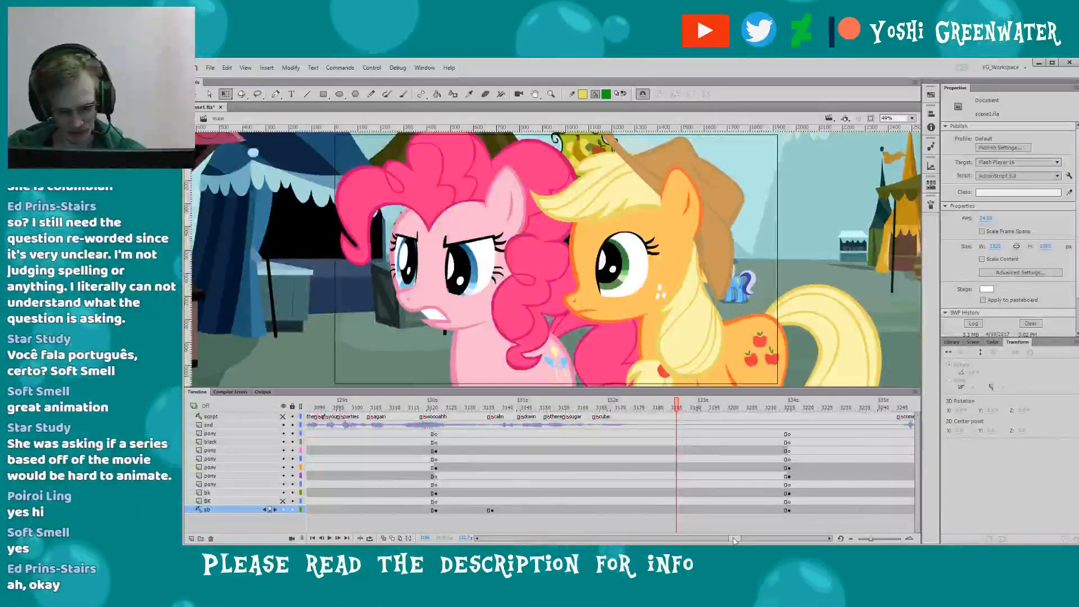
scroll(594, 511, right, 3)
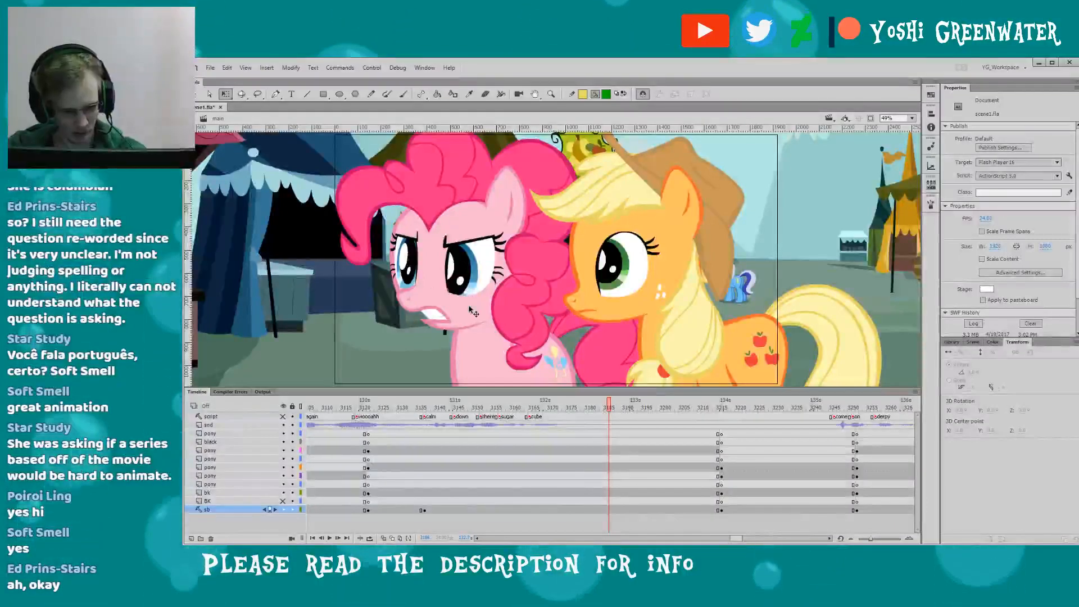
- Play the shot of the gray and purple ponies from its start into the "derpy" shot, and return to its start
click(725, 407)
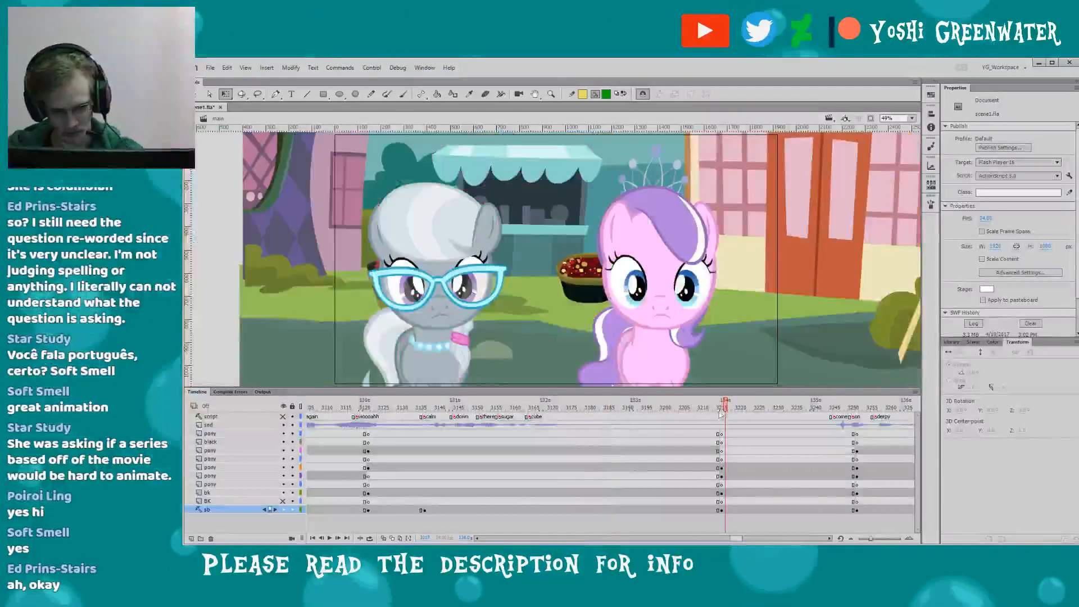
scroll(724, 515, right, 7)
key(Return)
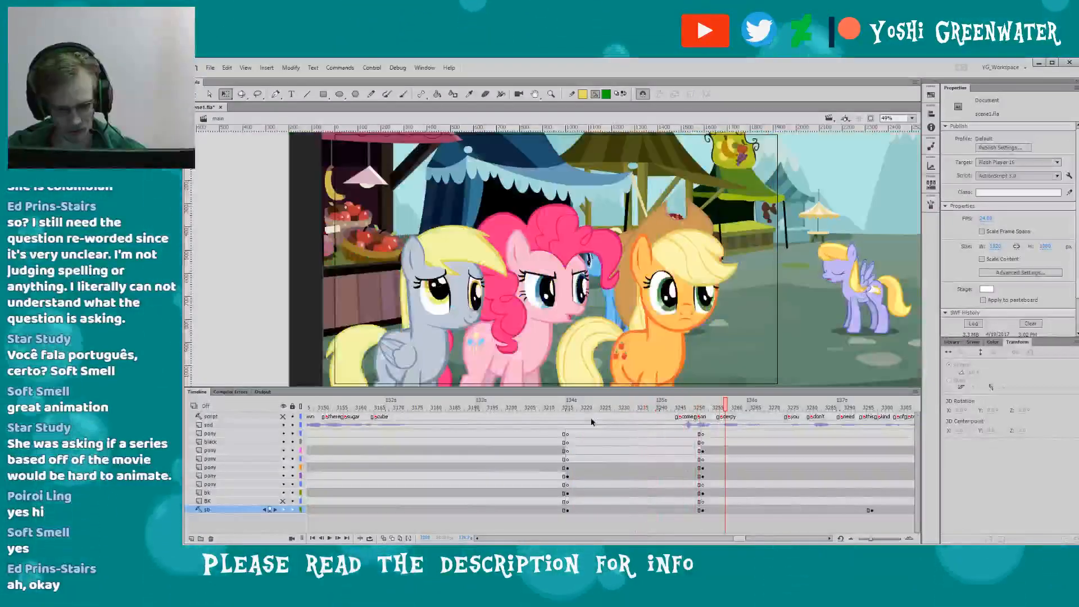
click(571, 407)
scroll(538, 393, right, 2)
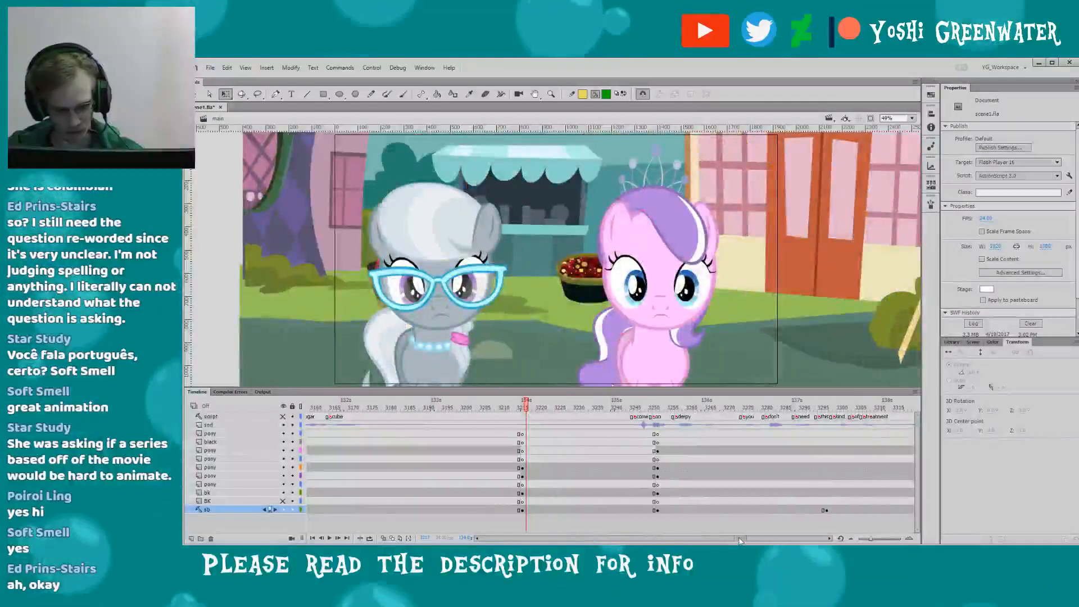
- Open the purple pony's symbol, enlarge the timeline area, and go to the first frame of her head turn
drag(542, 387, 543, 389)
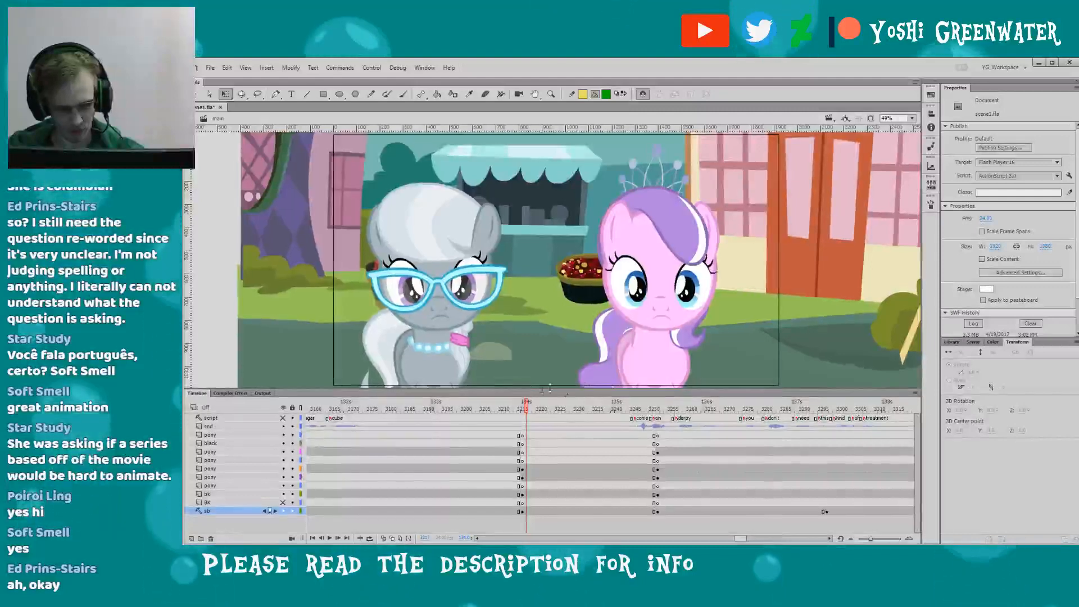
double_click(630, 371)
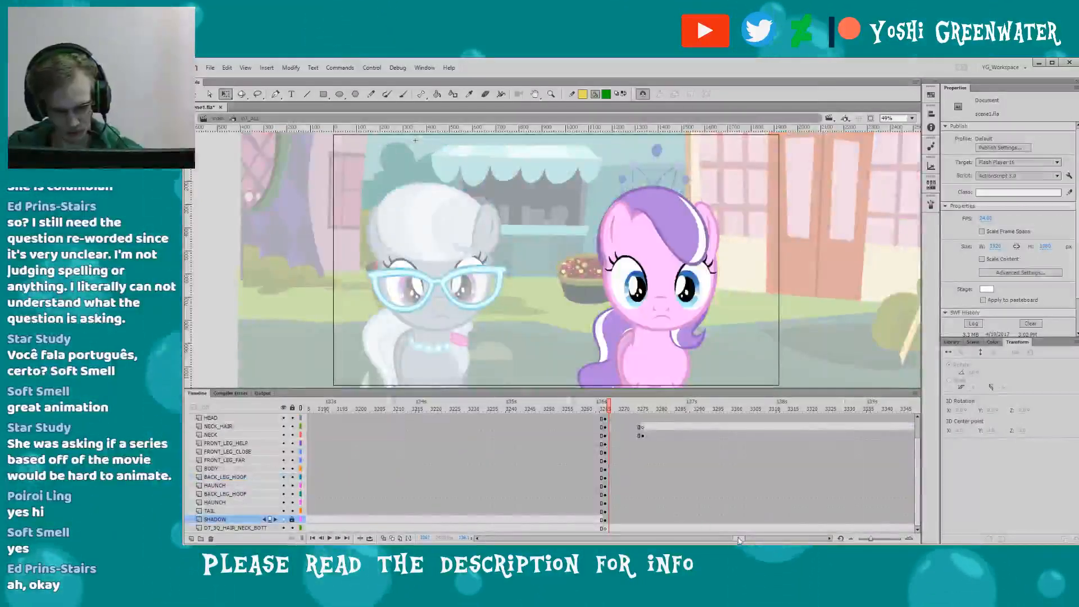
drag(739, 539, 742, 539)
drag(491, 406, 500, 405)
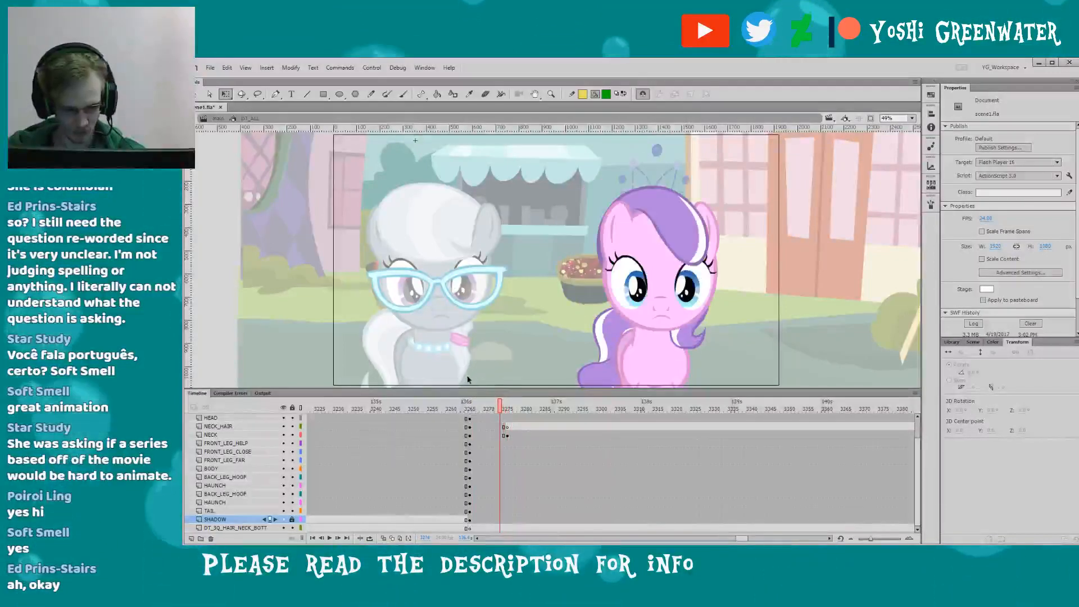
drag(475, 389, 493, 362)
key(period)
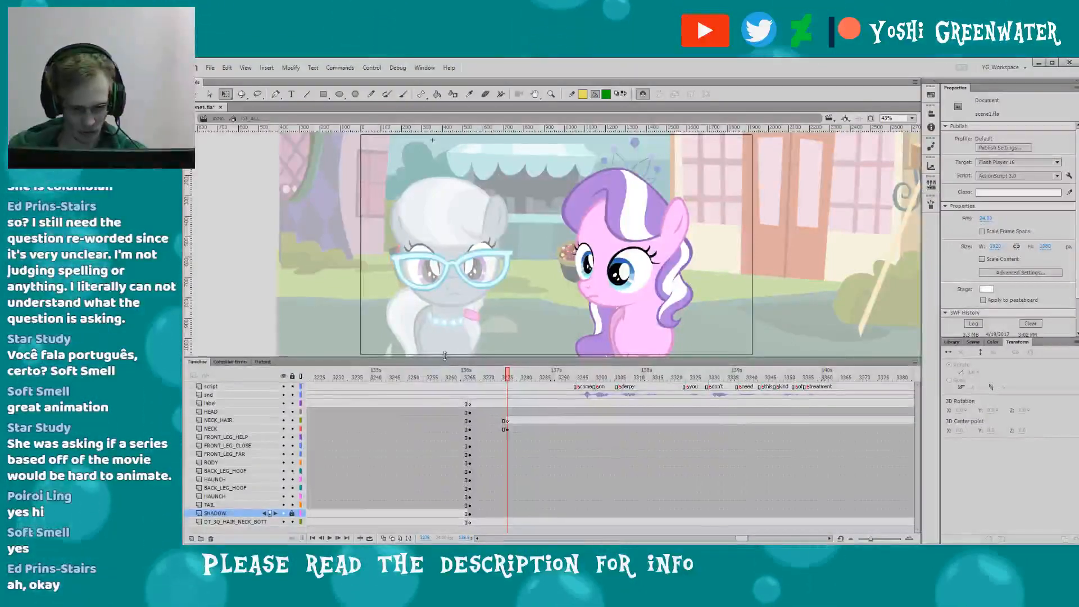
- Insert keyframes on the purple pony's HEAD through SHADOW layers at the last front-facing frame before her head turn
drag(445, 358, 445, 354)
mouse_move(736, 541)
mouse_down()
mouse_move(749, 539)
mouse_move(739, 535)
mouse_up()
key(comma)
key(comma)
key(comma)
key(comma)
key(comma)
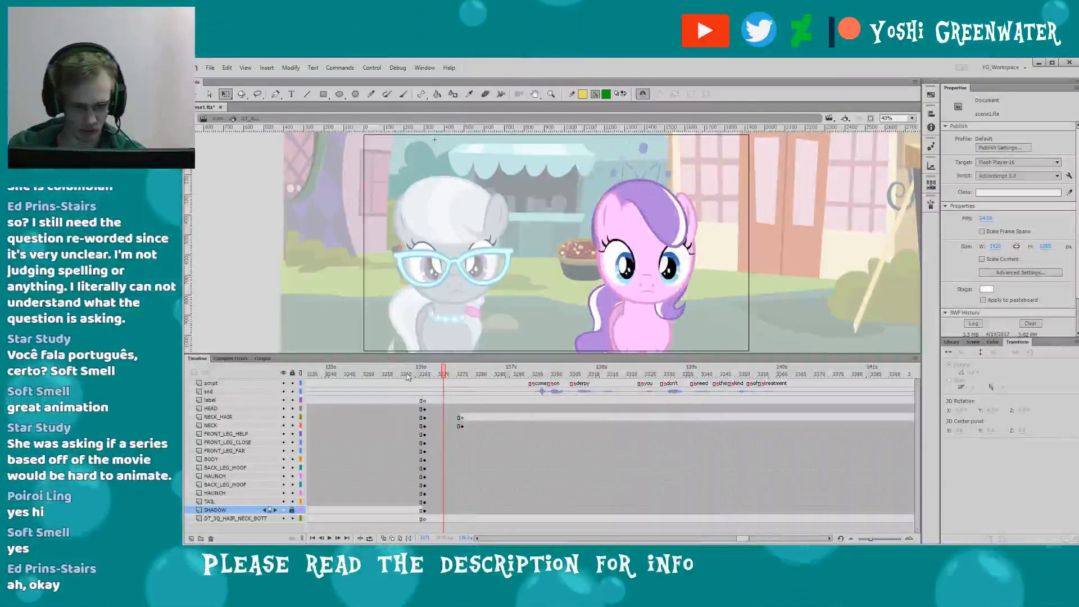
click(425, 372)
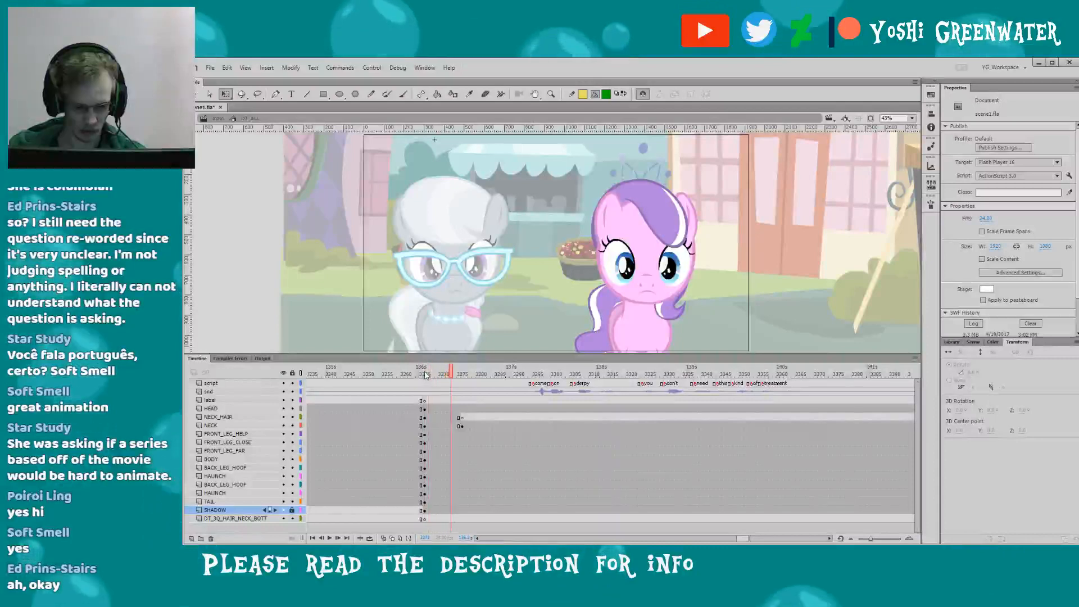
key(period)
key(period)
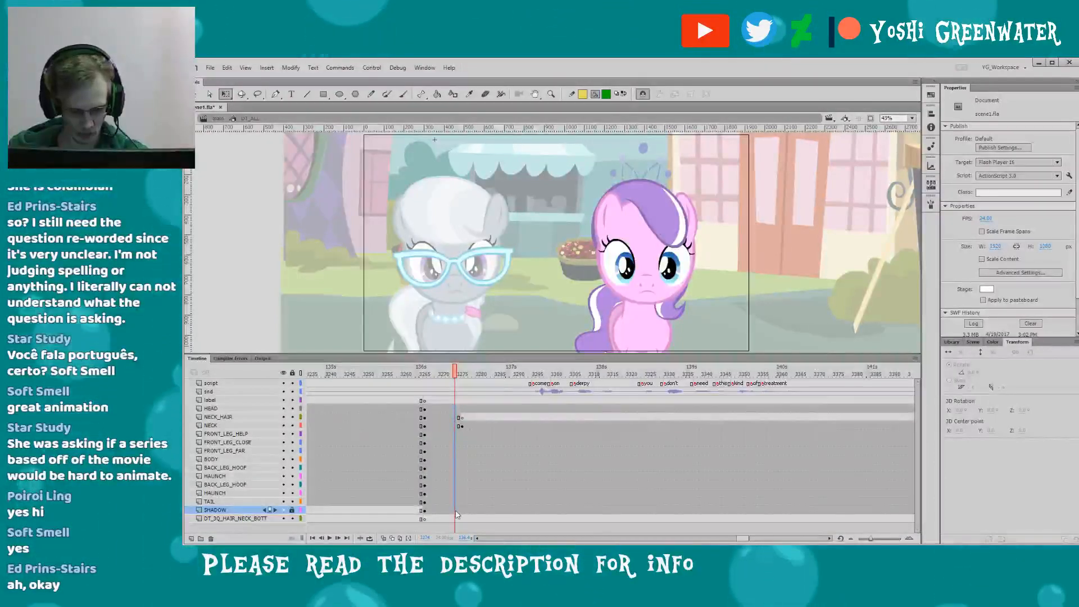
drag(457, 513, 444, 409)
key(F6)
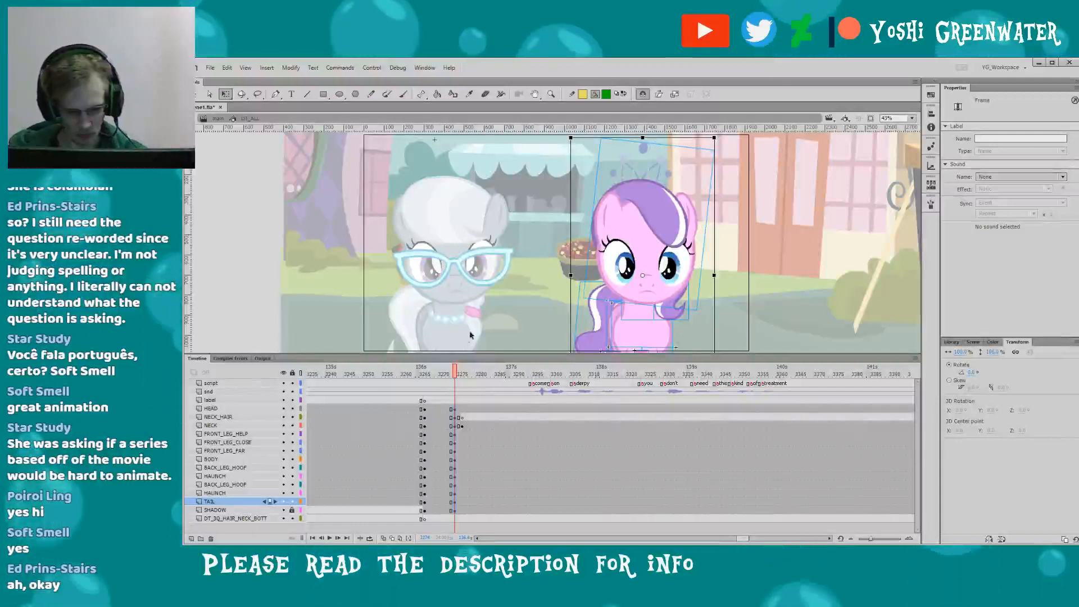
- Insert keyframes on the purple pony's HEAD through SHADOW layers two frames after the front-facing keyframe that starts her head turn
key(period)
key(period)
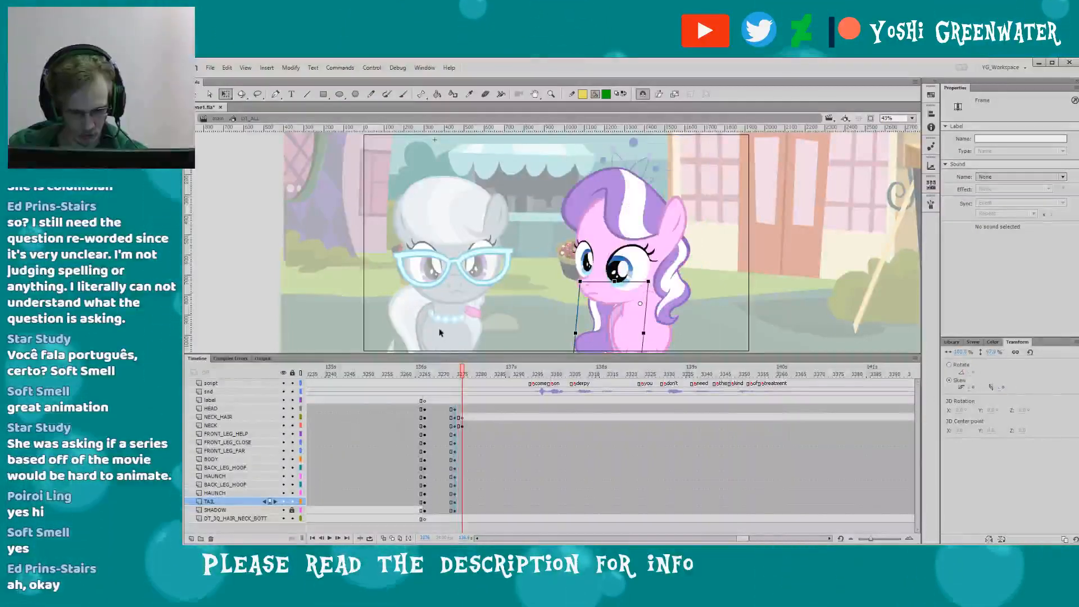
click(440, 332)
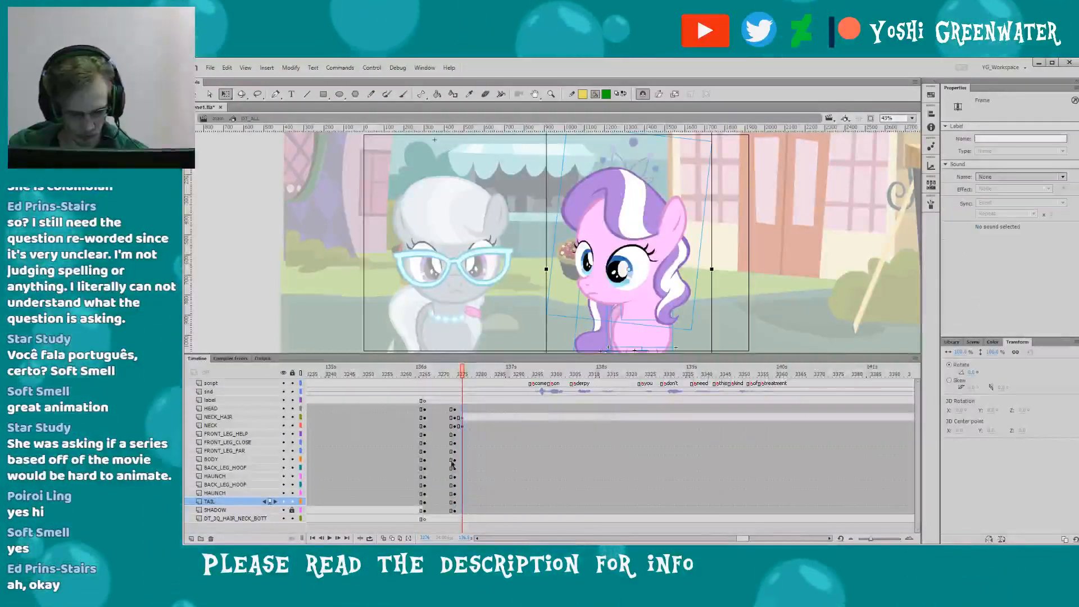
drag(463, 512, 461, 409)
key(F6)
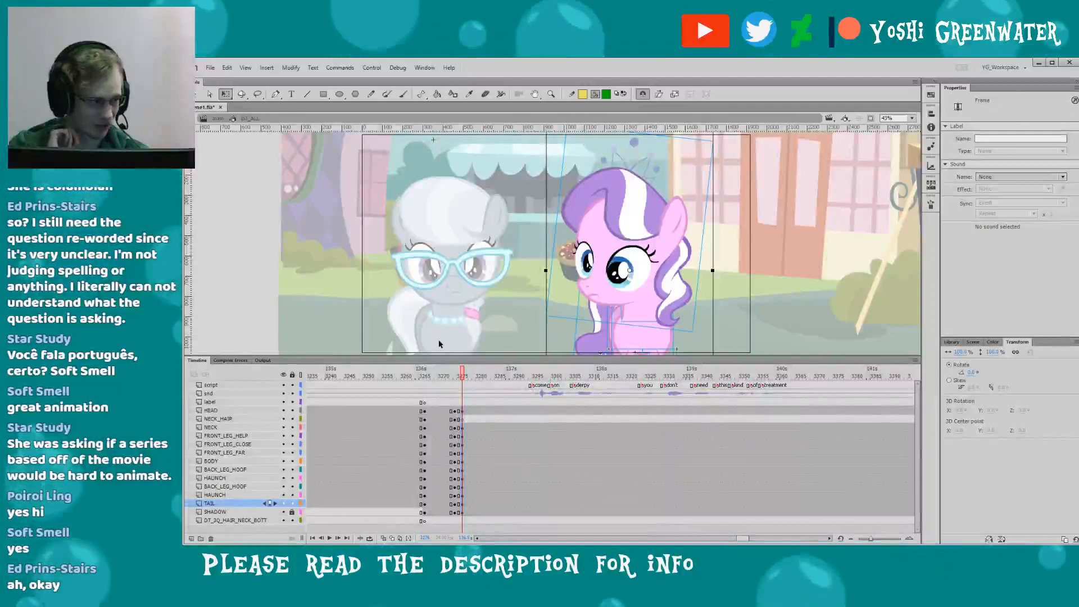
- Insert another set of keyframes on the HEAD through SHADOW layers three frames further along, where she holds the side-facing pose
key(period)
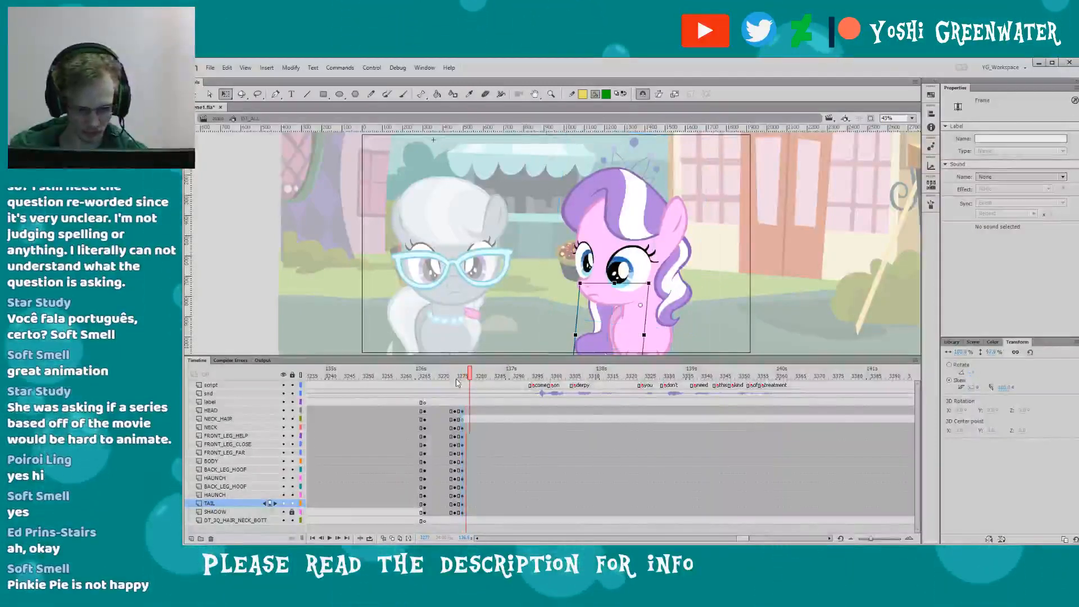
drag(473, 412, 475, 431)
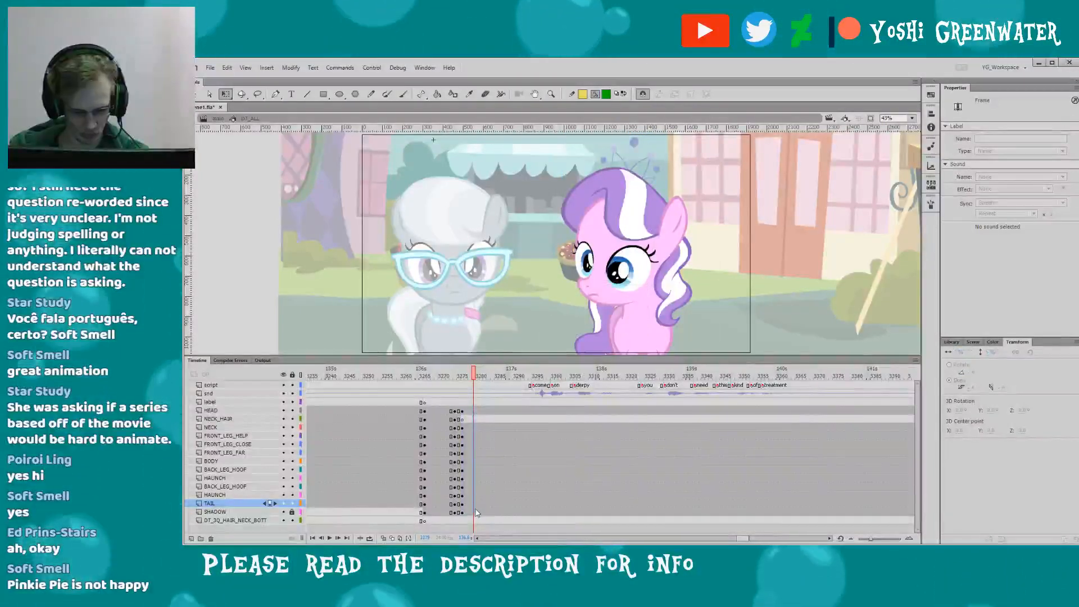
key(F6)
drag(443, 356, 431, 360)
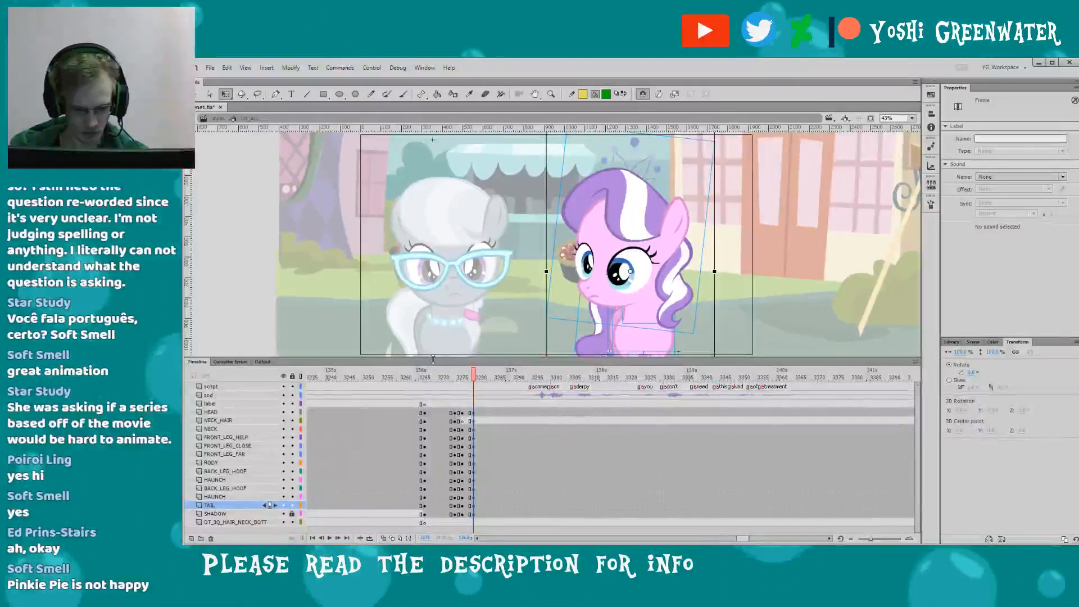
- Play the head turn, and nudge the purple pony's head and body parts slightly on the middle keyframe
click(448, 383)
key(Return)
click(461, 382)
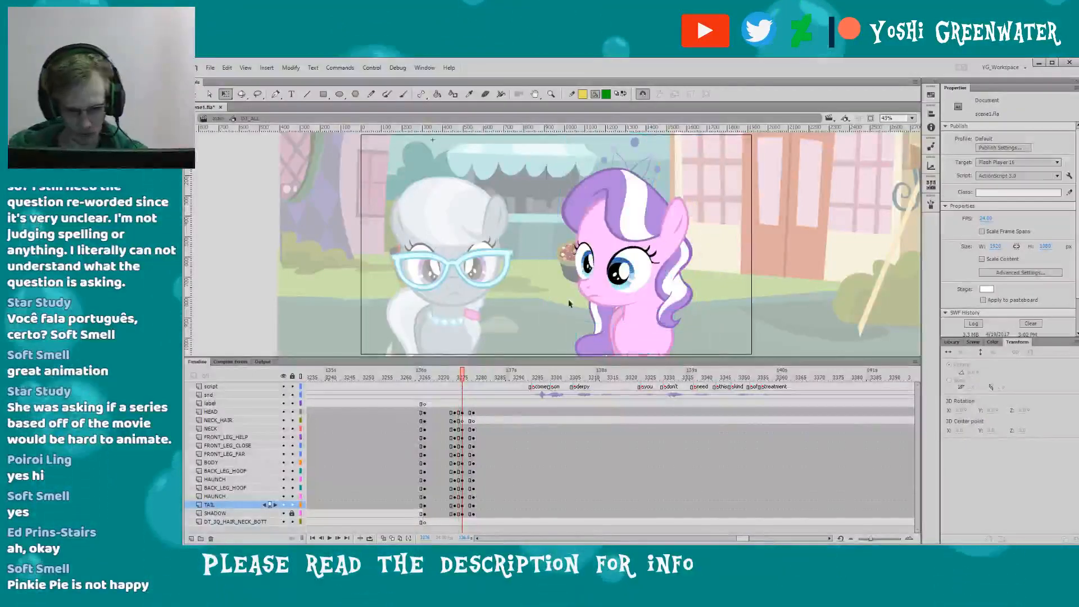
click(602, 298)
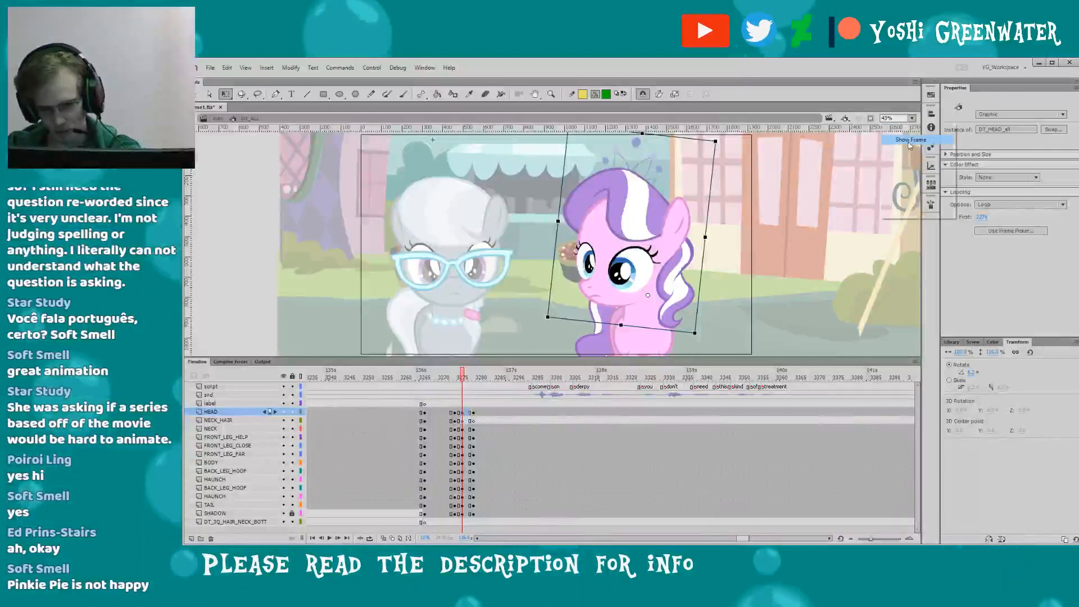
scroll(545, 226, down, 2)
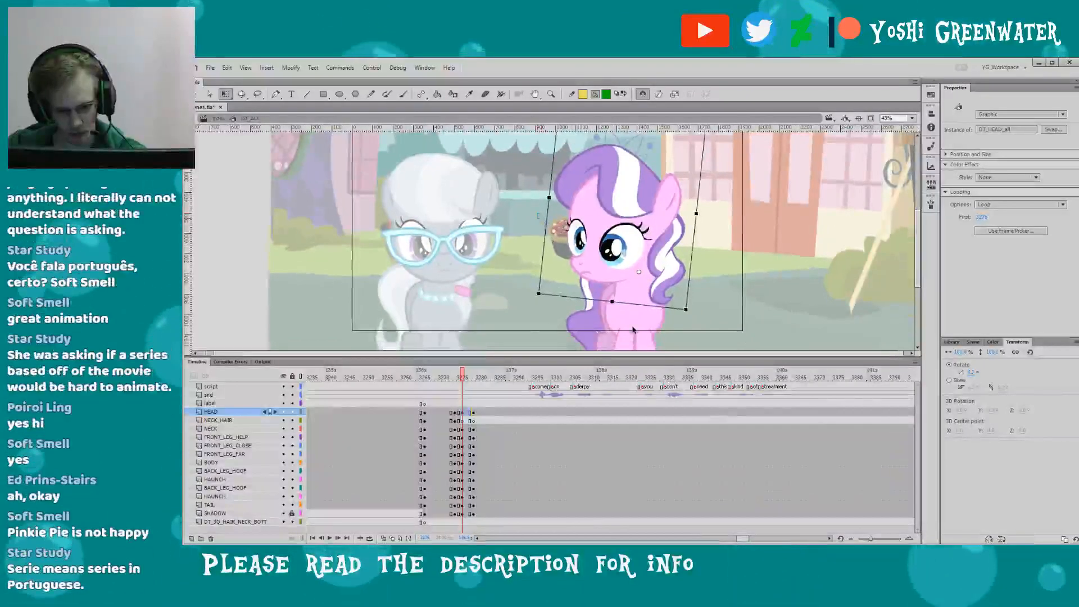
click(633, 330)
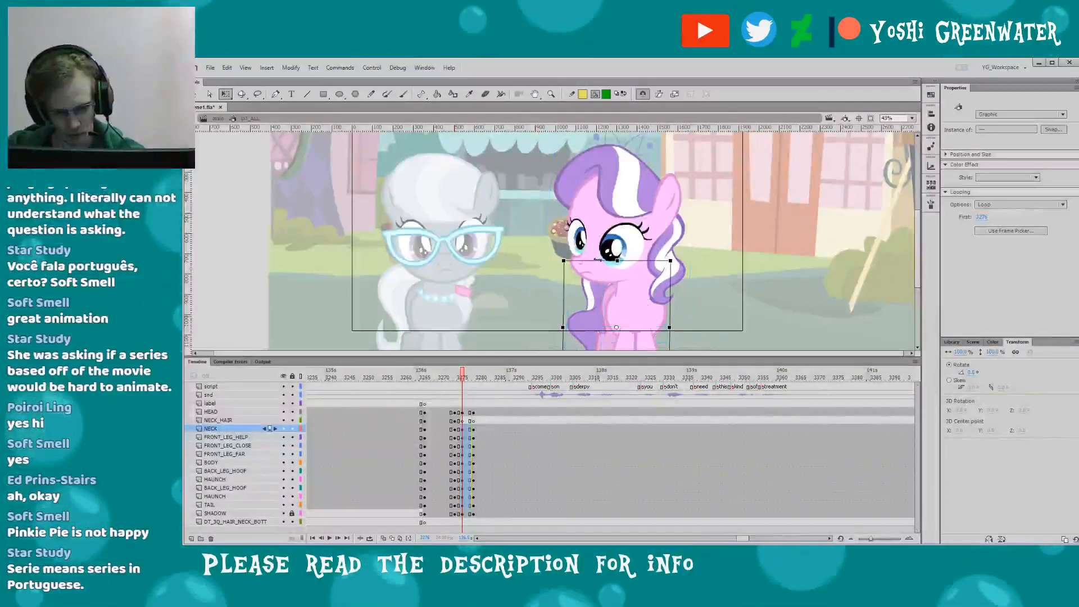
click(558, 261)
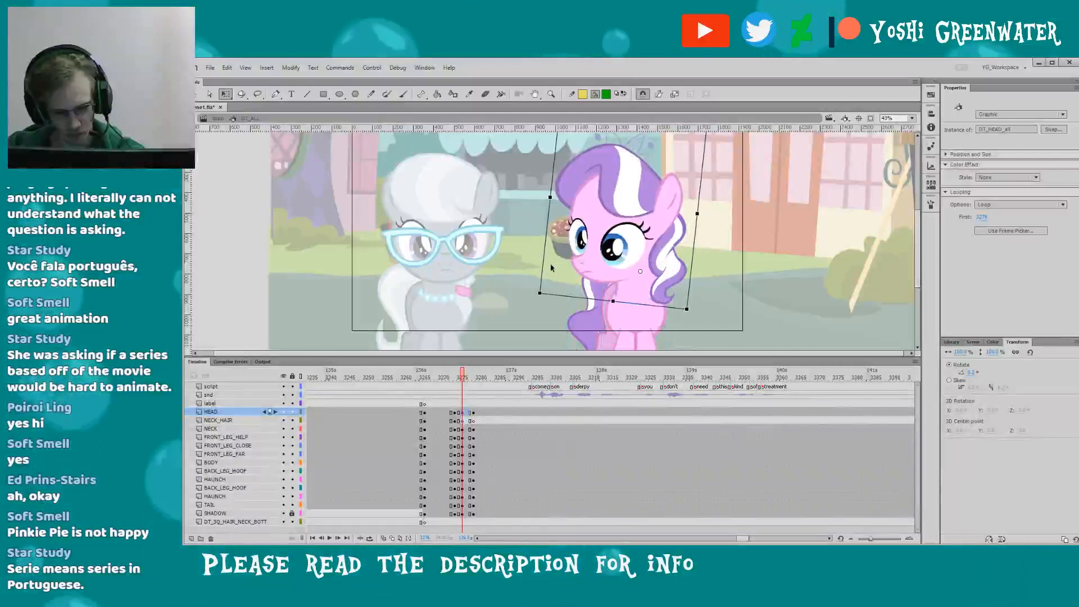
- Create classic tweens on the HEAD through TAIL layers between the front-facing, middle and last keyframes of the head turn
key(period)
key(period)
key(period)
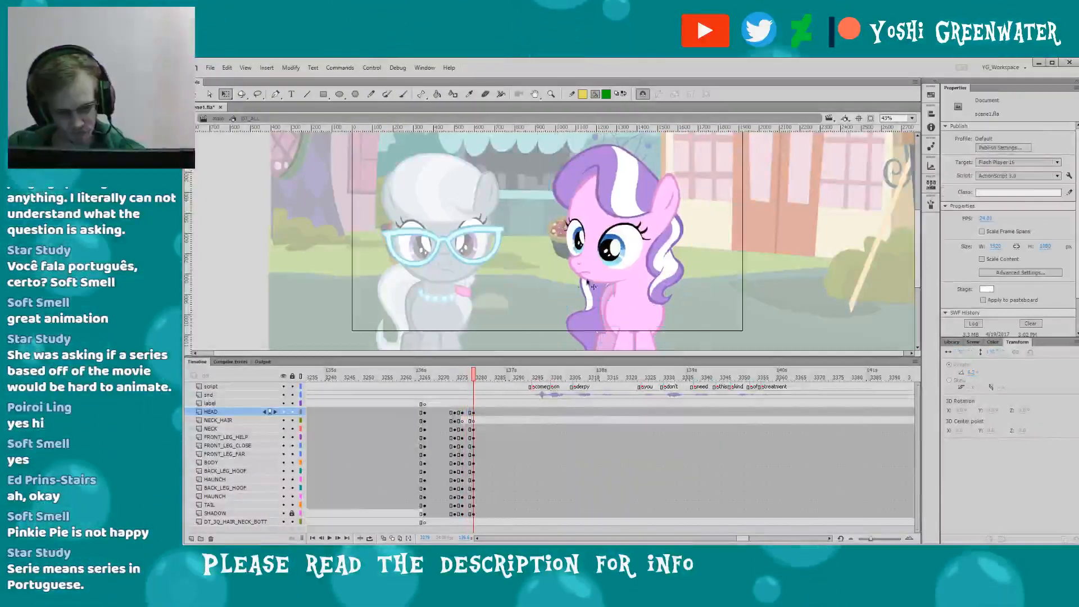
click(594, 286)
click(455, 420)
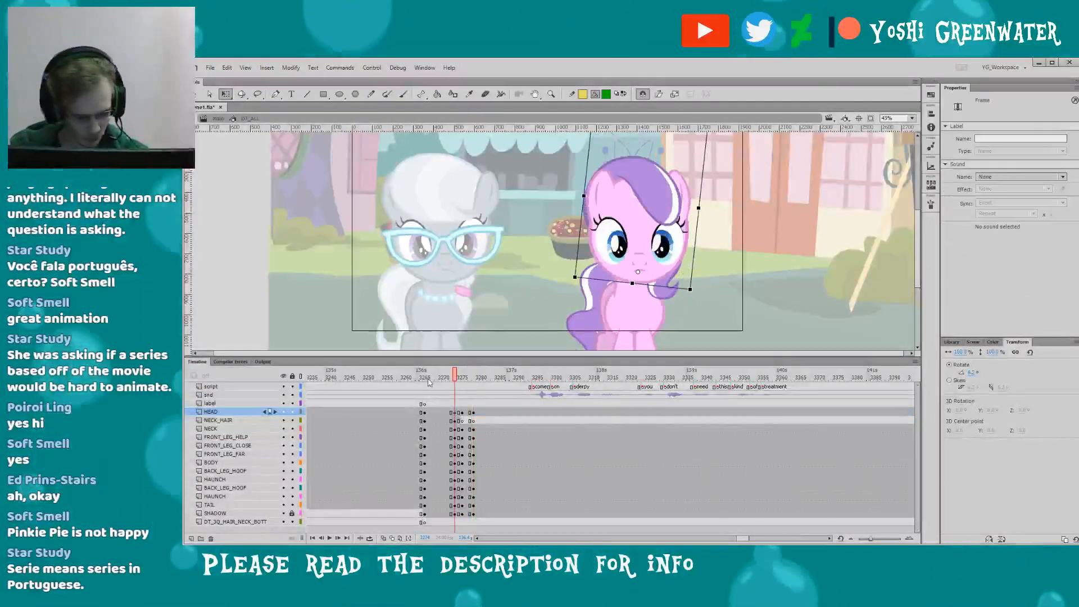
click(465, 410)
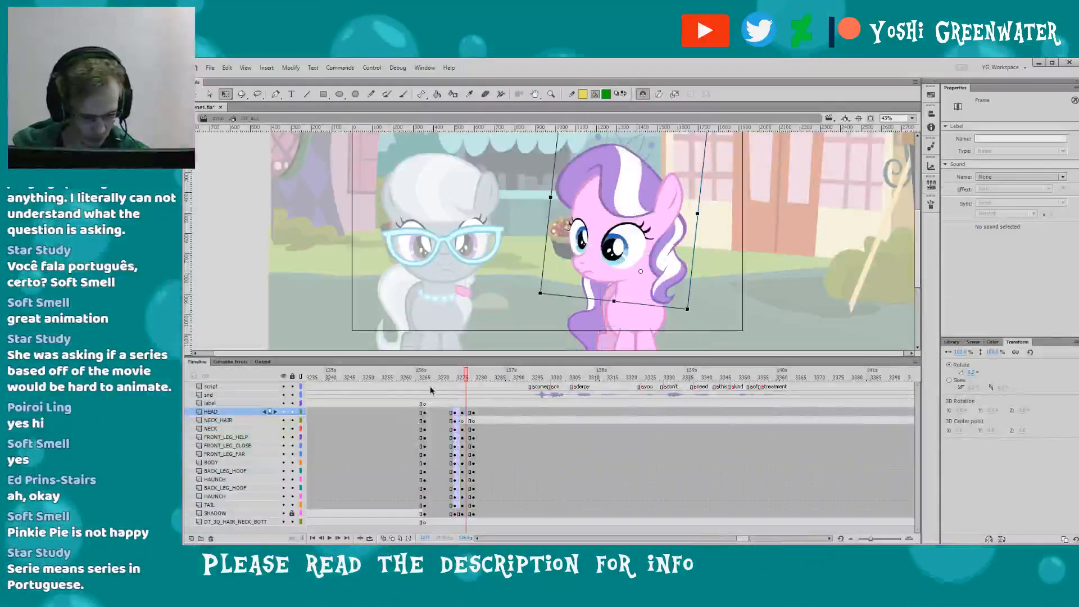
- Play the purple pony's tweened head turn twice from just before it starts into the blink
click(449, 387)
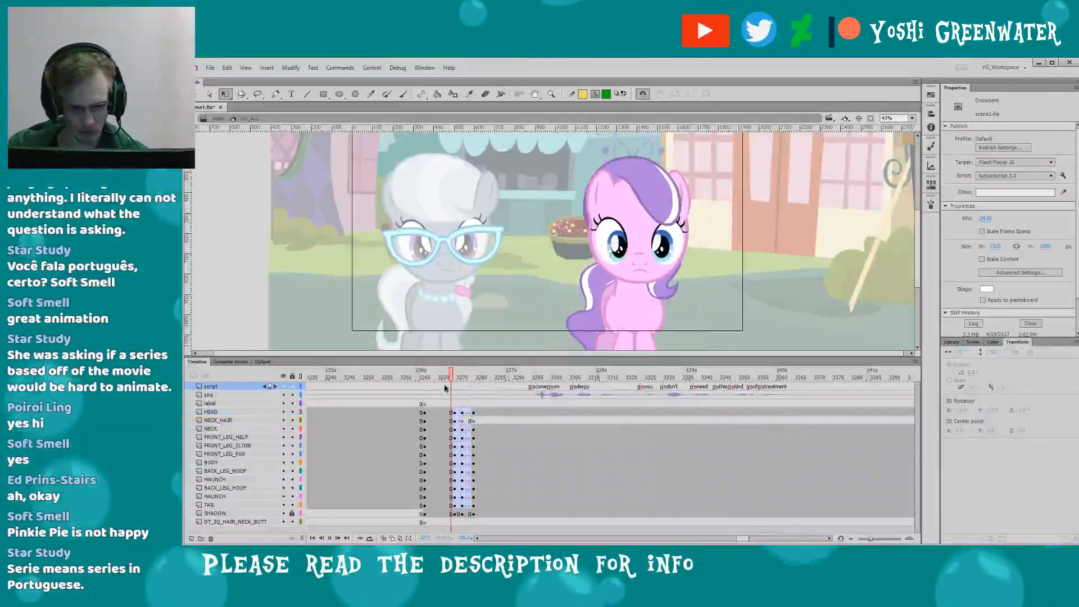
key(Return)
key(Return)
mouse_move(450, 371)
mouse_down()
mouse_move(469, 370)
mouse_move(444, 365)
mouse_up()
key(Return)
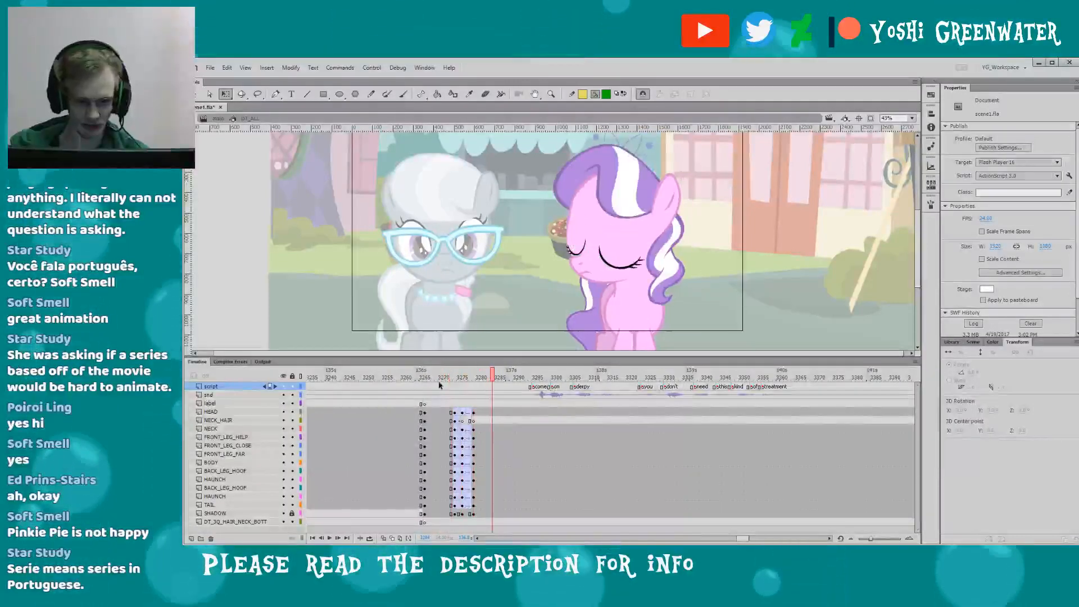
key(Return)
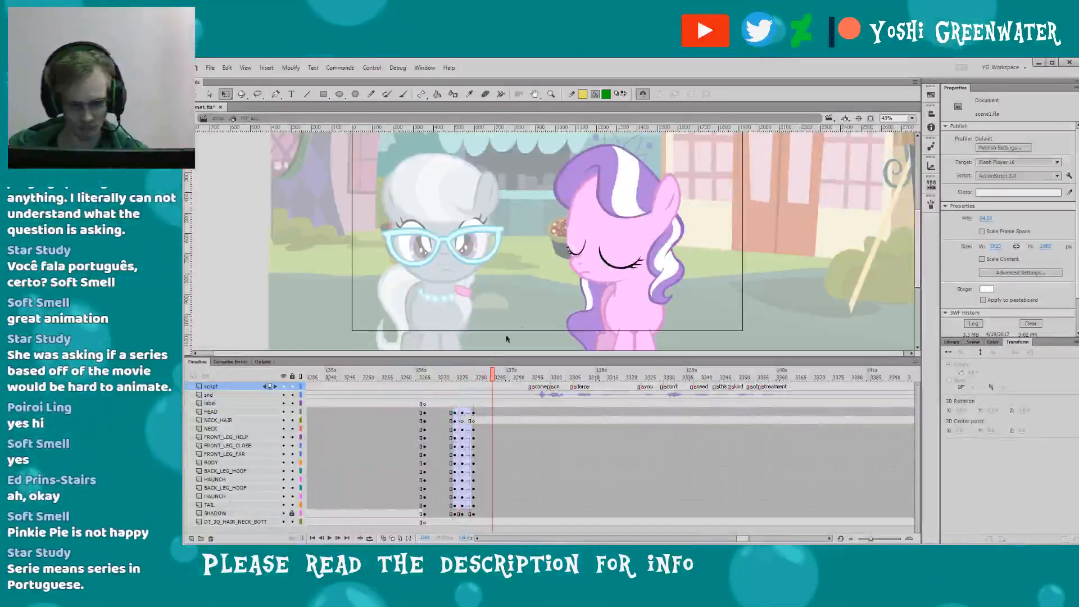
- Raise the purple pony's head slightly on the middle keyframe of the turn and play the motion again
click(587, 272)
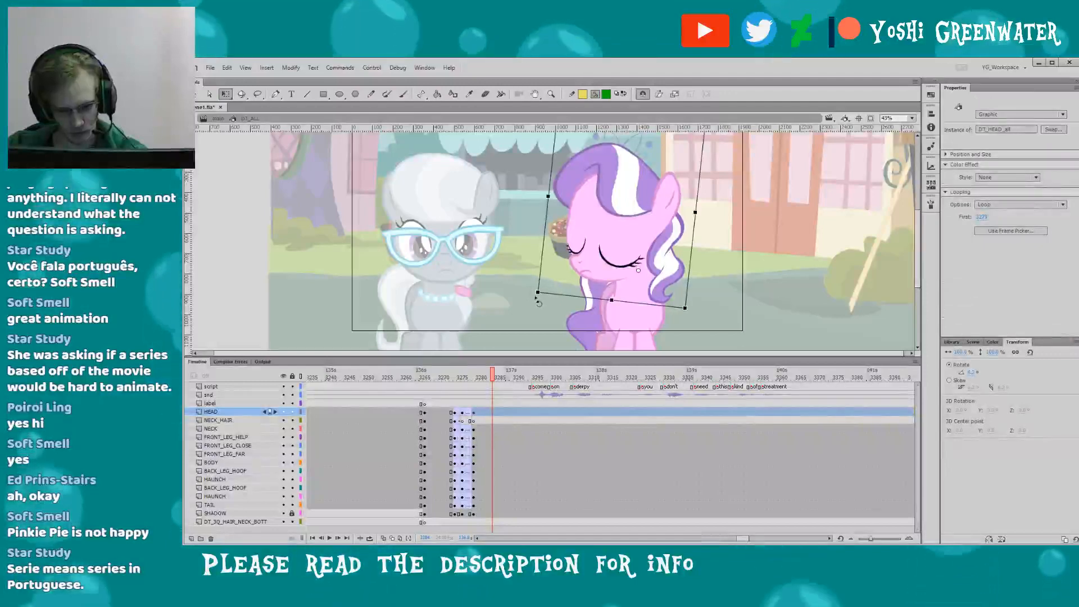
click(455, 411)
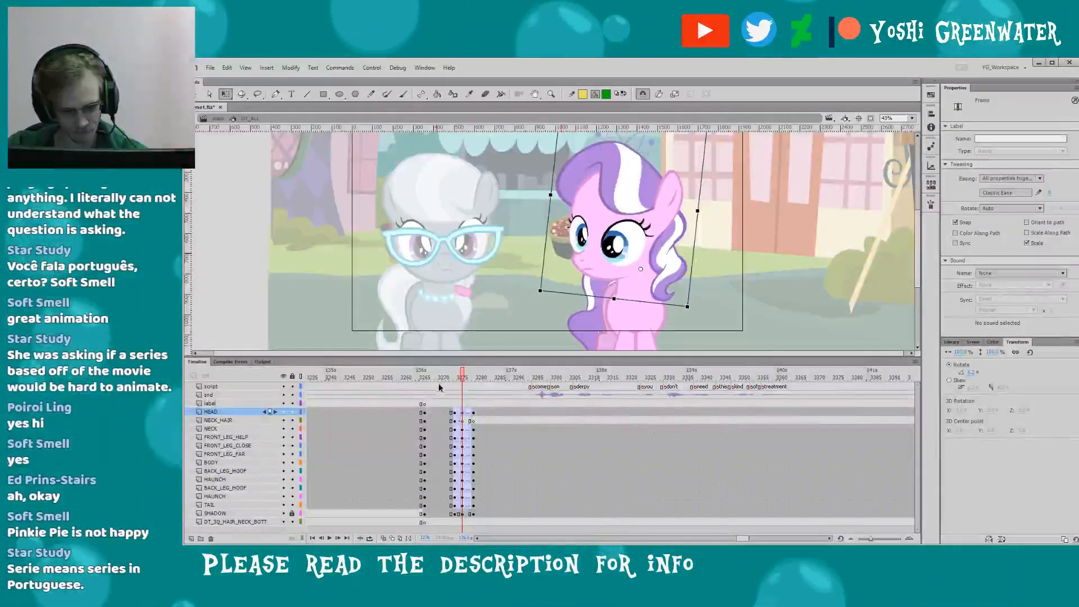
drag(439, 380, 442, 382)
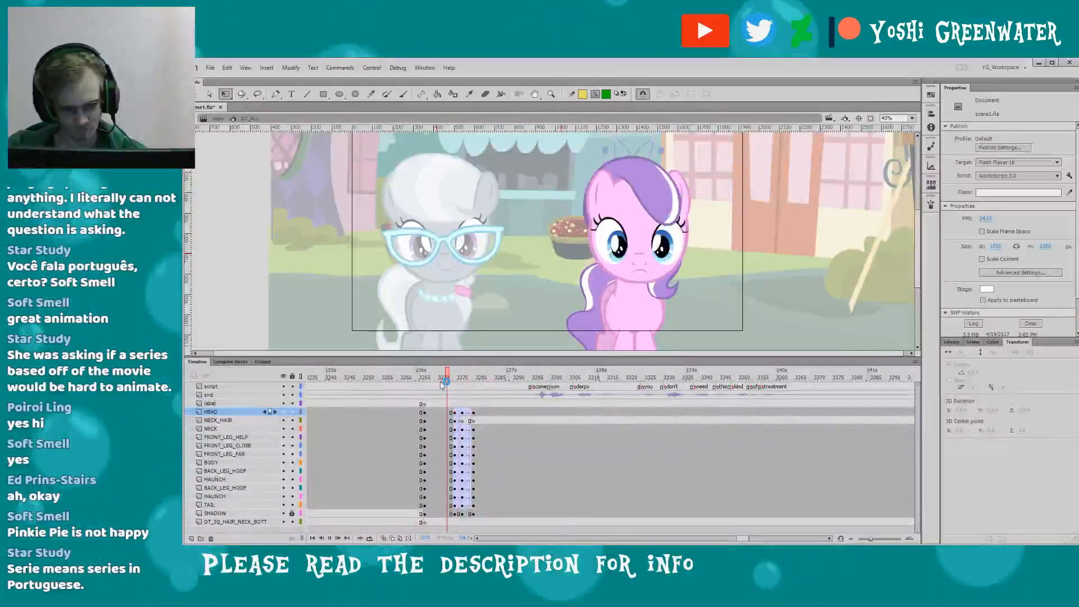
key(Return)
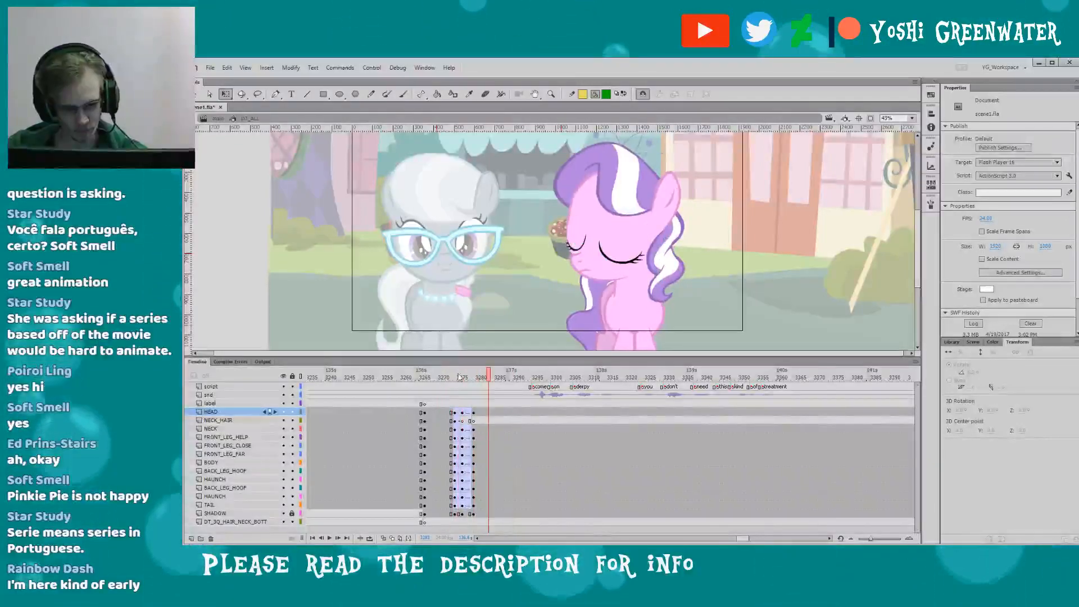
- On the last keyframe of the turn, shift the purple pony's head slightly to the right and skew the neck to match
click(473, 412)
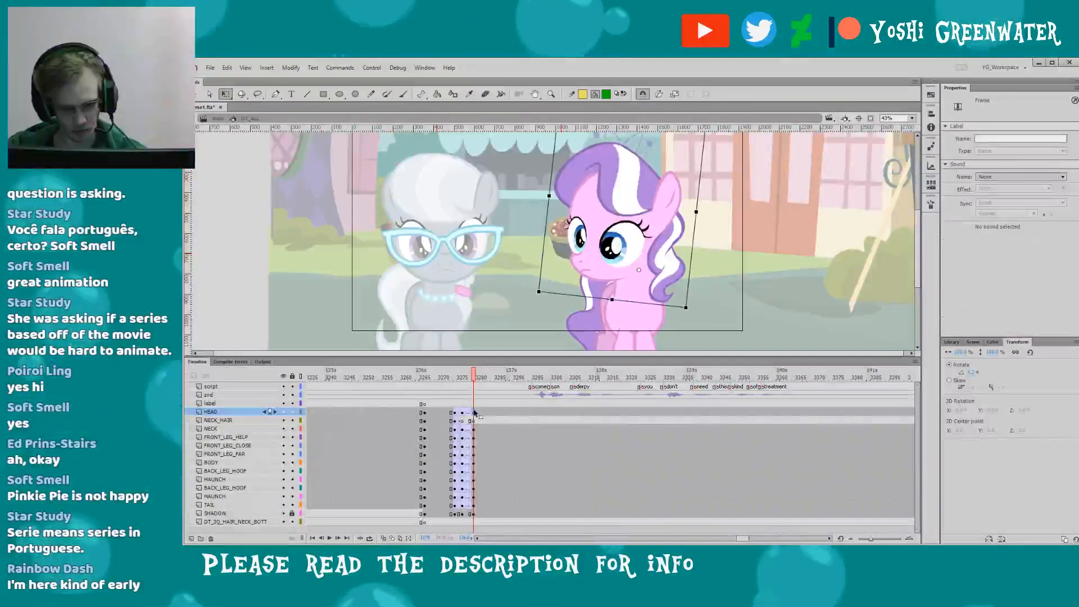
click(624, 264)
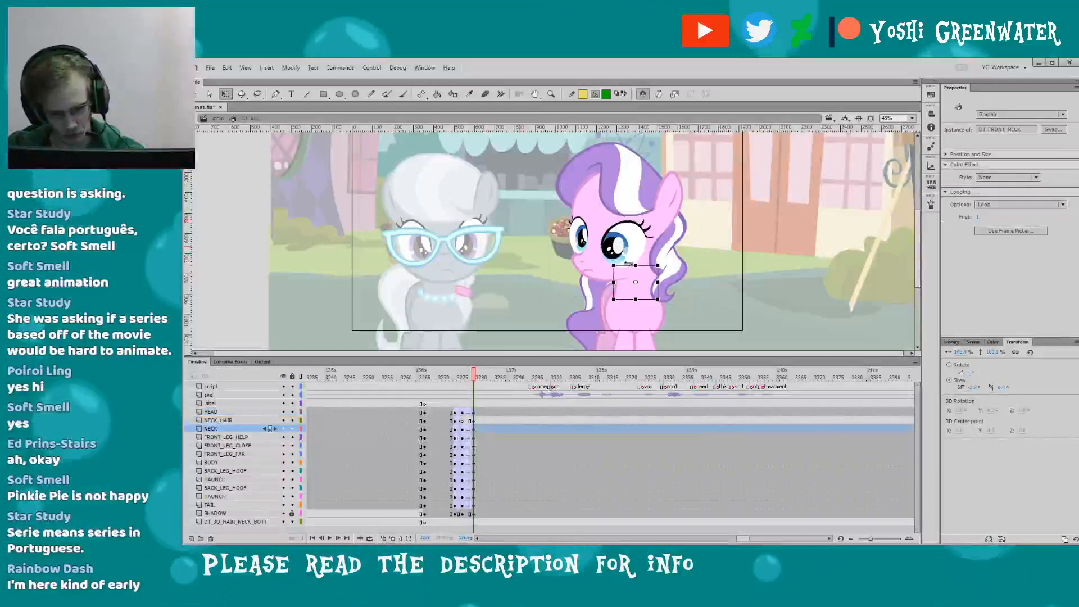
click(576, 282)
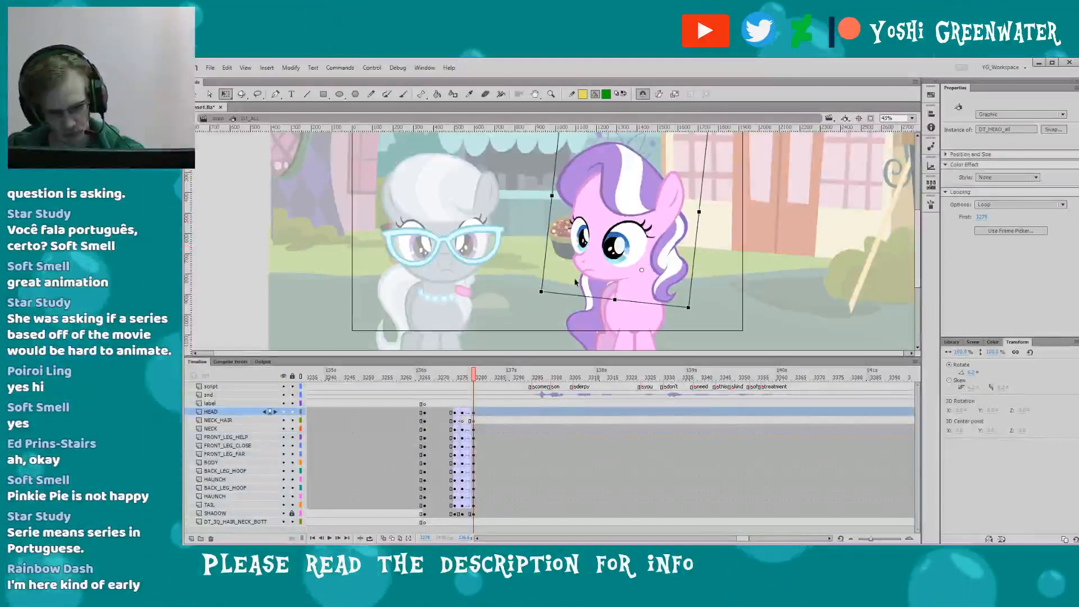
click(622, 262)
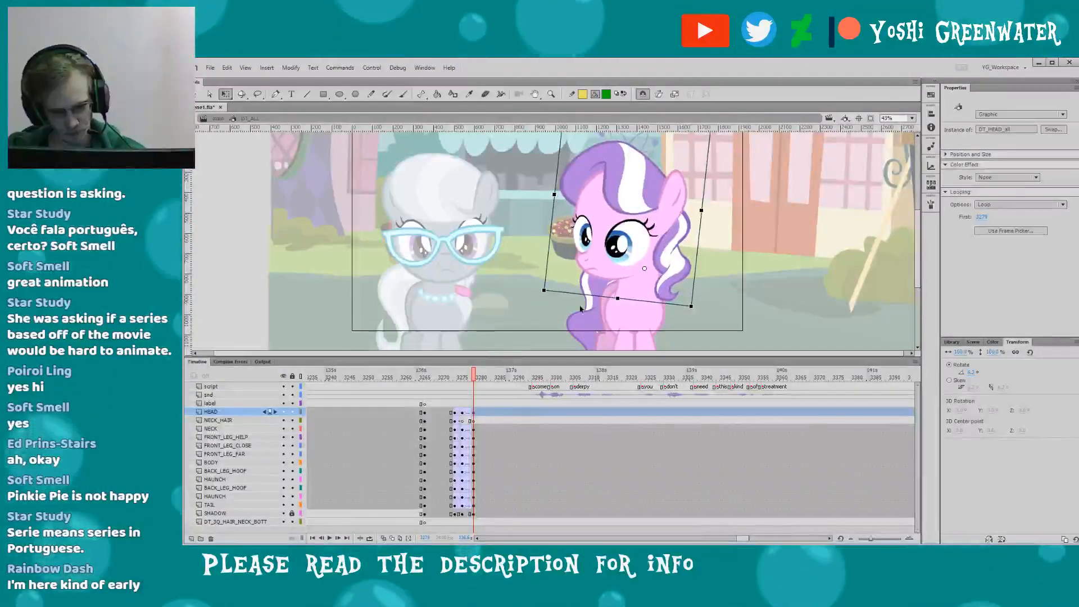
click(622, 262)
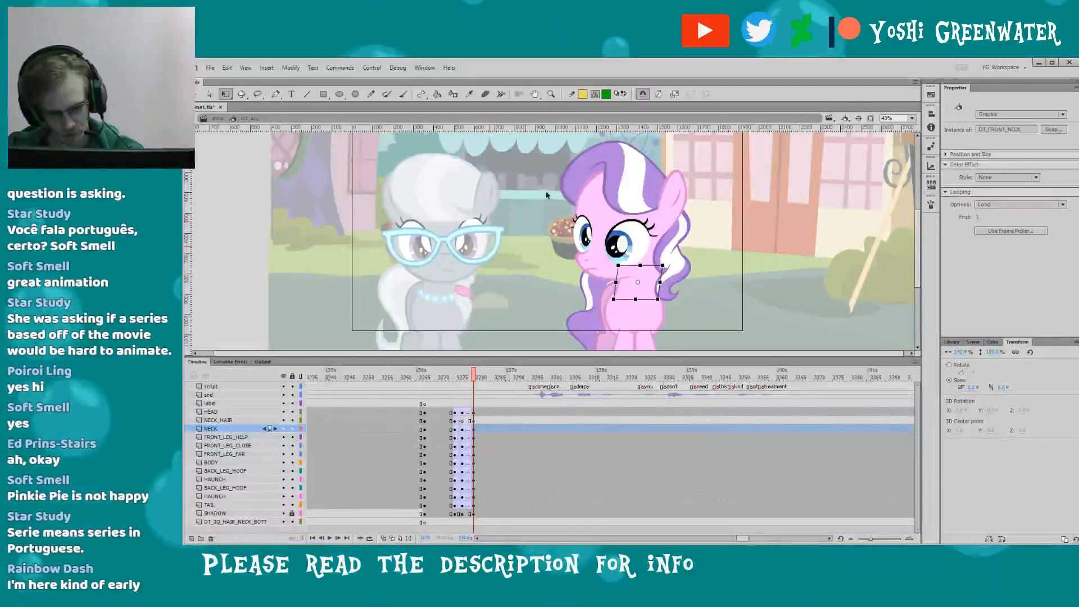
drag(547, 195, 672, 347)
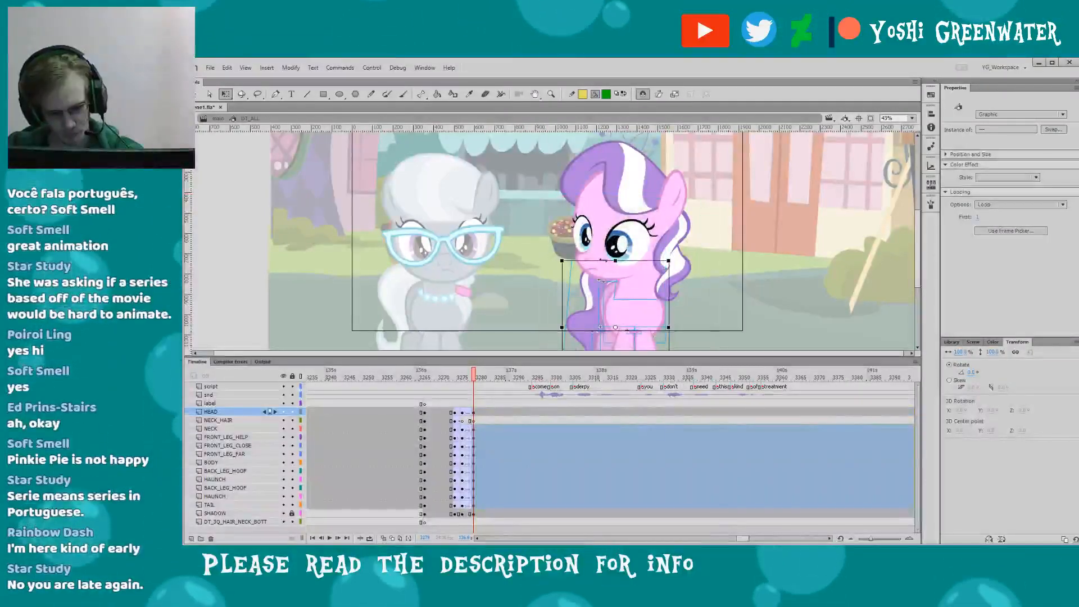
click(510, 311)
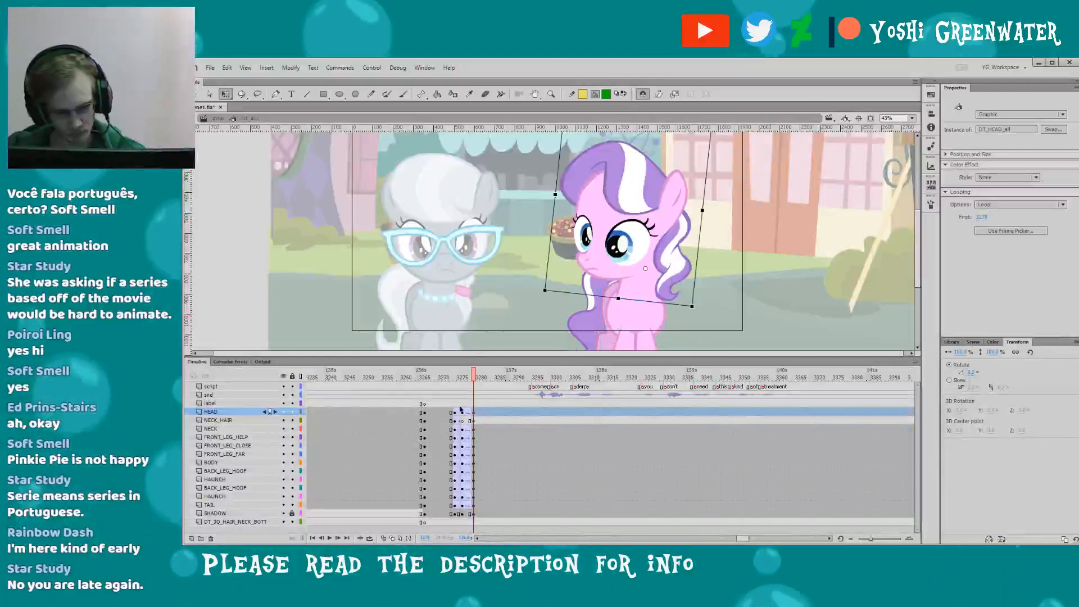
- On the middle keyframe of the turn, shift the purple pony's head, neck and body slightly to the right
click(462, 429)
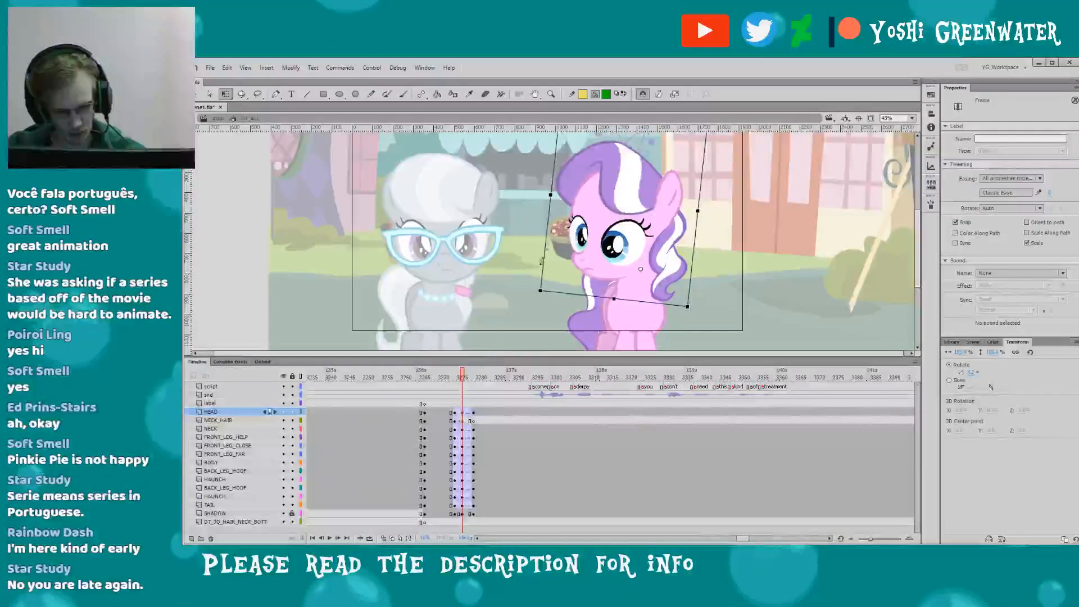
drag(608, 259, 613, 260)
click(604, 273)
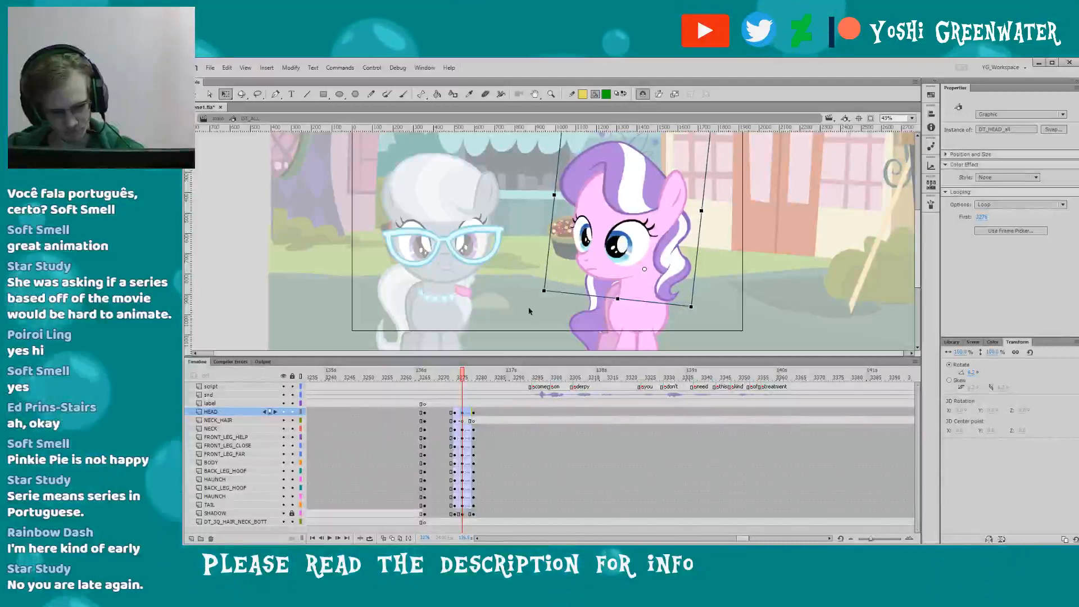
click(641, 284)
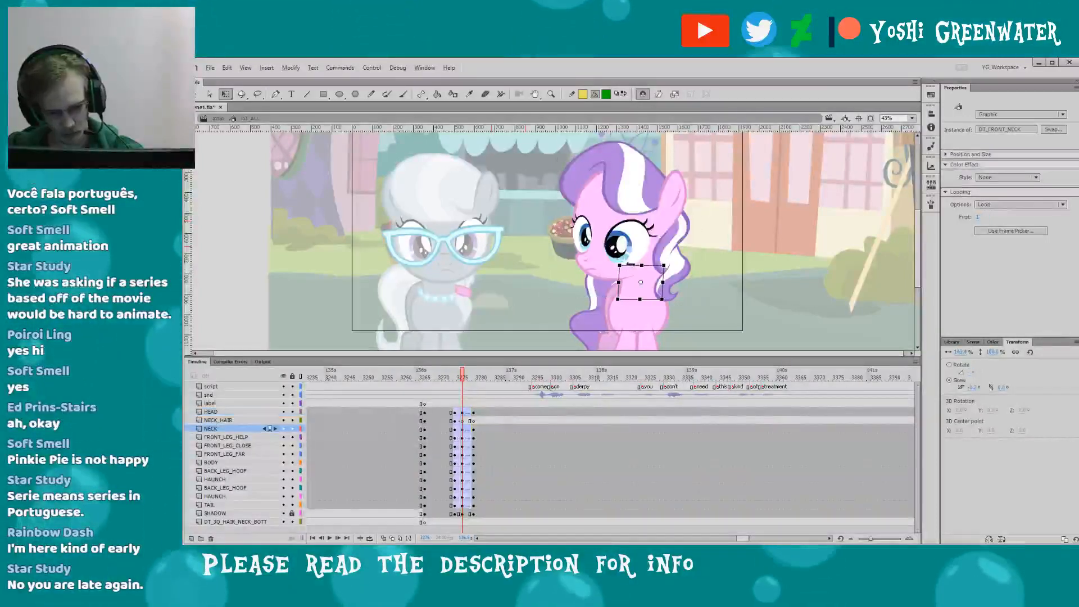
- Replay the purple pony's head turn and compare its middle keyframe with the front-facing one
click(438, 378)
key(Return)
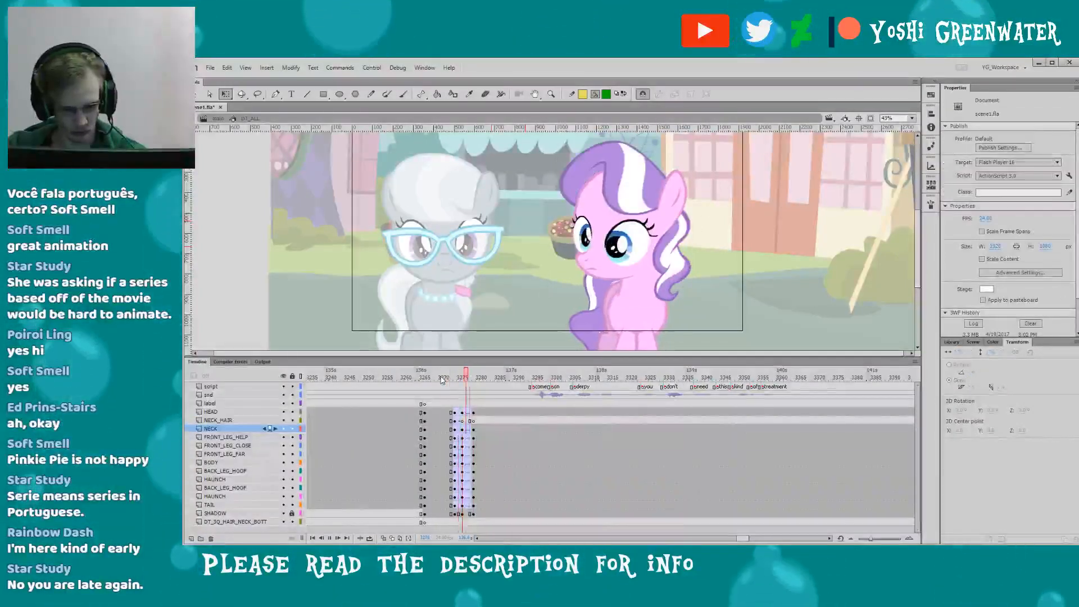
click(462, 378)
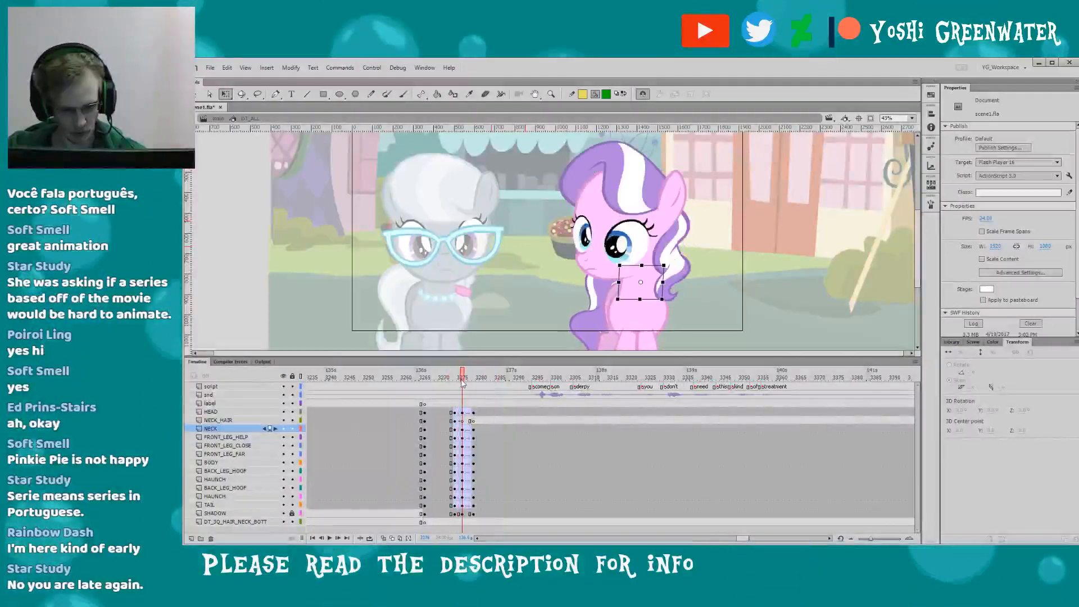
click(455, 378)
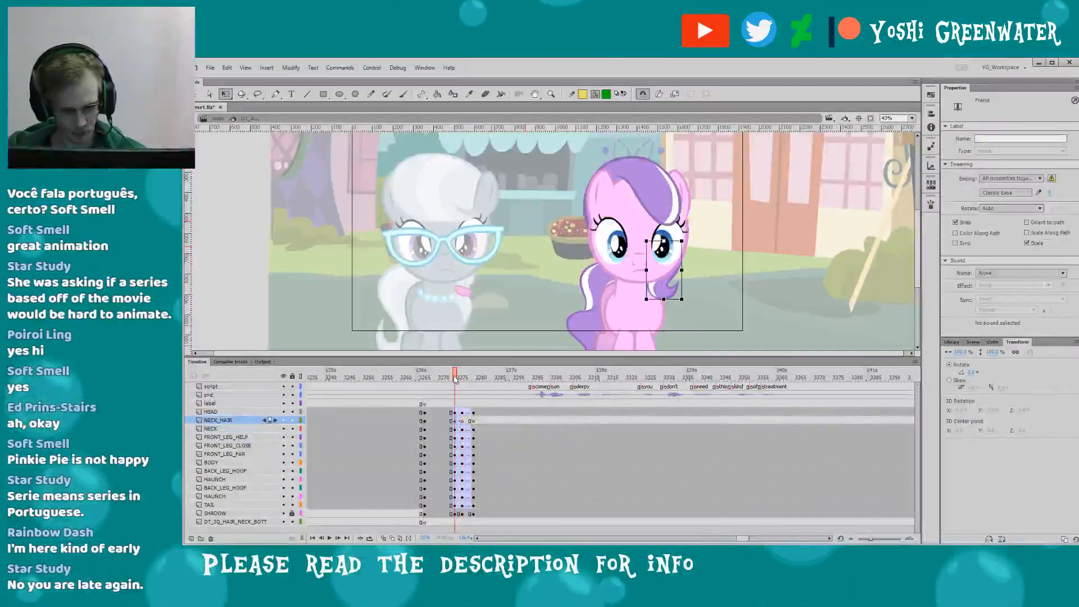
key(Return)
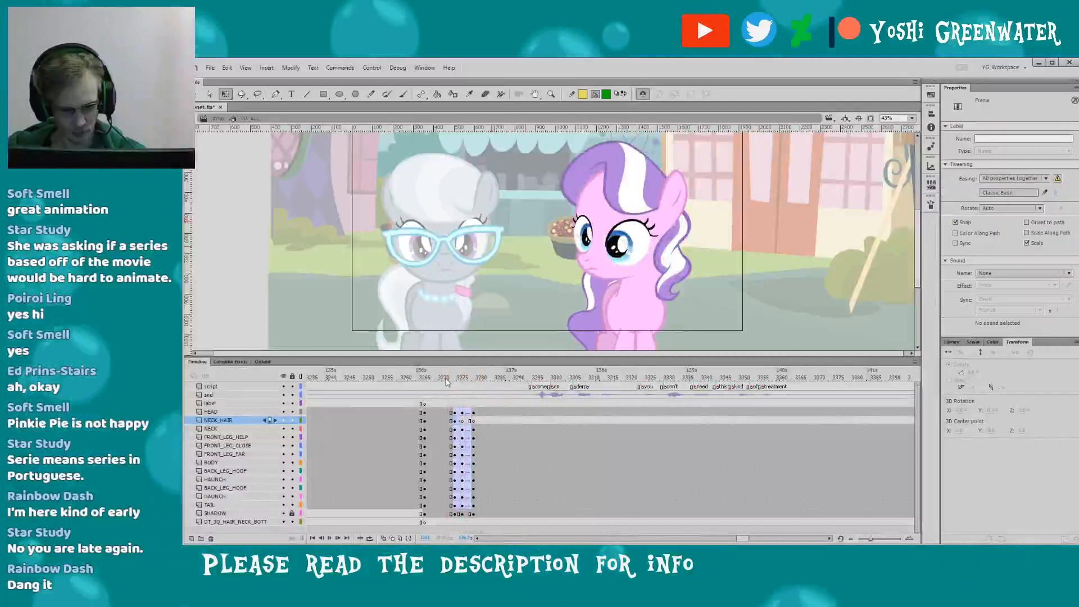
- On the middle keyframe of the turn, shift the purple pony's head slightly to the right and fit the neck to it
click(455, 378)
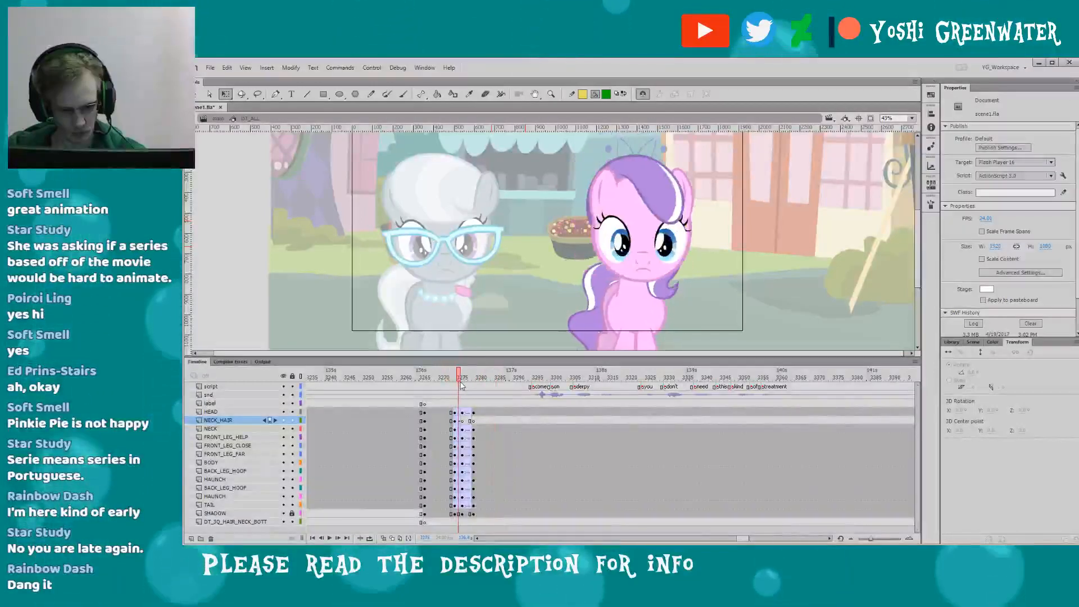
click(465, 376)
click(597, 272)
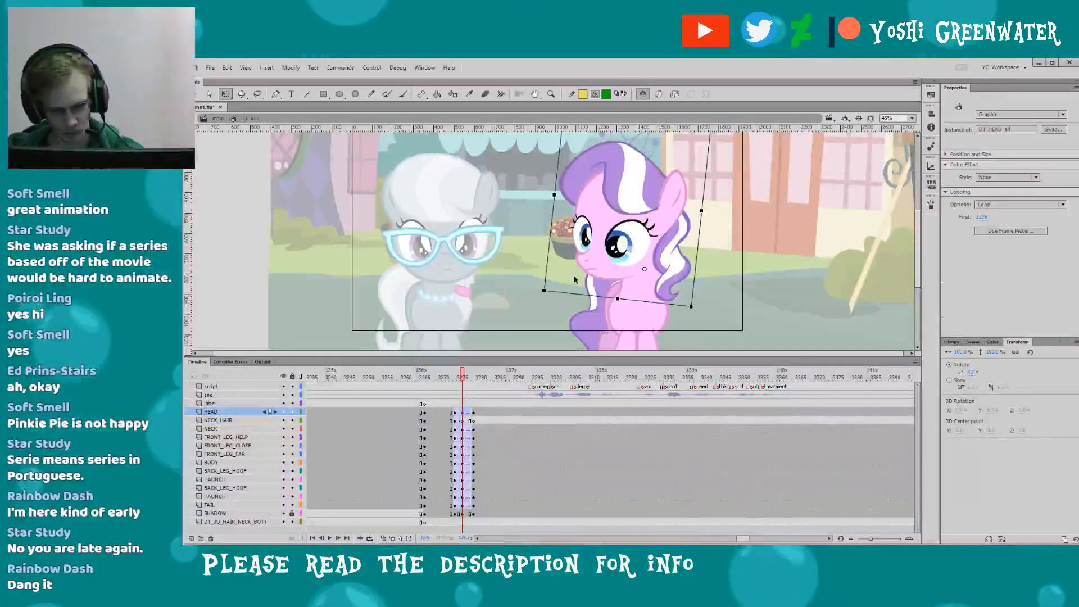
click(638, 266)
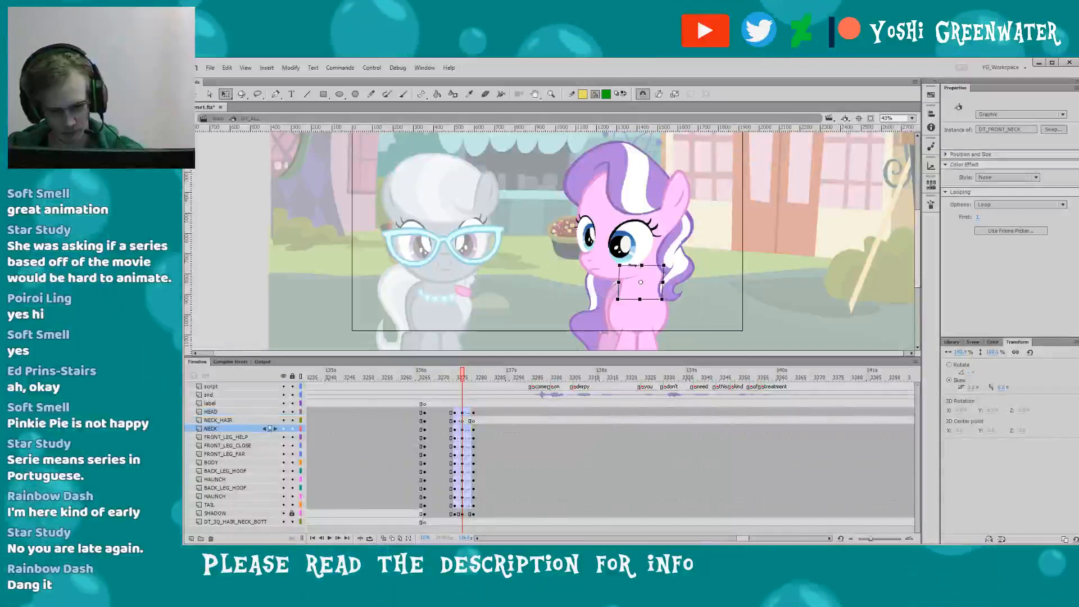
click(469, 375)
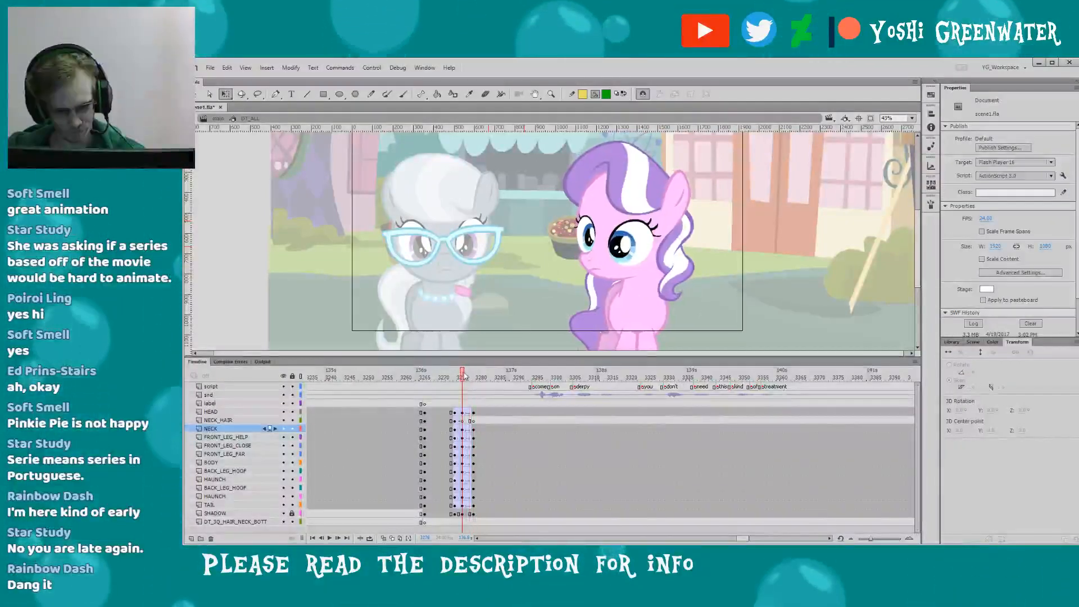
- On the last keyframe of the turn, skew the top of the purple pony's neck slightly to fit the head
click(463, 413)
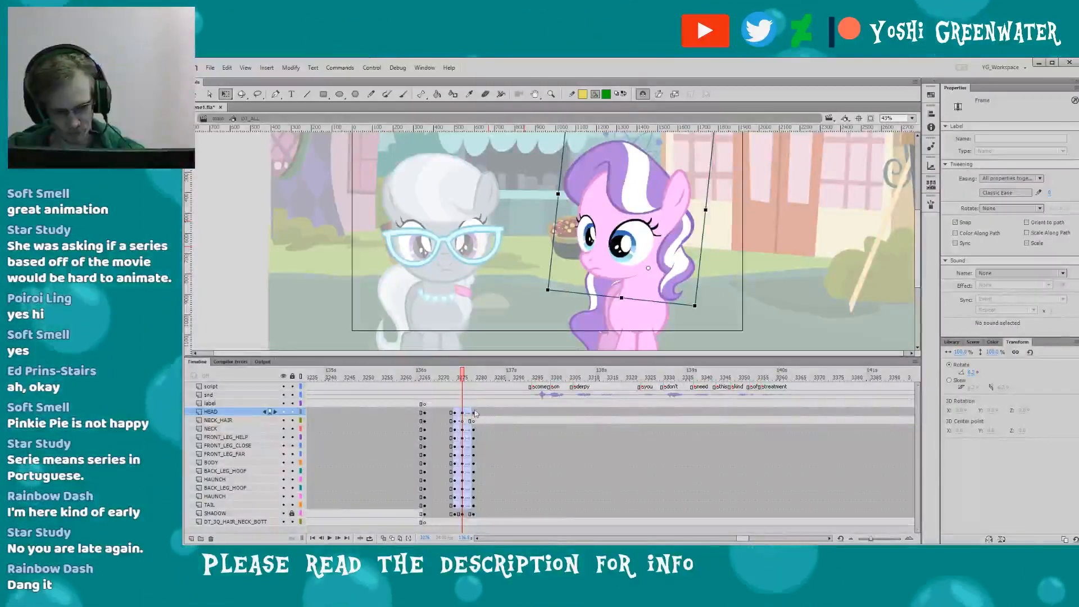
click(473, 413)
click(632, 268)
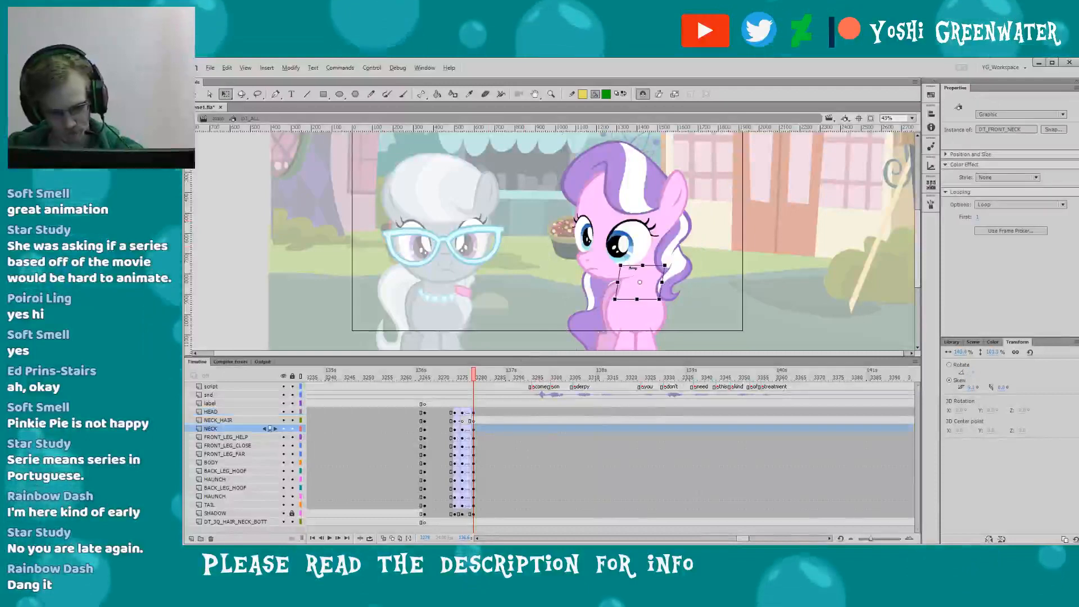
drag(633, 268, 635, 268)
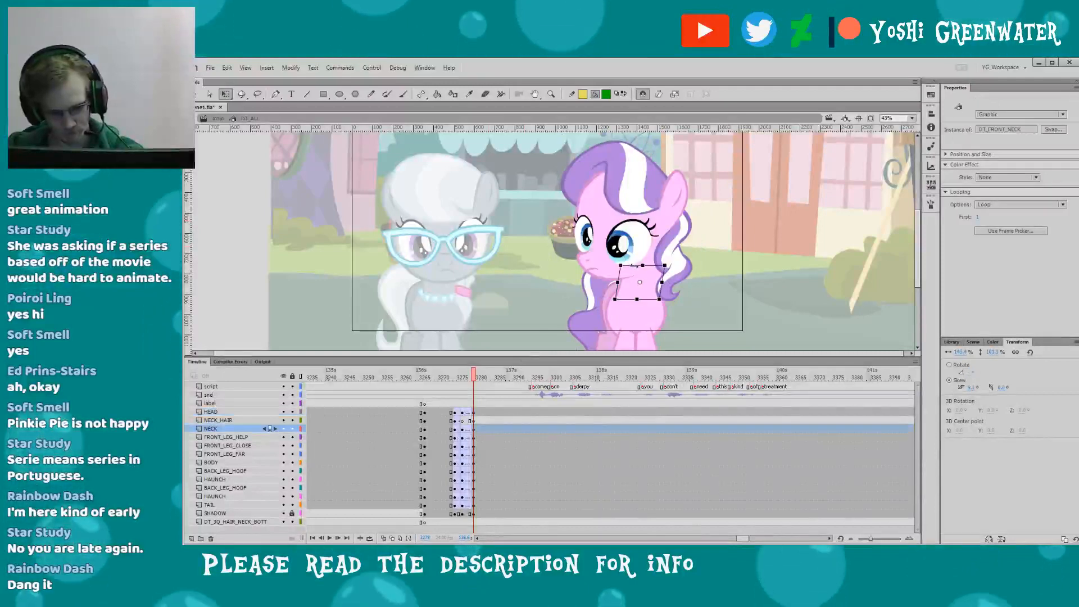
- Replay the purple pony's head turn through to the blink to check the motion
click(444, 381)
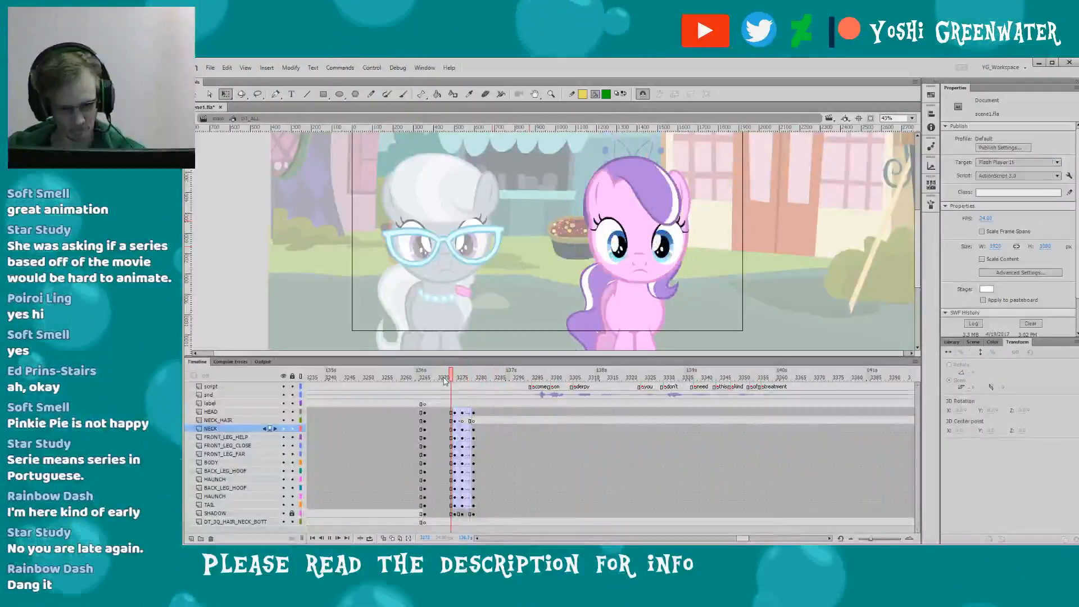
key(Return)
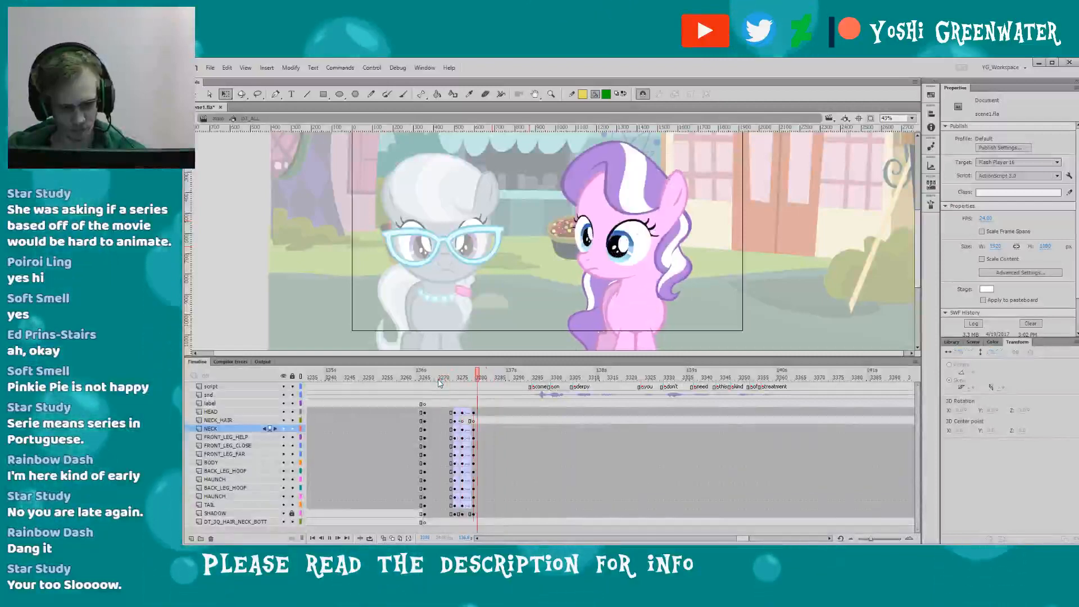
click(439, 377)
key(Return)
key(Return)
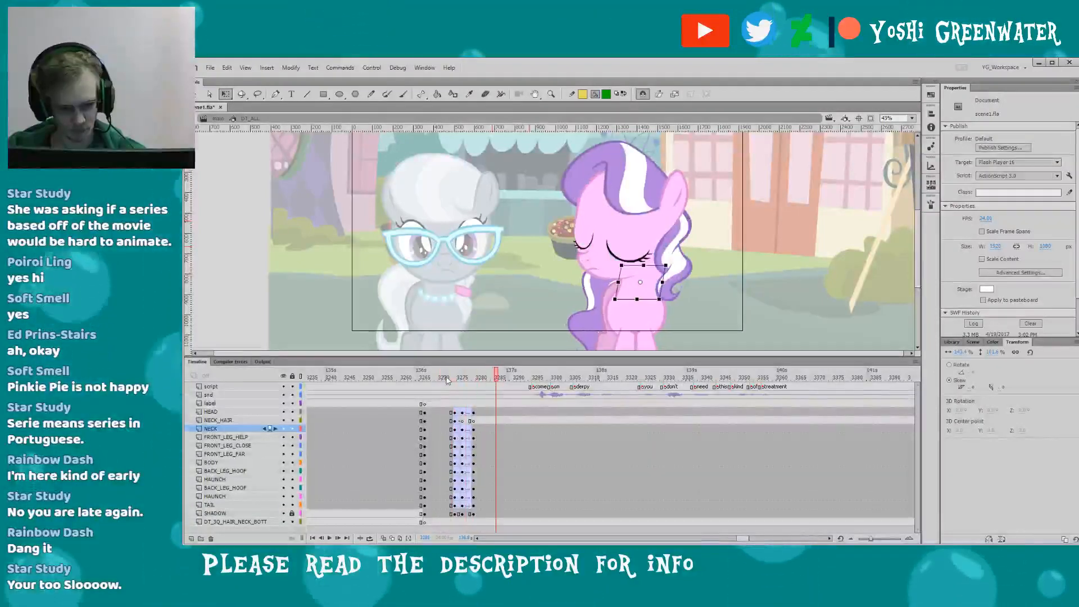
- Insert keyframes on the purple pony's head, body, leg, tail and shadow layers at frame 3282, where her eyes are closed
click(456, 380)
drag(458, 380, 488, 468)
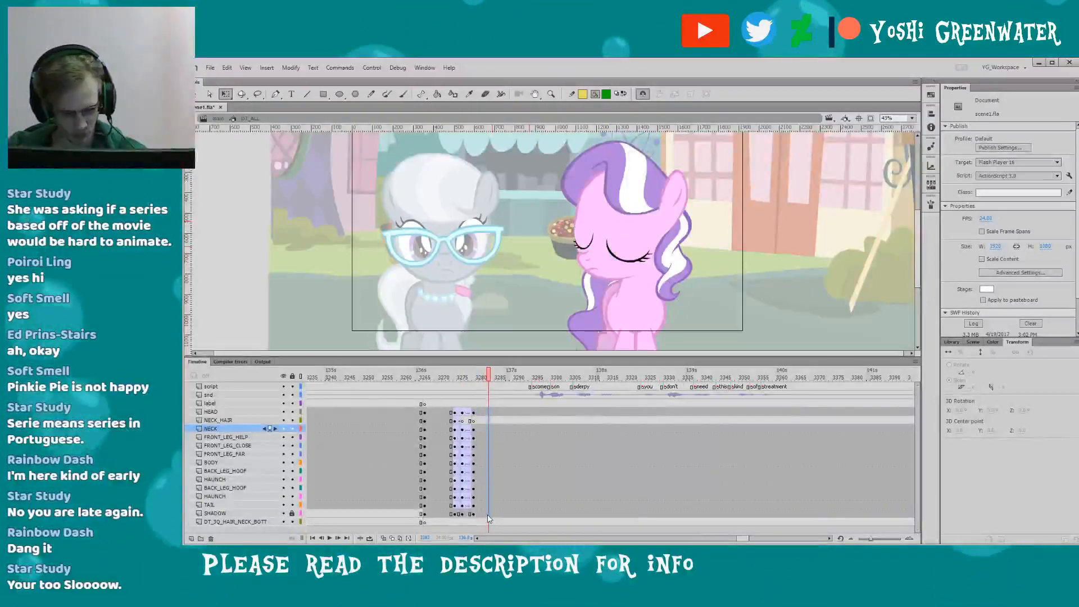
key(F6)
- Nudge the purple pony's head on the turn's former last keyframe and add classic tweens from there to the keyframes at frame 3282
click(472, 378)
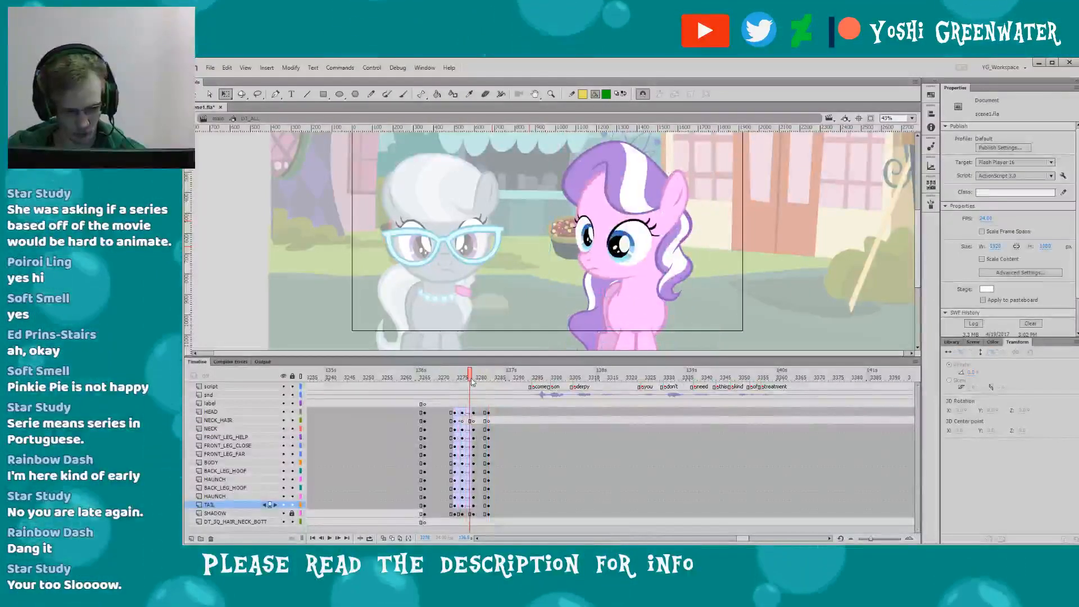
click(472, 381)
click(605, 256)
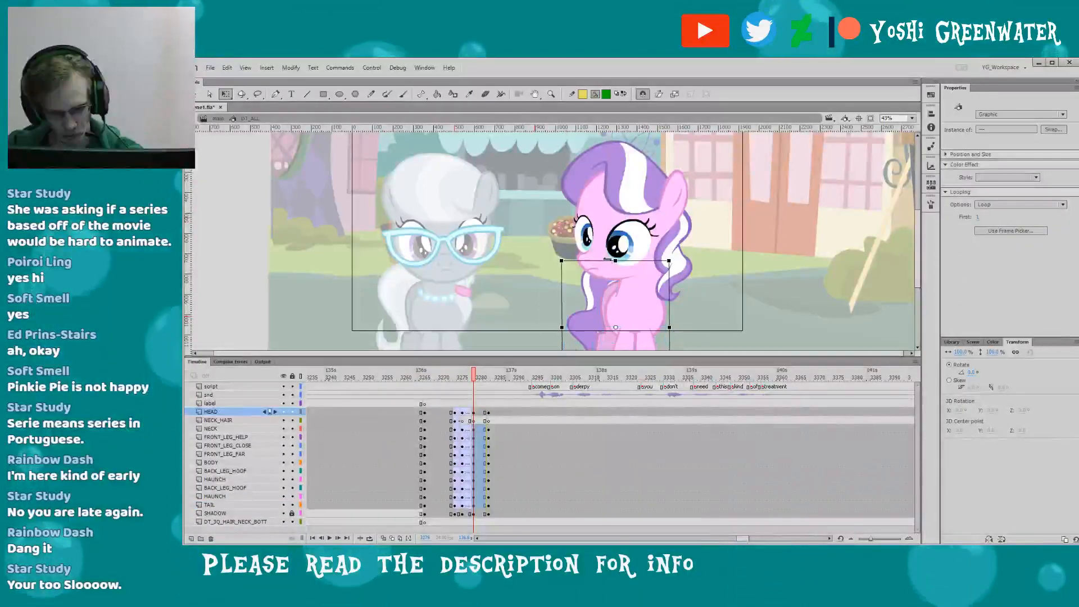
click(607, 259)
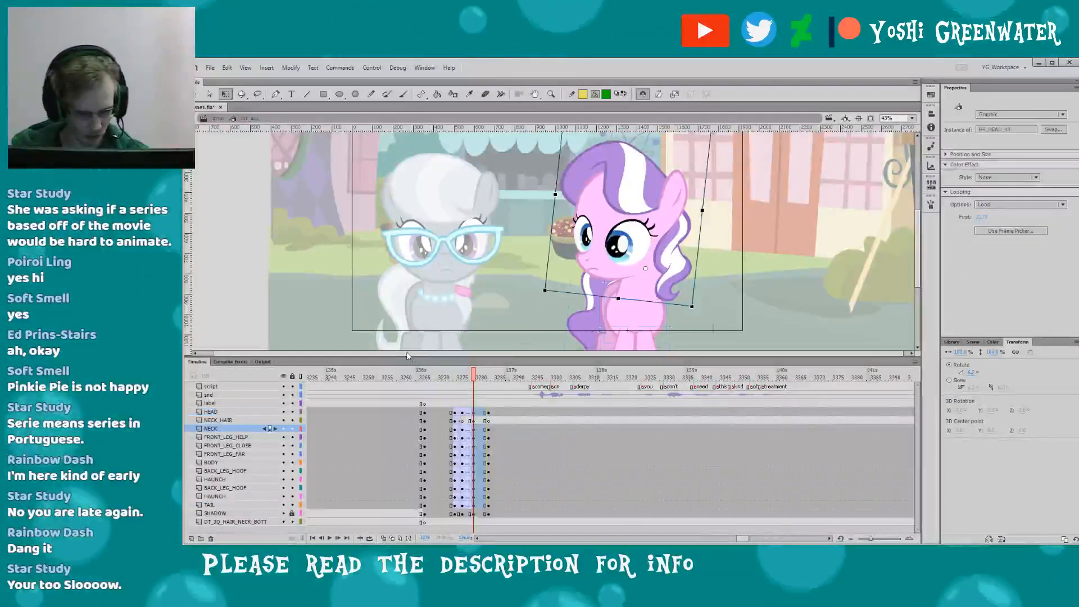
key(period)
key(period)
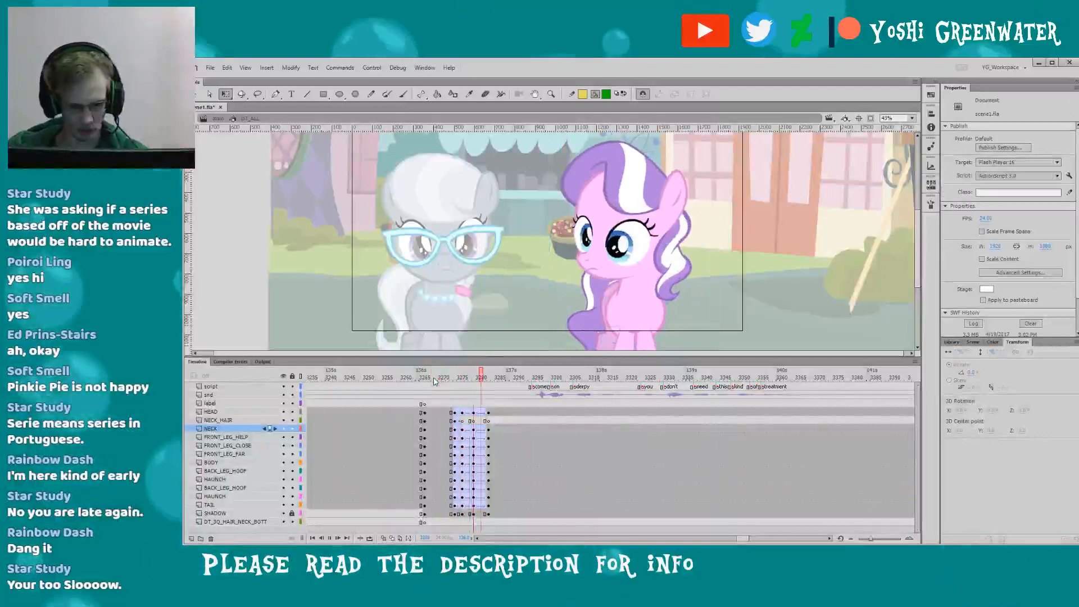
- Play the extended head turn from its start and save the file
key(Return)
click(434, 378)
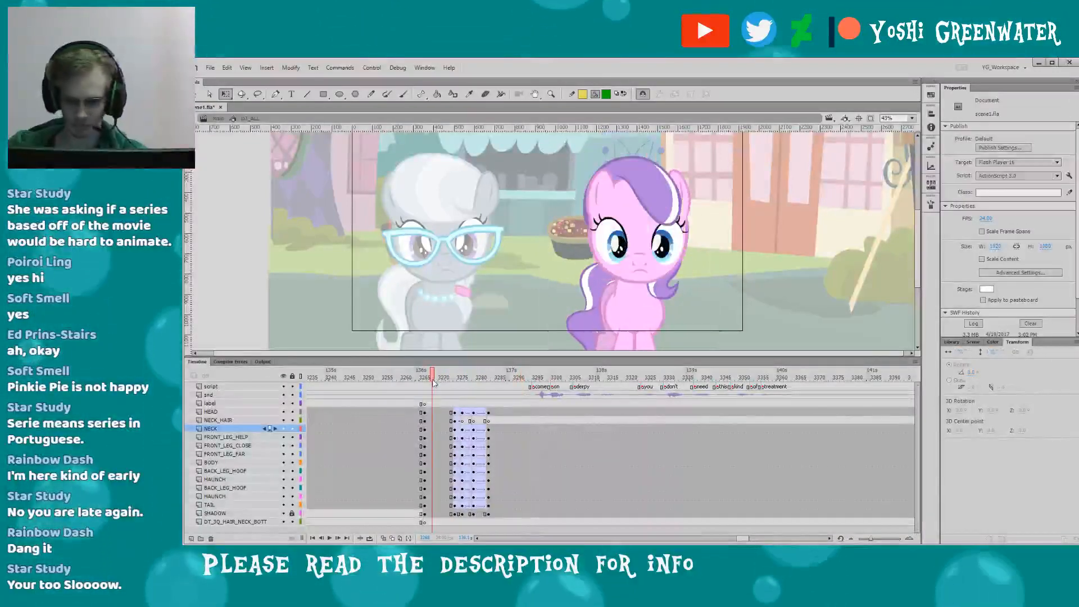
key(ctrl+s)
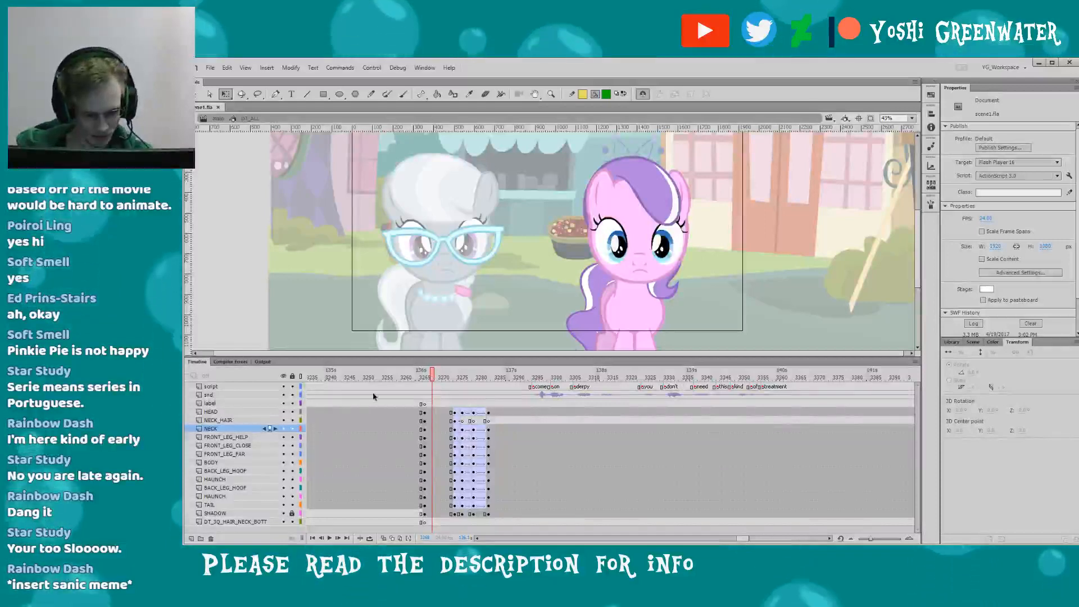
- Make the timeline area slightly shorter and replay the purple pony's head turn
drag(378, 358, 379, 359)
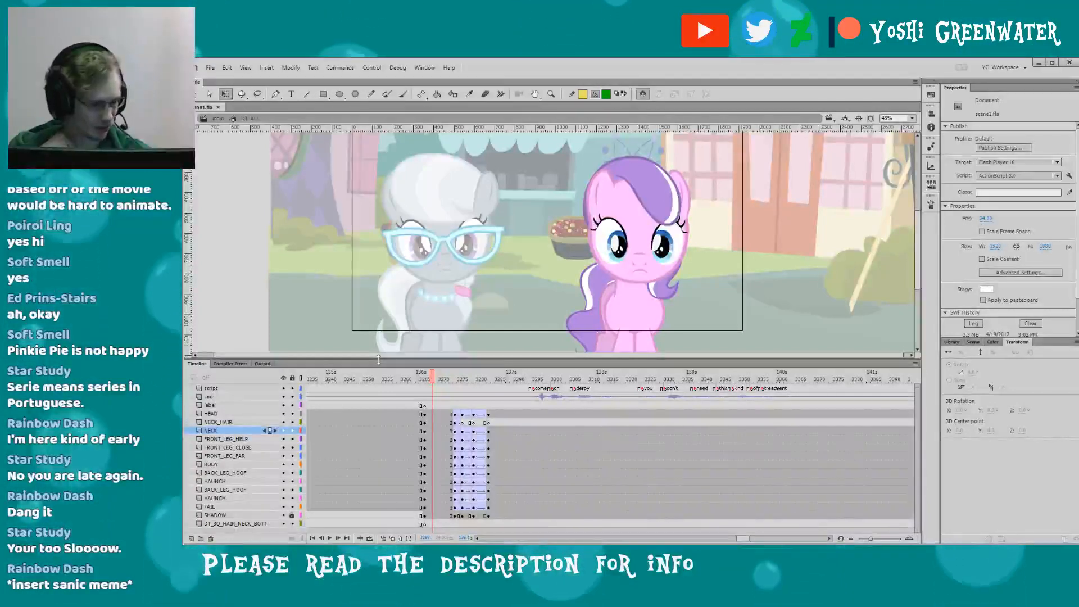
drag(359, 360, 358, 361)
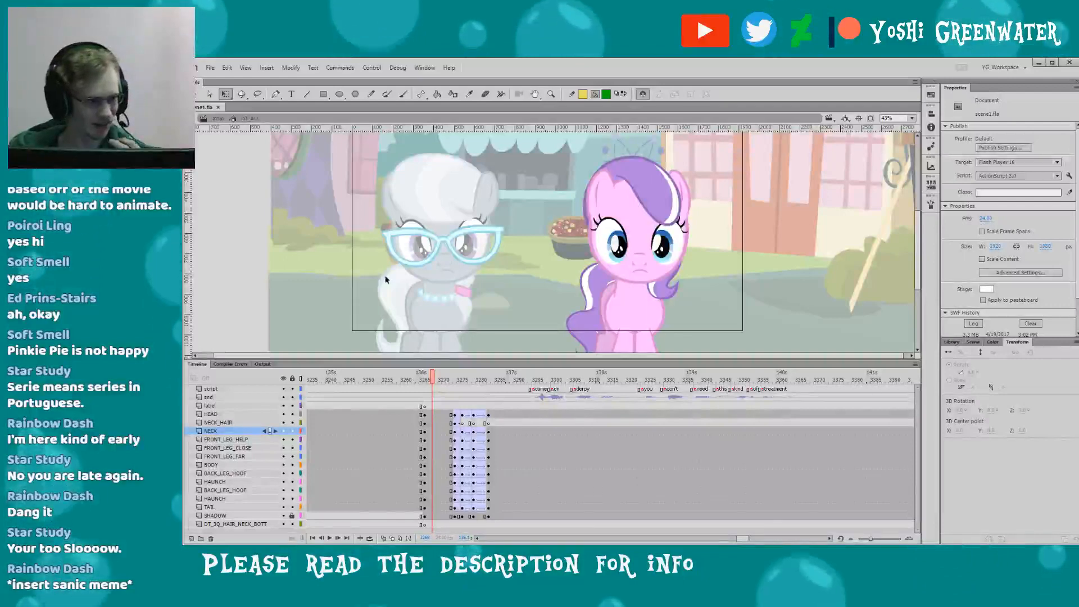
key(Return)
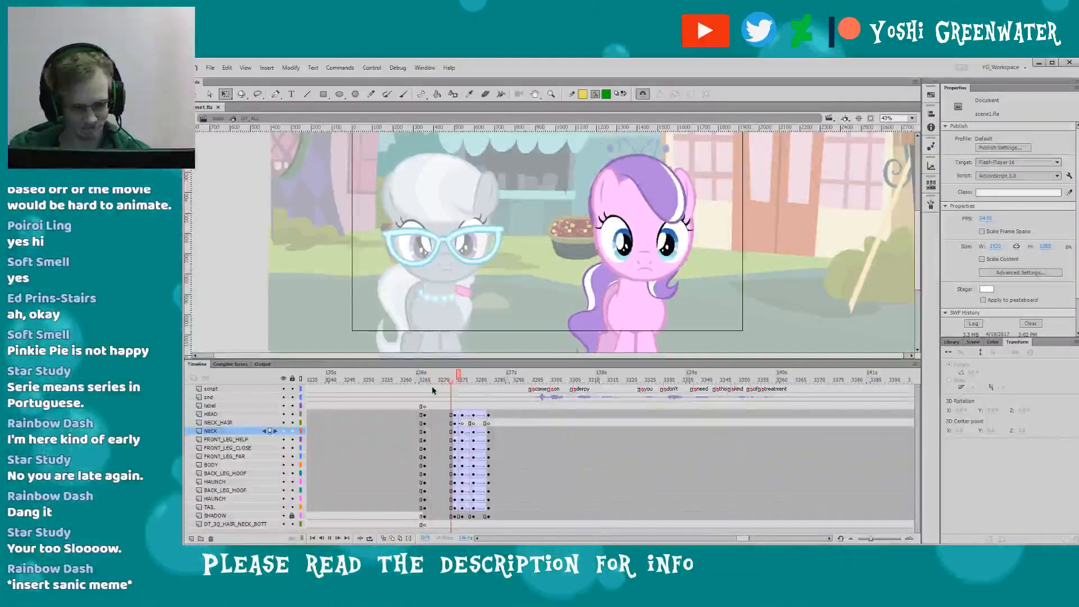
- On the last front-facing frame before the turn, keyframe the purple pony's neck hair and move it slightly down and to the left
click(458, 424)
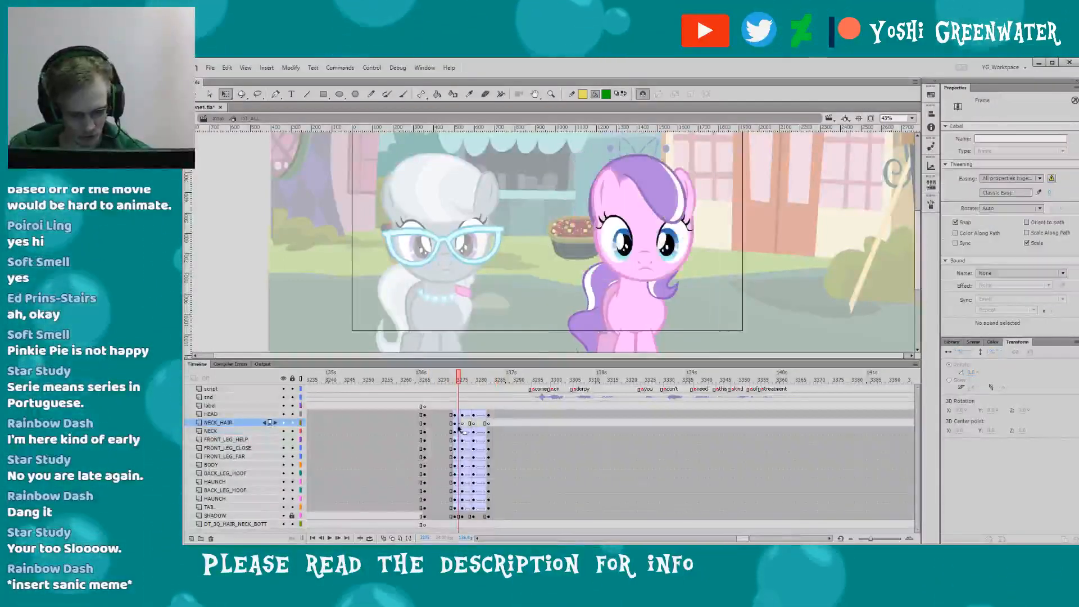
click(460, 424)
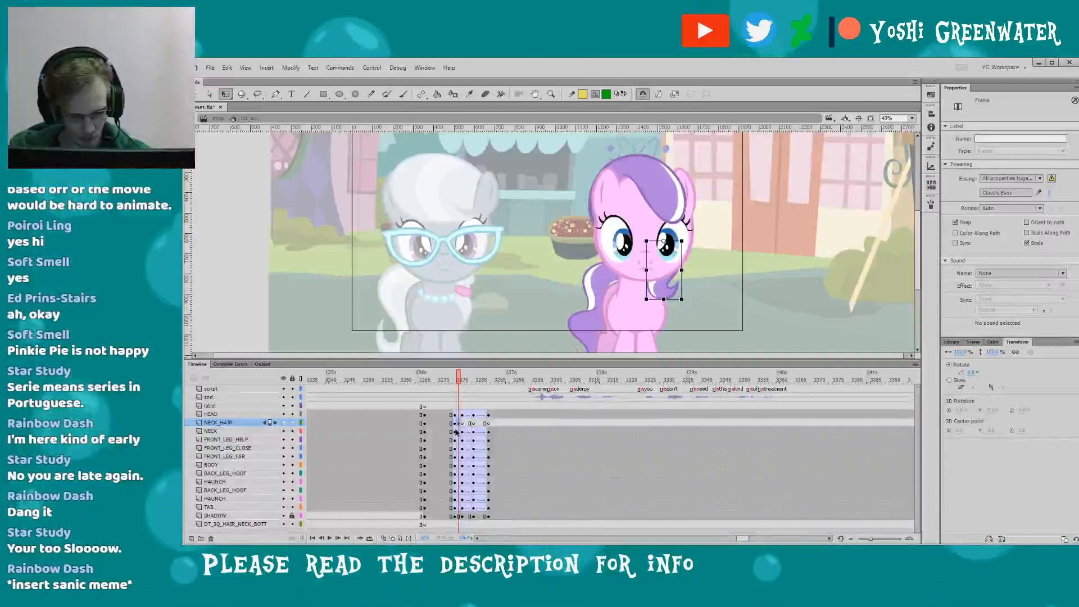
key(comma)
key(period)
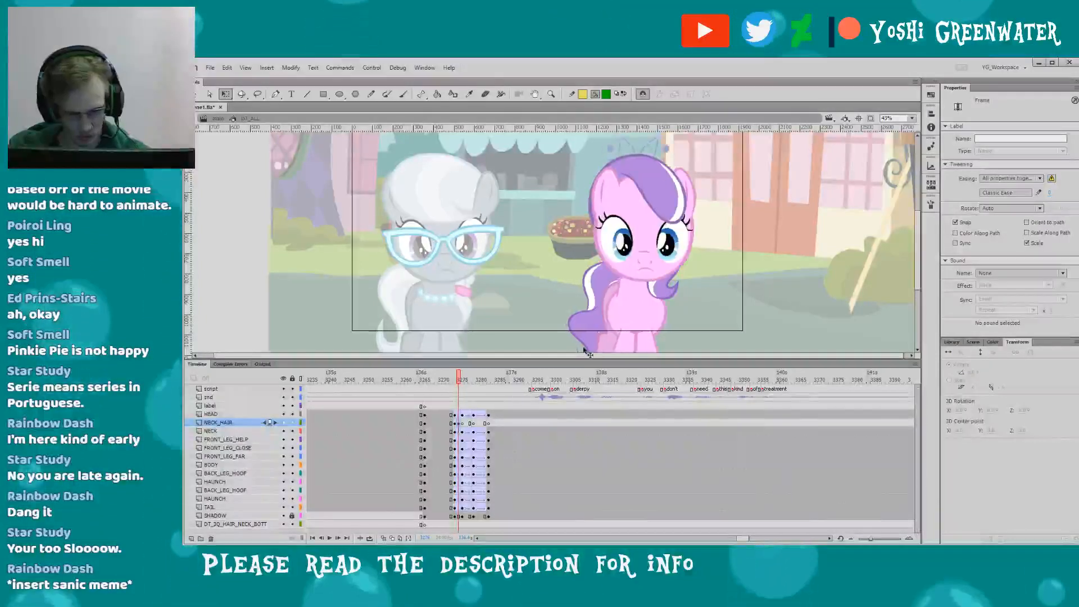
click(646, 293)
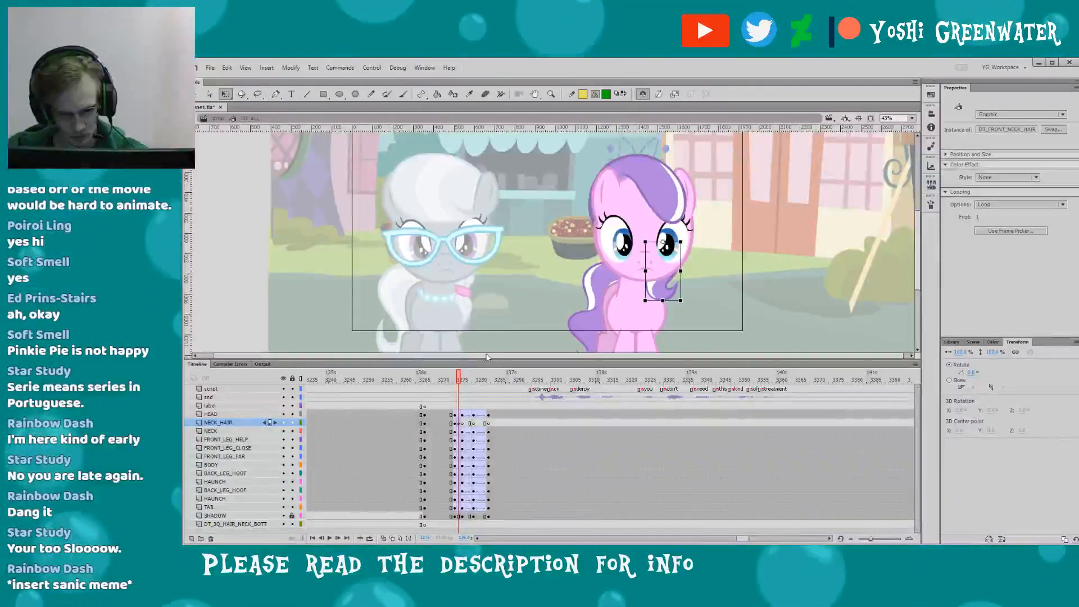
key(period)
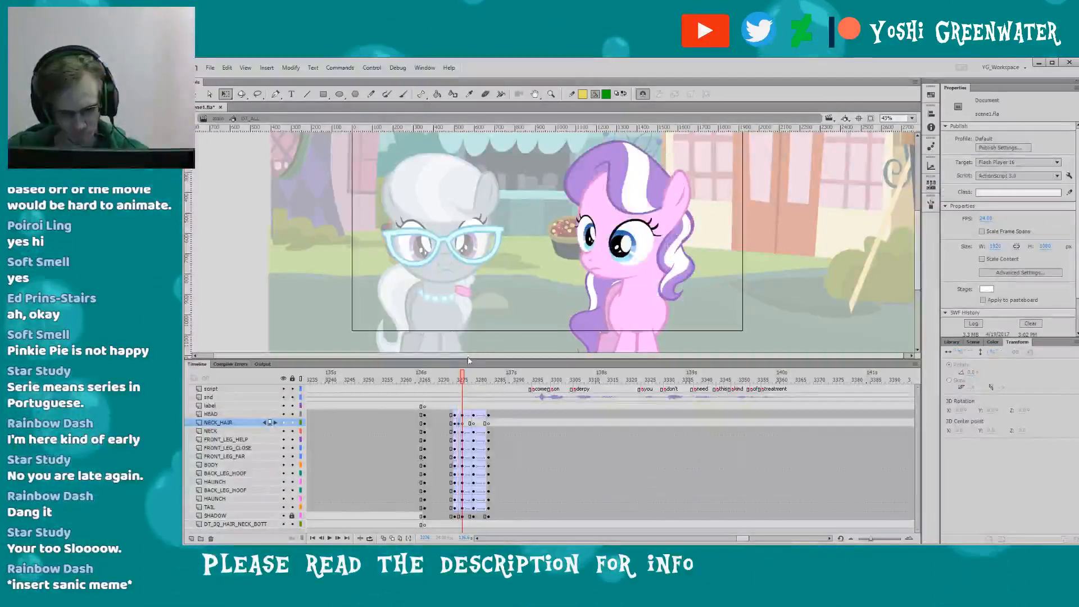
click(458, 422)
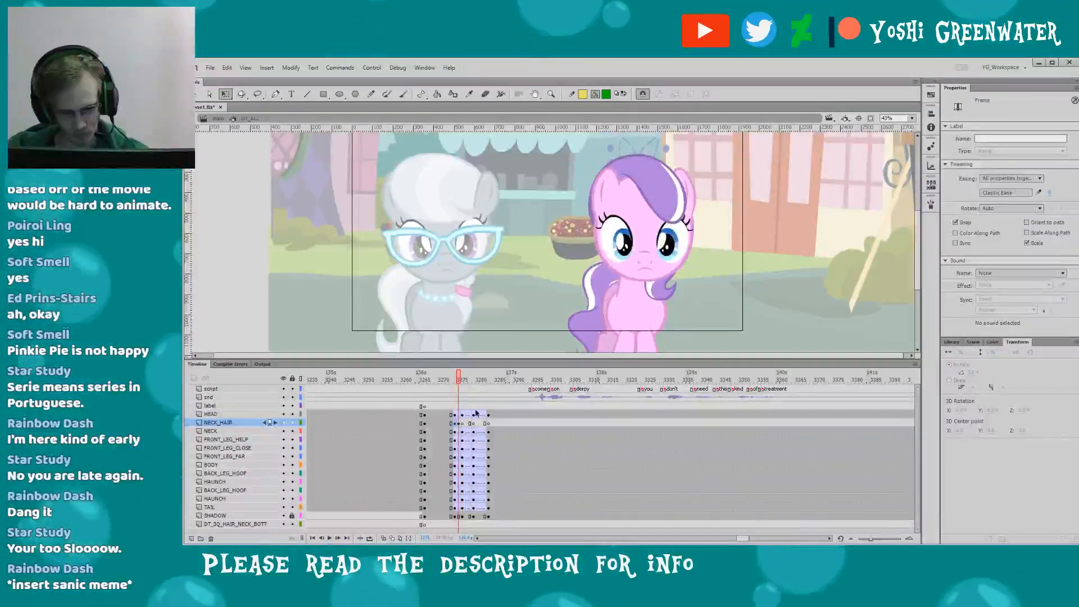
click(661, 299)
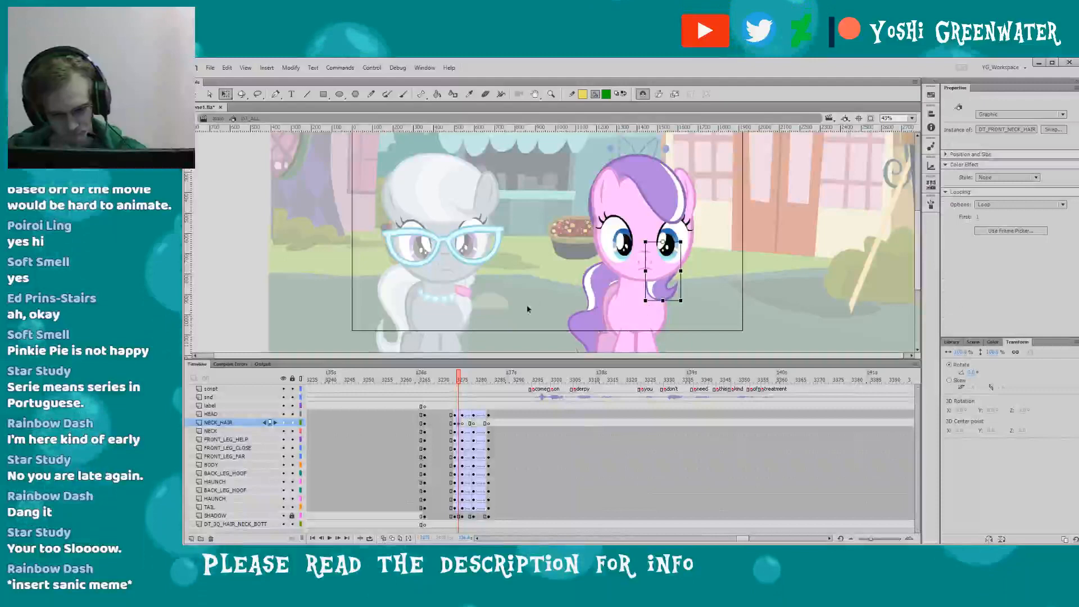
- Keyframe the purple pony's head on the last front-facing frame and lower it slightly
click(576, 281)
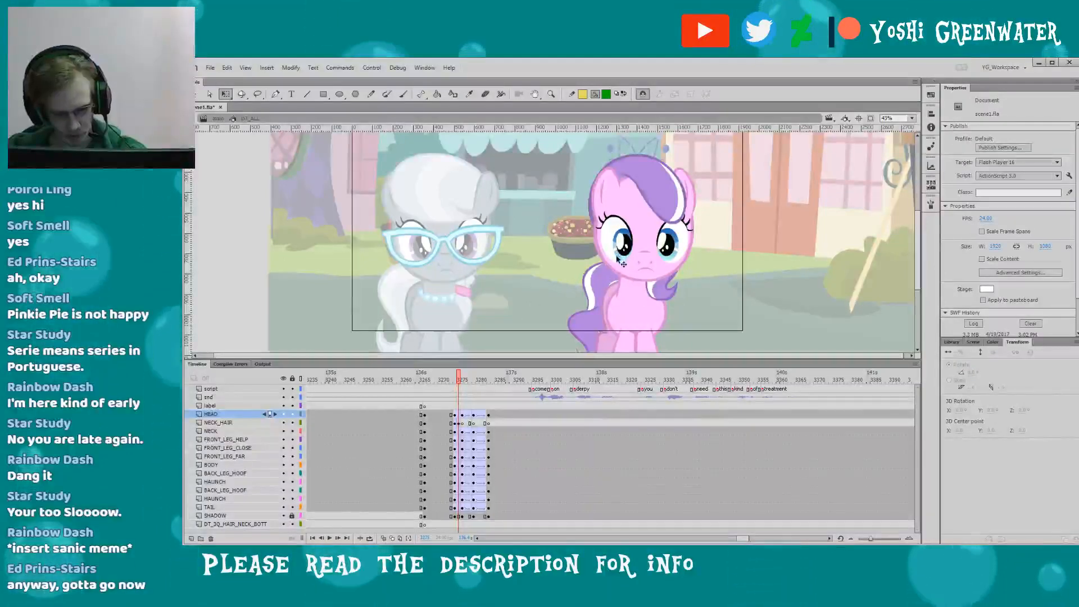
click(608, 253)
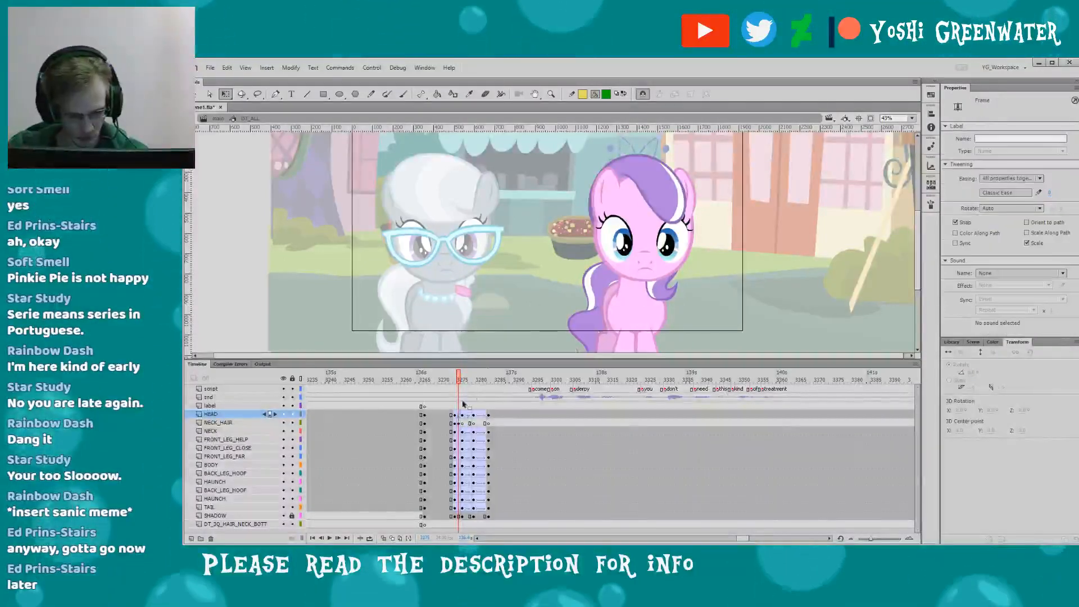
drag(609, 251, 610, 256)
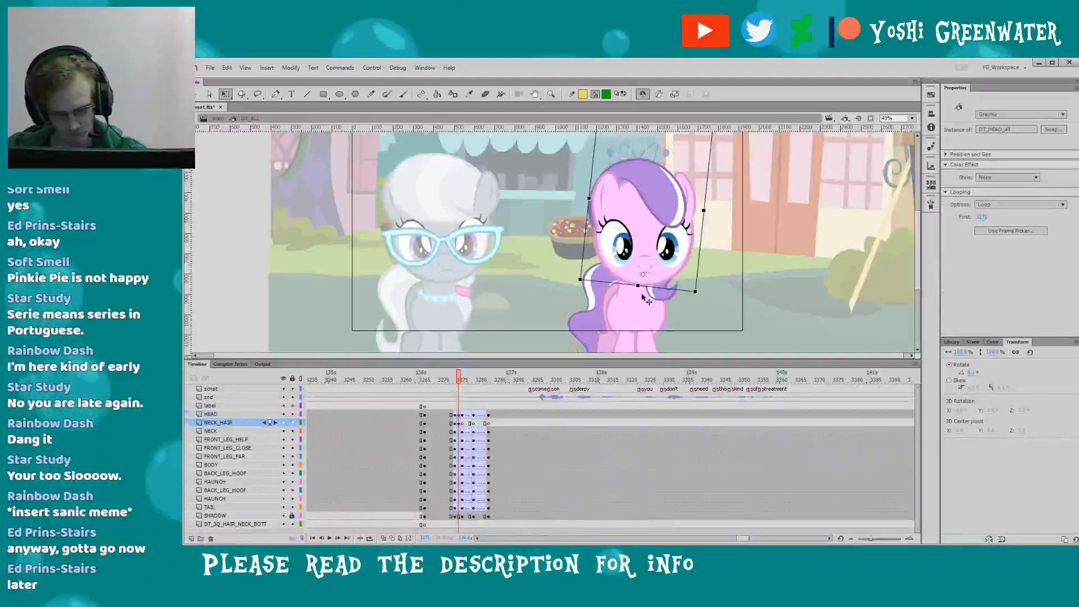
drag(645, 299, 643, 301)
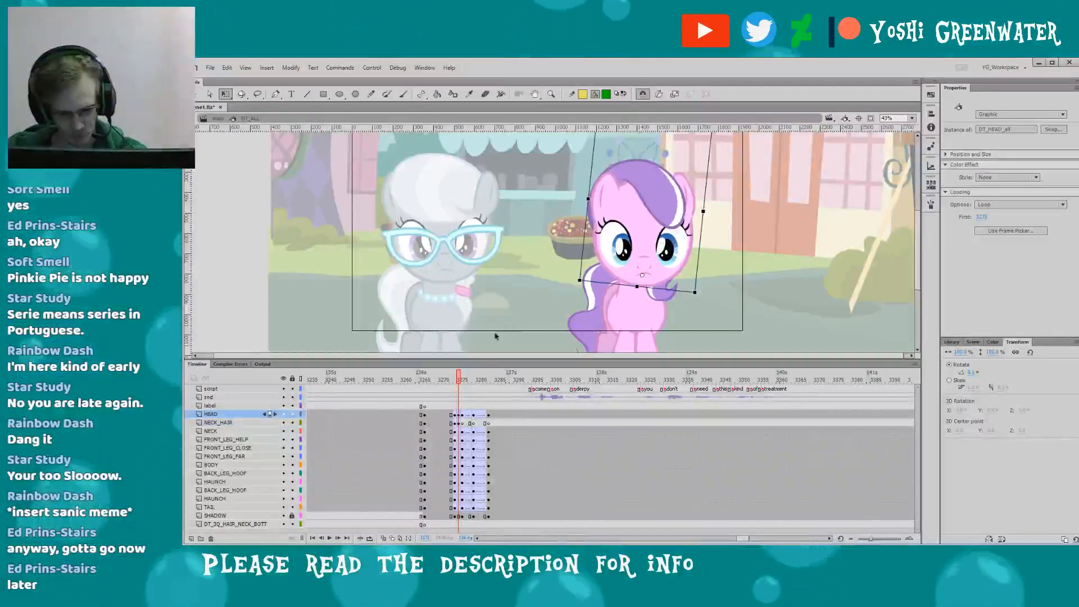
- Replay the adjusted head turn up to the blink, save the file and make the timeline area slightly shorter
click(461, 374)
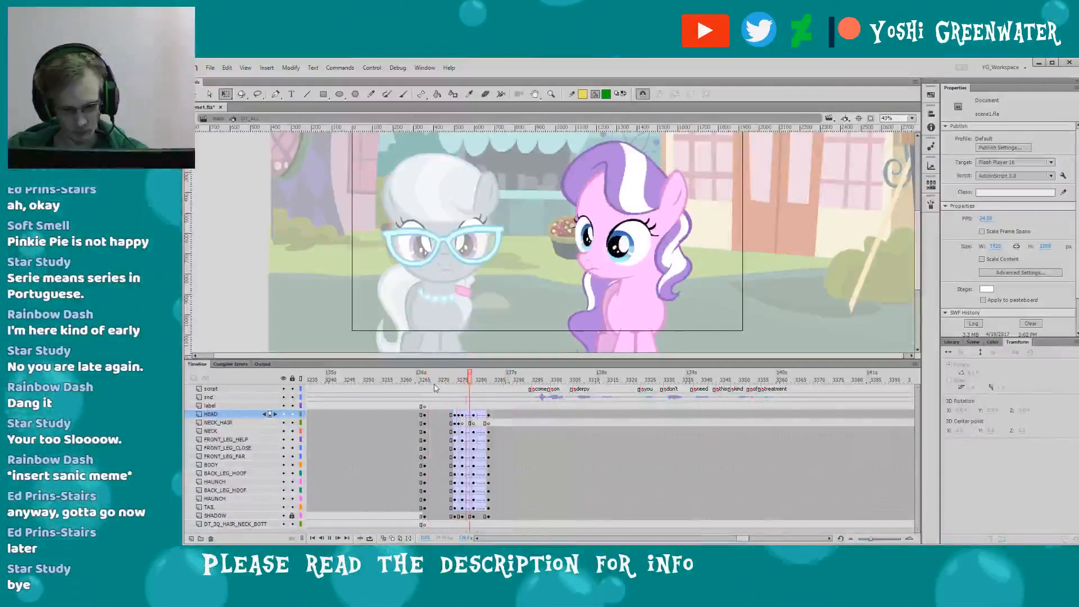
key(period)
key(period)
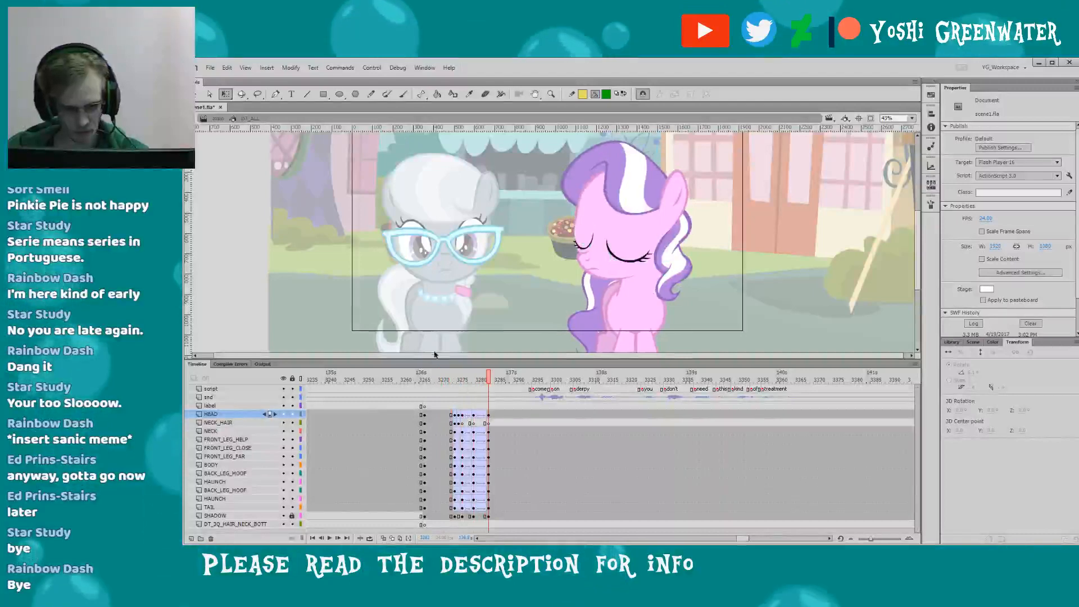
key(ctrl+s)
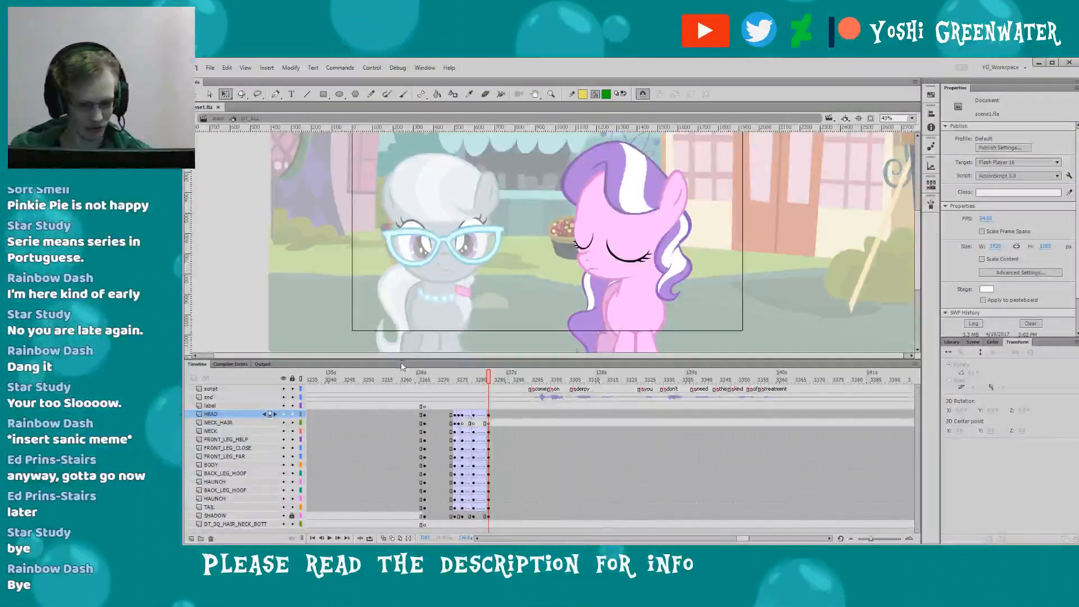
drag(402, 366, 402, 368)
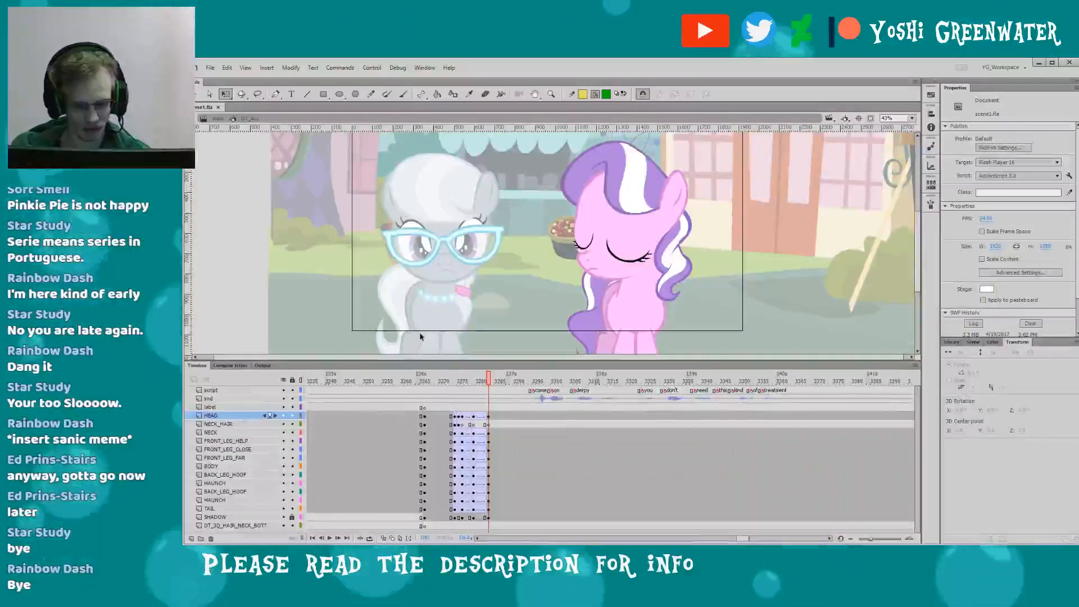
- Replay the purple pony's head turn, then zoom in on her and replay it closer up
click(448, 381)
key(Return)
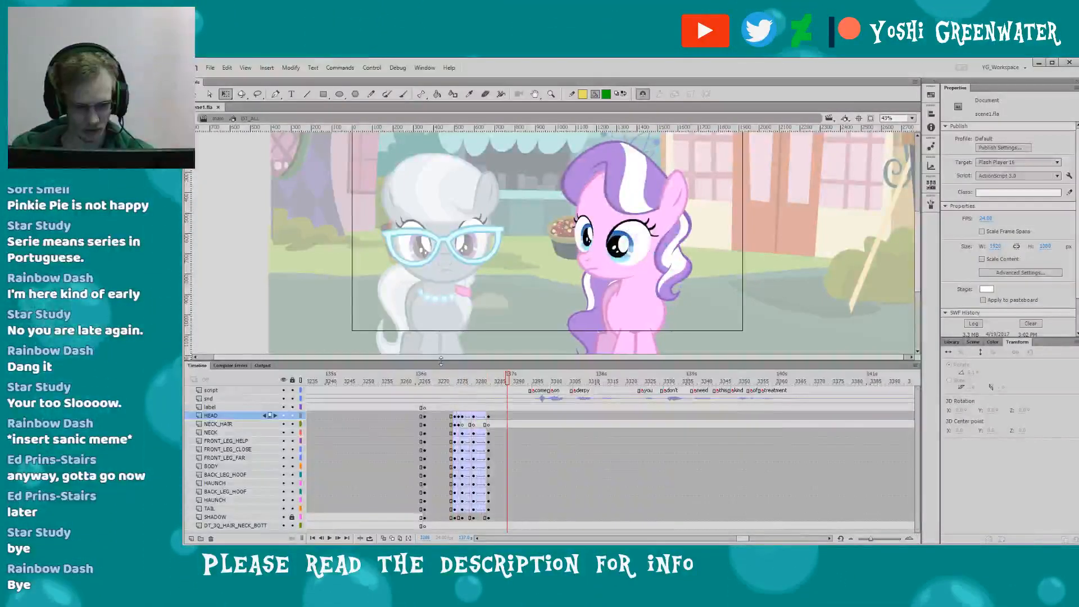
drag(441, 361, 441, 362)
click(440, 381)
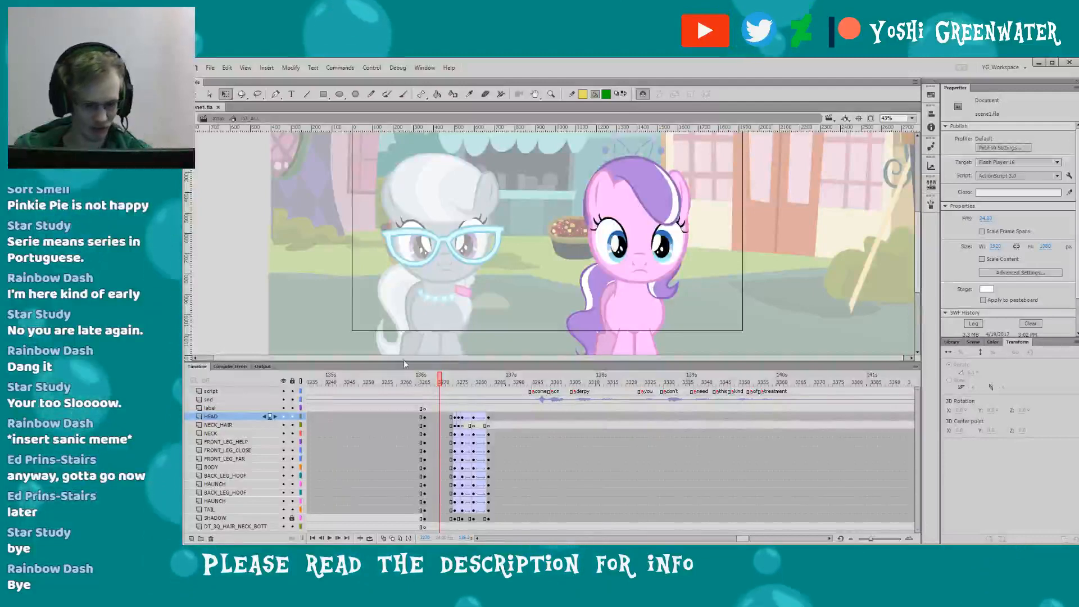
drag(405, 361, 405, 362)
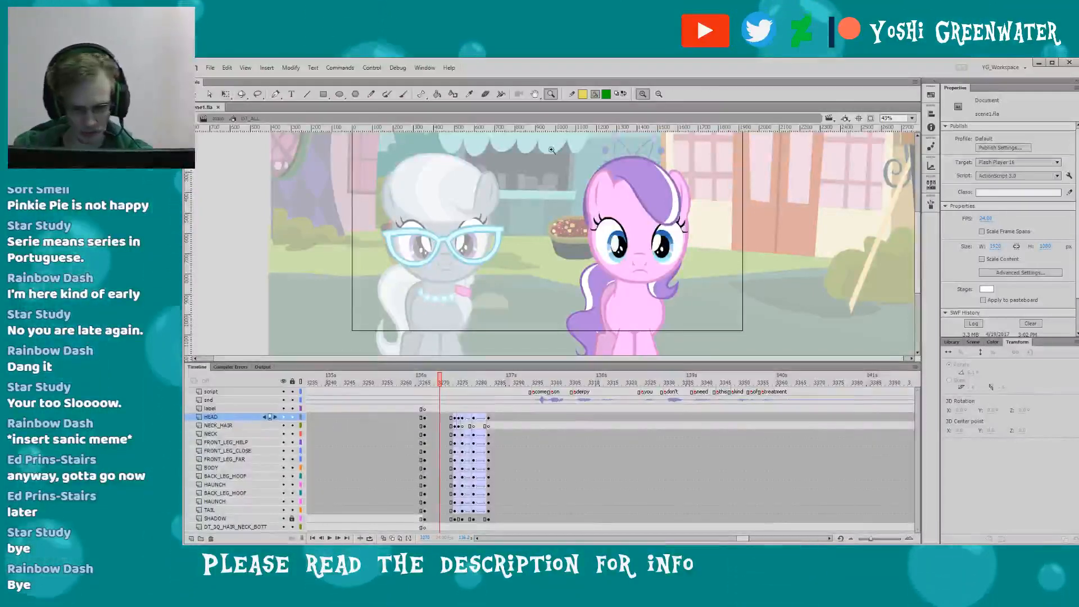
drag(552, 150, 689, 344)
scroll(590, 324, up, 1)
key(q)
key(Return)
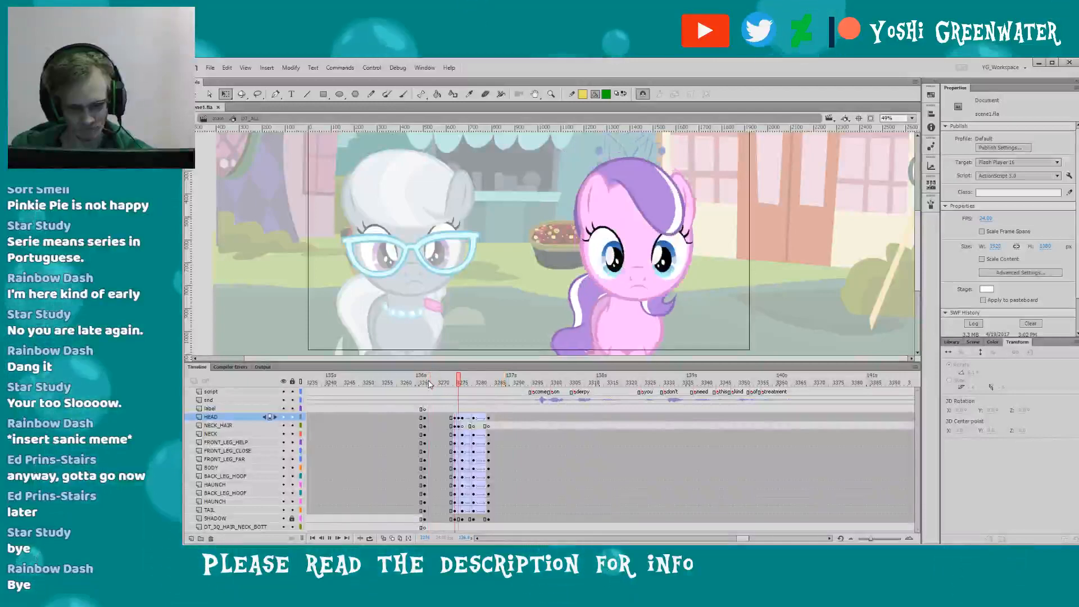
- On the last front-facing frame before the turn, open the purple pony's head symbol and open the eye beside the fruit basket for editing
click(452, 382)
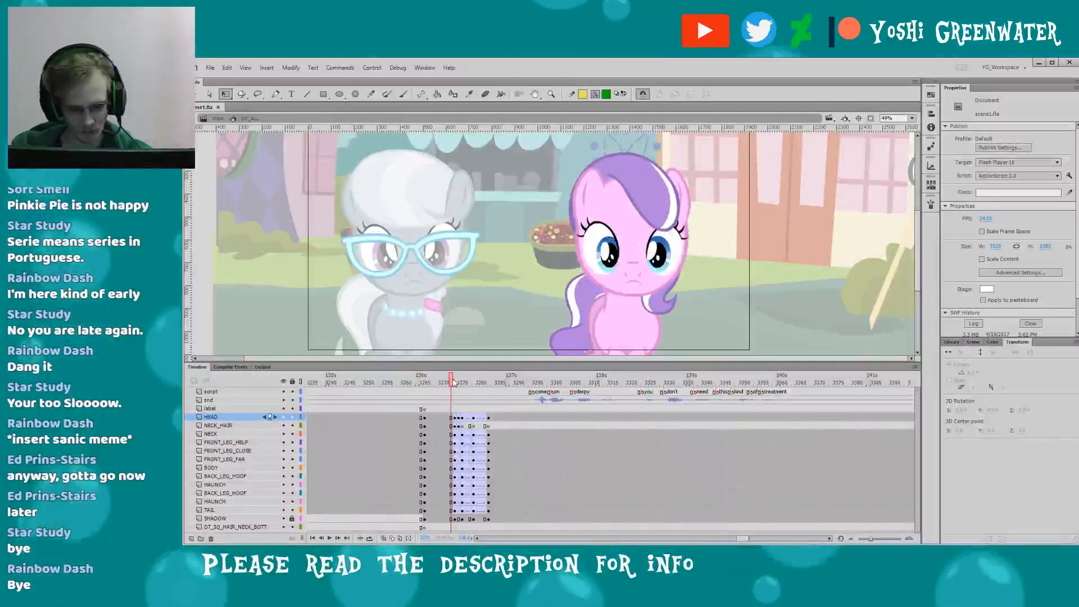
click(453, 382)
double_click(596, 264)
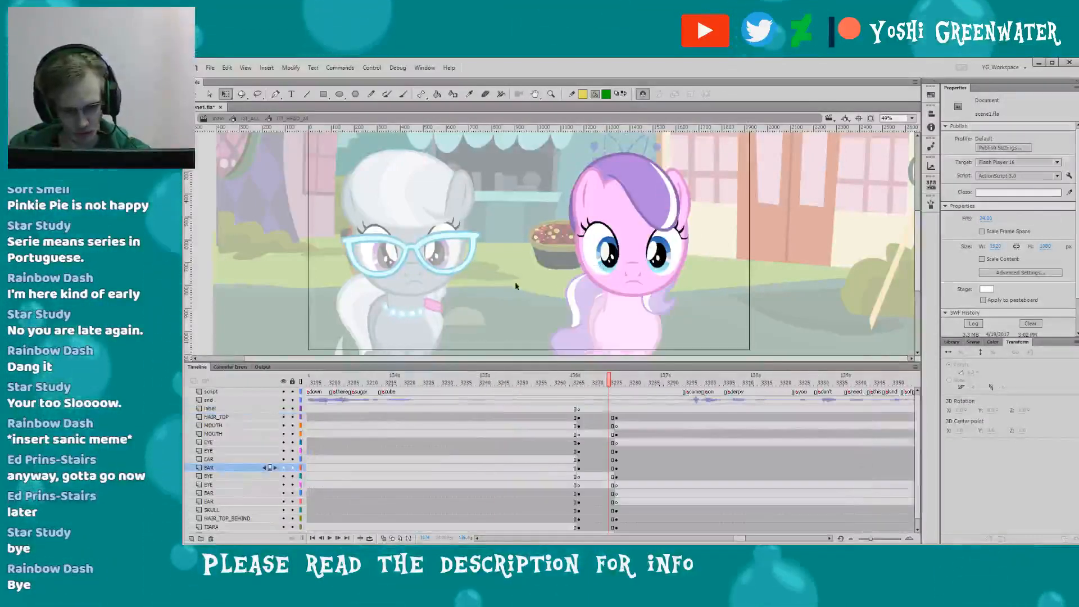
click(593, 236)
key(z)
scroll(597, 289, up, 4)
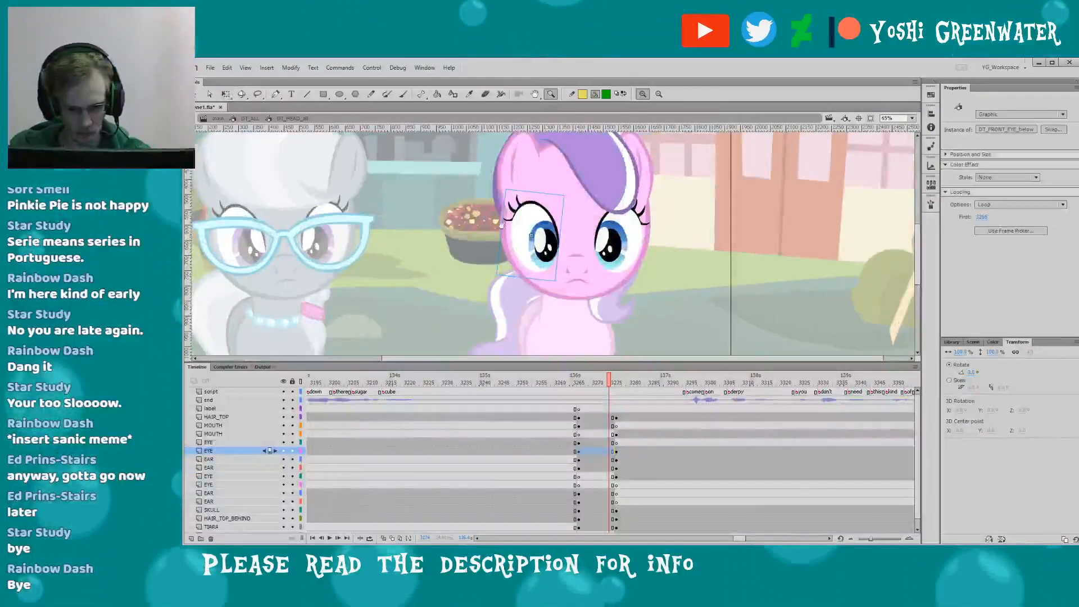
key(q)
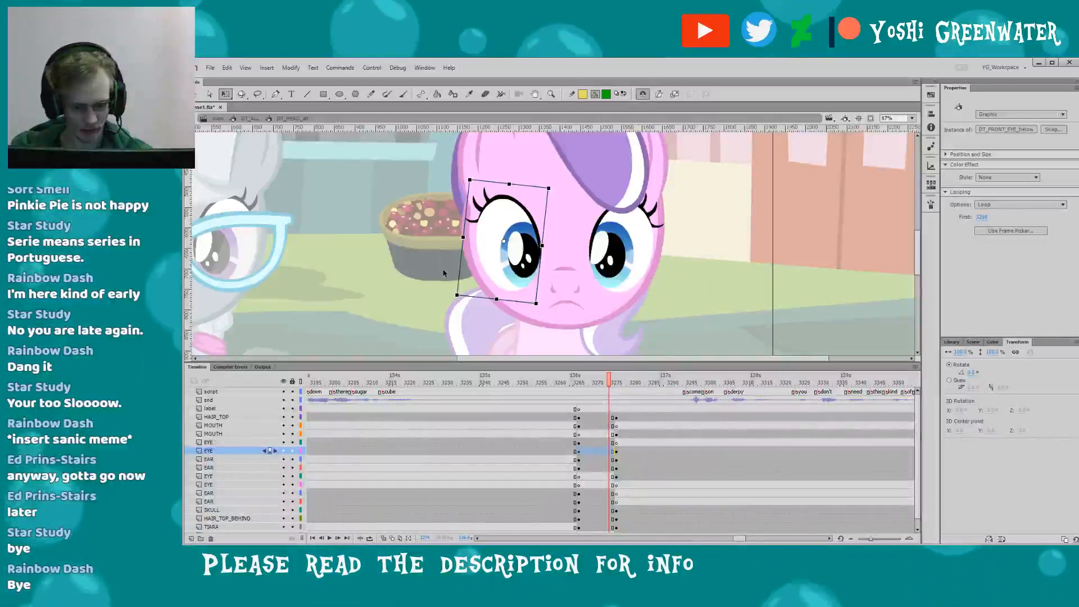
key(ctrl+e)
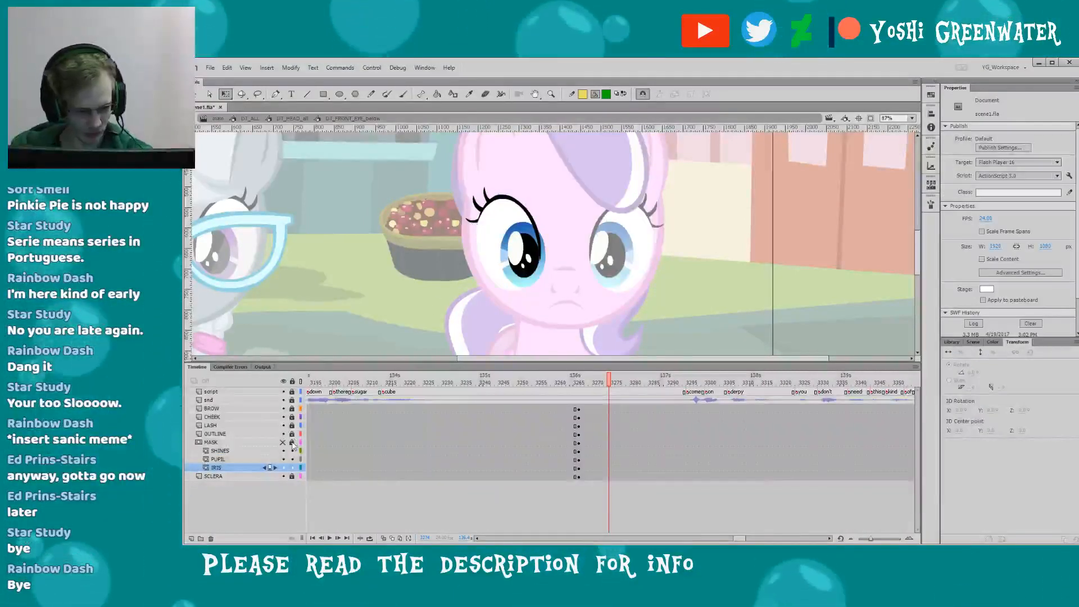
- Keyframe this eye's lash on the current frame and switch it to the half-closed lid drawing, frame 10
click(475, 226)
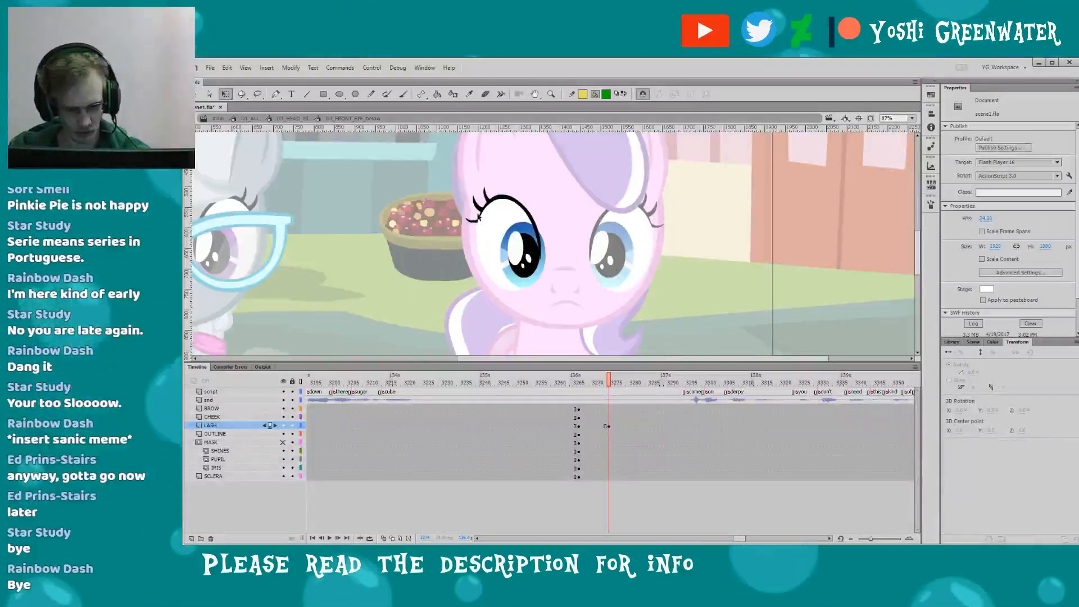
click(477, 223)
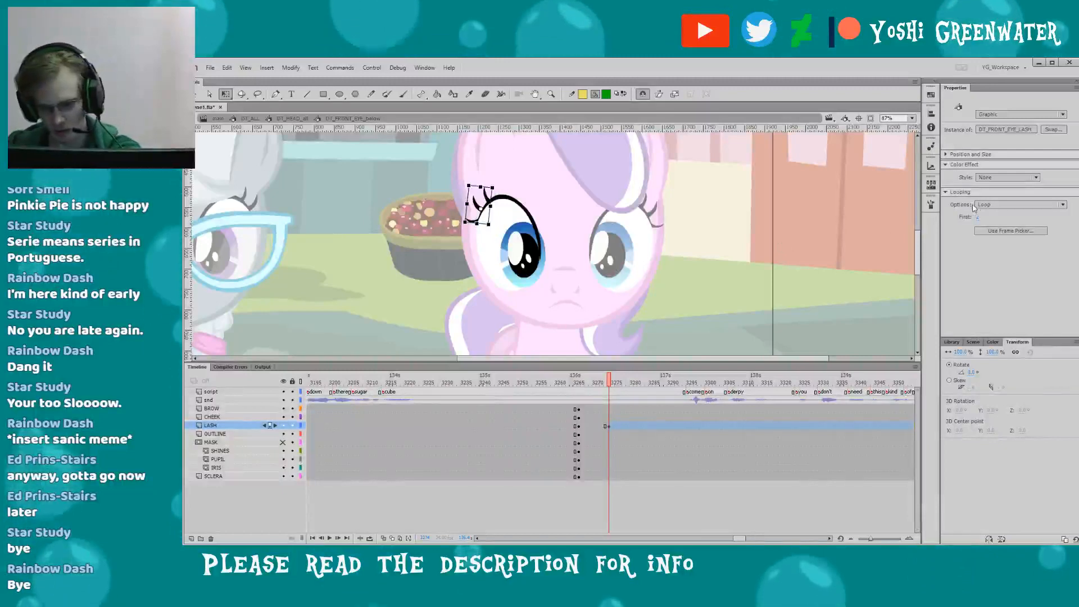
click(932, 183)
scroll(916, 248, down, 2)
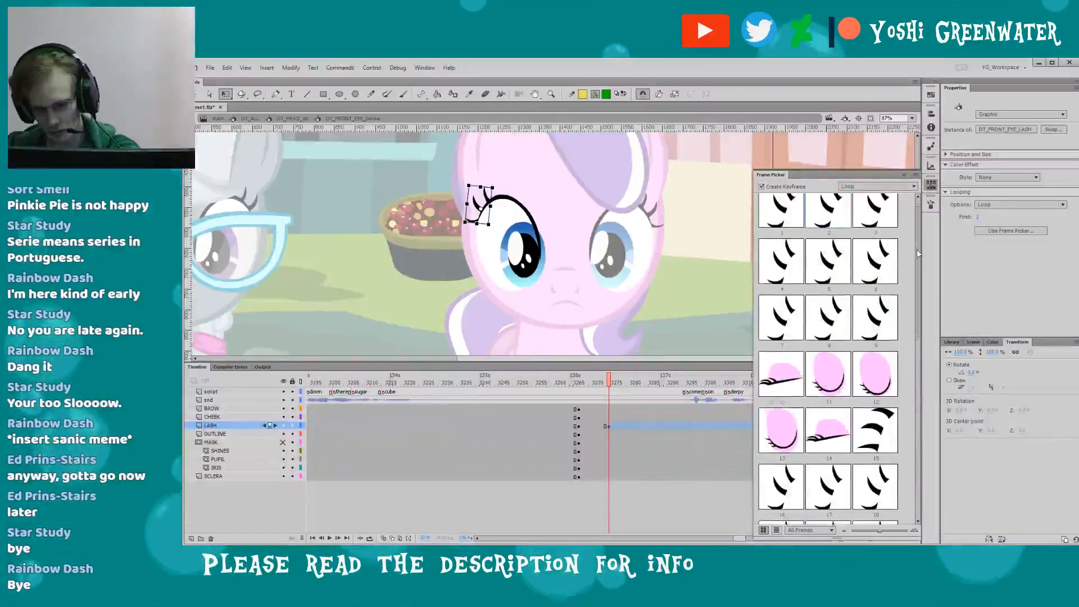
click(788, 357)
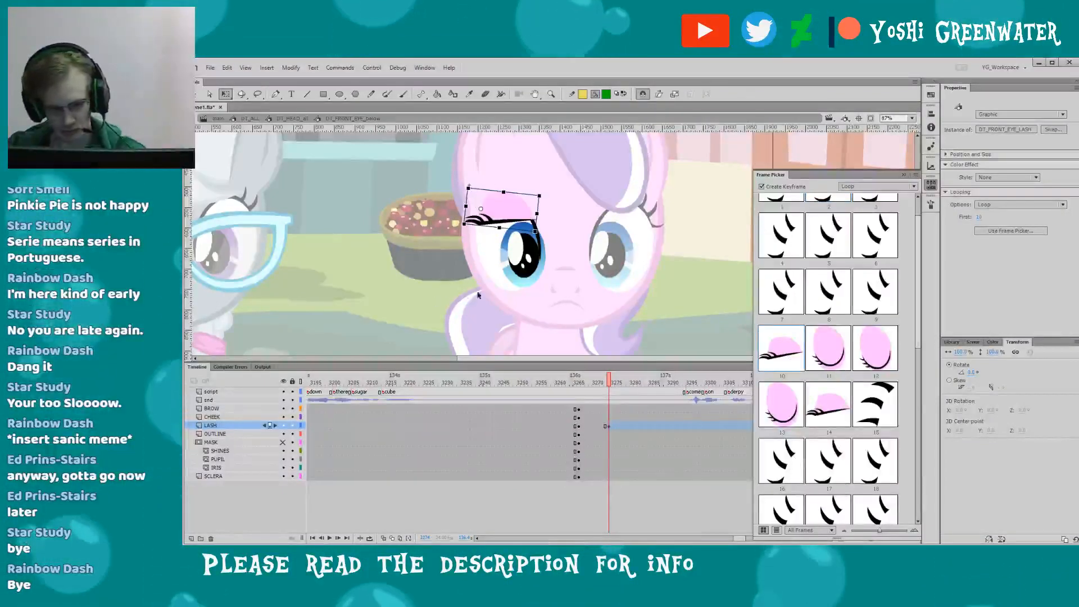
click(932, 184)
click(821, 150)
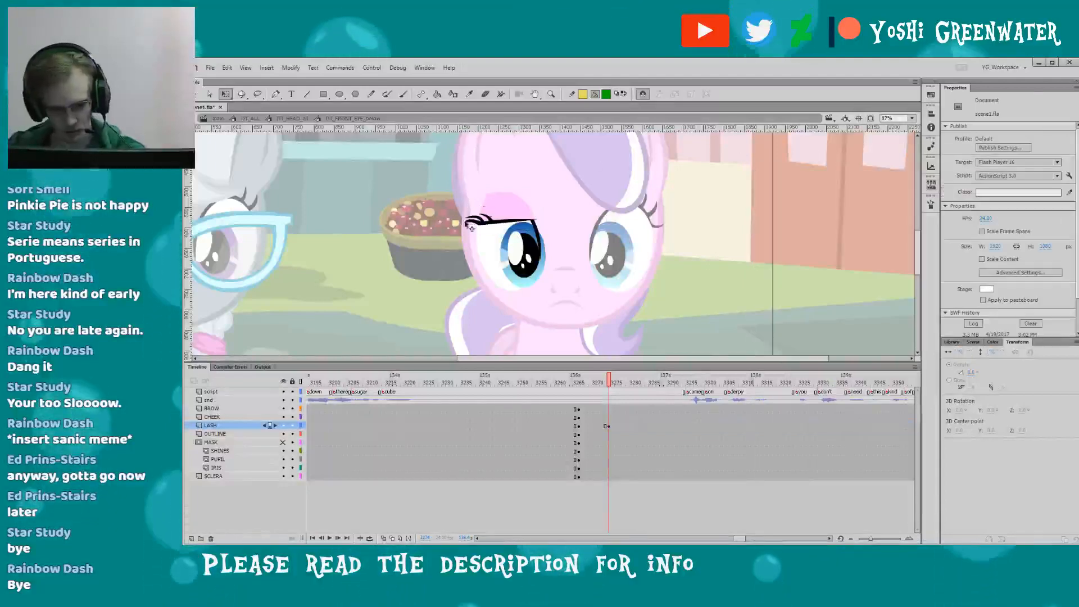
- Keyframe the lash at frame 3280 with the open lash drawing
key(period)
key(period)
key(period)
key(period)
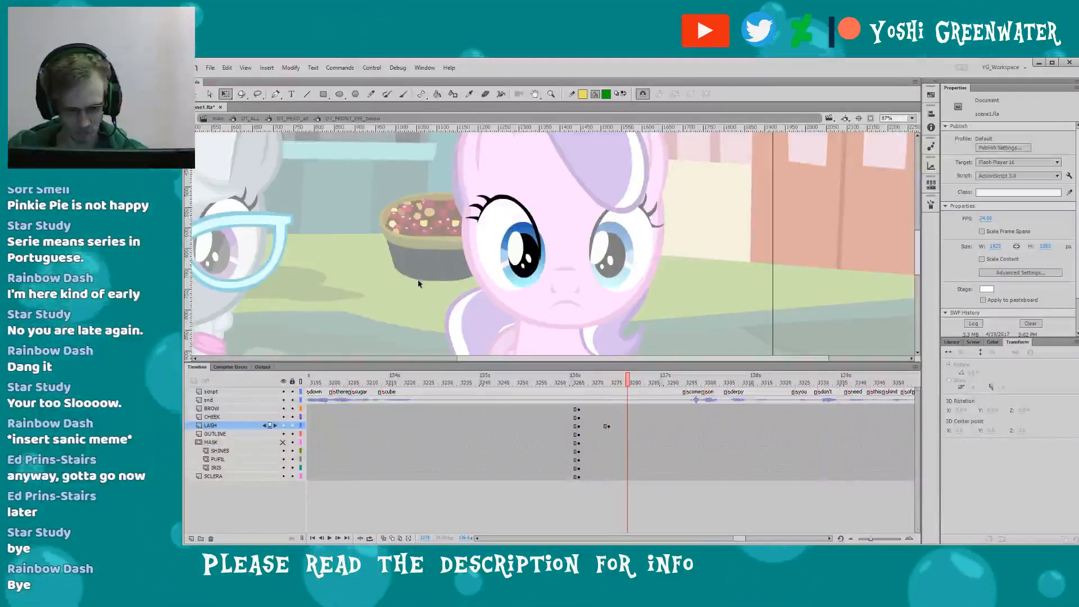
key(period)
key(period)
key(F6)
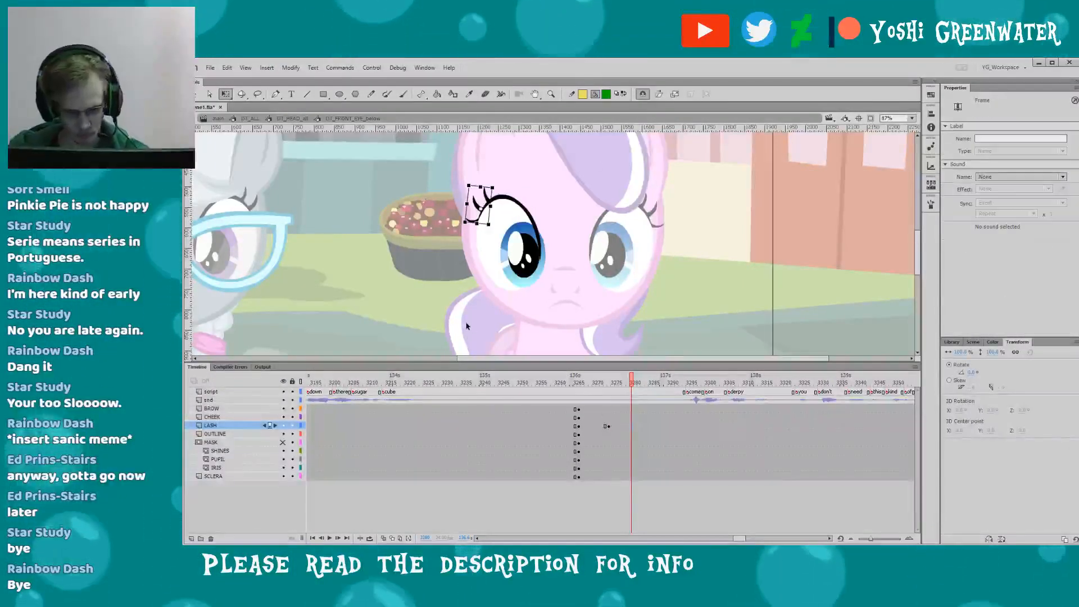
click(479, 211)
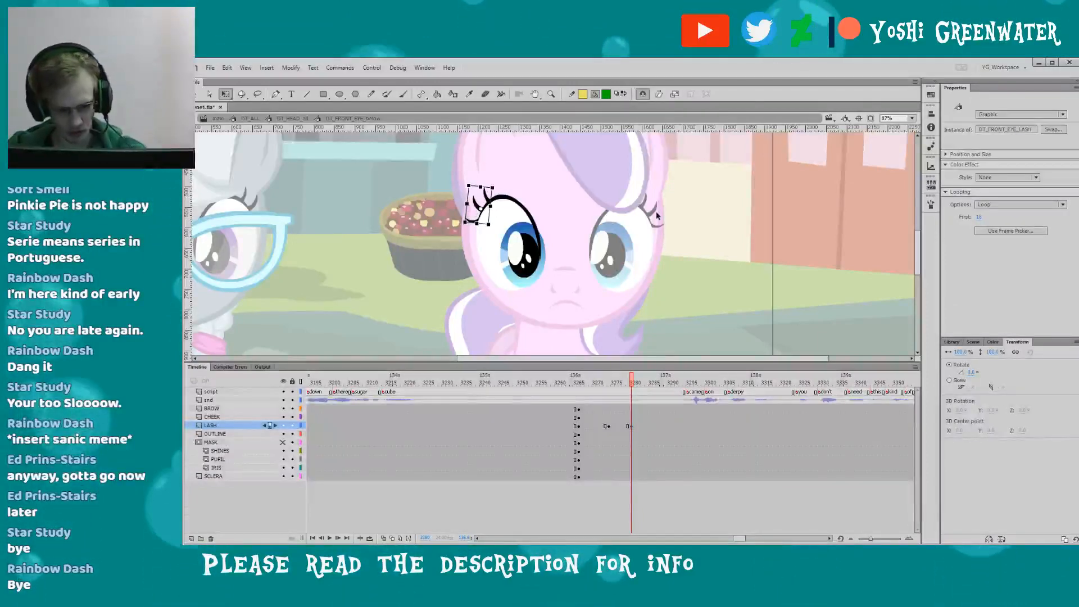
- Check the lash just past the new keyframe, return to the head symbol and make the timeline area taller
key(ctrl+a)
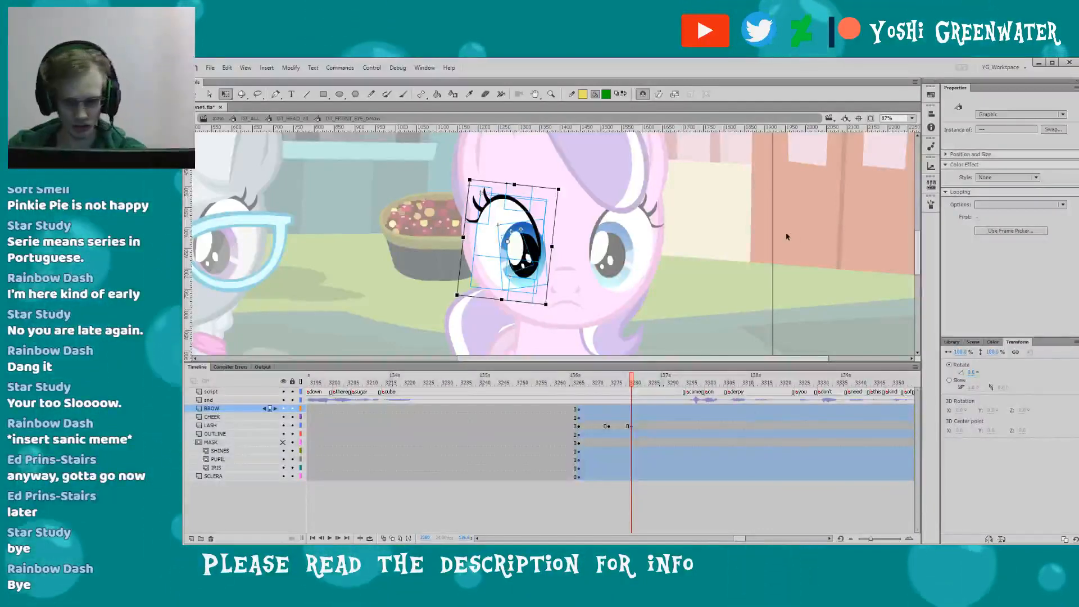
click(760, 248)
click(634, 426)
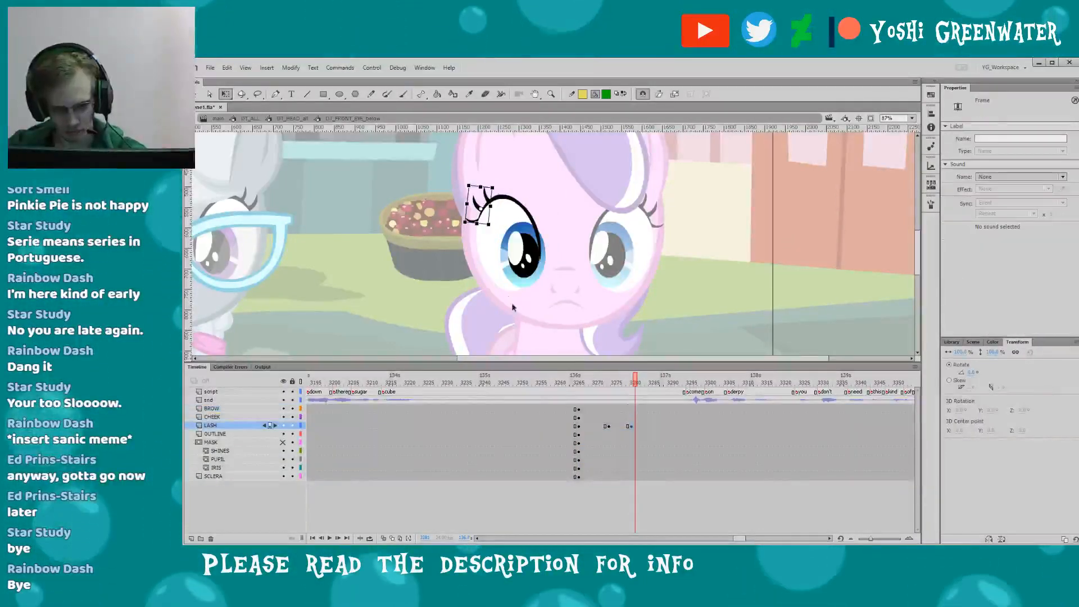
click(485, 207)
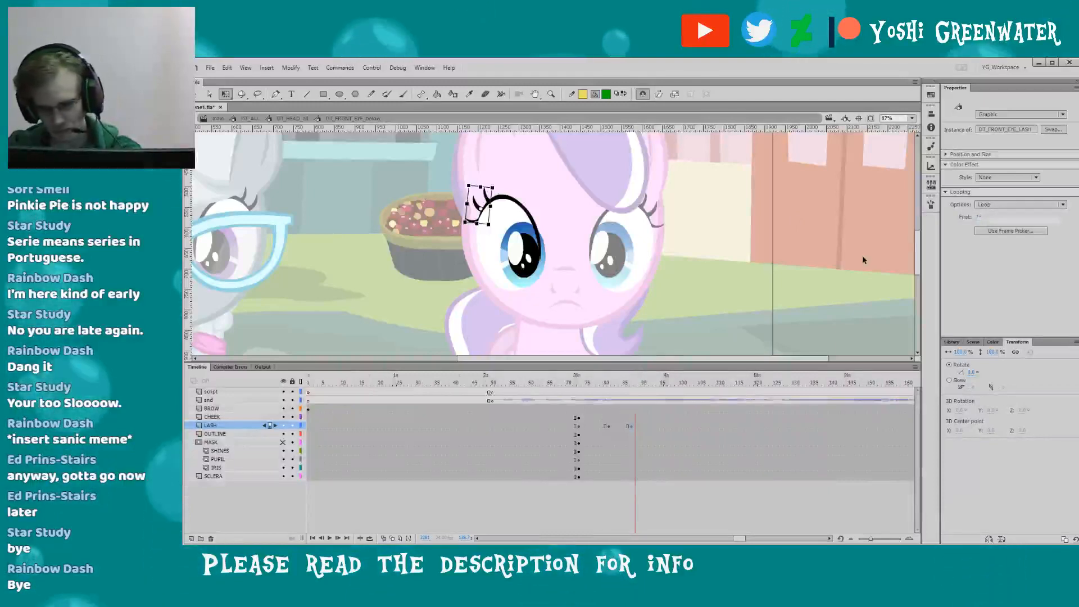
double_click(862, 255)
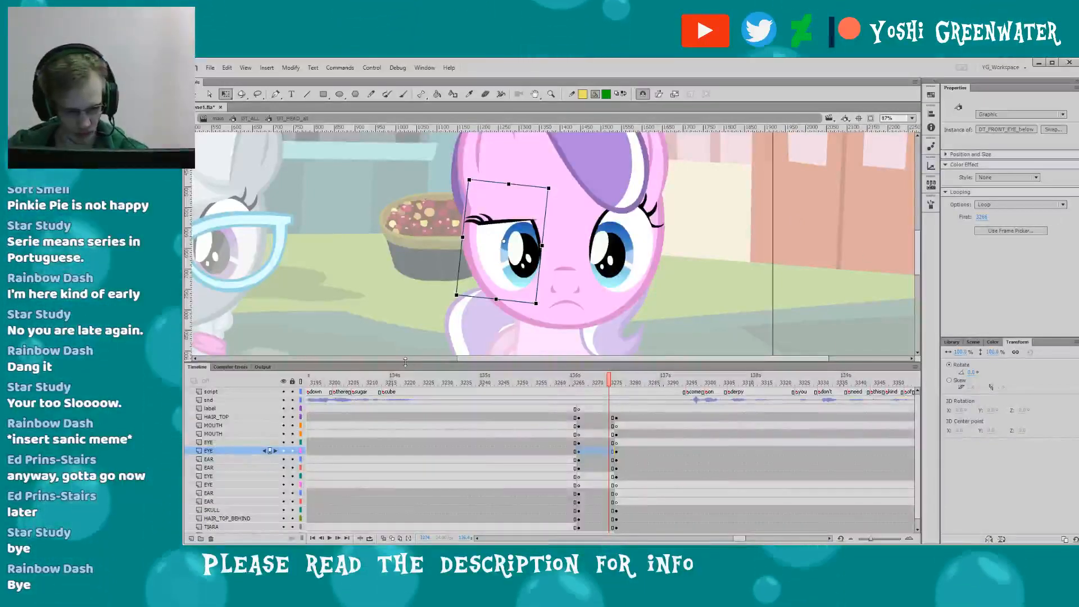
drag(439, 361, 410, 337)
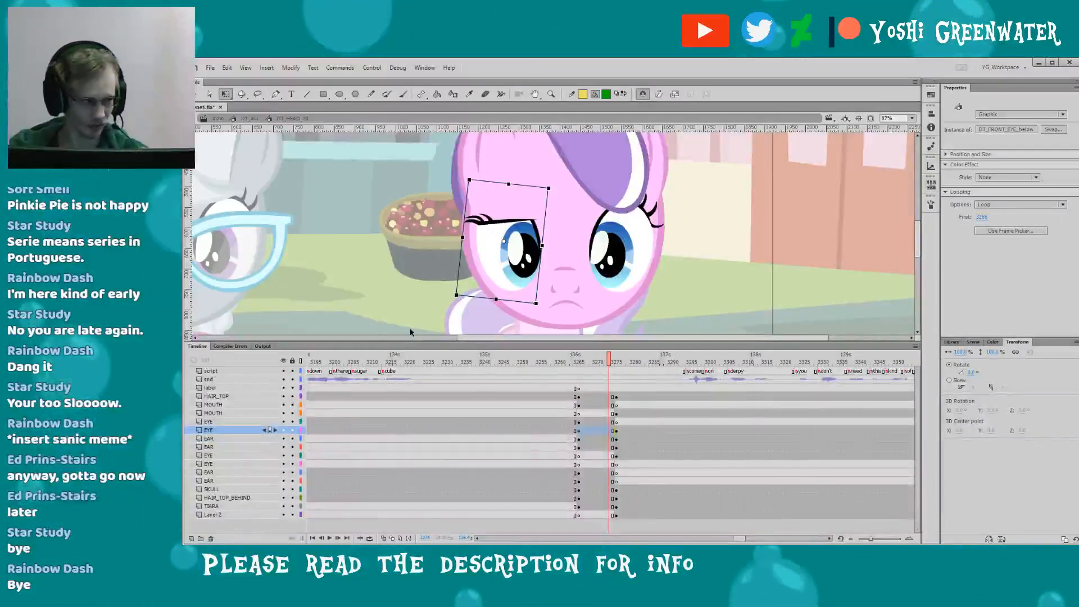
- Step forward and back through the frames around the head turn to examine how the eyes blink
key(period)
key(period)
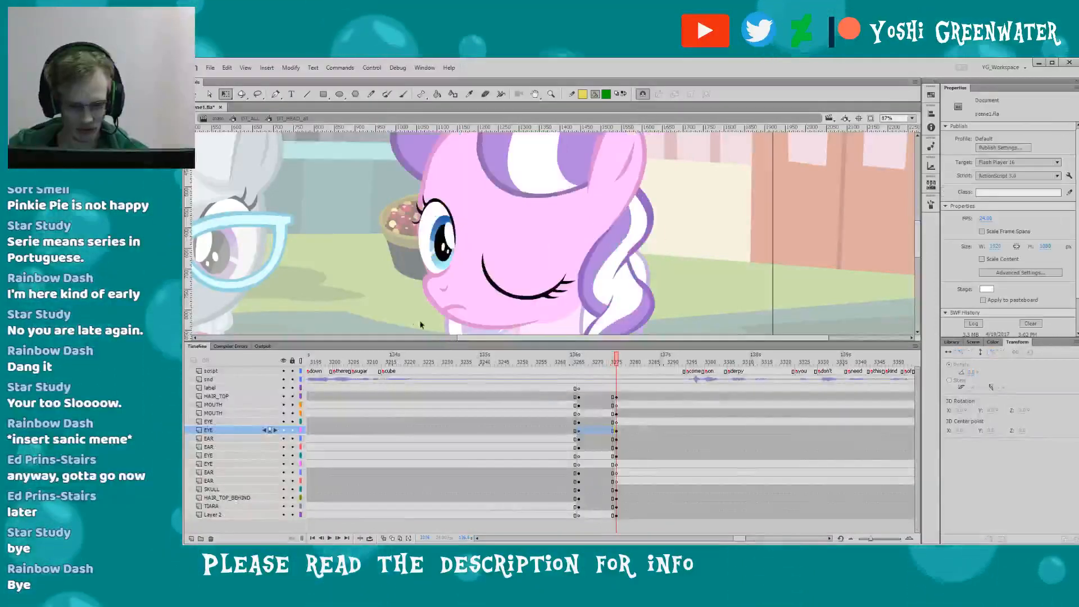
key(period)
key(period)
key(period)
key(period)
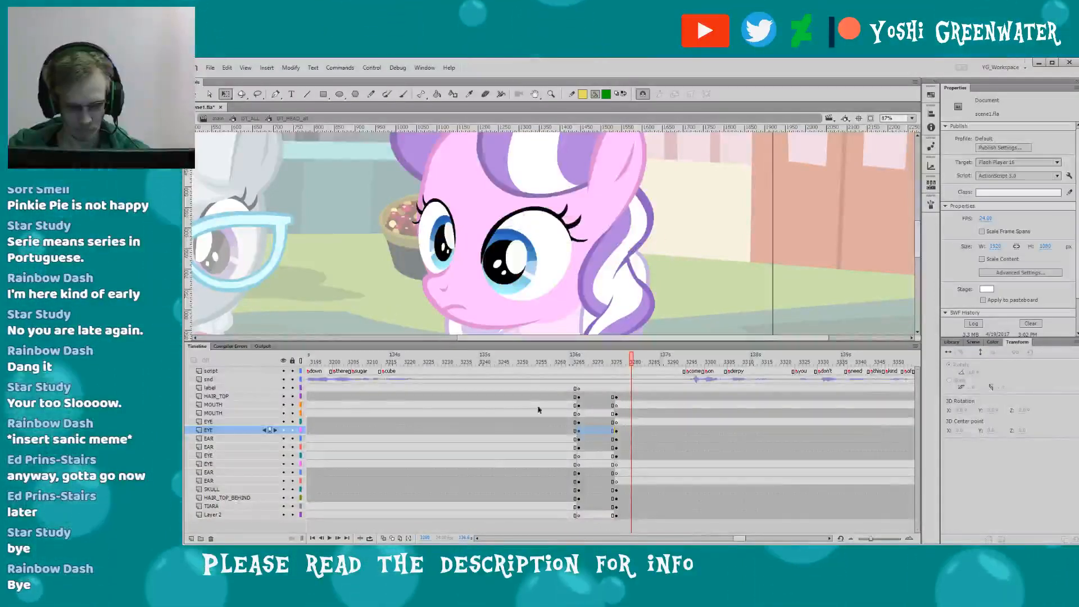
key(comma)
key(comma)
key(comma)
key(comma)
key(comma)
key(comma)
key(comma)
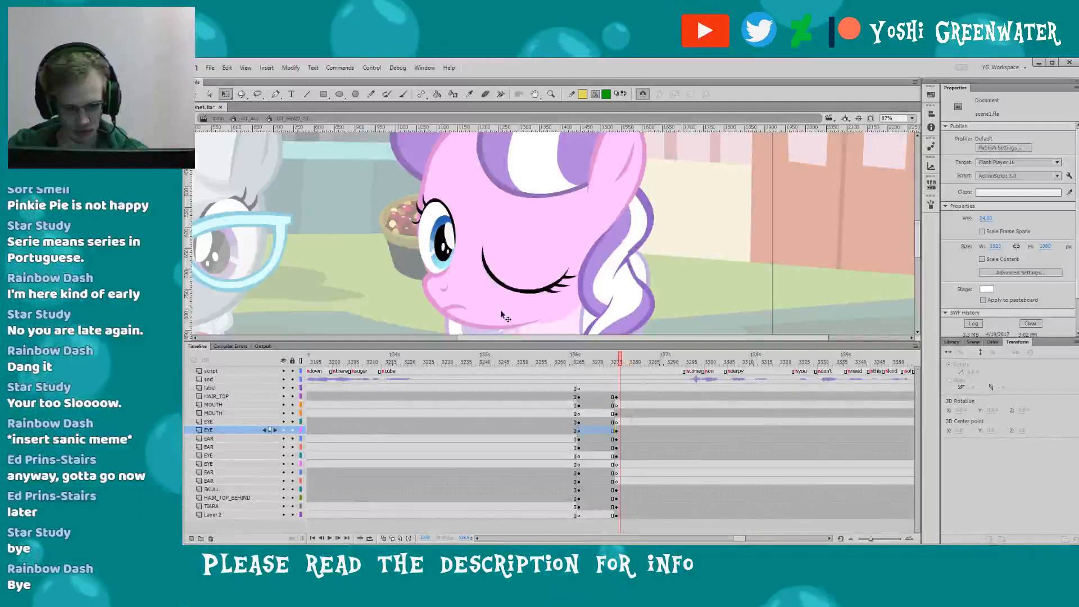
key(period)
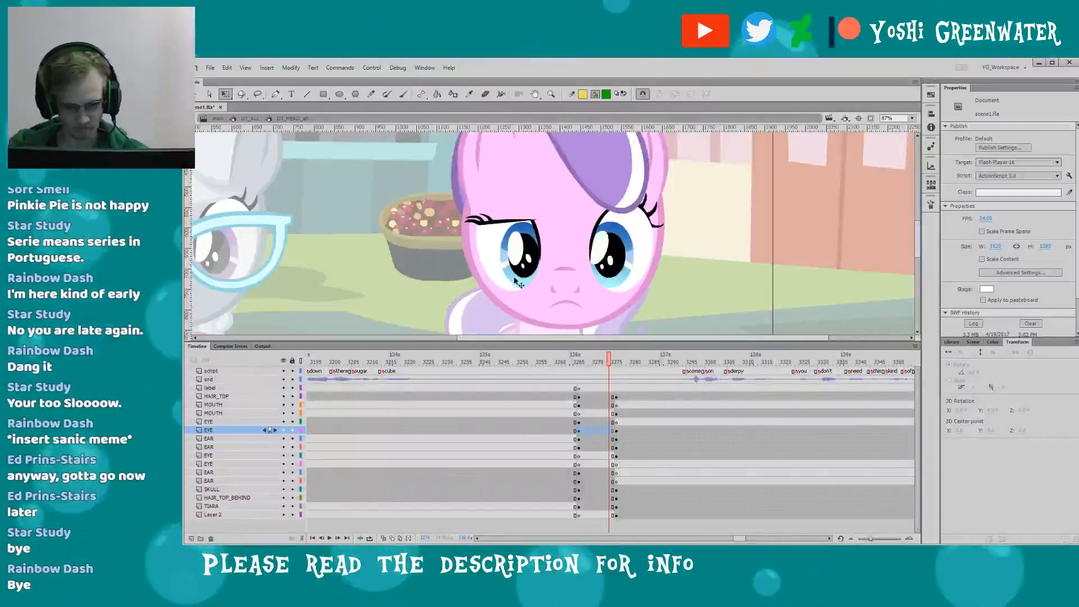
- On the last front-facing frame, open the pony's other front eye symbol and keyframe its lash
double_click(609, 260)
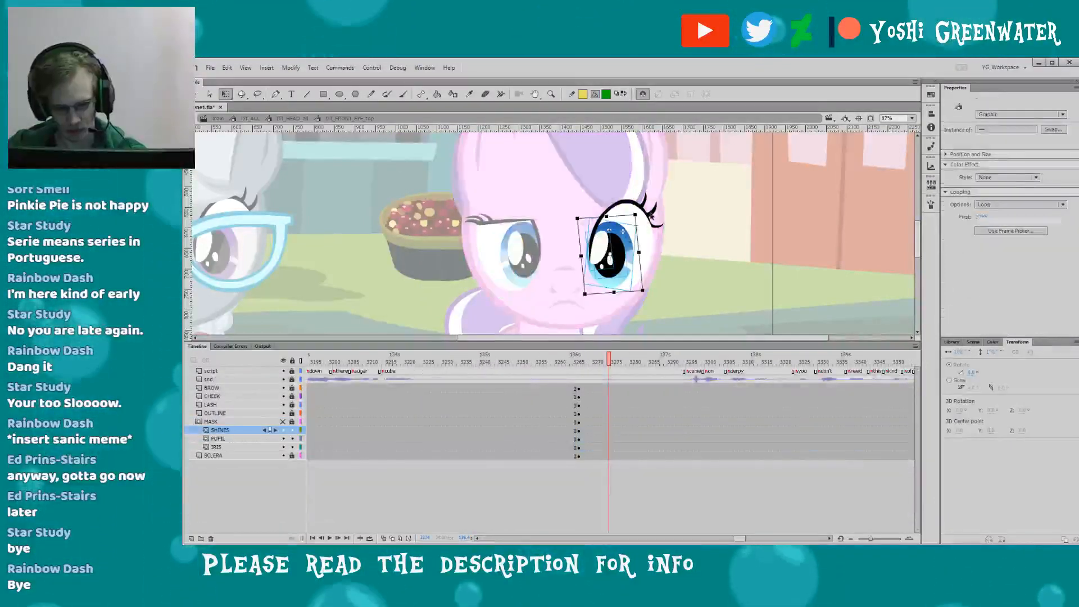
click(535, 276)
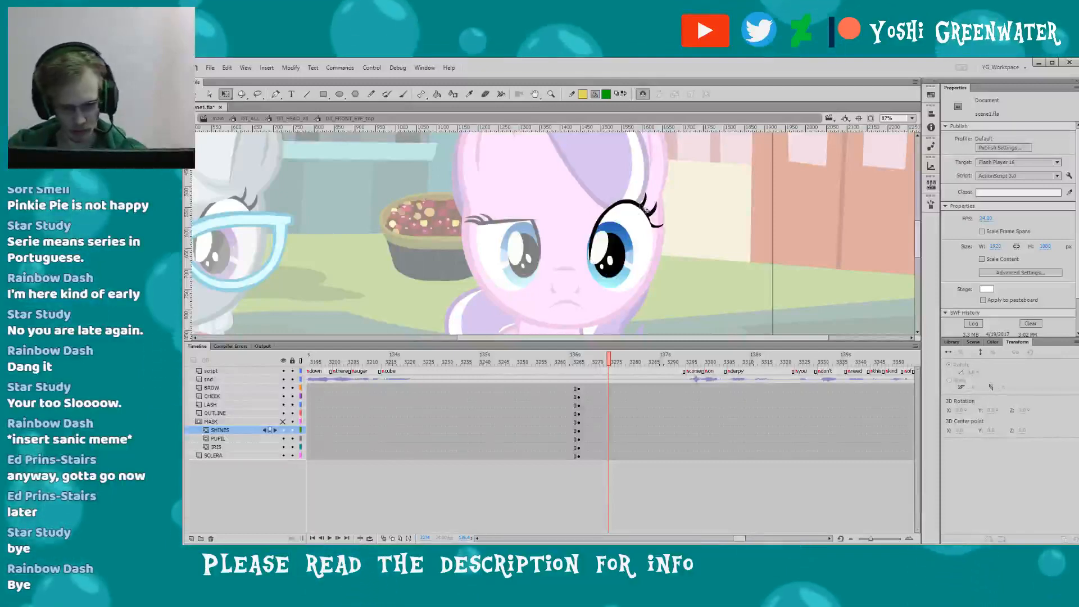
click(651, 209)
key(F6)
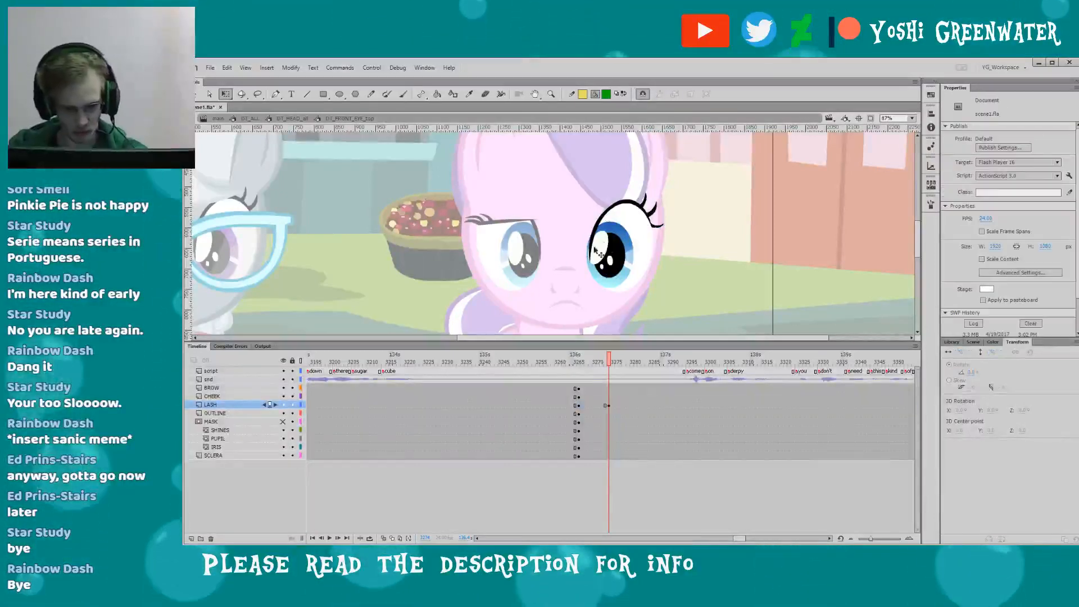
click(647, 207)
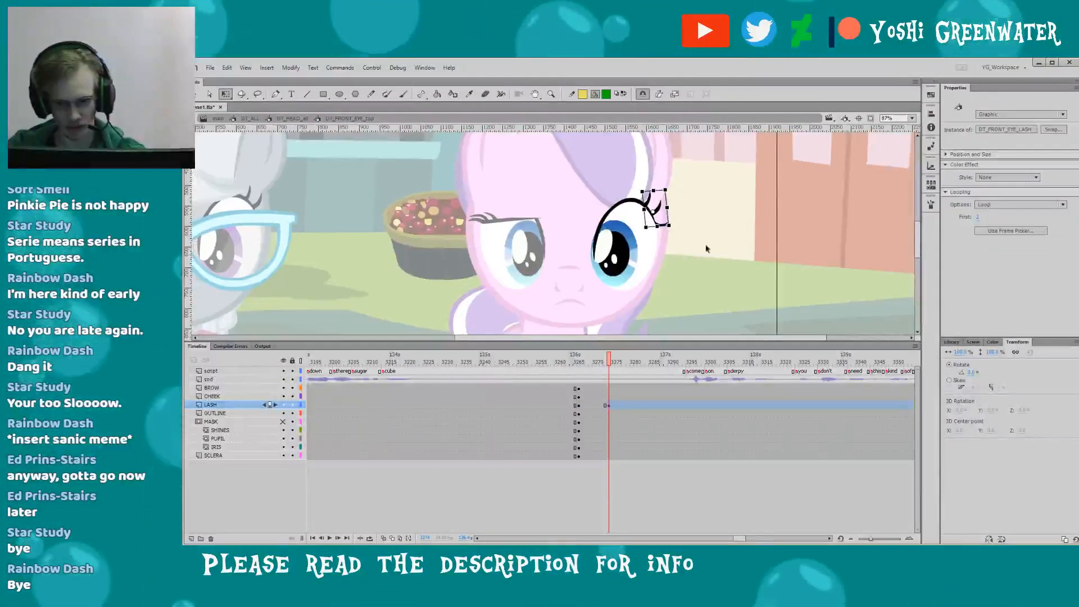
- Switch this eye's lash to the half-closed lid drawing, frame 10, and return to the head symbol
click(1011, 230)
scroll(794, 338, down, 1)
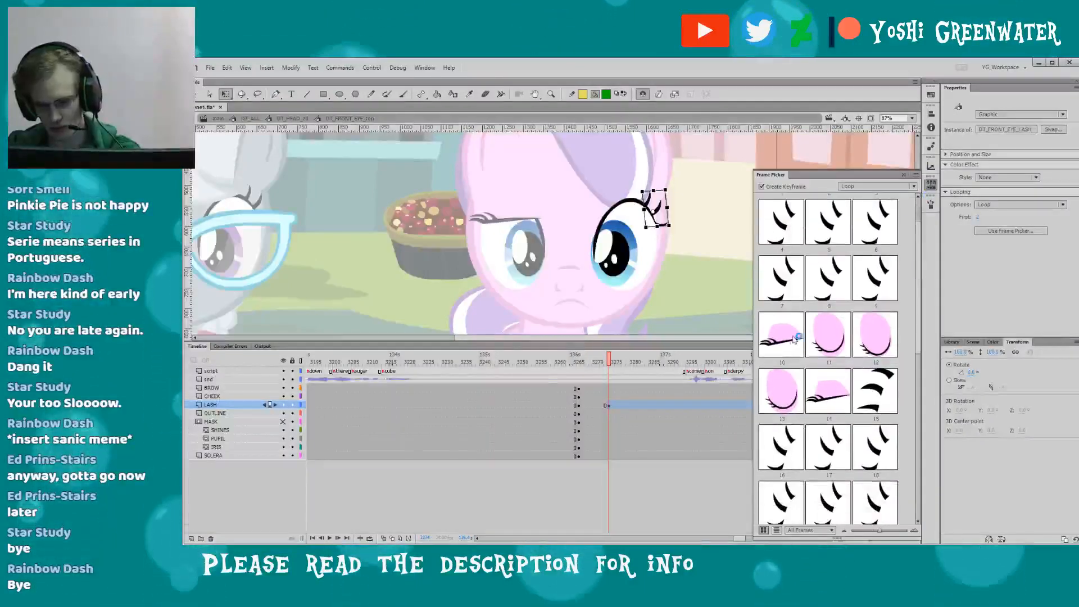
click(762, 351)
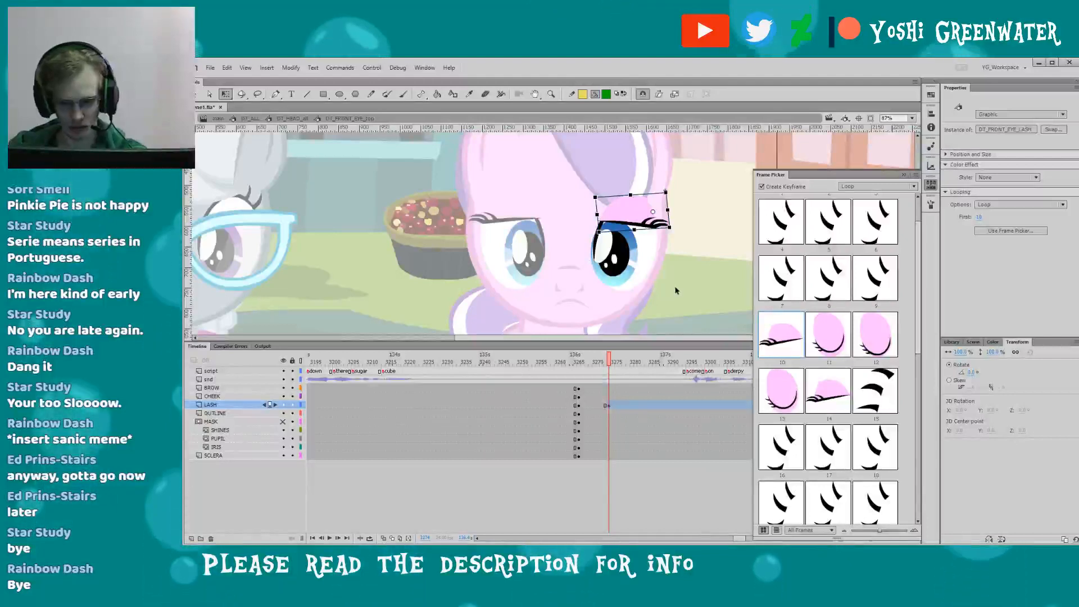
click(623, 203)
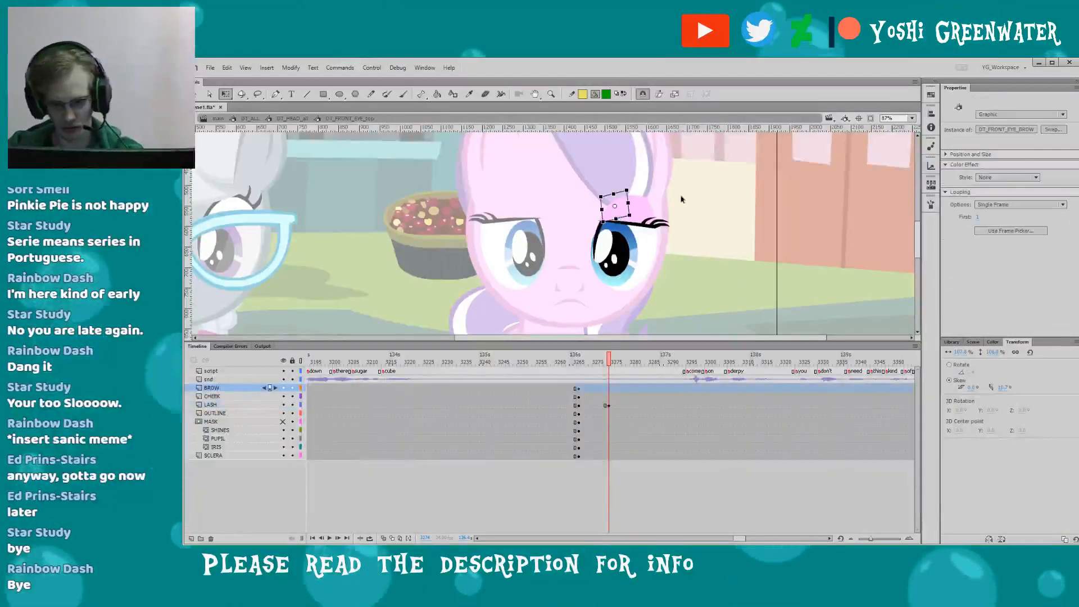
click(659, 221)
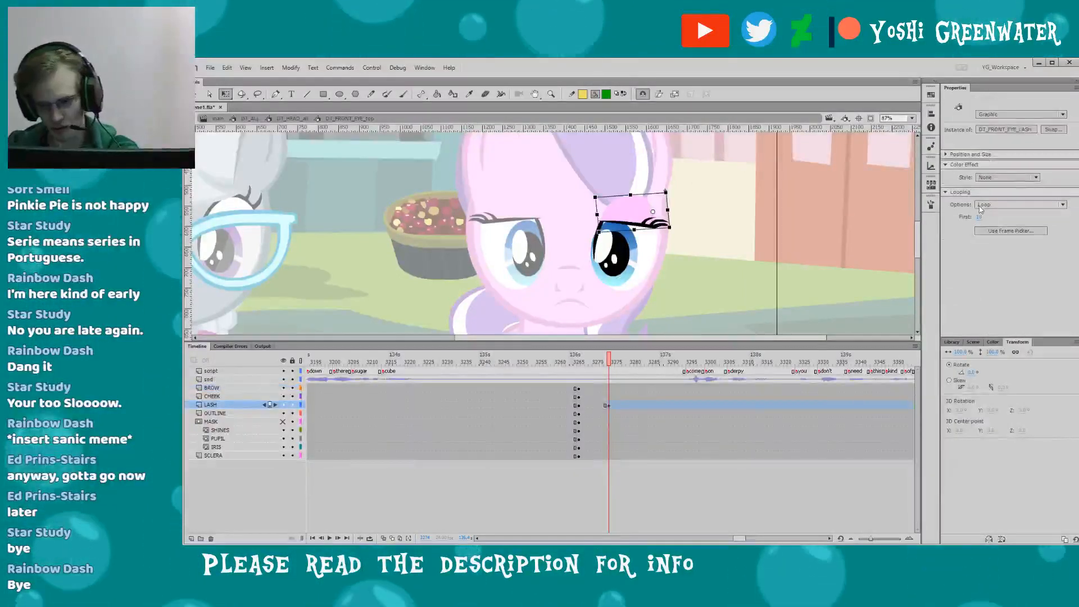
double_click(882, 251)
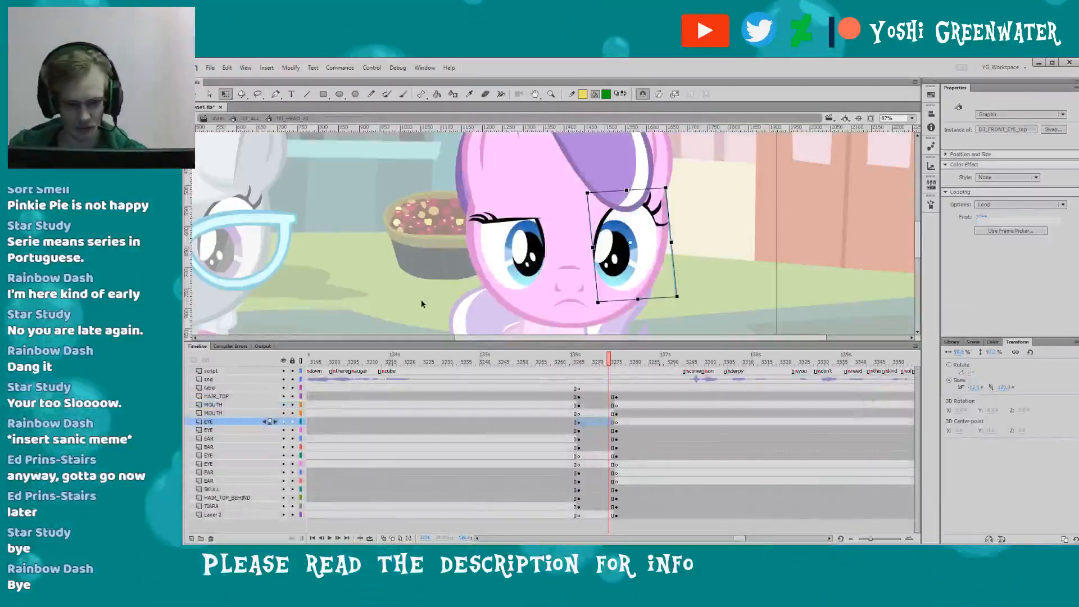
- Step forward through the frames after the half-closed lids to check how the blink plays into the turned head
click(422, 304)
key(.)
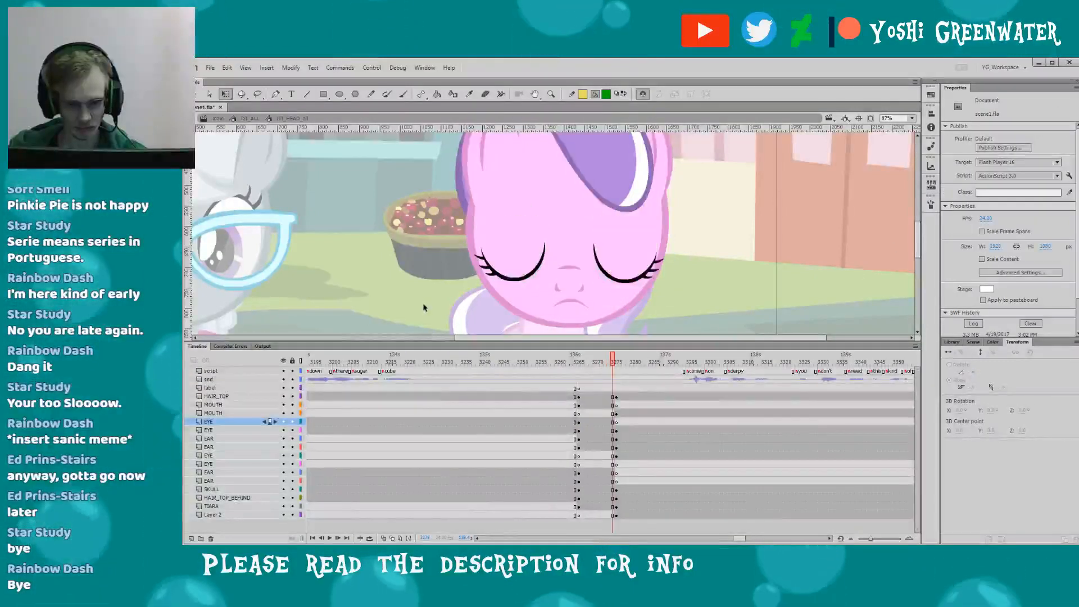
key(.)
key(.)
key(.)
key(.)
key(.)
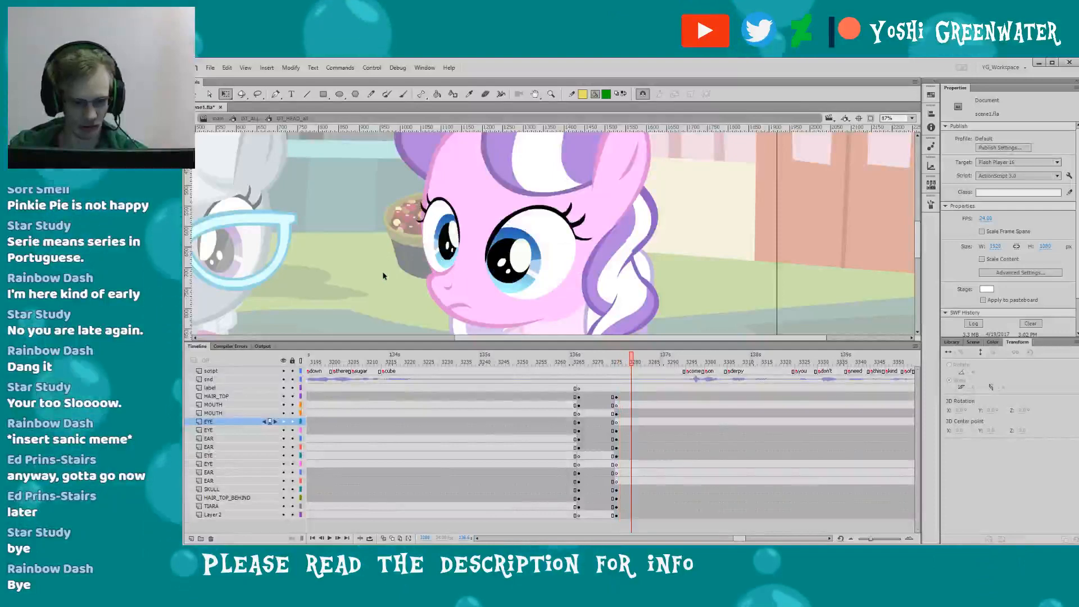
drag(403, 301, 405, 290)
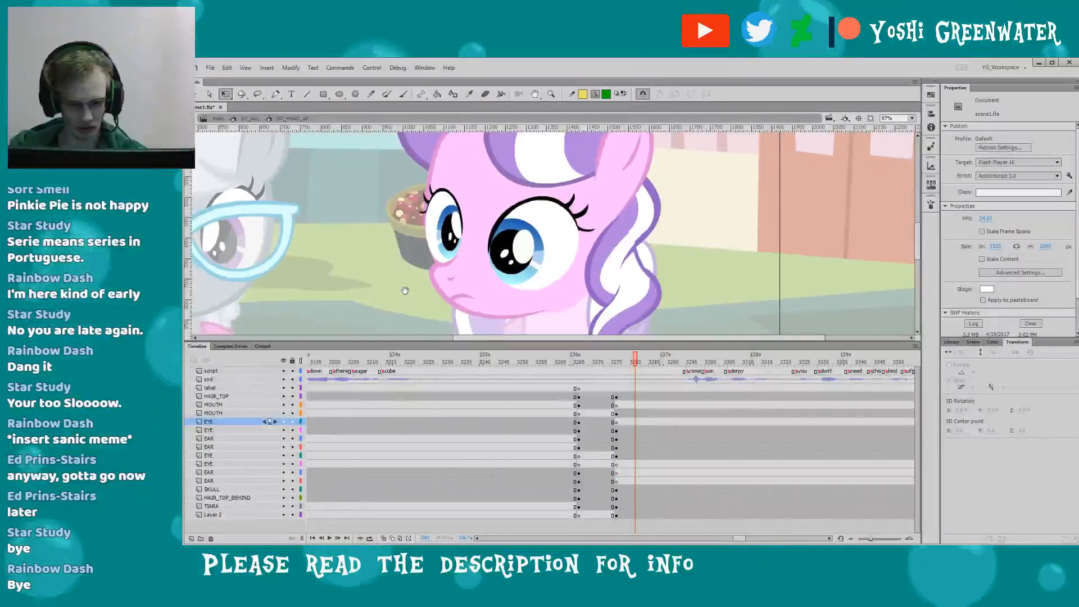
- Go back before the head turn and step through the whole blink again inside the head symbol
drag(737, 538, 739, 541)
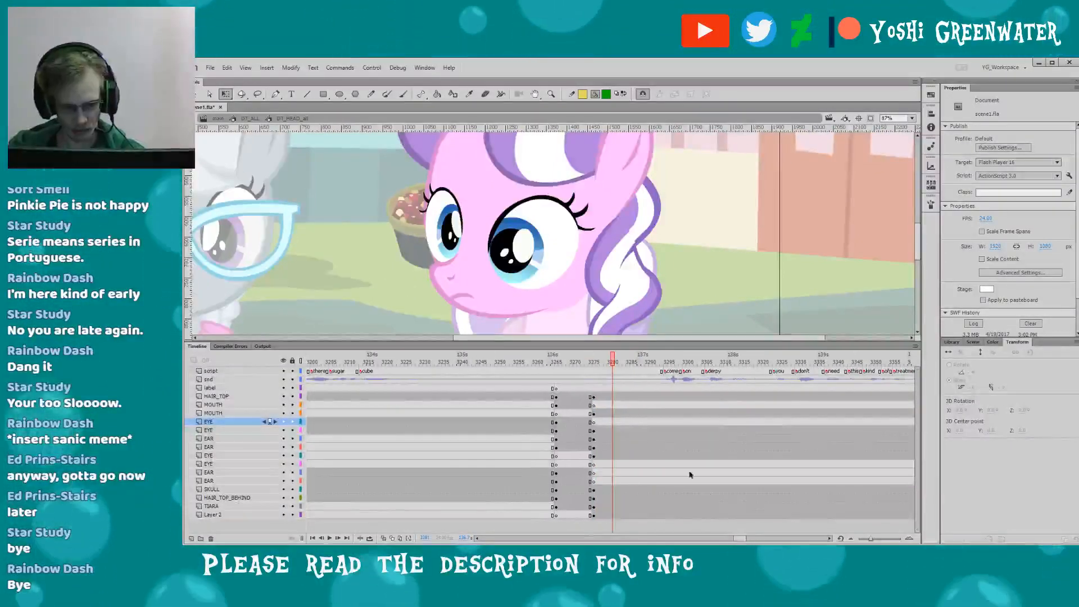
drag(612, 360, 514, 339)
key(.)
key(.)
key(.)
key(.)
key(.)
key(.)
key(.)
key(.)
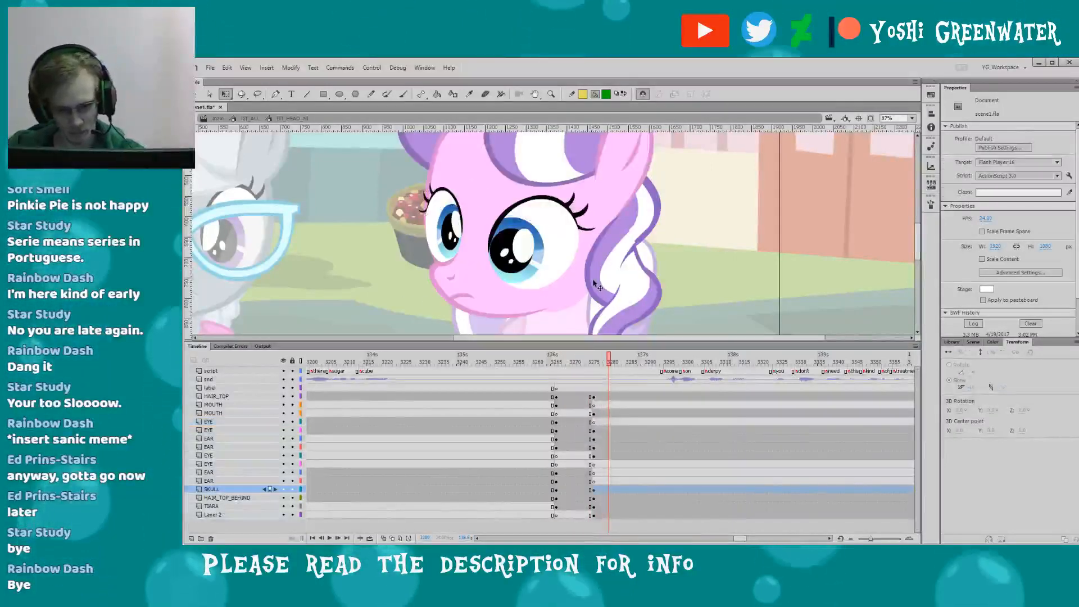
click(595, 285)
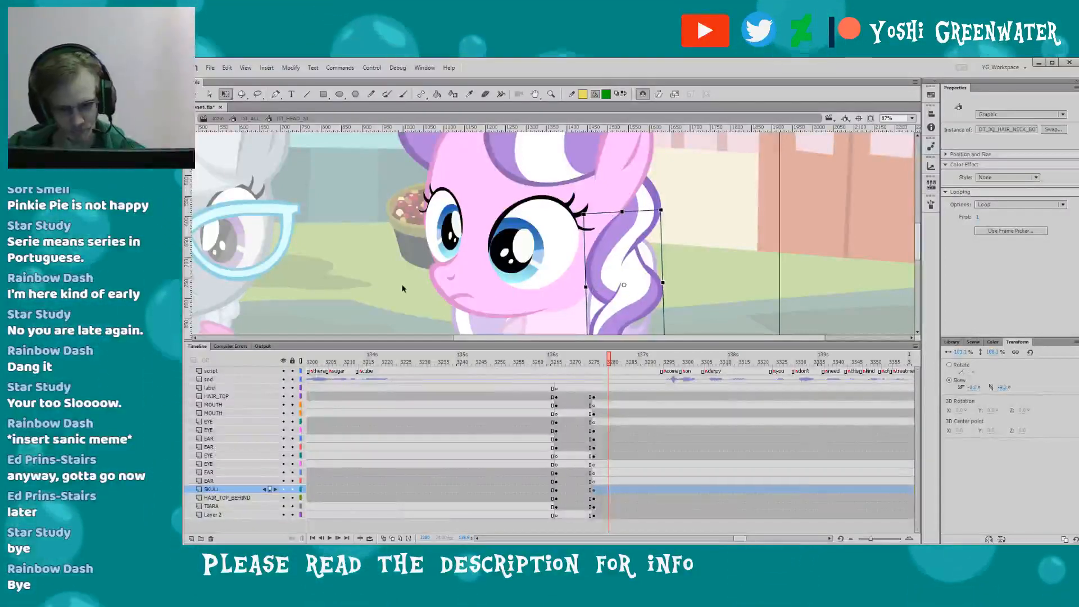
click(381, 249)
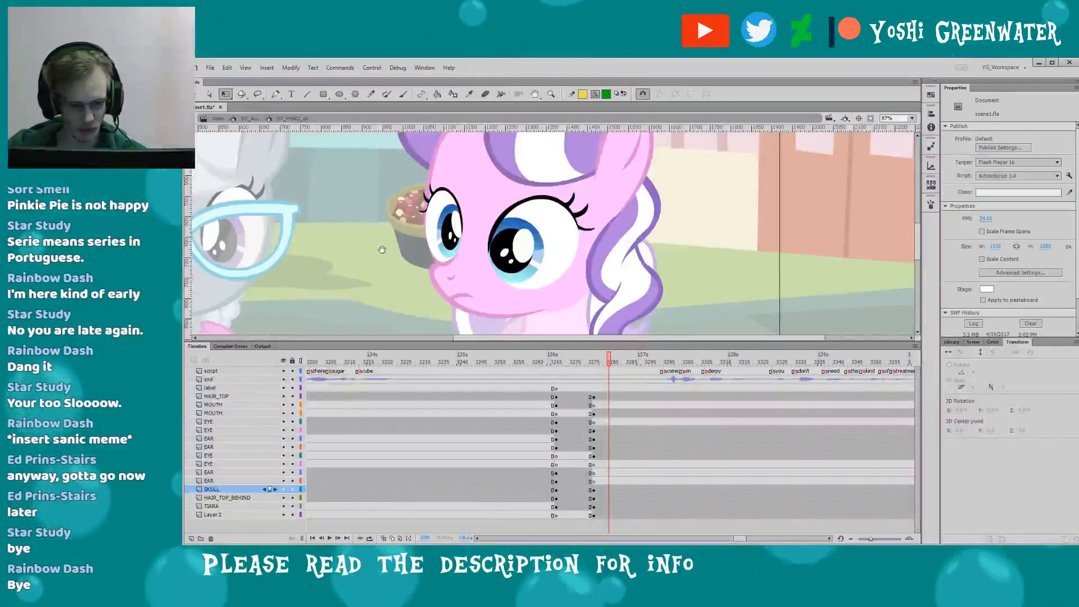
- Return to the pony's whole-body symbol and play the head turn there
drag(382, 249, 418, 314)
alt+click(432, 283)
drag(589, 185, 619, 326)
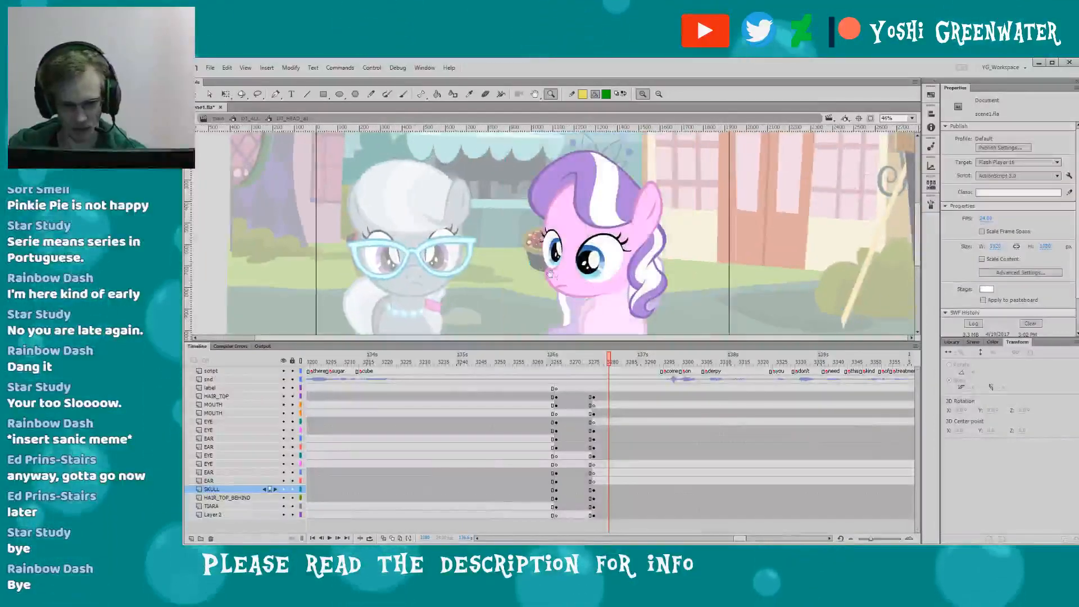
drag(519, 160, 634, 322)
key(q)
double_click(491, 262)
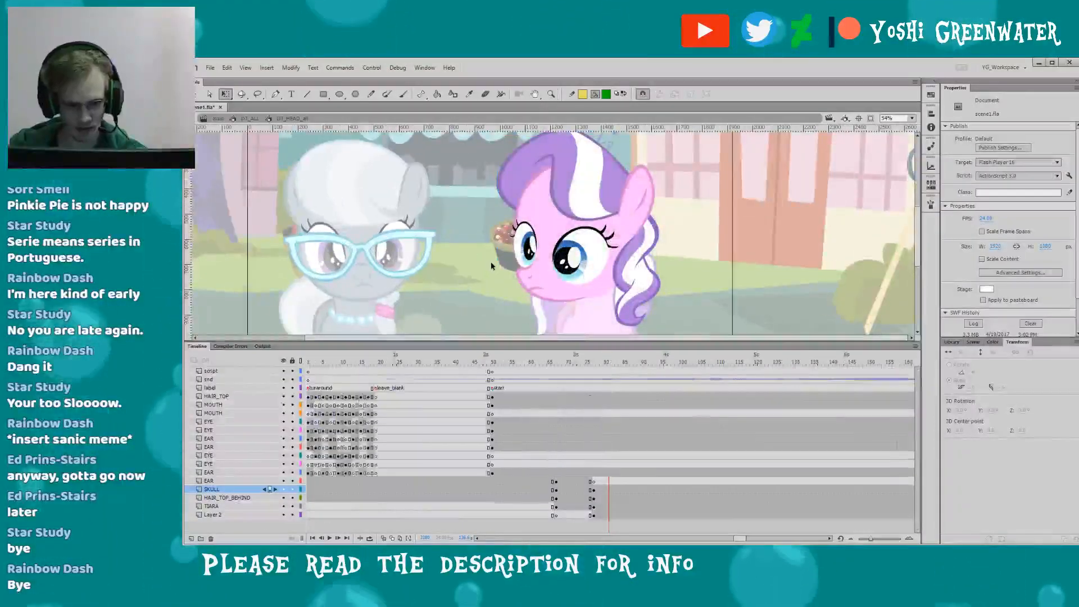
key(Return)
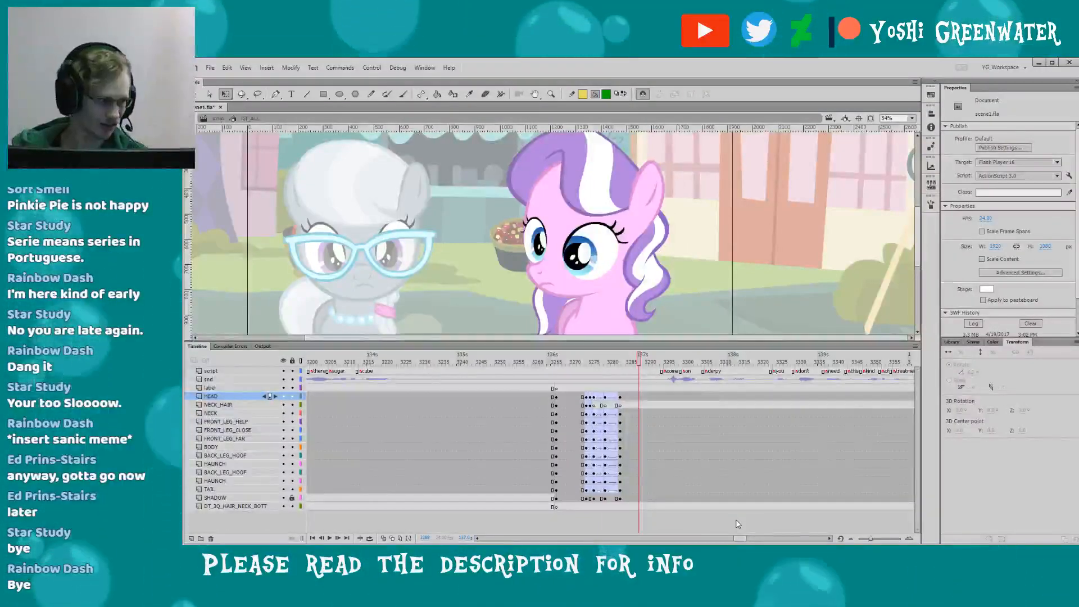
- Replay the head turn from the last front-facing pose with both ponies in view
key(z)
alt+click(458, 287)
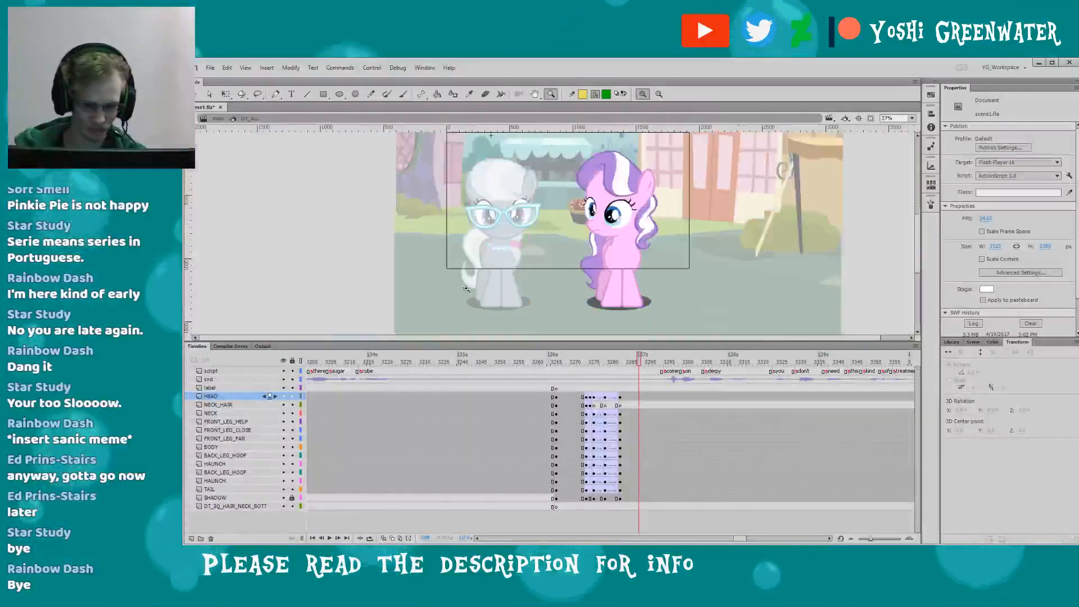
drag(494, 271, 479, 288)
drag(555, 174, 617, 309)
drag(530, 267, 481, 267)
key(q)
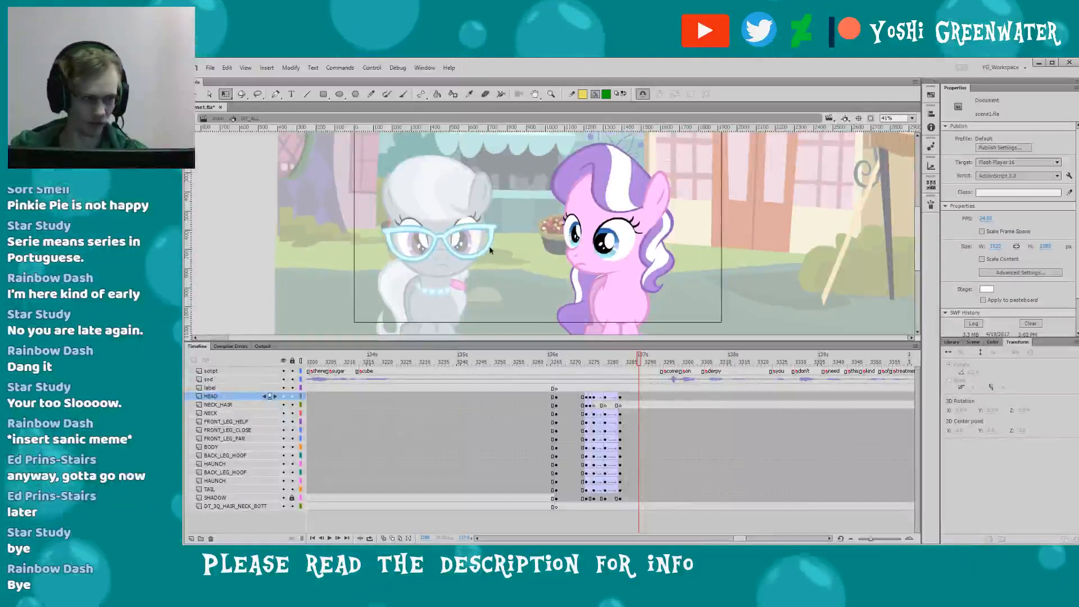
click(554, 355)
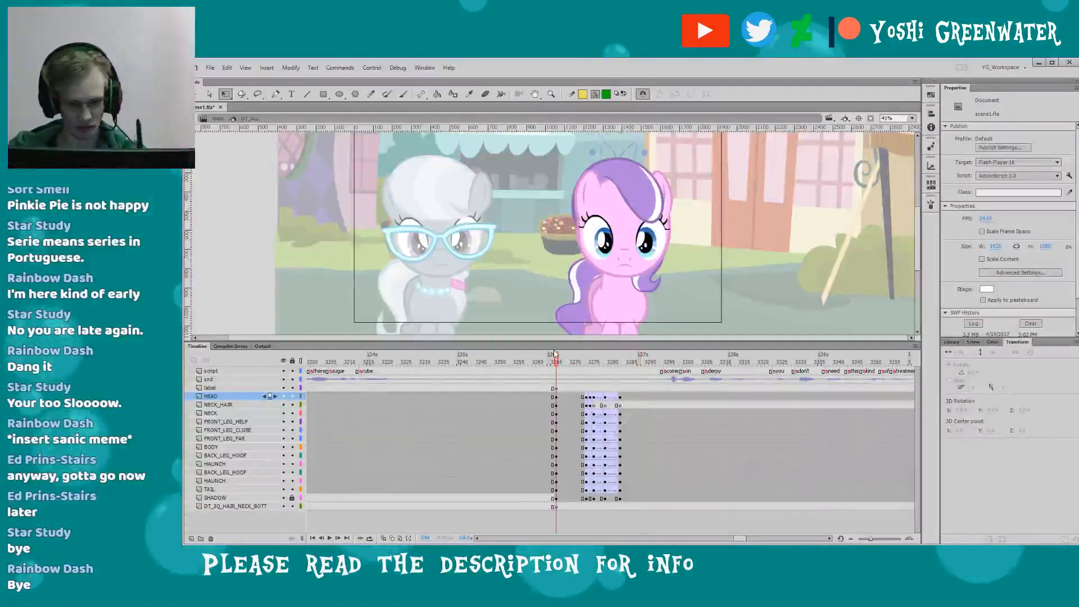
key(Return)
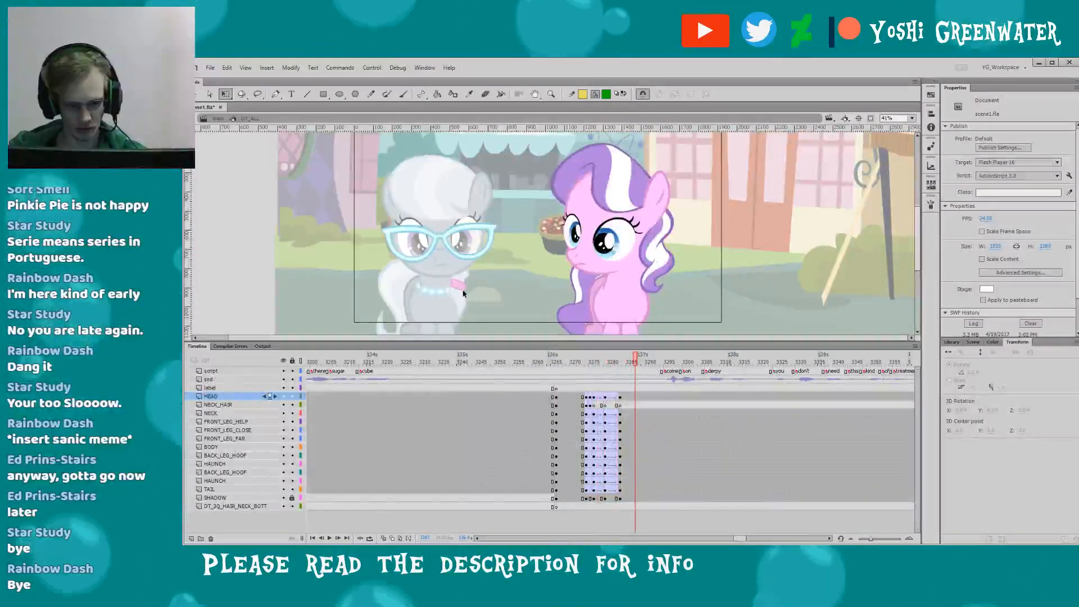
- Return to the main timeline and go to the start of the next shot with the three ponies
double_click(438, 293)
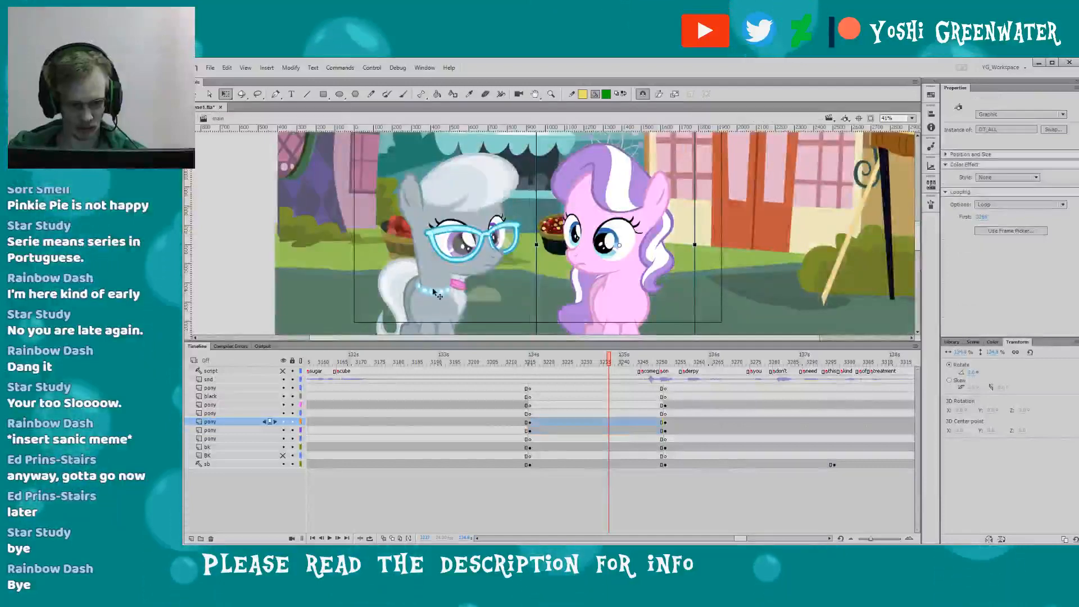
click(438, 292)
drag(739, 539, 744, 539)
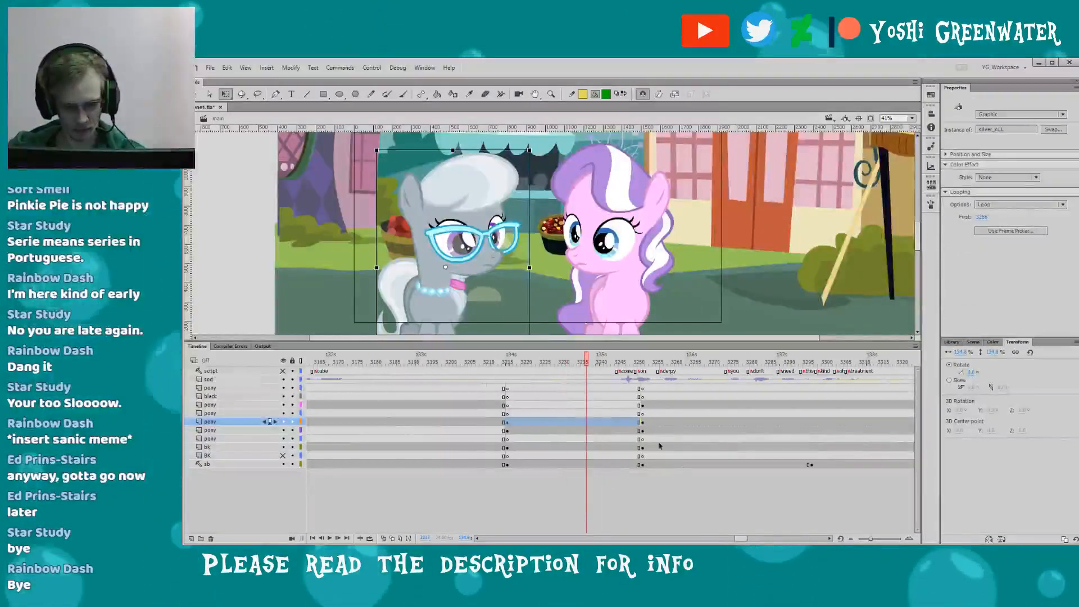
drag(522, 342, 524, 343)
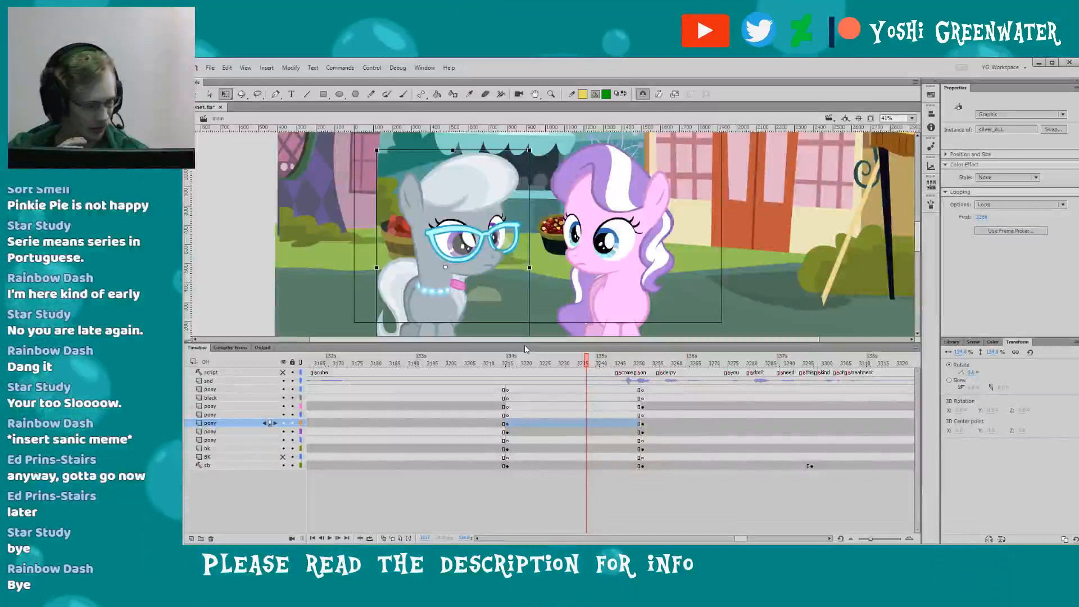
scroll(500, 379, right, 3)
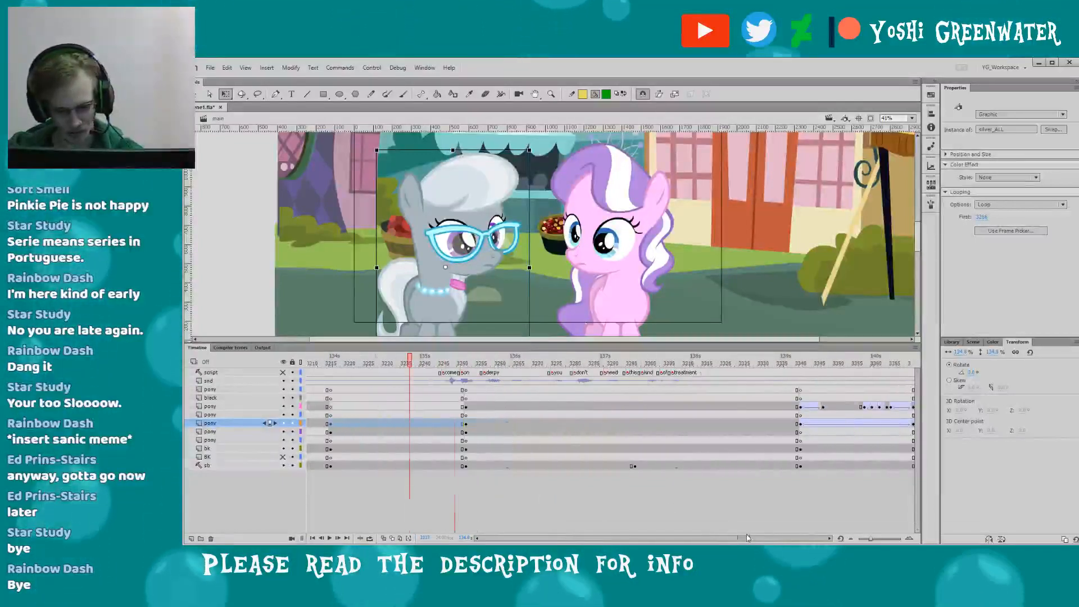
click(470, 364)
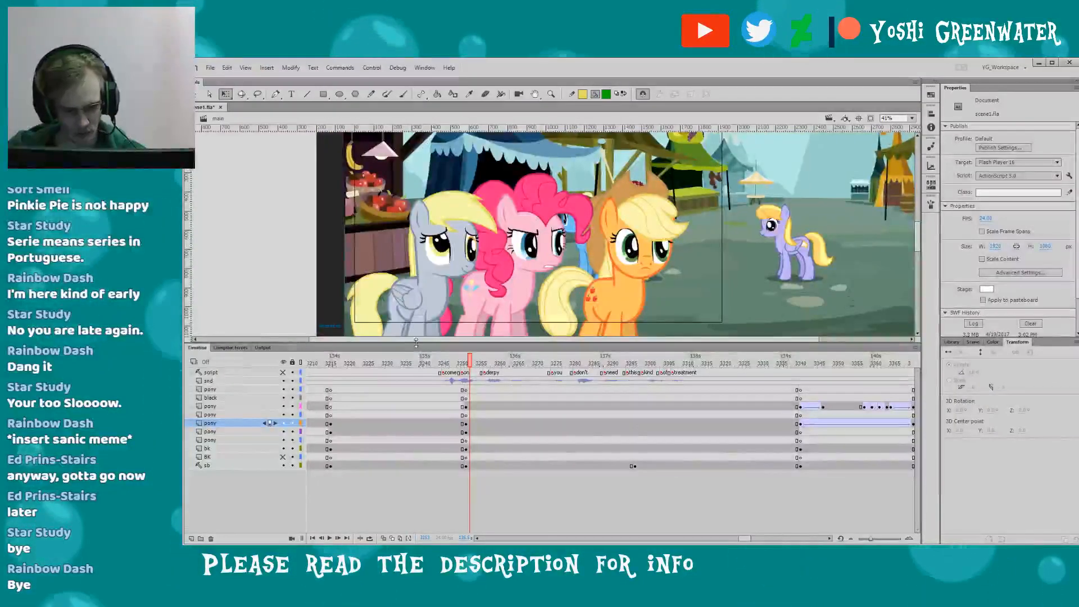
- Hide the artwork layers to reveal the three-pony shot's storyboard sketch, enlarge the stage area and play the sketch
drag(416, 342, 417, 361)
click(404, 264)
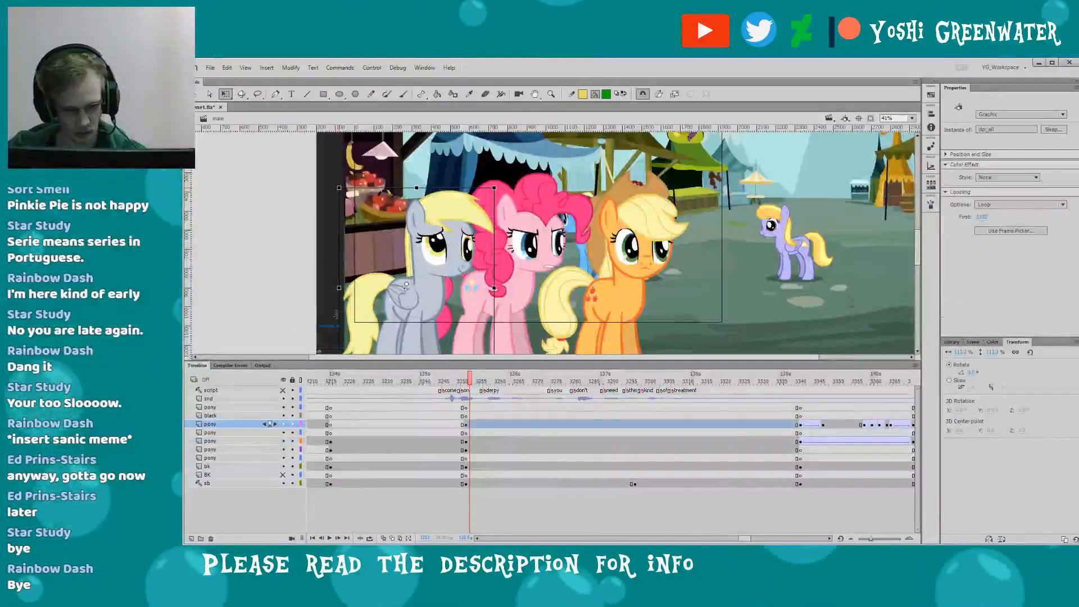
click(296, 316)
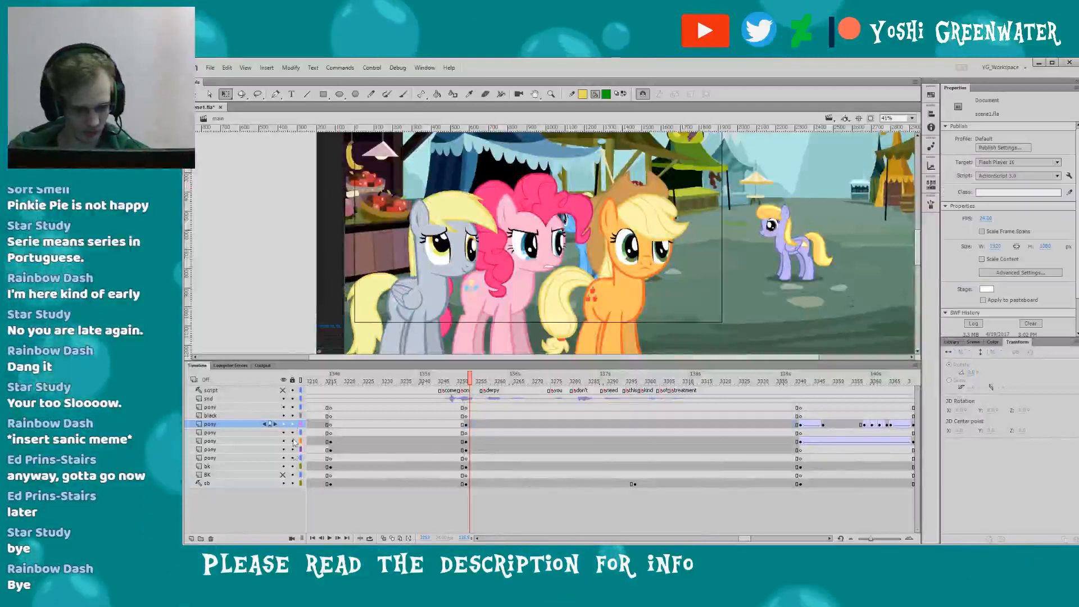
click(353, 293)
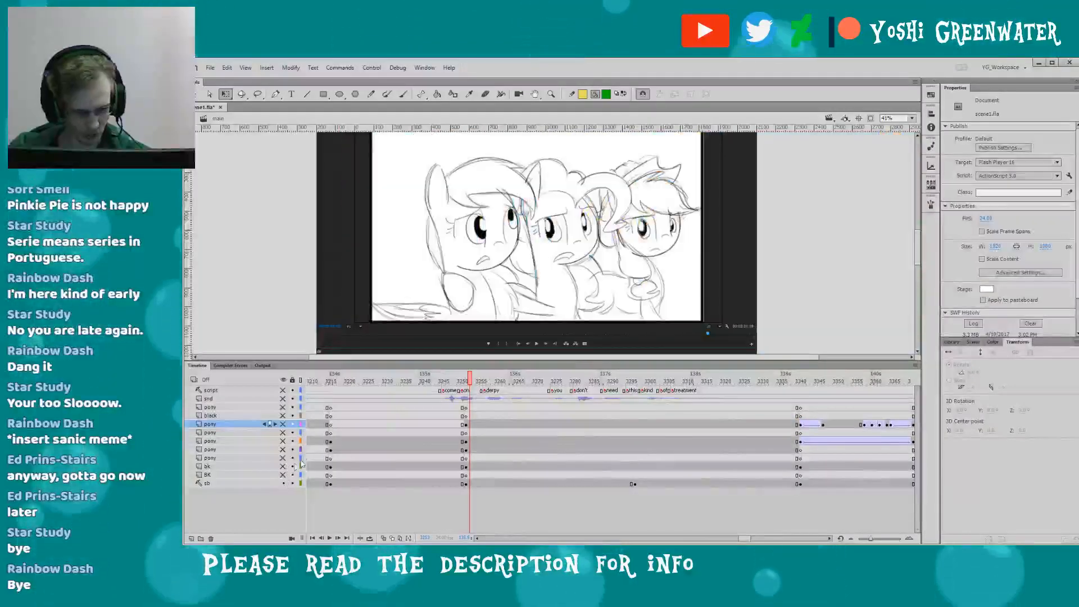
drag(344, 287, 364, 308)
drag(387, 362, 386, 376)
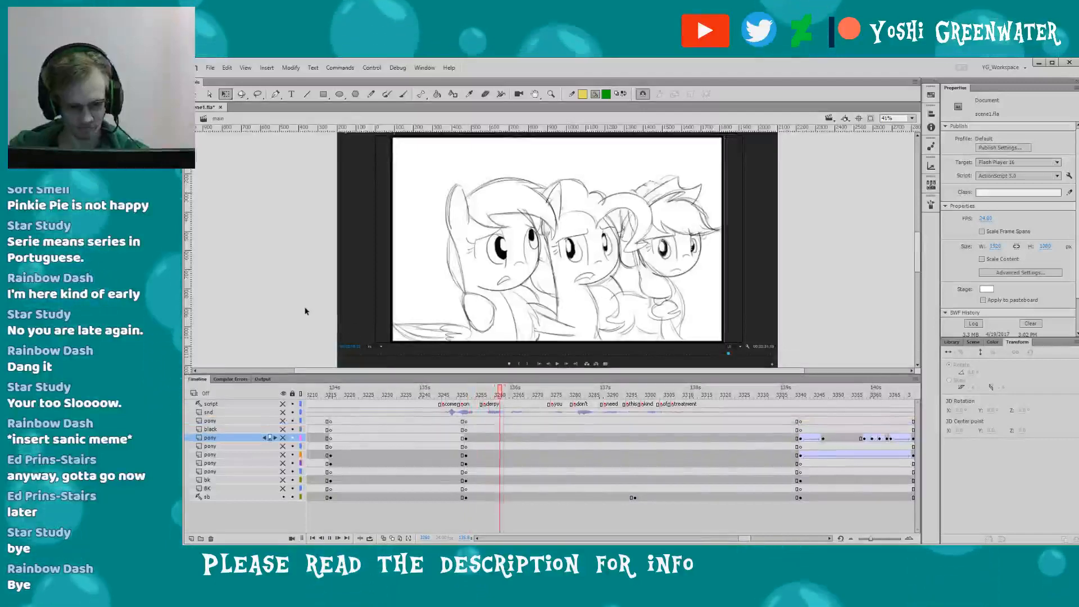
- Scrub through the storyboard sketch against the dialogue and show all the artwork layers again
click(284, 413)
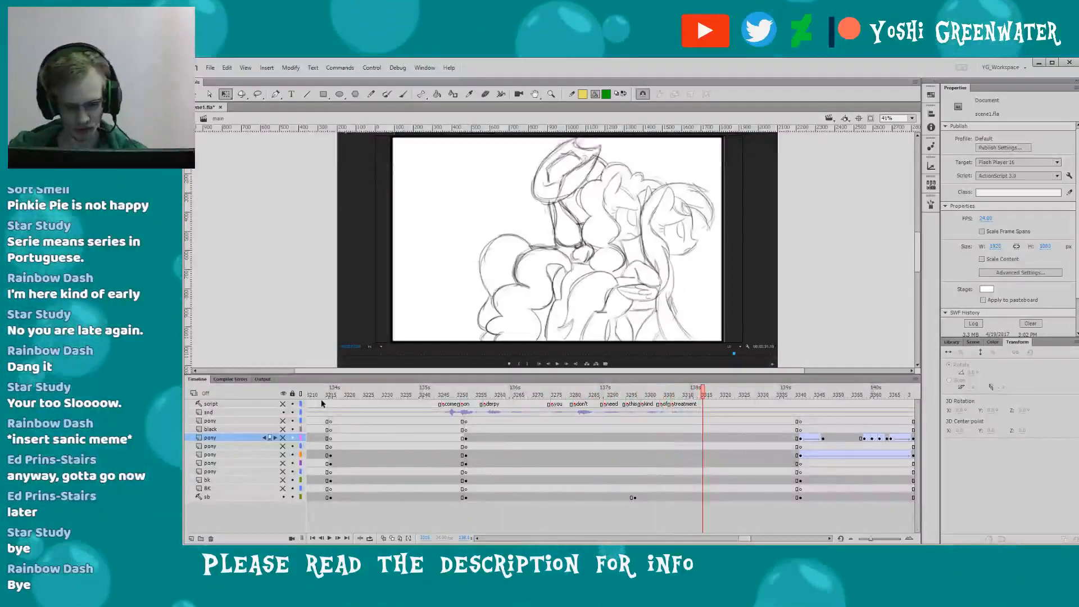
drag(742, 539, 743, 538)
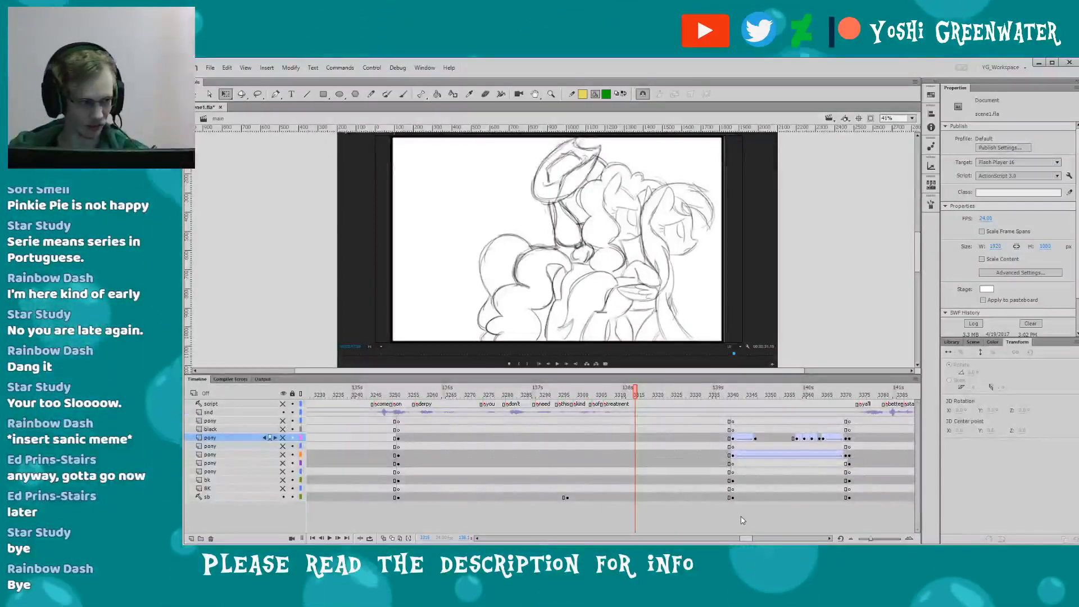
click(467, 394)
drag(468, 396, 486, 396)
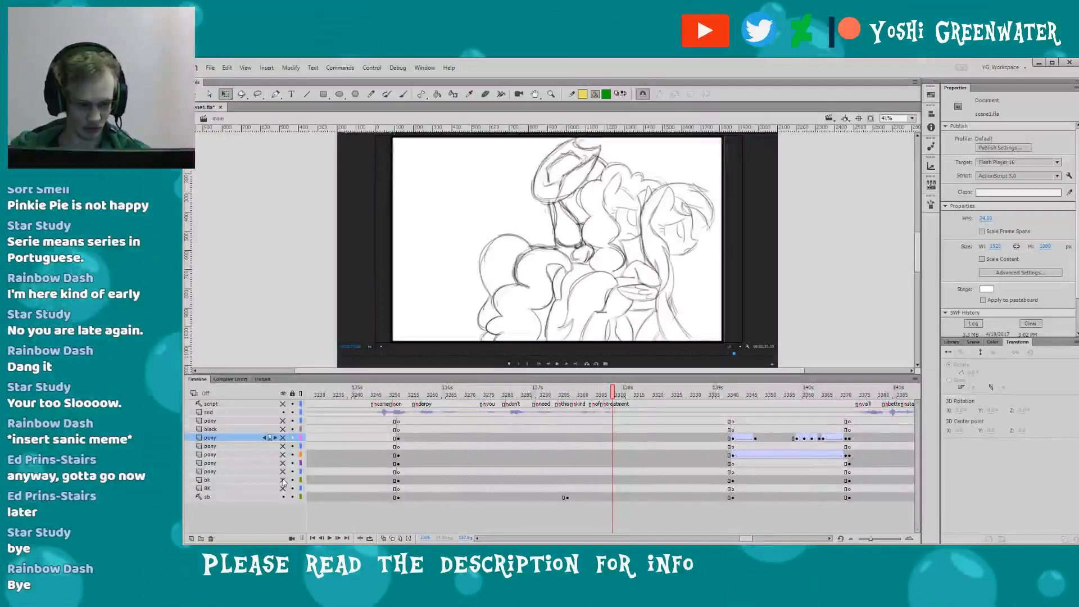
click(523, 395)
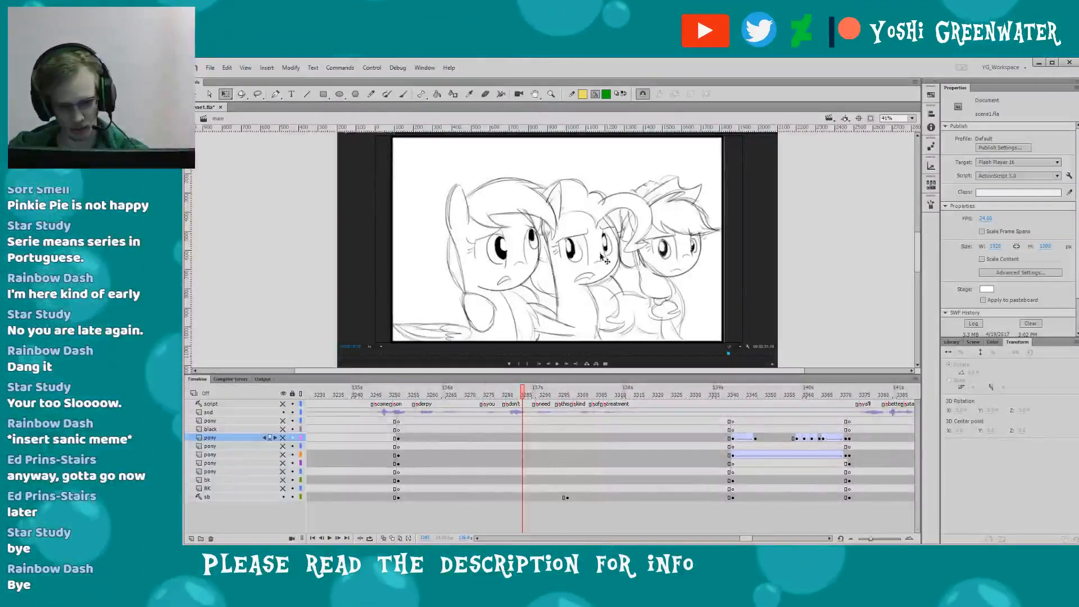
click(282, 393)
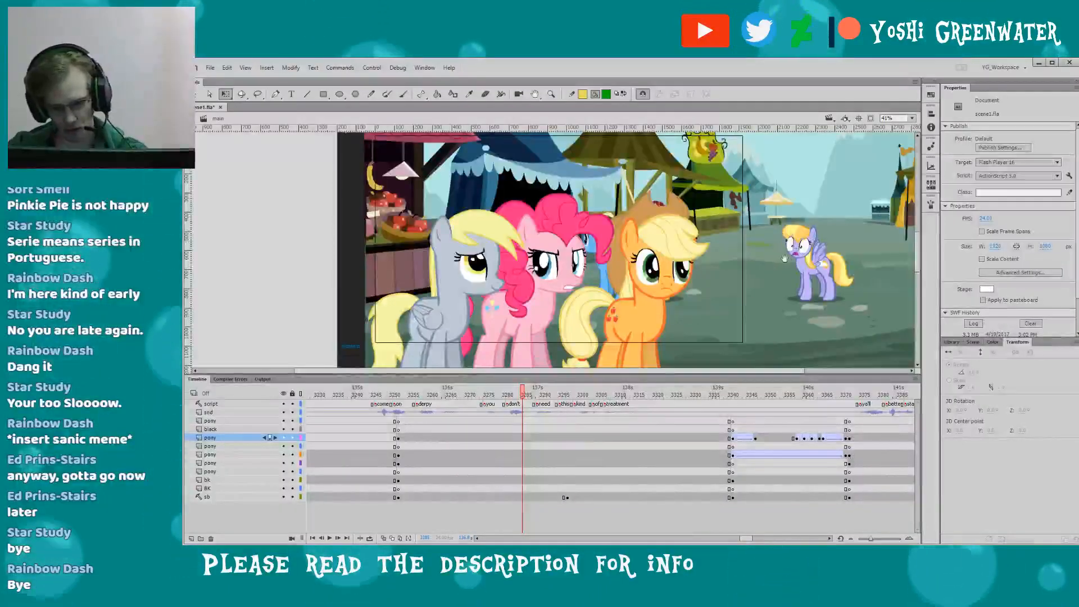
- Check the three-pony shot's framing by clipping the content outside the stage and turning the clipping off again
drag(785, 258, 759, 266)
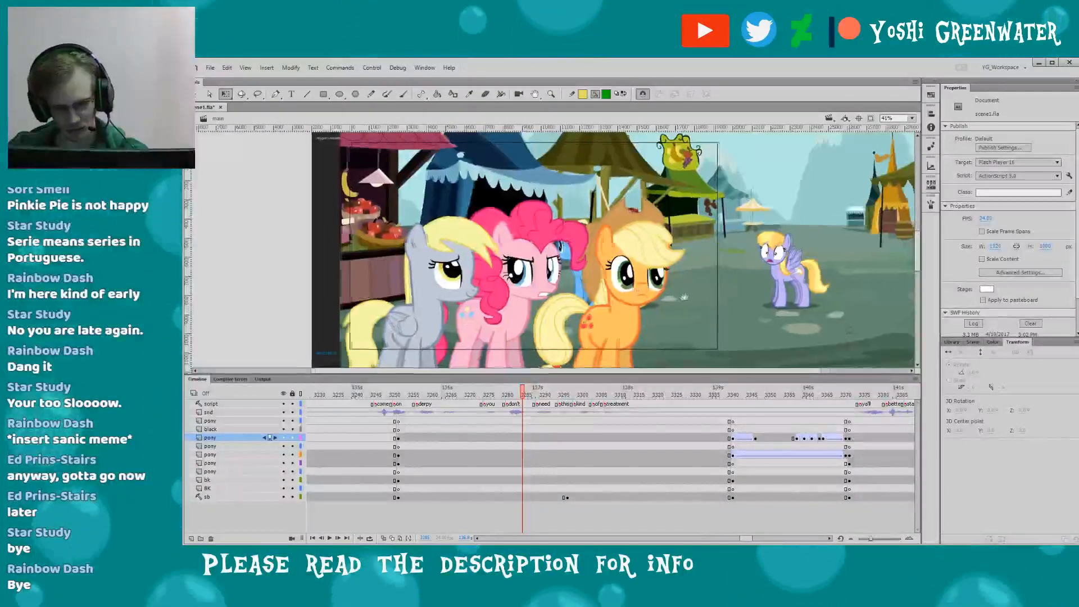
drag(684, 297, 671, 299)
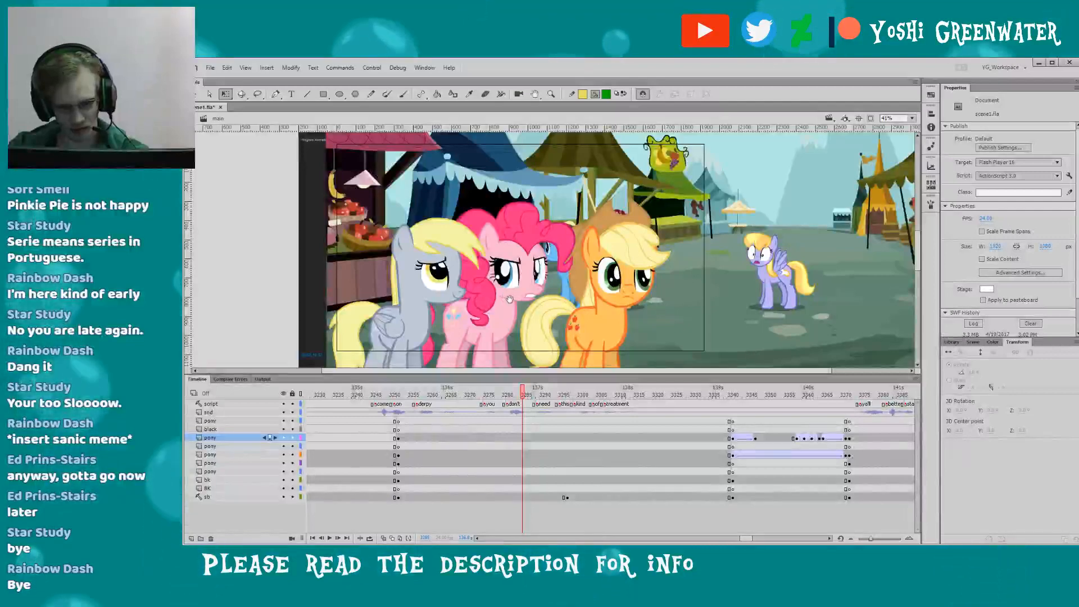
drag(509, 299, 489, 306)
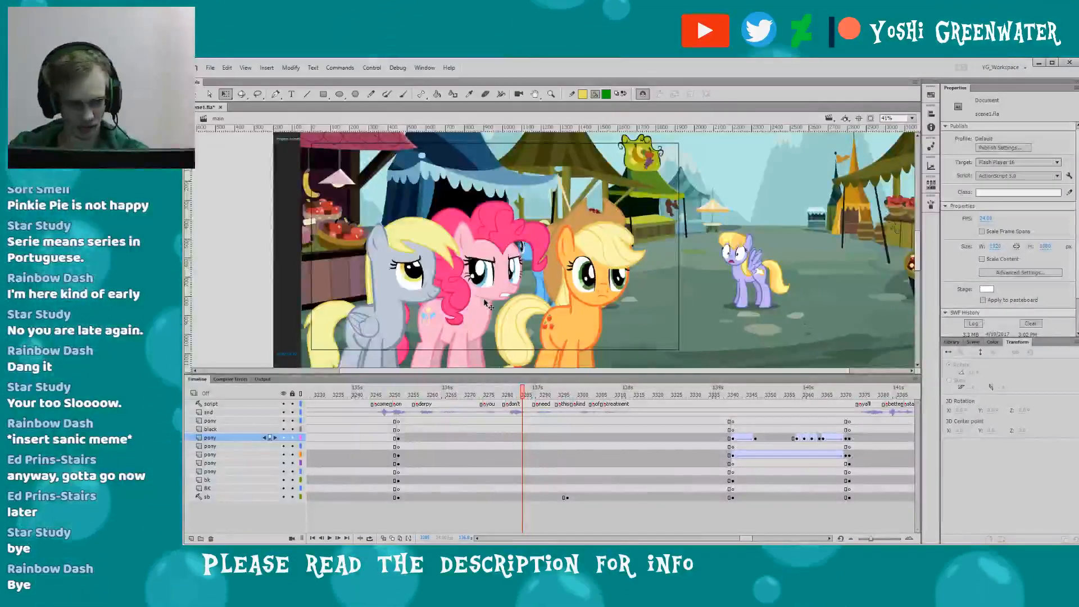
click(871, 118)
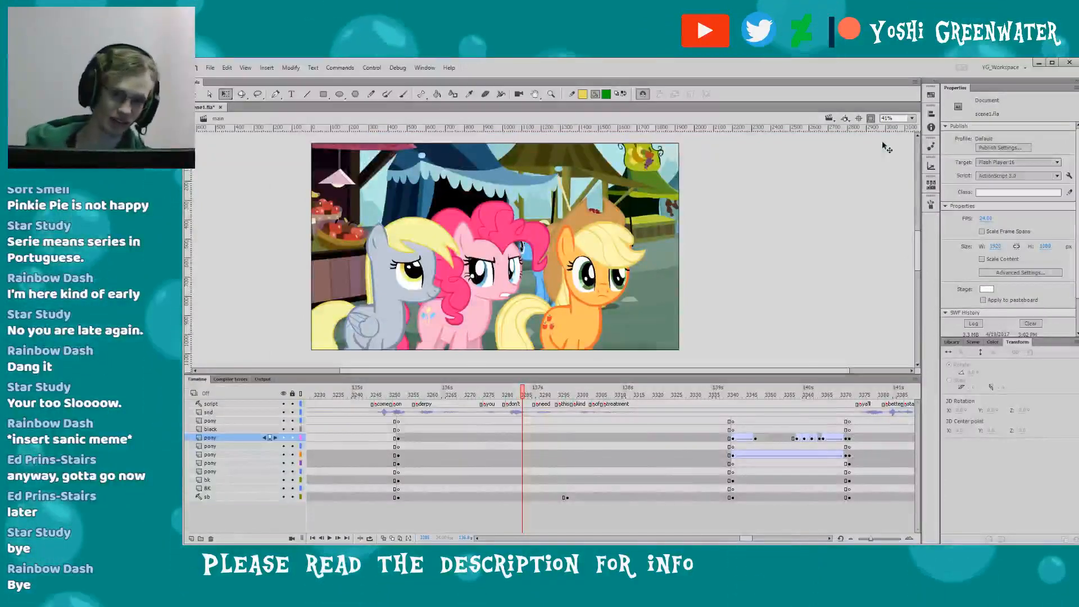
click(870, 118)
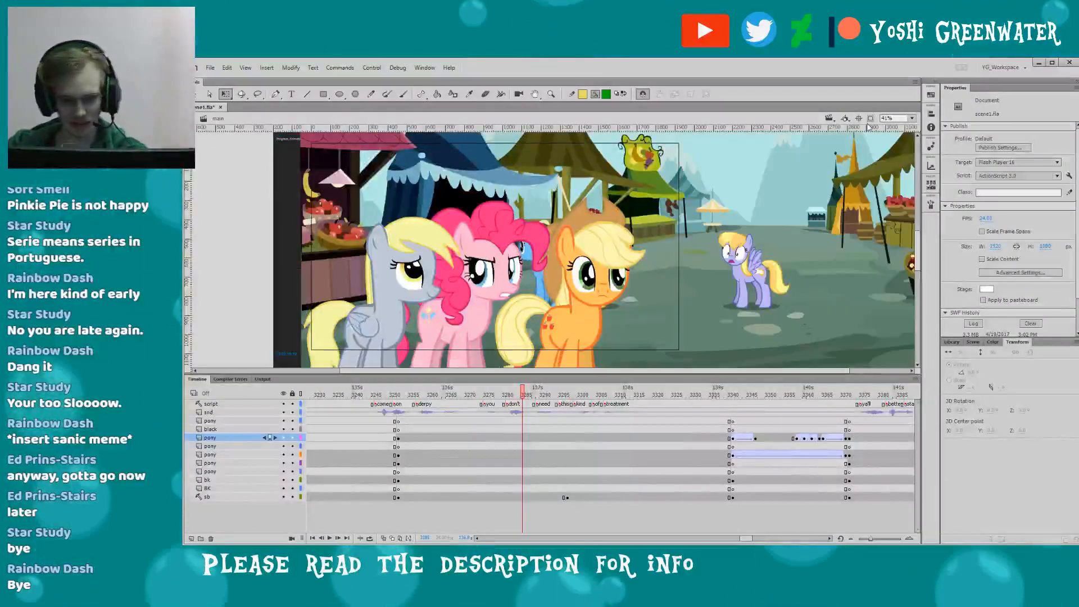
drag(246, 276, 258, 276)
- Play the three-pony shot from its first frame to the next shot and return to just after its start
click(398, 394)
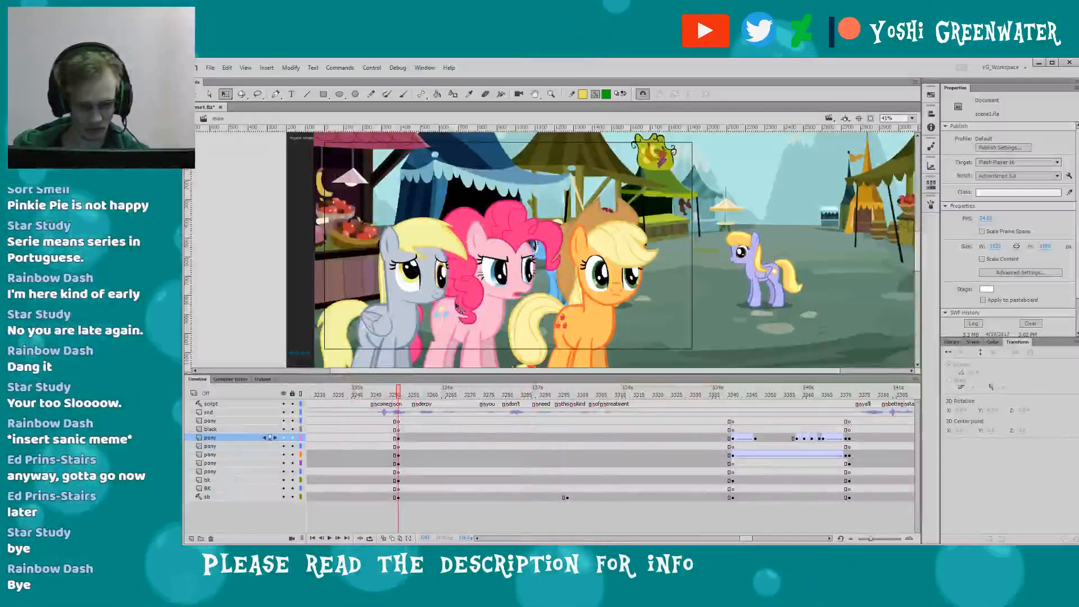
key(Return)
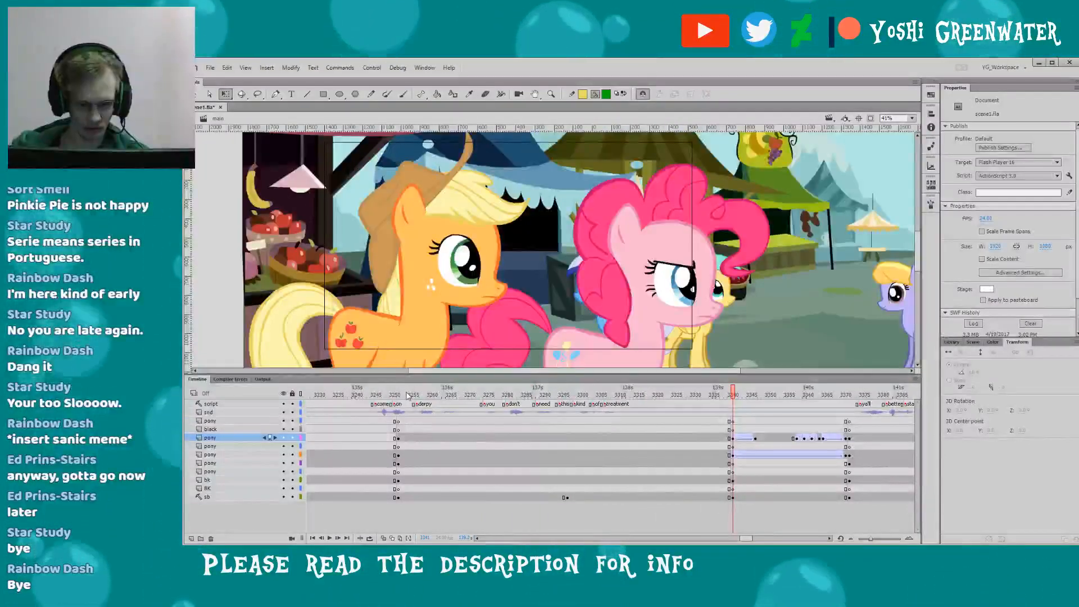
click(411, 394)
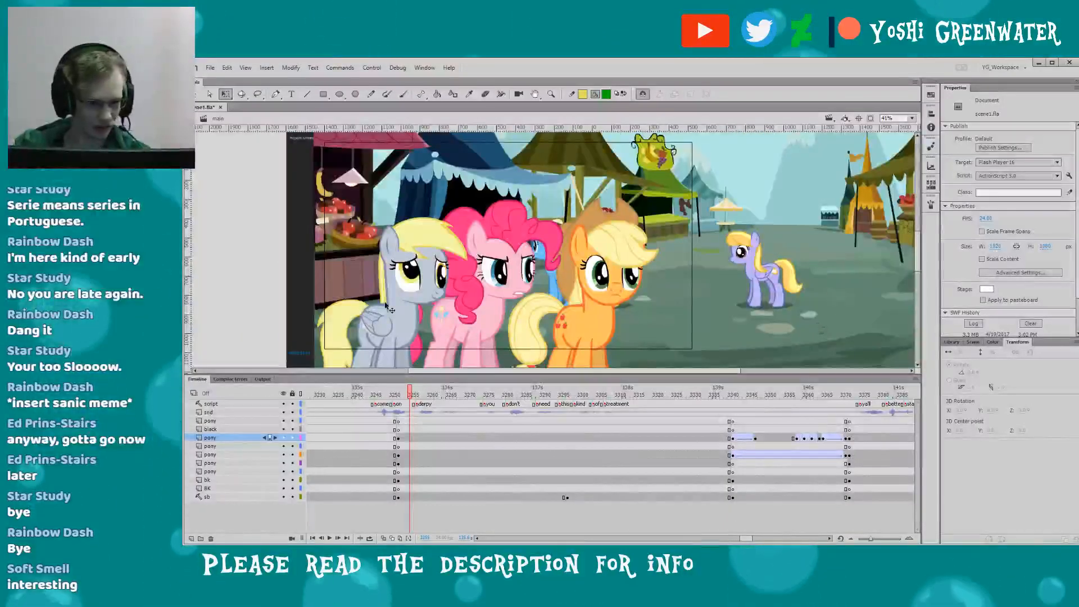
drag(262, 305, 287, 282)
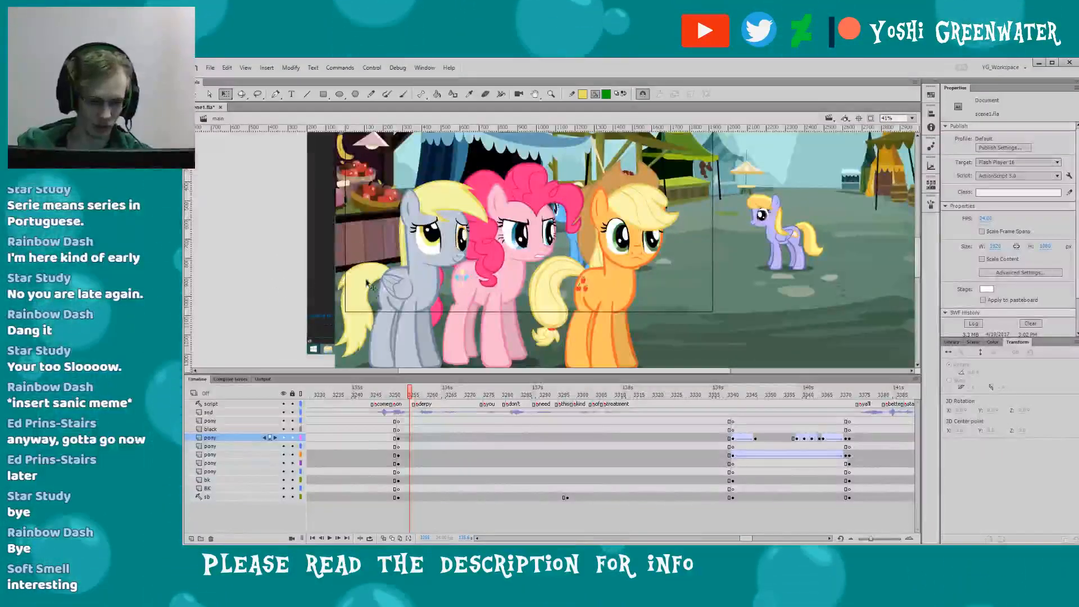
click(399, 261)
drag(425, 347, 691, 352)
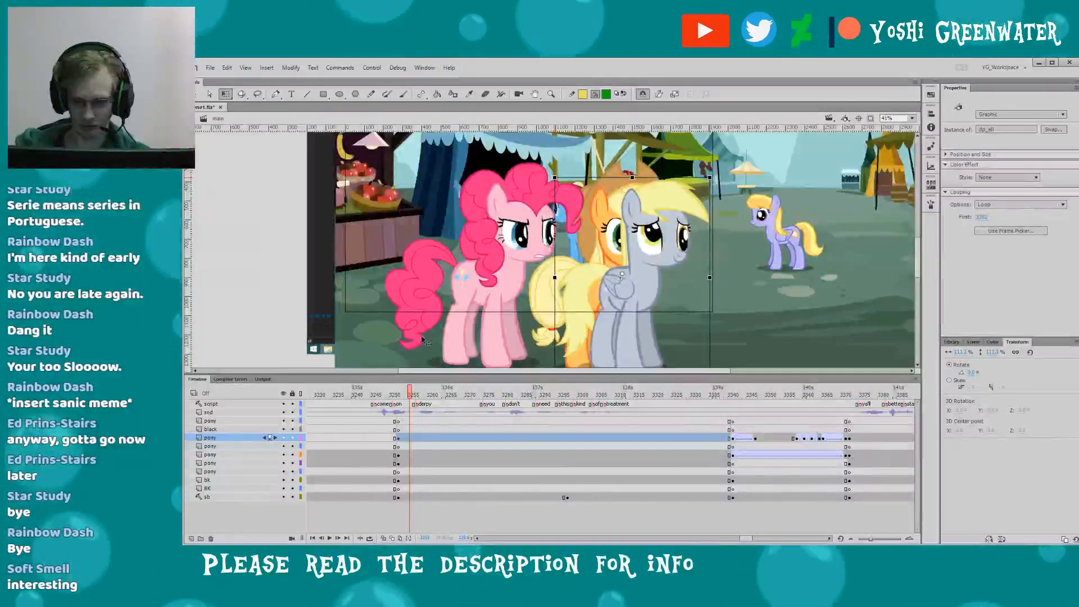
key(ctrl+z)
click(301, 305)
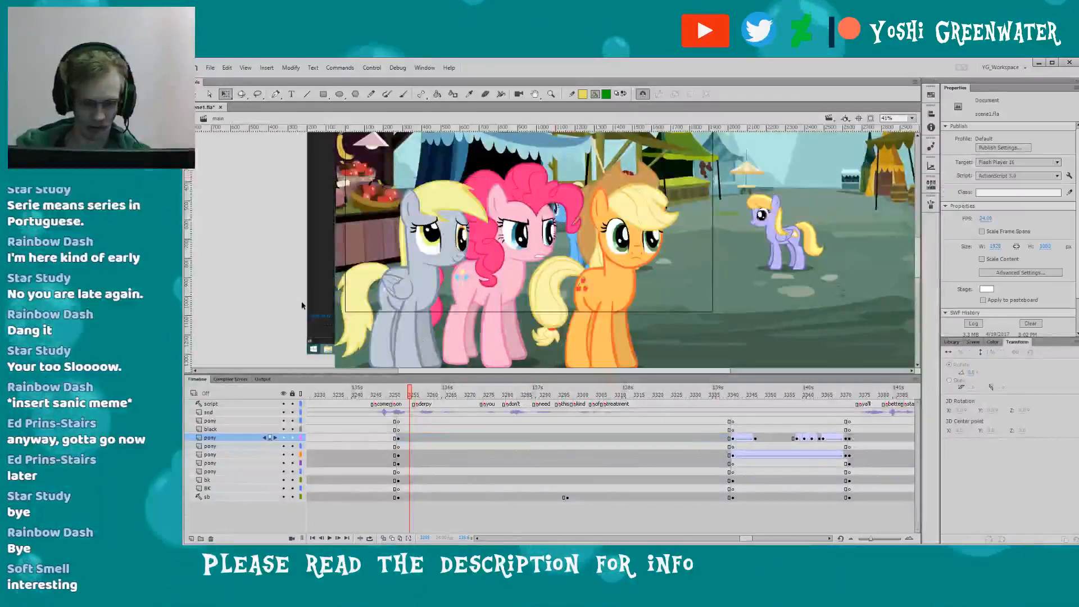
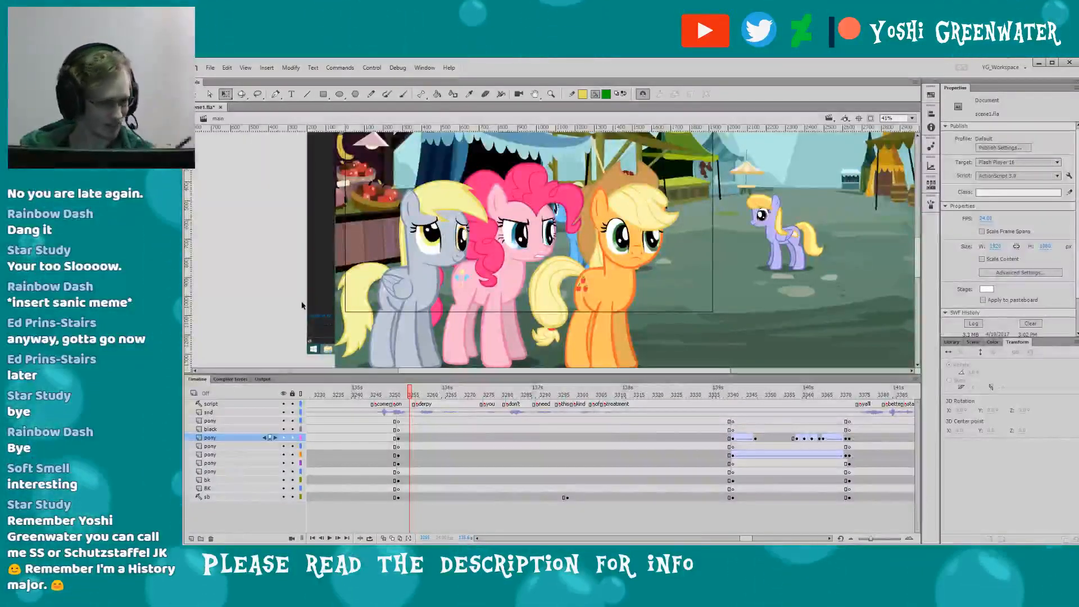
- Hide every layer except the storyboard and play its sketch from the start of the next market shot
drag(293, 372, 294, 377)
drag(288, 298, 260, 313)
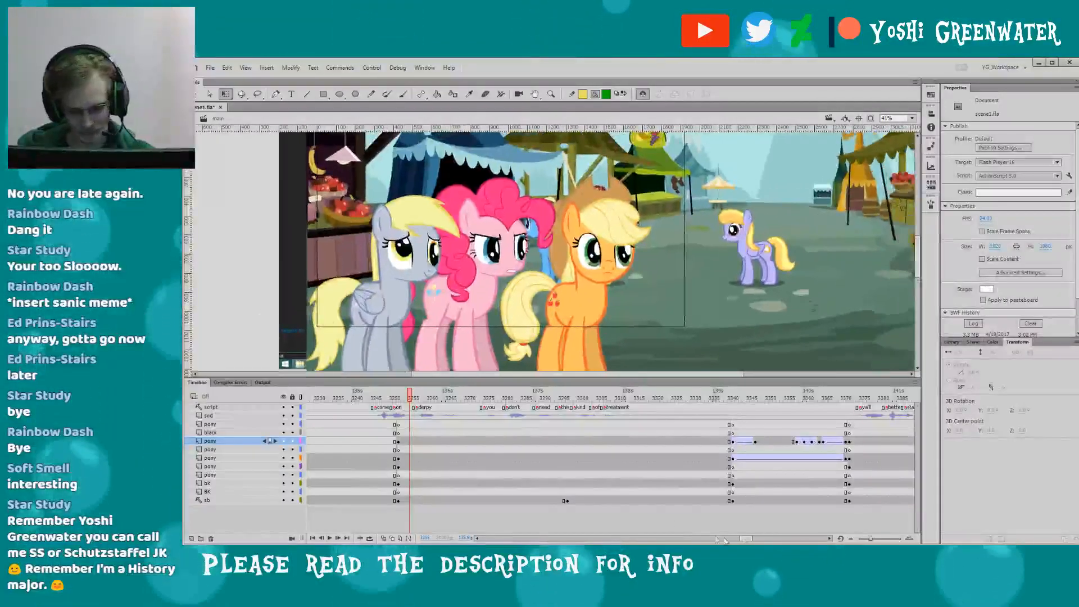
scroll(649, 457, right, 5)
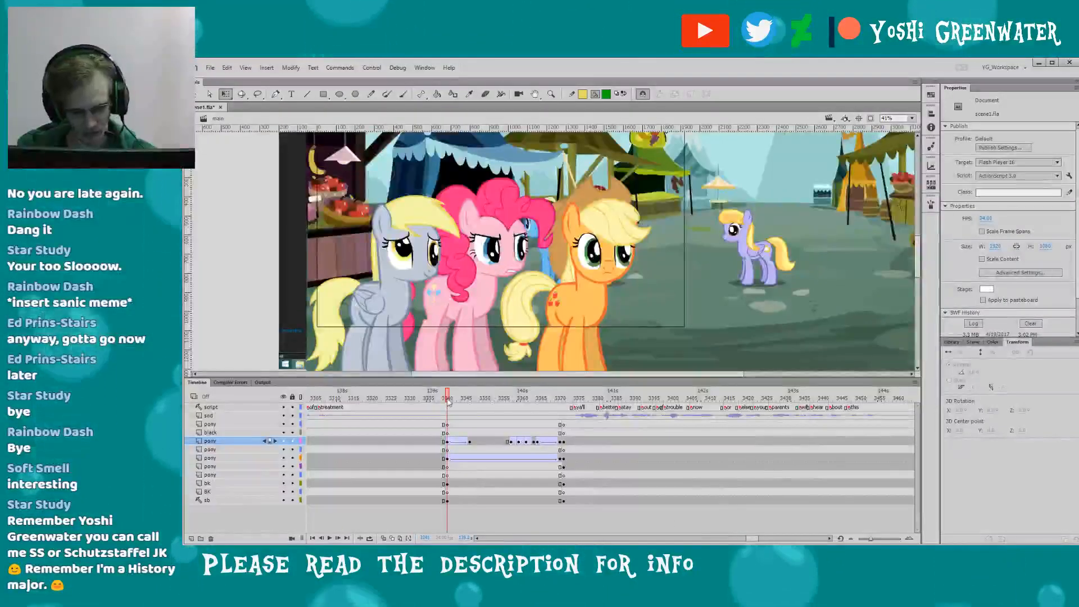
click(448, 400)
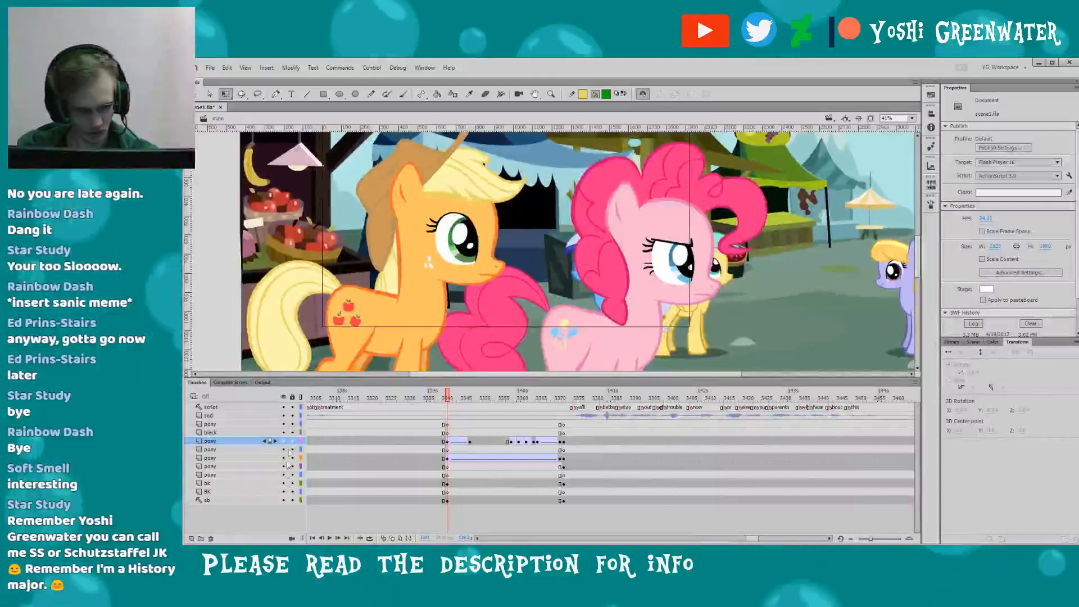
alt+click(283, 500)
drag(264, 353, 277, 358)
key(Return)
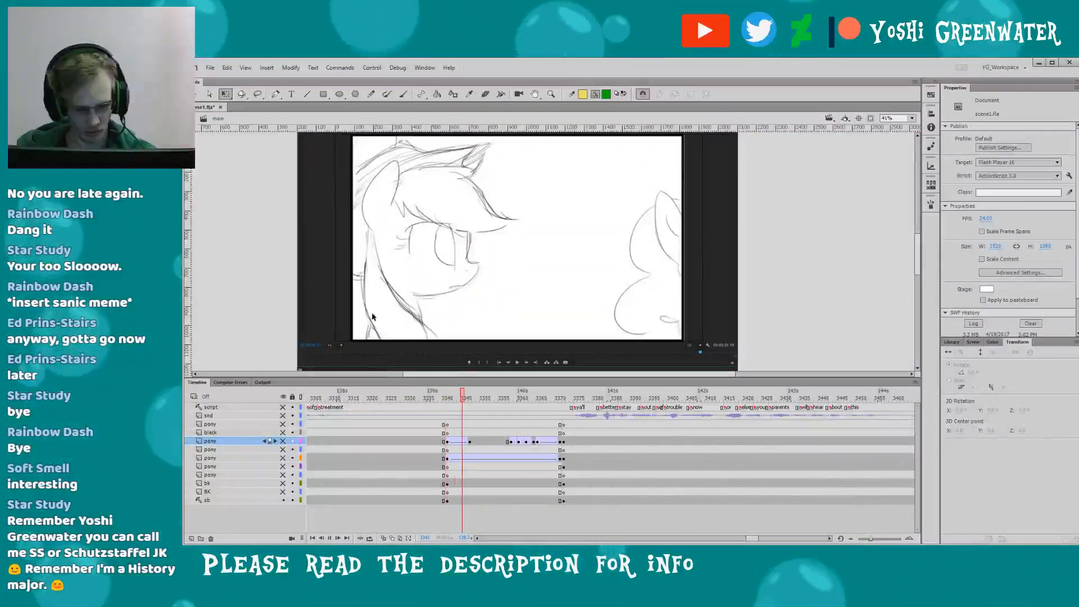
click(447, 399)
- Show all the hidden artwork layers again and play the finished market shot from its first frame
drag(280, 493, 270, 394)
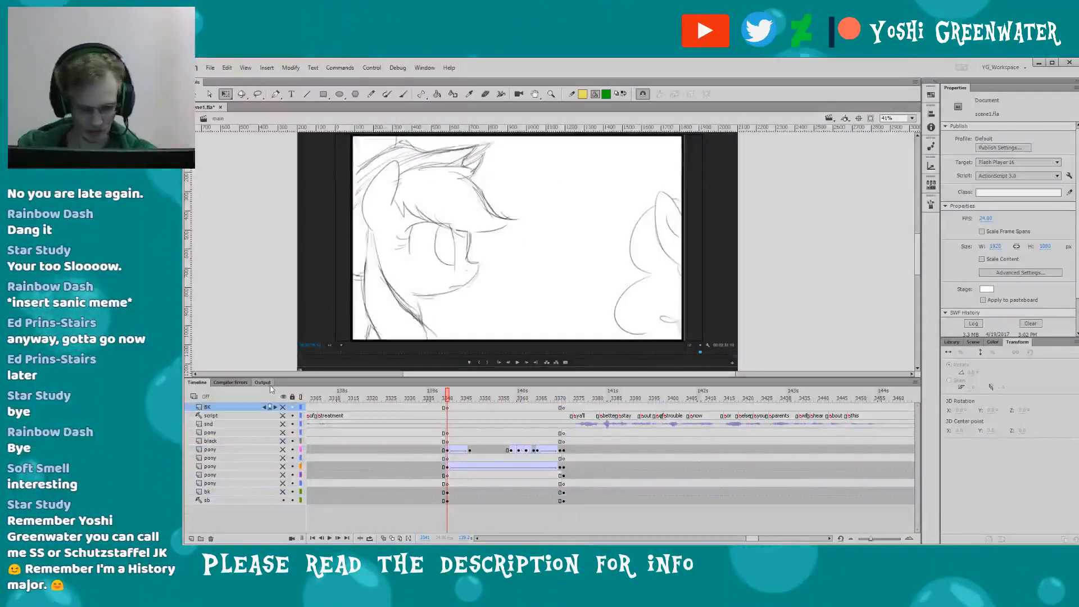
key(ctrl+z)
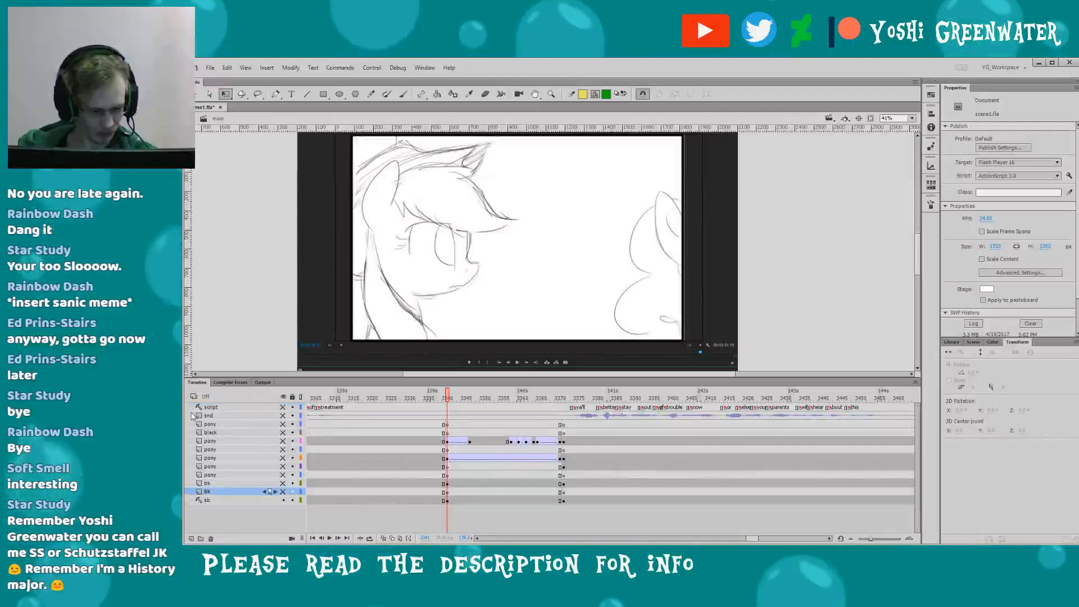
drag(284, 492, 283, 407)
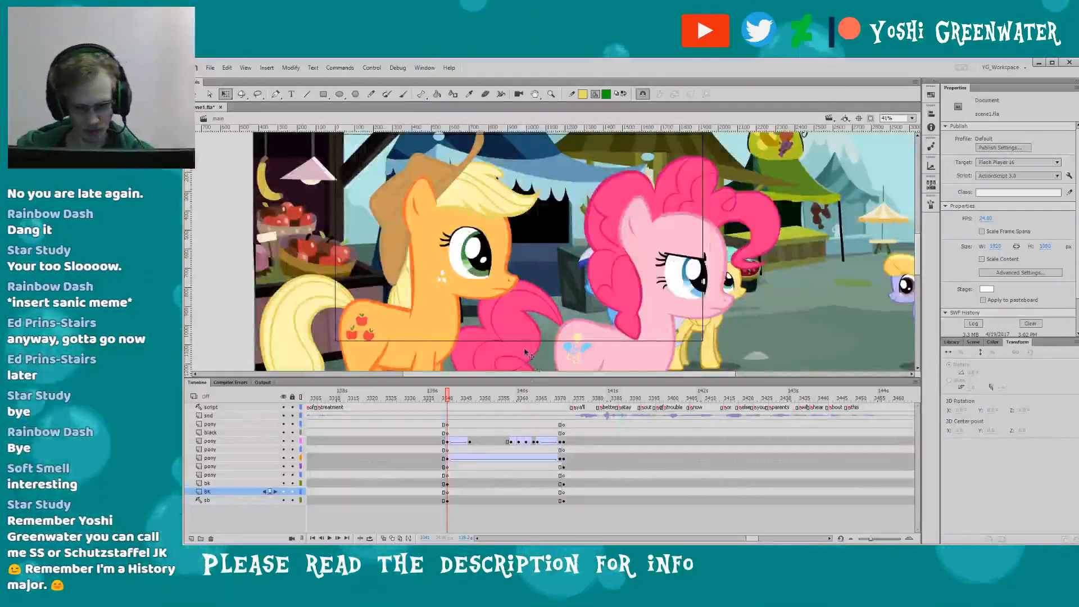
click(519, 344)
key(Return)
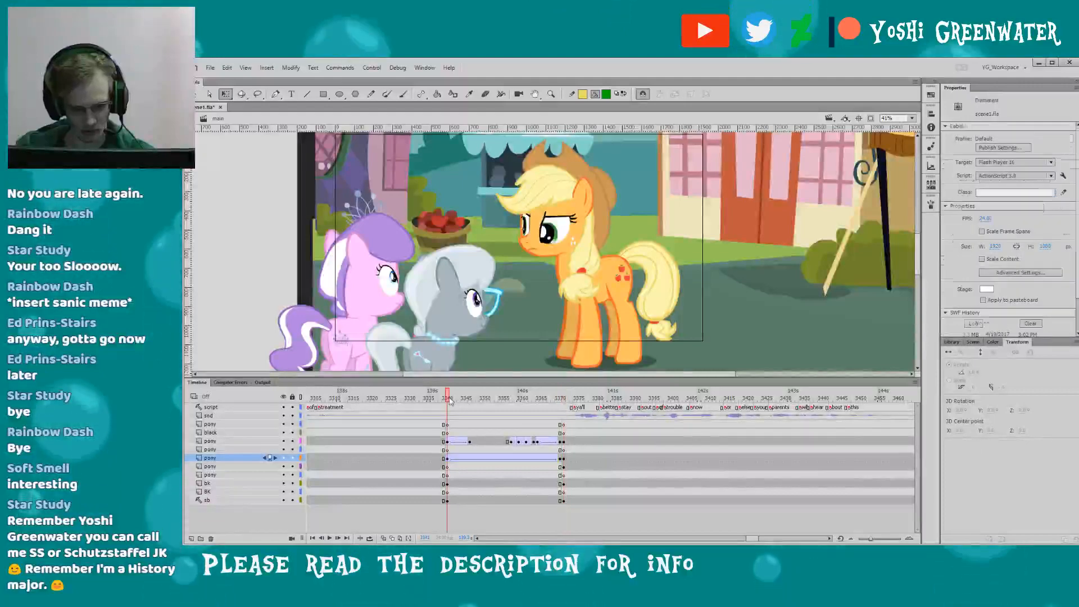
click(448, 398)
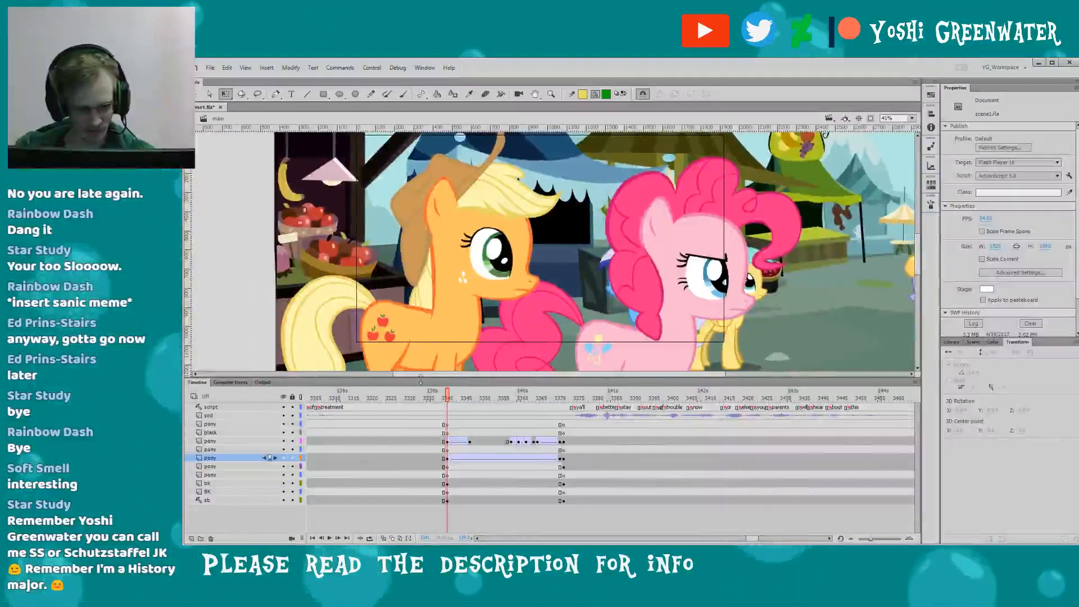
- Step frame by frame through the end of the market shot and across the cut to the street scene
drag(421, 379, 556, 425)
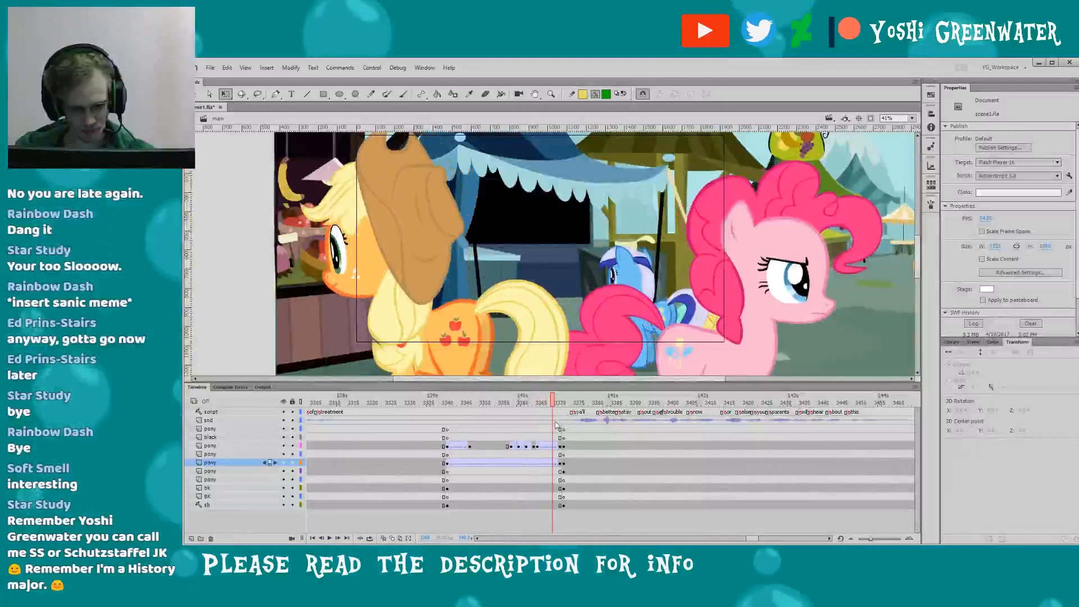
key(period)
key(period)
key(period)
key(period)
key(period)
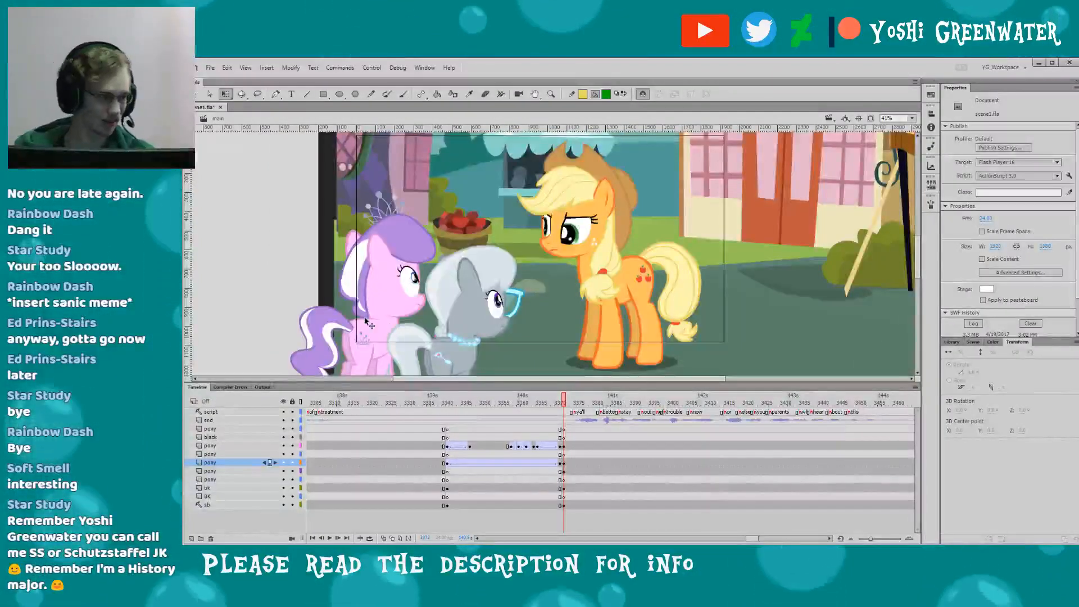
click(362, 379)
drag(362, 382, 564, 380)
drag(419, 313, 425, 327)
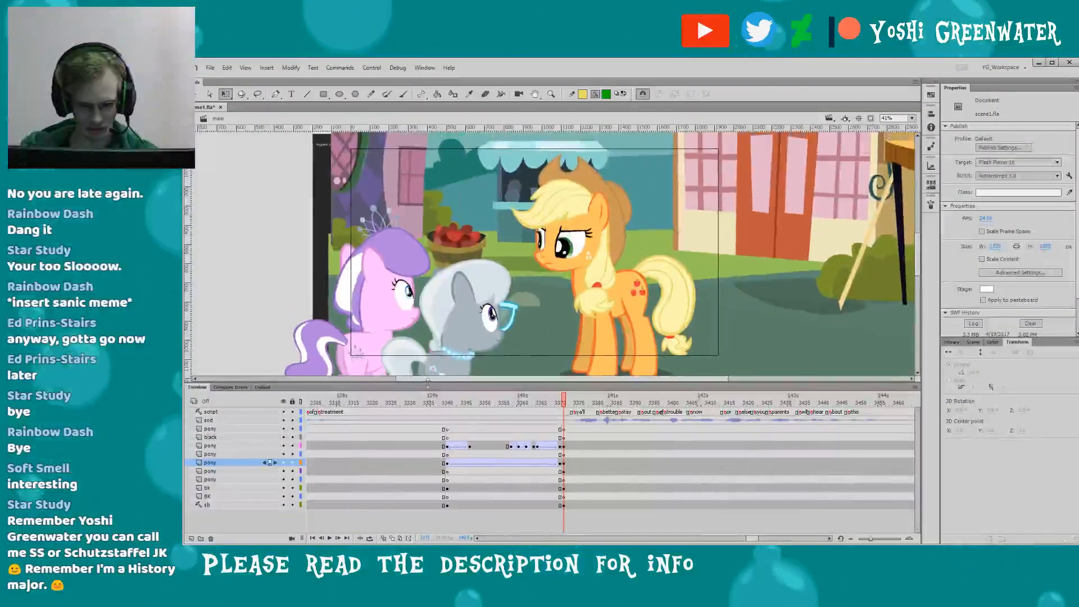
drag(420, 383, 419, 392)
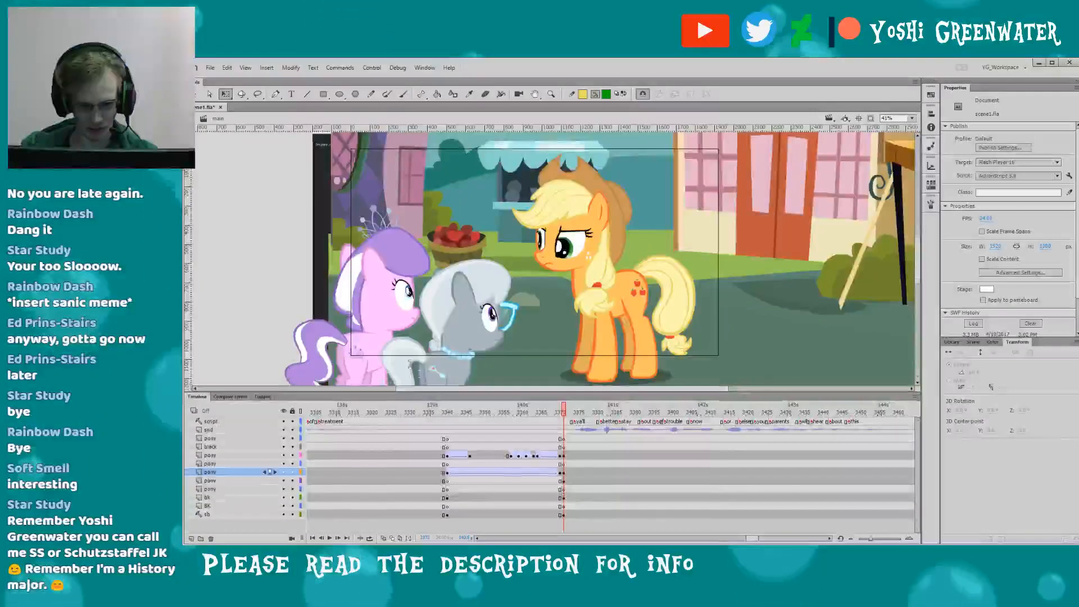
- Play the market shot from its first frame and continue playback into the street scene
click(448, 417)
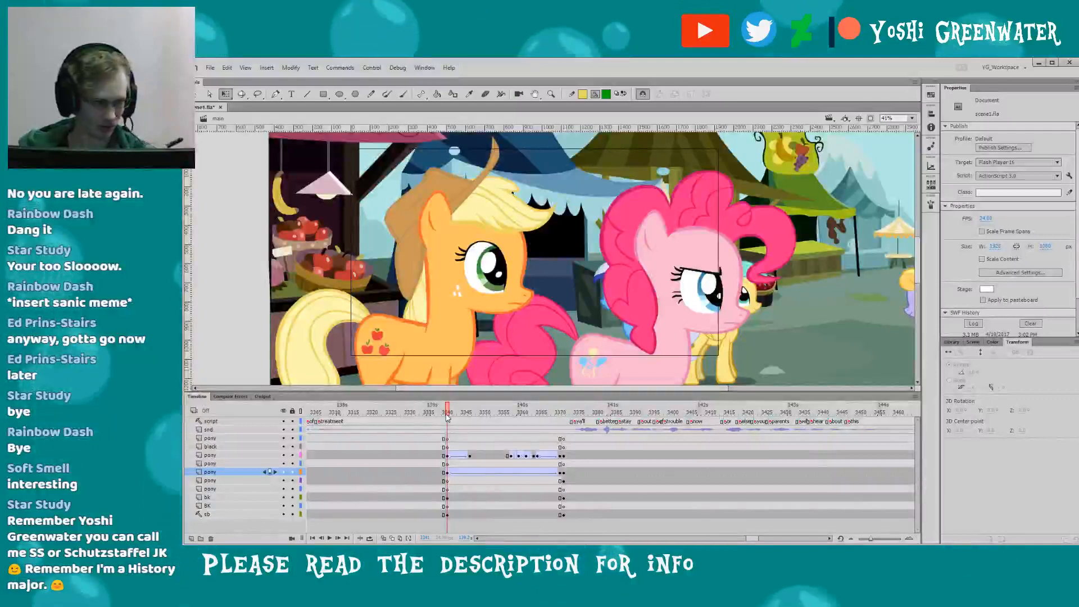
key(Return)
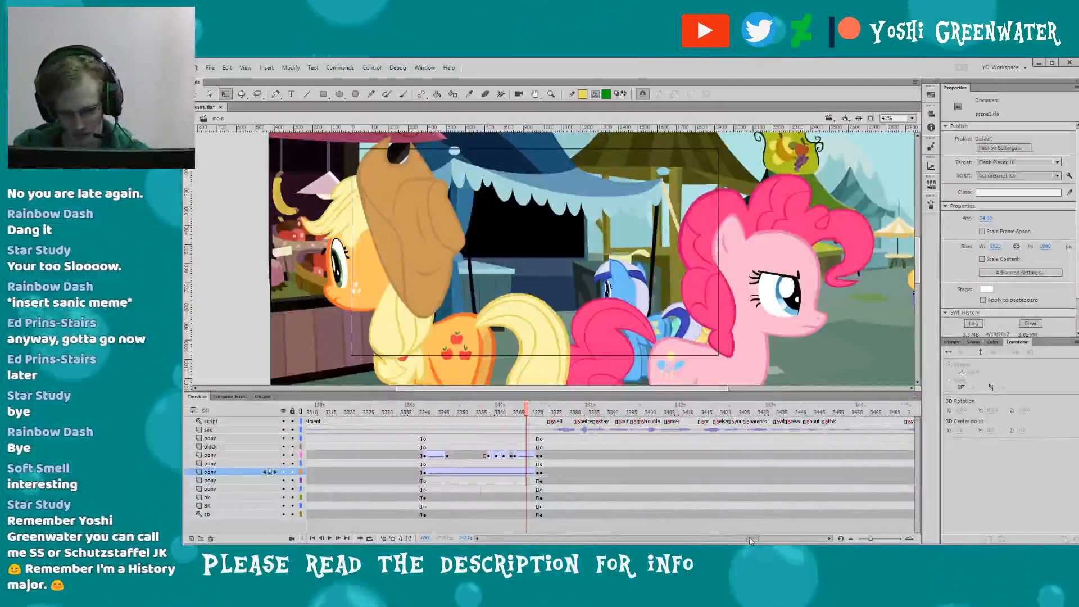
scroll(618, 477, right, 3)
click(394, 411)
key(Return)
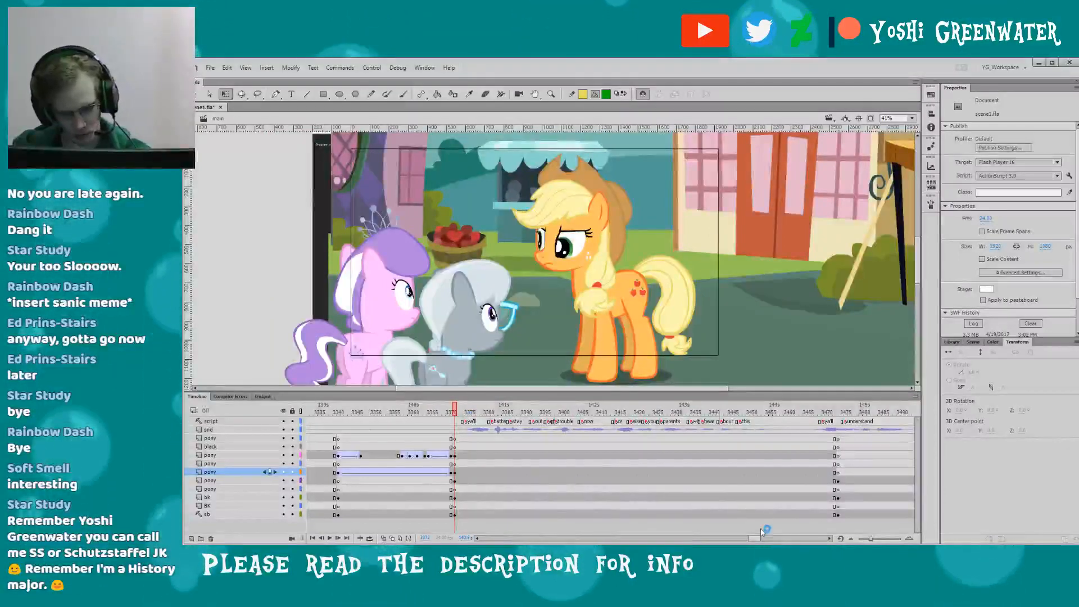
scroll(762, 531, right, 2)
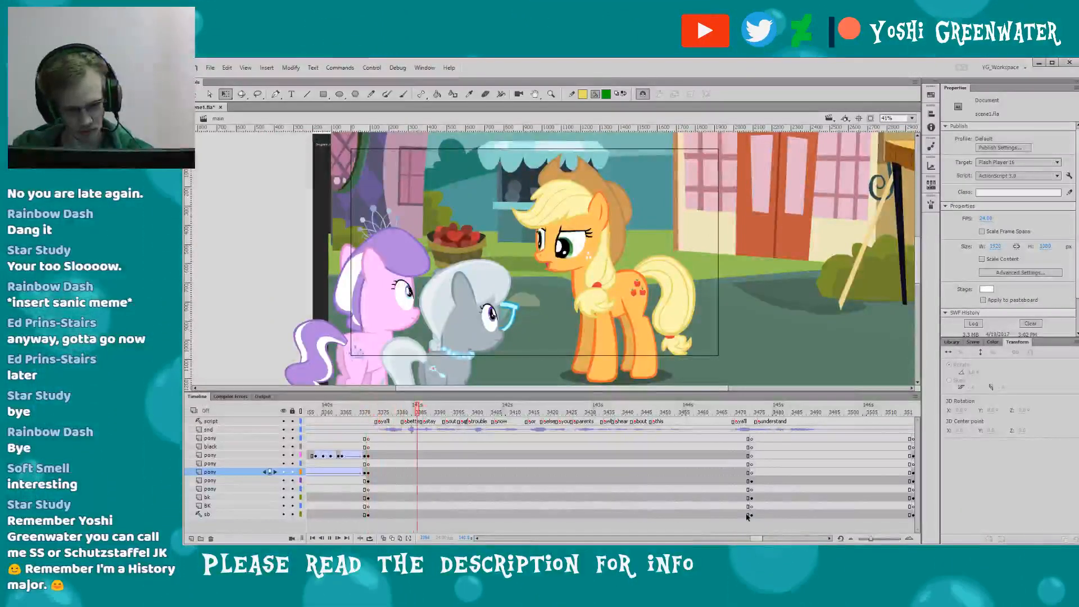
- Compare the street scene with its storyboard sketch by hiding and reshowing the artwork layers, and resume playback
drag(283, 506, 283, 421)
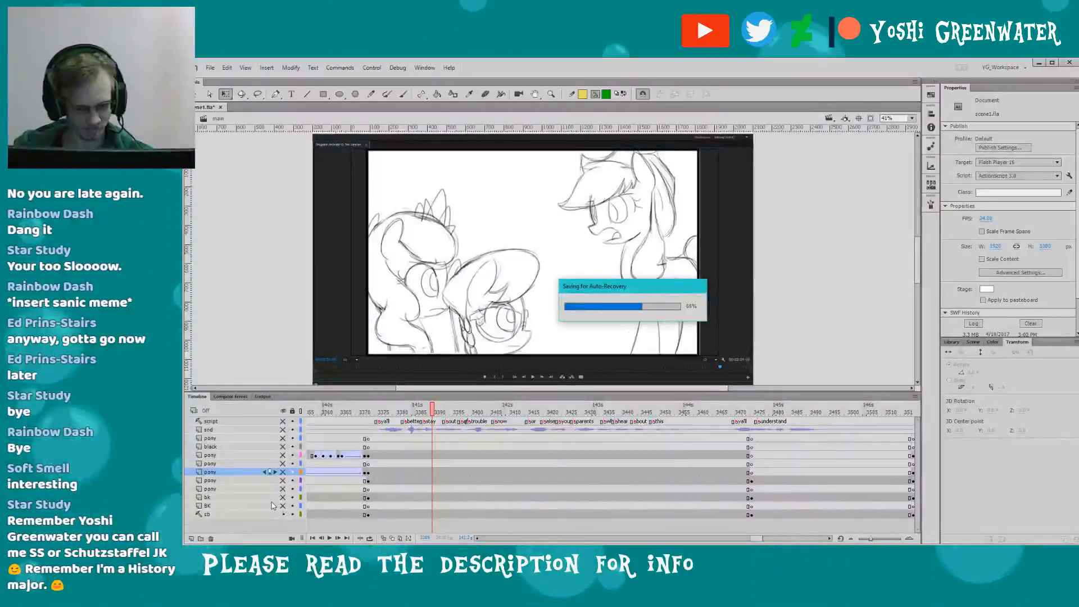
drag(283, 506, 283, 421)
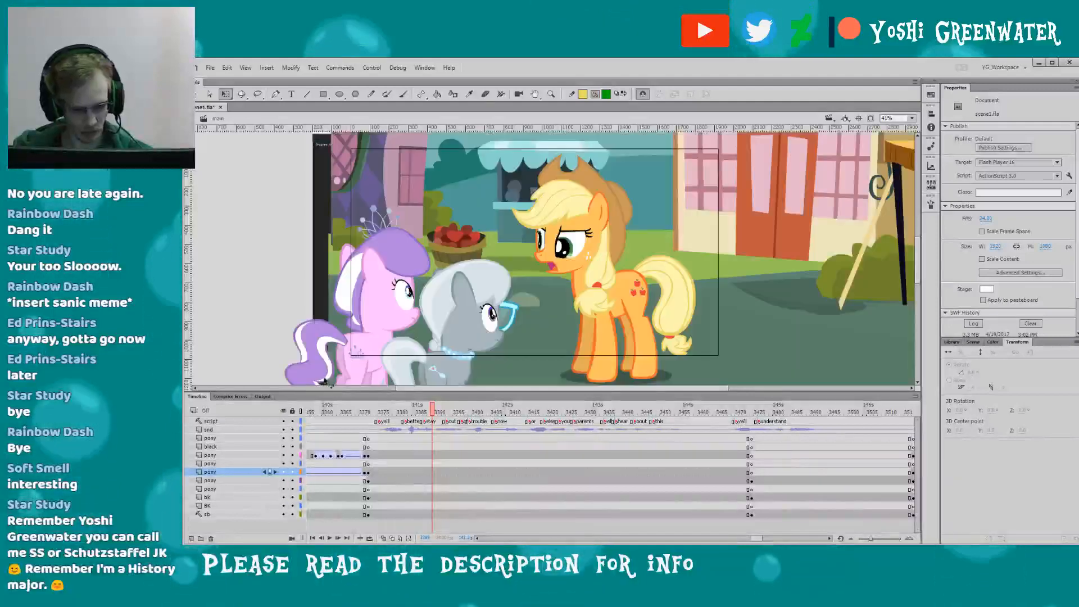
key(Return)
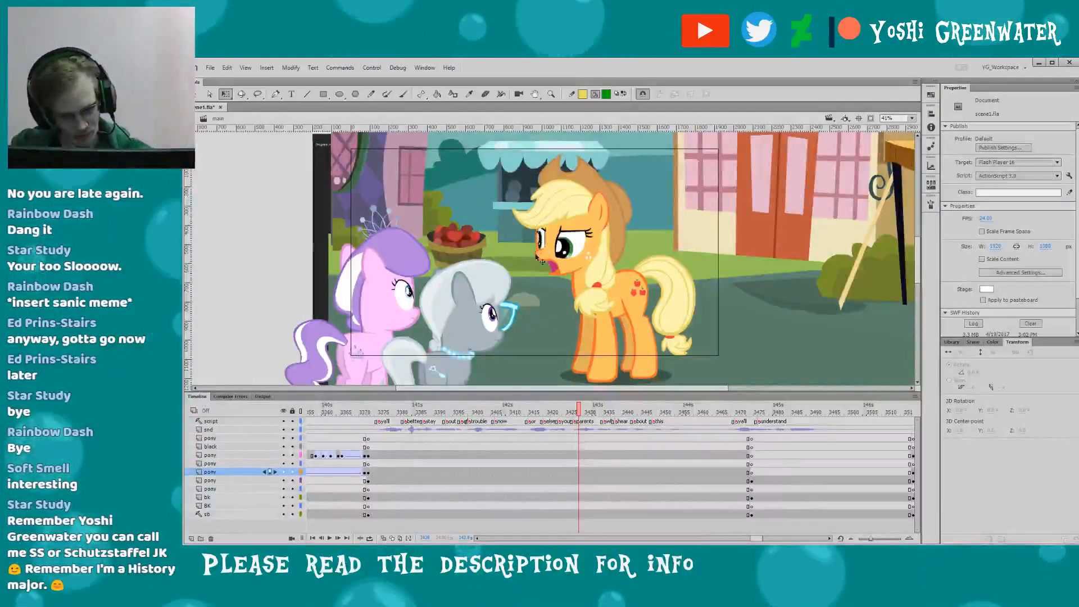
scroll(637, 446, right, 2)
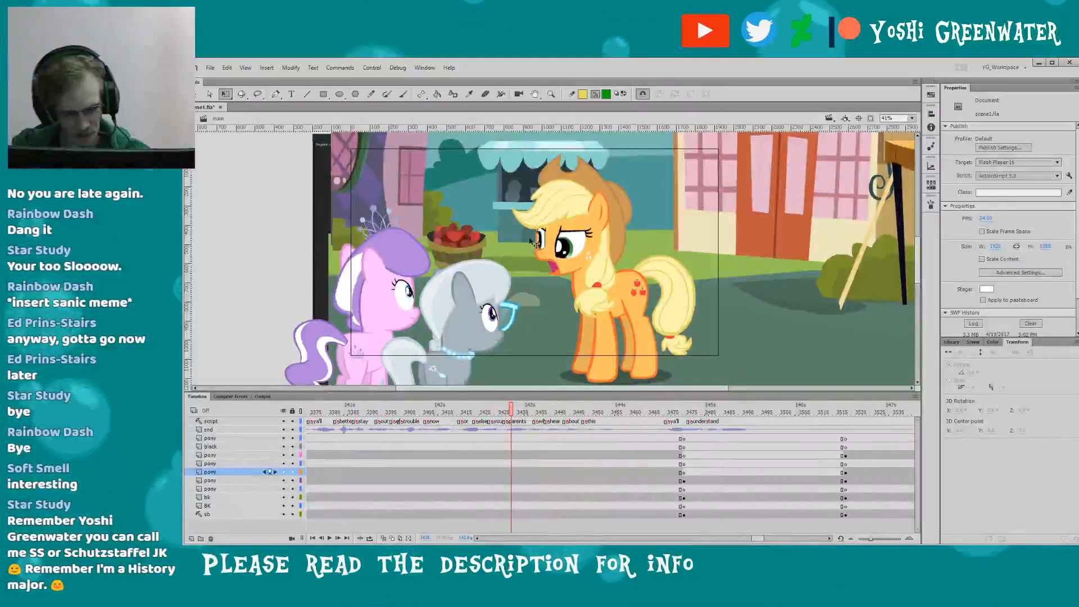
- Open the orange pony's head symbol and, inside it, the symbol of her far eye for editing
scroll(532, 233, up, 3)
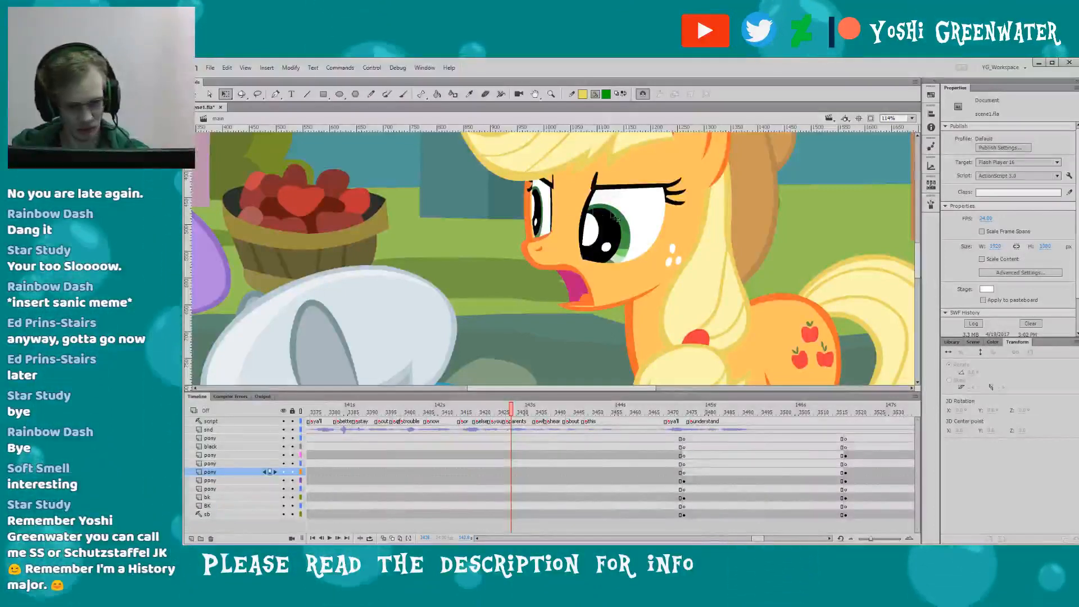
double_click(548, 214)
double_click(545, 219)
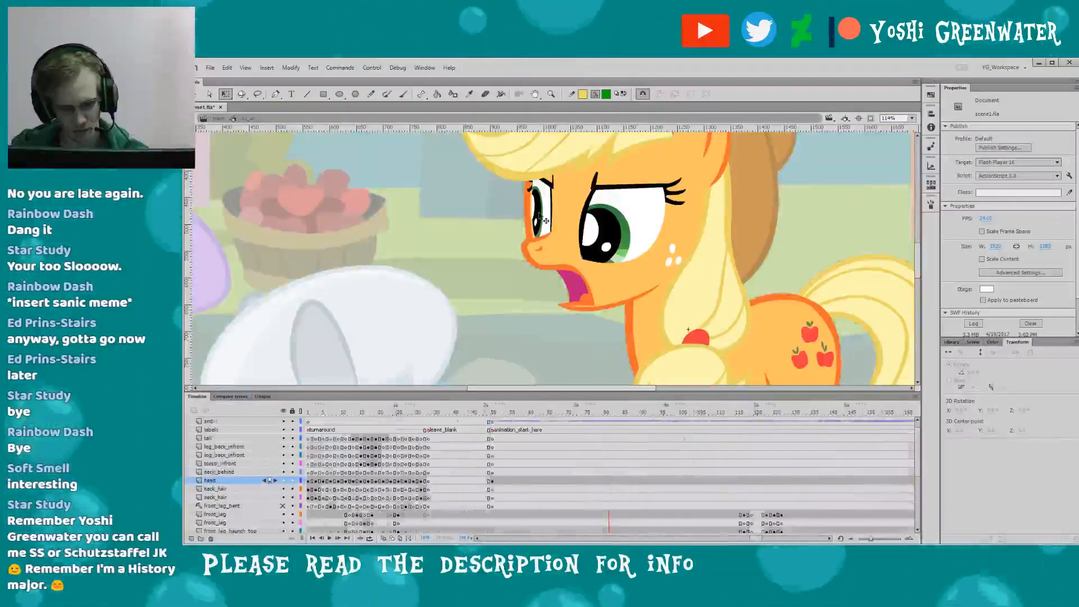
click(545, 221)
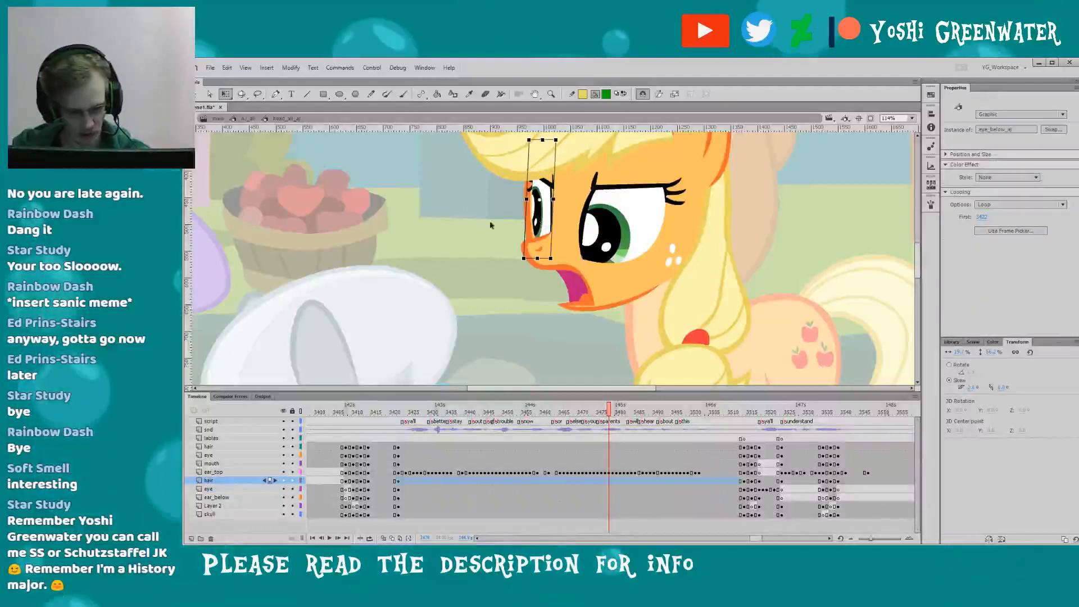
double_click(544, 224)
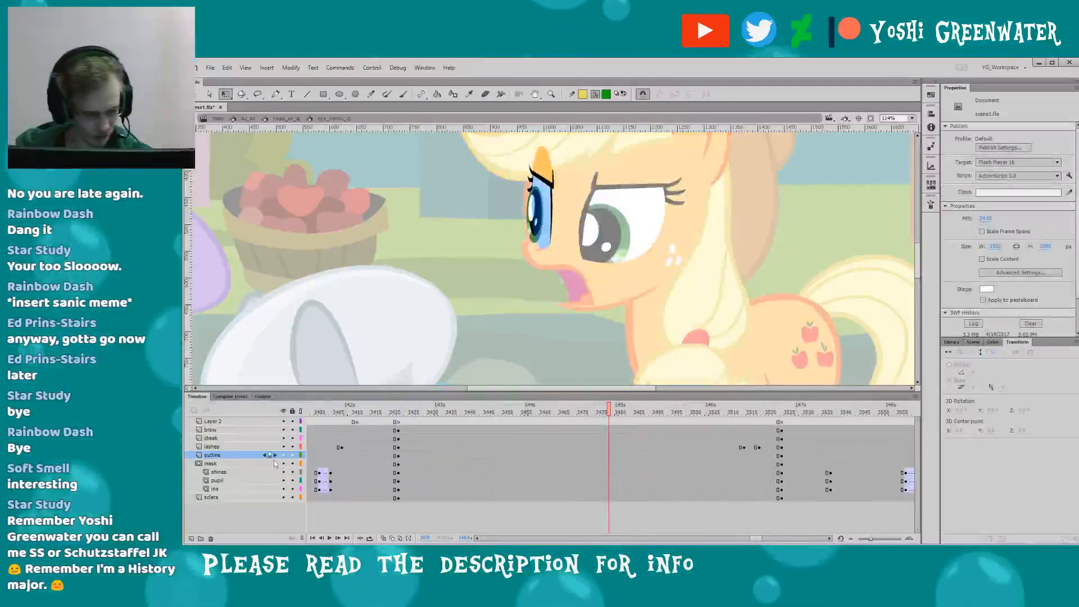
- Lock all far-eye layers except shines, pupil and iris, and select the artwork on those three layers for transforming
drag(293, 456, 292, 422)
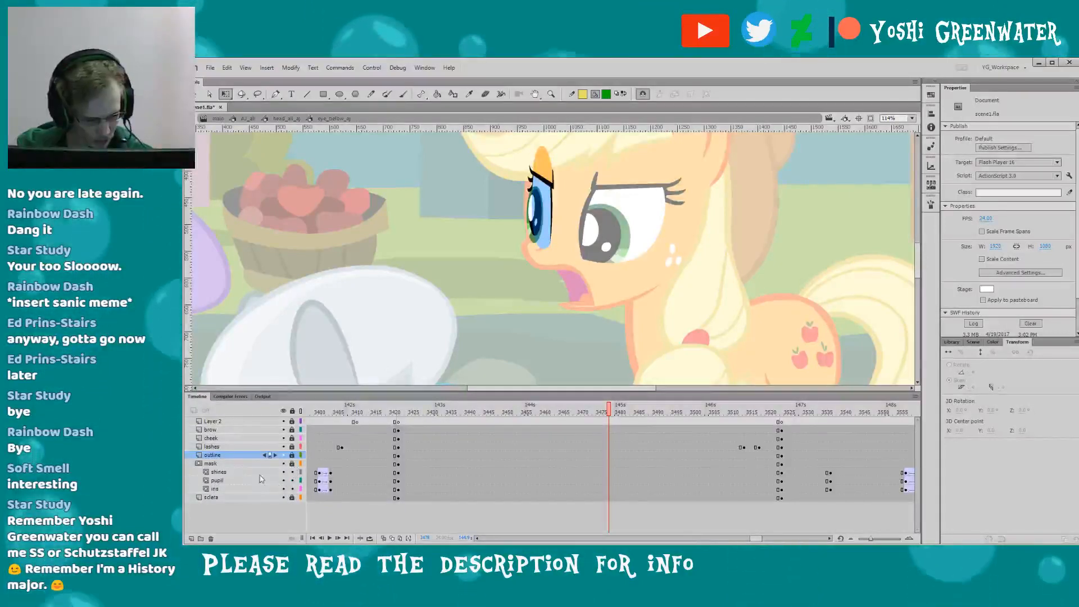
click(534, 219)
key(z)
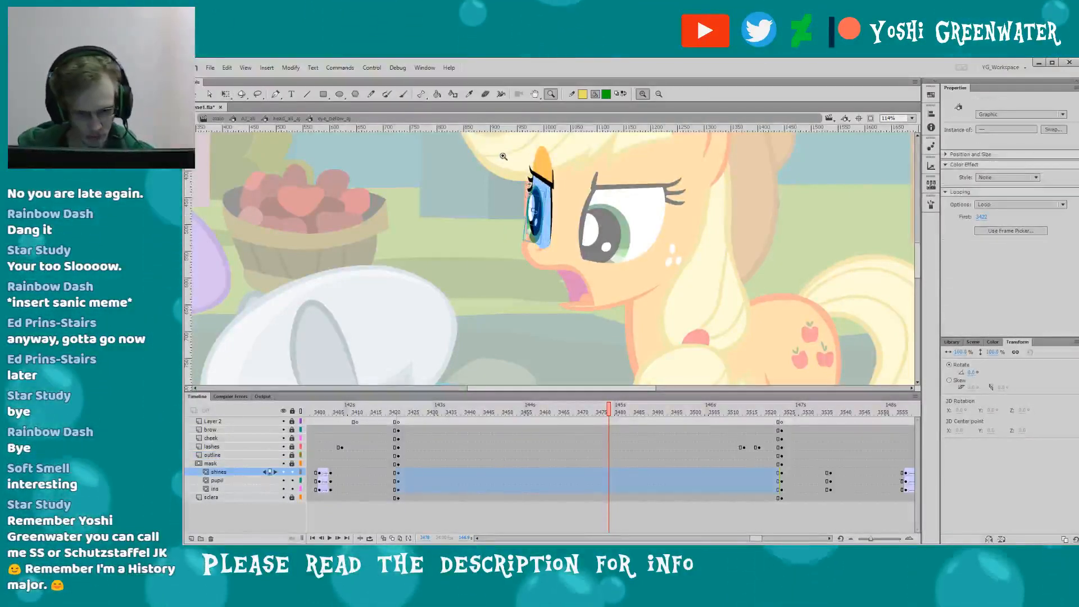
click(503, 156)
key(q)
- Widen the far eye's iris, pupil and shines and skew them upright to remove their slant
mouse_move(551, 247)
mouse_down()
mouse_move(563, 265)
mouse_move(533, 240)
mouse_up()
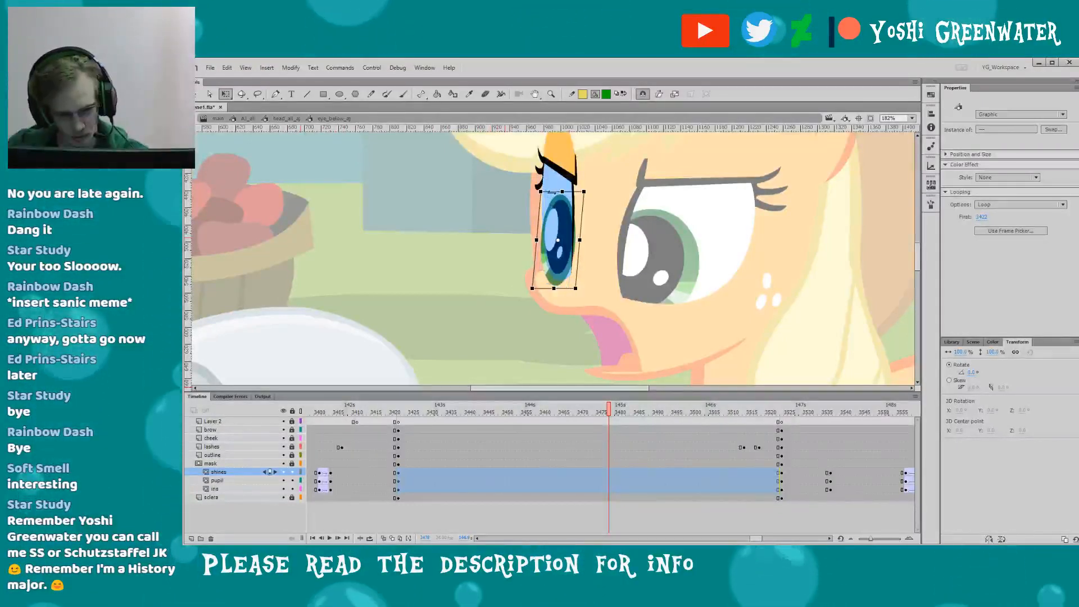
drag(535, 240, 531, 240)
drag(560, 288, 565, 289)
drag(557, 192, 555, 195)
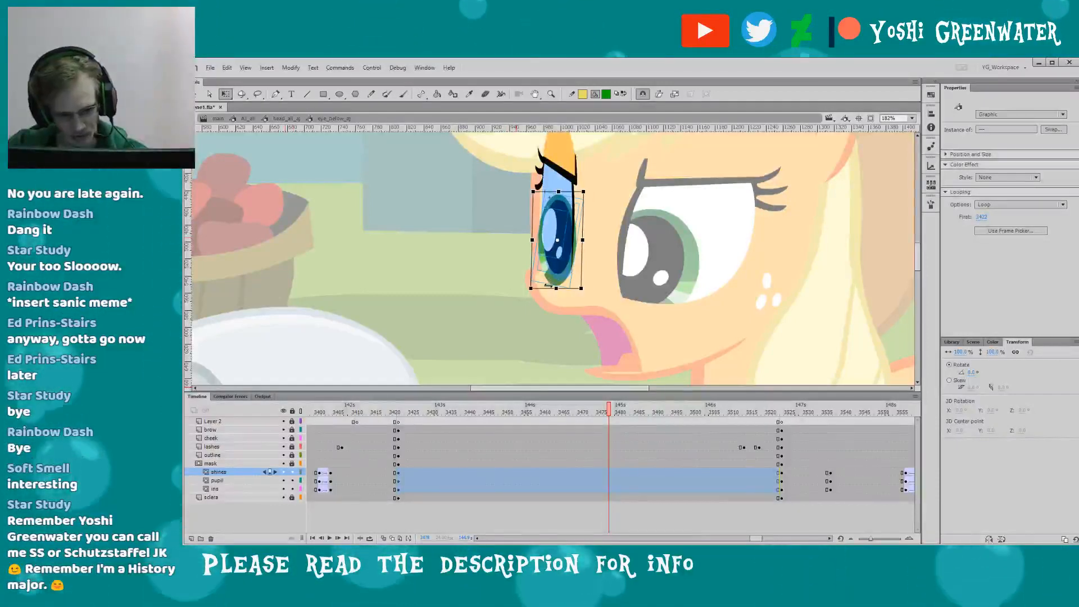
drag(549, 286, 550, 285)
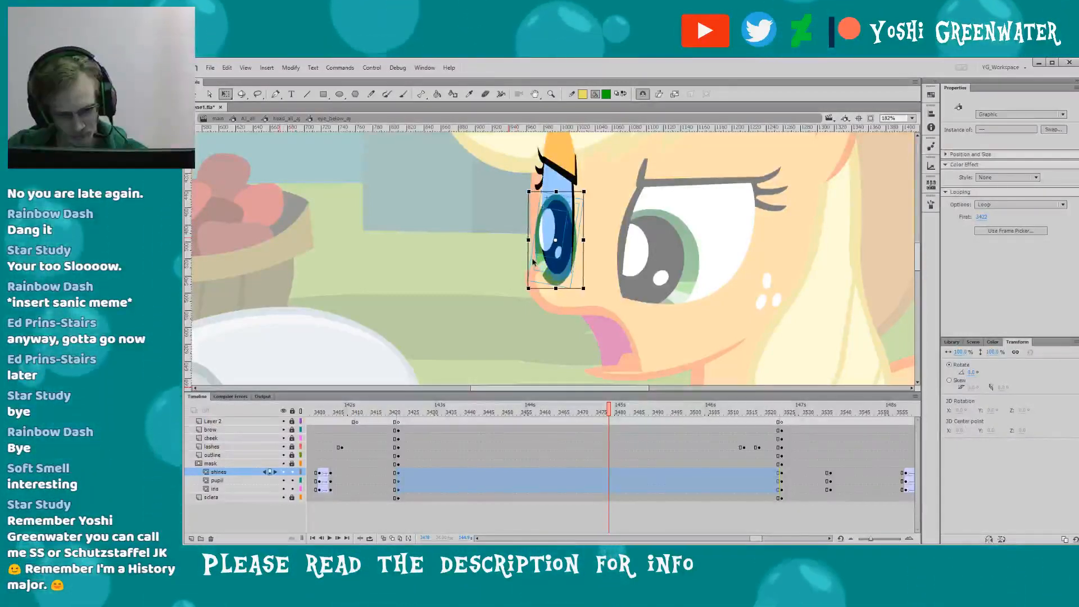
- Nudge the far eye's iris, pupil and shines six increments to the right and four down
key(Right)
key(Right)
key(Right)
key(Right)
key(Right)
key(Right)
key(Down)
key(Down)
key(Down)
key(Down)
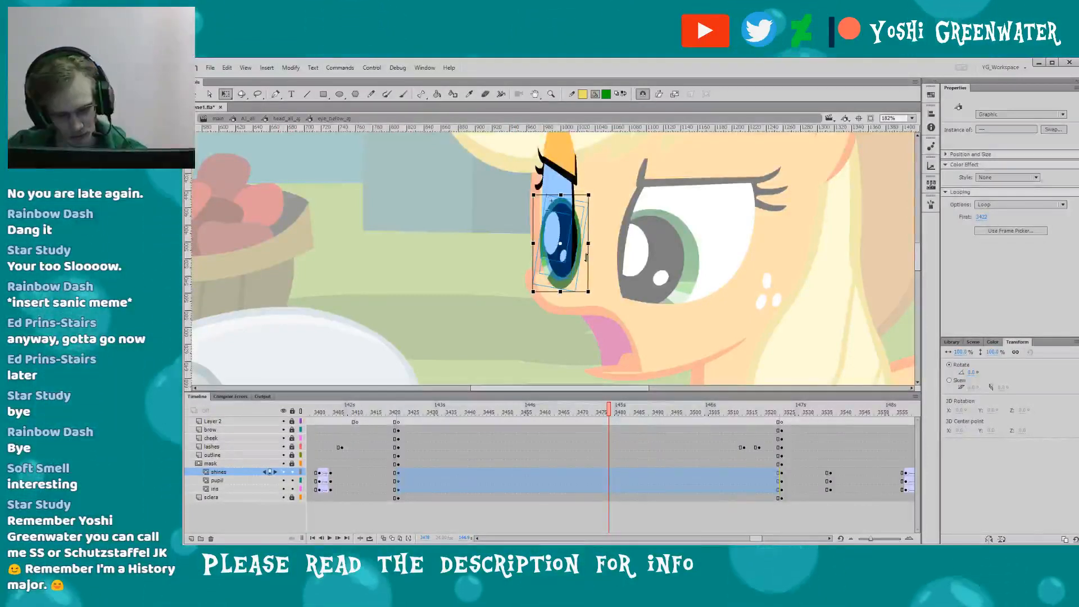
- Fine-tune the far eye's iris, pupil and shines, and return to the head symbol
drag(588, 264, 589, 267)
double_click(512, 260)
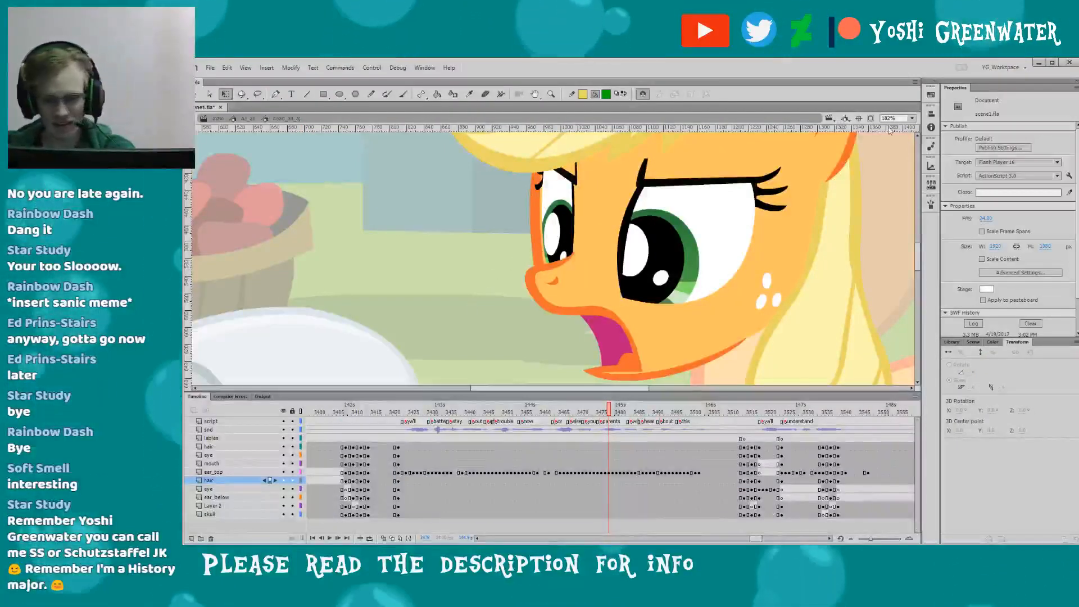
- Play the orange pony's head animation from frame 3422 at 50% zoom to review the expression and mouth movement
click(911, 118)
click(895, 172)
click(397, 419)
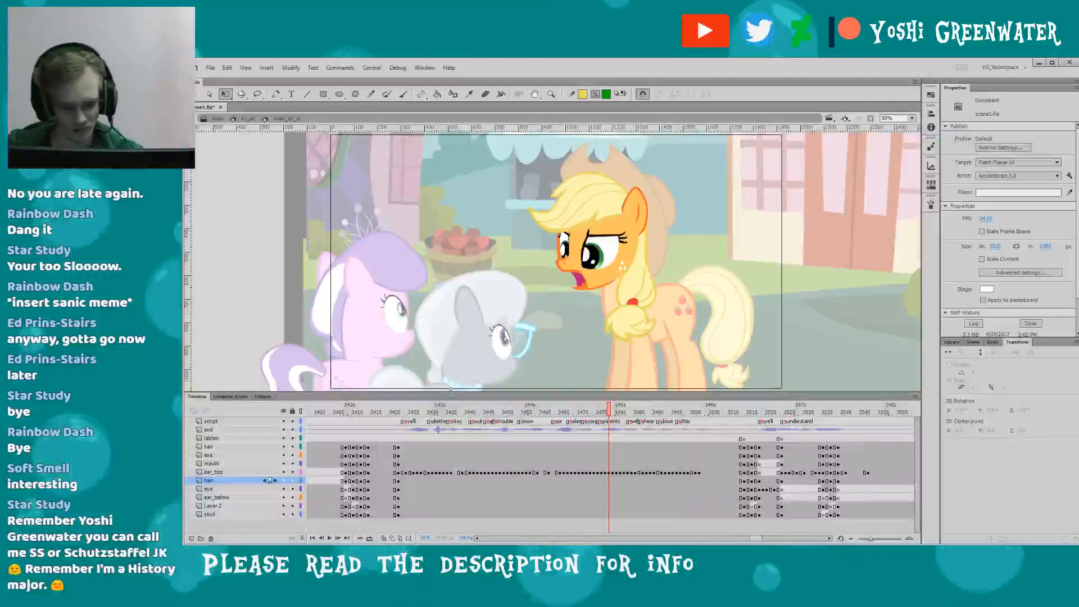
click(399, 420)
key(Return)
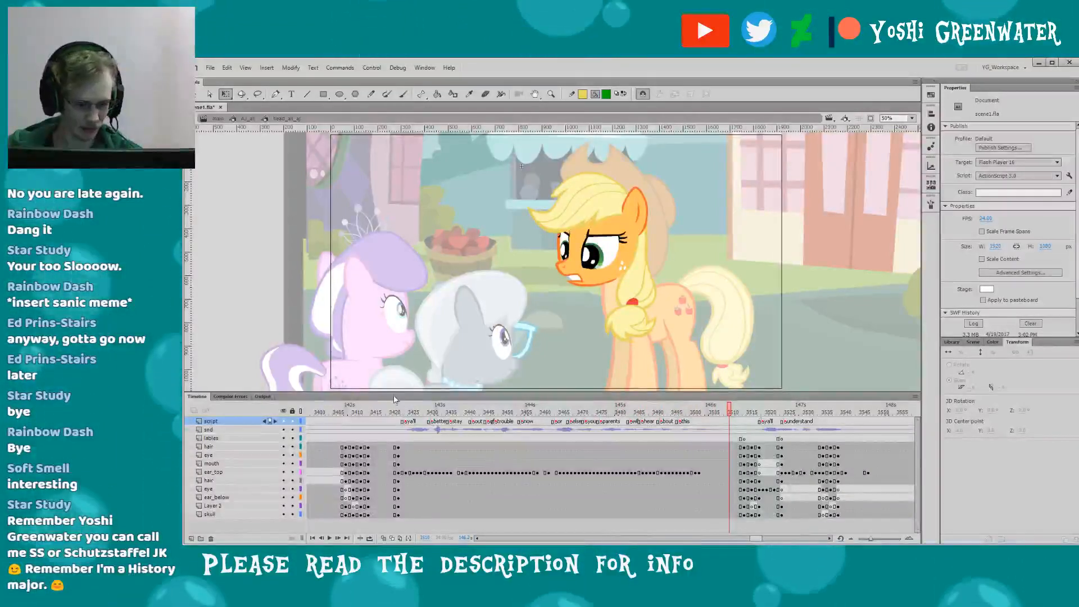
drag(393, 391, 393, 392)
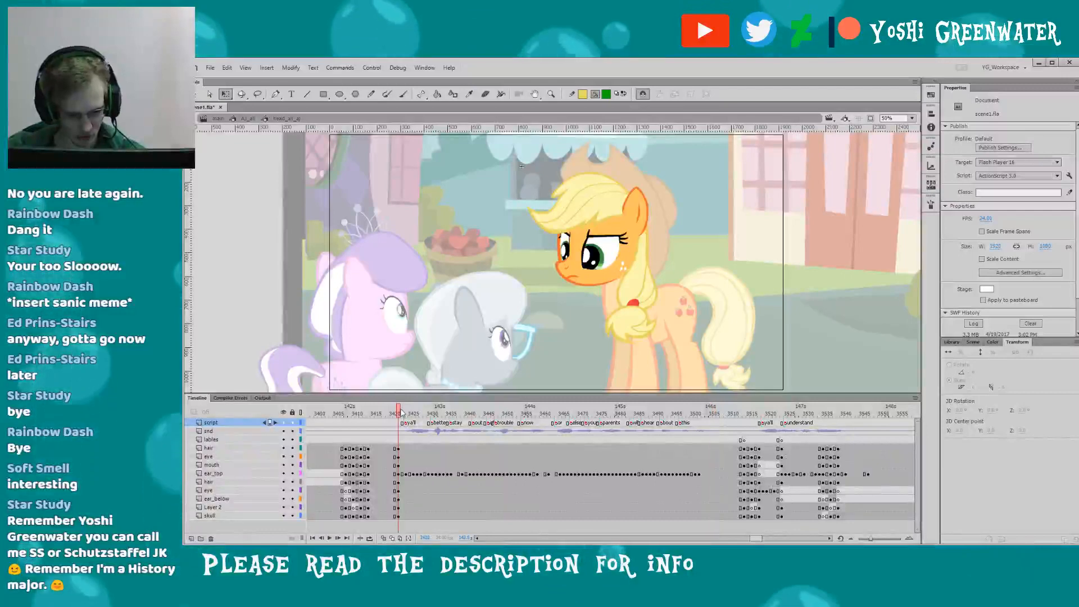
drag(398, 393, 398, 394)
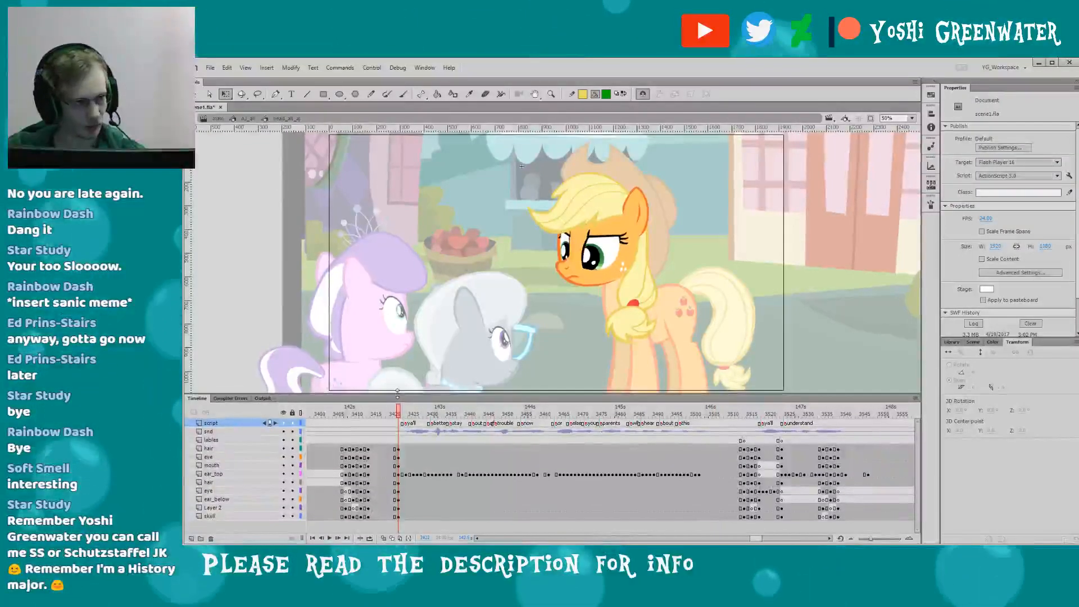
- Try mouth pose 25 on the orange pony's mouth at frame 3422 using the Frame Picker
click(930, 185)
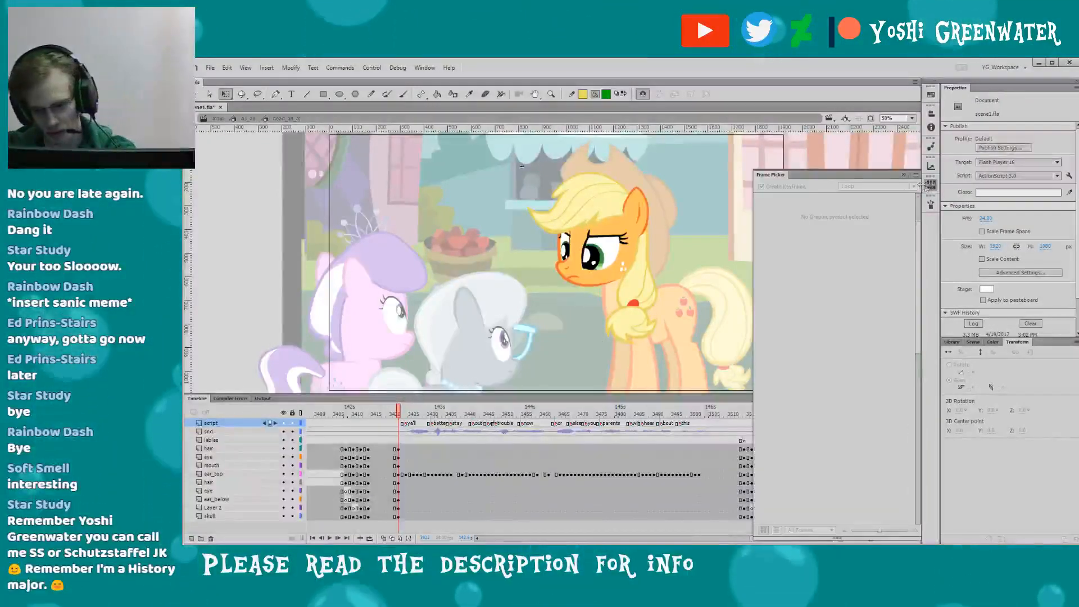
click(585, 271)
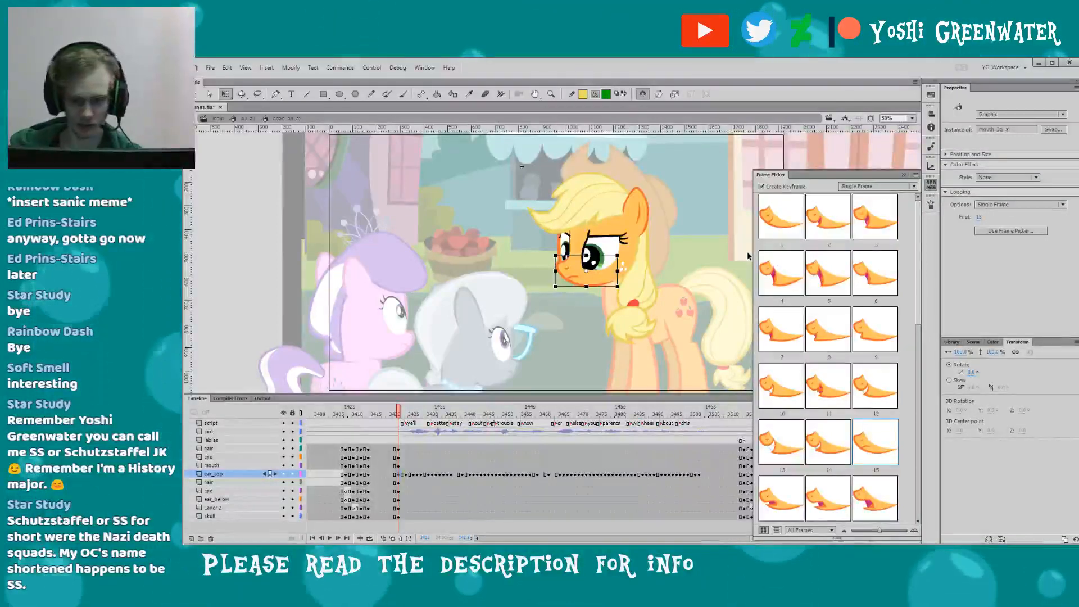
drag(916, 266, 914, 390)
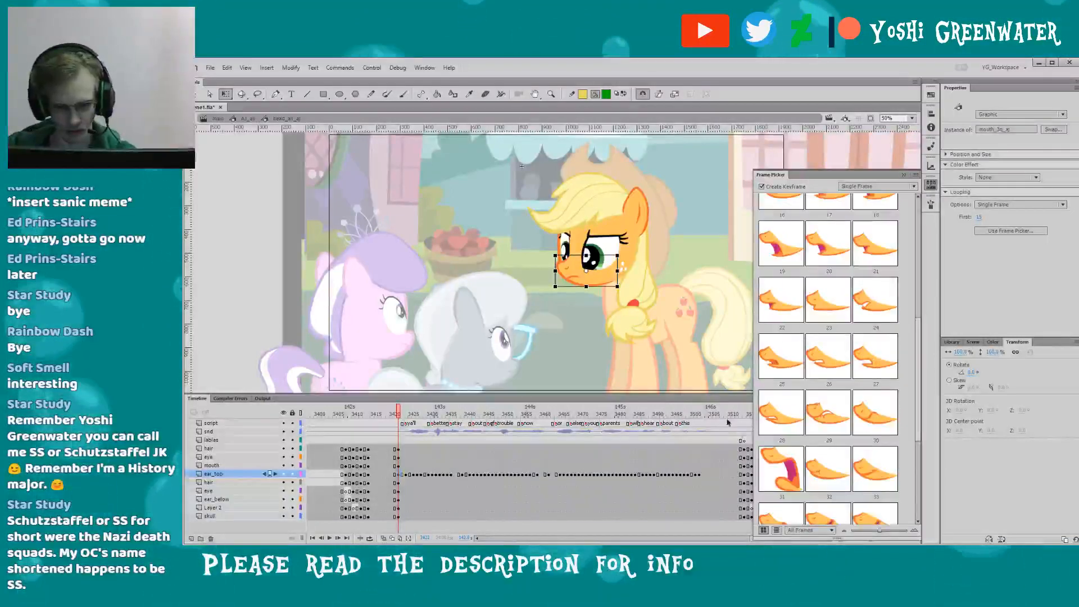
click(772, 365)
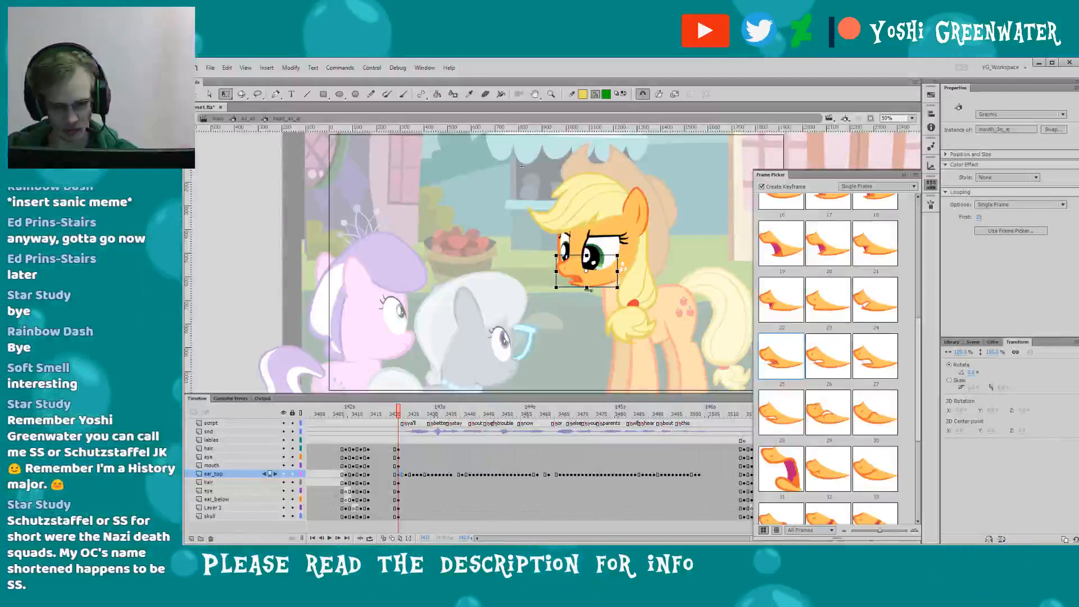
click(527, 342)
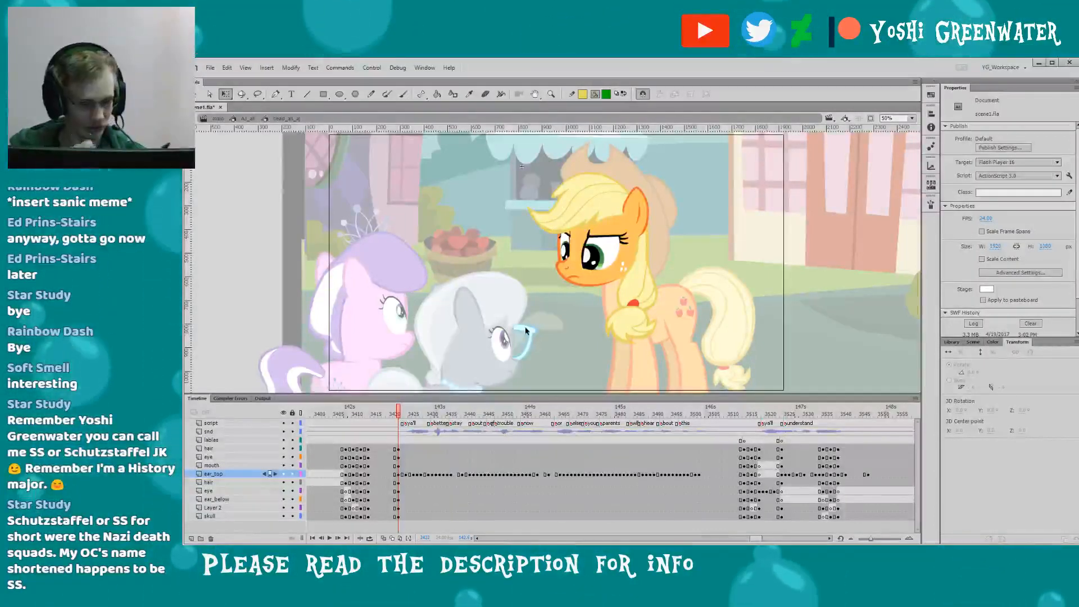
- Return to the main timeline and isolate the storyboard layer to check the orange pony's leg pose, restoring all layers
double_click(416, 375)
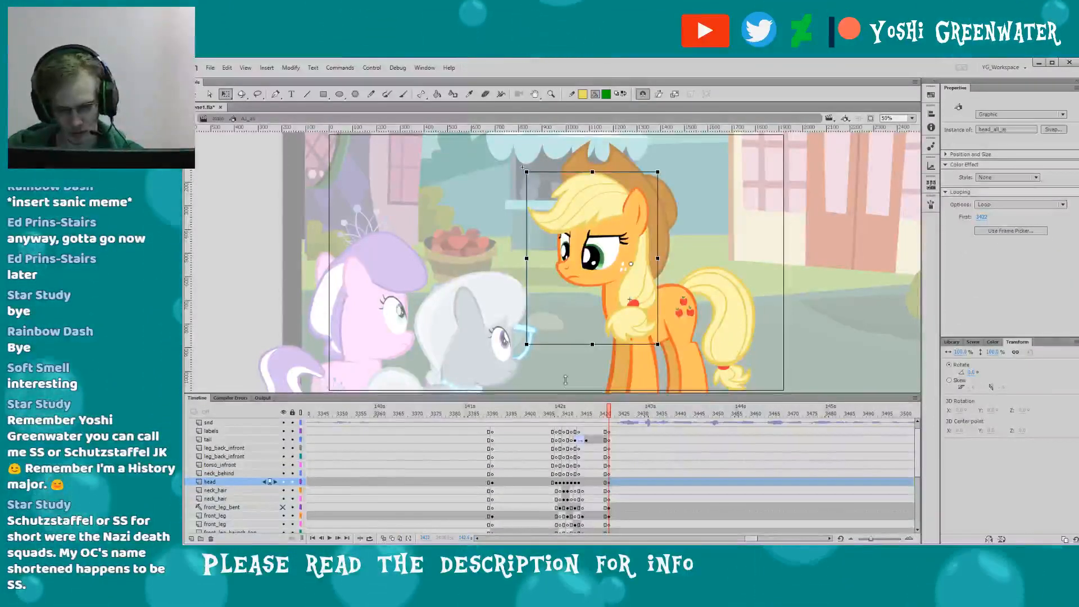
drag(562, 395, 562, 336)
click(593, 324)
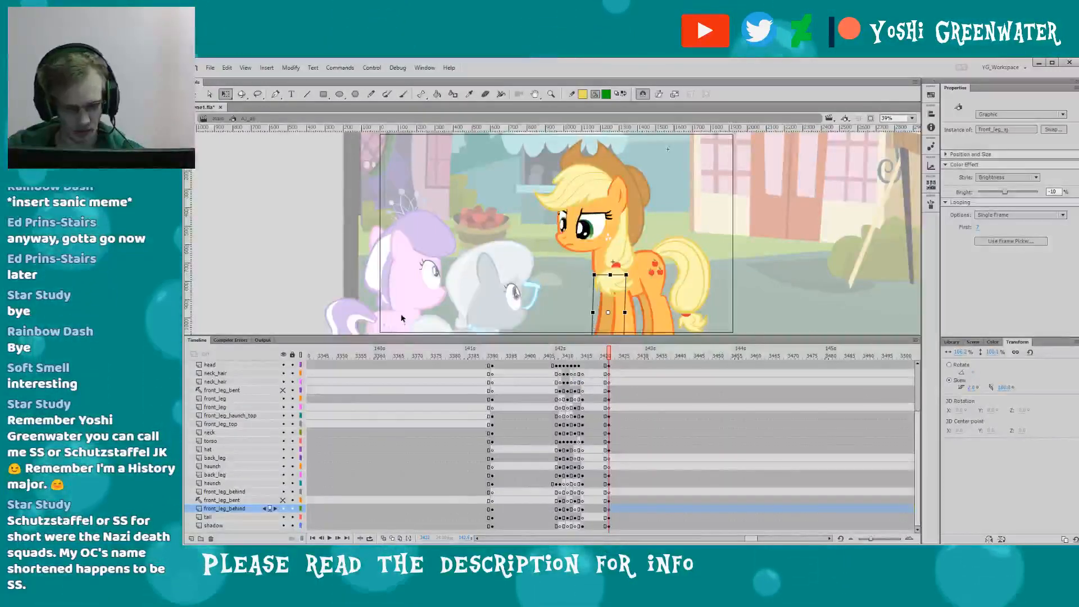
click(218, 119)
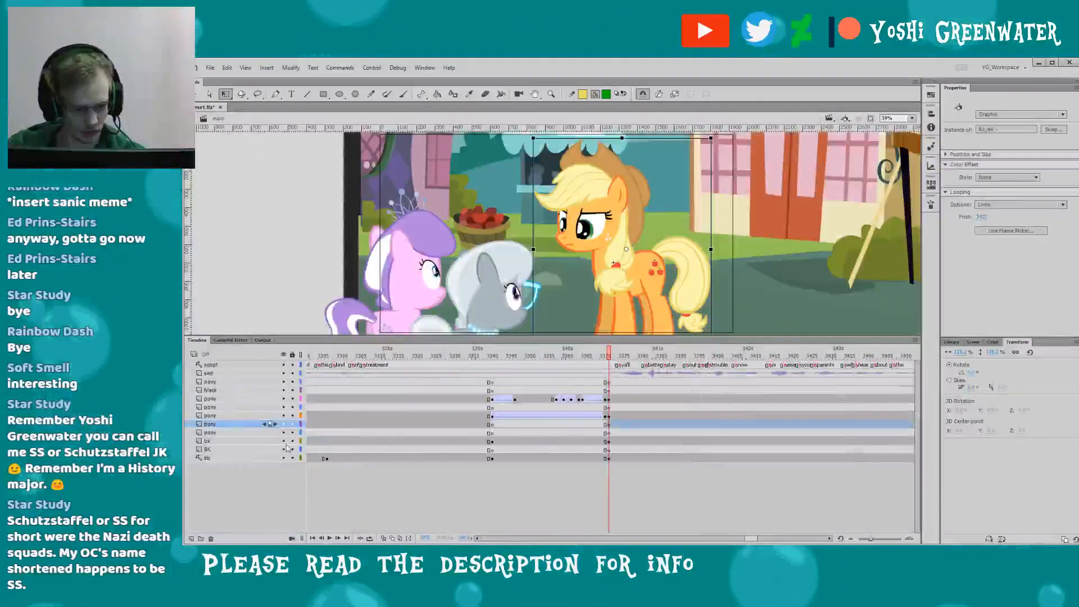
alt+click(283, 458)
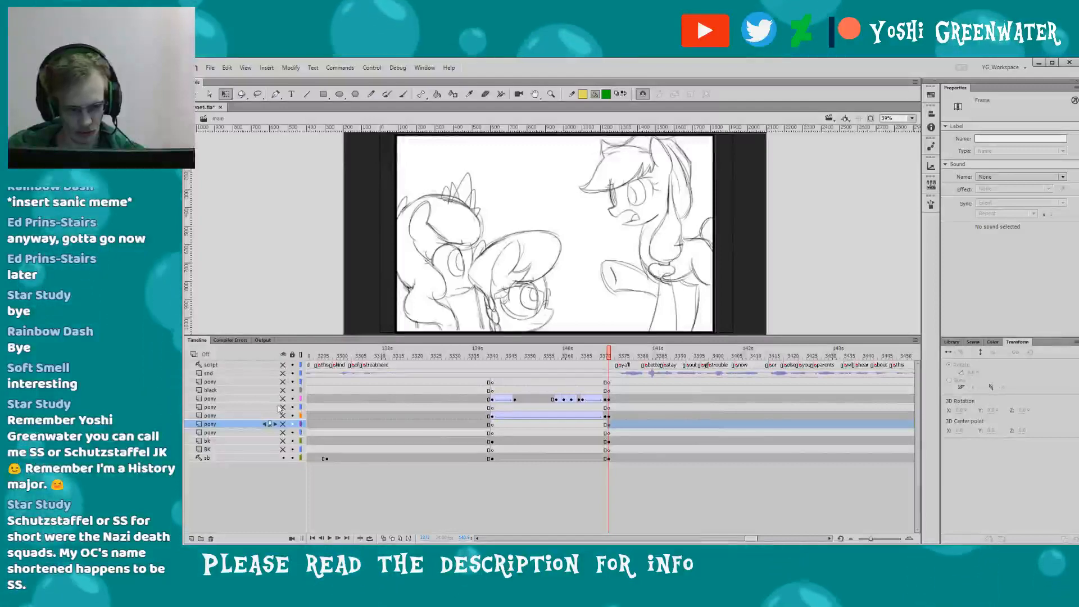
alt+click(283, 458)
- Open the orange pony's far front-leg symbol and examine its frames for a suitable pose, returning to the pony's symbol
double_click(605, 274)
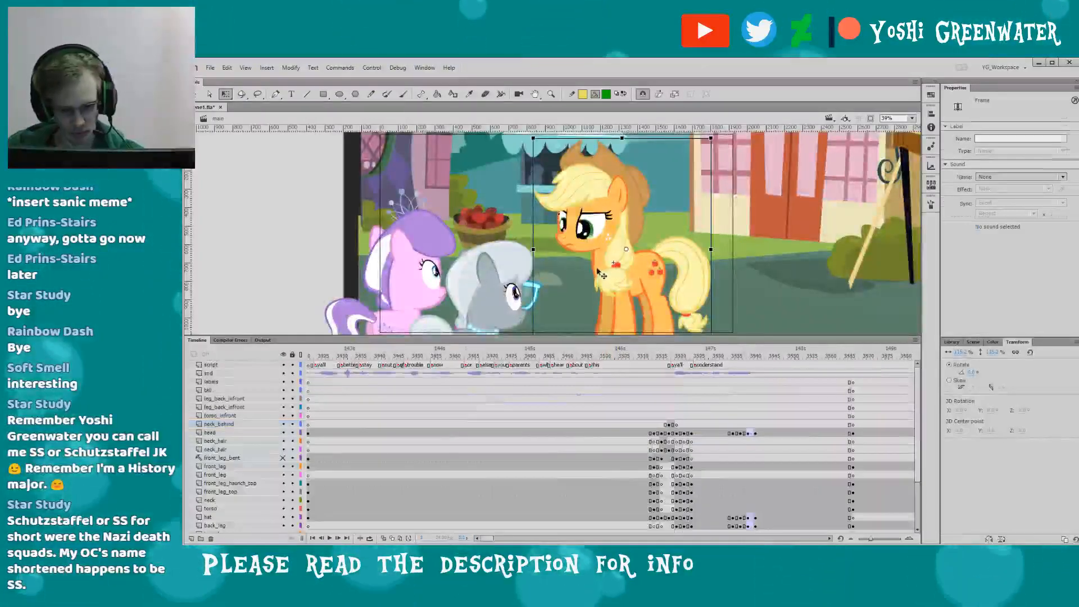
key(z)
click(556, 266)
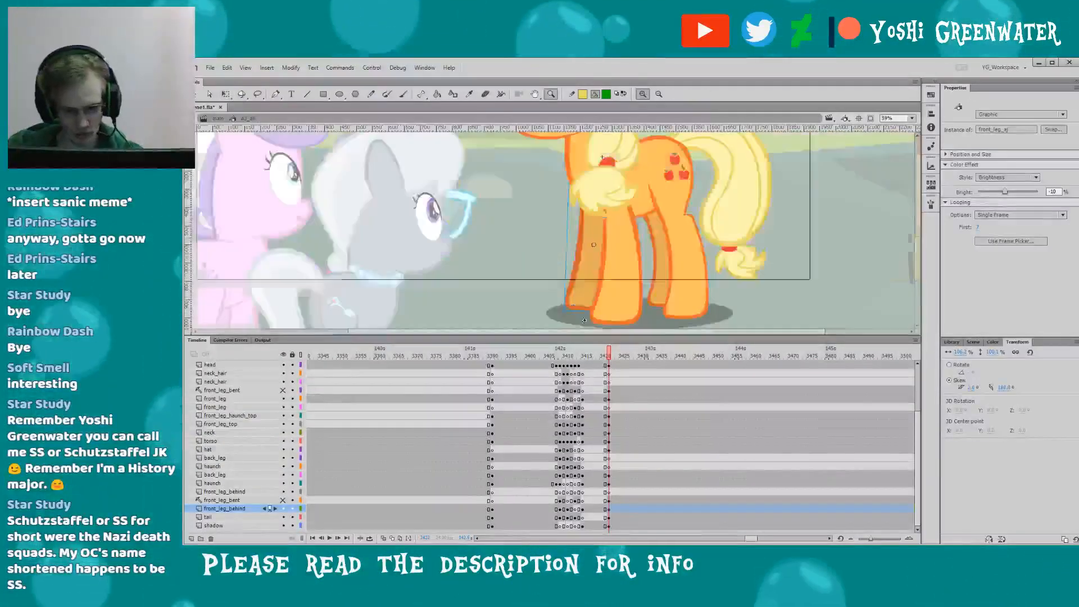
key(q)
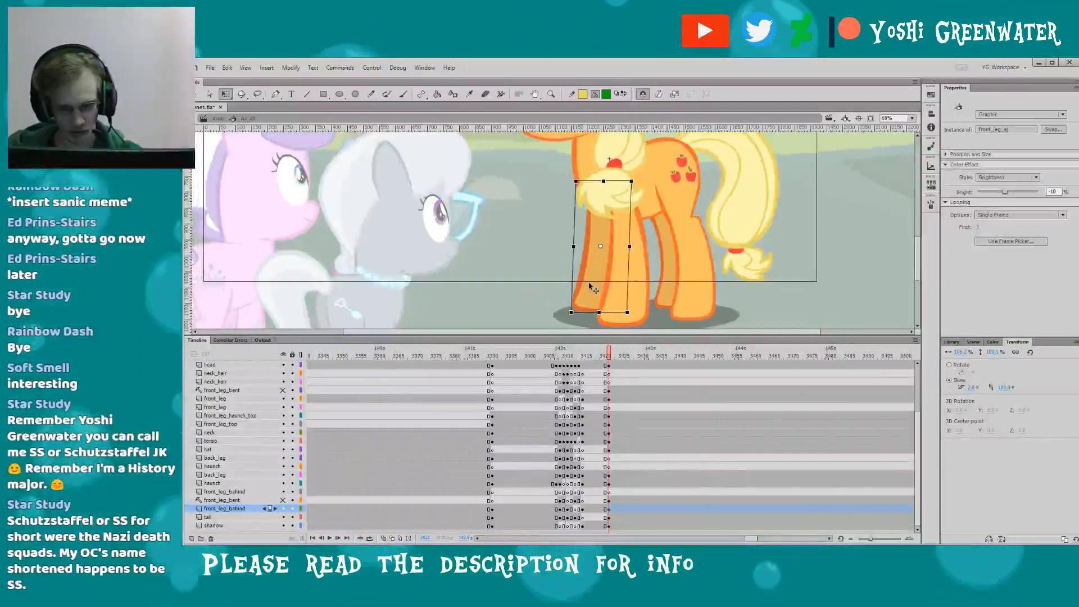
double_click(609, 270)
drag(346, 355, 286, 355)
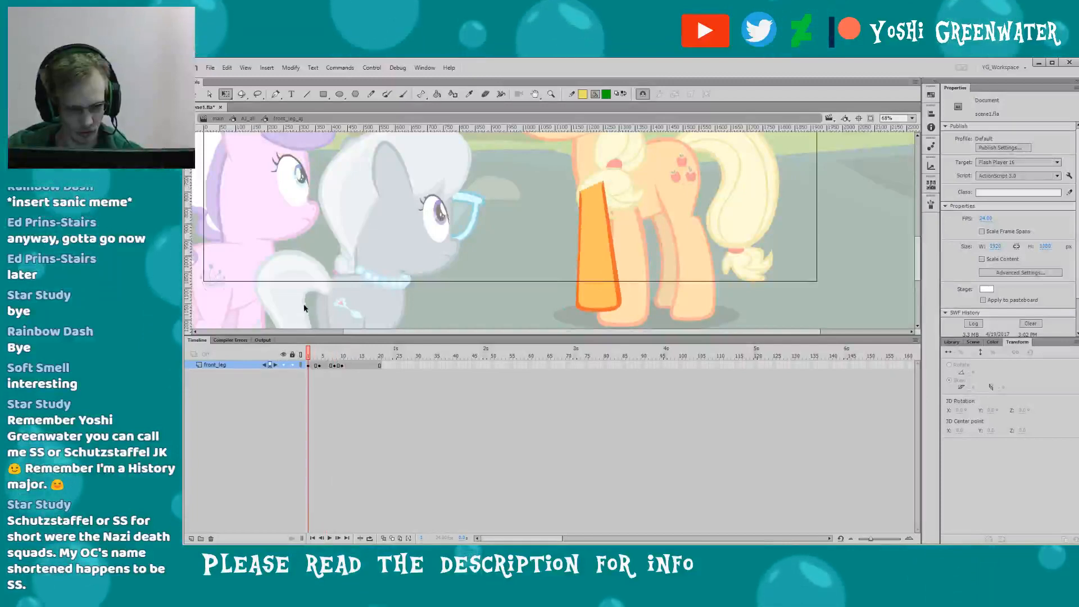
double_click(313, 292)
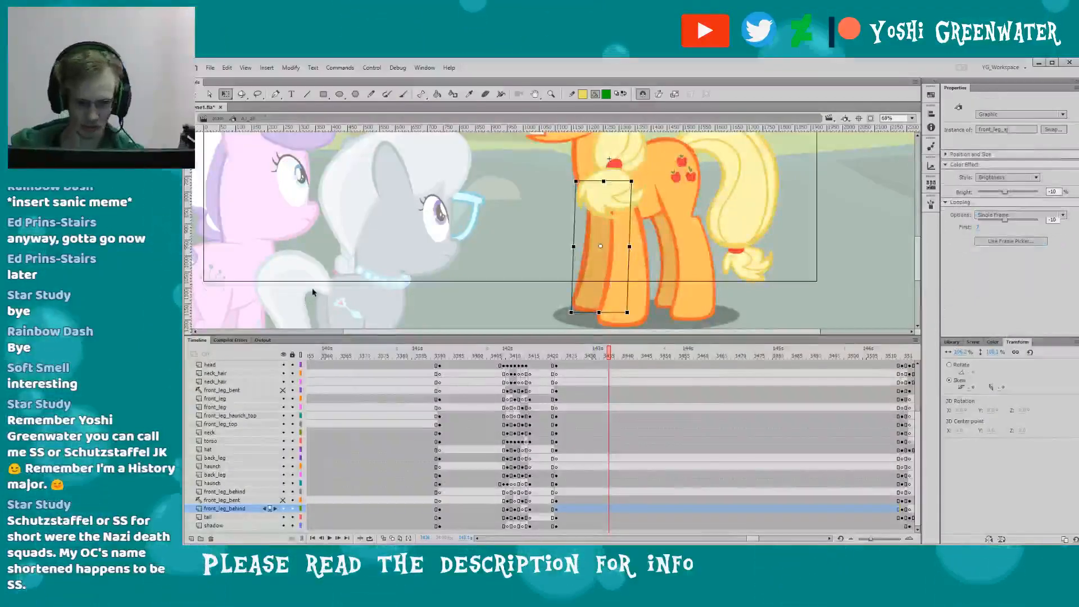
- Go to frame 7 of the pony's symbol, reveal both front_leg_bent layers and copy the darker bent leg
key(shift+comma)
key(period)
key(period)
key(period)
key(period)
key(period)
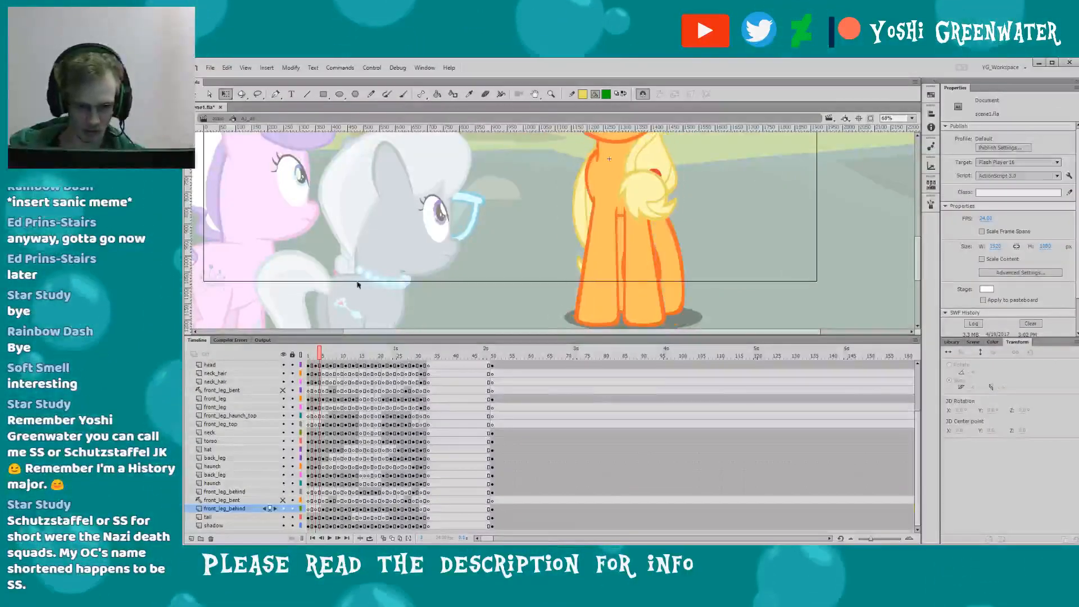
key(period)
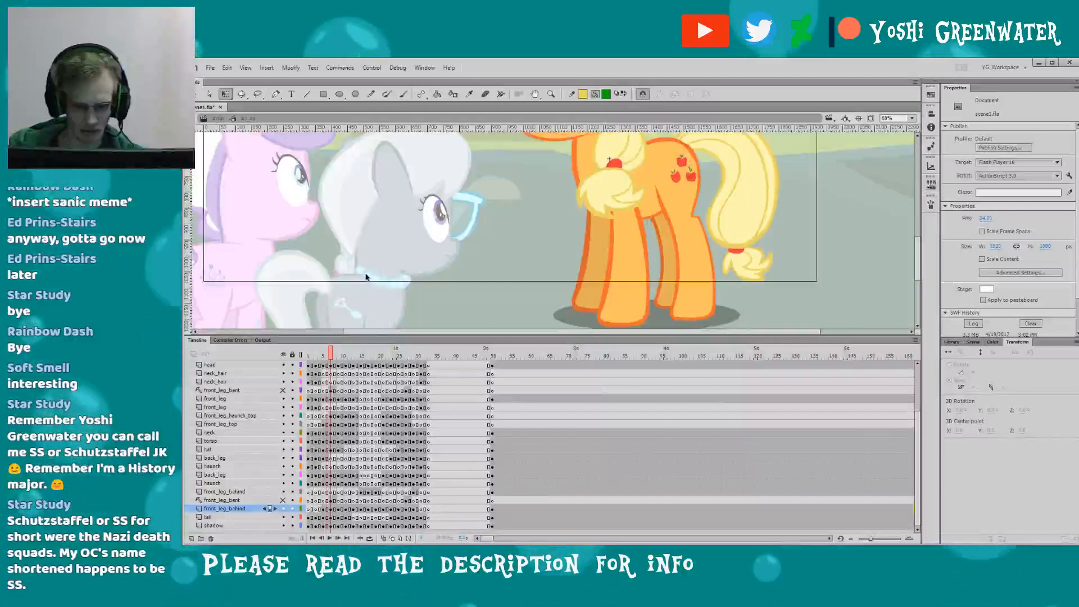
click(286, 390)
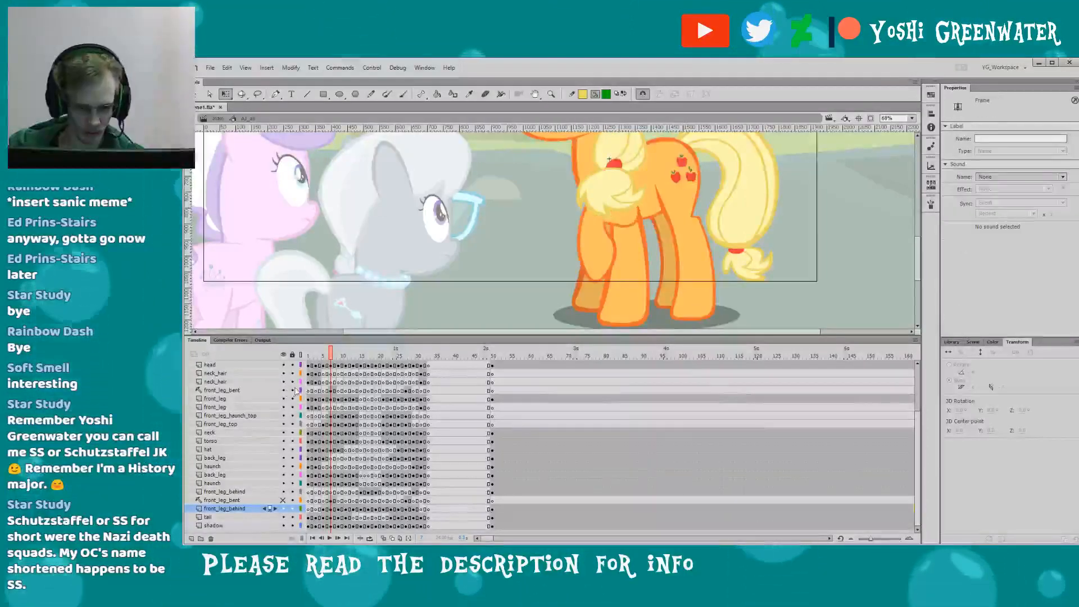
click(283, 500)
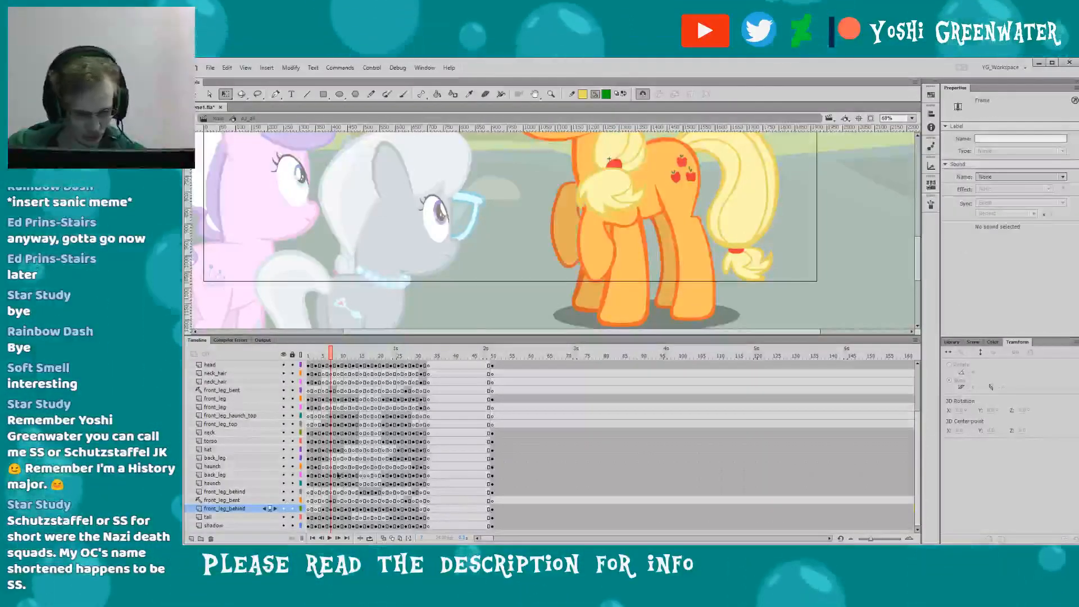
click(554, 239)
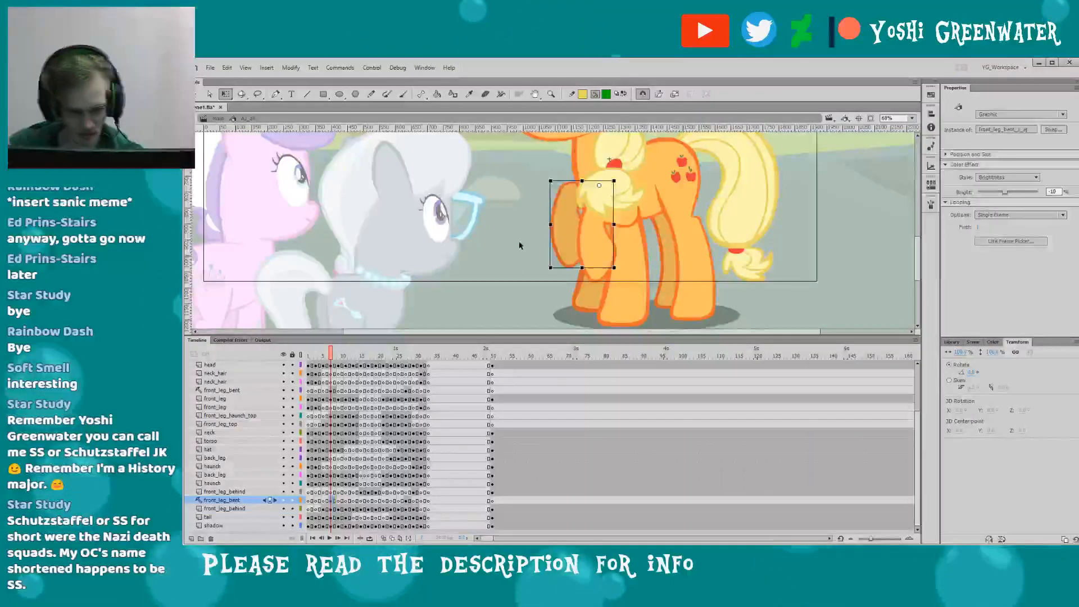
- Reopen the orange pony's symbol at frame 3422 and hide both front_leg_bent layers
double_click(441, 244)
double_click(594, 253)
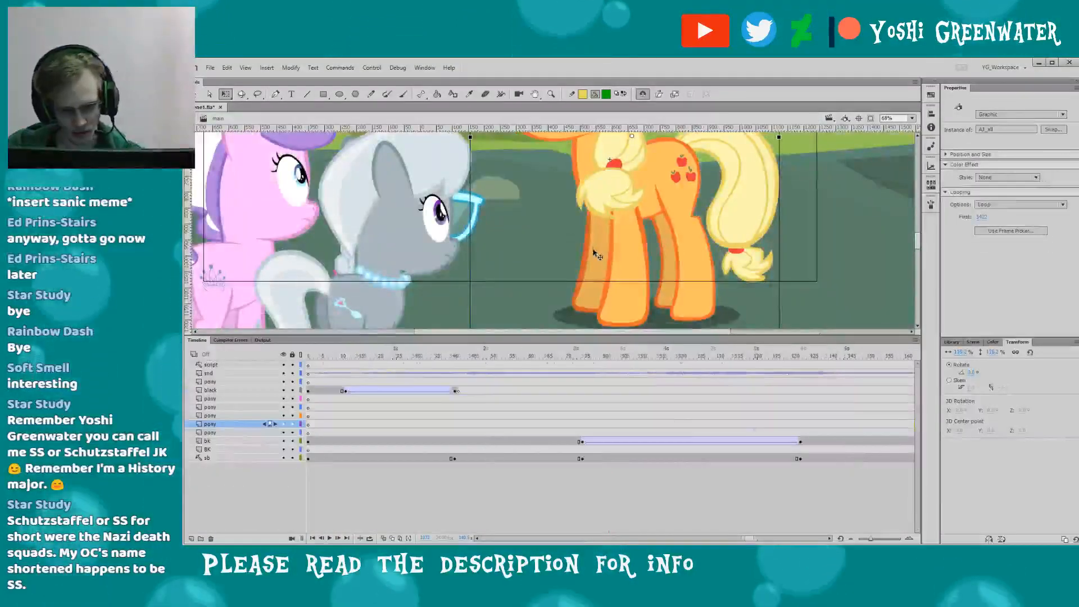
click(751, 538)
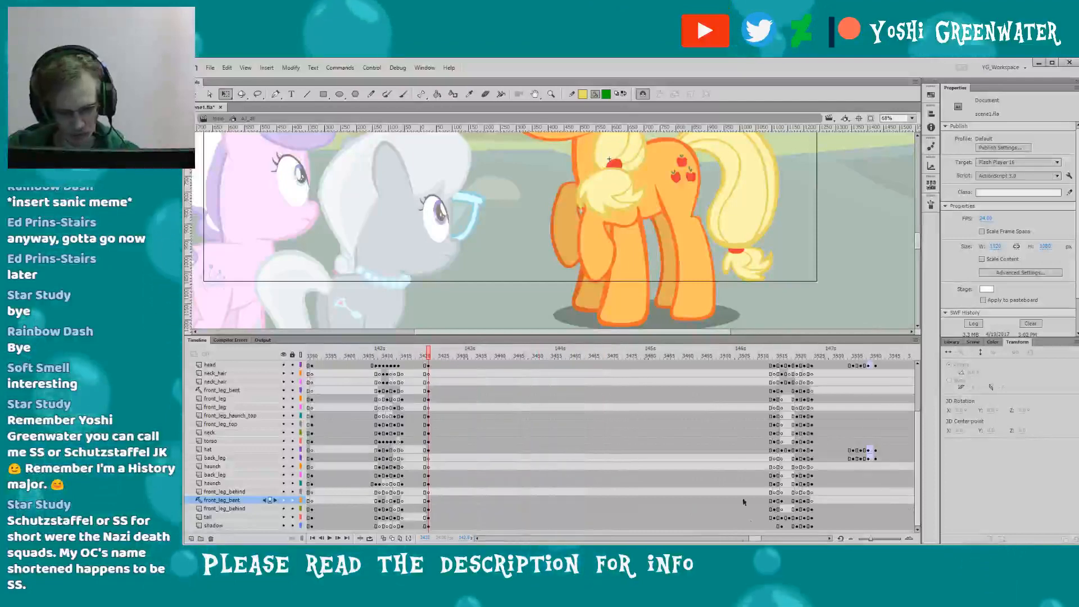
drag(420, 353, 429, 351)
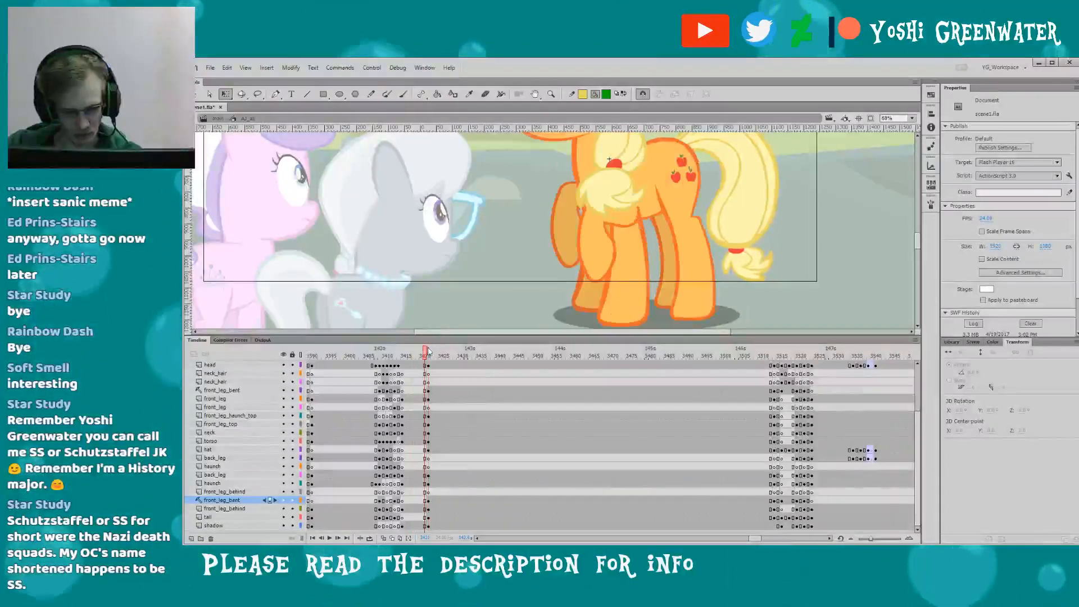
click(242, 390)
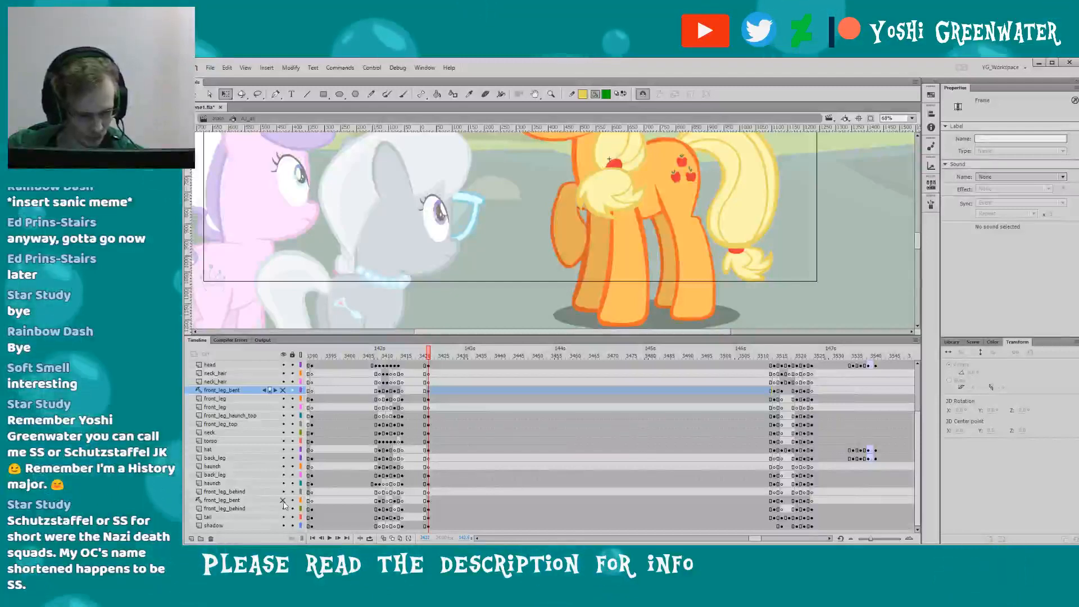
click(428, 498)
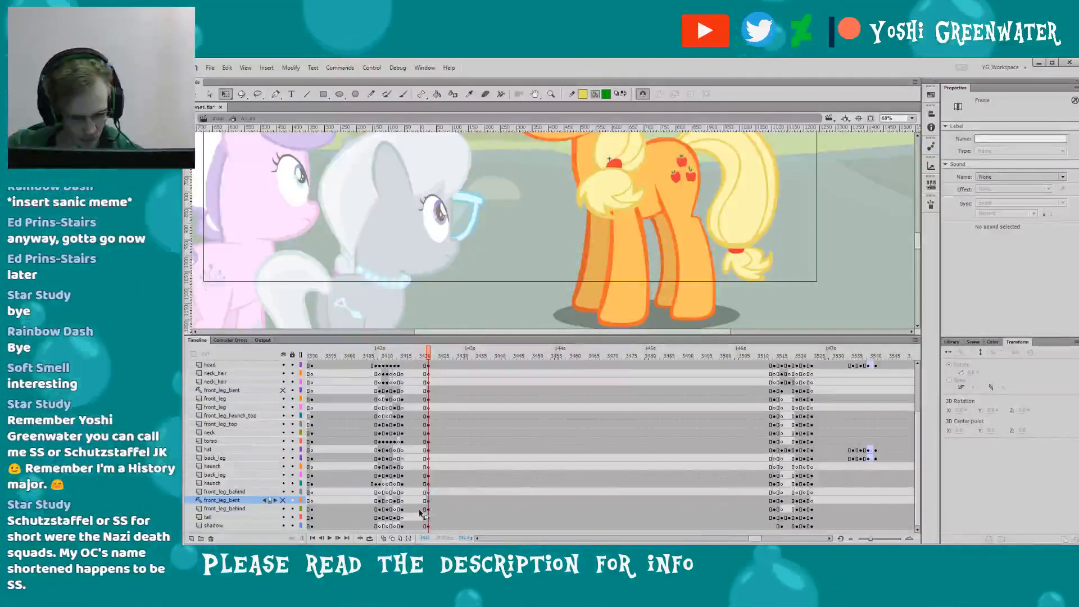
- Replace the straight far front leg with the copied bent leg on the empty front_leg_behind layer at frame 3422
click(425, 492)
click(586, 302)
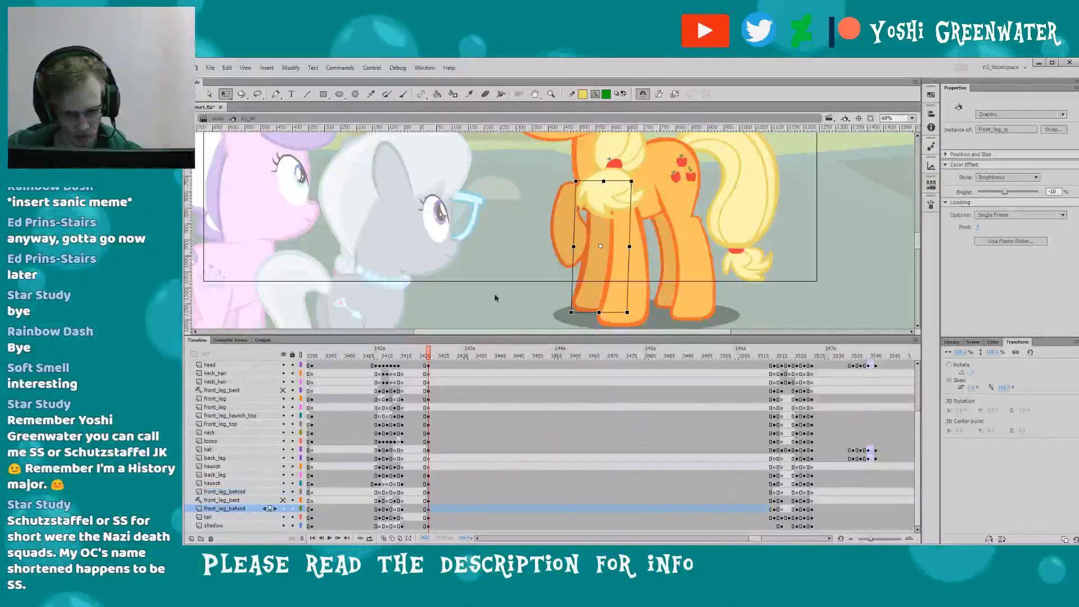
key(Delete)
- Rotate the bent far front leg slightly counterclockwise so its hoof swings toward the body
click(568, 243)
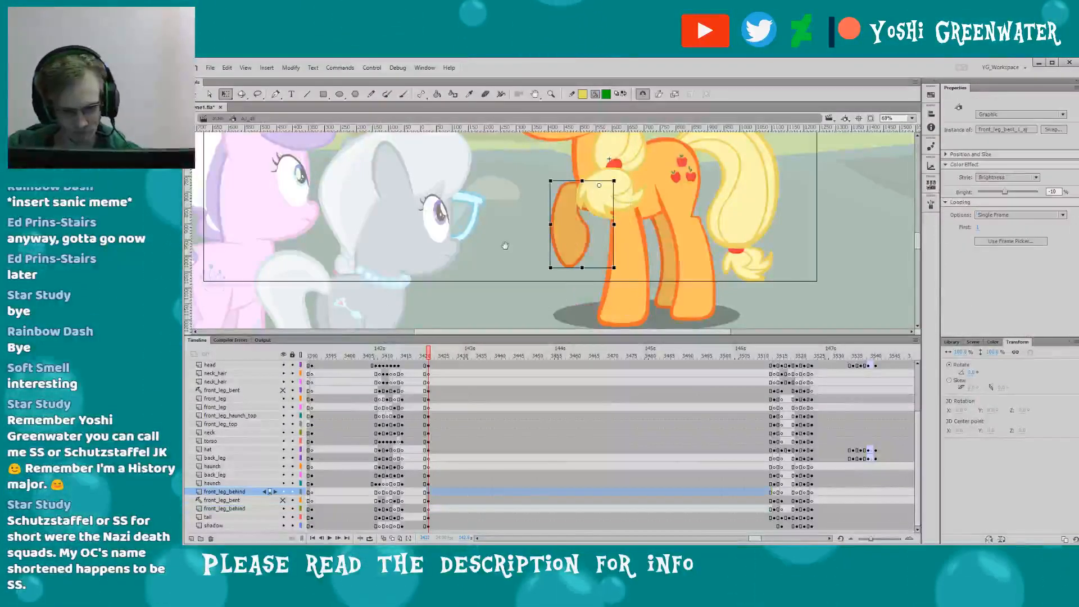
scroll(568, 243, up, 2)
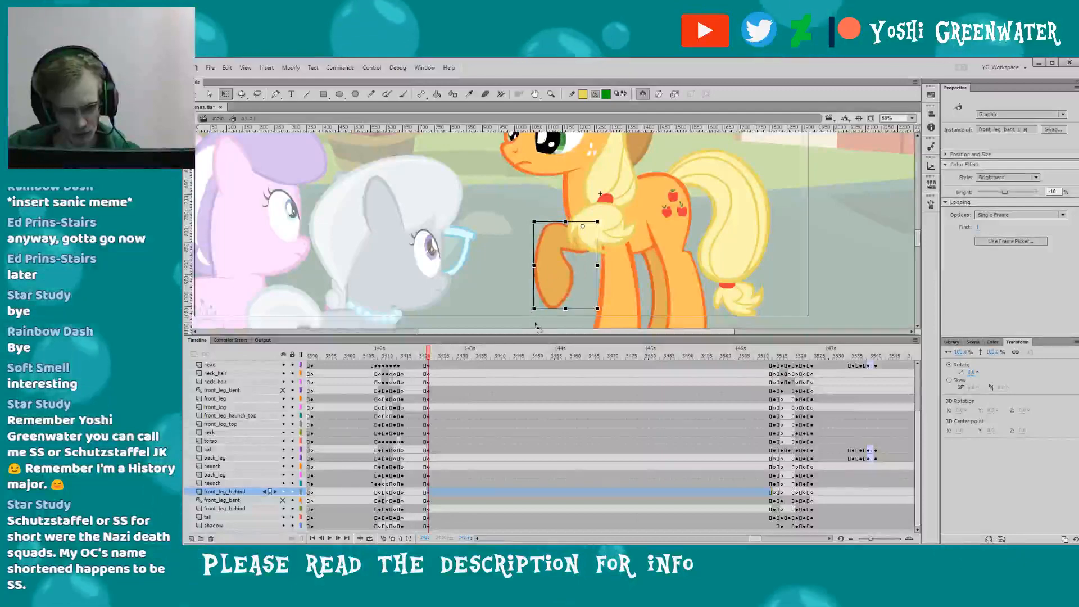
drag(533, 315, 544, 327)
mouse_move(517, 274)
mouse_down()
mouse_move(538, 288)
mouse_move(521, 257)
mouse_up()
- Return to the main timeline and isolate the storyboard layer to examine the sketched raised front leg
double_click(530, 279)
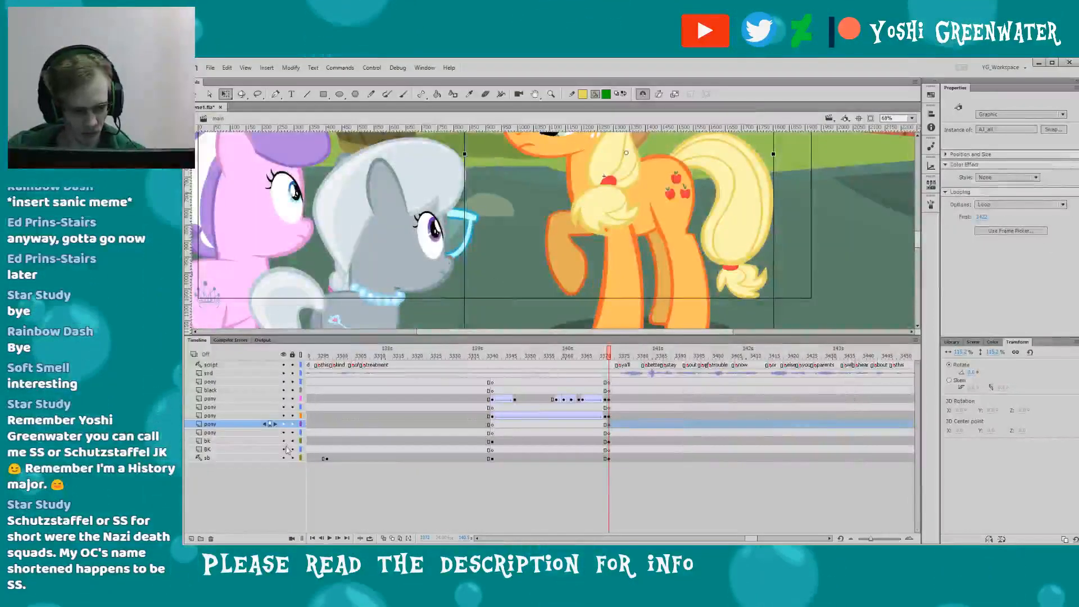
alt+click(284, 458)
drag(445, 259, 375, 314)
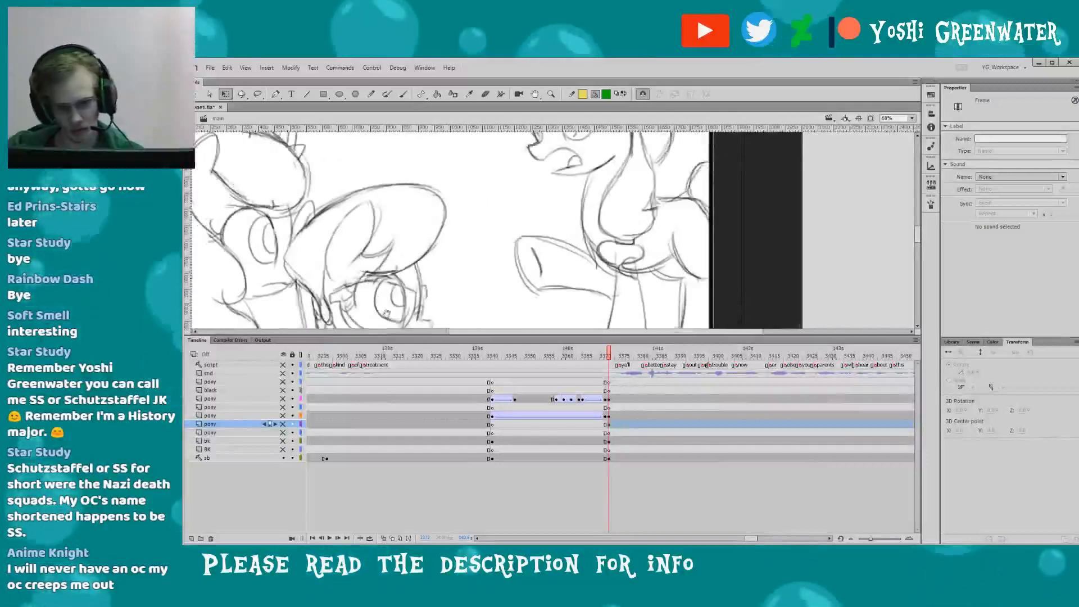
click(375, 314)
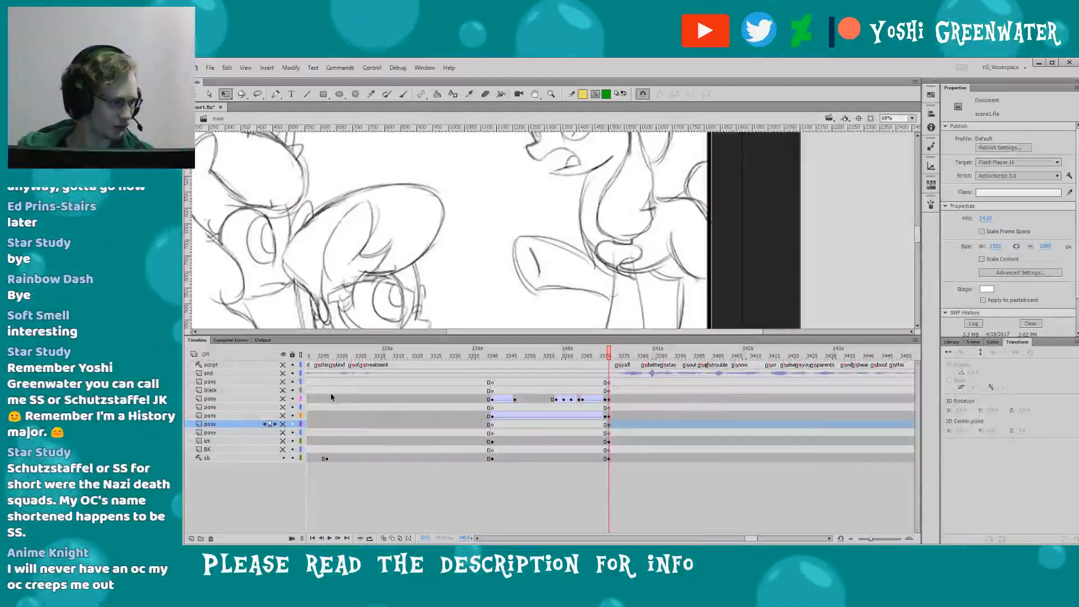
- Show all layers of the main timeline again, enlarge the stage area and fit the stage in the window
click(283, 354)
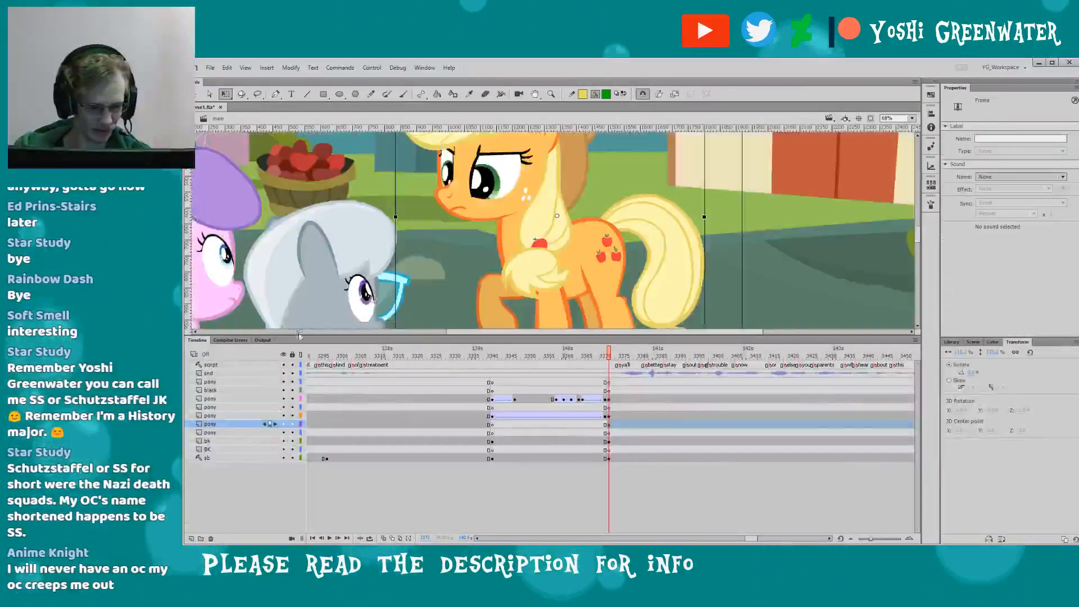
drag(299, 340, 300, 370)
click(911, 118)
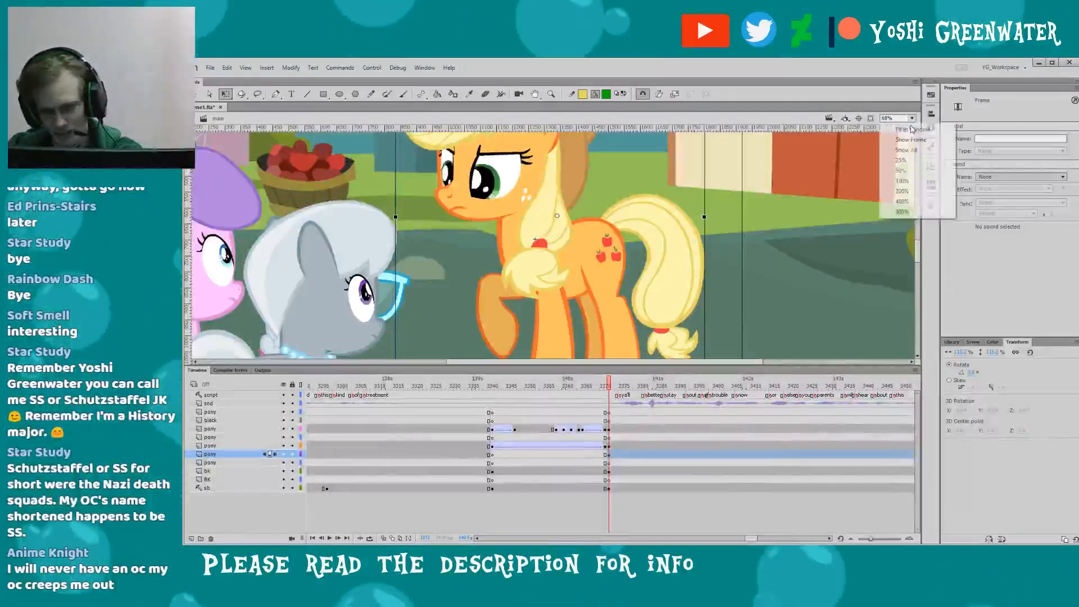
click(904, 126)
click(296, 234)
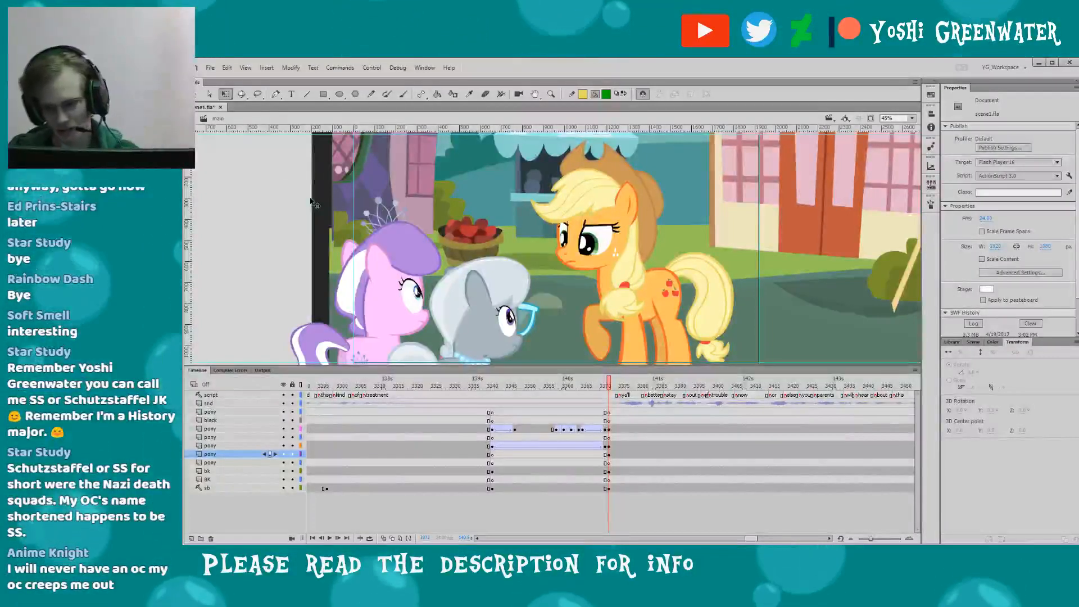
scroll(1077, 254, down, 2)
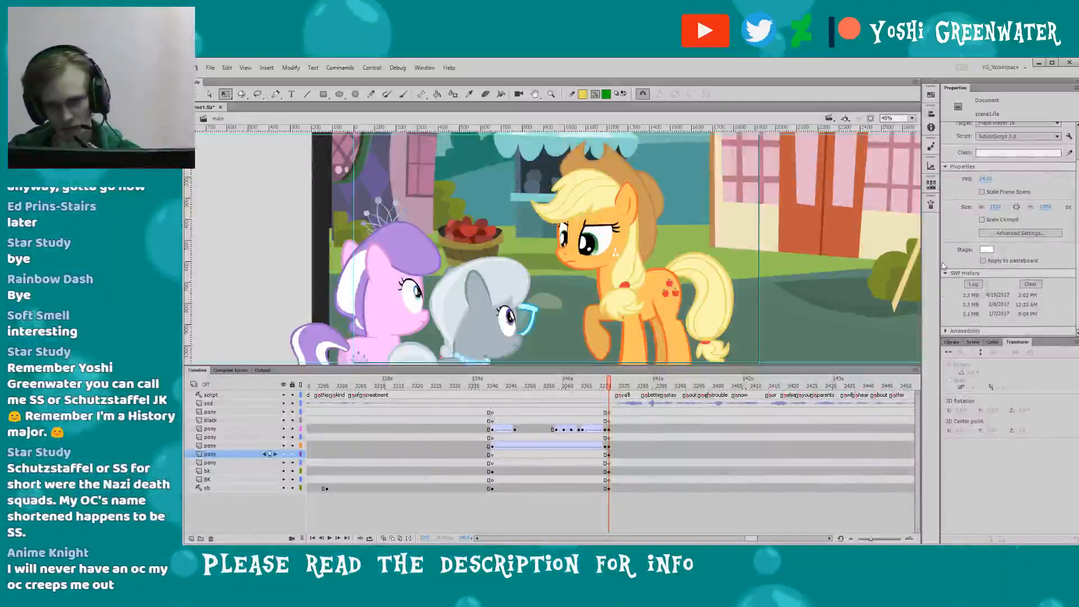
click(395, 363)
drag(395, 366, 395, 379)
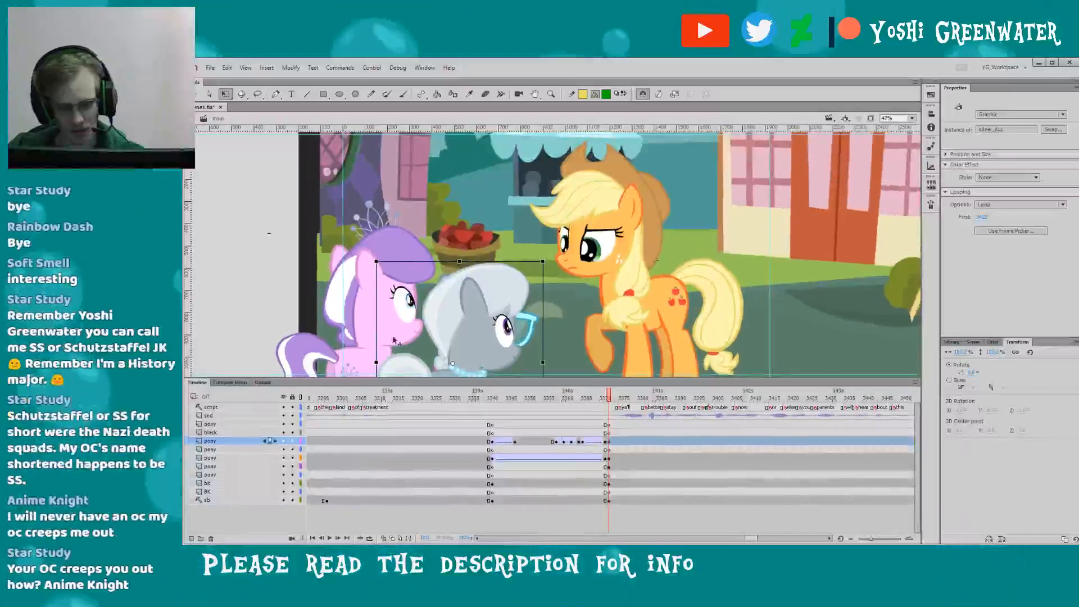
- Examine the shot's framing around the three ponies with the content outside the stage clipped and unclipped
click(871, 119)
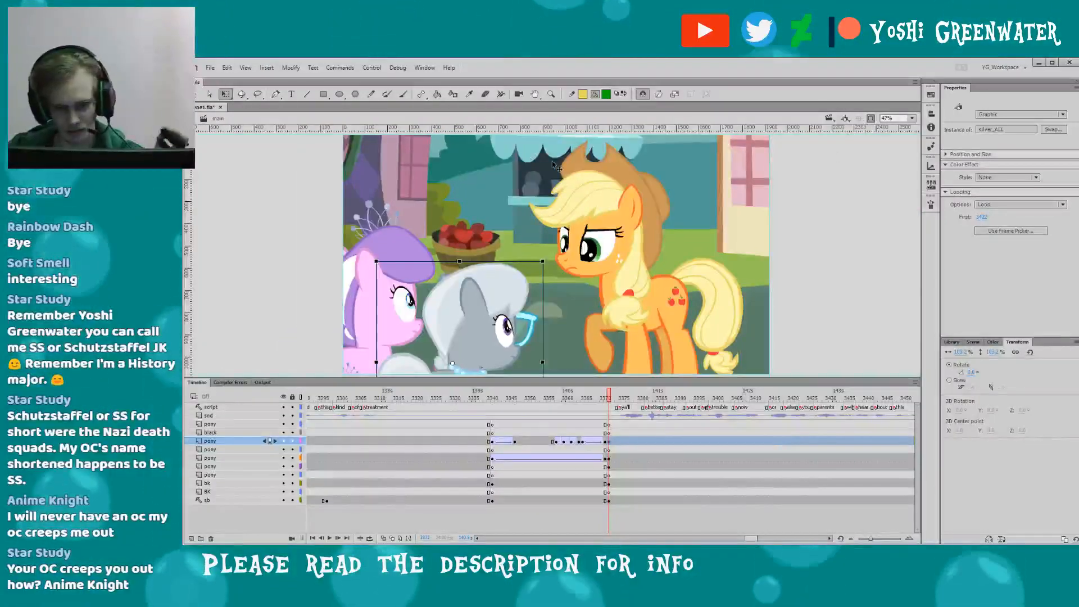
click(317, 329)
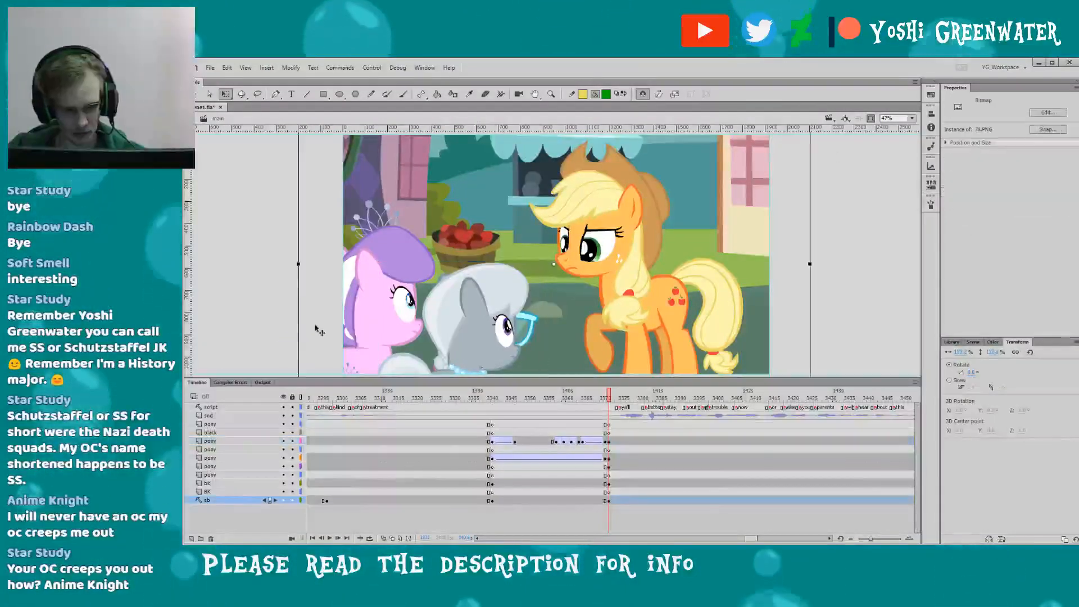
click(273, 216)
mouse_move(261, 128)
mouse_down()
mouse_move(263, 220)
mouse_move(262, 127)
mouse_up()
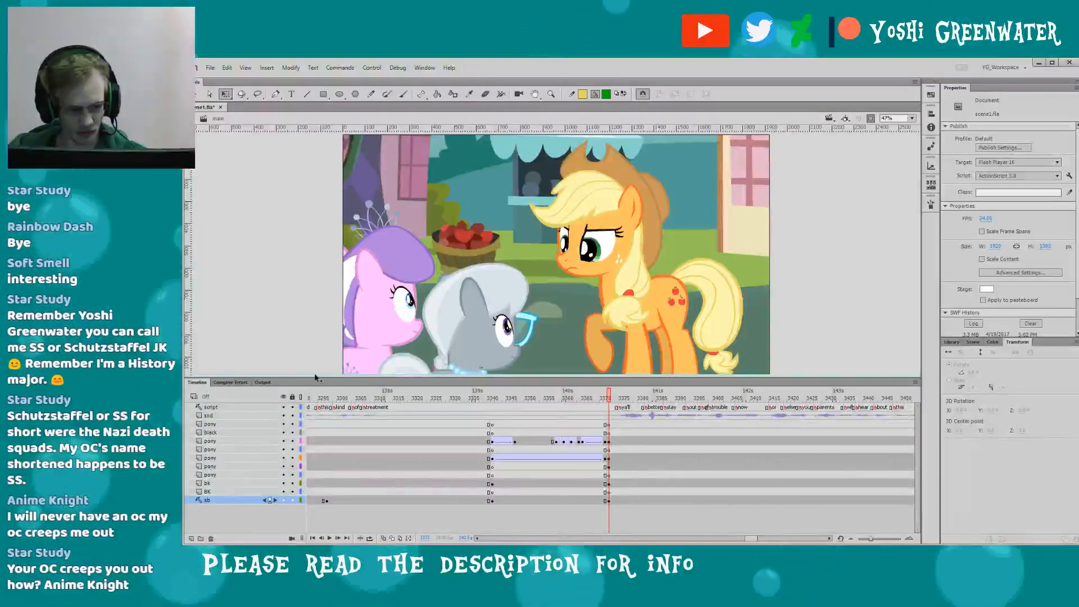
click(331, 186)
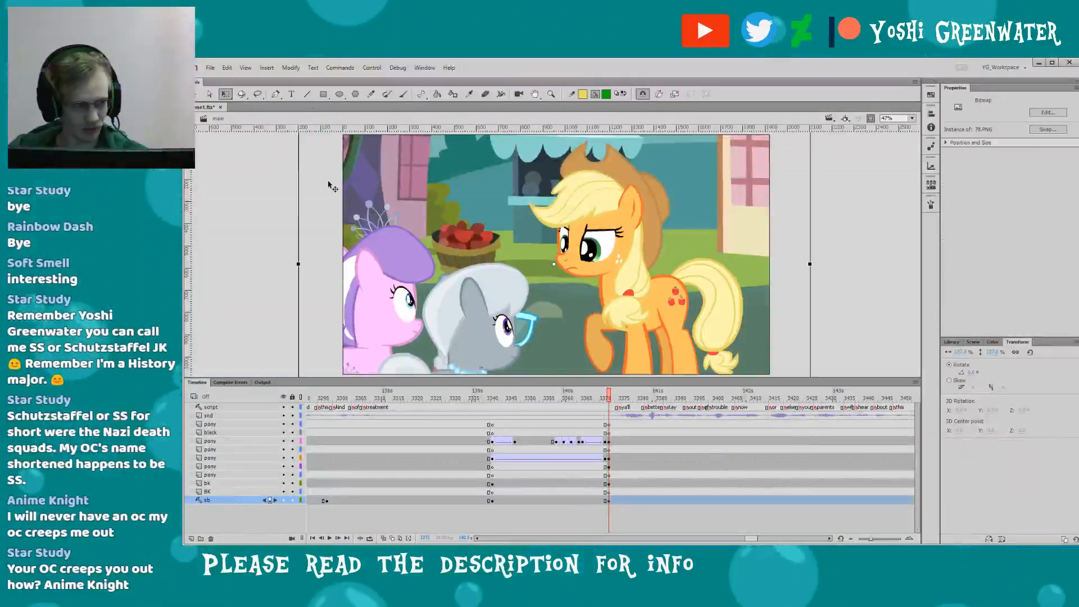
click(282, 254)
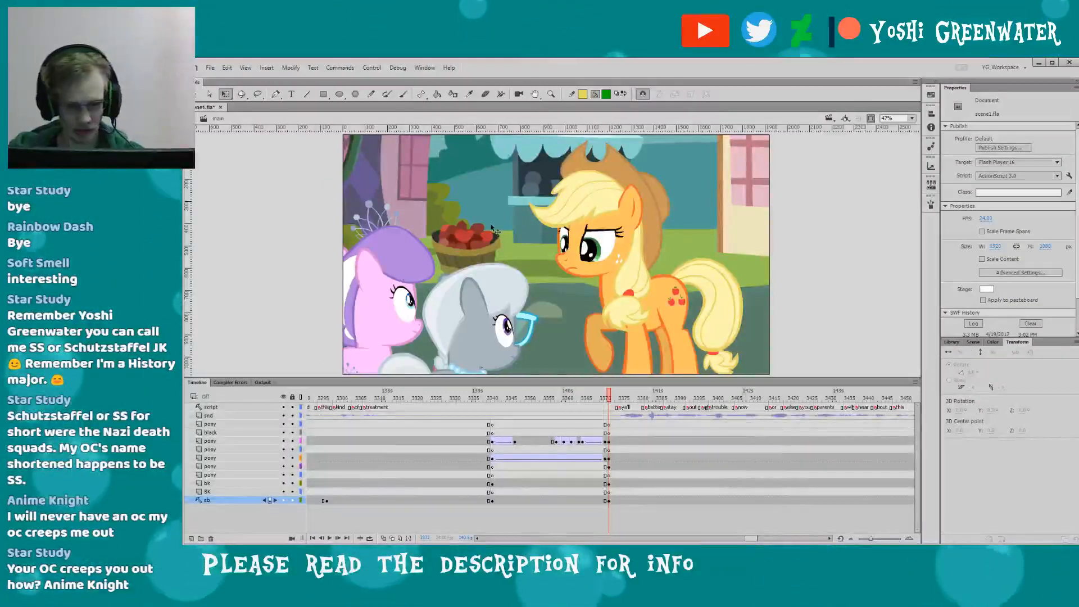
click(871, 119)
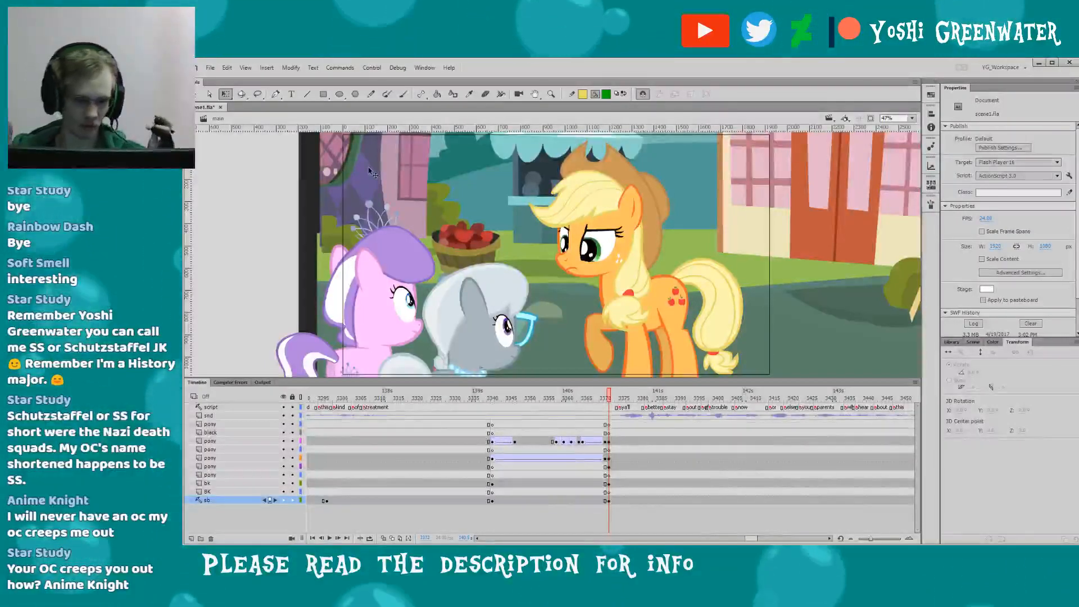
click(911, 119)
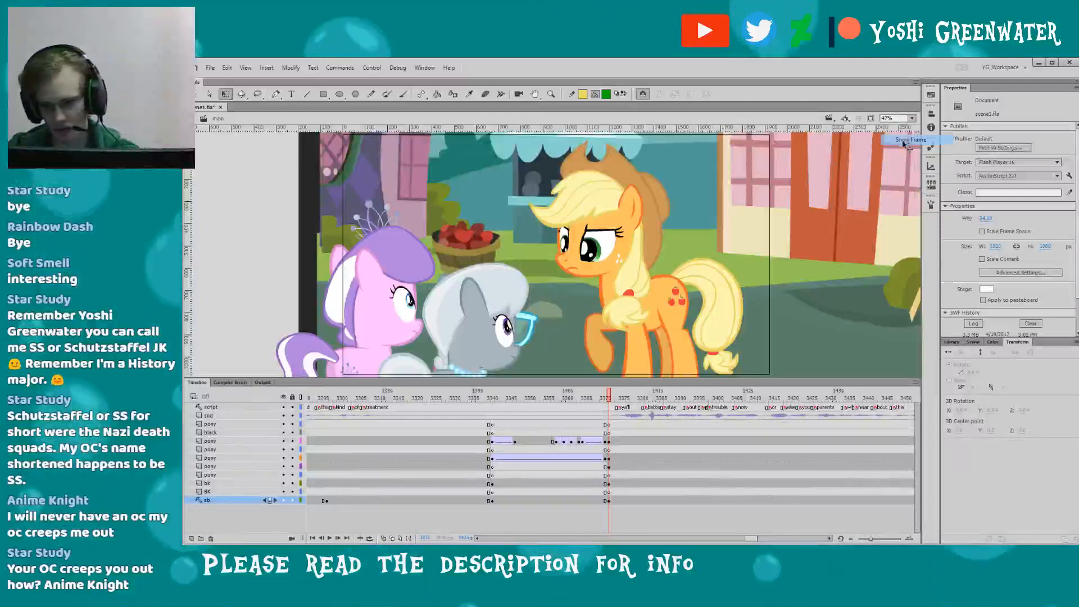
click(908, 141)
drag(682, 236, 501, 279)
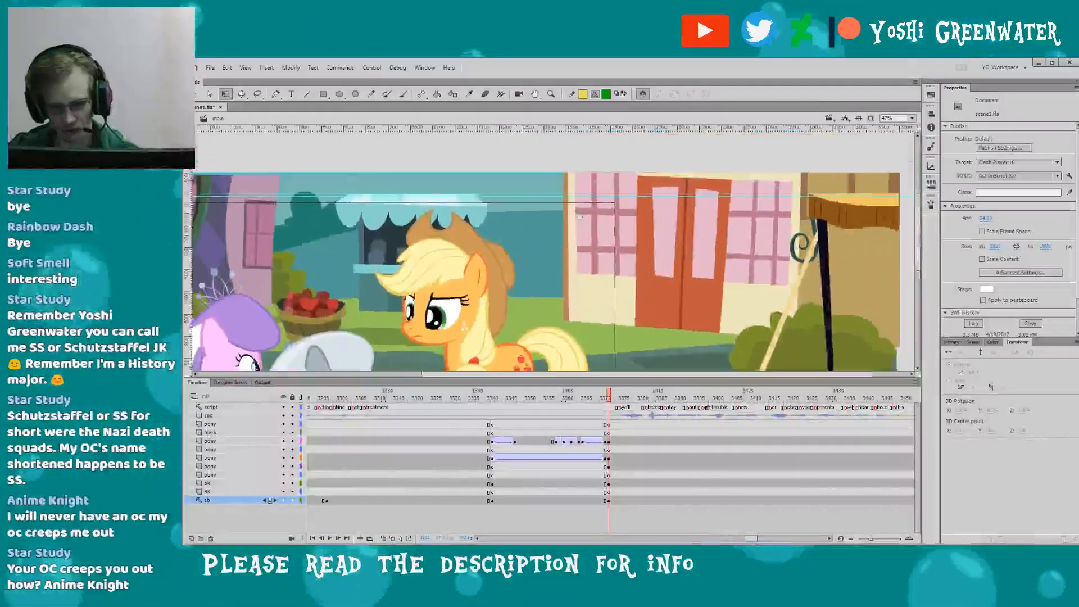
key(z)
click(618, 288)
key(q)
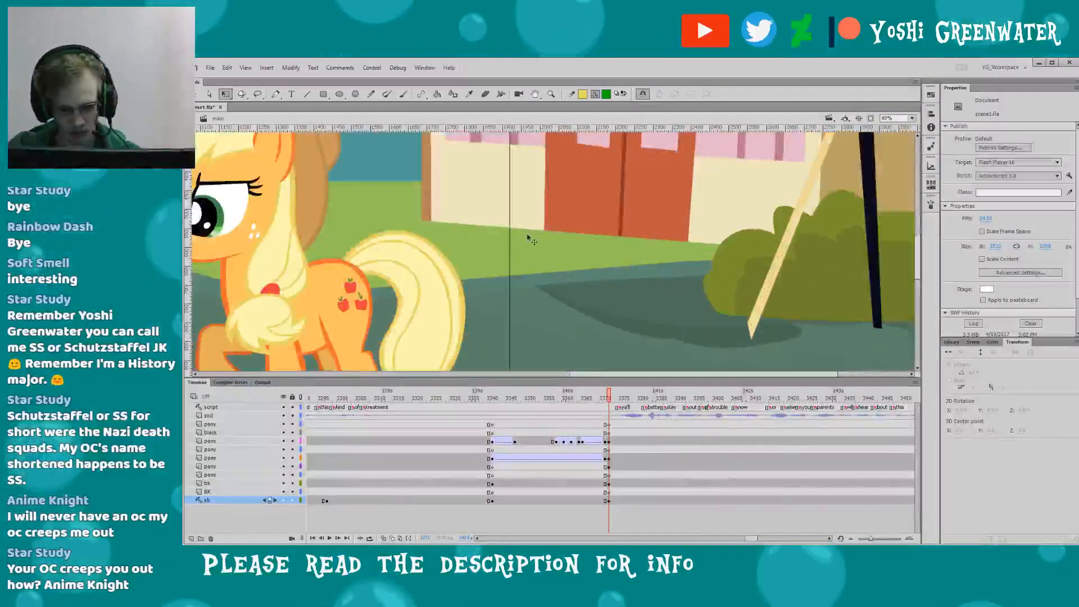
drag(535, 263, 556, 280)
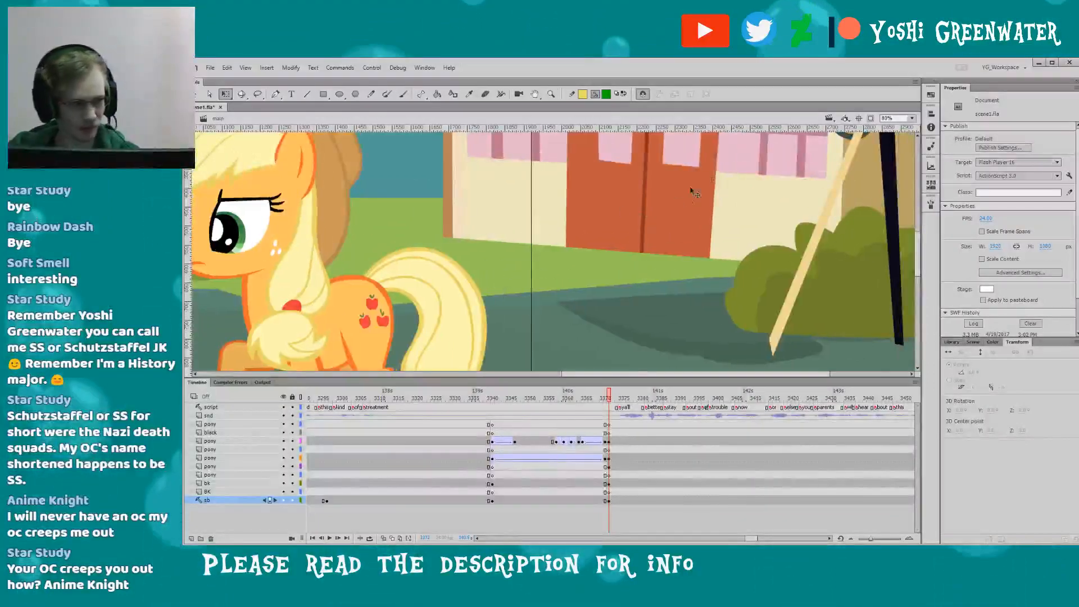
key(ctrl+2)
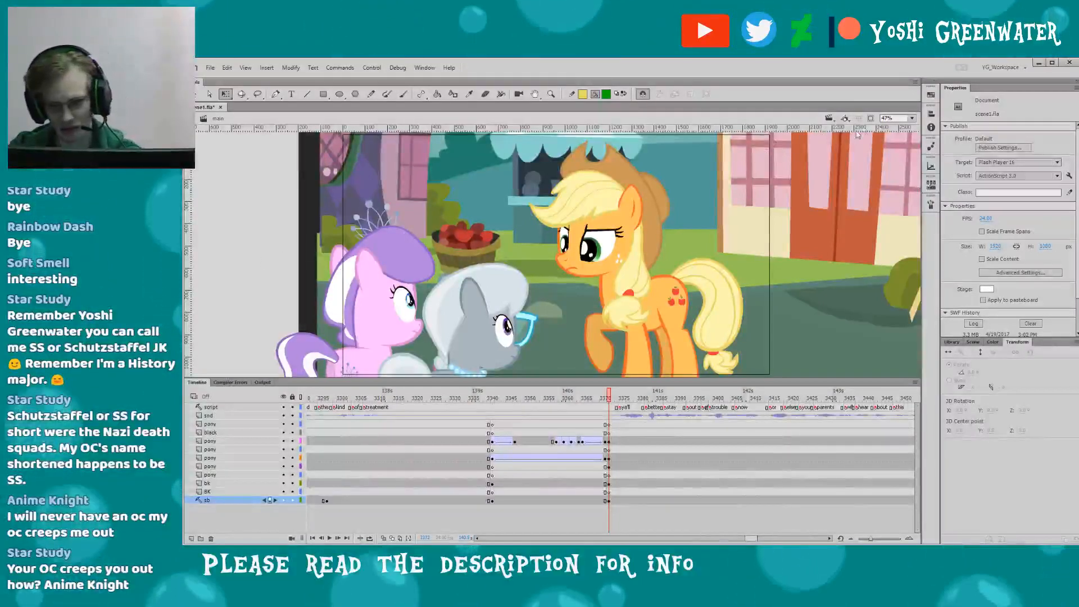
click(871, 118)
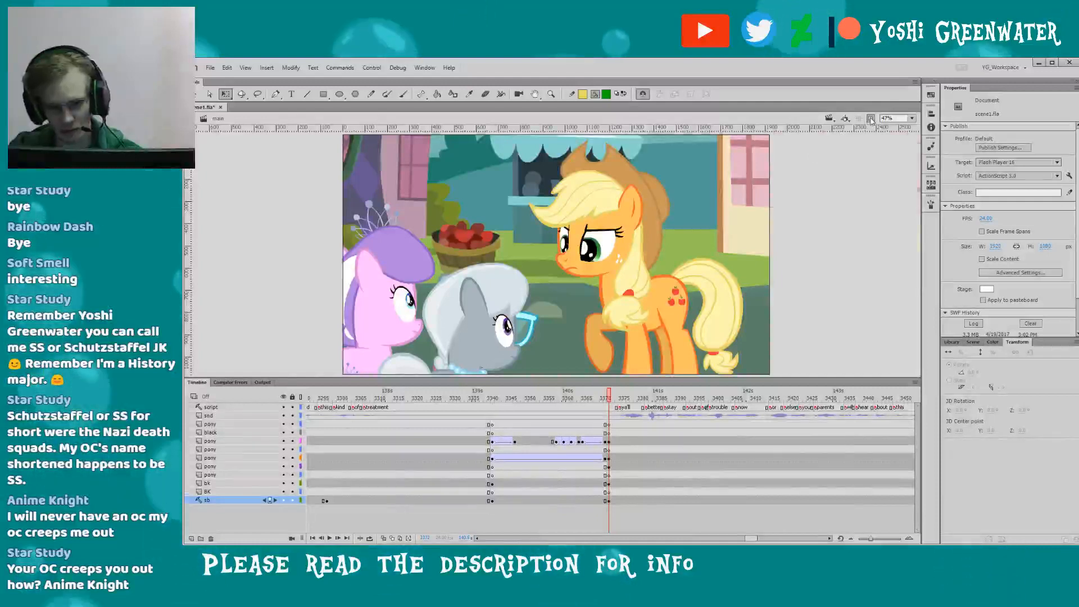
click(870, 119)
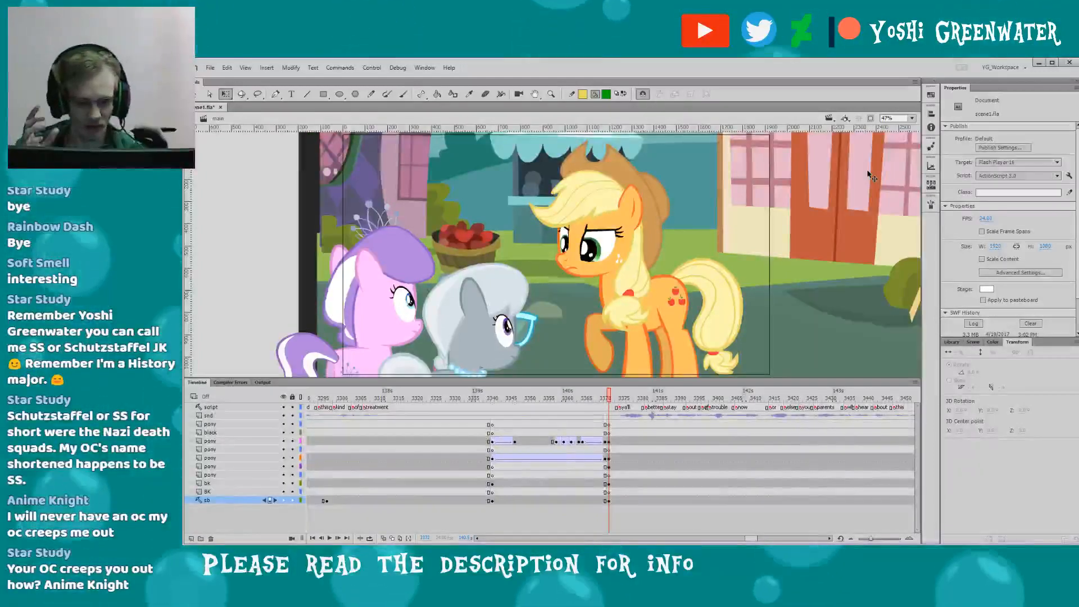
- Play the scene forward to frame 3422 and hide both background layers to reveal the storyboard
scroll(739, 526, right, 5)
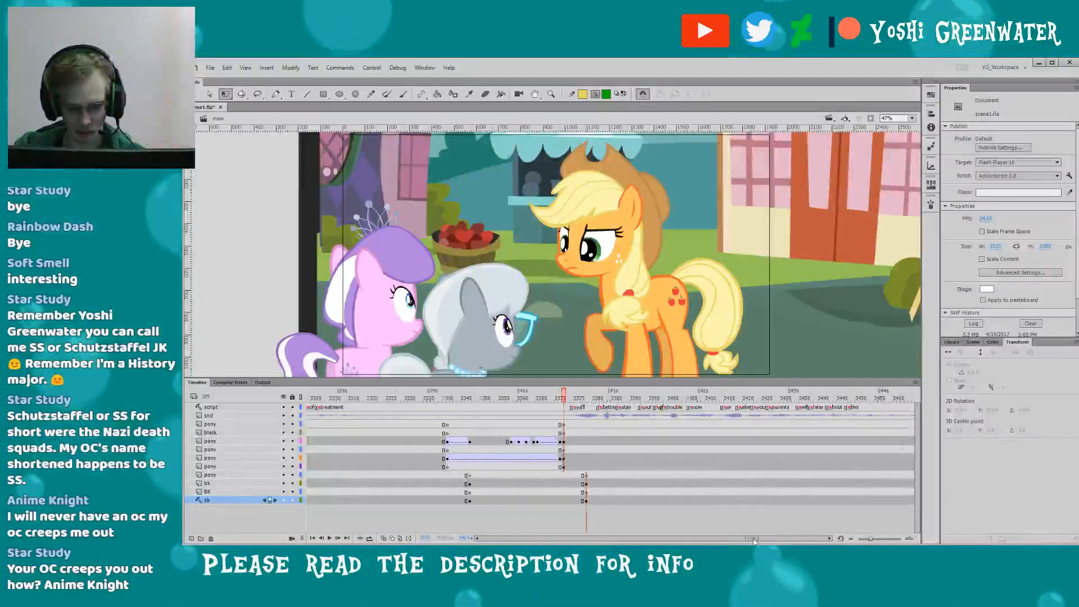
key(Return)
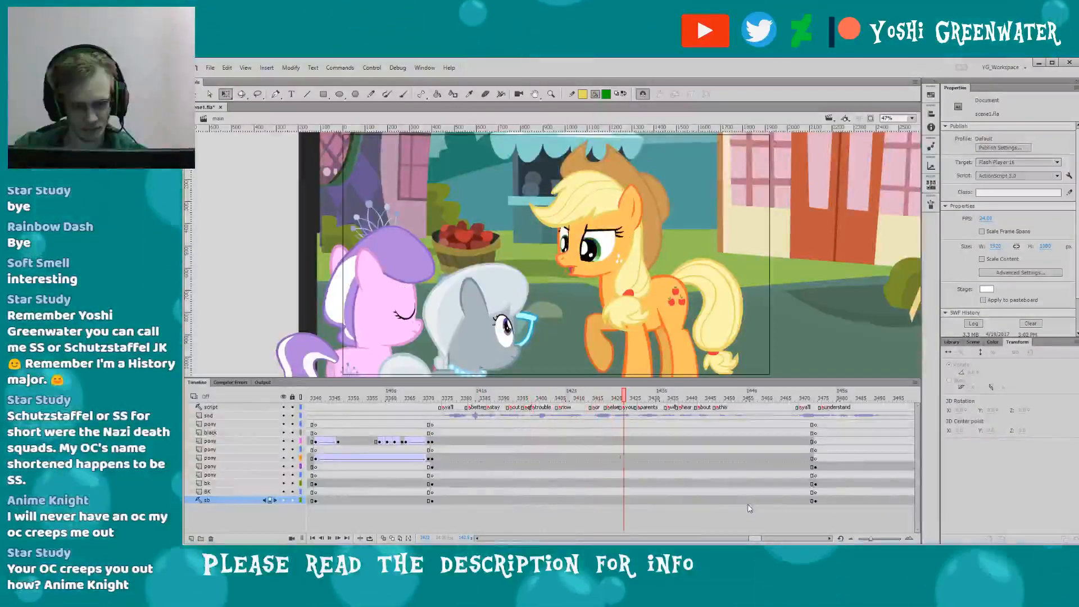
click(548, 256)
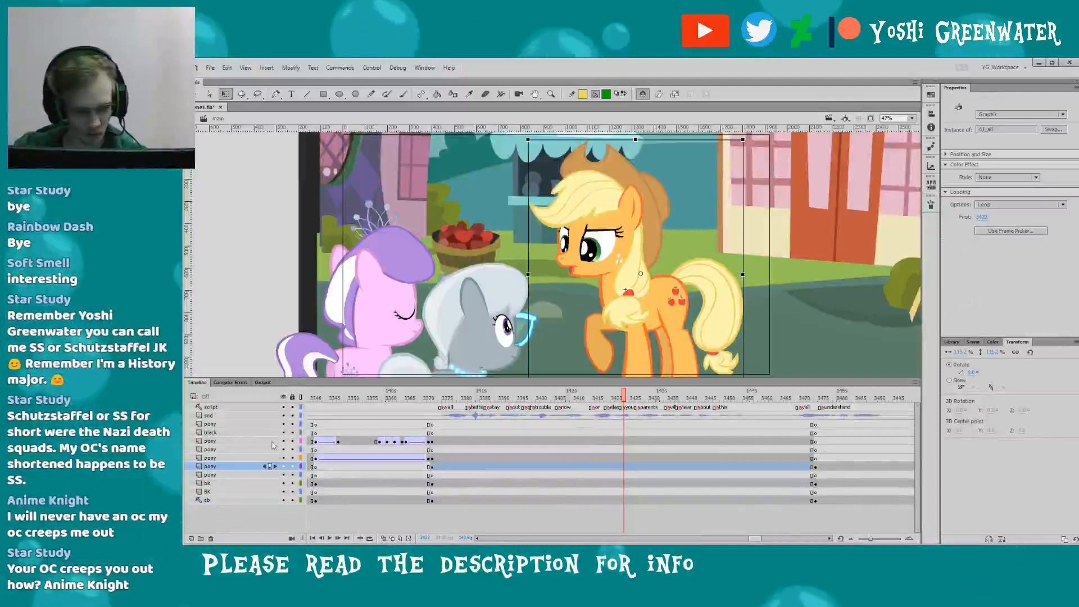
click(283, 484)
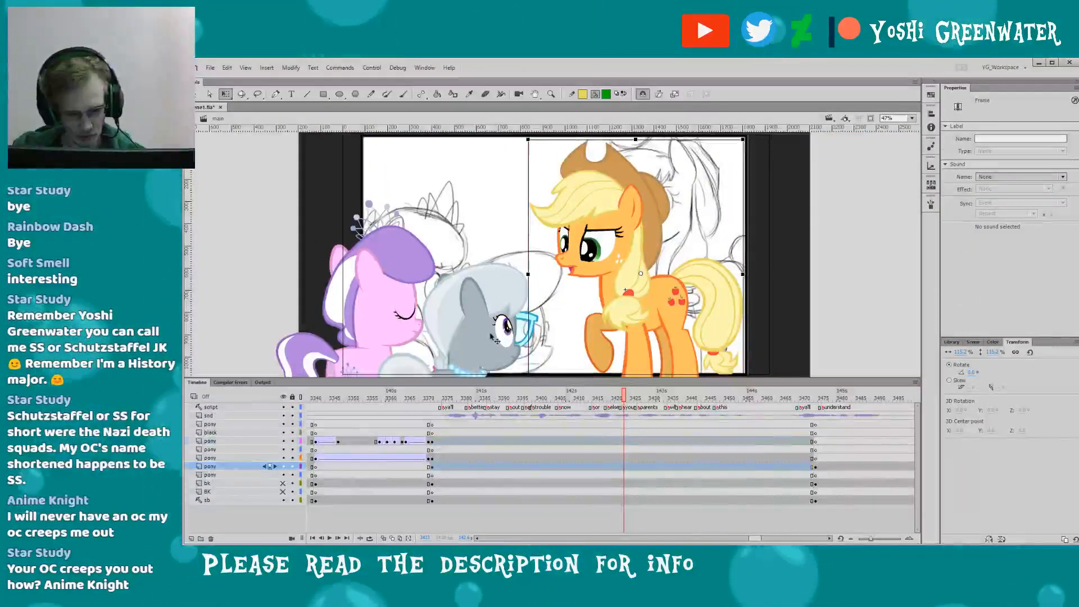
- Shift the gray and pink ponies slightly right toward their storyboard sketches
drag(493, 336, 507, 334)
drag(382, 329, 396, 330)
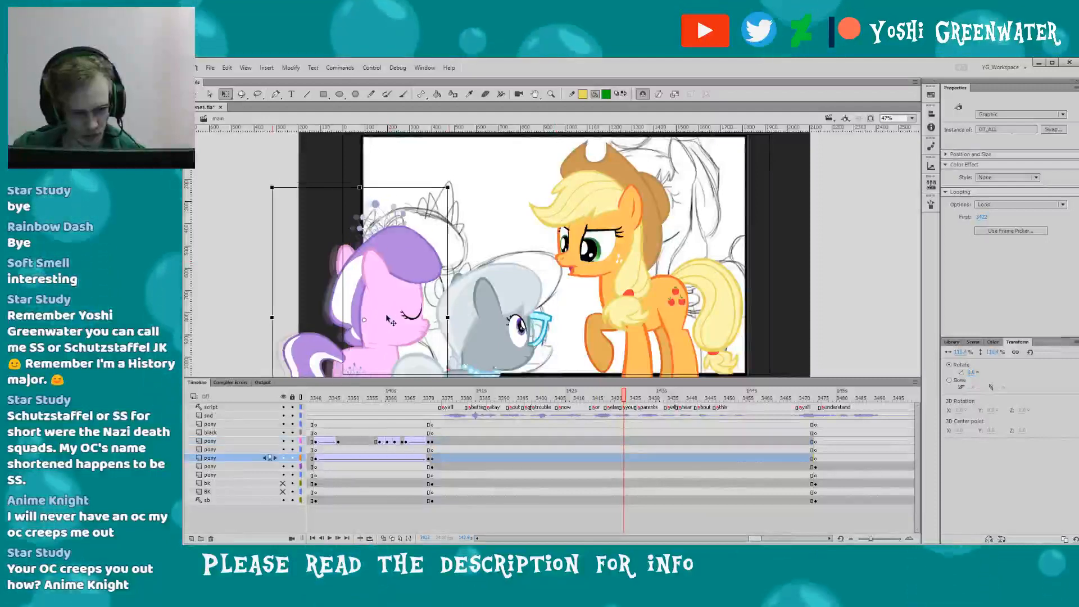
click(471, 336)
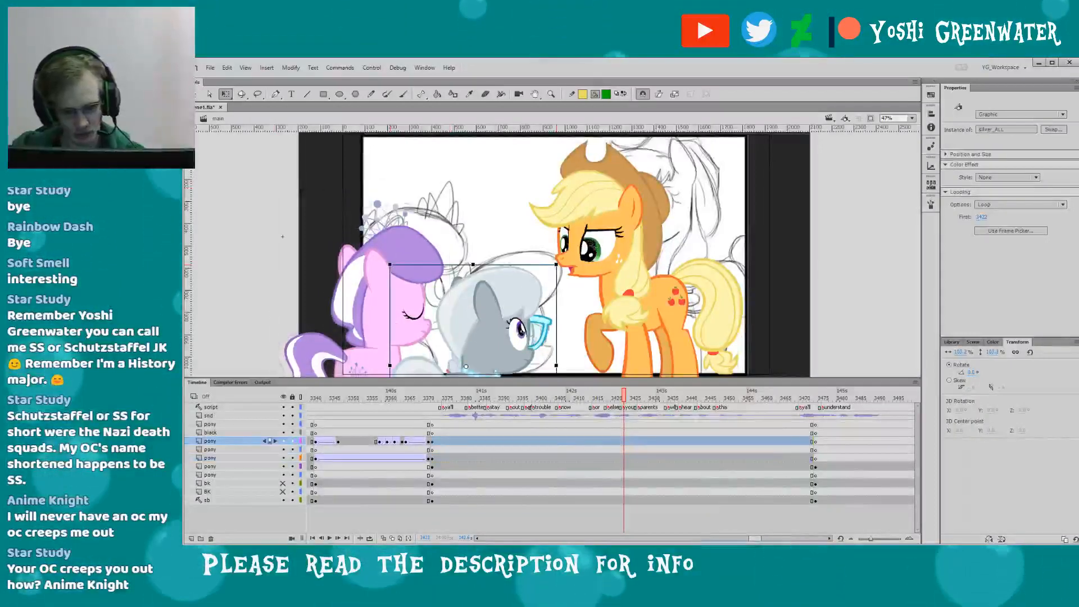
- Enlarge the orange pony and move her right so her head and body match the storyboard sketch
drag(591, 242, 633, 255)
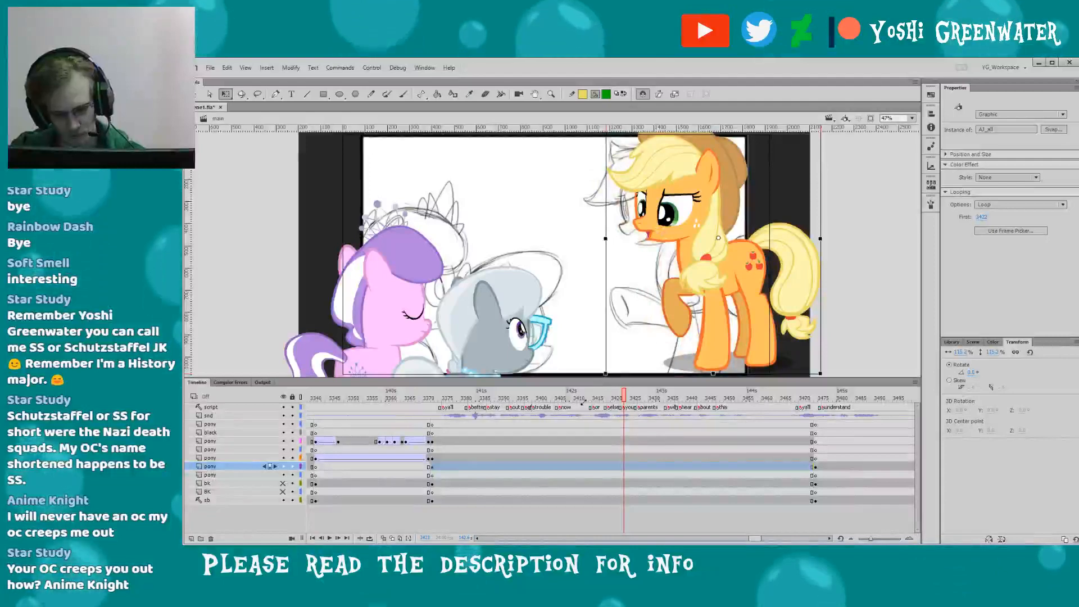
drag(605, 374, 583, 403)
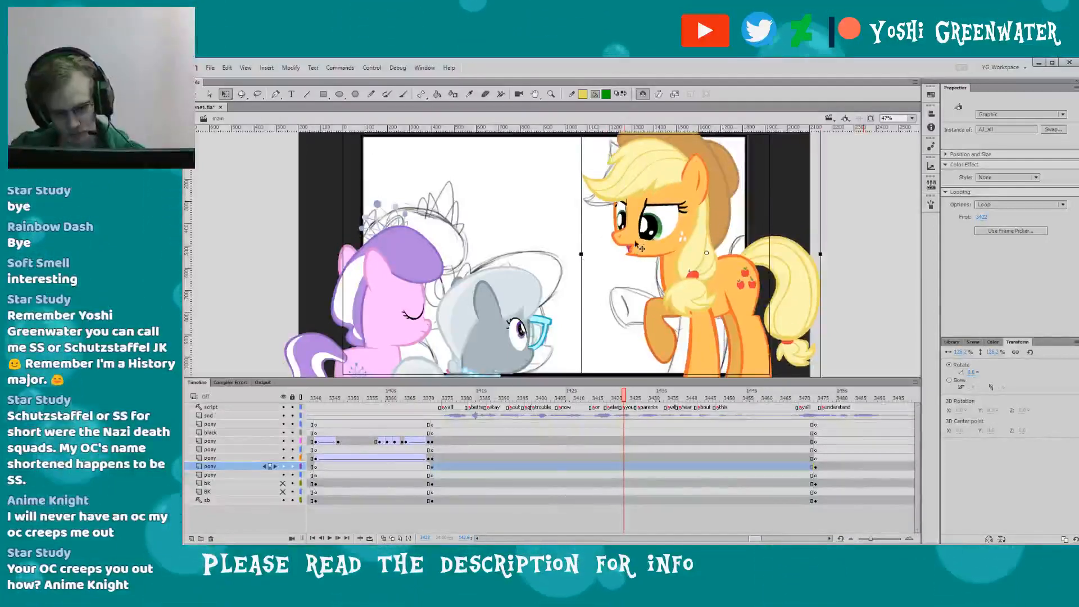
drag(652, 243, 647, 210)
drag(580, 373, 569, 388)
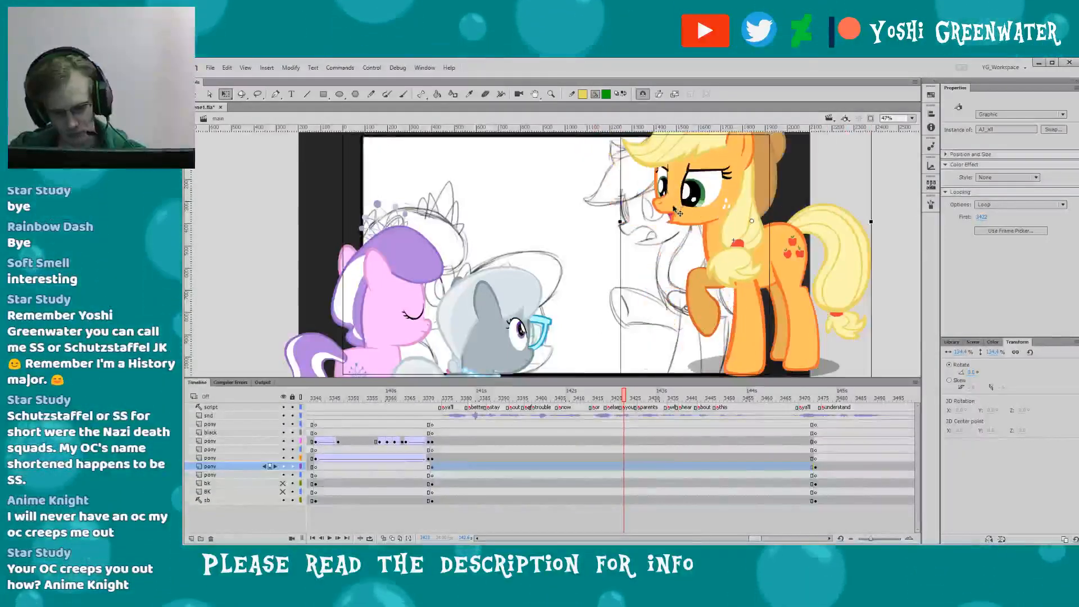
drag(684, 215, 633, 233)
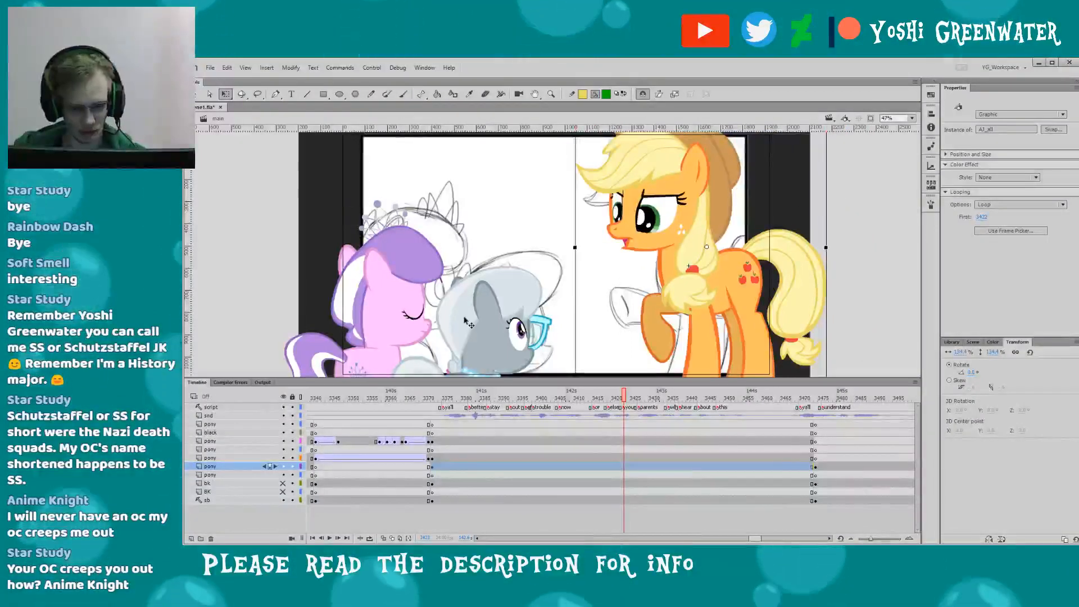
- Nudge the pink and gray ponies slightly left and show both background layers again with off-stage content clipped
click(392, 304)
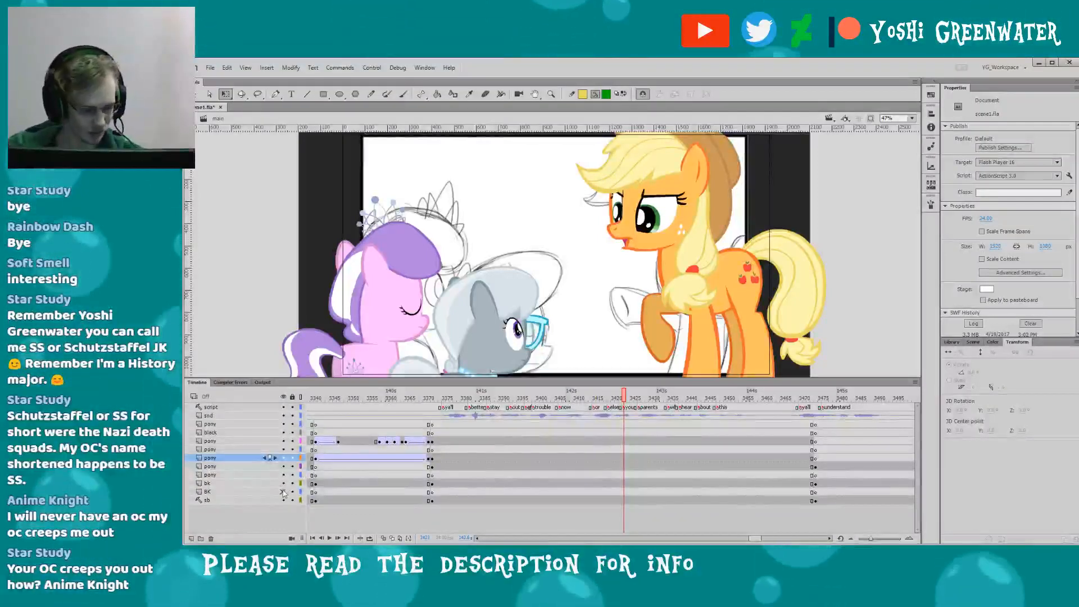
drag(283, 483, 282, 492)
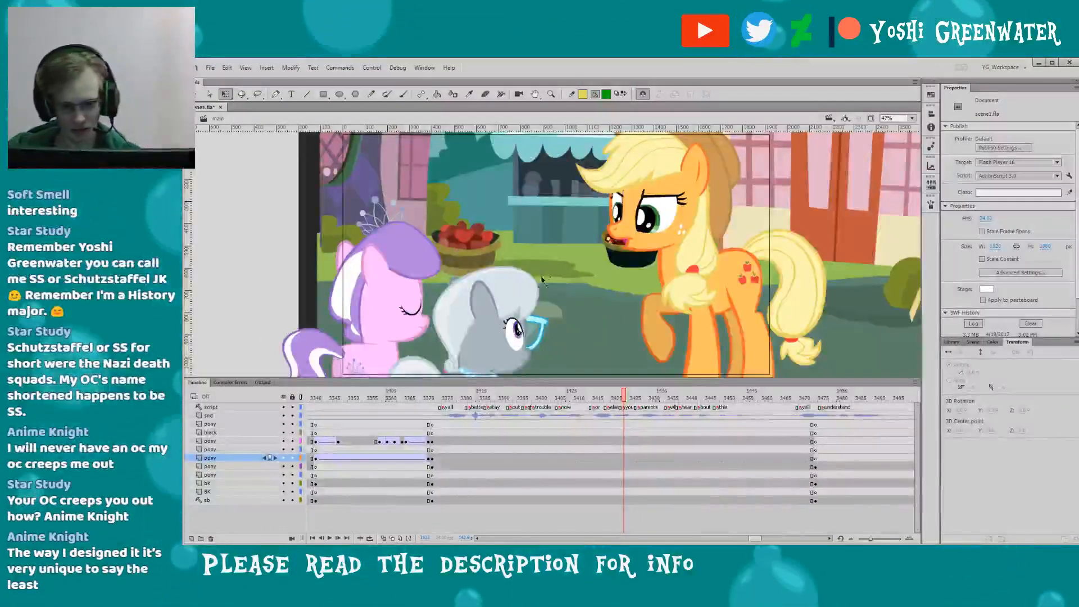
click(873, 118)
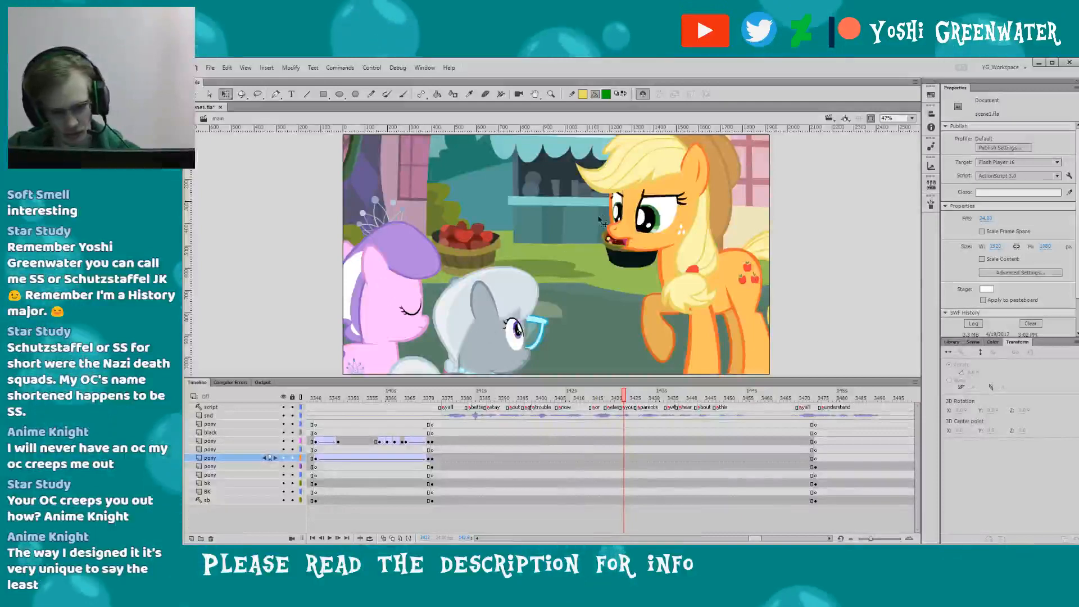
- Open the gray pony's symbol for editing, turn off stage clipping, and shift her neck slightly forward
drag(600, 220, 648, 198)
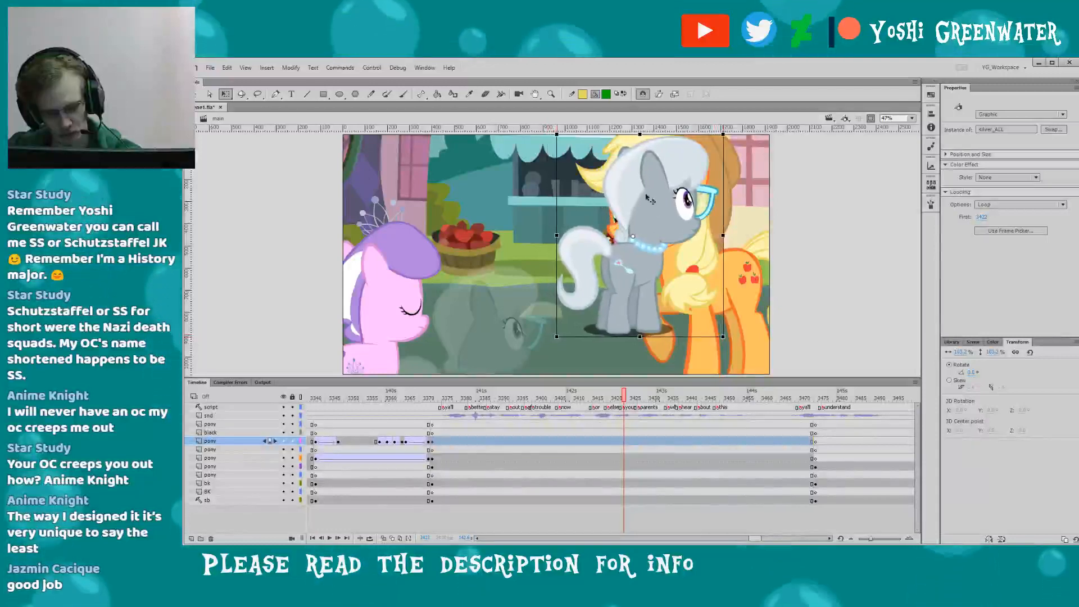
key(ctrl+z)
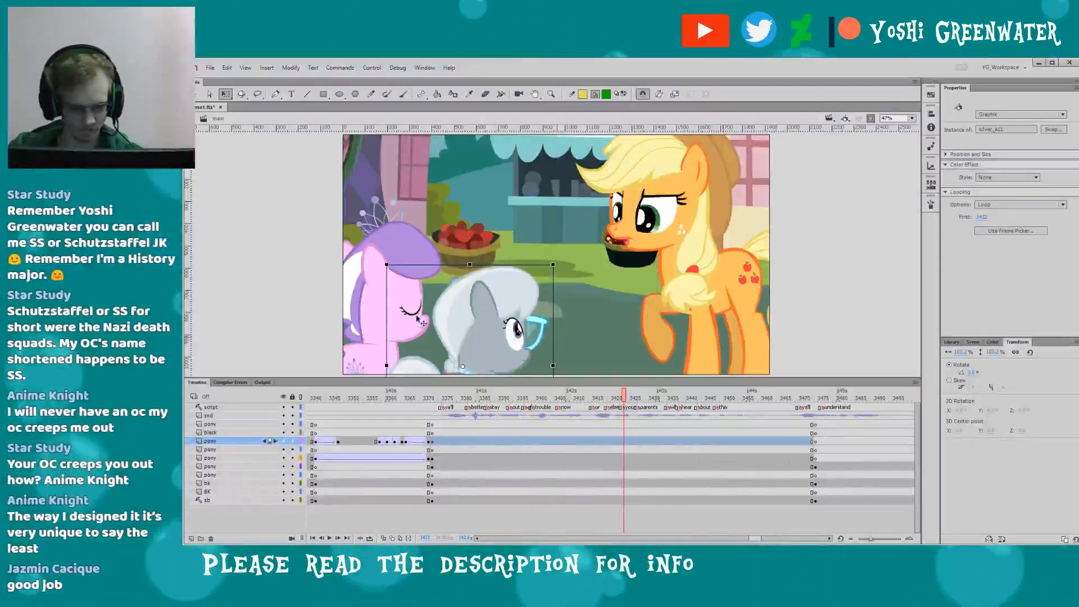
double_click(486, 352)
click(455, 346)
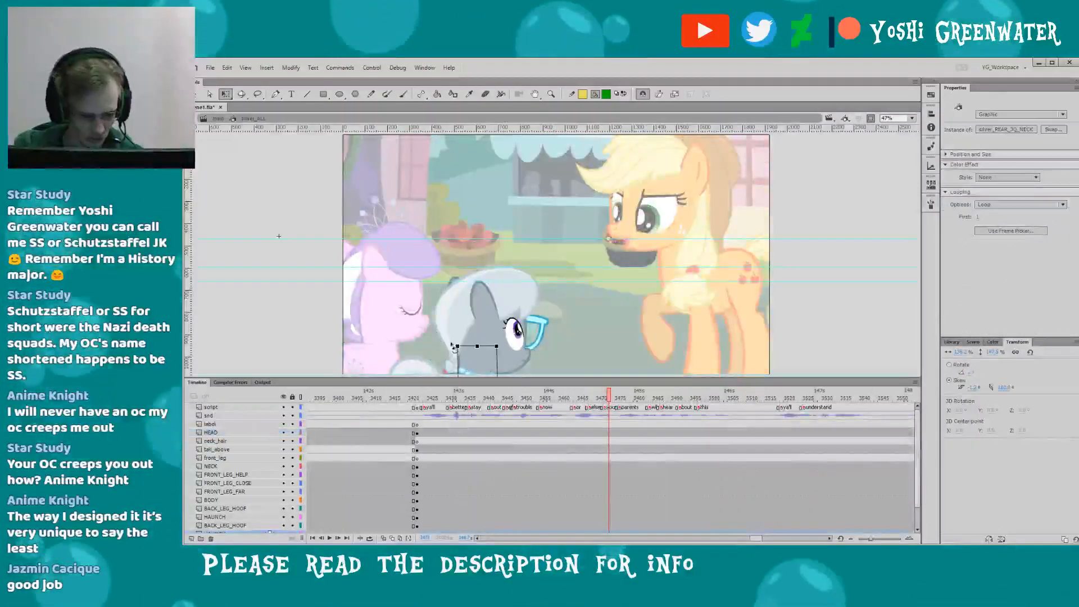
click(477, 366)
key(q)
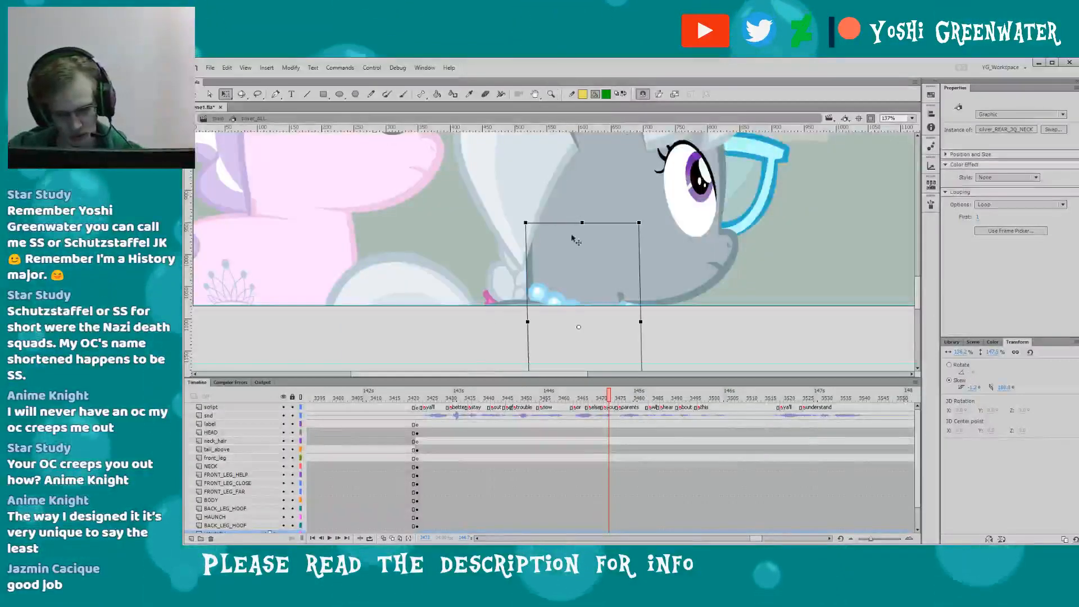
click(871, 118)
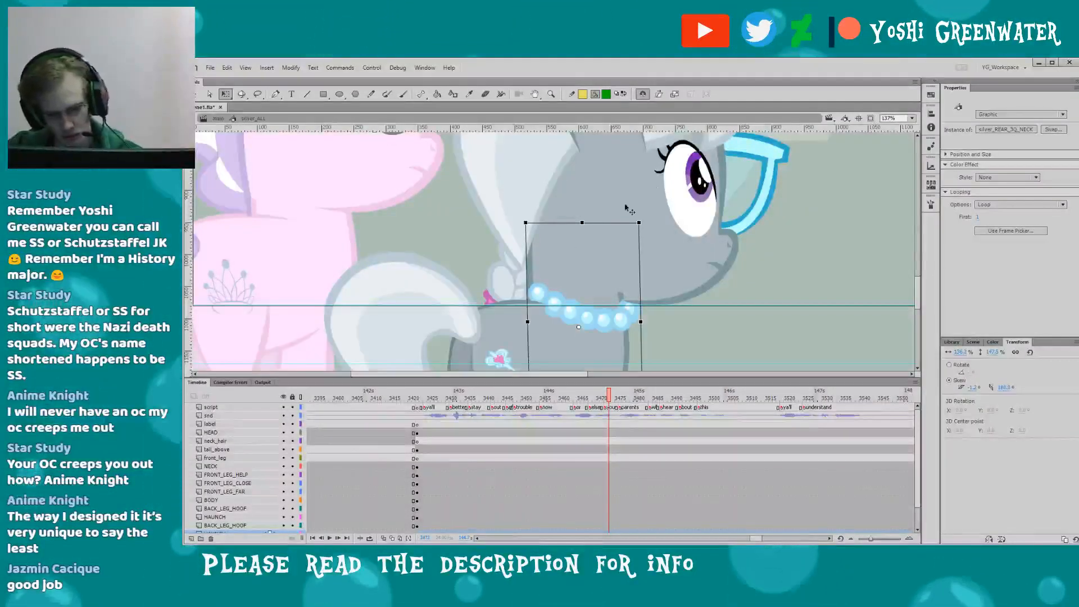
drag(553, 224, 556, 223)
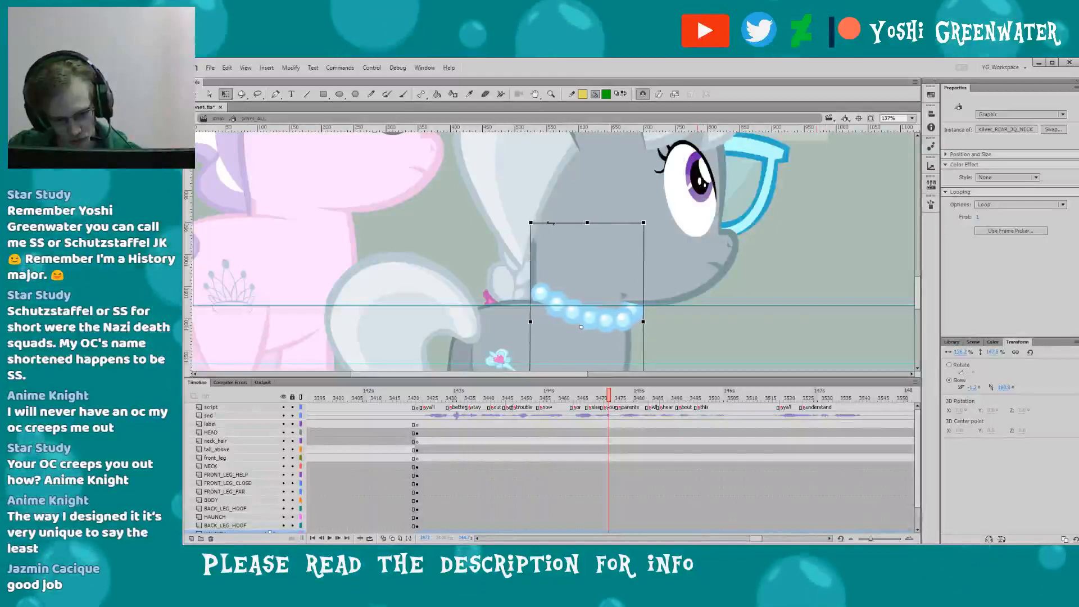
- Widen the gray pony's neck slightly toward the back, beneath her braided hair
click(613, 279)
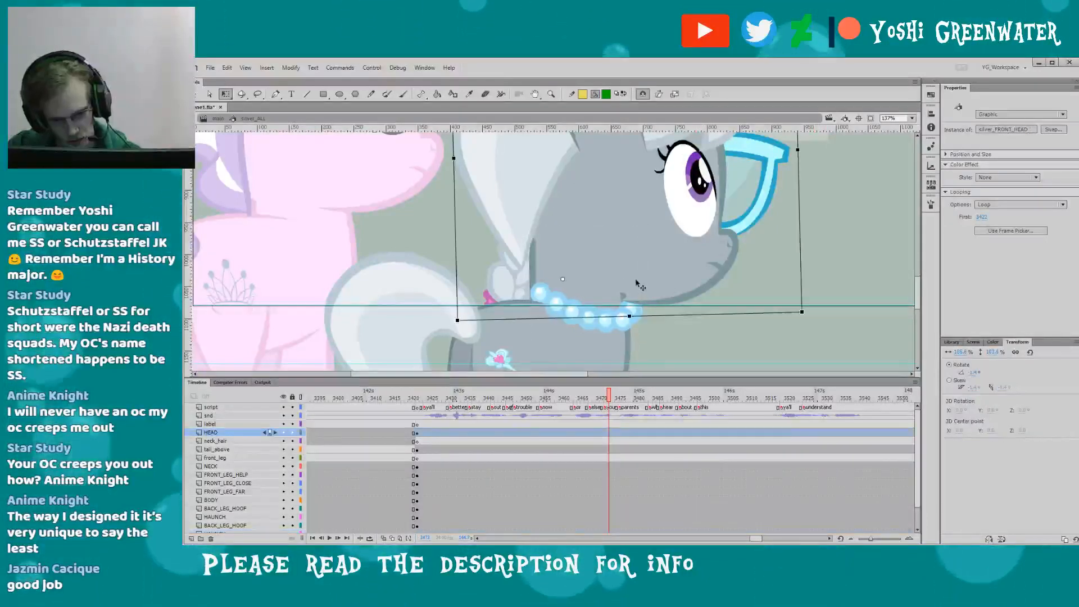
drag(615, 252, 613, 290)
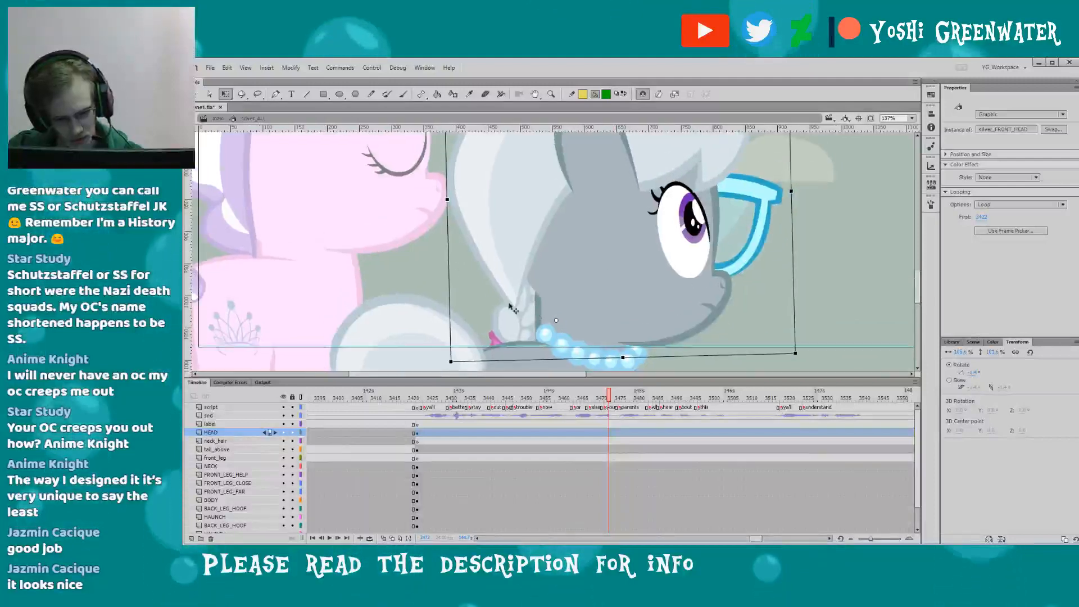
click(530, 317)
drag(534, 365, 524, 361)
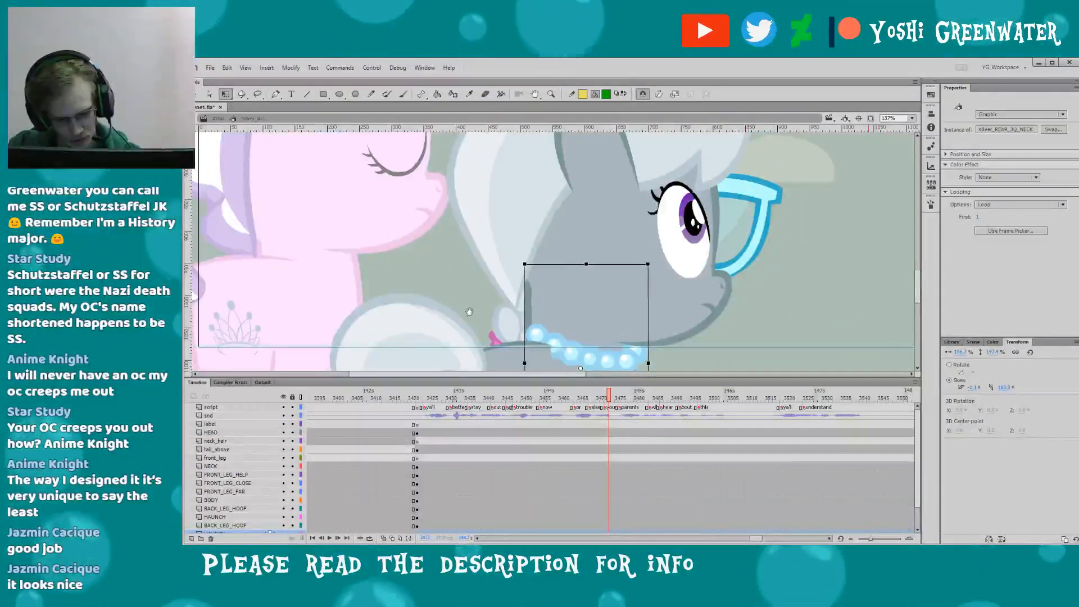
- Rotate the gray pony's head slightly counterclockwise and nudge it back over the neck
drag(470, 313, 461, 280)
click(560, 289)
drag(786, 323, 789, 321)
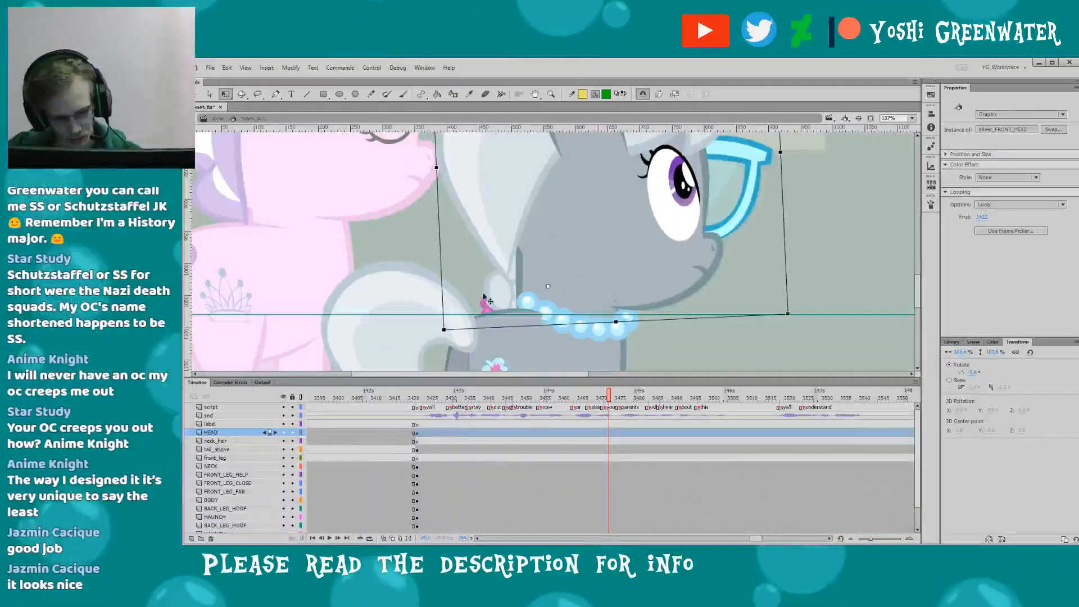
drag(552, 289, 551, 288)
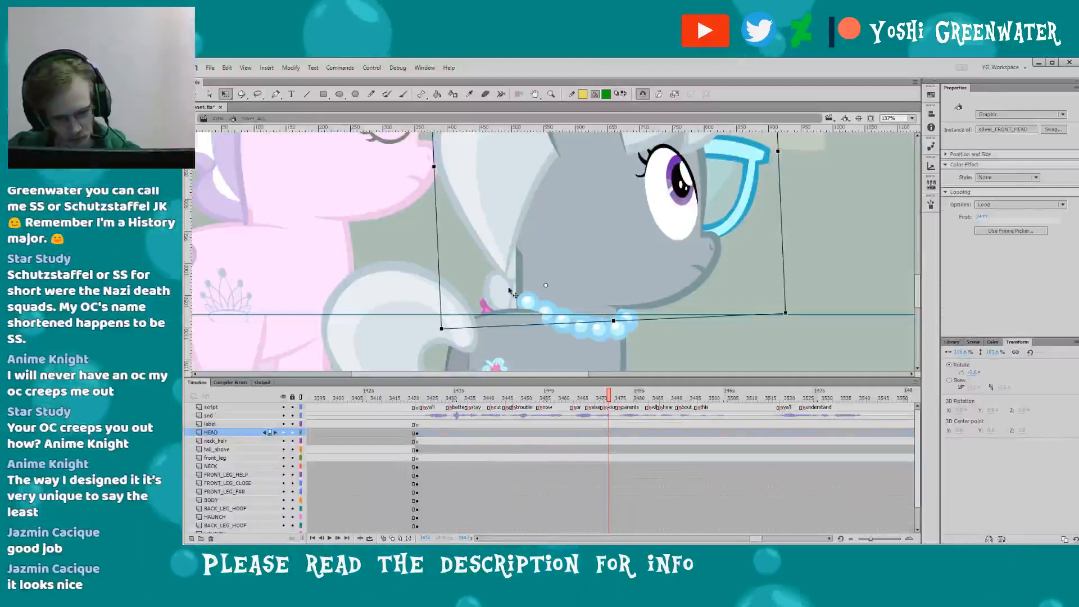
- Fine-tune the gray pony's neck by shifting it slightly back and widening its front edge beneath the pearl necklace
click(512, 319)
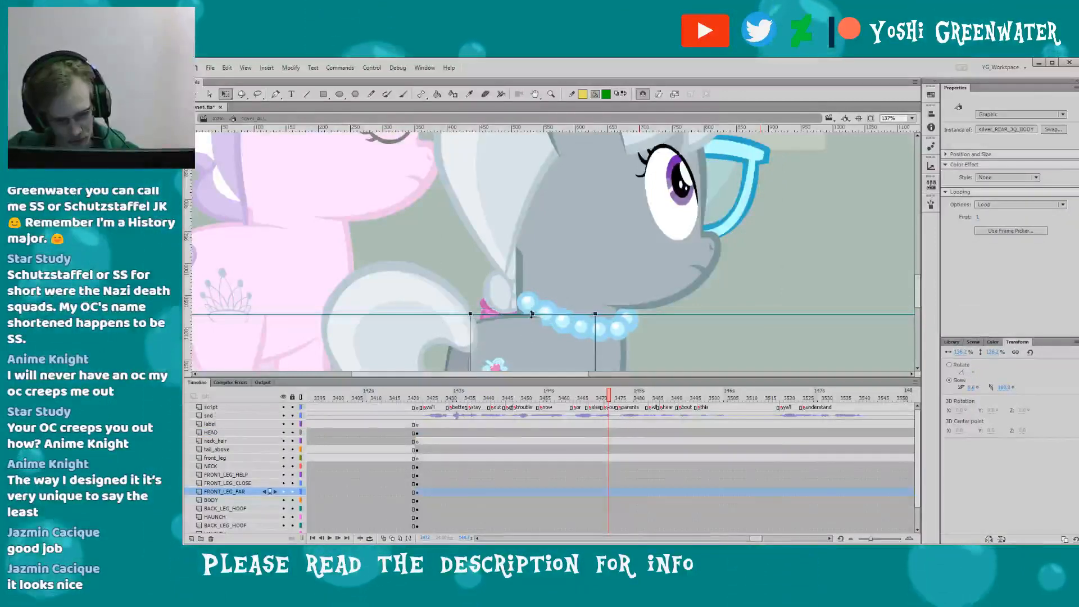
click(436, 318)
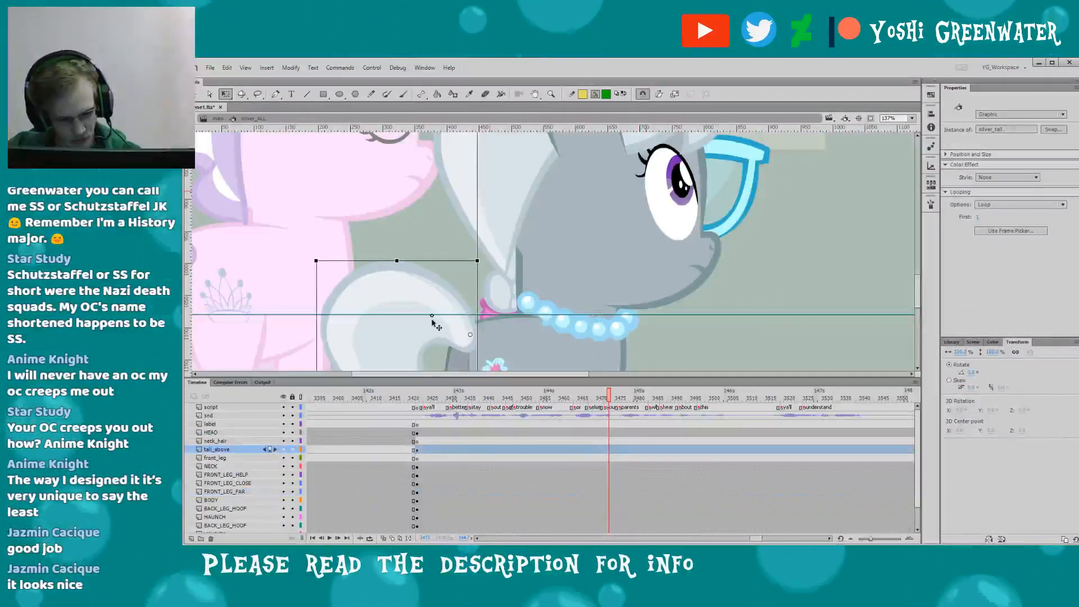
click(517, 269)
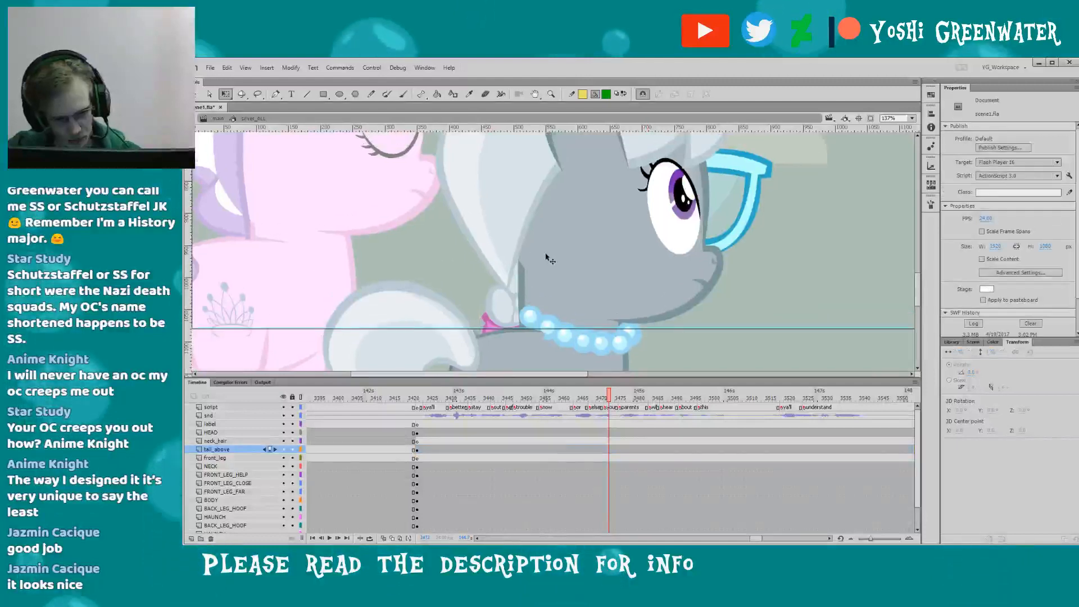
click(510, 294)
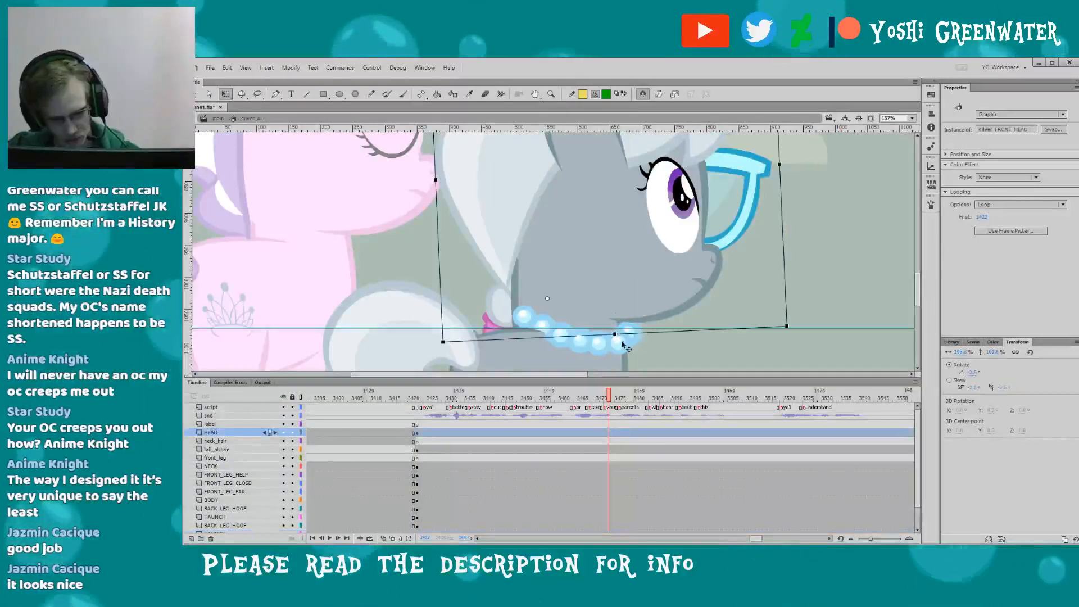
drag(641, 344, 645, 345)
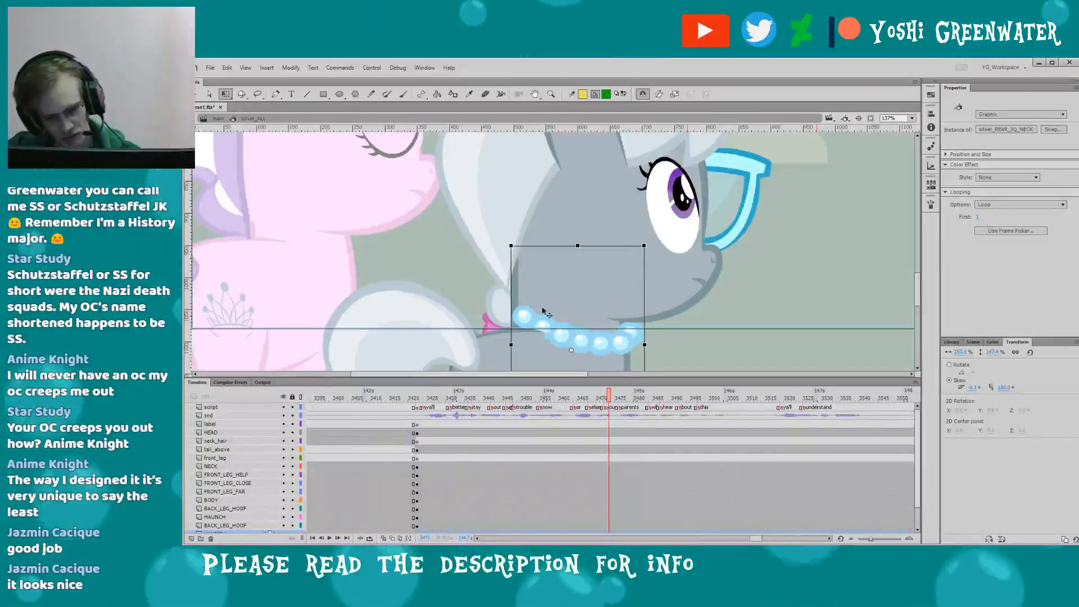
- Return to the main scene, fit the stage in view with nothing selected, and save the file
double_click(443, 273)
click(912, 118)
click(875, 176)
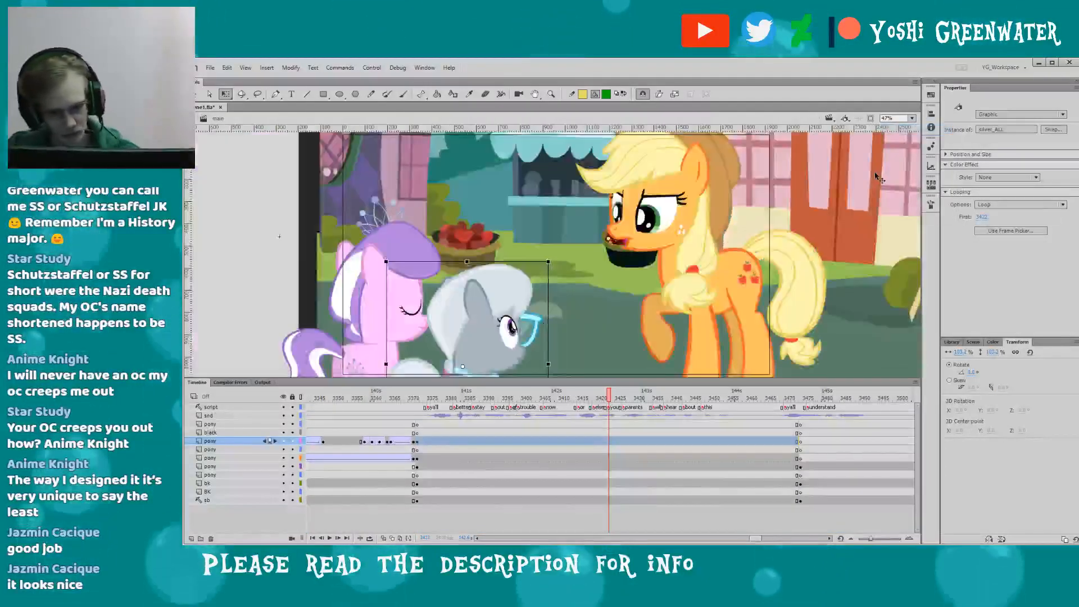
click(264, 256)
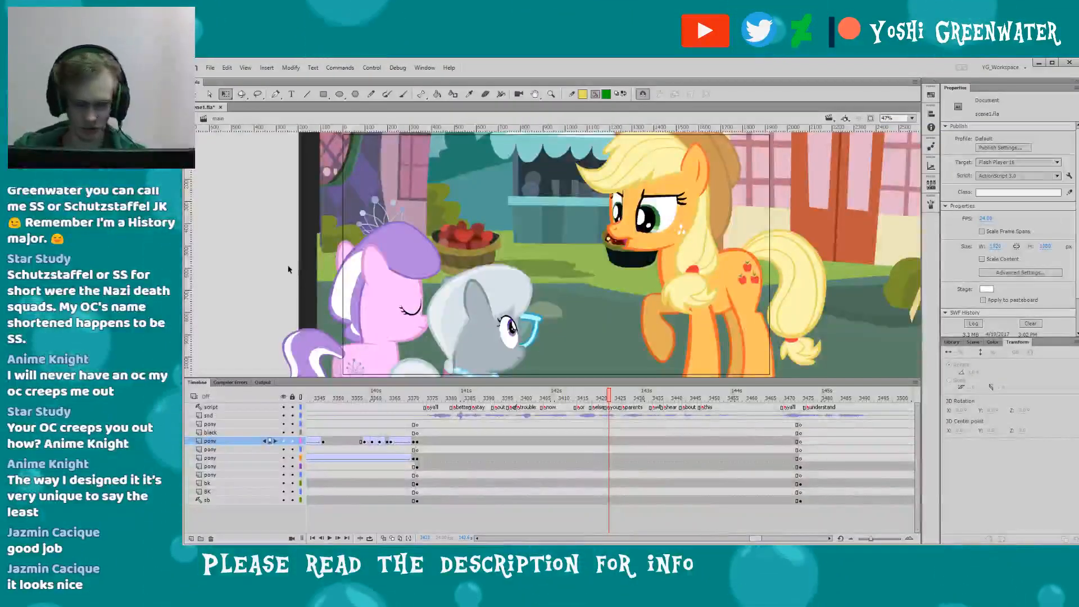
key(ctrl+s)
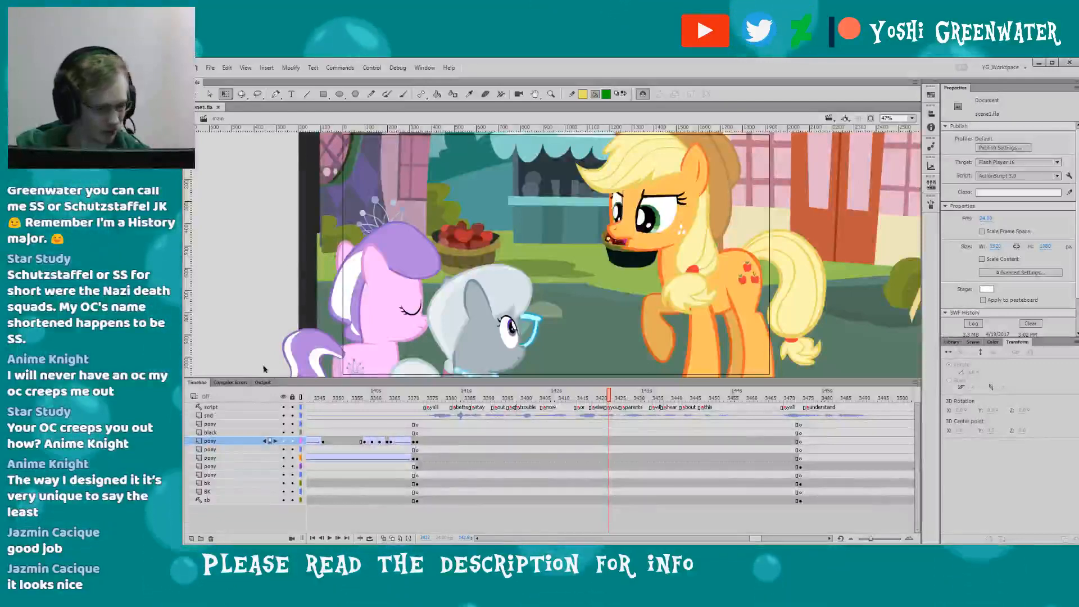
- Examine the whole street scene, including the ponies' full bodies and the background beyond the stage
key(z)
alt+click(373, 265)
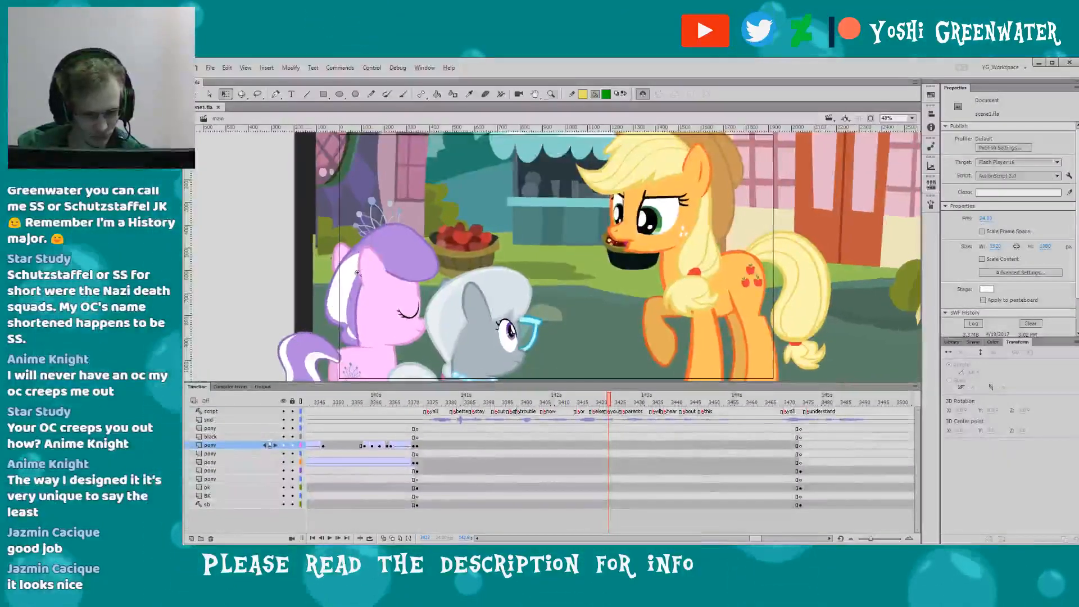
drag(404, 167, 709, 352)
drag(550, 307, 536, 234)
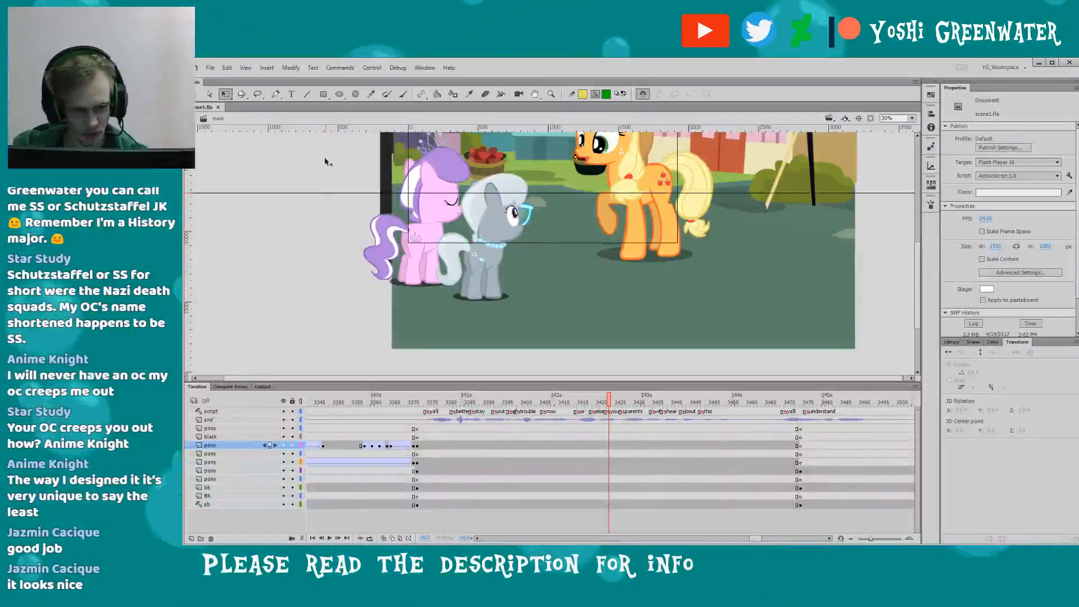
drag(323, 164, 354, 249)
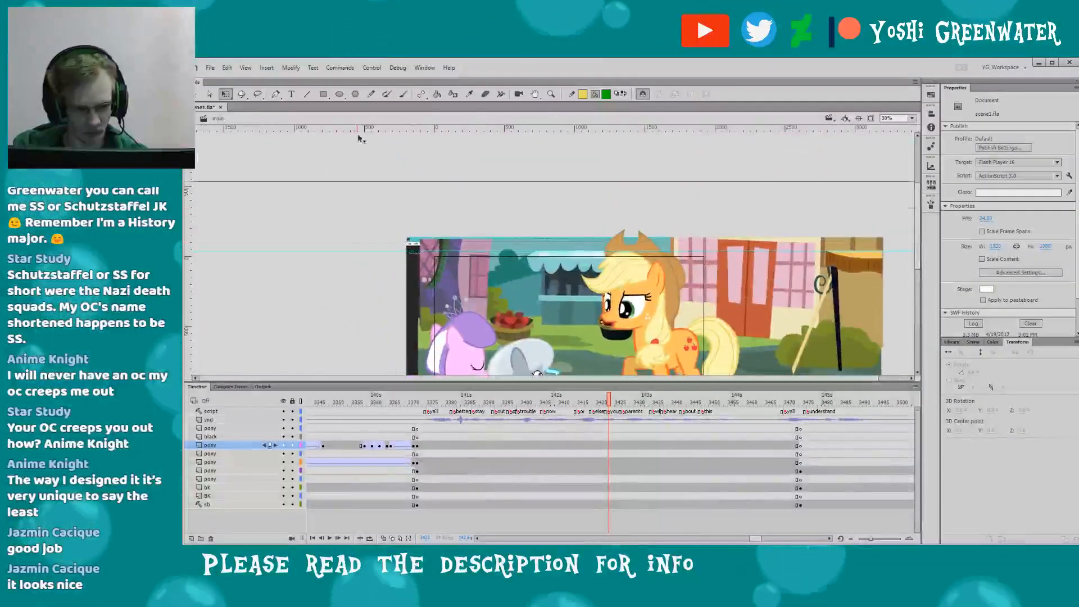
drag(366, 307, 335, 213)
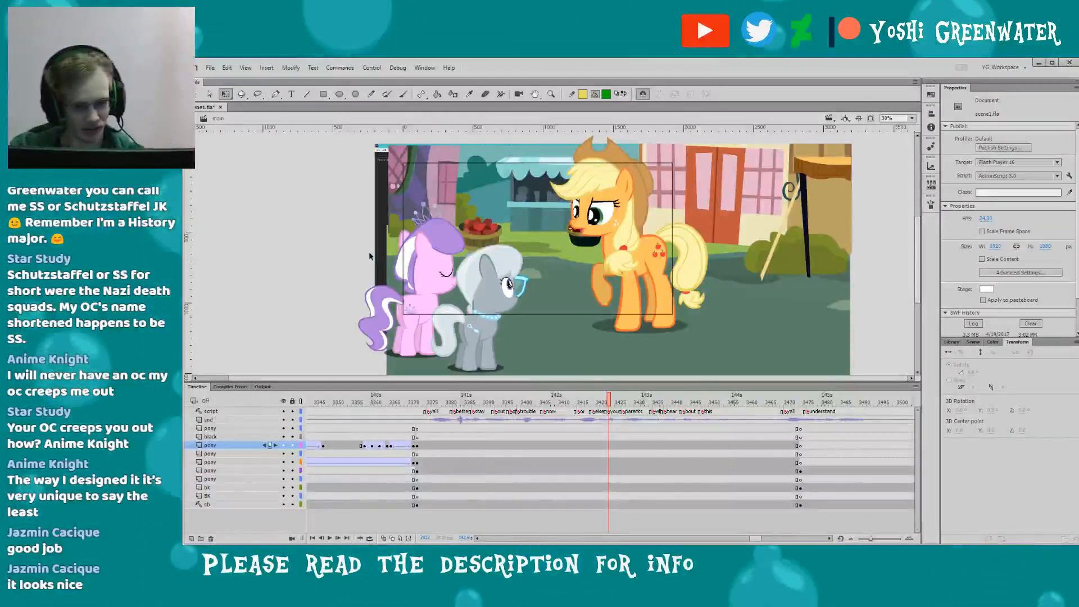
drag(353, 265, 358, 267)
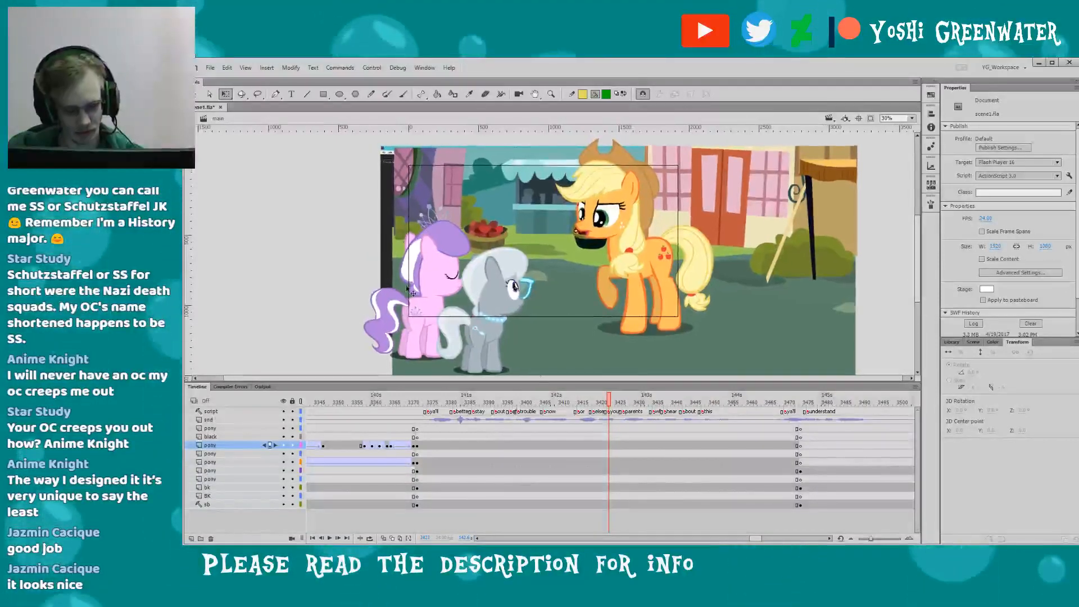
- Check the cut to the next shot, then step backward through the orange pony's turn in the street scene
drag(753, 539, 755, 540)
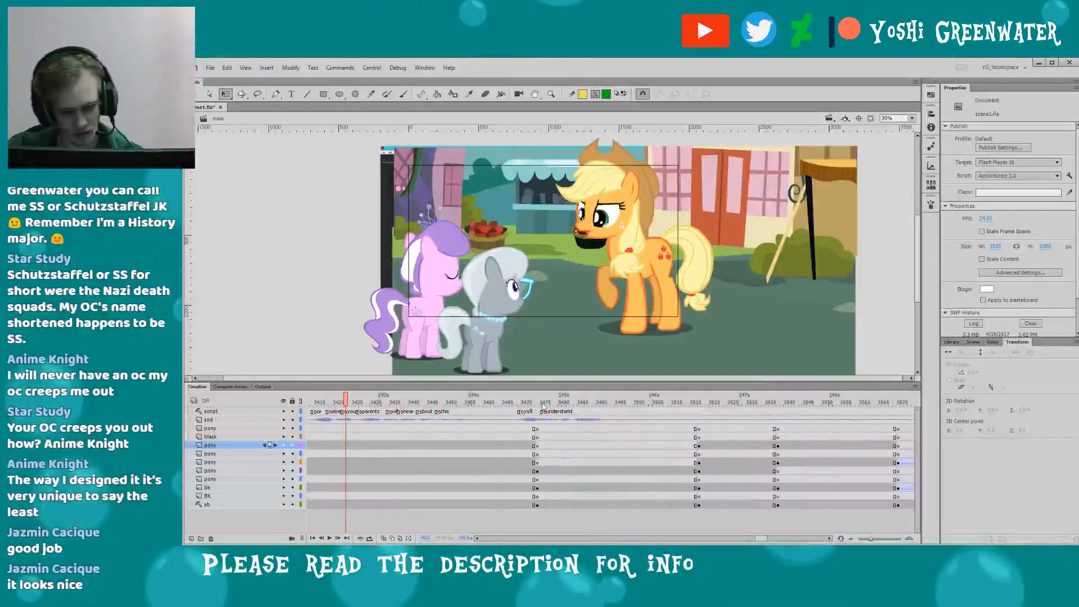
click(535, 403)
drag(536, 403, 539, 403)
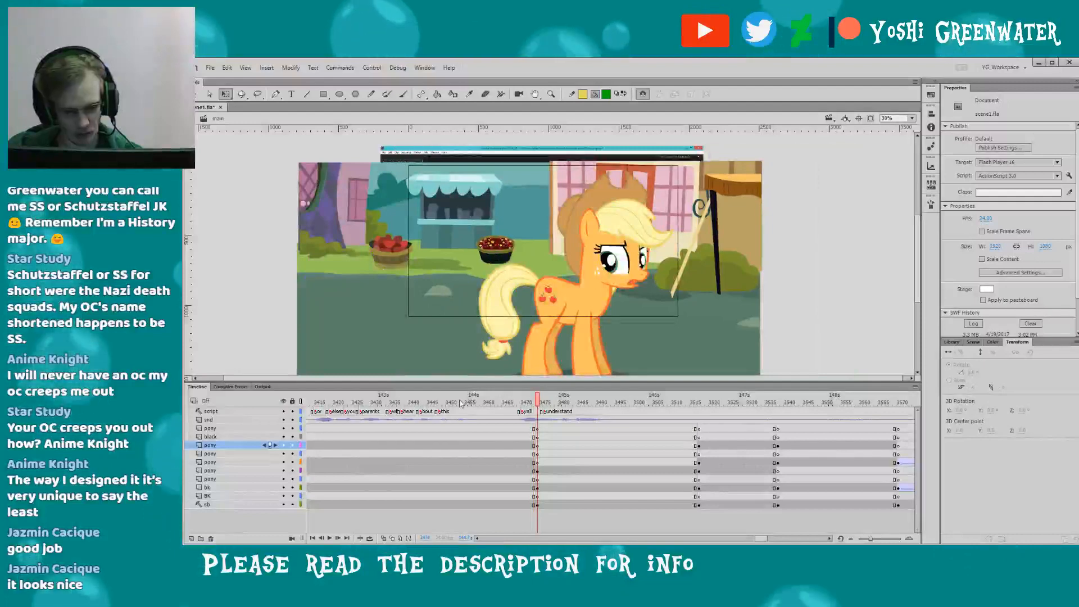
drag(461, 403, 531, 404)
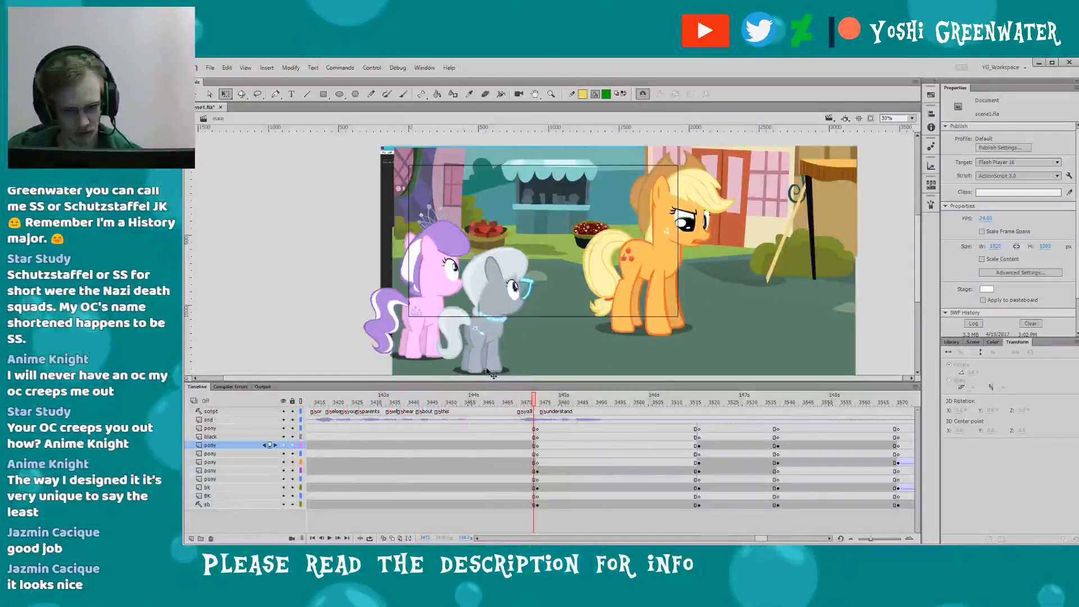
key(comma)
key(comma)
key(comma)
key(comma)
key(comma)
key(comma)
key(comma)
key(comma)
key(comma)
key(comma)
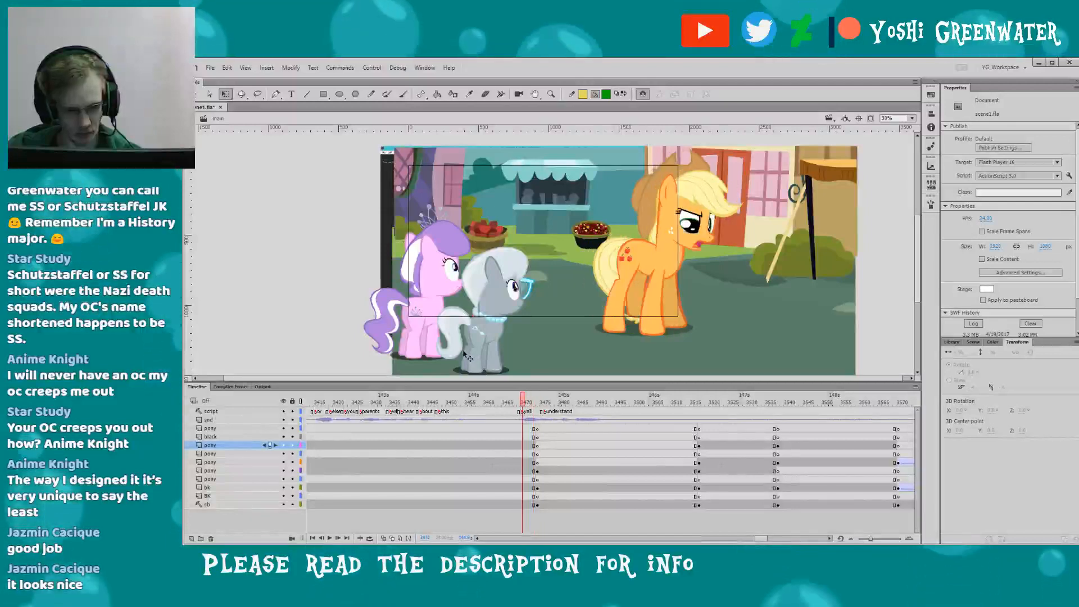
key(comma)
key(comma)
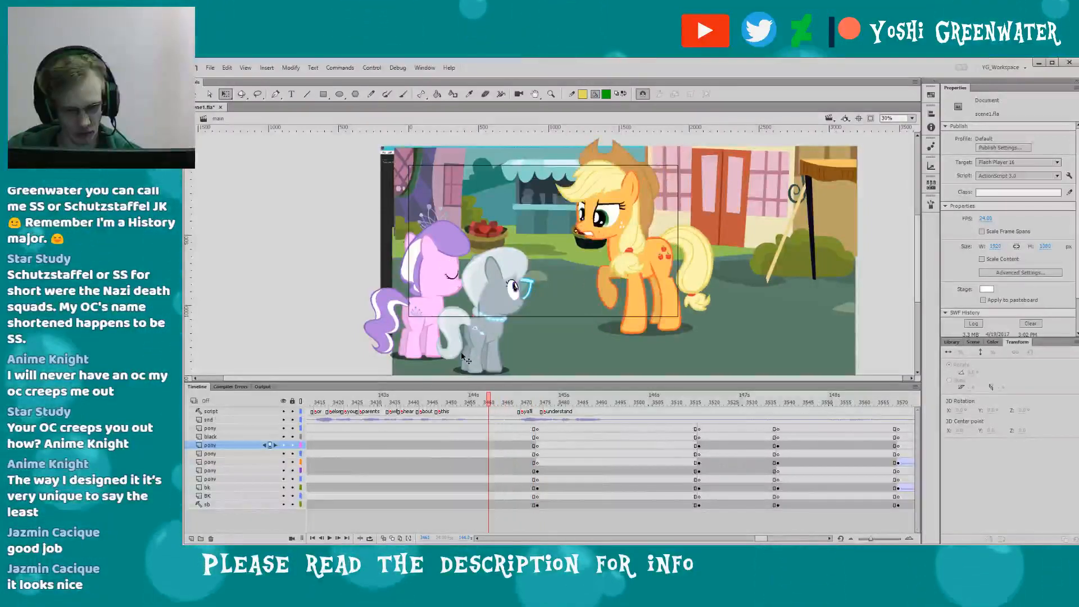
- Examine the orange pony's turn up close frame by frame, continuing through the cut to her solo shot
drag(450, 153, 706, 345)
key(q)
key(period)
key(period)
key(period)
key(period)
key(period)
key(period)
key(period)
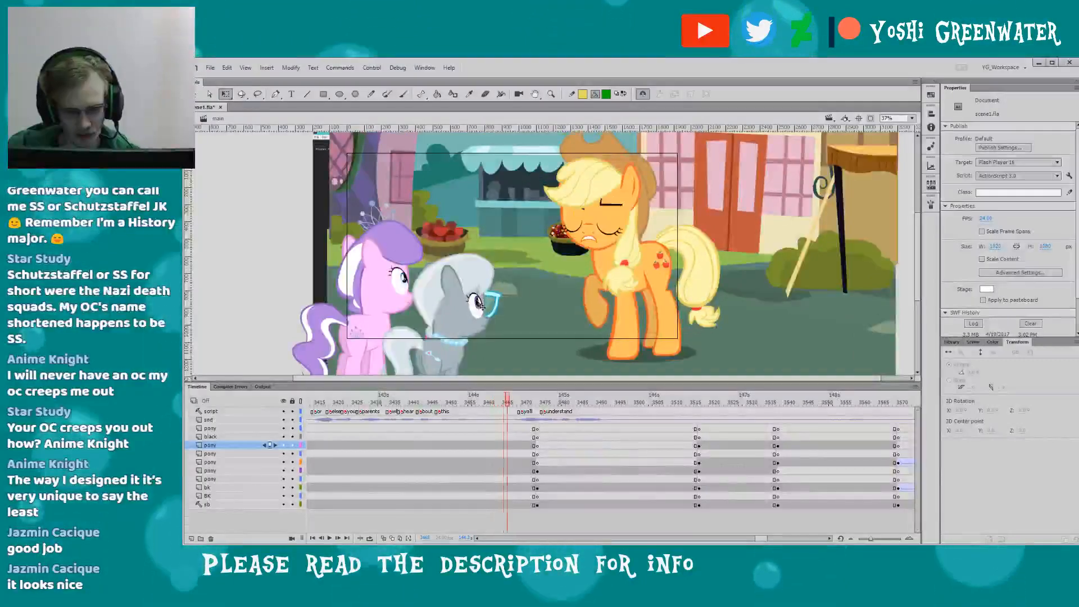
key(period)
key(period)
key(period)
key(period)
key(period)
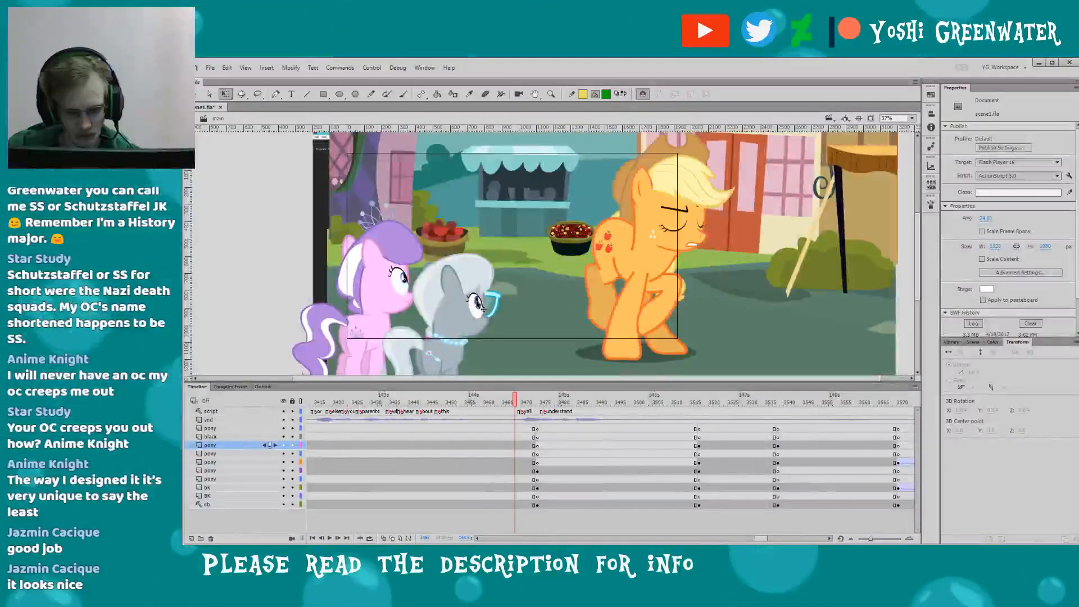
key(period)
key(period)
key(period)
key(period)
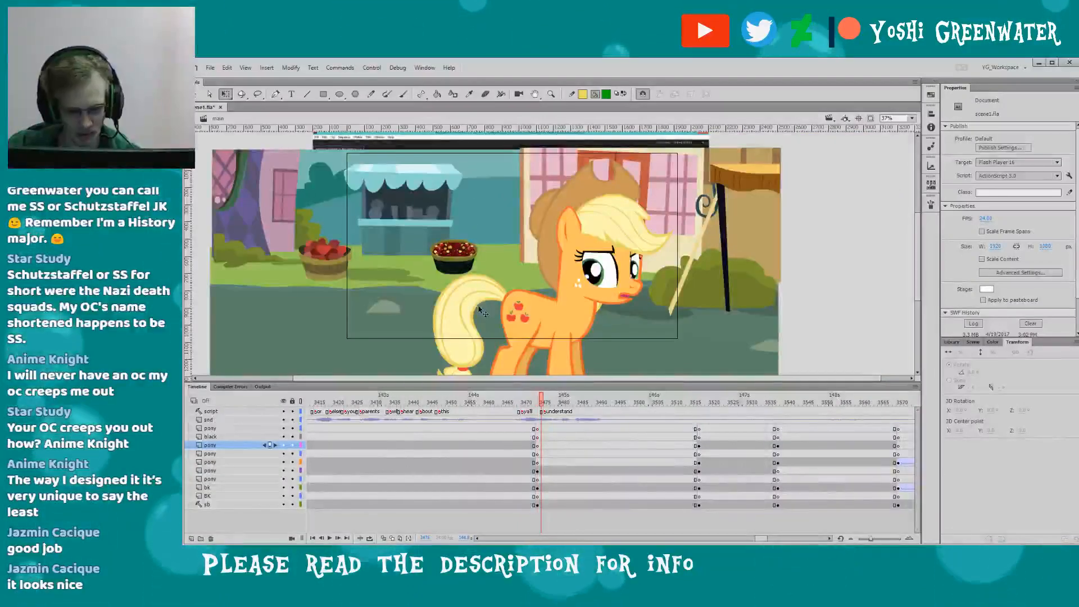
- Advance to the crowded market shot and bring the timeline frames that follow it into view
drag(542, 402, 711, 448)
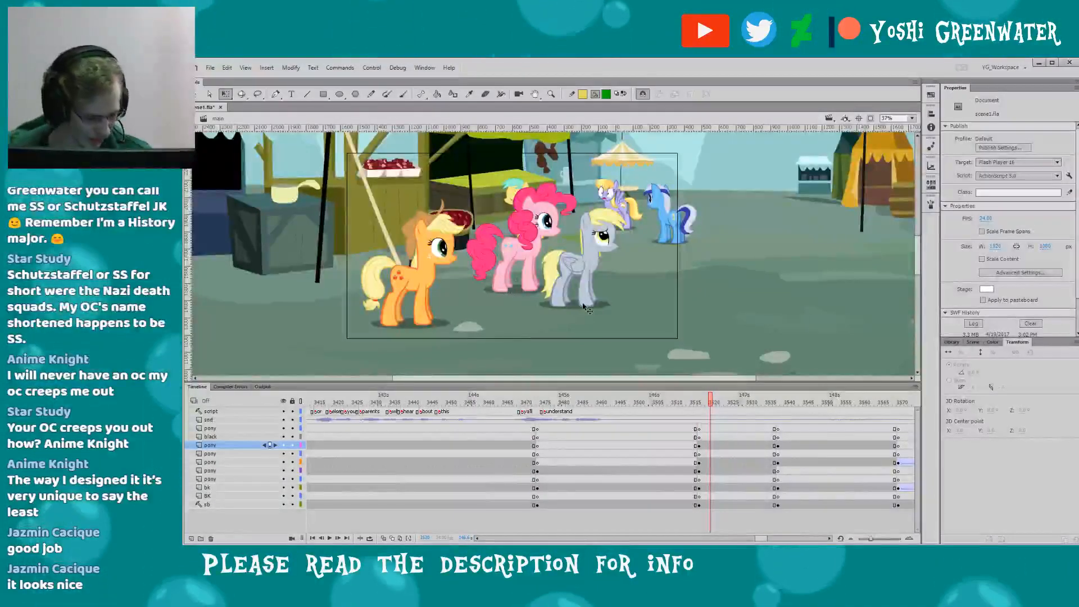
drag(341, 221, 364, 239)
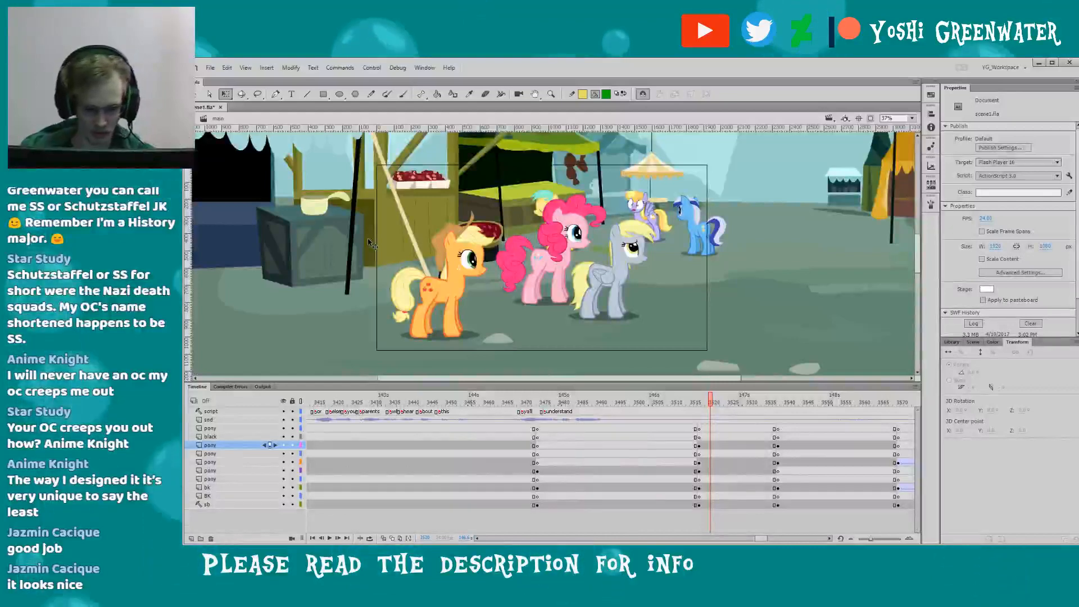
drag(760, 539, 774, 538)
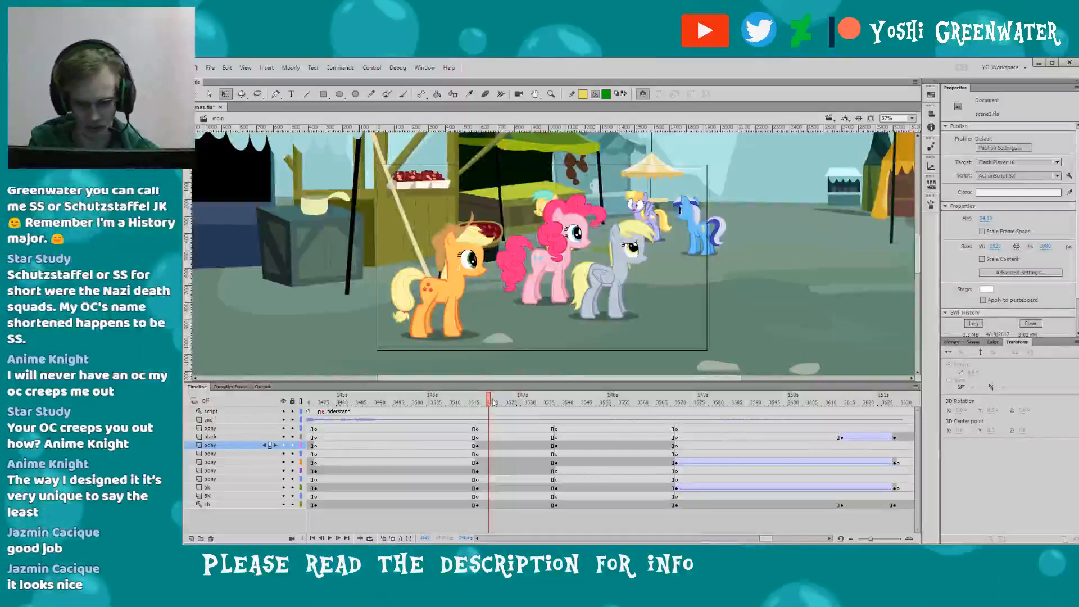
- Examine the front-facing shot of the gray and lilac-maned fillies and play the remaining frames up to the black ending
drag(492, 403, 564, 402)
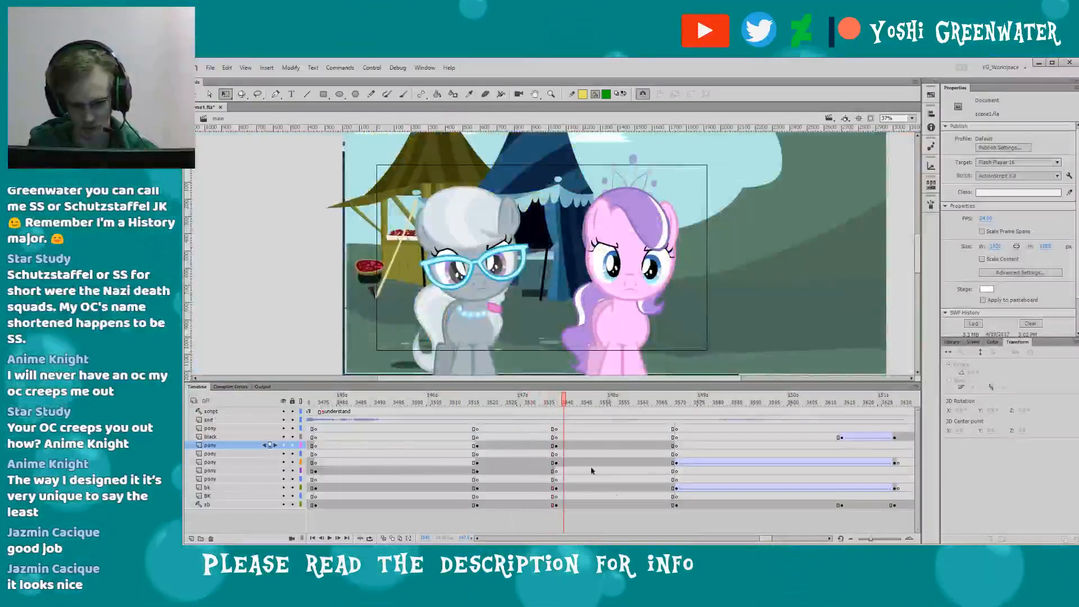
drag(765, 538, 768, 538)
key(Return)
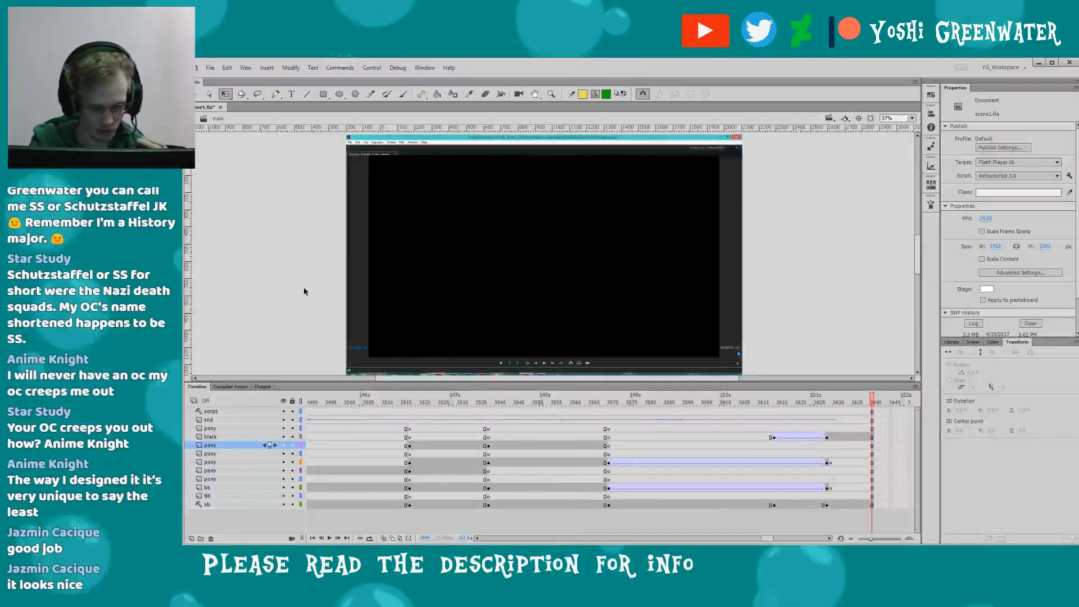
- Return to the earlier market shot of the two fillies facing the pink pony and check the cut to her close-up
drag(767, 538, 667, 538)
click(545, 401)
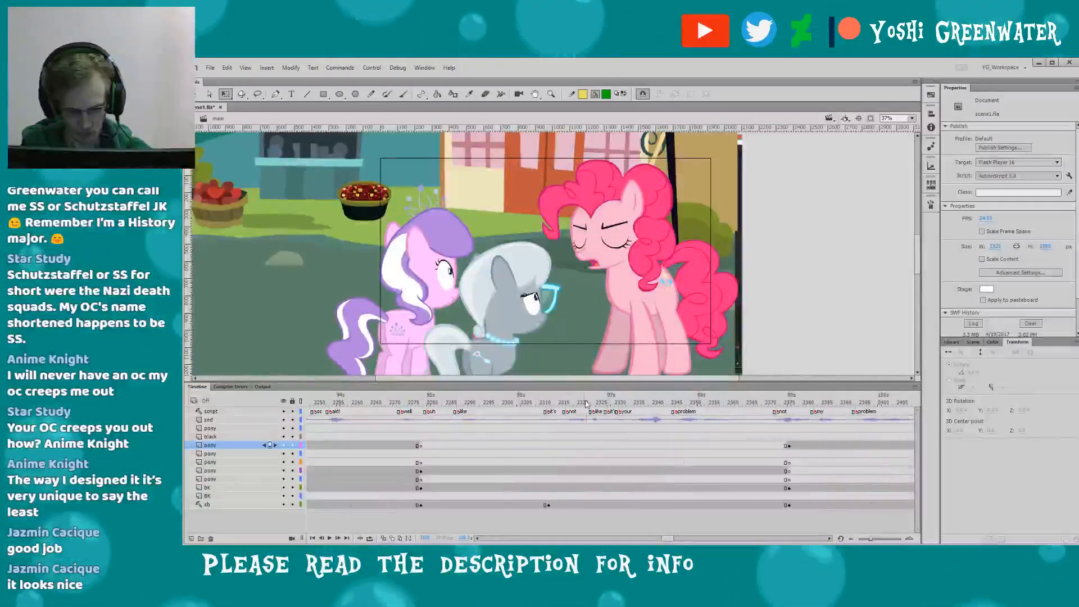
click(586, 402)
drag(667, 538, 673, 538)
click(505, 454)
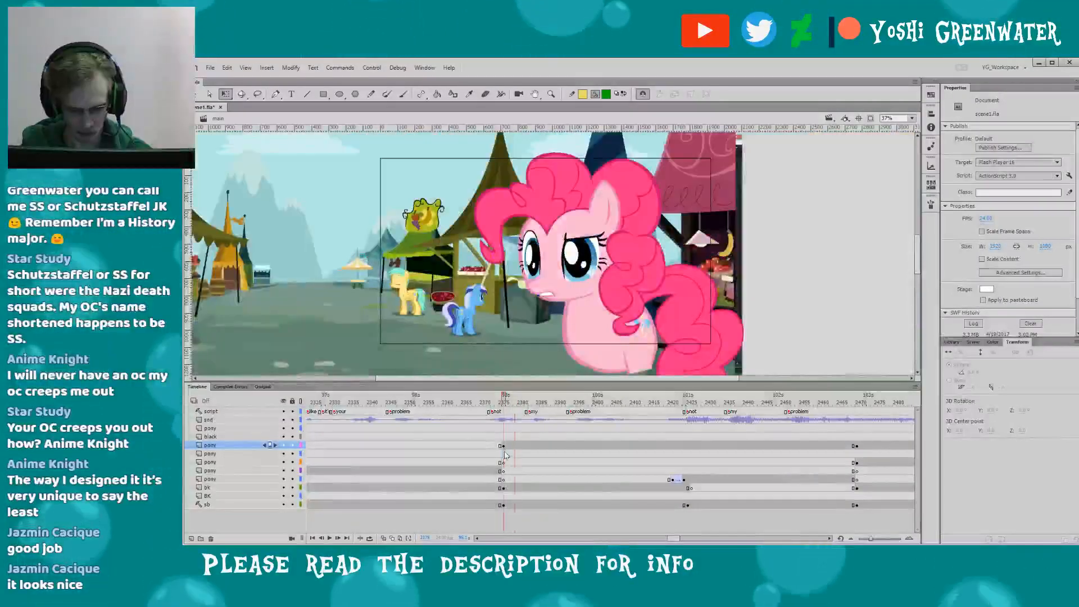
click(504, 494)
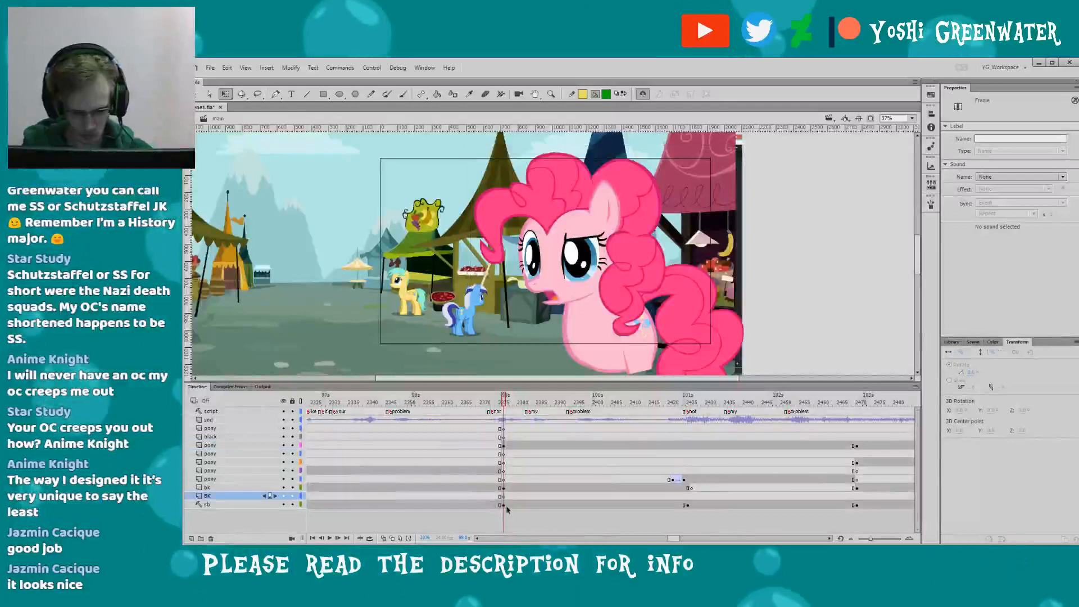
- Play the pink pony's close-up through the change to the red sunburst background
drag(673, 538, 679, 541)
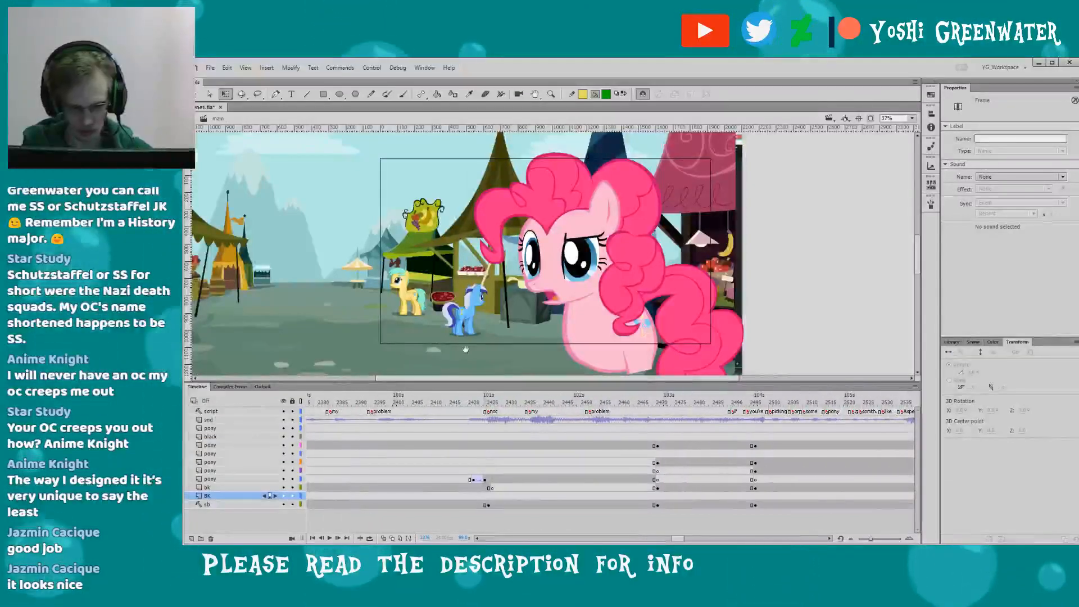
drag(465, 350, 471, 382)
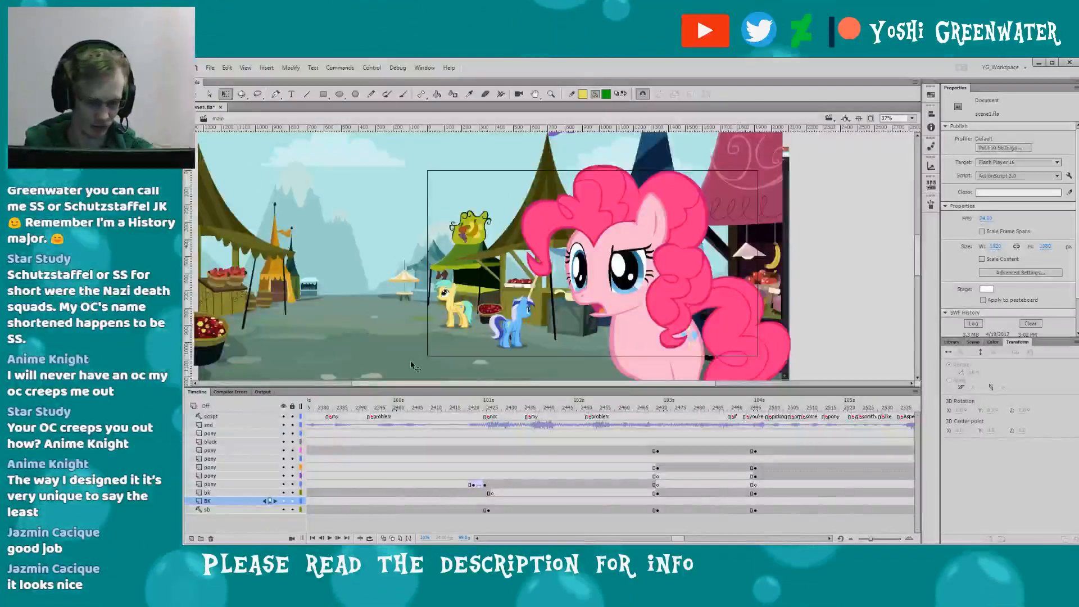
drag(466, 408, 445, 409)
key(Return)
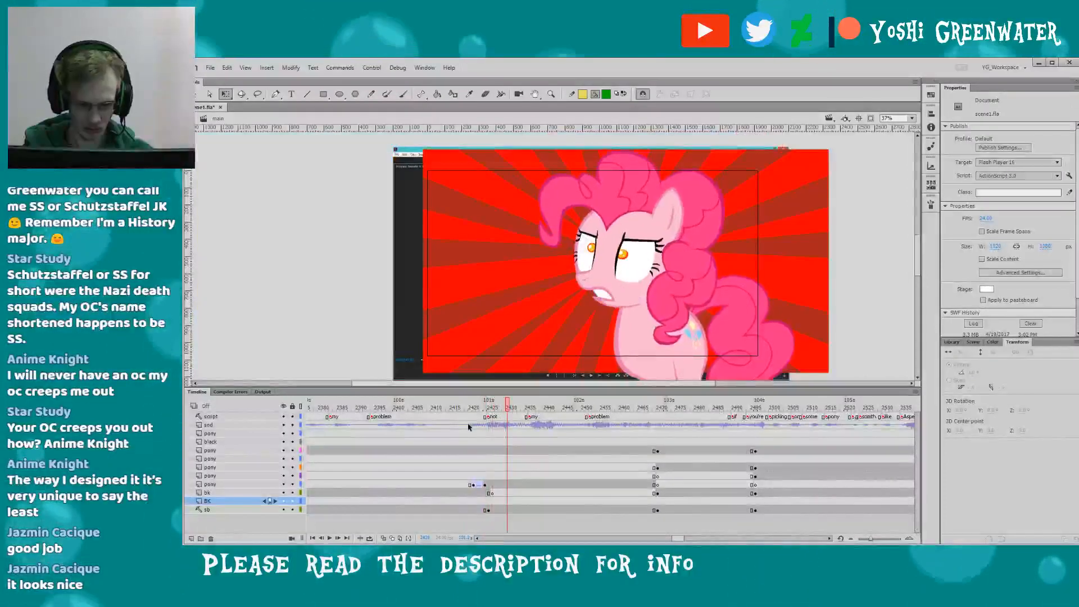
key(Return)
- Check the cut to the two startled fillies and play the shots that follow it
scroll(554, 467, right, 3)
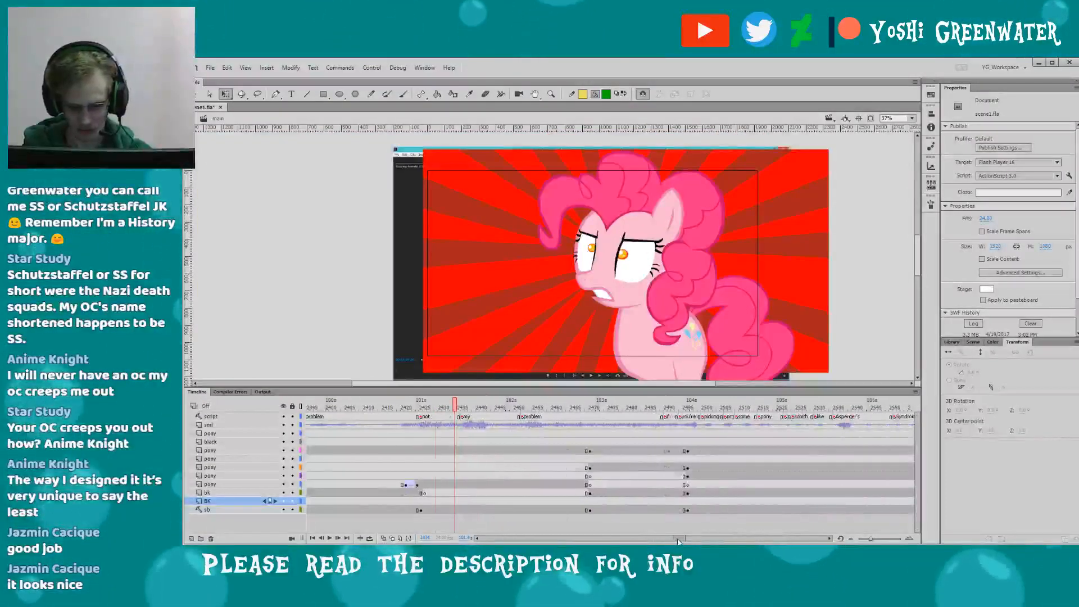
drag(534, 408, 554, 412)
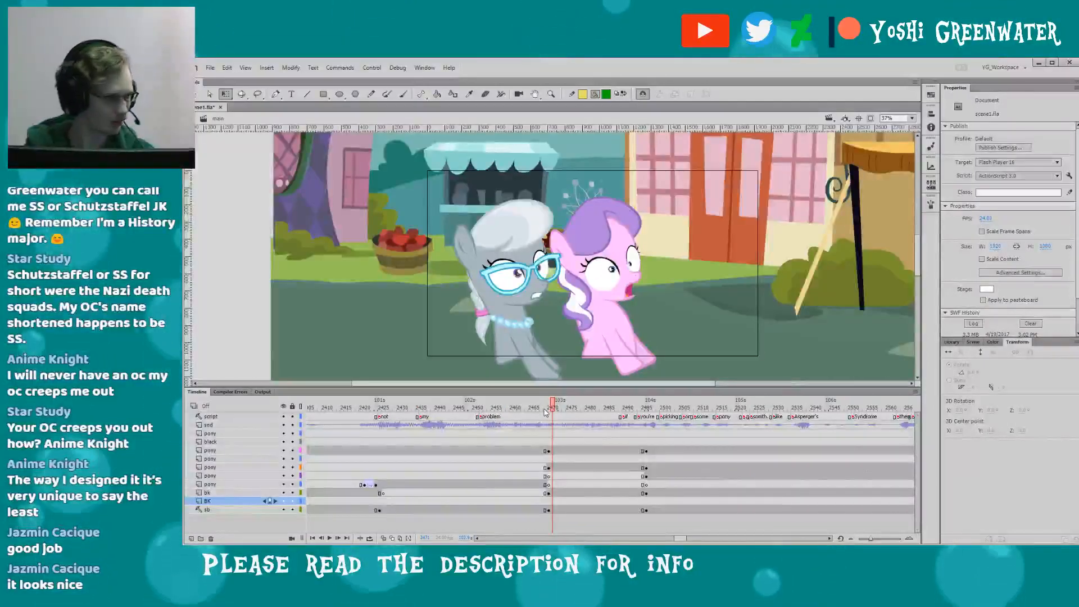
key(Return)
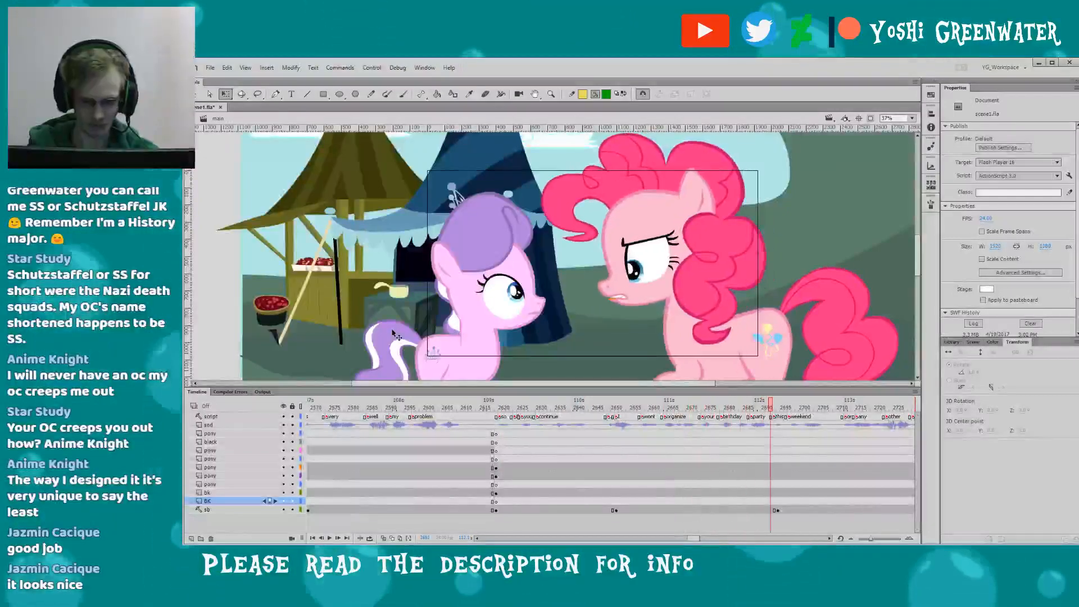
- Examine the full bodies of the lilac-maned filly and pink pony, toggling the artwork beyond the stage off and on
drag(389, 313, 350, 227)
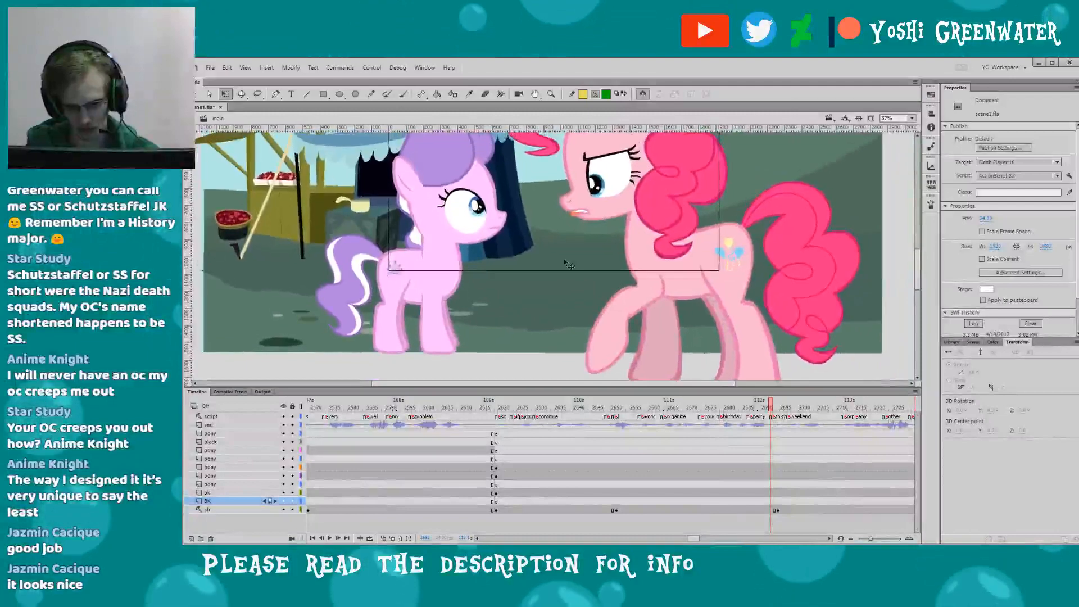
click(870, 119)
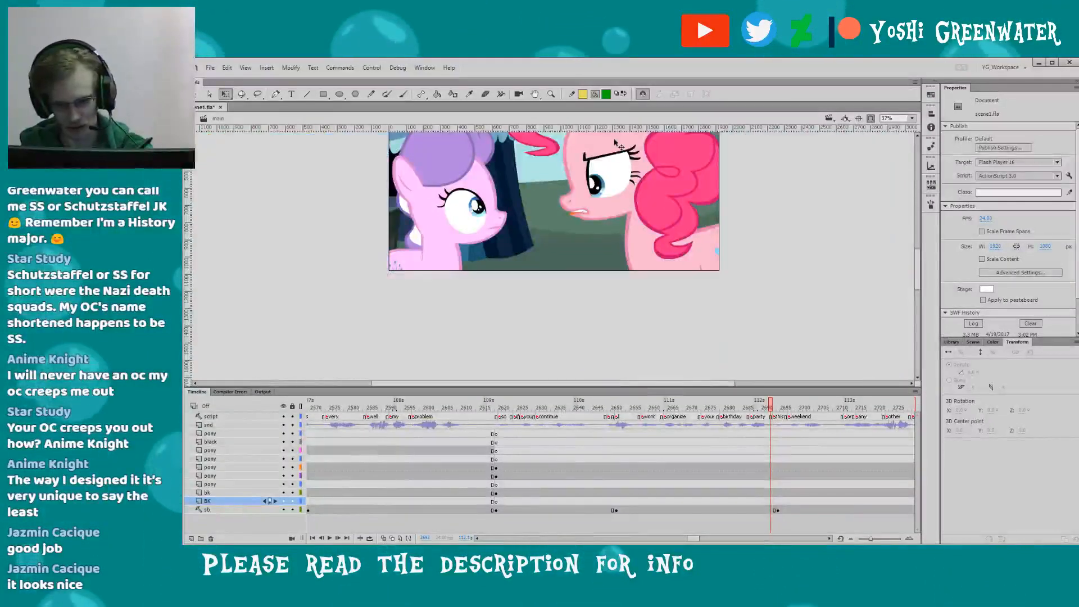
click(870, 119)
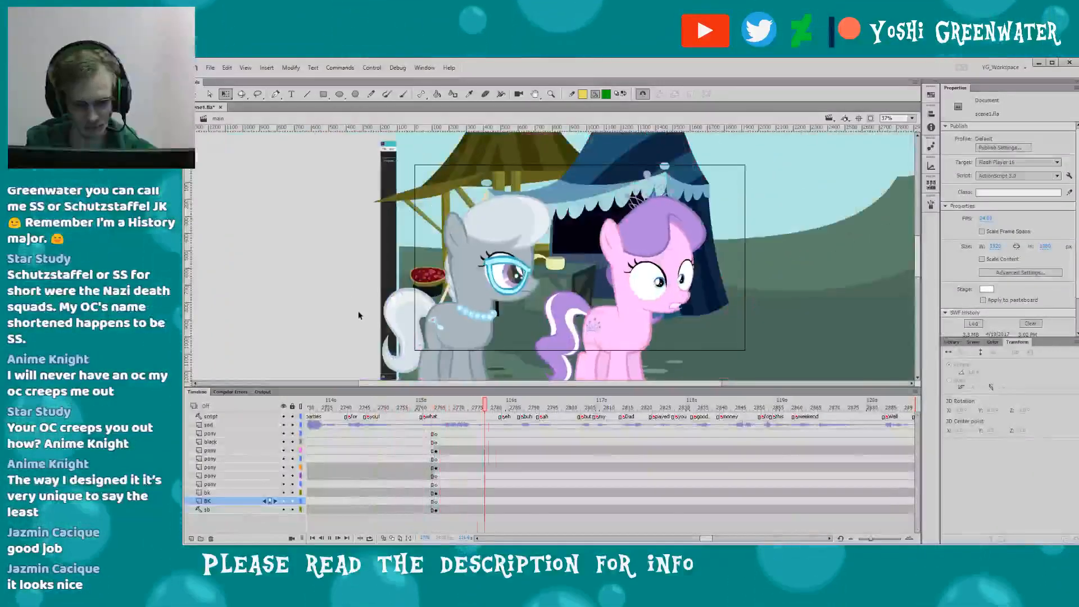
- Hide the layers above the storyboard to examine its sketch of the two fillies, and show them again
click(462, 407)
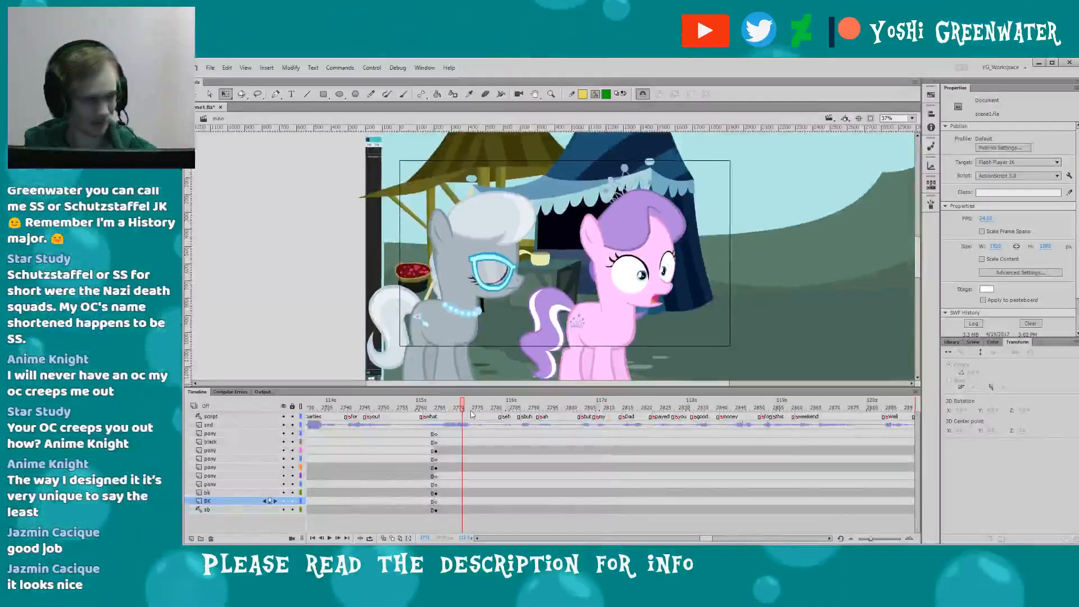
drag(279, 414, 289, 421)
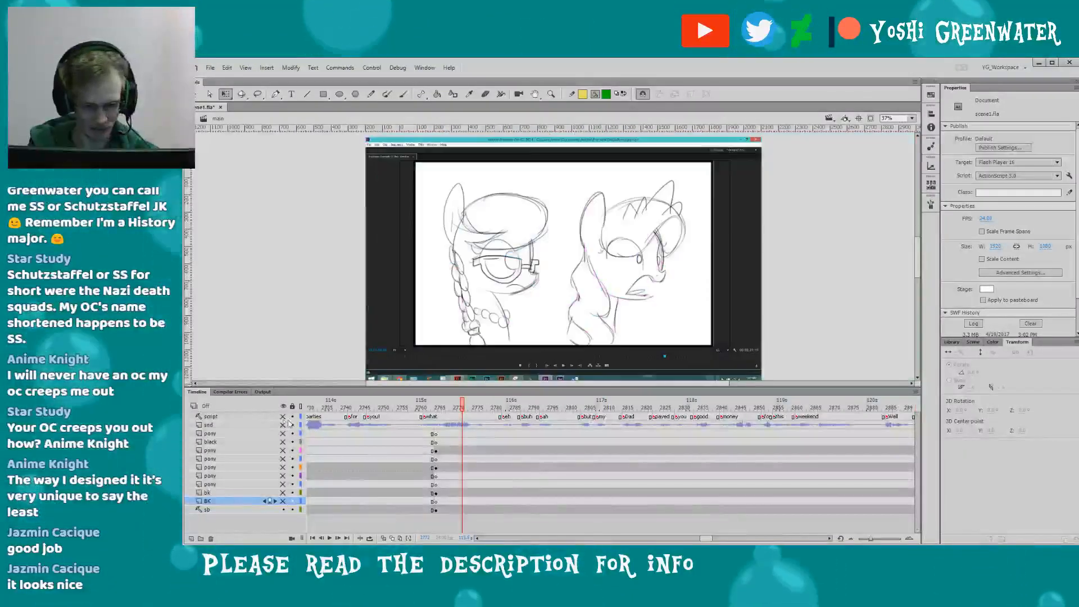
key(Return)
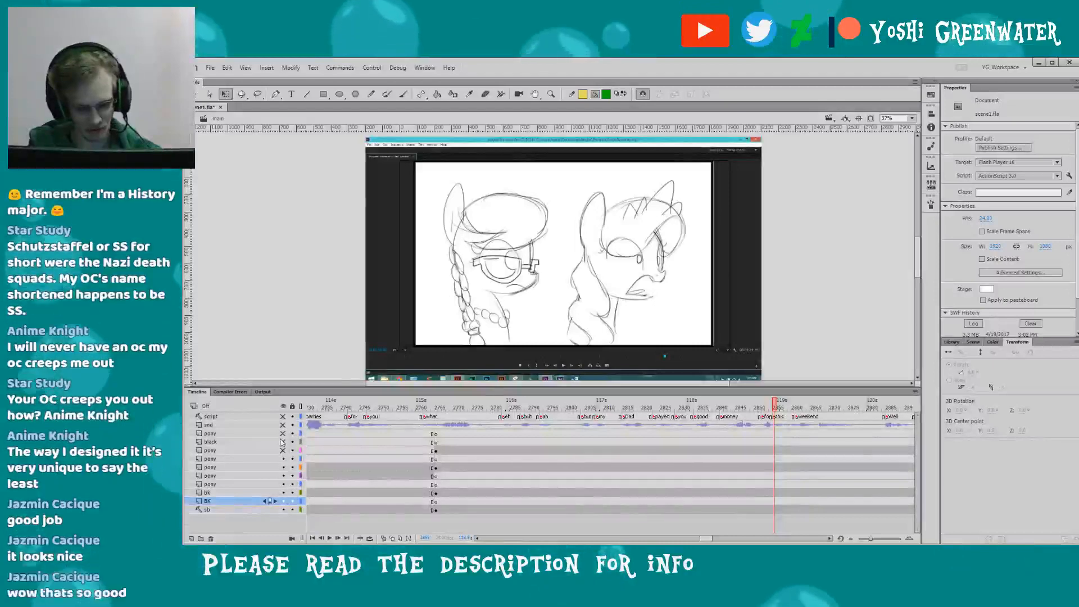
drag(282, 442, 283, 417)
click(441, 408)
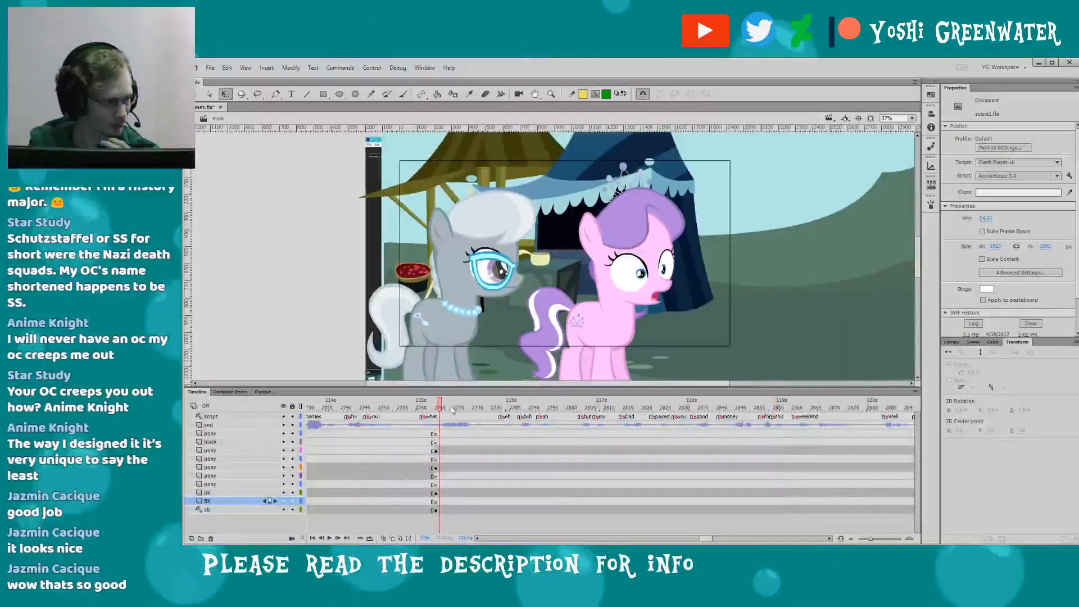
- Play the side-view shot of the two fillies from its beginning and scrub through the lilac-maned filly's following lines
mouse_move(308, 324)
mouse_down()
mouse_move(332, 330)
mouse_move(313, 326)
mouse_up()
key(Return)
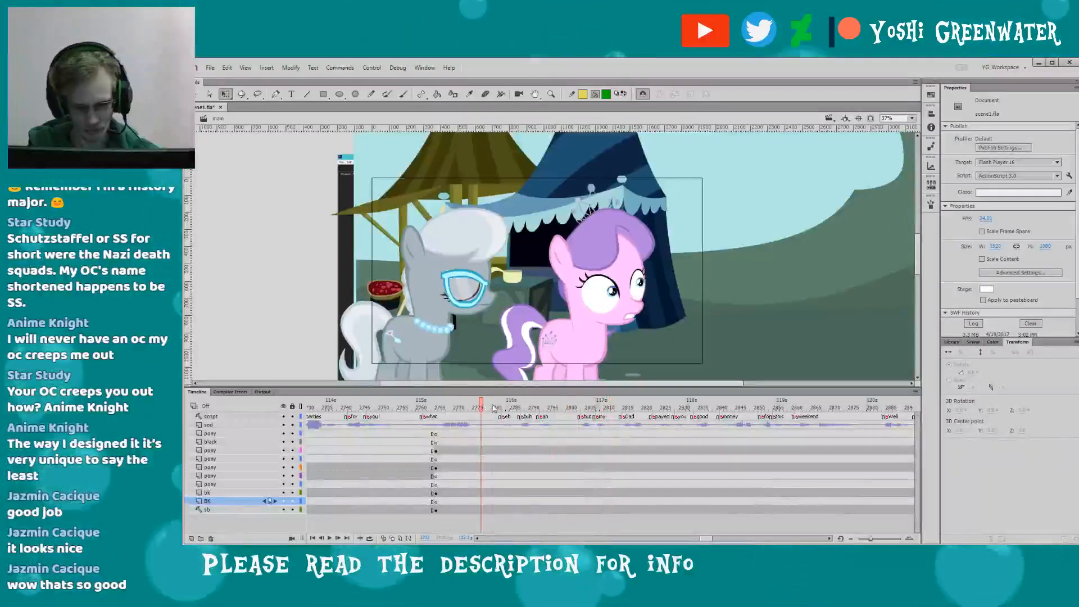
drag(504, 408, 643, 439)
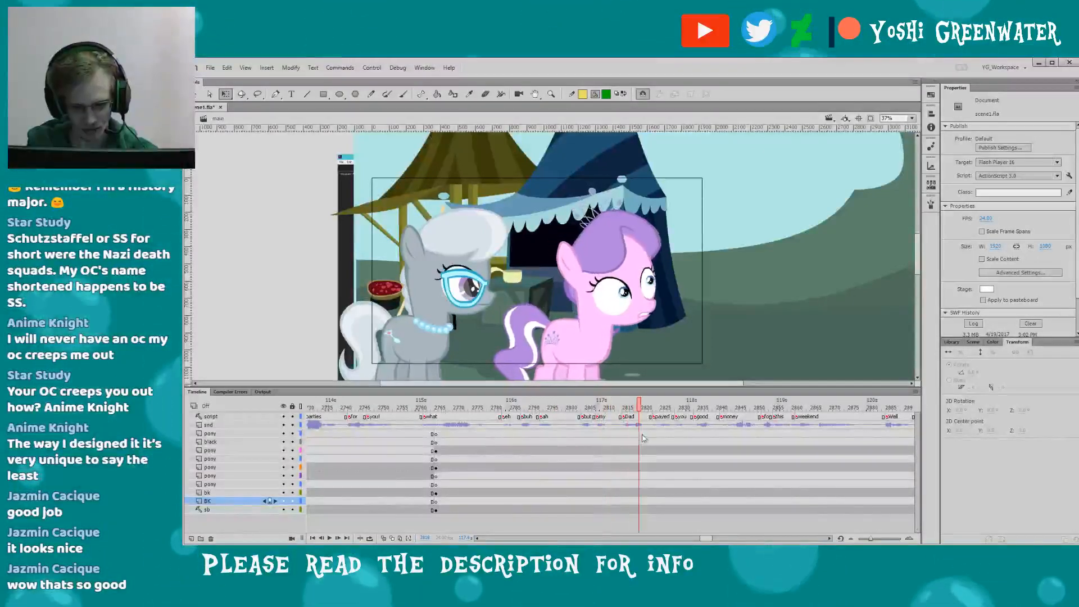
- Step frame by frame through the lilac-maned filly's head and mouth movement around the word "Dad"
click(593, 405)
key(period)
key(period)
key(period)
key(period)
key(period)
key(period)
key(period)
key(period)
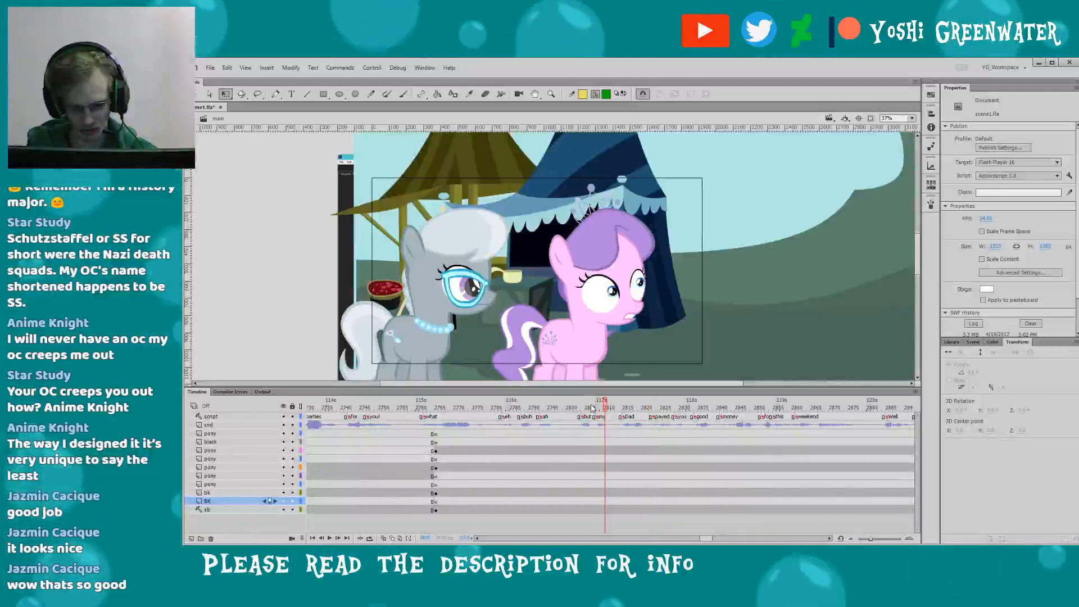
key(period)
key(period)
key(period)
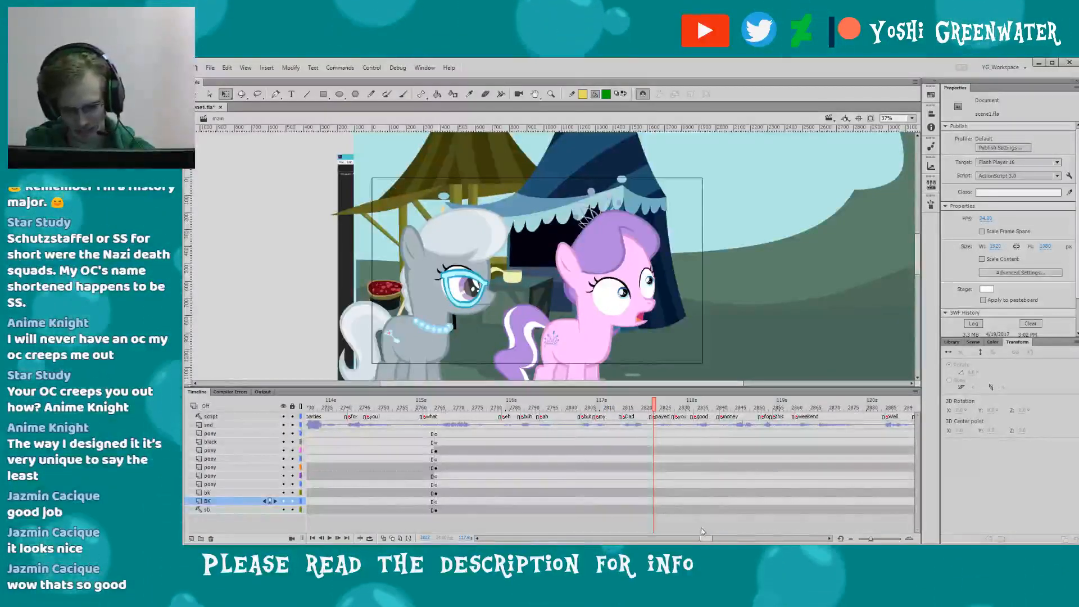
- Play the rest of the fillies' dialogue and go back to the lilac-maned filly's blink after "weekend"
drag(703, 538, 706, 538)
key(Return)
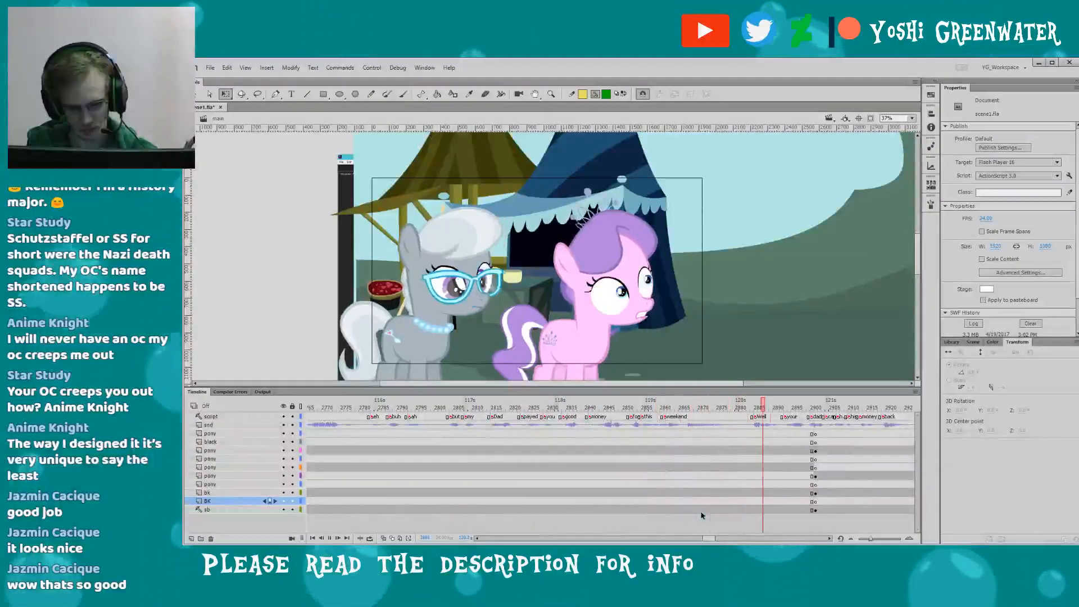
click(711, 406)
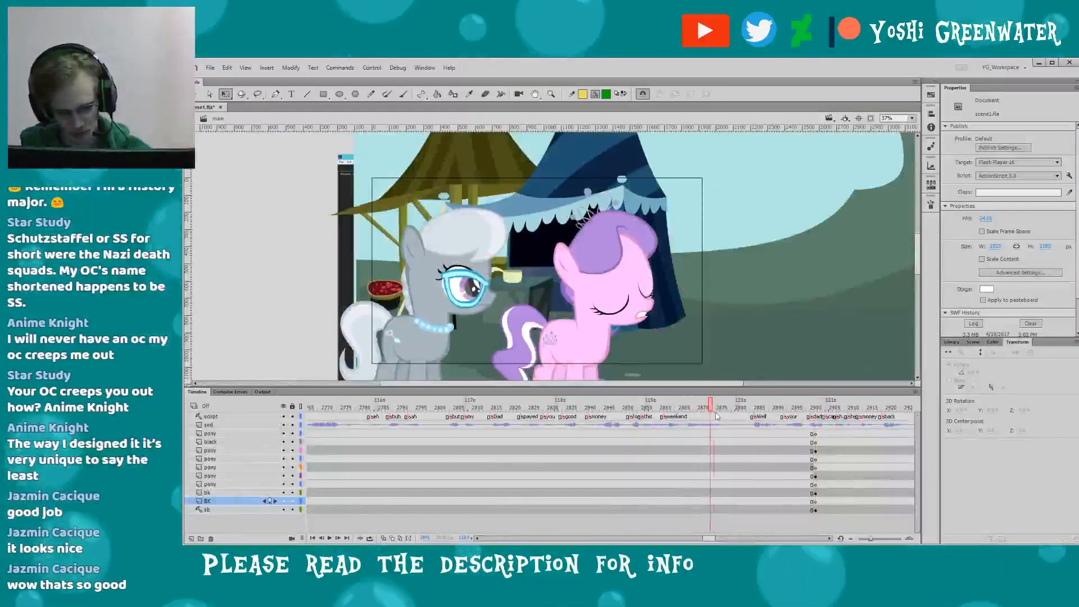
- Step frame by frame from the lilac-maned filly's blink through the cut to the pink pony in the foreground
drag(716, 416, 747, 422)
drag(711, 538, 714, 537)
key(period)
key(period)
key(period)
key(period)
key(period)
key(period)
key(period)
key(period)
key(period)
key(period)
key(period)
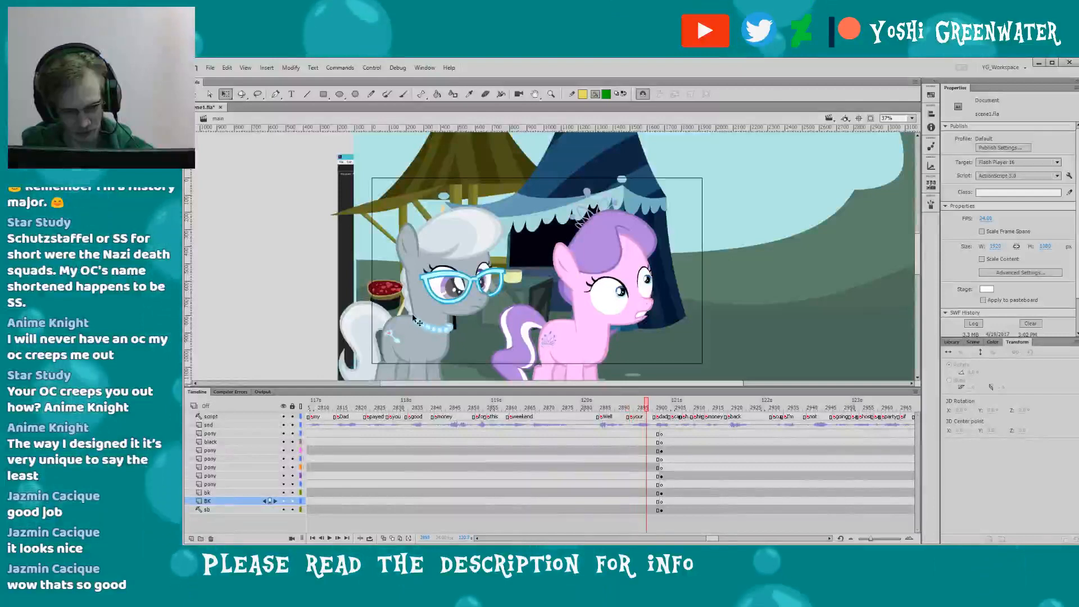
key(period)
key(period)
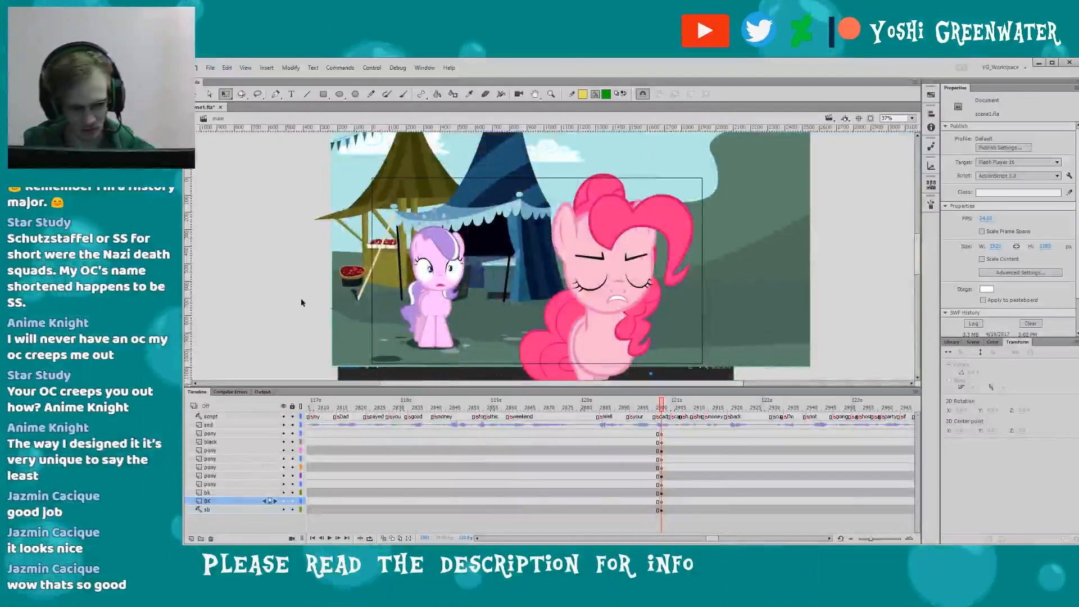
- Clip the view to the stage area and play the pink pony's foreground shot through the next cut
drag(323, 304, 342, 306)
drag(713, 538, 720, 537)
drag(349, 310, 349, 301)
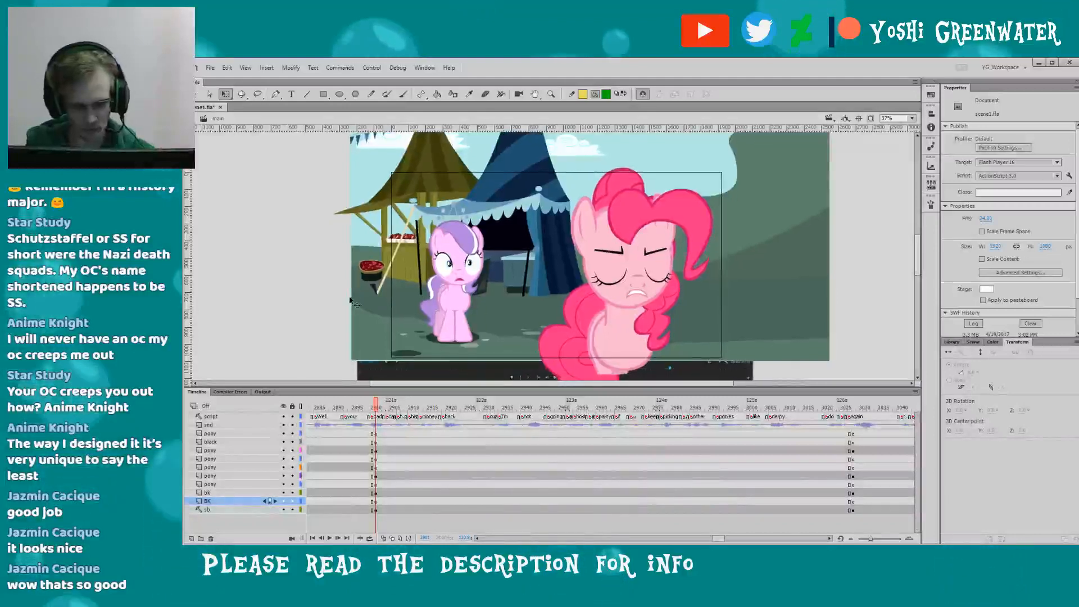
key(ctrl+shift+w)
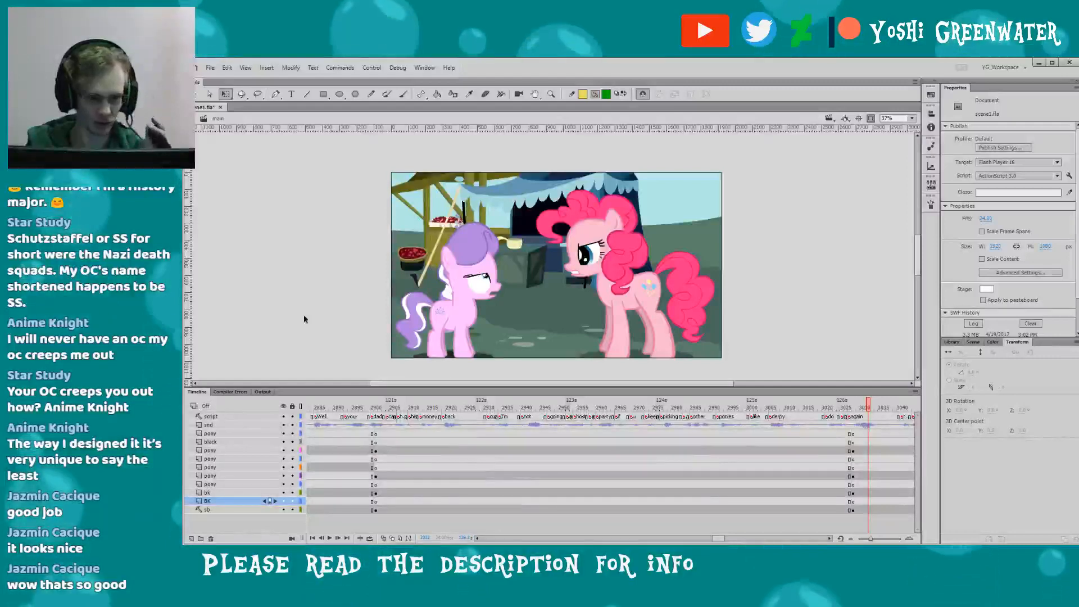
drag(339, 388, 339, 389)
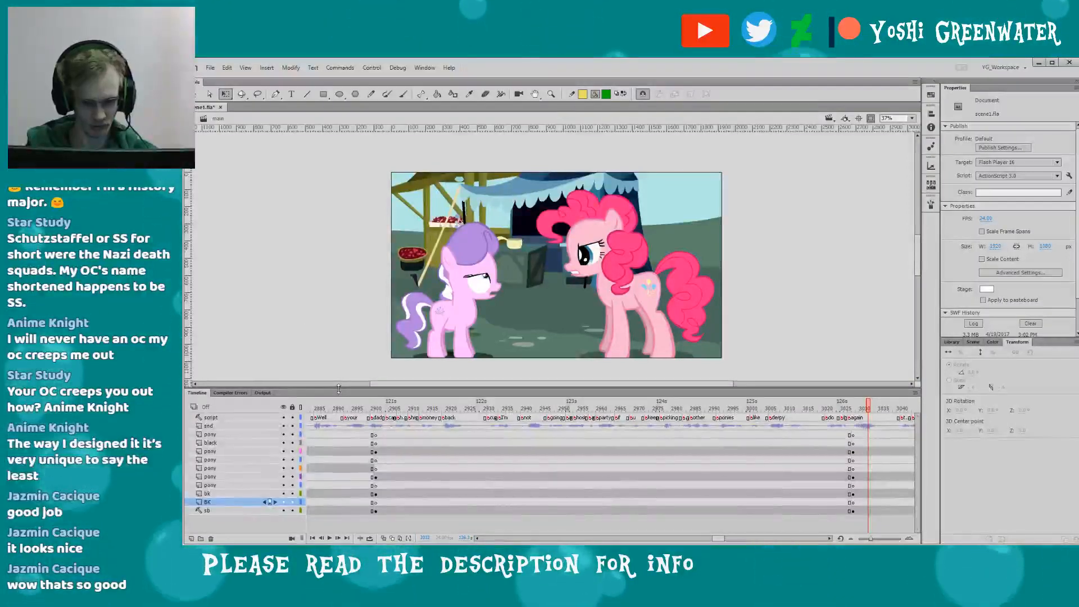
- Replay the pink pony's foreground shot from its beginning and recheck its final lines before the cut
click(379, 405)
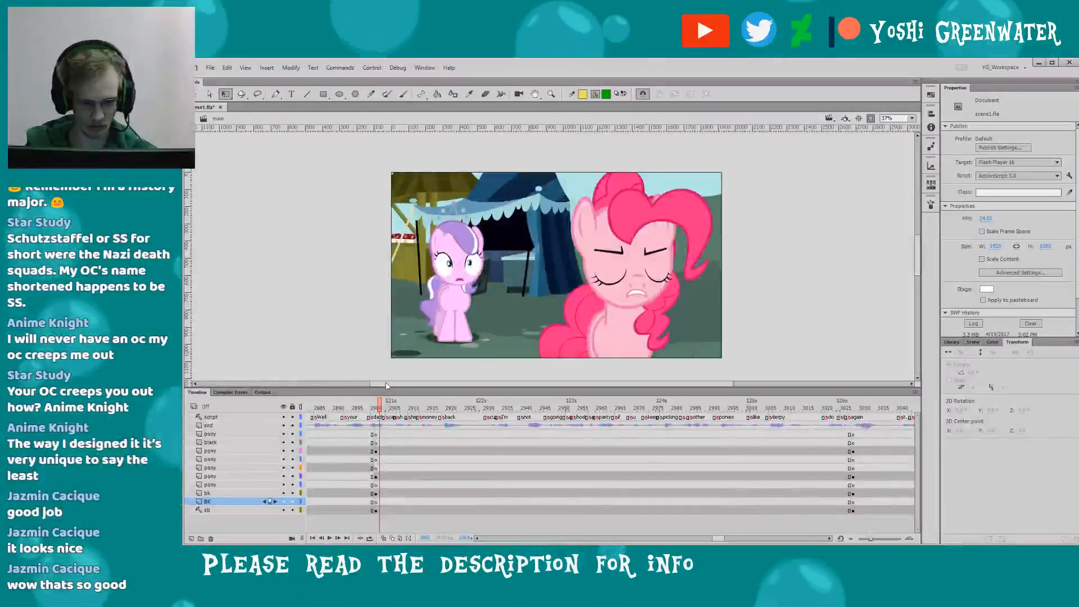
key(Return)
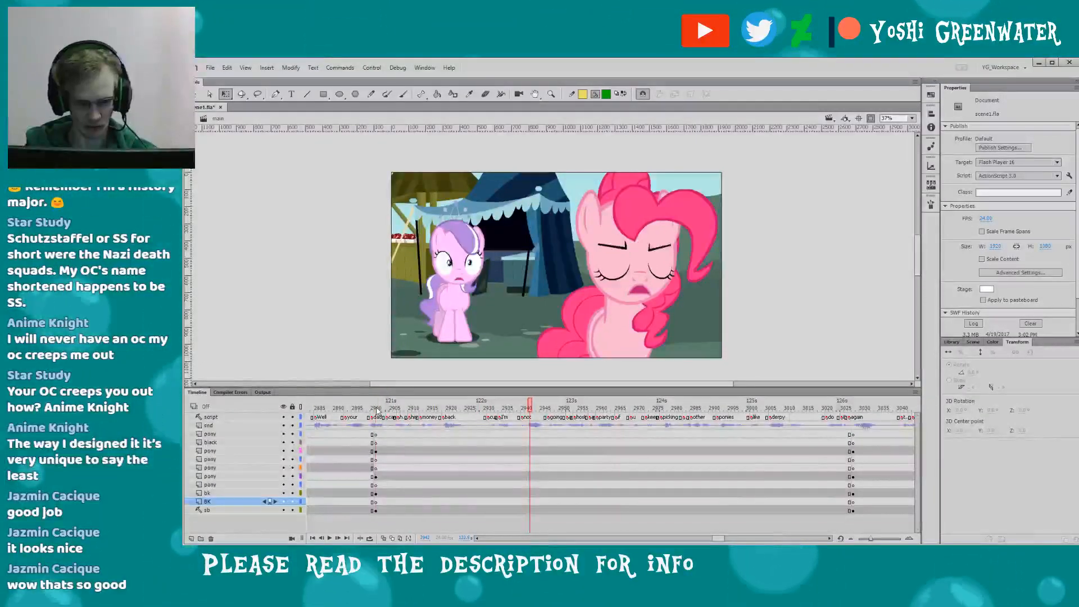
click(379, 410)
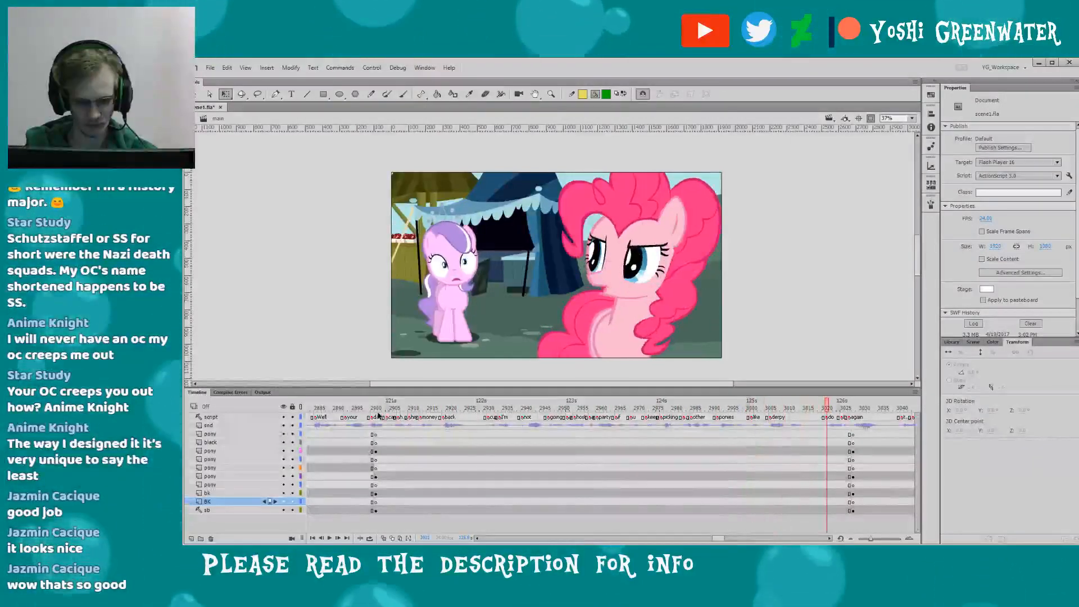
click(735, 421)
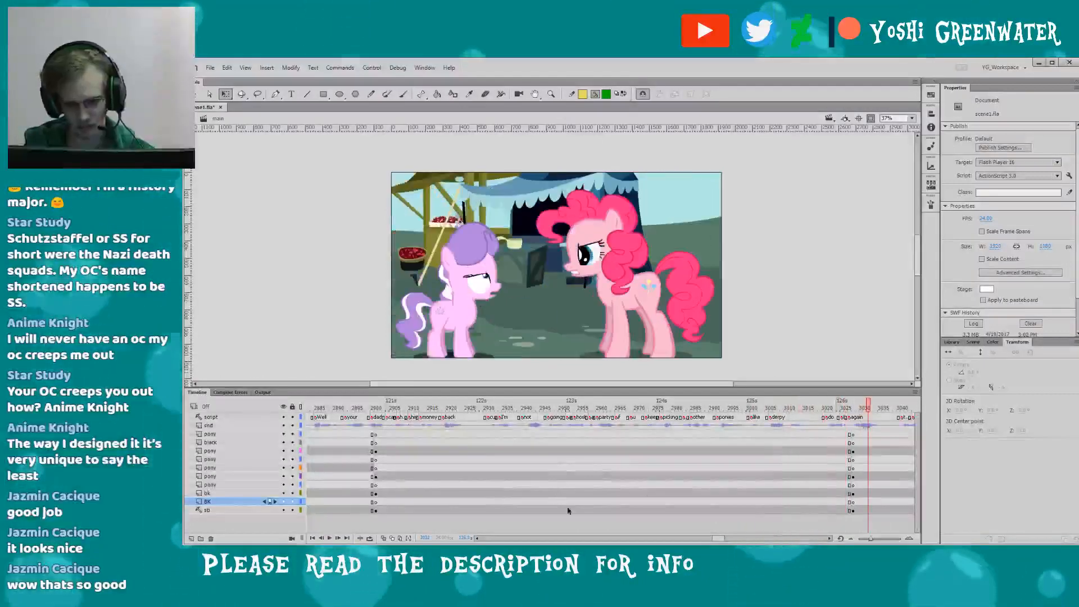
click(601, 399)
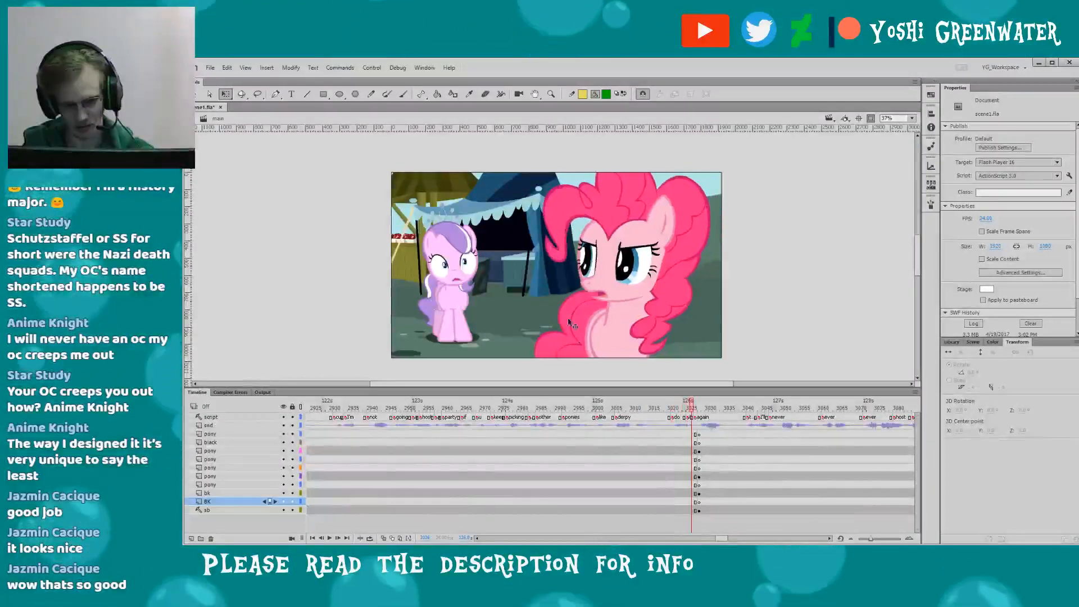
click(584, 416)
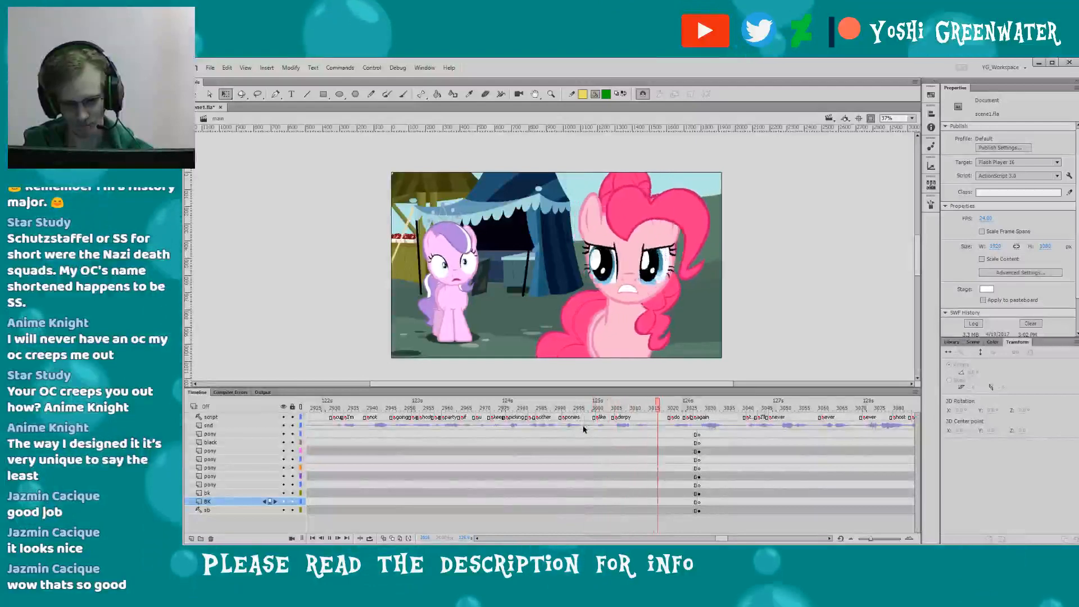
- Return to the pink pony's final frame before the cut and inspect her eyes and mouth up close
drag(719, 538, 722, 531)
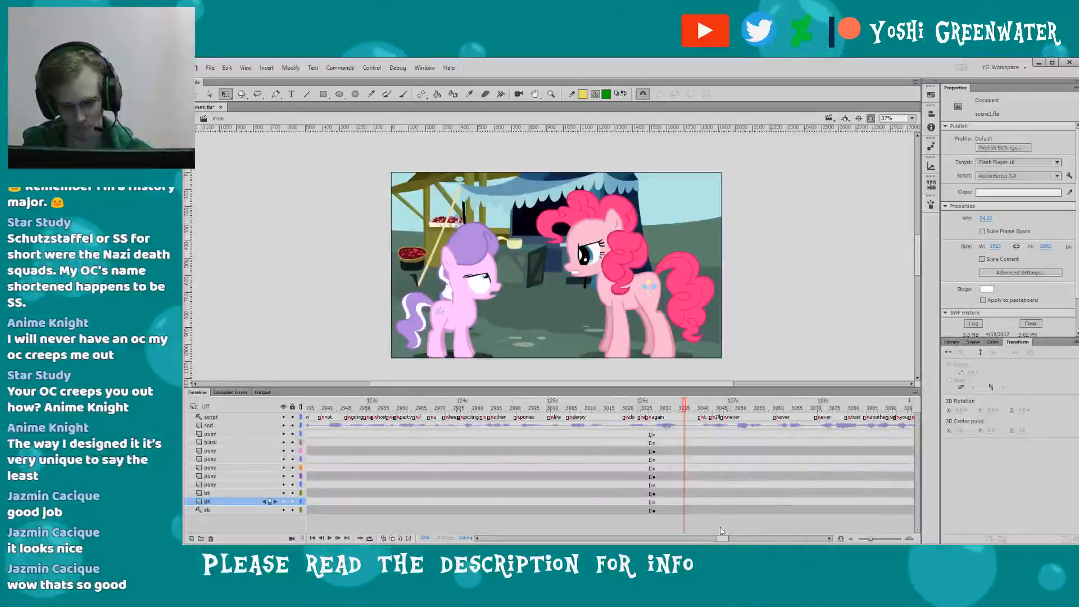
click(645, 409)
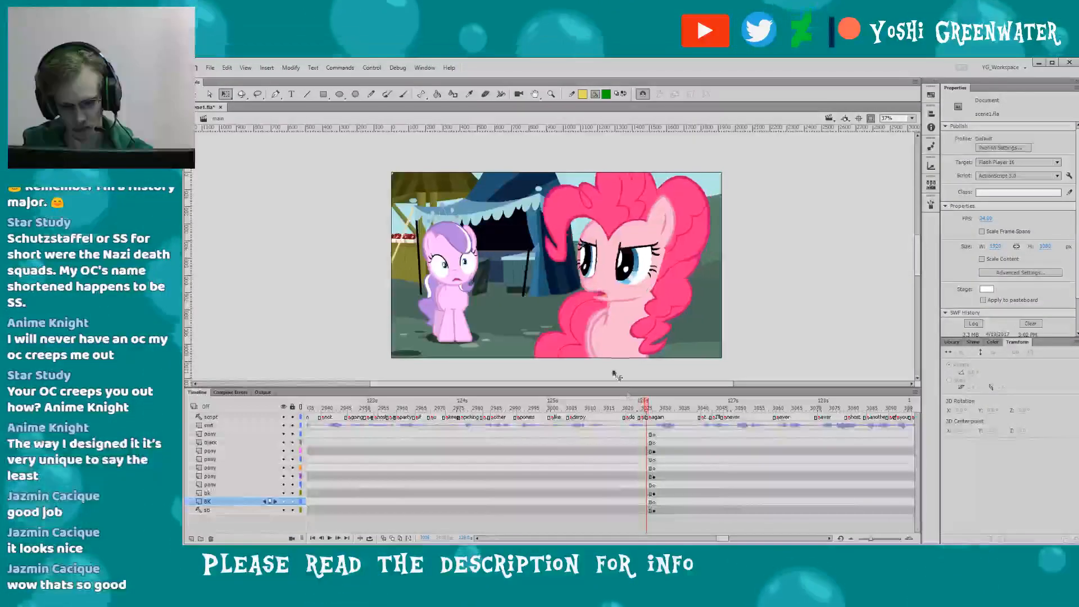
click(659, 237)
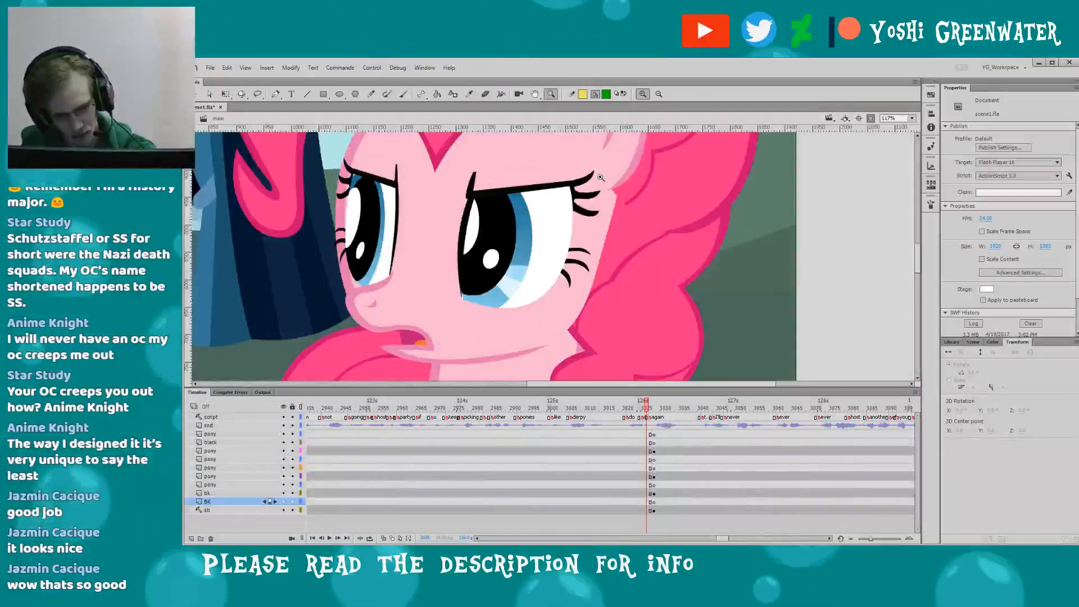
key(q)
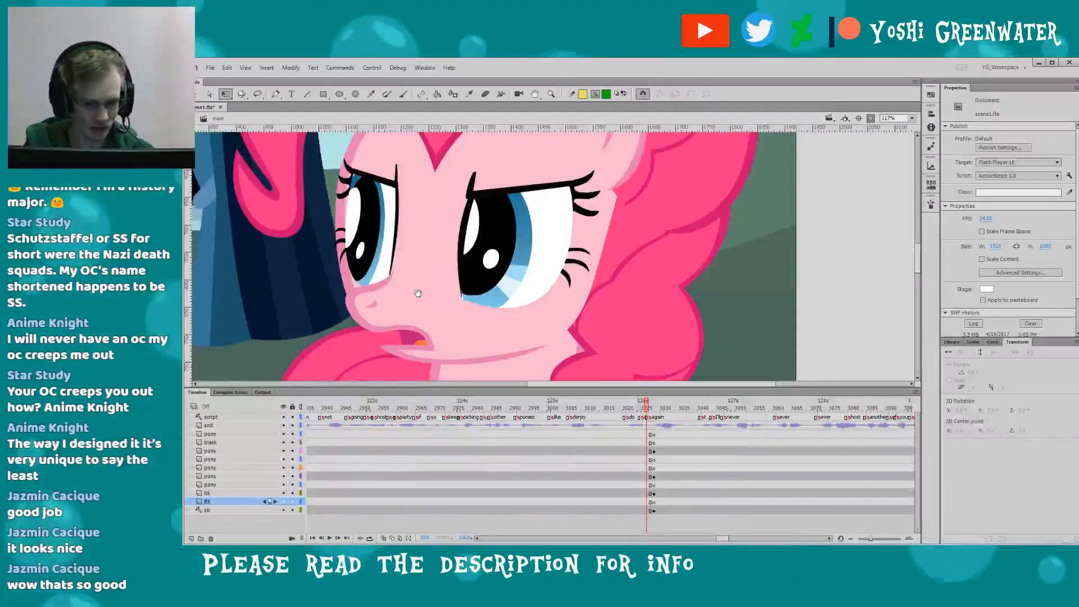
mouse_move(418, 293)
mouse_down()
mouse_move(421, 309)
mouse_move(396, 318)
mouse_move(390, 268)
mouse_move(421, 329)
mouse_move(366, 320)
mouse_move(412, 310)
mouse_up()
- Open the pink pony's symbol for editing and select her front neck hair one frame further on
double_click(556, 285)
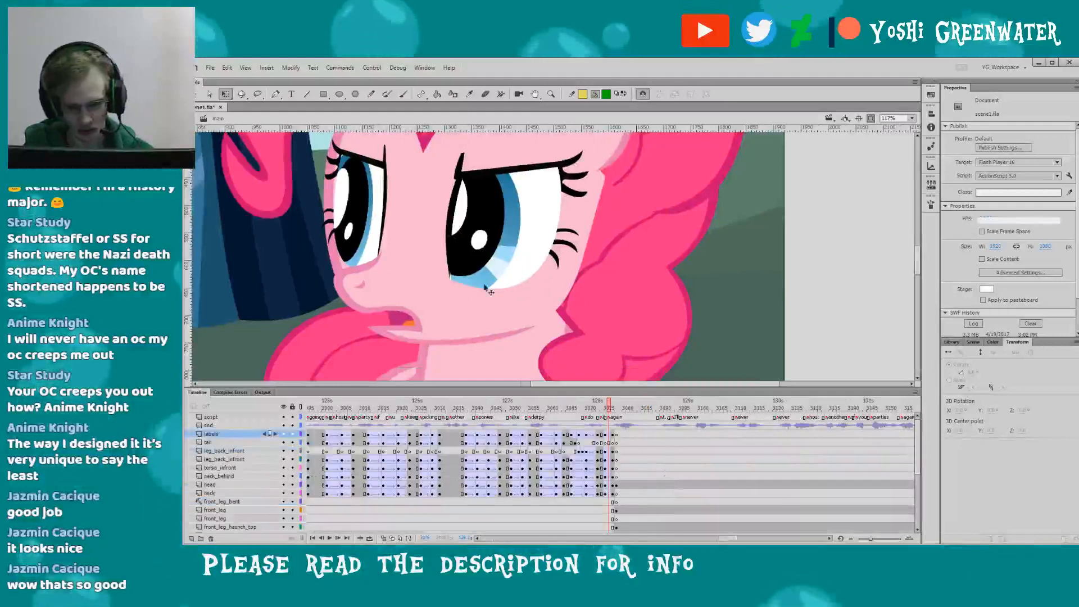
key(.)
click(530, 333)
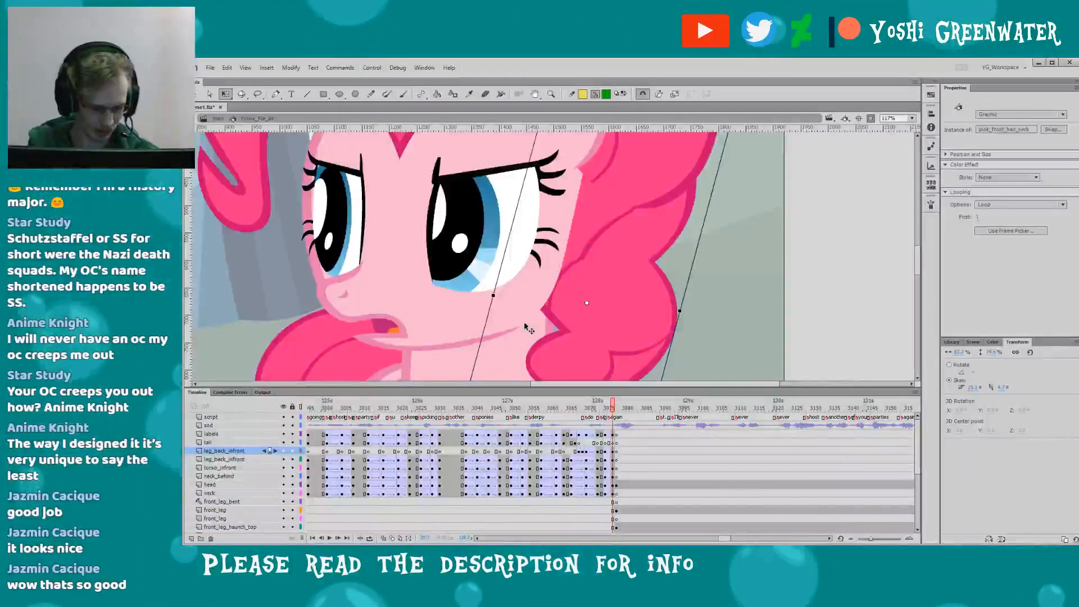
- Step through the pink pony's head turn leading up to "do" and select the labels layer's frame there
key(ctrl+minus)
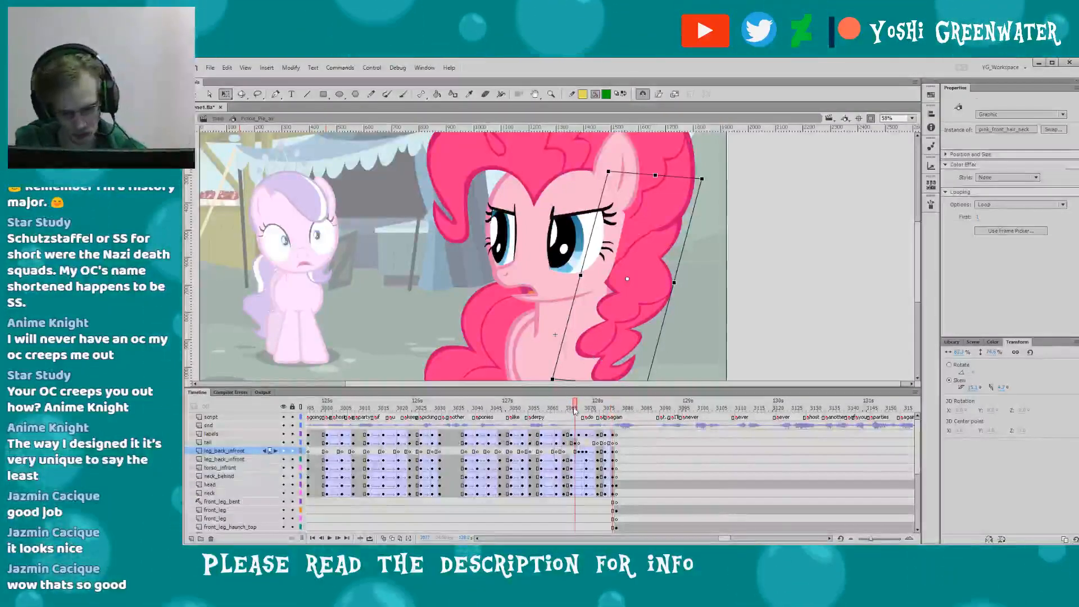
click(575, 410)
click(599, 343)
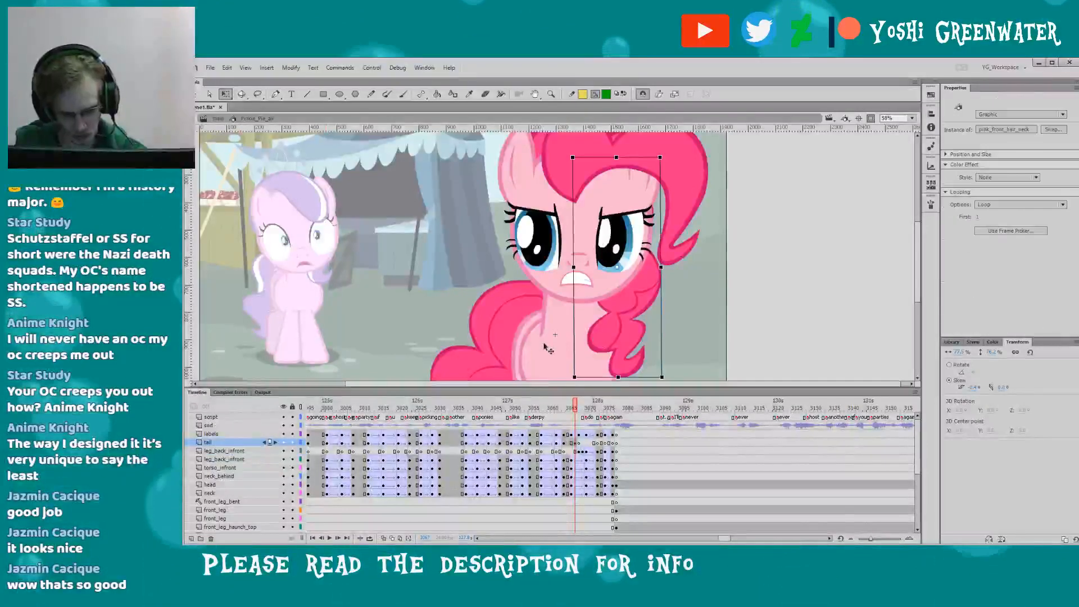
key(period)
key(period)
key(period)
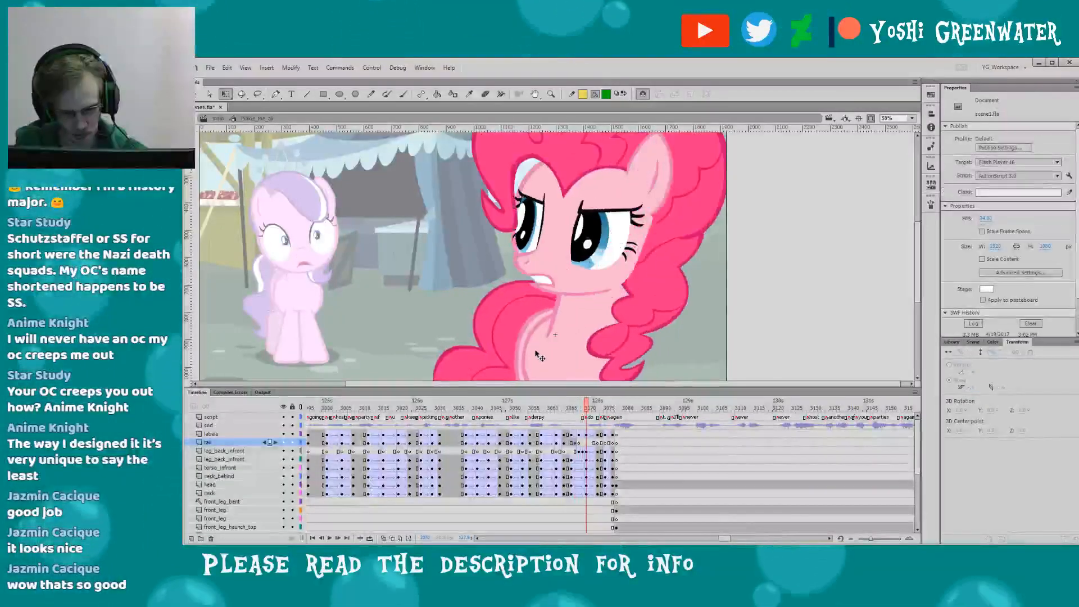
click(587, 435)
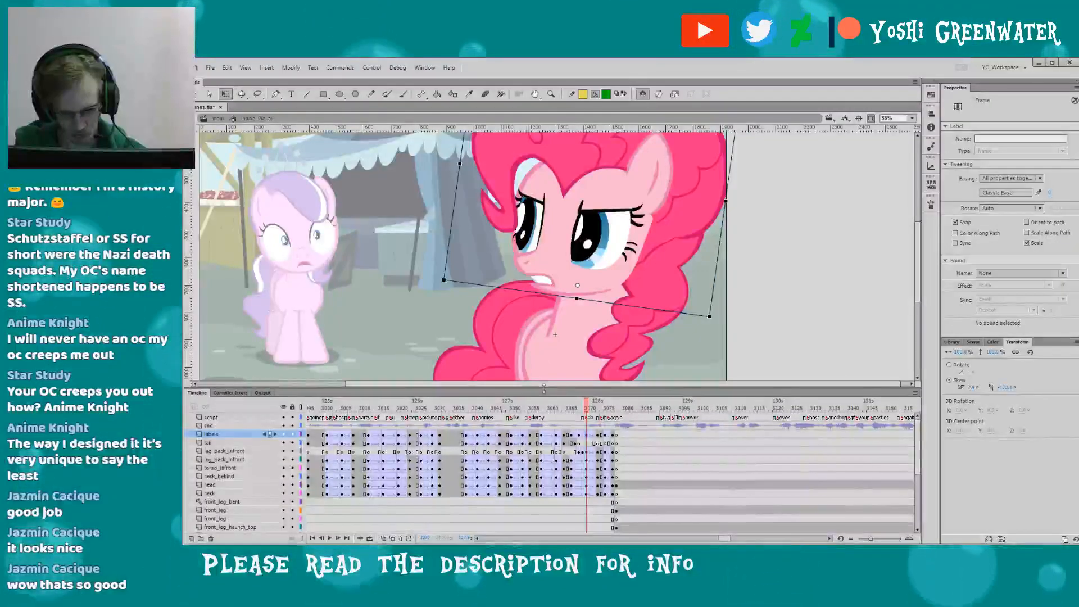
- Return to the main scene, fit the stage in view, replay the shot's ending and go back to "derpy"
click(219, 119)
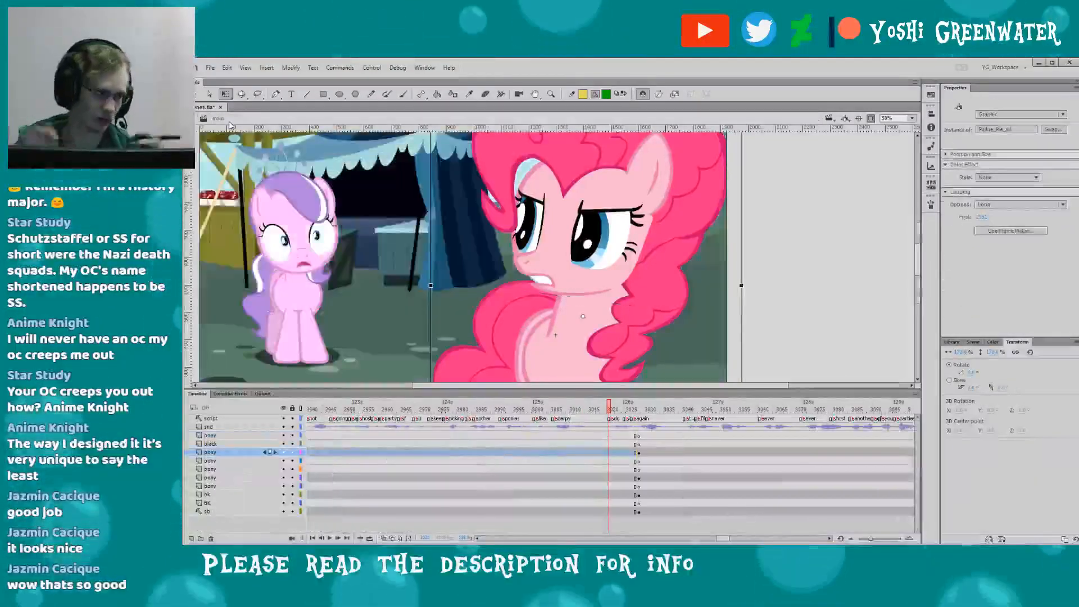
click(912, 119)
click(879, 149)
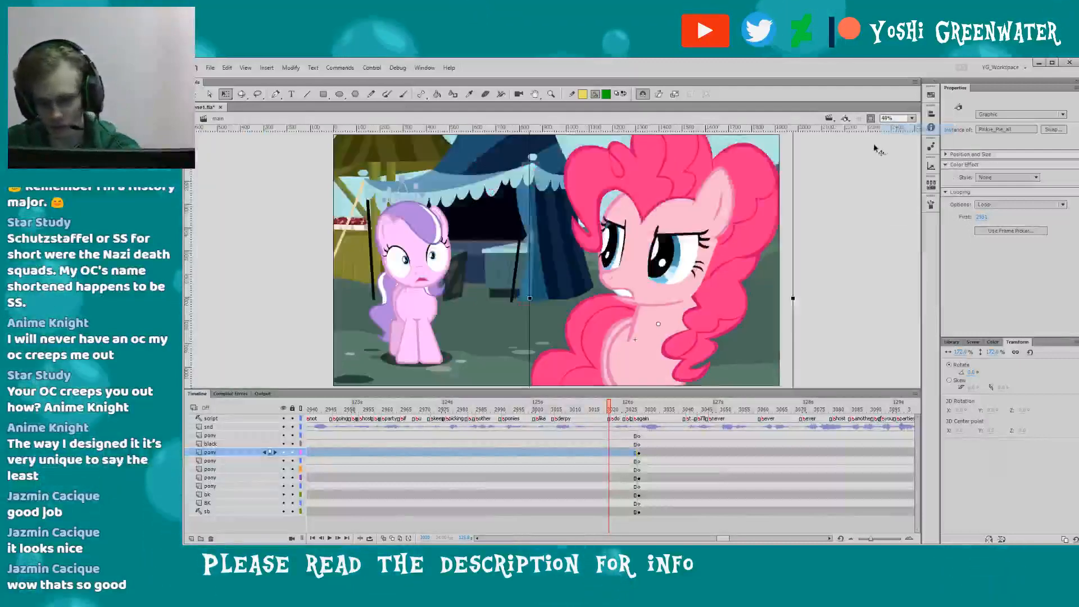
click(348, 349)
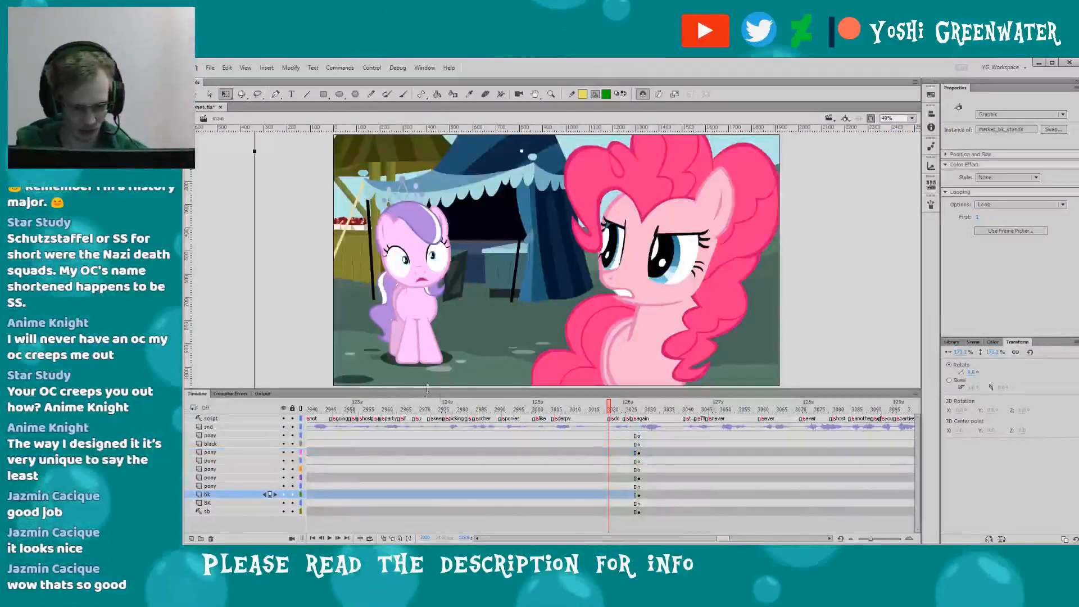
key(Return)
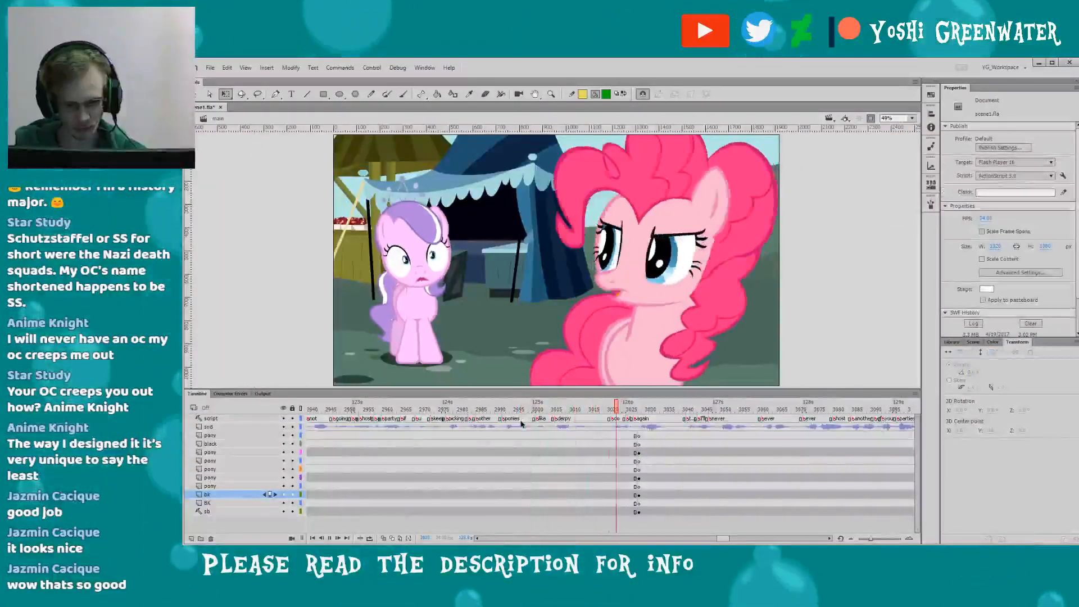
drag(521, 410, 556, 417)
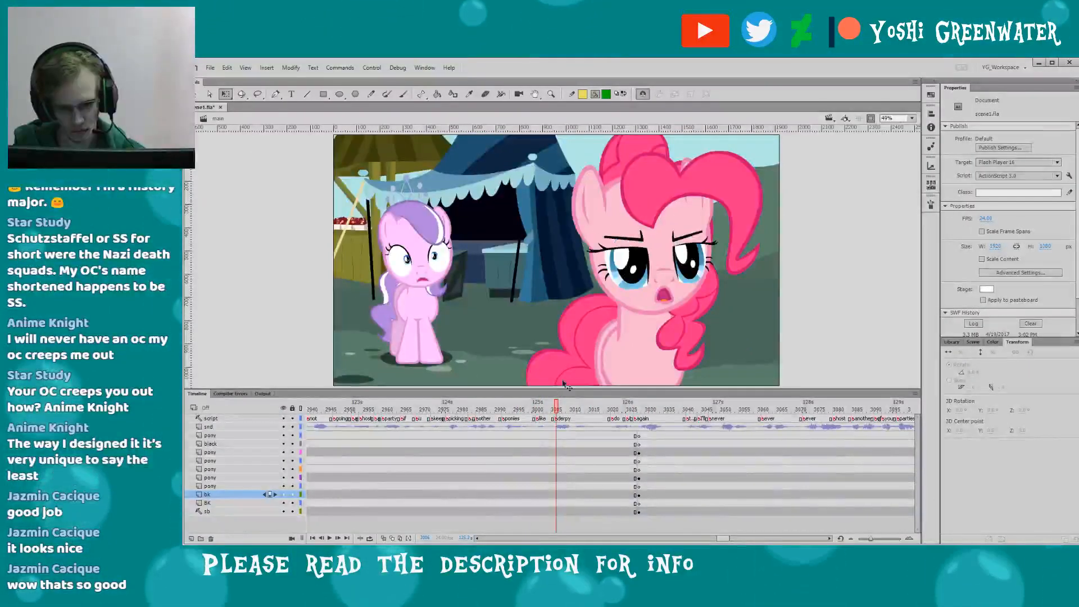
- Open the pink_eye_below symbol inside the pink pony's head for editing at the "derpy" frame
double_click(630, 267)
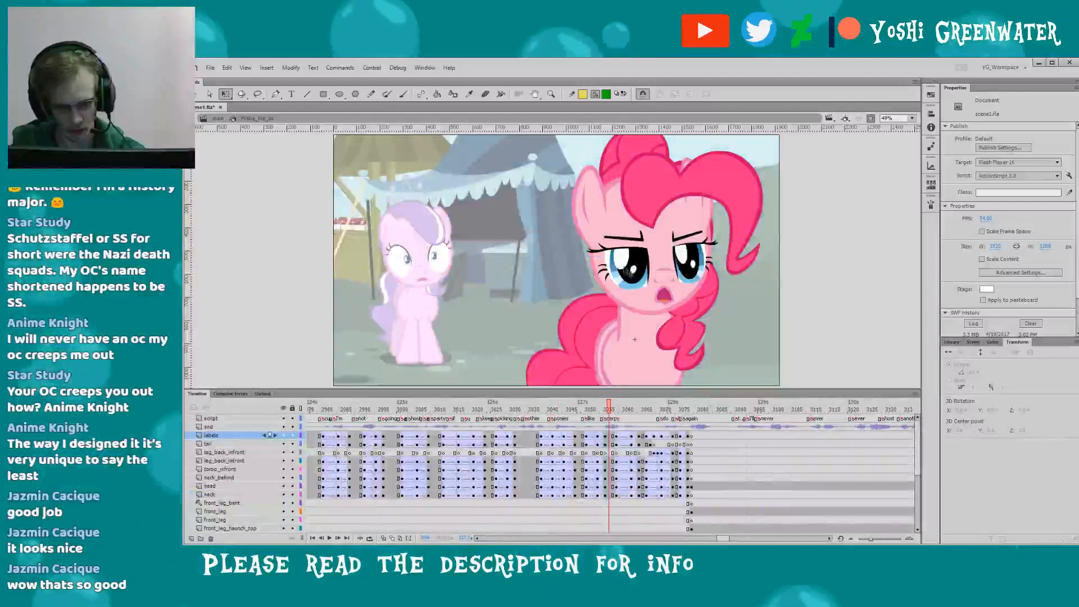
double_click(579, 242)
click(590, 248)
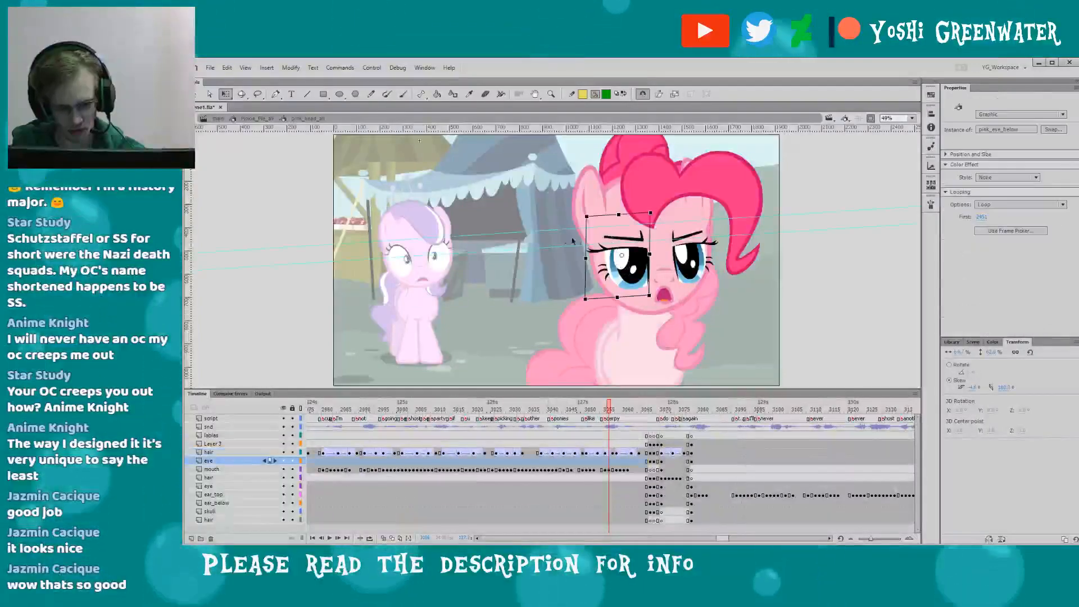
scroll(652, 259, up, 3)
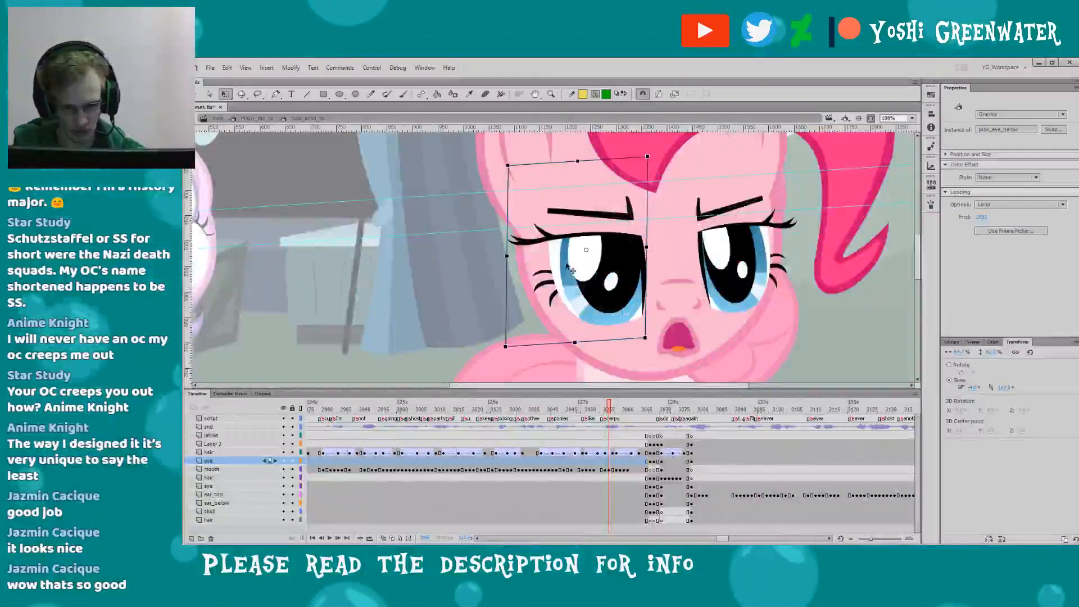
double_click(565, 268)
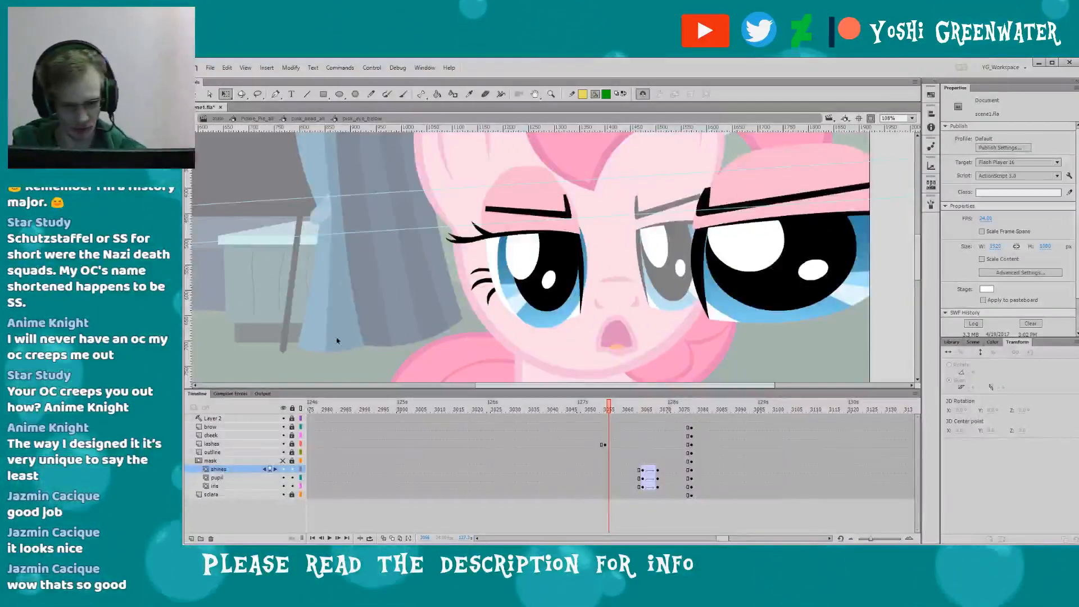
- Unlock all layers of the eye symbol, hide Layer 2 and check the extent of all the eye parts
click(292, 460)
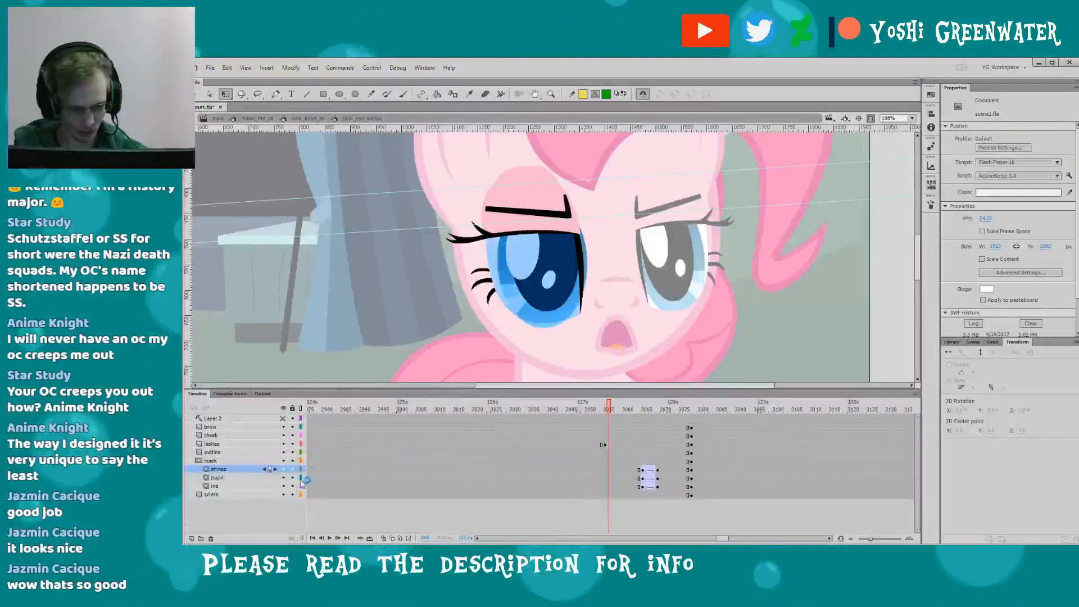
drag(314, 386, 326, 381)
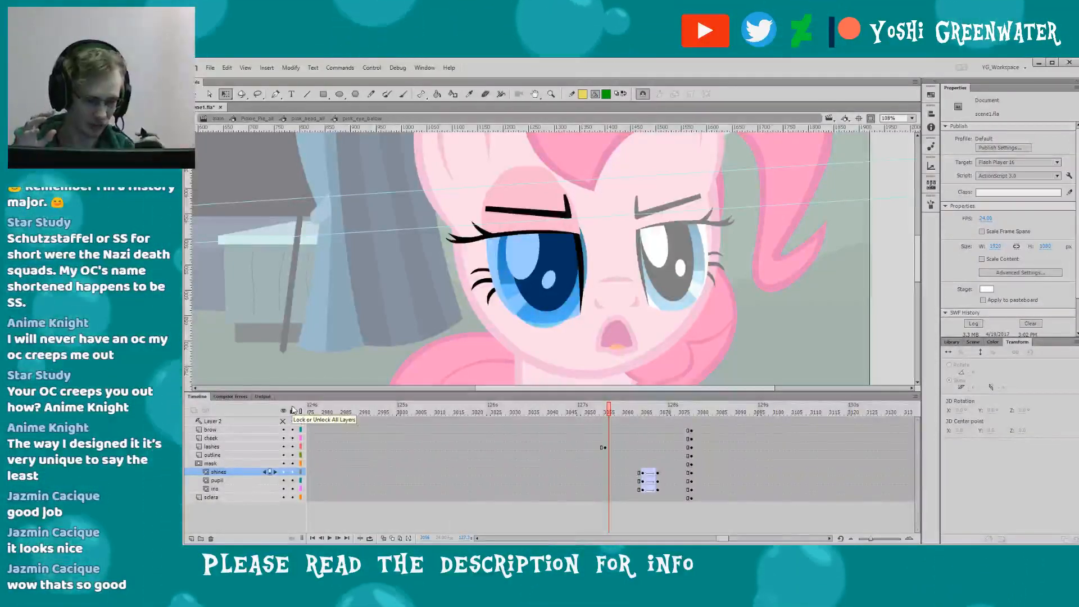
key(ctrl+a)
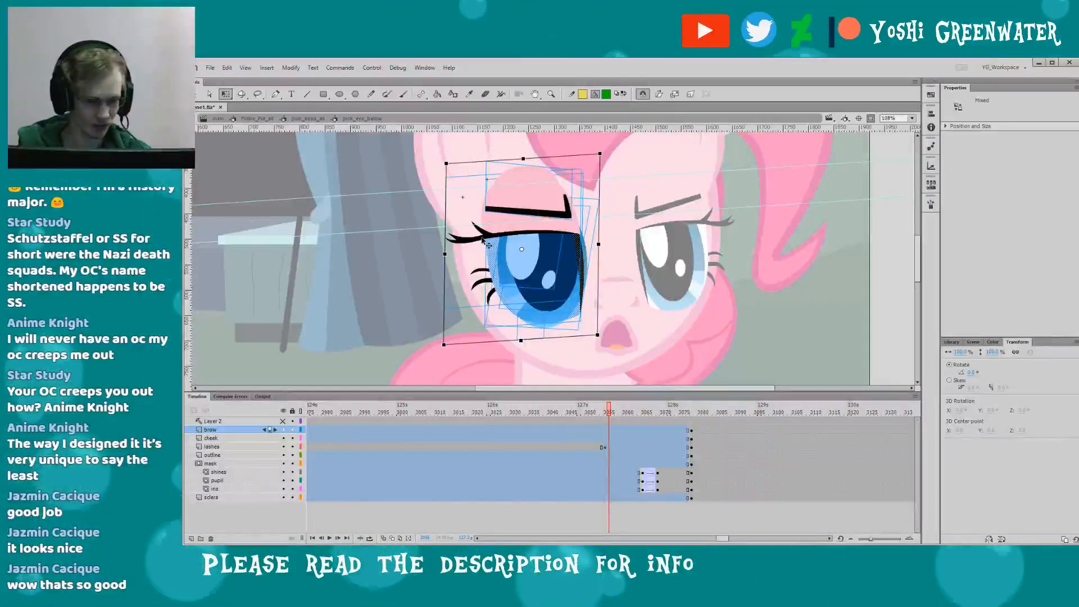
drag(424, 289, 430, 292)
click(429, 303)
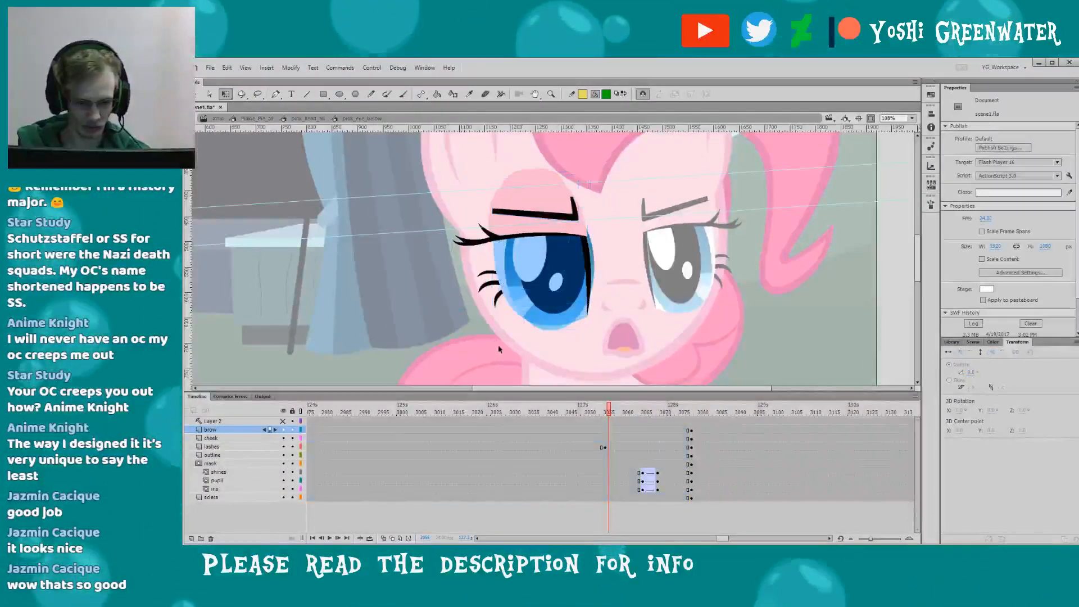
drag(499, 349, 502, 351)
scroll(679, 485, right, 3)
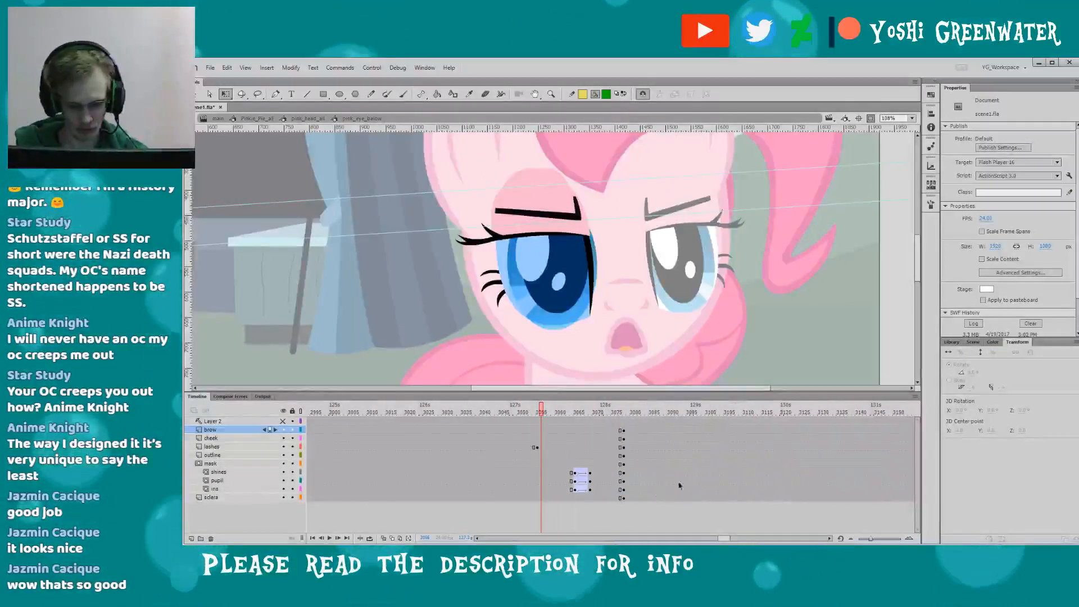
- Step forward and back through the eye's blink around the lashes keyframe, from closed to fully open
click(529, 409)
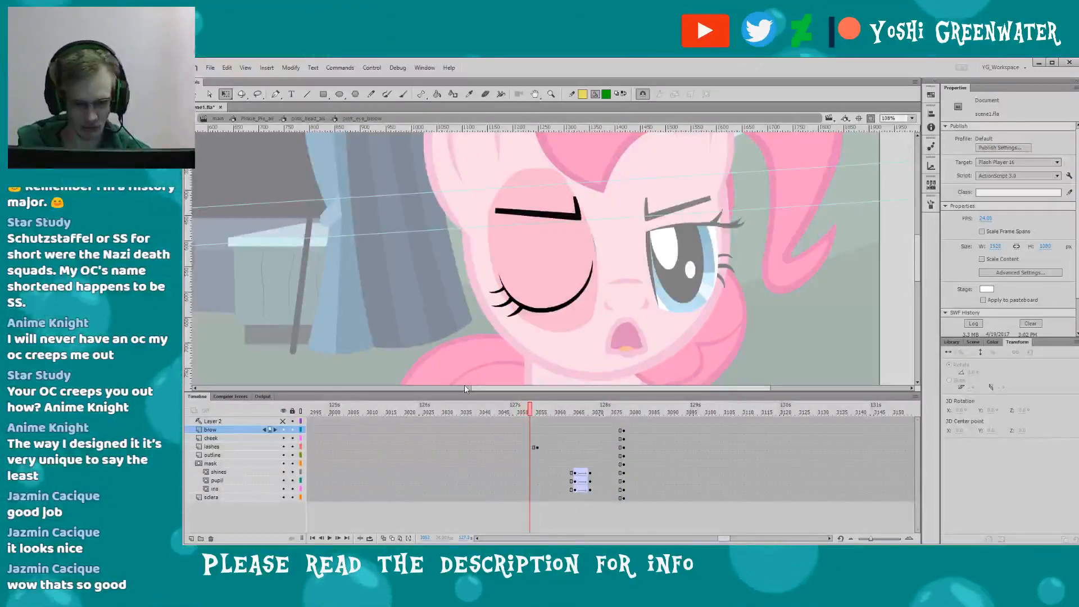
key(period)
key(period)
key(period)
key(period)
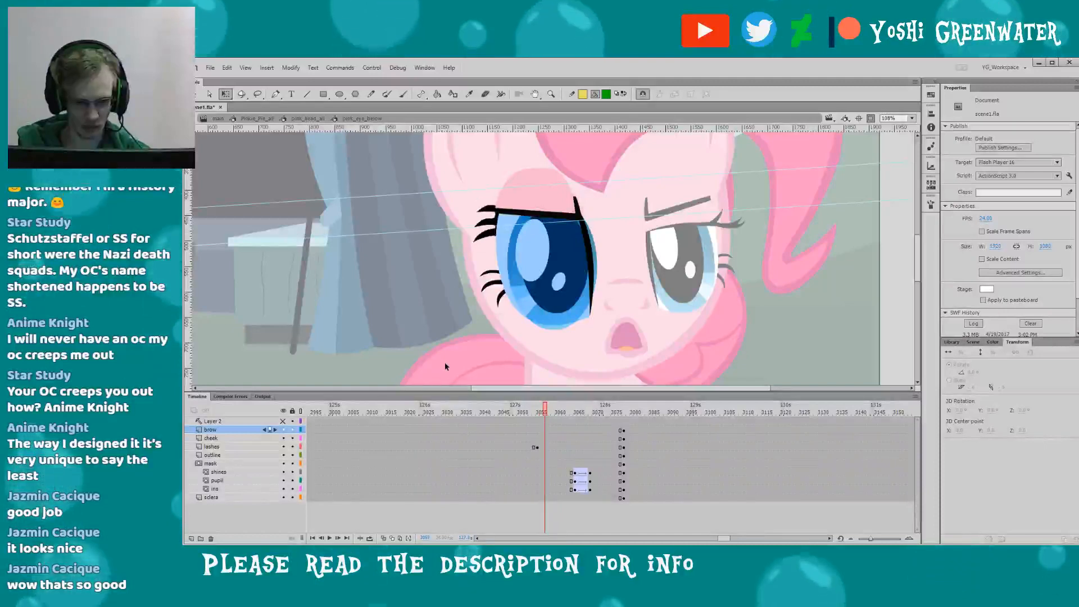
key(comma)
key(comma)
key(comma)
key(comma)
- Check the eye symbol's earlier frames from the start of the shot, and save the file
drag(724, 538, 716, 540)
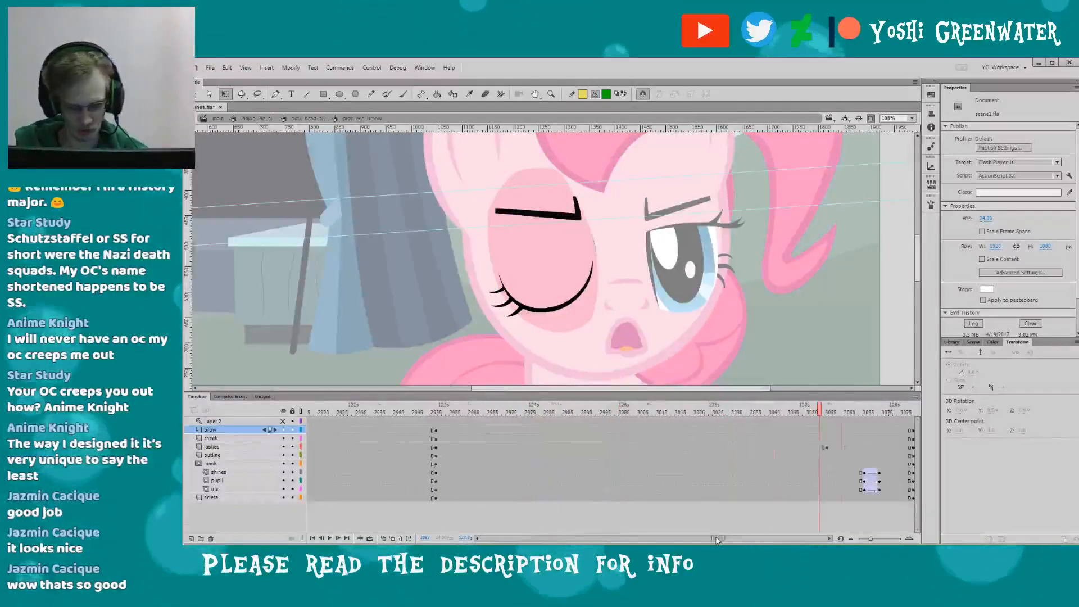
click(351, 412)
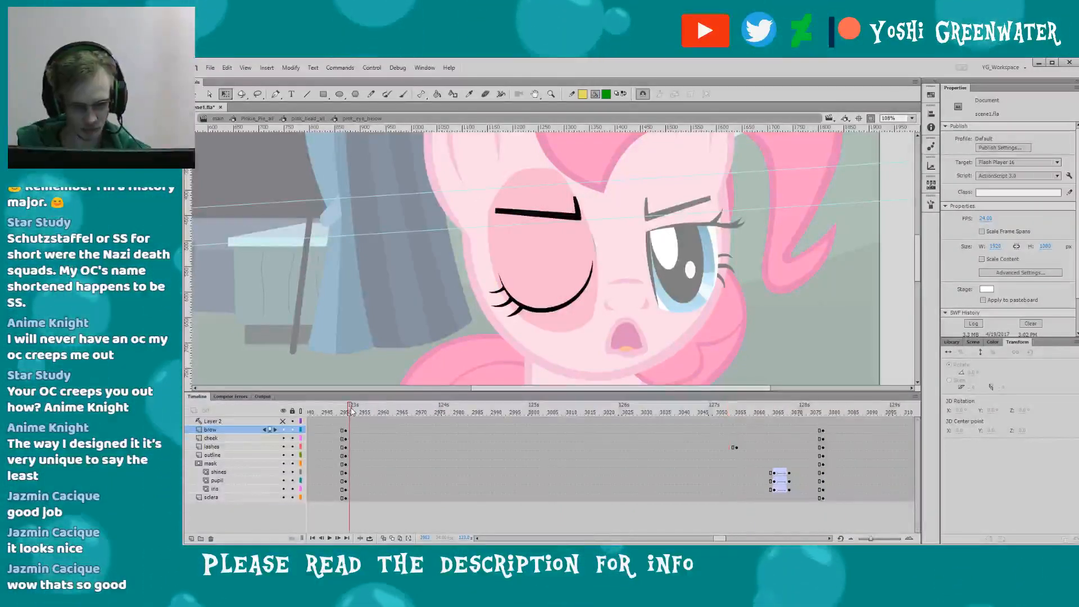
click(517, 412)
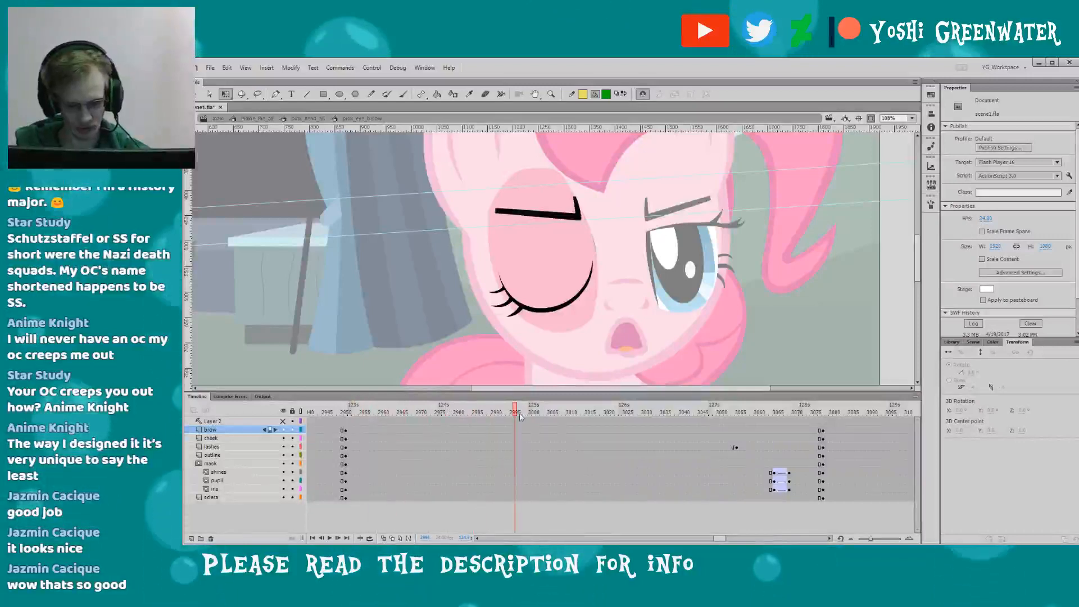
drag(520, 413, 530, 413)
key(Return)
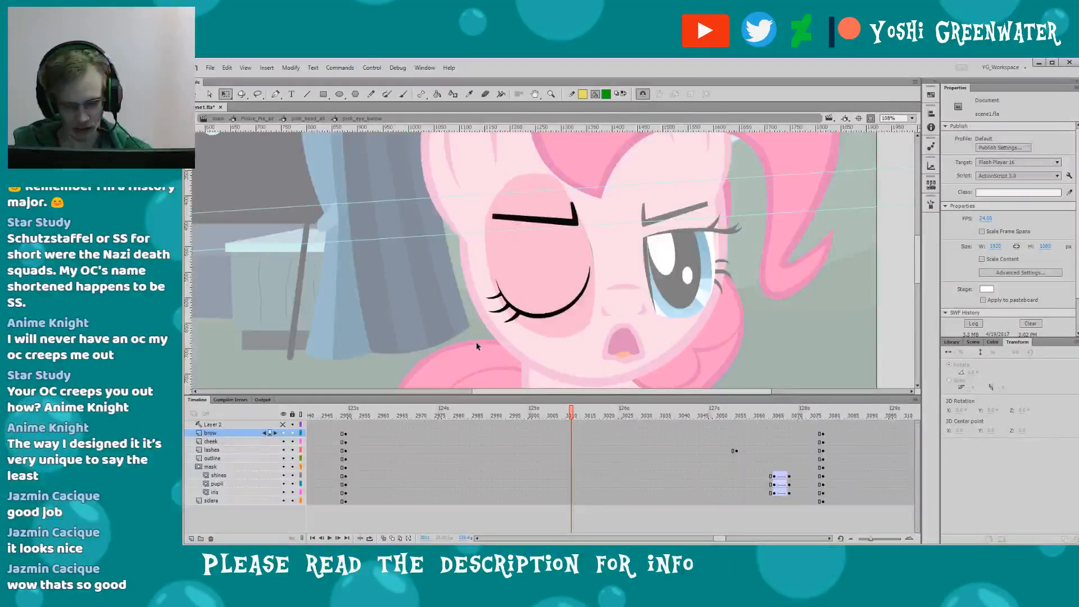
key(ctrl+s)
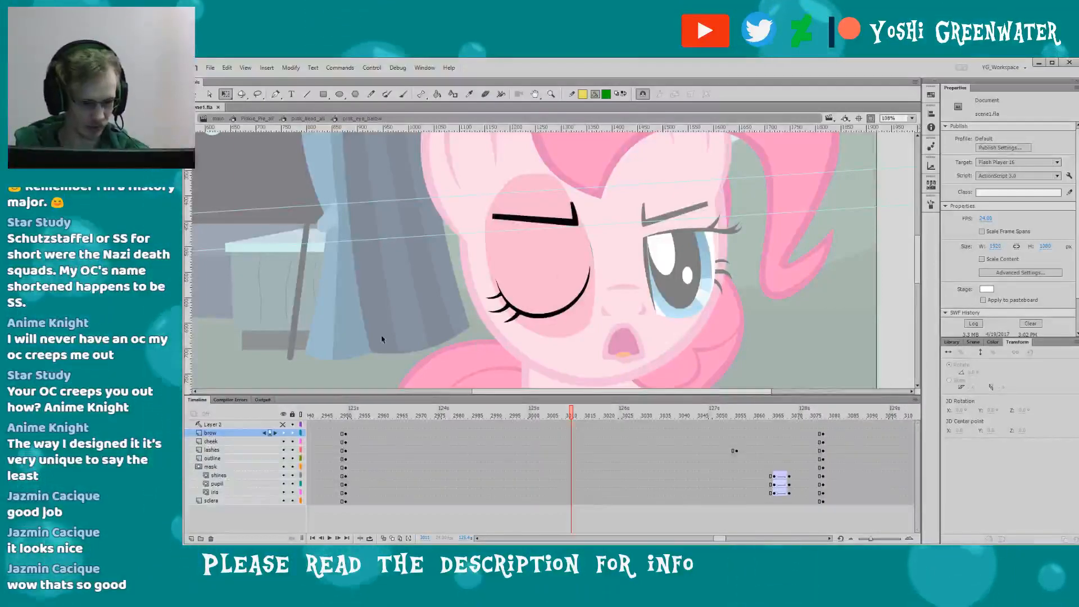
- Compare the pink pony's eyebrow up close on the closed-eye lashes keyframe and on the half-open frame after it
drag(372, 349, 366, 353)
drag(569, 414, 729, 416)
drag(721, 538, 723, 538)
key(period)
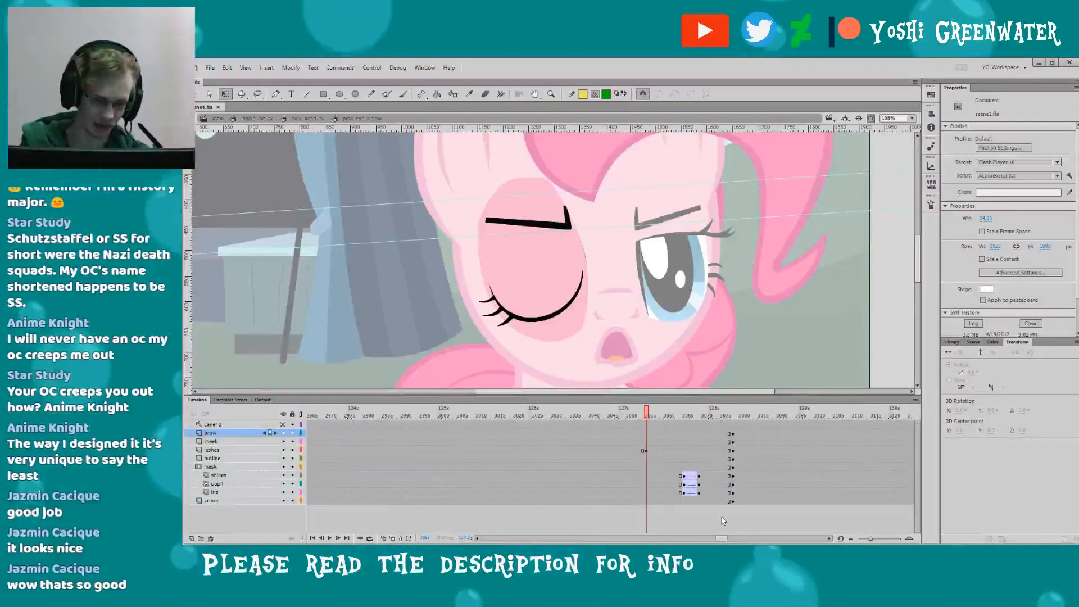
key(period)
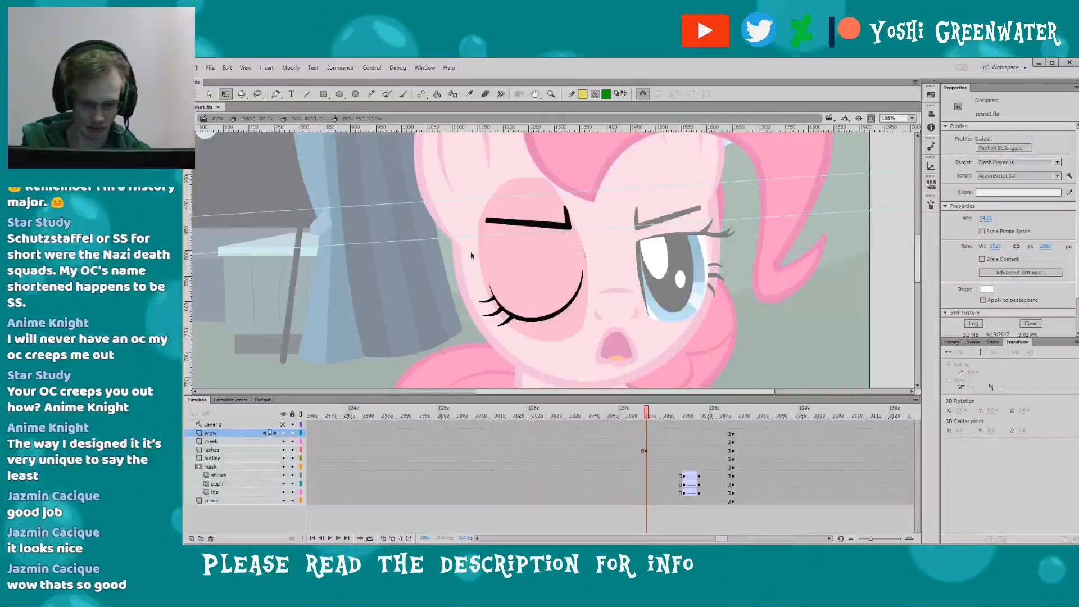
click(492, 221)
click(443, 275)
key(z)
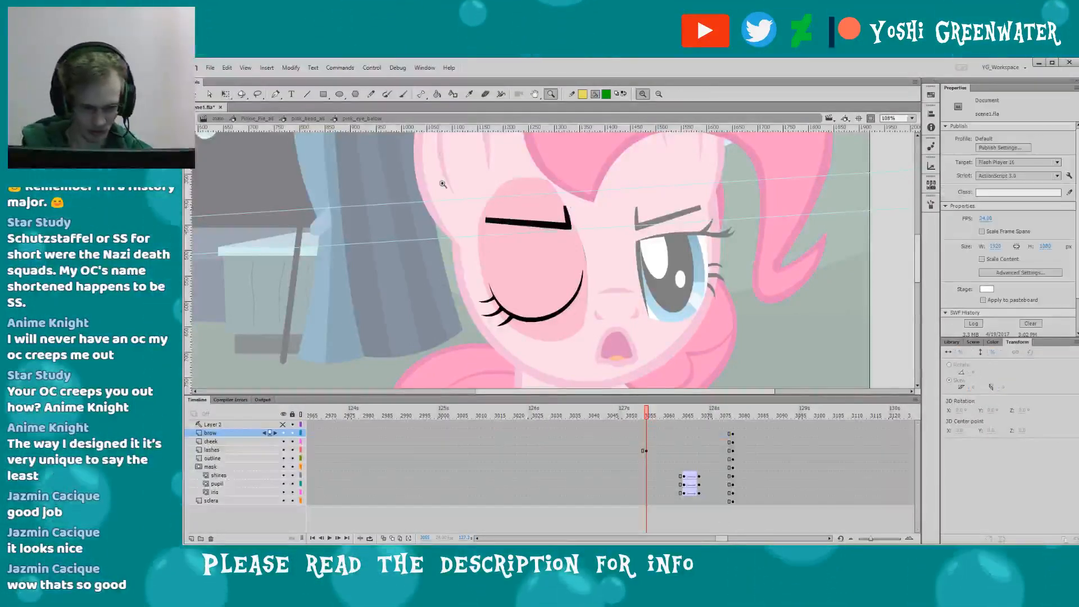
mouse_move(446, 150)
mouse_down()
mouse_move(589, 371)
mouse_move(612, 386)
mouse_move(647, 382)
mouse_move(634, 397)
mouse_up()
key(q)
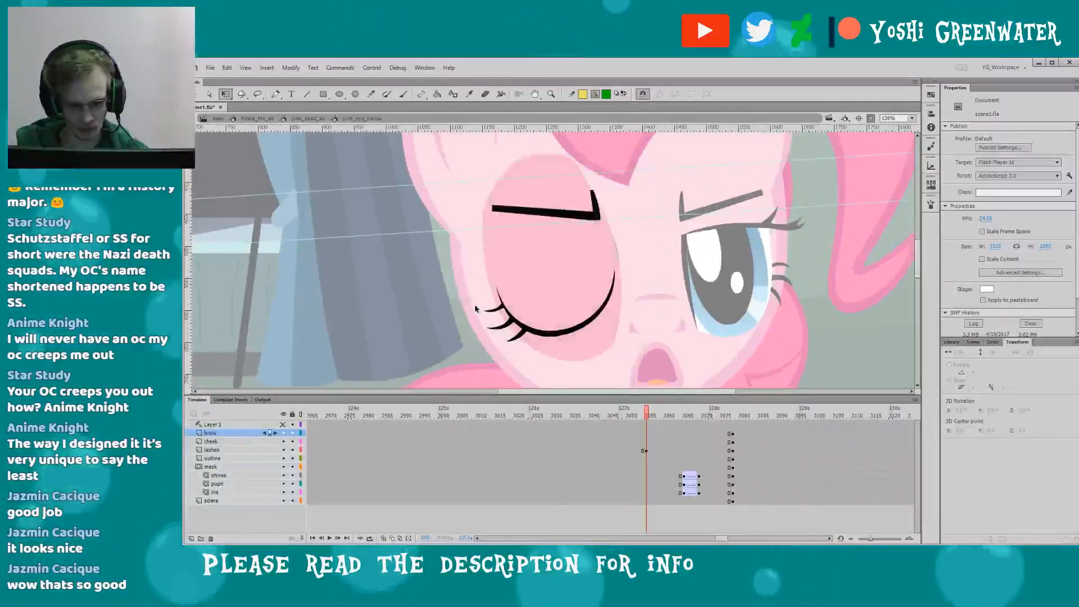
key(period)
click(507, 203)
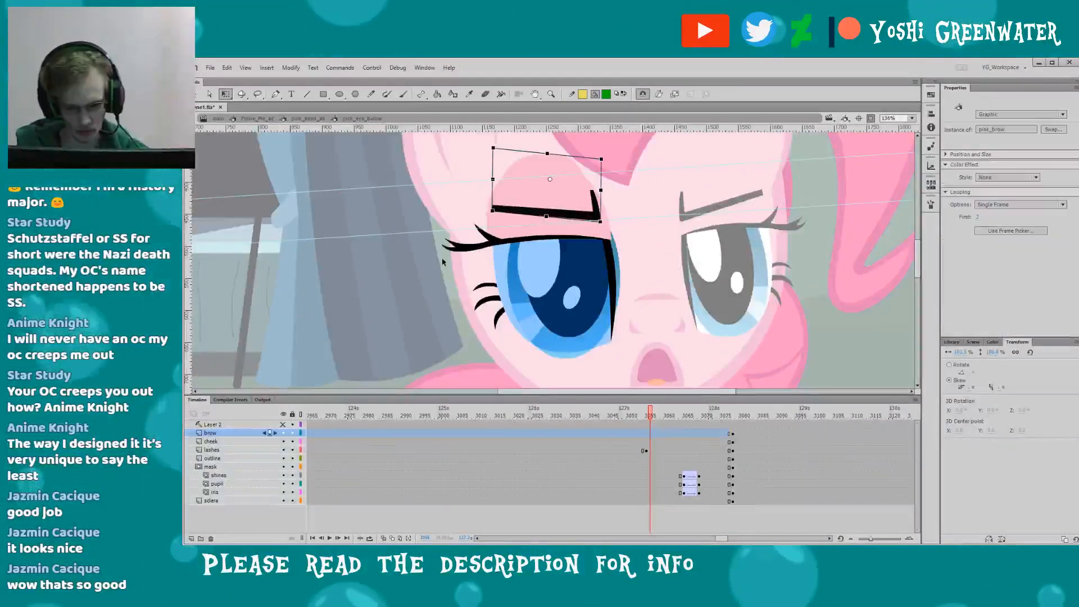
click(433, 303)
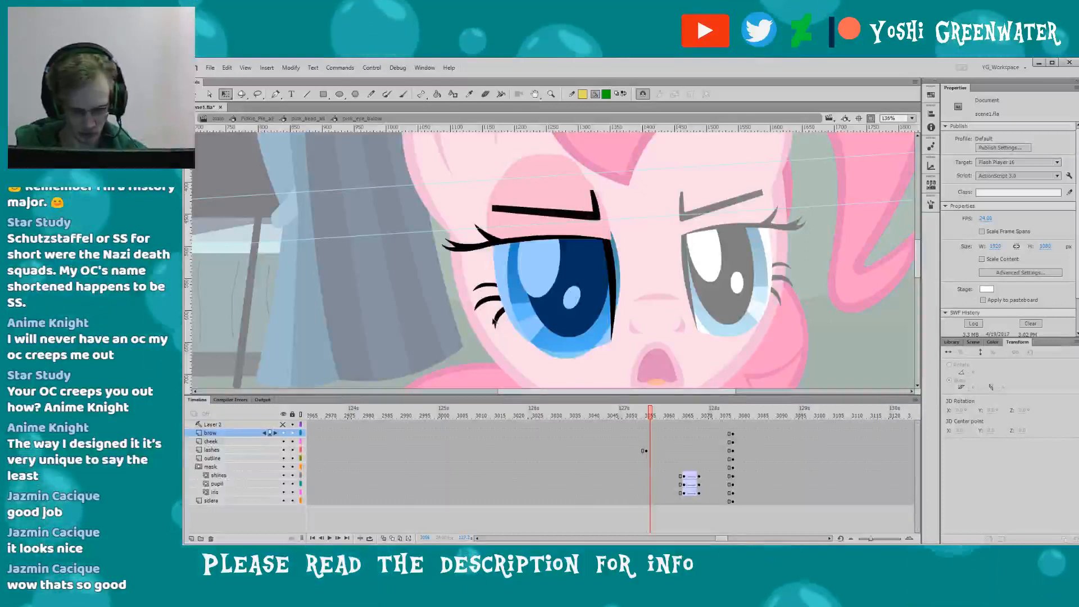
- Add keyframes on the brow layer at the lashes keyframe and in the opening frames just after it
key(comma)
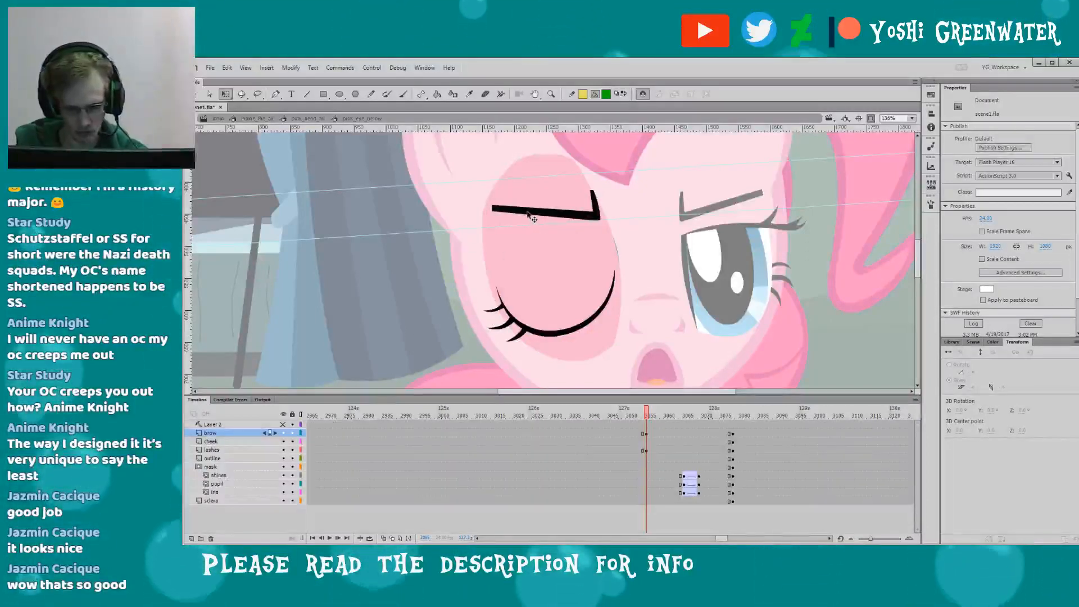
click(528, 214)
click(454, 270)
key(period)
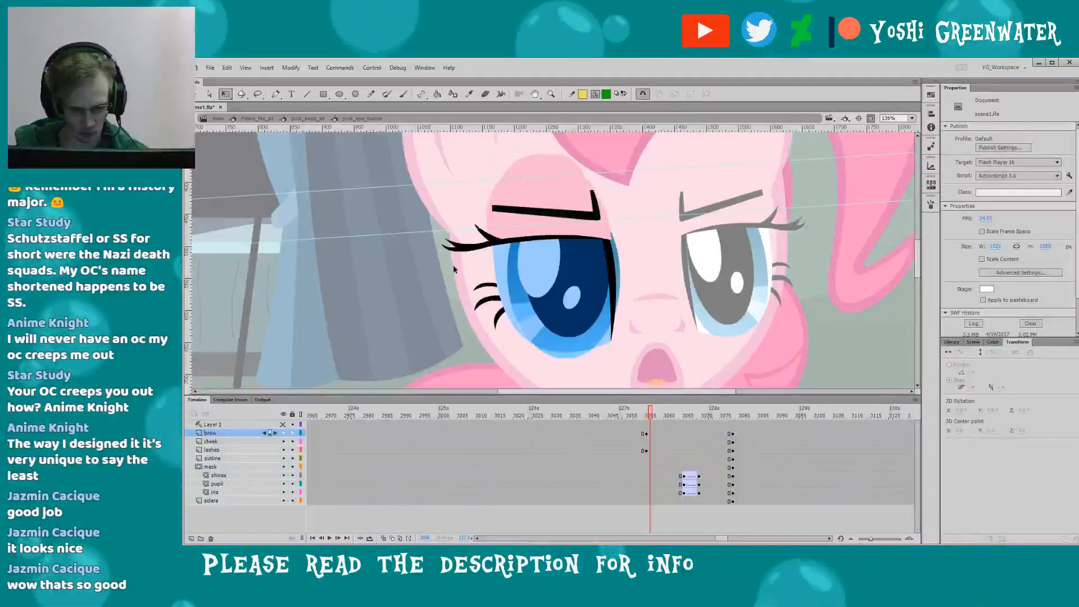
key(period)
key(period)
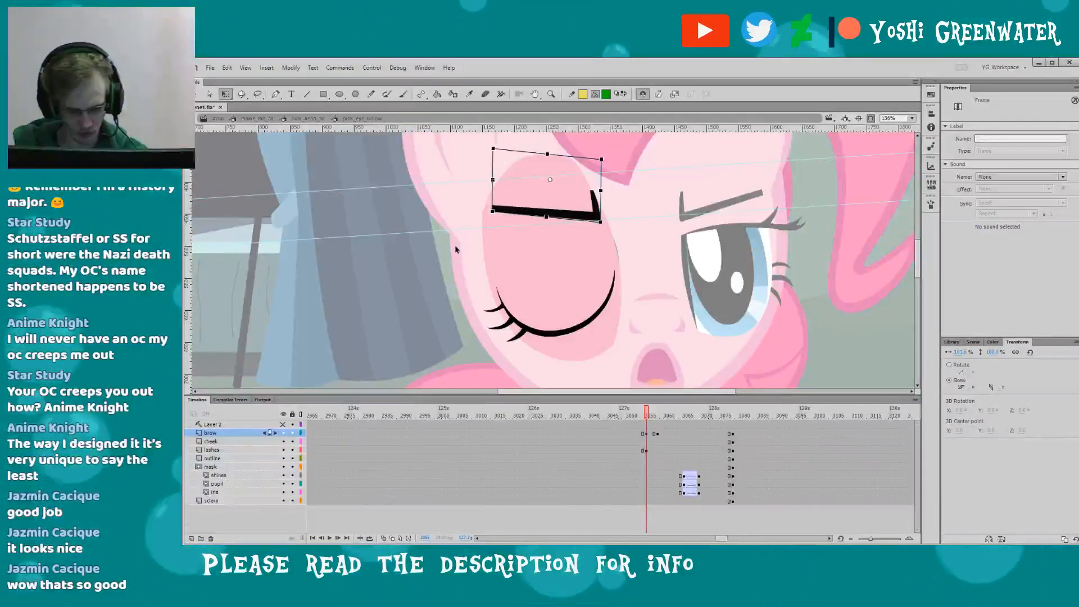
- On the half-open frame right after the lashes keyframe, keyframe the brow and skew its inner end slightly upward
key(.)
click(554, 218)
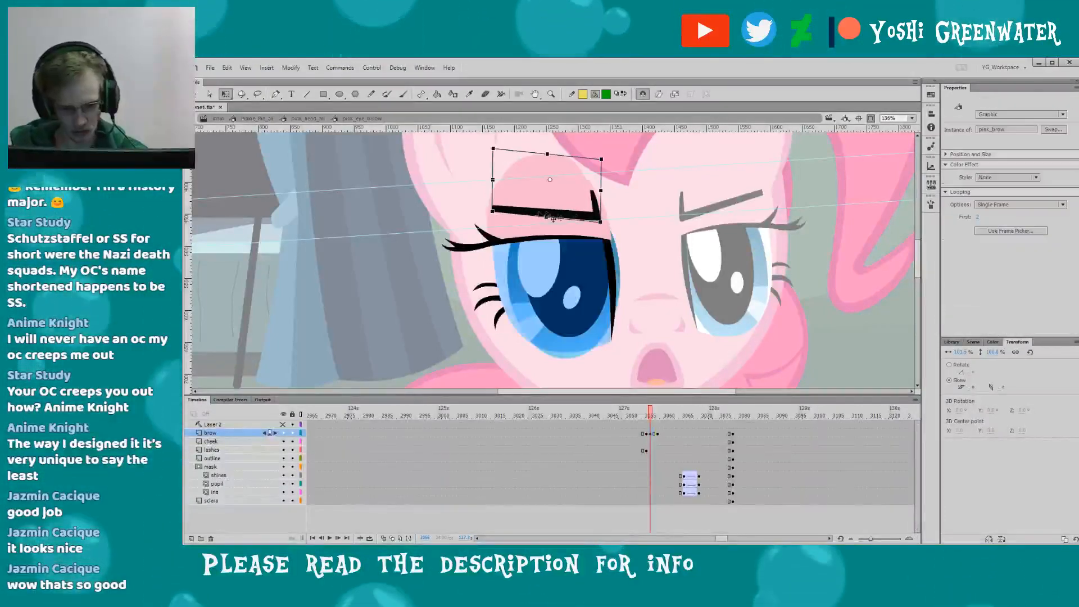
drag(601, 203, 600, 200)
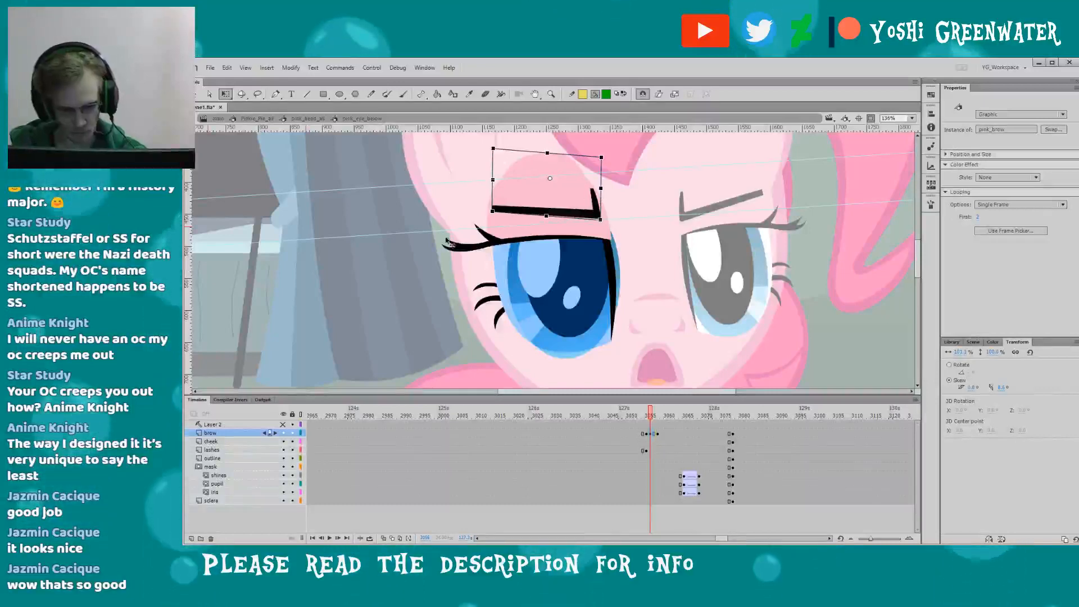
- Nudge the brow up six increments on the next frame, where the eye is fully open with its lashes raised
key(.)
click(509, 205)
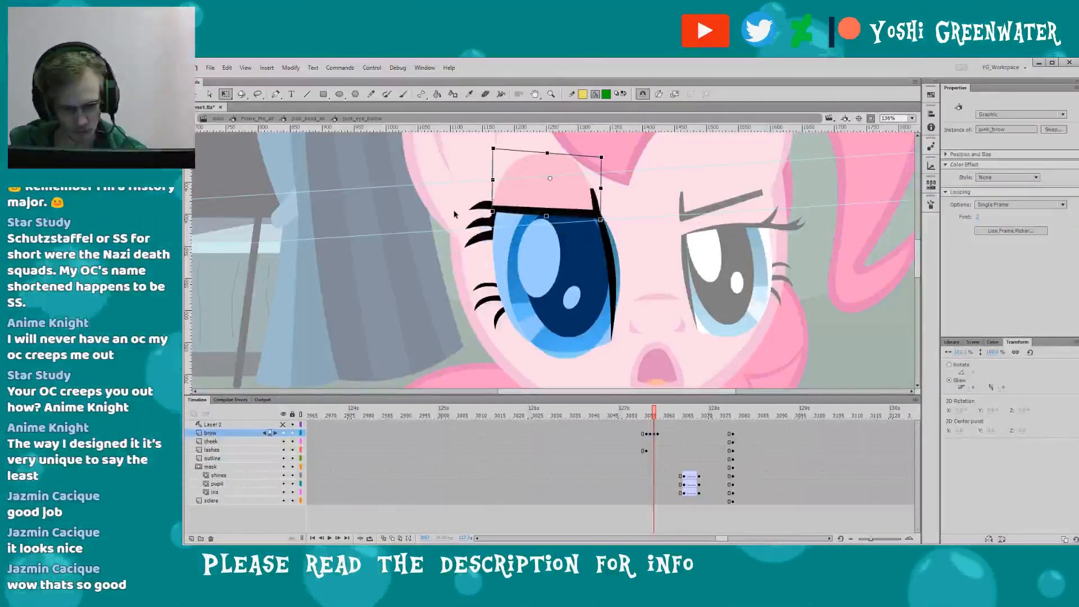
key(Up)
key(Up)
key(Up)
key(Up)
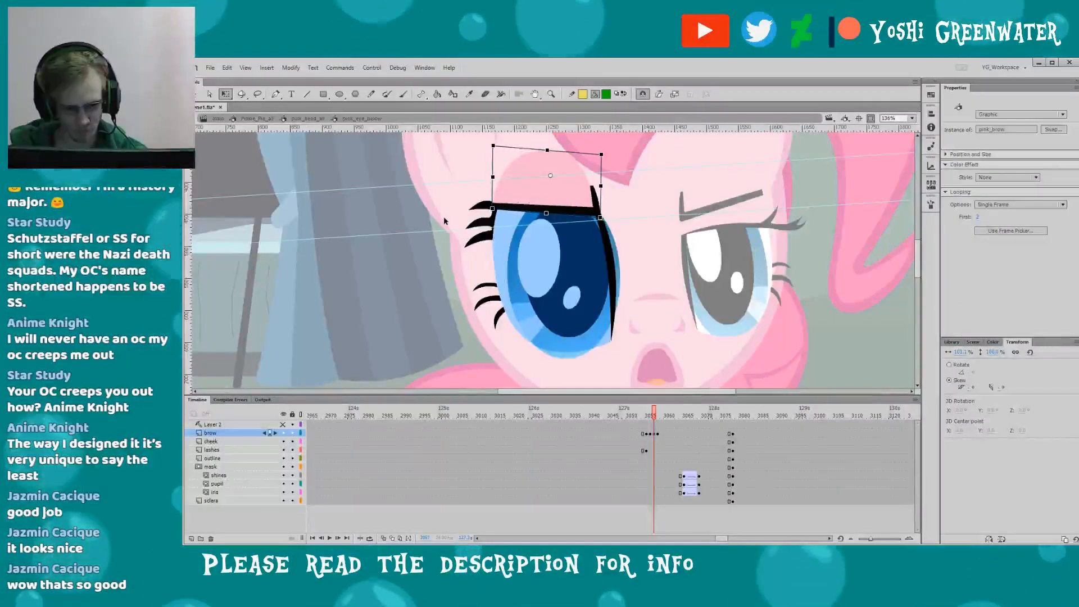
key(Up)
key(Up)
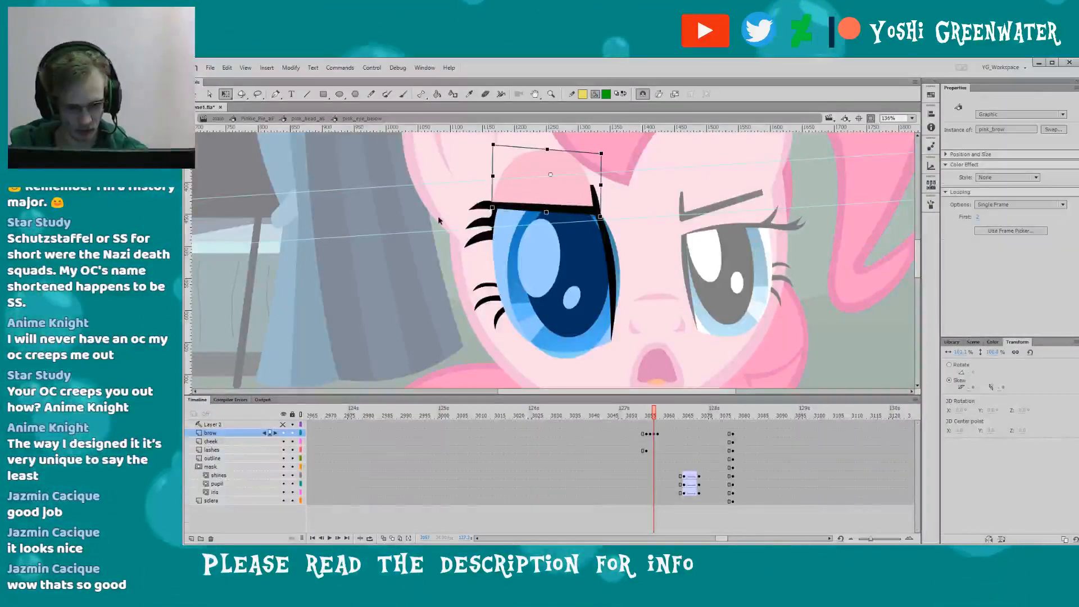
click(442, 219)
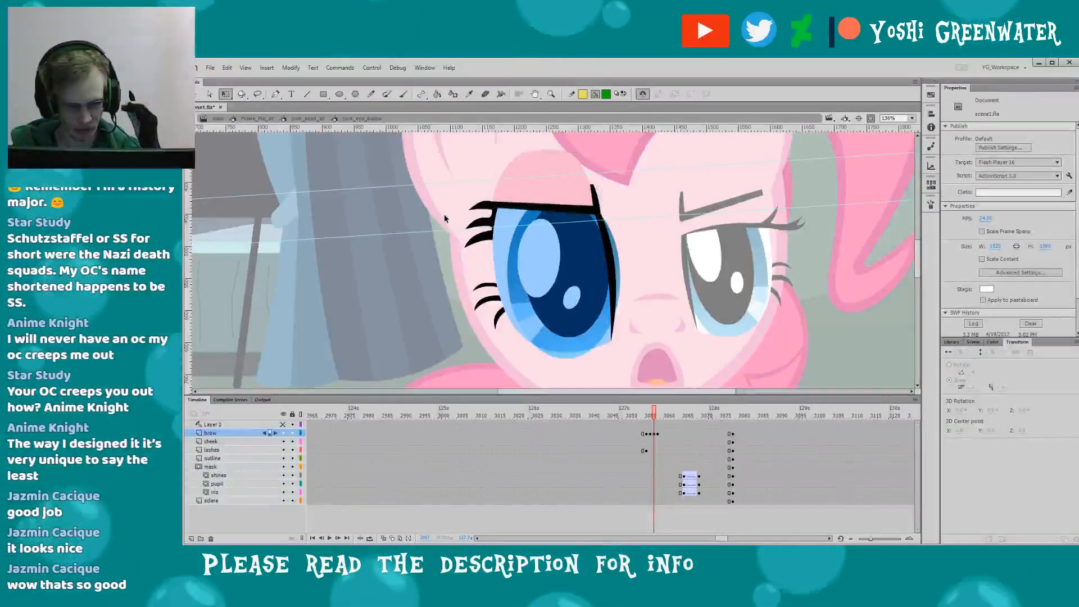
- Keyframe the brow at the end of the blink with its inner end skewed slightly down, and play the blink back
key(.)
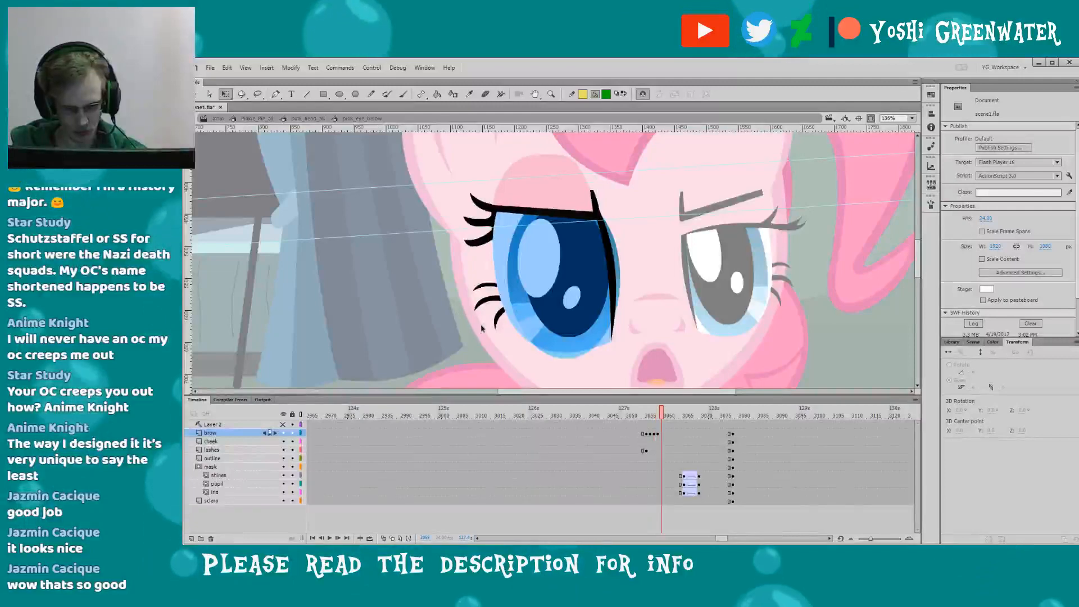
click(599, 206)
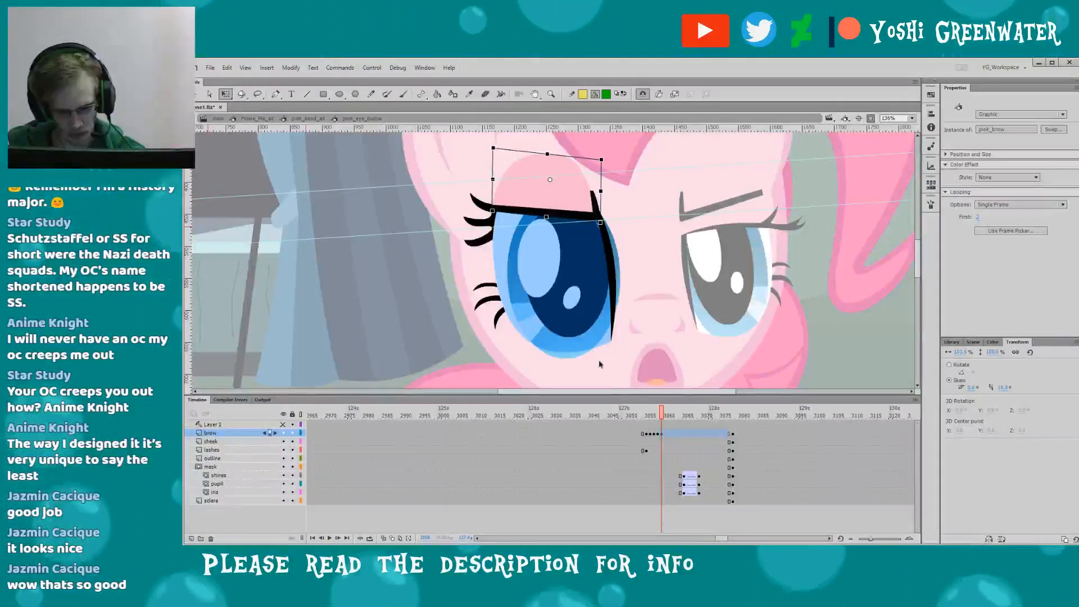
click(628, 414)
key(Return)
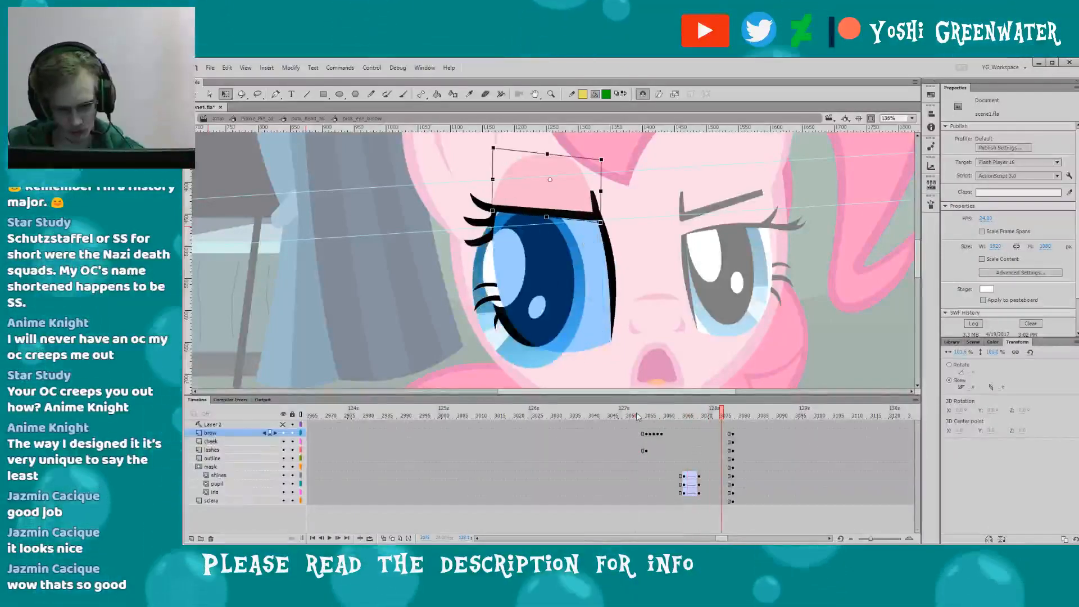
click(639, 416)
key(Return)
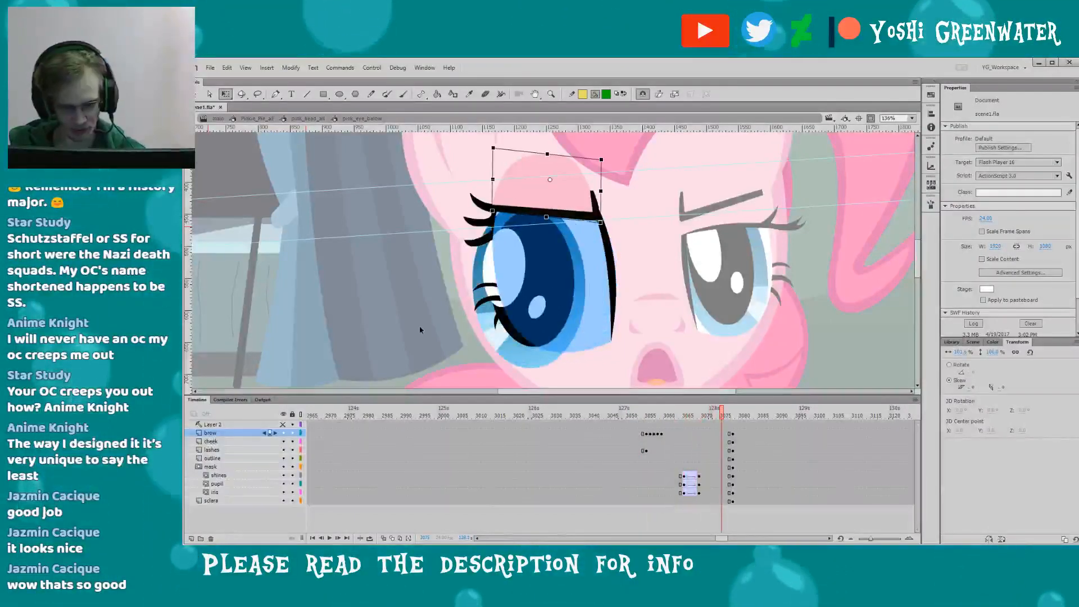
- Play the blink in the head symbol, reopen the pink_eye_below symbol to step through its brow frames, and return to the head
double_click(419, 326)
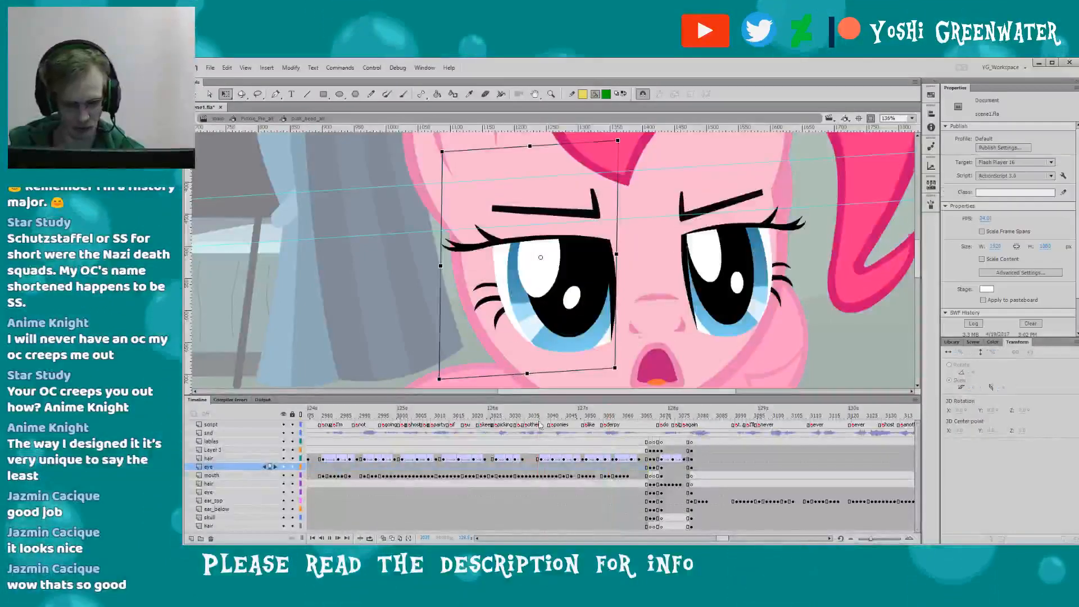
key(Return)
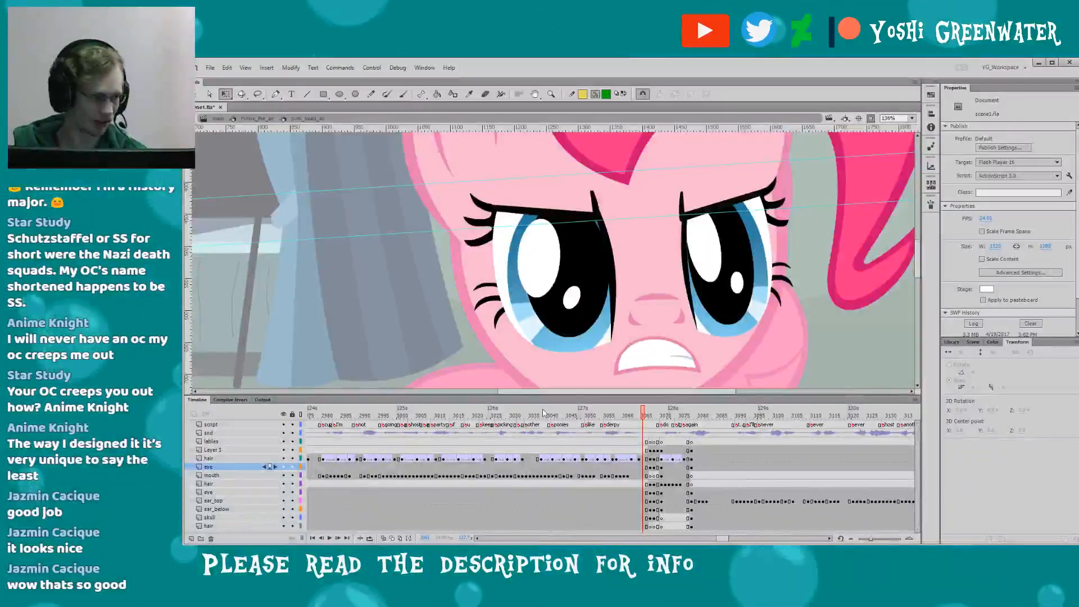
scroll(366, 306, right, 3)
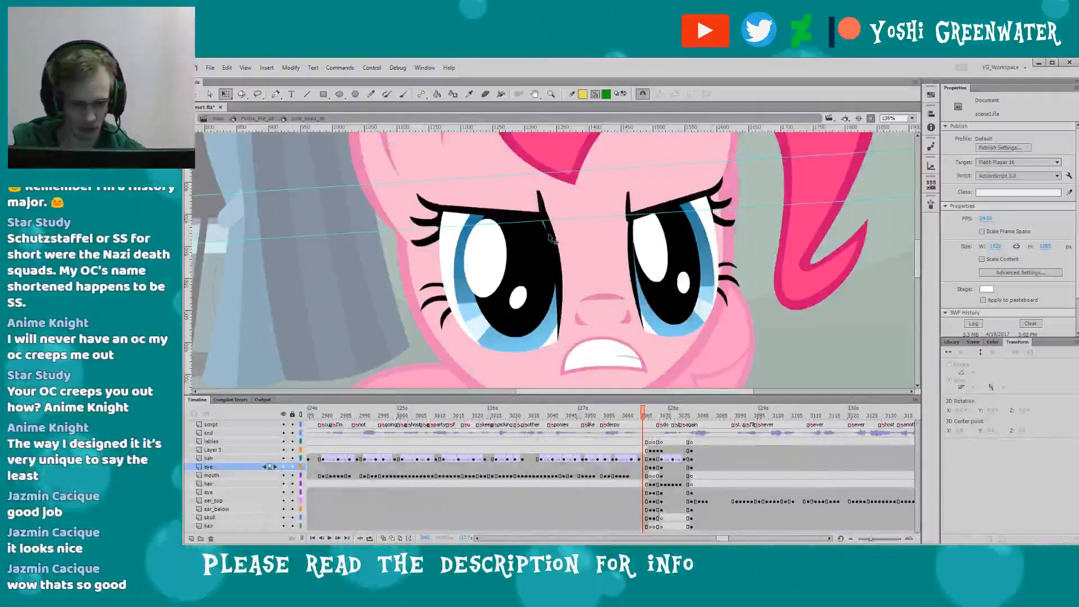
click(493, 303)
double_click(489, 312)
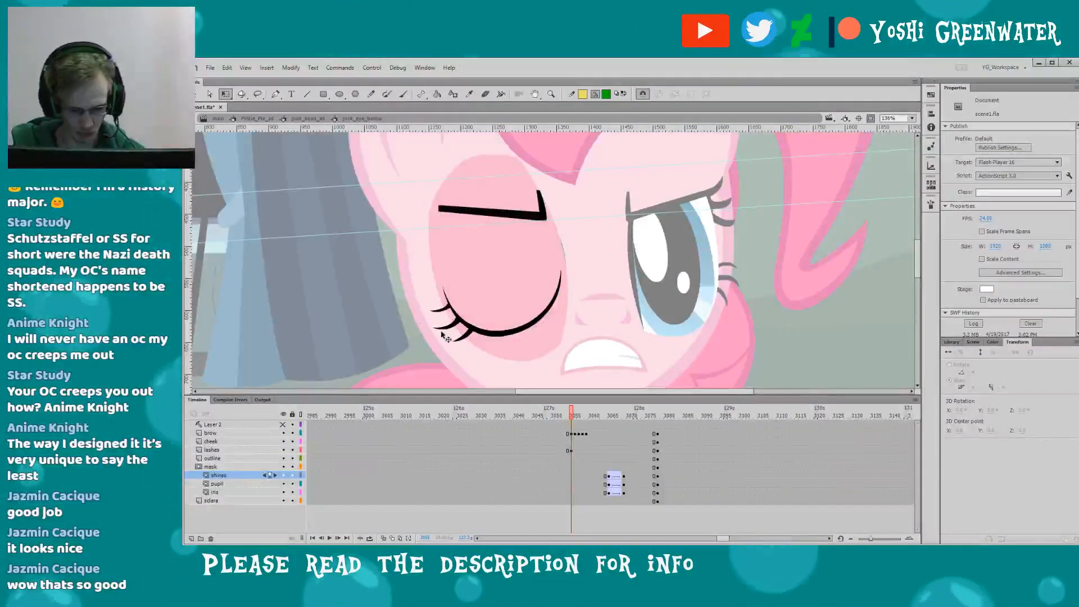
key(period)
key(period)
key(period)
key(period)
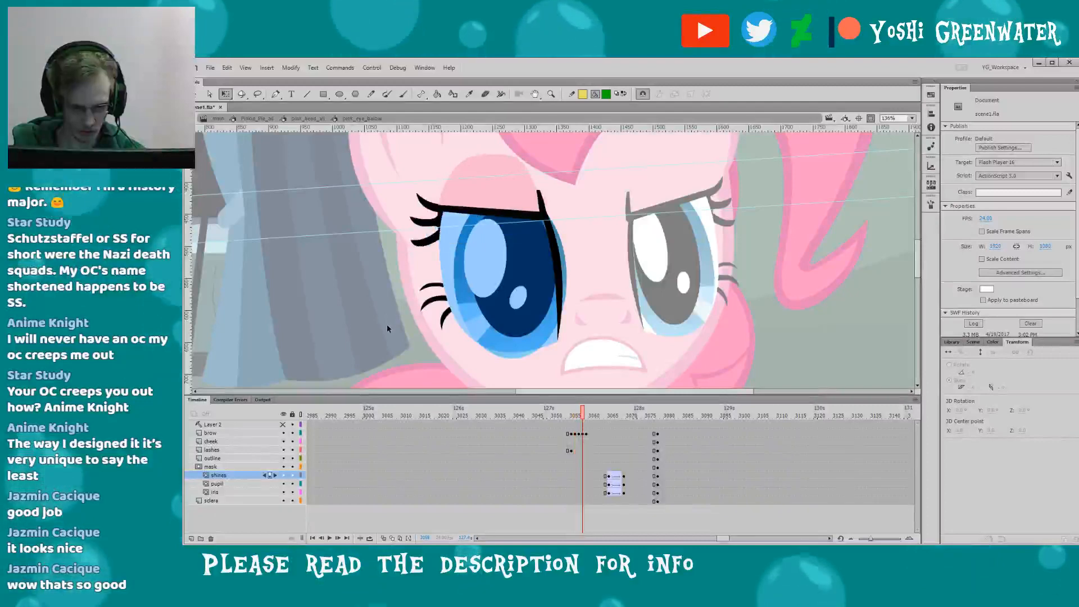
double_click(386, 324)
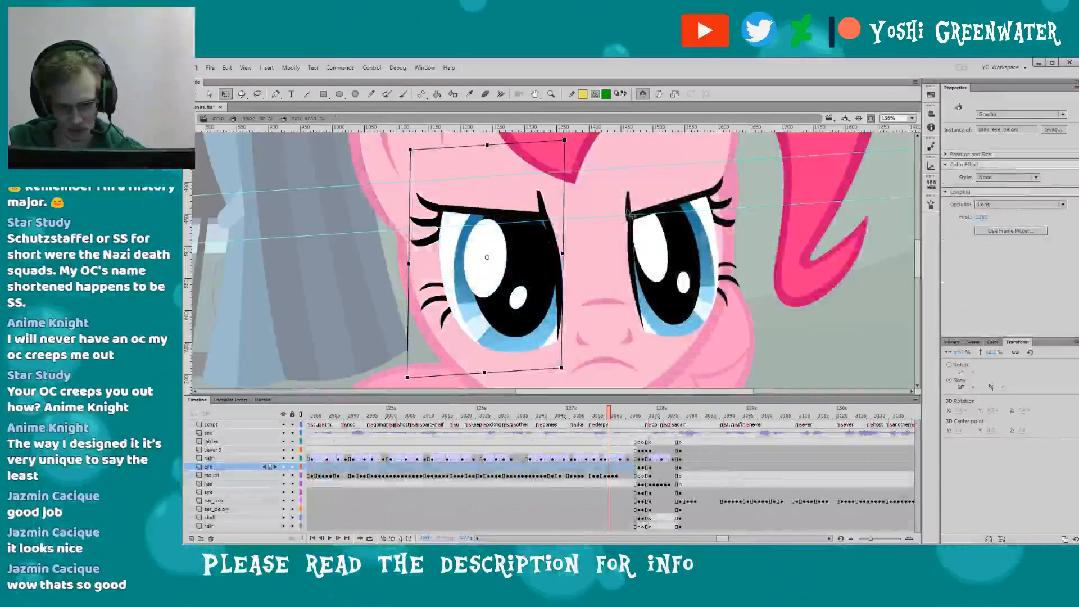
- Open the pony's other eye symbol and add brow keyframes at the lashes keyframe and the two frames after it
double_click(628, 213)
click(592, 441)
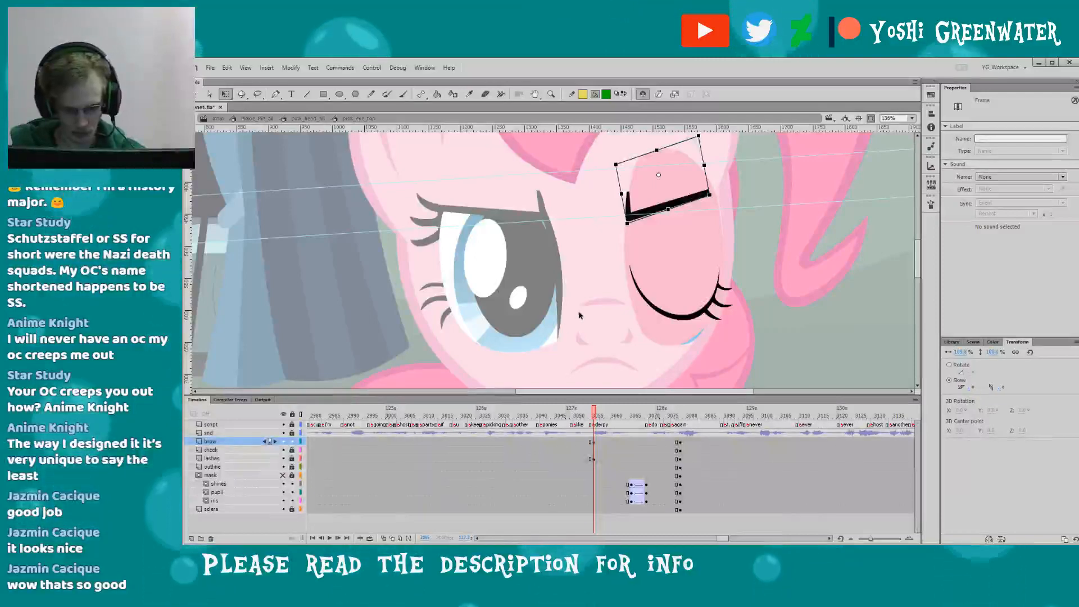
key(.)
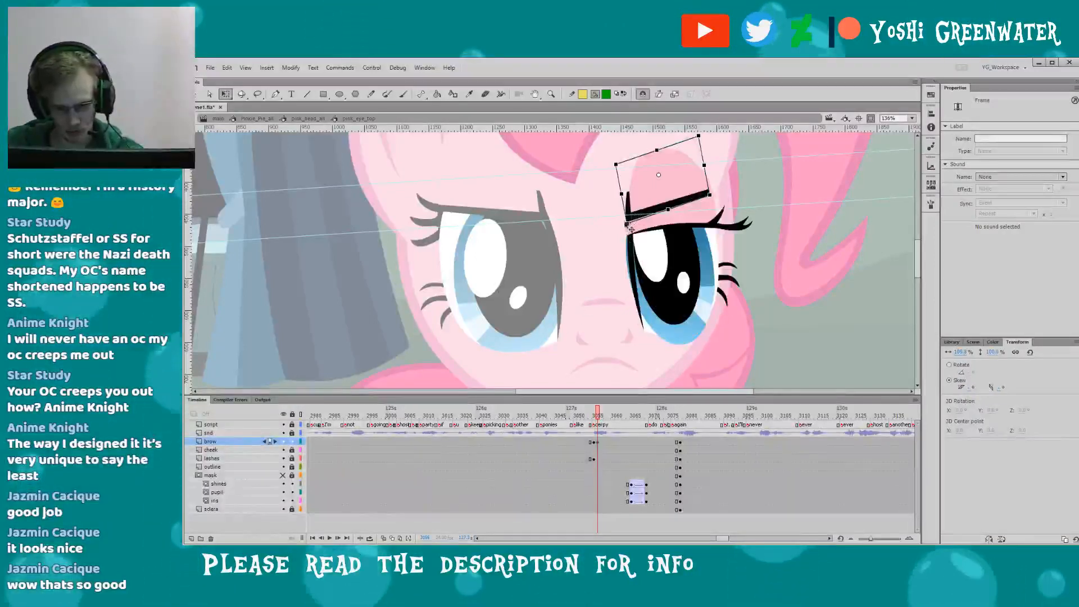
key(.)
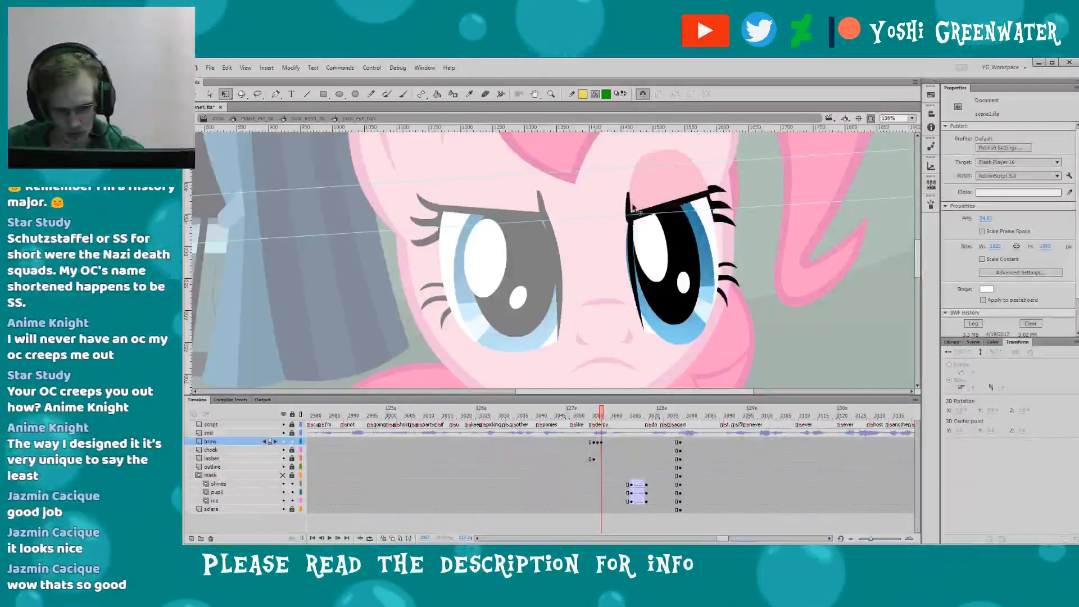
- Nudge this eye's brow up two increments on the first fully open frame of the blink
click(637, 214)
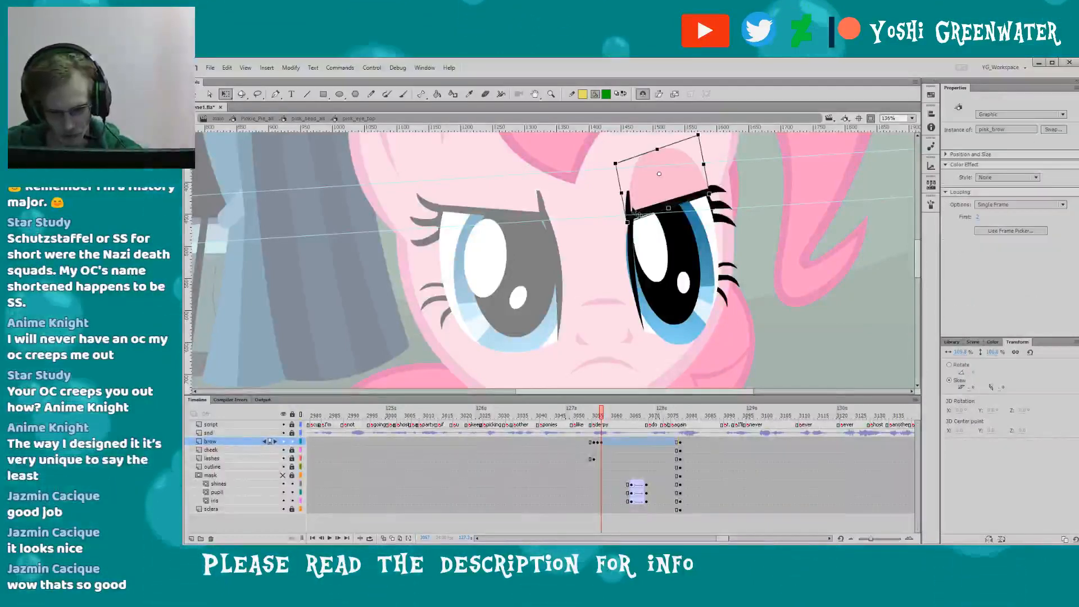
key(Up)
key(Up)
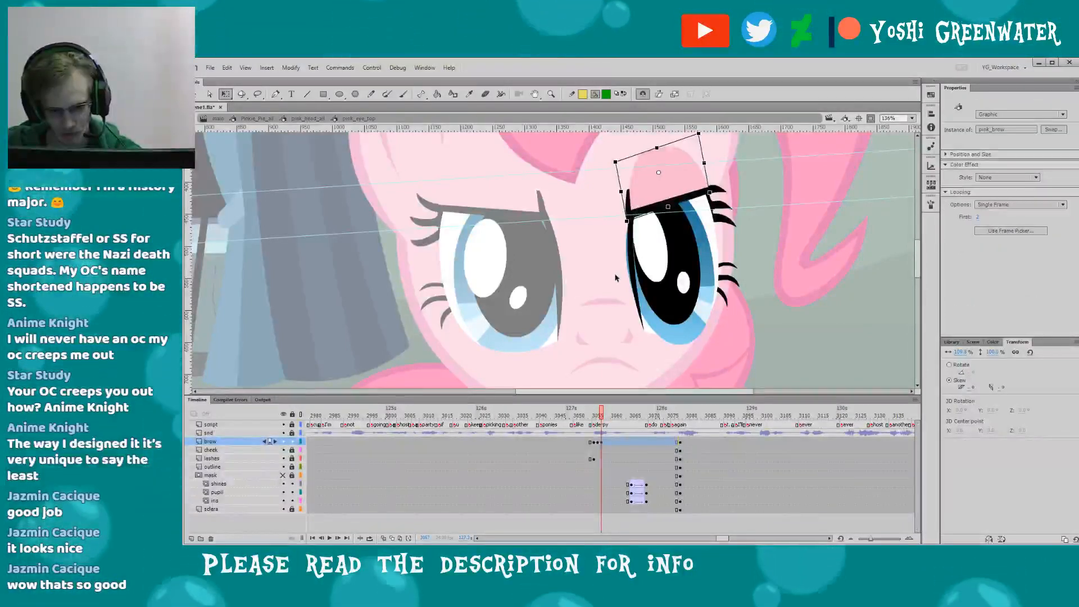
click(604, 281)
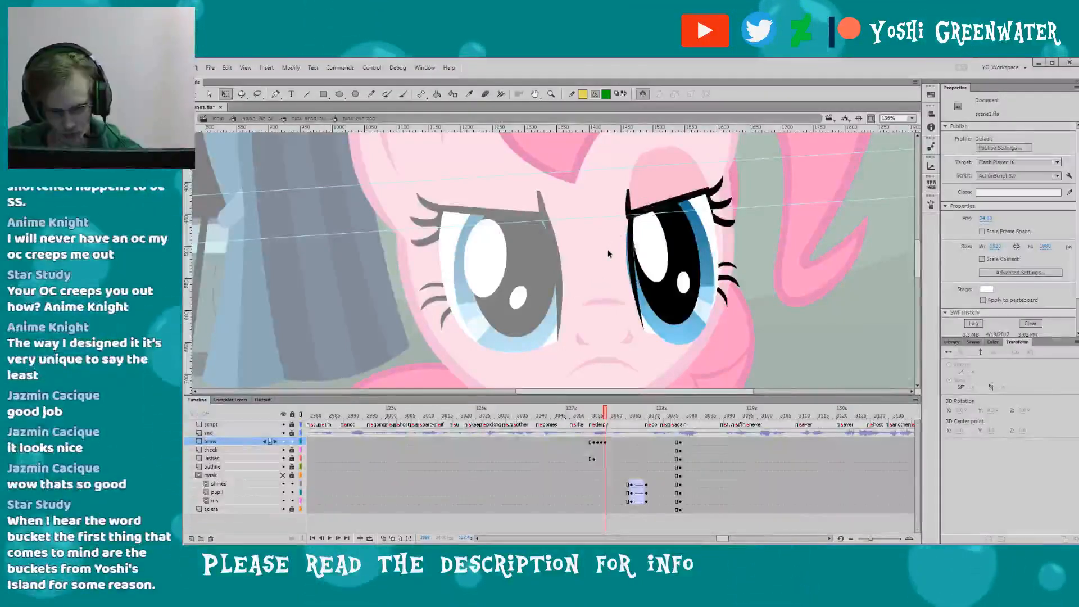
- Add a brow keyframe on the last frame of this eye's blink and skew the brow's inner end slightly downward
key(ctrl+a)
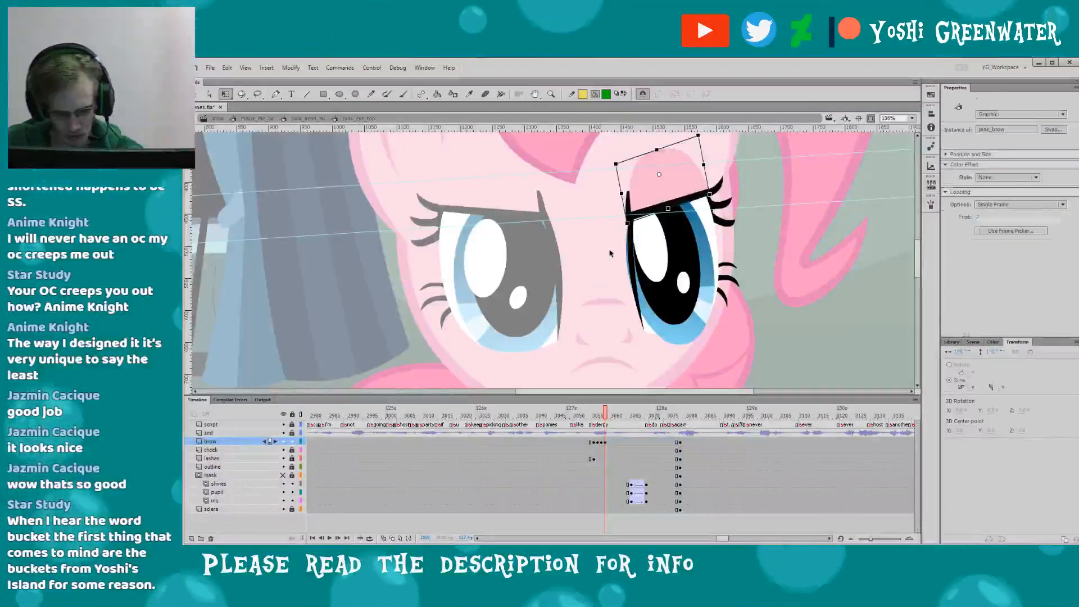
key(F6)
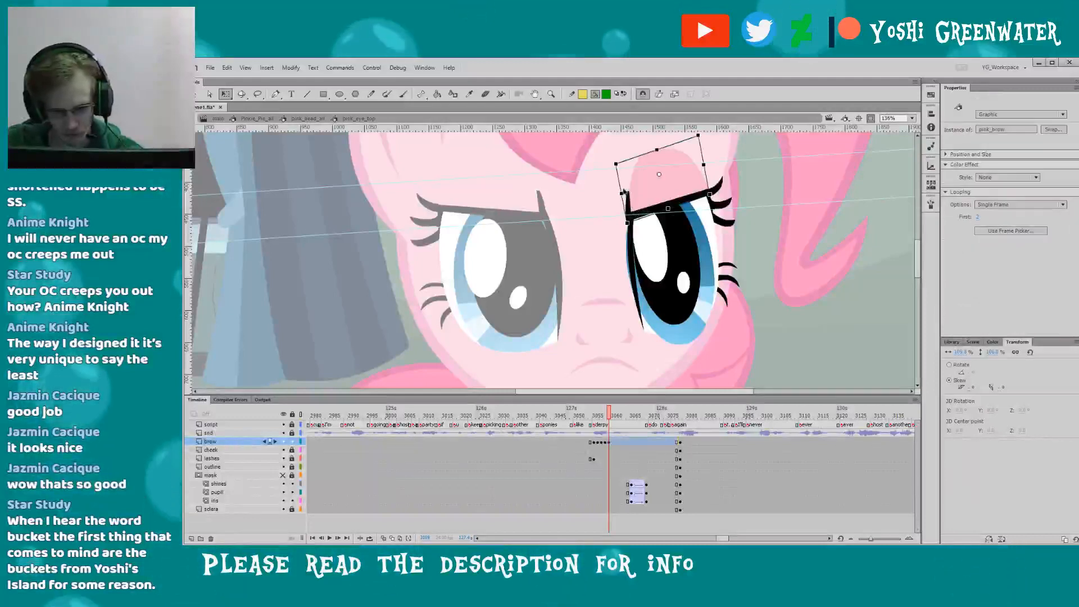
drag(618, 183, 618, 185)
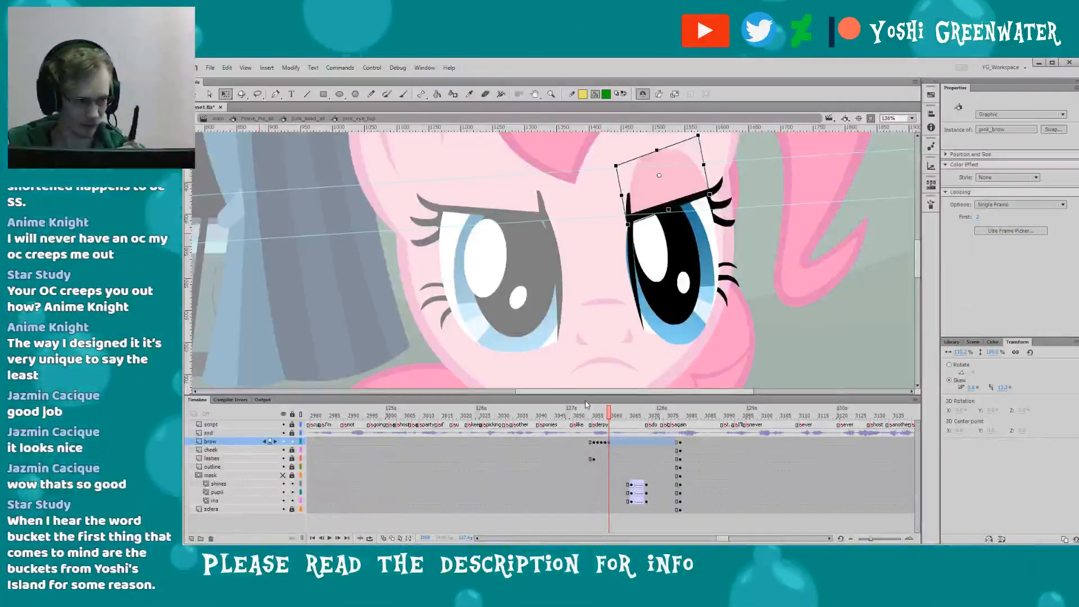
click(646, 267)
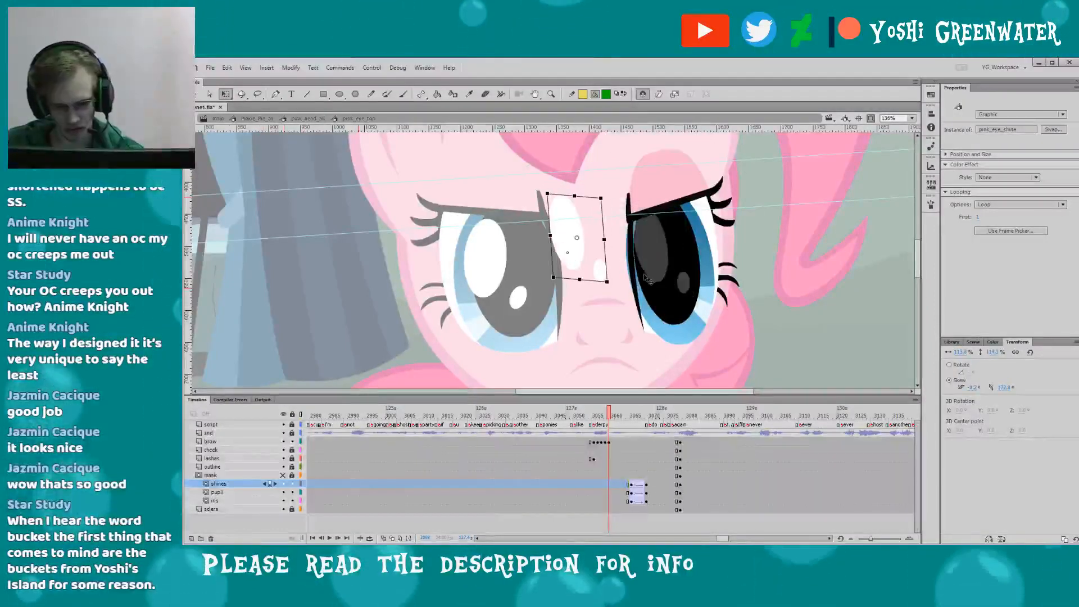
key(ctrl+z)
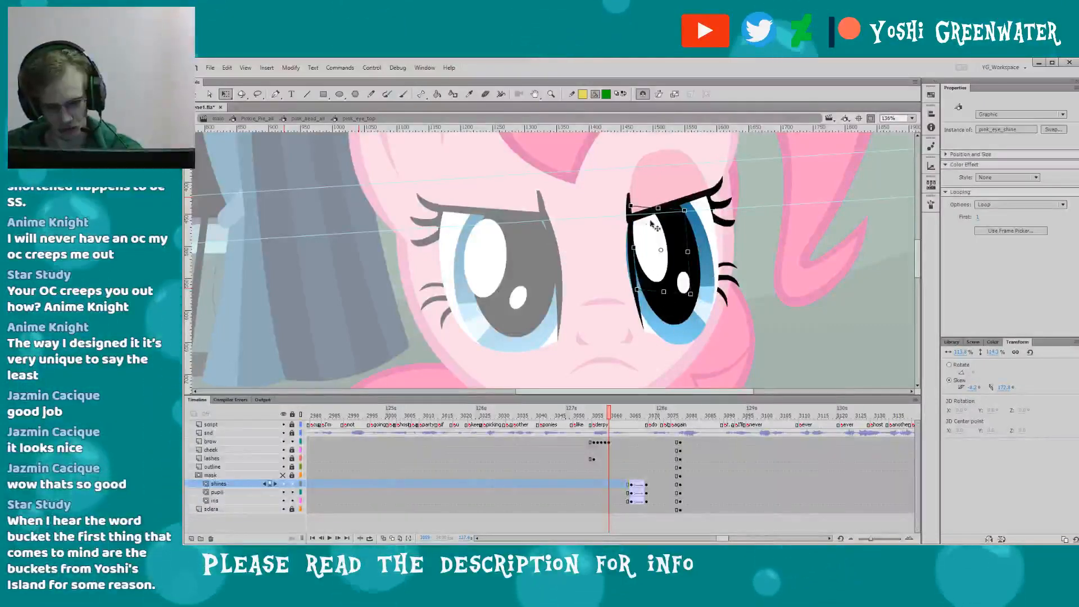
click(608, 338)
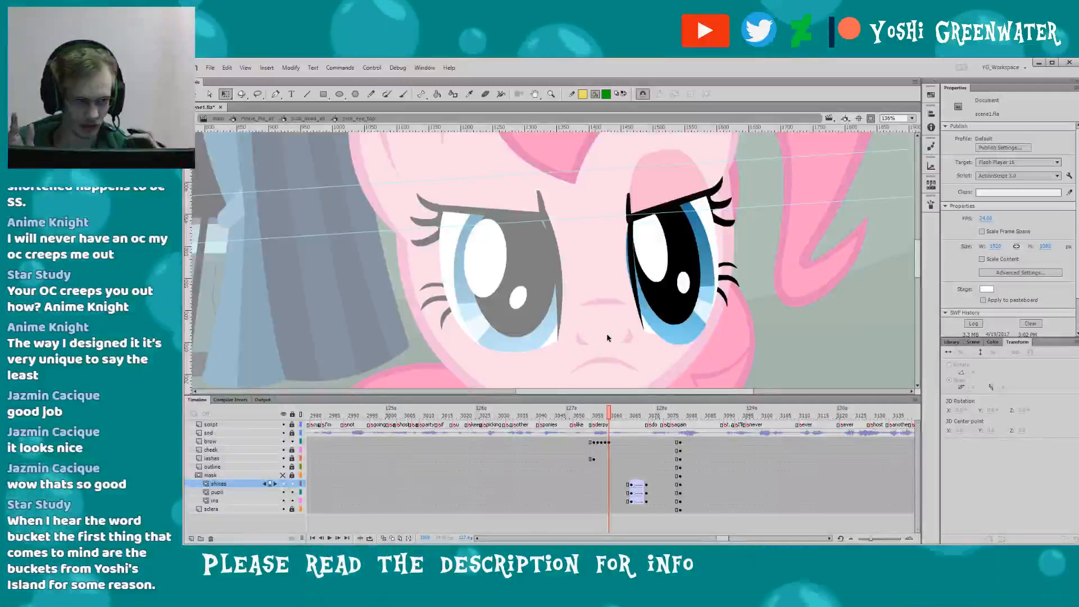
- Return to the pink pony's head symbol and step frame by frame from her closed eyes through the blink into the head turn
double_click(417, 341)
click(575, 412)
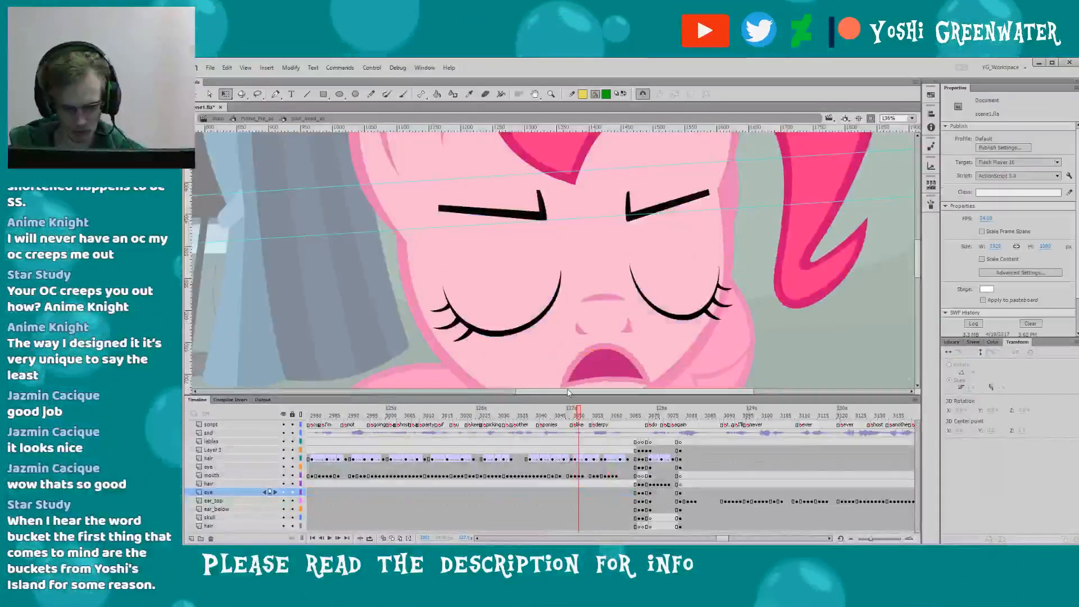
key(period)
key(period)
key(period)
key(period)
key(period)
key(period)
key(period)
key(period)
key(period)
key(period)
key(period)
key(period)
key(period)
key(period)
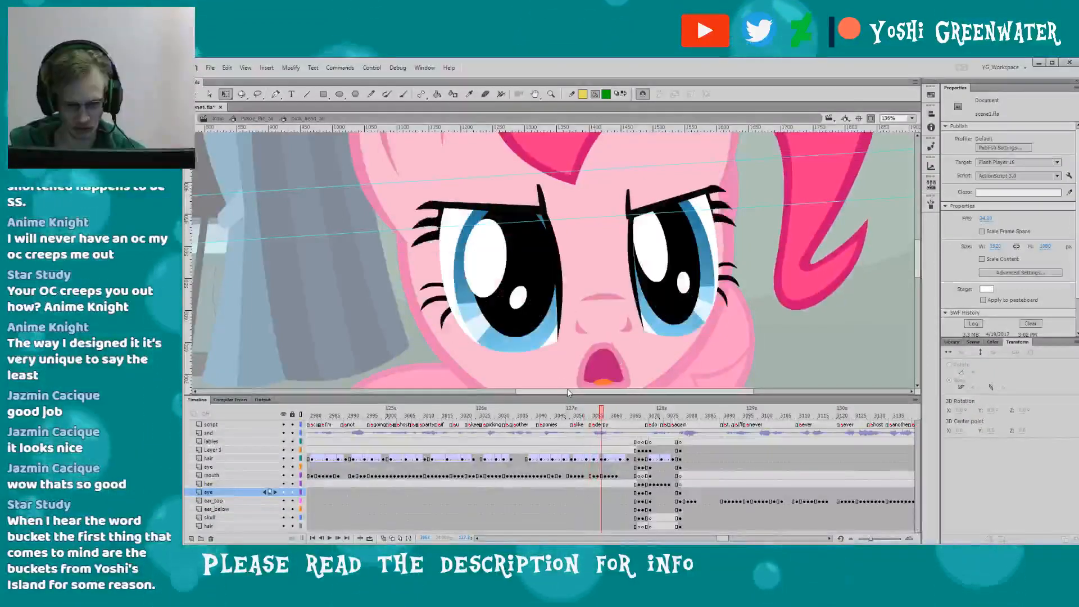
key(period)
key(period)
key(period)
key(period)
key(period)
key(period)
key(period)
key(period)
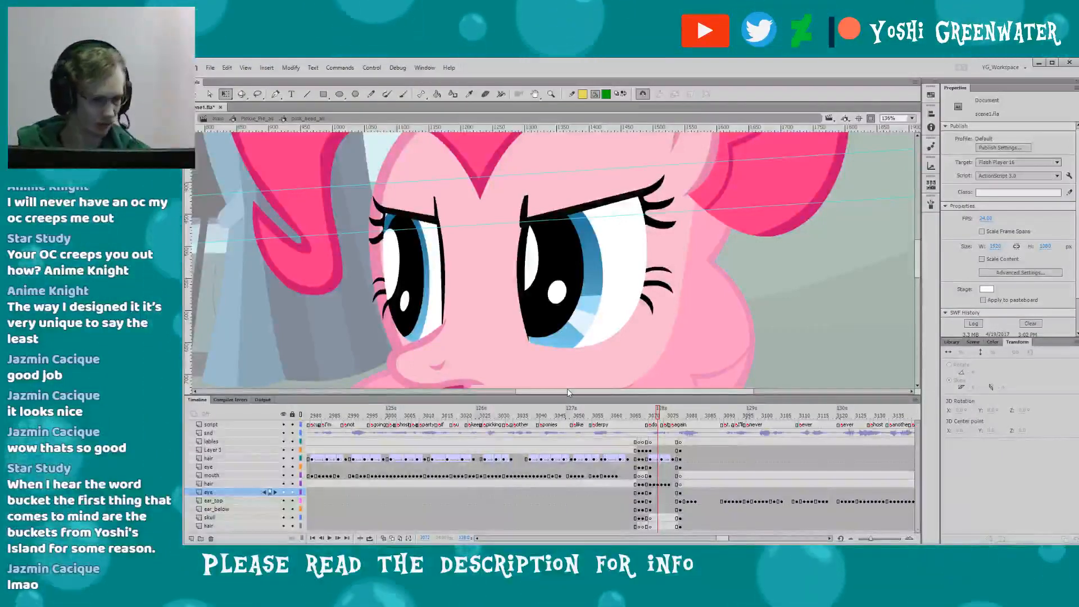
- Leave the head symbol, step through the blink's last frames in the pink pony's body symbol, and return to the main timeline
click(912, 118)
click(897, 129)
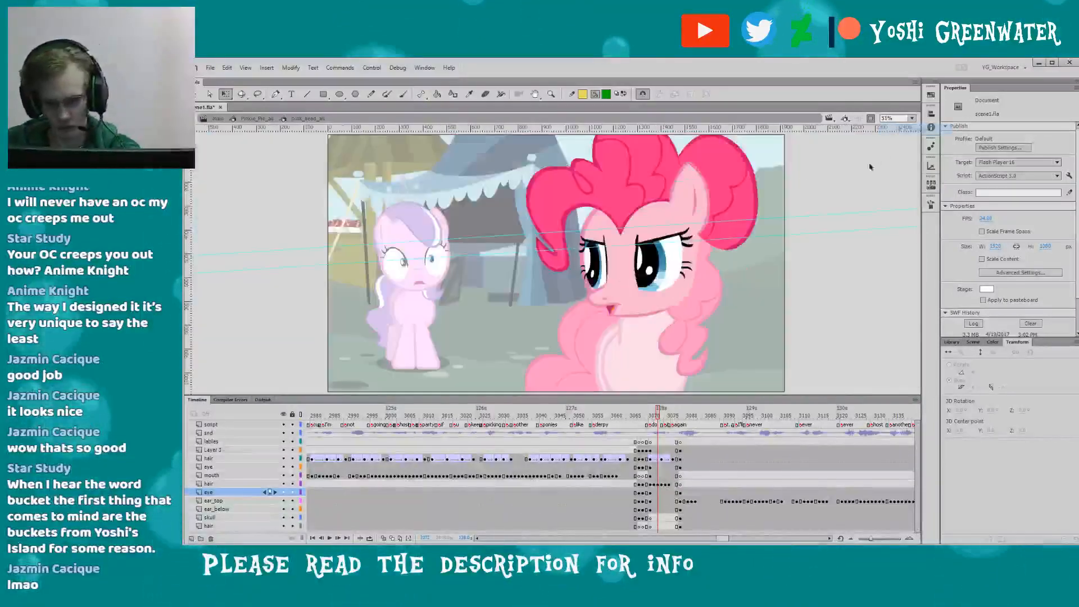
double_click(517, 181)
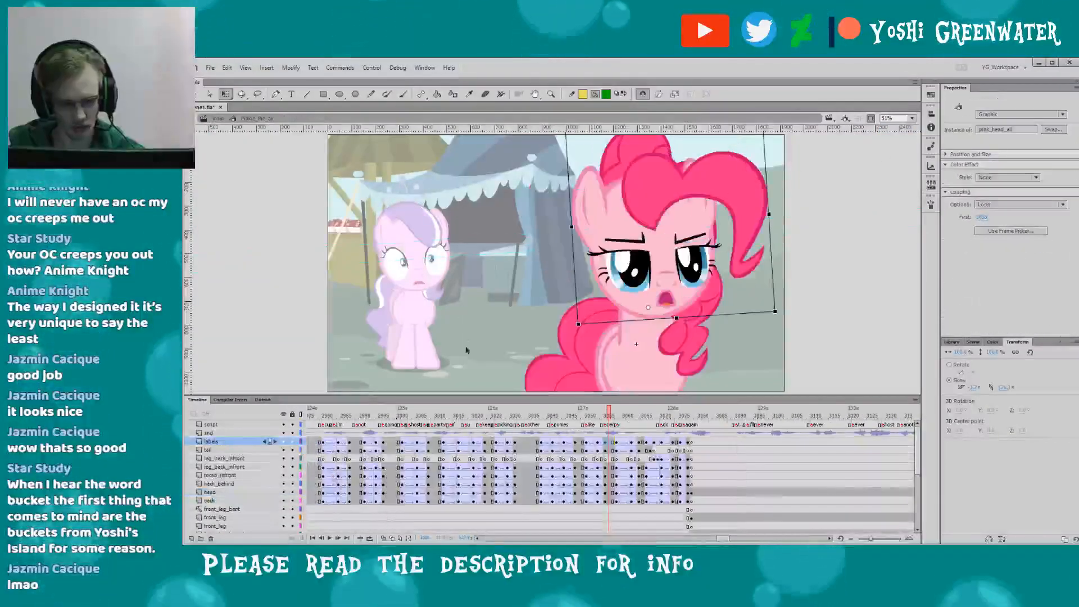
drag(480, 396, 459, 333)
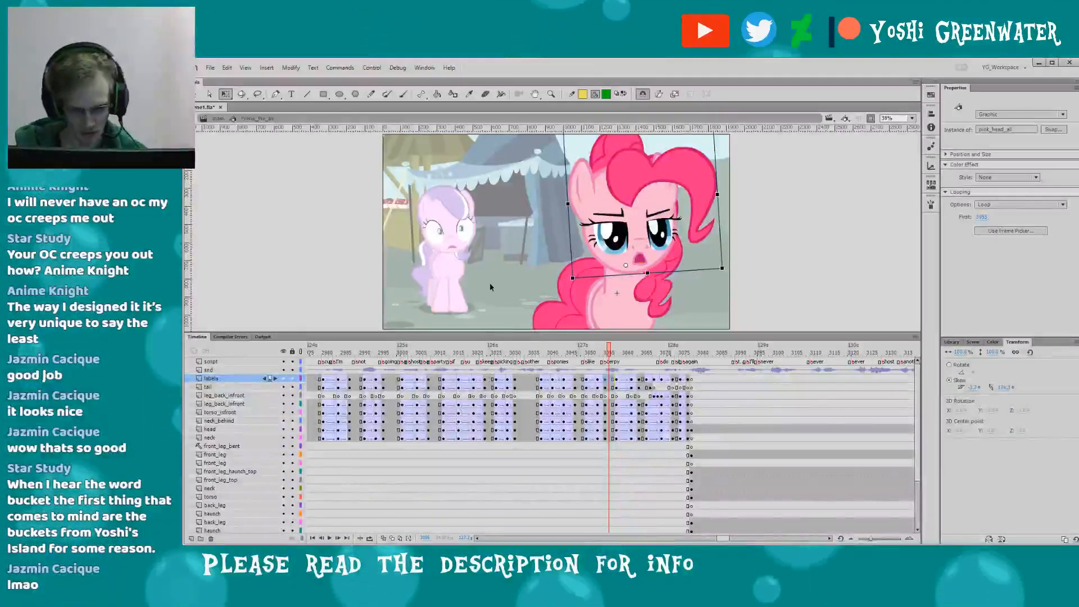
key(period)
key(period)
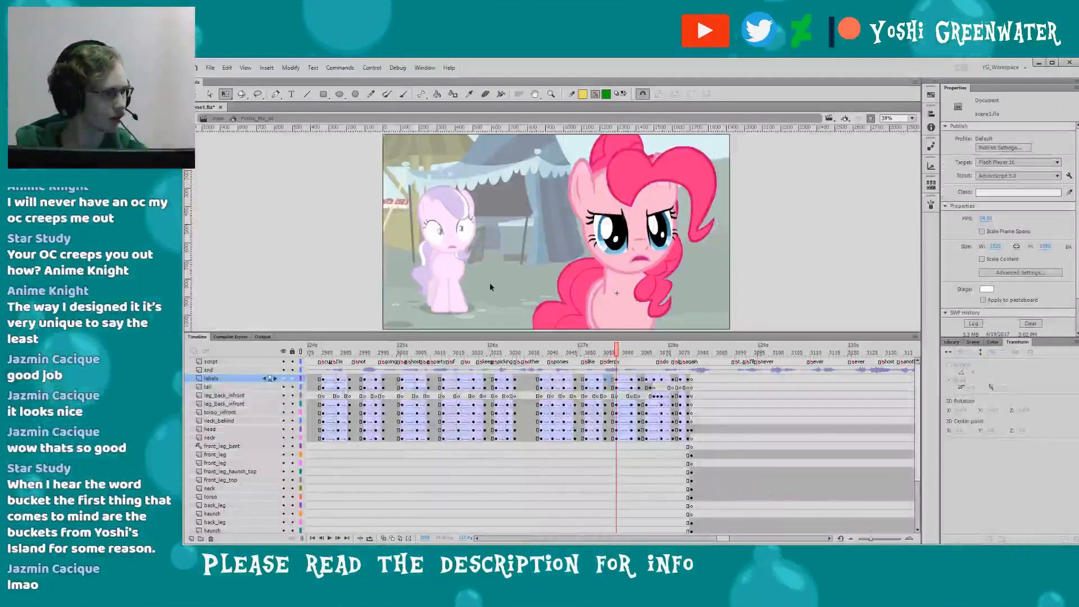
double_click(250, 145)
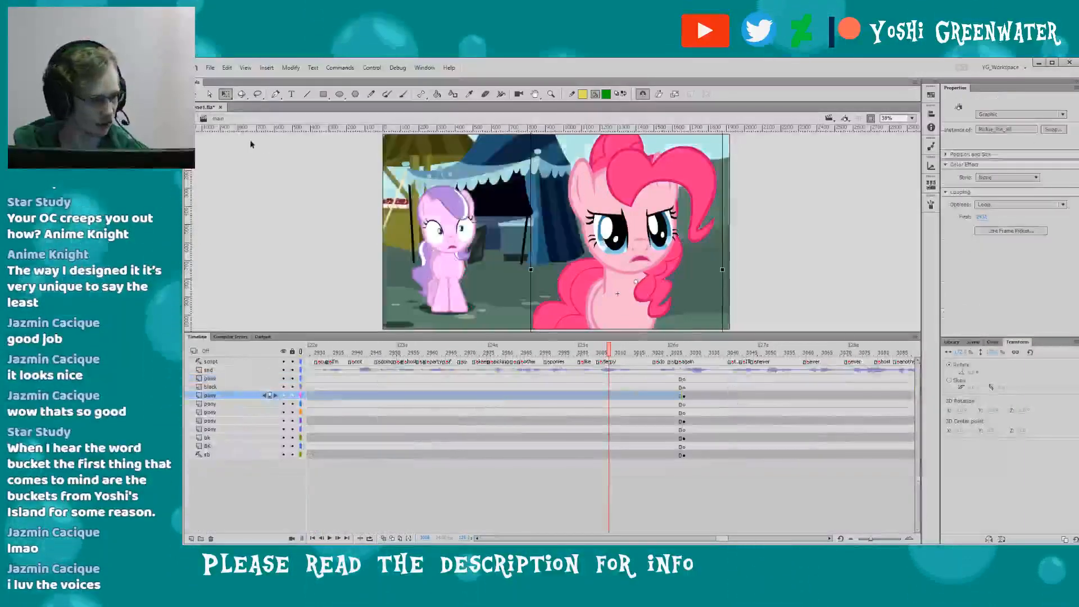
- Play the main timeline from just before the shot change into the side-view shot of both ponies
drag(326, 332, 336, 378)
click(326, 371)
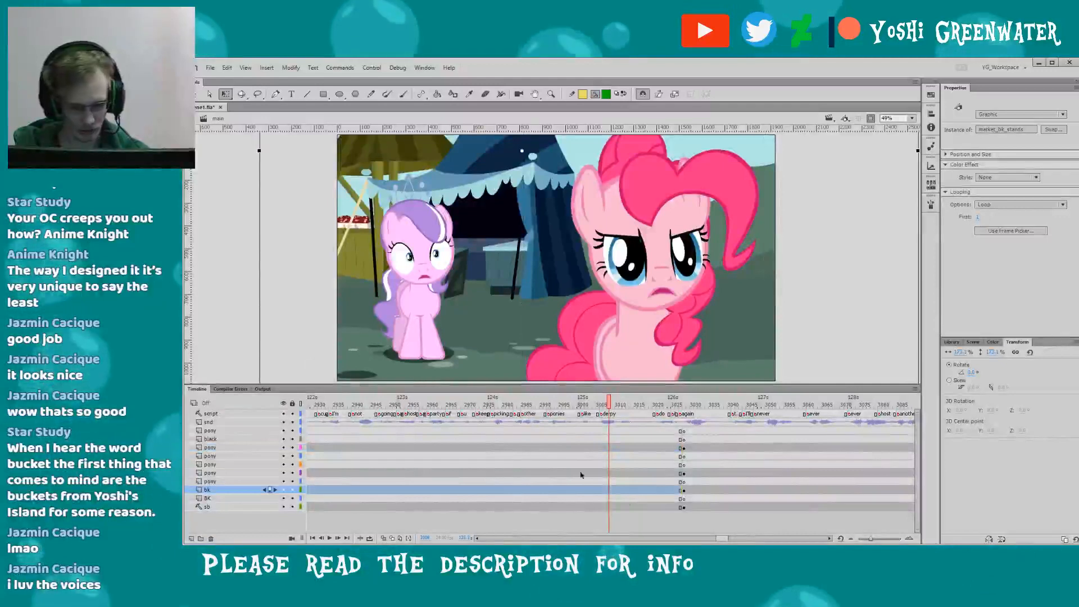
drag(721, 540, 724, 538)
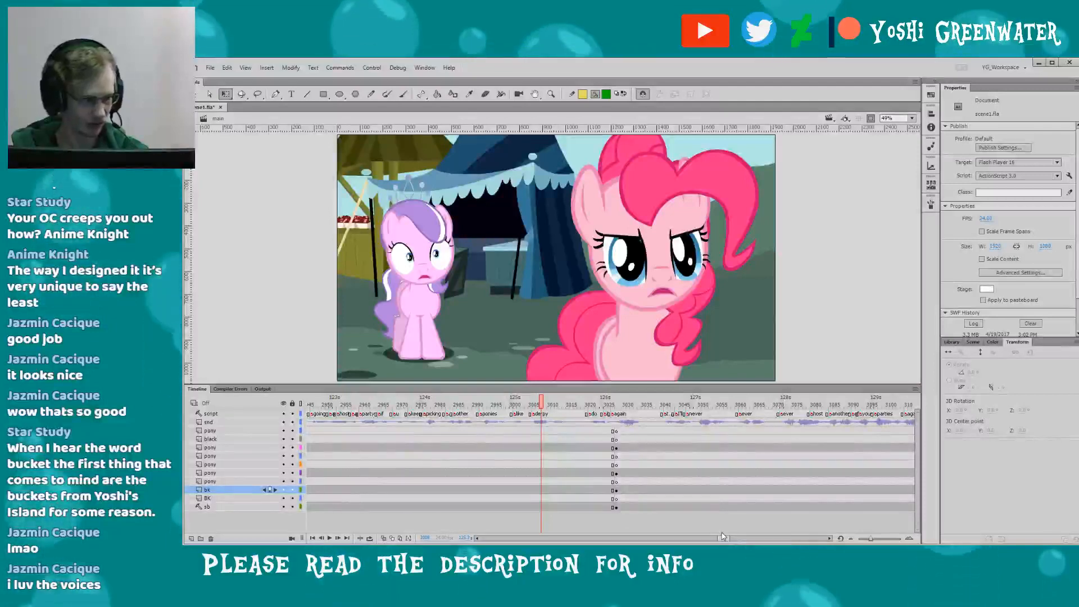
click(375, 375)
drag(405, 385, 407, 387)
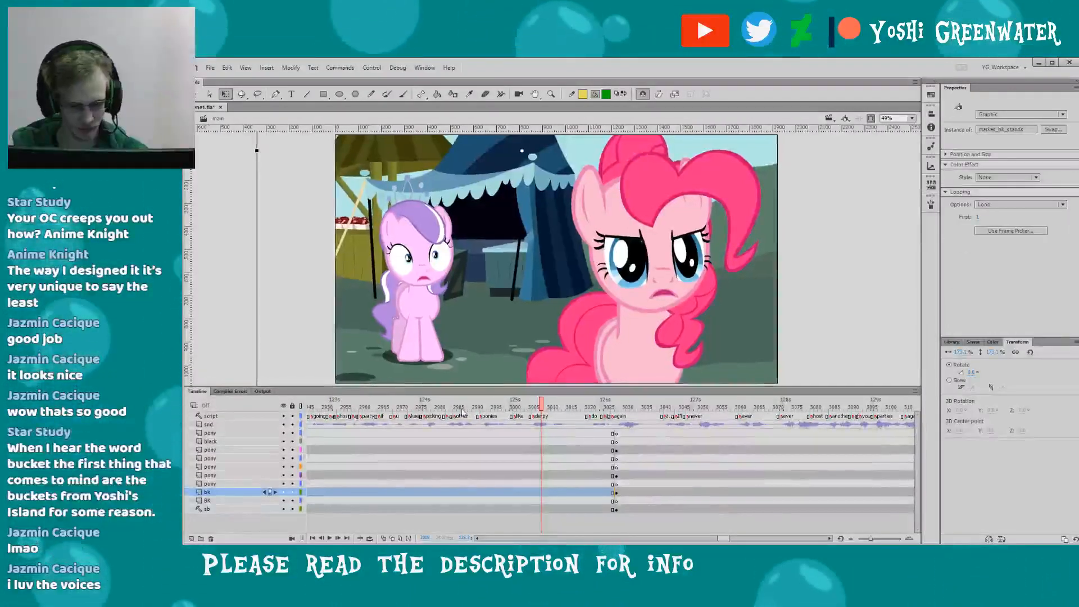
drag(722, 538, 725, 539)
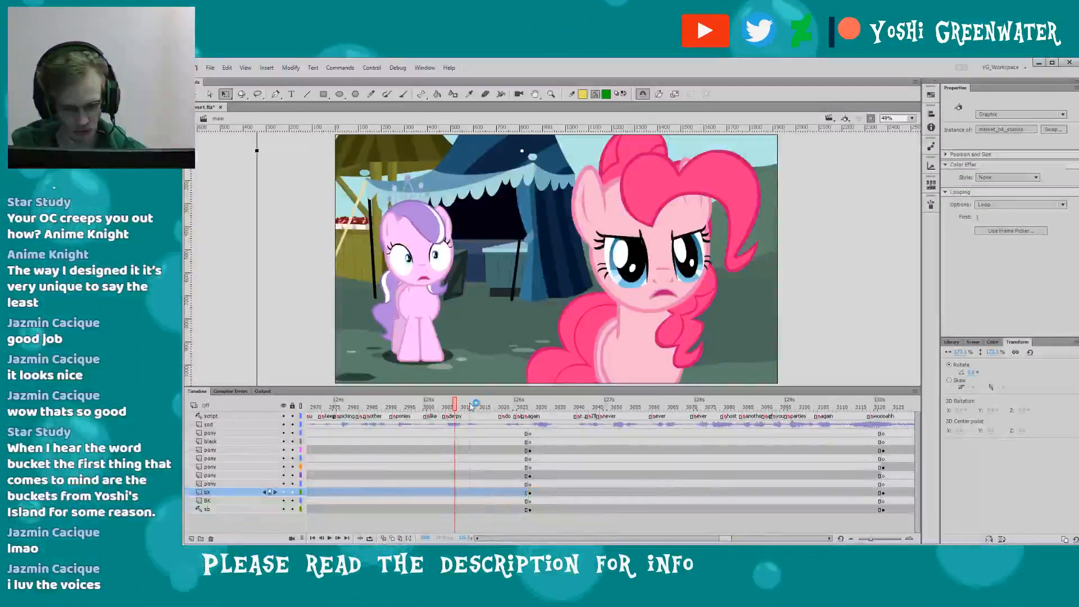
drag(471, 406, 492, 407)
key(Return)
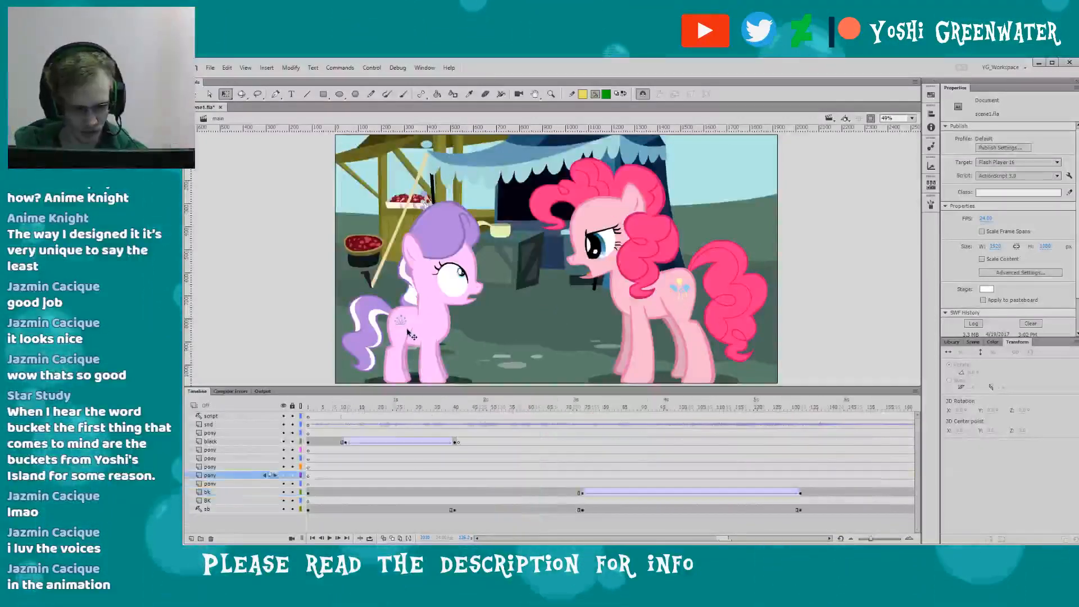
- Open the lilac pony's symbol in the side-view shot and rotate her head slightly backward
double_click(378, 327)
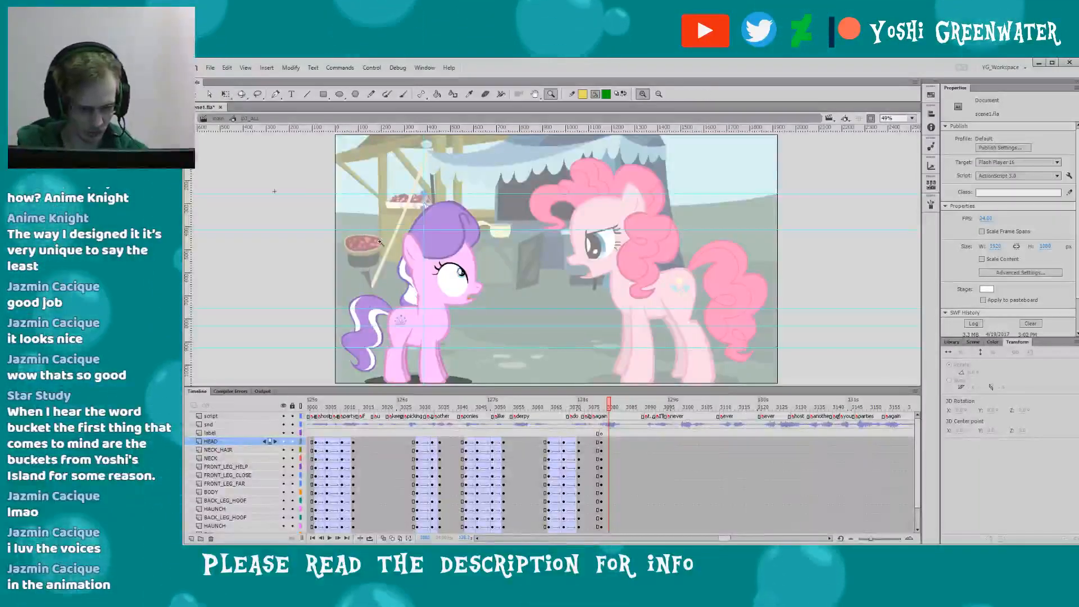
drag(364, 225, 481, 385)
drag(378, 284, 351, 298)
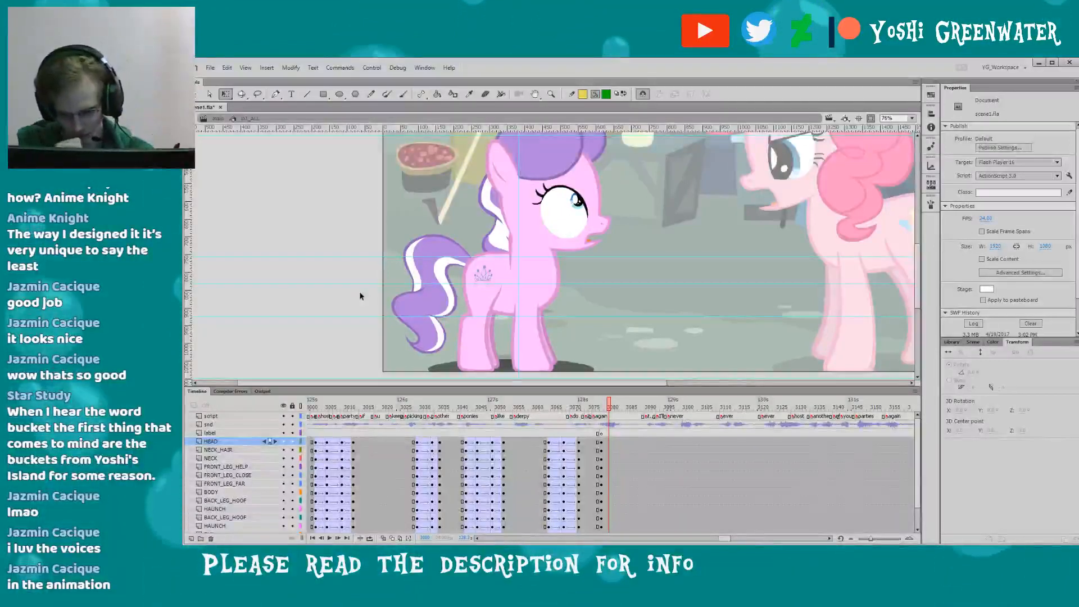
key(F4)
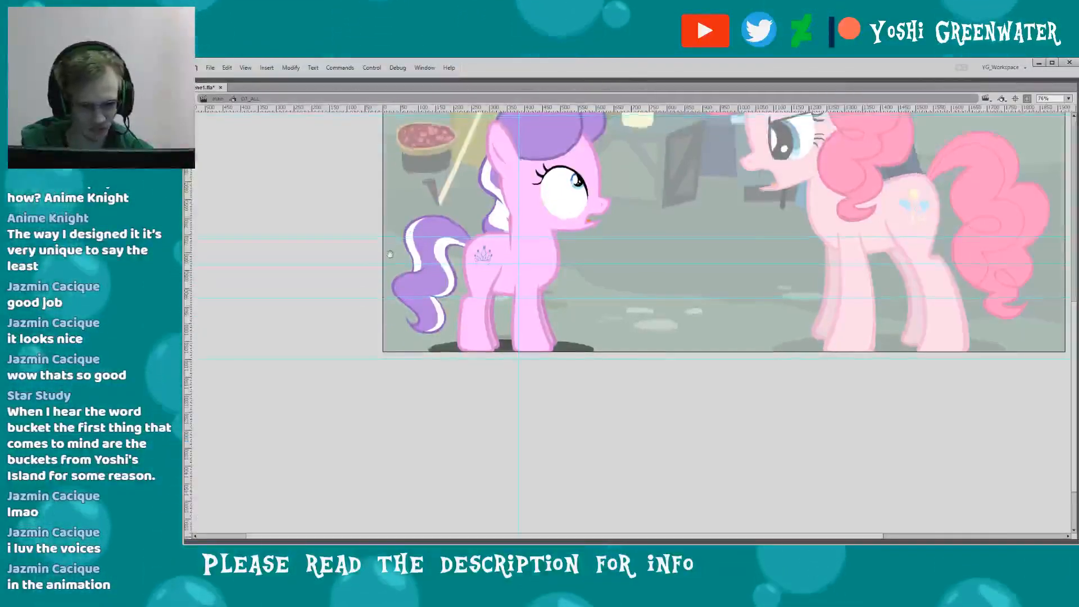
drag(367, 125, 621, 388)
drag(498, 283, 416, 256)
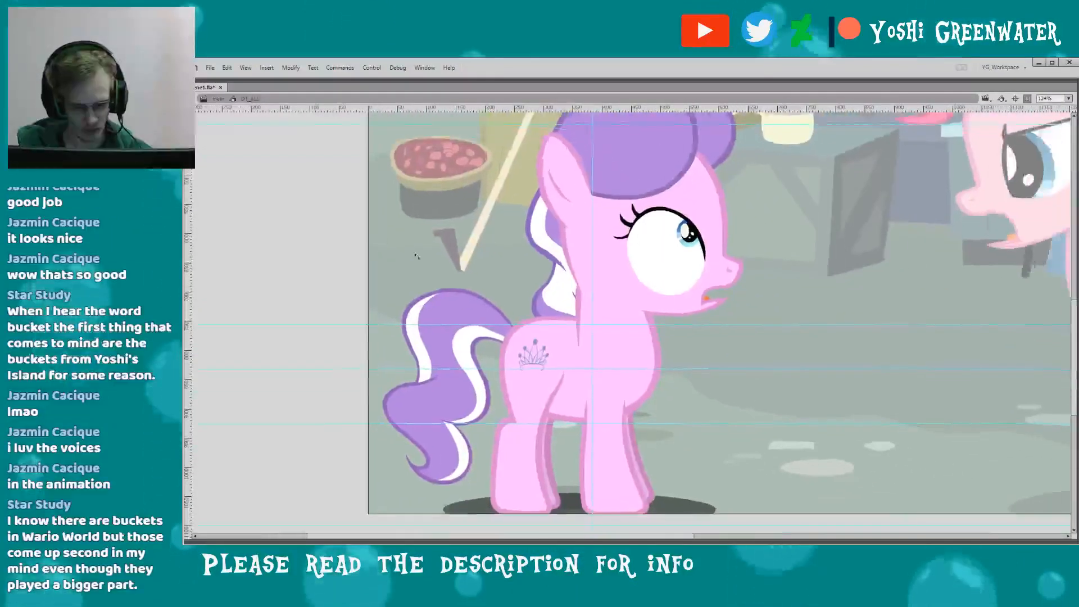
click(587, 314)
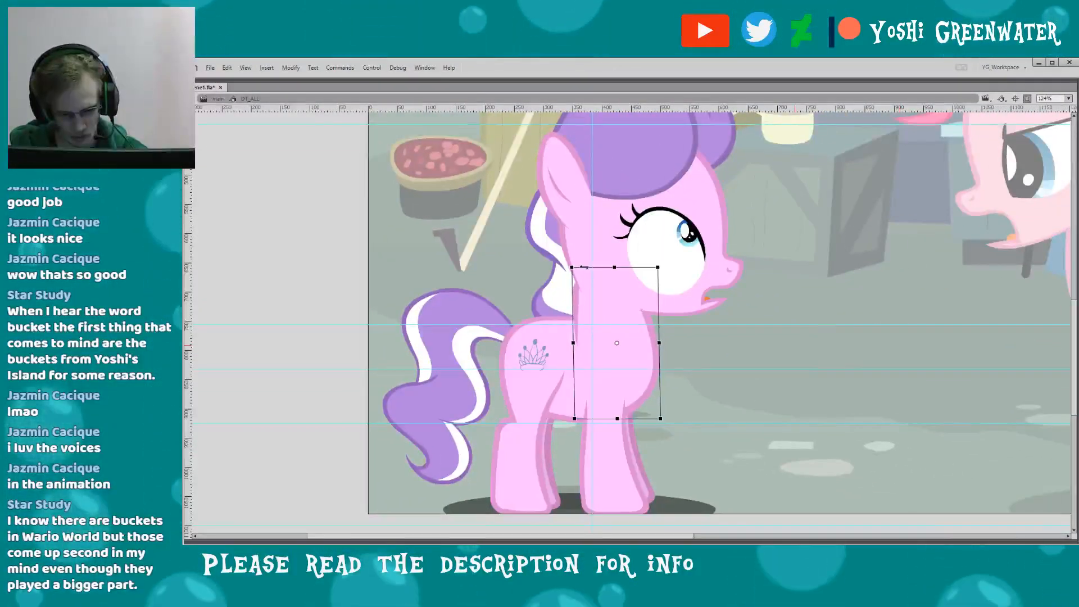
click(579, 237)
drag(495, 257, 474, 295)
drag(586, 147, 562, 204)
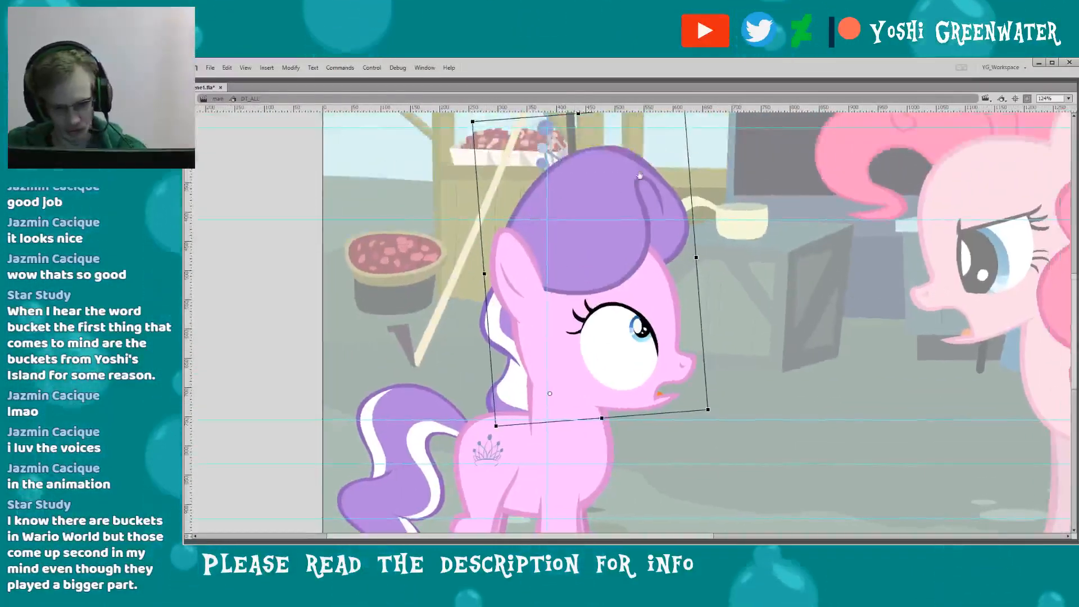
drag(639, 175, 630, 194)
drag(681, 128, 678, 120)
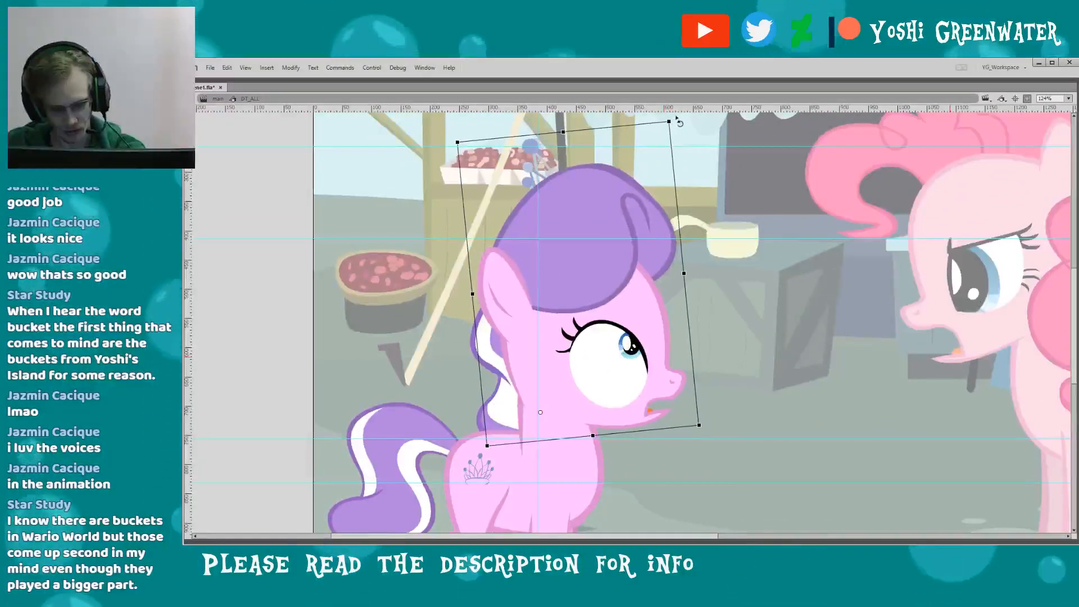
- Nudge the lilac pony's neck hair down four increments behind her tilted head
drag(481, 358, 475, 329)
click(474, 329)
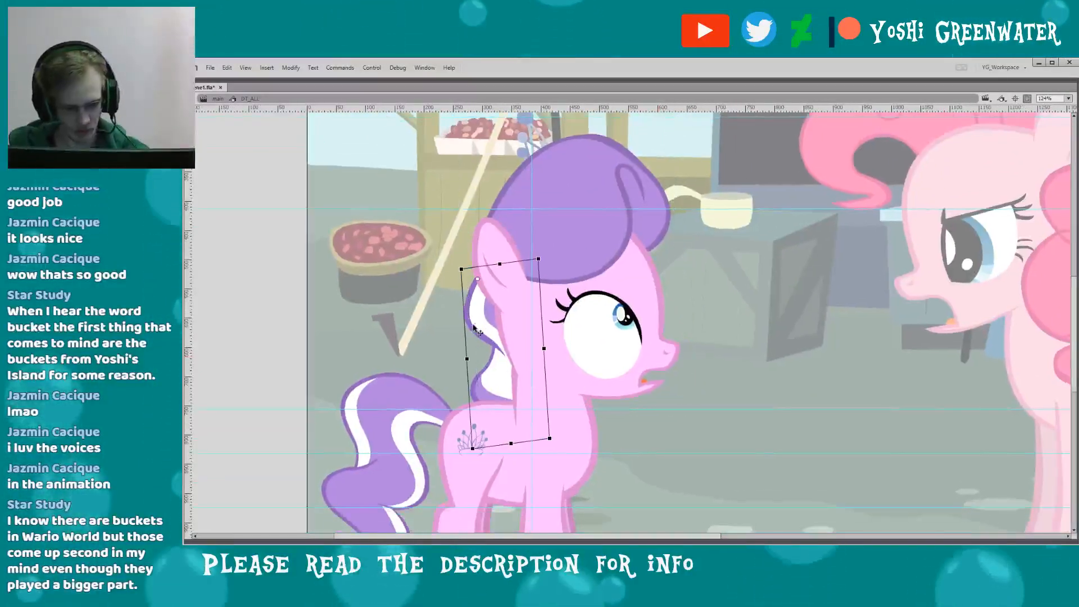
key(Down)
key(Down)
key(Down)
key(Down)
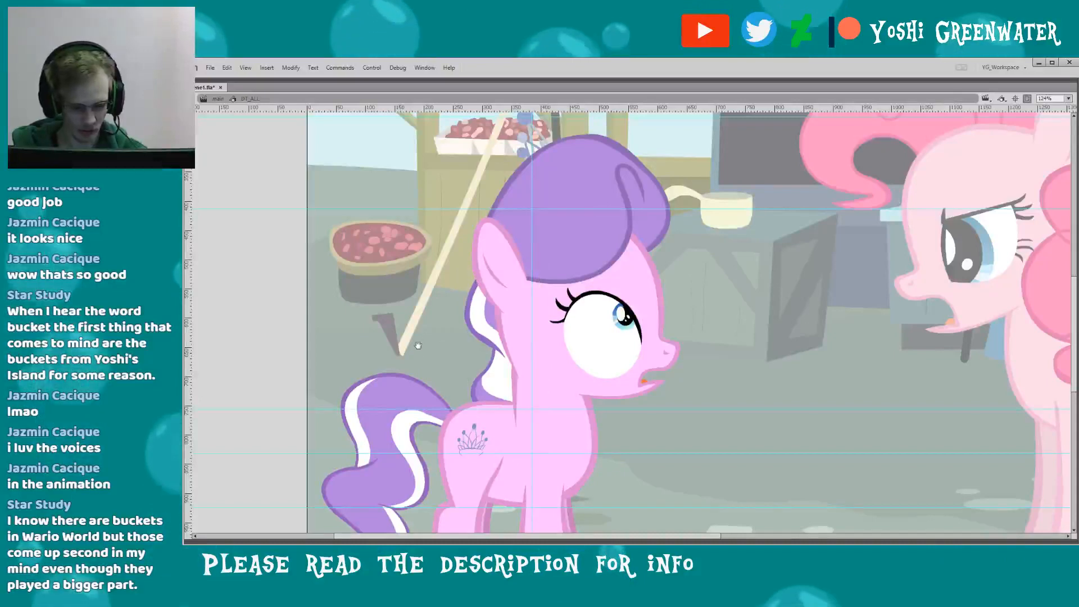
- Show the artwork beyond the stage edge and extend the lilac pony's ground shadow slightly toward her tail
drag(418, 345, 428, 267)
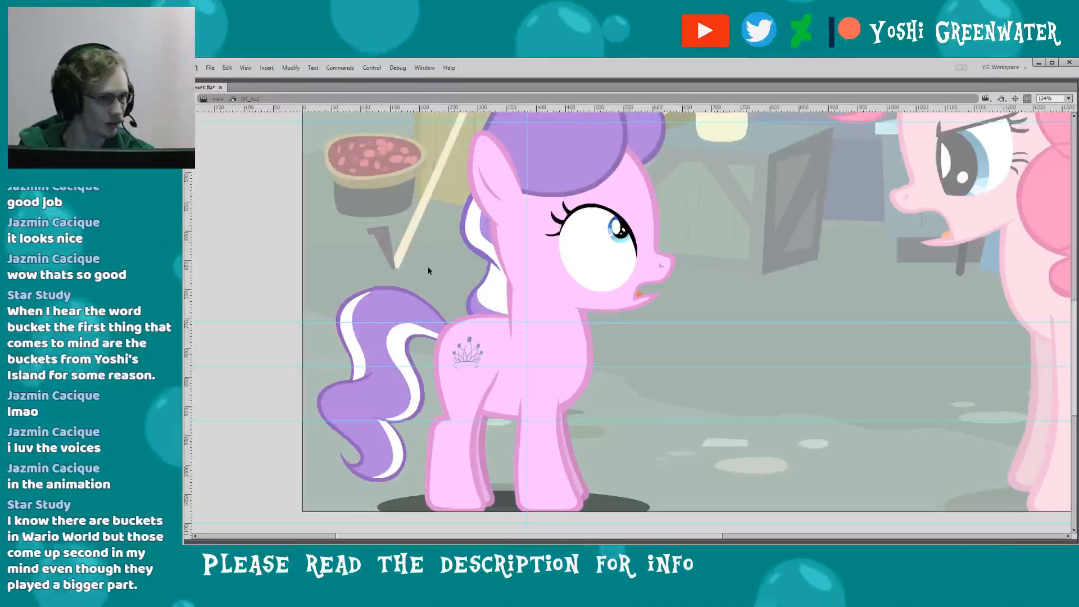
scroll(328, 274, down, 1)
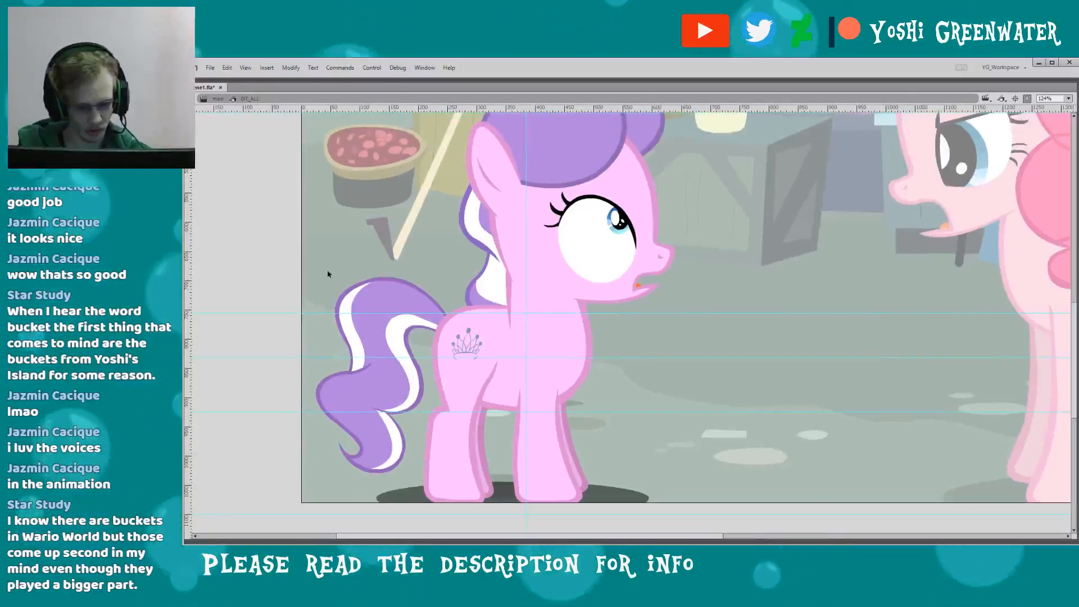
click(1027, 99)
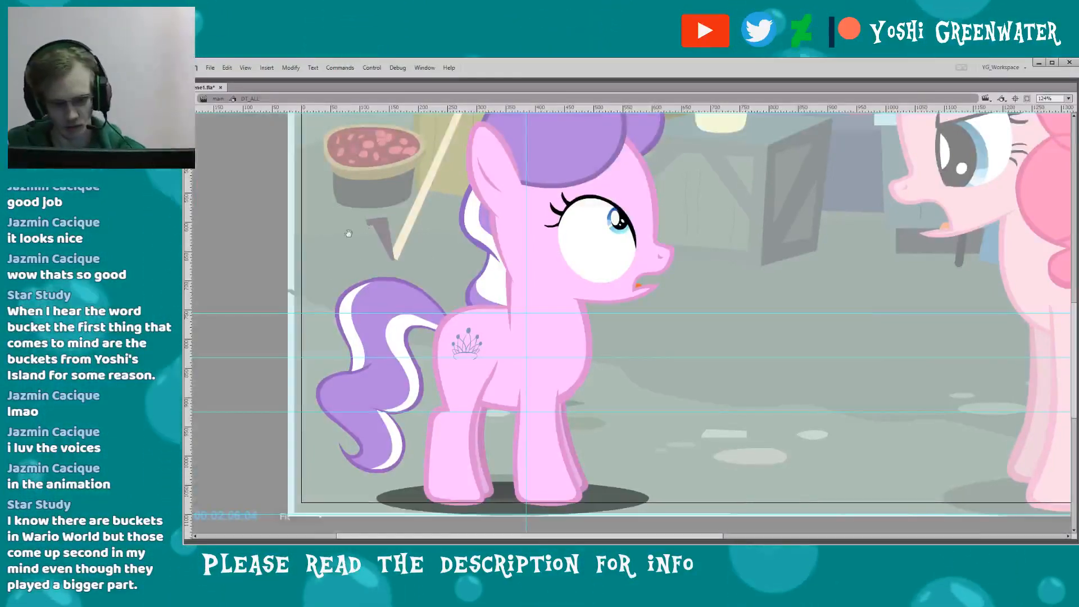
drag(334, 256, 322, 237)
click(357, 335)
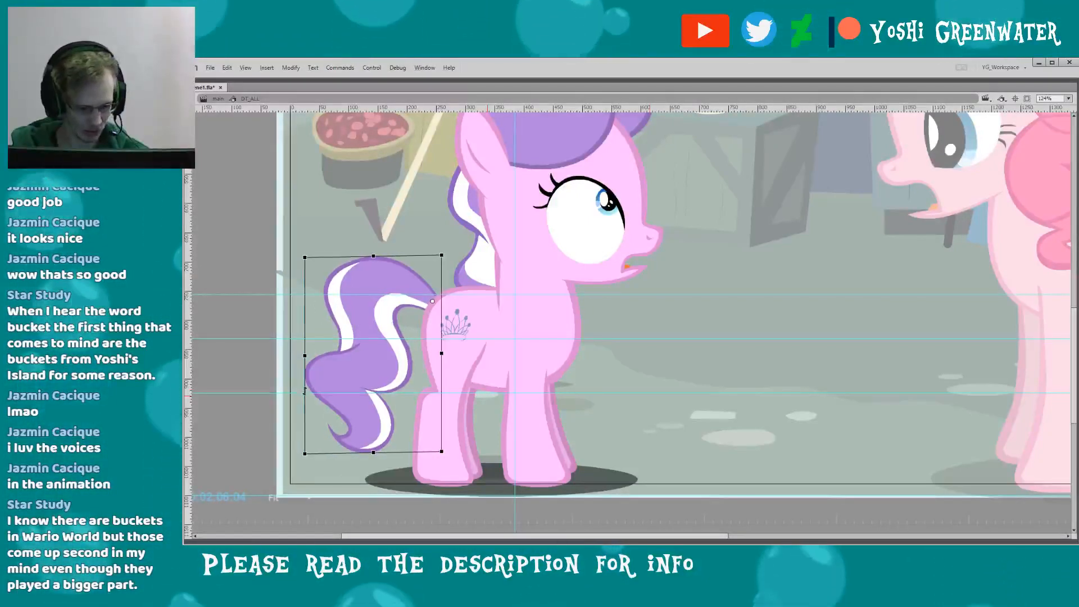
click(292, 368)
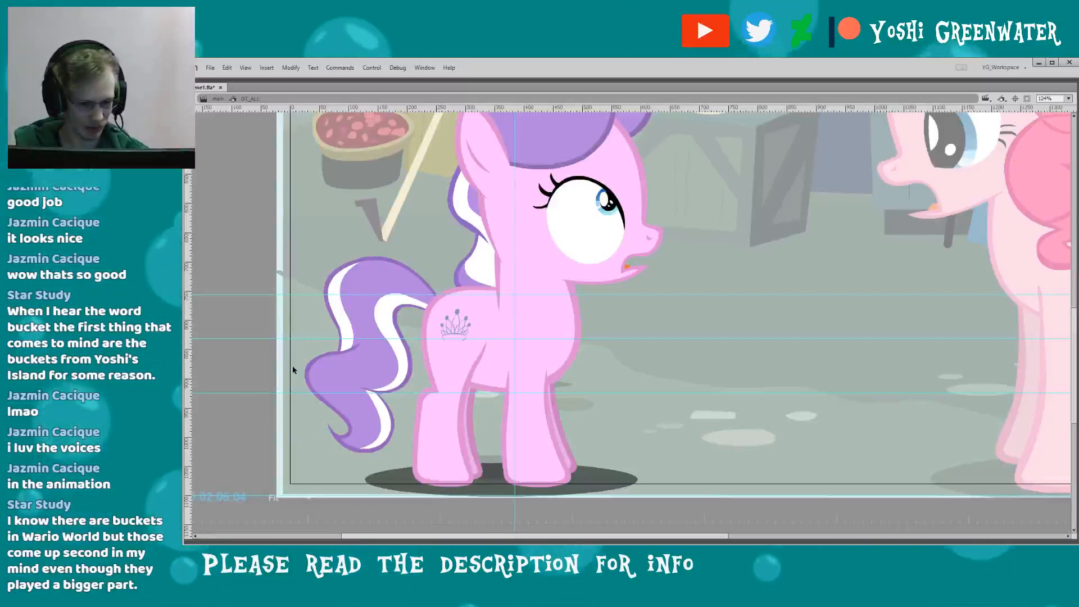
drag(346, 252, 344, 245)
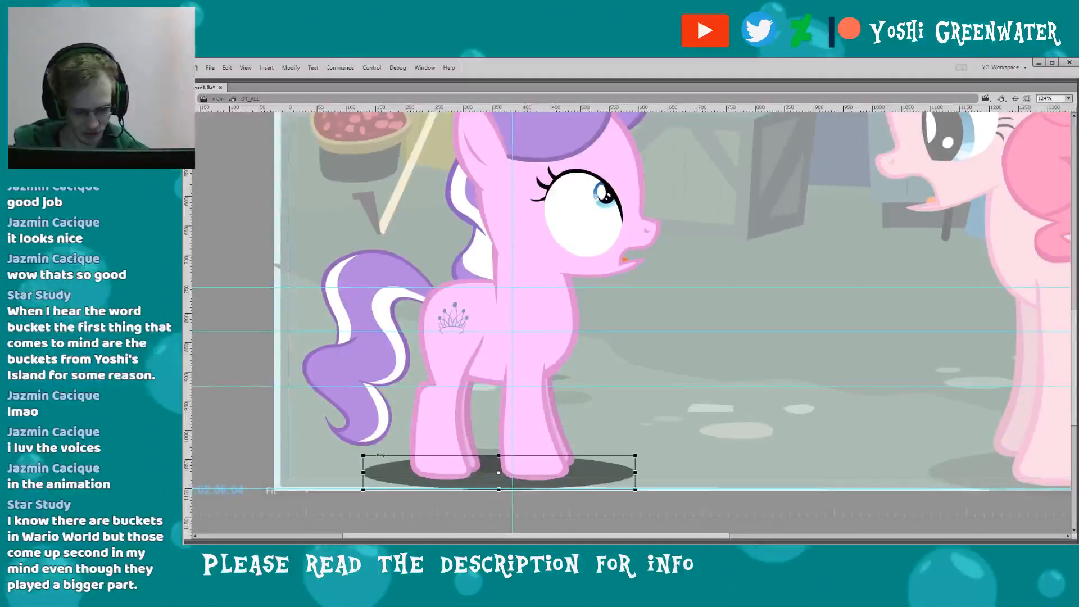
drag(360, 454, 356, 454)
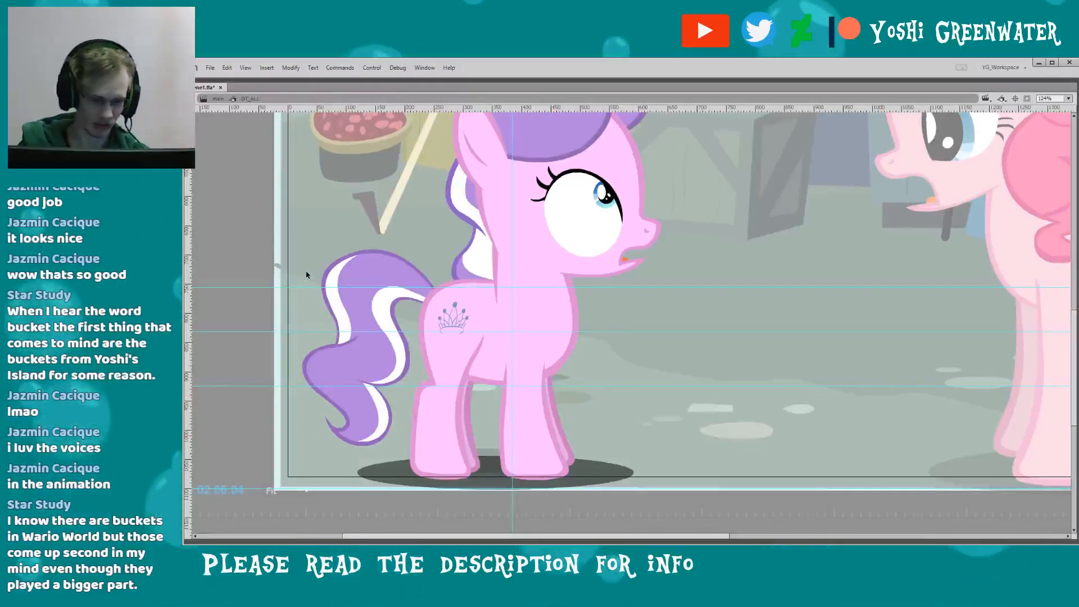
- Open the front eye inside the lilac pony's head symbol and nudge its iris, pupil and shines four increments down and one right
drag(545, 251, 495, 291)
double_click(495, 290)
key(F4)
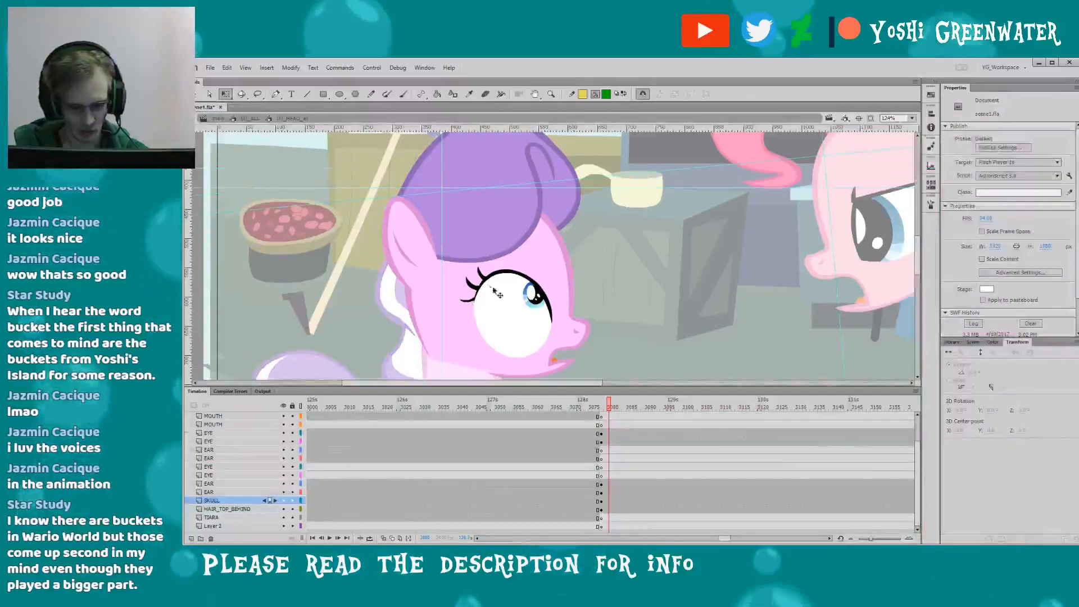
click(519, 306)
double_click(533, 293)
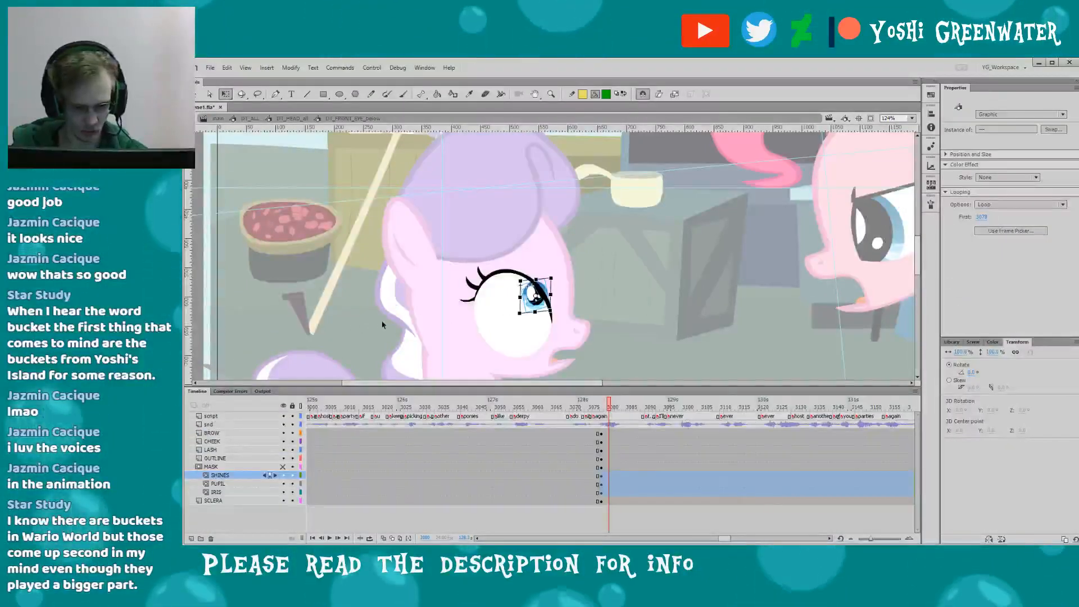
key(Down)
key(Down)
key(Down)
key(Down)
key(Right)
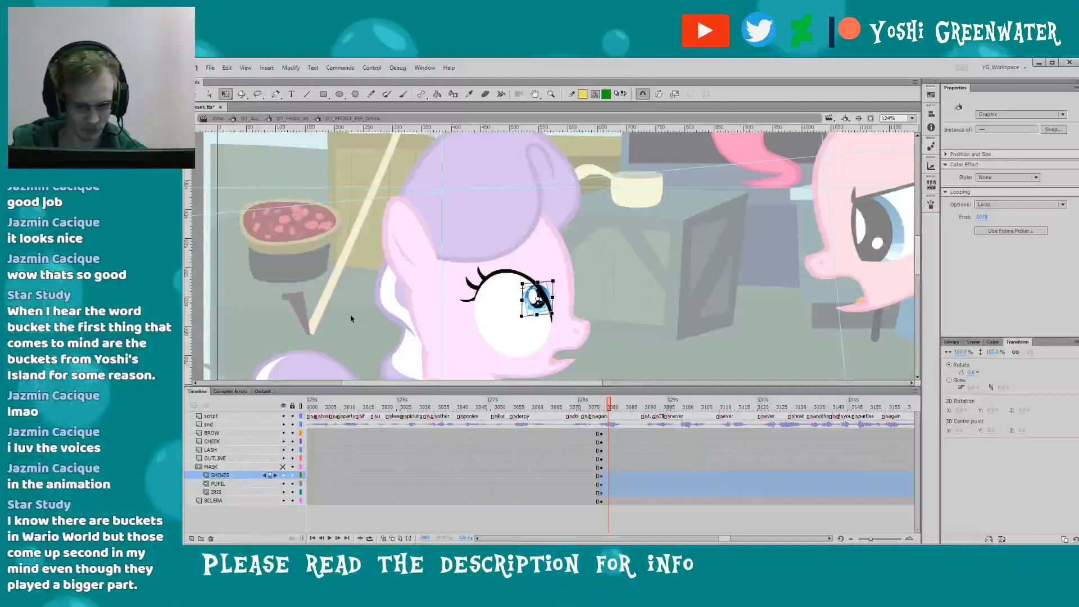
- Return from the front eye to the lilac pony's head symbol and save the scene file
double_click(341, 318)
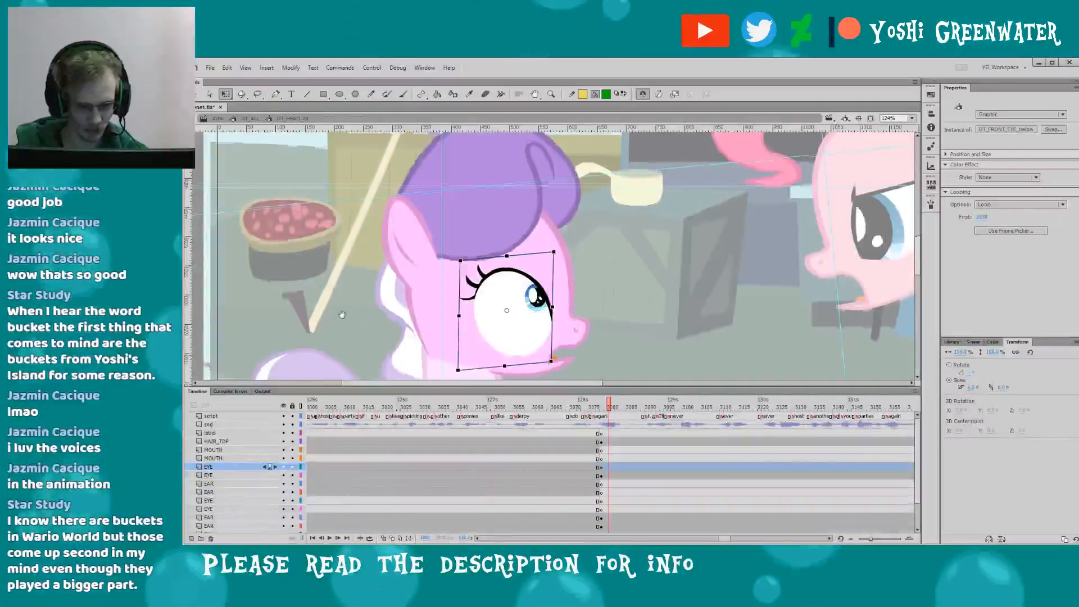
drag(381, 219, 386, 256)
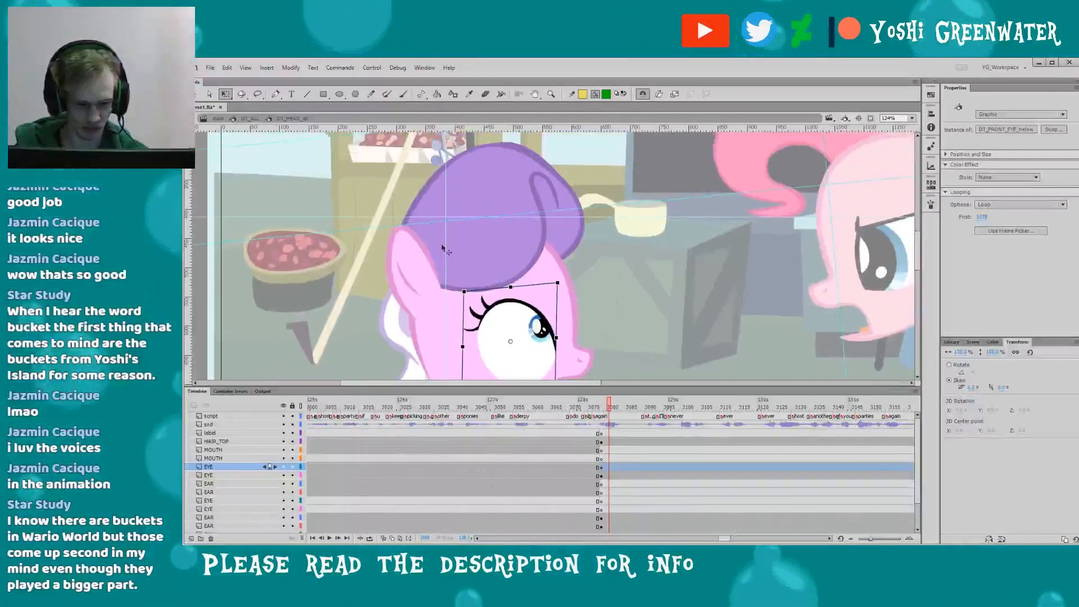
click(448, 254)
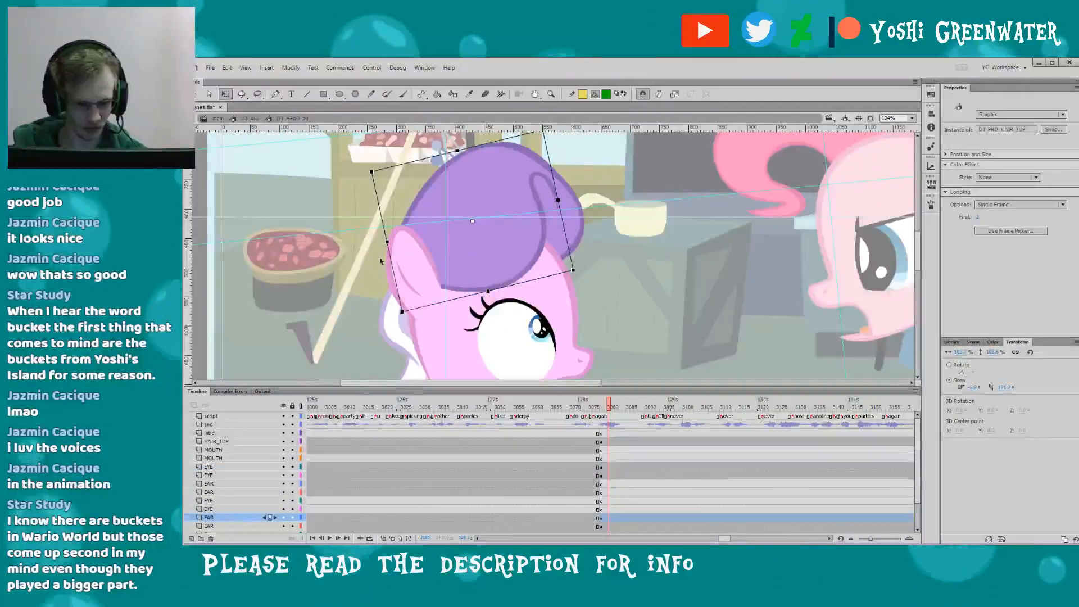
click(361, 314)
drag(362, 321, 365, 307)
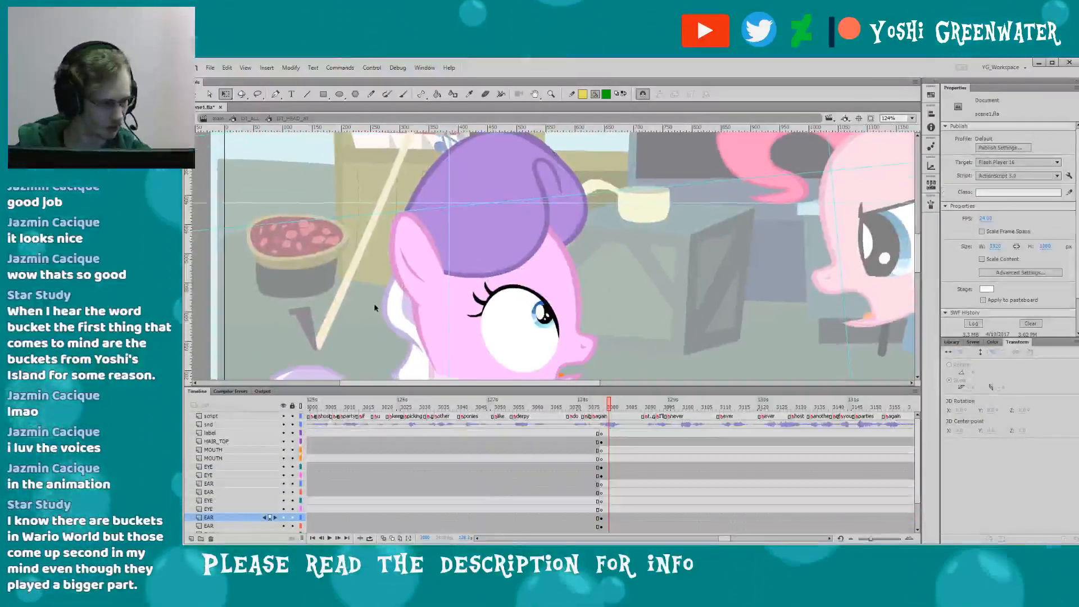
key(ctrl+s)
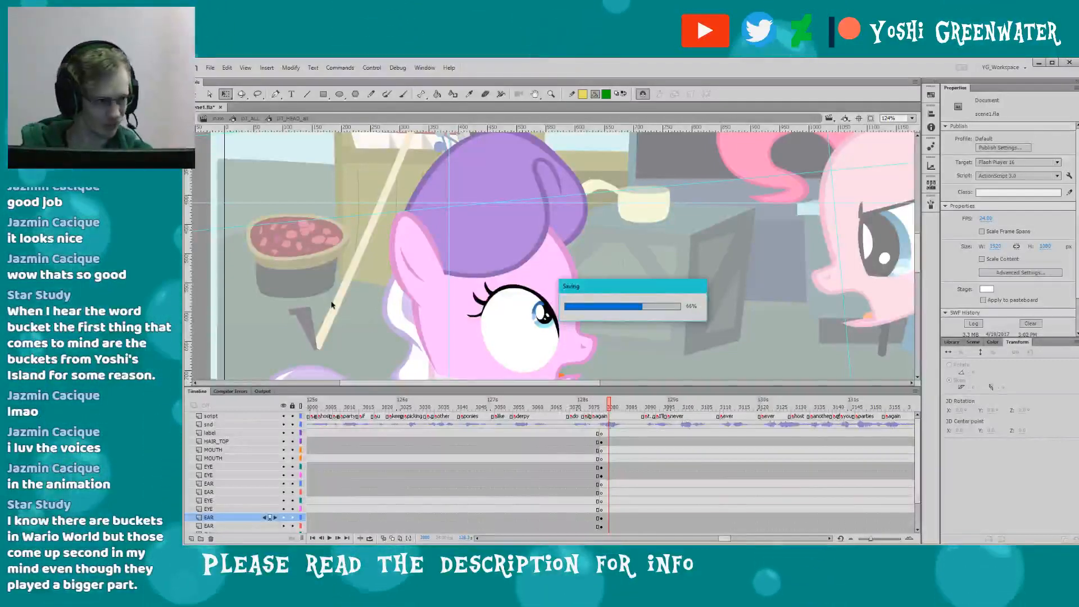
- Return to the lilac pony's full-body symbol and enlarge the timeline area to show all her layers
drag(335, 341, 356, 308)
double_click(355, 307)
key(ctrl+minus)
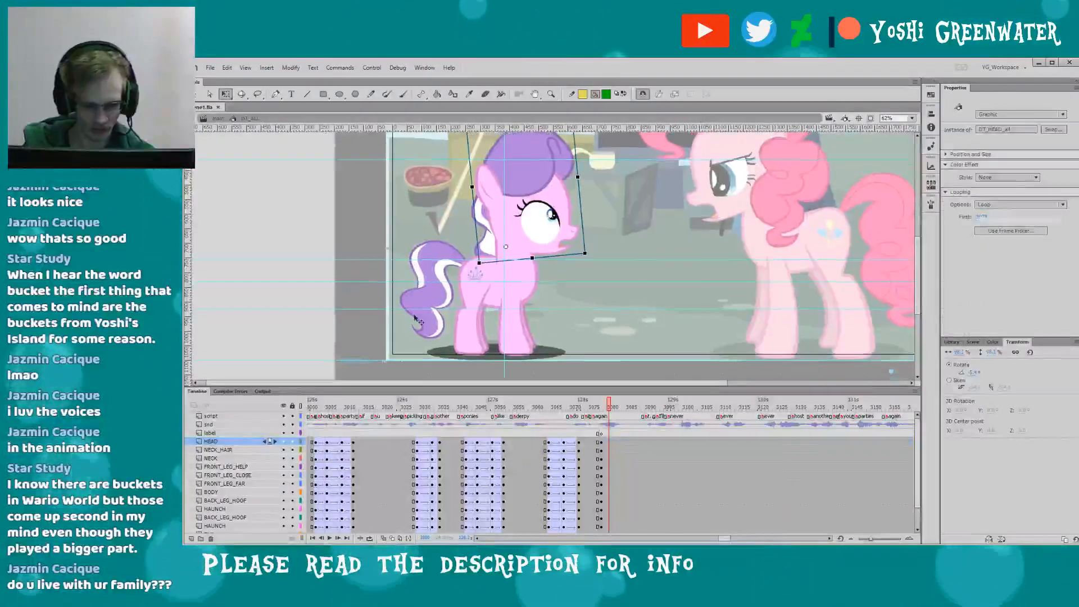
click(352, 289)
drag(725, 539, 737, 540)
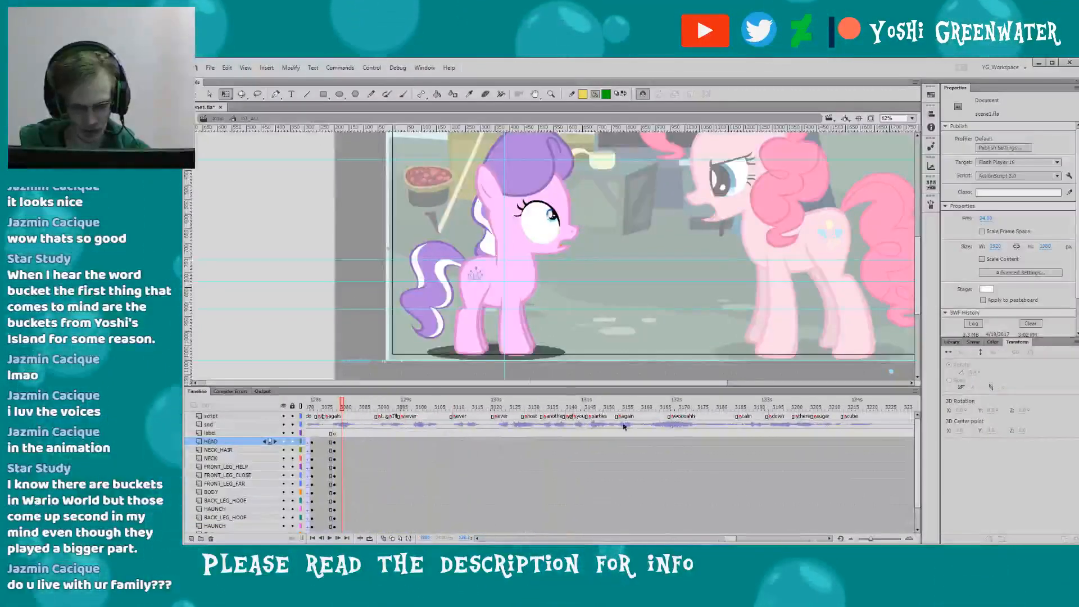
drag(433, 393, 432, 364)
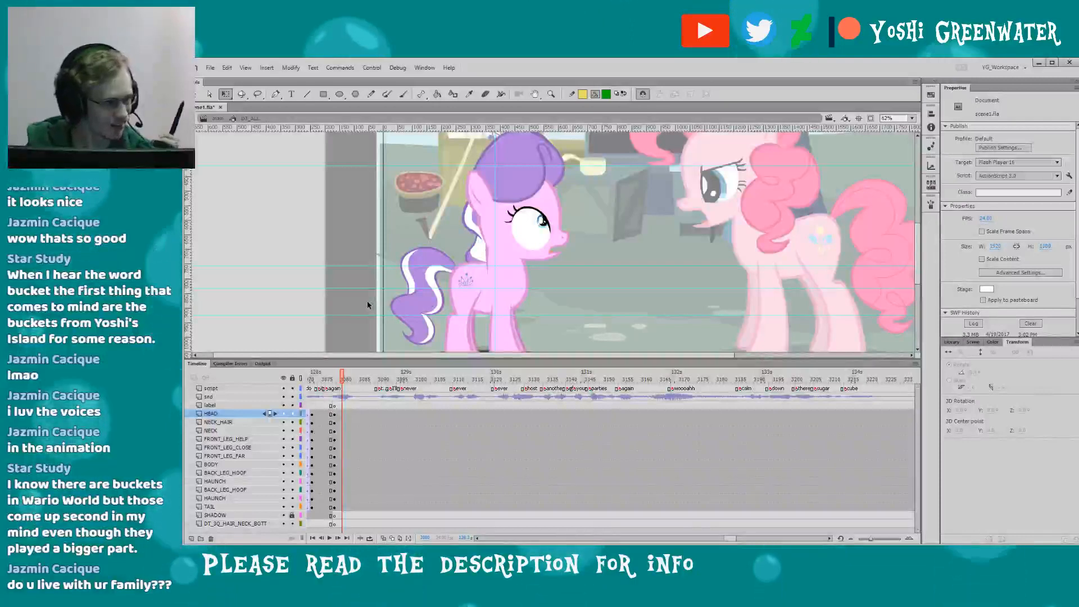
drag(324, 359, 325, 361)
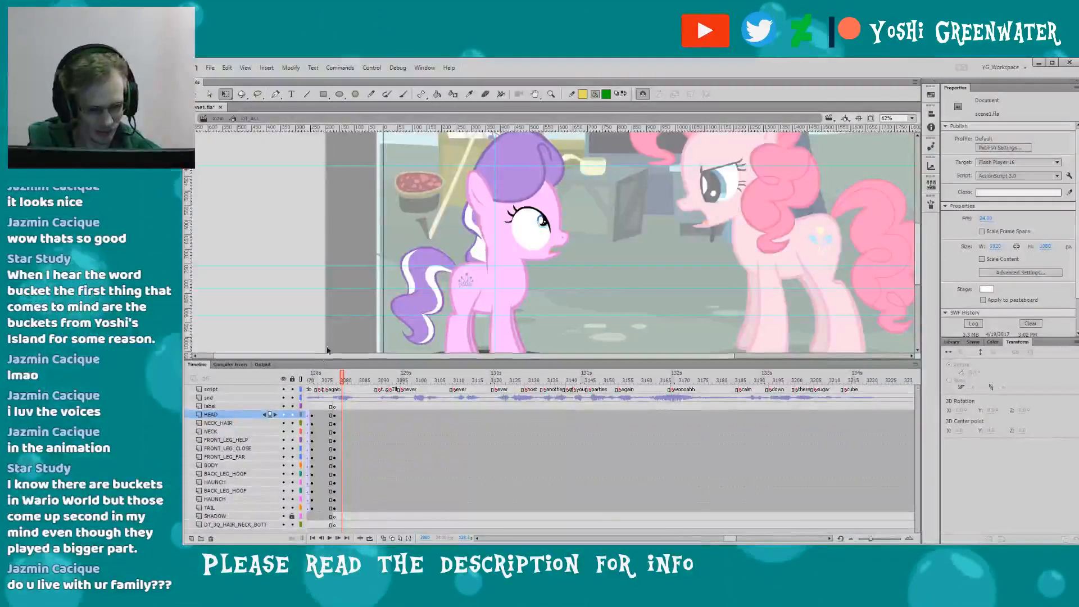
- Leave the lilac pony's symbol for the main timeline, restore the timeline area's smaller height, and save the file
double_click(361, 223)
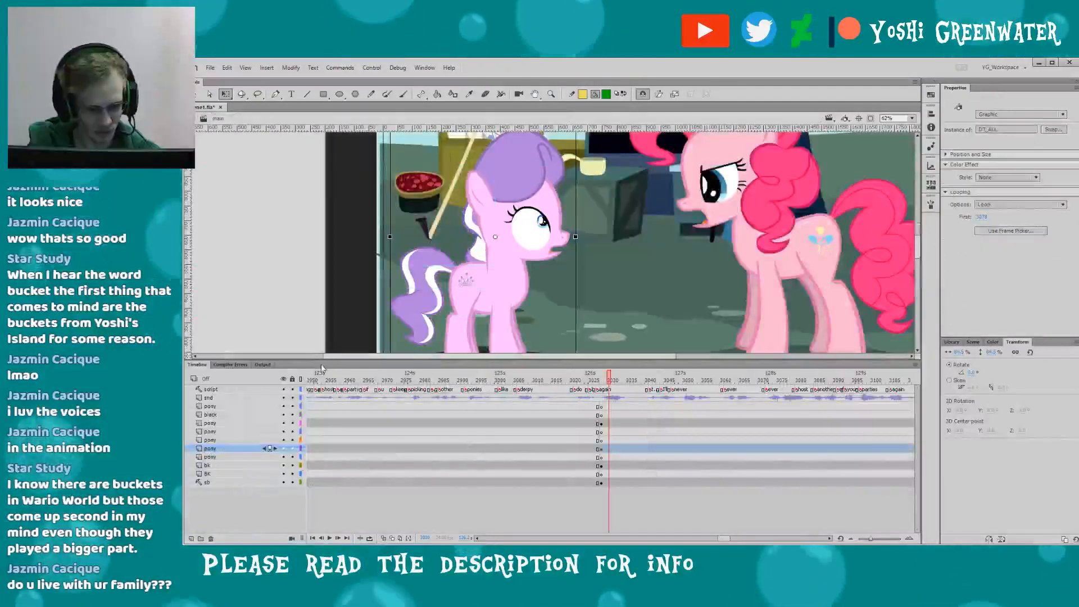
drag(322, 368, 322, 391)
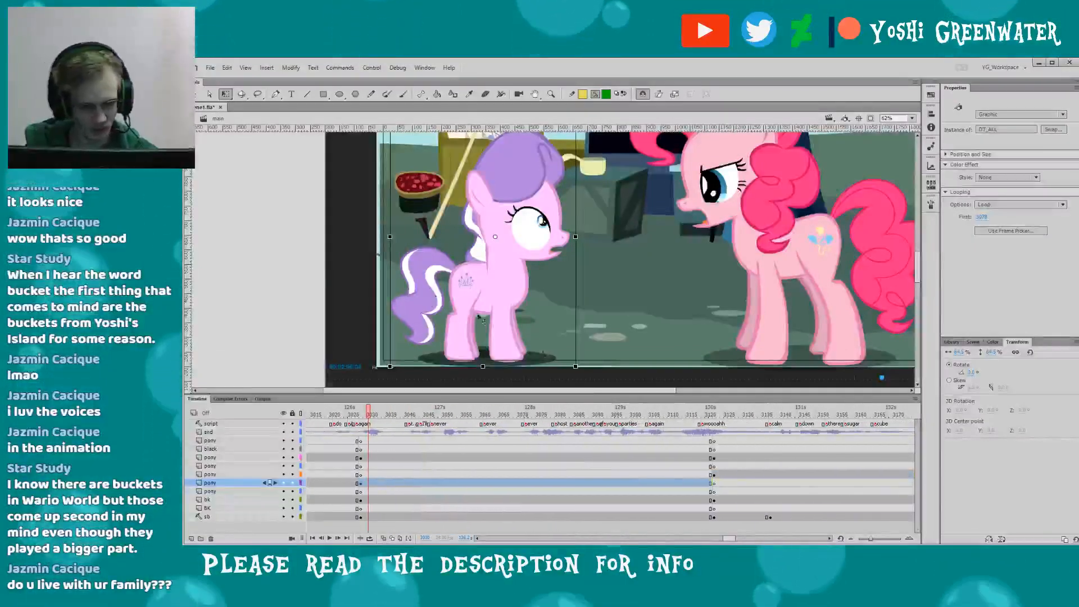
click(298, 270)
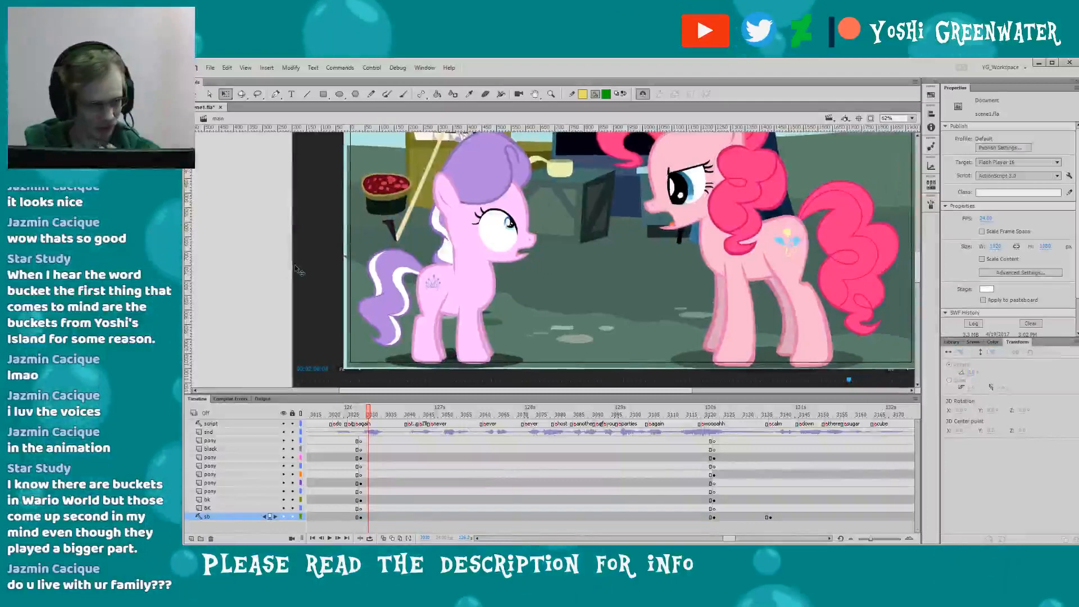
key(ctrl+s)
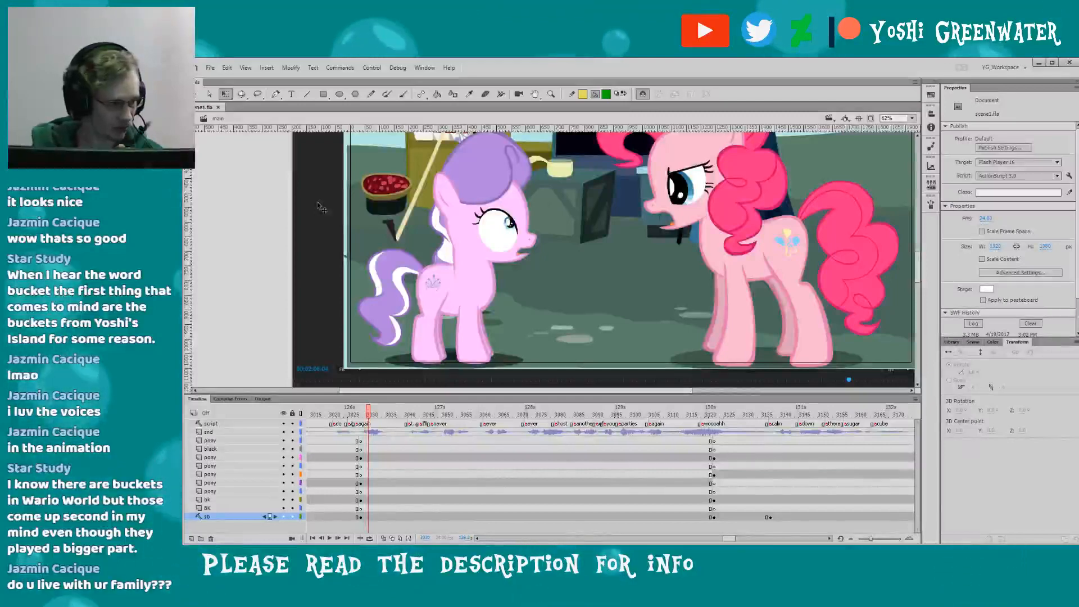
- Reopen the lilac pony's symbol in the side-view shot and unlock its shadow layer
scroll(562, 230, right, 3)
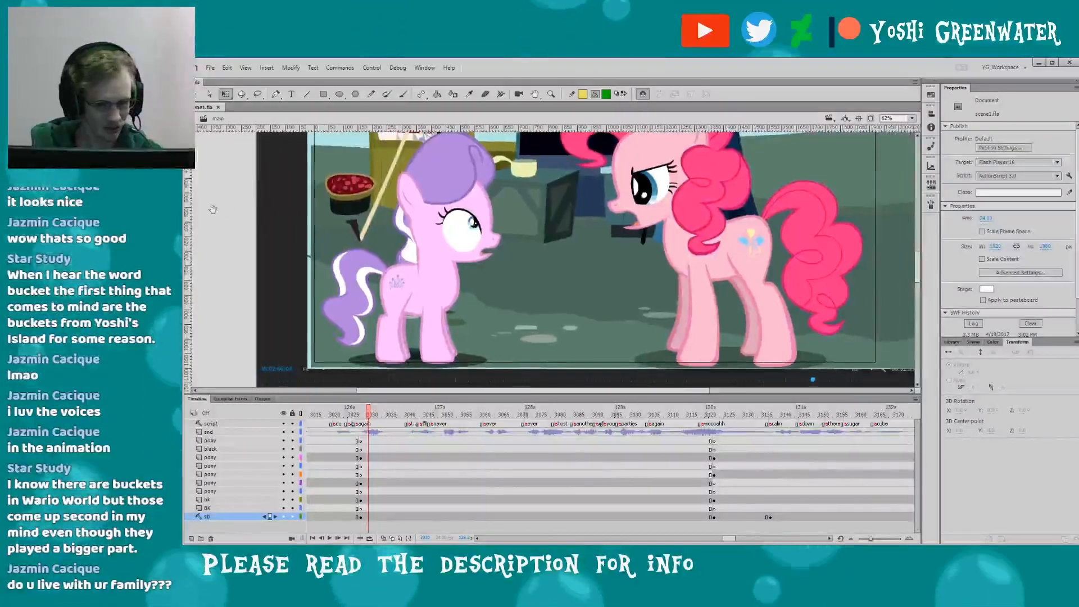
click(729, 184)
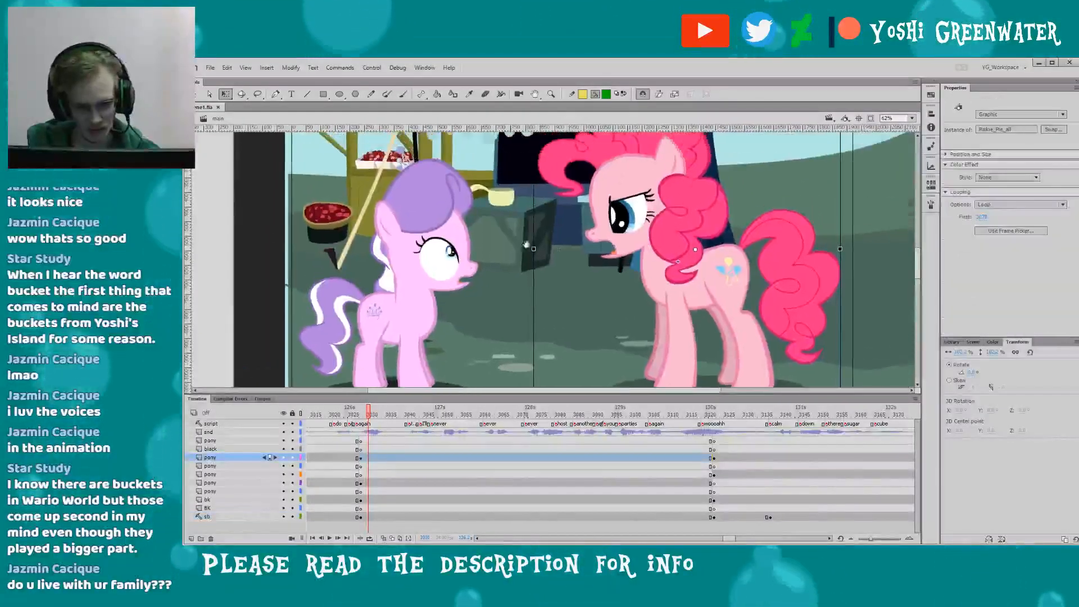
key(ctrl+minus)
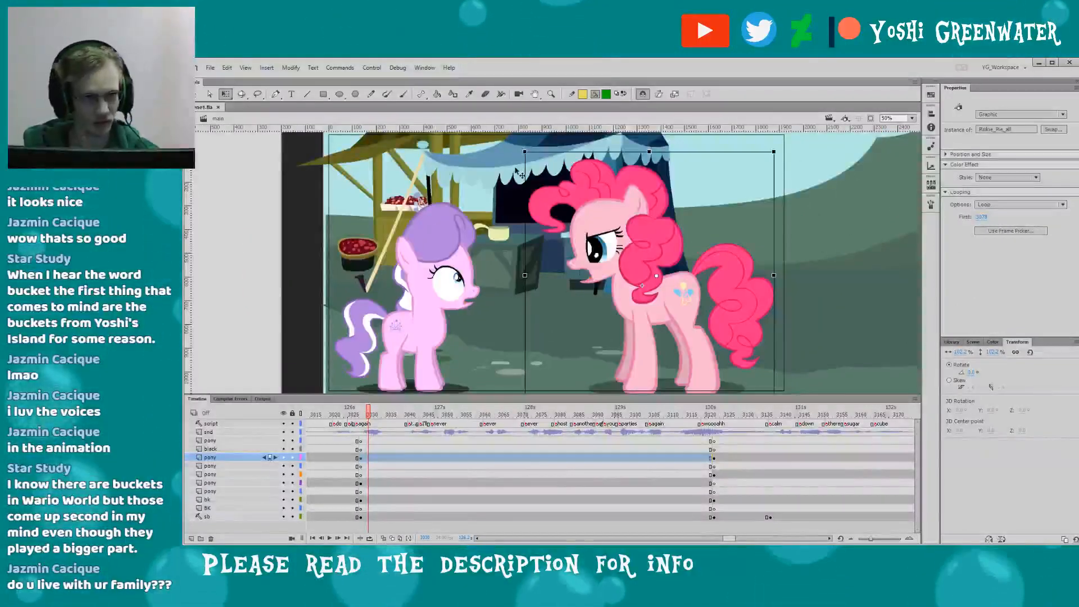
click(272, 214)
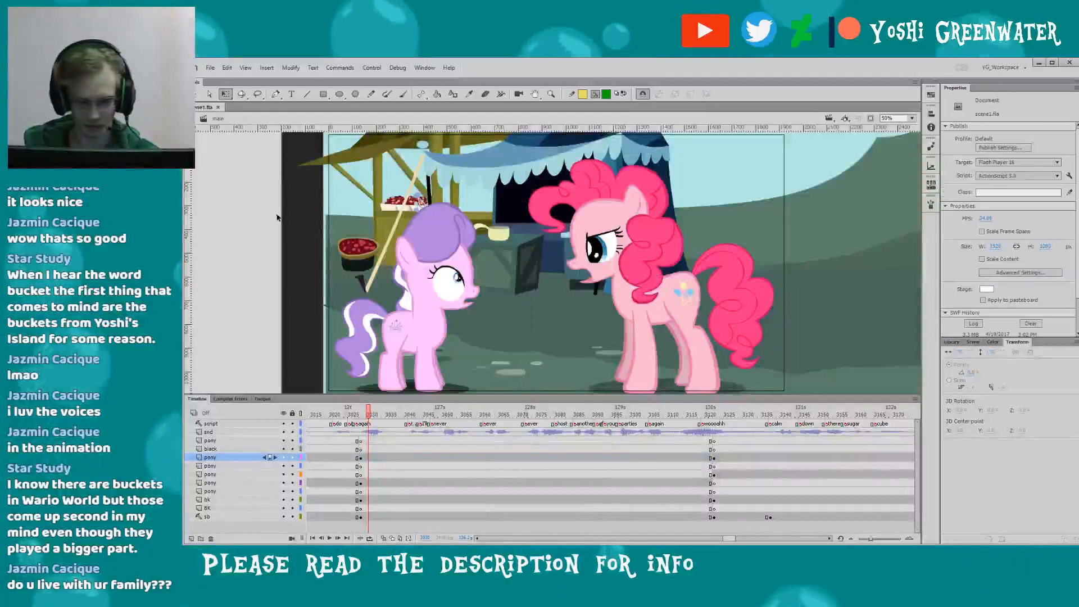
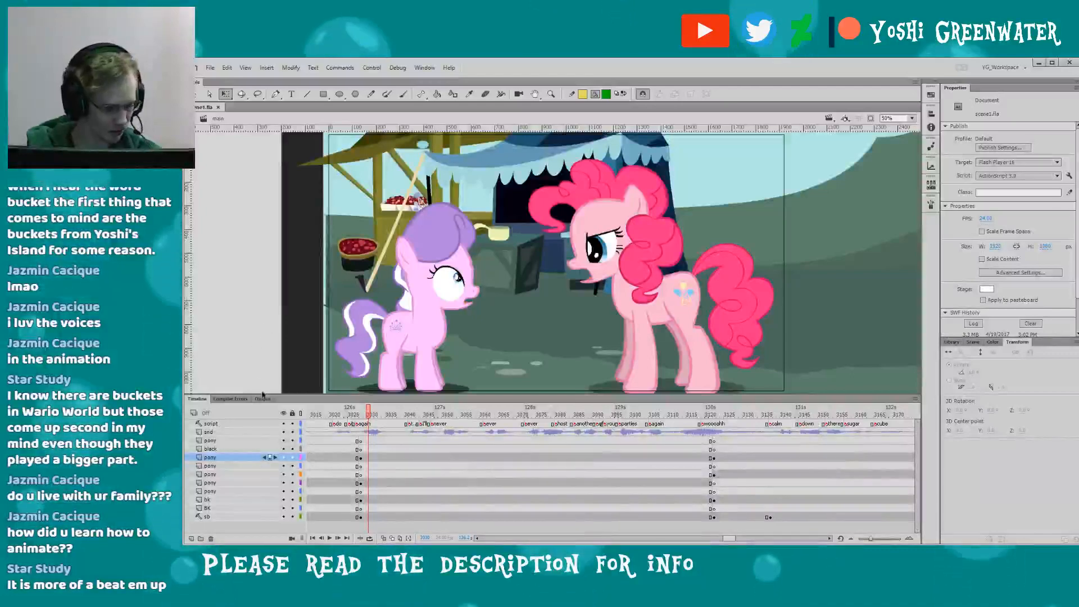
drag(262, 395, 264, 397)
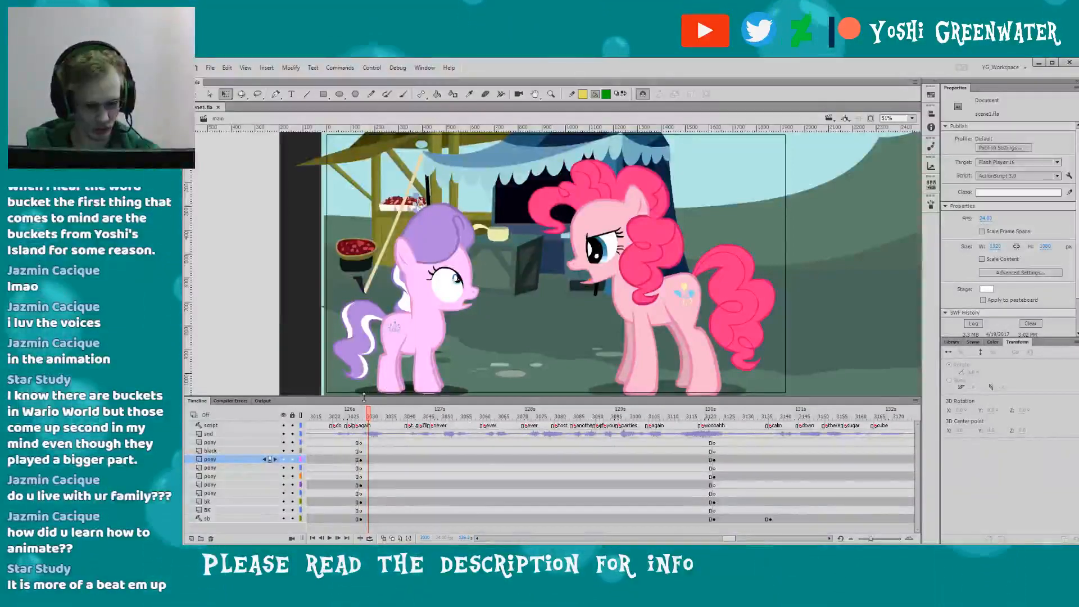
drag(364, 397, 364, 398)
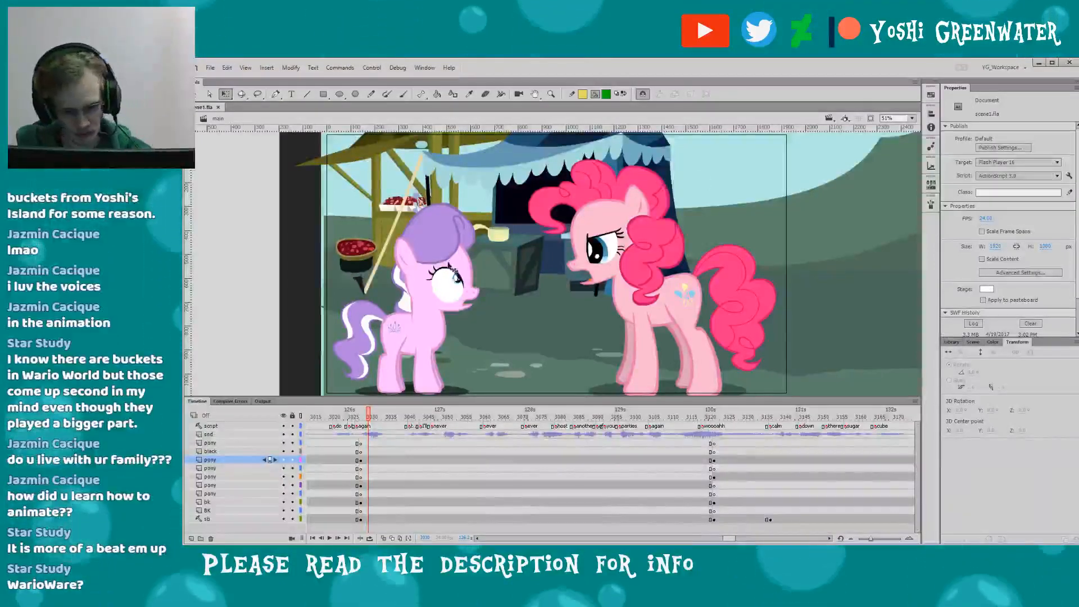
double_click(450, 267)
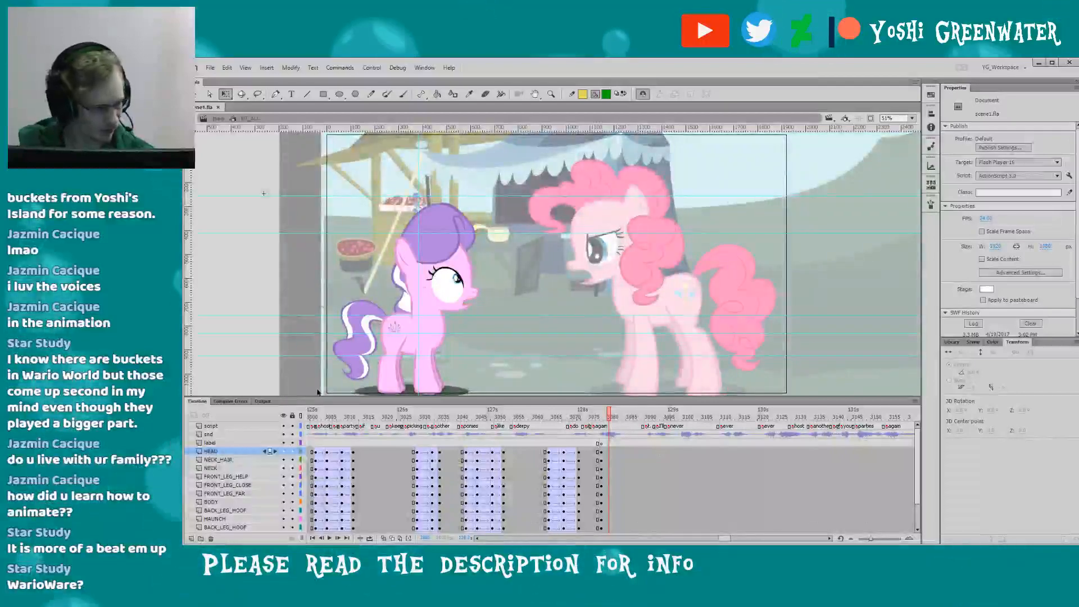
drag(313, 409, 313, 355)
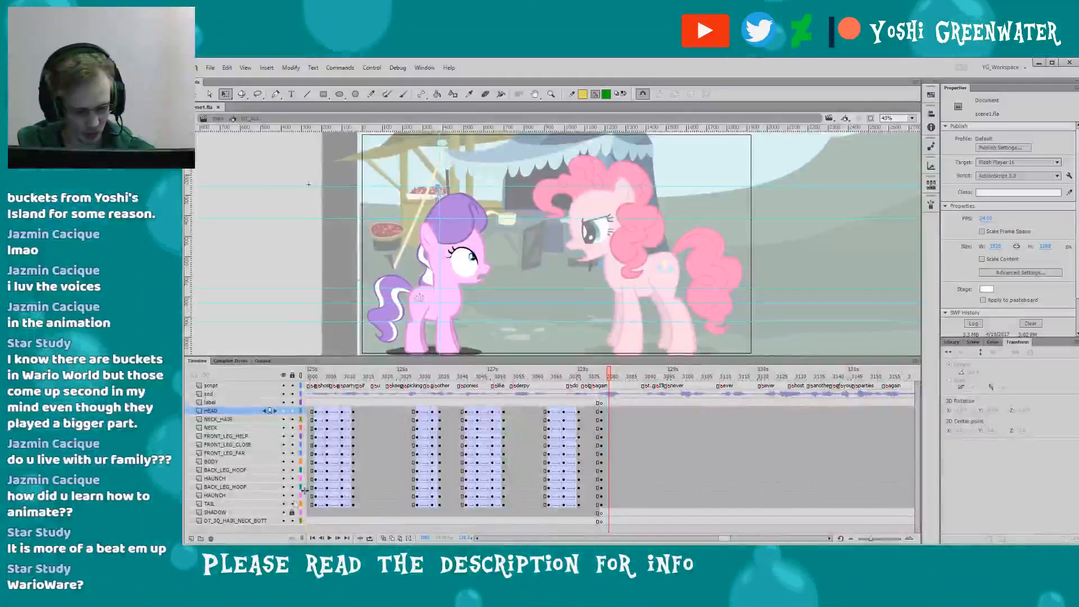
click(291, 516)
- Step forward through the lilac pony's held pose to about ten frames past her last keyframe
drag(723, 538, 728, 538)
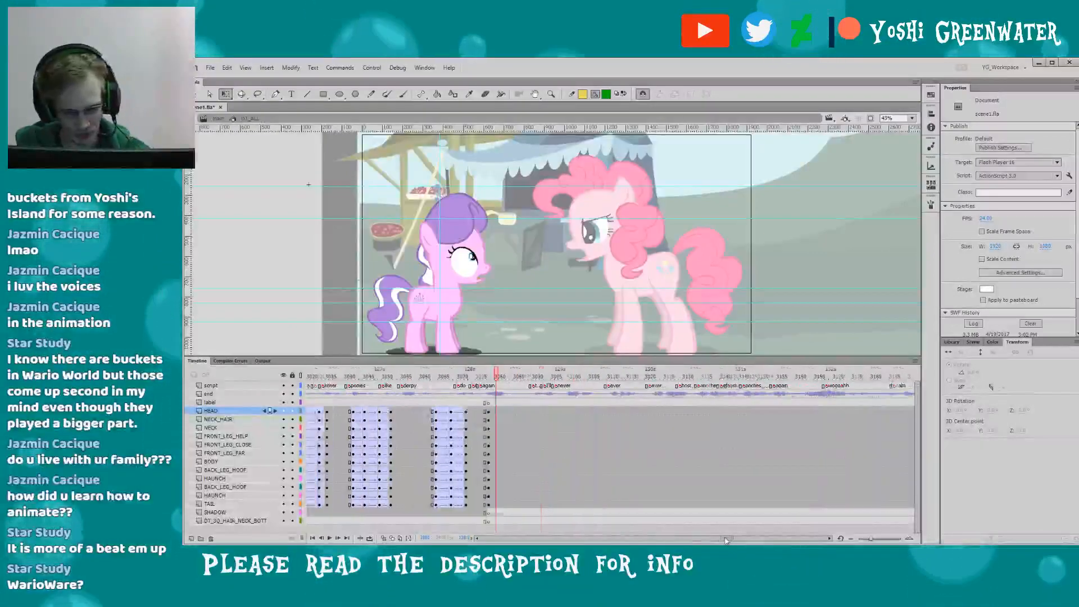
drag(461, 356, 462, 358)
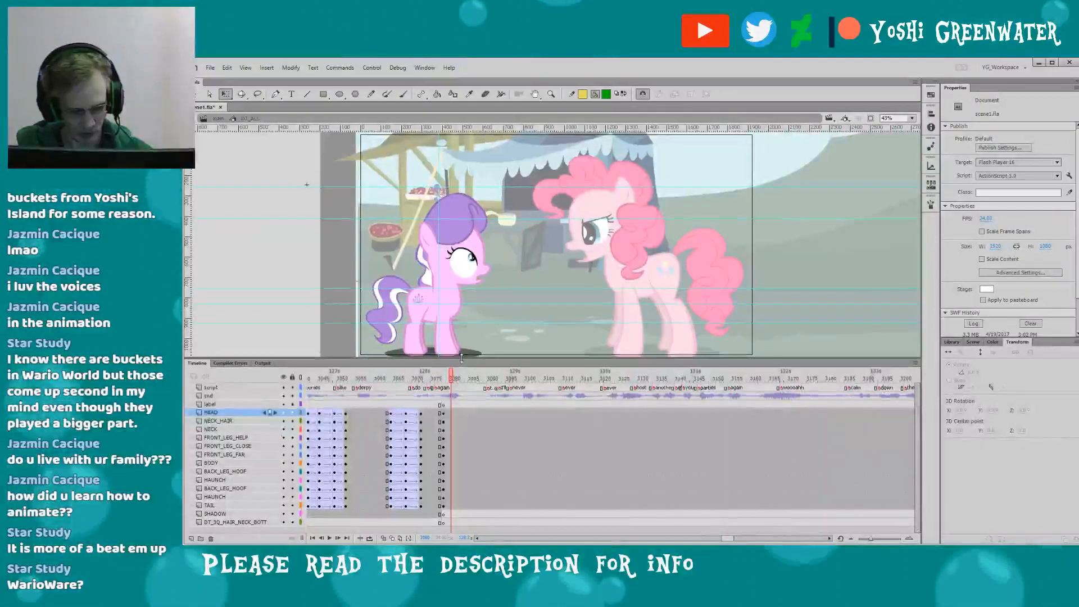
key(z)
click(401, 271)
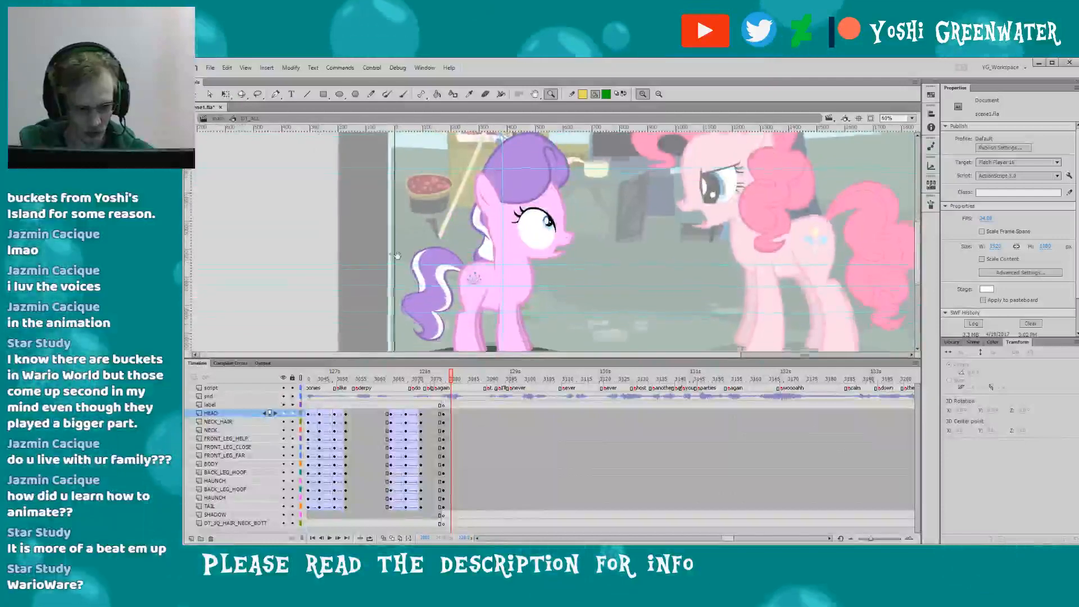
key(q)
drag(369, 359, 369, 362)
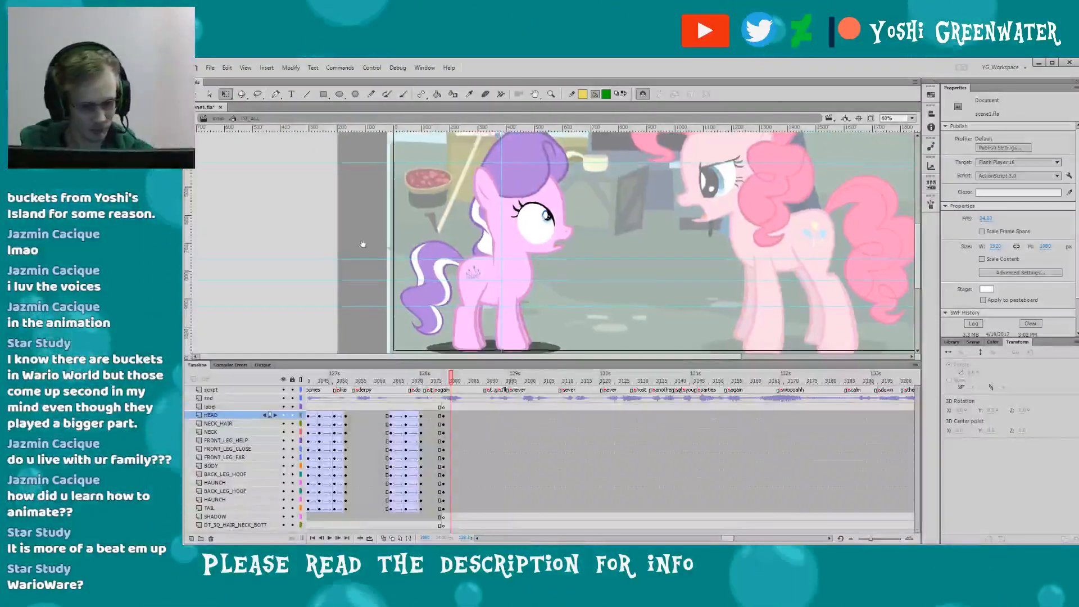
click(470, 381)
key(period)
key(period)
key(period)
key(period)
key(period)
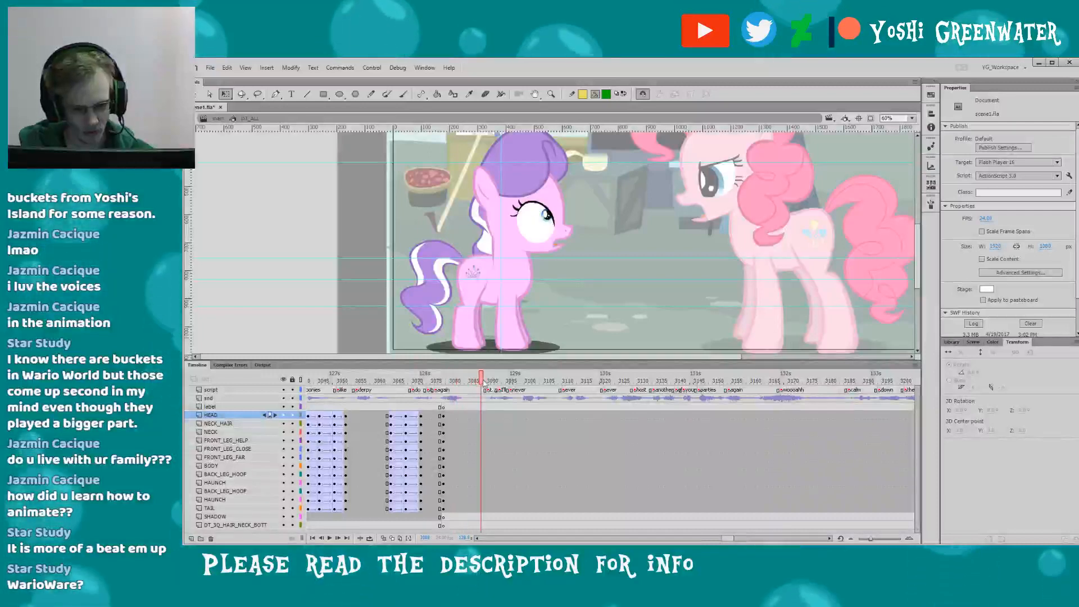
- Return to the main timeline and examine both ponies in the frame where the pink pony's eyes are closed
double_click(365, 314)
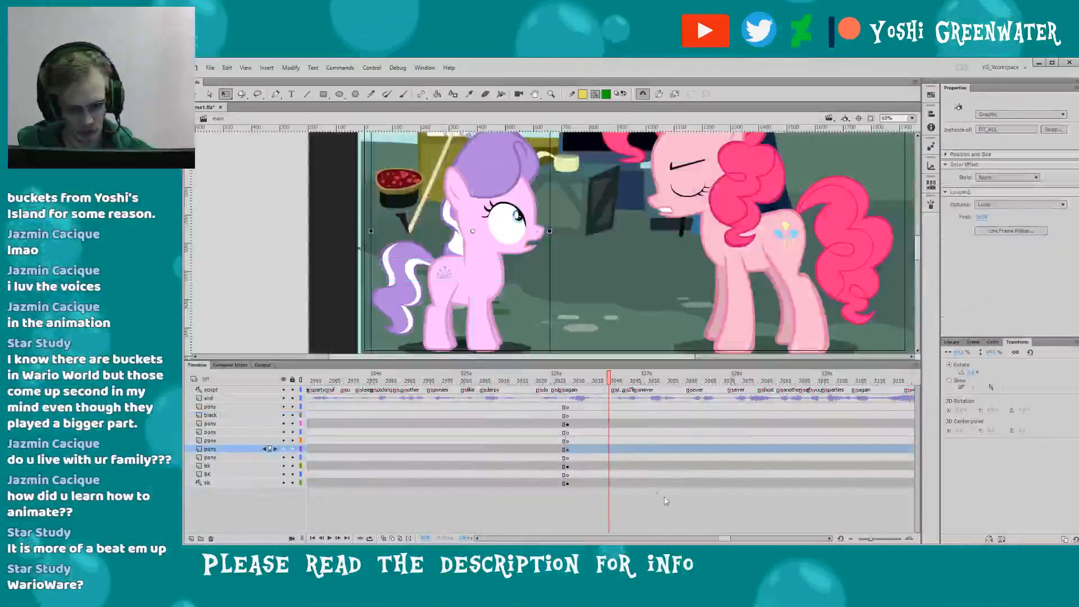
drag(725, 540, 726, 540)
drag(573, 361, 567, 382)
drag(523, 308, 468, 305)
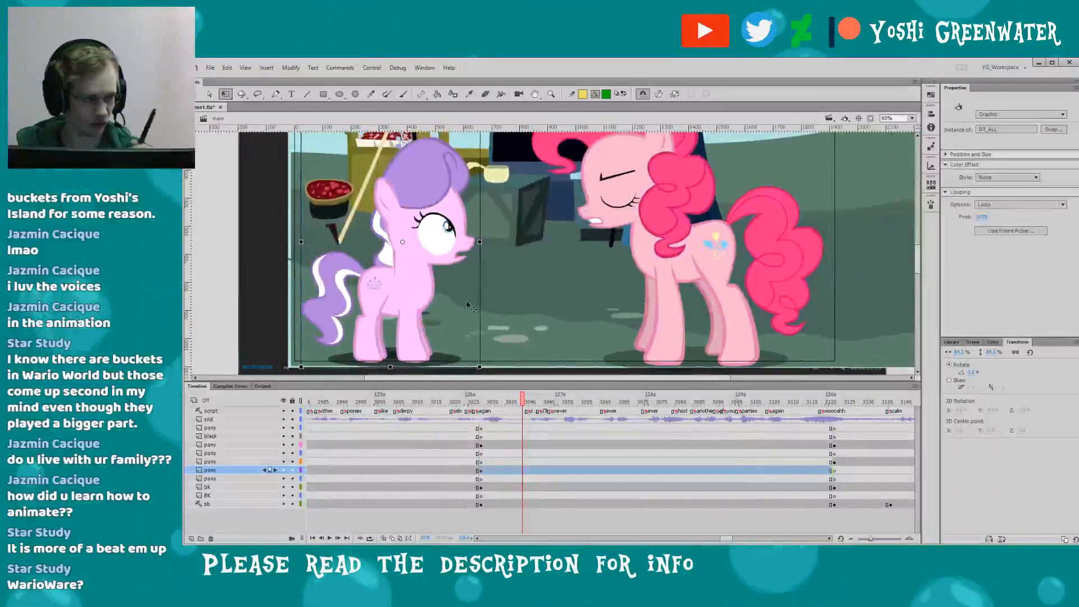
drag(562, 207, 534, 220)
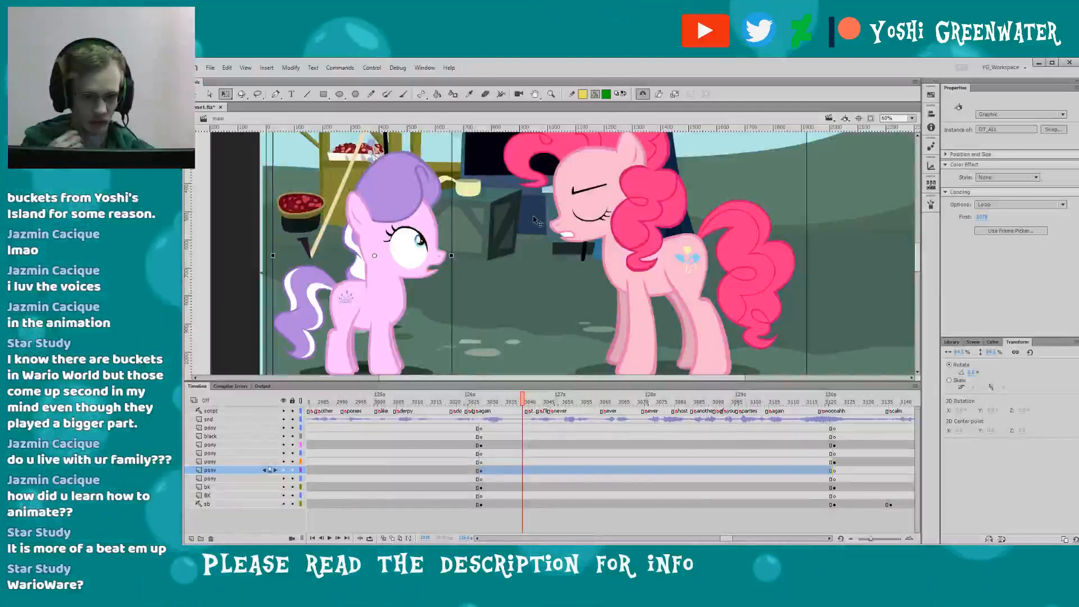
click(215, 222)
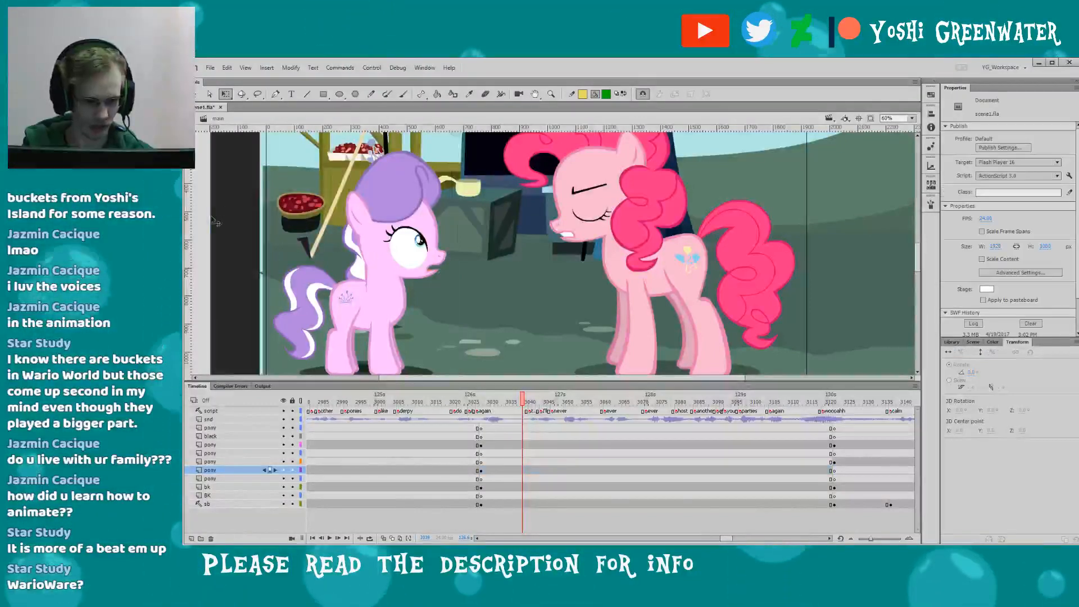
drag(258, 235, 274, 225)
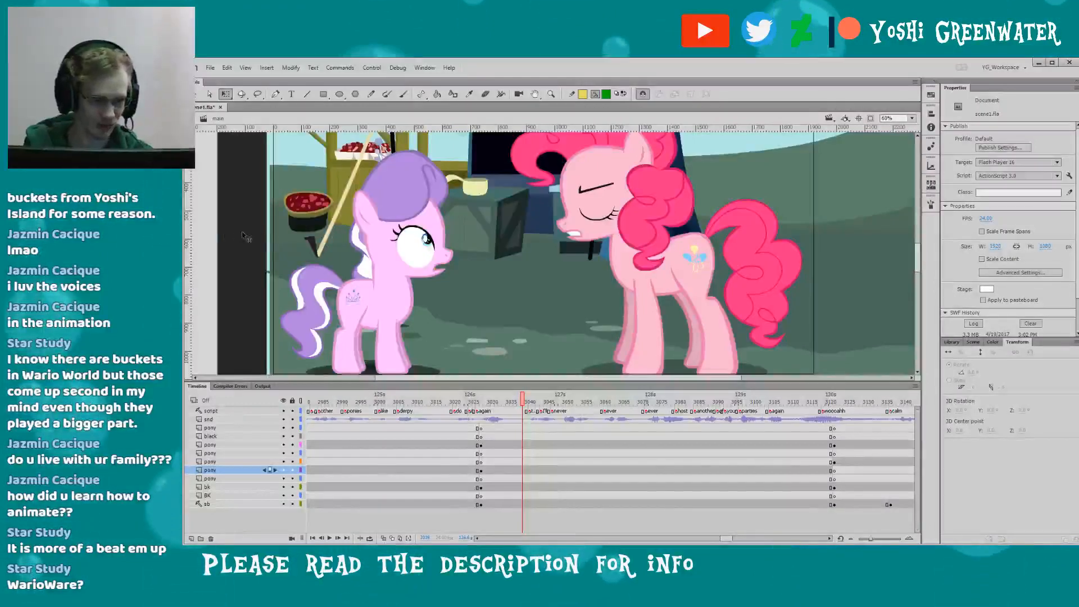
drag(212, 230, 217, 228)
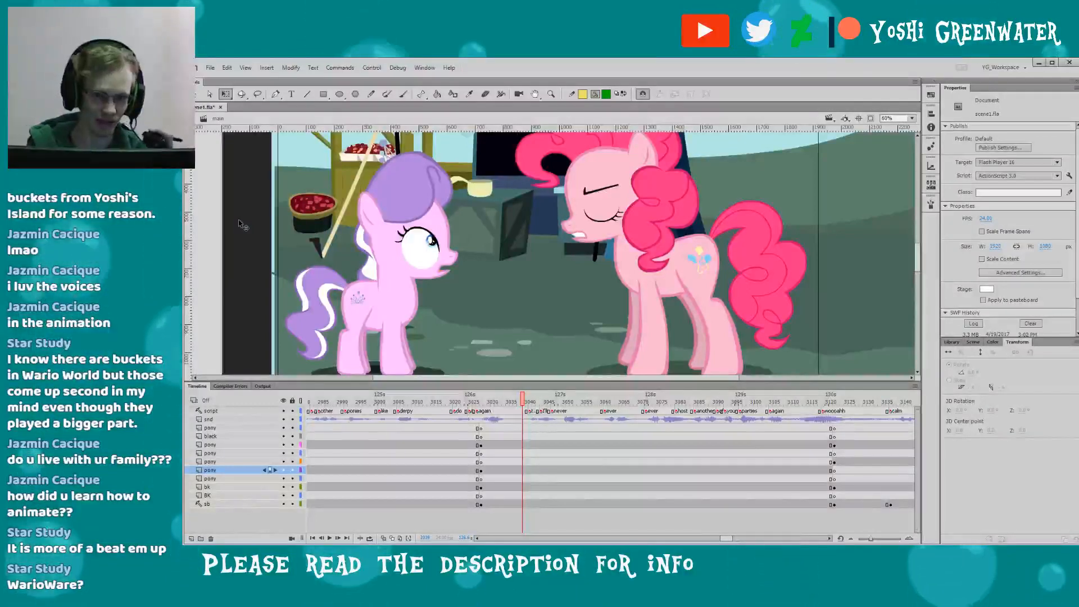
- Open the pink pony's symbol at the first keyframe of her side-view pose and enlarge the timeline area to show all layers
double_click(646, 264)
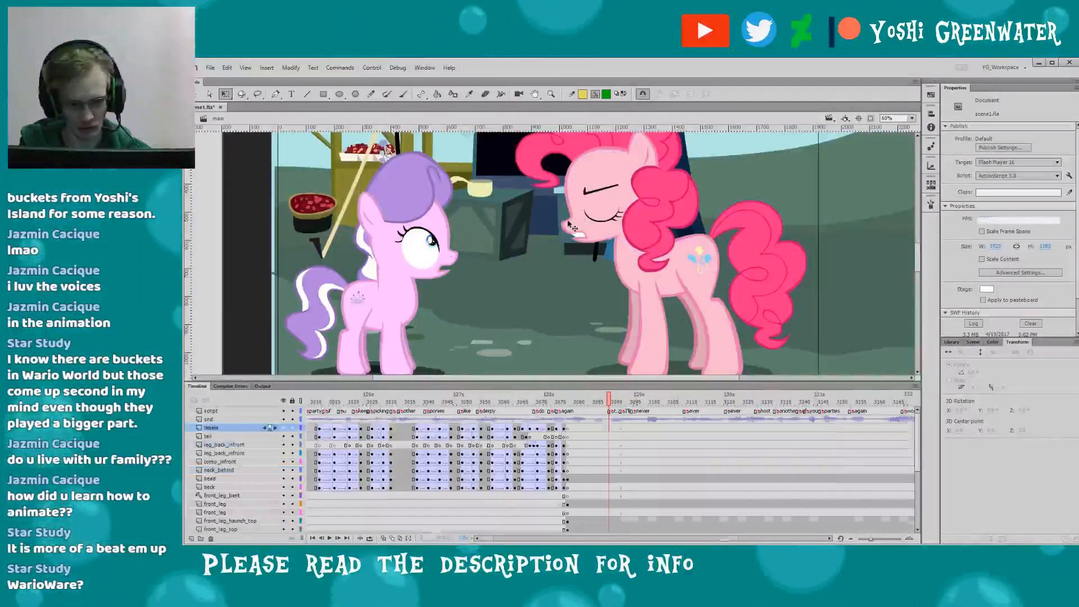
click(568, 401)
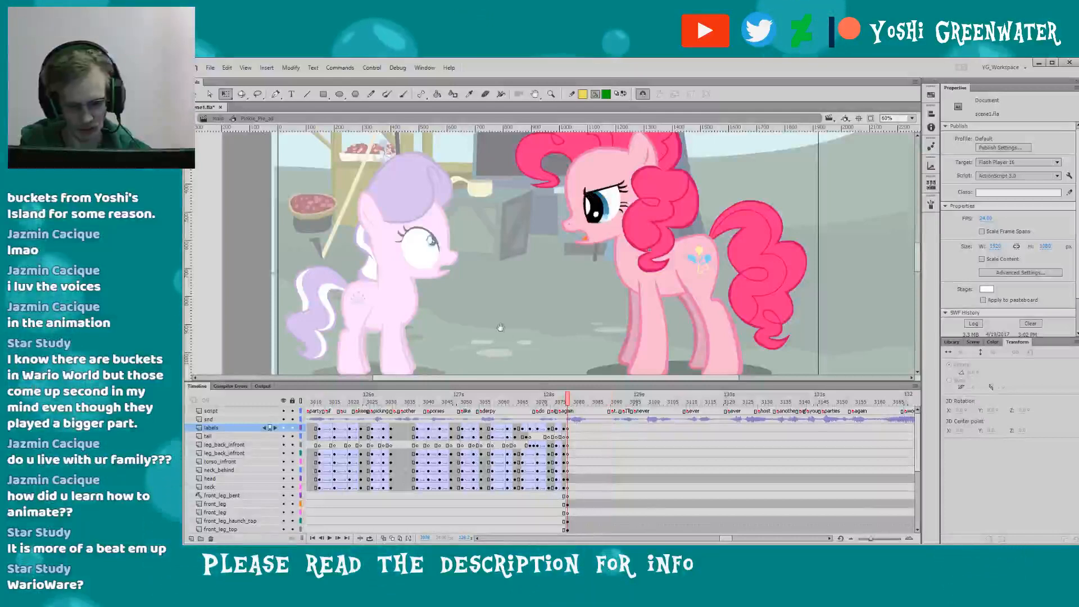
drag(500, 327, 481, 320)
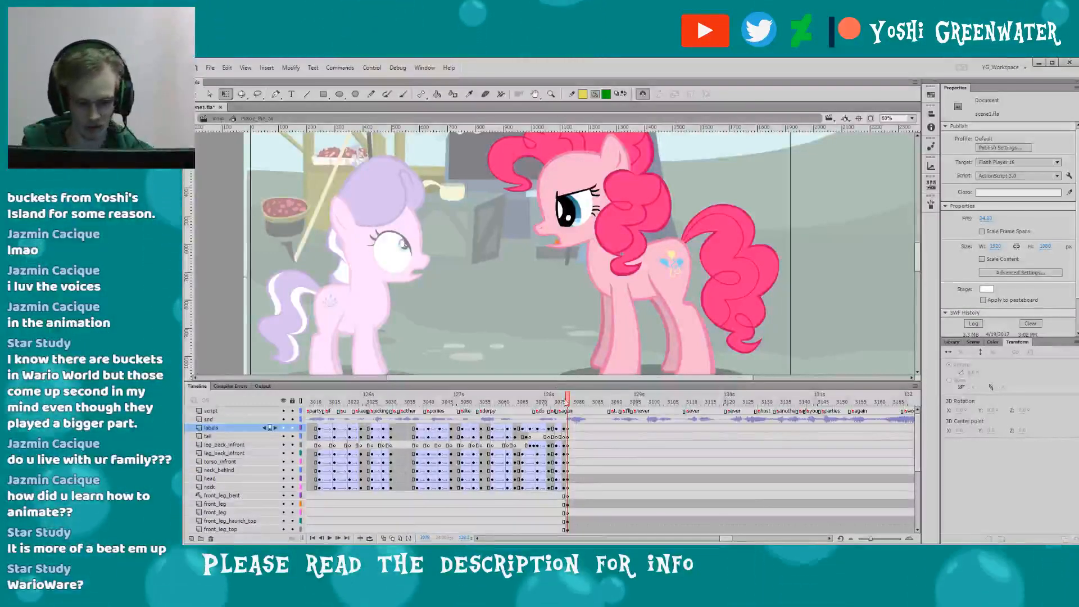
scroll(613, 420, right, 3)
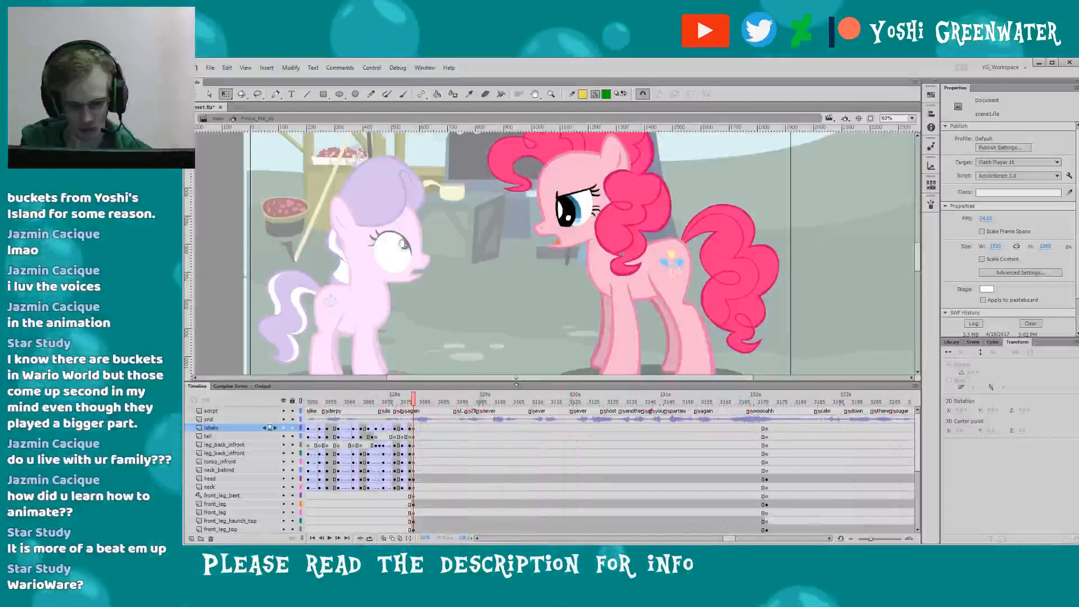
drag(516, 381, 478, 209)
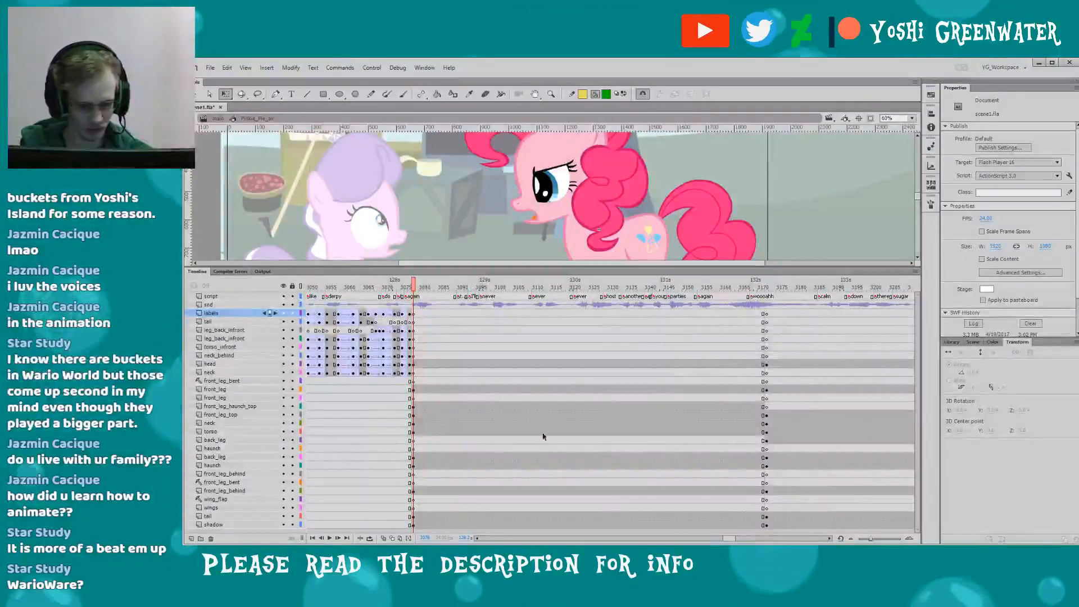
drag(540, 267, 540, 263)
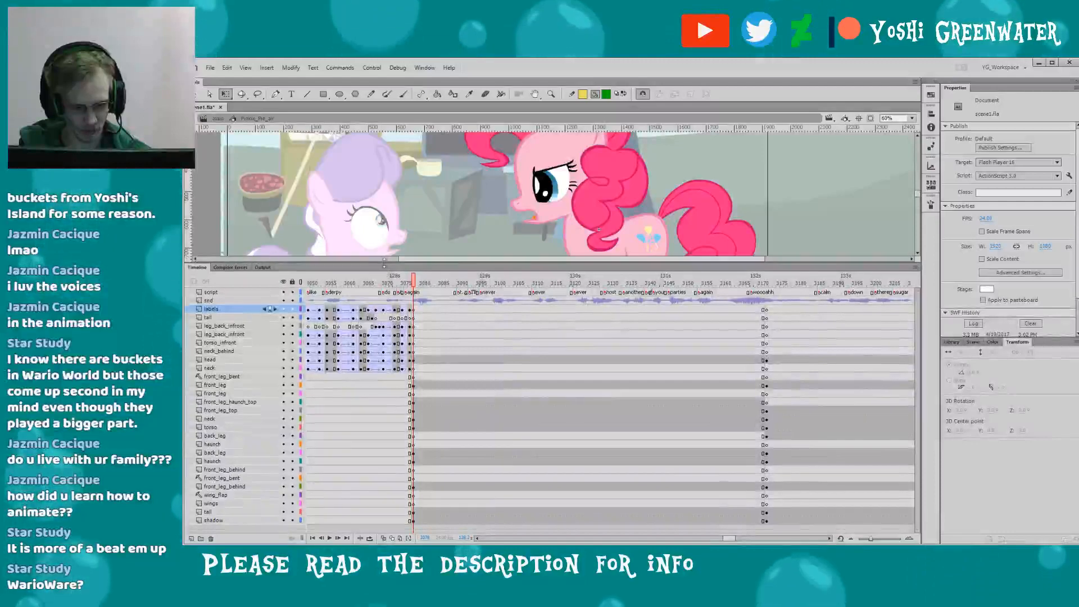
- Move the side-view pose's head, front leg, neck and torso parts from their lower layers into the layers from labels to neck_behind
click(413, 361)
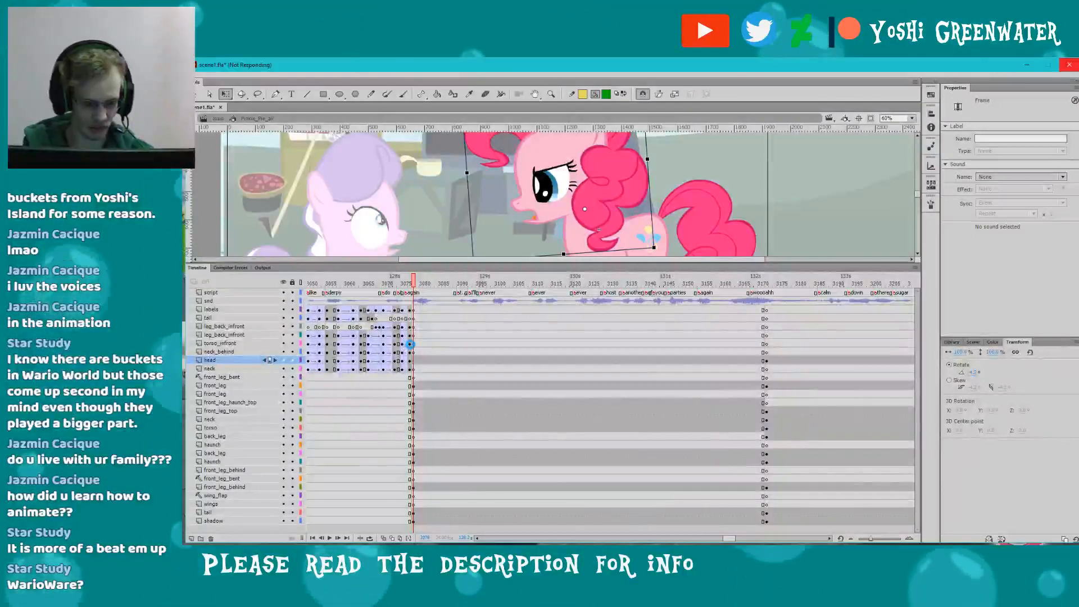
drag(414, 310, 414, 367)
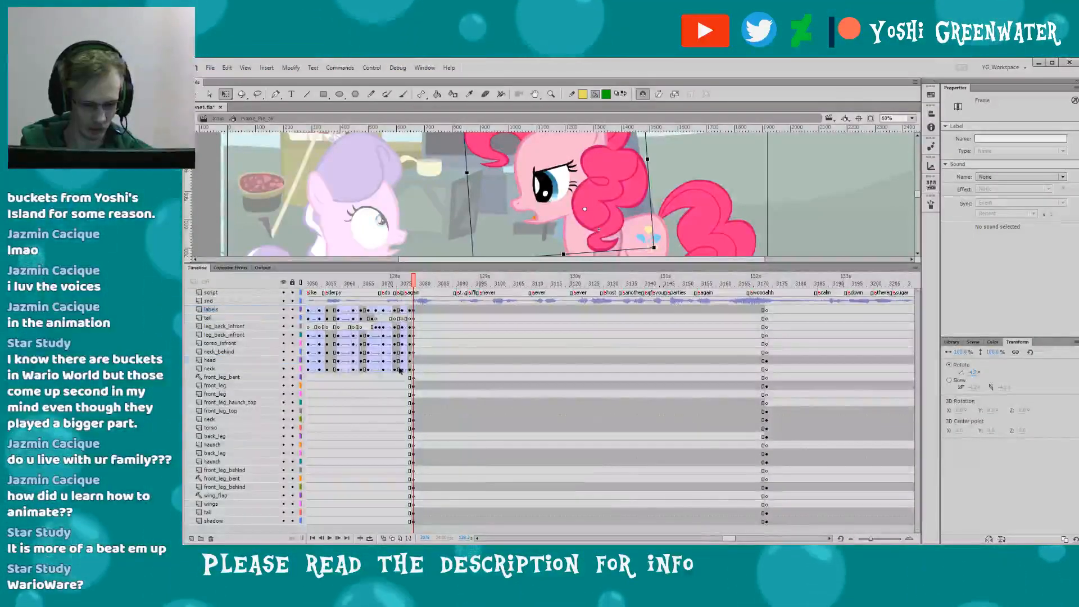
click(412, 385)
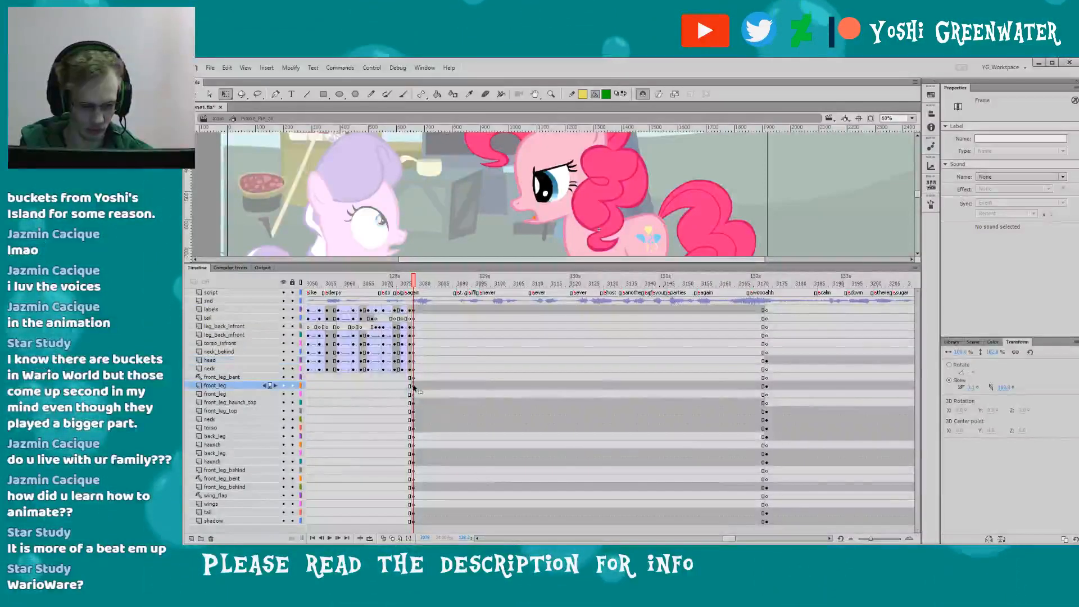
click(413, 319)
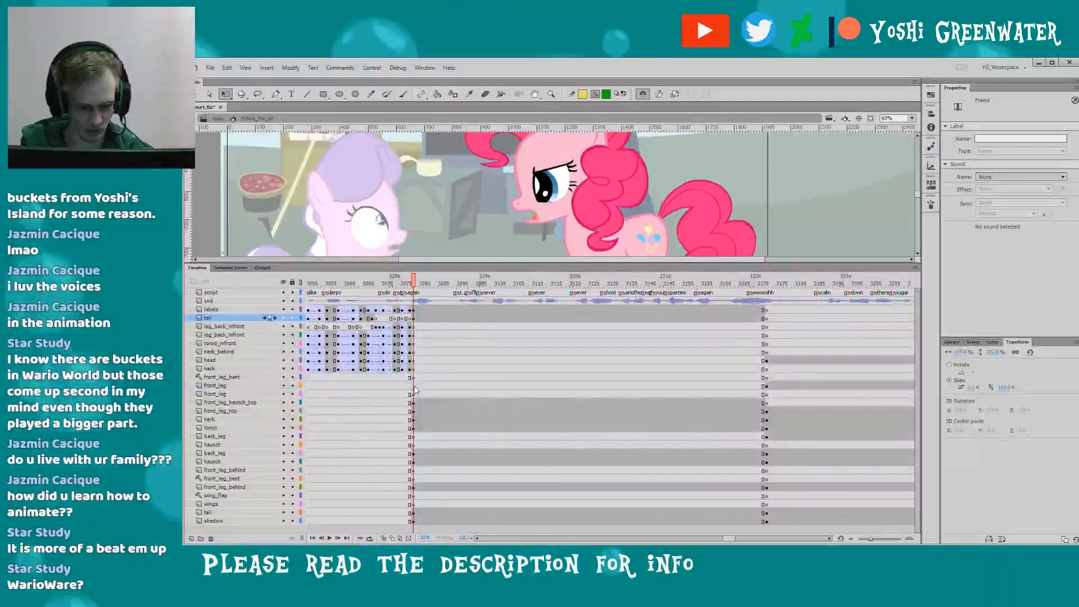
click(389, 384)
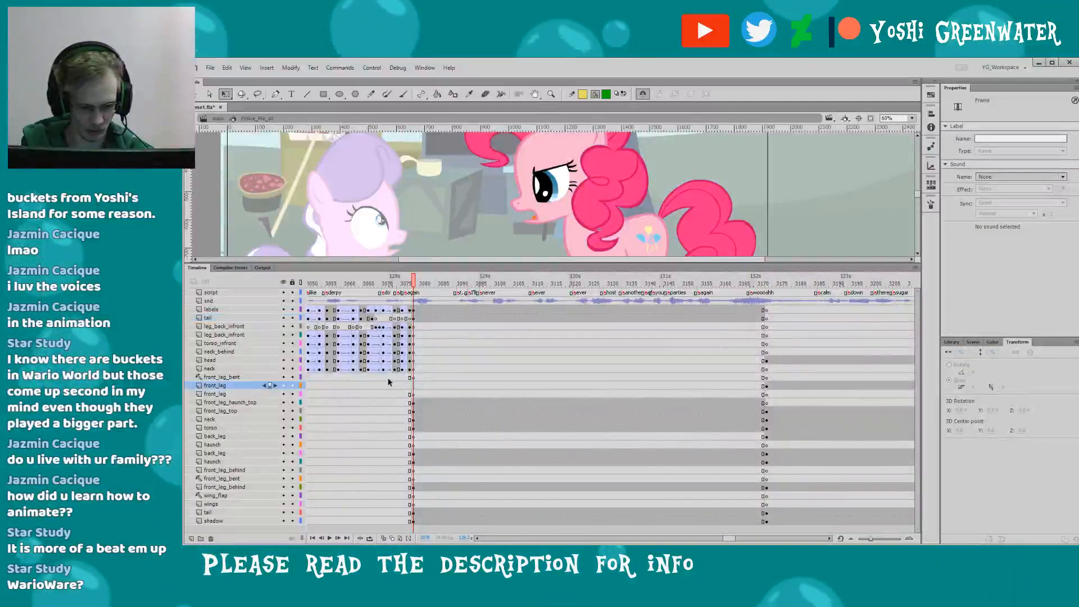
click(411, 428)
key(shift+F6)
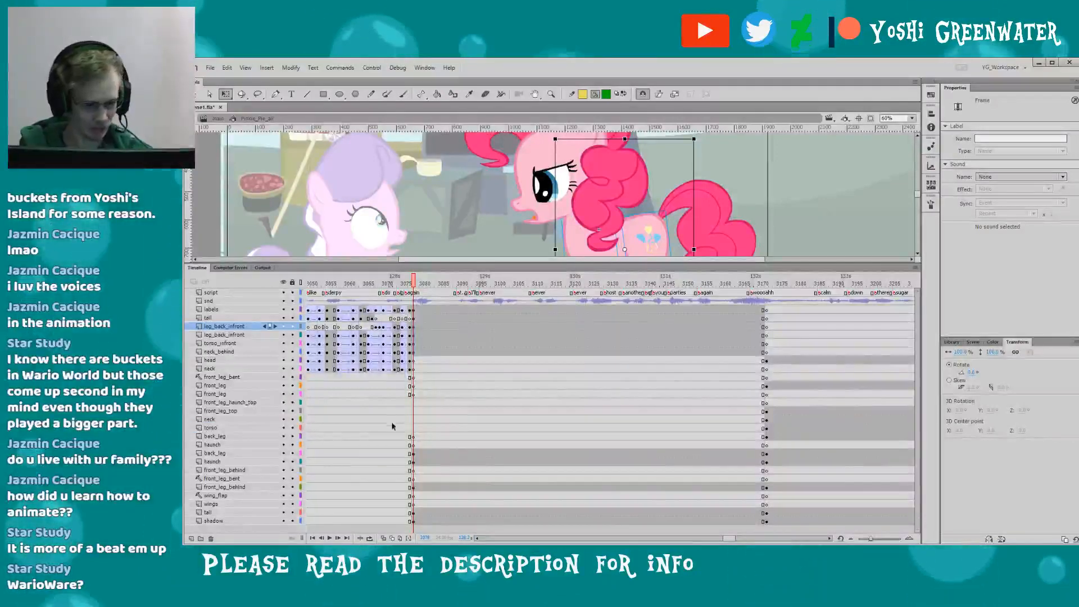
- Move the haunch, back leg, rear front leg, tail and shadow parts into the layers from head to the second front_leg
click(412, 461)
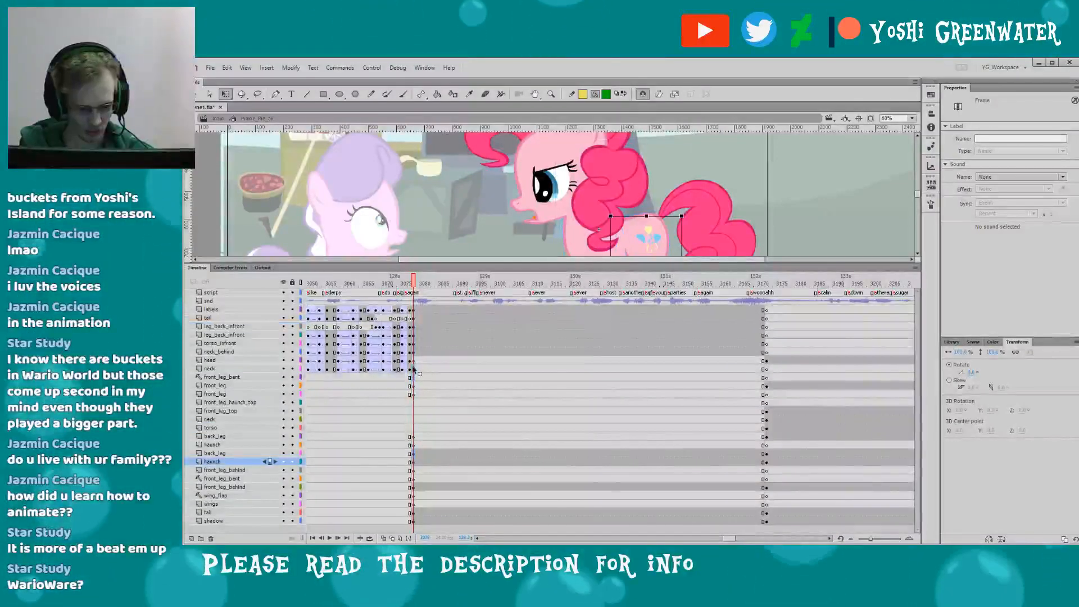
key(shift+F6)
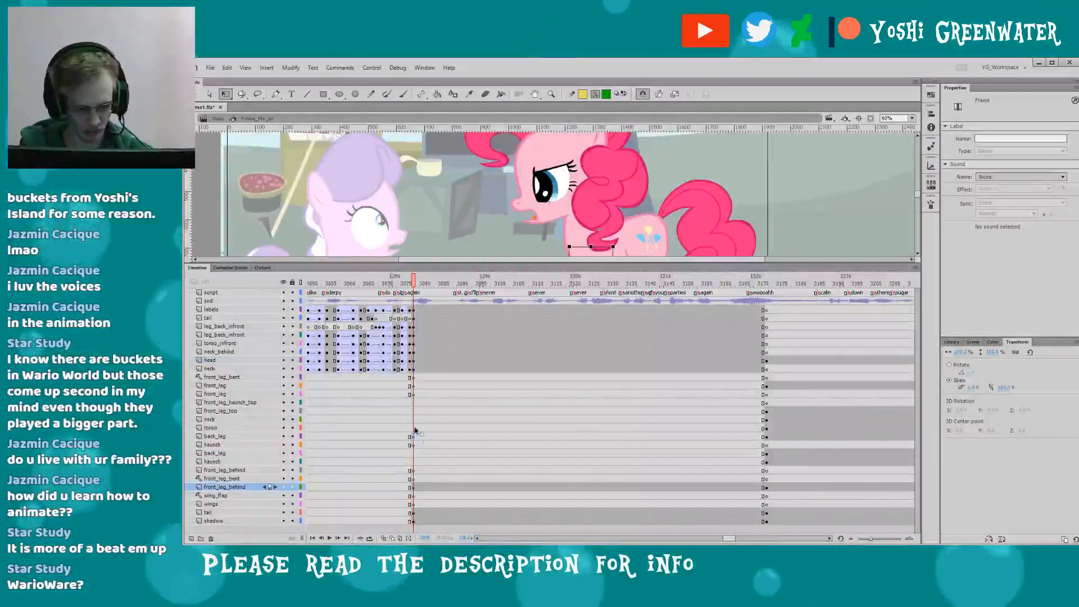
click(416, 377)
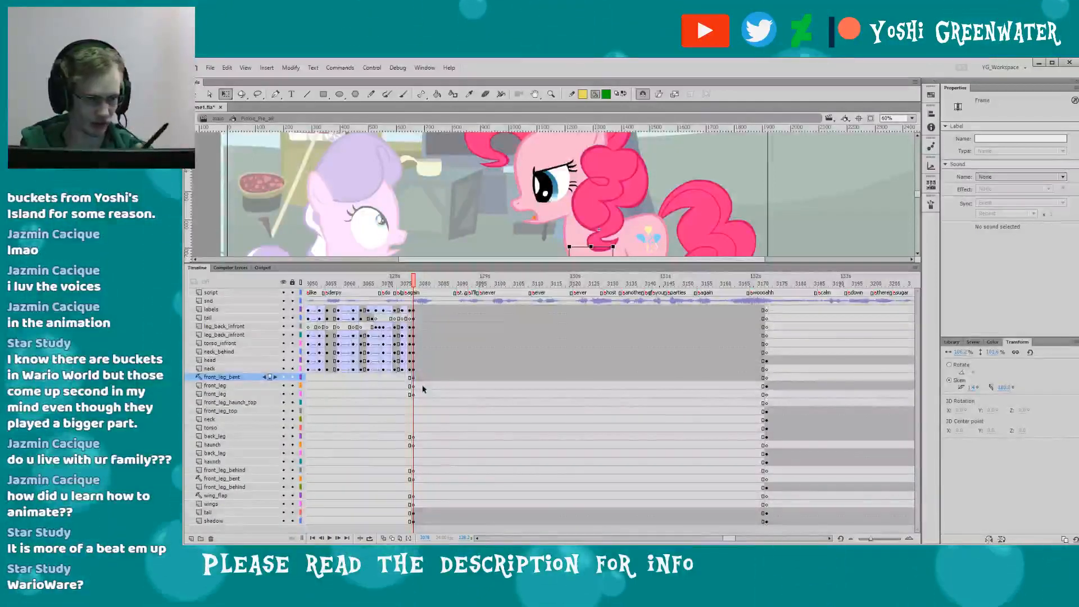
click(411, 521)
drag(413, 391, 413, 521)
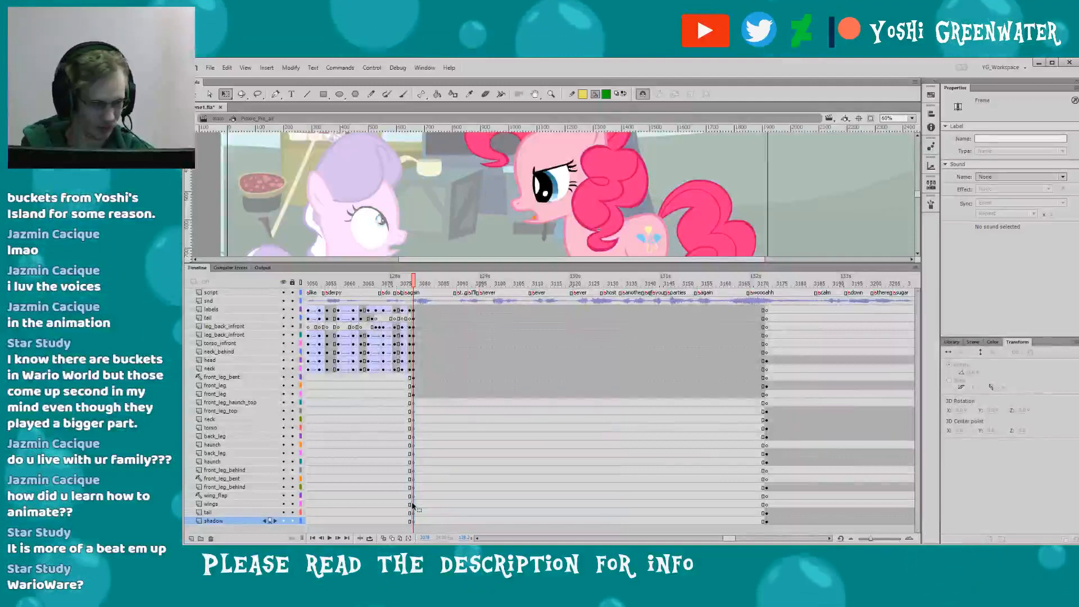
- Restore the timeline area's smaller height and move the transformation point of the pink pony's far front leg up to the shoulder
drag(372, 270, 385, 364)
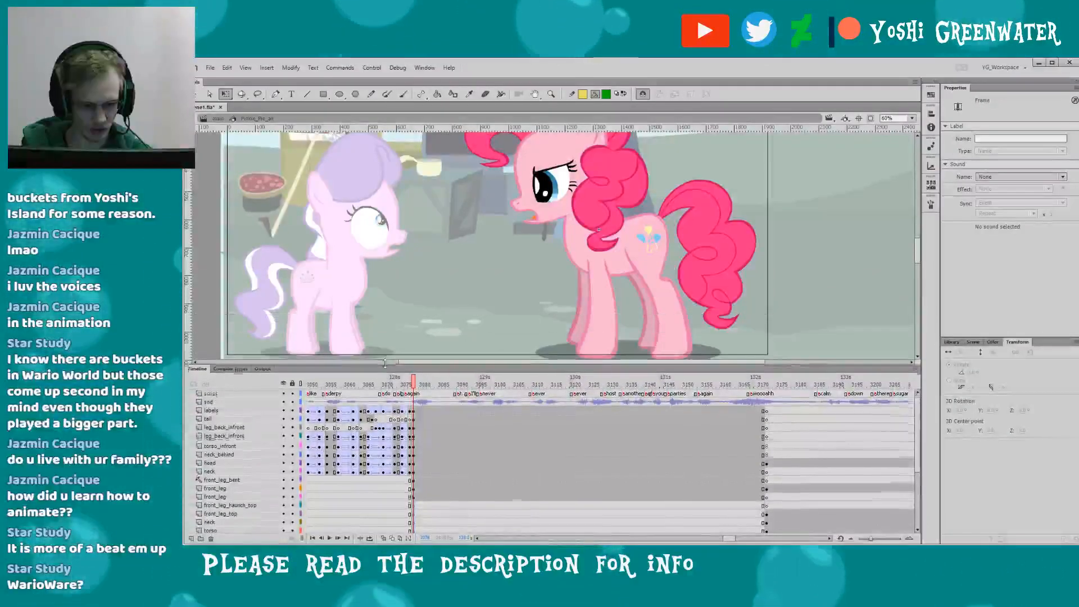
click(394, 319)
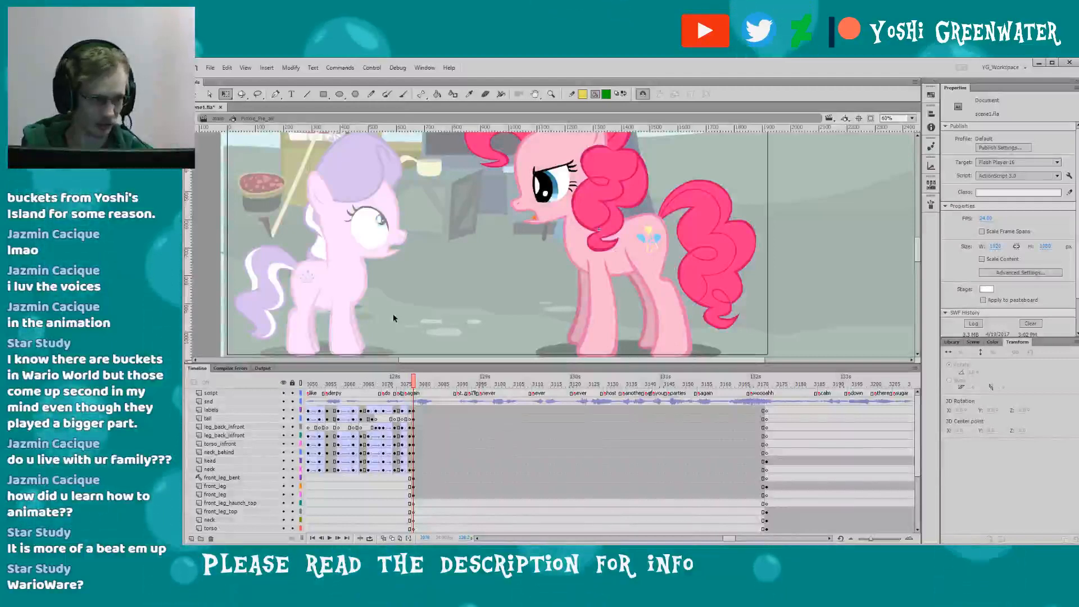
drag(424, 271, 429, 269)
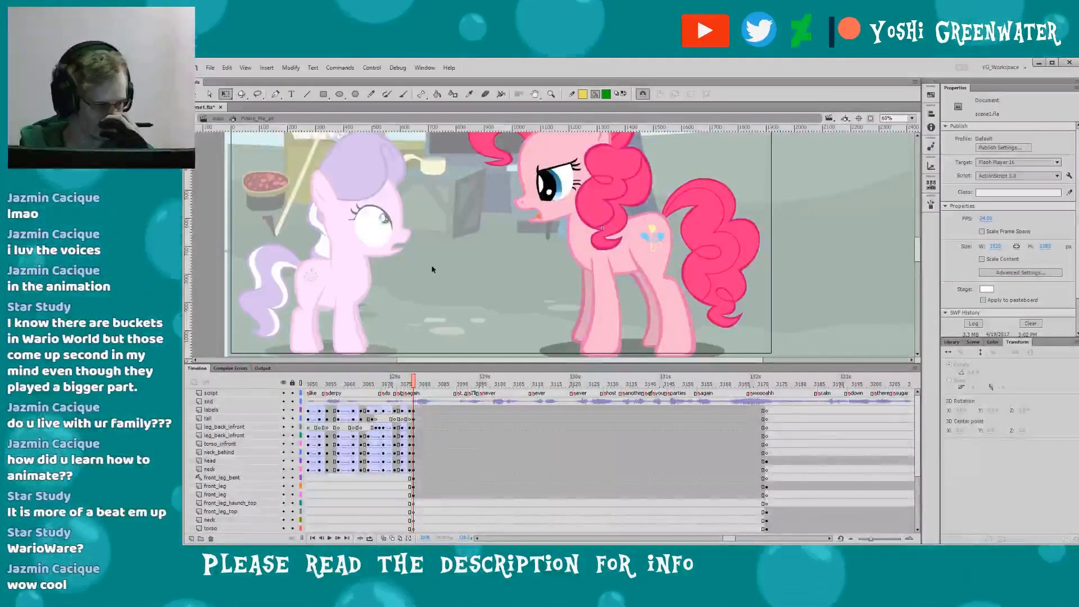
click(216, 478)
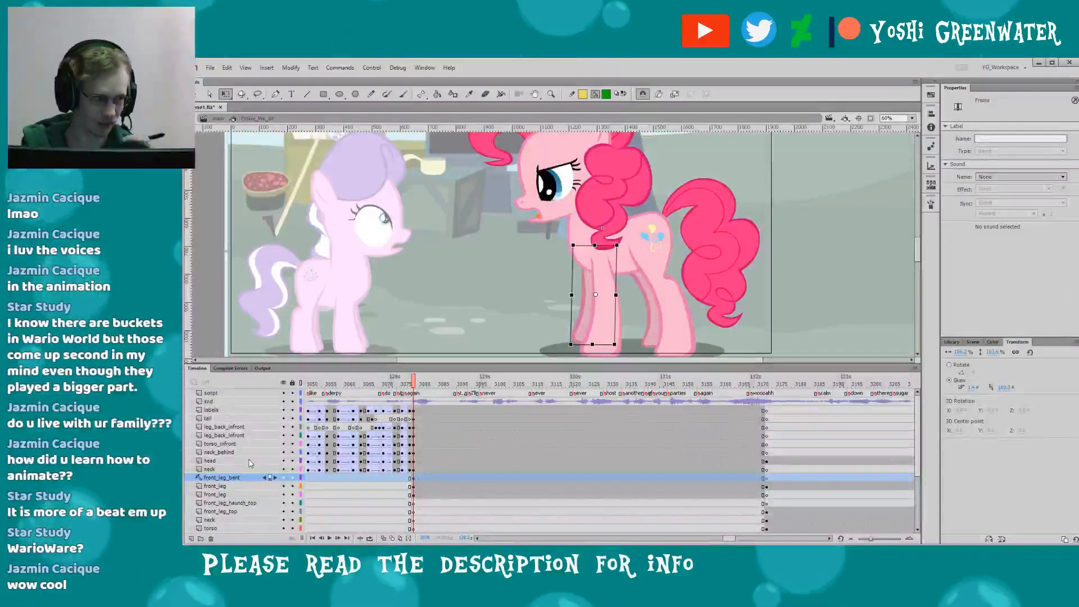
drag(464, 300, 457, 299)
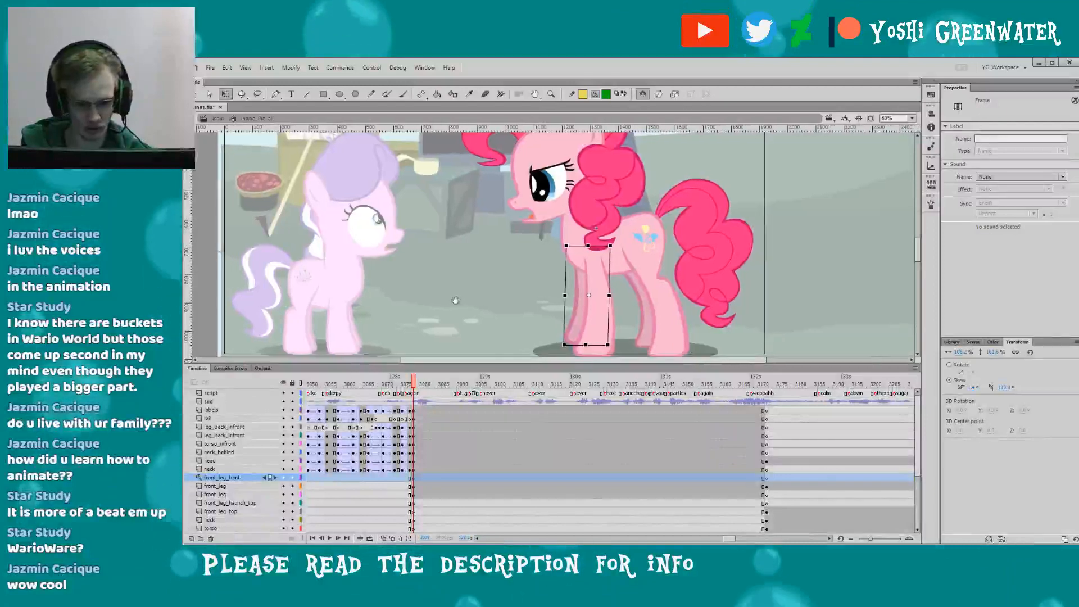
click(577, 258)
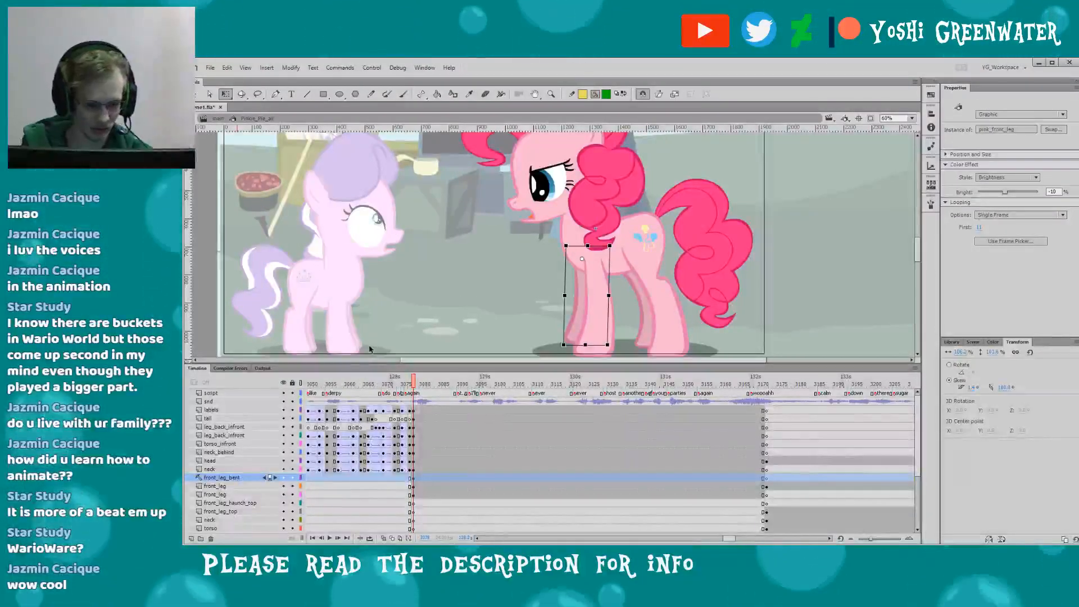
key(ctrl+shift+a)
- Shift the parts on front_leg_bent and both front_leg layers down by one layer, leaving front_leg_bent empty in the side-view pose
click(413, 494)
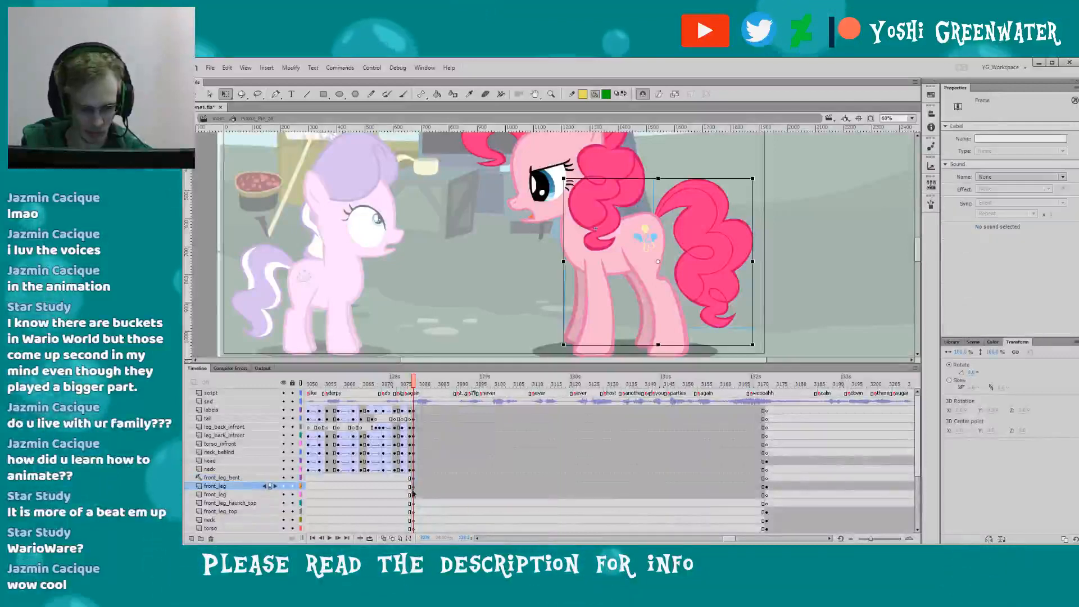
click(413, 486)
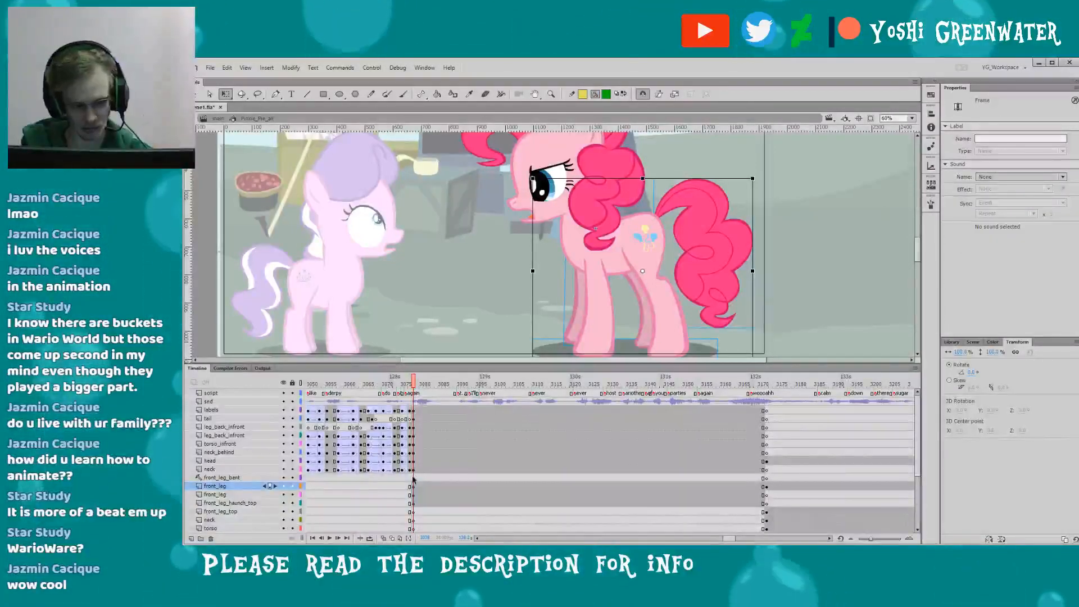
click(413, 478)
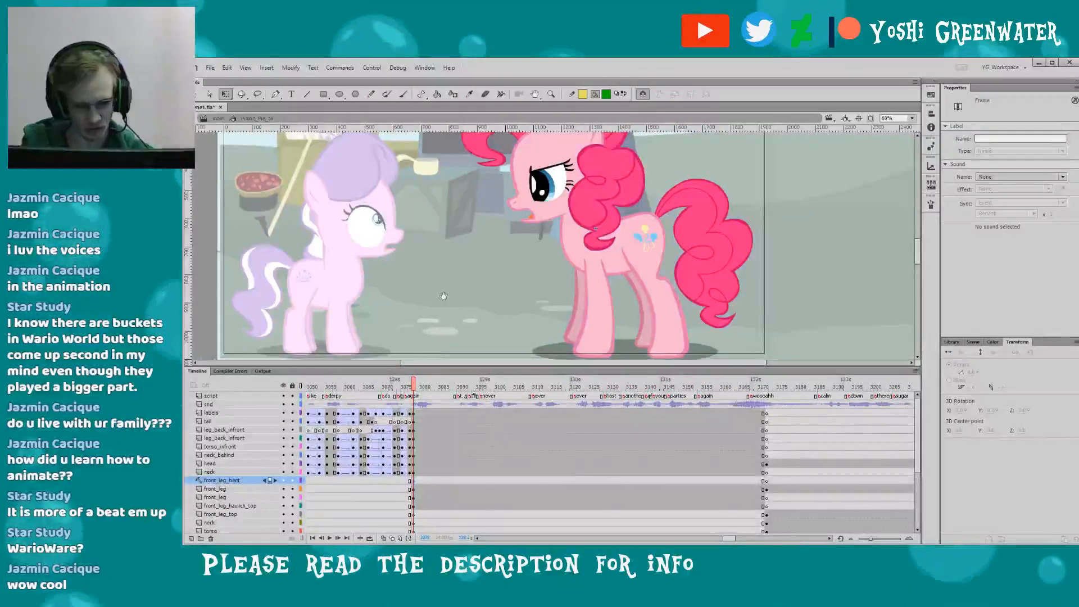
- Step through the pink pony's frames around the change from her front-facing pose to the side-view pose
drag(444, 296, 435, 302)
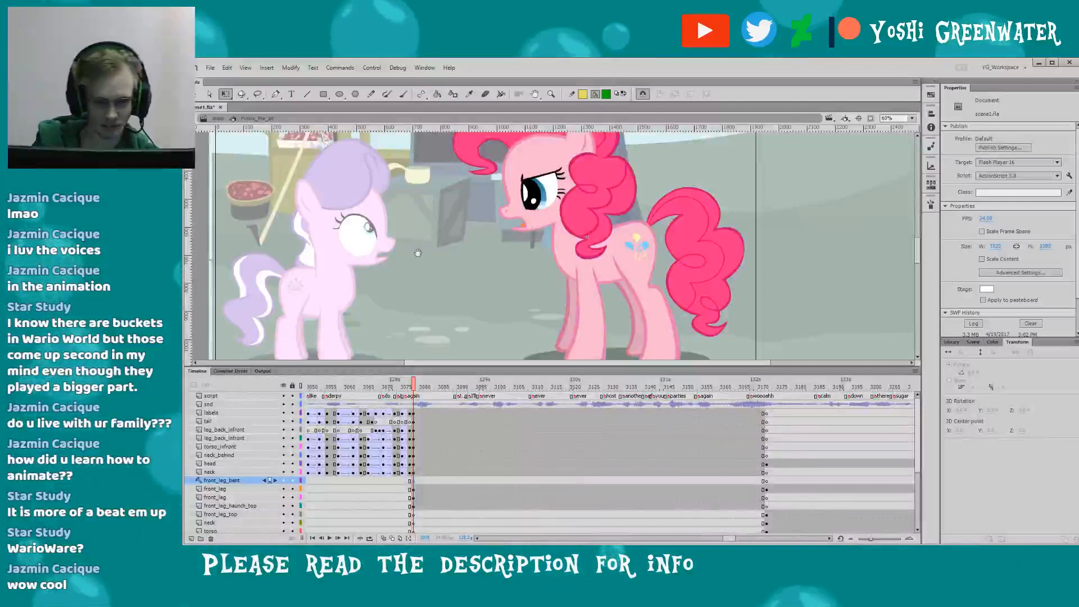
drag(418, 253, 431, 270)
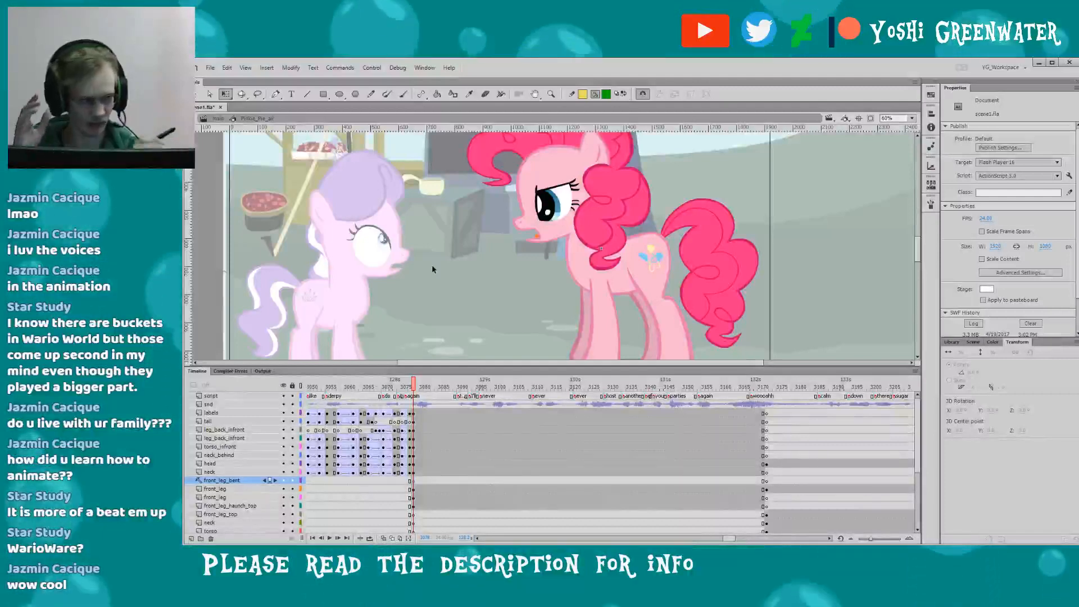
click(394, 377)
drag(480, 239, 452, 263)
key(period)
key(period)
key(period)
key(period)
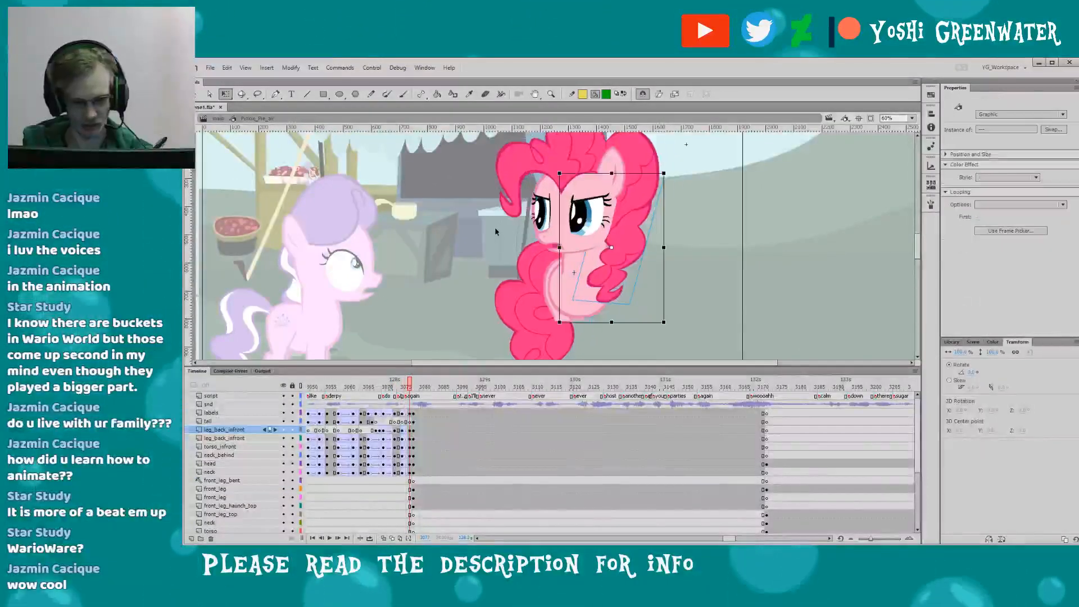
key(period)
key(period)
drag(349, 388, 412, 388)
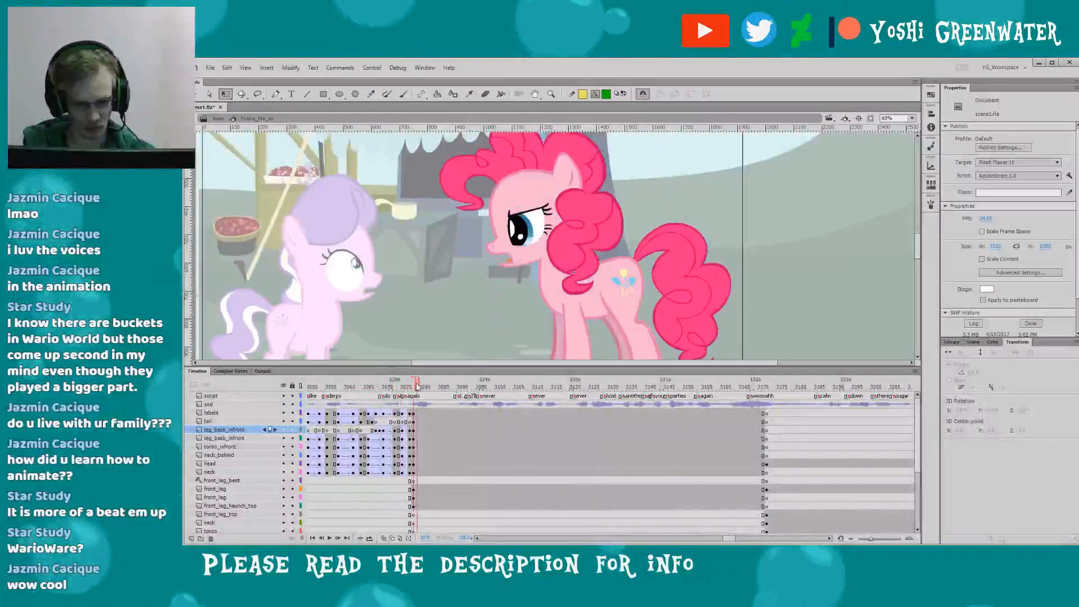
key(period)
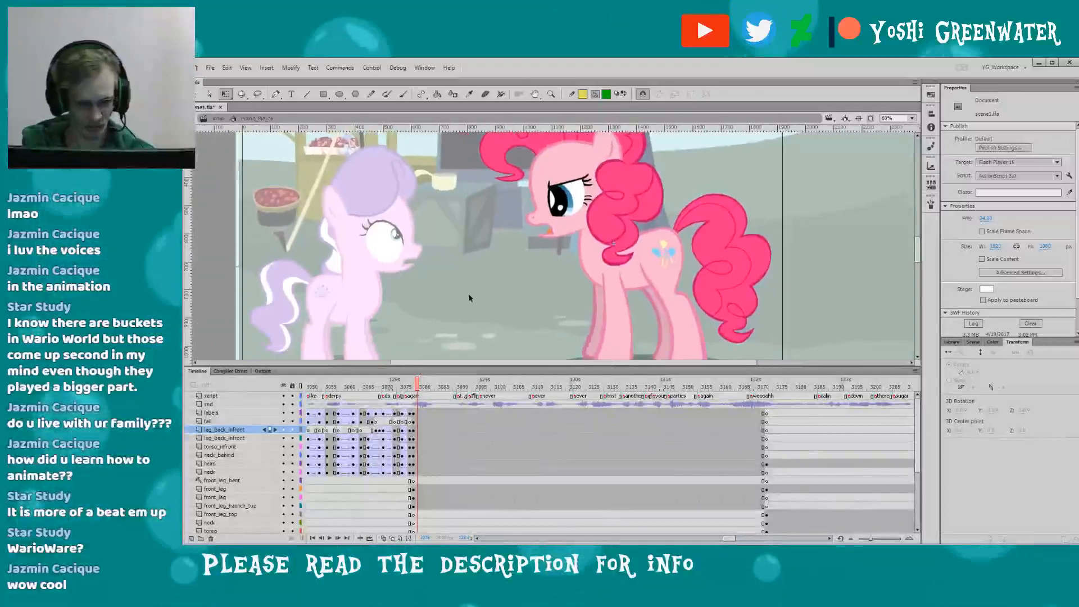
- Move the transformation points of the pink pony's near front leg, haunch and both back legs up to their joints
click(611, 329)
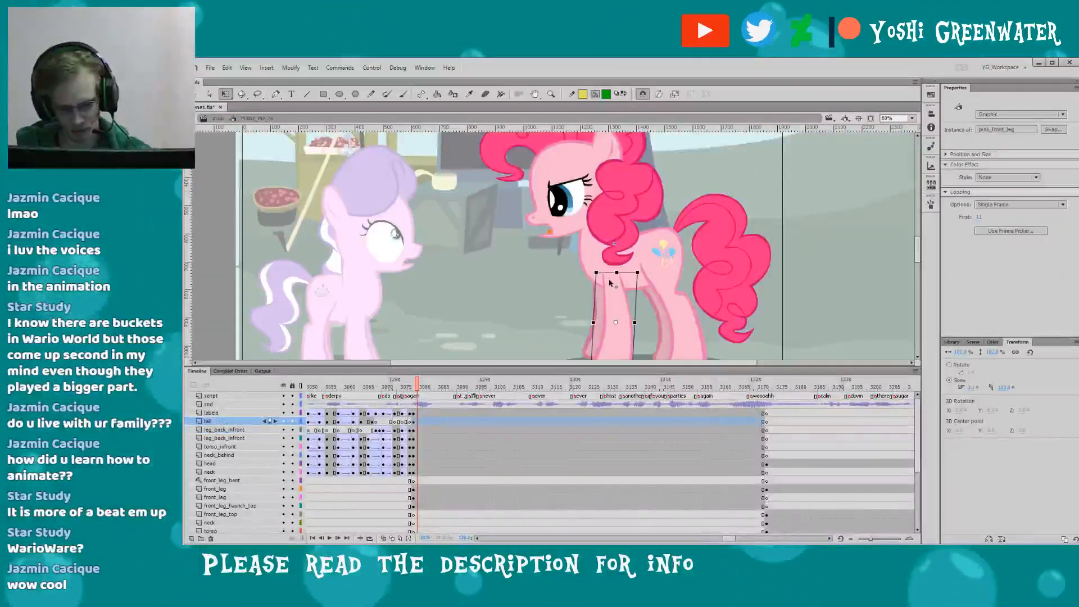
click(605, 309)
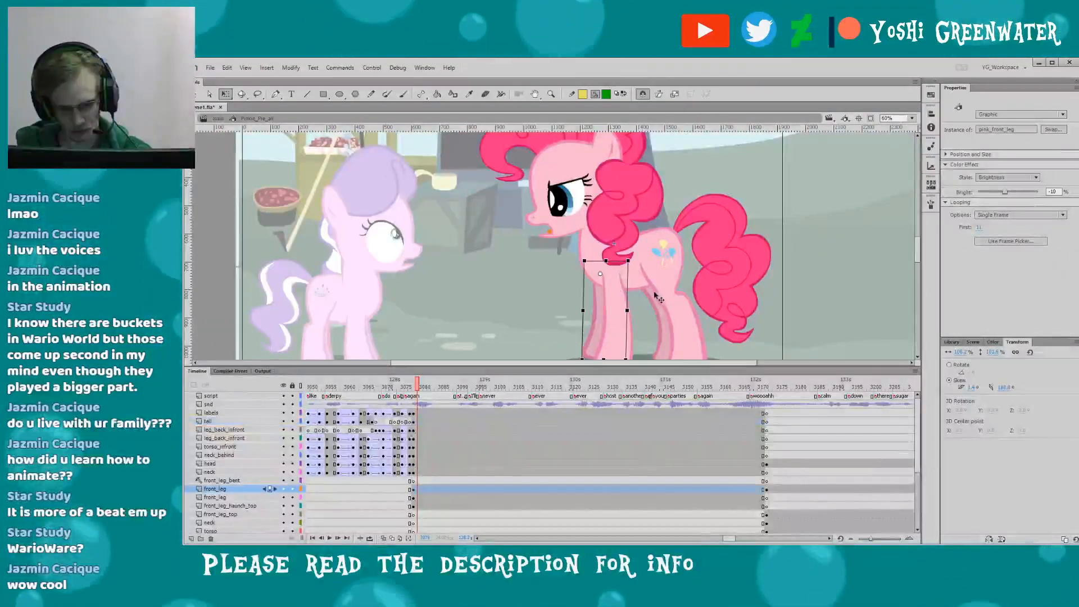
drag(640, 319, 624, 294)
click(650, 241)
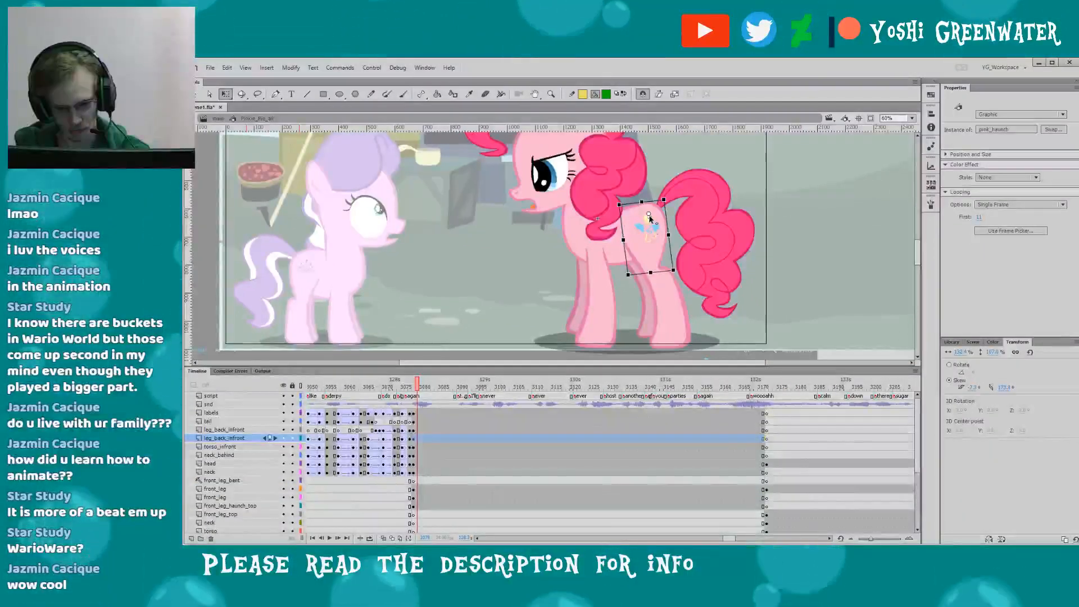
click(666, 308)
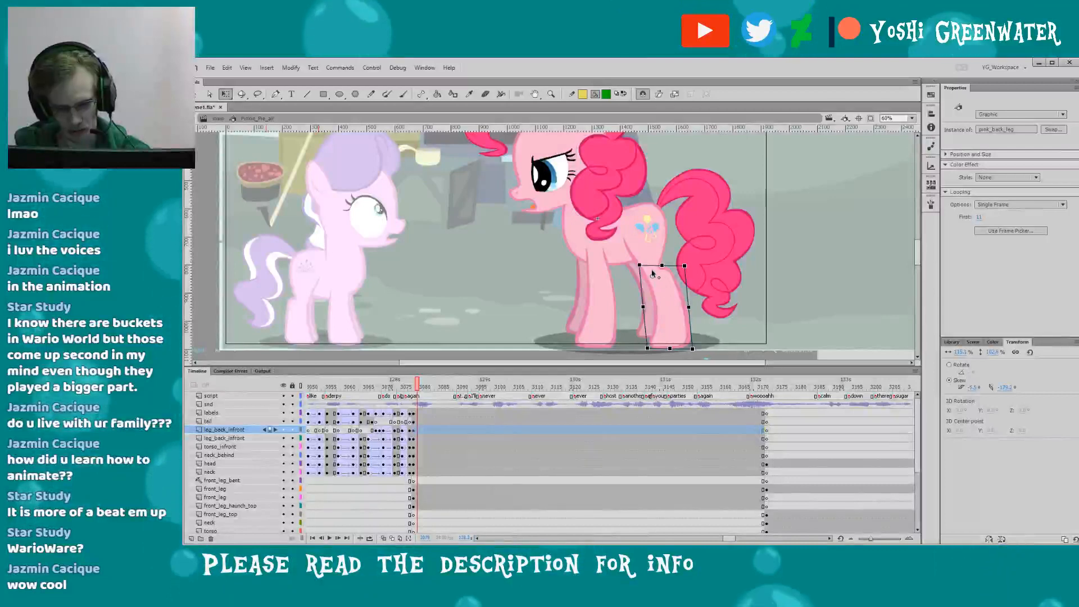
click(646, 302)
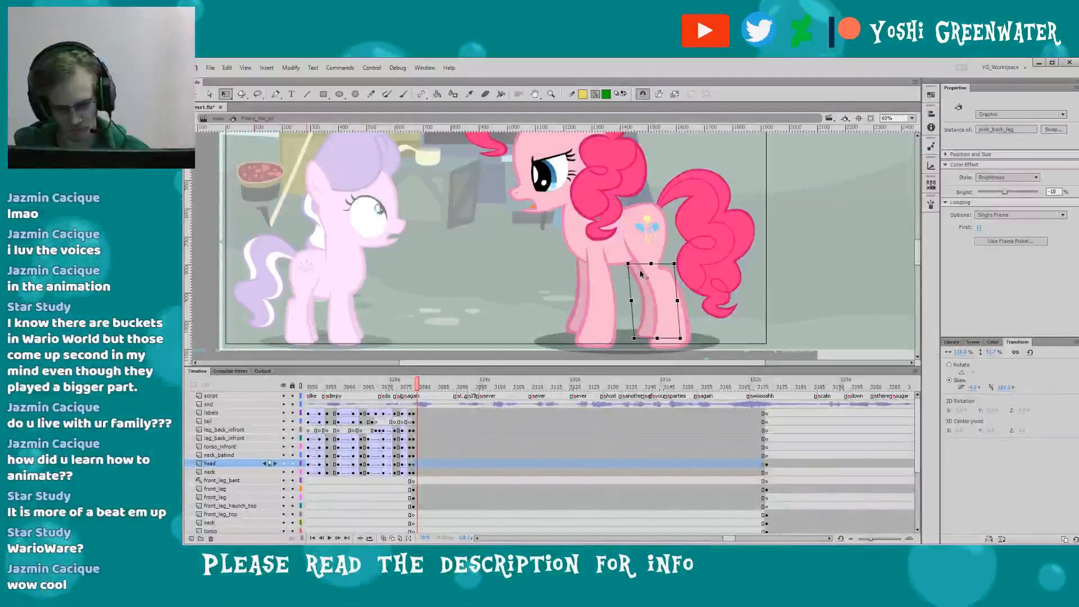
- Check the placement of the transformation points on the pink pony's tail and shadow
click(697, 256)
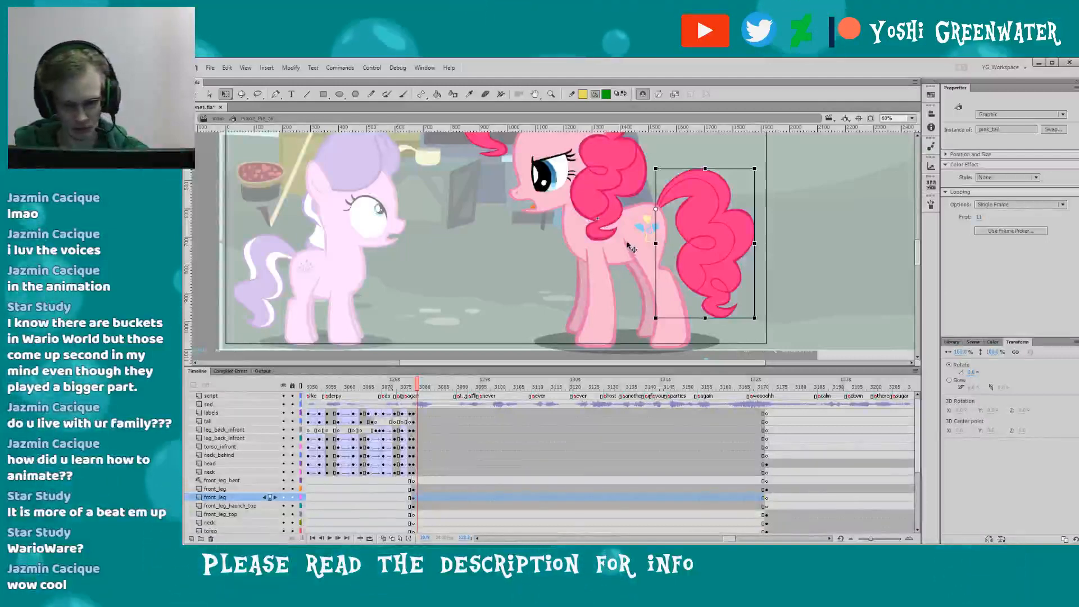
click(640, 281)
click(549, 299)
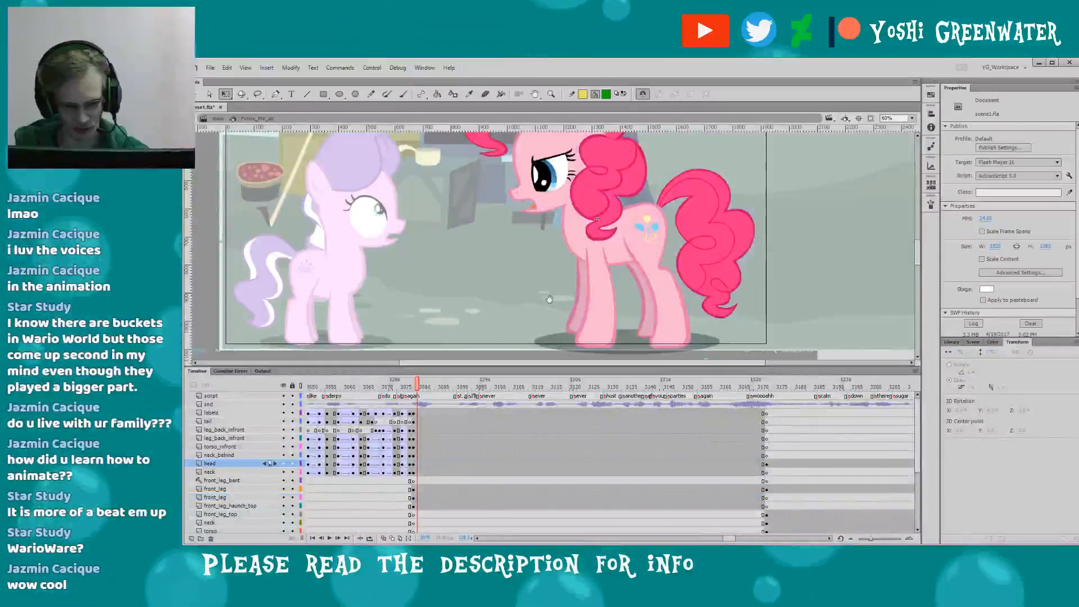
scroll(549, 299, down, 1)
click(544, 324)
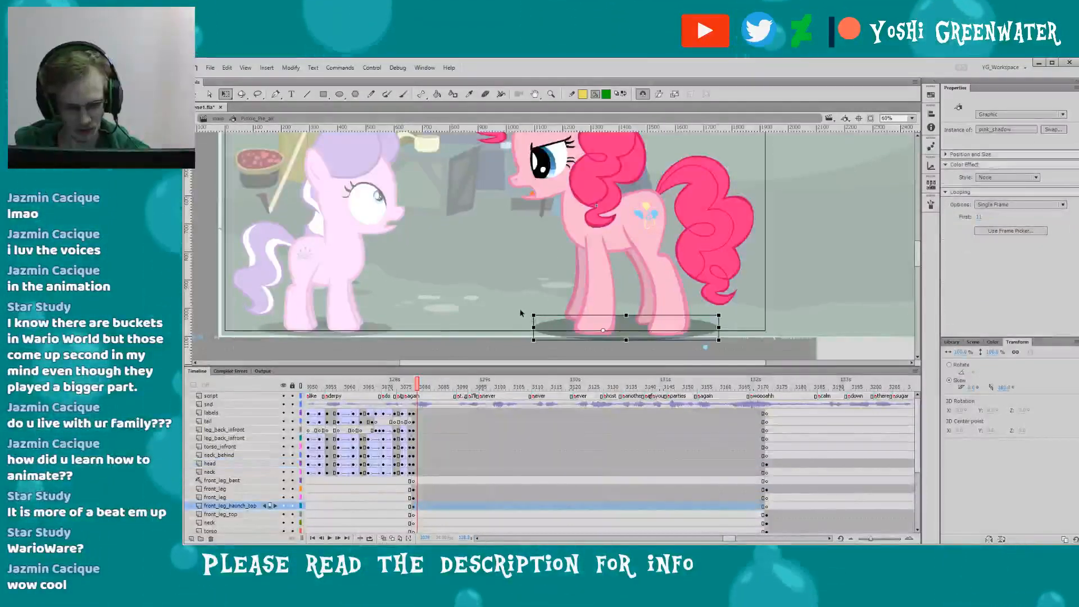
click(506, 301)
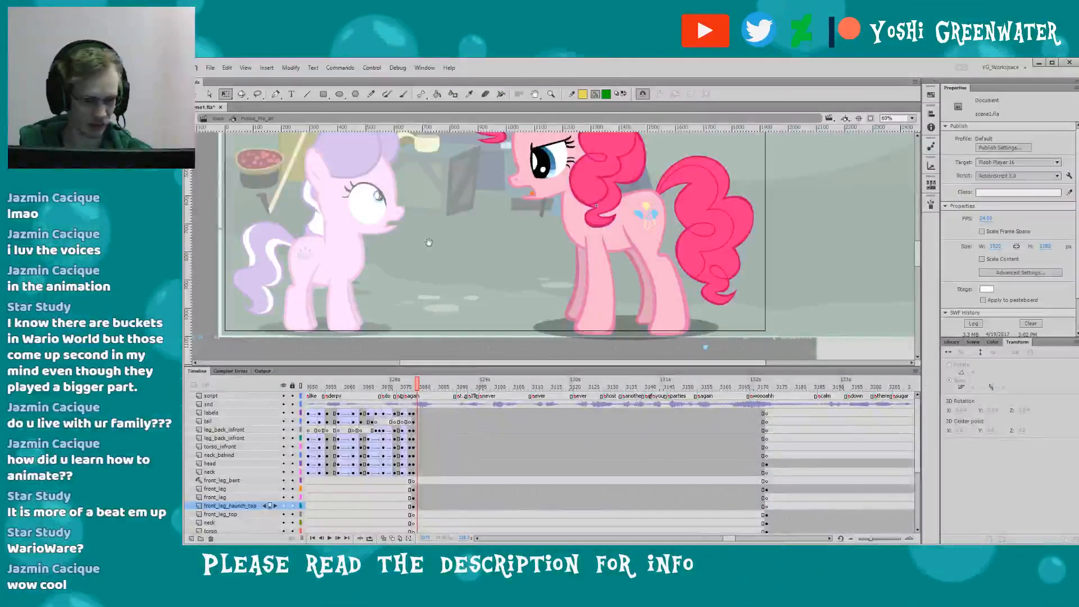
drag(429, 242, 487, 270)
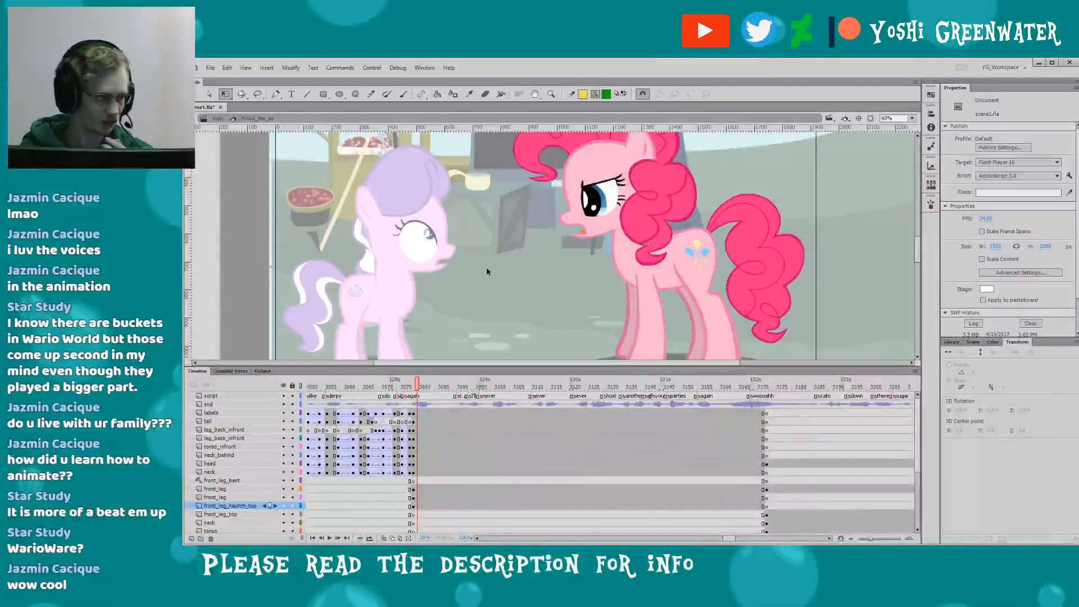
- Fit the stage around both ponies and advance a few frames past the pink pony's change to the side-view pose
click(912, 118)
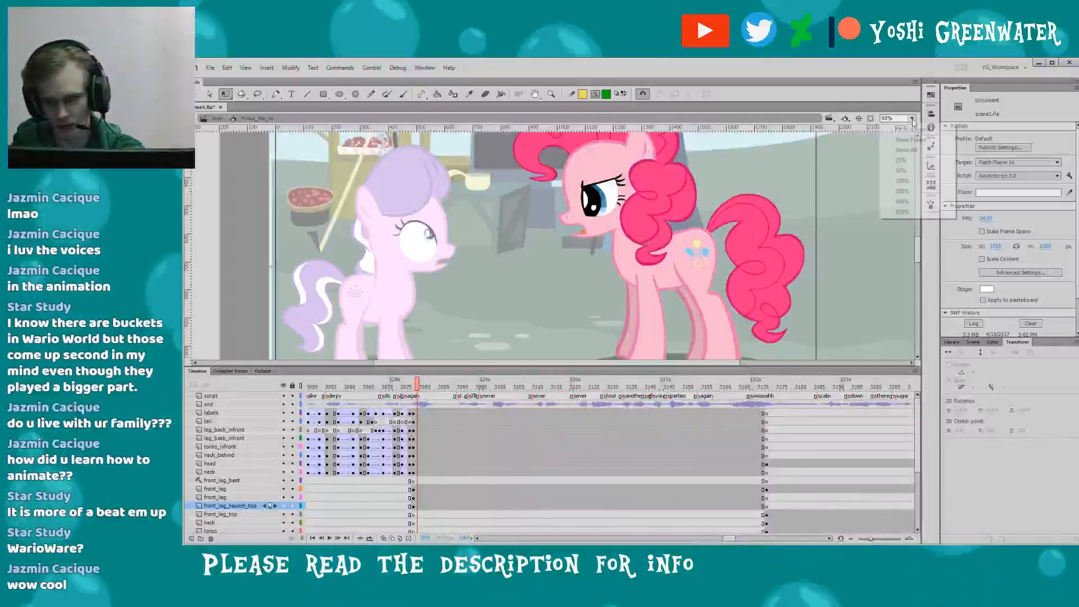
click(882, 145)
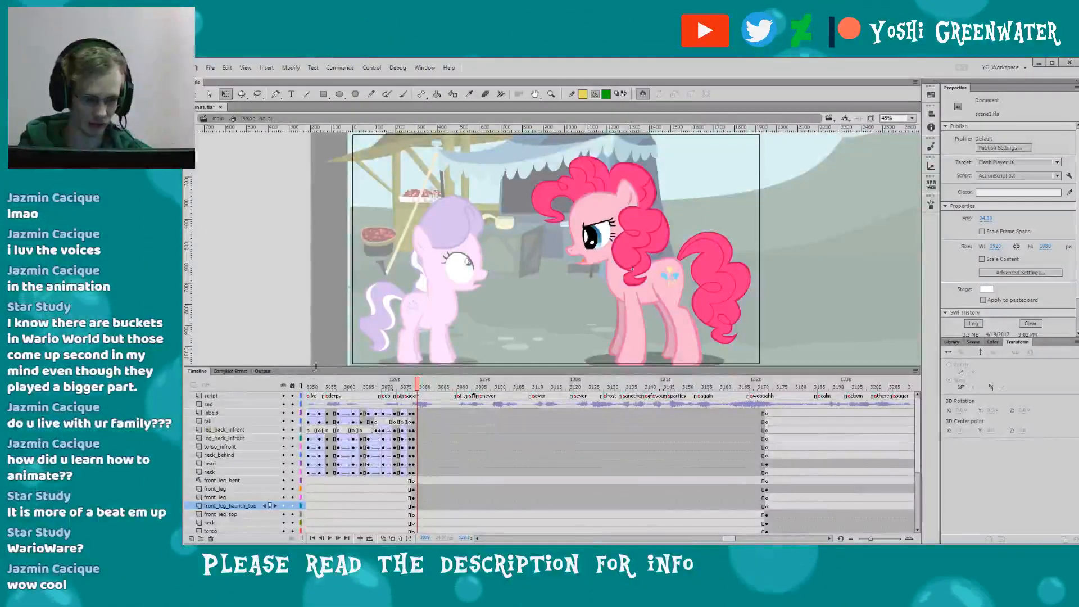
key(z)
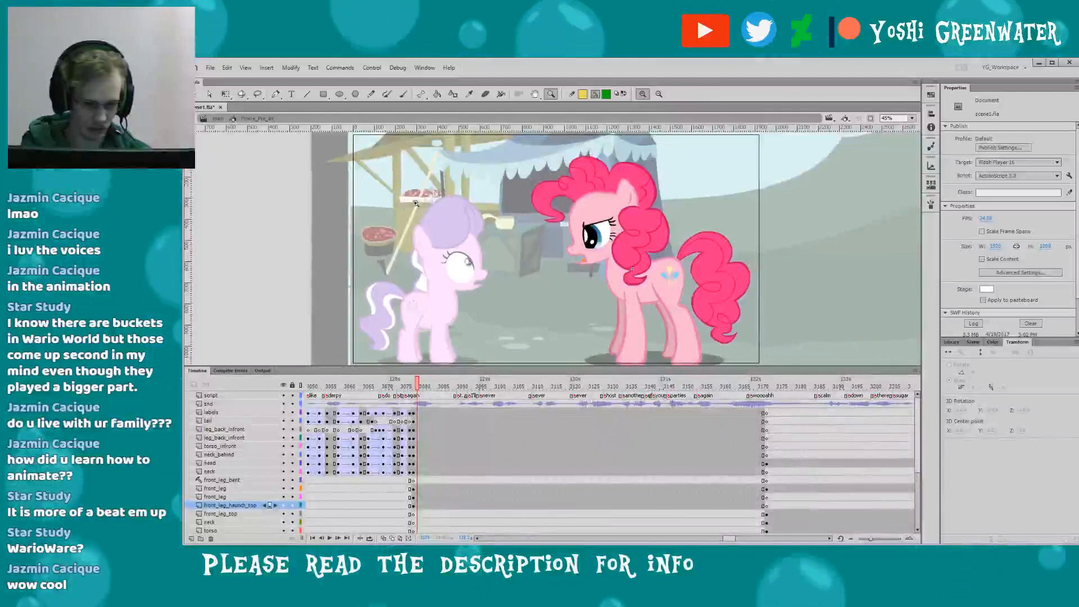
drag(488, 150, 669, 365)
key(q)
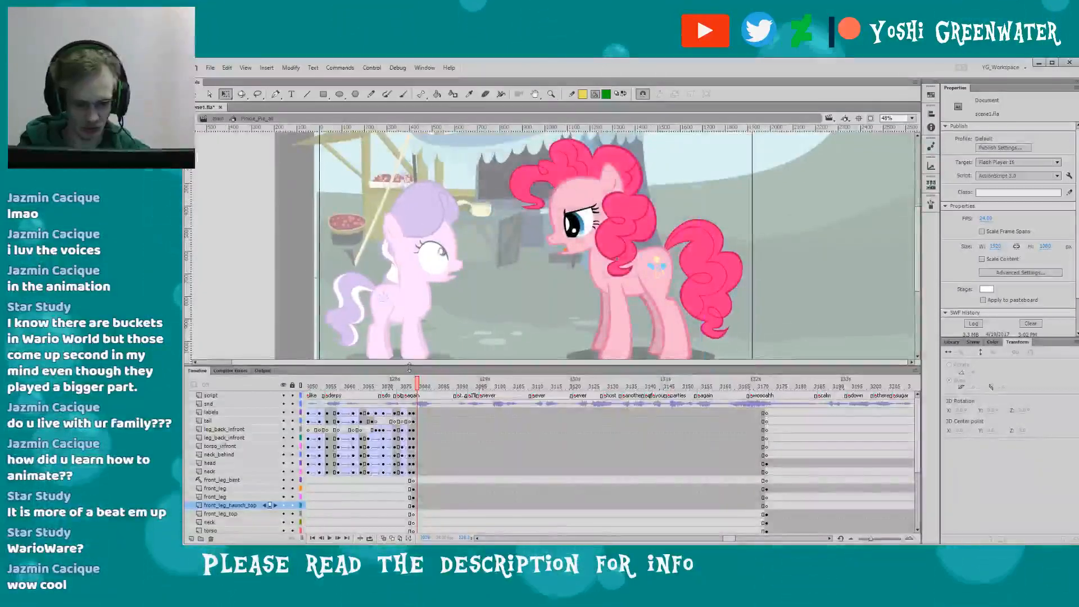
drag(410, 368, 409, 370)
key(period)
key(period)
key(period)
key(period)
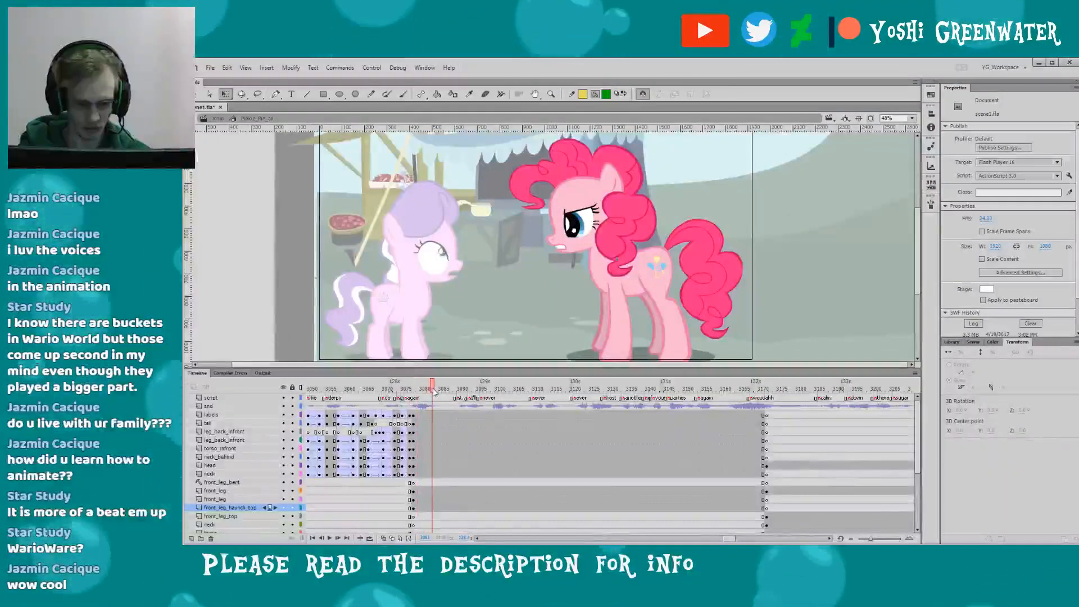
- Reduce the timeline area's height slightly to give the stage more room, and save the scene file
drag(438, 371, 437, 375)
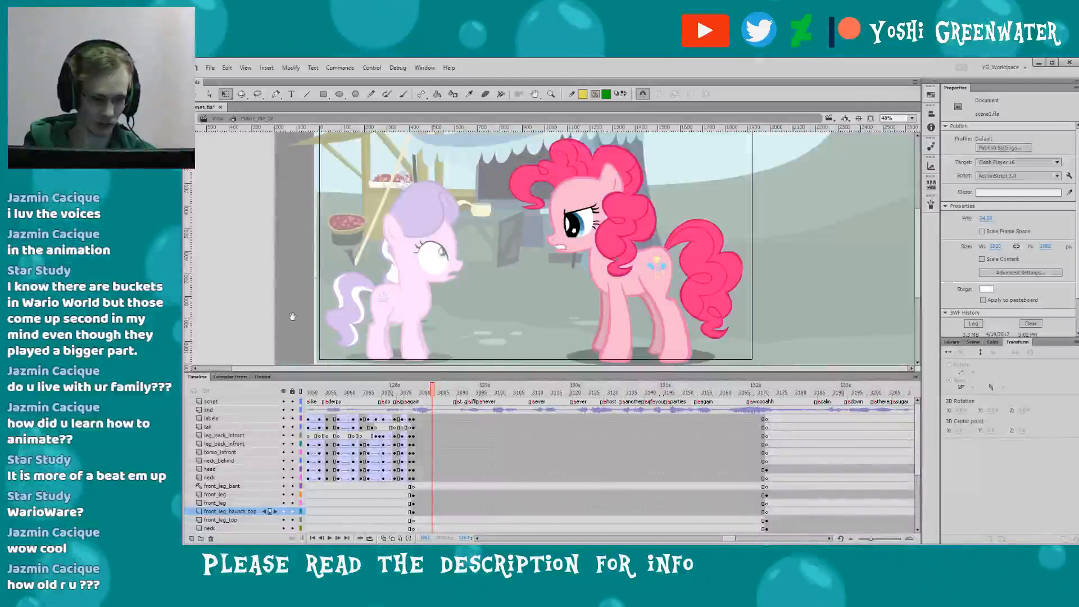
drag(293, 316, 298, 314)
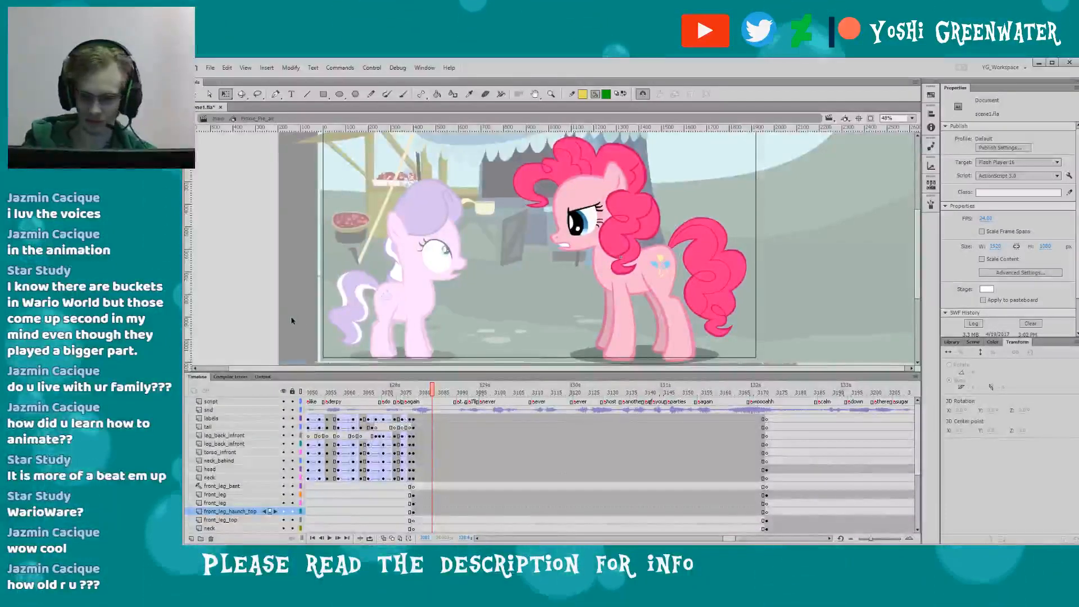
key(ctrl+s)
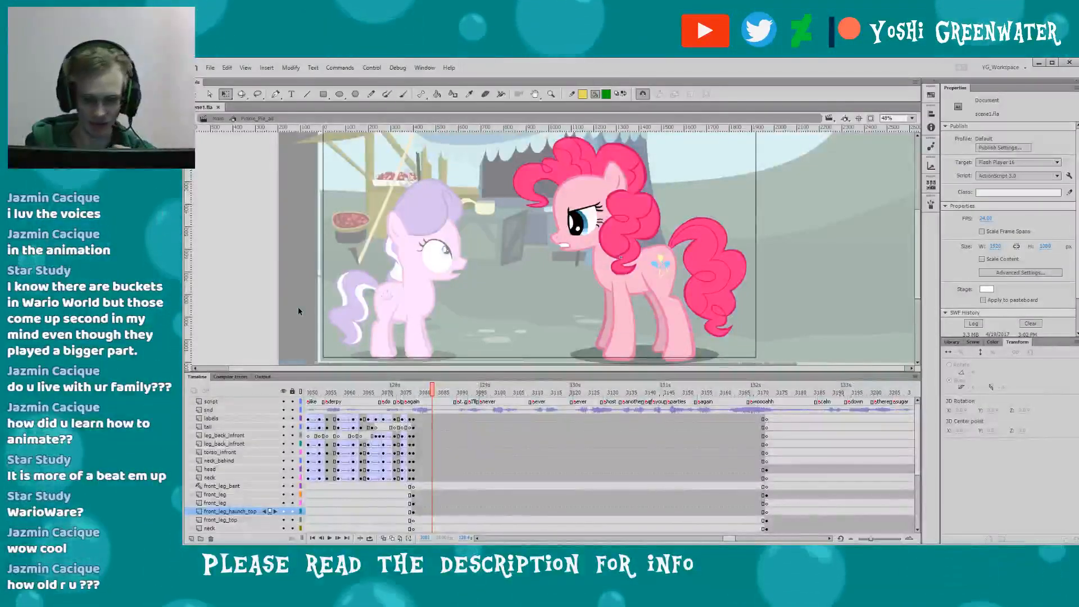
drag(323, 372, 323, 374)
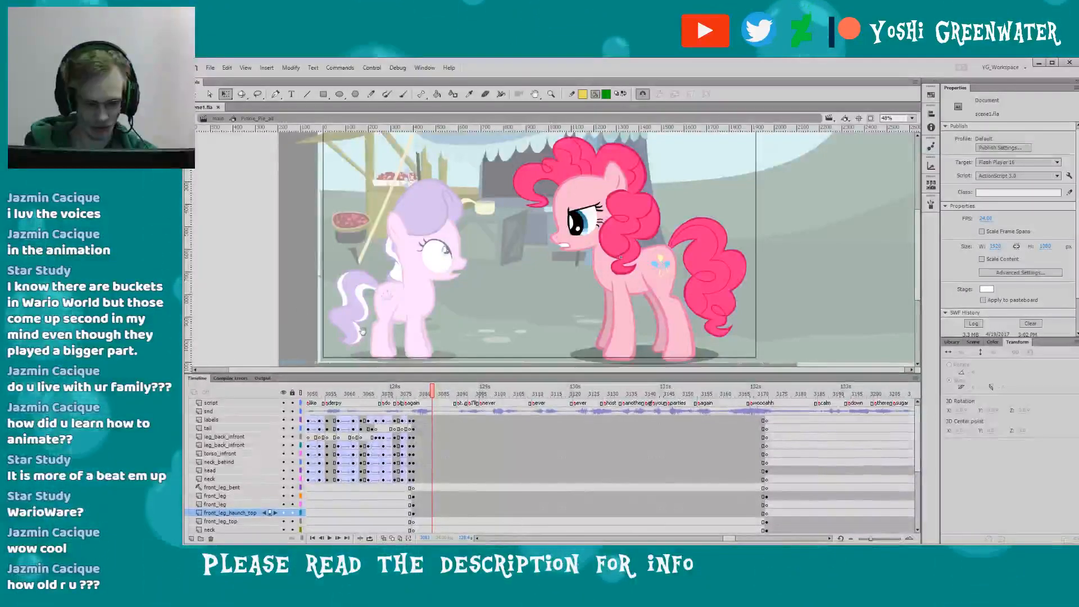
drag(345, 329, 342, 334)
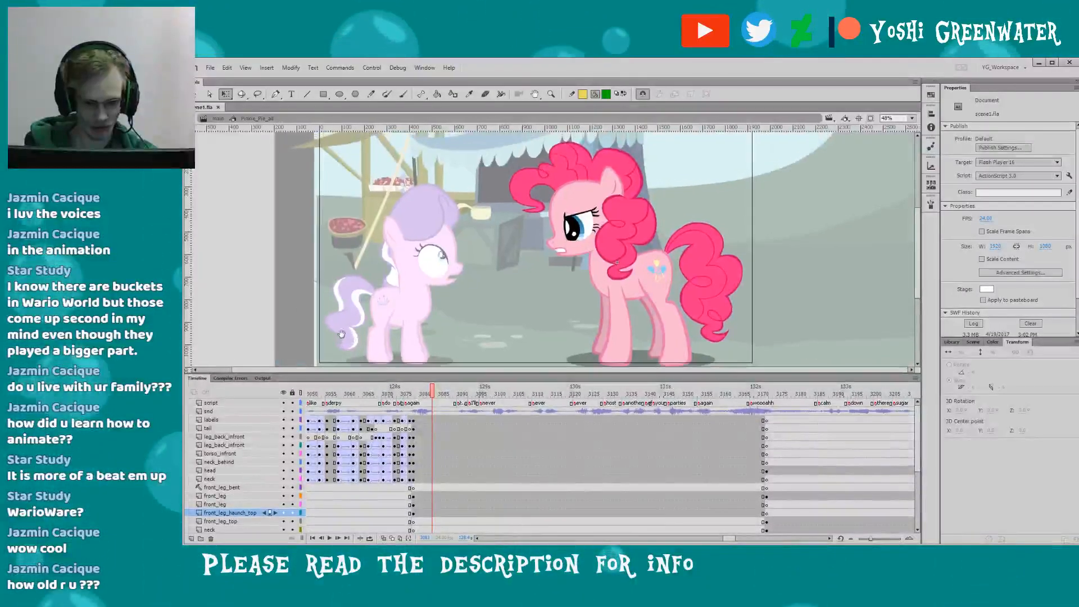
- Check several later dialogue frames of the pink pony's side-view pose, give the stage slightly more height and save the file
click(447, 392)
click(463, 393)
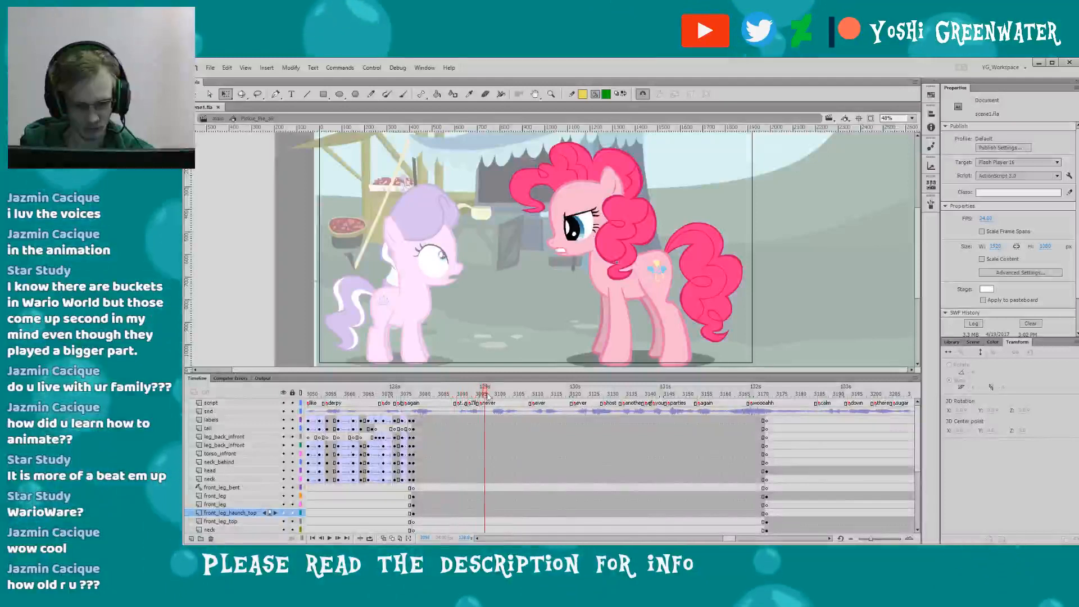
click(520, 394)
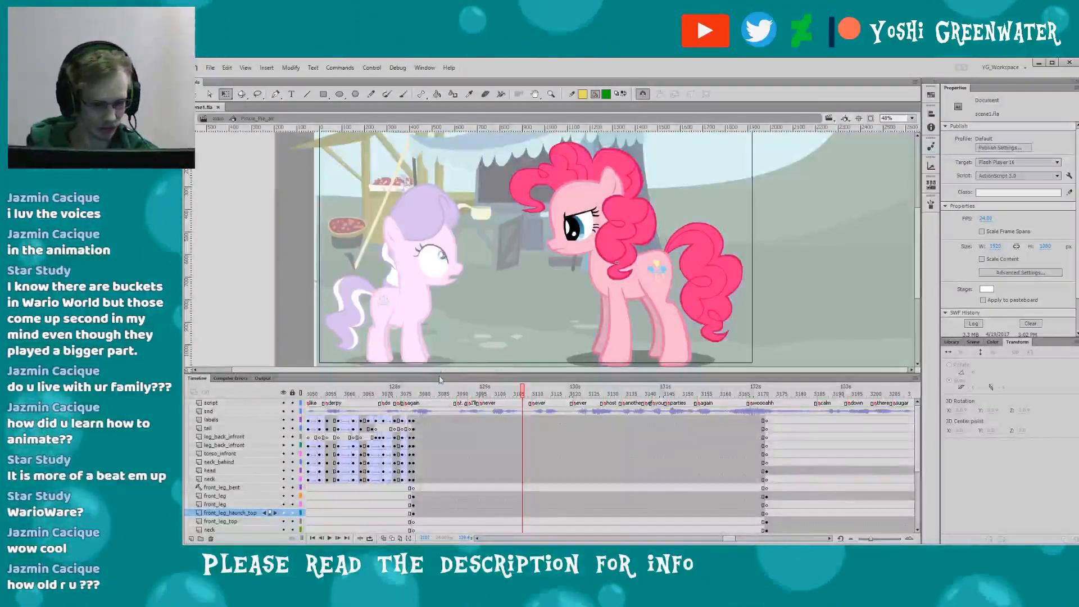
drag(439, 375, 439, 379)
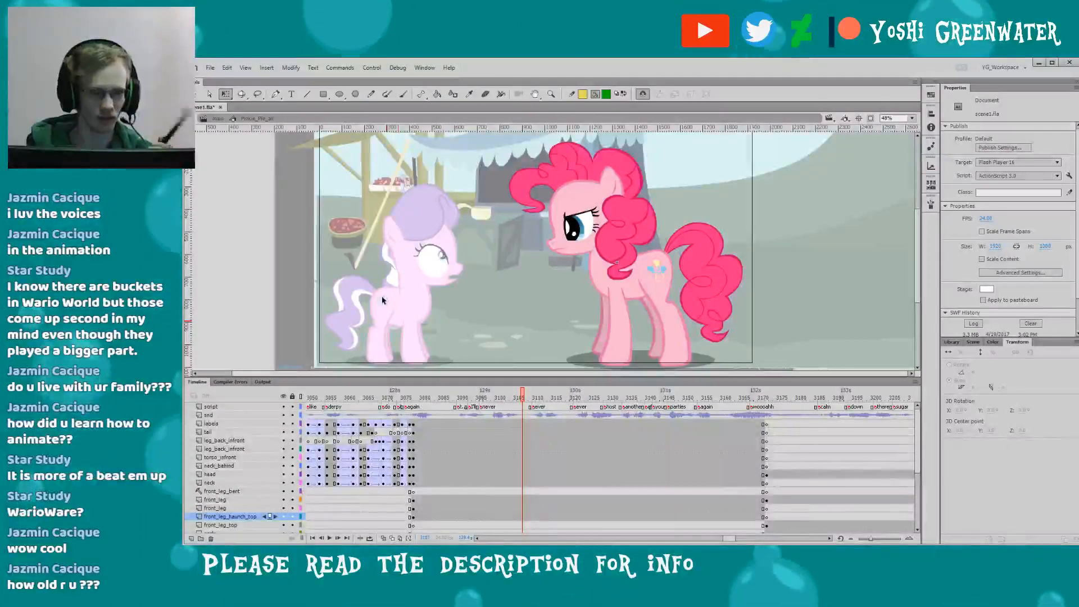
key(ctrl+s)
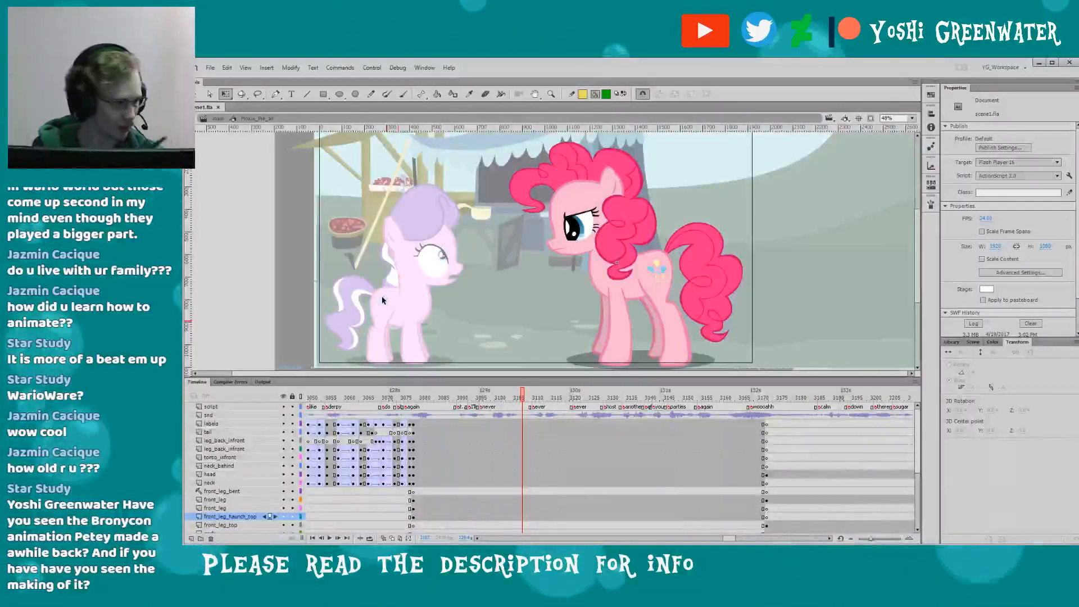
- Leave the pink pony's symbol for the main timeline and enlarge the stage area to fit the shot
double_click(282, 240)
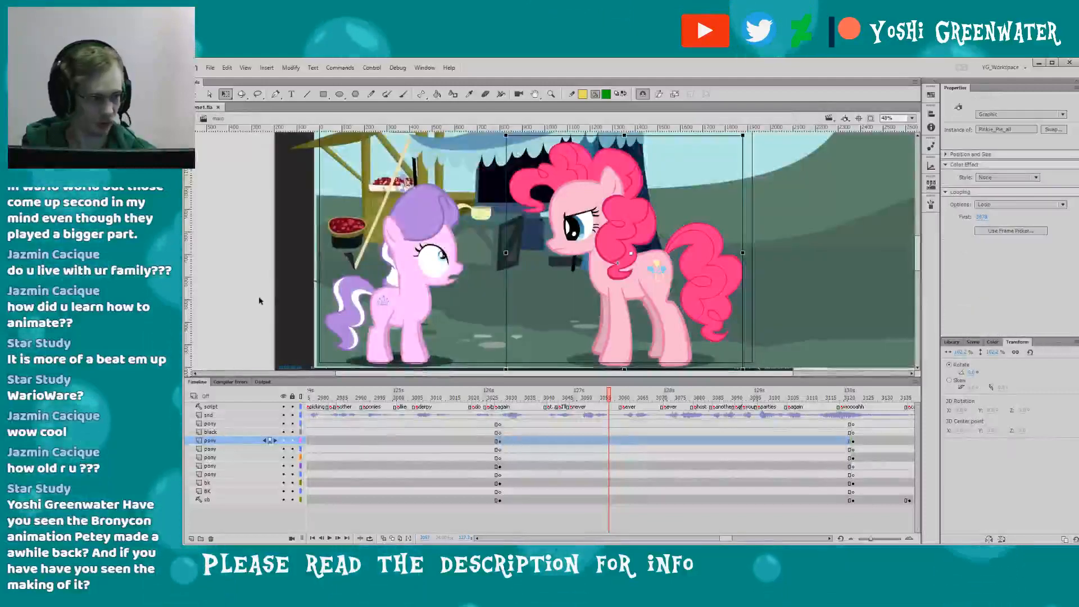
drag(281, 389, 281, 397)
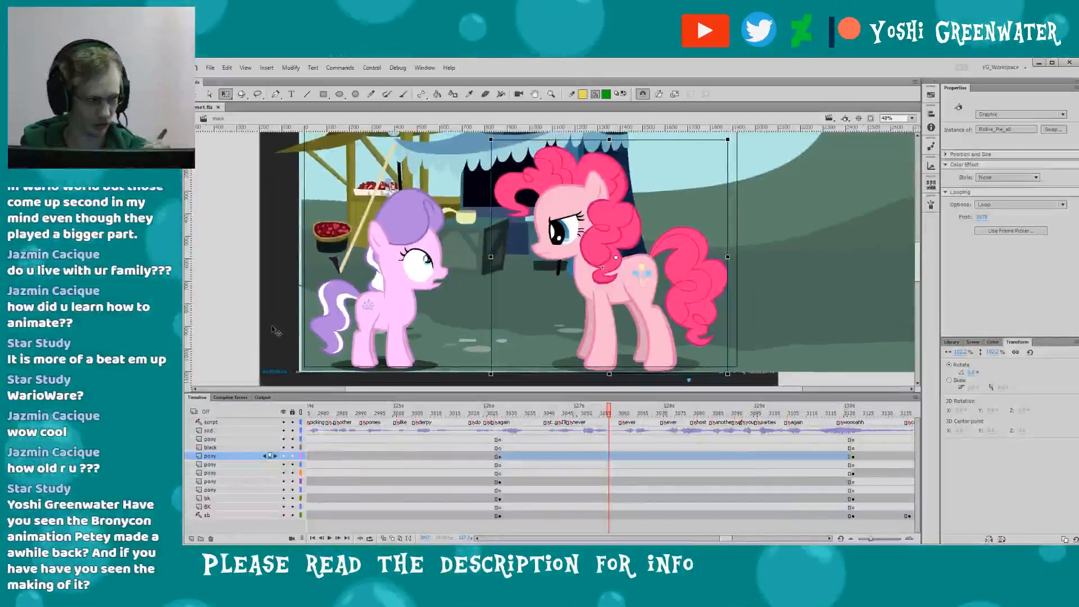
drag(517, 222, 499, 219)
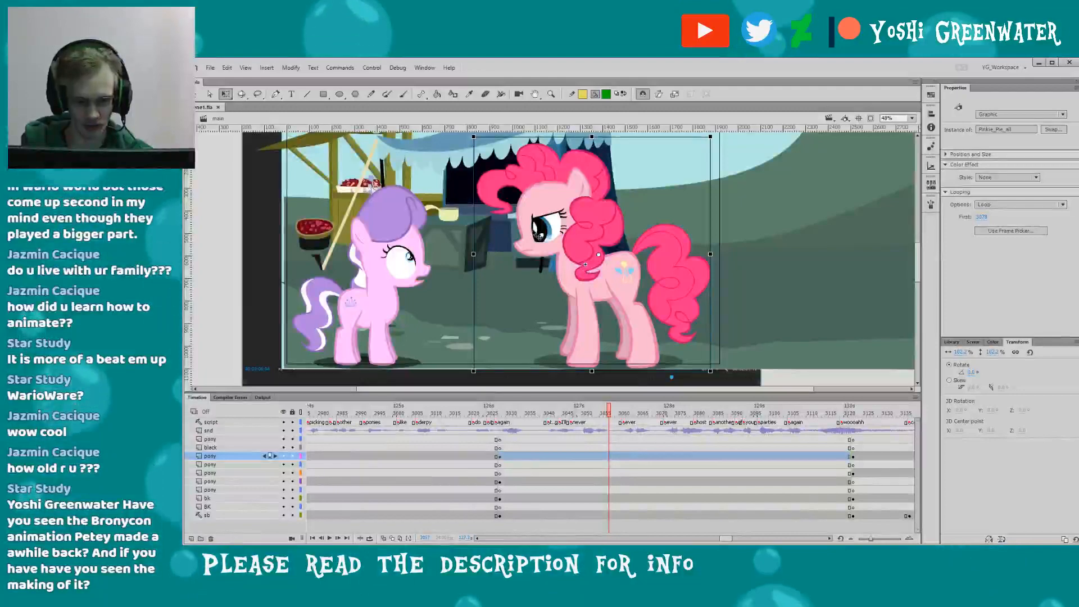
- Advance through the two-pony shot on the main timeline, examining the pink pony's side-view pose along the dialogue labels
drag(611, 415, 627, 414)
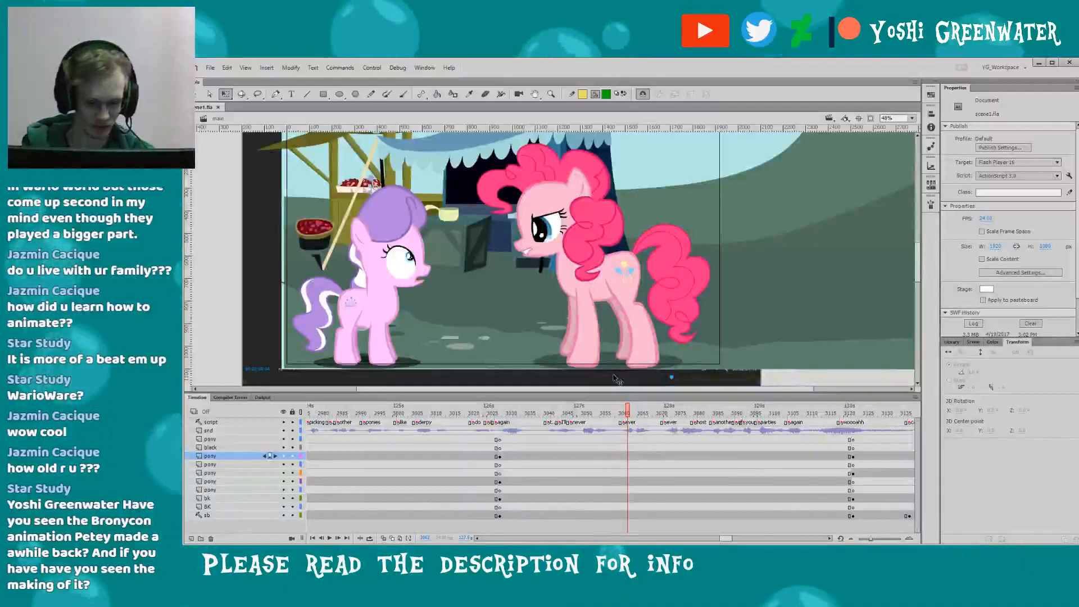
scroll(736, 533, right, 3)
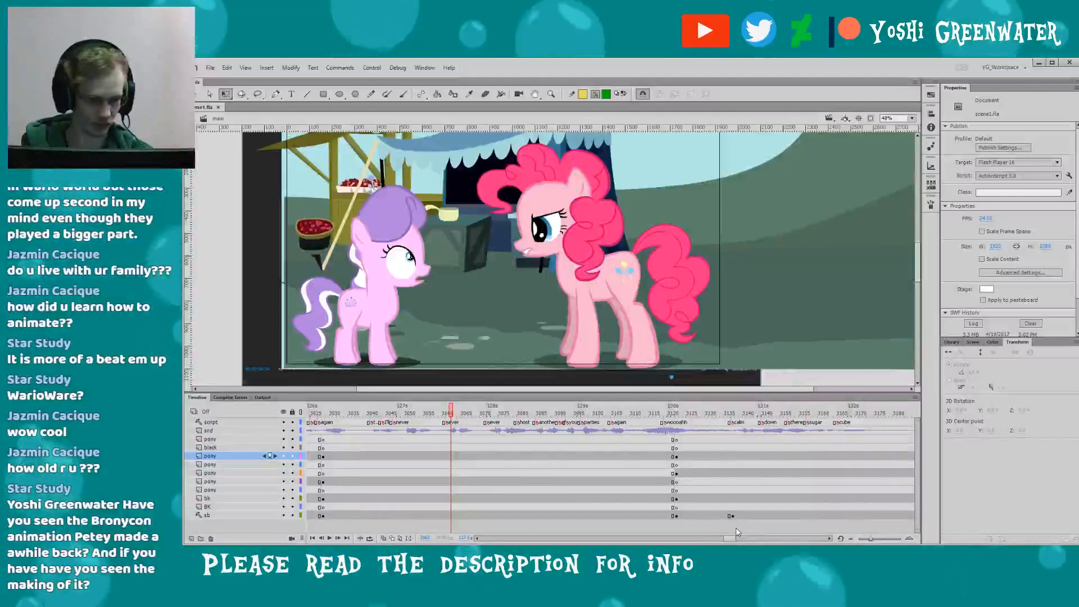
key(period)
key(period)
key(period)
key(period)
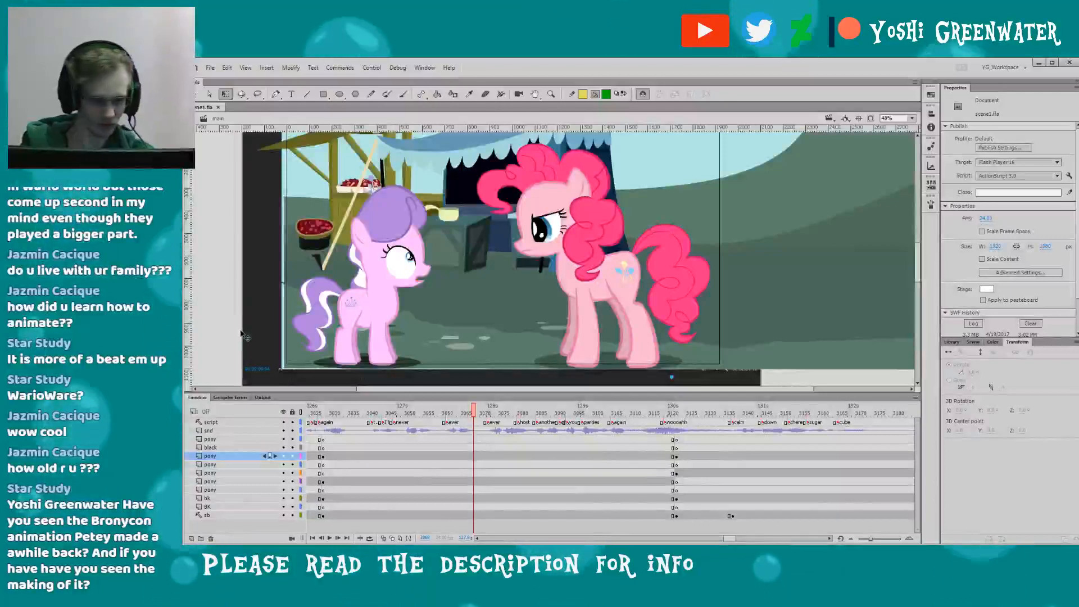
drag(725, 538, 731, 538)
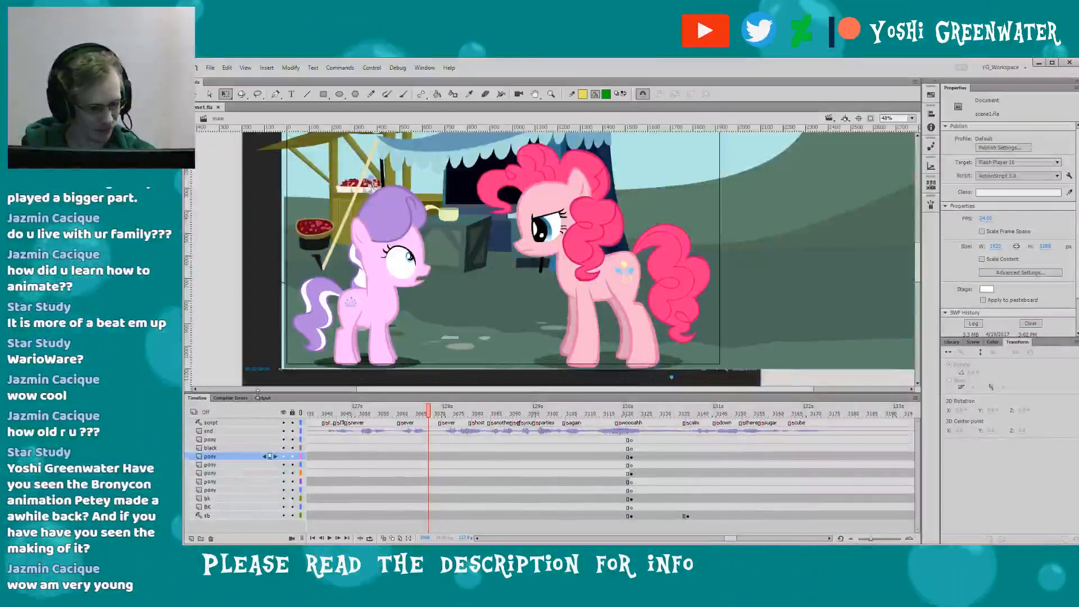
drag(260, 394, 260, 395)
drag(233, 314, 240, 317)
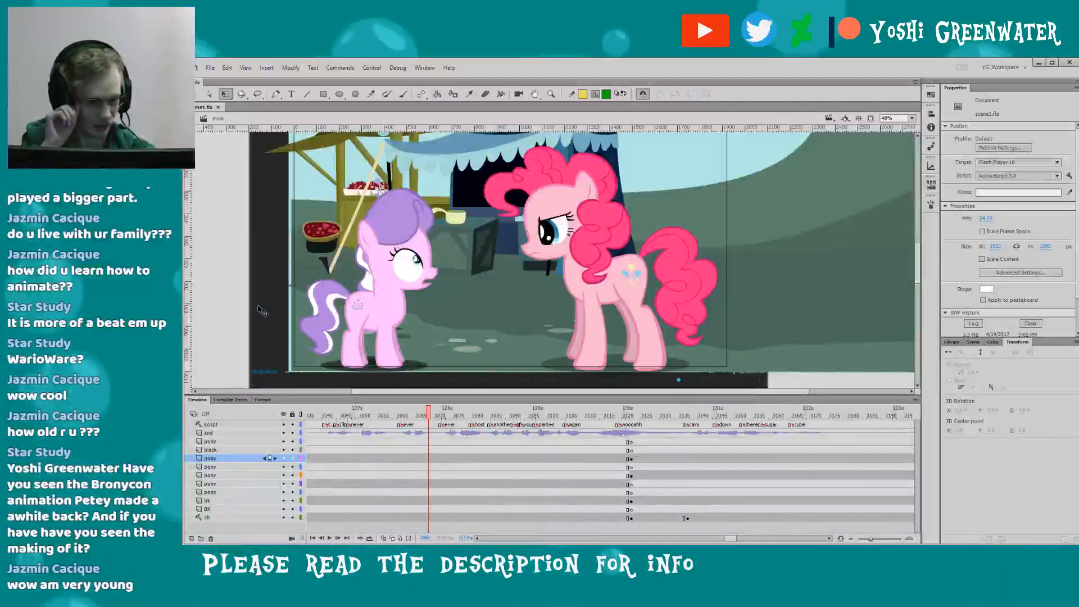
key(period)
key(period)
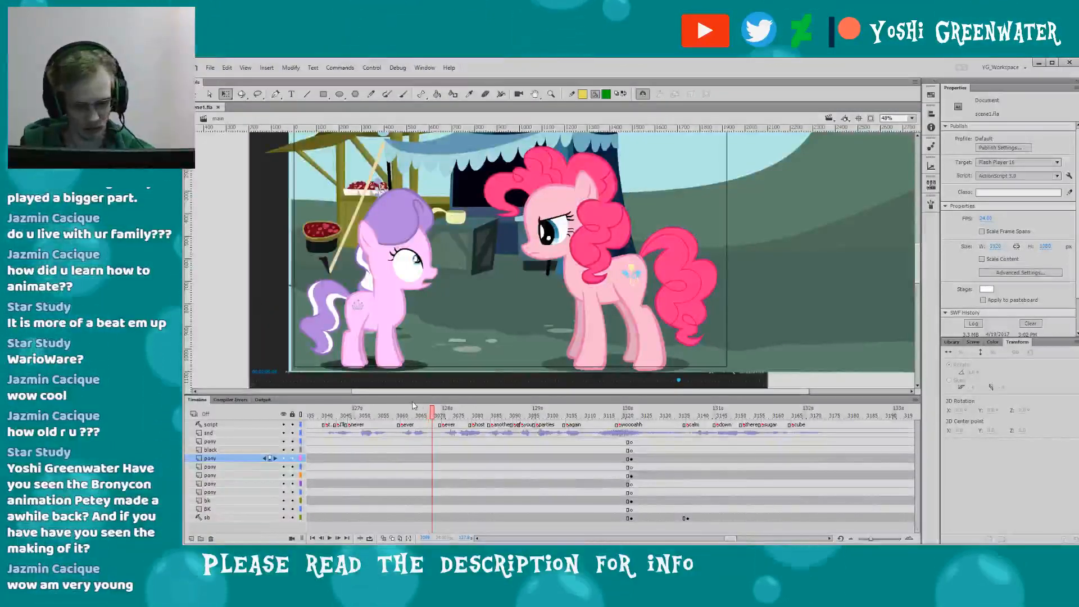
- Go to the first frame of the next market shot, where the pink and orange ponies stand together
drag(253, 306, 258, 308)
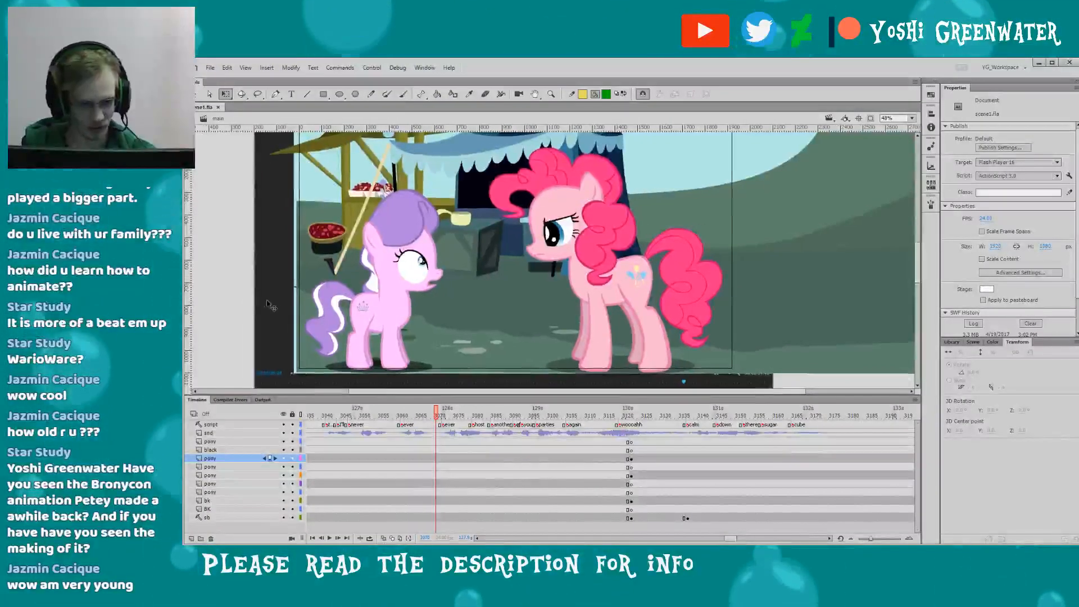
click(633, 417)
drag(725, 538, 731, 538)
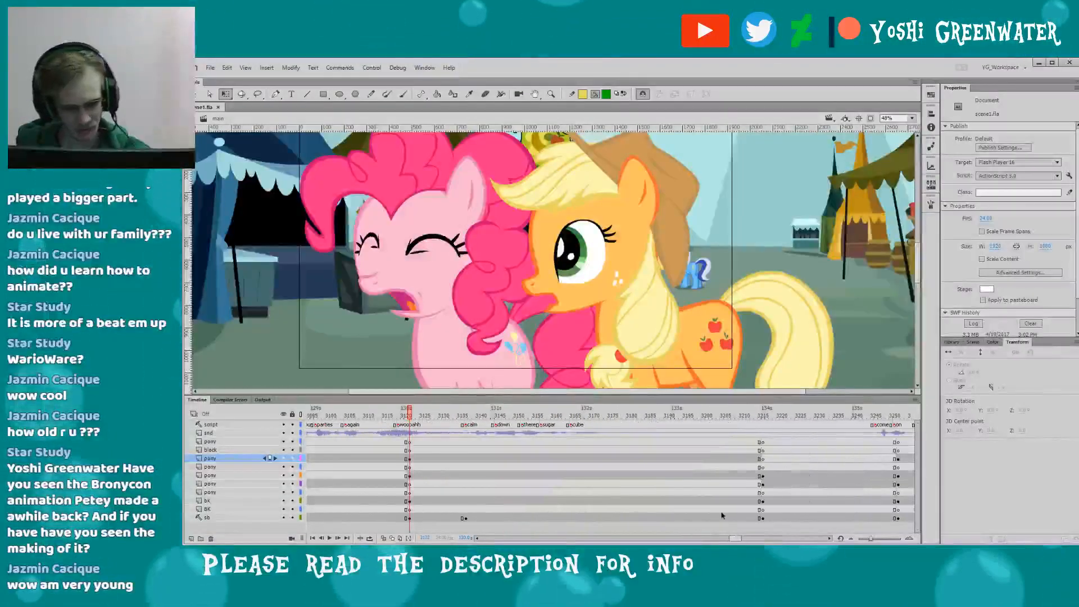
- Advance frame by frame from the shot's first frame, examining the pink pony's mouth shapes up to the "calm" dialogue label
key(period)
key(period)
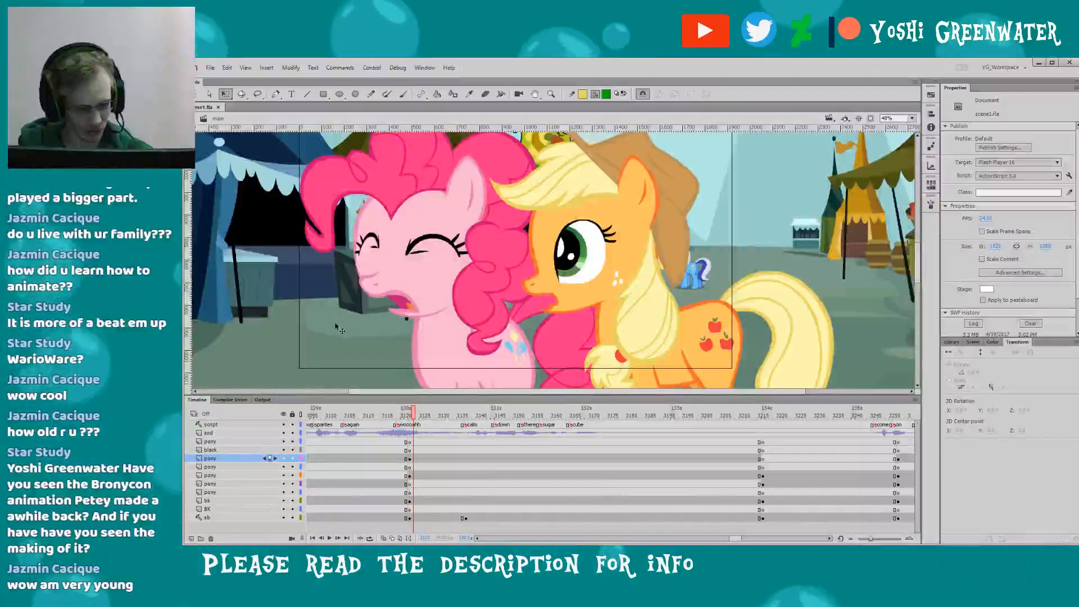
key(period)
key(period)
key(period)
key(period)
key(period)
key(period)
key(period)
key(period)
key(period)
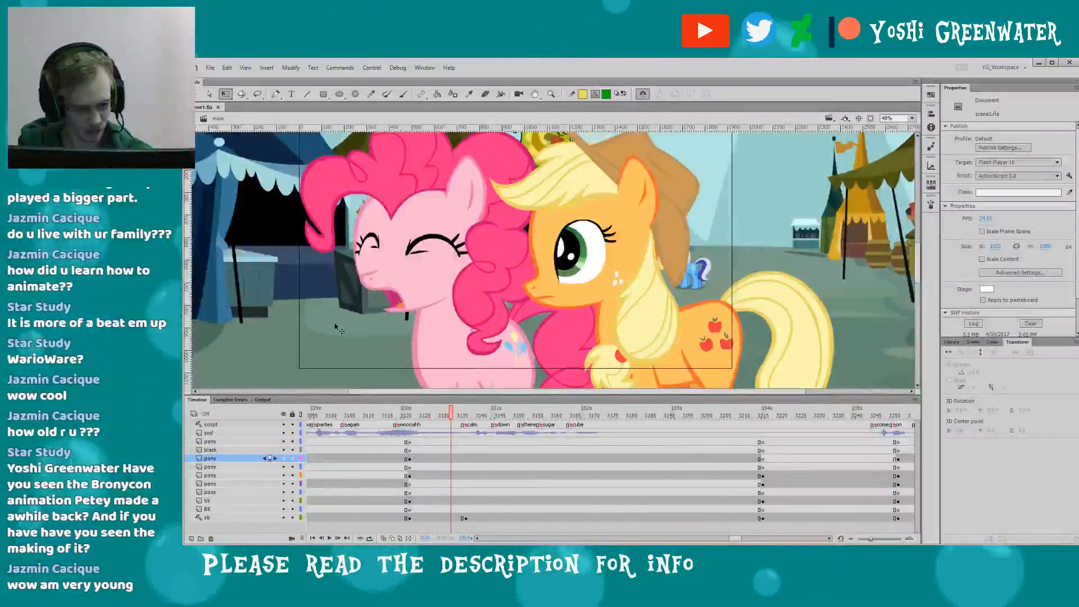
key(period)
key(period)
key(period)
key(period)
key(period)
- Go back to the open-mouth frame near the shot's start and inspect the mouth drawing nested in the pink pony's head symbol
click(416, 409)
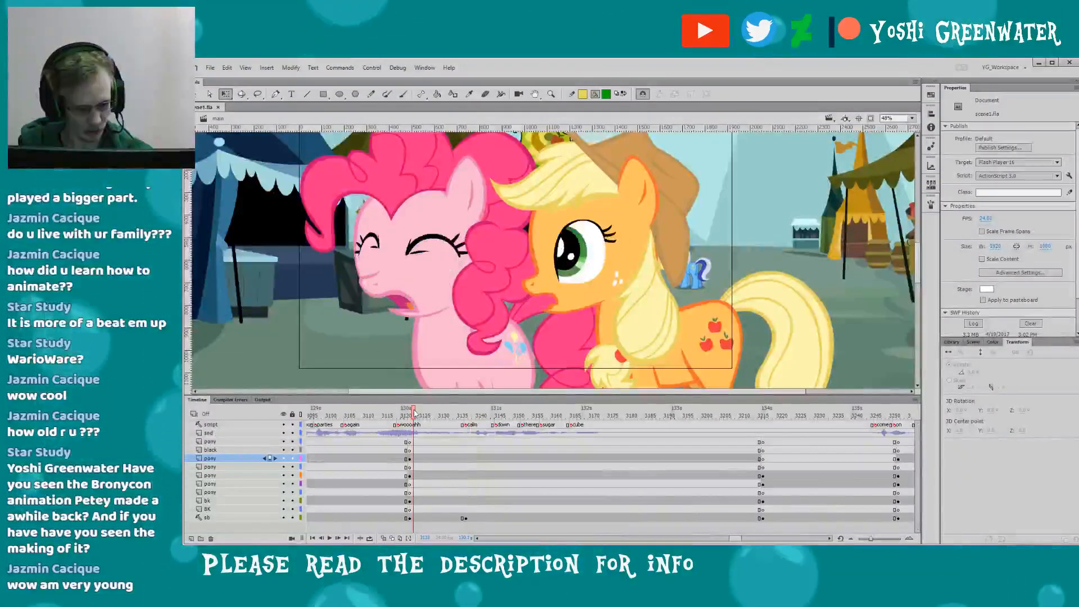
double_click(416, 303)
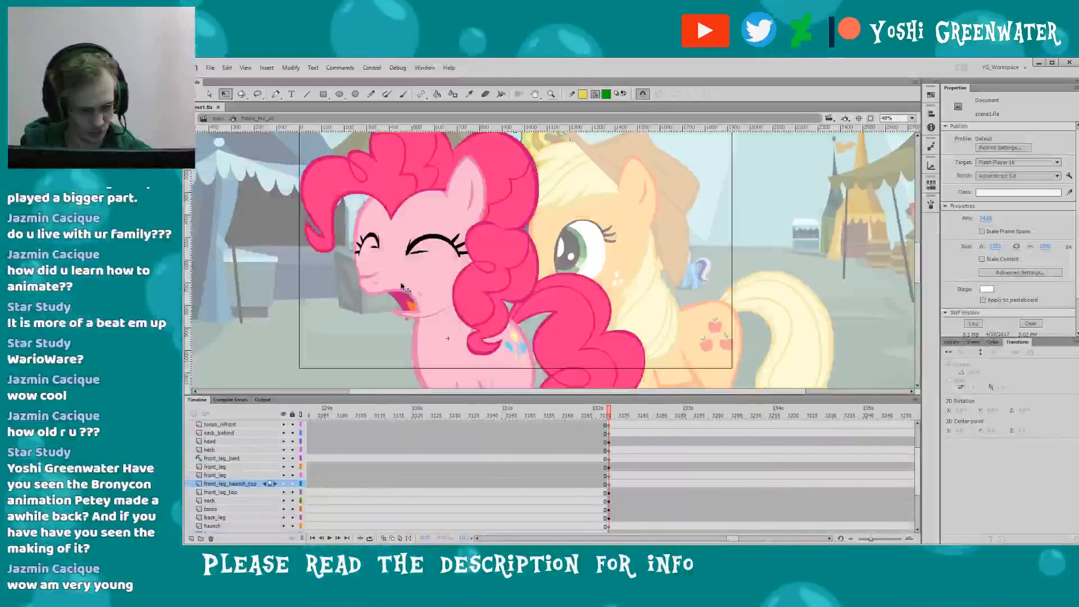
scroll(416, 304, up, 4)
double_click(562, 263)
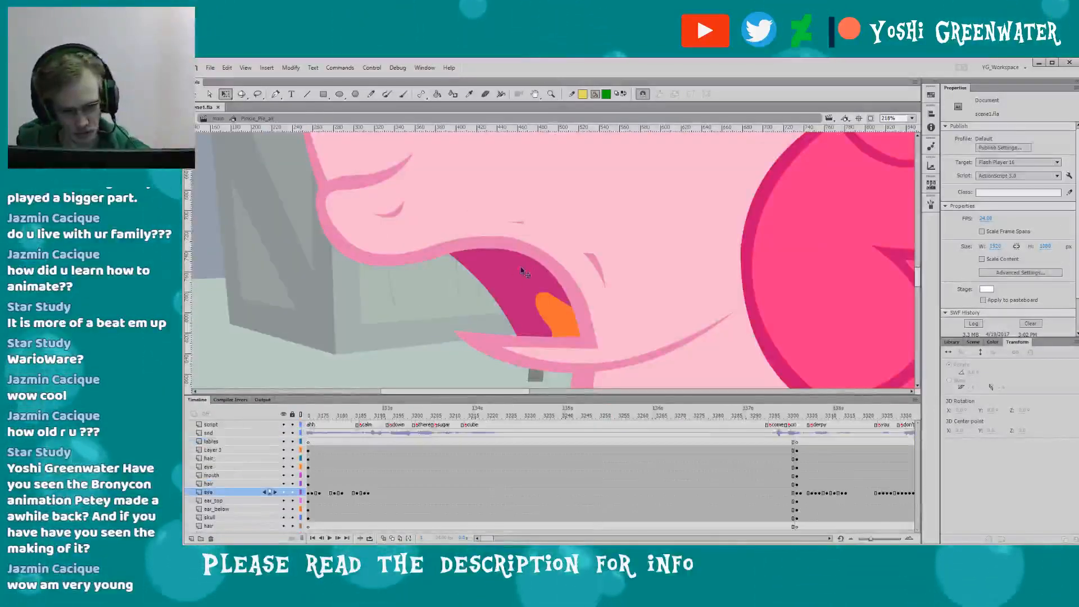
click(521, 257)
double_click(534, 260)
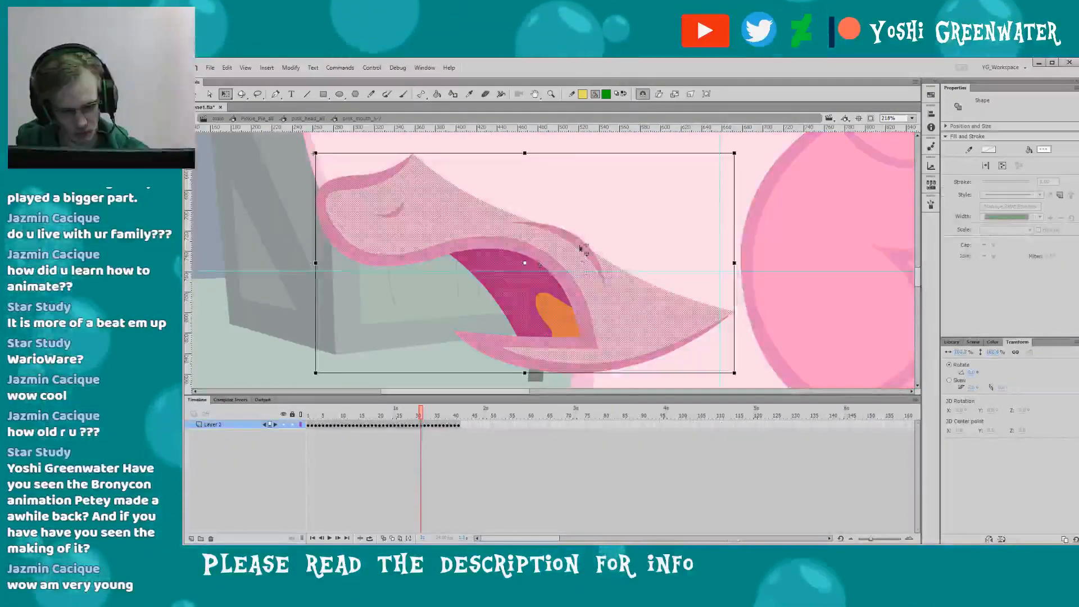
click(358, 301)
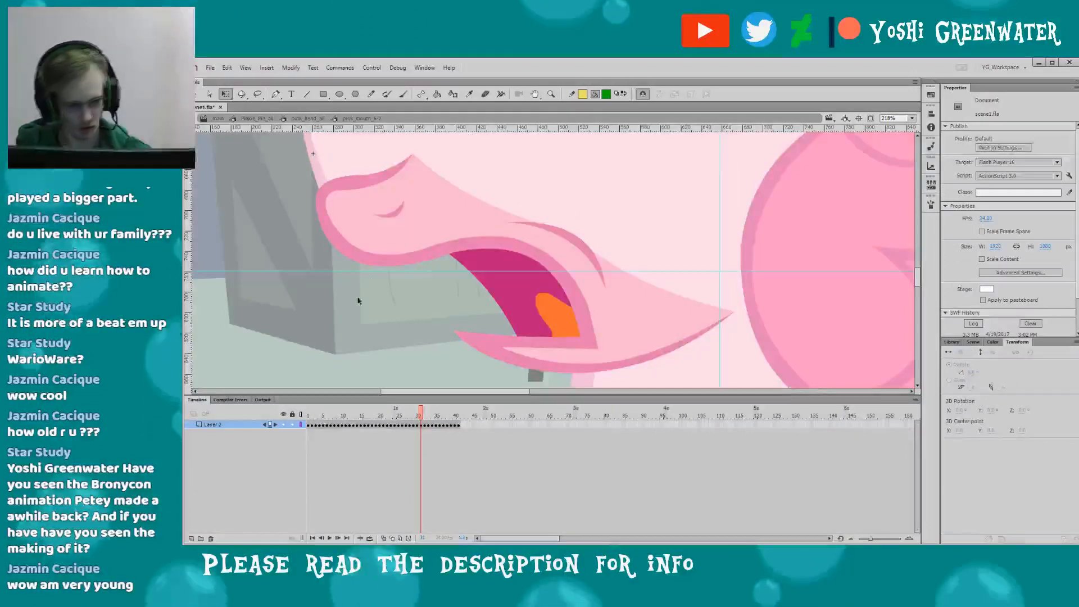
double_click(407, 329)
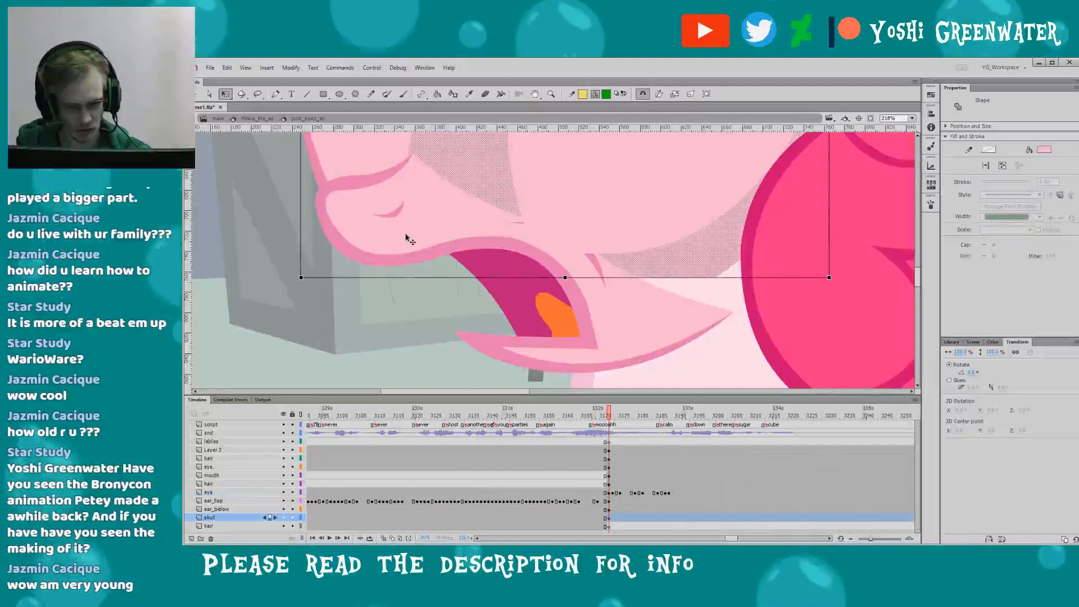
- Move the pink pony's open-mouth symbol slightly up and toward the front of her face within the head symbol
click(392, 277)
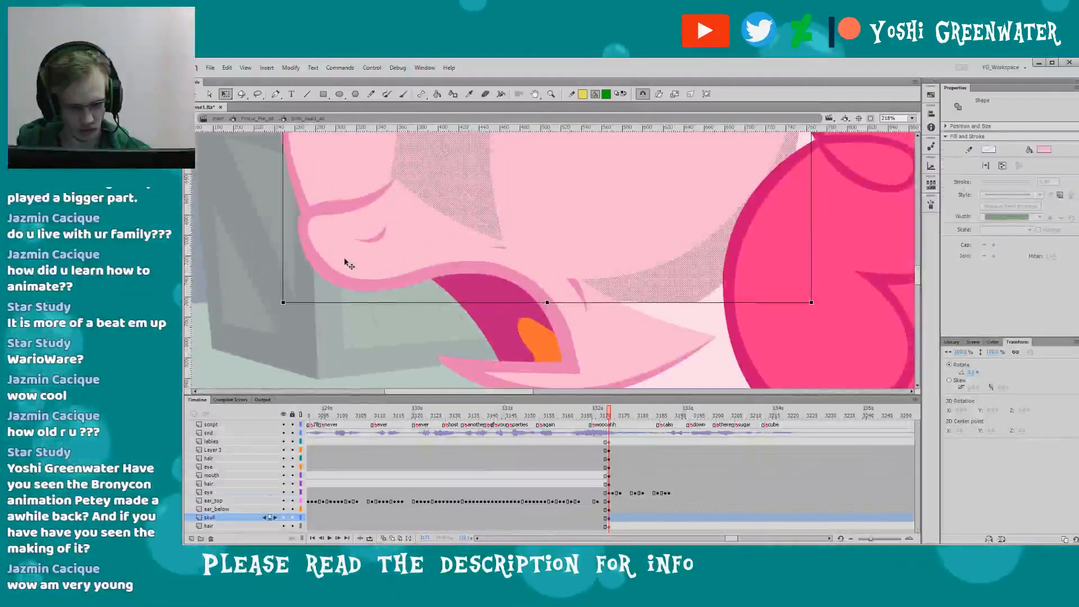
mouse_move(347, 263)
mouse_down()
mouse_move(337, 250)
mouse_move(434, 190)
mouse_move(386, 222)
mouse_move(362, 261)
mouse_up()
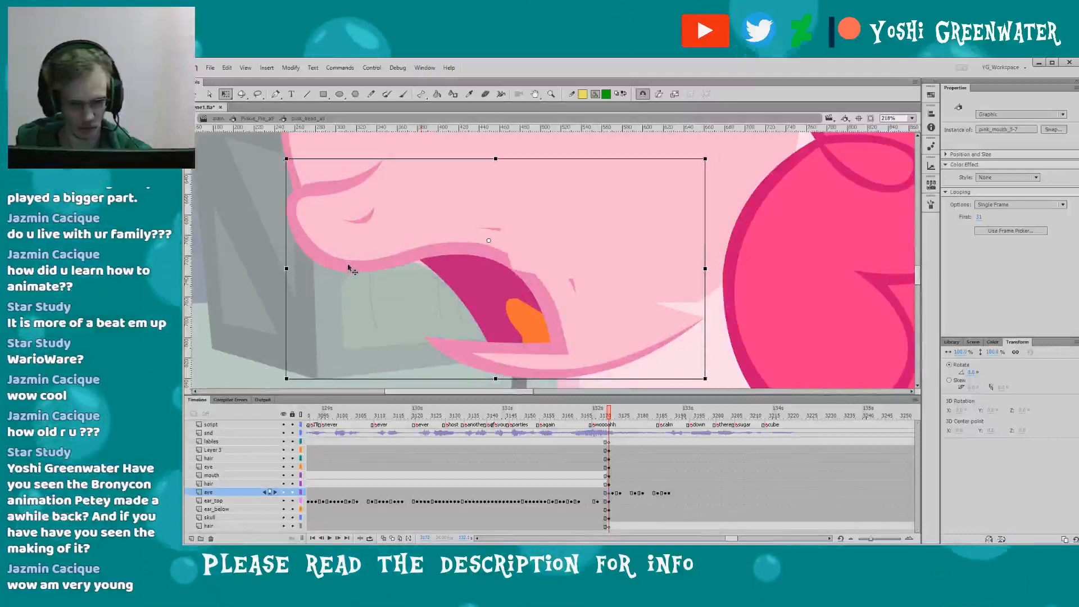
key(z)
alt+click(285, 298)
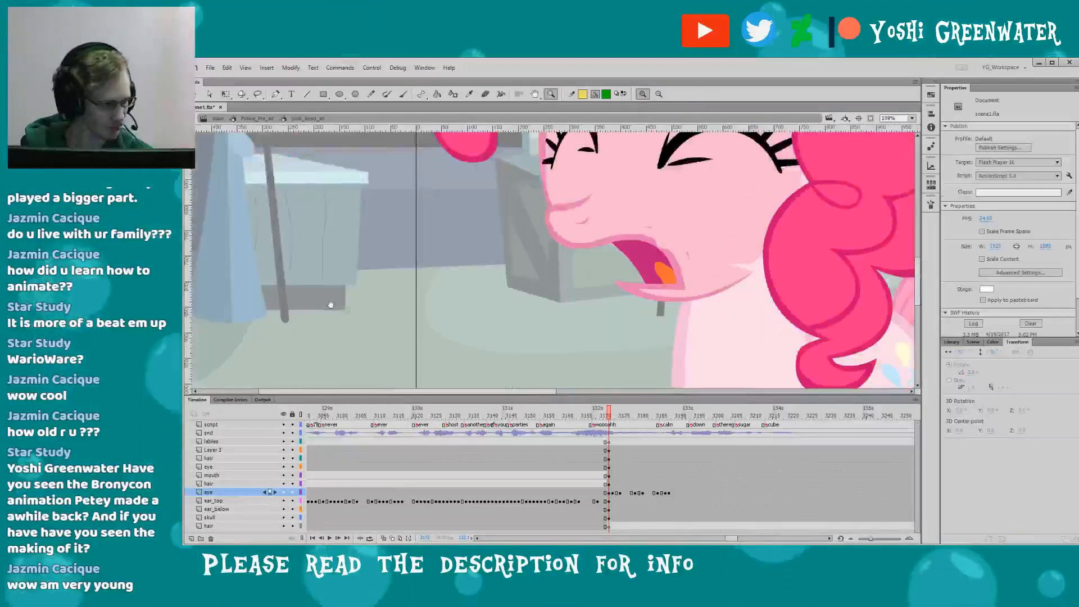
- Examine the open mouth up close at the "wooahh" keyframe and look inside the closed eye symbol in the head
key(q)
drag(446, 294, 394, 320)
drag(774, 444, 638, 439)
drag(525, 394, 525, 385)
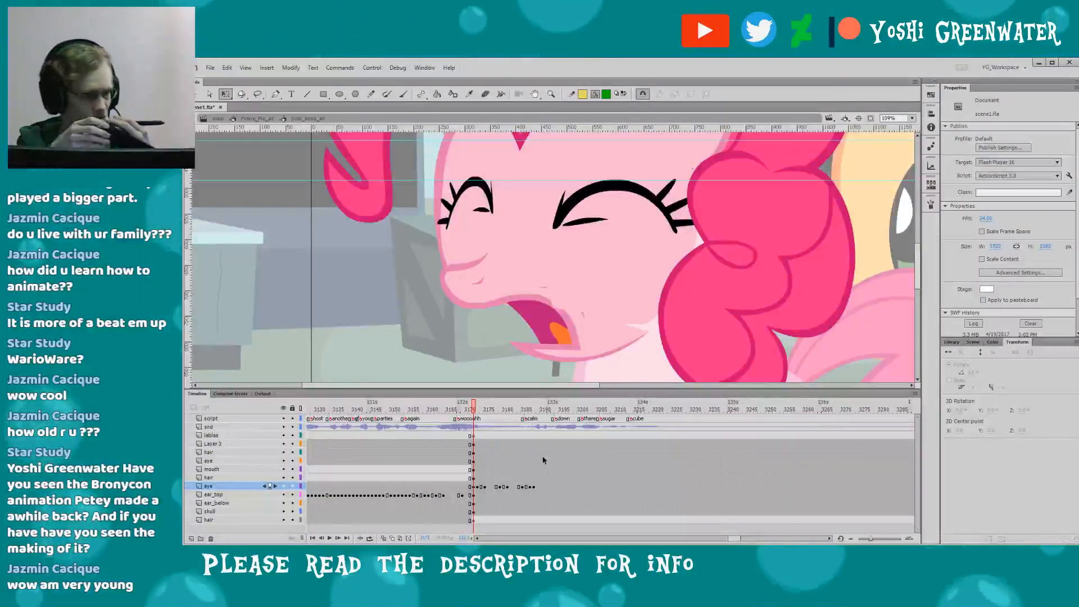
drag(504, 389, 503, 392)
drag(440, 218, 622, 374)
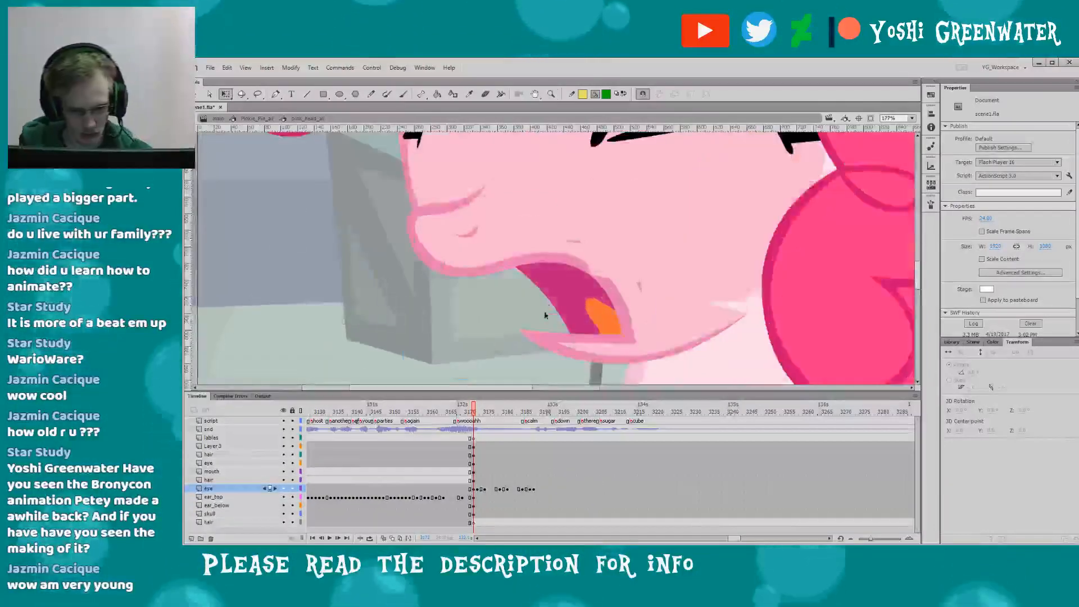
click(594, 267)
drag(526, 288, 455, 328)
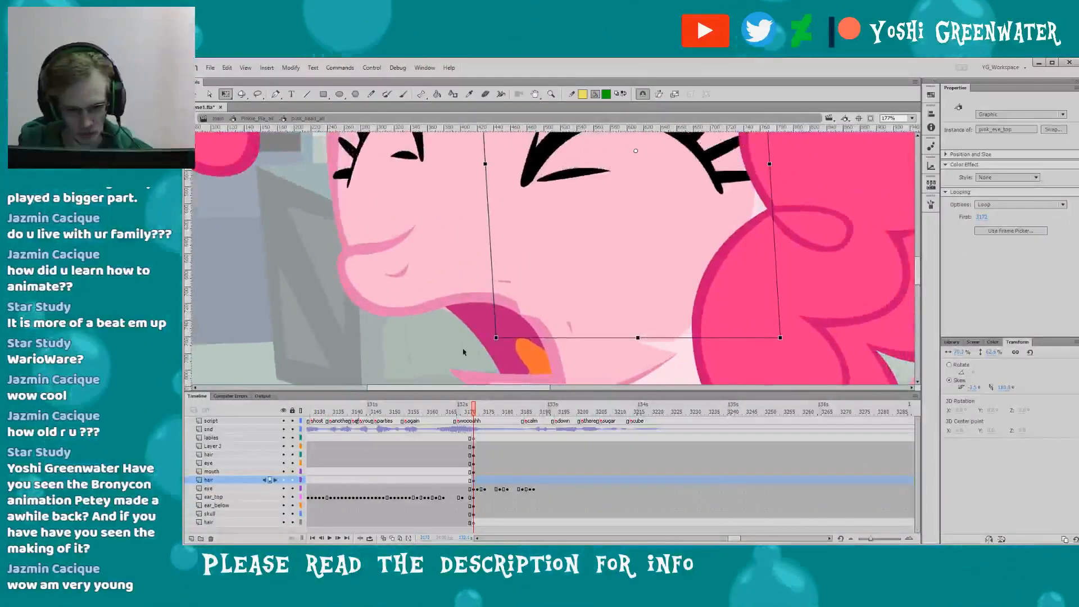
double_click(534, 272)
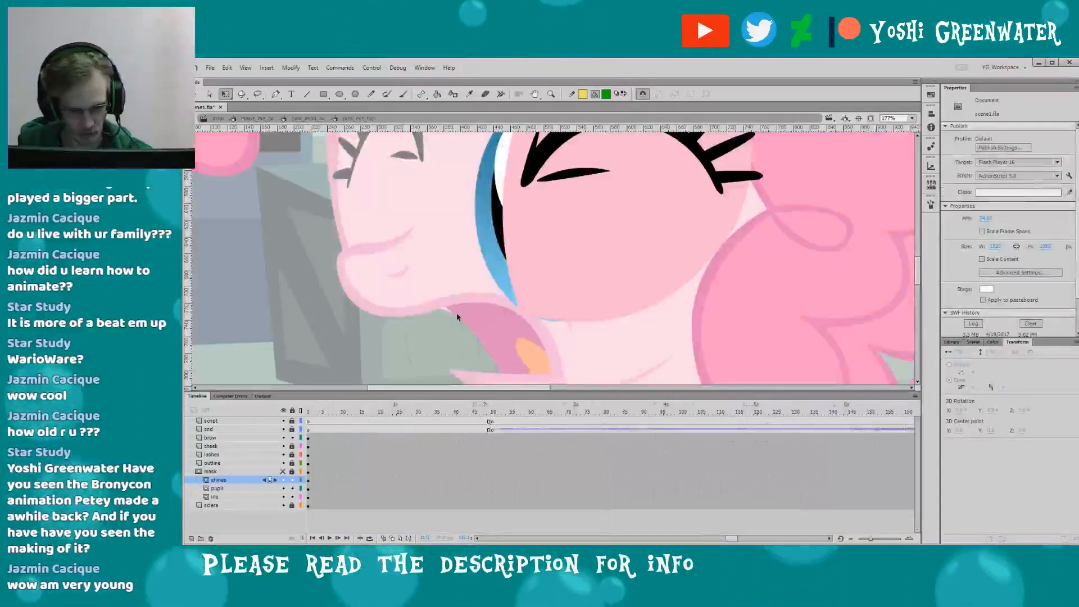
double_click(457, 318)
click(454, 305)
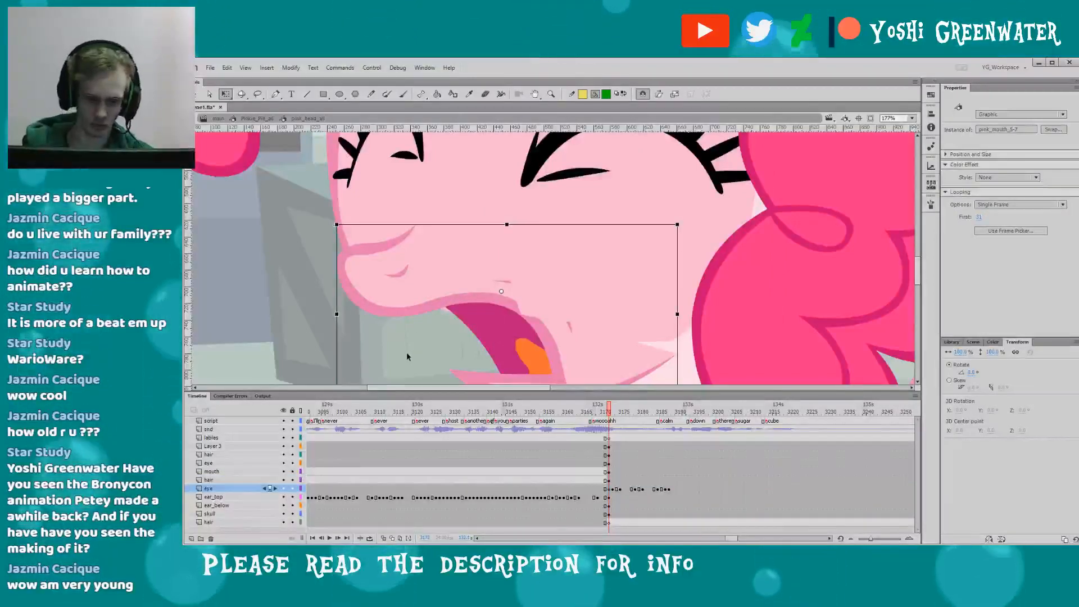
- Select the mouth at the "down" part of the dialogue and display its layer as outlines
drag(630, 416, 680, 418)
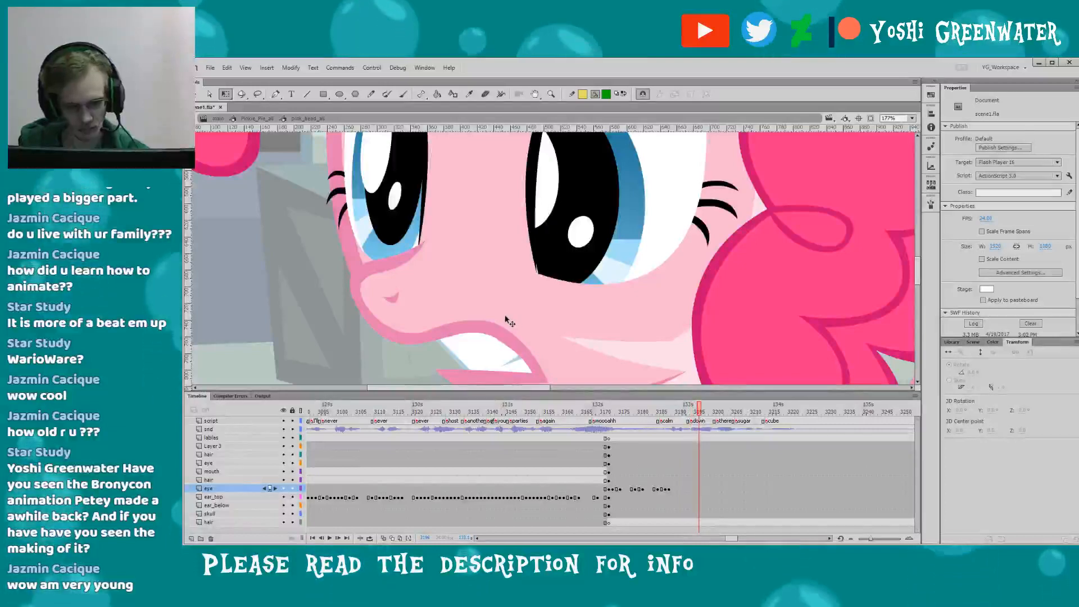
click(450, 313)
drag(422, 319, 403, 320)
click(356, 473)
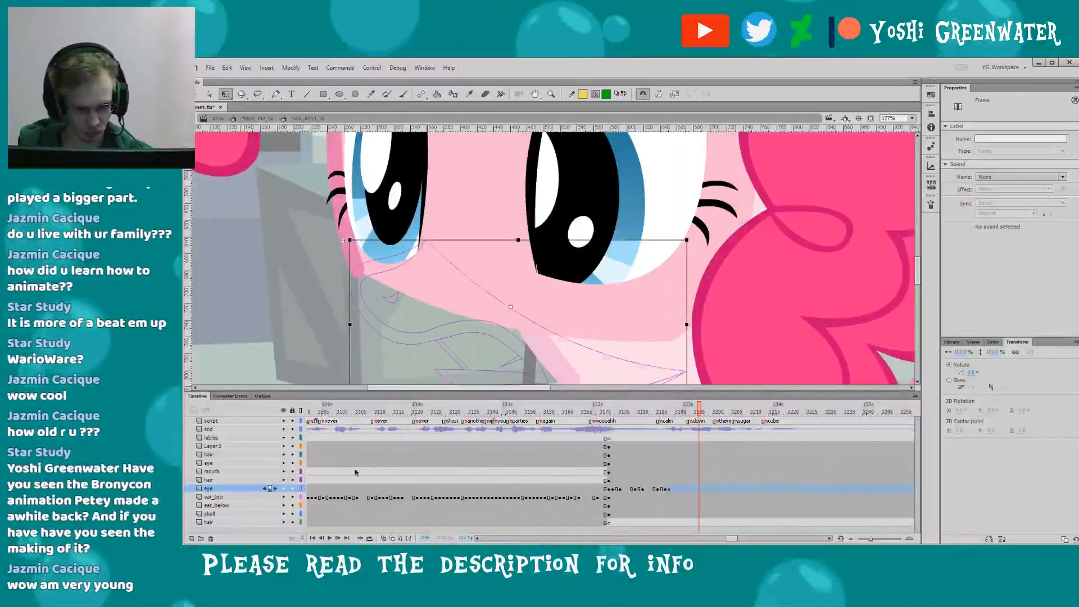
- Play back the head animation from the "wooahh" keyframe to review the outlined mouth shapes
key(z)
alt+click(417, 322)
key(q)
click(611, 406)
key(Return)
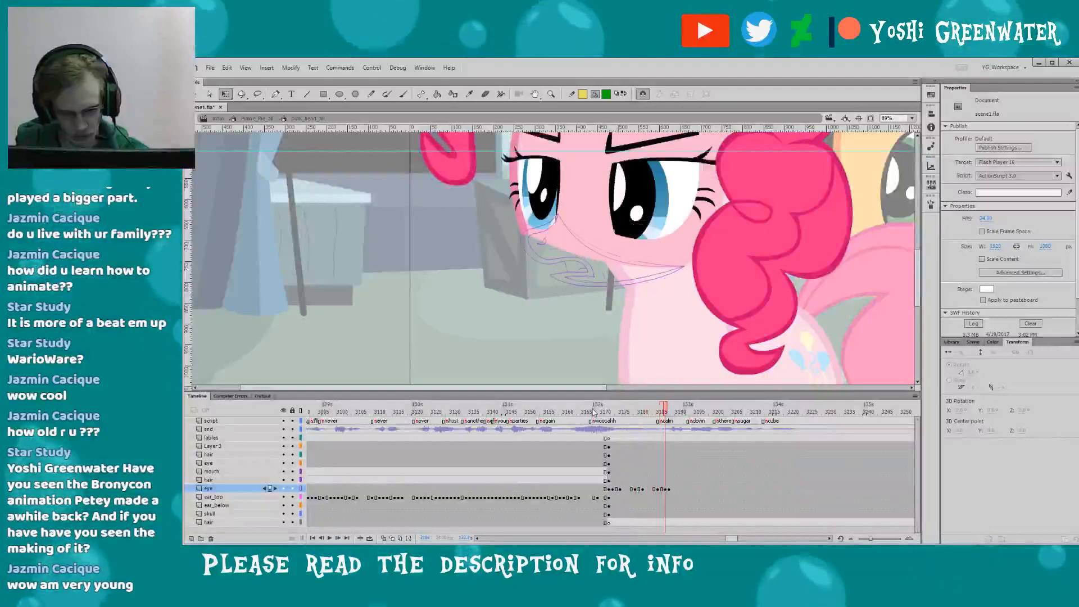
key(Return)
key(Return)
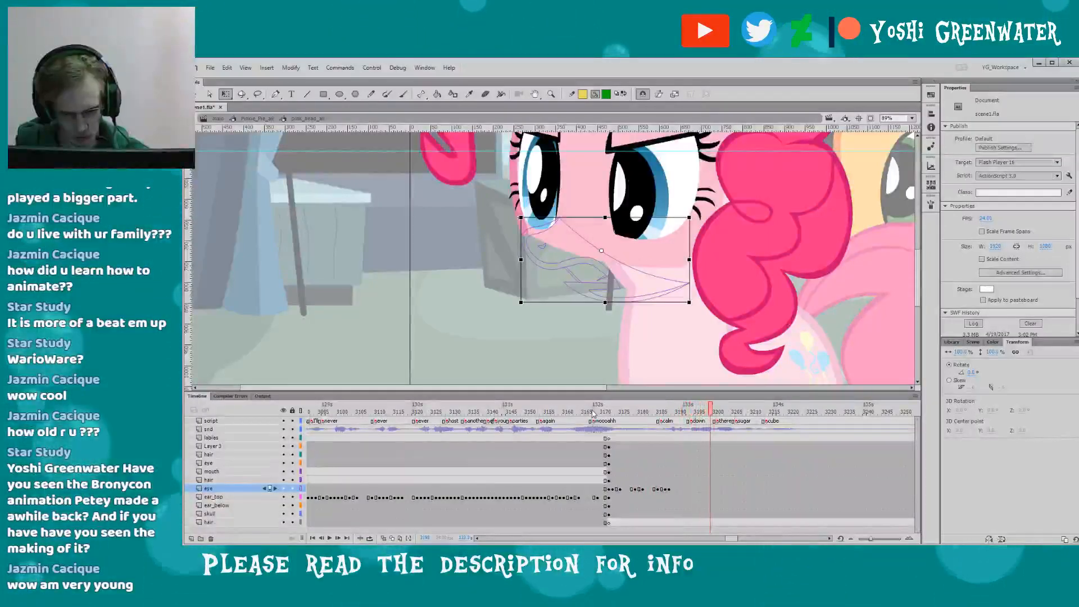
- Review the outlined lip sync around "come on" and the lines after it, and replay it from "wooahh"
drag(730, 538, 737, 539)
drag(684, 413, 770, 416)
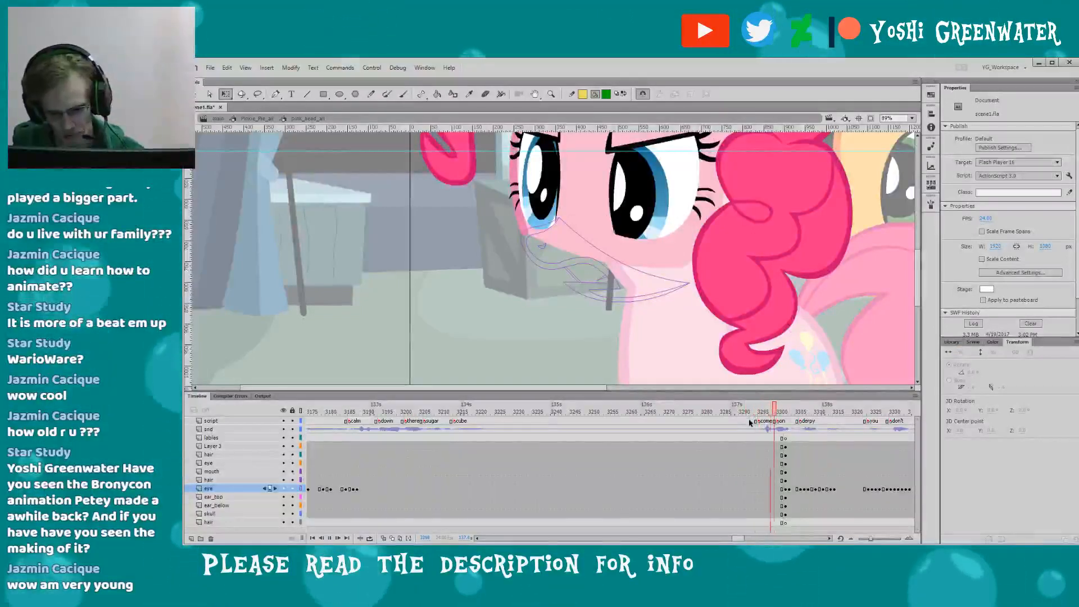
key(Return)
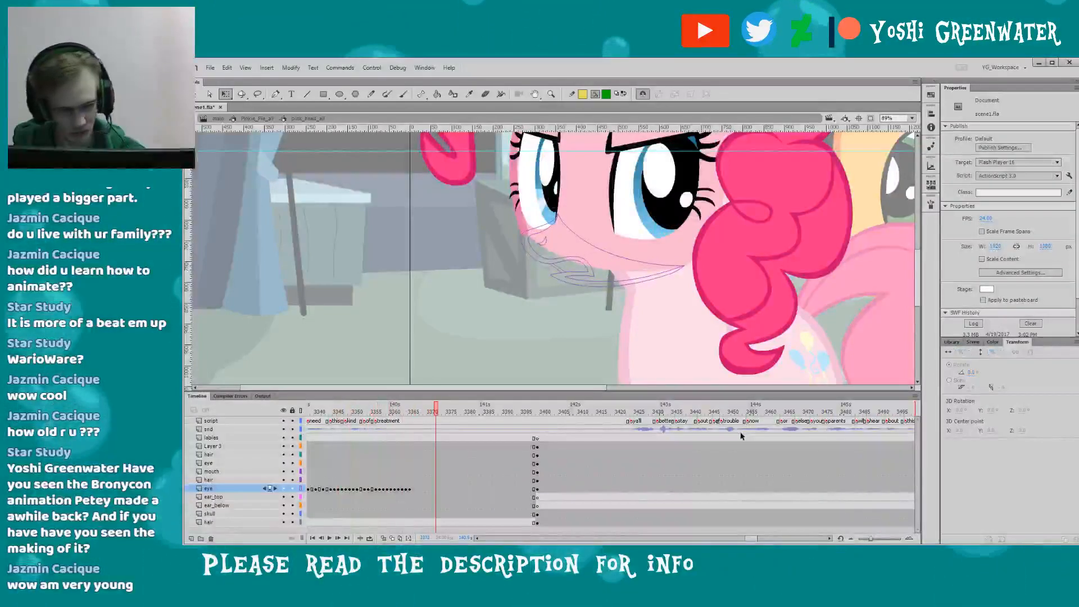
drag(750, 538, 738, 538)
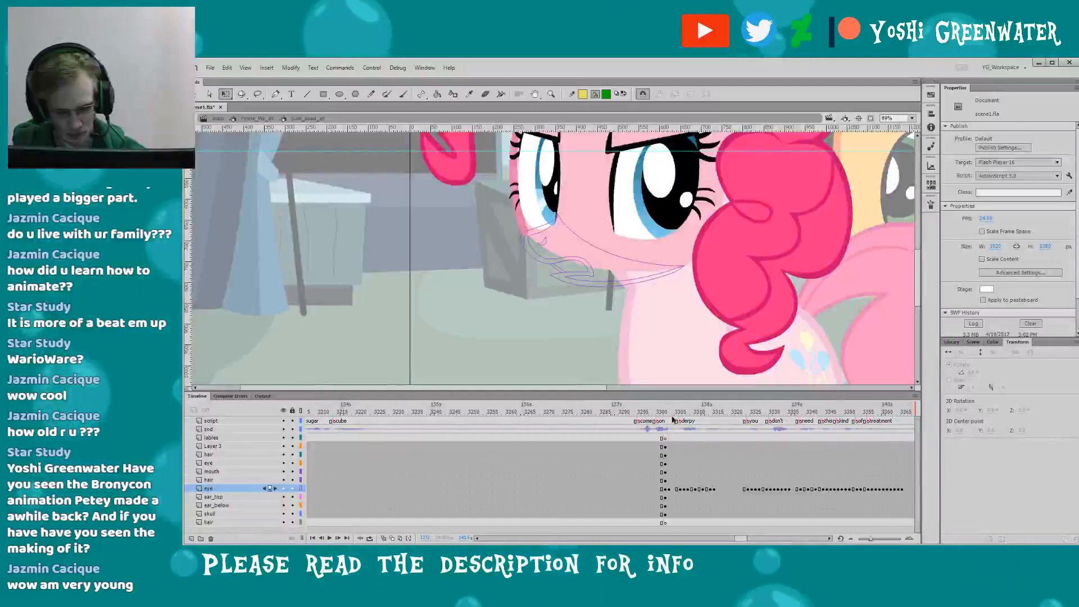
click(668, 413)
key(Return)
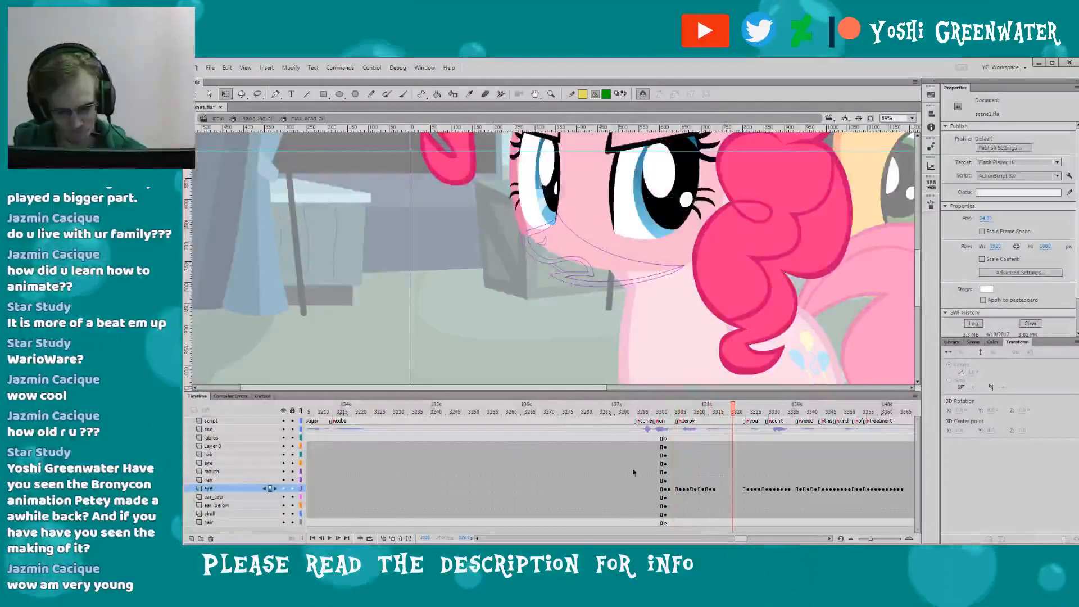
drag(738, 538, 732, 538)
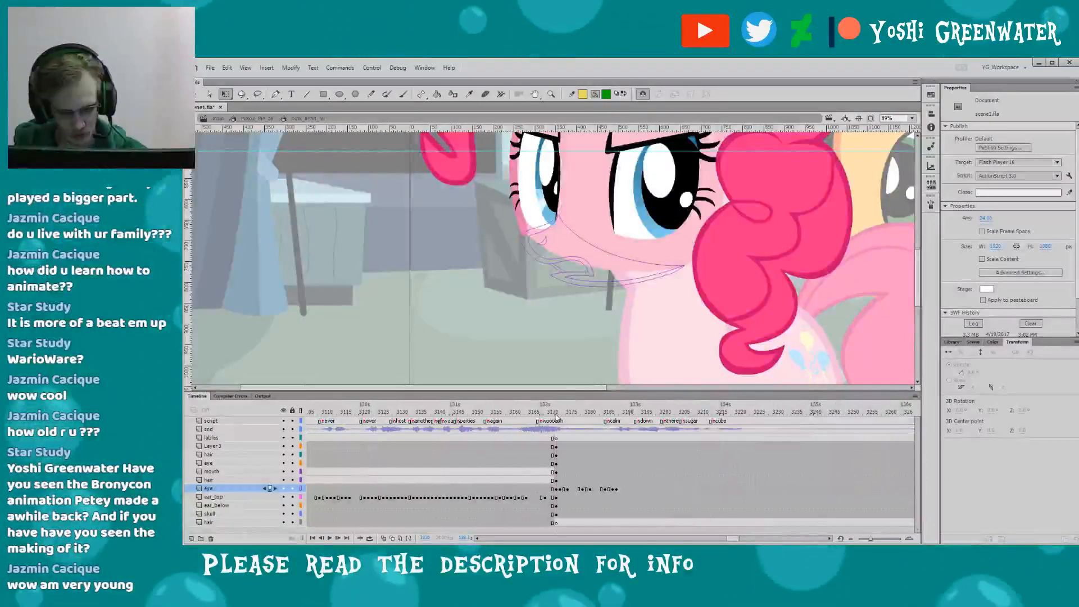
click(557, 413)
key(Return)
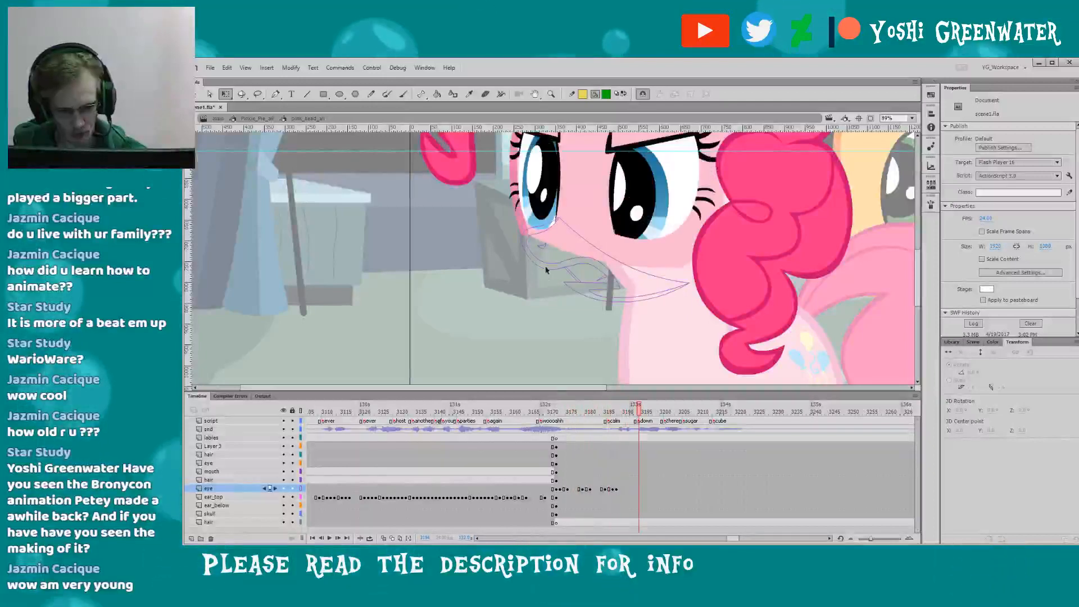
- Move the open-mouth keyframe at "wooahh" to the lables layer and leave a blank keyframe in its original layer
click(545, 266)
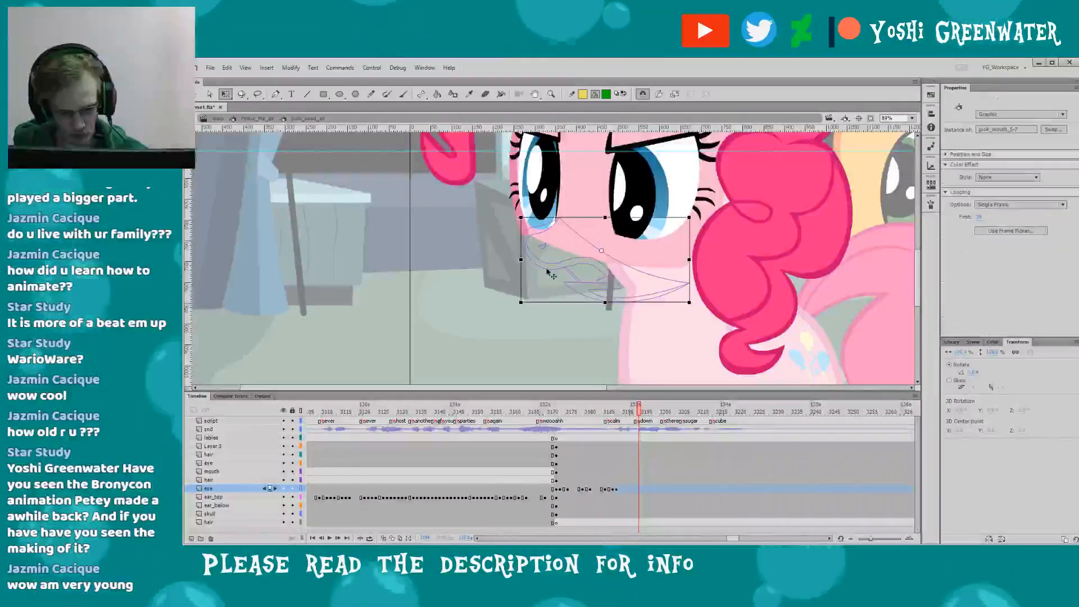
click(557, 491)
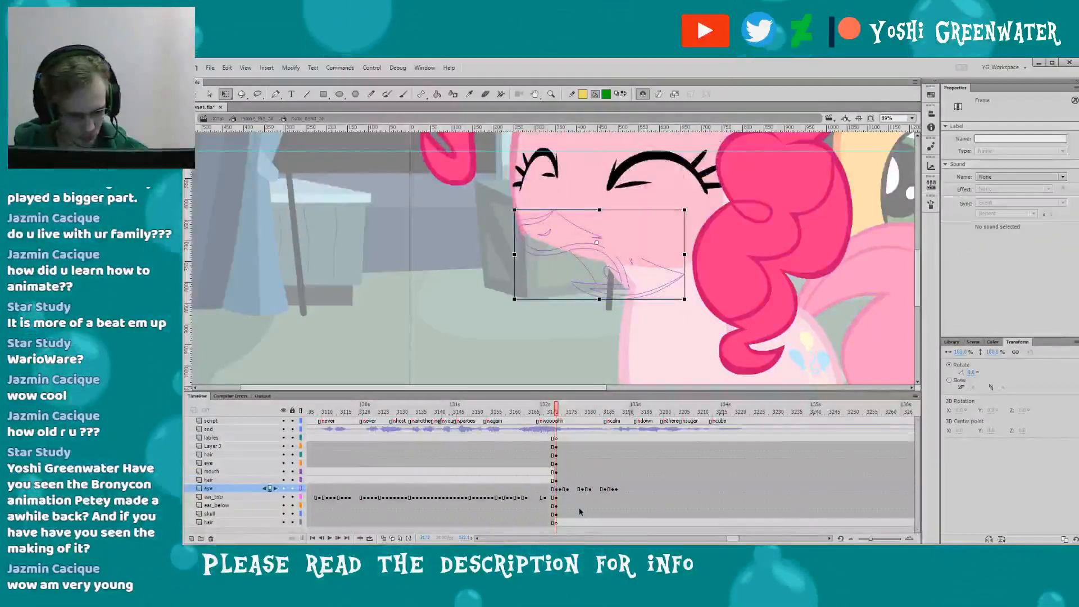
drag(554, 487, 556, 482)
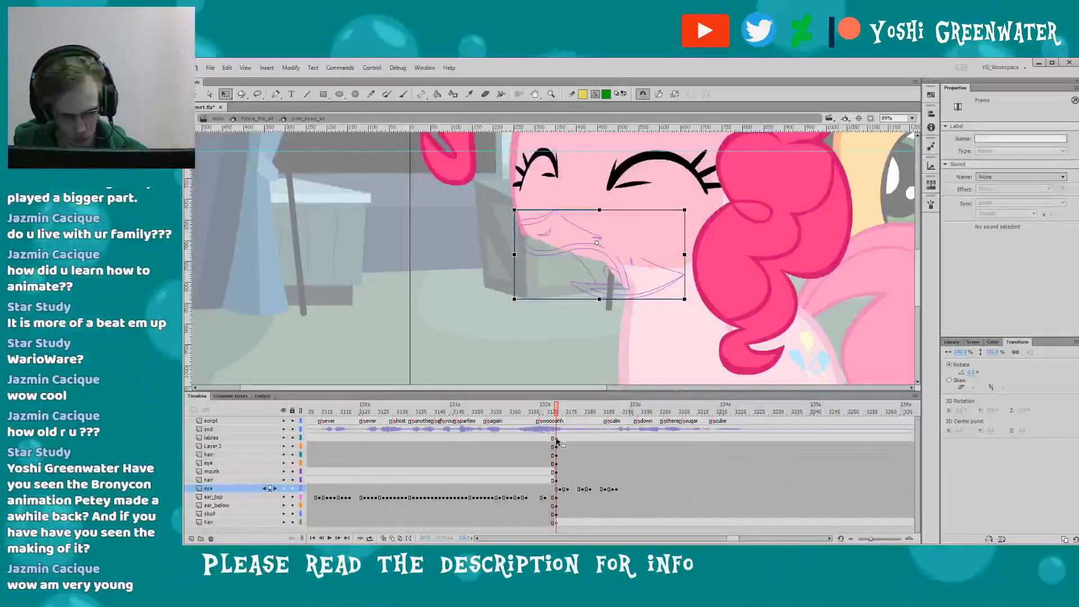
drag(557, 441, 557, 438)
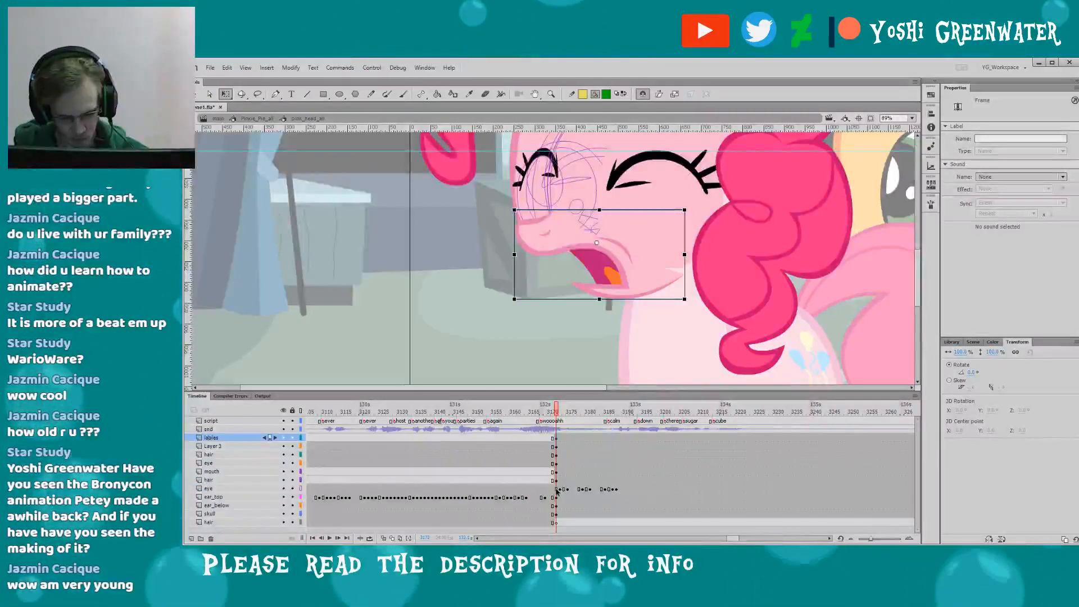
click(556, 491)
key(F7)
drag(733, 538, 734, 538)
key(period)
click(537, 439)
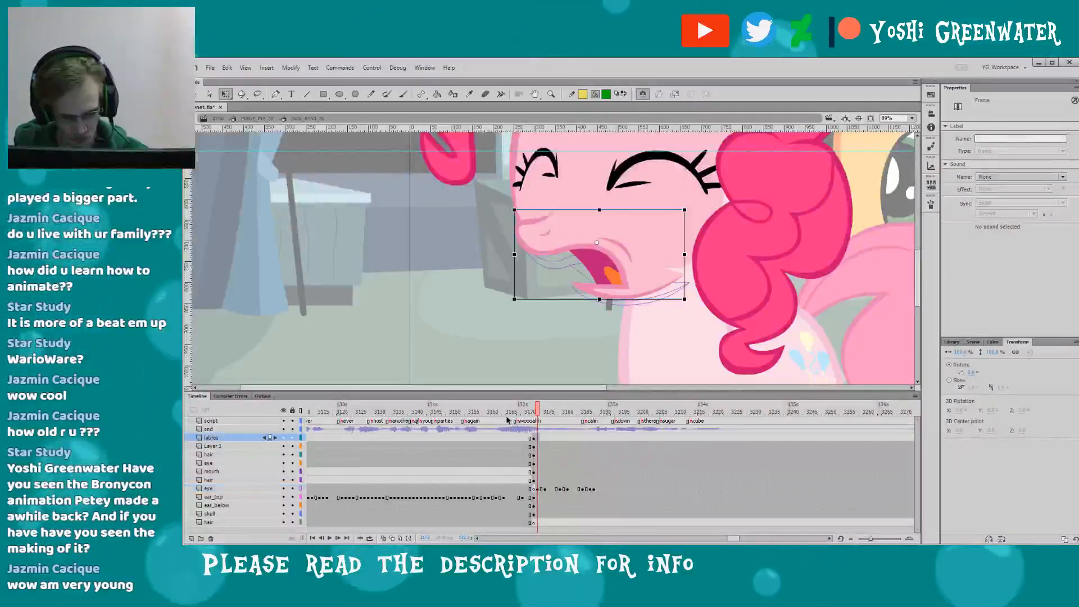
- Save the scene file from the parent character symbol and reopen the head symbol for editing
double_click(456, 331)
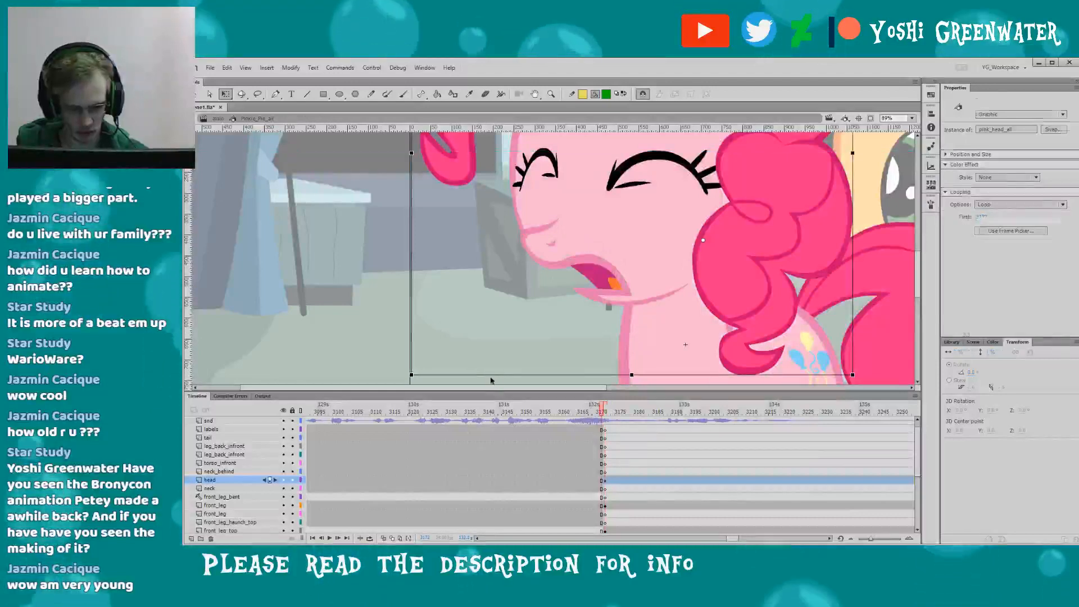
click(467, 365)
drag(429, 352, 405, 353)
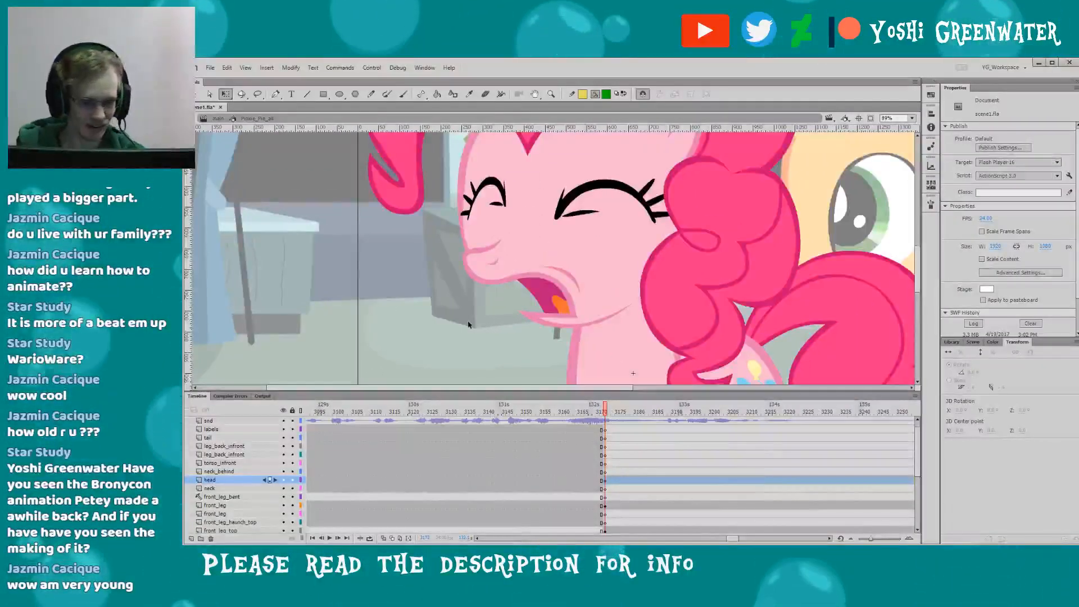
drag(466, 328, 427, 350)
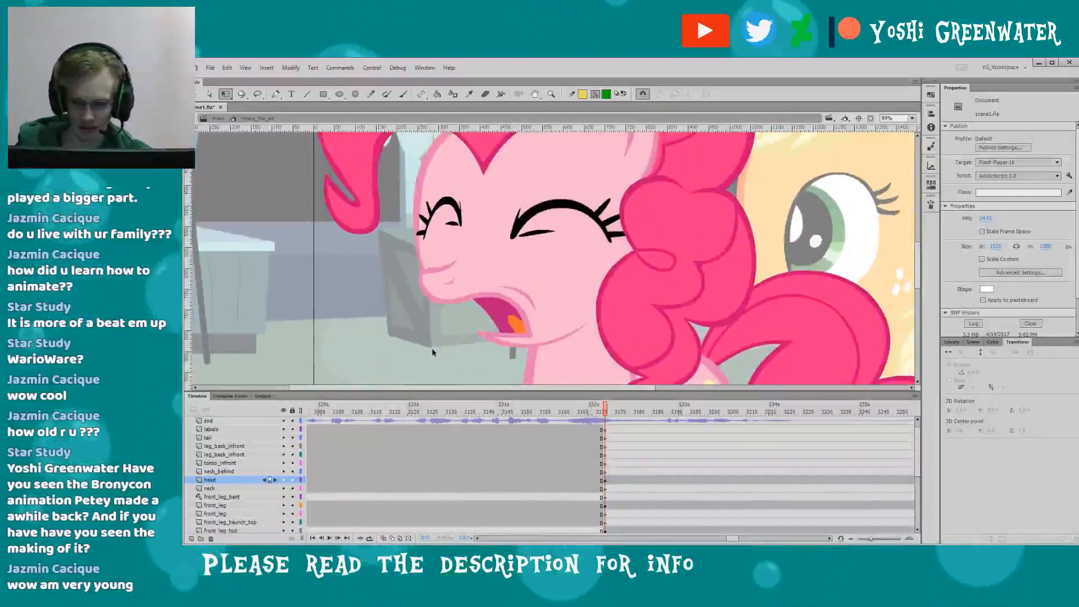
key(ctrl+s)
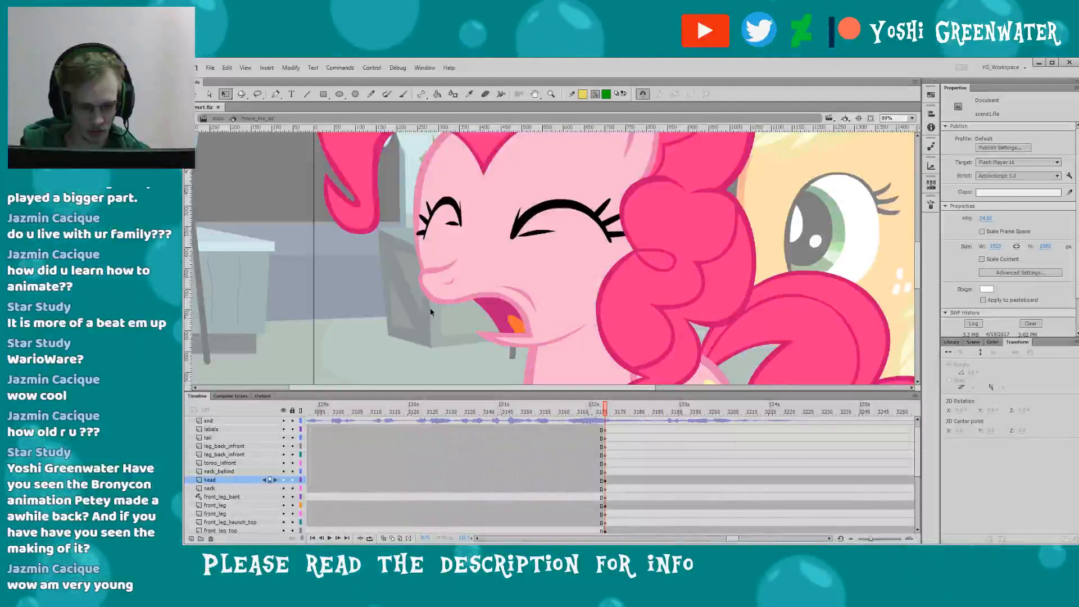
double_click(513, 245)
- Move the large closed eye off the face and put it back in its place
click(520, 248)
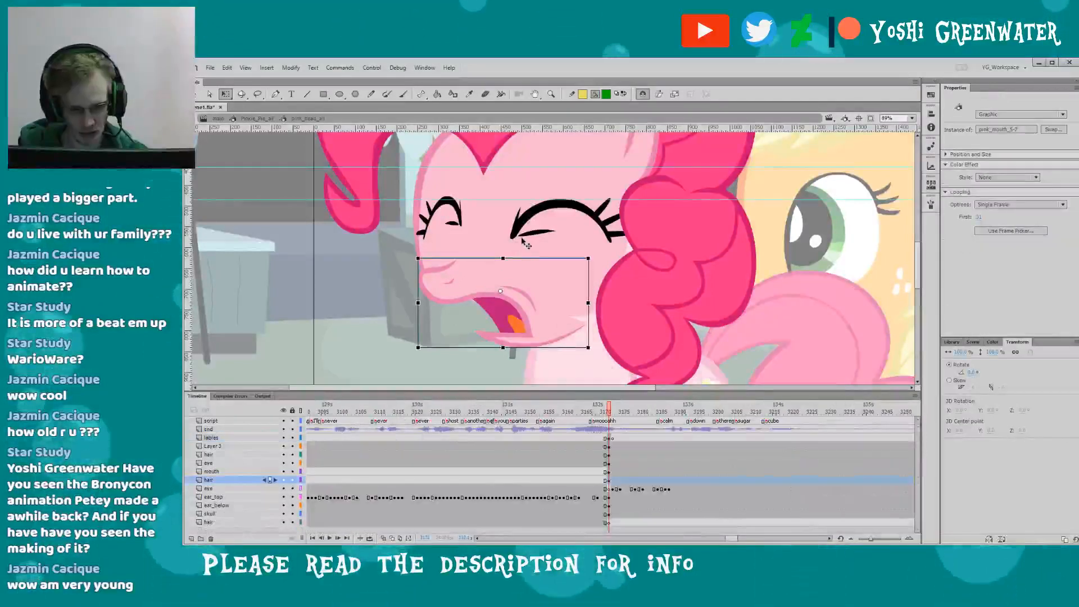
drag(525, 252, 250, 296)
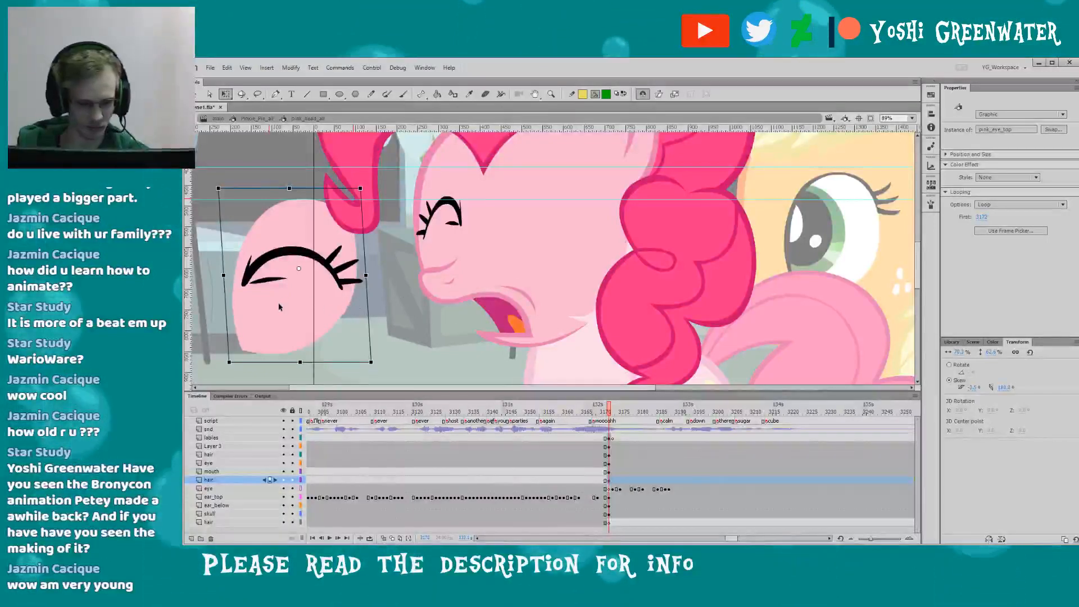
drag(279, 307, 546, 259)
click(430, 312)
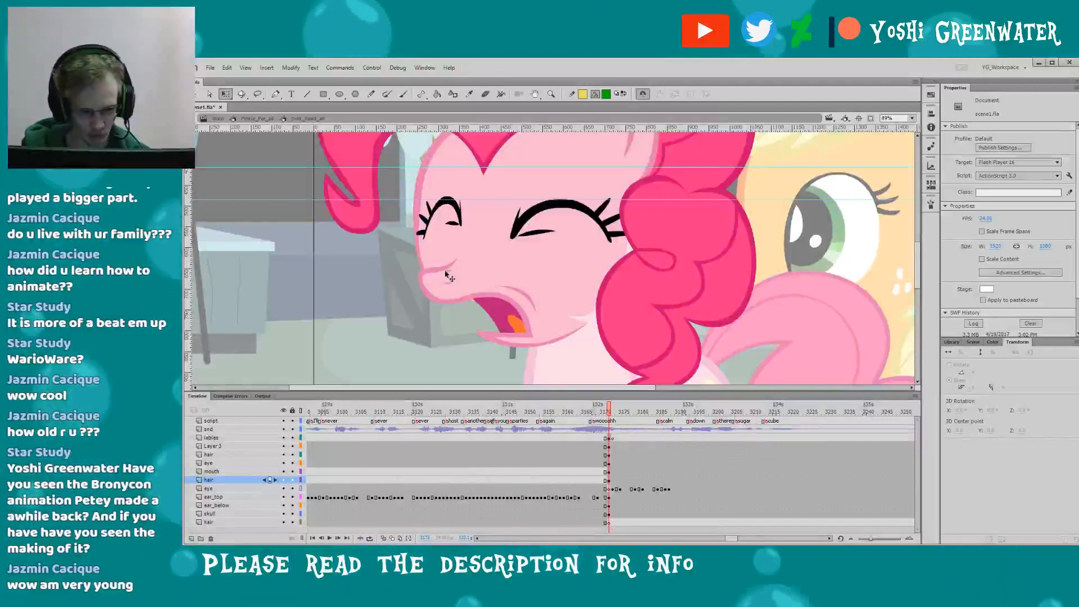
- Reshape the skull fill's lower edge with the Subselection tool, raising its curve handle beside the upper lip of the open mouth
click(455, 291)
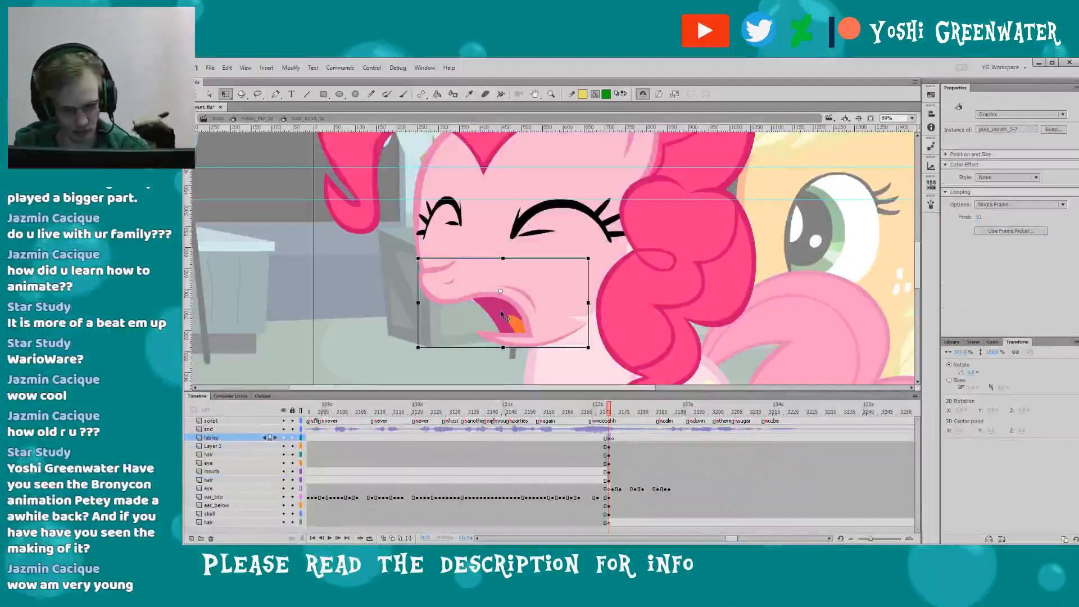
drag(731, 538, 742, 532)
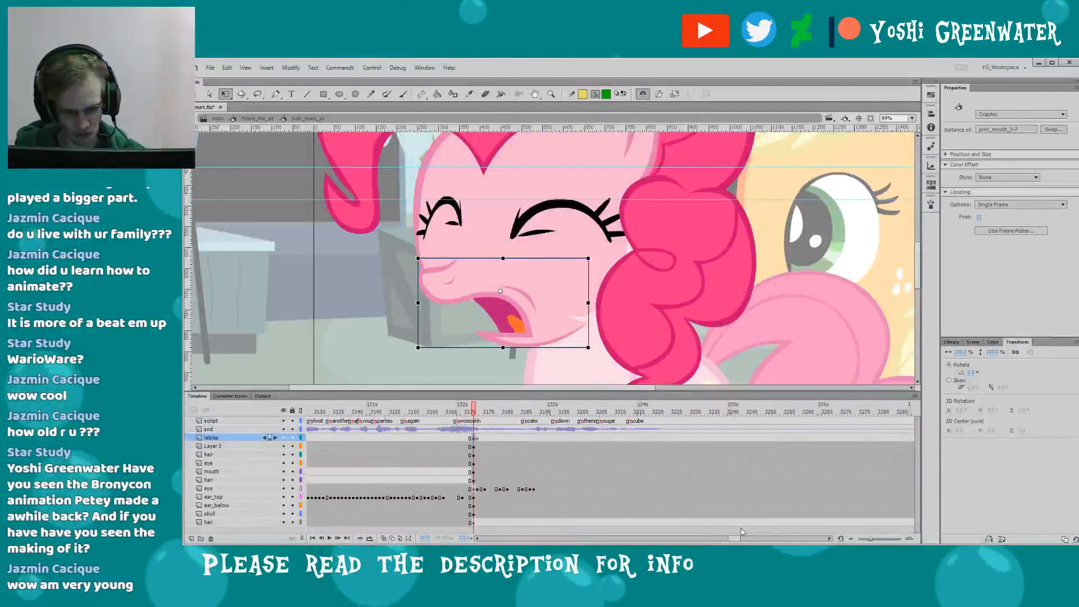
click(370, 274)
scroll(374, 281, up, 3)
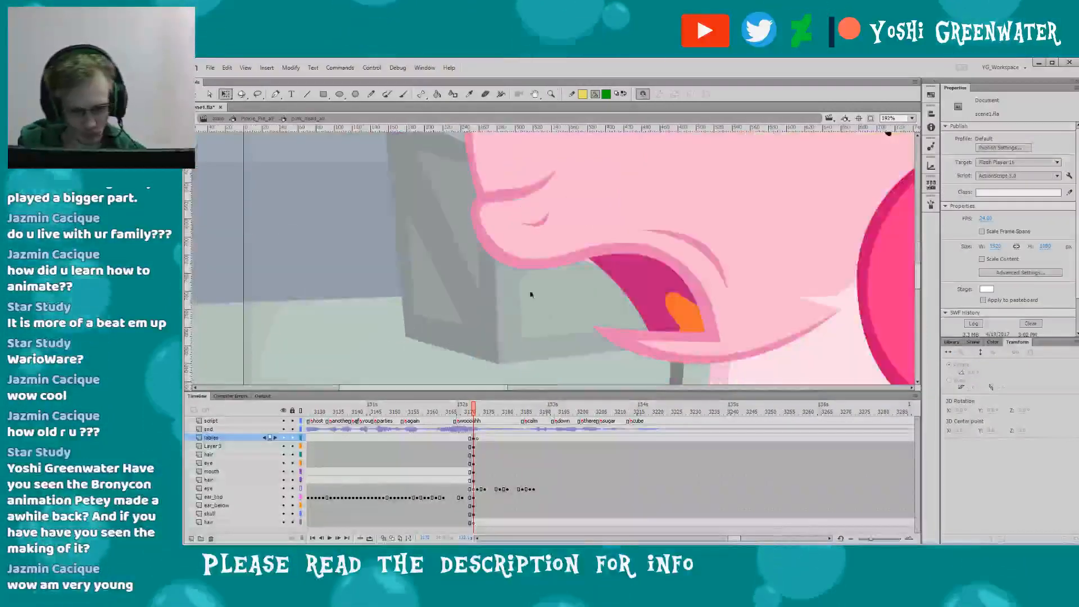
click(593, 266)
scroll(506, 252, up, 2)
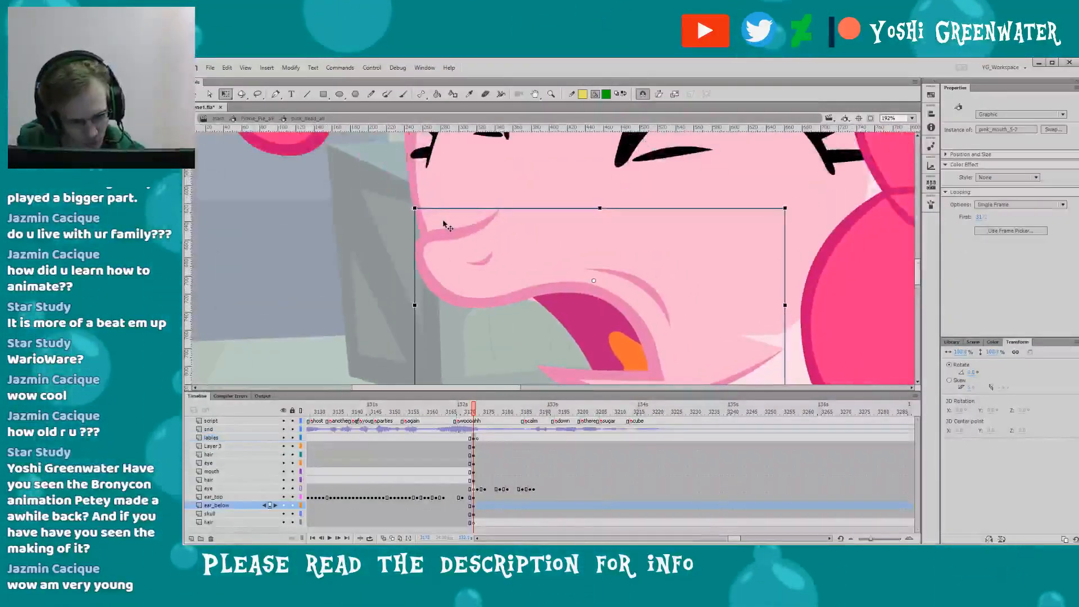
key(v)
click(785, 334)
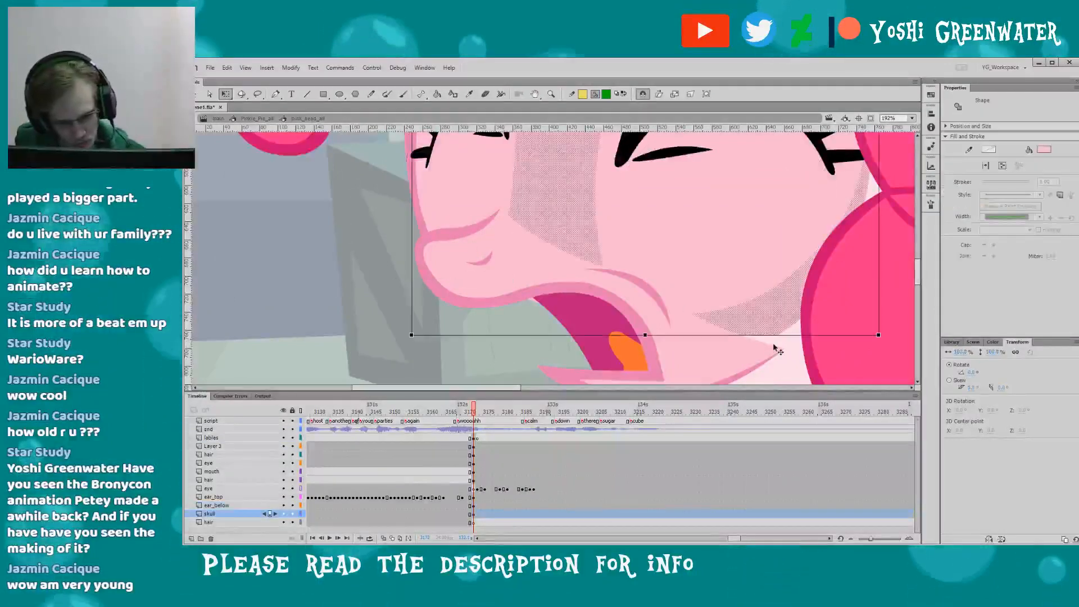
key(a)
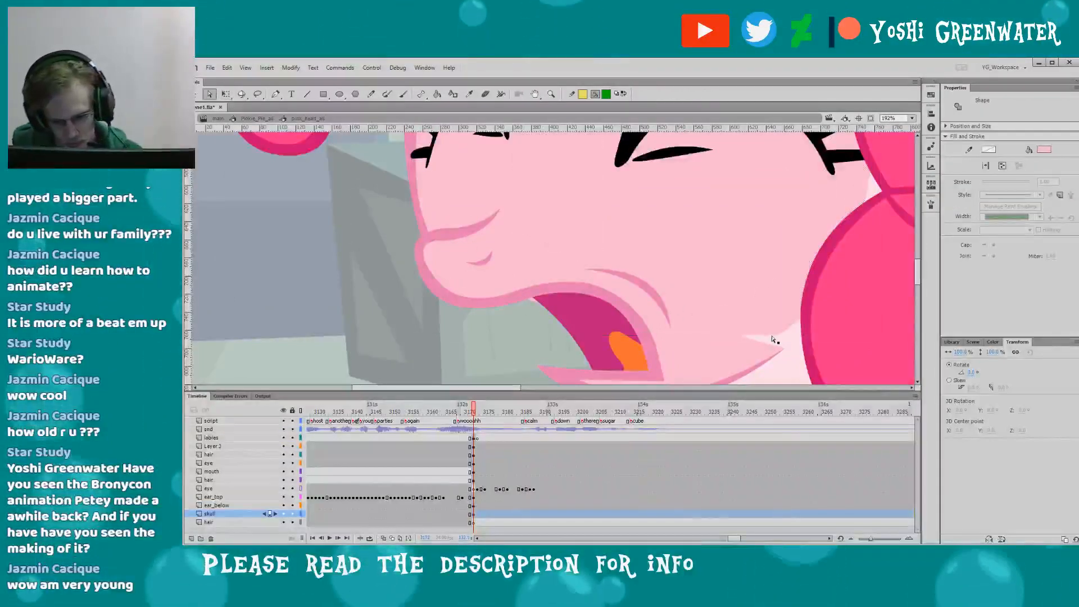
click(562, 287)
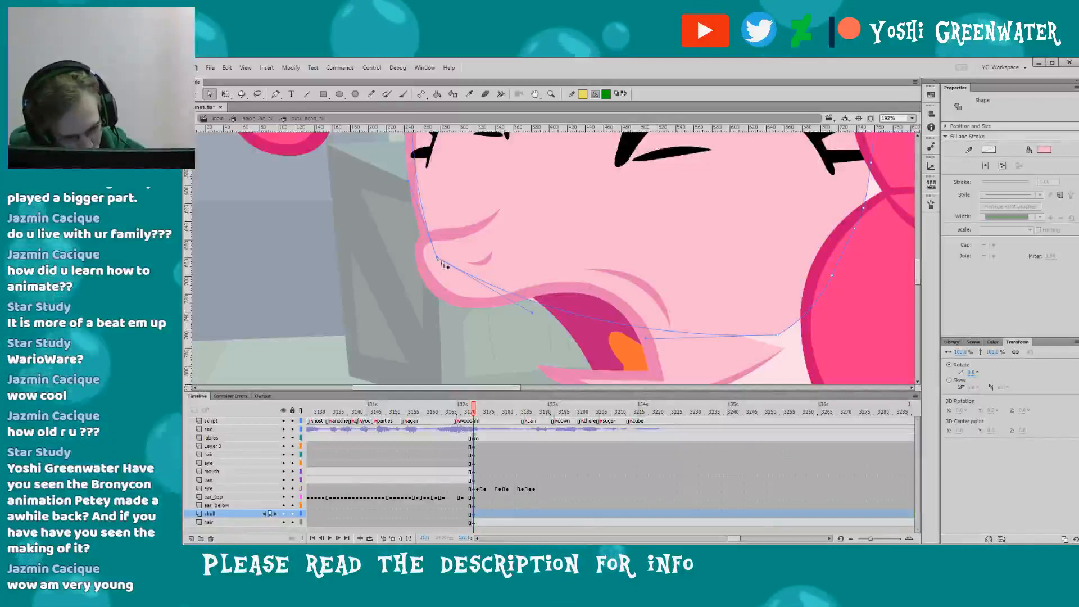
drag(532, 312, 532, 305)
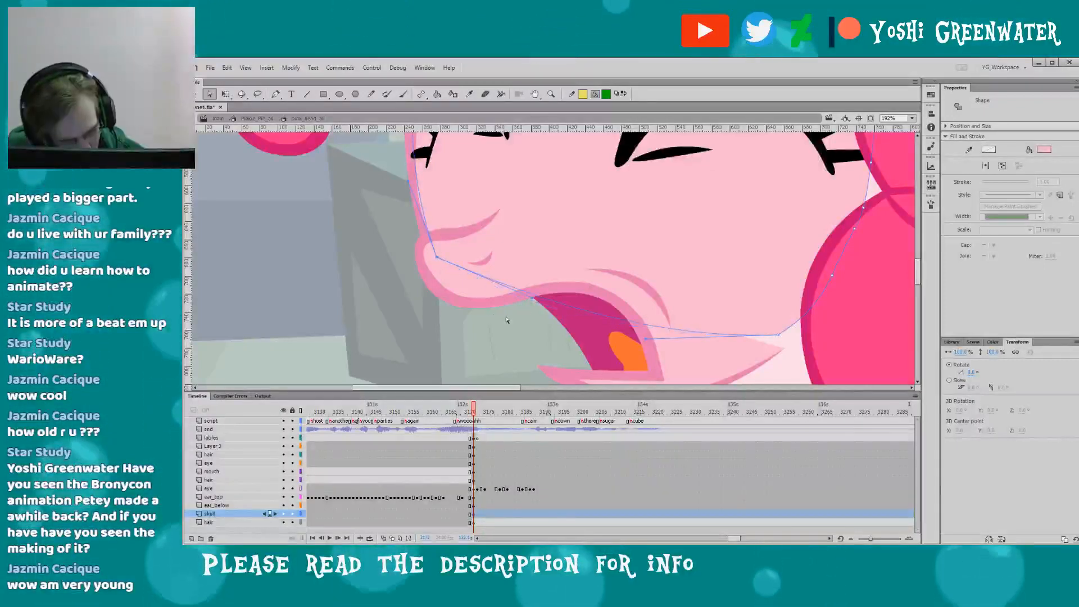
- Deselect the skull fill, show the whole frame at 50% zoom and play the head animation from the "wooahh" keyframe
key(q)
click(385, 298)
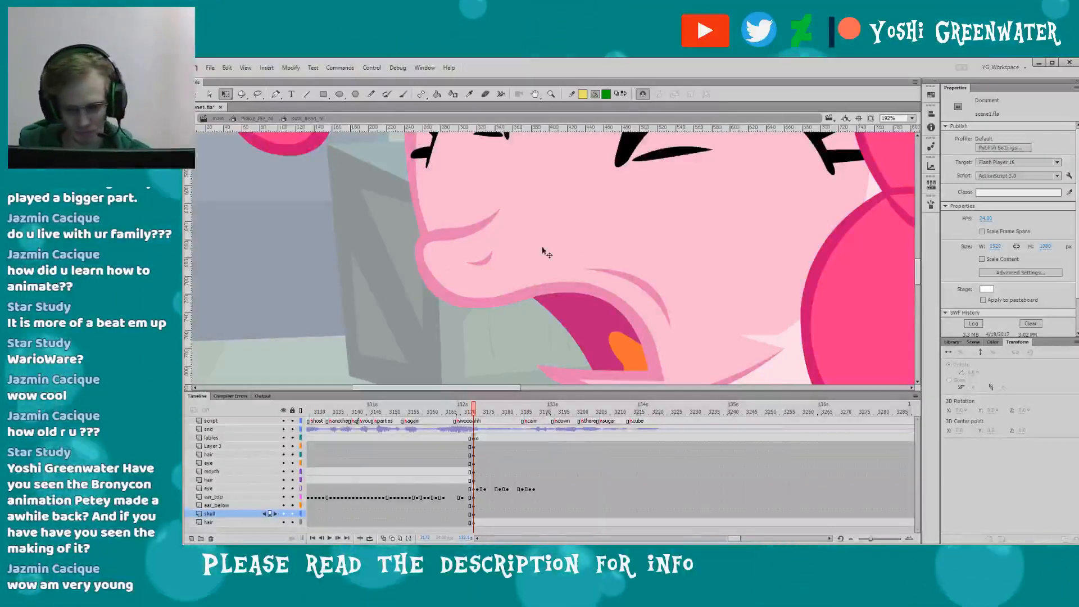
click(898, 119)
click(894, 172)
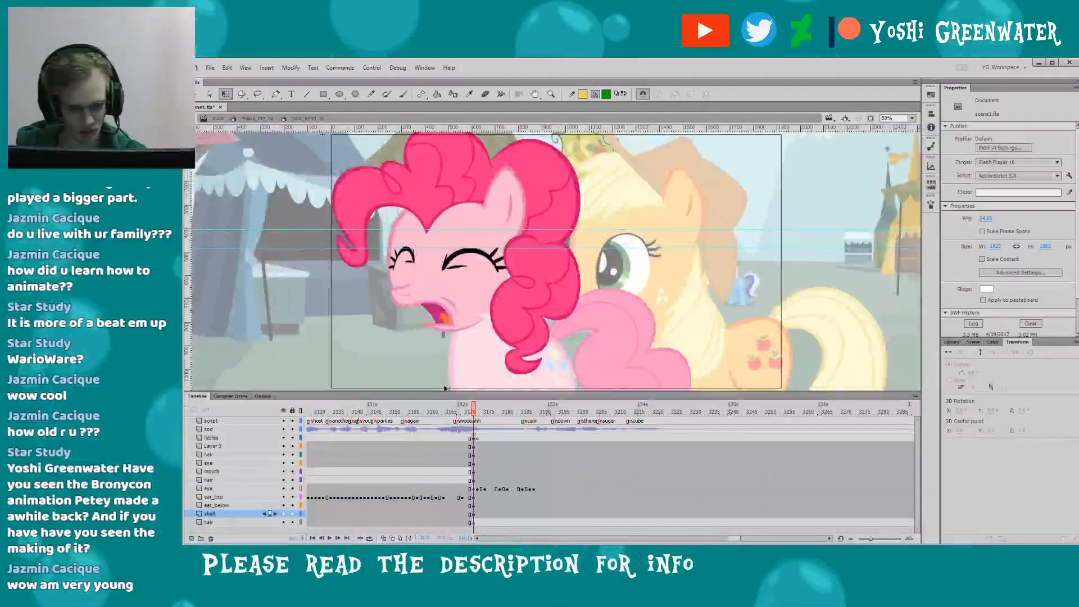
key(Return)
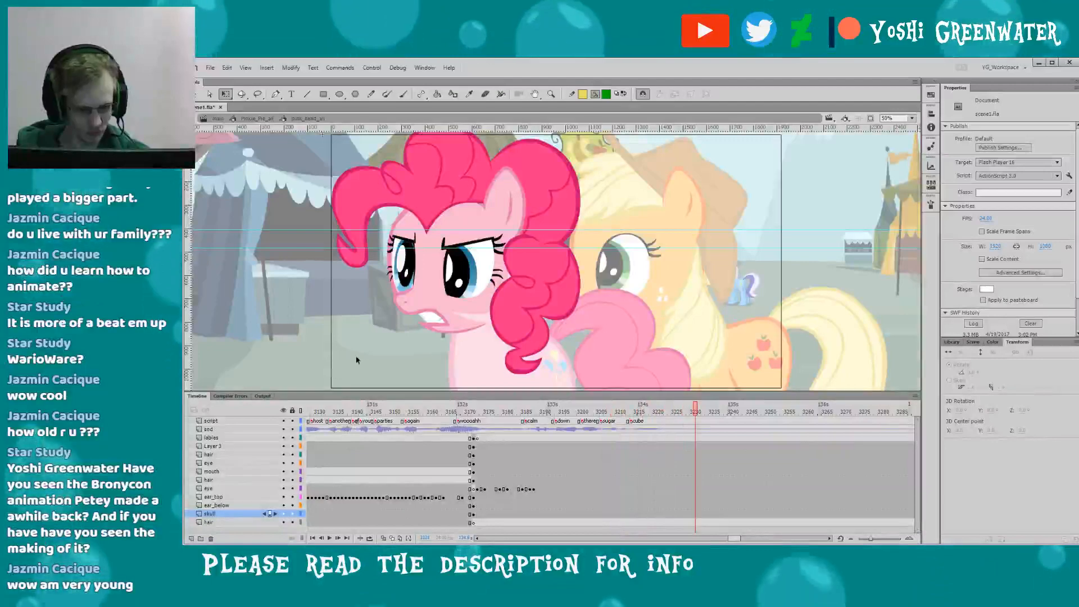
drag(734, 538, 735, 538)
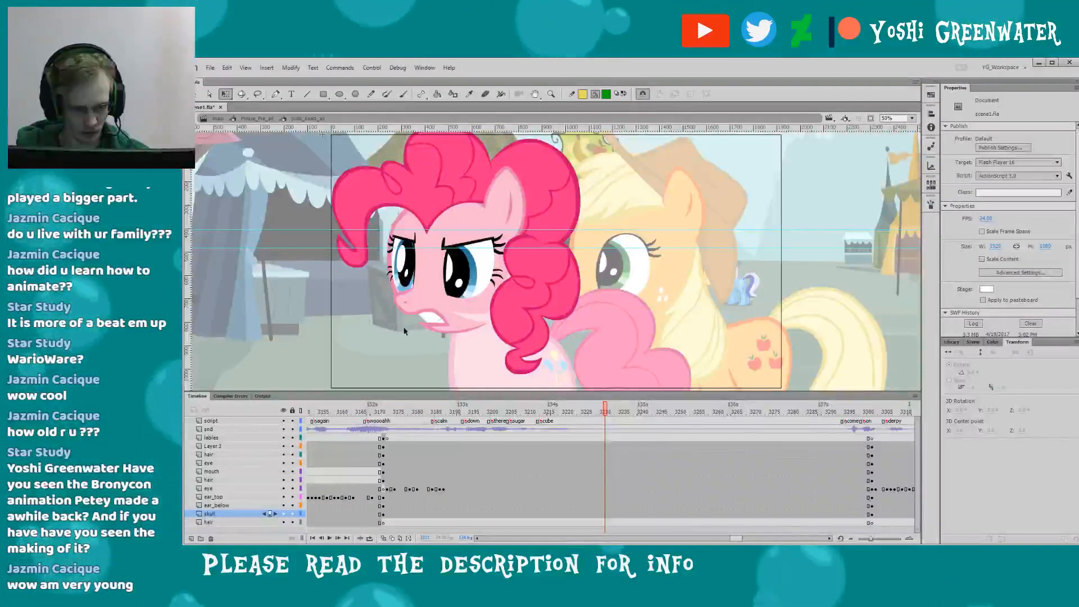
- Leave the head symbol and its parent character symbol to return to the main timeline, enlarge the stage area and show the "wooahh" frames
double_click(372, 348)
drag(406, 389, 402, 307)
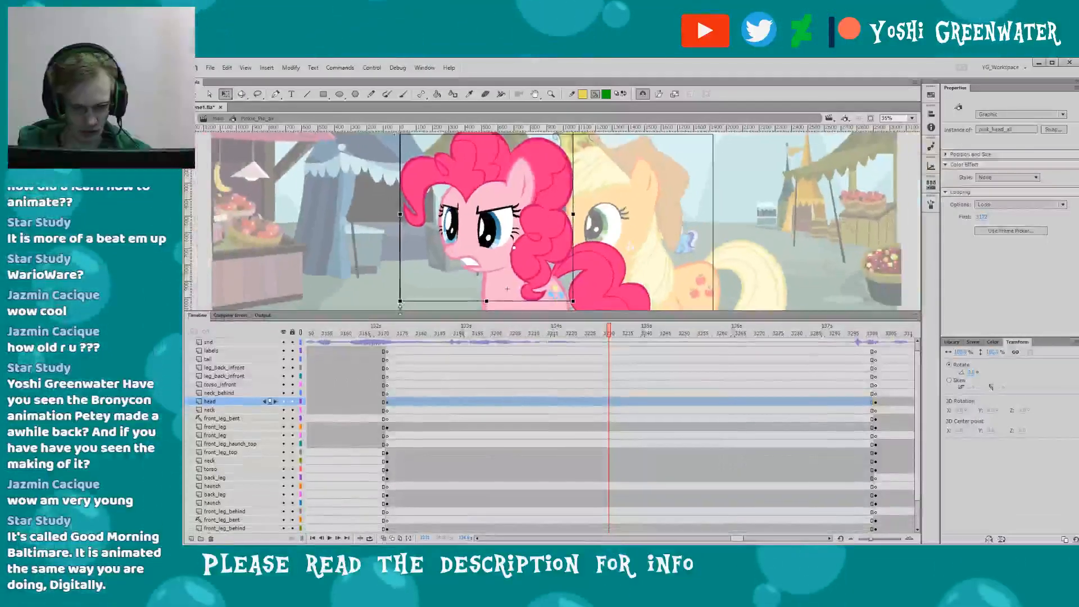
double_click(386, 306)
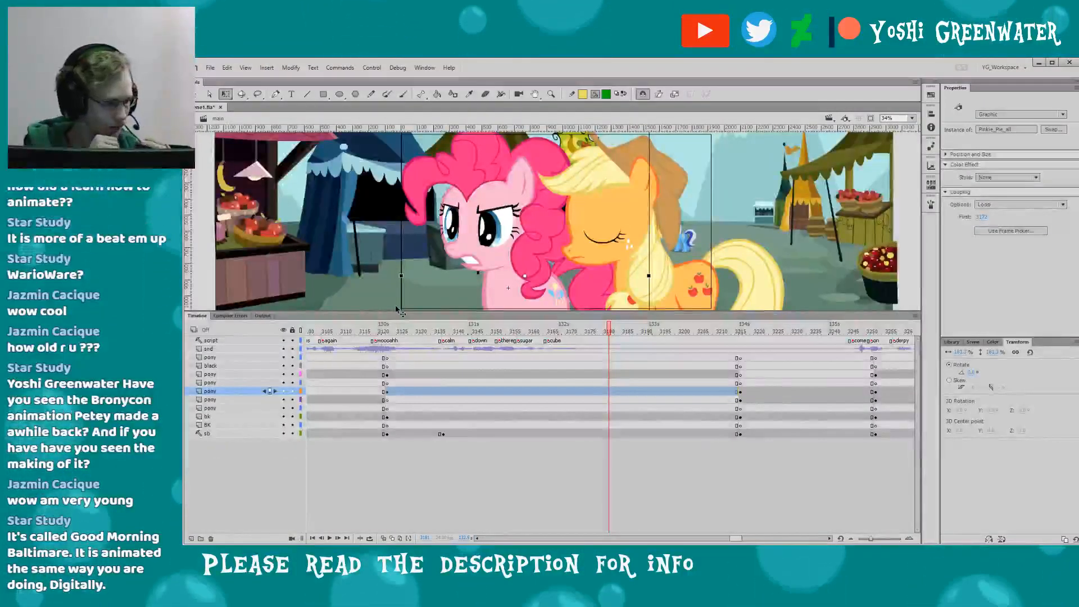
drag(313, 311, 332, 376)
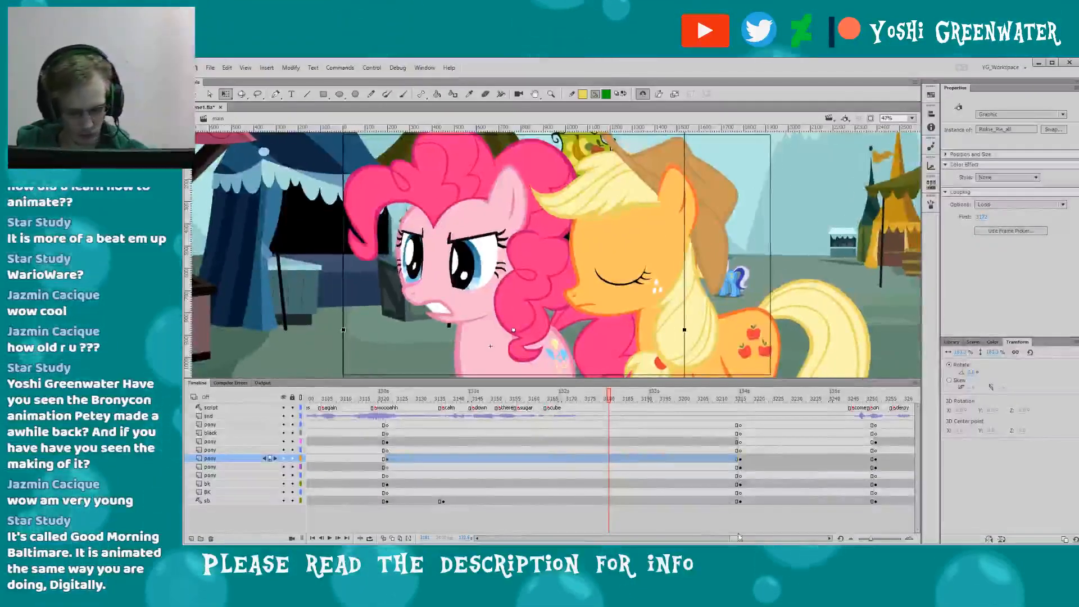
drag(736, 539, 730, 541)
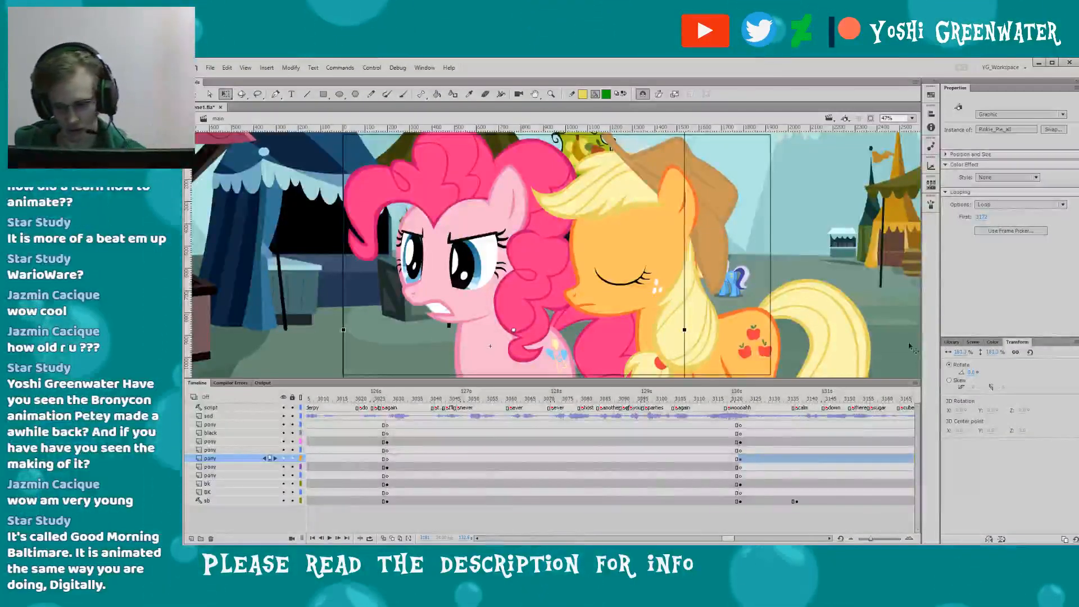
- Add a new scene and paint a small green smiley face on its empty stage with the Brush tool
click(972, 342)
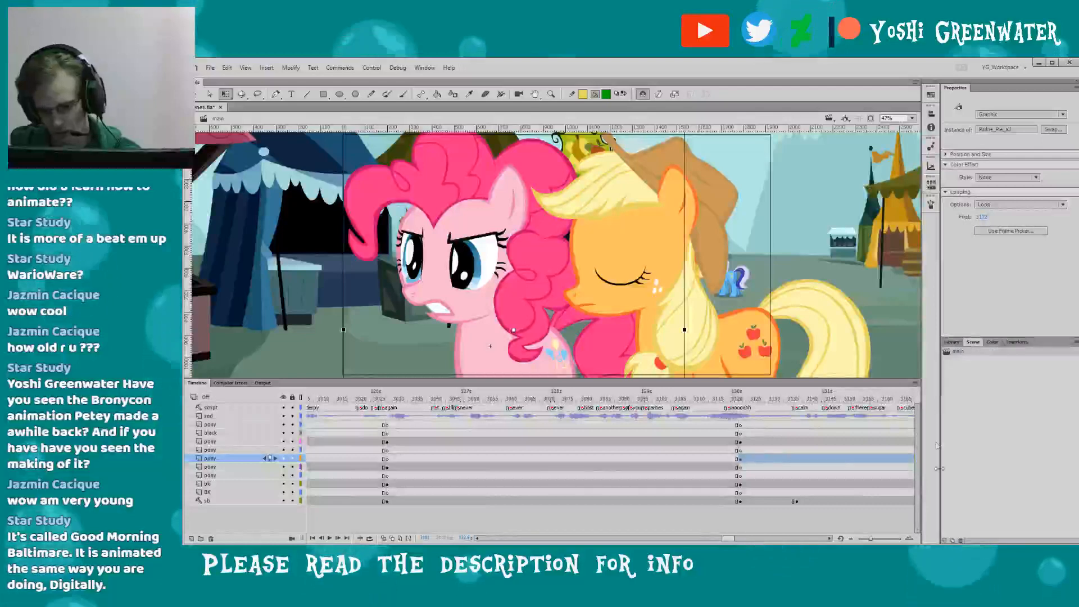
click(952, 540)
key(b)
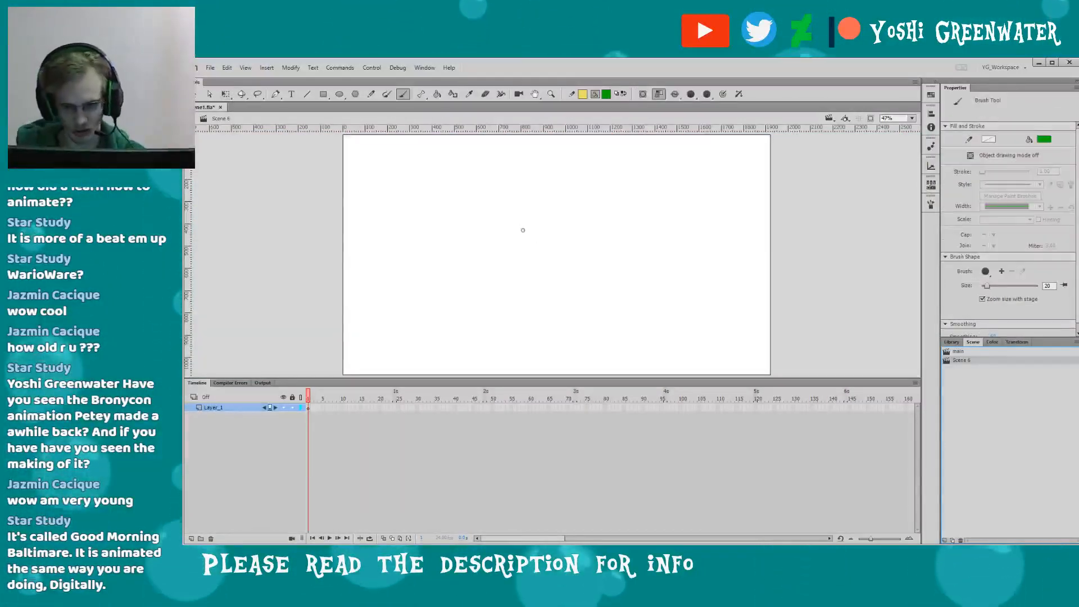
drag(510, 227, 510, 234)
drag(525, 227, 532, 247)
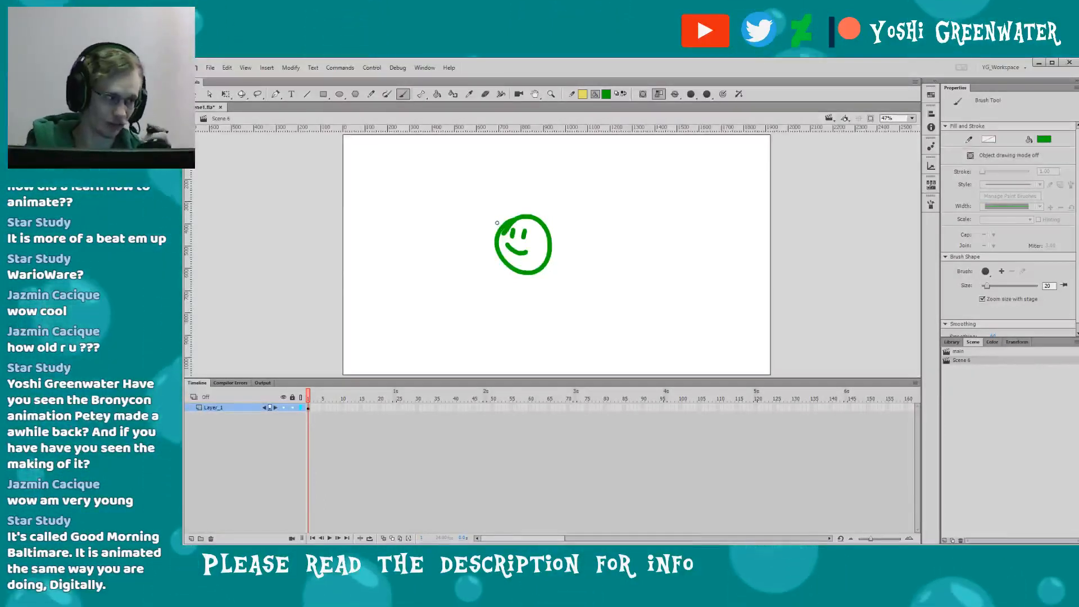
- Delete the smiley drawing and remove the extra scene to get back to the main scene
key(q)
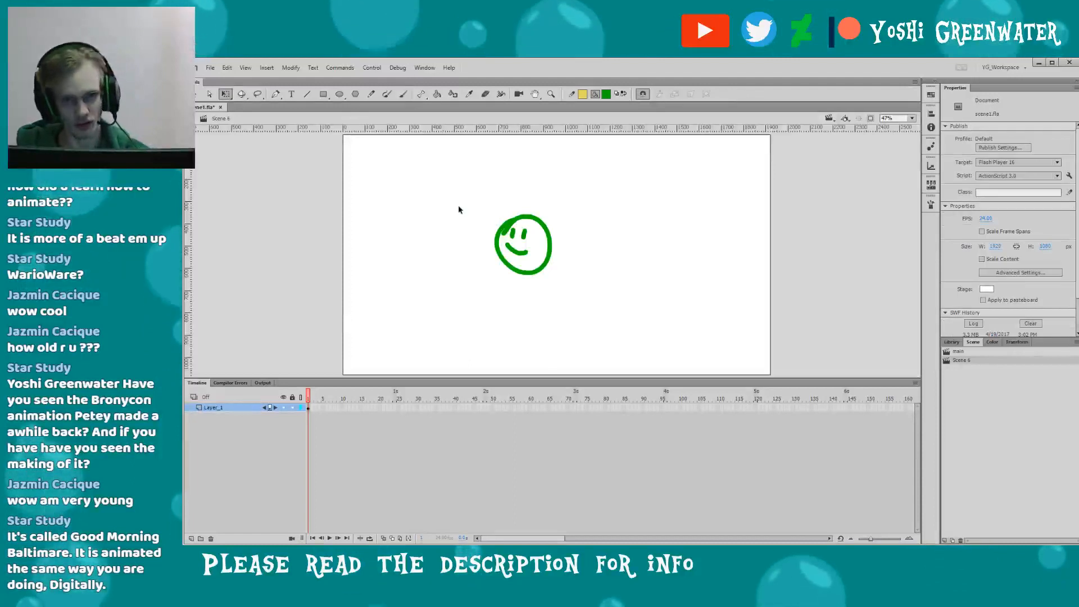
drag(460, 212, 590, 335)
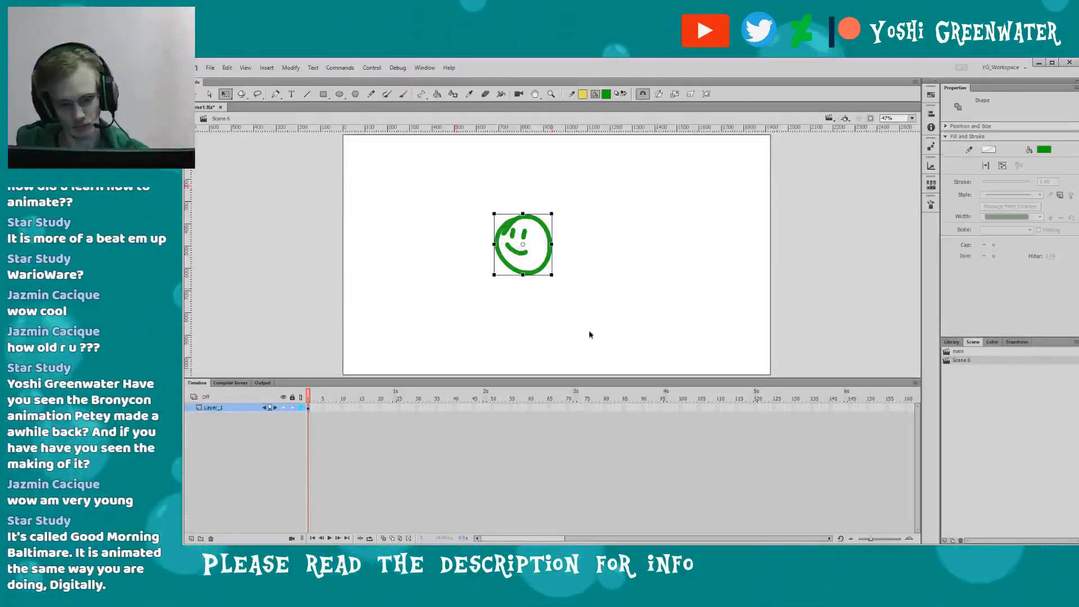
key(Delete)
drag(520, 218, 672, 339)
key(Delete)
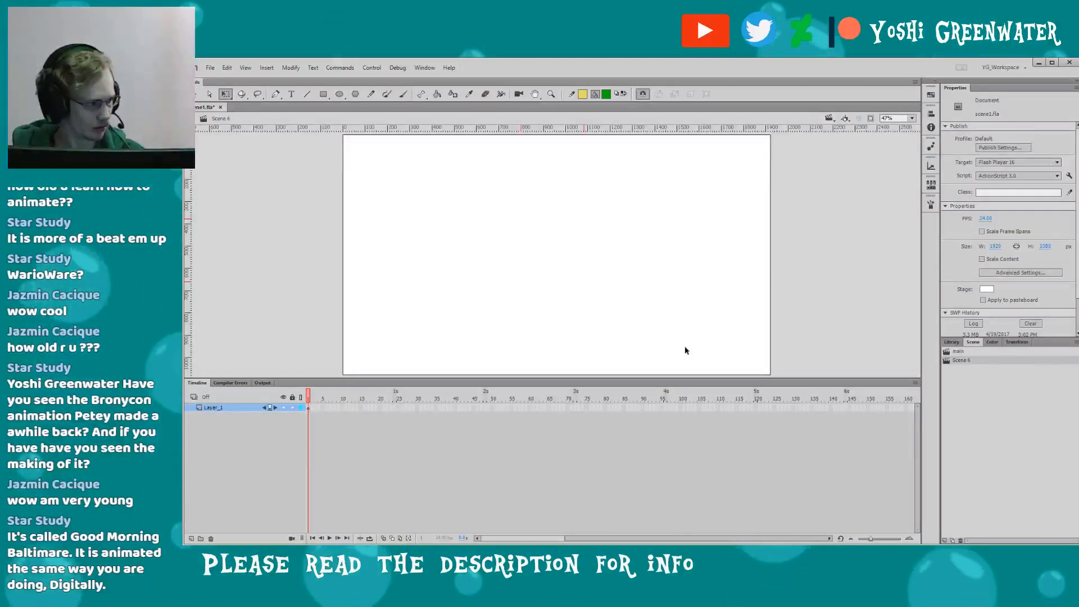
click(961, 541)
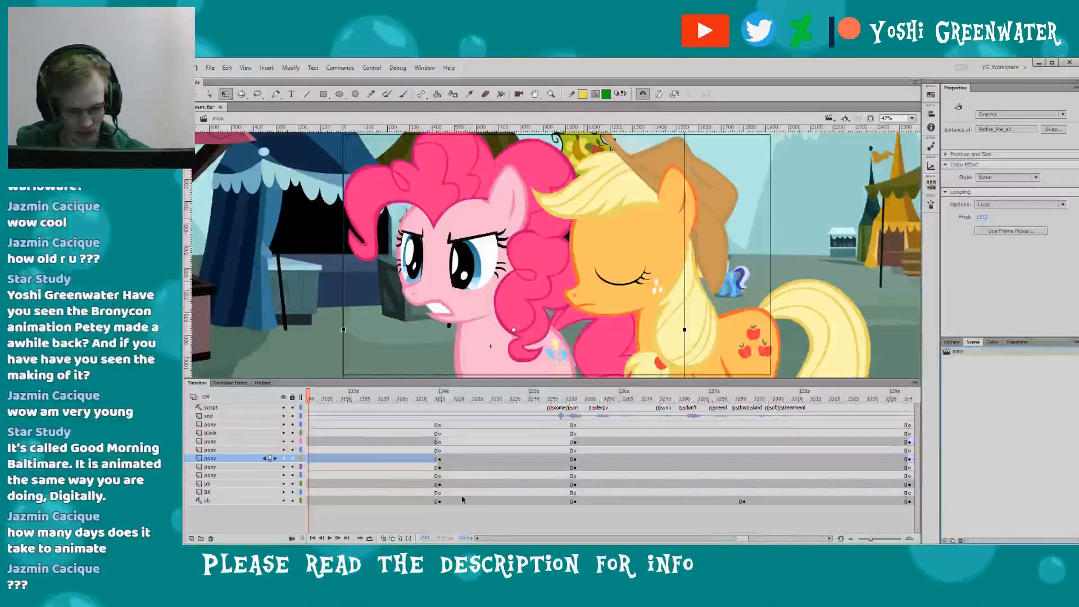
- Compare the frames on both sides of the shot change at "wooahh" in the main timeline, enlarging the stage area
click(466, 515)
drag(740, 539, 734, 540)
click(466, 400)
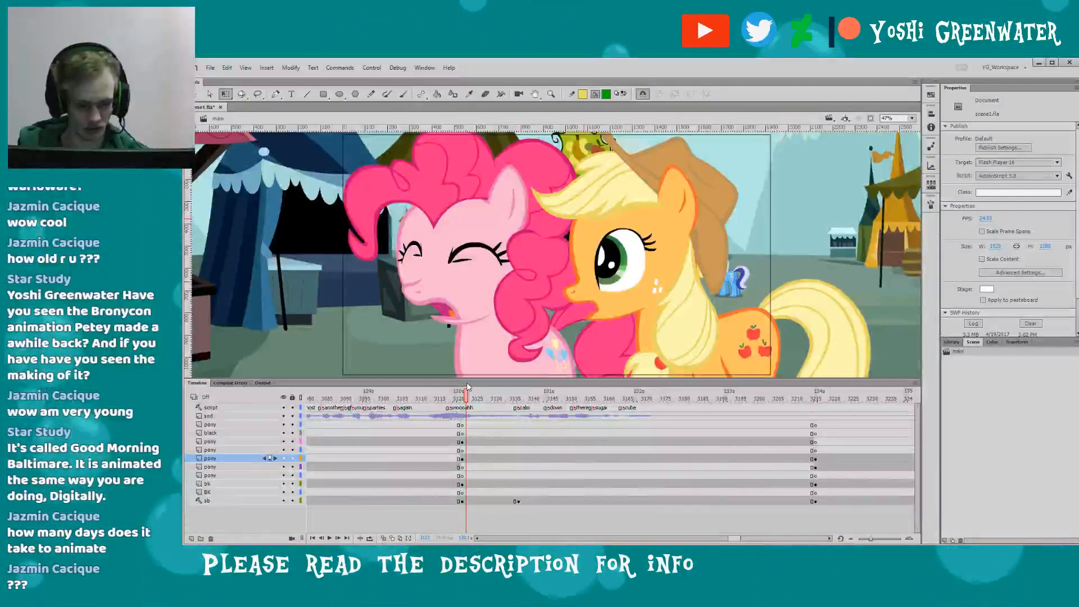
click(448, 398)
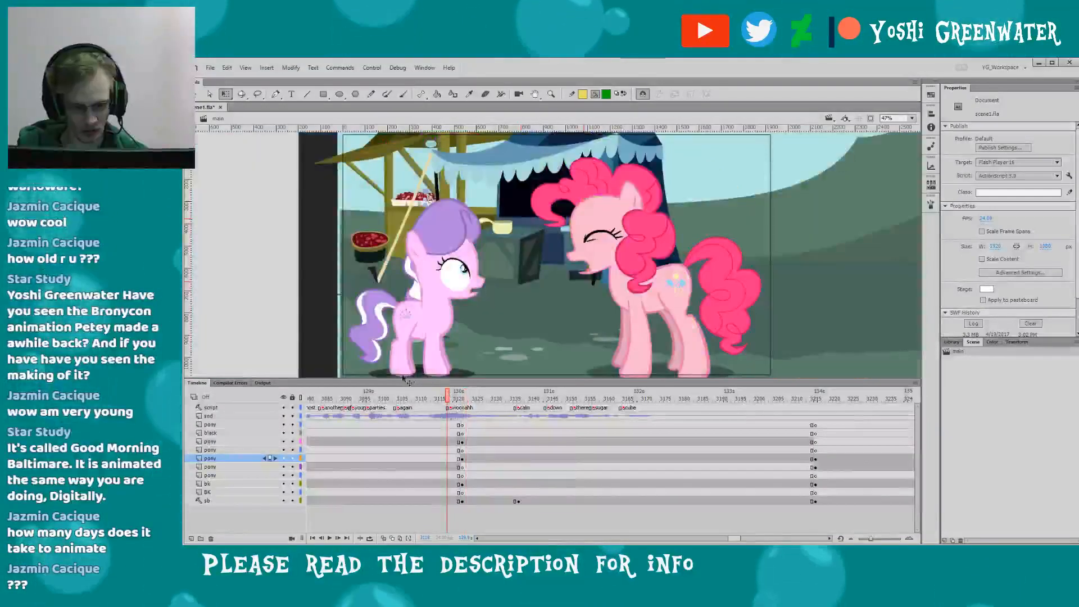
drag(406, 381, 405, 384)
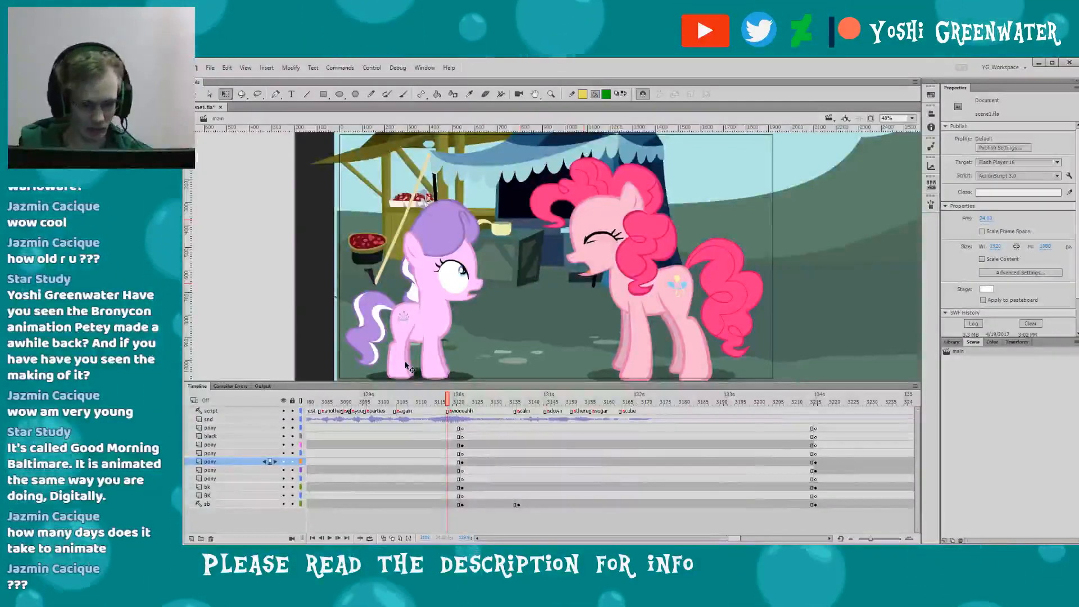
drag(331, 382, 331, 388)
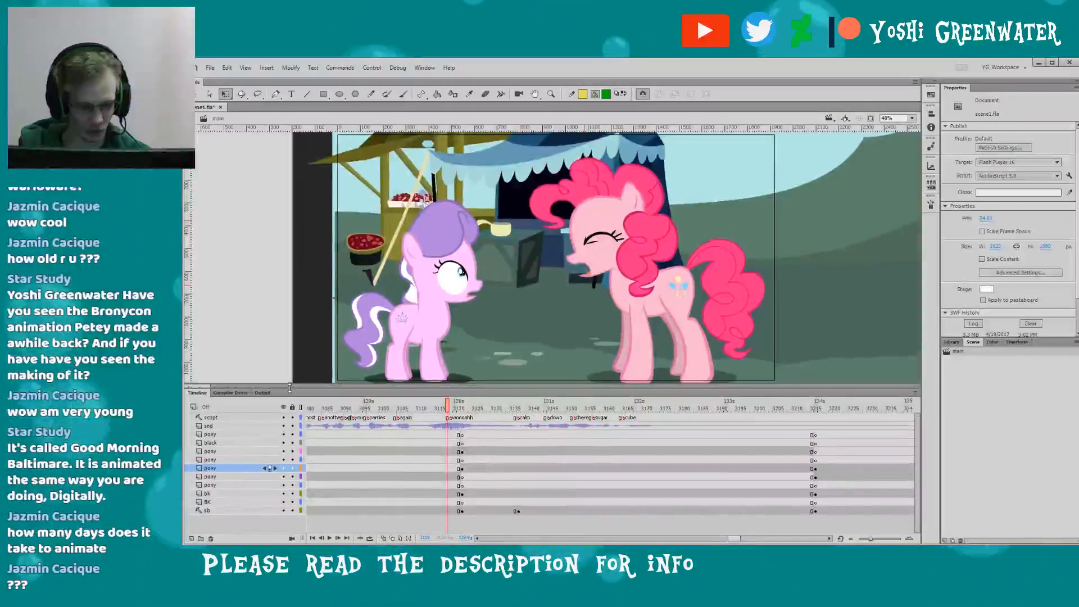
- Step frame by frame through the two-pony shot from the last "again" to "wooahh", checking the pink pony's expression
scroll(745, 529, left, 3)
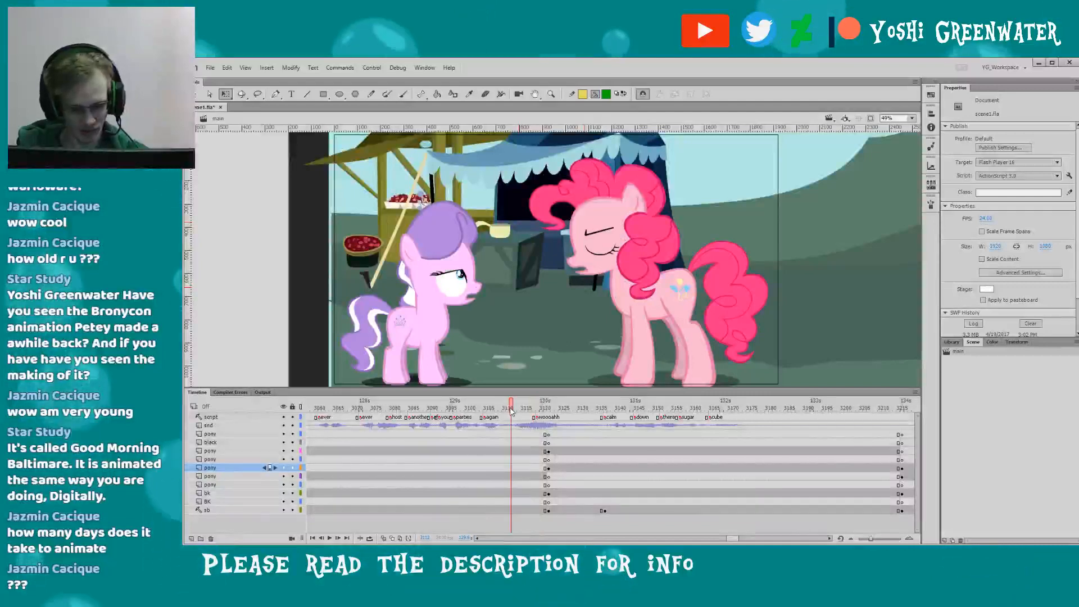
key(period)
key(period)
key(period)
key(period)
key(period)
key(period)
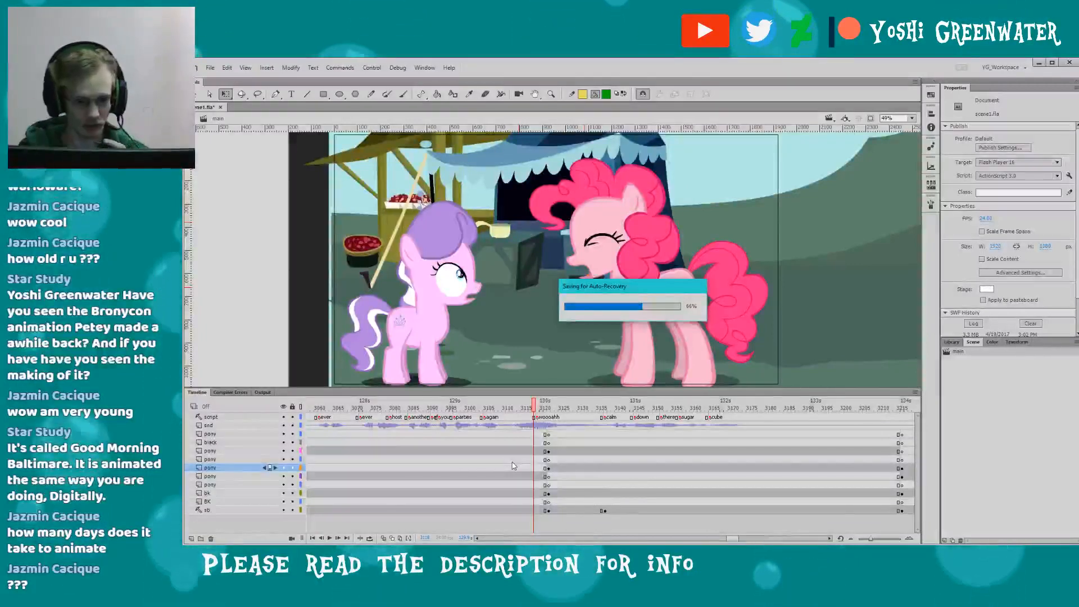
- Go to the start of the two-pony shot and hide every layer except sb to view its storyboard sketch
drag(734, 537, 729, 537)
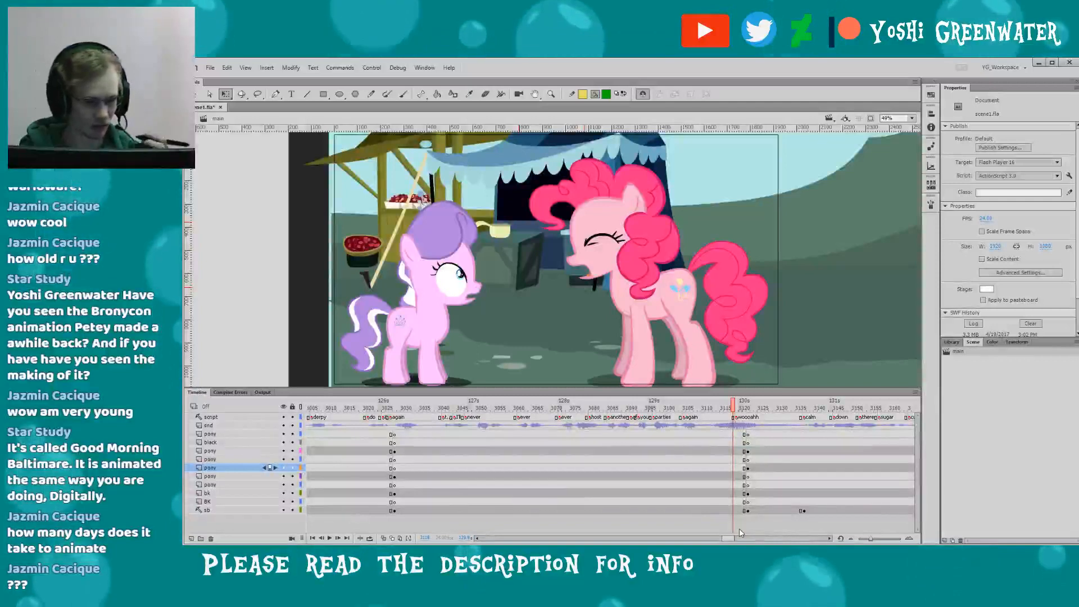
click(395, 413)
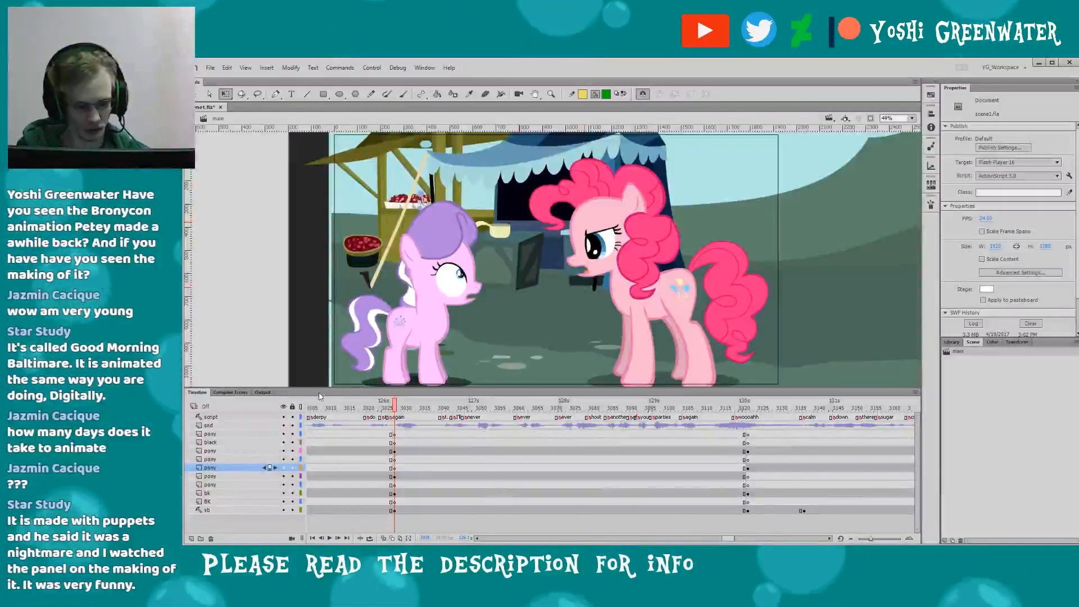
drag(354, 387, 353, 392)
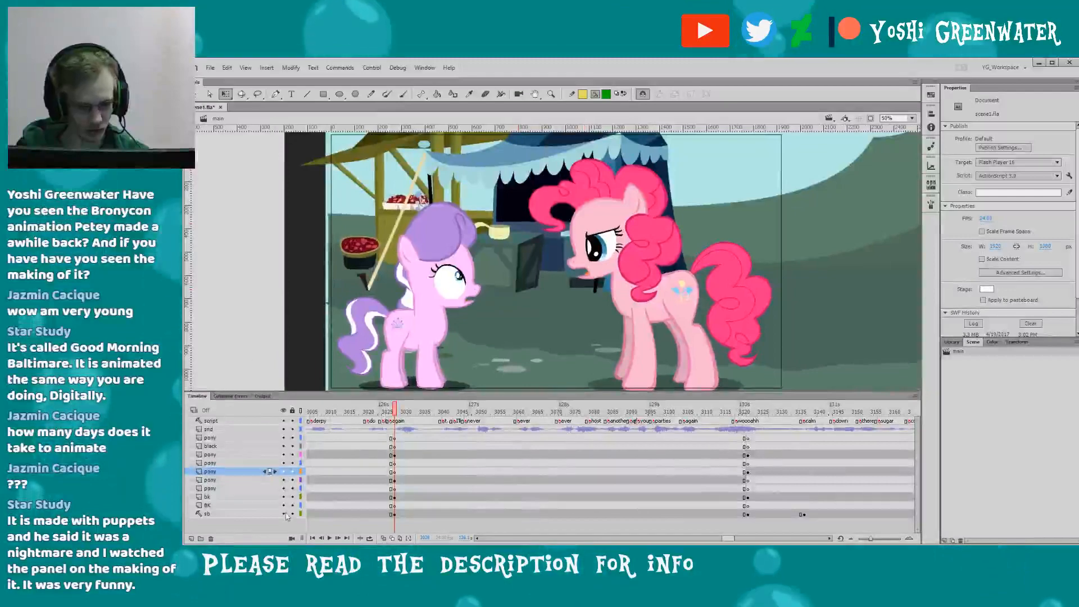
click(284, 513)
click(284, 409)
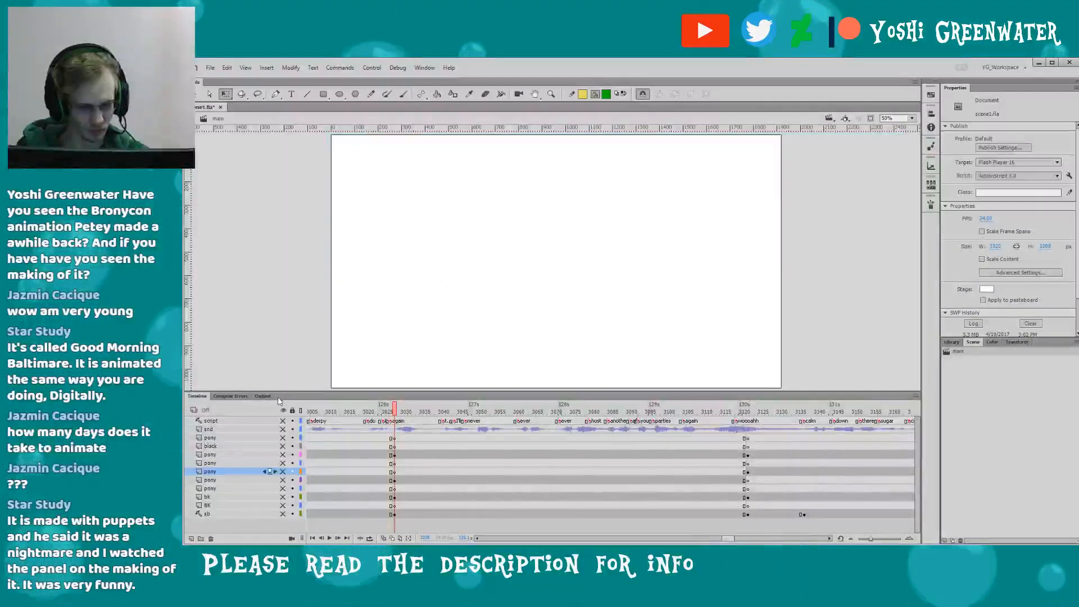
click(283, 514)
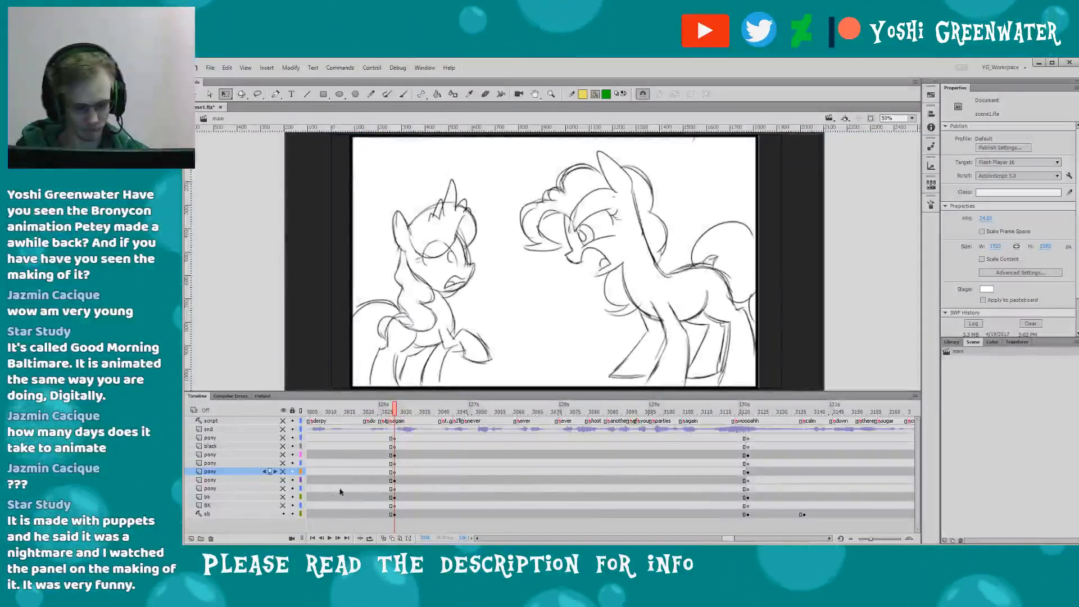
drag(339, 392, 338, 393)
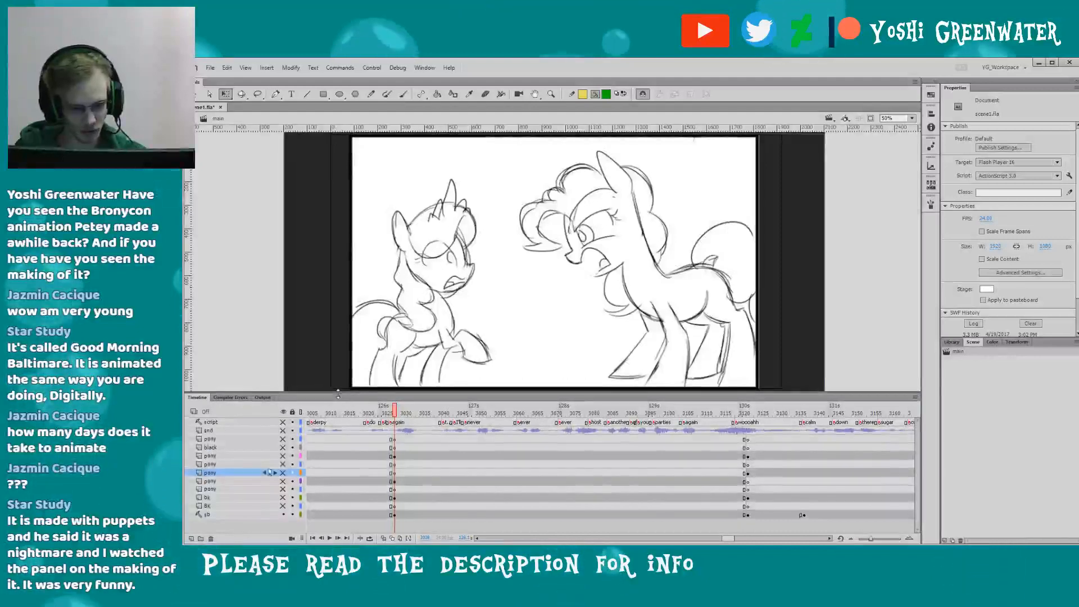
- Save the scene file, select the script layer and enlarge the stage area slightly
key(ctrl+s)
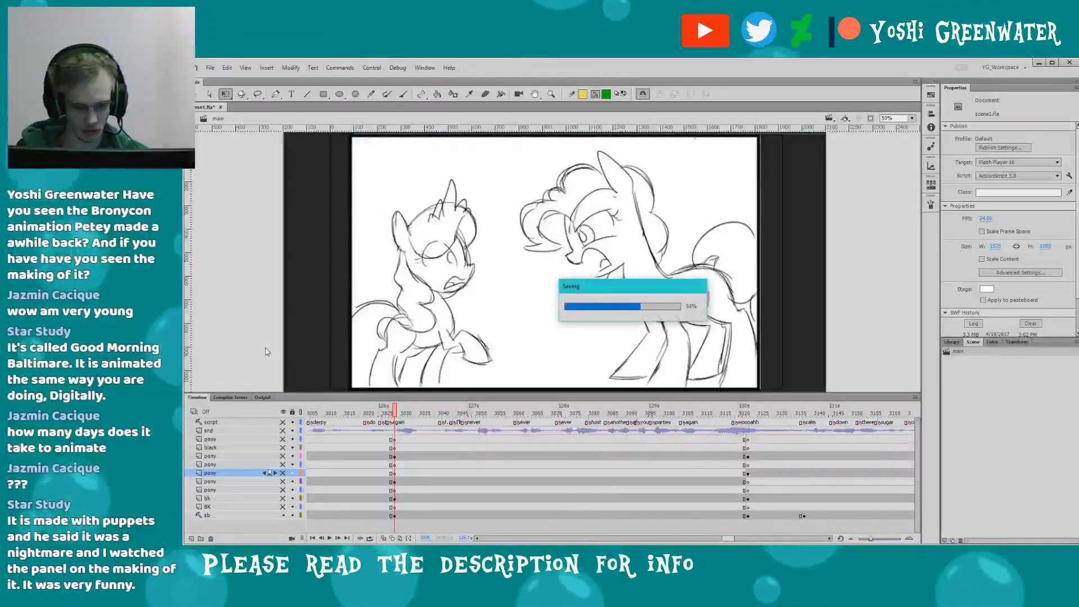
click(249, 423)
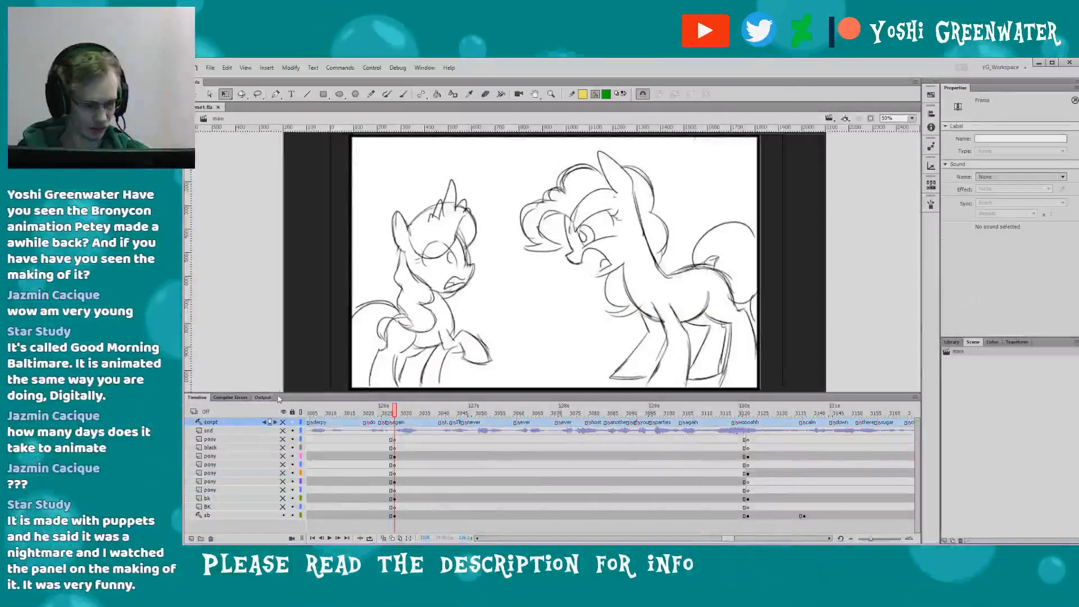
drag(255, 394, 258, 398)
click(260, 389)
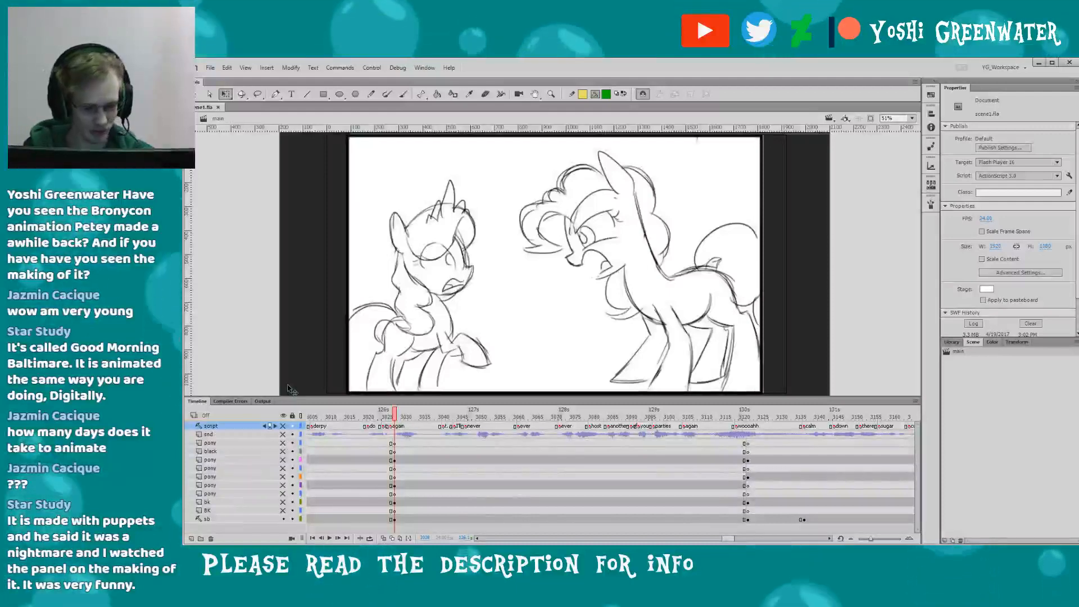
- Show all layers again and move the playhead back to the close-up of the two ponies just before "party"
scroll(688, 524, left, 5)
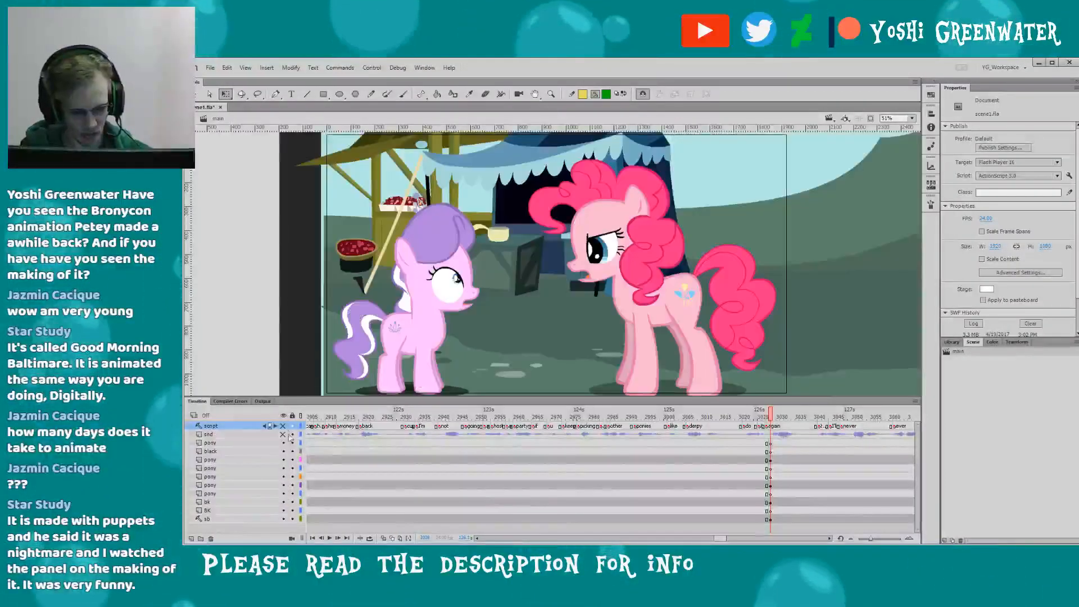
scroll(722, 527, left, 2)
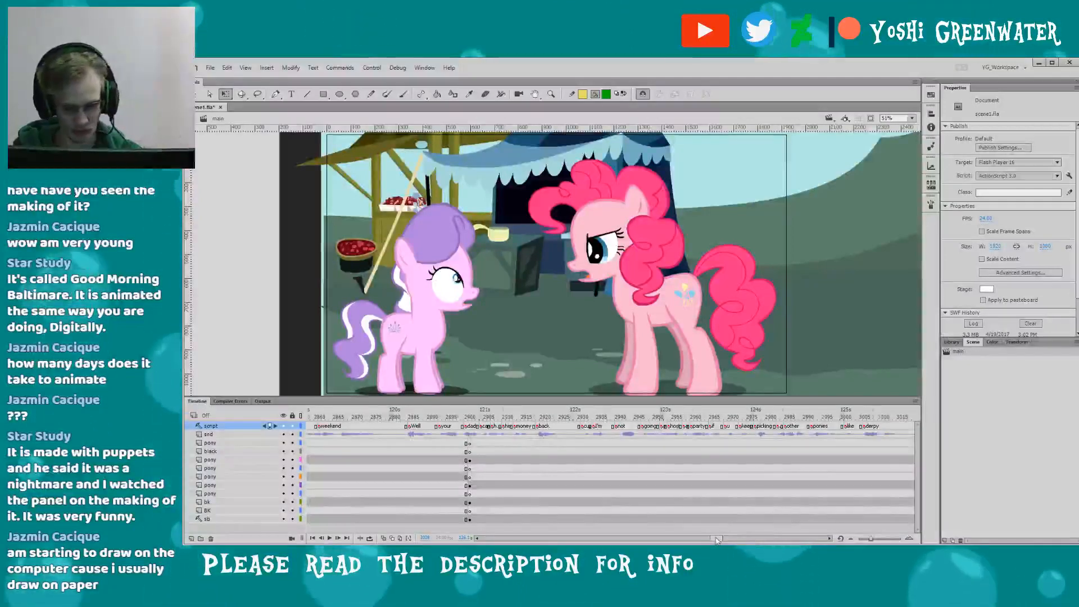
drag(717, 539, 702, 539)
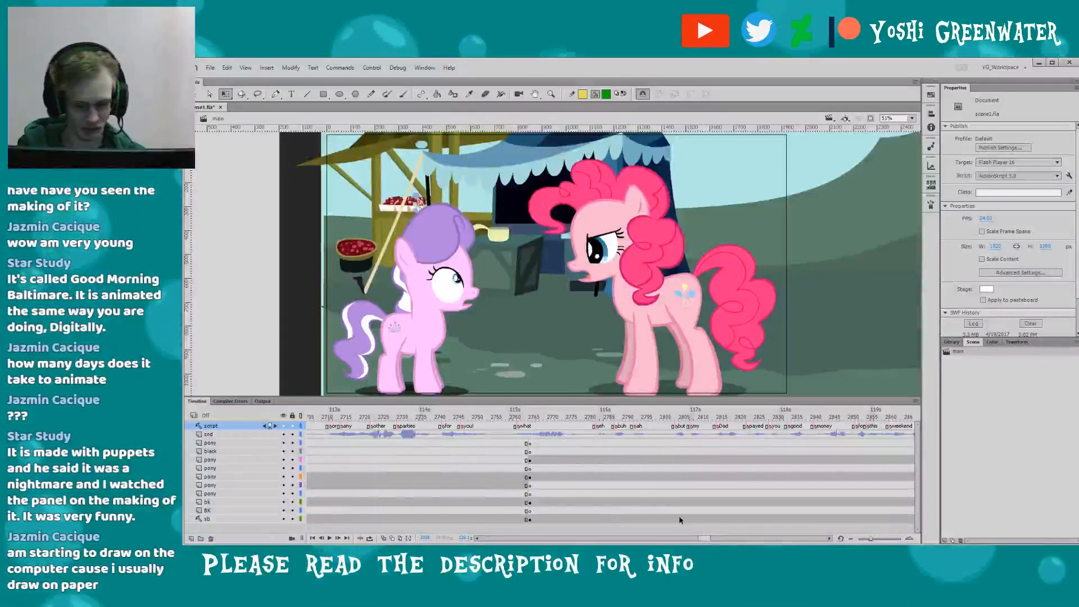
scroll(691, 523, left, 3)
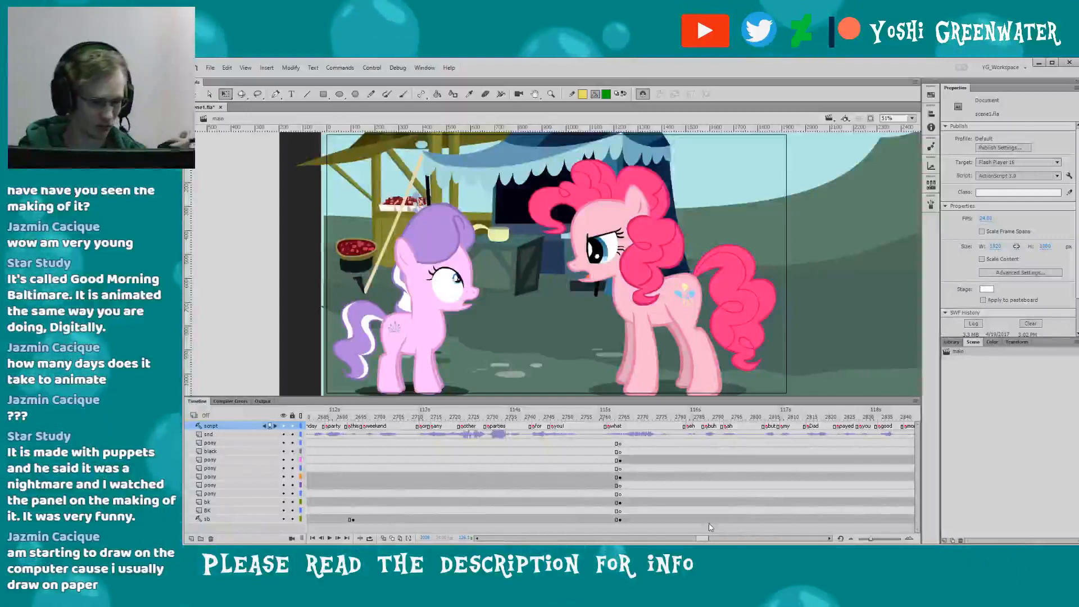
click(316, 417)
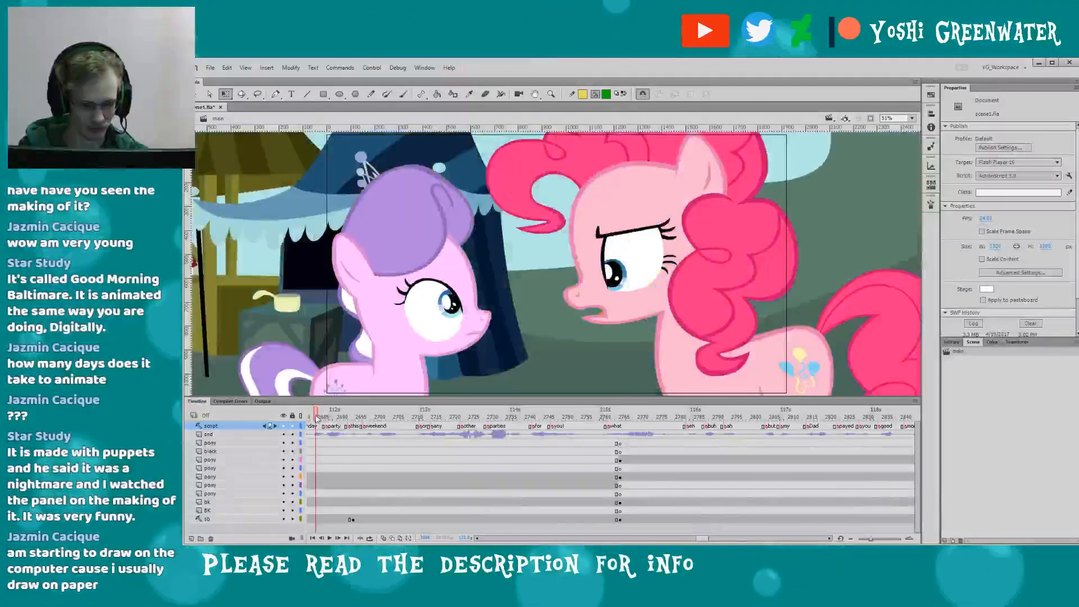
- Move the playhead back past the three-pony shot and the red-background close-up to the shot of the grey and purple-maned ponies before "if"
scroll(691, 538, left, 10)
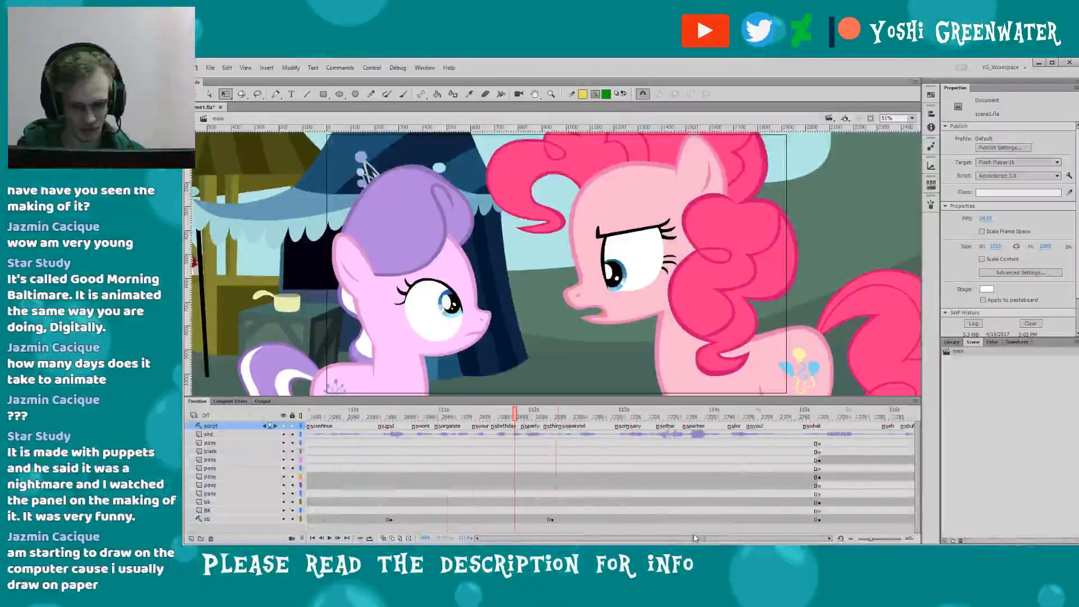
scroll(690, 538, left, 4)
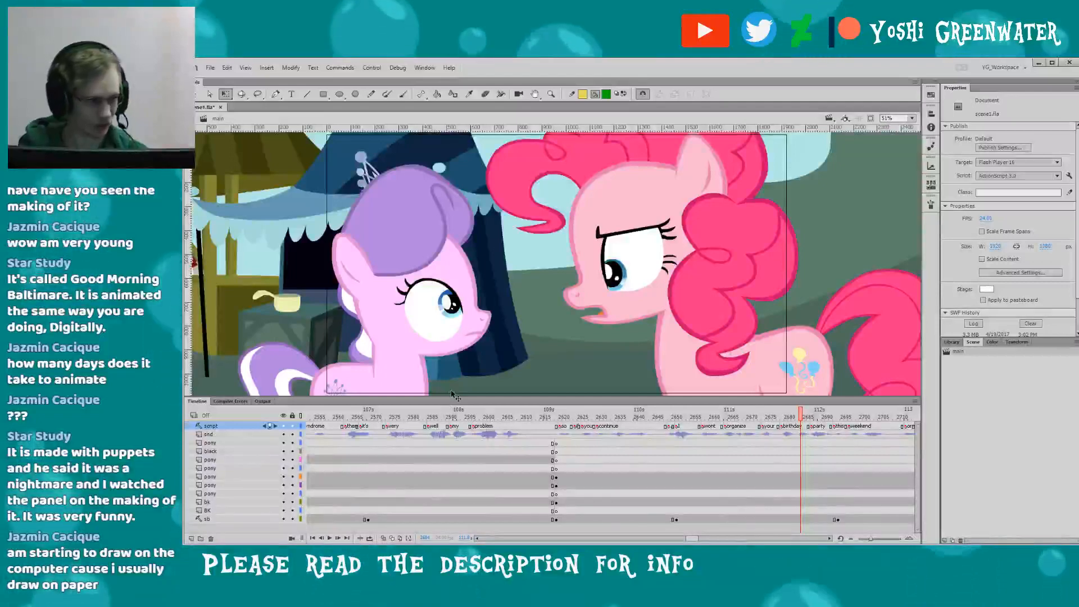
click(354, 418)
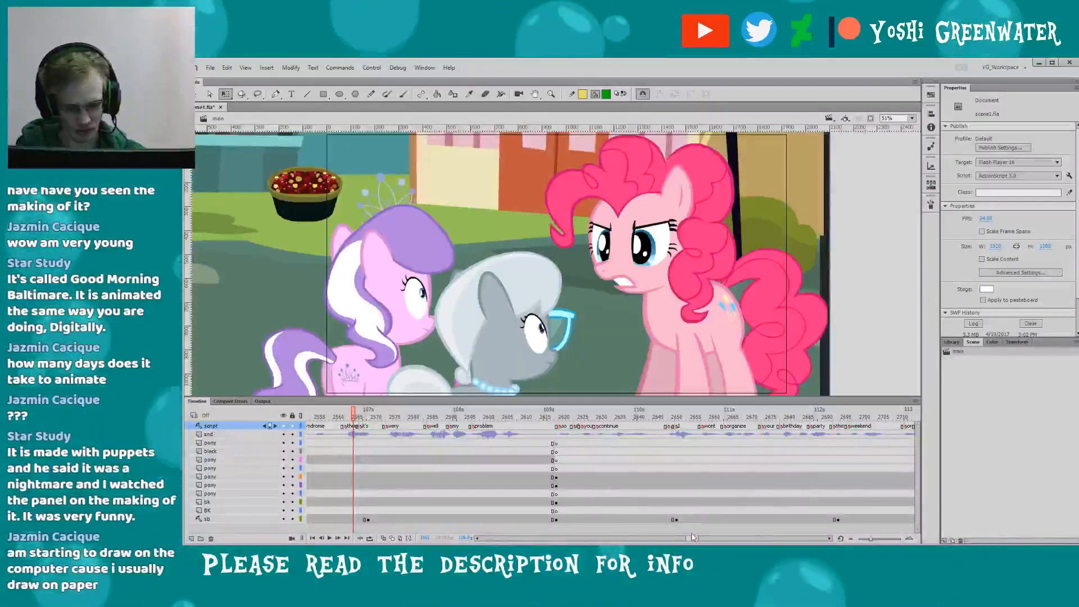
scroll(562, 461, left, 4)
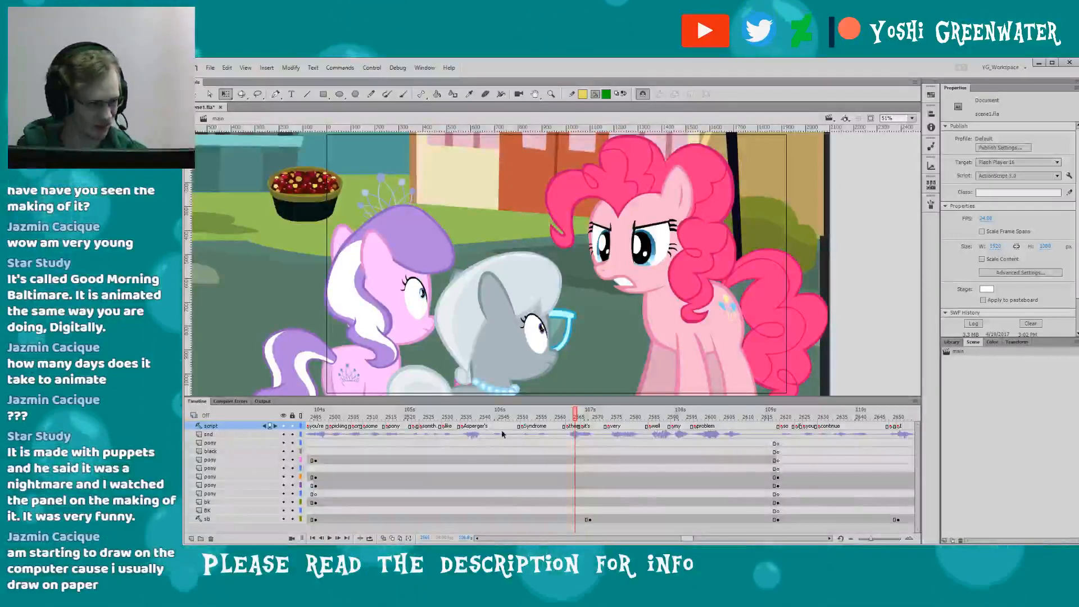
scroll(686, 541, left, 4)
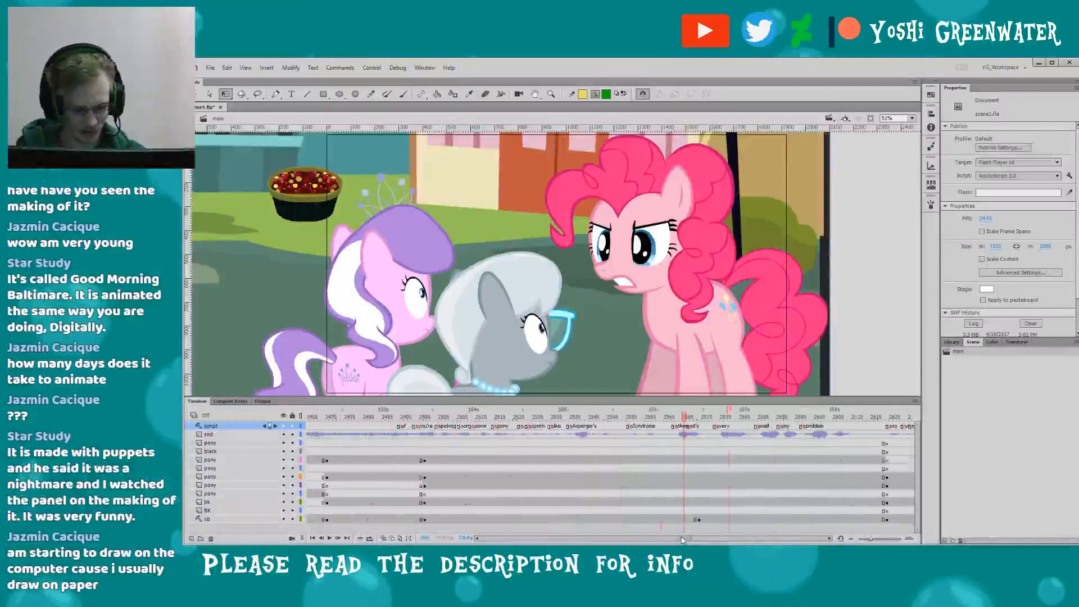
click(407, 418)
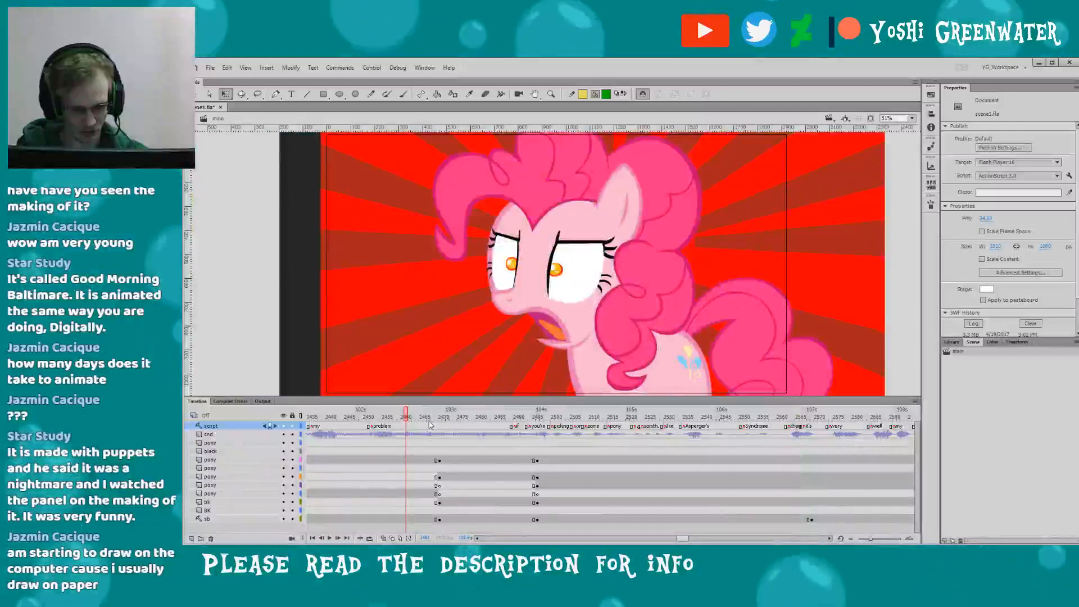
click(414, 418)
drag(415, 421, 469, 426)
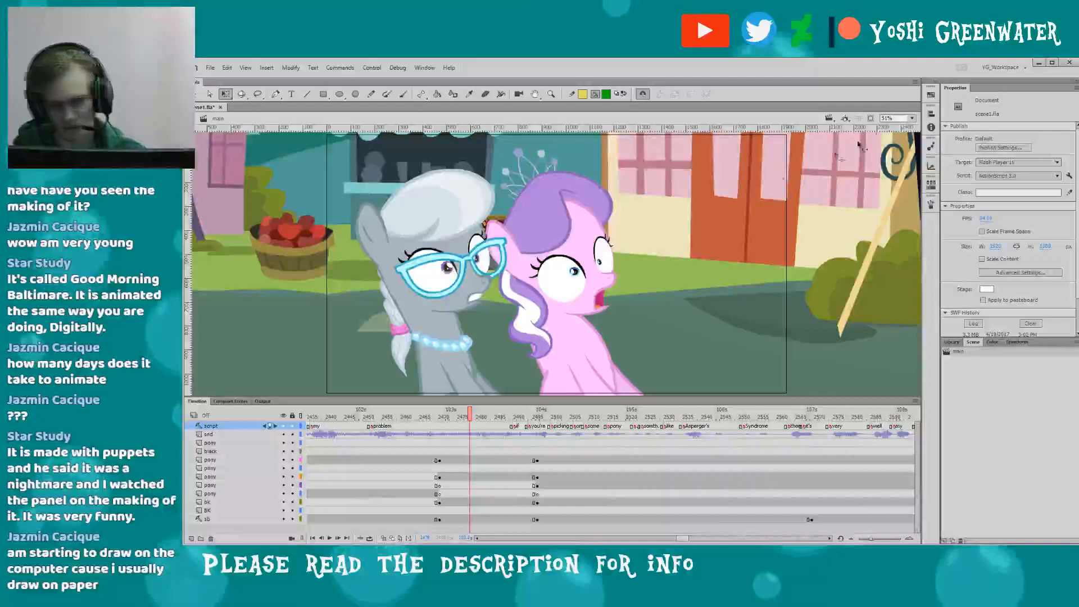
- Examine the lower bodies of the grey and purple-maned ponies around the bottom edge of the stage frame
click(912, 118)
click(909, 130)
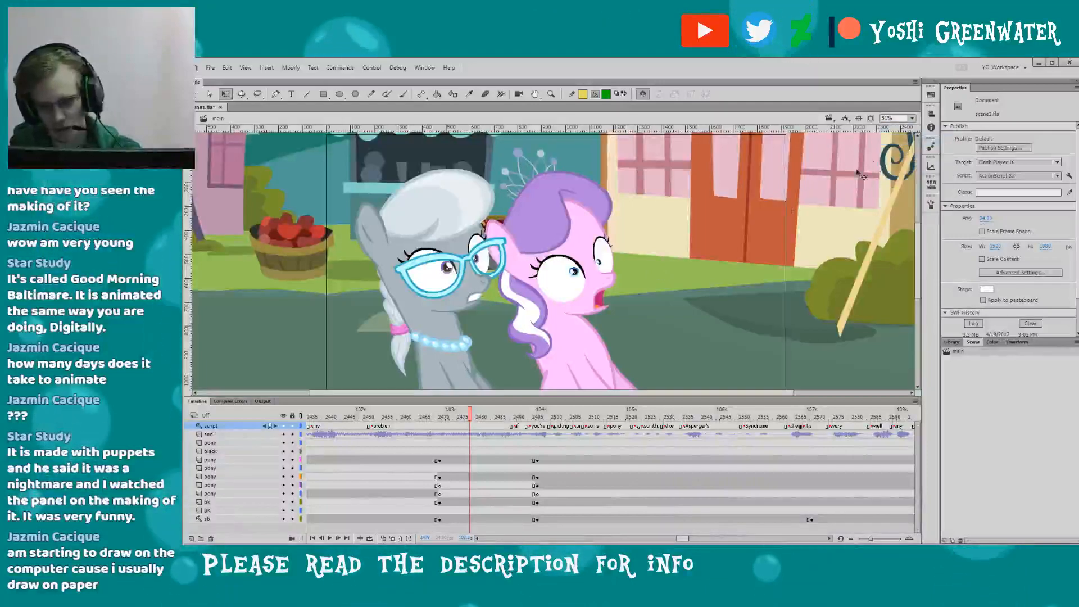
scroll(506, 292, down, 3)
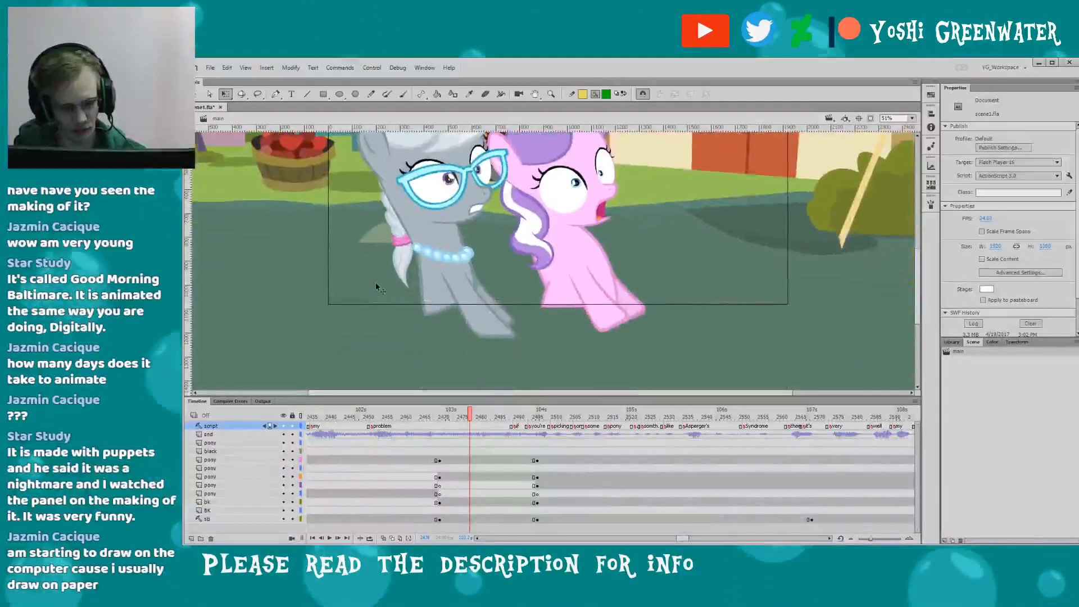
drag(376, 287, 389, 349)
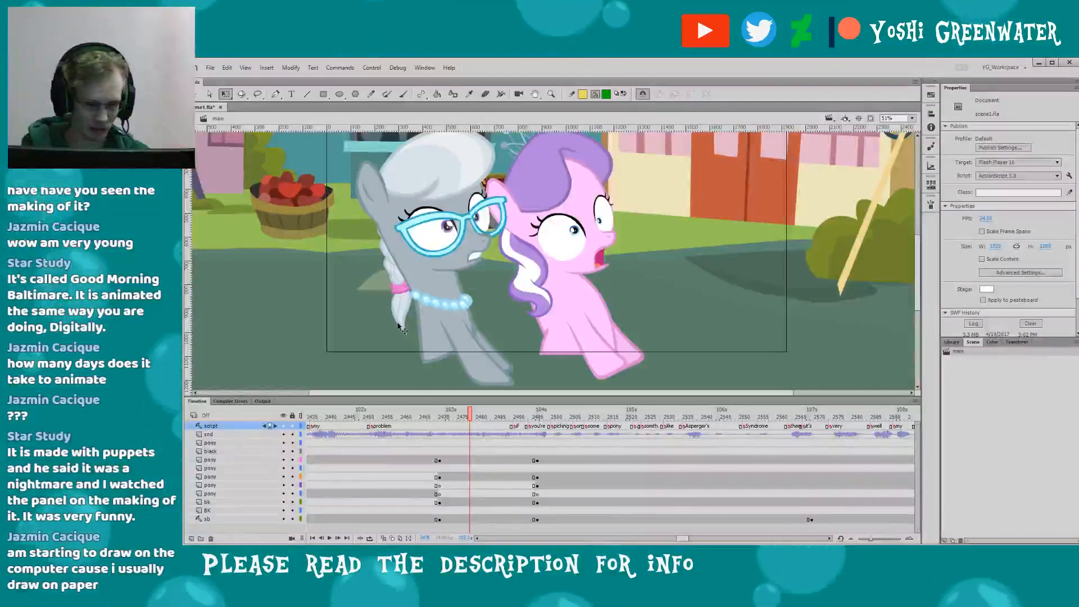
scroll(355, 319, up, 2)
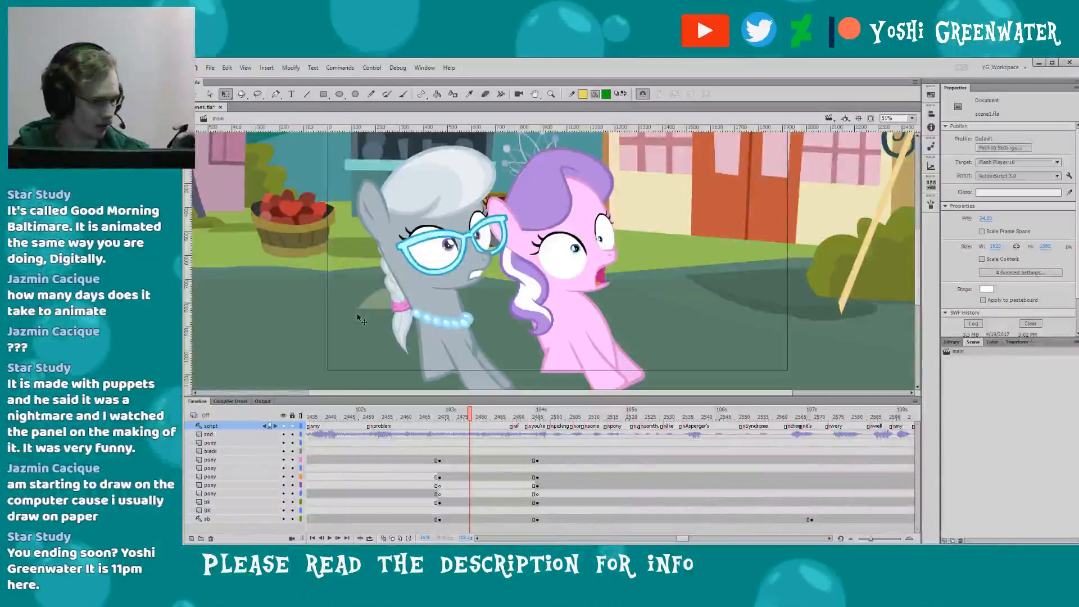
drag(350, 337, 357, 342)
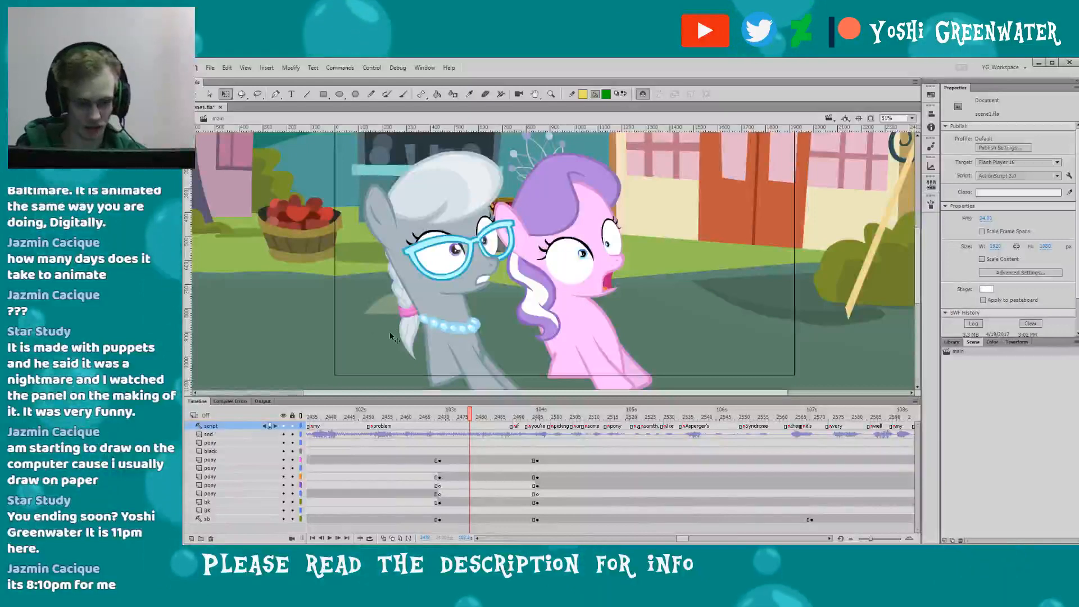
scroll(402, 349, down, 1)
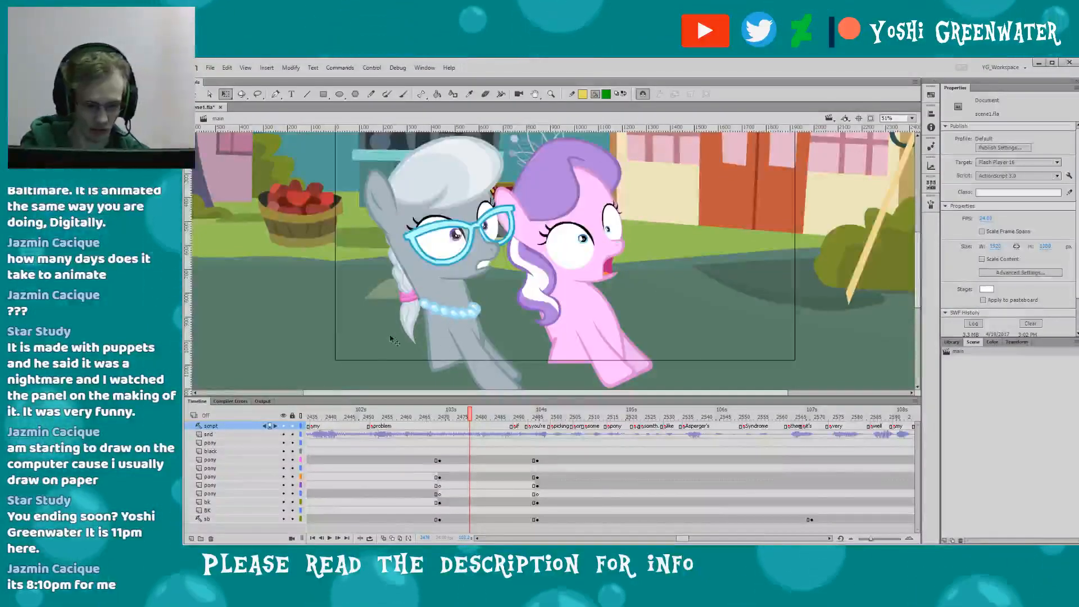
scroll(503, 381, down, 3)
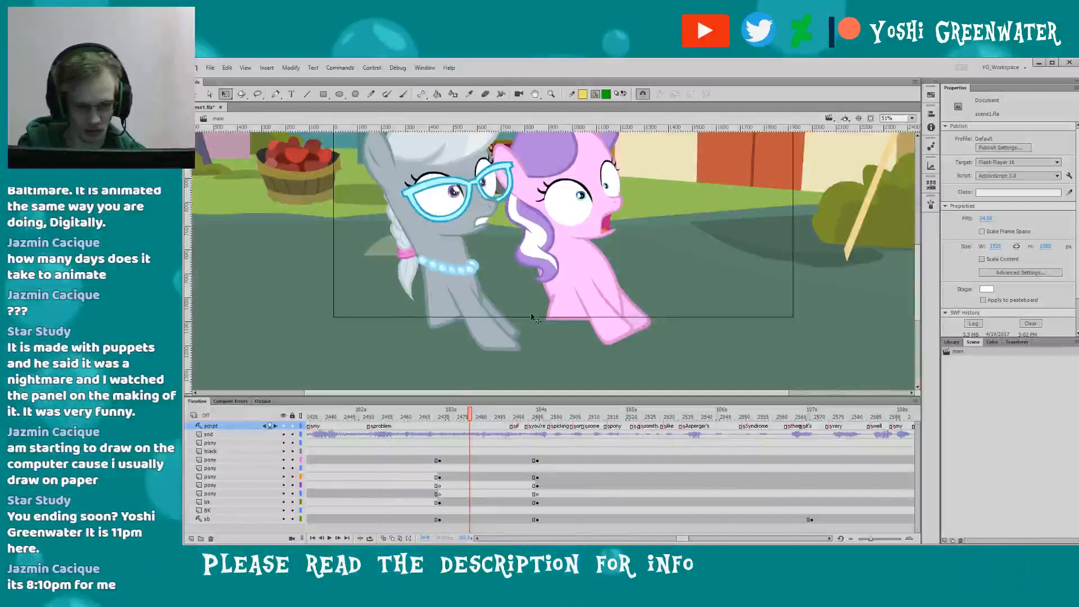
- Open the purple-maned pony's symbol and its body graphic to inspect the shape, and return to the main timeline
double_click(534, 317)
click(564, 315)
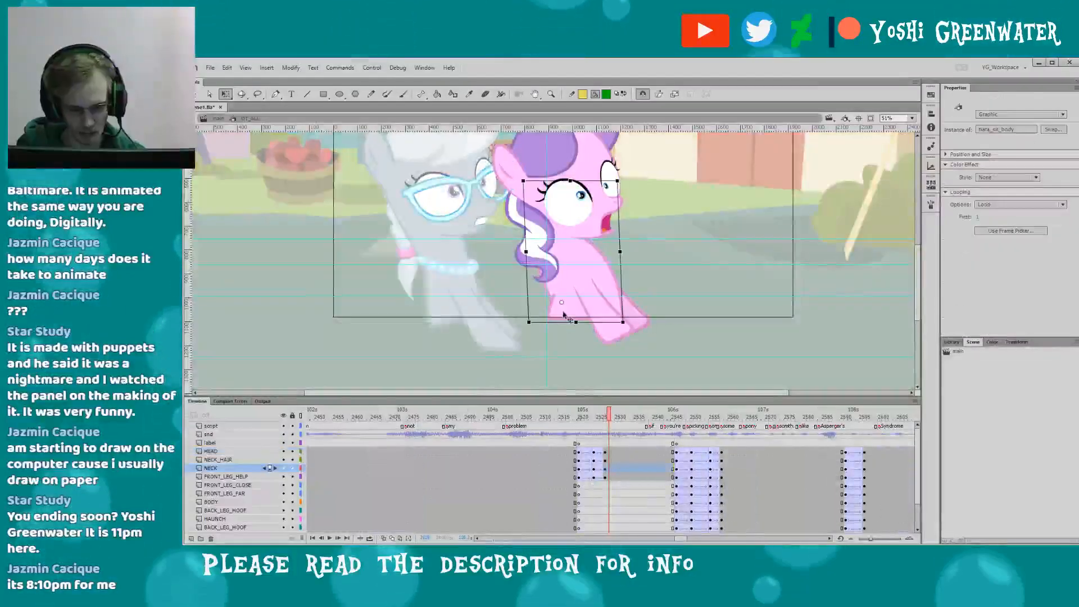
double_click(563, 313)
click(568, 326)
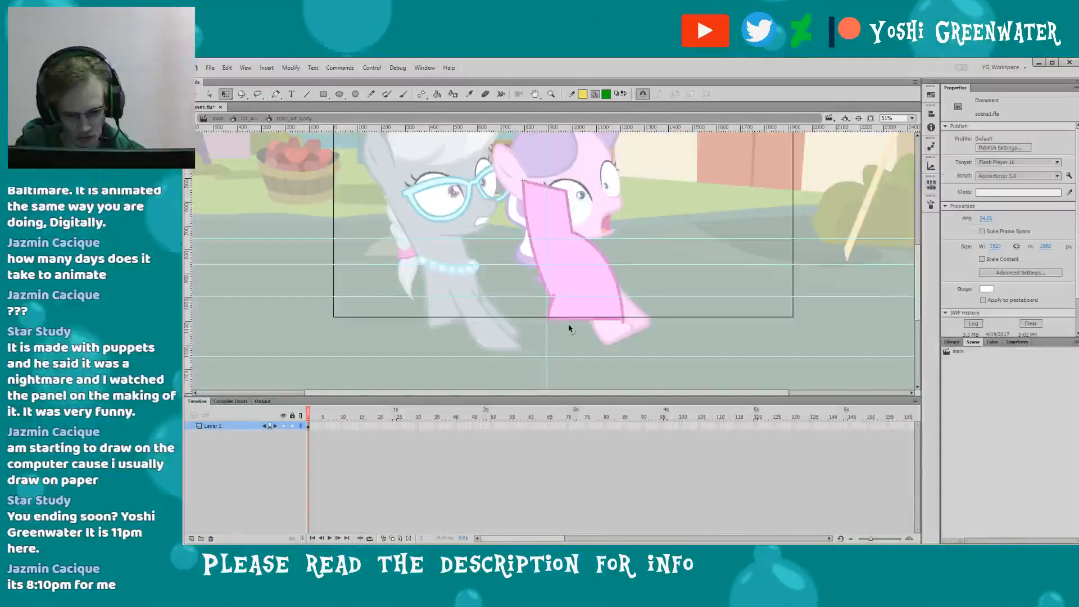
double_click(451, 334)
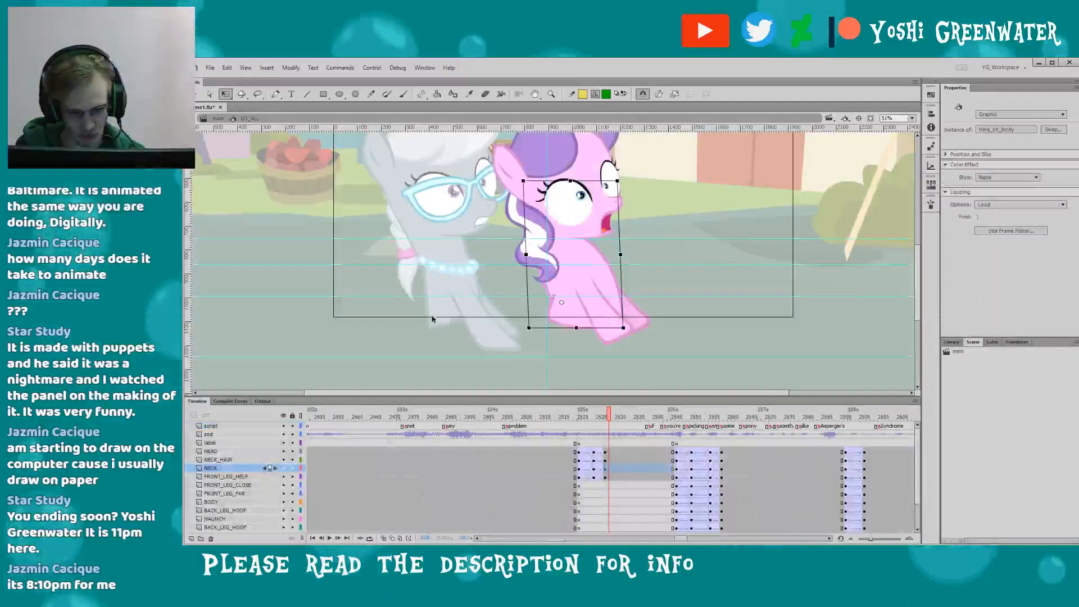
double_click(401, 304)
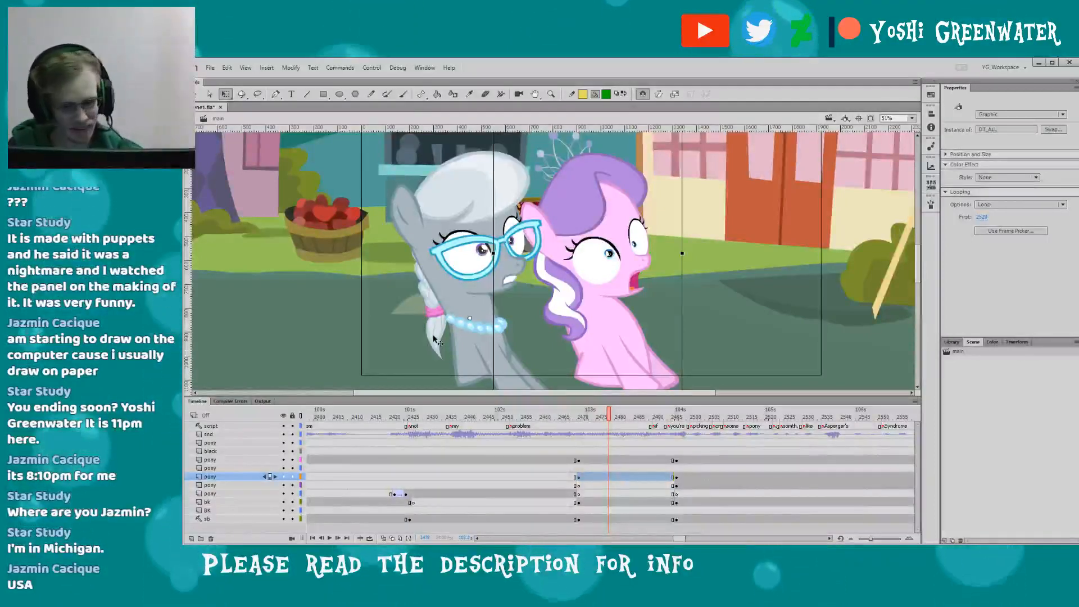
- Fit the whole stage in view, enlarge the timeline area slightly and clear the selection
click(912, 119)
click(911, 129)
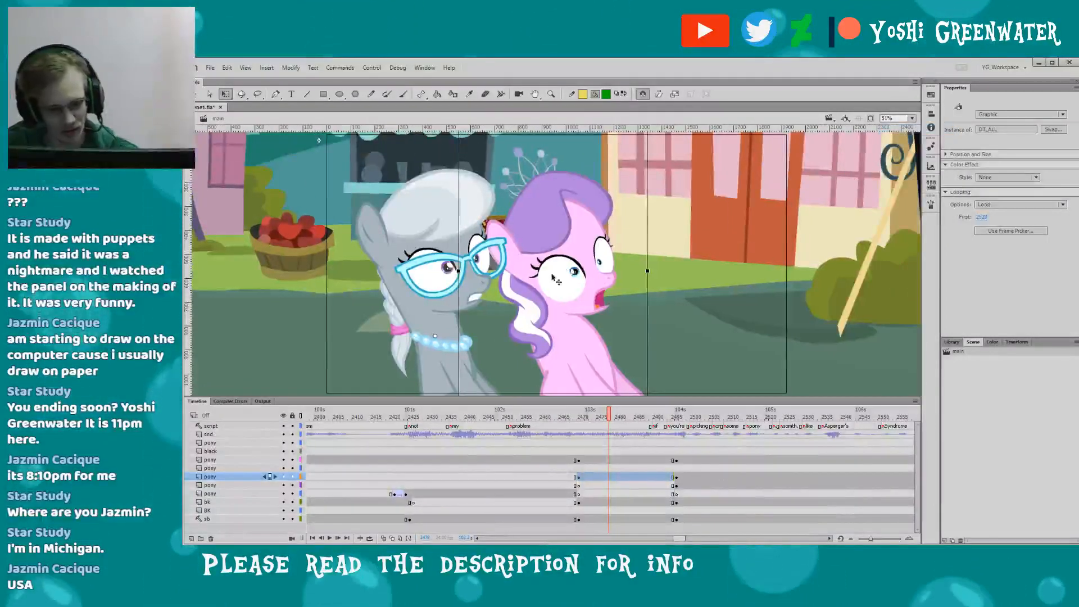
drag(400, 402, 400, 388)
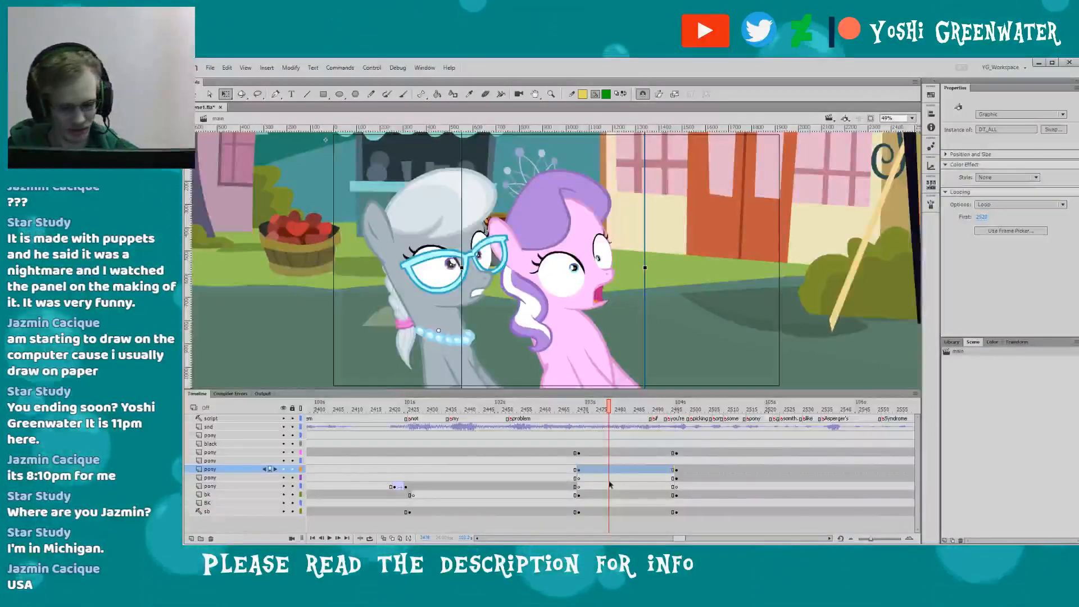
click(612, 528)
- Insert keyframes across the pony, black and background layers at the start of the grey and purple-maned ponies' shot and of the following three-pony shot
scroll(646, 527, right, 3)
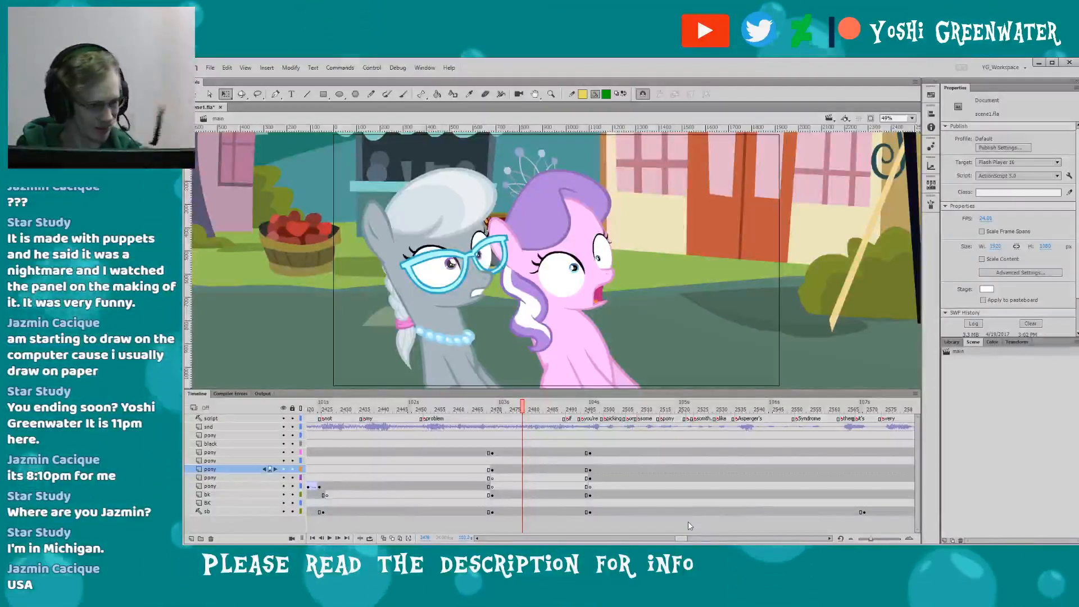
click(492, 409)
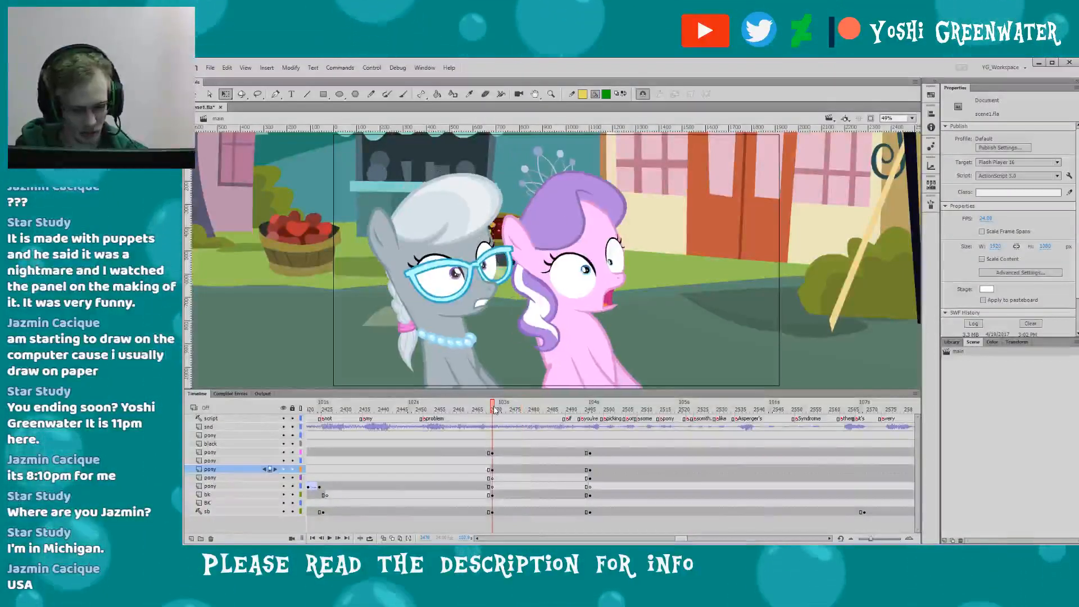
drag(492, 484, 492, 503)
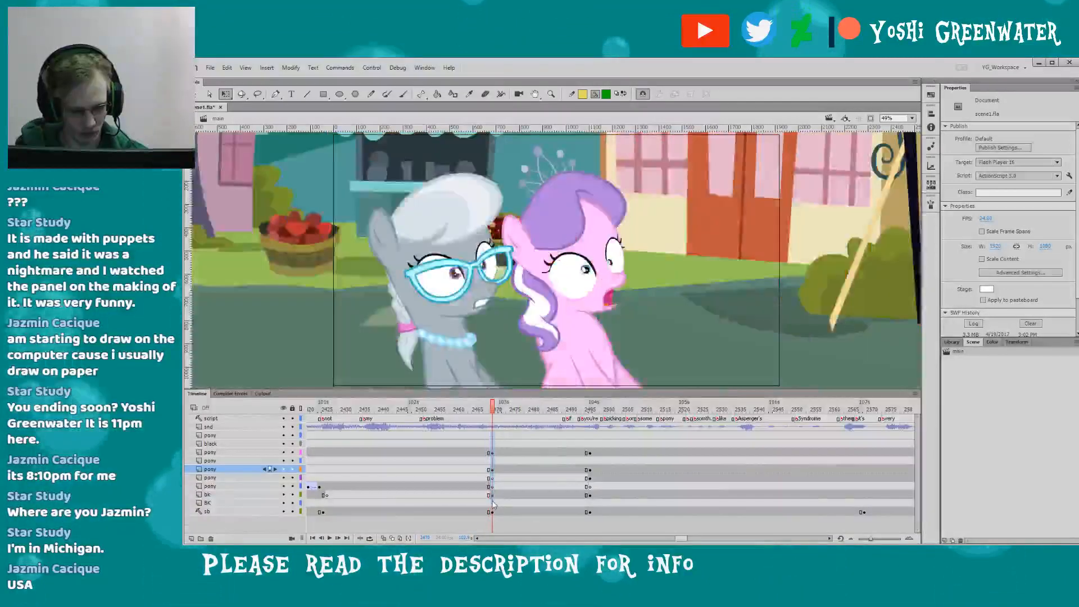
key(F6)
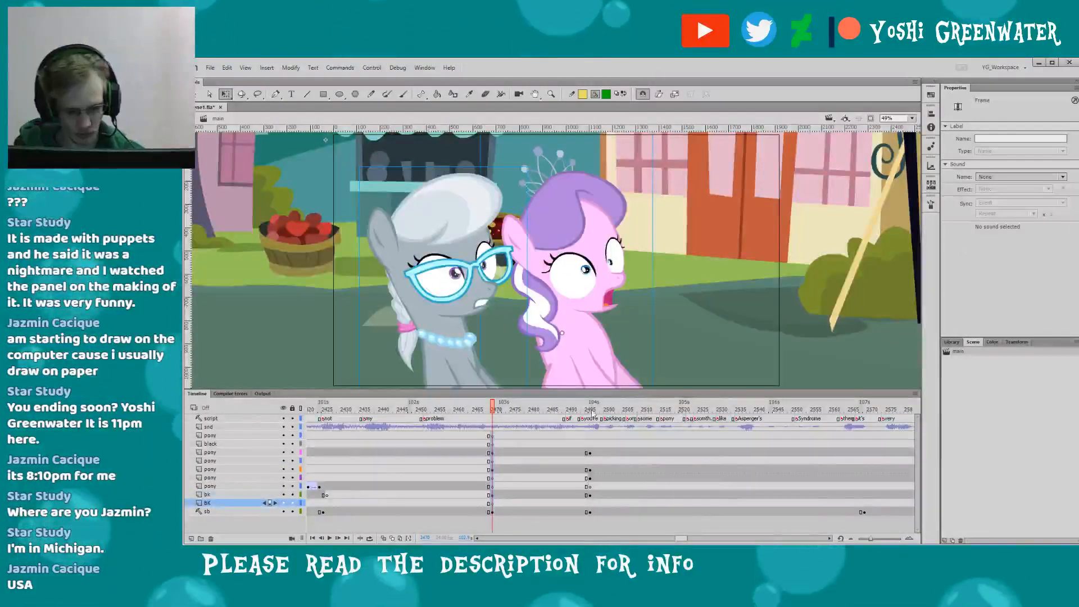
click(590, 503)
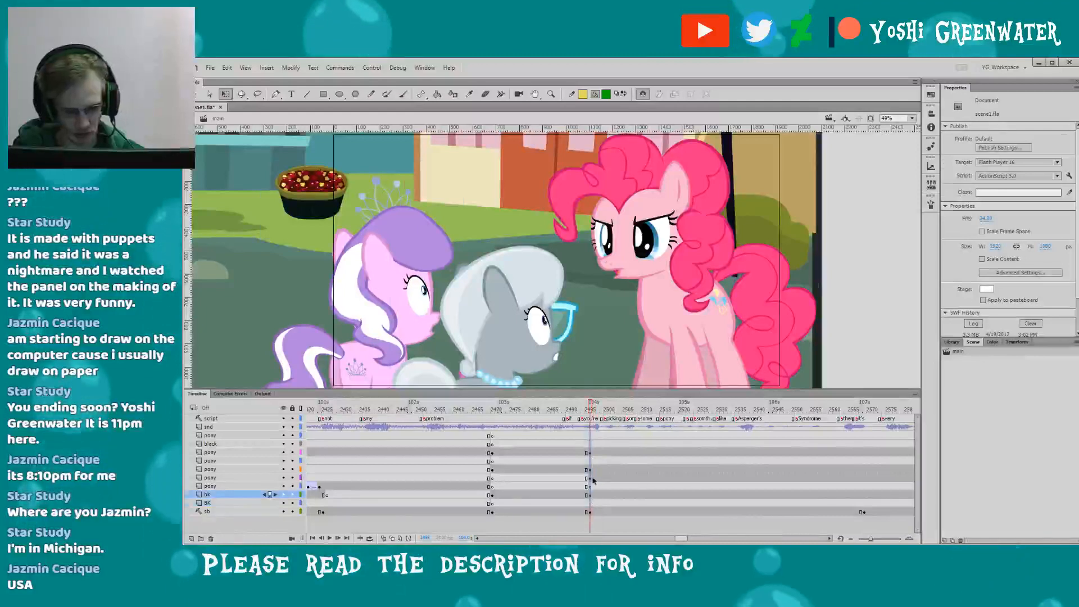
key(F6)
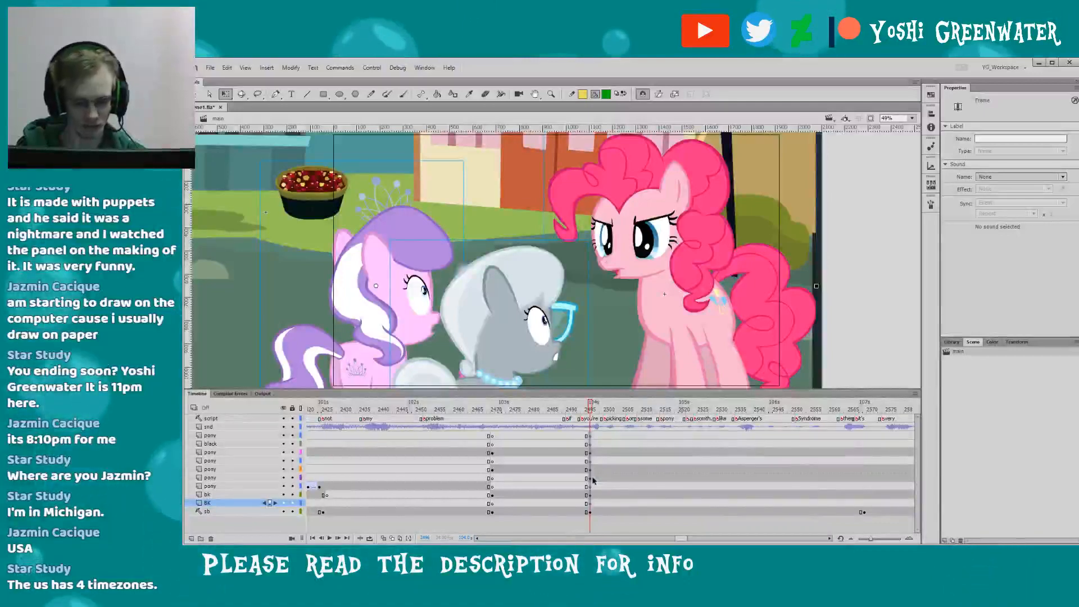
- Check the keyframes at the following shot boundaries, adjust the timeline height slightly and play the scene onward past "what"
click(591, 529)
scroll(630, 529, right, 5)
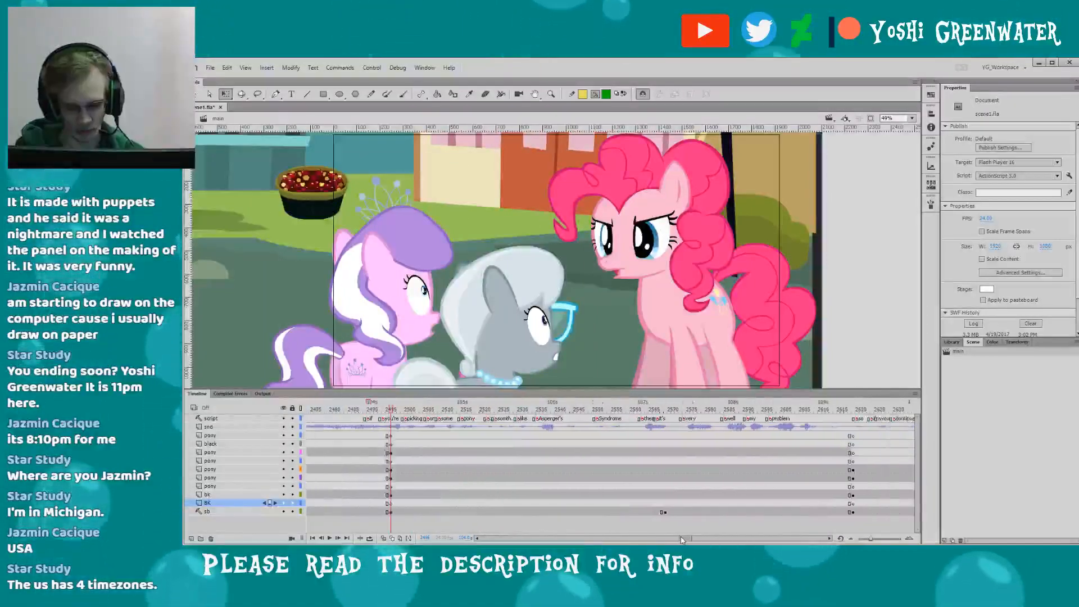
scroll(672, 528, right, 7)
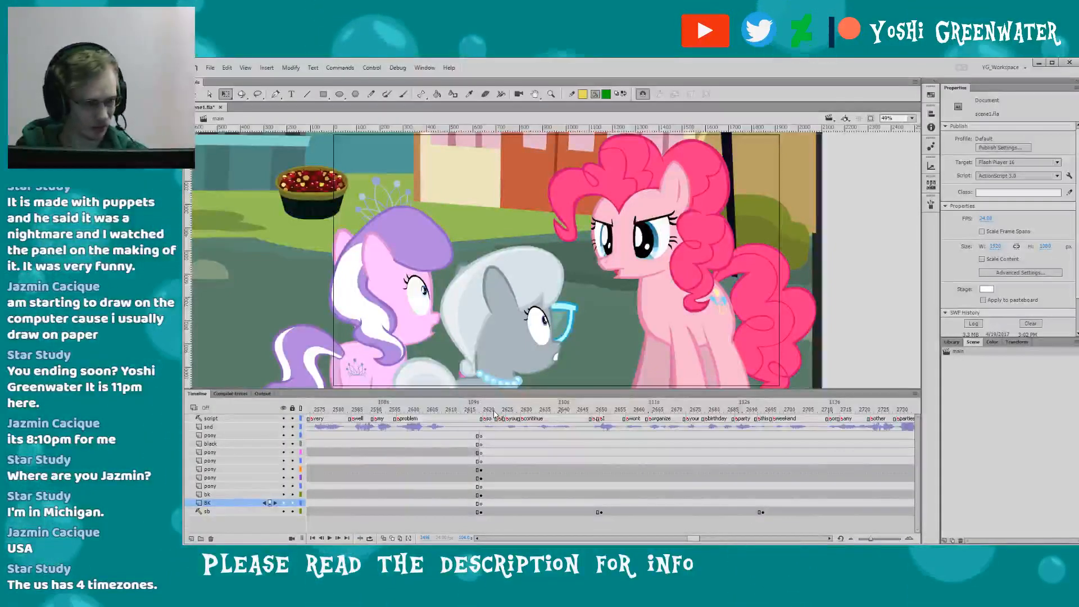
scroll(680, 531, left, 5)
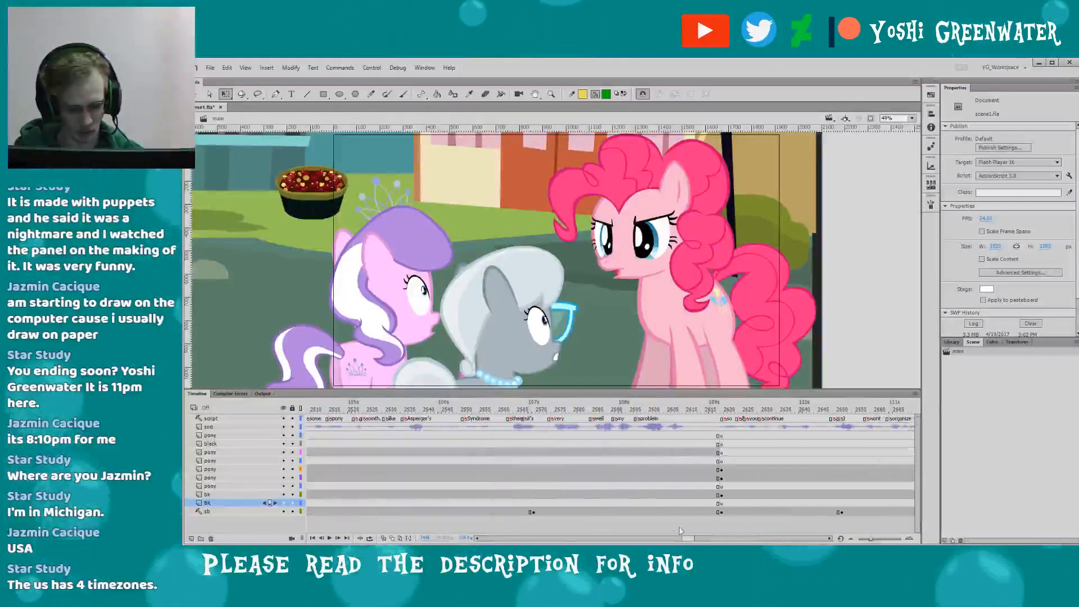
scroll(686, 538, left, 4)
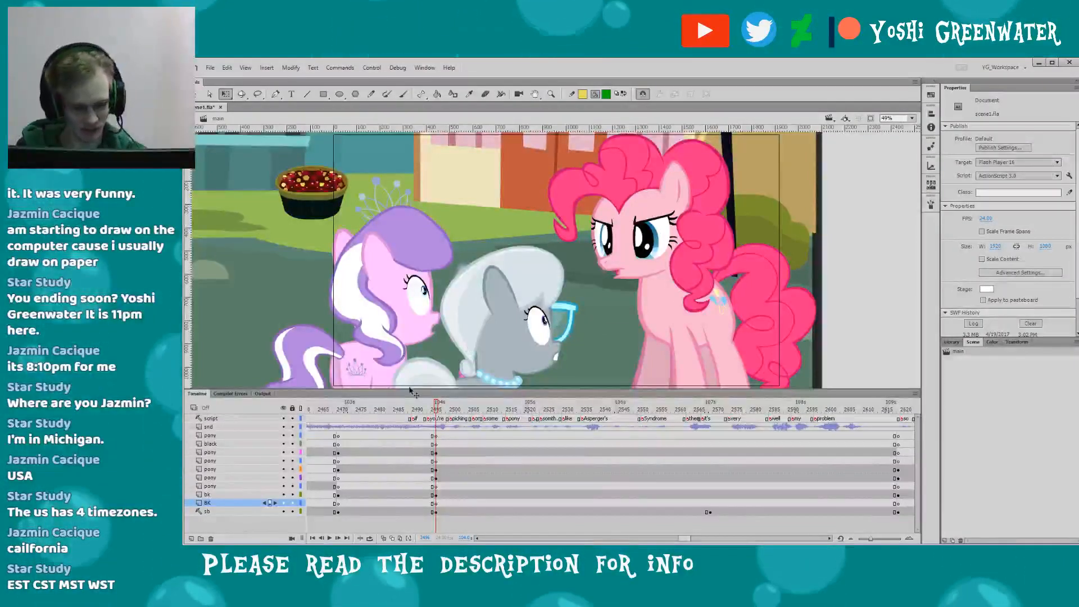
drag(409, 390, 410, 391)
drag(682, 539, 687, 540)
key(Return)
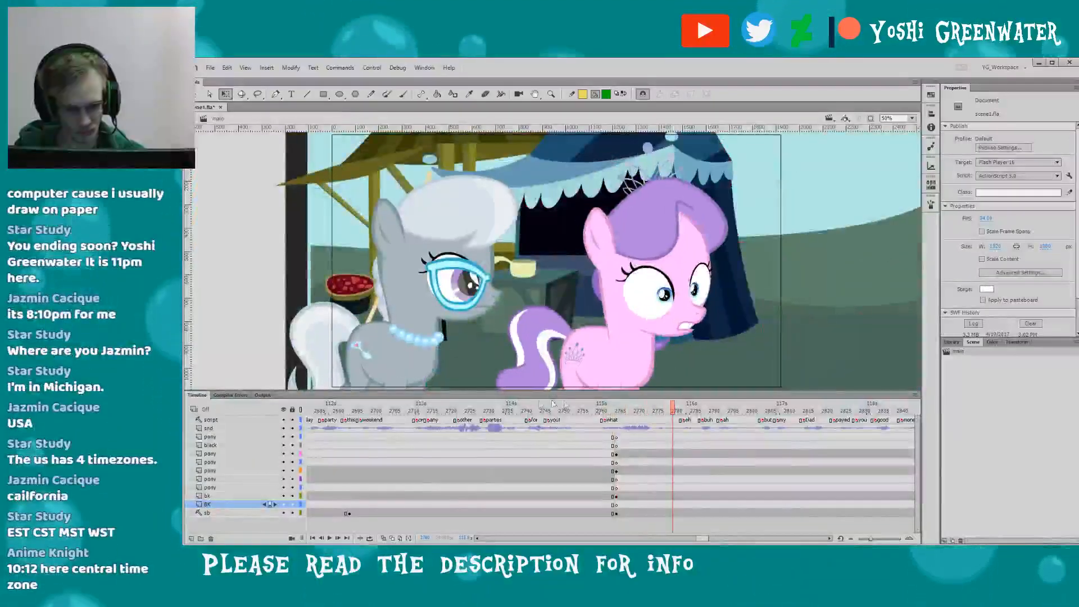
- Step frame by frame forward and back across the cut at "what", comparing the purple-maned pony's mouth in both shots
click(586, 405)
key(period)
key(period)
key(period)
key(period)
key(period)
key(period)
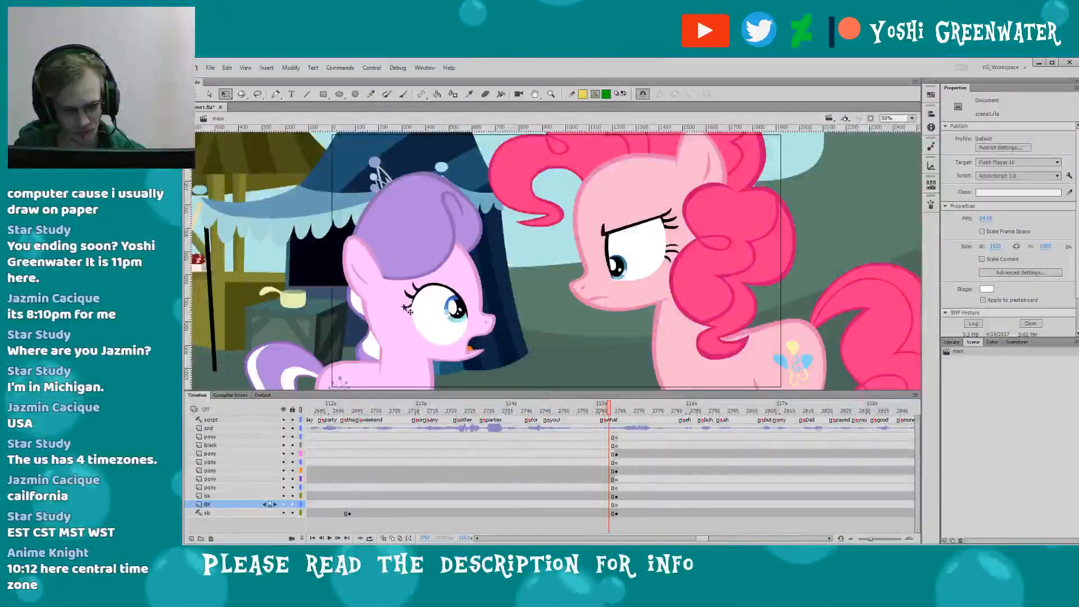
key(period)
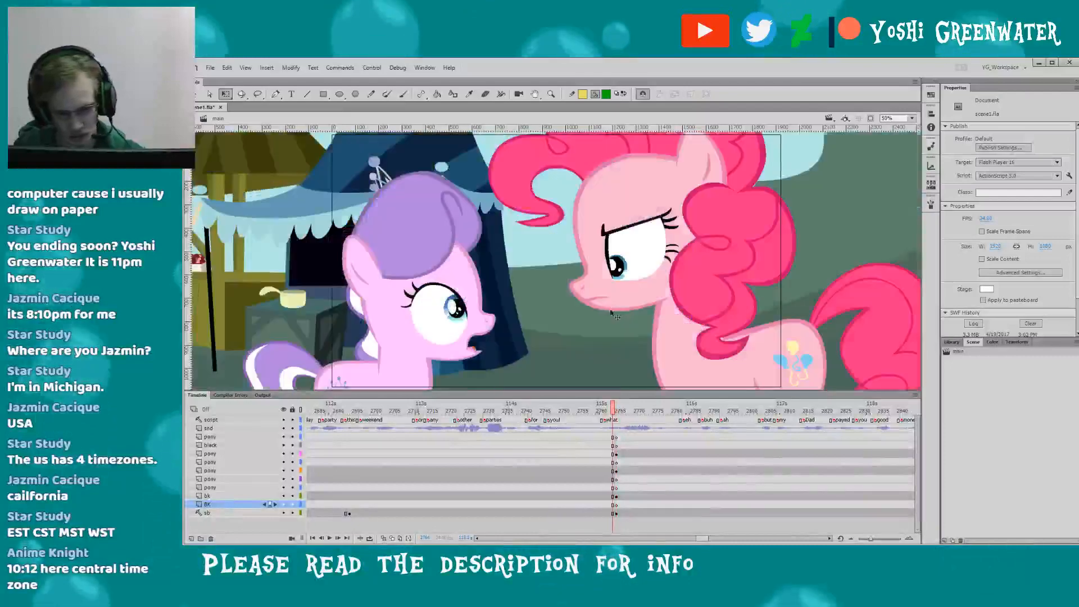
key(period)
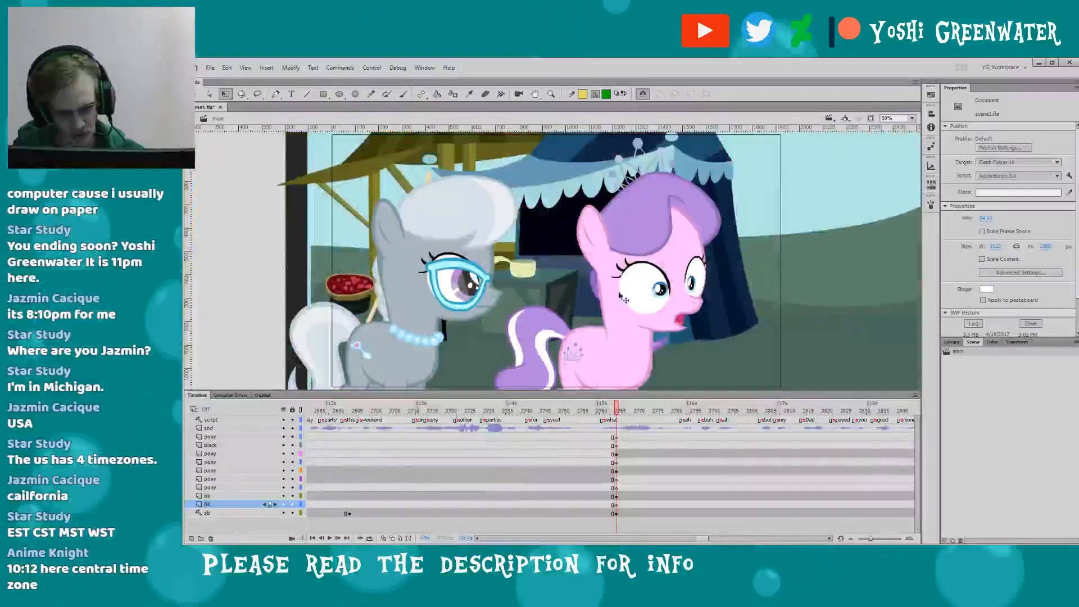
key(comma)
key(comma)
key(comma)
key(comma)
key(comma)
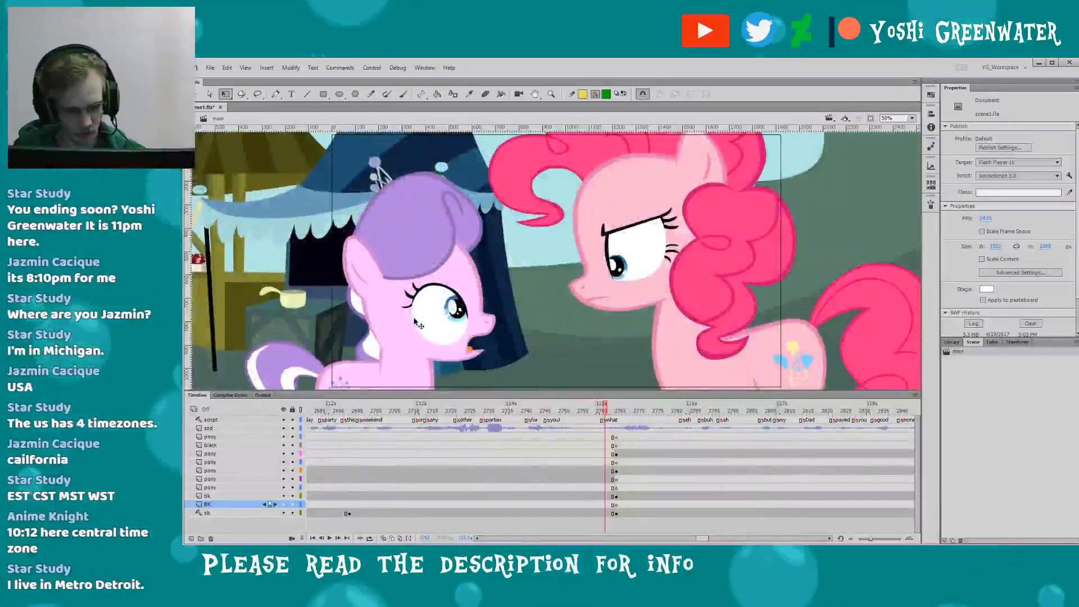
- Open the purple-maned pony's head symbol for editing at "what" and check the mouth and eye across the neighbouring frames
click(589, 422)
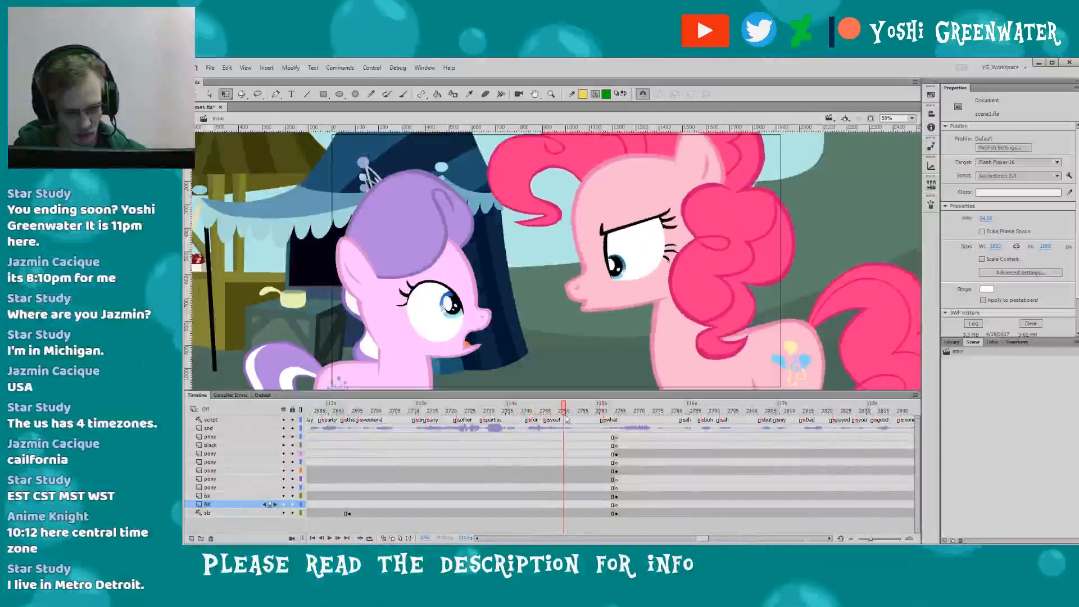
click(603, 422)
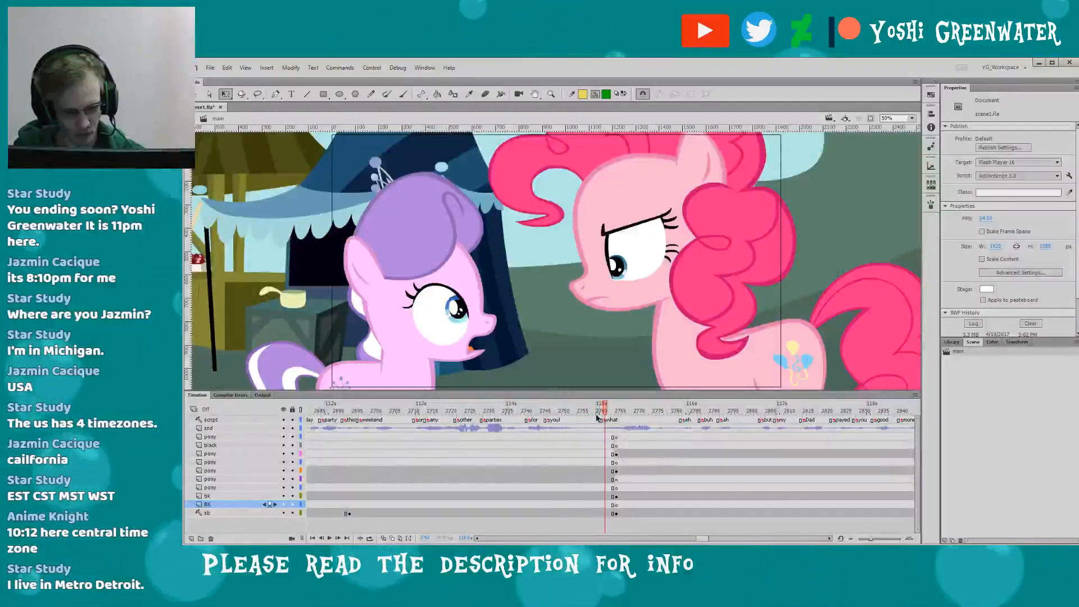
double_click(435, 319)
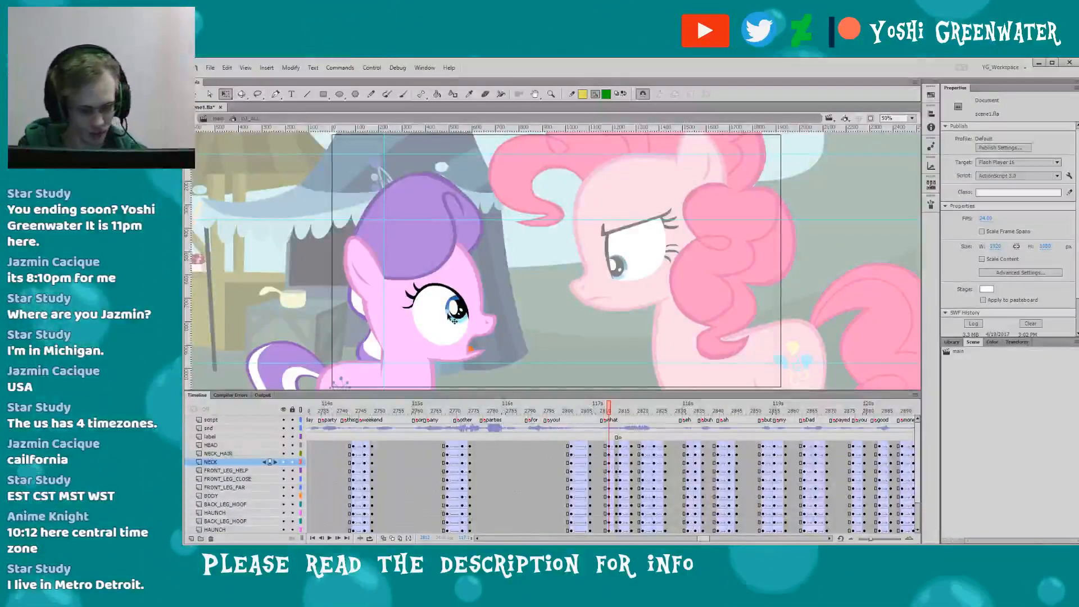
double_click(451, 318)
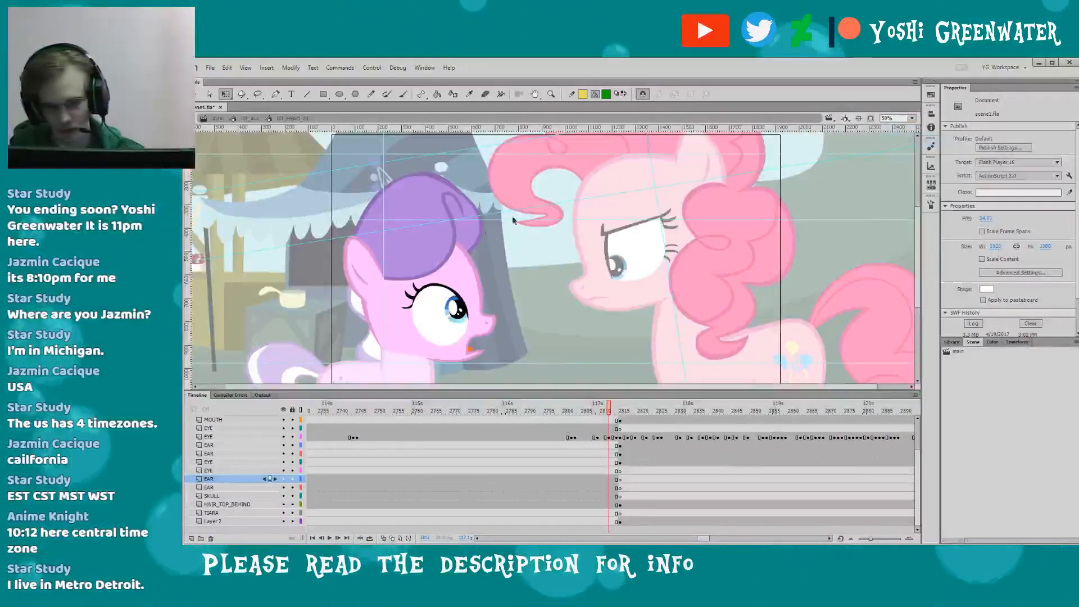
drag(425, 278, 438, 255)
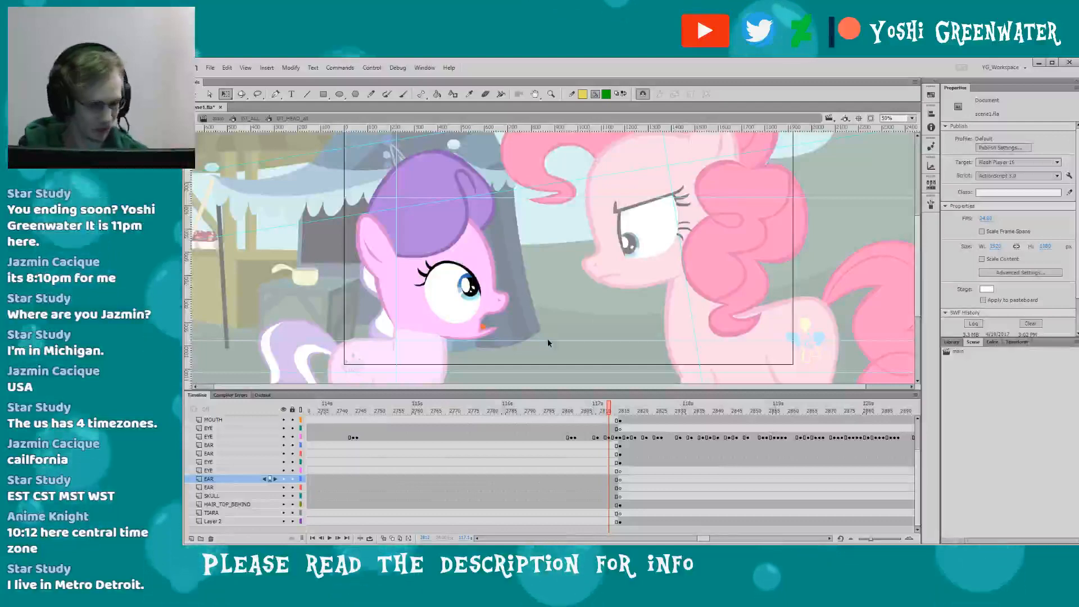
drag(405, 227, 492, 341)
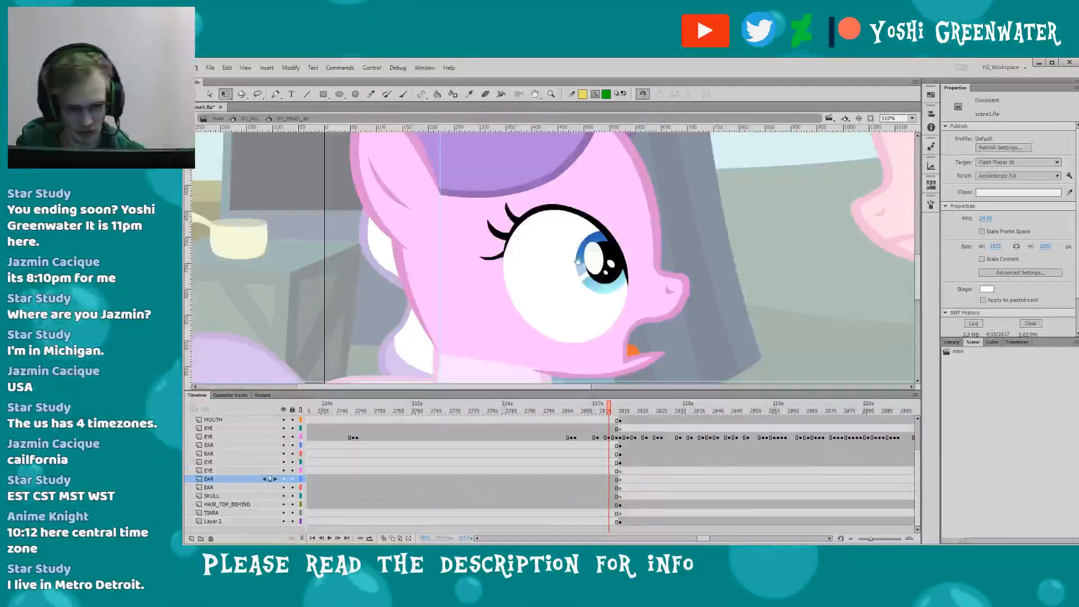
drag(578, 262, 560, 256)
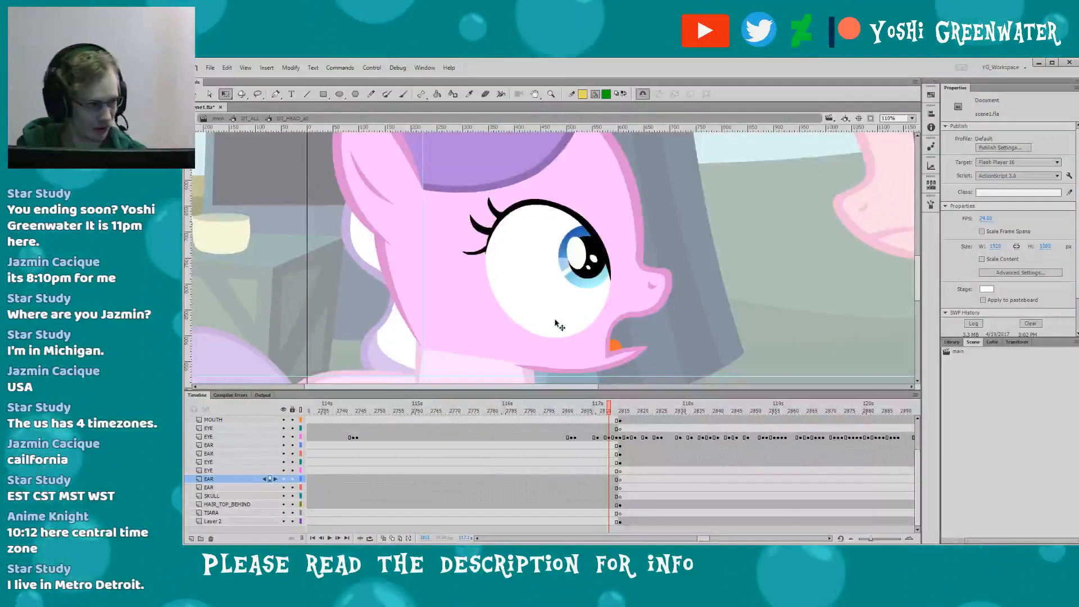
drag(701, 536, 706, 536)
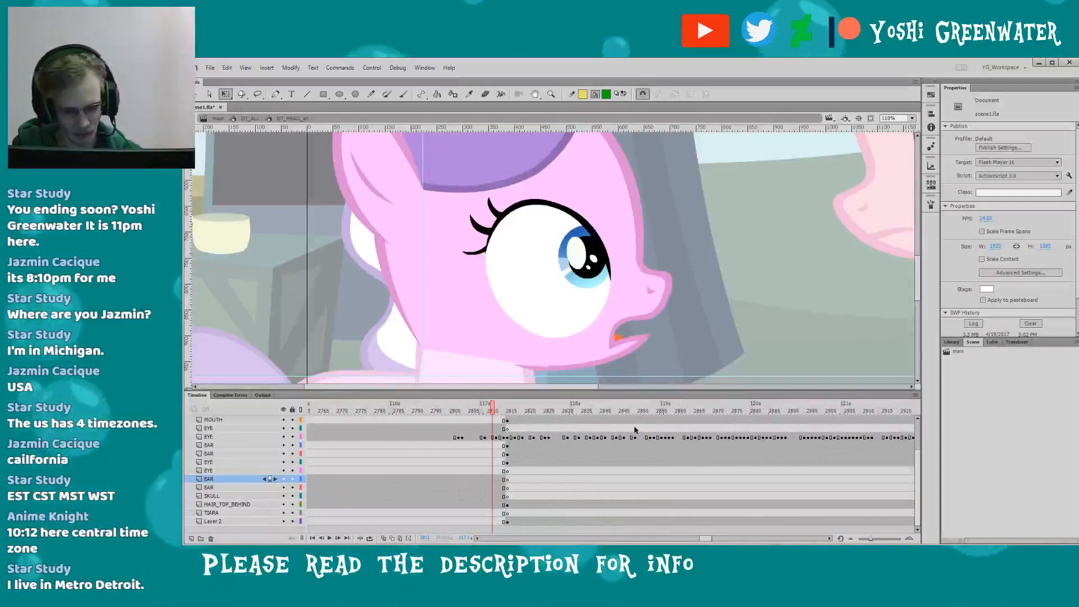
click(471, 410)
drag(471, 410, 496, 411)
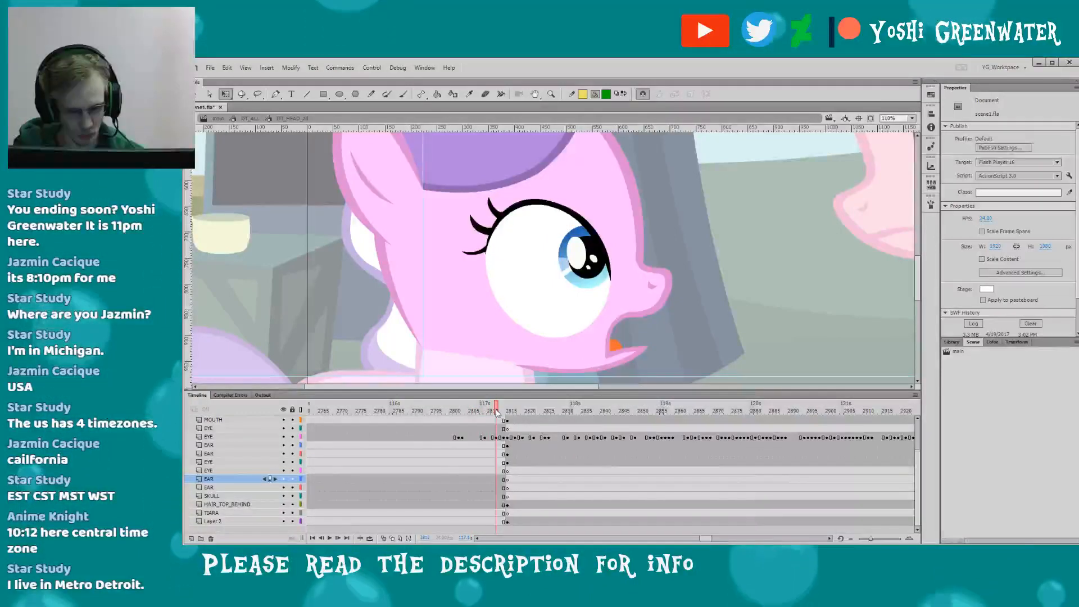
- Inside the pony's front eye symbol, insert keyframes on the SHINES, PUPIL and IRIS layers at "what" and lock the other layers
double_click(594, 351)
double_click(411, 284)
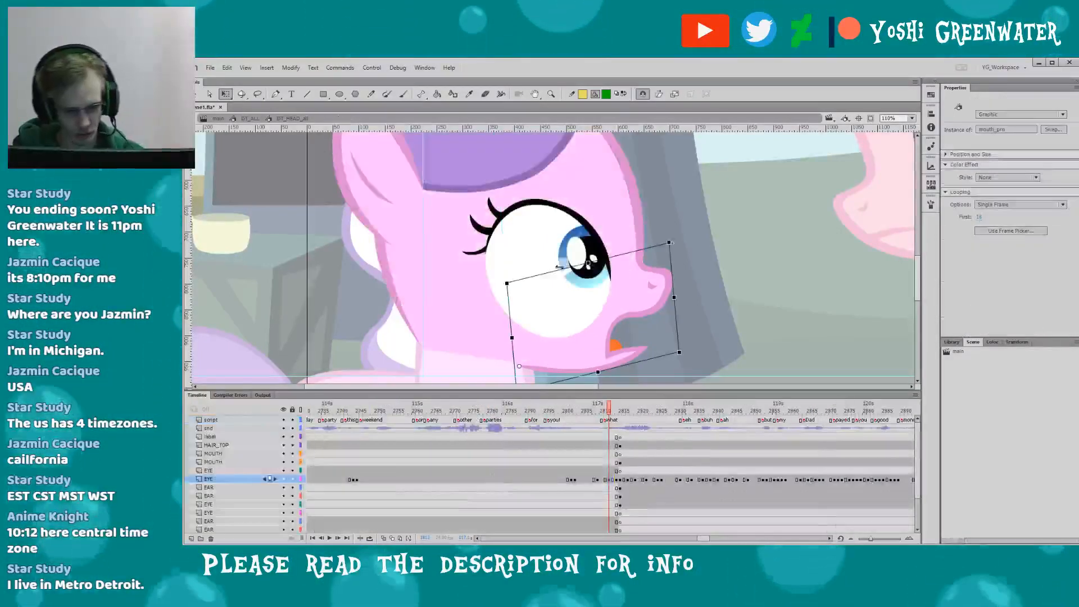
double_click(576, 256)
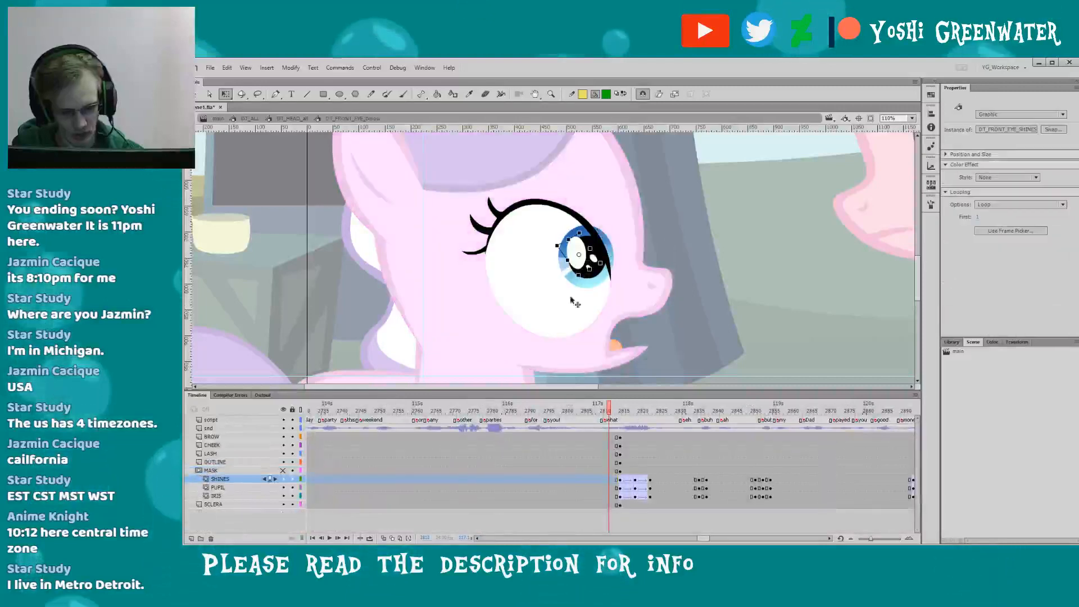
click(540, 354)
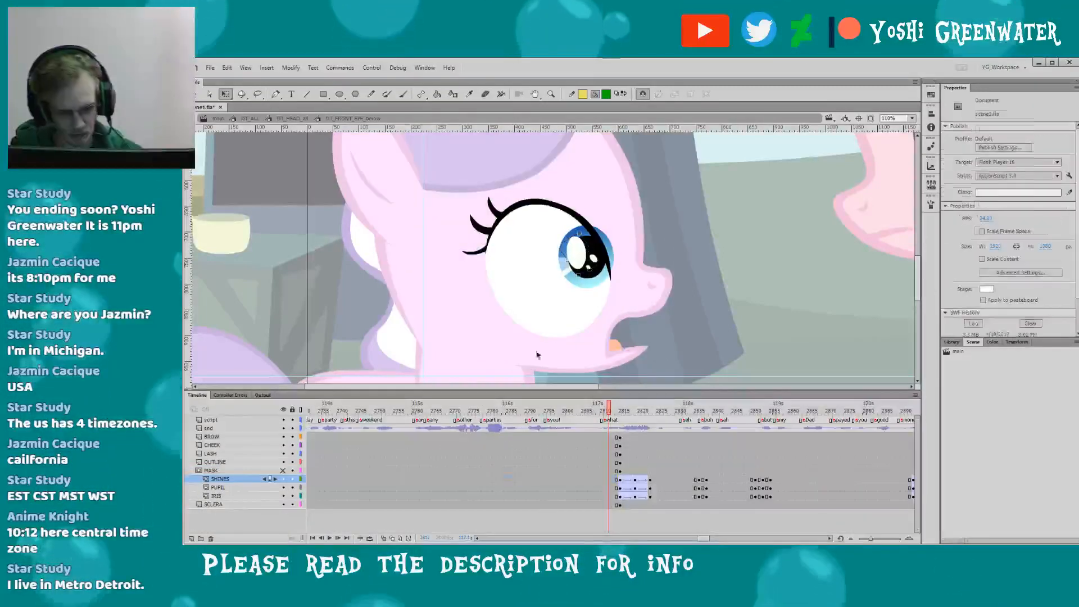
click(611, 495)
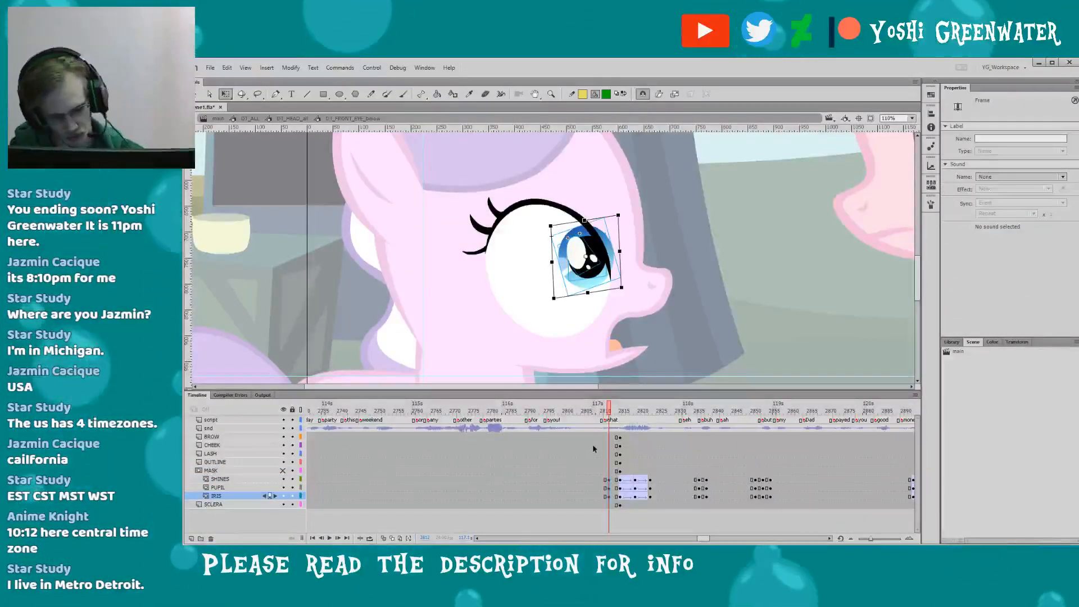
click(292, 410)
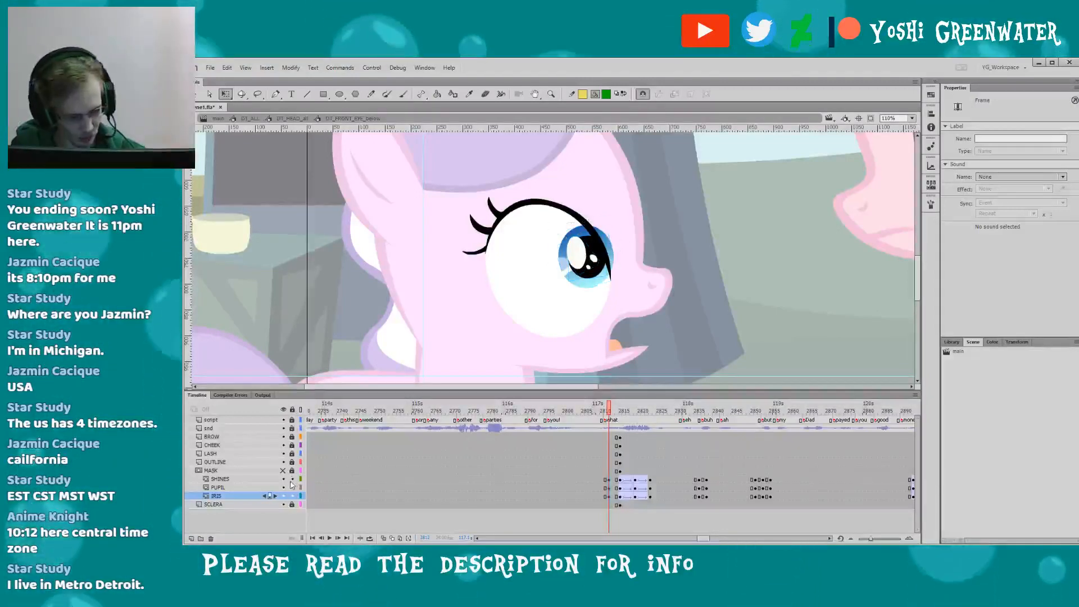
- Step frame by frame through the front eye's animation after "what", examining how the iris and pupil change size and position
key(period)
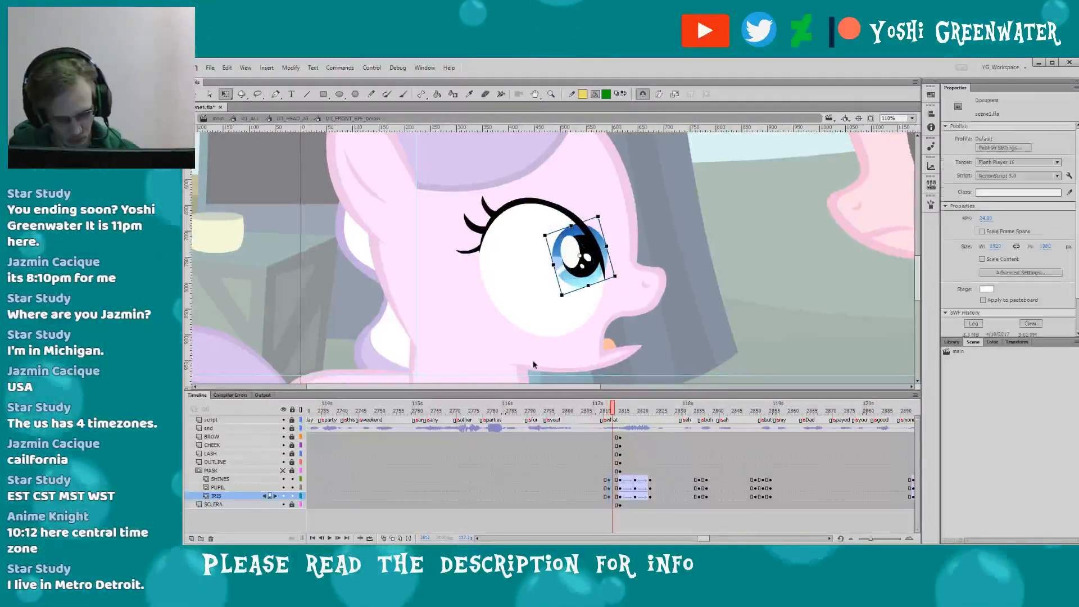
key(period)
key(period)
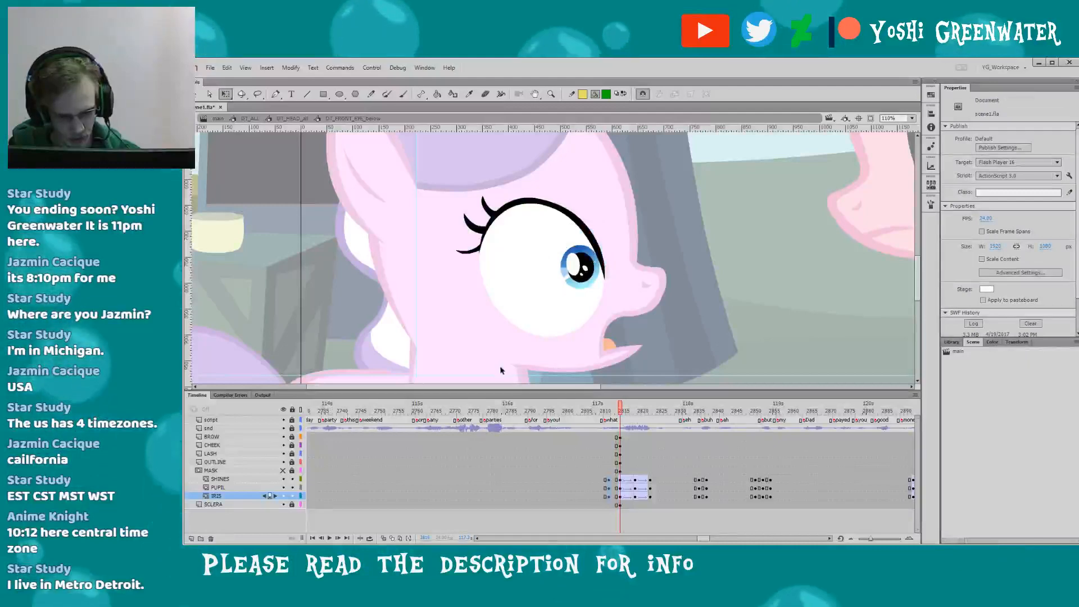
key(period)
key(period)
key(period)
key(period)
key(period)
key(period)
key(period)
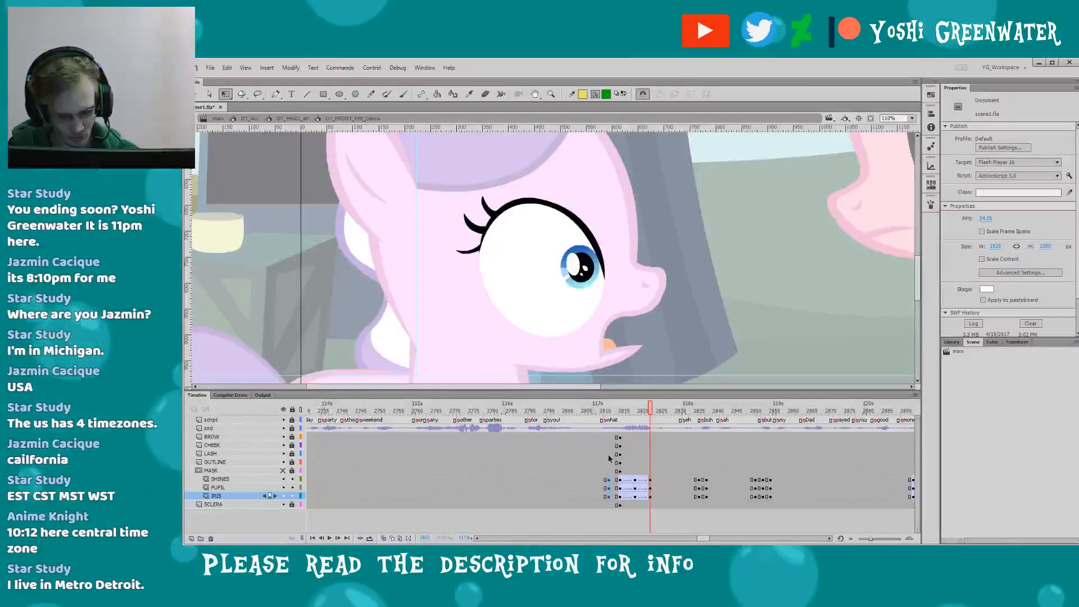
drag(525, 367, 519, 367)
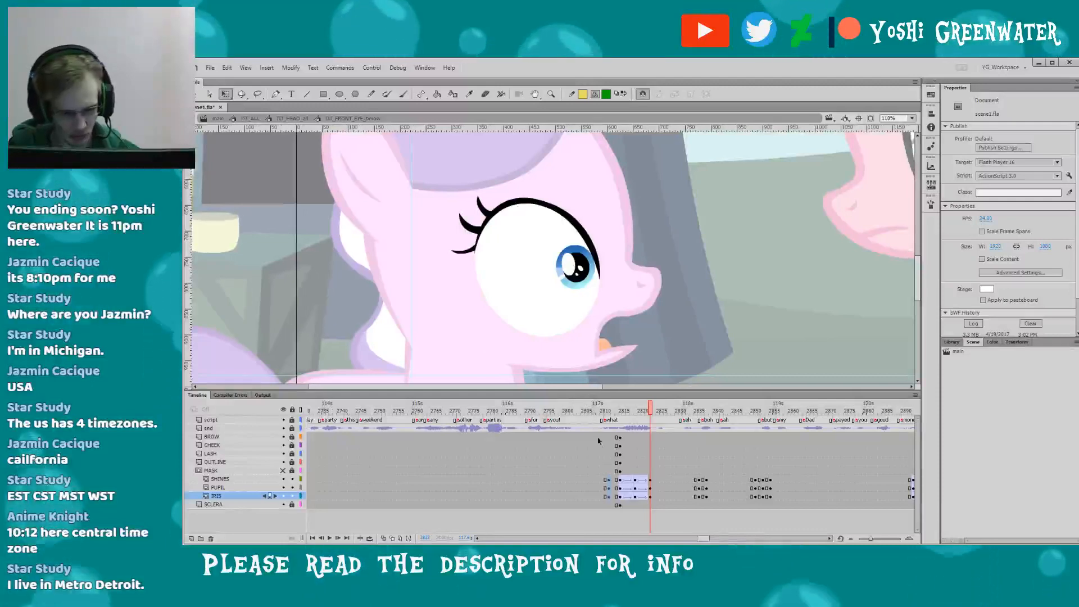
key(period)
key(period)
key(period)
click(616, 411)
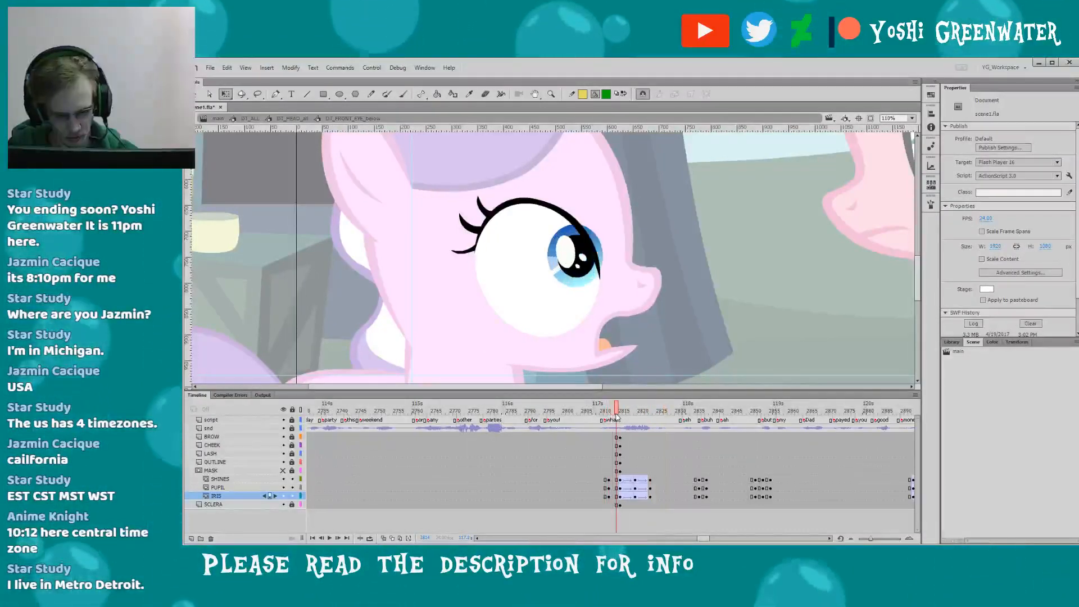
- Insert keyframes on the SHINES, PUPIL and IRIS layers at the last frame before the iris shrinks
click(618, 487)
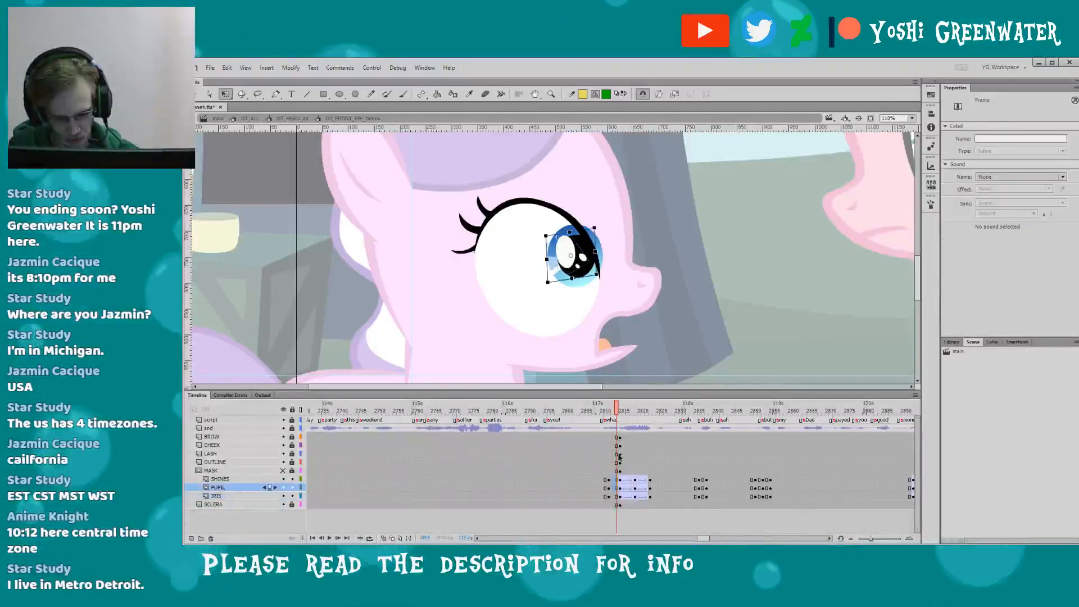
click(617, 497)
drag(617, 481, 617, 496)
key(F6)
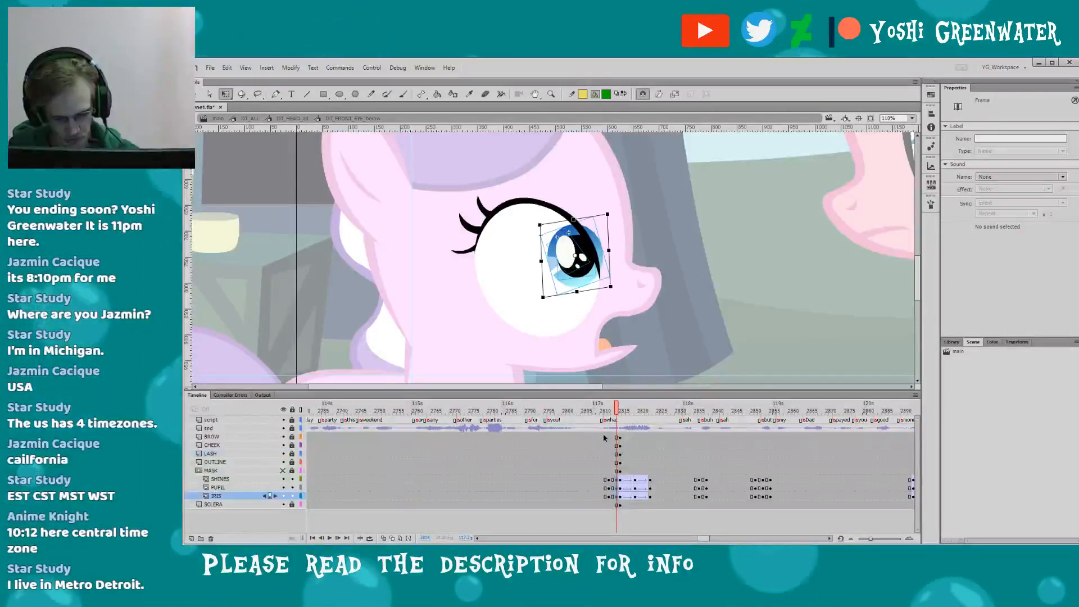
- Scale the front eye's shines, pupil and iris down slightly at "what" and tween them towards the following keyframes
drag(618, 412, 651, 418)
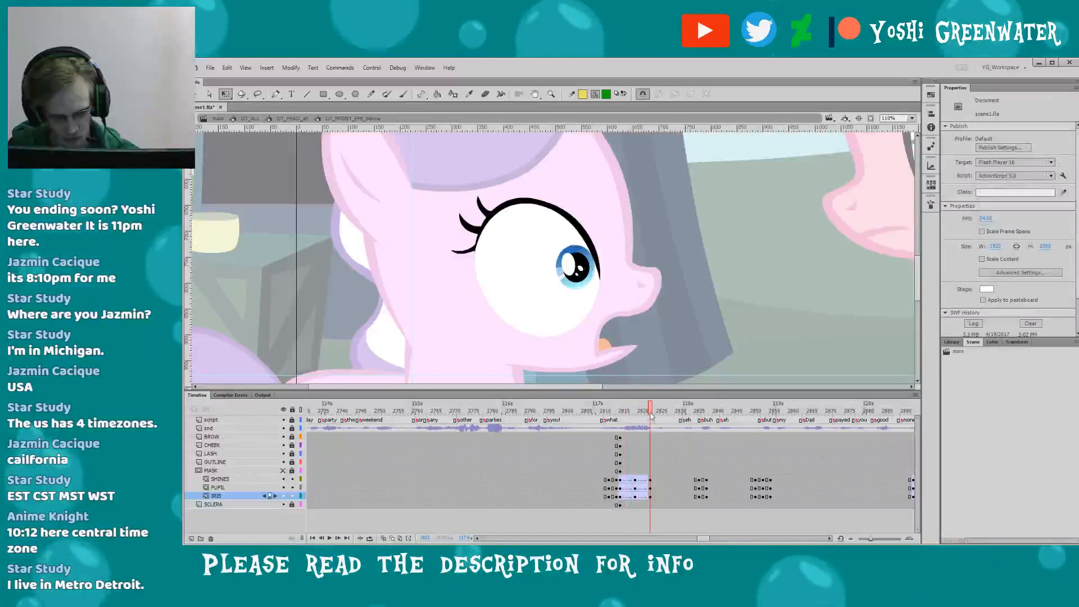
click(618, 480)
drag(617, 481, 617, 497)
drag(539, 225, 565, 265)
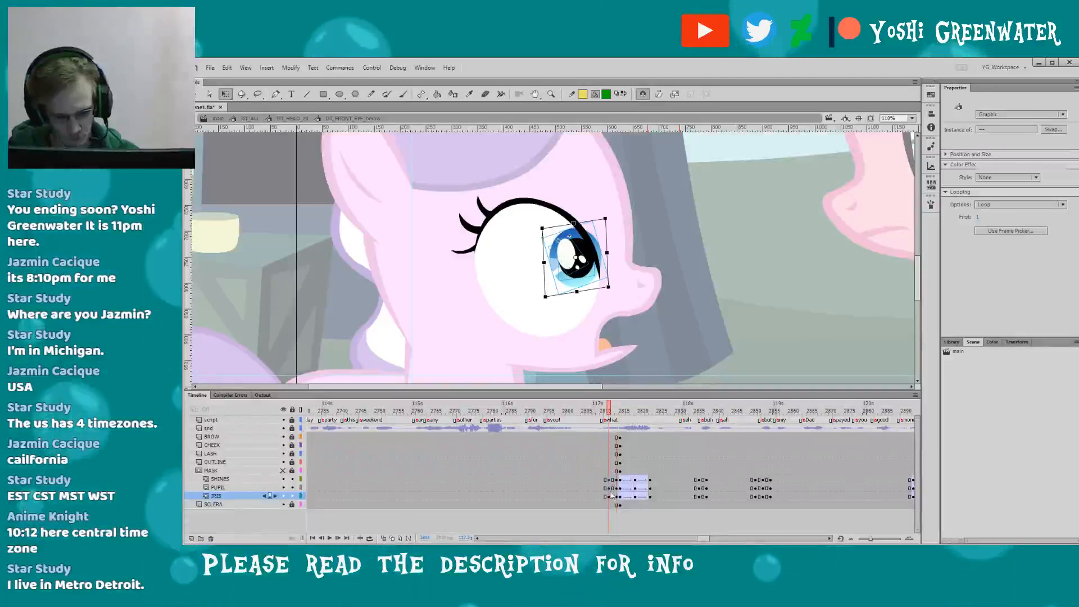
click(609, 487)
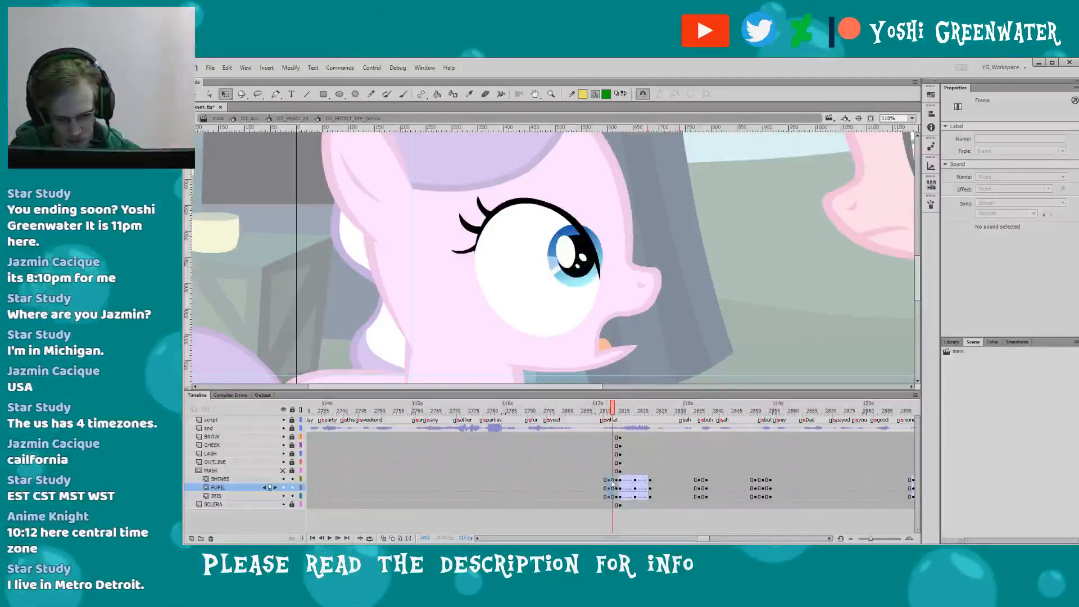
click(617, 497)
- Nudge the small shines, pupil and iris slightly upward on the first keyframe of the following tween
click(622, 482)
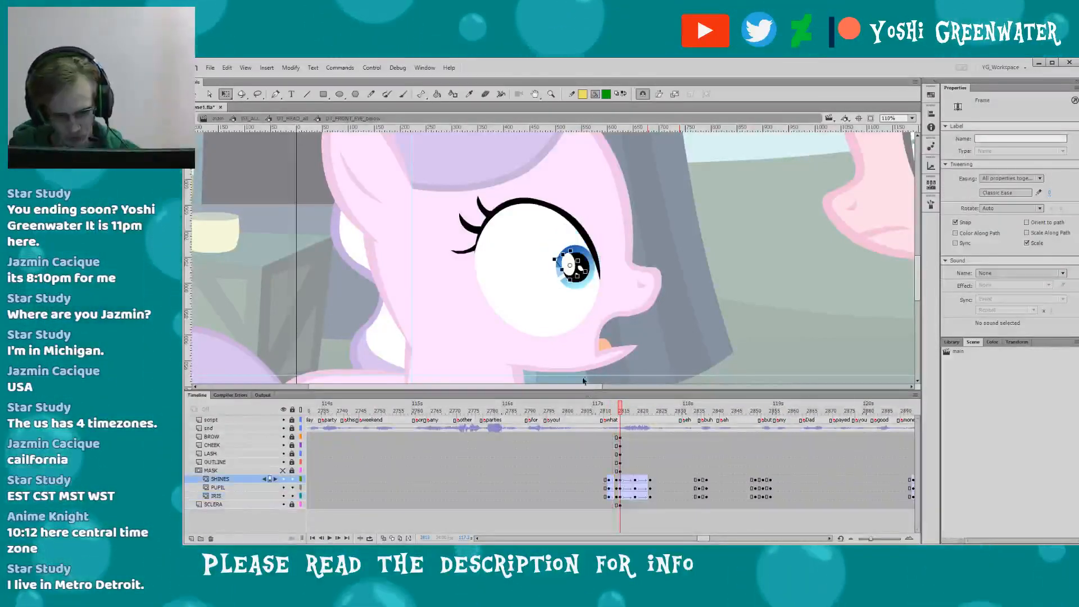
shift+click(620, 496)
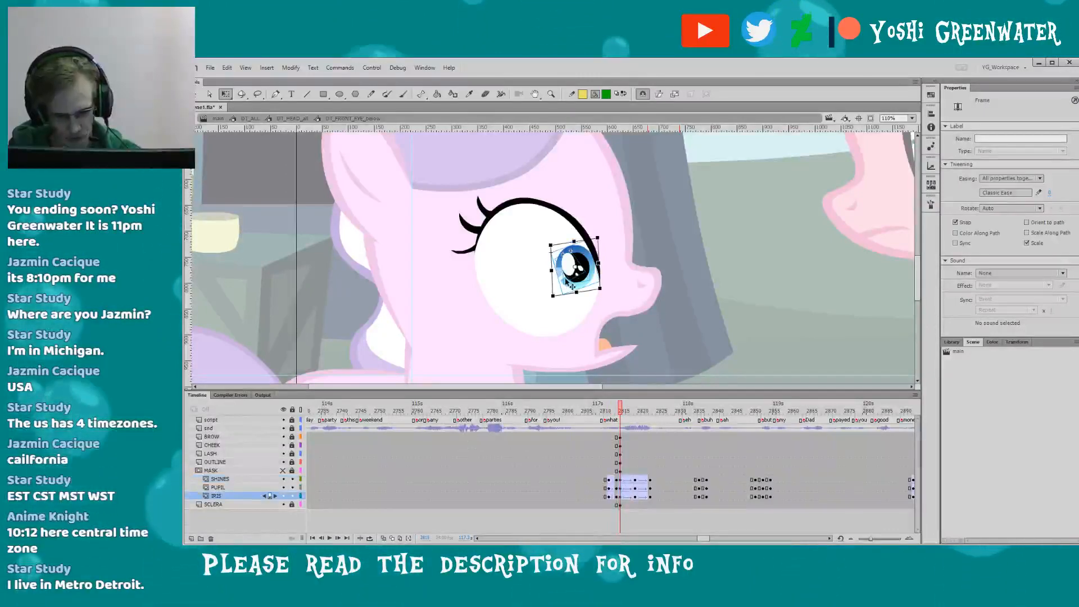
drag(572, 285, 572, 283)
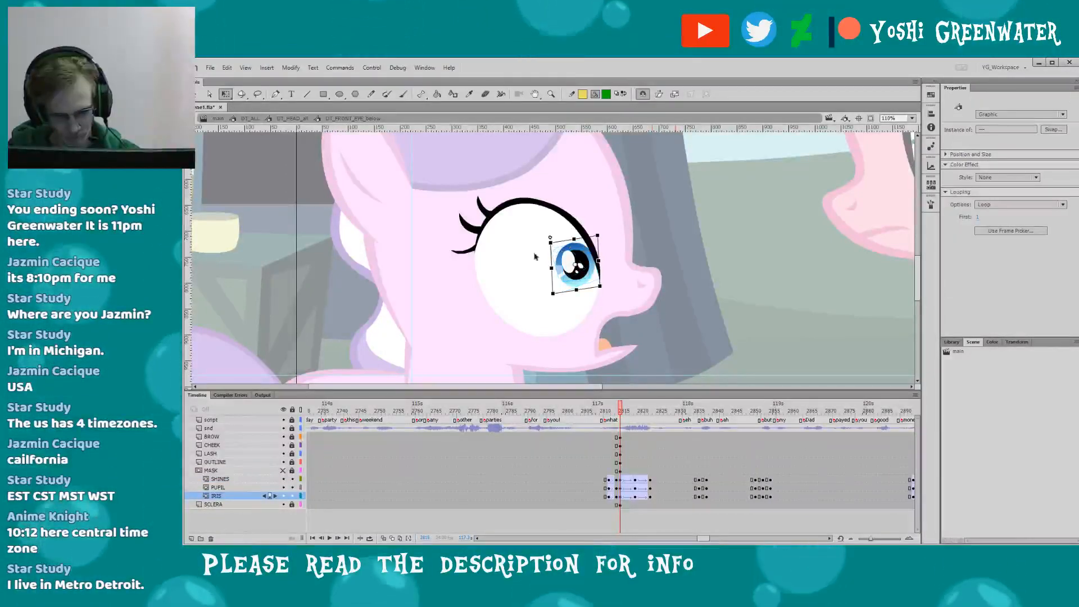
click(446, 340)
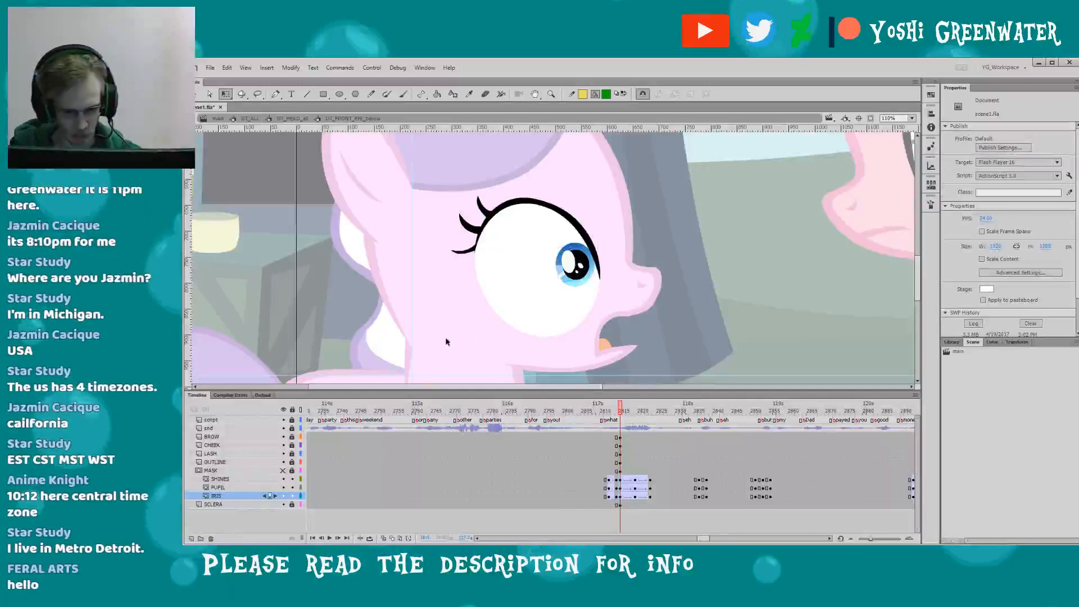
- Return to the head symbol, show the whole stage and play the scene from "what" to review the eye change
double_click(338, 320)
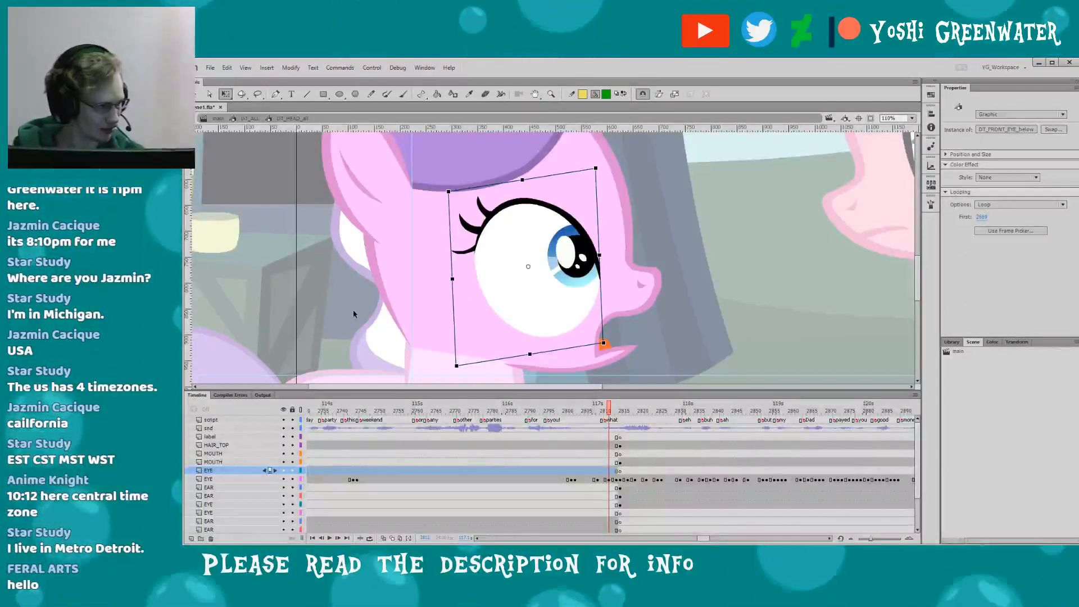
click(912, 118)
click(883, 161)
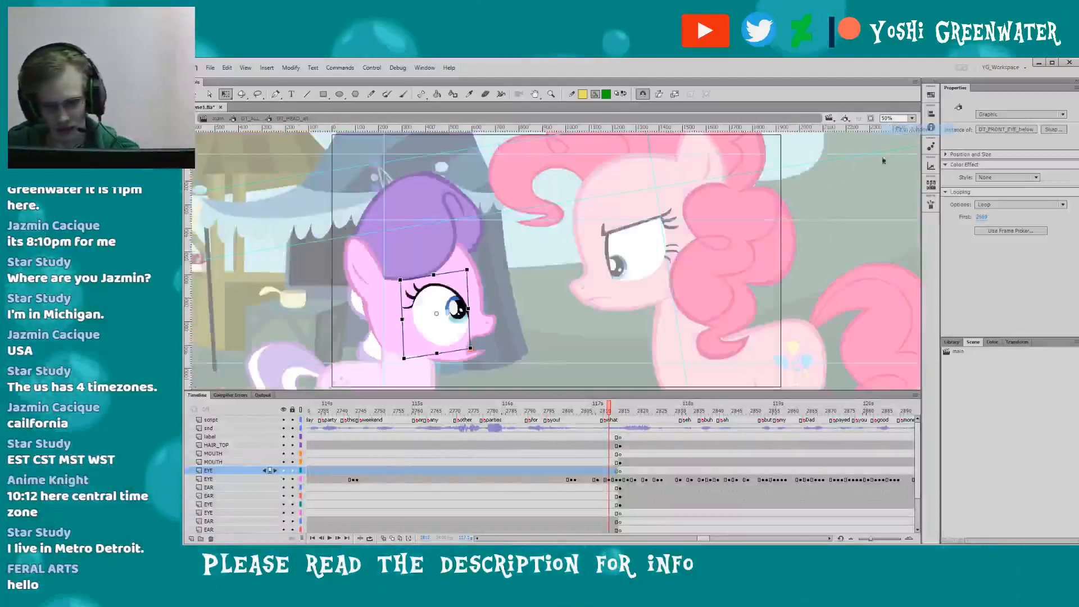
drag(394, 392, 396, 339)
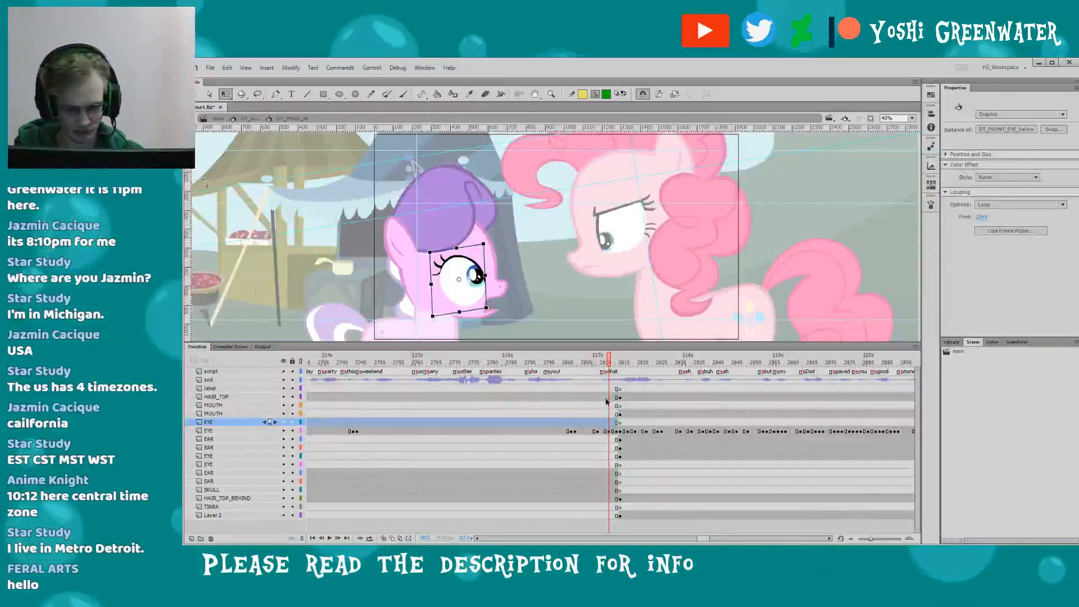
key(Return)
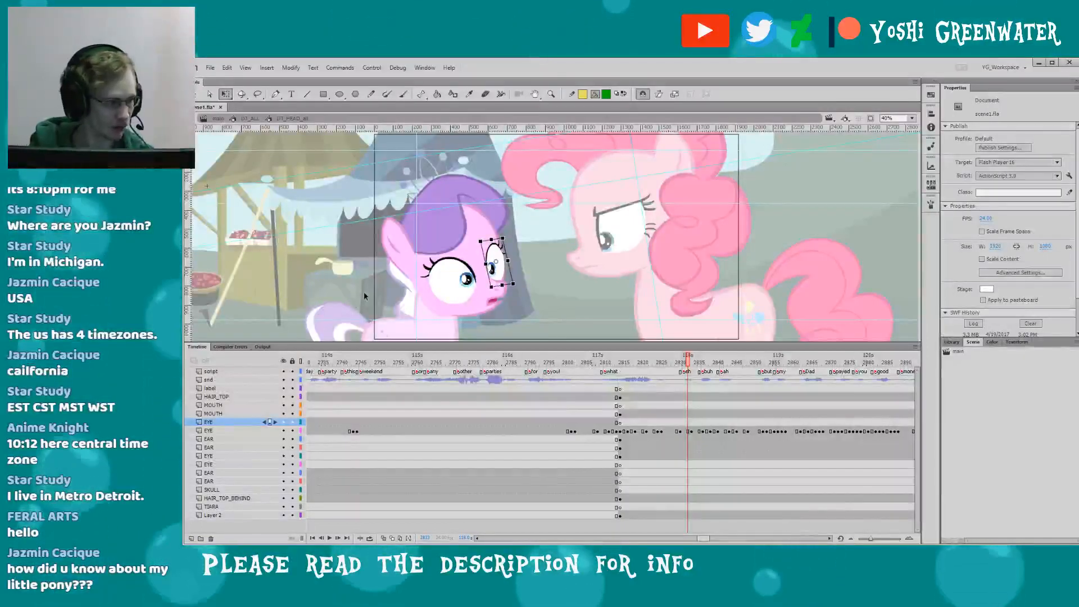
- Return to the main timeline and reduce the height of the timeline area to enlarge the stage view
drag(335, 343, 335, 345)
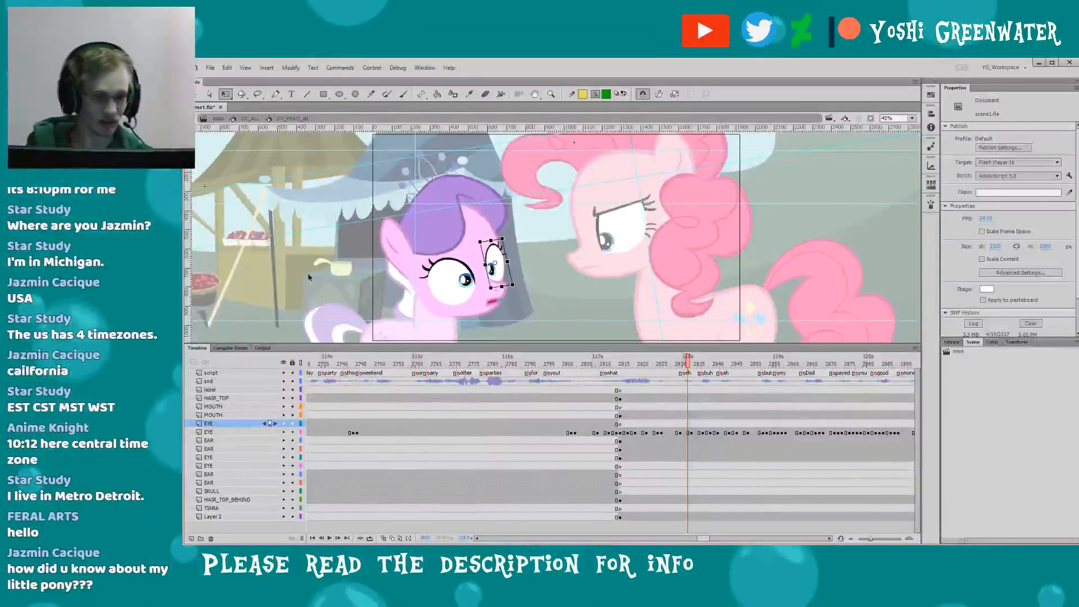
click(218, 118)
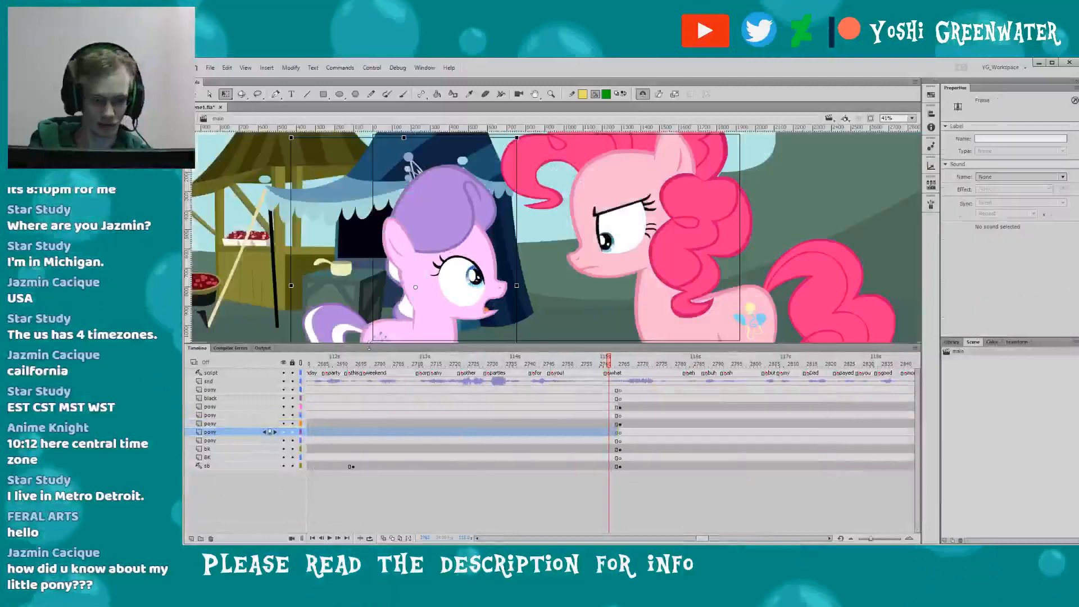
drag(369, 344, 374, 373)
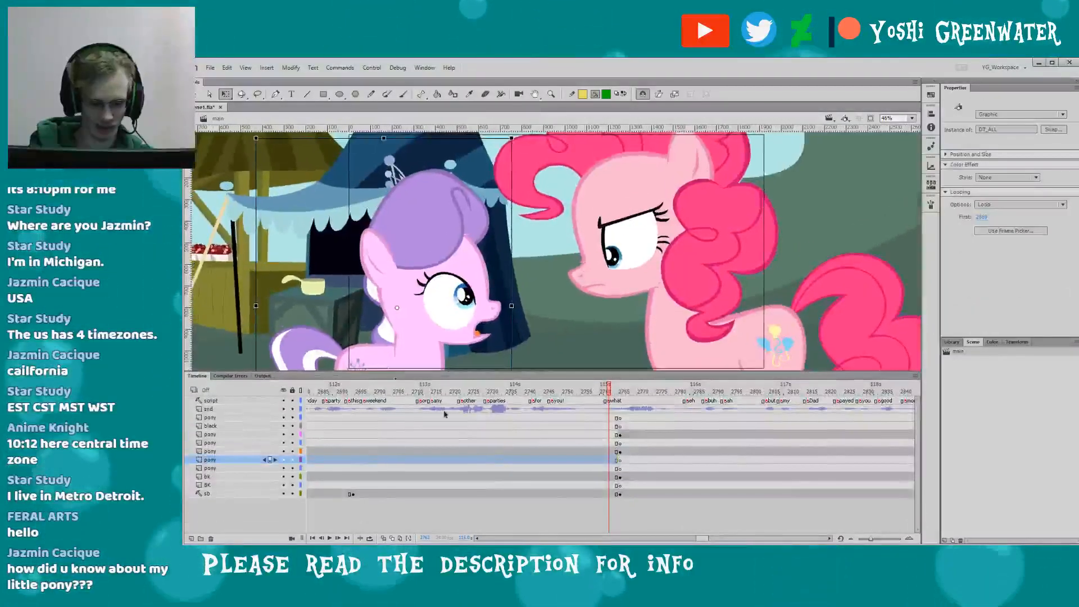
- Play the scene from "what" into the two-pony shot and bring that shot's full frame span into view on the timeline
scroll(705, 527, right, 3)
click(704, 527)
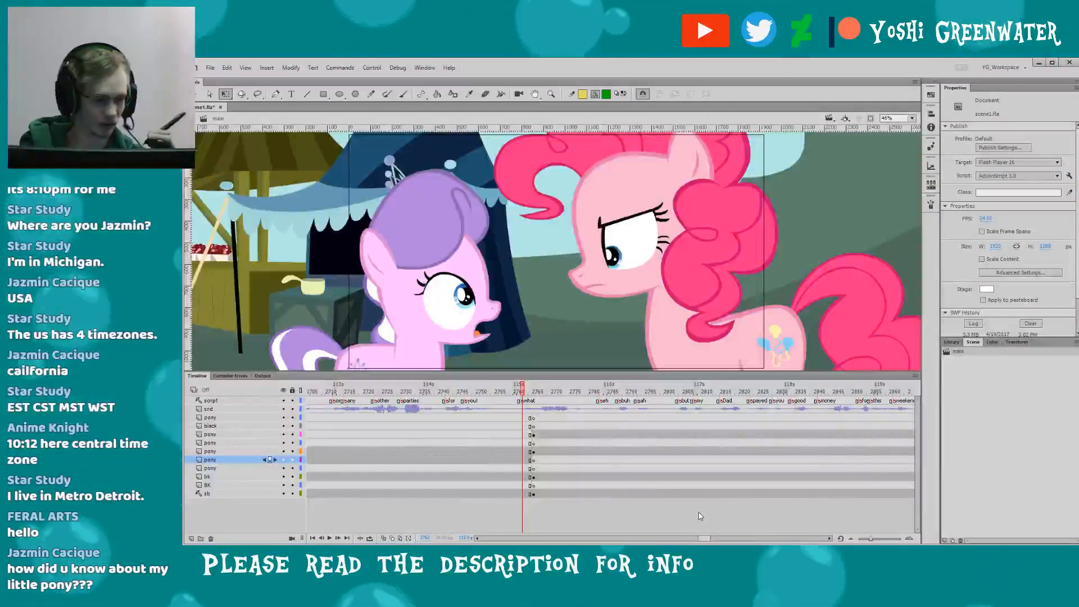
key(Return)
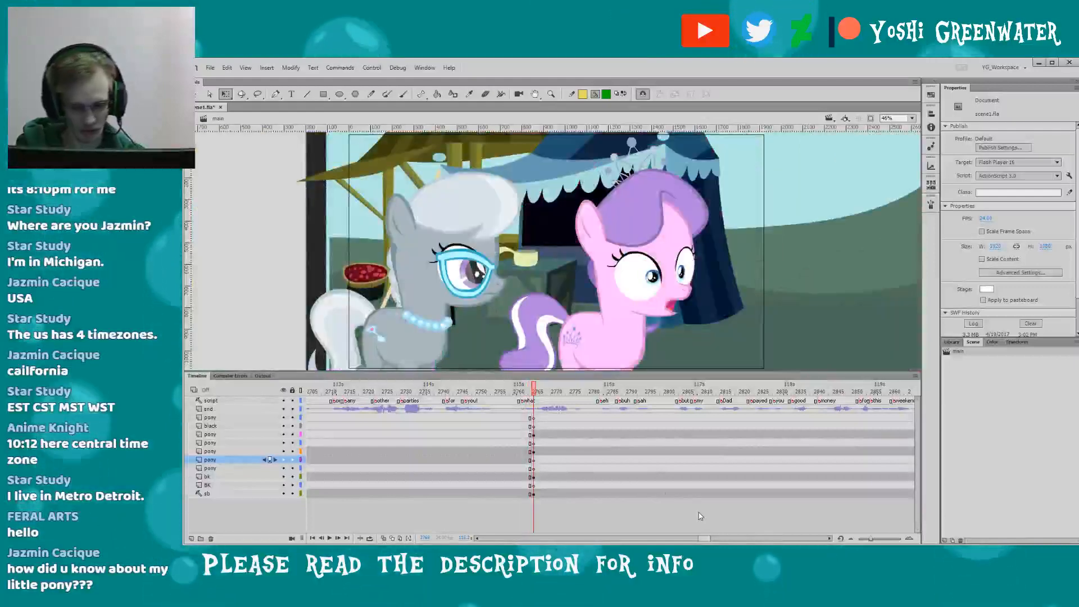
drag(706, 540, 709, 528)
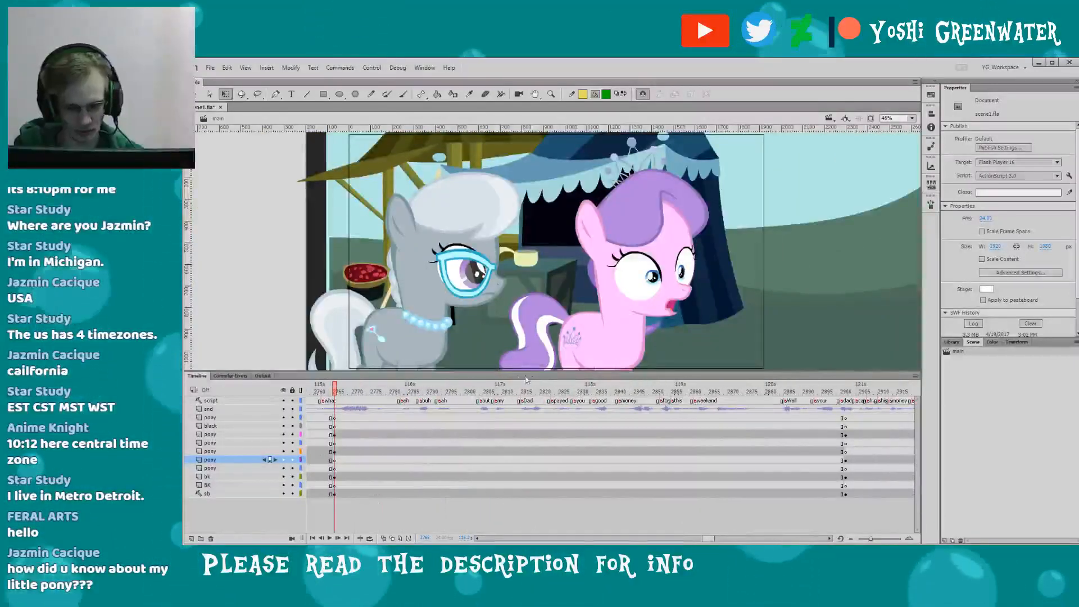
- Reduce the timeline area's height further and fit the whole stage frame of the two-pony shot in the enlarged view
drag(509, 372, 512, 374)
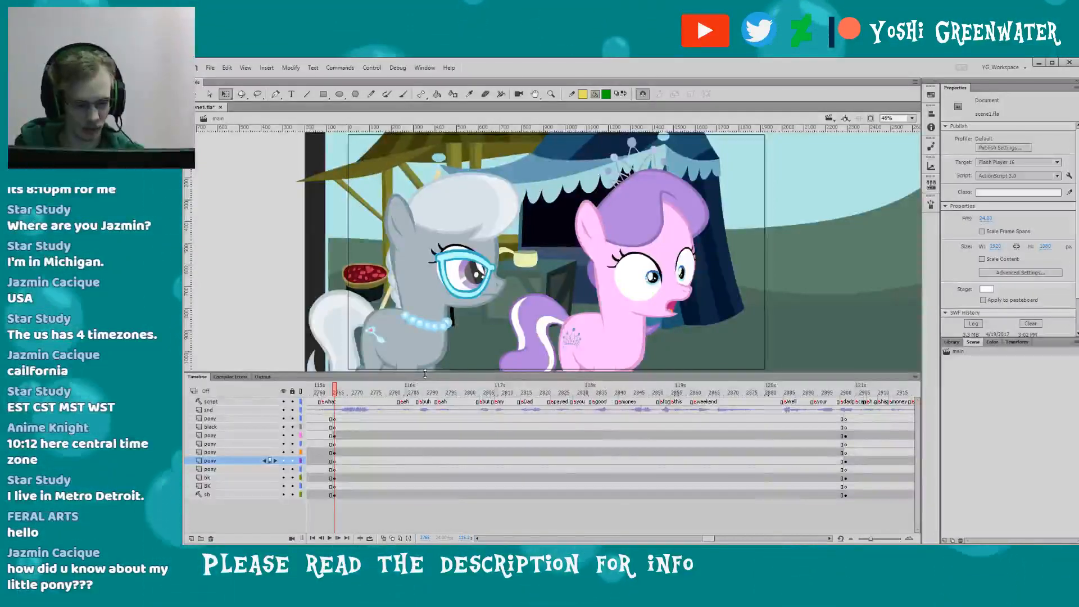
drag(426, 374, 426, 376)
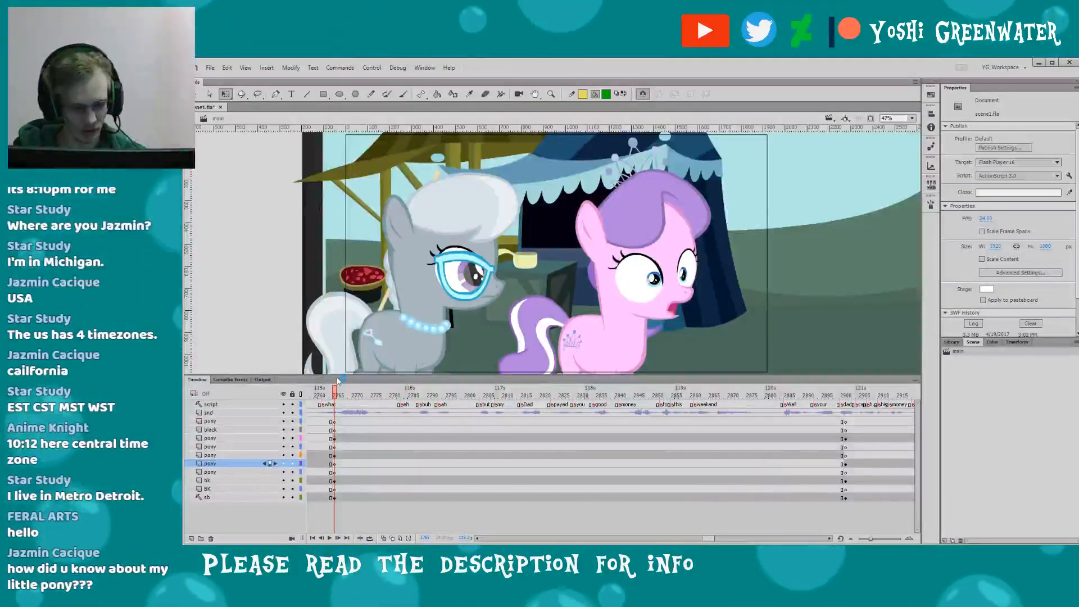
click(912, 118)
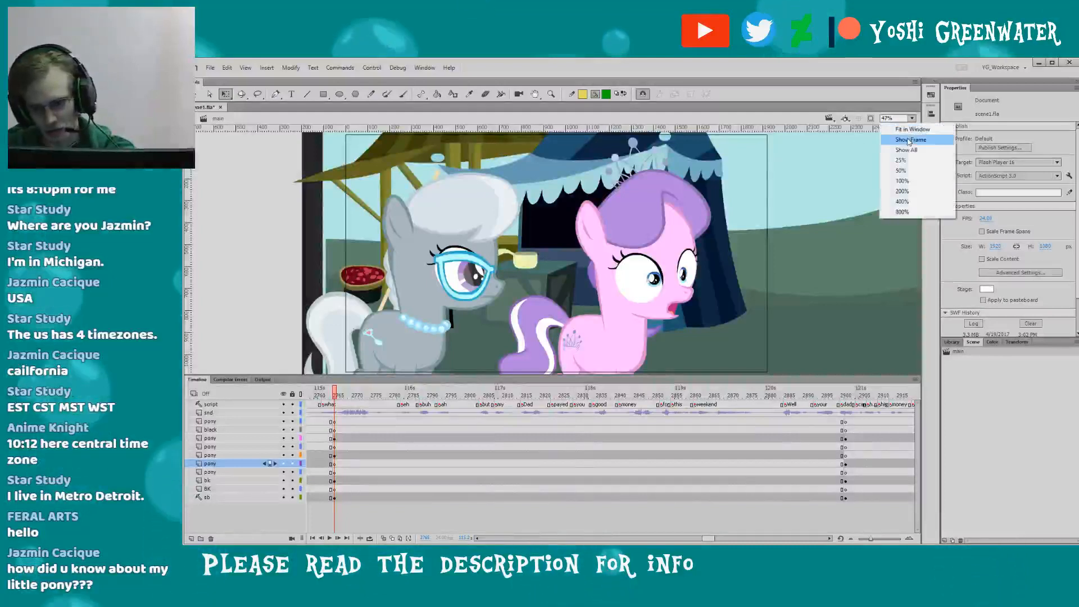
click(900, 134)
drag(488, 374, 488, 385)
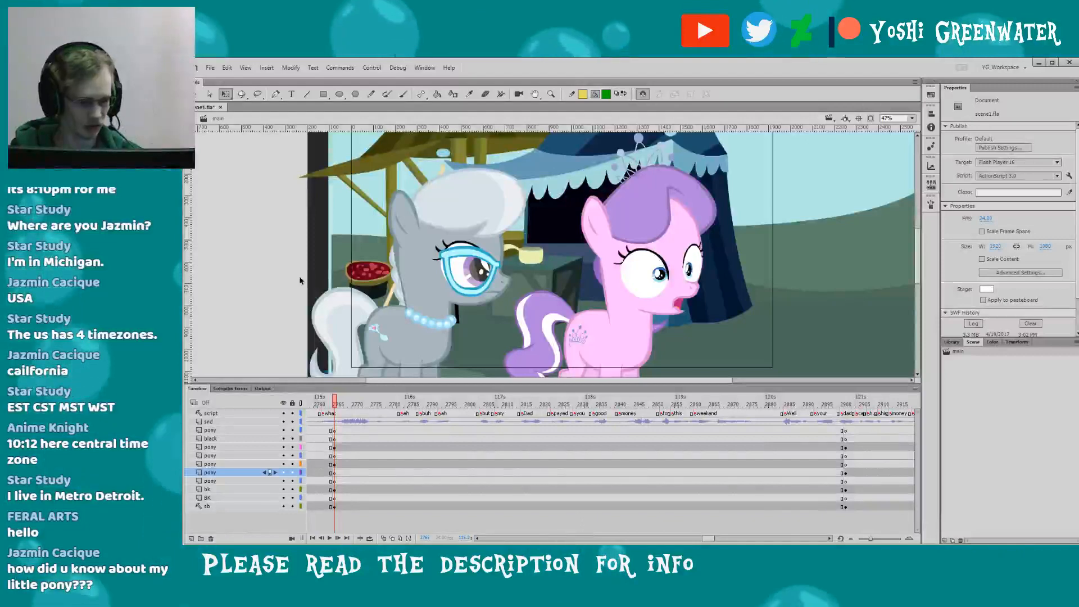
drag(287, 384, 287, 389)
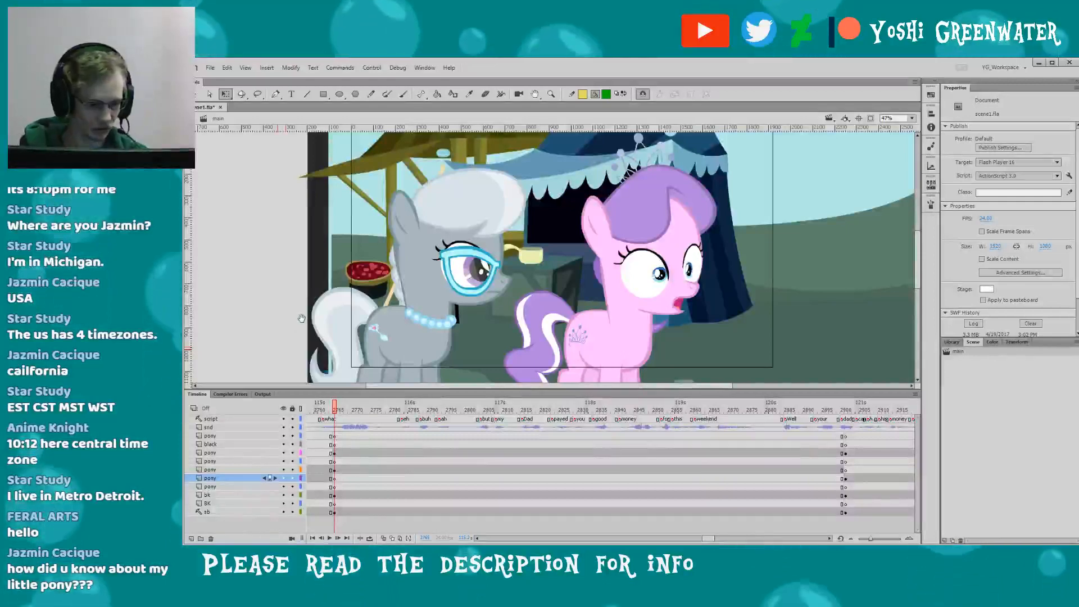
drag(301, 317, 302, 321)
drag(305, 388, 369, 409)
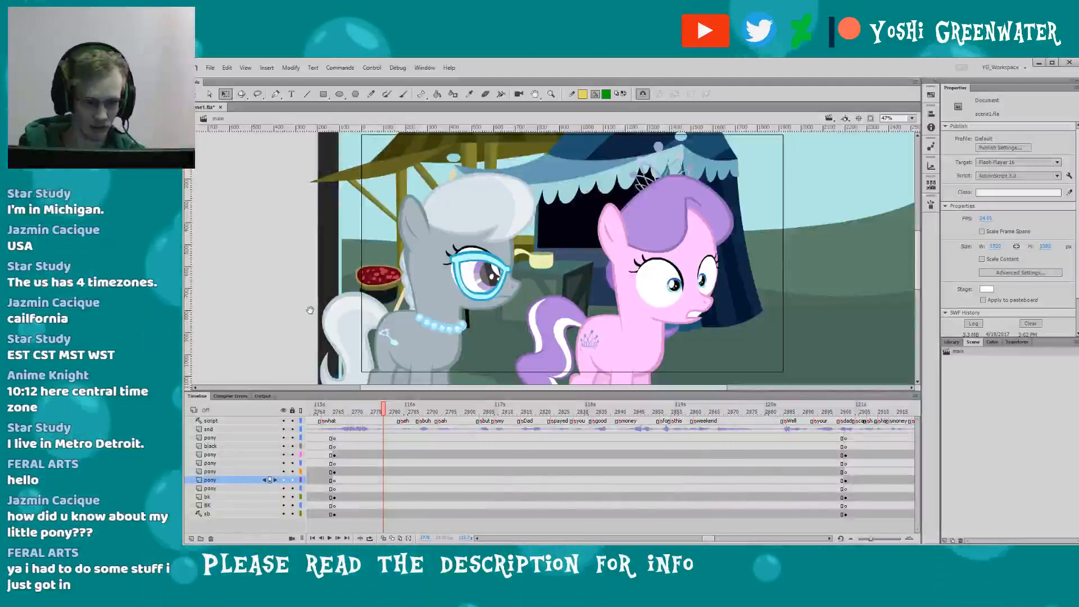
drag(310, 310, 304, 313)
drag(379, 388, 384, 388)
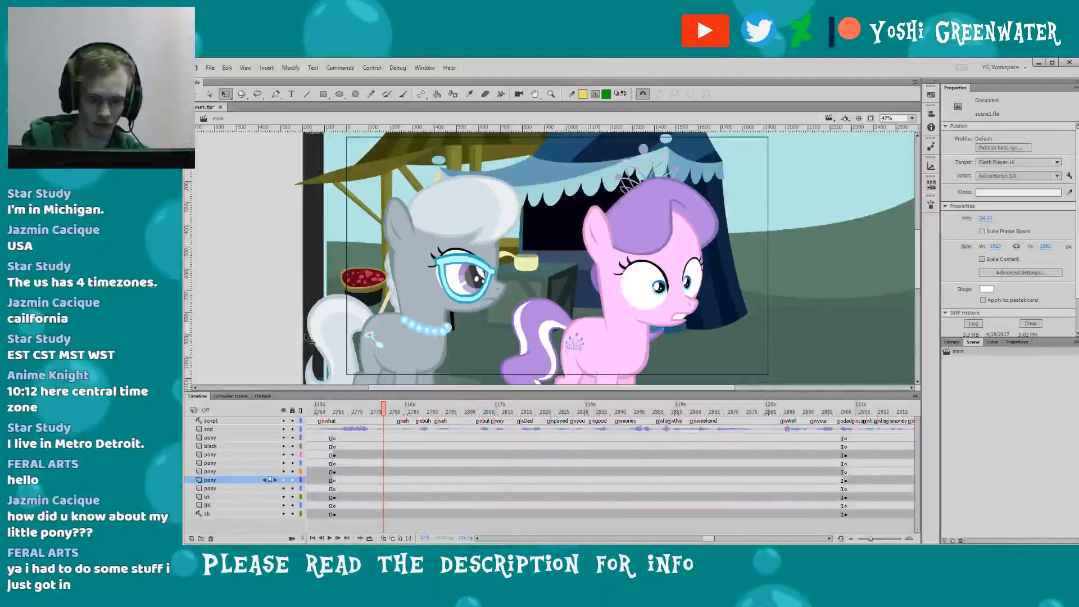
- Play the two-pony shot through to "you" and save the scene file
key(Return)
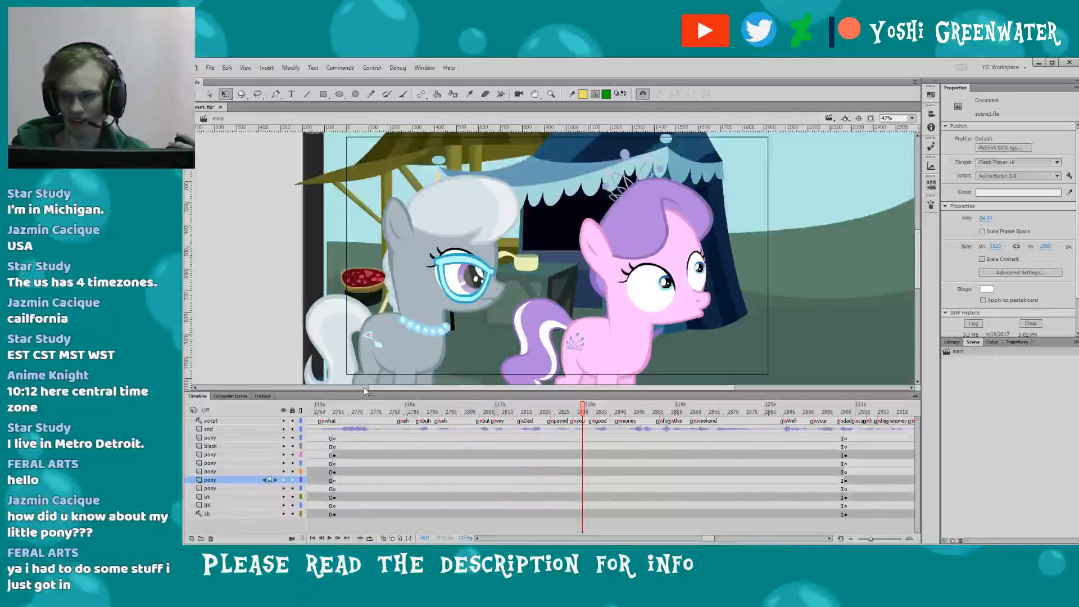
key(ctrl+s)
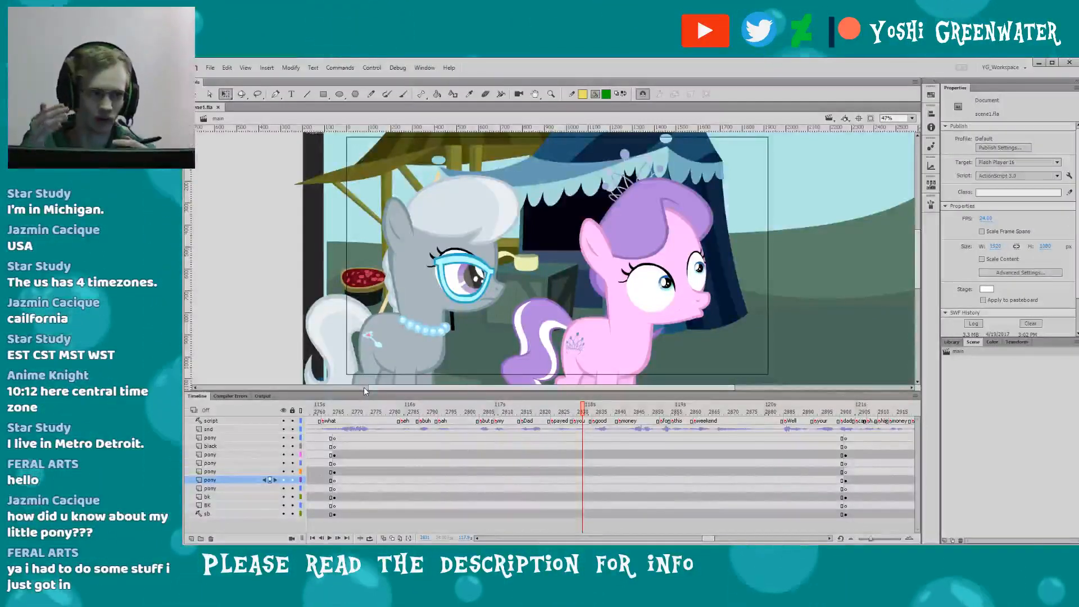
- Examine the two-pony shot frame by frame from "you" up to the cut at "dad", checking mouth shapes, blinks and head turns
key(period)
key(period)
key(period)
key(period)
key(period)
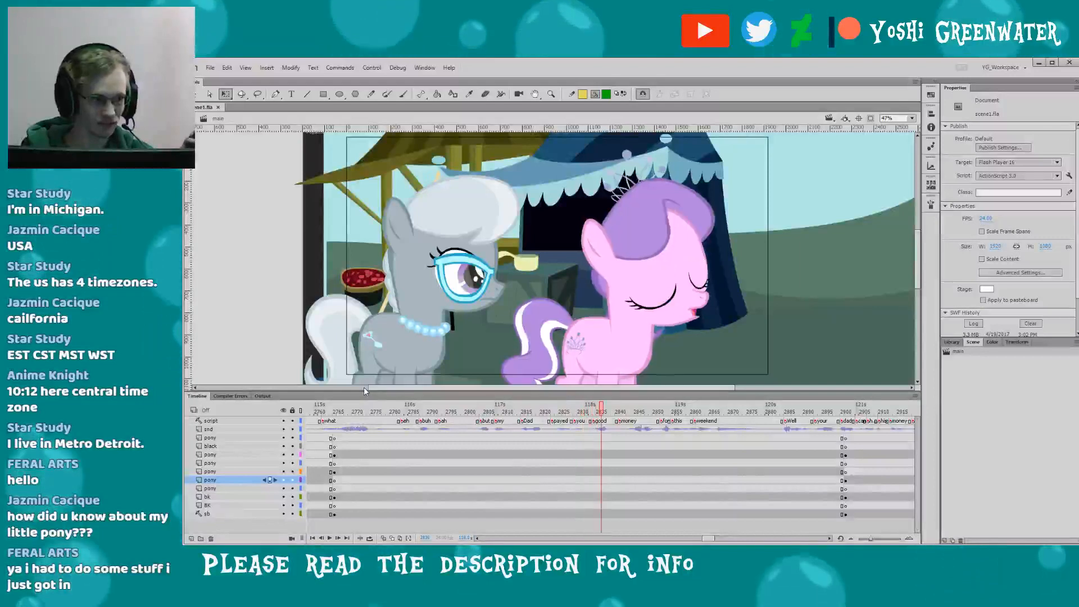
key(period)
key(period)
key(period)
key(period)
key(period)
key(period)
key(period)
key(period)
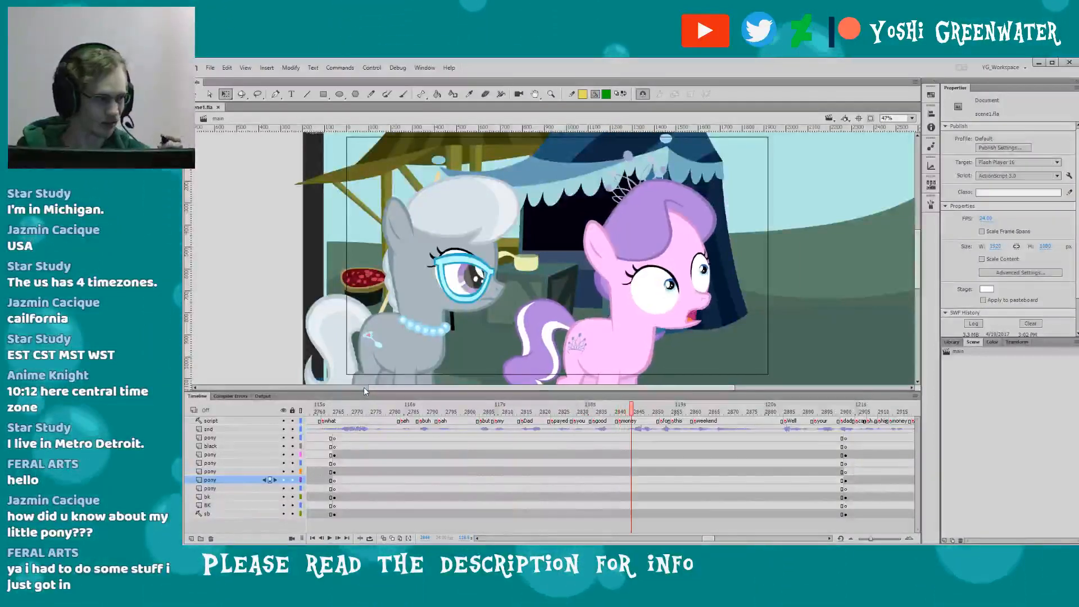
key(period)
key(period)
key(period)
key(period)
key(period)
key(period)
key(period)
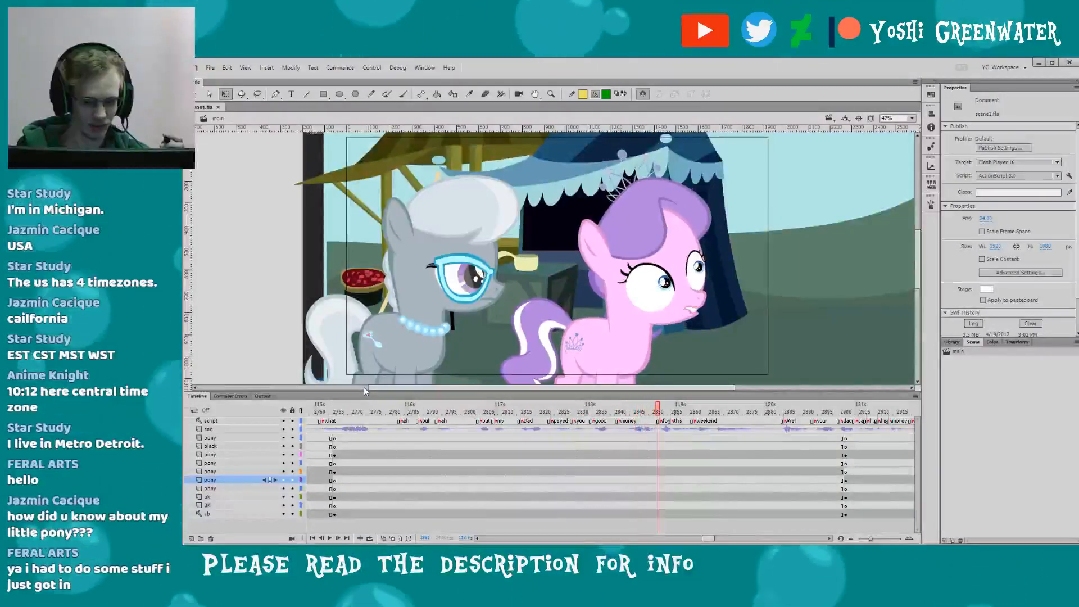
key(period)
key(period)
key(period)
key(period)
key(period)
key(period)
key(period)
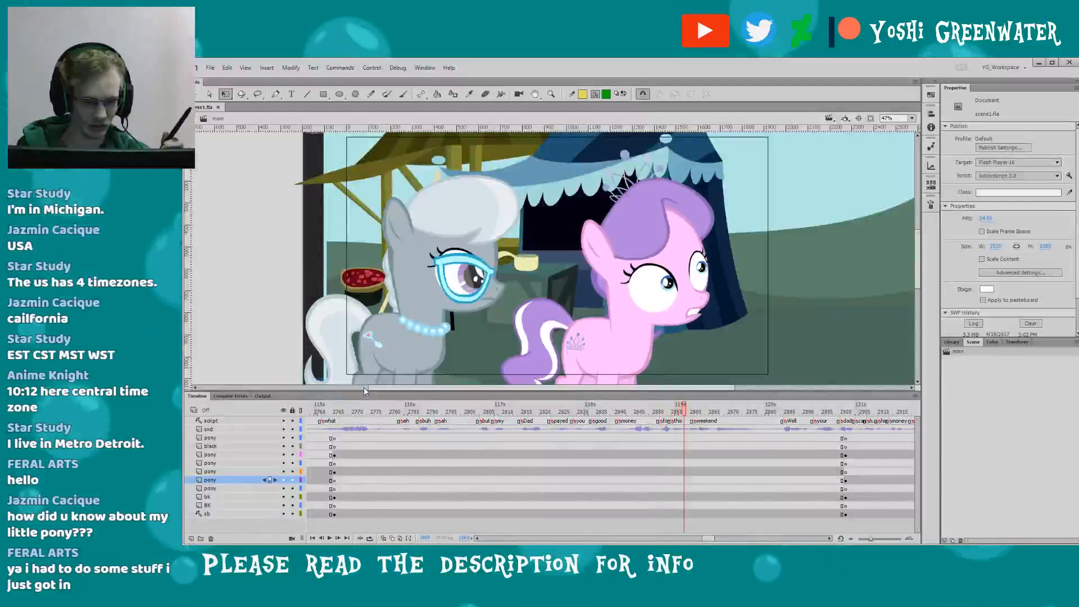
key(period)
key(period)
key(period)
key(period)
key(period)
key(period)
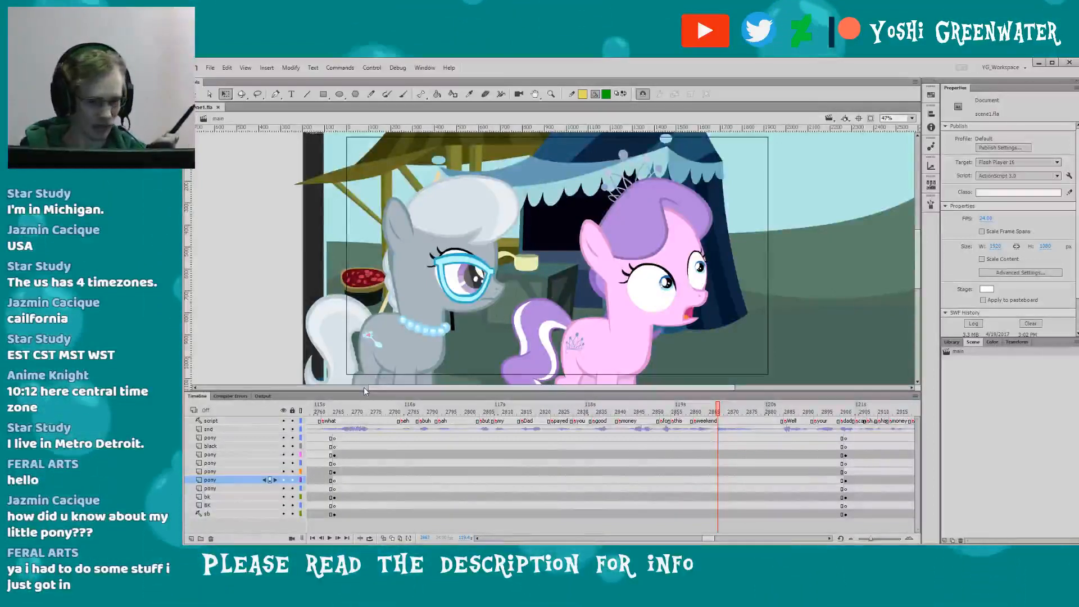
key(period)
key(period)
key(period)
key(period)
key(period)
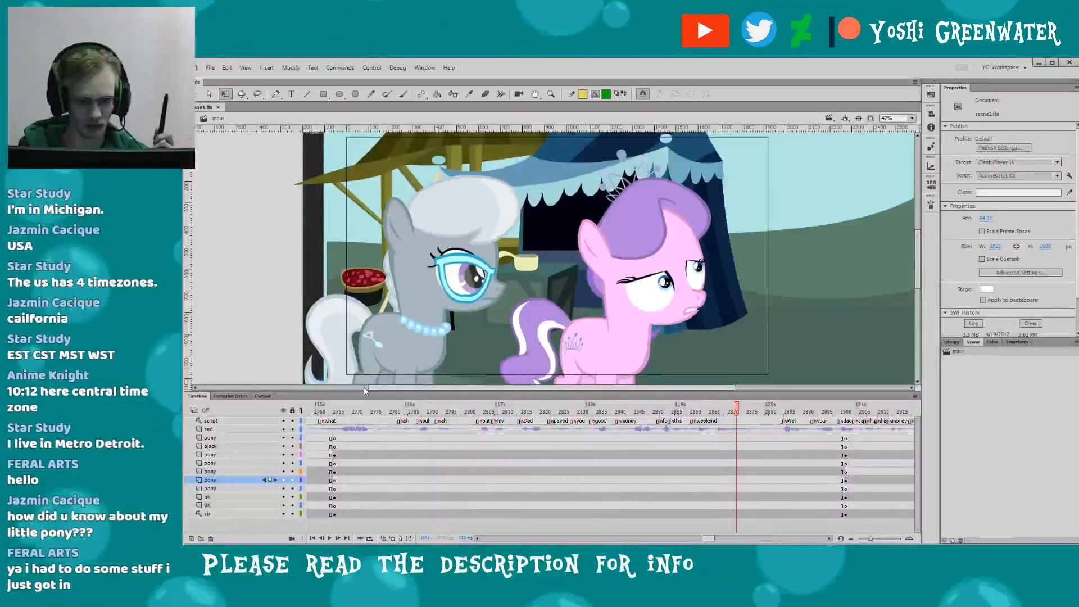
key(period)
key(period)
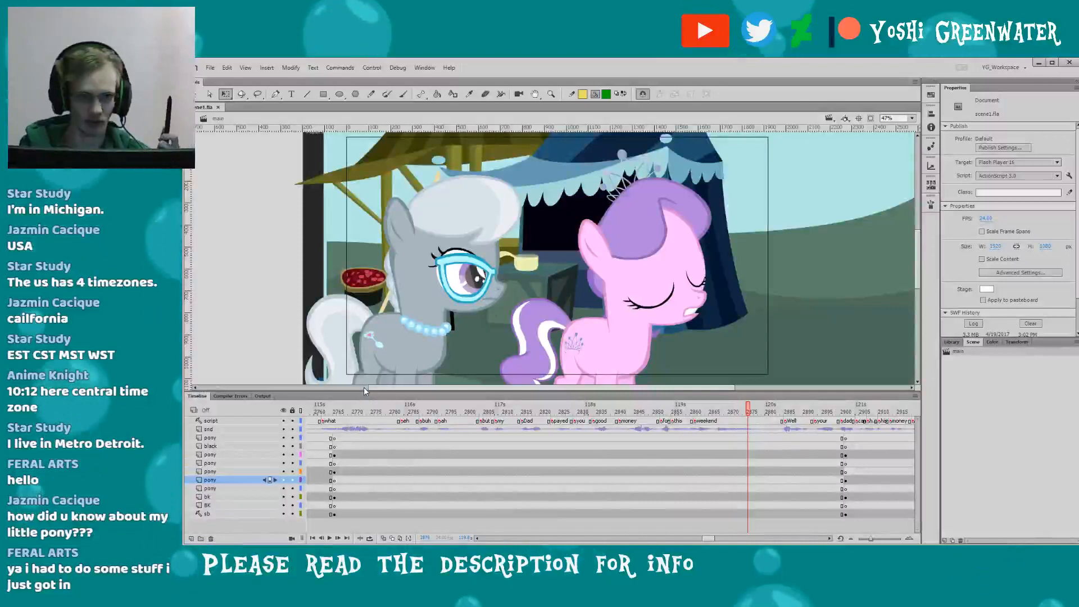
key(period)
key(period)
key(period)
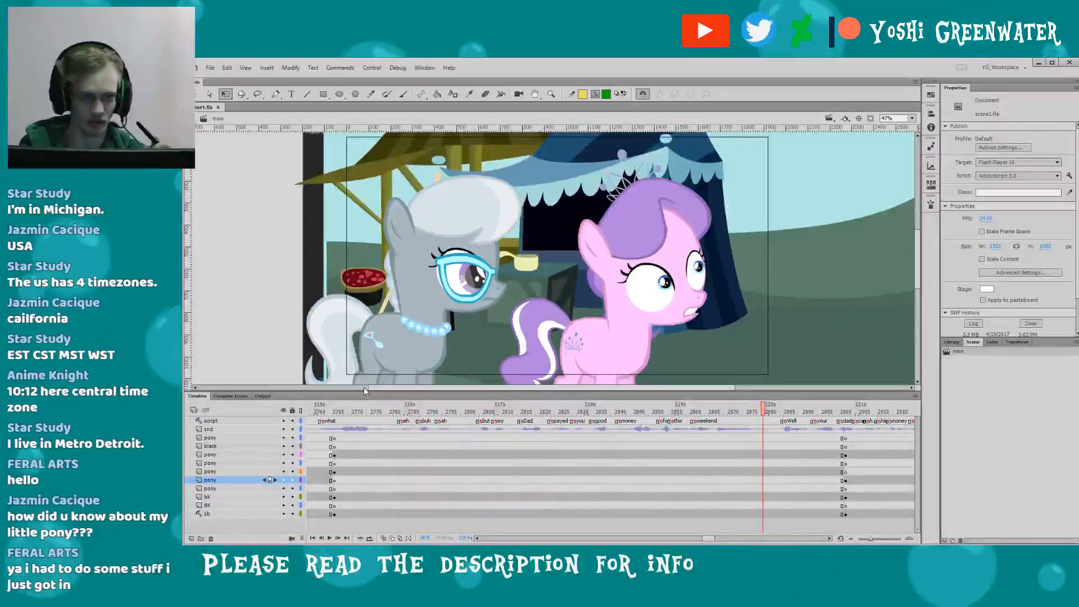
key(period)
key(period)
key(period)
key(period)
key(period)
key(period)
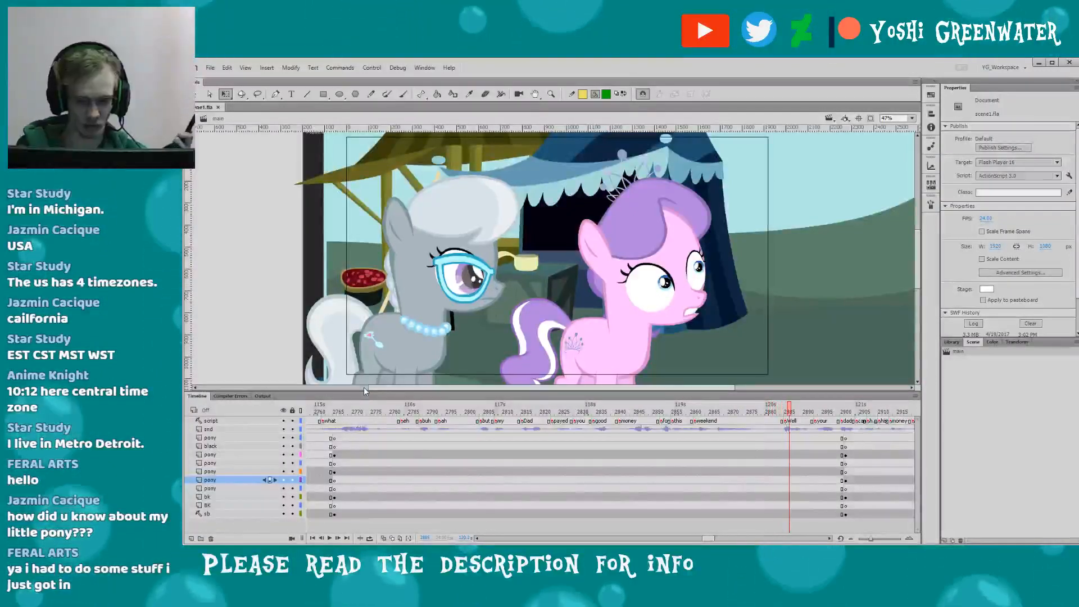
key(period)
key(period)
key(period)
key(period)
key(period)
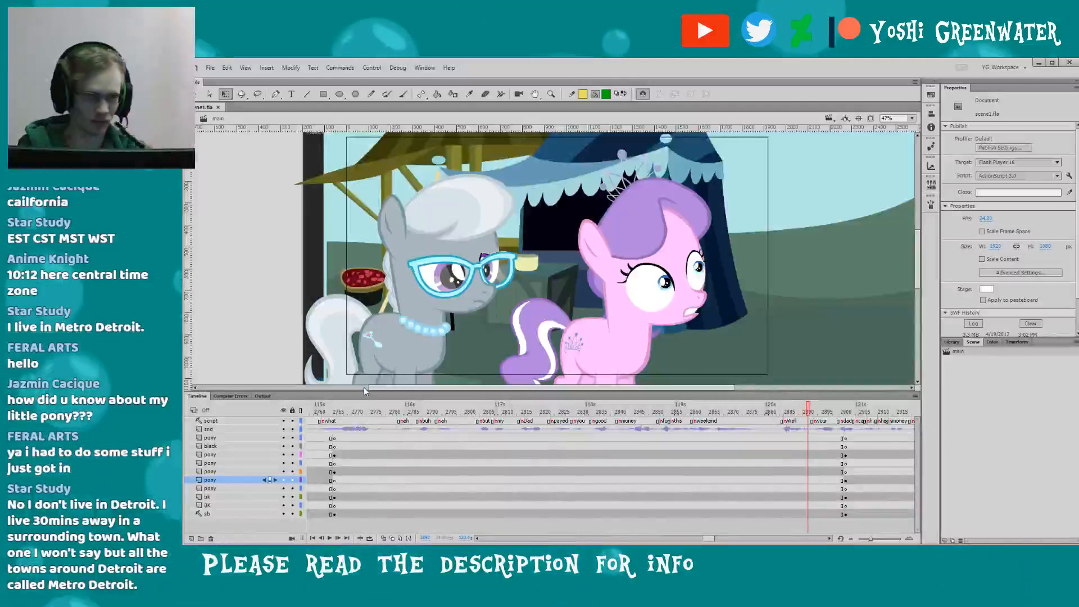
key(period)
key(period)
key(period)
key(period)
key(period)
key(period)
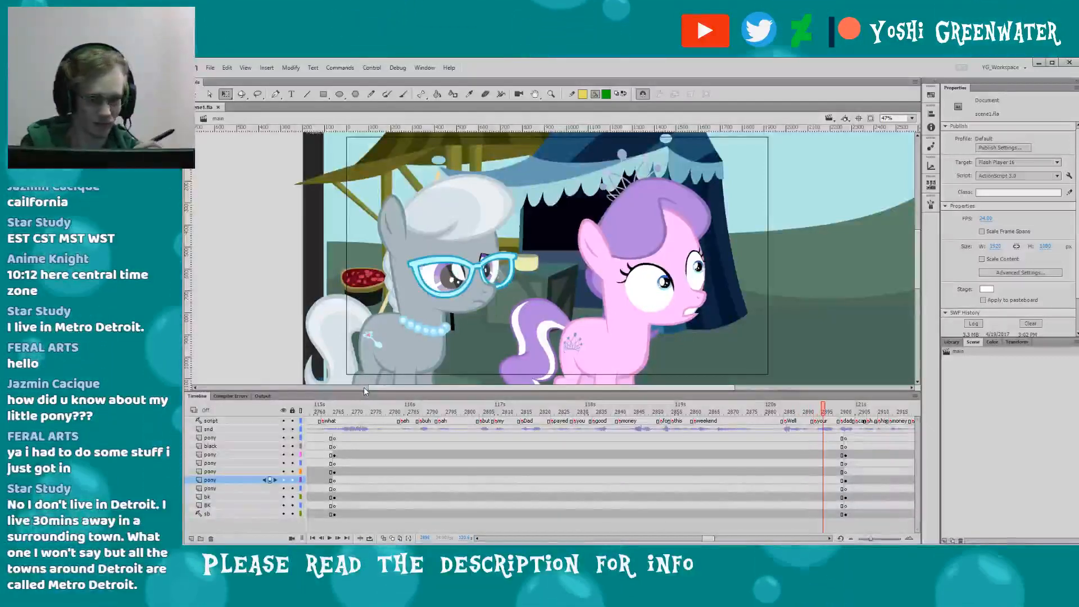
key(period)
key(period)
key(period)
key(period)
key(period)
key(period)
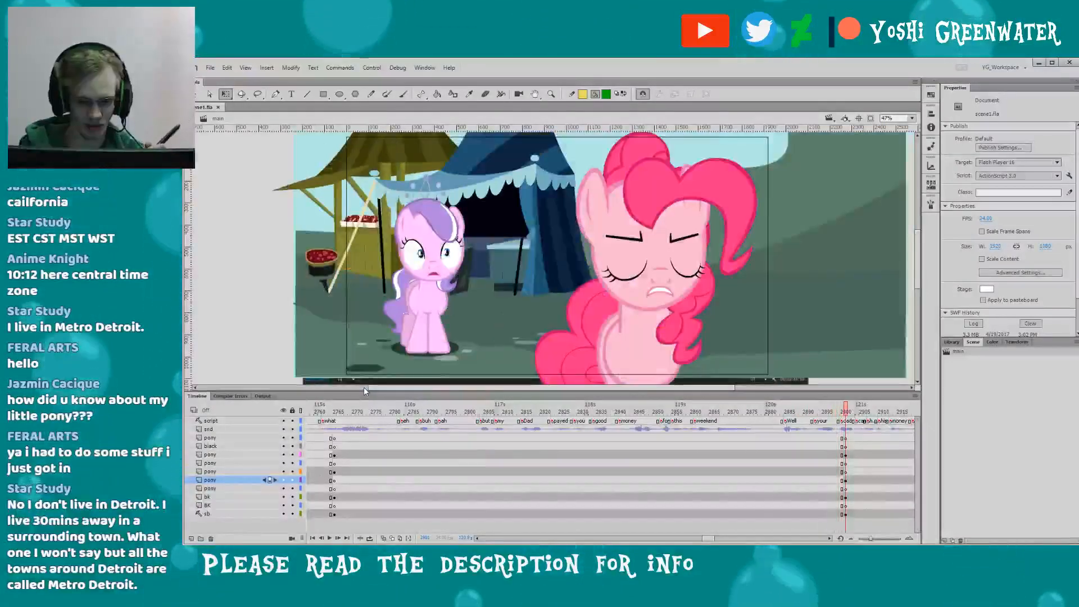
- Recentre the stage on the pink-maned pony's close shot and play it from the cut at "dad" past "back"
drag(268, 311, 274, 311)
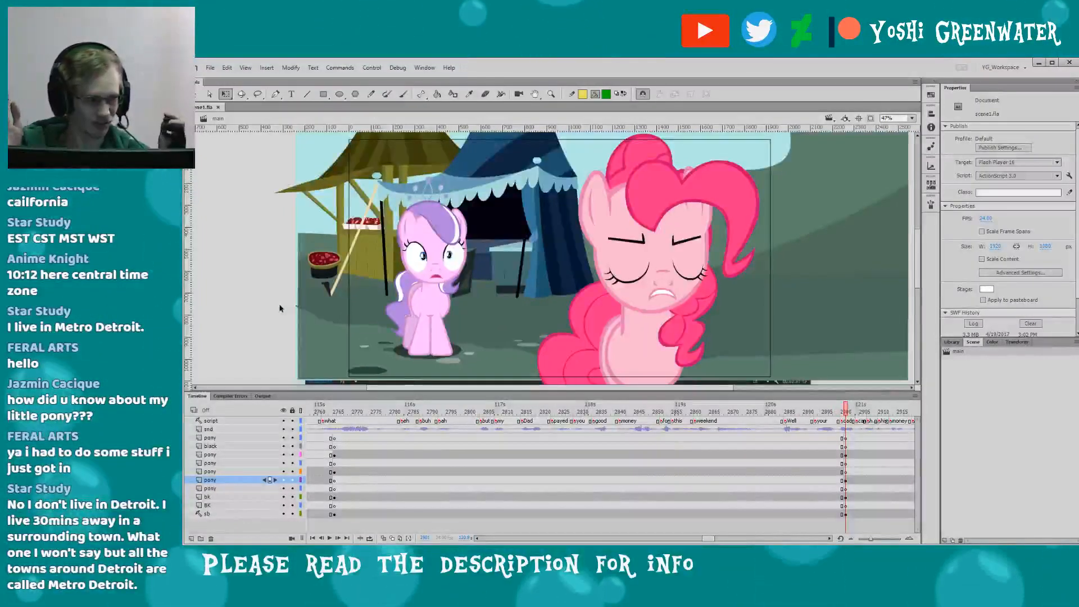
drag(709, 538, 717, 531)
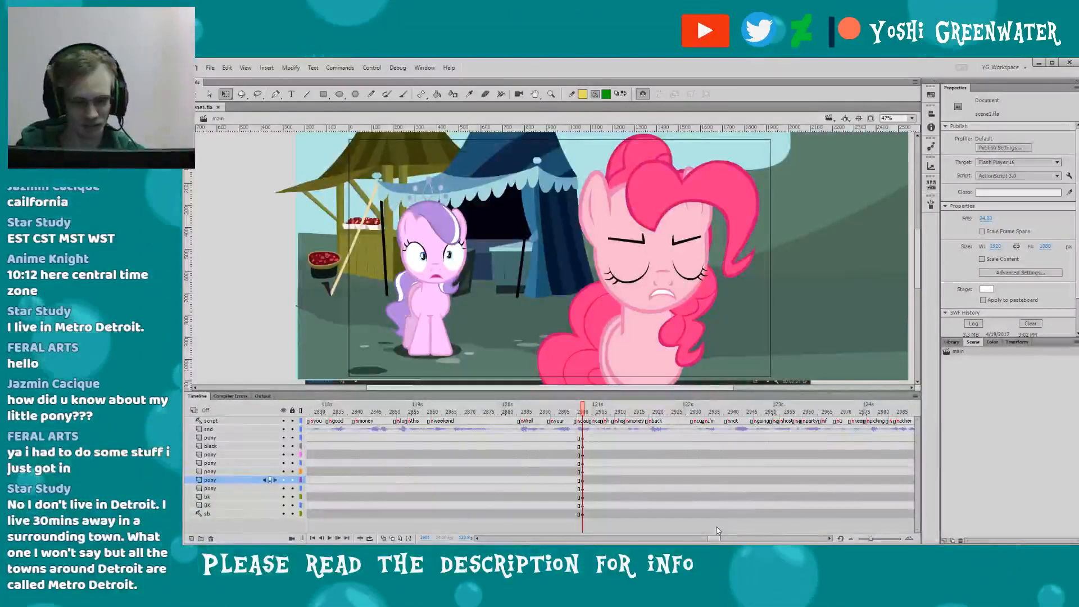
drag(272, 238, 275, 236)
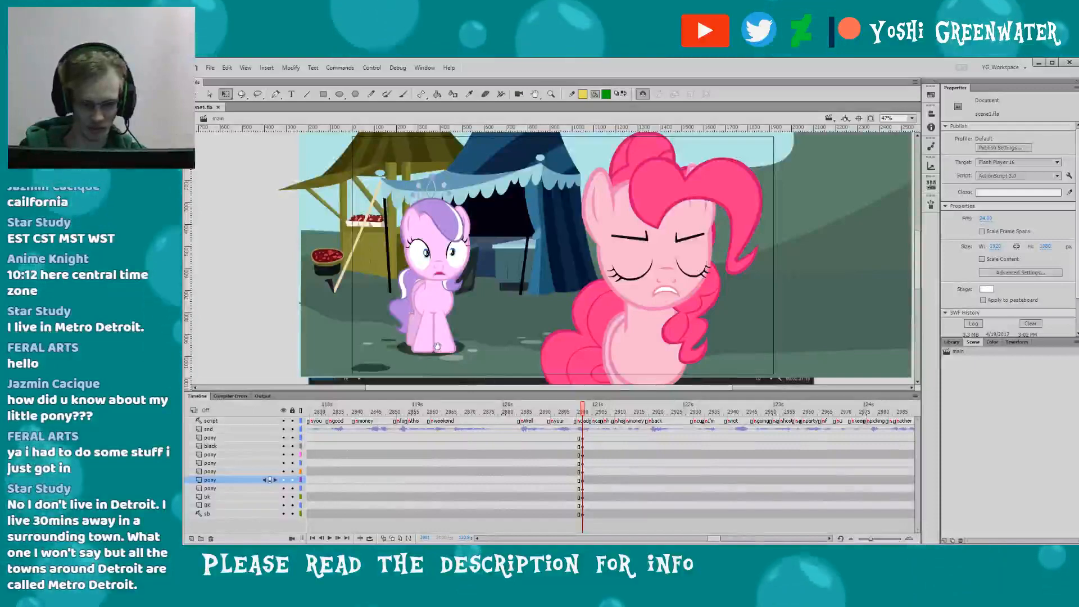
key(comma)
key(Return)
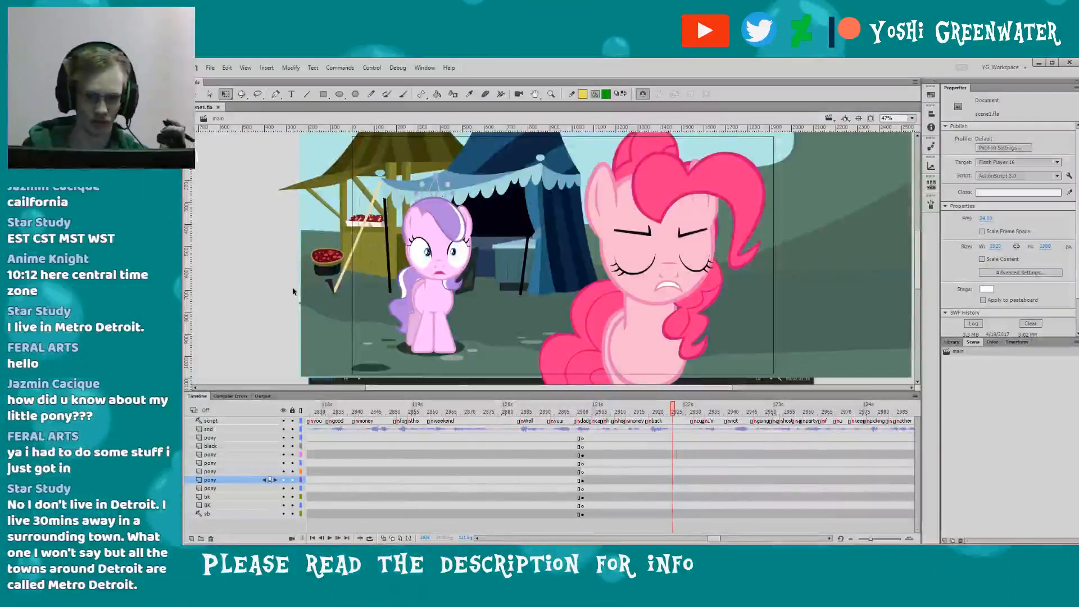
- Examine the pink-maned pony's mouth and head movement frame by frame from after "back" to "party"
key(period)
key(period)
key(period)
key(period)
key(period)
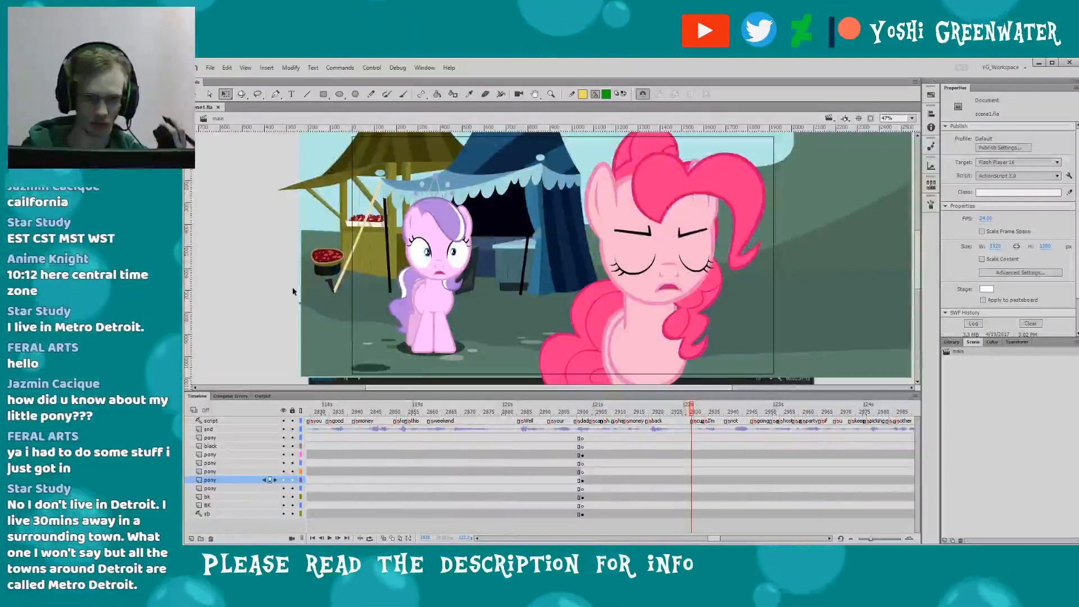
key(period)
key(period)
key(period)
key(period)
key(period)
key(period)
key(period)
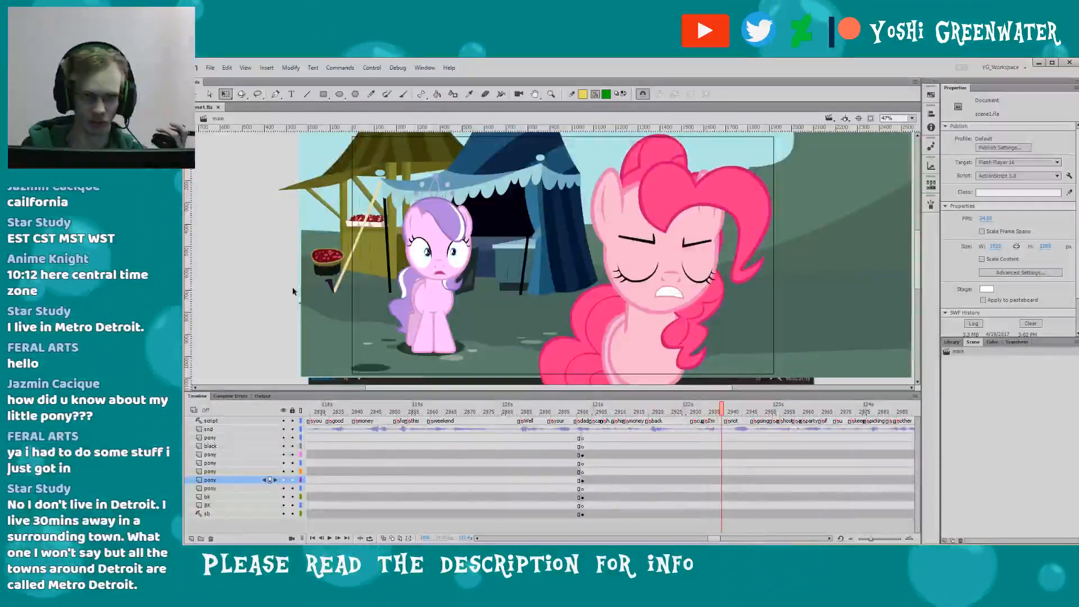
key(period)
key(period)
key(period)
key(period)
key(period)
key(period)
key(period)
key(period)
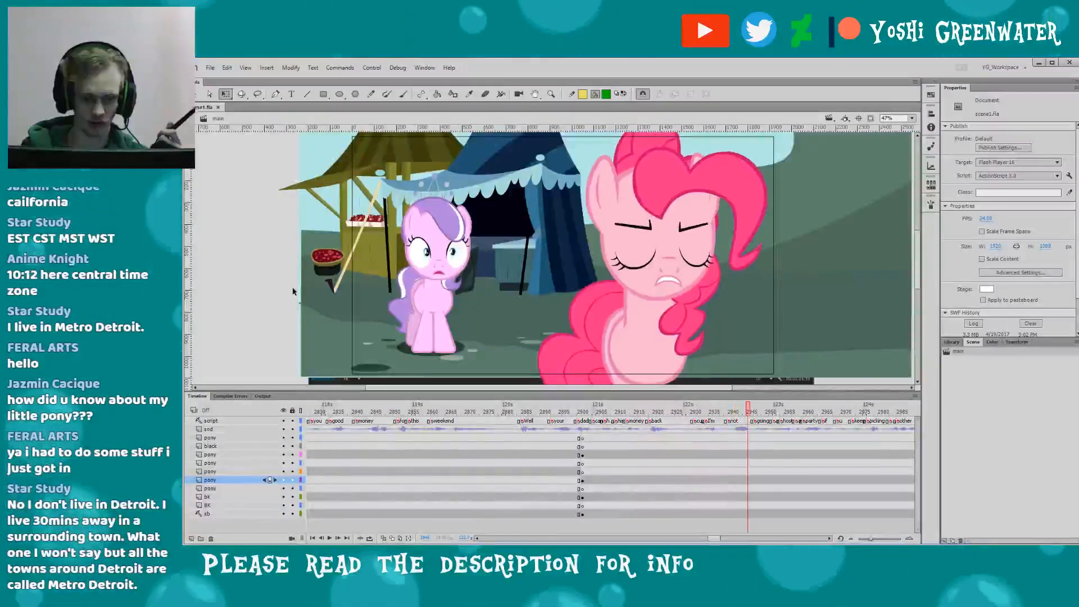
key(period)
key(period)
key(period)
key(period)
key(period)
key(period)
key(period)
key(period)
key(period)
key(period)
key(period)
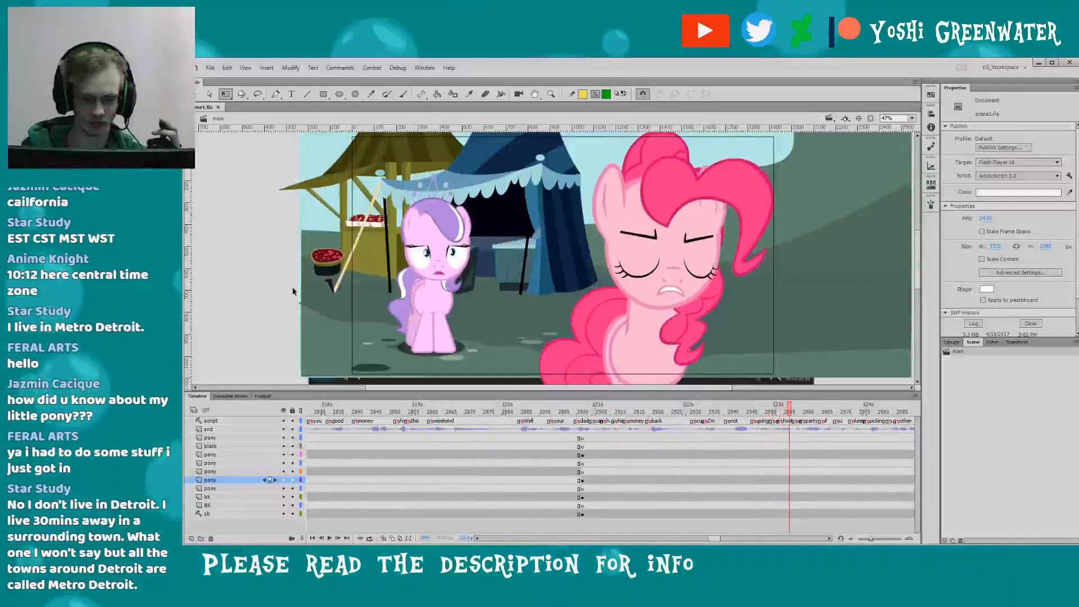
key(period)
key(period)
key(period)
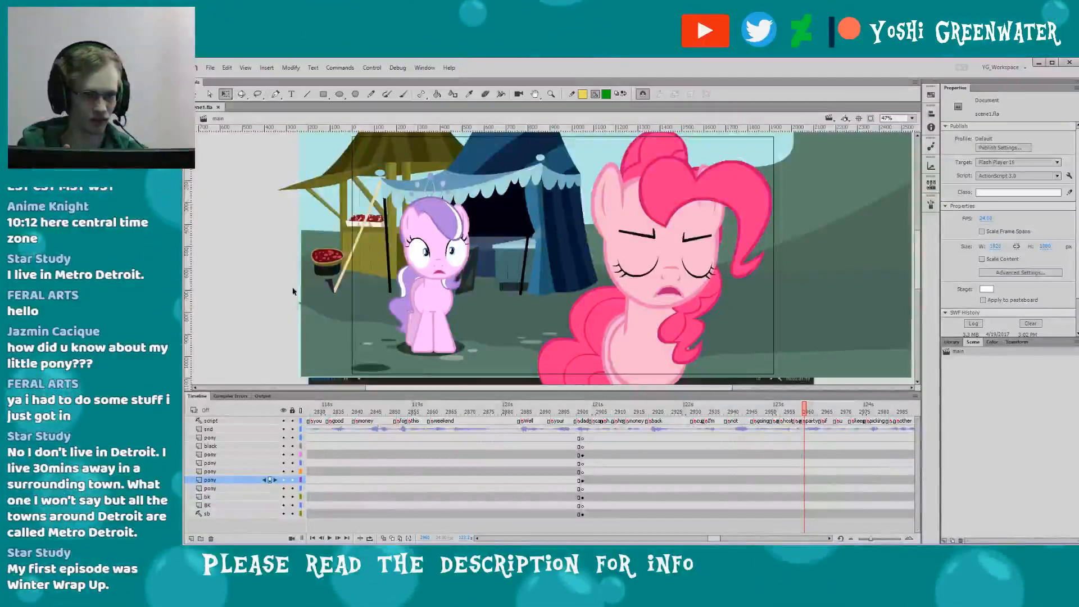
- Bring the rest of the pink-maned pony's shot into view on the timeline and enlarge and recentre the stage view
drag(712, 538, 717, 538)
drag(541, 392, 545, 395)
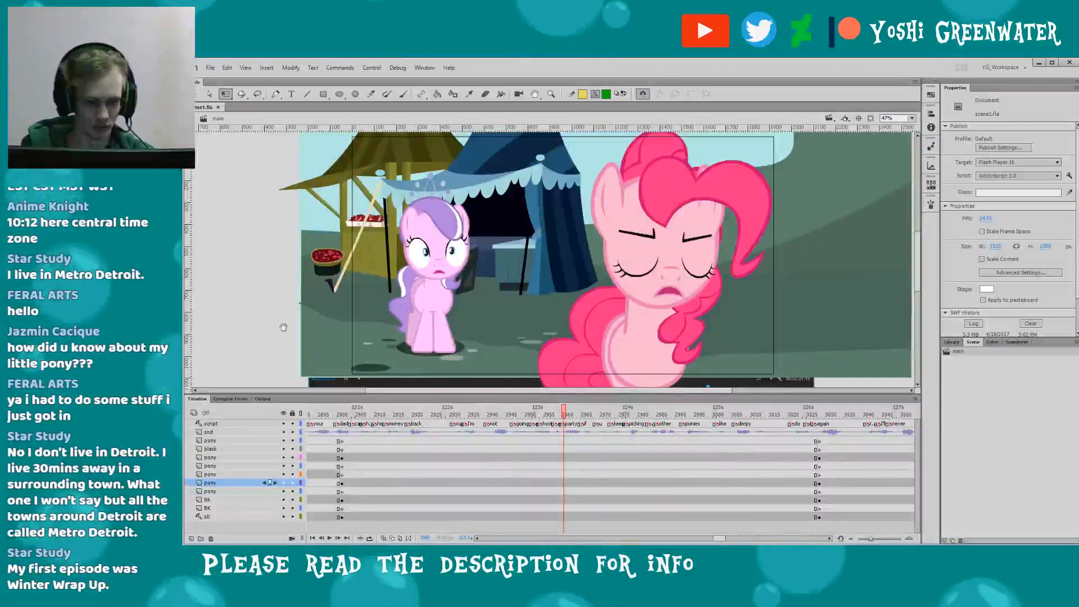
drag(281, 327, 287, 332)
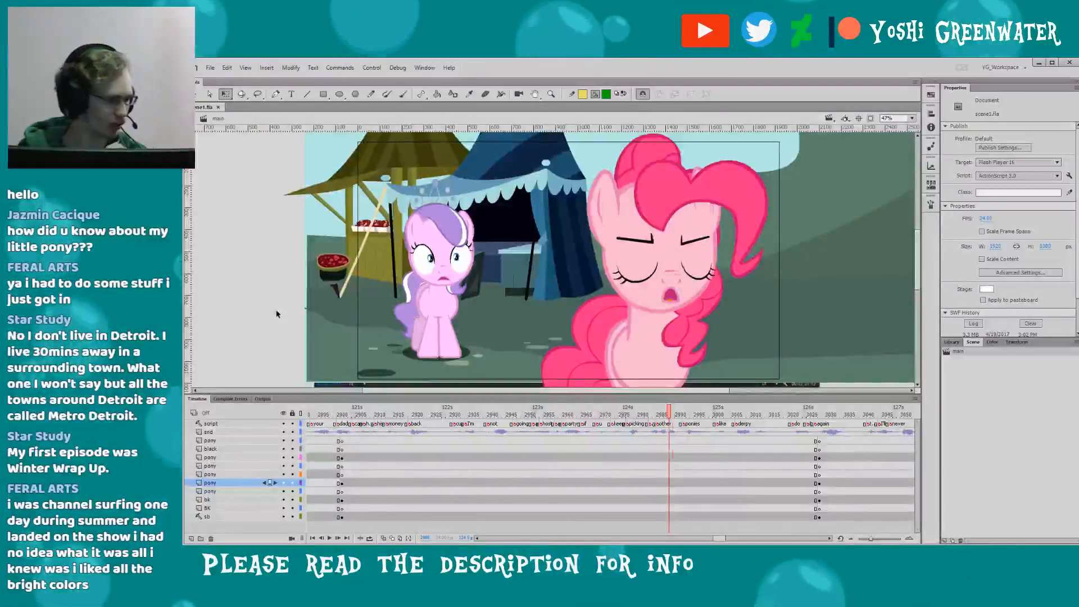
- Play the pink-maned pony's shot up to the cut at "again" and centre the two-pony shot that follows
key(Return)
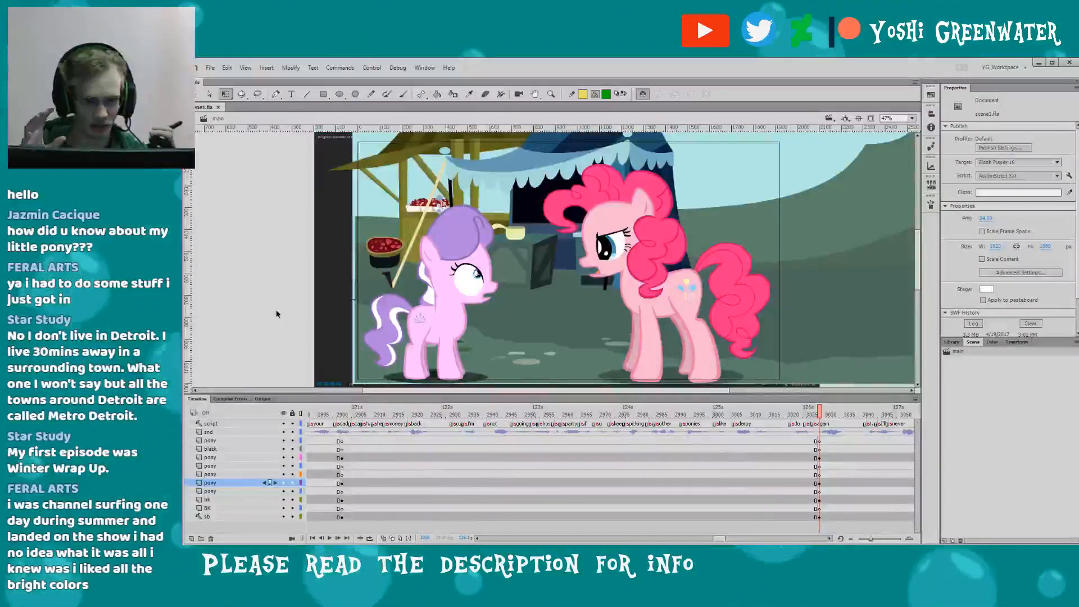
drag(719, 537, 724, 539)
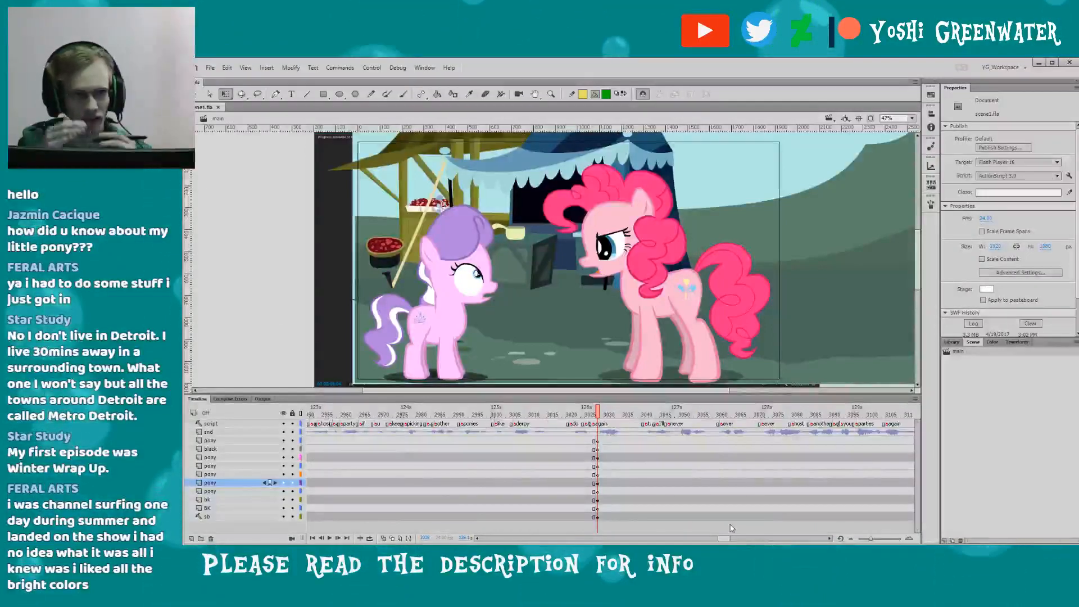
drag(296, 348, 289, 346)
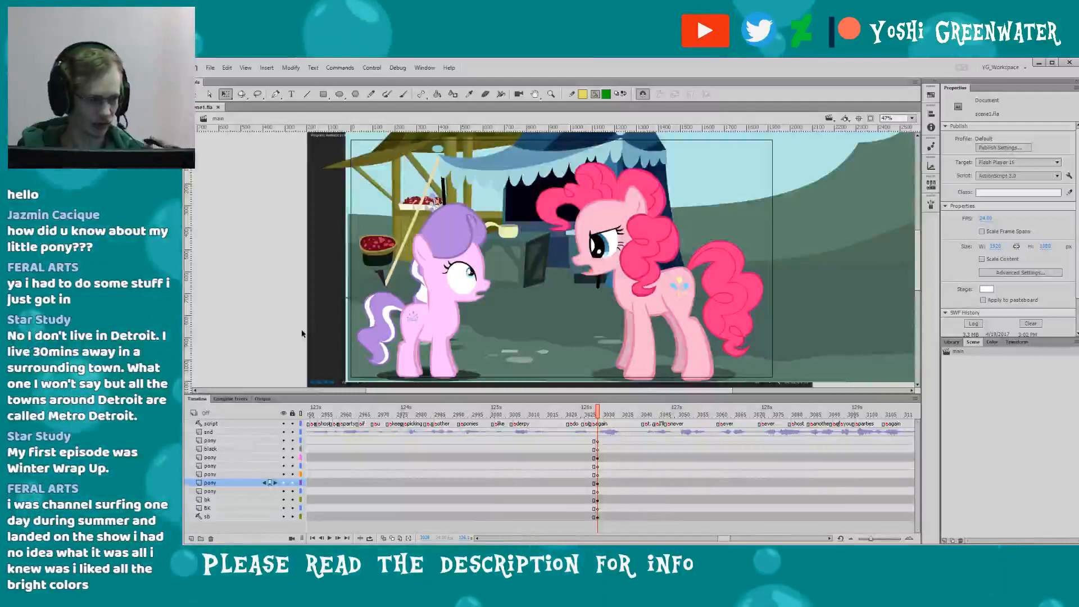
drag(302, 334, 290, 319)
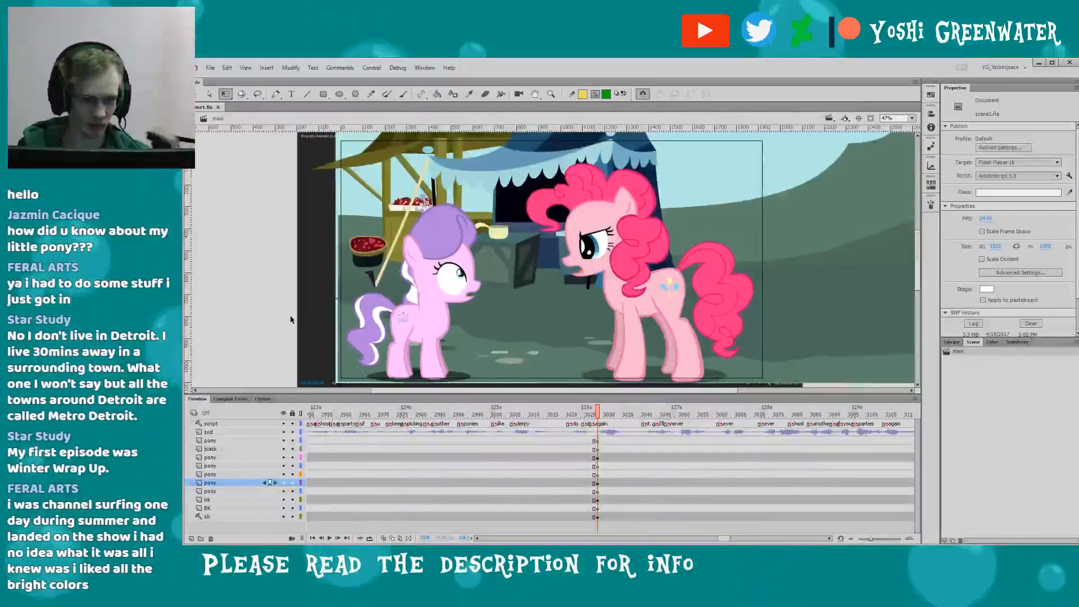
drag(725, 538, 726, 538)
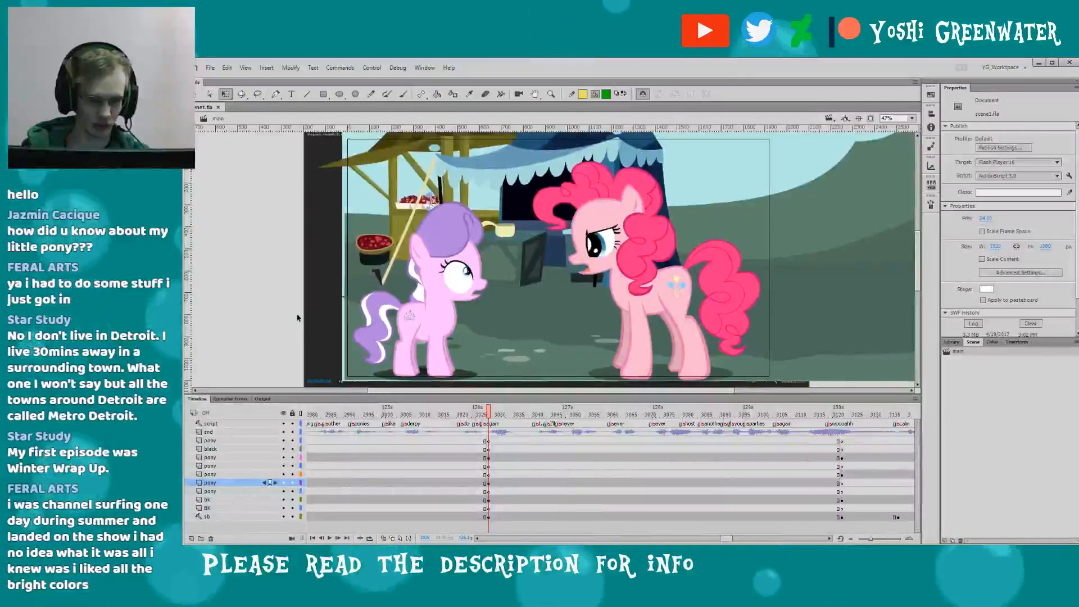
drag(725, 538, 729, 540)
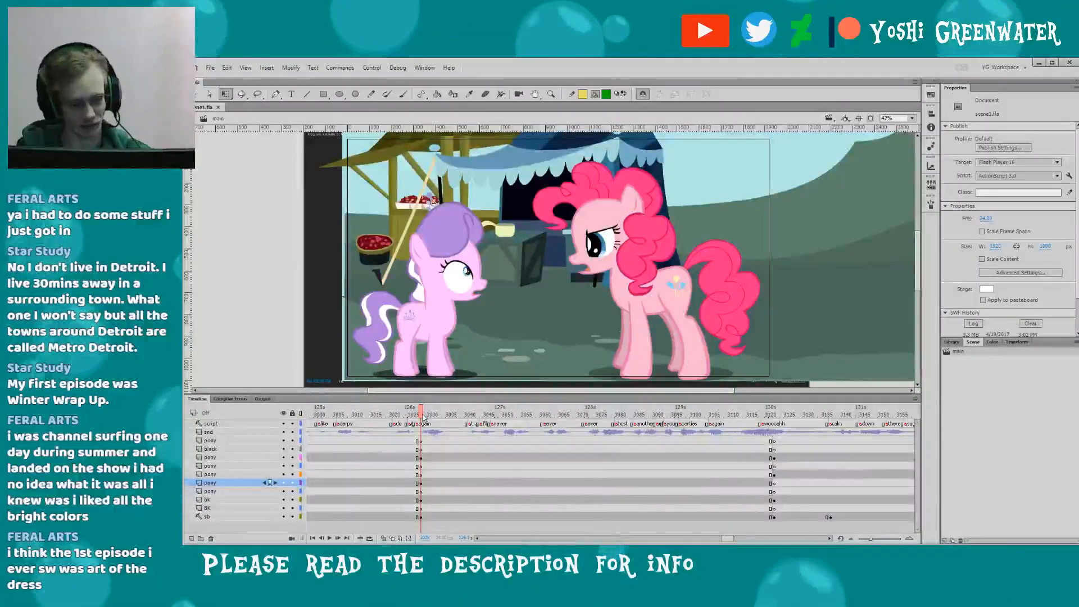
- Review the two-pony shot from "again" through the "never" lines up to the cut at "woooahh"
click(443, 415)
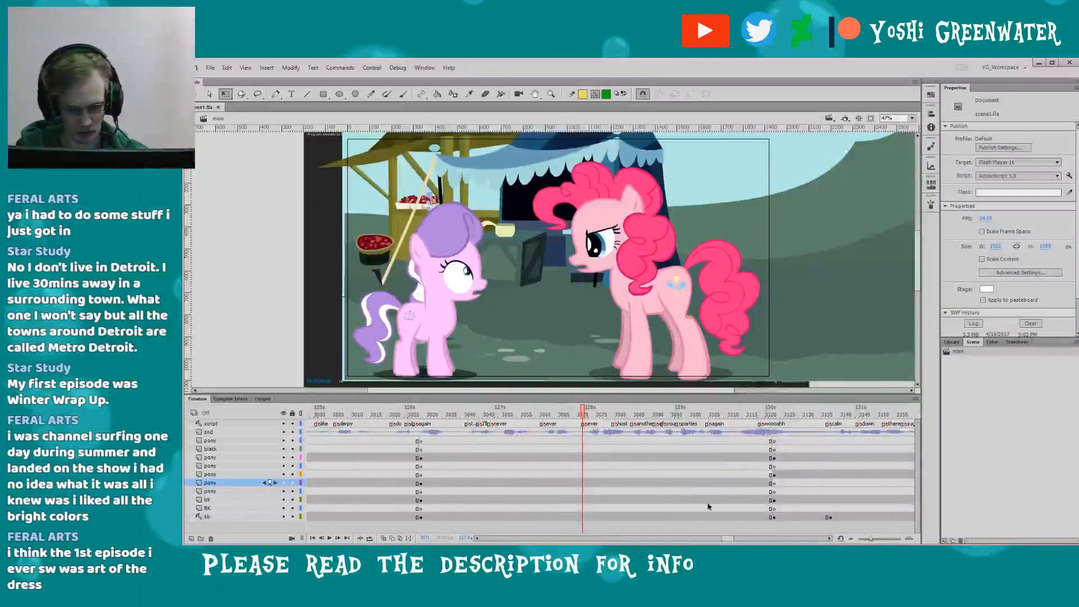
scroll(708, 506, right, 3)
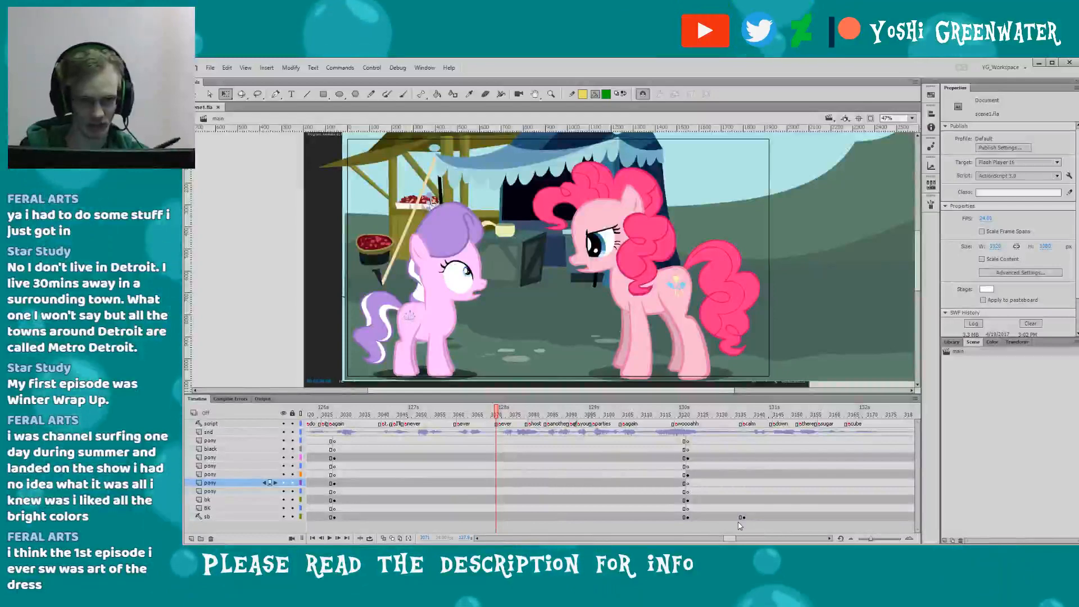
key(Return)
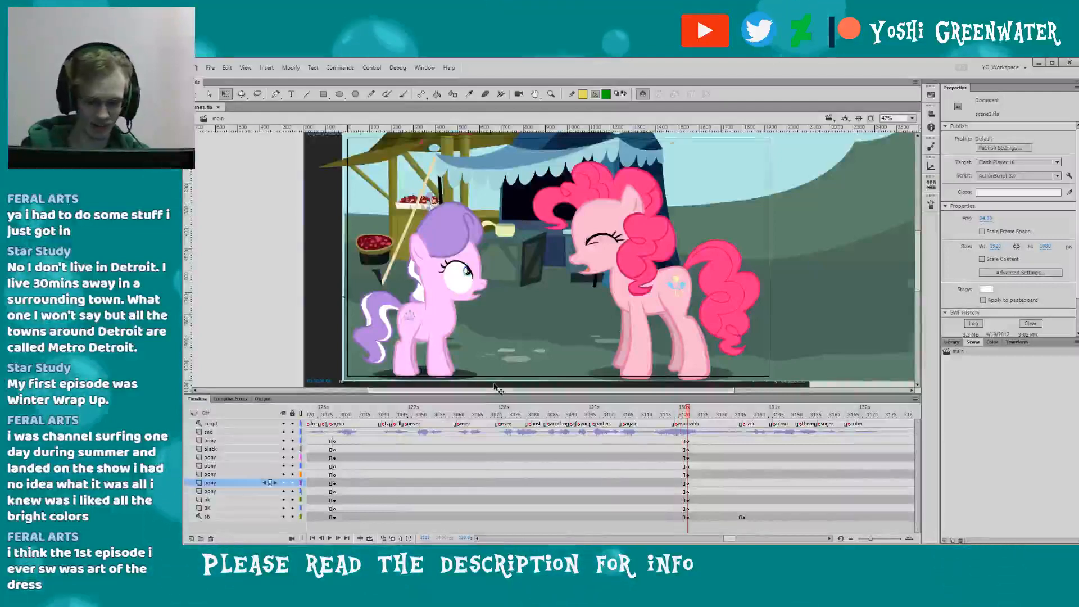
- Bring the shot after "woooahh" into view on the timeline and play it past "cube", checking the pink and orange ponies
drag(730, 538, 736, 538)
drag(438, 393, 437, 395)
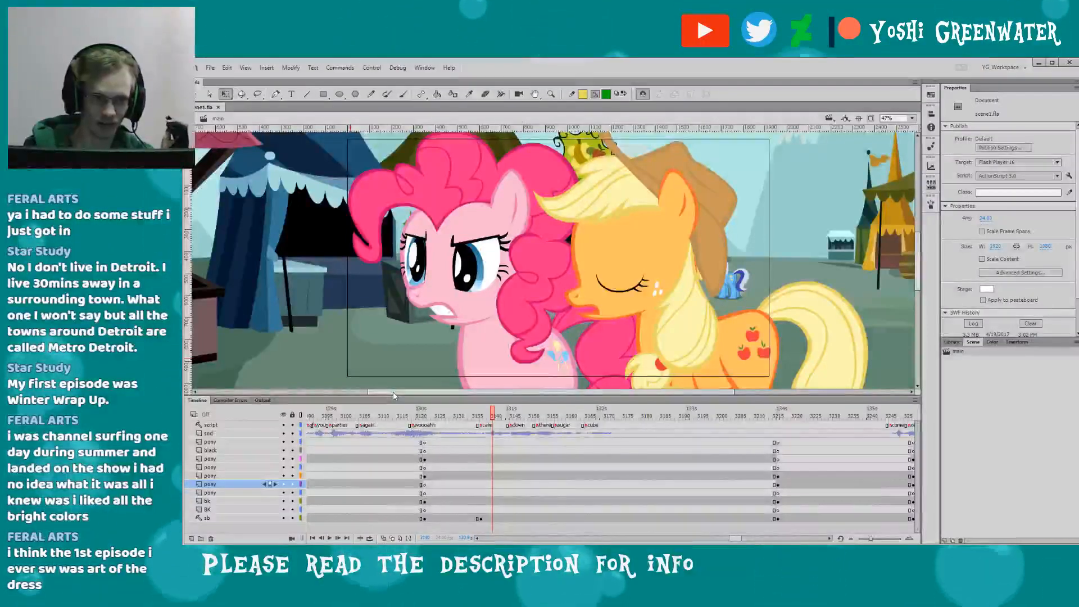
key(Return)
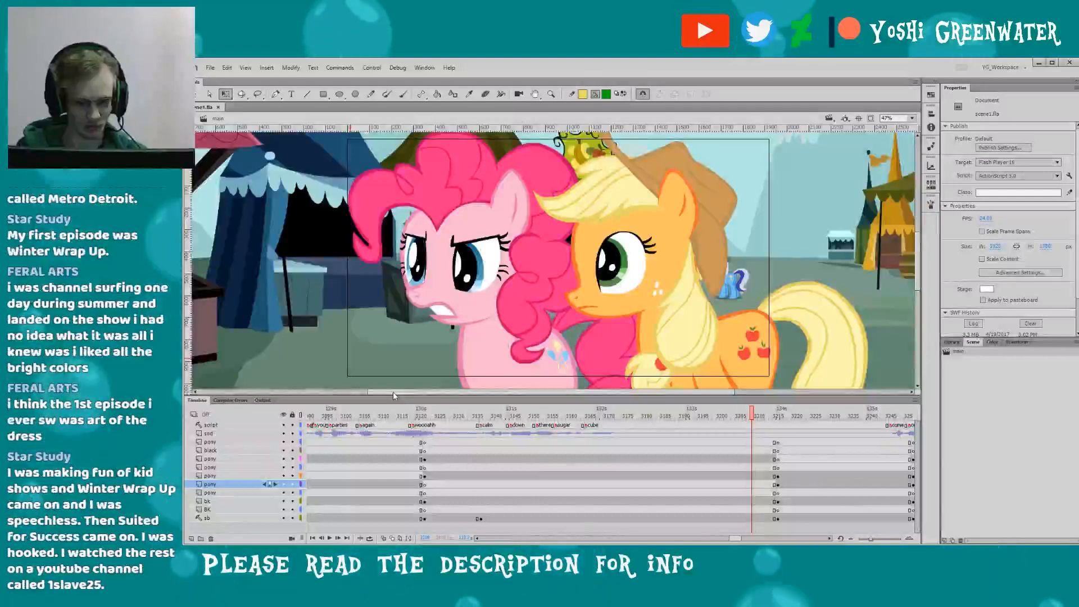
- Examine the end of the orange pony's shot frame by frame, continuing across the cut to the glasses pony and the tiara pony
key(period)
key(period)
key(period)
key(period)
key(period)
key(period)
key(period)
key(period)
key(period)
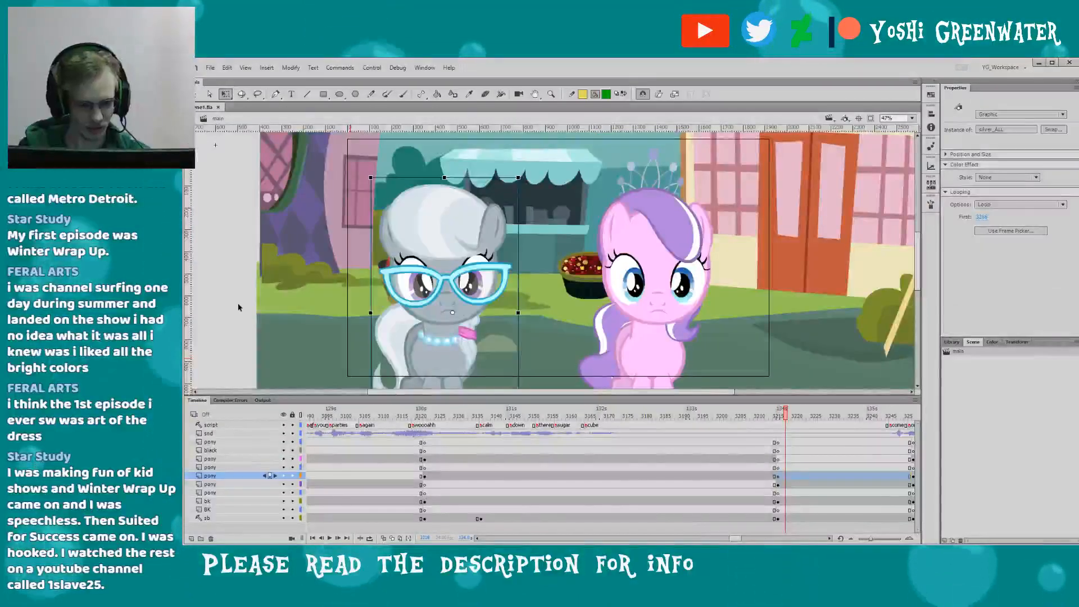
- Deselect the glasses pony and check the head turn in this shot just before "come"
click(238, 307)
drag(735, 538, 746, 538)
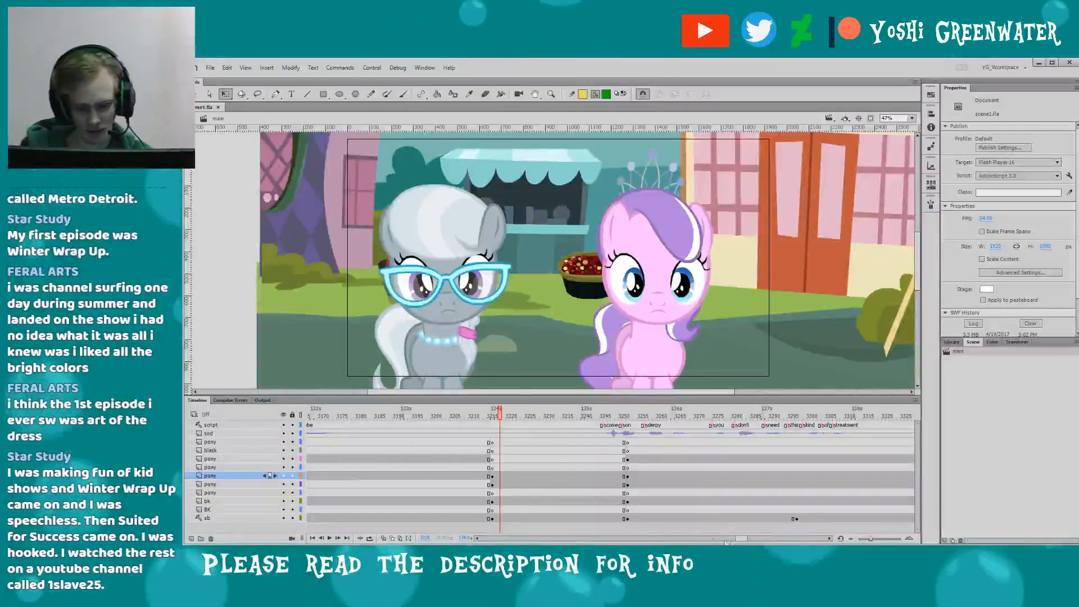
drag(737, 538, 741, 538)
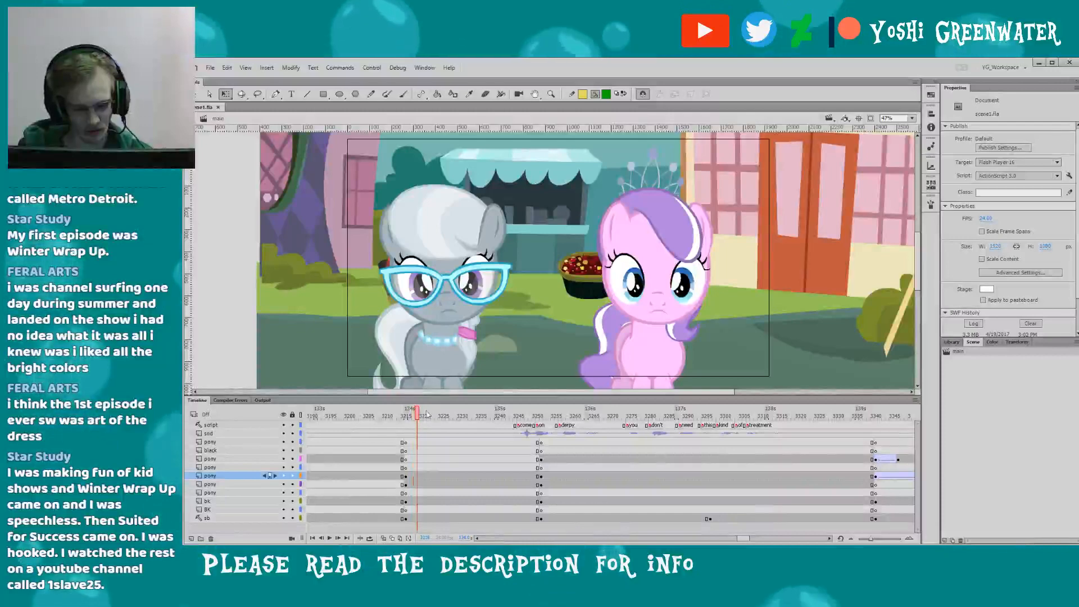
click(488, 414)
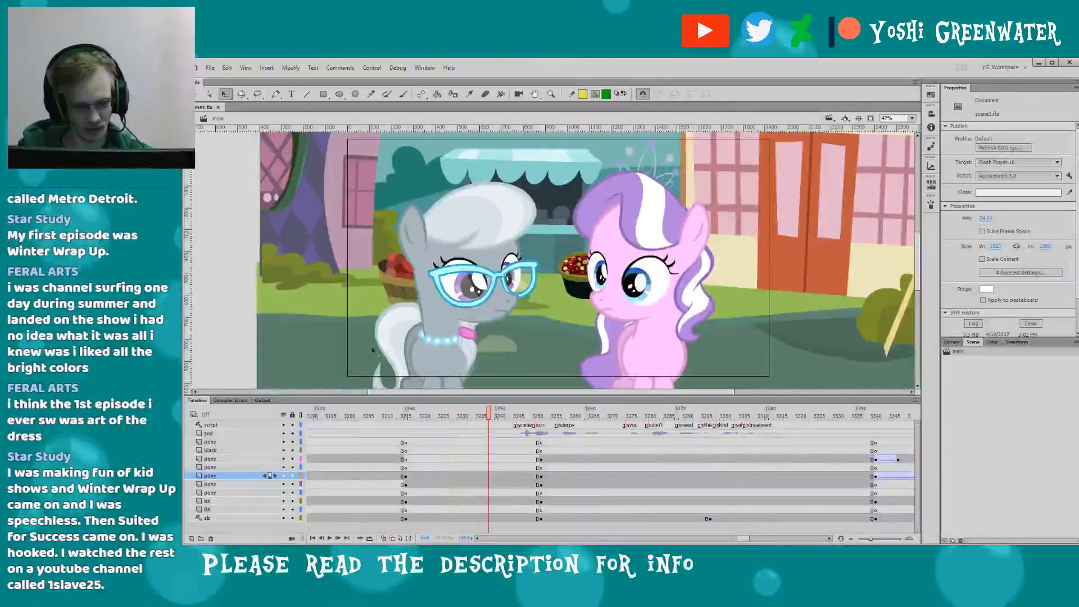
- Open the glasses pony's symbol for editing, enlarge its layer list and go to the keyframe where she faces forward
double_click(433, 351)
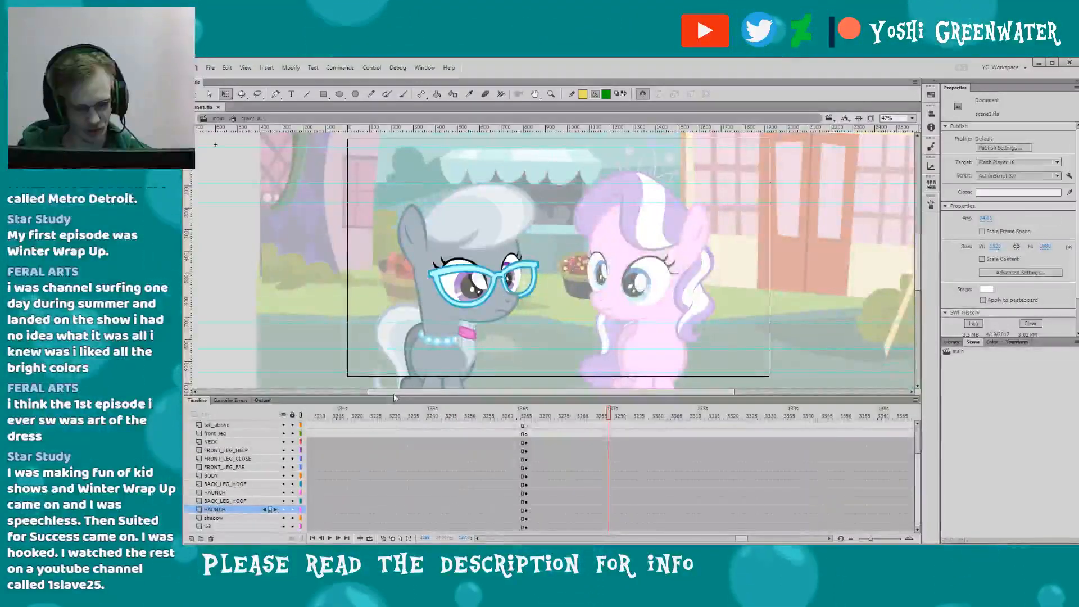
drag(394, 398, 395, 268)
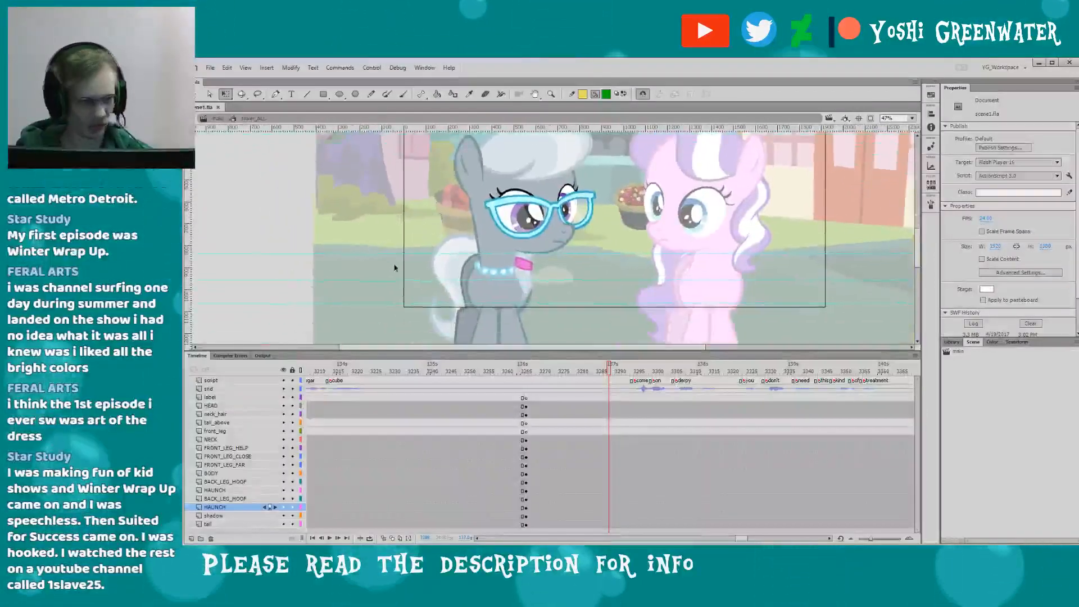
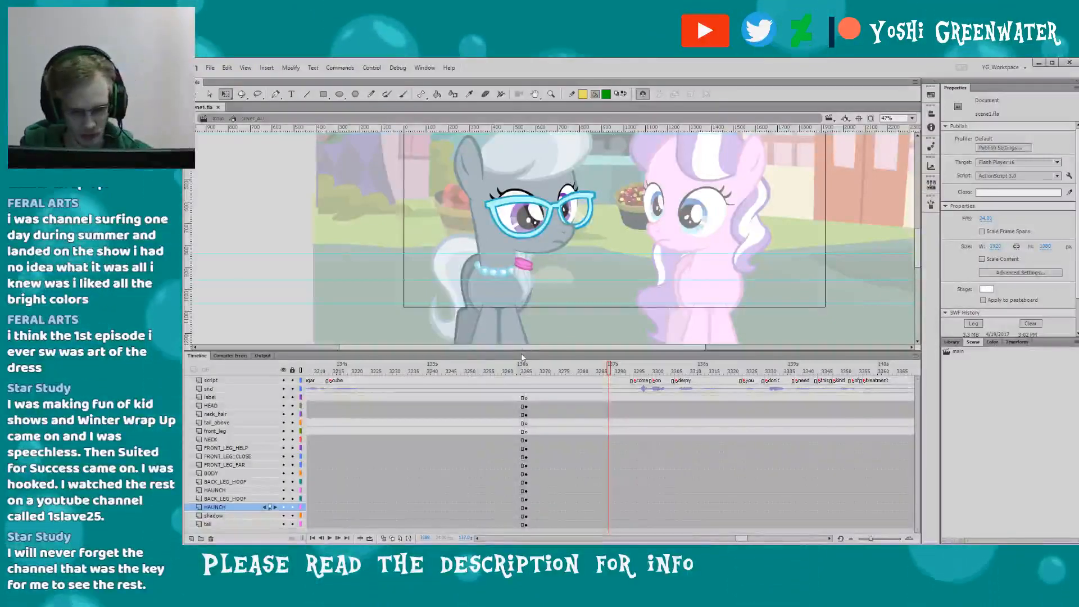
drag(521, 353, 522, 342)
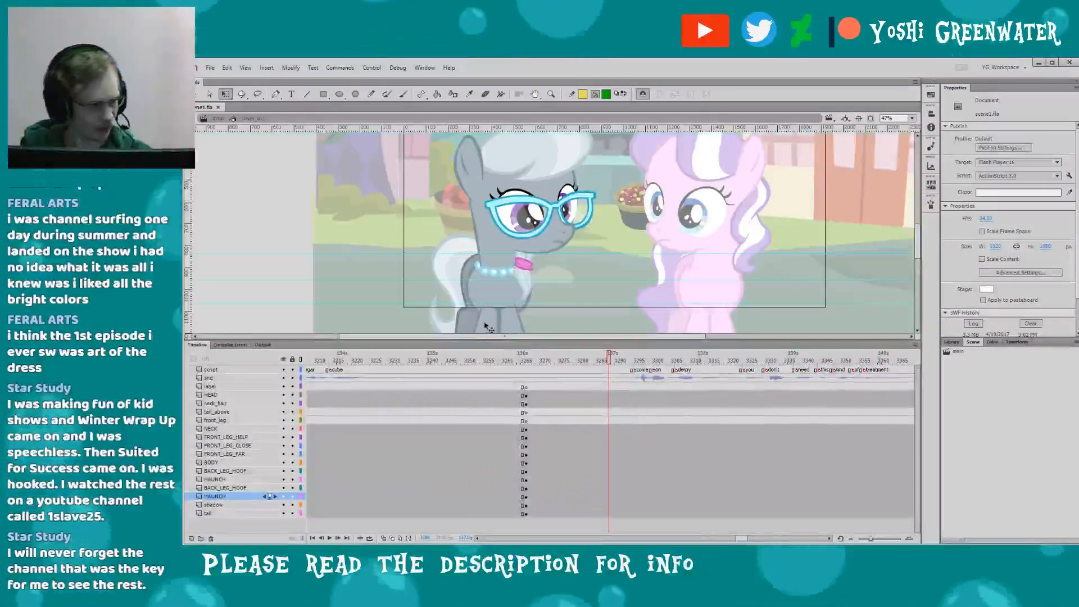
click(527, 360)
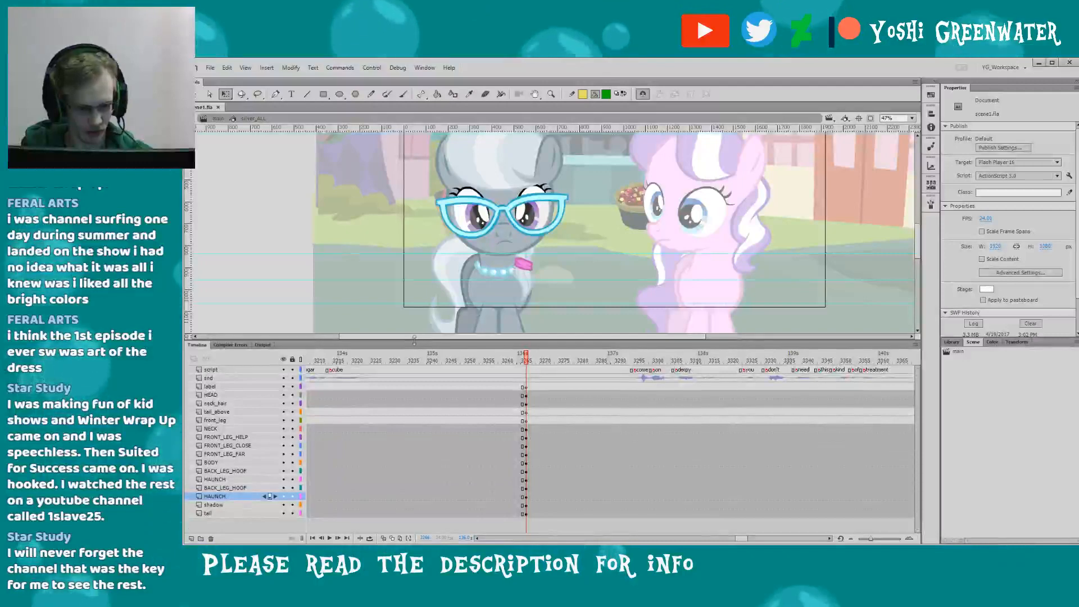
drag(414, 338, 414, 344)
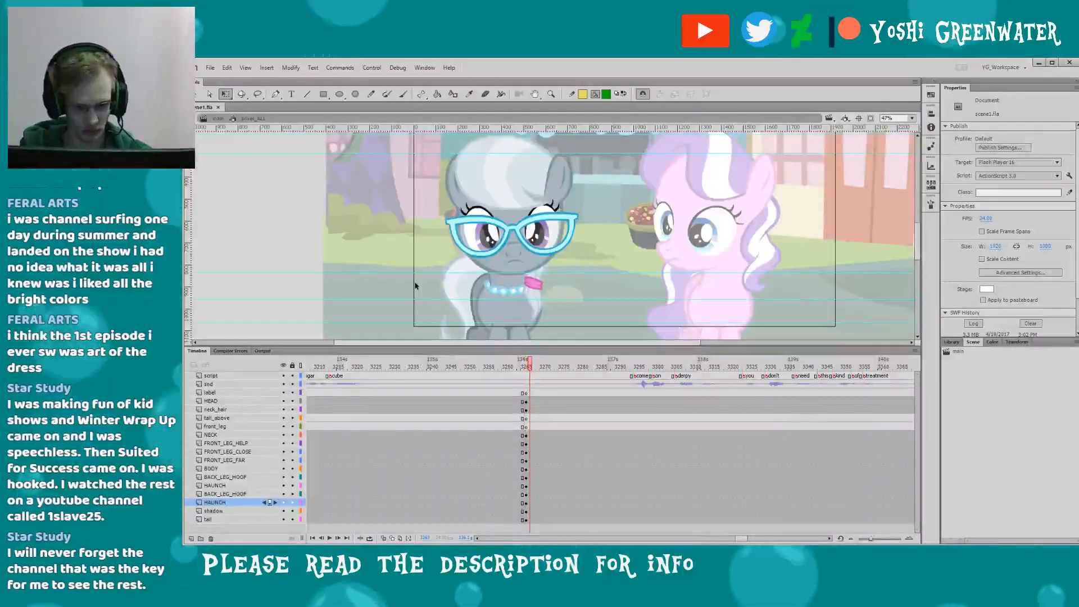
- Inside the glasses pony's front head, keyframe the lash of the eye beside the bushes and set its first frame to 27
double_click(477, 216)
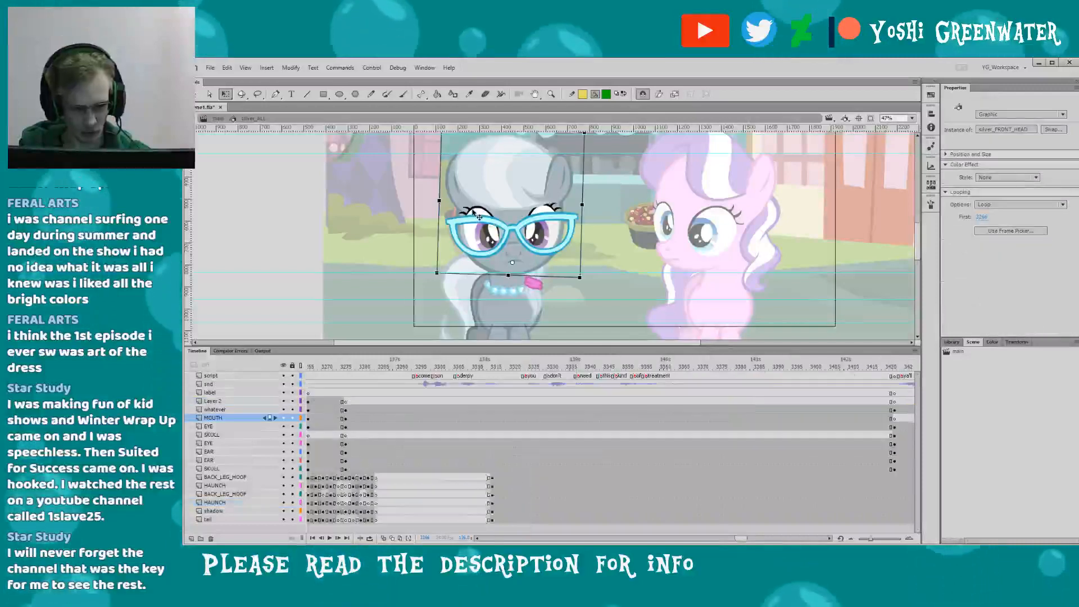
click(477, 216)
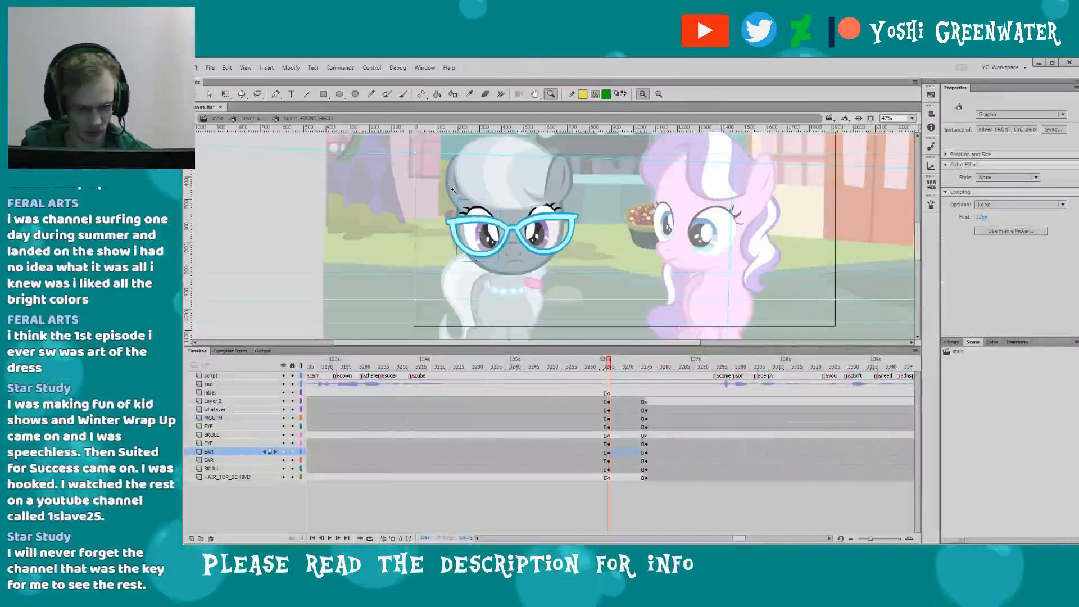
key(ctrl+equal)
double_click(552, 209)
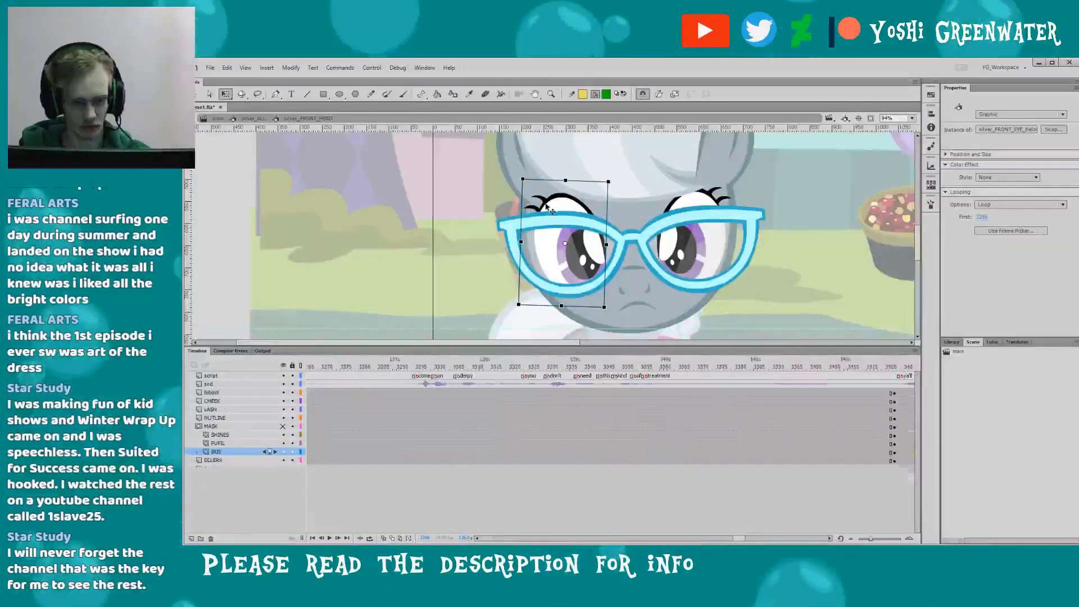
click(523, 217)
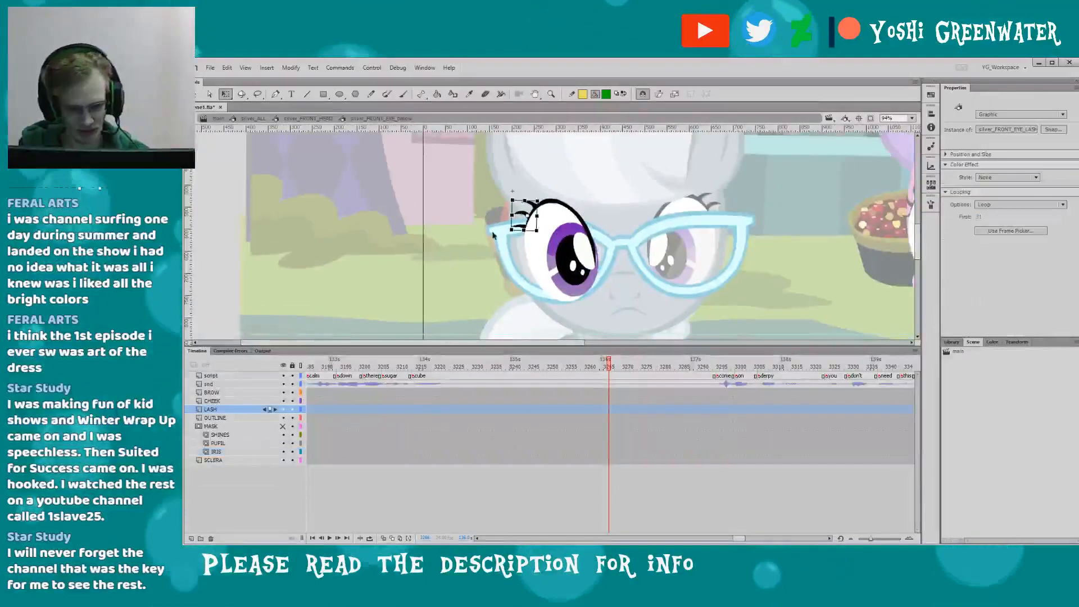
click(529, 222)
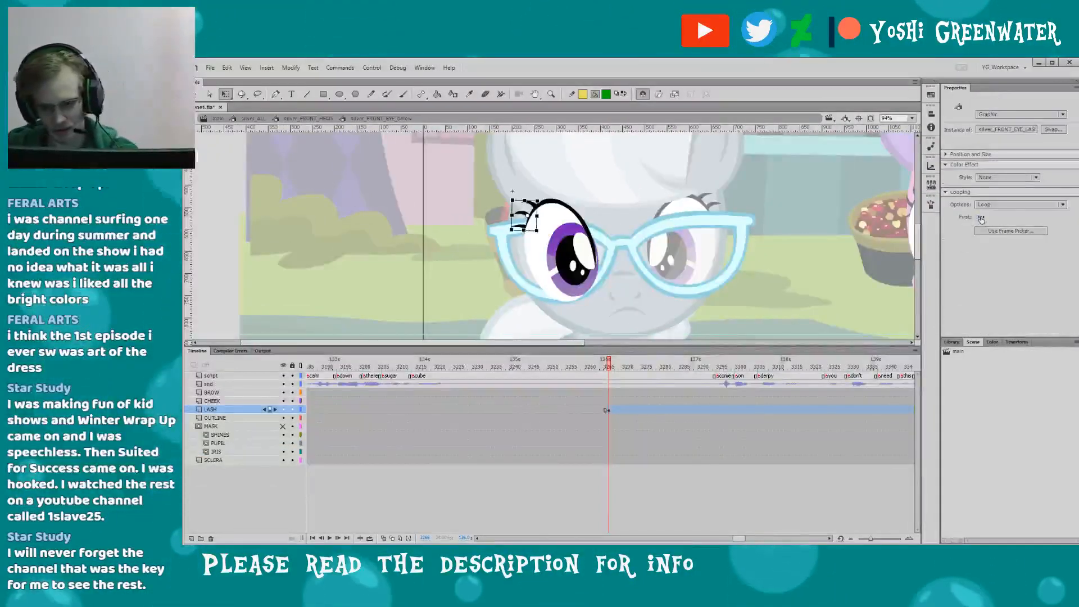
text(27)
key(Return)
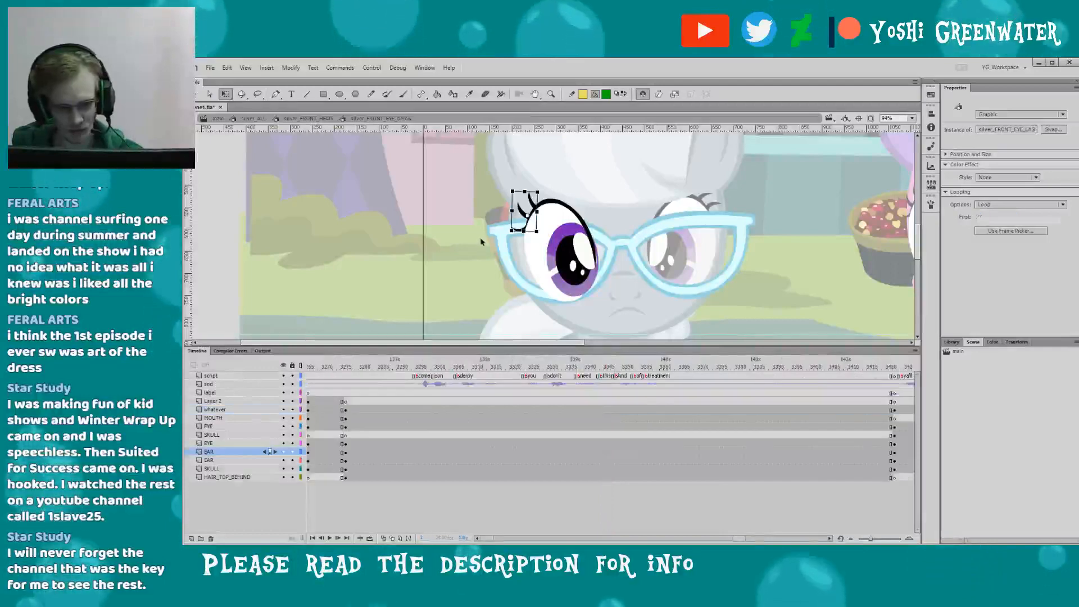
- Keyframe the other eye's lash and switch it to the matching raised lash shape, returning to the head symbol
double_click(480, 245)
double_click(705, 200)
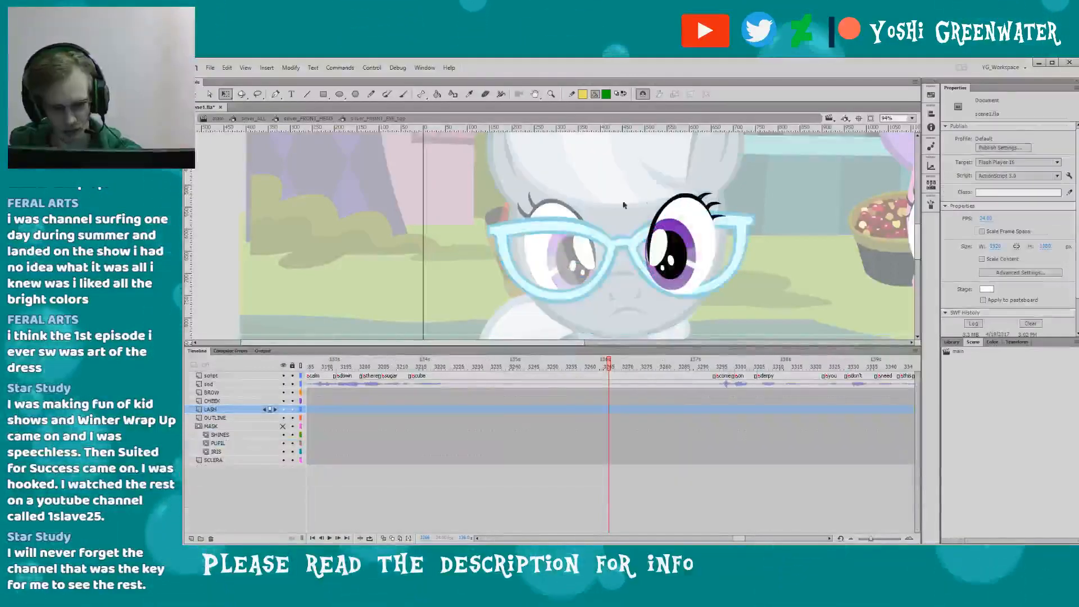
click(707, 202)
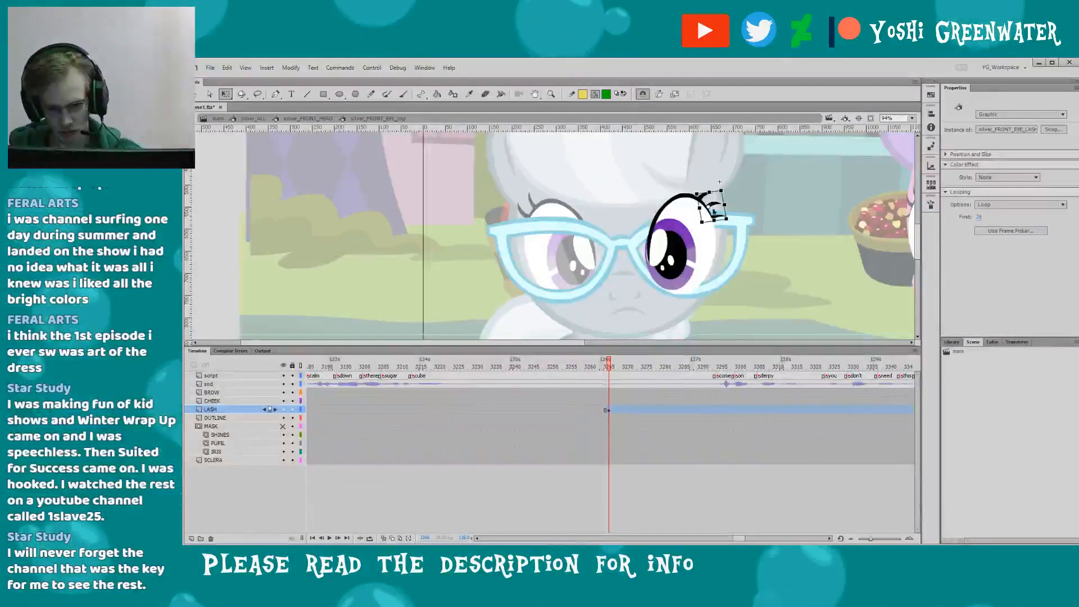
double_click(455, 271)
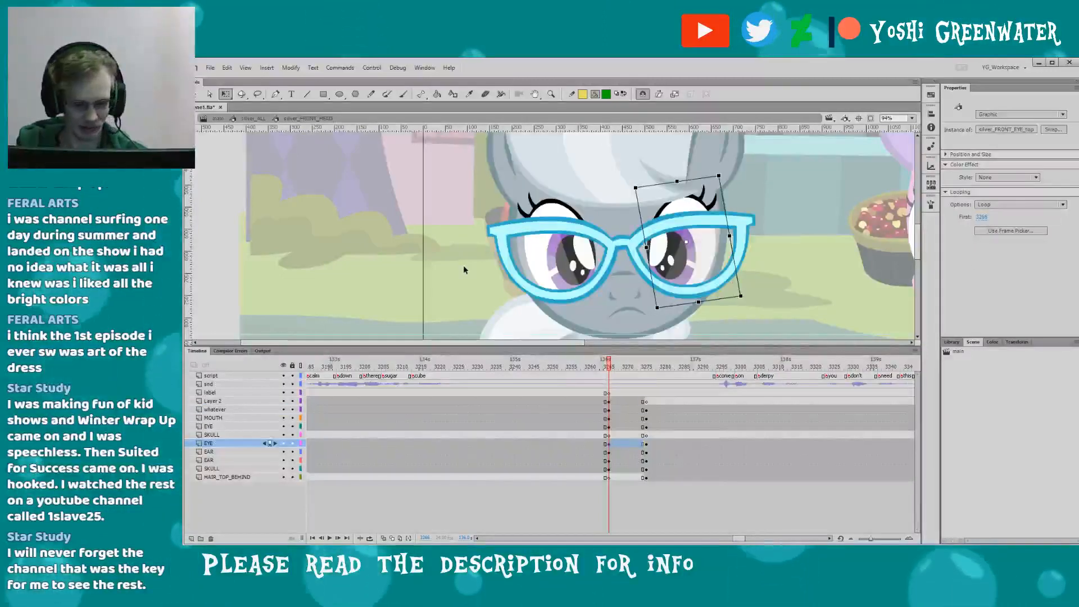
- Check the glasses pony's raised lashes up close and again with both ponies in view
drag(474, 300, 436, 285)
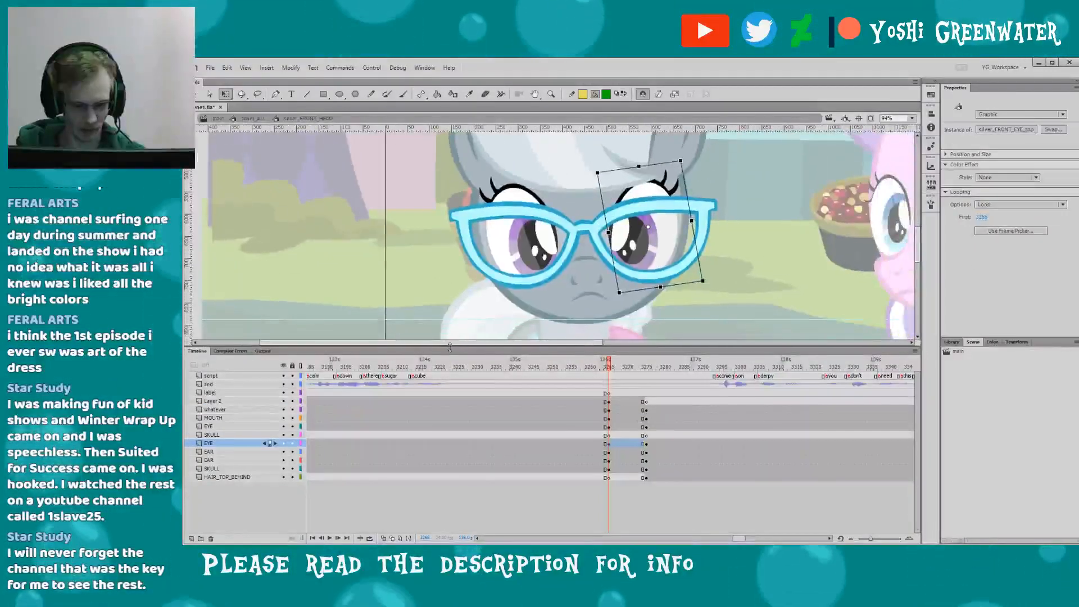
drag(455, 379, 454, 380)
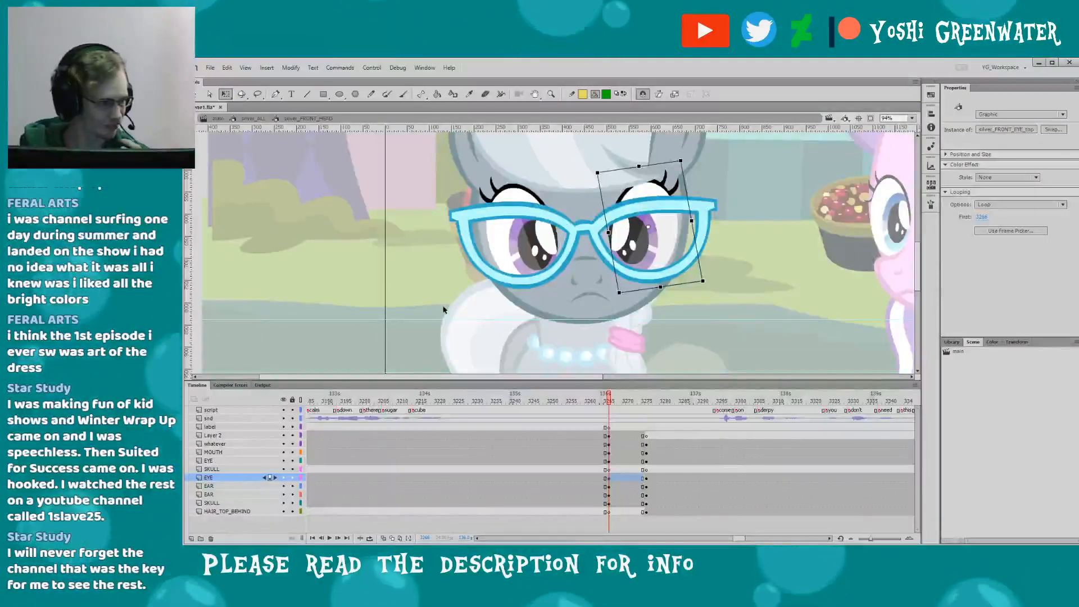
drag(444, 310, 438, 326)
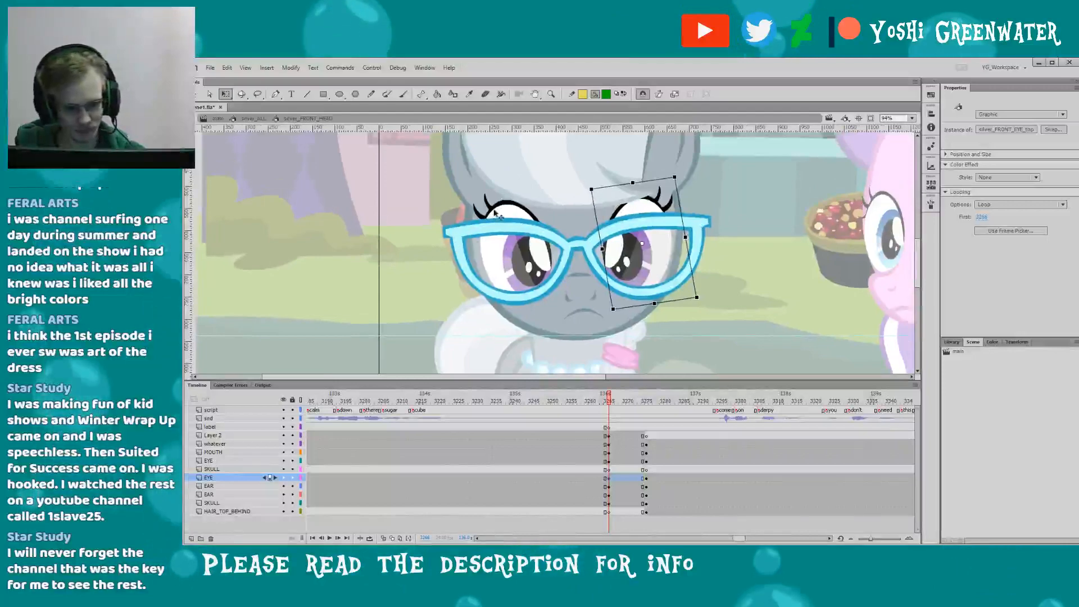
drag(501, 205, 487, 213)
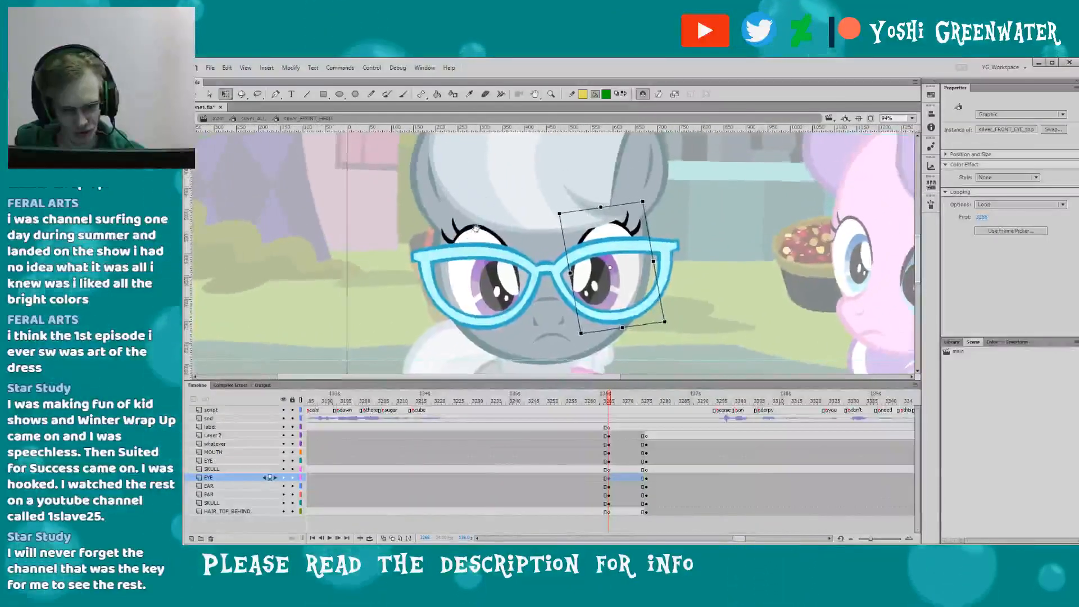
key(z)
alt+click(368, 160)
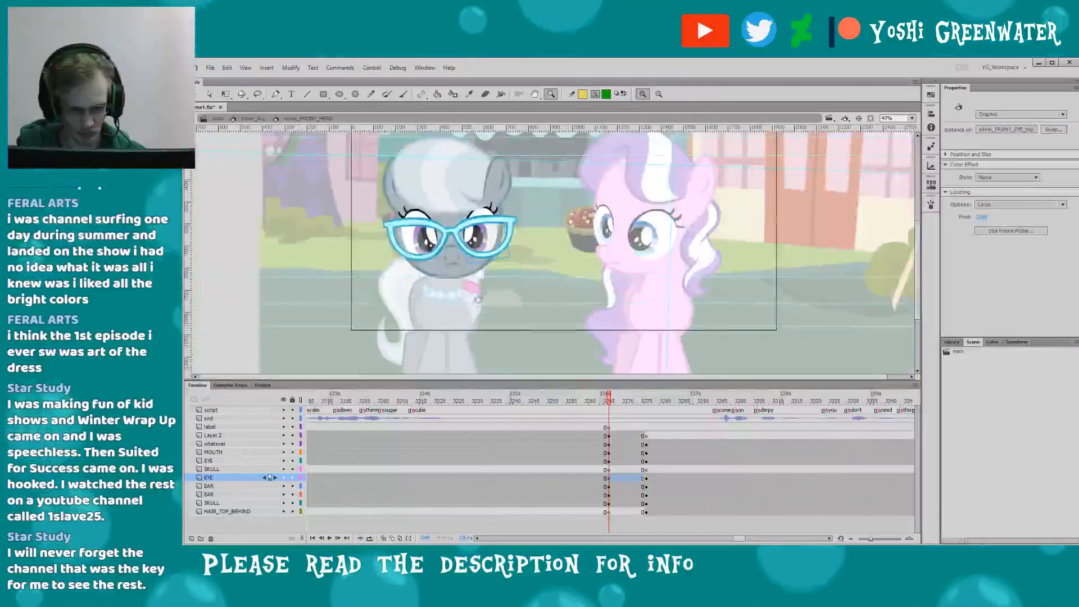
- Check the glasses pony's raised lashes up close and through her head turn, returning to her full-body symbol
drag(368, 160, 626, 339)
drag(433, 278, 430, 289)
key(q)
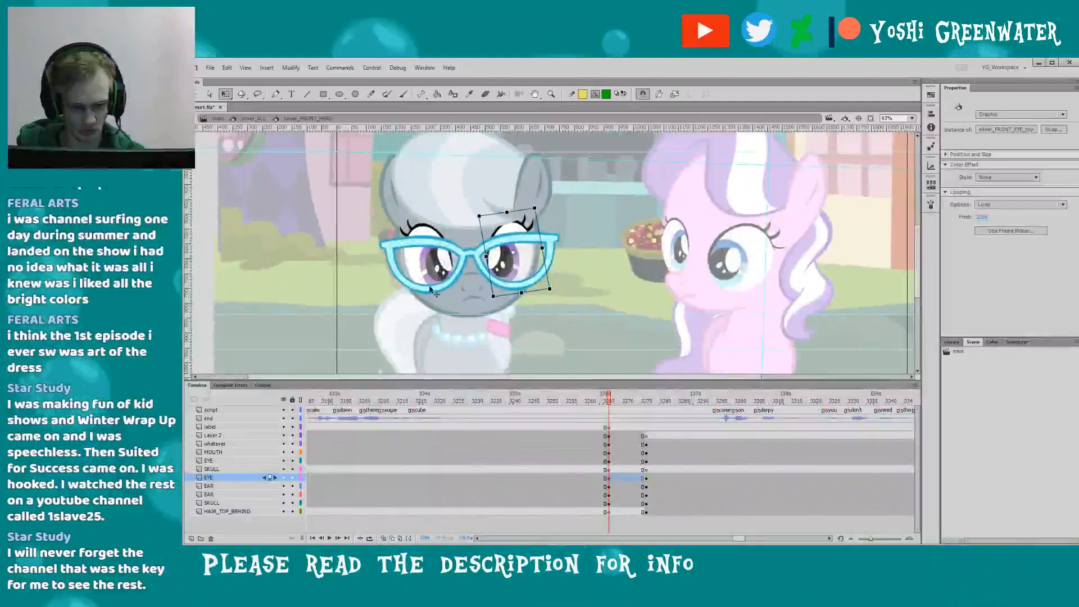
double_click(420, 316)
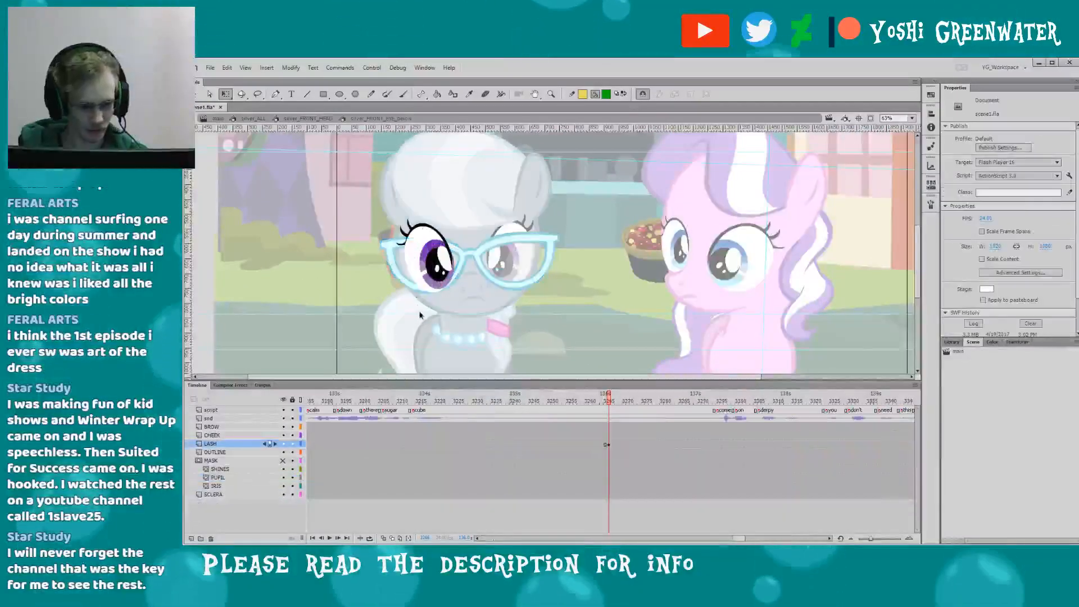
double_click(401, 307)
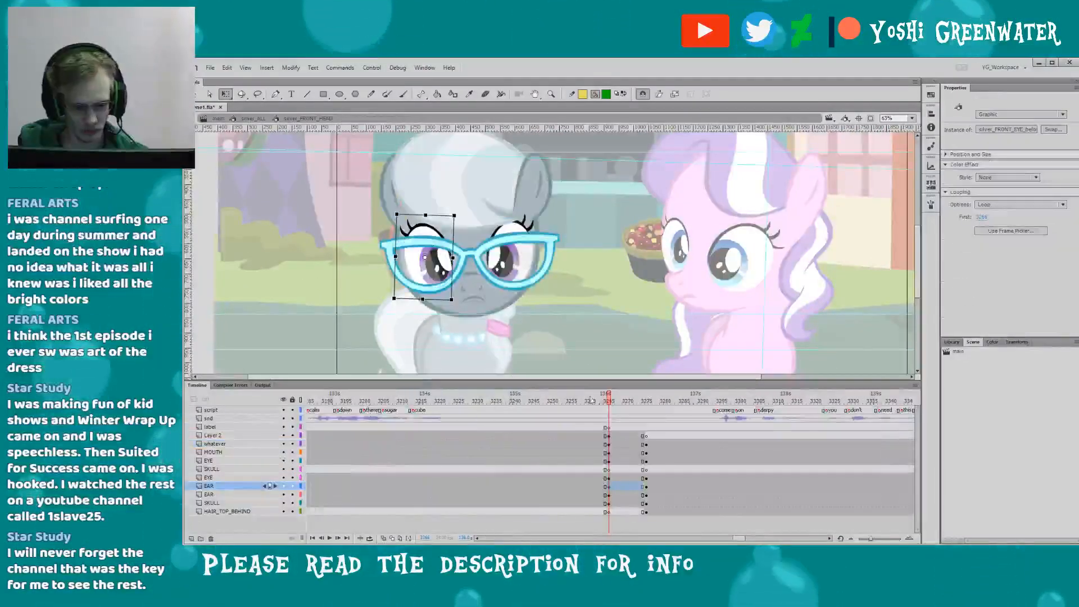
drag(627, 401, 654, 404)
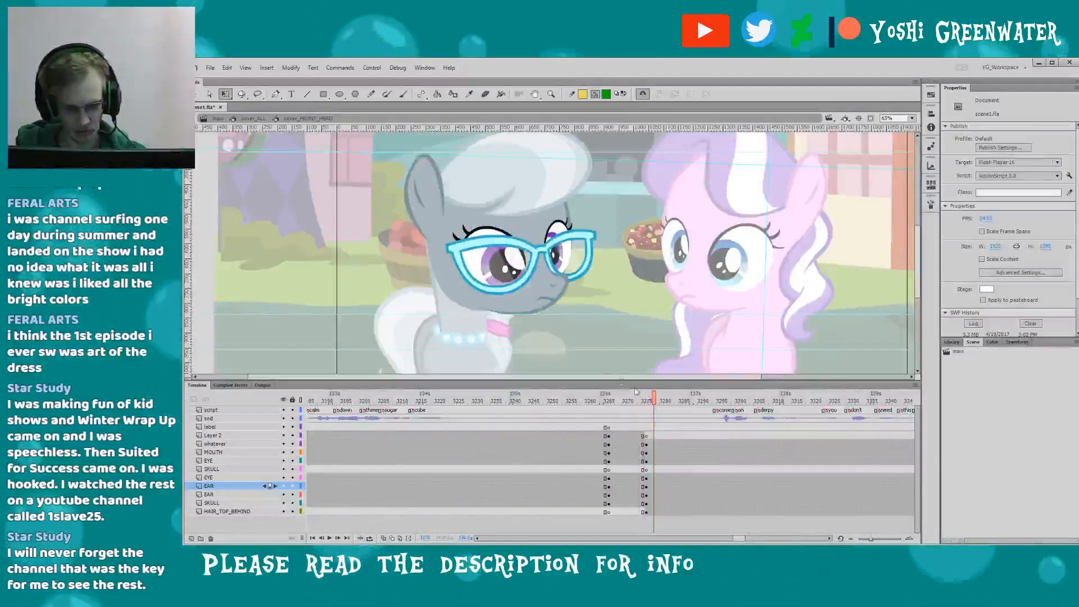
double_click(425, 327)
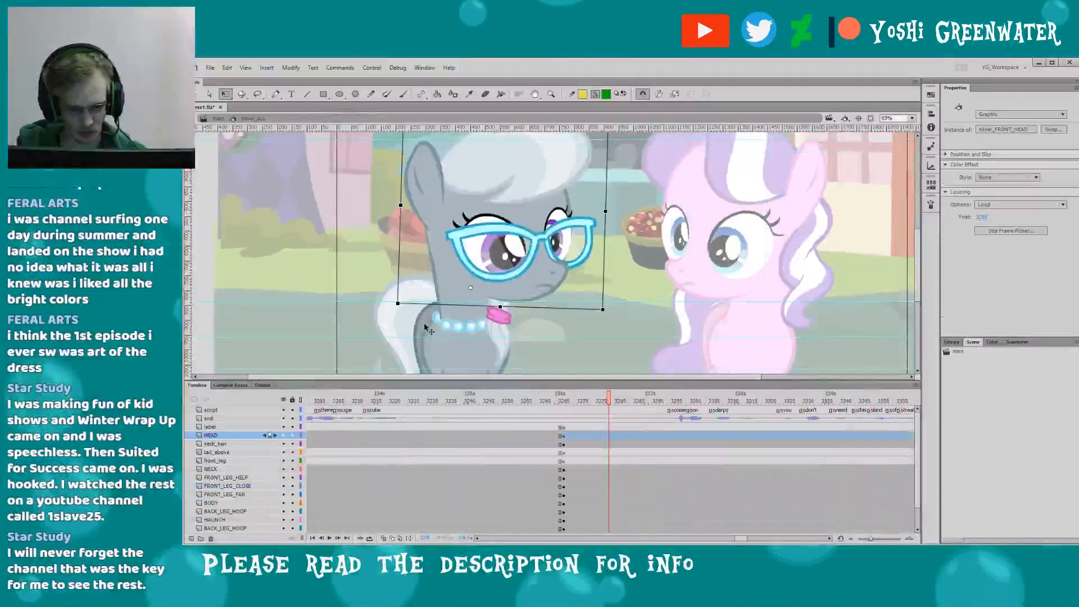
- Enlarge the layer list and keyframe all the glasses pony's body layers, from HEAD to tail, at the frame where her head turns
drag(558, 380, 558, 346)
key(comma)
key(comma)
key(comma)
key(comma)
key(comma)
key(comma)
key(comma)
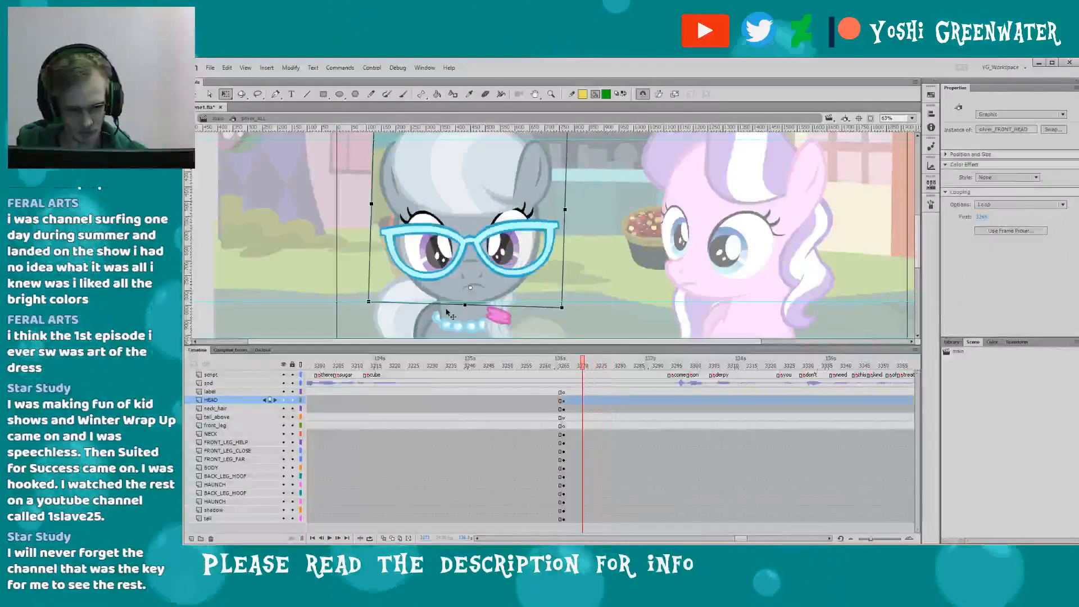
key(period)
key(period)
key(period)
key(period)
key(period)
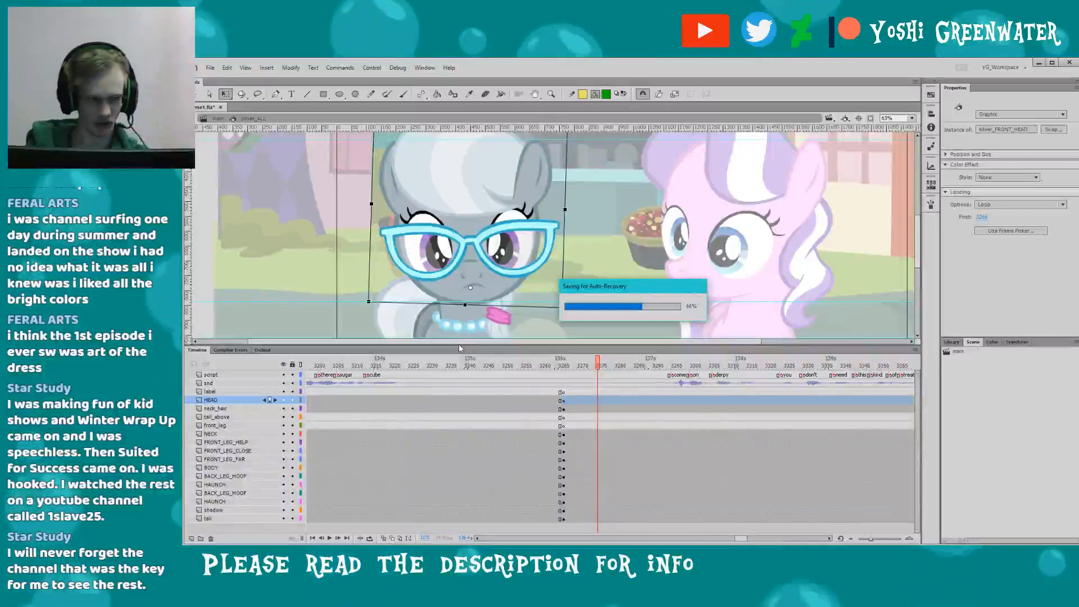
key(period)
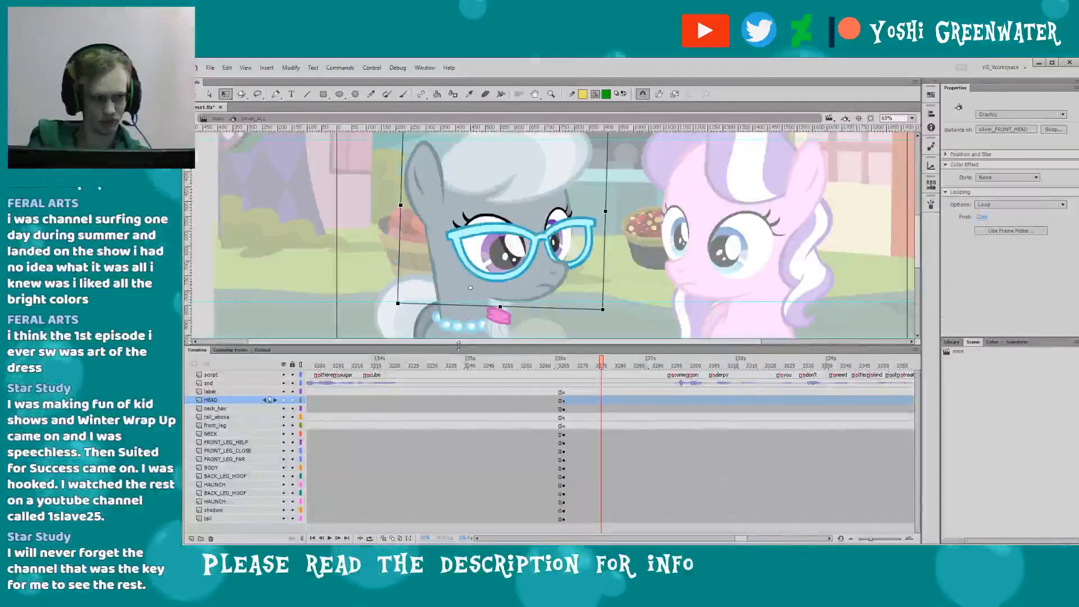
click(600, 400)
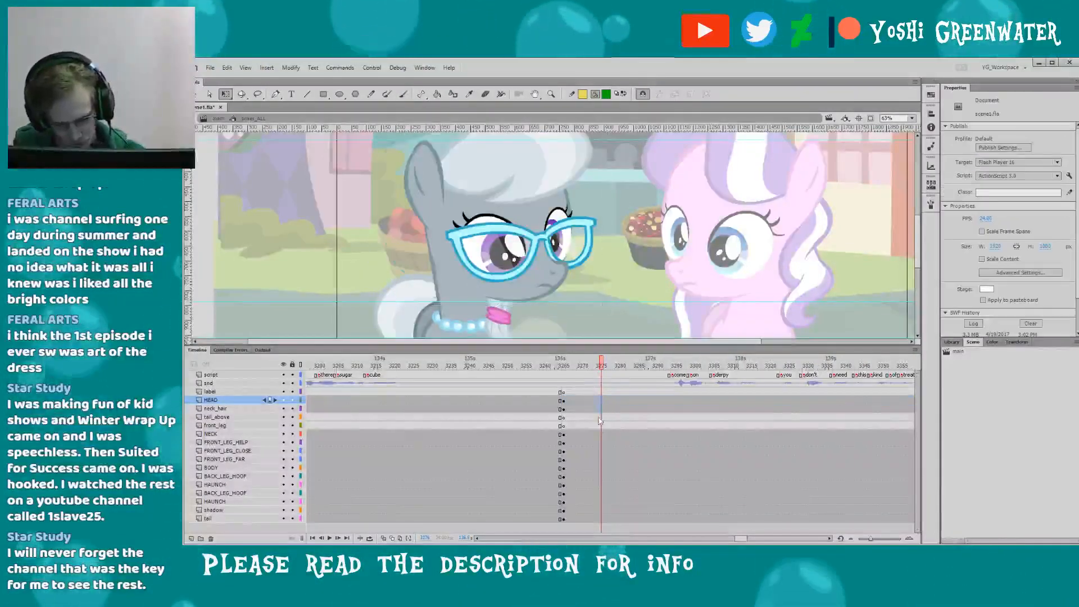
shift+click(600, 518)
key(F6)
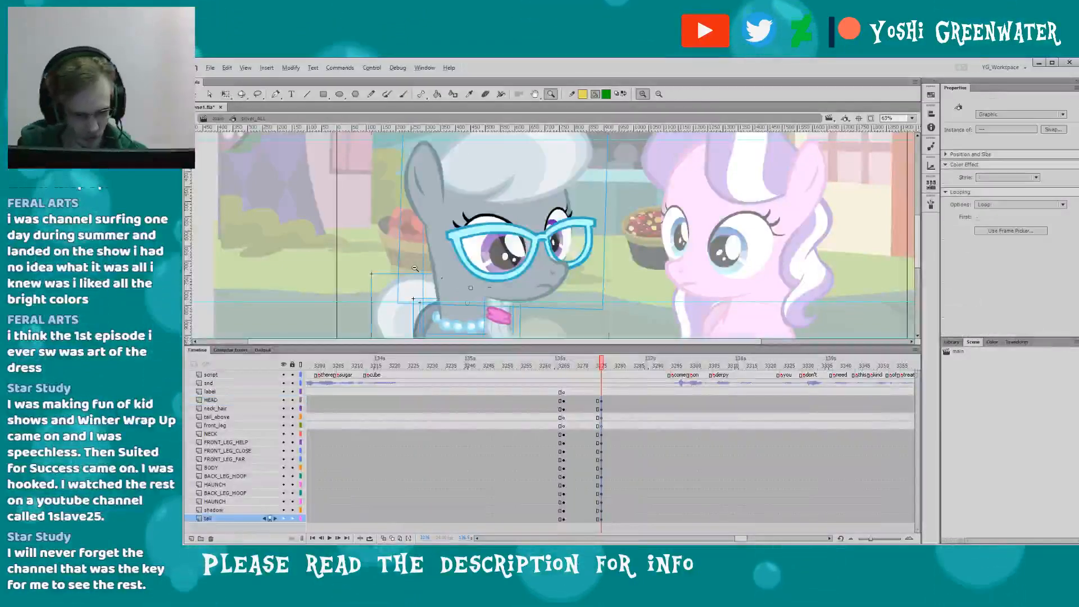
- Return to the main scene and isolate the storyboard layer to review the two-pony sketch and following shots, restoring all layers
key(z)
alt+click(427, 279)
drag(427, 280, 423, 294)
drag(432, 169, 568, 338)
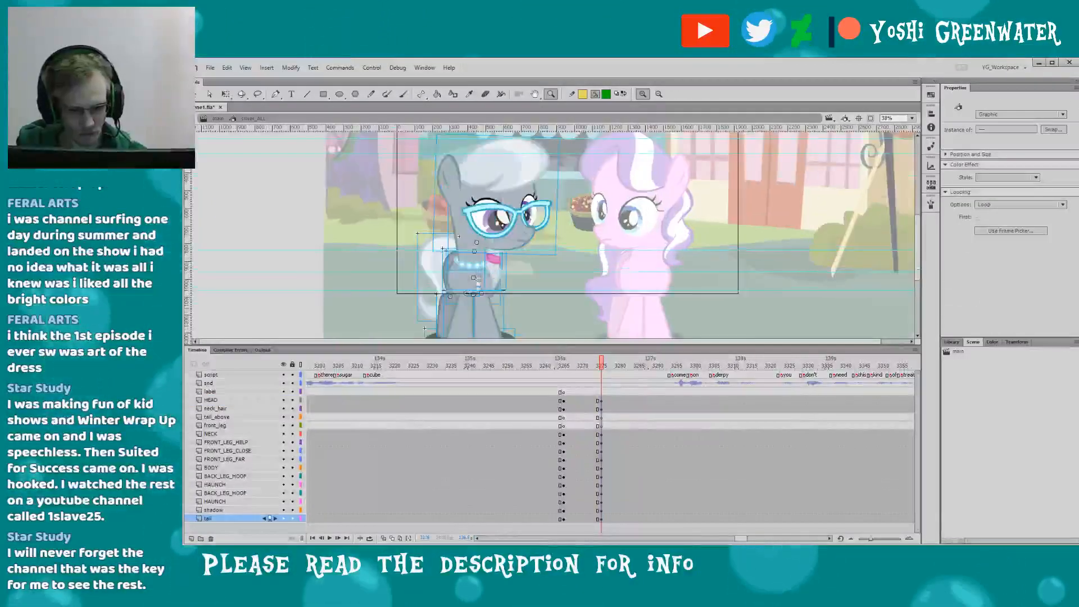
drag(421, 141, 705, 322)
key(q)
click(218, 119)
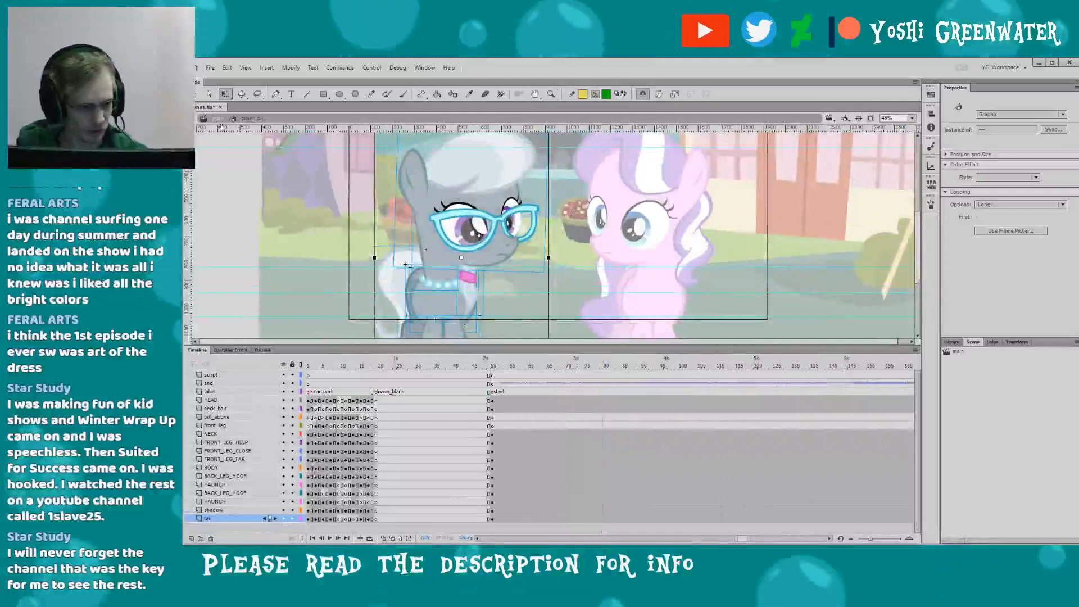
alt+click(283, 468)
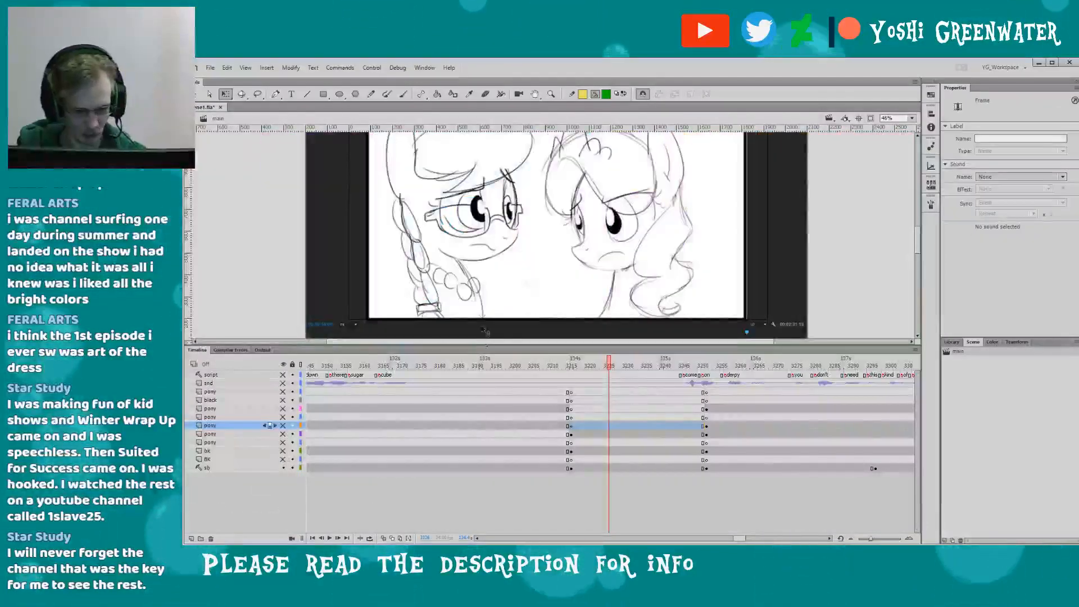
drag(500, 295, 443, 310)
click(489, 309)
click(571, 361)
key(period)
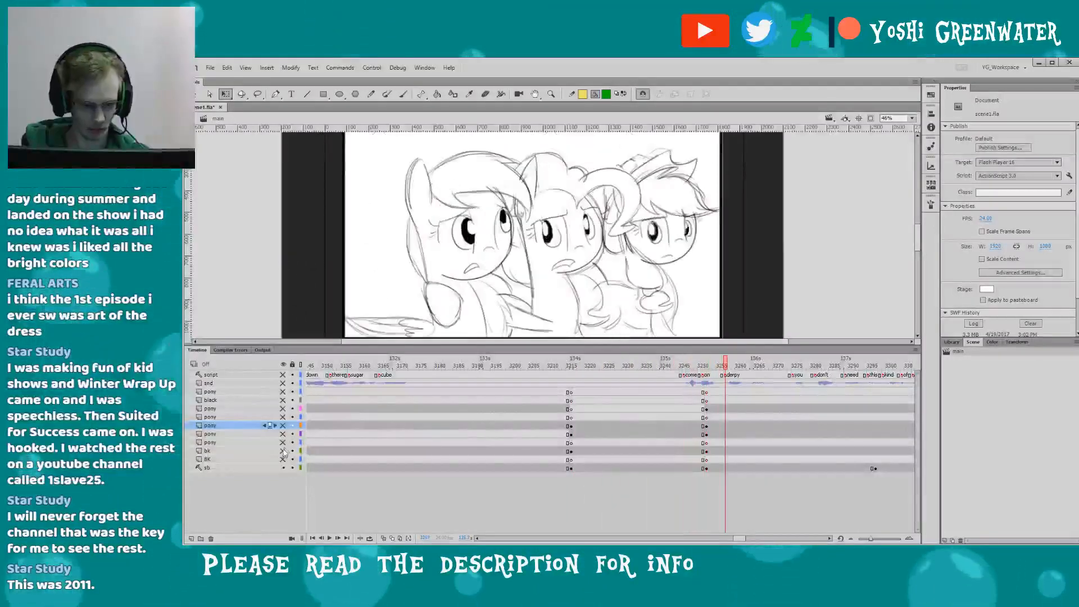
click(578, 363)
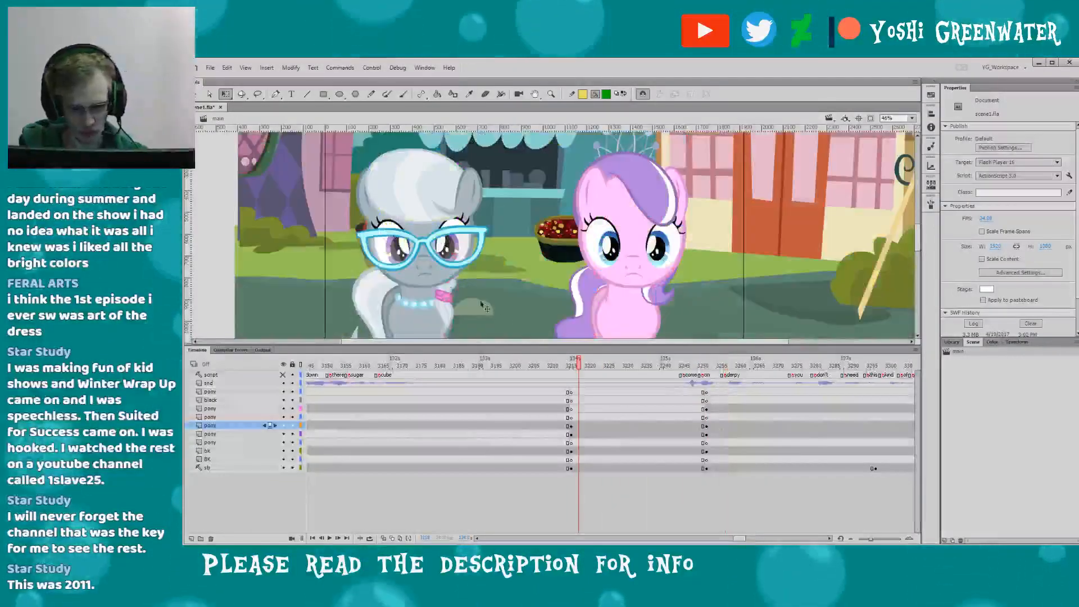
- Reopen the glasses pony's symbol and play back her head turn, inspecting the turned pose
double_click(416, 288)
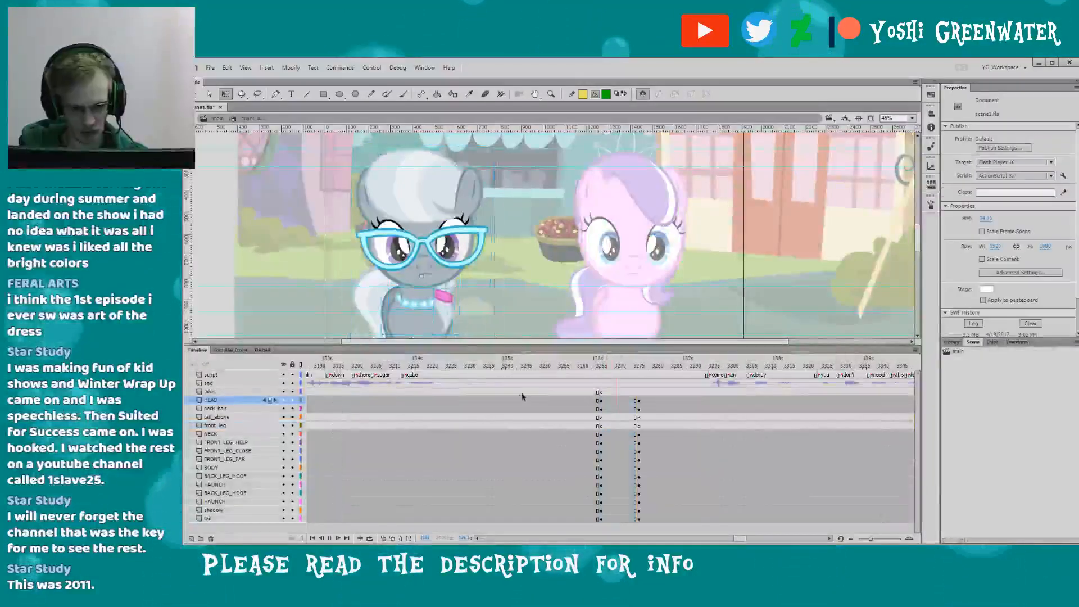
key(Return)
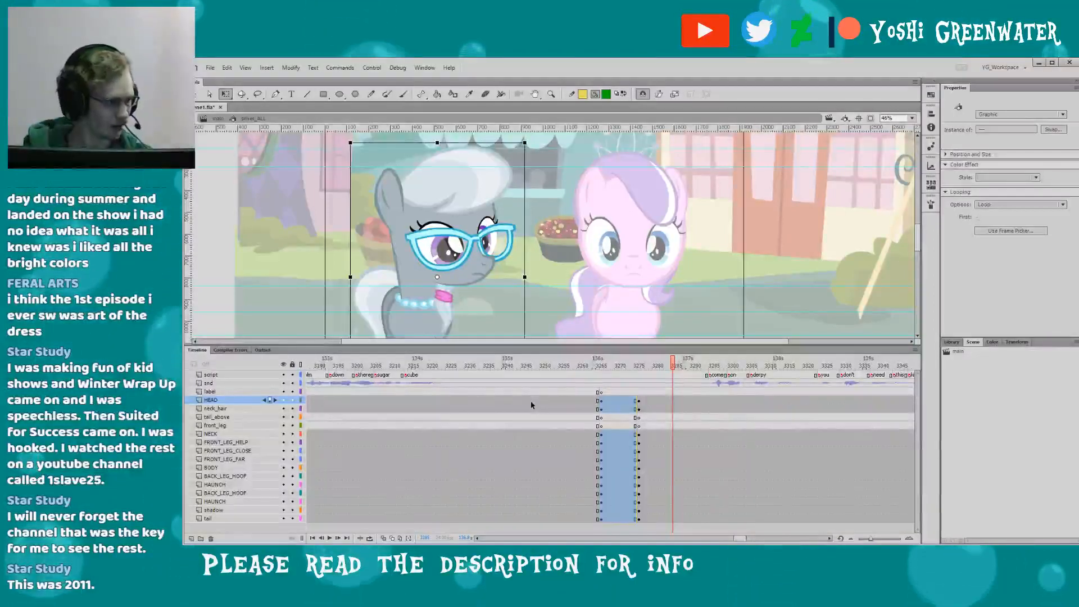
key(ctrl+a)
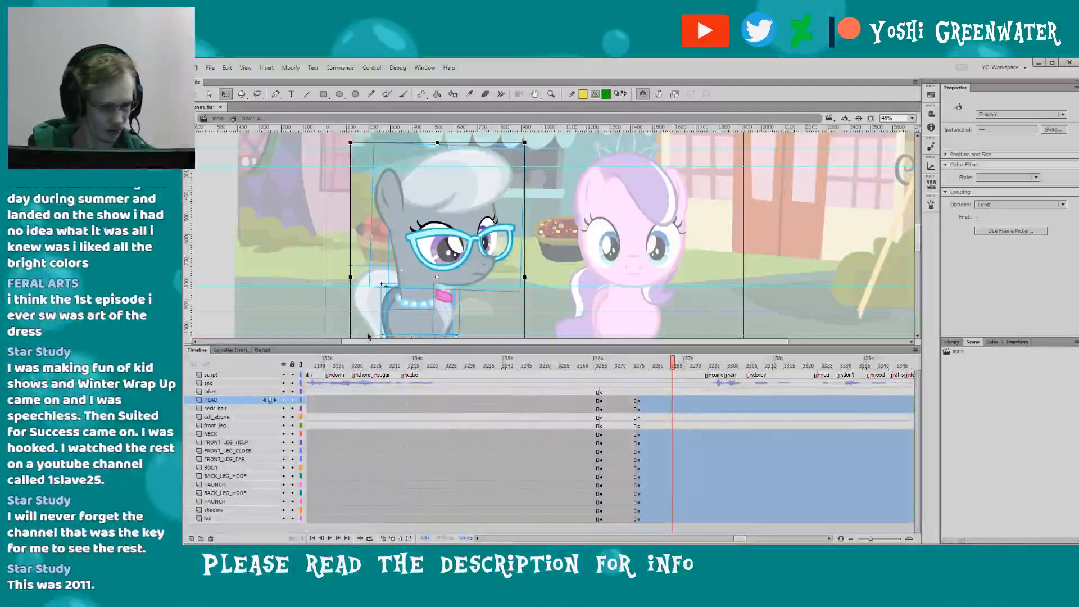
drag(364, 347, 364, 349)
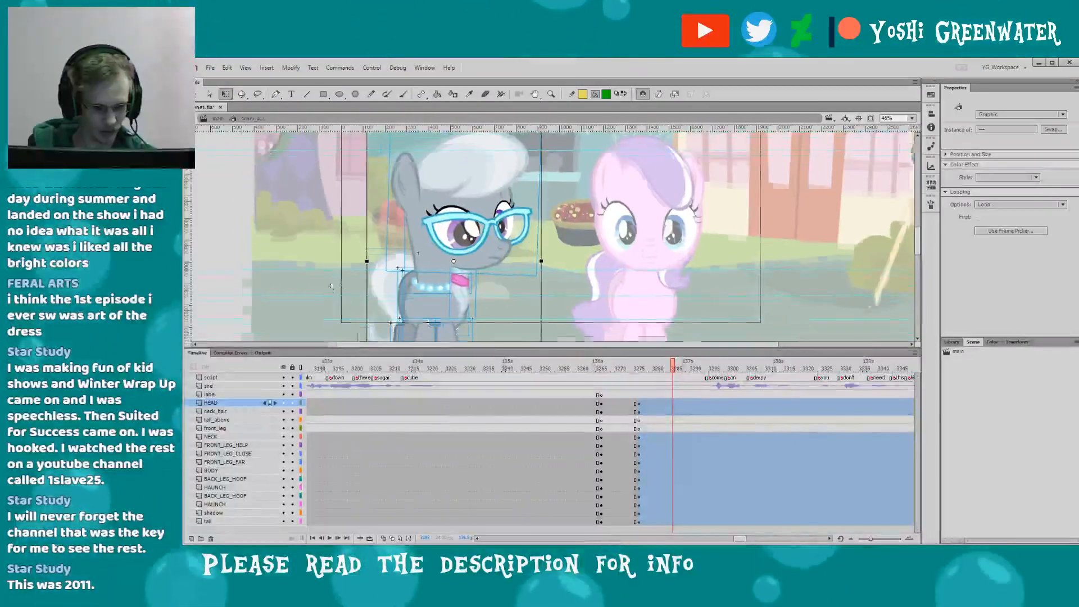
click(345, 285)
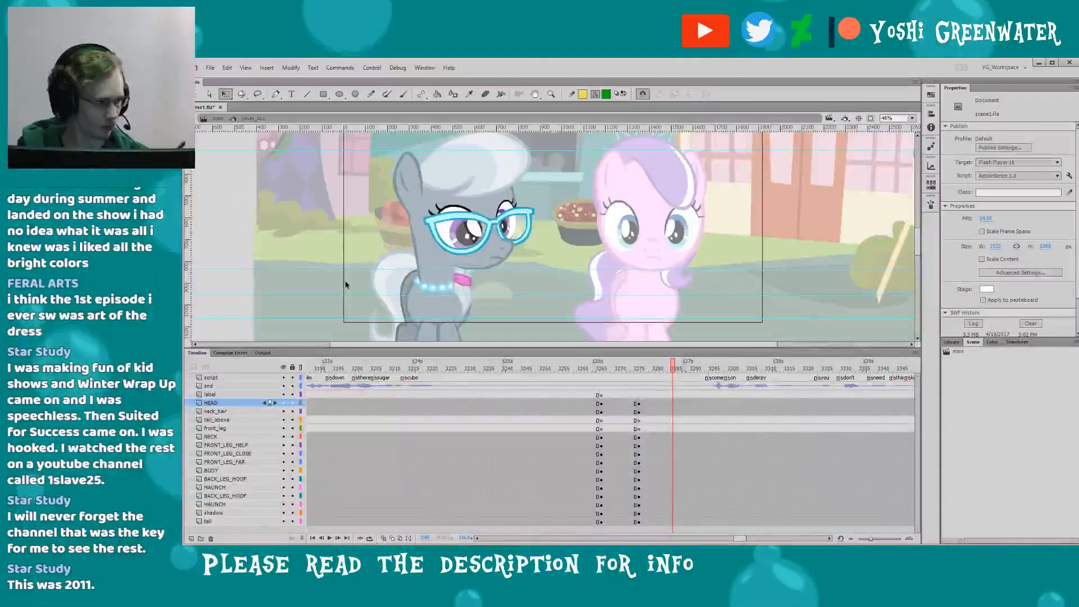
drag(392, 267, 409, 253)
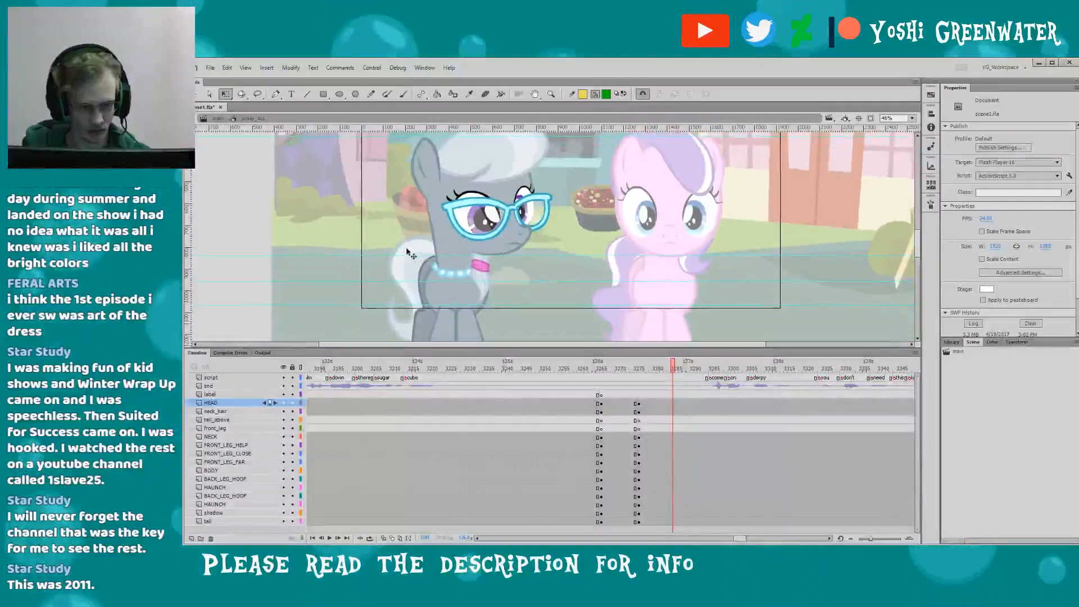
- Delete the glasses pony's ground shadow at the head-turn keyframe and on the forward-facing frames before it
scroll(619, 438, right, 3)
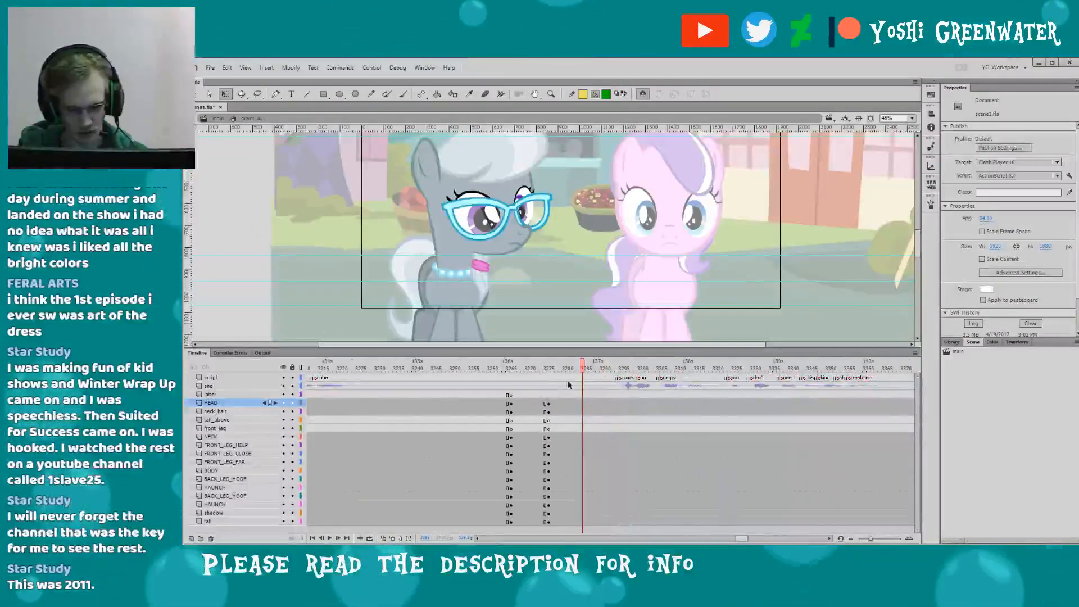
click(550, 370)
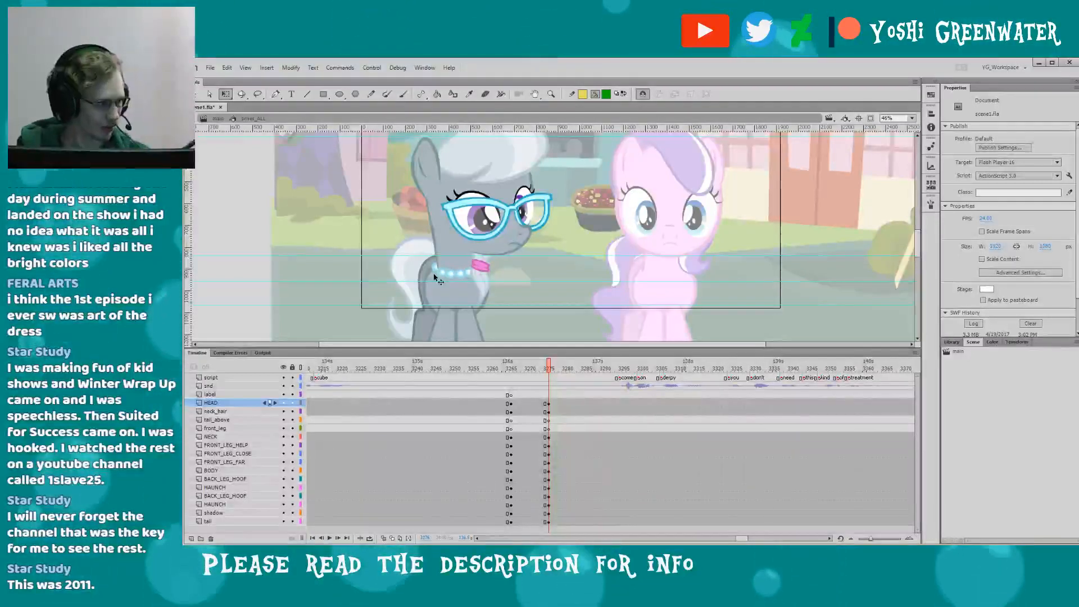
drag(344, 271, 367, 287)
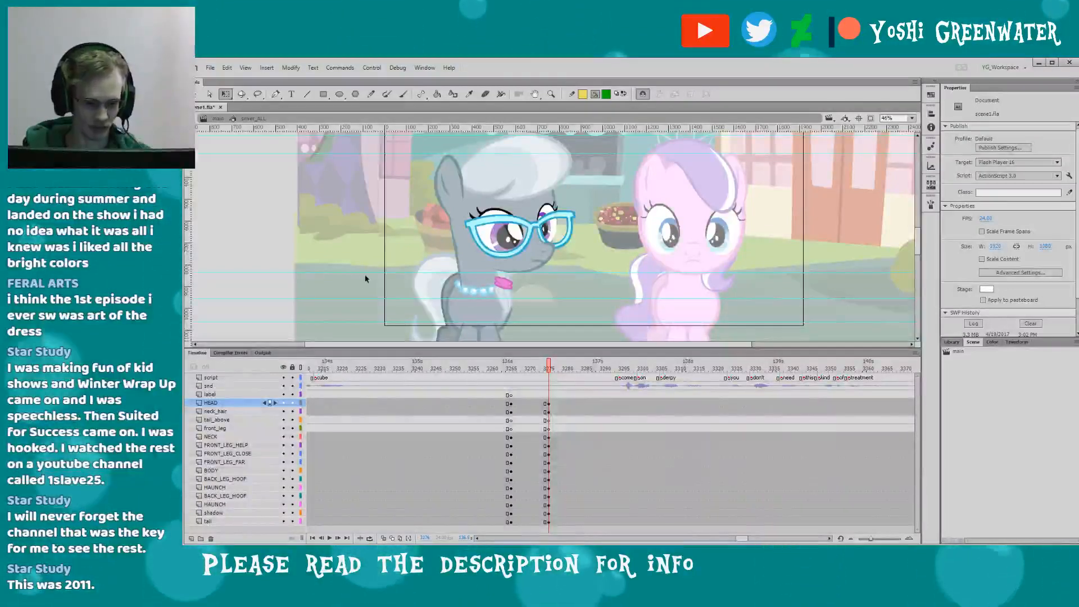
drag(372, 285, 369, 203)
click(430, 324)
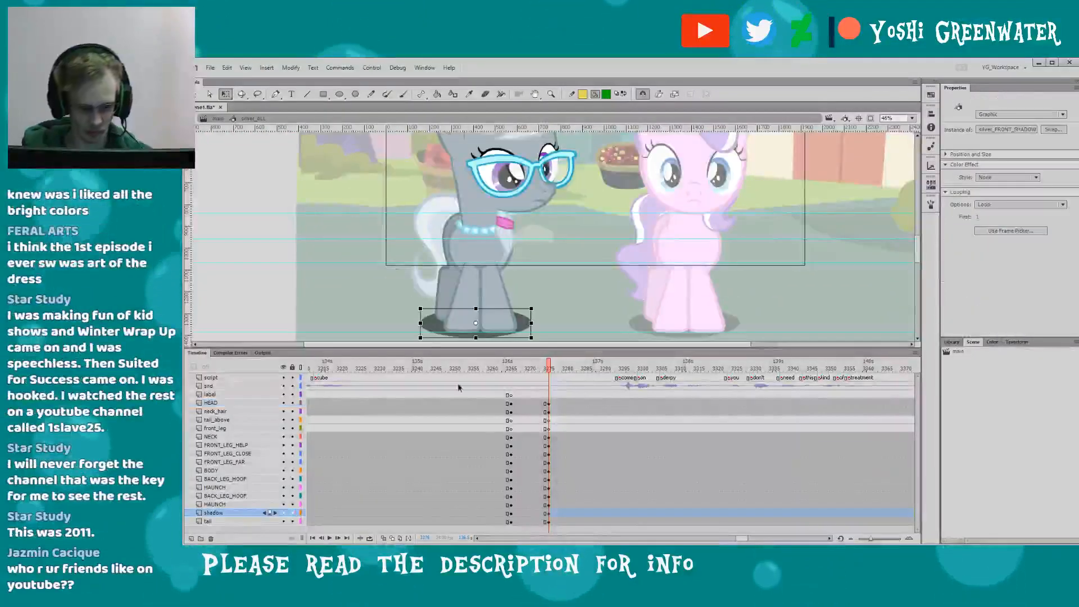
key(Delete)
click(537, 516)
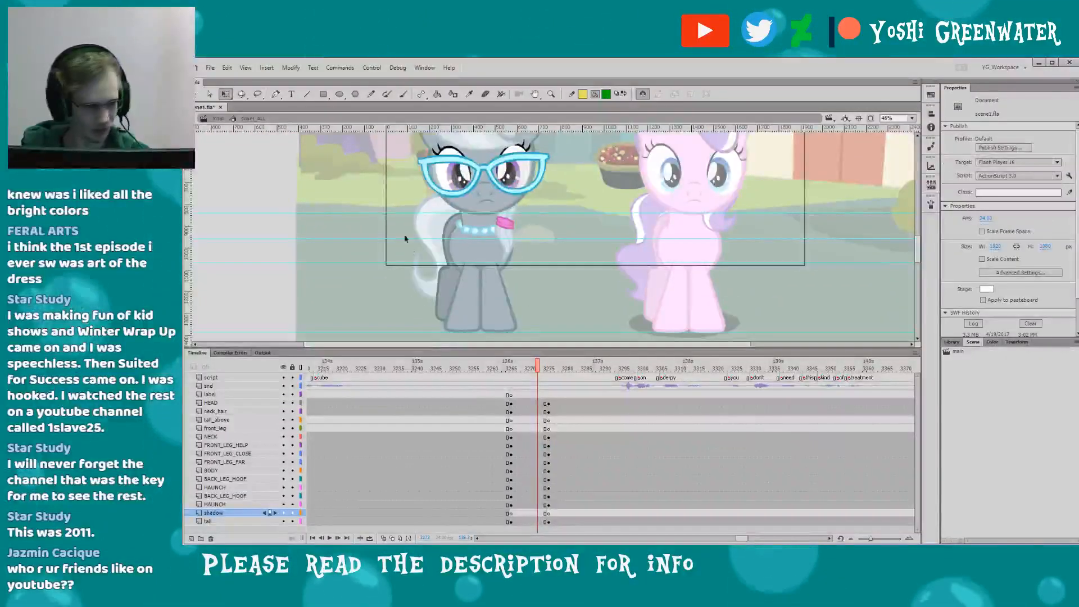
drag(368, 228, 374, 233)
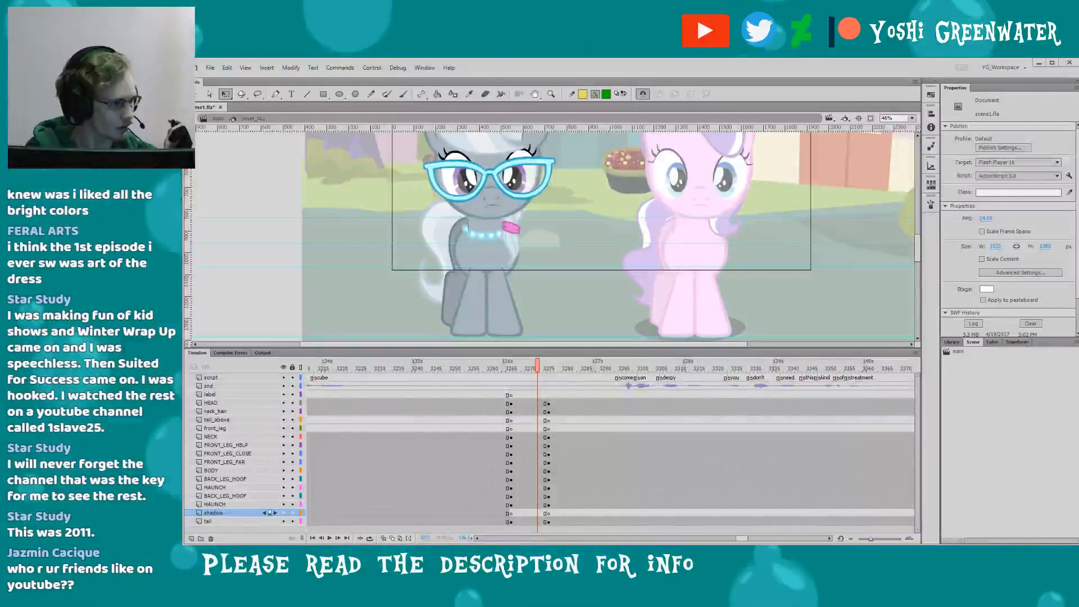
- Switch to the browser and look through the YouTube channel's list of channels worked with, returning to the animation
key(alt+Tab)
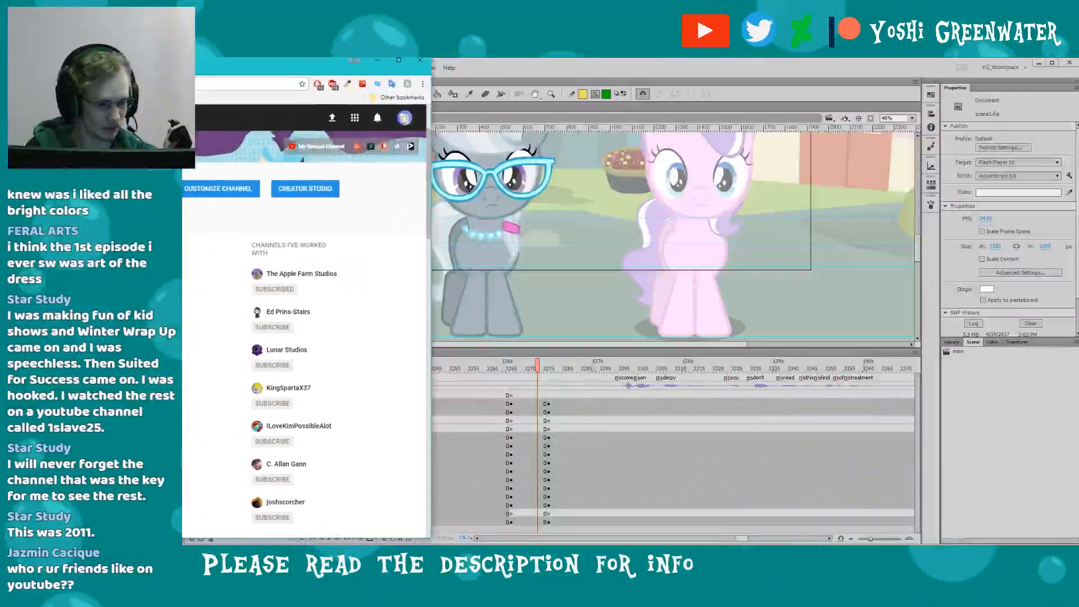
scroll(380, 321, down, 1)
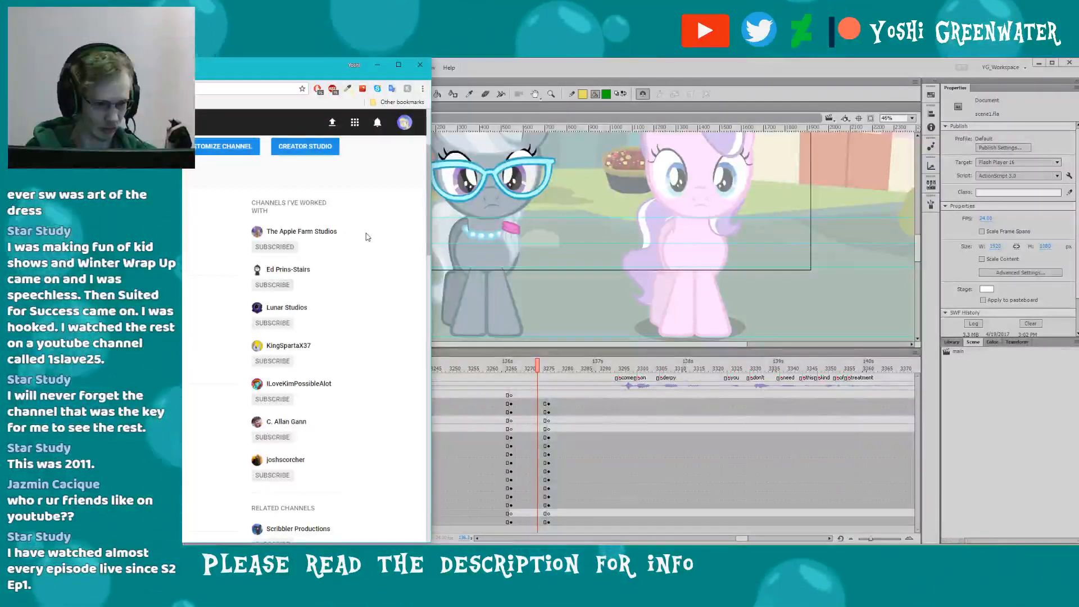
scroll(430, 241, down, 1)
scroll(386, 240, down, 1)
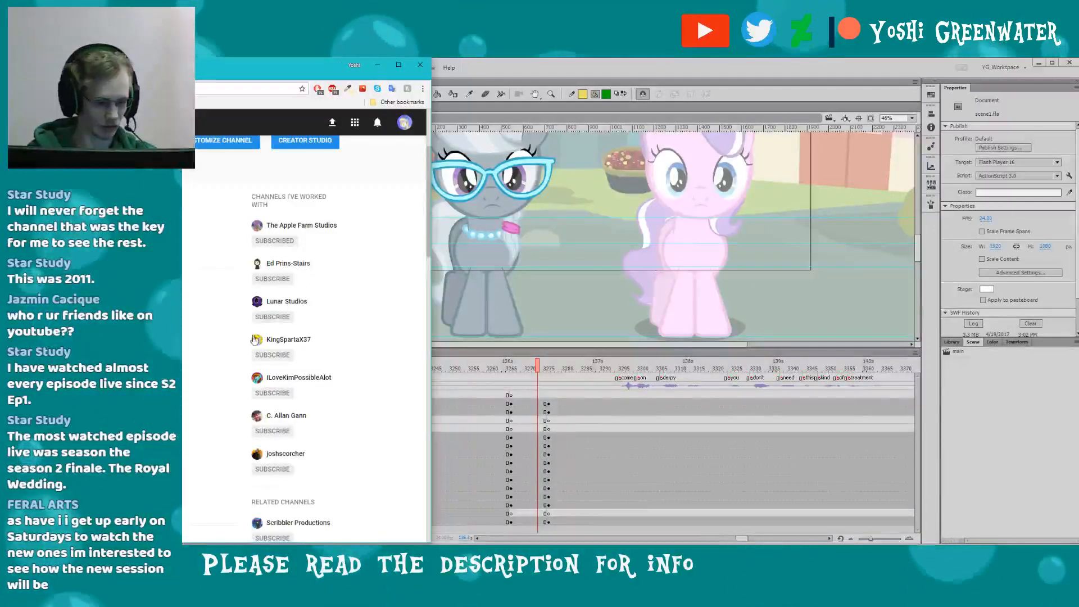
drag(240, 65, 0, 66)
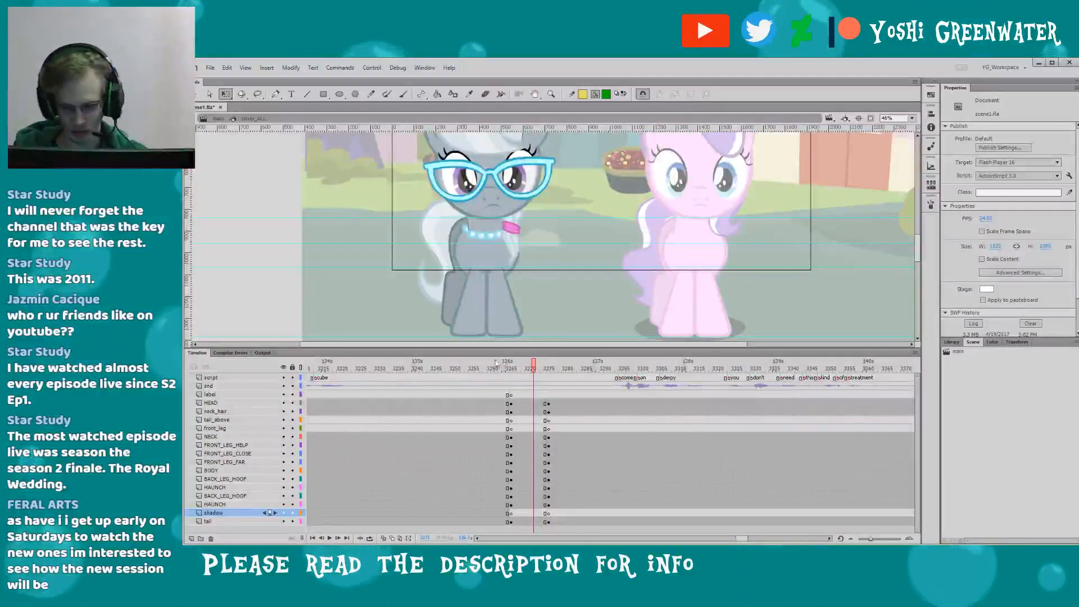
- Save the file and keyframe all the glasses pony's body layers on the last forward-facing frame before her head turn
key(ctrl+s)
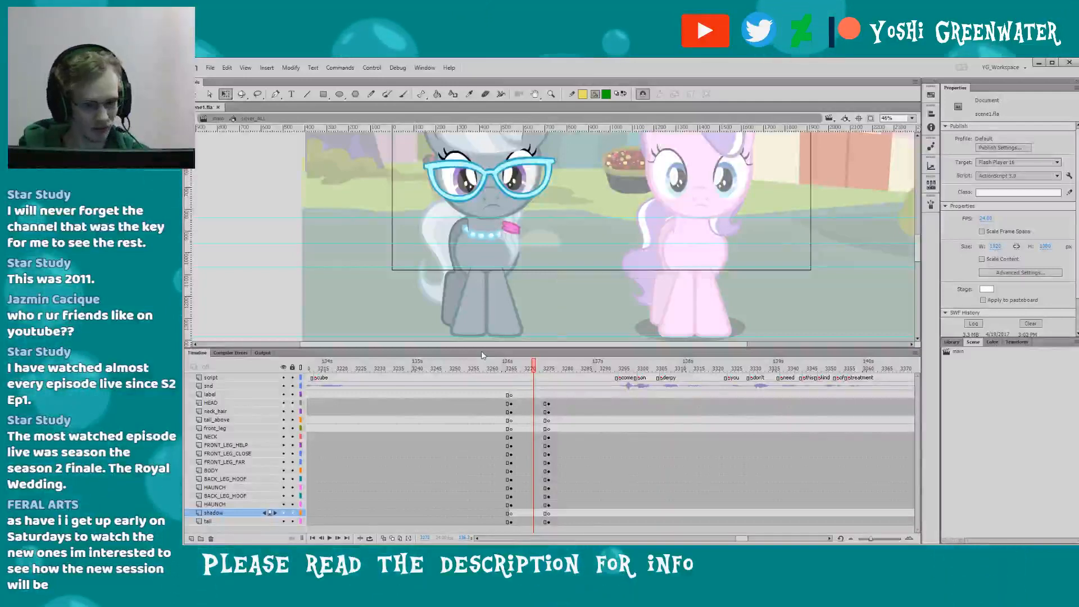
drag(449, 279, 458, 289)
drag(545, 364, 512, 364)
key(period)
key(period)
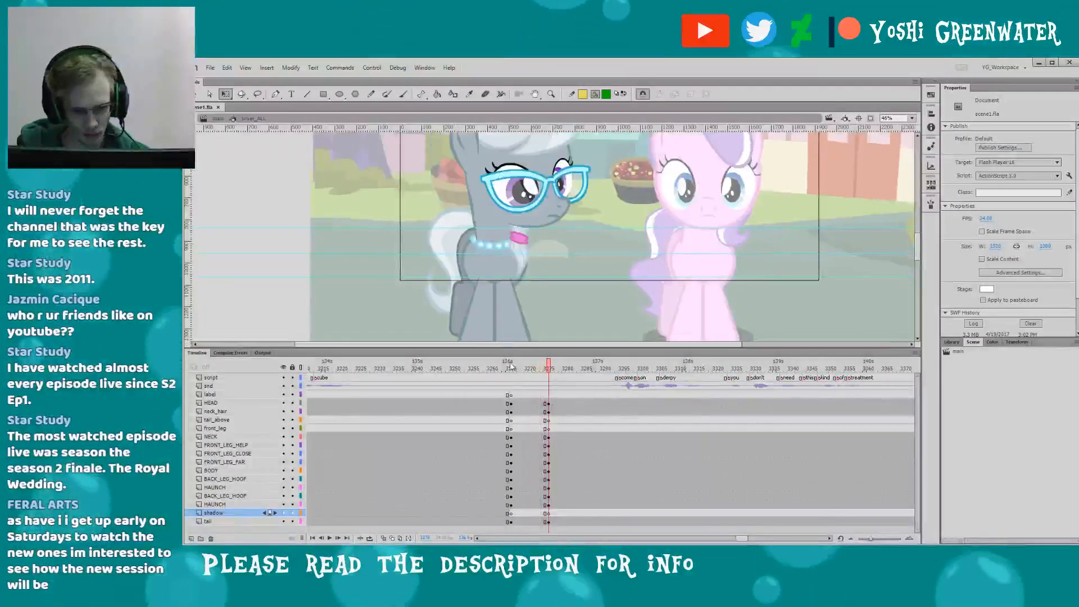
key(comma)
key(comma)
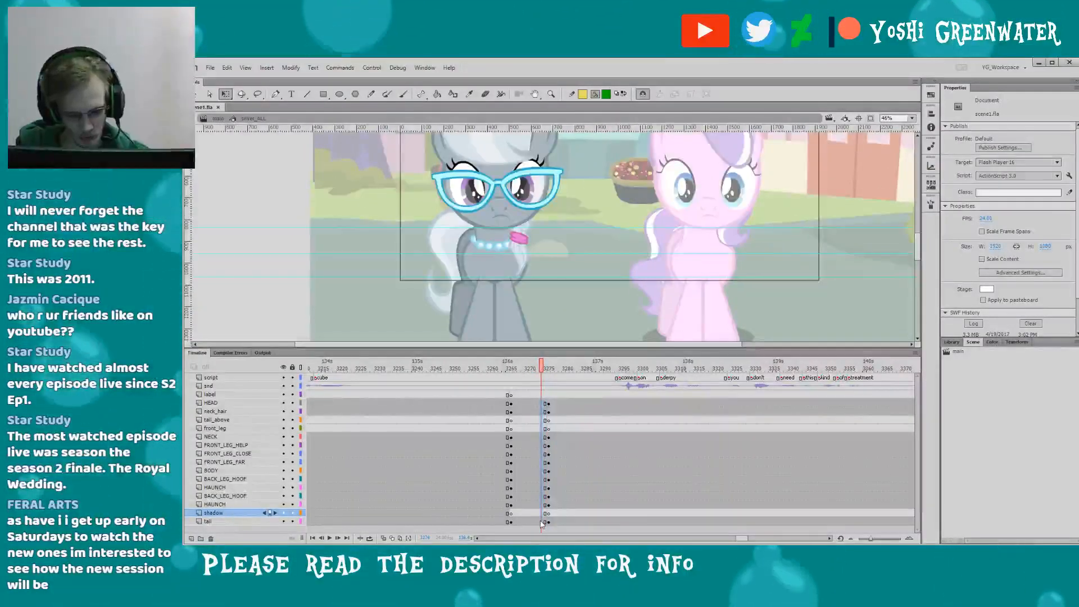
drag(542, 524, 542, 522)
key(F6)
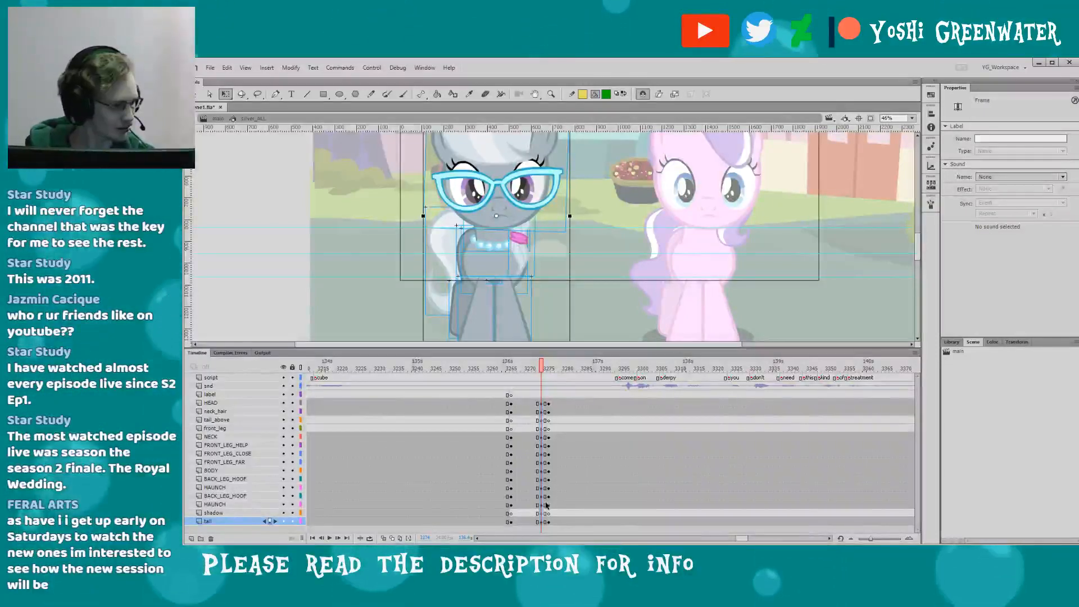
- Skew the glasses pony's body into a slight lean and rotate her head on the last forward-facing frame before the turn
drag(414, 226, 408, 245)
drag(381, 349, 384, 354)
drag(402, 268, 393, 278)
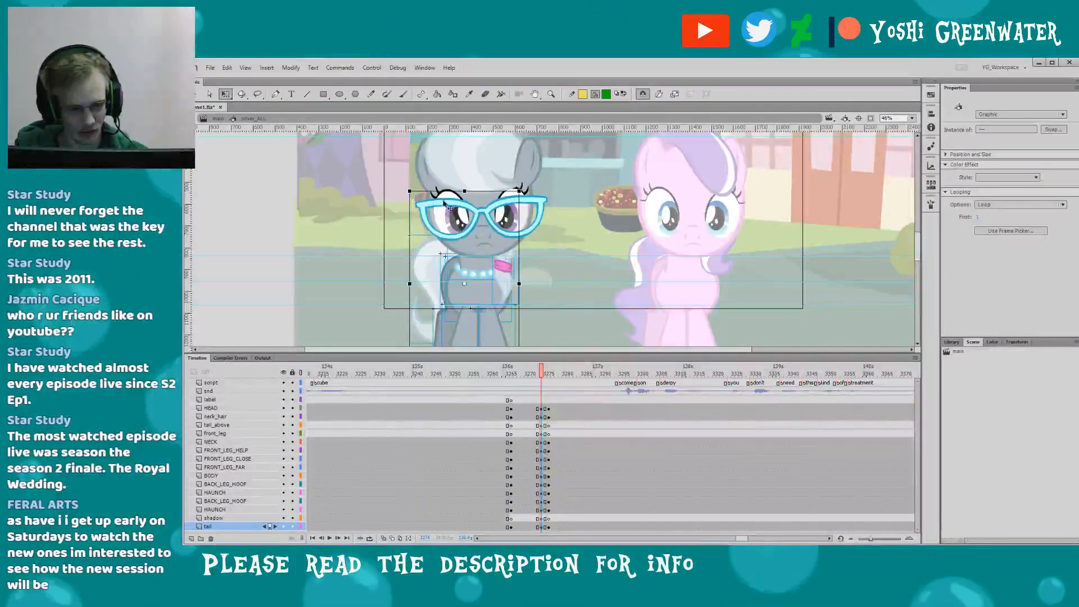
click(421, 248)
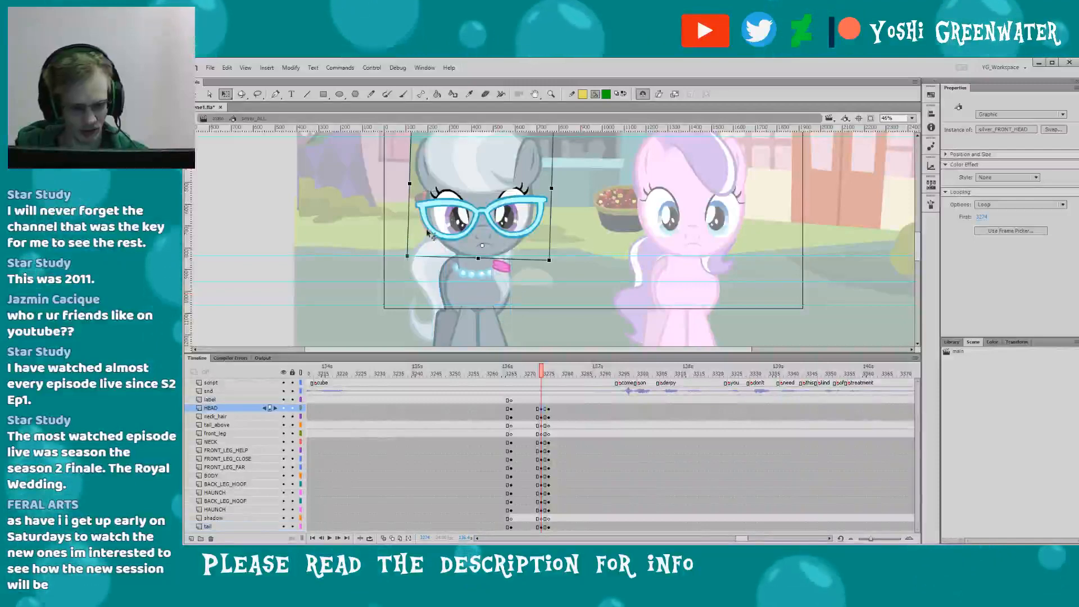
drag(406, 188, 412, 231)
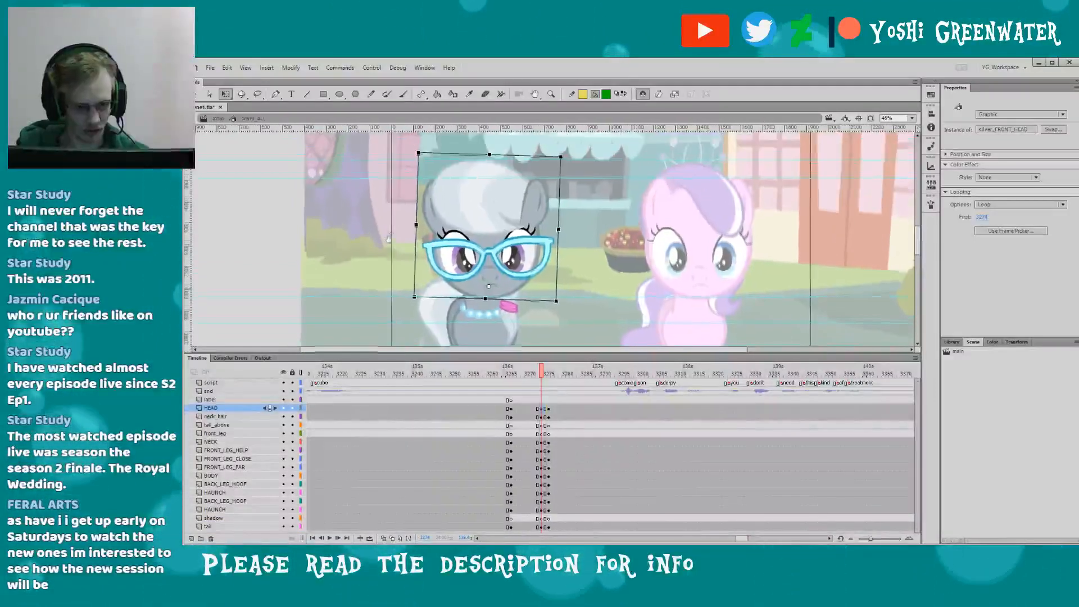
drag(414, 157, 410, 160)
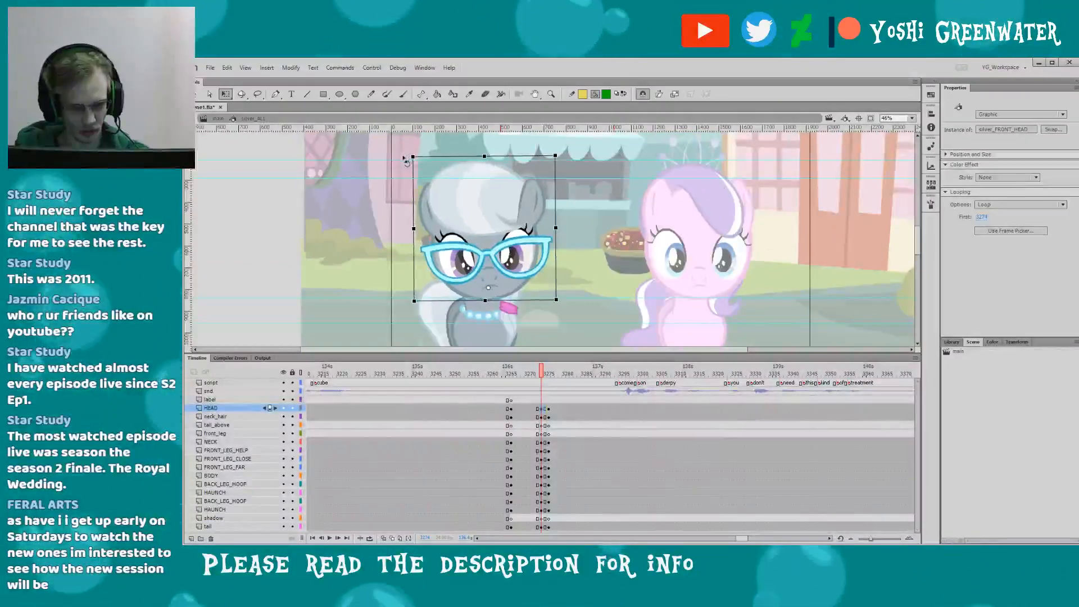
click(391, 267)
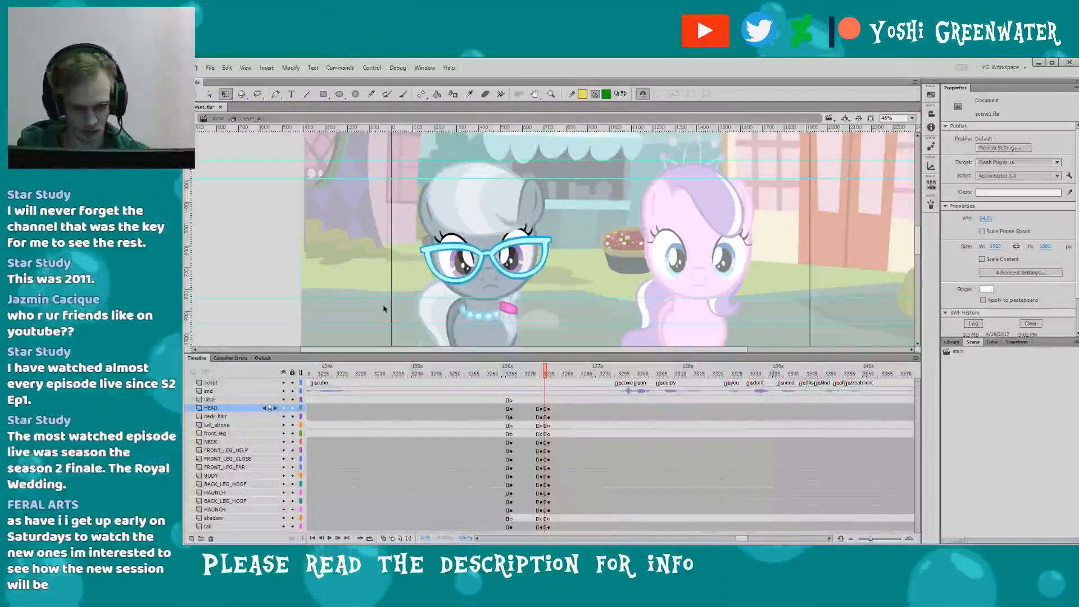
- On the first turned frame, skew the glasses pony's body parts below the head slightly backward, away from the pink pony
key(period)
drag(400, 285, 378, 234)
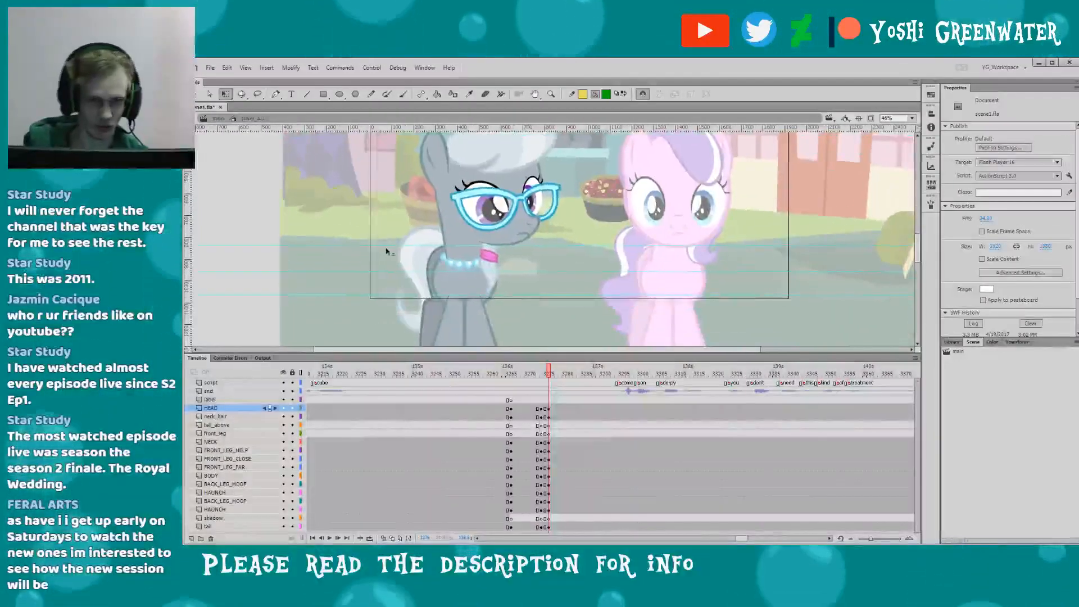
key(F4)
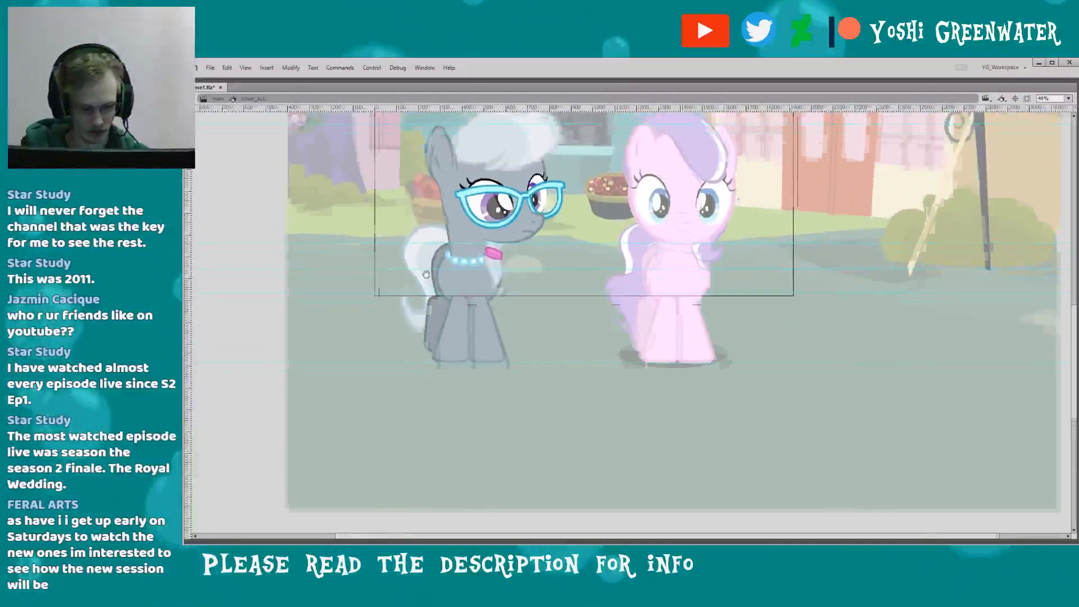
click(485, 234)
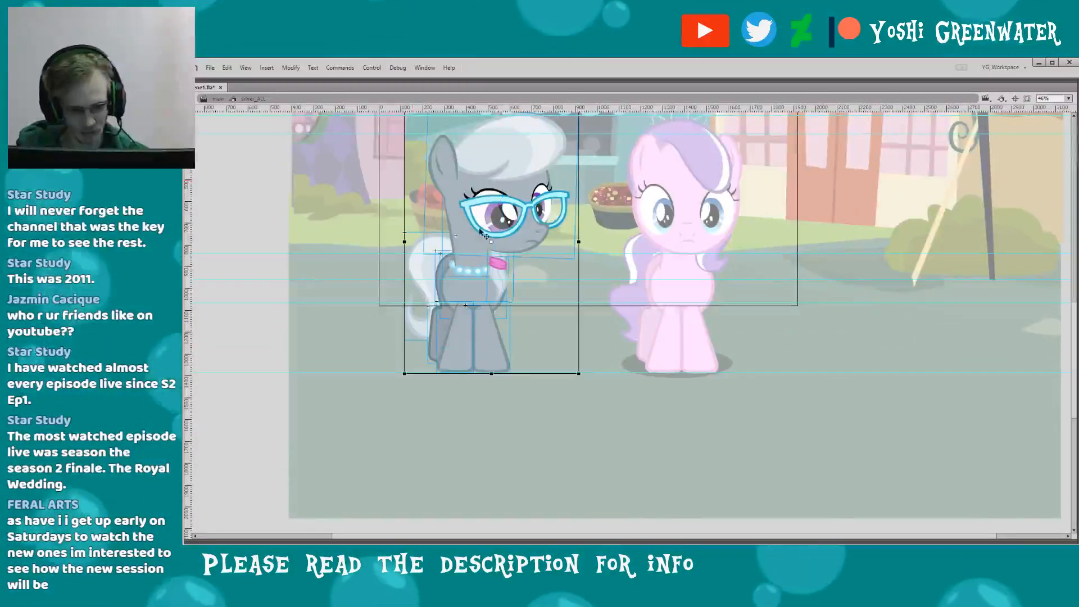
click(435, 201)
drag(436, 189, 432, 189)
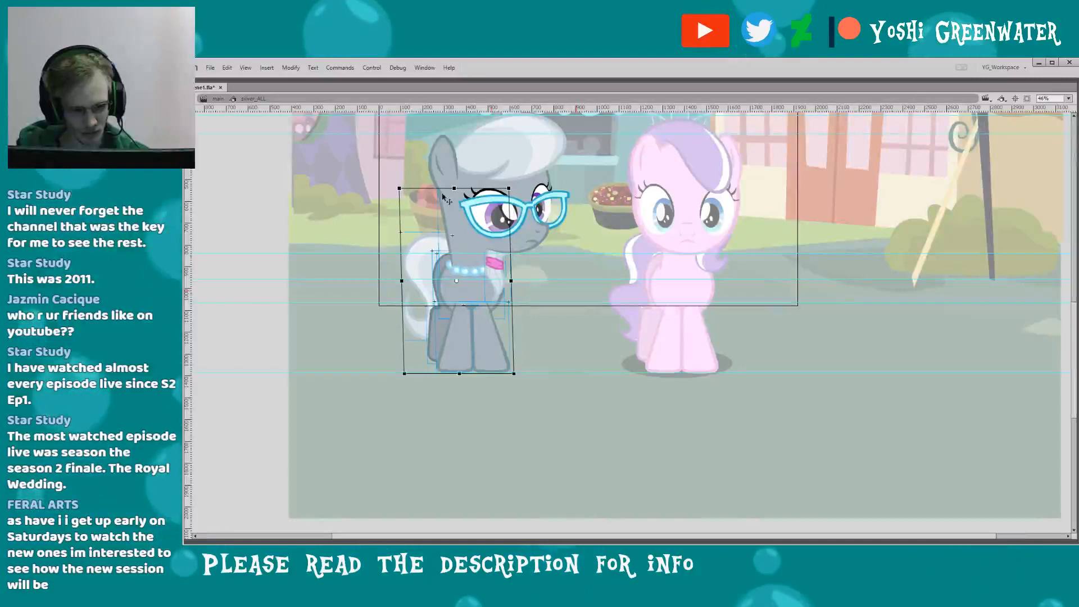
- Nudge the glasses pony's turned head backward to sit over her leaning neck and rotate it slightly upward
click(436, 210)
key(Left)
key(Left)
key(Left)
key(Left)
key(Left)
key(Left)
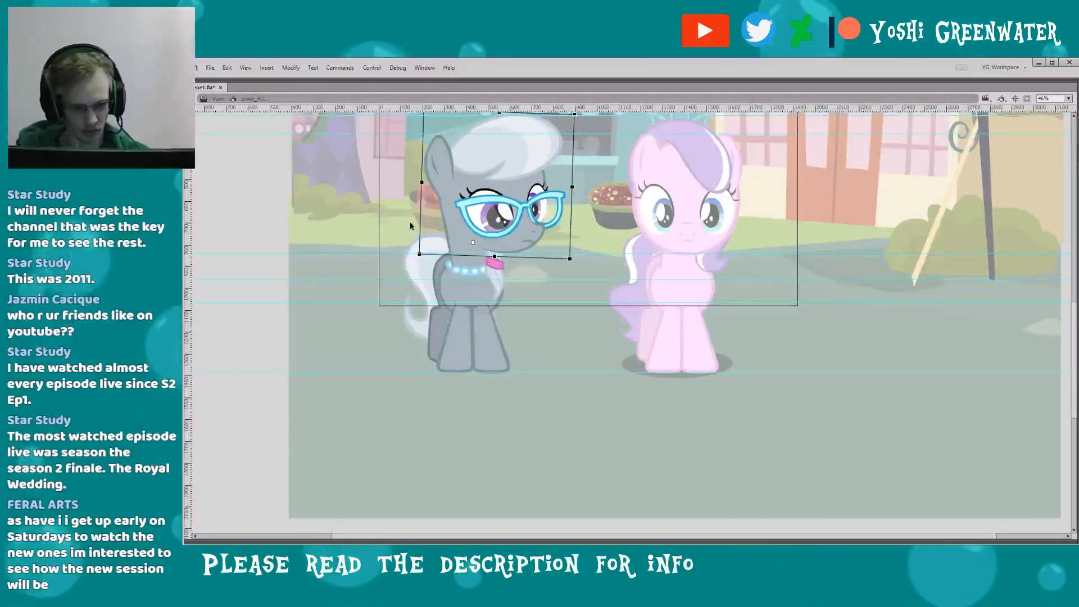
drag(574, 263, 575, 256)
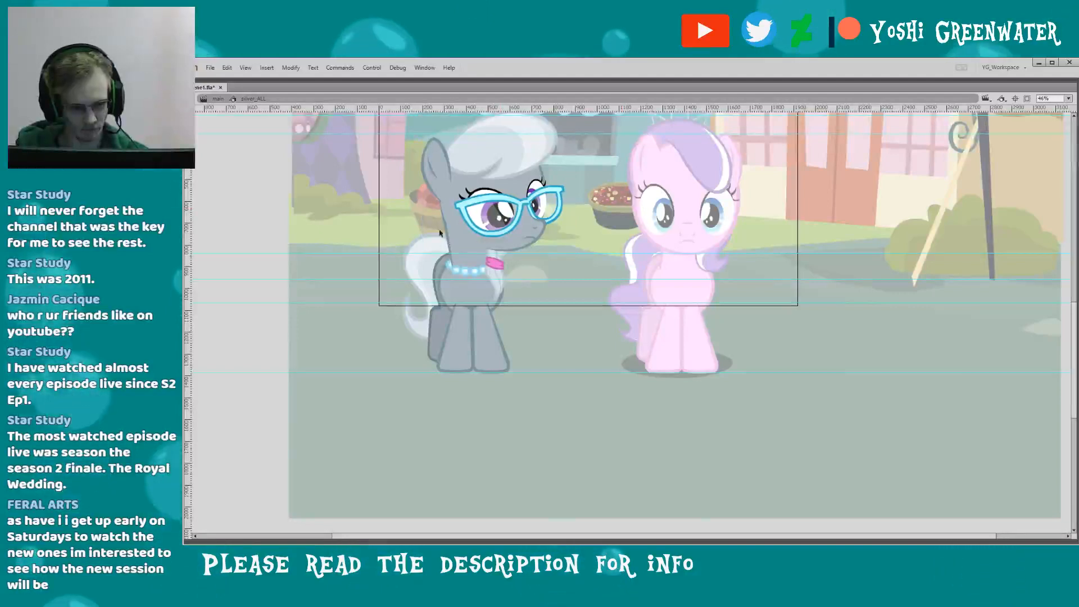
click(460, 248)
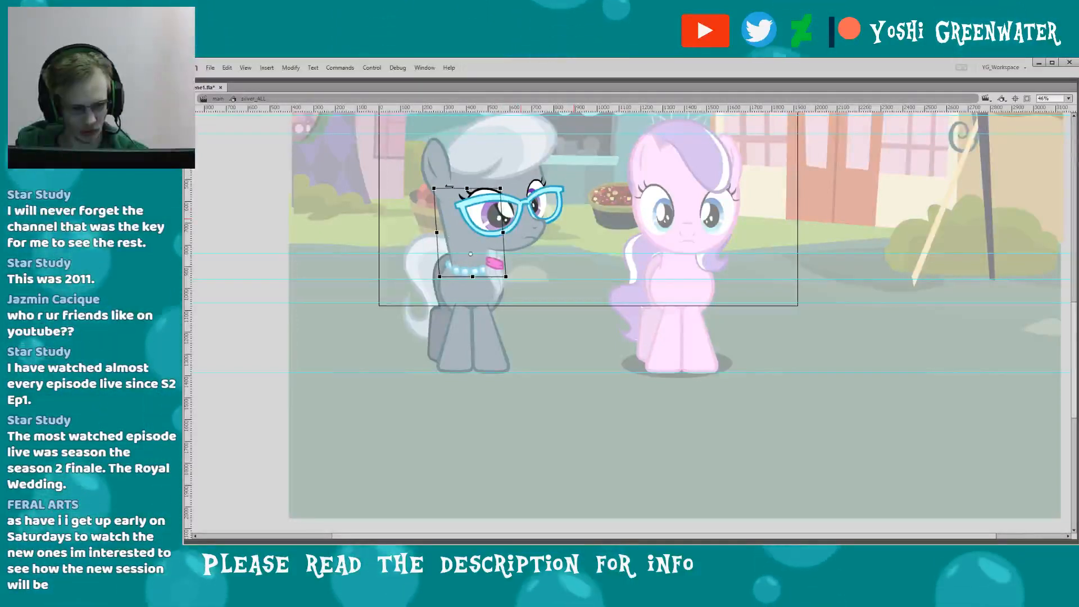
drag(402, 224, 402, 238)
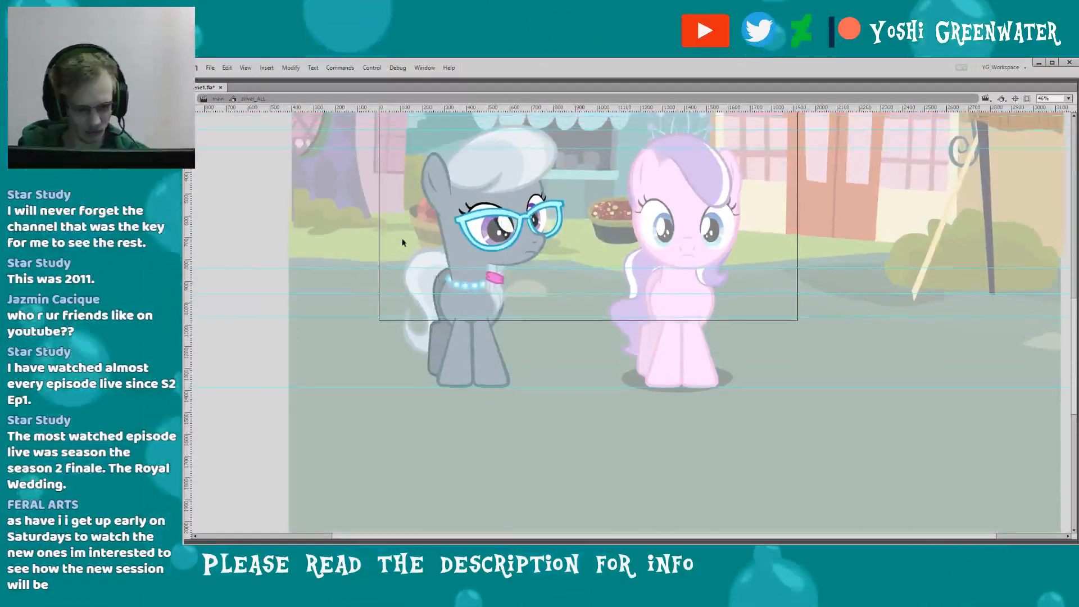
- Play back the glasses pony's head turn from the forward-facing pose to check the new lean
key(F4)
drag(414, 288, 410, 263)
click(510, 376)
key(Return)
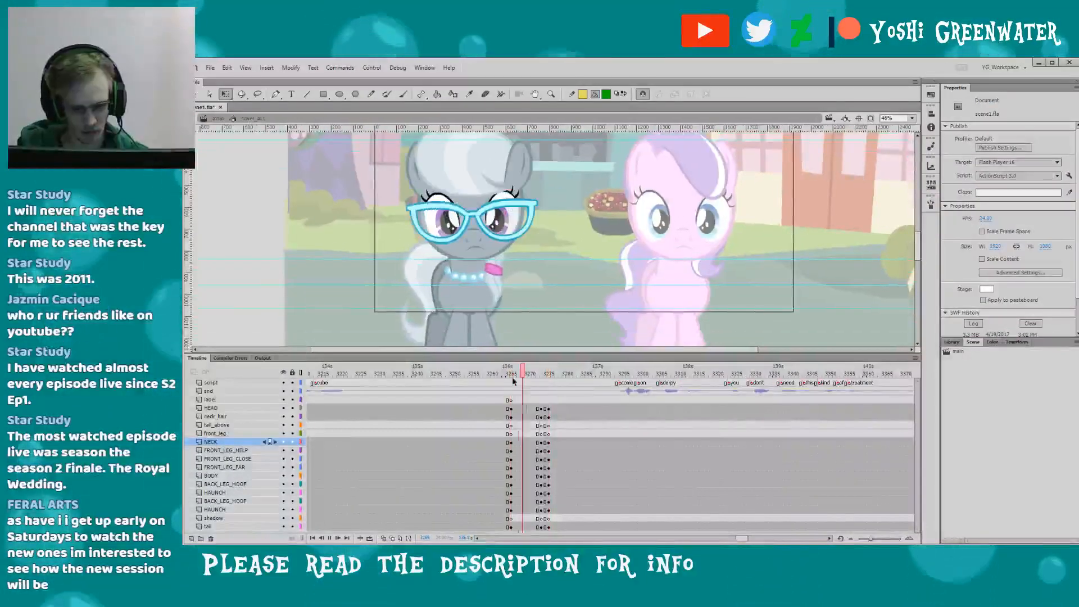
key(Return)
- Rotate the glasses pony's turned head slightly back down, check the frames before it and save the file
click(497, 253)
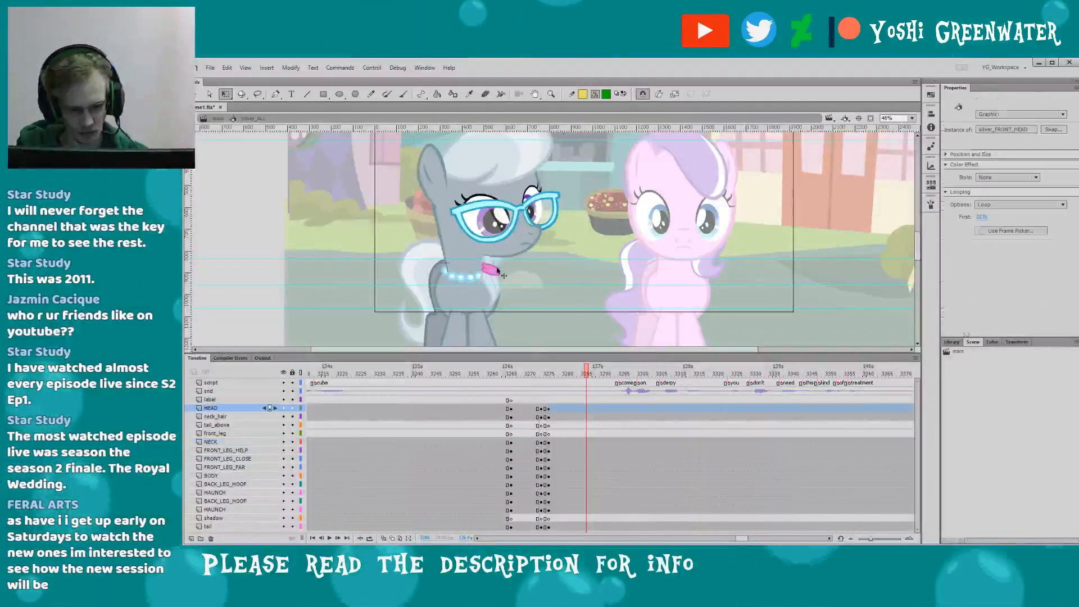
drag(497, 254, 495, 294)
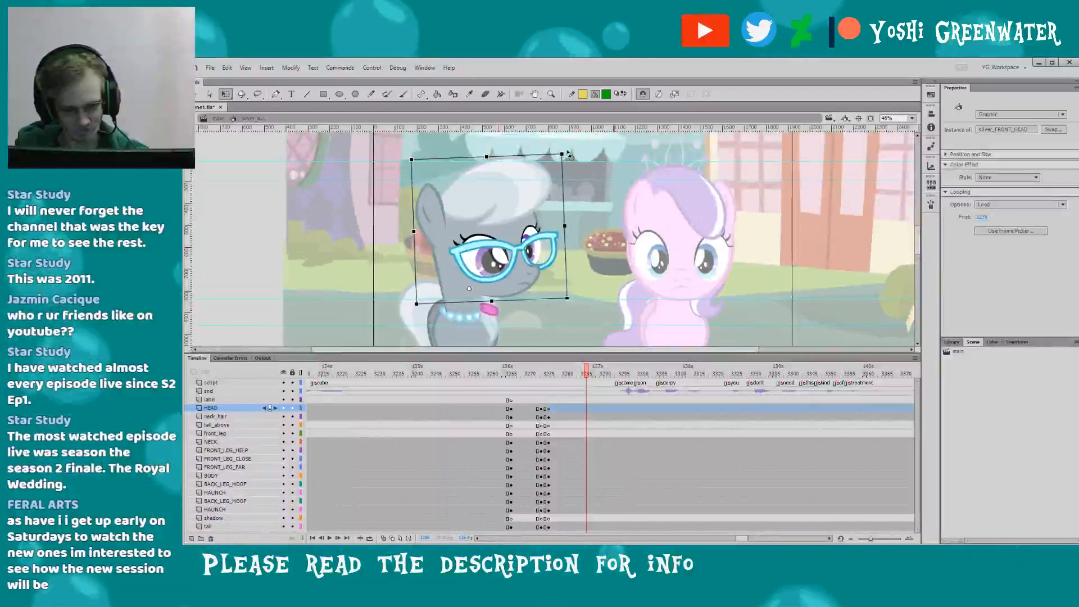
drag(567, 155, 567, 157)
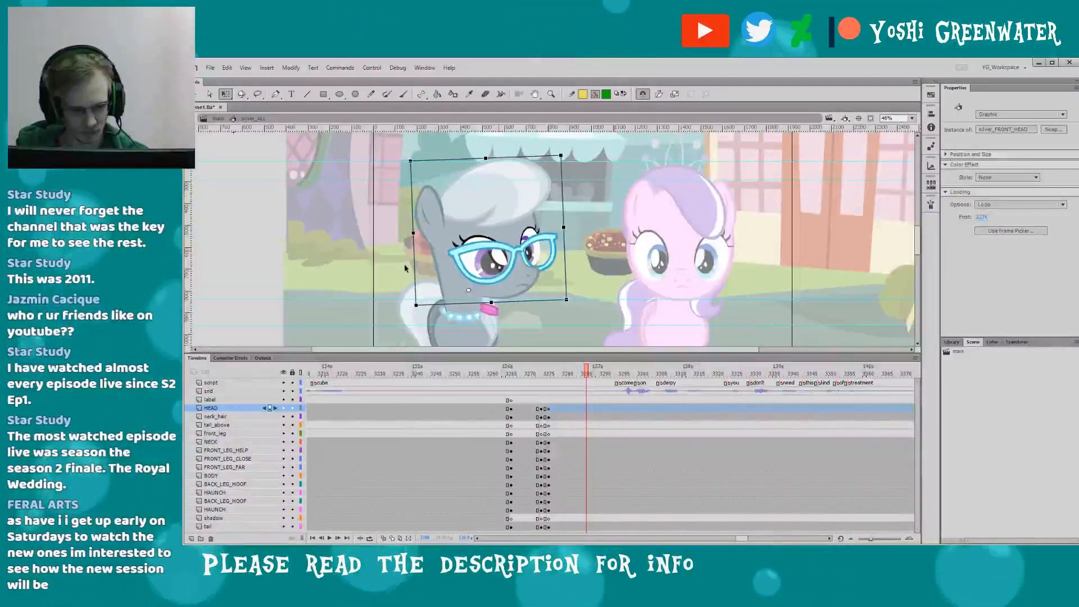
click(527, 373)
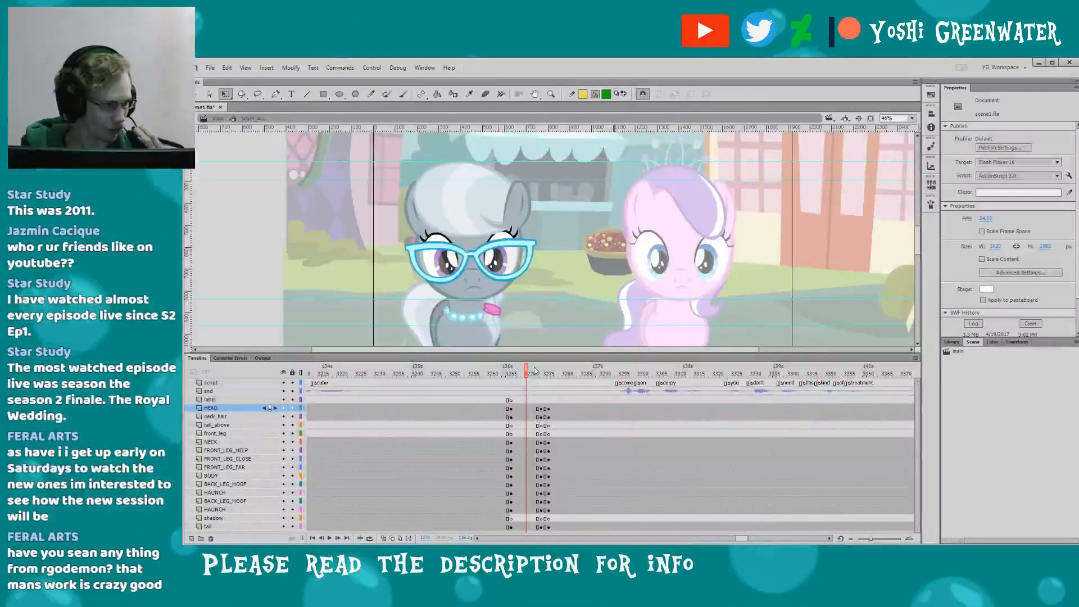
drag(436, 353, 433, 348)
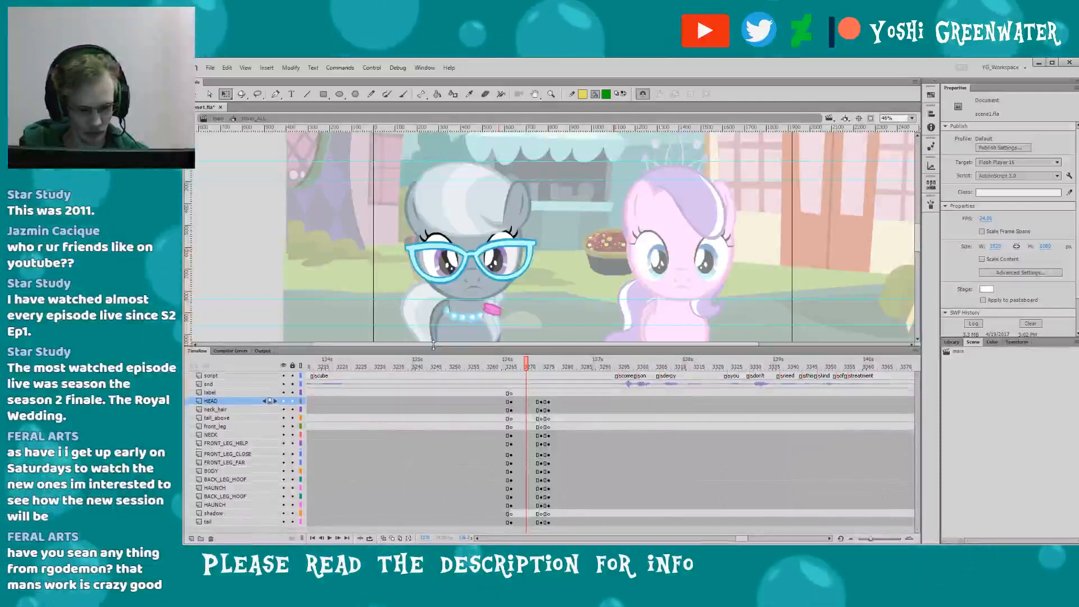
drag(374, 300, 384, 254)
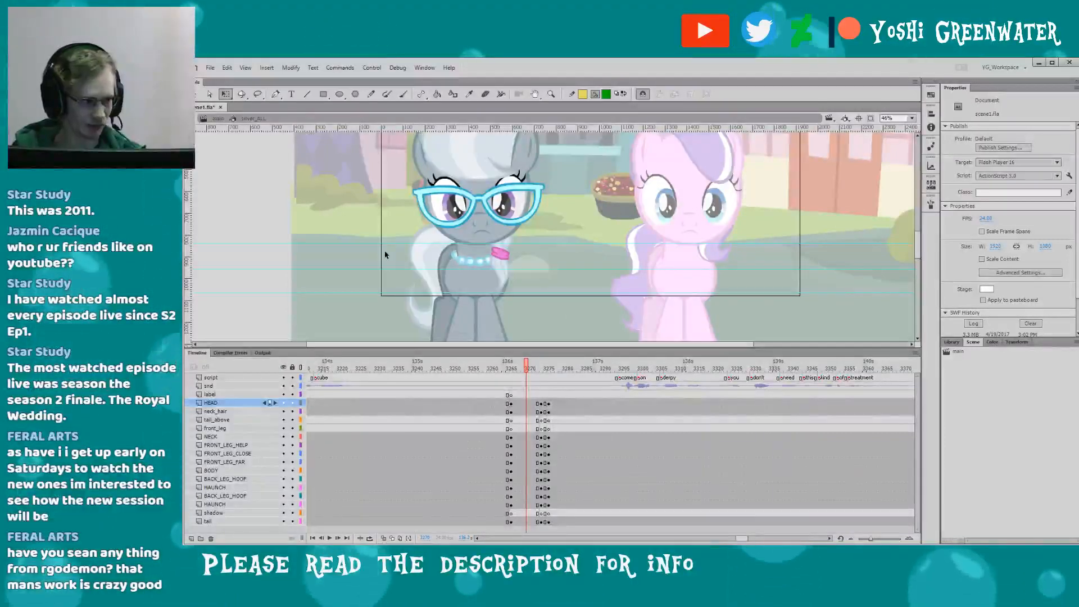
key(ctrl+s)
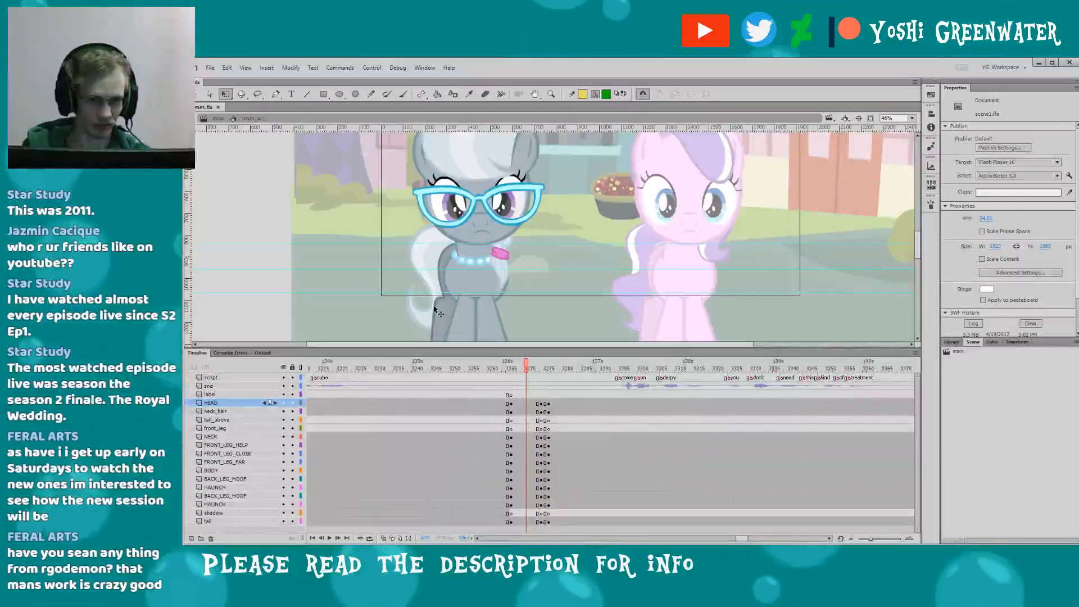
- Keyframe all the glasses pony's body layers two frames after the turned pose and adjust her body and head there
drag(354, 228, 377, 252)
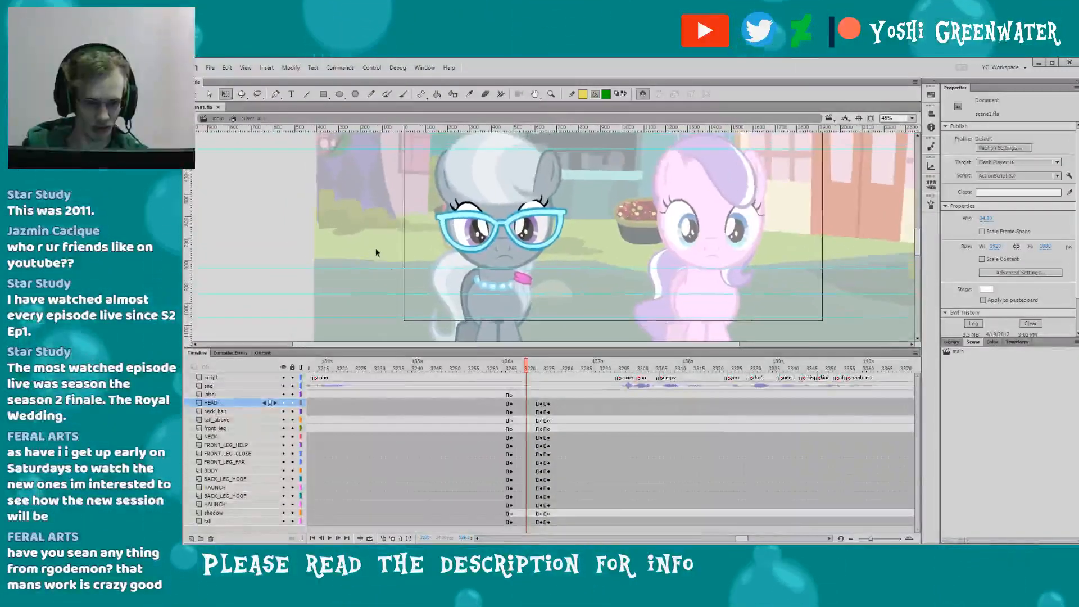
drag(494, 380, 553, 494)
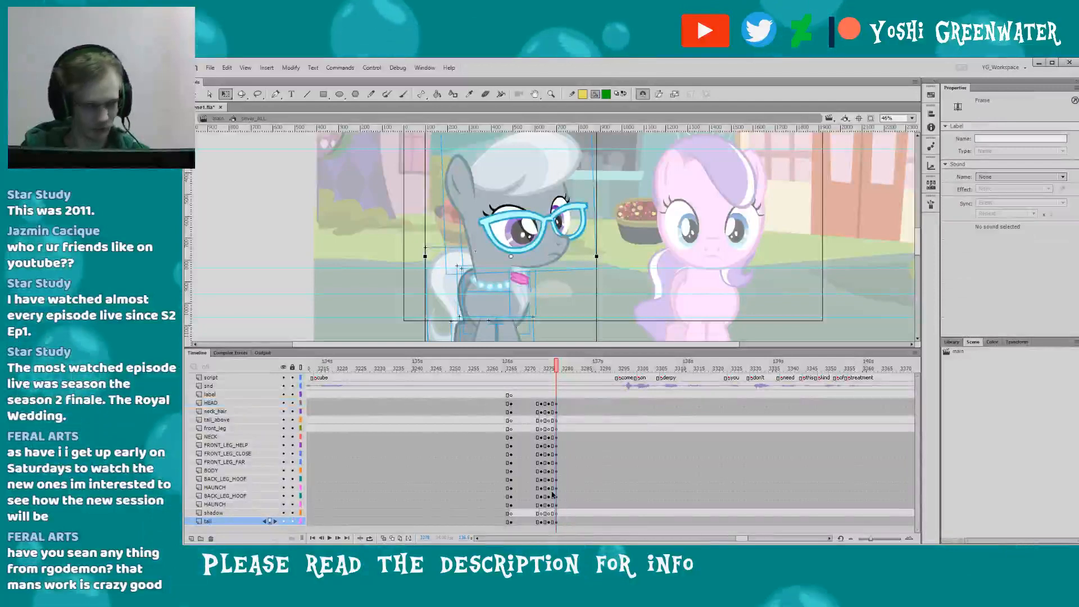
drag(411, 277, 405, 284)
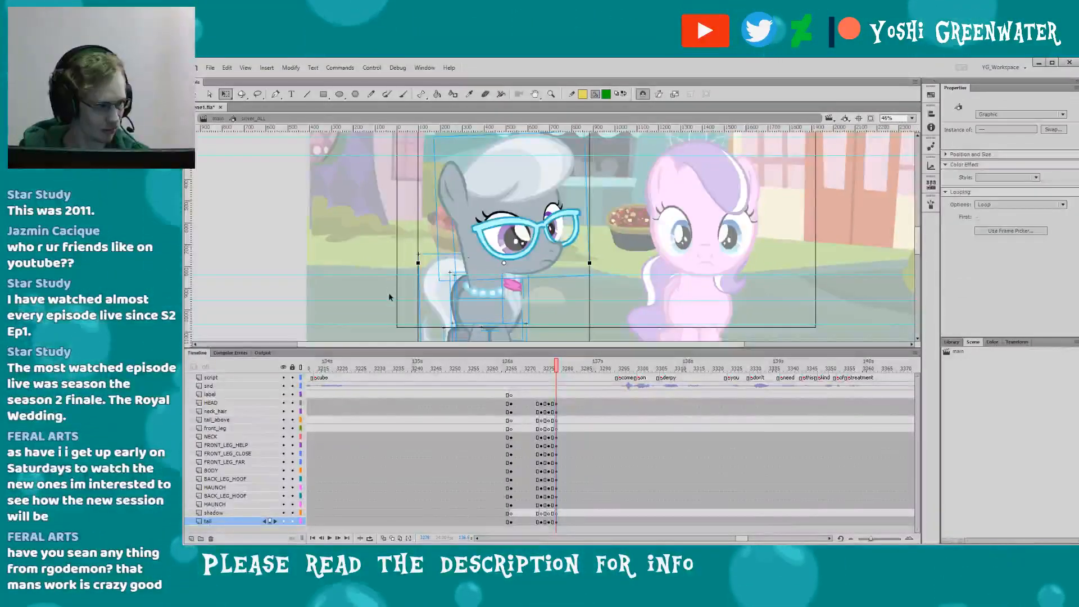
click(495, 231)
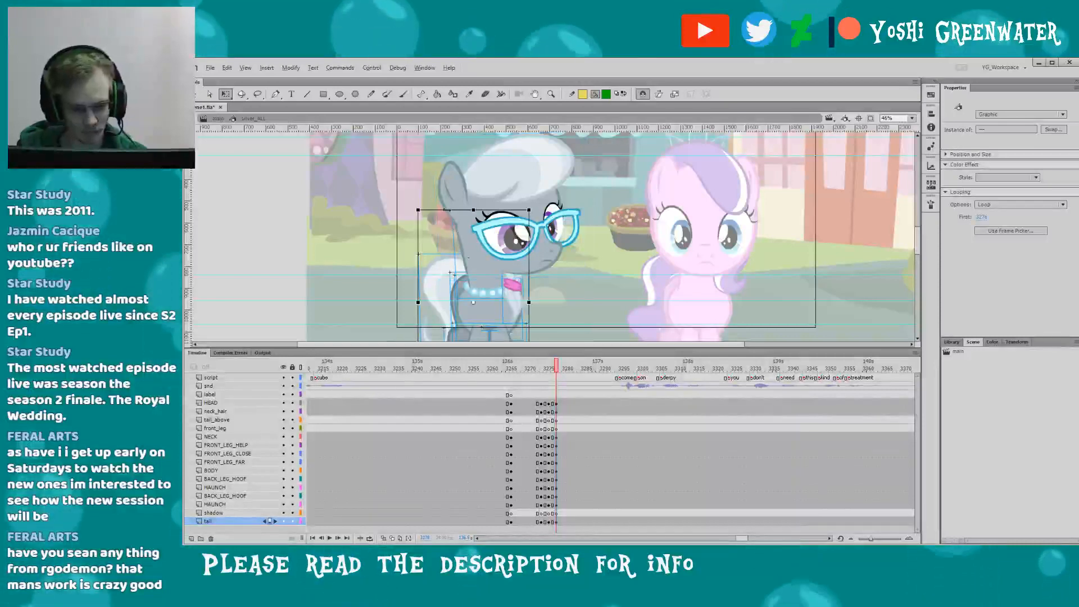
click(423, 237)
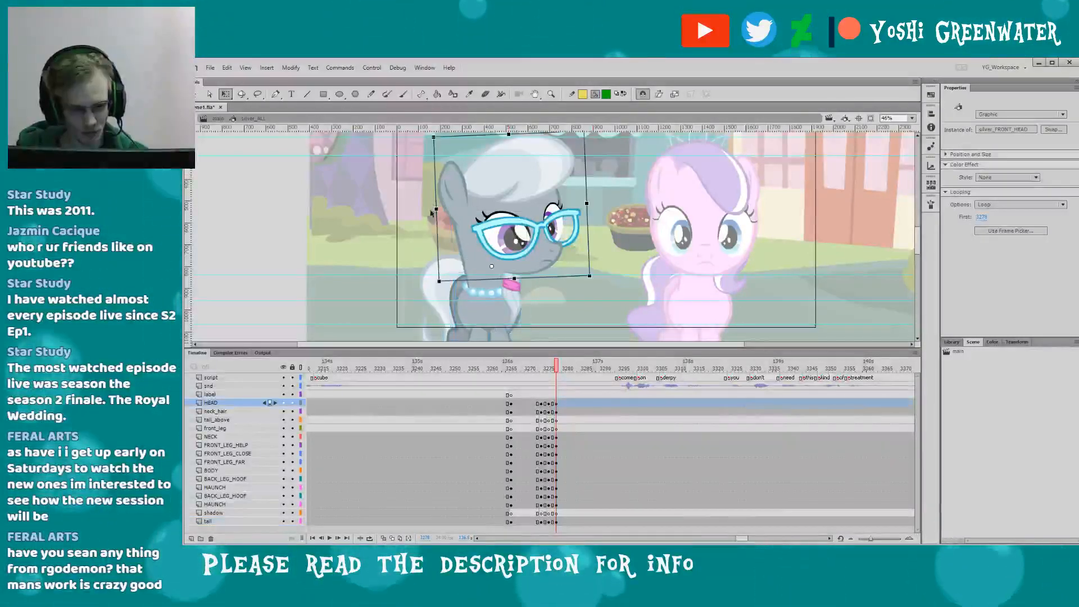
- Play back the head turn and compare the head's position across the turned keyframes
click(522, 368)
drag(742, 538, 745, 535)
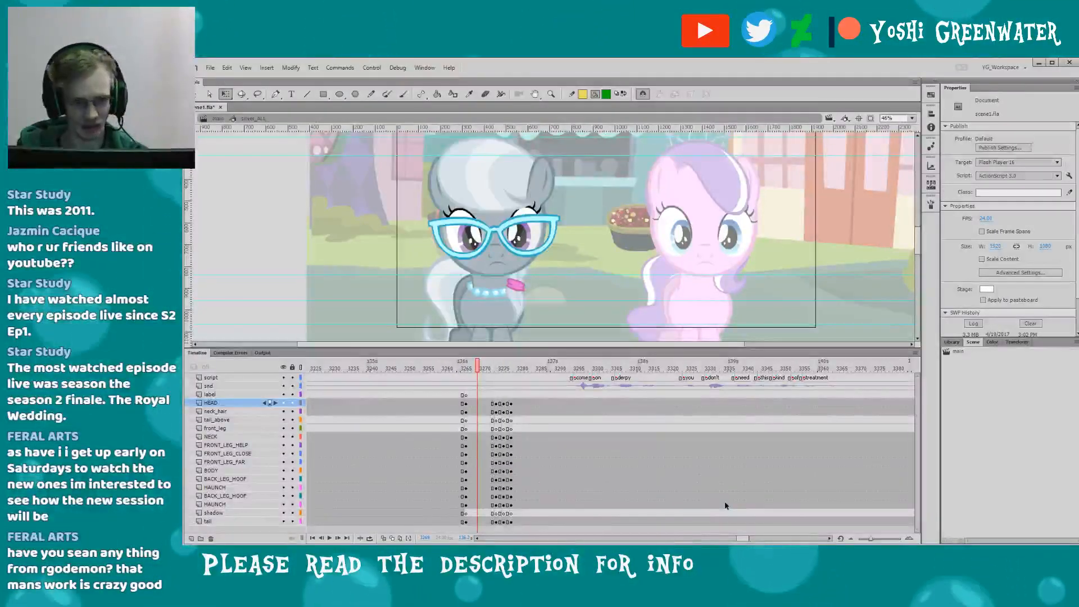
click(490, 369)
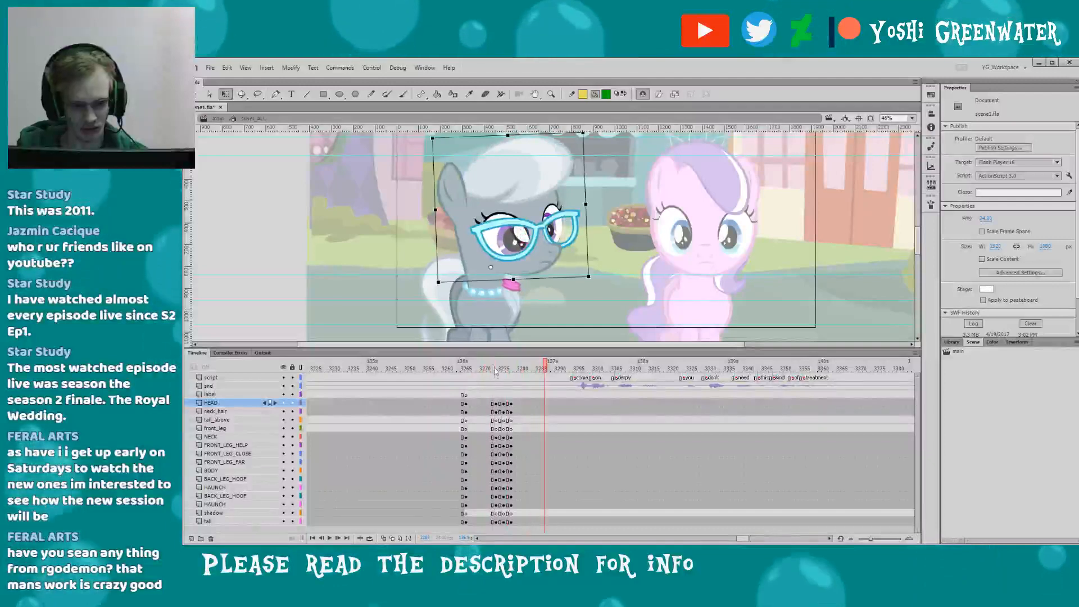
key(Return)
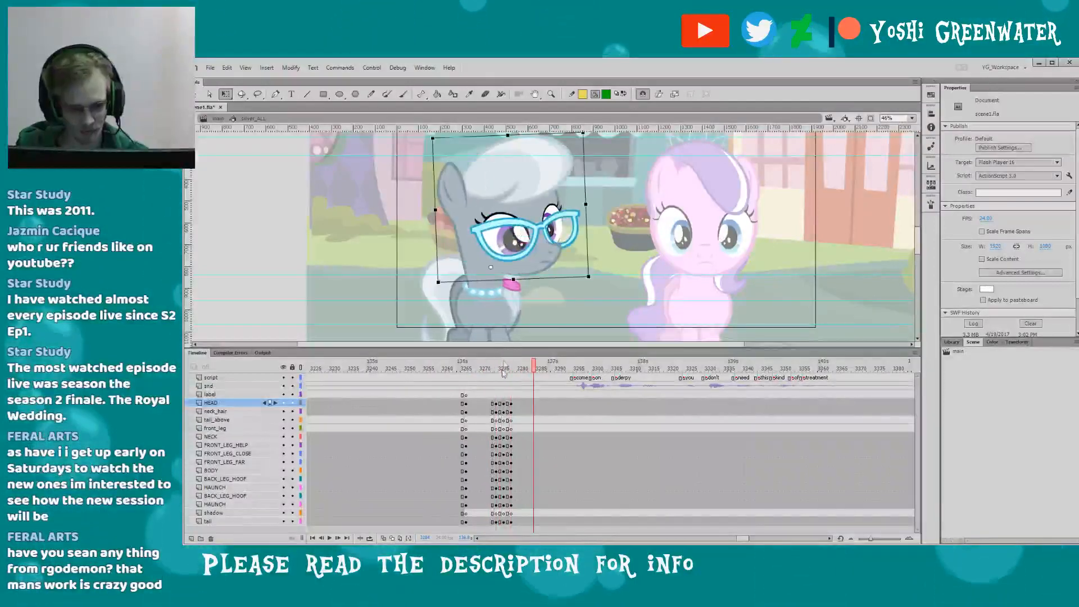
click(504, 403)
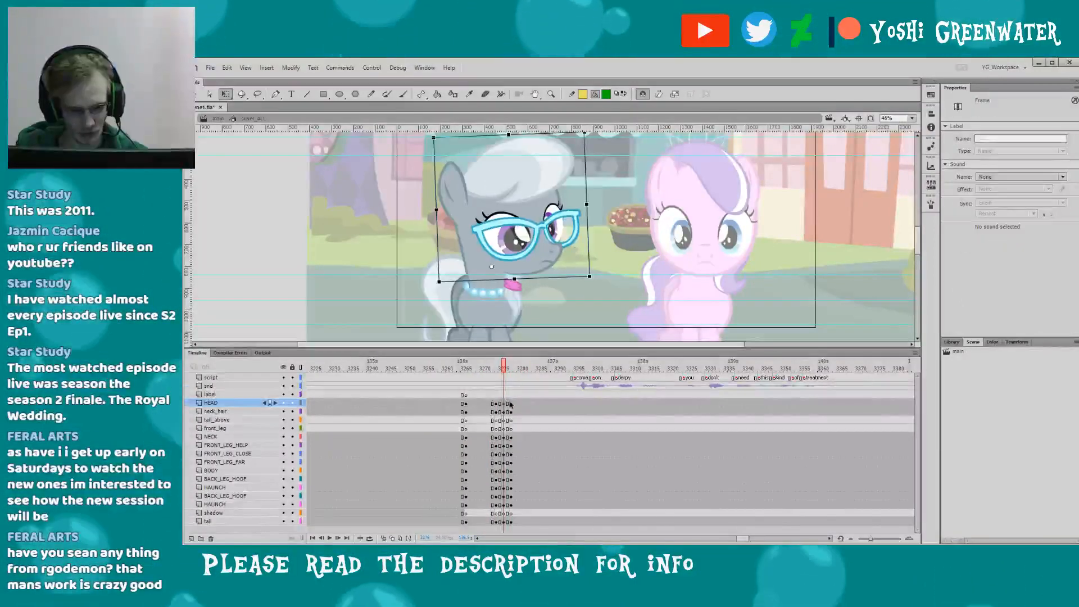
click(509, 403)
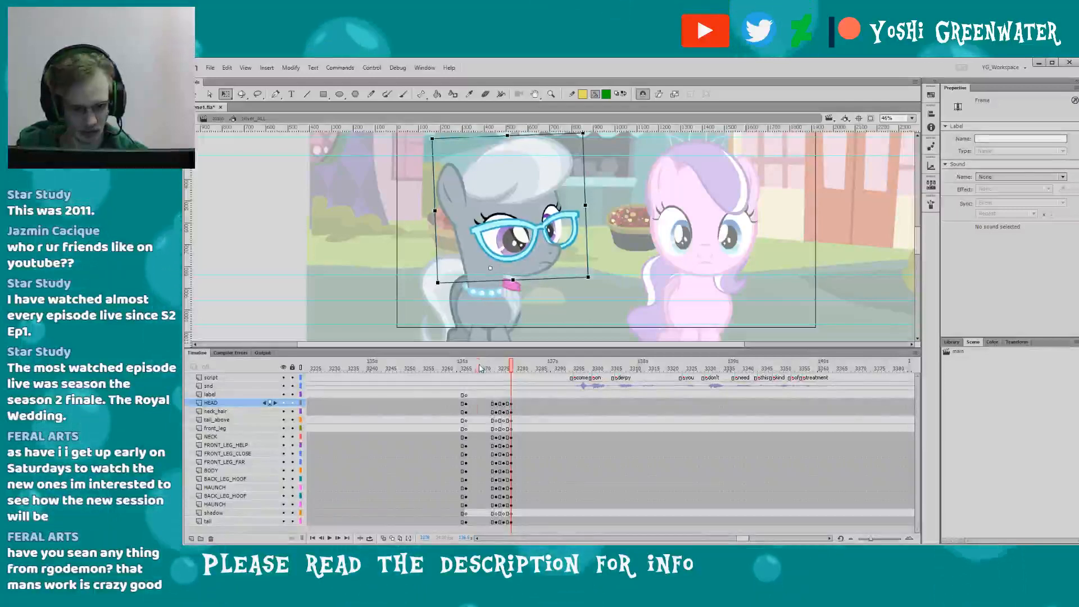
drag(480, 369, 526, 371)
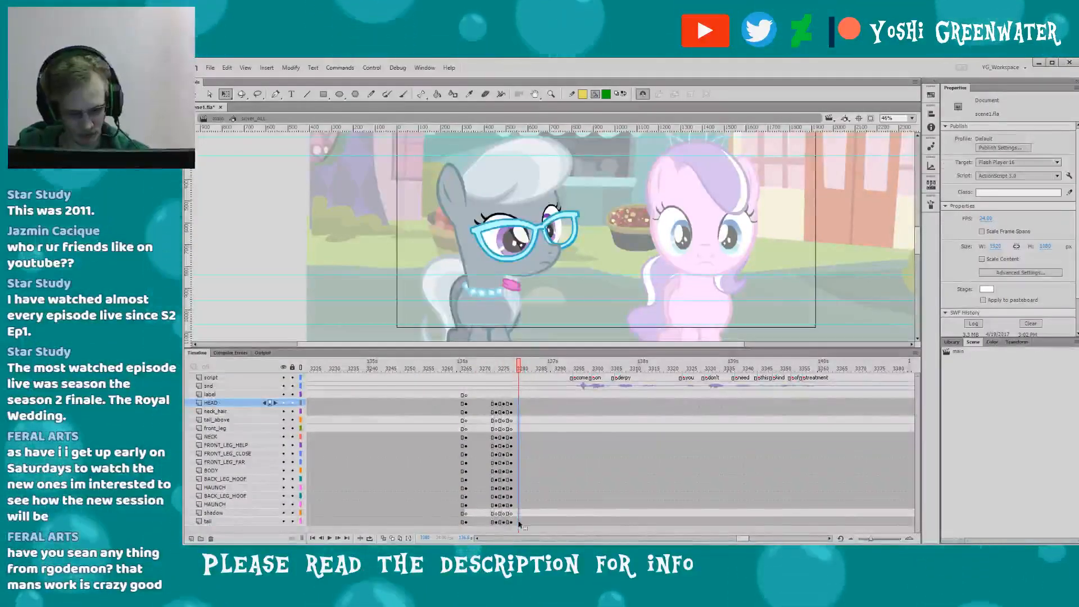
- Add another keyframe across all the glasses pony's body layers, refine the body and head pose, and play it back
drag(517, 403, 518, 522)
key(F6)
click(443, 239)
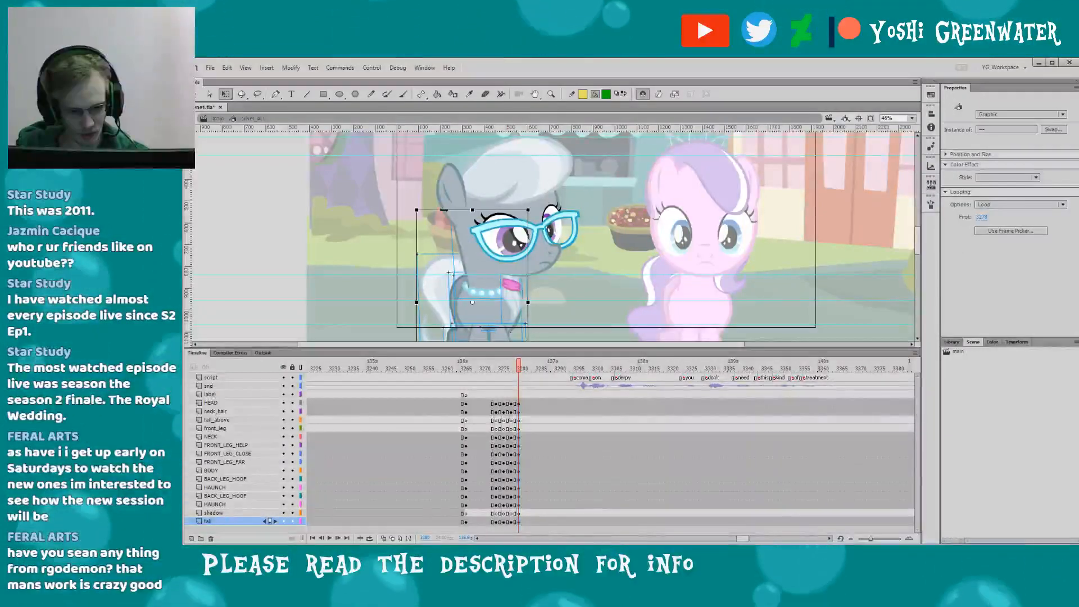
click(443, 238)
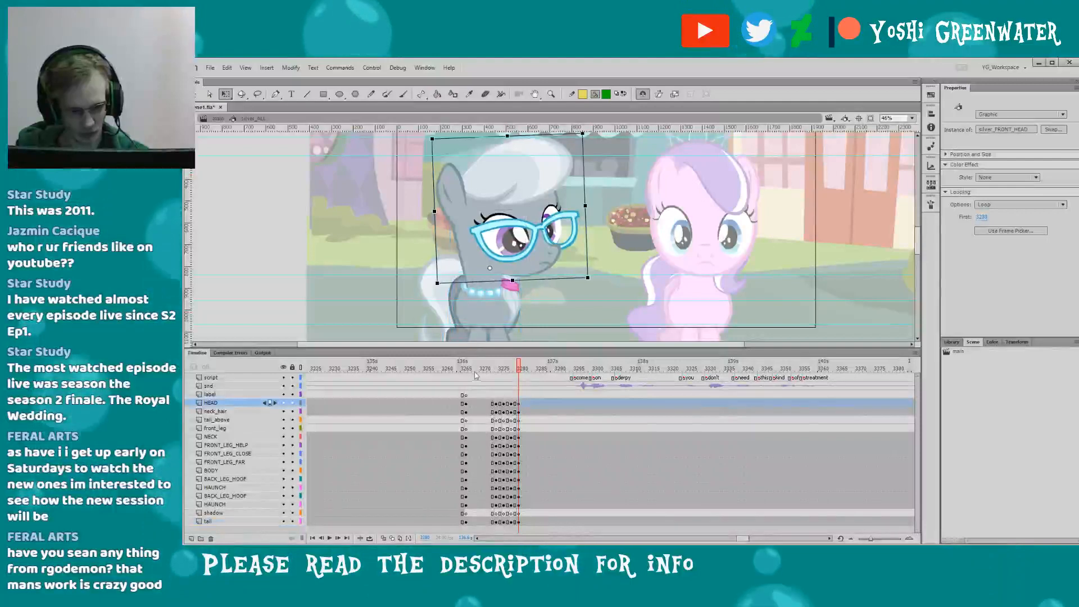
key(Return)
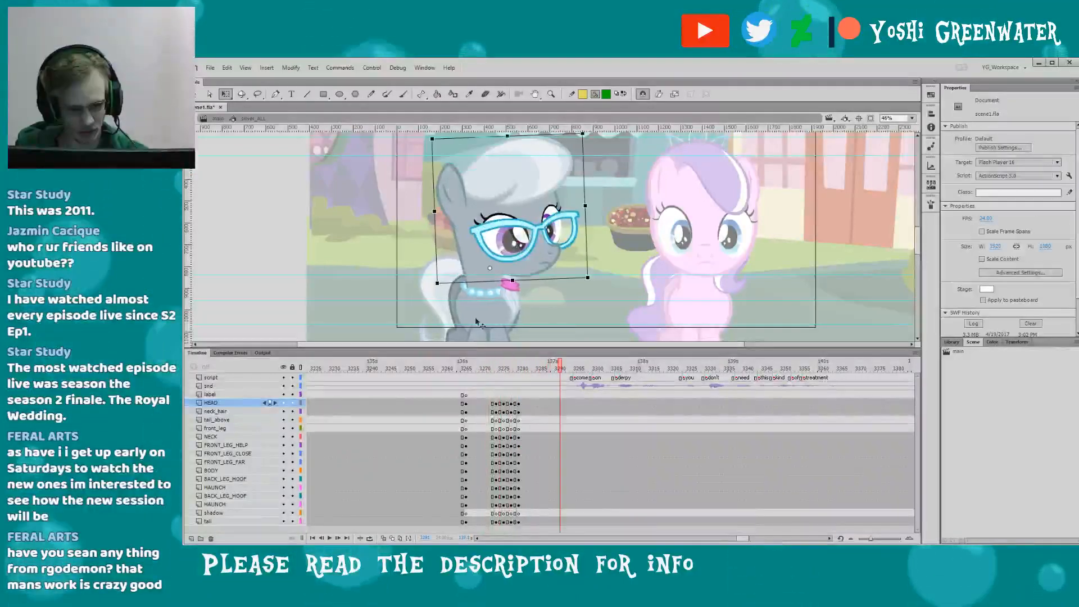
- Review the glasses pony's head turn in her symbol and the main scene, then step through its first keyframes
click(480, 368)
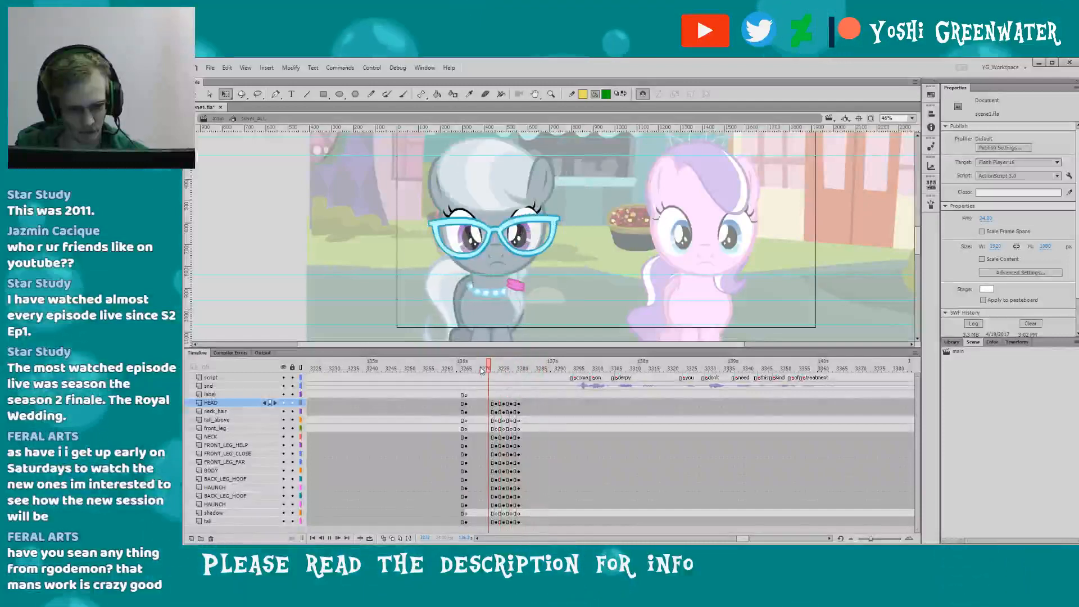
drag(480, 368, 479, 370)
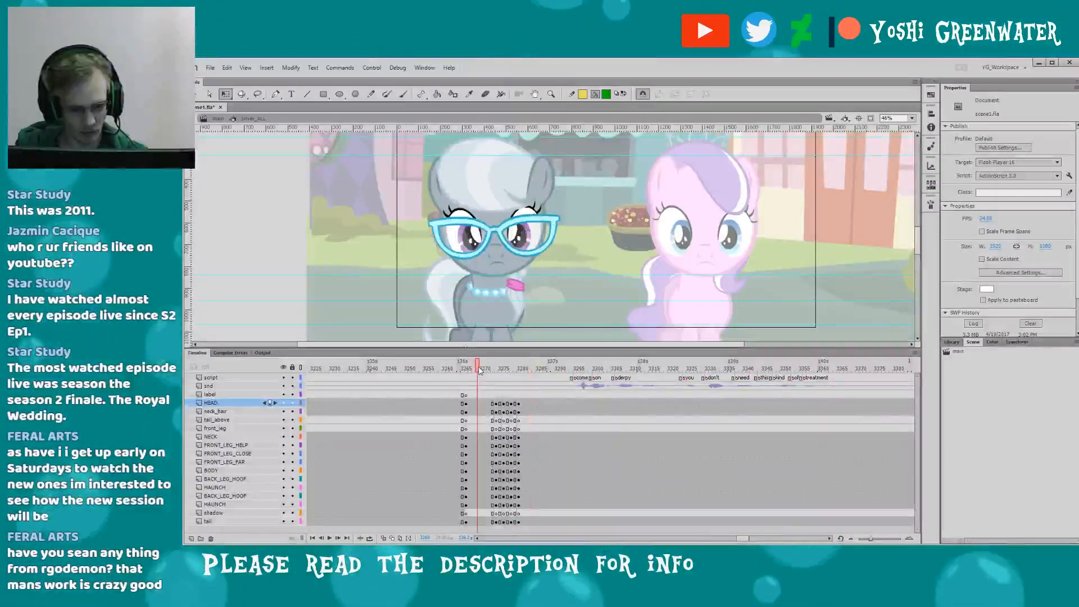
double_click(375, 298)
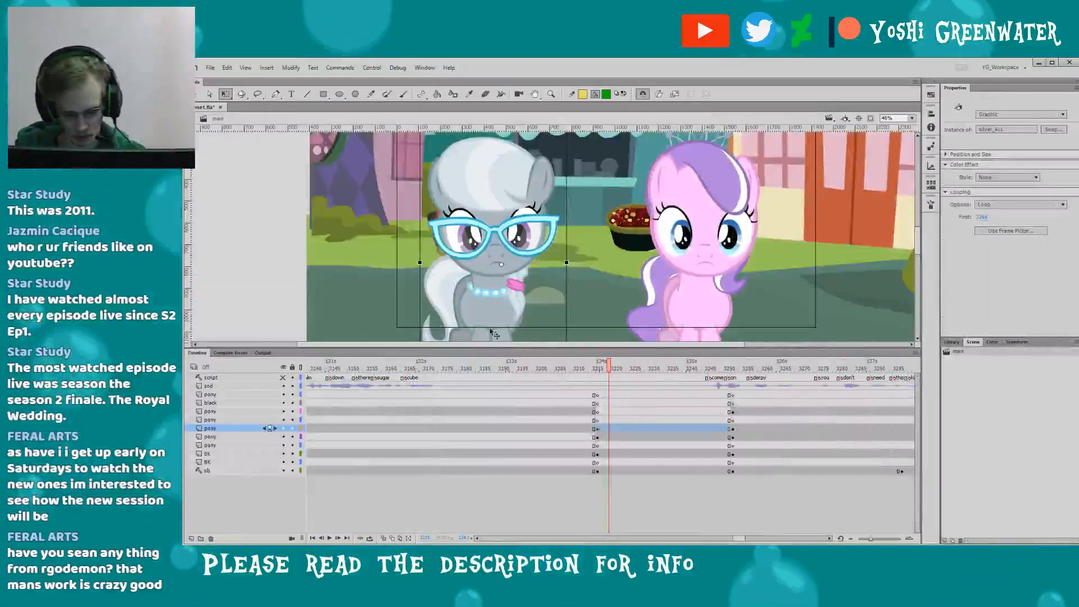
drag(616, 363, 656, 366)
double_click(506, 197)
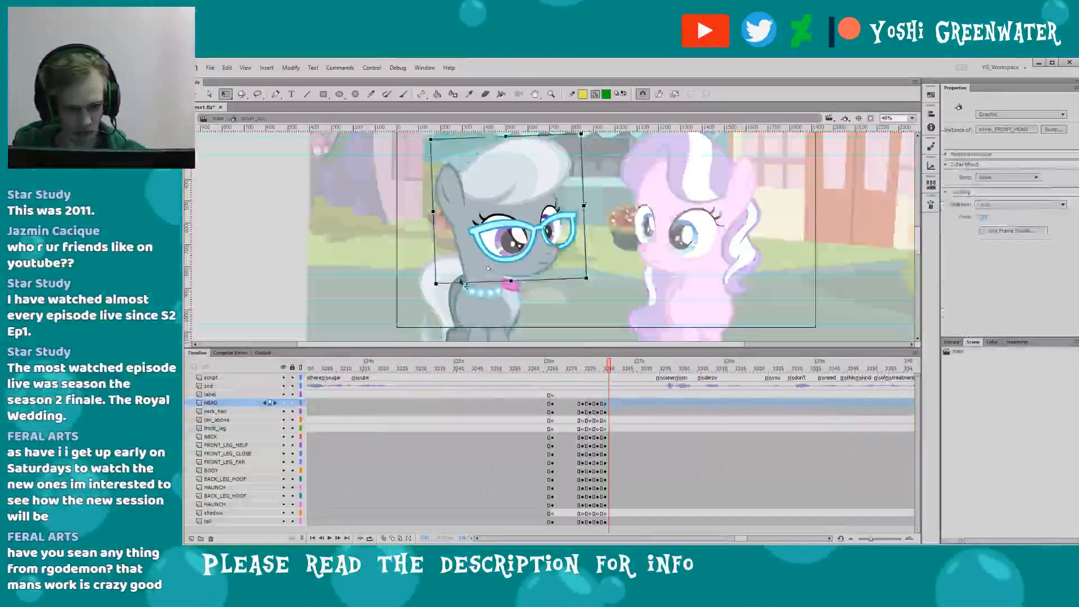
click(574, 364)
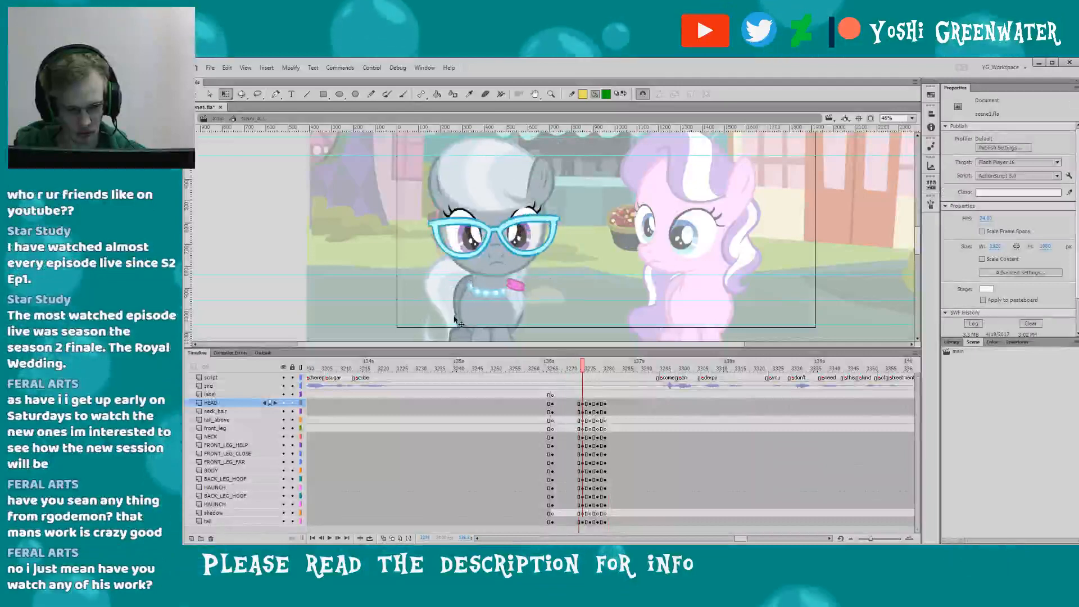
key(period)
key(period)
key(comma)
key(comma)
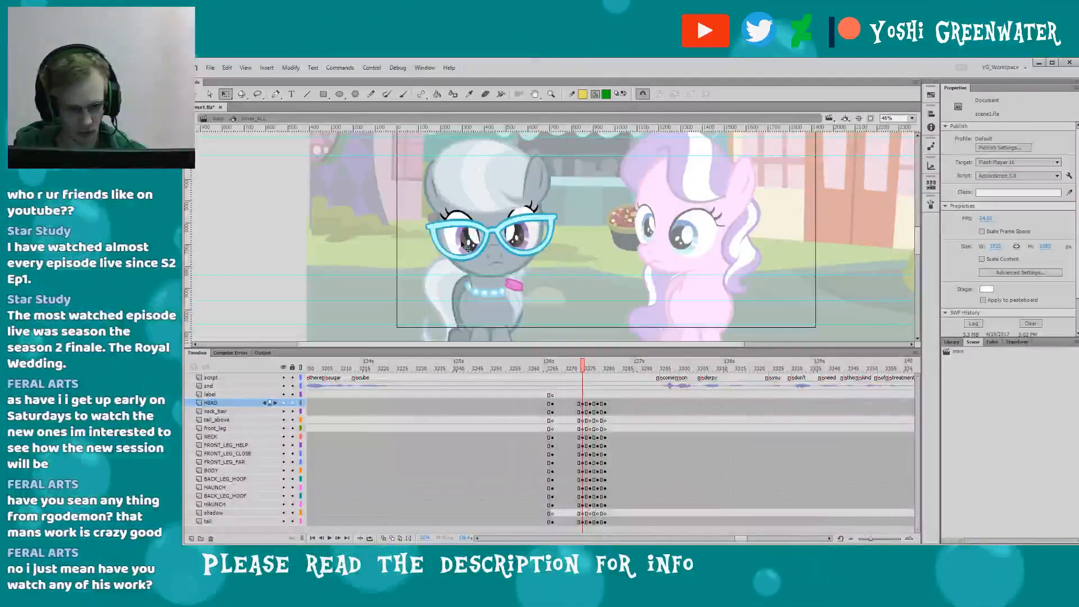
- Inside the glasses pony's head, keyframe the left eye's lash at frame 3274 and swap it to the half-closed eyelid
click(469, 245)
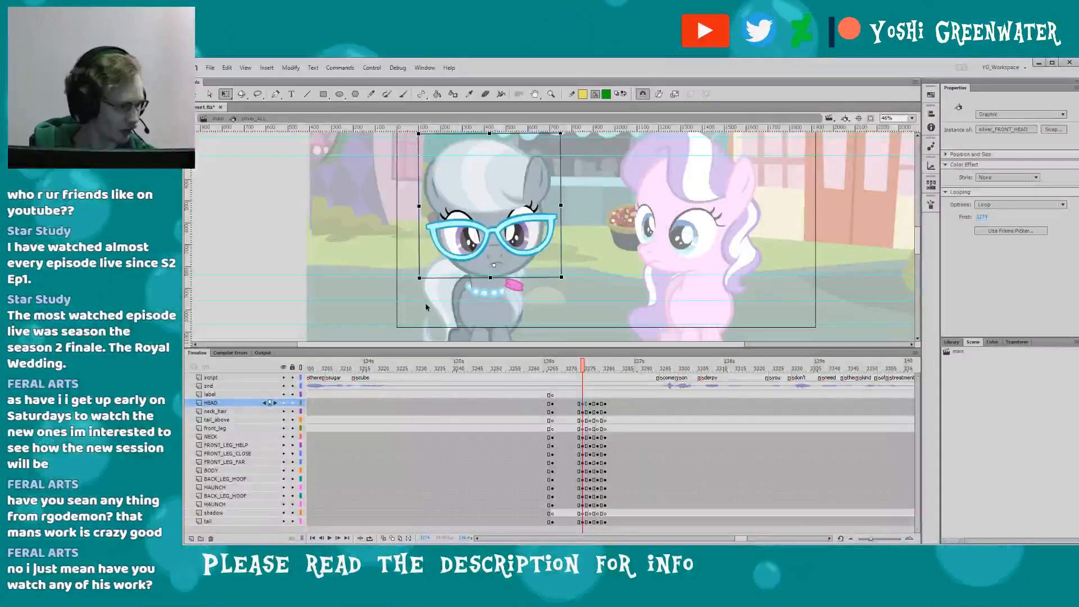
double_click(453, 237)
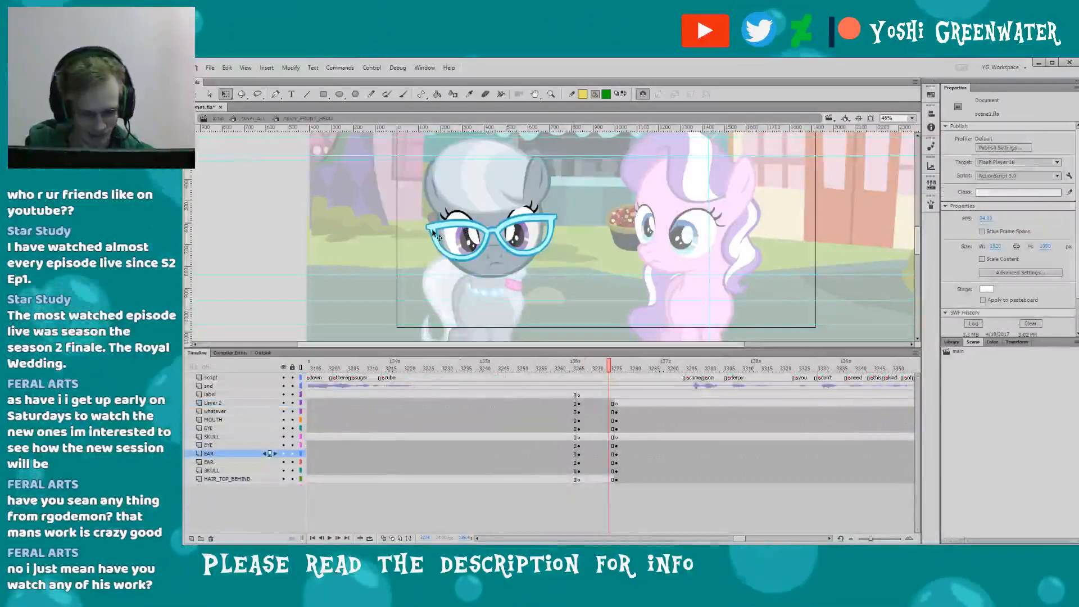
drag(433, 194, 492, 287)
key(q)
double_click(445, 255)
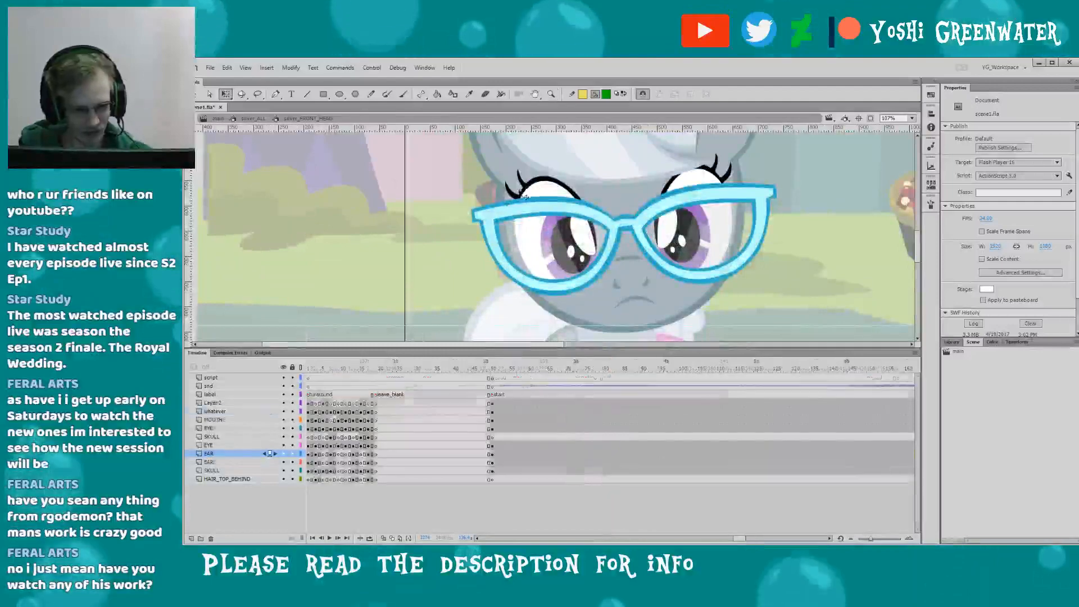
drag(478, 209, 430, 226)
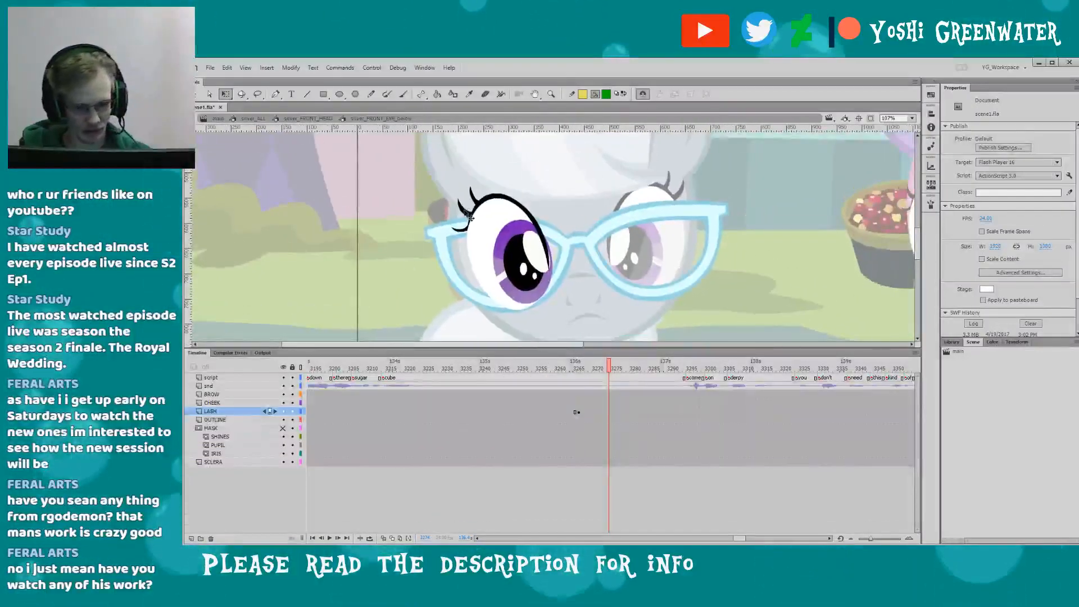
key(F6)
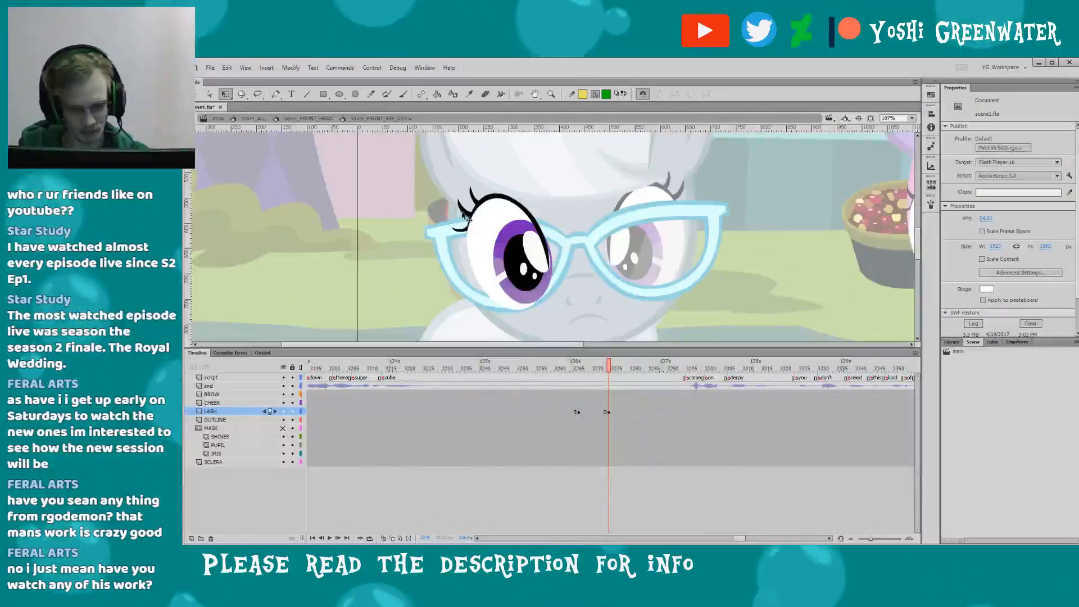
click(466, 213)
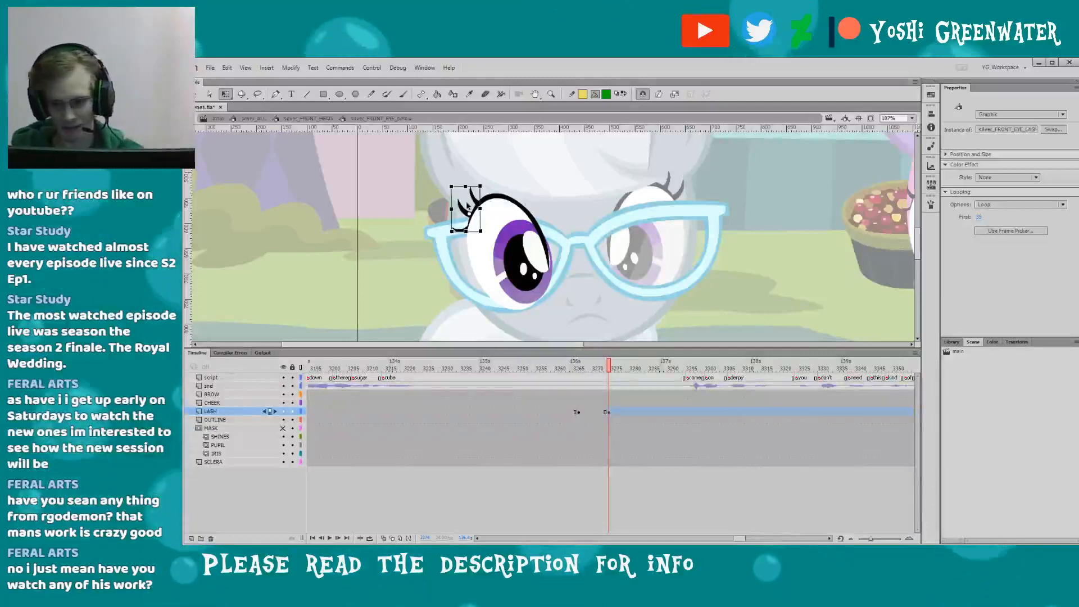
click(931, 185)
scroll(826, 337, up, 3)
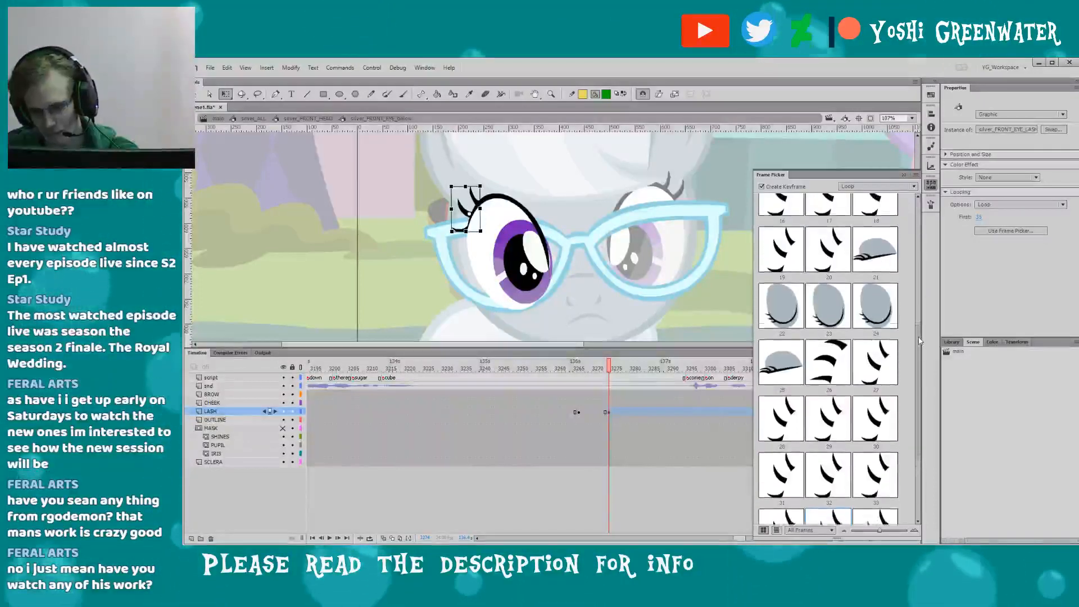
click(875, 310)
click(397, 291)
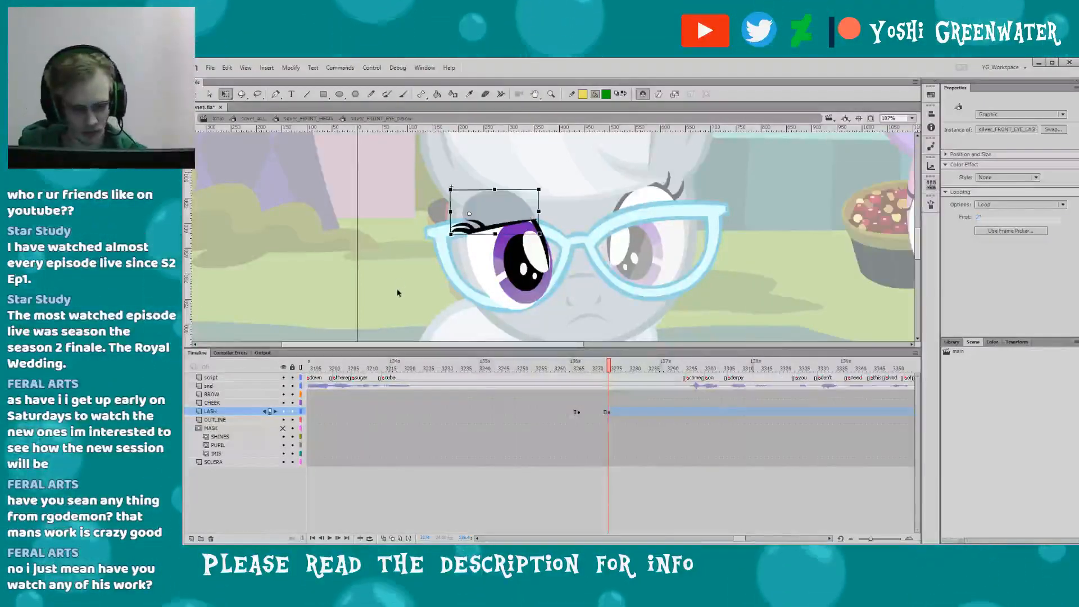
double_click(397, 291)
- Play the head turn inside the head symbol and step back through its frames to check the lowered left eyelid
key(Return)
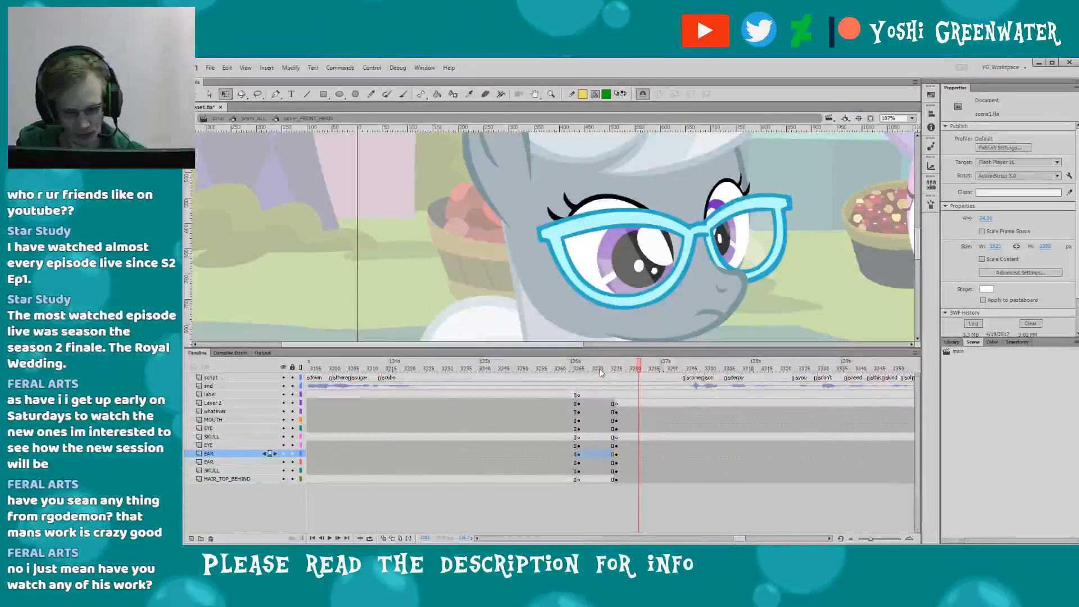
key(comma)
key(comma)
key(comma)
key(comma)
key(comma)
key(comma)
key(comma)
key(comma)
key(comma)
key(comma)
key(period)
key(period)
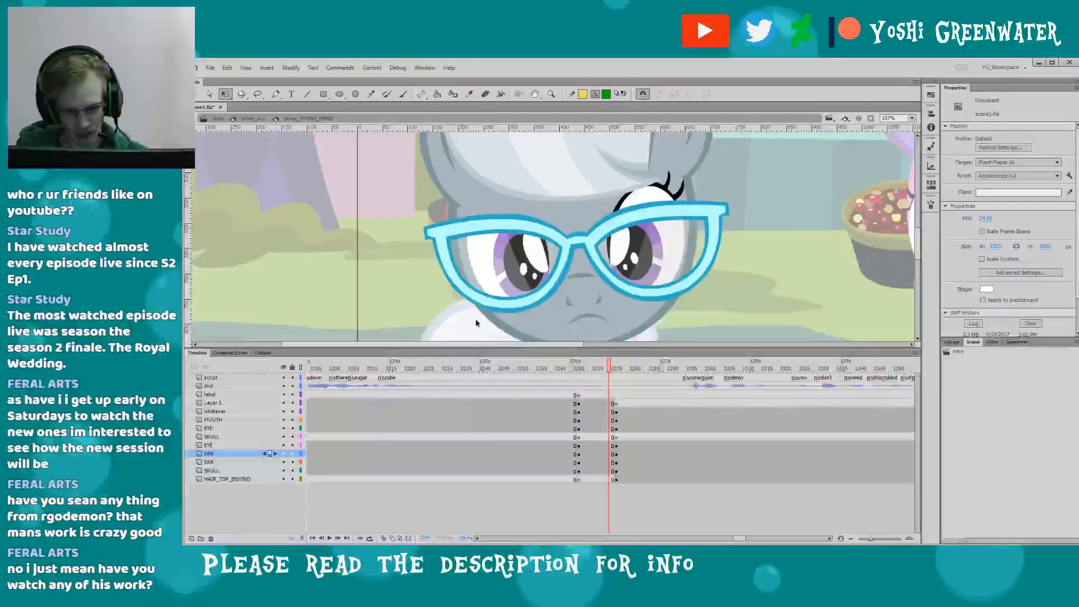
- Keyframe the lash layer of the glasses pony's right eye at the same frame and swap it to half-closed eyelid frame 21
double_click(643, 198)
click(672, 188)
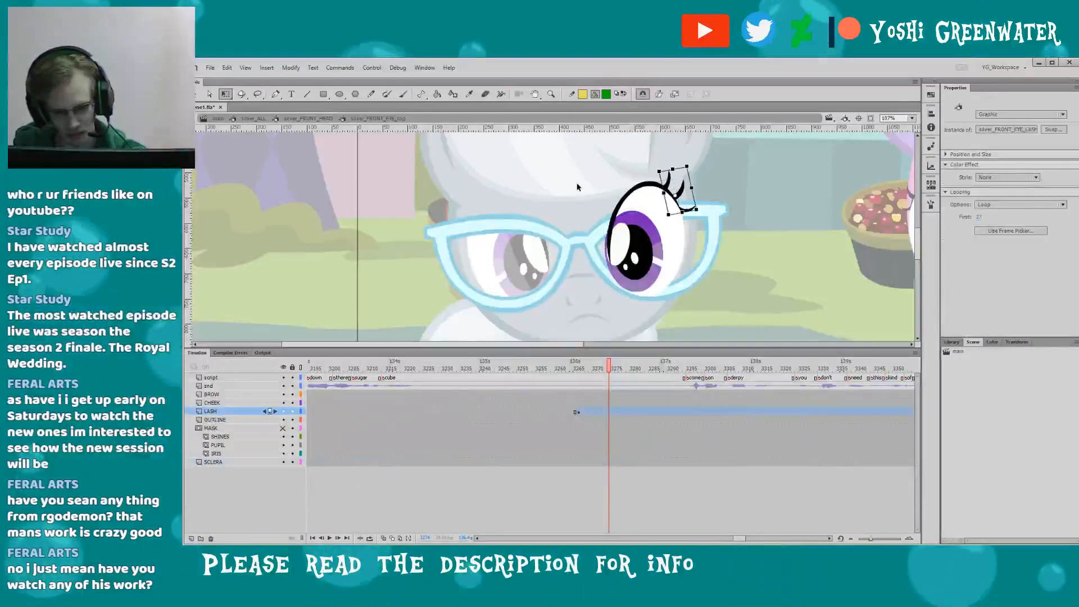
key(F6)
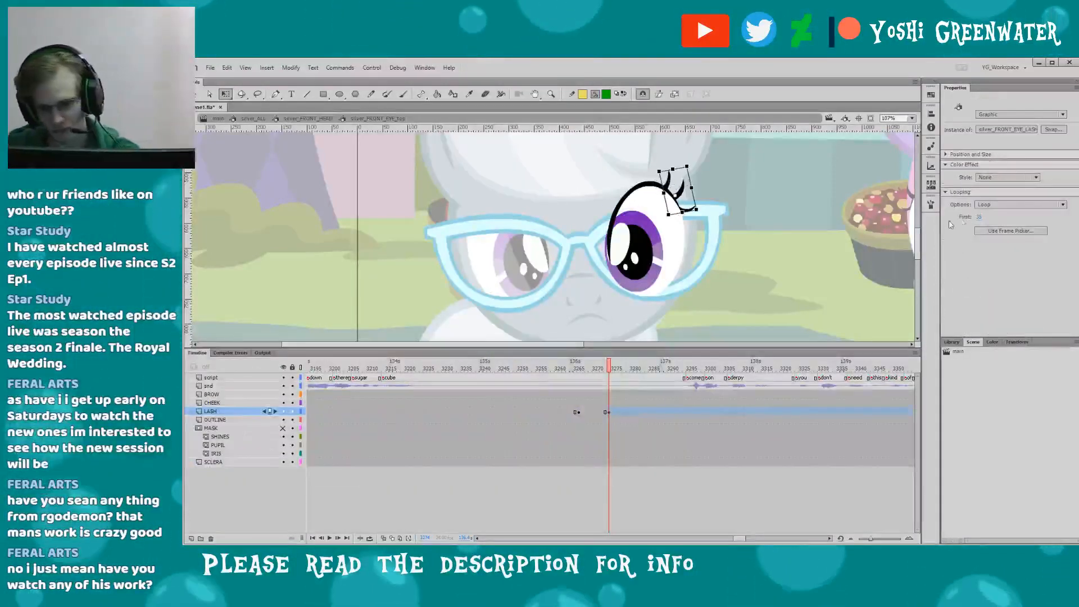
click(989, 230)
scroll(920, 347, up, 2)
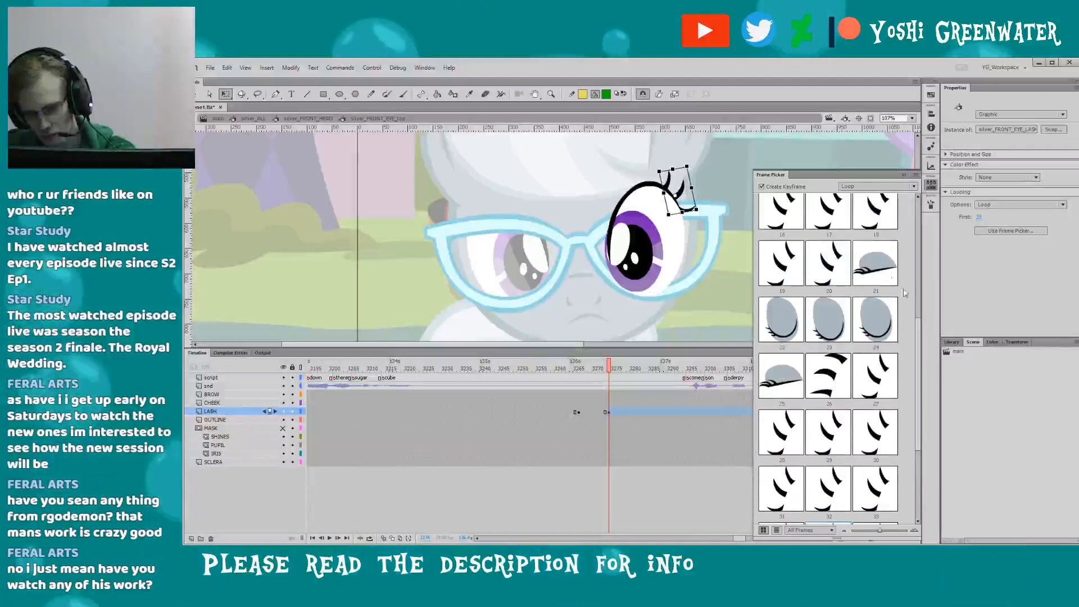
click(875, 267)
double_click(392, 291)
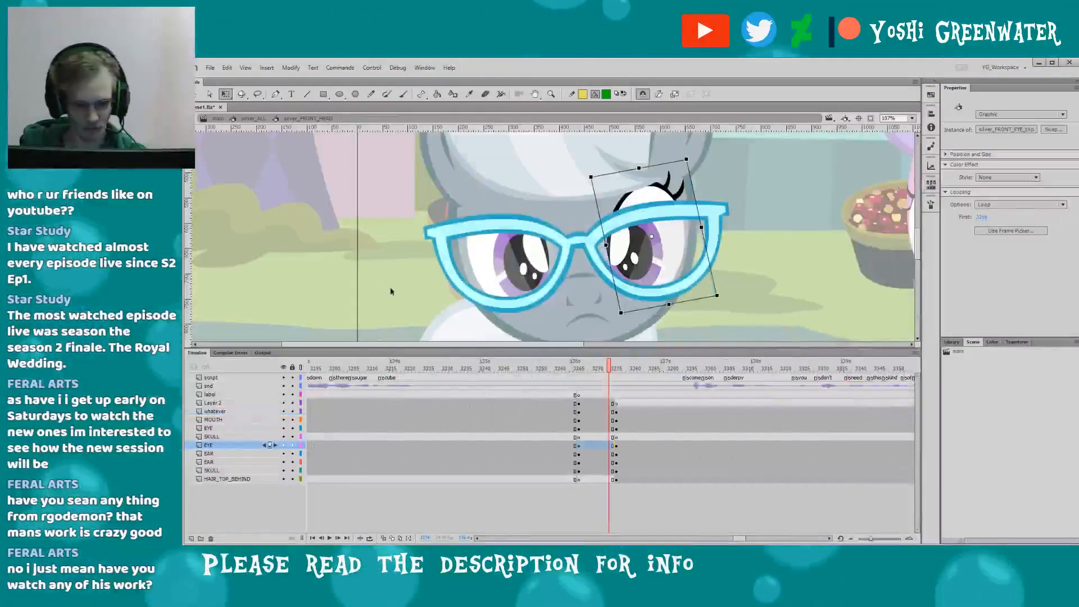
- Return to the glasses pony's full-body symbol, check the frame before the blink and save the file
key(z)
alt+click(399, 300)
alt+click(401, 302)
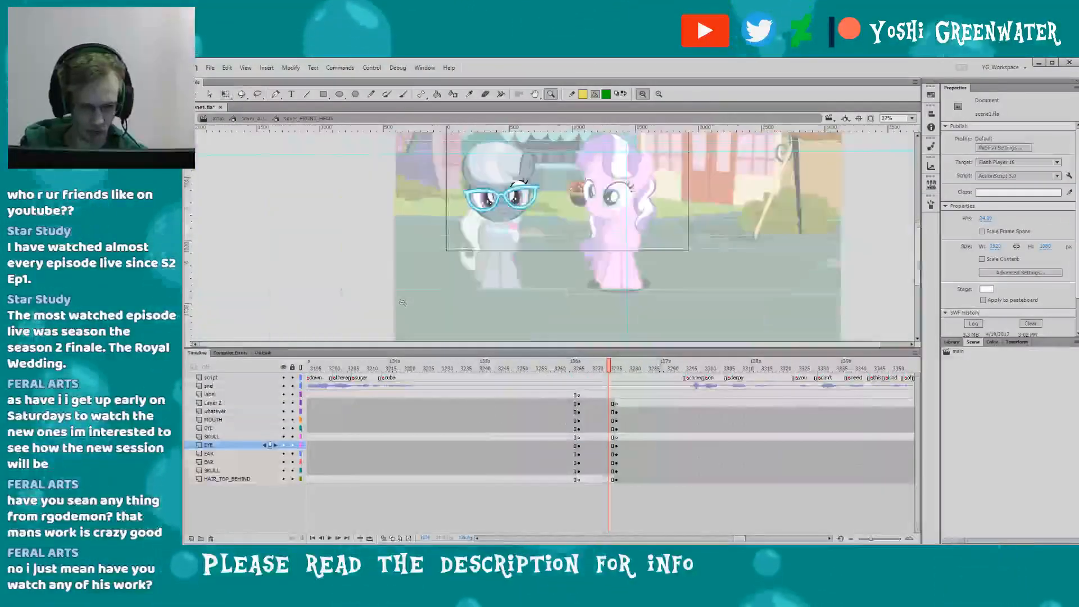
double_click(377, 265)
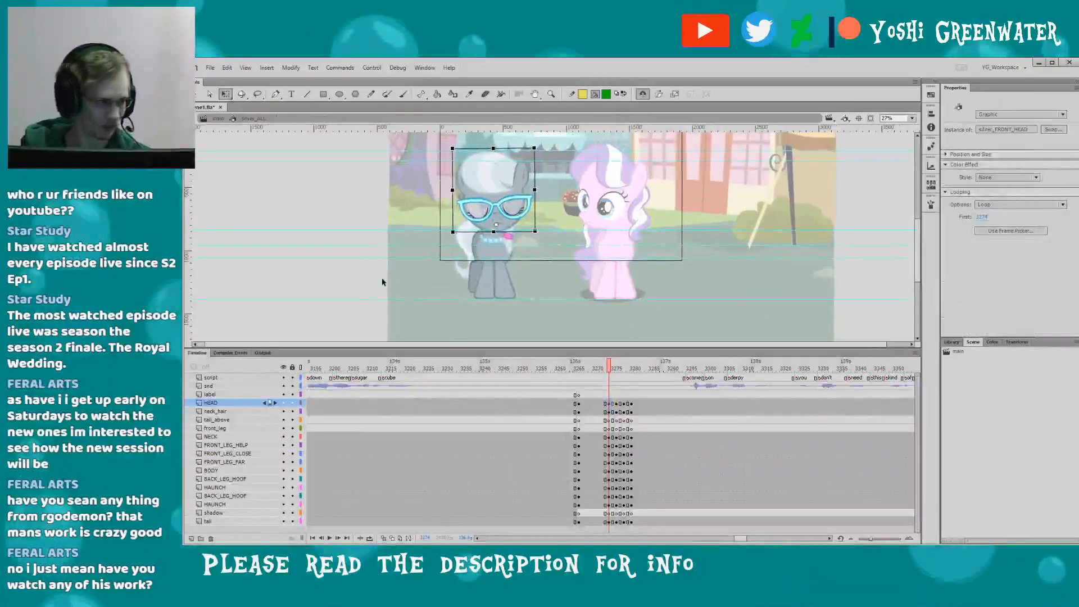
scroll(356, 282, up, 1)
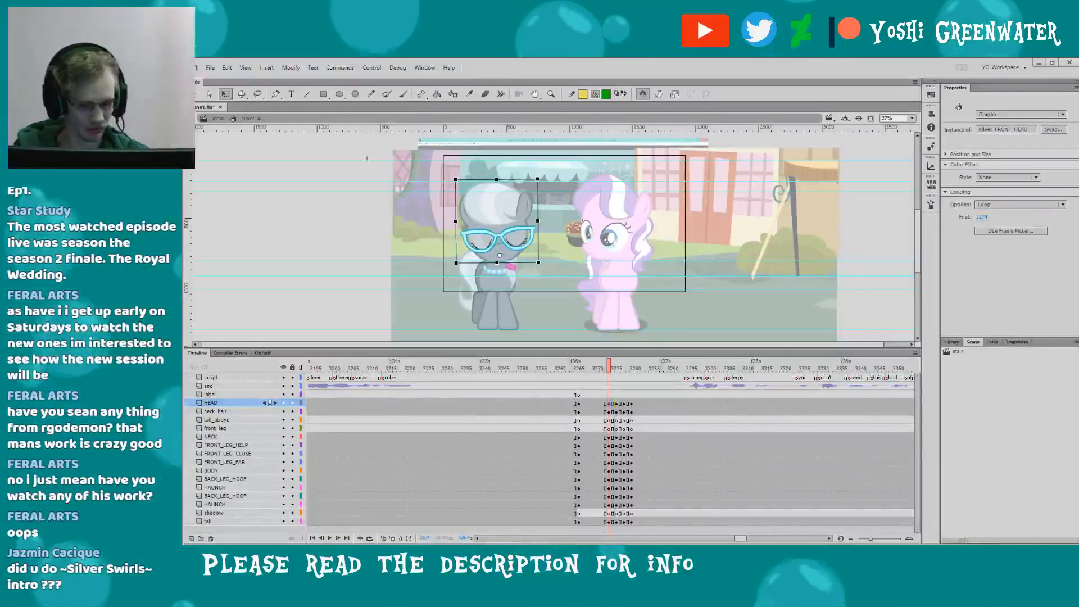
click(590, 369)
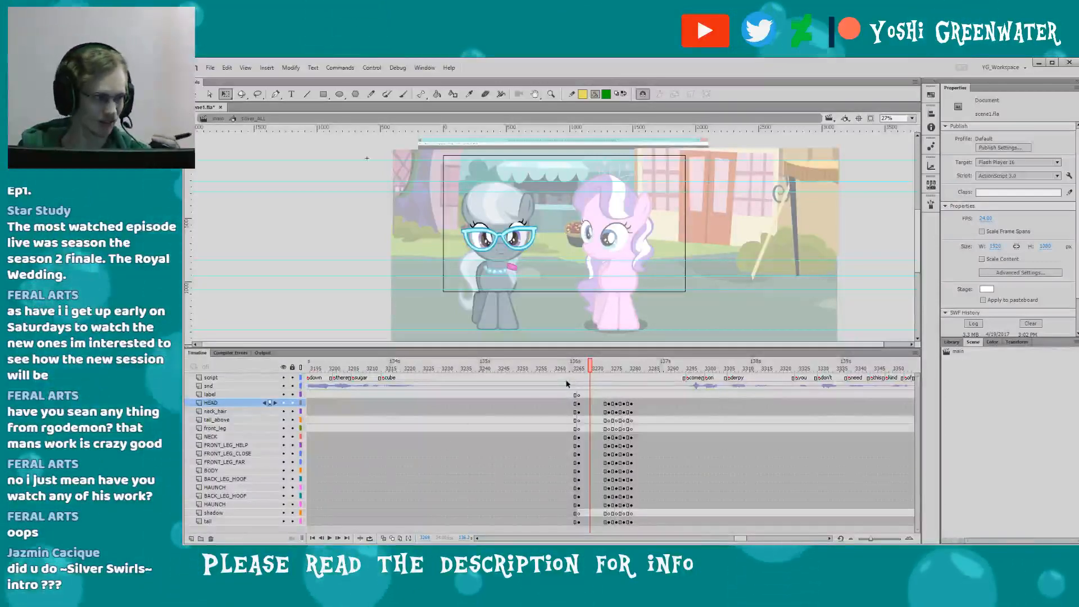
drag(364, 348, 364, 349)
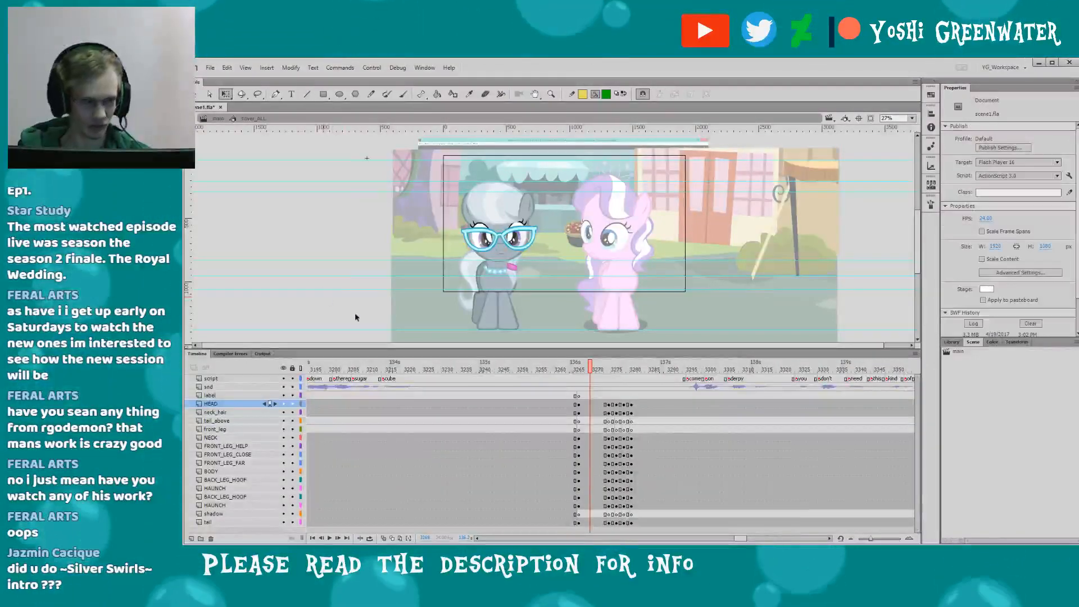
key(ctrl+s)
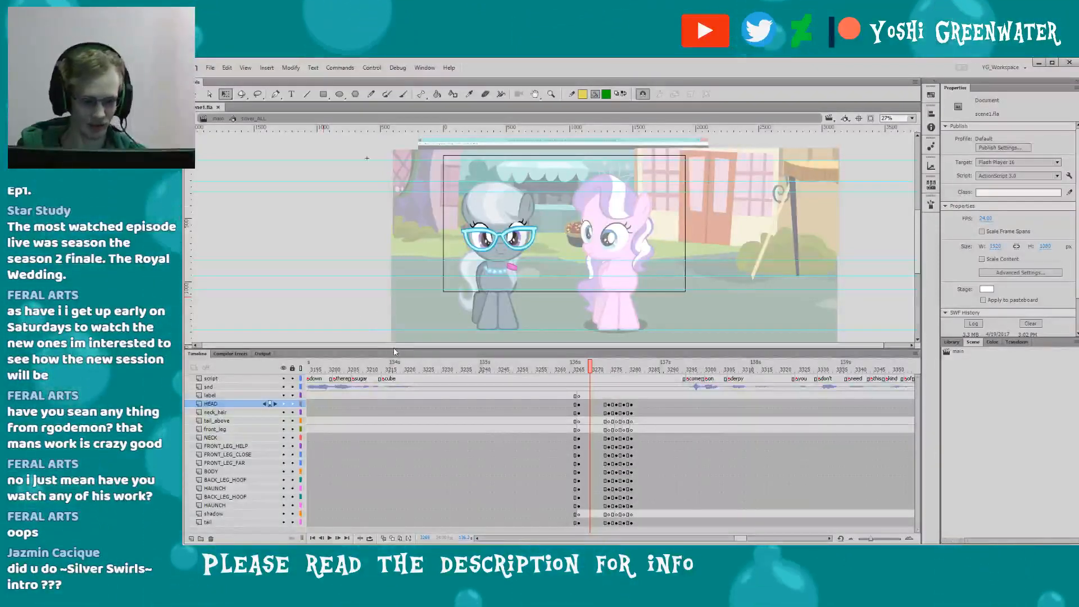
- Go back to the main scene timeline, save the file again and deselect the glasses pony
drag(387, 348, 388, 348)
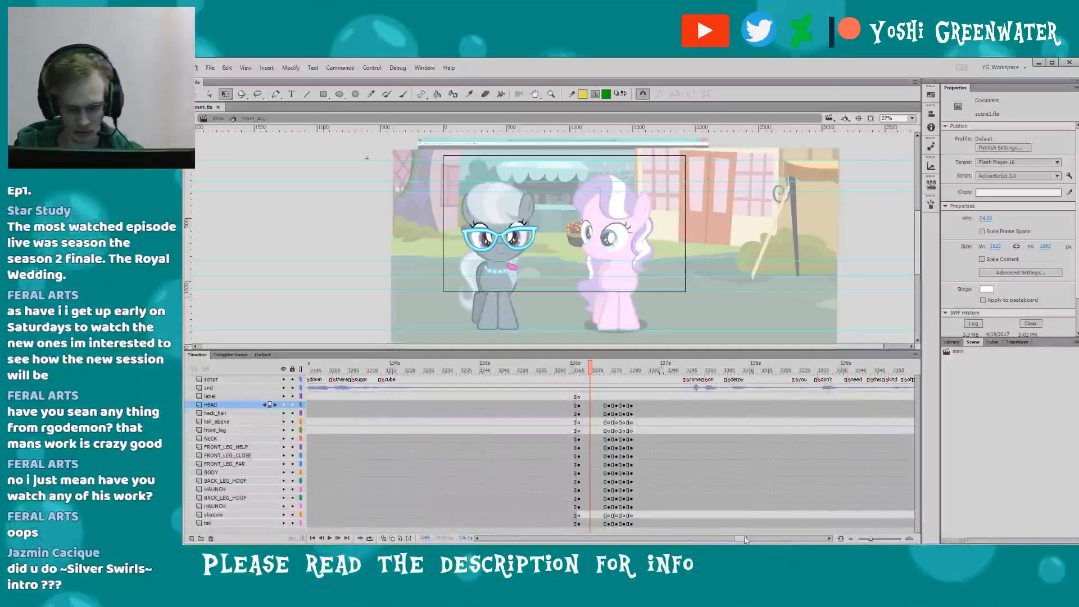
drag(745, 537, 748, 537)
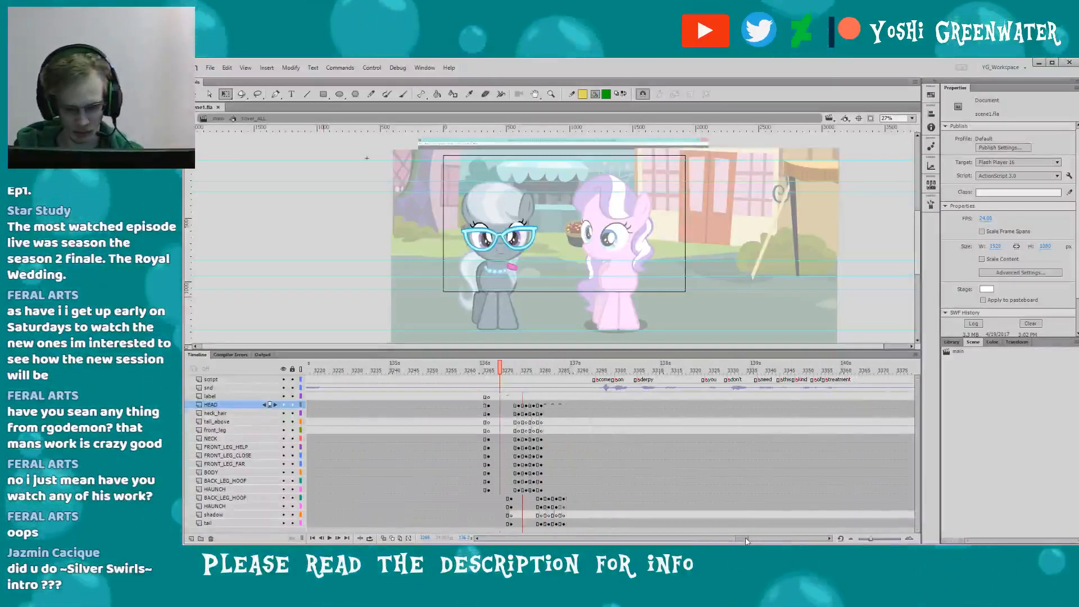
double_click(403, 318)
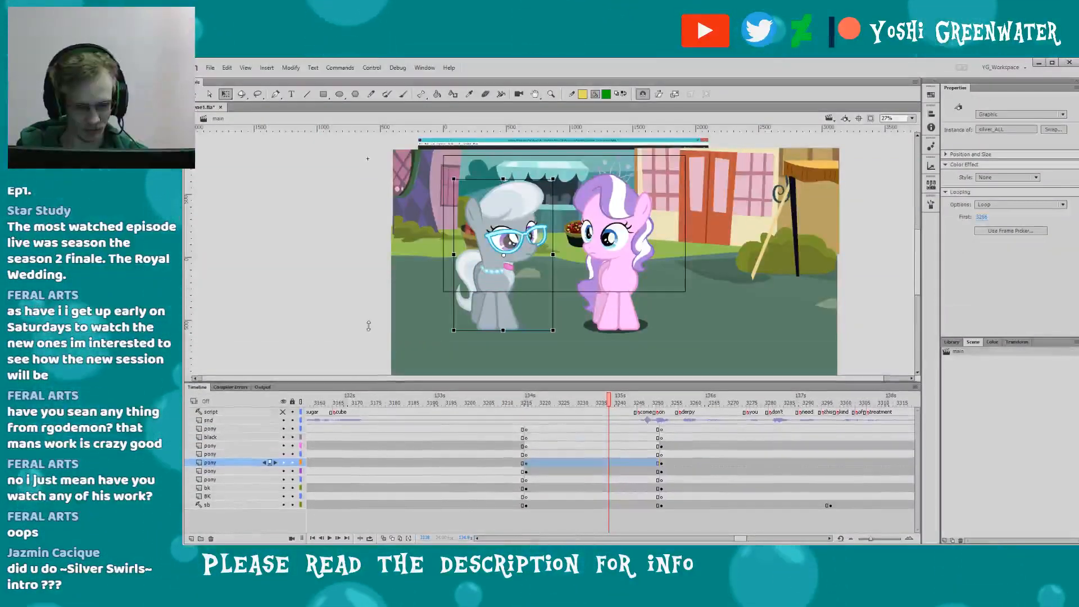
key(ctrl+s)
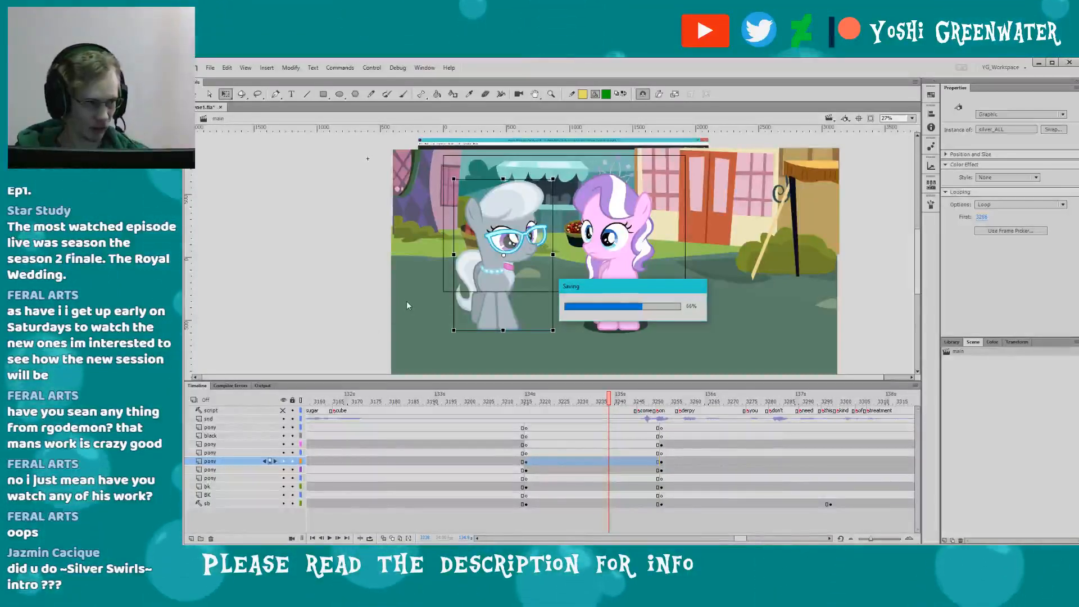
click(363, 320)
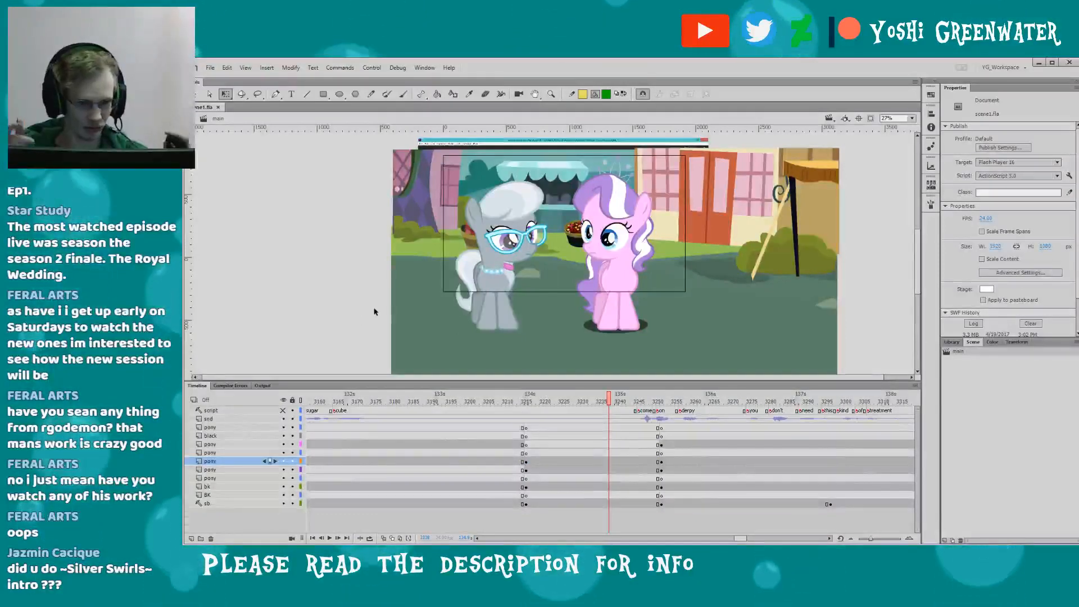
- Enlarge the stage area, frame both ponies closely and clip the content outside the stage
drag(364, 381, 363, 386)
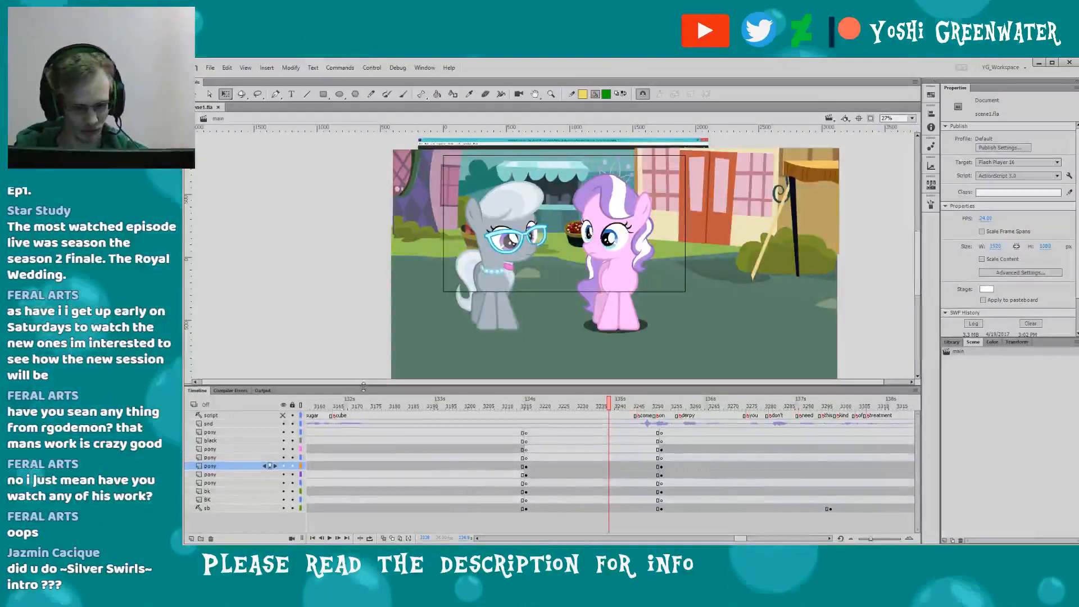
key(z)
drag(458, 150, 638, 310)
key(q)
scroll(287, 292, down, 1)
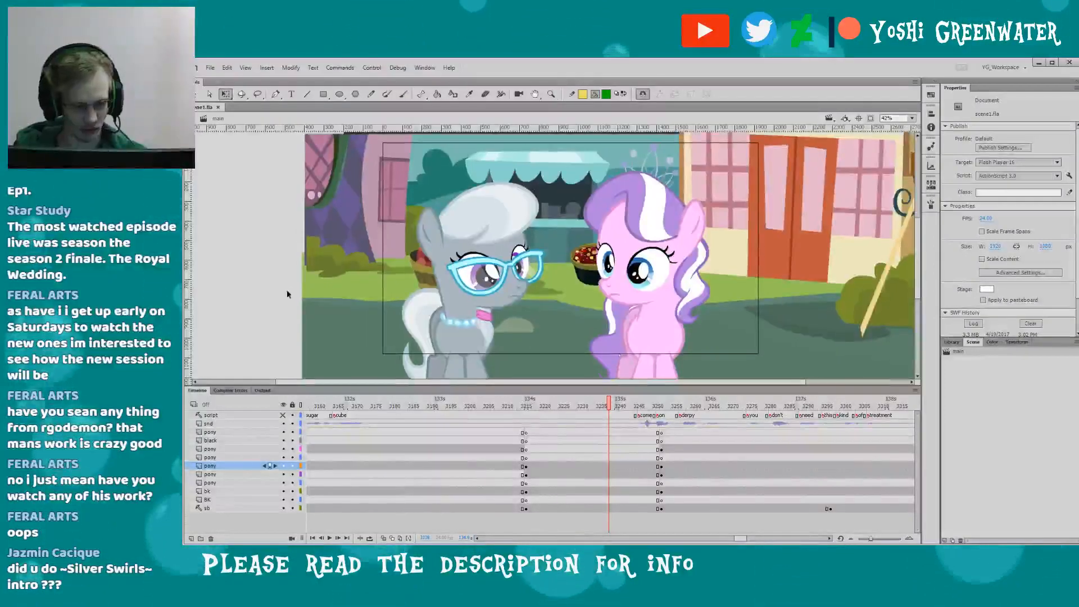
drag(349, 386, 349, 390)
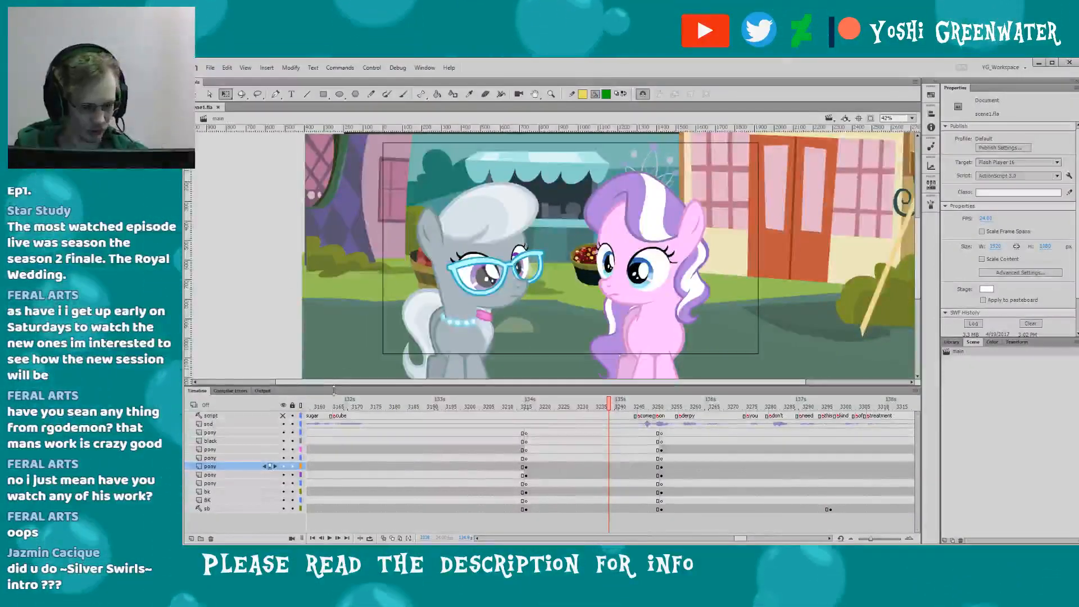
click(870, 120)
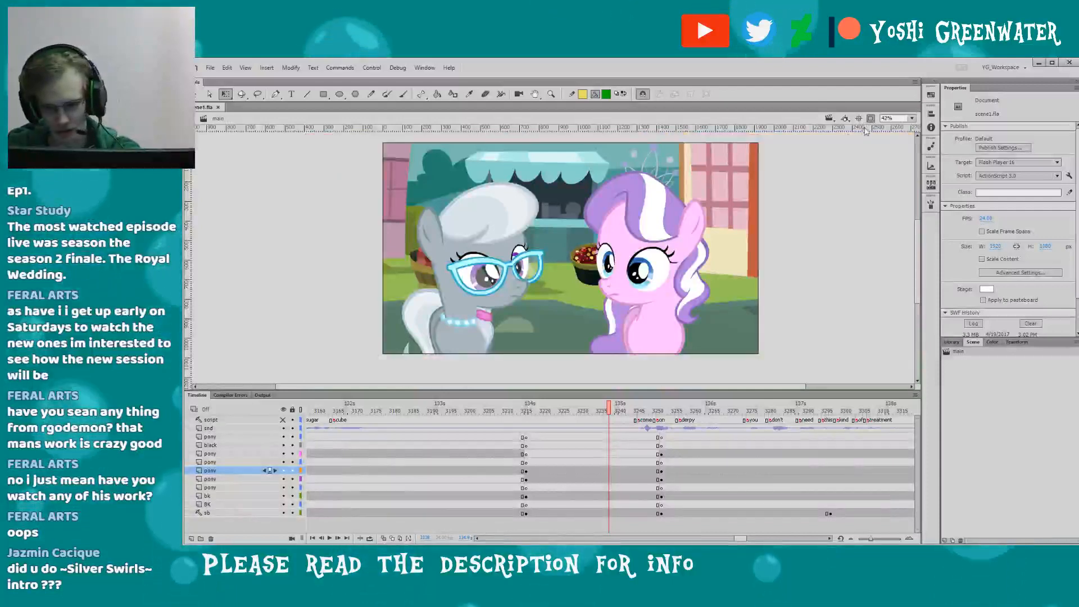
- Play back the two ponies' head turn through the cut to the following shot, and return to the first frame of their shot
drag(313, 279, 321, 288)
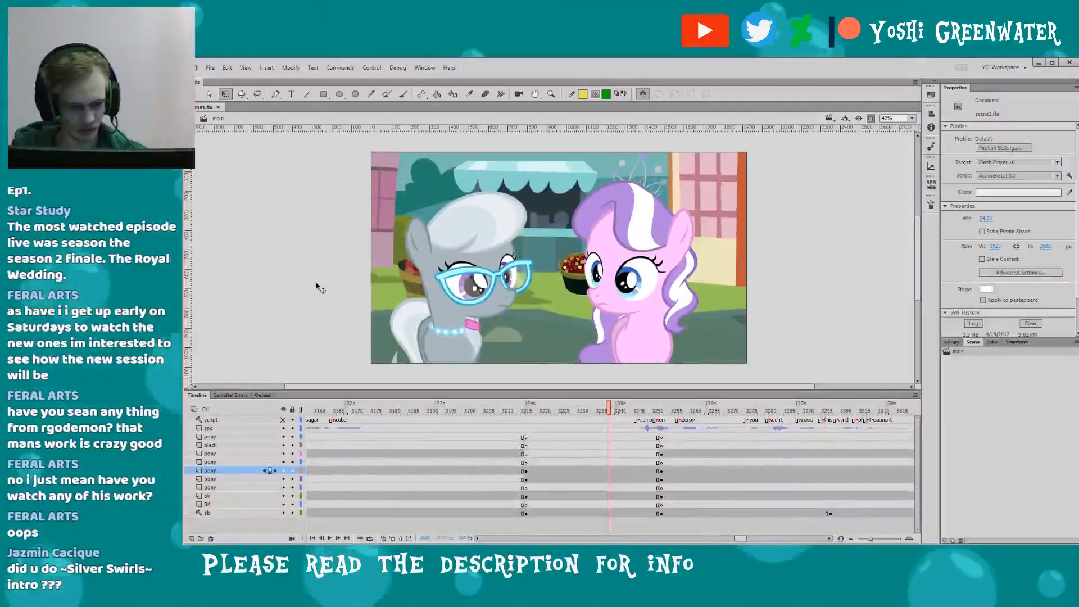
click(527, 411)
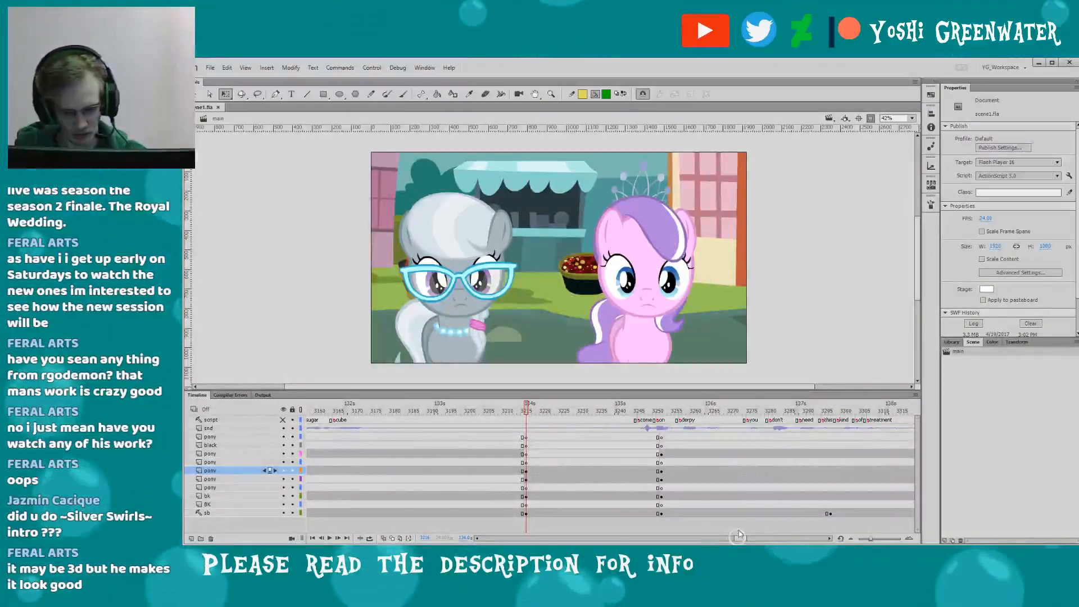
drag(738, 534, 743, 541)
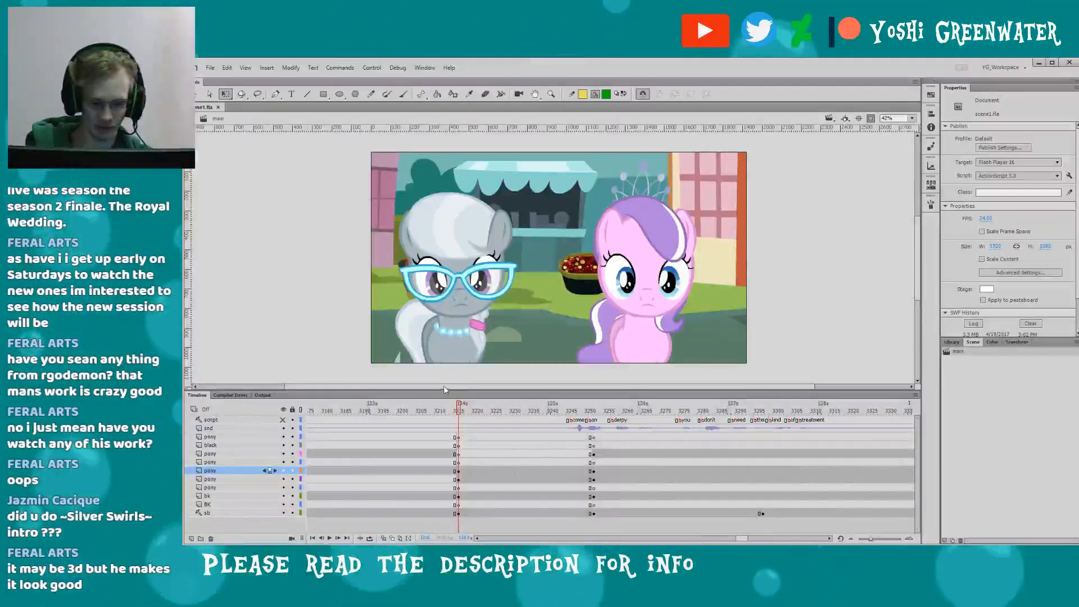
click(477, 411)
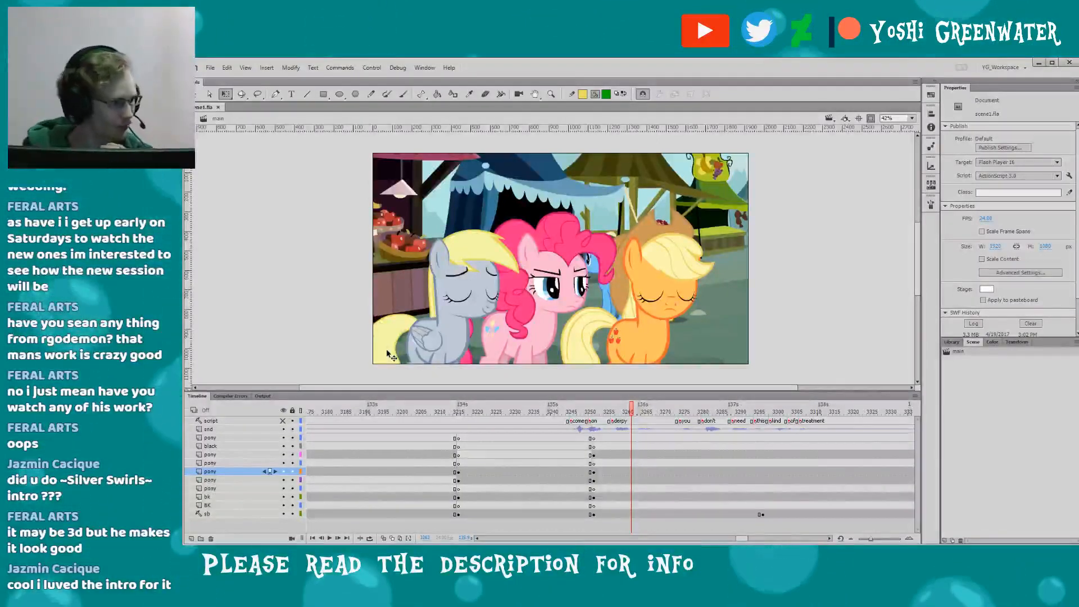
drag(363, 324, 367, 325)
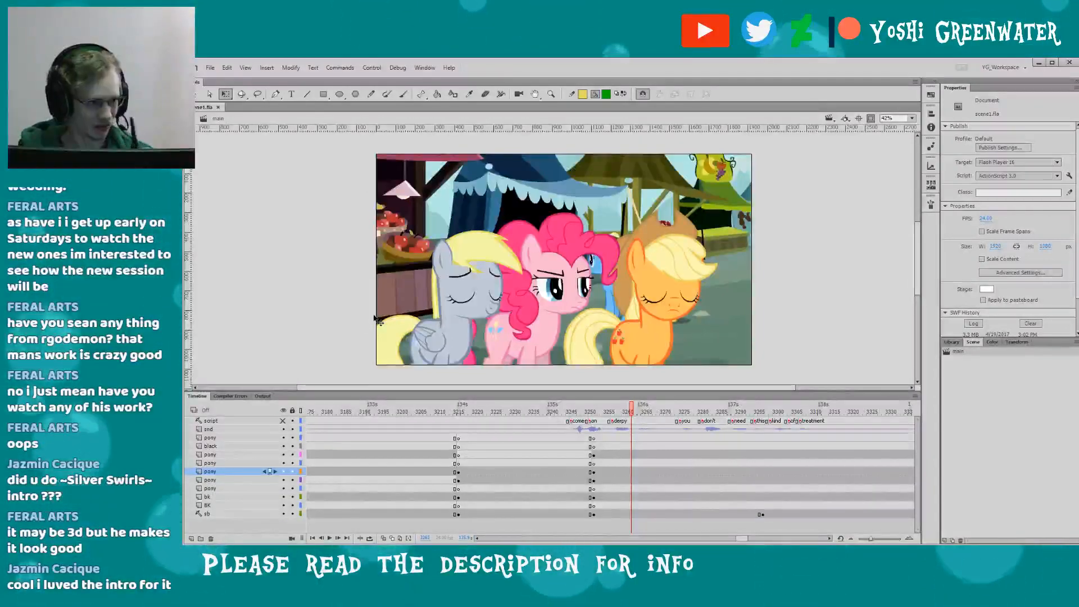
click(459, 407)
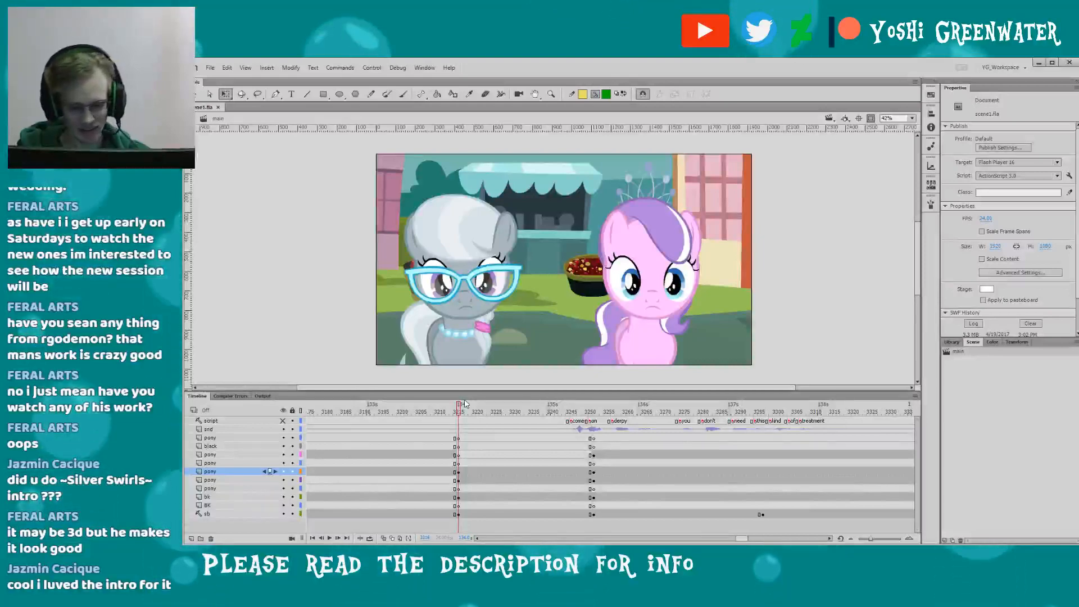
drag(737, 538, 740, 538)
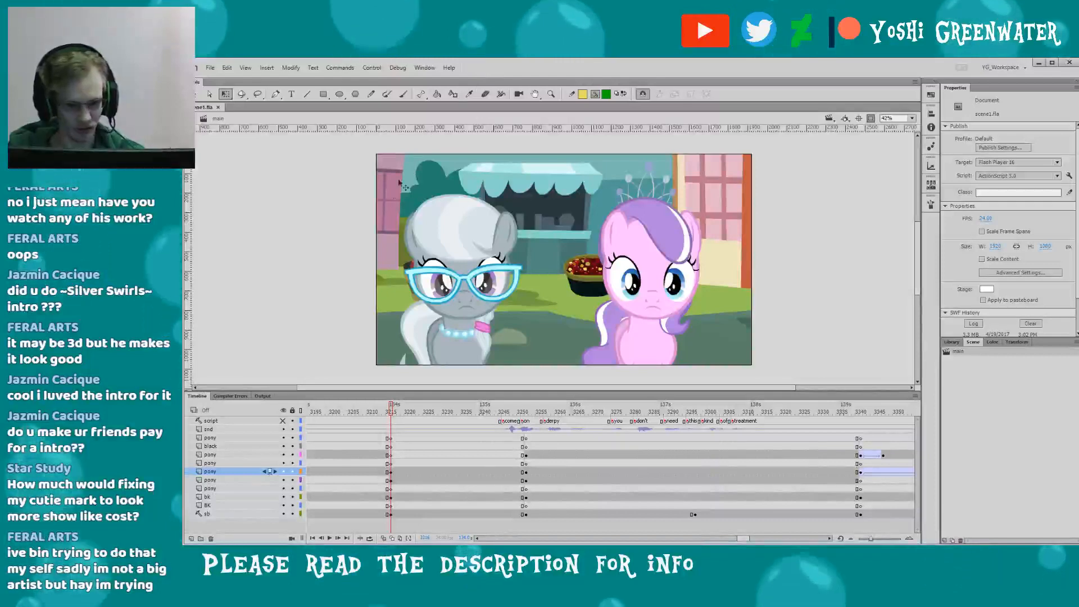
- Turn off clipping of the content outside the stage, and re-frame both ponies in a slightly taller stage area
drag(353, 272, 365, 272)
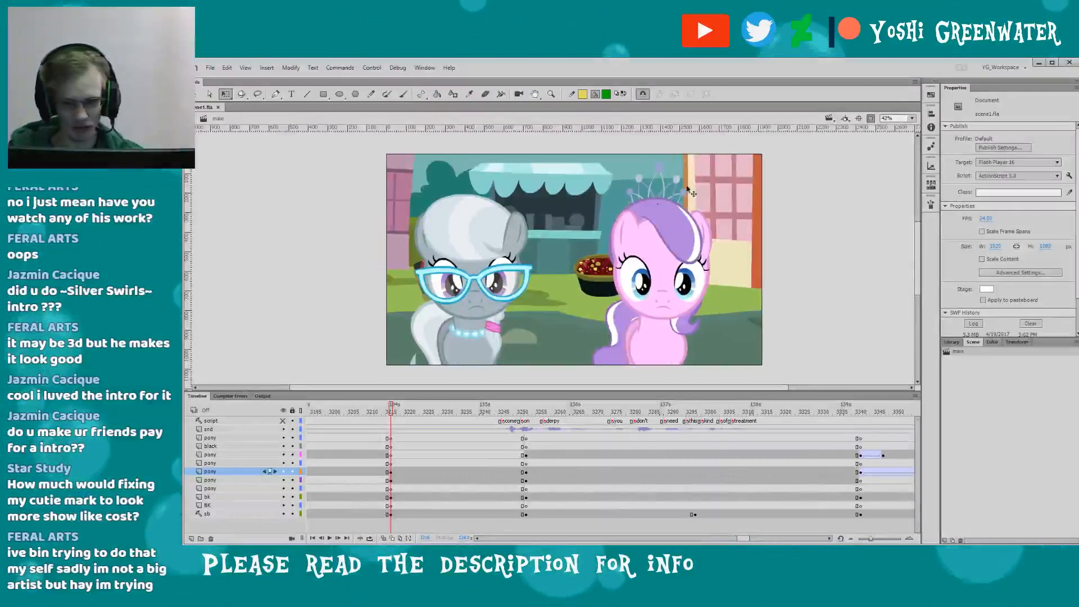
click(870, 119)
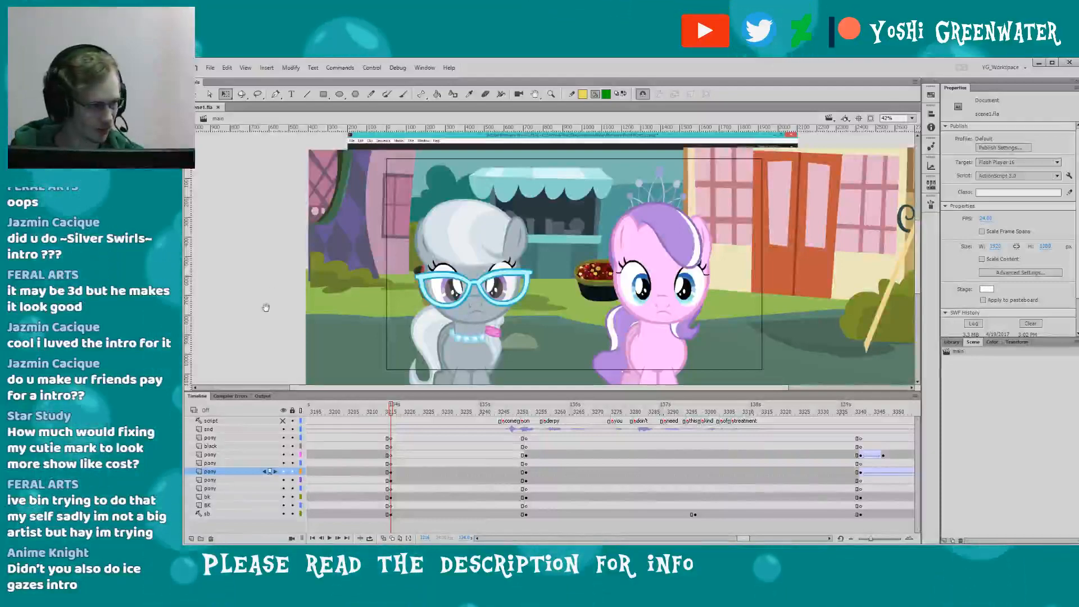
drag(266, 308, 267, 304)
drag(310, 391, 309, 398)
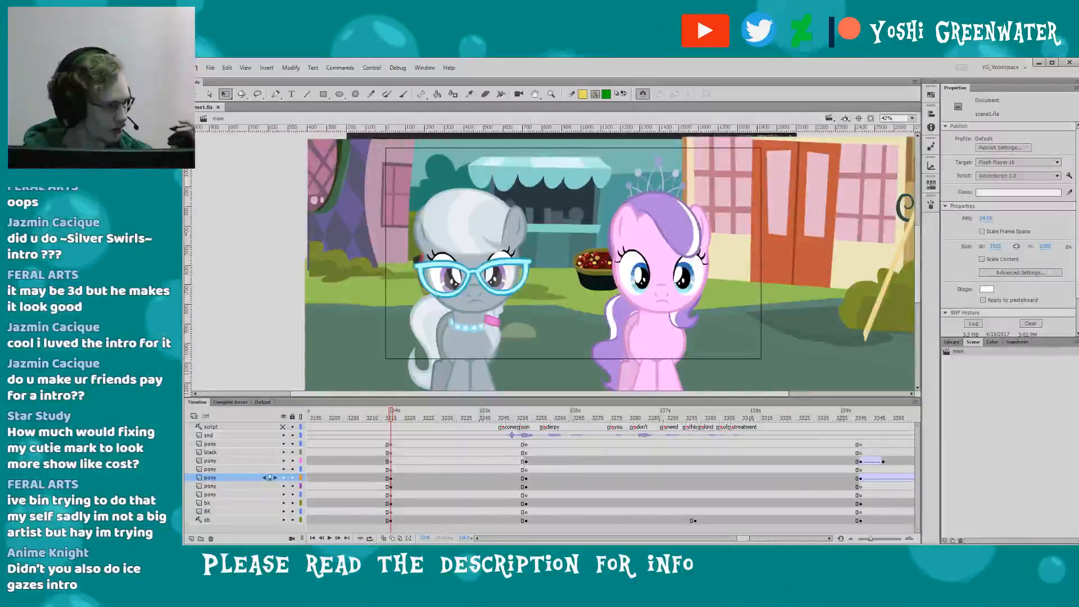
- Switch to the browser window, maximize it and look through the YouTube results for "yoshi greenwater intro" for commissioned intros
drag(186, 241, 251, 255)
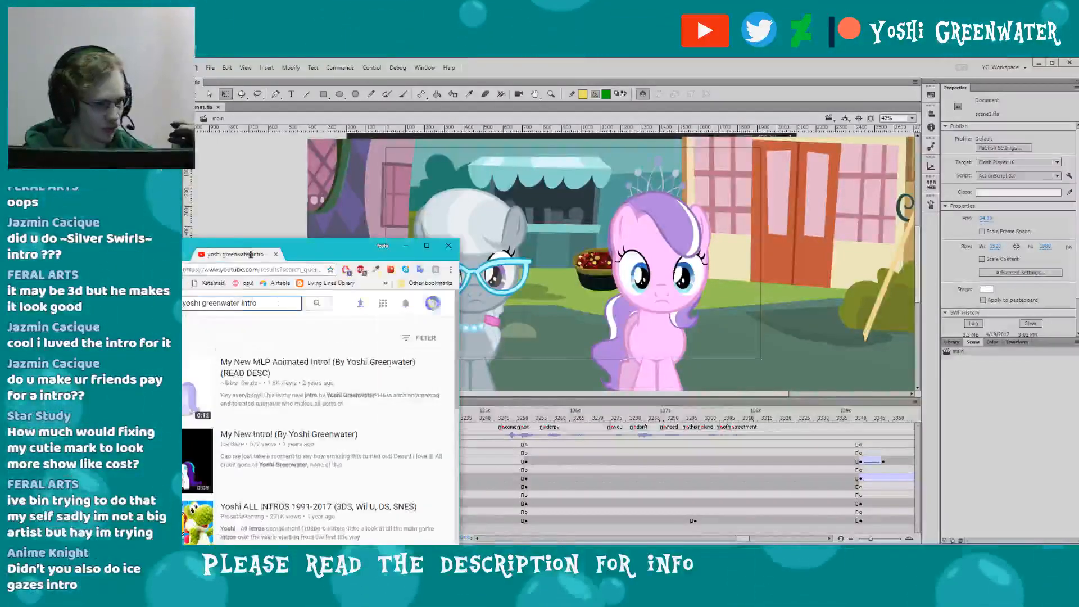
double_click(251, 255)
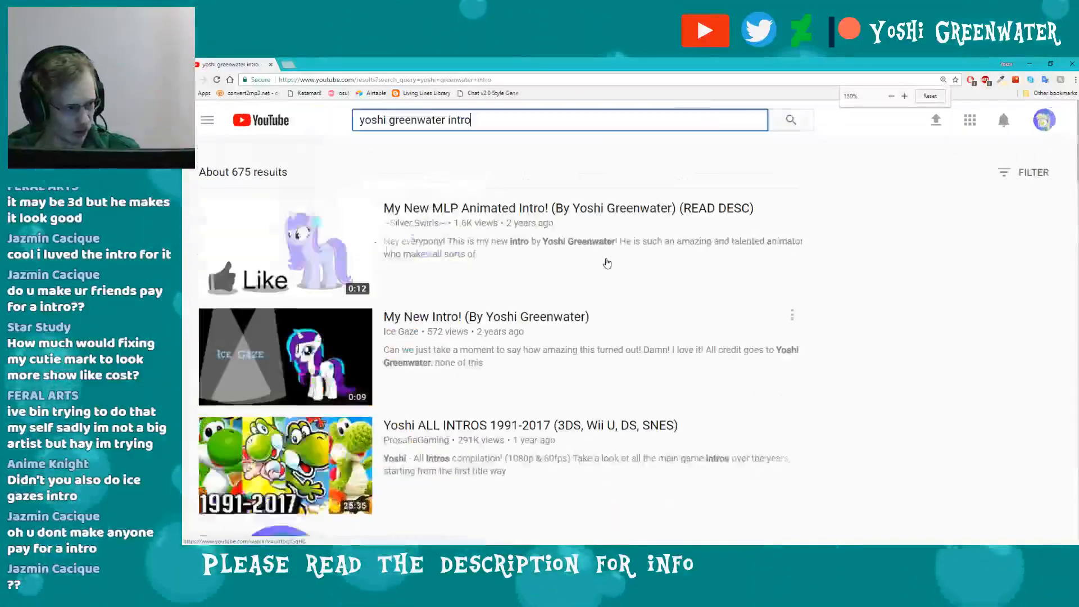
scroll(607, 263, down, 5)
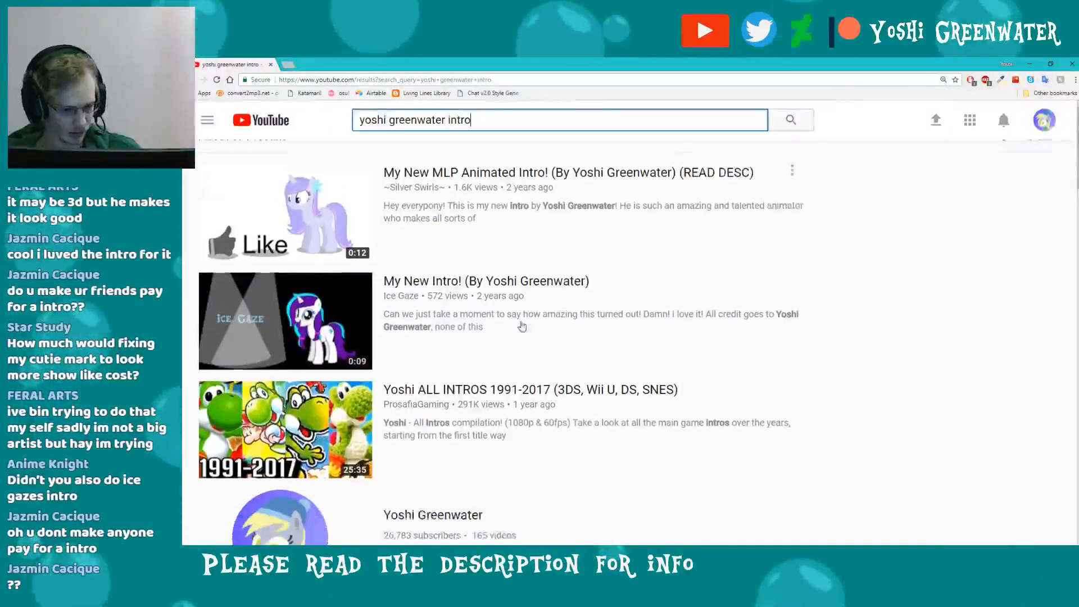
scroll(503, 349, down, 4)
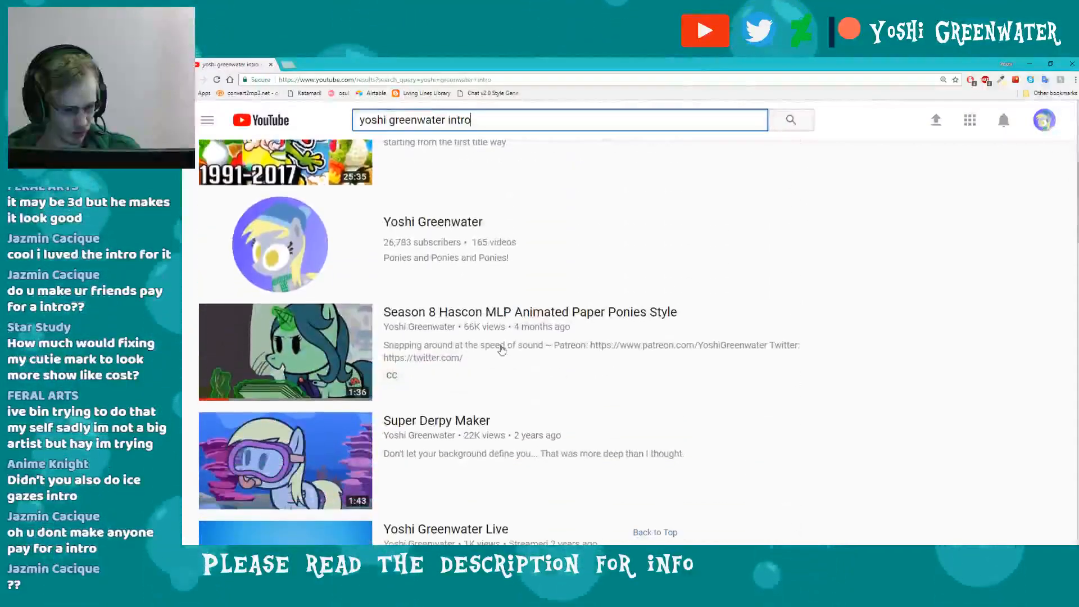
scroll(504, 348, down, 2)
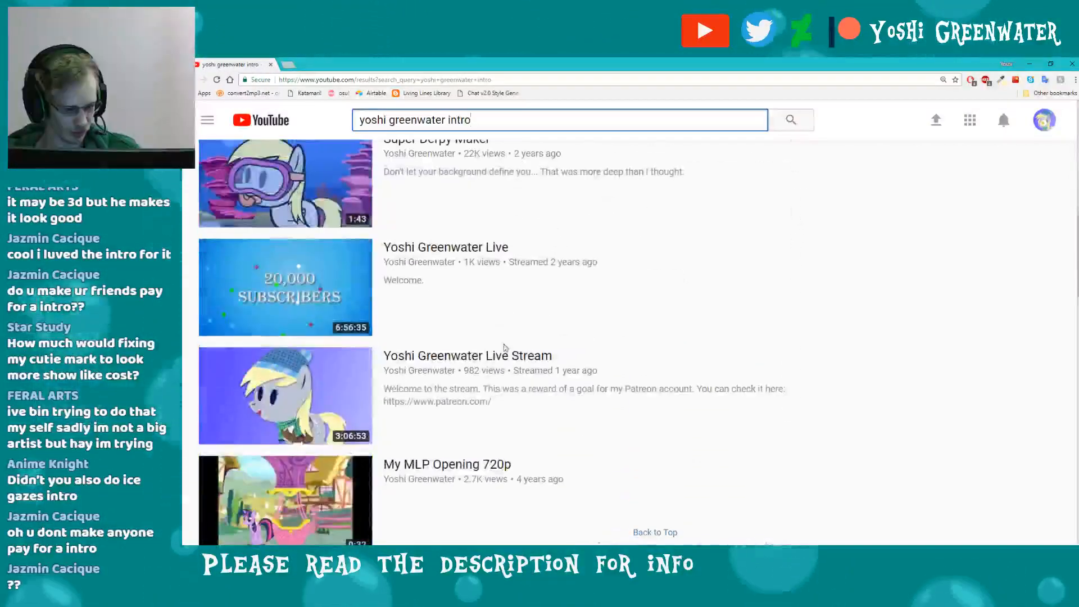
scroll(461, 319, down, 3)
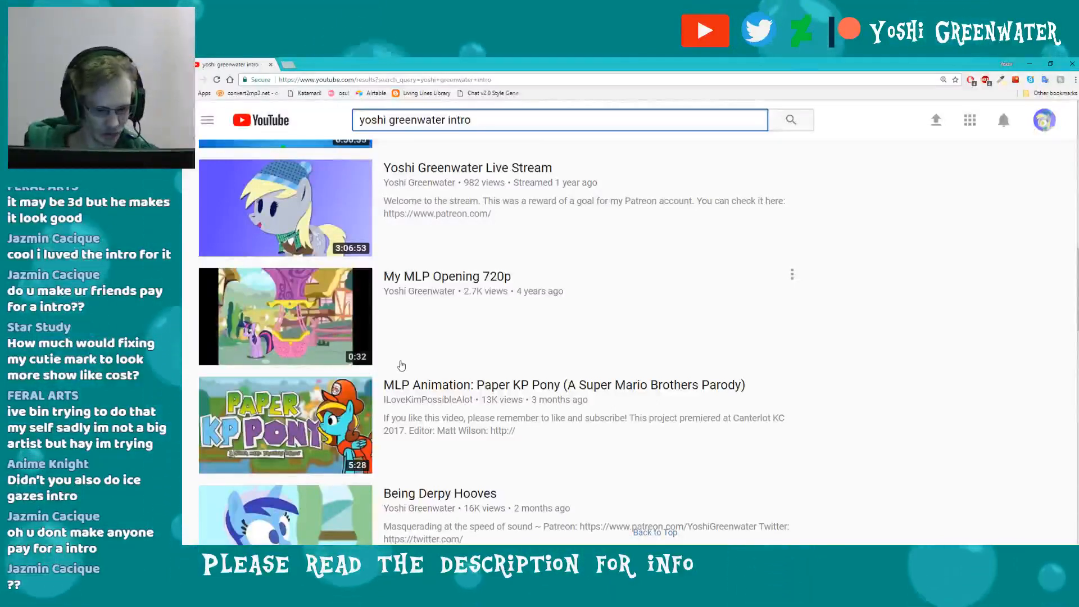
scroll(405, 354, down, 2)
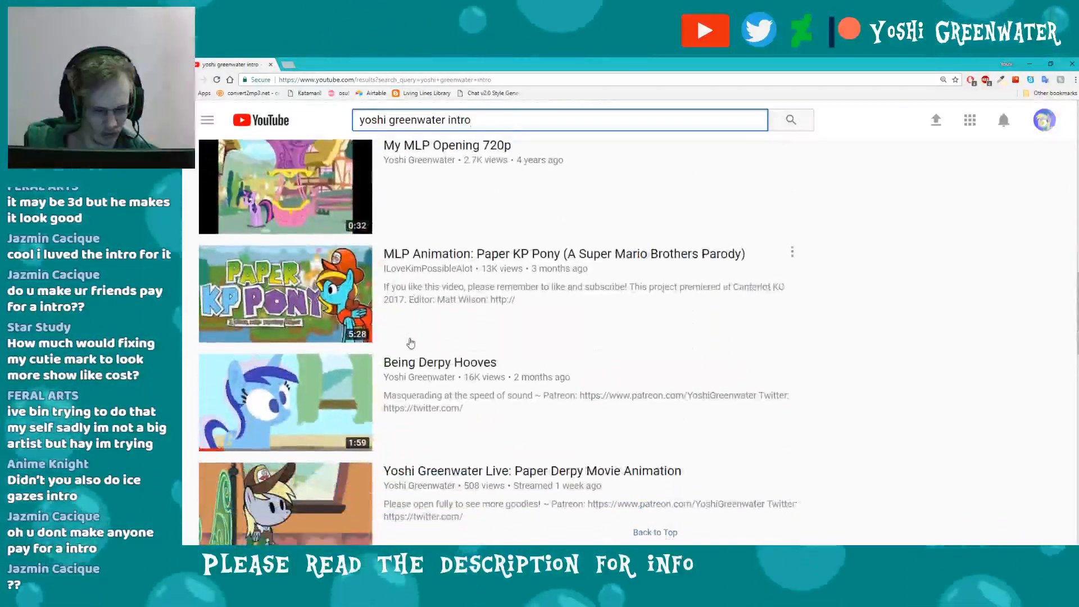
scroll(410, 342, down, 1)
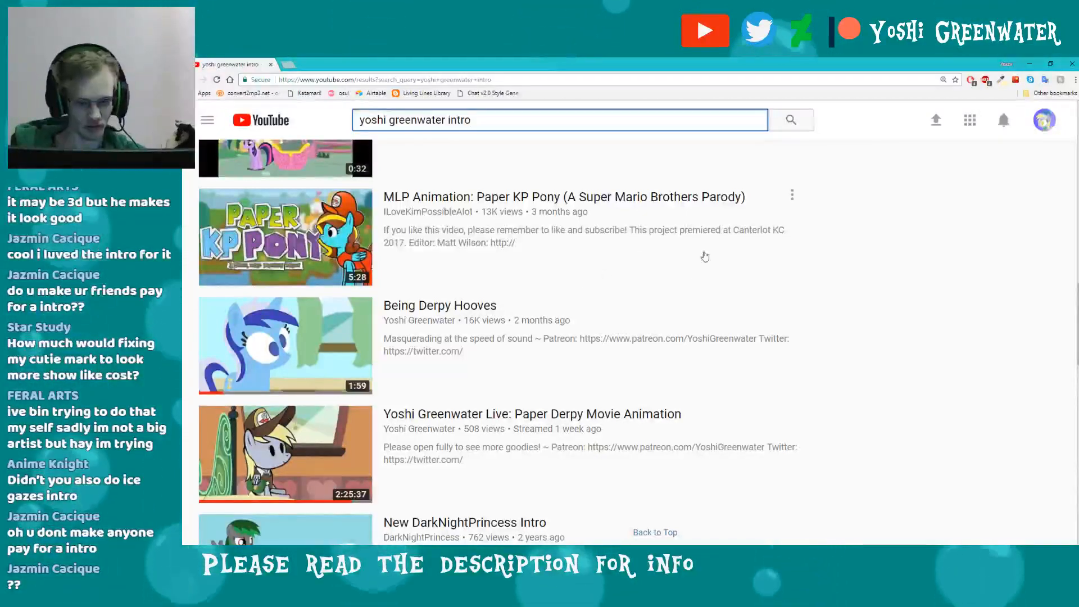
scroll(729, 264, down, 1)
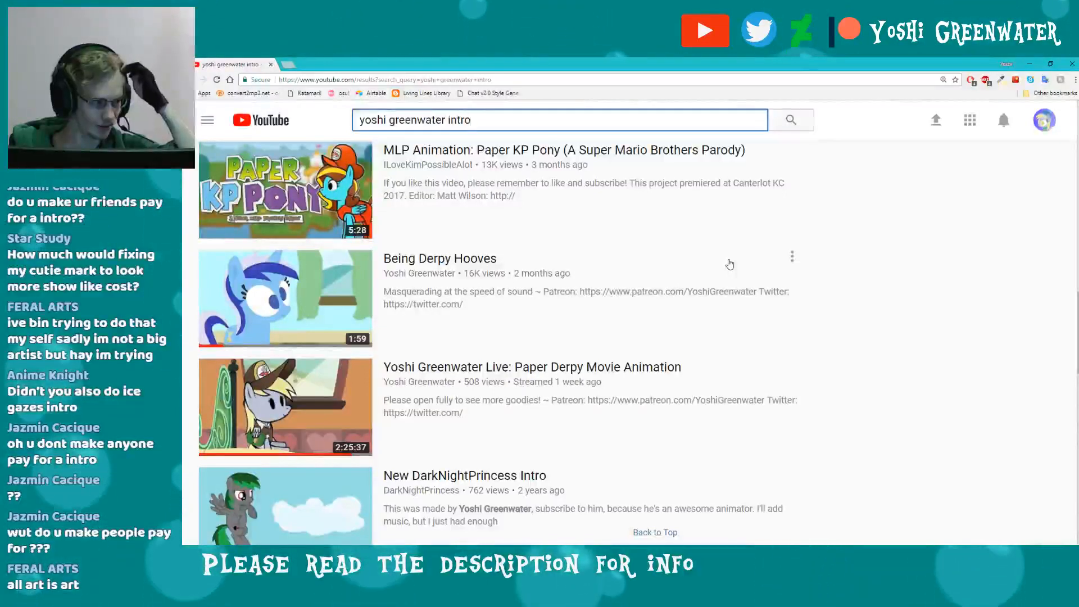
scroll(729, 264, down, 4)
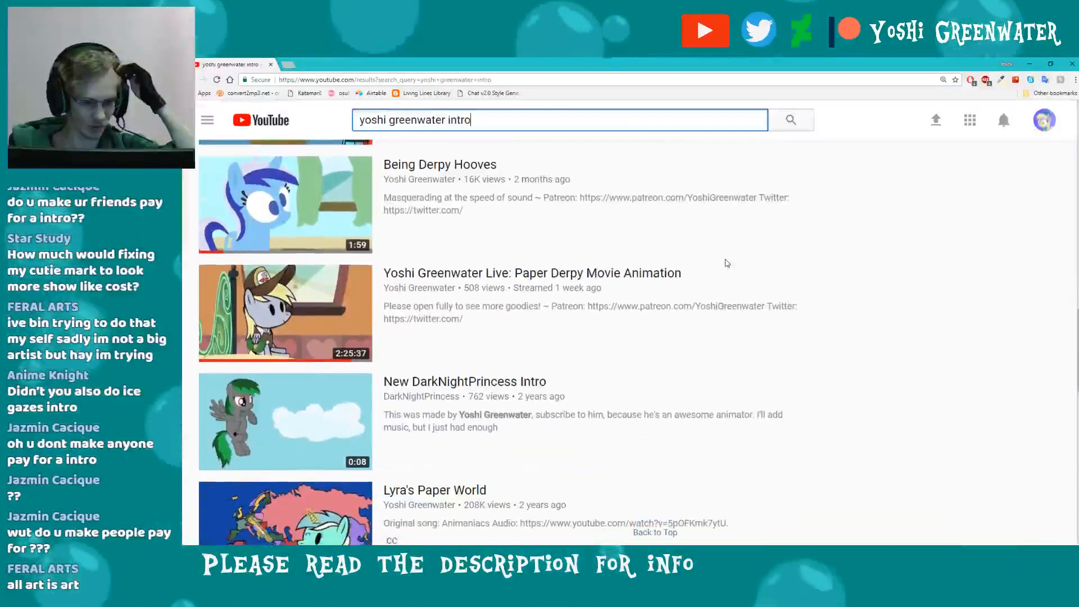
scroll(725, 264, down, 1)
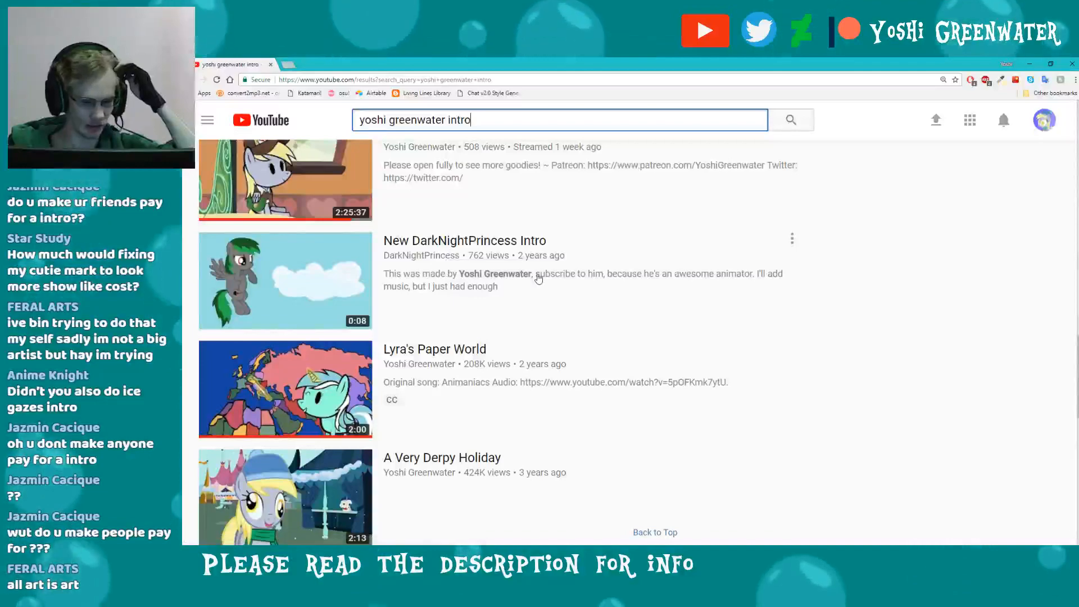
scroll(538, 277, down, 3)
scroll(538, 277, down, 10)
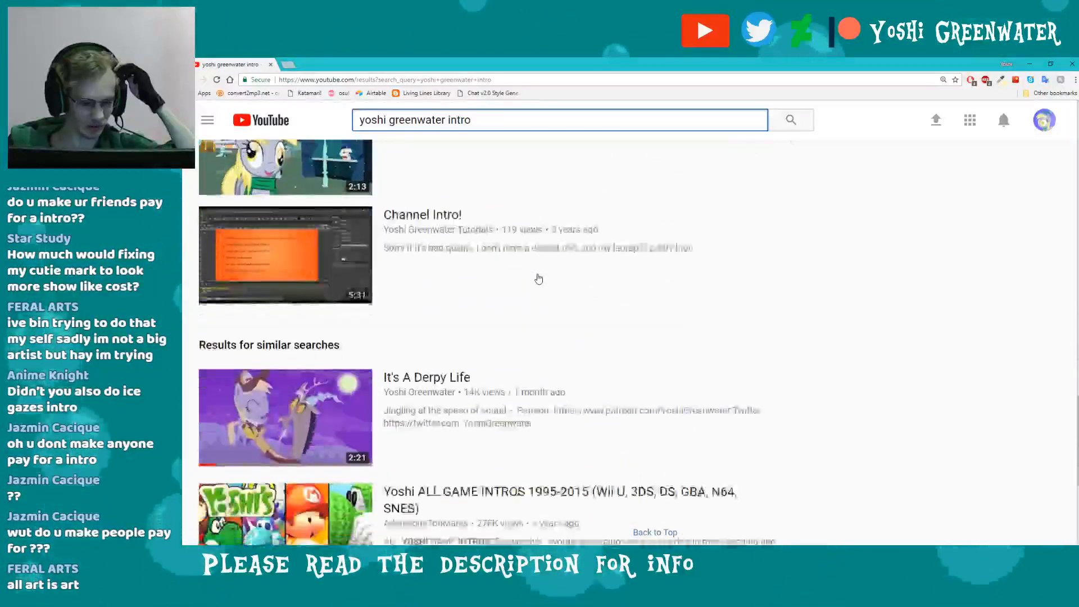
scroll(537, 278, down, 5)
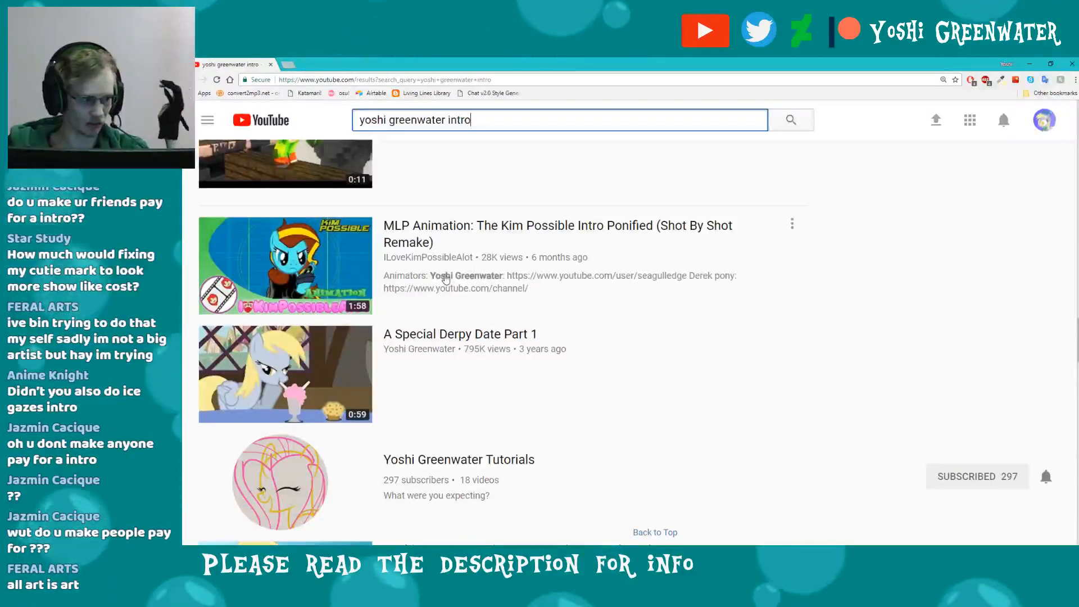
- Find and watch the "Pound and Pumpkin Tales Intro" video, and return to the search results
mouse_move(324, 282)
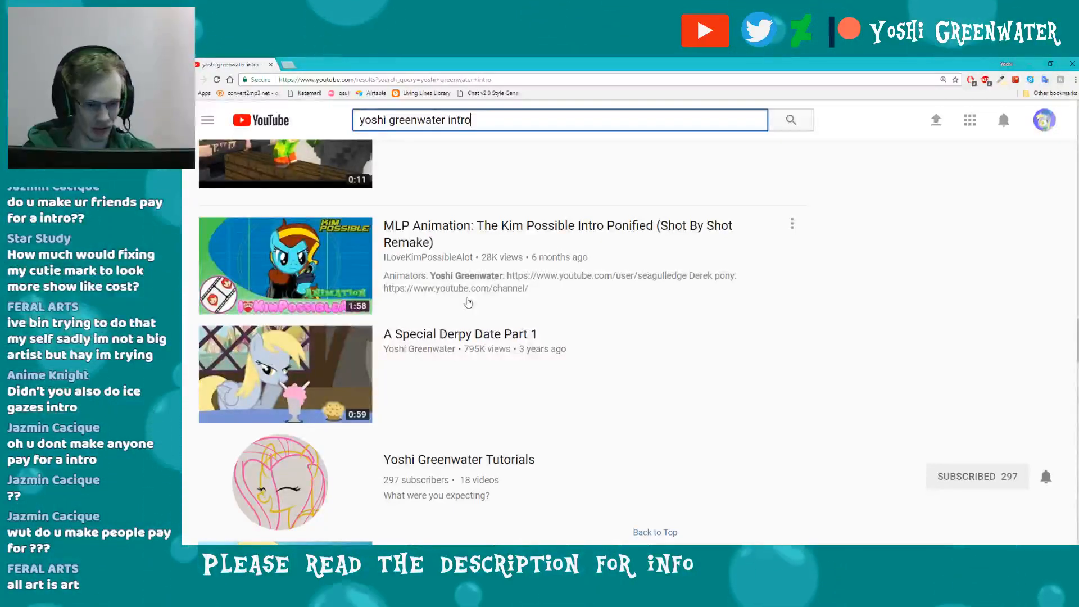
scroll(468, 302, down, 8)
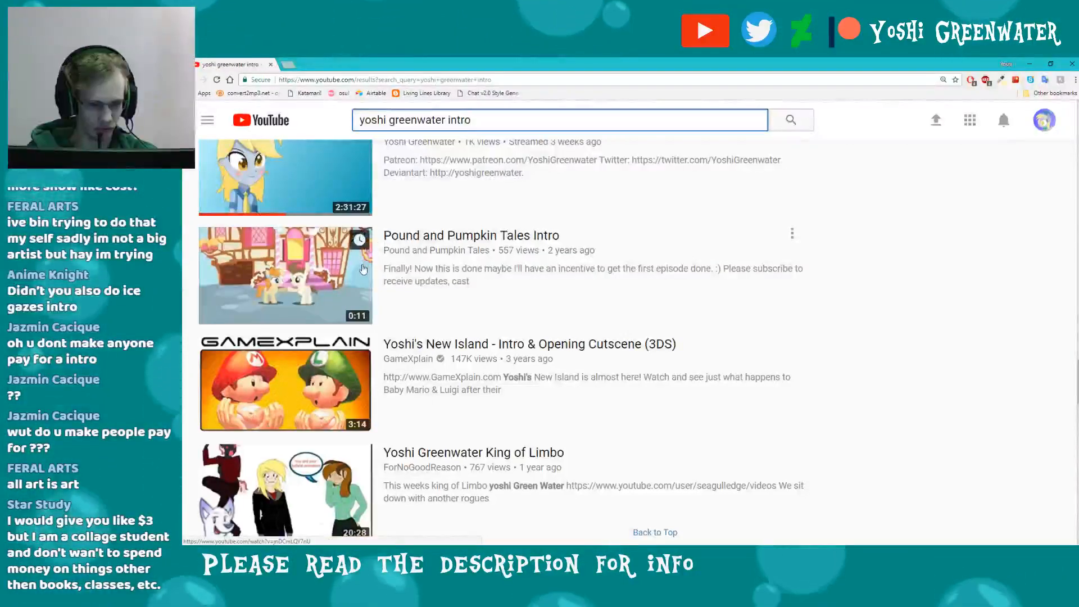
click(363, 270)
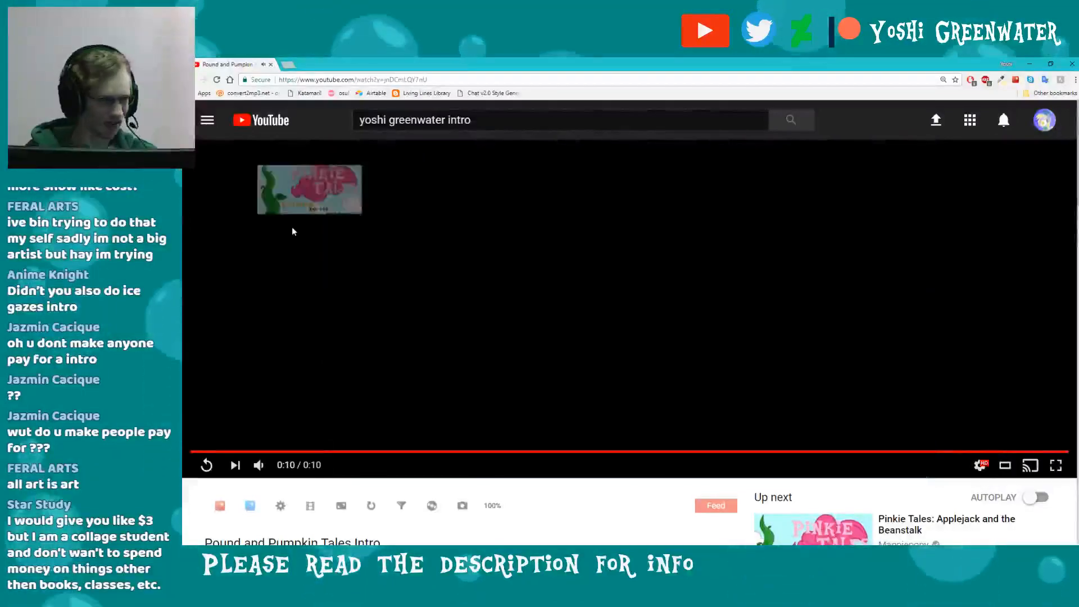
key(alt+Left)
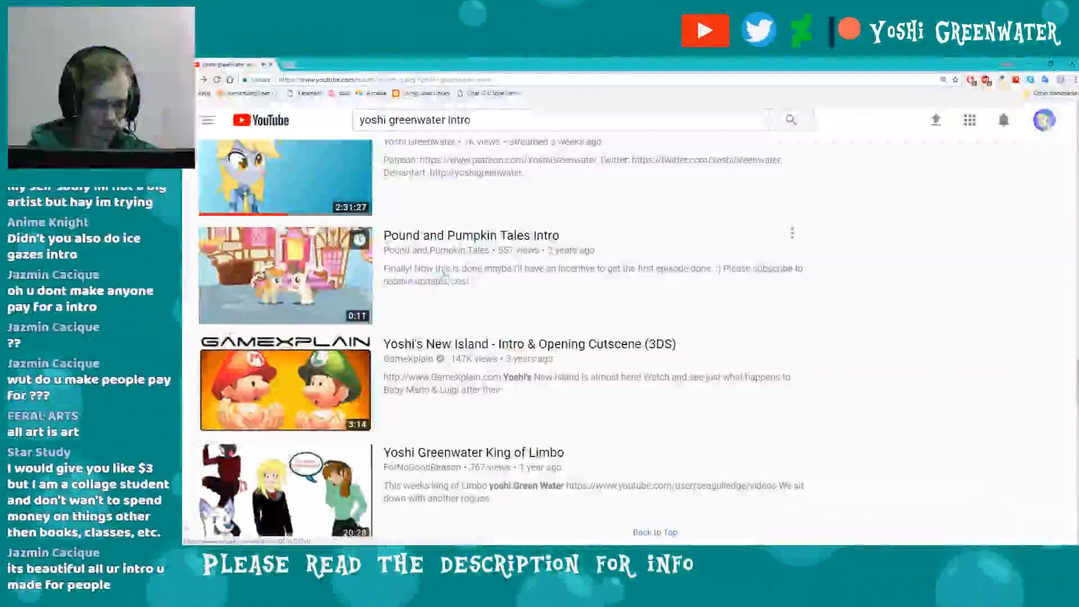
- Look through the remaining YouTube search results for more intros made for other channels
scroll(454, 279, down, 3)
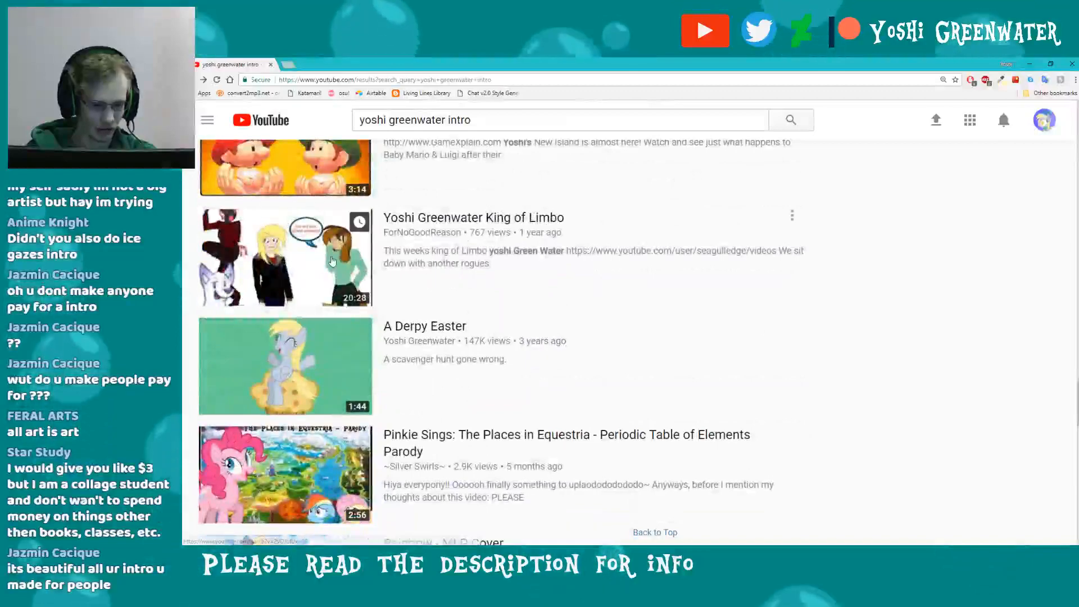
scroll(332, 261, down, 2)
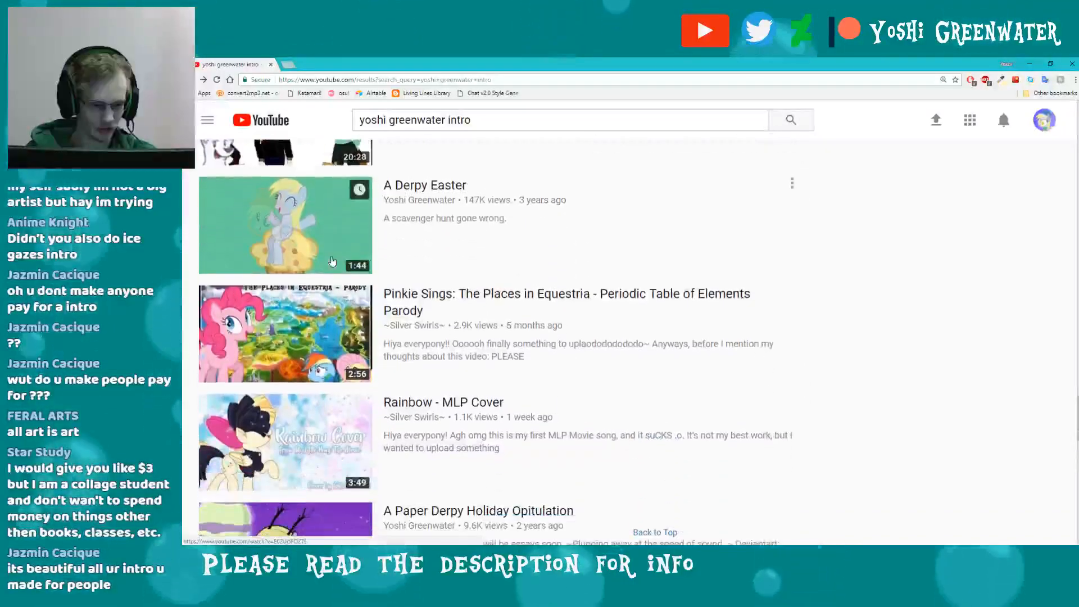
scroll(332, 260, down, 4)
scroll(332, 261, down, 1)
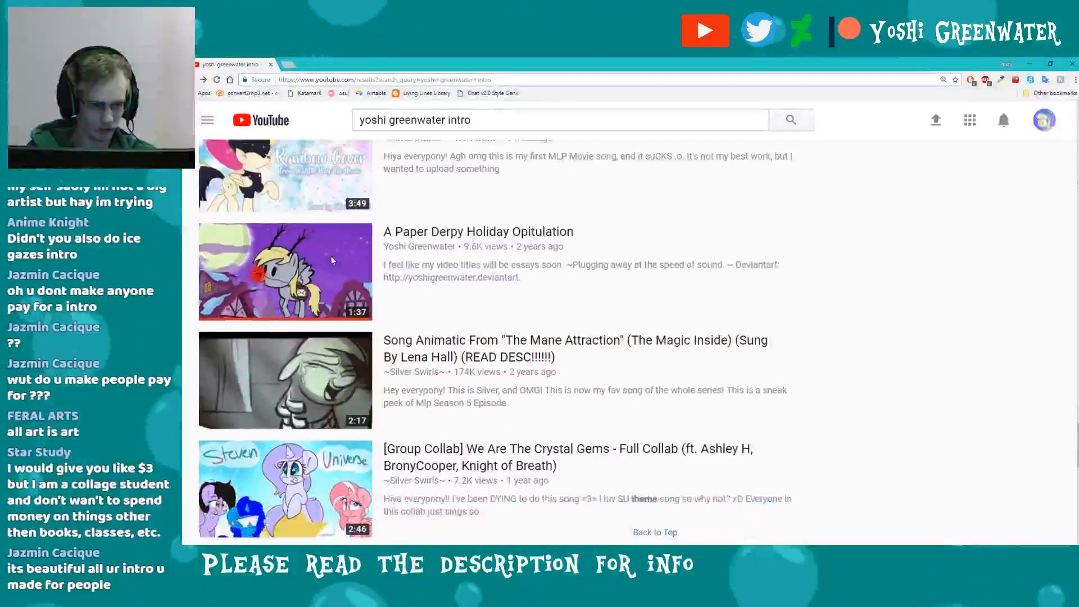
scroll(332, 261, down, 4)
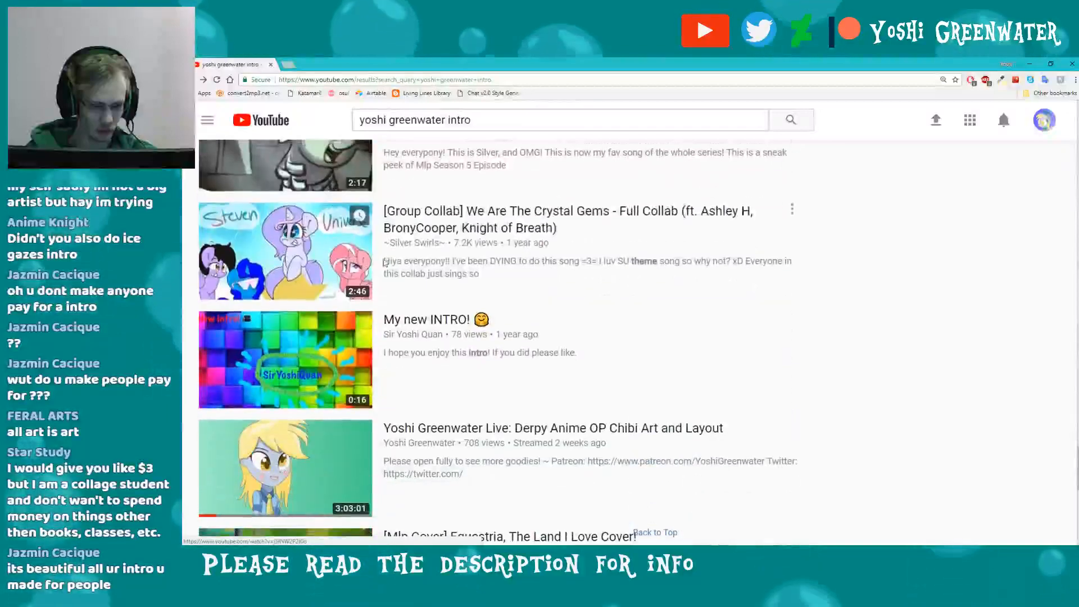
scroll(332, 261, down, 2)
scroll(393, 262, down, 8)
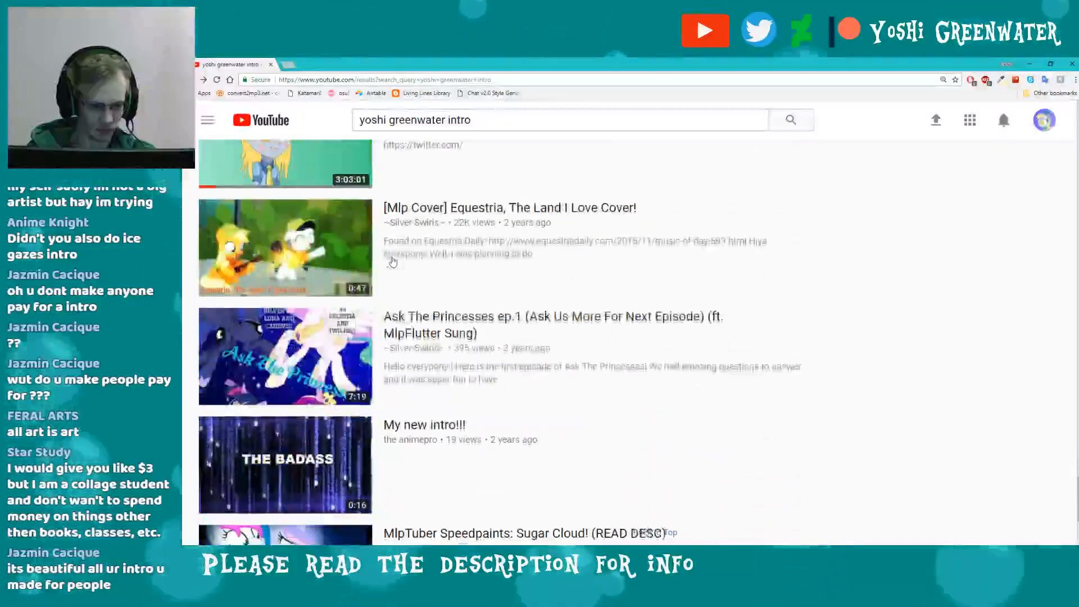
scroll(393, 262, down, 9)
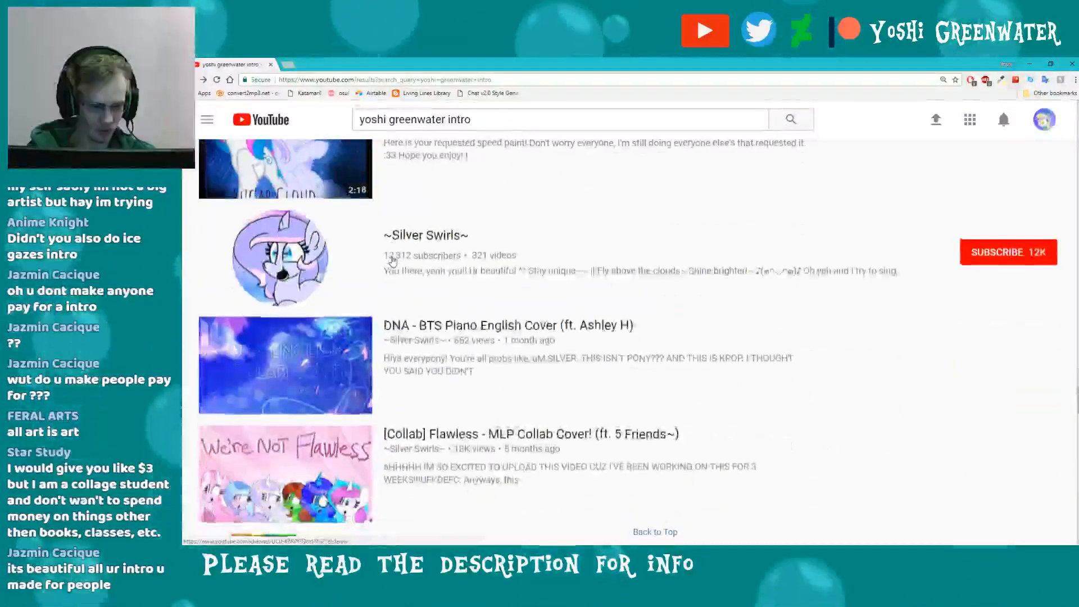
- Move the browser window away to return to the Adobe Animate scene, and re-frame the ponies in a slightly taller stage area
drag(468, 61, 184, 292)
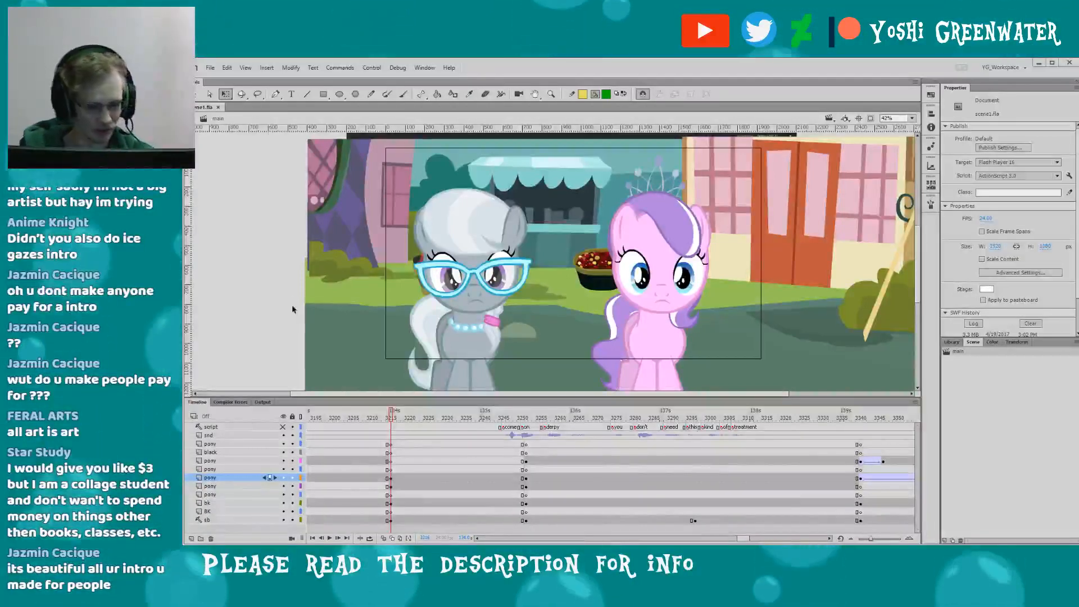
drag(299, 397, 298, 399)
drag(285, 339, 272, 331)
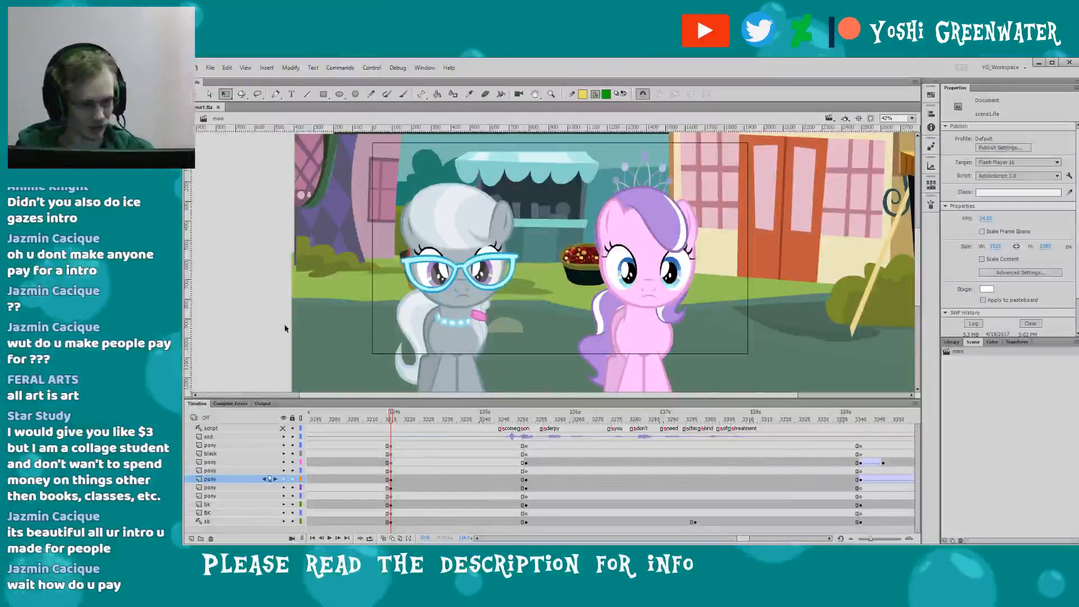
- Switch to the browser window, maximize it and look through the Yoshi Greenwater channel's home page on YouTube
drag(268, 260, 255, 268)
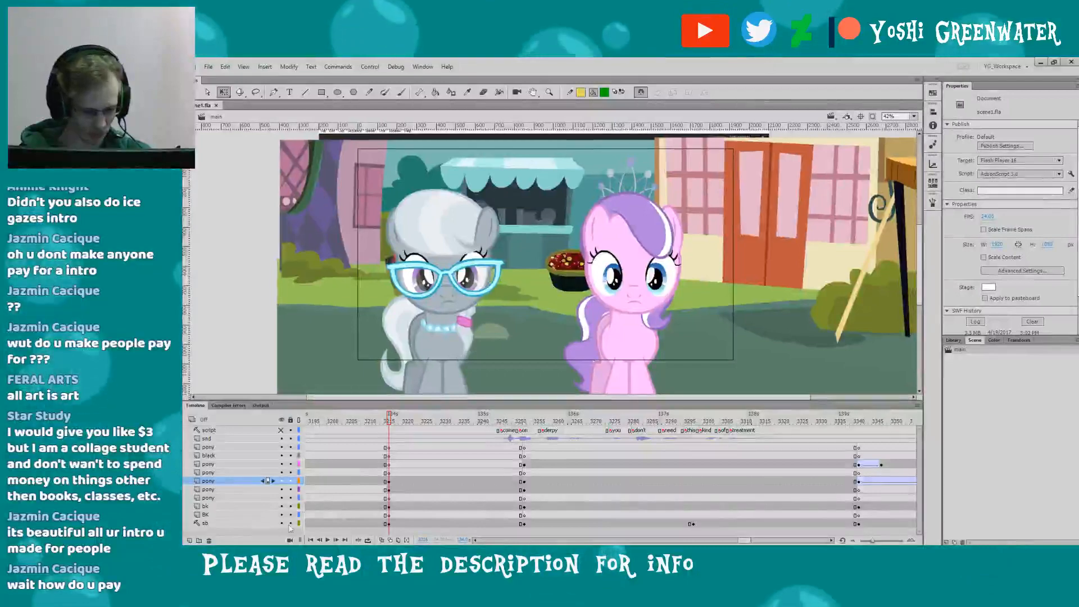
click(244, 509)
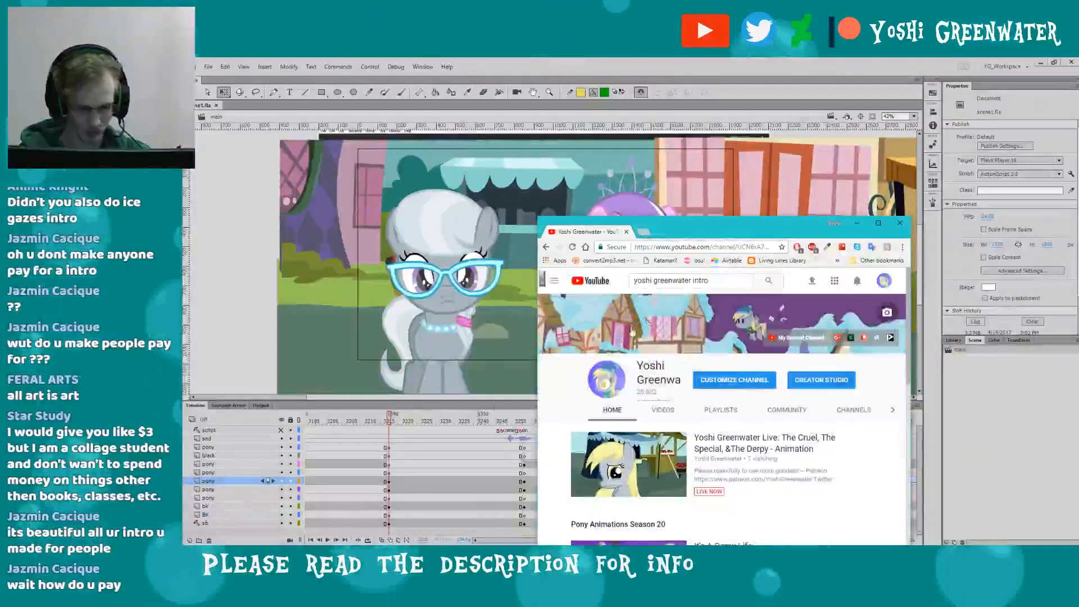
double_click(720, 221)
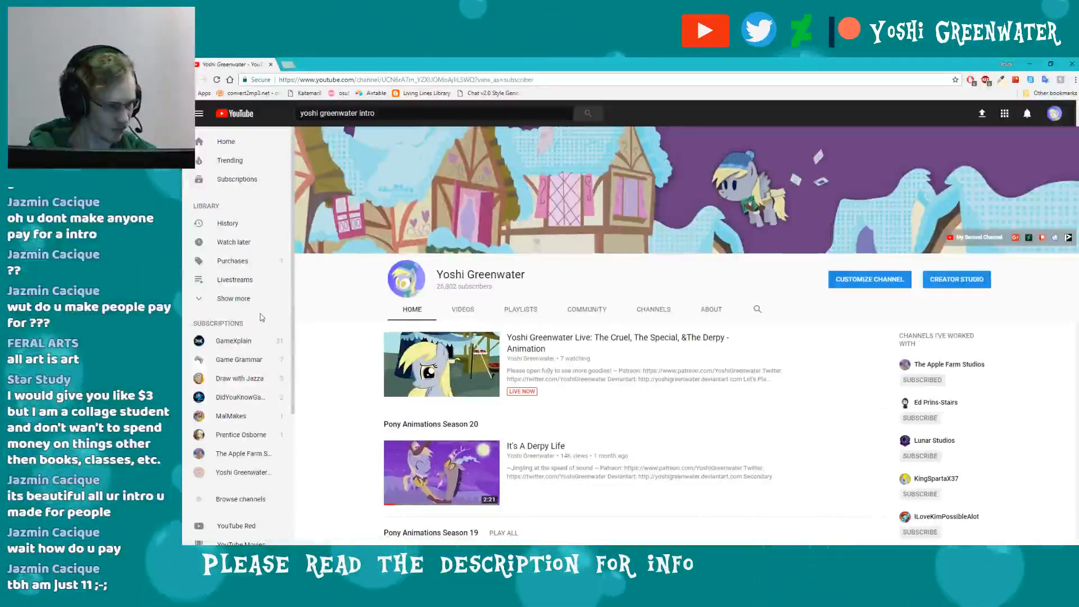
scroll(294, 327, down, 1)
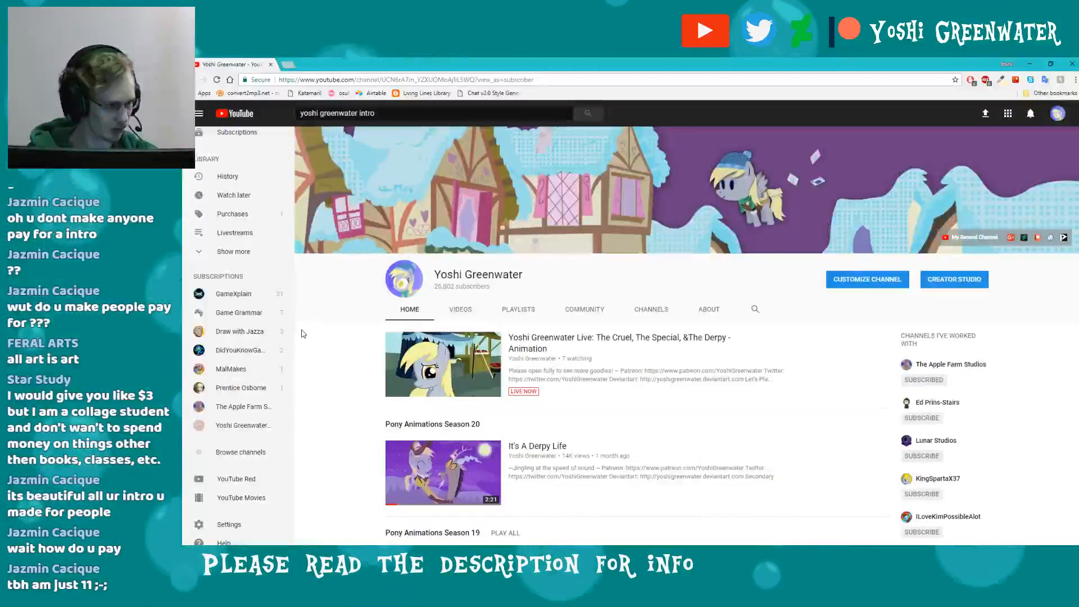
scroll(301, 333, down, 2)
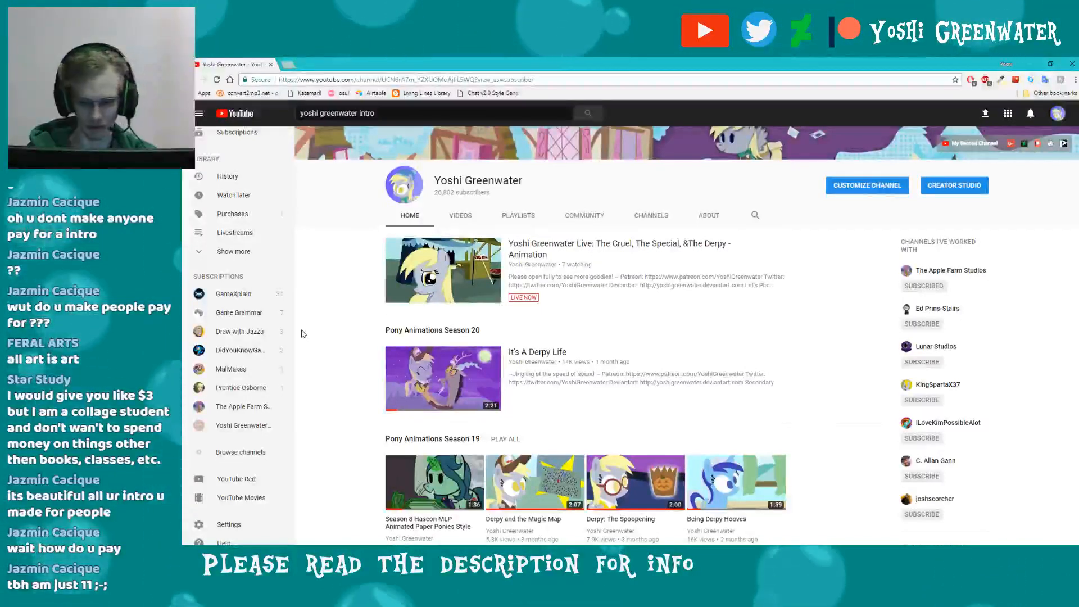
scroll(302, 334, up, 1)
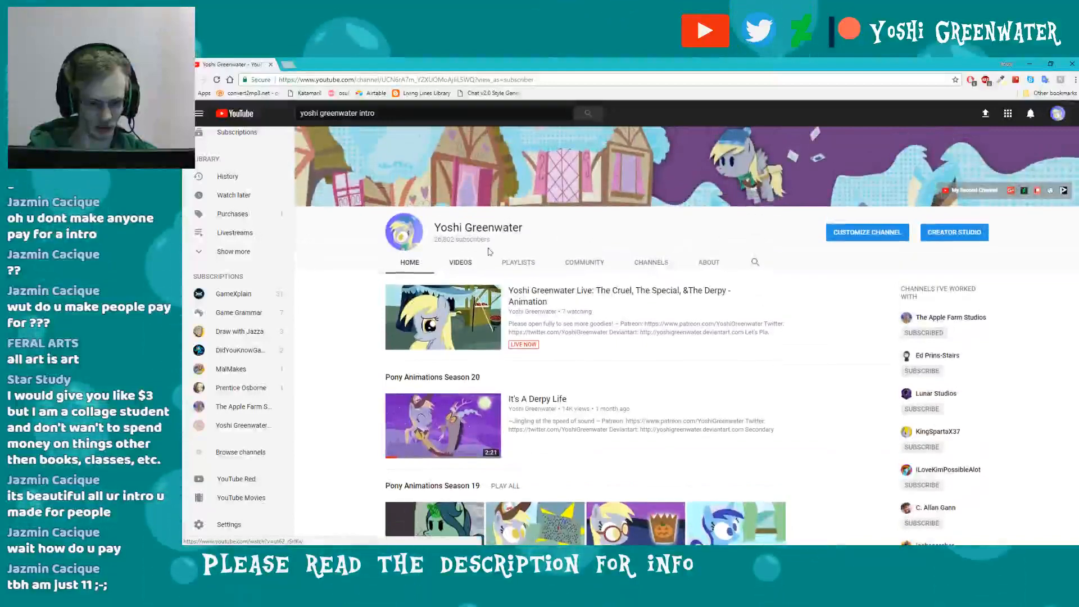
- Look through the channel's Channels section and the posts in its Community section
click(651, 262)
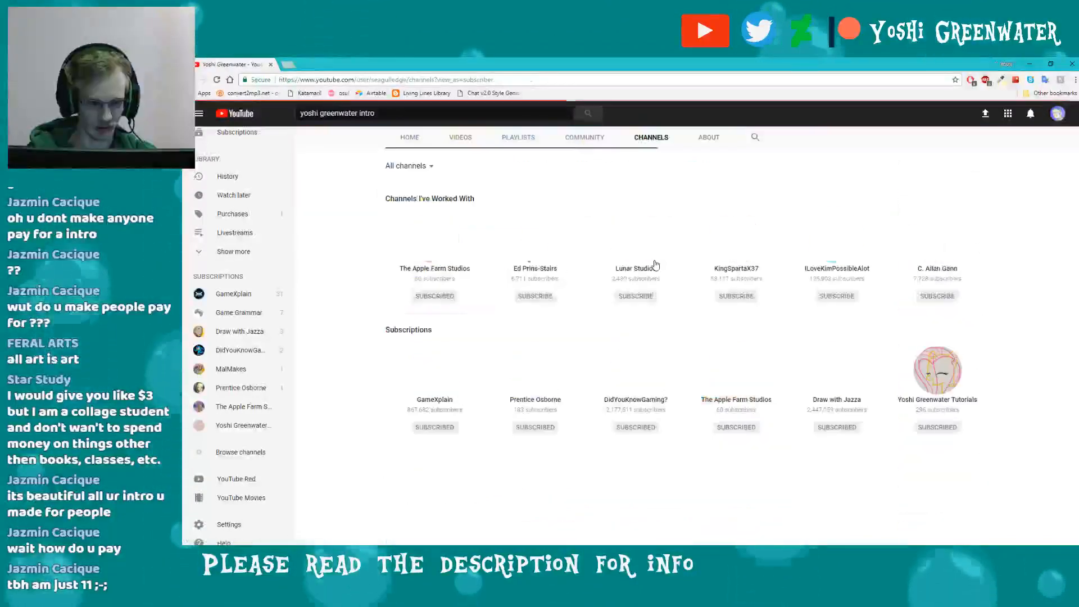
scroll(478, 268, up, 2)
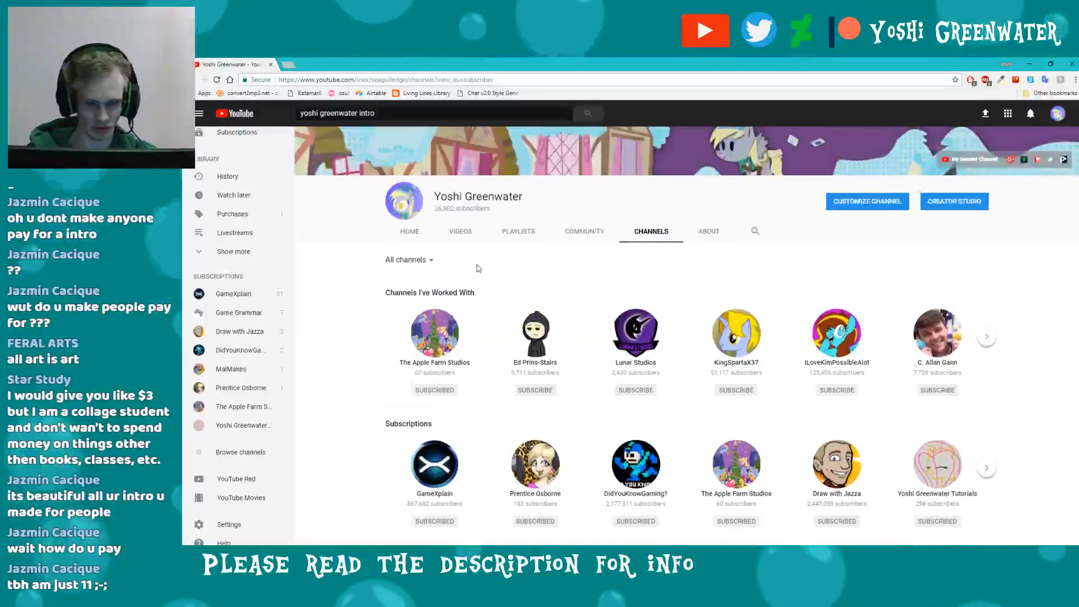
click(584, 231)
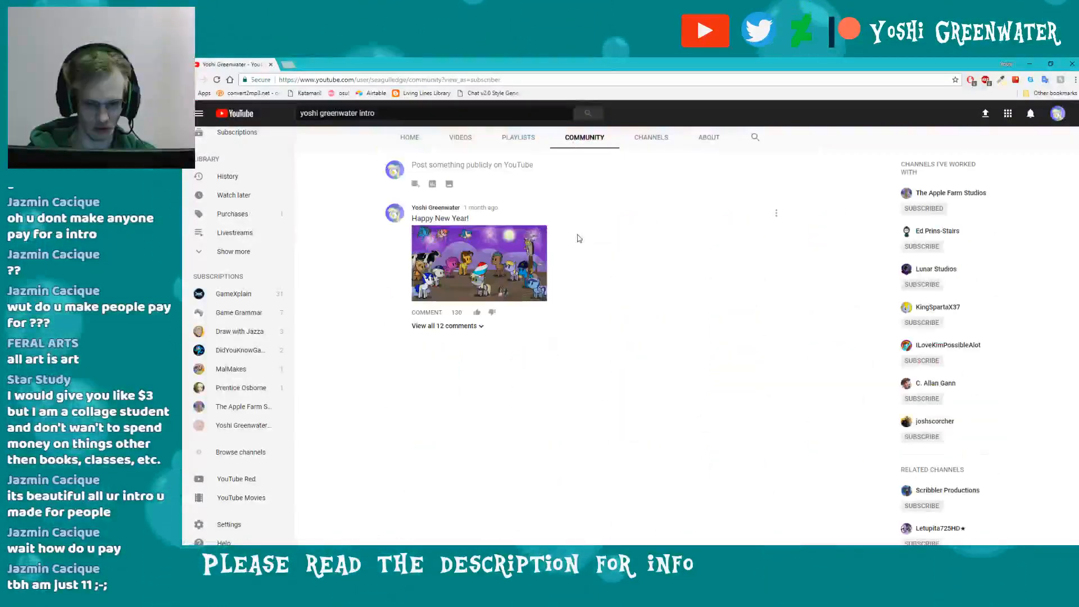
scroll(579, 238, up, 2)
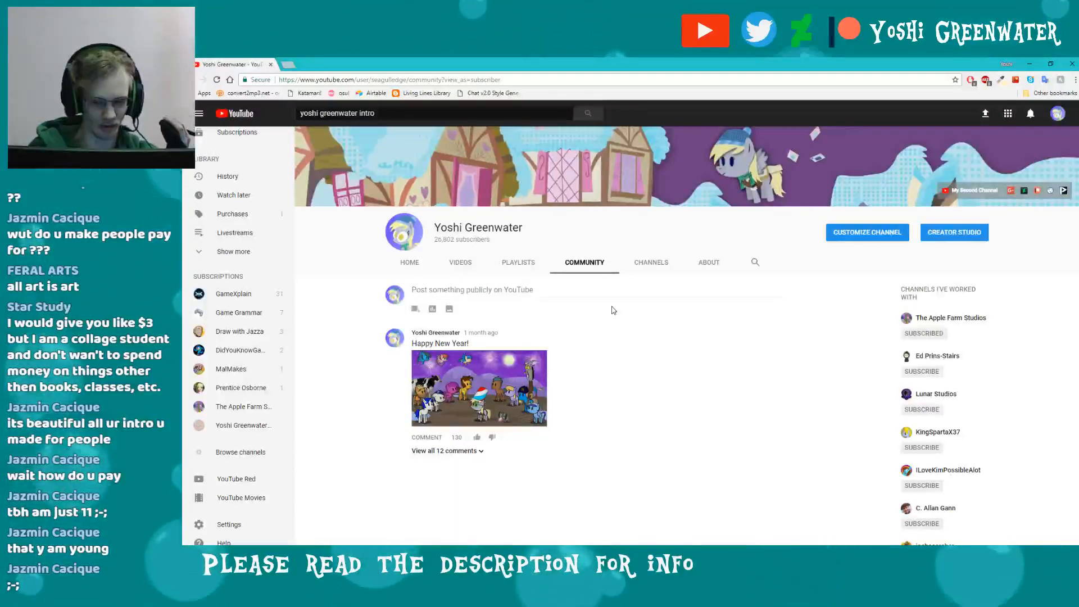
- Move the browser away to return to Adobe Animate, play the two ponies' head turn, and make the timeline area slightly taller
drag(475, 64, 185, 169)
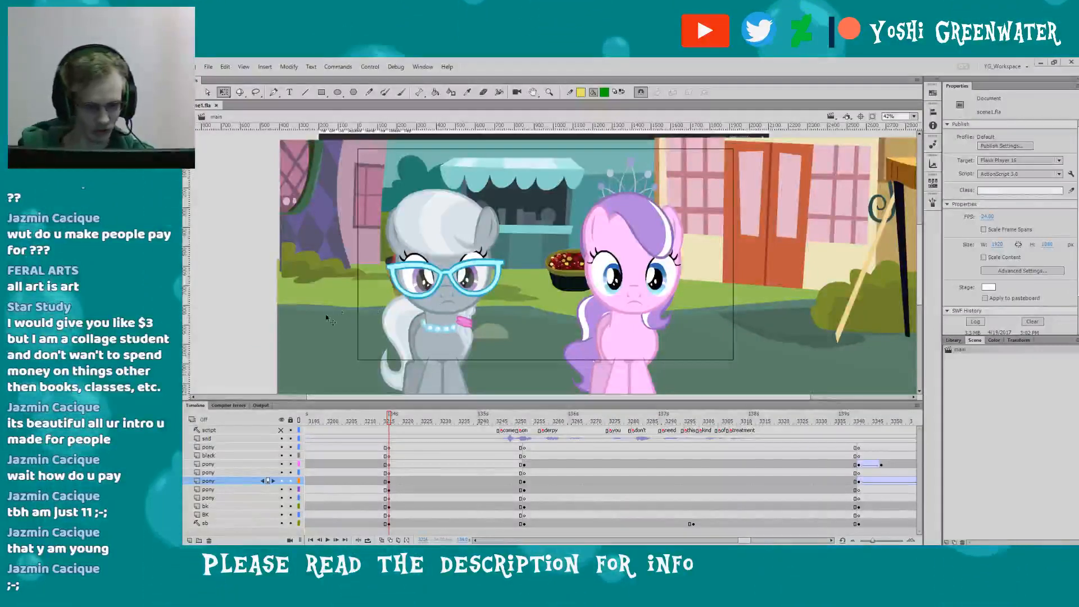
key(Return)
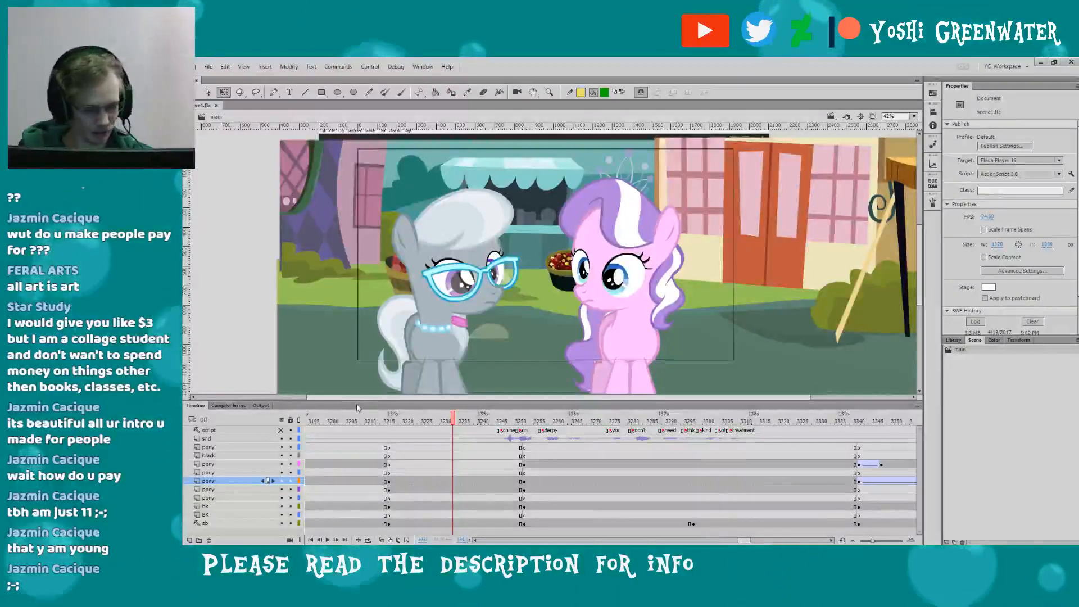
drag(360, 400, 359, 388)
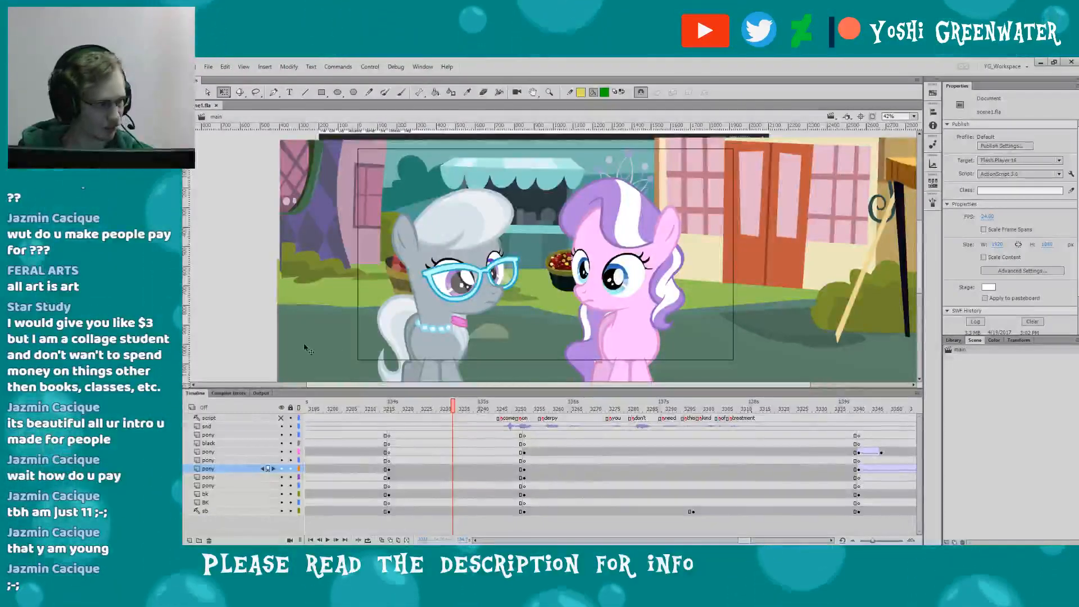
drag(280, 344, 283, 342)
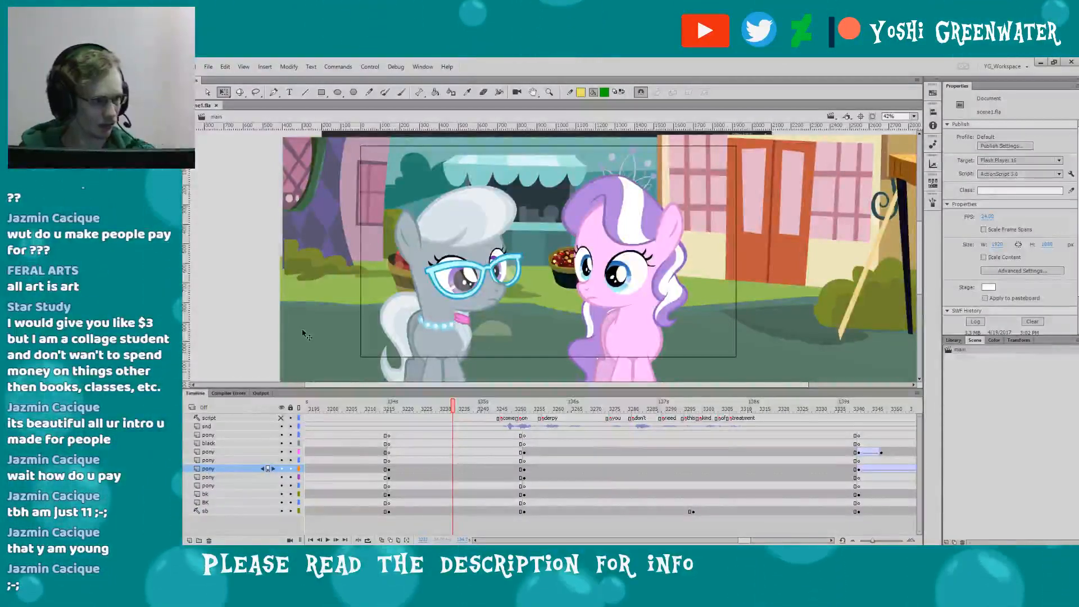
drag(275, 315, 278, 318)
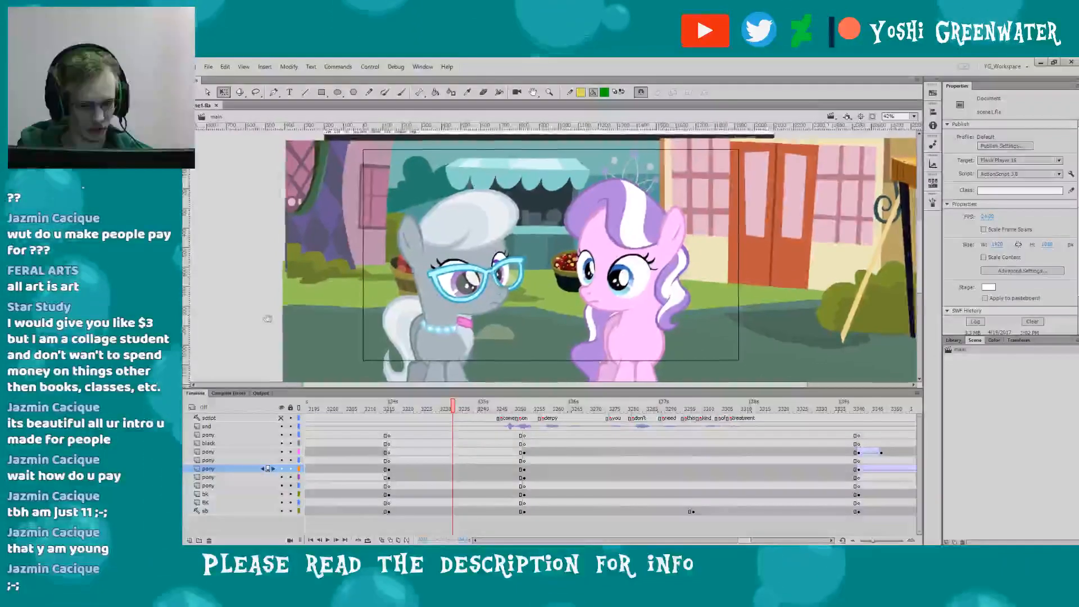
- Zoom the stage out to 37% and play the scene through the "come on derpy" line in the market shot
click(914, 117)
click(910, 139)
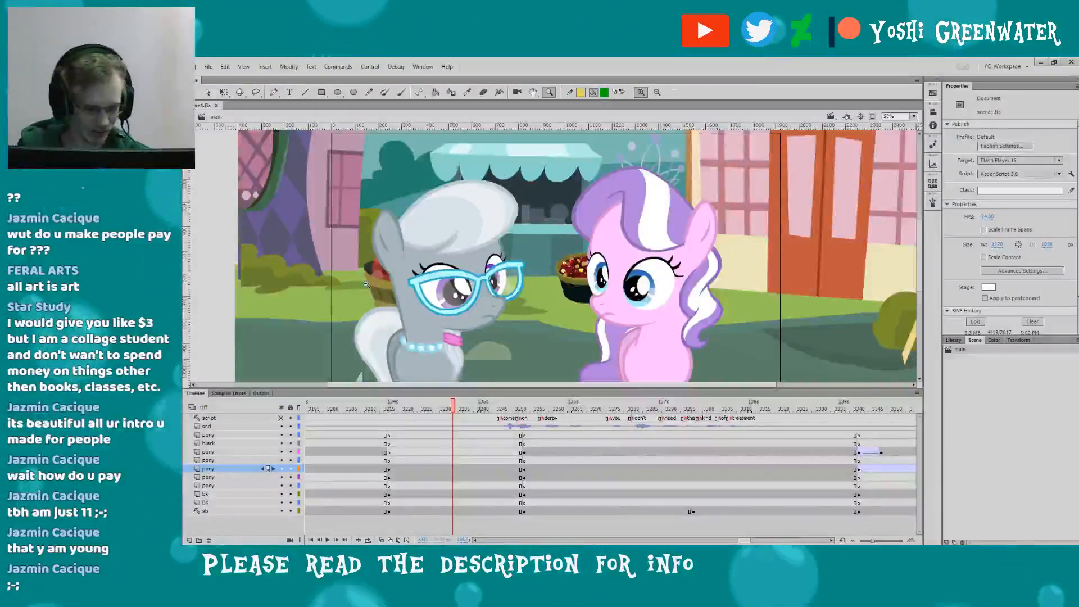
alt+click(365, 284)
drag(407, 163, 746, 340)
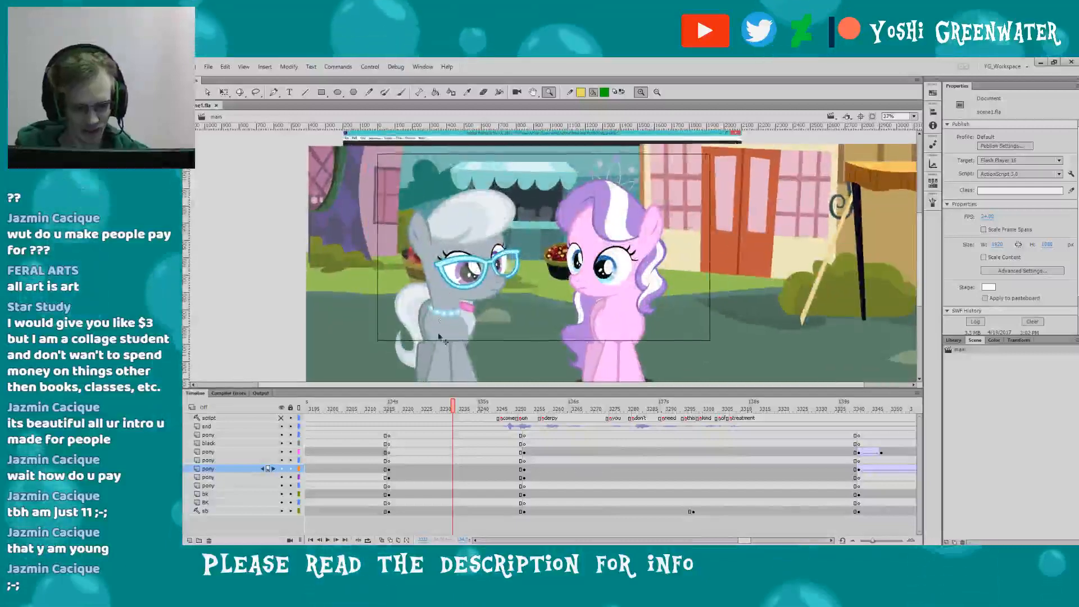
key(Return)
key(Return)
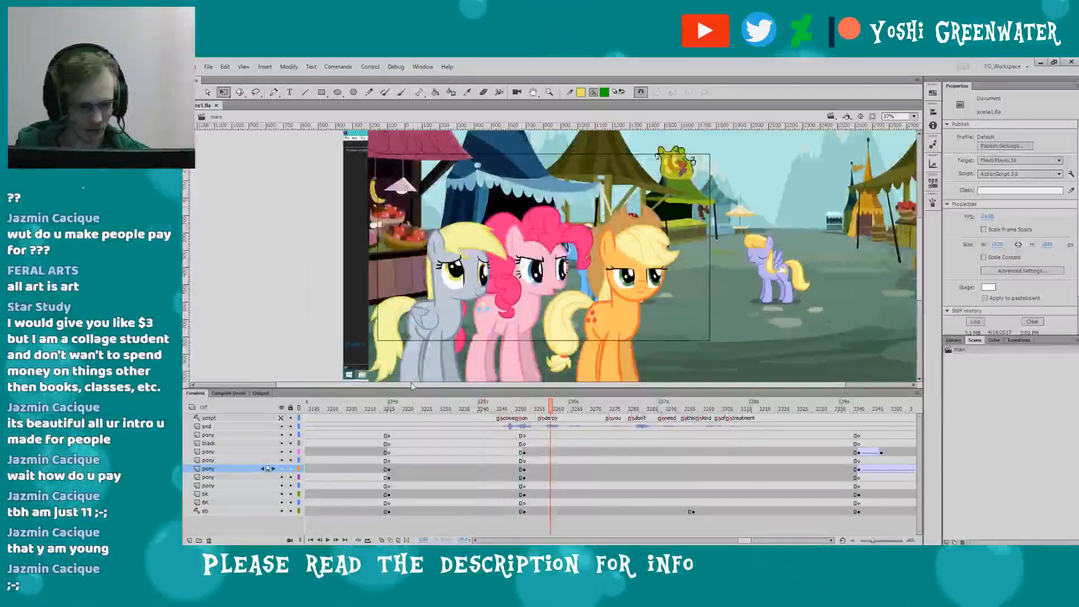
- Play the rest of the market shot through the "you don't need this kind of treatment" line into the orange and pink ponies' close-up
drag(284, 329, 271, 328)
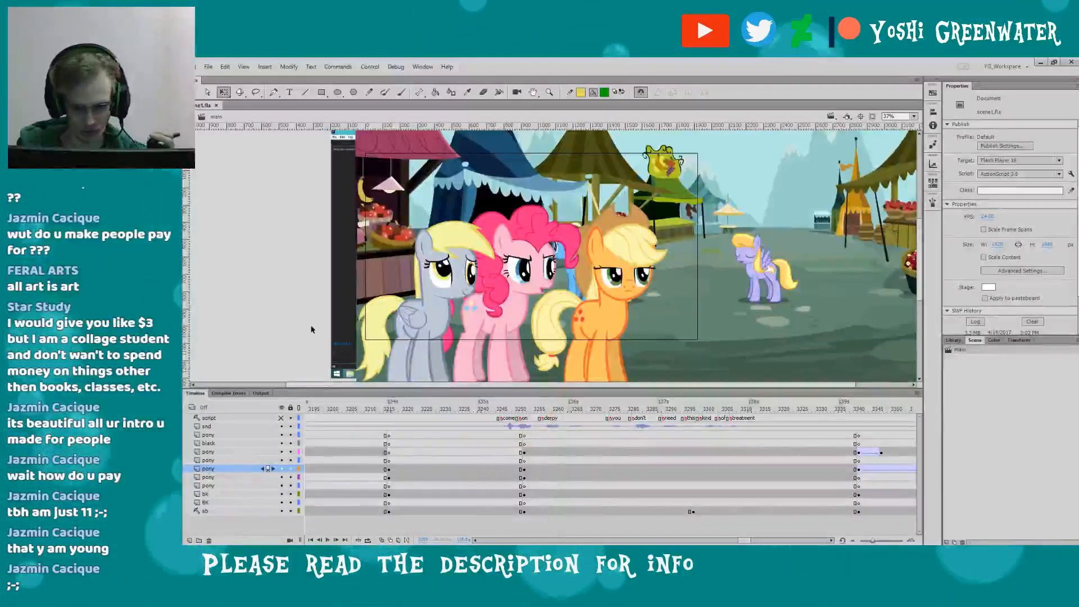
key(Return)
scroll(686, 276, right, 3)
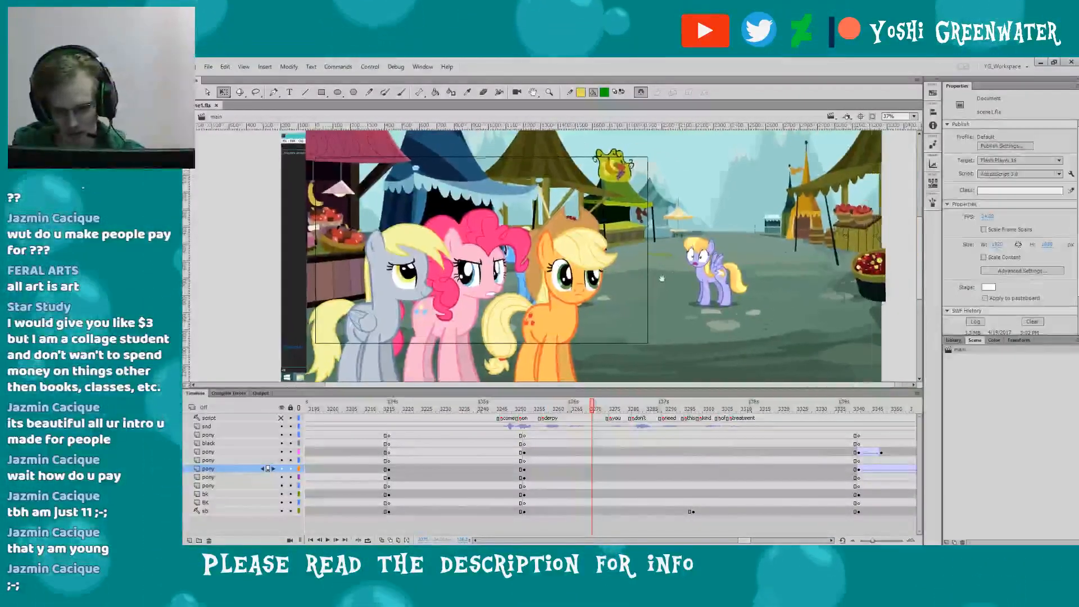
click(591, 365)
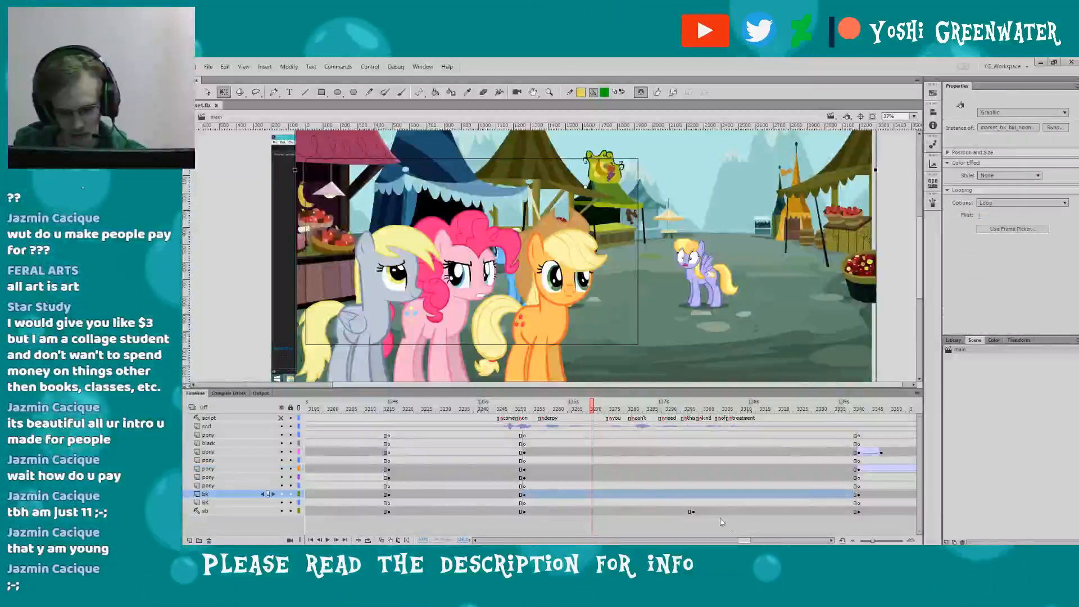
scroll(708, 506, right, 3)
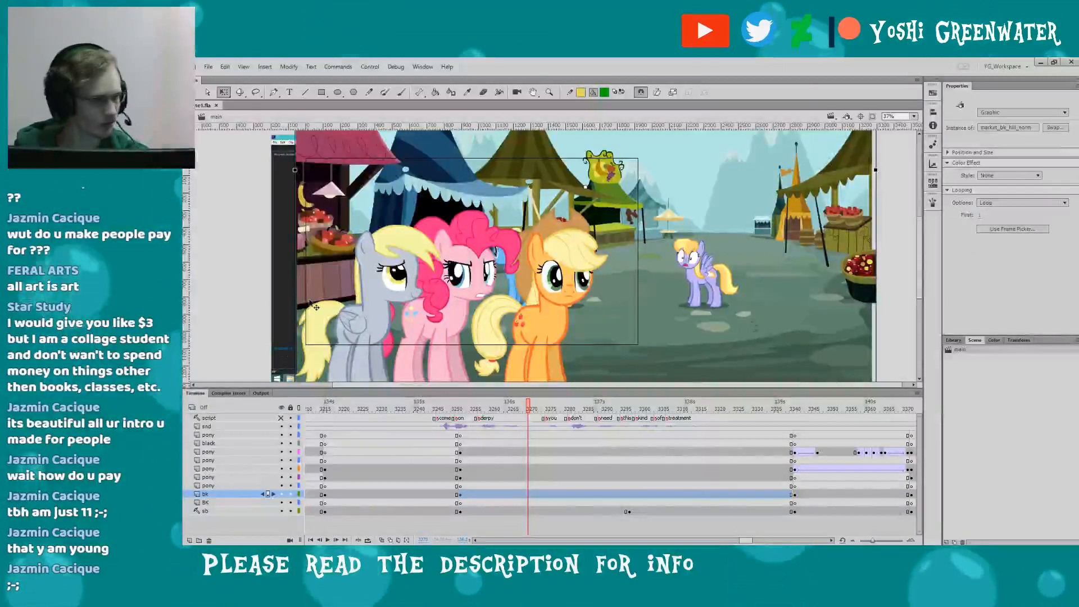
click(254, 324)
key(Return)
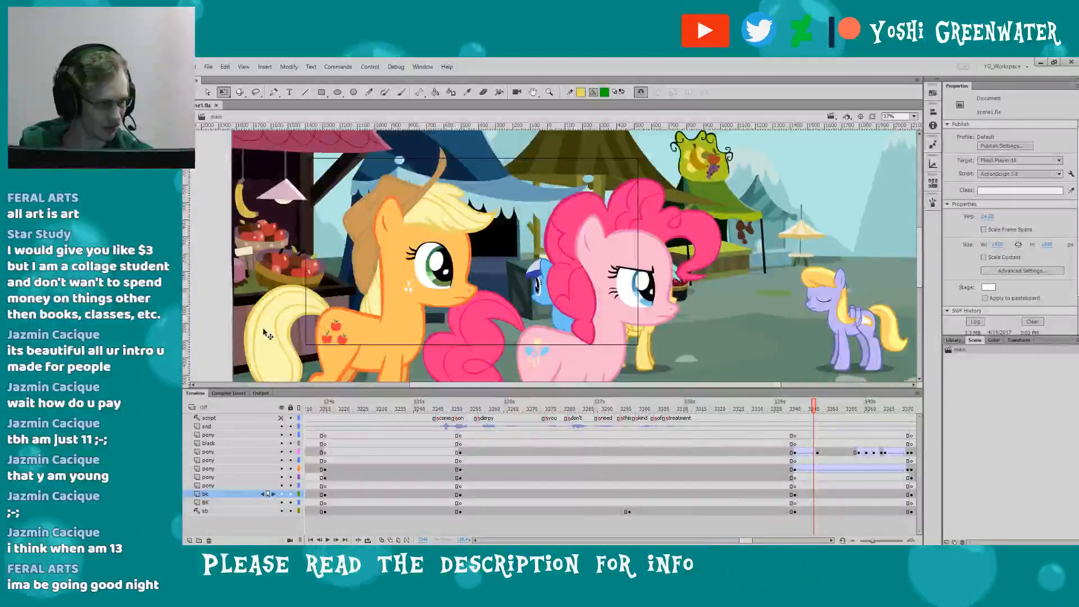
- Play the close-up of the orange and pink ponies through to the shot where the orange pony faces the two fillies
mouse_move(311, 318)
mouse_down()
mouse_move(326, 331)
mouse_move(318, 326)
mouse_up()
drag(744, 541, 752, 541)
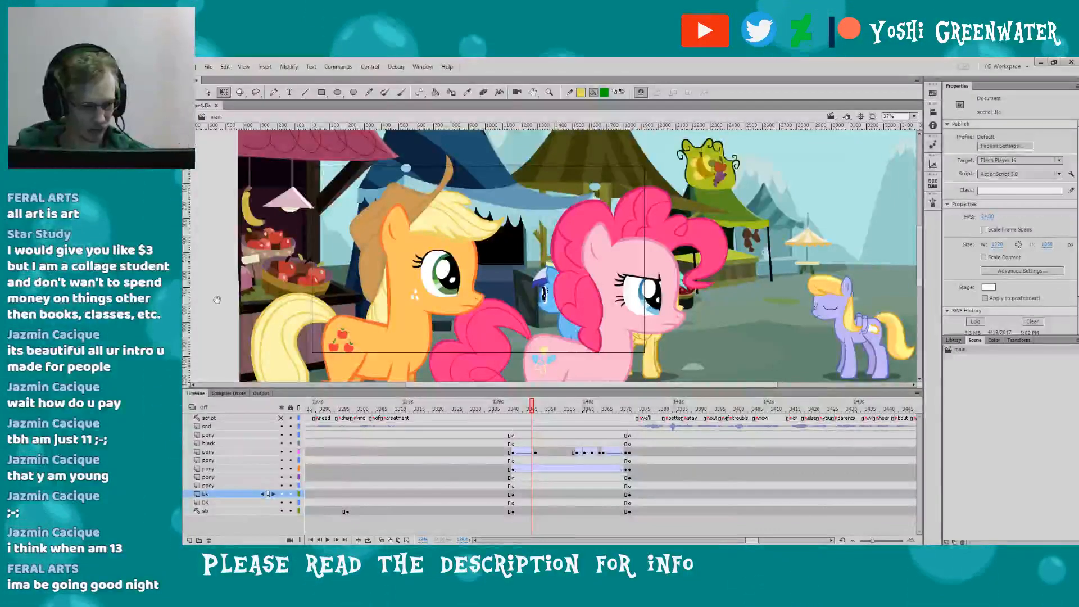
drag(217, 300, 232, 305)
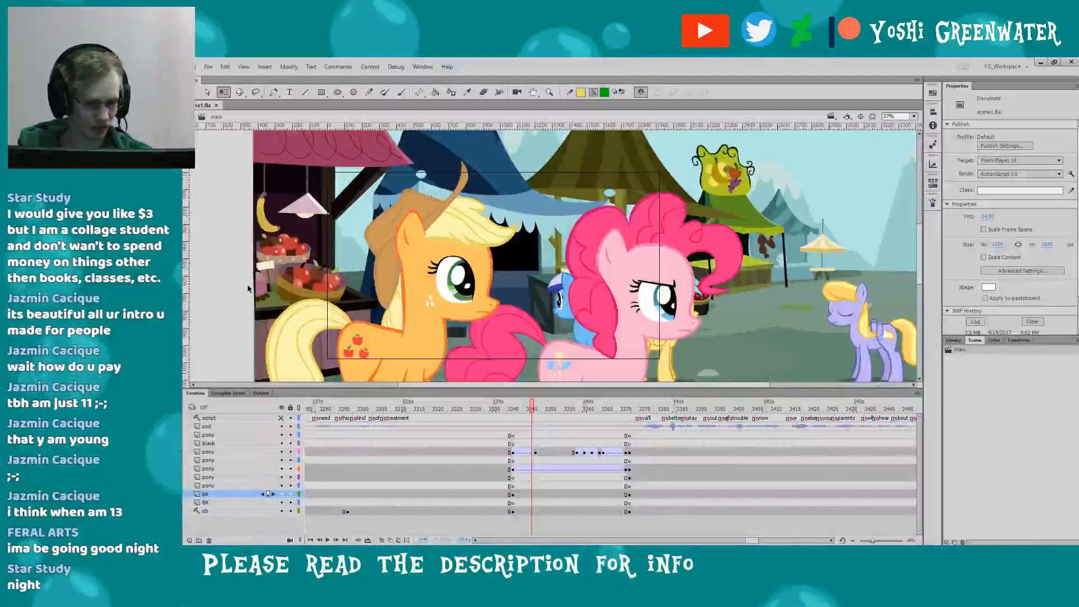
key(.)
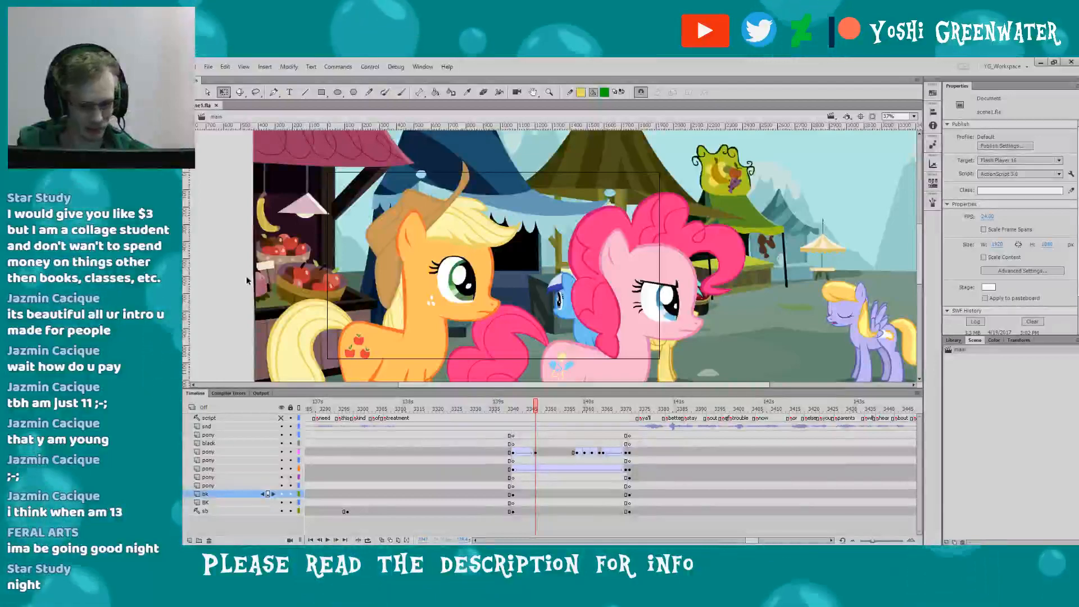
key(Return)
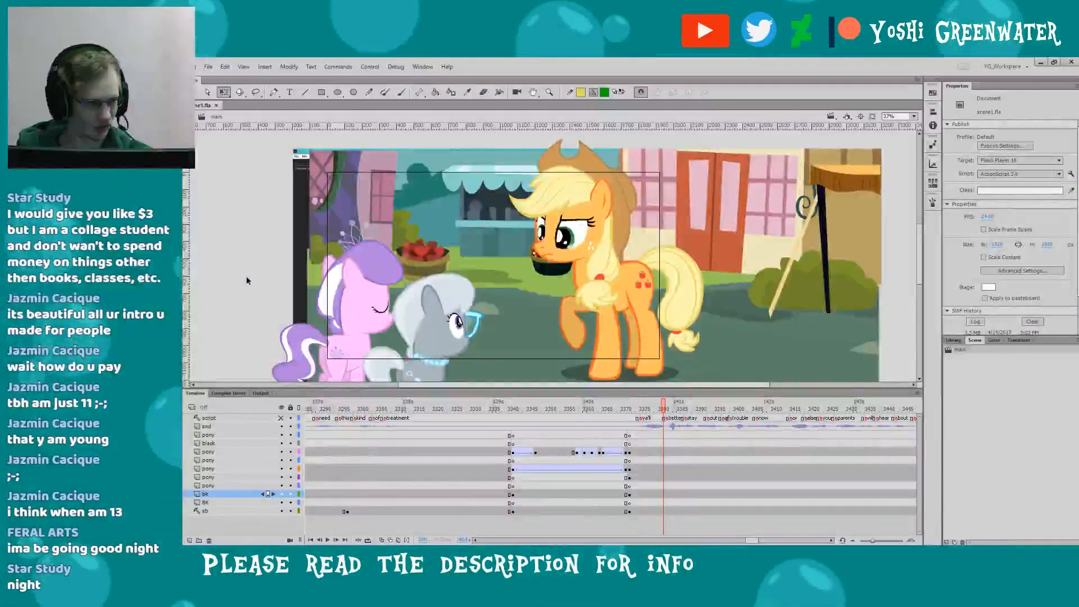
- Re-frame the shot with the two fillies and scrub a few frames forward within the "better stay" line to check the pink filly's blink
scroll(250, 289, down, 1)
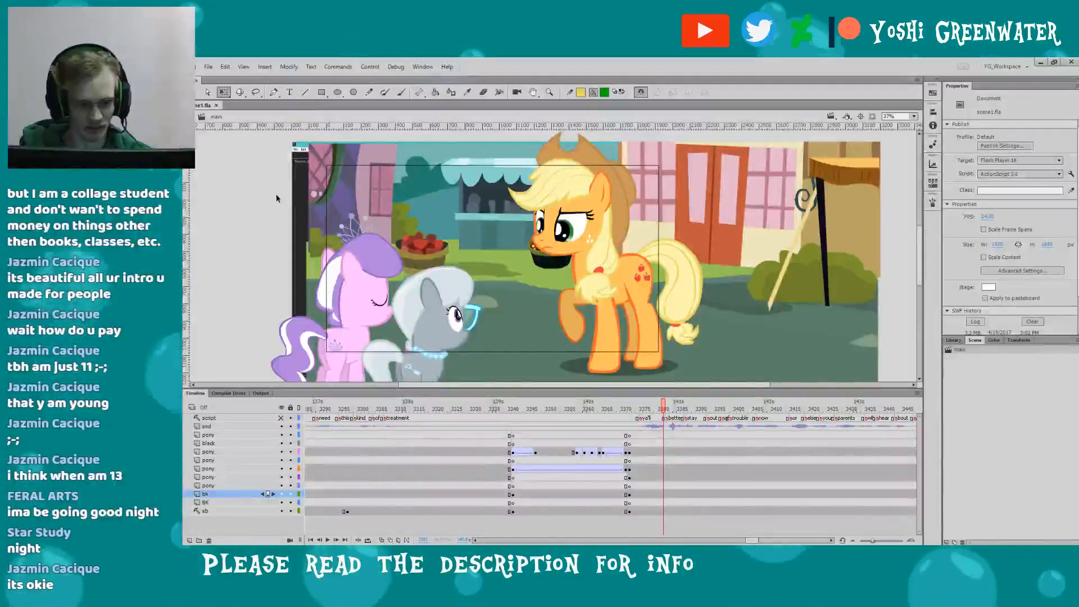
drag(294, 200, 306, 198)
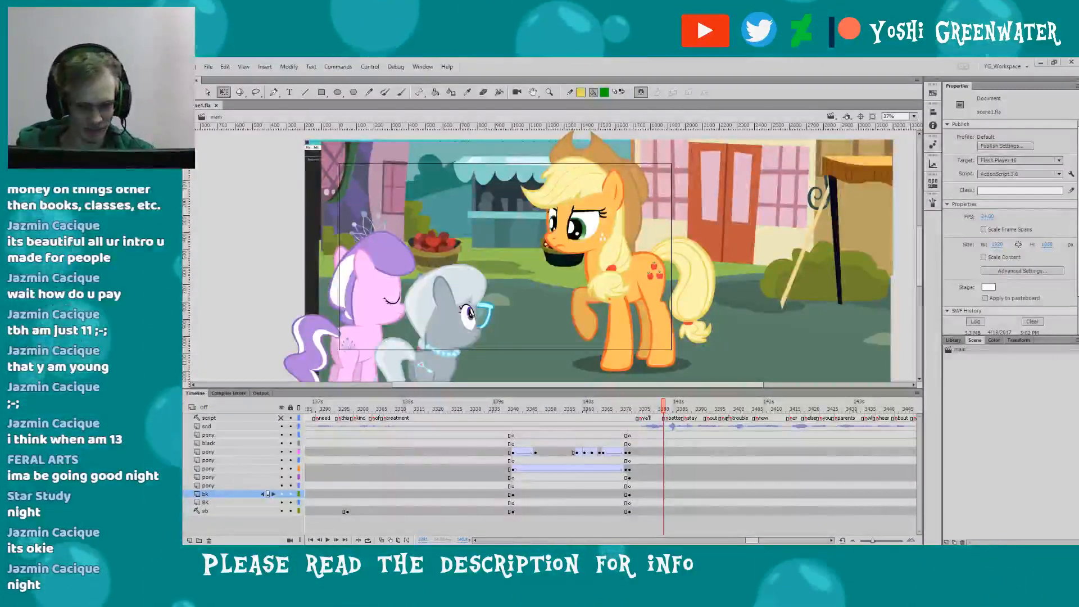
drag(664, 411, 678, 409)
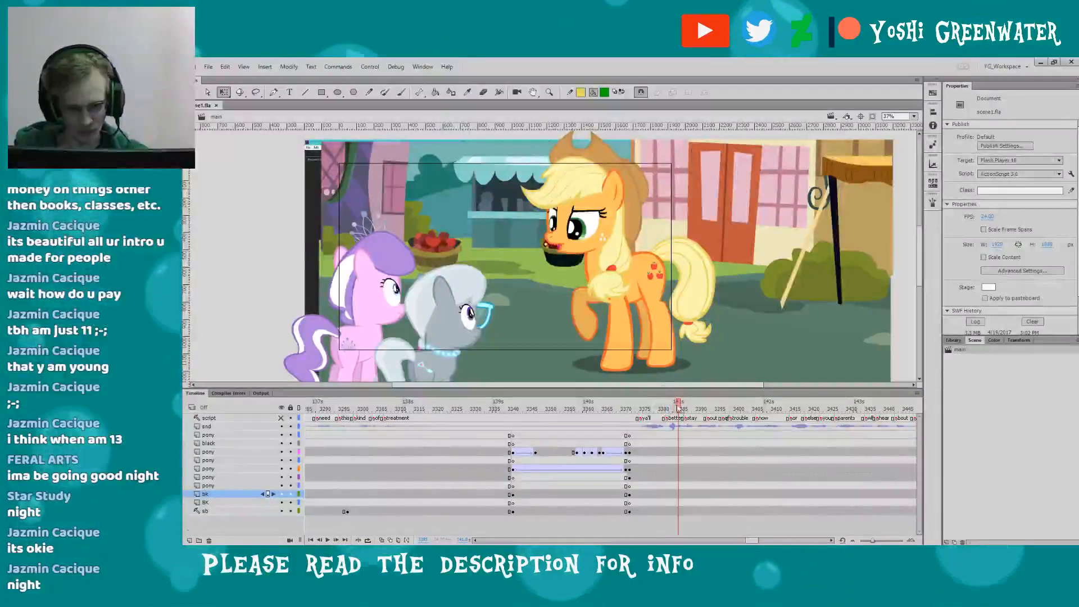